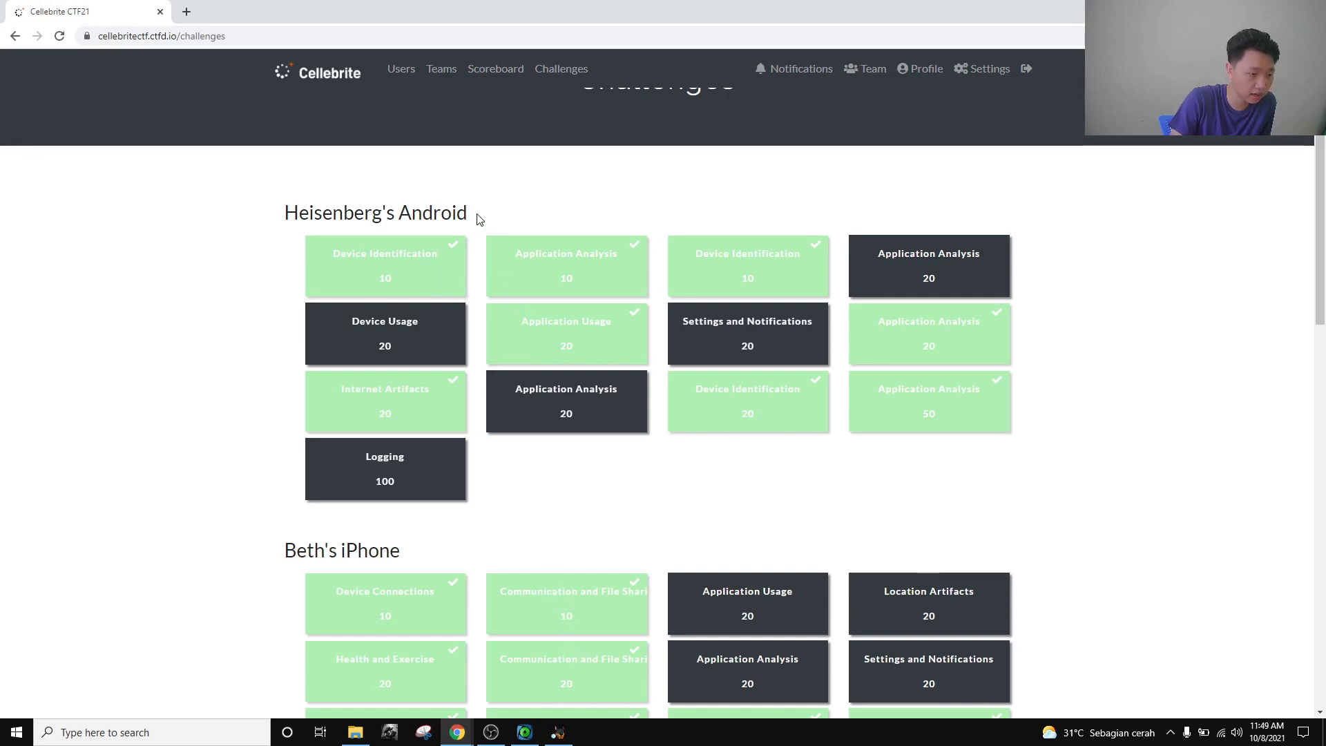
# Read the Device Identification 10 question on the first vehicle's Bluetooth MAC, then return to Autopsy.
pyautogui.click(559, 733)
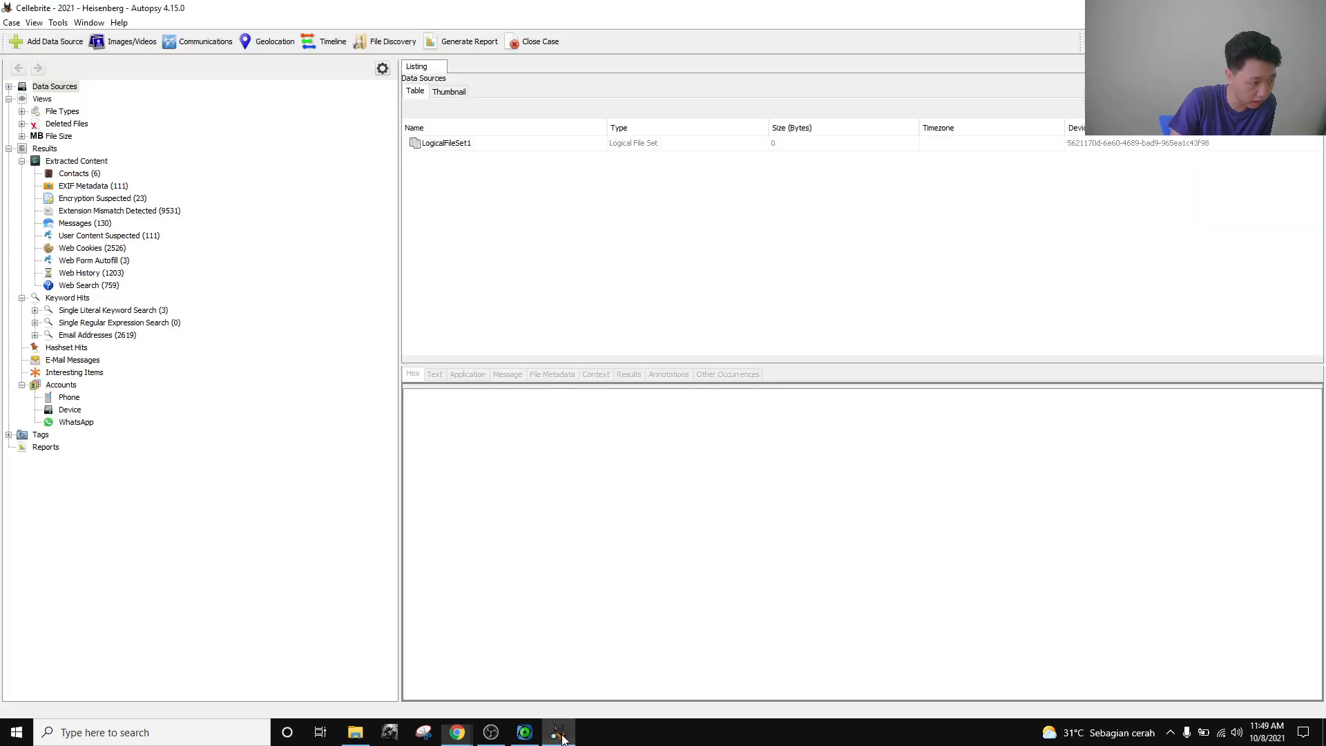
pyautogui.moveTo(455, 726)
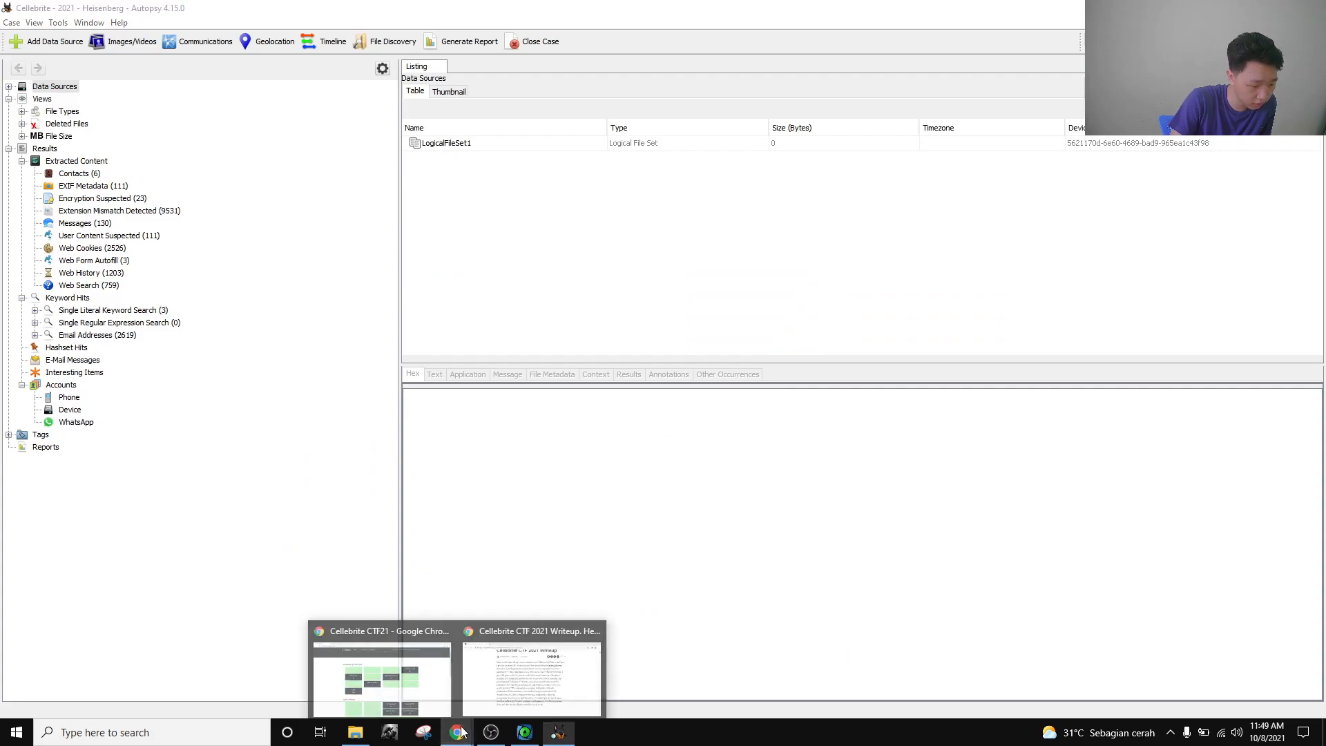
pyautogui.click(415, 674)
pyautogui.click(415, 243)
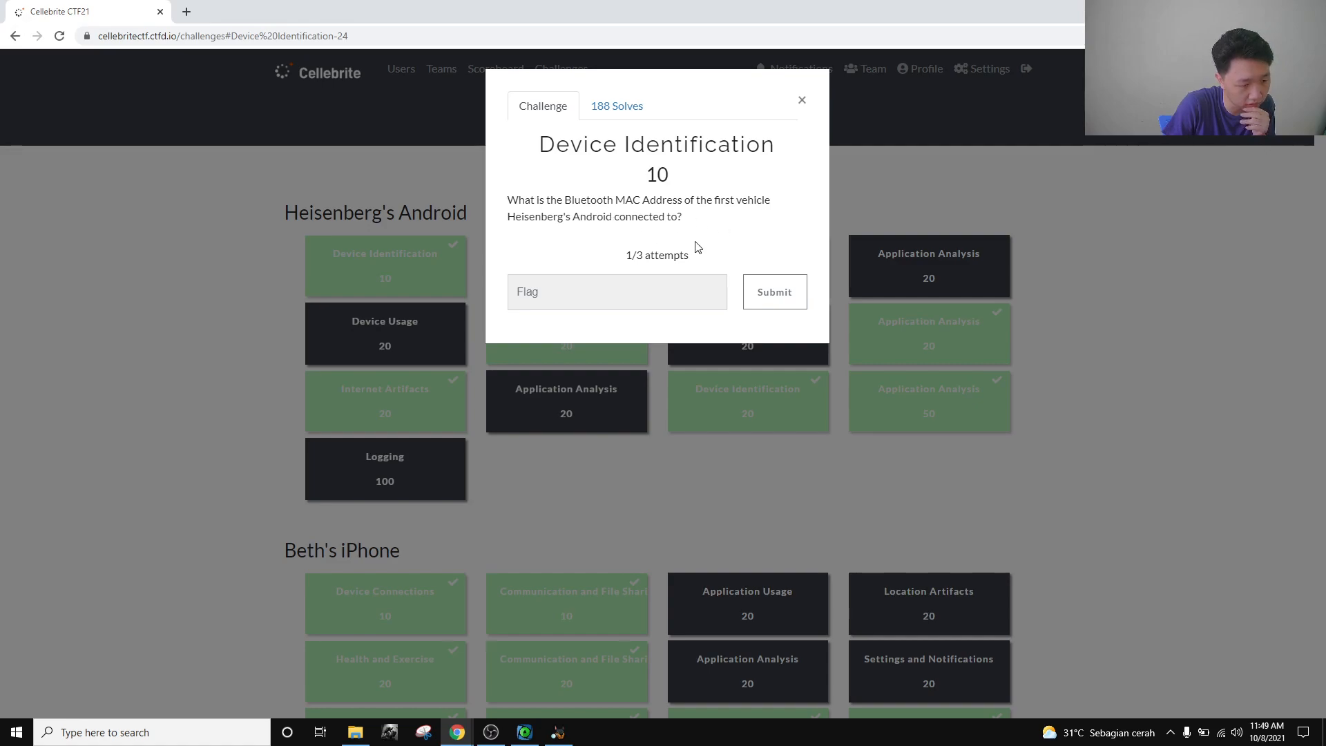
pyautogui.click(1160, 348)
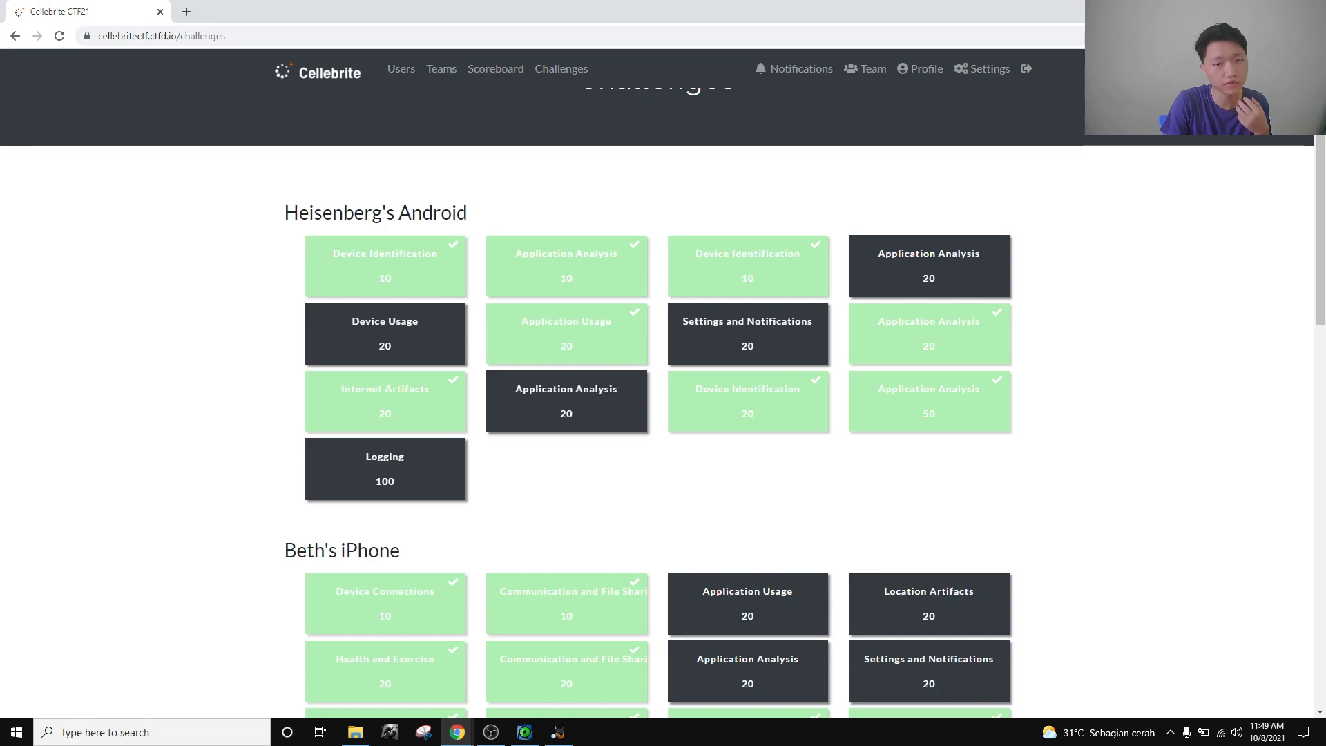
pyautogui.click(558, 732)
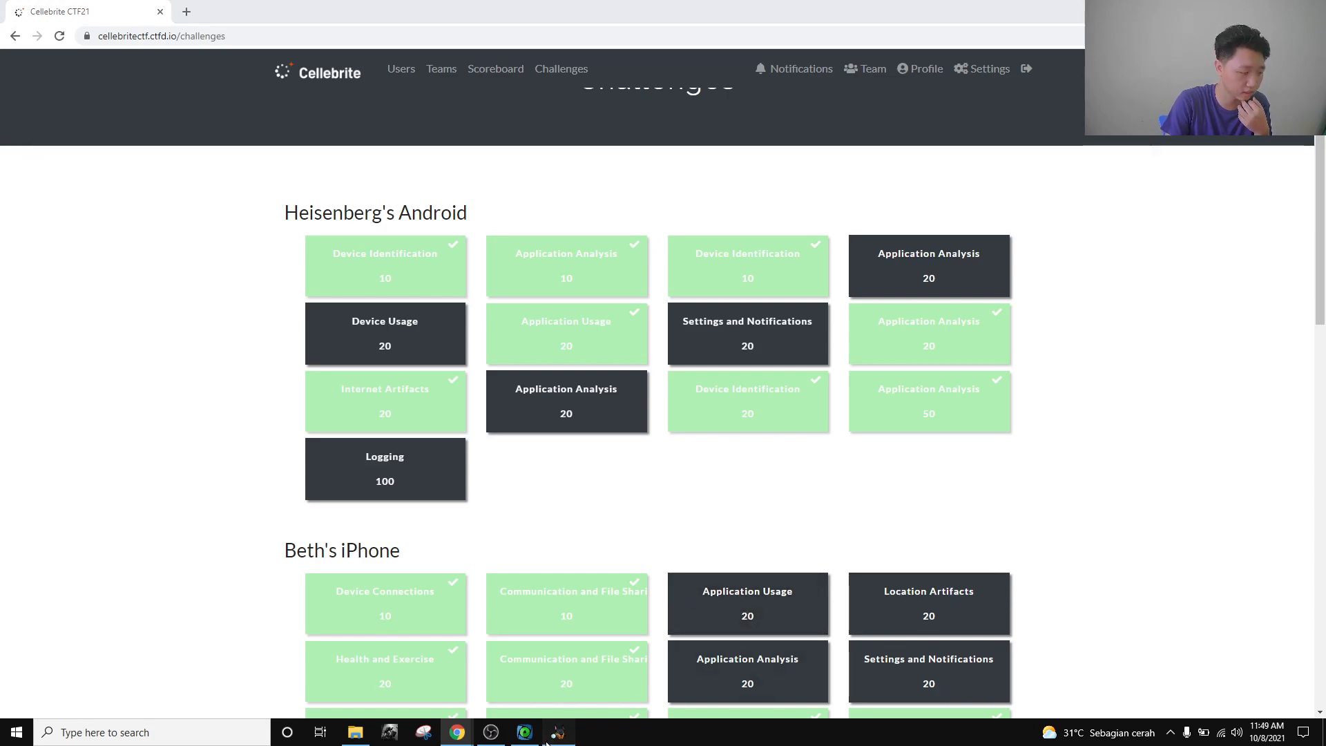
# Browse LogicalFileSet1 > Dump > data > misc > bluedroid and view bt_config.conf as text.
pyautogui.click(9, 86)
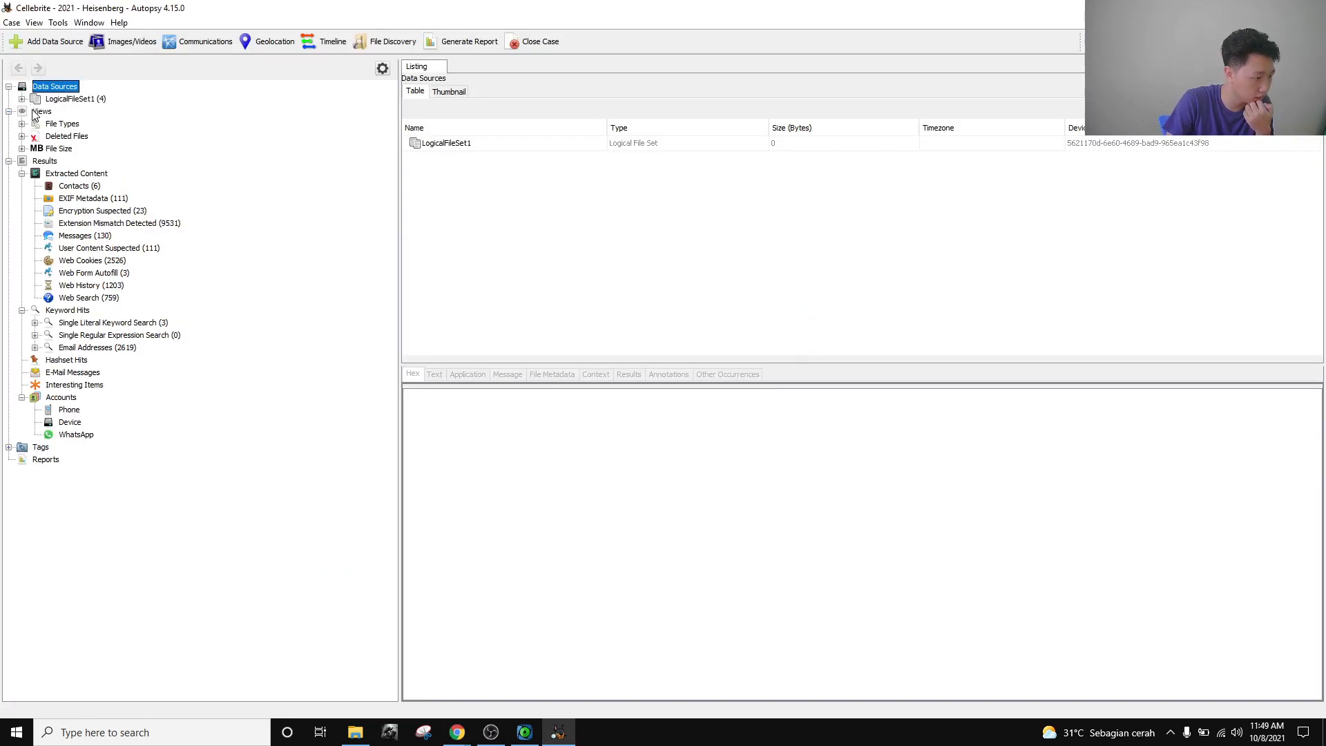
pyautogui.click(22, 99)
pyautogui.click(35, 112)
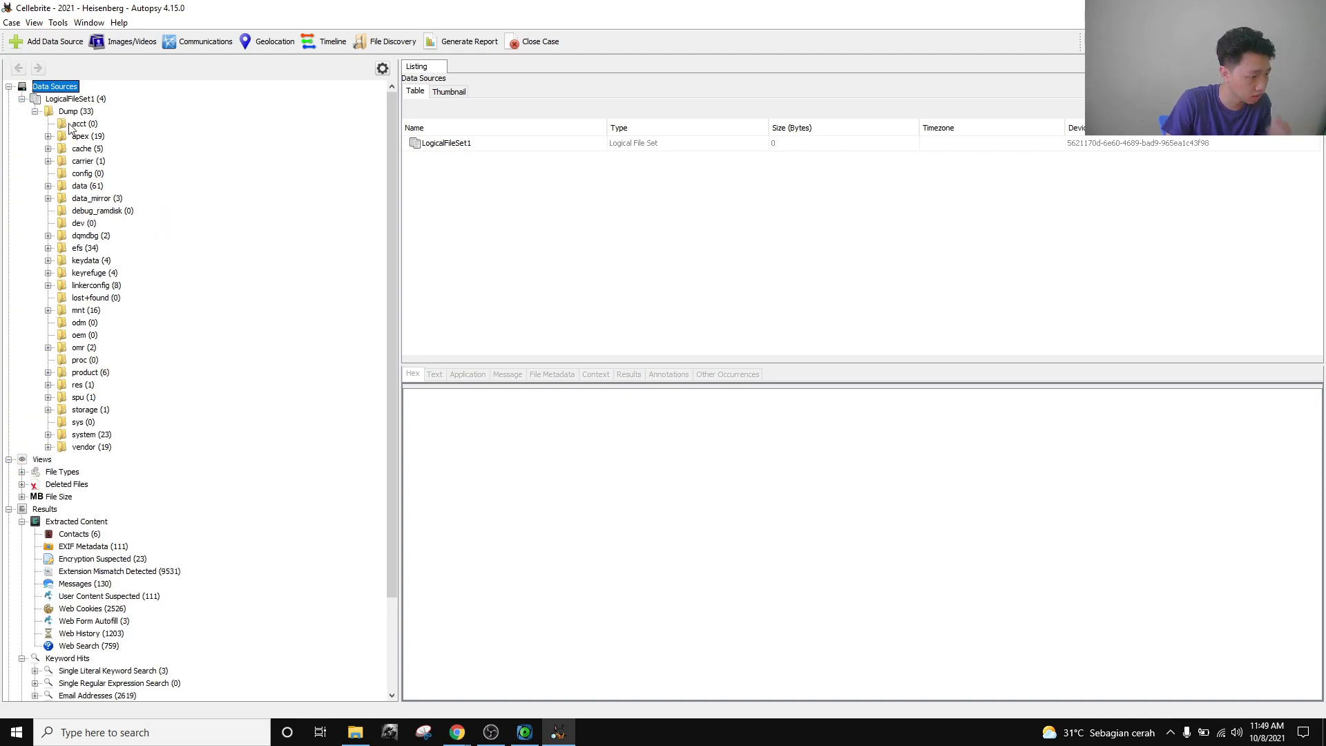
pyautogui.click(82, 112)
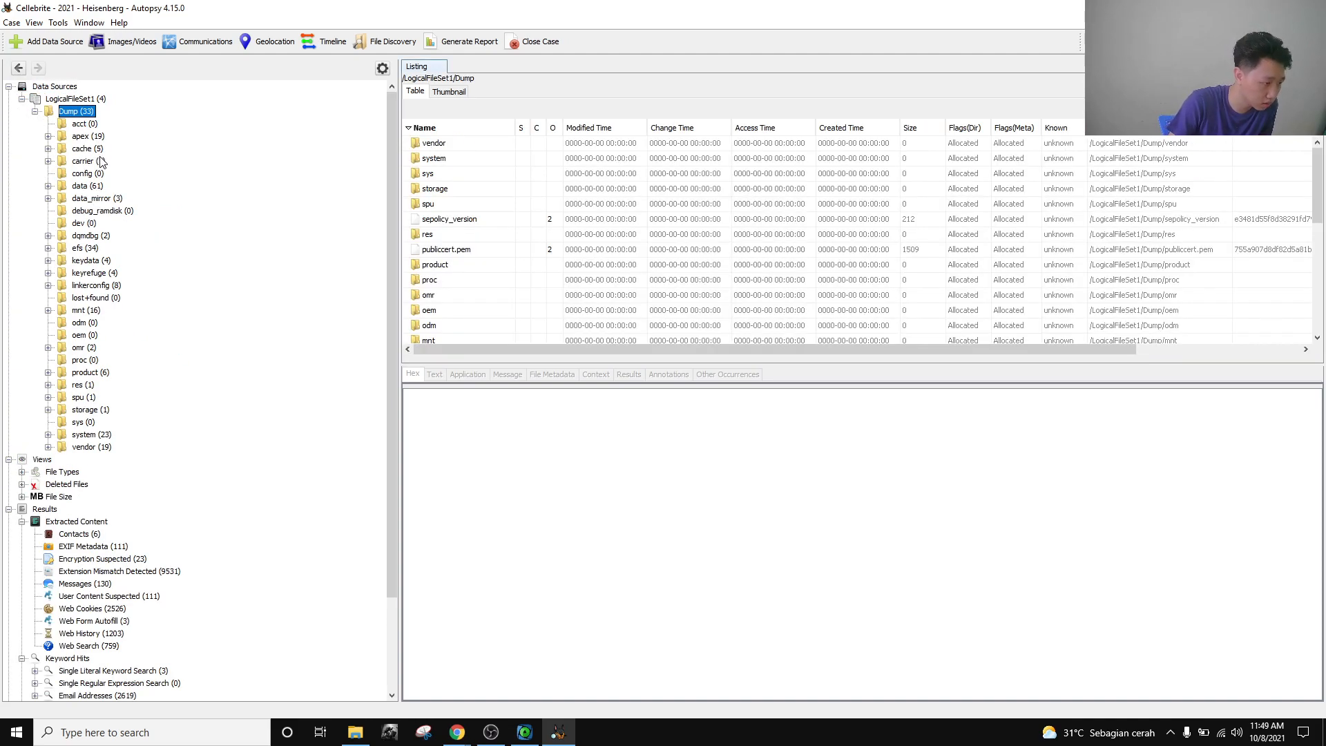
pyautogui.click(49, 186)
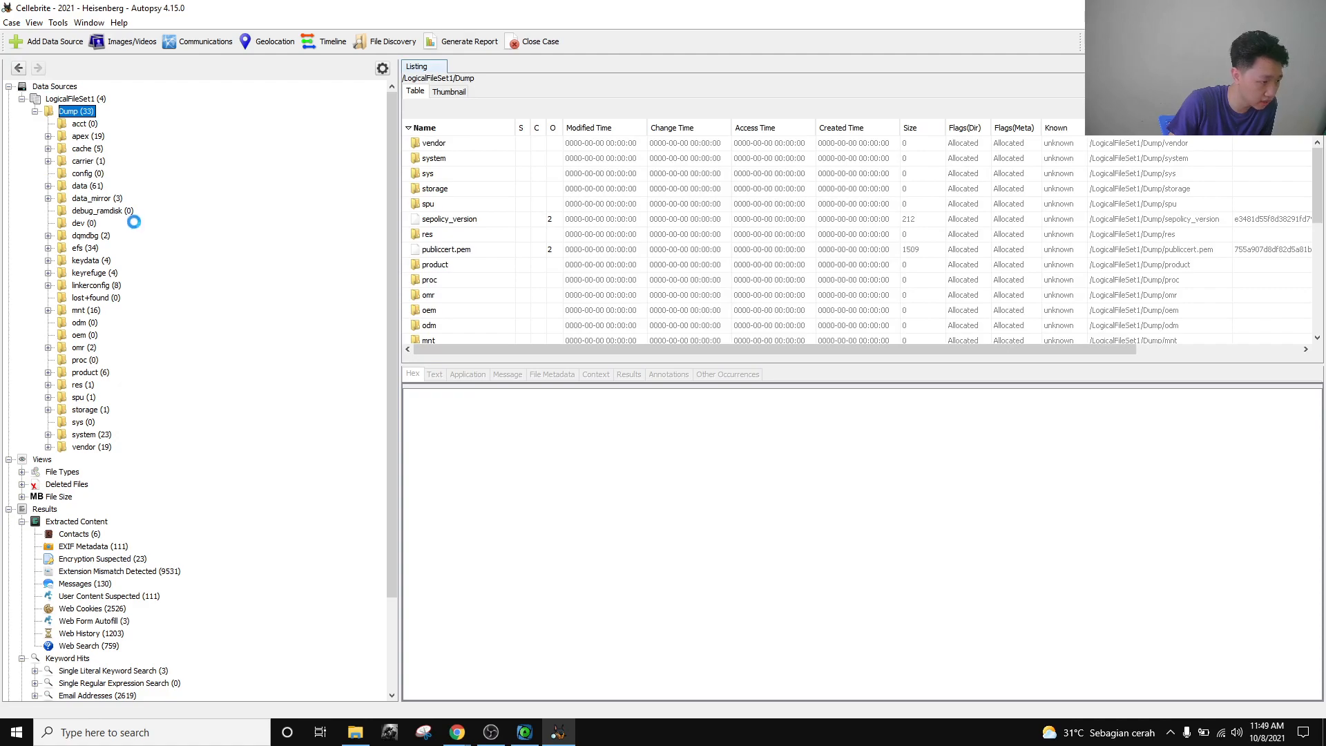
pyautogui.scroll(-3, 116, 234)
pyautogui.scroll(4, 112, 232)
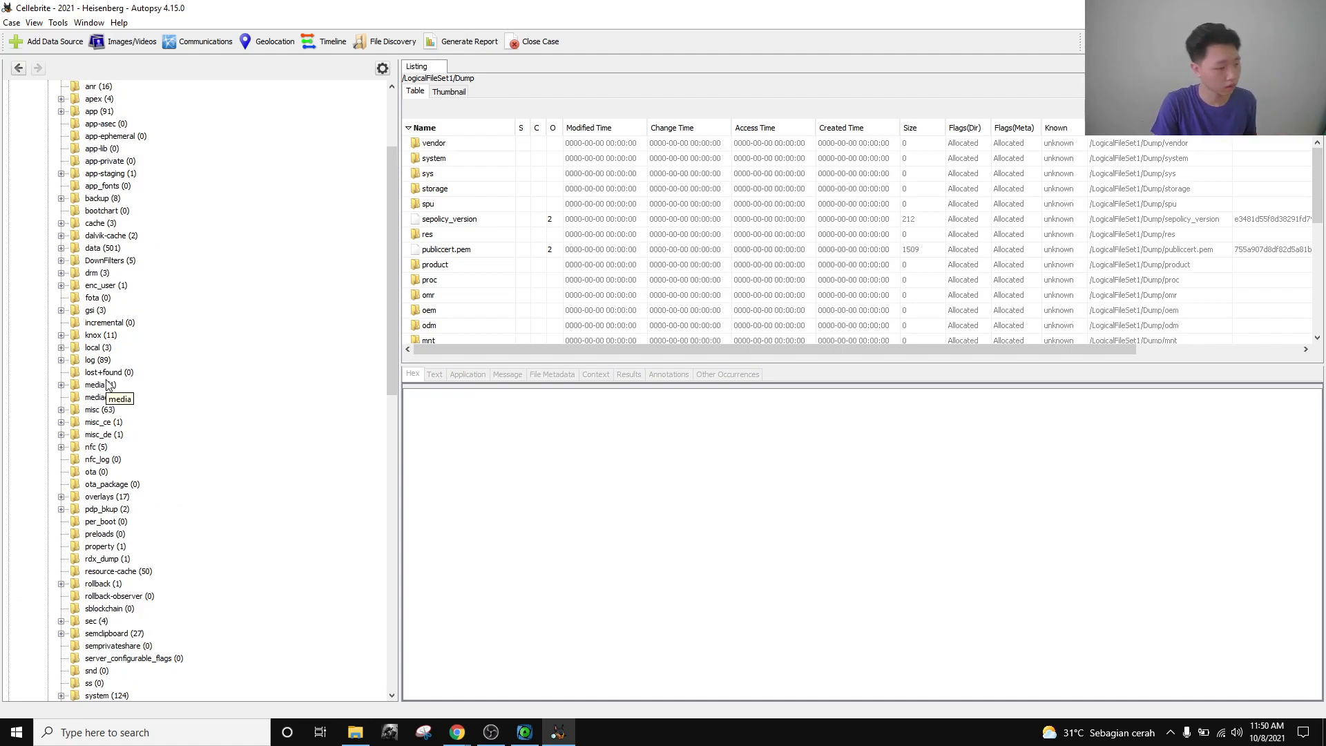
pyautogui.click(61, 410)
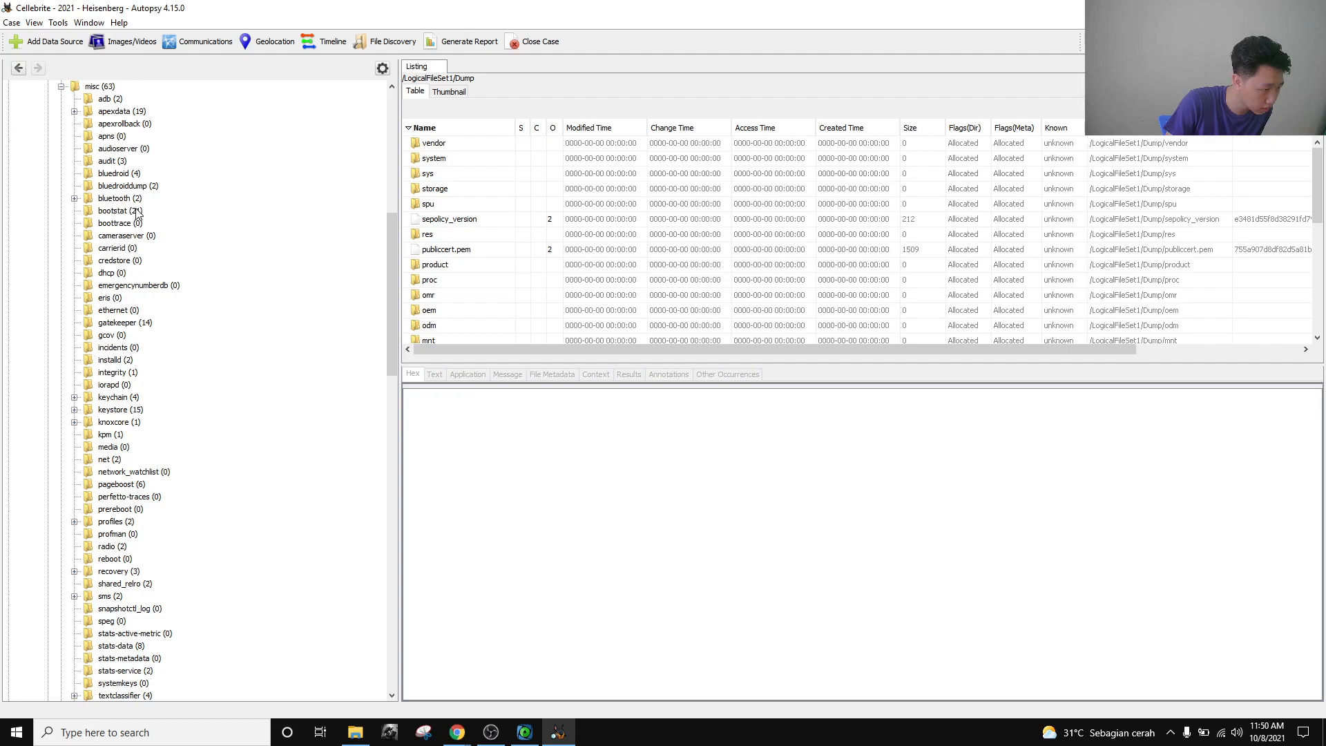
pyautogui.click(127, 177)
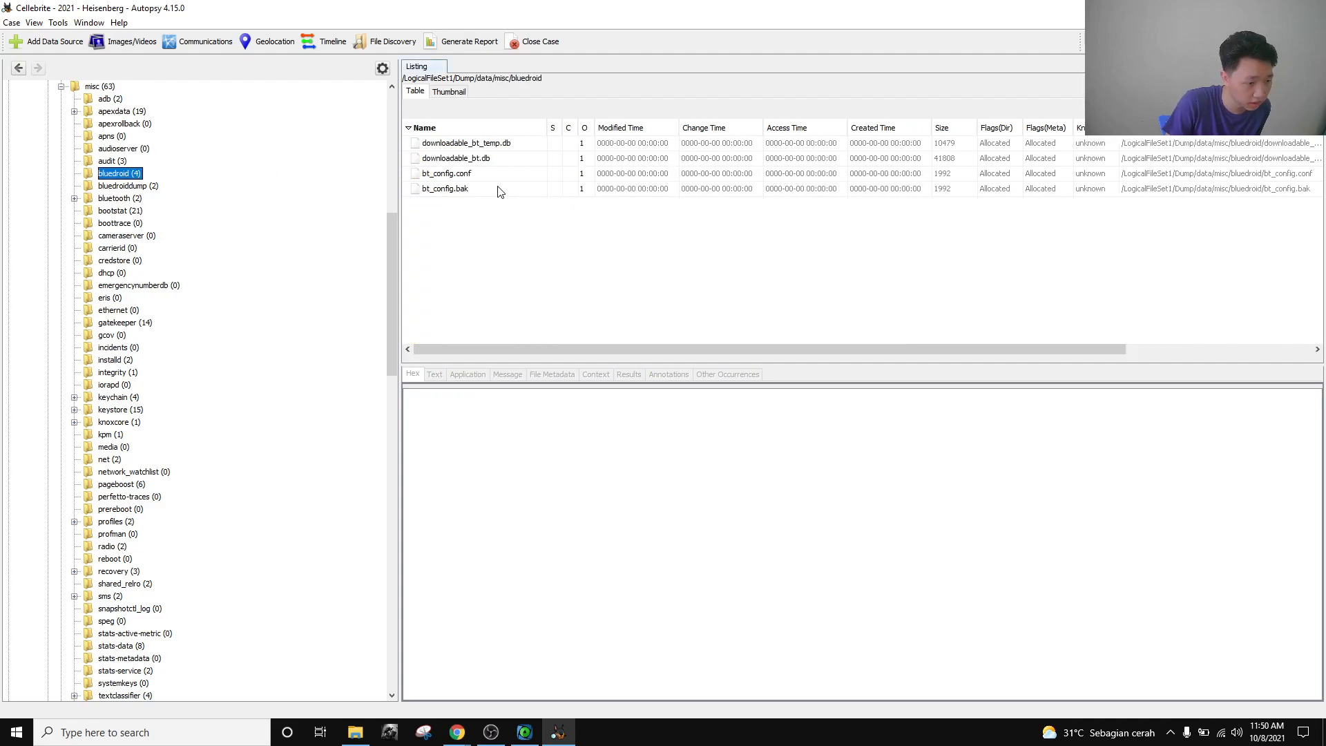
pyautogui.click(475, 173)
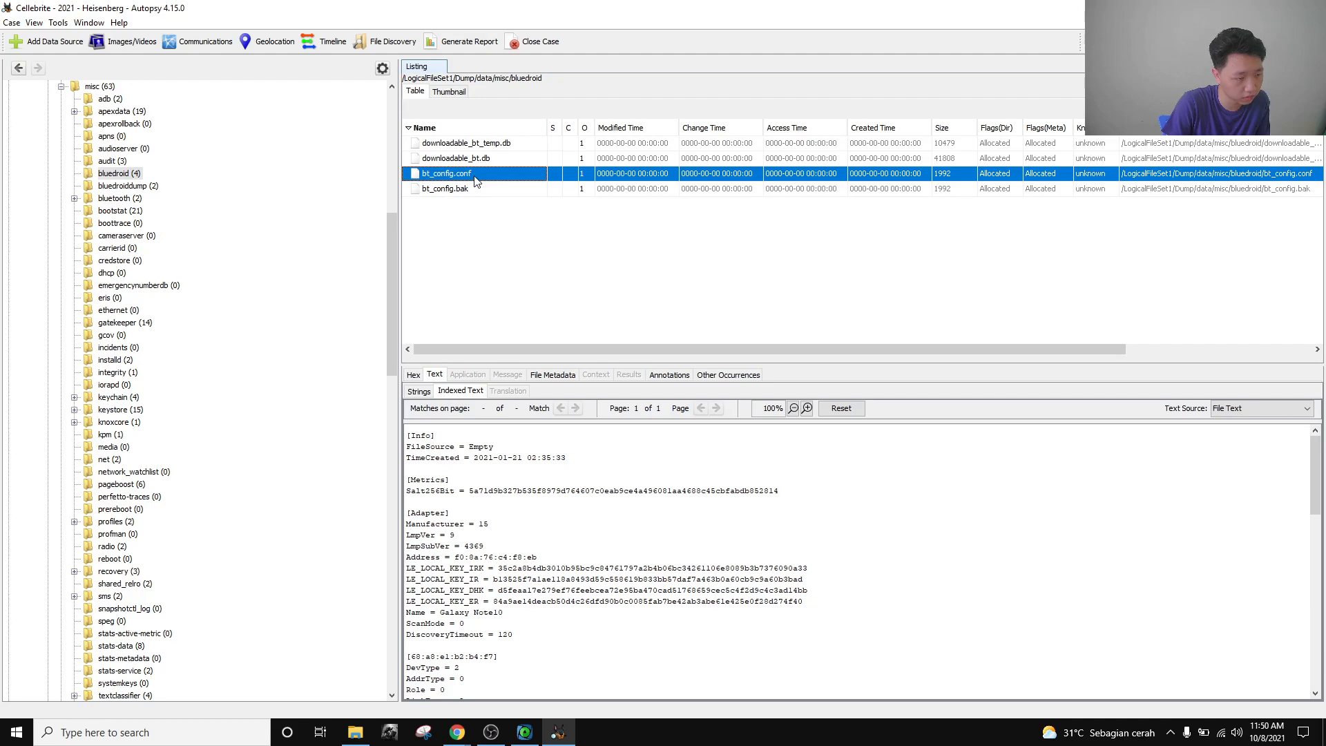
# Reread the Device Identification 10 question, then come back to Autopsy.
pyautogui.moveTo(457, 732)
pyautogui.click(377, 676)
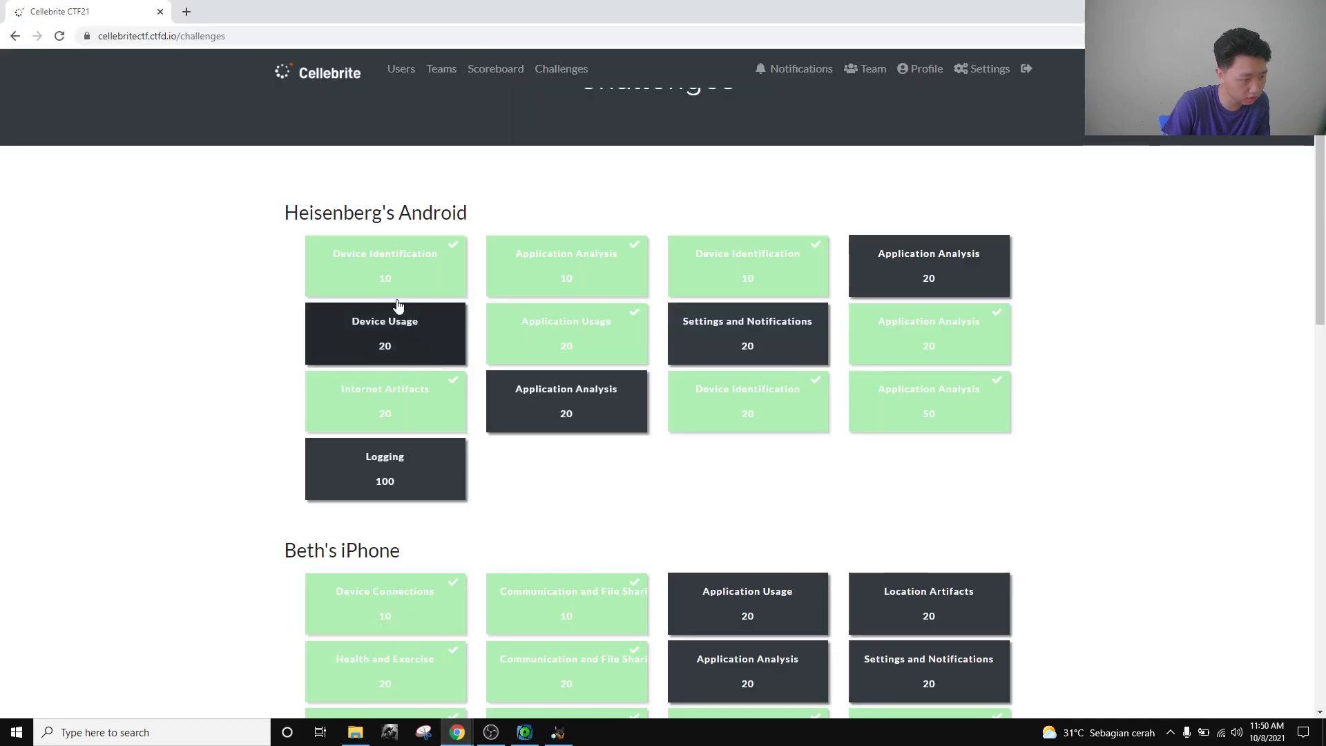
pyautogui.click(308, 283)
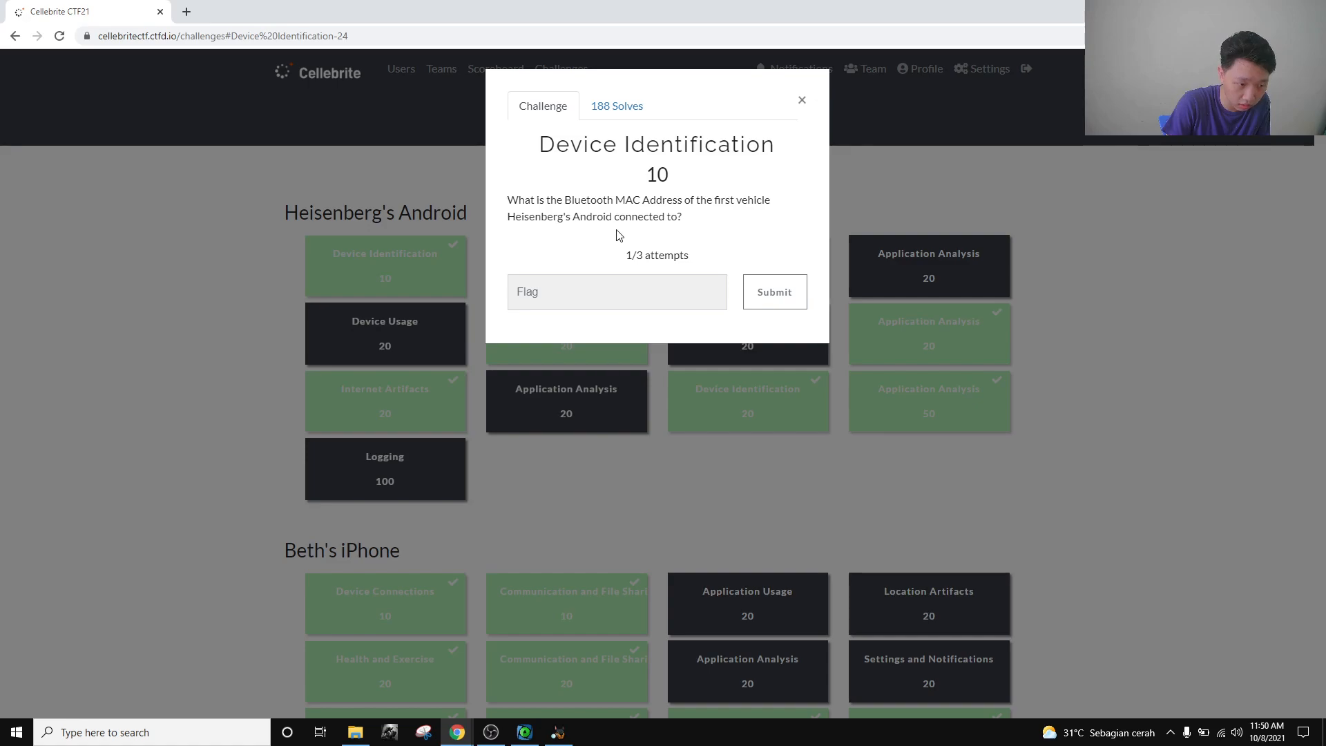
pyautogui.click(558, 733)
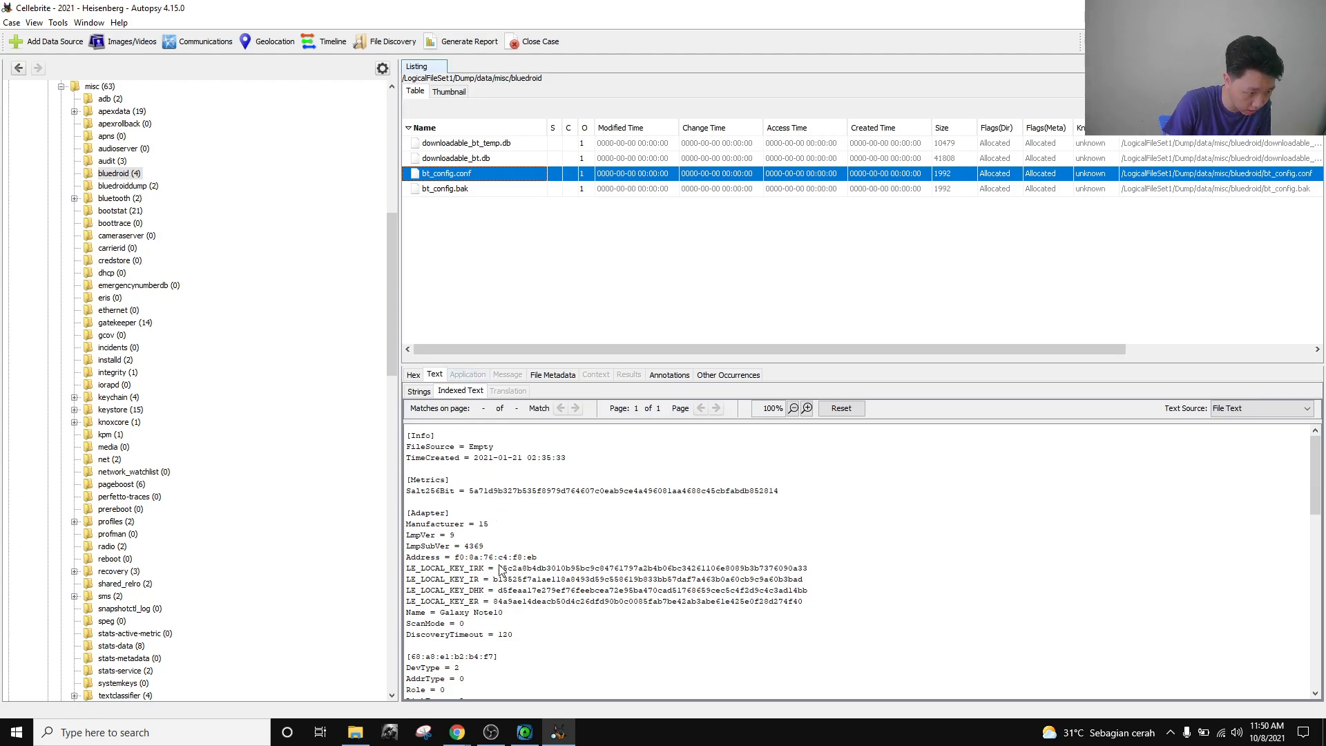
# Scroll through bt_config.conf and check the question's wording about the 'first vehicle'.
pyautogui.scroll(-2, 473, 565)
pyautogui.scroll(-2, 474, 565)
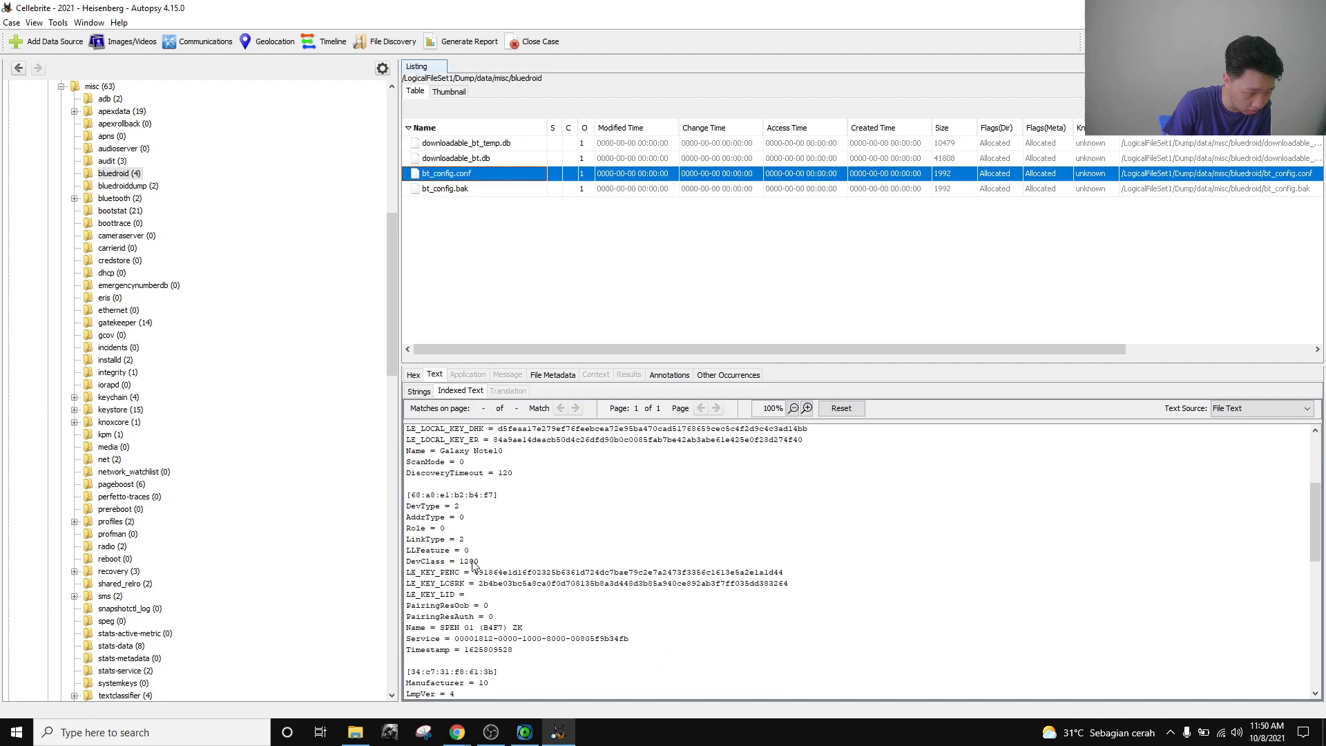
pyautogui.scroll(-6, 453, 549)
pyautogui.scroll(-3, 452, 553)
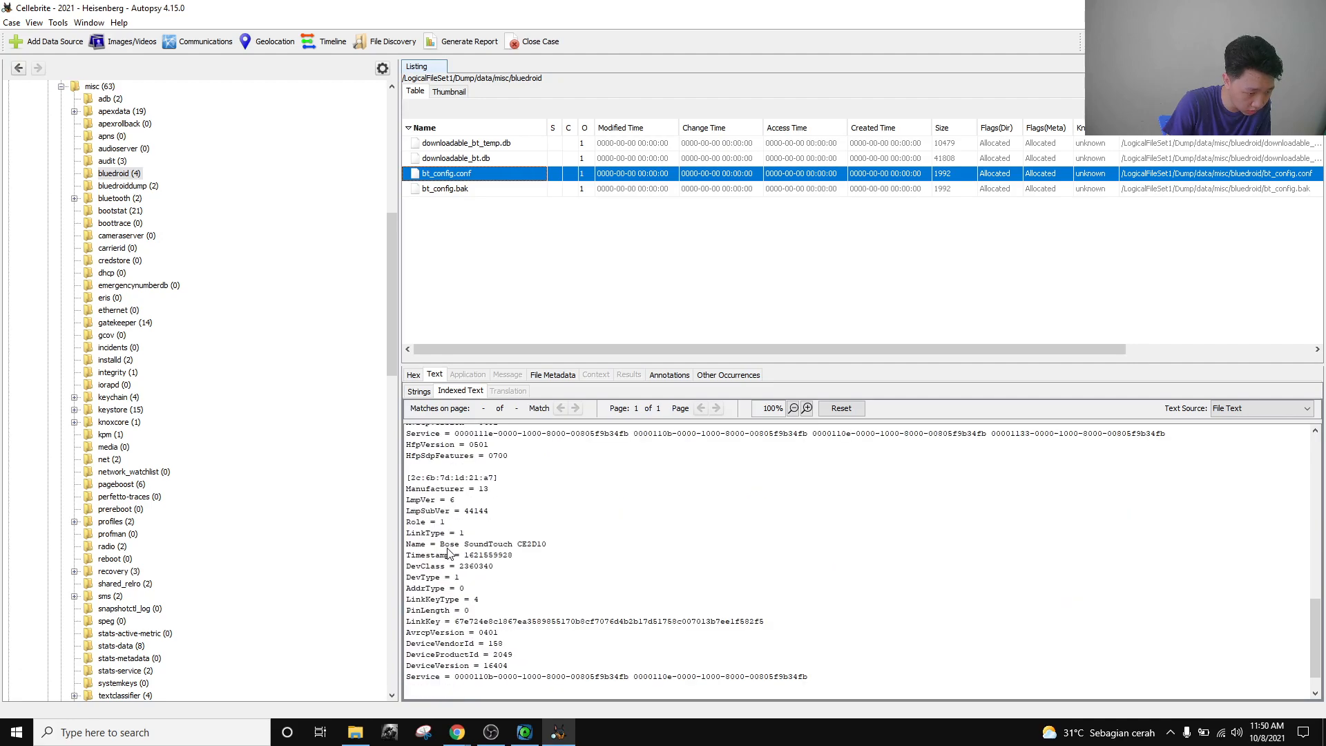
pyautogui.scroll(5, 479, 587)
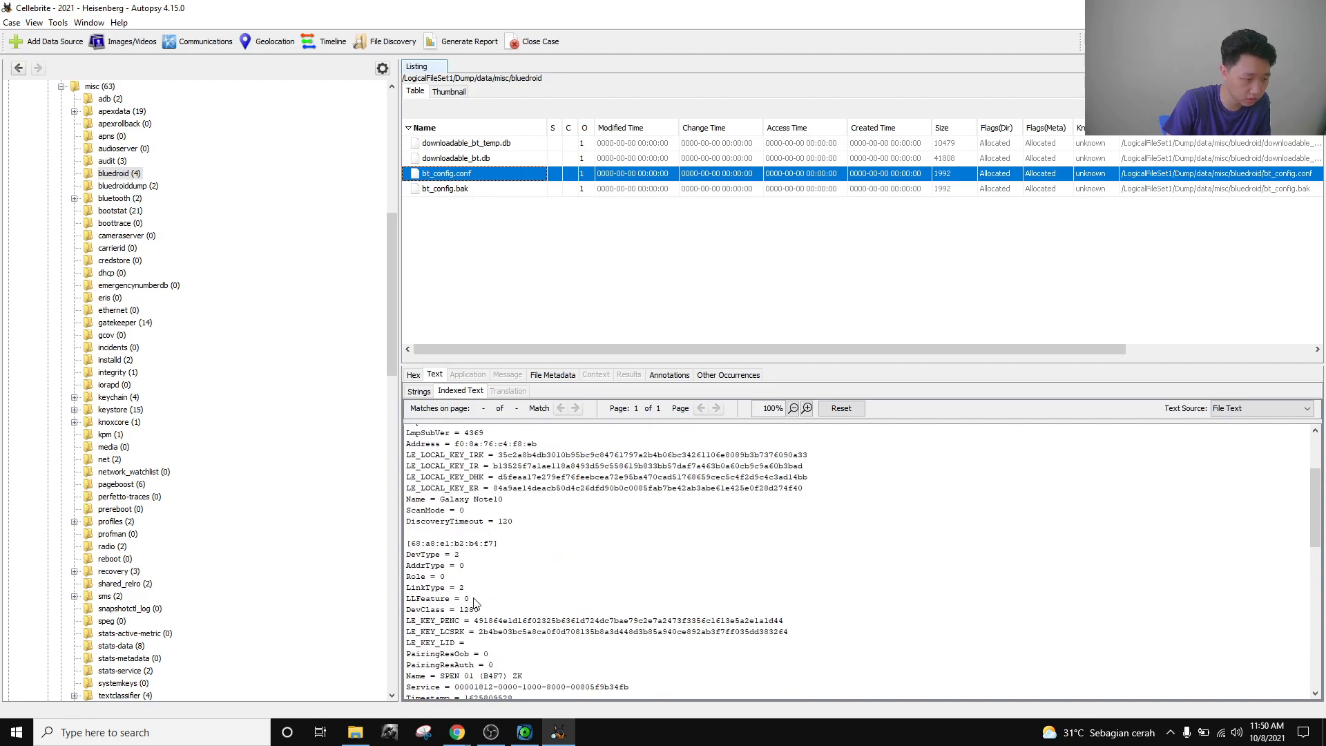
pyautogui.hotkey('alt', 'Tab')
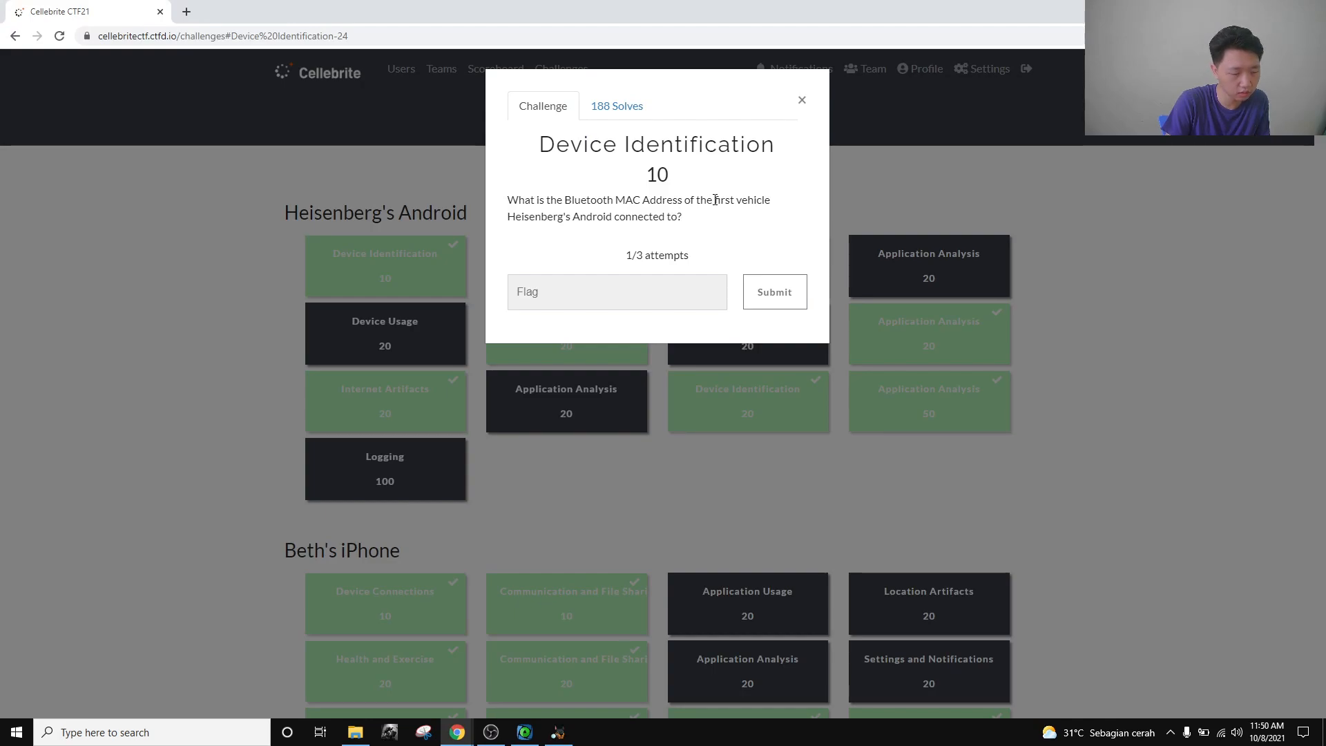
pyautogui.moveTo(716, 200); pyautogui.dragTo(770, 205)
pyautogui.click(743, 221)
pyautogui.hotkey('alt', 'Tab')
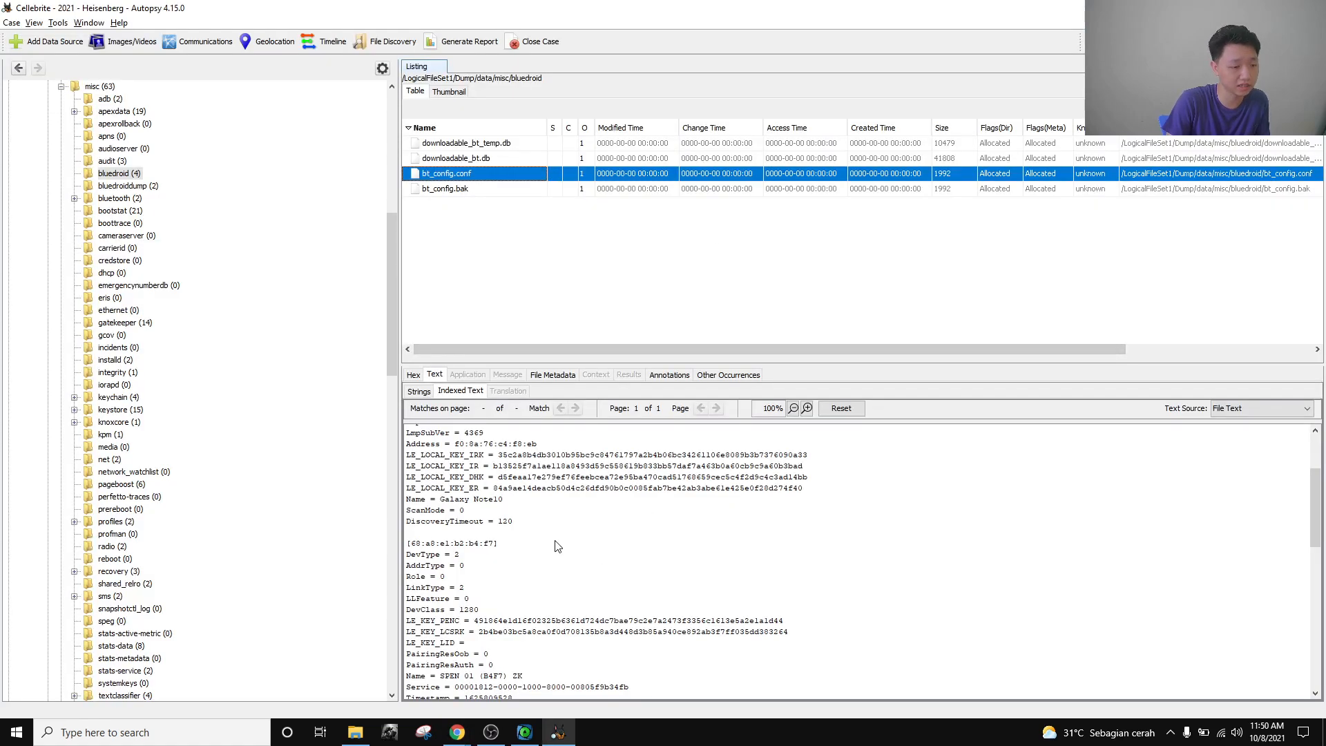
# Scan the paired devices, highlighting the CAR MULTIMEDIA and Bose SoundTouch CE2D10 names.
pyautogui.scroll(2, 556, 547)
pyautogui.scroll(-3, 556, 547)
pyautogui.scroll(-3, 558, 547)
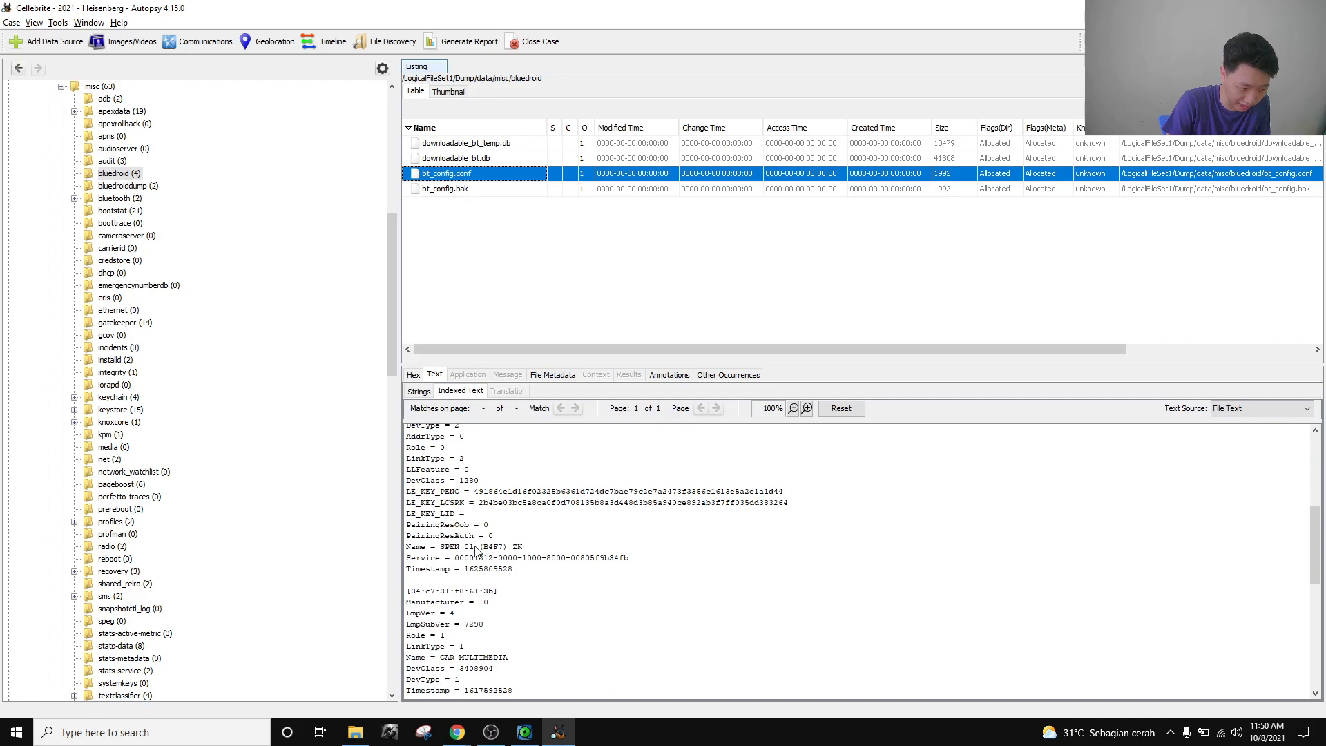
pyautogui.moveTo(442, 551); pyautogui.dragTo(530, 552)
pyautogui.scroll(-7, 517, 574)
pyautogui.scroll(5, 516, 574)
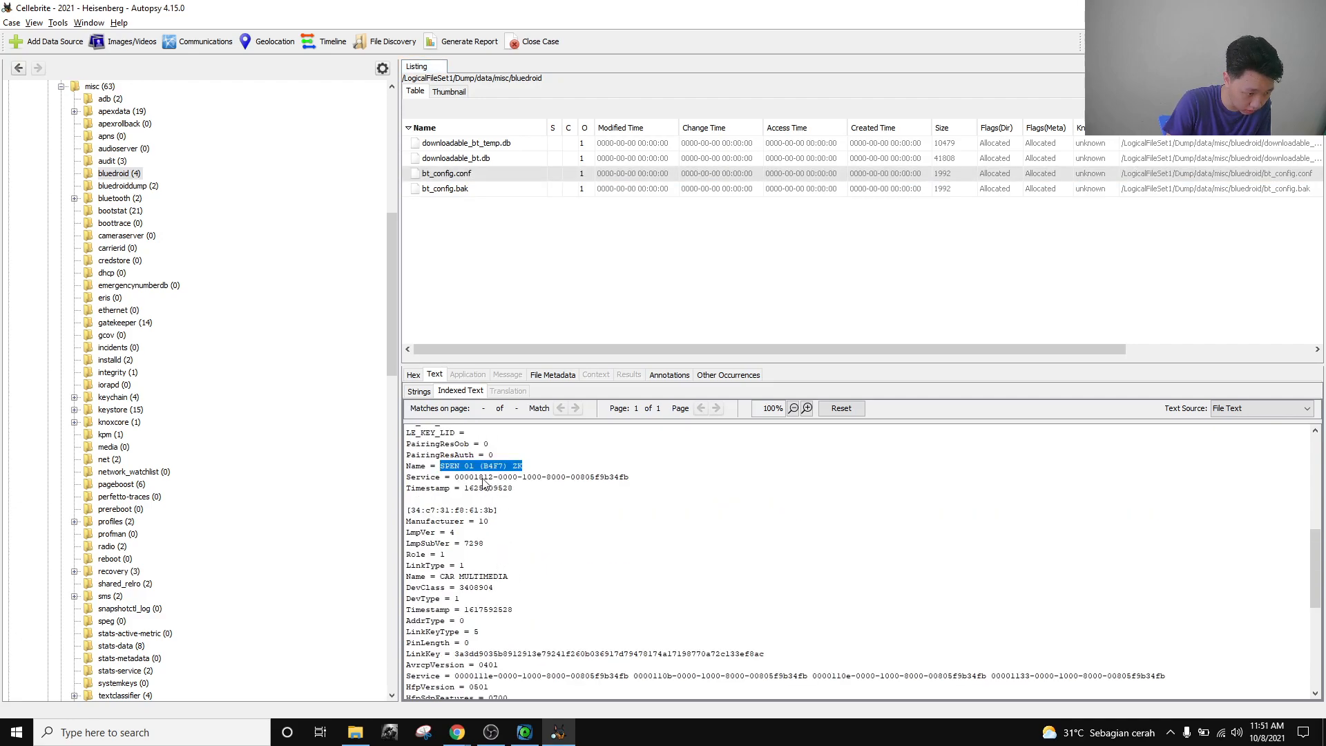
pyautogui.scroll(-2, 511, 566)
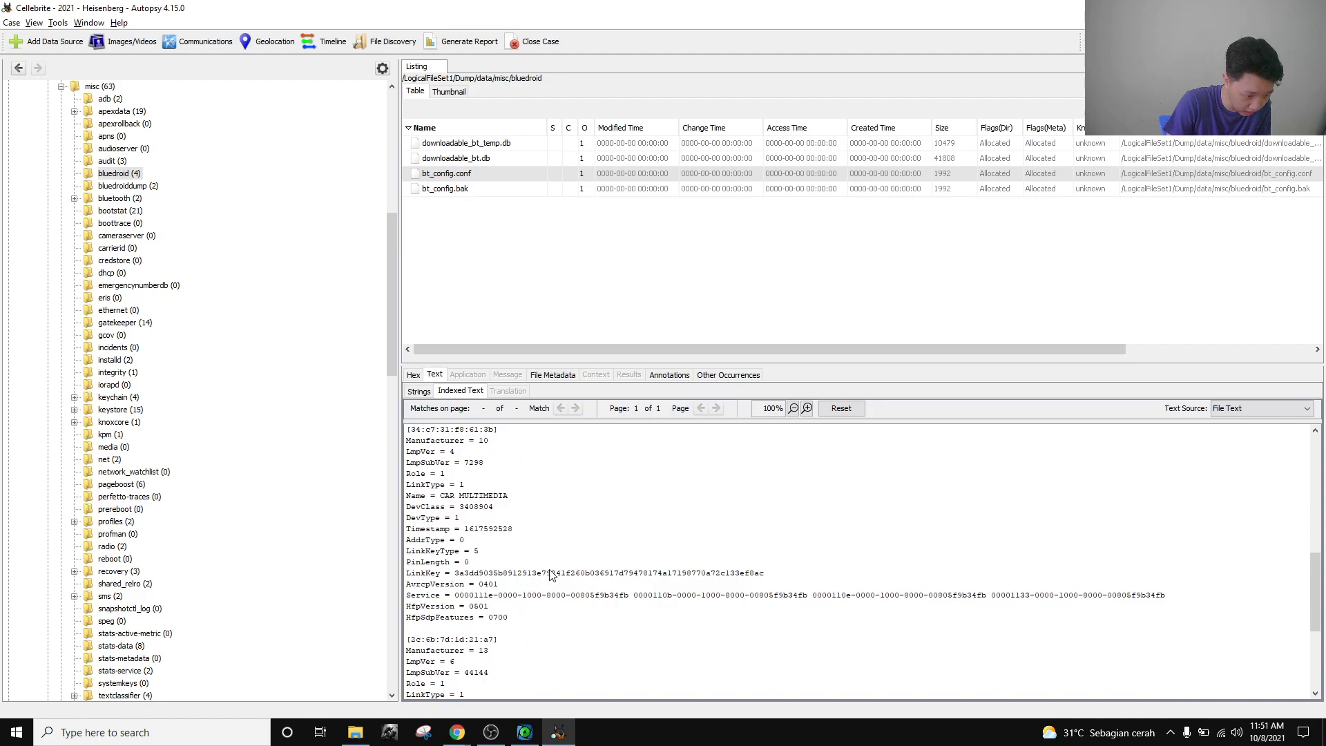
pyautogui.moveTo(442, 498); pyautogui.dragTo(502, 503)
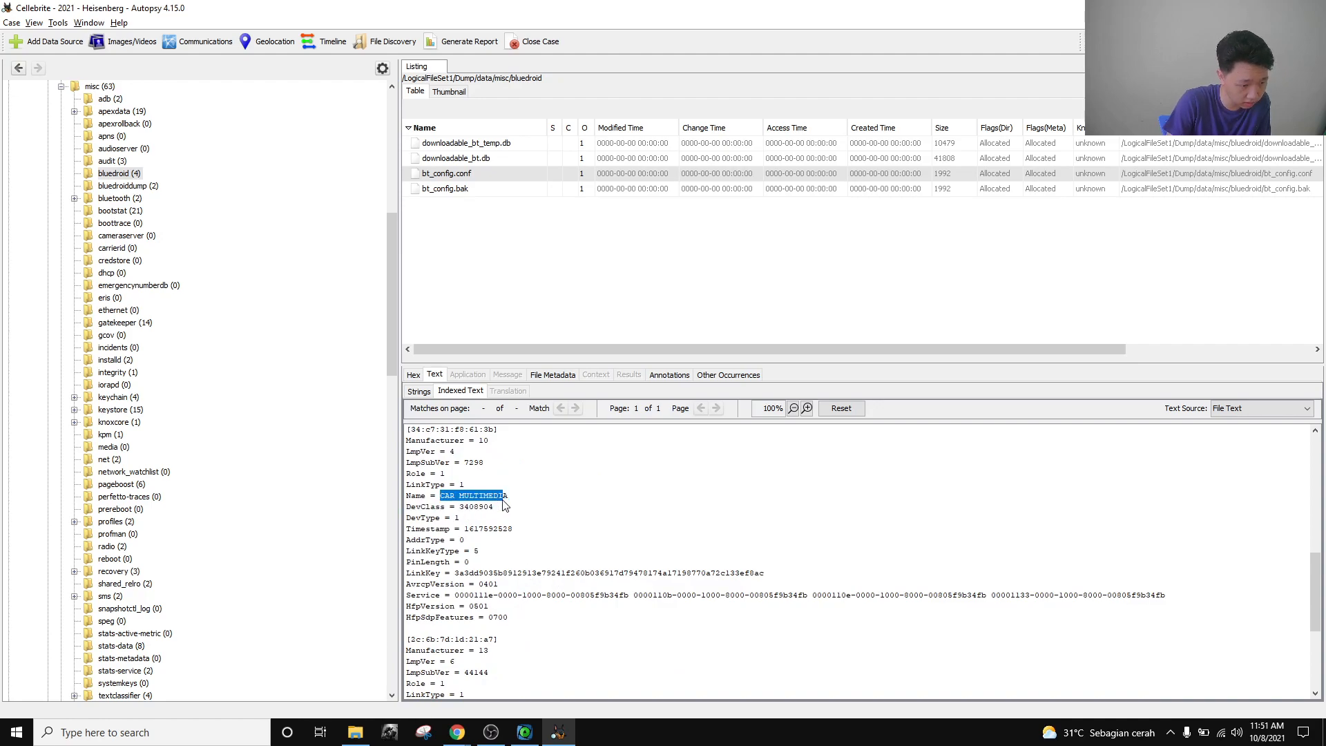
pyautogui.click(500, 507)
pyautogui.scroll(-5, 517, 531)
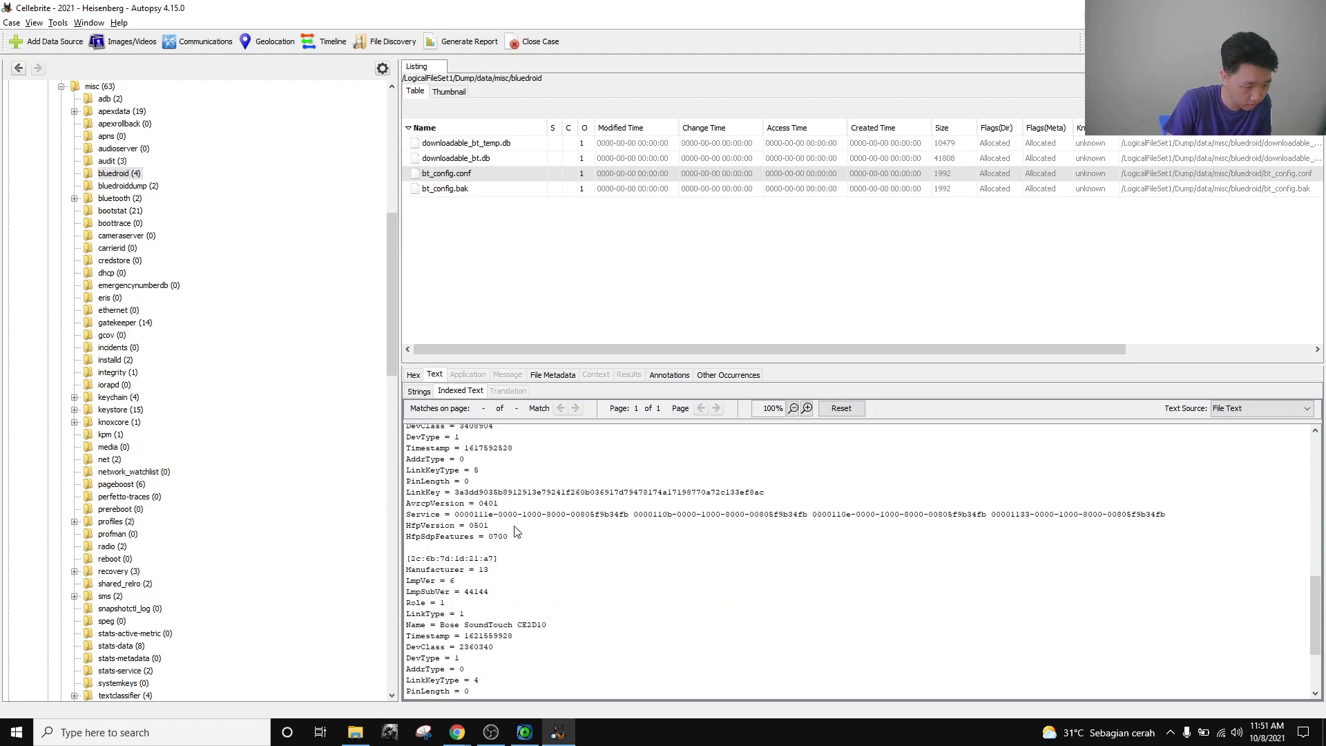
pyautogui.moveTo(441, 512); pyautogui.dragTo(548, 512)
# Highlight the CAR MULTIMEDIA entry again and compare it with the challenge question.
pyautogui.scroll(8, 532, 548)
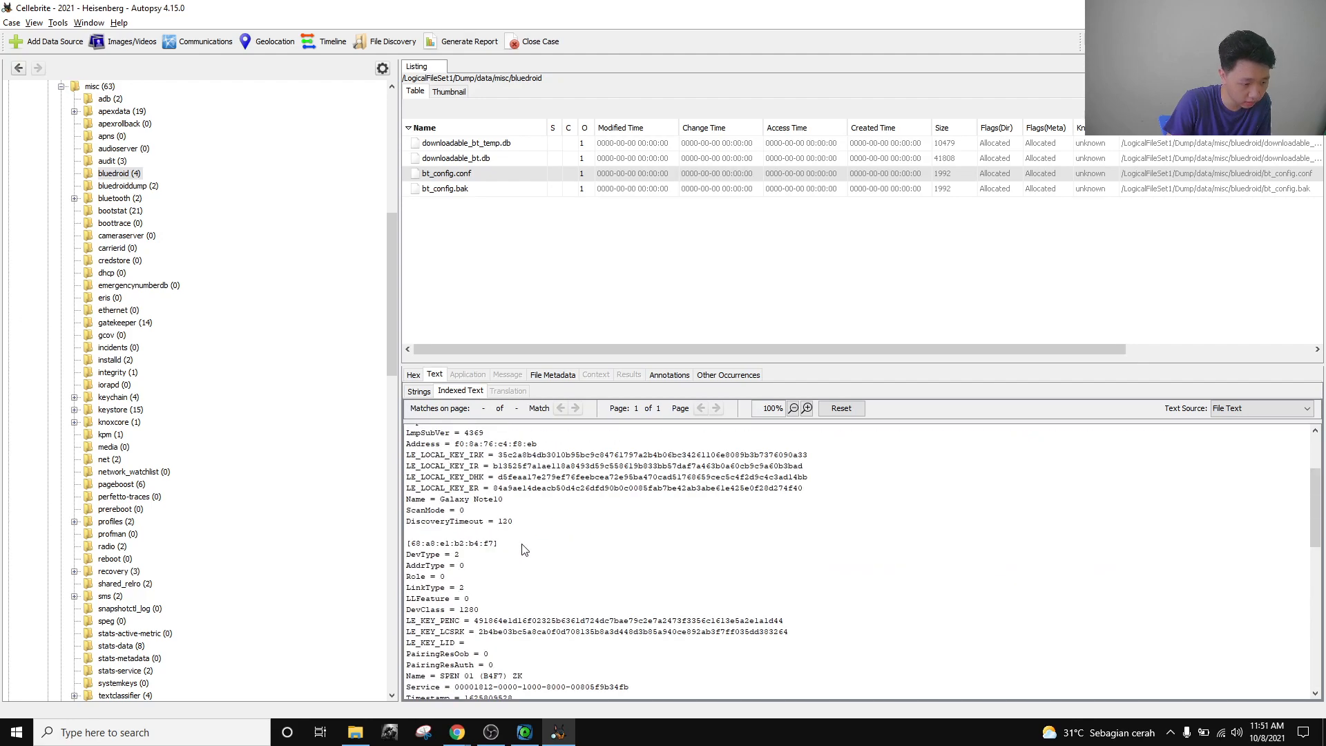
pyautogui.scroll(-2, 522, 546)
pyautogui.scroll(-2, 517, 544)
pyautogui.scroll(2, 501, 523)
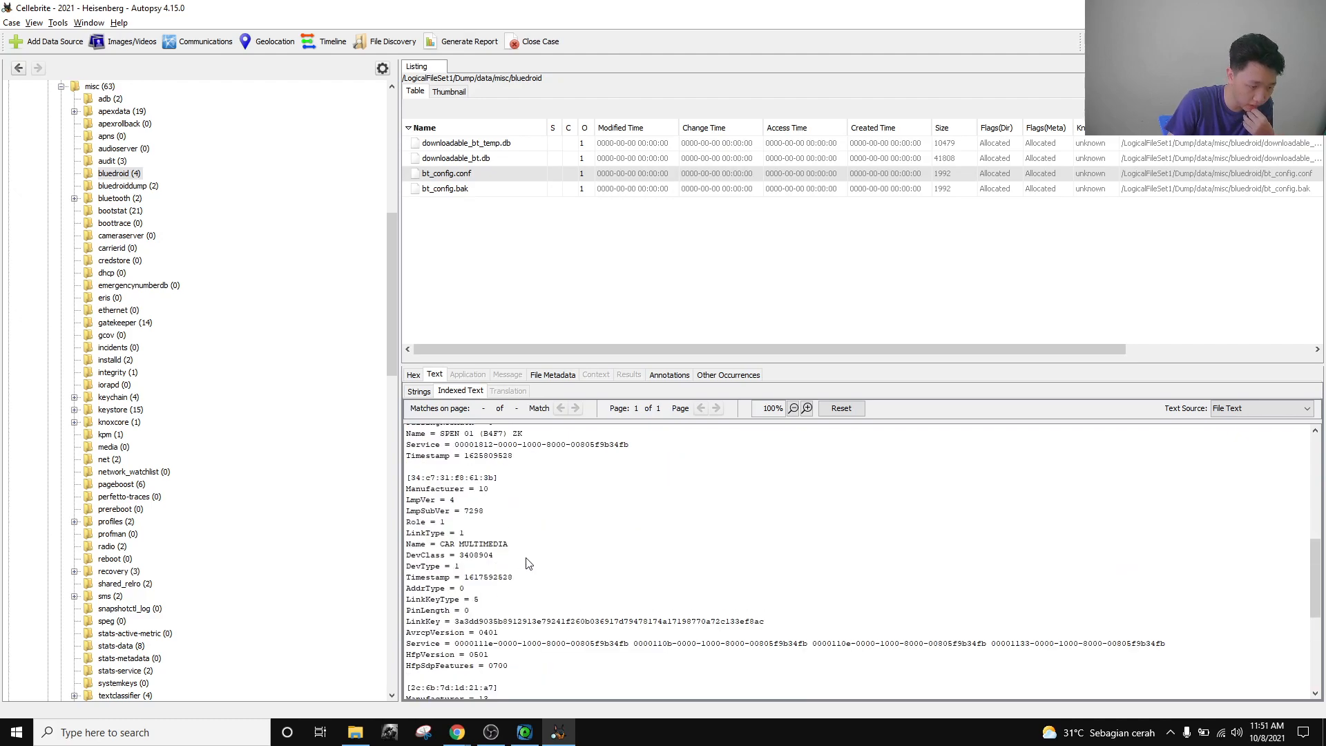
pyautogui.moveTo(509, 545); pyautogui.dragTo(440, 544)
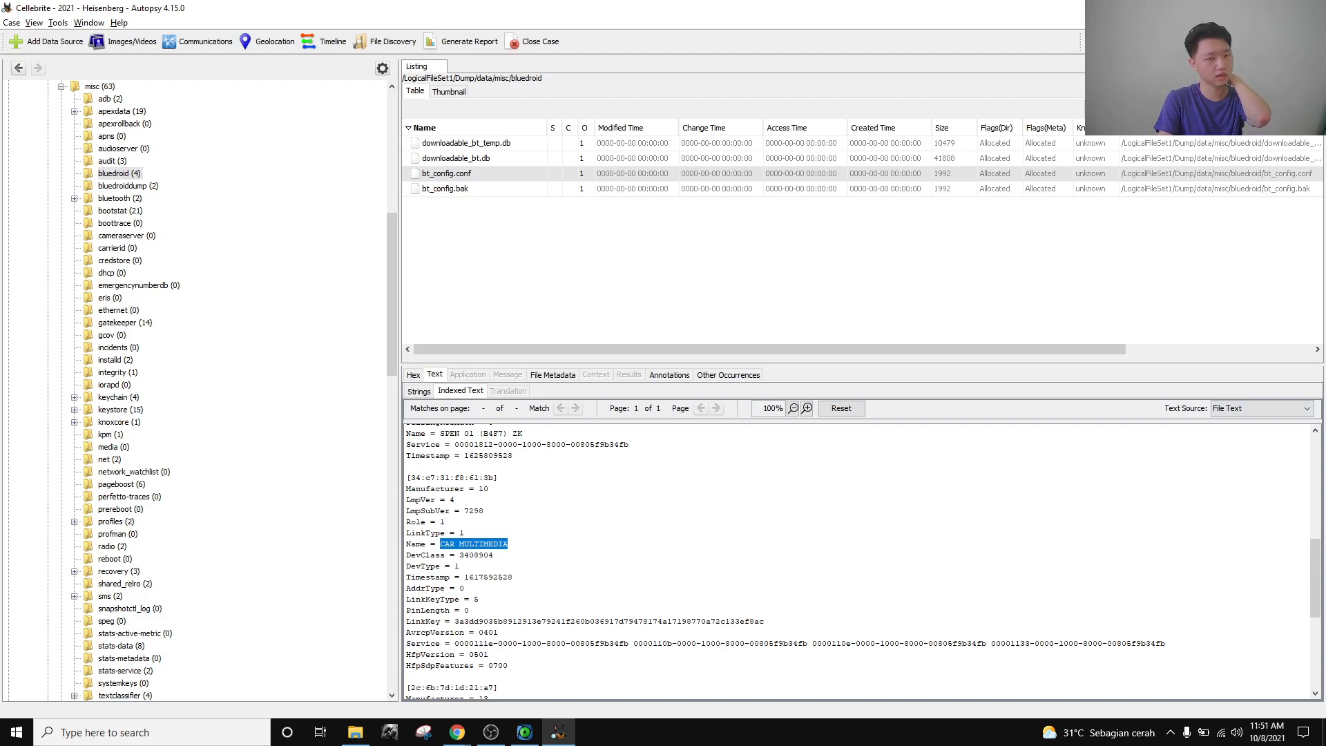
pyautogui.click(415, 680)
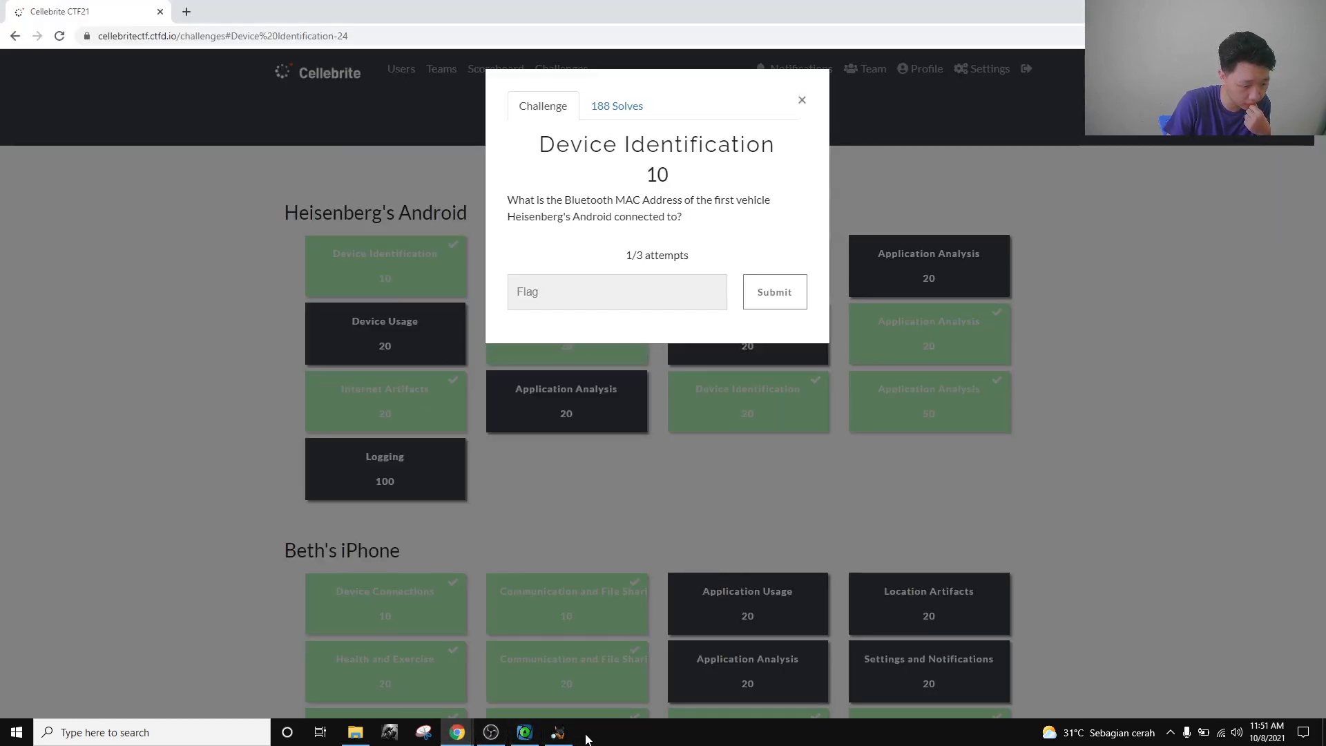
pyautogui.click(558, 732)
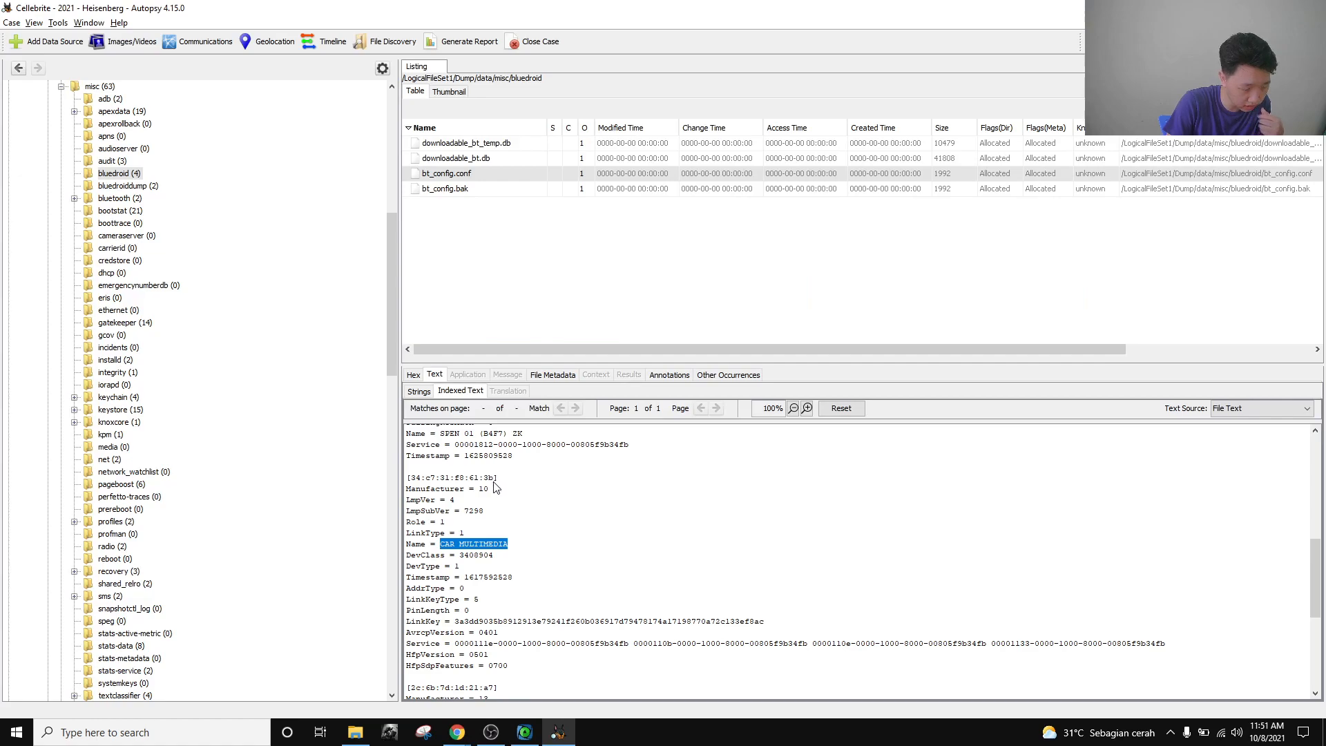
# Select the CAR MULTIMEDIA MAC address 34:c7:31:f8:61:3b.
pyautogui.moveTo(496, 479); pyautogui.dragTo(413, 487)
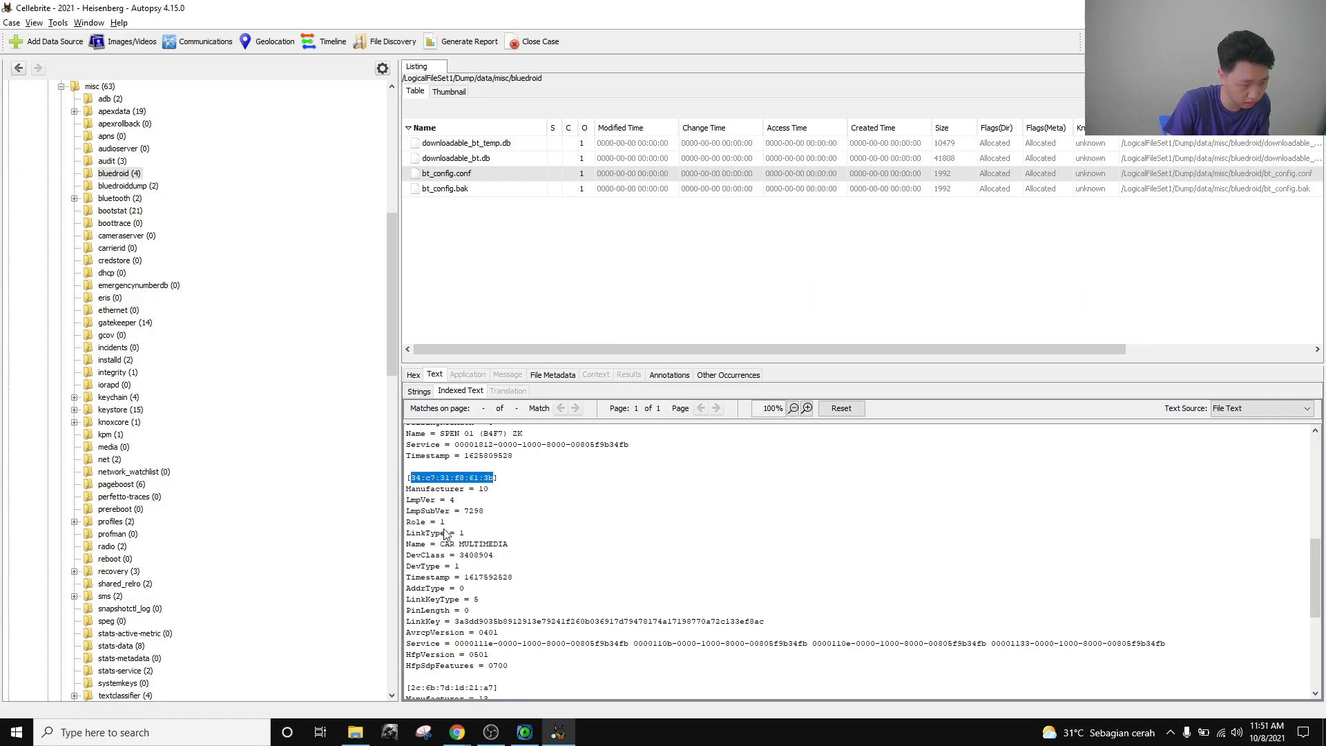
pyautogui.click(435, 482)
pyautogui.moveTo(489, 480); pyautogui.dragTo(409, 481)
pyautogui.moveTo(489, 479); pyautogui.dragTo(411, 477)
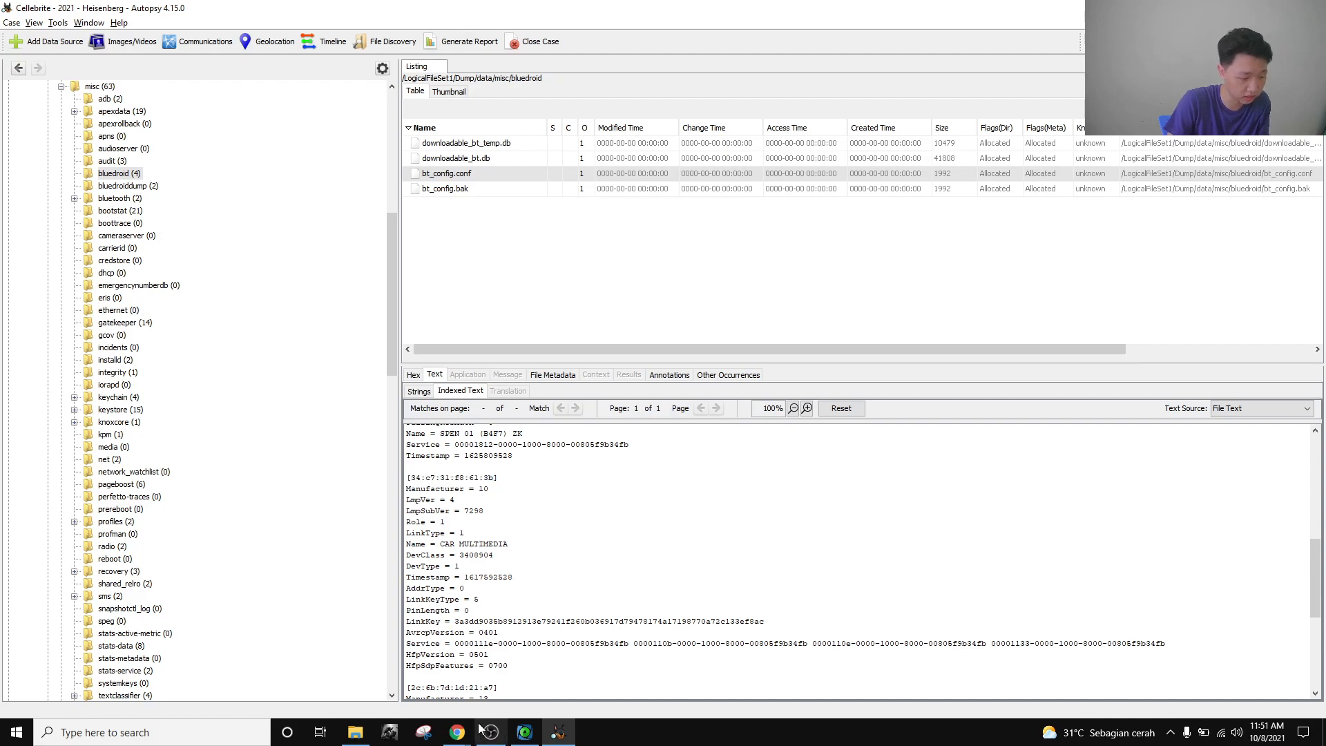
# Close Device Identification 10 and open the Application Analysis 10 USB-drive website question.
pyautogui.moveTo(457, 732)
pyautogui.click(380, 663)
pyautogui.click(1110, 308)
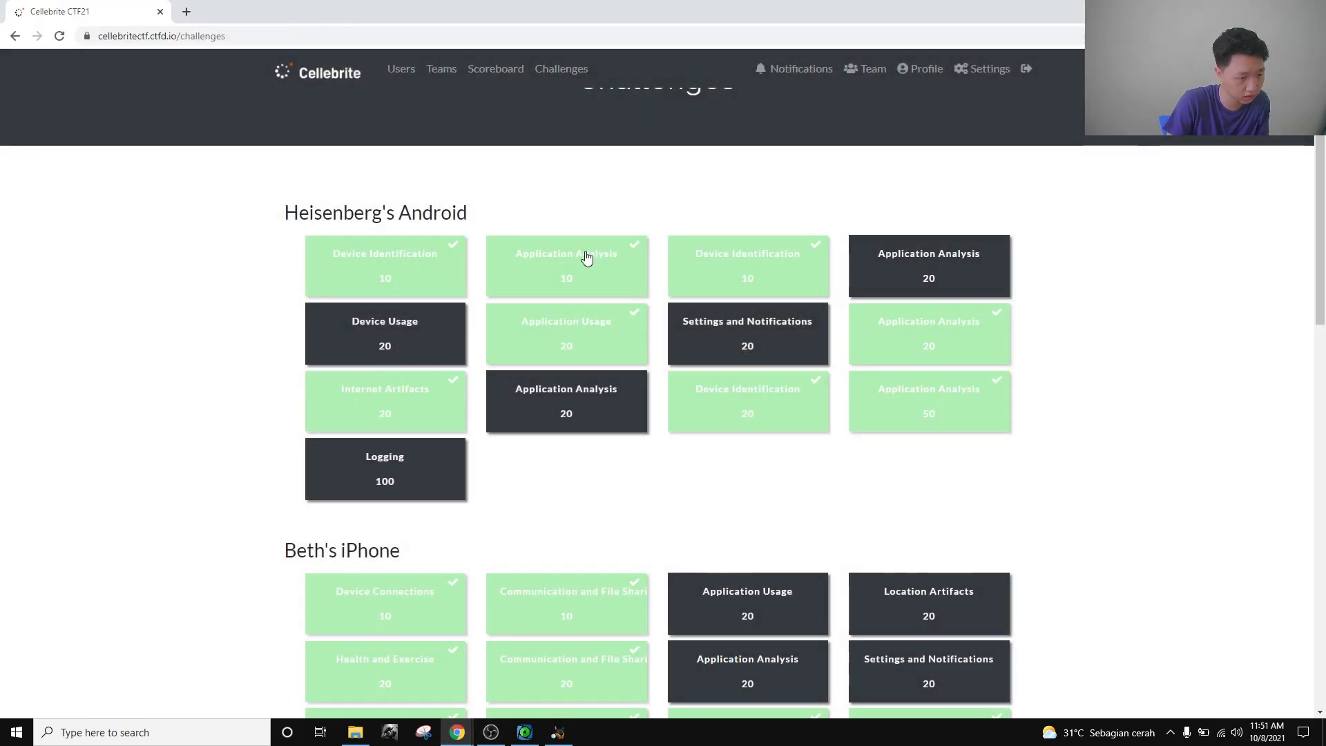
pyautogui.click(890, 359)
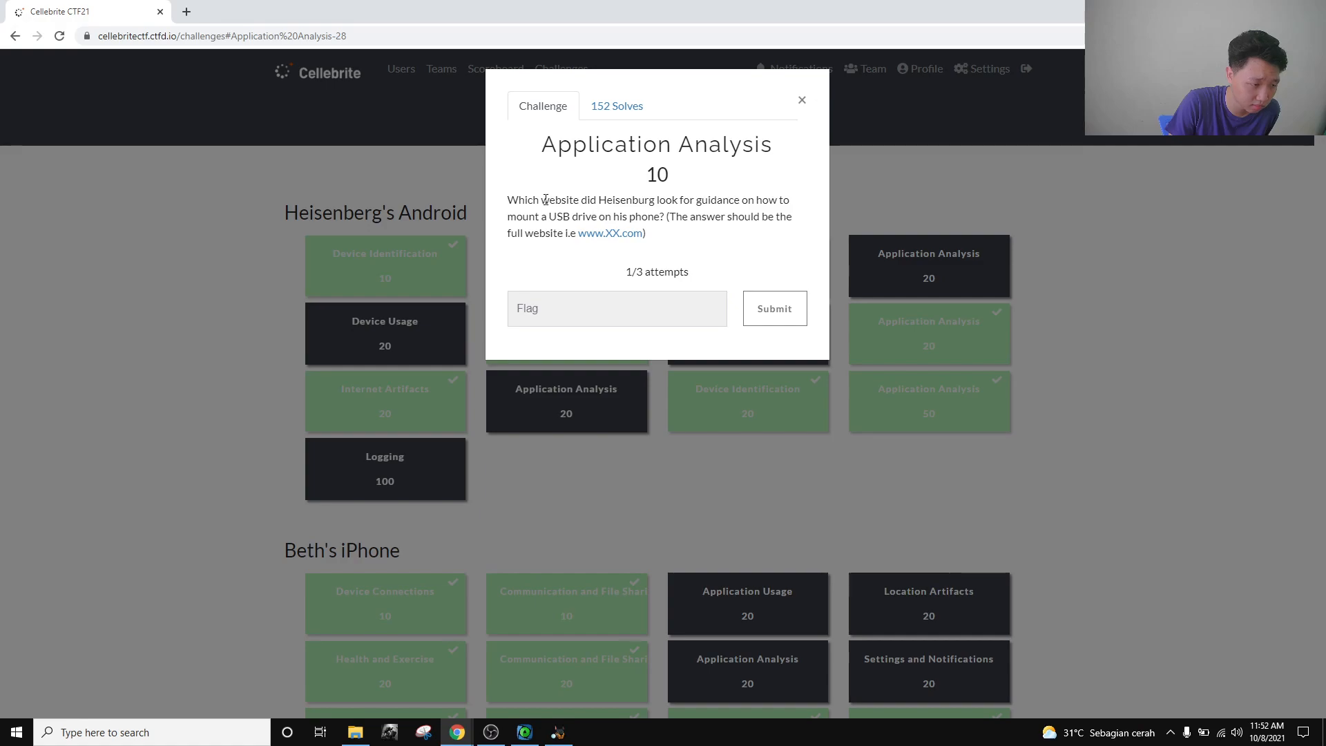
# Return to Autopsy and collapse LogicalFileSet1 to show its root contents.
pyautogui.click(558, 732)
pyautogui.scroll(5, 138, 390)
pyautogui.scroll(1, 24, 178)
pyautogui.click(21, 99)
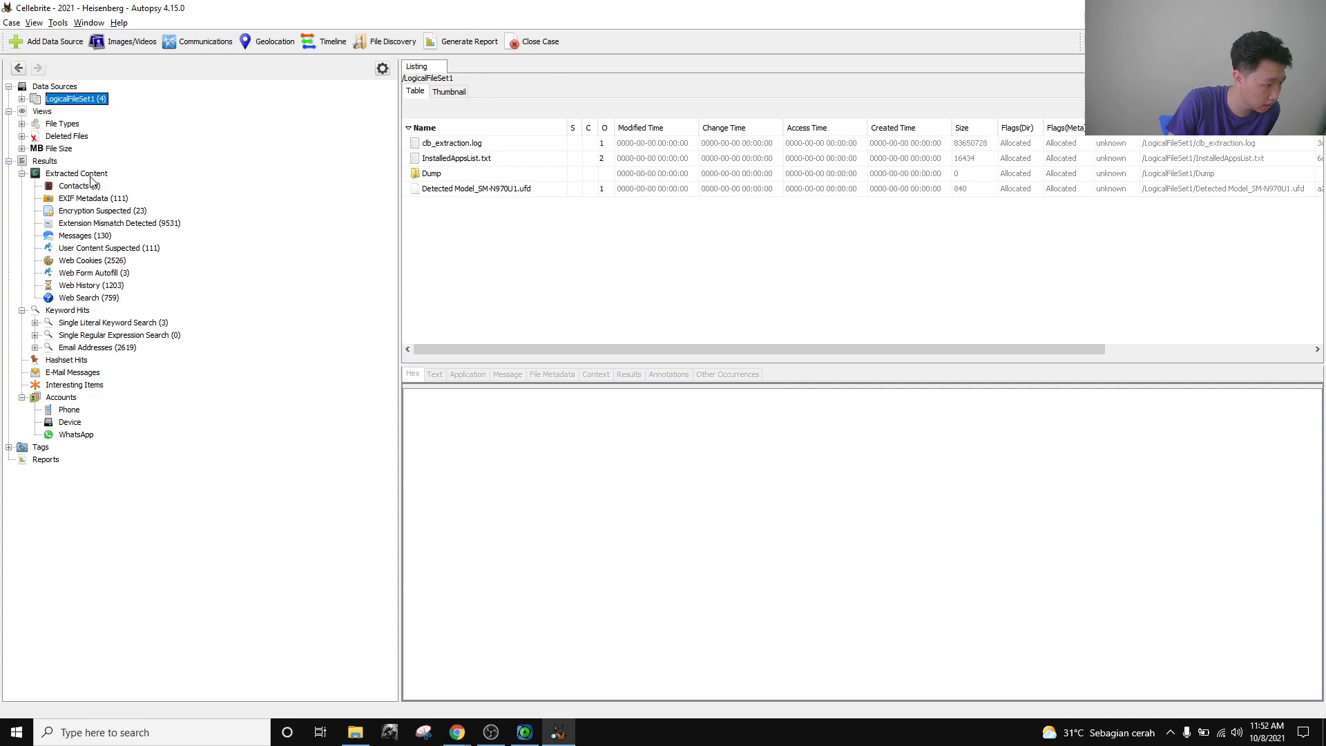
# Scroll through the 759 Web Search artifacts while checking the challenge question.
pyautogui.click(96, 298)
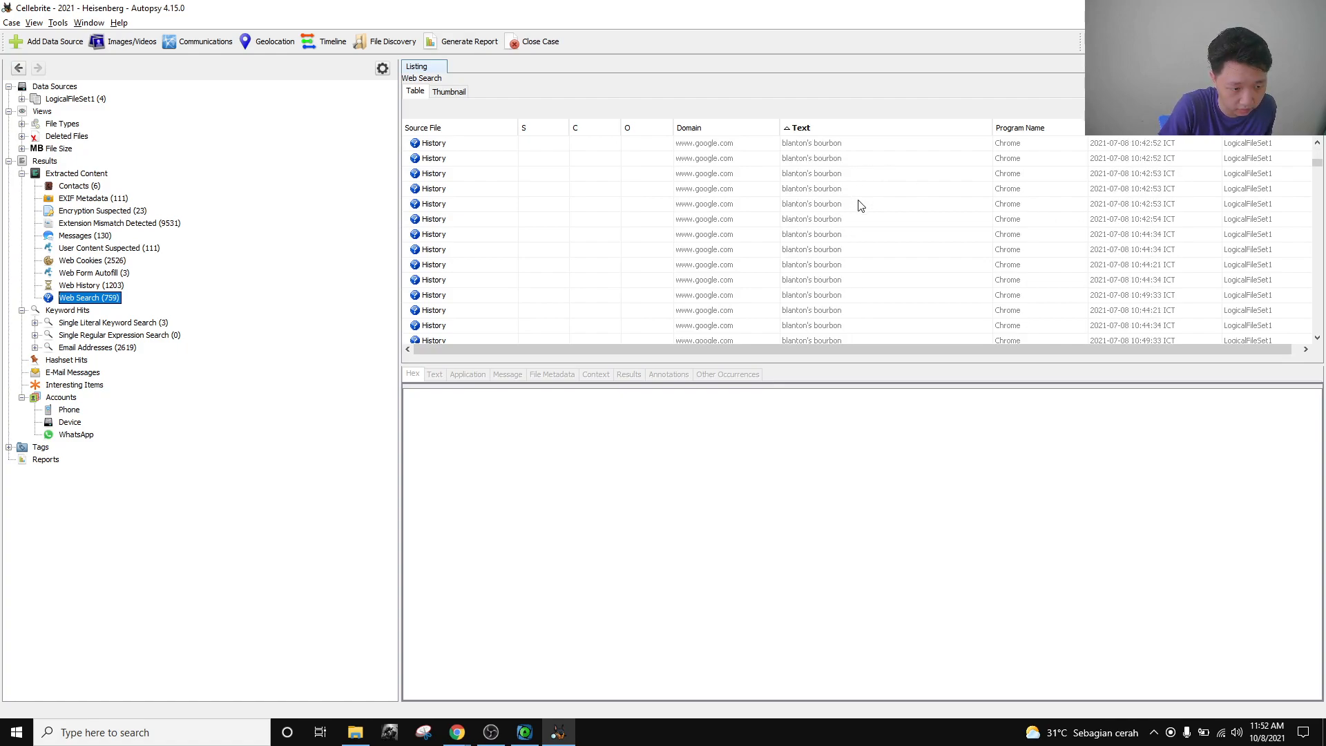
pyautogui.hotkey('alt', 'Tab')
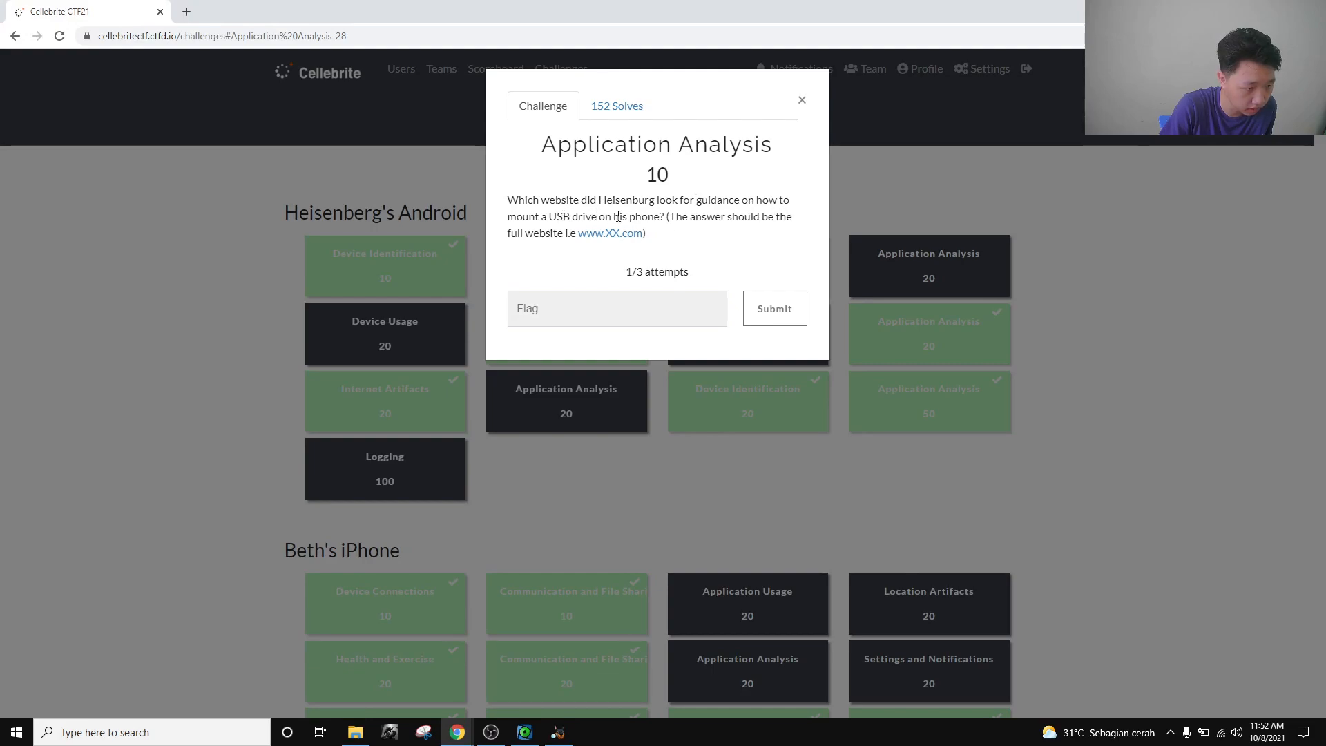
pyautogui.hotkey('alt', 'Tab')
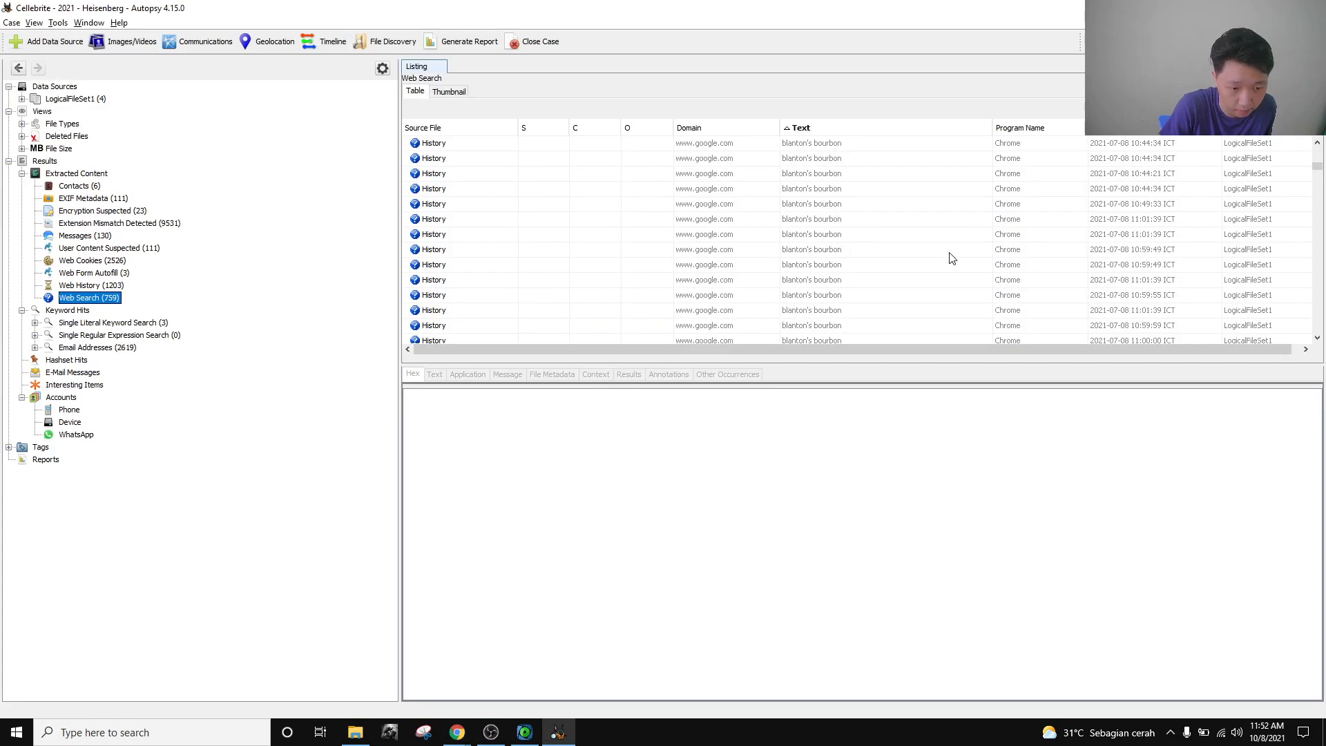
pyautogui.scroll(-20, 946, 252)
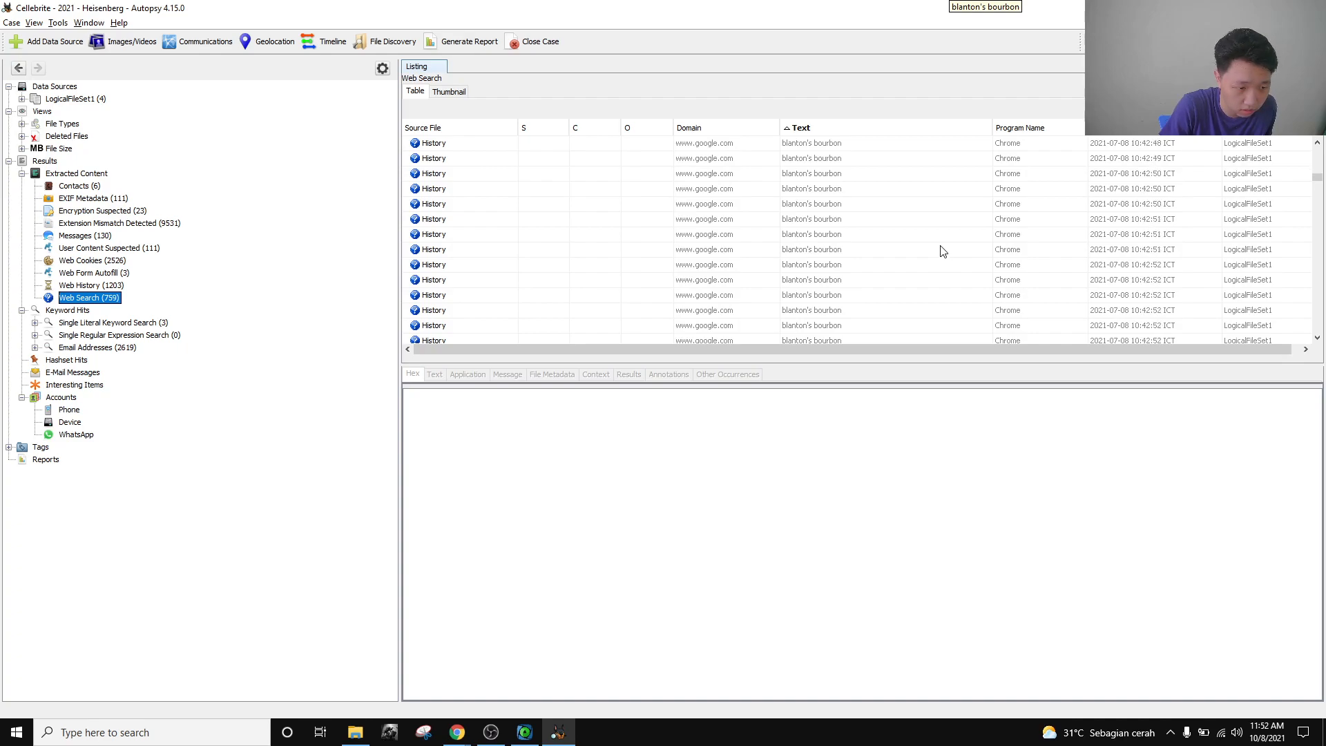
pyautogui.scroll(-20, 945, 250)
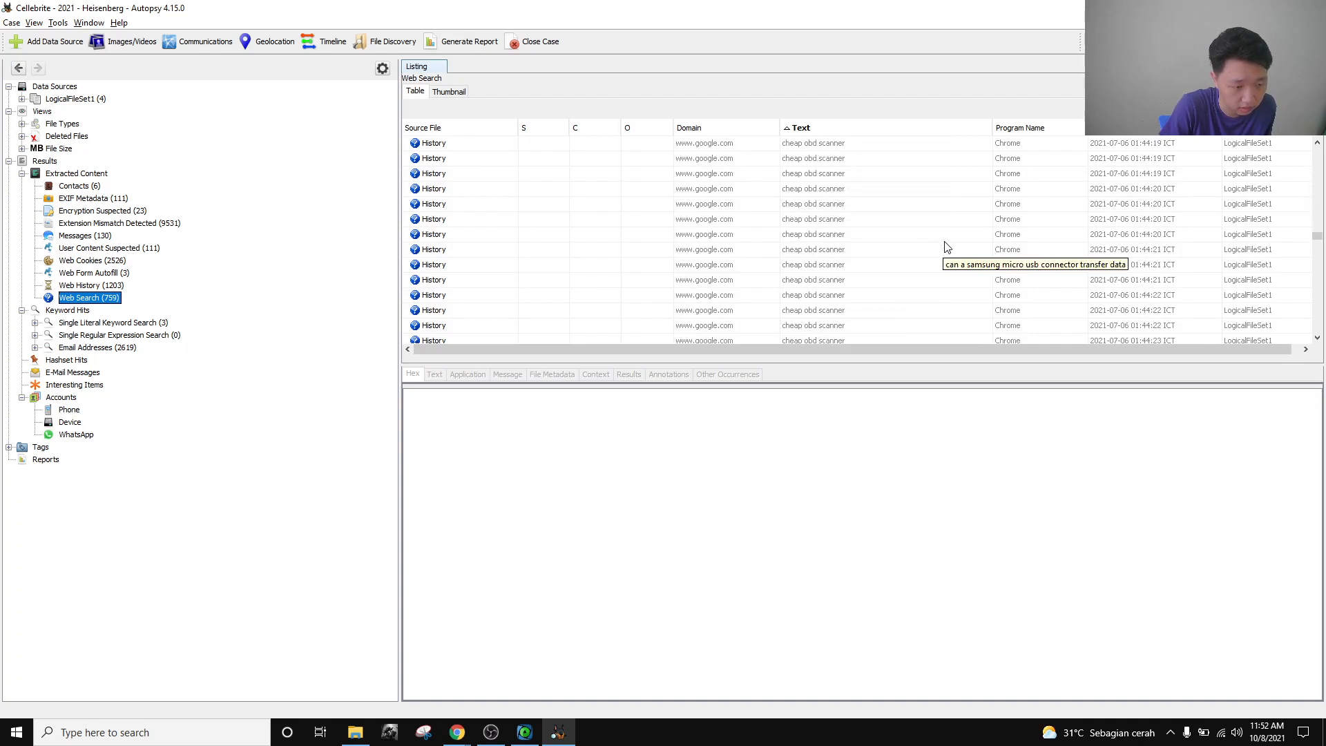
pyautogui.scroll(-20, 945, 249)
pyautogui.scroll(-15, 945, 252)
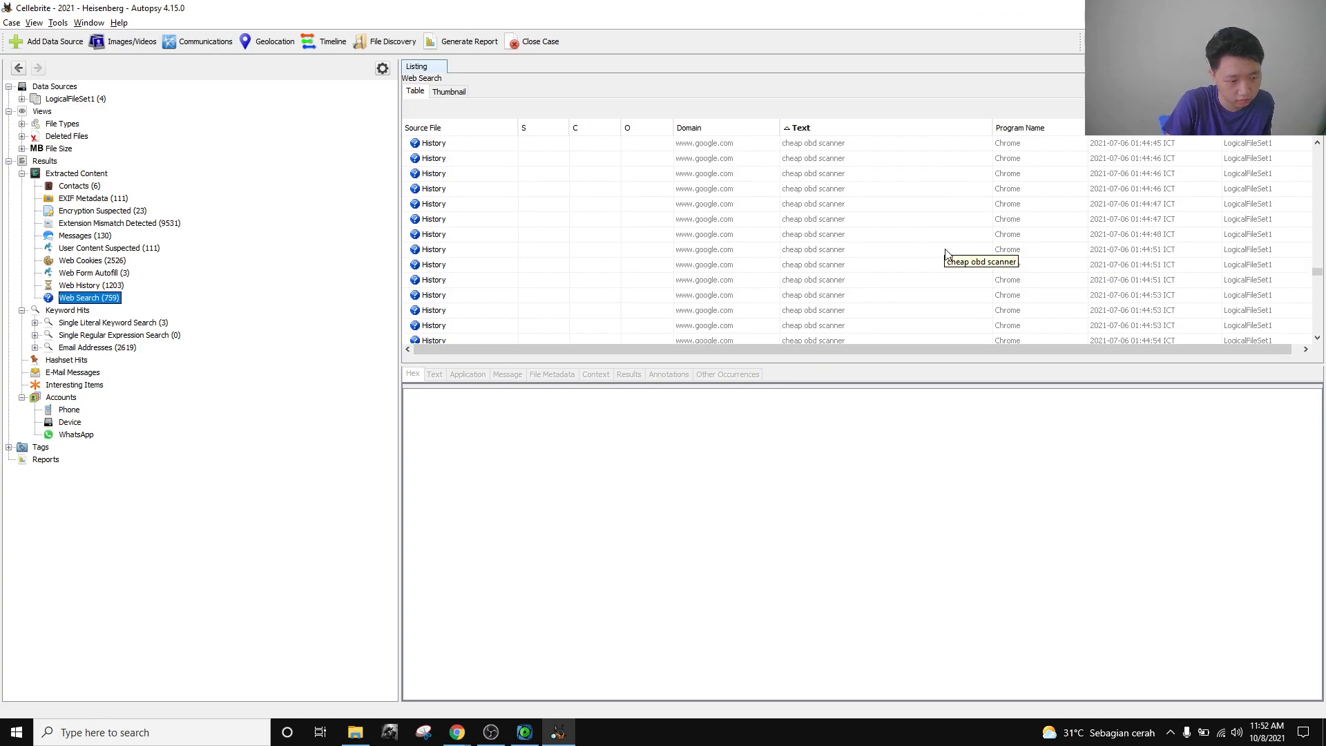
pyautogui.scroll(-20, 943, 250)
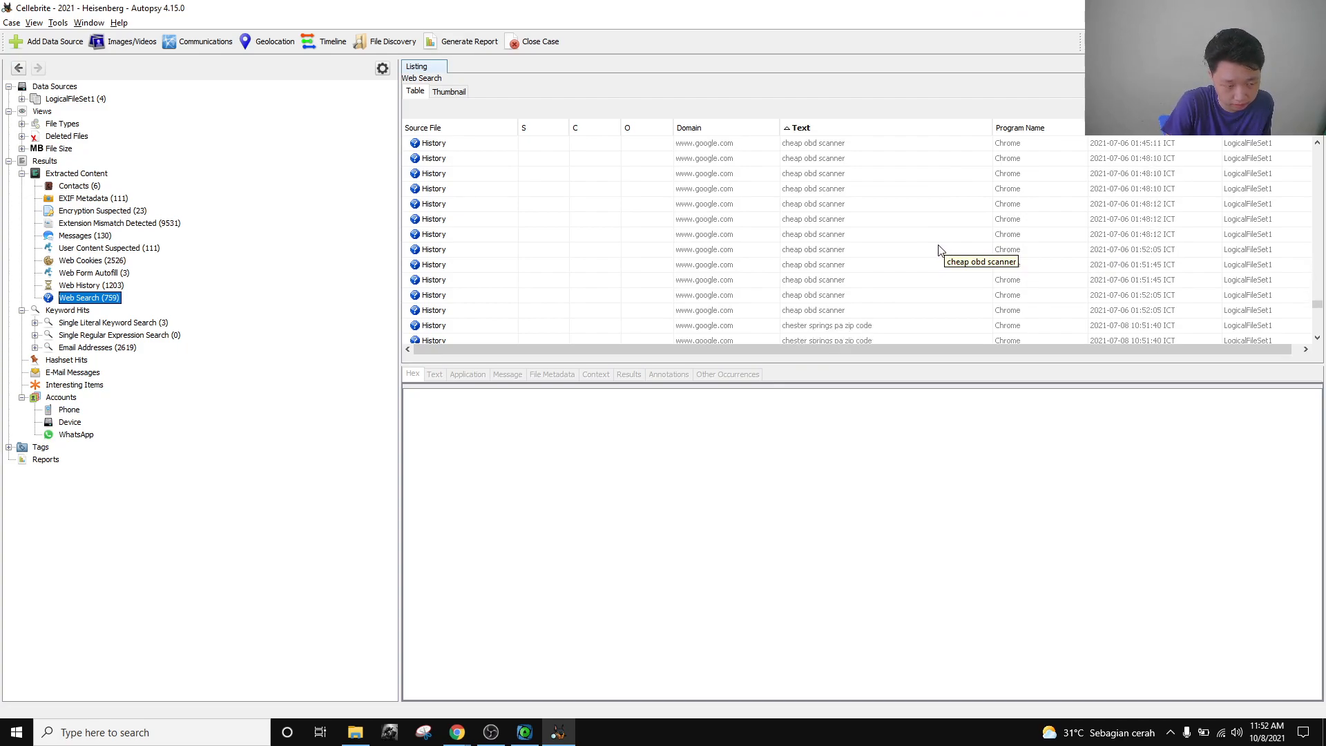
pyautogui.scroll(-20, 940, 250)
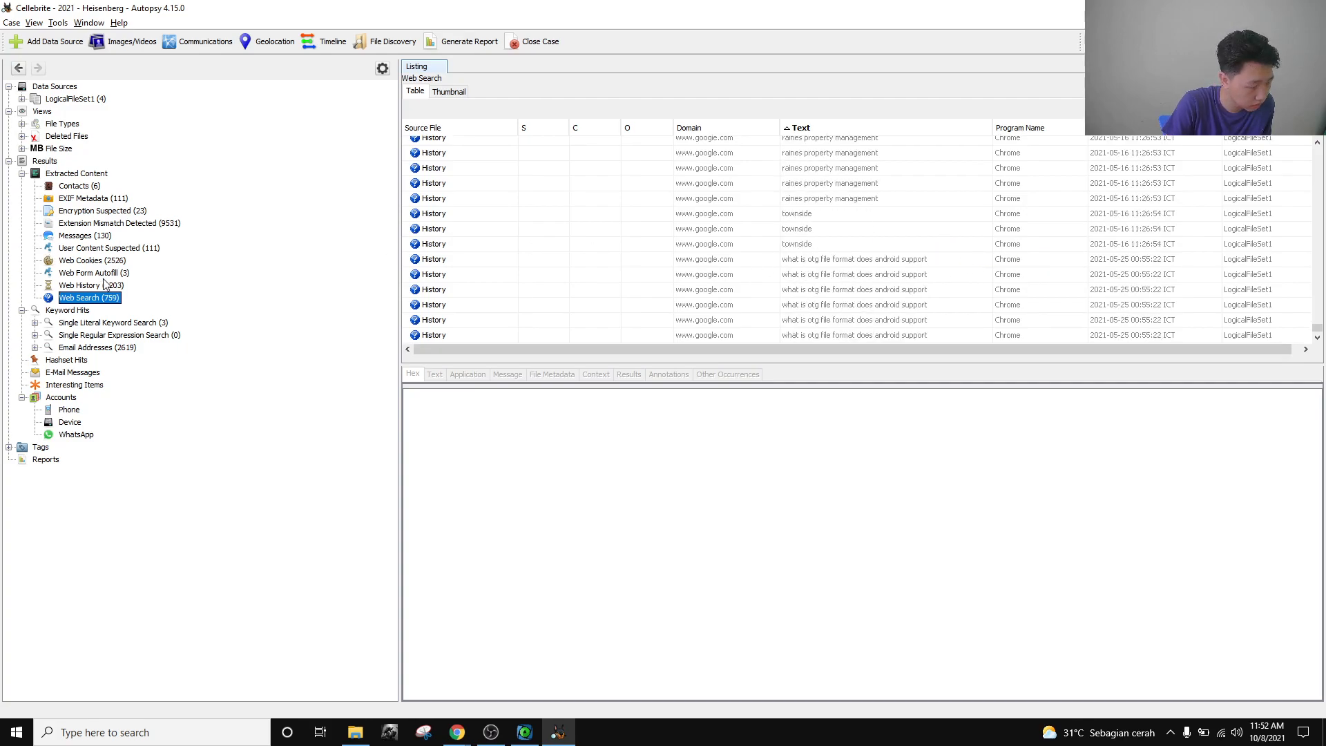
# Recheck the question, then list the 1203 Web History entries.
pyautogui.hotkey('alt', 'Tab')
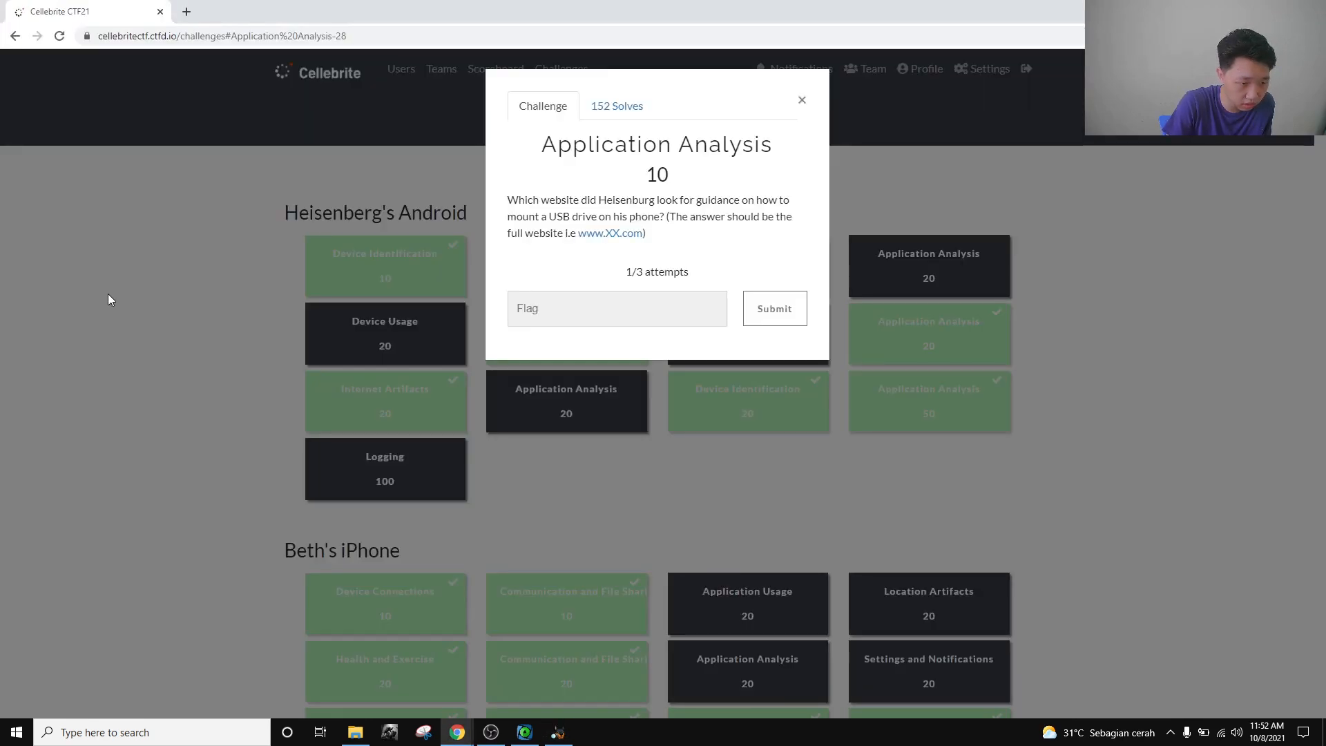
pyautogui.hotkey('alt', 'Tab')
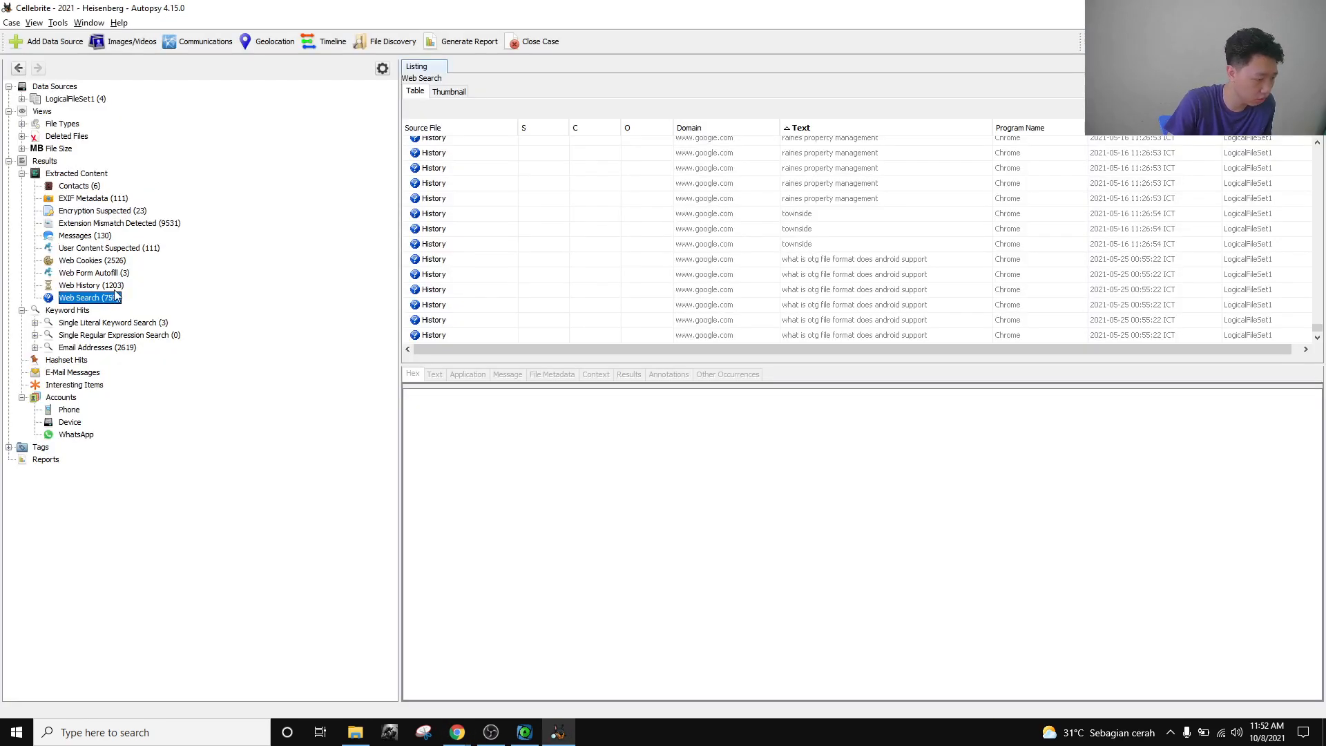
pyautogui.click(113, 286)
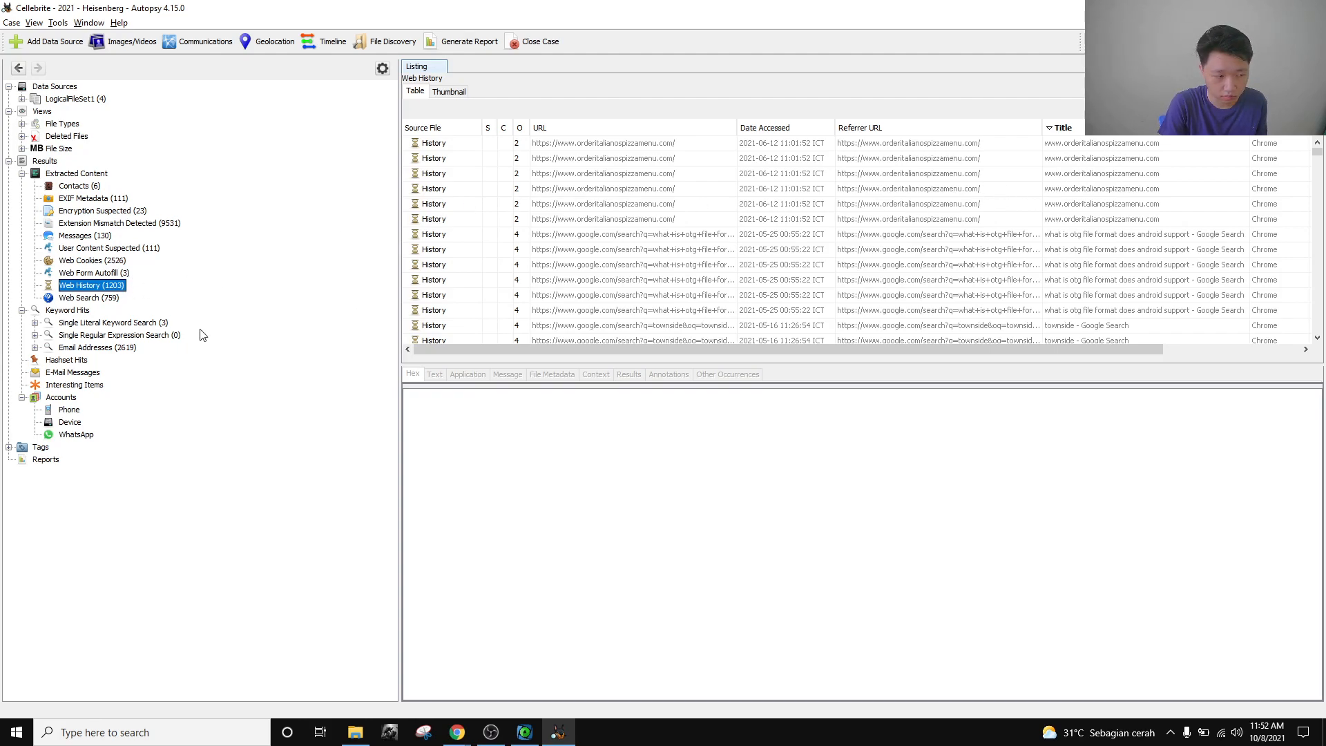
# Select the 'otg file format' history row and scroll to the 'how to mount a pendrive on android' searches.
pyautogui.click(101, 295)
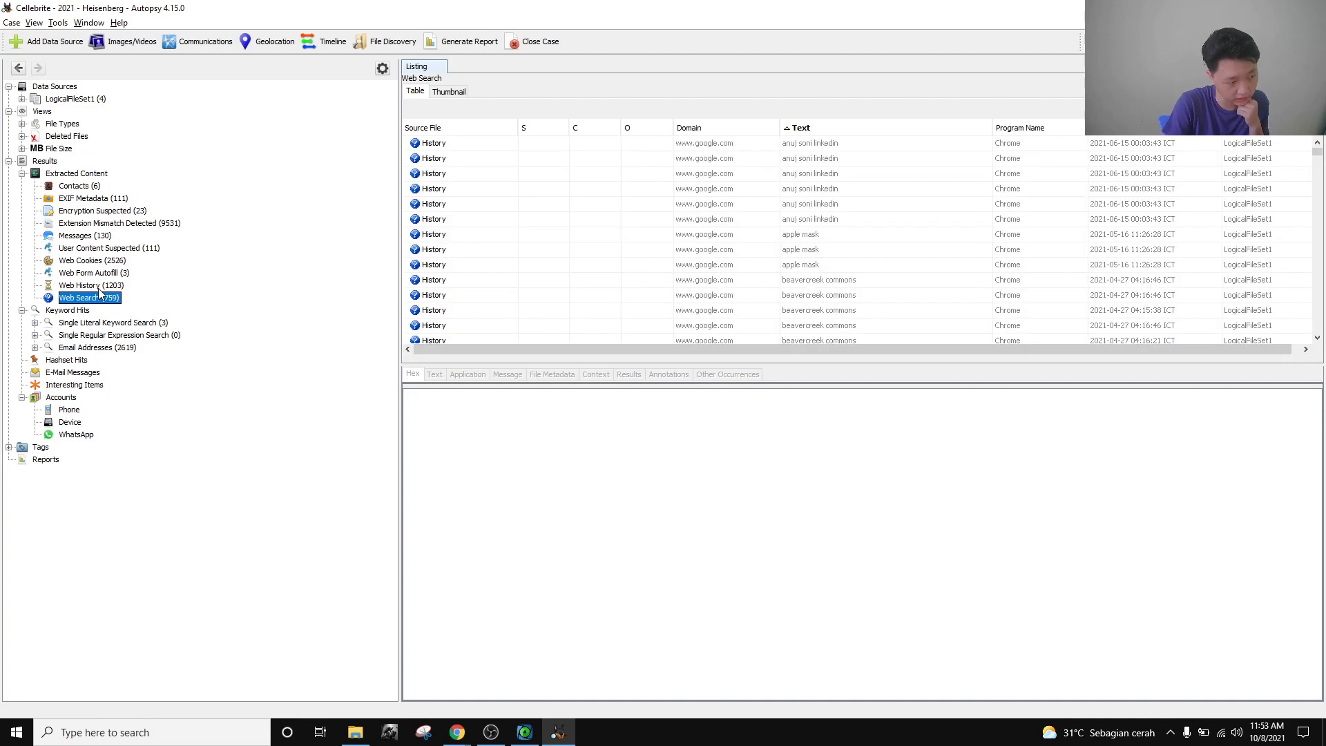
pyautogui.click(98, 286)
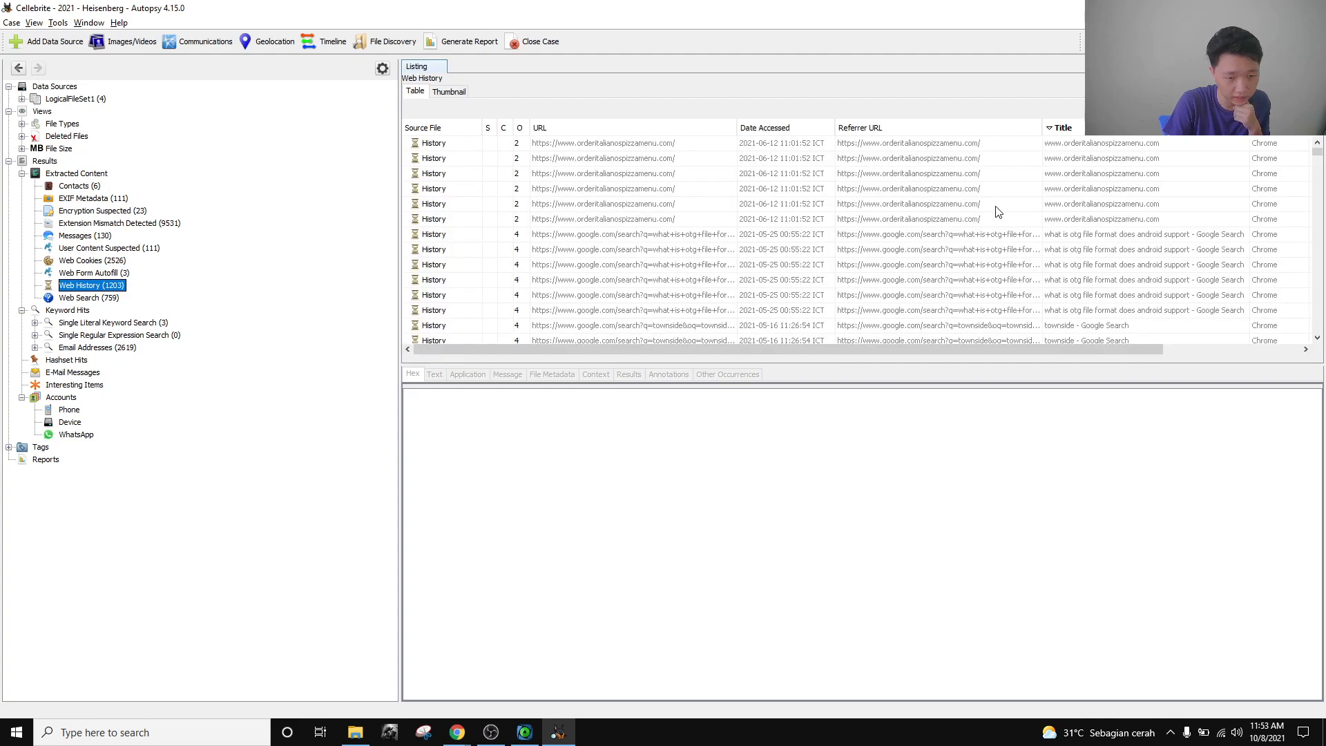
pyautogui.click(1122, 234)
pyautogui.scroll(-2, 1119, 259)
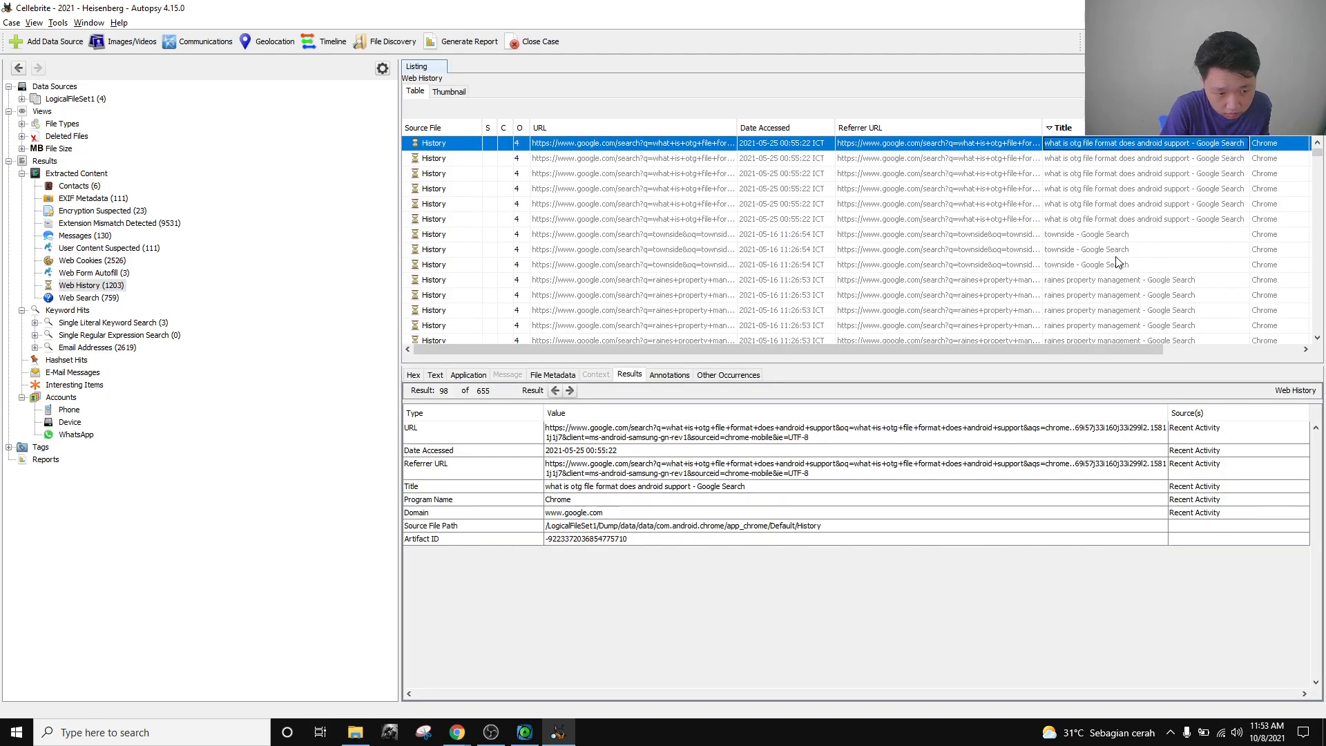
pyautogui.scroll(-5, 1119, 262)
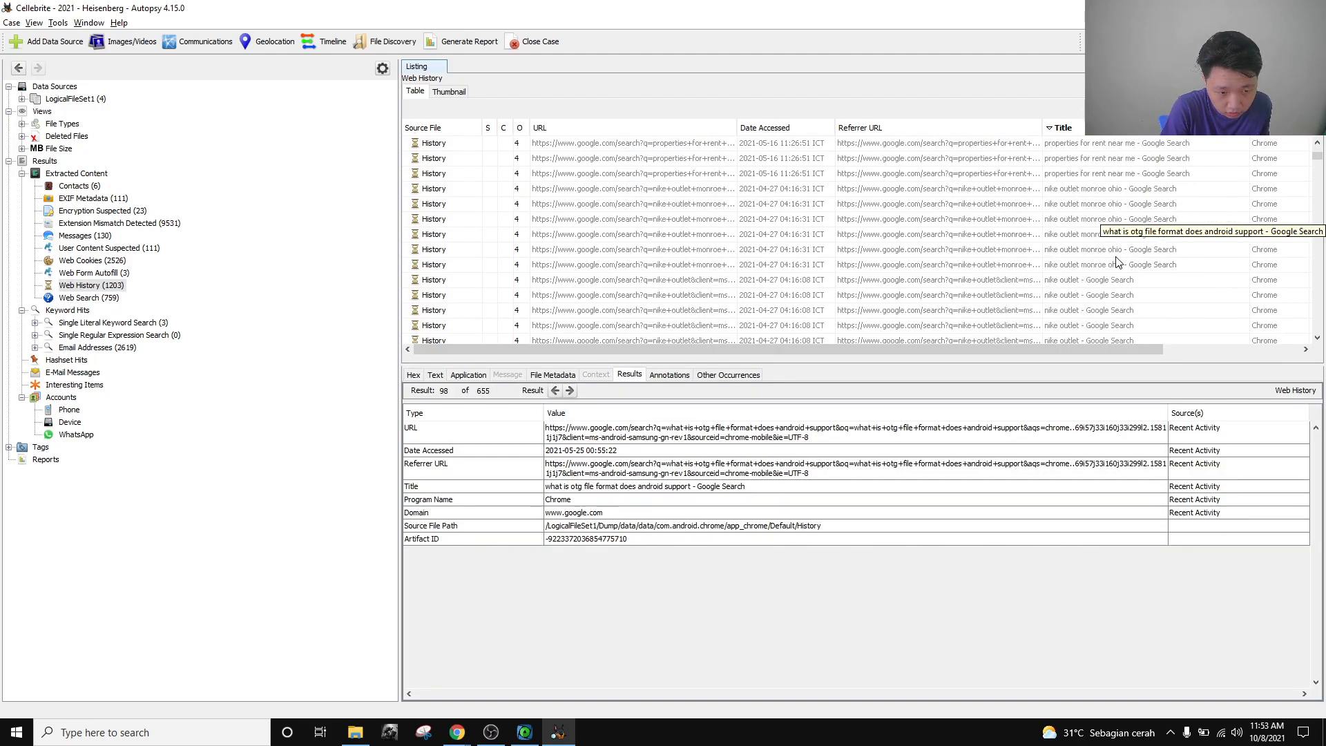
pyautogui.scroll(-8, 1116, 261)
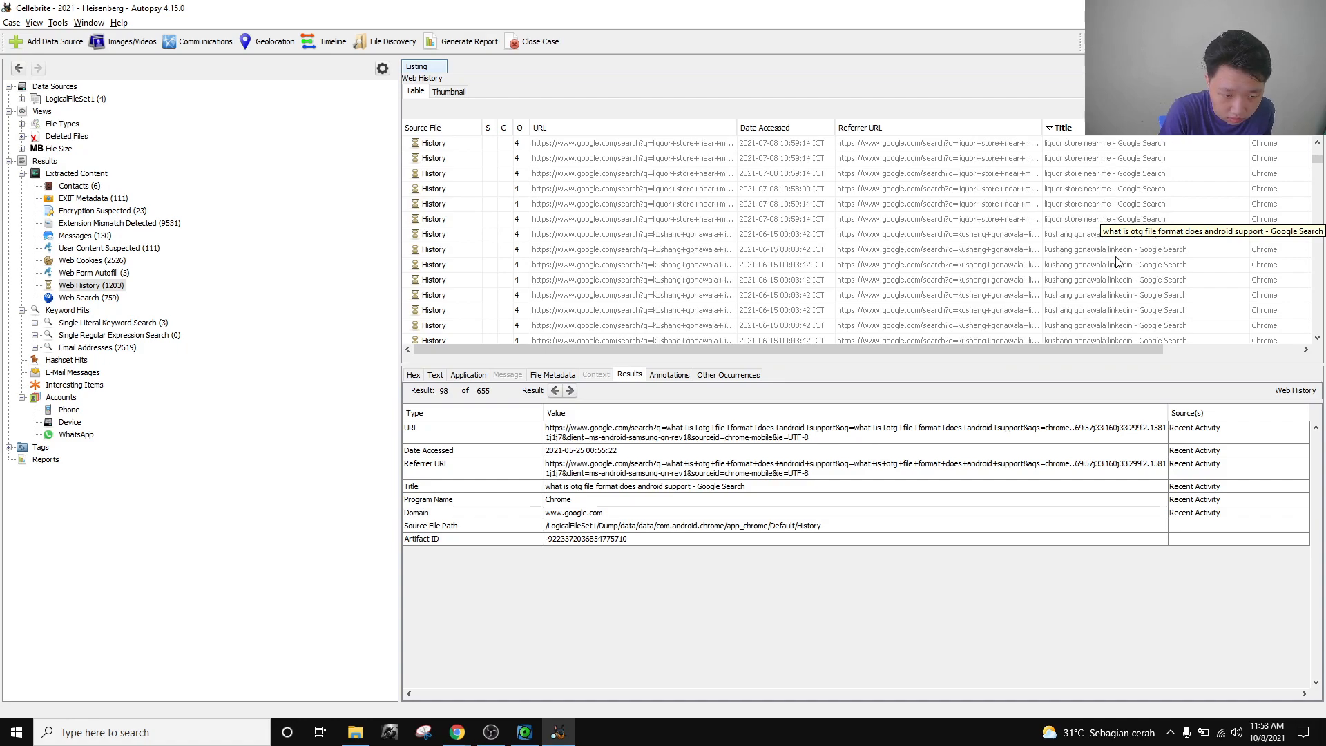
pyautogui.scroll(-8, 1117, 261)
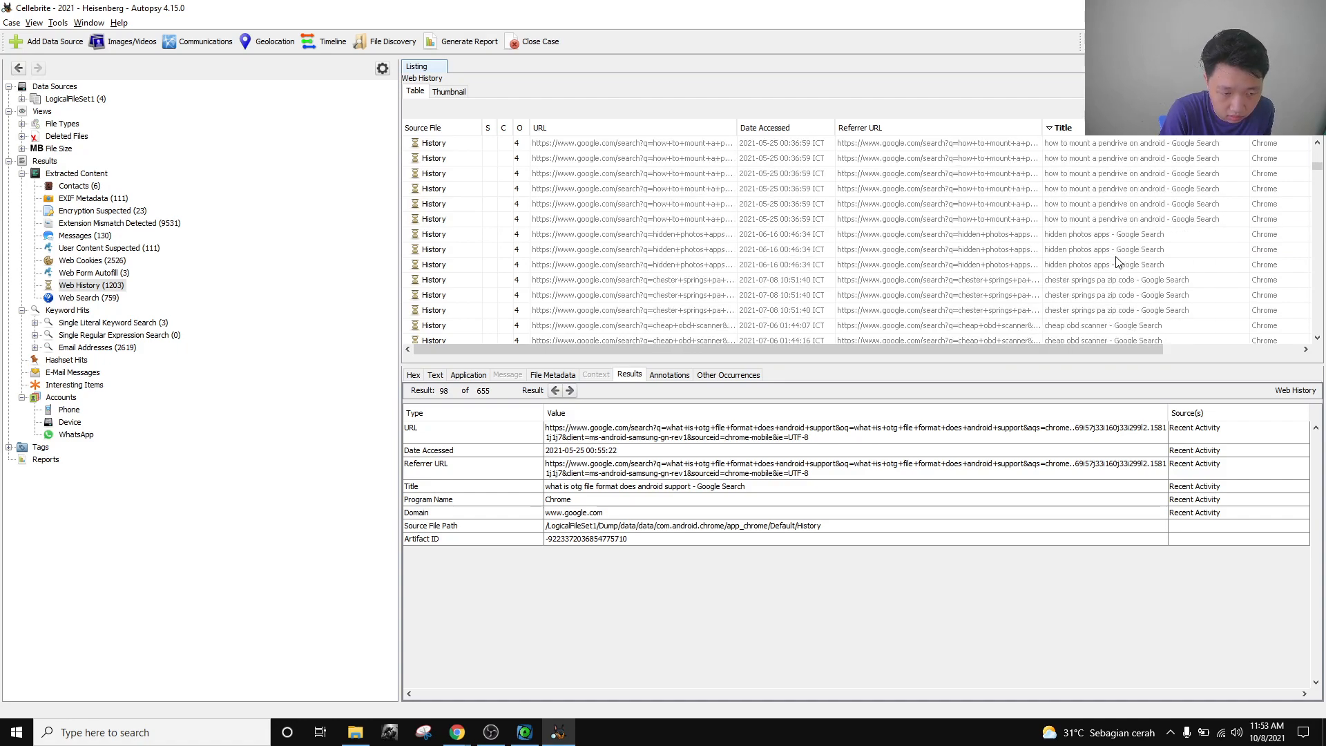
pyautogui.scroll(4, 1117, 261)
pyautogui.click(1108, 235)
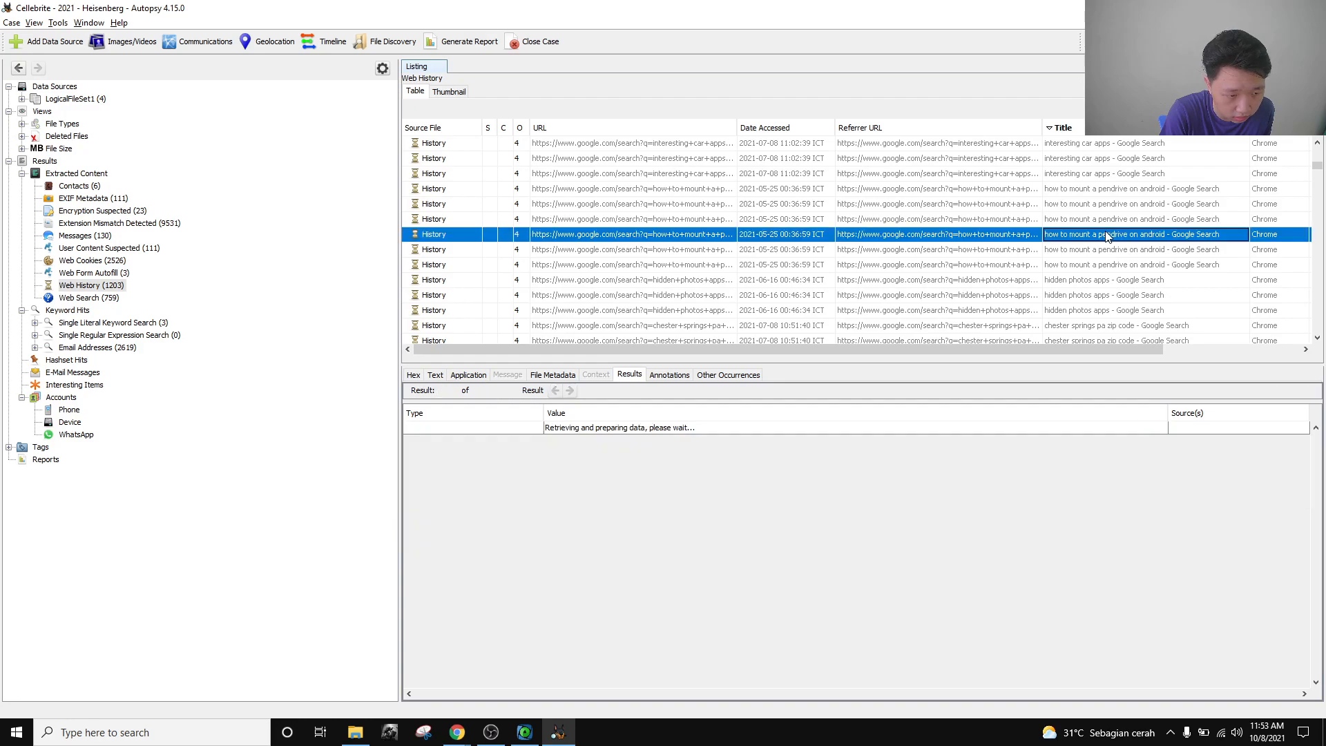
pyautogui.click(1100, 283)
pyautogui.scroll(-5, 1114, 280)
pyautogui.scroll(-5, 1115, 282)
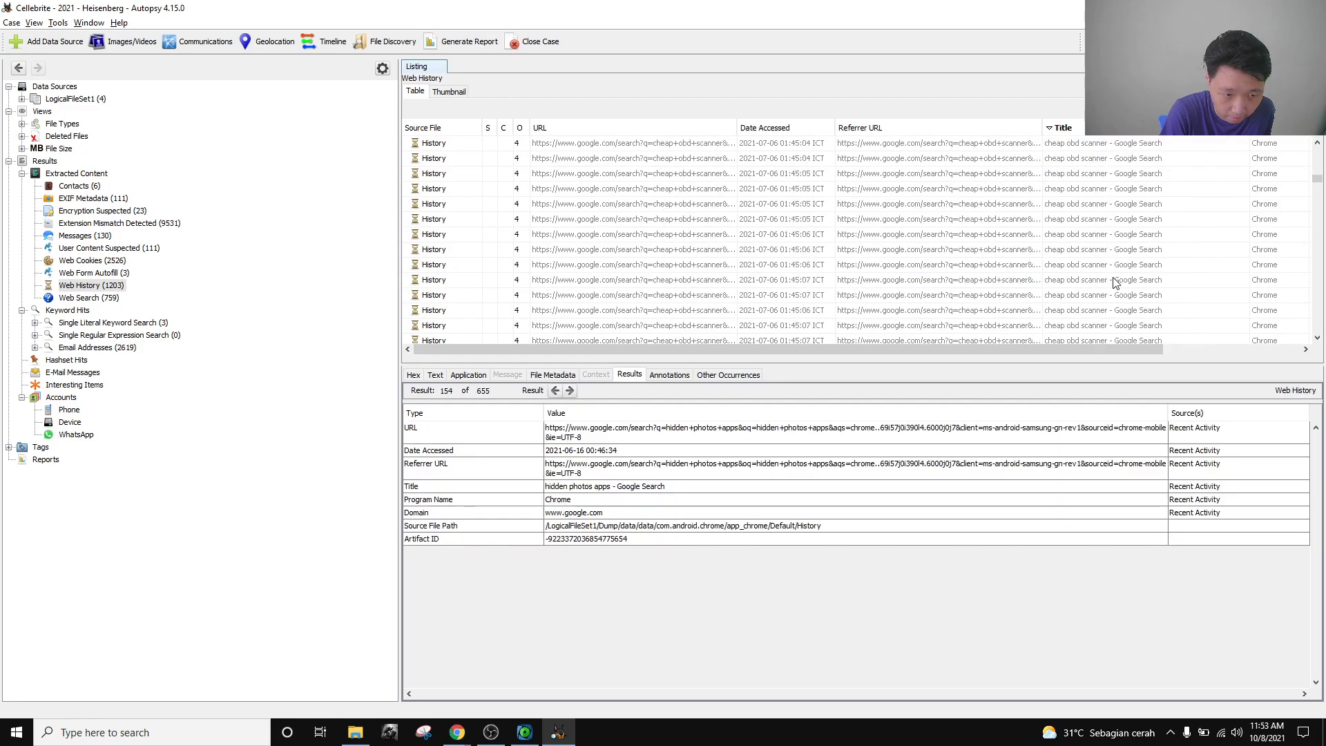
pyautogui.scroll(-5, 1115, 282)
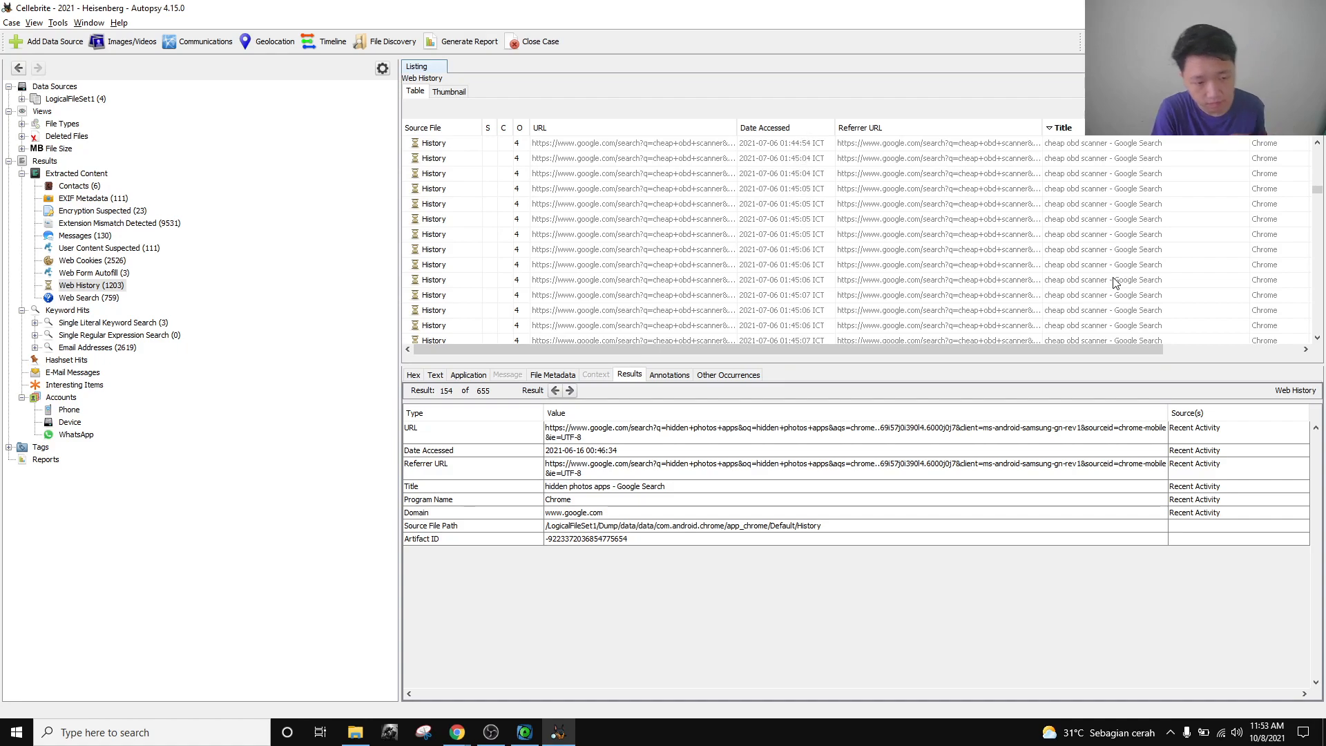
pyautogui.scroll(-5, 1115, 283)
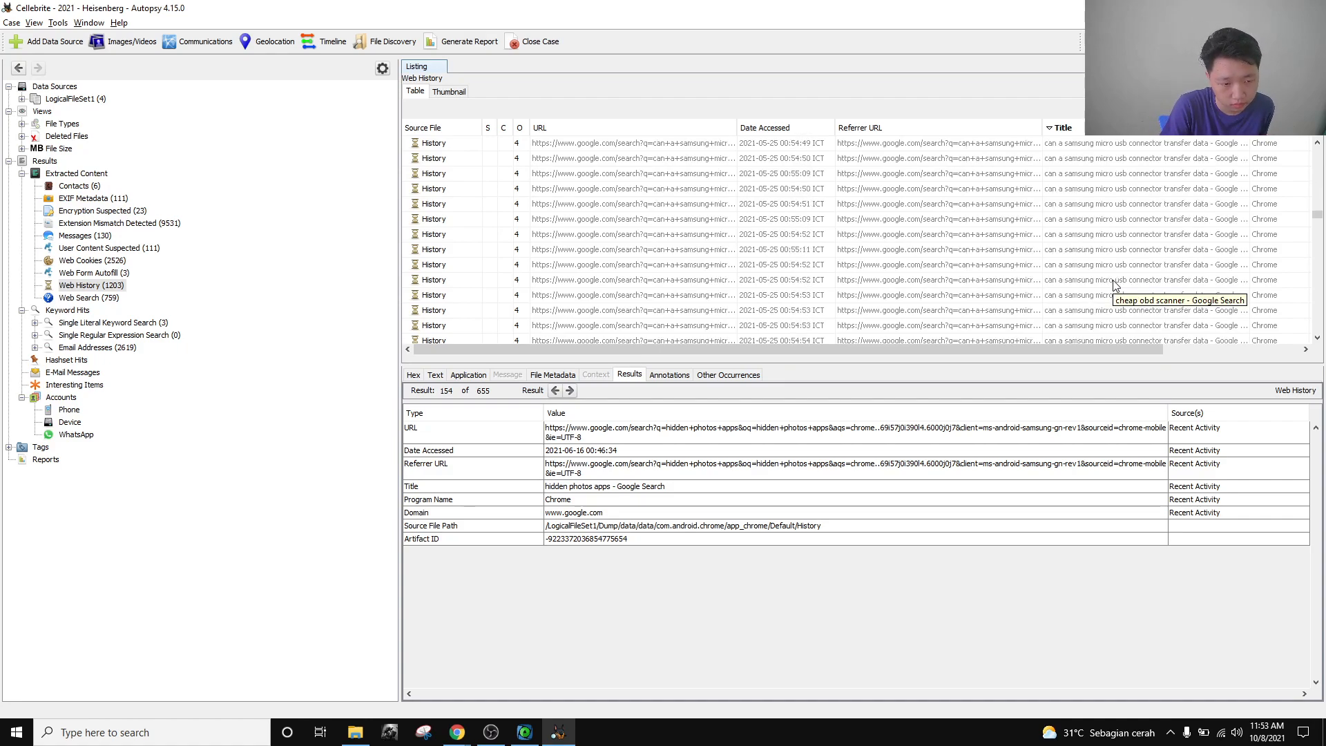
pyautogui.scroll(3, 1115, 285)
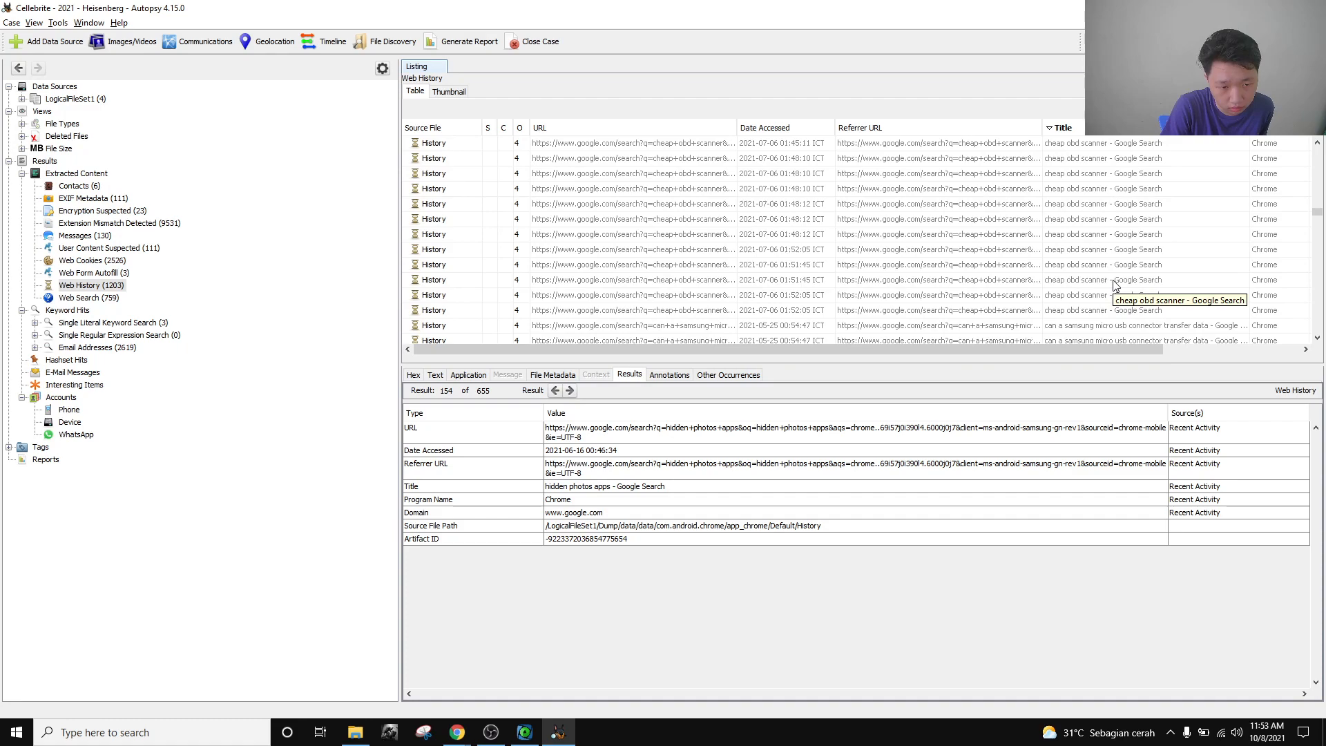
pyautogui.scroll(-5, 1115, 283)
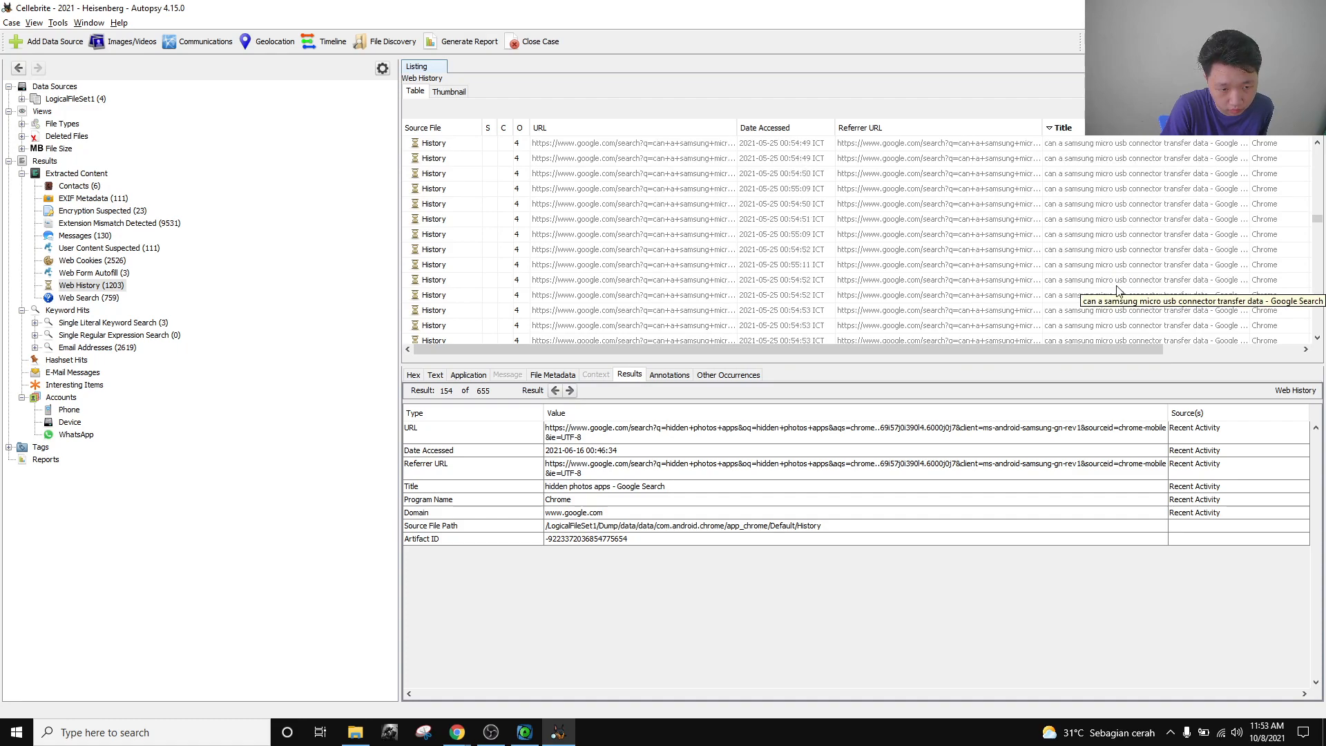
pyautogui.scroll(-5, 1119, 290)
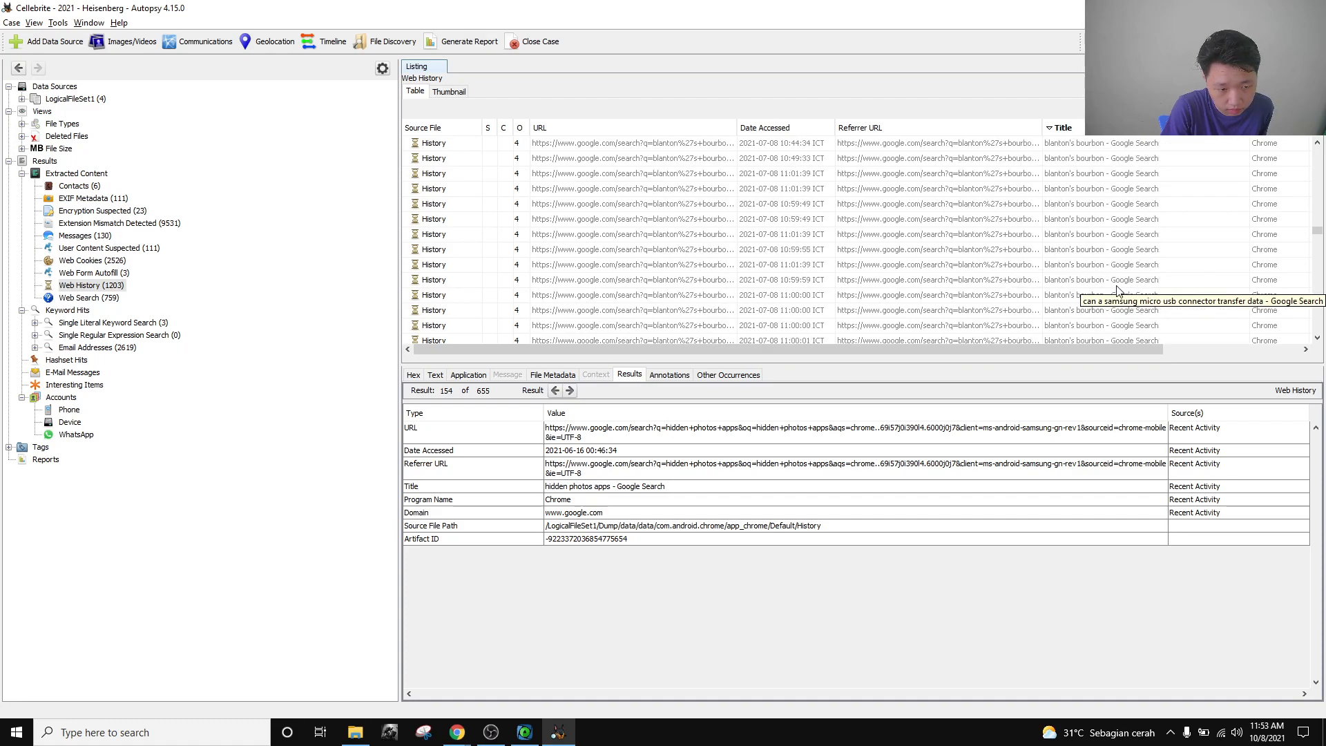
pyautogui.scroll(-5, 1119, 290)
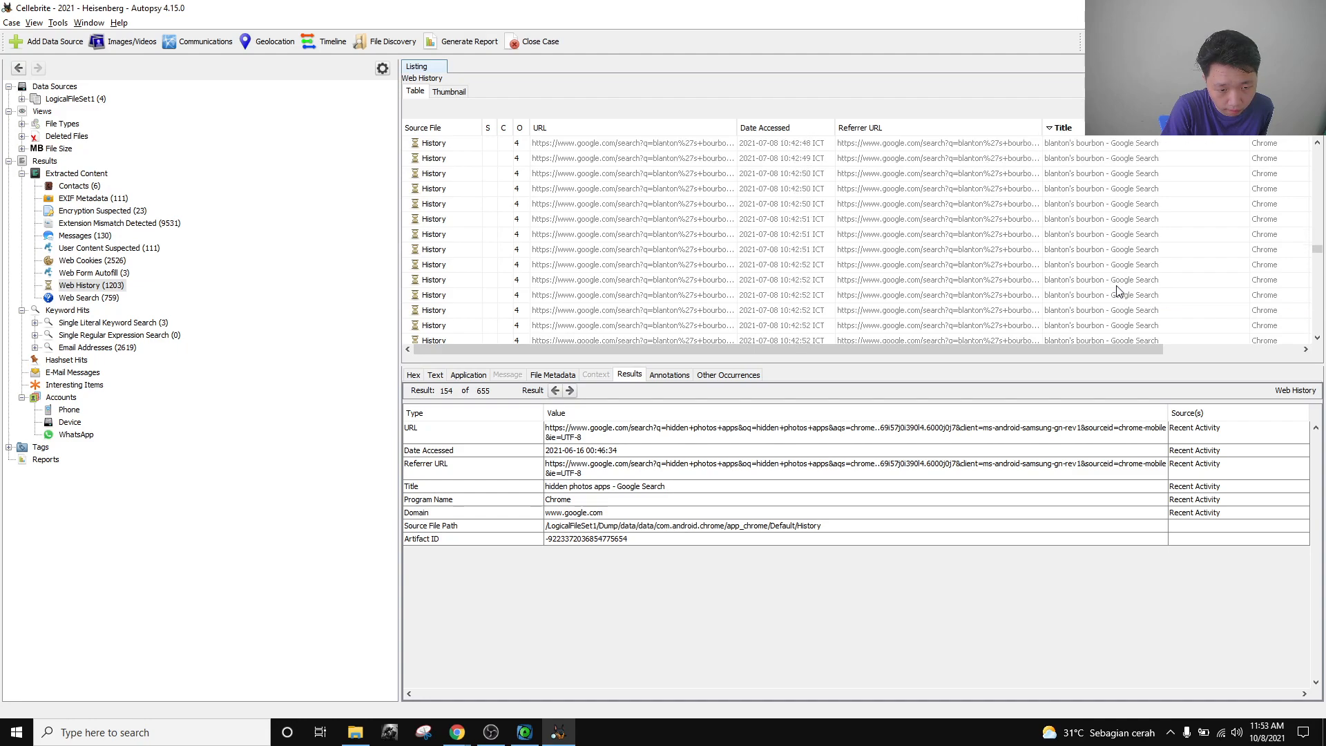
pyautogui.scroll(-5, 1118, 290)
pyautogui.scroll(-5, 1119, 290)
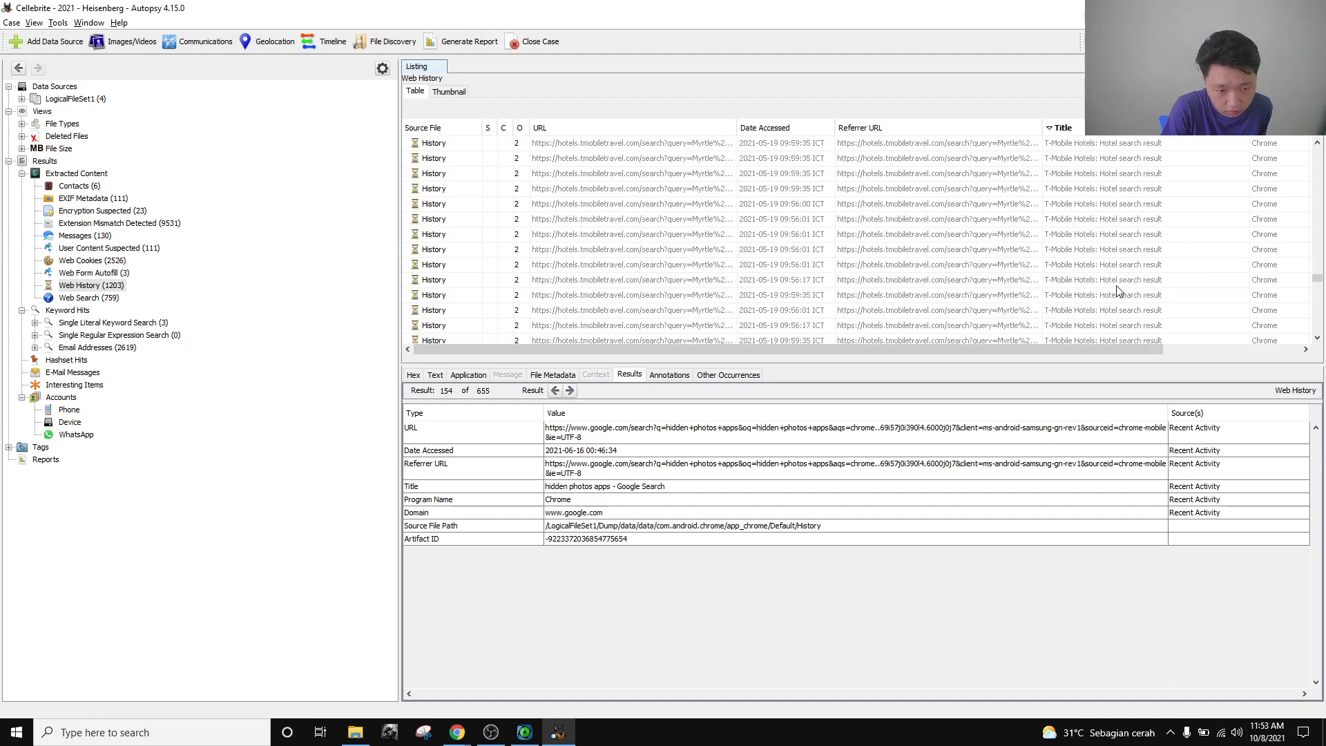
pyautogui.scroll(-8, 1118, 290)
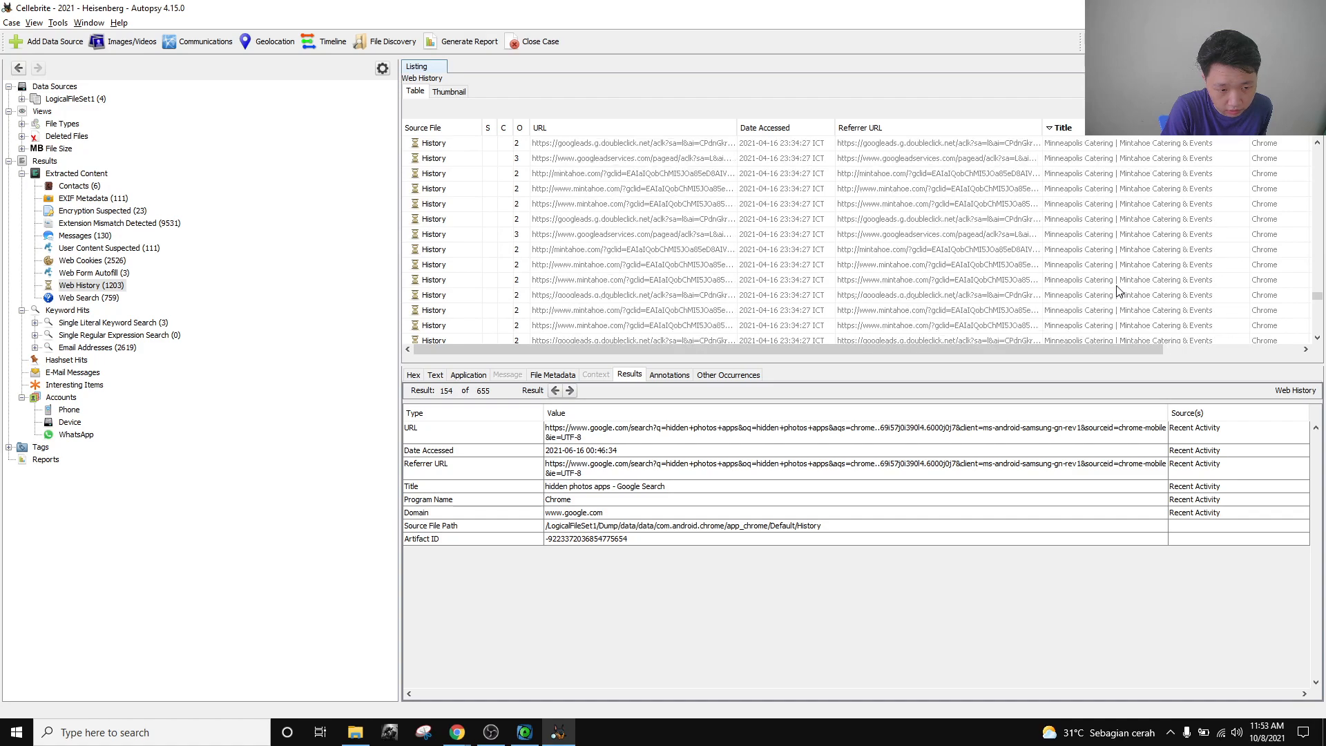
pyautogui.scroll(3, 1119, 290)
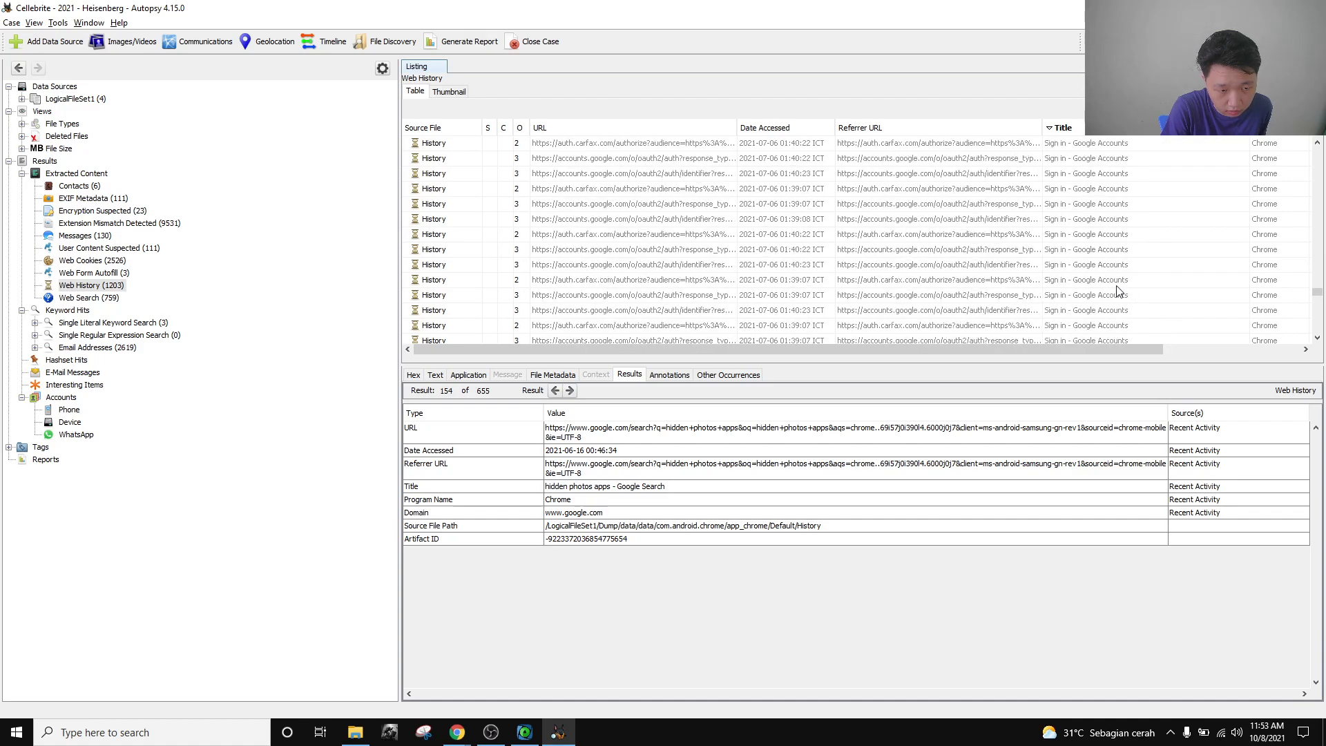
pyautogui.scroll(-5, 1119, 290)
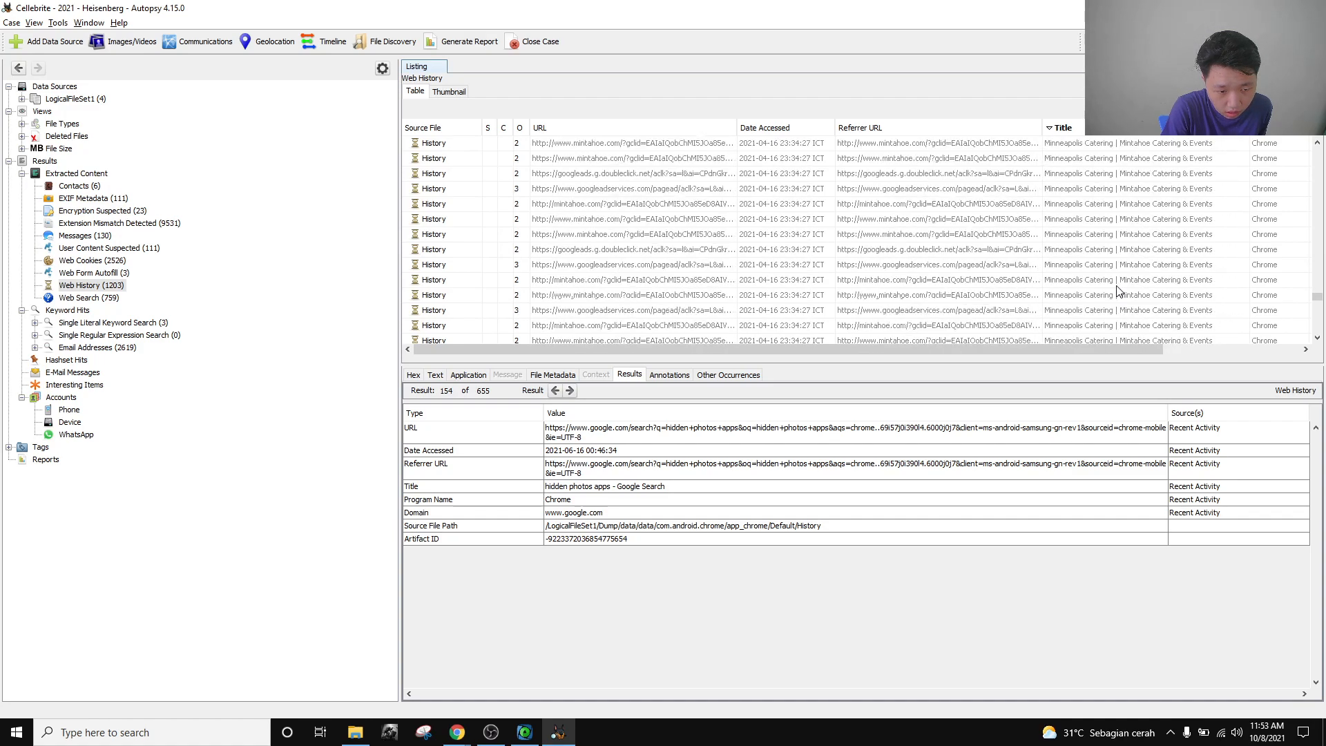
pyautogui.scroll(-8, 1119, 290)
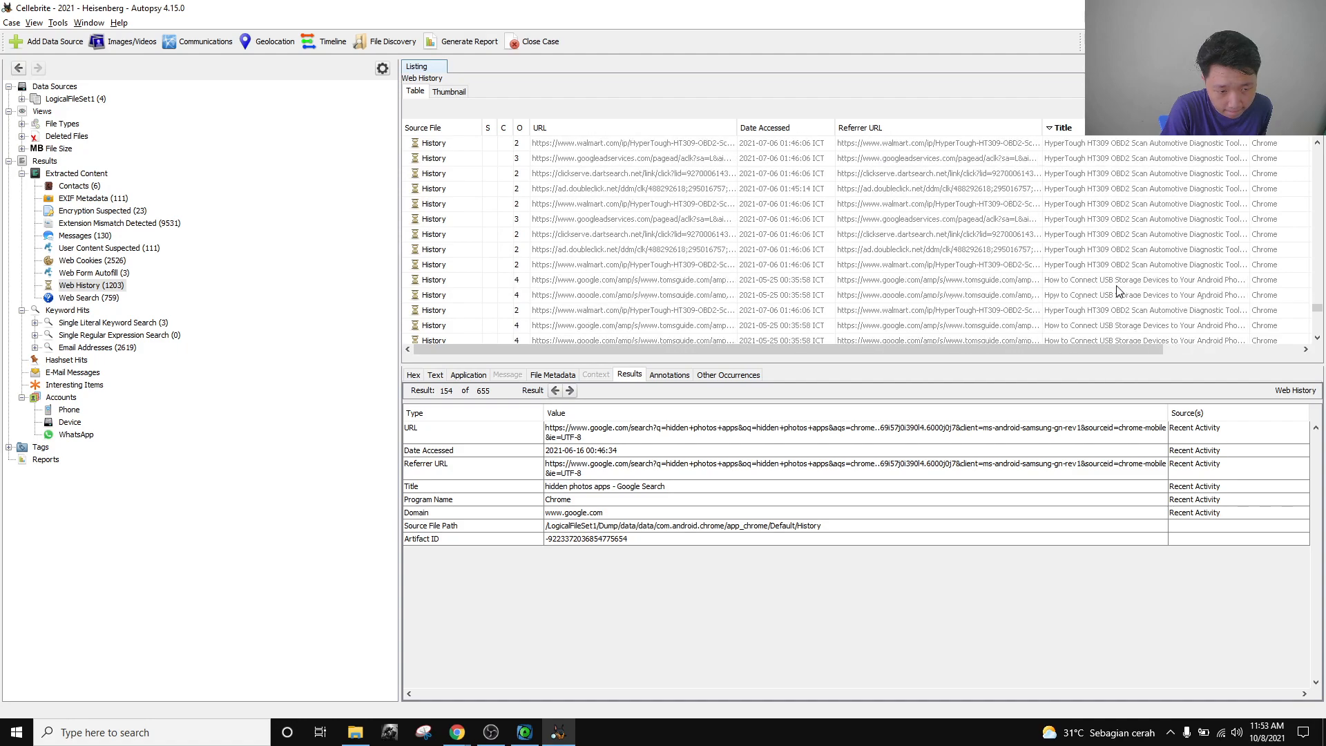
pyautogui.scroll(-10, 1119, 290)
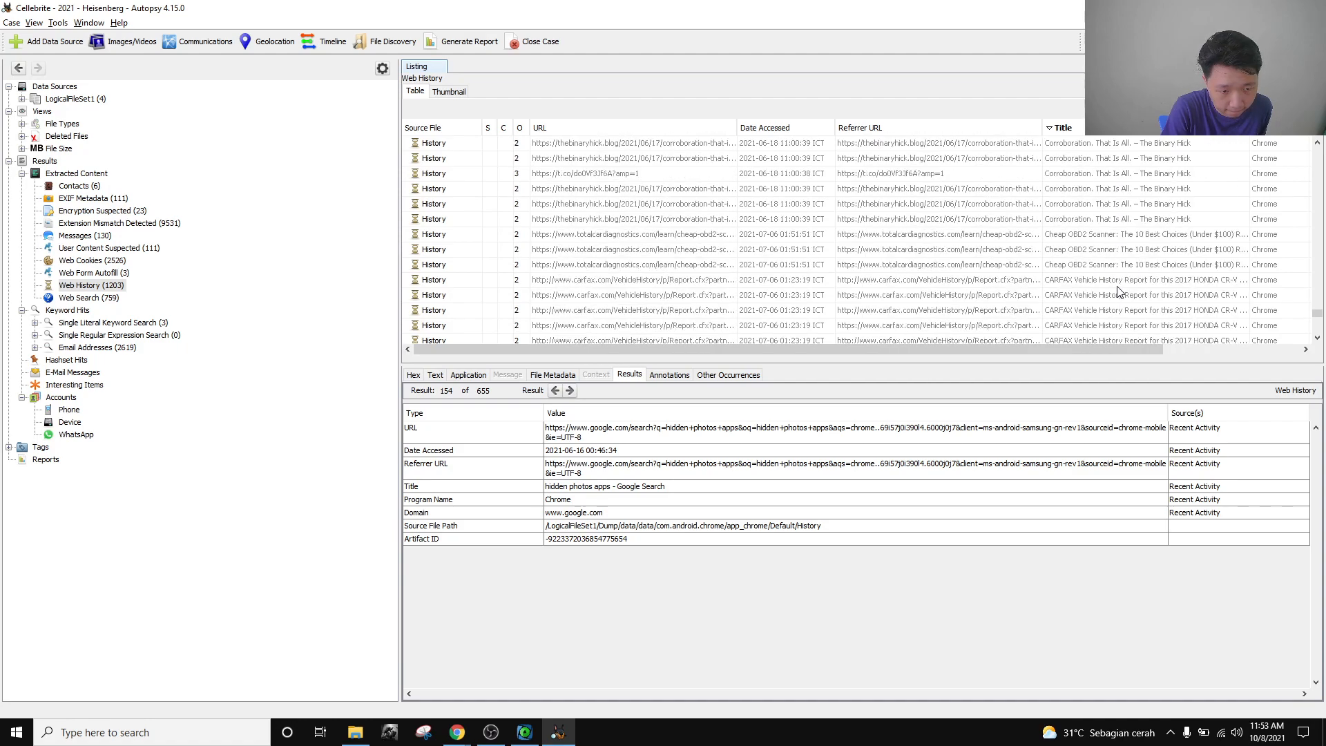
pyautogui.scroll(-10, 1118, 290)
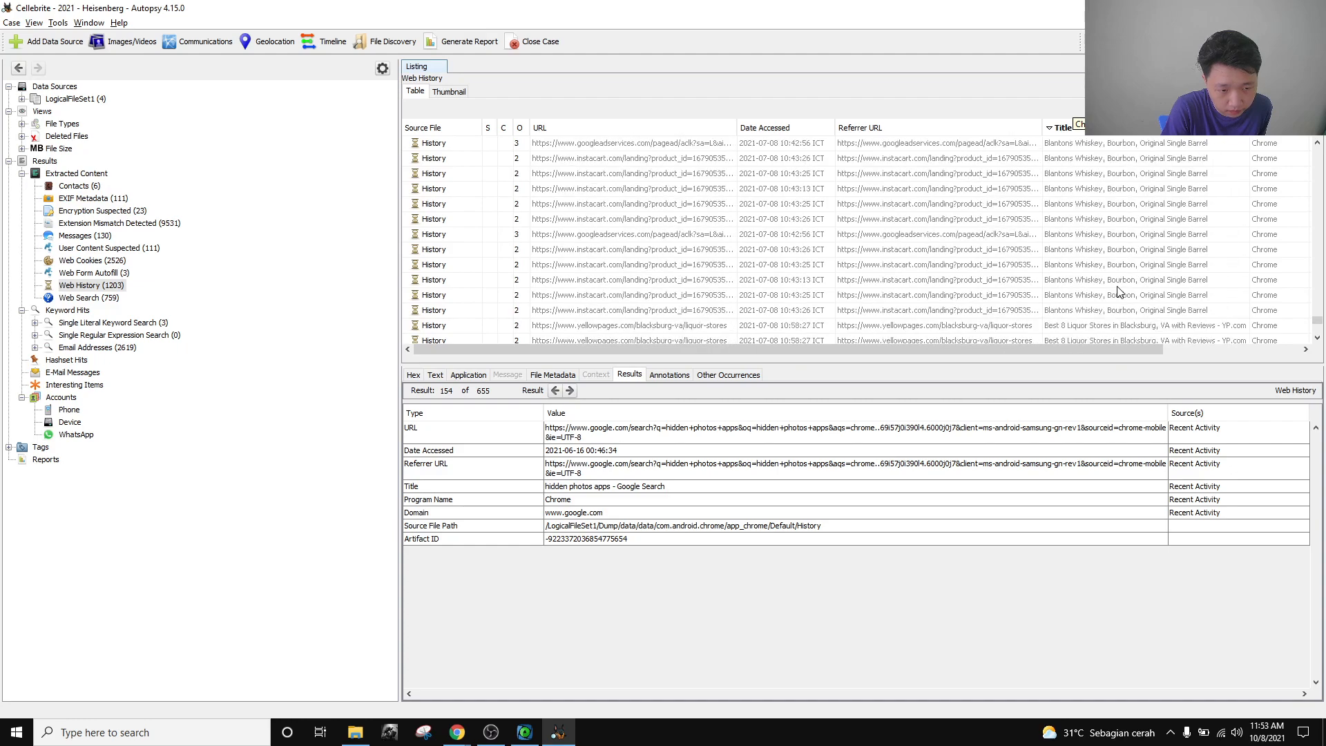
pyautogui.scroll(-8, 1118, 290)
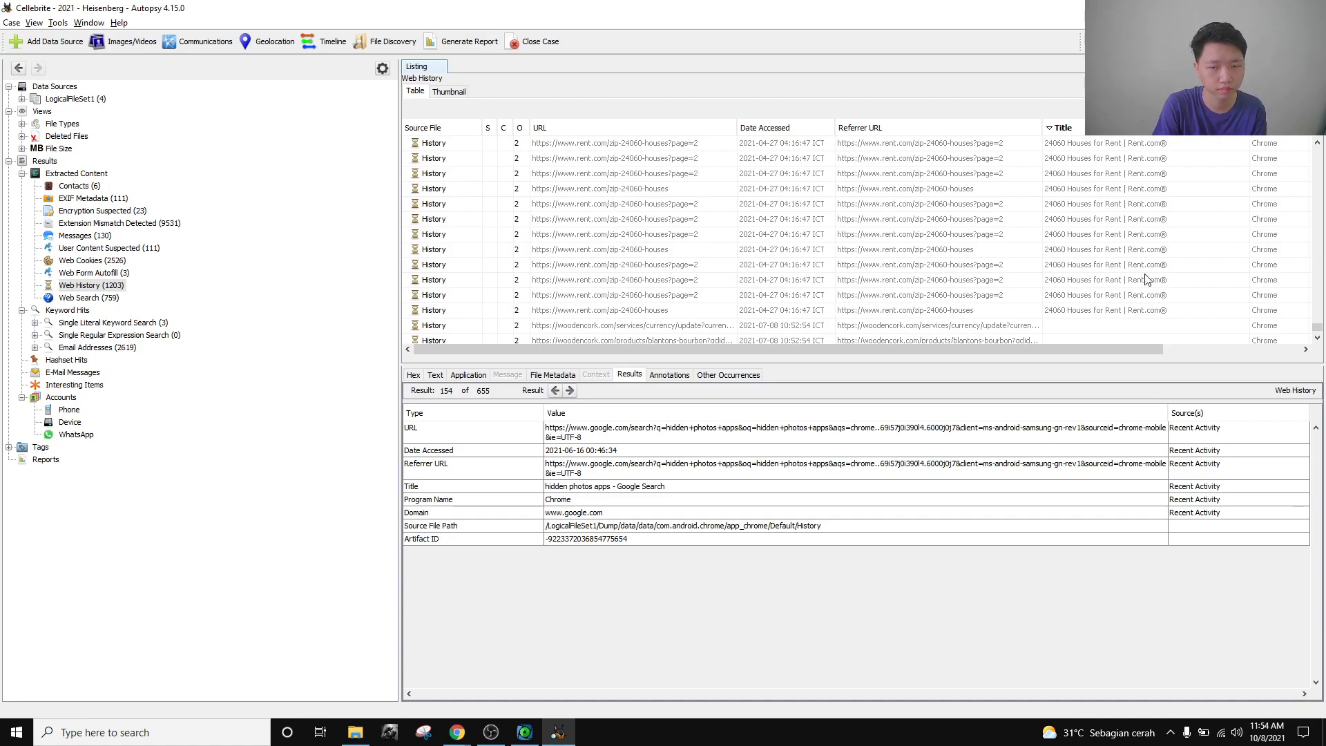
pyautogui.scroll(-2, 1080, 236)
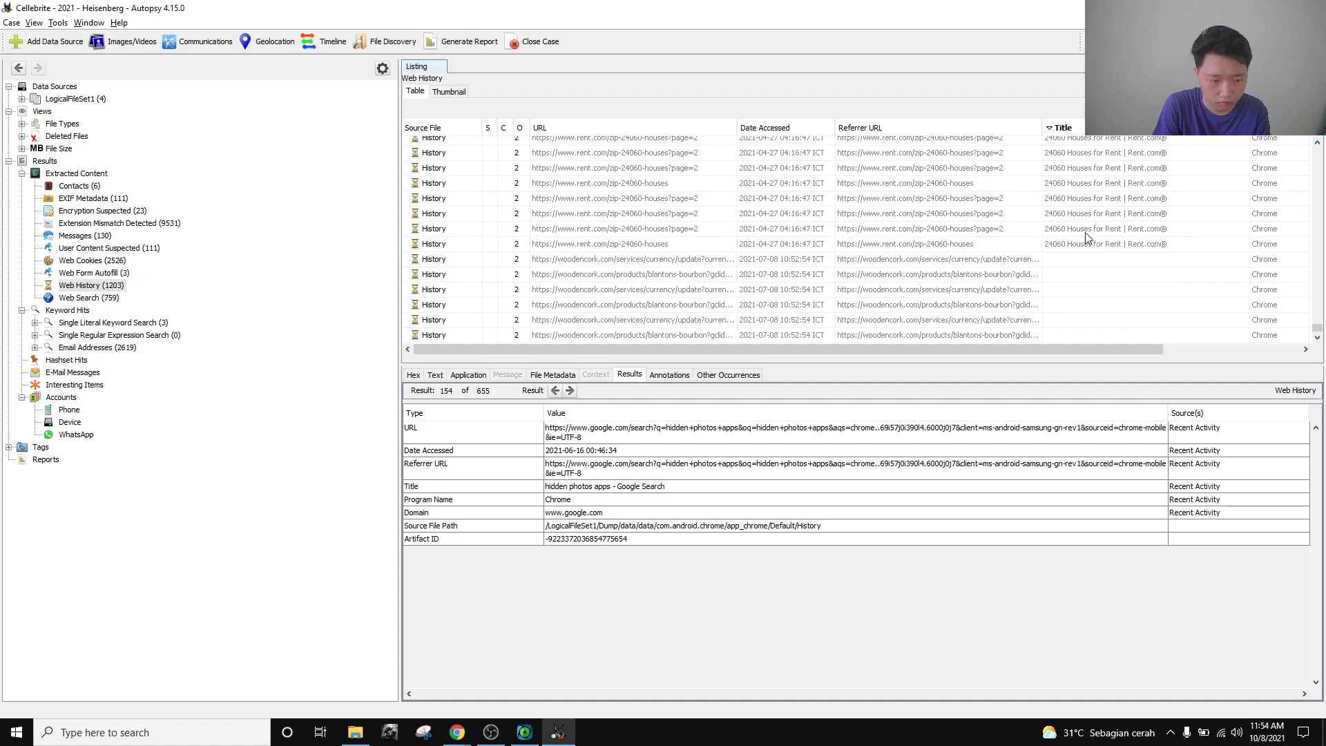
pyautogui.scroll(10, 1086, 248)
pyautogui.scroll(5, 1088, 263)
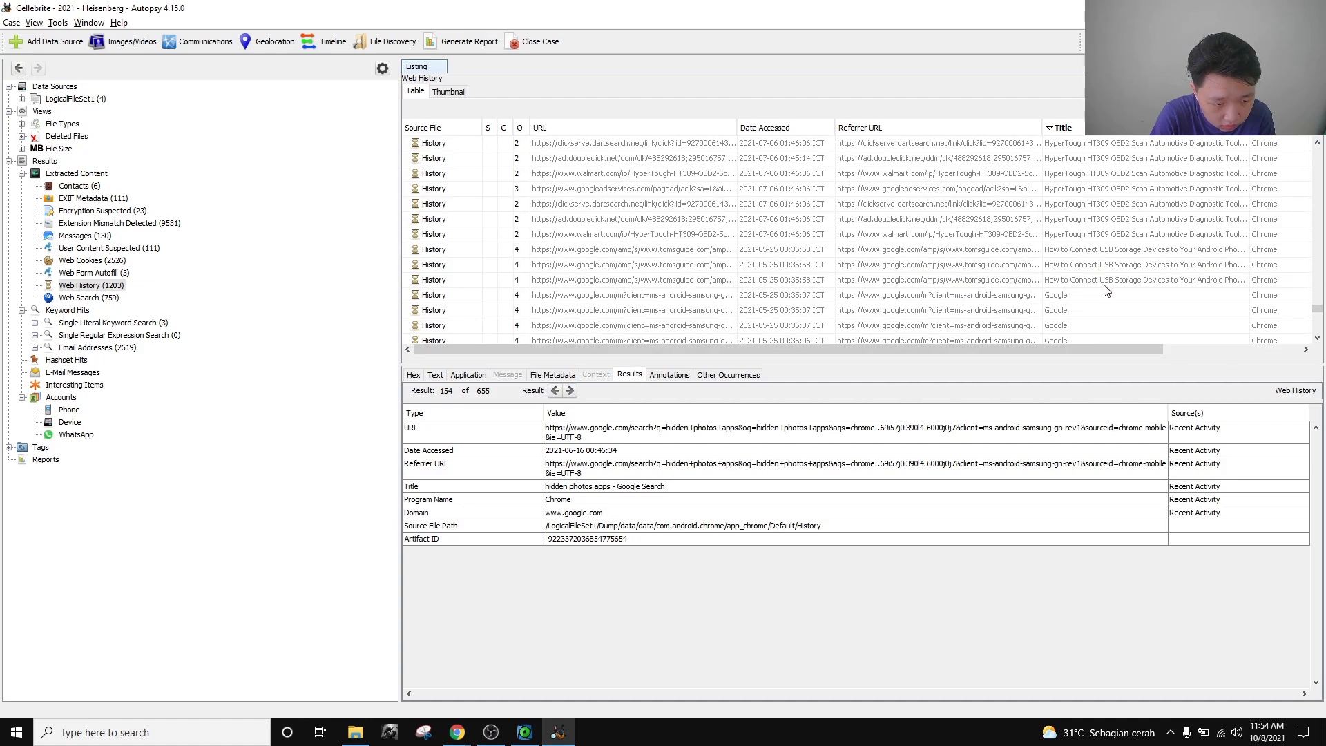
# Select the Tom's Guide Web History entry and compare its AMP URL with the challenge question.
pyautogui.click(1106, 266)
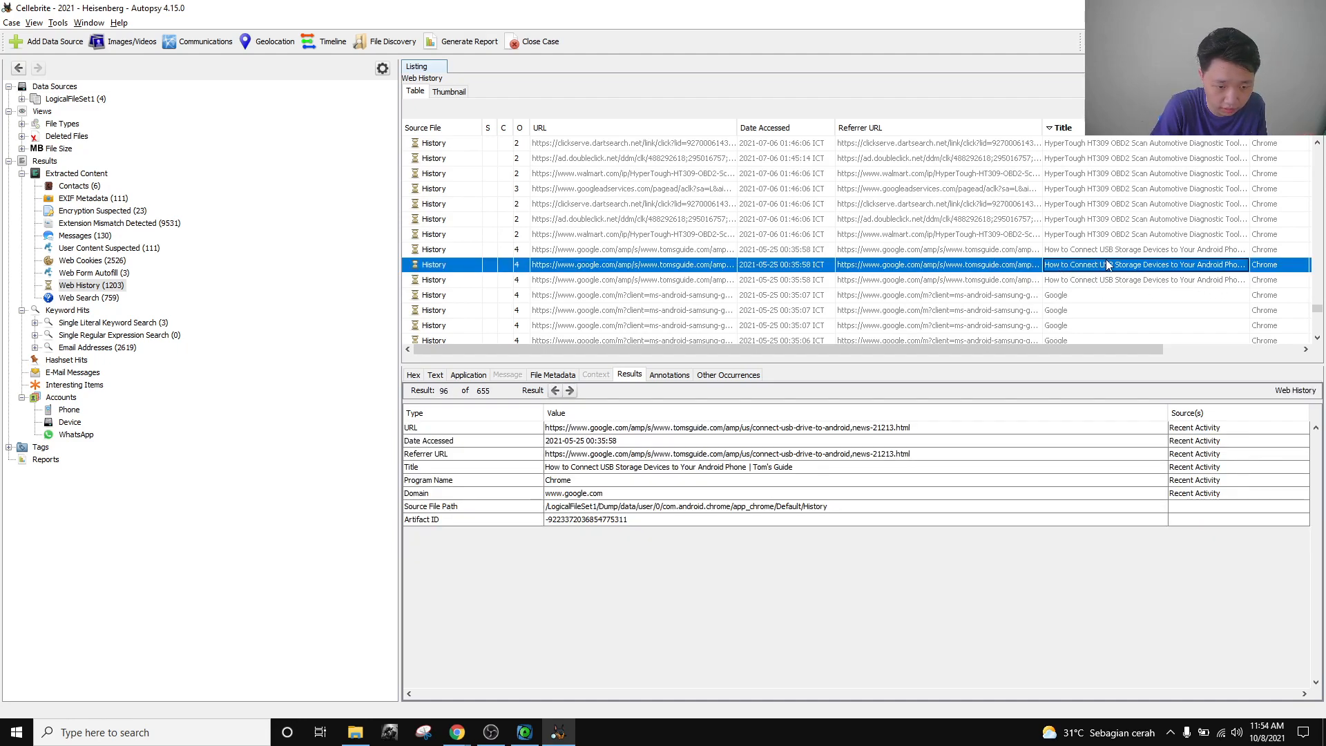
pyautogui.hotkey('alt', 'Tab')
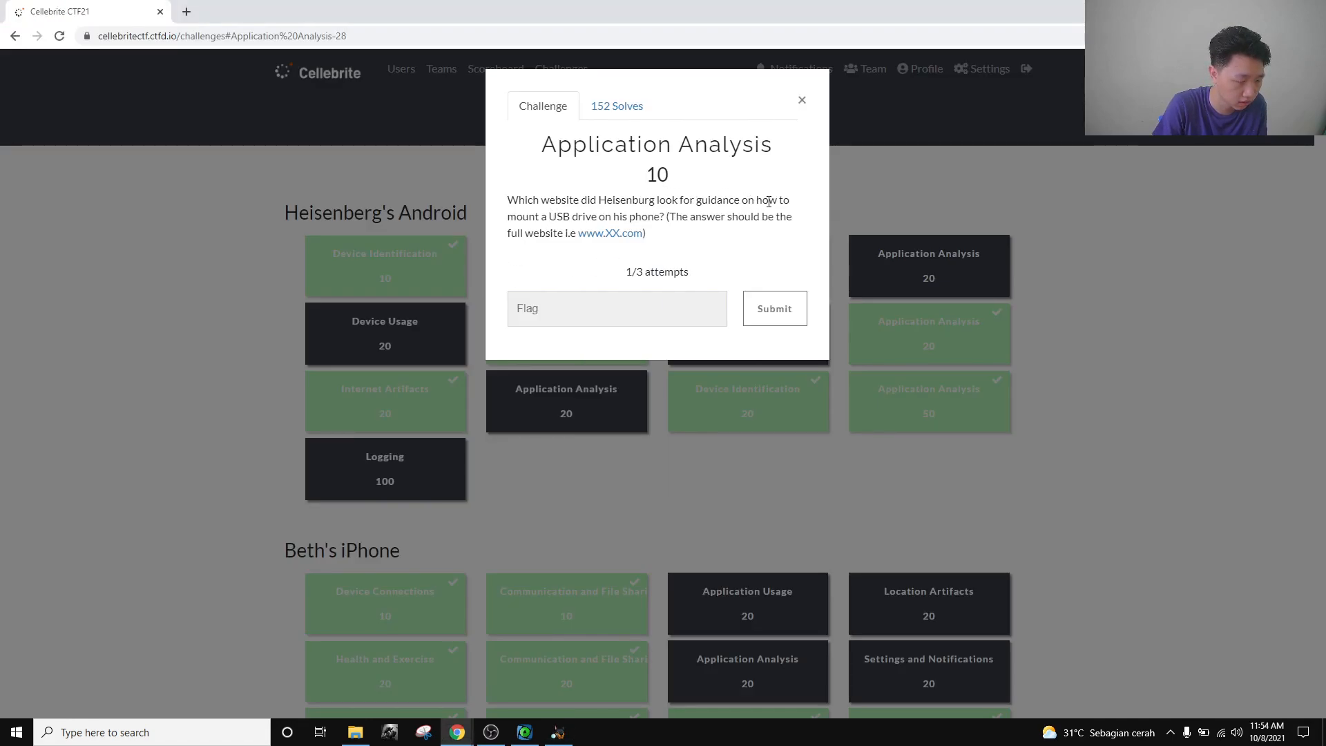
pyautogui.doubleClick(609, 200)
pyautogui.click(608, 200)
pyautogui.hotkey('alt', 'Tab')
pyautogui.click(1084, 252)
pyautogui.click(1069, 267)
pyautogui.hotkey('alt', 'Tab')
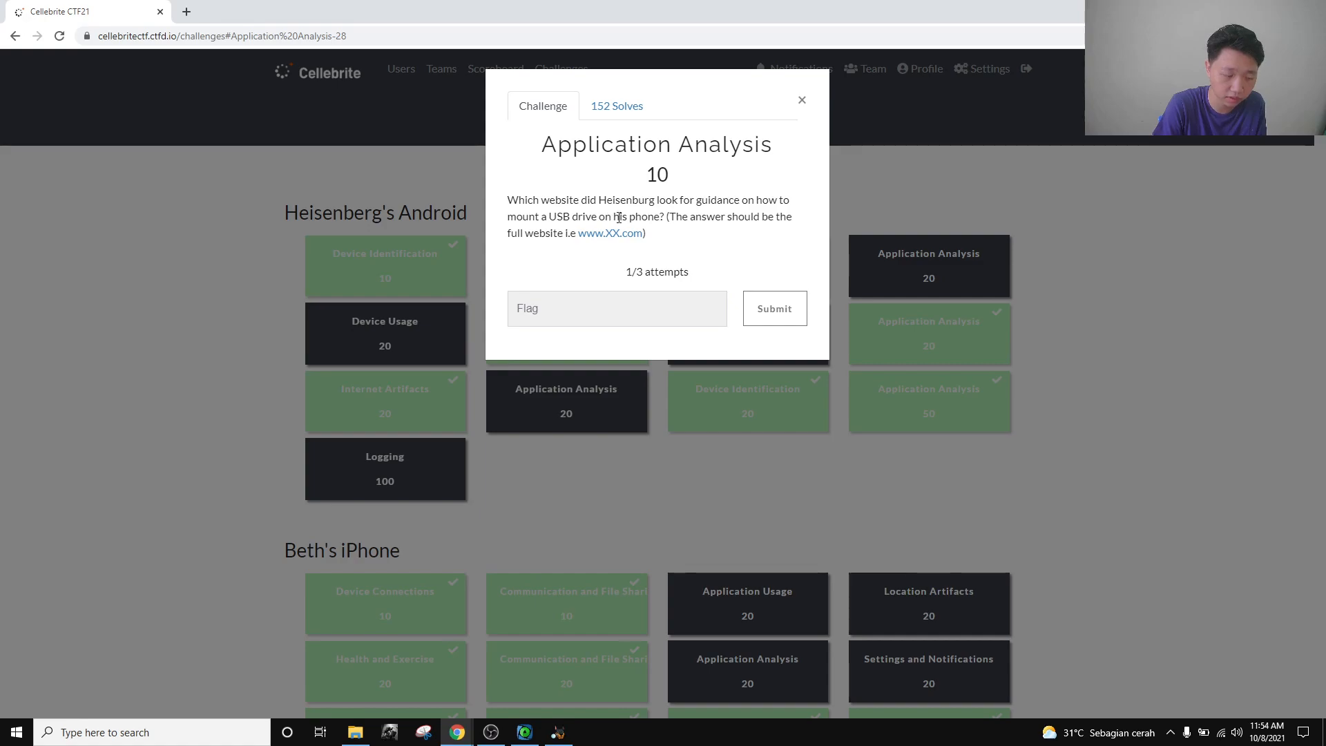
pyautogui.hotkey('alt', 'Tab')
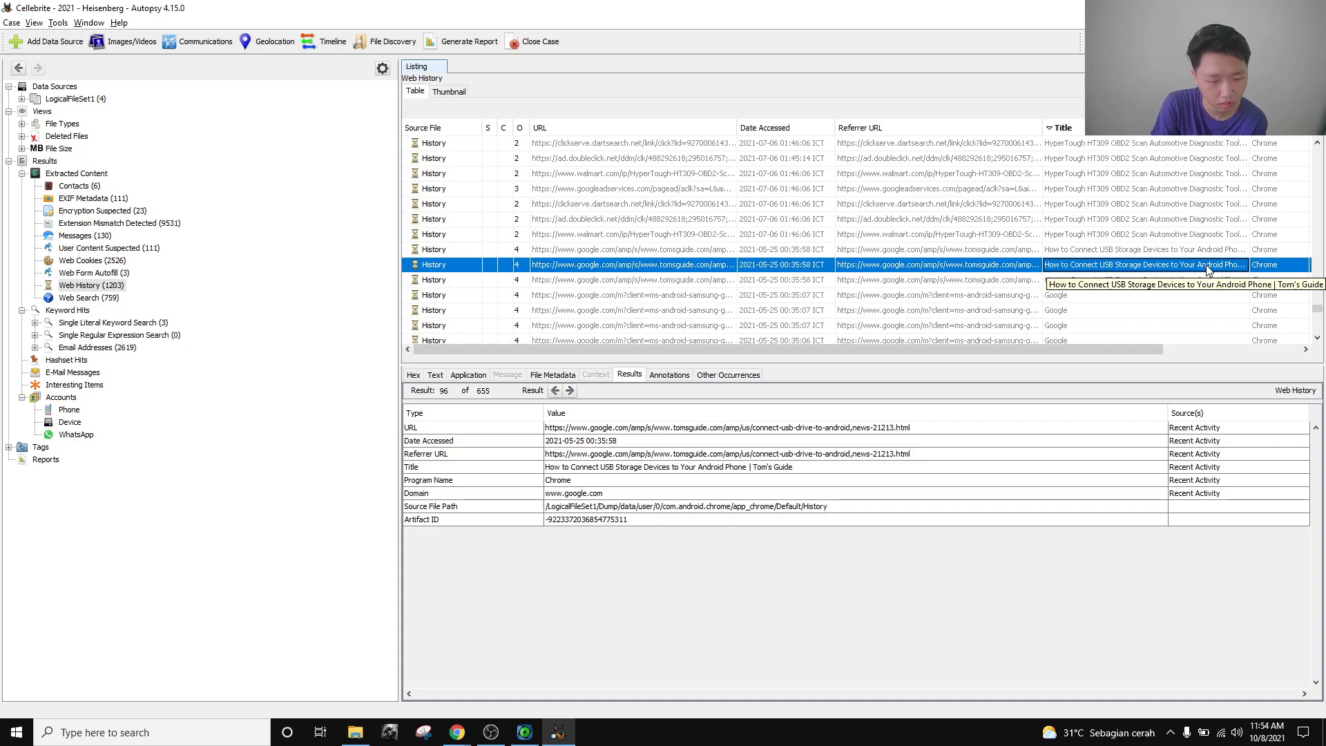
pyautogui.hotkey('alt', 'Tab')
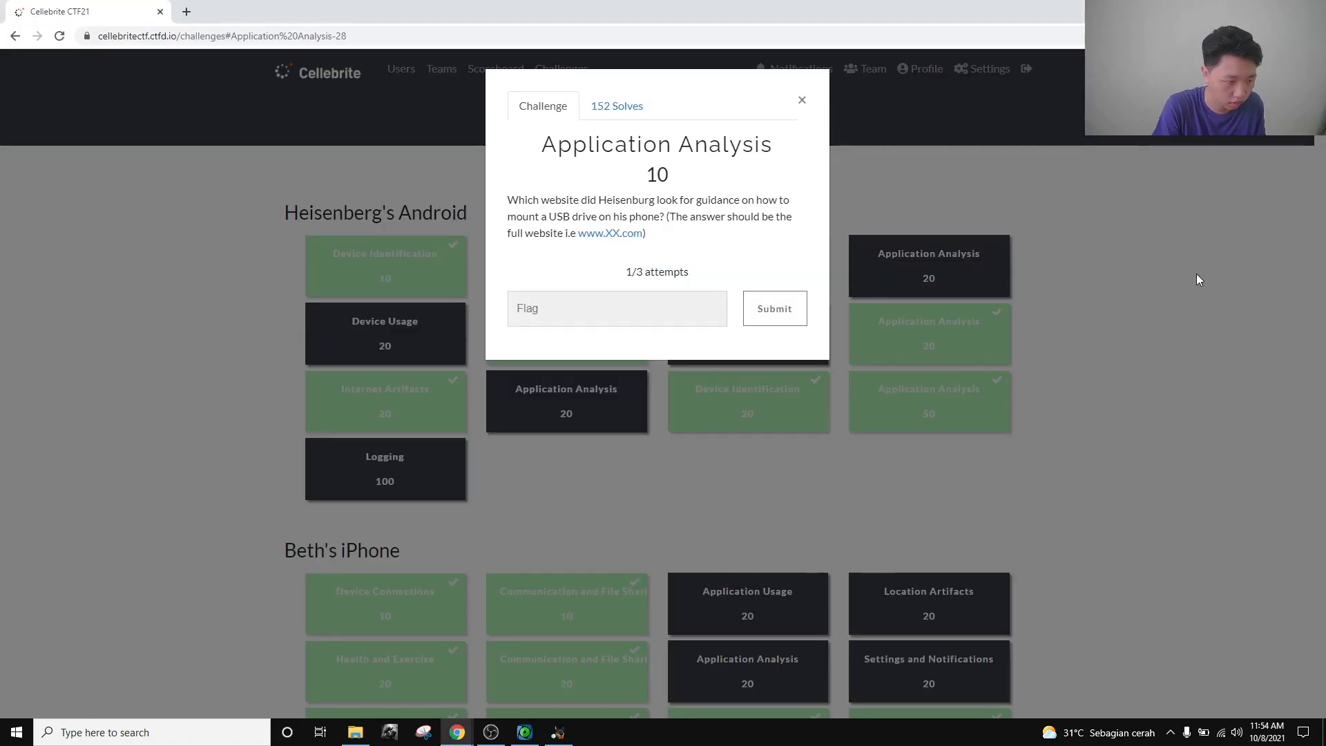
pyautogui.hotkey('alt', 'Tab')
pyautogui.click(1096, 268)
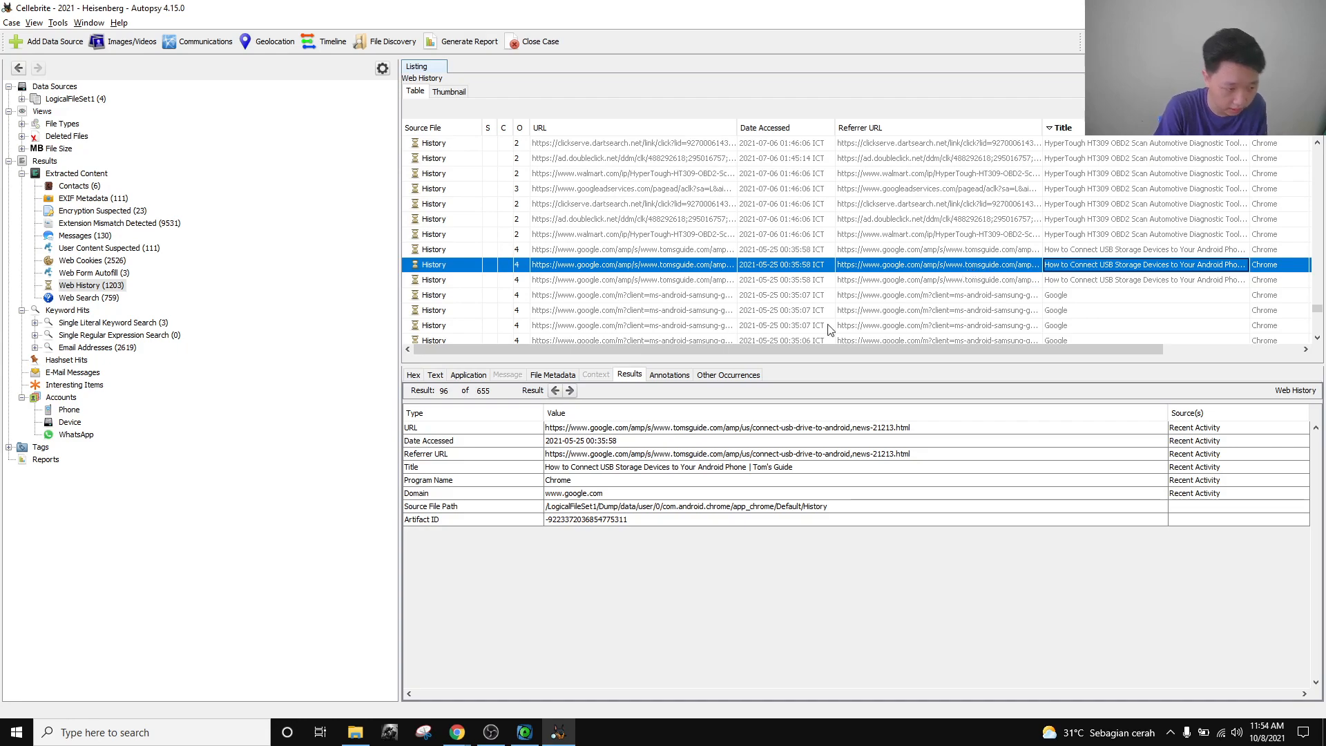
pyautogui.click(641, 429)
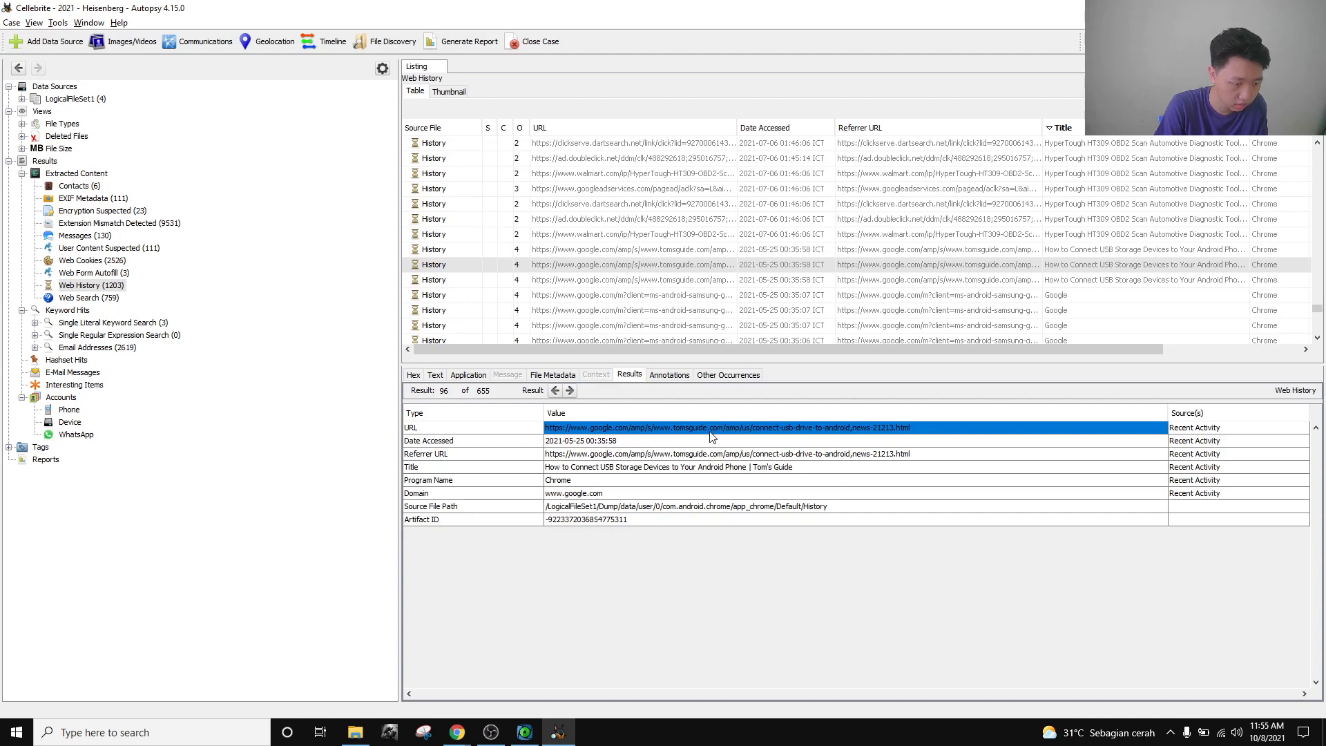
pyautogui.click(1112, 268)
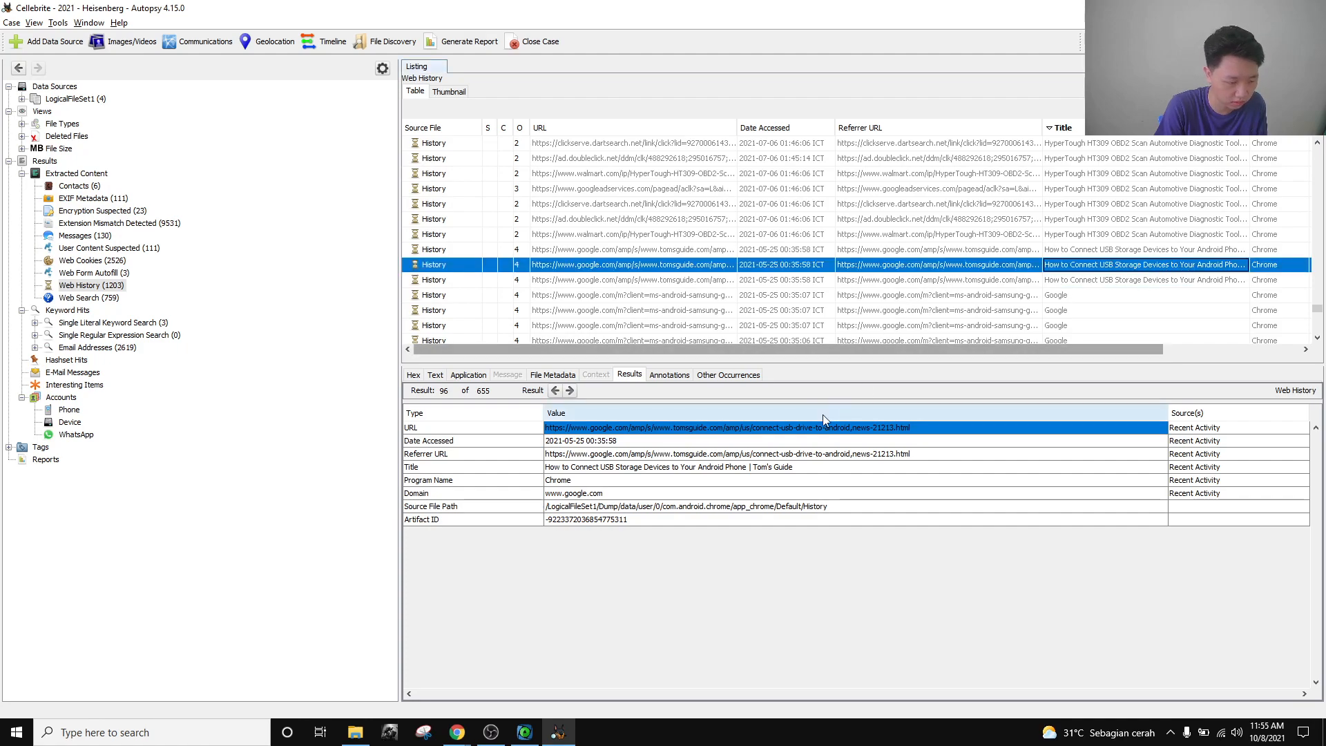
pyautogui.click(553, 375)
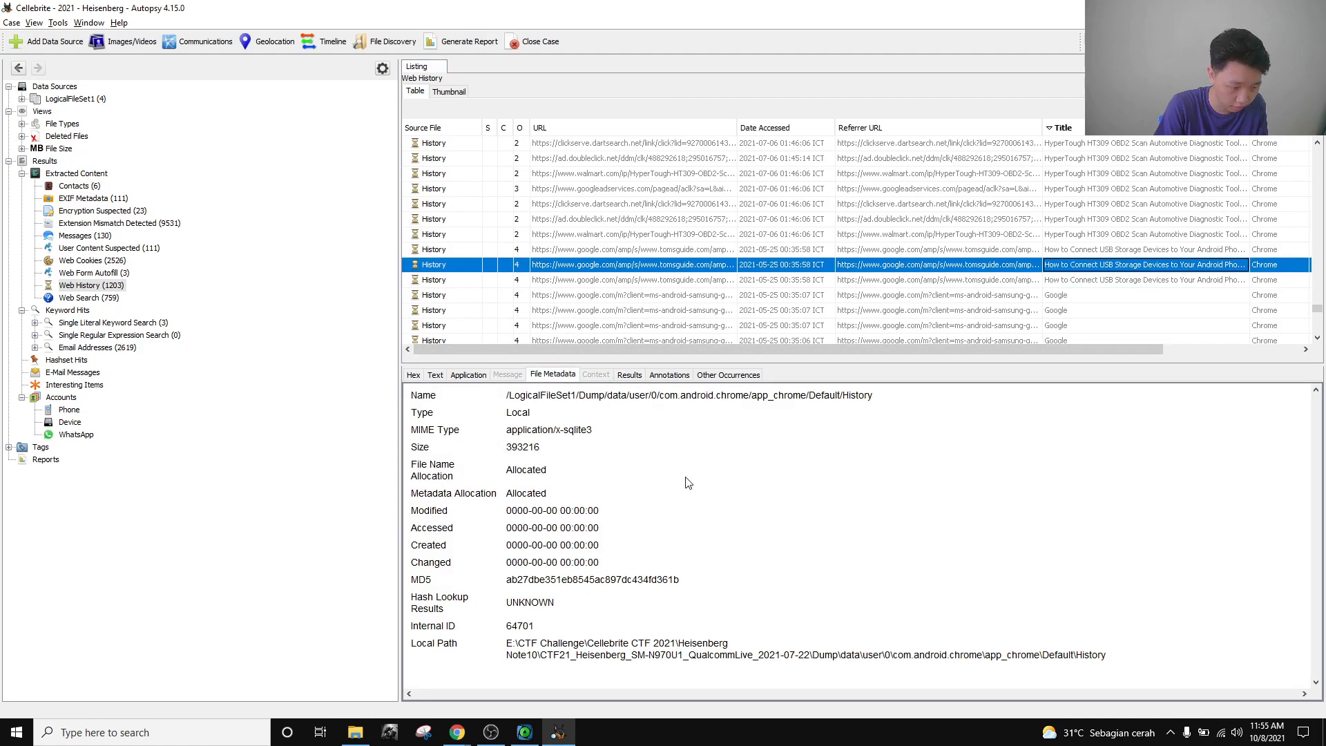
pyautogui.click(630, 375)
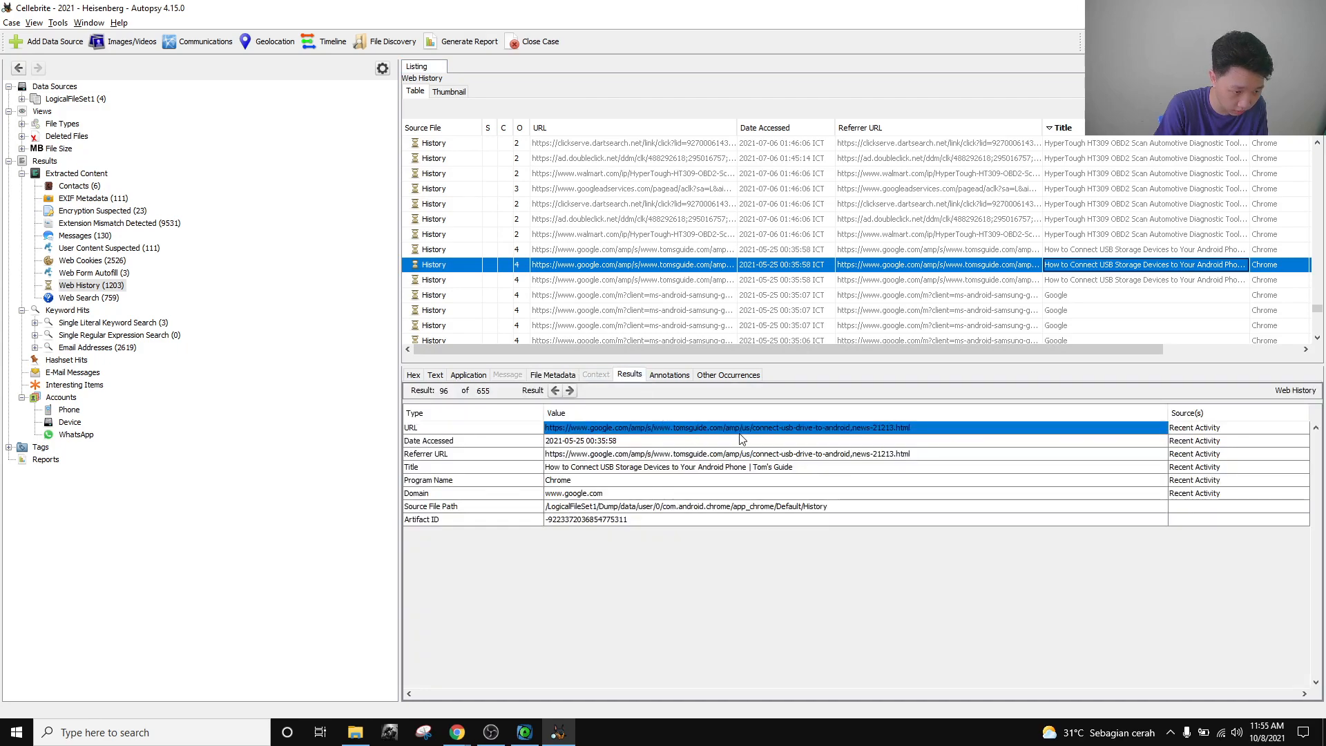
pyautogui.click(697, 453)
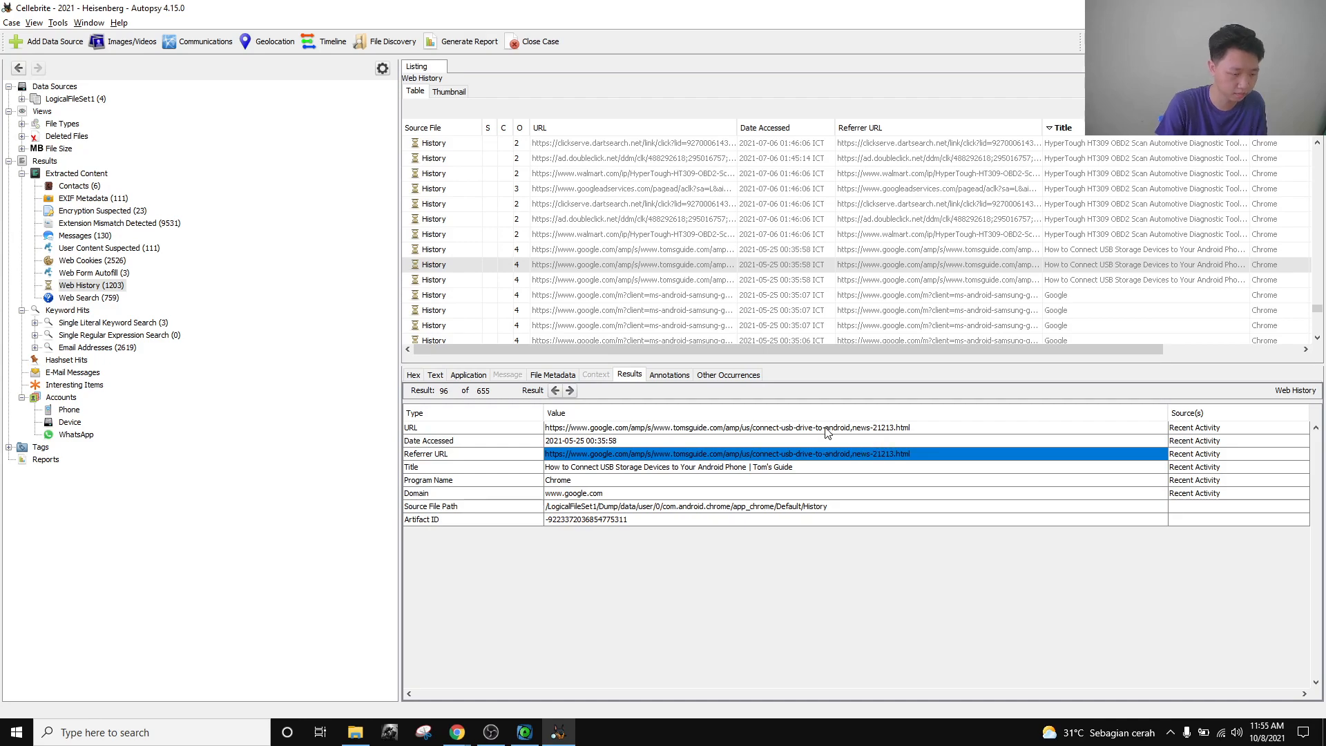
pyautogui.hotkey('alt', 'Tab')
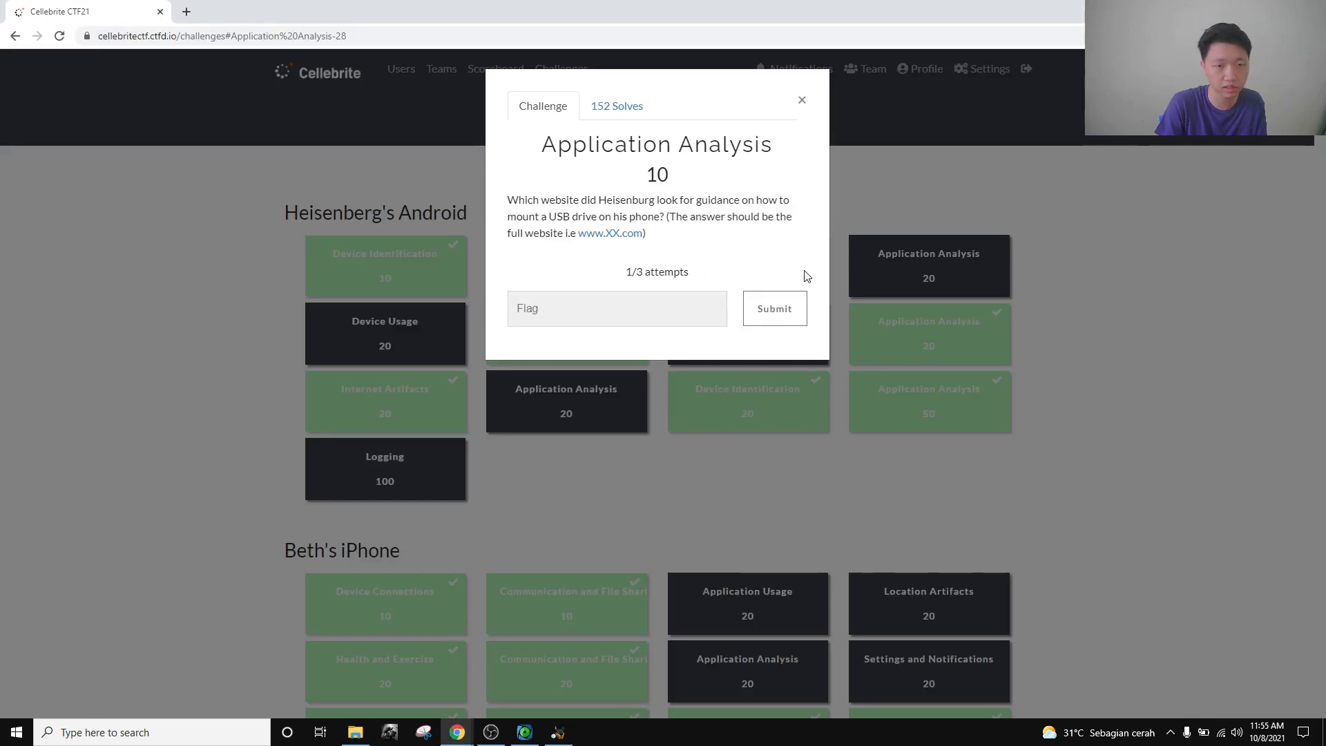
pyautogui.click(621, 312)
pyautogui.write('www.')
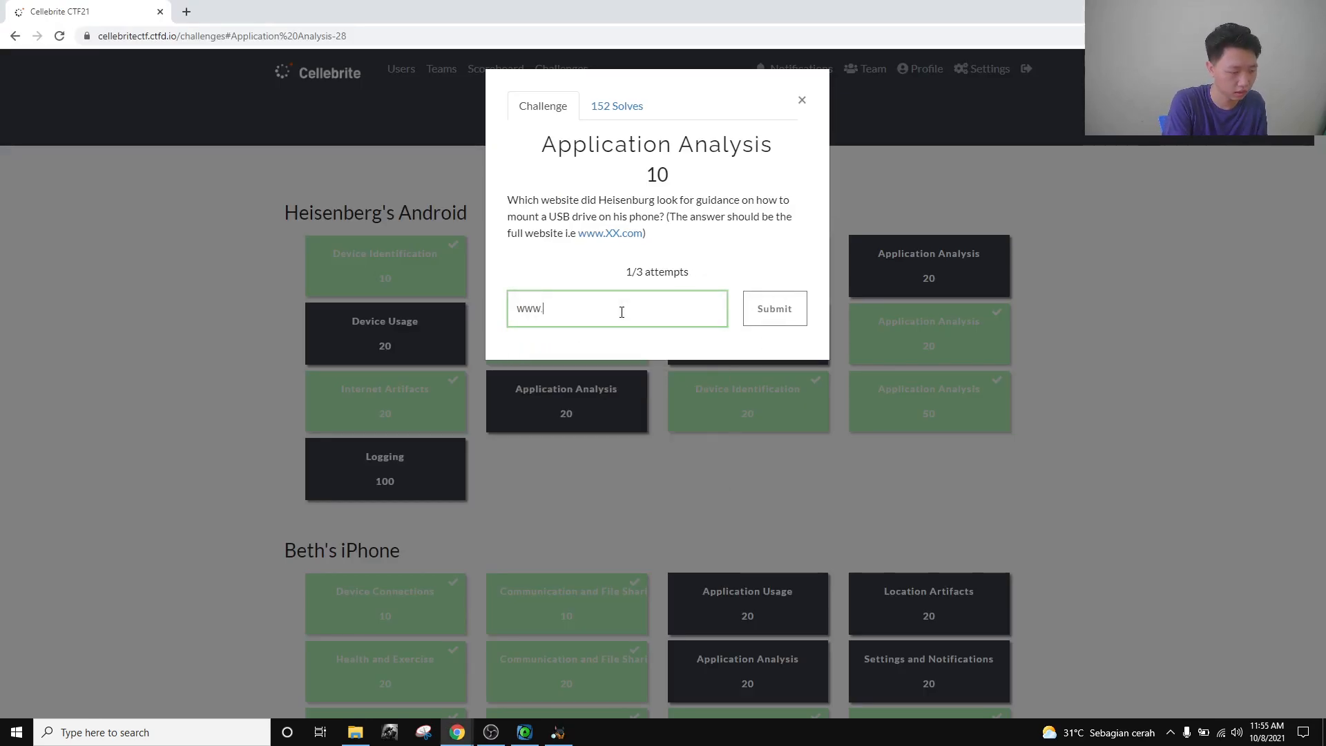
pyautogui.press('BackSpace')
pyautogui.press('BackSpace')
pyautogui.press('BackSpace')
pyautogui.press('BackSpace')
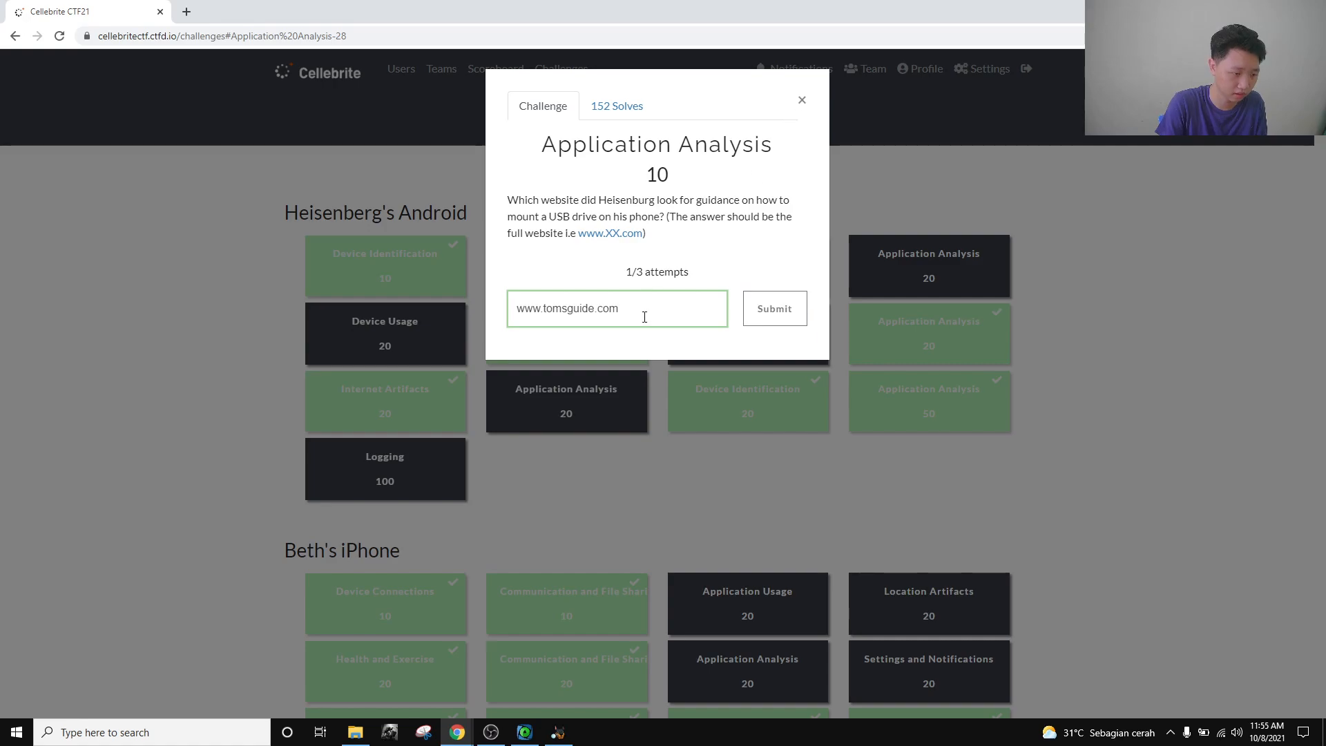
# Close the challenge, return to Autopsy and expand LogicalFileSet1 to show Dump.
pyautogui.click(802, 100)
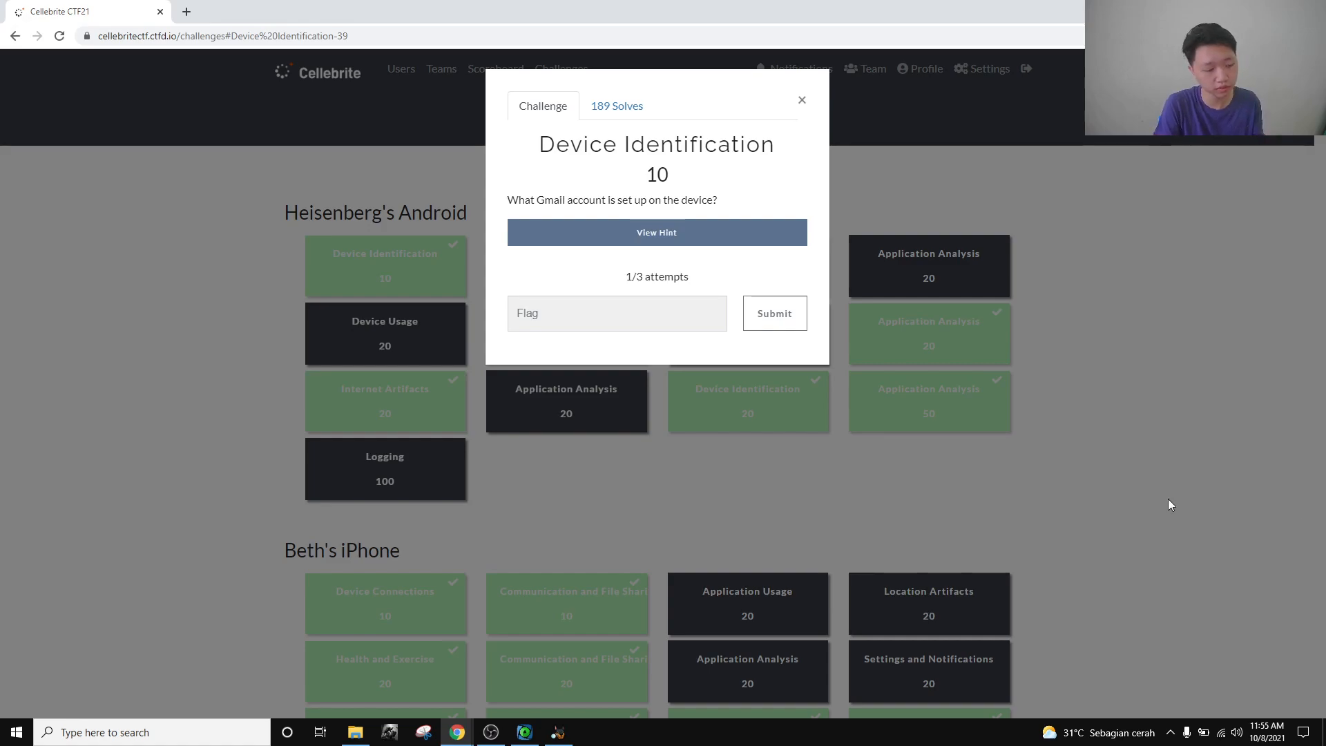
pyautogui.click(558, 732)
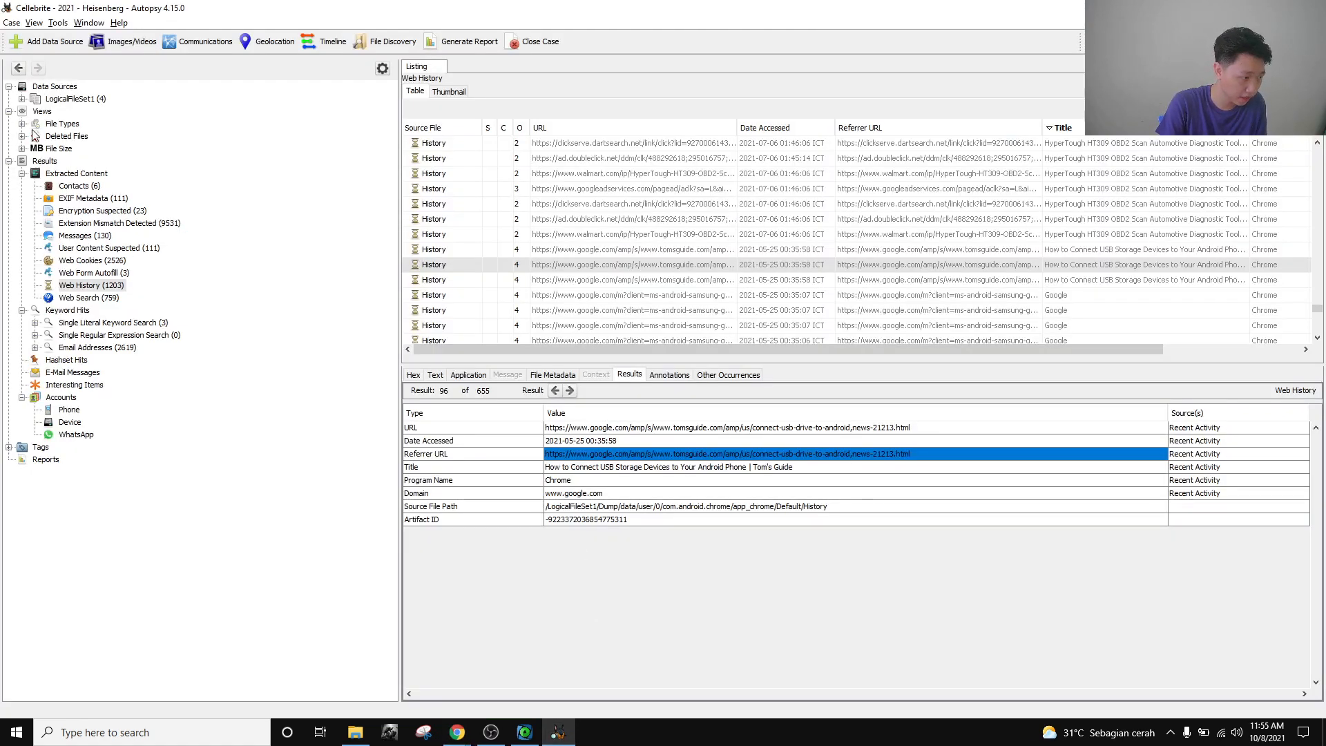
pyautogui.click(22, 99)
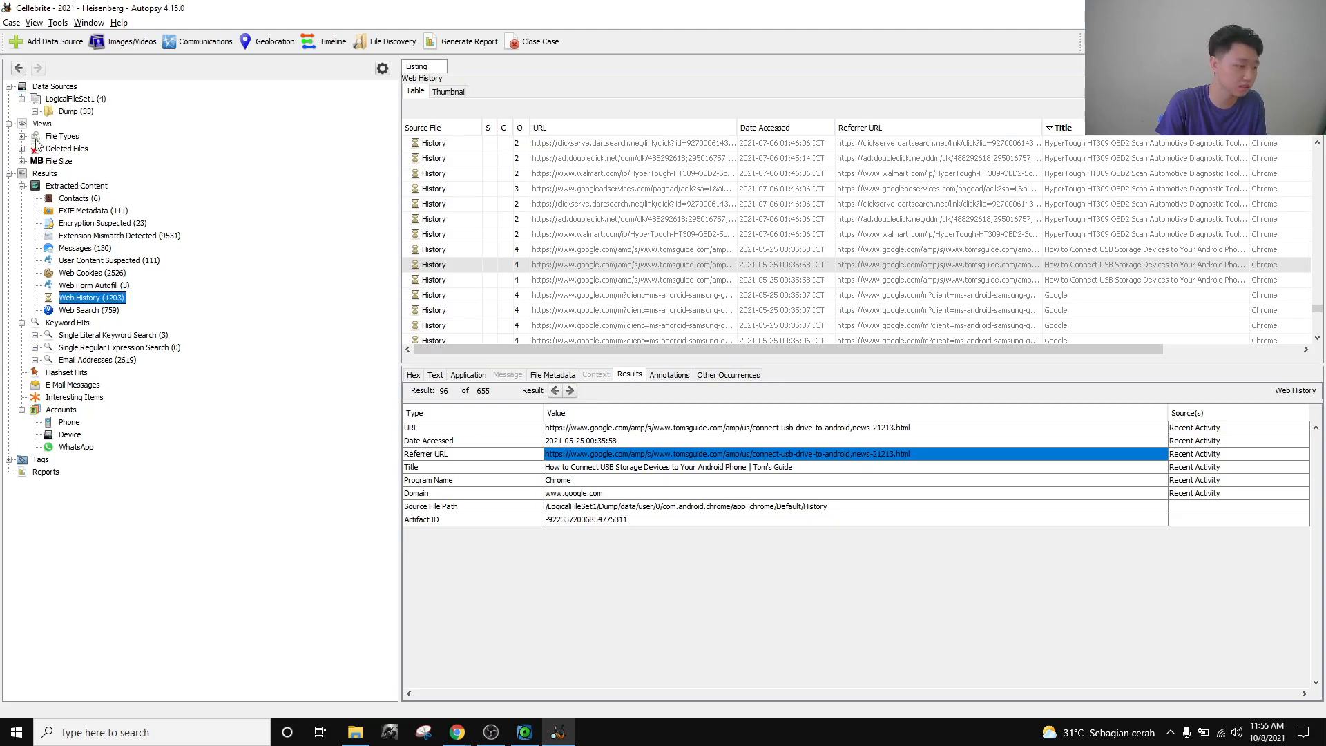
# Expand Dump > data and list the com.google.android.gm folder's subfolders.
pyautogui.click(34, 111)
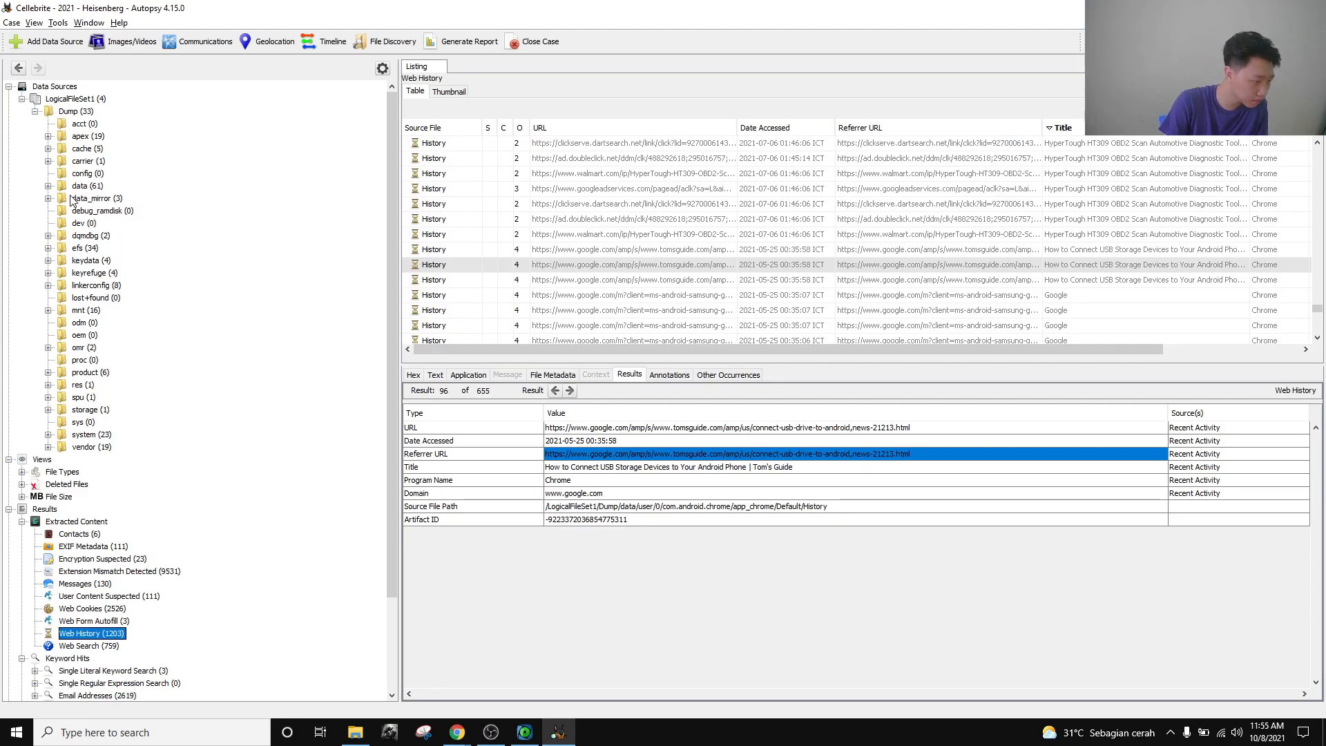
pyautogui.click(48, 186)
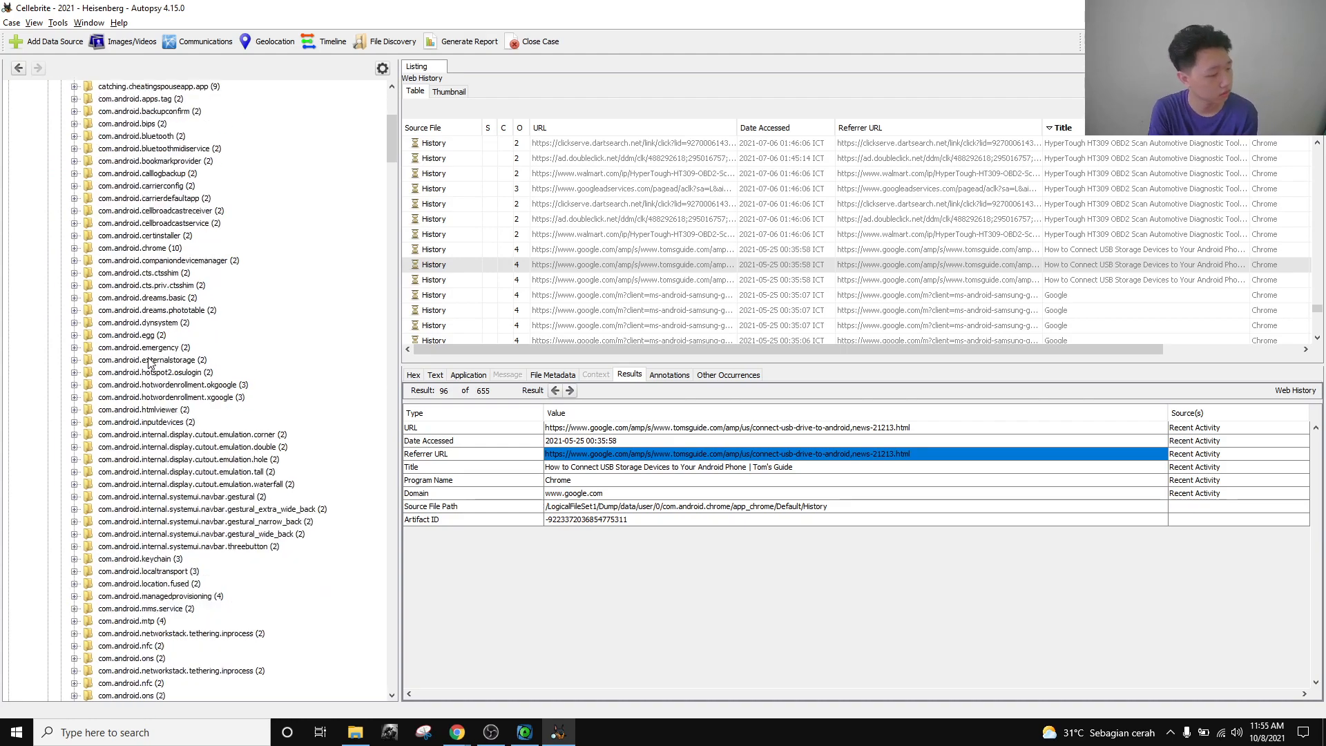
pyautogui.scroll(-14, 149, 365)
pyautogui.scroll(-20, 124, 386)
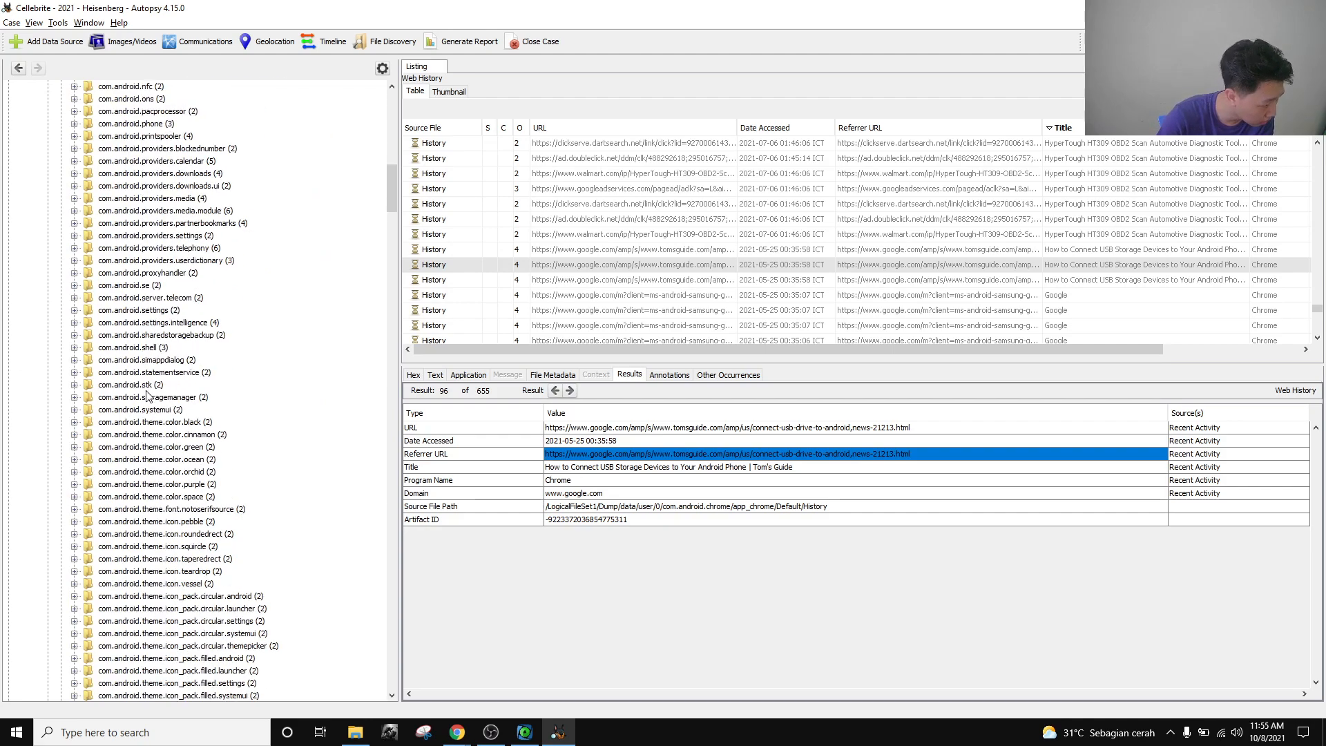
pyautogui.scroll(-9, 145, 415)
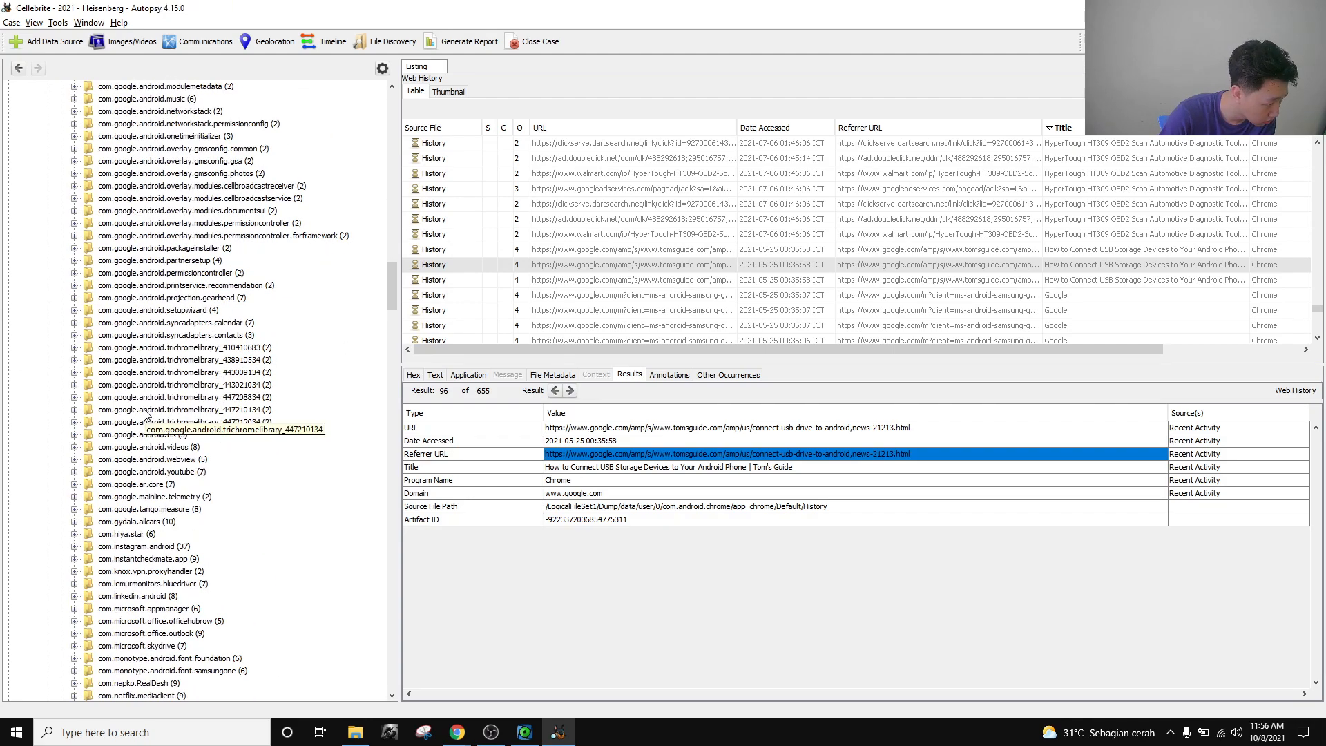
pyautogui.scroll(7, 152, 401)
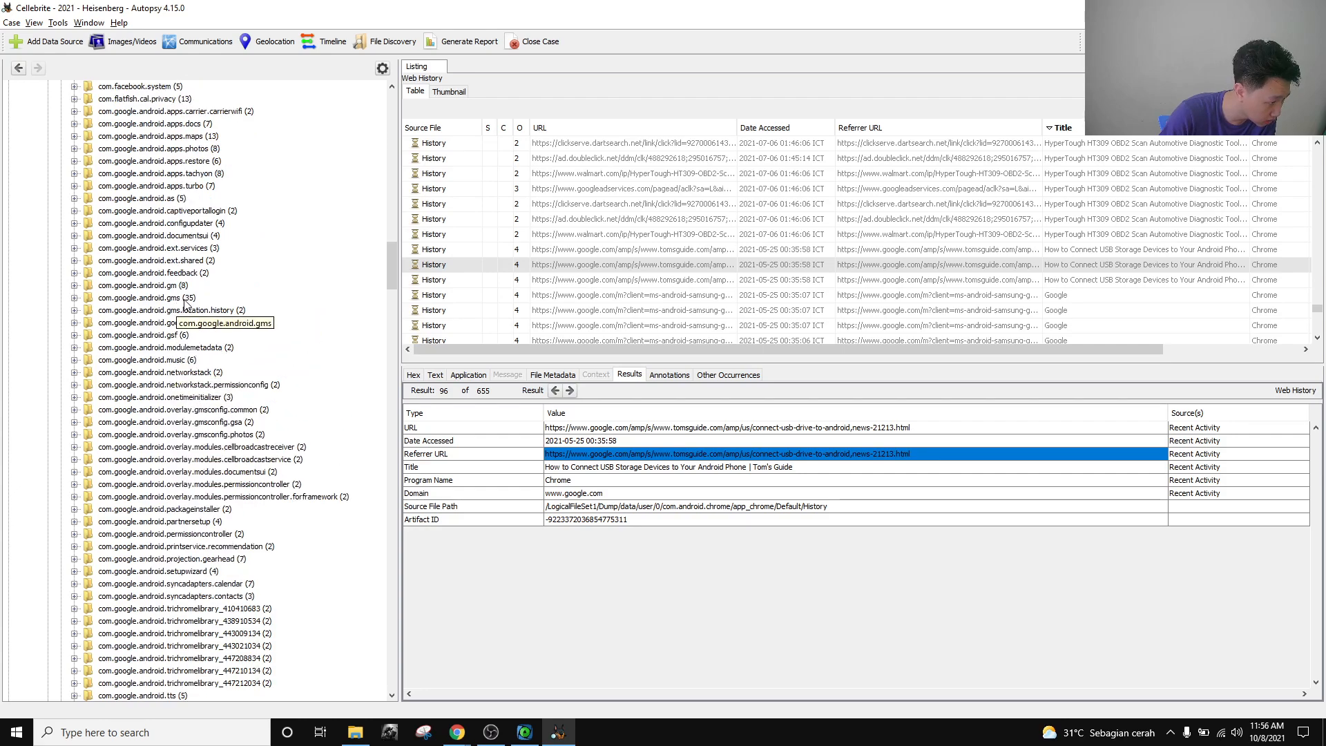
pyautogui.click(184, 298)
pyautogui.click(176, 286)
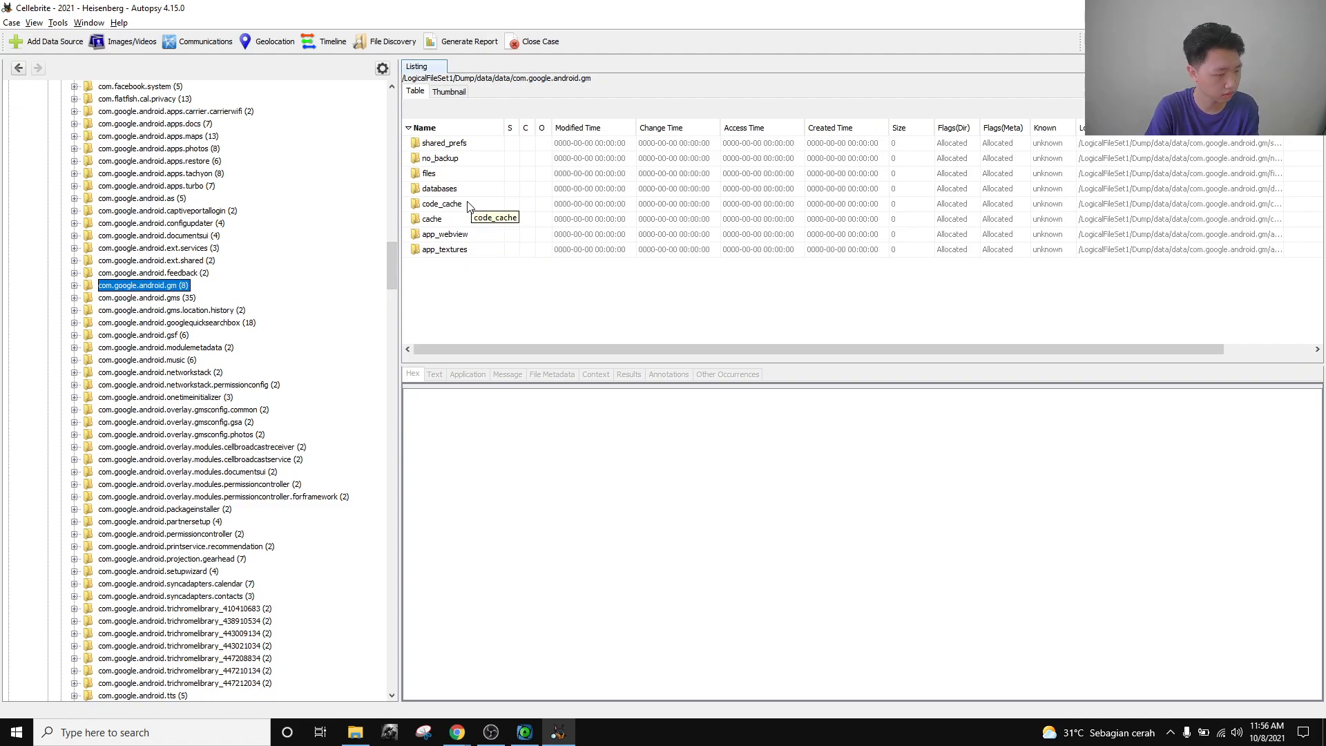
# Open com.google.android.gm's shared_prefs folder and view Gmail.xml as text.
pyautogui.doubleClick(457, 143)
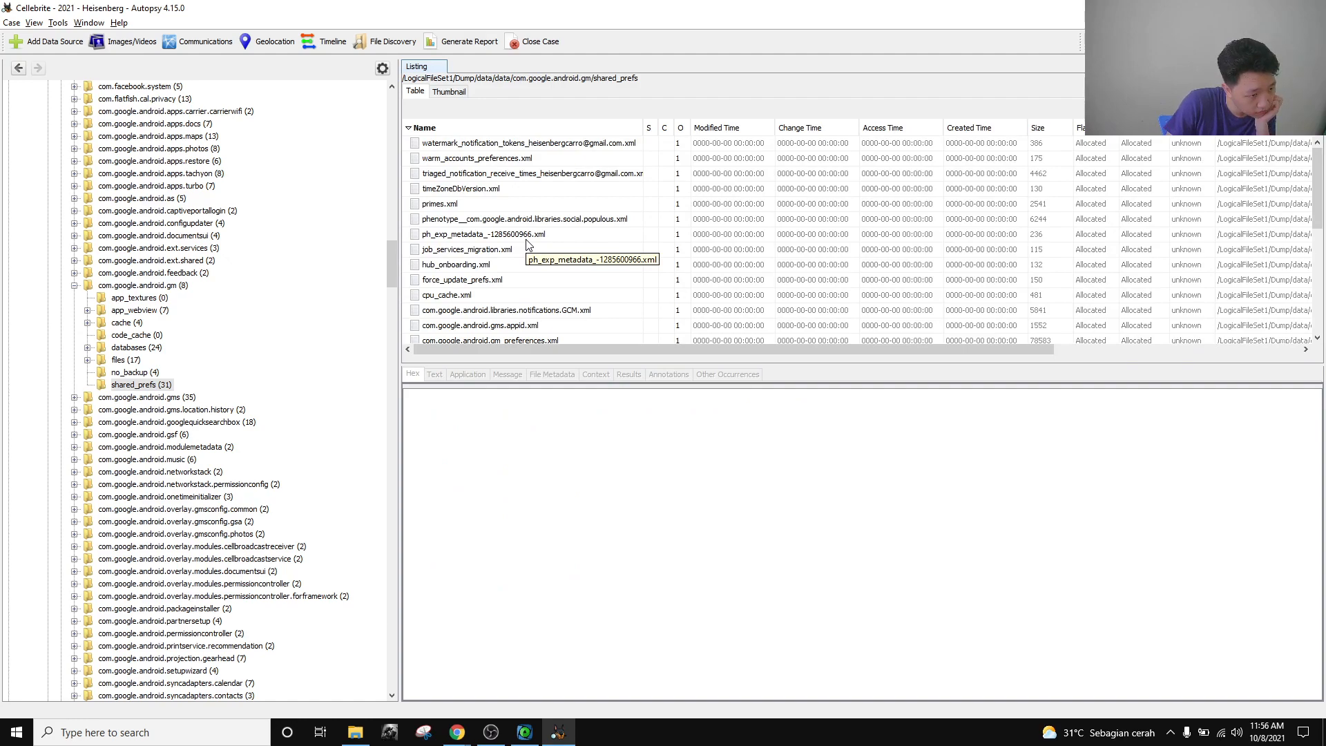
pyautogui.scroll(-6, 526, 245)
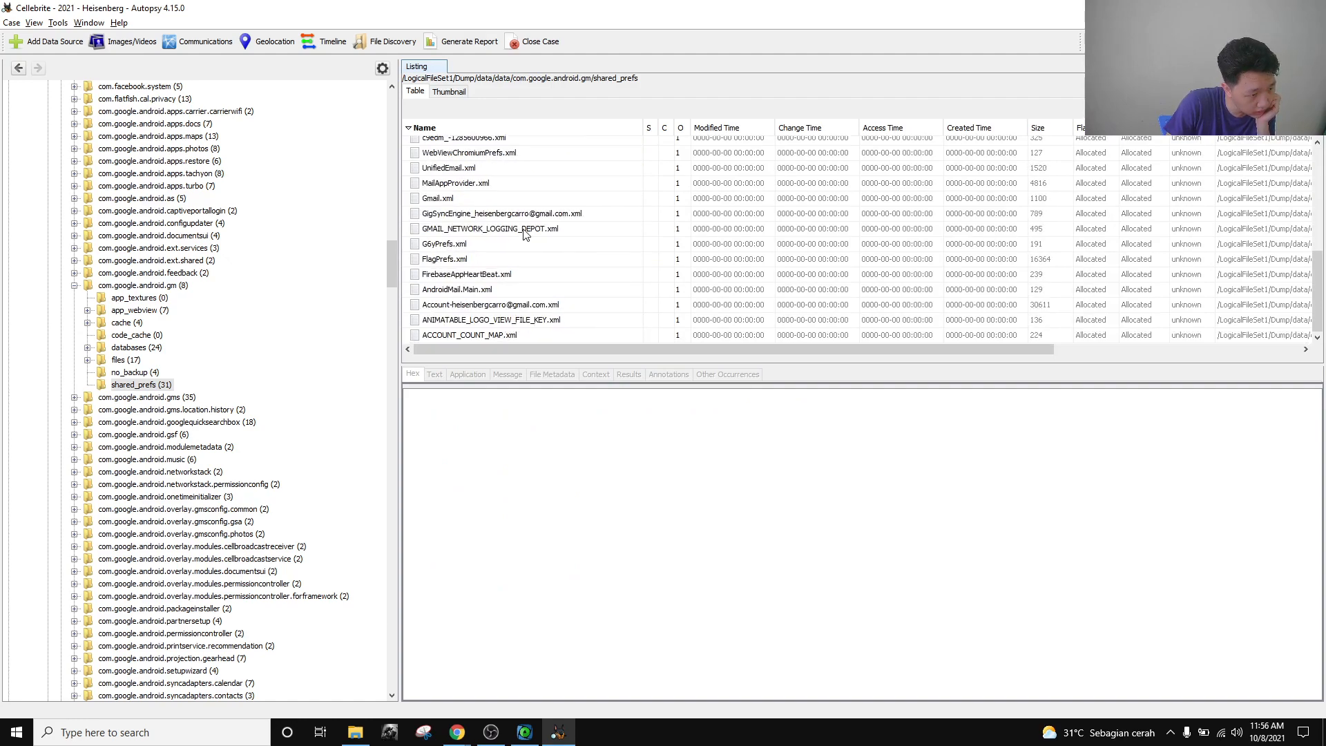
pyautogui.click(506, 199)
pyautogui.scroll(1, 507, 253)
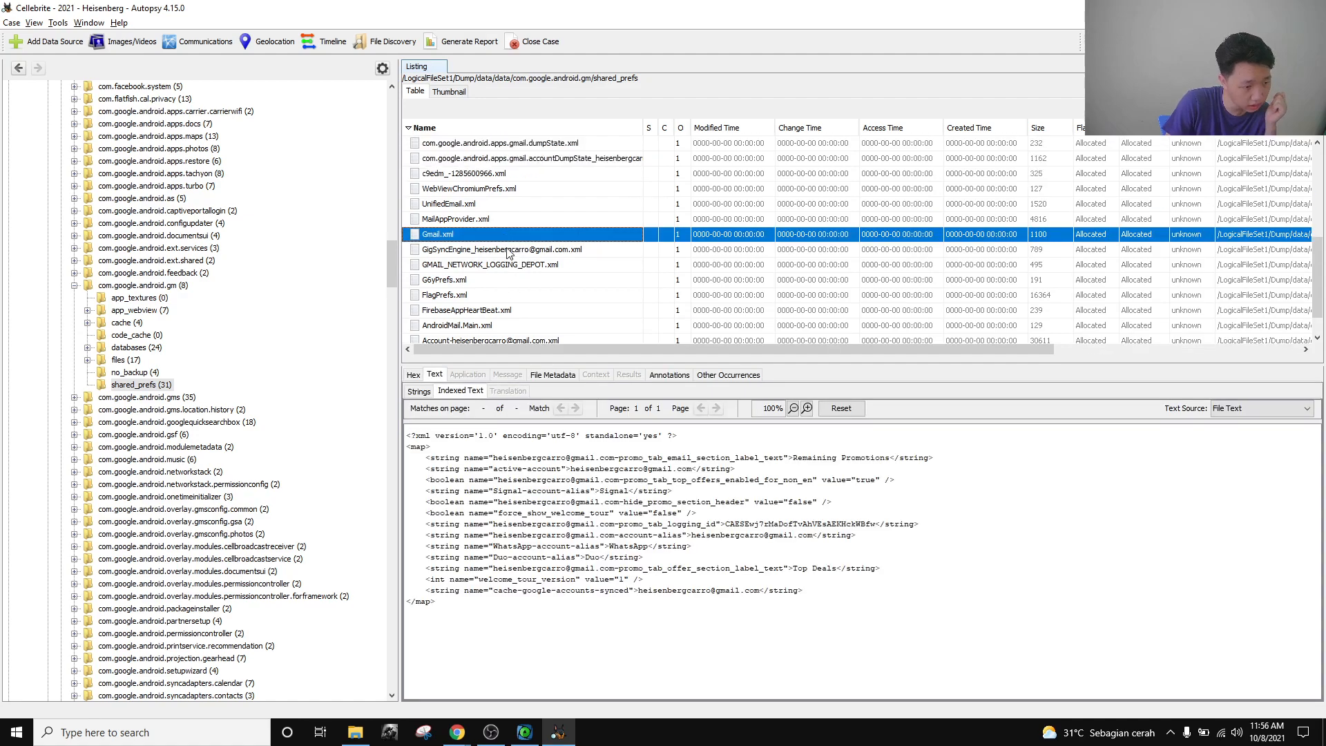
pyautogui.scroll(-1, 509, 261)
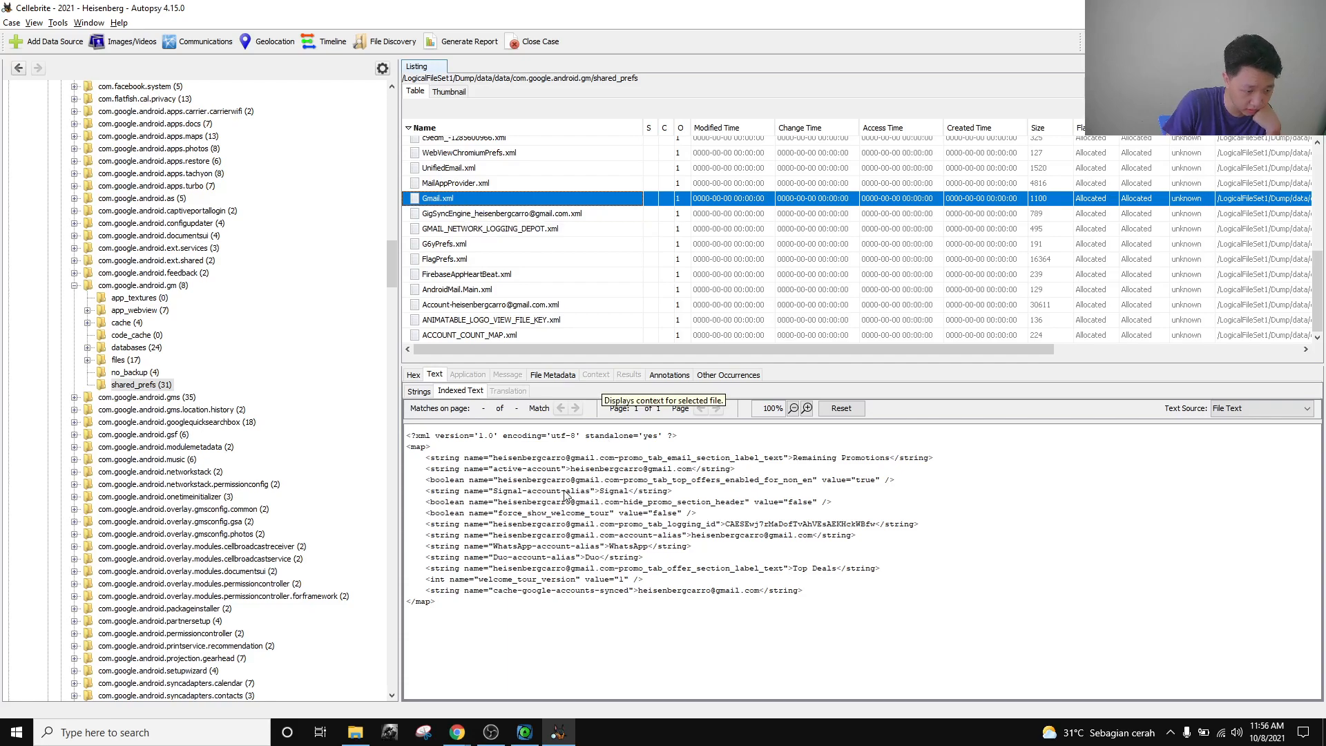
# Select the email addresses on Gmail.xml's first string, active-account and top_offers lines.
pyautogui.moveTo(494, 462); pyautogui.dragTo(690, 474)
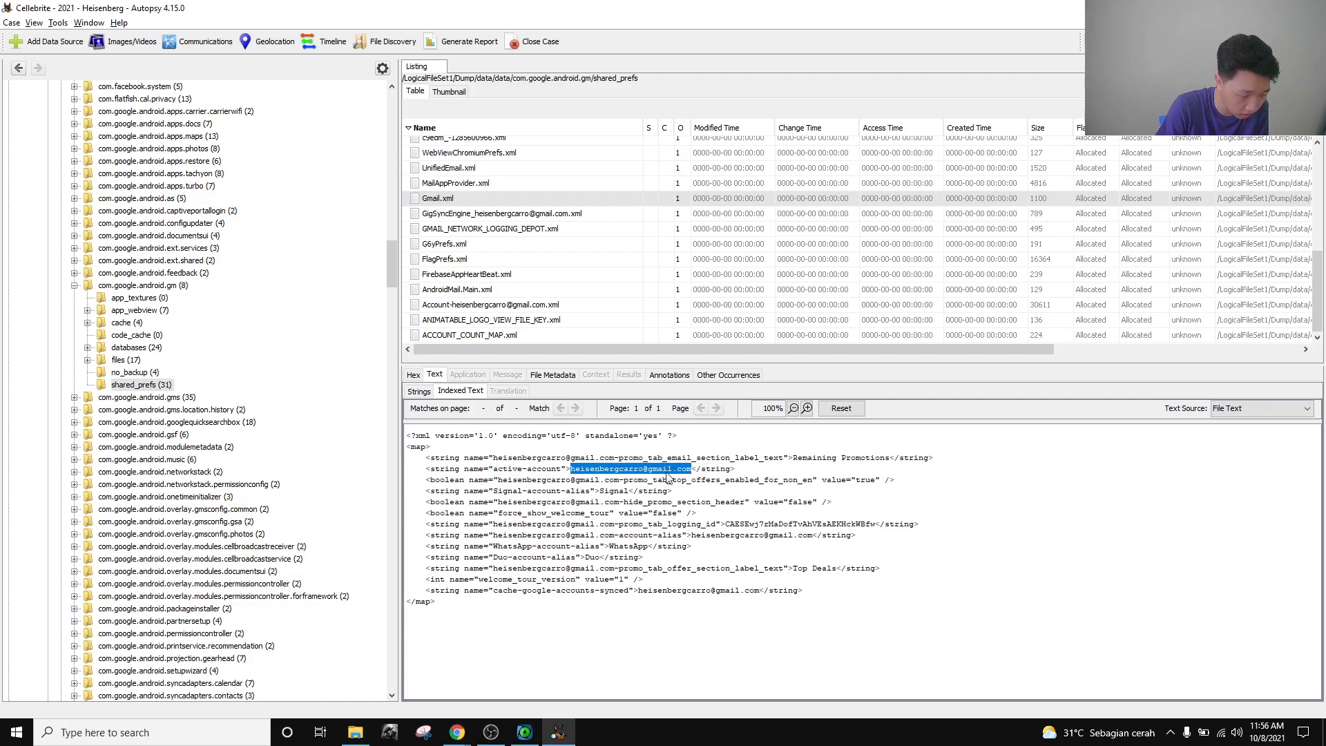
pyautogui.click(683, 476)
pyautogui.moveTo(572, 470); pyautogui.dragTo(689, 475)
pyautogui.click(642, 481)
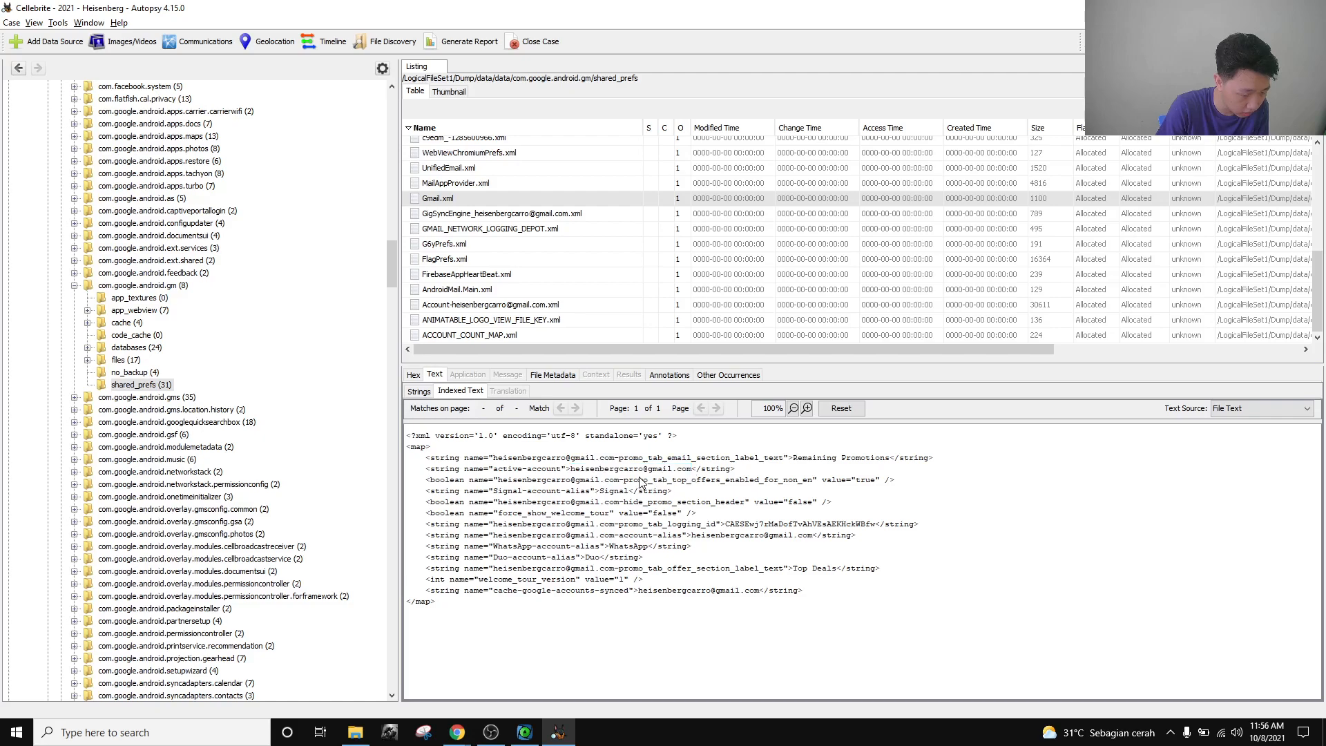
pyautogui.moveTo(498, 482); pyautogui.dragTo(617, 485)
pyautogui.click(616, 486)
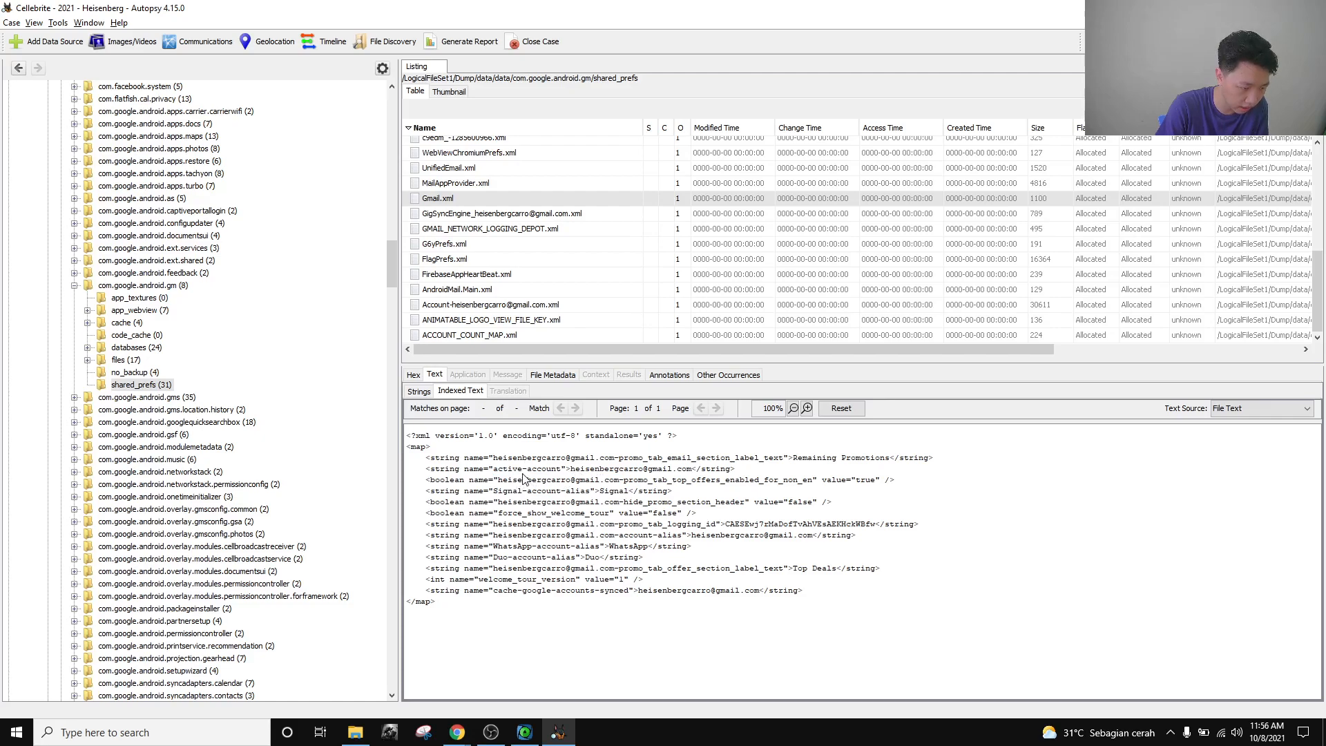
pyautogui.moveTo(498, 473); pyautogui.dragTo(550, 471)
pyautogui.click(547, 471)
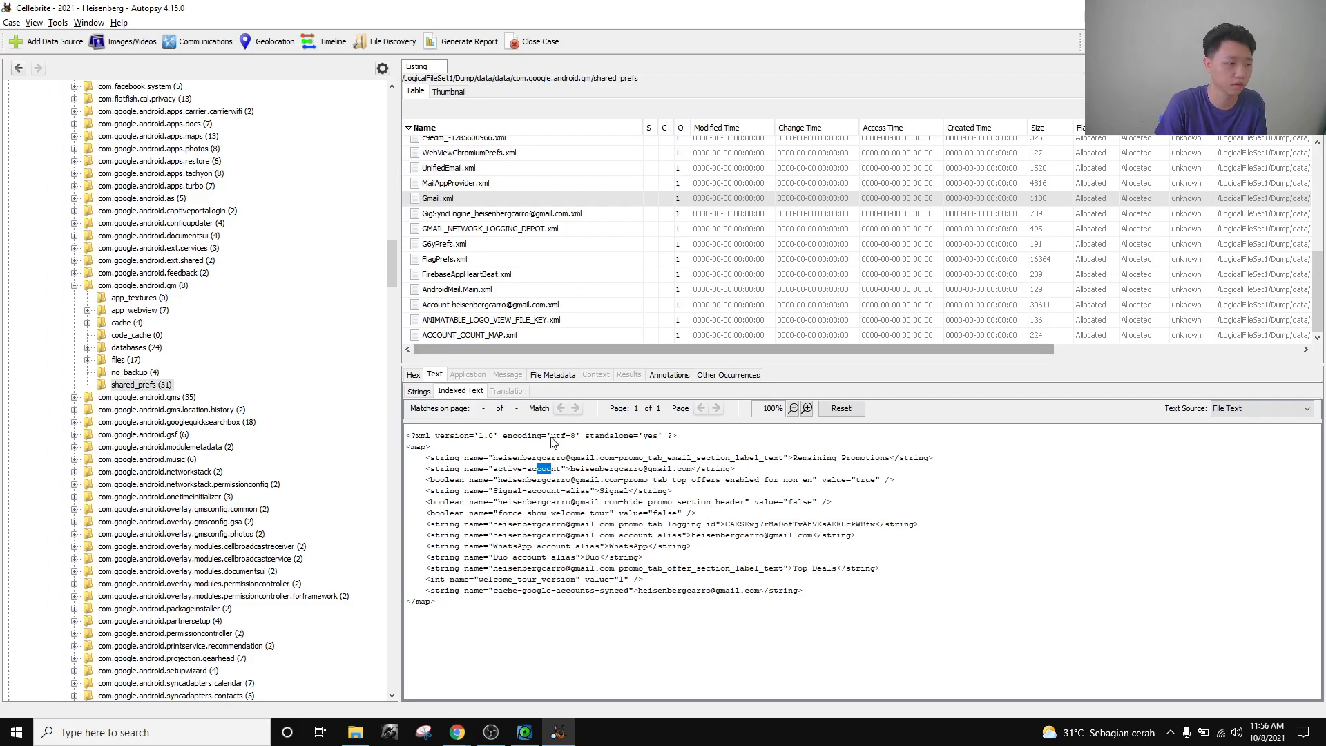
# Bring up the CTF board and reselect the email address on Gmail.xml's first string line.
pyautogui.click(464, 732)
pyautogui.moveTo(536, 526); pyautogui.dragTo(536, 513)
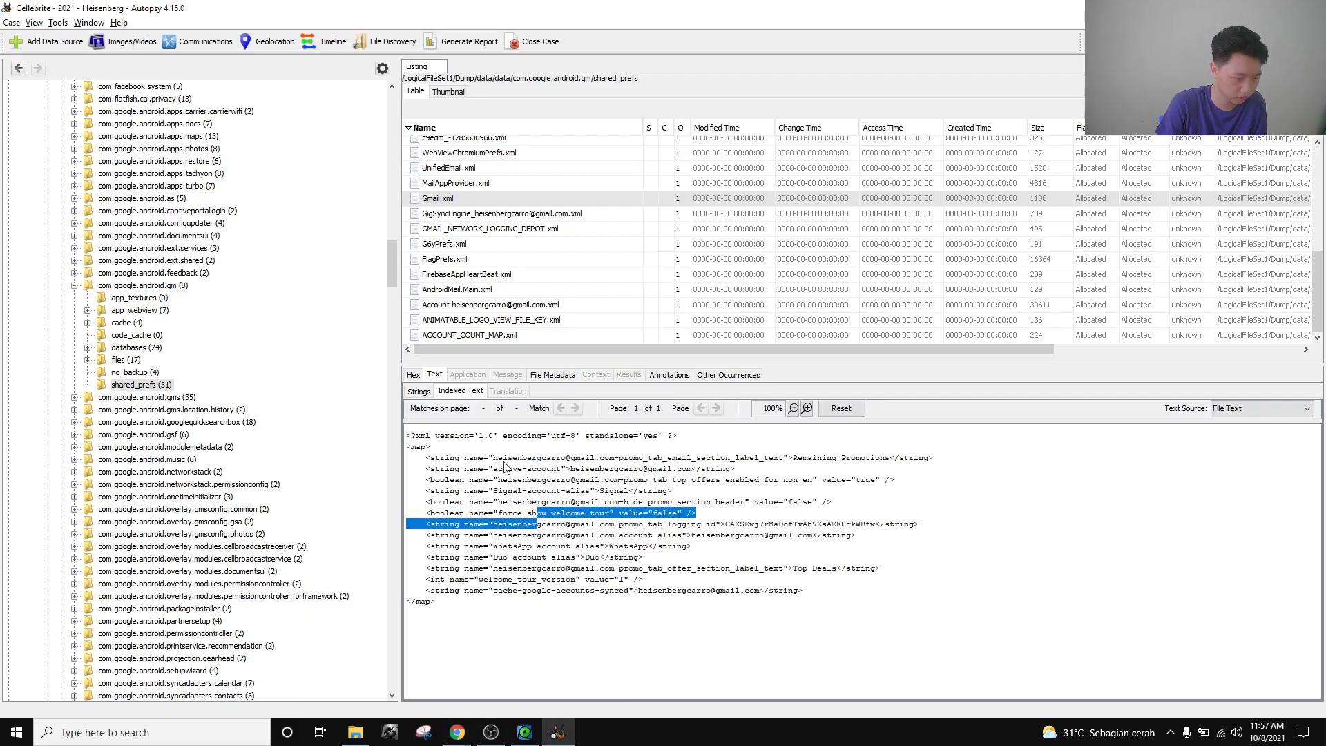
pyautogui.moveTo(495, 460); pyautogui.dragTo(615, 466)
# Paste the copied Gmail account address into the Device Identification flag field, then return to Autopsy.
pyautogui.hotkey('ctrl', 'c')
pyautogui.hotkey('alt', 'Tab')
pyautogui.click(625, 312)
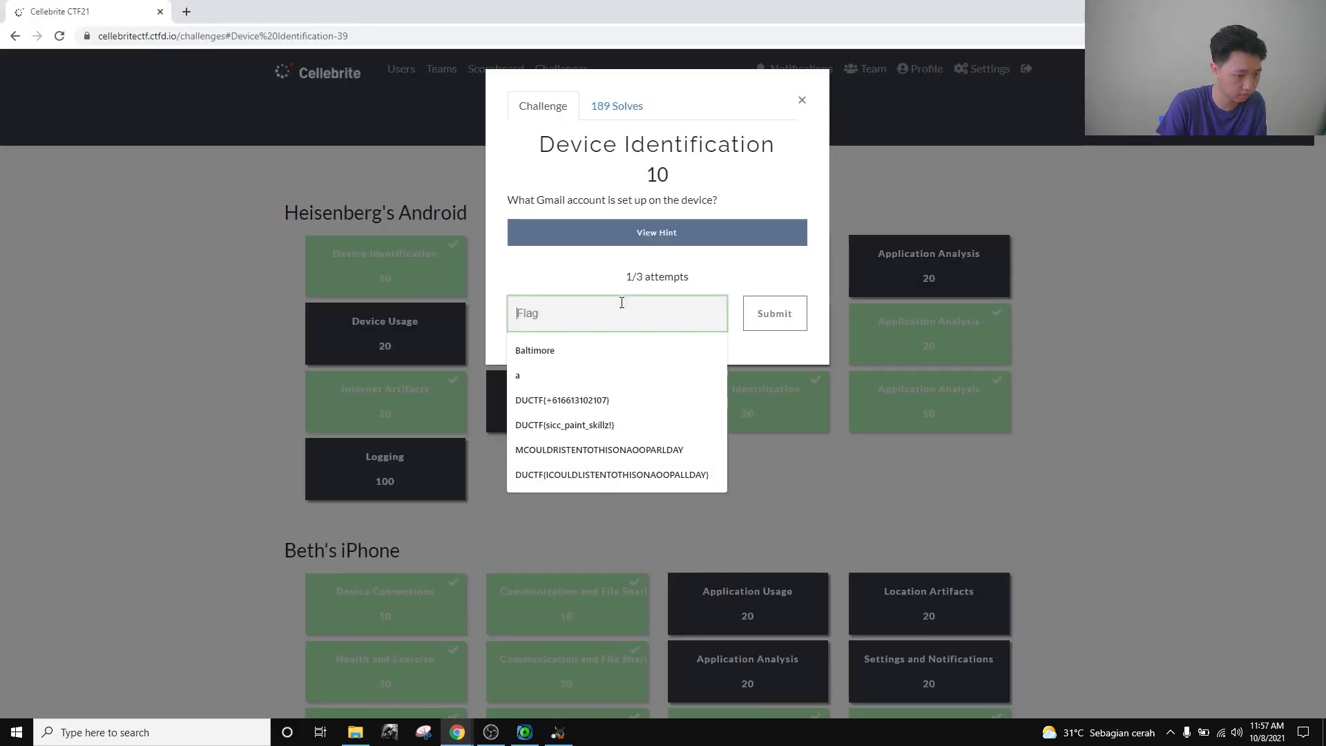
pyautogui.hotkey('ctrl', 'v')
pyautogui.moveTo(670, 321); pyautogui.dragTo(507, 309)
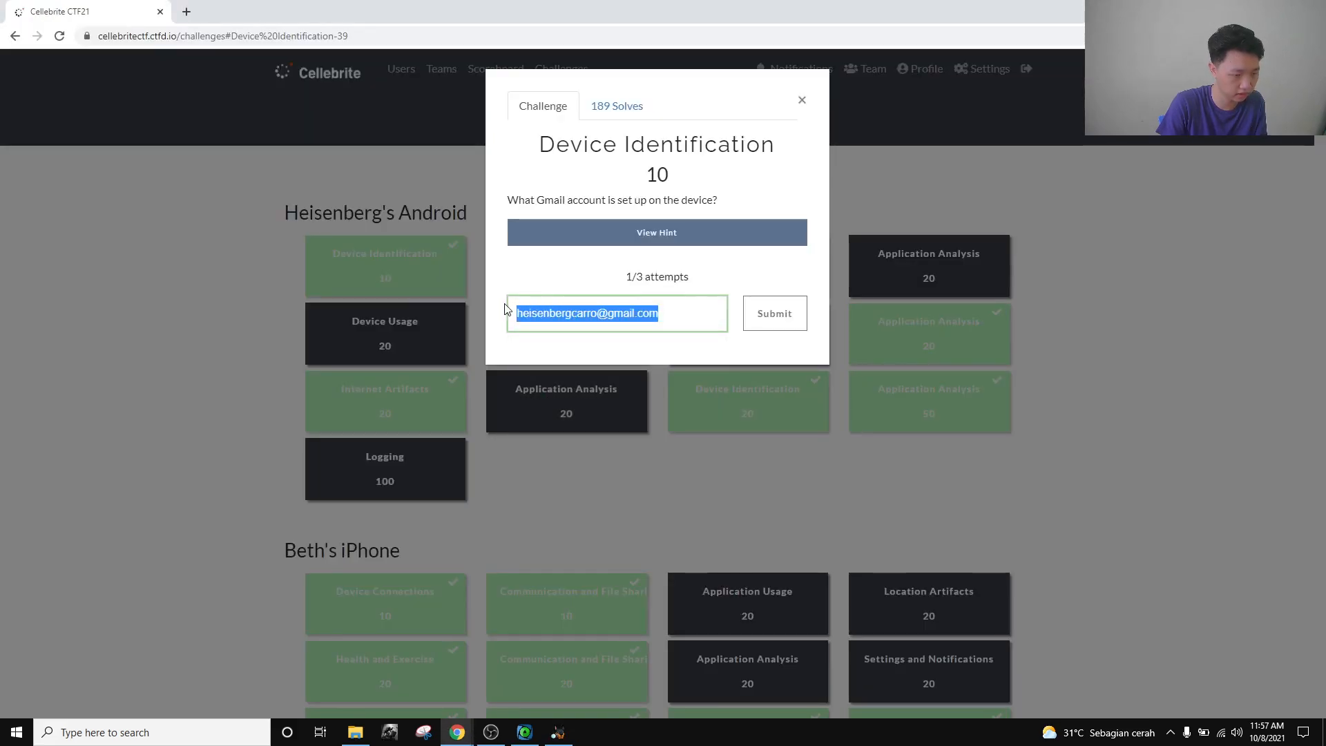
pyautogui.click(669, 313)
pyautogui.hotkey('alt', 'Tab')
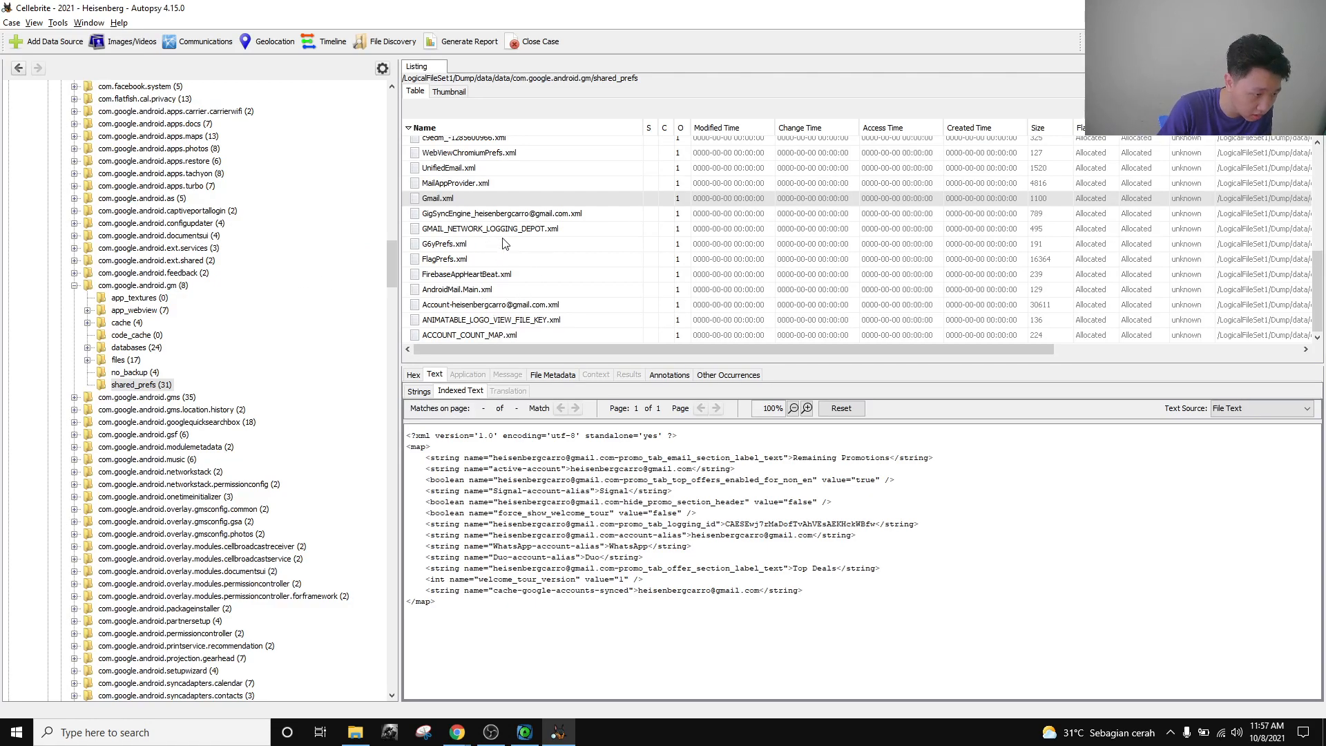
# Reread Gmail.xml's account preference text among the Gmail shared_prefs files, then switch to the CTF page.
pyautogui.scroll(4, 504, 252)
pyautogui.scroll(-3, 504, 254)
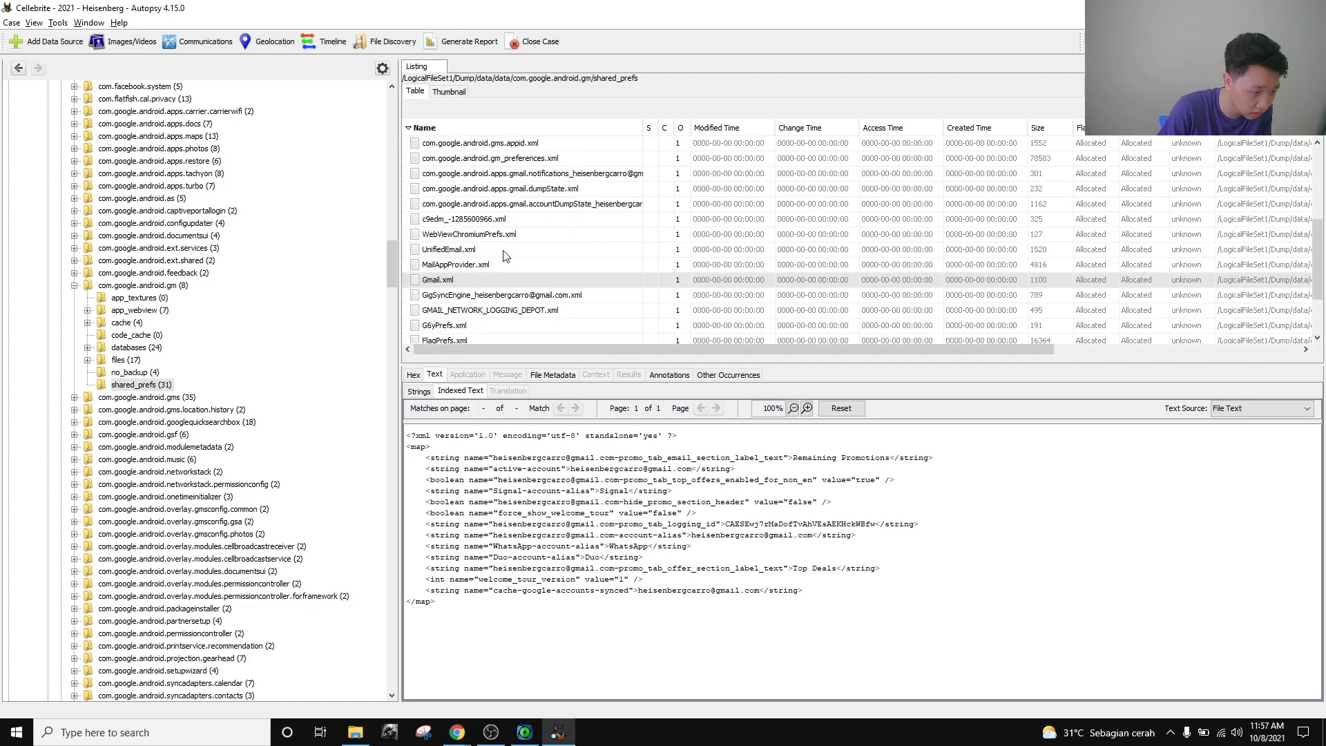
pyautogui.scroll(-1, 510, 270)
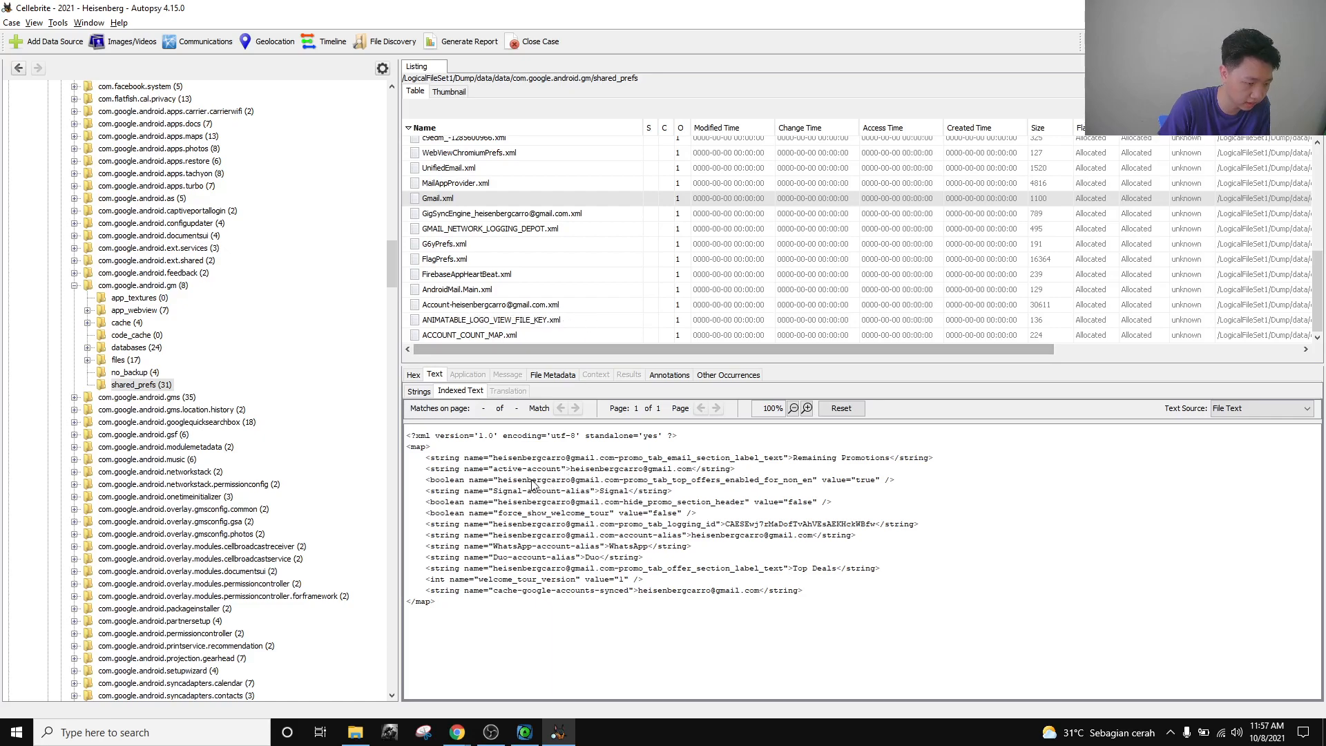
pyautogui.moveTo(579, 471); pyautogui.dragTo(657, 473)
pyautogui.click(657, 474)
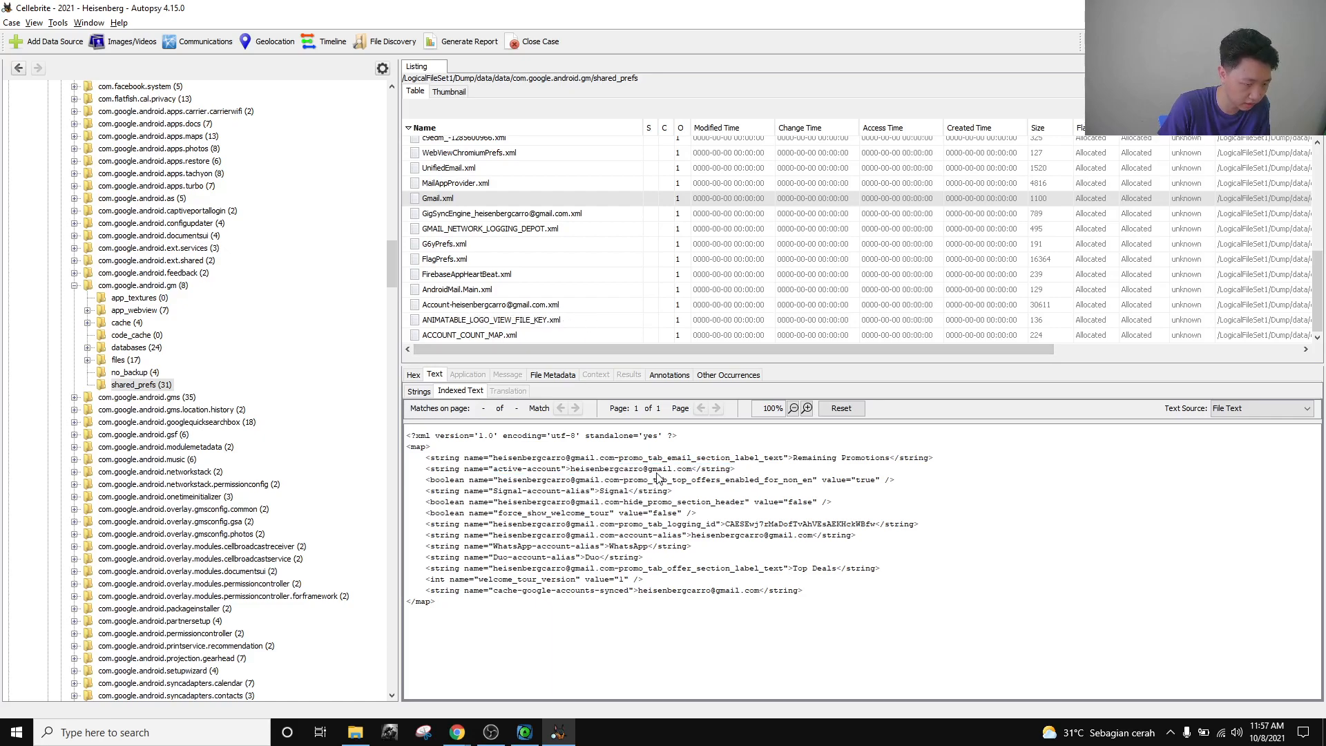
pyautogui.hotkey('alt', 'Tab')
# Close the Device Identification challenge and the Application Usage file-hiding question, then return to Autopsy.
pyautogui.click(802, 100)
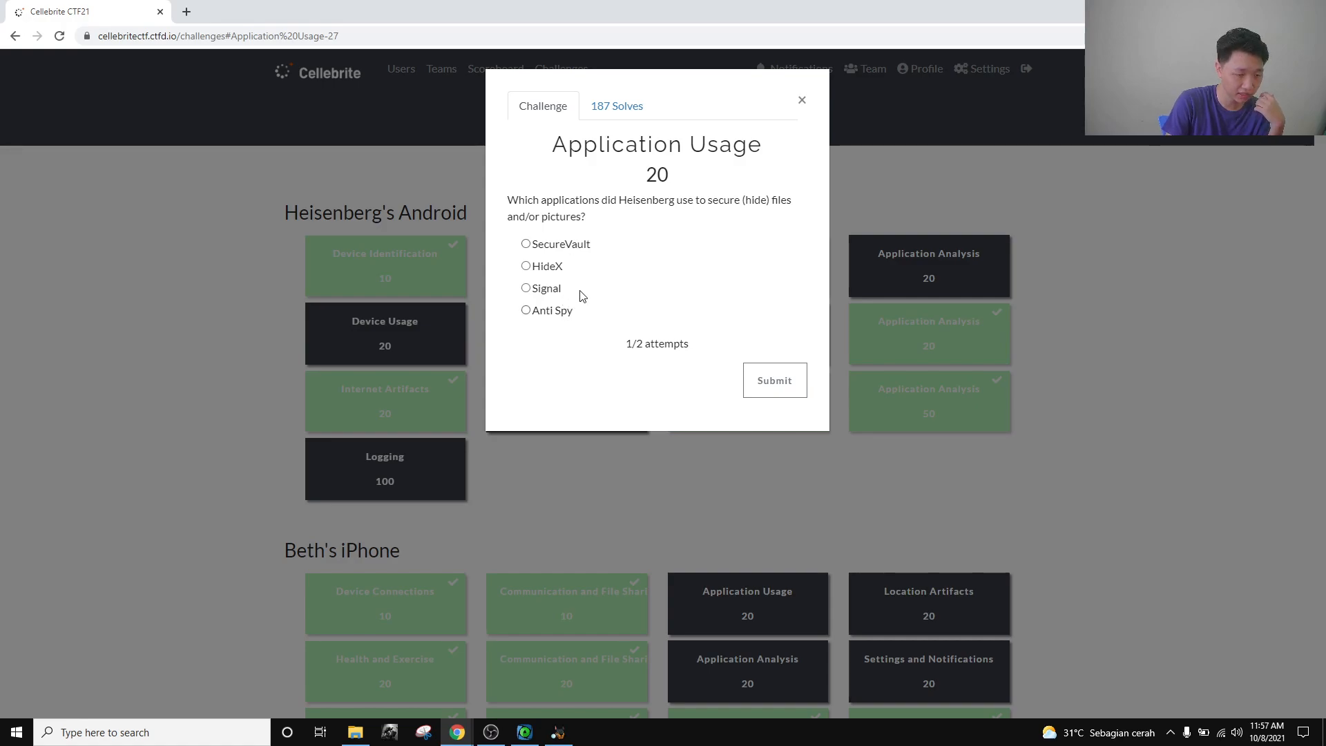
pyautogui.click(802, 101)
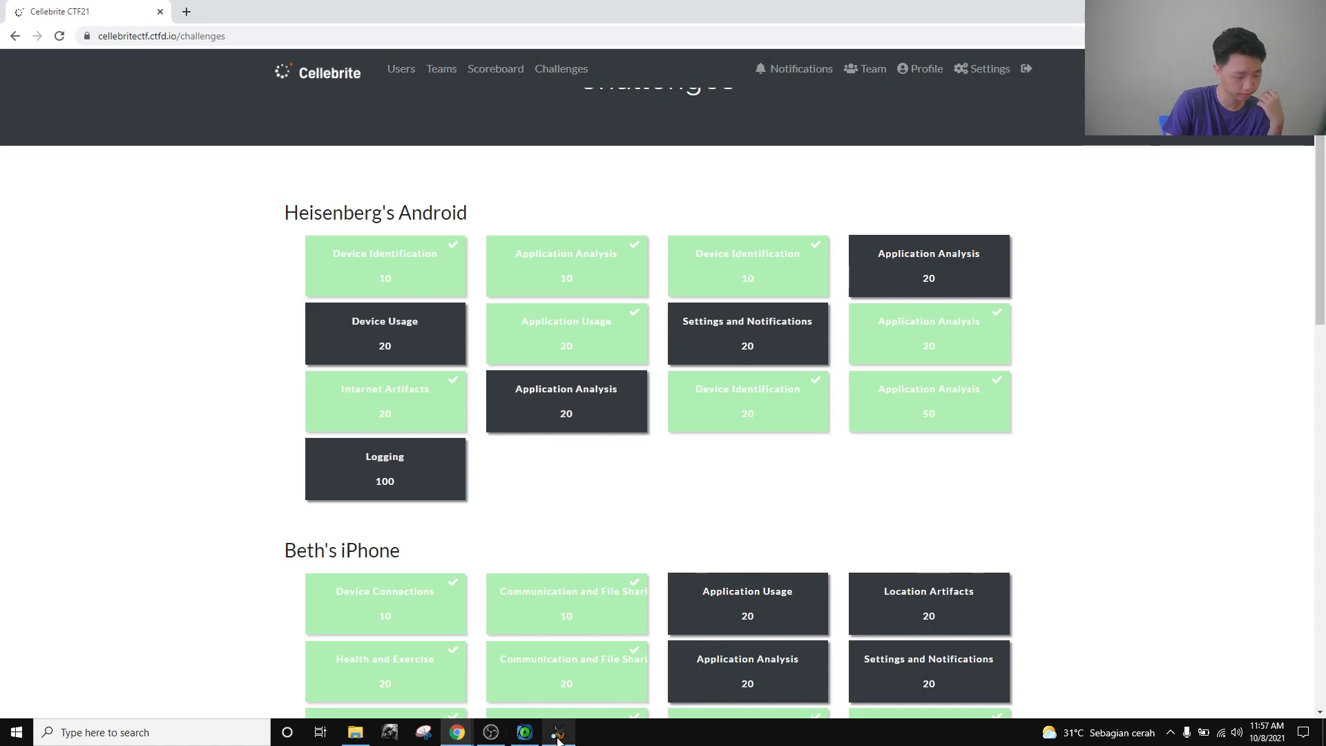
pyautogui.click(552, 738)
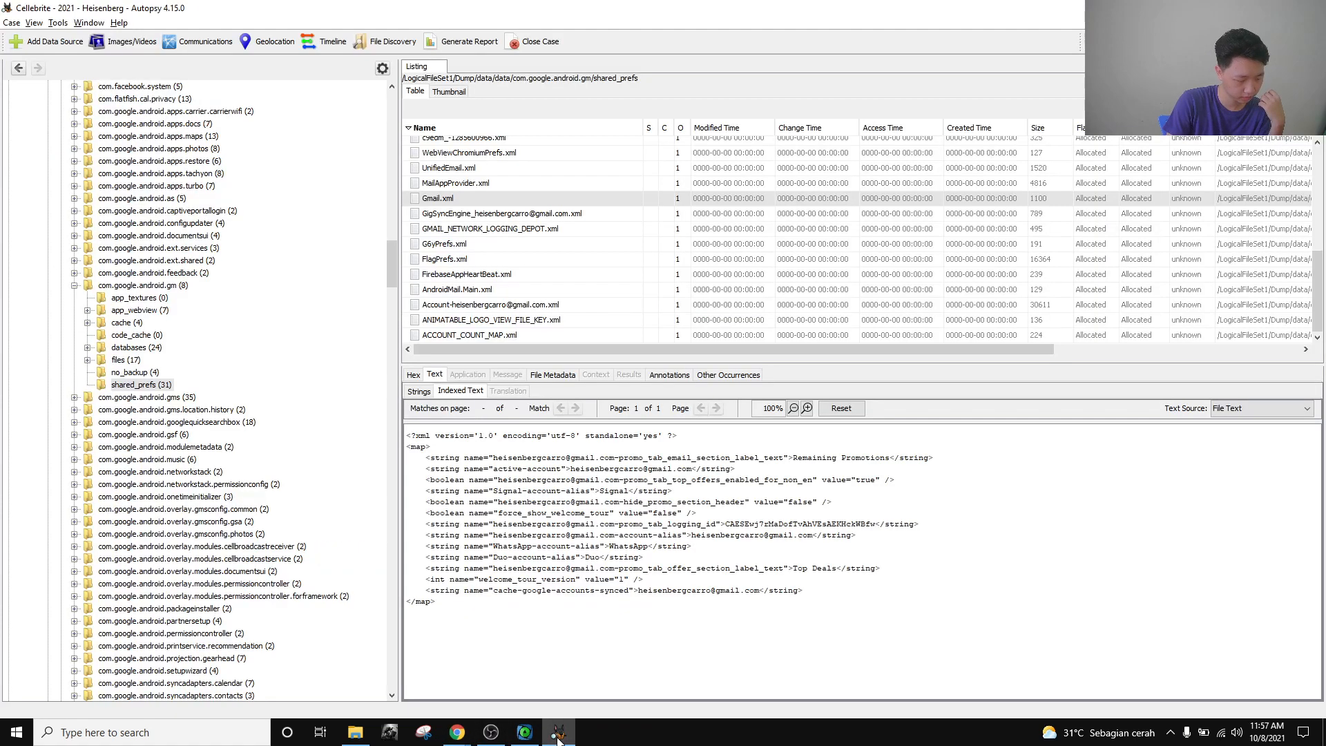
pyautogui.click(74, 285)
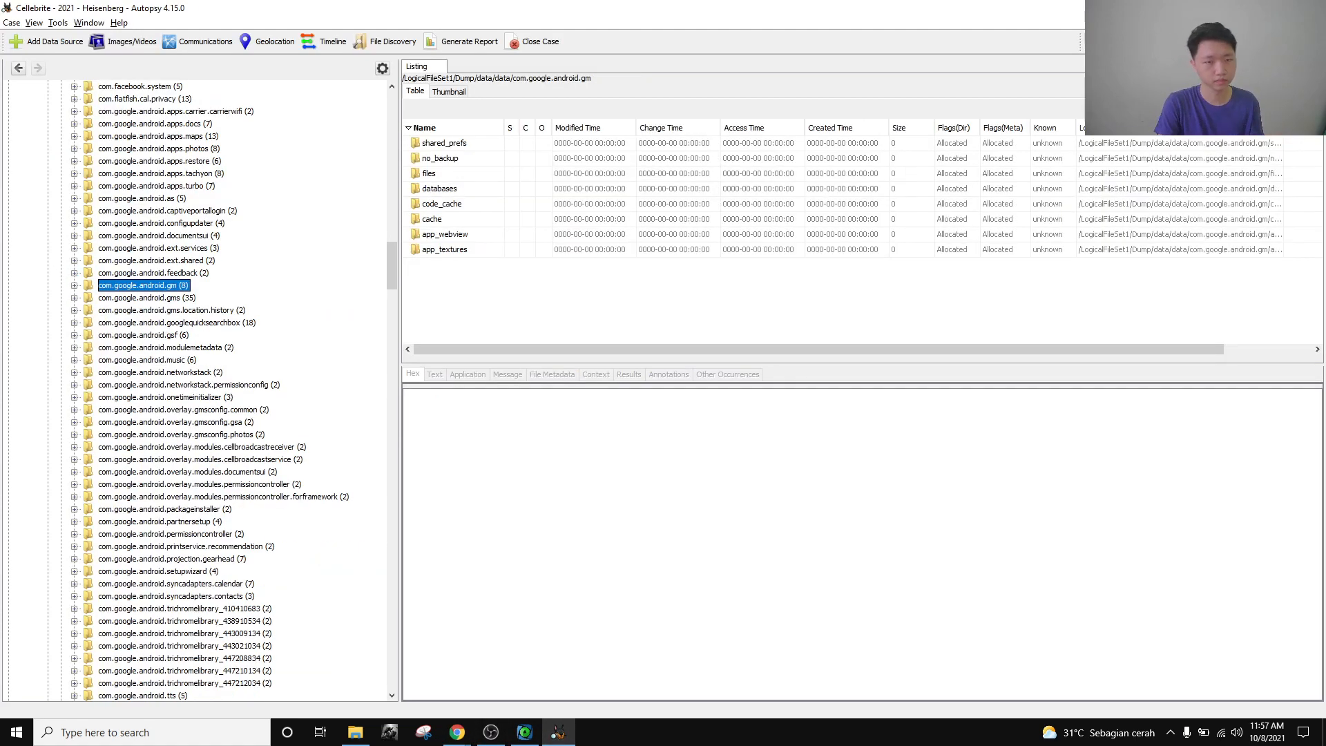
pyautogui.scroll(20, 232, 421)
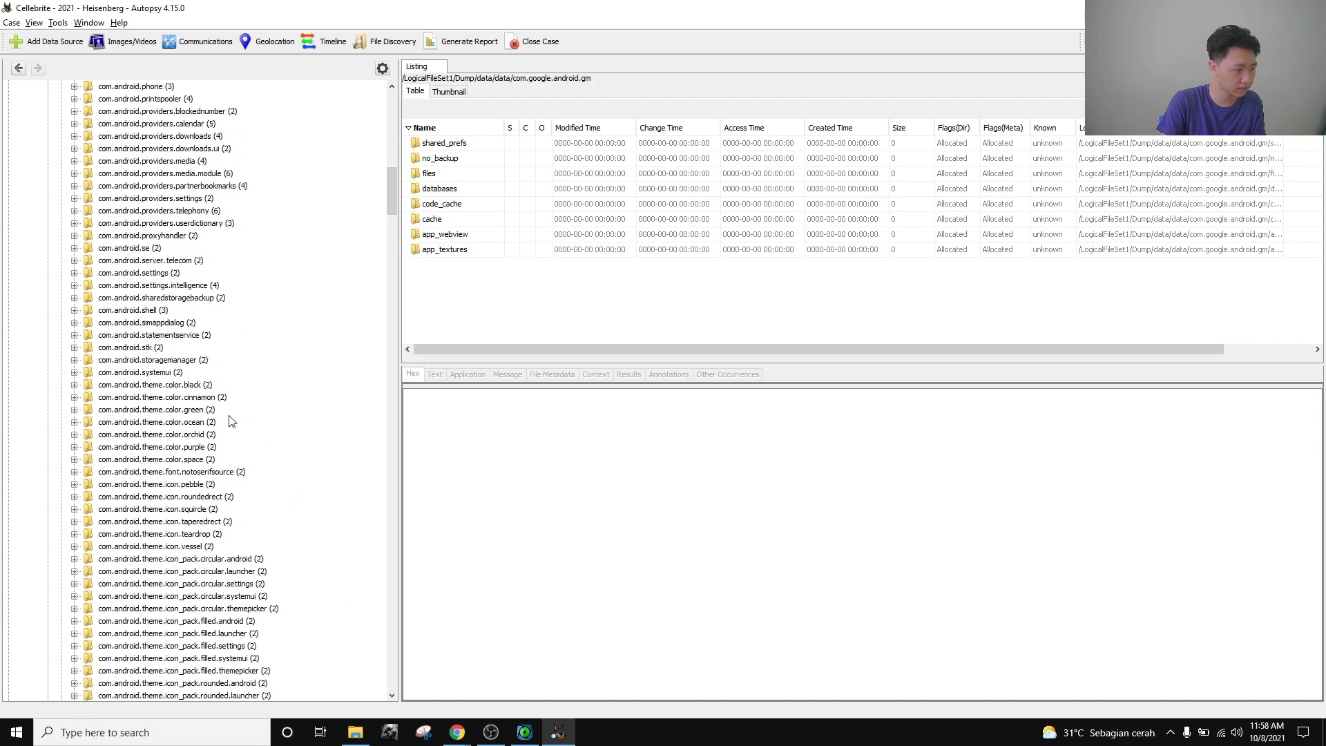
pyautogui.scroll(4, 231, 421)
pyautogui.hotkey('alt', 'Tab')
pyautogui.click(556, 736)
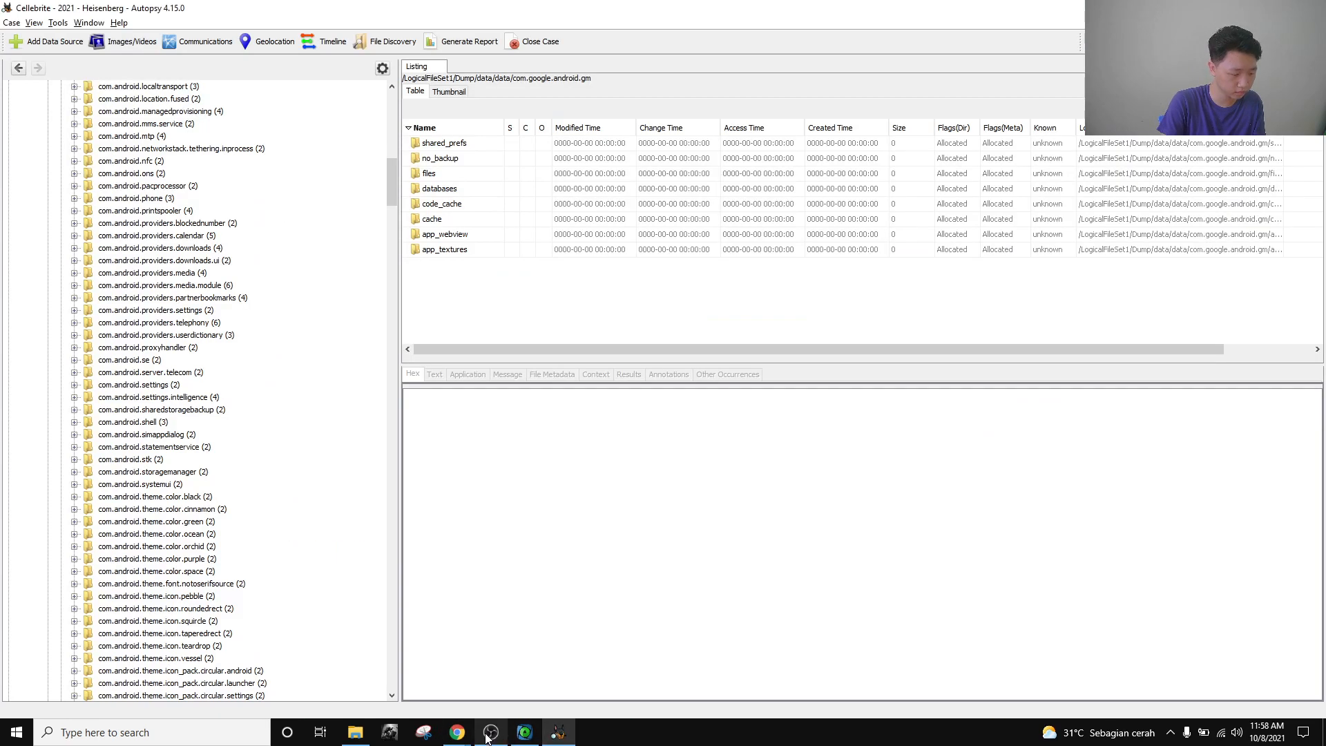
pyautogui.scroll(16, 238, 386)
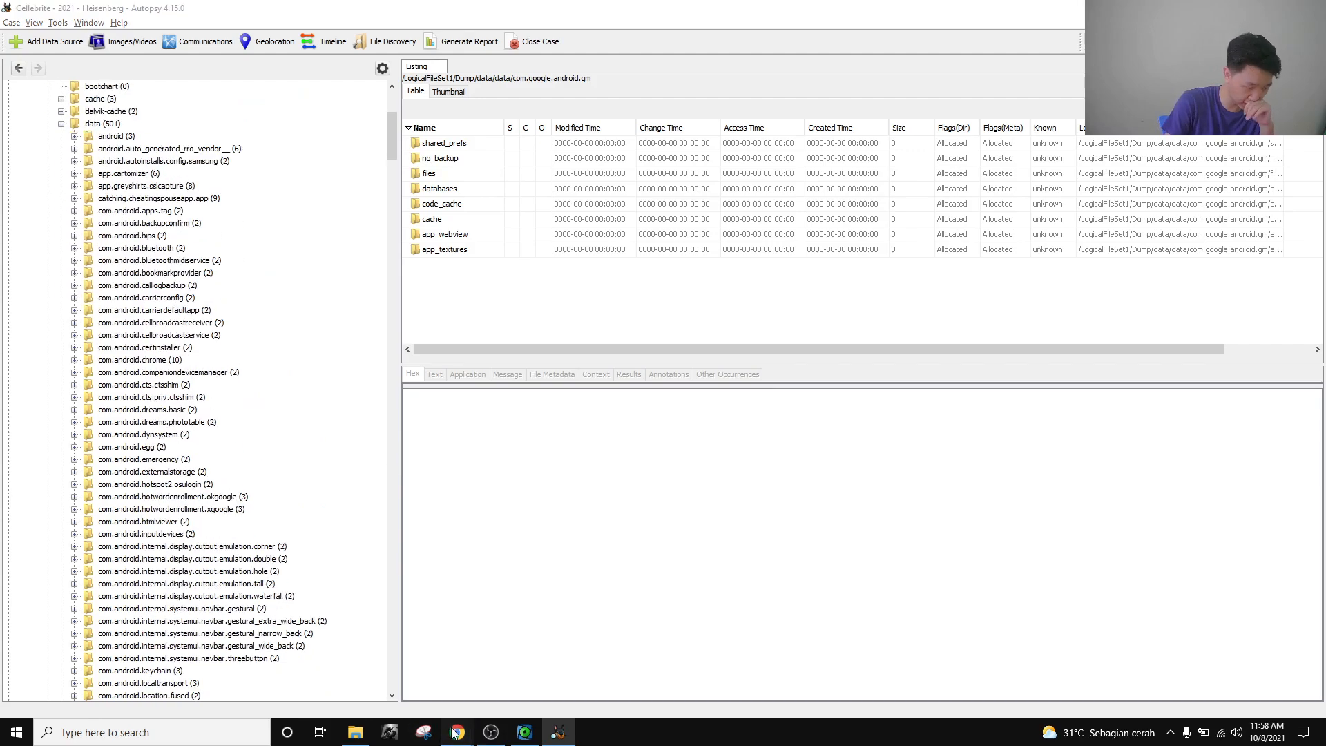
pyautogui.click(388, 687)
pyautogui.click(558, 730)
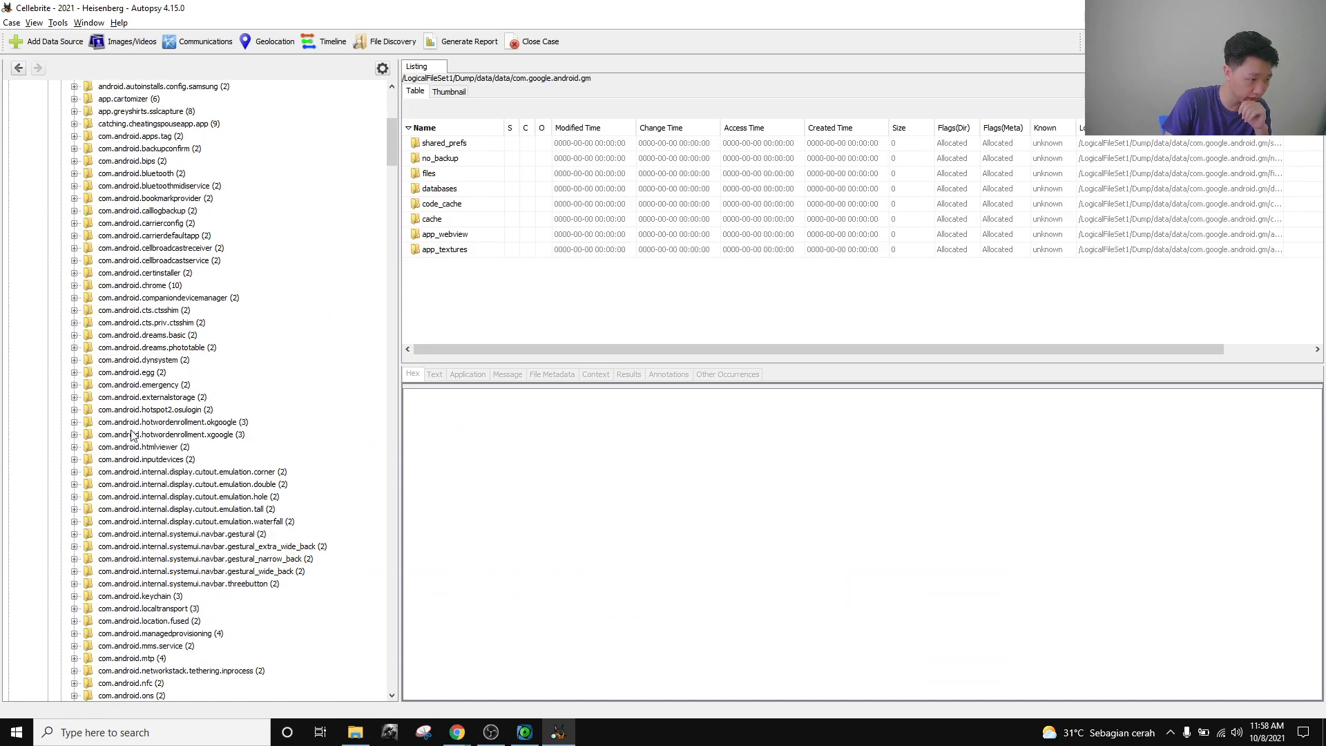
pyautogui.scroll(-8, 158, 538)
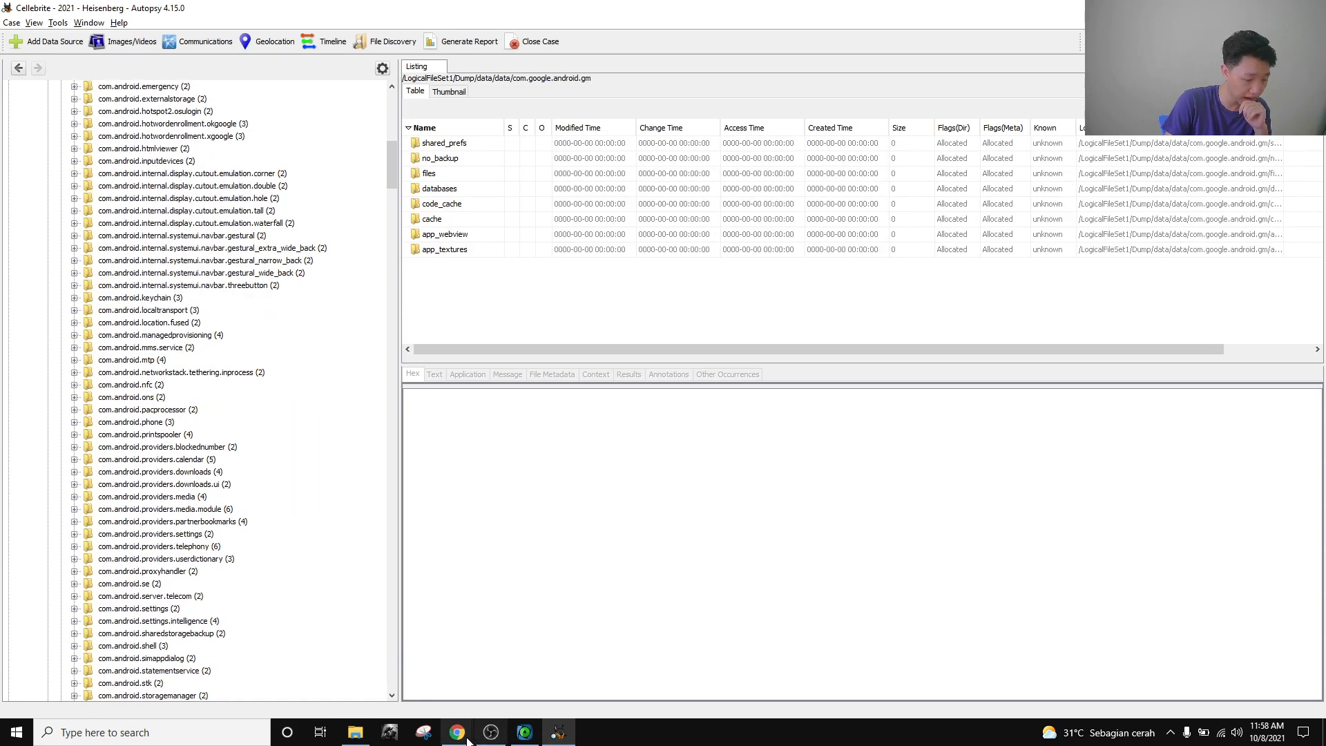
pyautogui.moveTo(475, 741)
pyautogui.click(483, 684)
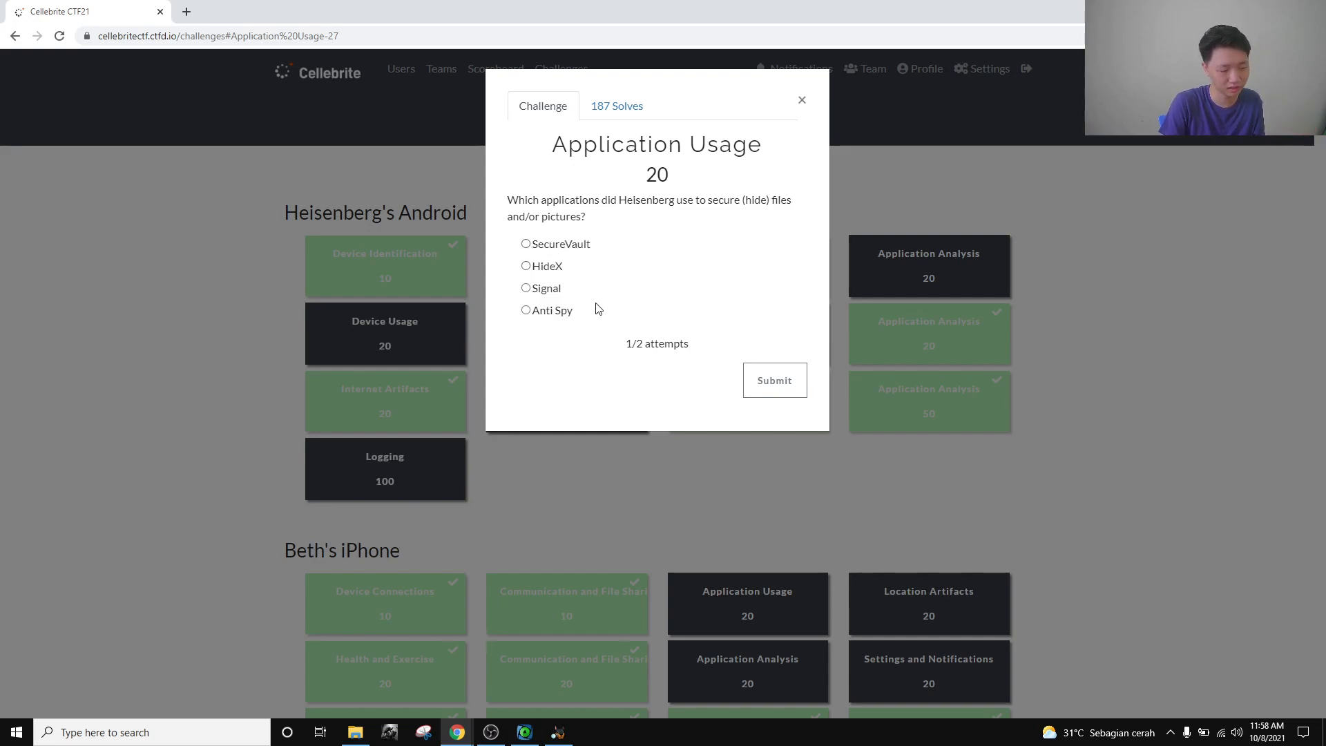
pyautogui.click(558, 732)
pyautogui.scroll(15, 156, 388)
pyautogui.scroll(-3, 156, 389)
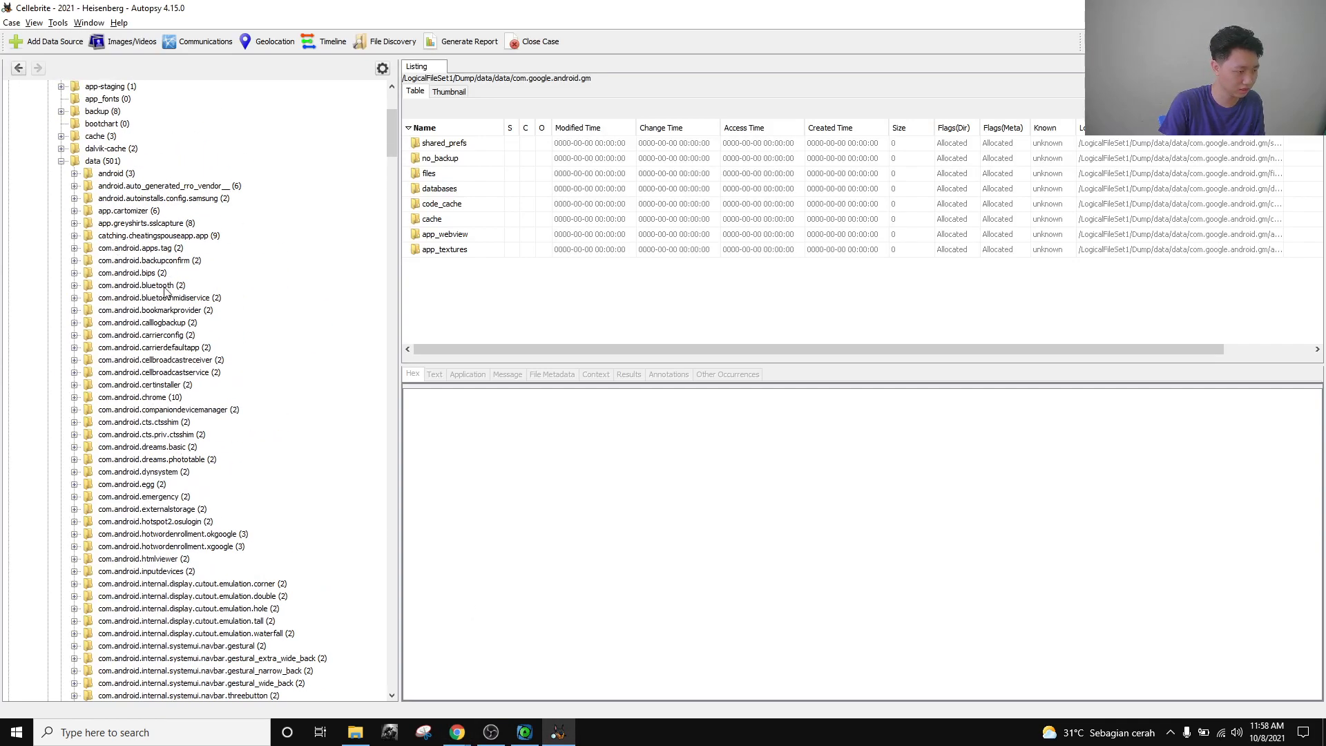
pyautogui.hotkey('alt', 'Tab')
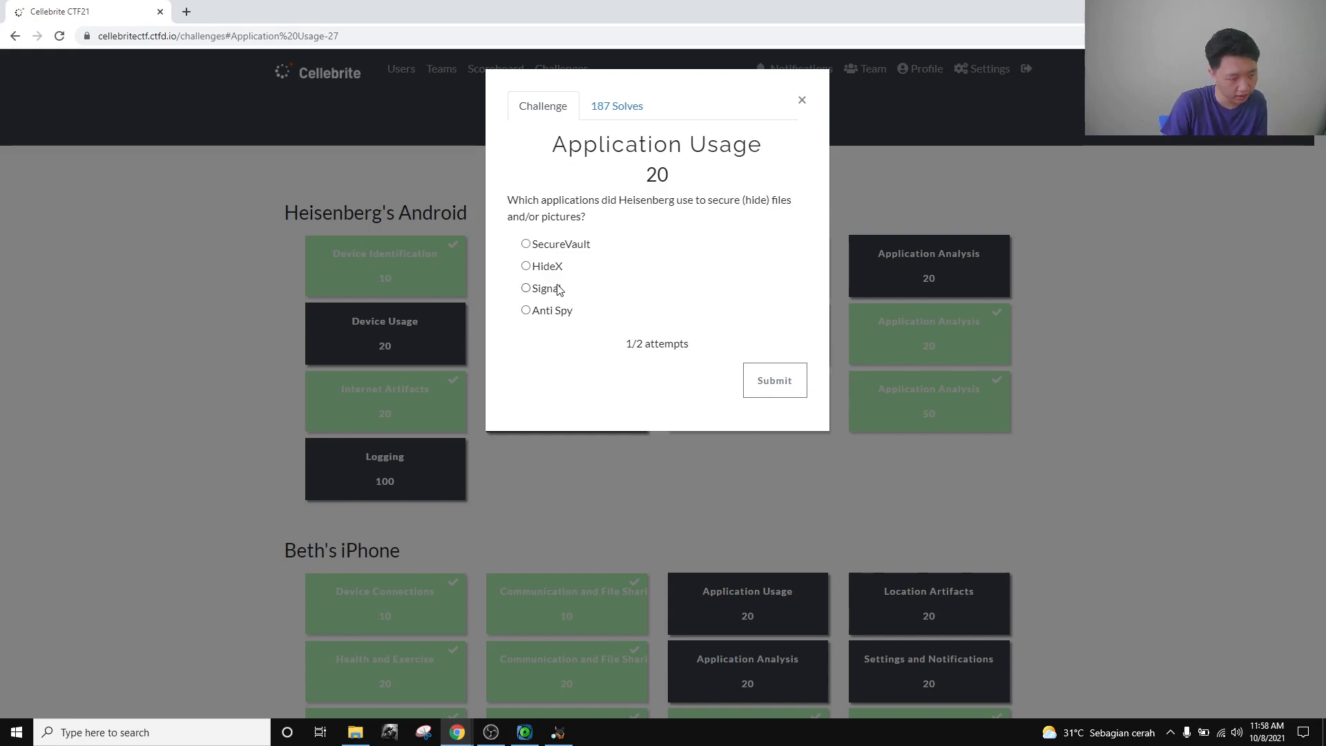
pyautogui.hotkey('alt', 'Tab')
pyautogui.scroll(-5, 241, 355)
pyautogui.hotkey('alt', 'Tab')
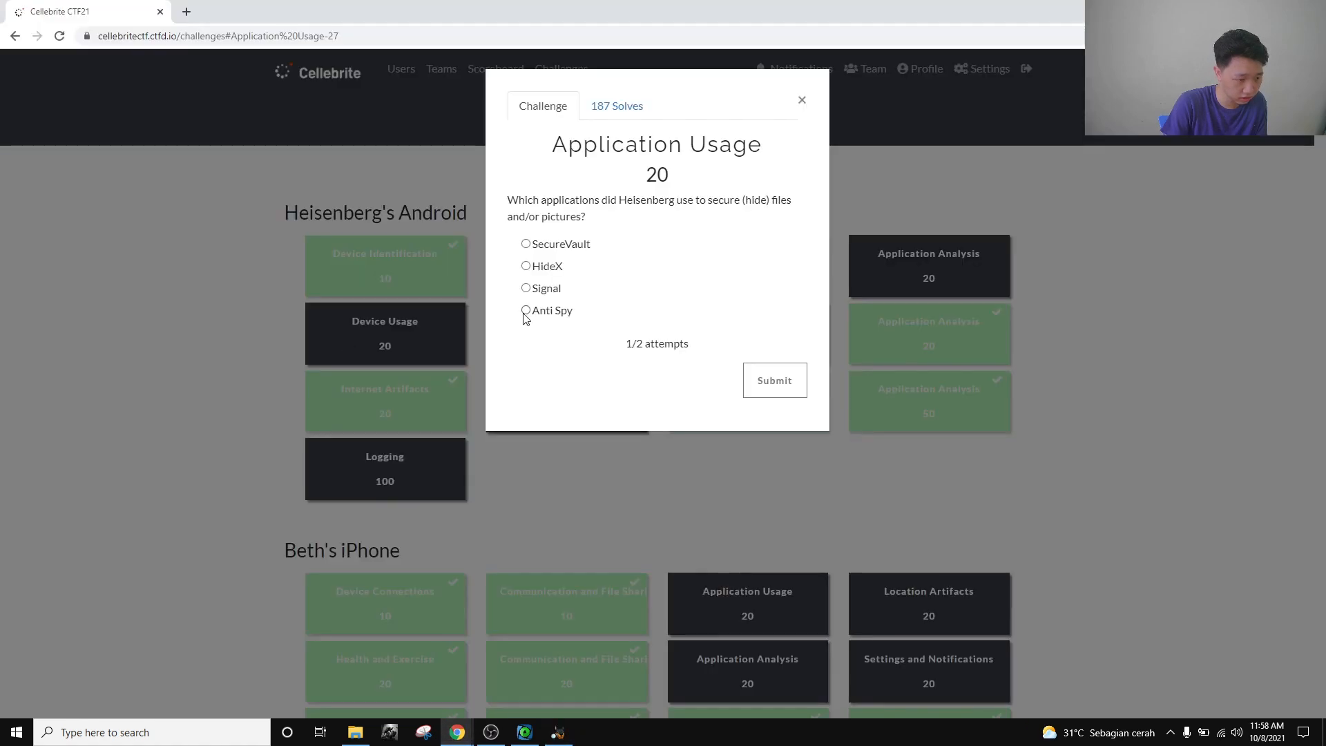
pyautogui.hotkey('alt', 'Tab')
pyautogui.scroll(-10, 116, 471)
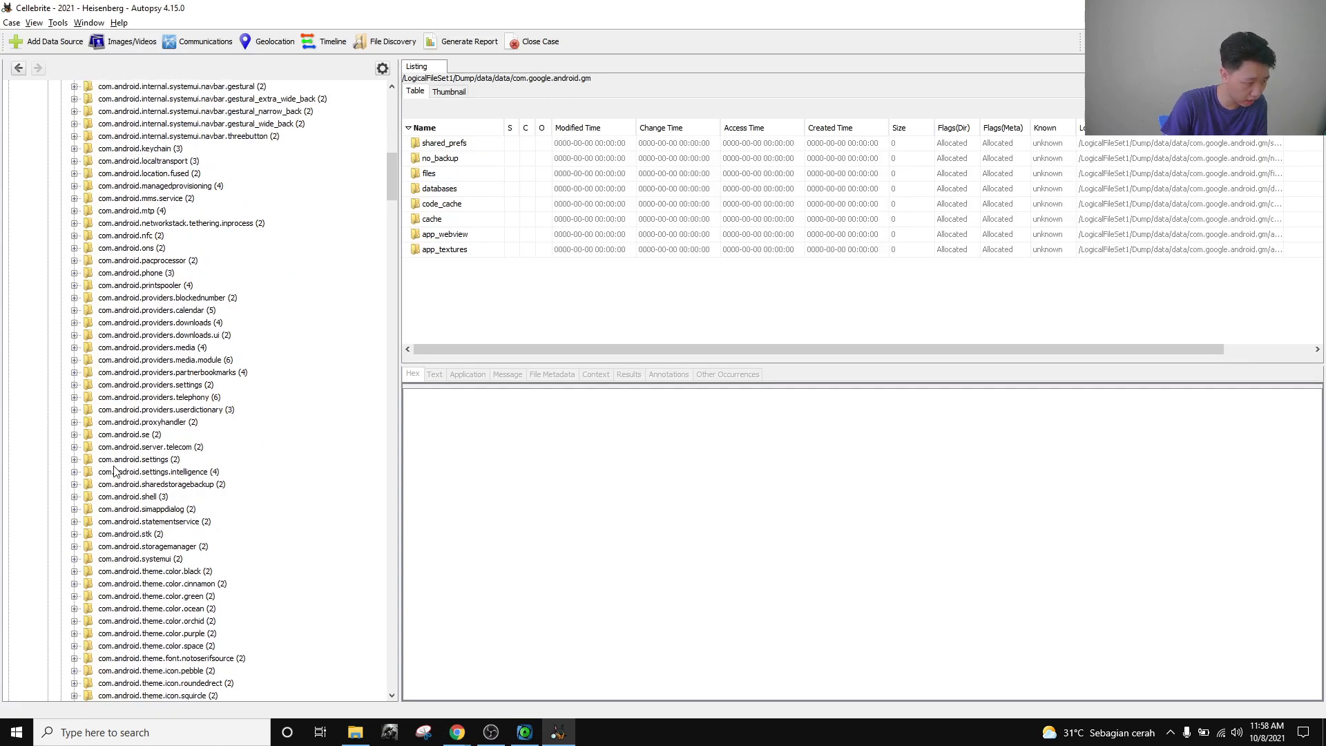
pyautogui.scroll(-13, 166, 473)
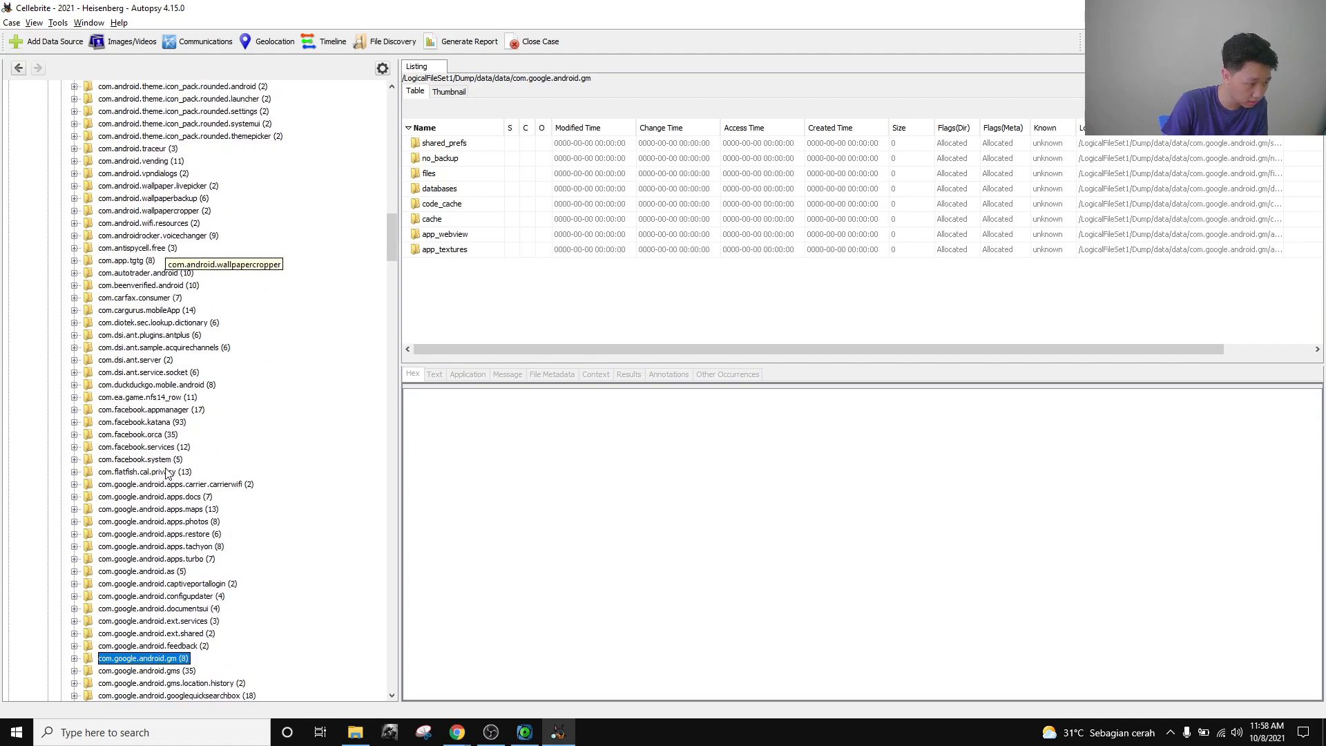
pyautogui.scroll(-12, 203, 476)
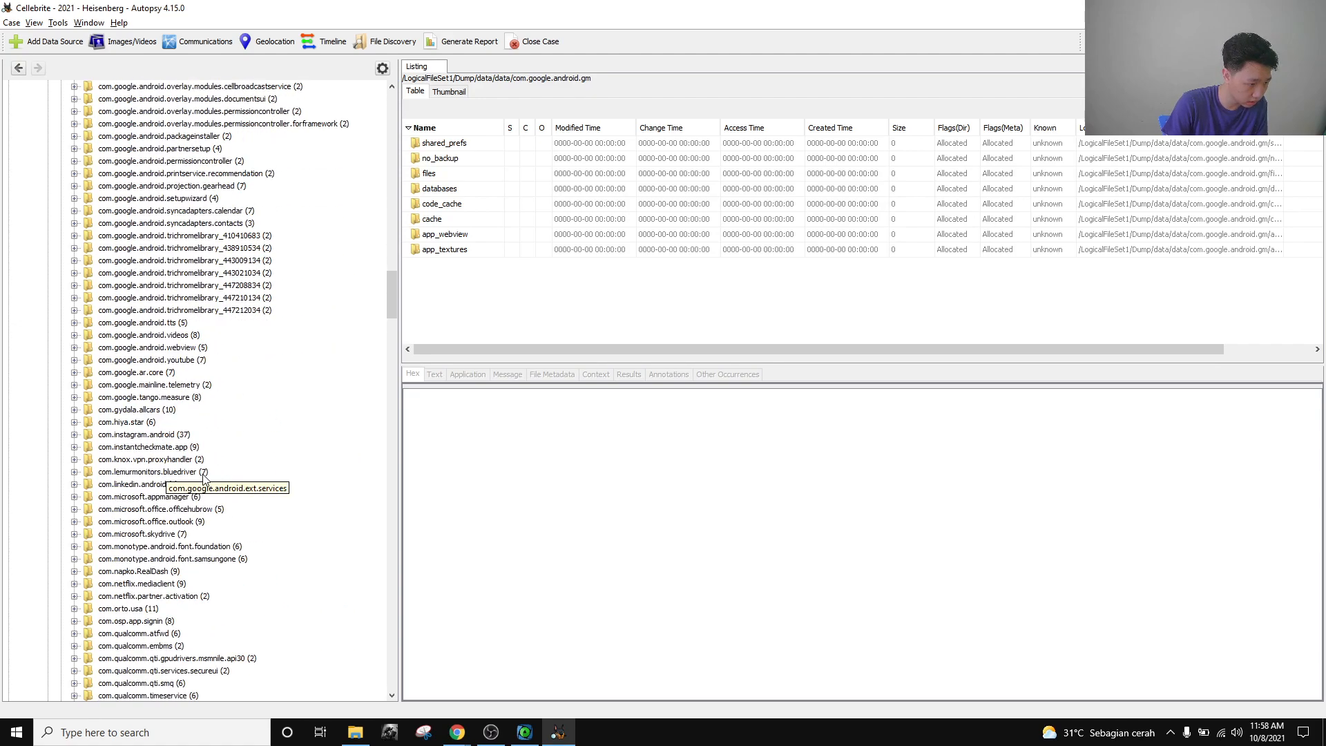
pyautogui.scroll(-3, 203, 475)
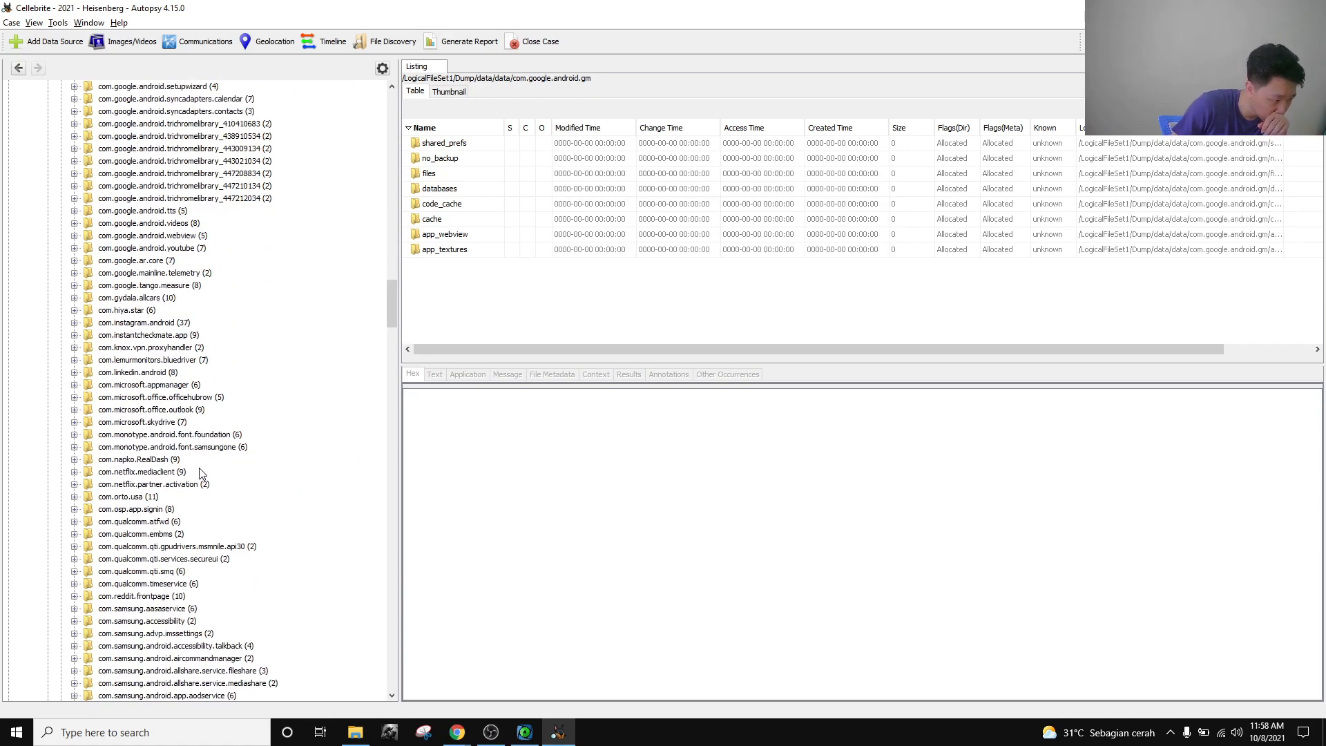
pyautogui.scroll(-2, 200, 474)
pyautogui.scroll(-20, 200, 475)
pyautogui.scroll(-20, 200, 475)
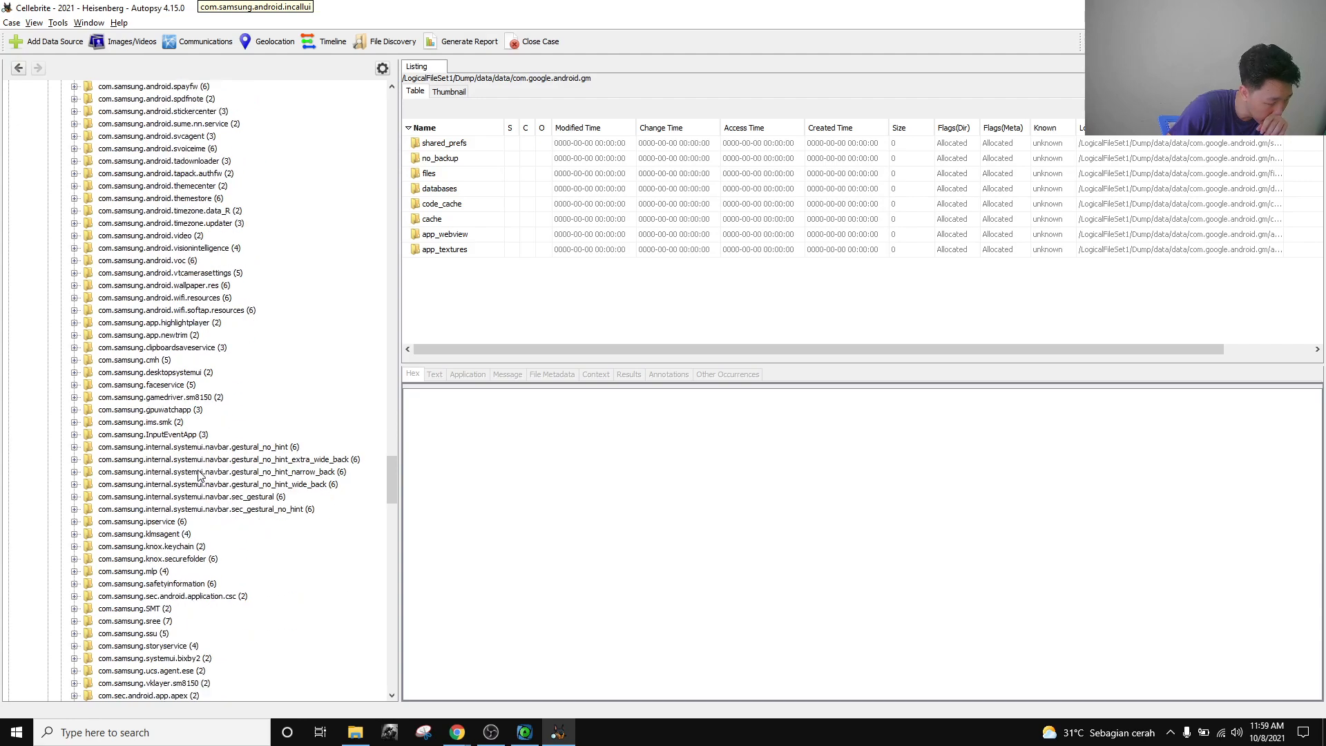
pyautogui.scroll(-20, 200, 474)
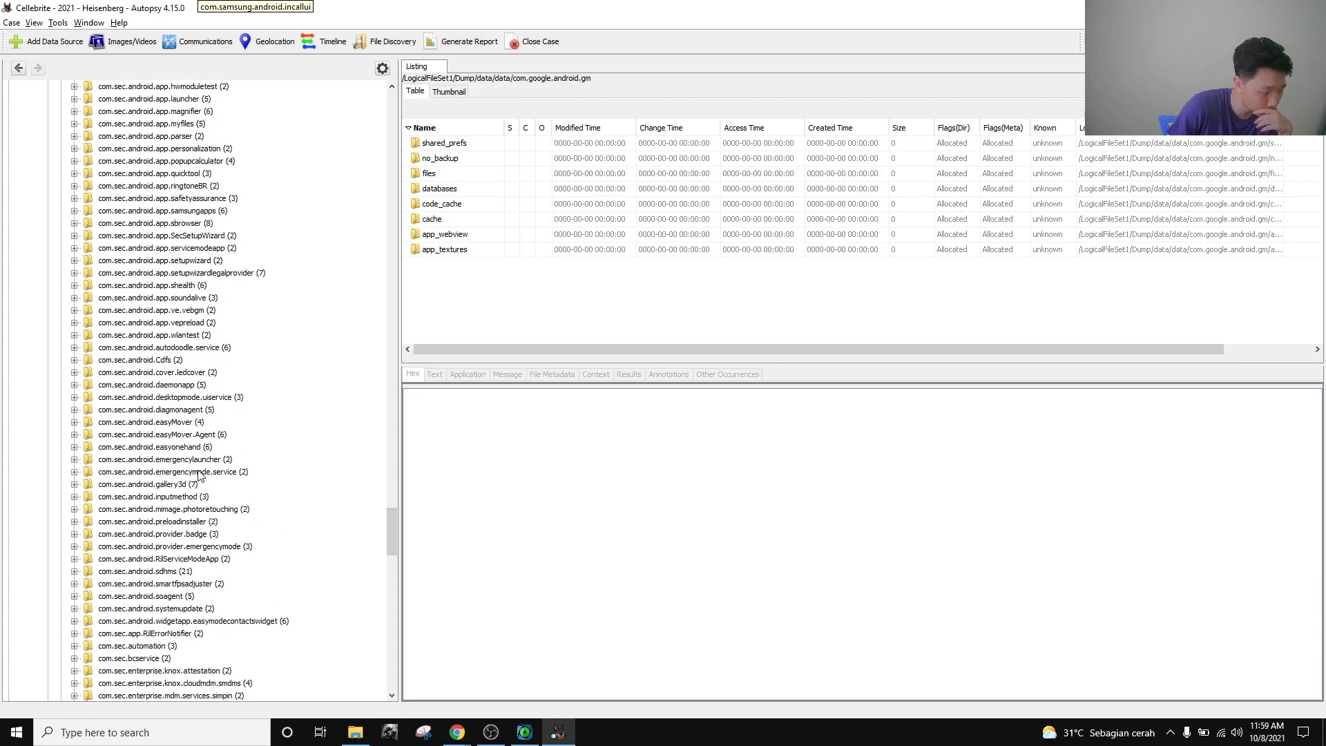
pyautogui.scroll(-9, 200, 474)
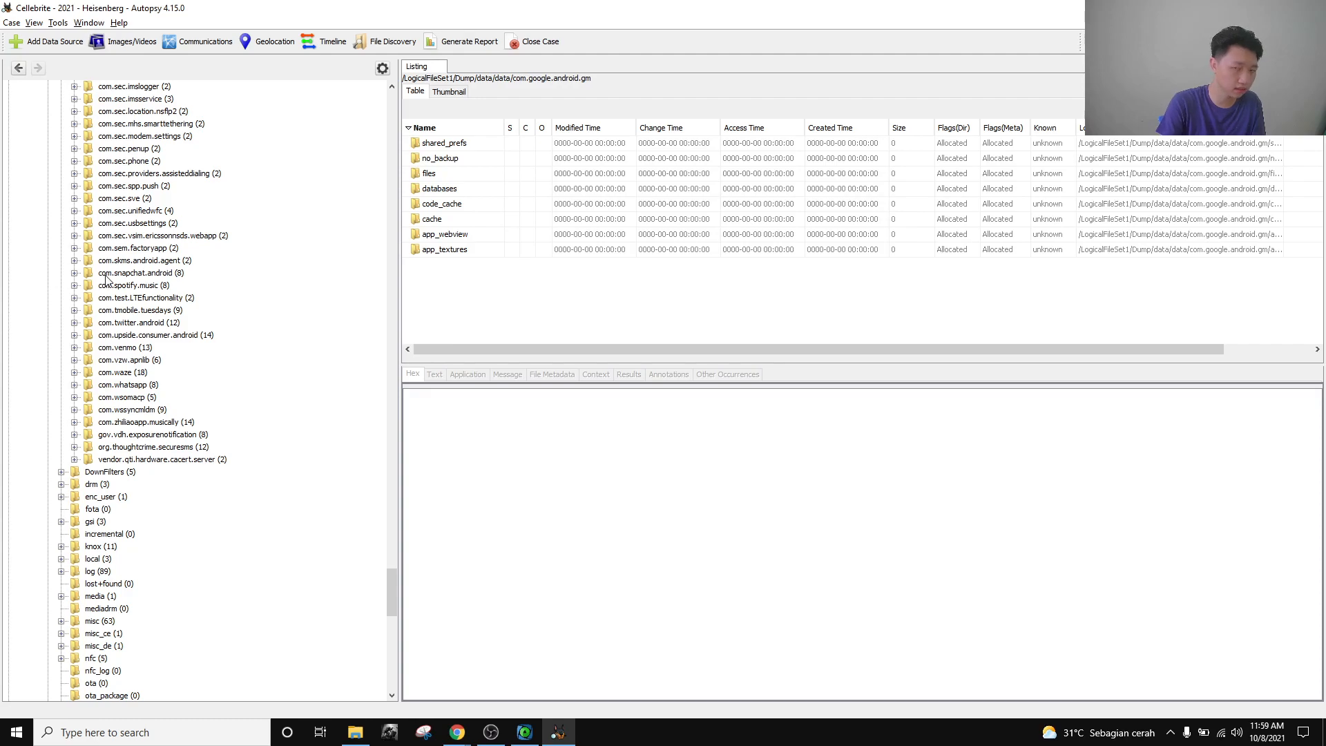
pyautogui.scroll(3, 138, 311)
pyautogui.scroll(20, 137, 310)
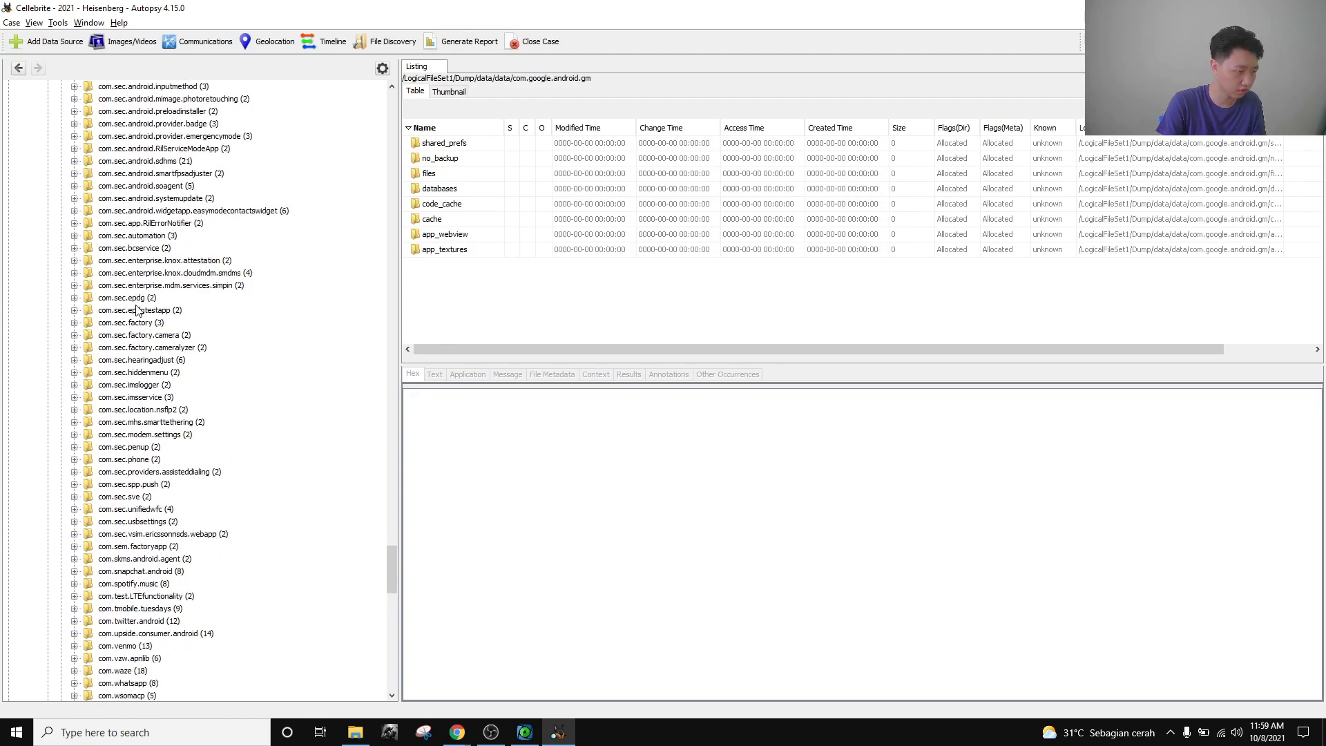
pyautogui.scroll(20, 127, 328)
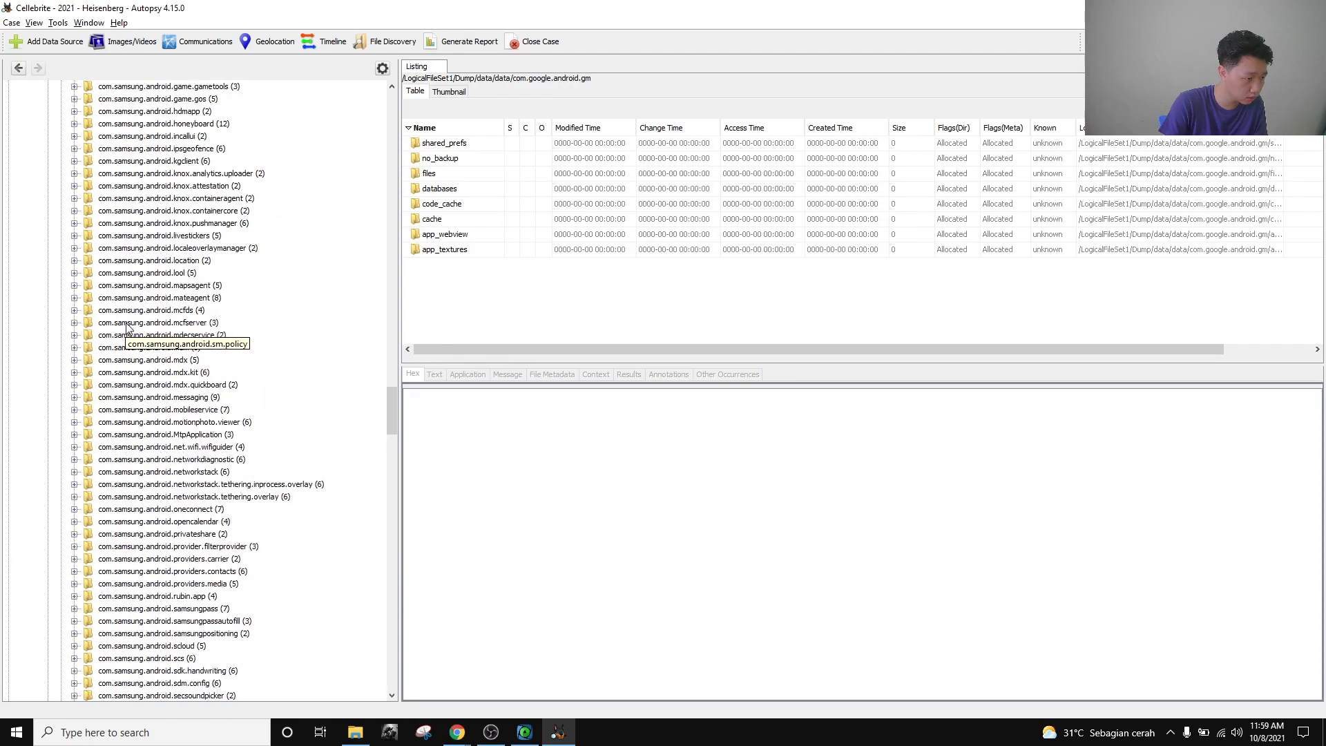
pyautogui.scroll(20, 118, 333)
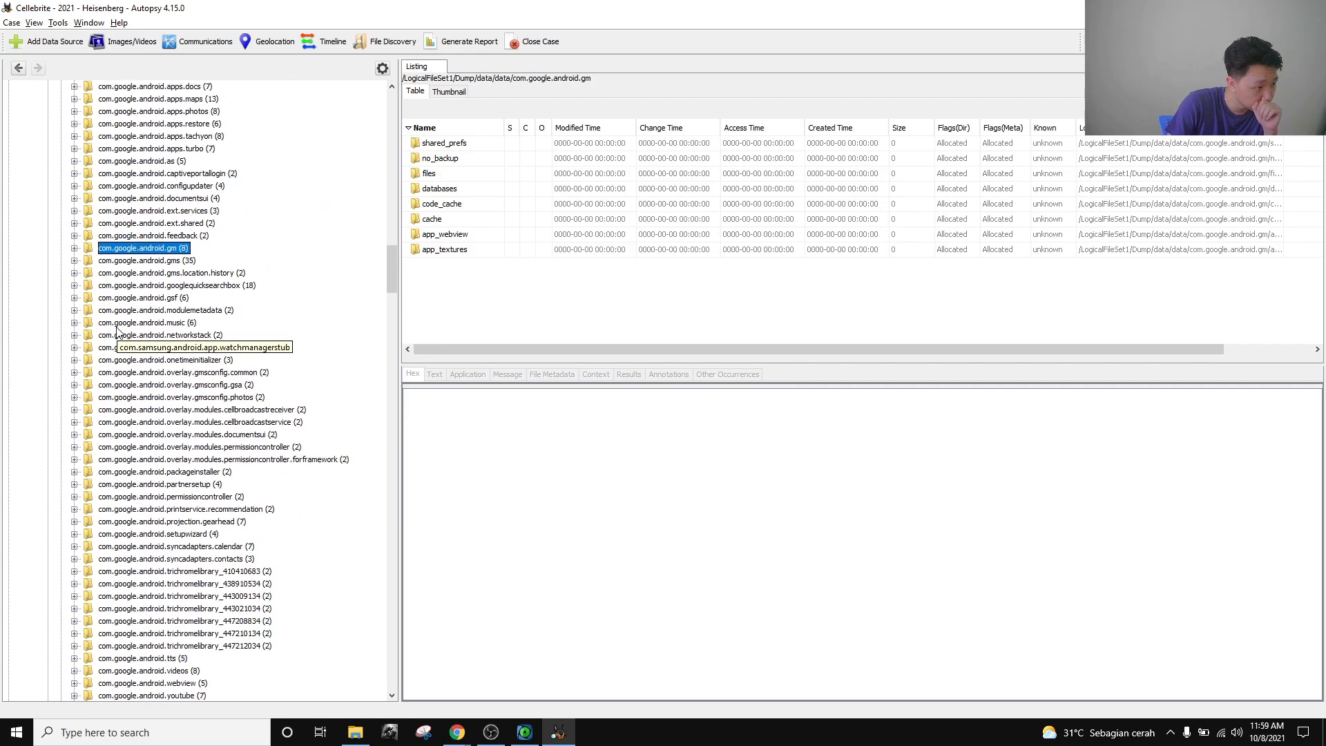
pyautogui.scroll(-20, 131, 335)
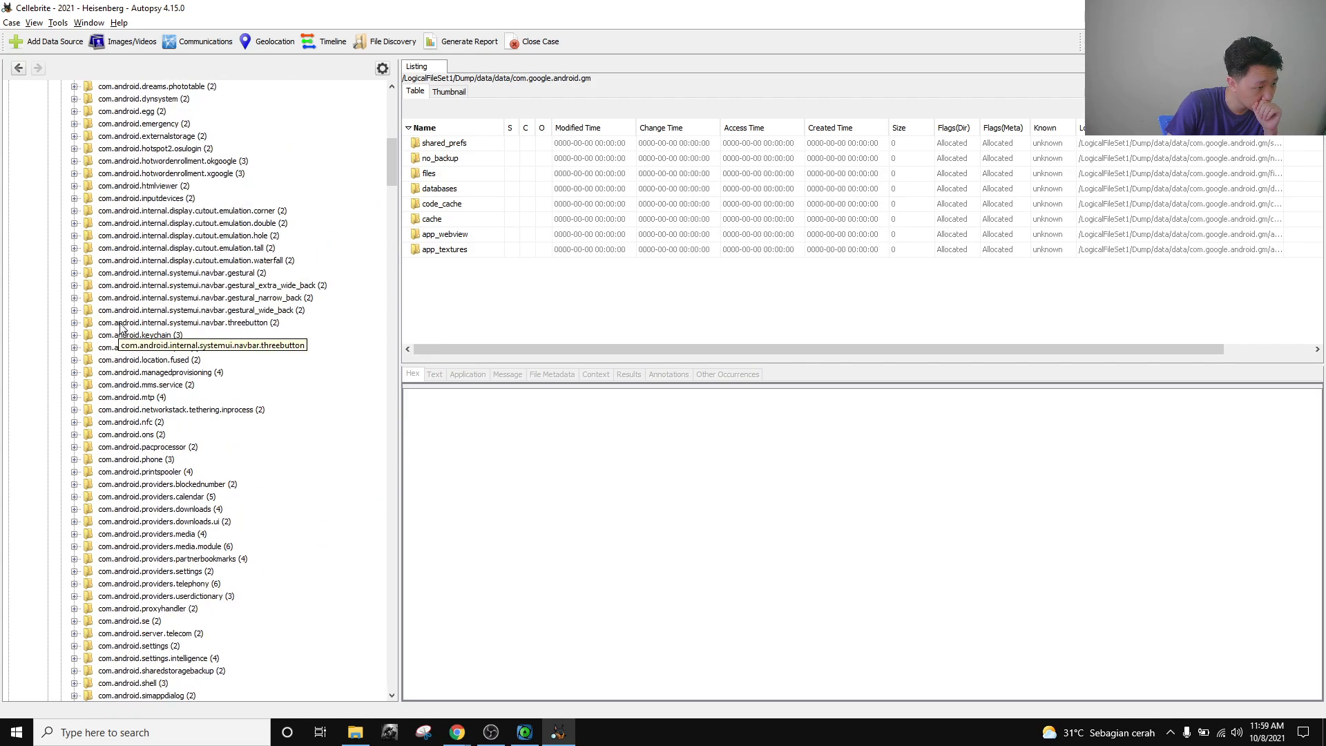
pyautogui.scroll(4, 148, 335)
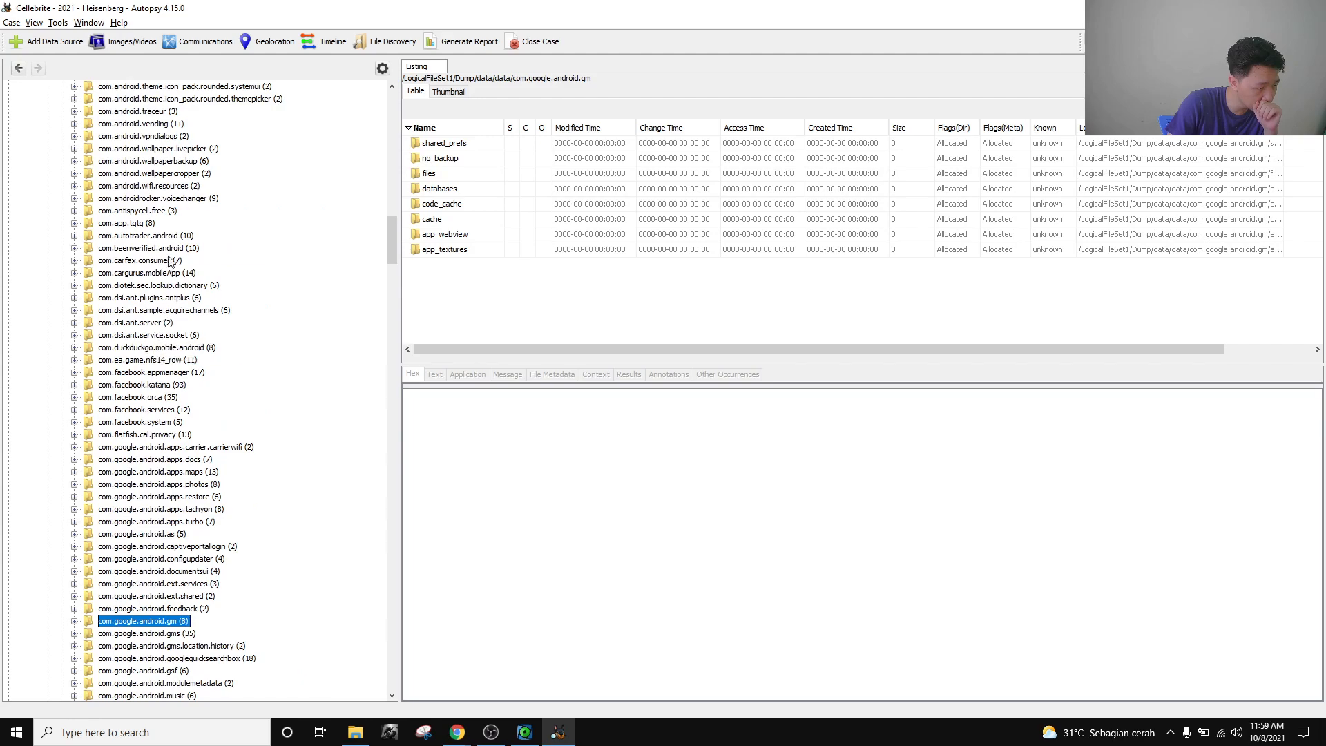
pyautogui.scroll(-2, 197, 315)
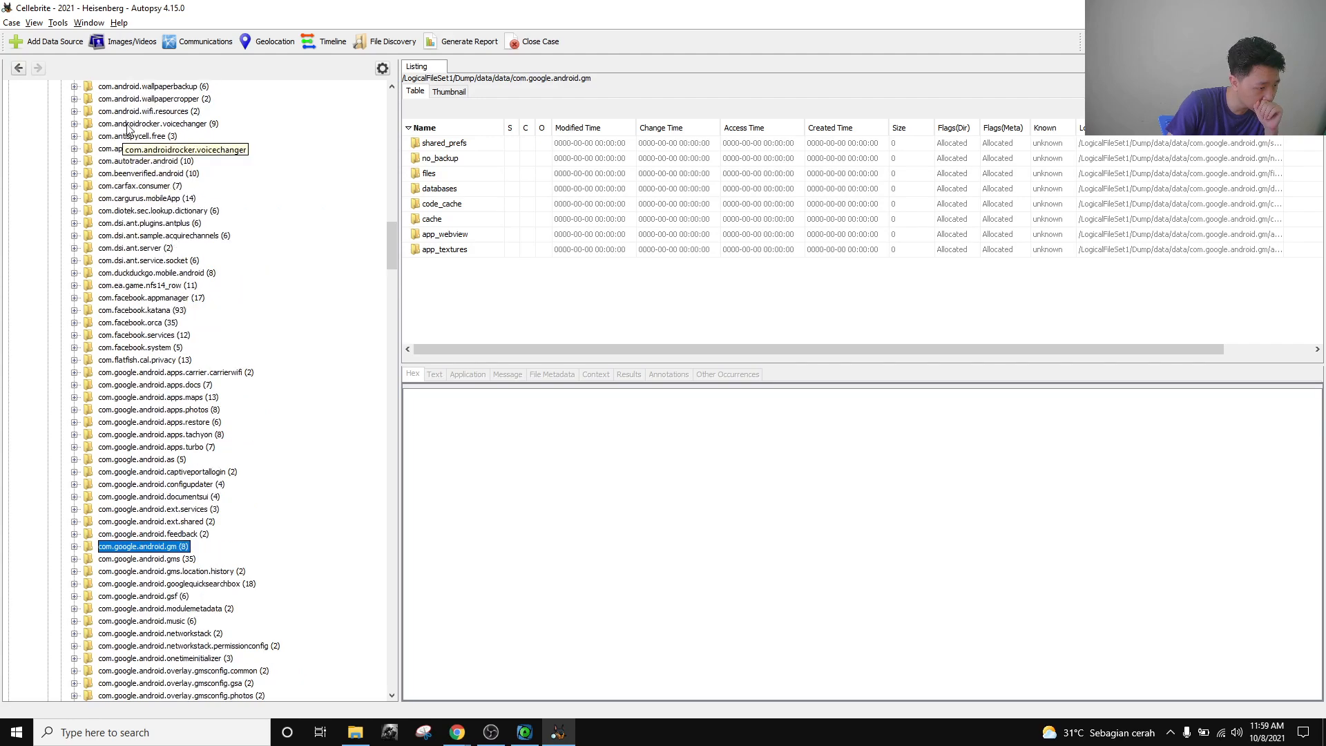
# Browse com.antispycell.free's cache, code_cache and shared_prefs folders and read PROGFREE.xml's text.
pyautogui.click(145, 137)
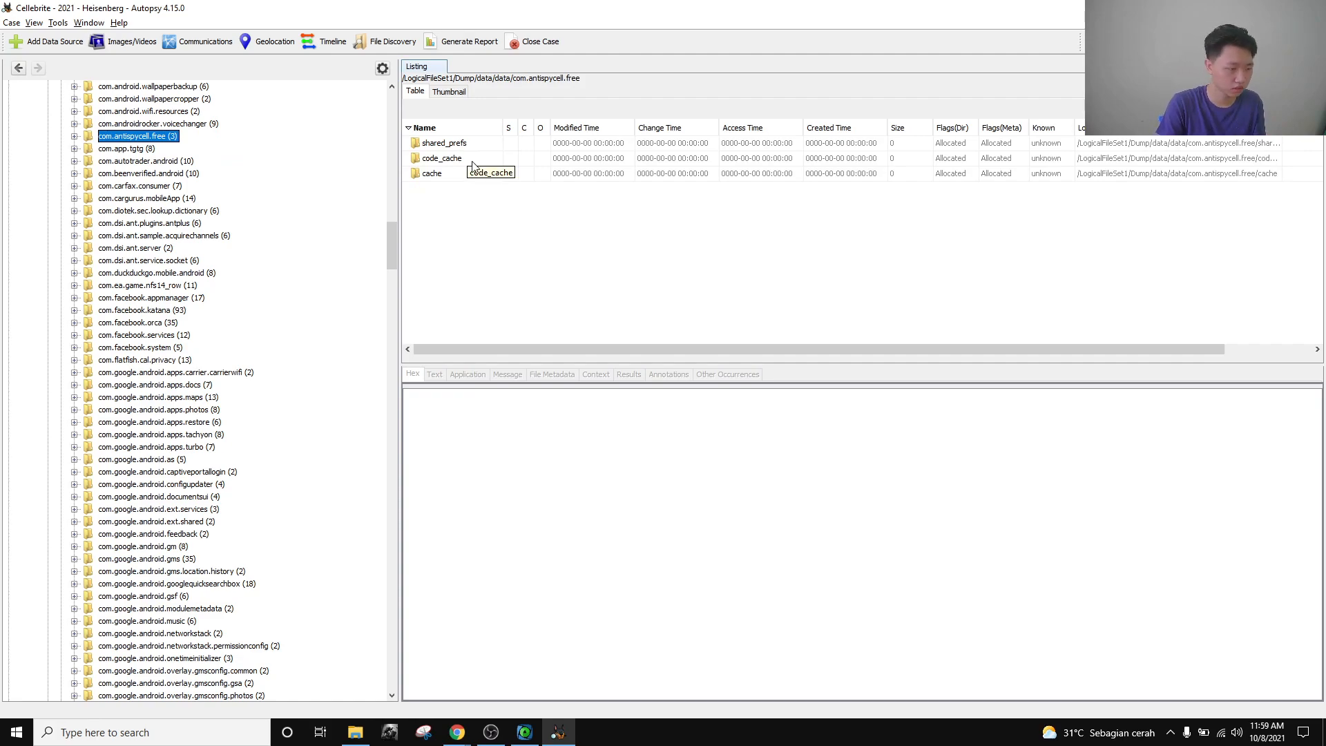
pyautogui.doubleClick(466, 143)
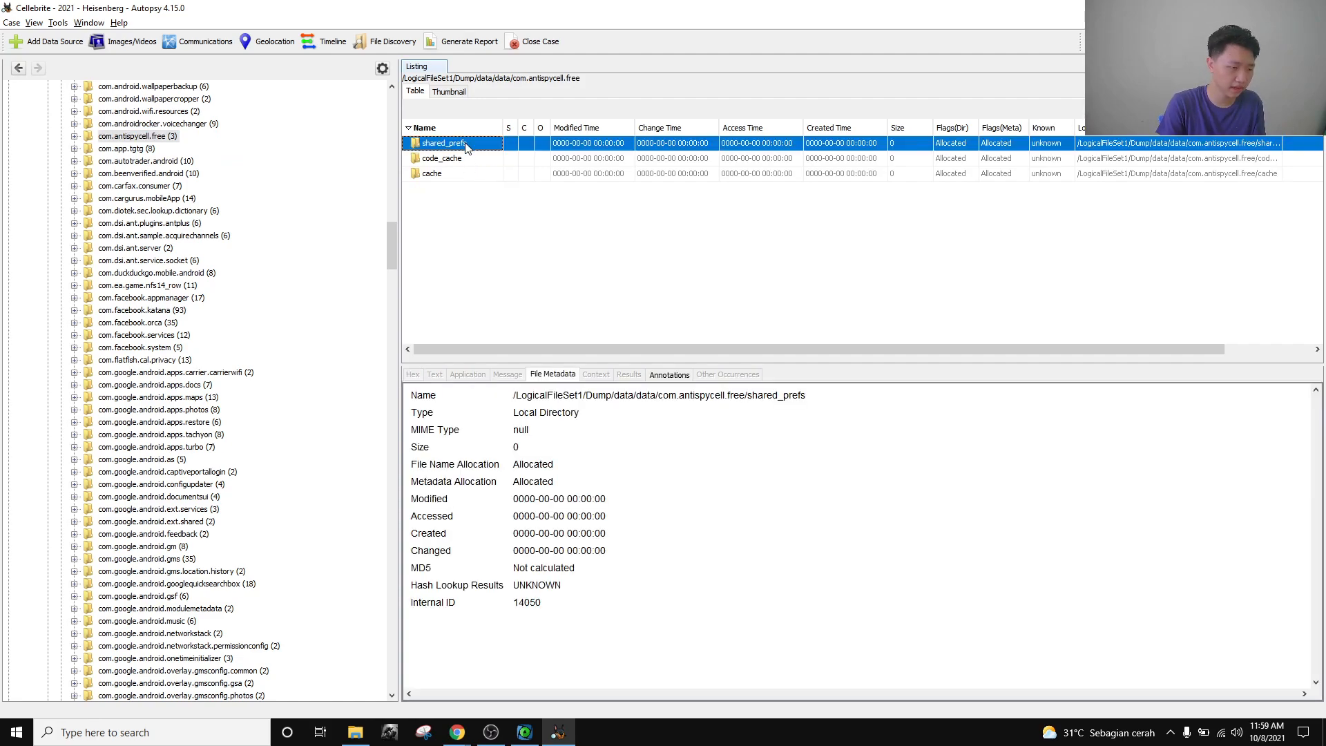
pyautogui.click(130, 136)
pyautogui.click(136, 149)
pyautogui.click(142, 161)
pyautogui.click(149, 174)
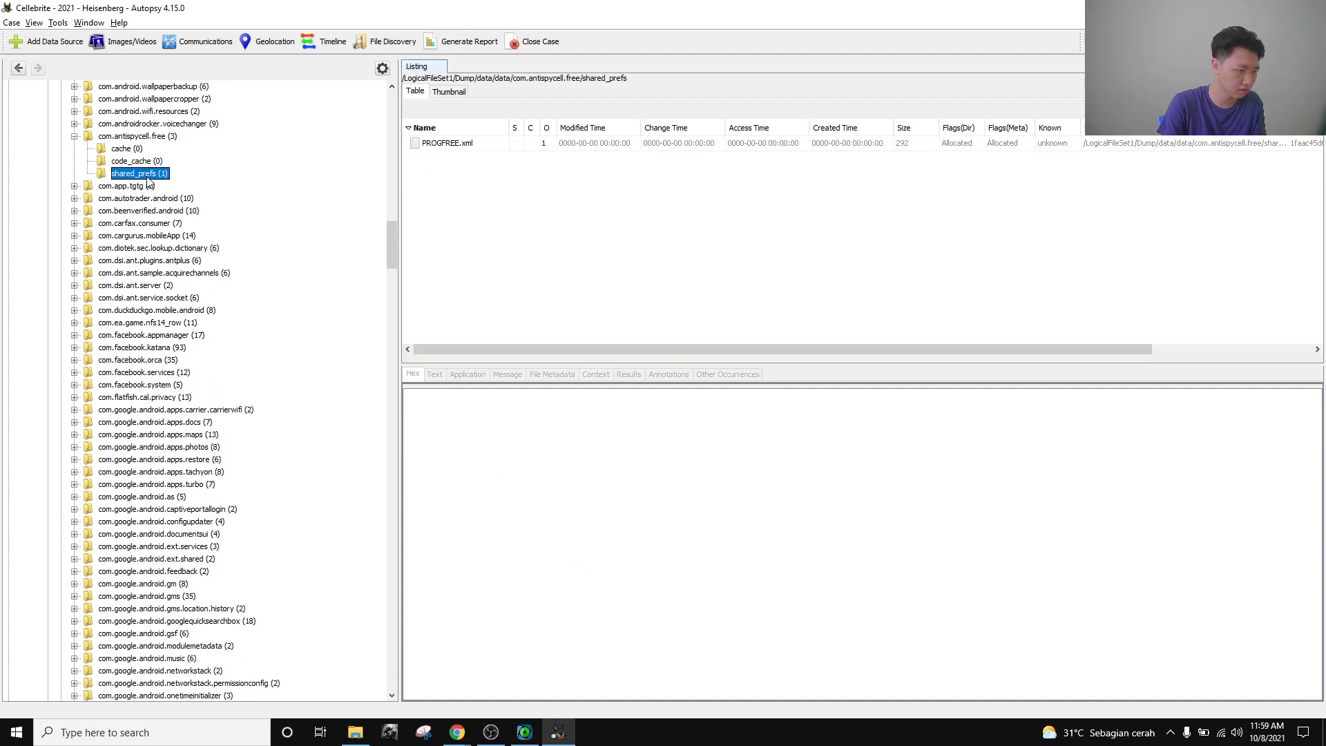
pyautogui.click(485, 145)
# Collapse com.antispycell.free, check the challenge dialog in the browser, and return to Autopsy.
pyautogui.click(74, 136)
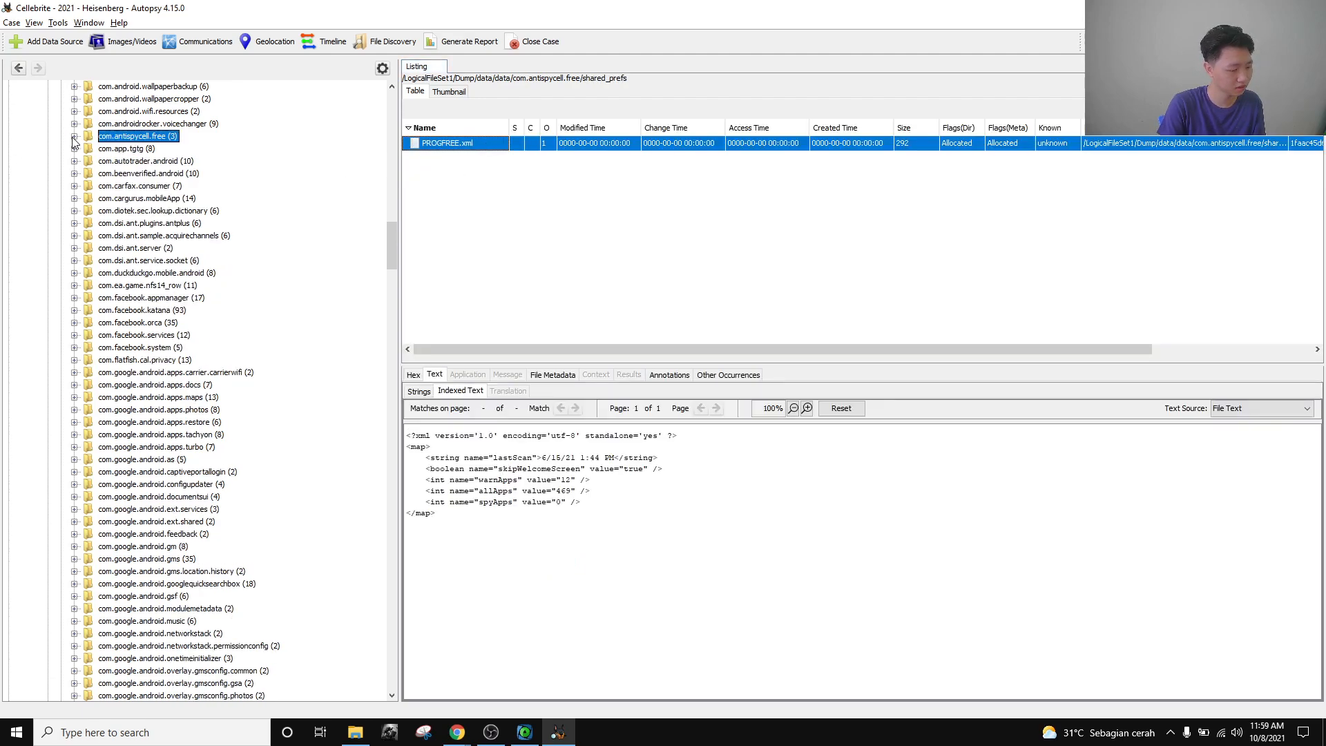
pyautogui.moveTo(457, 731)
pyautogui.click(414, 681)
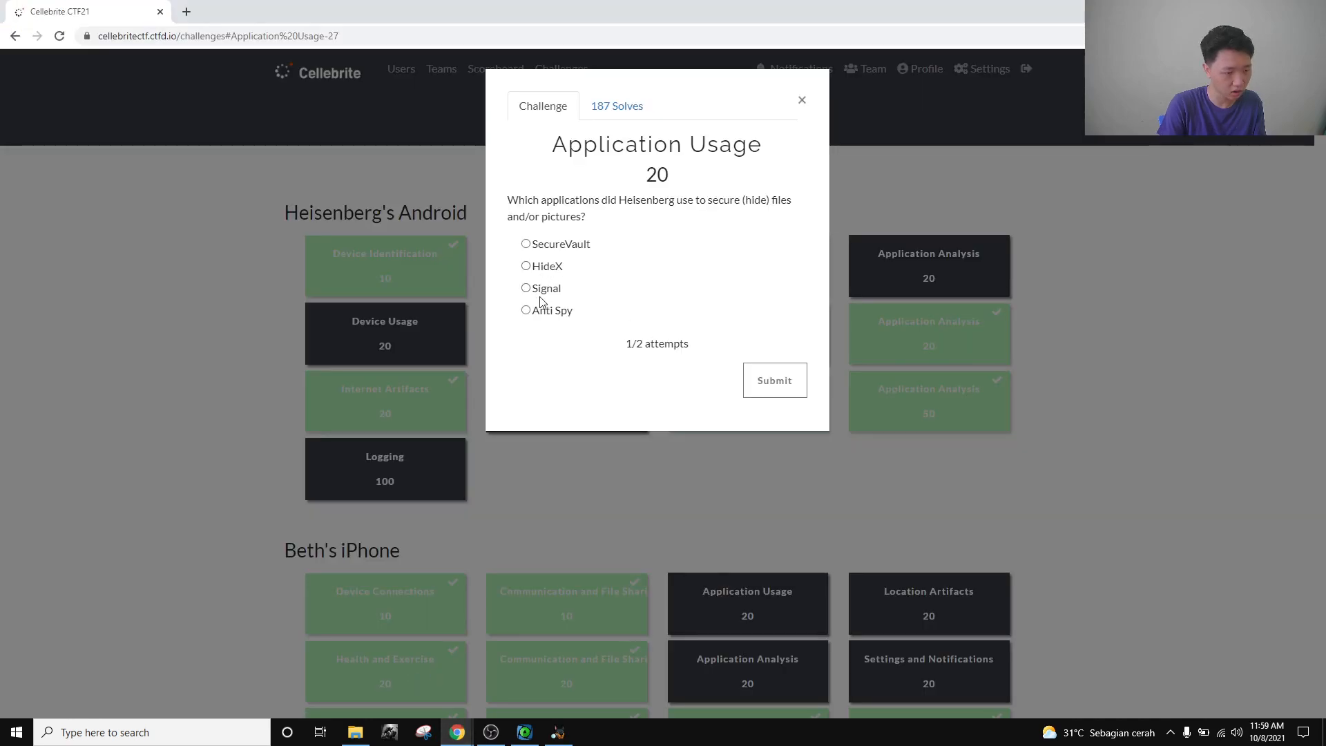
pyautogui.click(558, 732)
pyautogui.scroll(3, 118, 213)
pyautogui.scroll(5, 119, 213)
pyautogui.scroll(-18, 143, 278)
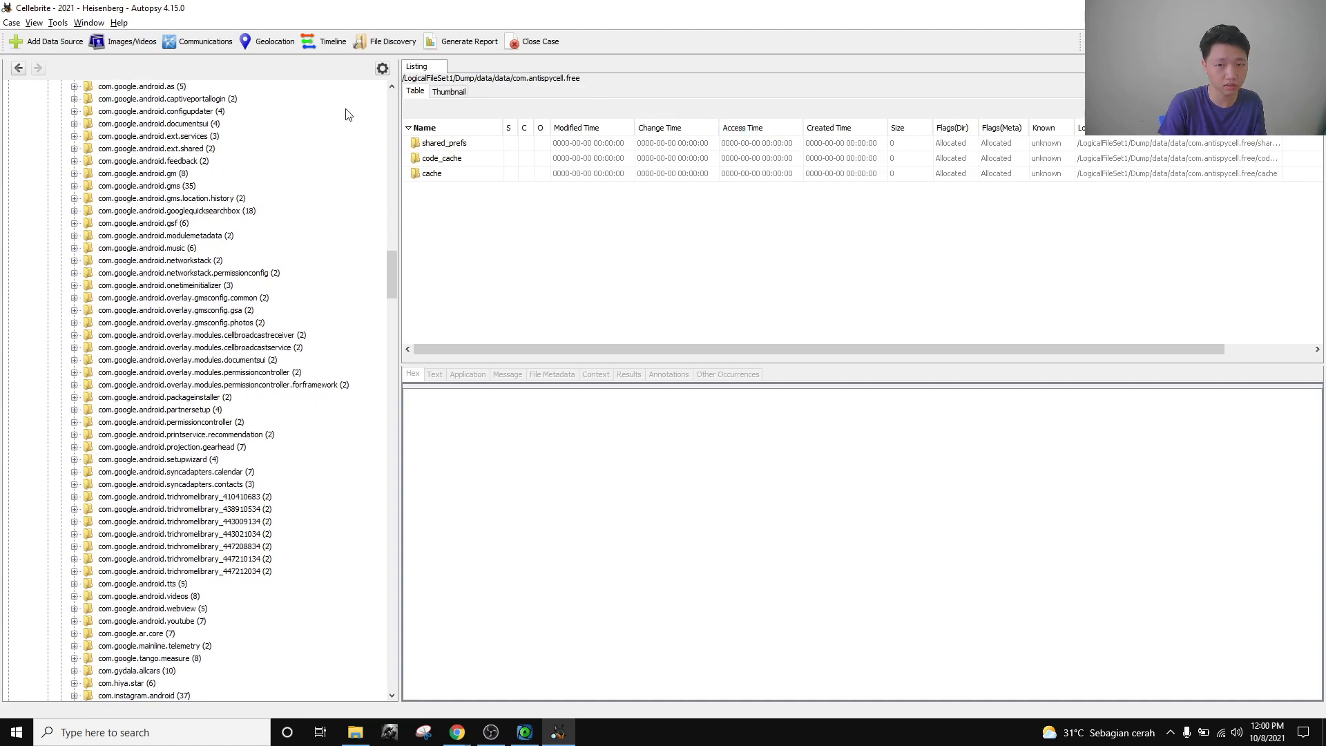
# Expand com.flatfish.cal.privacy and view its app_pccache, app_tmppccache, app_webview and cache folders.
pyautogui.scroll(-13, 107, 216)
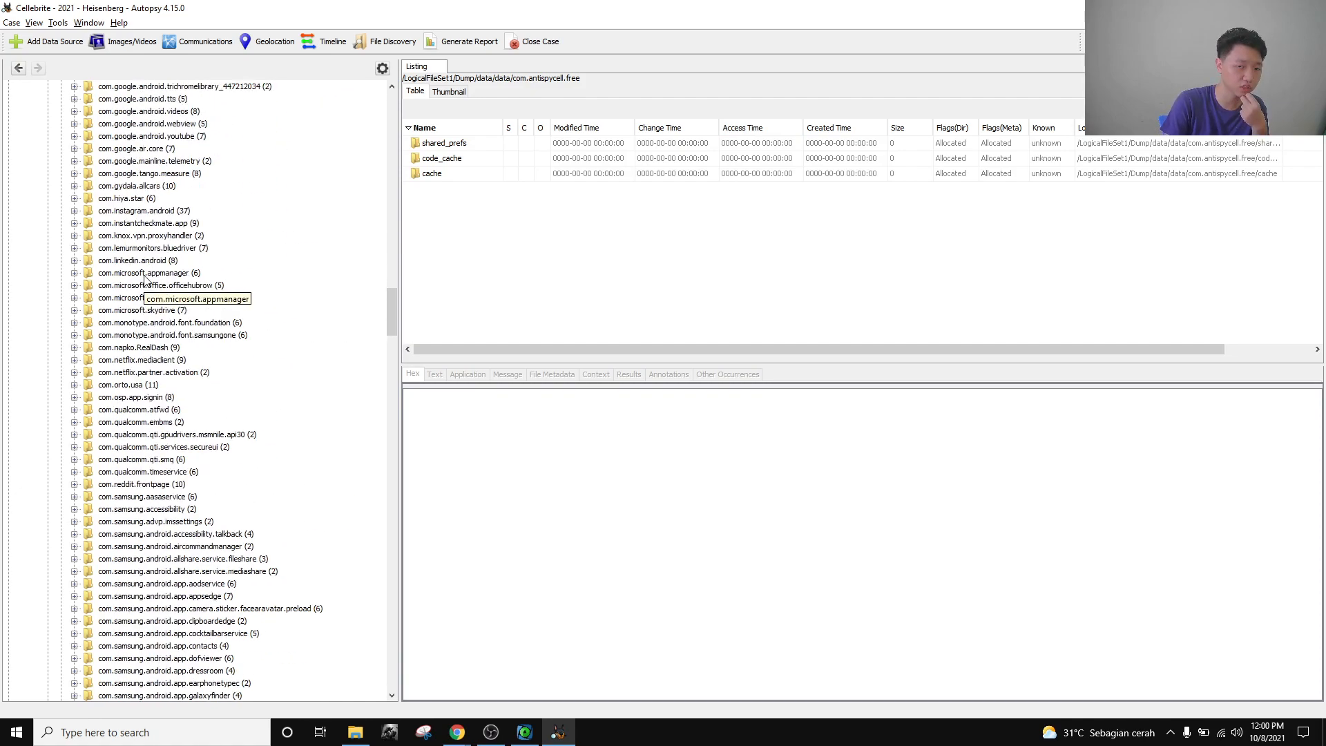
pyautogui.scroll(17, 144, 279)
pyautogui.scroll(-18, 143, 327)
pyautogui.scroll(20, 137, 342)
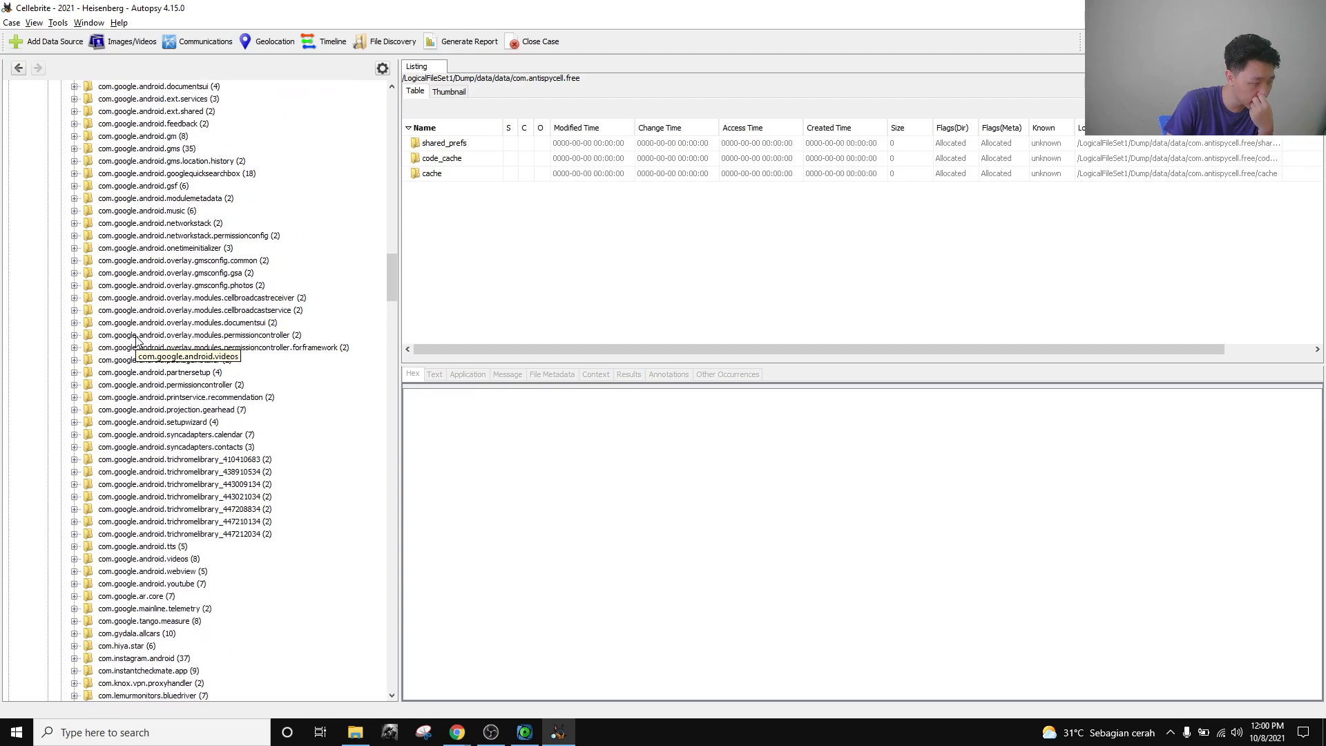
pyautogui.click(140, 359)
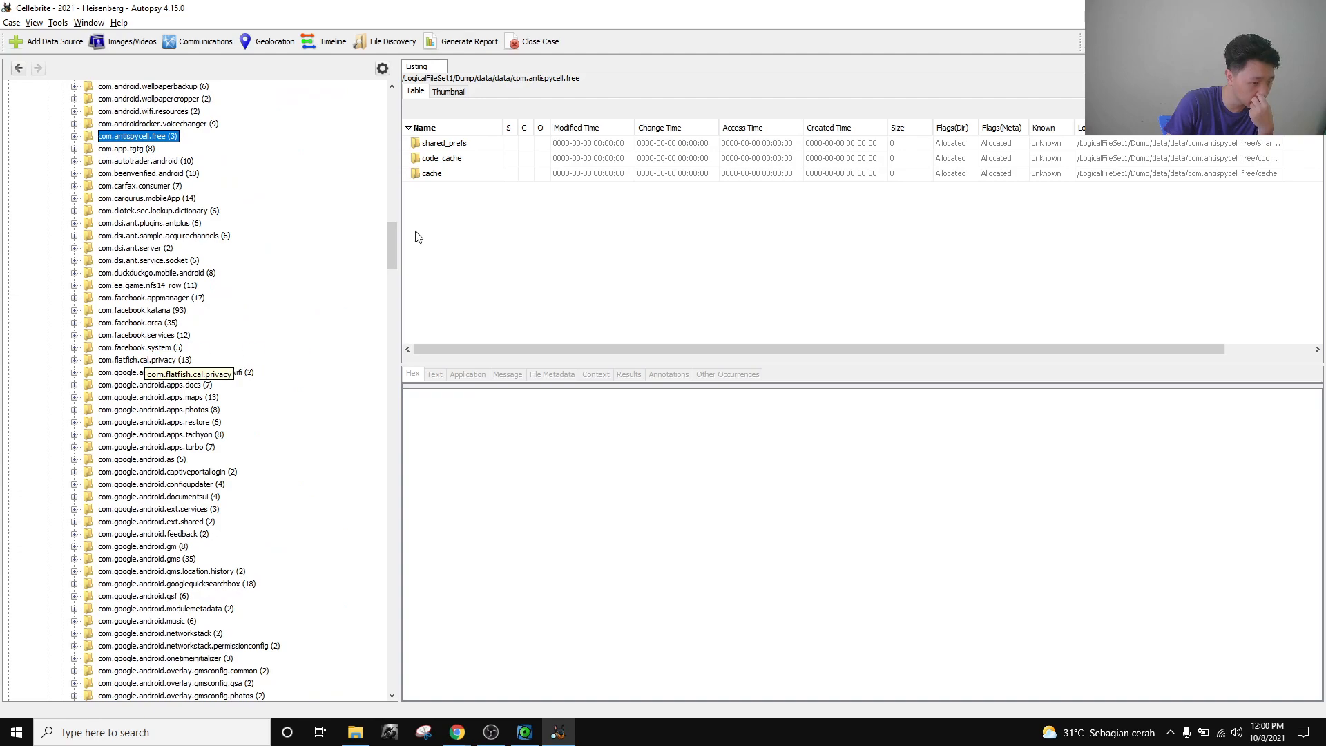
pyautogui.click(74, 360)
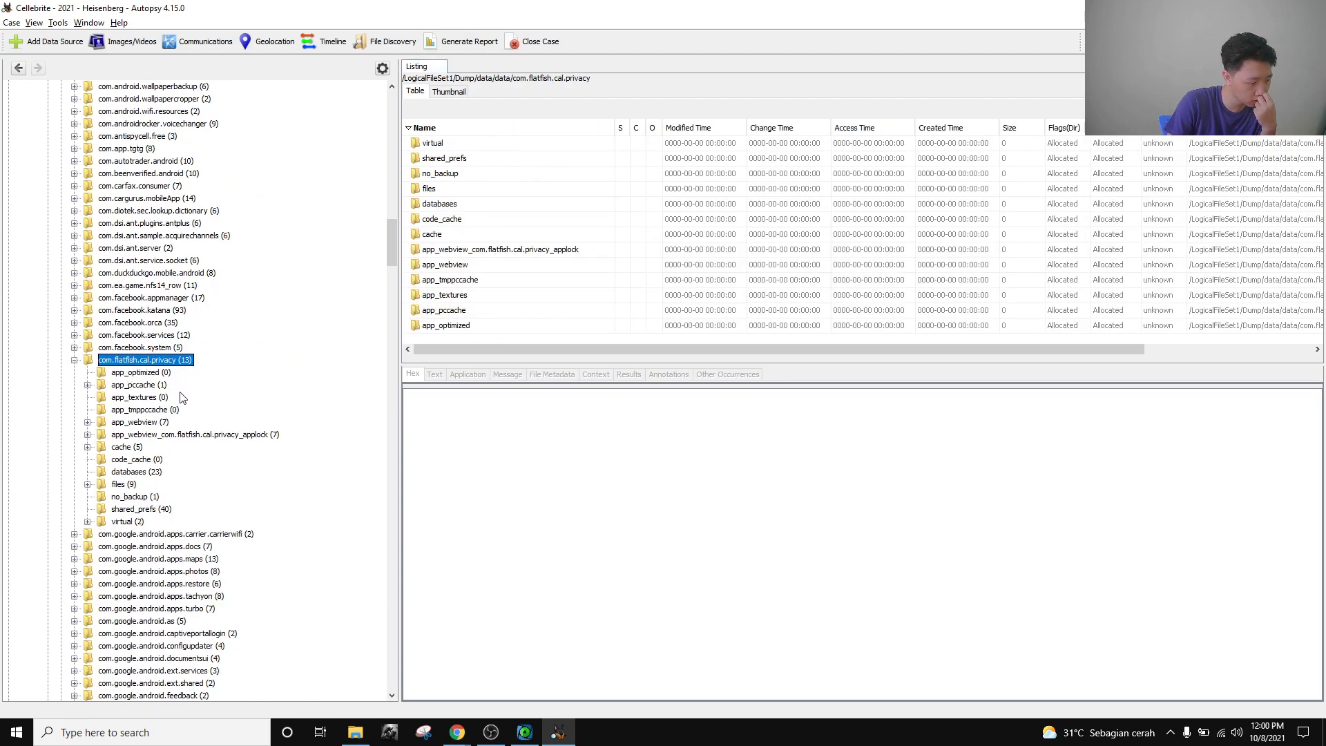
pyautogui.click(134, 385)
pyautogui.click(141, 409)
pyautogui.click(131, 435)
pyautogui.click(129, 449)
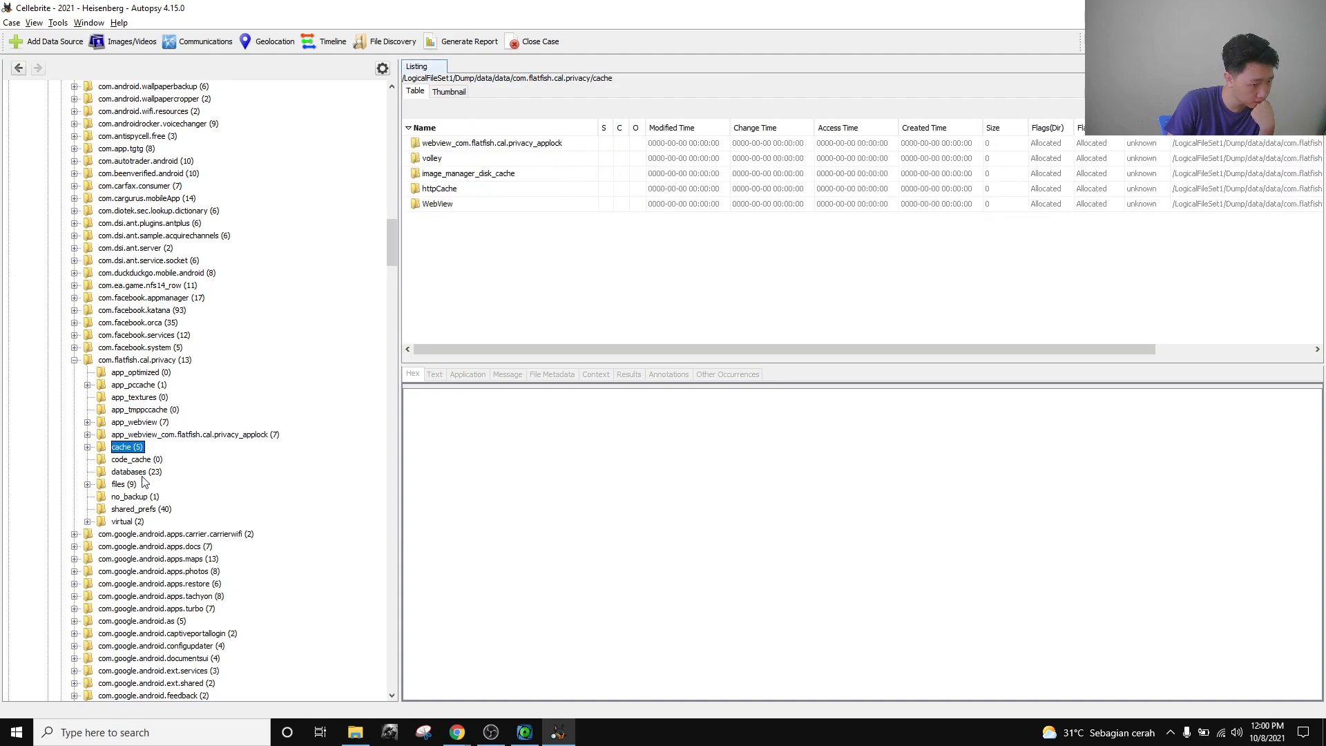
# View the databases, files and shared_prefs folders, then list and expand virtual.
pyautogui.click(138, 472)
pyautogui.scroll(-3, 587, 218)
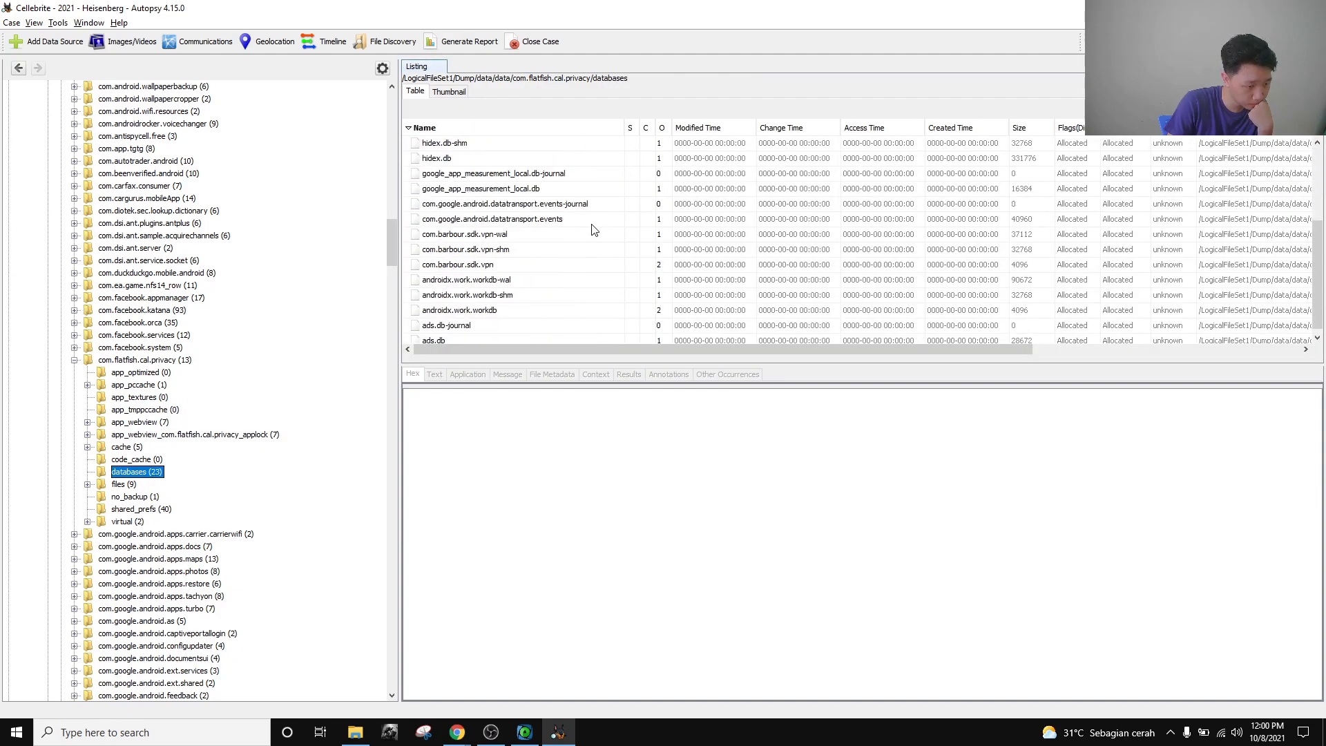
pyautogui.click(120, 486)
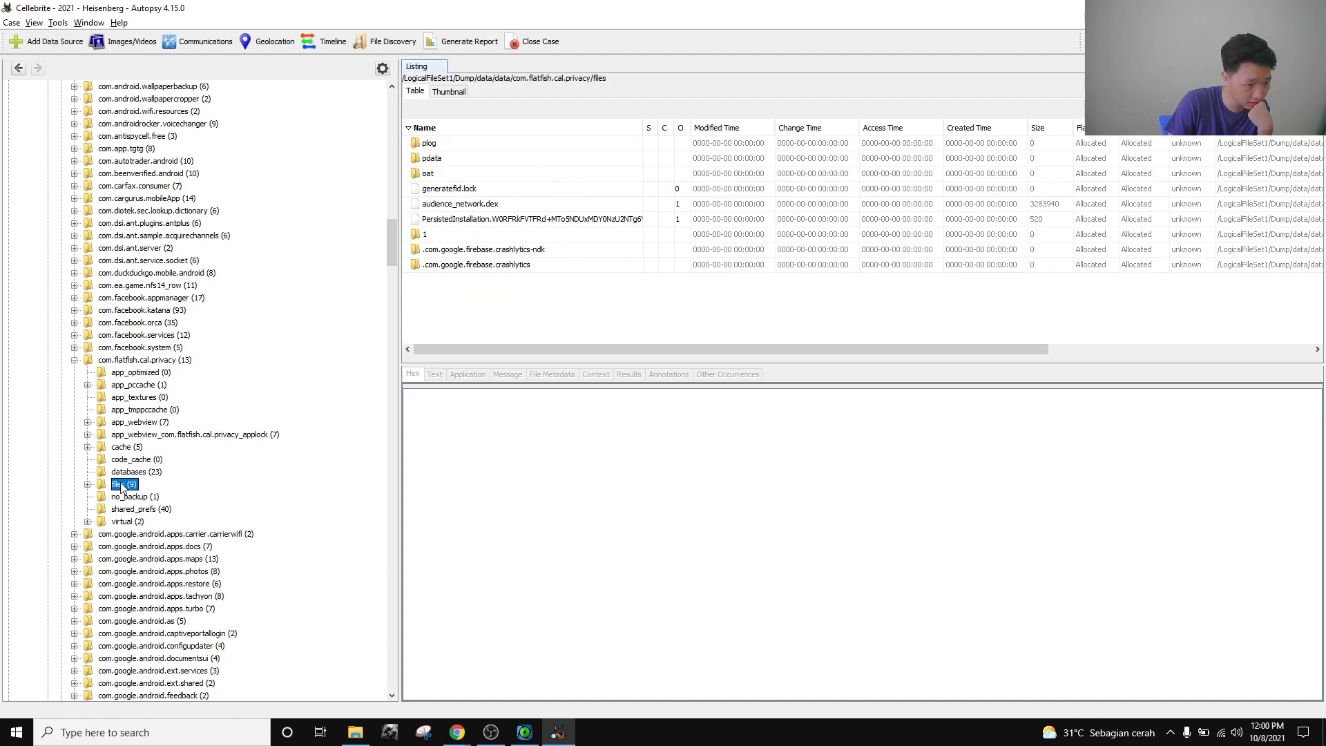
pyautogui.click(151, 510)
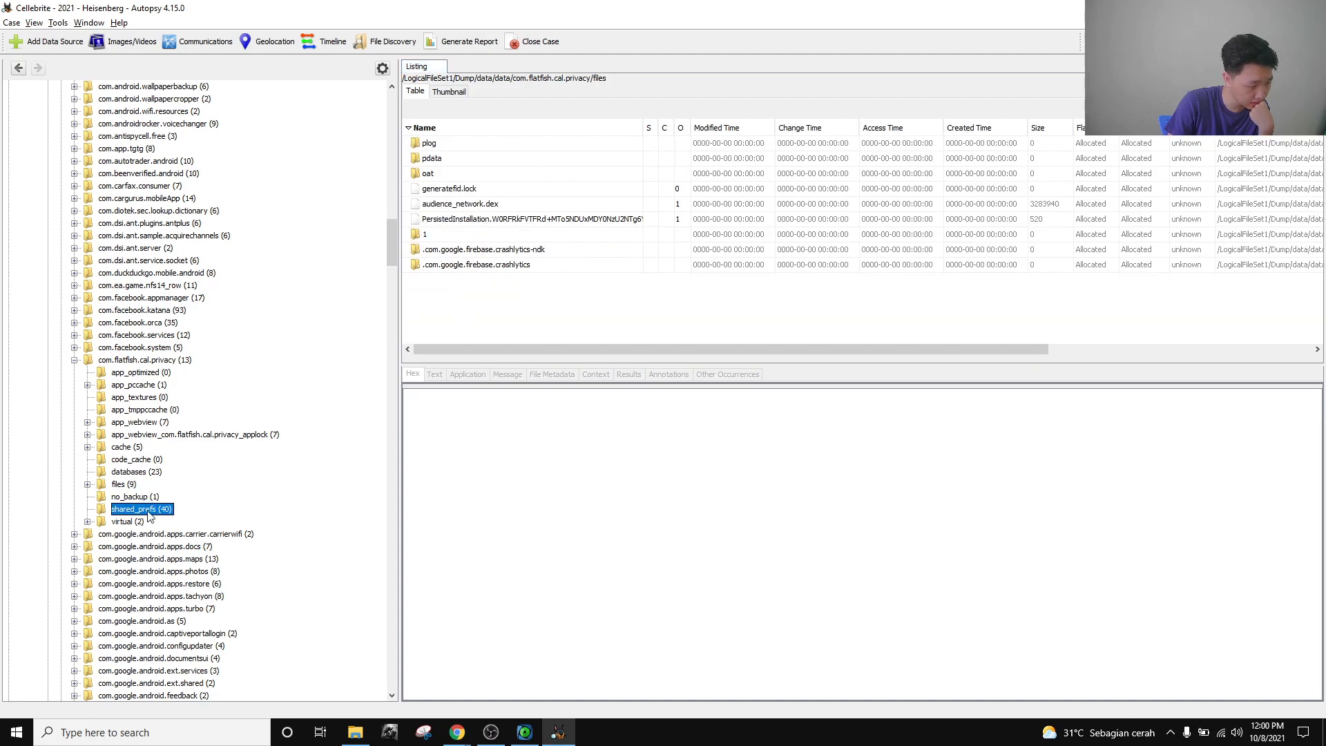
pyautogui.click(128, 522)
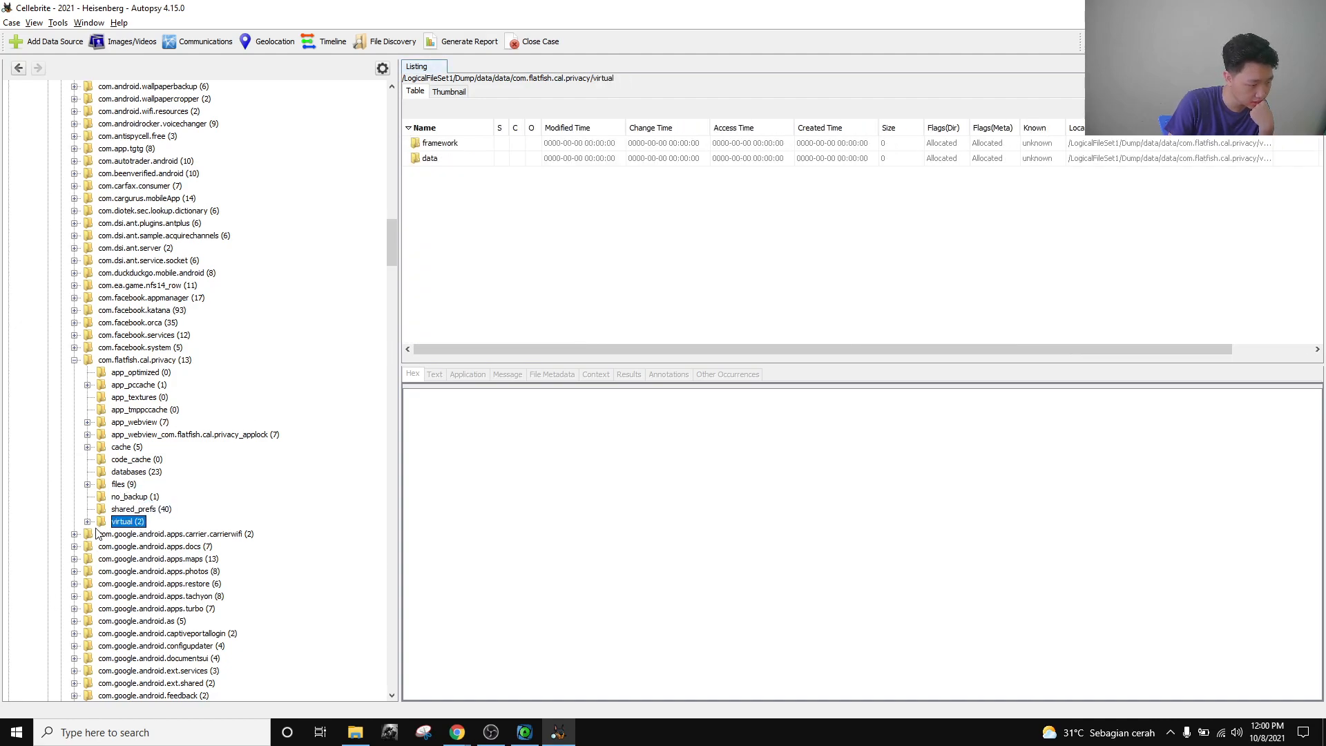
pyautogui.click(87, 522)
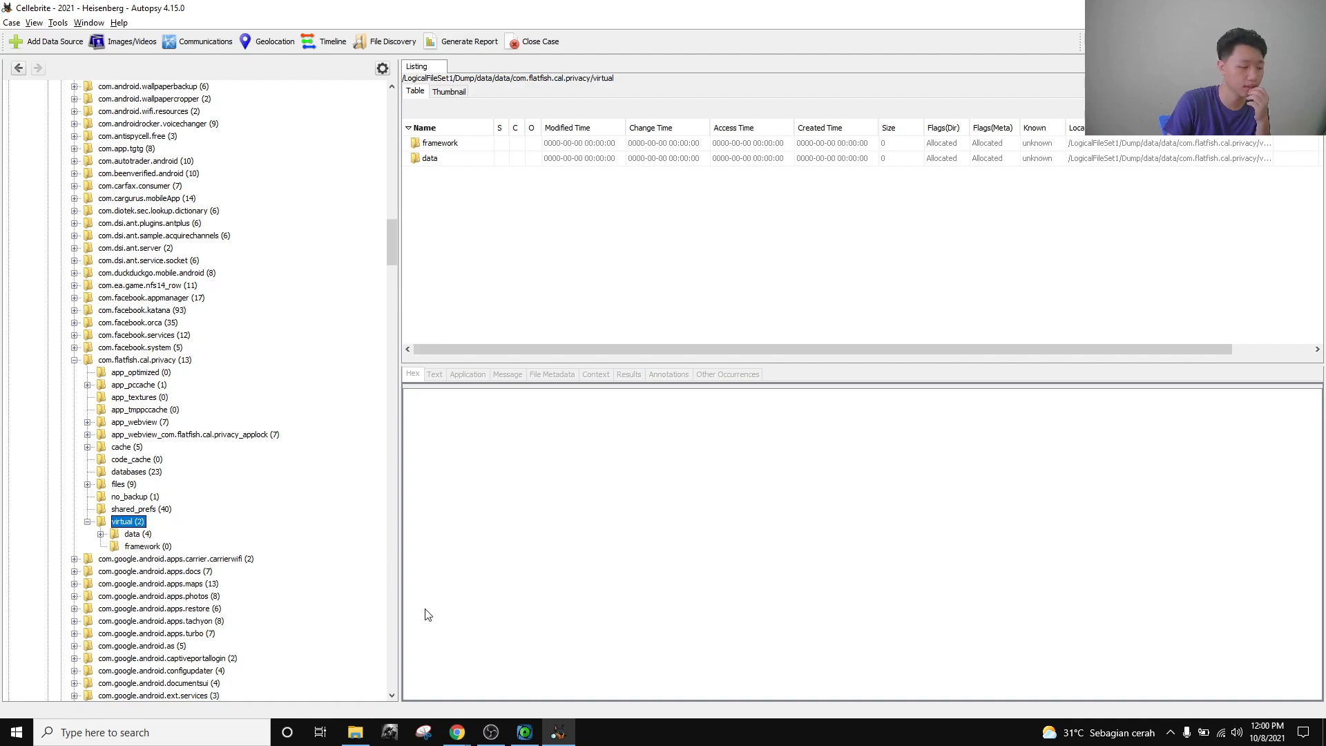
# Reread the Application Usage file-hiding question in the browser and switch back to Autopsy.
pyautogui.moveTo(457, 731)
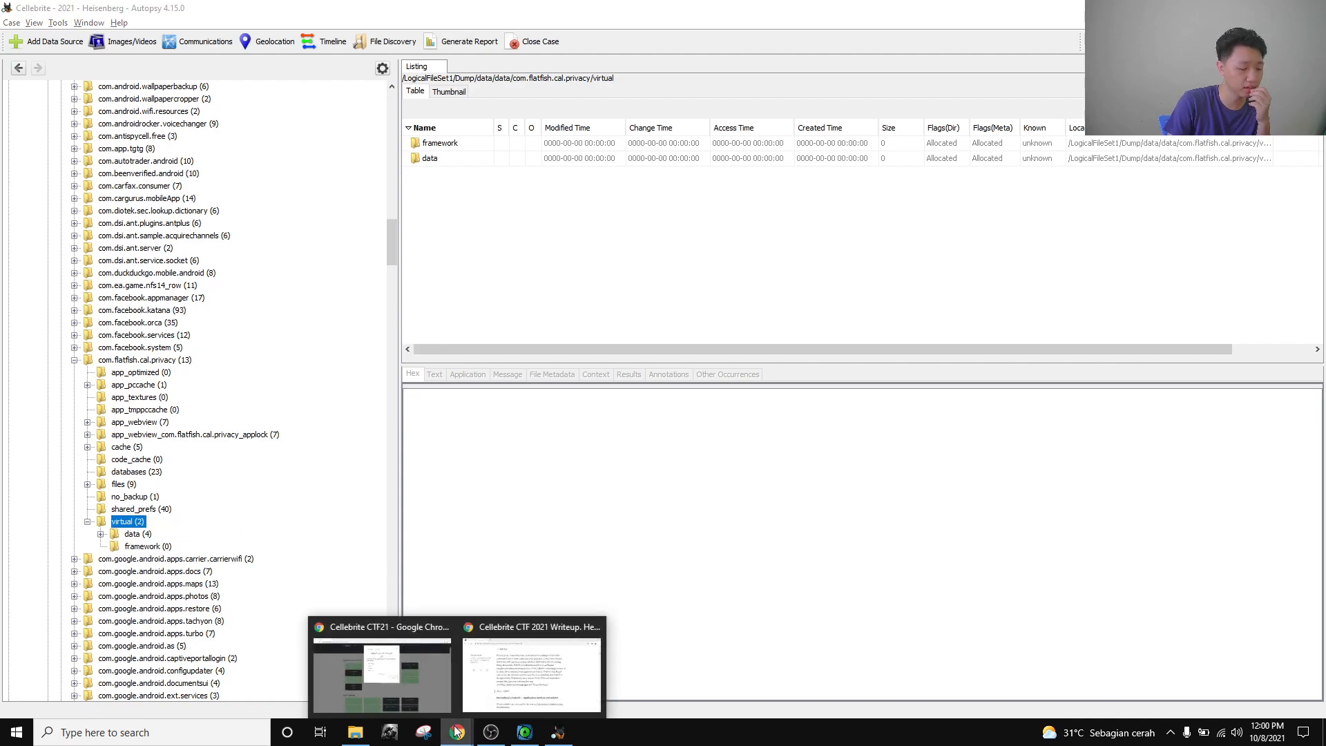
pyautogui.click(428, 685)
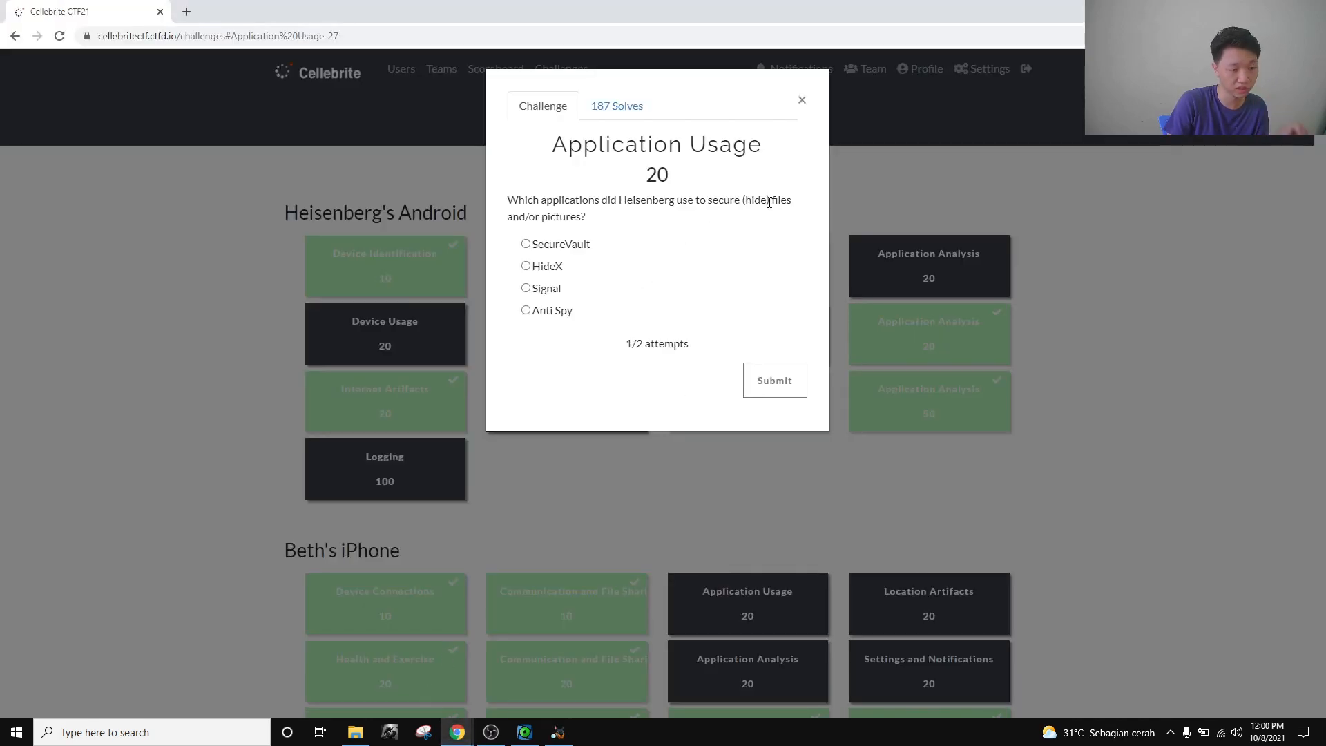
pyautogui.hotkey('alt', 'Tab')
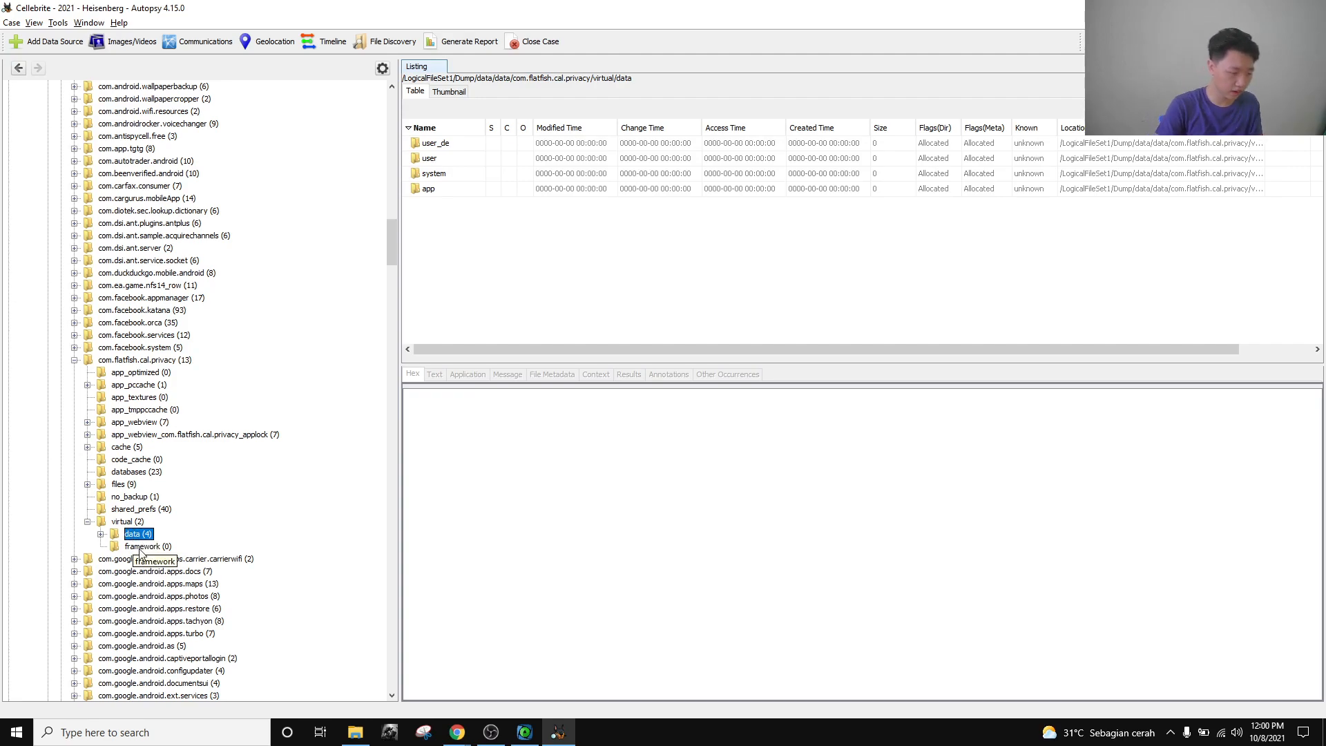
# Browse the framework, shared_prefs, no_backup, files and databases folders of com.flatfish.cal.privacy.
pyautogui.click(141, 545)
pyautogui.click(144, 509)
pyautogui.click(148, 497)
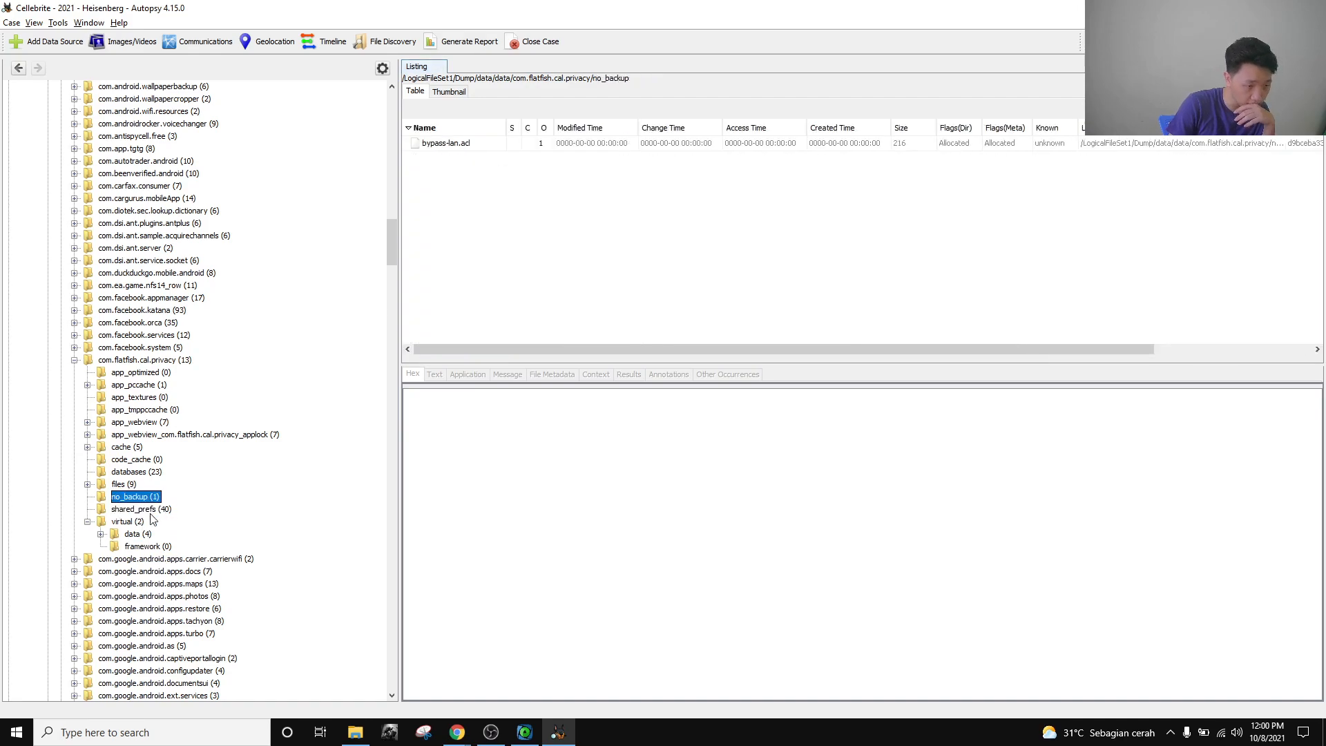
pyautogui.click(150, 511)
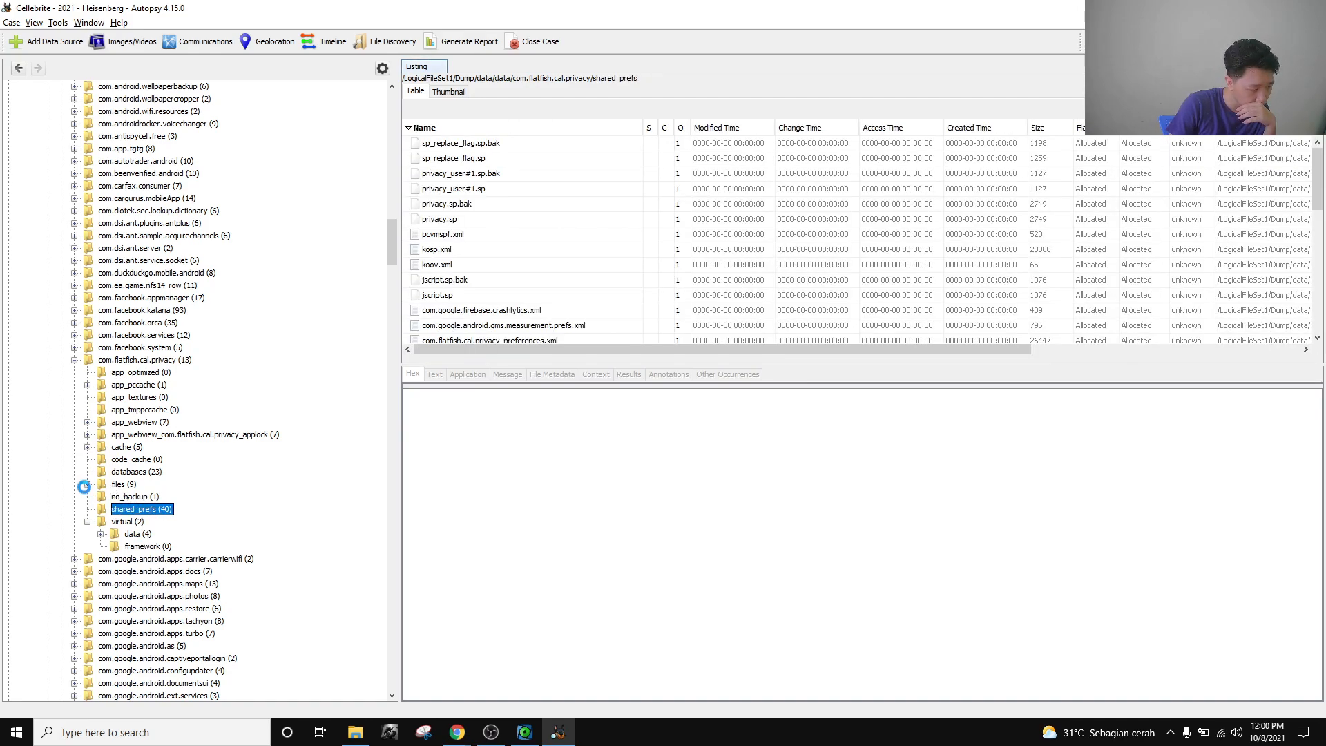
pyautogui.click(88, 484)
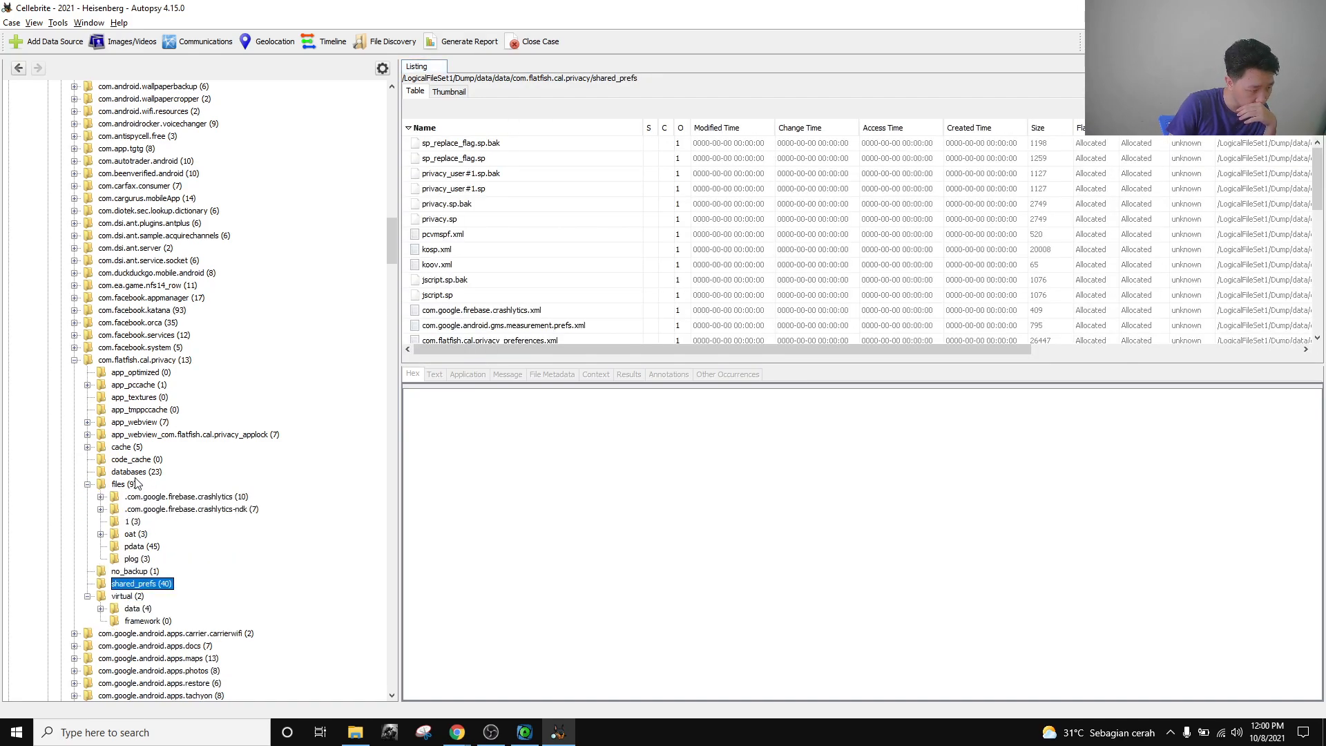
pyautogui.click(130, 472)
pyautogui.scroll(-3, 493, 305)
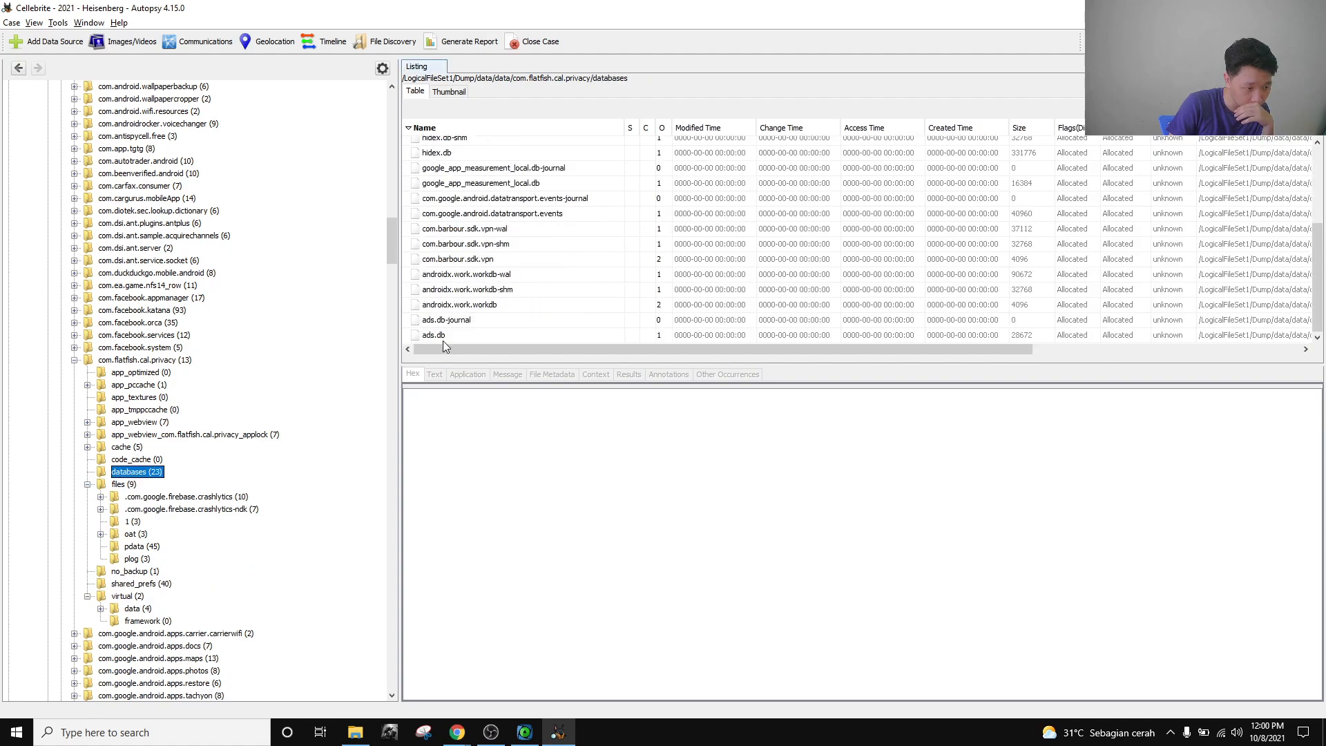
pyautogui.scroll(3, 468, 296)
# Inspect hidex.db's tables from p_jsver through p_screen_item, then view the empty code_cache folder.
pyautogui.click(485, 298)
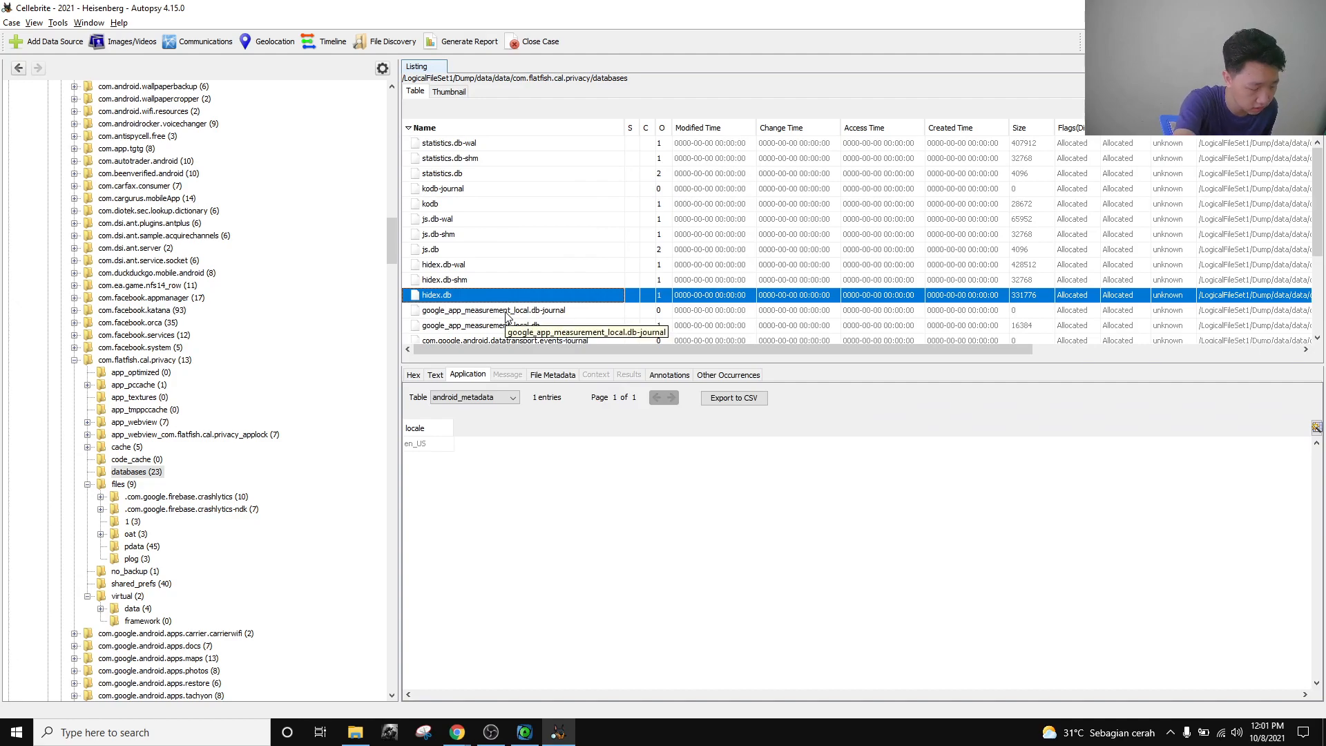
pyautogui.click(511, 397)
pyautogui.click(503, 449)
pyautogui.press('Down')
pyautogui.press('Down')
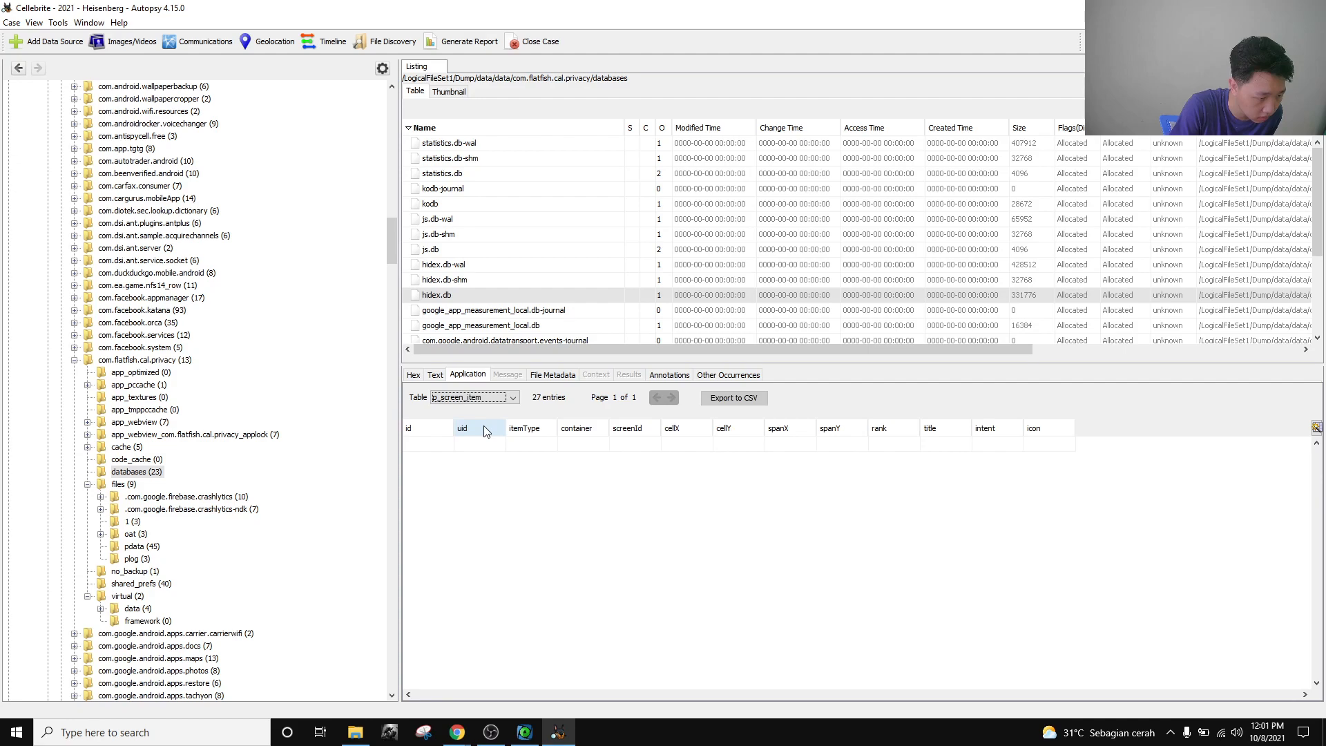
pyautogui.press('Down')
pyautogui.press('Down')
pyautogui.press('Down')
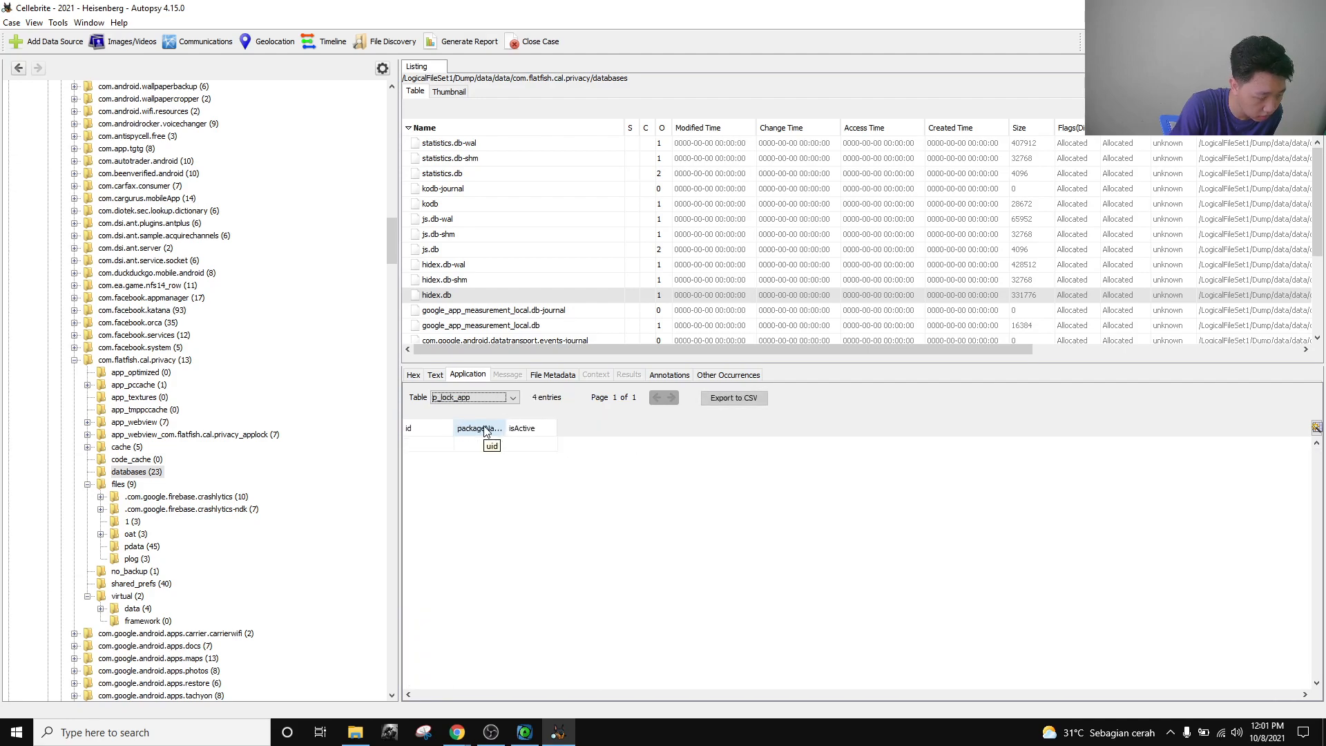
pyautogui.click(132, 460)
# Browse cache, the crashlytics, crashlytics-ndk, 1 and pdata folders, no_backup, shared_prefs, then virtual.
pyautogui.click(130, 447)
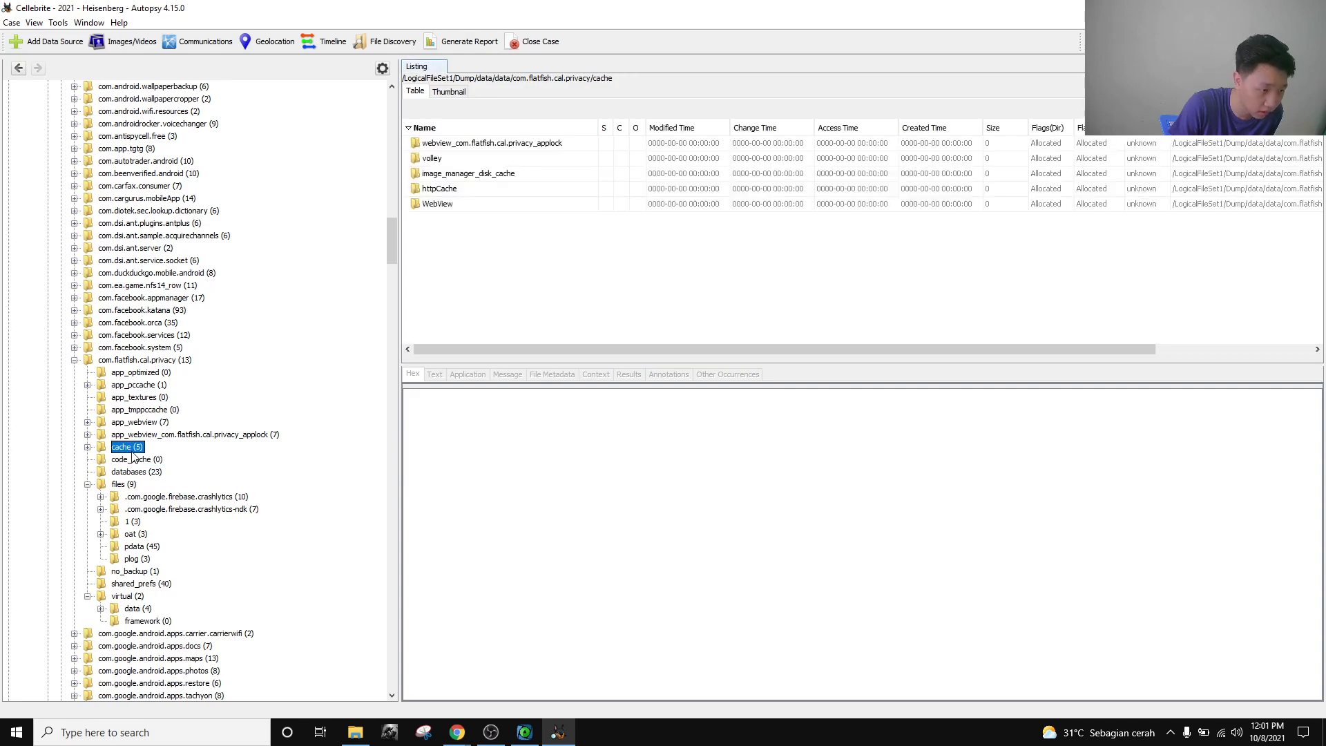
pyautogui.click(140, 498)
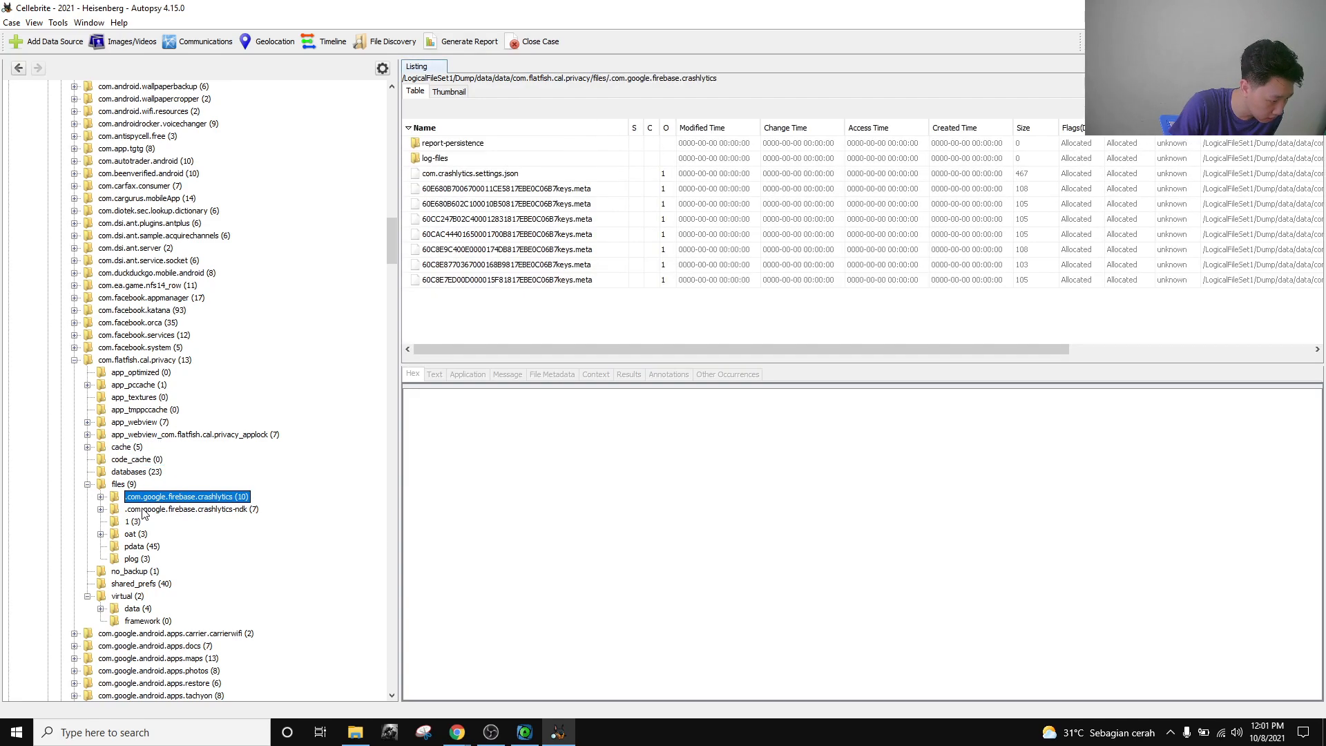
pyautogui.click(142, 509)
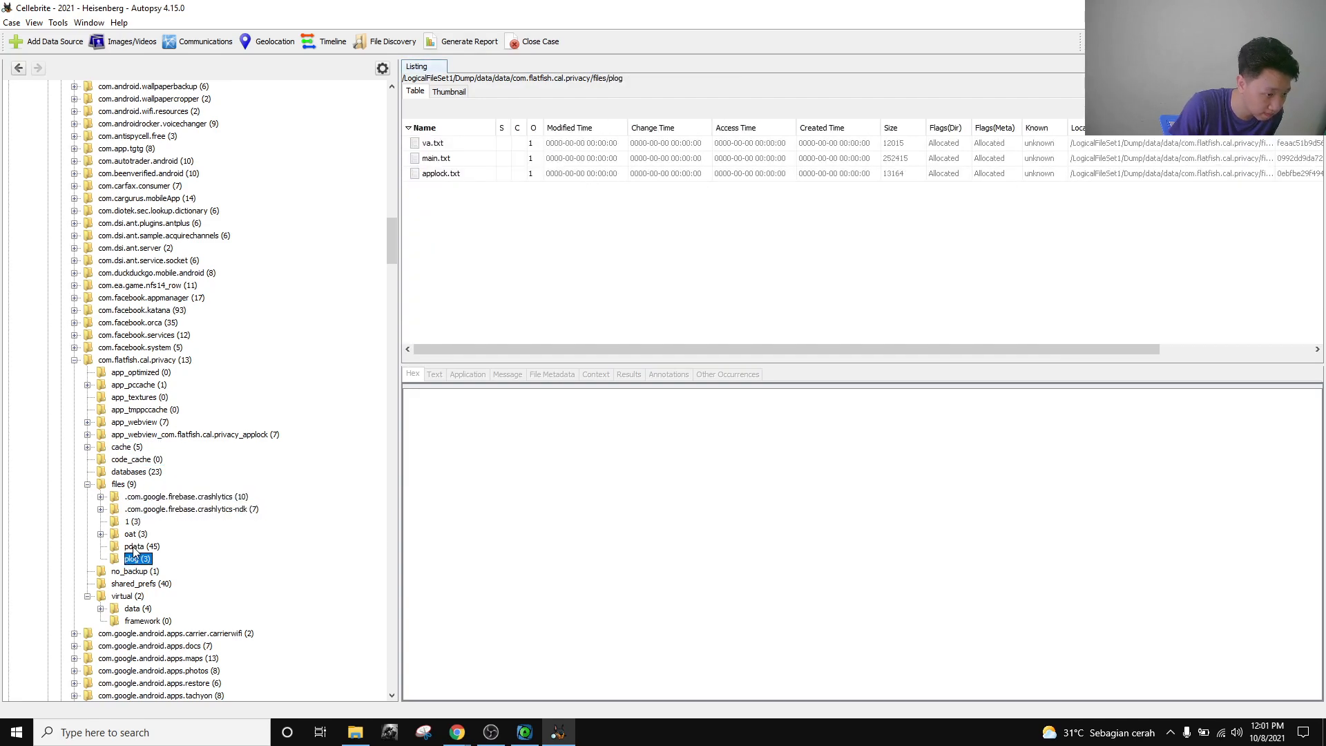
pyautogui.click(131, 524)
pyautogui.click(144, 549)
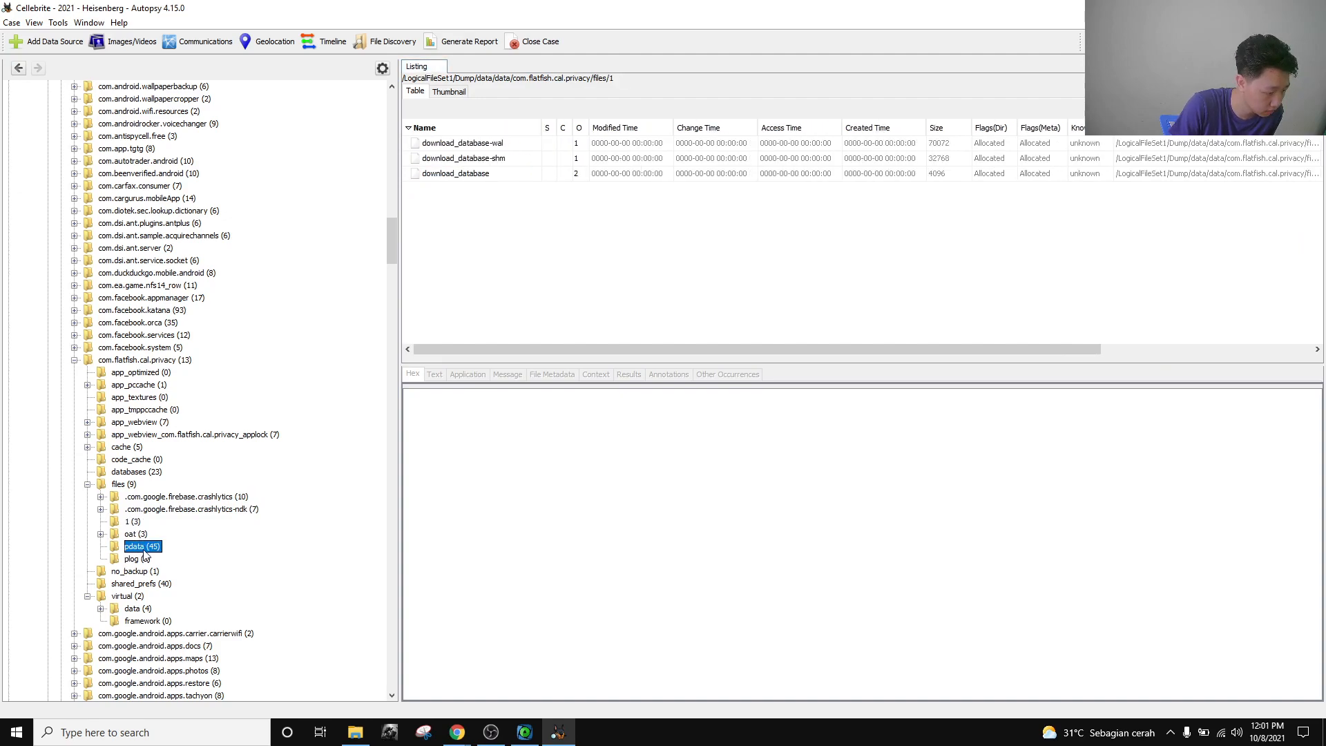
pyautogui.click(142, 572)
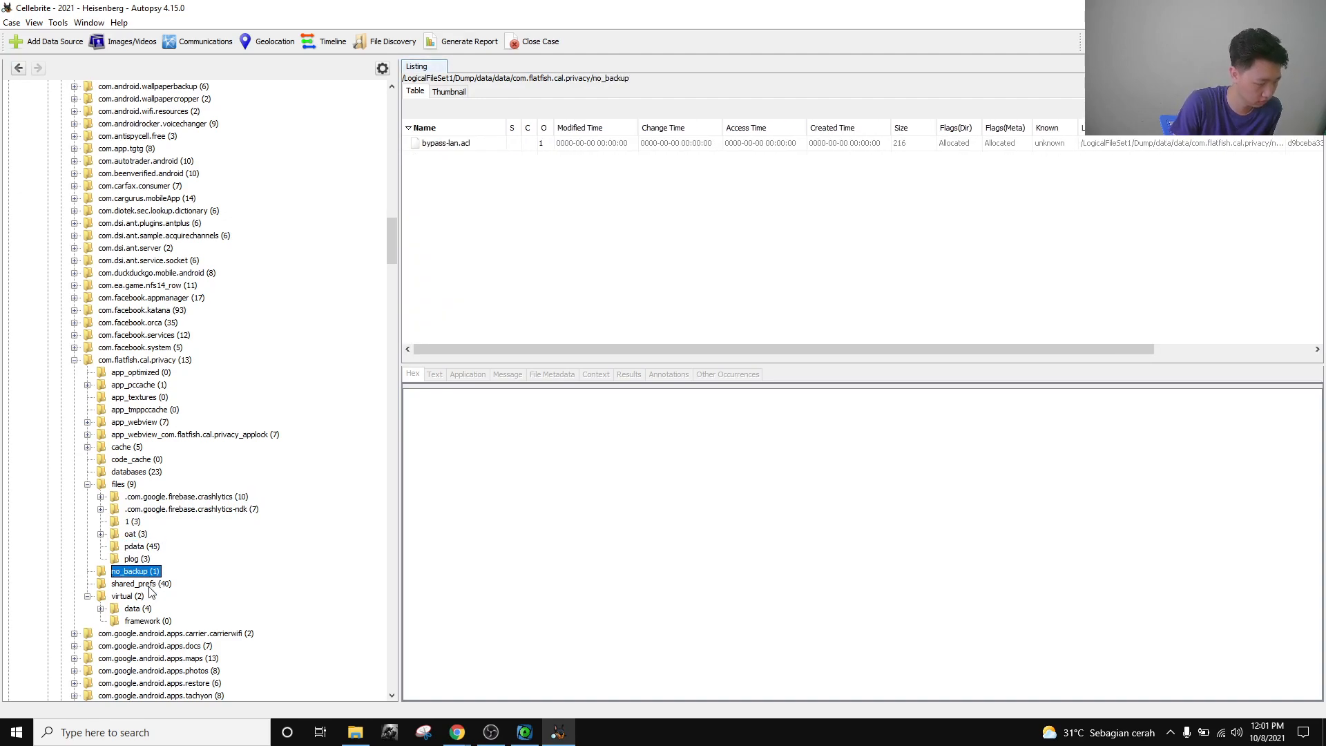
pyautogui.click(150, 587)
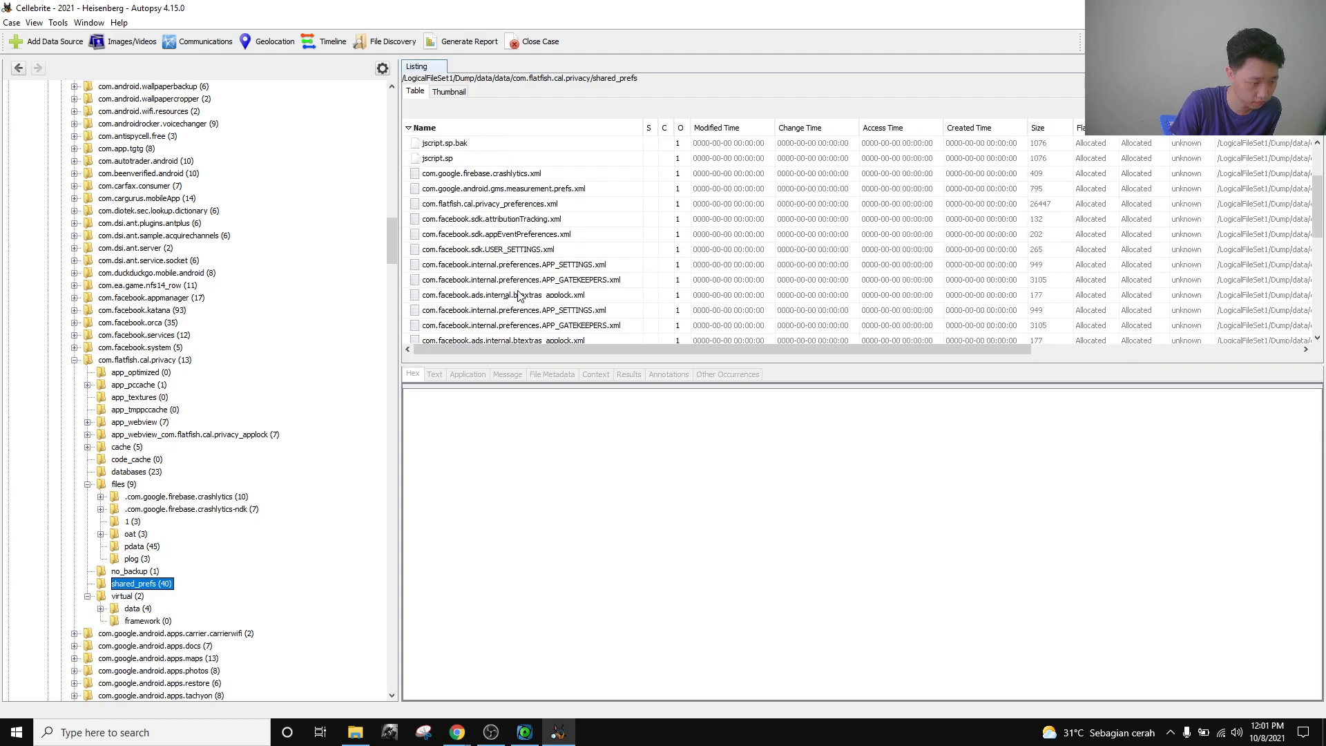
pyautogui.scroll(-2, 520, 295)
pyautogui.scroll(3, 519, 296)
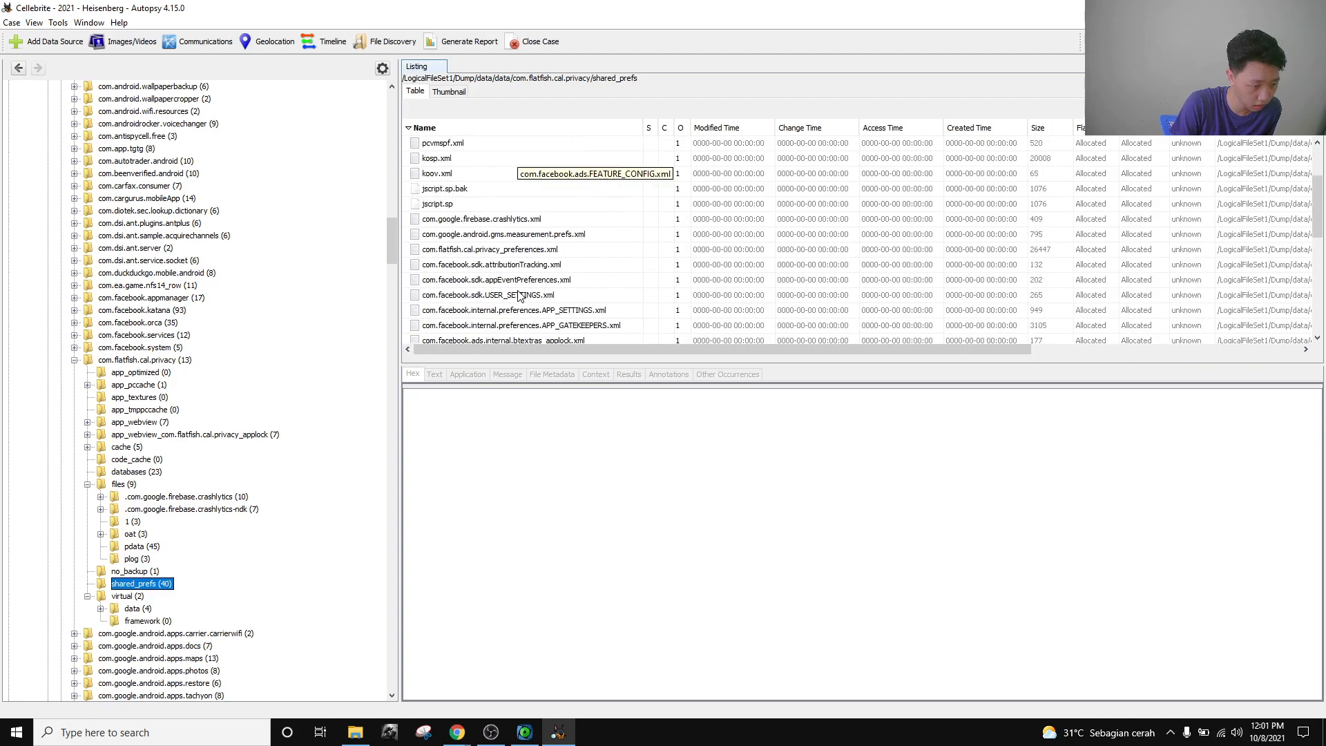
pyautogui.scroll(-8, 519, 296)
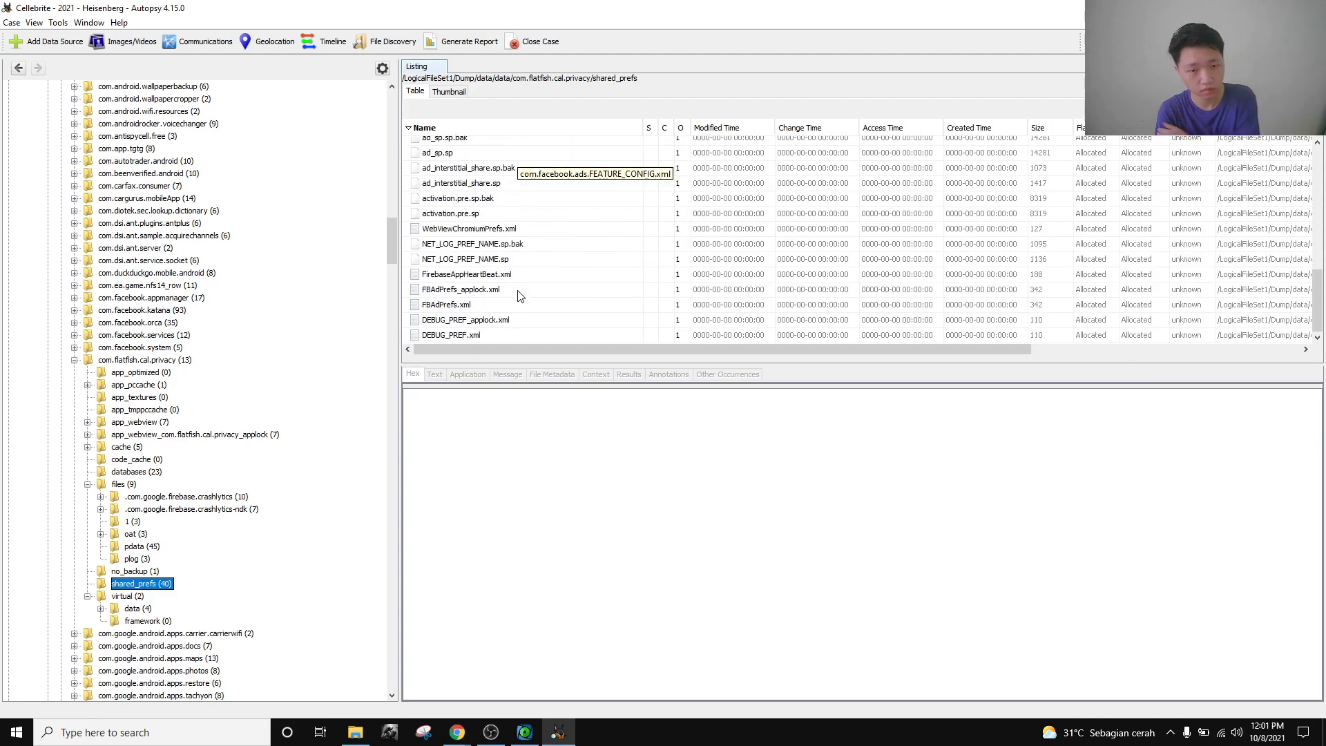
pyautogui.click(129, 598)
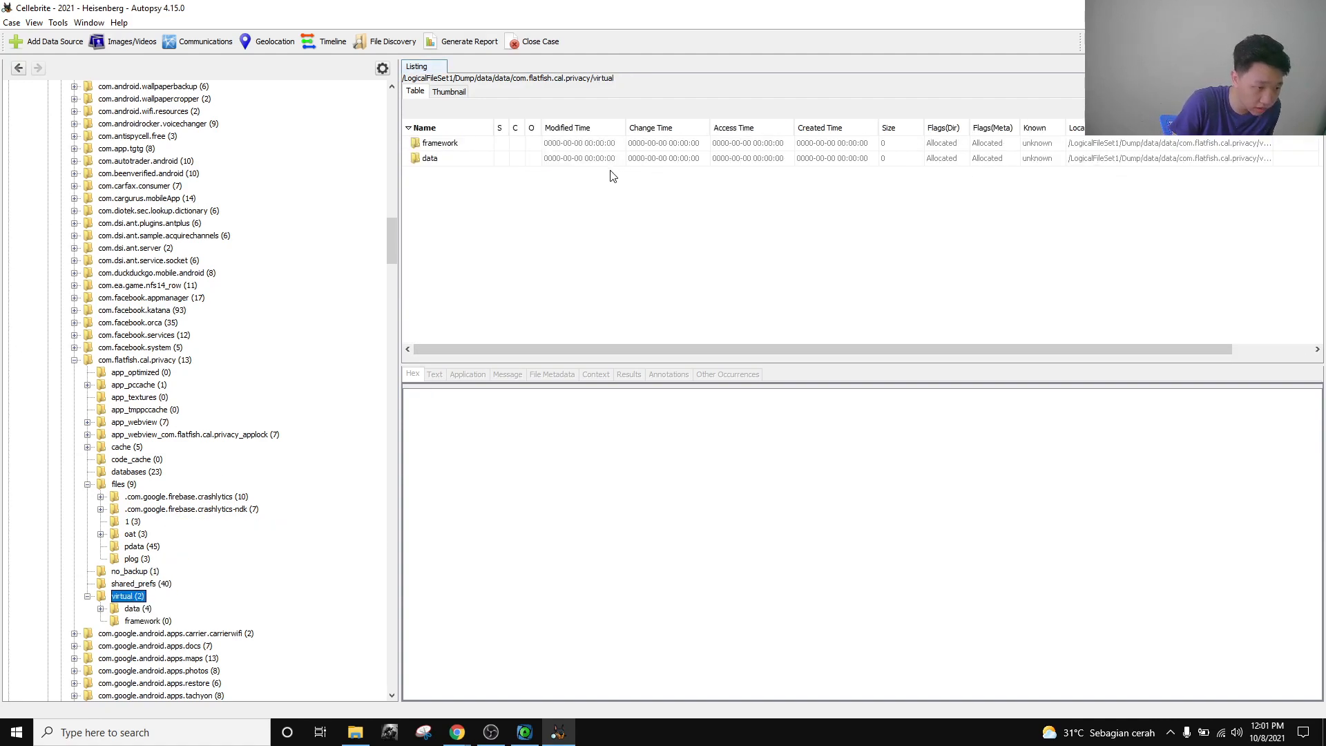
# Expand virtual's data folder, view app and system, and show userlist.xml in hex.
pyautogui.click(101, 609)
pyautogui.click(149, 621)
pyautogui.click(153, 634)
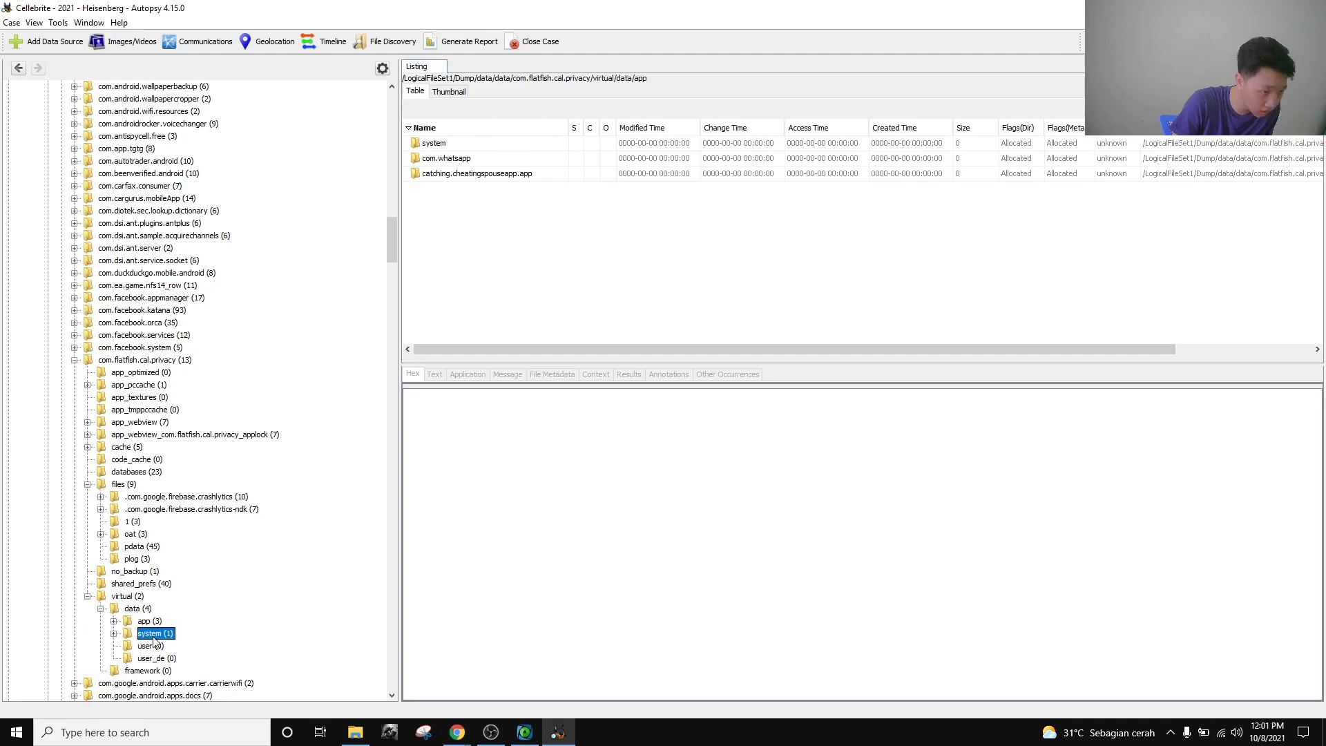
pyautogui.doubleClick(453, 146)
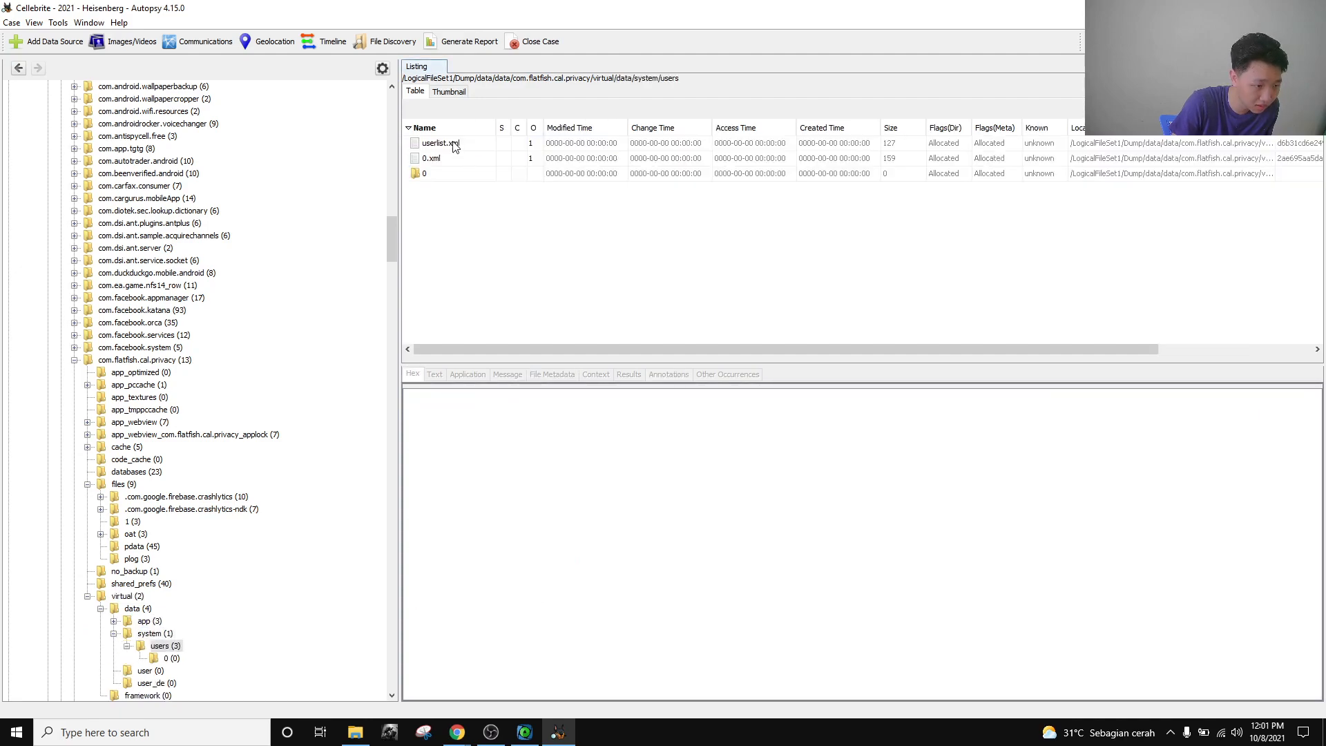
pyautogui.click(454, 145)
# Expand the app folder and compare the files of com.whatsapp and catching.cheatingspouseapp.app.
pyautogui.click(114, 620)
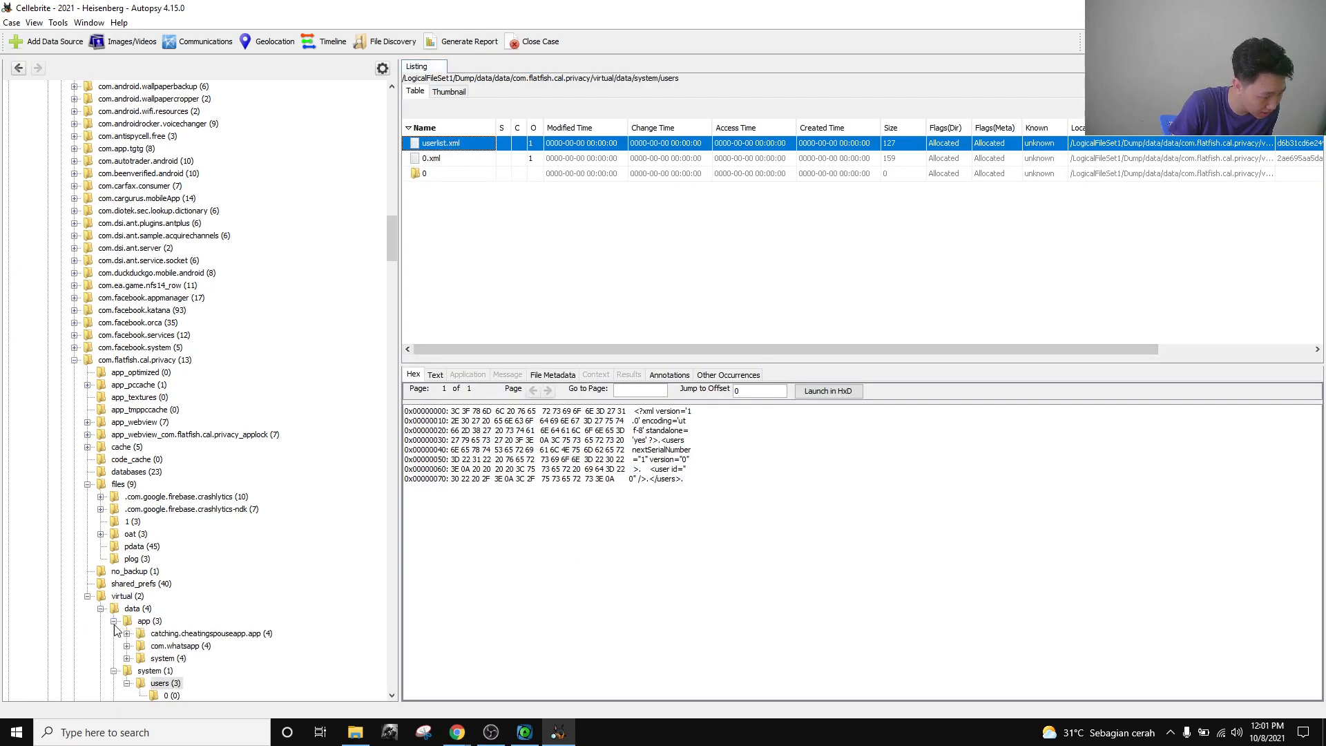
pyautogui.scroll(-3, 192, 627)
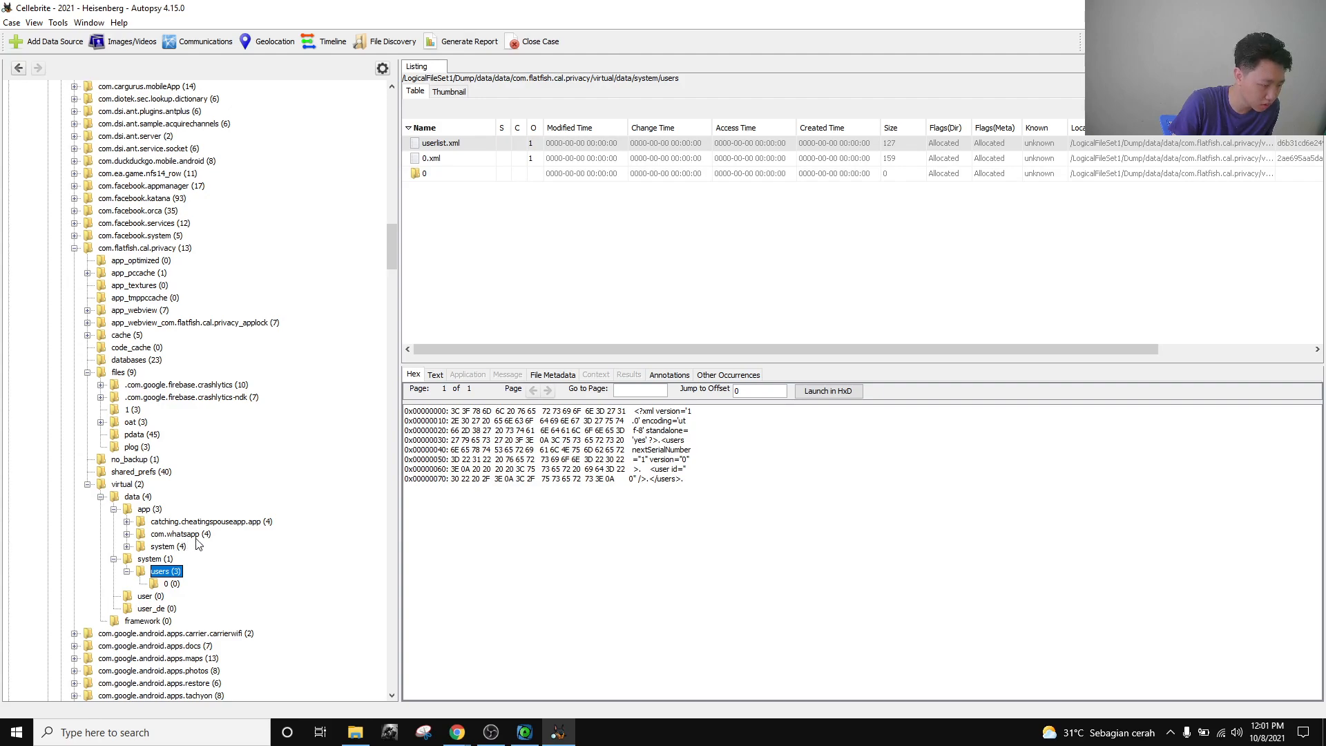
pyautogui.click(127, 534)
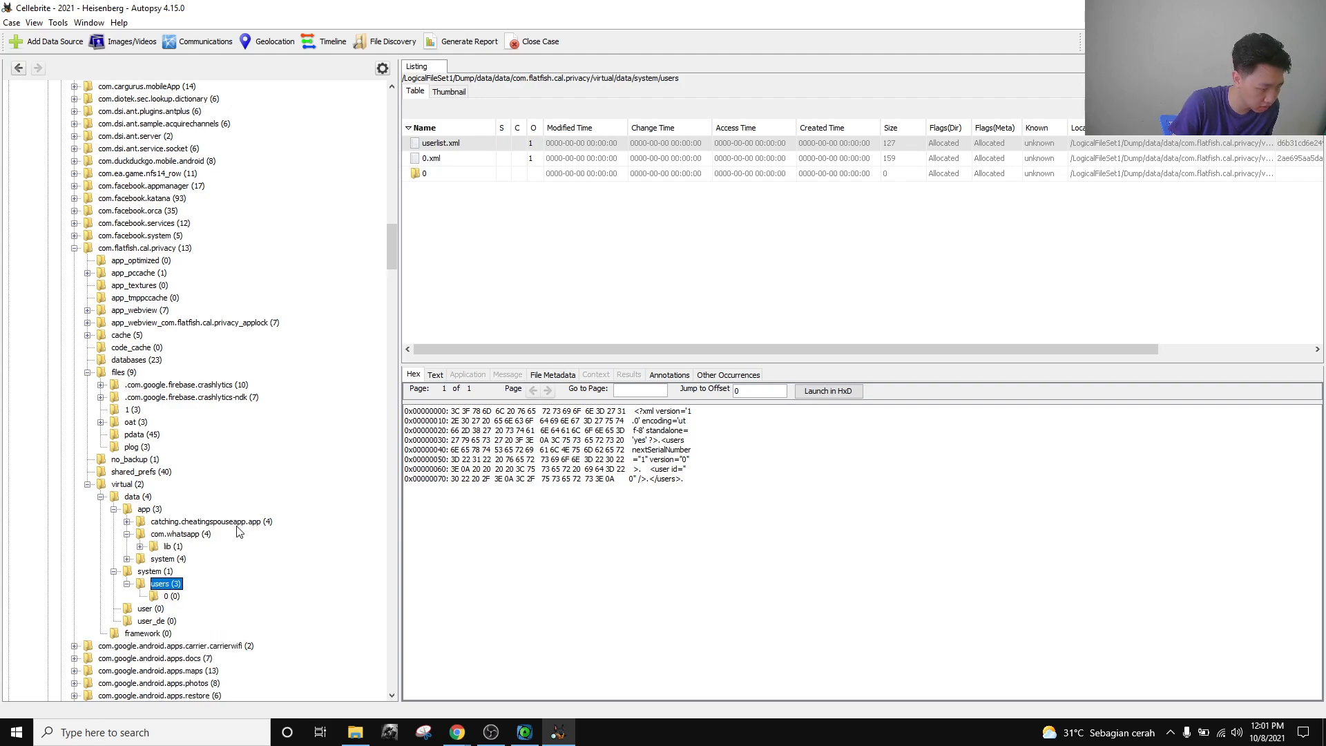
pyautogui.scroll(2, 97, 546)
pyautogui.scroll(1, 97, 546)
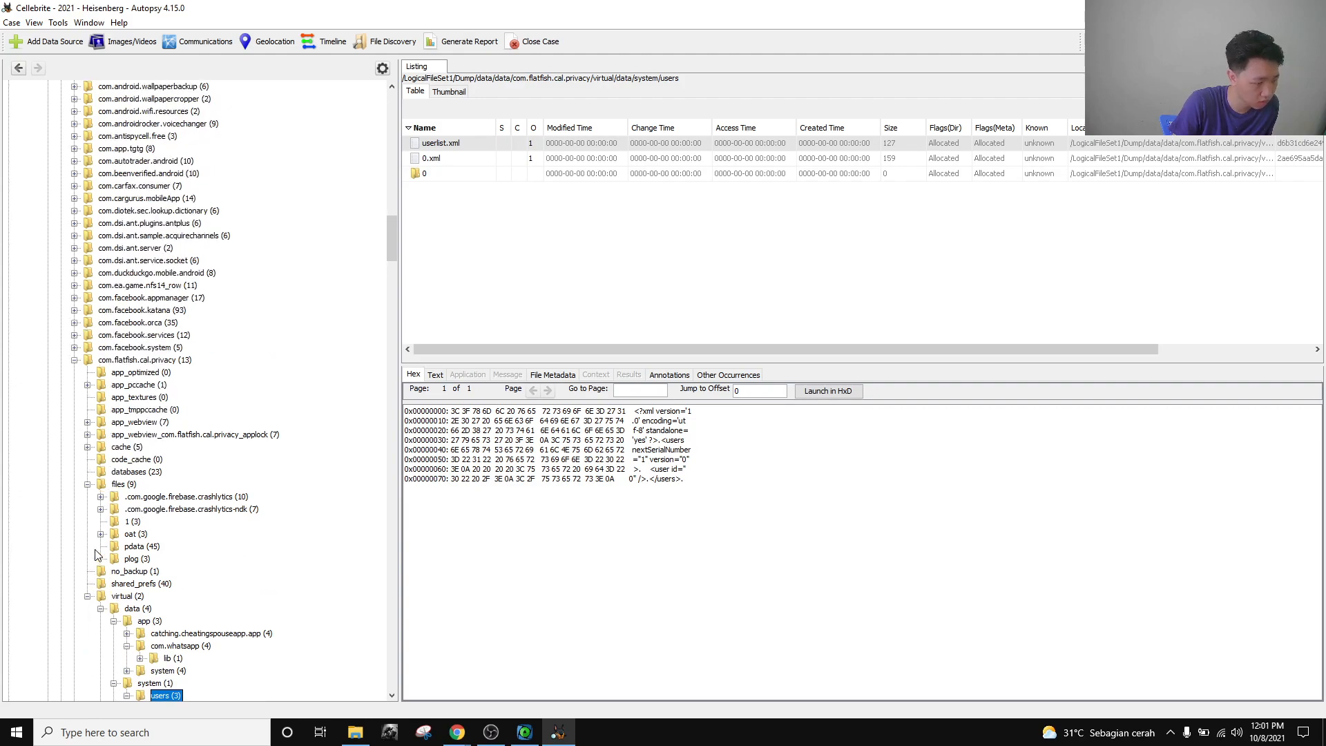
pyautogui.scroll(-3, 100, 553)
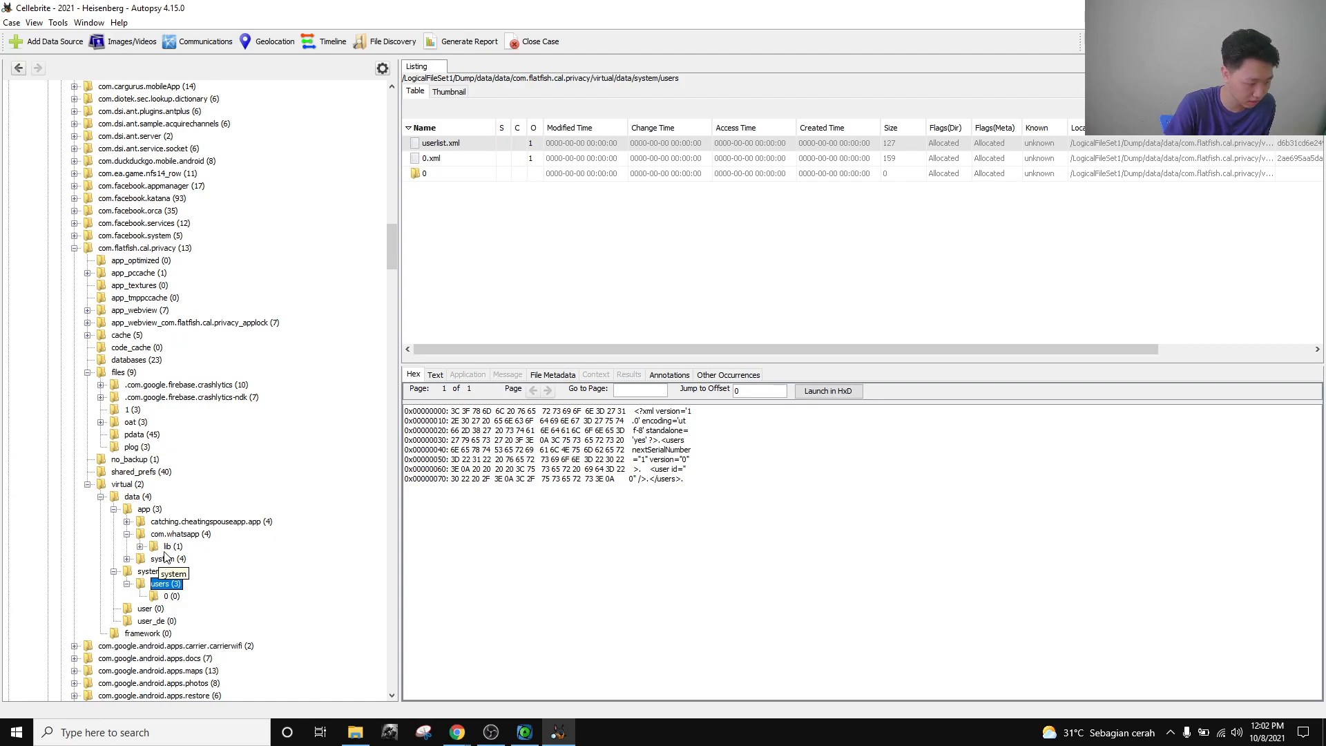
pyautogui.click(188, 536)
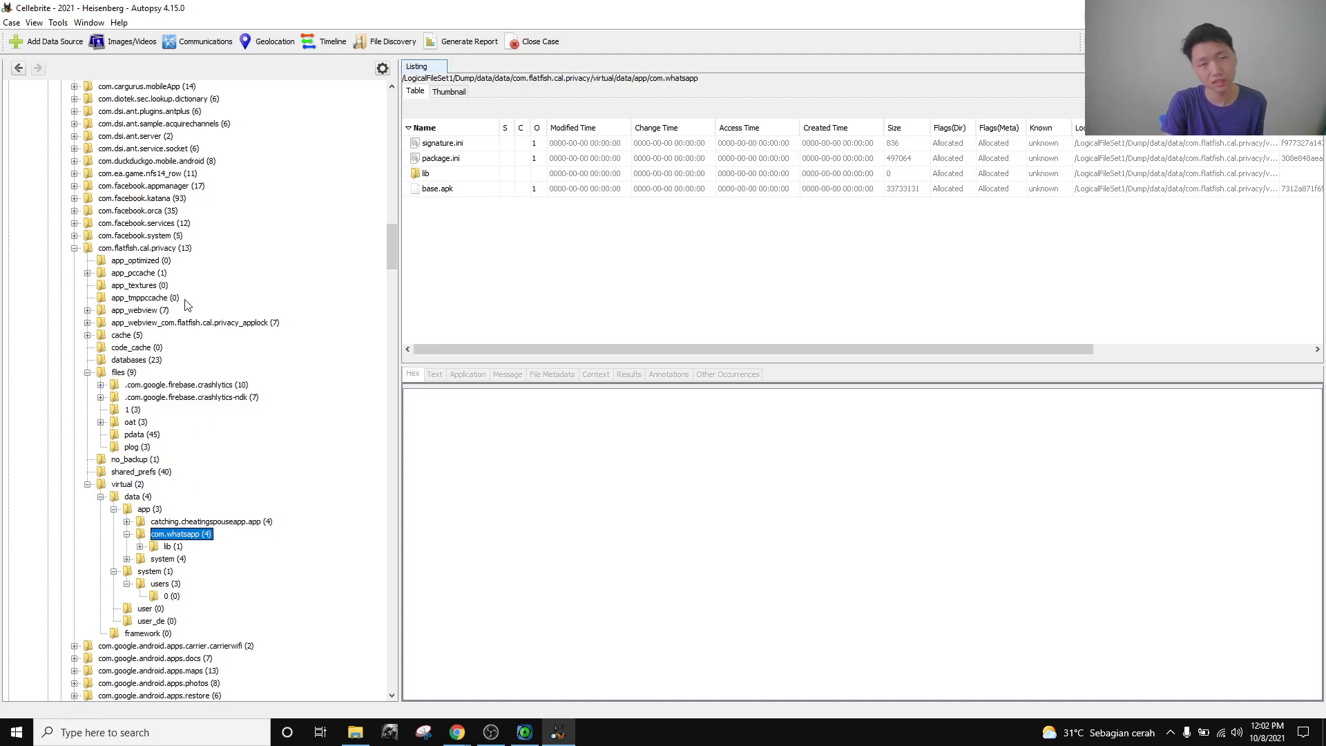
pyautogui.click(213, 522)
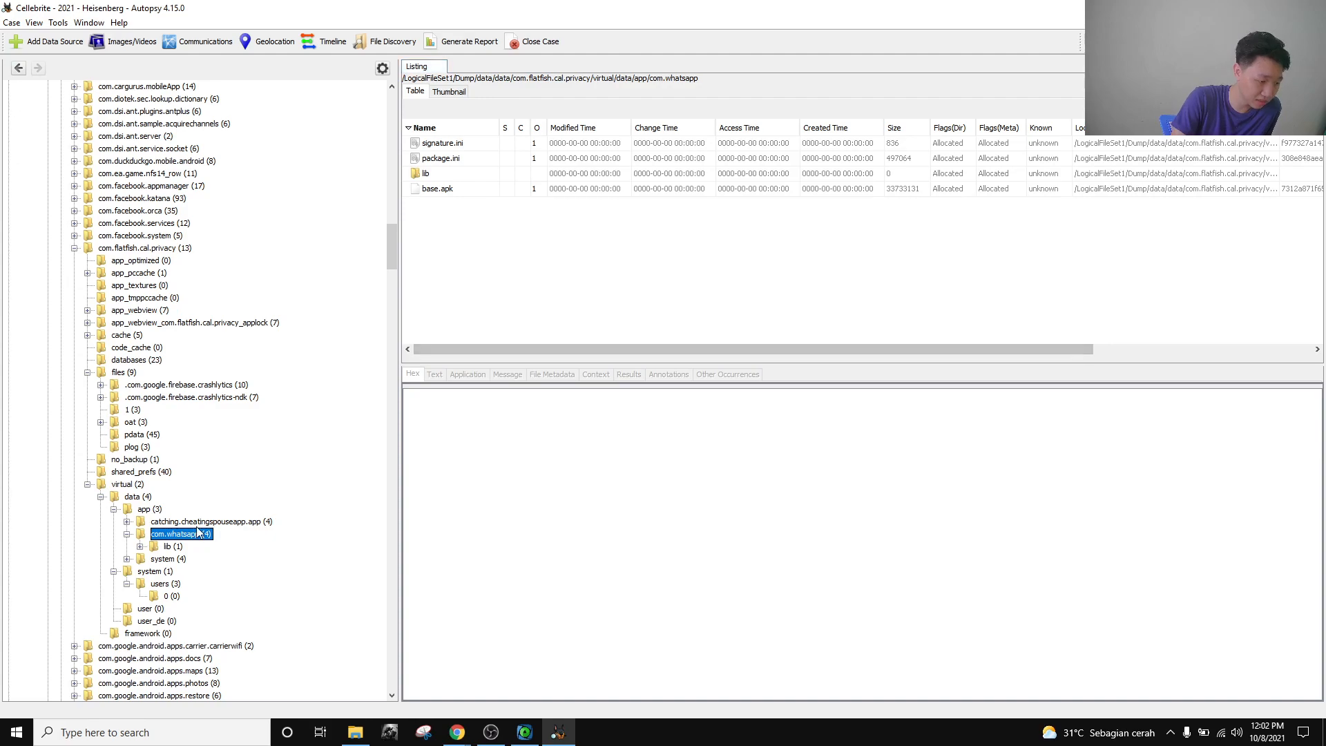
pyautogui.click(188, 535)
pyautogui.click(195, 524)
pyautogui.click(184, 534)
pyautogui.click(186, 525)
pyautogui.click(184, 535)
pyautogui.click(185, 523)
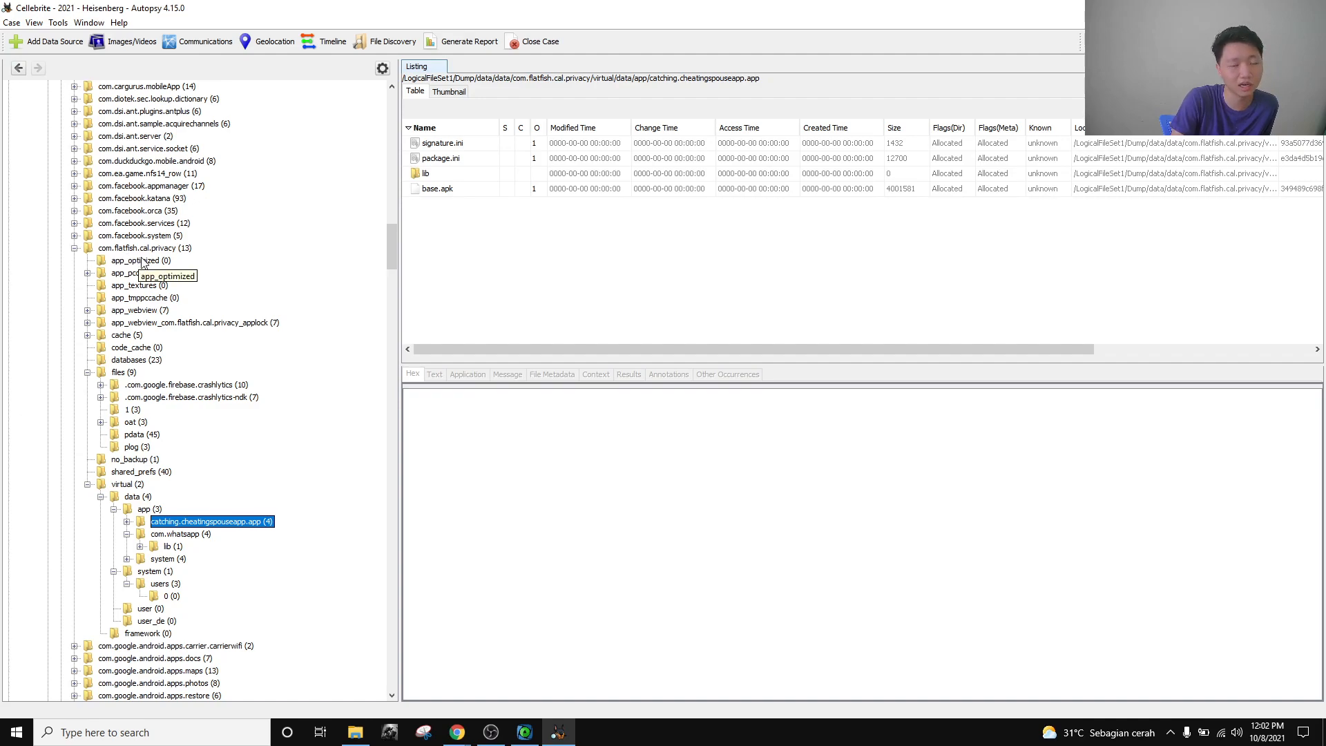
# Collapse com.flatfish.cal.privacy and expand org.thoughtcrime.securesms in the tree.
pyautogui.click(74, 248)
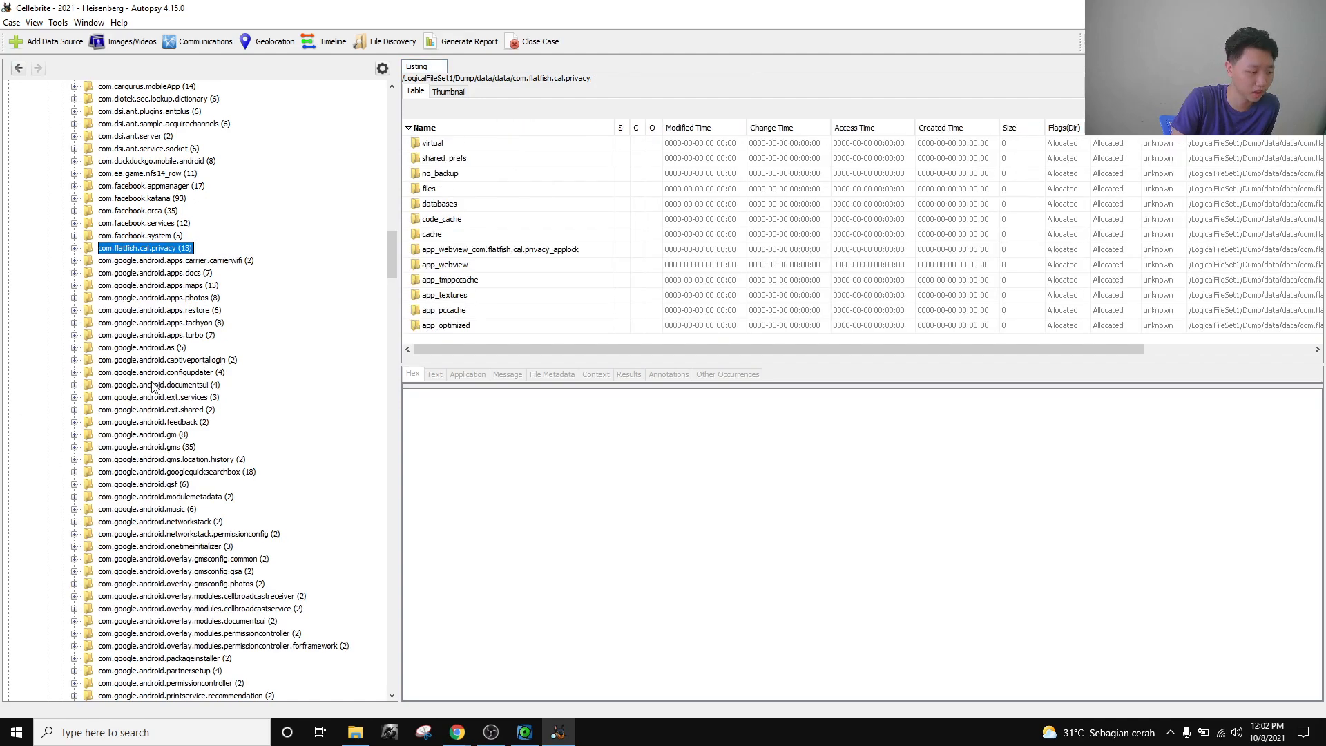
pyautogui.scroll(-10, 145, 445)
pyautogui.scroll(-20, 145, 445)
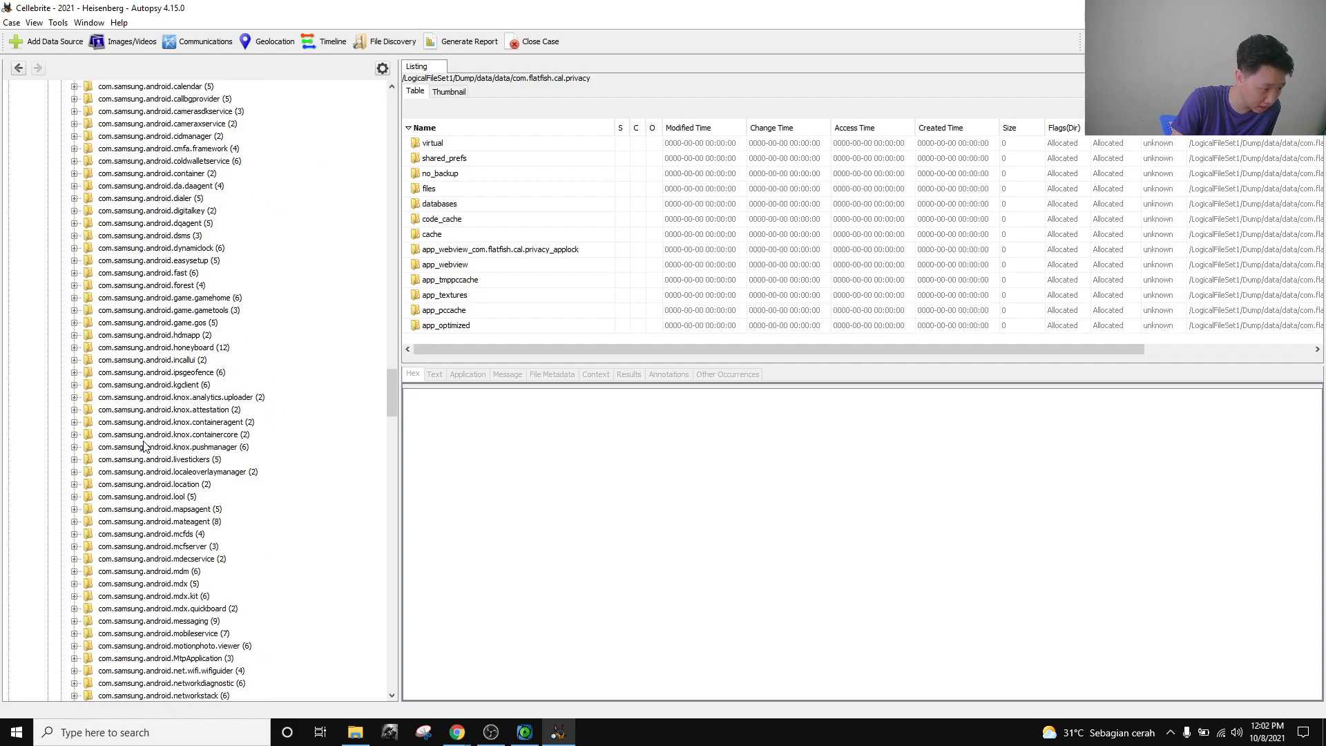
pyautogui.scroll(-20, 144, 445)
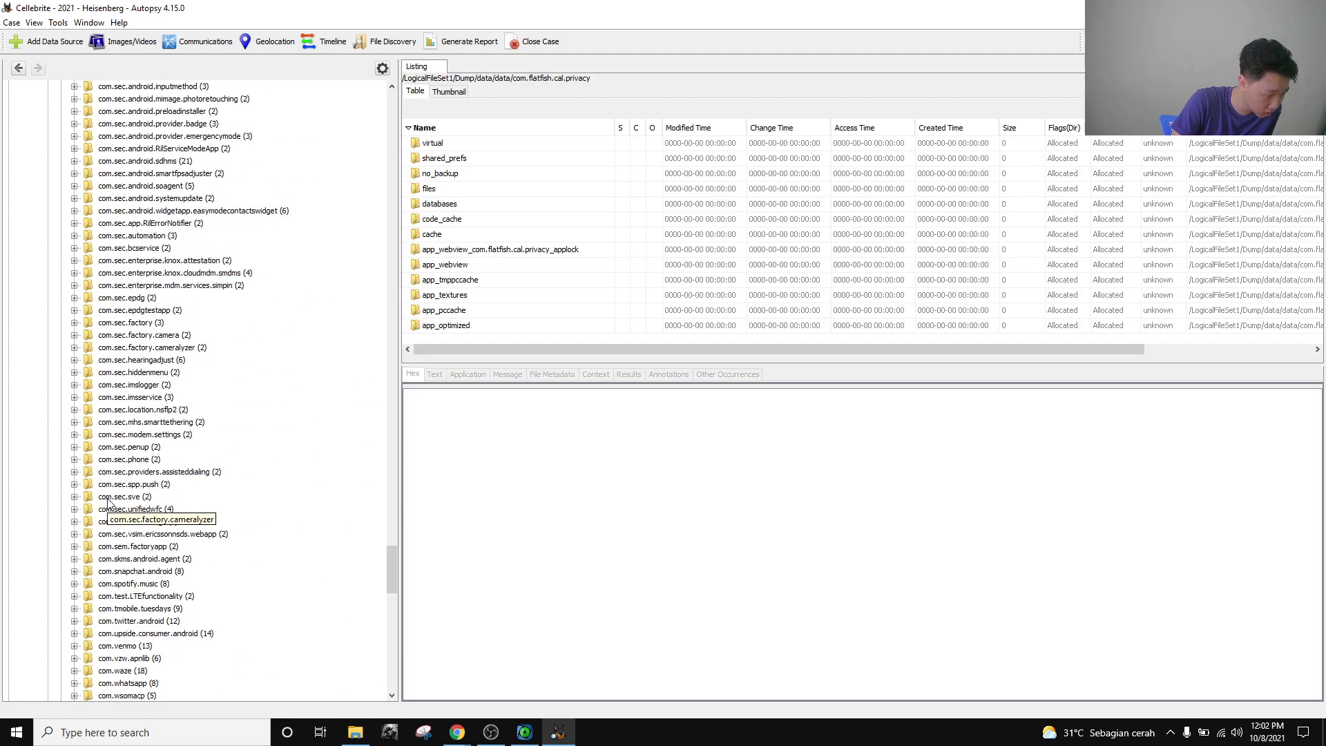
pyautogui.scroll(-3, 106, 503)
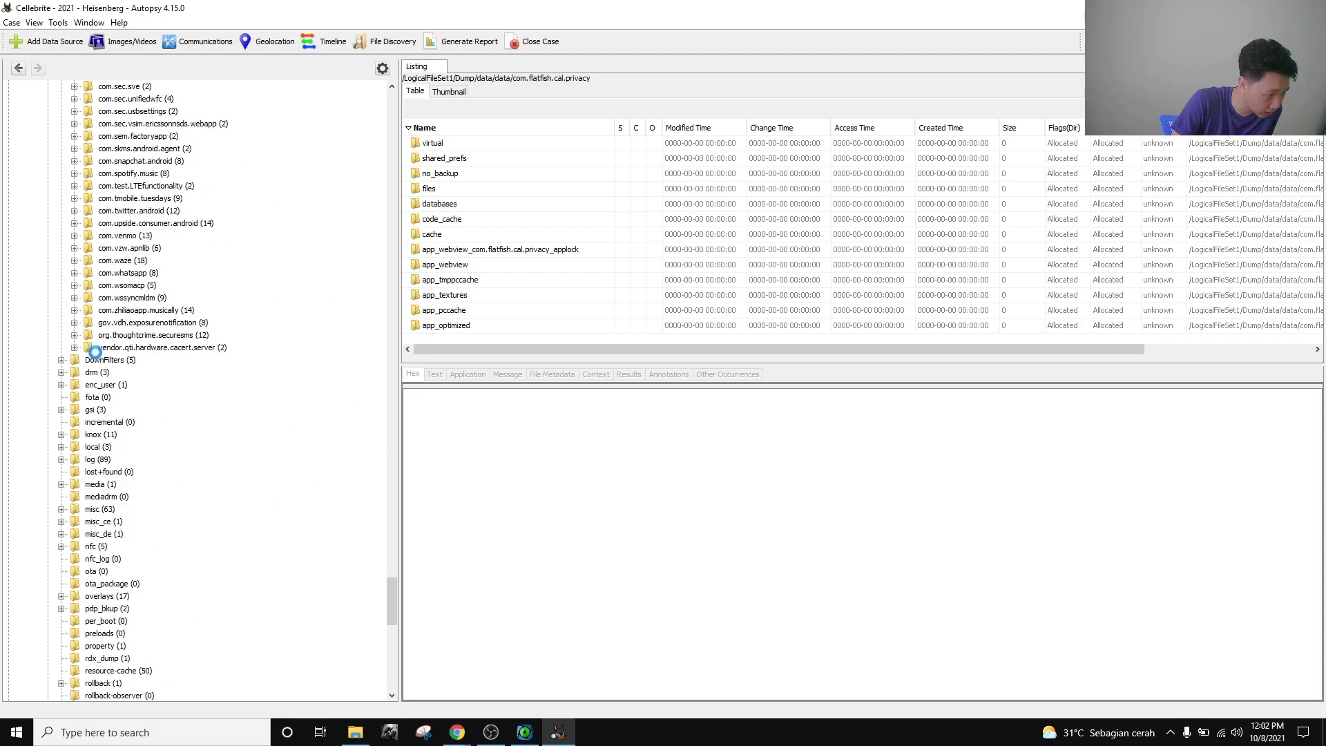
pyautogui.click(74, 335)
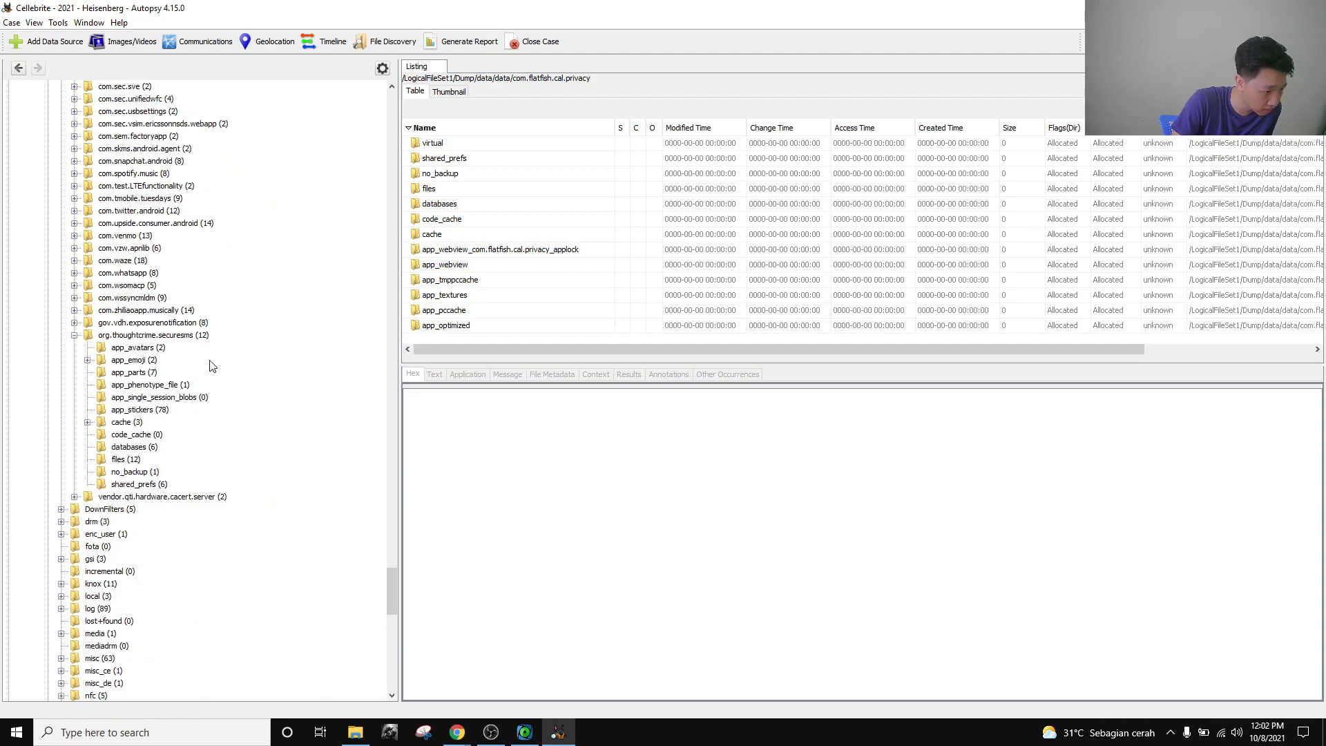
# Step upward through securesms folders from shared_prefs to app_avatars, viewing cache and app_phenotype_file.
pyautogui.click(142, 485)
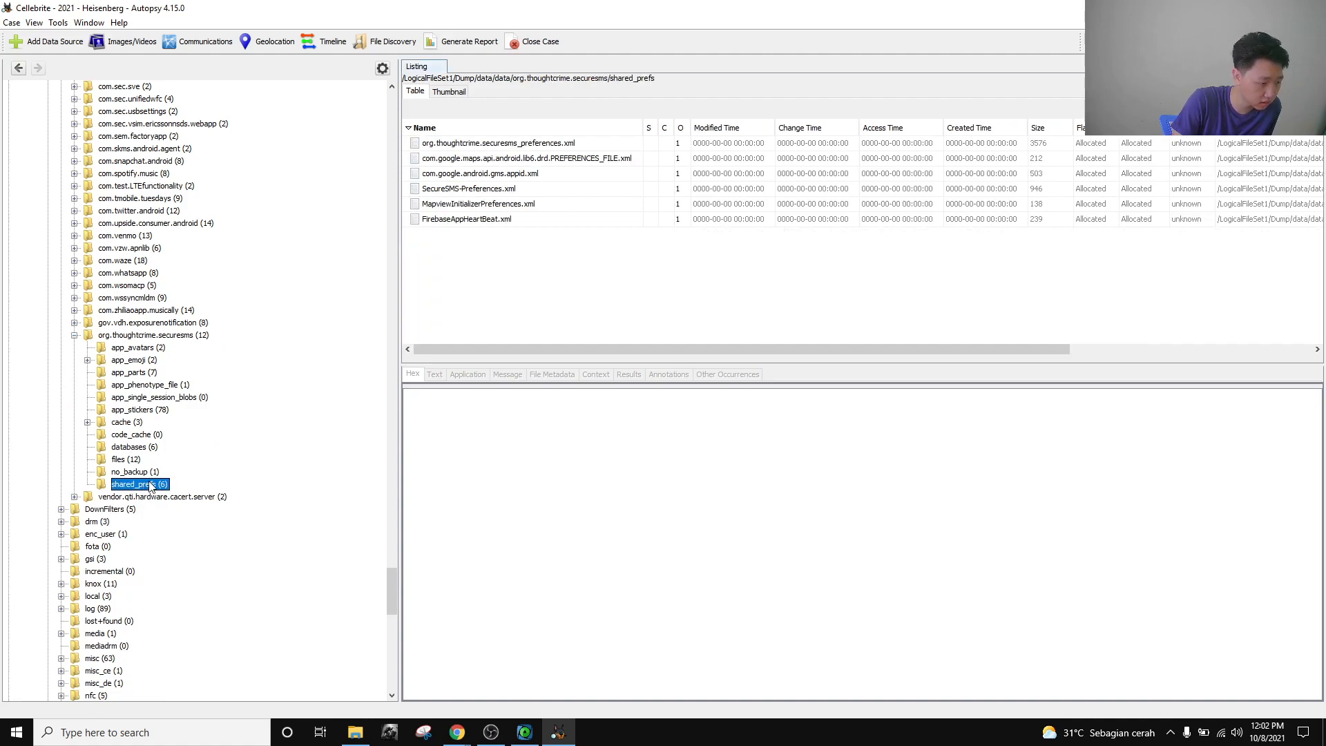
pyautogui.click(136, 473)
pyautogui.click(127, 459)
pyautogui.click(131, 447)
pyautogui.click(135, 434)
pyautogui.click(142, 422)
pyautogui.click(146, 410)
pyautogui.click(155, 398)
pyautogui.click(149, 384)
pyautogui.click(147, 374)
pyautogui.click(144, 361)
pyautogui.click(144, 350)
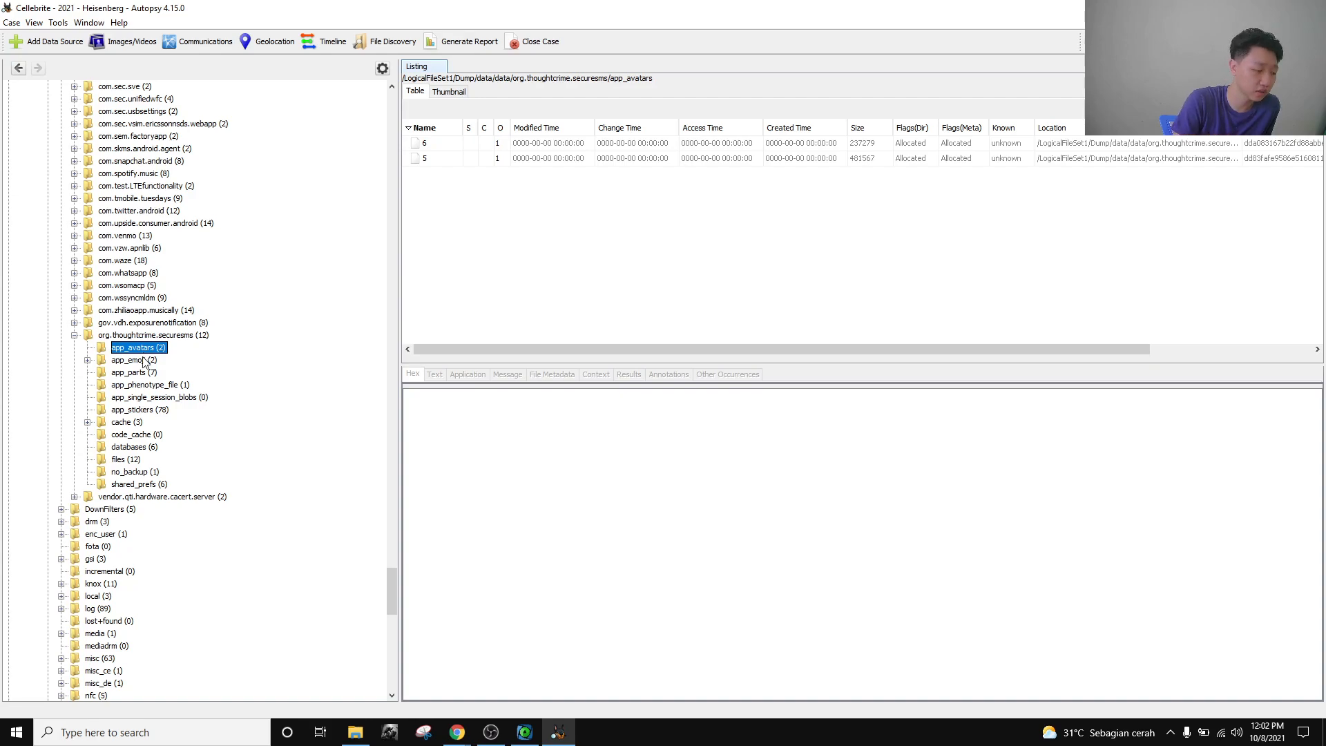
pyautogui.click(144, 360)
pyautogui.click(143, 373)
# Step down through app_single_session_blobs, app_stickers, cache, code_cache, databases, files, no_backup and shared_prefs.
pyautogui.click(138, 399)
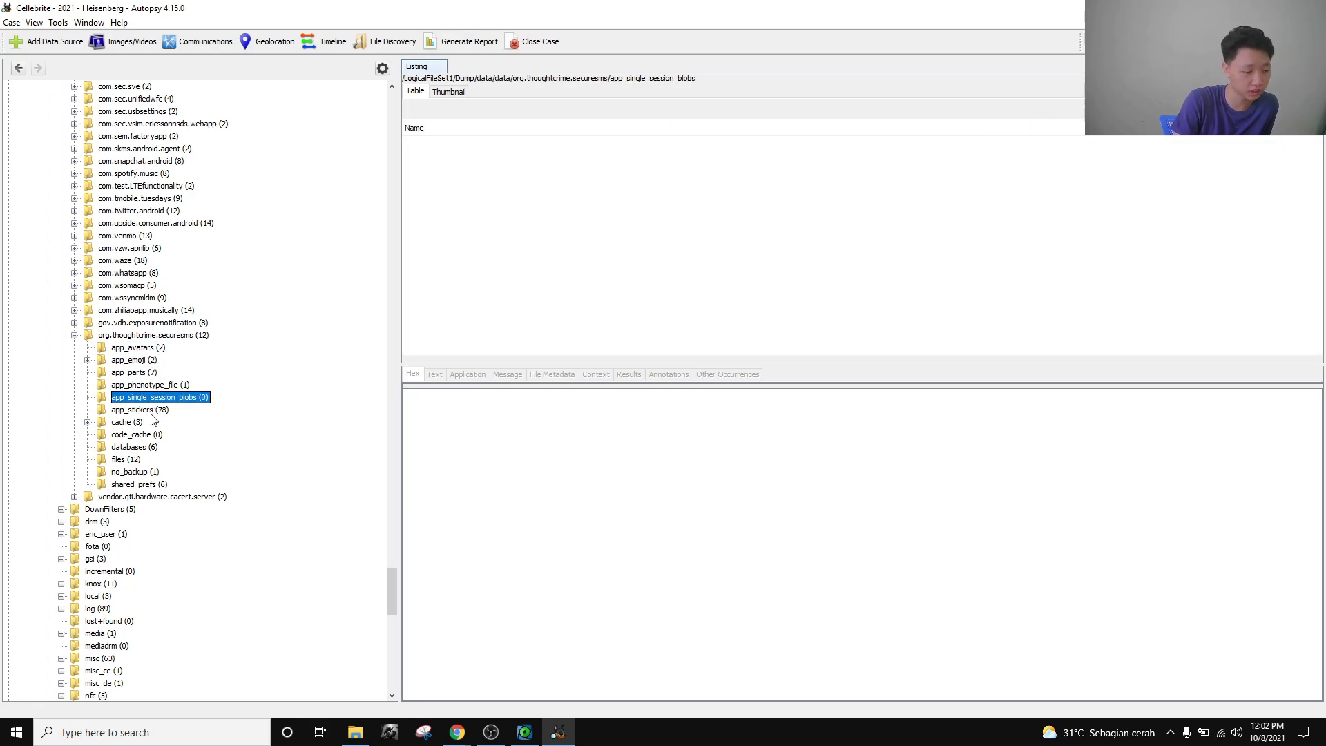
pyautogui.click(142, 410)
pyautogui.click(142, 423)
pyautogui.click(141, 435)
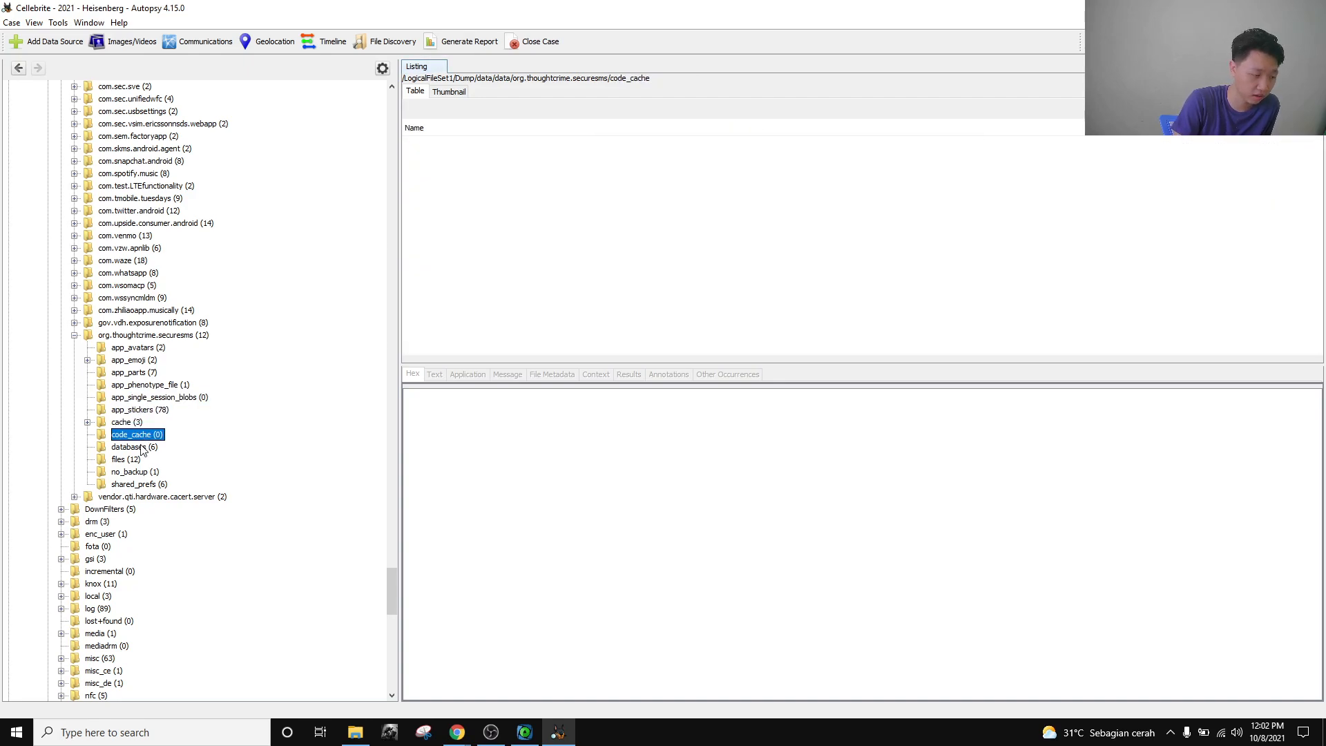
pyautogui.click(138, 449)
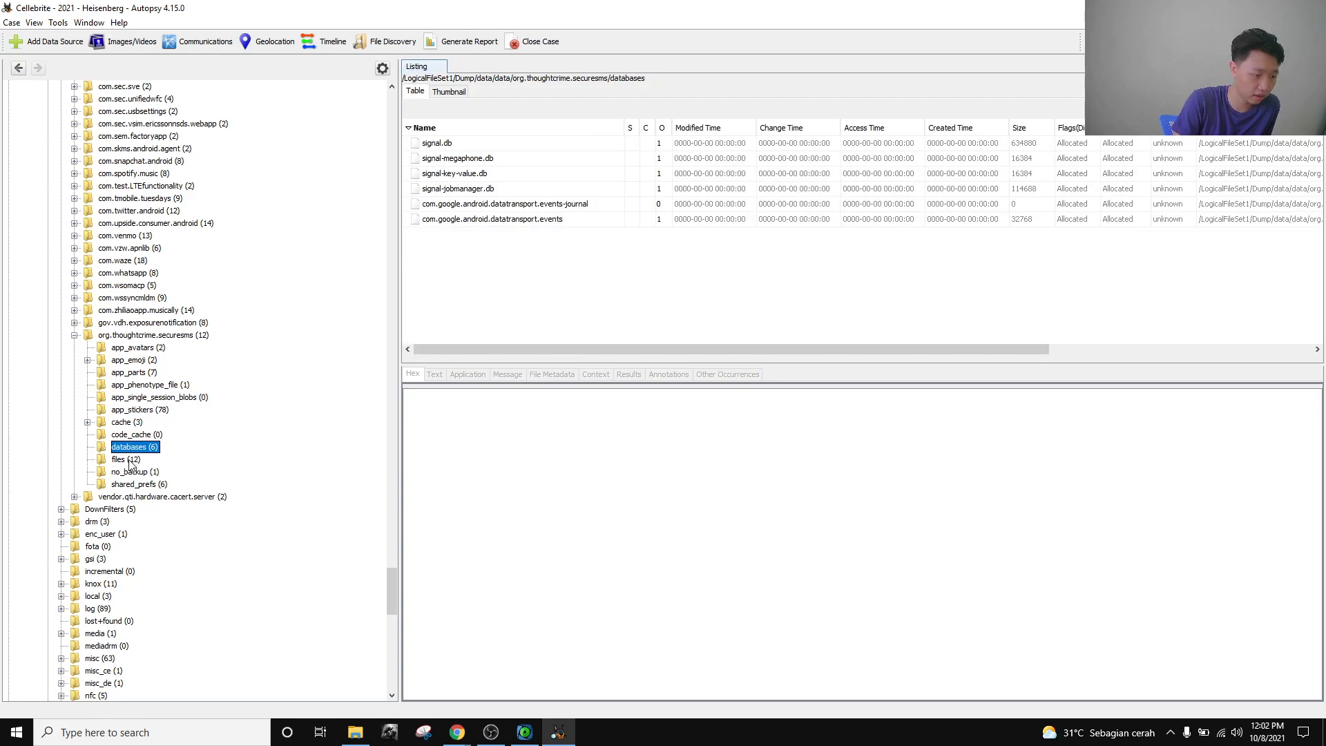
pyautogui.click(130, 460)
pyautogui.click(133, 472)
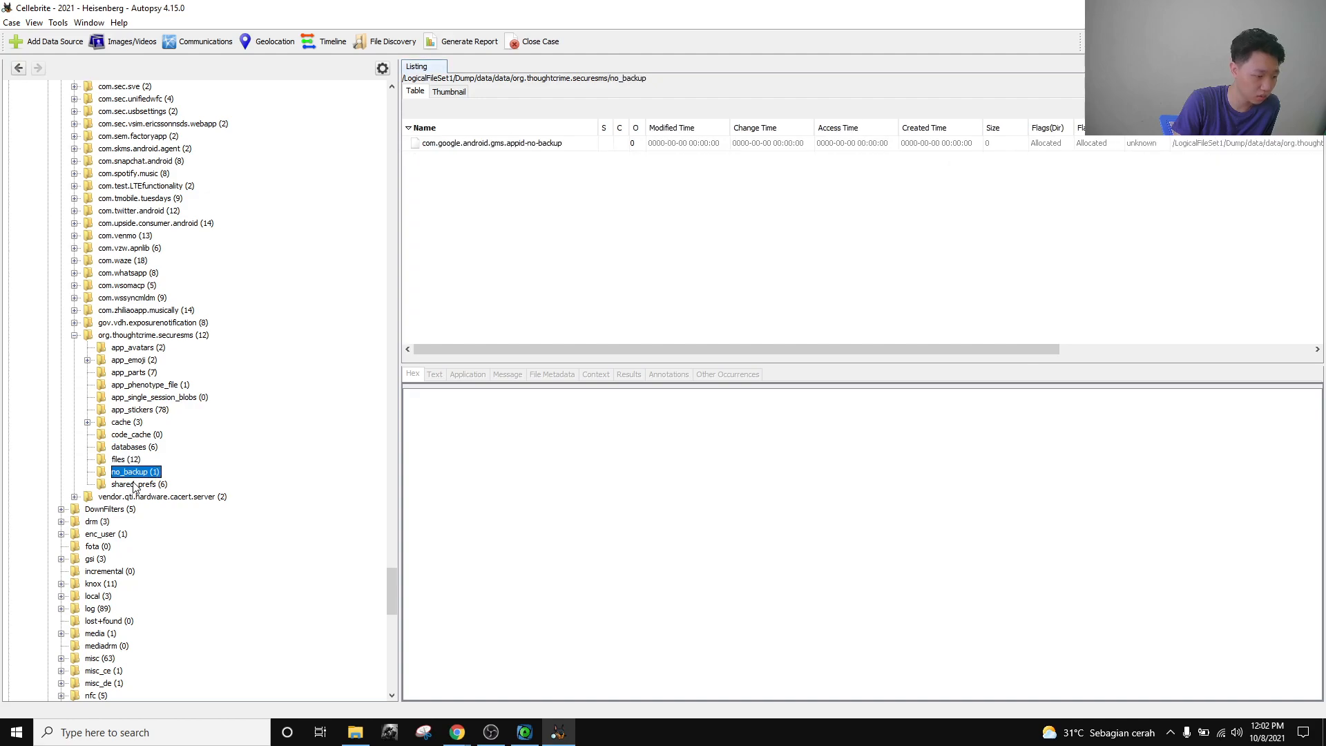
pyautogui.click(134, 485)
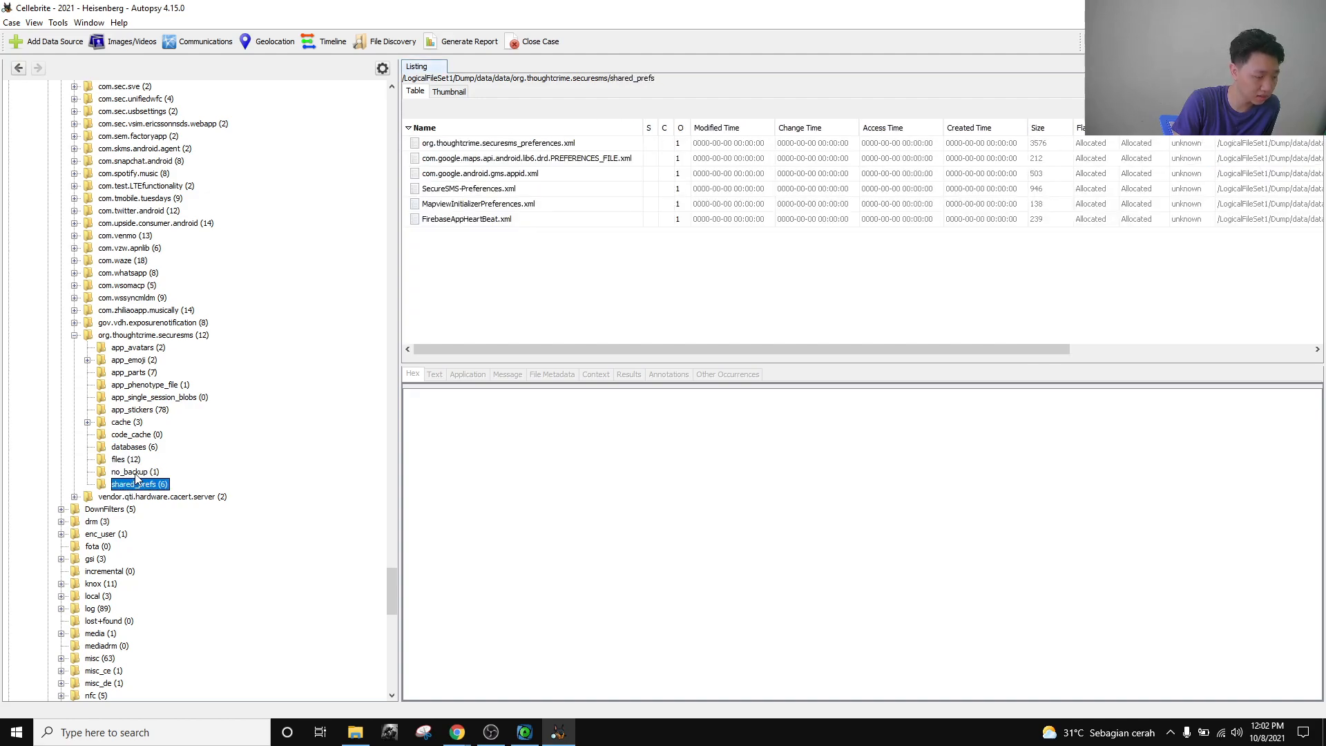
pyautogui.click(134, 472)
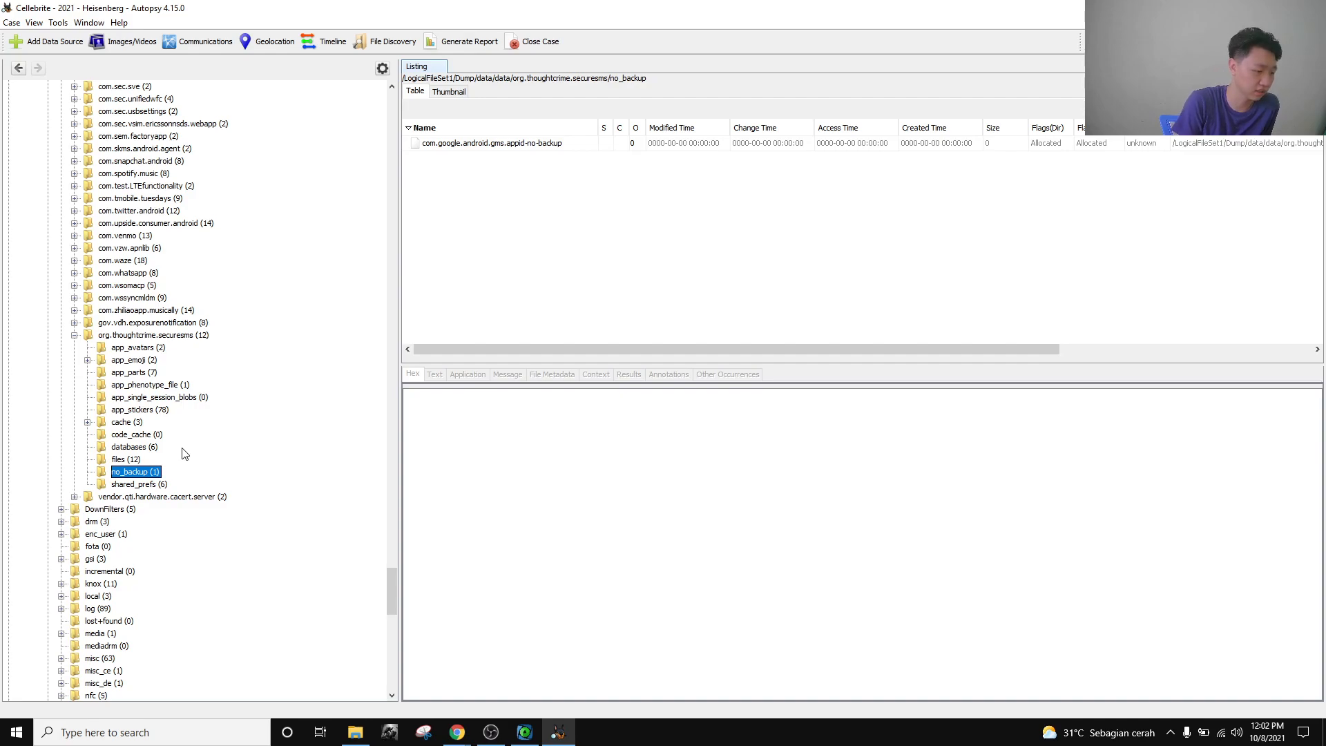
# List securesms's twelve folders, compare app_avatars and app_emoji, and show app_parts' seven .mms files.
pyautogui.click(185, 337)
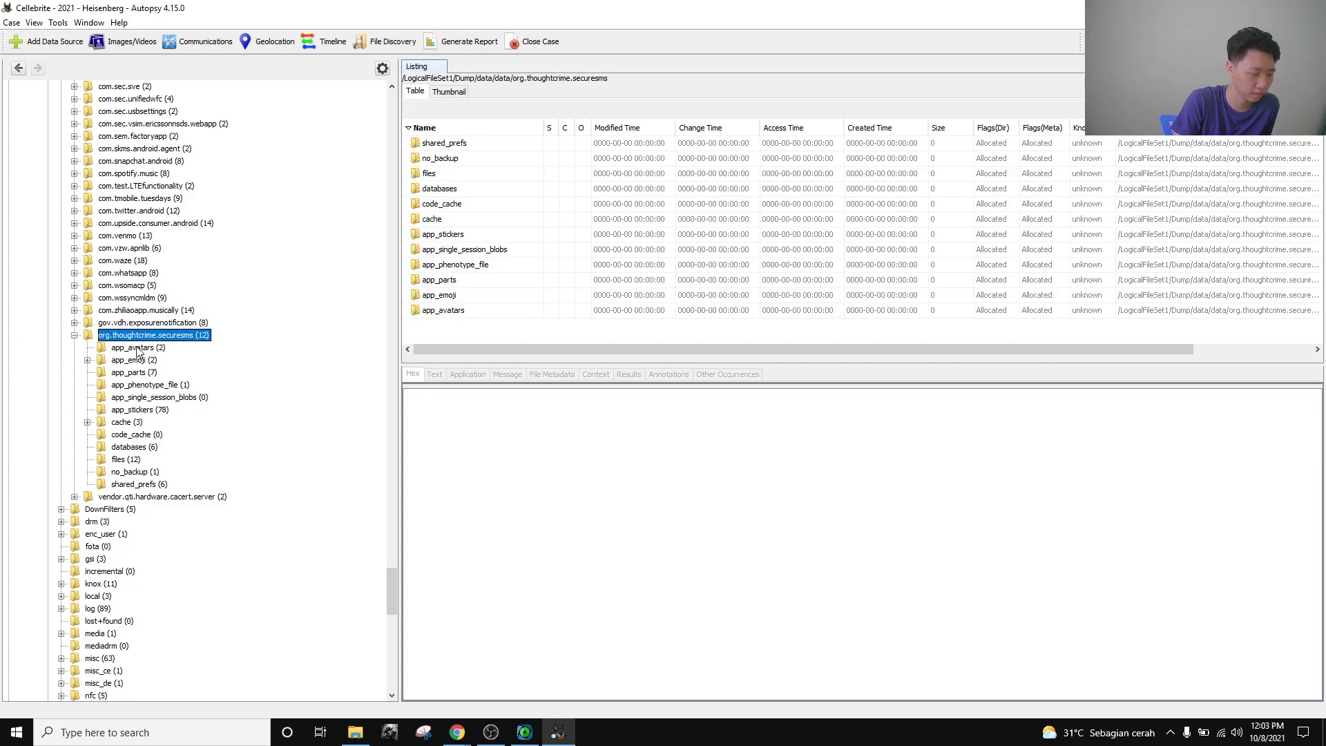
pyautogui.click(142, 349)
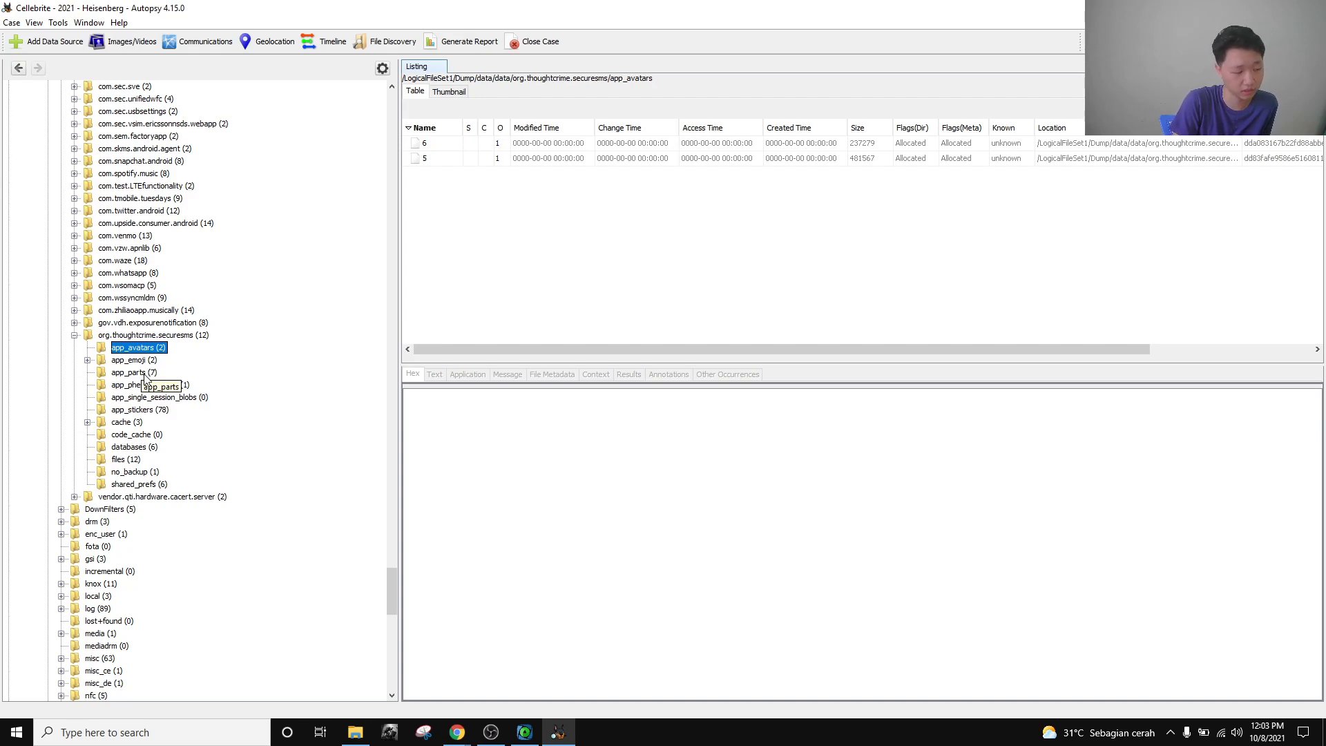
pyautogui.click(144, 373)
pyautogui.click(146, 361)
pyautogui.click(150, 350)
pyautogui.click(151, 360)
pyautogui.click(153, 374)
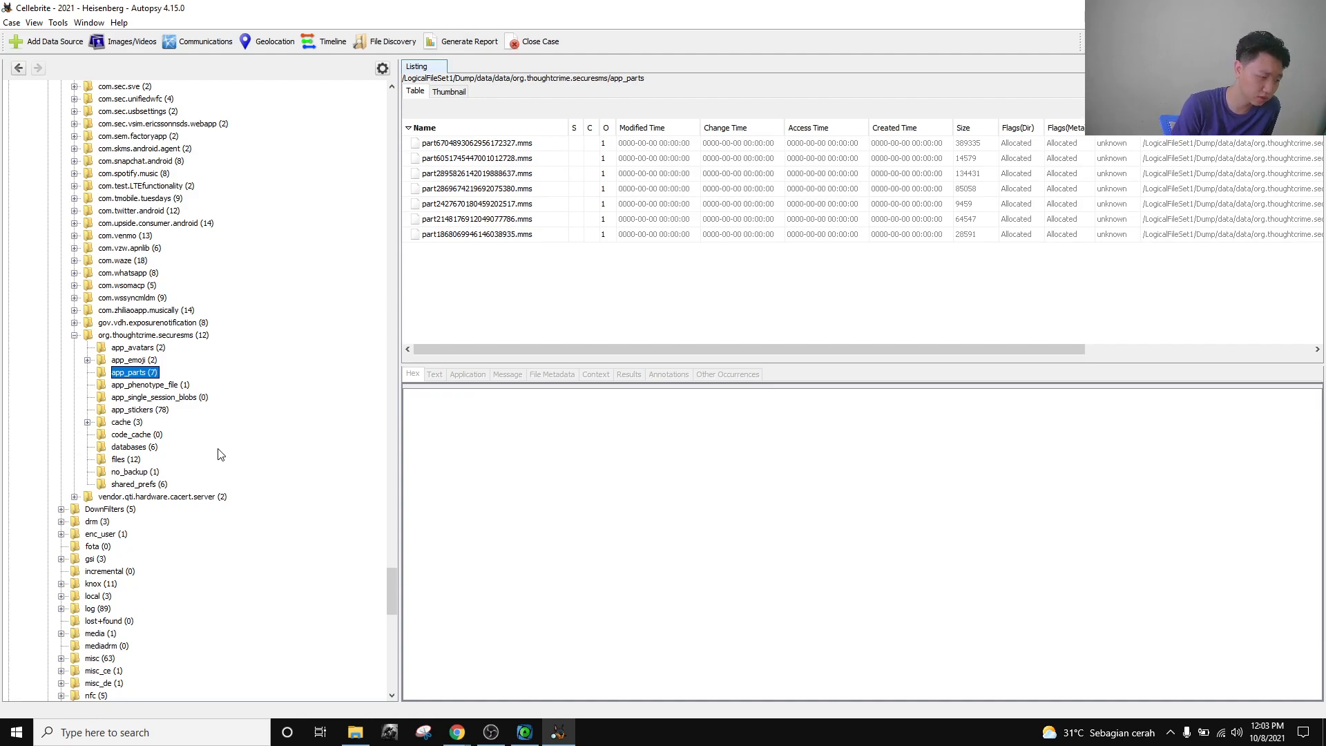
# Choose HideX for the Application Usage challenge, close it and return to Autopsy.
pyautogui.moveTo(457, 732)
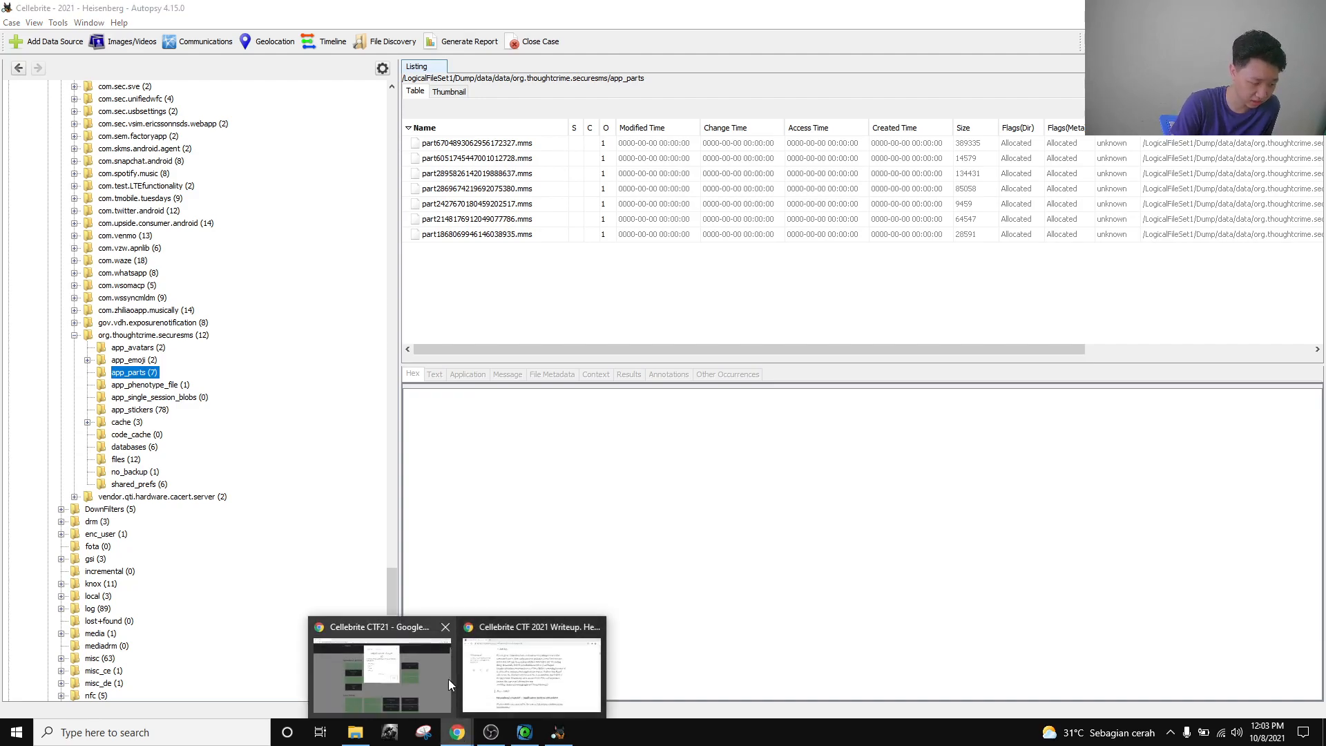
pyautogui.click(442, 661)
pyautogui.click(548, 269)
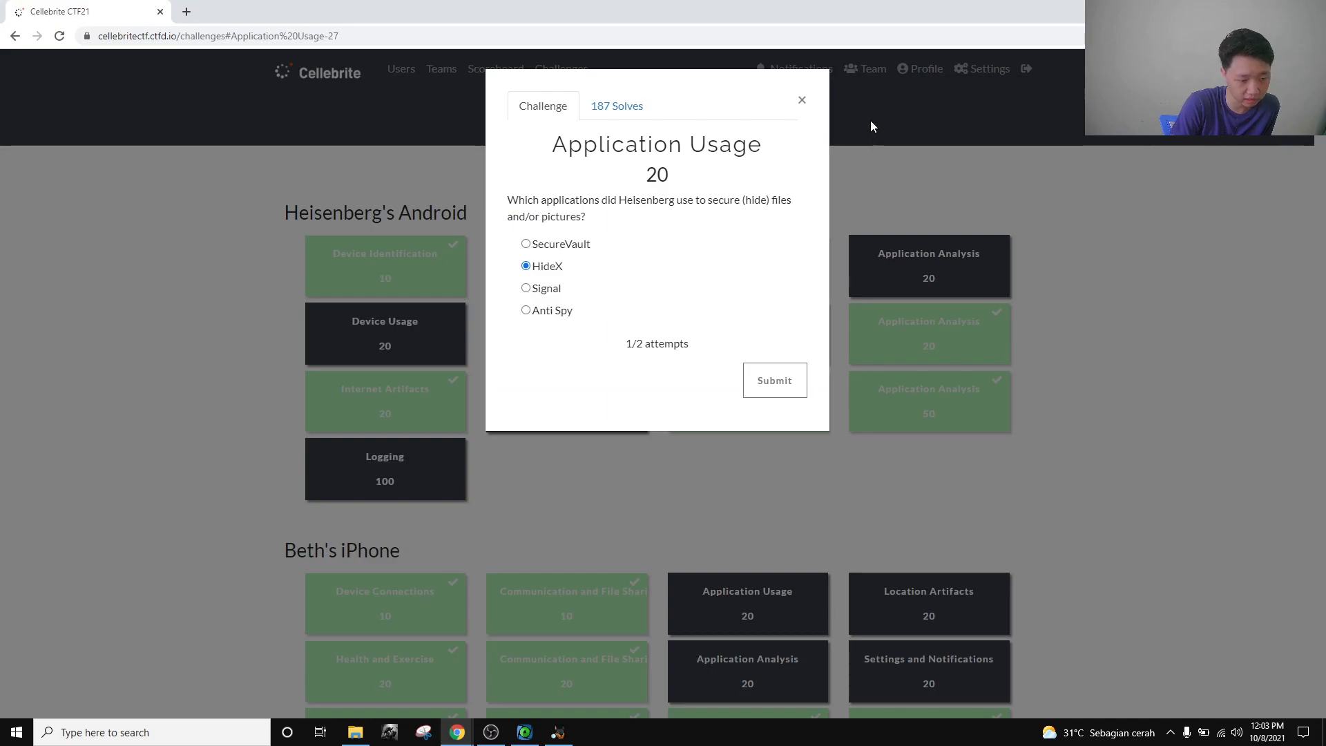
pyautogui.click(802, 101)
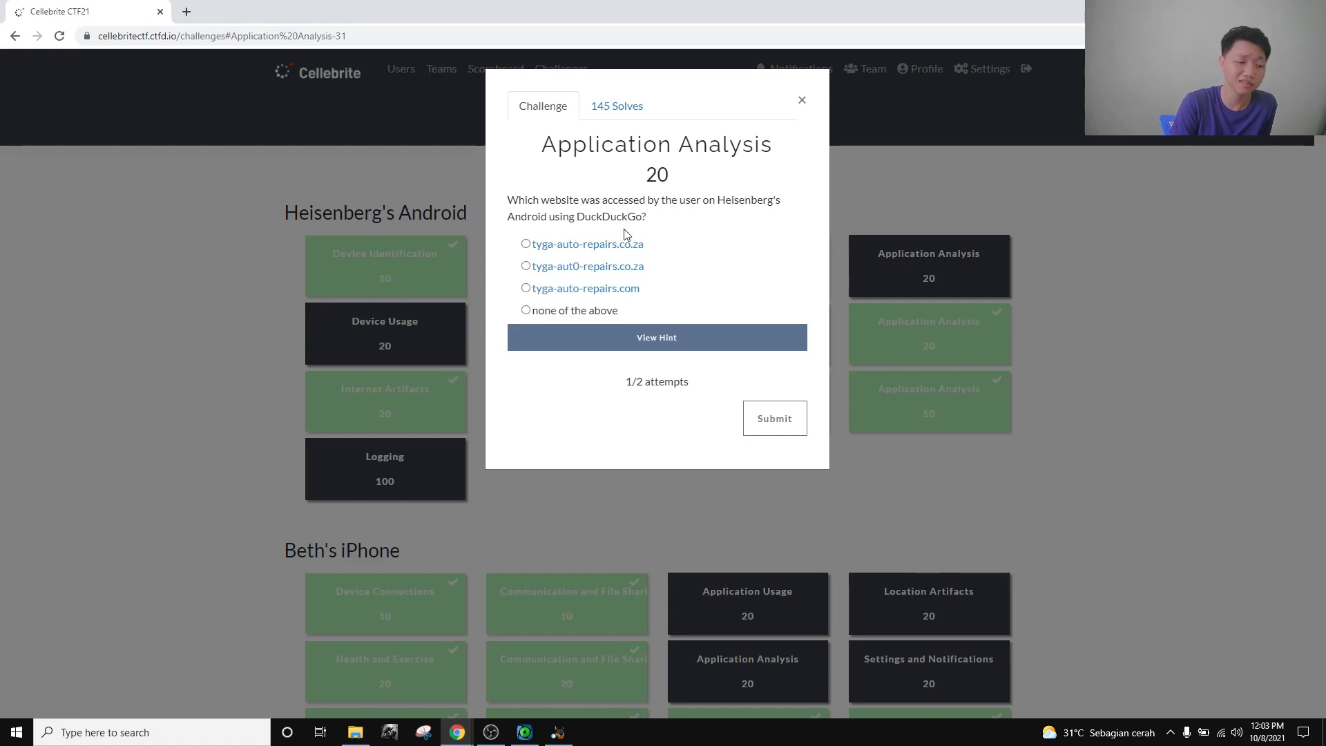
pyautogui.click(802, 103)
pyautogui.click(559, 732)
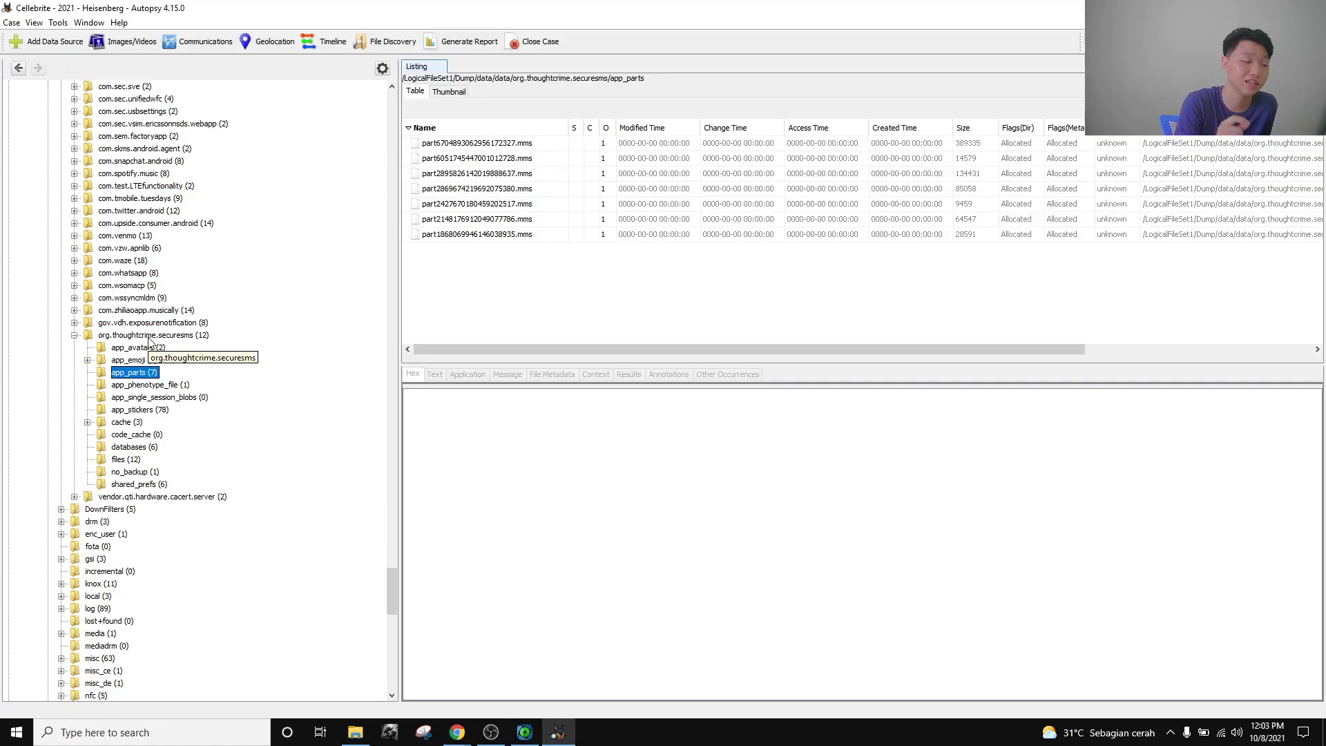
# Read the four answer options of the Application Analysis 20 DuckDuckGo-website challenge, then return to Autopsy.
pyautogui.click(404, 674)
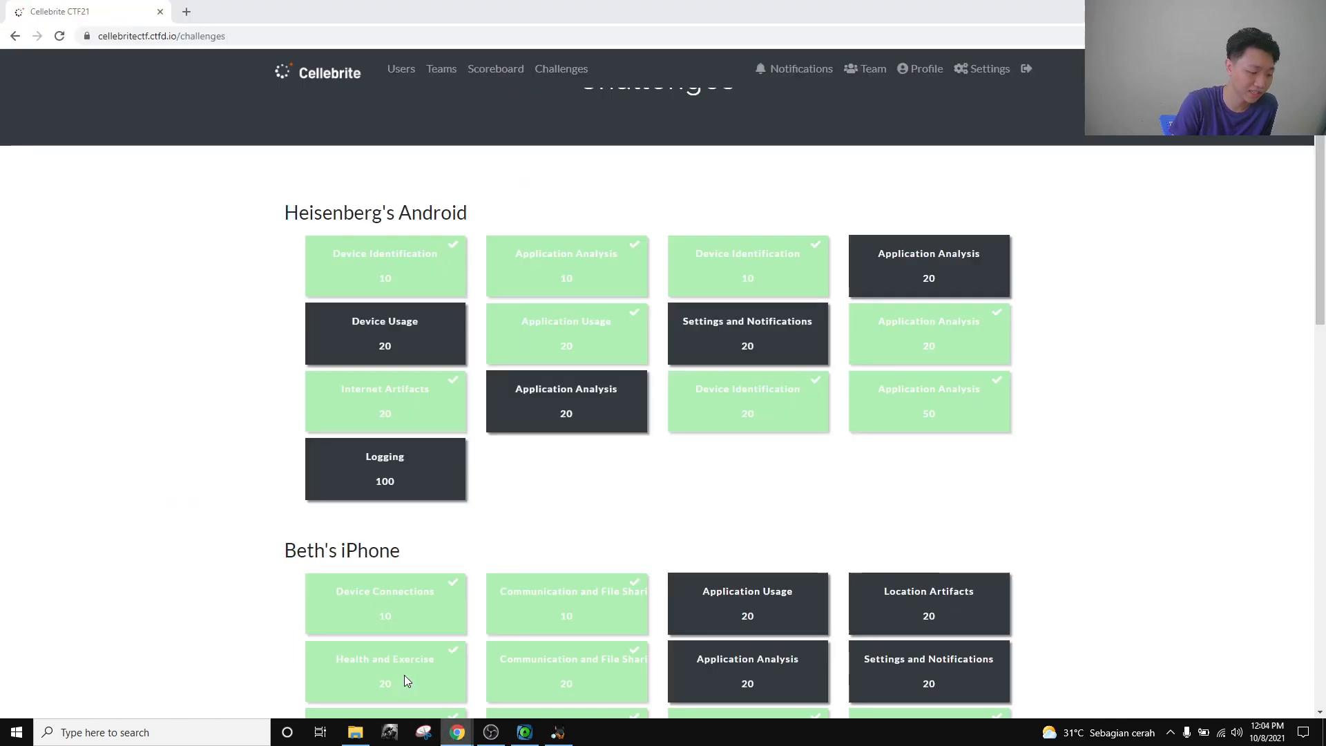
pyautogui.click(967, 343)
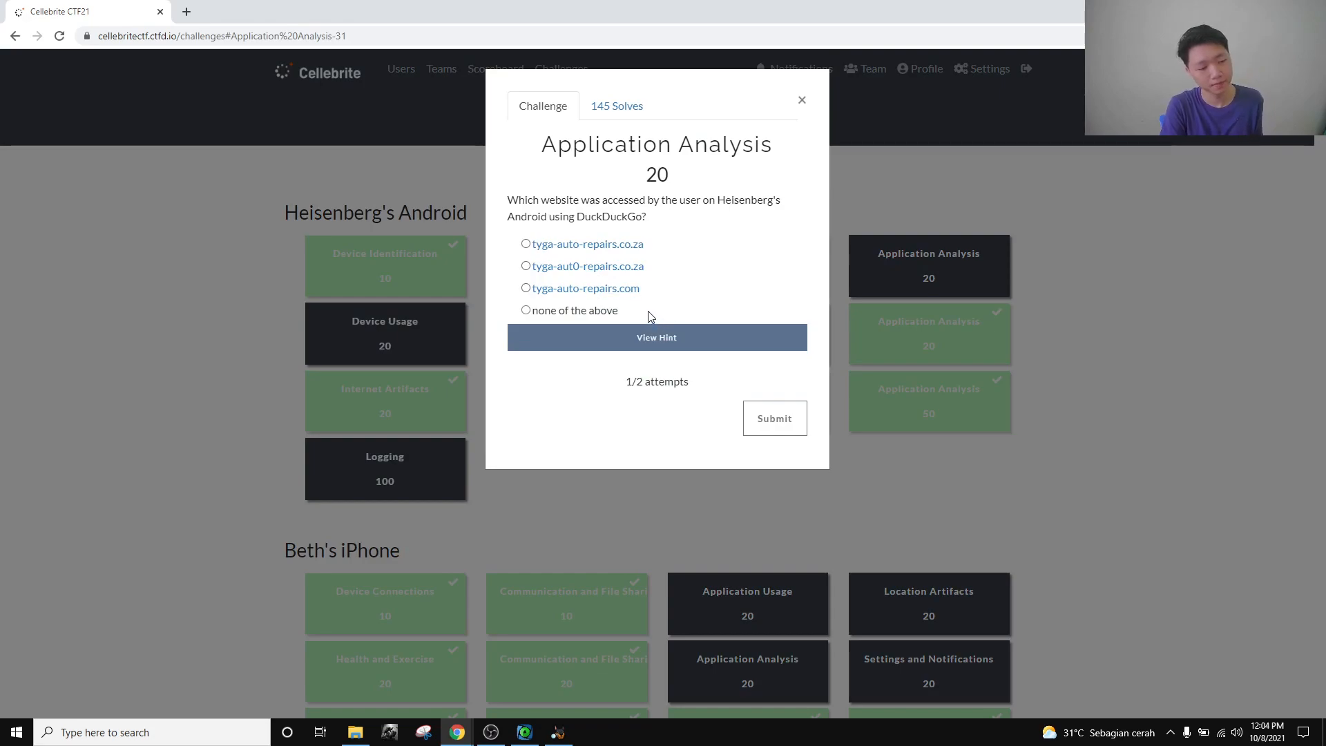
pyautogui.moveTo(649, 316); pyautogui.dragTo(519, 231)
pyautogui.click(664, 200)
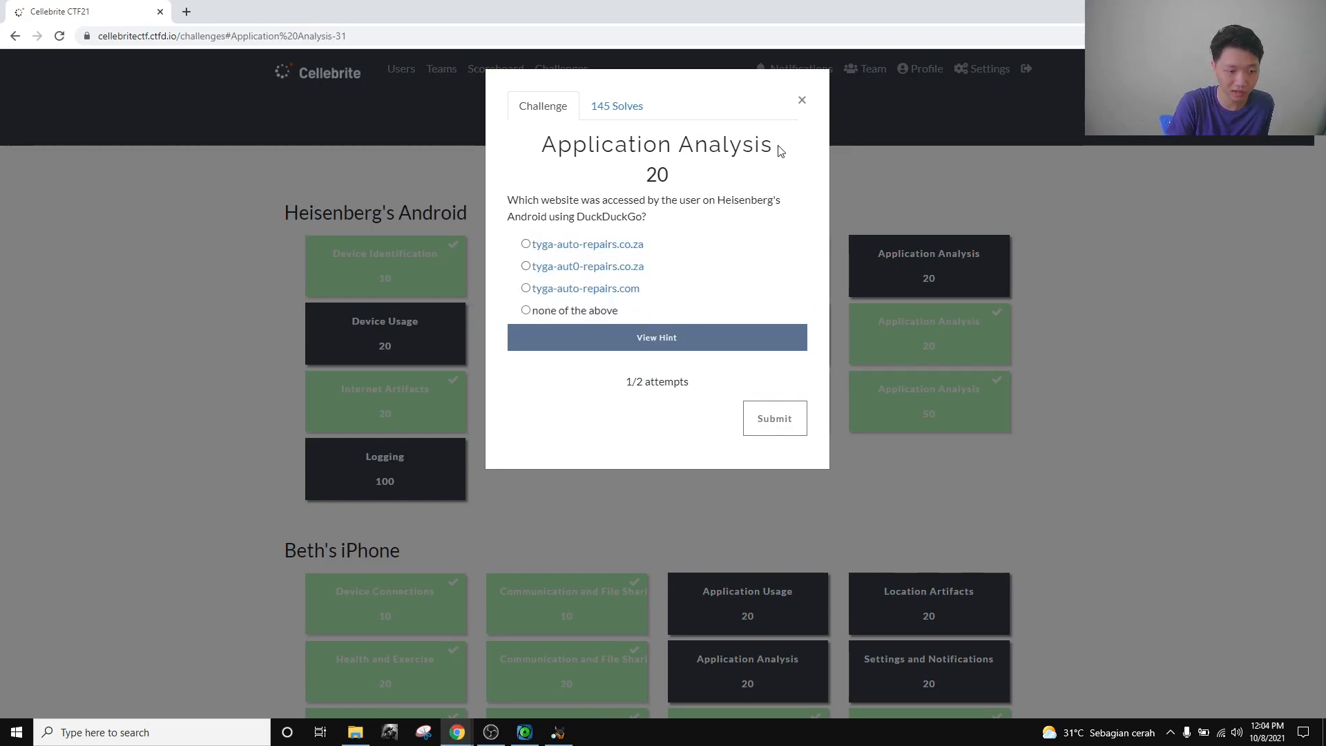
pyautogui.click(802, 104)
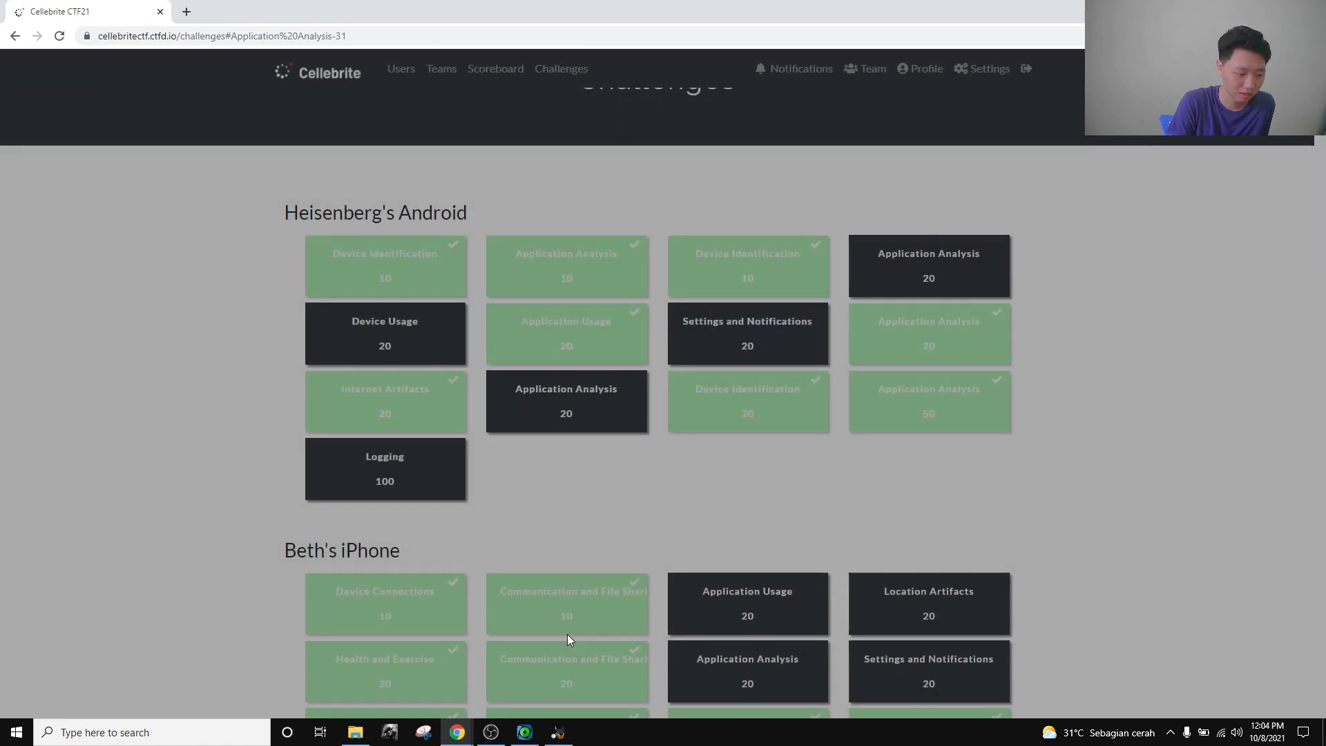
pyautogui.click(558, 732)
# Run a keyword search across the case for tyga-auto-repairs.co.za.
pyautogui.scroll(9, 223, 404)
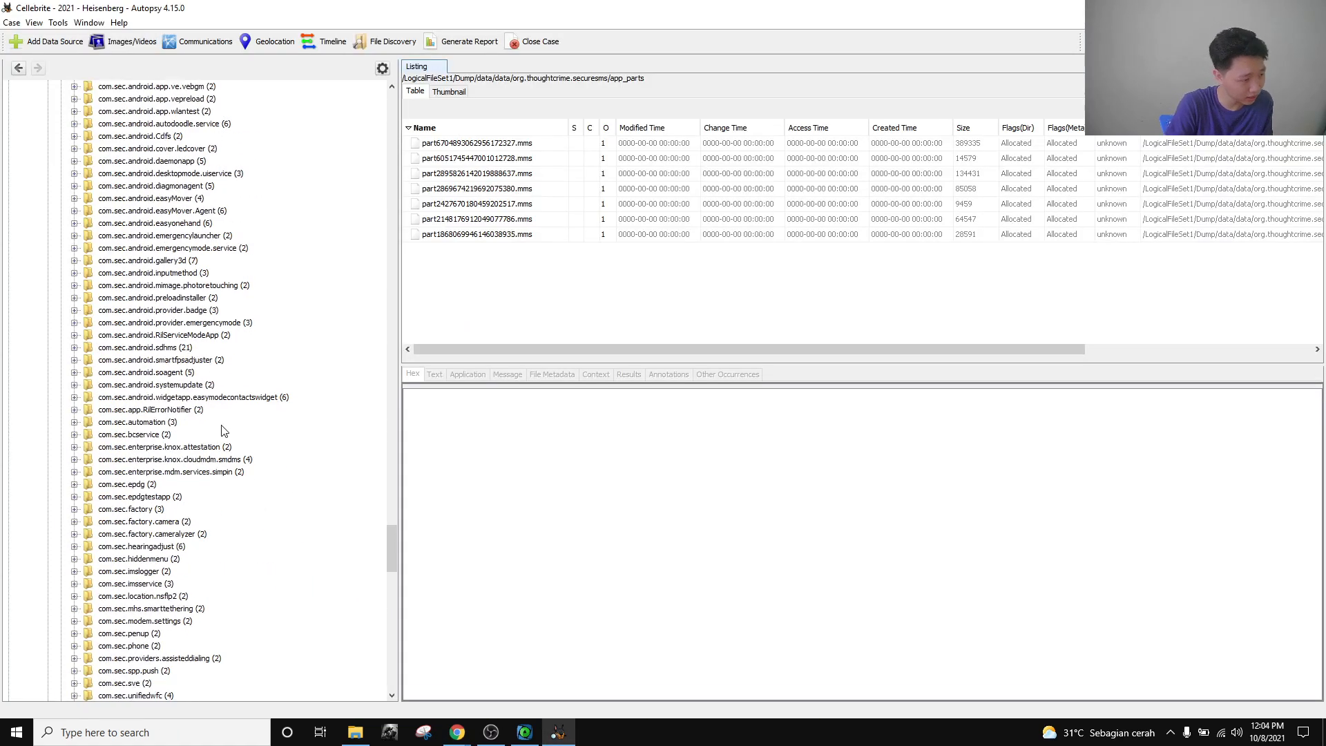
pyautogui.scroll(-13, 243, 456)
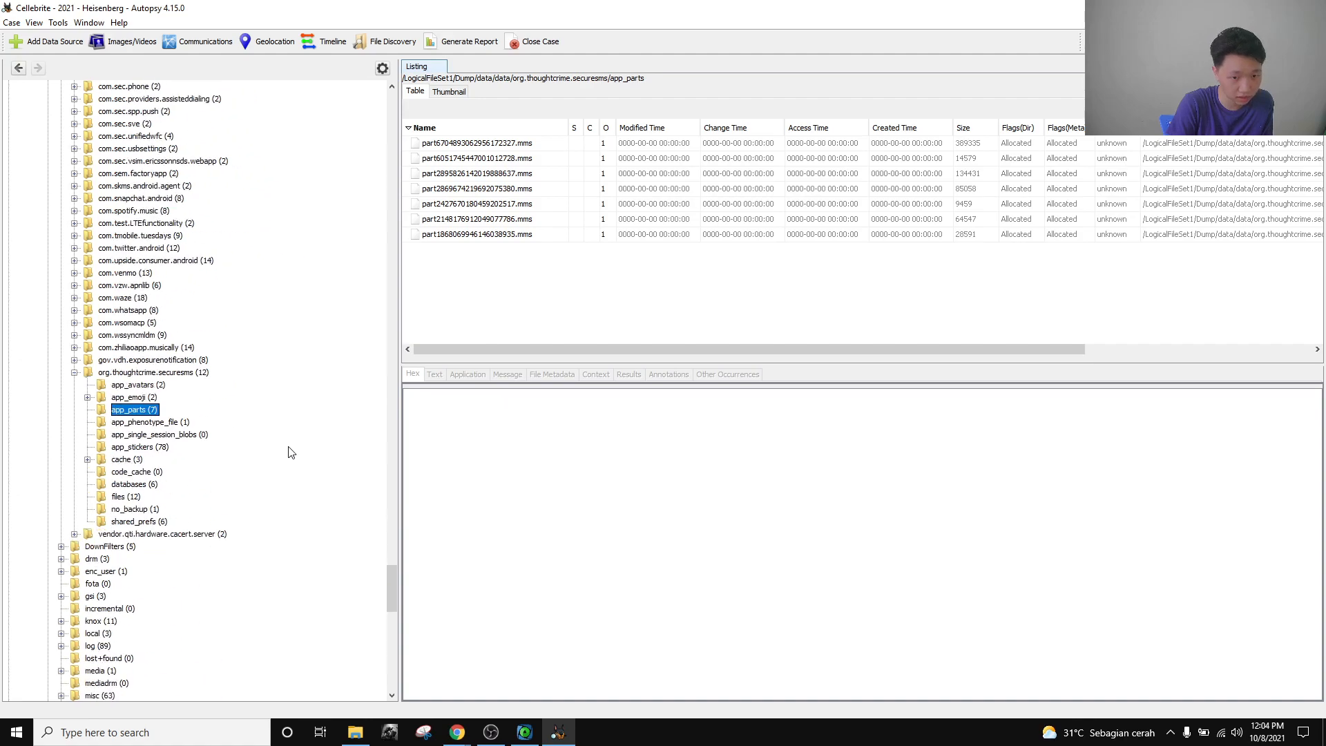
pyautogui.click(1279, 42)
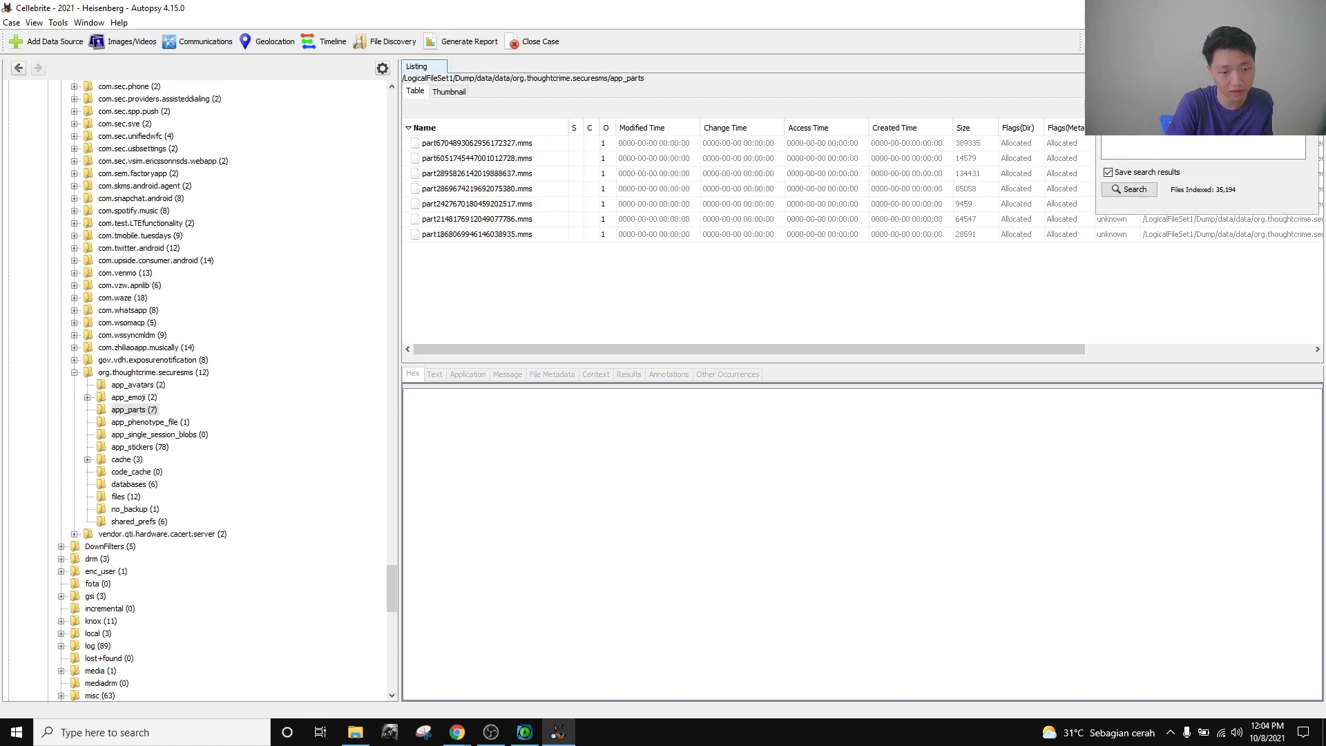
pyautogui.hotkey('alt', 'Tab')
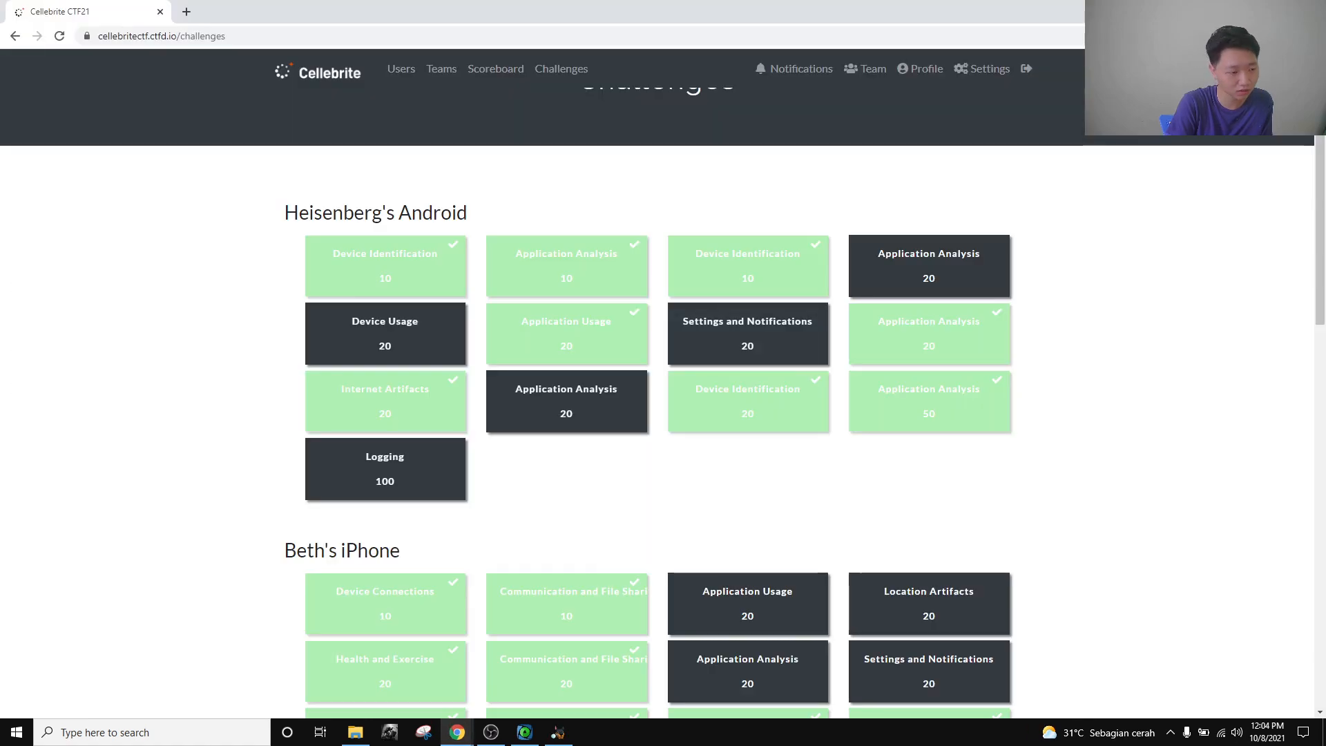
pyautogui.click(934, 343)
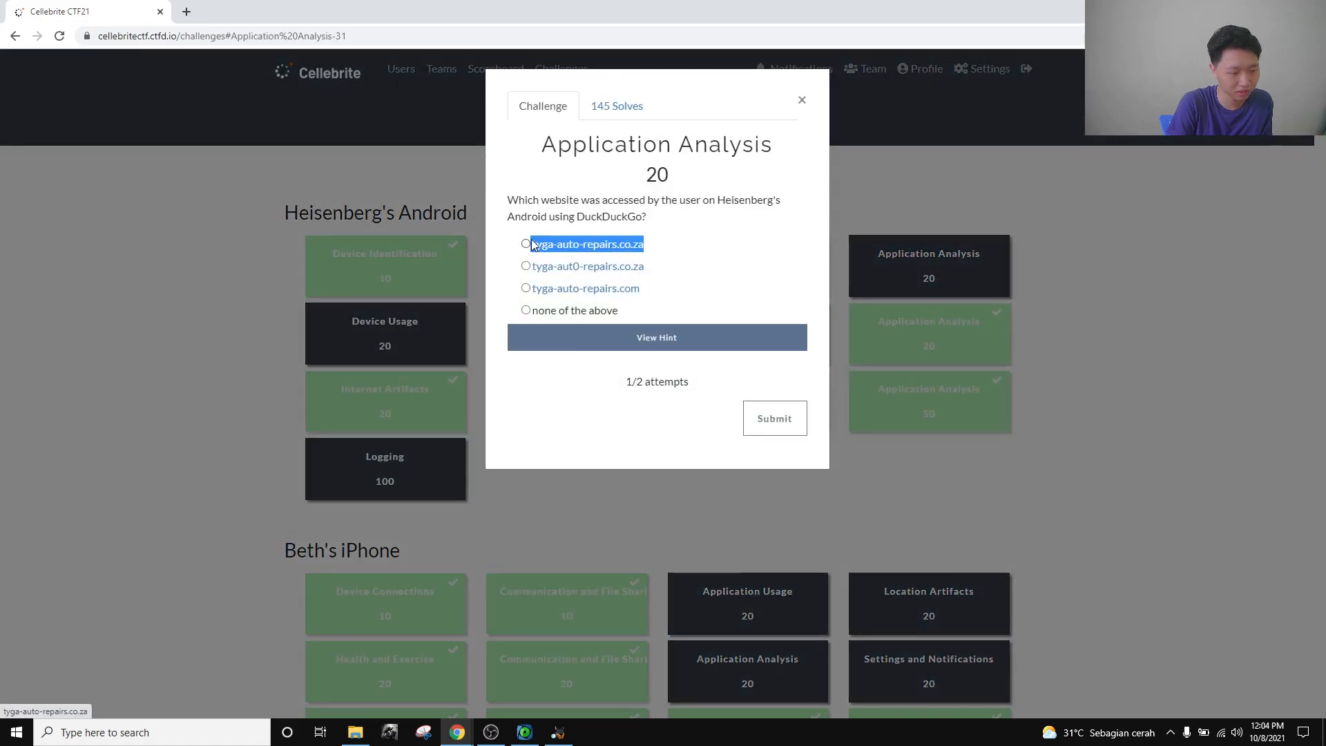
pyautogui.hotkey('alt', 'Tab')
pyautogui.click(1280, 41)
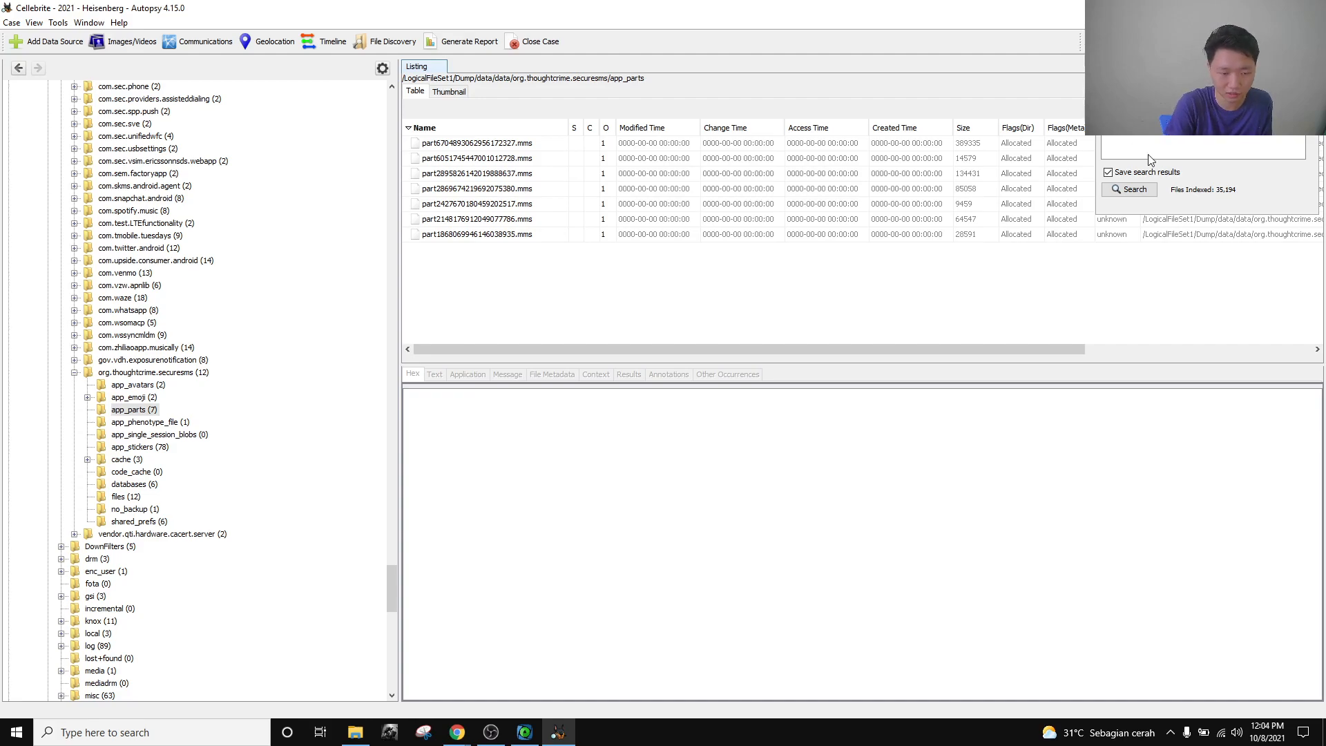
pyautogui.click(1143, 190)
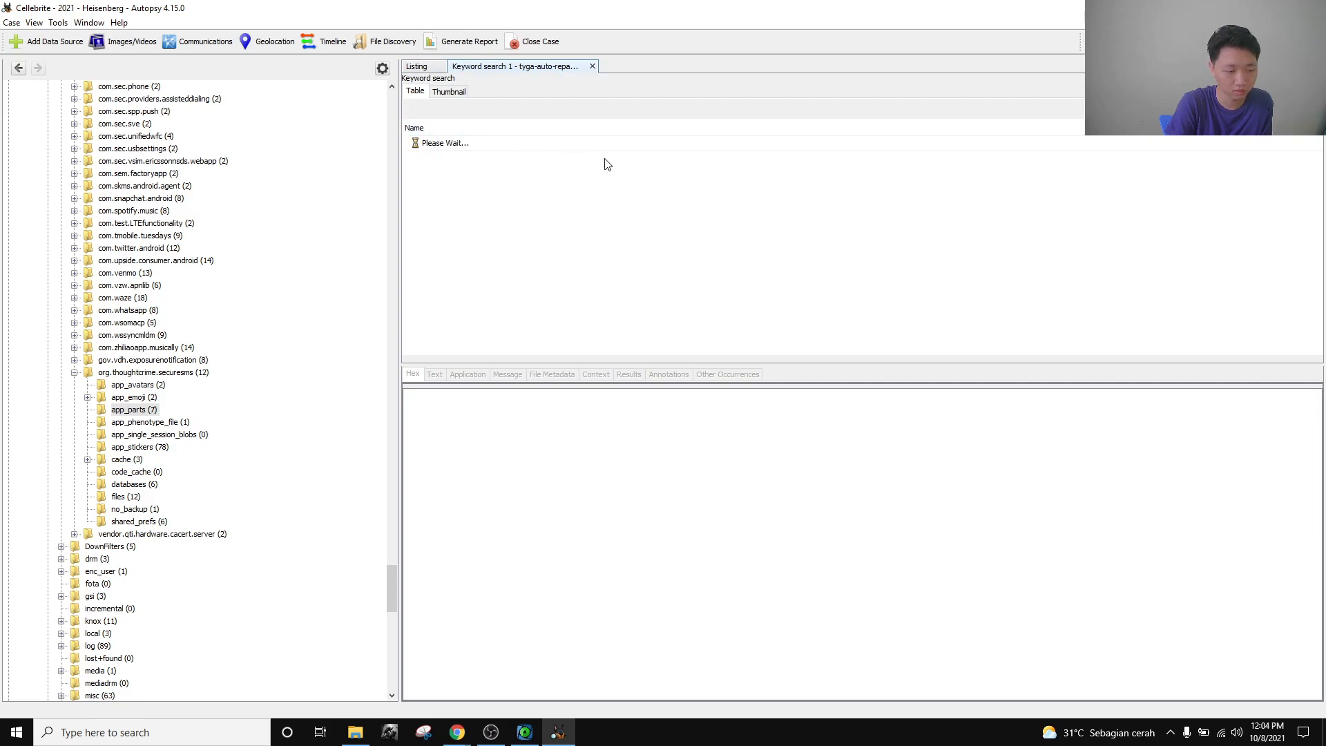
# Copy the tyga-aut0-repairs.co.za answer option and run a keyword search for it.
pyautogui.hotkey('alt', 'Tab')
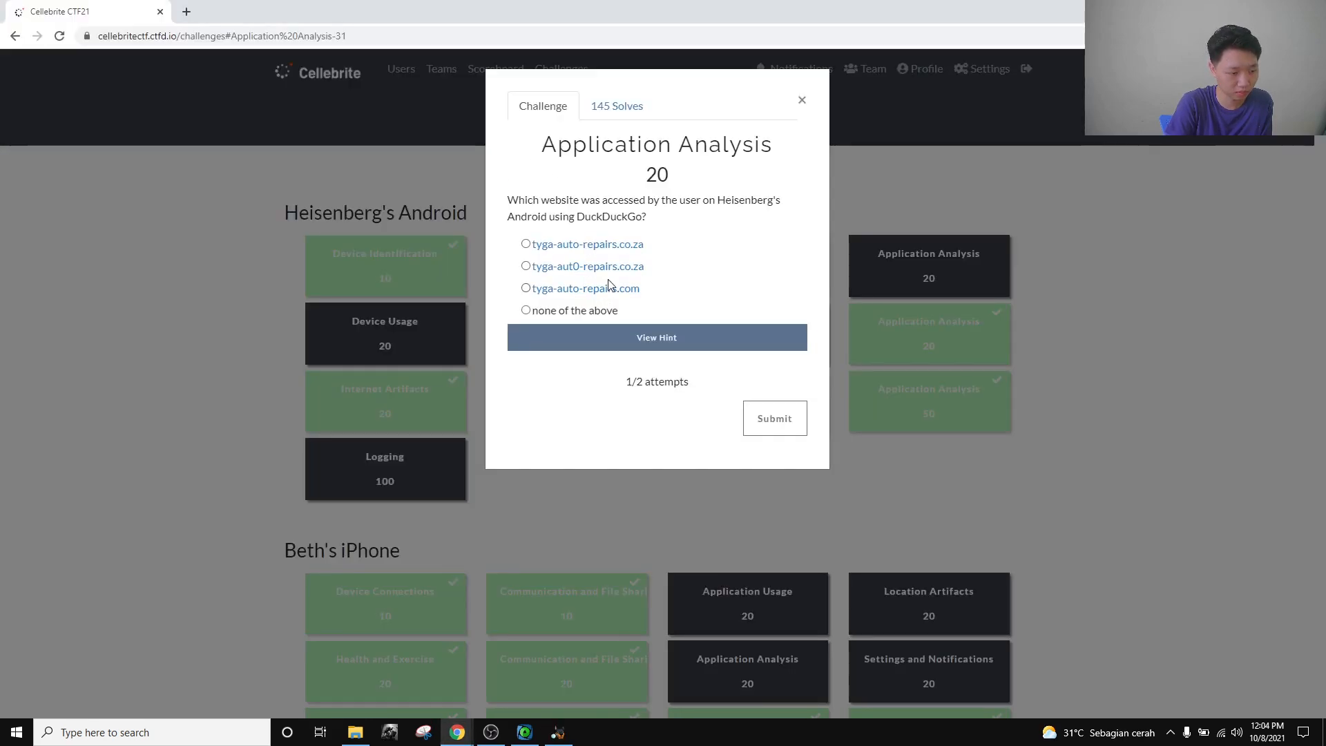
pyautogui.hotkey('alt', 'Tab')
pyautogui.hotkey('alt', 'Tab')
pyautogui.moveTo(683, 270); pyautogui.dragTo(532, 276)
pyautogui.click(679, 273)
pyautogui.hotkey('alt', 'Tab')
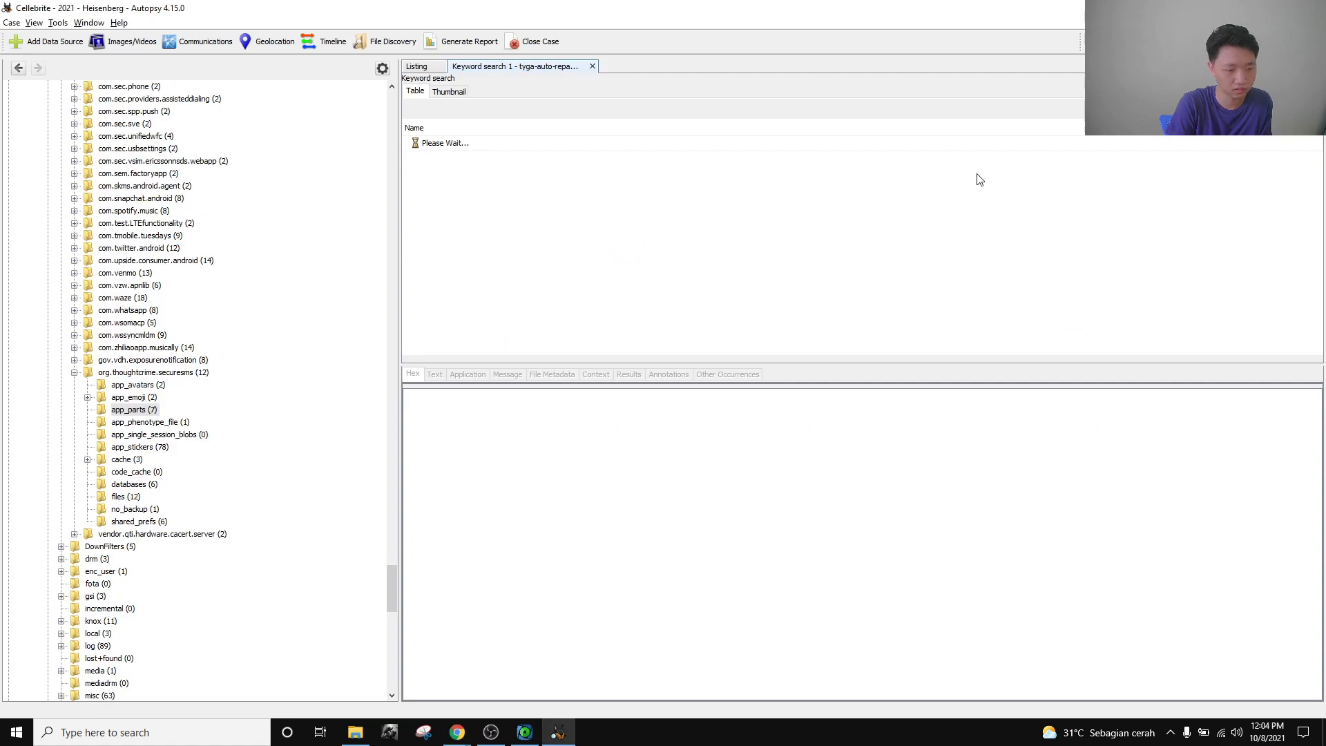
pyautogui.click(1277, 41)
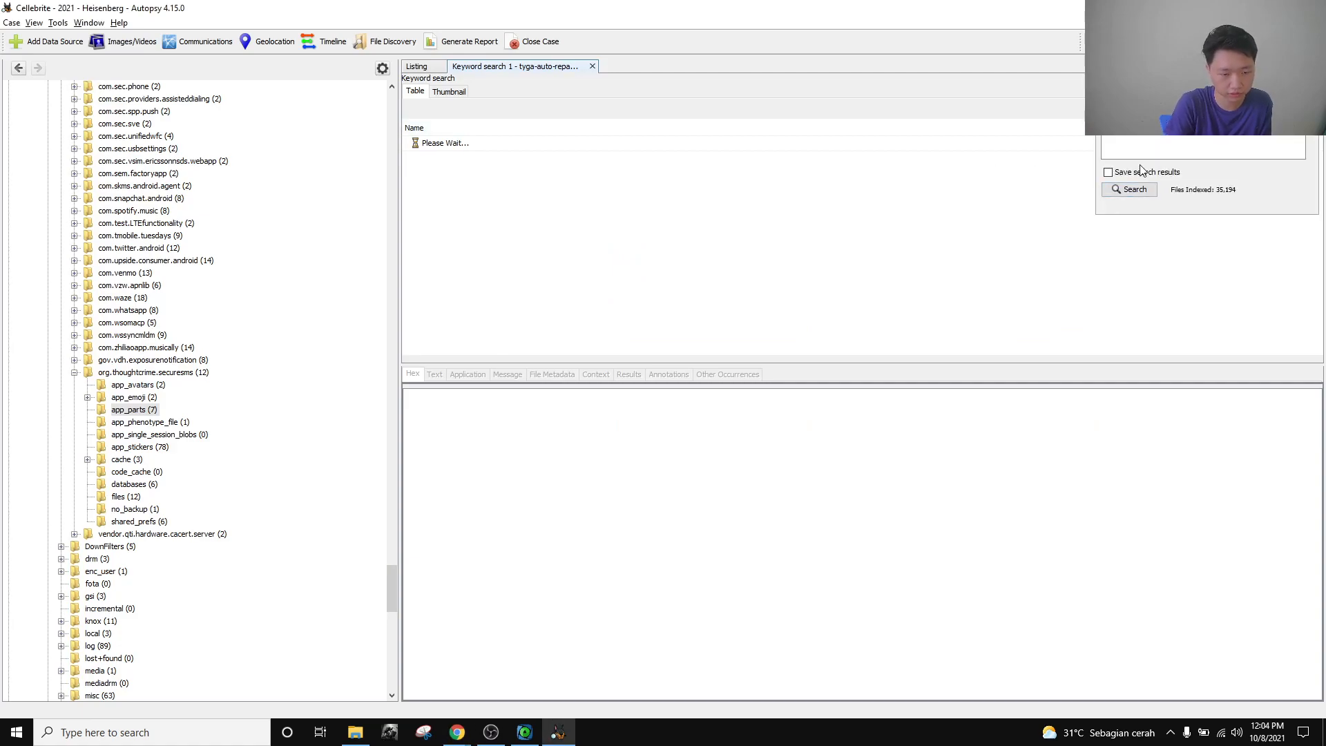
pyautogui.click(1133, 189)
# Copy the tyga-auto-repairs.com answer option and run a keyword search for it.
pyautogui.hotkey('alt', 'Tab')
pyautogui.moveTo(636, 295); pyautogui.dragTo(531, 289)
pyautogui.click(720, 292)
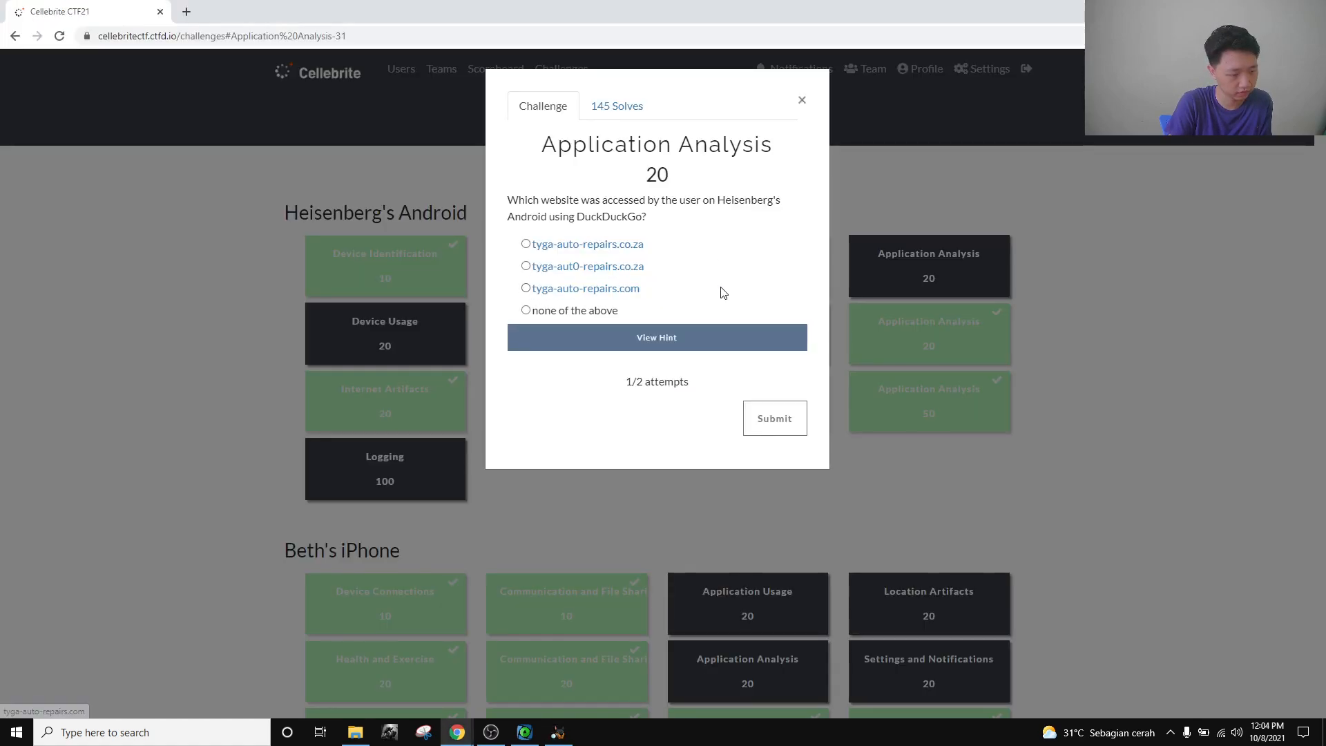
pyautogui.hotkey('alt', 'Tab')
pyautogui.click(1281, 42)
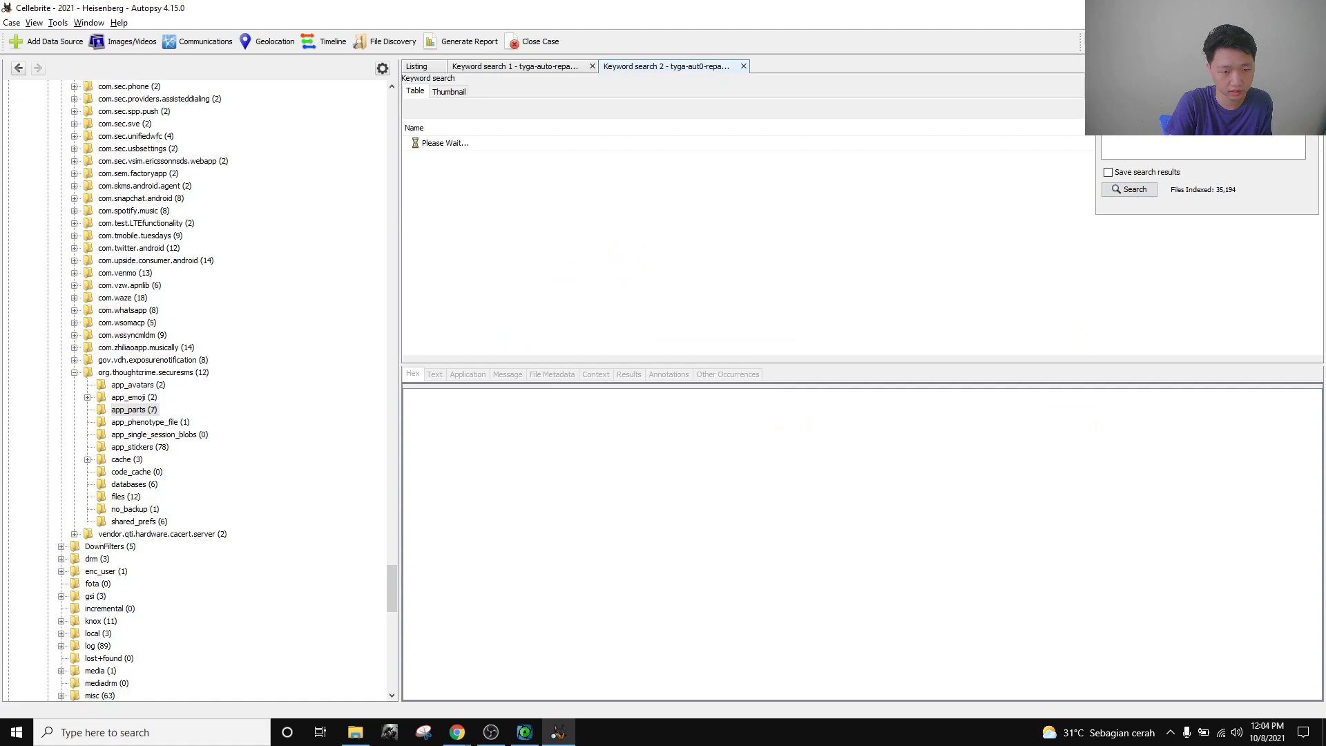
pyautogui.click(1134, 190)
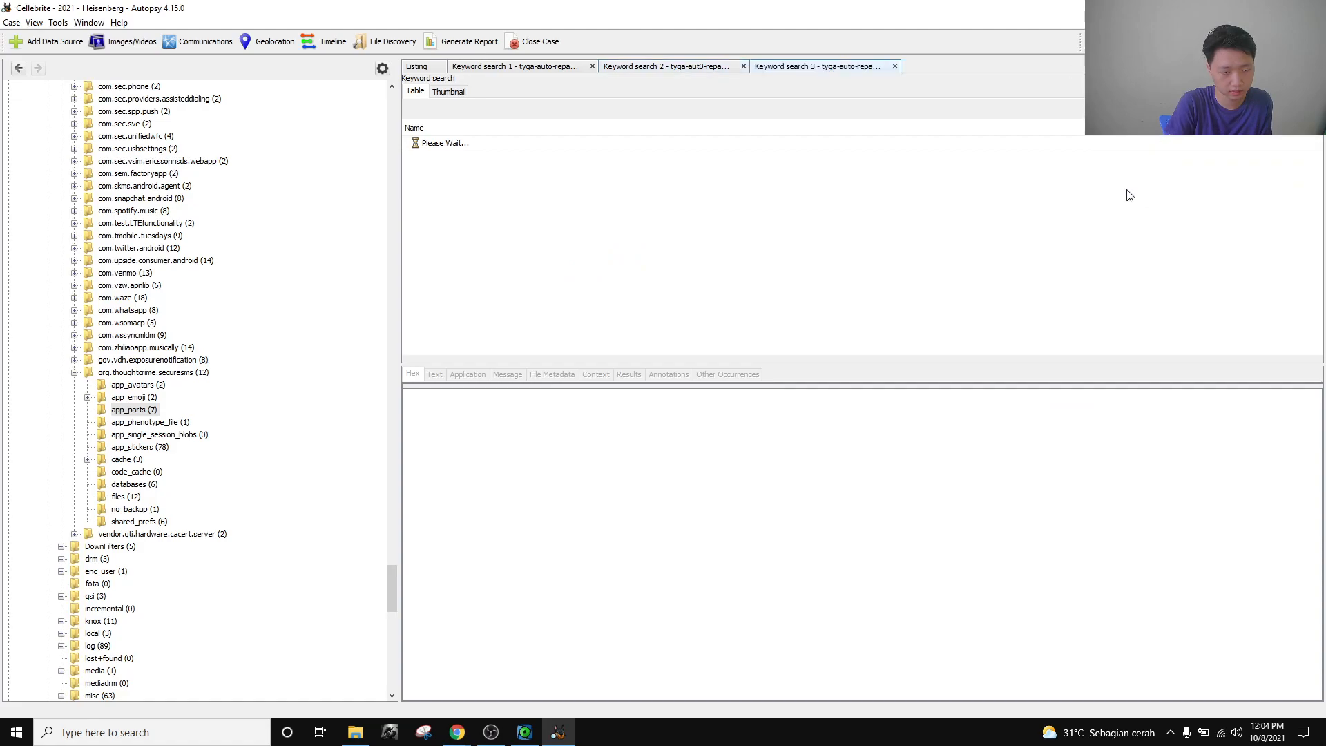
pyautogui.scroll(-11, 167, 508)
# Show the 1203 Web History artifacts and re-sort the table.
pyautogui.scroll(-16, 166, 510)
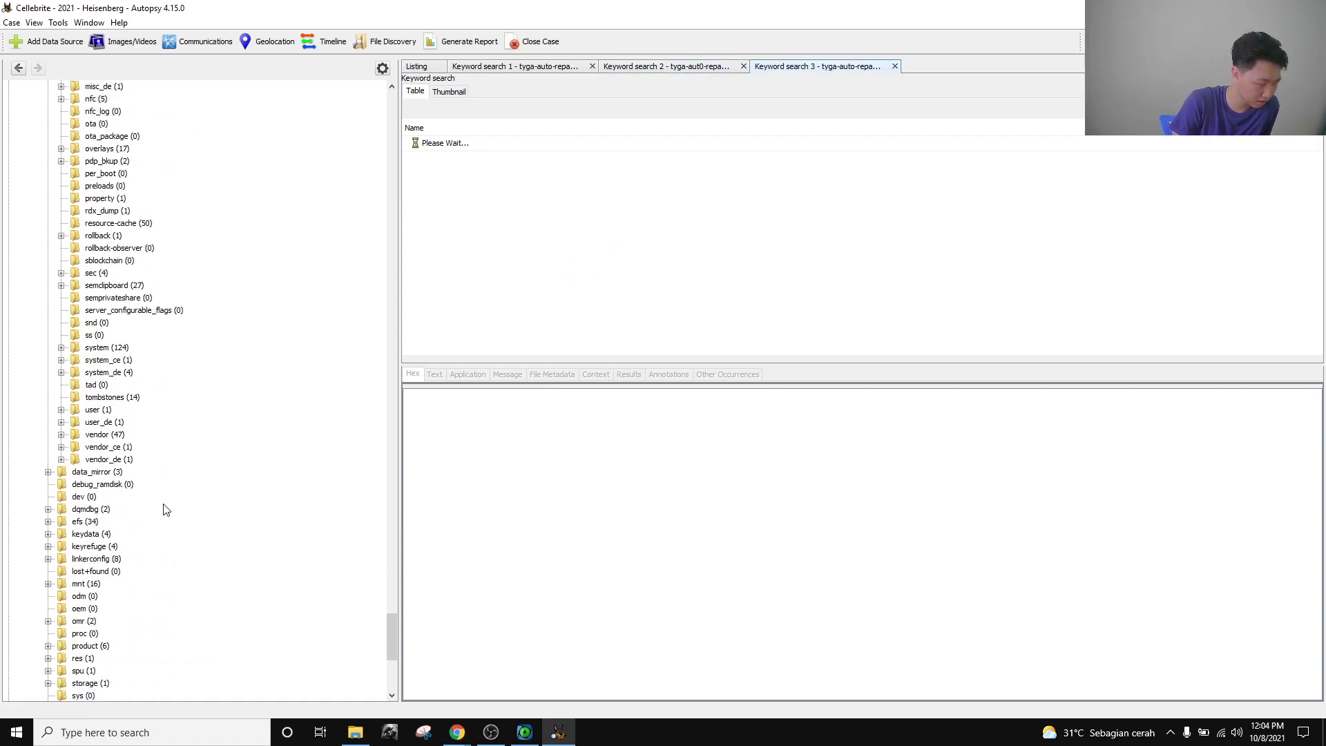
pyautogui.click(96, 522)
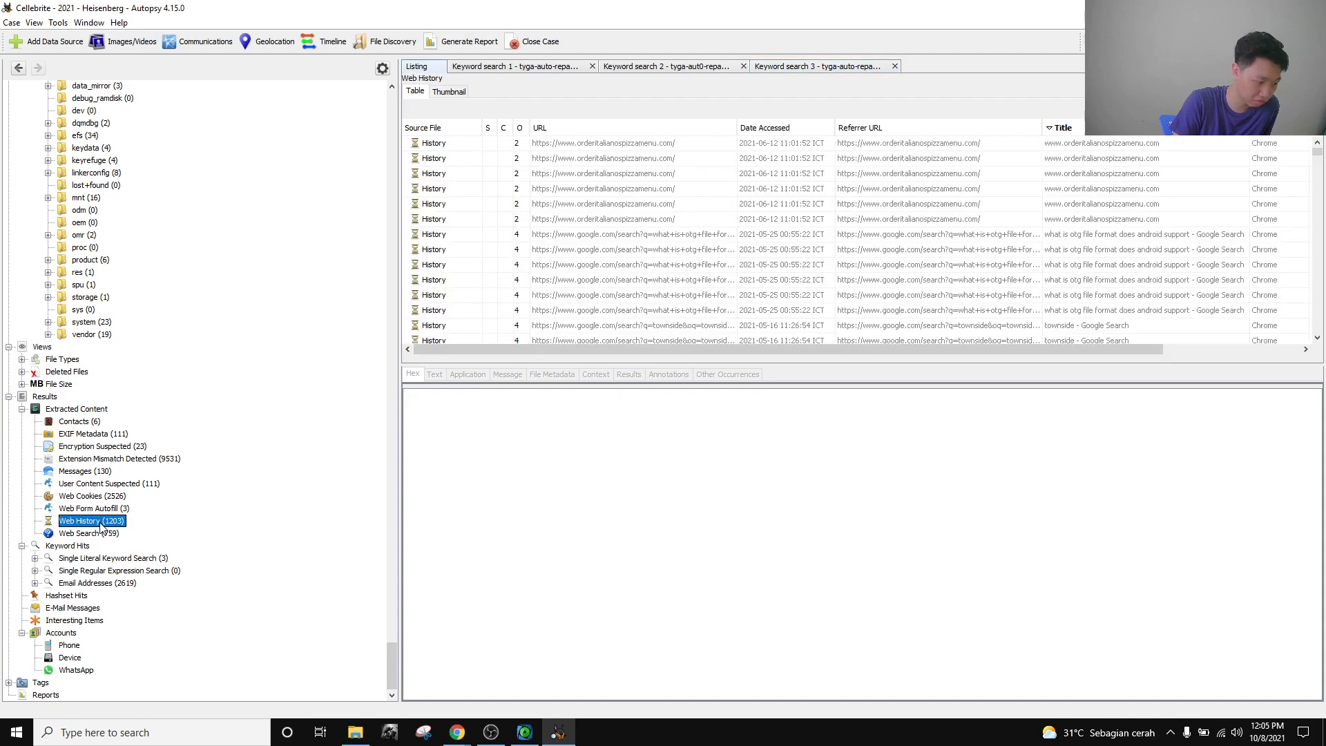
pyautogui.moveTo(957, 346); pyautogui.dragTo(1147, 328)
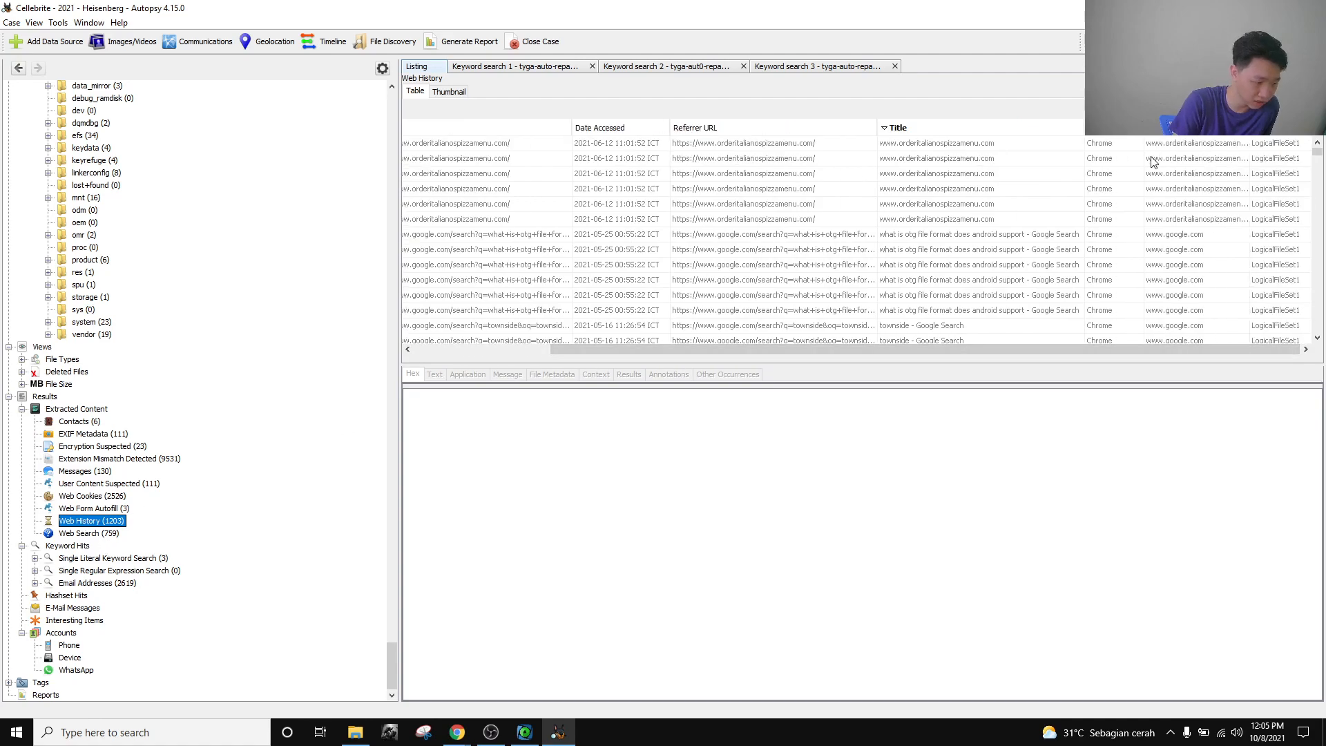
pyautogui.click(1115, 130)
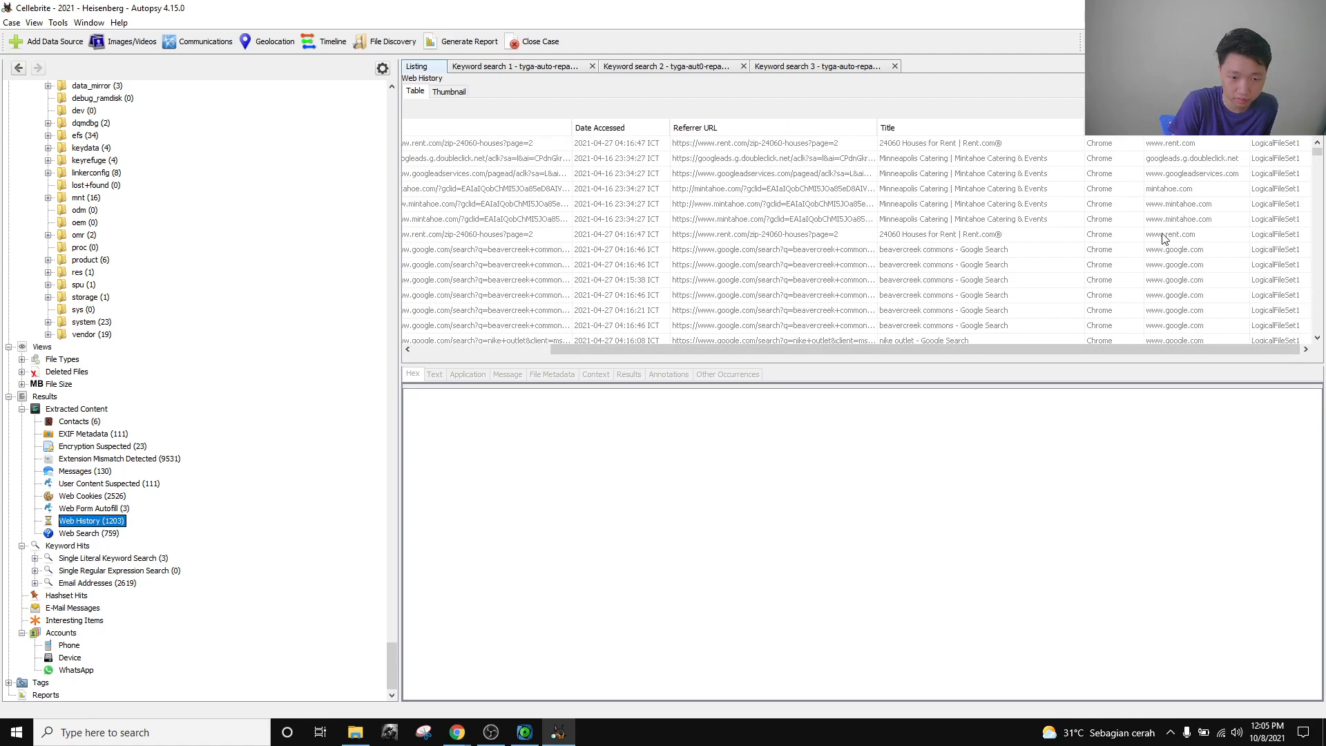
pyautogui.moveTo(1317, 152); pyautogui.dragTo(1323, 353)
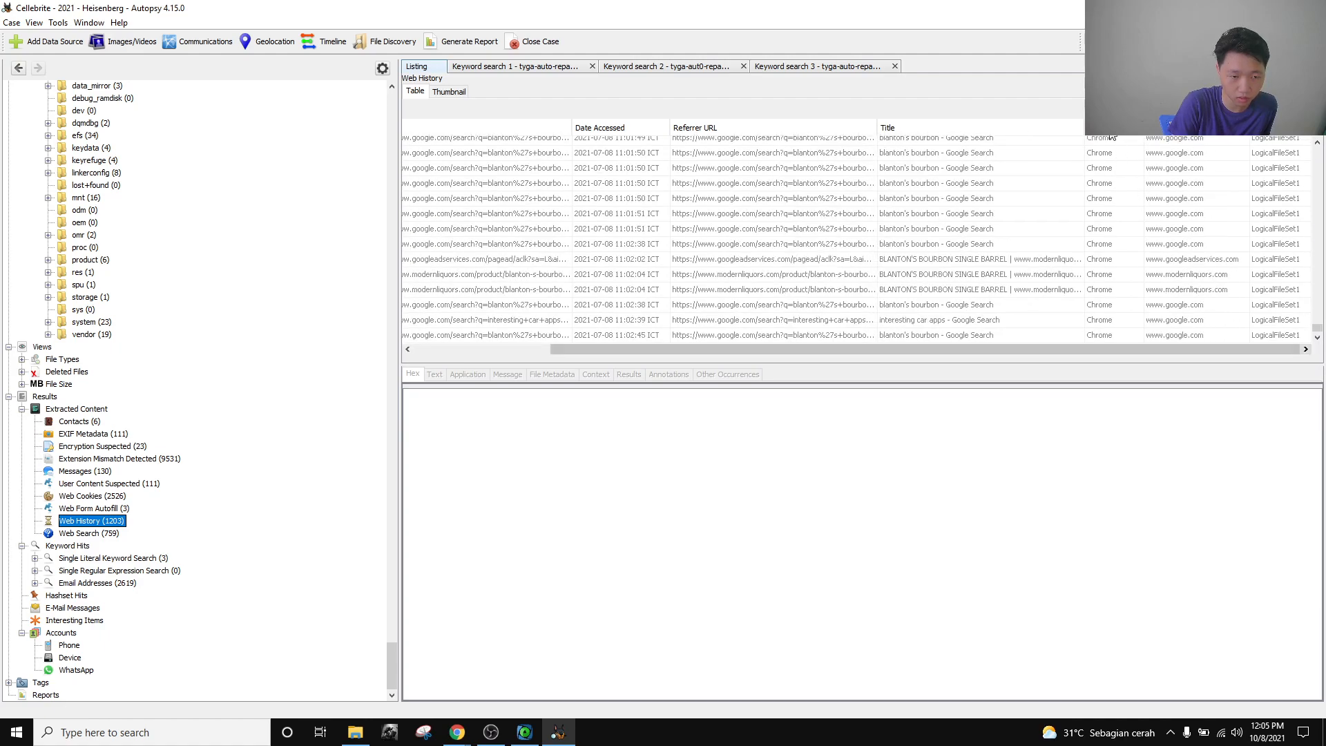
pyautogui.scroll(5, 1109, 275)
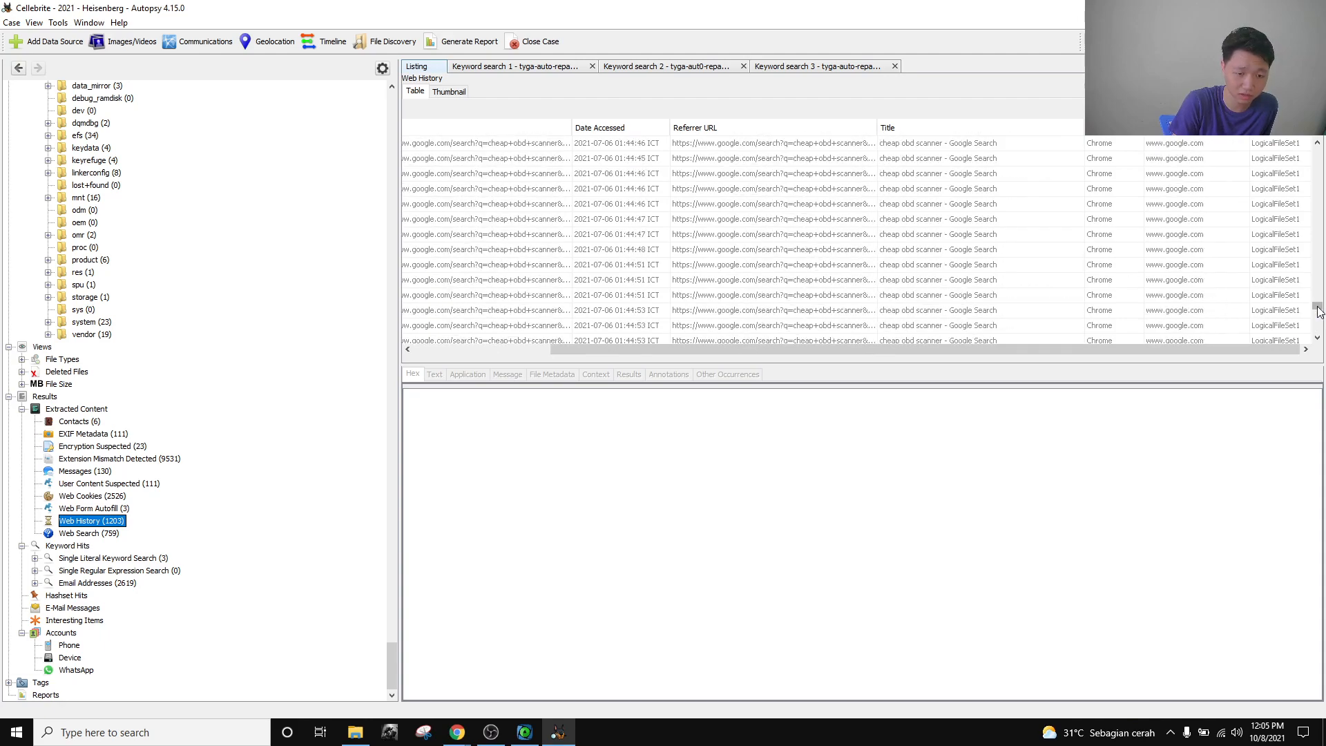
pyautogui.scroll(5, 1307, 225)
pyautogui.scroll(5, 1307, 225)
# Check the three empty tyga-repairs keyword search results and close all three tabs.
pyautogui.click(873, 67)
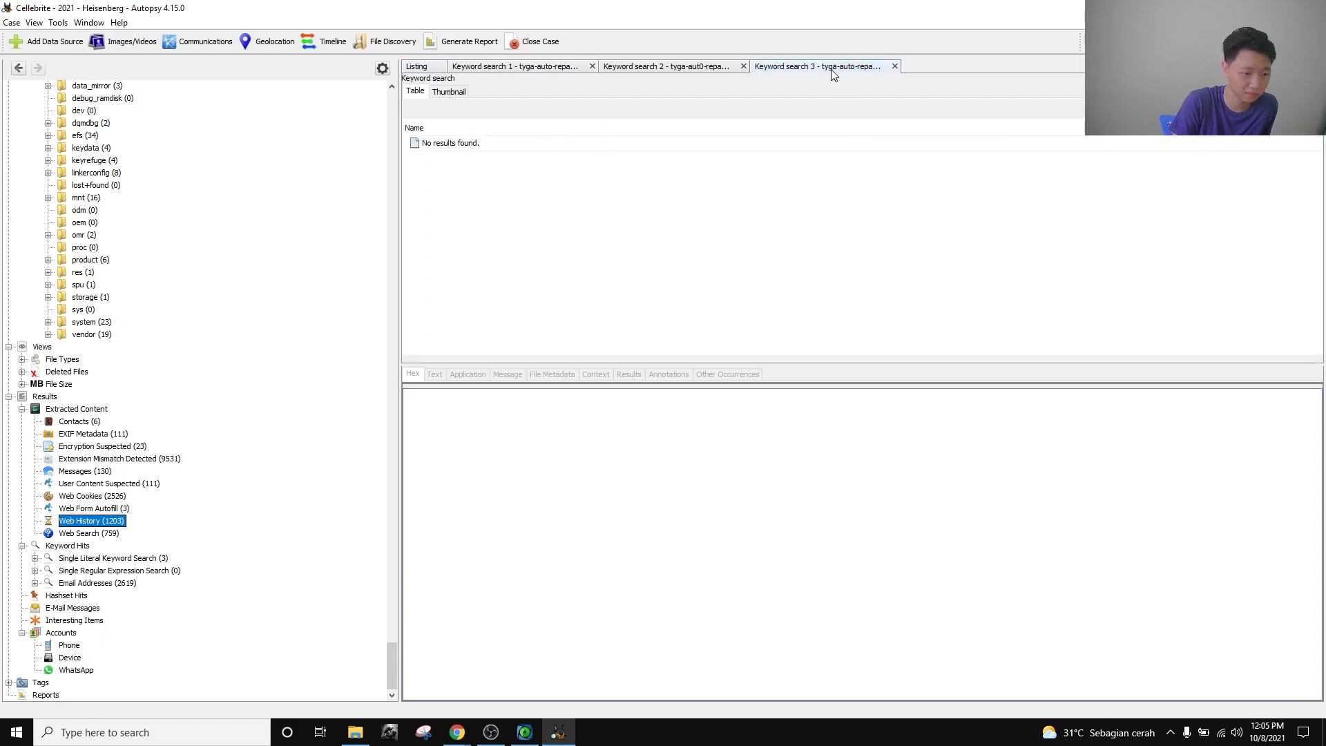
pyautogui.click(675, 70)
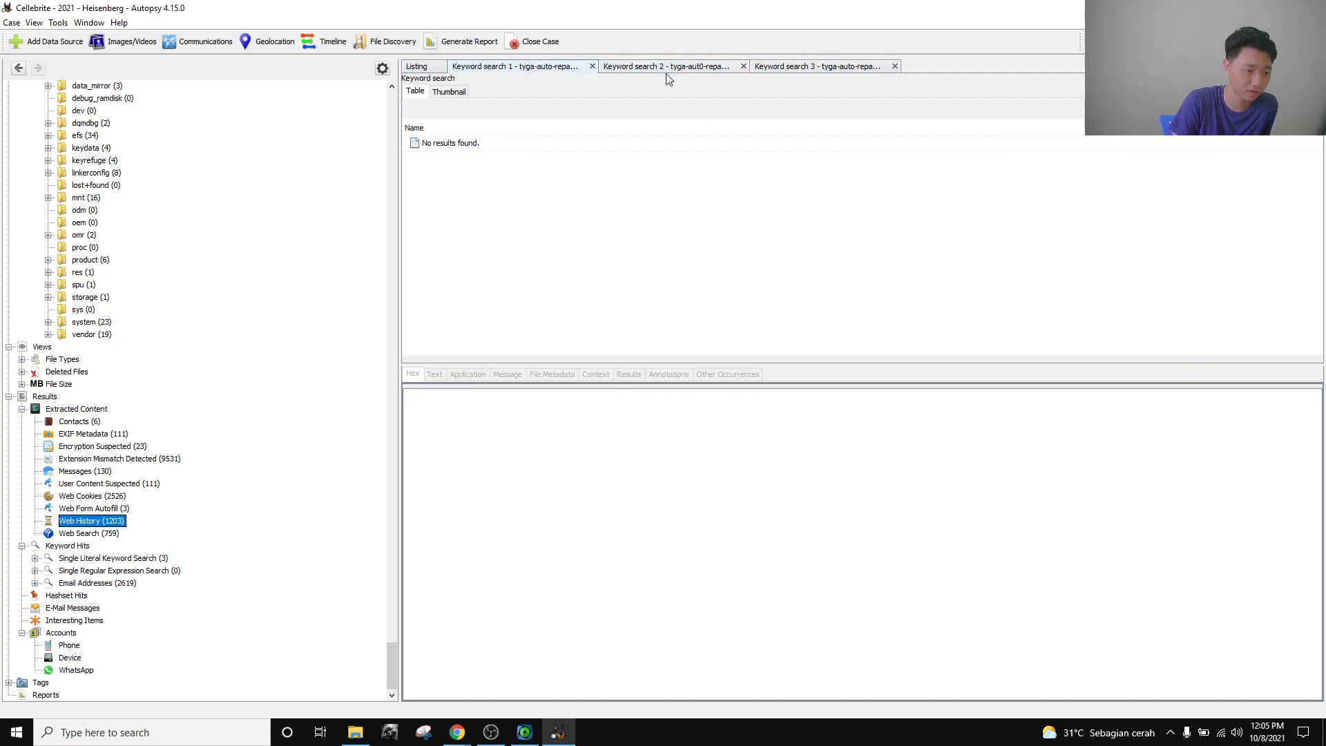
pyautogui.click(591, 67)
pyautogui.click(591, 67)
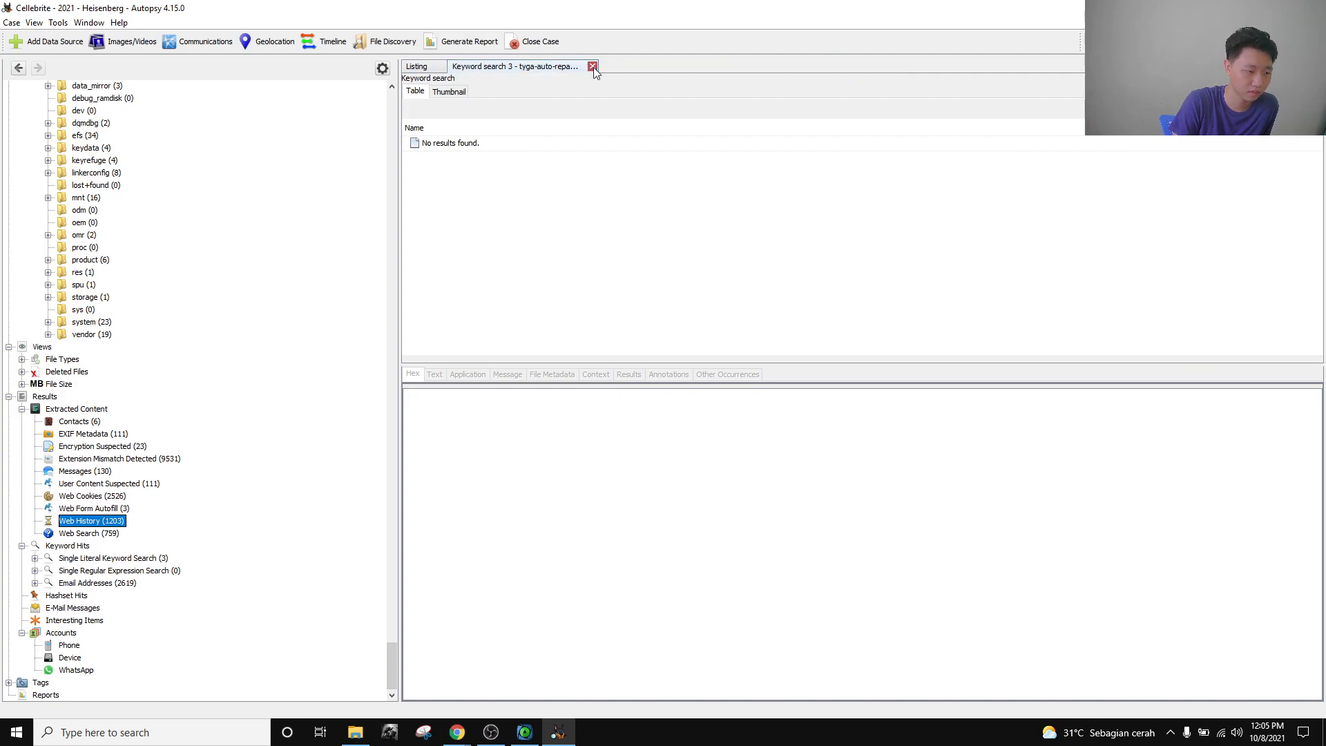
pyautogui.click(591, 67)
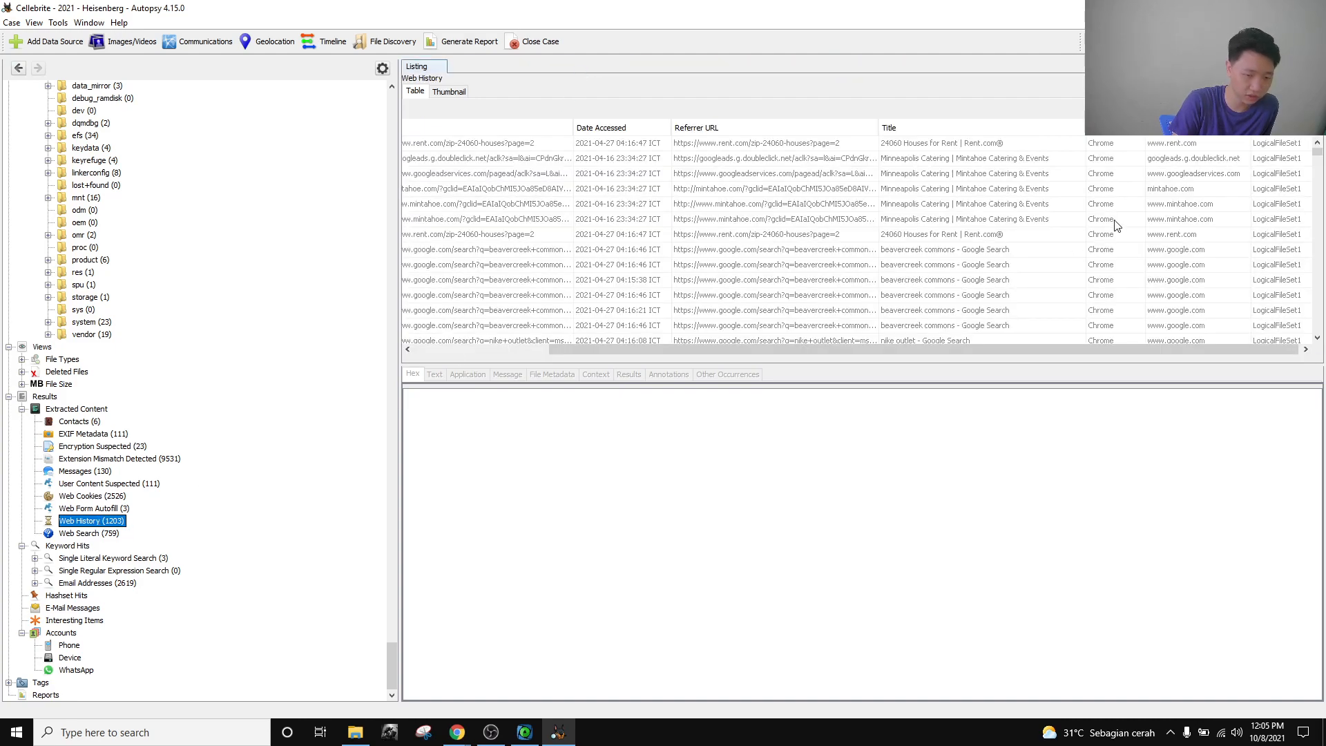
pyautogui.scroll(-3, 1125, 293)
pyautogui.scroll(-5, 1130, 270)
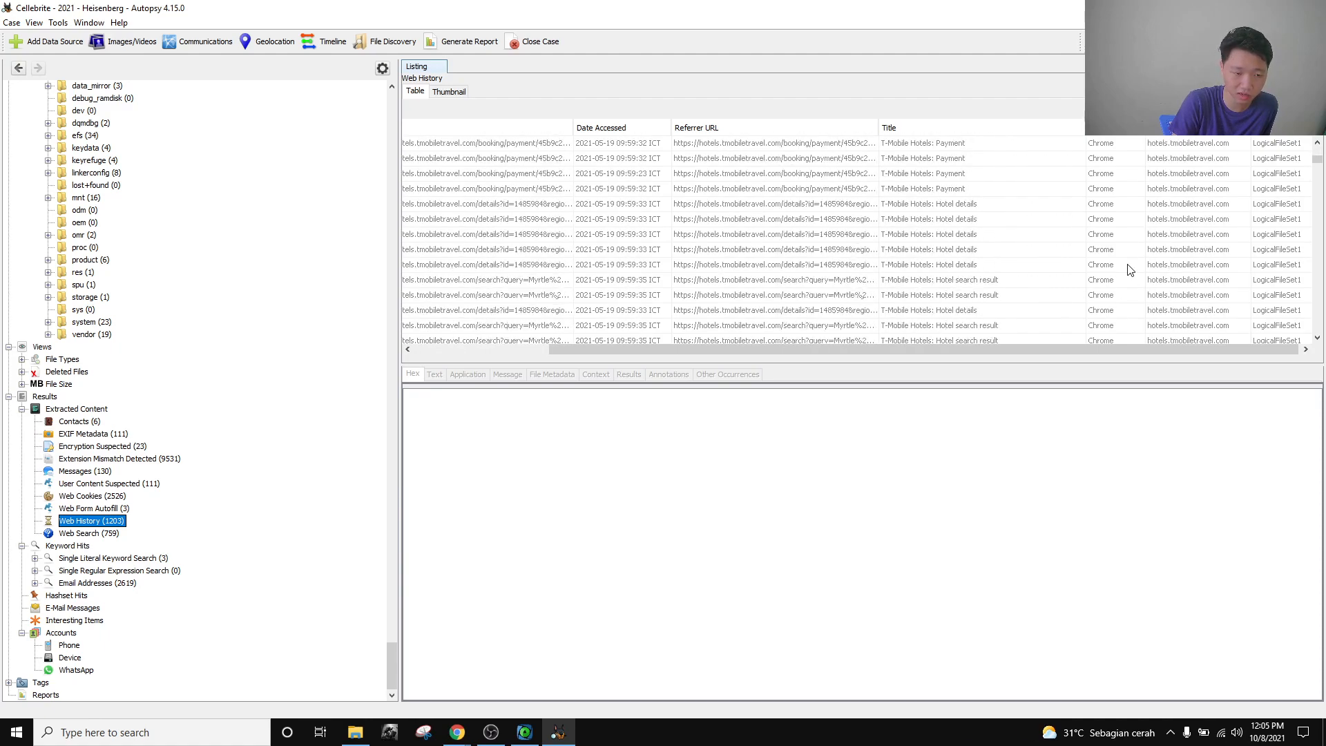
pyautogui.scroll(-5, 1130, 270)
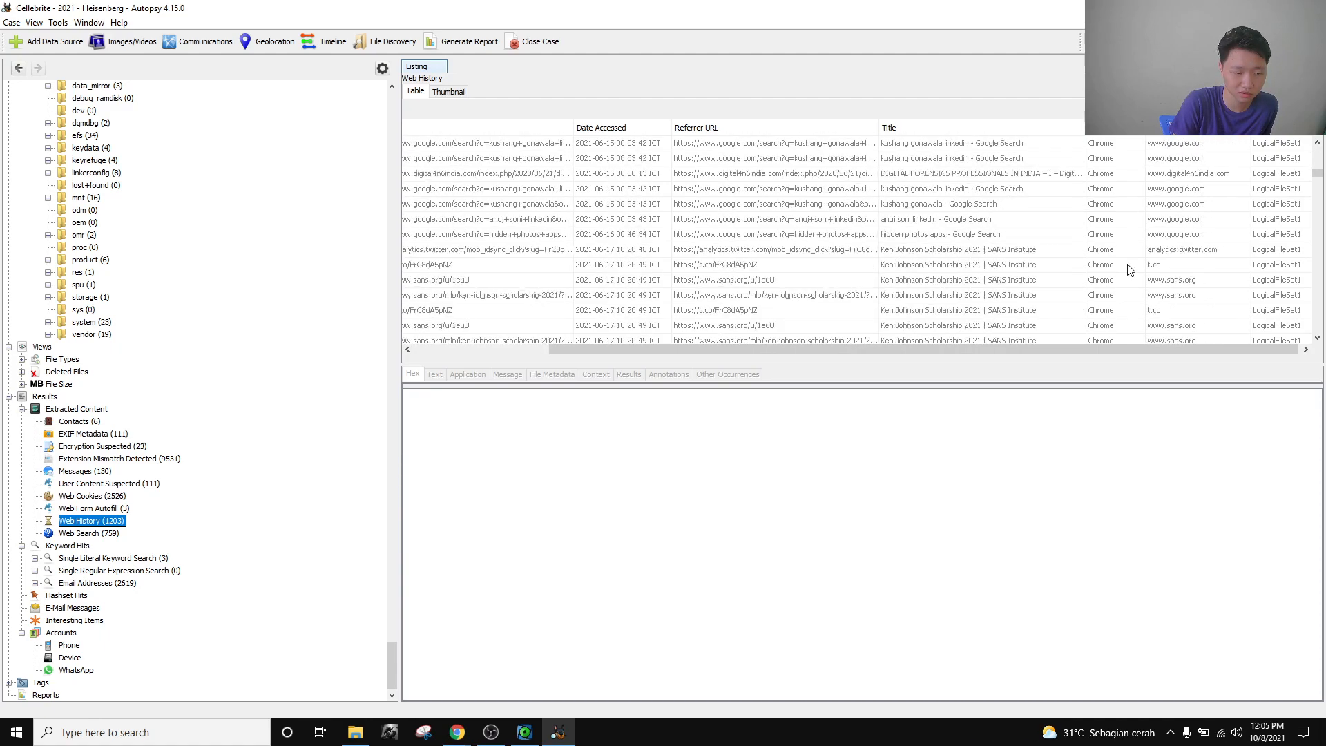
pyautogui.scroll(-3, 1130, 270)
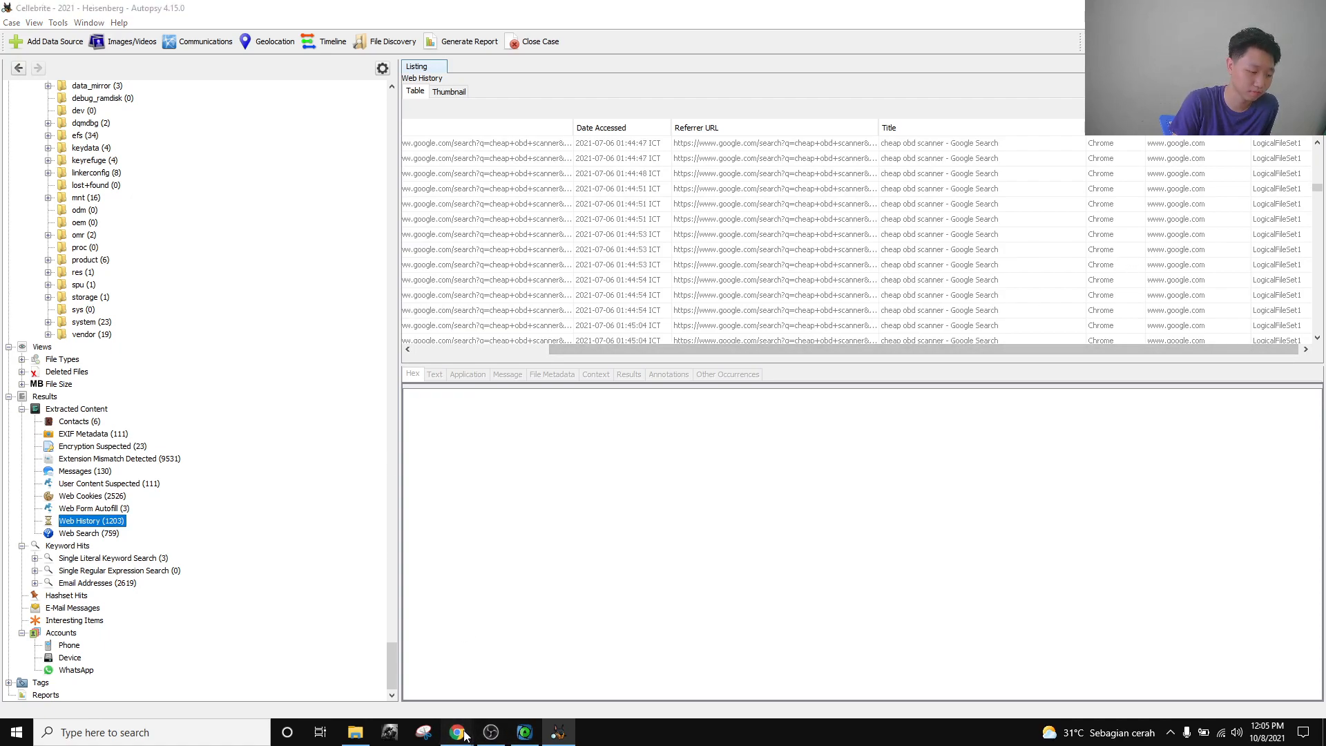
# Read and close the Internet Artifacts 20 rental-property question, then list Autopsy's 759 Web Search artifacts.
pyautogui.moveTo(457, 732)
pyautogui.click(430, 656)
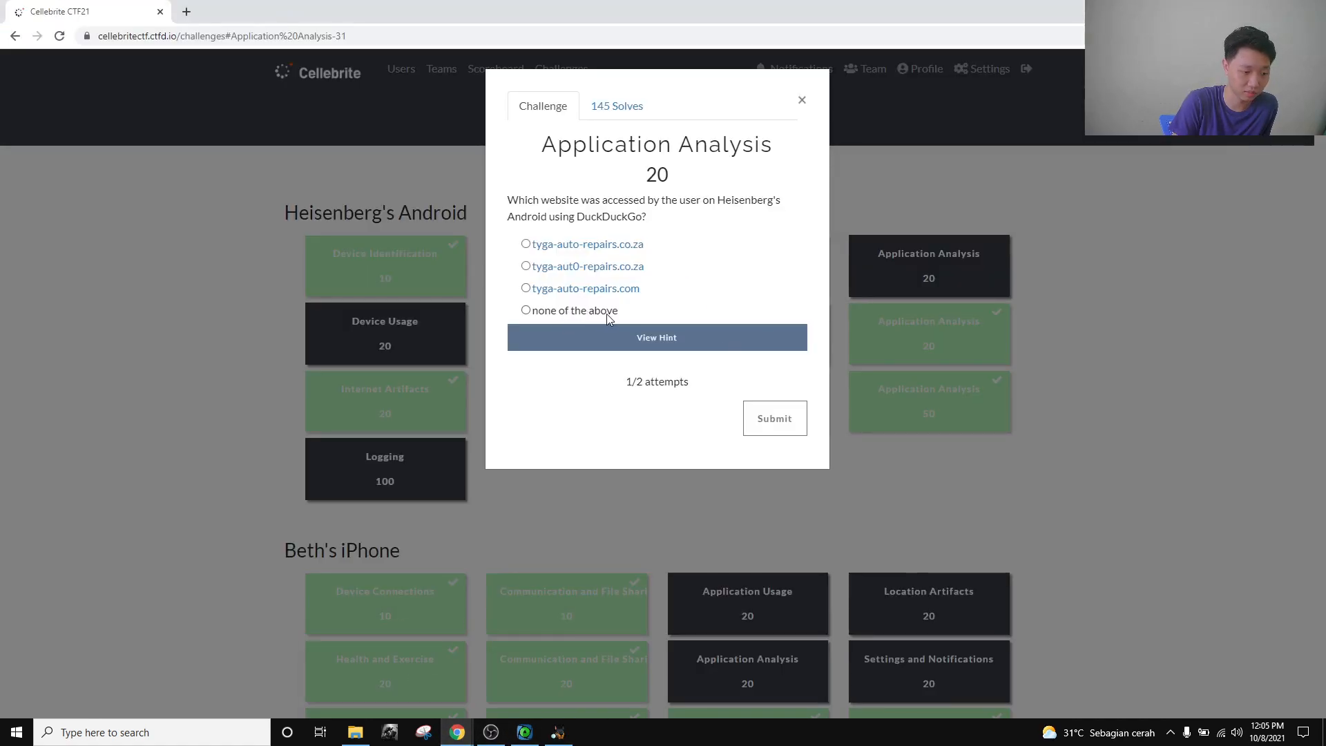
pyautogui.click(801, 100)
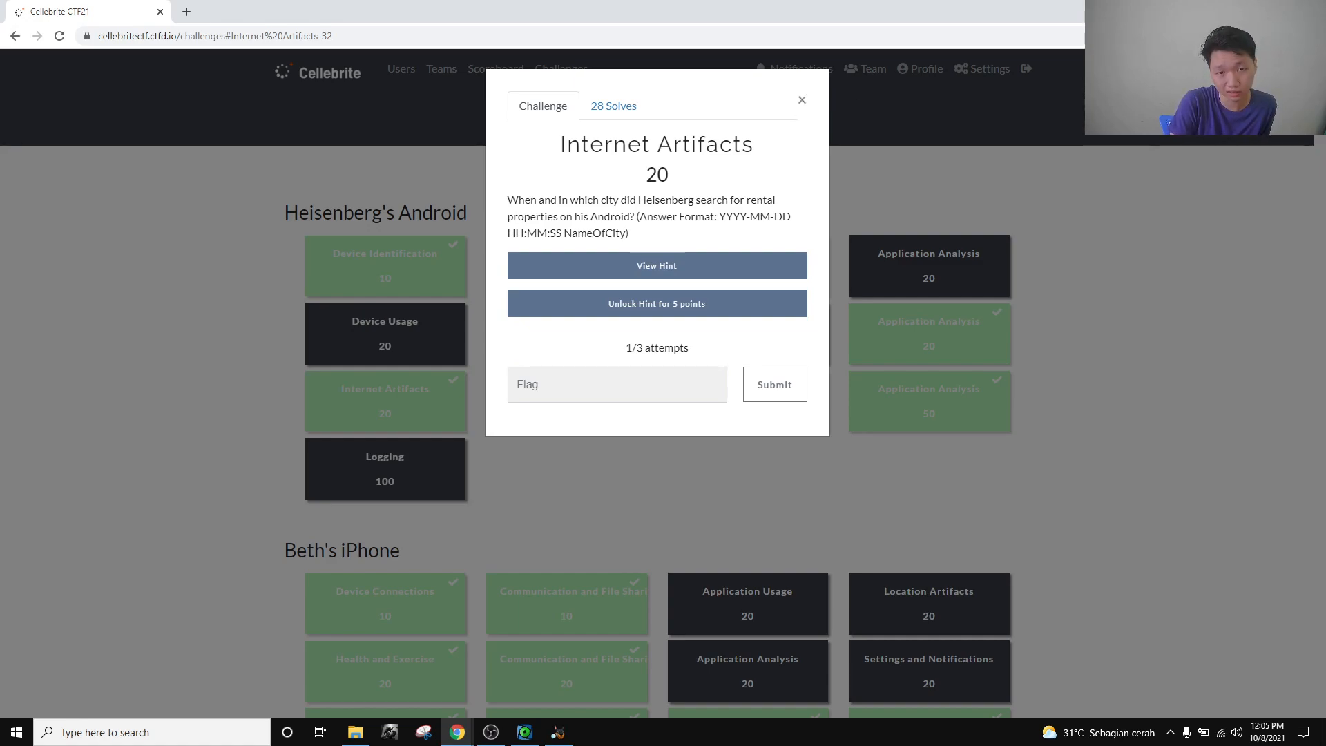
pyautogui.click(802, 100)
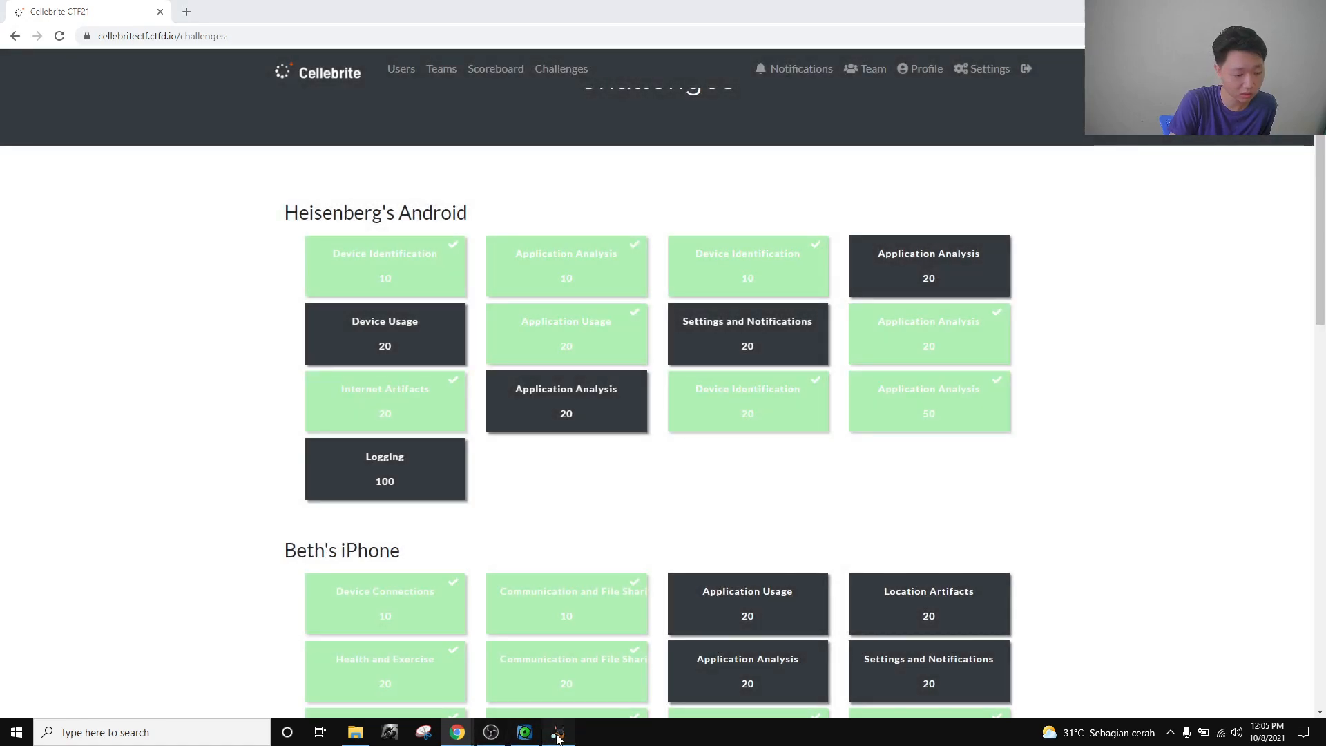
pyautogui.hotkey('alt', 'Tab')
pyautogui.click(98, 533)
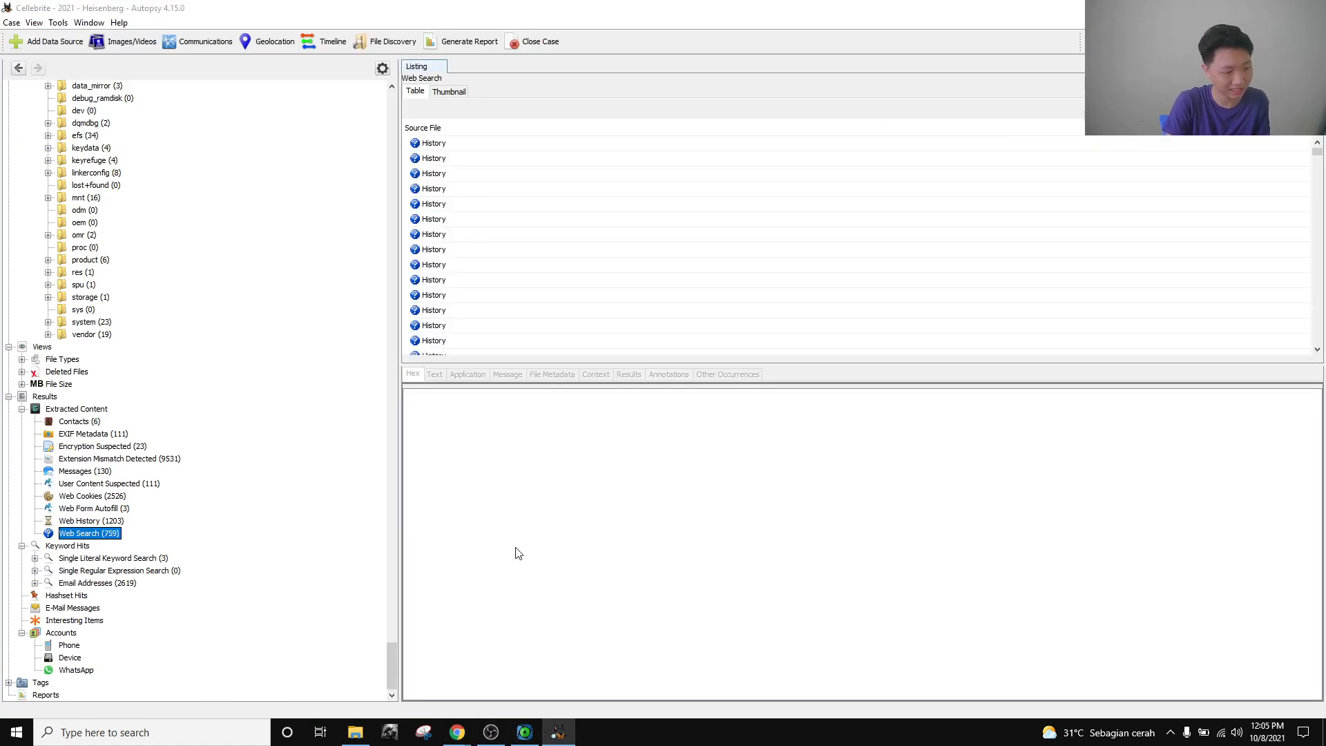
# Close the challenge window on the CTF board and return to Autopsy.
pyautogui.hotkey('alt', 'Tab')
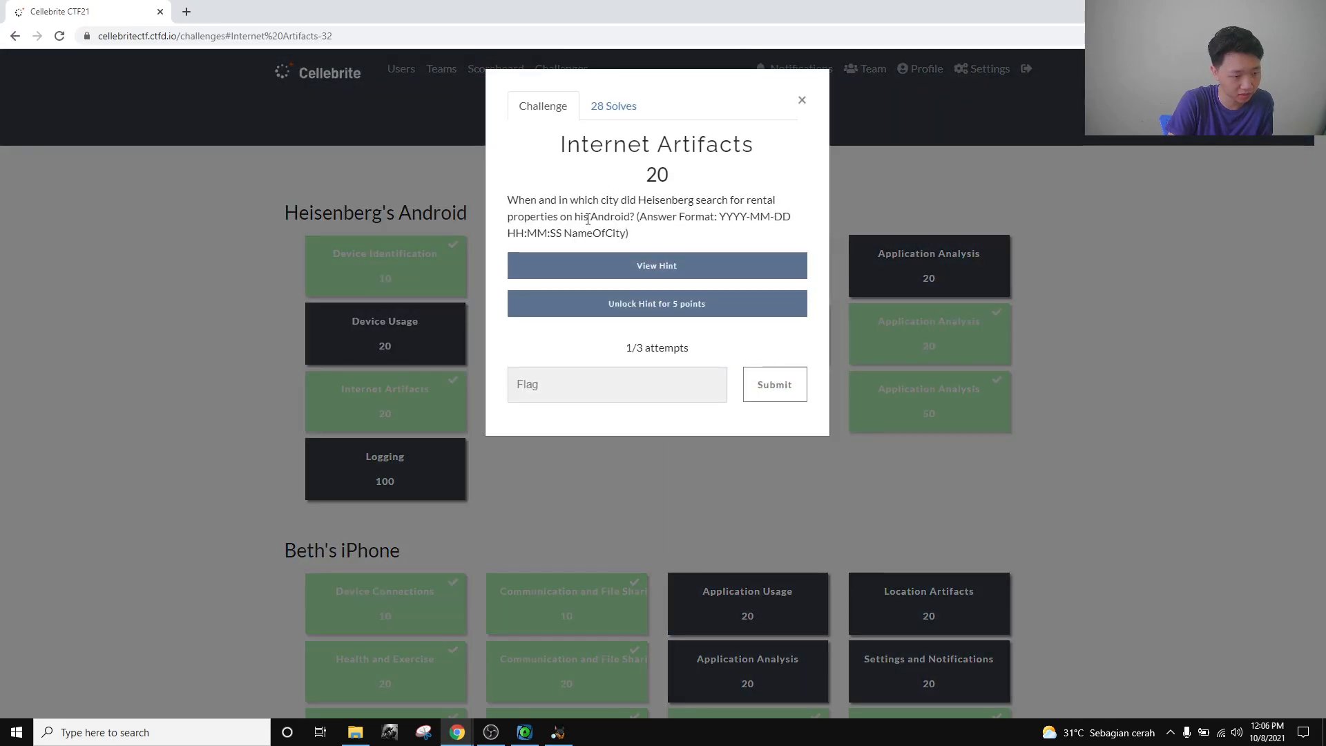
pyautogui.click(1087, 279)
pyautogui.hotkey('alt', 'Tab')
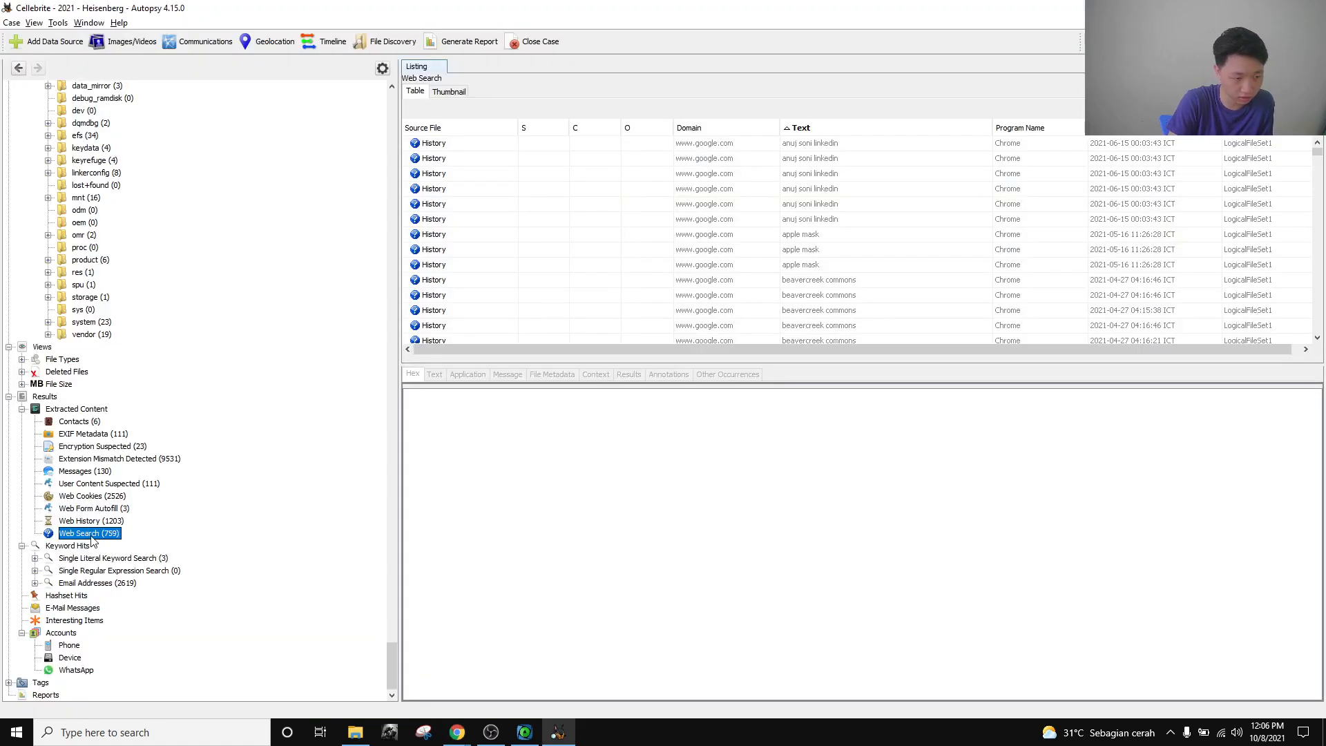
# Sort web searches by date and locate the 2021-05-16 'properties for rent near me' searches.
pyautogui.scroll(-3, 822, 280)
pyautogui.scroll(-3, 826, 279)
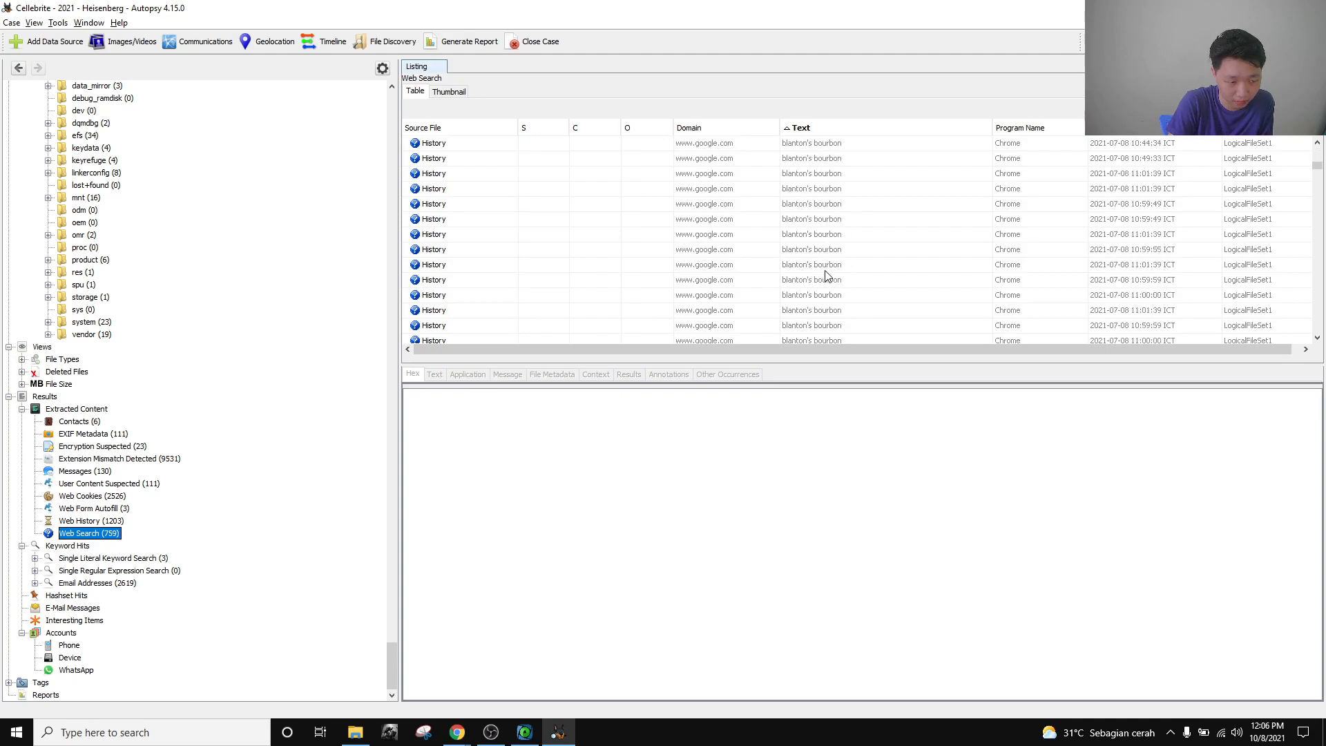
pyautogui.scroll(6, 849, 270)
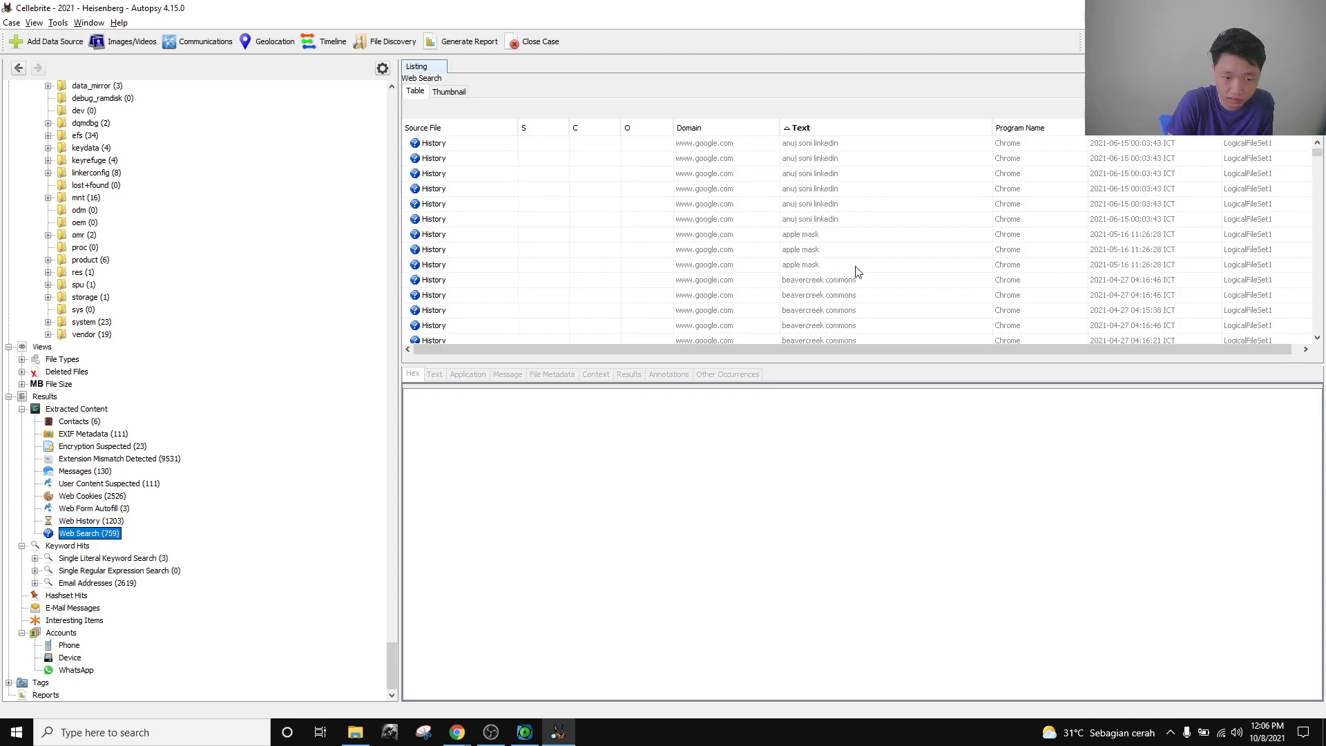
pyautogui.click(1157, 133)
pyautogui.scroll(-10, 829, 207)
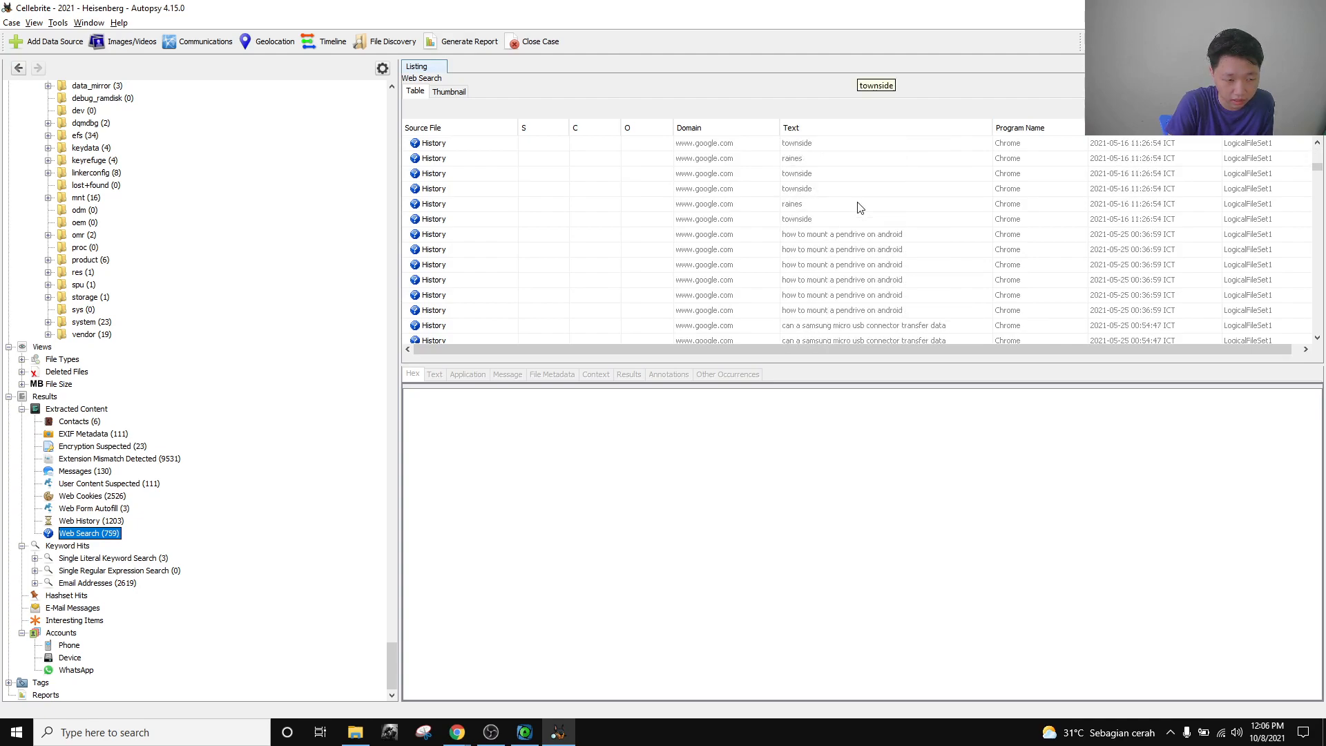
pyautogui.scroll(3, 857, 214)
pyautogui.scroll(2, 860, 220)
# Inspect the 'properties for rent near me' search records around 11:26:51.
pyautogui.click(873, 210)
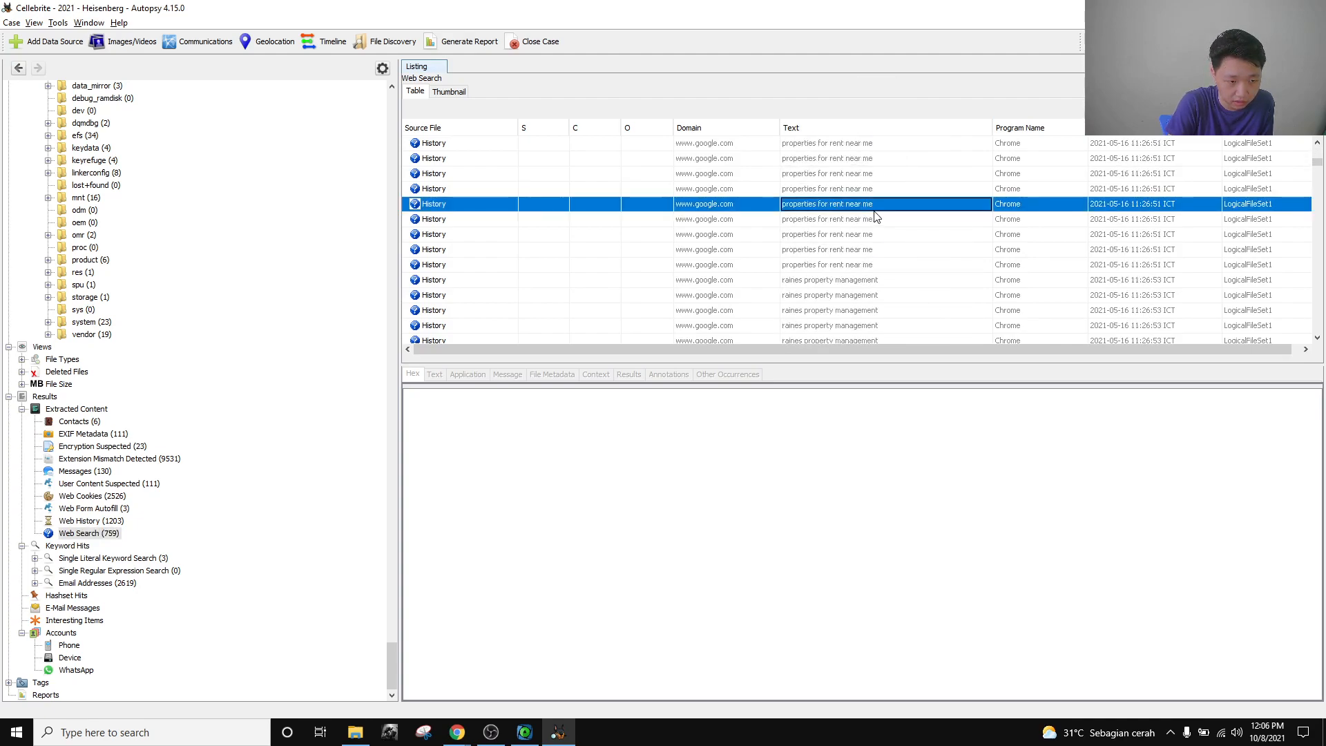
pyautogui.scroll(1, 869, 217)
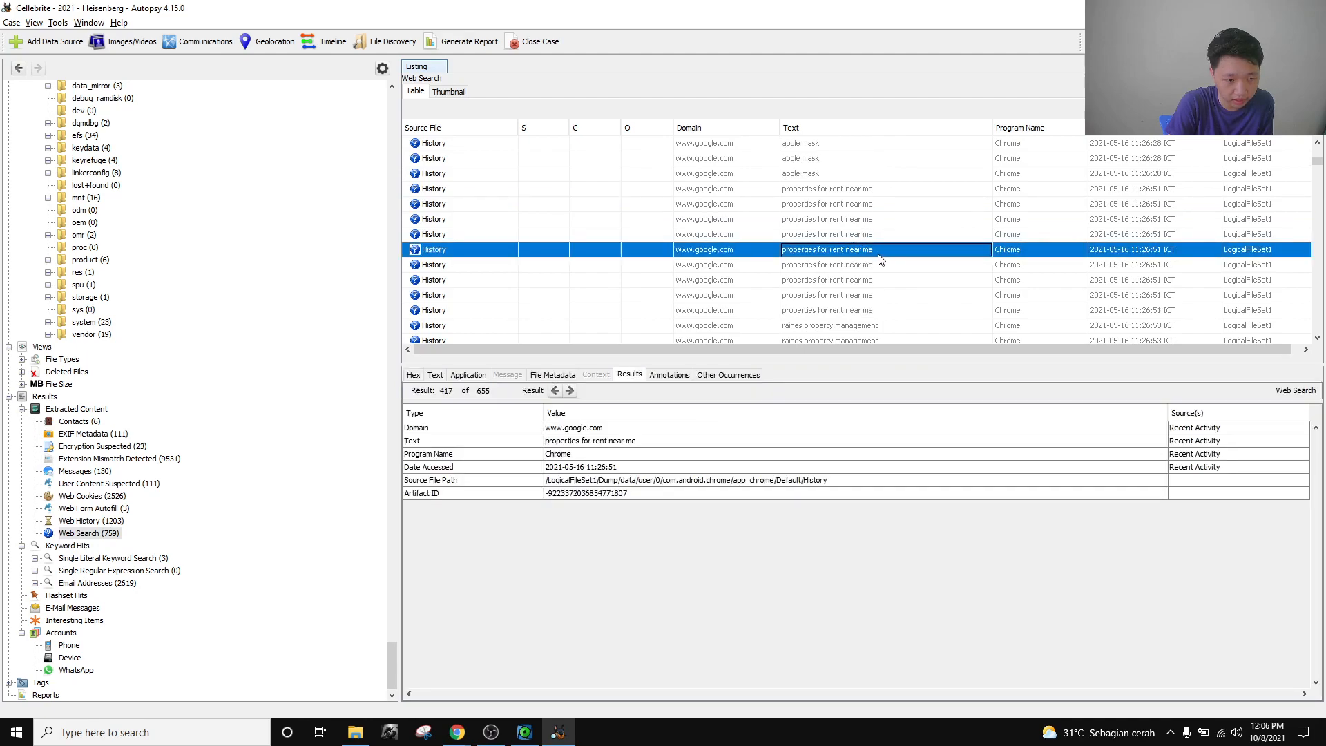
pyautogui.click(855, 190)
pyautogui.click(852, 236)
pyautogui.click(853, 281)
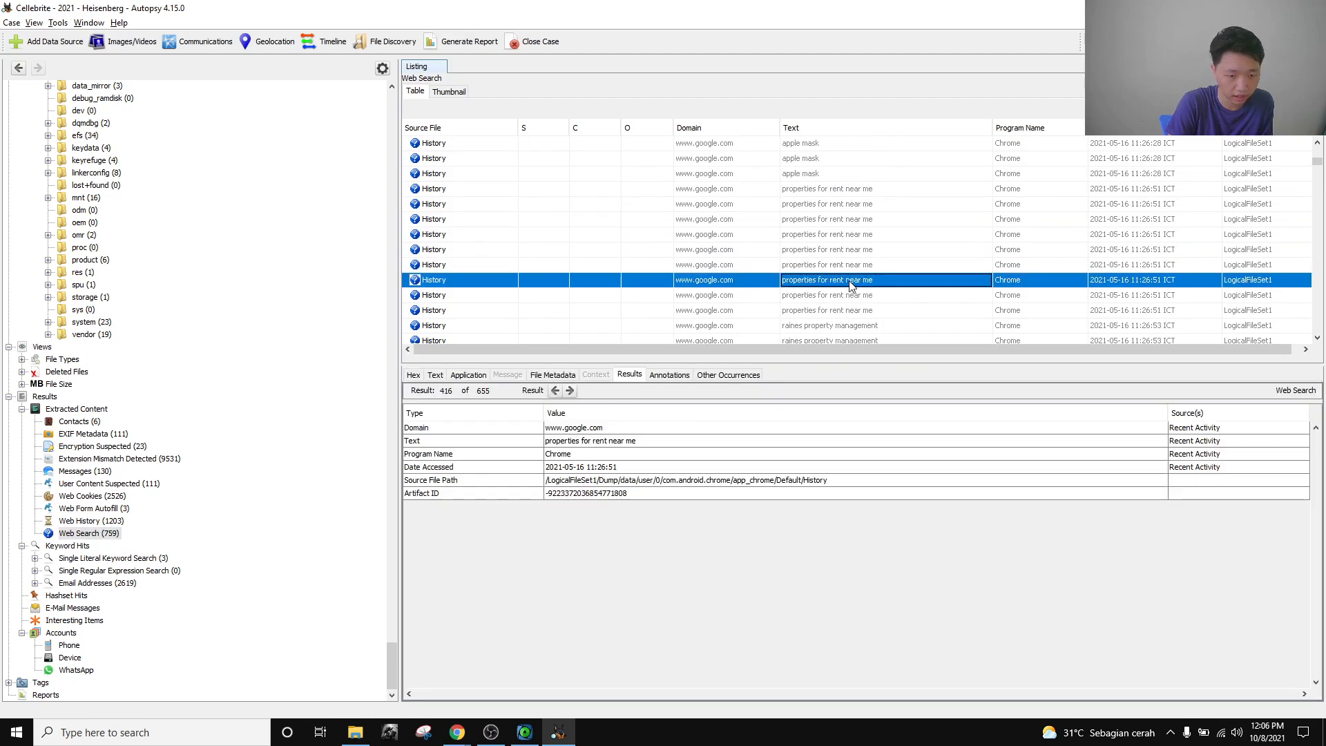
pyautogui.scroll(-2, 796, 302)
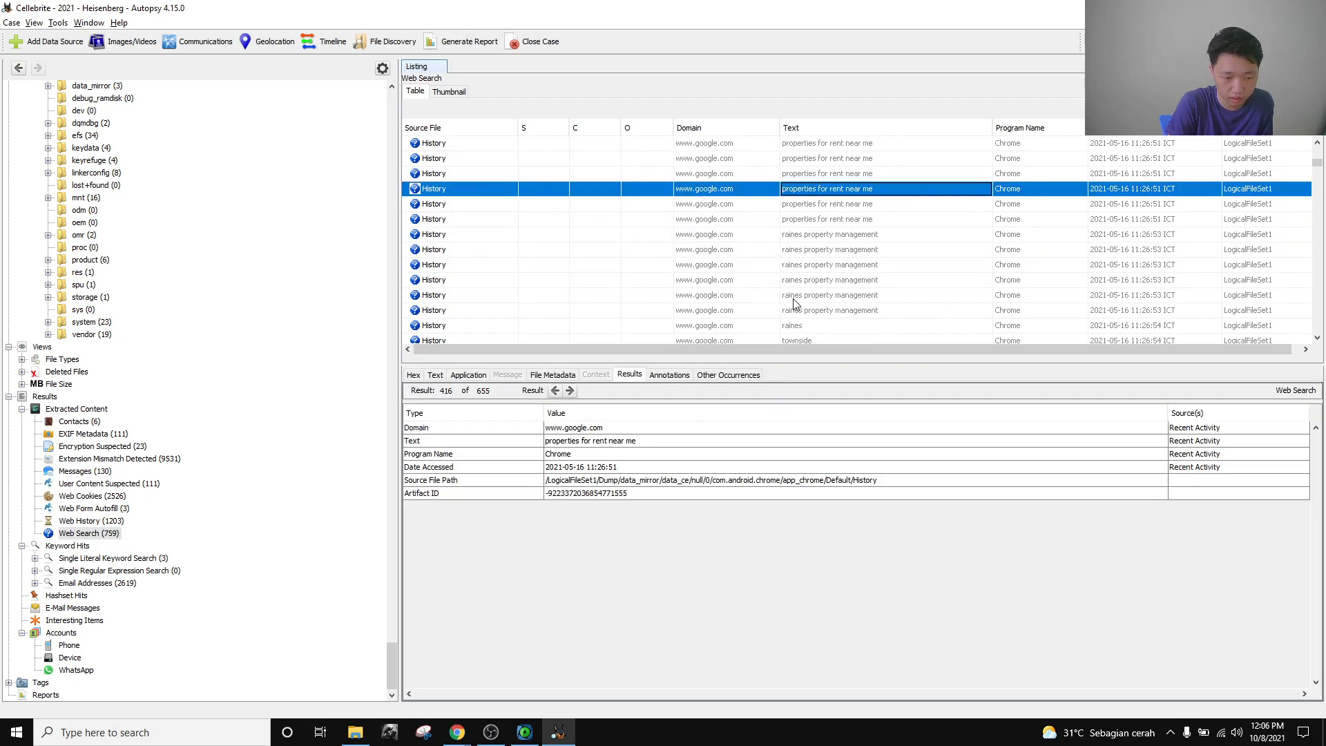
pyautogui.click(855, 220)
# Compare the 'raines property management' 11:26:53 record with the preceding rental search.
pyautogui.click(867, 236)
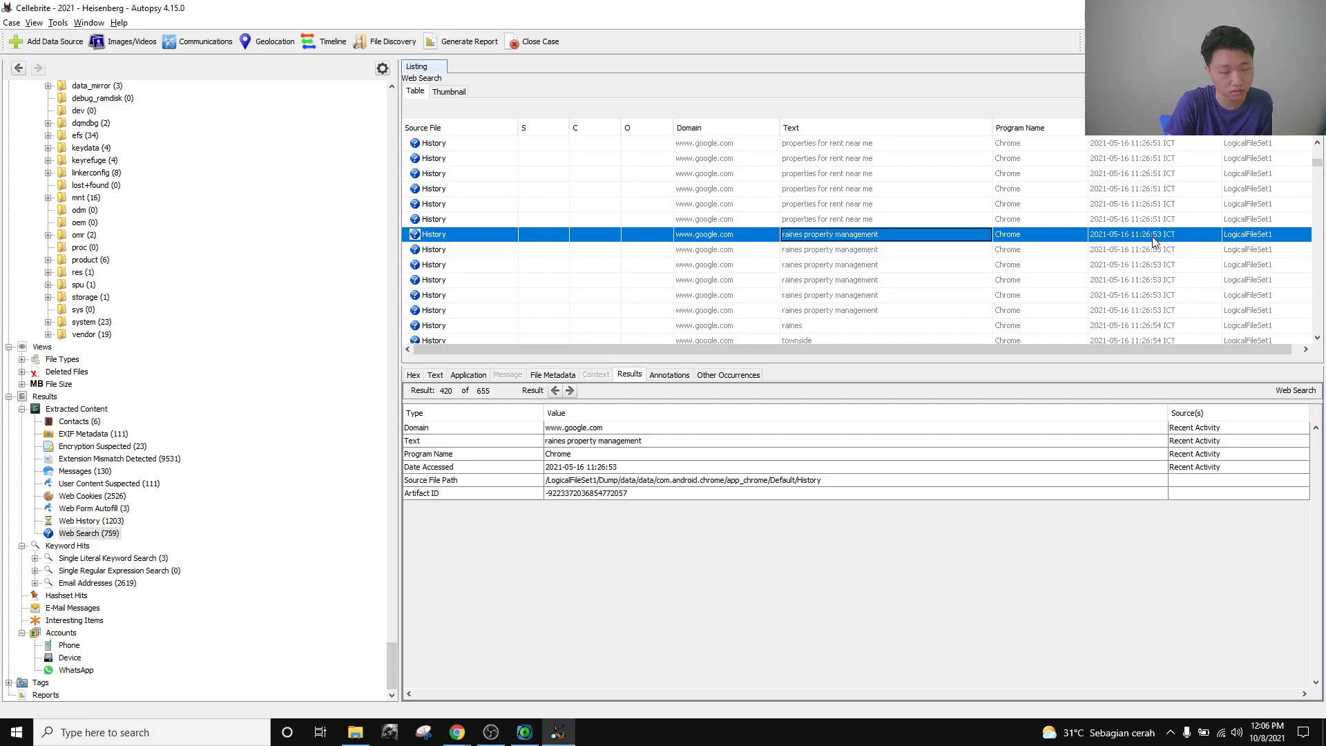
pyautogui.click(919, 219)
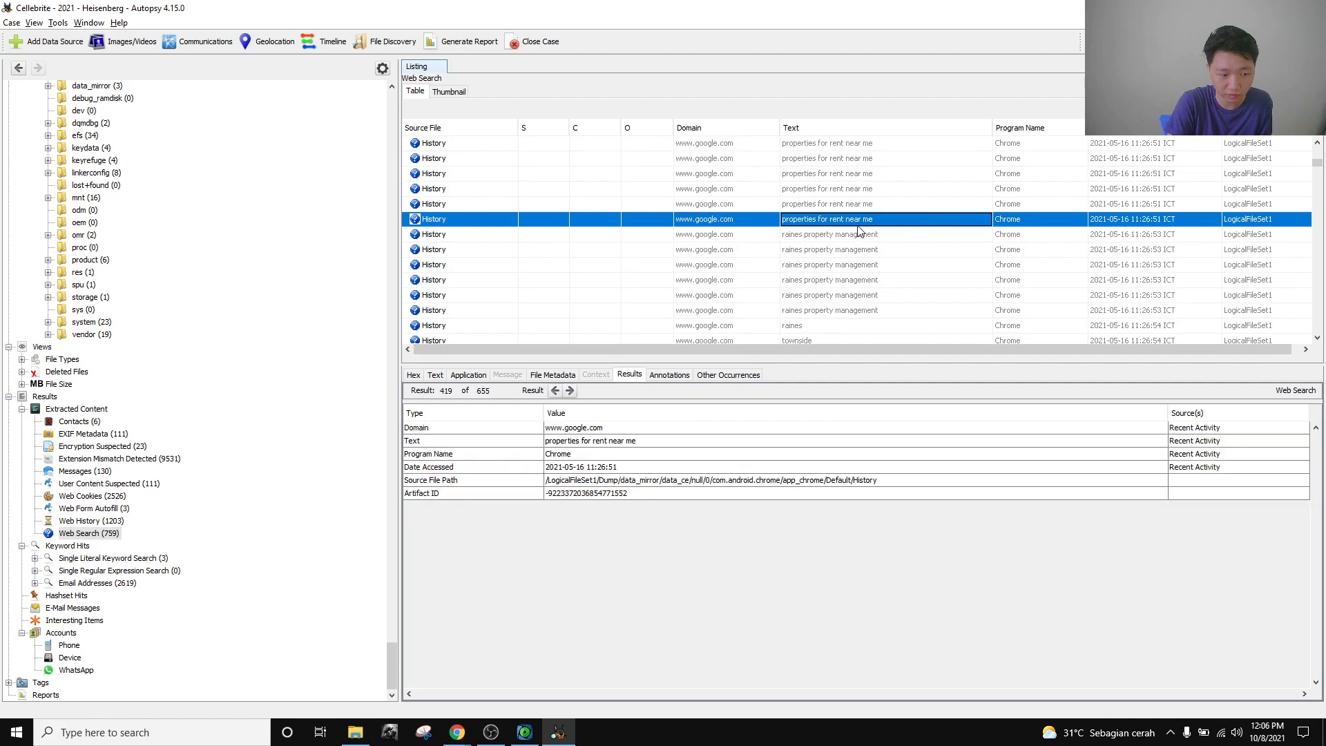
pyautogui.click(875, 235)
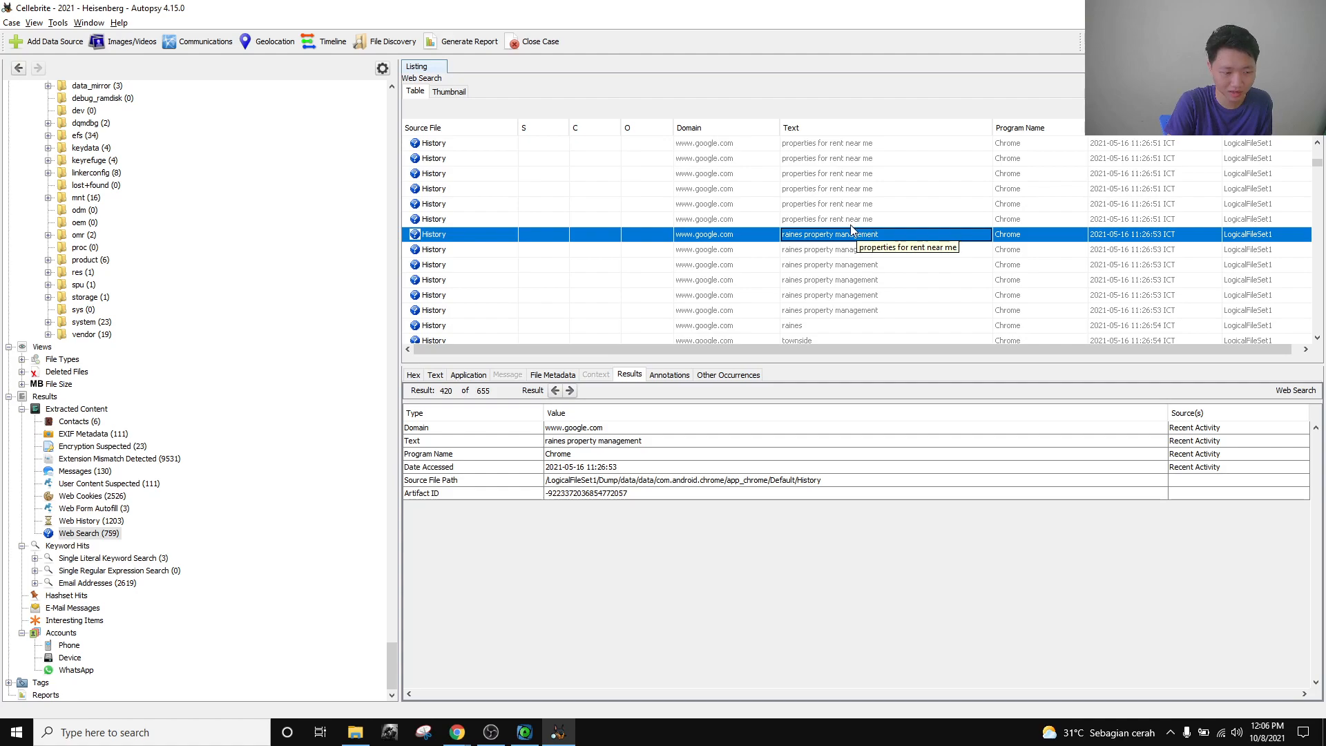
pyautogui.press('Up')
pyautogui.press('Down')
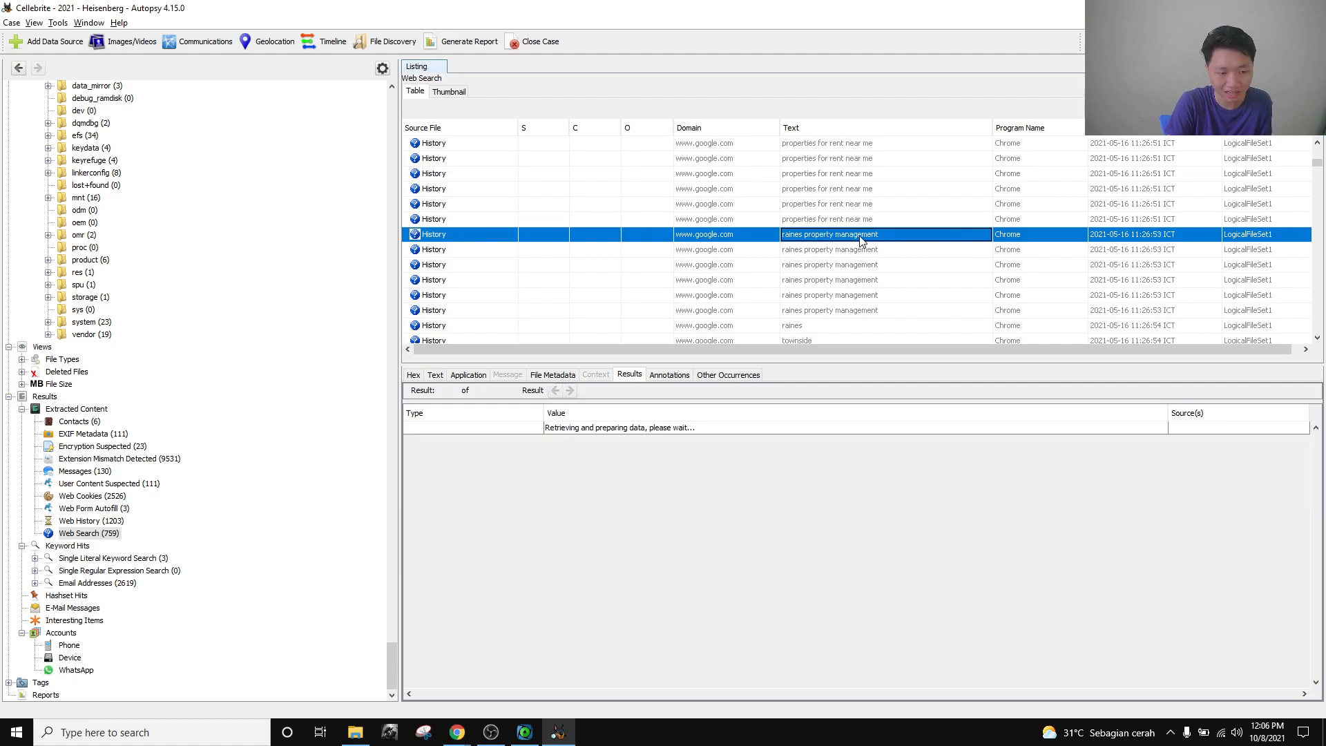
pyautogui.press('Up')
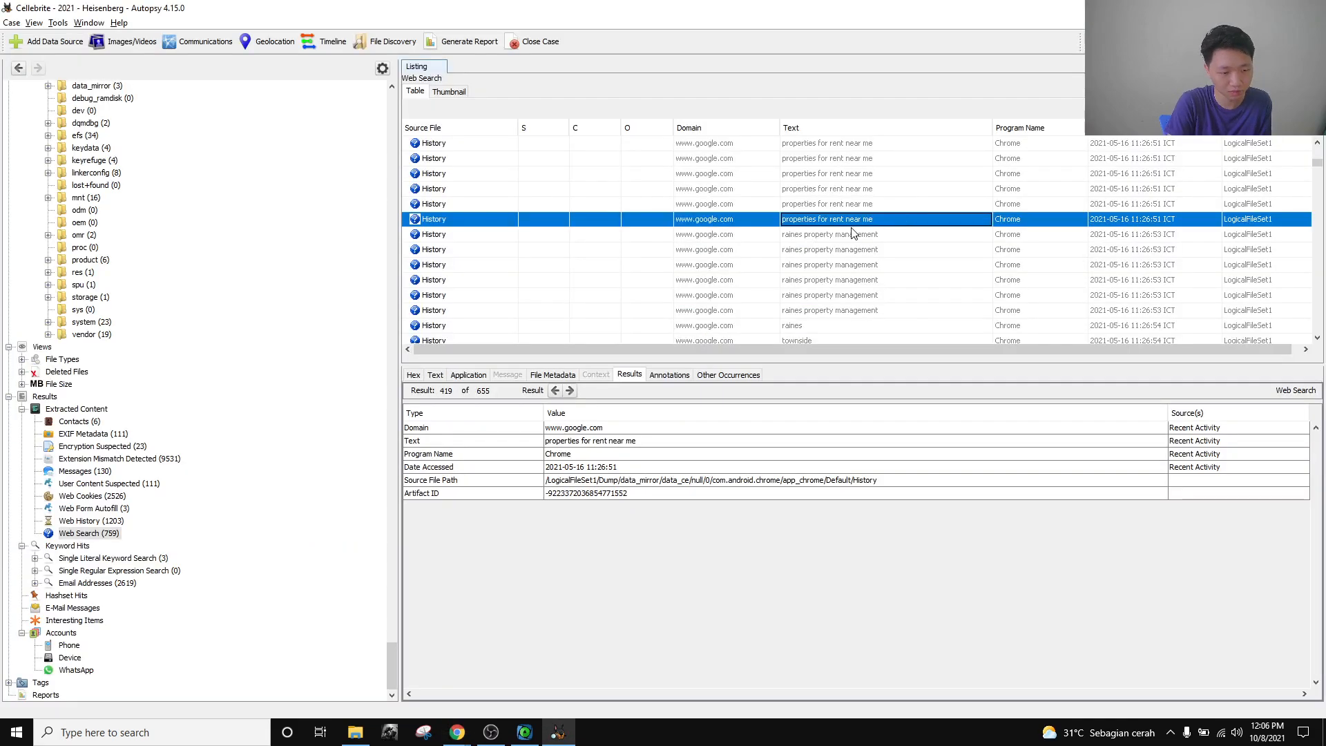
# Google 'raines property management' in a new tab and find its Blacksburg, VA address.
pyautogui.click(853, 234)
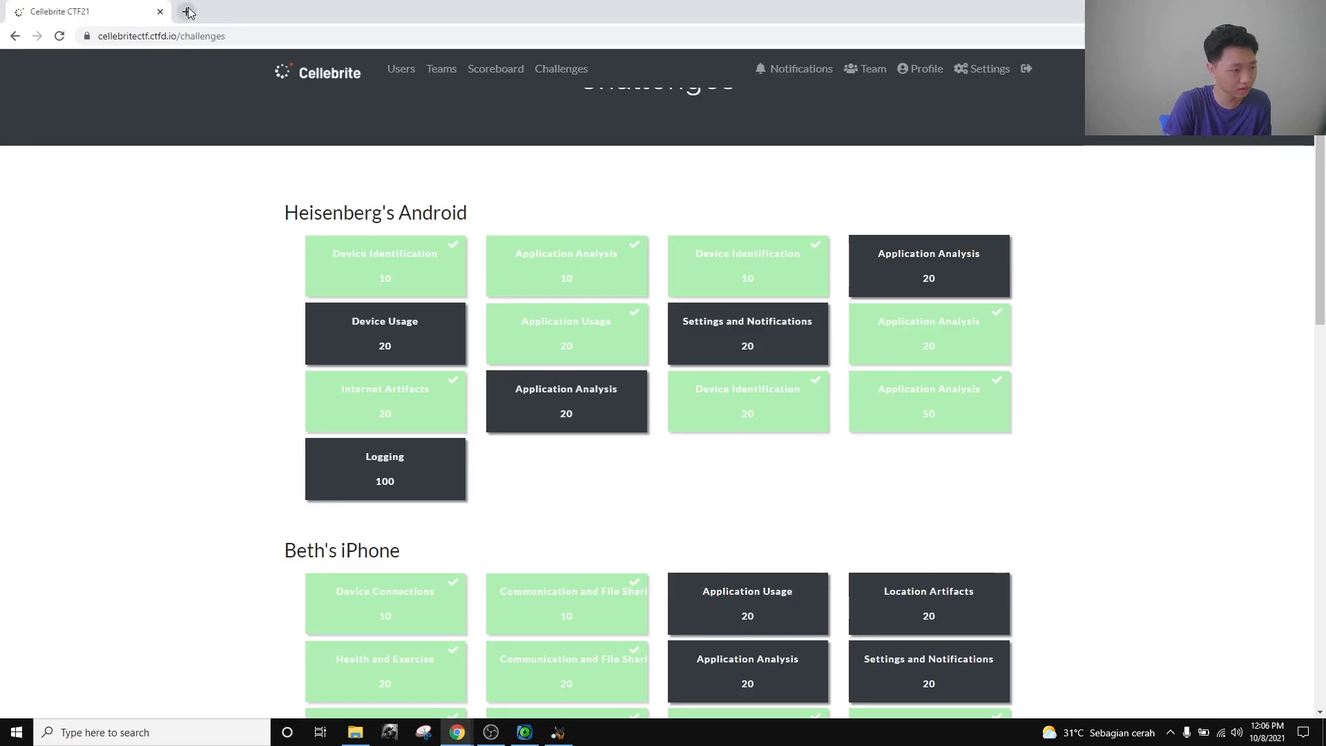
pyautogui.click(188, 12)
pyautogui.write('raines')
pyautogui.press('Down')
pyautogui.press('Return')
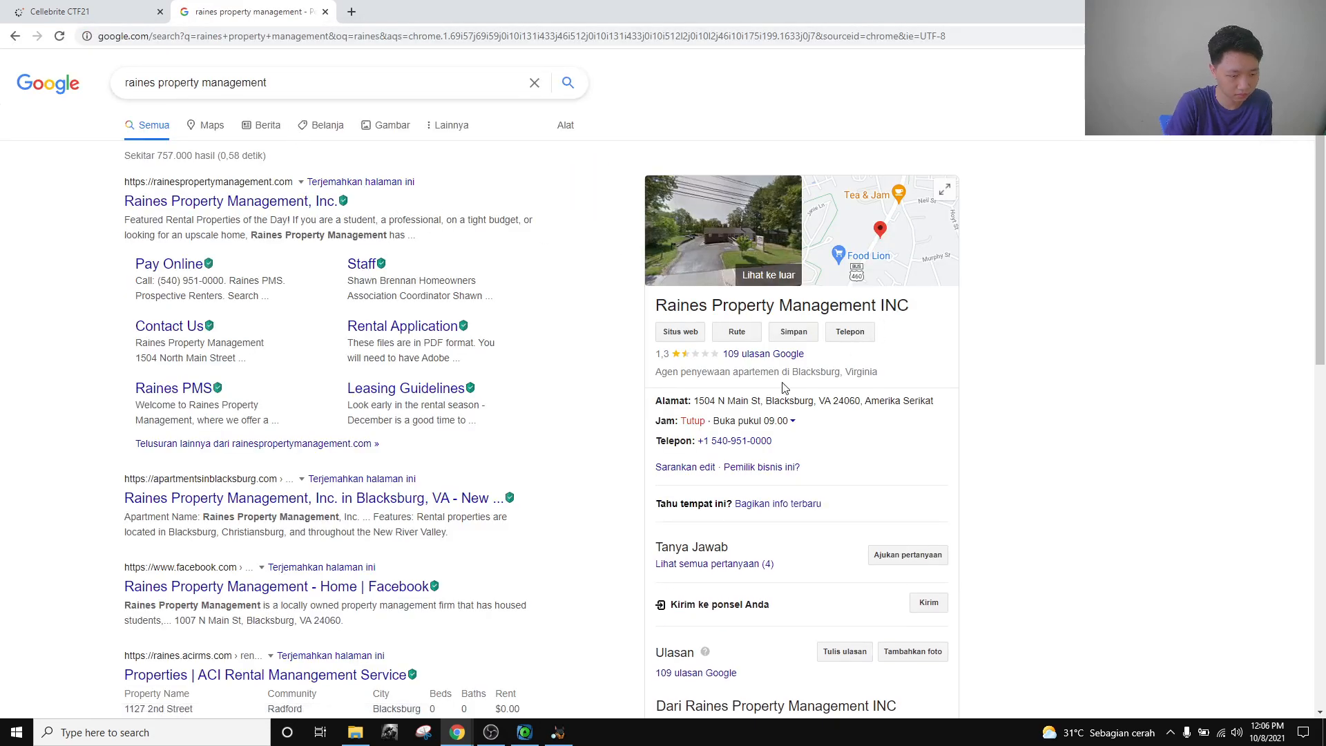
pyautogui.doubleClick(789, 401)
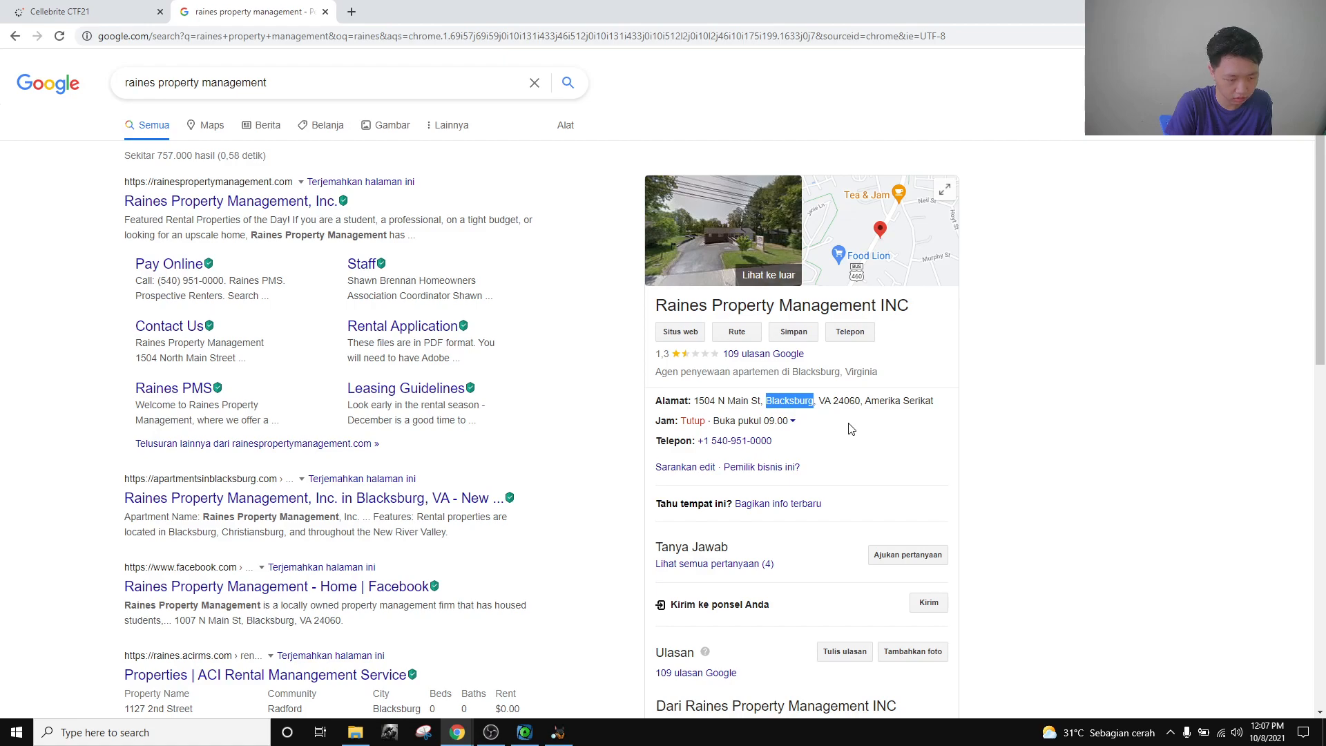
pyautogui.hotkey('ctrl', 'Tab')
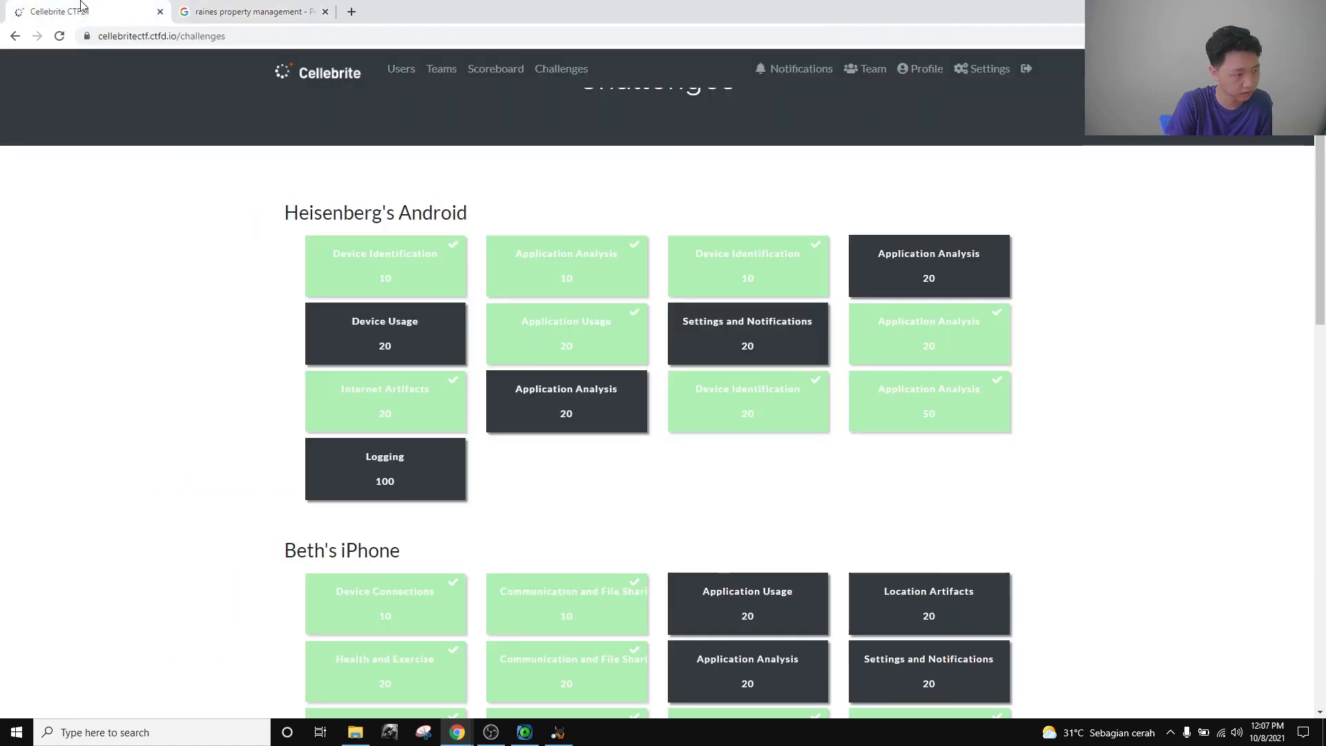
# Check the Internet Artifacts challenge's required date-time answer format, then return to Autopsy.
pyautogui.click(397, 402)
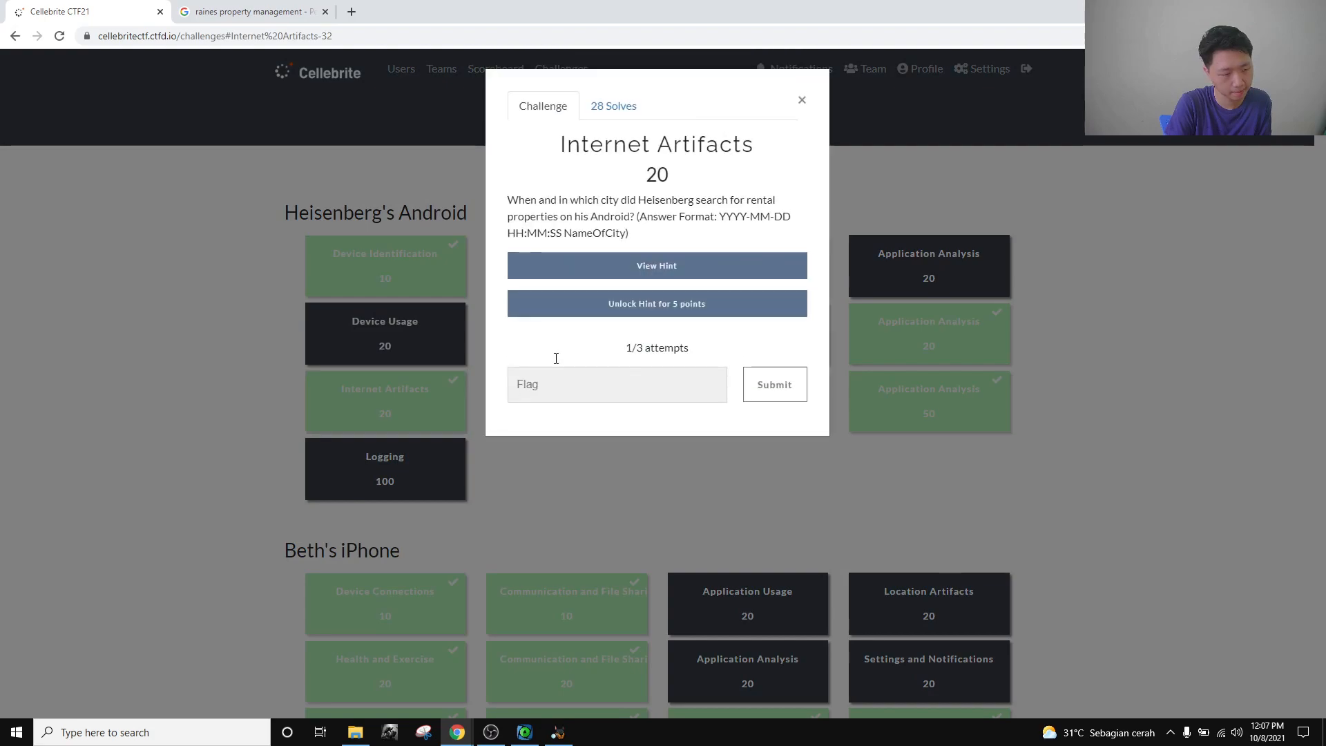
pyautogui.moveTo(719, 217); pyautogui.dragTo(562, 233)
pyautogui.click(559, 732)
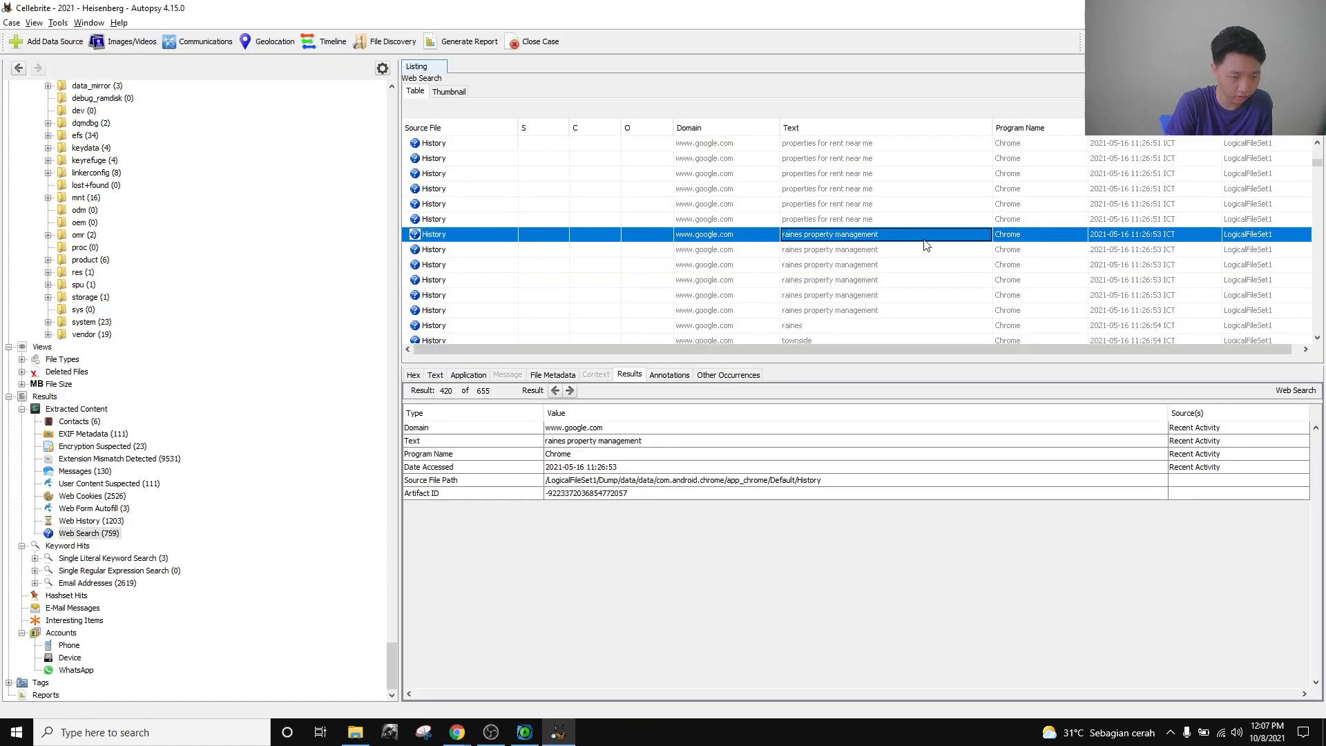
pyautogui.click(855, 220)
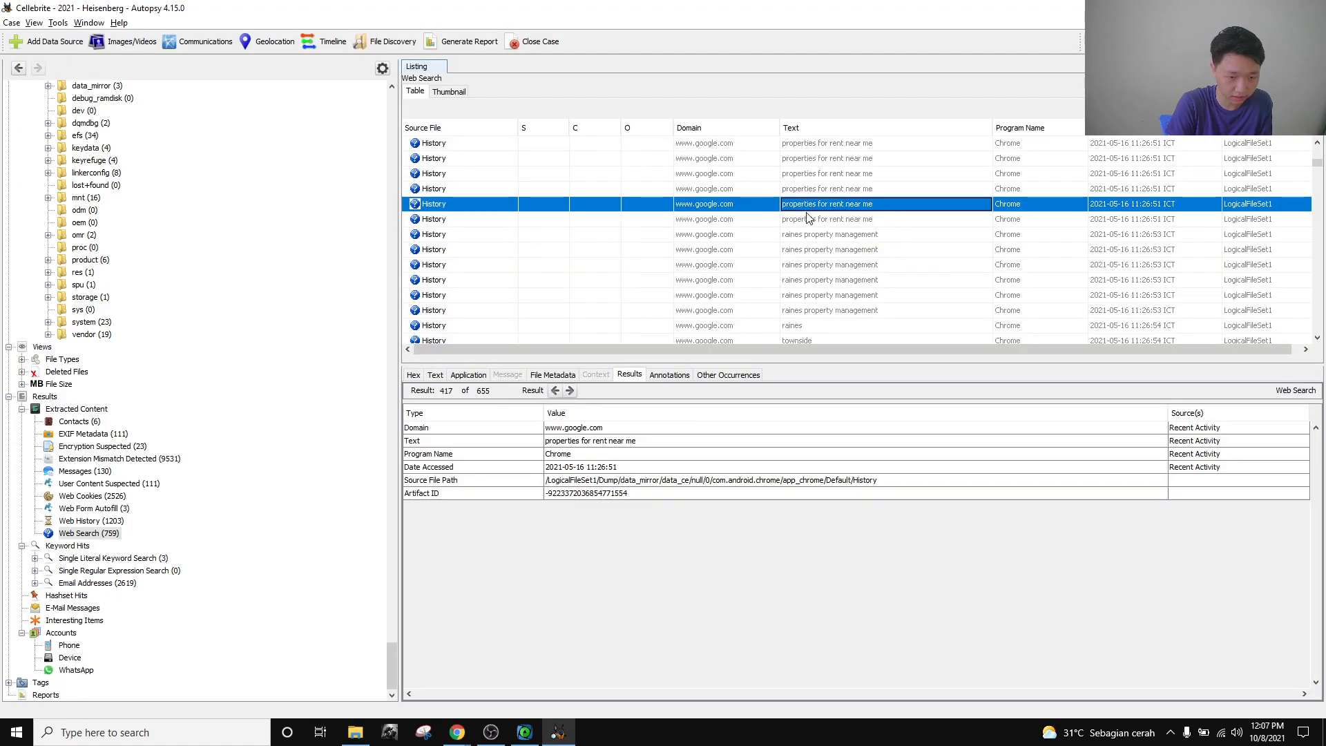
pyautogui.click(842, 237)
pyautogui.click(831, 263)
pyautogui.click(828, 280)
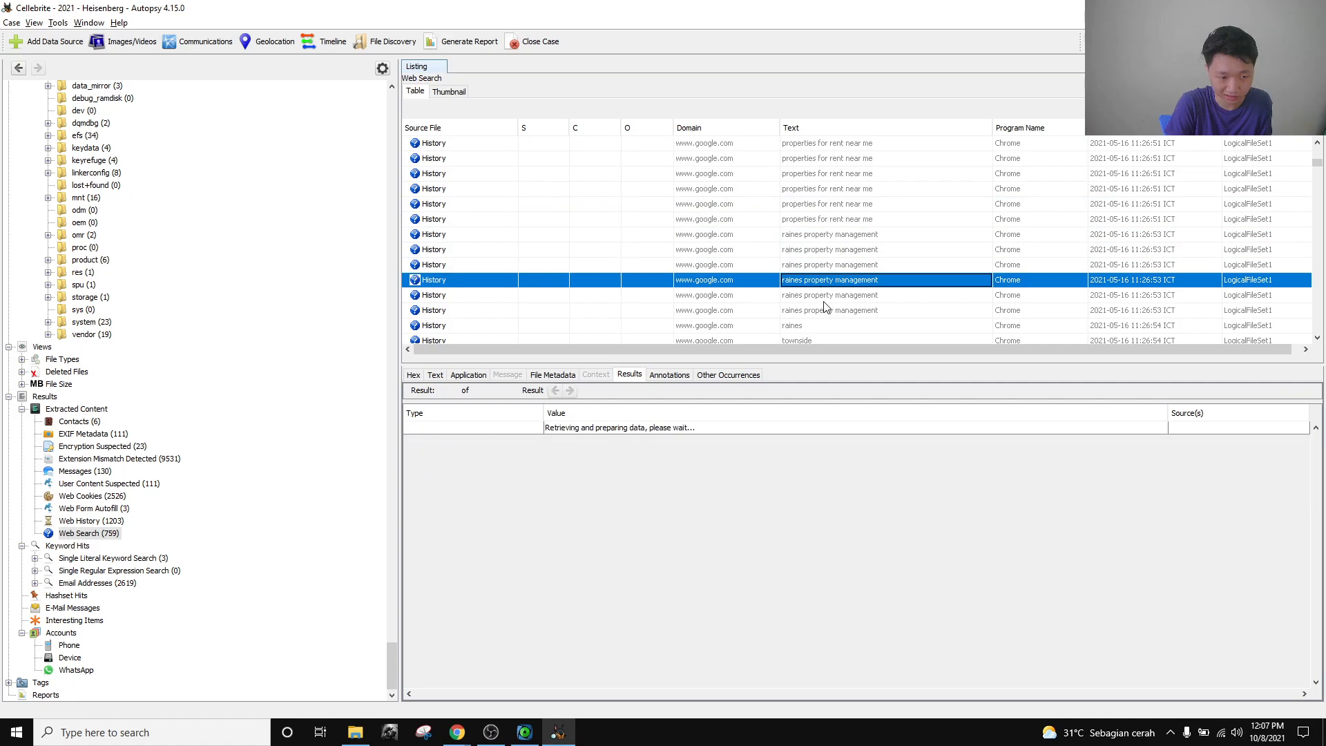
pyautogui.click(824, 298)
pyautogui.press('Up')
pyautogui.press('Up')
pyautogui.press('Up')
pyautogui.press('Up')
pyautogui.press('Up')
pyautogui.press('Up')
pyautogui.press('Up')
pyautogui.press('Up')
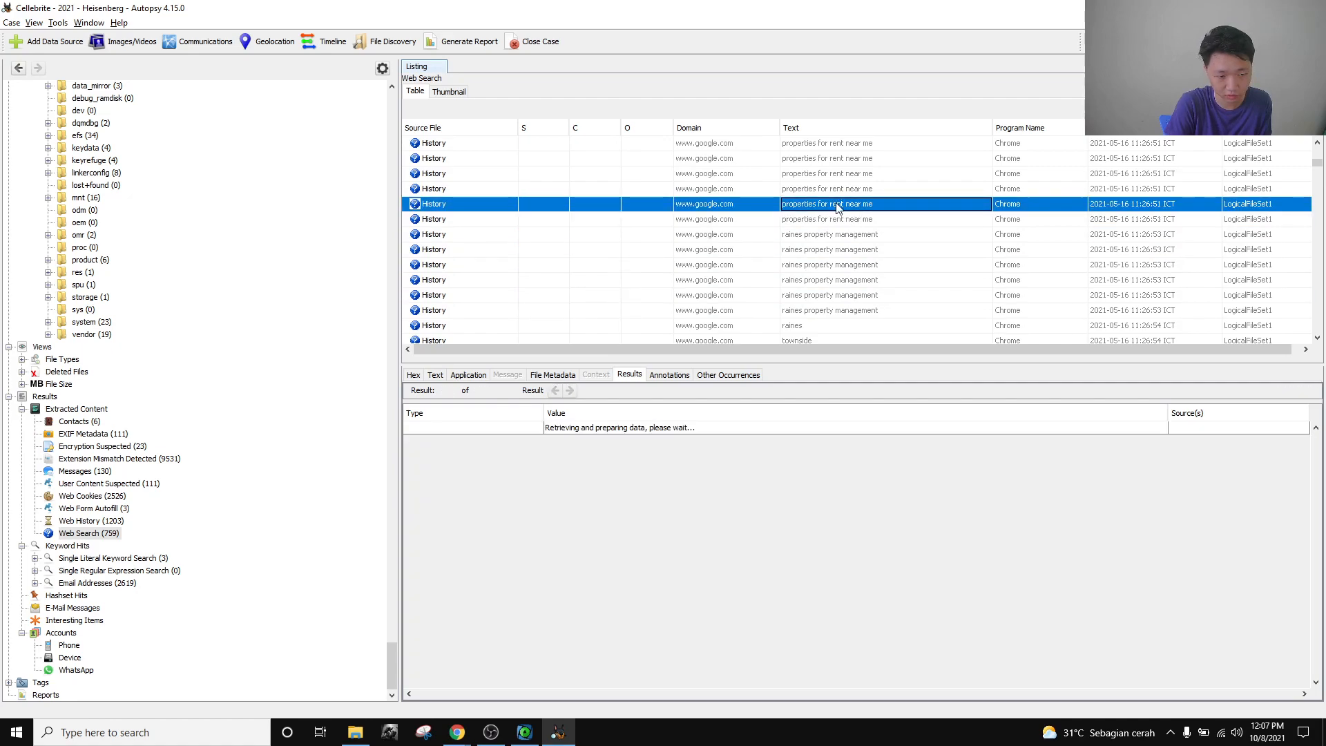
pyautogui.click(841, 200)
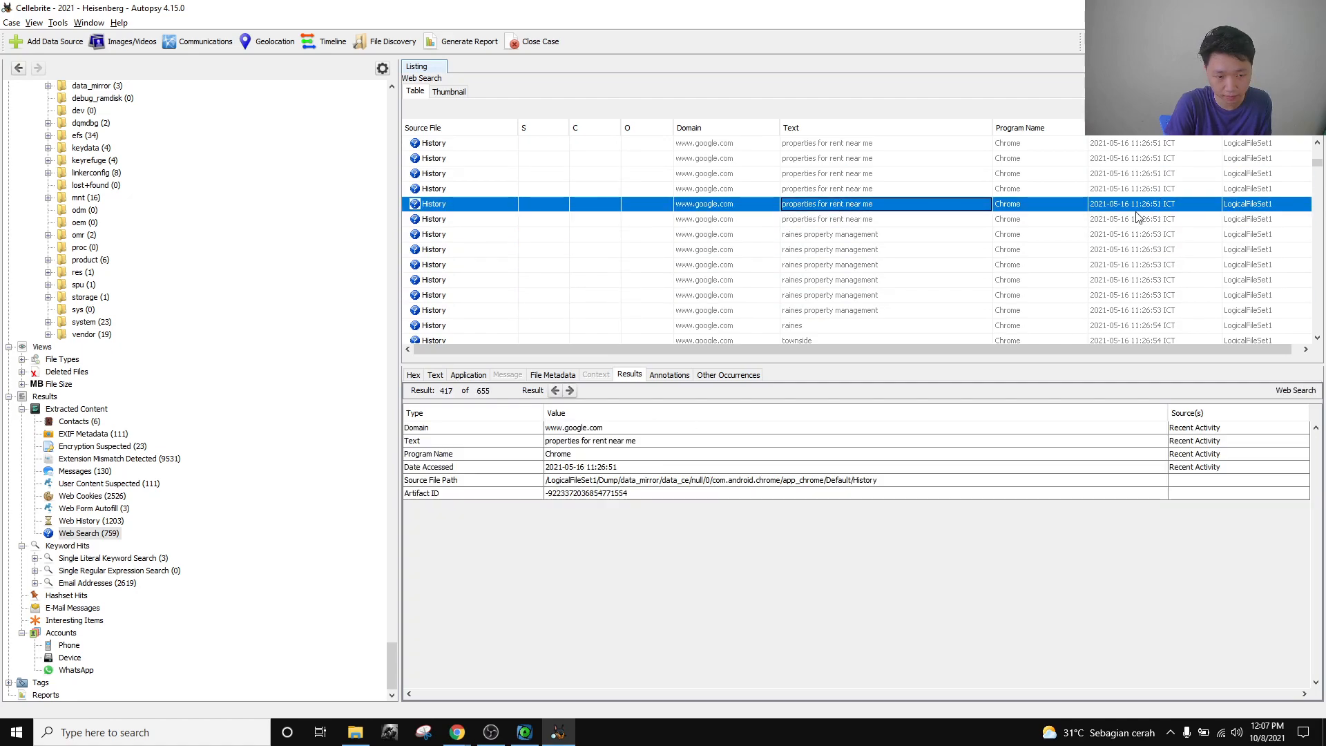
pyautogui.click(621, 469)
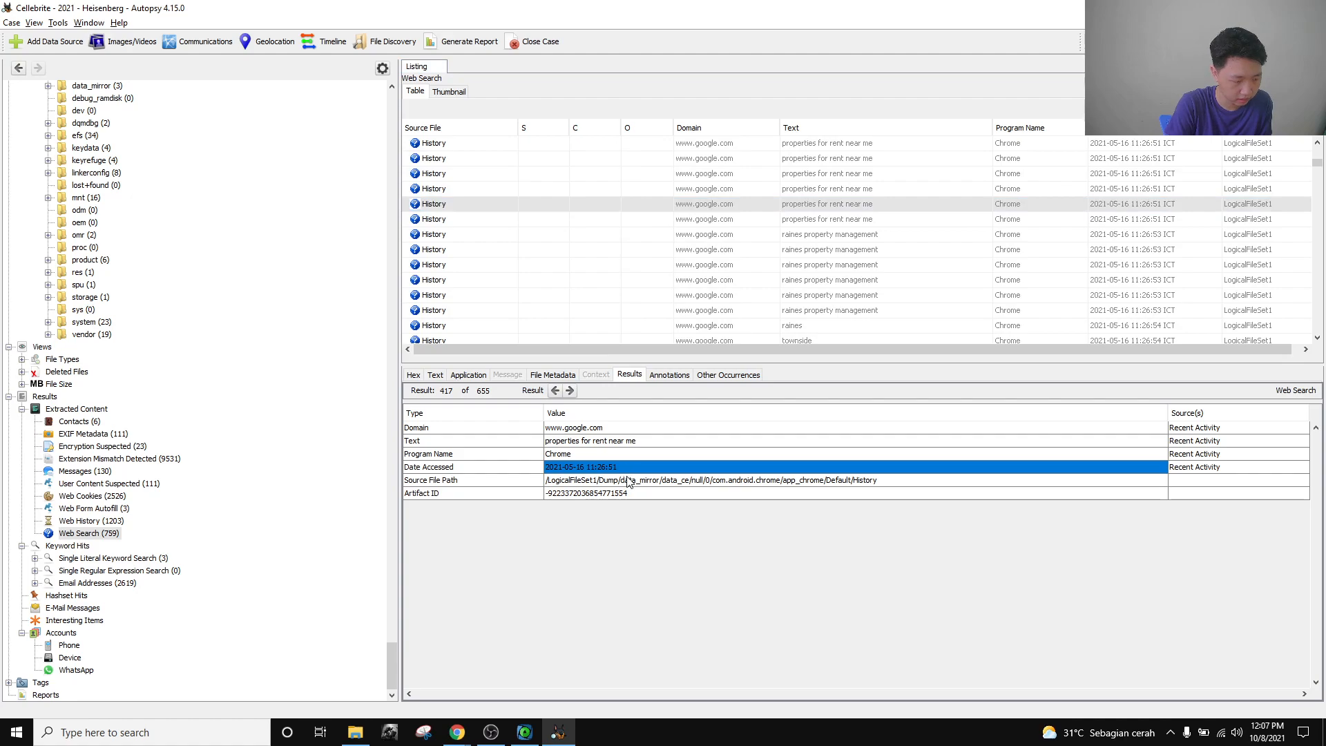
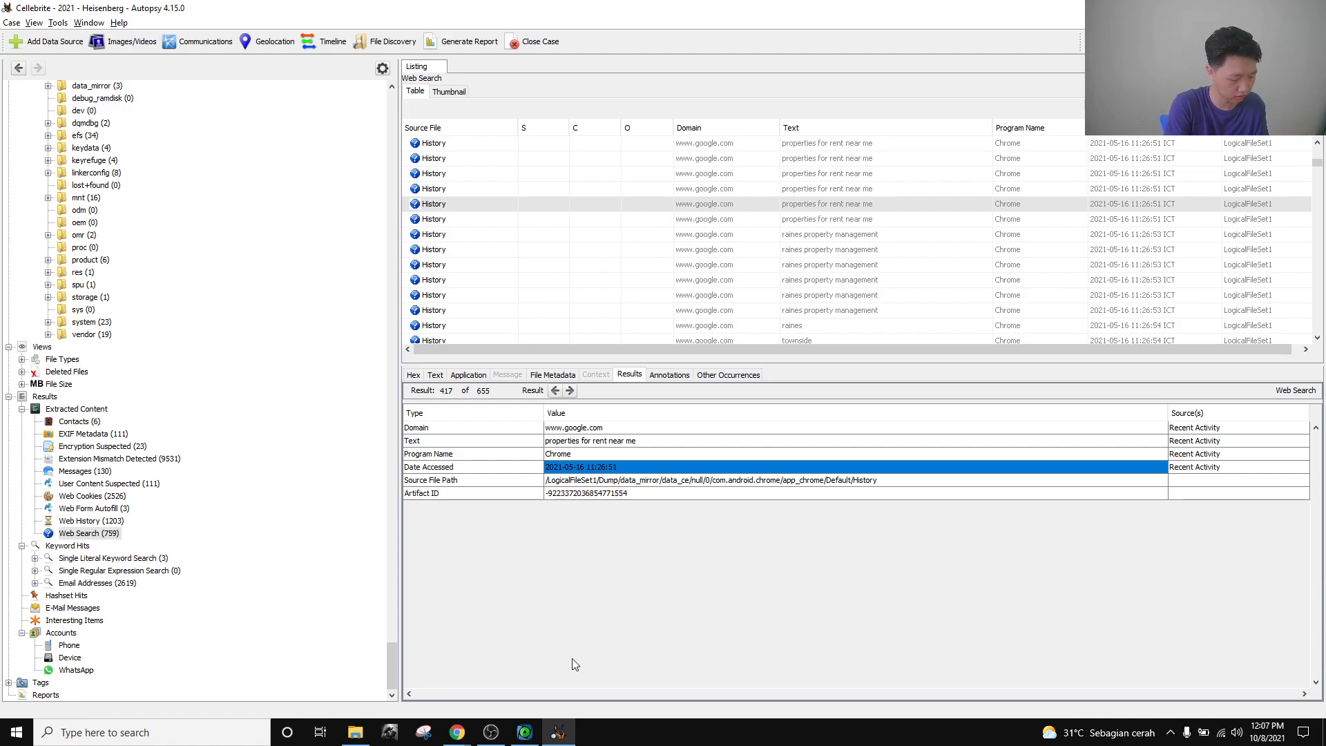
pyautogui.press('super+r')
pyautogui.press('Return')
pyautogui.hotkey('ctrl', 'v')
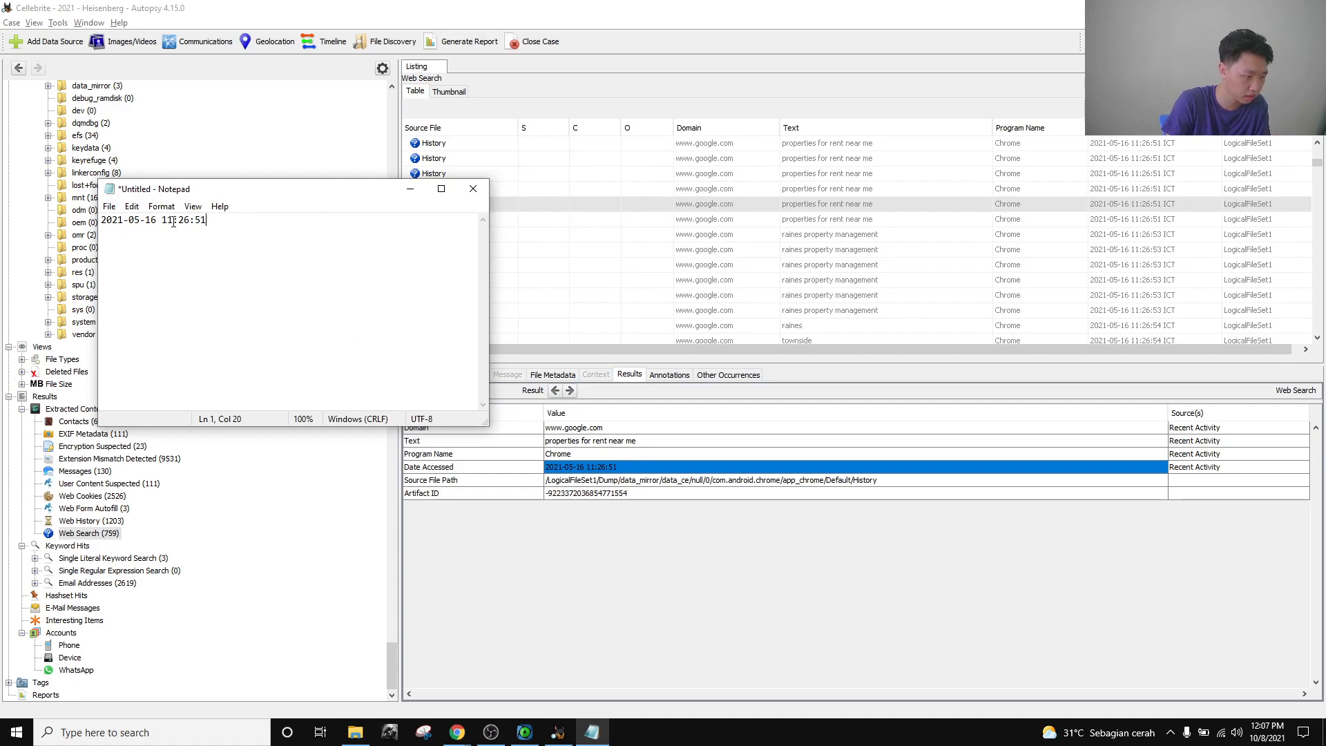
pyautogui.press('BackSpace')
pyautogui.press('BackSpace')
pyautogui.write('04')
pyautogui.click(240, 230)
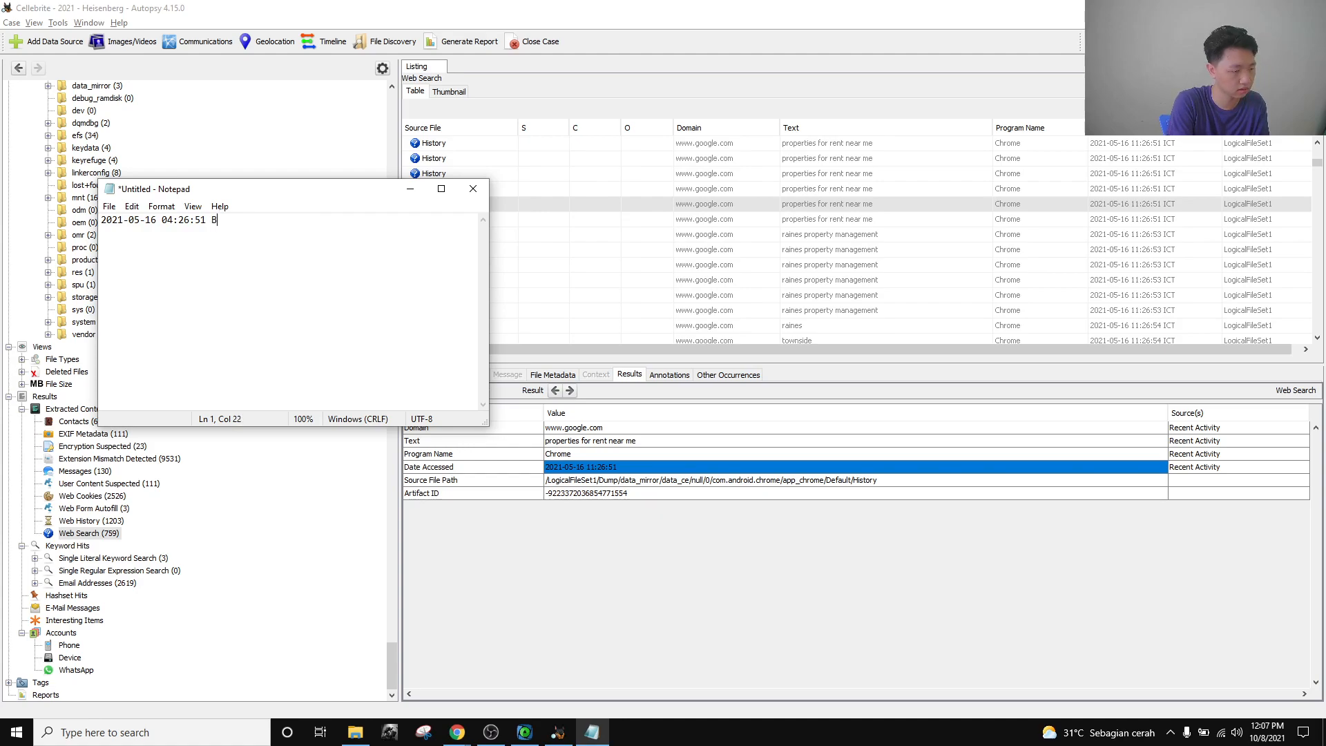
pyautogui.write('burg')
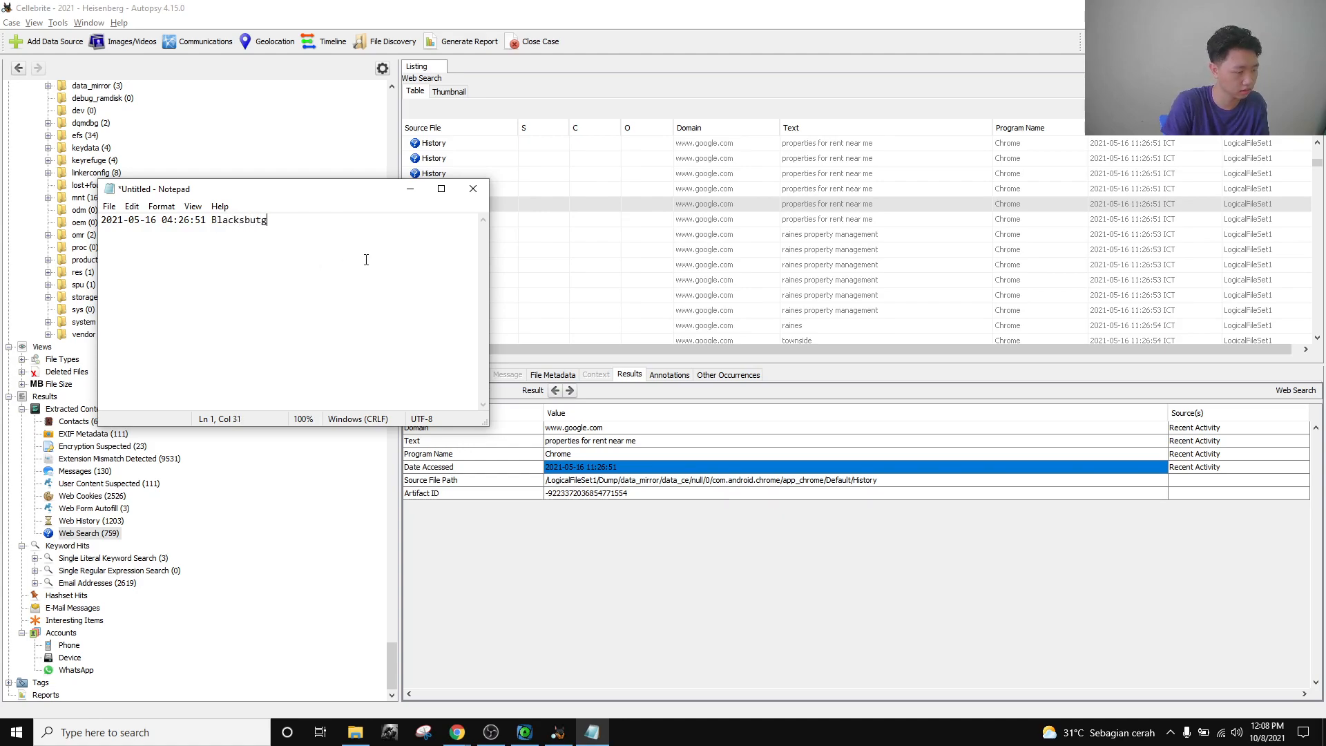
pyautogui.hotkey('ctrl', 'a')
pyautogui.hotkey('ctrl', 'c')
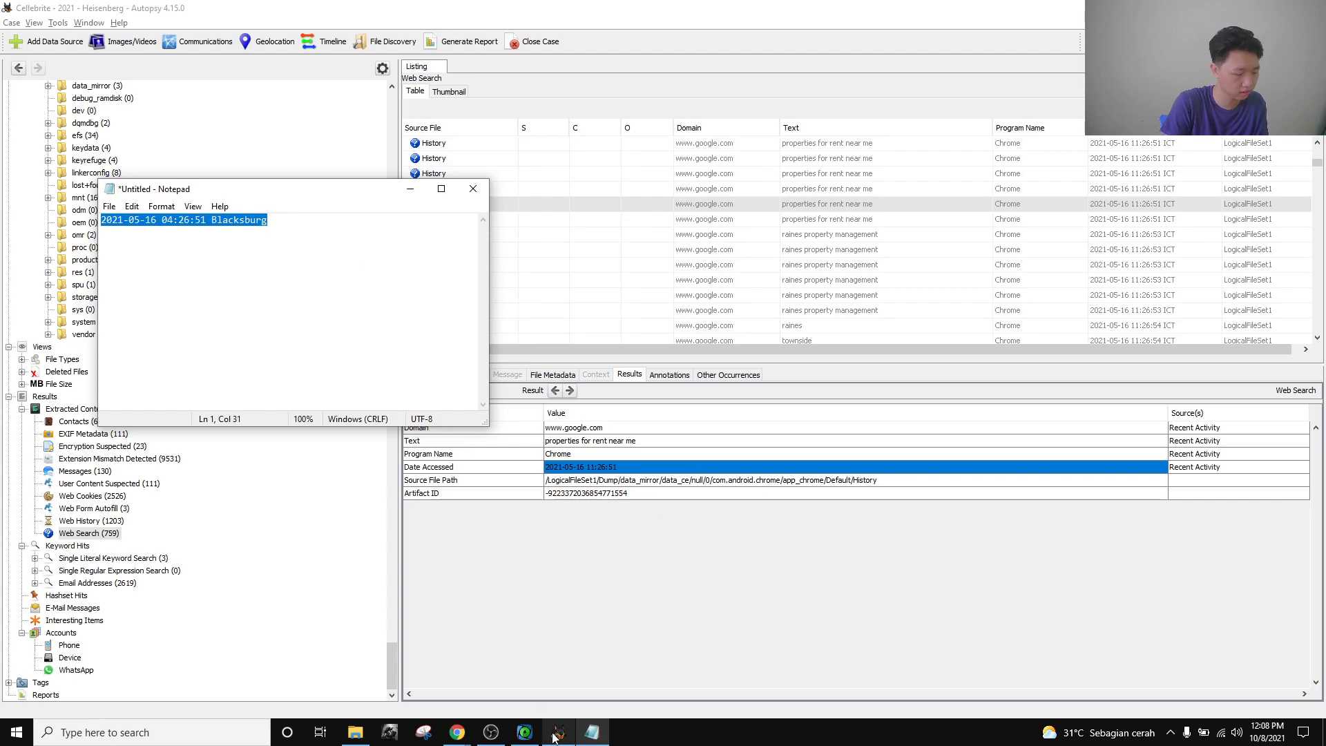
pyautogui.click(457, 732)
pyautogui.click(647, 377)
pyautogui.hotkey('ctrl', 'v')
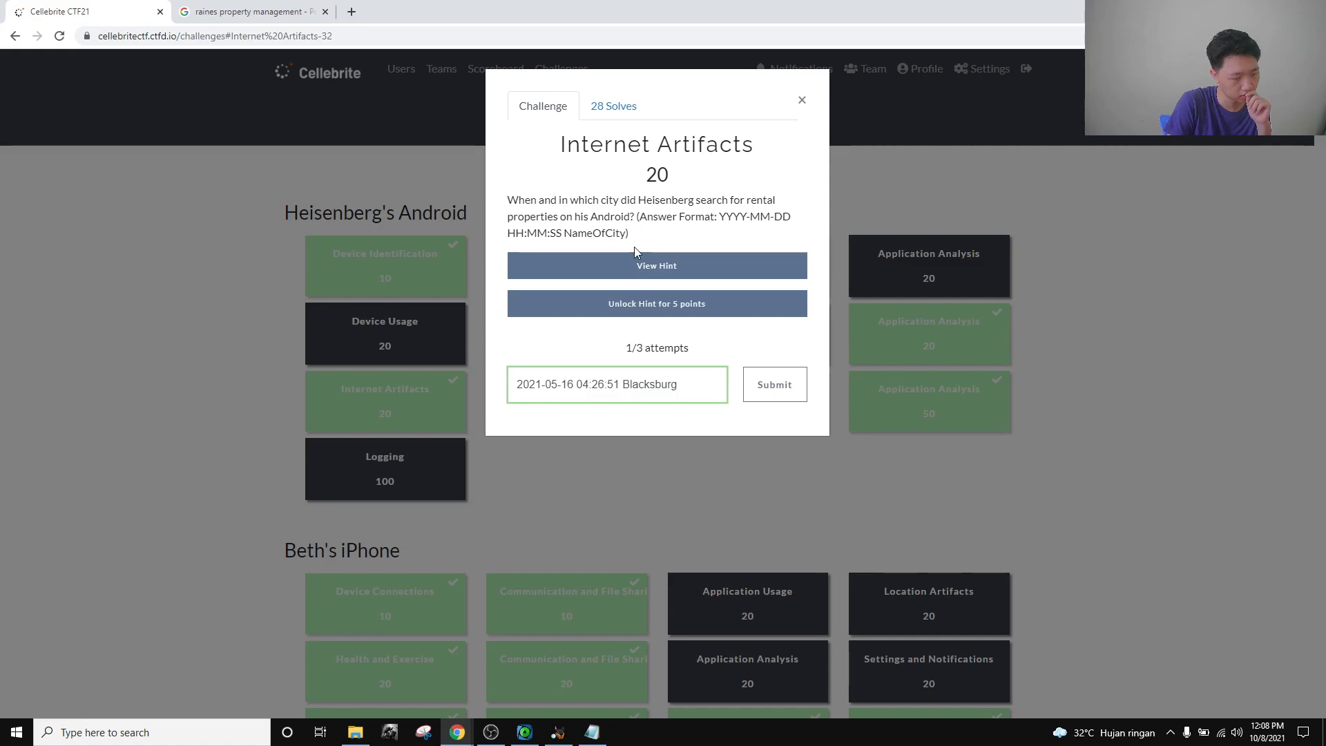
pyautogui.moveTo(706, 389); pyautogui.dragTo(514, 385)
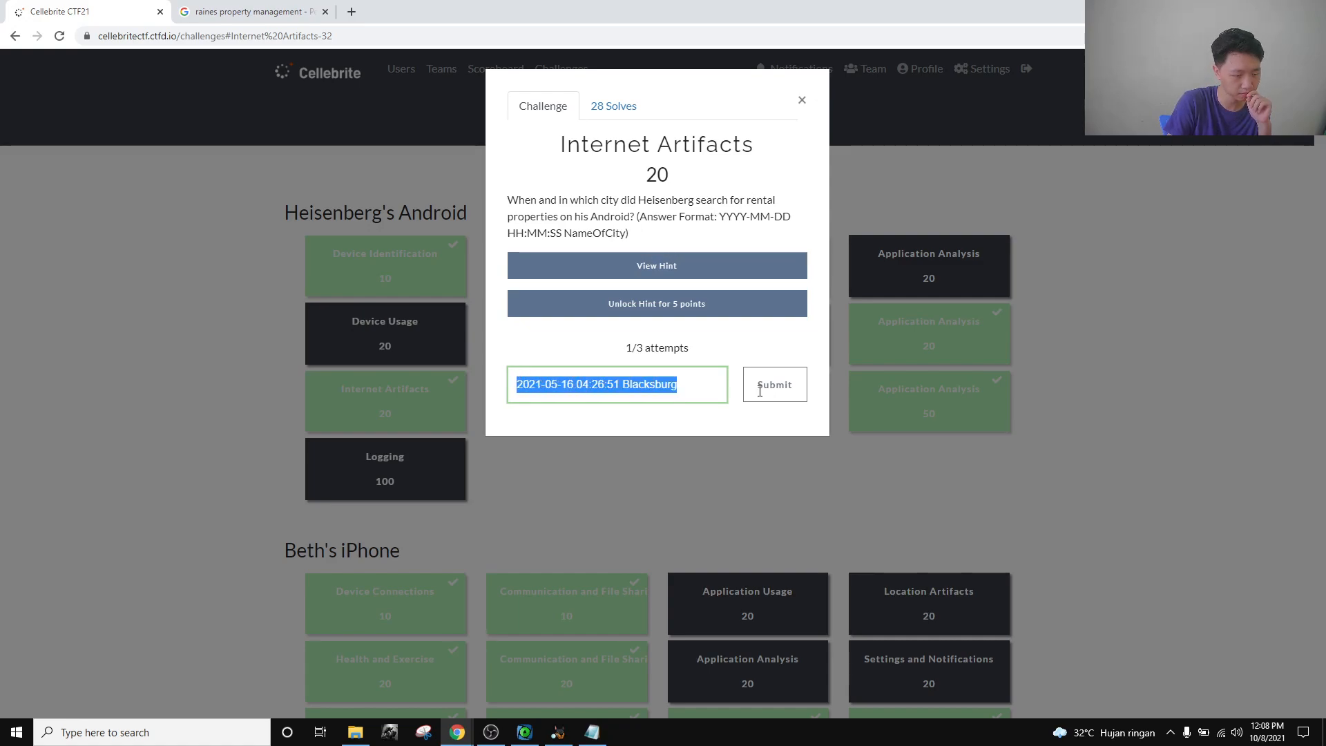
pyautogui.press('Right')
pyautogui.click(802, 100)
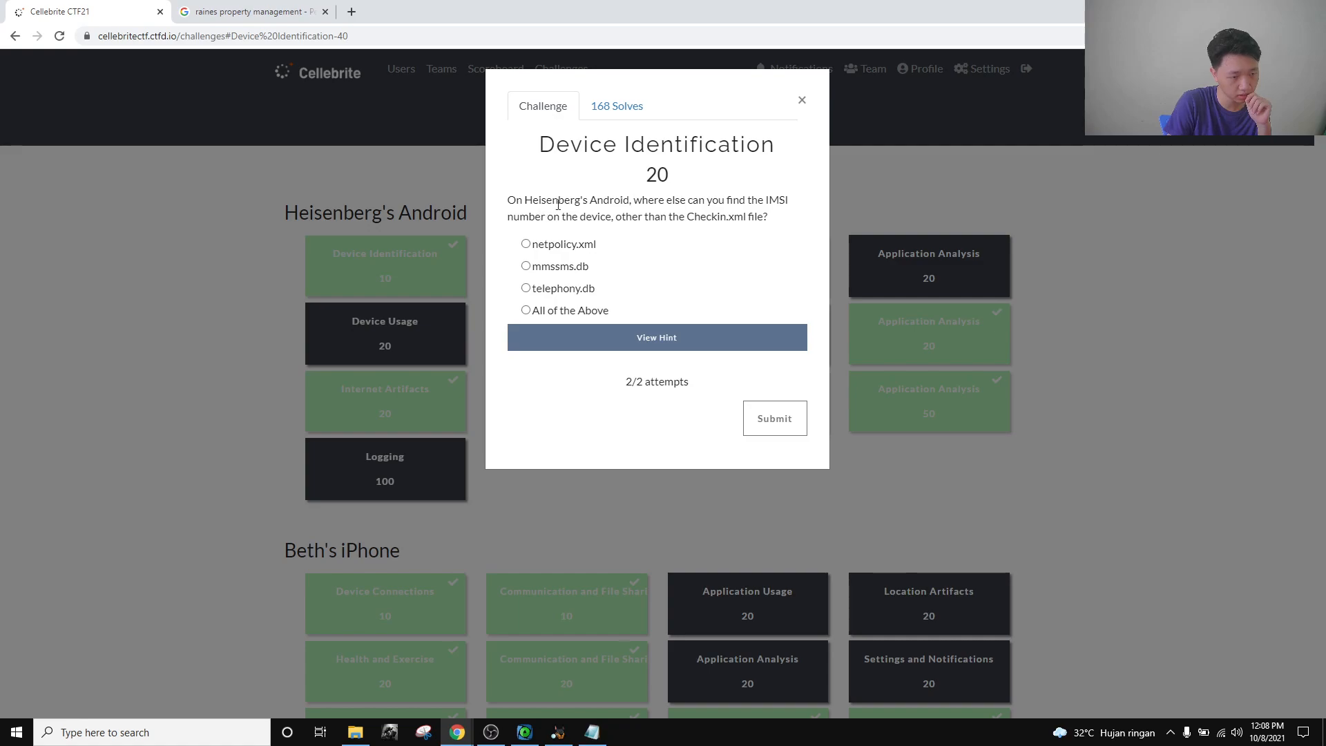
# Read the Device Identification question about the IMSI in Checkin.xml, then return to Autopsy.
pyautogui.moveTo(583, 201); pyautogui.dragTo(748, 214)
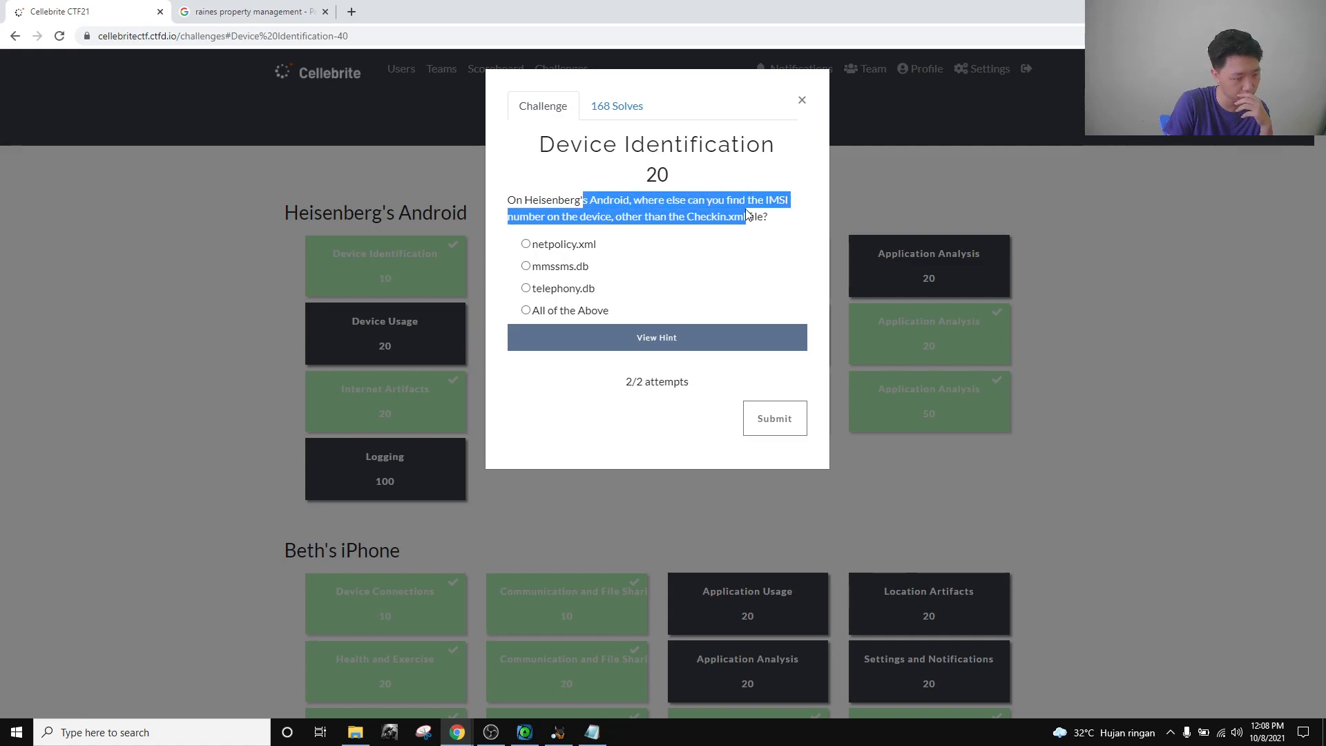
pyautogui.click(755, 219)
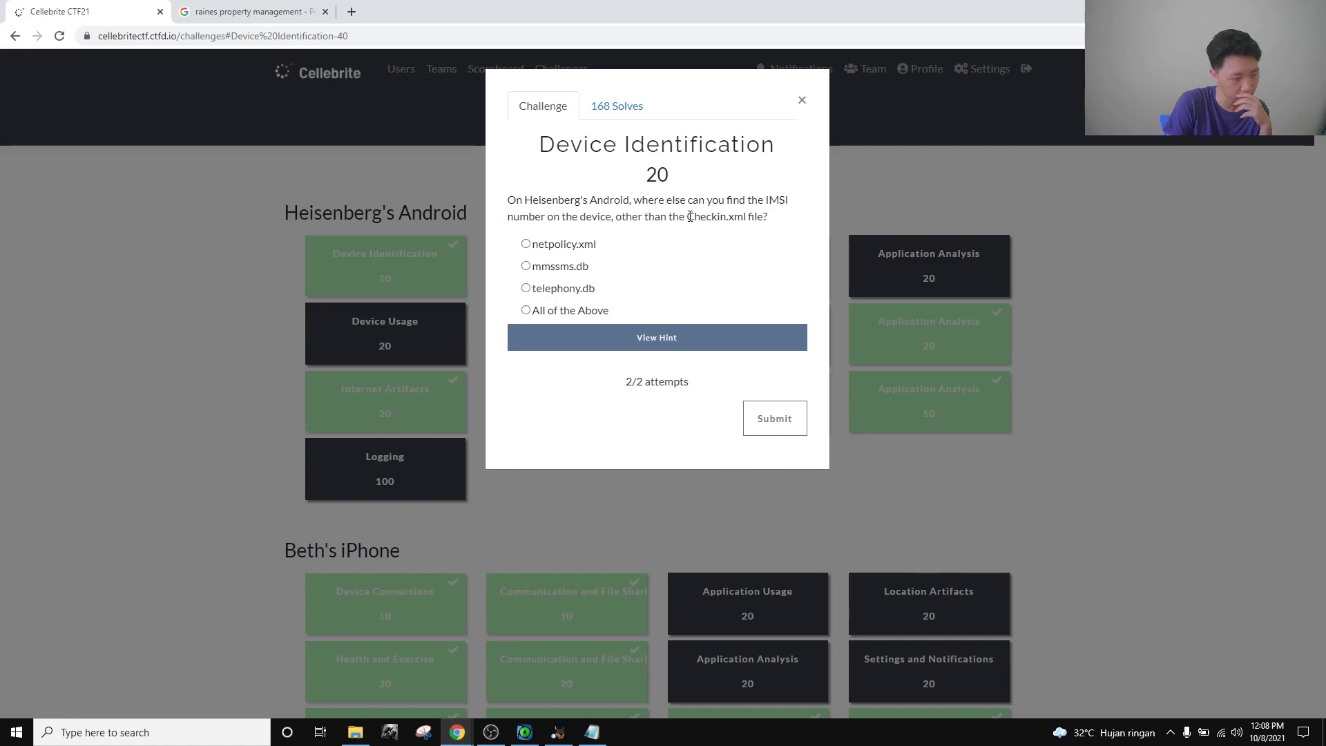
pyautogui.moveTo(690, 216); pyautogui.dragTo(749, 223)
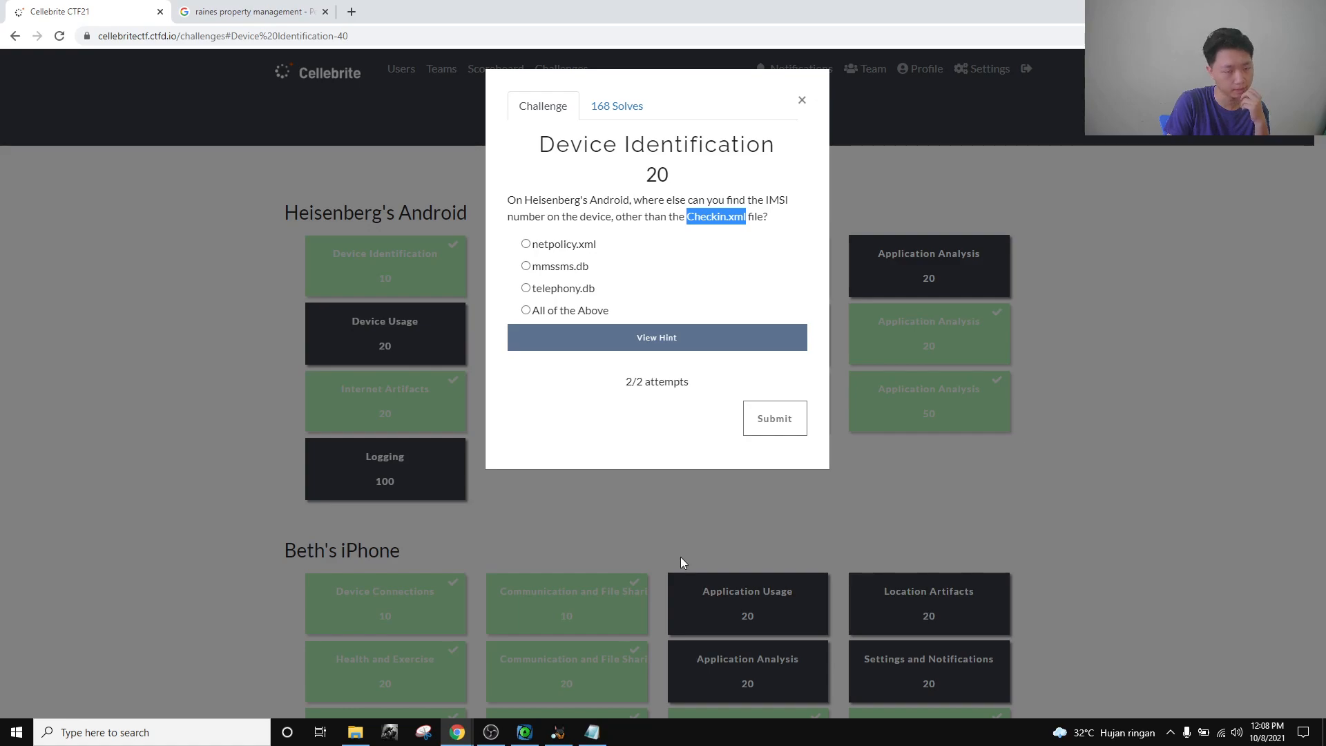
pyautogui.click(558, 732)
pyautogui.scroll(5, 147, 404)
pyautogui.scroll(10, 147, 404)
# Expand Dump > data > data and the com.google.android.gms package down to its shared_prefs folder.
pyautogui.scroll(20, 396, 480)
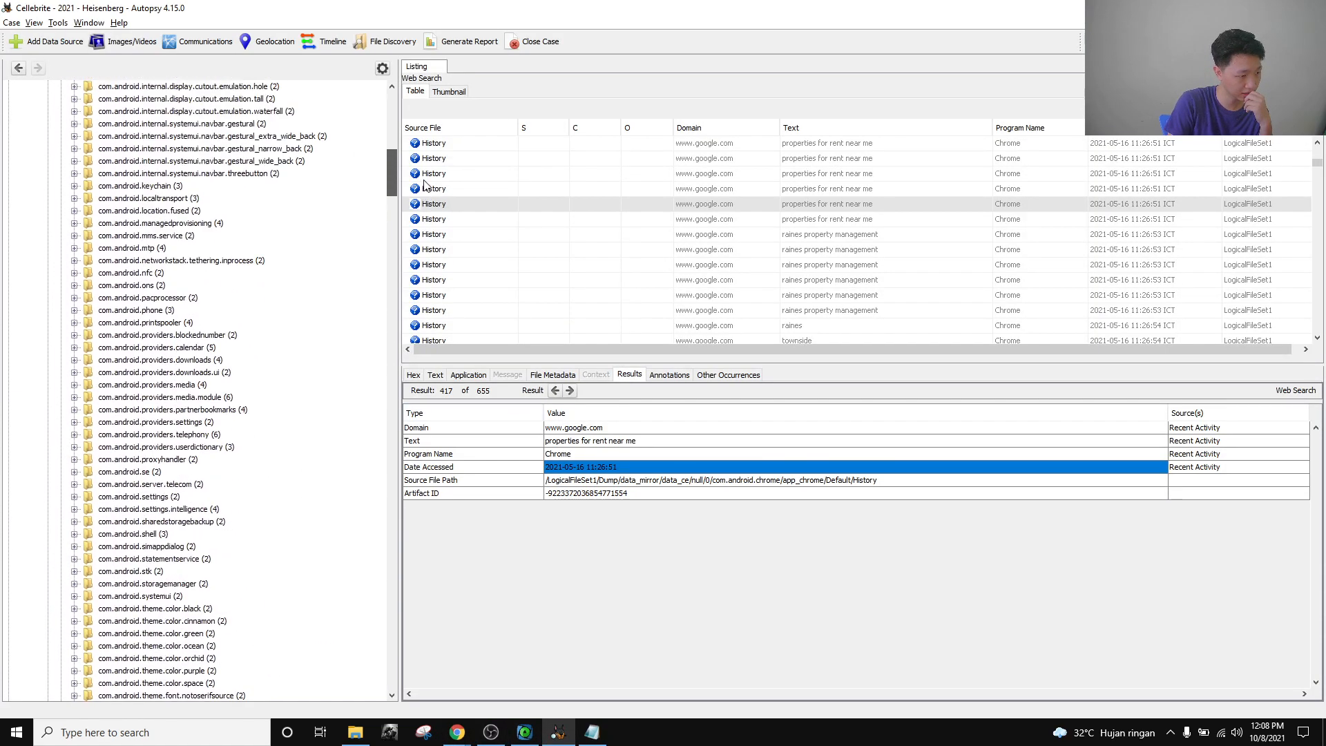
pyautogui.click(61, 385)
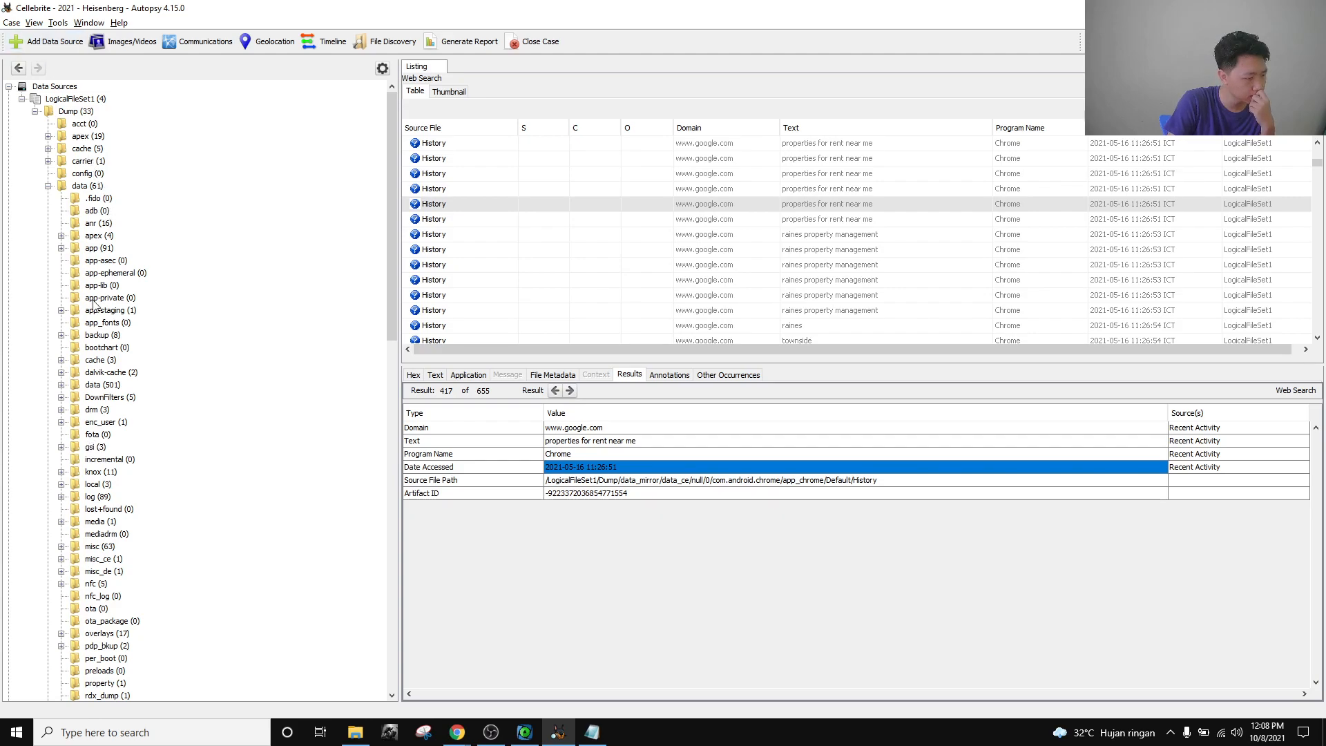
pyautogui.click(61, 385)
pyautogui.scroll(-3, 258, 383)
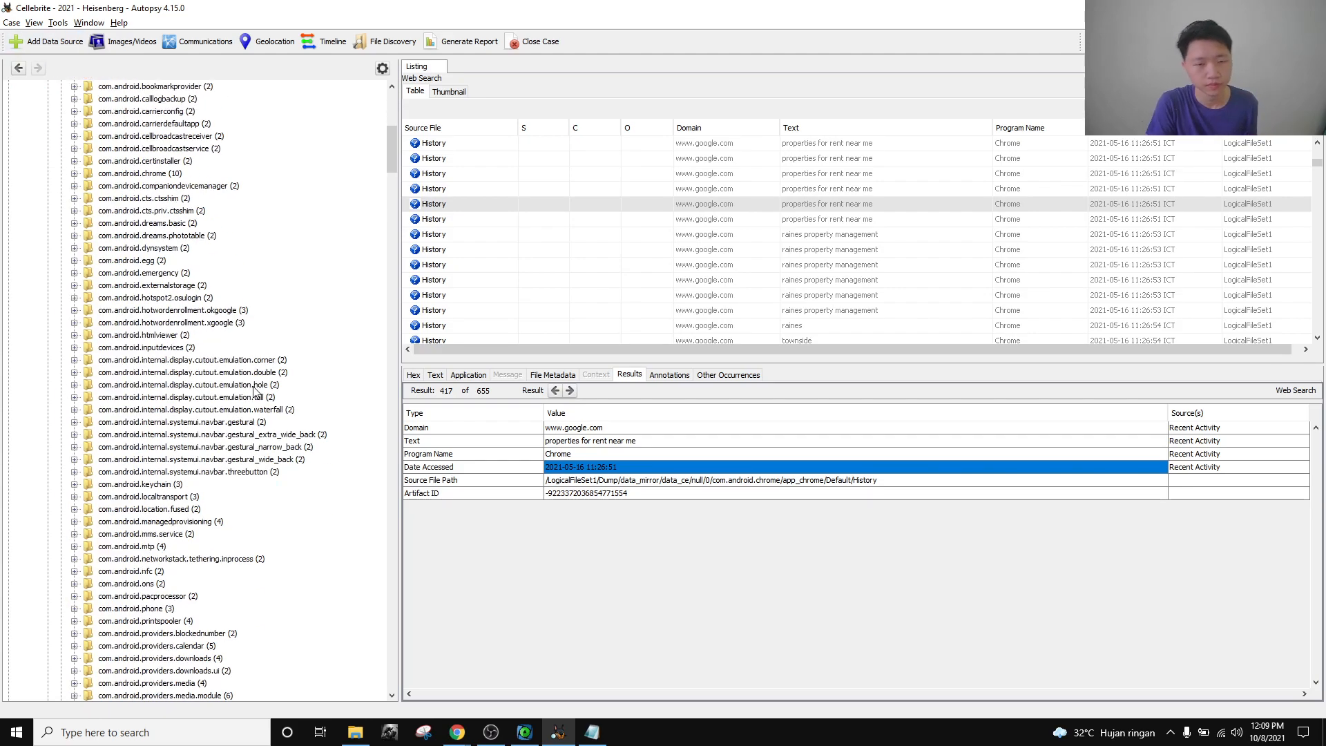
pyautogui.scroll(-2, 198, 389)
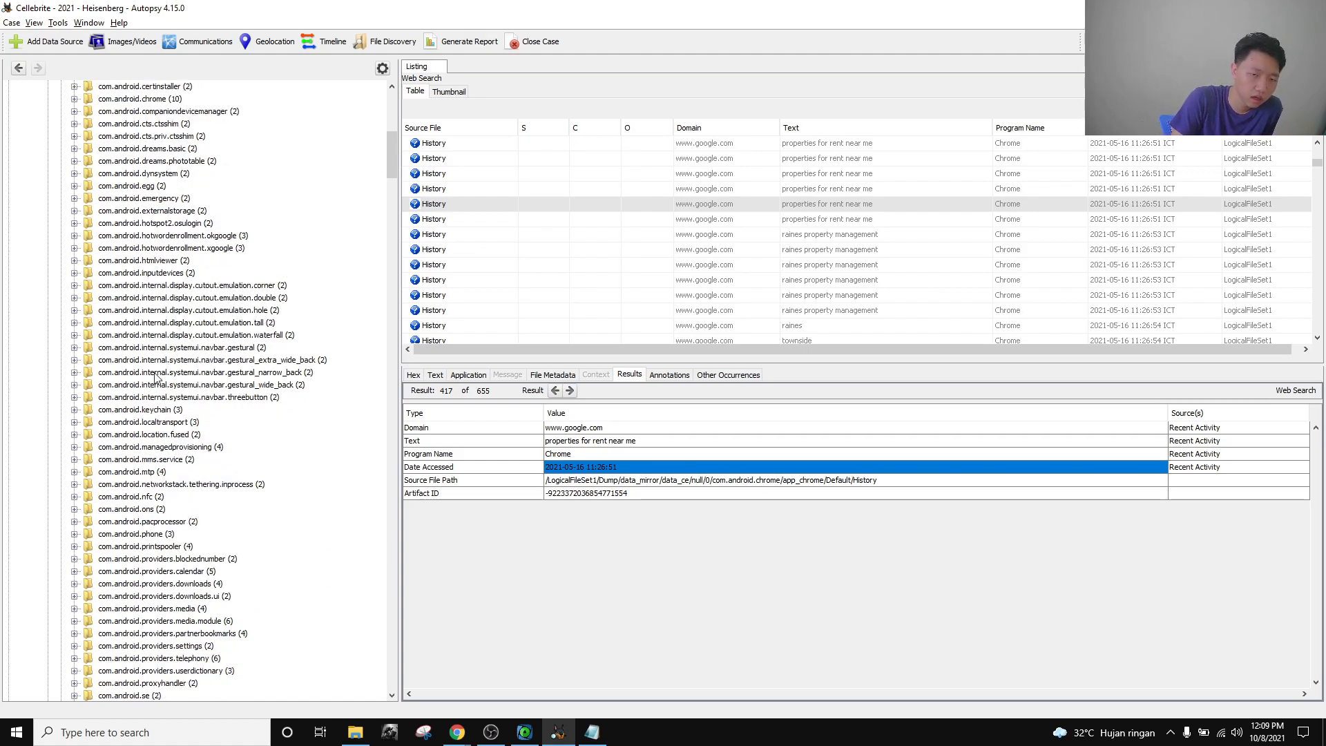
pyautogui.scroll(-8, 169, 345)
pyautogui.scroll(-20, 166, 337)
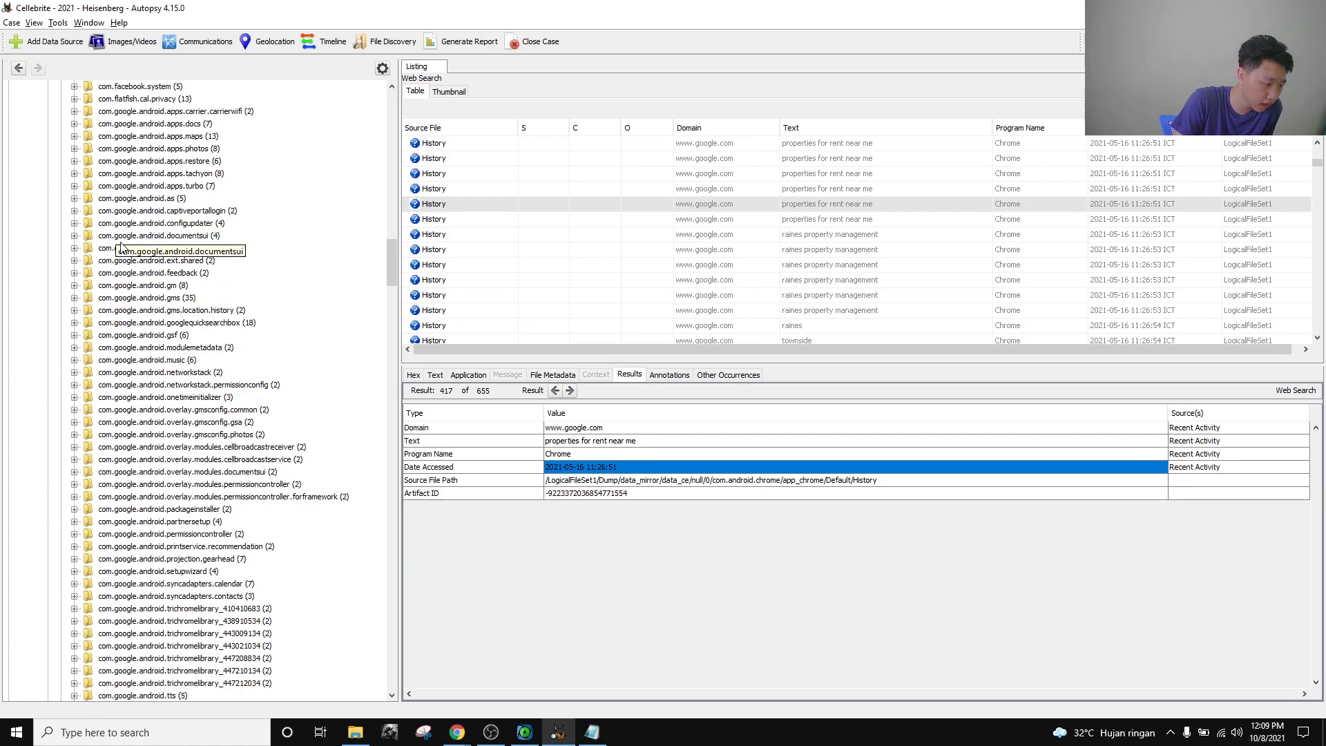
pyautogui.click(74, 298)
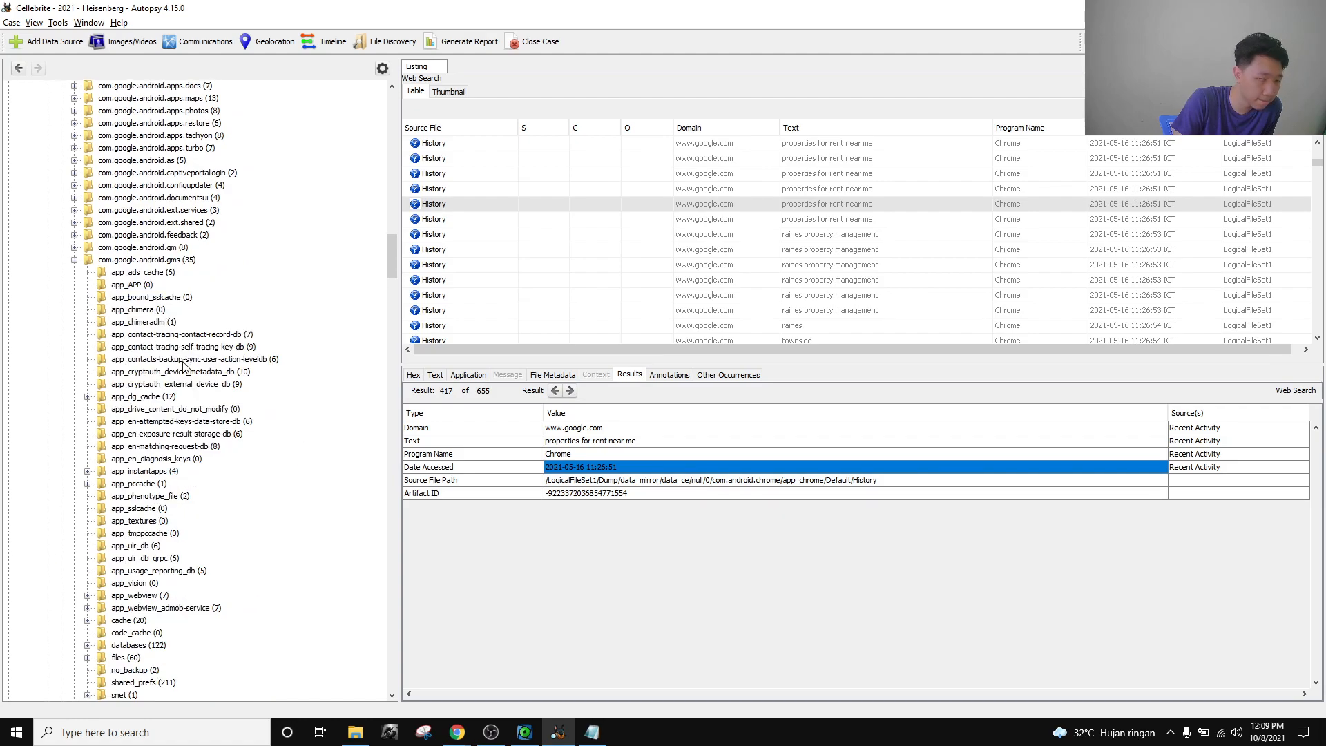
pyautogui.scroll(-6, 182, 436)
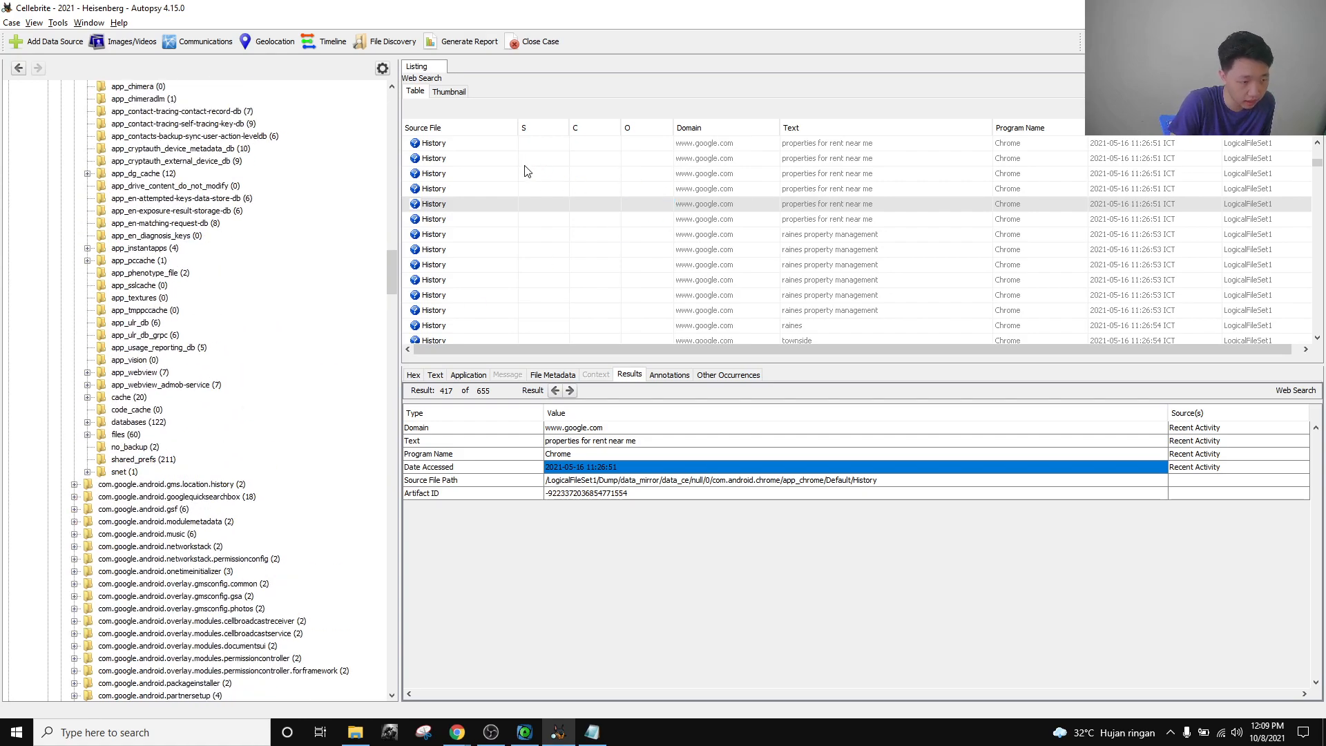
pyautogui.scroll(-15, 487, 228)
pyautogui.scroll(-10, 495, 231)
# Find Checkin.xml in the 211-file shared_prefs listing and display its XML text.
pyautogui.scroll(4, 495, 232)
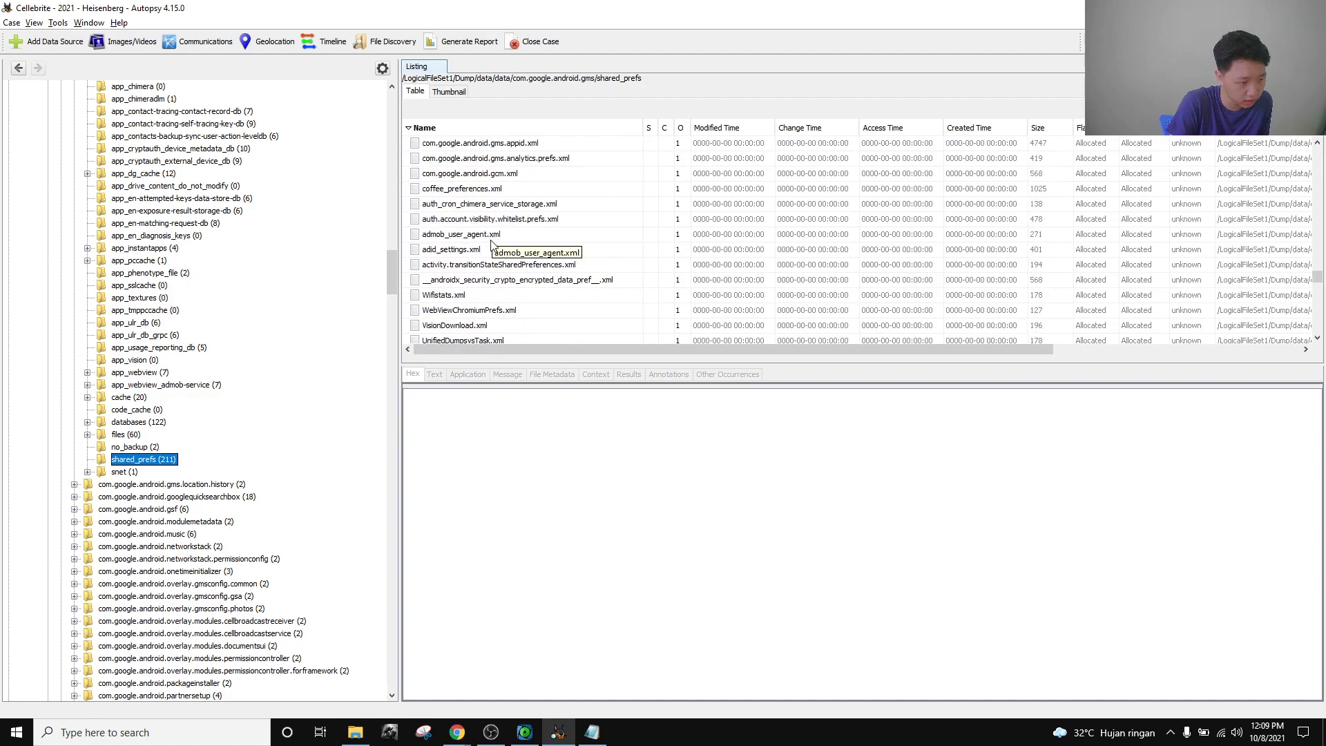
pyautogui.scroll(10, 490, 260)
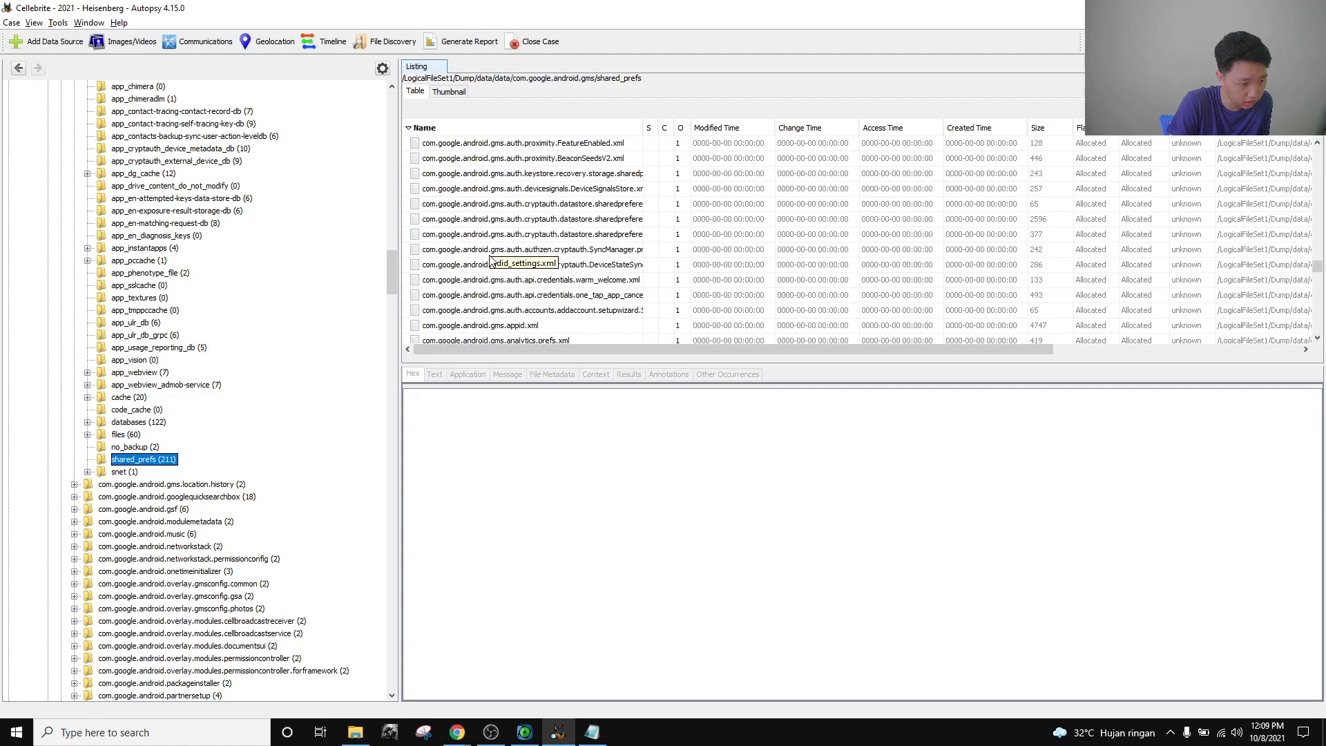
pyautogui.scroll(10, 490, 262)
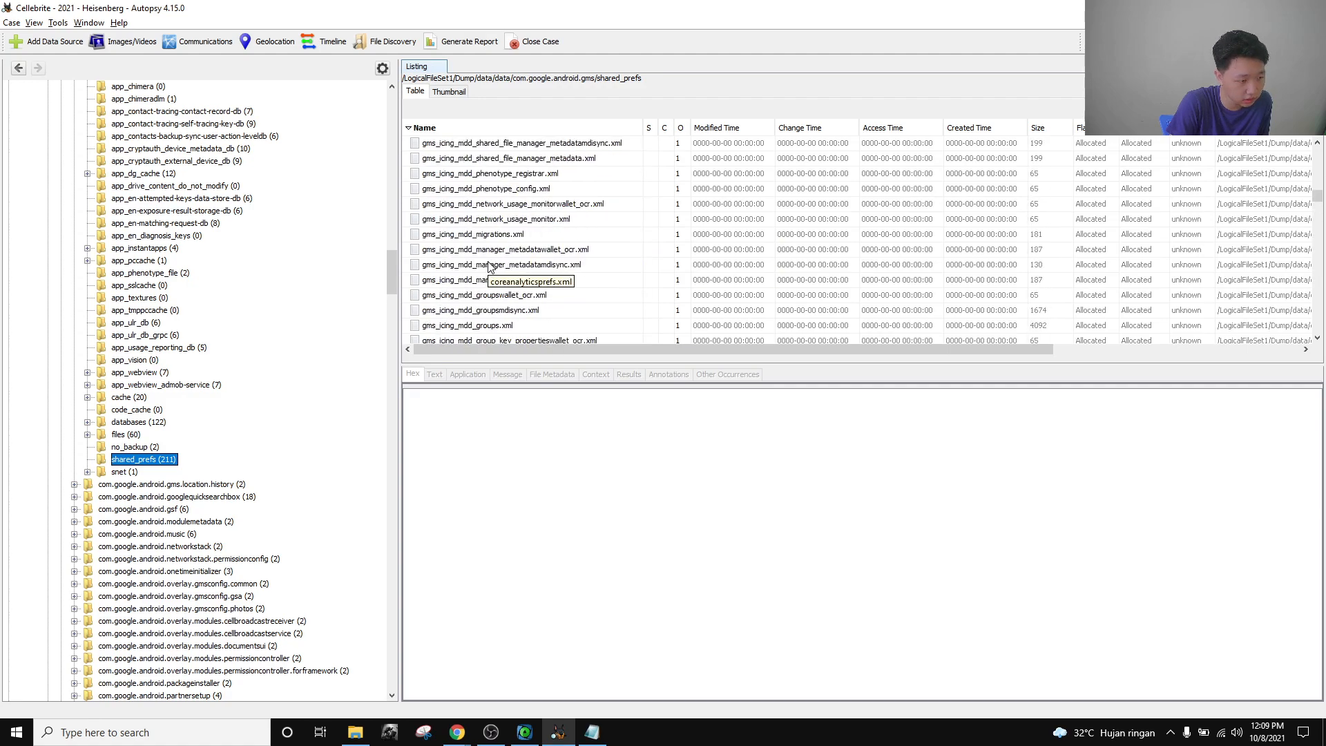
pyautogui.scroll(10, 490, 266)
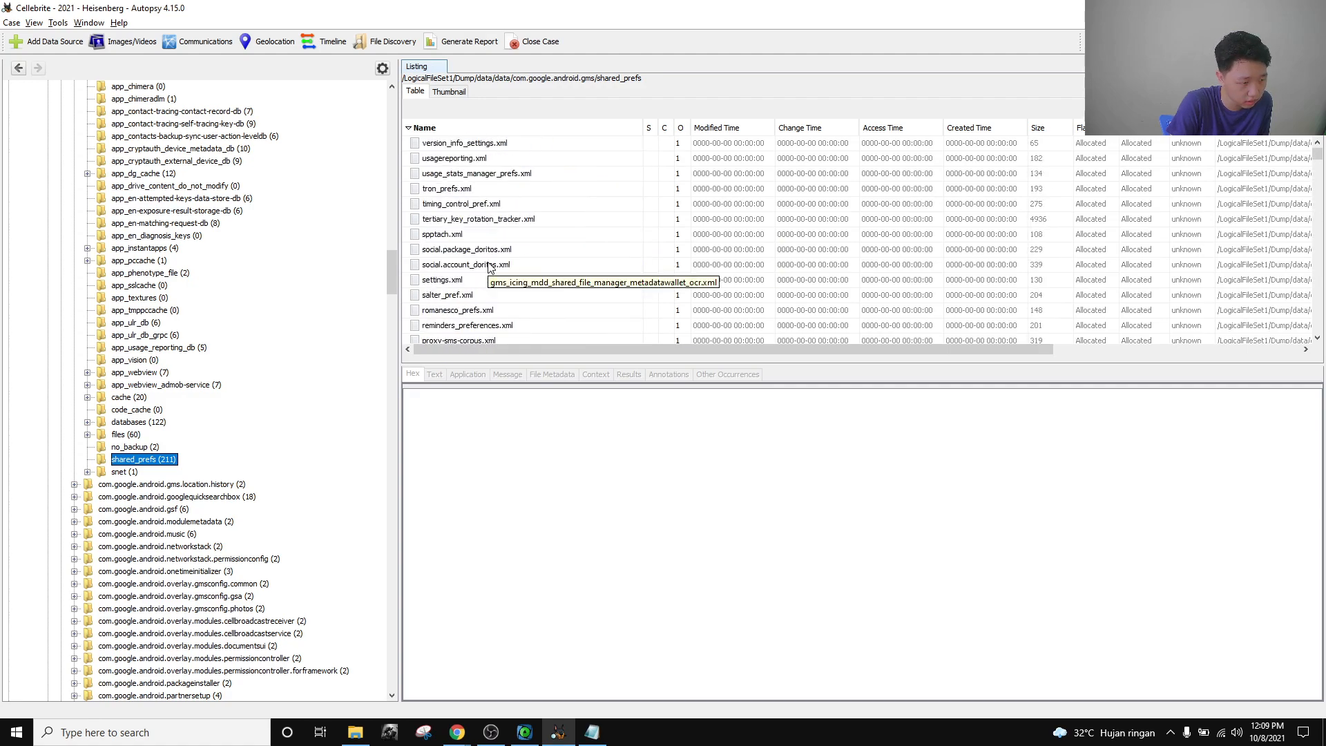
pyautogui.scroll(-1, 490, 267)
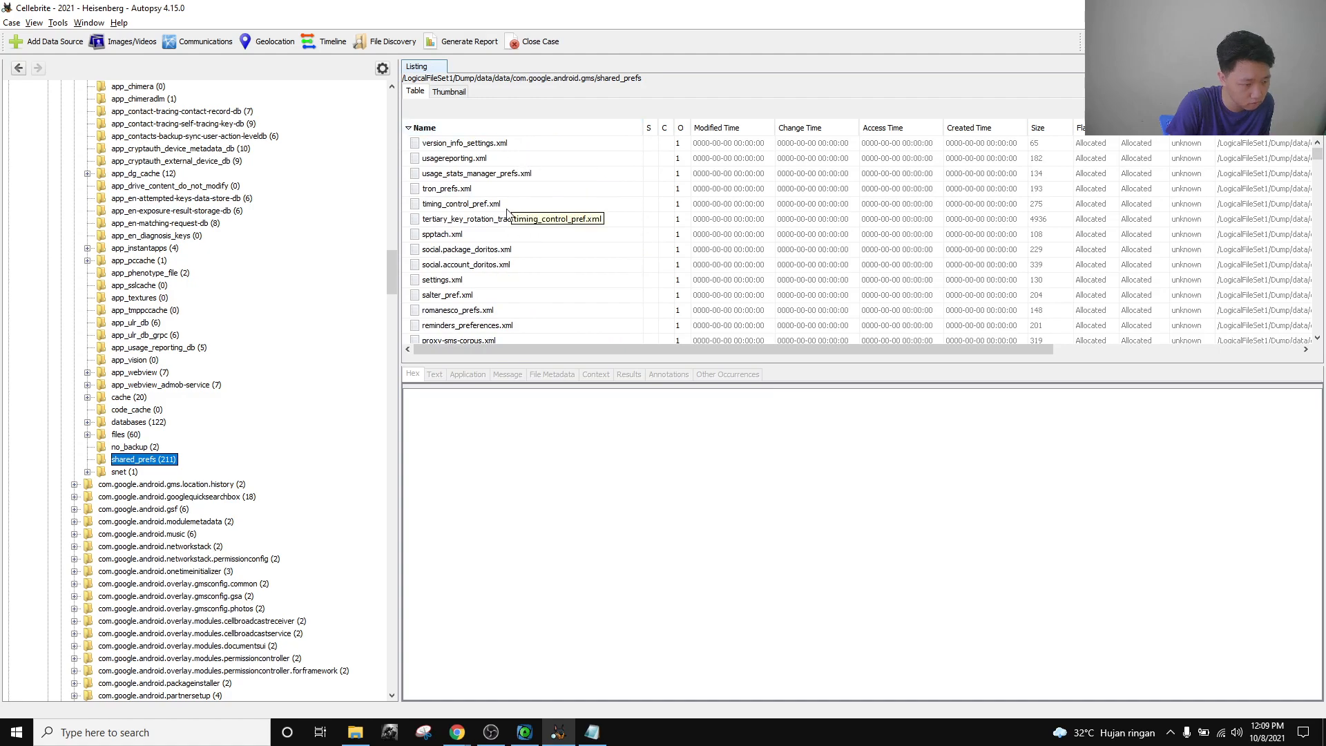
pyautogui.scroll(-15, 496, 271)
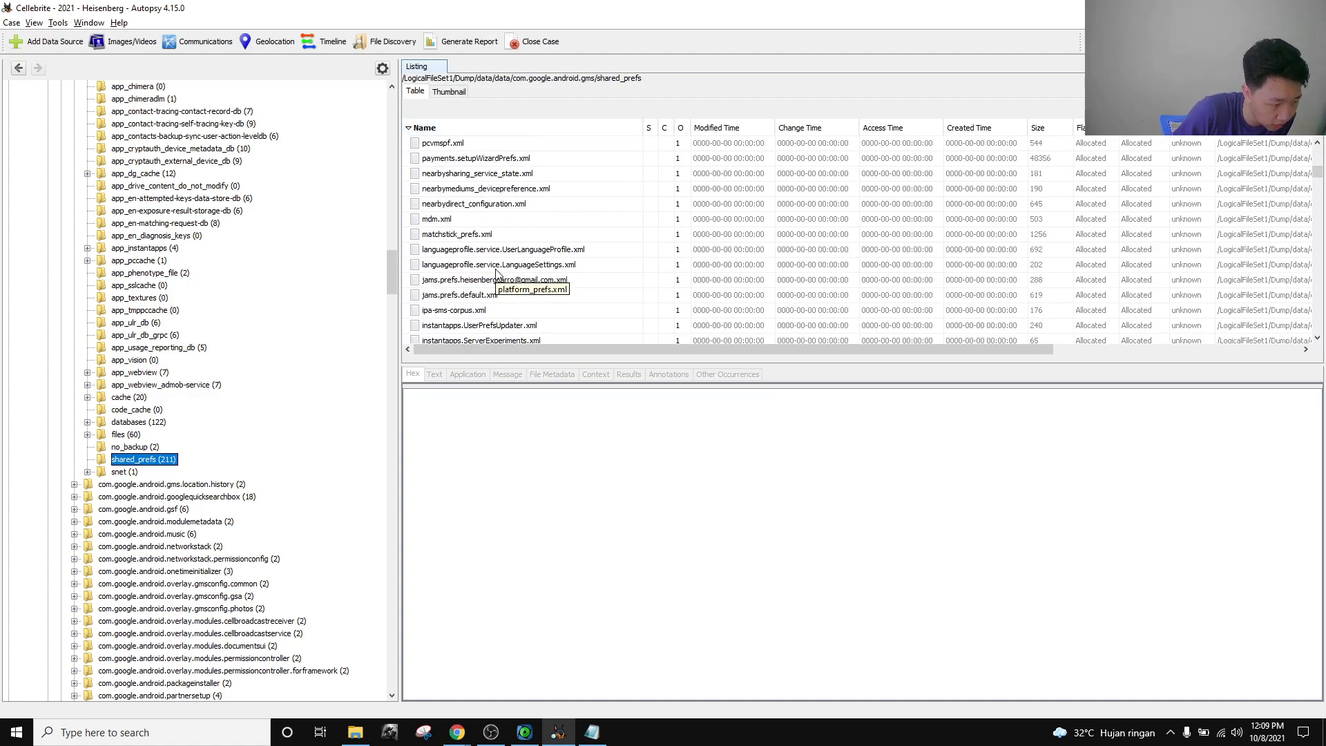
pyautogui.scroll(-20, 495, 267)
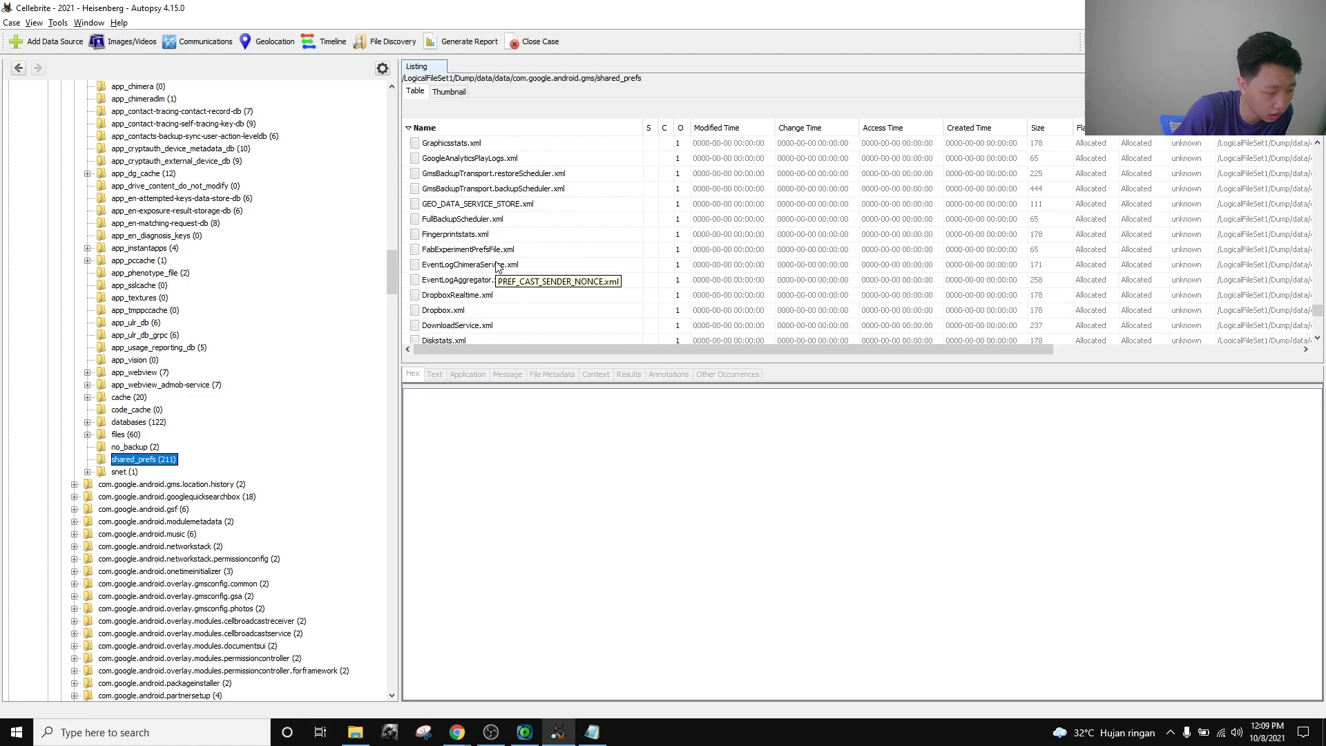
pyautogui.scroll(2, 495, 267)
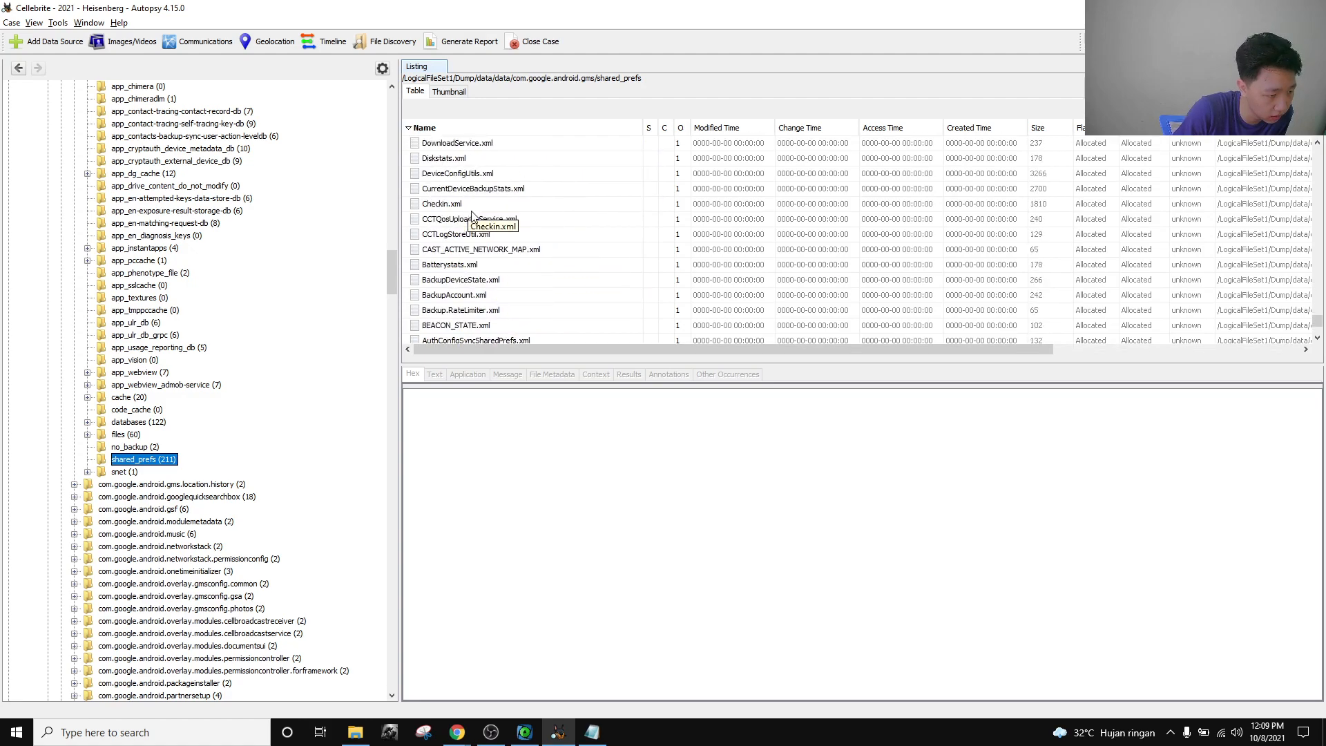
pyautogui.click(493, 210)
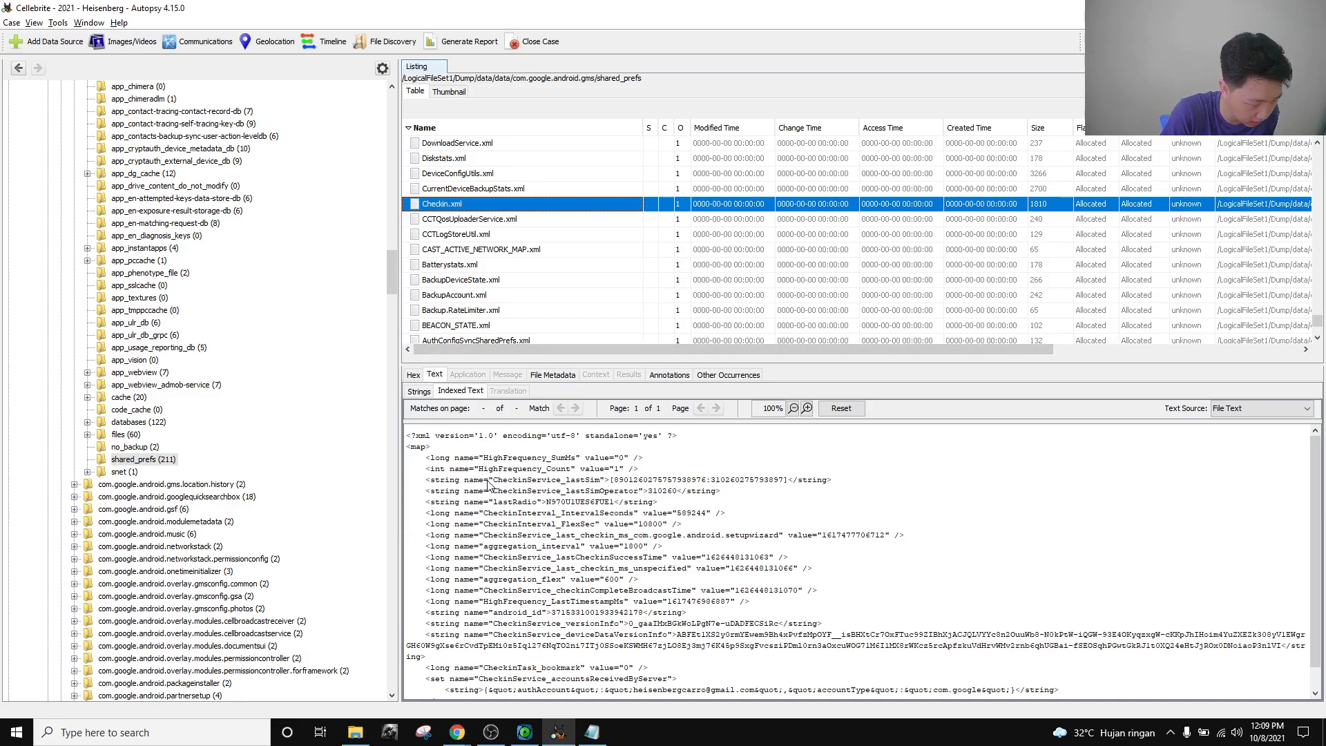
# Highlight the CheckinService_lastSim entry and the SIM serial and IMSI numbers it holds.
pyautogui.doubleClick(595, 478)
pyautogui.click(643, 484)
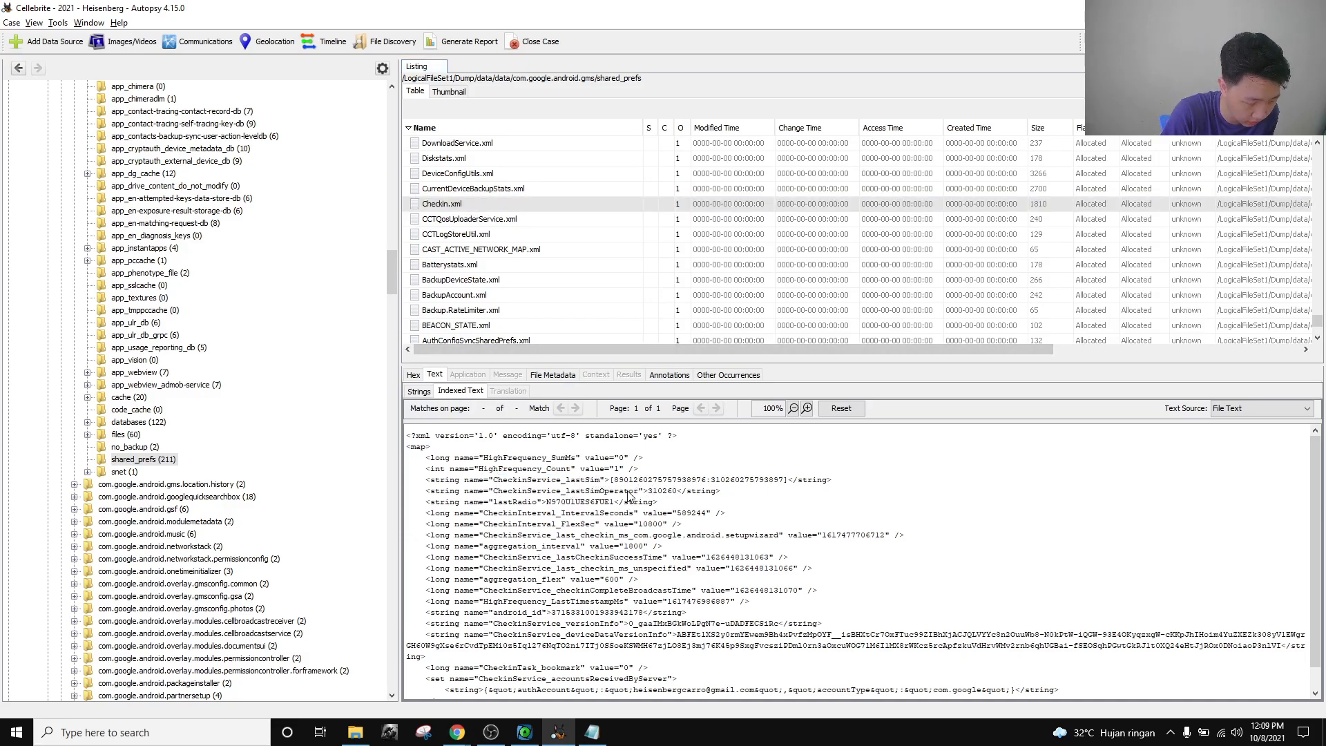
pyautogui.moveTo(614, 480); pyautogui.dragTo(780, 481)
pyautogui.click(774, 484)
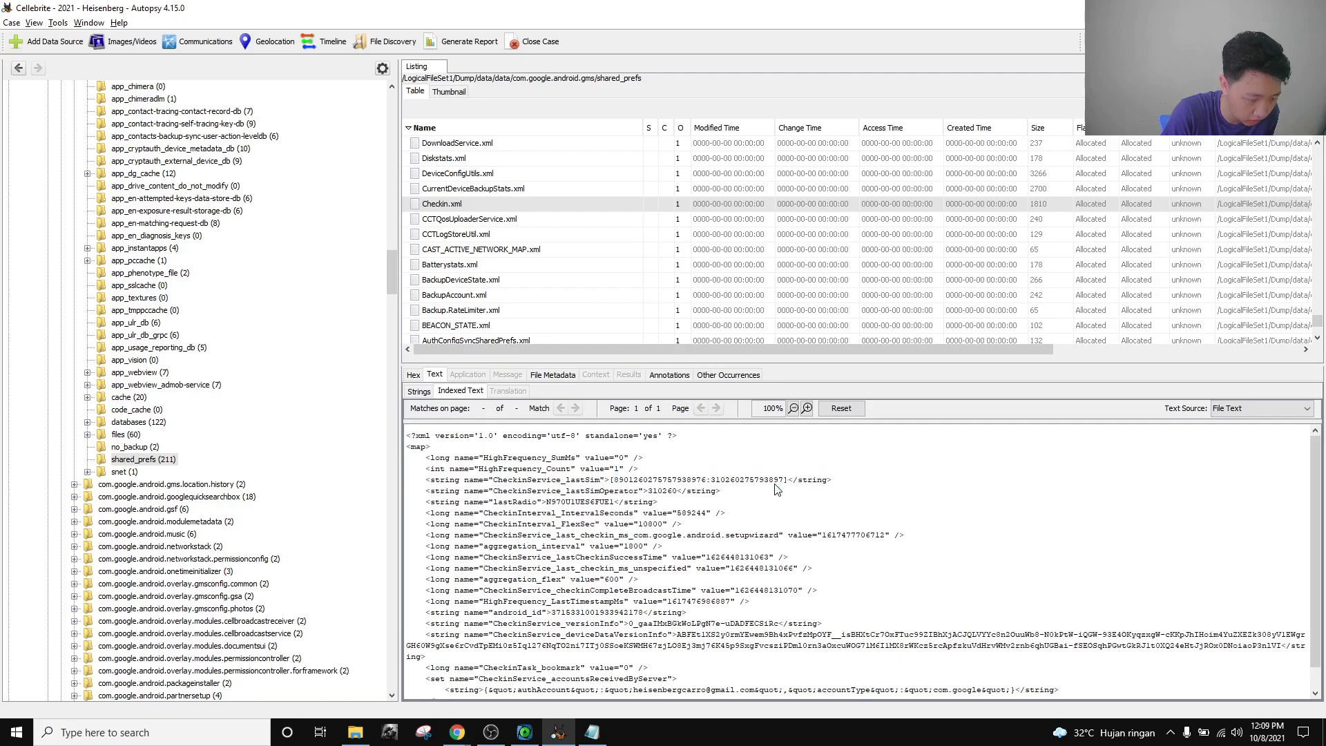
pyautogui.doubleClick(639, 481)
pyautogui.click(747, 486)
pyautogui.doubleClick(752, 482)
pyautogui.click(749, 492)
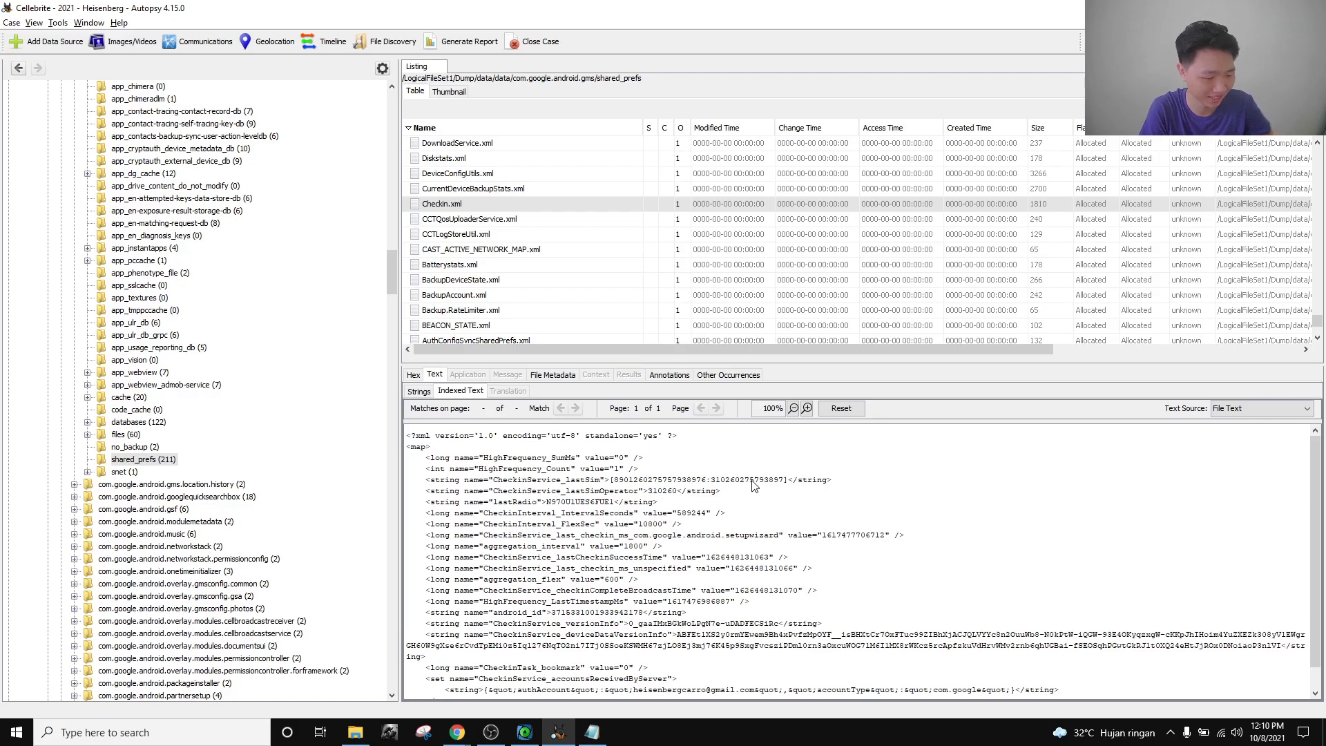
# Isolate the IMSI number after the colon in the lastSim string, distinguishing it from the ICCID.
pyautogui.doubleClick(754, 481)
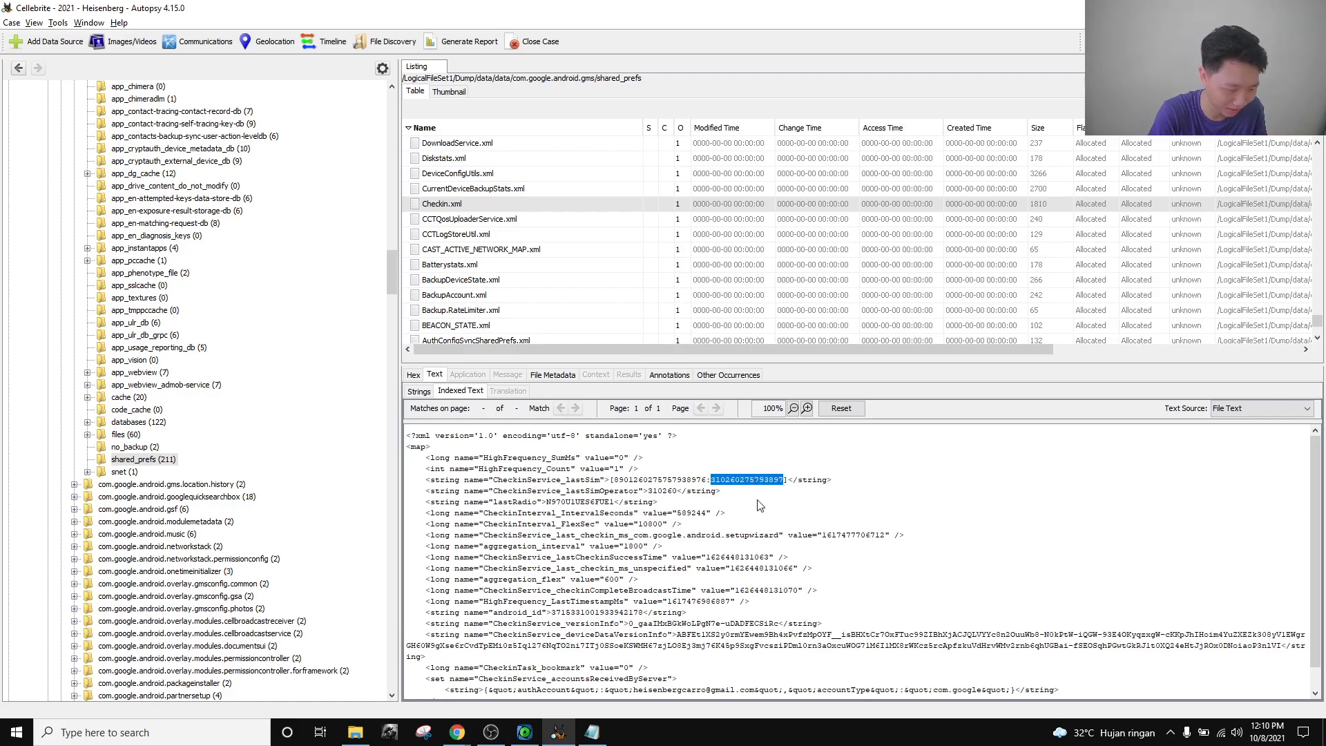
pyautogui.click(740, 502)
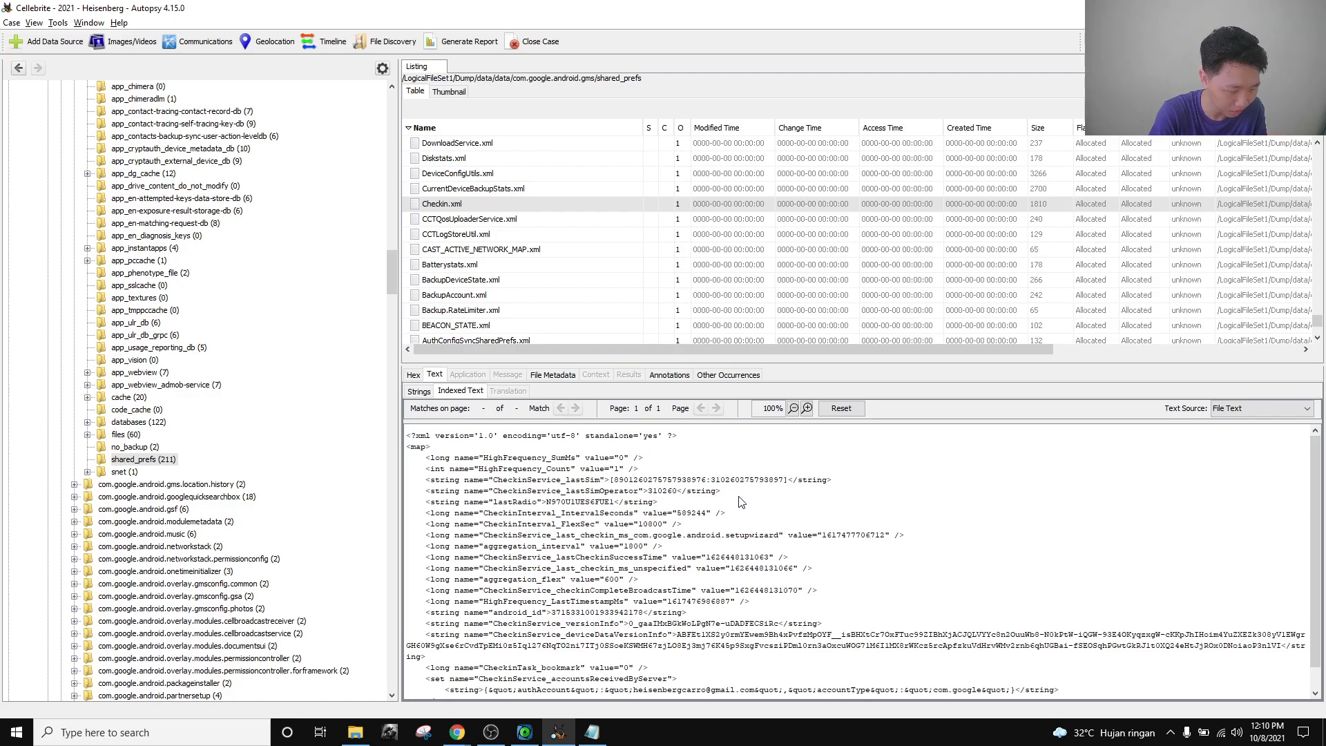
pyautogui.doubleClick(672, 483)
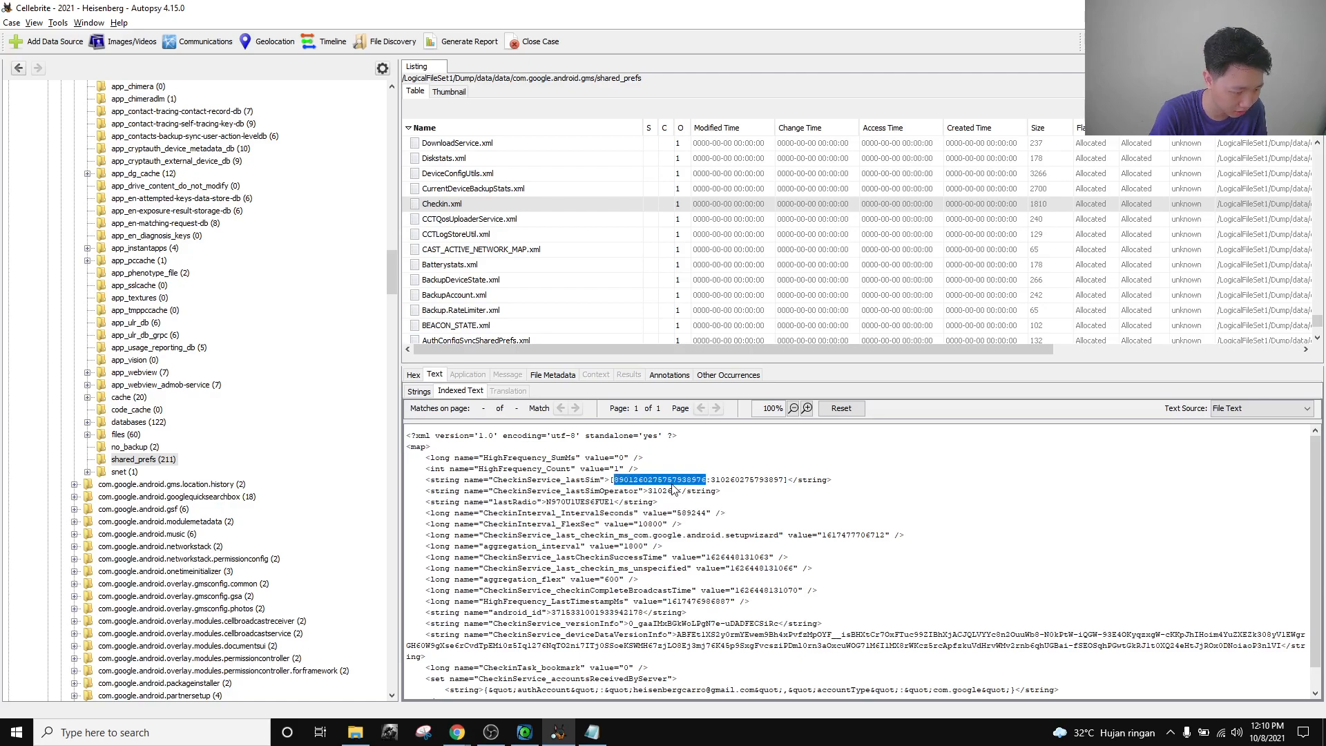
pyautogui.click(677, 500)
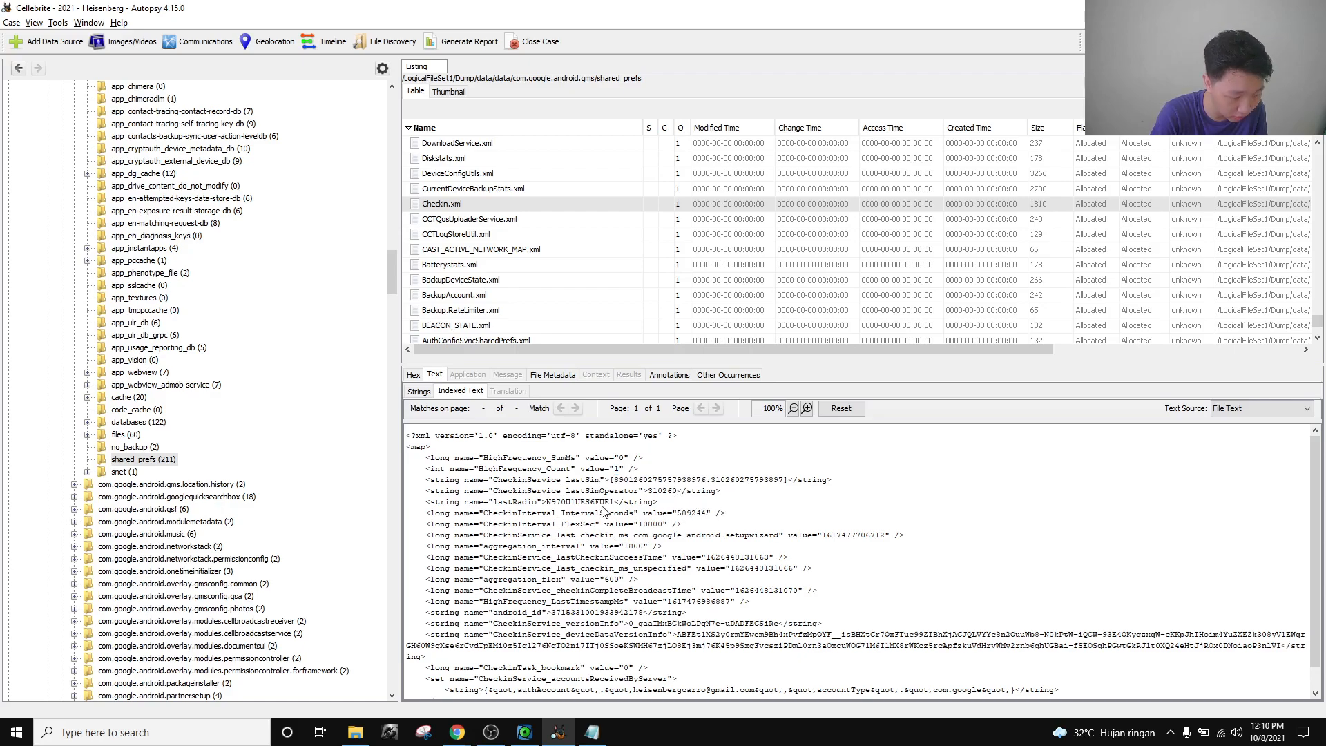
pyautogui.doubleClick(661, 478)
pyautogui.doubleClick(766, 481)
pyautogui.click(778, 517)
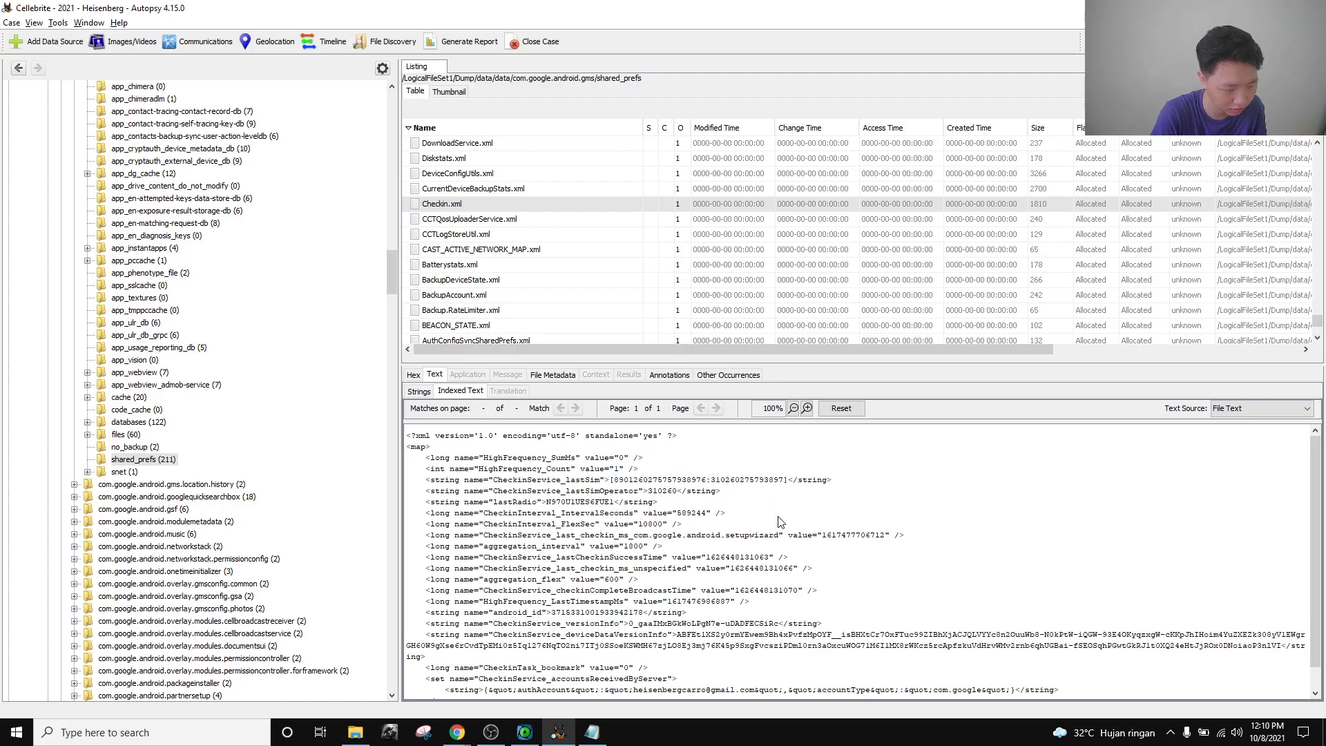
pyautogui.doubleClick(743, 482)
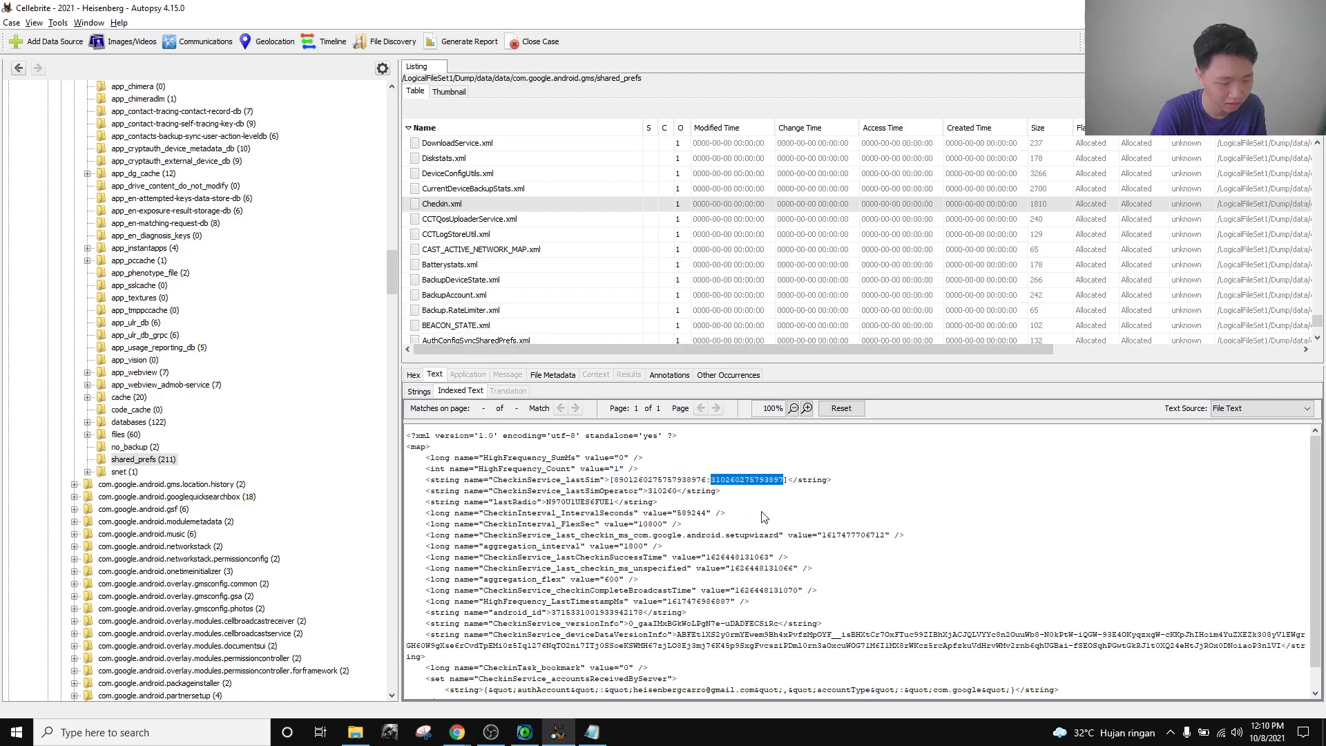
pyautogui.click(758, 507)
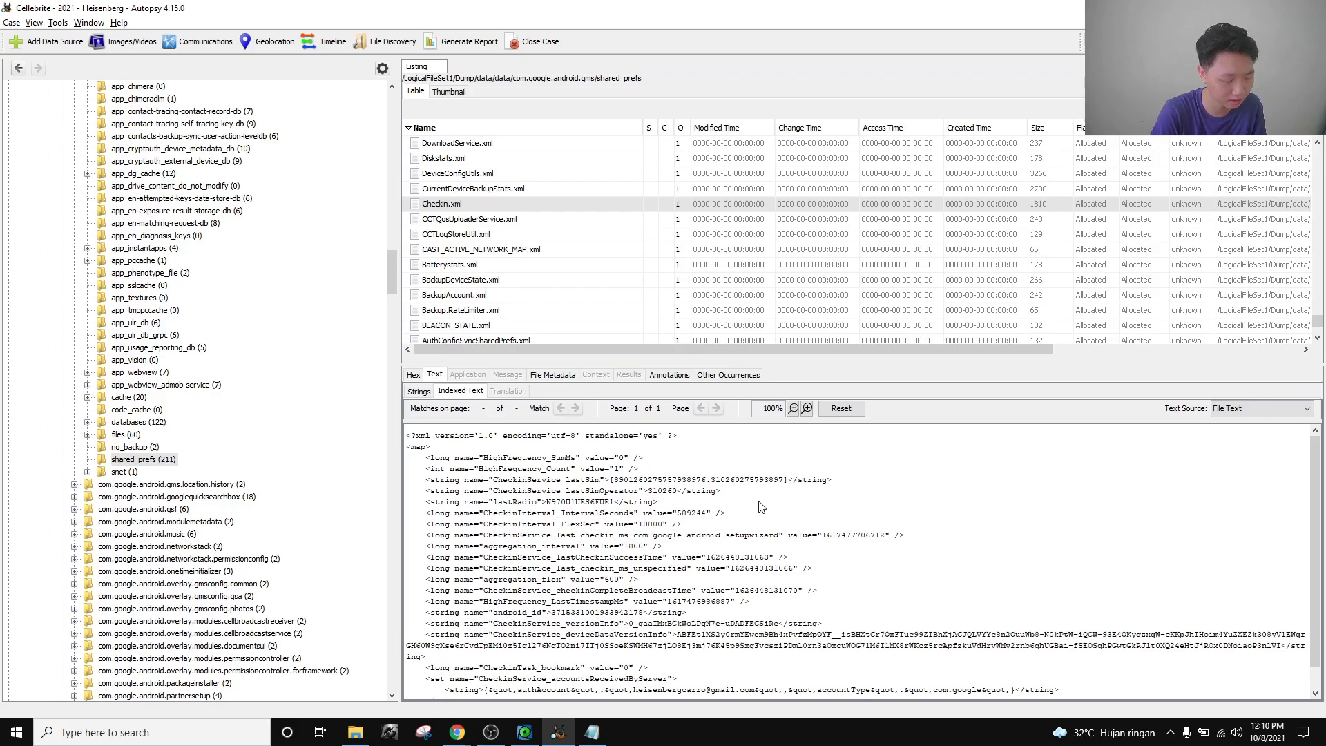
pyautogui.doubleClick(740, 481)
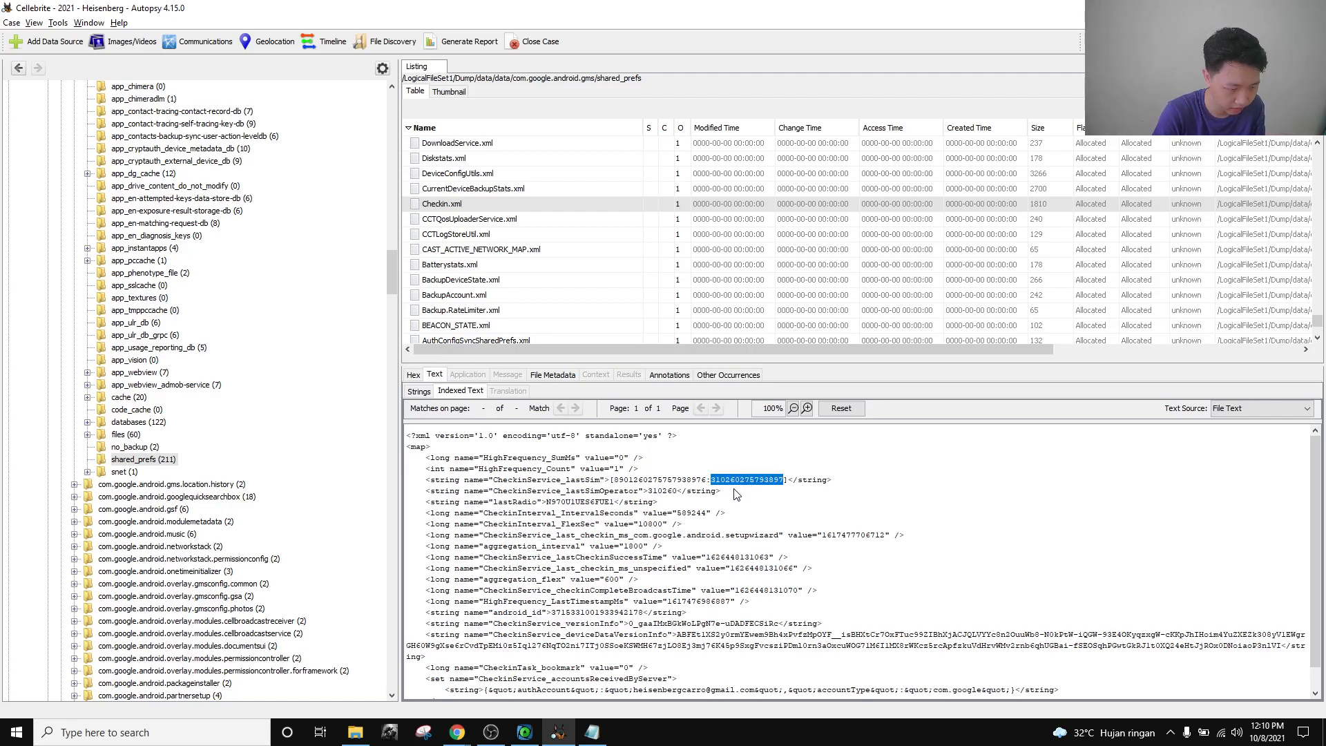
pyautogui.click(777, 533)
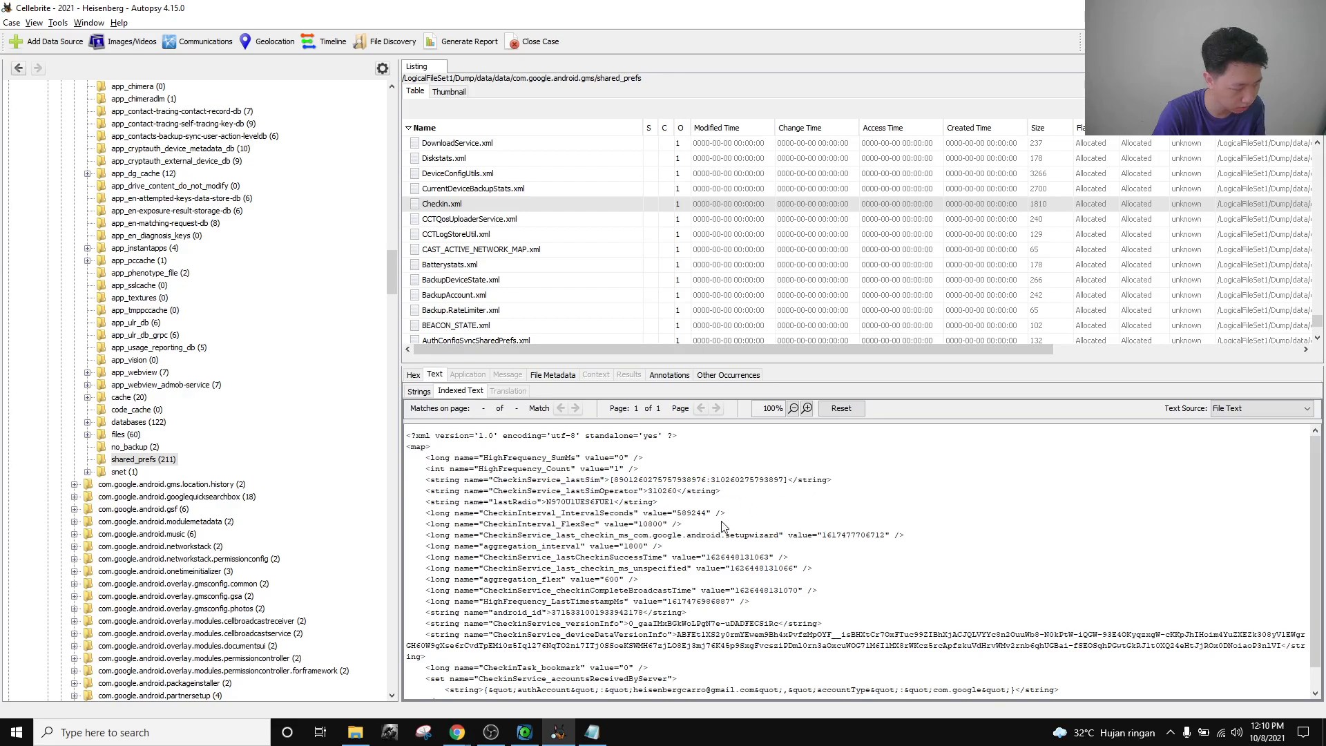
pyautogui.scroll(7, 200, 470)
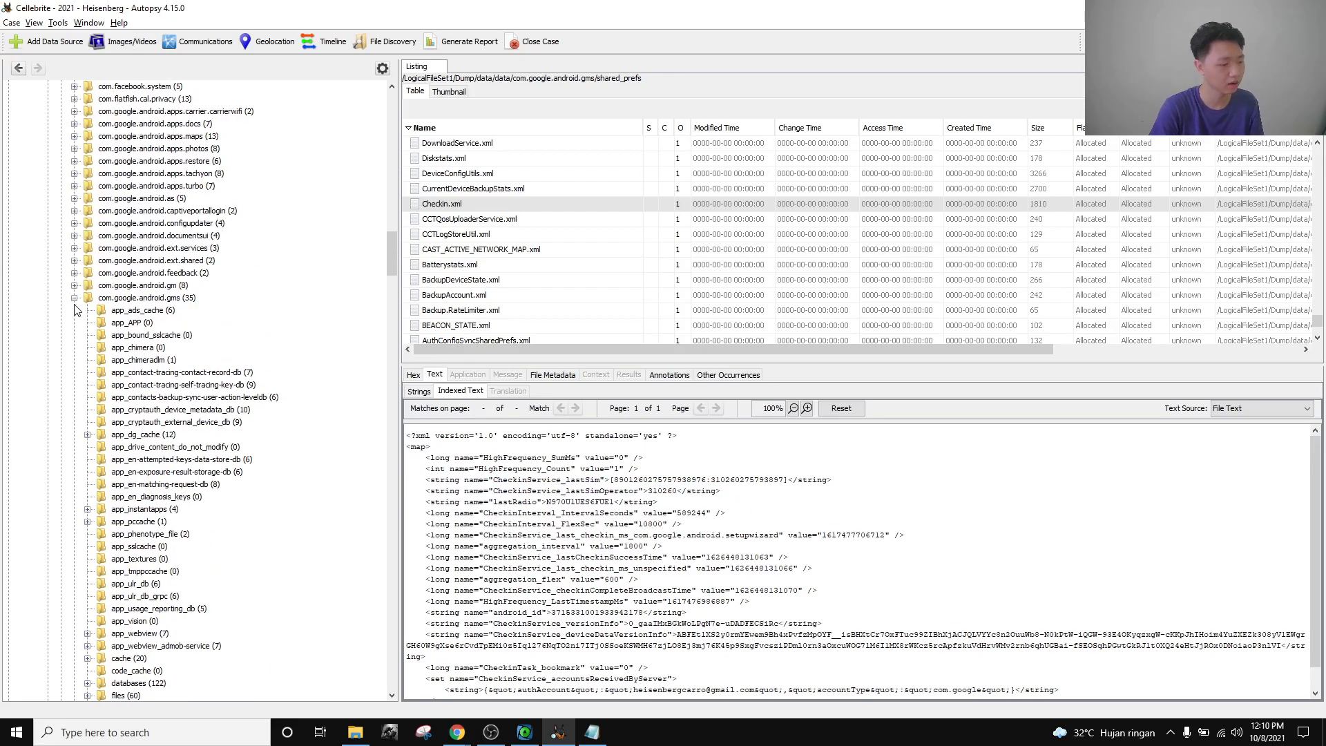
# Collapse com.google.android.gms and reread the question's list of other IMSI-holding files.
pyautogui.click(74, 298)
pyautogui.hotkey('alt', 'Tab')
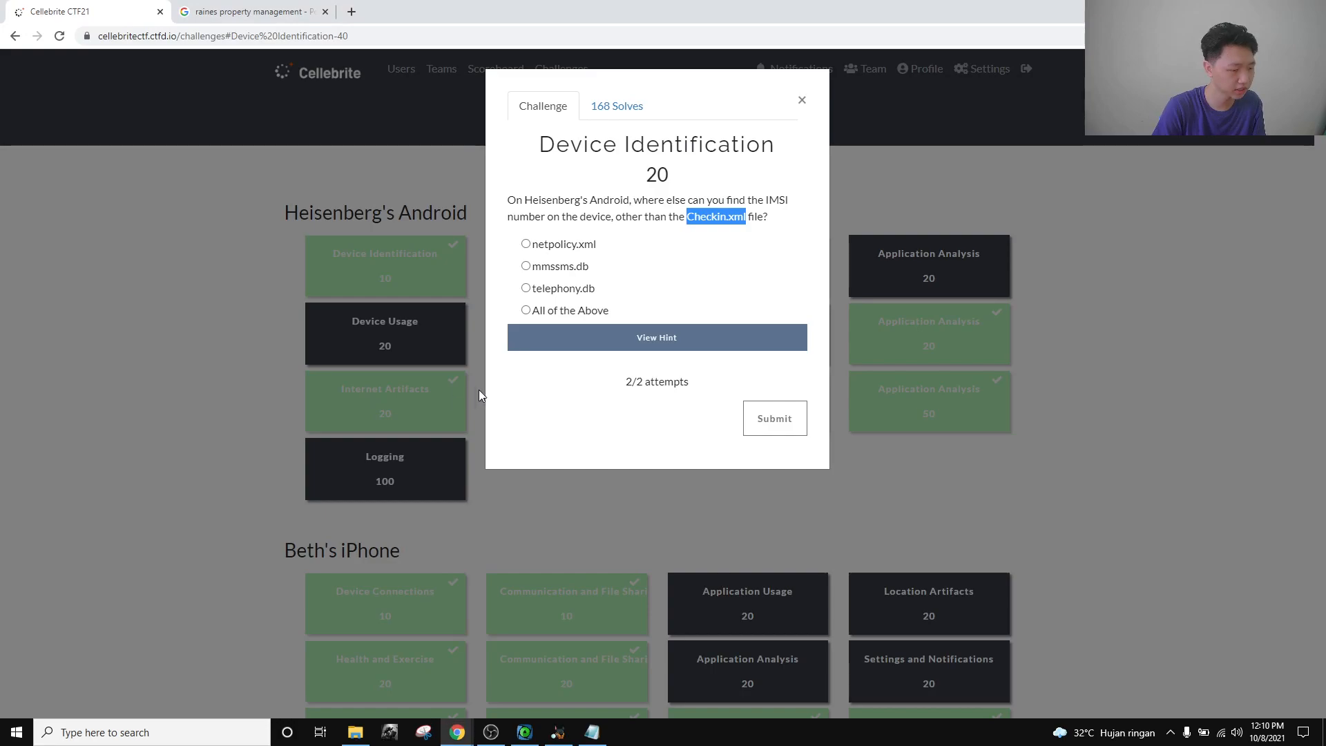
pyautogui.click(617, 268)
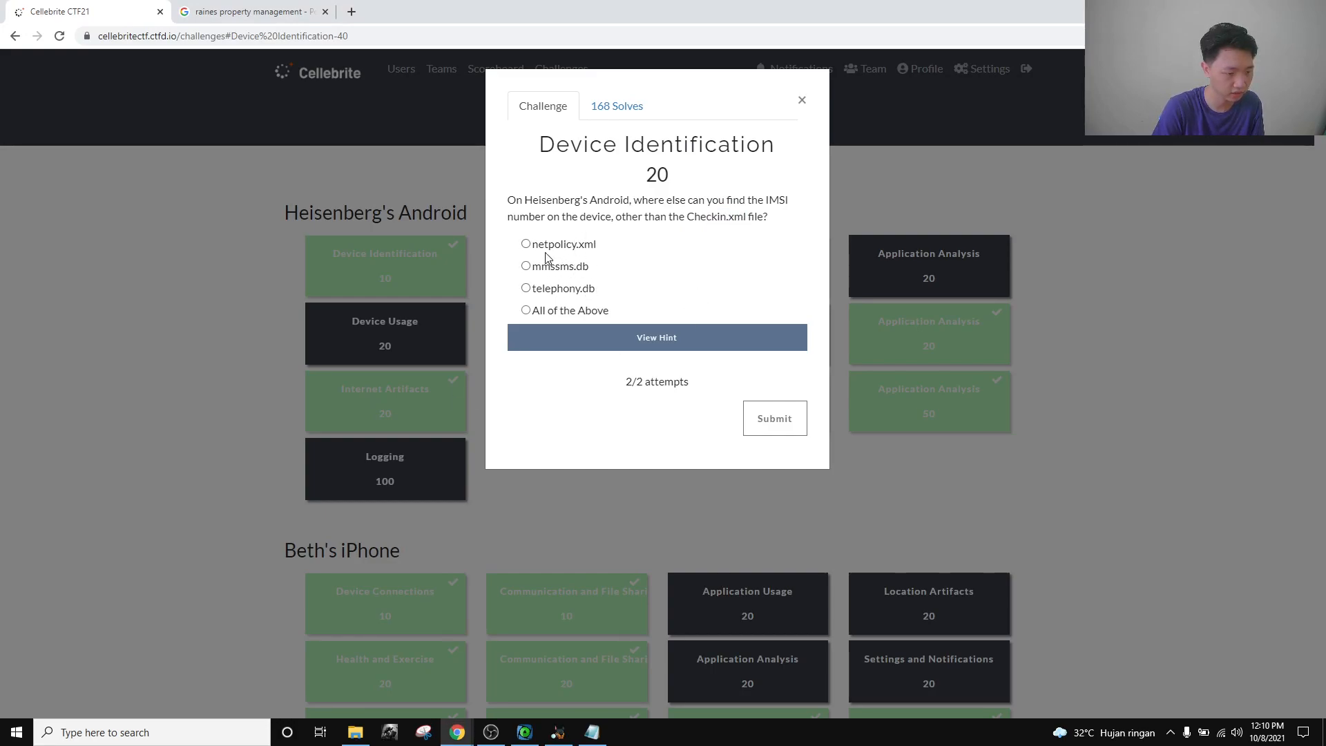
pyautogui.hotkey('alt', 'Tab')
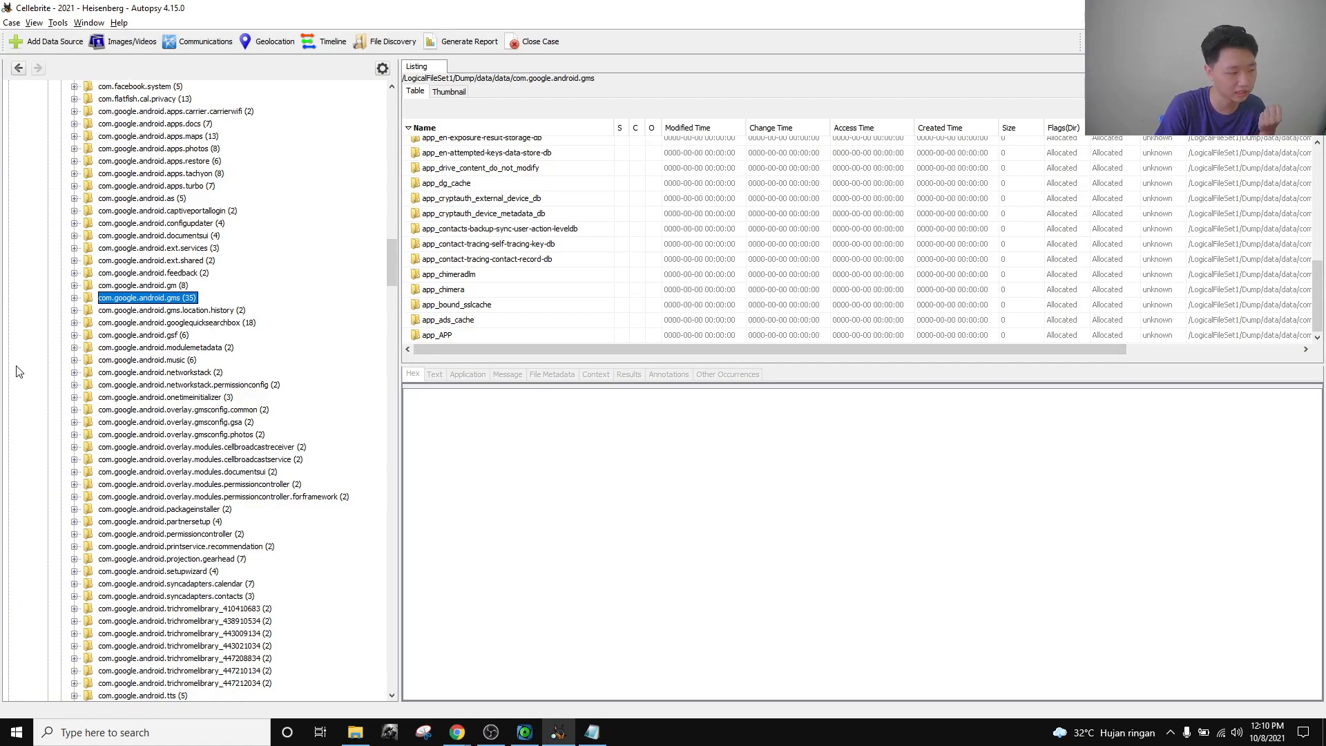
# Collapse data/data and expand data/system to list its 124 items.
pyautogui.scroll(20, 19, 372)
pyautogui.scroll(1, 50, 357)
pyautogui.click(61, 273)
pyautogui.scroll(3, 60, 297)
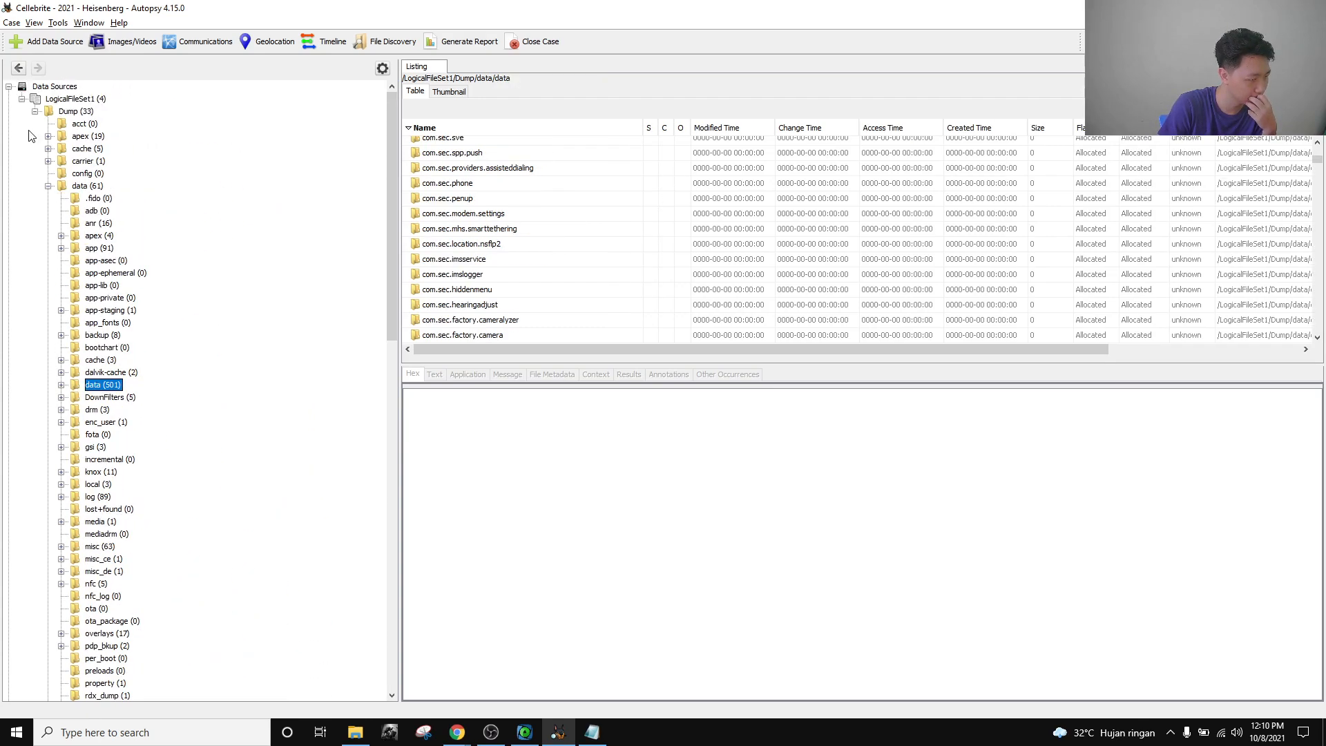
pyautogui.scroll(-14, 160, 509)
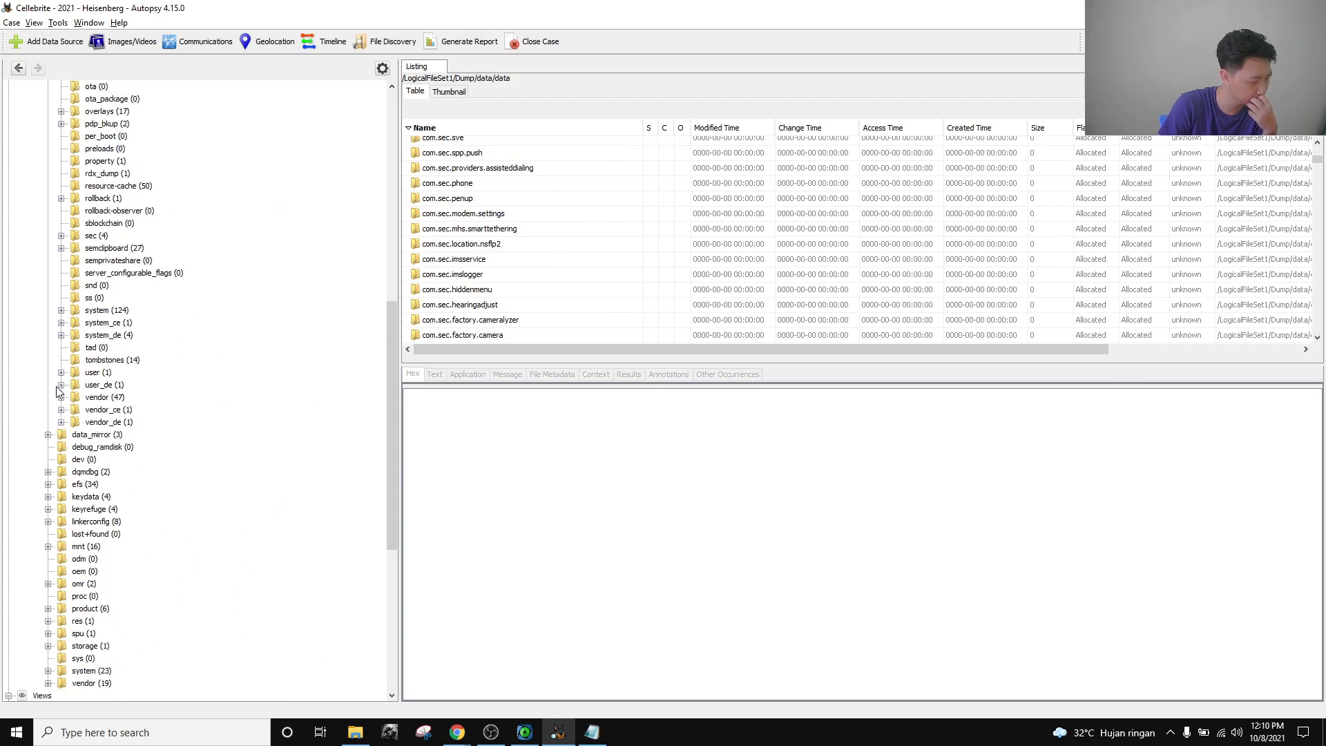
pyautogui.click(60, 310)
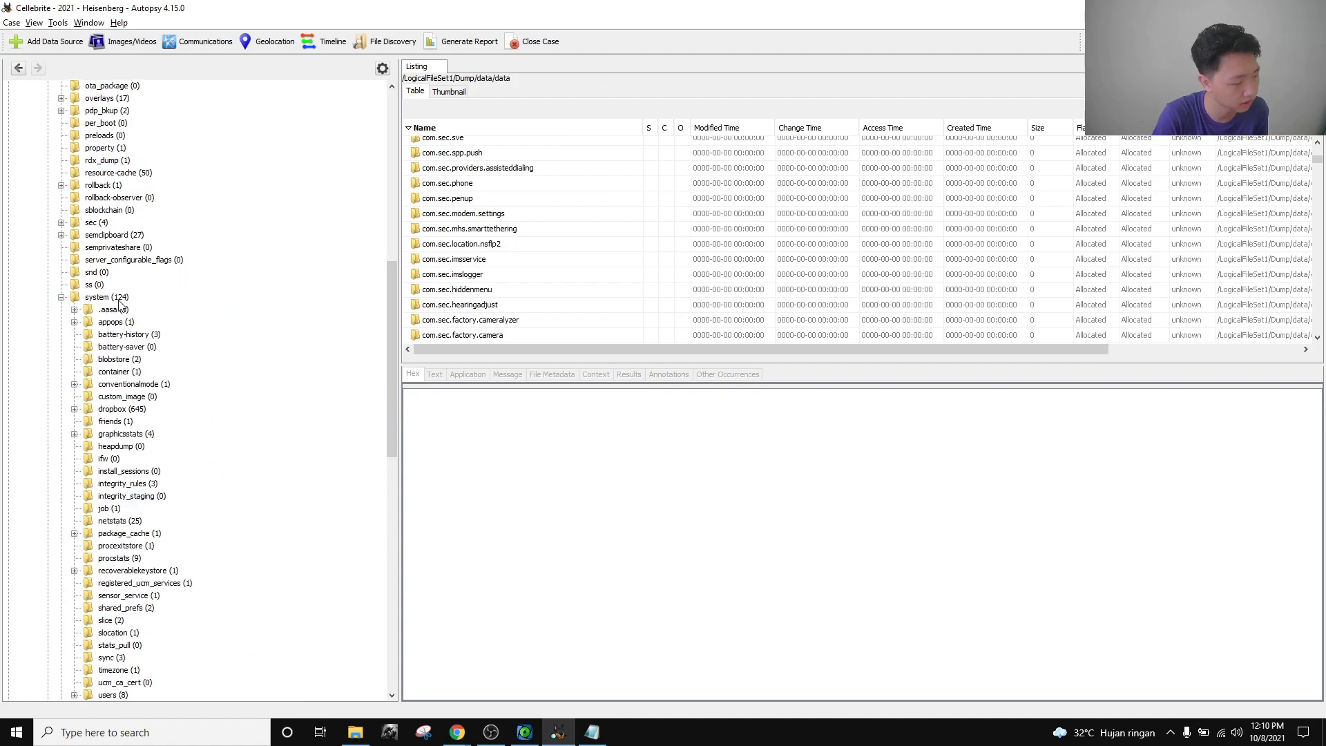
pyautogui.click(110, 297)
pyautogui.scroll(-3, 561, 257)
pyautogui.scroll(-6, 553, 261)
# Open netpolicy.xml and highlight its subscriberId value, which matches the IMSI.
pyautogui.scroll(-10, 541, 264)
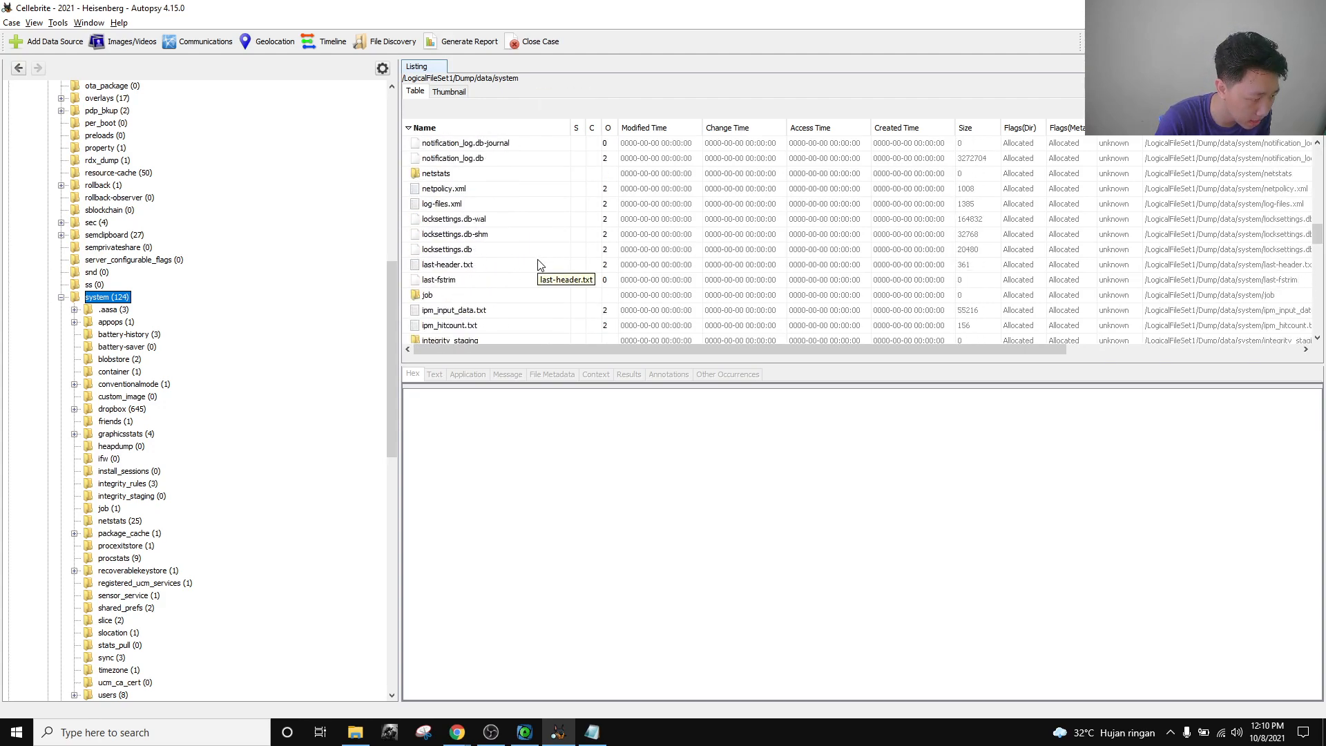
pyautogui.click(489, 188)
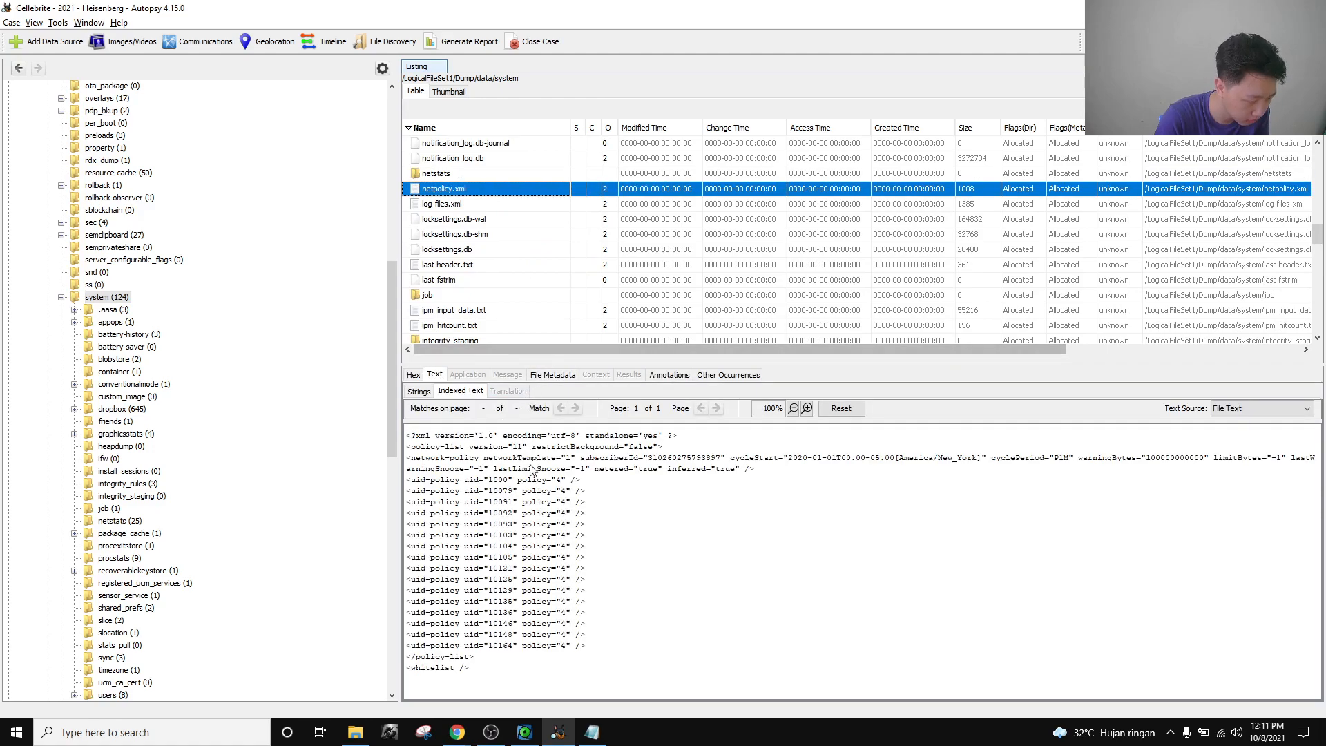
pyautogui.doubleClick(692, 460)
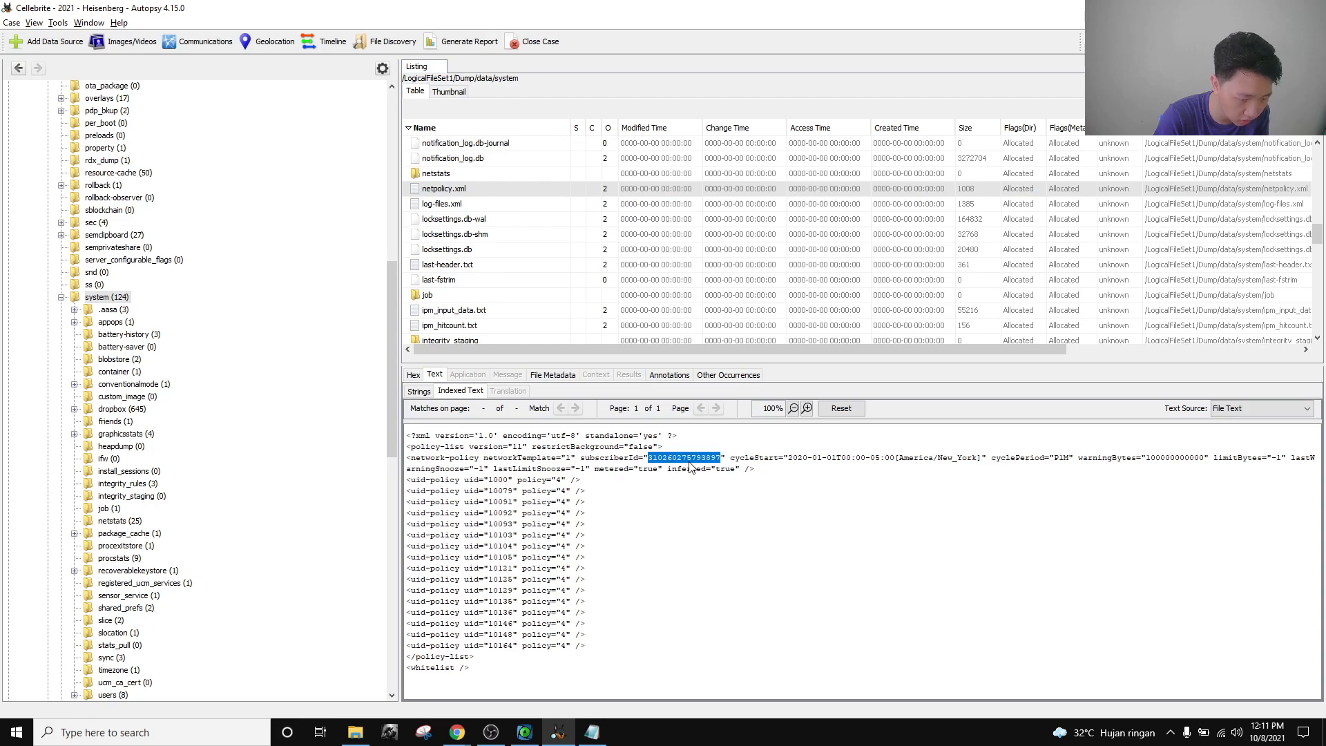
pyautogui.click(690, 468)
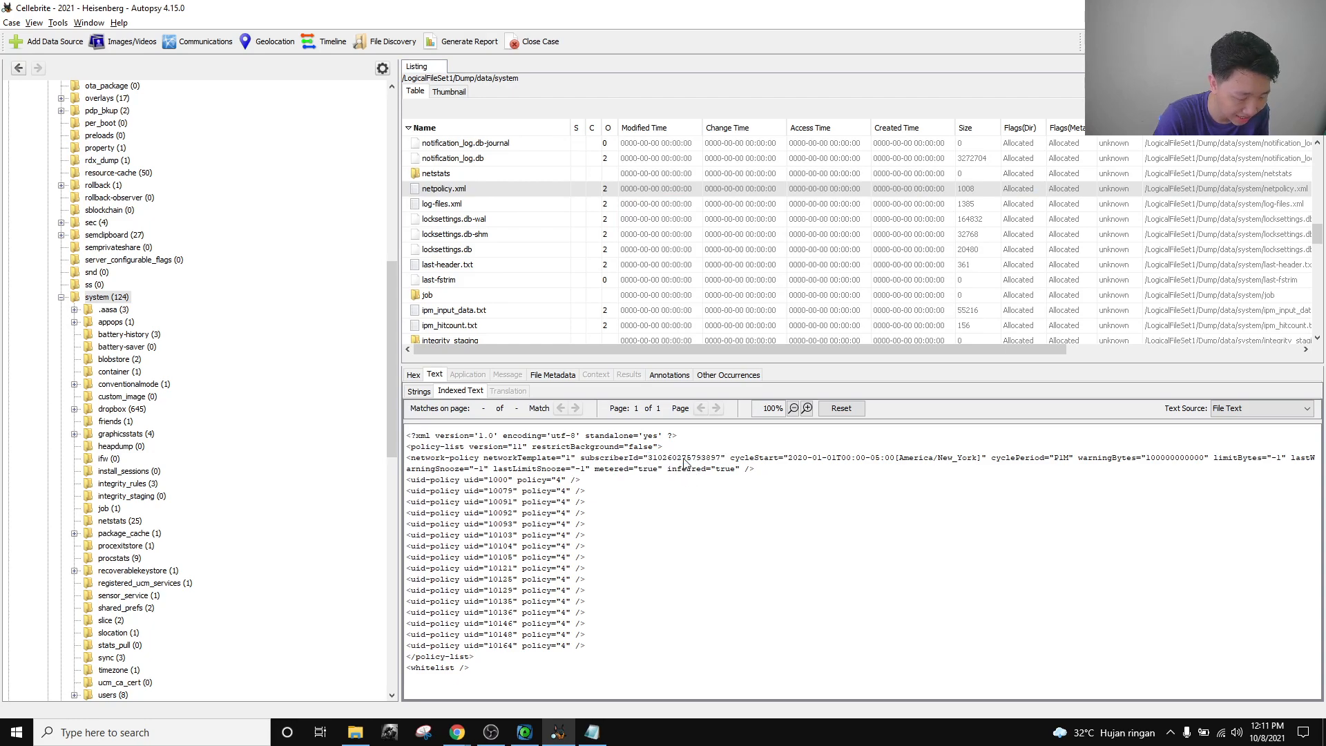
pyautogui.doubleClick(684, 461)
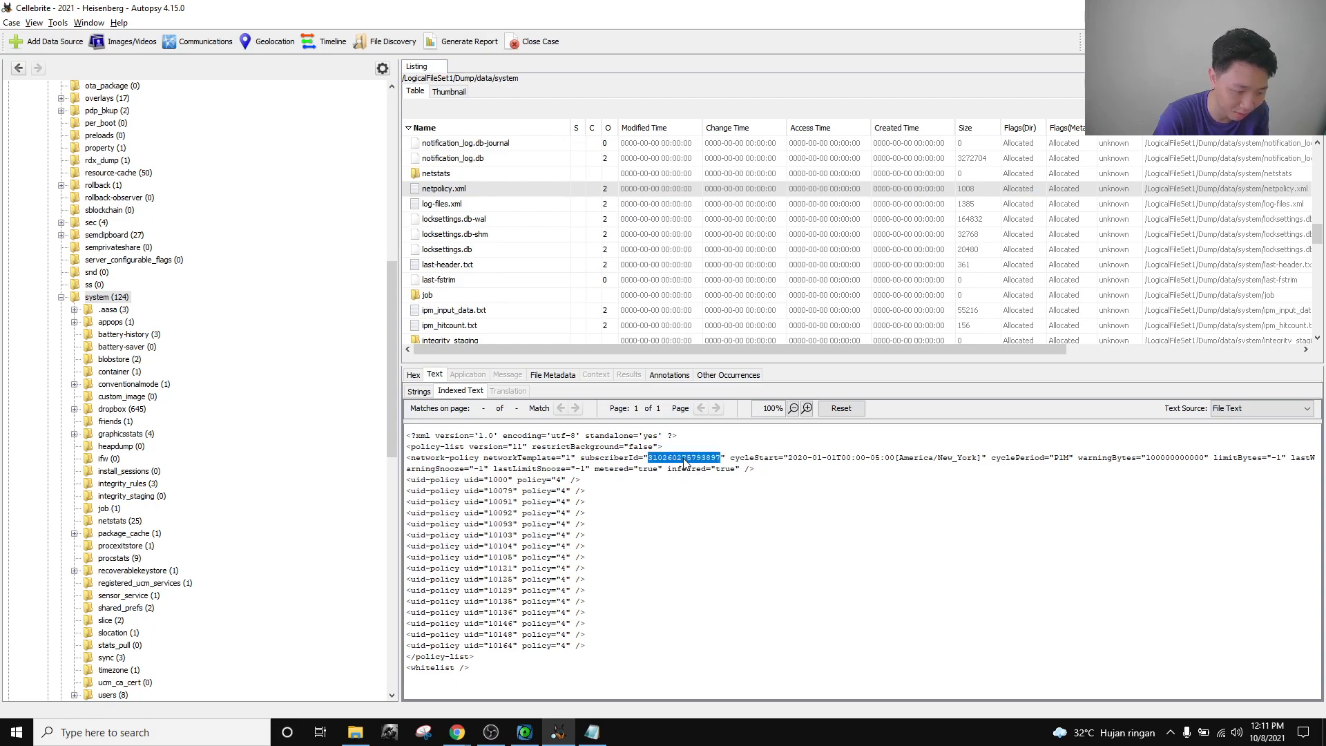
pyautogui.click(688, 482)
pyautogui.doubleClick(691, 459)
pyautogui.hotkey('alt', 'Tab')
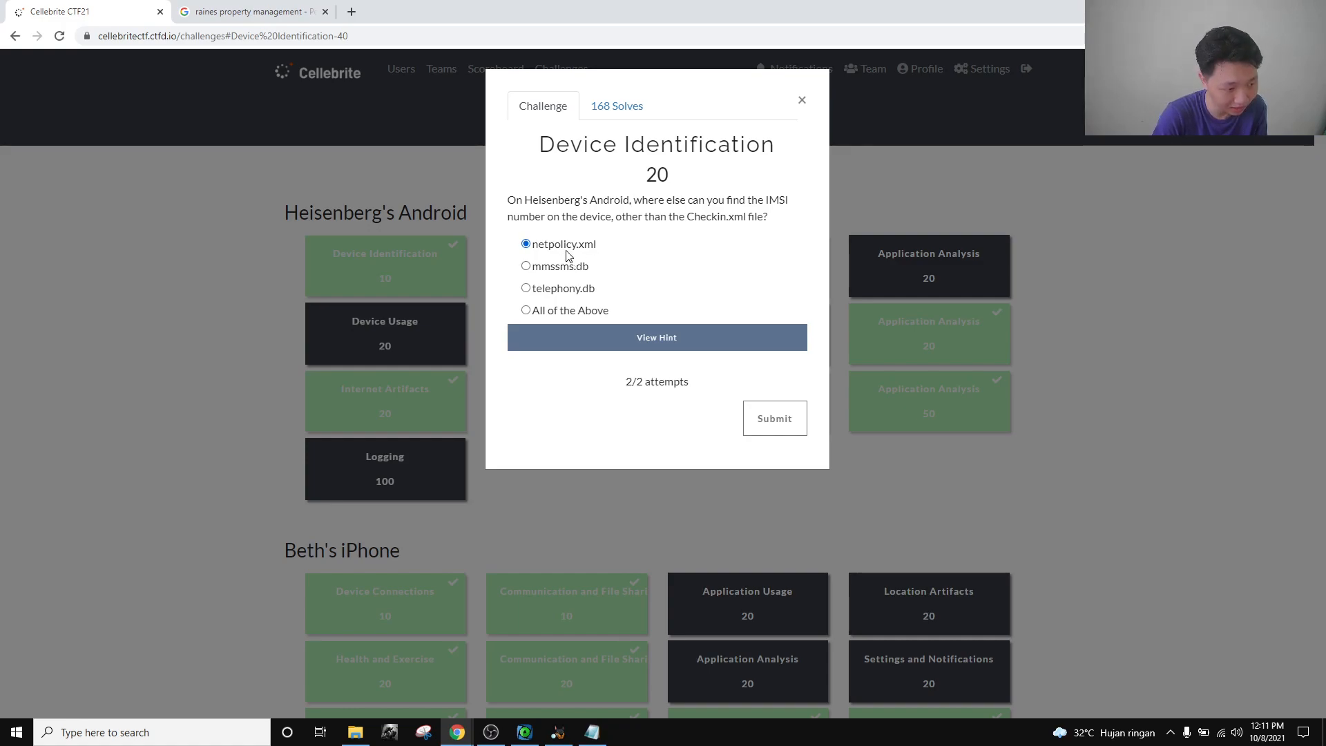
# Check the 2/2 attempts note and change the Device Identification answer choice to mmssms.db.
pyautogui.moveTo(622, 383)
pyautogui.mouseDown()
pyautogui.moveTo(683, 392)
pyautogui.moveTo(624, 384)
pyautogui.mouseUp()
pyautogui.click(693, 392)
pyautogui.click(670, 417)
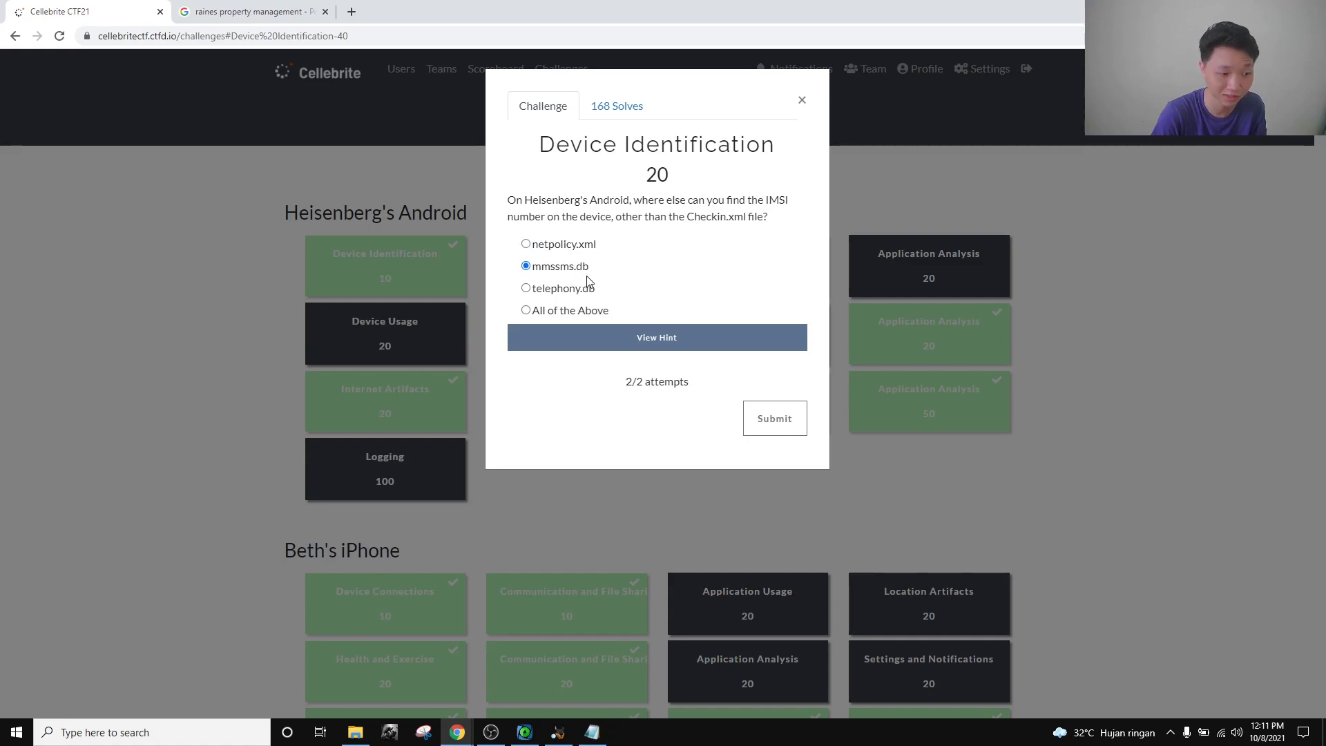
pyautogui.hotkey('alt', 'Tab')
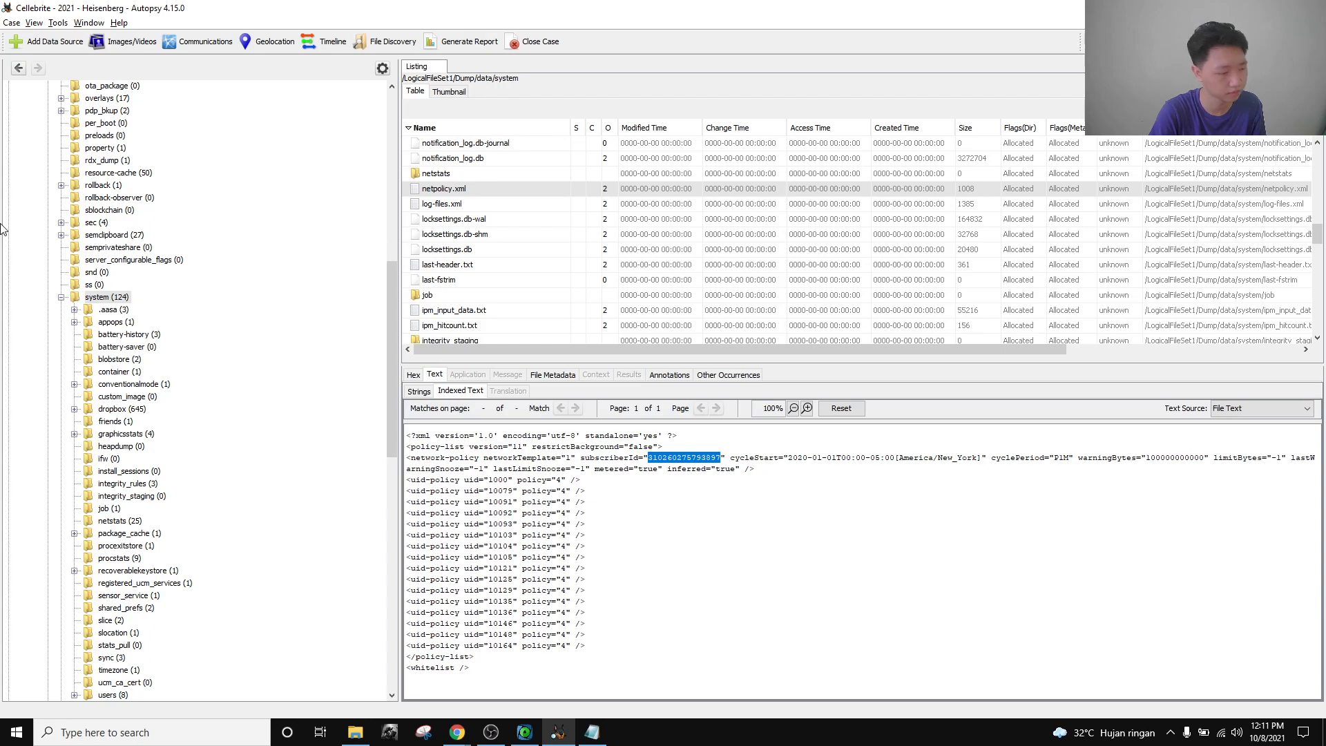
# Collapse the system folder and expand user_de/0 in the directory tree.
pyautogui.scroll(14, 156, 267)
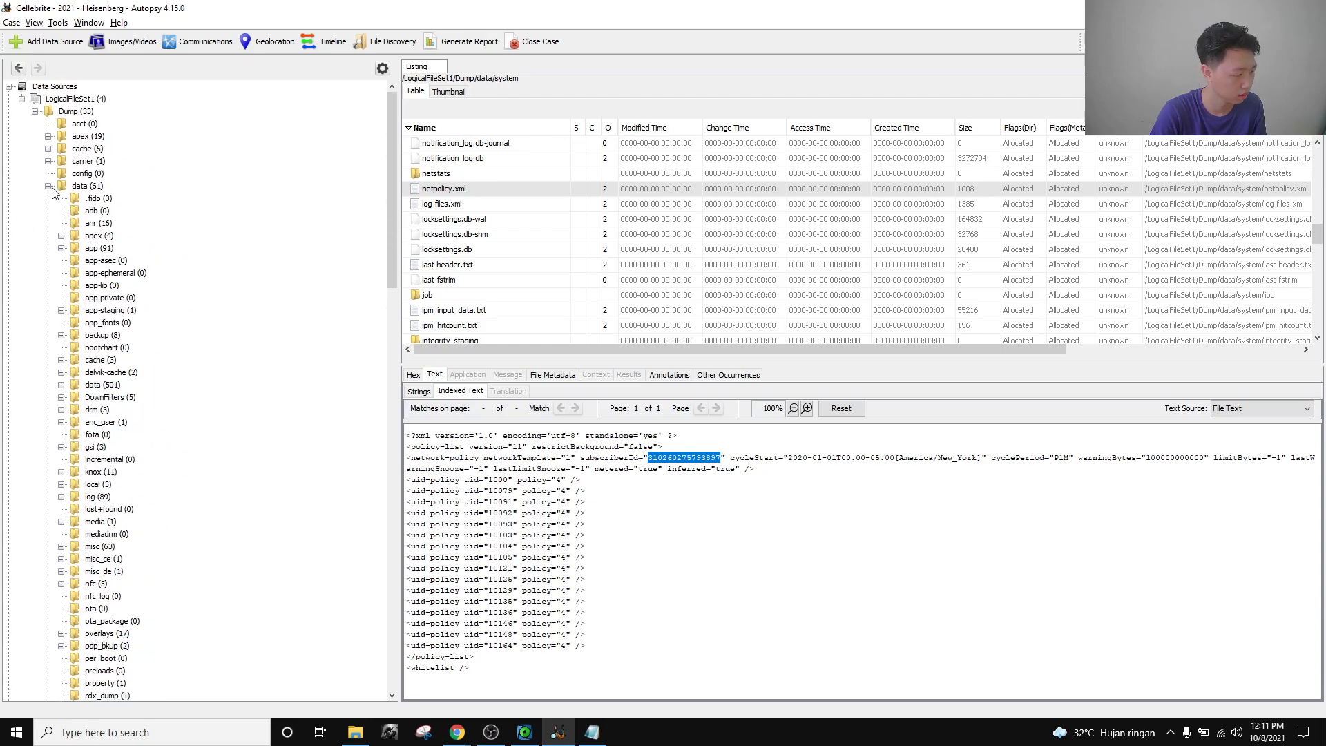
pyautogui.scroll(-5, 62, 294)
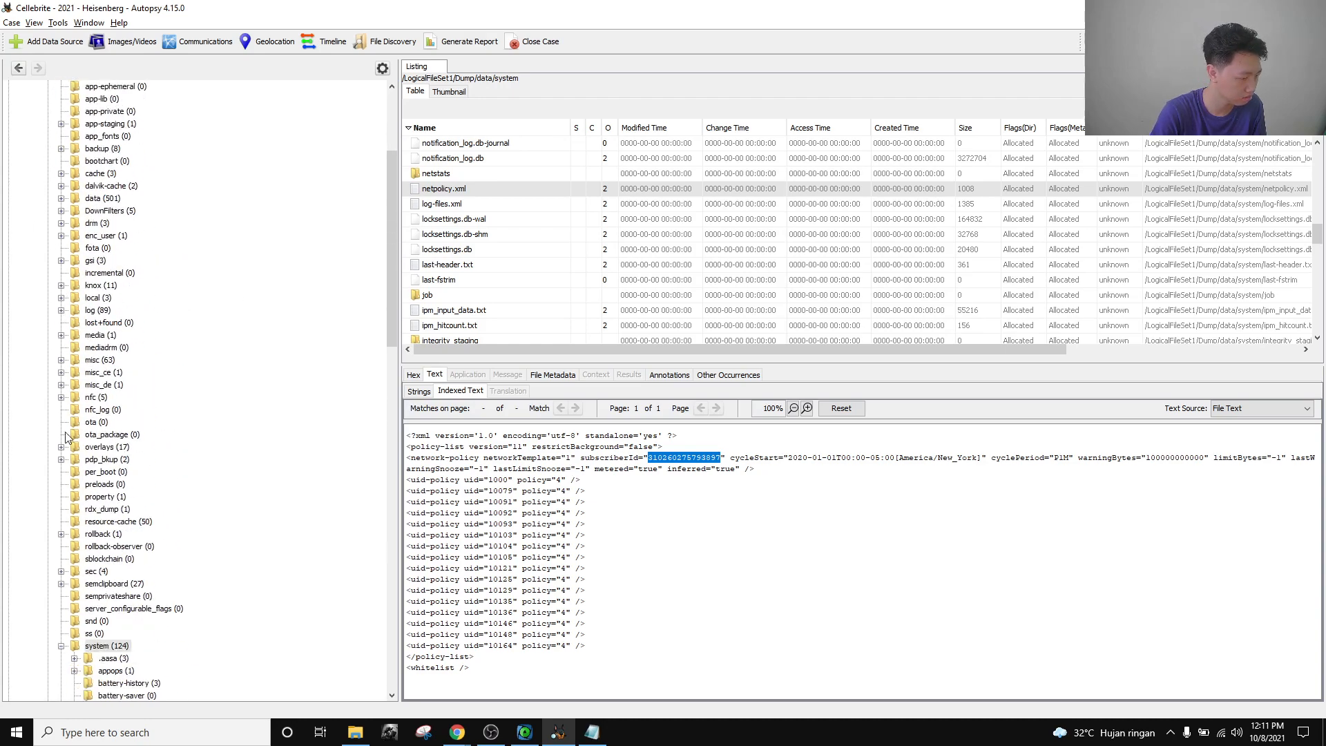
pyautogui.click(60, 646)
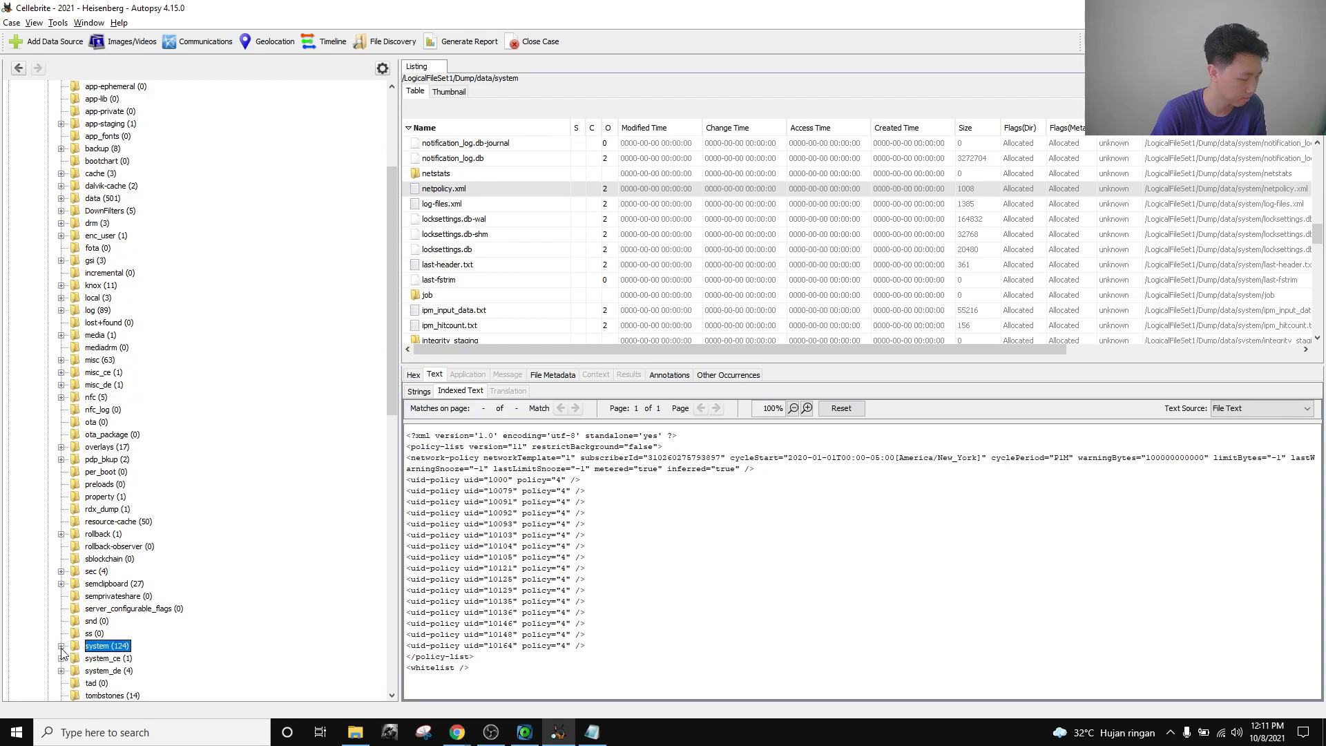
pyautogui.scroll(5, 203, 468)
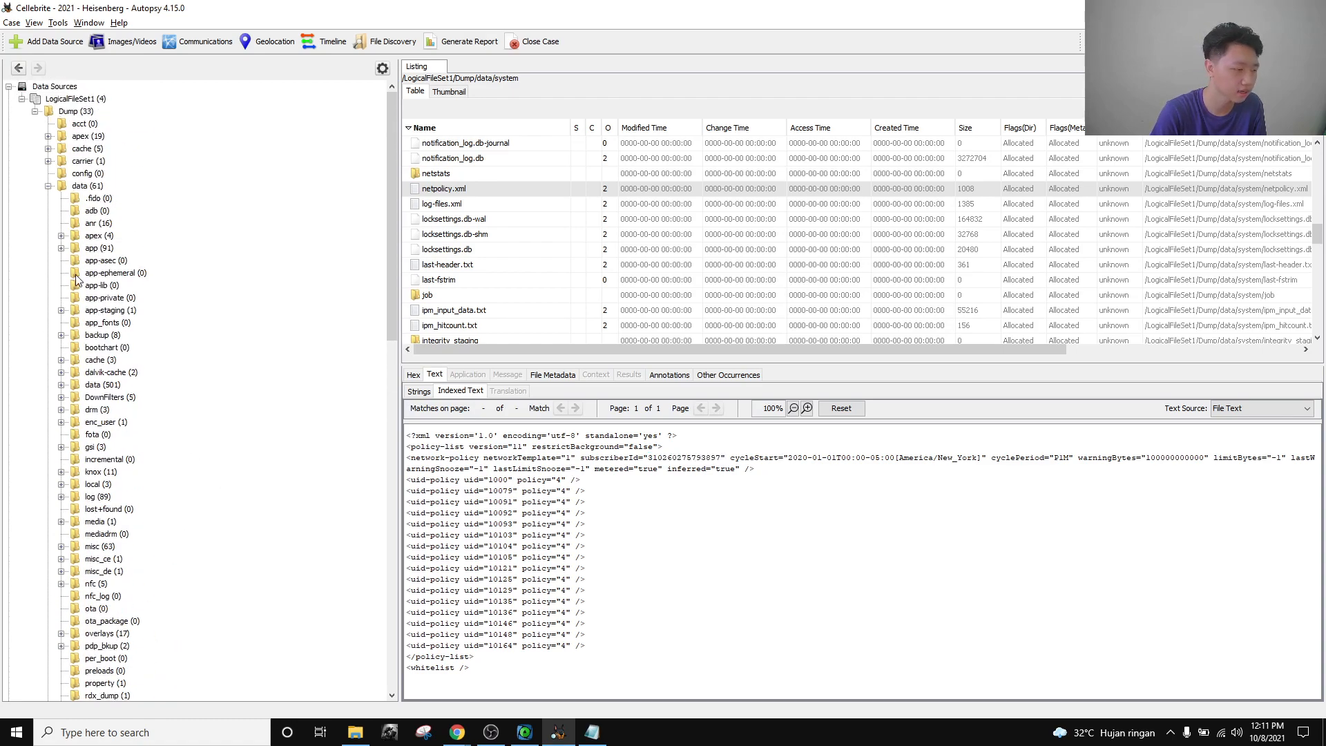
pyautogui.scroll(-15, 159, 349)
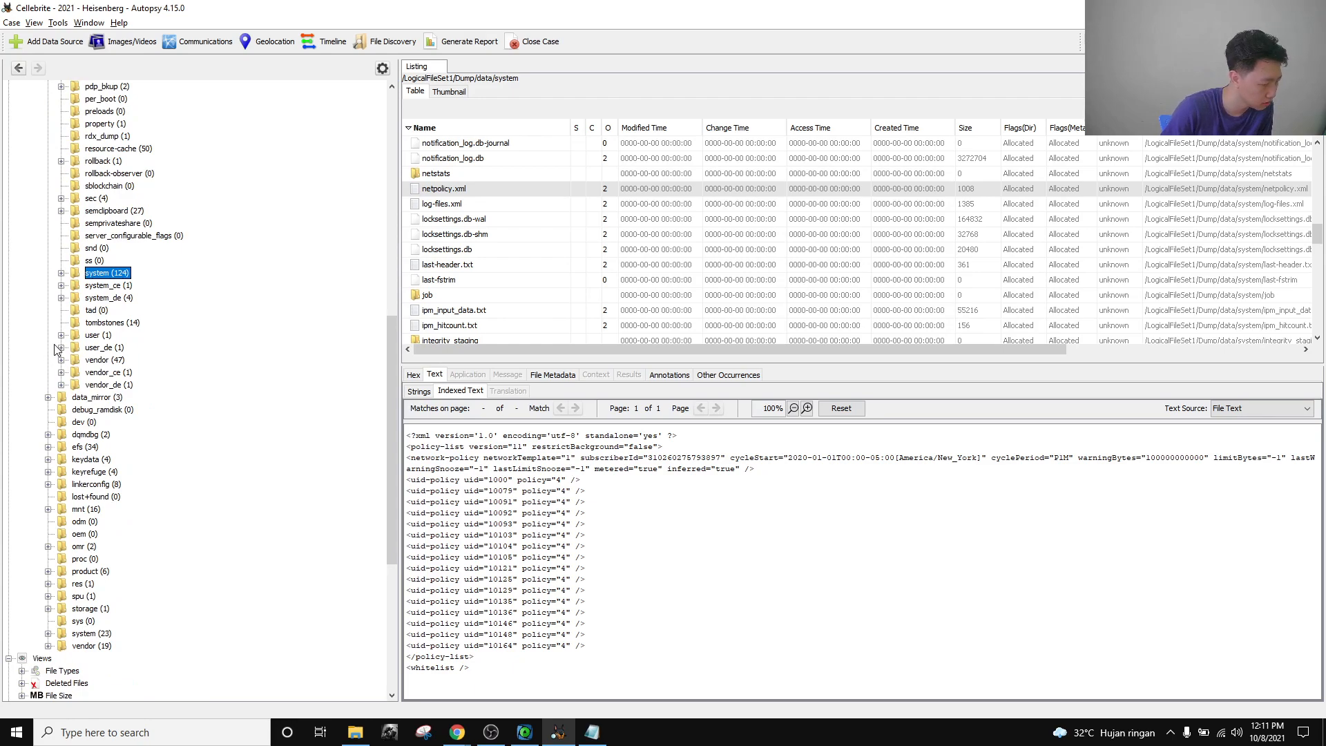
pyautogui.click(60, 348)
pyautogui.click(74, 360)
# Open com.android.providers.telephony to list its eight subfolders.
pyautogui.scroll(-20, 142, 389)
pyautogui.scroll(-20, 185, 389)
pyautogui.scroll(-20, 184, 351)
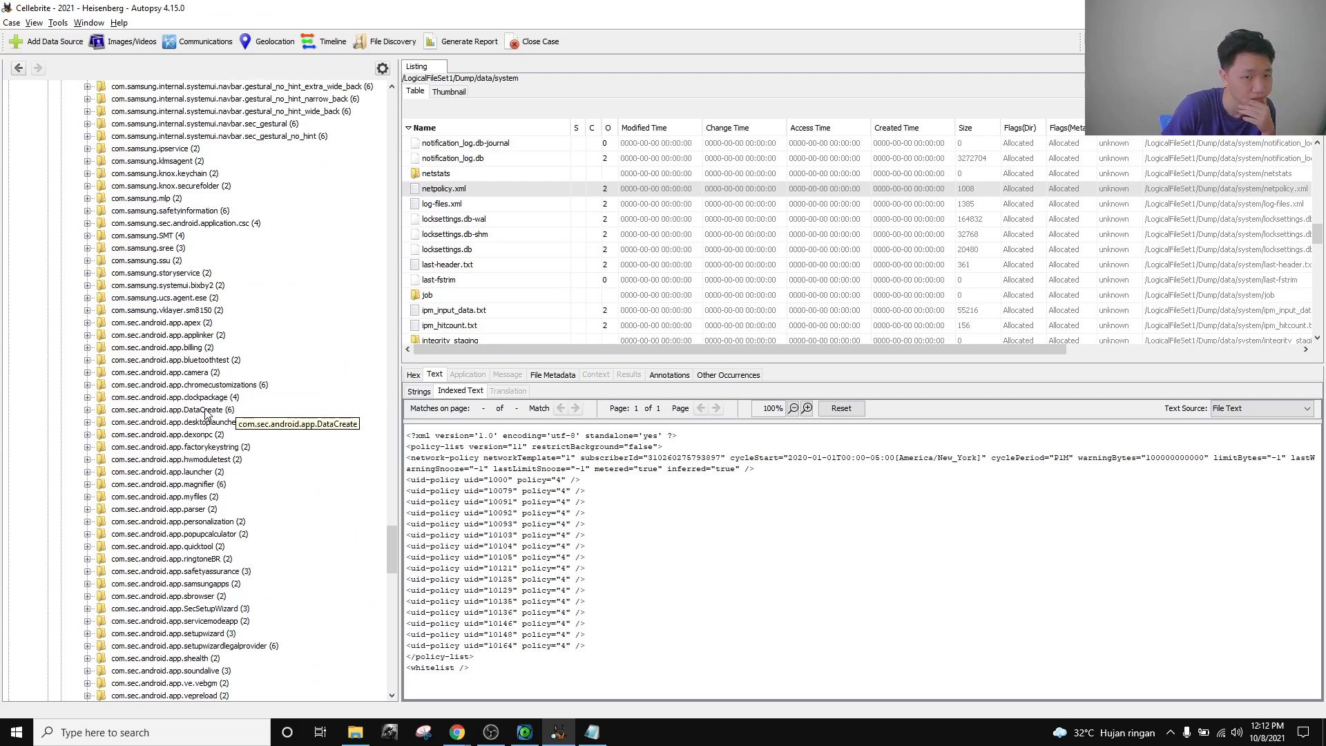
pyautogui.scroll(20, 201, 417)
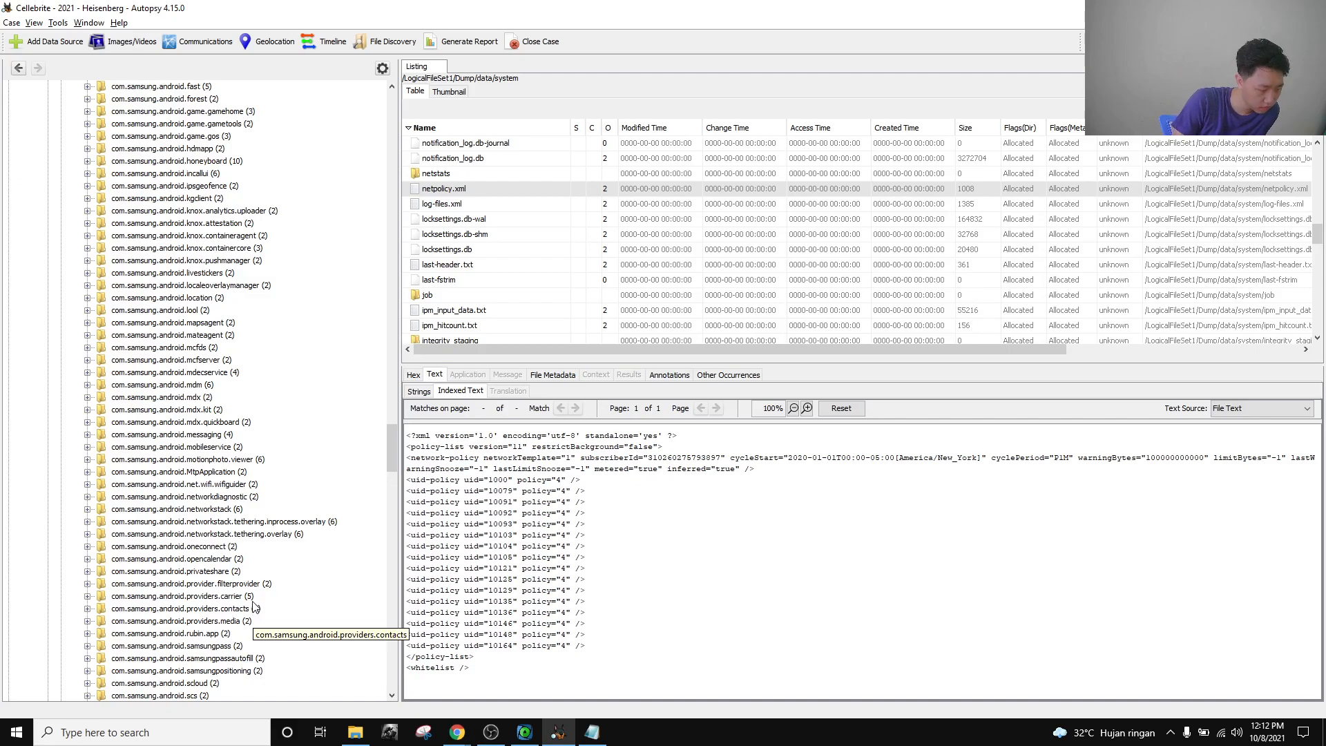
pyautogui.scroll(15, 305, 614)
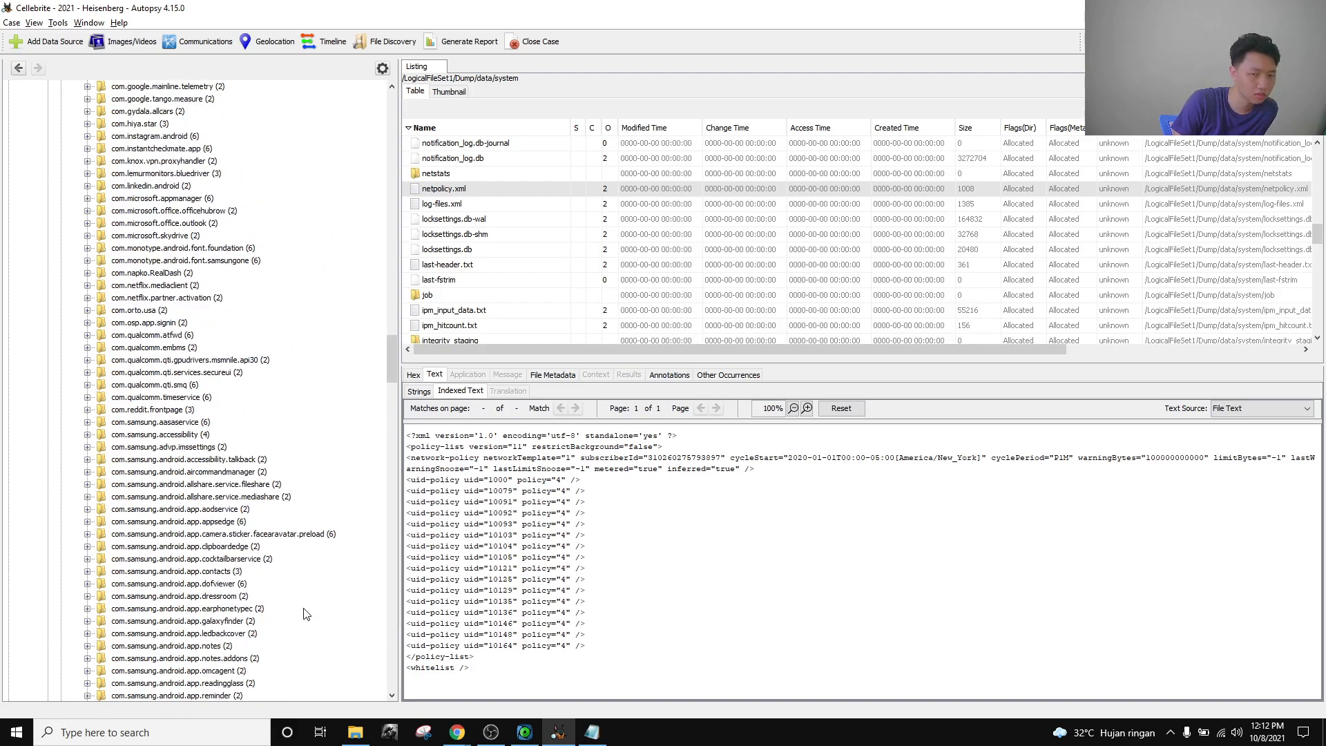
pyautogui.scroll(20, 306, 614)
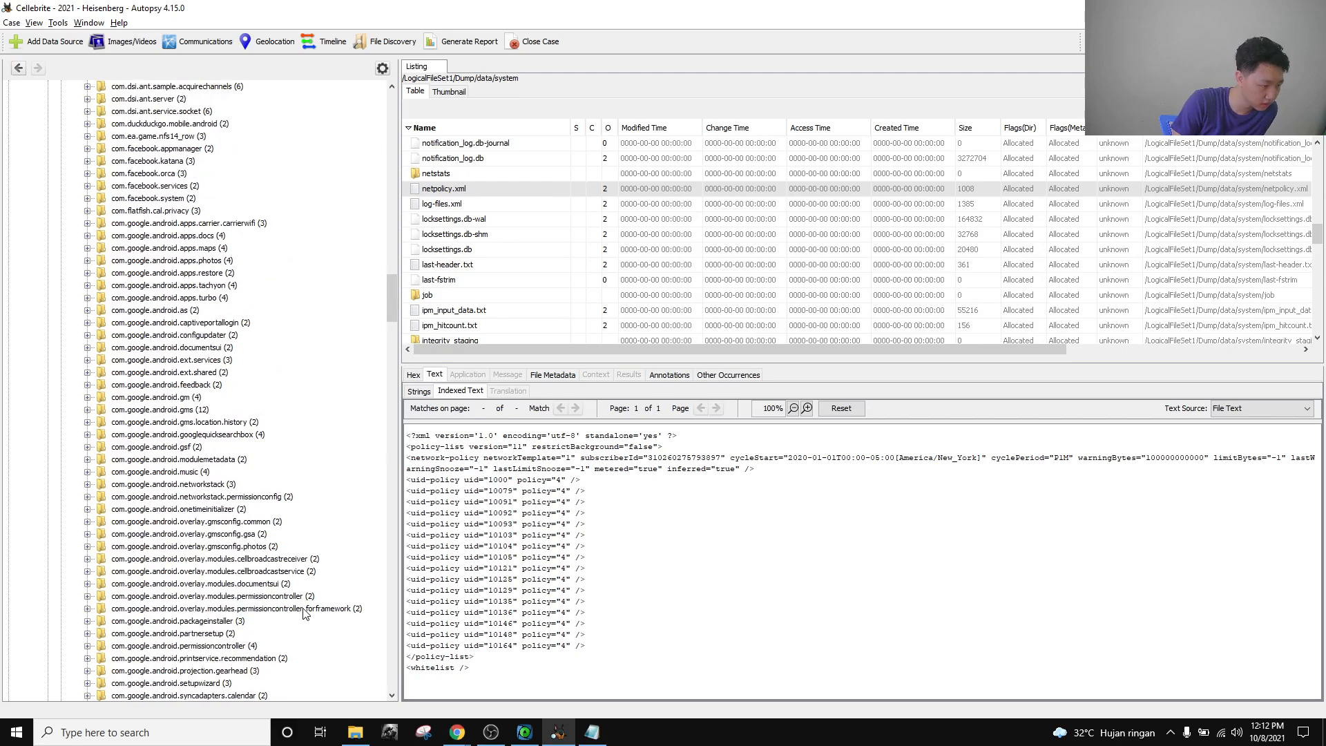
pyautogui.scroll(13, 305, 614)
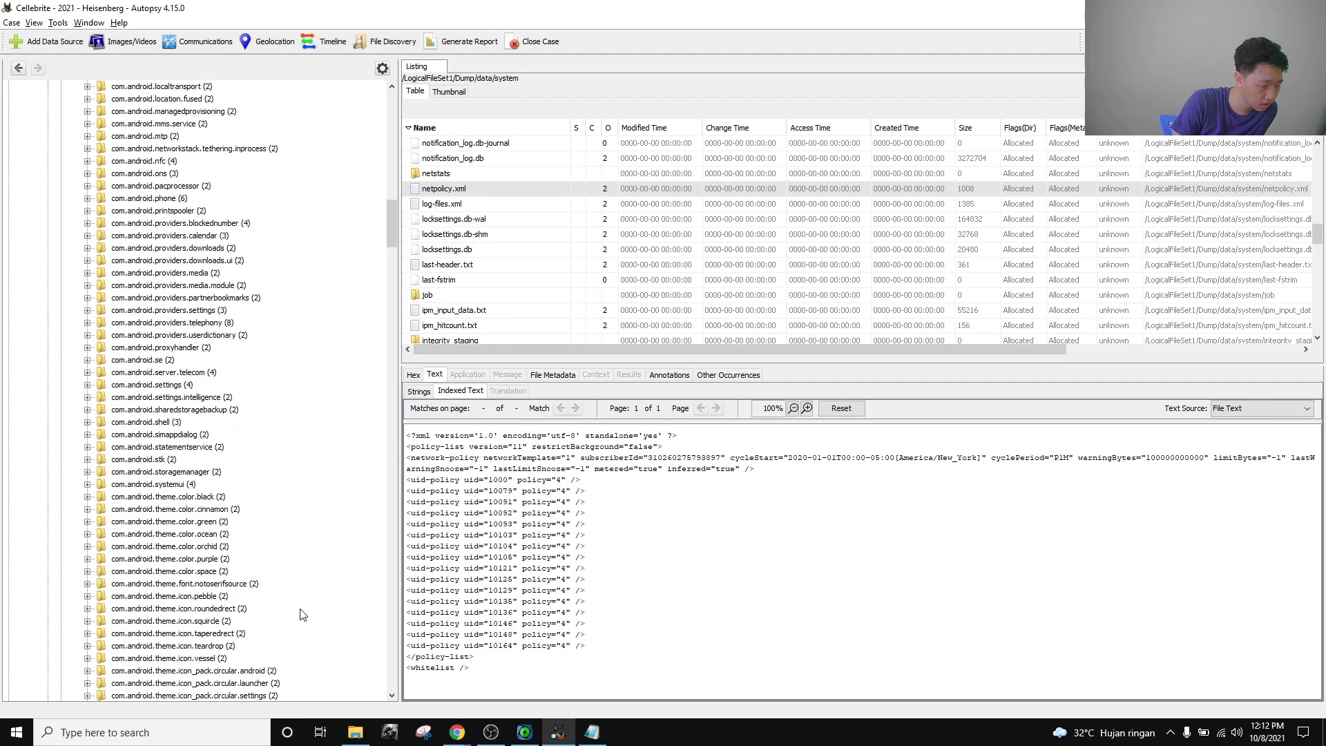
pyautogui.click(185, 323)
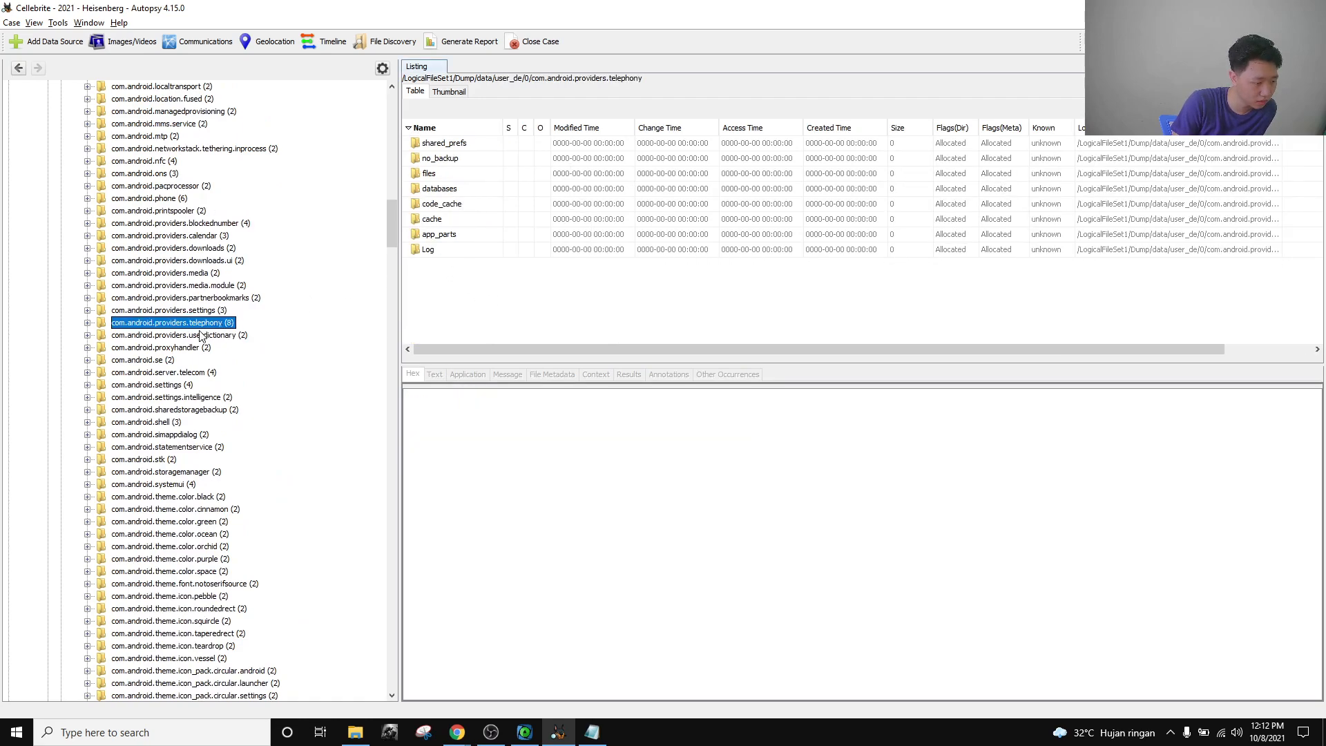
# Choose telephony.db as an answer option in the Device Identification question.
pyautogui.hotkey('alt', 'Tab')
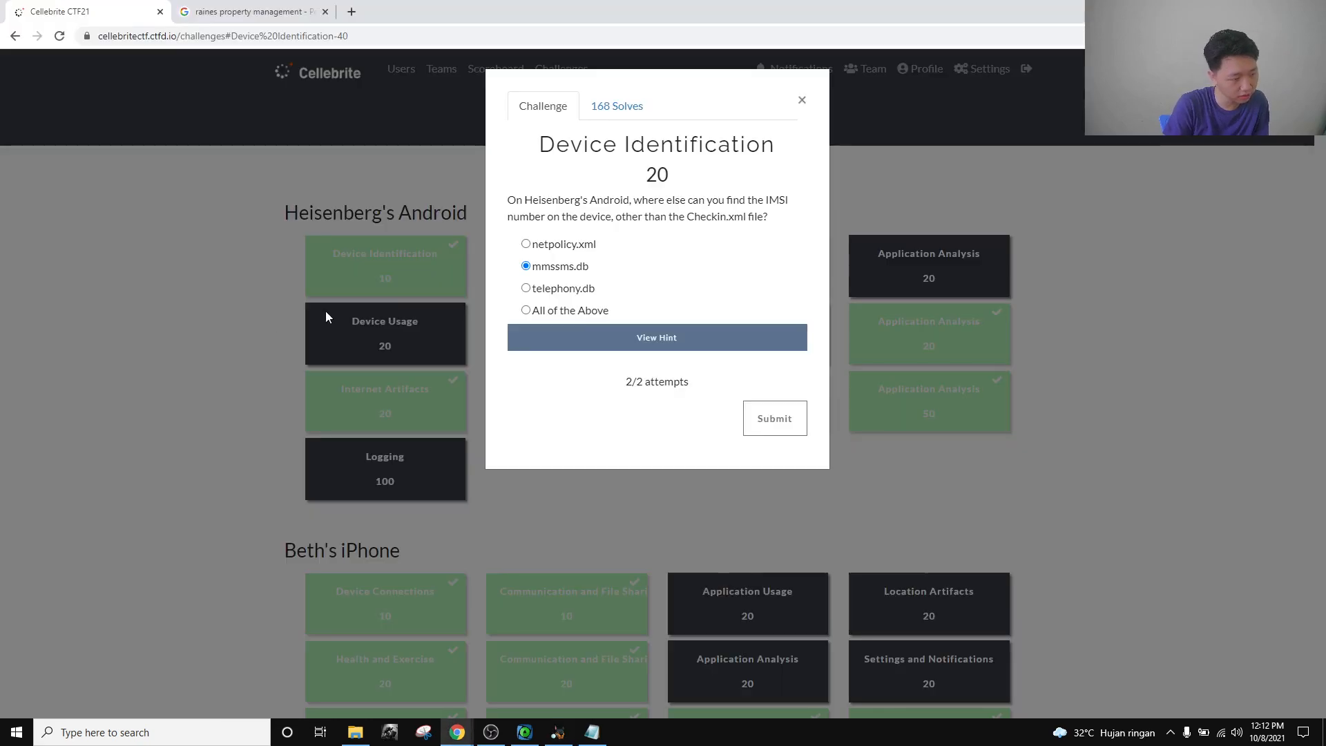
pyautogui.click(576, 289)
pyautogui.hotkey('alt', 'Tab')
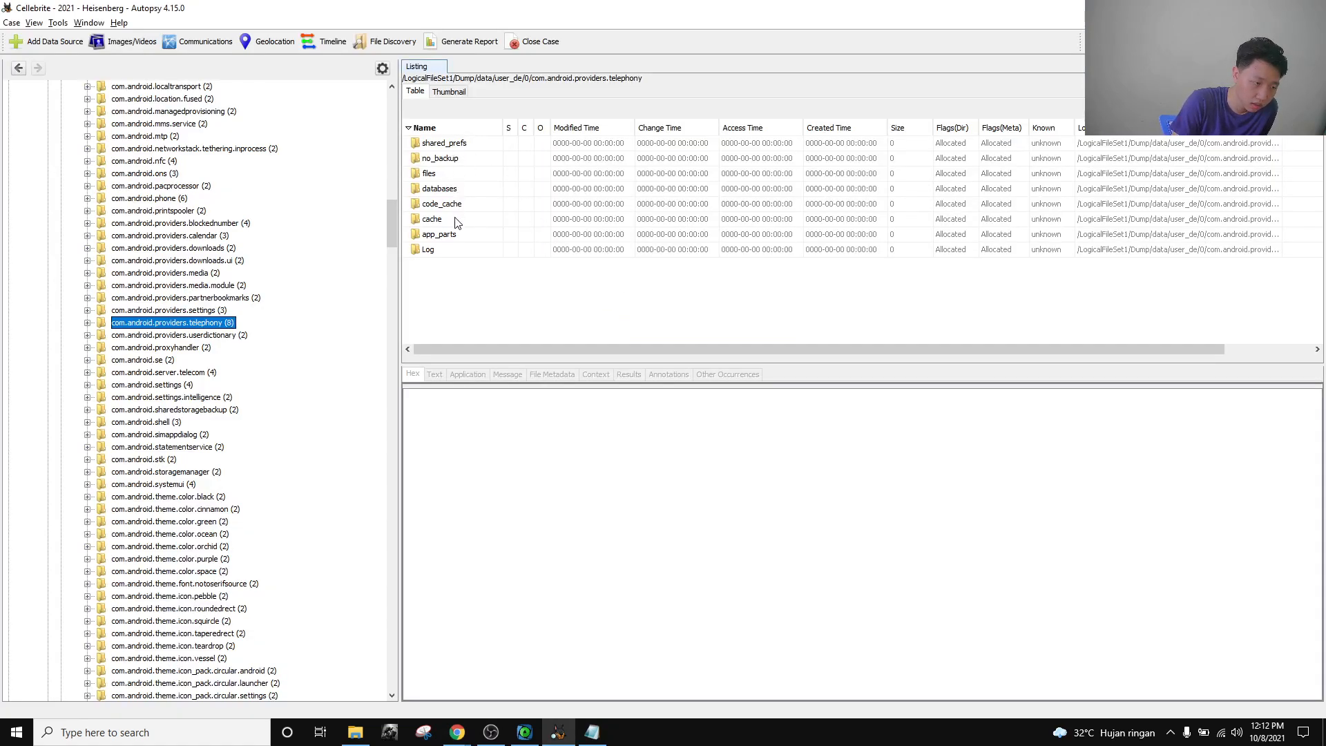
# Open the telephony provider's databases folder and select mmssms.db.
pyautogui.doubleClick(456, 148)
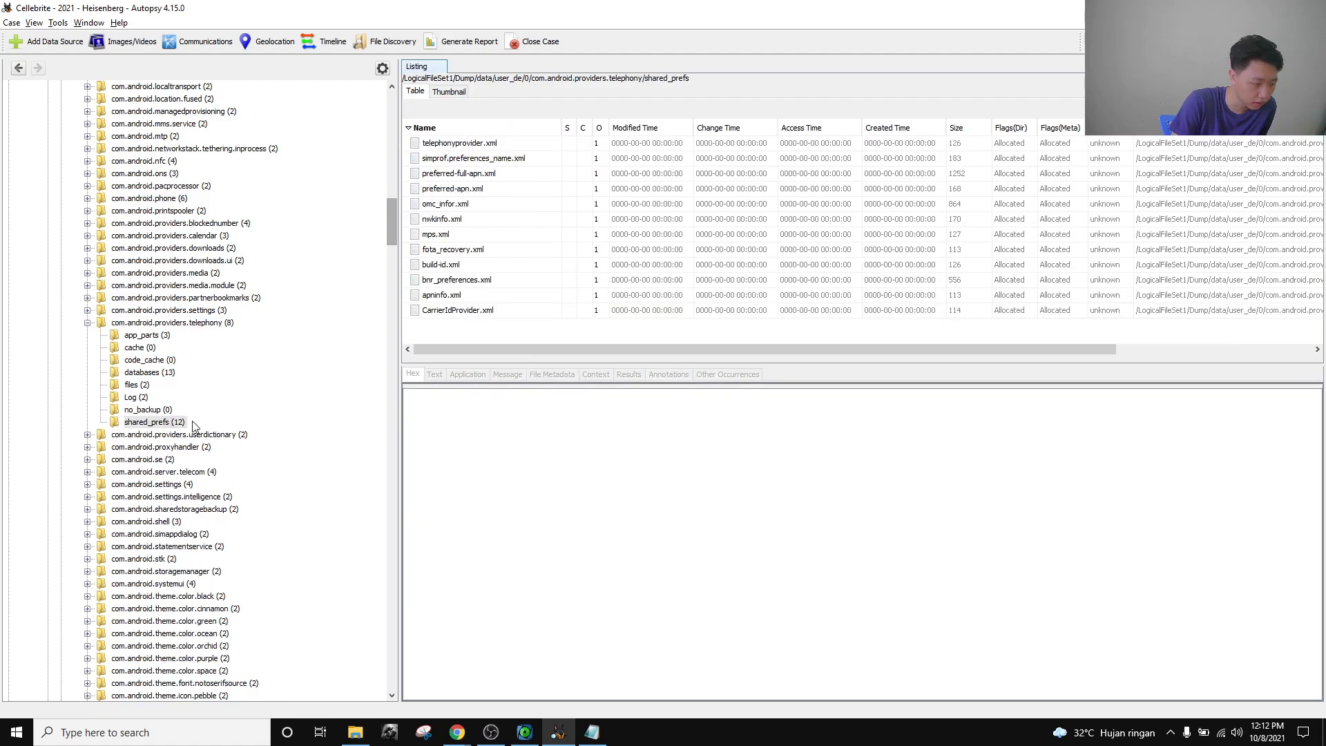
pyautogui.click(154, 377)
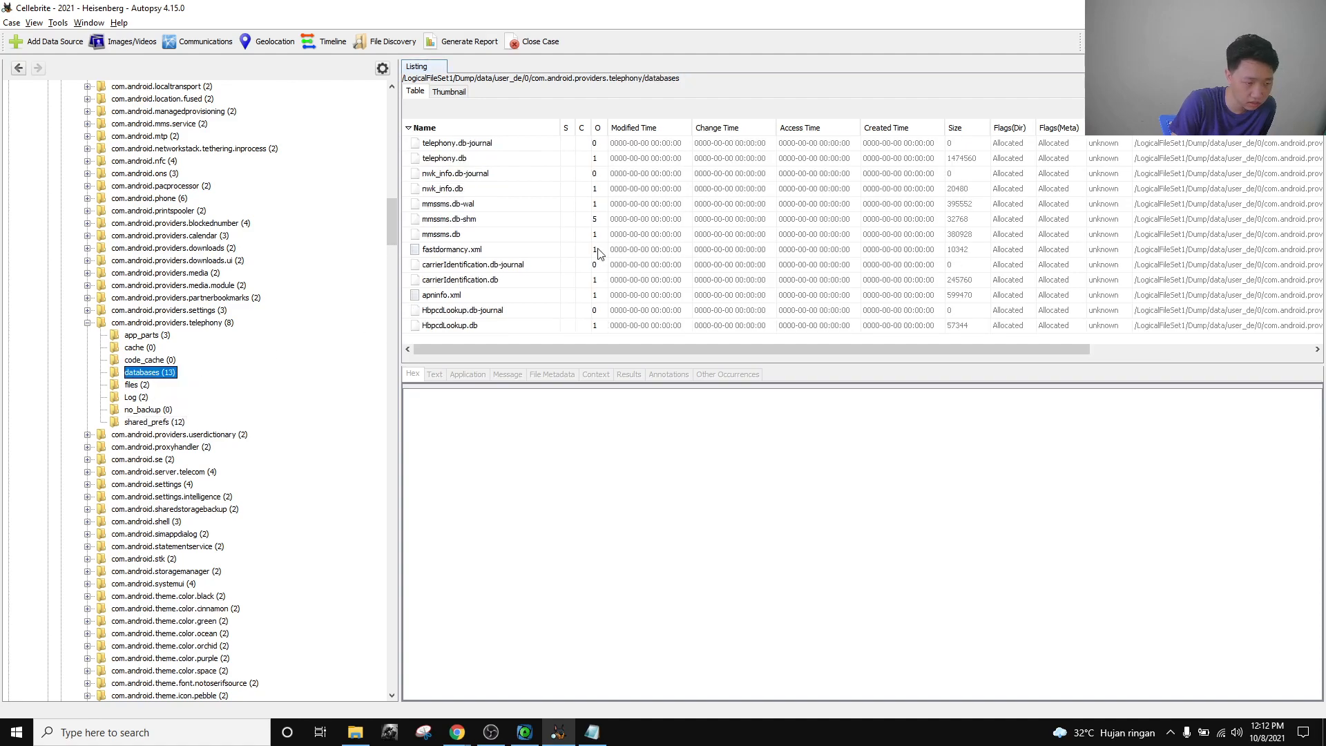
pyautogui.click(465, 237)
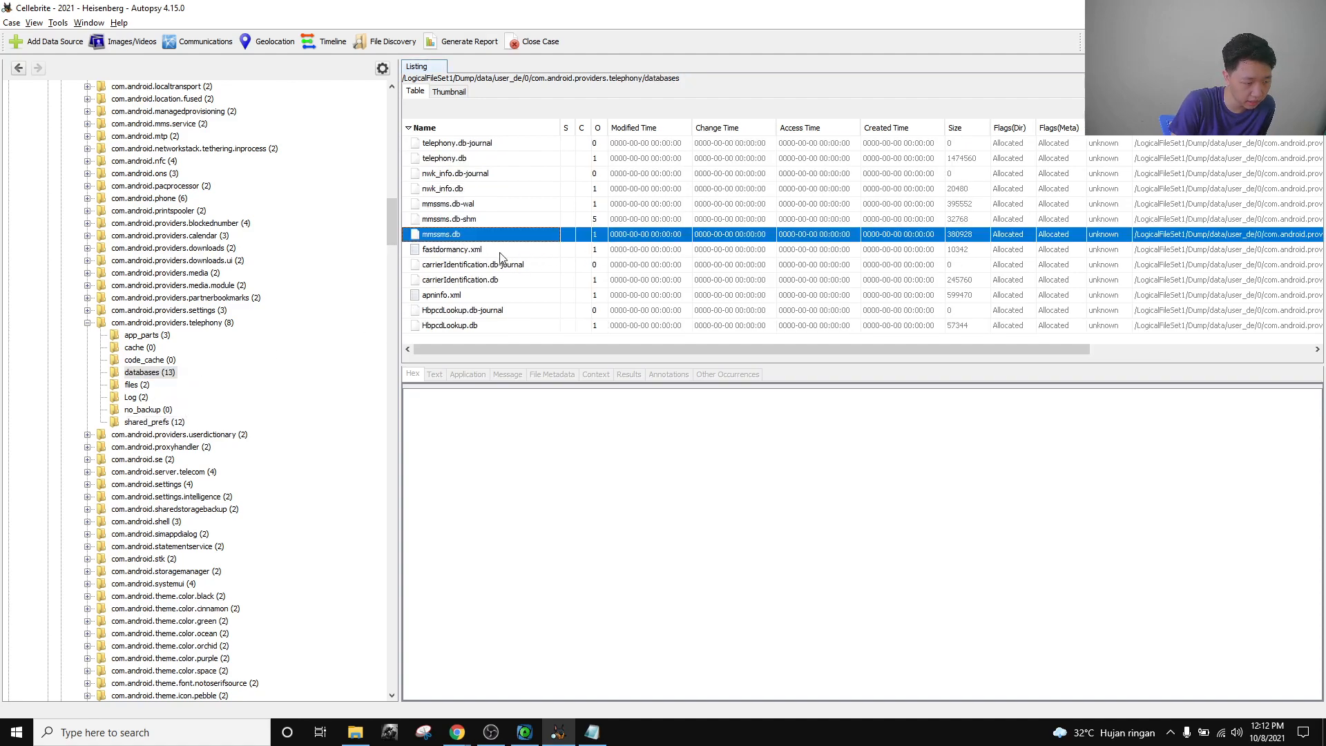
pyautogui.click(472, 160)
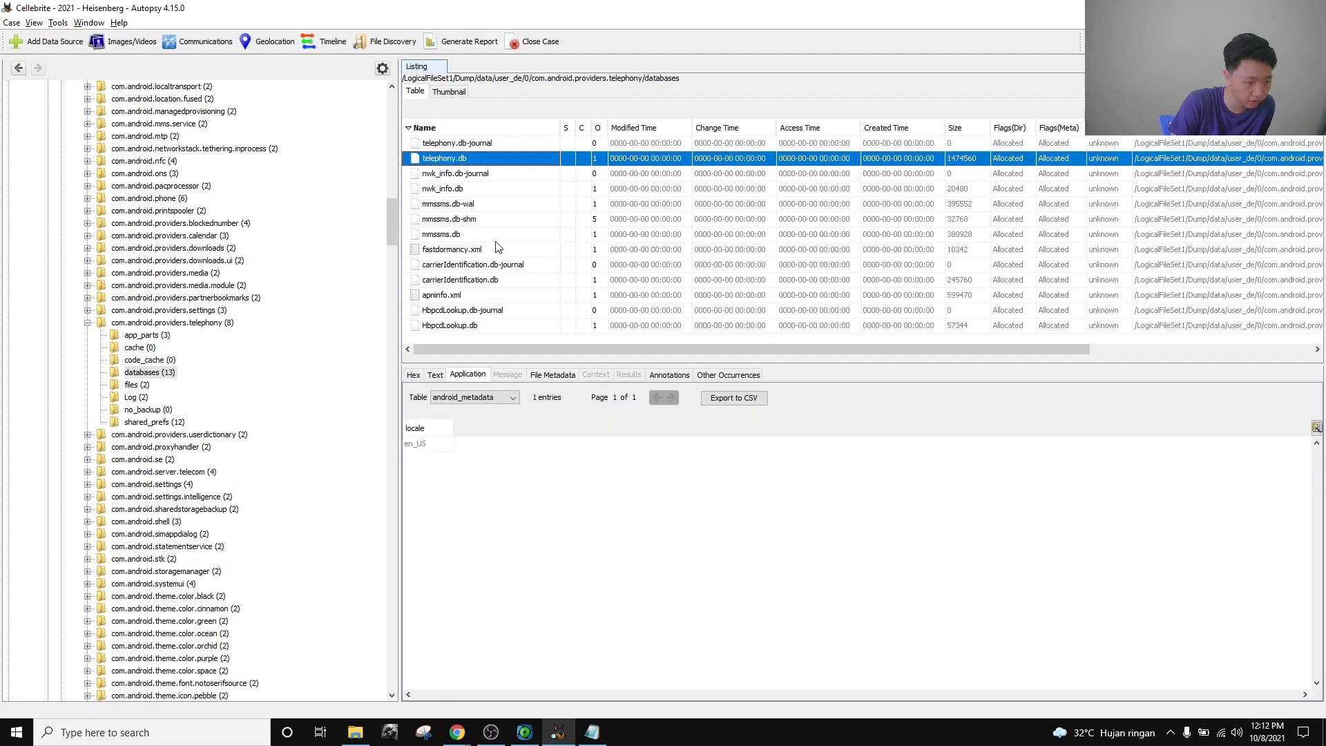
pyautogui.click(456, 219)
pyautogui.click(456, 234)
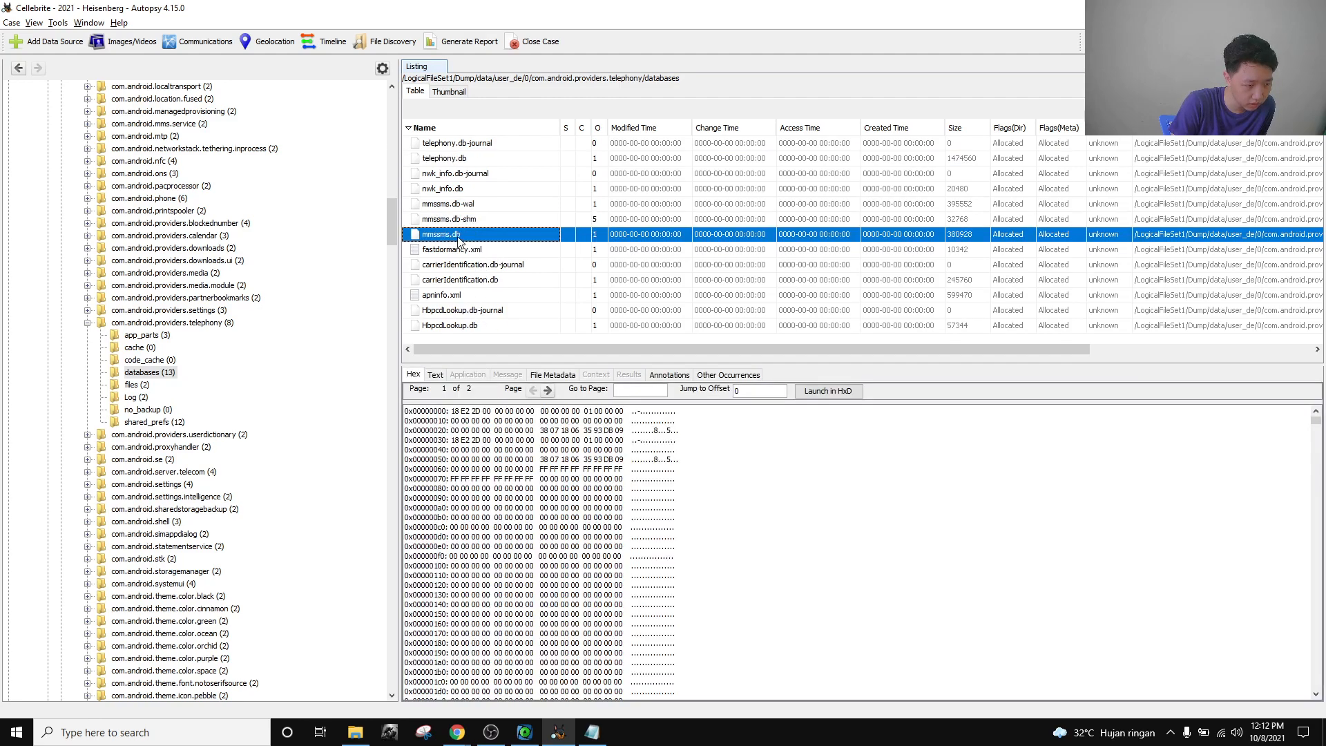
# Step through mmssms.db's tables, all showing 0 entries, then show telephony.db's contents.
pyautogui.click(493, 399)
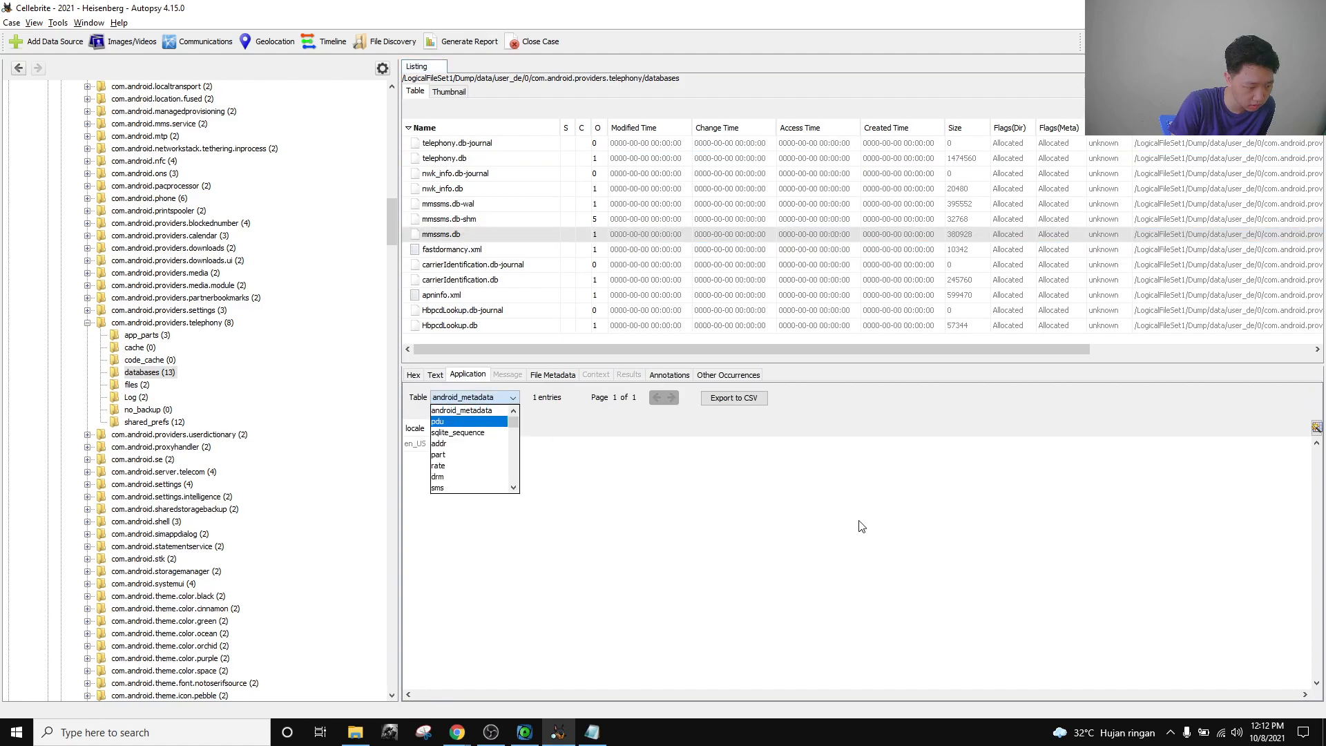
pyautogui.press('Return')
pyautogui.press('Down')
pyautogui.press('Down')
pyautogui.press('Down')
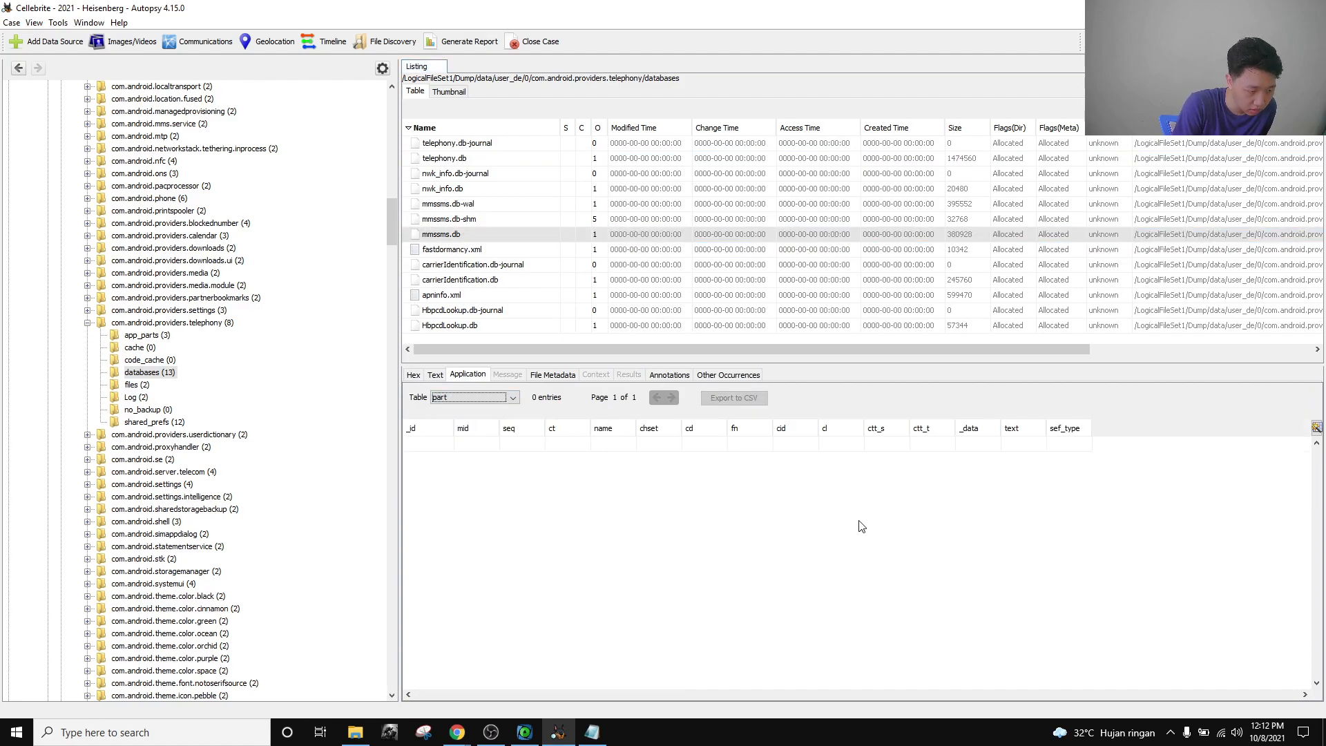
pyautogui.press('Down')
pyautogui.press('Down')
pyautogui.press('Down')
pyautogui.press('Down')
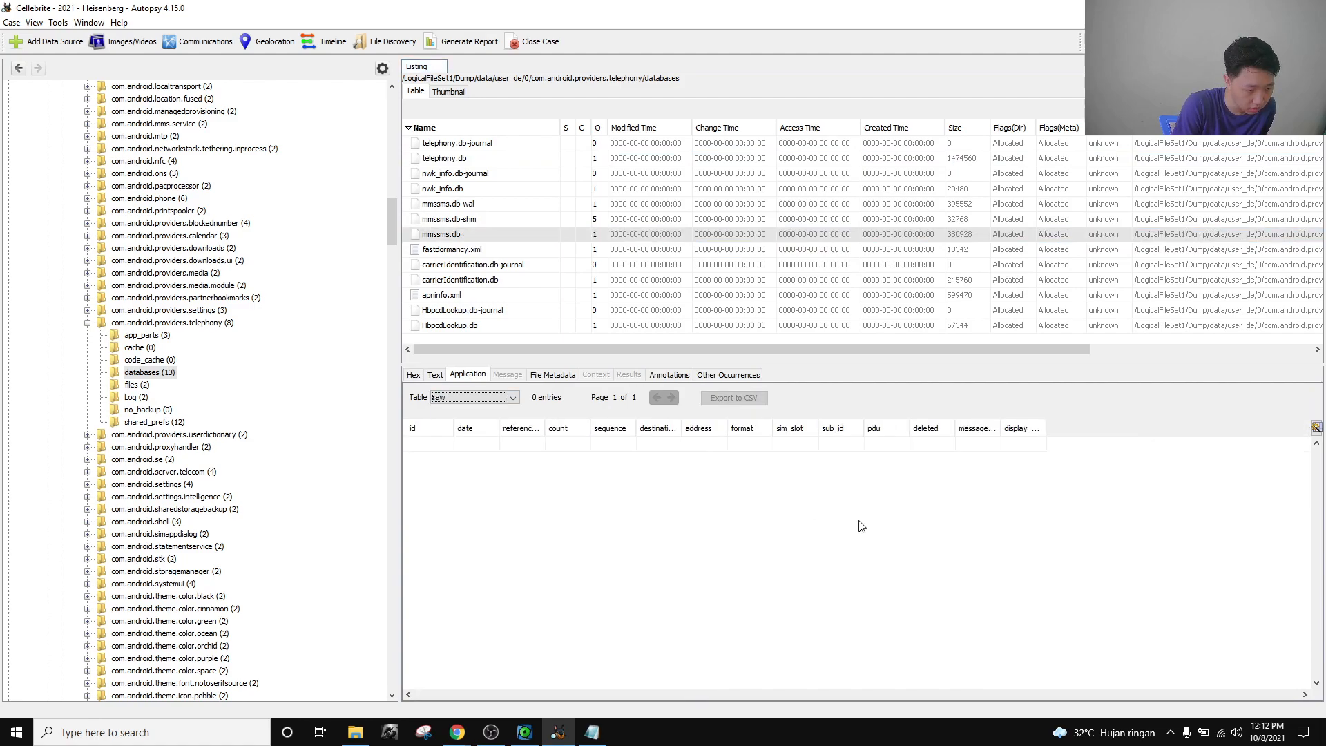
pyautogui.press('Down')
pyautogui.press('Down')
pyautogui.press('Down')
pyautogui.press('Down')
pyautogui.press('Down')
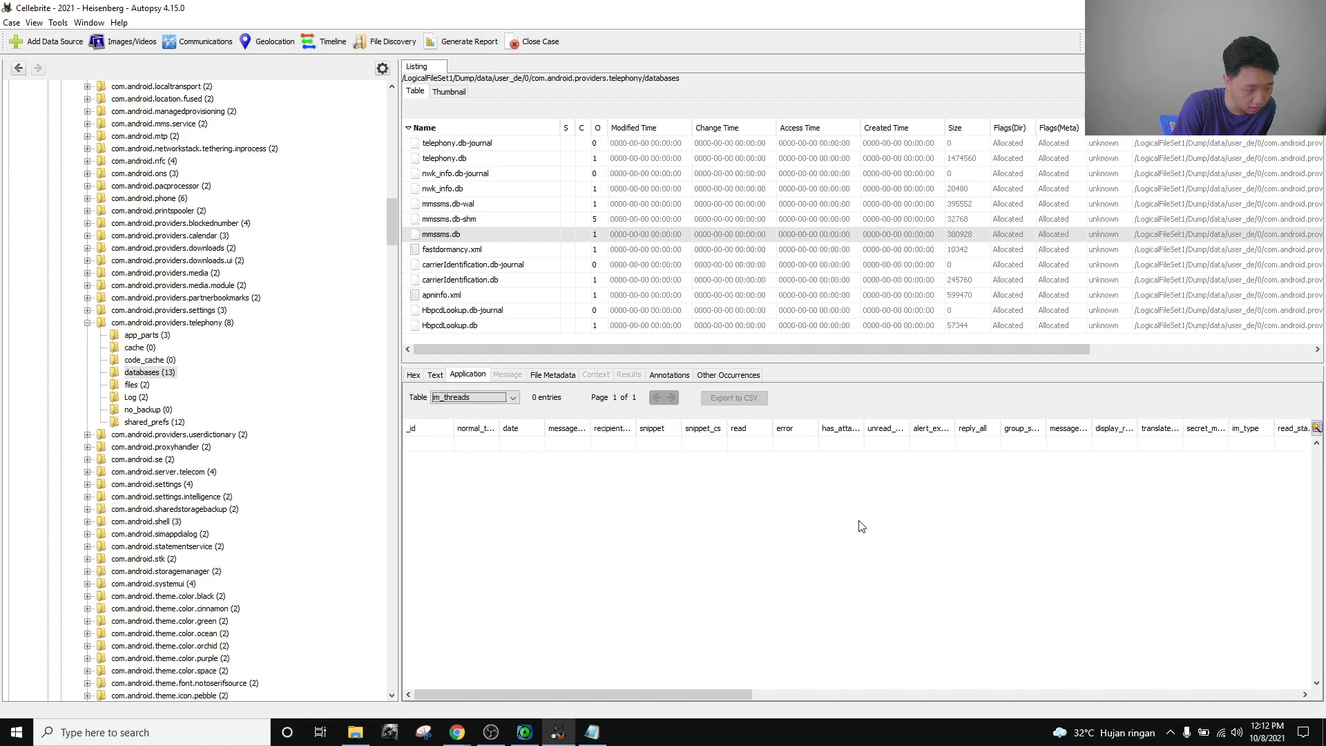
pyautogui.press('Down')
pyautogui.press('Down')
pyautogui.press('Down')
pyautogui.press('Down')
pyautogui.press('Down')
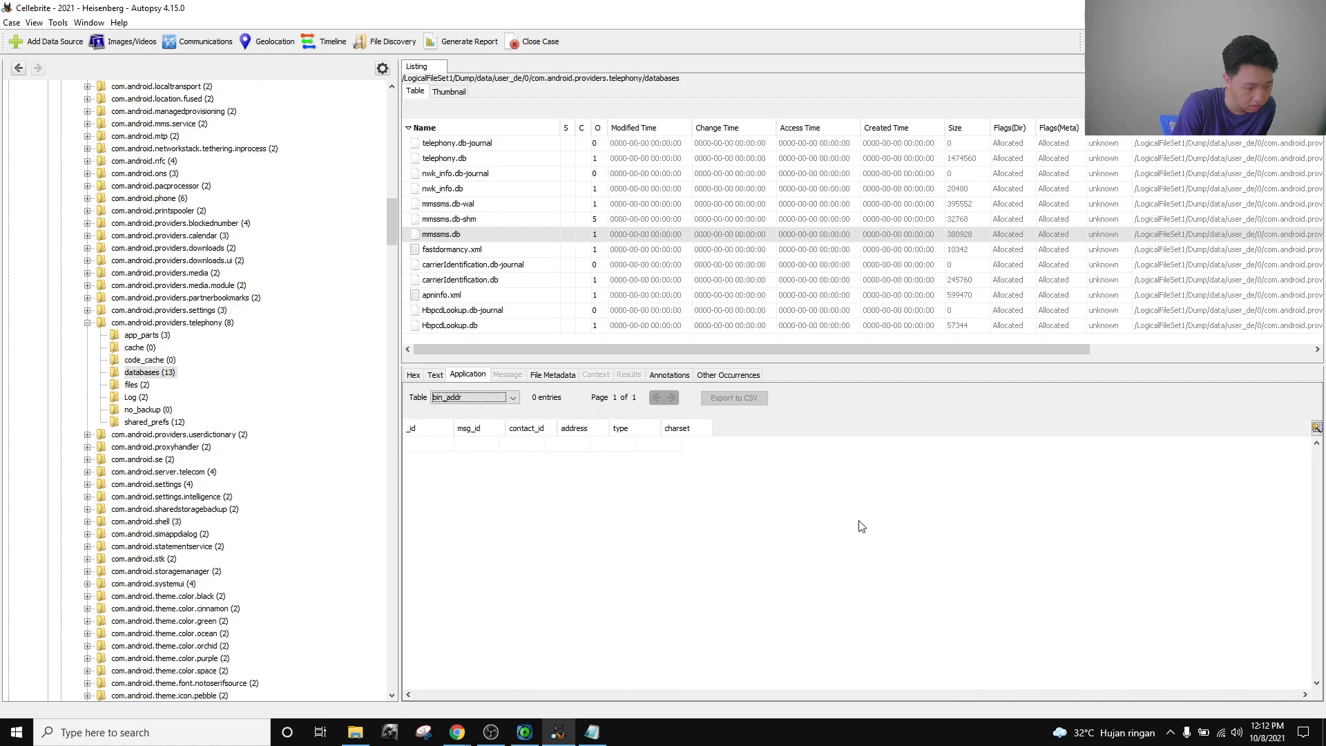
pyautogui.press('Down')
pyautogui.press('Down')
pyautogui.press('Down')
pyautogui.press('Down')
pyautogui.press('Down')
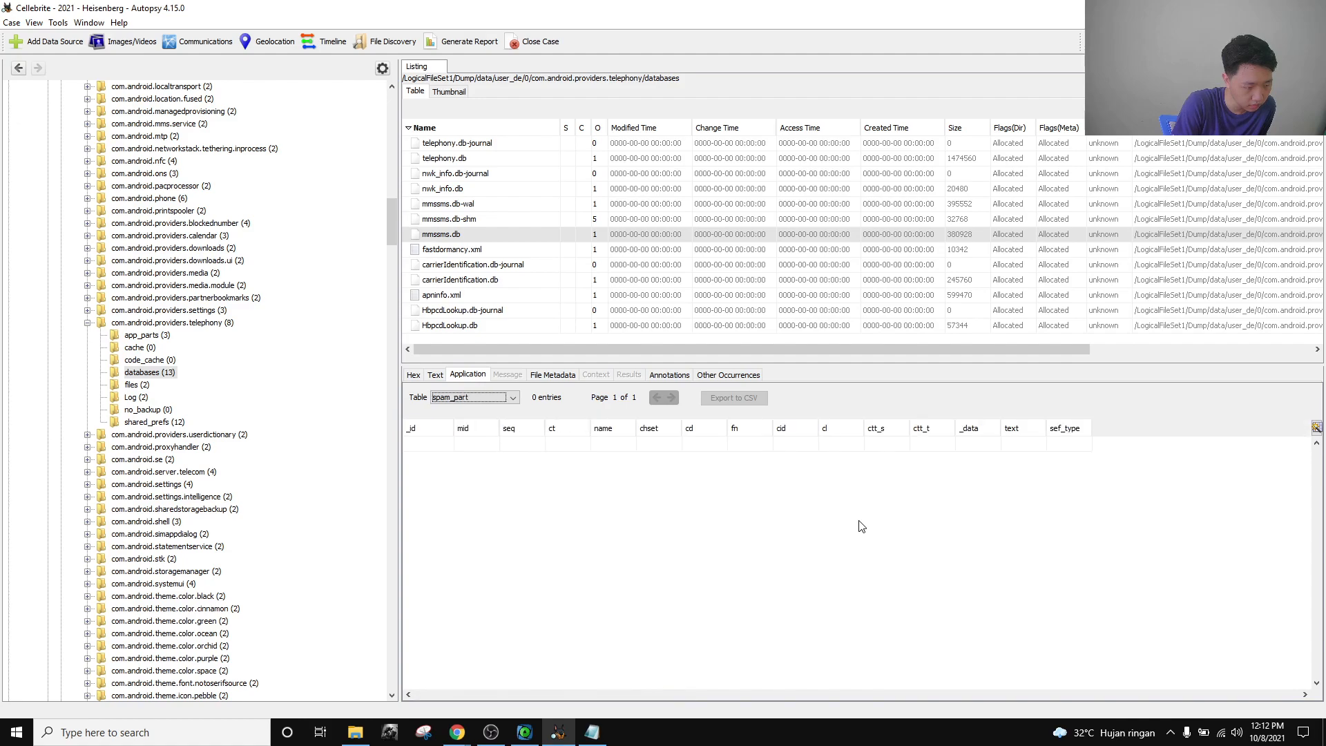
pyautogui.press('Down')
pyautogui.press('Down')
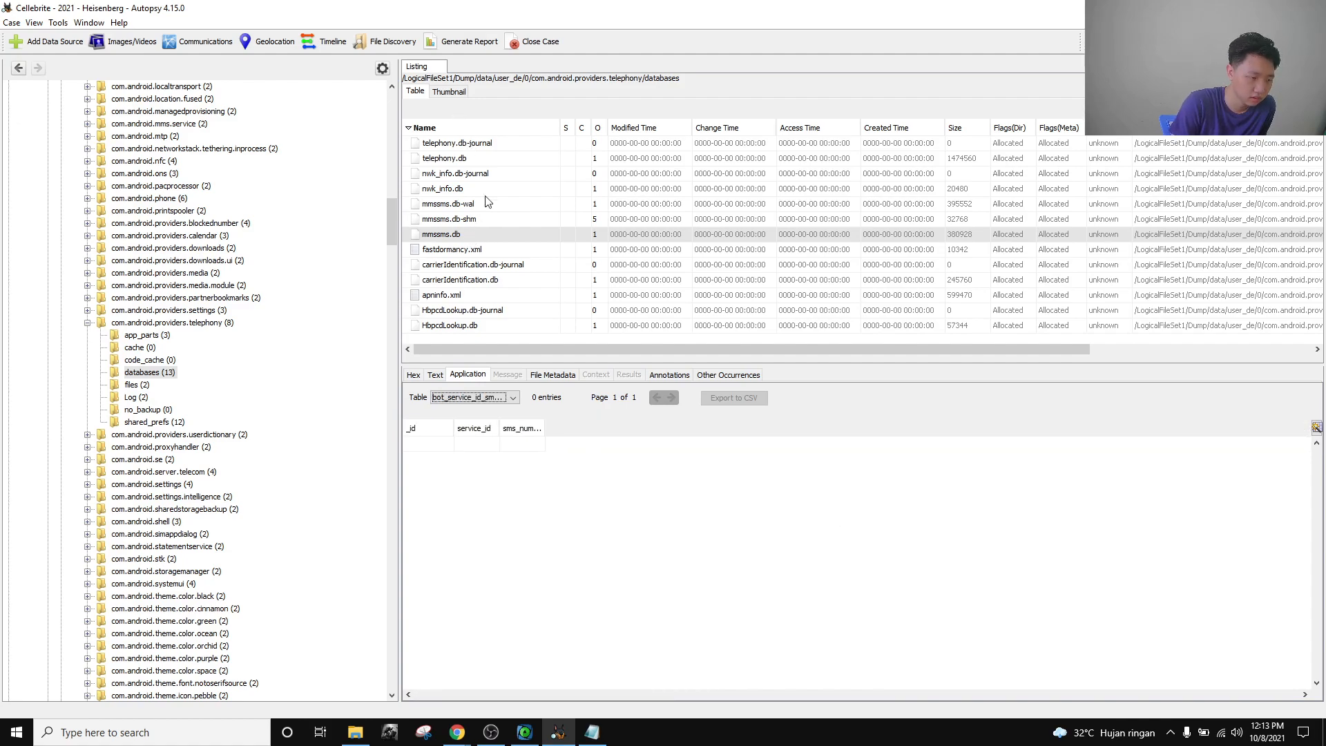
pyautogui.click(492, 158)
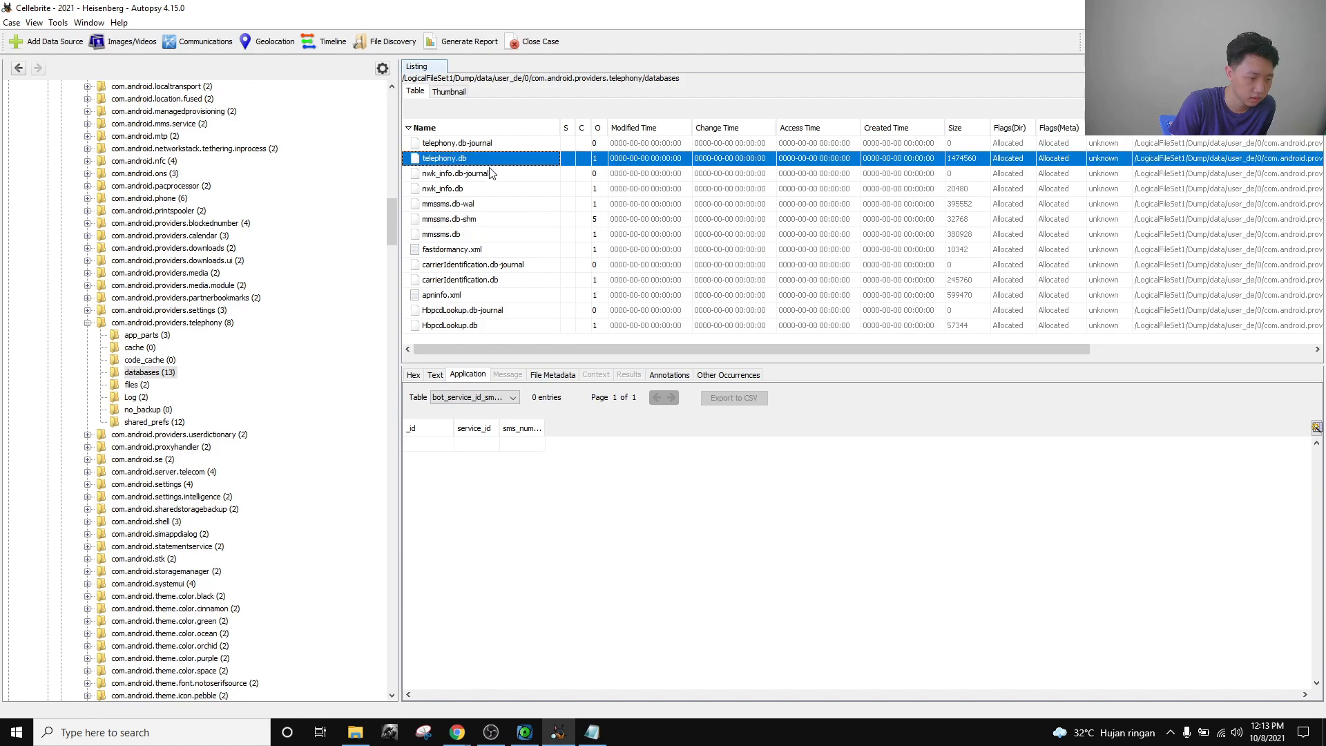
# Show telephony.db's siminfo table and scroll right to select the IMSI value.
pyautogui.click(485, 400)
pyautogui.press('Down')
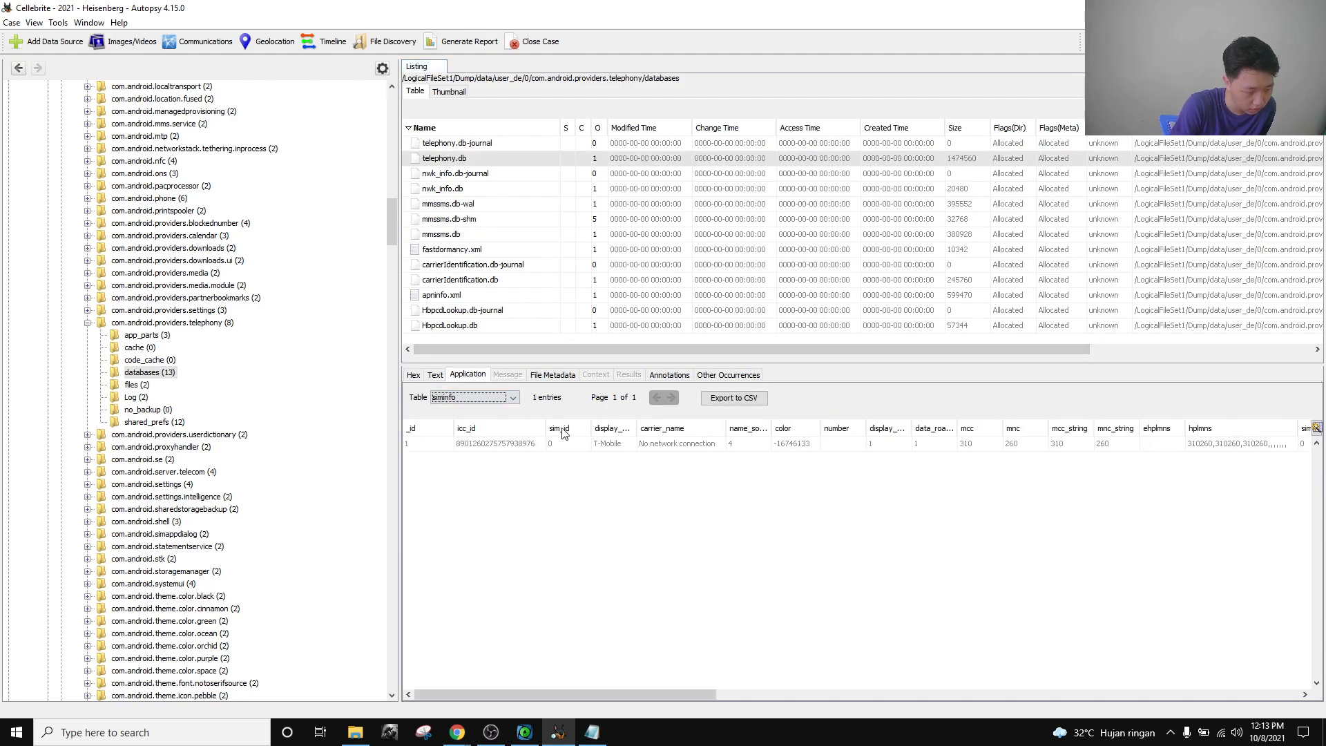
pyautogui.click(487, 444)
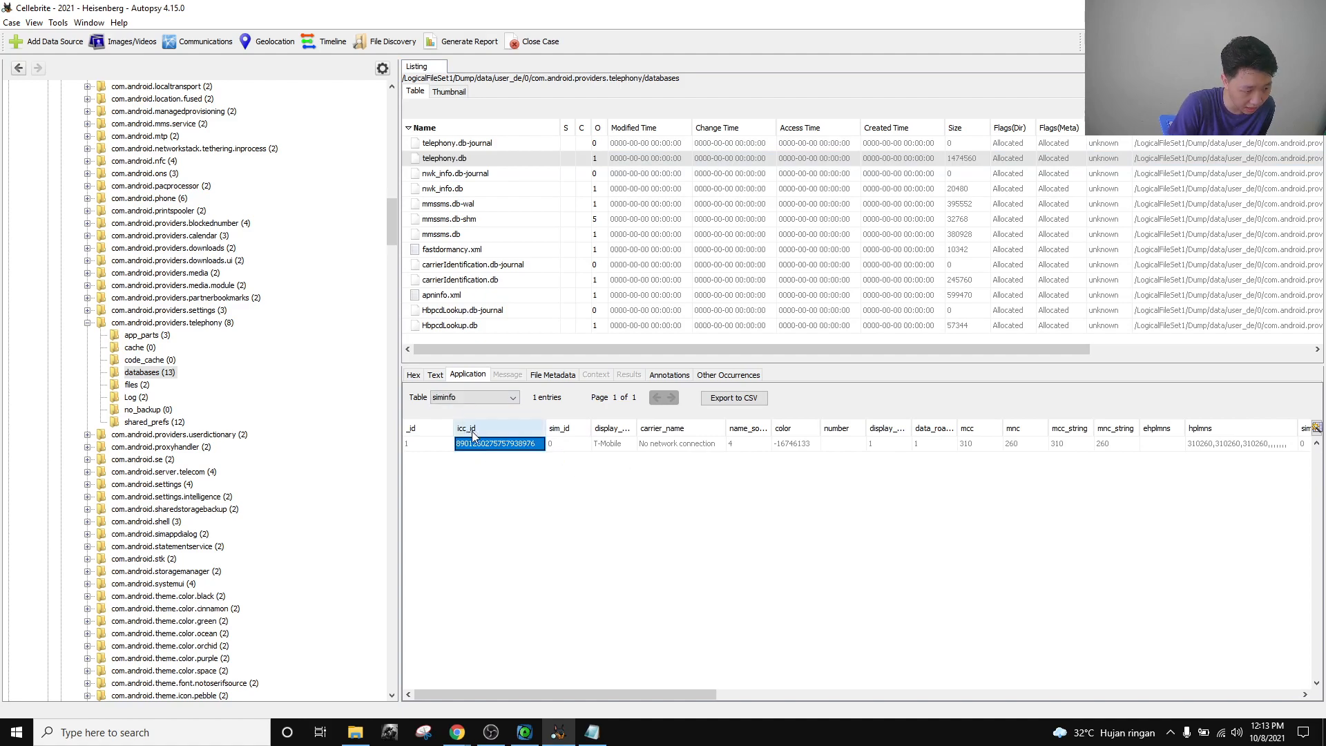
pyautogui.moveTo(578, 696); pyautogui.dragTo(1170, 679)
pyautogui.click(1143, 446)
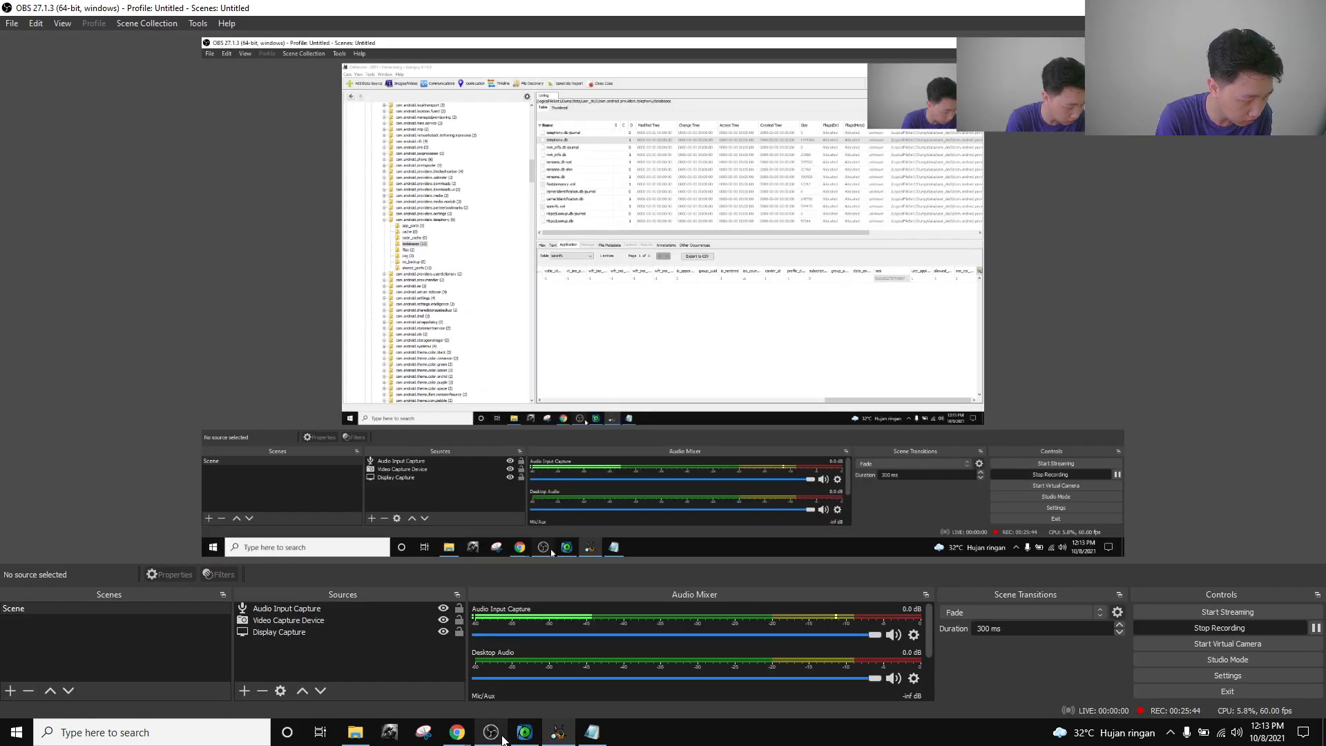
# Switch back to the Cellebrite CTF21 challenge page in Chrome.
pyautogui.click(493, 735)
pyautogui.moveTo(457, 732)
pyautogui.click(412, 654)
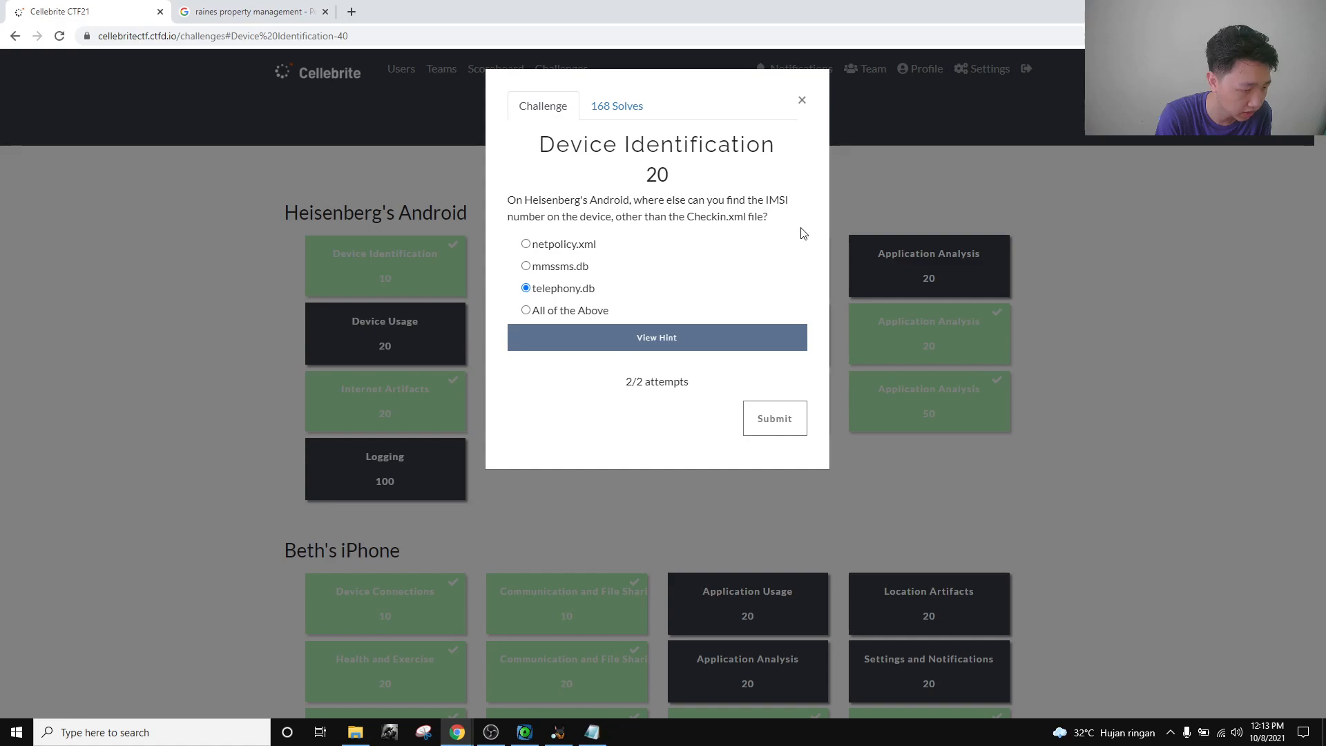
# Try netpolicy.xml, recheck Autopsy, then settle on All of the Above for the IMSI question.
pyautogui.click(567, 249)
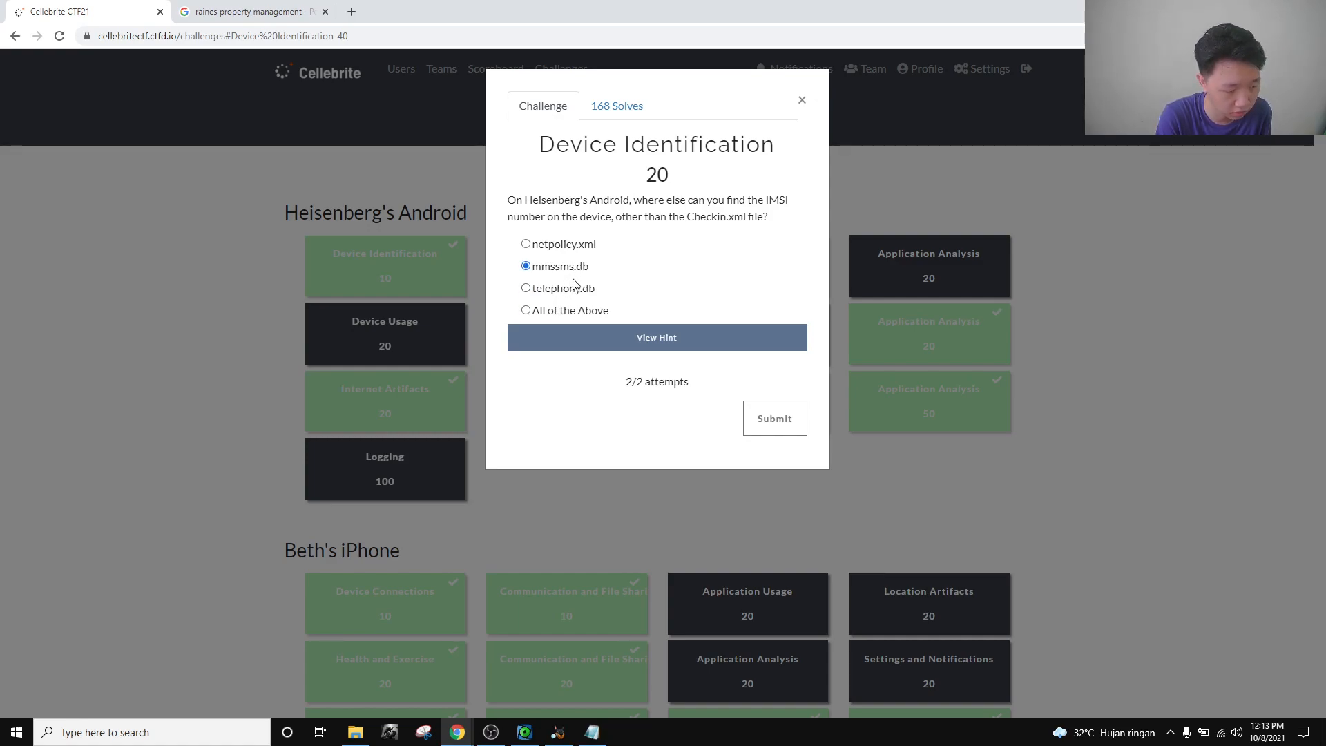
pyautogui.click(558, 732)
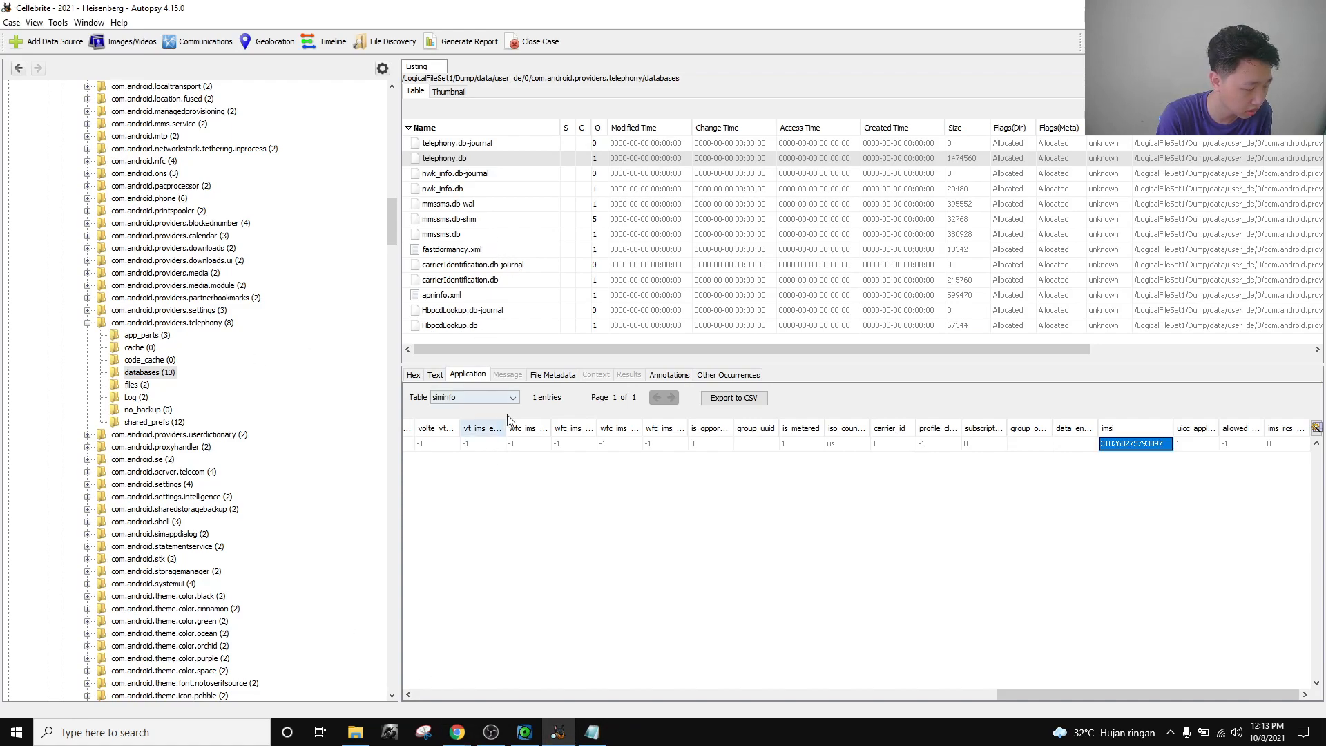
pyautogui.click(458, 732)
pyautogui.click(398, 673)
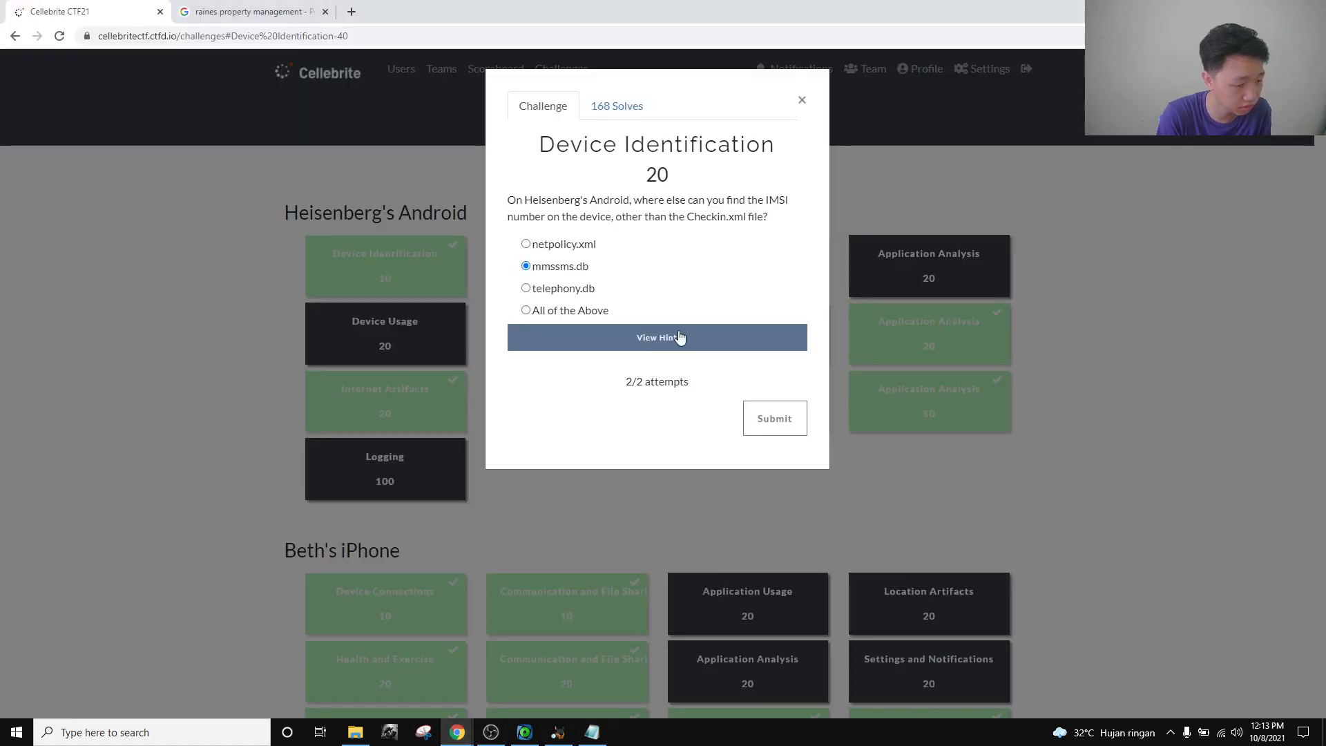
pyautogui.click(592, 314)
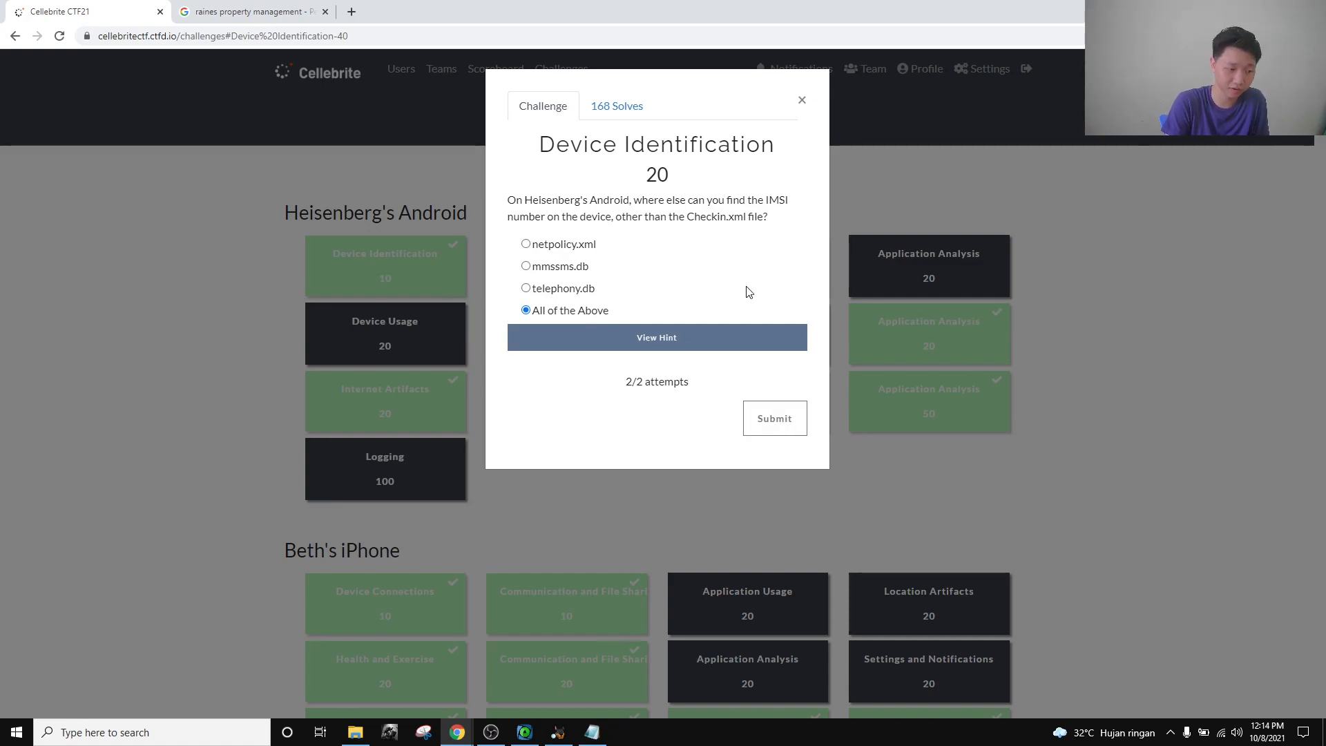
# Recheck mmssms.db's pdu table under the telephony databases folder, then return to the challenge board.
pyautogui.click(558, 732)
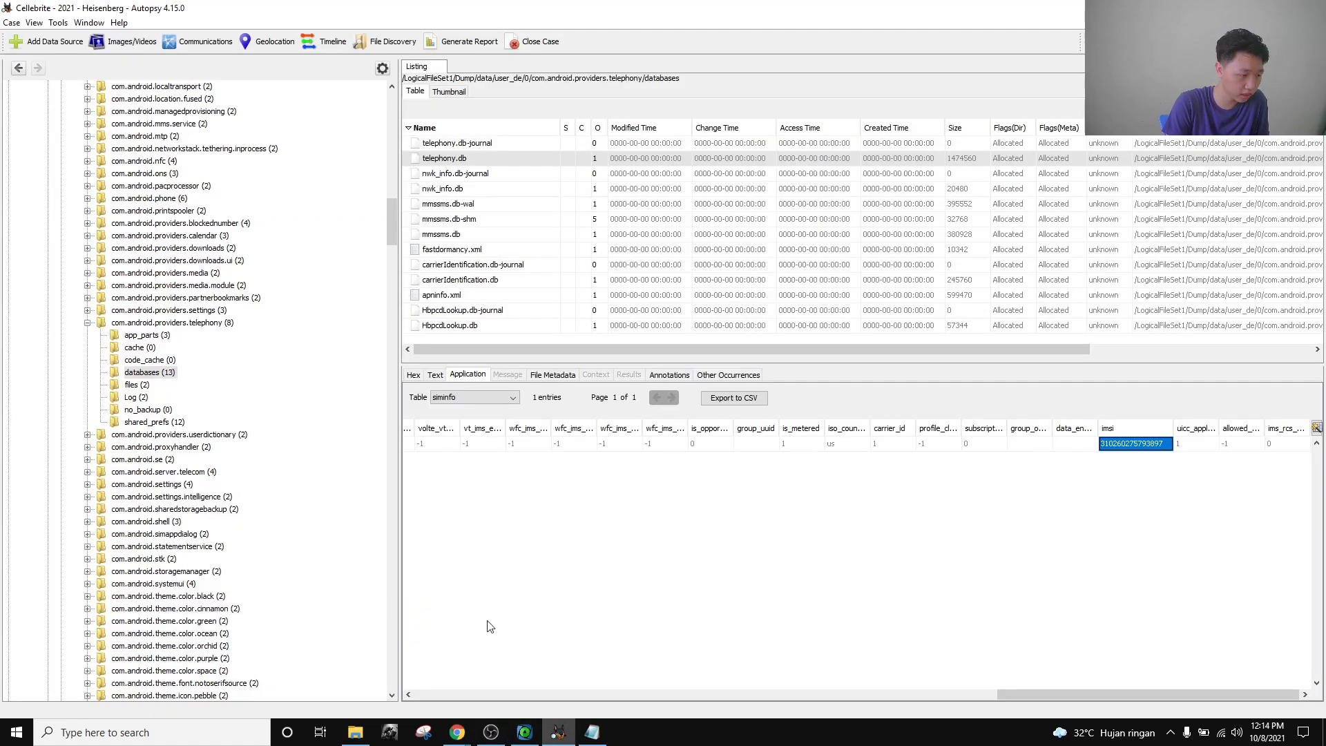
pyautogui.click(467, 237)
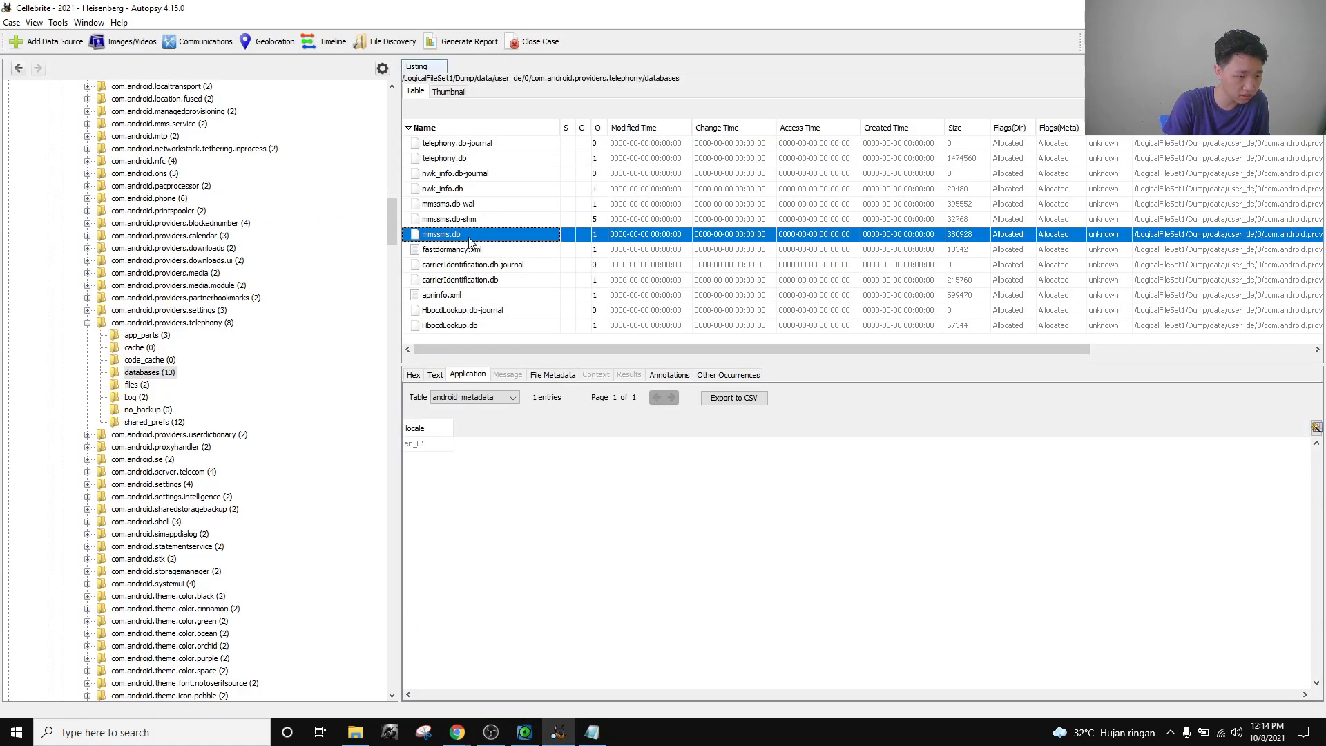
pyautogui.click(491, 398)
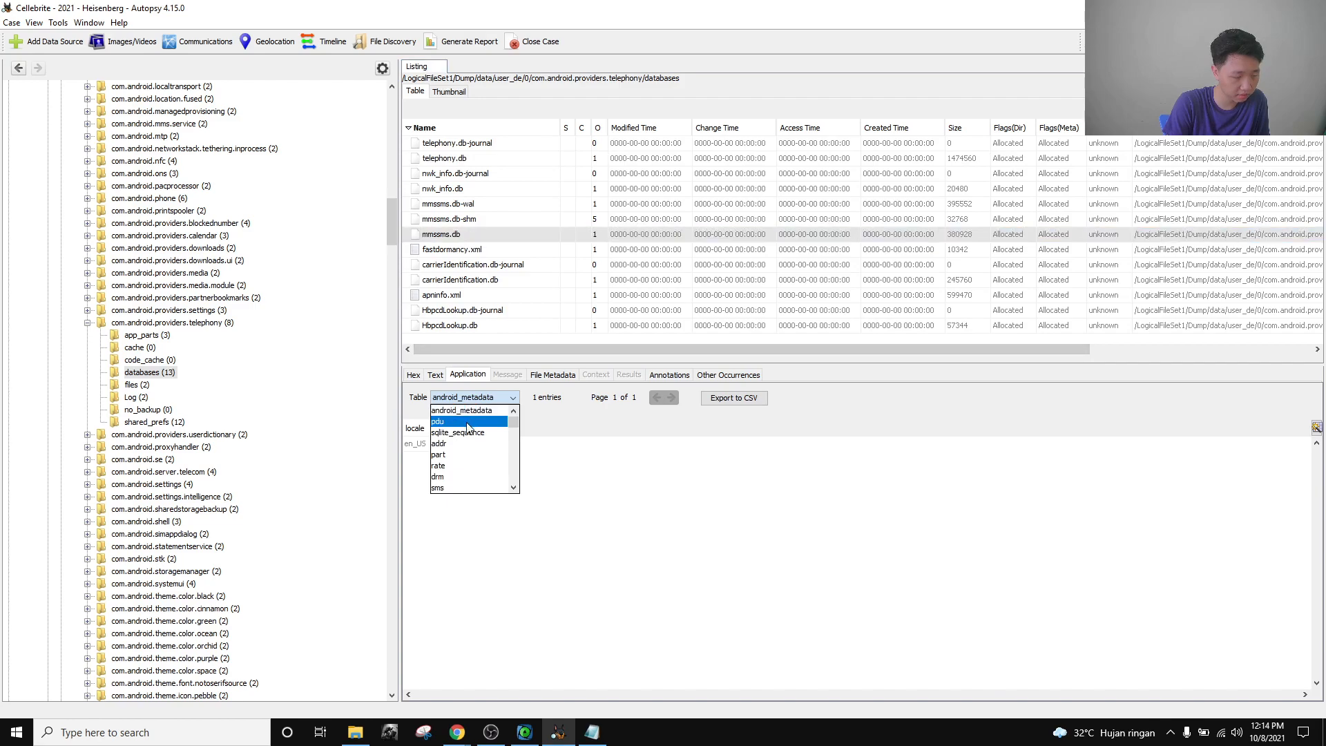
pyautogui.click(473, 422)
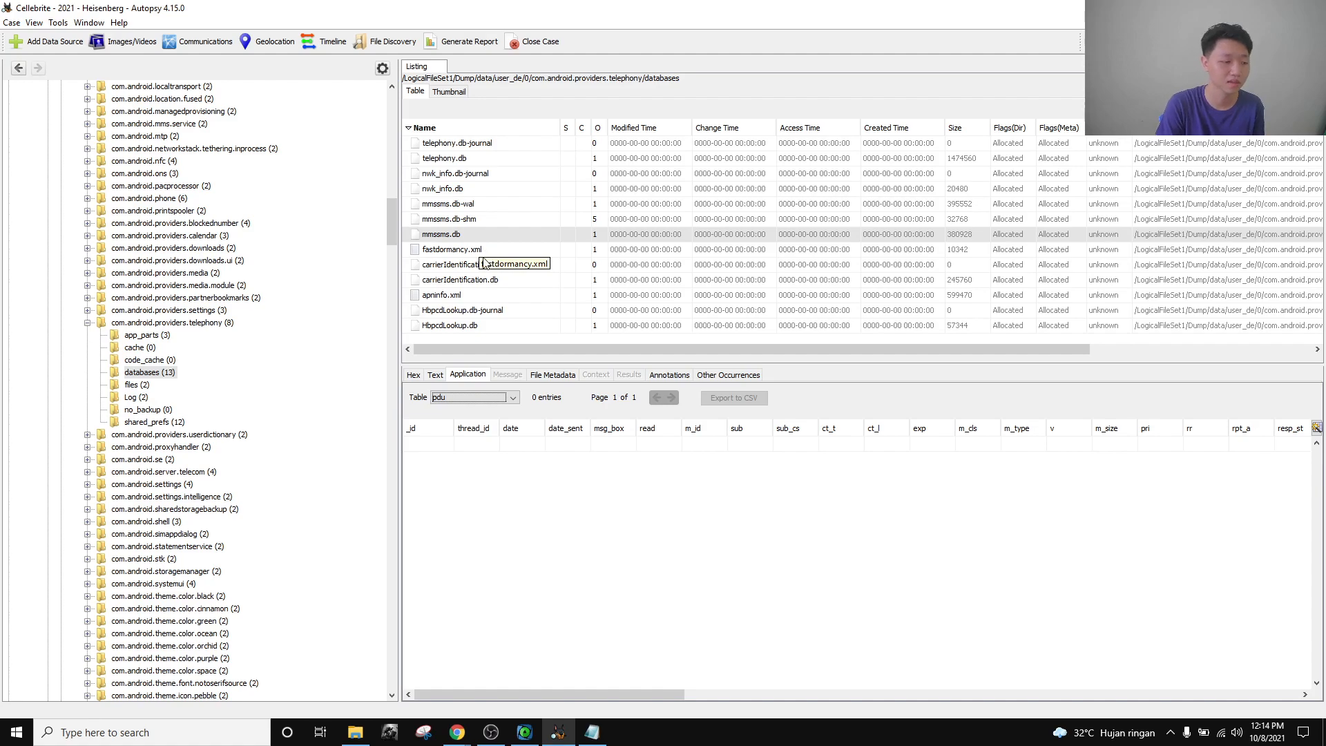
pyautogui.scroll(6, 199, 303)
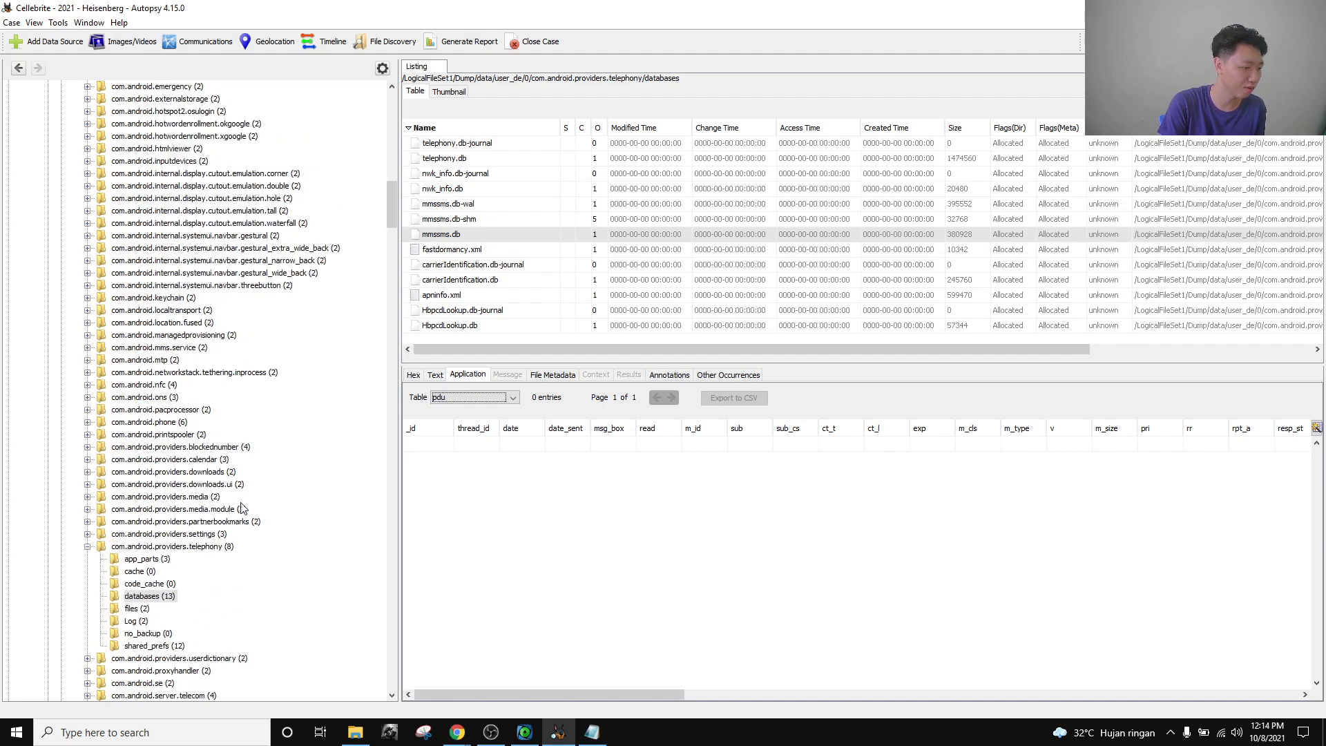
pyautogui.scroll(-11, 125, 478)
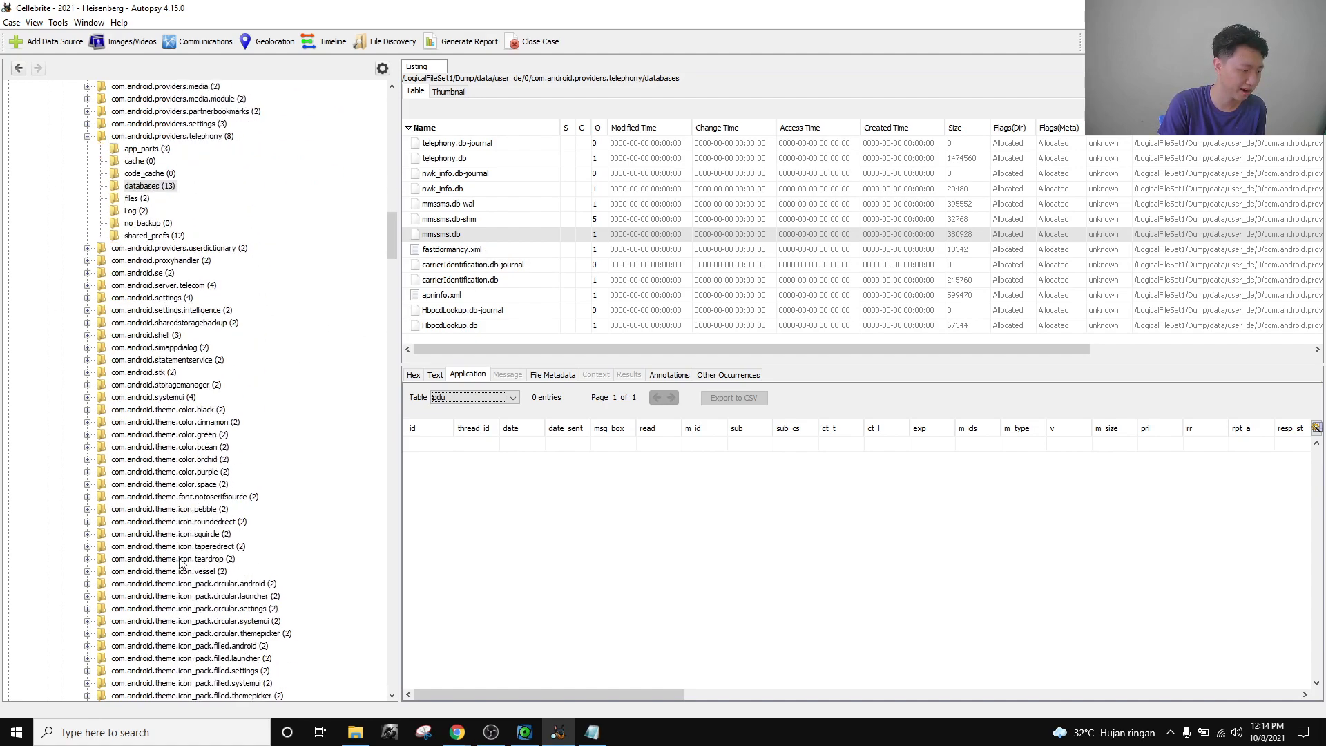
pyautogui.scroll(2, 197, 456)
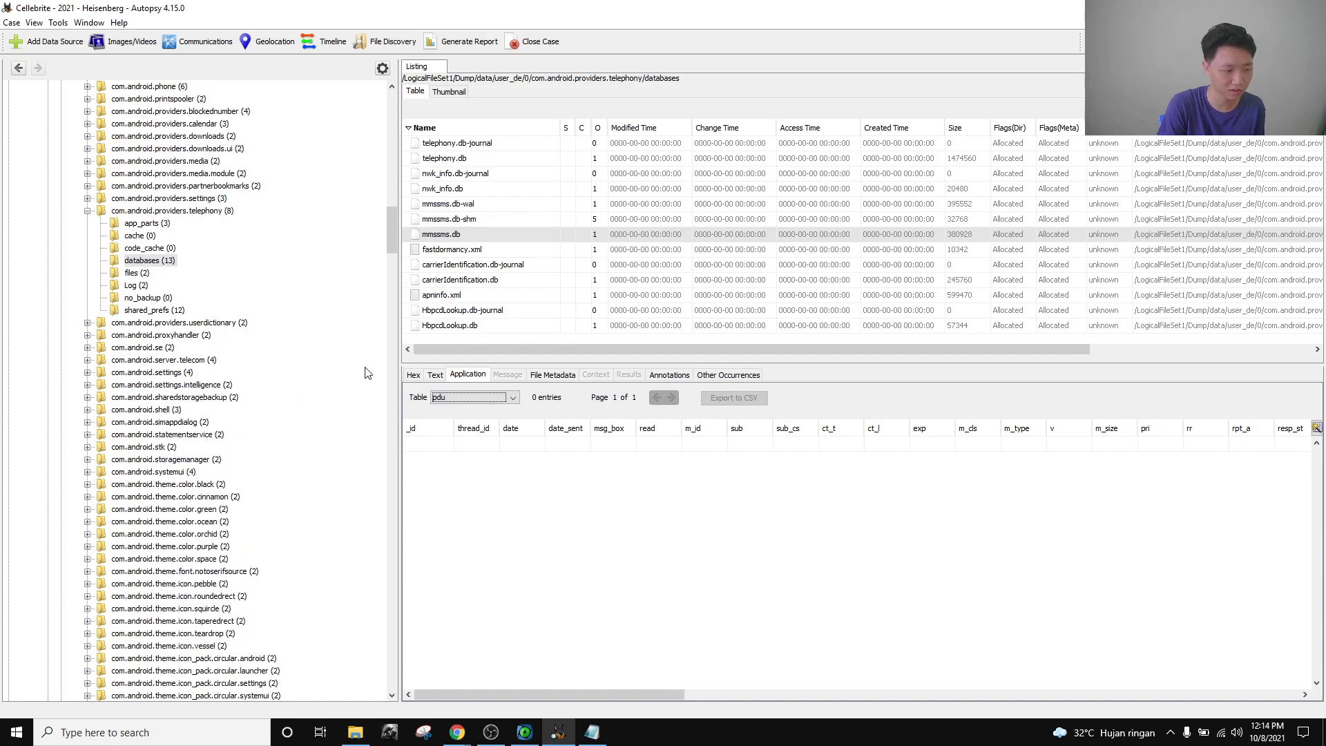
pyautogui.moveTo(457, 733)
pyautogui.click(384, 671)
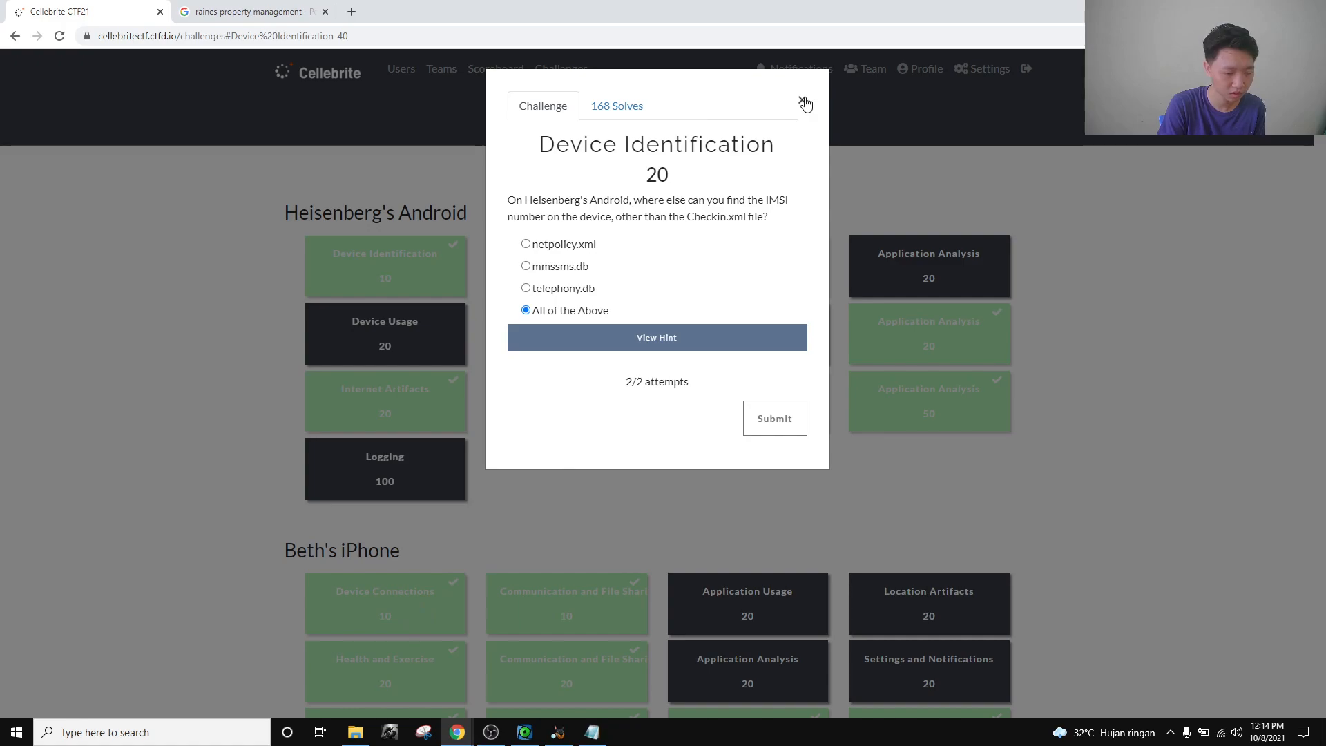
# Toggle between netpolicy.xml and telephony.db, then choose All of the Above for the IMSI question.
pyautogui.click(560, 246)
pyautogui.click(572, 245)
pyautogui.click(562, 290)
pyautogui.click(570, 245)
pyautogui.click(565, 291)
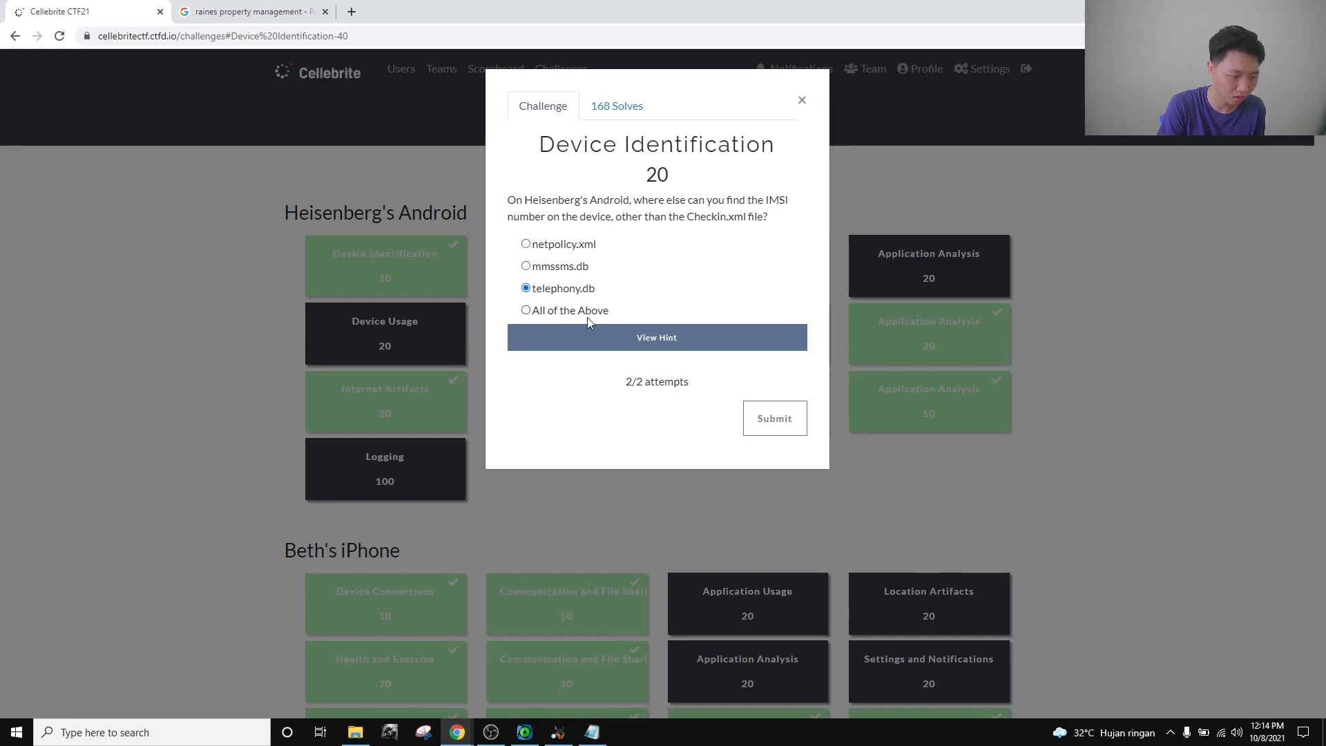
pyautogui.click(587, 315)
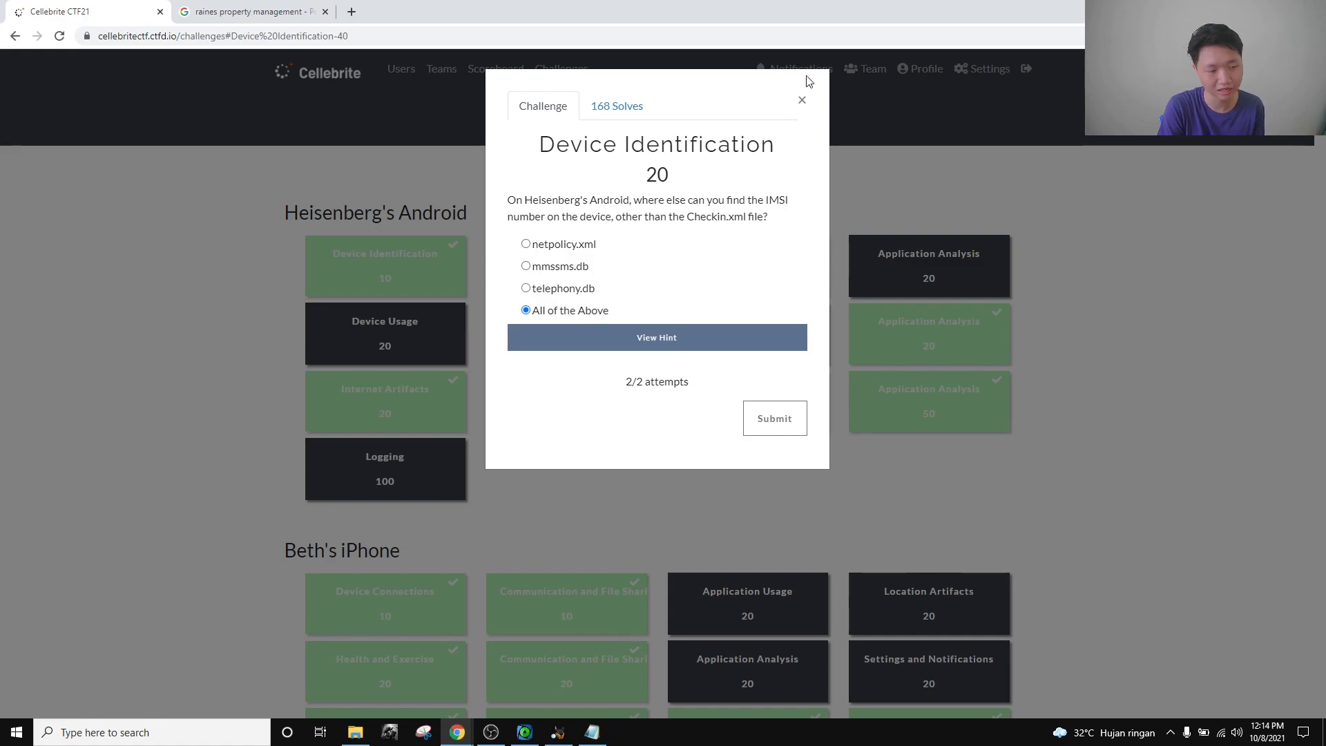
# Close the Device Identification challenge, then open and close the 50-point car-search challenge.
pyautogui.click(800, 103)
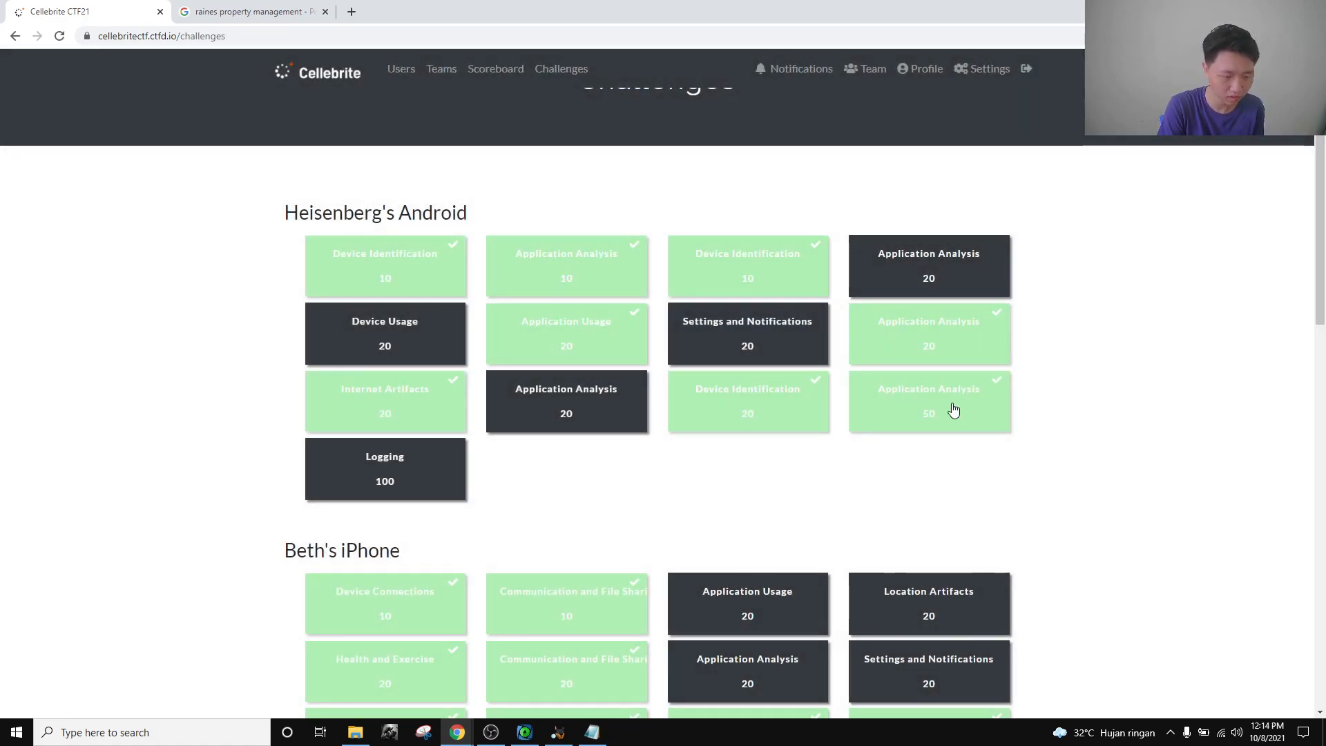
pyautogui.press('Return')
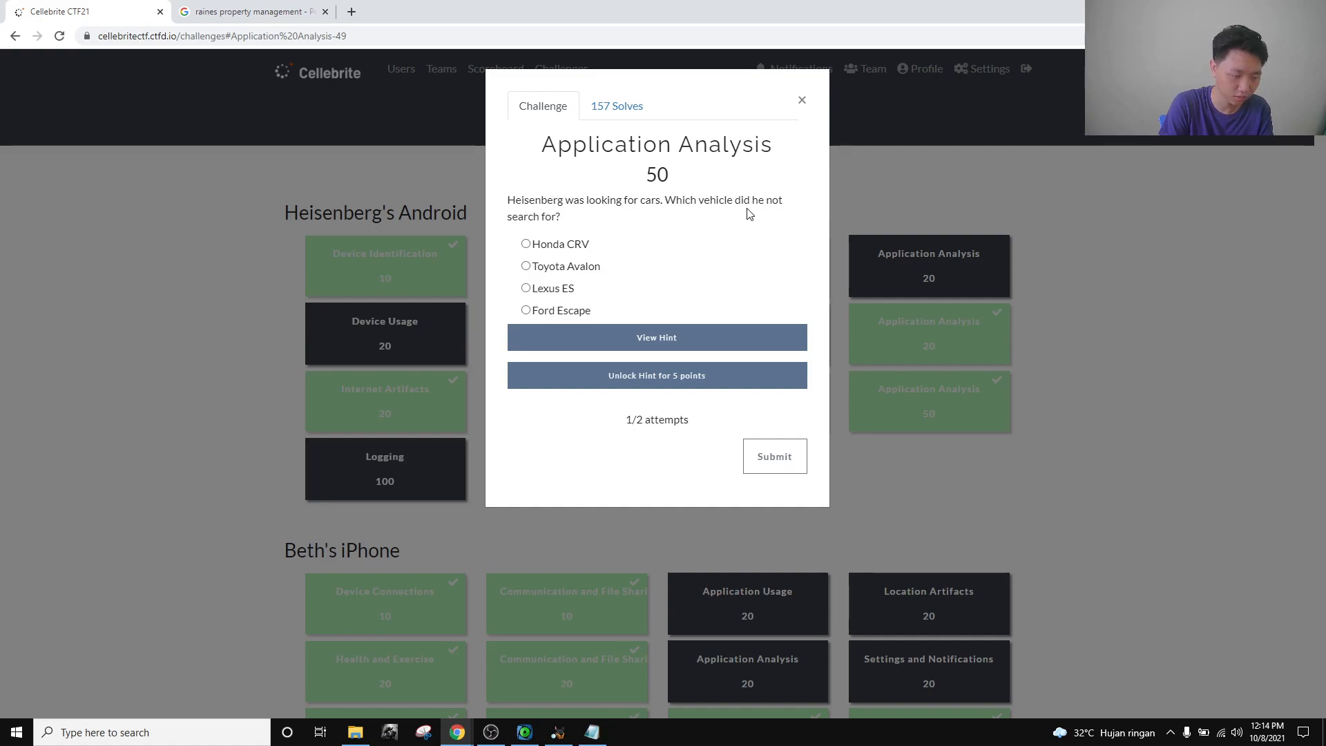
pyautogui.click(801, 100)
# Collapse the user_de, data and Dump tree nodes and list the 111 EXIF Metadata results.
pyautogui.click(558, 732)
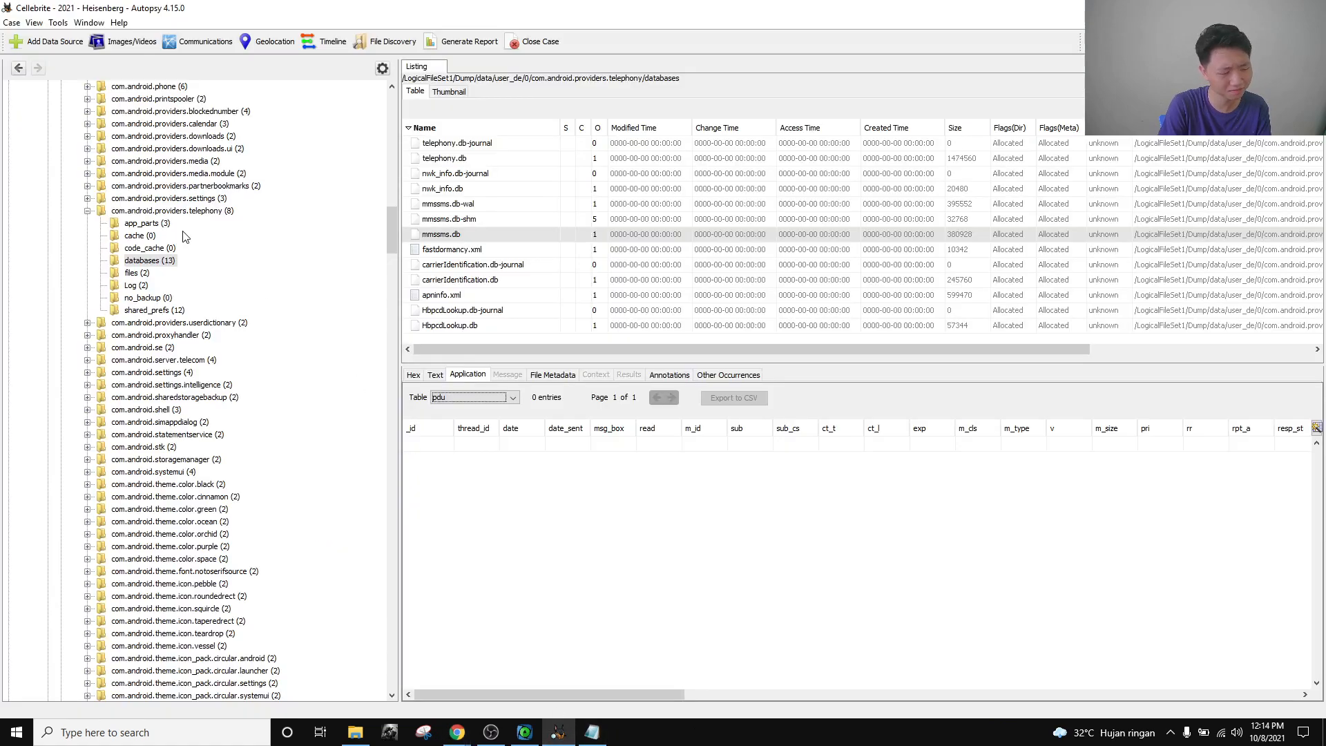
pyautogui.click(138, 211)
pyautogui.scroll(15, 183, 342)
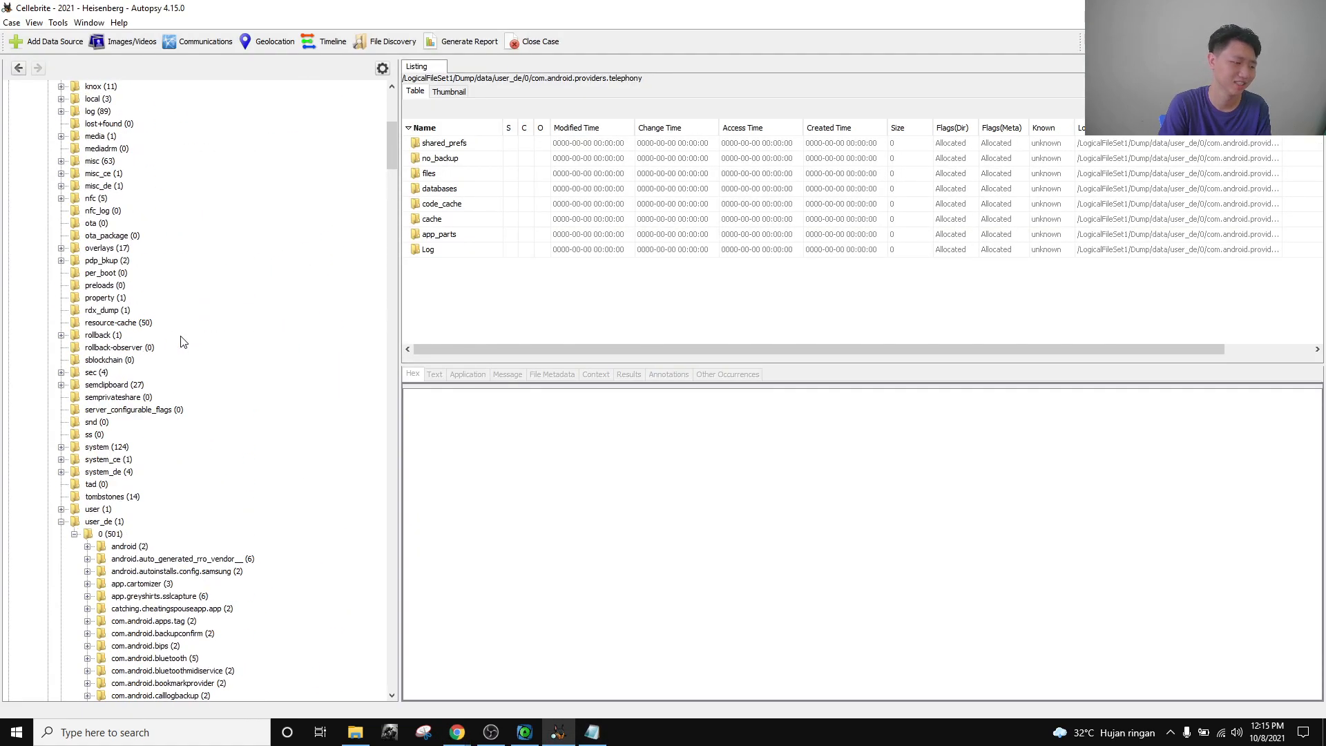
pyautogui.click(74, 533)
pyautogui.click(61, 521)
pyautogui.scroll(10, 110, 508)
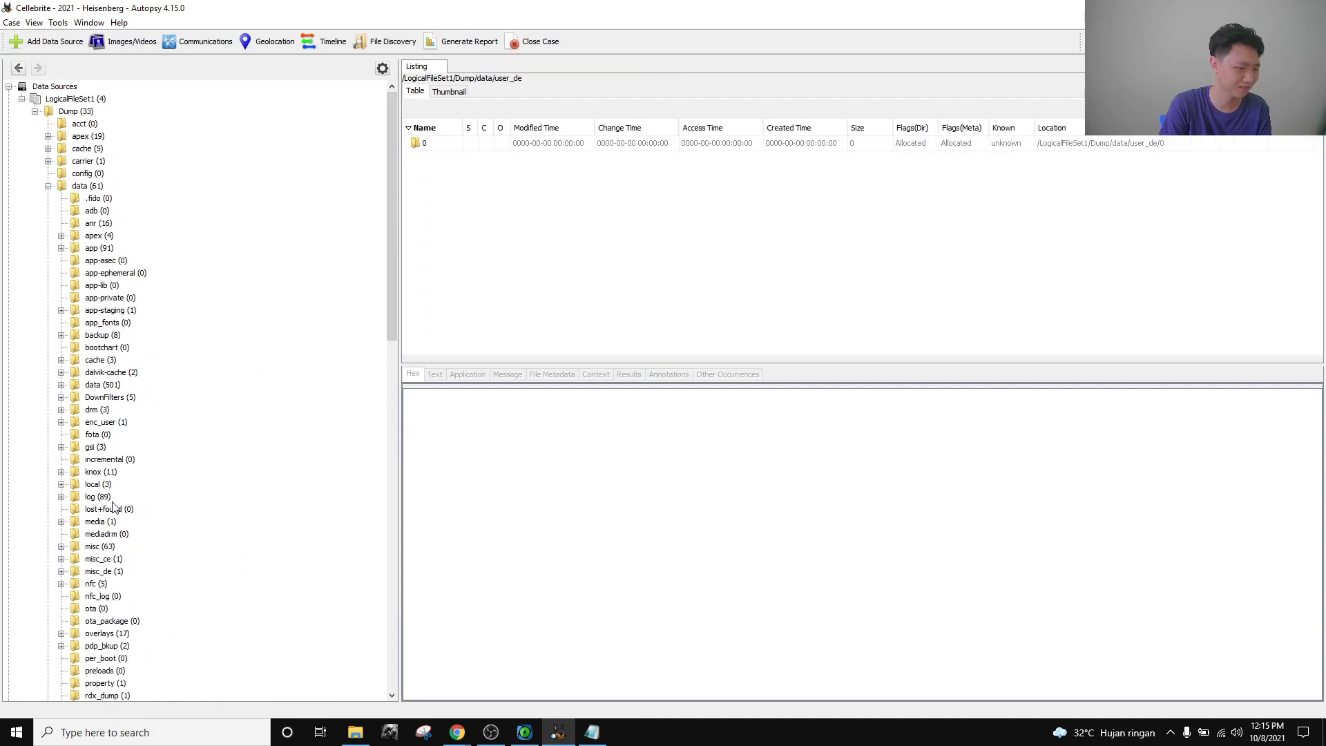
pyautogui.click(49, 186)
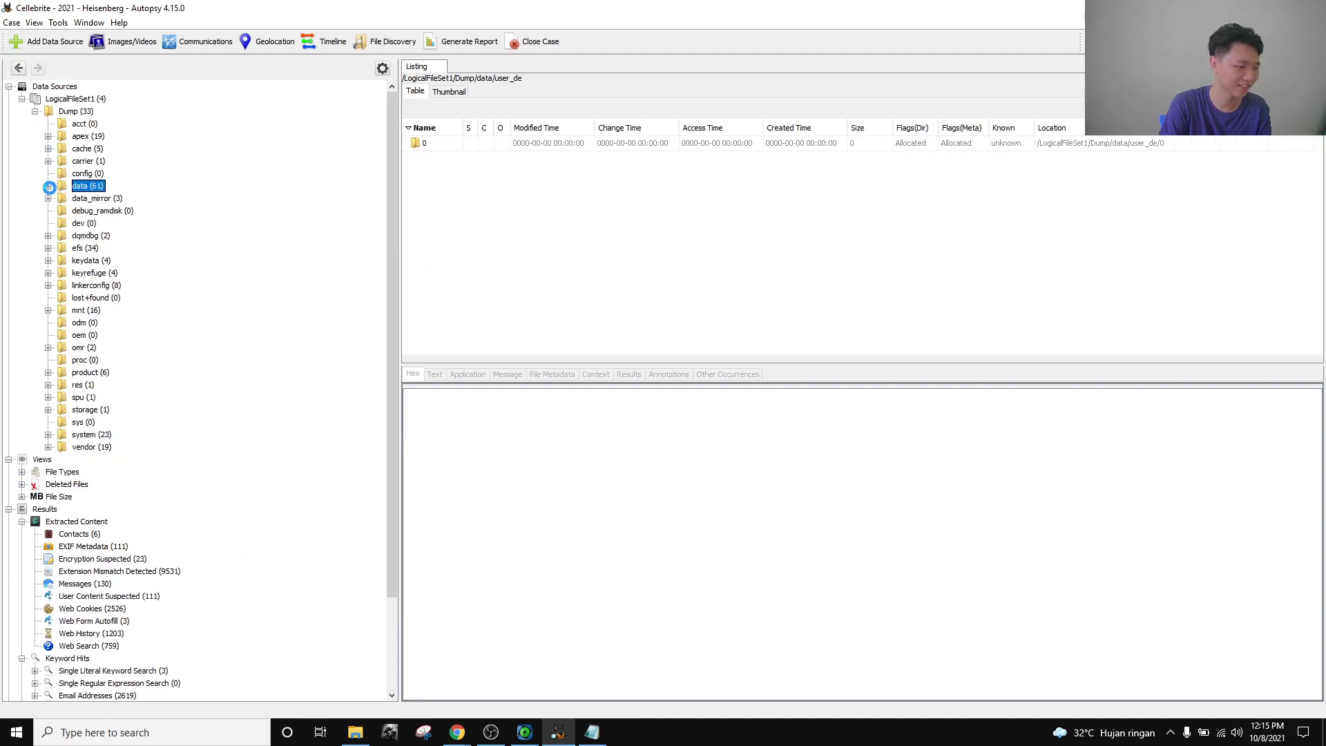
pyautogui.click(35, 111)
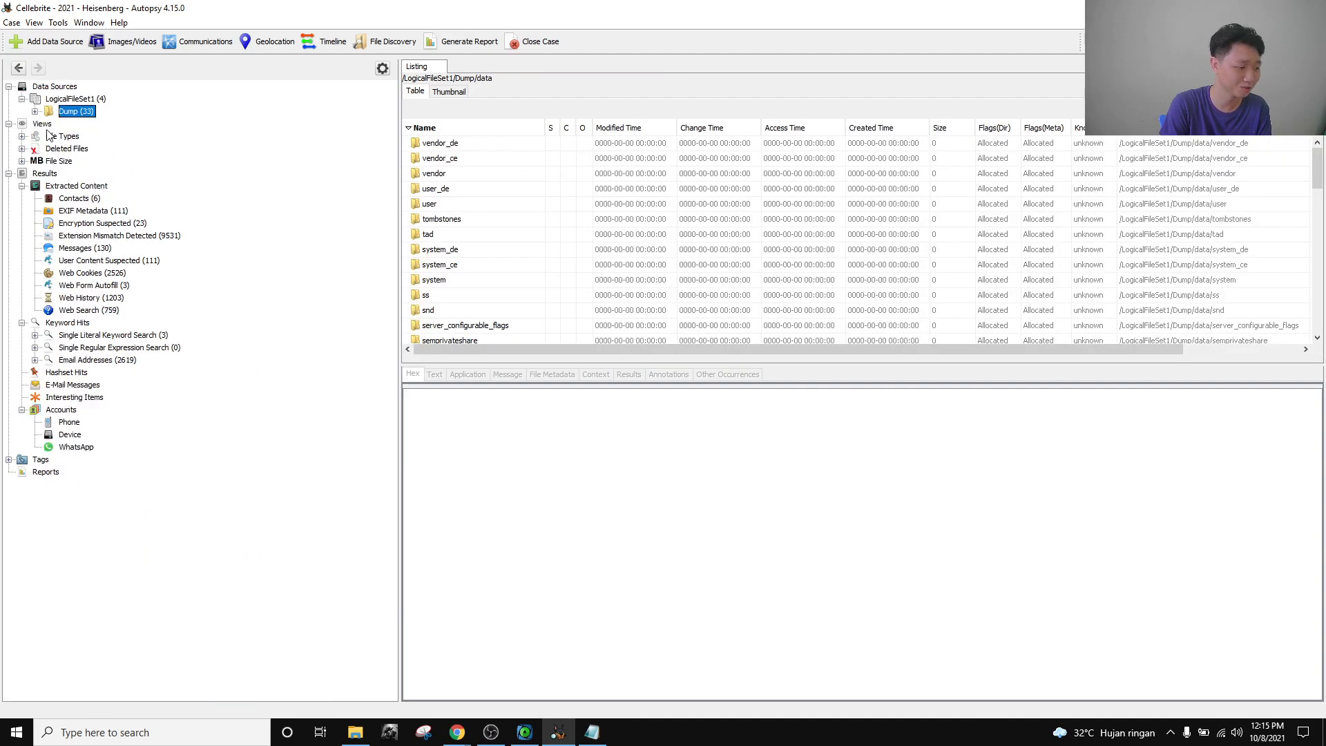
pyautogui.click(83, 212)
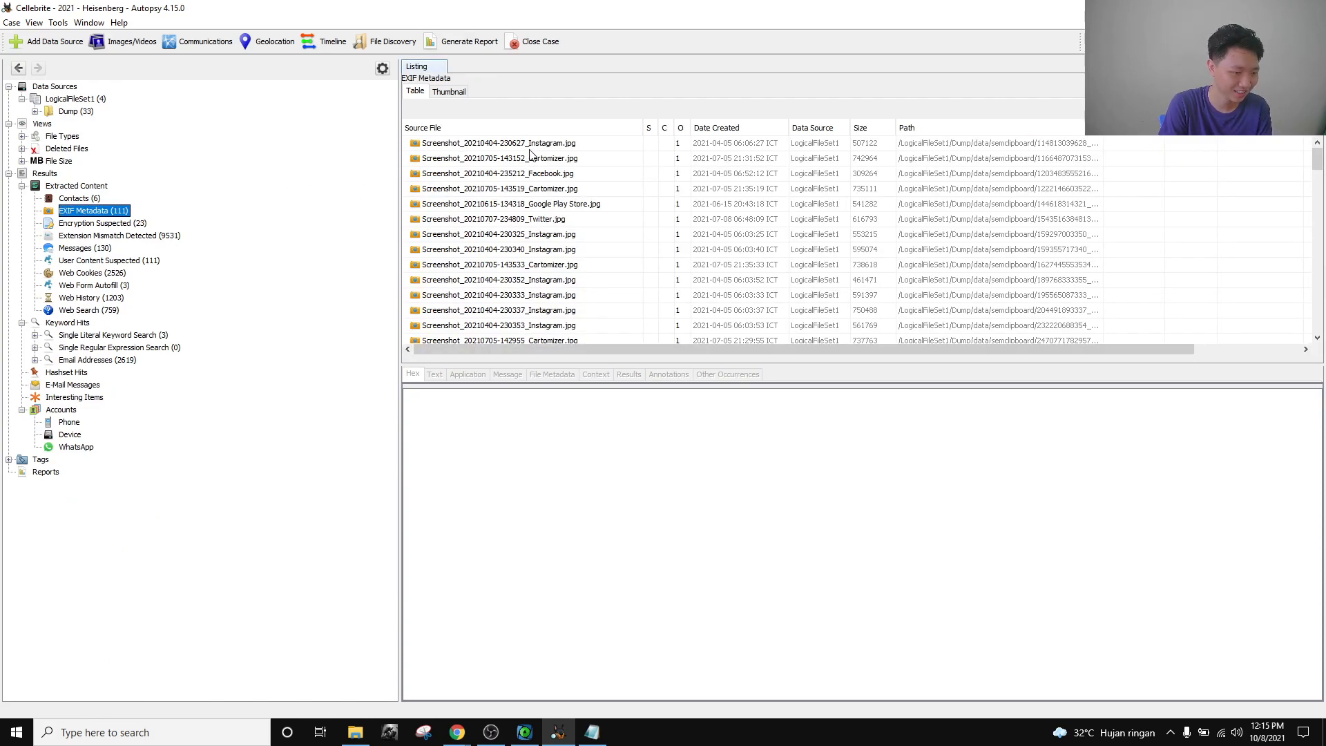
# Reread the Application Analysis question on which vehicle Heisenberg didn't search for, then return to Autopsy.
pyautogui.hotkey('alt', 'Tab')
pyautogui.hotkey('ctrl', 'Tab')
pyautogui.hotkey('ctrl', 'Tab')
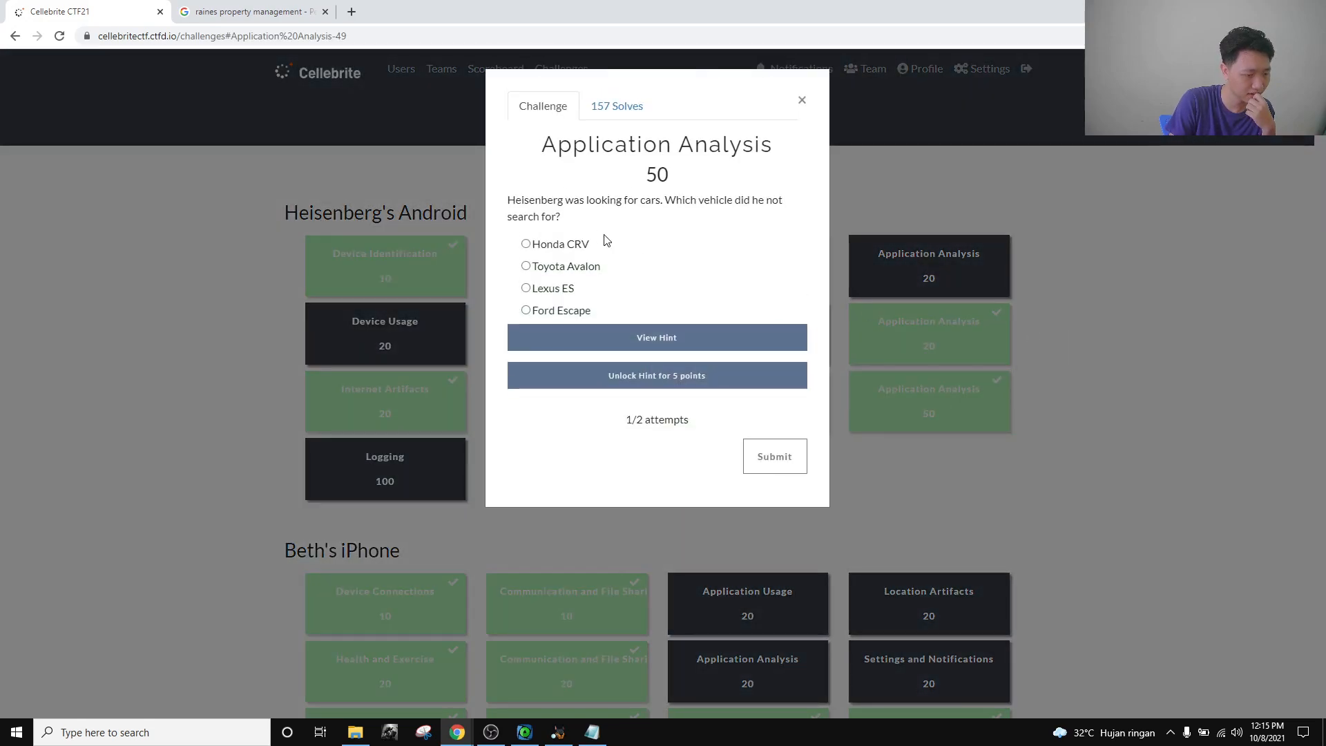
pyautogui.moveTo(580, 226); pyautogui.dragTo(507, 199)
pyautogui.moveTo(584, 218); pyautogui.dragTo(509, 200)
pyautogui.click(579, 223)
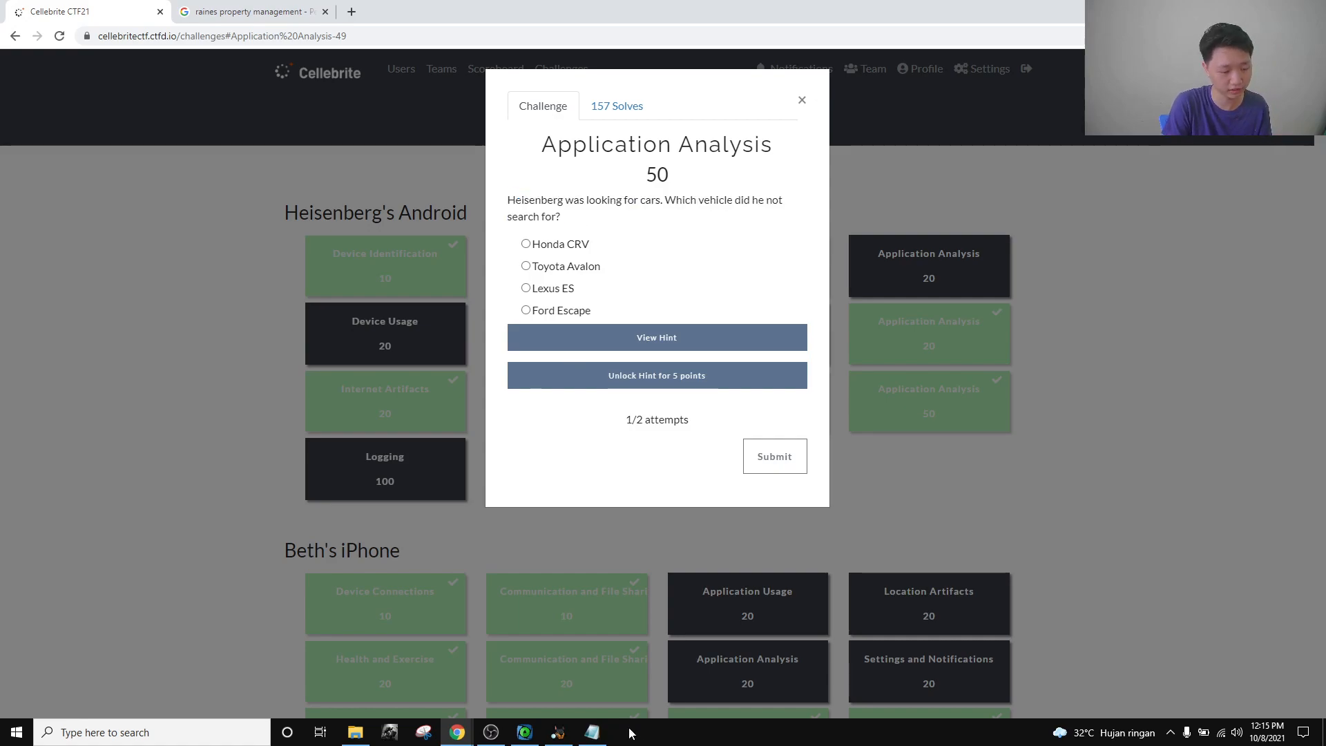
pyautogui.click(560, 733)
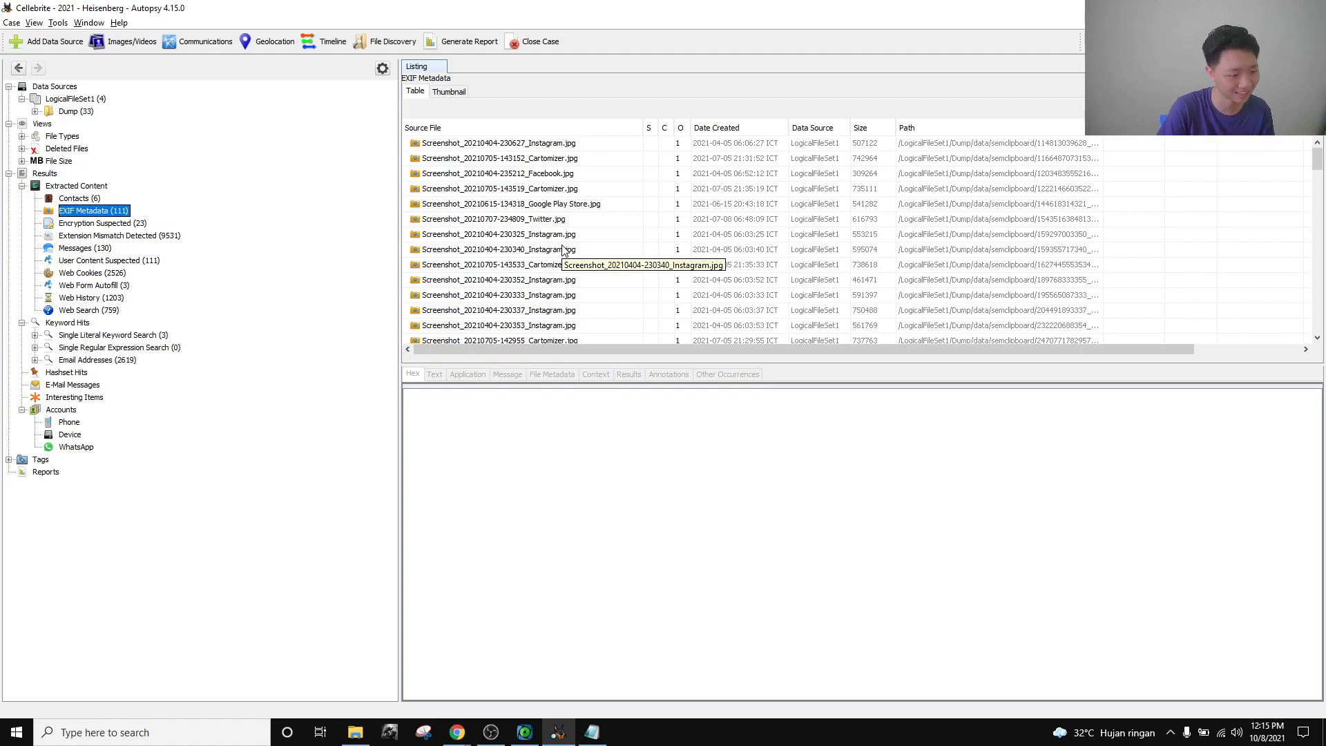
# Preview the Instagram, Cartomizer and Facebook screenshots, then step down to 20210515_200356.jpg.
pyautogui.click(565, 143)
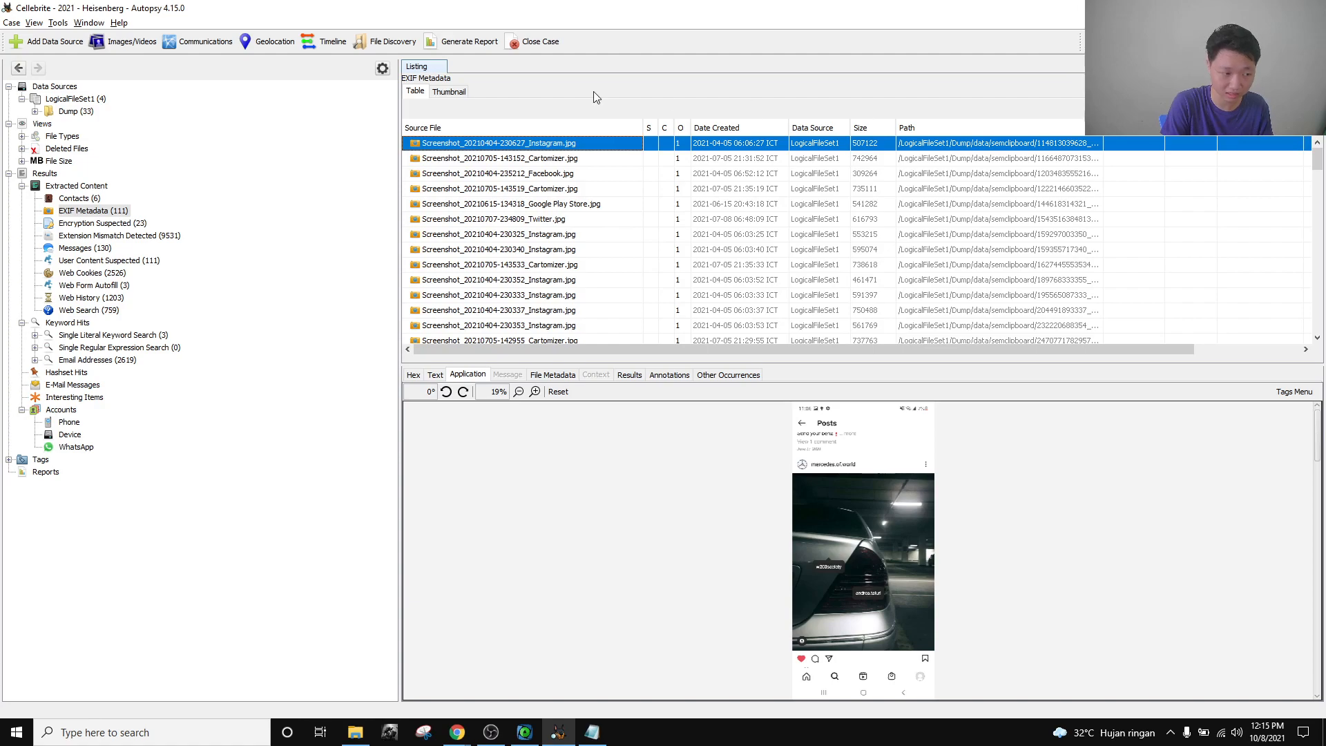
pyautogui.click(579, 158)
pyautogui.click(574, 174)
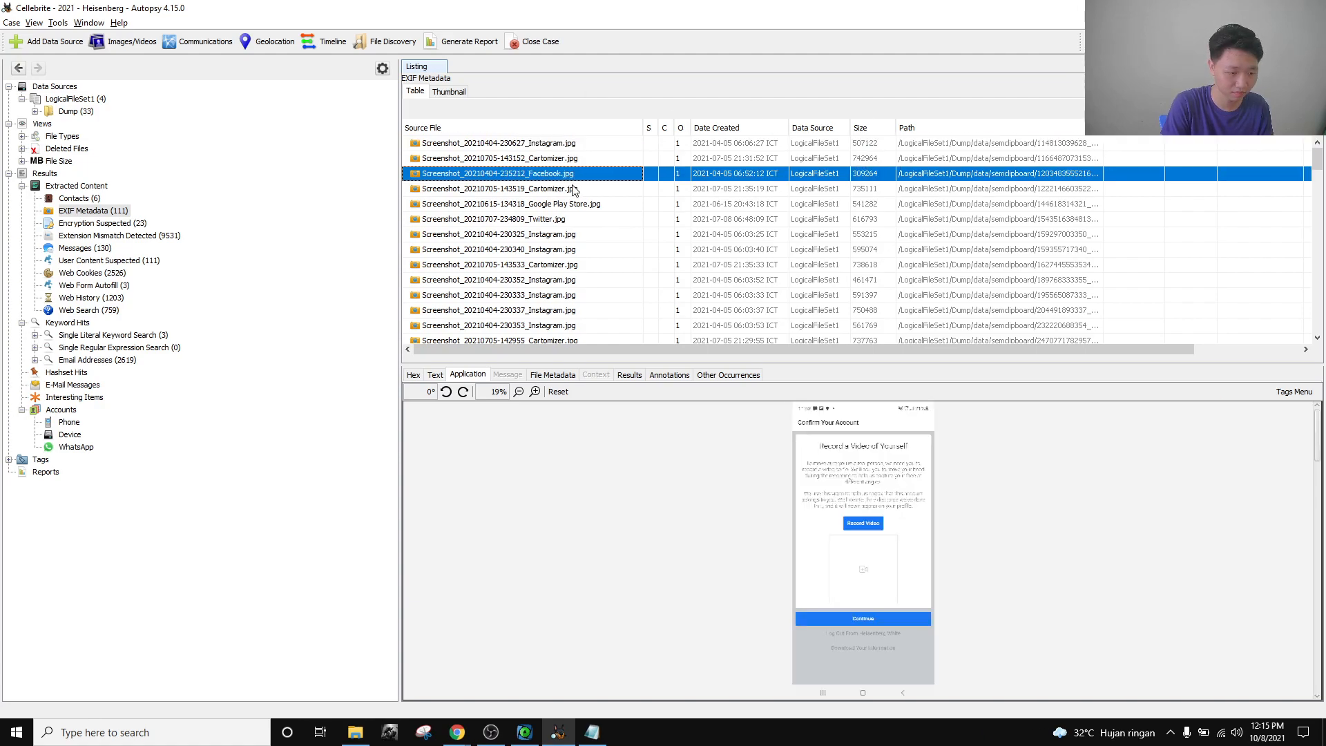
pyautogui.click(587, 144)
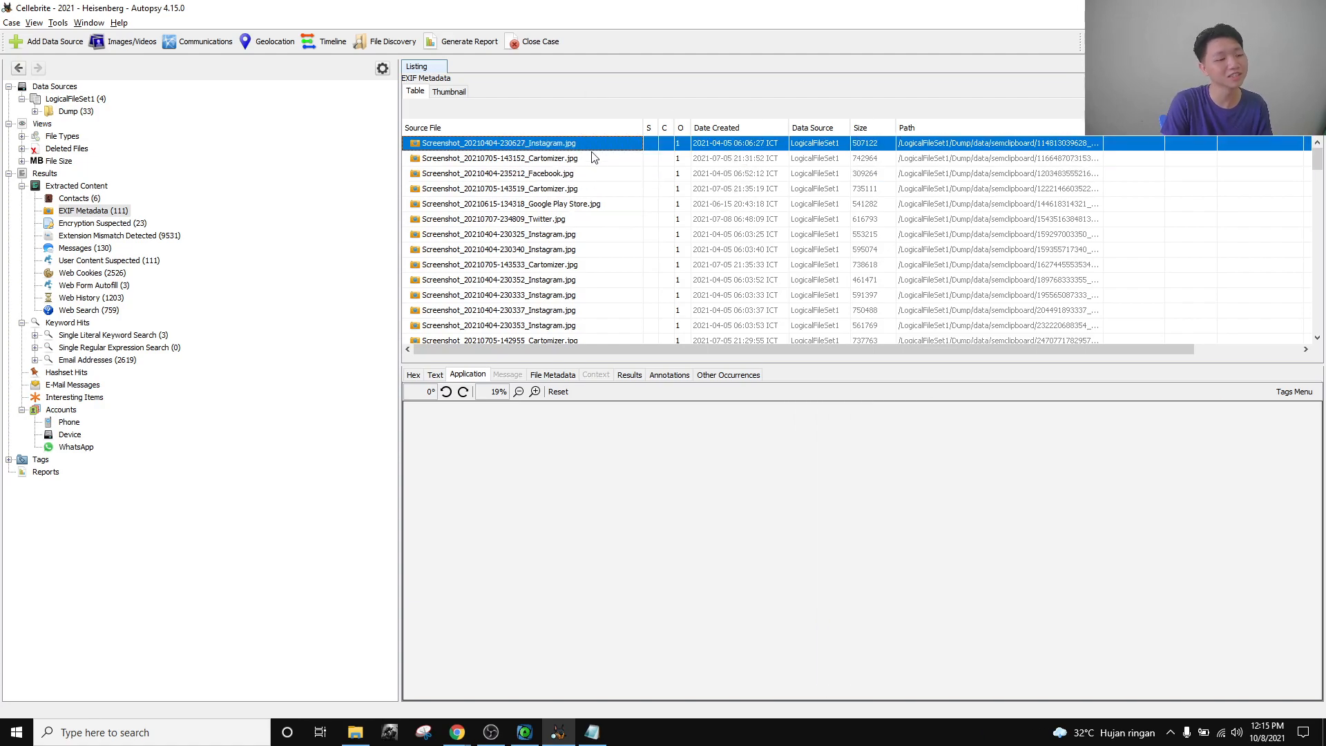
pyautogui.press('Down')
pyautogui.press('Down')
pyautogui.press('Down')
pyautogui.press('Down')
pyautogui.press('Down')
pyautogui.press('Down')
pyautogui.press('Down')
pyautogui.press('Down')
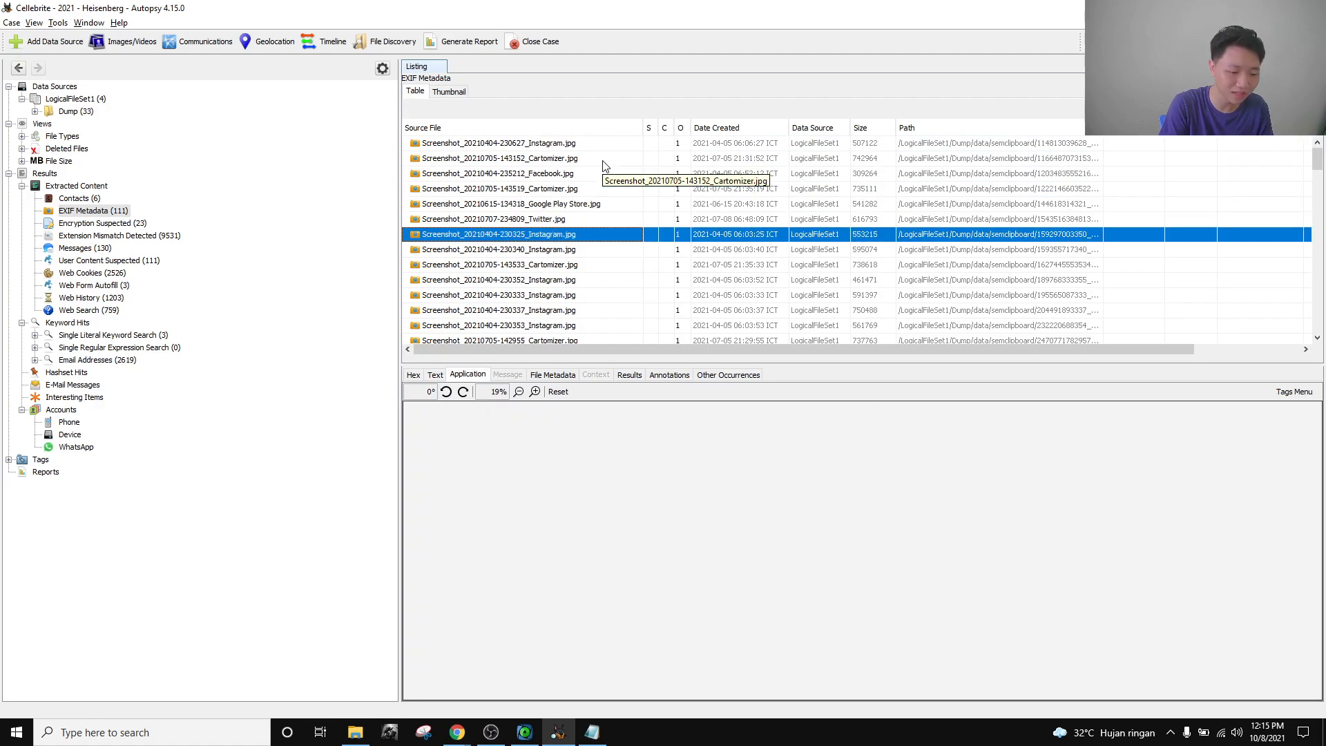
pyautogui.press('Down')
pyautogui.press('Down')
pyautogui.press('Down')
pyautogui.press('Down')
pyautogui.press('Down')
pyautogui.press('Down')
pyautogui.press('Down')
pyautogui.press('Down')
pyautogui.press('Down')
pyautogui.press('Down')
pyautogui.press('Down')
pyautogui.press('Down')
pyautogui.press('Down')
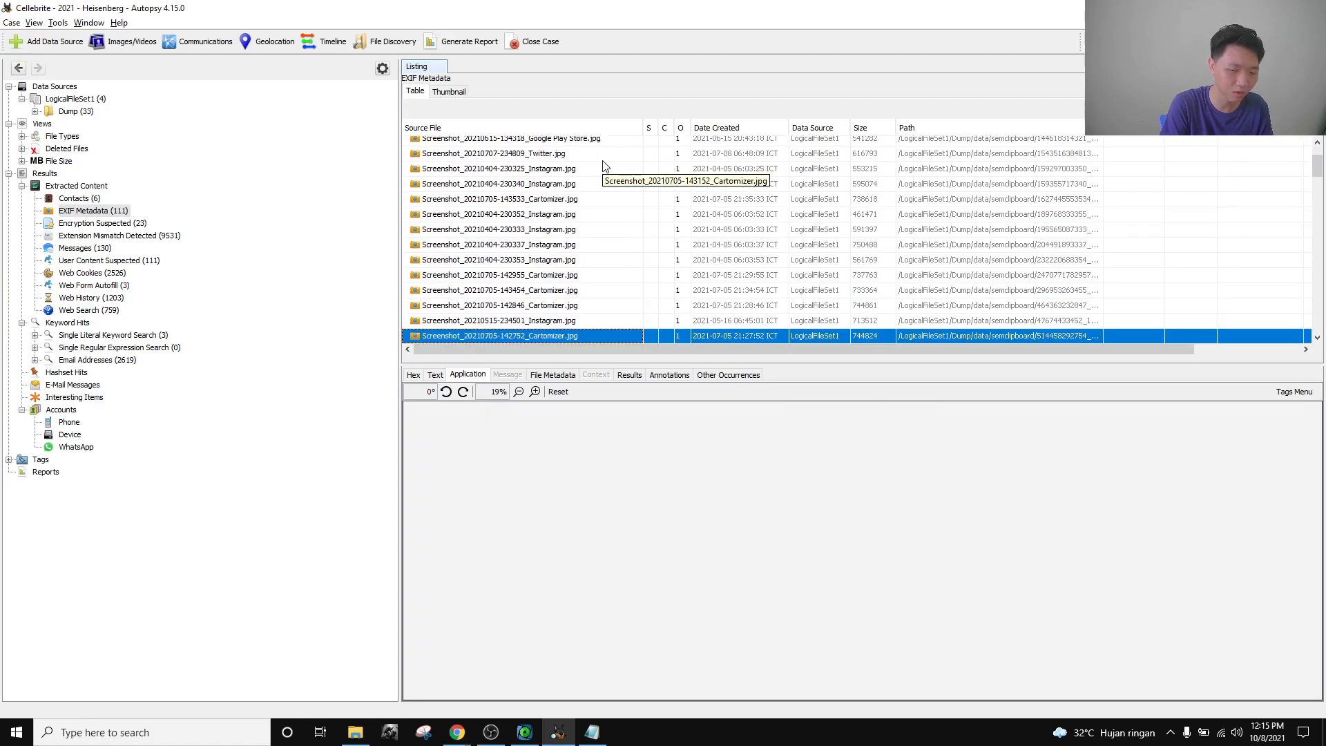
pyautogui.press('Down')
pyautogui.press('Down')
pyautogui.press('Down')
pyautogui.press('Down')
pyautogui.press('Down')
pyautogui.press('Down')
pyautogui.press('Down')
pyautogui.press('Down')
pyautogui.press('Down')
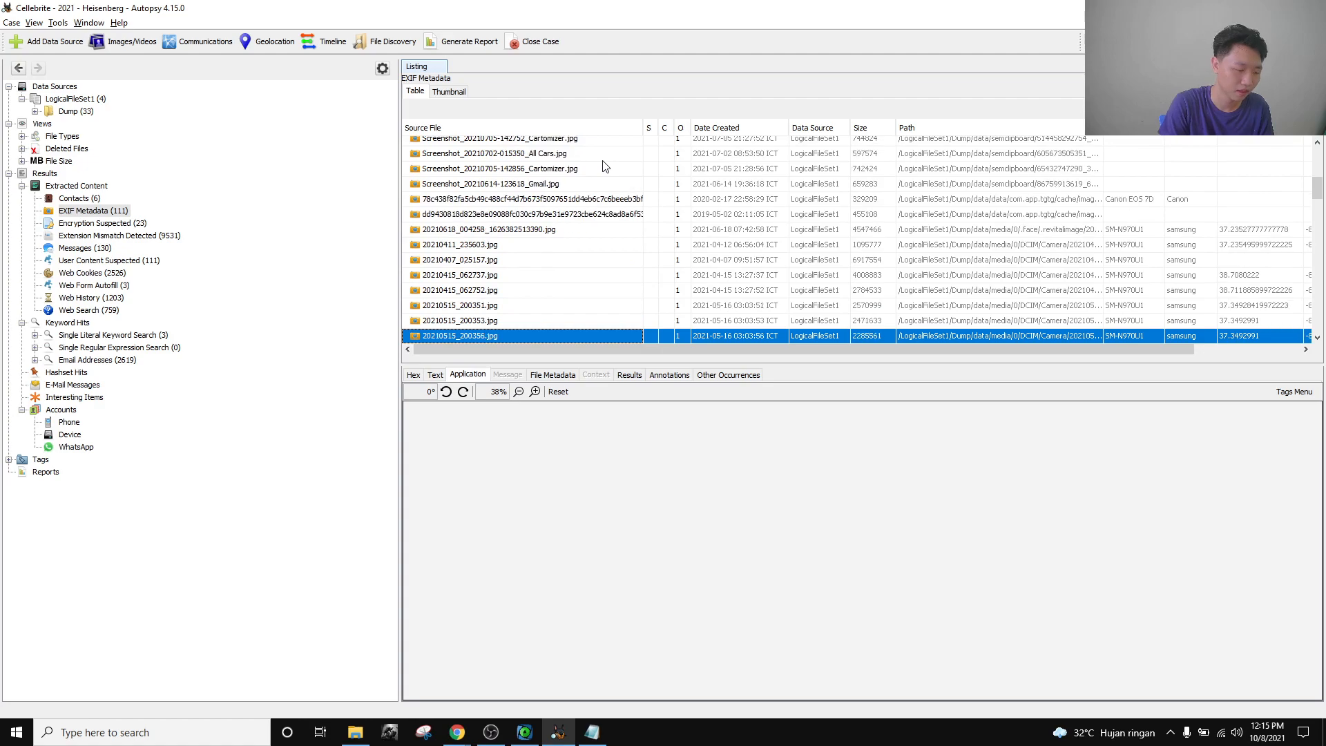
# Preview photos 20210519_205250.jpg and 20210707_191202.jpg and the white-car Instagram screenshot.
pyautogui.scroll(-4, 674, 265)
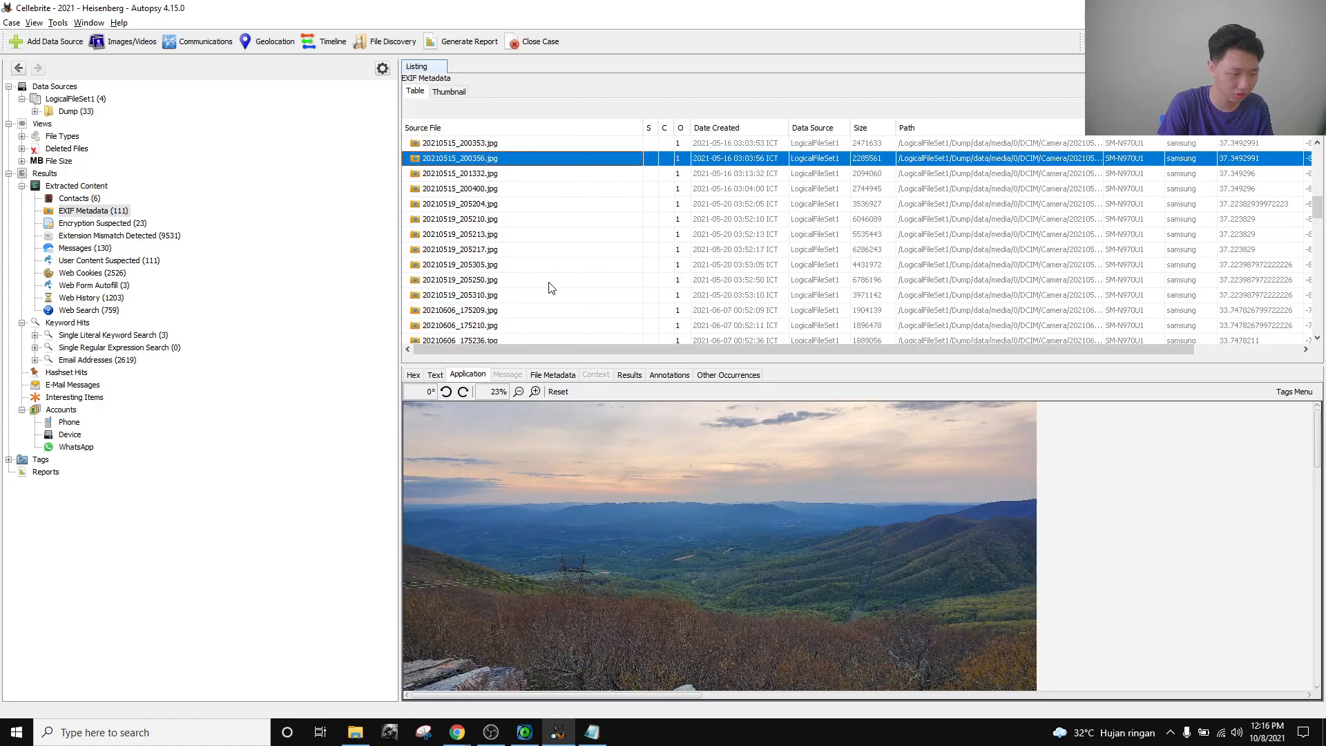
pyautogui.click(616, 279)
pyautogui.scroll(-3, 587, 278)
pyautogui.click(545, 285)
pyautogui.scroll(-9, 605, 272)
pyautogui.click(594, 252)
pyautogui.scroll(-5, 596, 254)
pyautogui.click(597, 253)
pyautogui.click(549, 208)
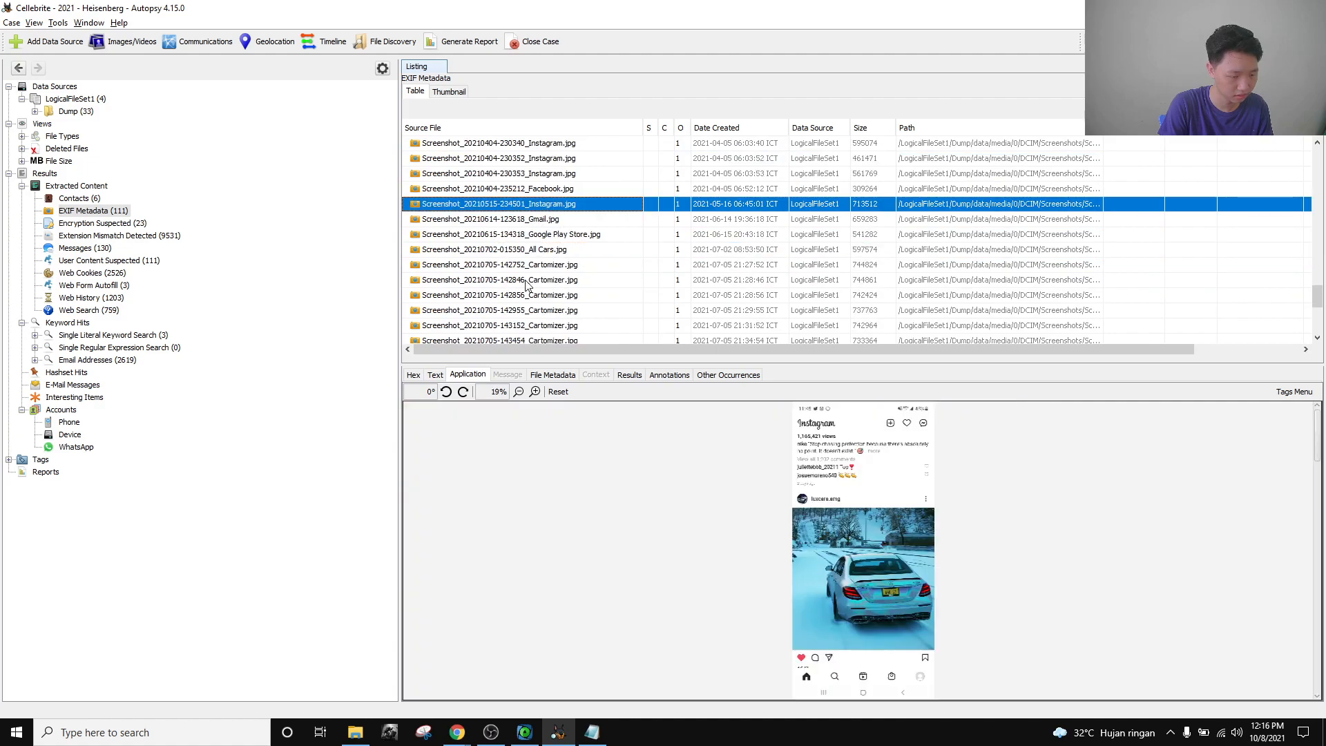
pyautogui.click(531, 282)
# Preview the PART, Canon EOS 7D, pool, pastry and noodle images, then return to the car-search challenge.
pyautogui.scroll(-1, 608, 264)
pyautogui.scroll(-4, 611, 265)
pyautogui.click(610, 249)
pyautogui.click(621, 274)
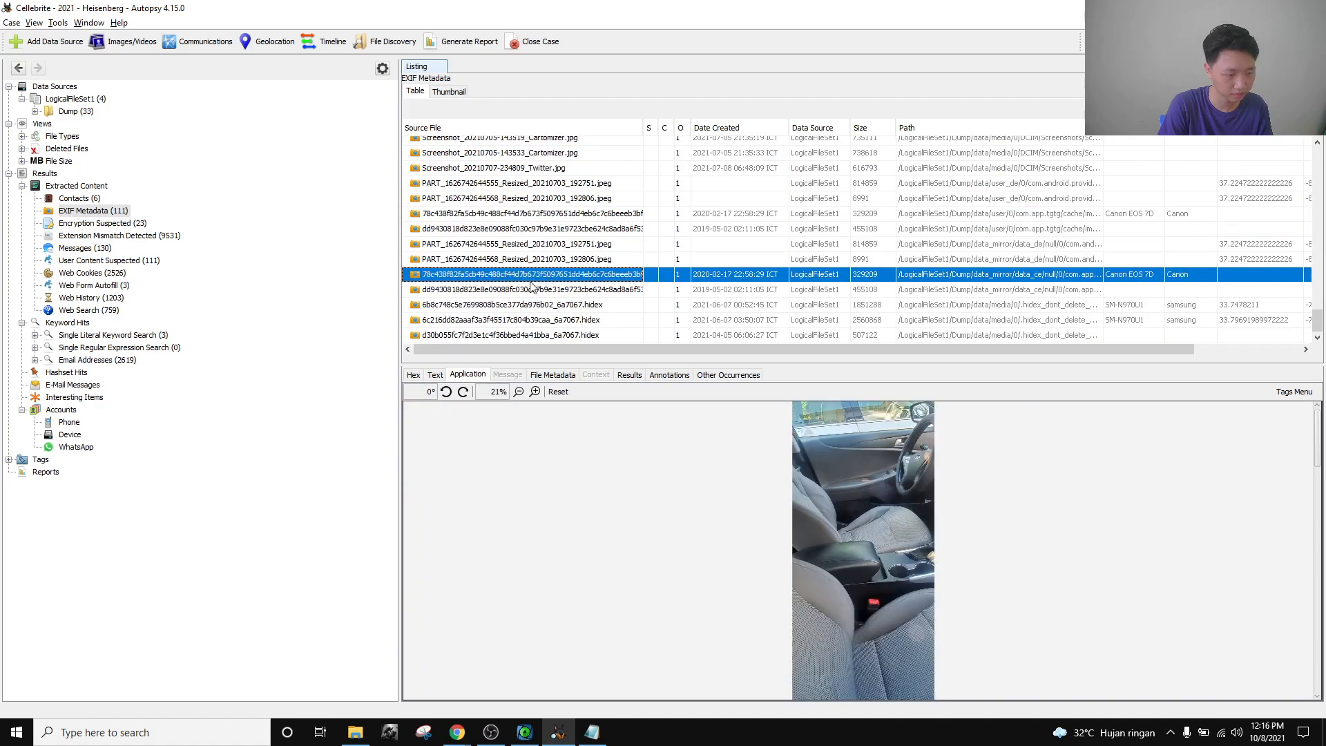
pyautogui.click(527, 306)
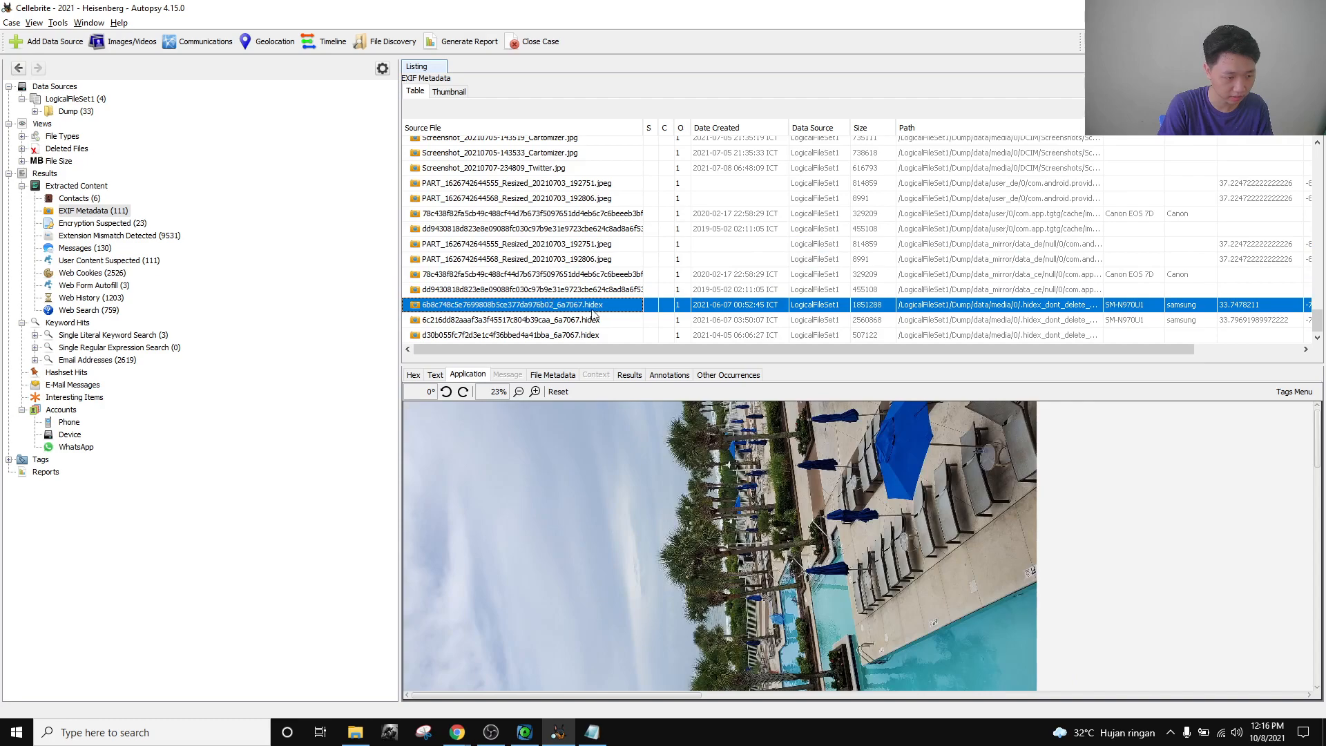
pyautogui.click(579, 231)
pyautogui.click(572, 276)
pyautogui.click(583, 306)
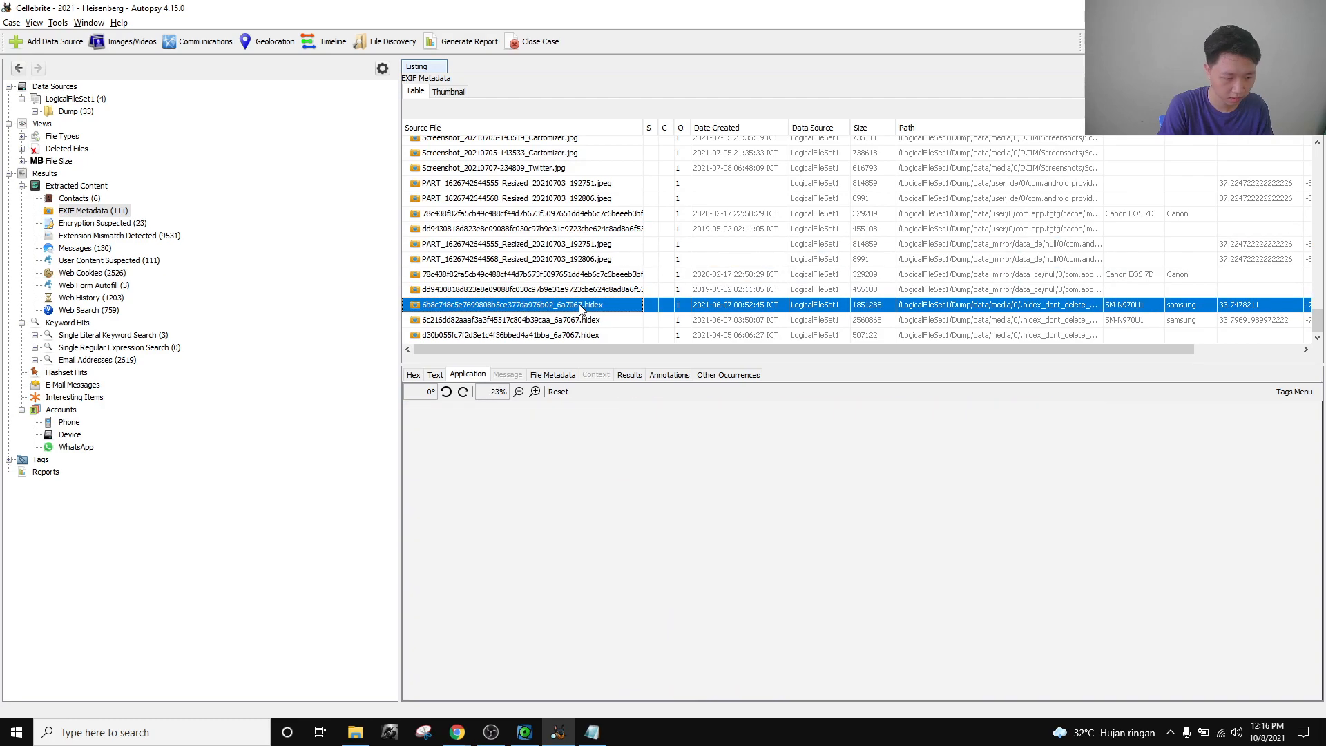
pyautogui.click(457, 732)
pyautogui.click(421, 690)
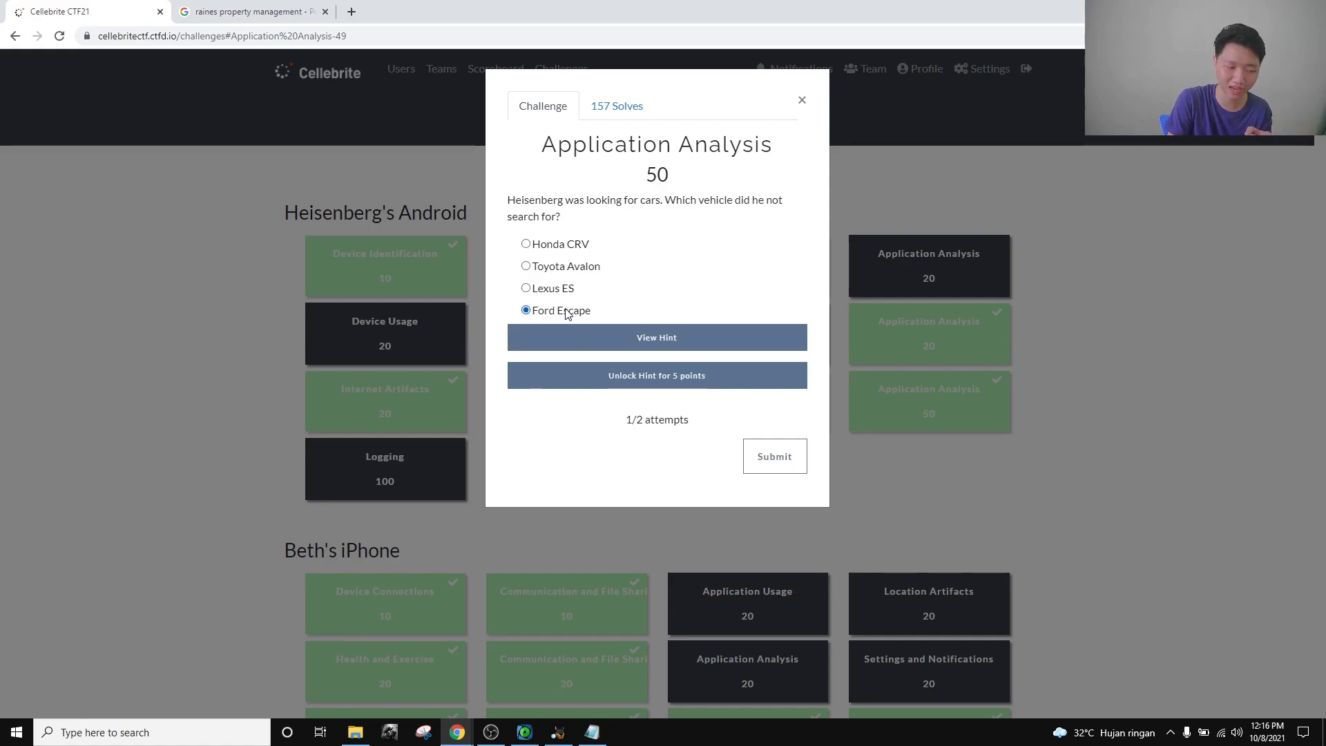
# Close the car-search question without submitting and switch back to Autopsy.
pyautogui.click(800, 100)
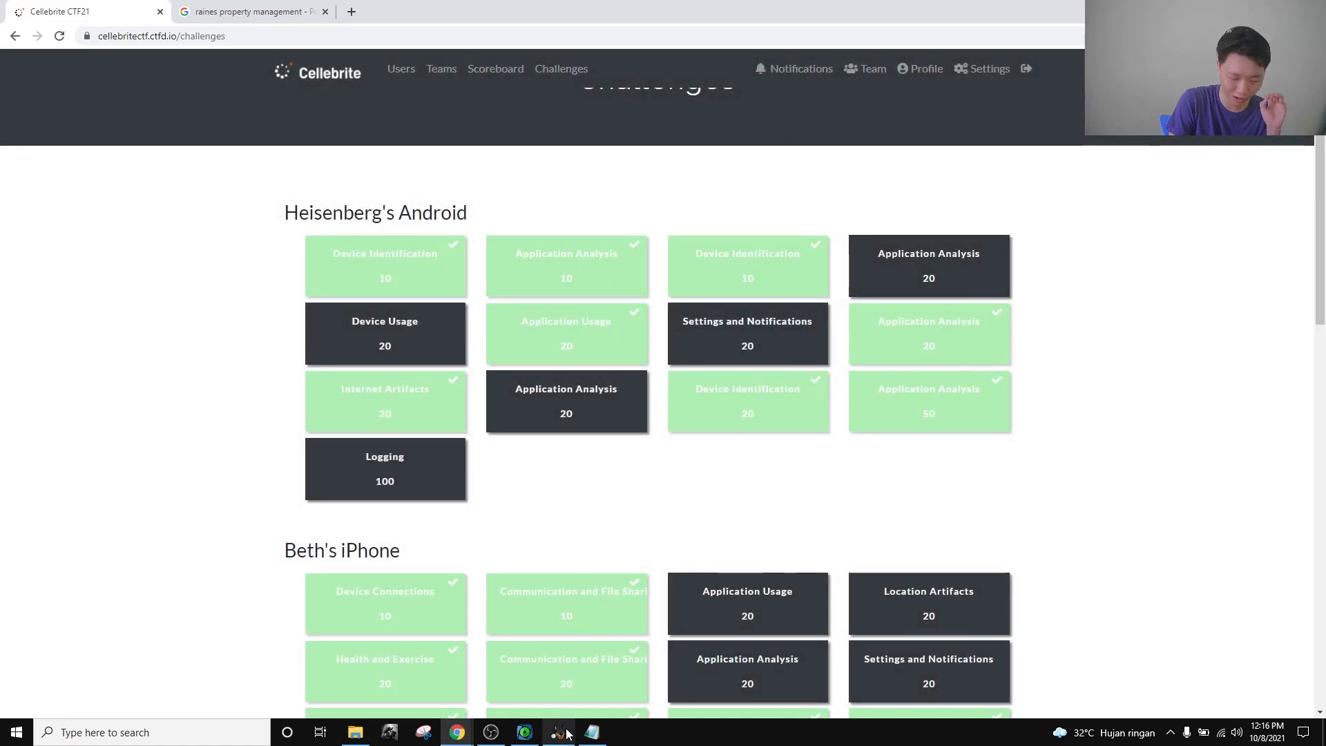
pyautogui.click(558, 732)
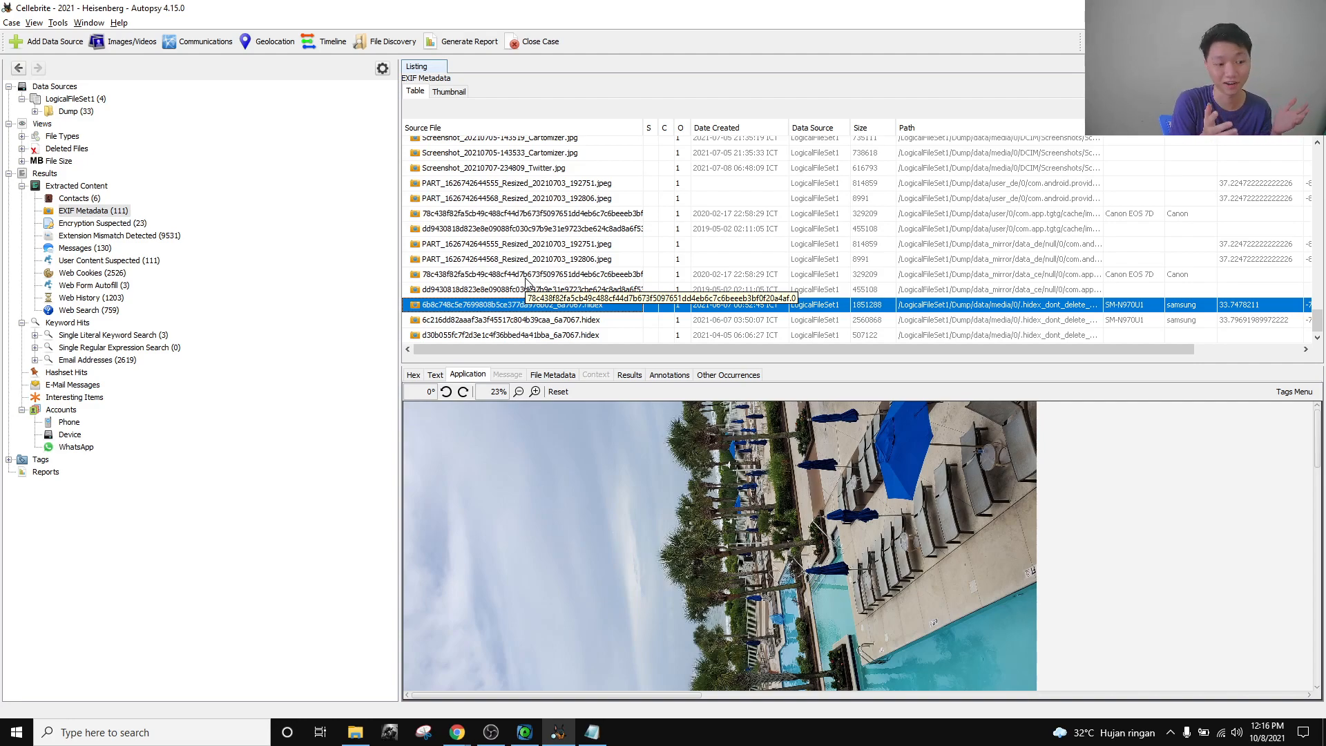
pyautogui.moveTo(471, 741)
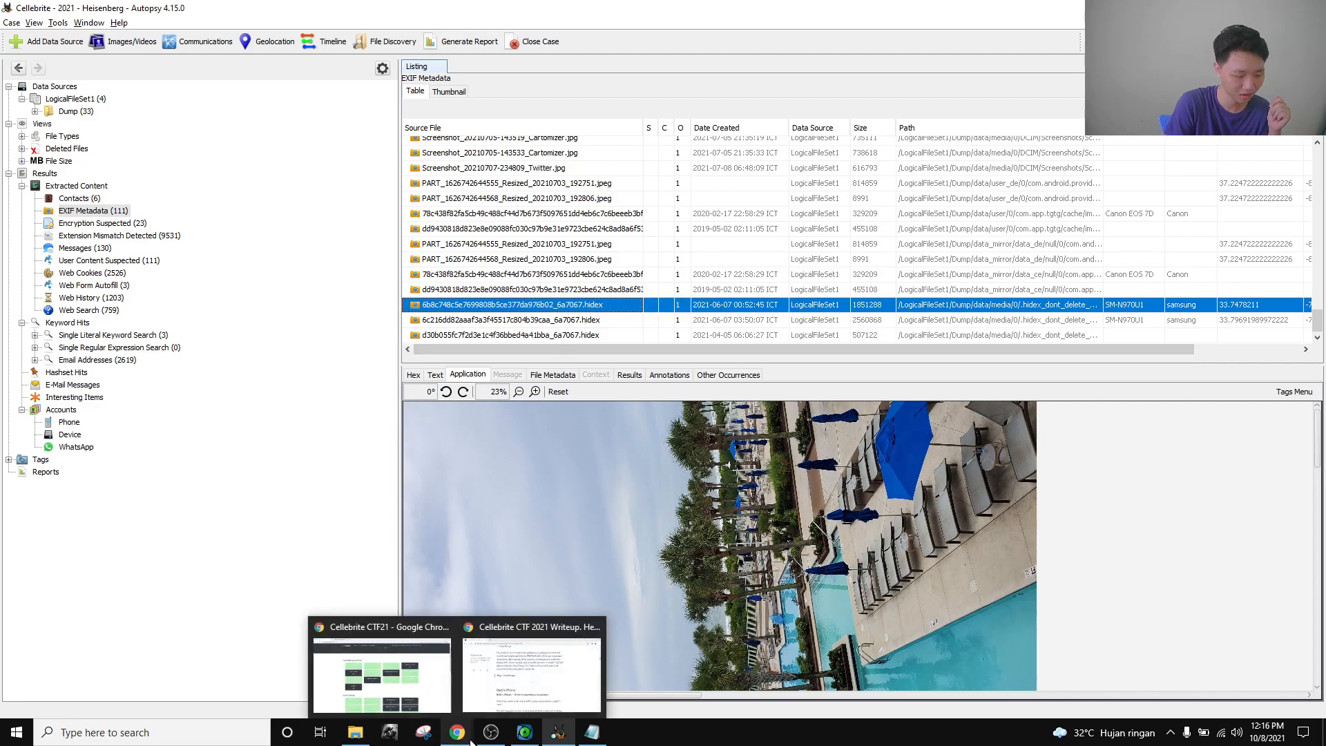
pyautogui.click(434, 694)
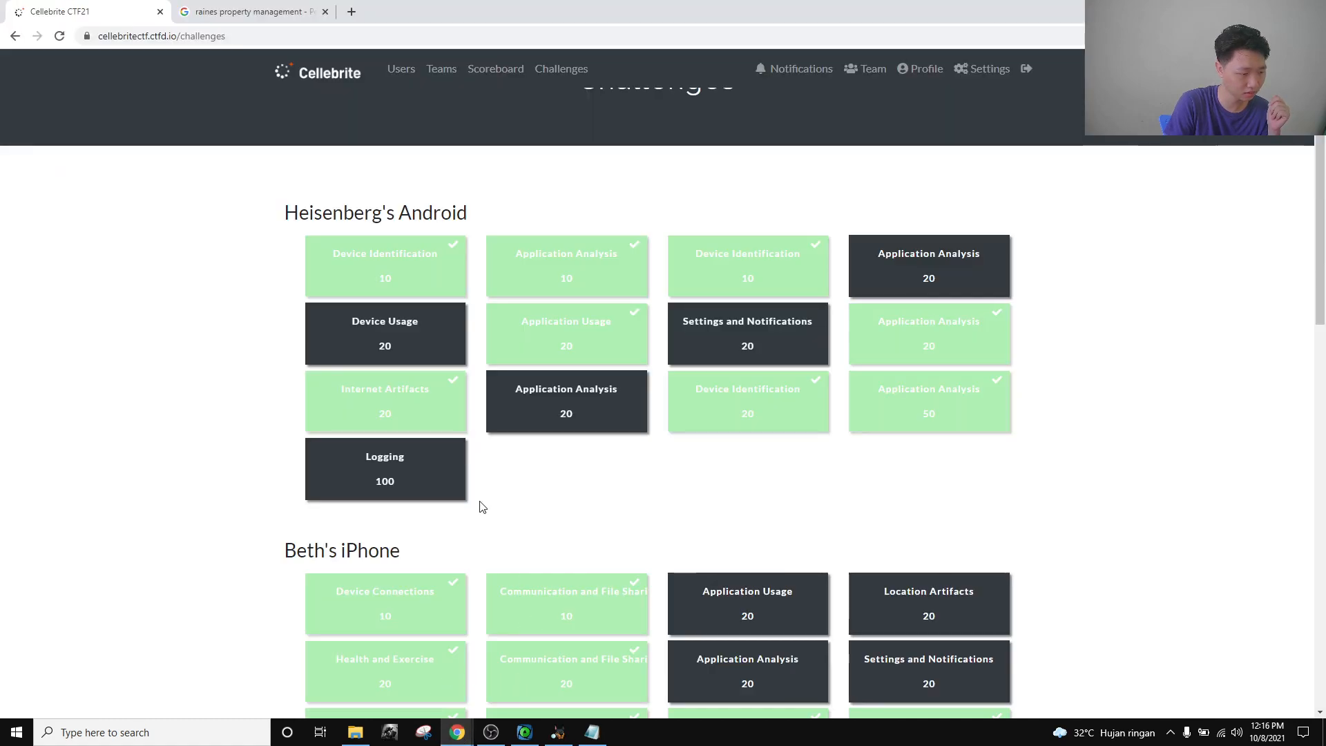
pyautogui.scroll(-4, 482, 508)
pyautogui.moveTo(415, 273); pyautogui.dragTo(283, 277)
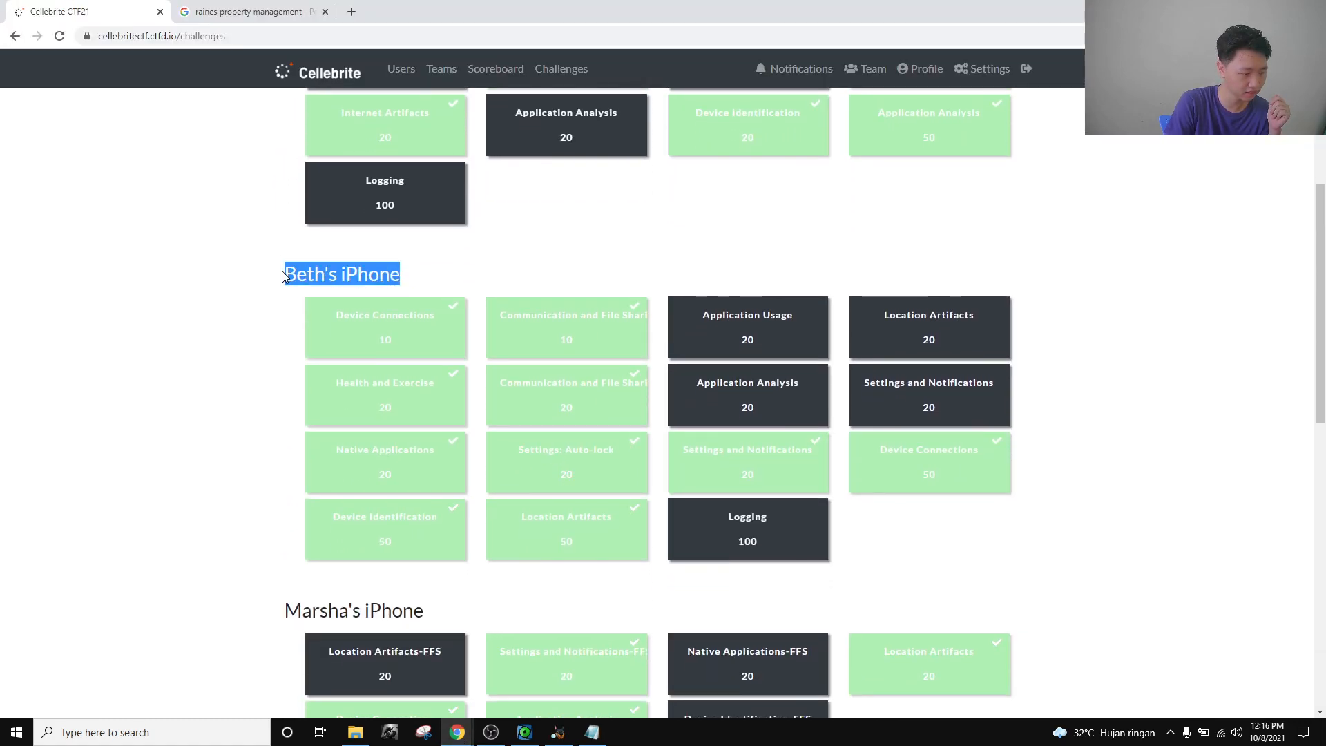
pyautogui.click(425, 255)
pyautogui.moveTo(429, 289); pyautogui.dragTo(260, 272)
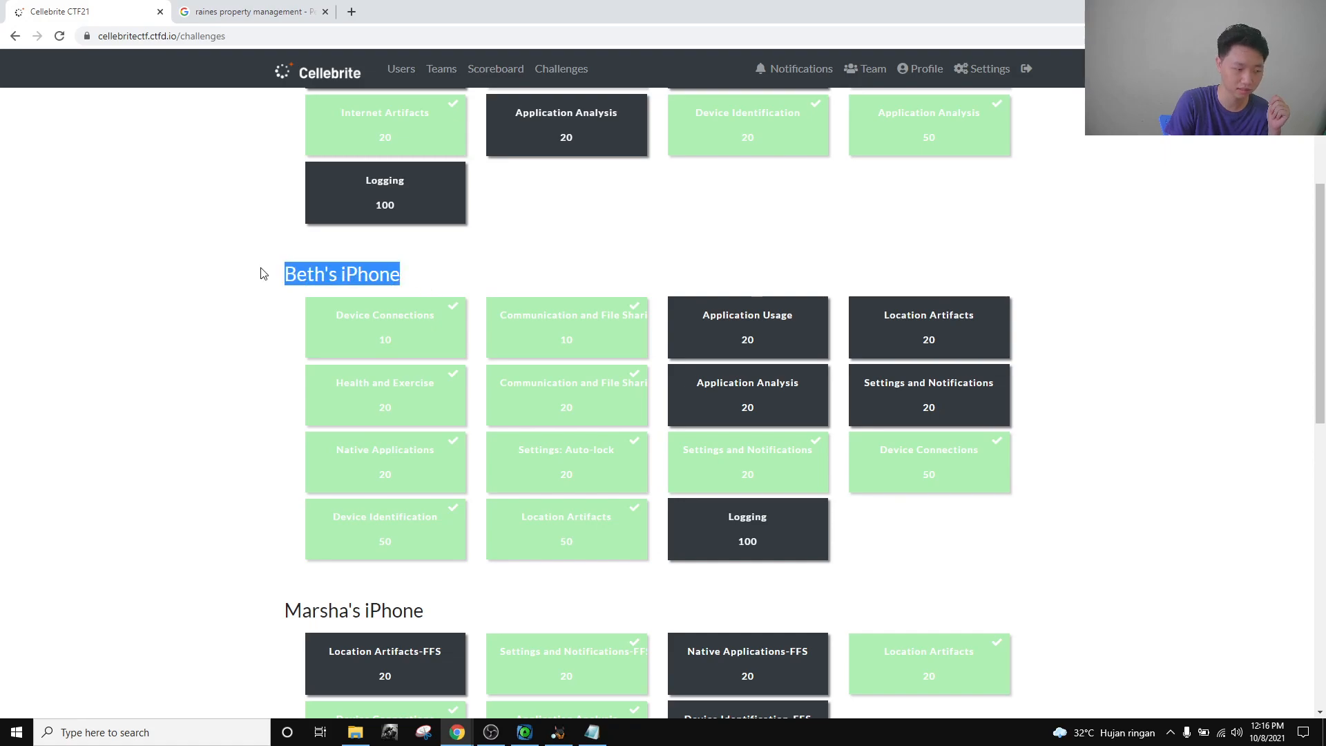
pyautogui.click(490, 732)
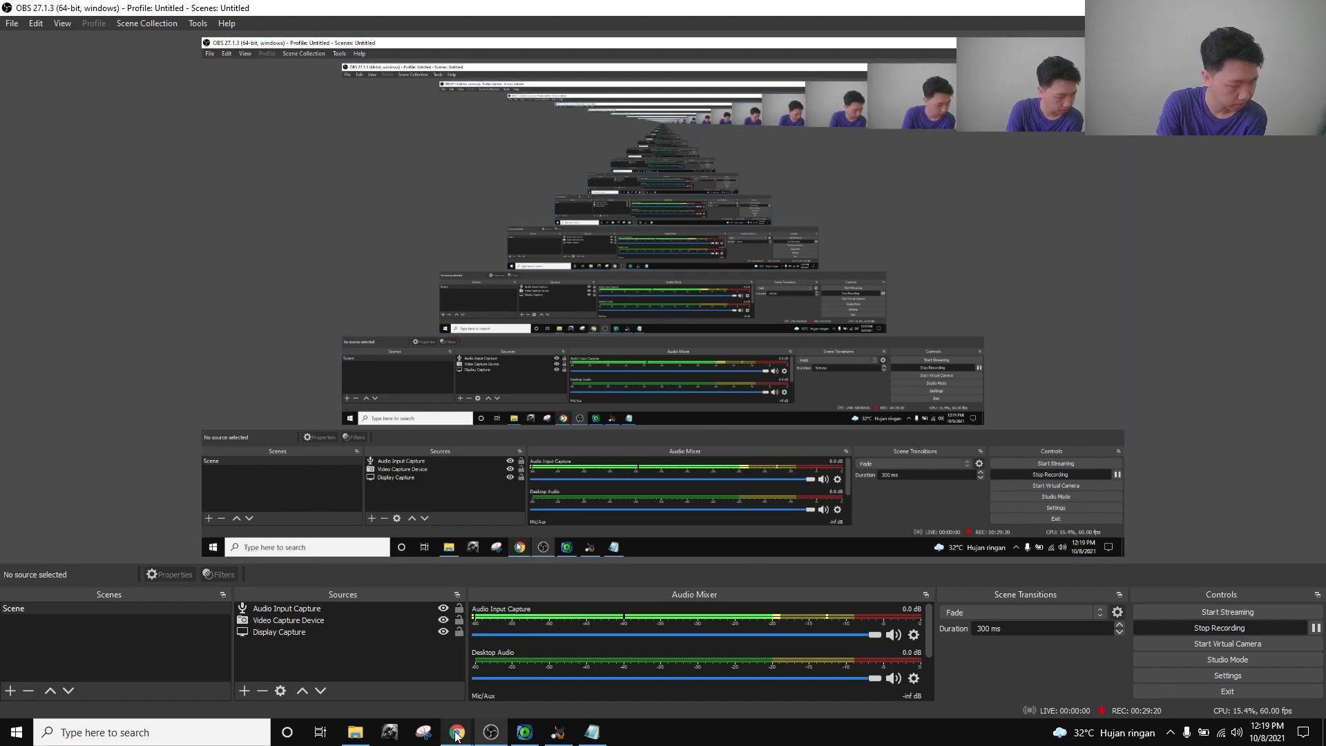
pyautogui.moveTo(457, 732)
pyautogui.click(508, 666)
pyautogui.moveTo(413, 279); pyautogui.dragTo(286, 266)
pyautogui.moveTo(413, 280); pyautogui.dragTo(286, 261)
pyautogui.click(523, 276)
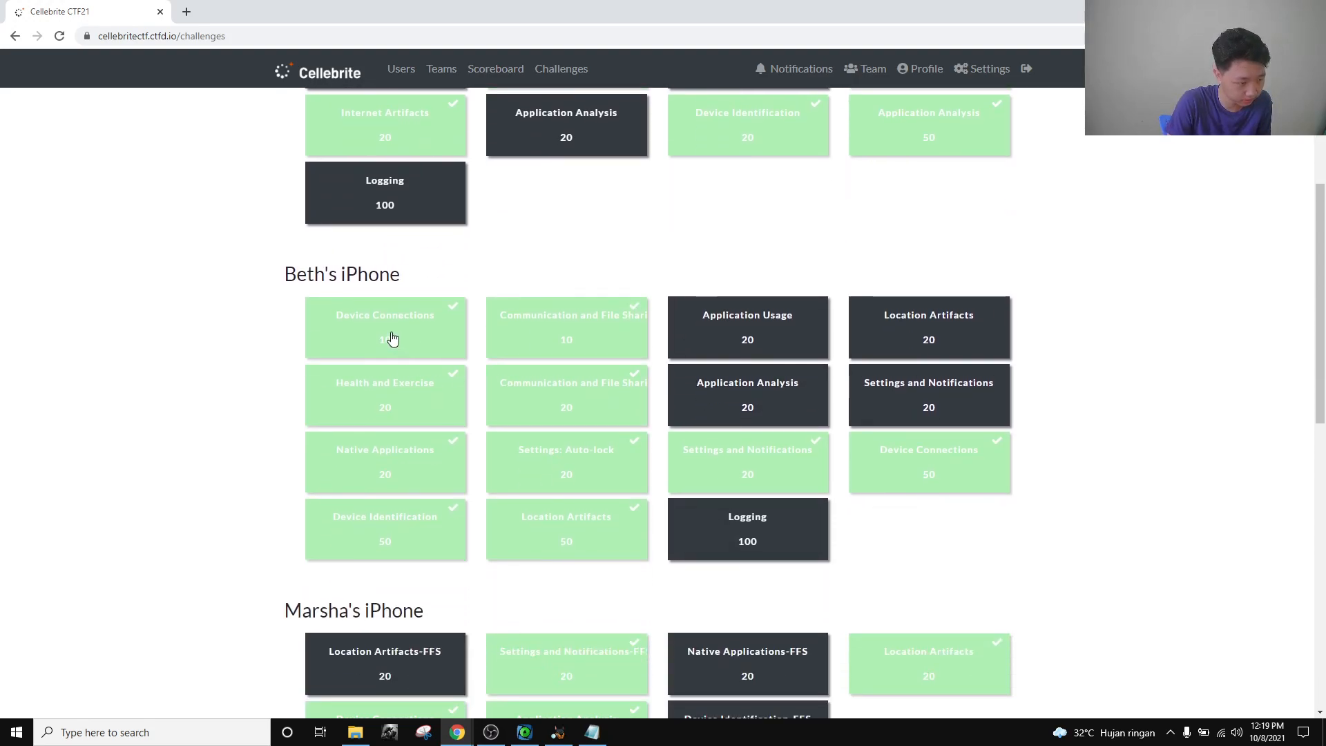
pyautogui.click(392, 339)
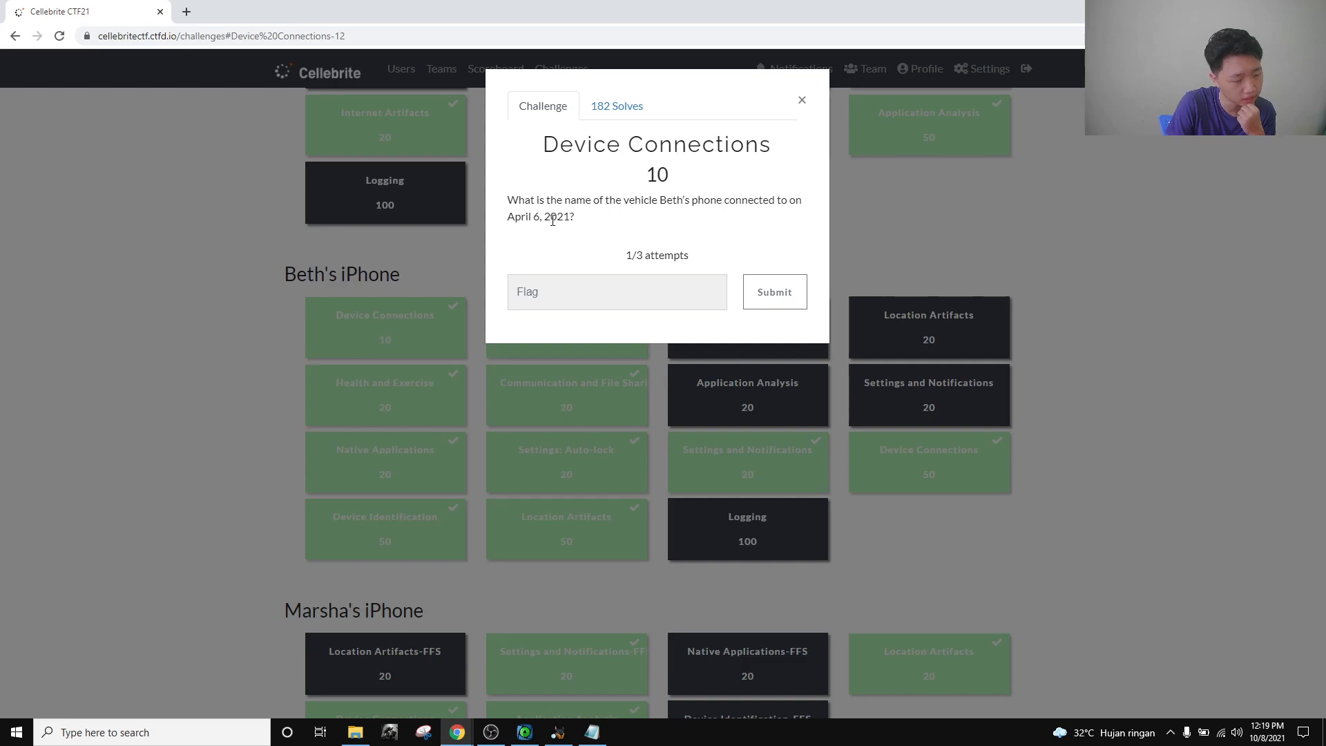
pyautogui.click(801, 100)
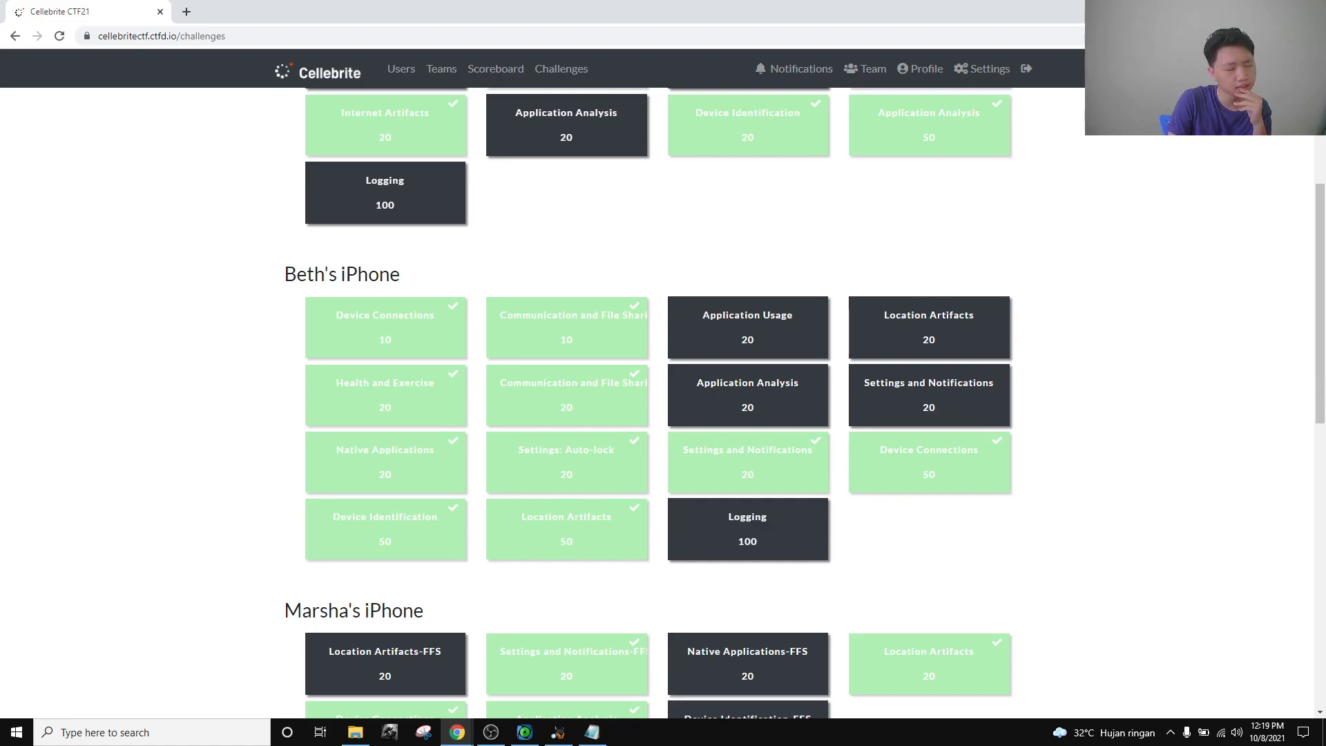
pyautogui.click(418, 316)
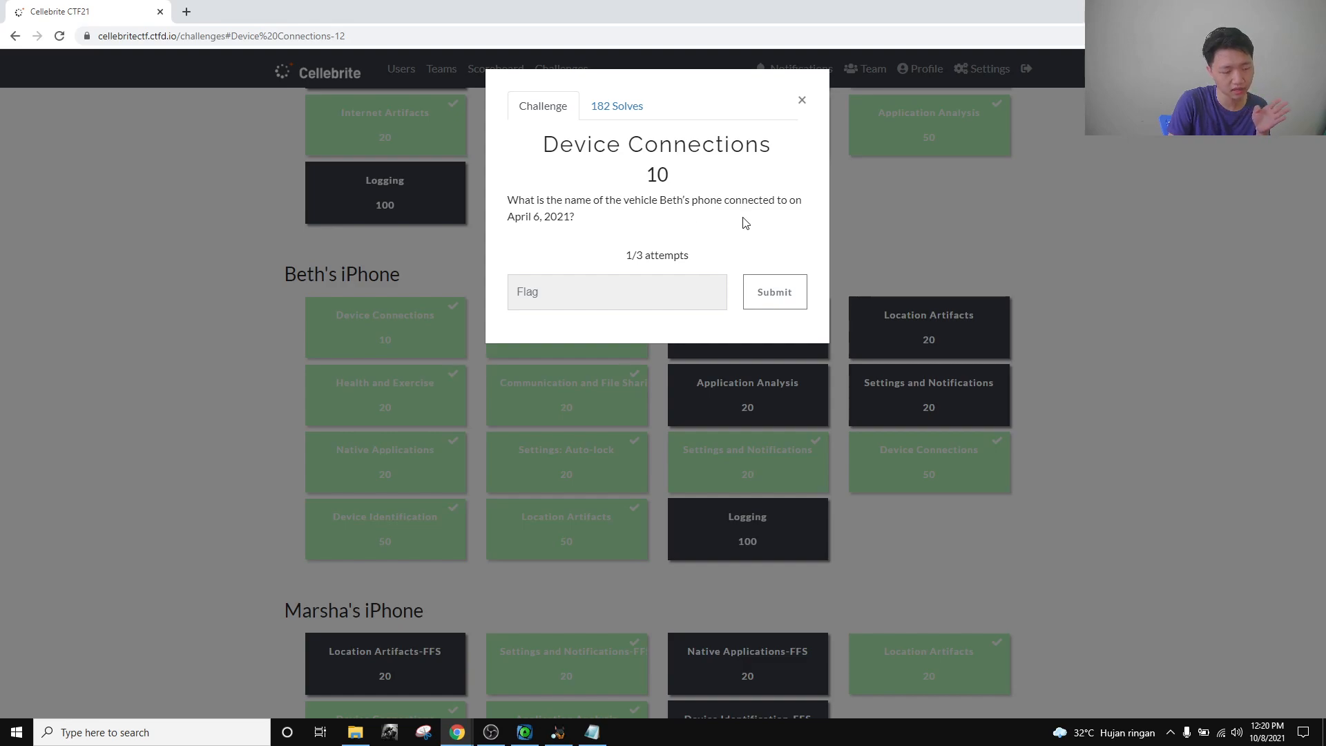
pyautogui.click(1167, 281)
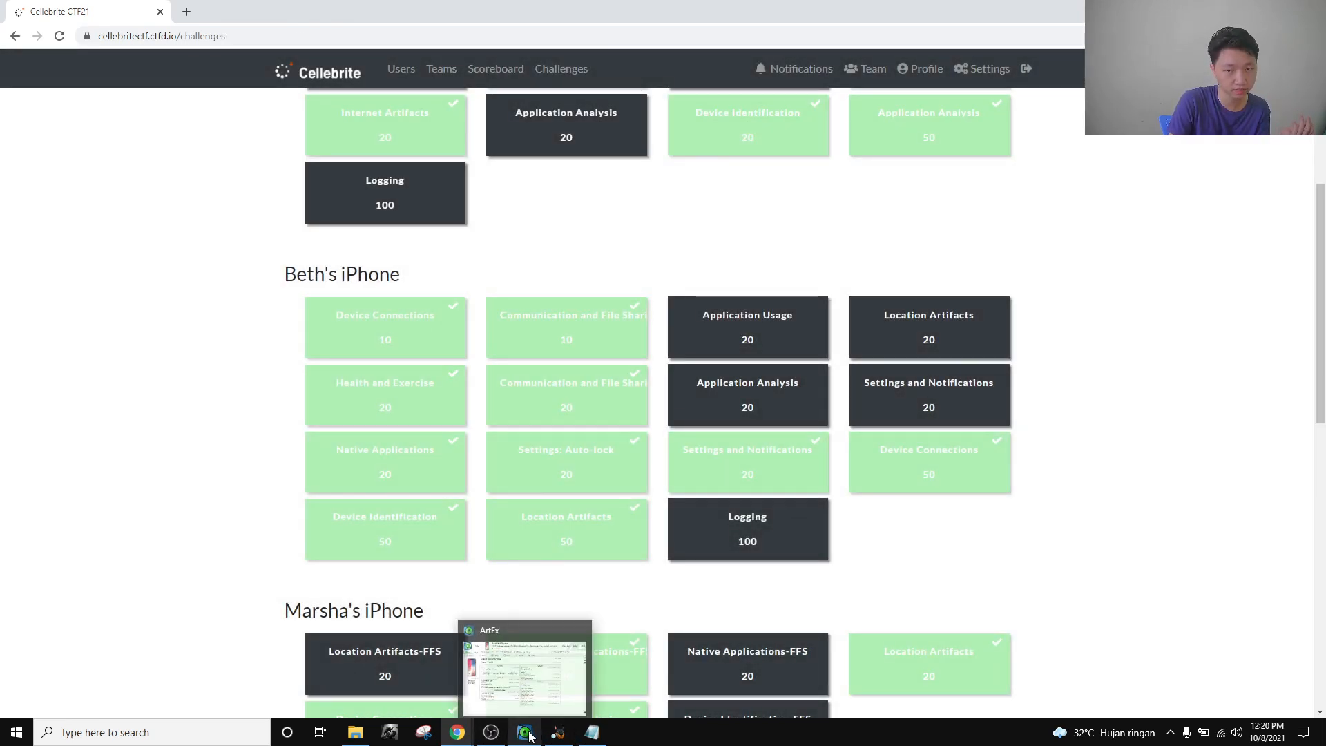
pyautogui.click(558, 732)
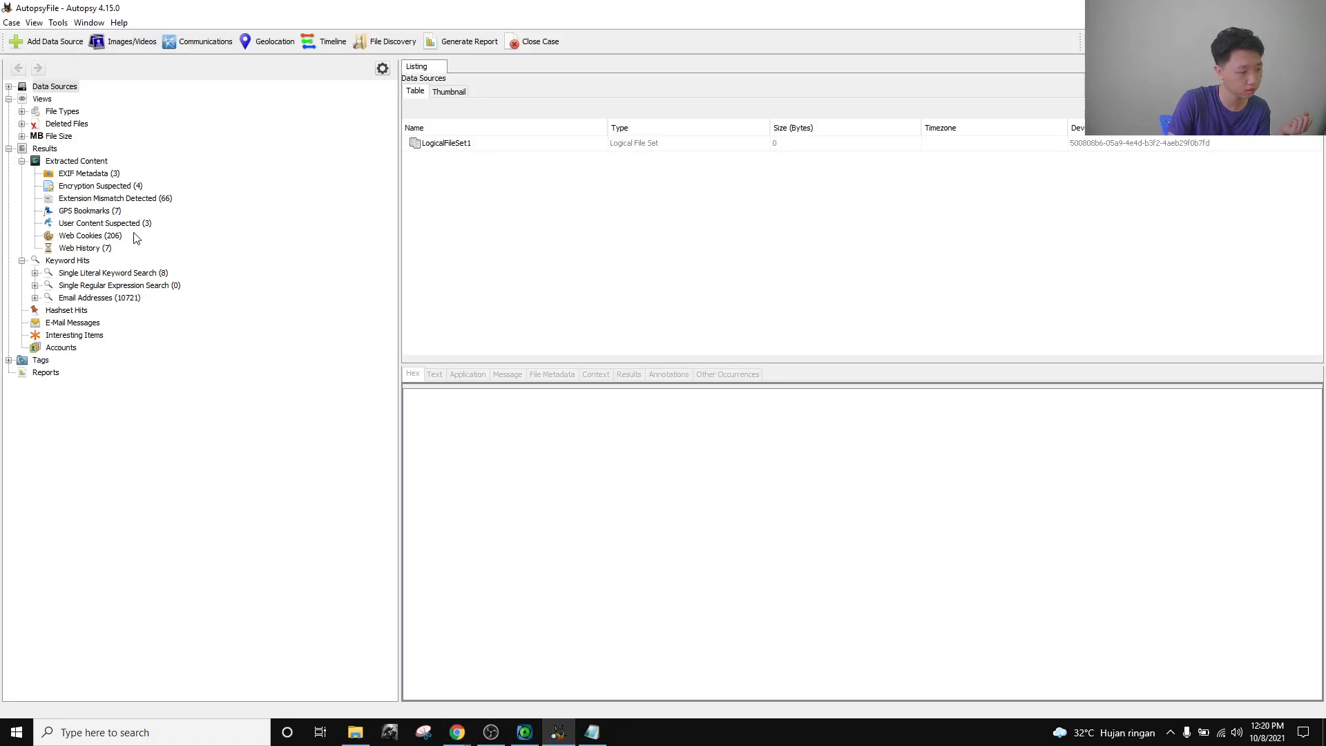
# Expand Data Sources > LogicalFileSet1 > CTF21_Beth_iPhoneX down to the filesystem1 folder.
pyautogui.click(8, 86)
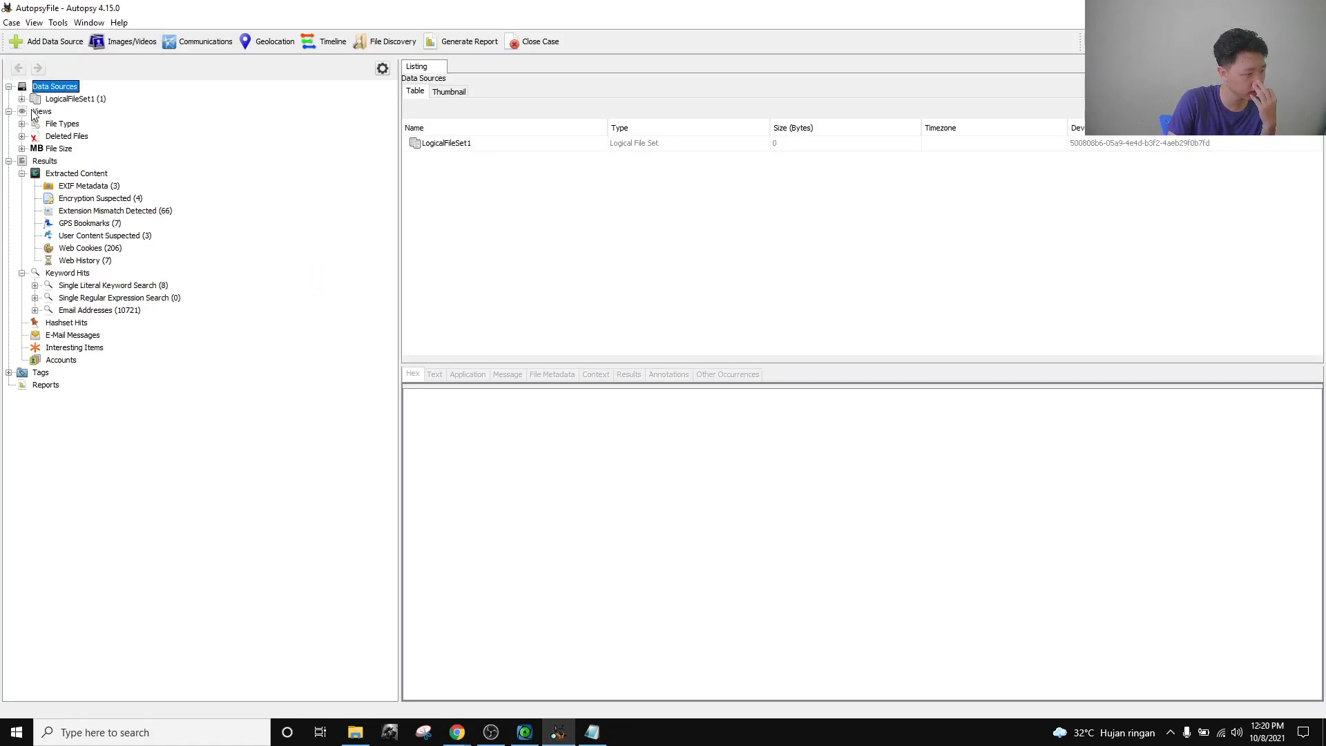
pyautogui.click(22, 99)
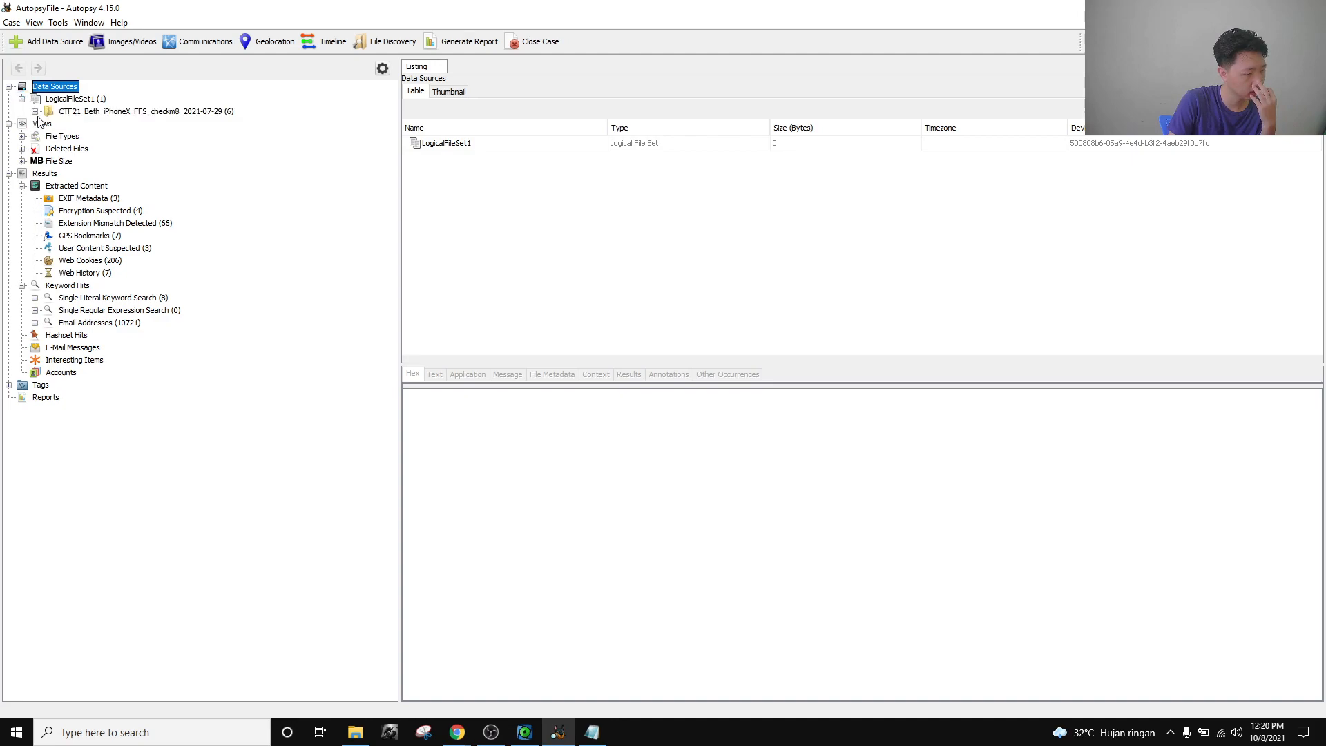
pyautogui.click(36, 111)
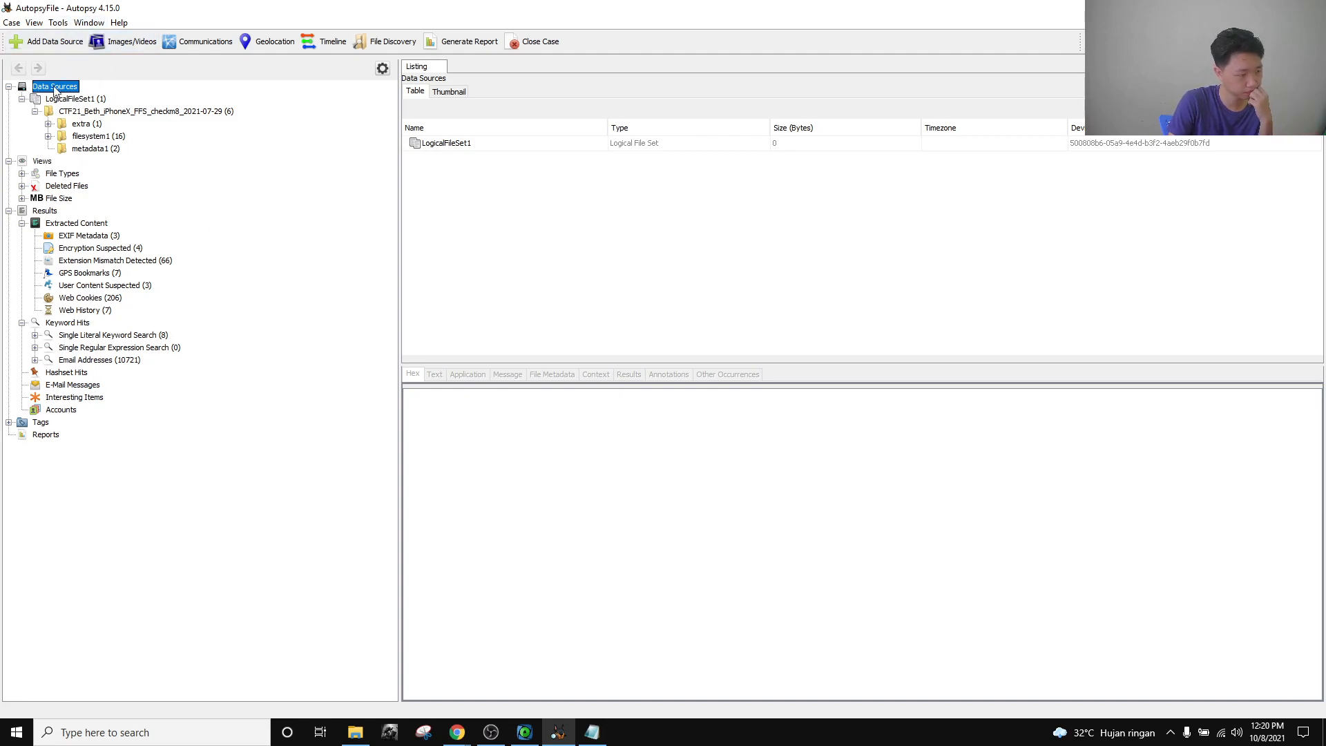
pyautogui.click(49, 137)
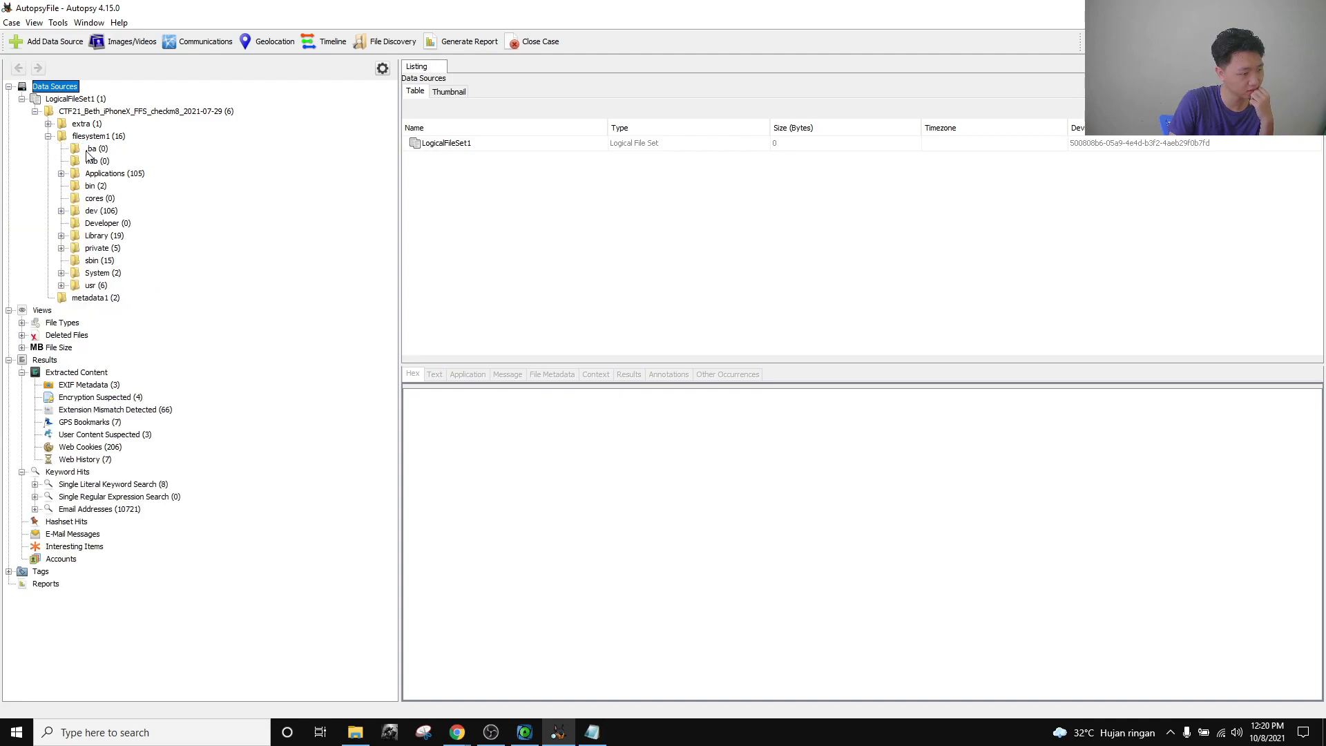
# Expand private > var > mobile > Library to reach the Preferences folder's 358 plist files.
pyautogui.click(62, 248)
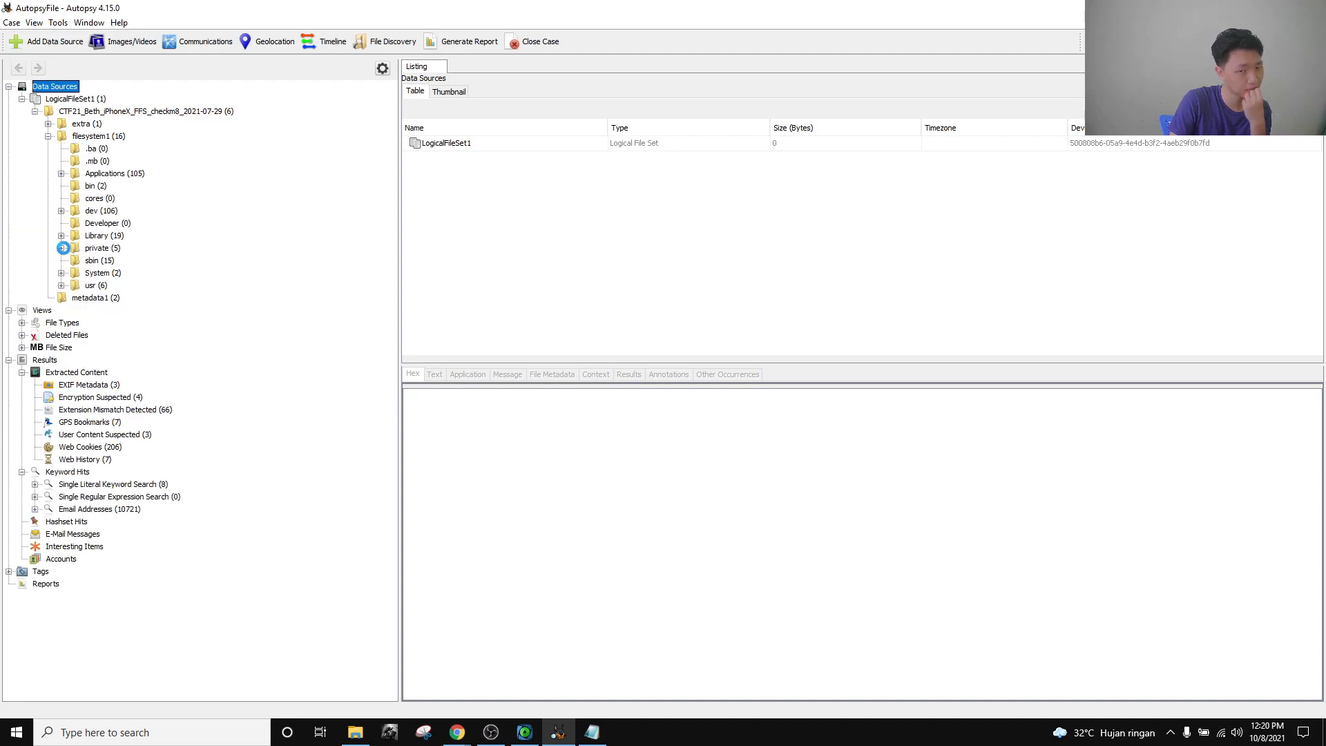
pyautogui.click(75, 298)
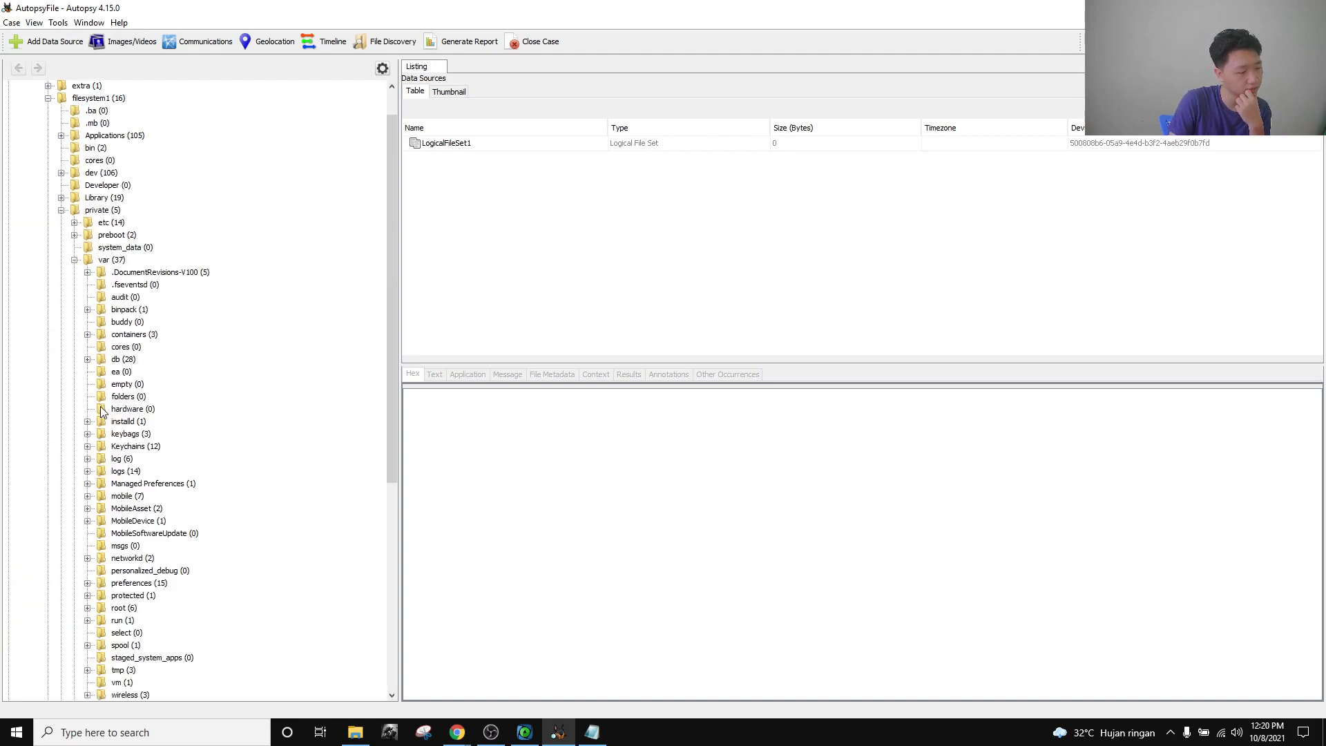
pyautogui.scroll(-6, 104, 414)
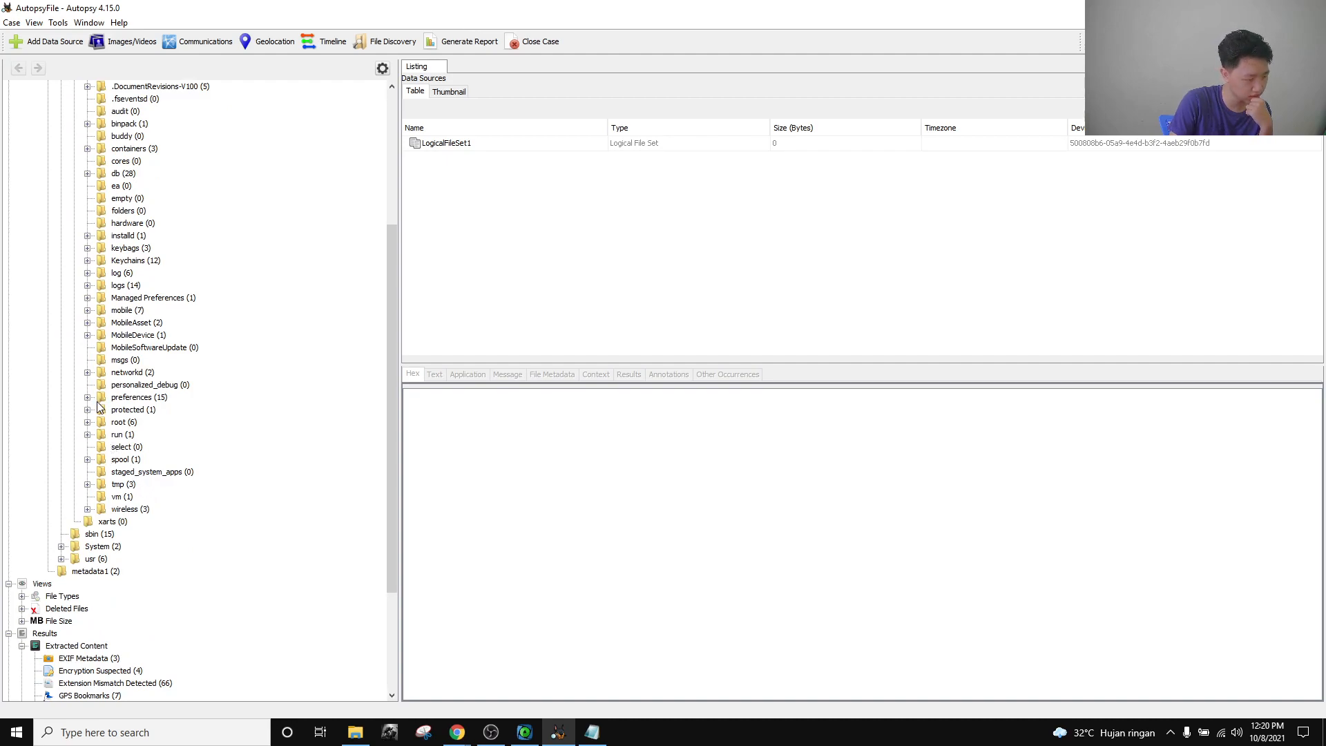
pyautogui.click(87, 310)
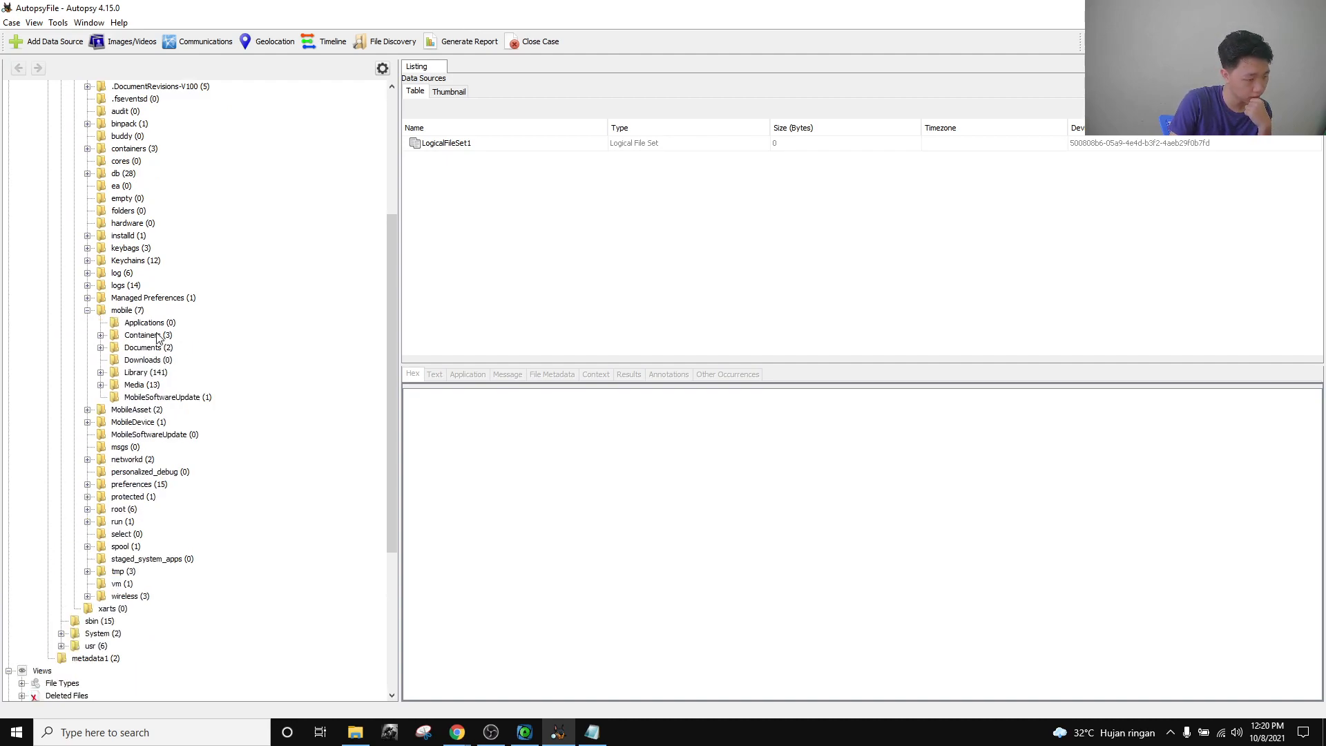
pyautogui.click(101, 372)
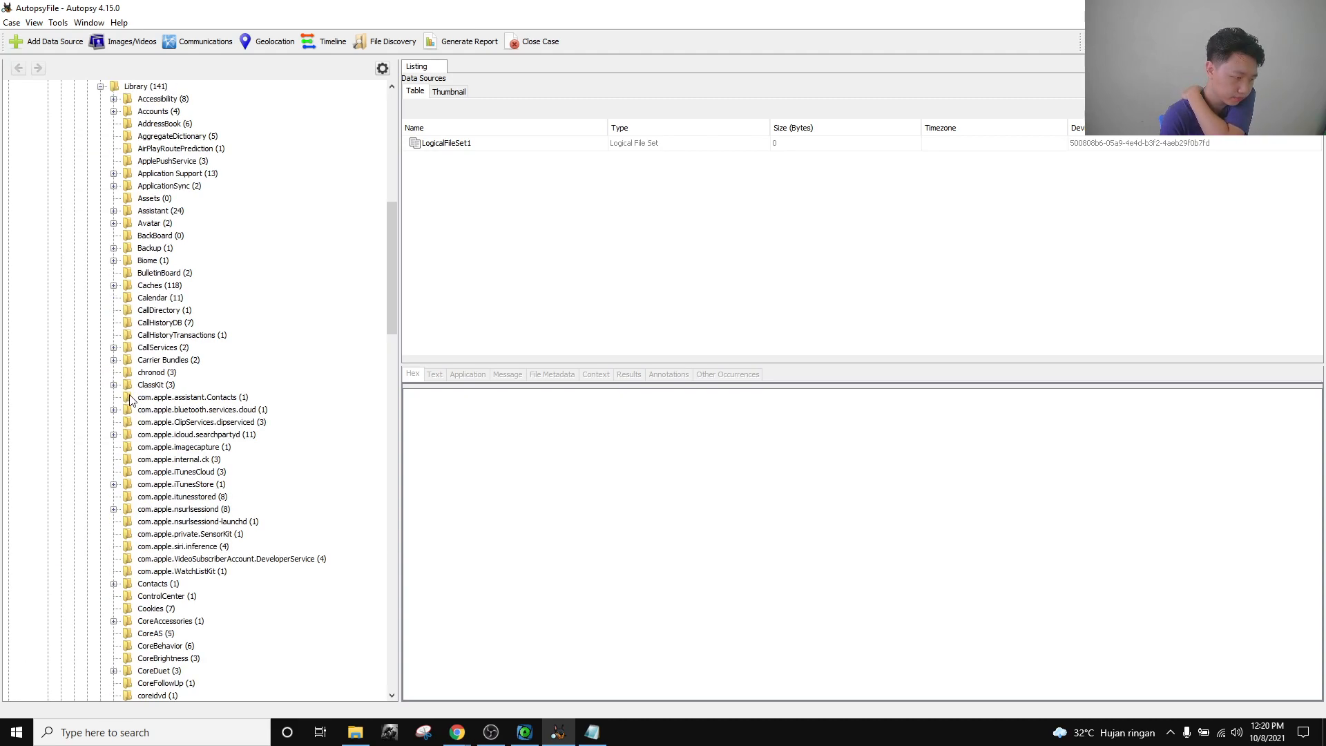
pyautogui.scroll(-10, 186, 472)
pyautogui.scroll(-1, 183, 466)
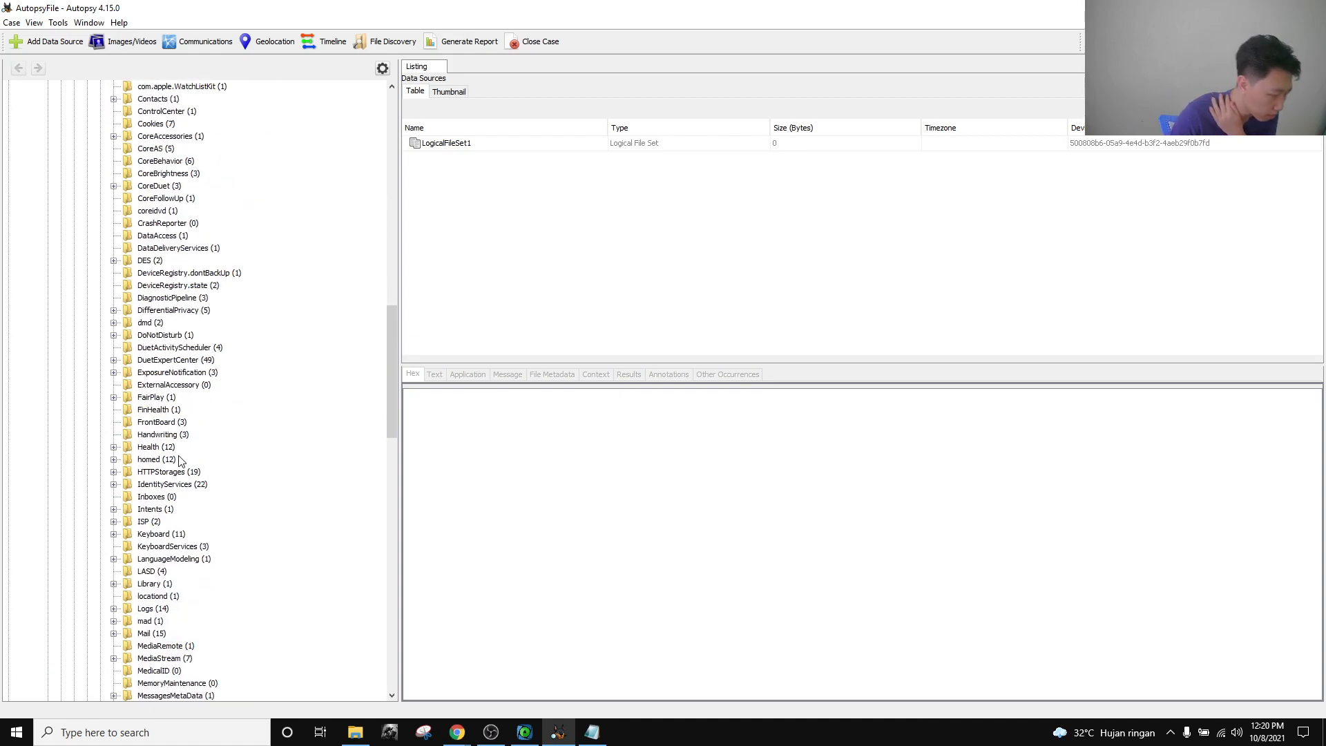
pyautogui.scroll(-20, 179, 458)
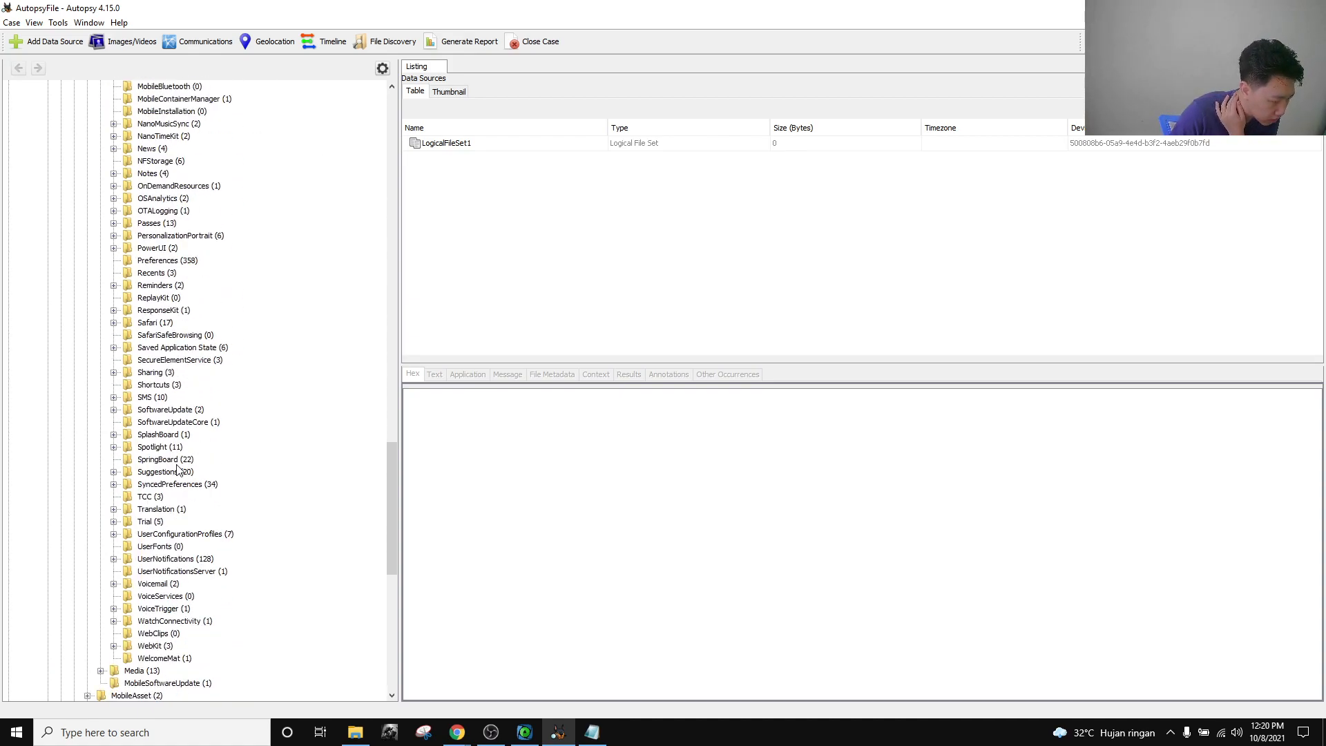
pyautogui.scroll(10, 178, 470)
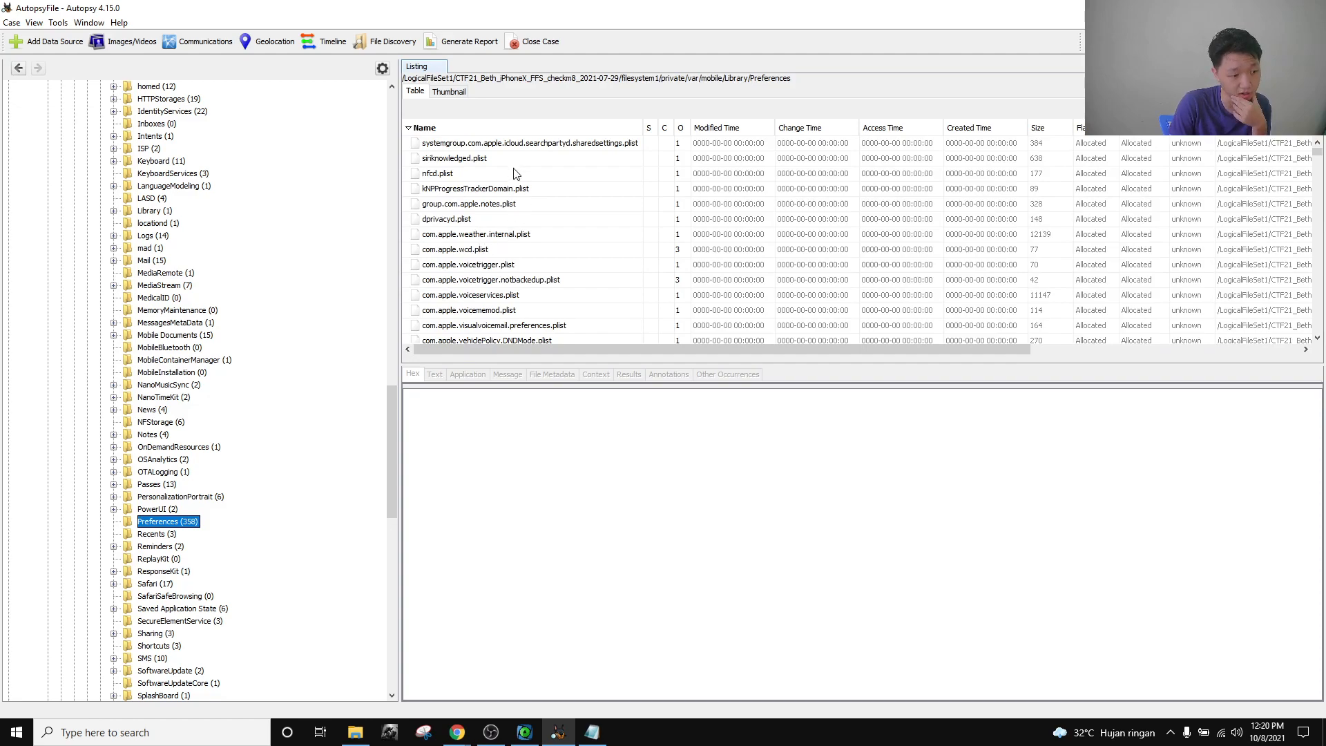
# Scroll the Preferences file listing down to com.apple.carplay.plist.
pyautogui.scroll(-2, 529, 257)
pyautogui.scroll(-4, 535, 264)
pyautogui.scroll(-1, 536, 266)
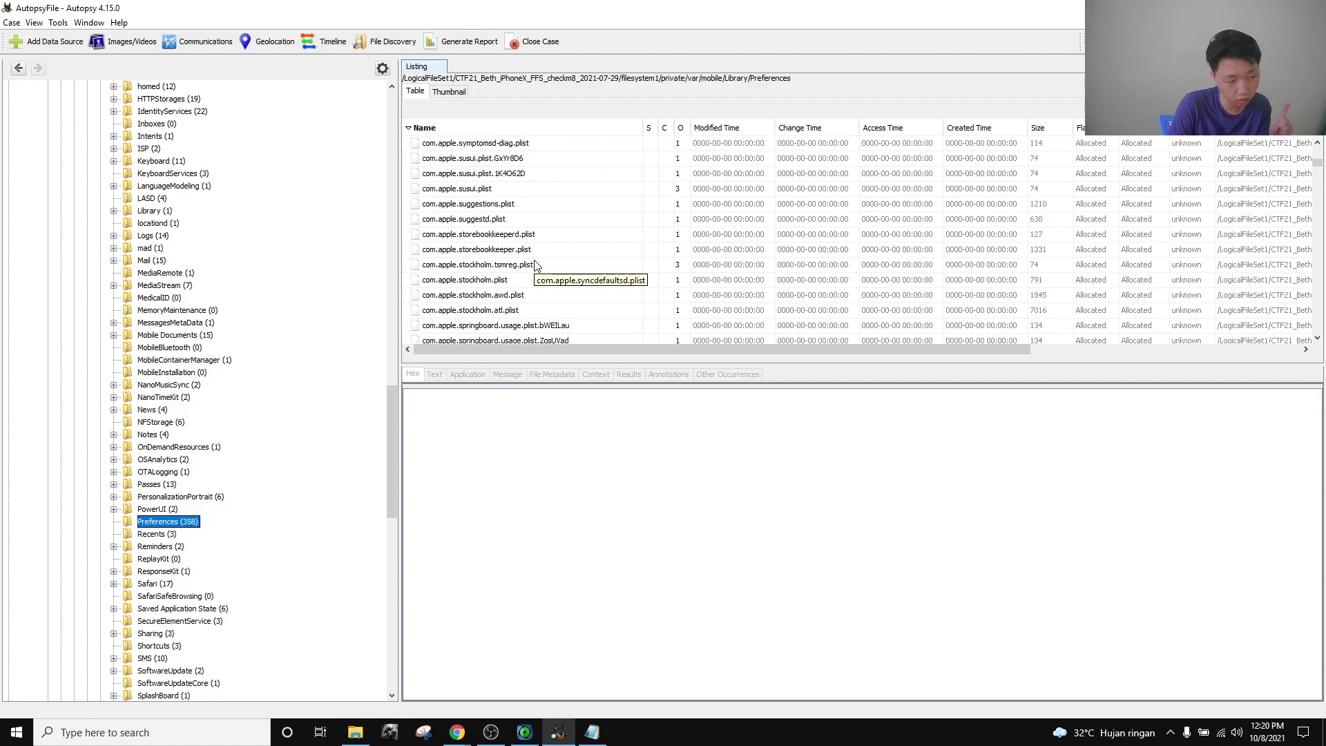
pyautogui.scroll(4, 523, 257)
pyautogui.scroll(-4, 522, 256)
pyautogui.scroll(-10, 523, 260)
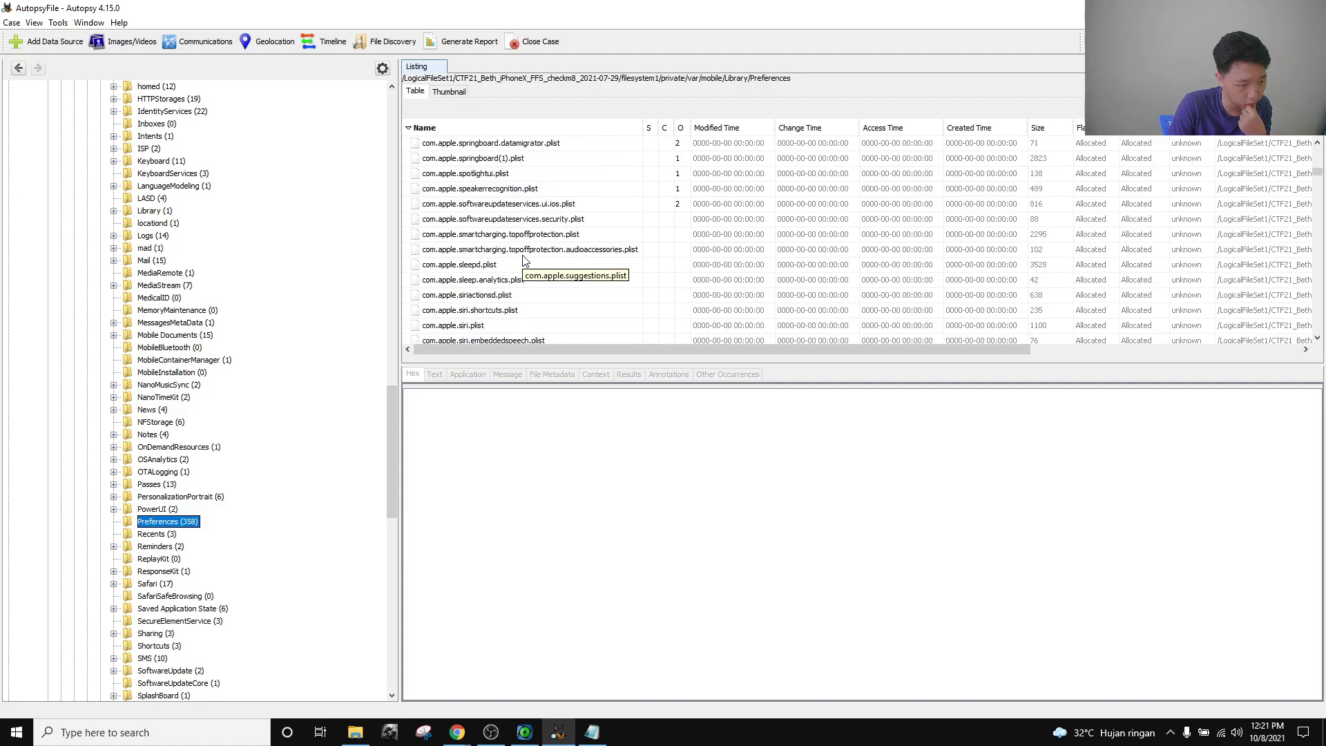
pyautogui.scroll(15, 523, 260)
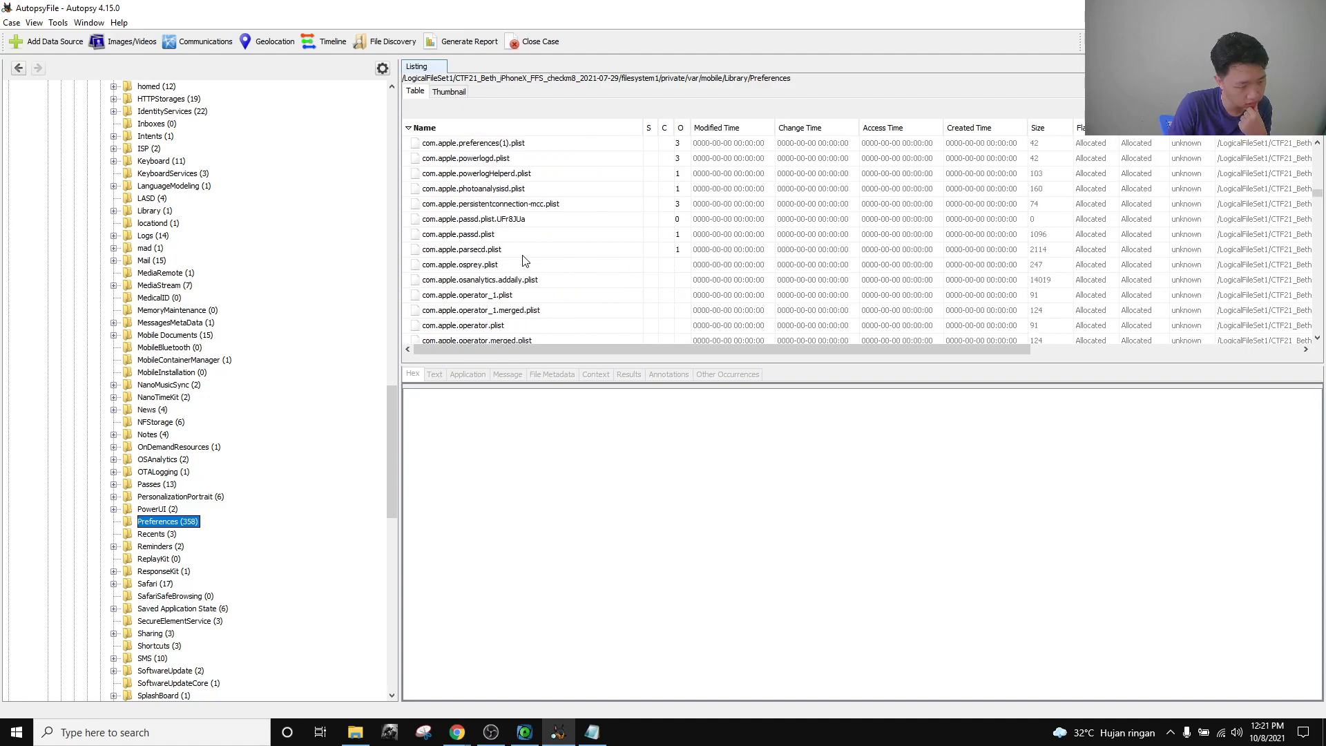
pyautogui.scroll(10, 523, 260)
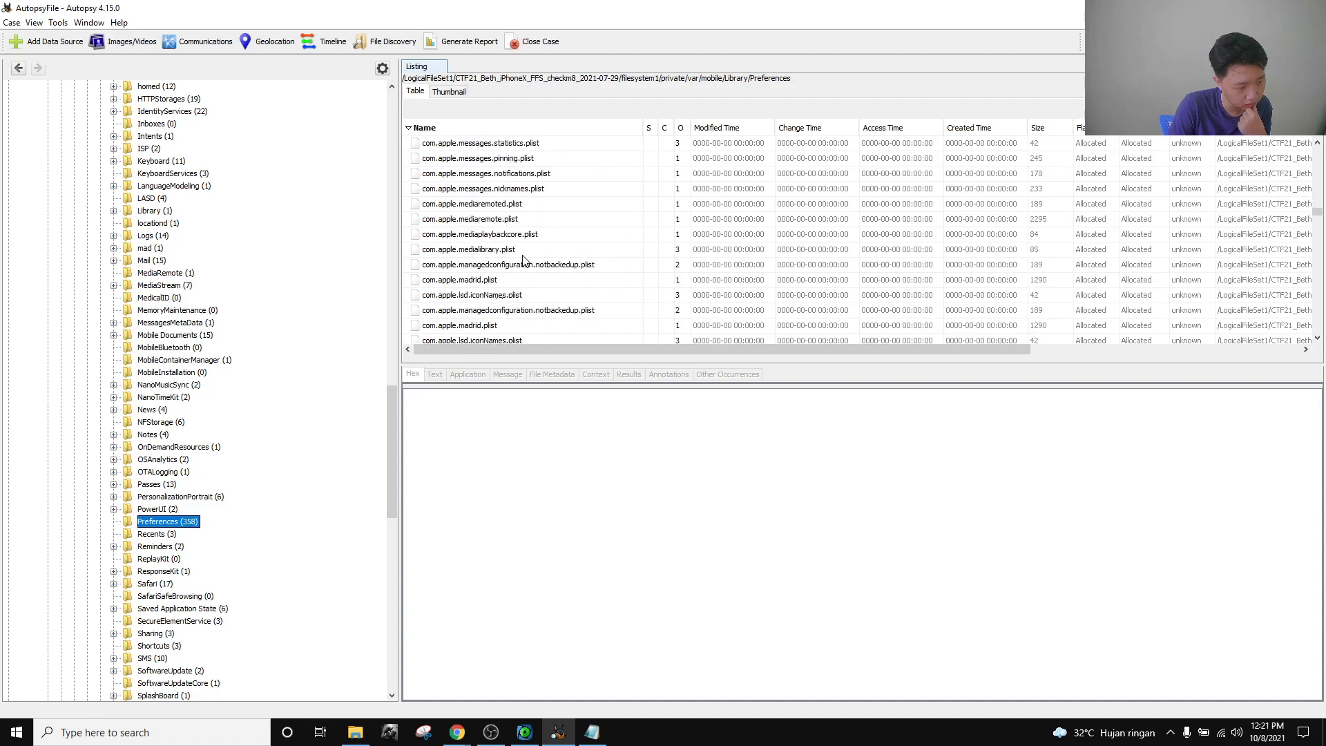
pyautogui.scroll(-10, 522, 260)
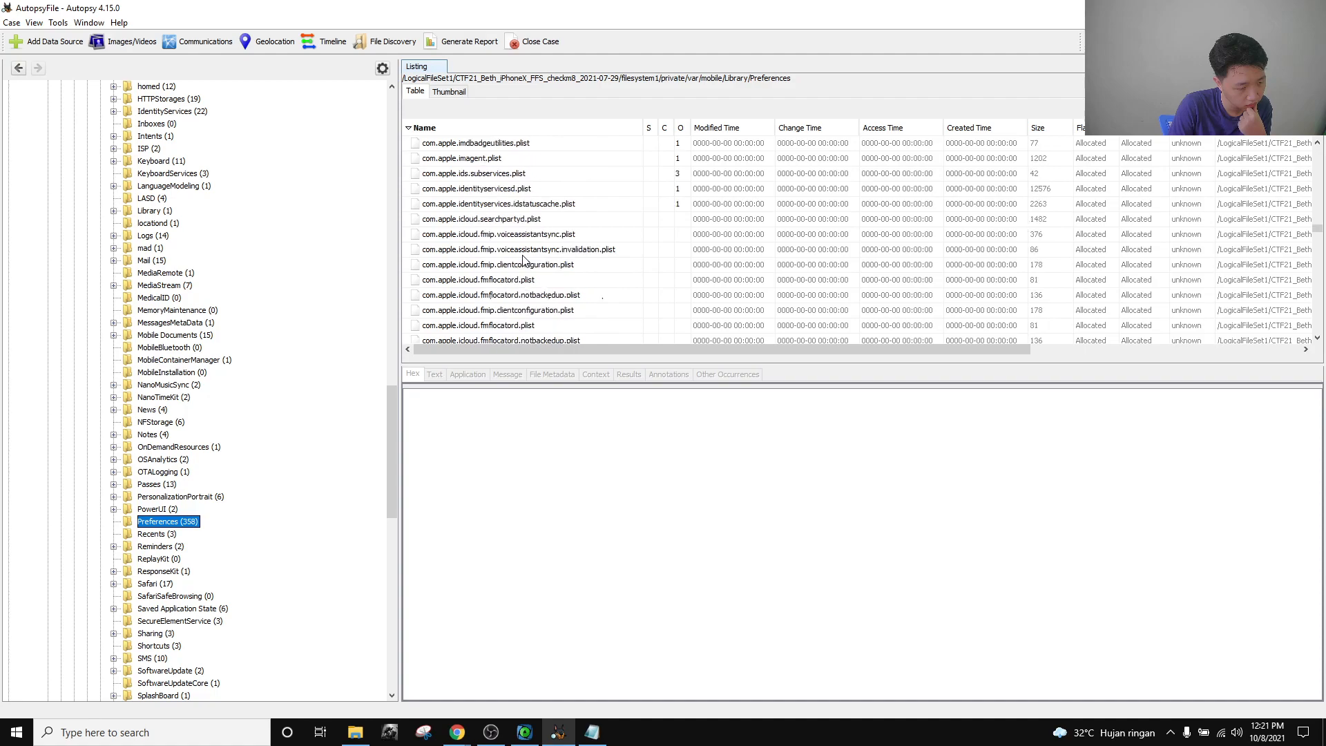
pyautogui.scroll(-12, 523, 259)
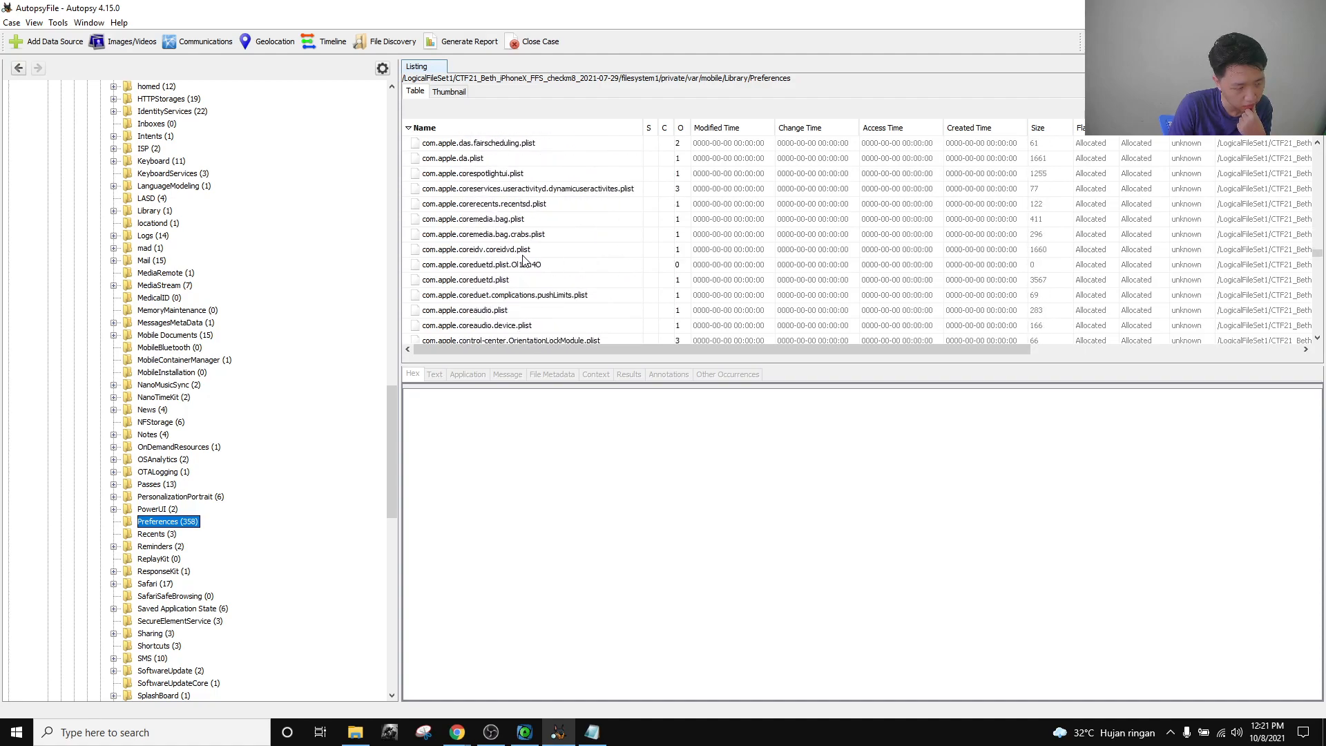
pyautogui.scroll(-10, 522, 259)
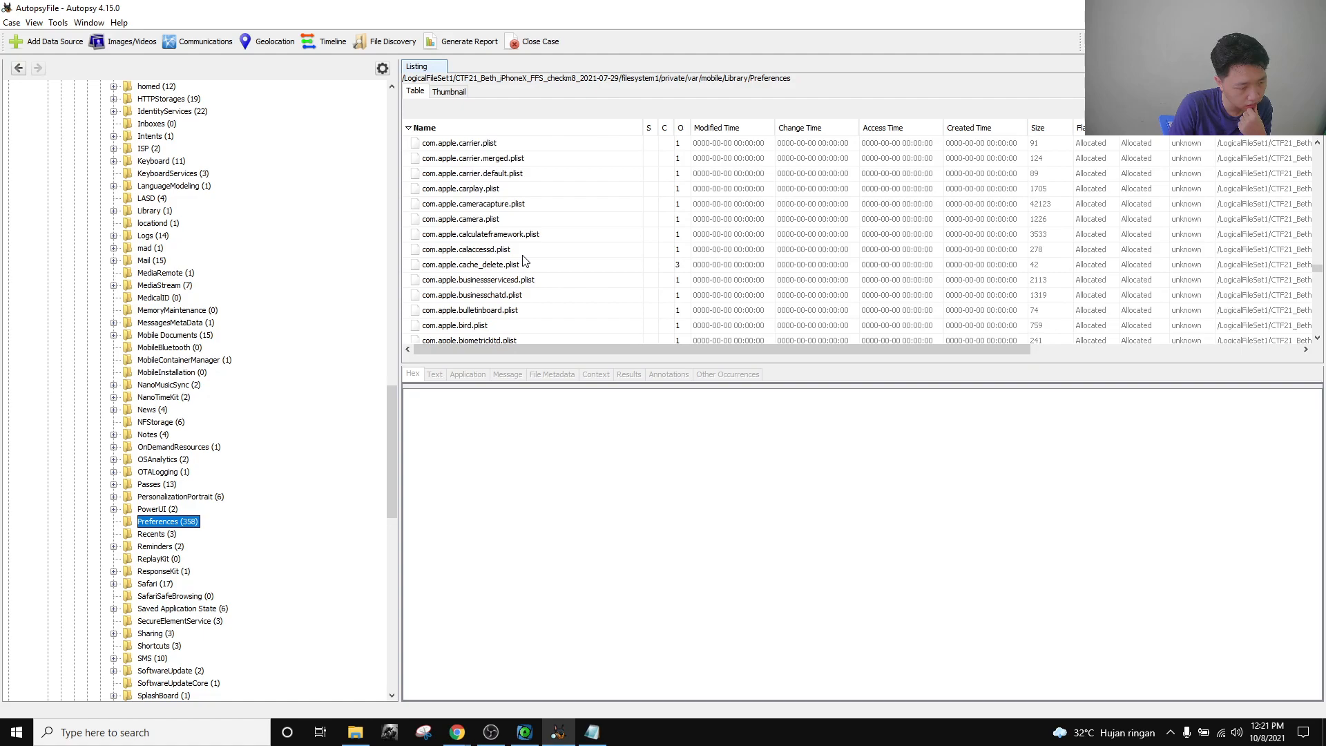
# Open com.apple.carplay.plist and expand its pairings list of paired vehicles.
pyautogui.click(512, 190)
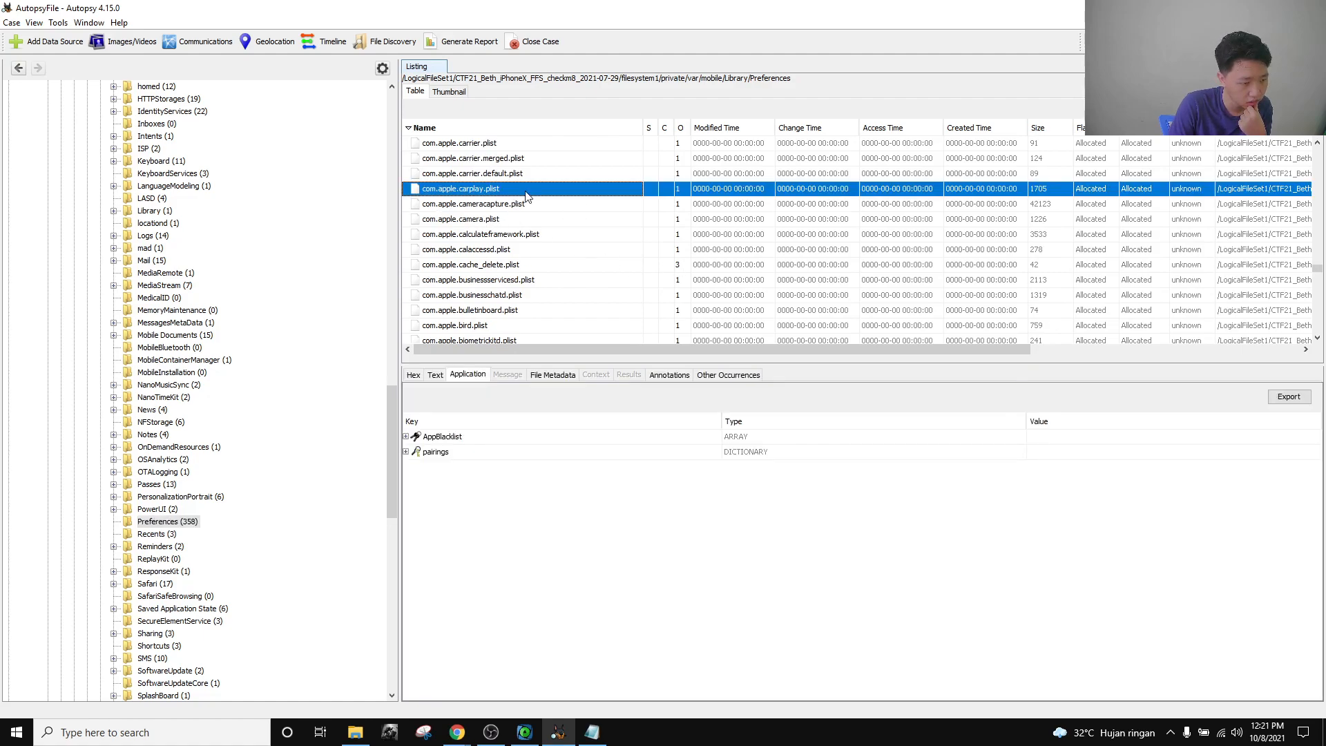
pyautogui.click(406, 452)
pyautogui.click(407, 479)
pyautogui.click(439, 470)
pyautogui.click(456, 489)
pyautogui.press('Down')
pyautogui.press('Down')
pyautogui.press('Down')
pyautogui.press('Down')
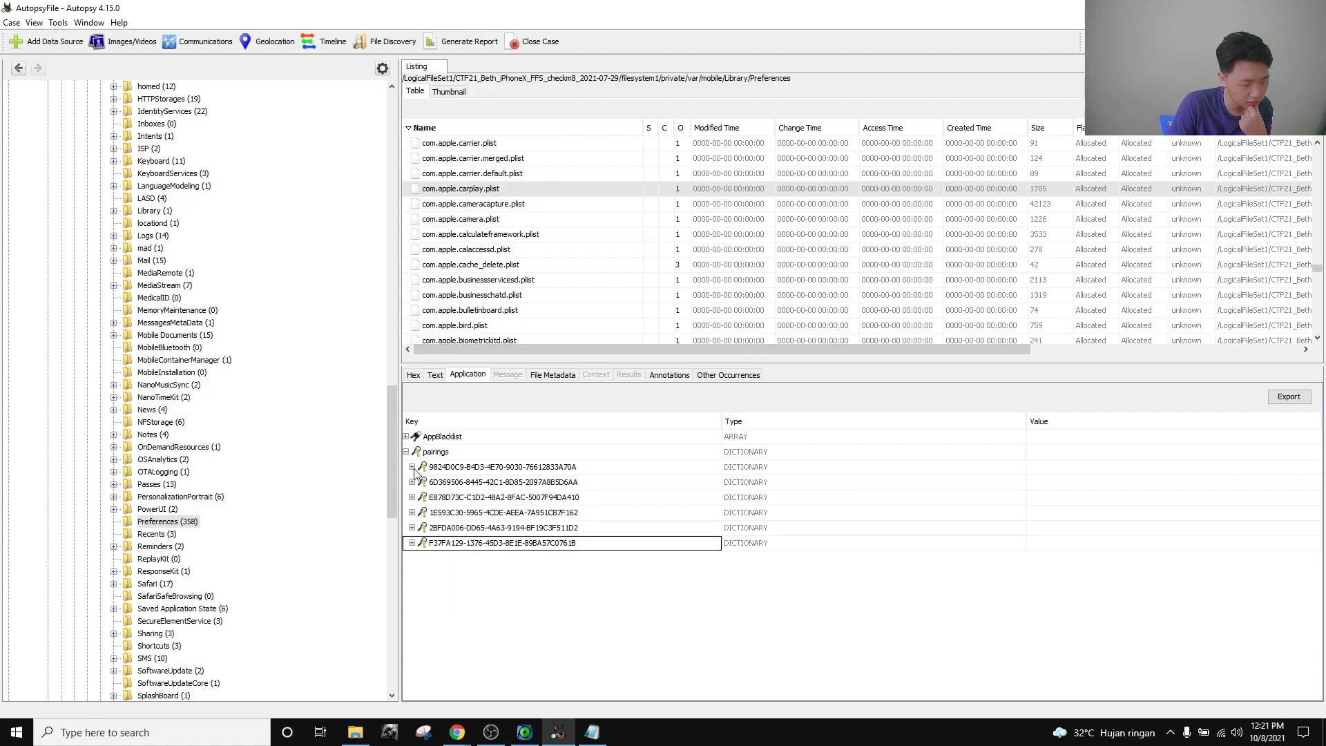
# Expand each paired vehicle entry: MY-QX80, Kia Motors, TOYOTA Camry, MyLink, IntelliLink and Uconnect.
pyautogui.click(412, 467)
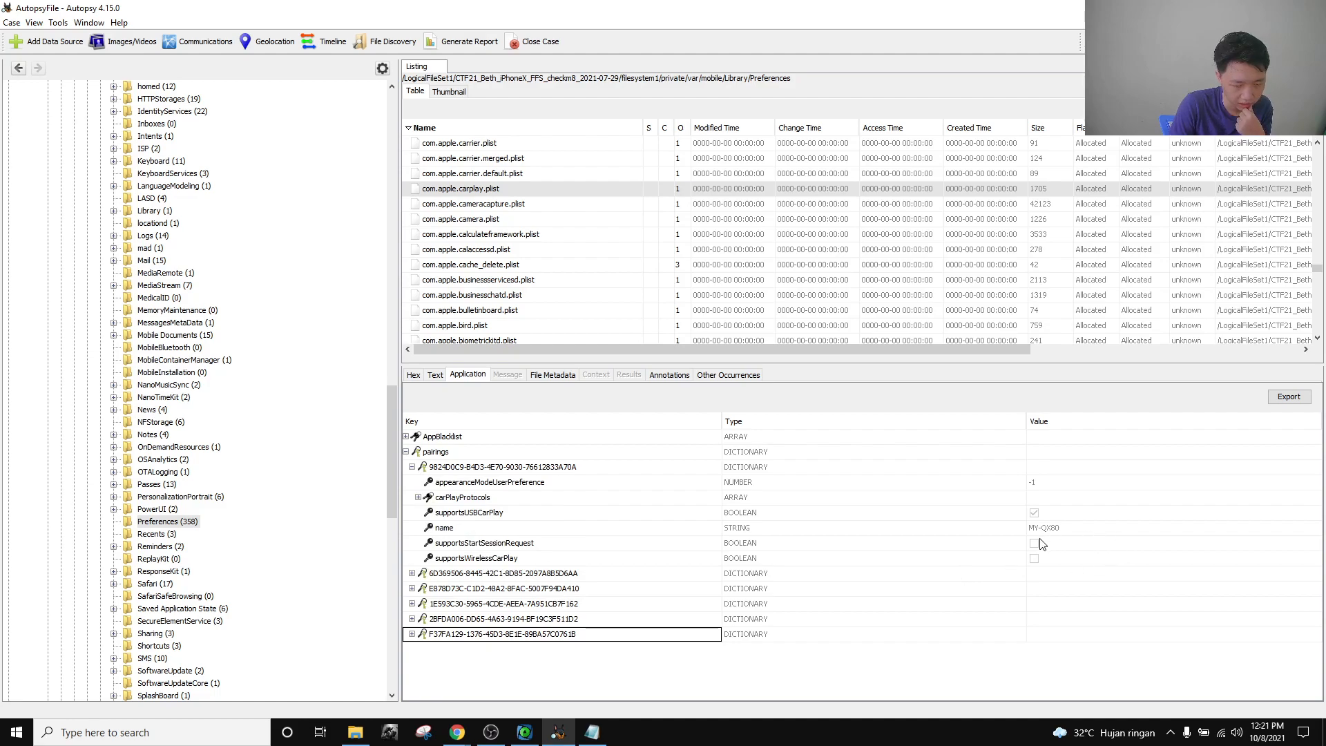
pyautogui.click(412, 573)
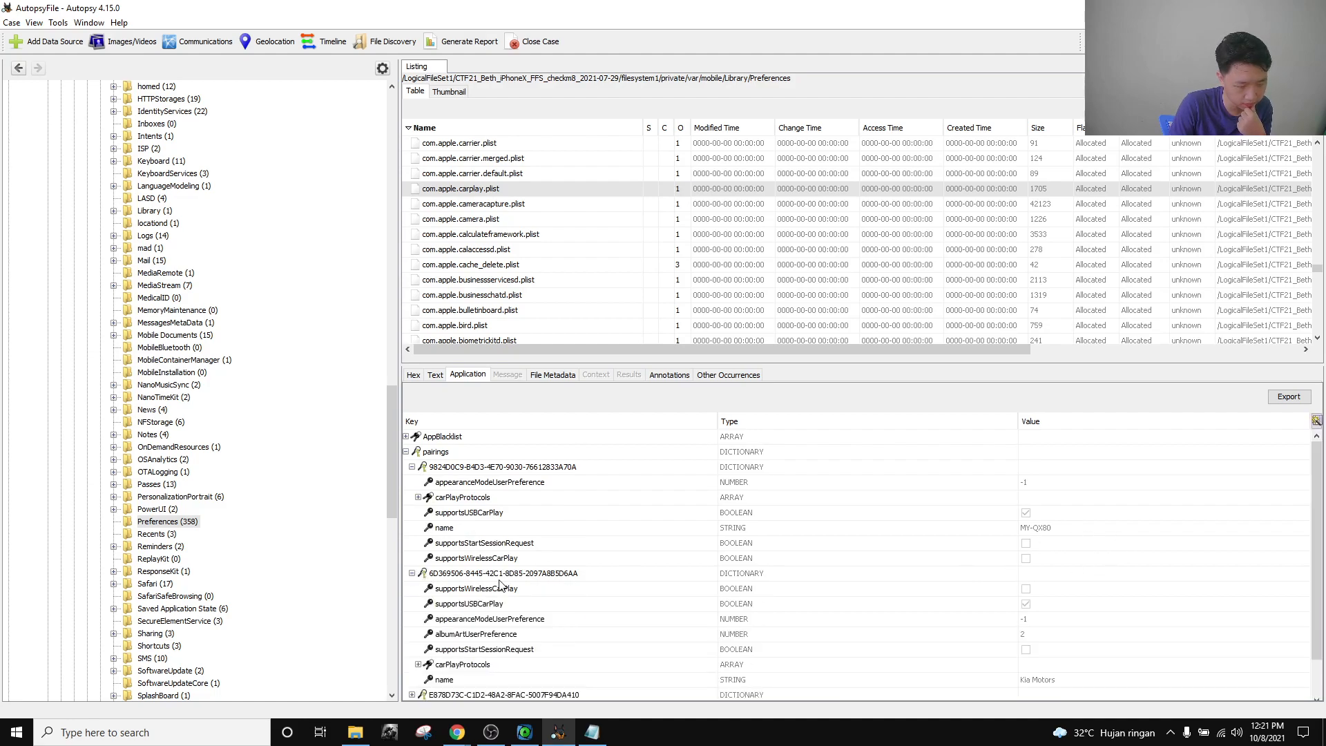
pyautogui.scroll(-1, 504, 580)
pyautogui.click(412, 653)
pyautogui.click(412, 668)
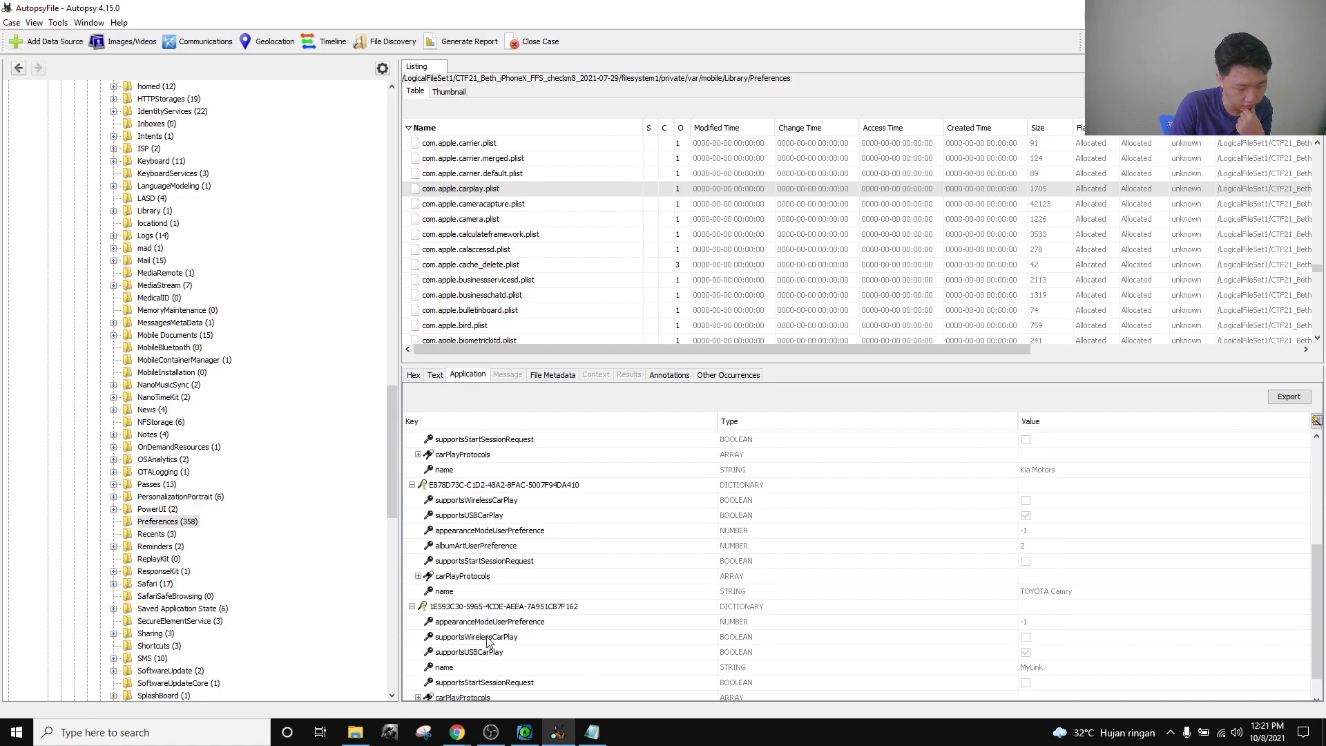
pyautogui.scroll(-1, 424, 684)
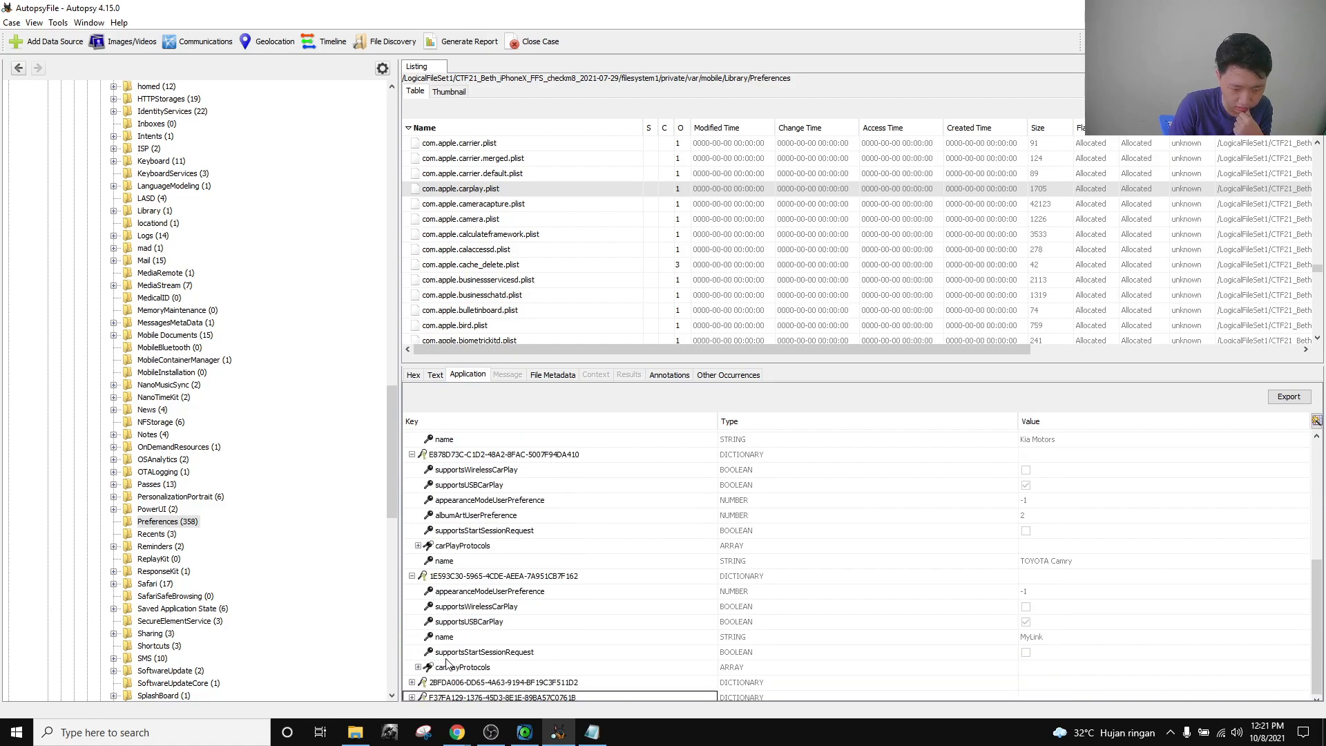
pyautogui.click(404, 687)
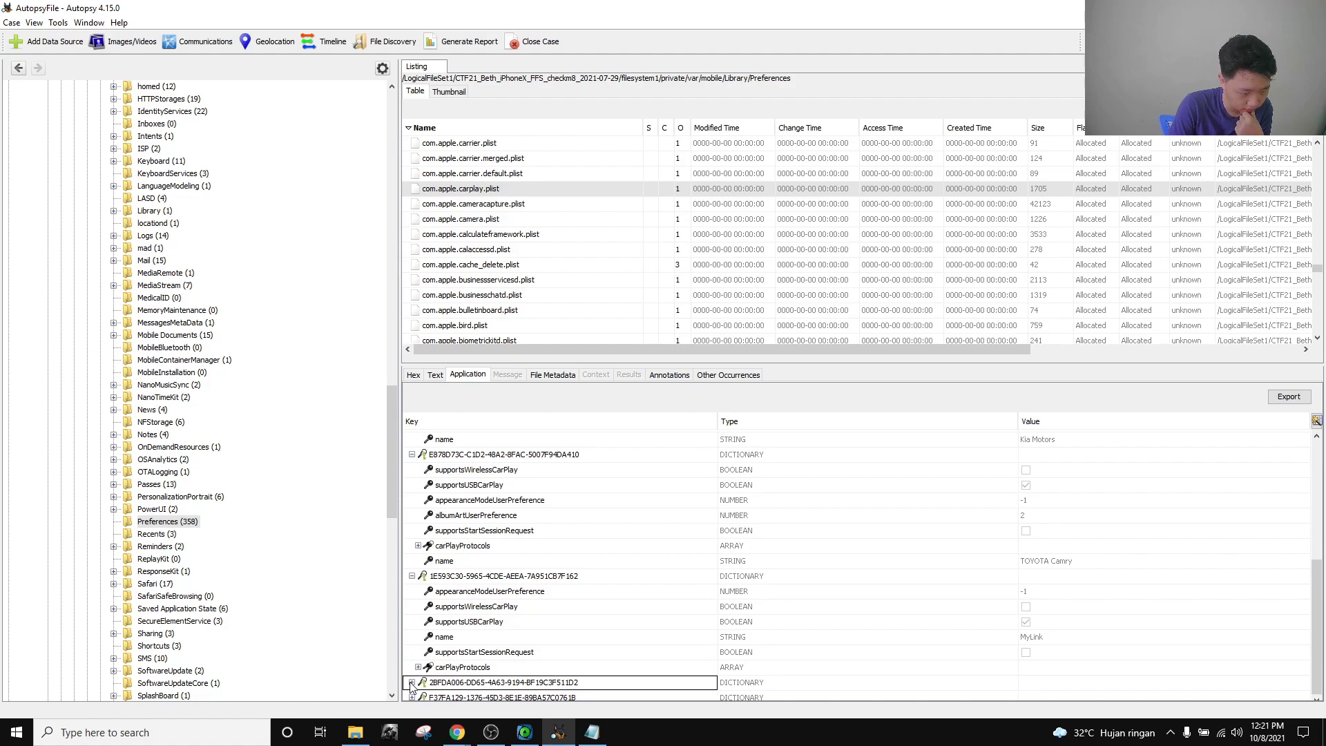
pyautogui.click(412, 684)
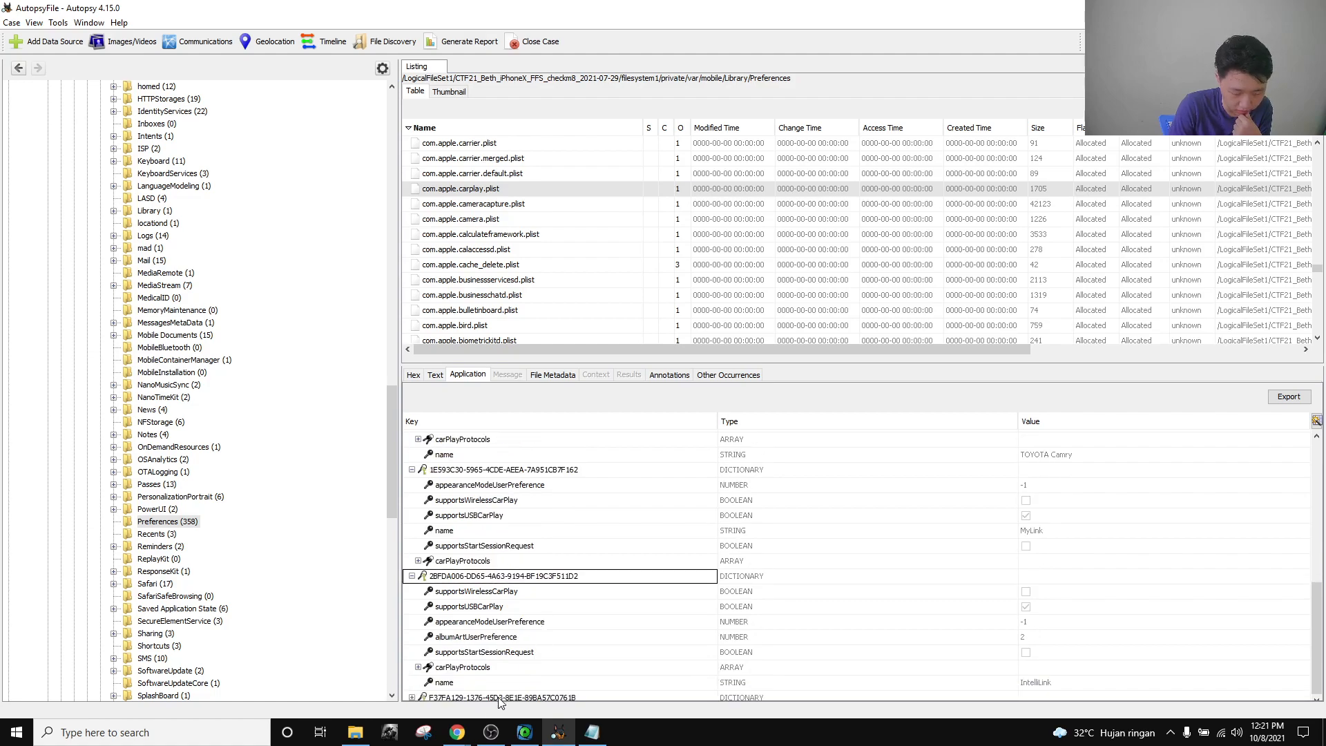
pyautogui.click(412, 698)
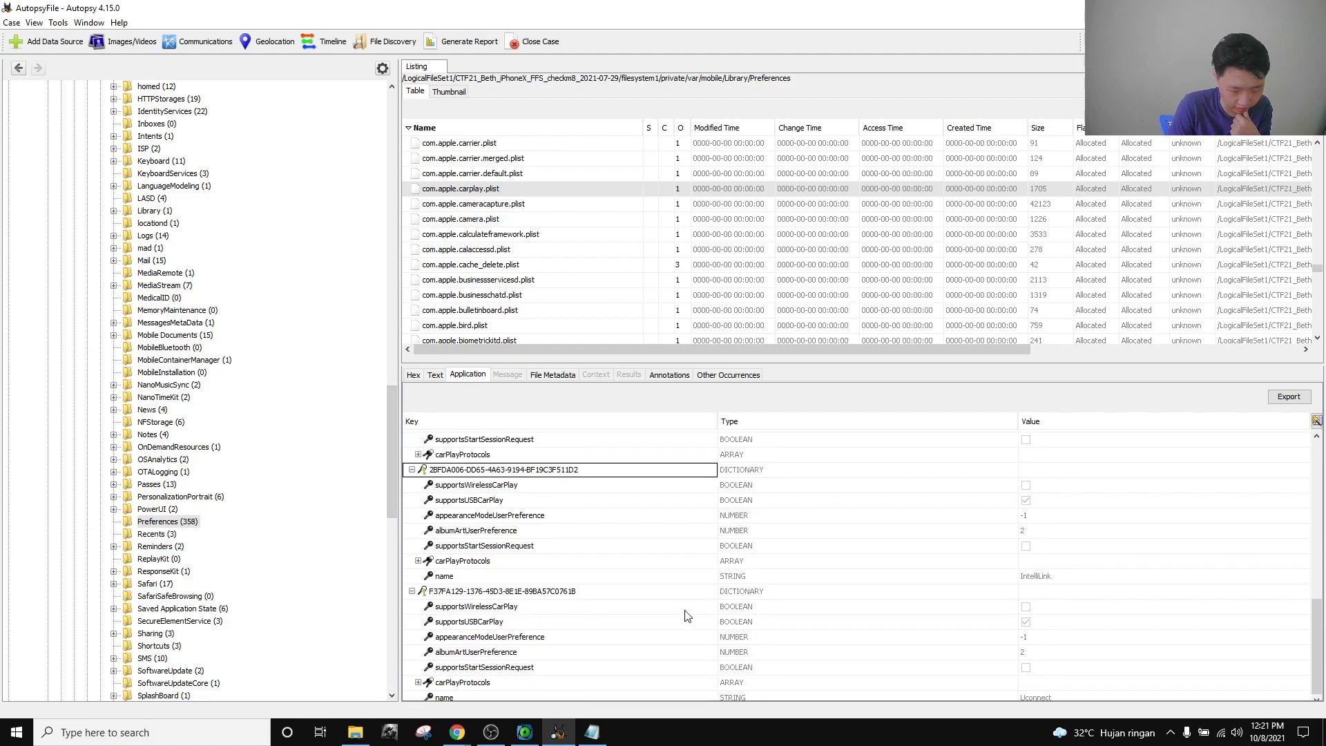
pyautogui.scroll(10, 1049, 642)
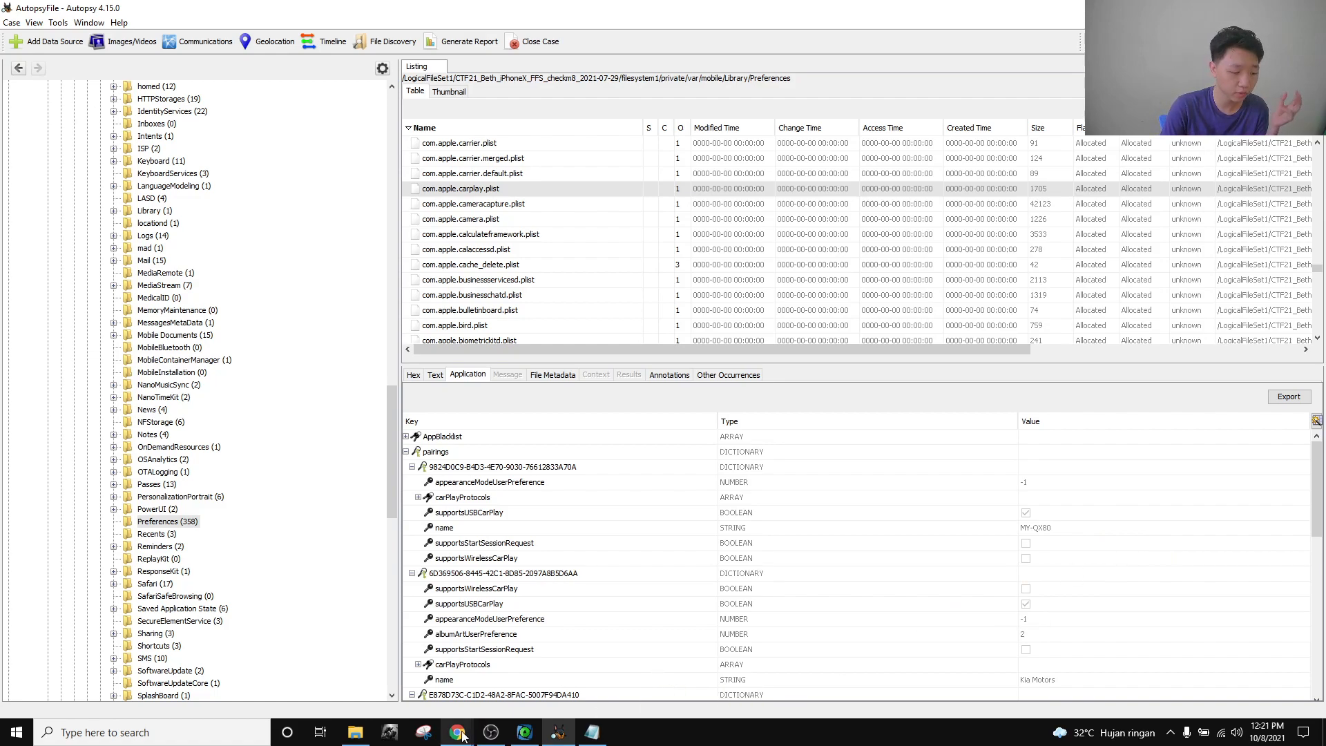
# Reread the 10-point Device Connections question on the CTF board, then close it.
pyautogui.moveTo(457, 730)
pyautogui.click(415, 683)
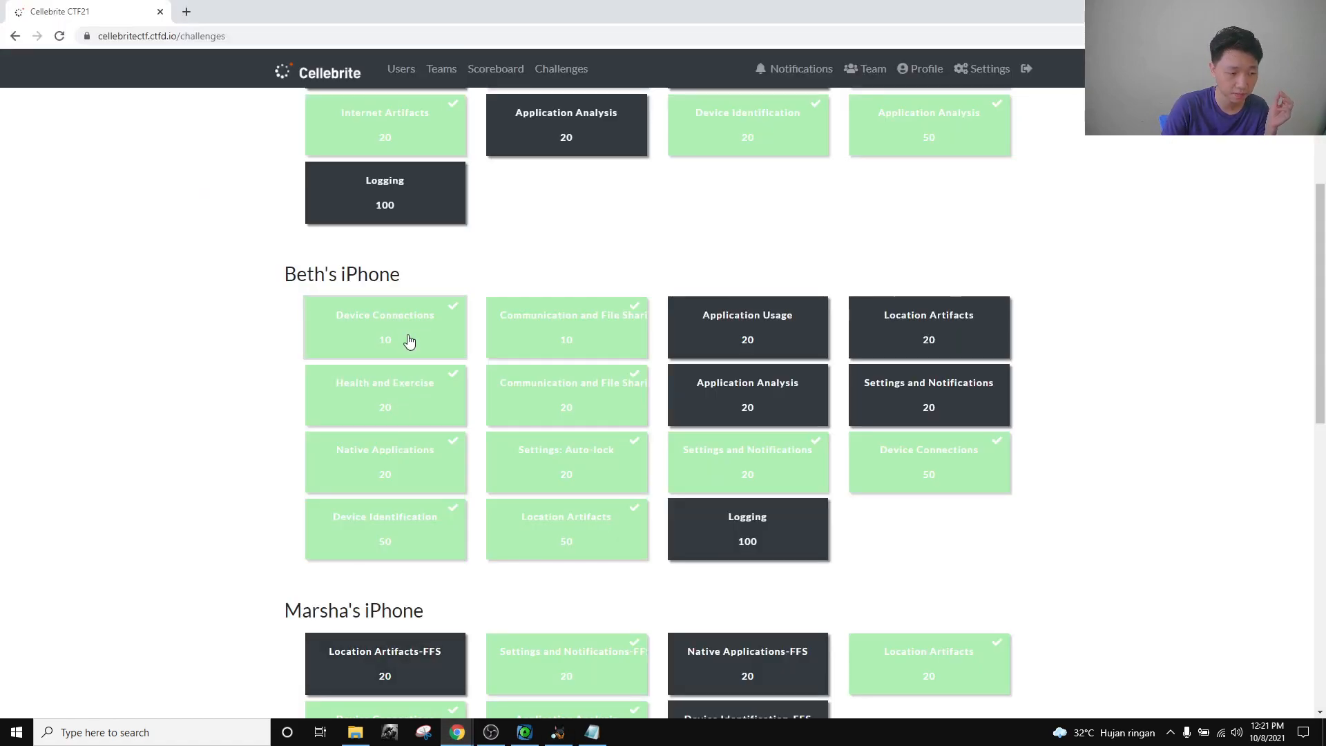
pyautogui.click(463, 326)
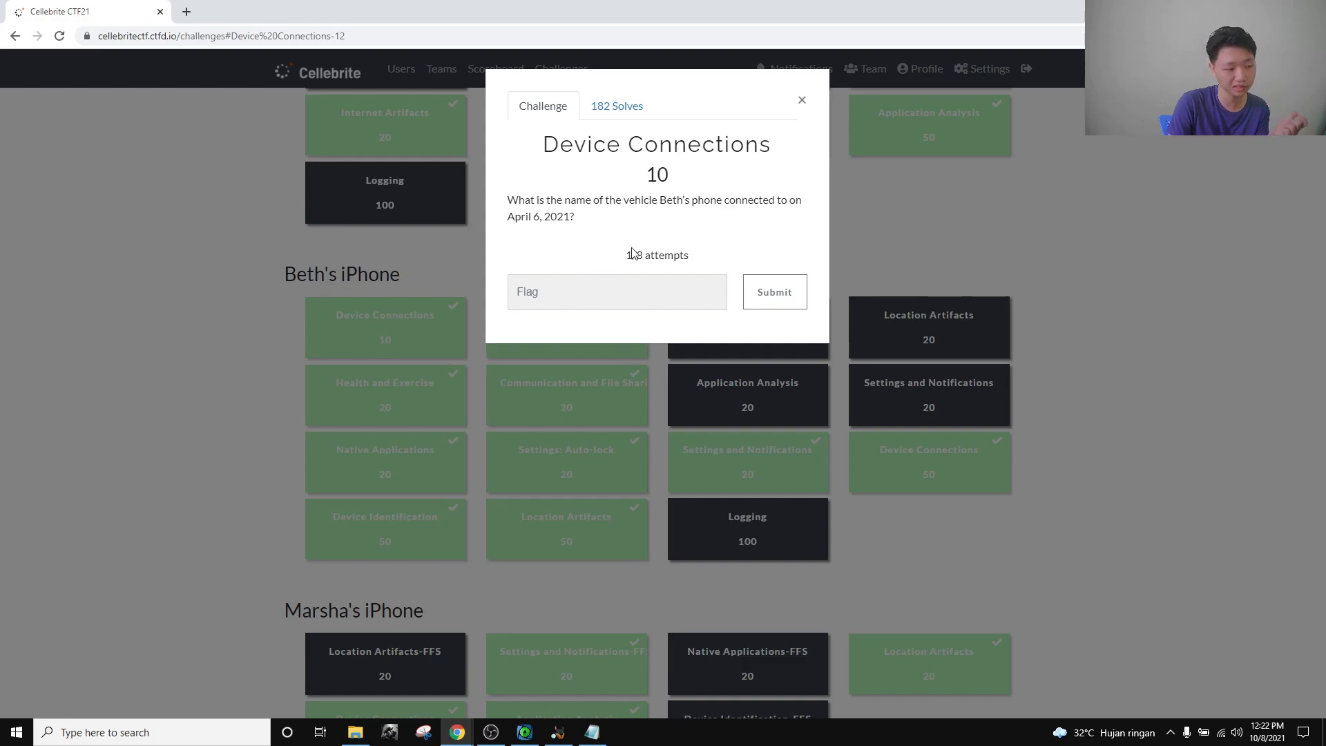
pyautogui.click(802, 101)
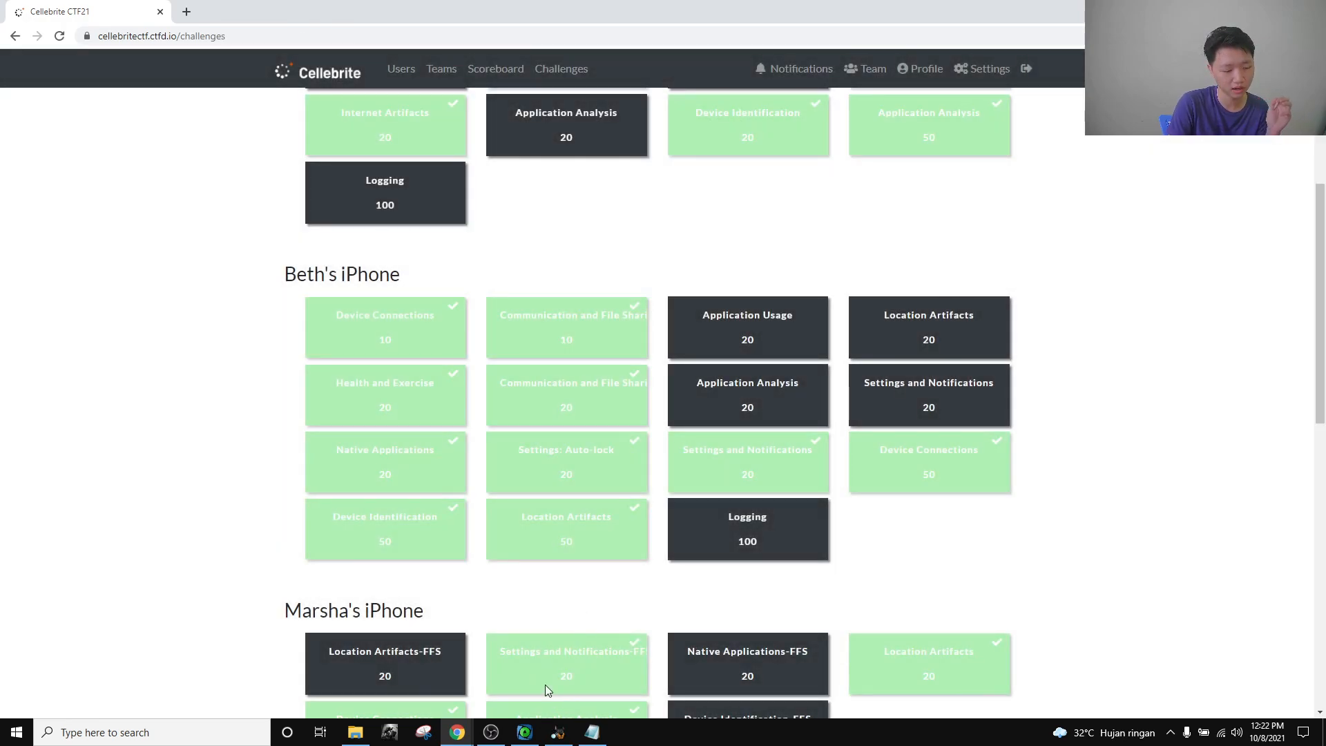
pyautogui.click(527, 734)
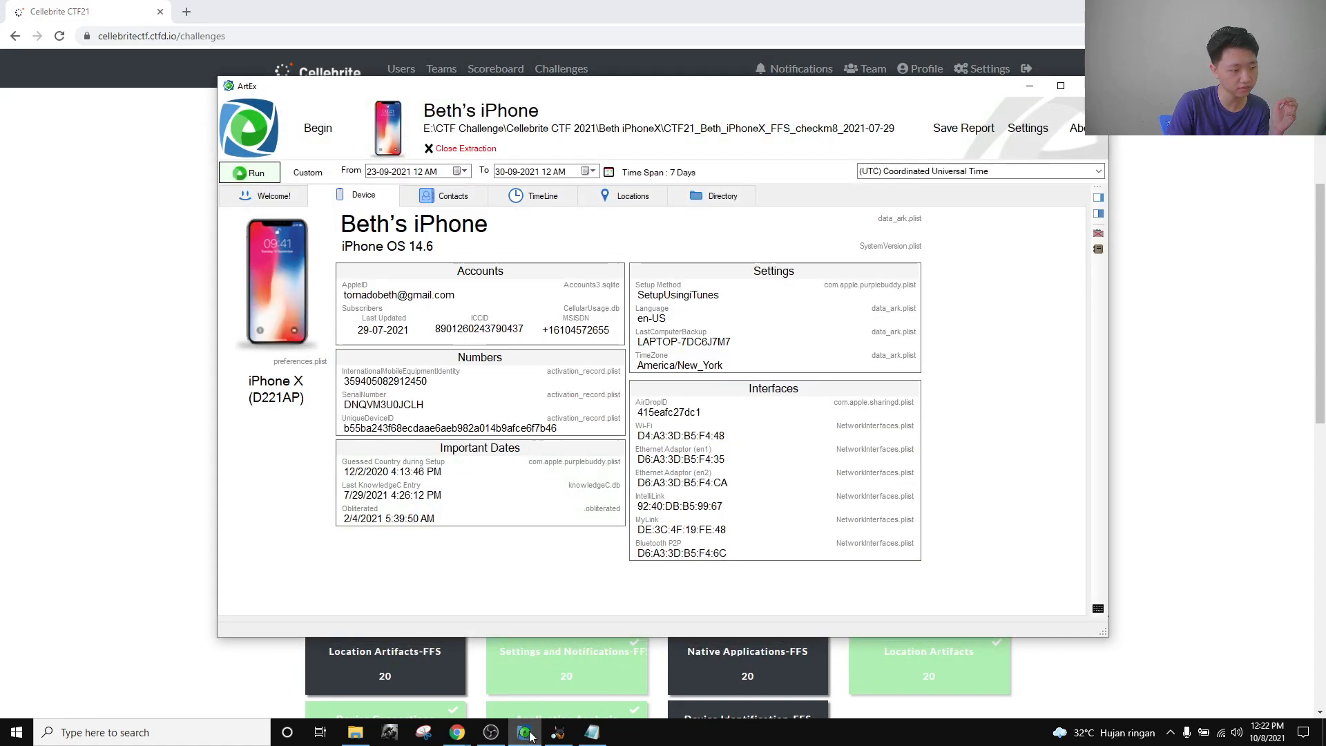
pyautogui.click(1061, 84)
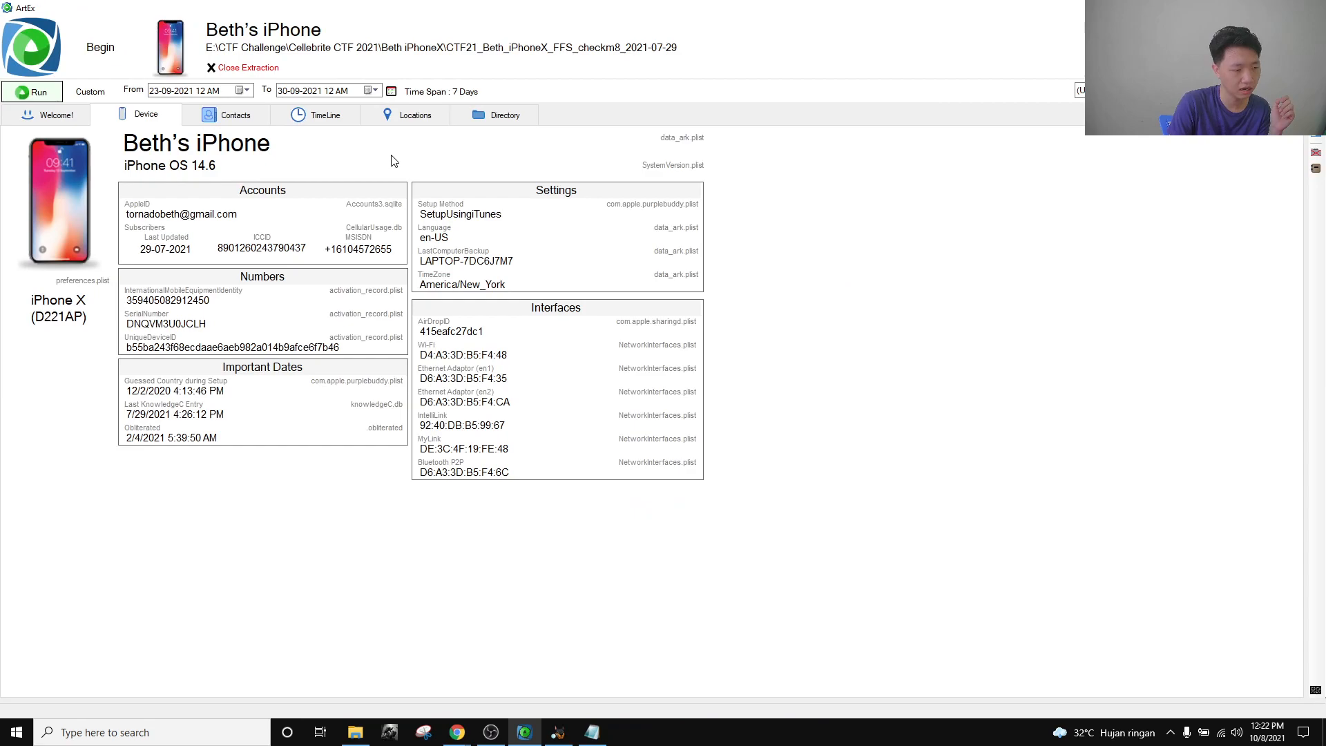
pyautogui.moveTo(457, 732)
pyautogui.click(385, 663)
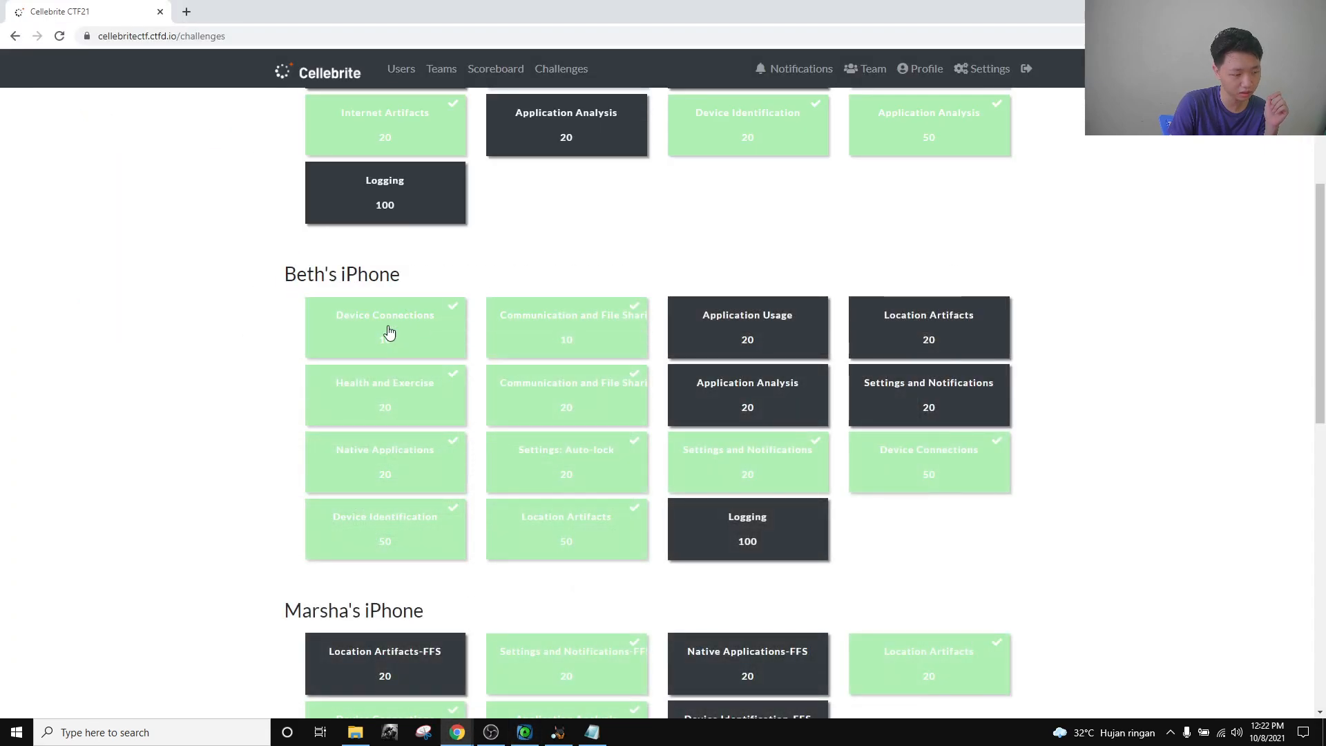
pyautogui.click(525, 737)
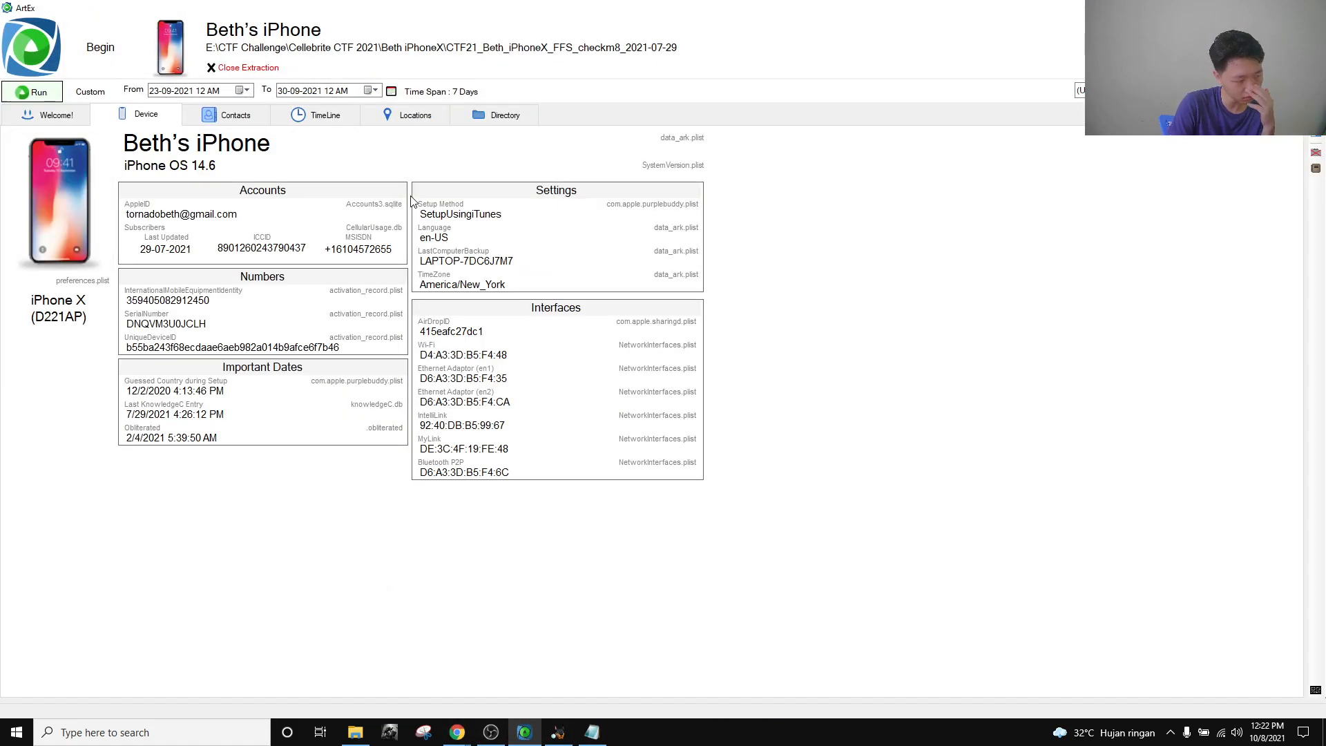
# Open the ArtEx TimeLine and set the date range to All Time, loading 80 photo records.
pyautogui.click(338, 116)
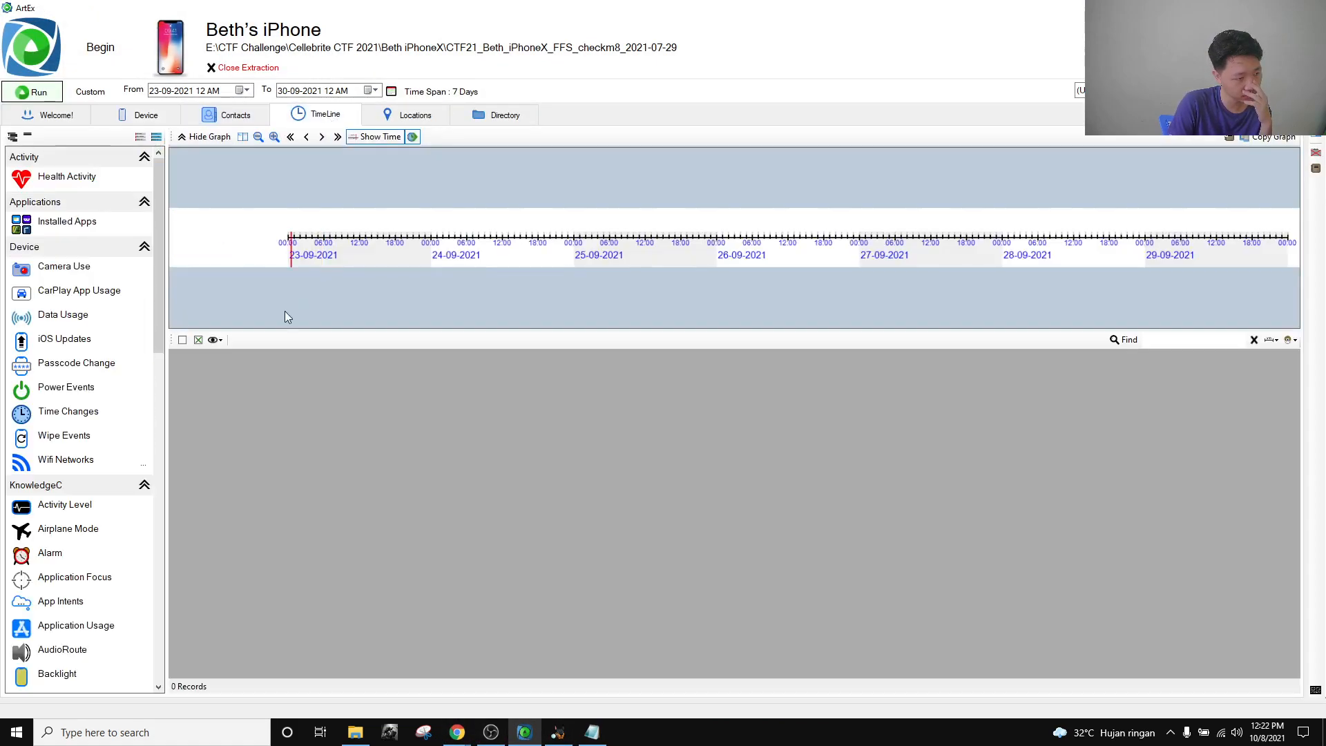
pyautogui.scroll(-5, 82, 536)
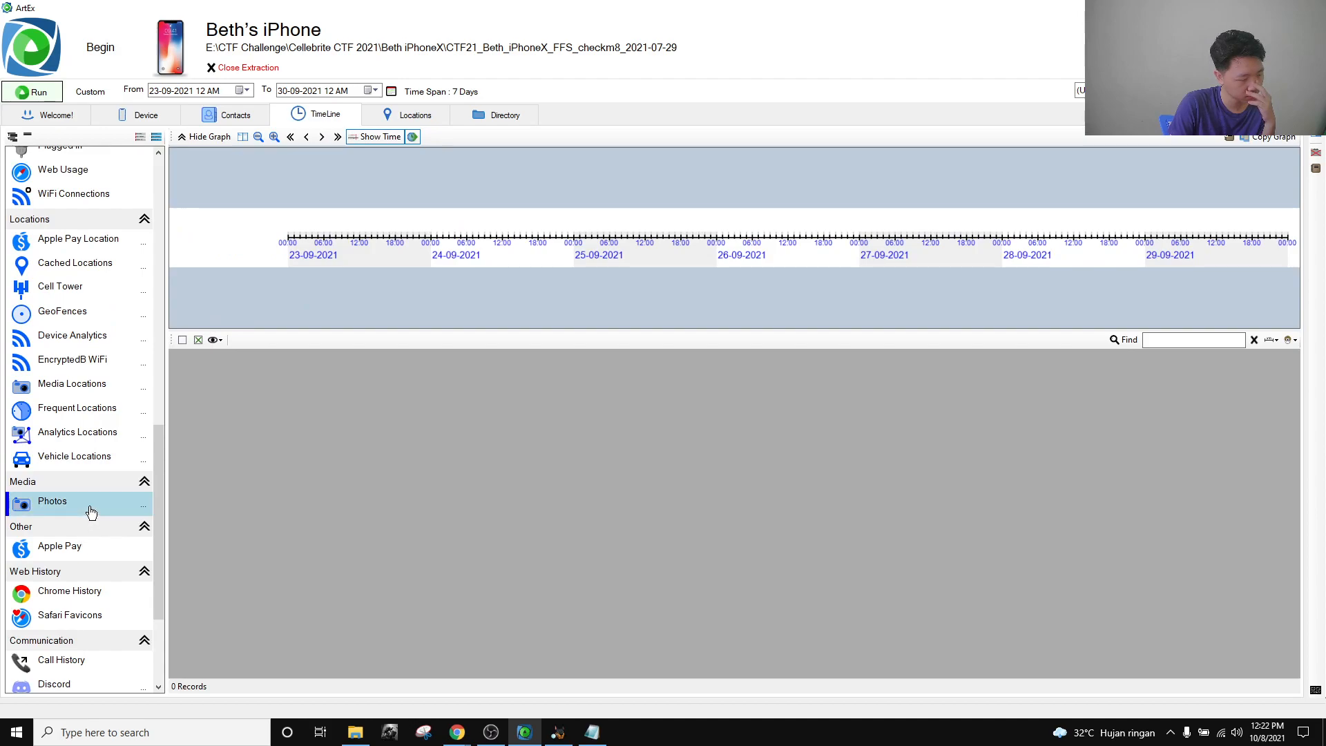
pyautogui.scroll(10, 132, 397)
pyautogui.click(100, 92)
pyautogui.click(163, 103)
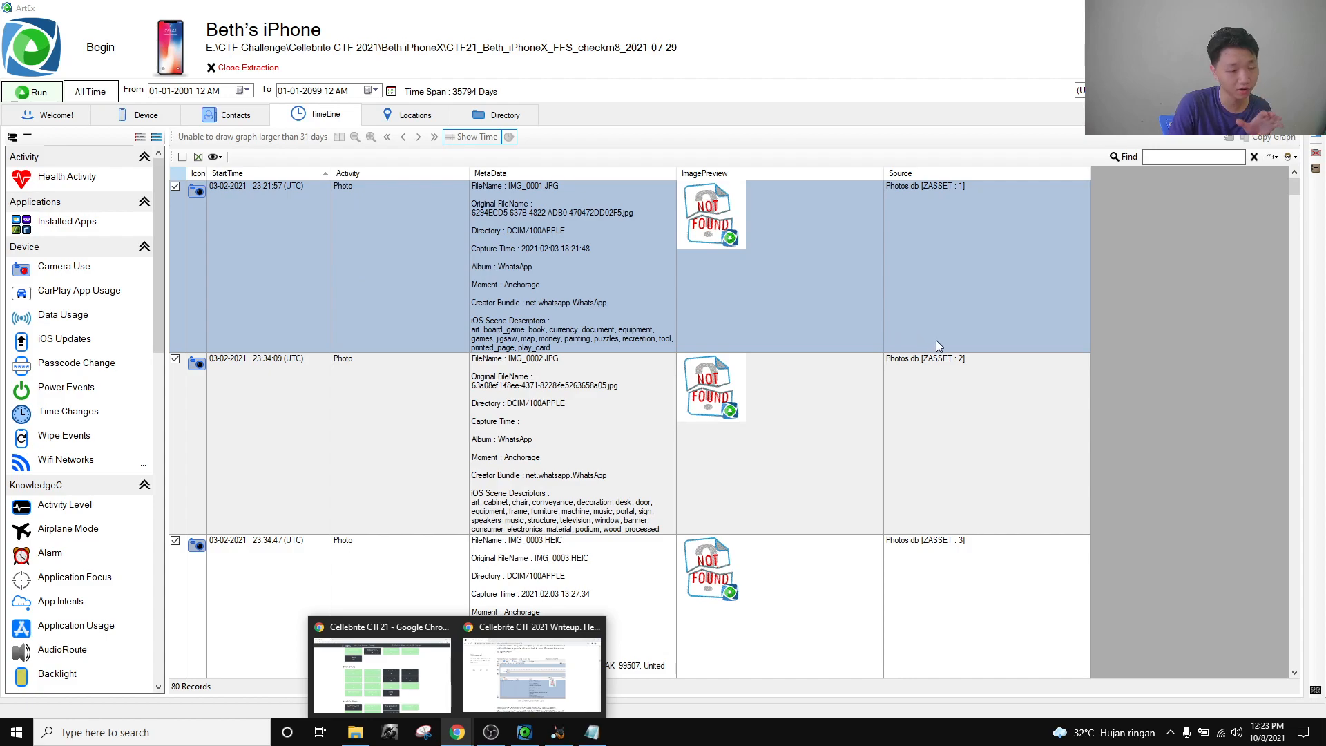
# Set the timeline From date to day 6, year 2021, and start editing the To date.
pyautogui.click(155, 91)
pyautogui.write('6')
pyautogui.press('Right')
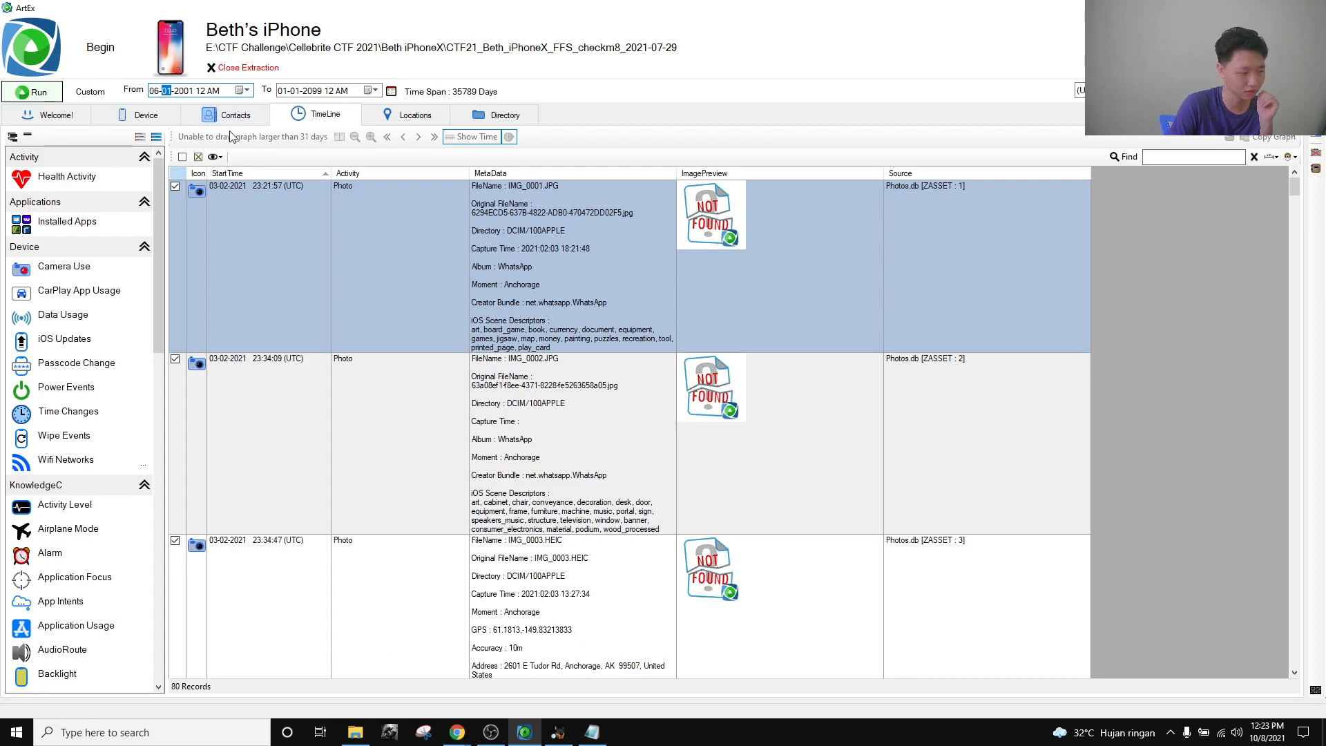
pyautogui.click(181, 93)
pyautogui.write('2021')
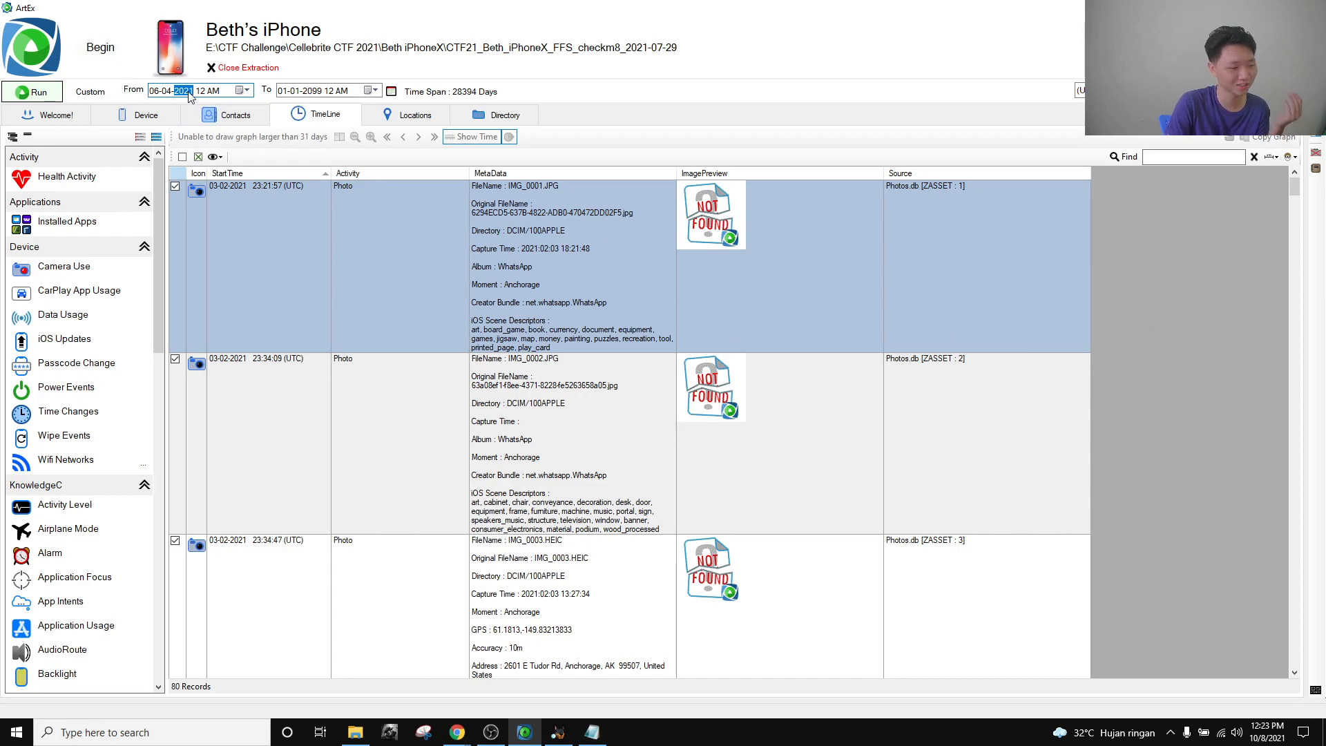
pyautogui.scroll(-1, 1217, 312)
pyautogui.scroll(1, 1217, 312)
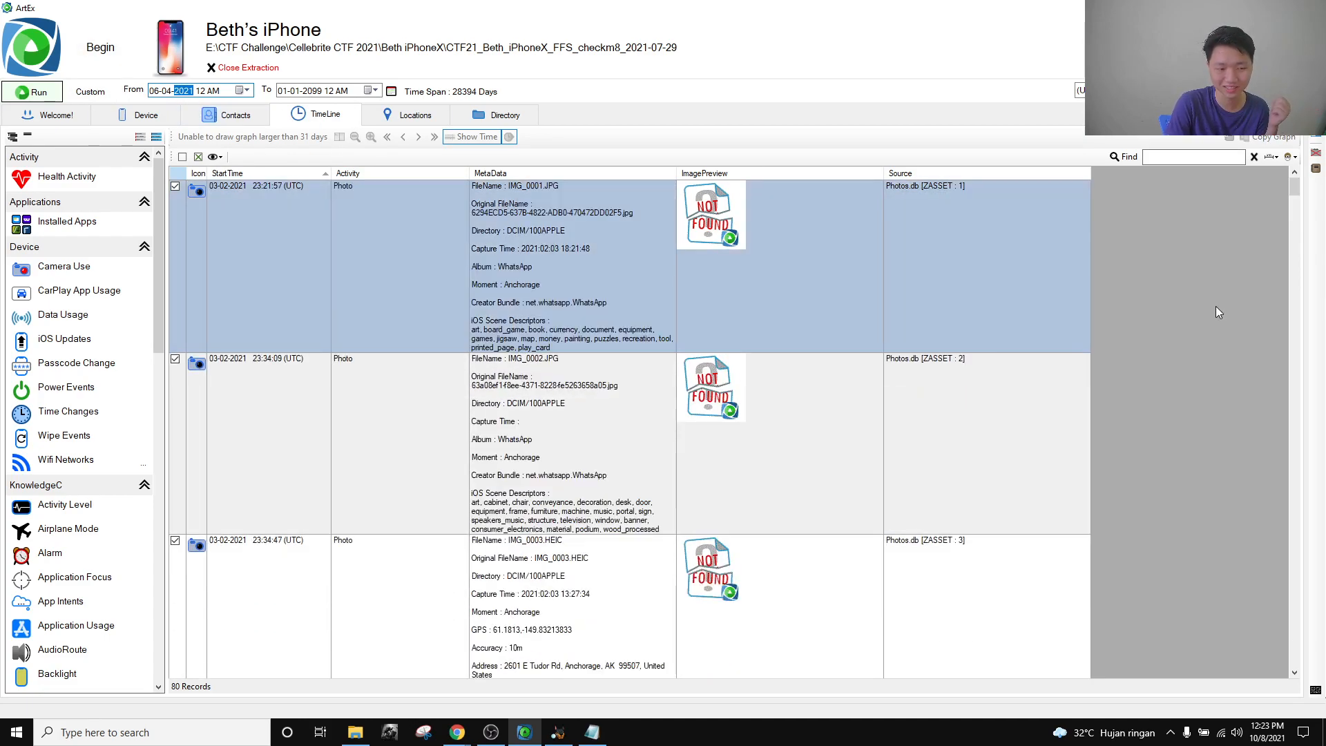
pyautogui.scroll(-2, 261, 325)
pyautogui.scroll(2, 265, 321)
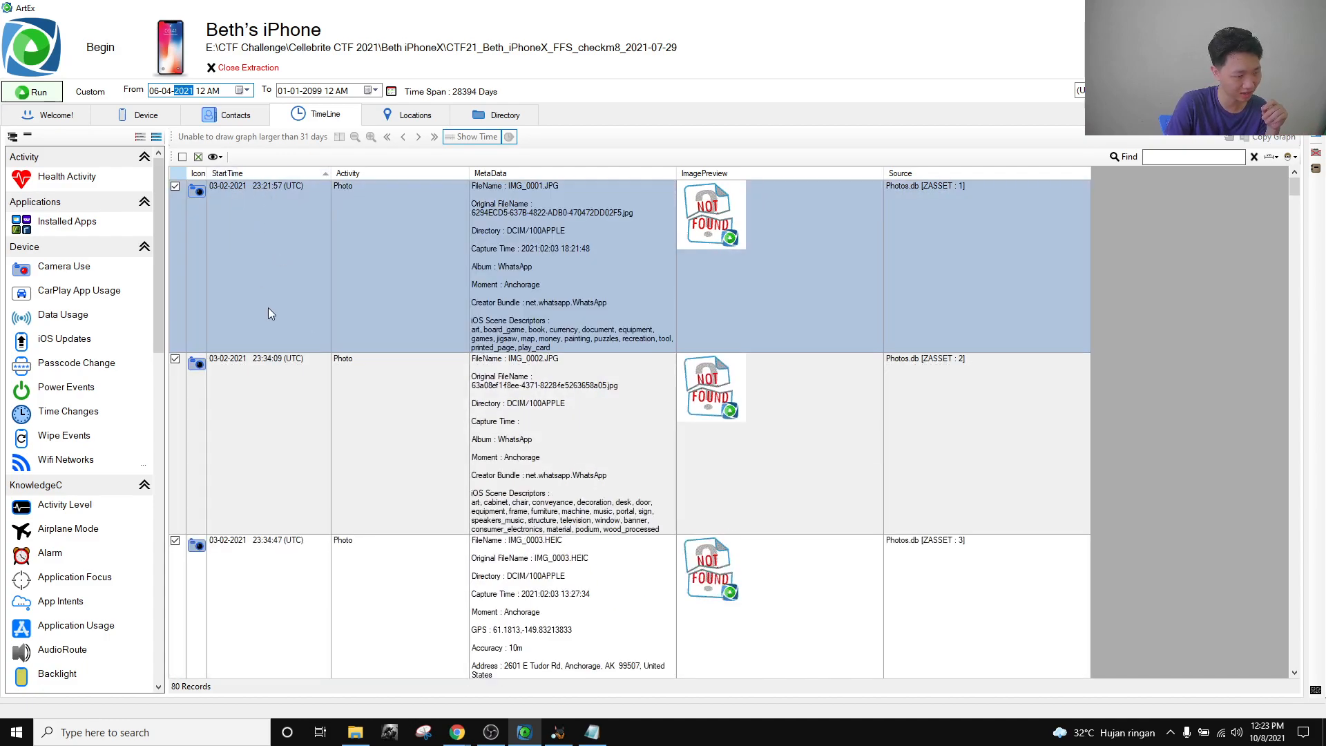
pyautogui.scroll(-8, 266, 311)
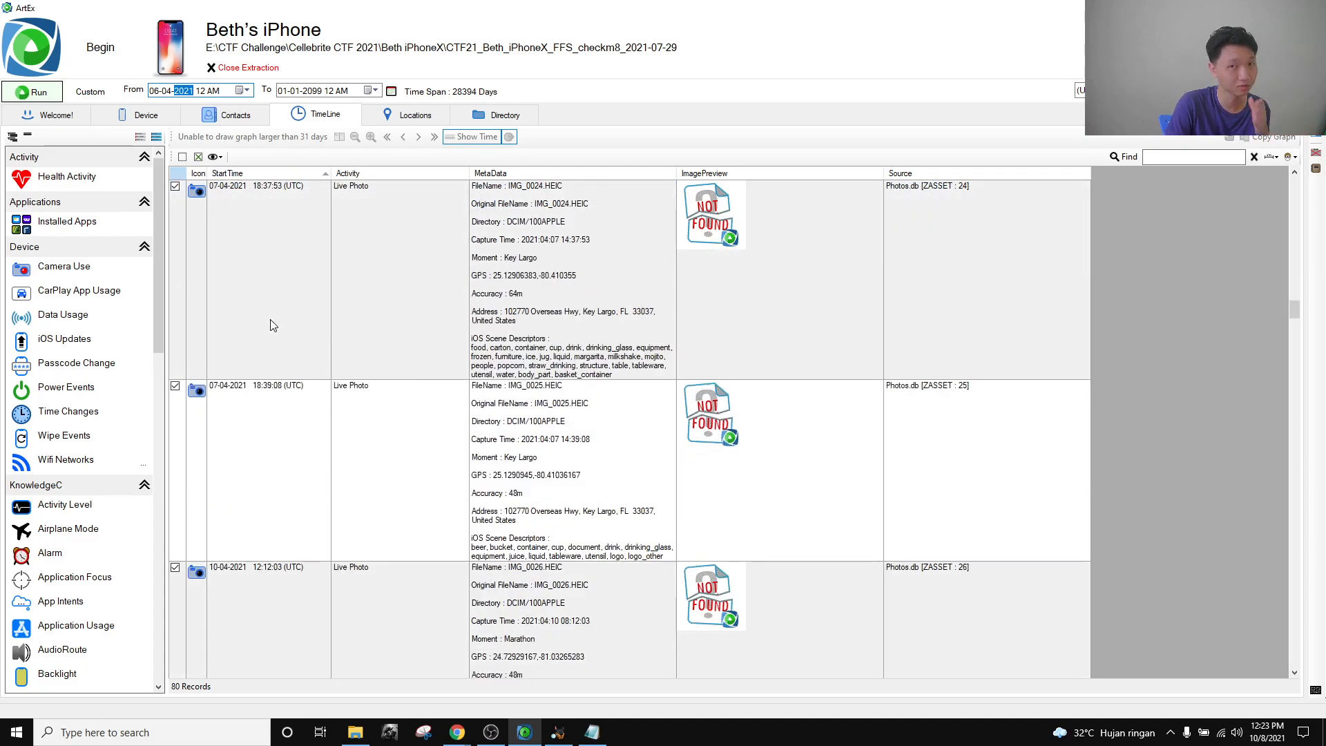
pyautogui.scroll(-3, 276, 325)
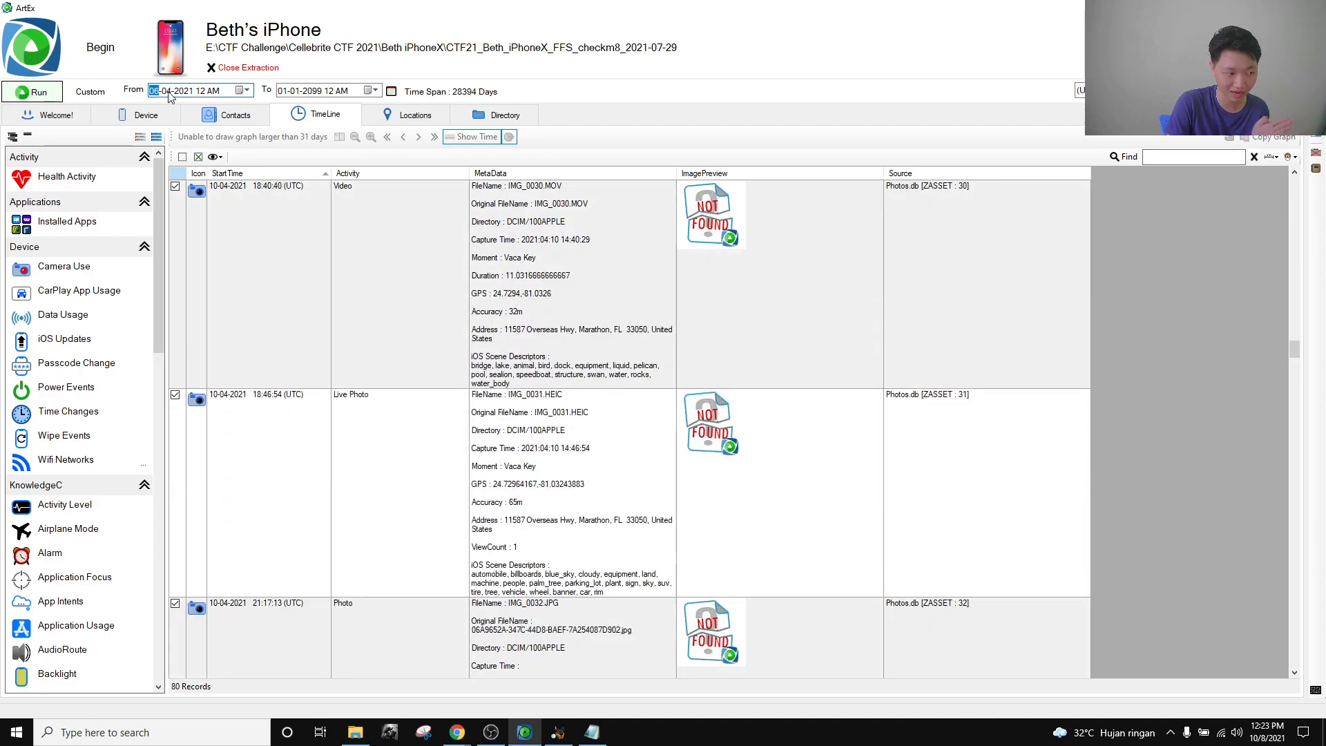
pyautogui.click(279, 95)
pyautogui.click(296, 95)
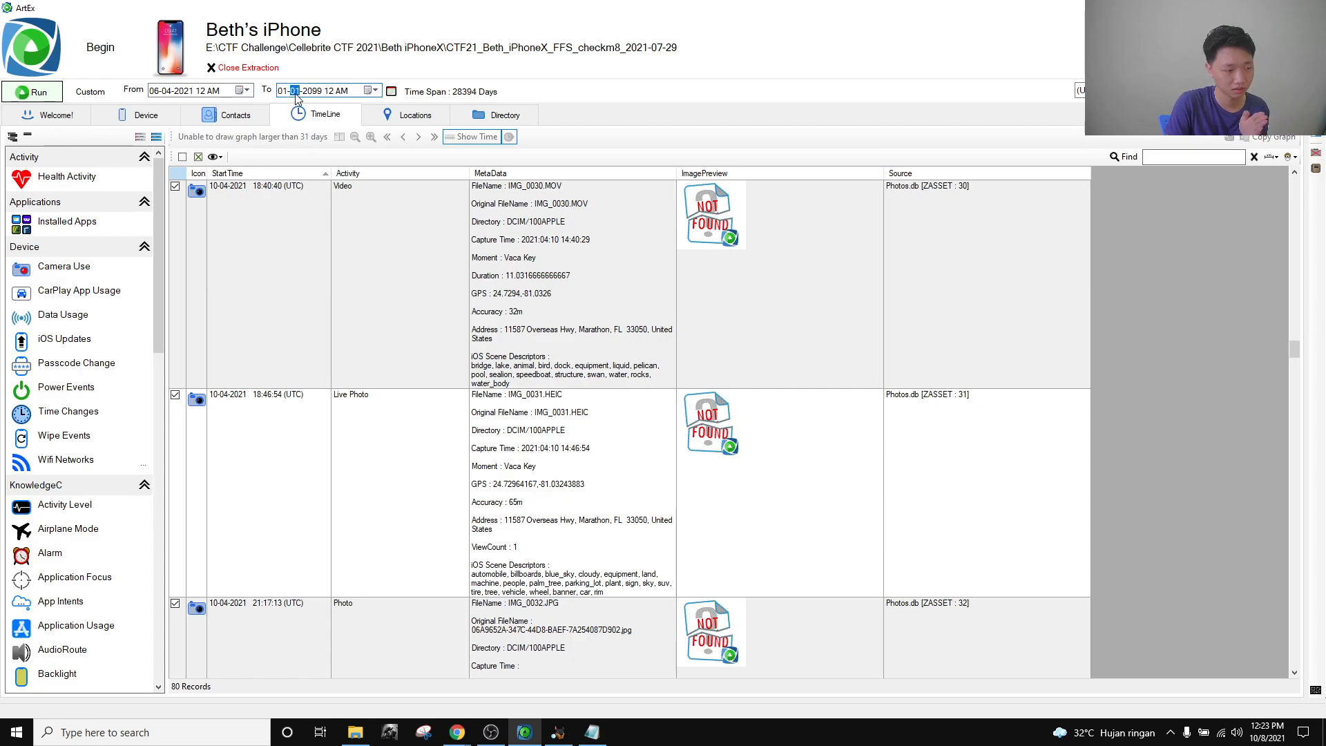
# Scroll the photo records and select the IMG_0022.HEIC Live Photo dated 06-04-2021.
pyautogui.click(470, 726)
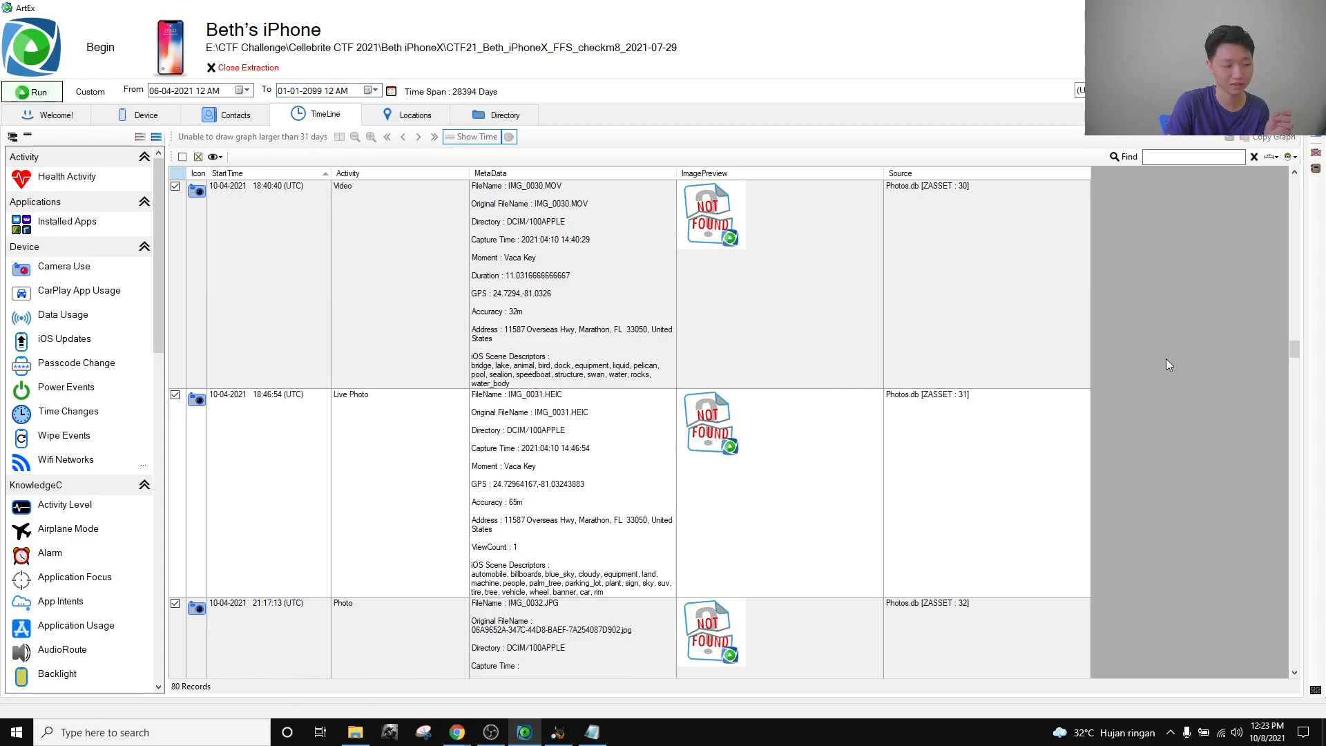
pyautogui.scroll(15, 1167, 360)
pyautogui.scroll(-10, 1156, 370)
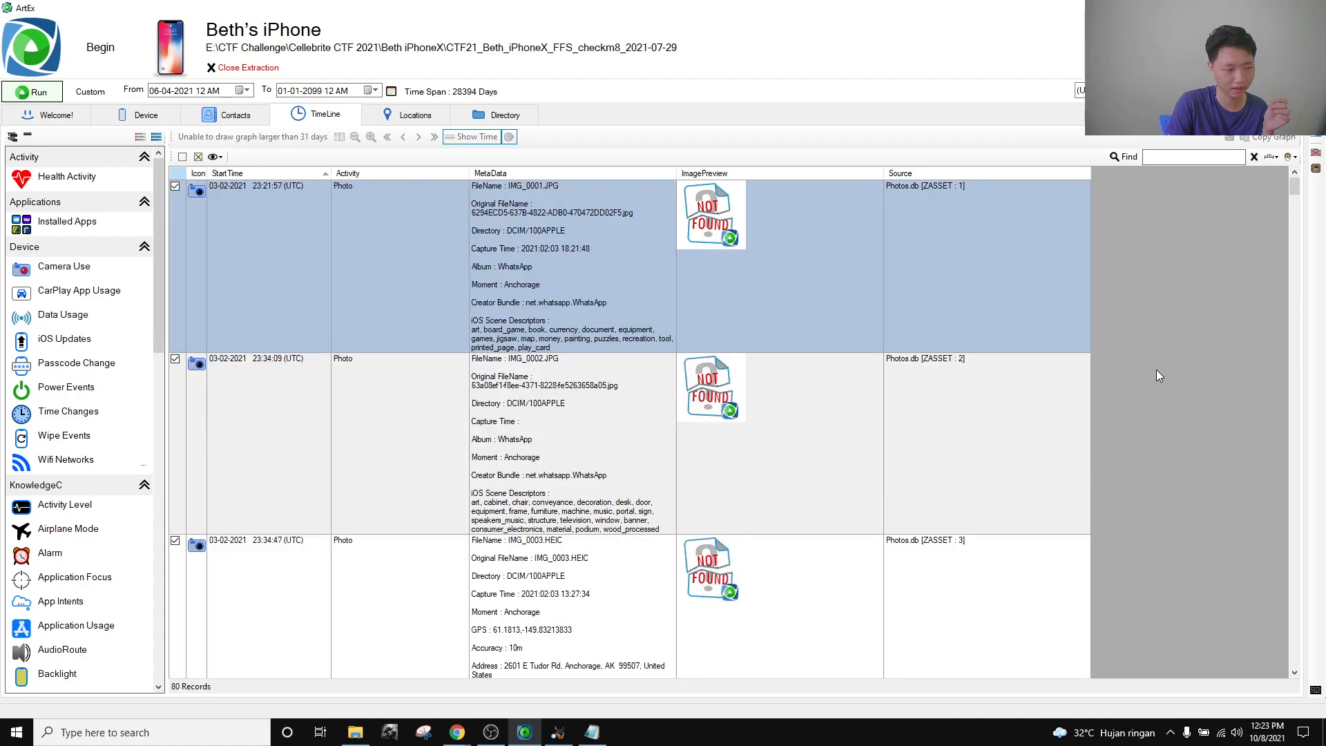
pyautogui.scroll(-20, 419, 300)
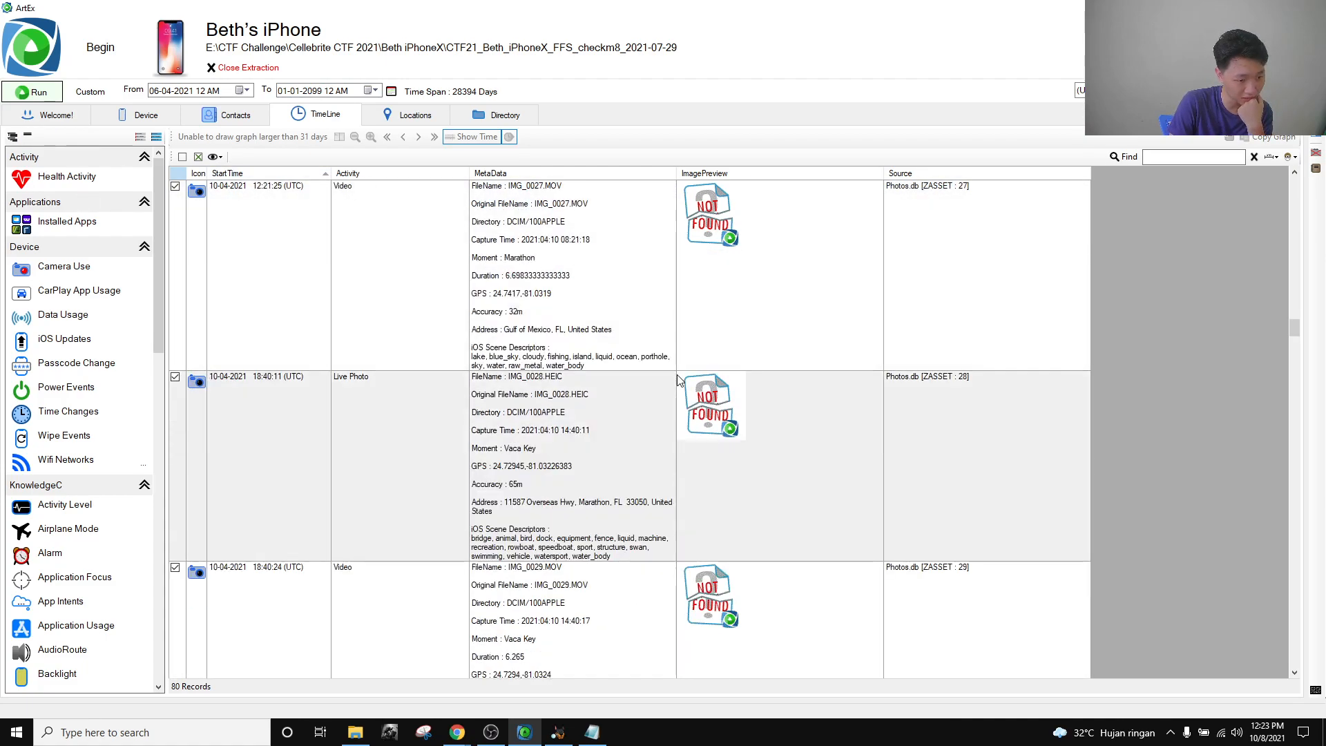
pyautogui.scroll(-15, 695, 405)
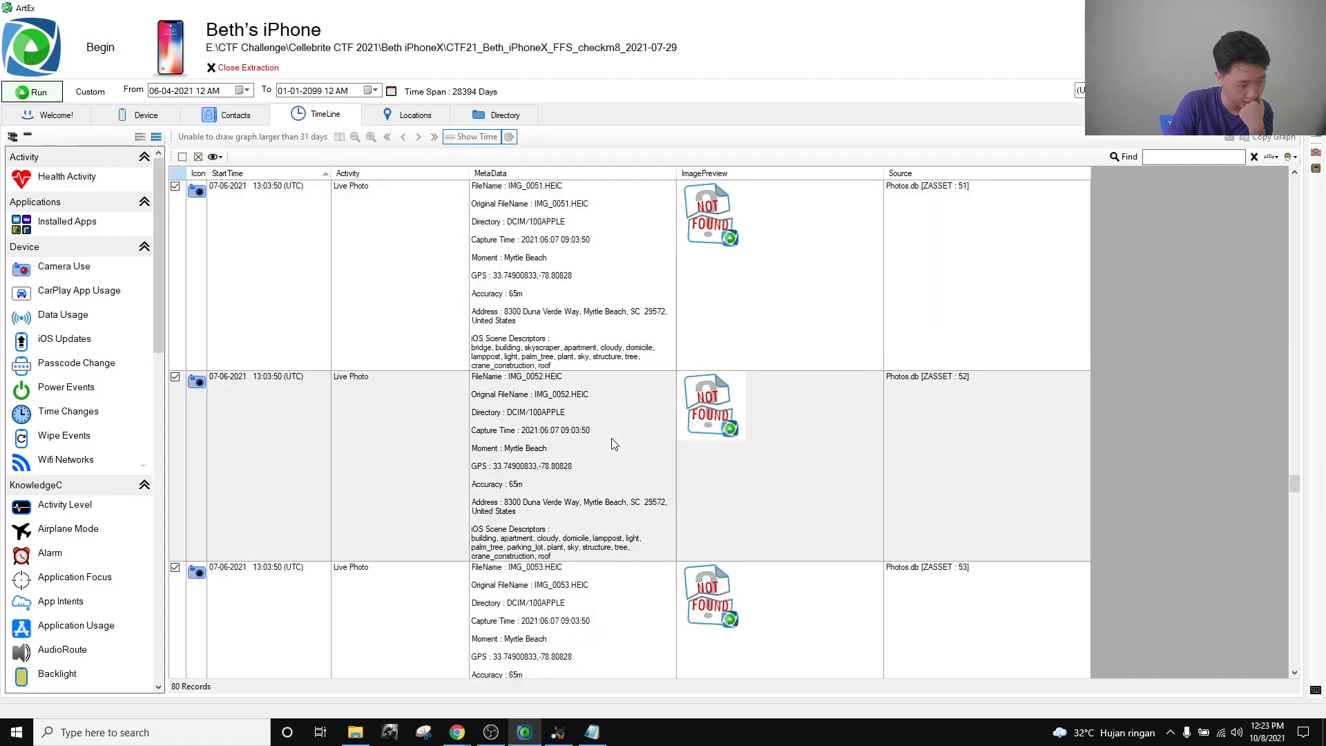
pyautogui.scroll(20, 582, 441)
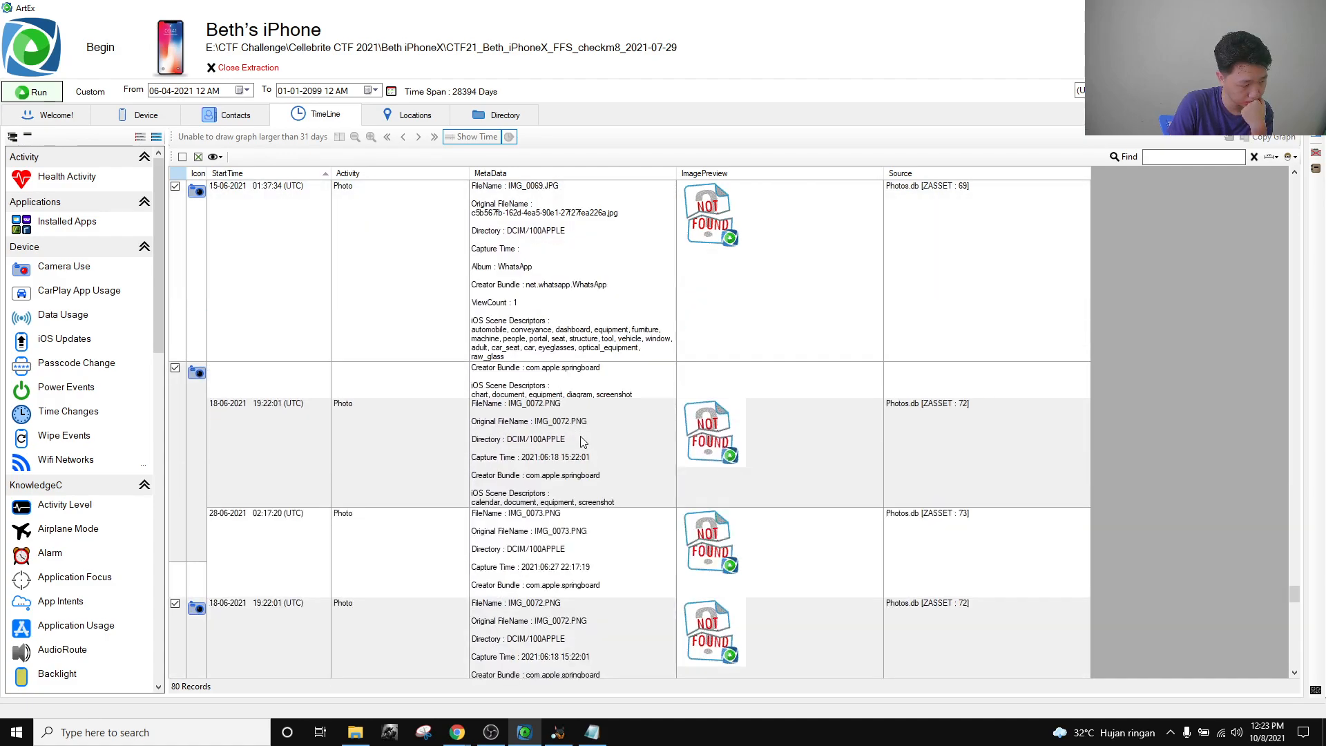
pyautogui.scroll(10, 582, 442)
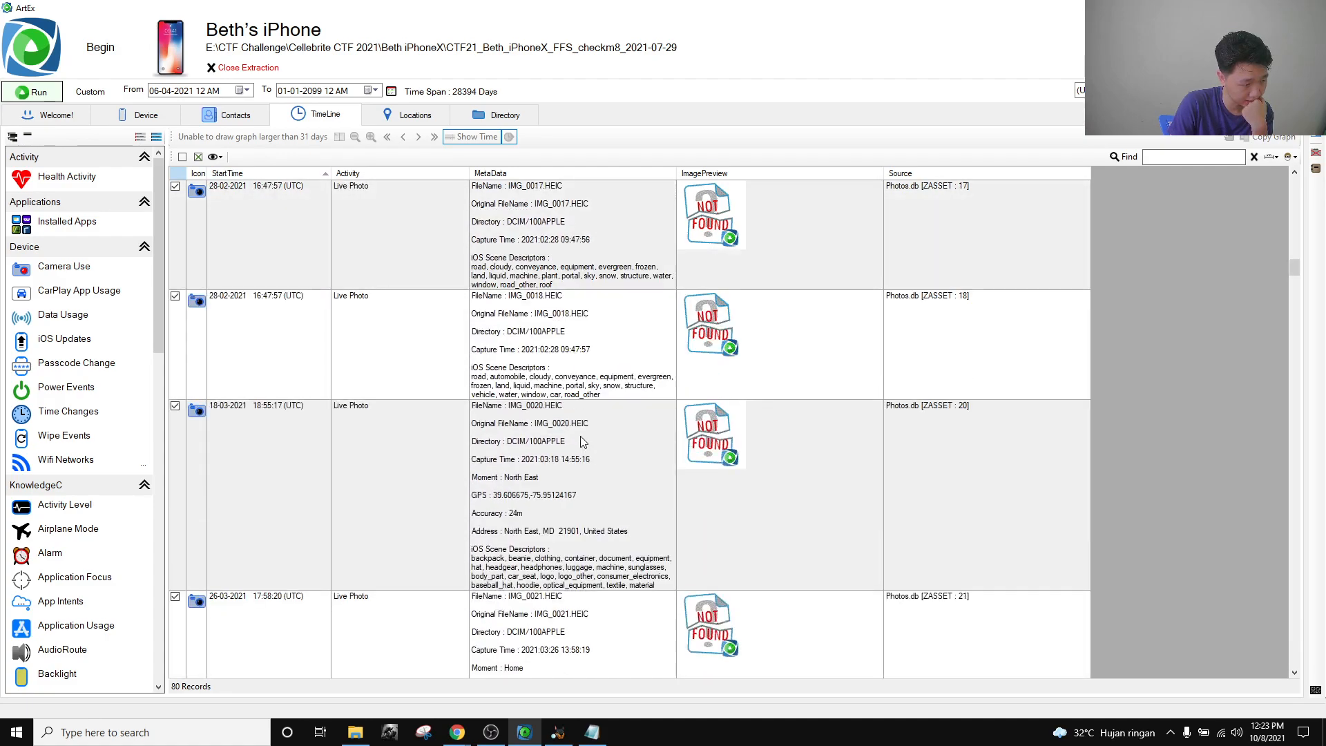
pyautogui.scroll(3, 580, 442)
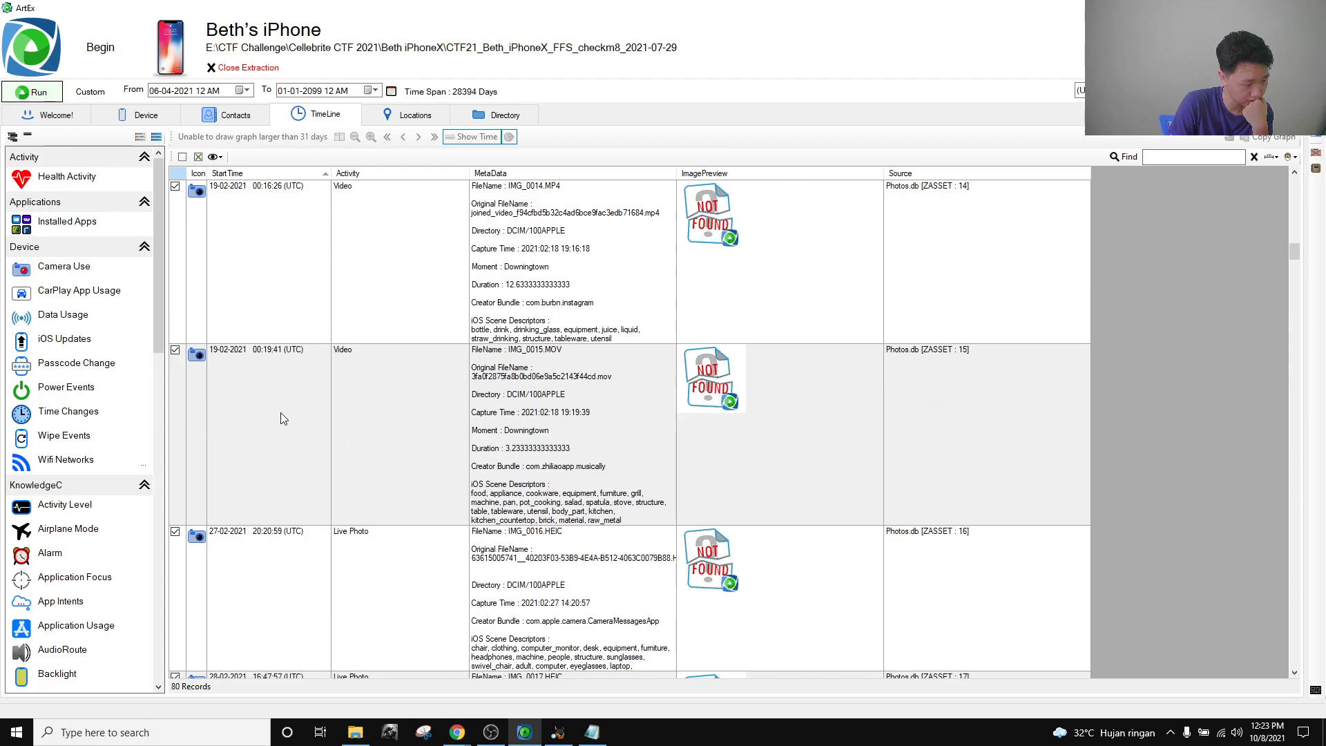
pyautogui.scroll(-10, 290, 435)
pyautogui.scroll(6, 301, 454)
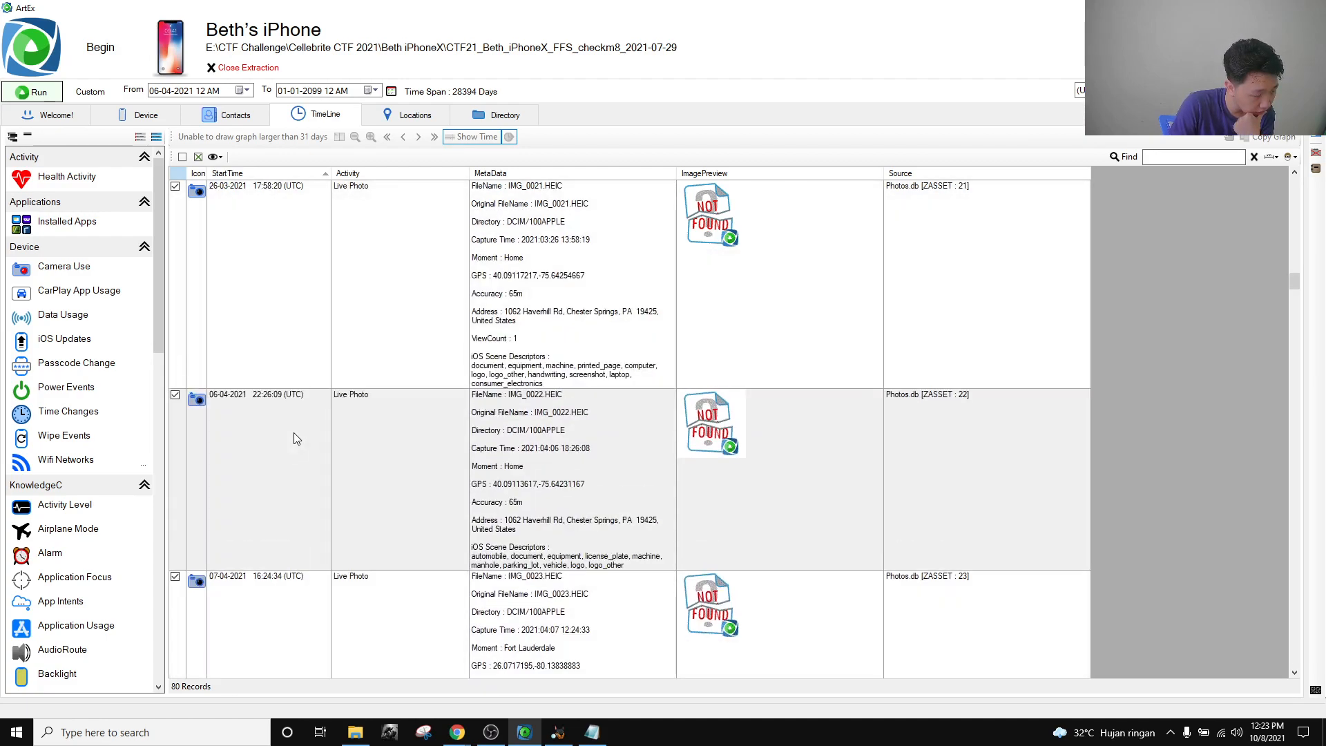
pyautogui.click(295, 435)
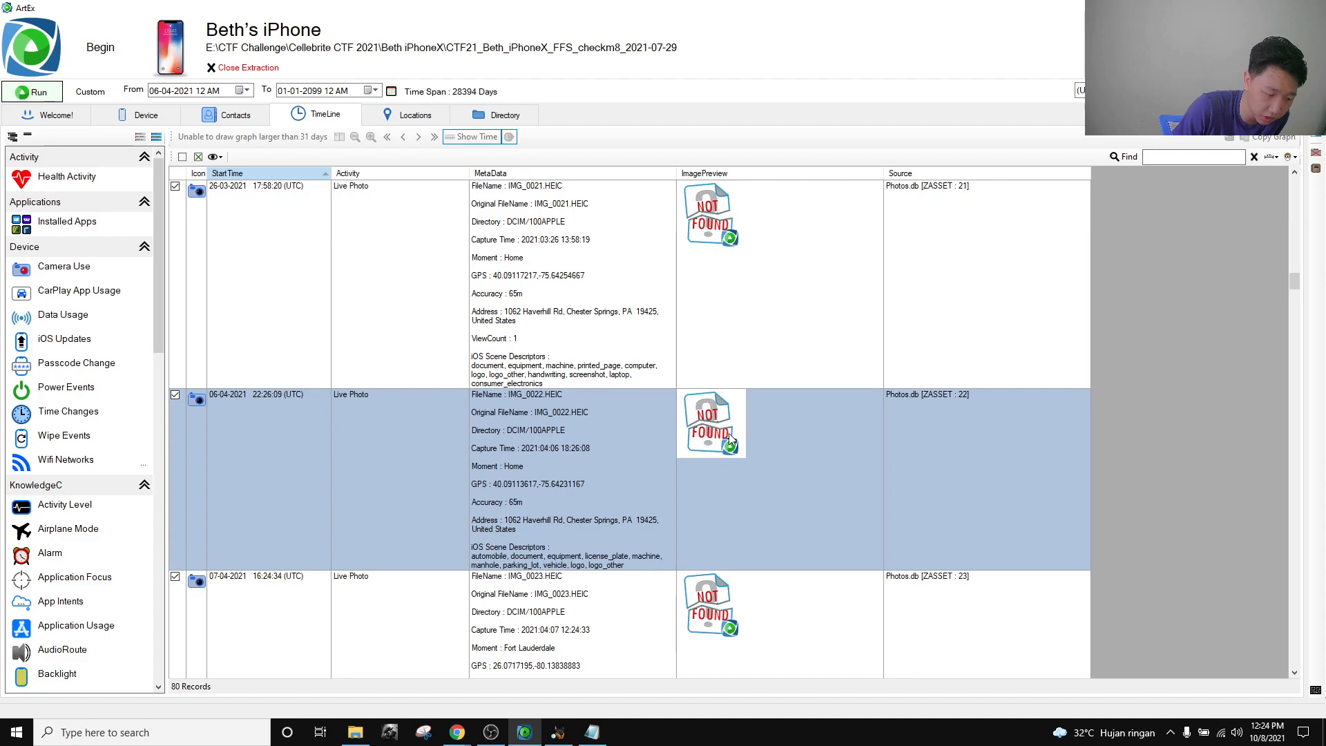
# Switch among Autopsy, ArtEx, OBS and the challenge board, ending on Autopsy's CarPlay pairings.
pyautogui.click(558, 732)
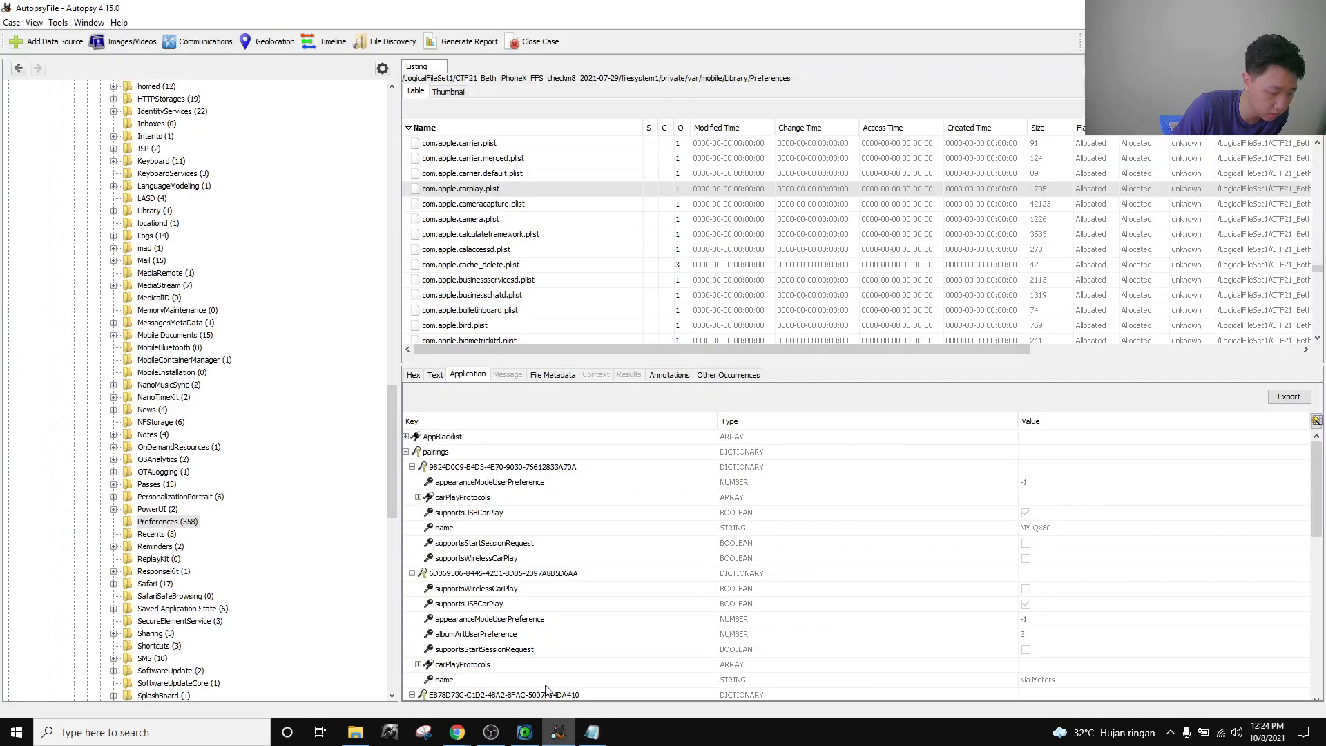
pyautogui.scroll(20, 185, 306)
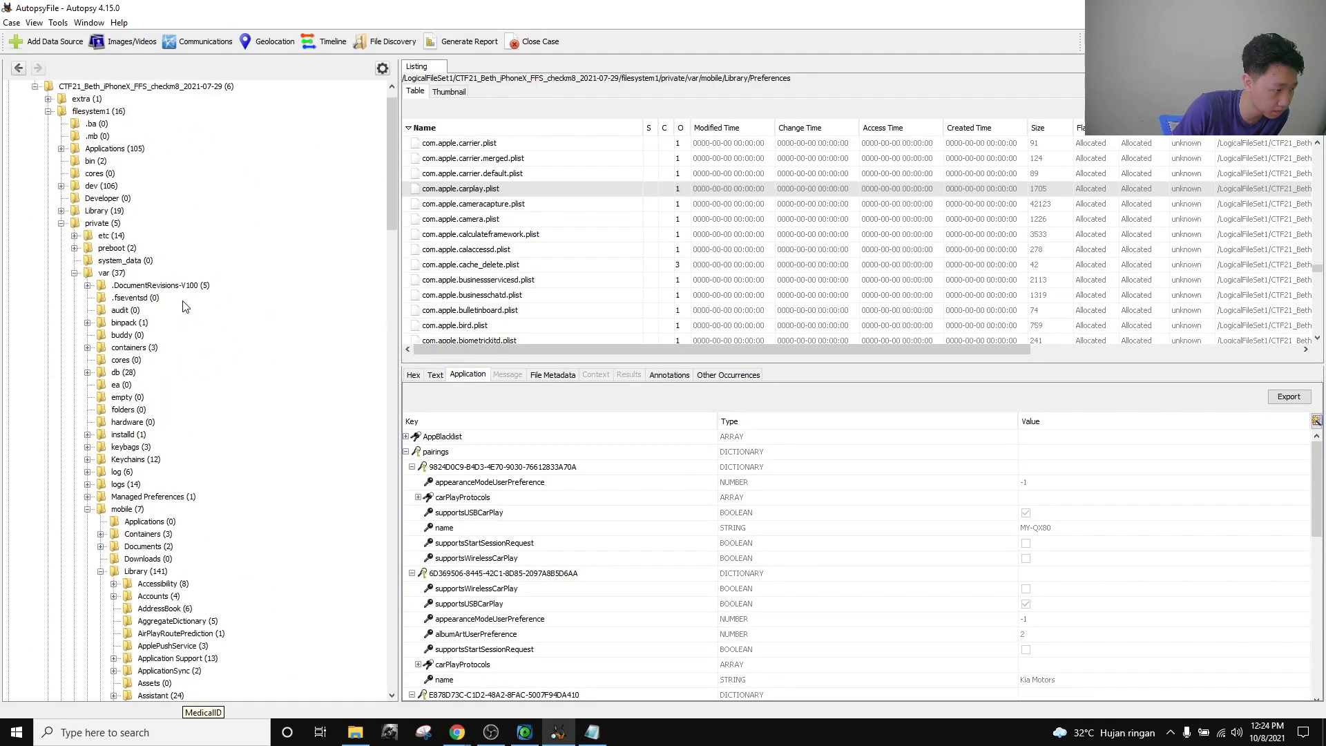
pyautogui.click(540, 734)
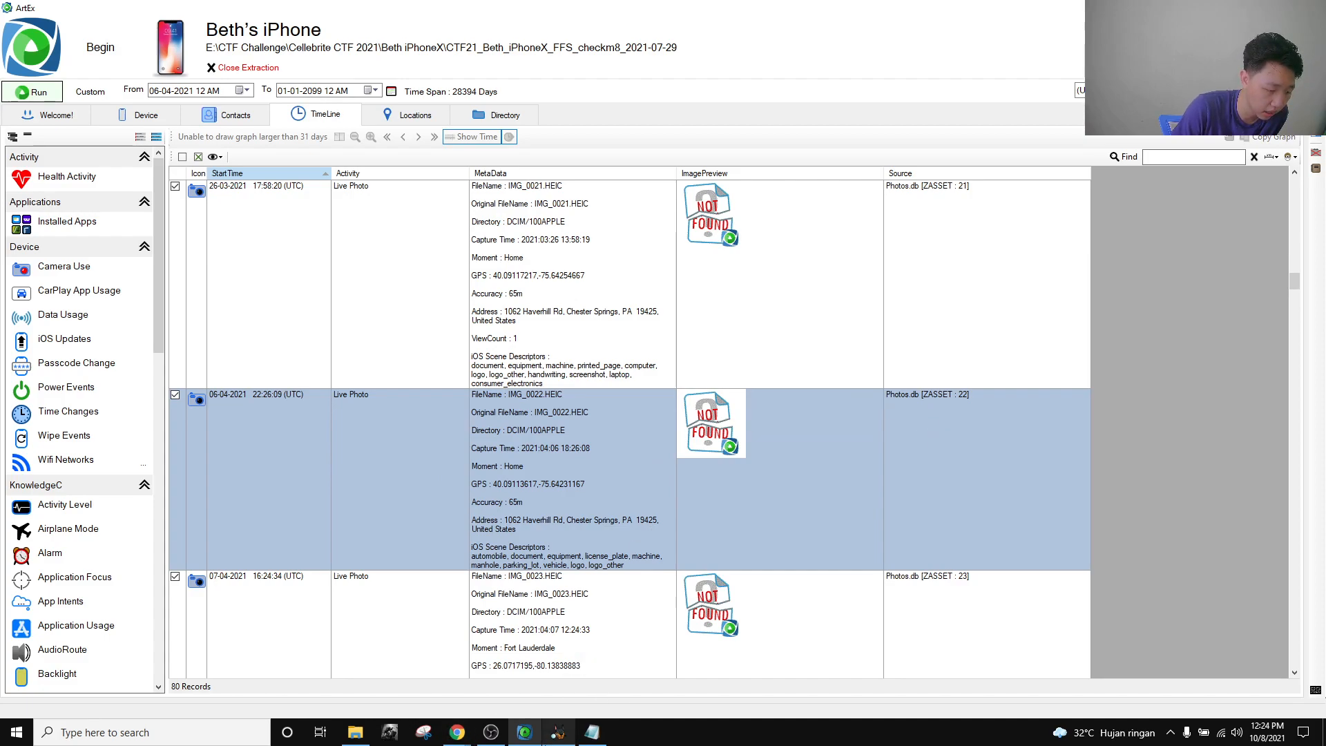
pyautogui.click(558, 732)
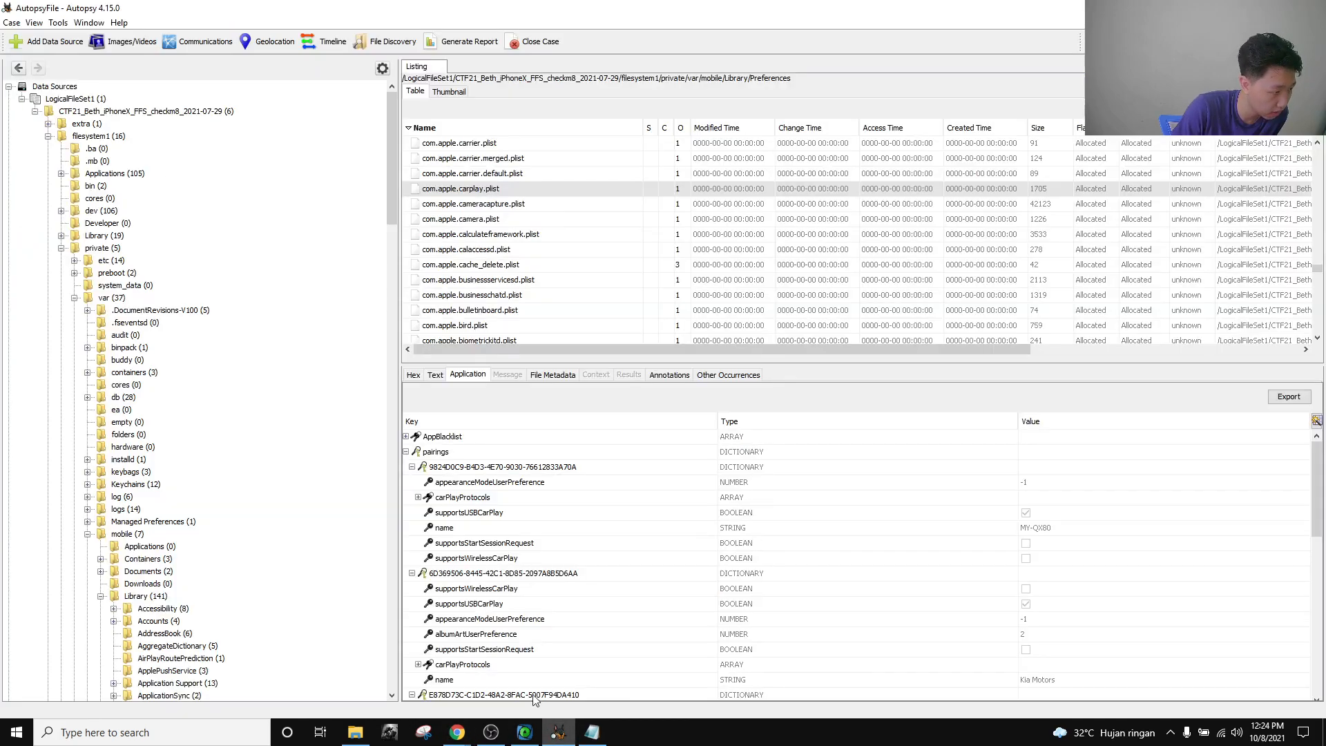
pyautogui.click(489, 736)
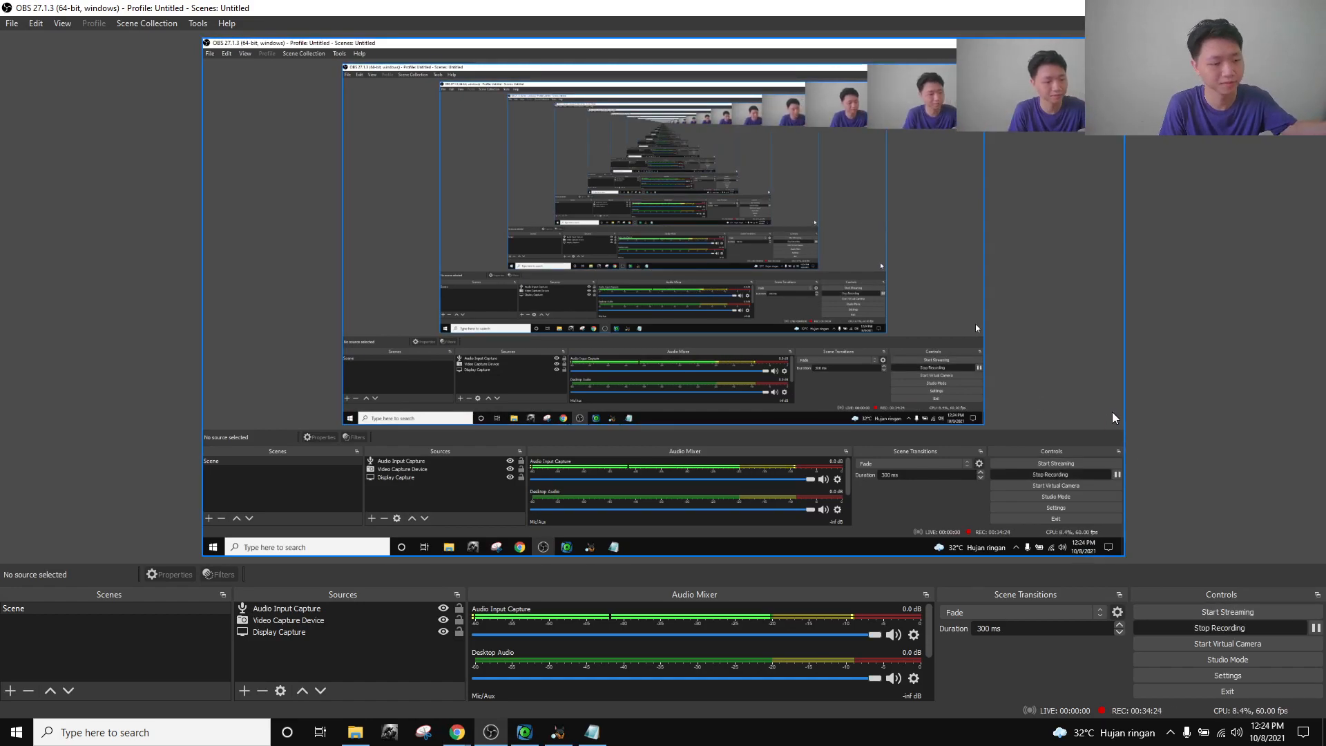
pyautogui.click(470, 734)
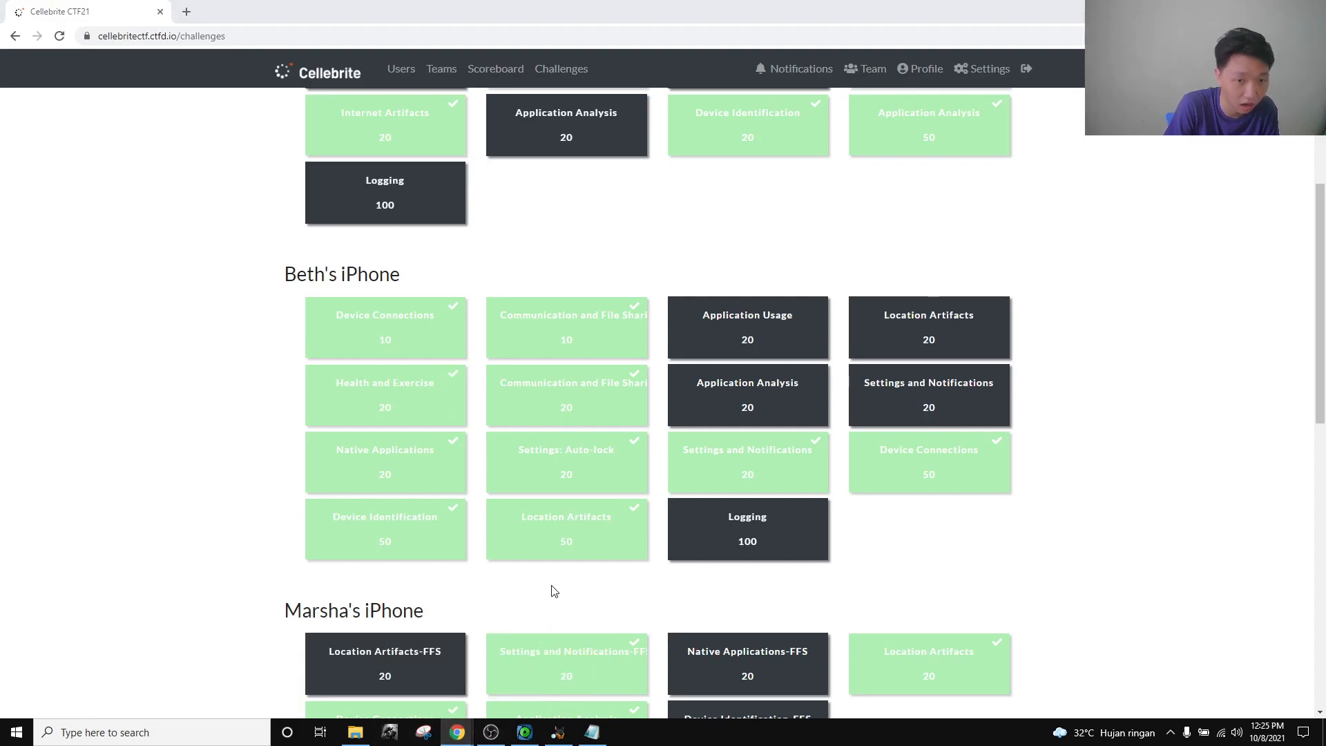
pyautogui.click(491, 733)
pyautogui.click(492, 734)
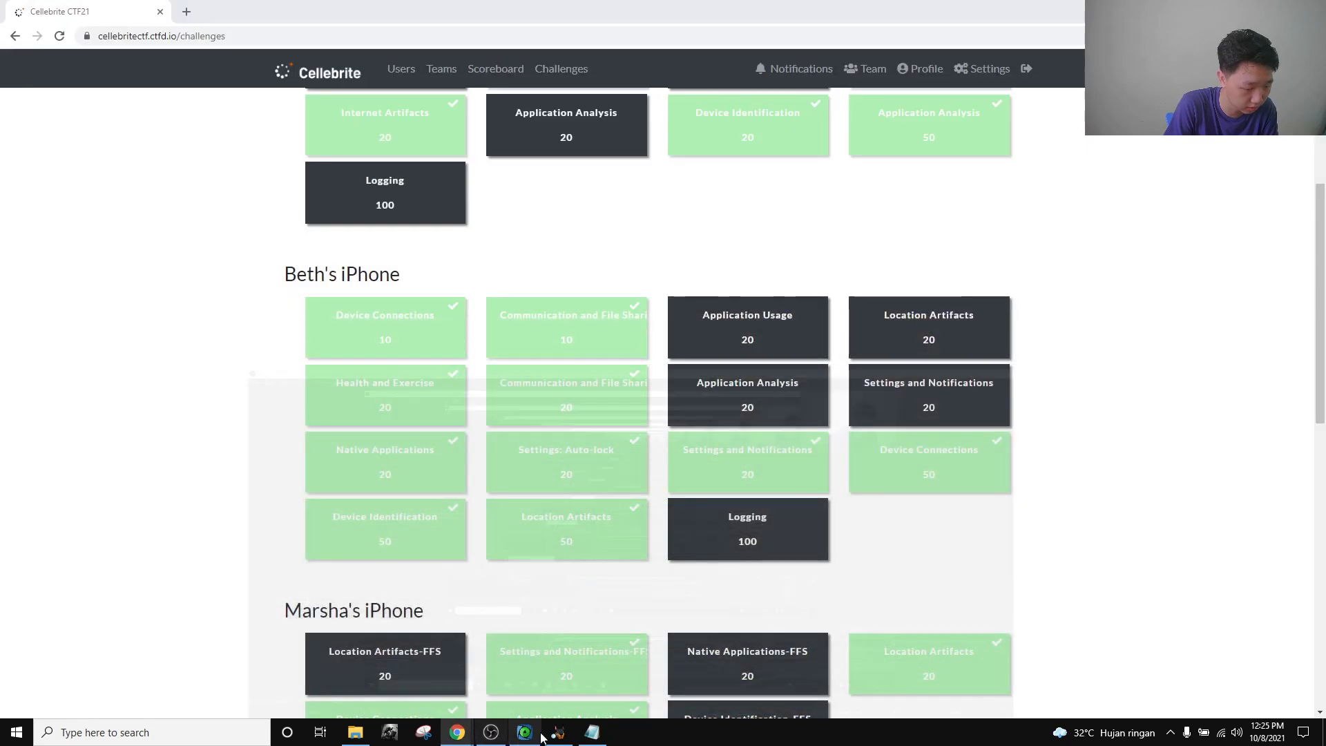
pyautogui.click(558, 736)
pyautogui.click(532, 736)
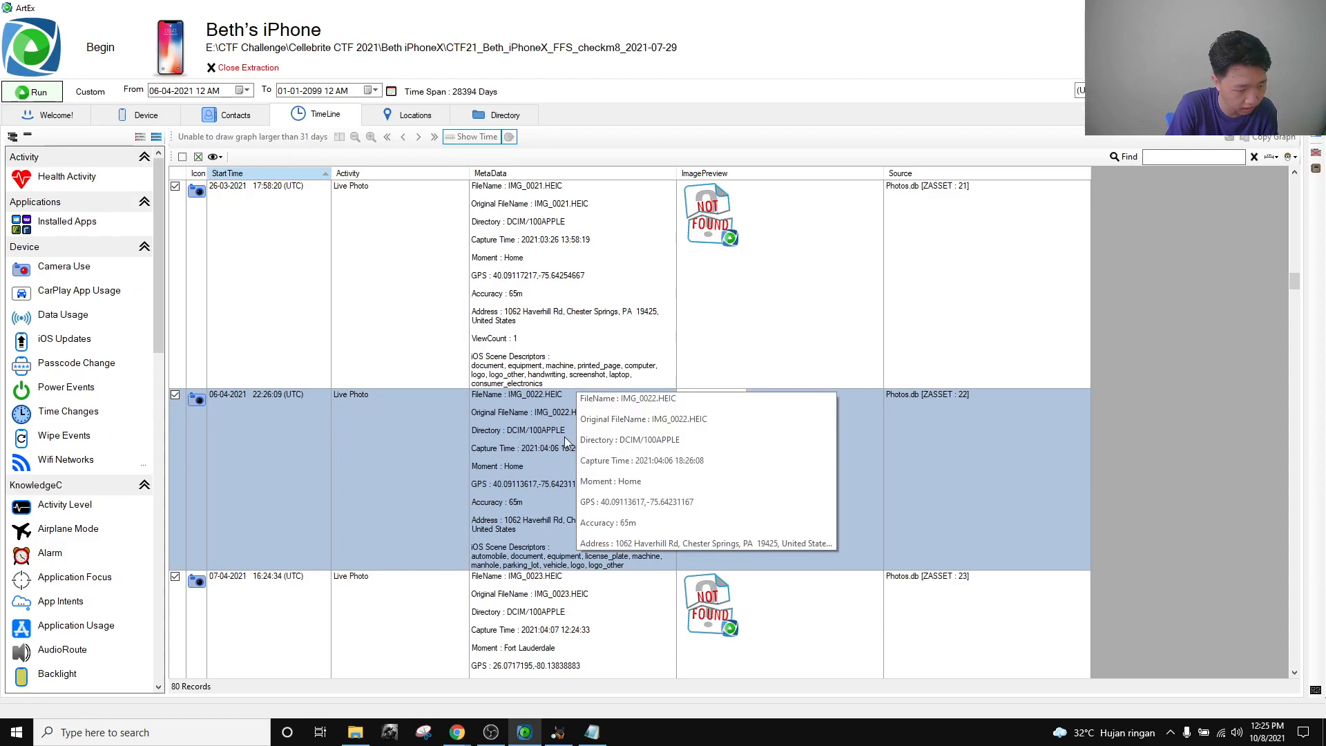
pyautogui.click(556, 732)
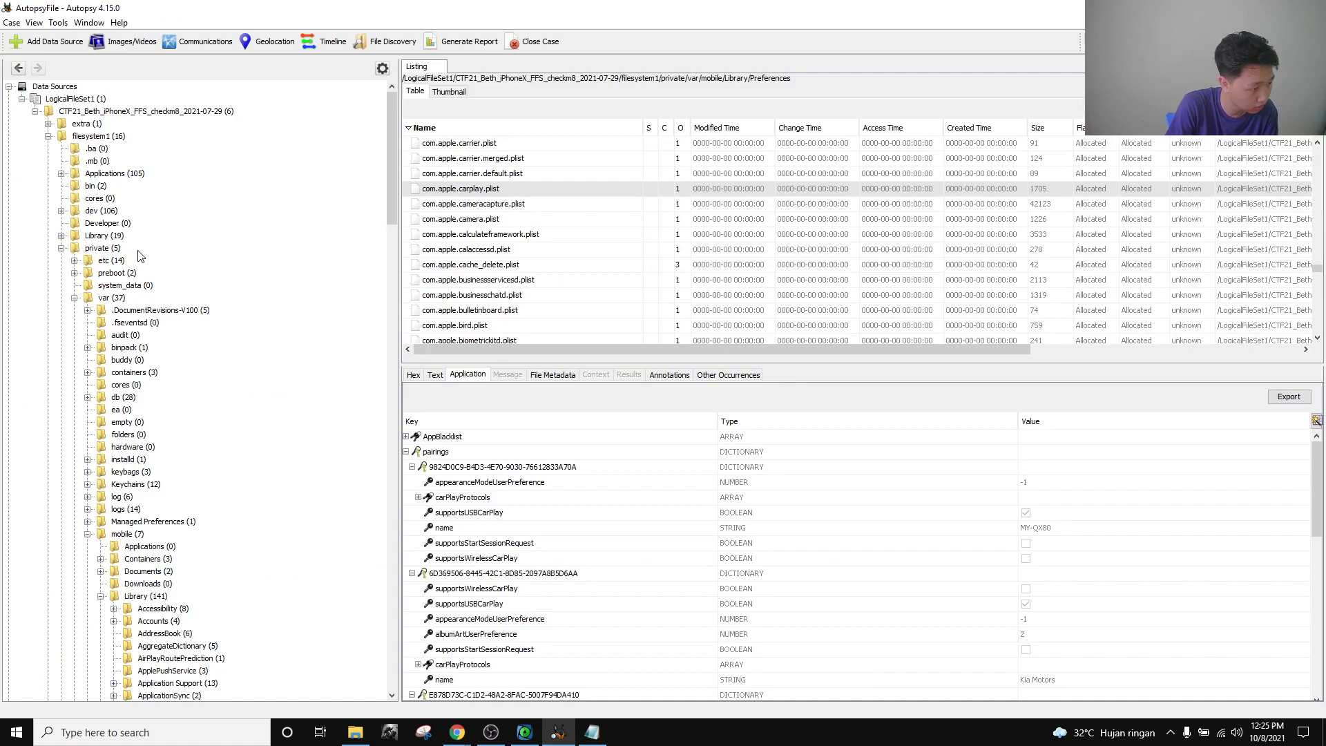
pyautogui.scroll(2, 154, 373)
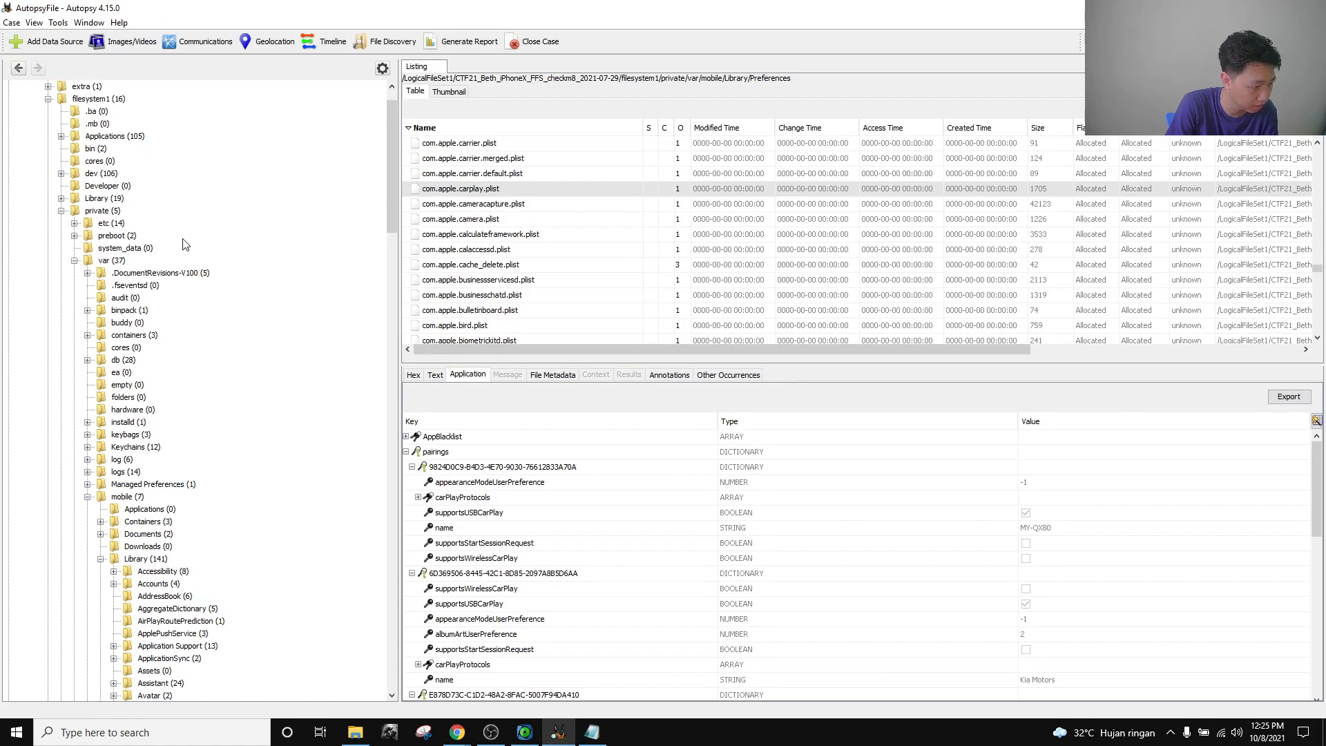
pyautogui.scroll(-3, 158, 421)
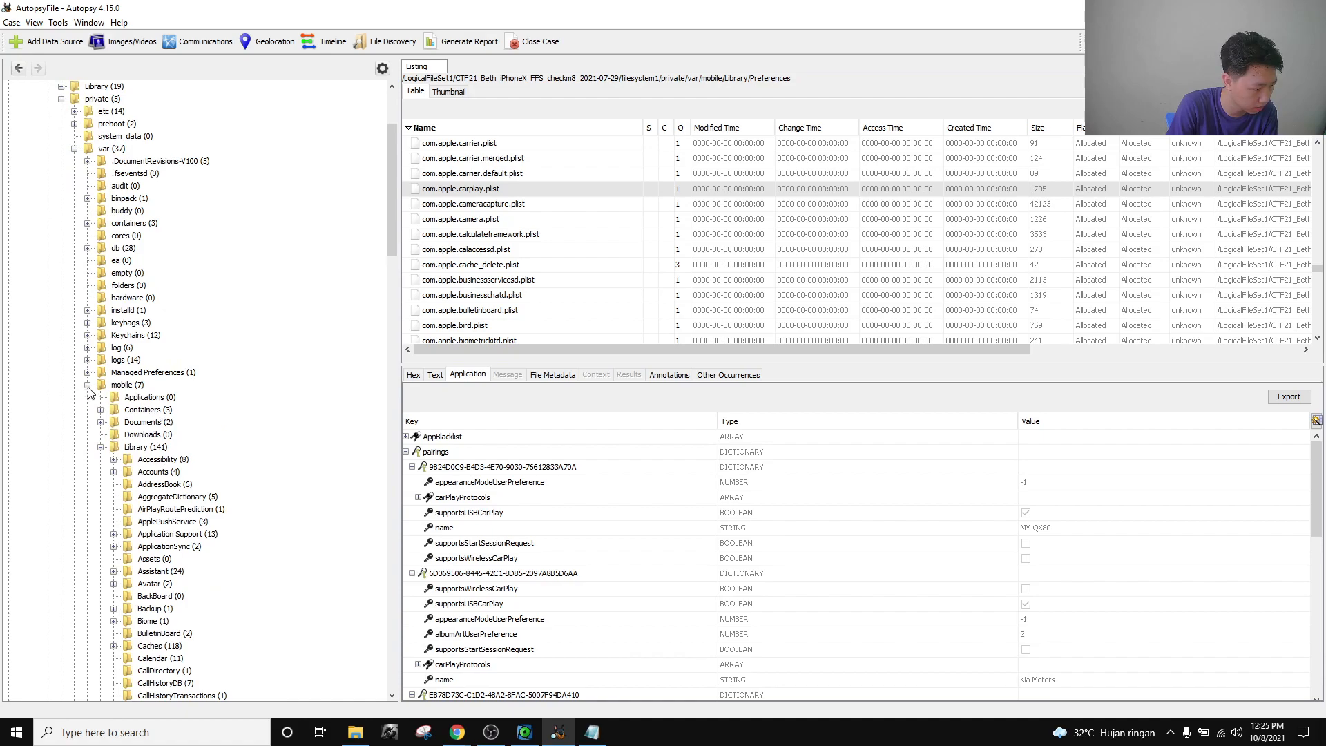
# Browse to Media > DCIM > 100APPLE and view the IMG_0022.MOV video of the Infiniti grille.
pyautogui.click(101, 447)
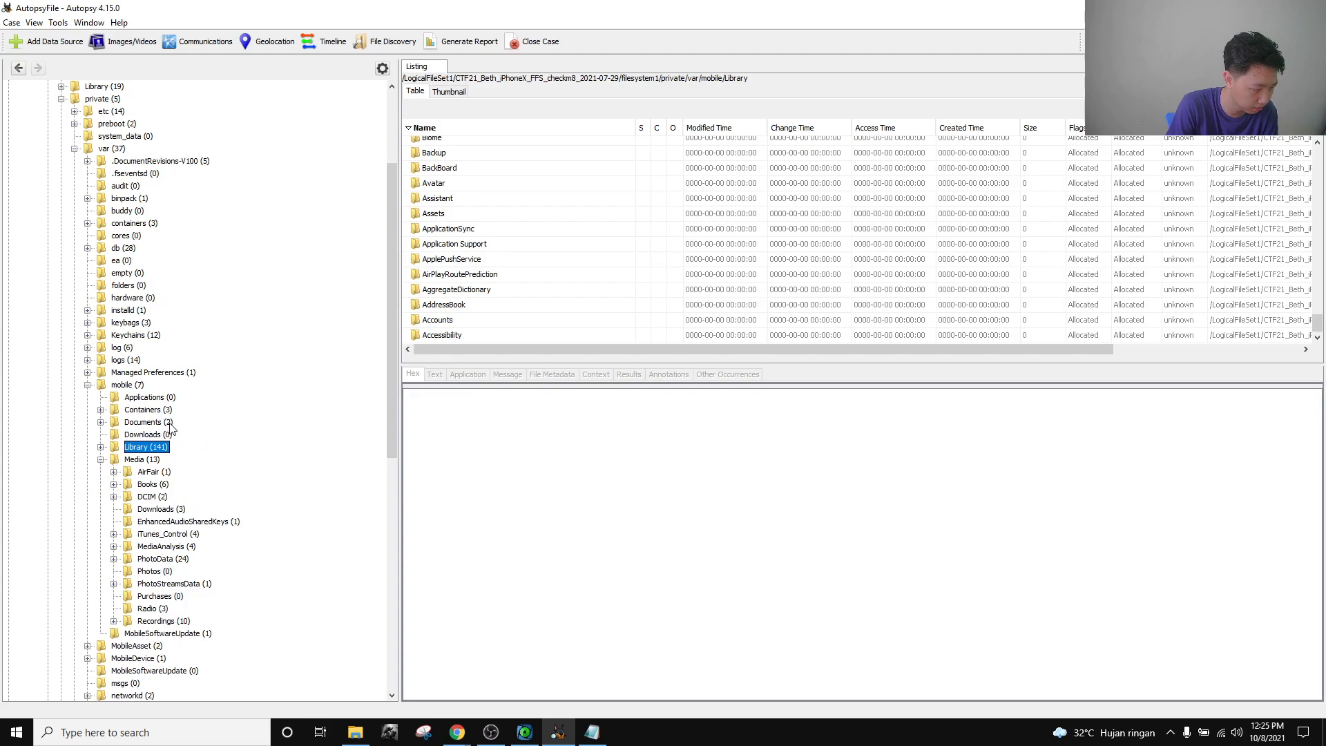
pyautogui.scroll(-4, 170, 428)
pyautogui.click(113, 348)
pyautogui.click(147, 373)
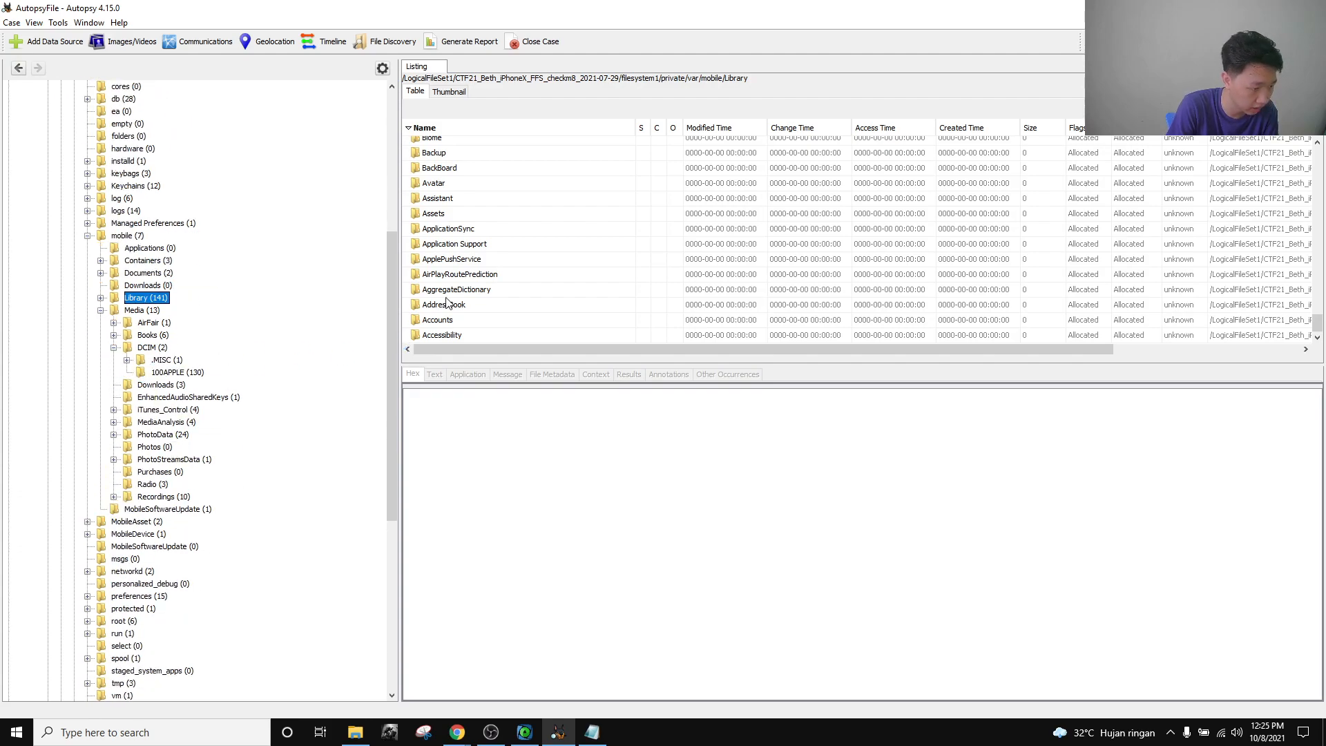
pyautogui.scroll(8, 492, 249)
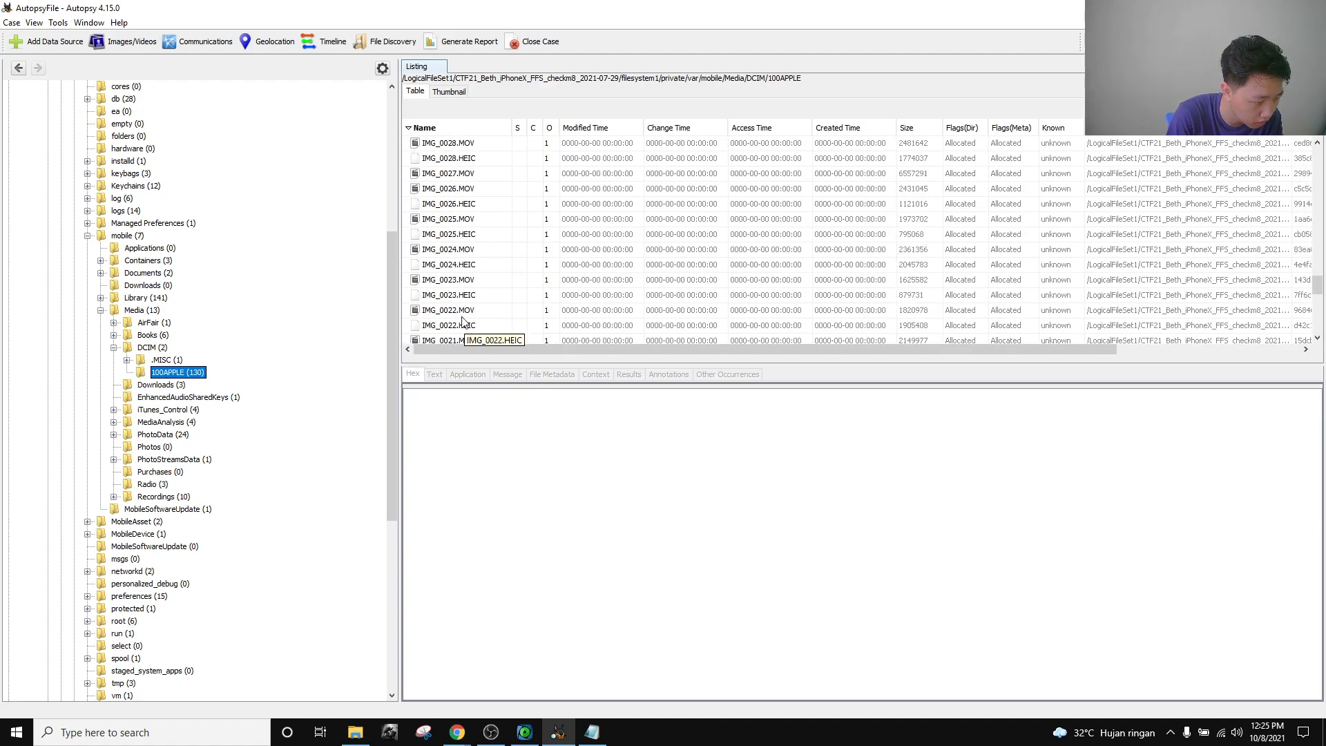
pyautogui.click(462, 328)
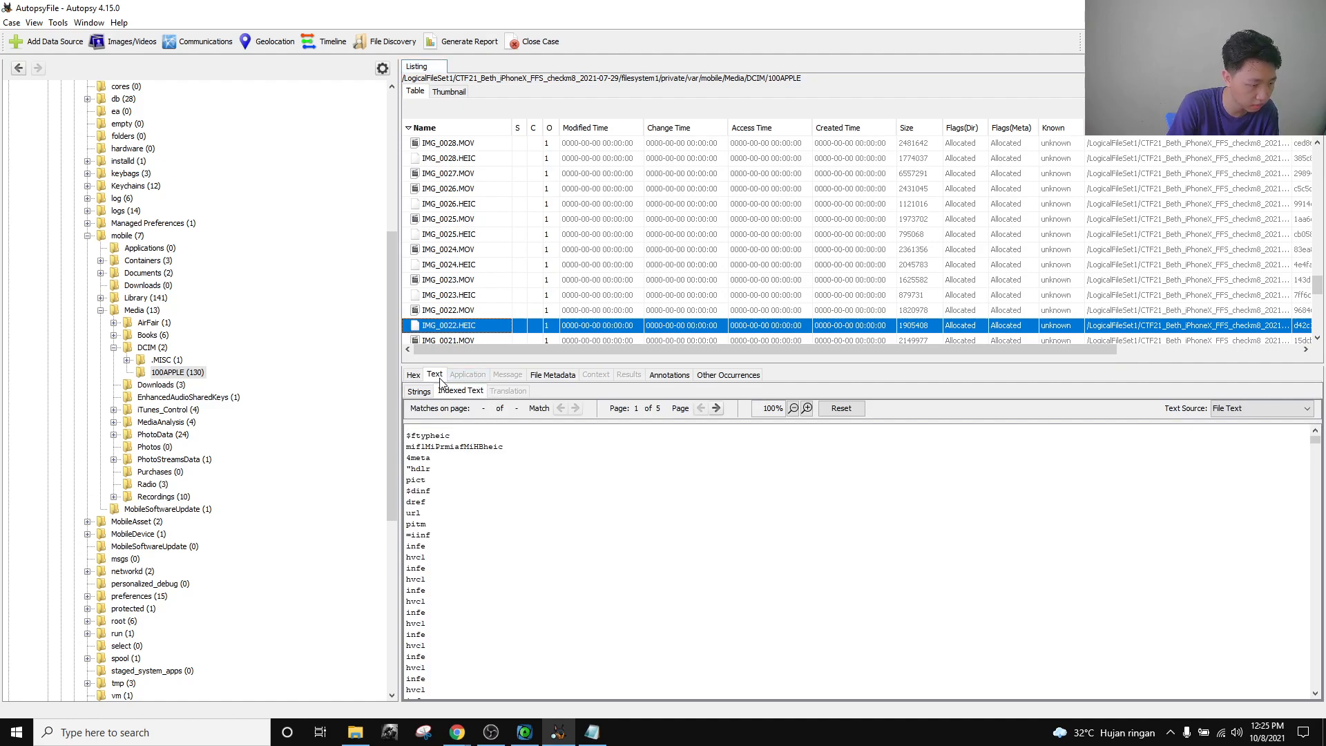
pyautogui.click(485, 312)
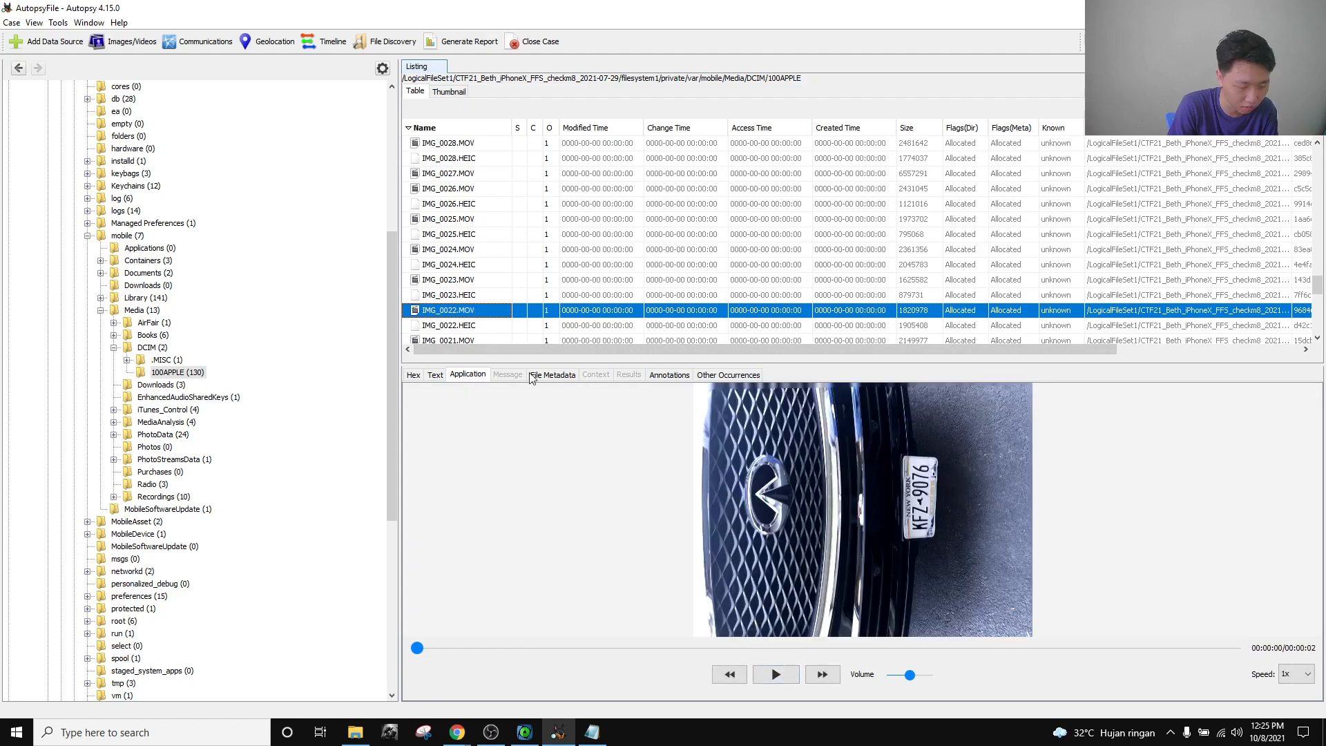
# Reselect IMG_0022.MOV and play it through to read the car's licence plate.
pyautogui.click(477, 326)
pyautogui.click(483, 312)
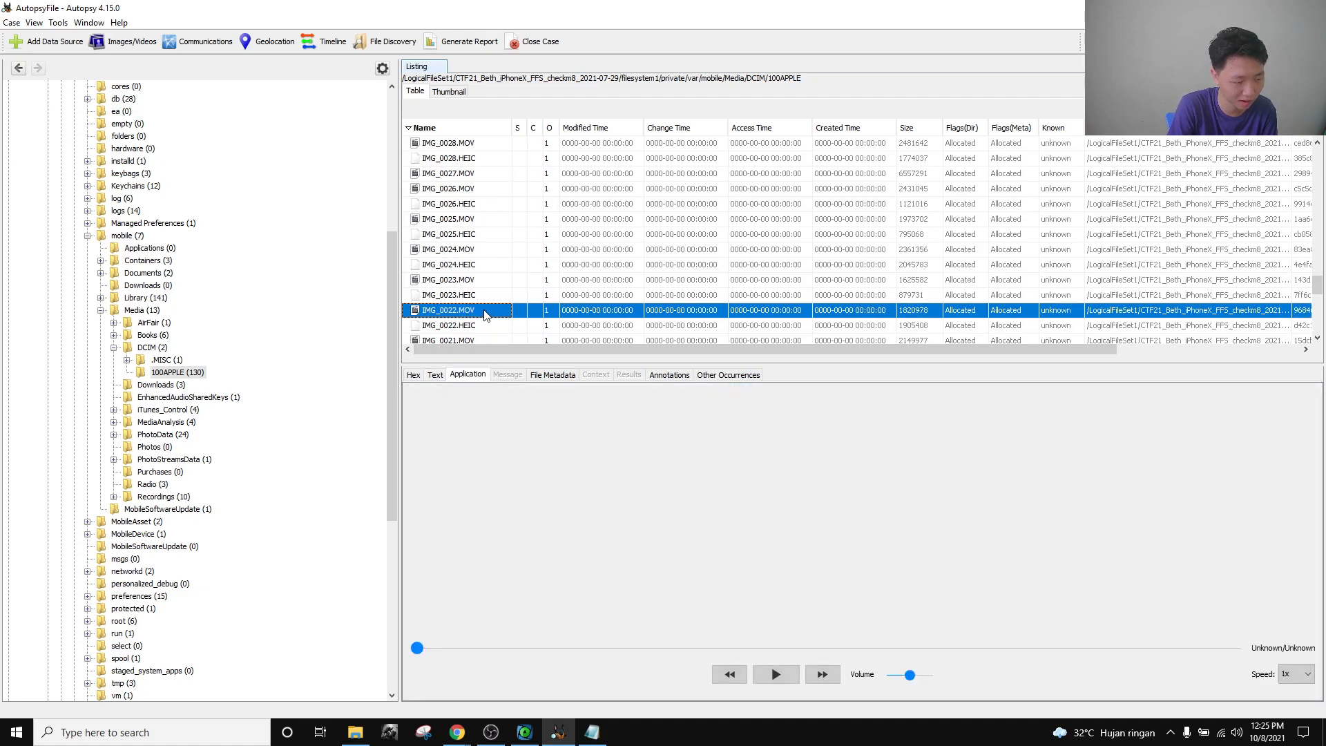
pyautogui.click(774, 674)
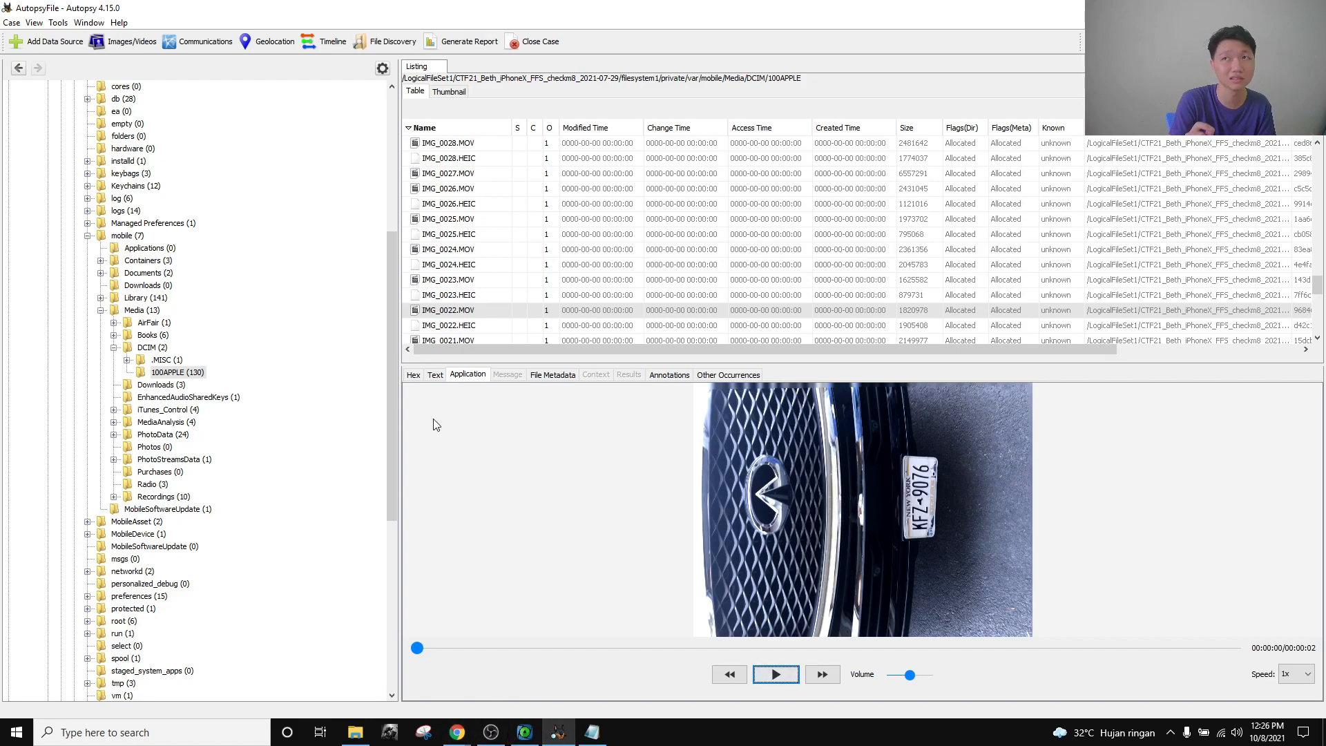
pyautogui.scroll(-10, 249, 432)
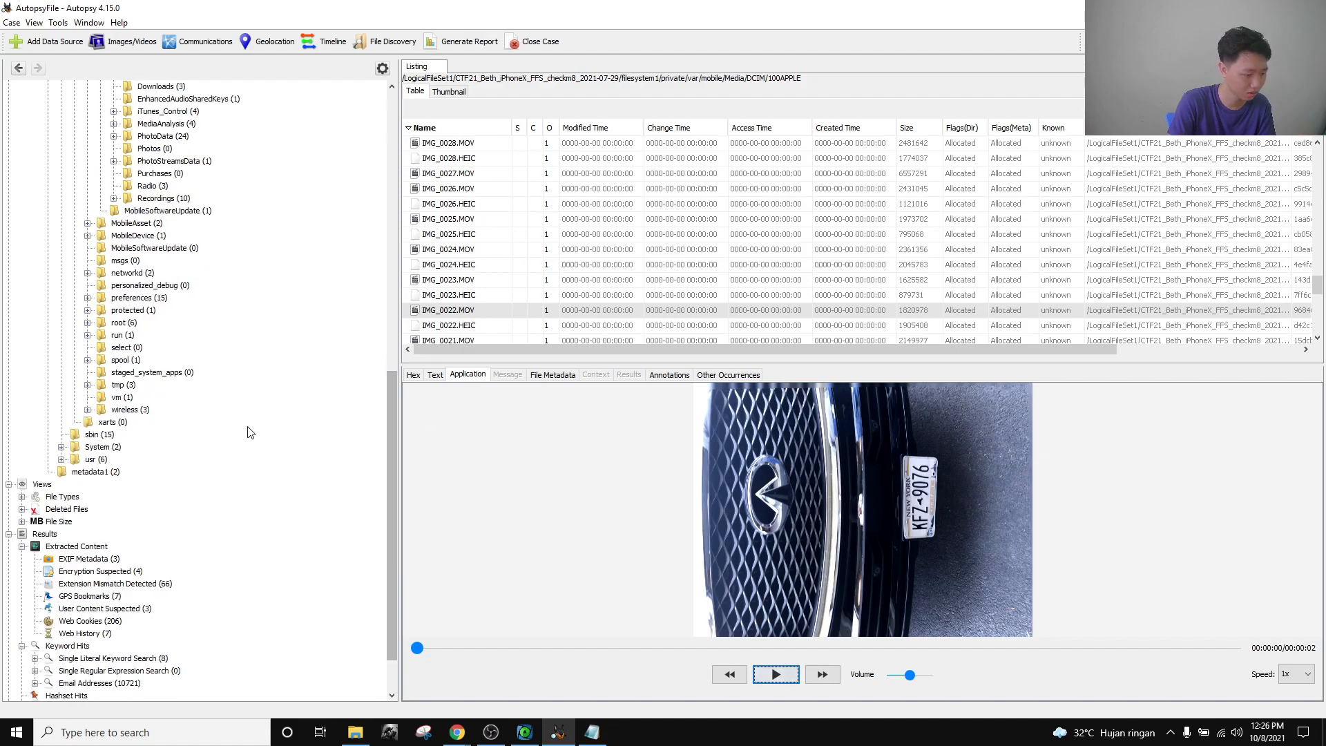
pyautogui.scroll(11, 234, 444)
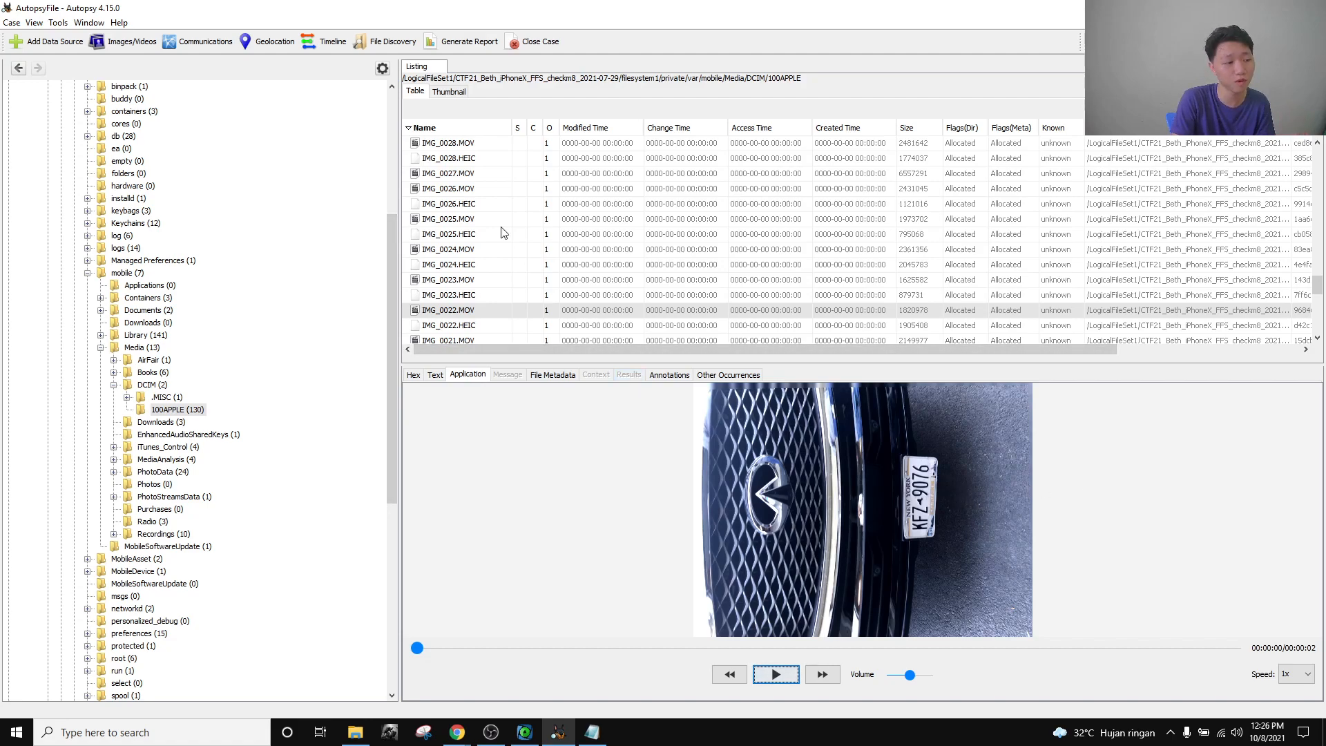
# Search Google Images for my-qx80 and enlarge the 2015 Infiniti QX80 photo.
pyautogui.moveTo(457, 732)
pyautogui.click(414, 701)
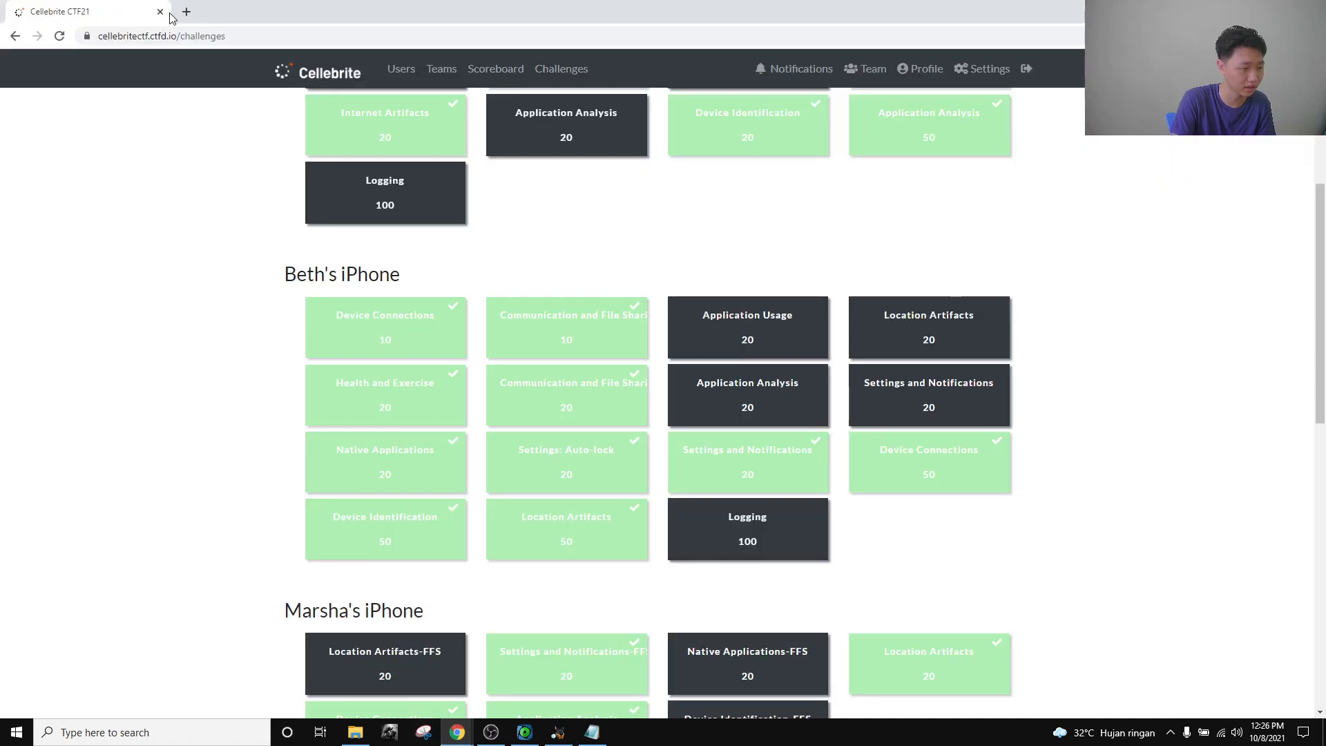
pyautogui.click(185, 12)
pyautogui.write('my-')
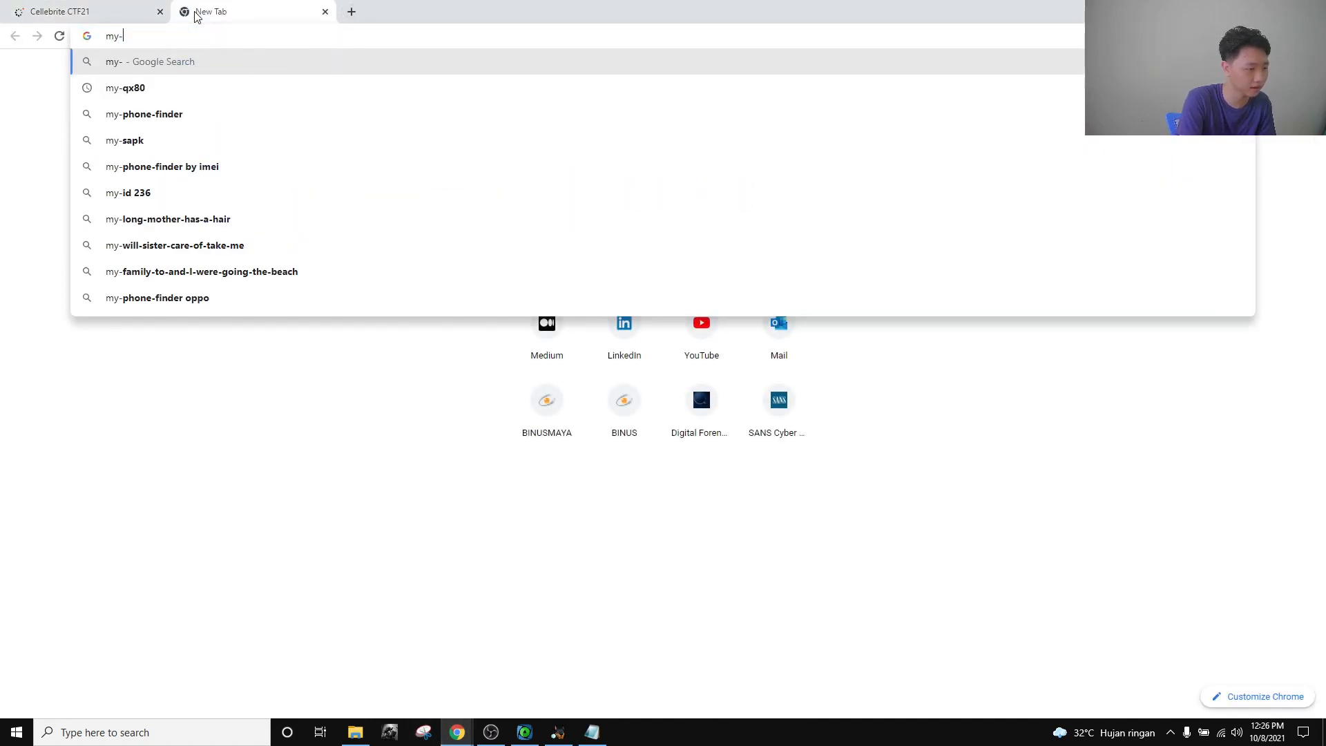
pyautogui.write('qx80')
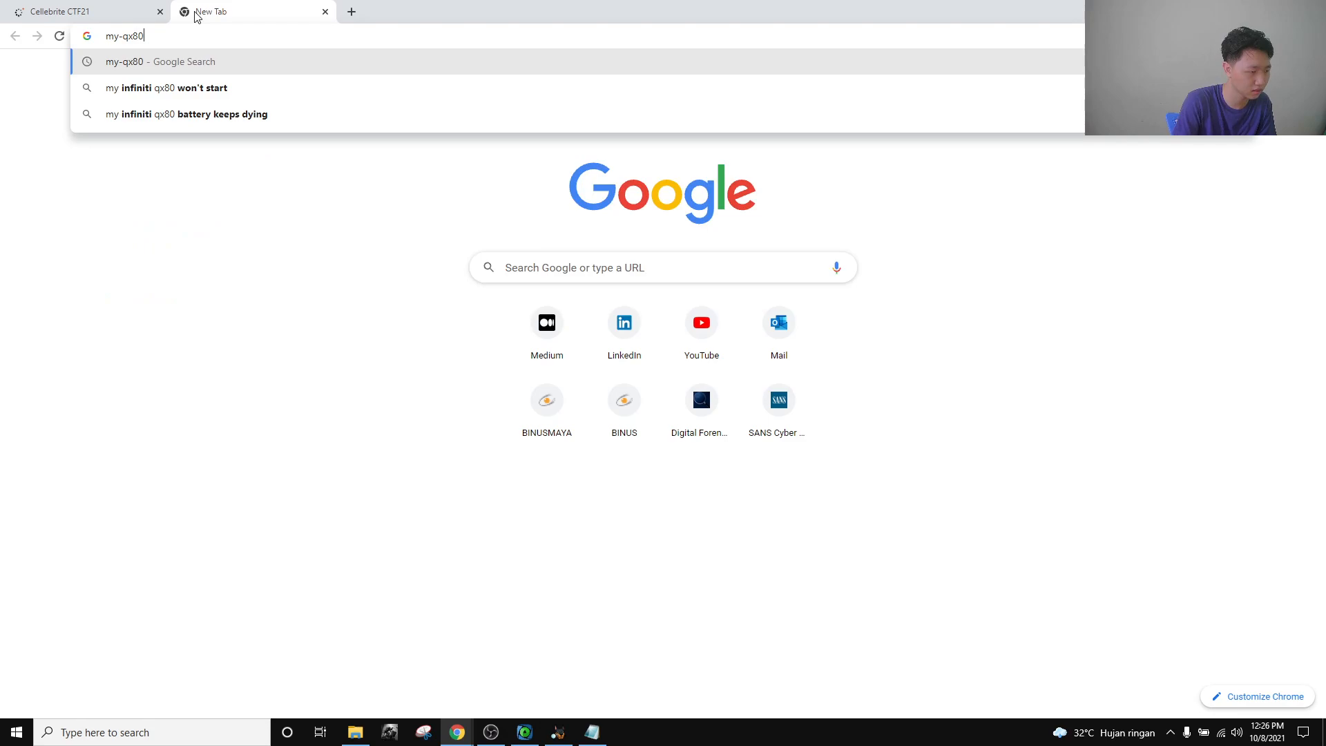
pyautogui.press('Return')
pyautogui.click(228, 140)
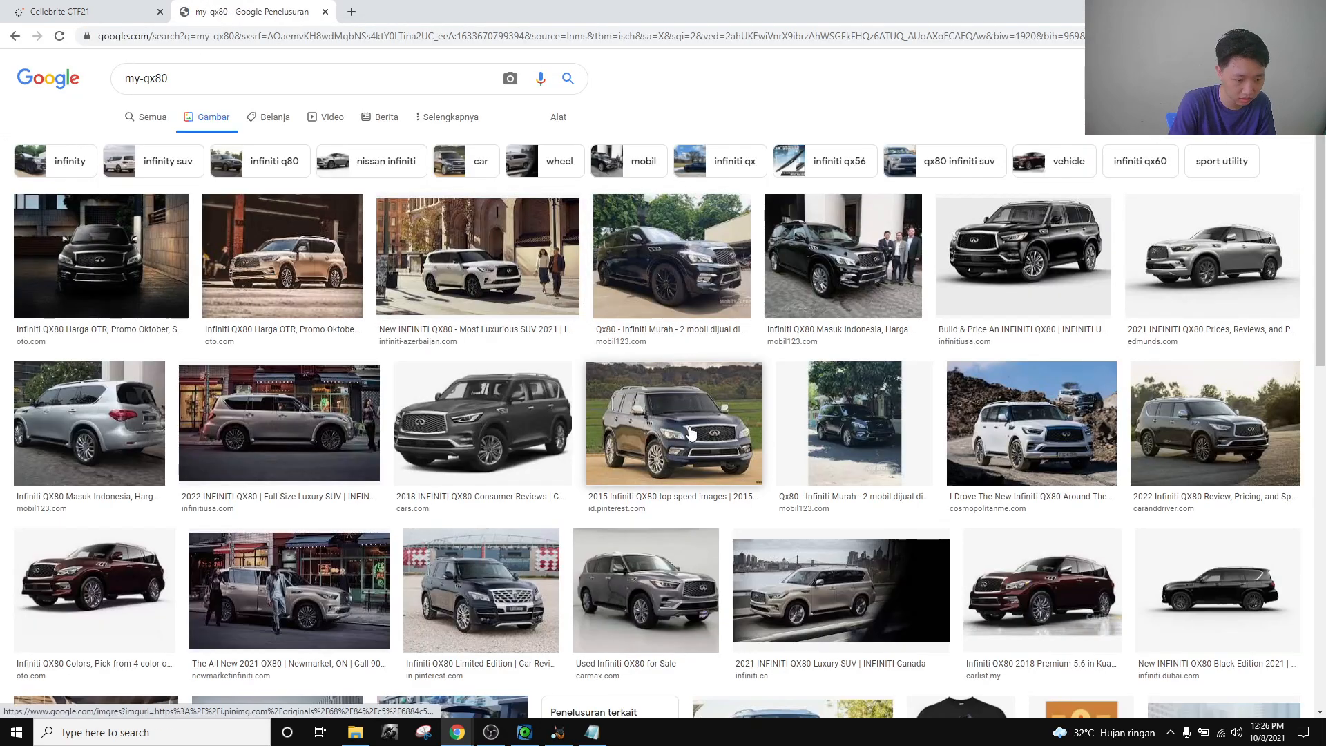
pyautogui.click(693, 382)
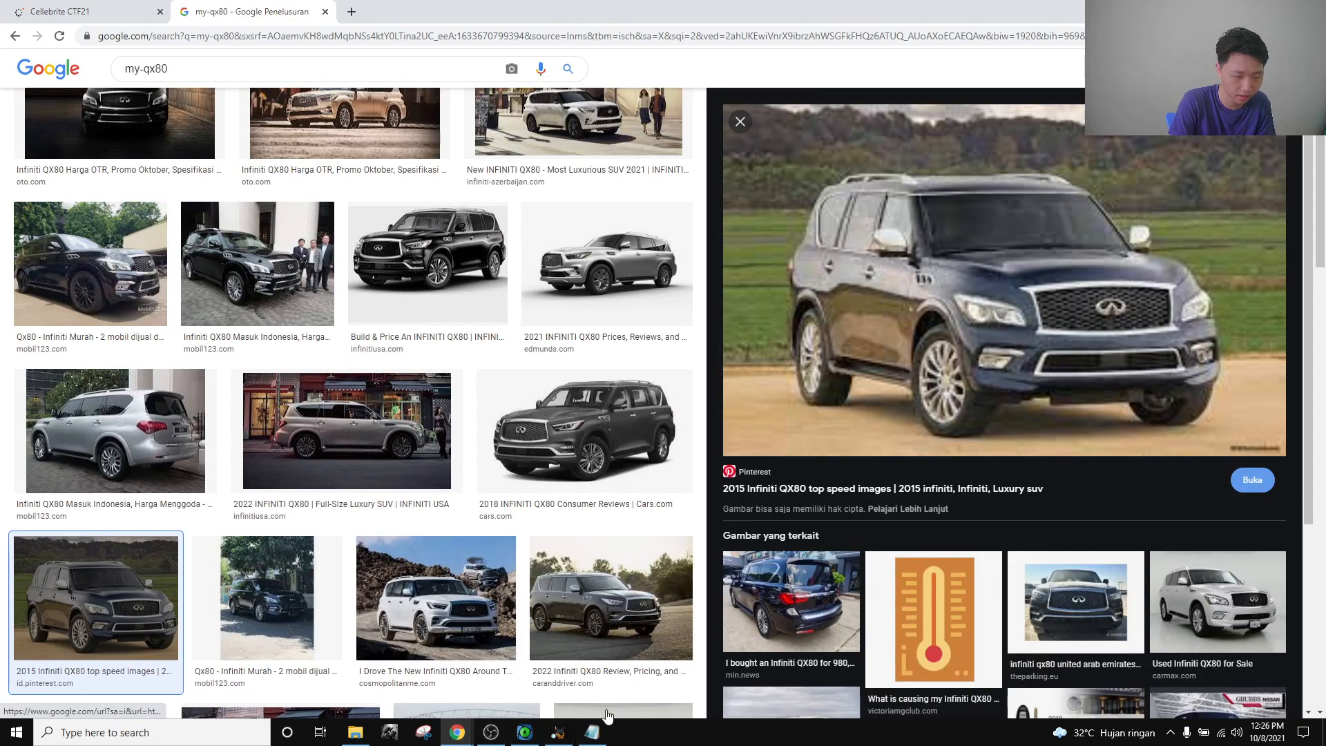
# Compare the QX80 image with the Autopsy video, then return to the CTF21 challenge board.
pyautogui.click(558, 732)
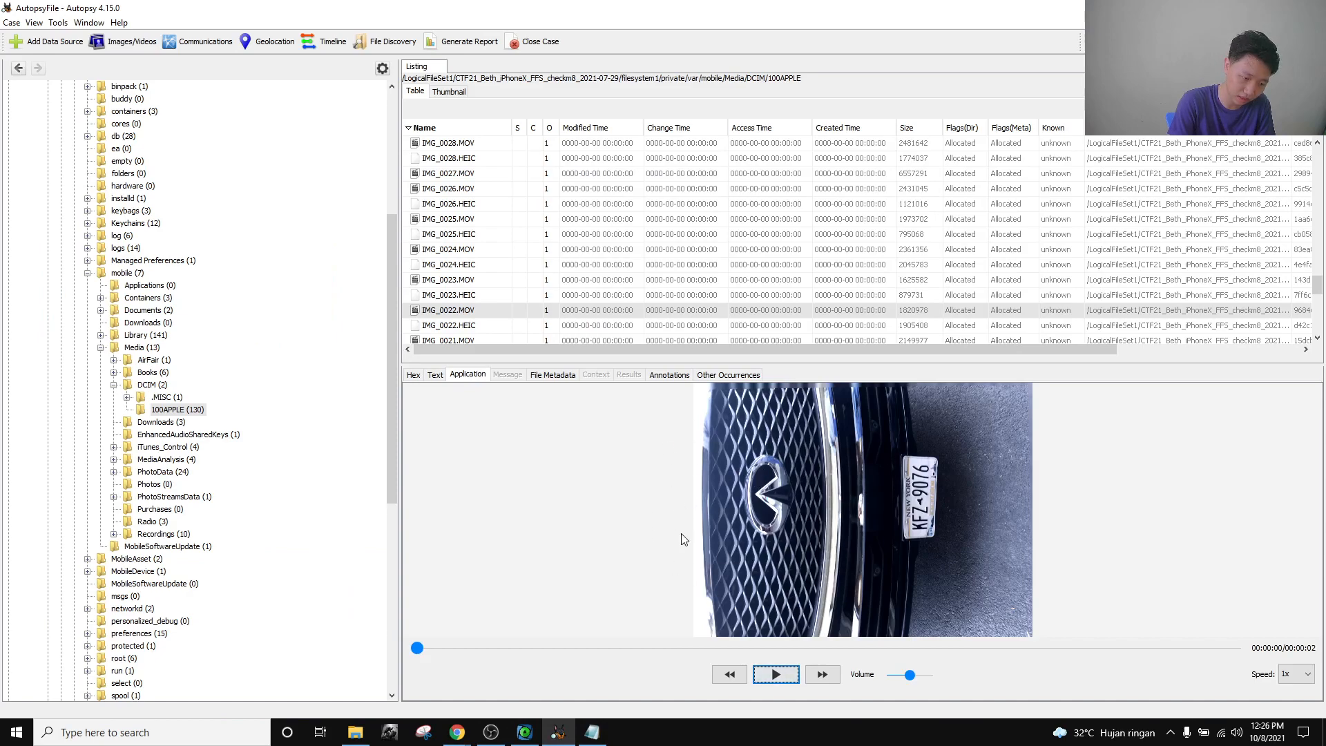
pyautogui.moveTo(457, 732)
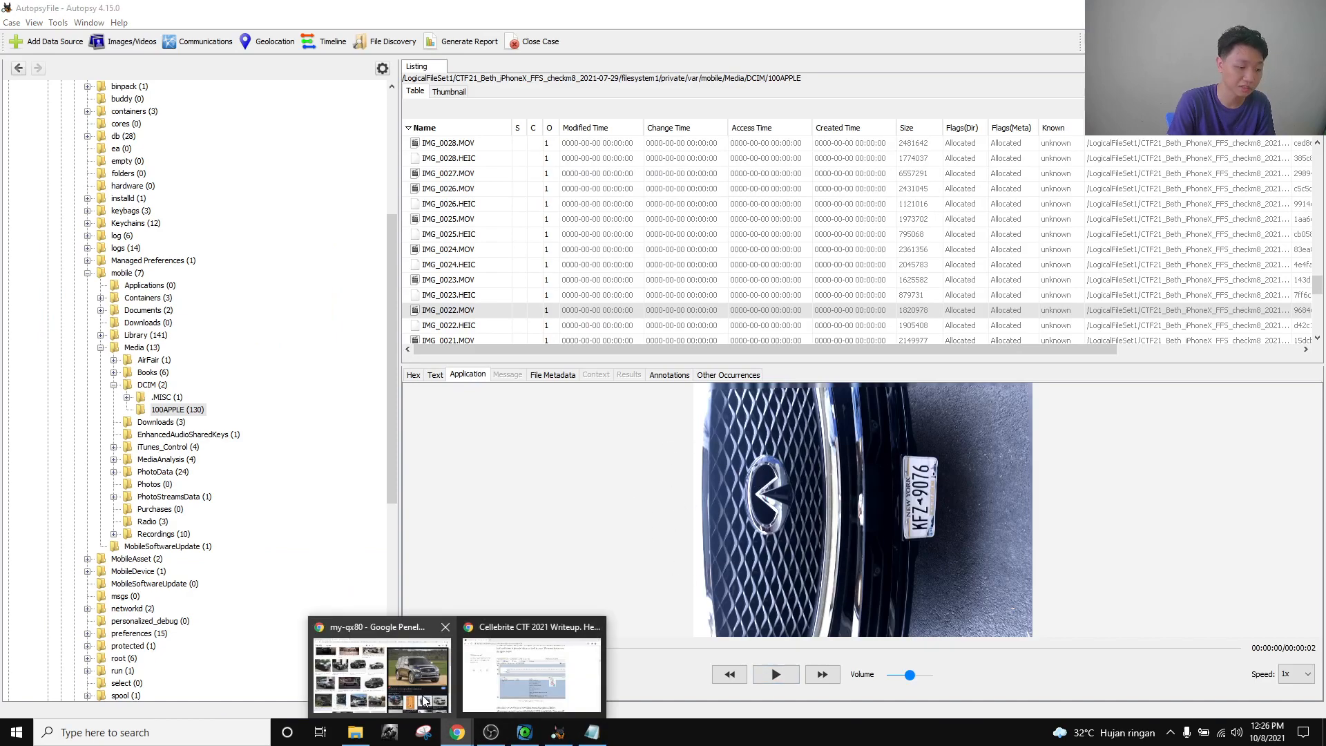
pyautogui.click(376, 660)
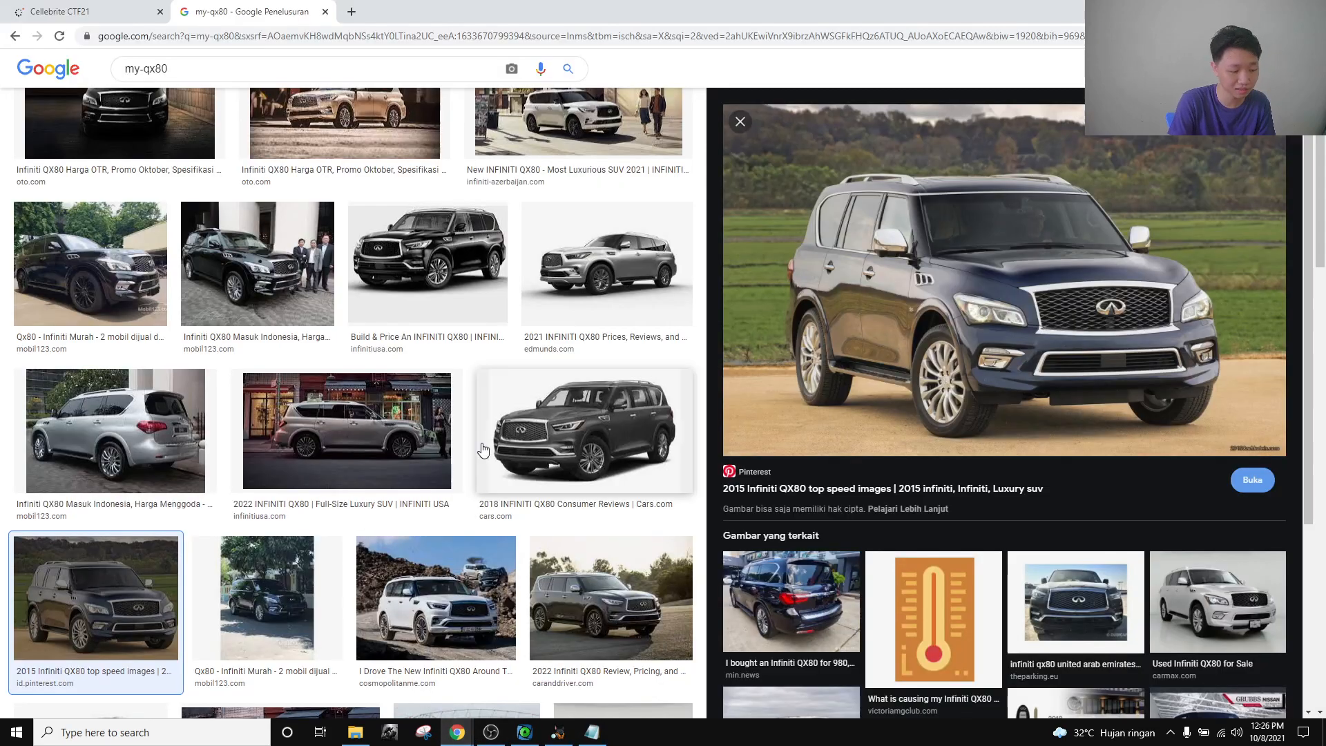
pyautogui.click(97, 14)
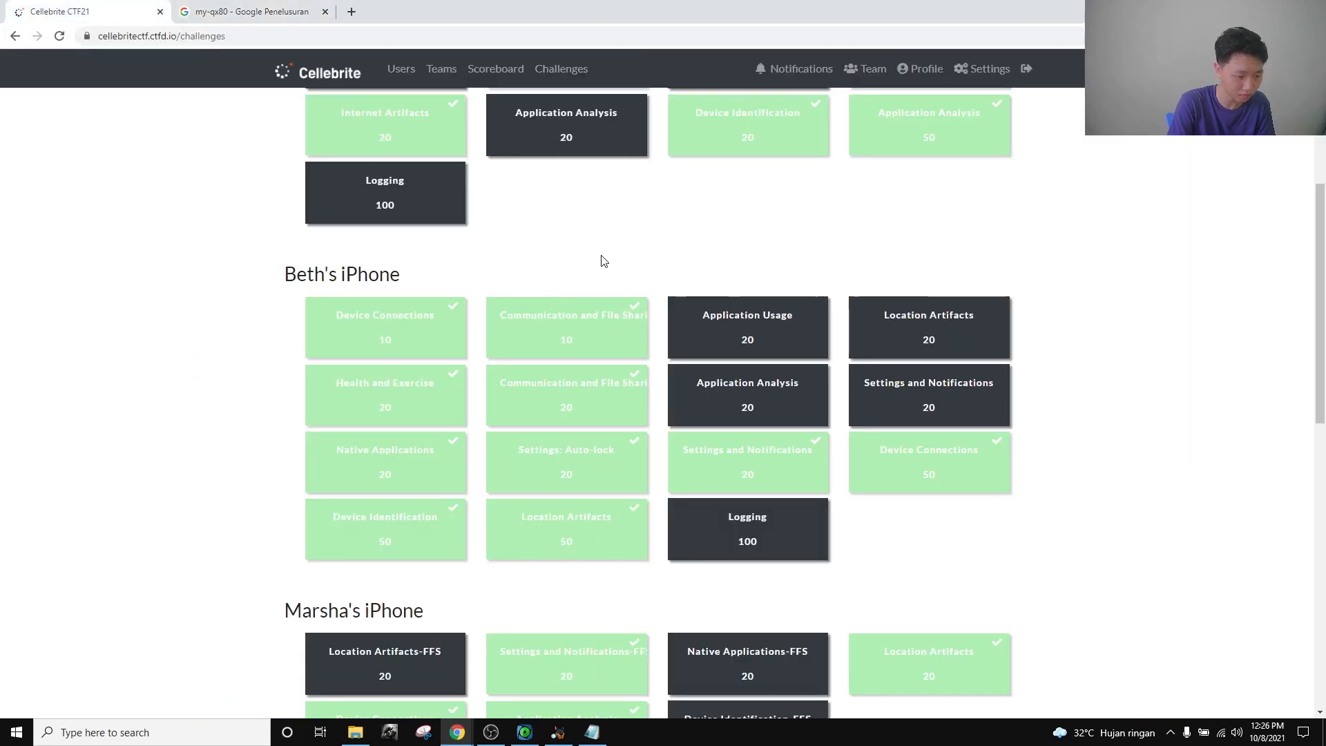
pyautogui.scroll(1, 601, 259)
pyautogui.scroll(-1, 603, 267)
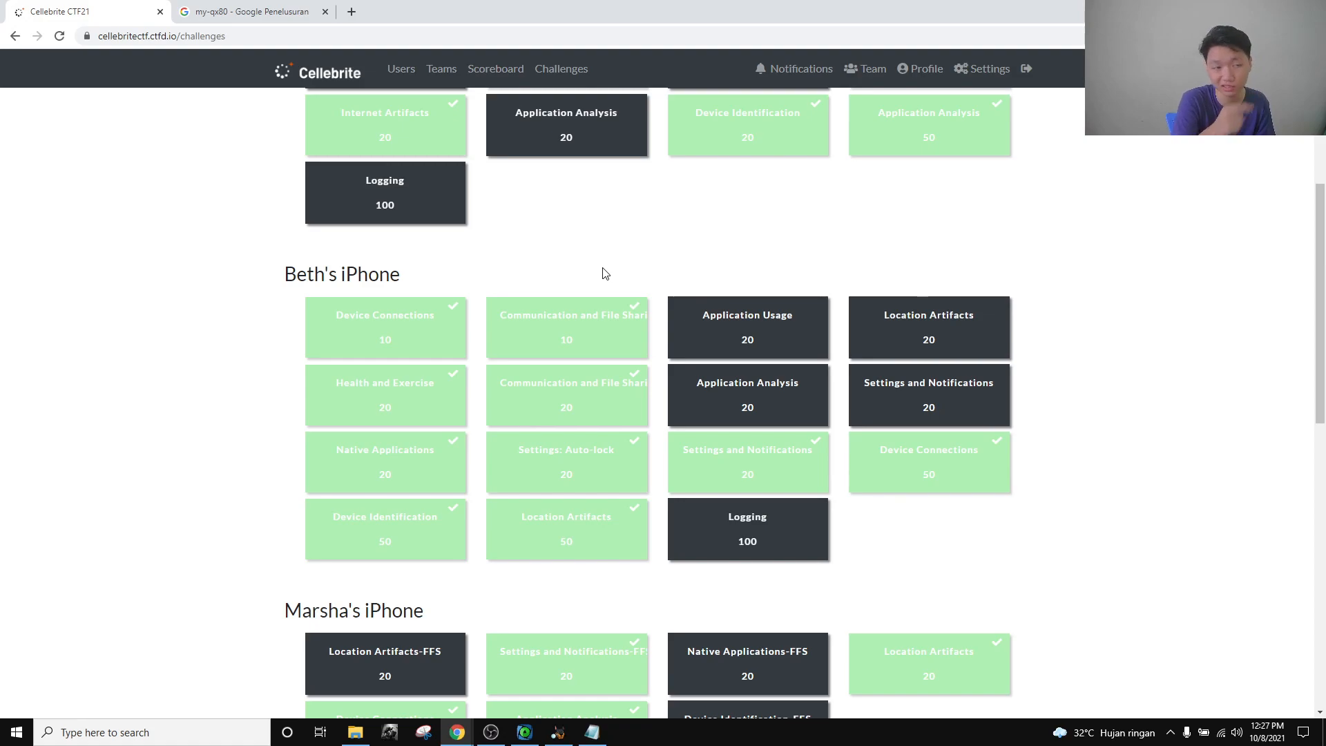
pyautogui.click(362, 325)
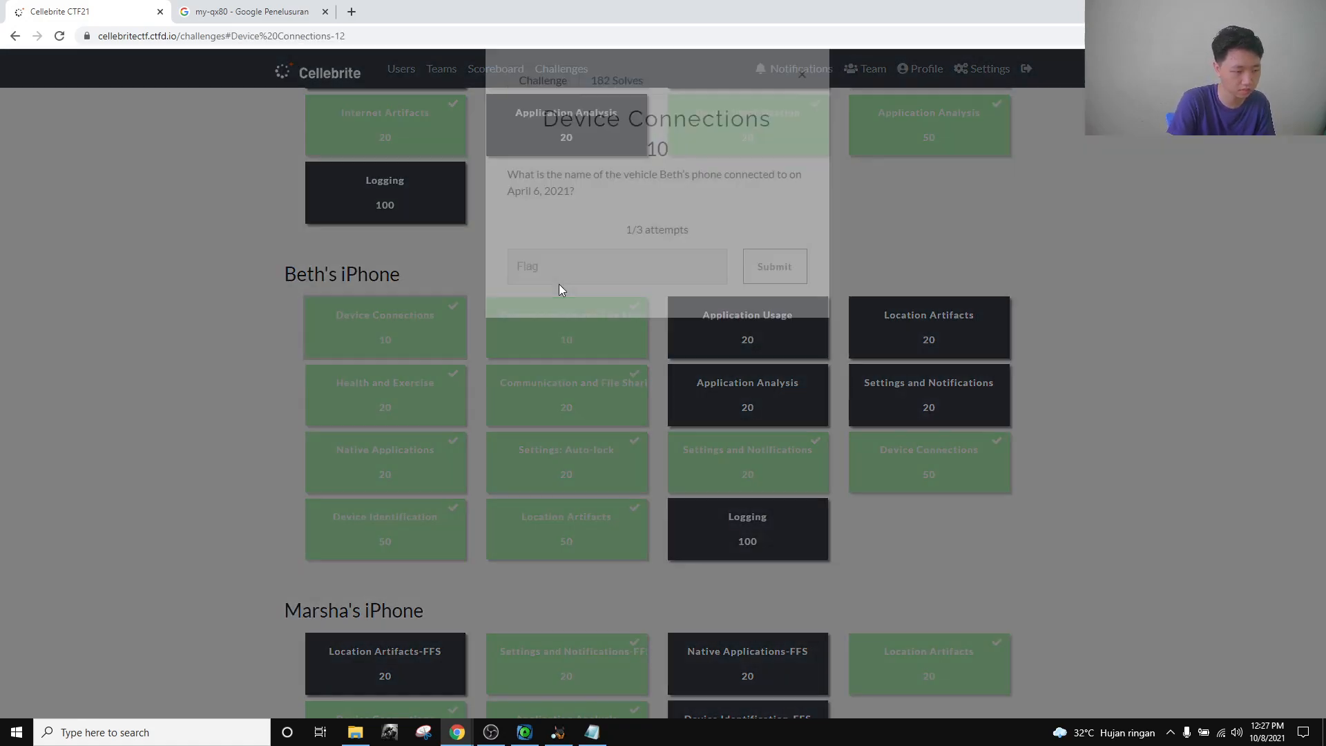
pyautogui.click(563, 290)
pyautogui.write('MY-QX80')
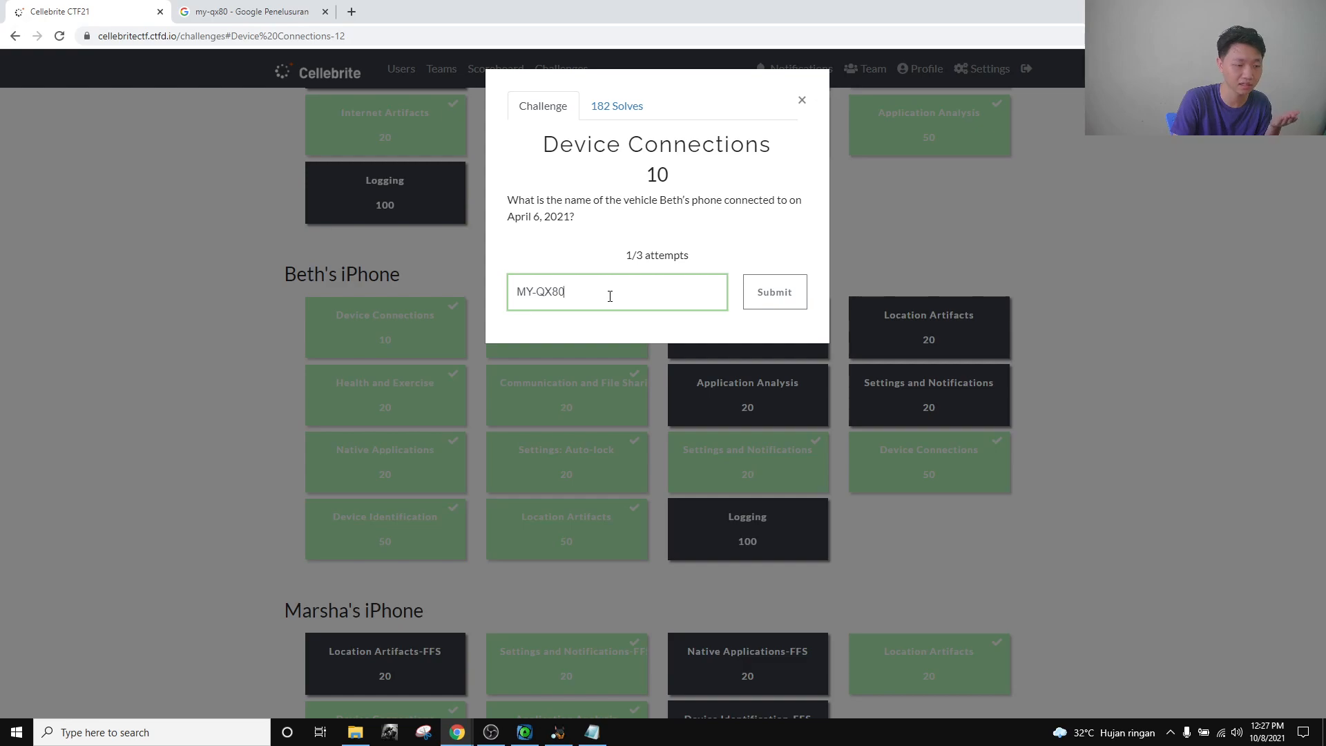
pyautogui.click(801, 99)
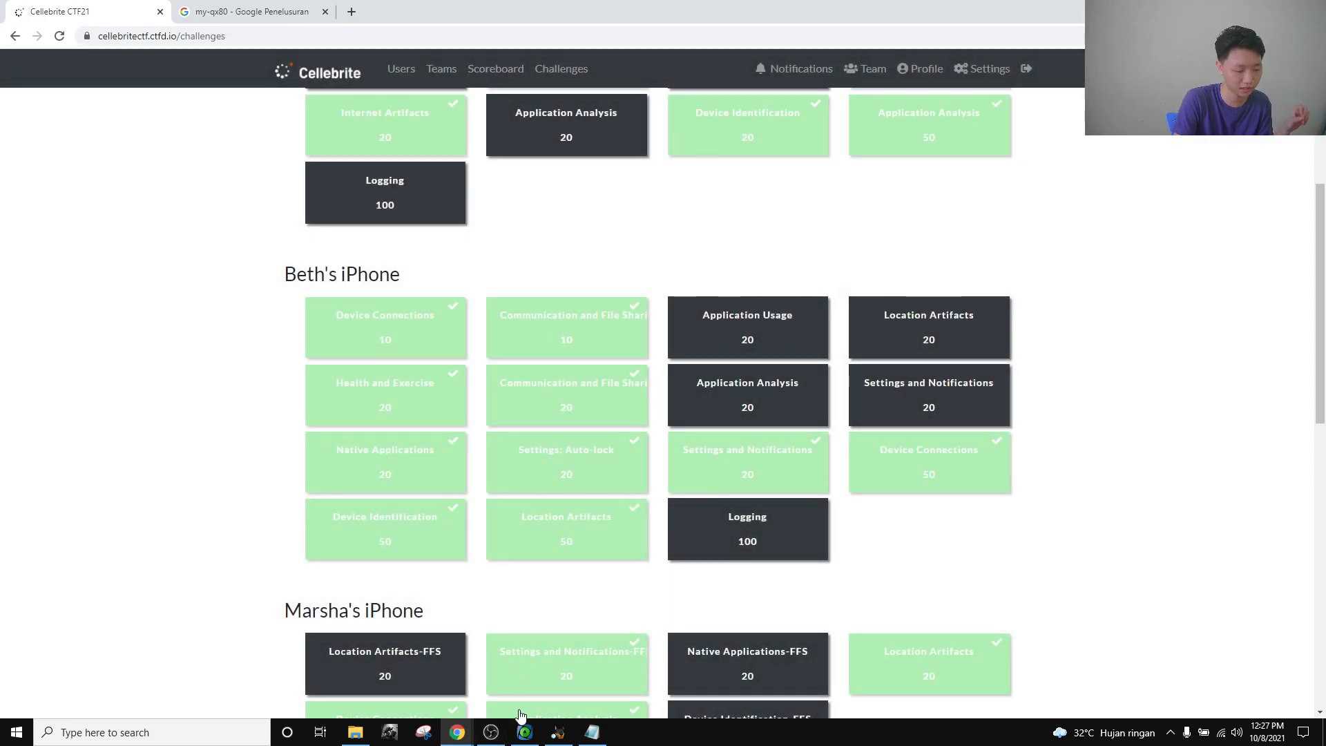
pyautogui.click(493, 735)
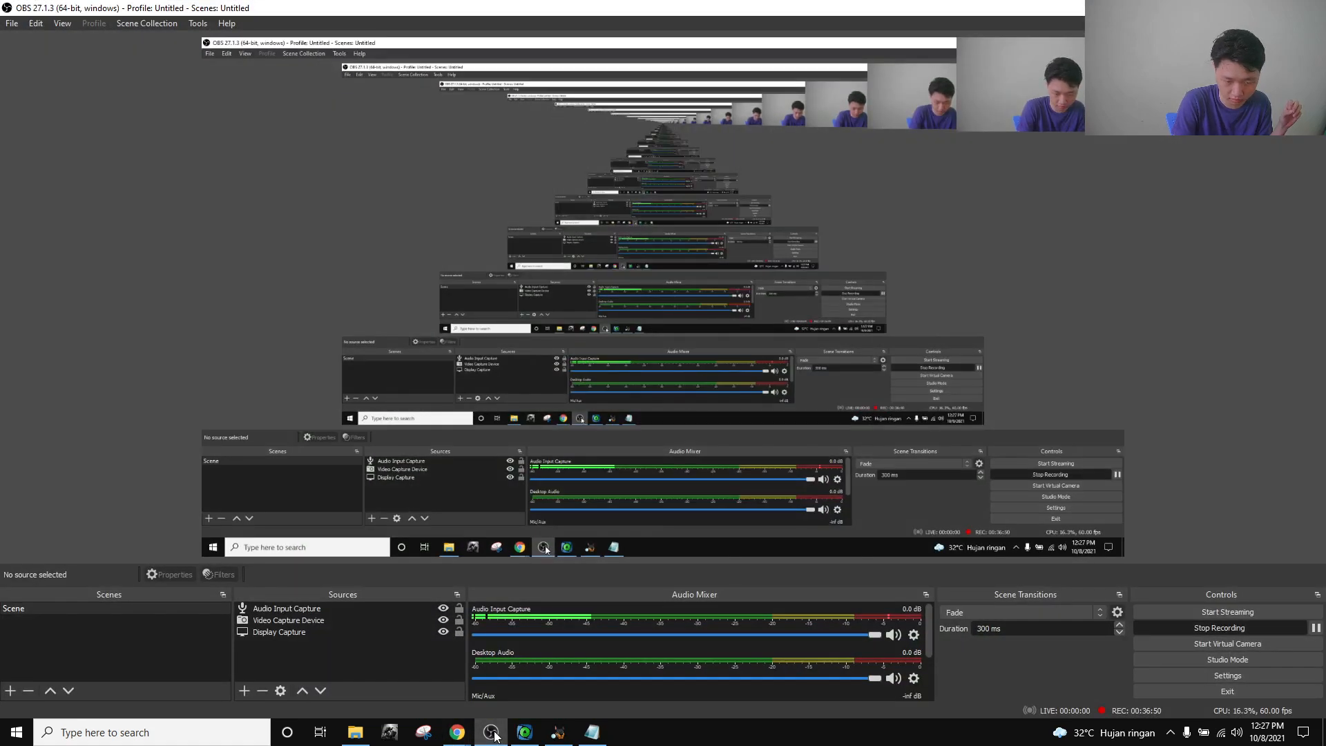
pyautogui.click(492, 733)
pyautogui.click(492, 738)
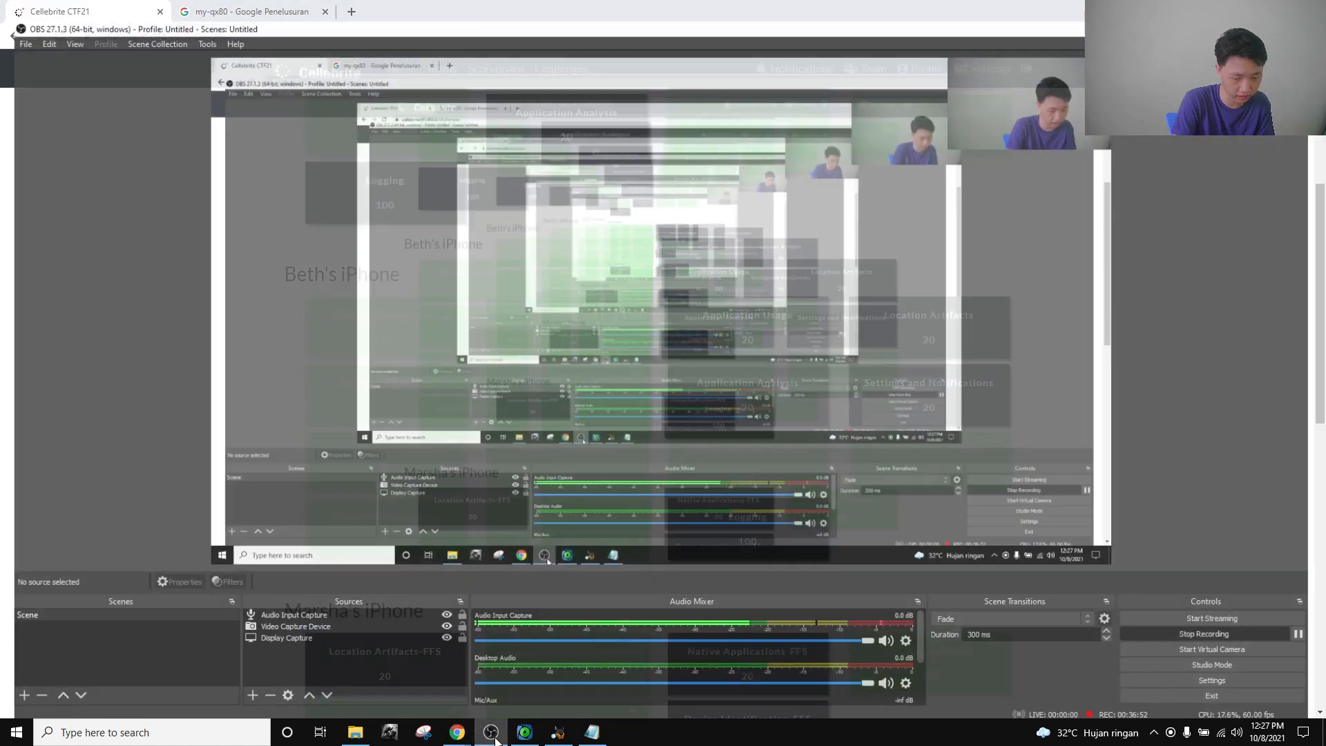
pyautogui.click(494, 739)
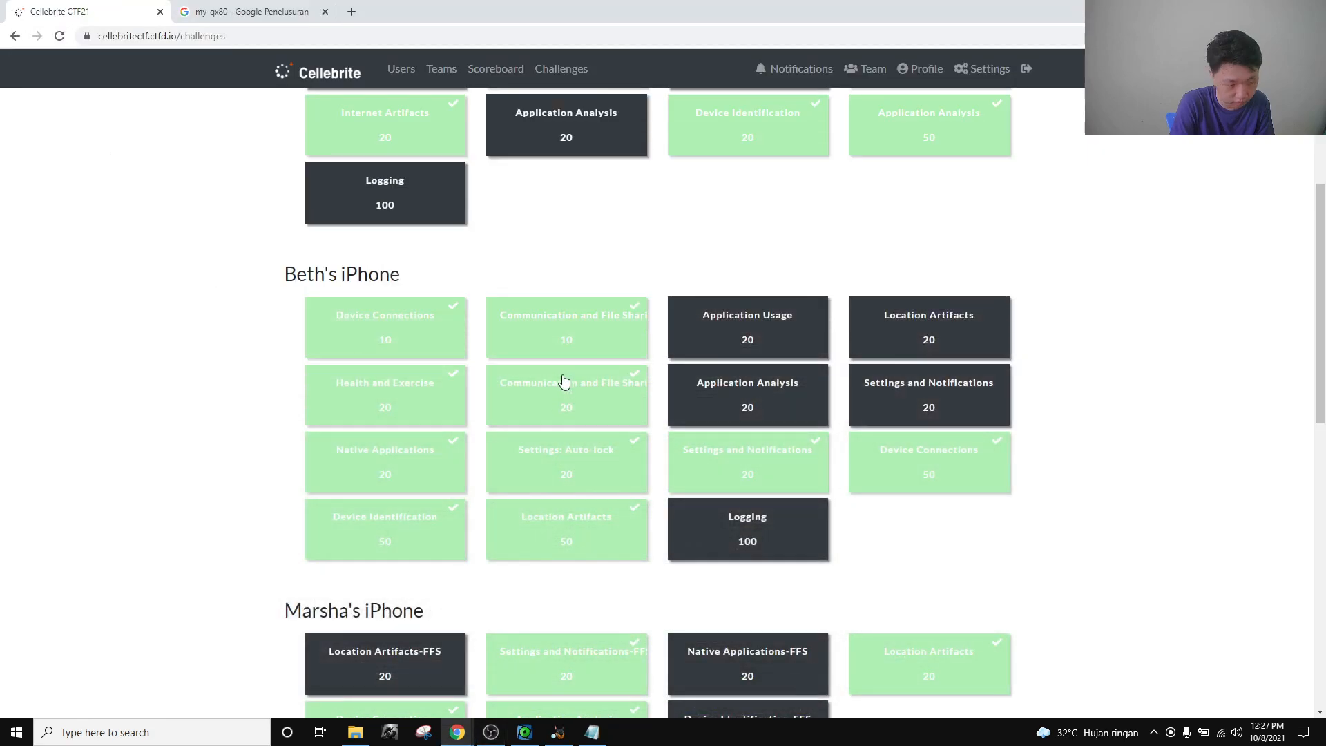
pyautogui.click(572, 332)
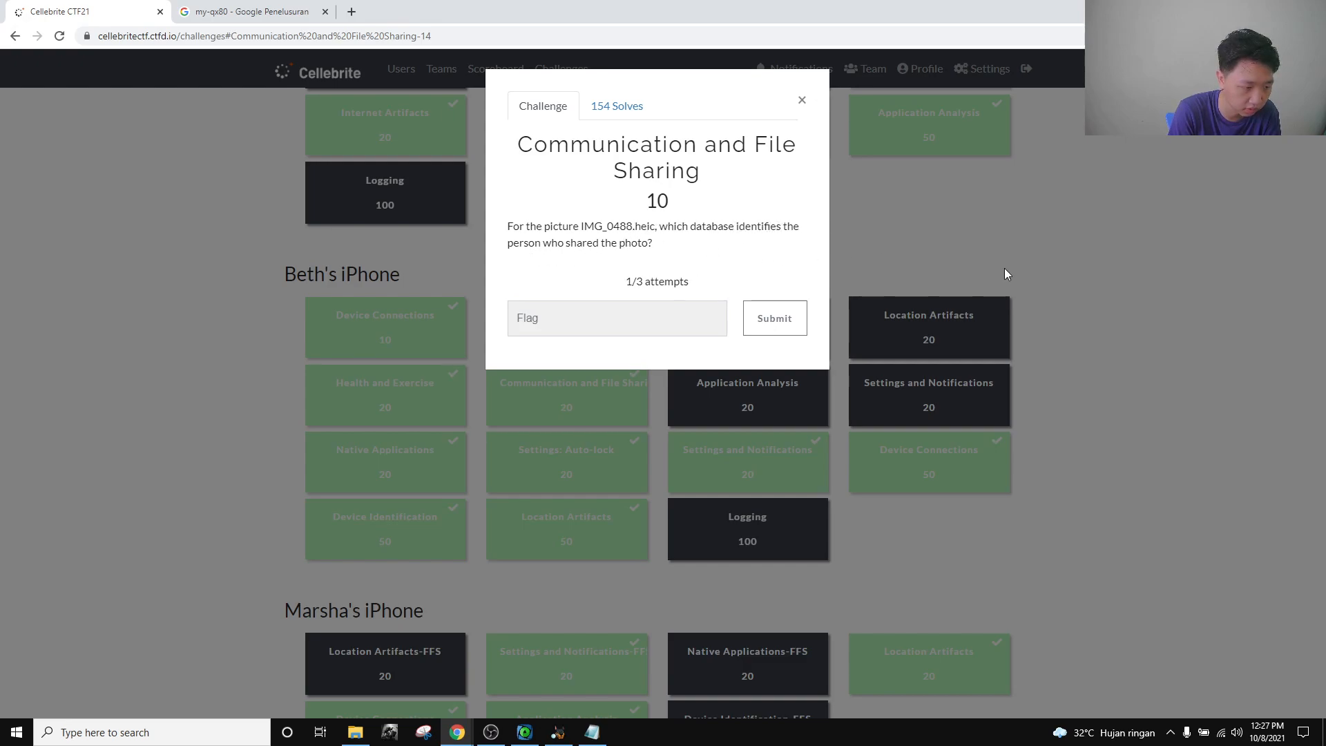
# Reread the Communication and File Sharing question, selecting the IMG_0488 file name, then return to ArtEx.
pyautogui.click(1100, 325)
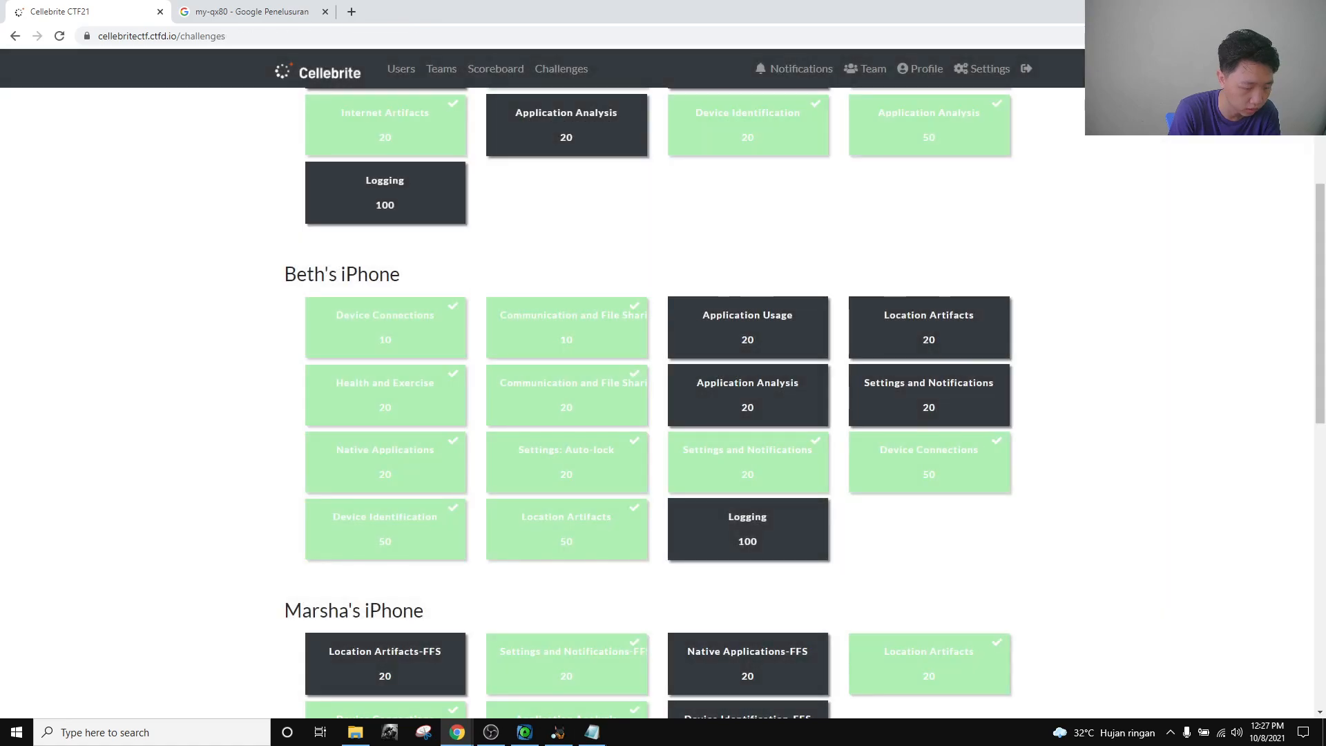
pyautogui.click(581, 333)
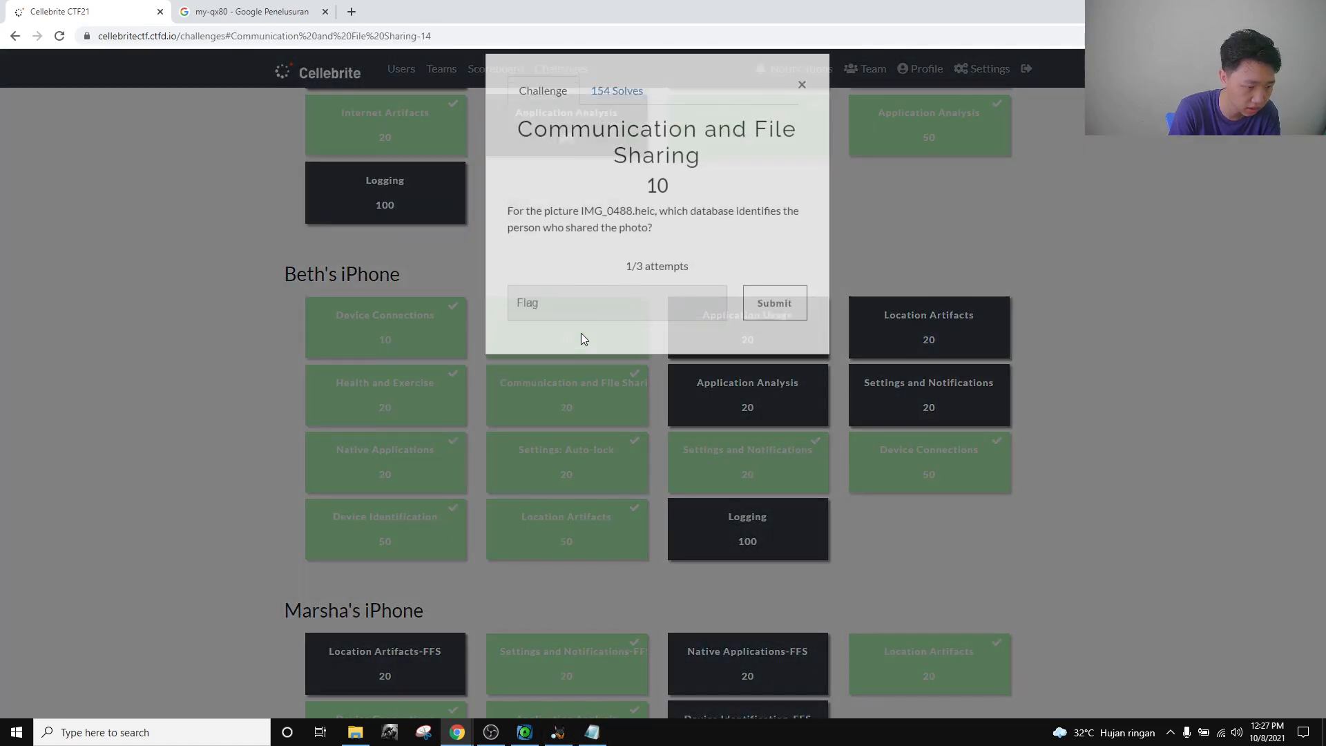
pyautogui.doubleClick(627, 225)
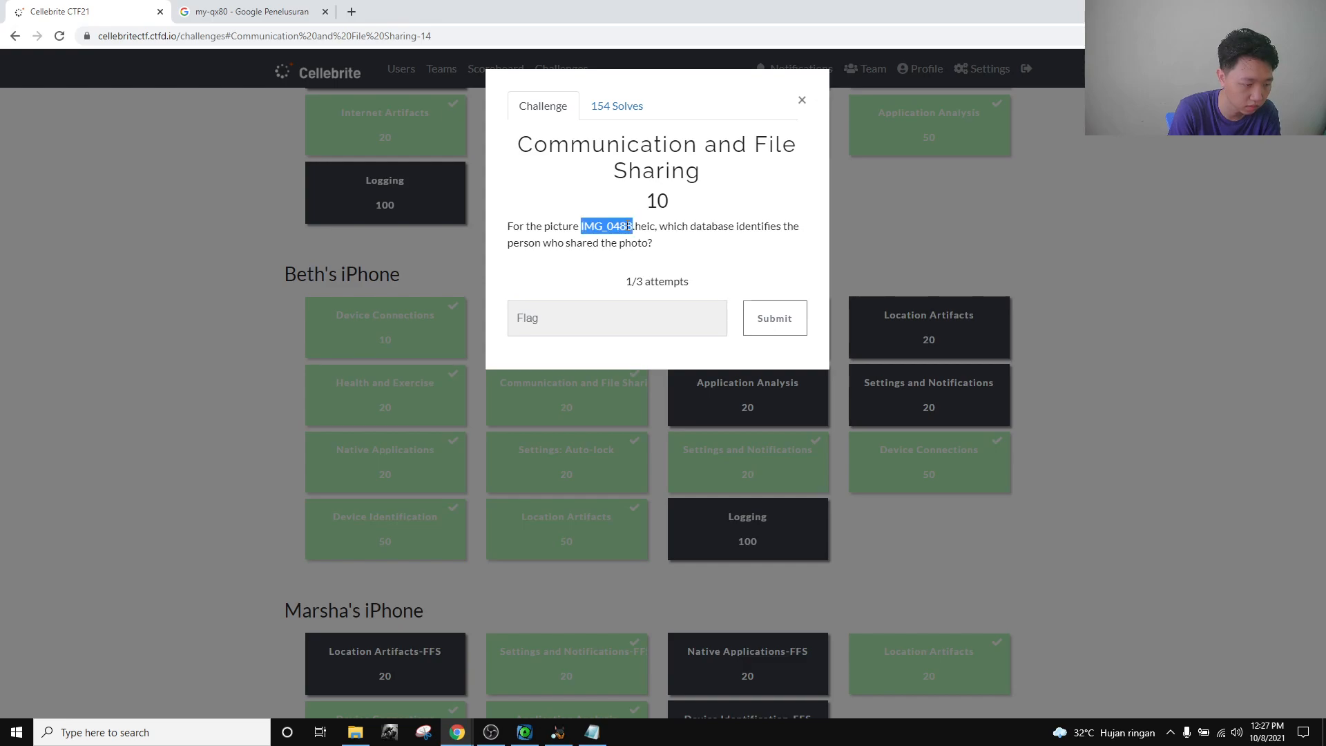
pyautogui.click(1174, 320)
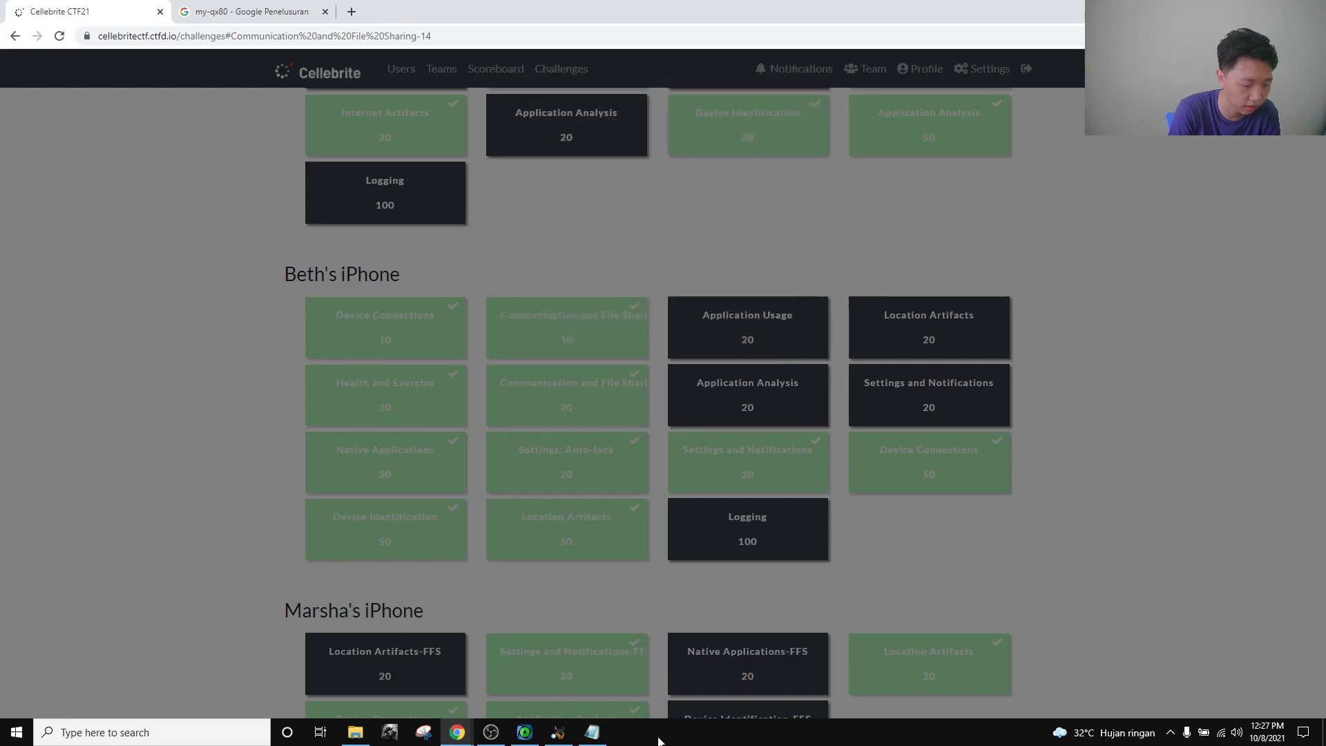
pyautogui.click(524, 732)
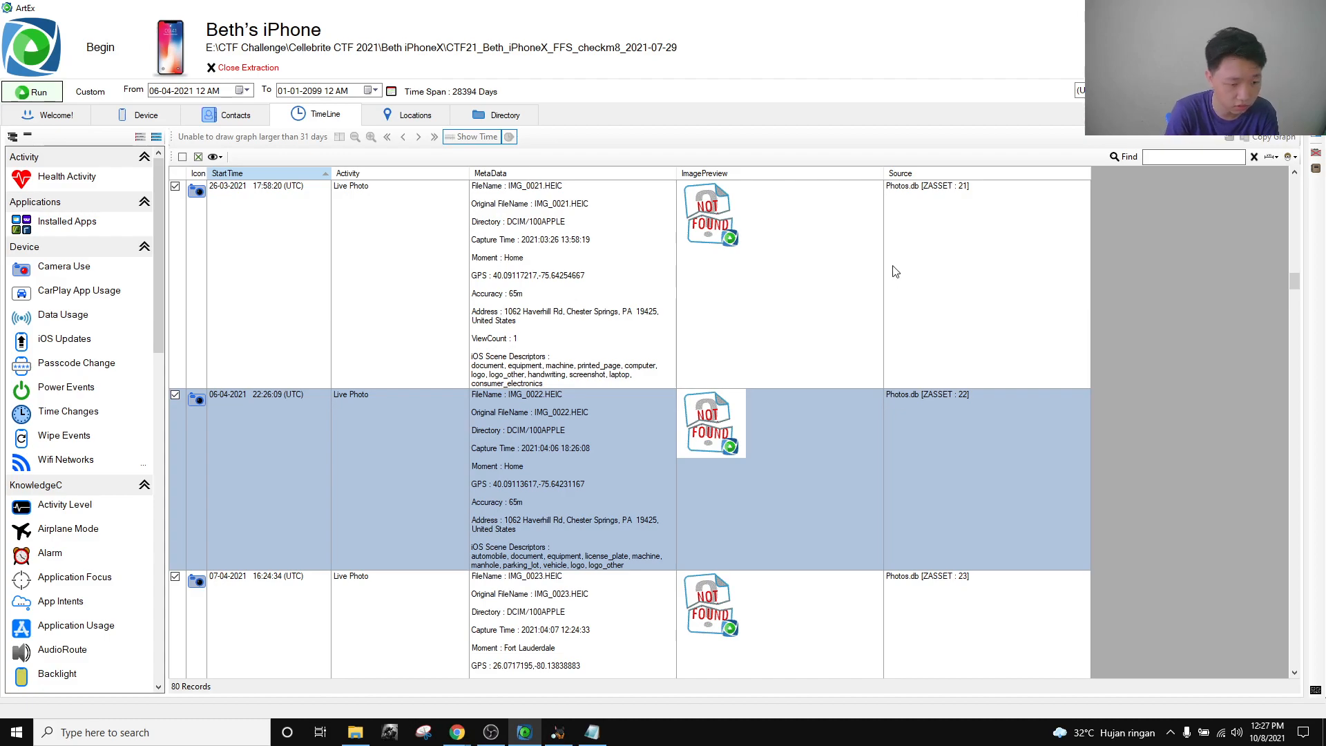
pyautogui.scroll(-4, 104, 538)
pyautogui.scroll(4, 69, 497)
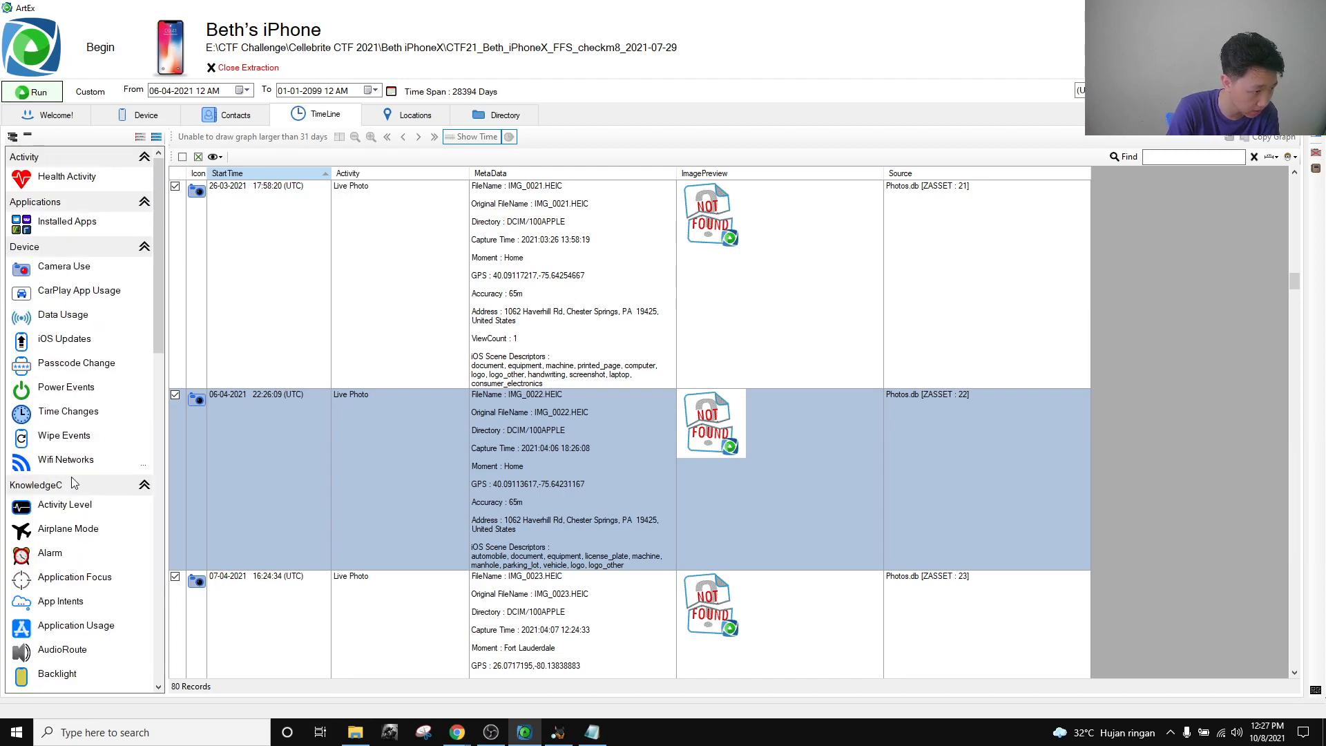
pyautogui.scroll(-10, 76, 485)
pyautogui.scroll(4, 76, 485)
pyautogui.scroll(-4, 110, 466)
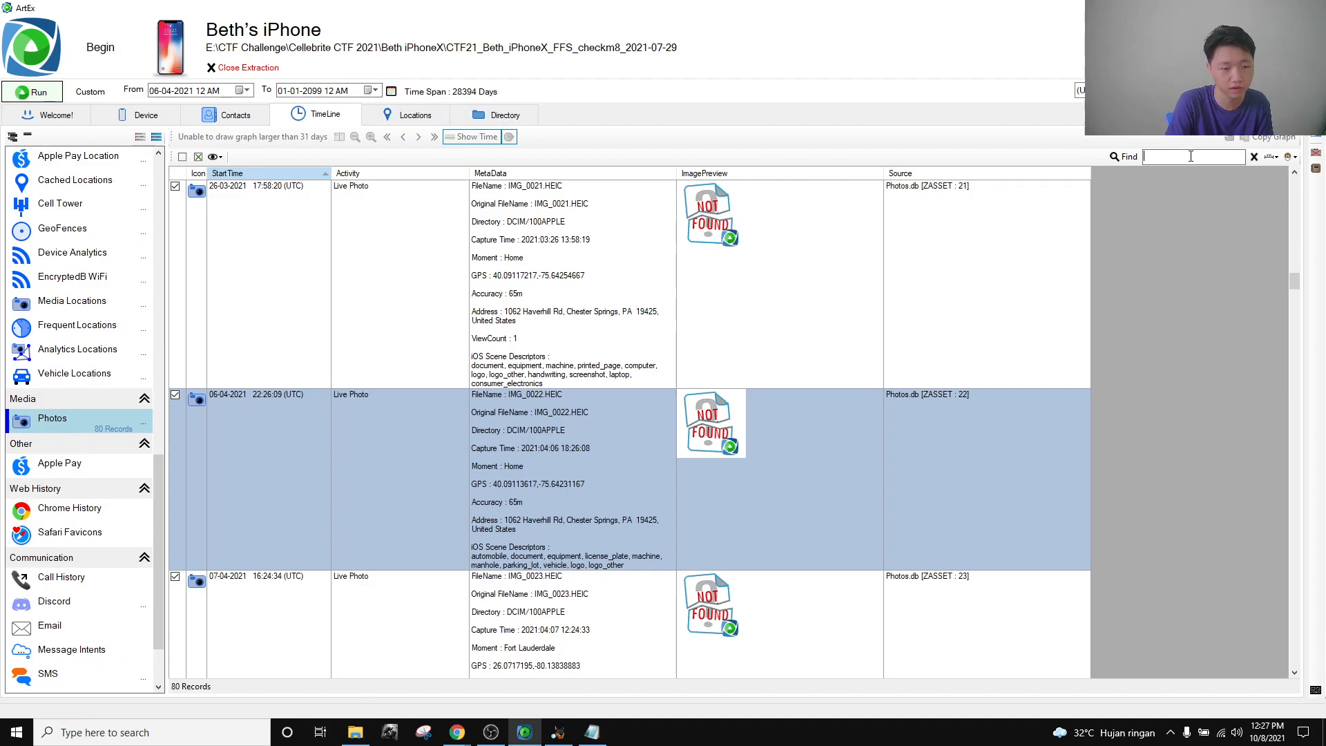
pyautogui.write('0488')
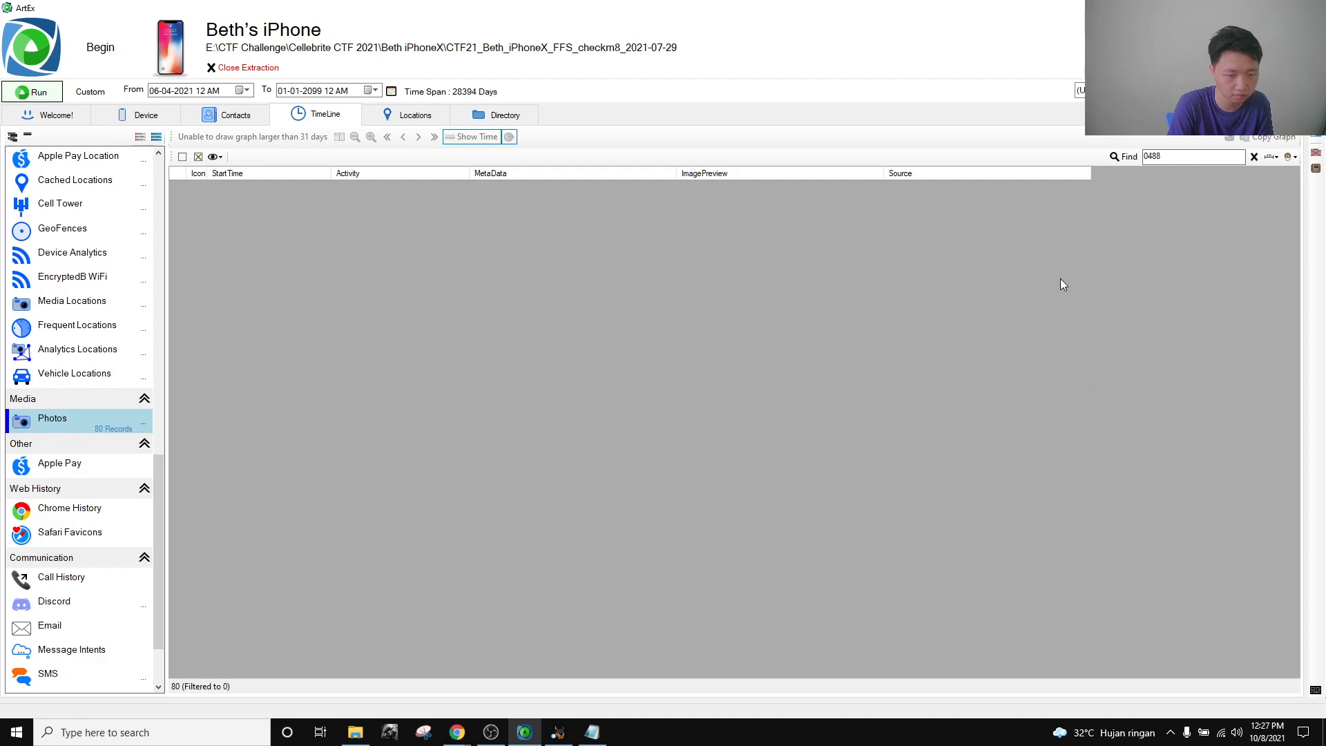
pyautogui.hotkey('alt', 'Tab')
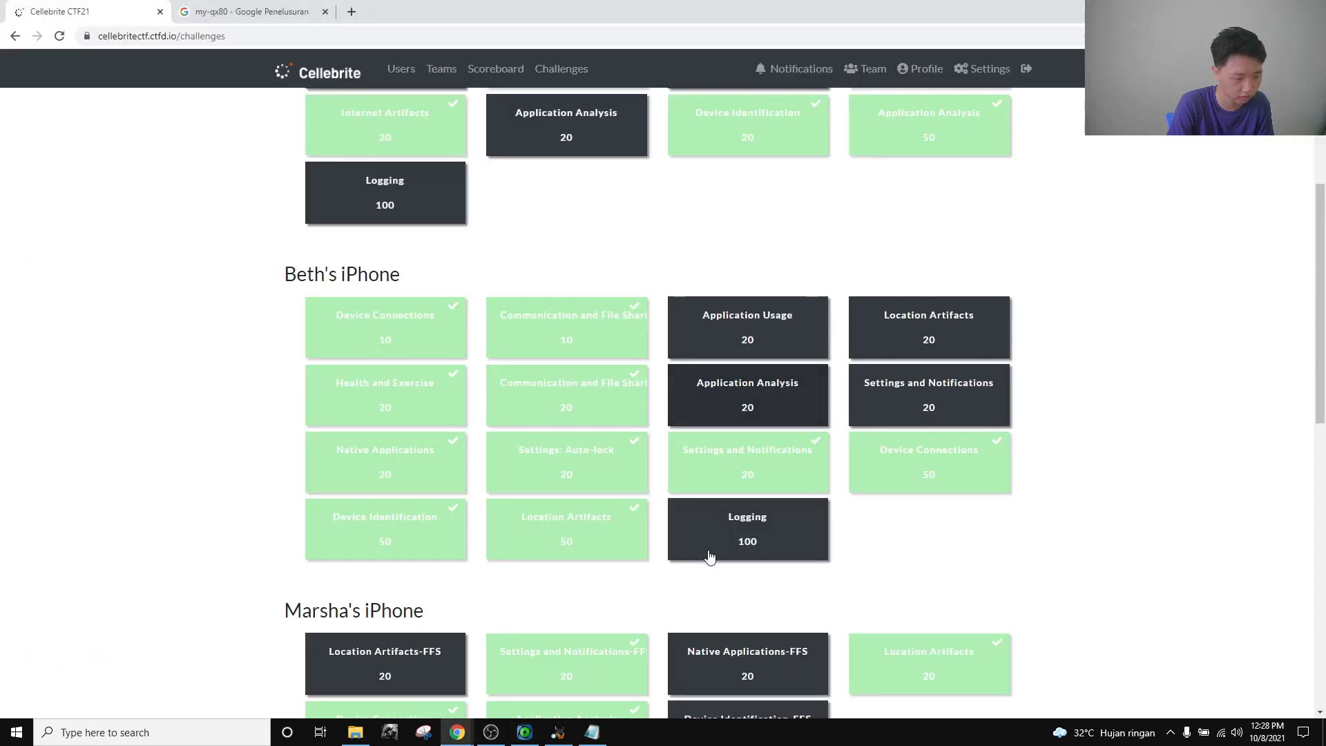
pyautogui.click(552, 738)
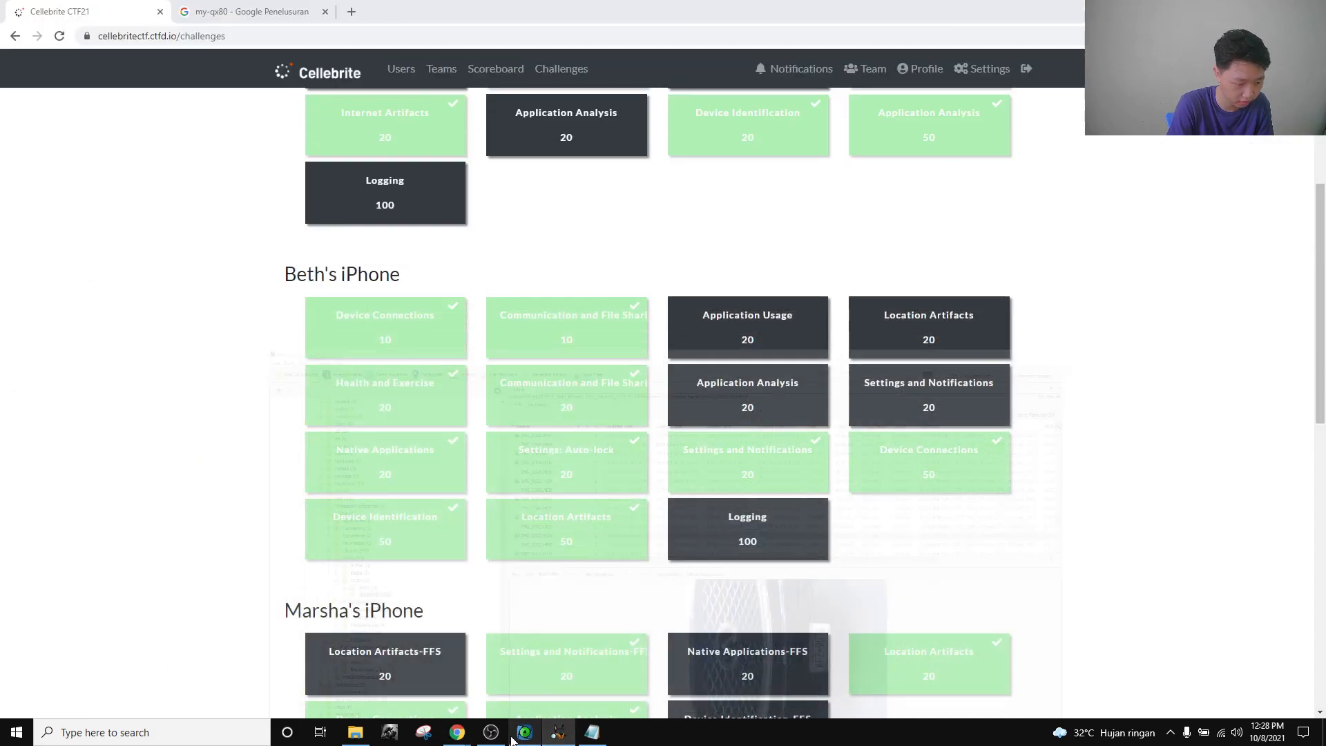
pyautogui.hotkey('alt', 'Tab')
pyautogui.click(619, 328)
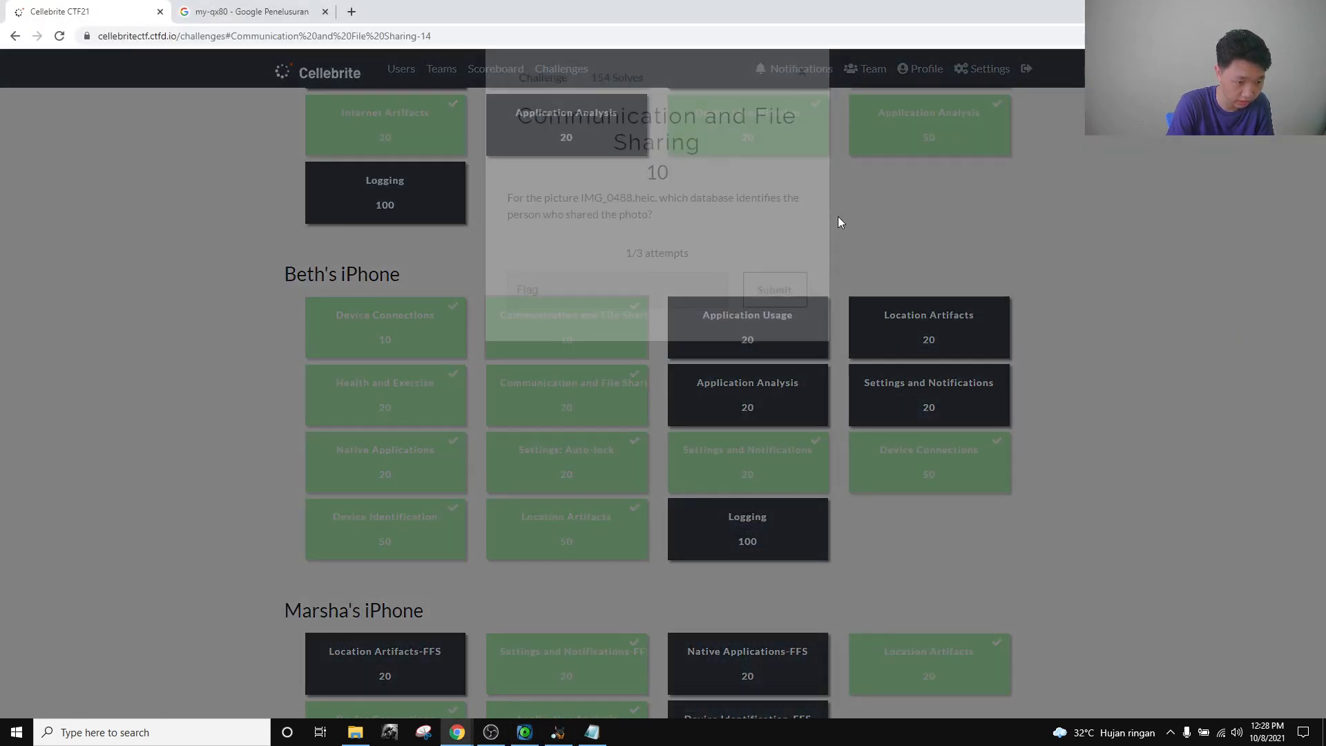
pyautogui.click(524, 732)
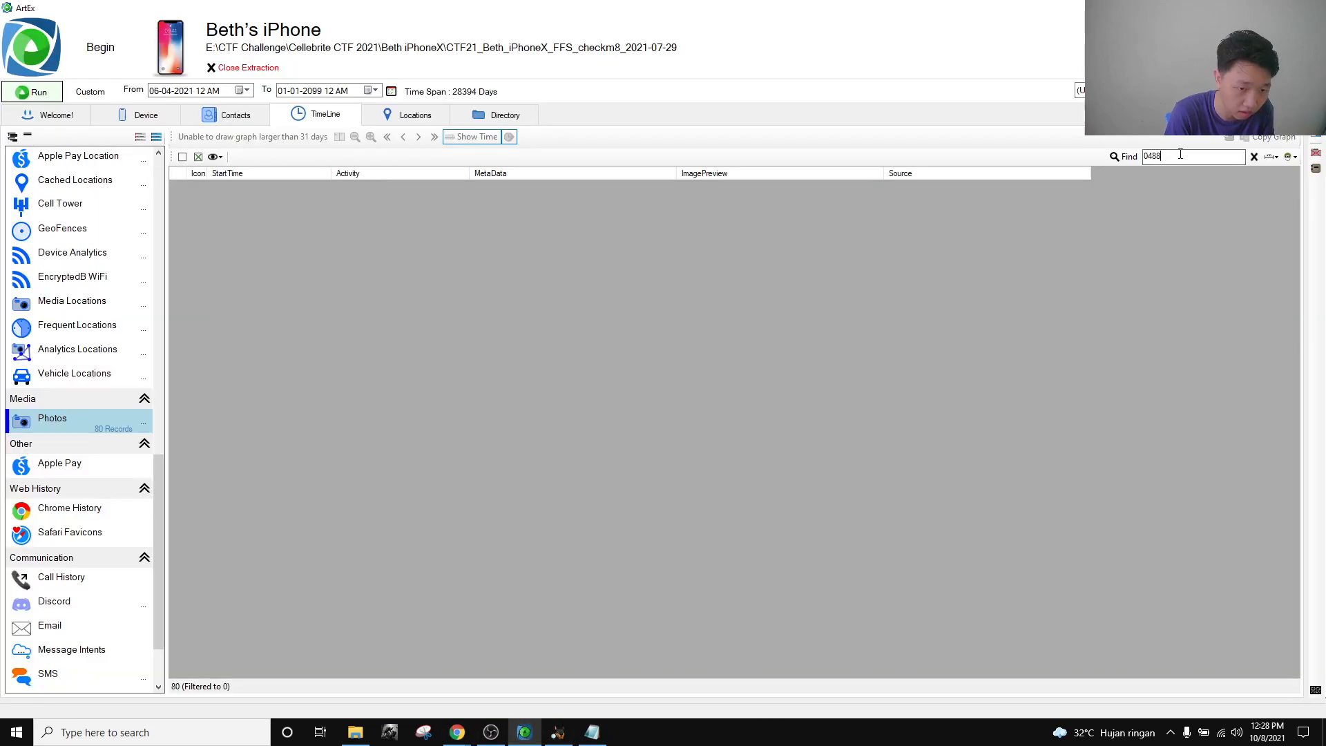
pyautogui.press('BackSpace')
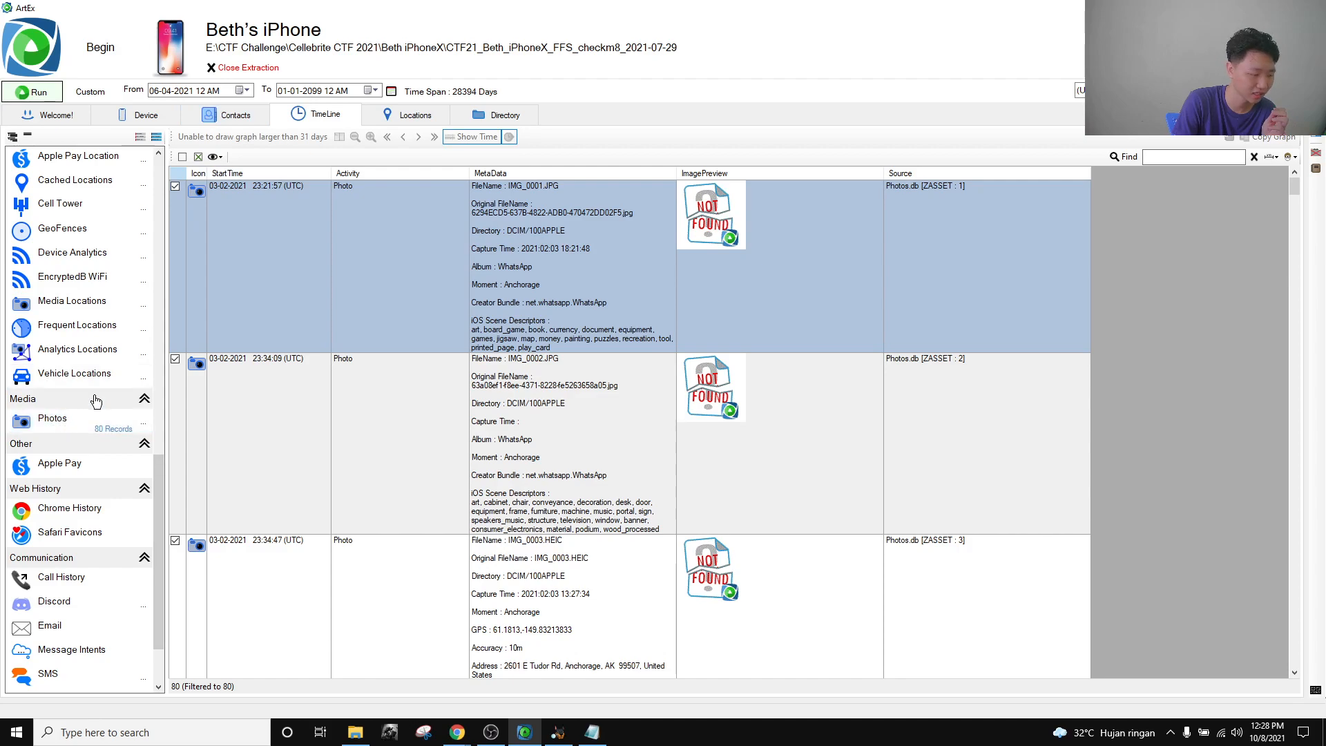
pyautogui.scroll(-2, 97, 399)
# Load the SMS records into the ArtEx timeline with the time range set to all time.
pyautogui.click(72, 588)
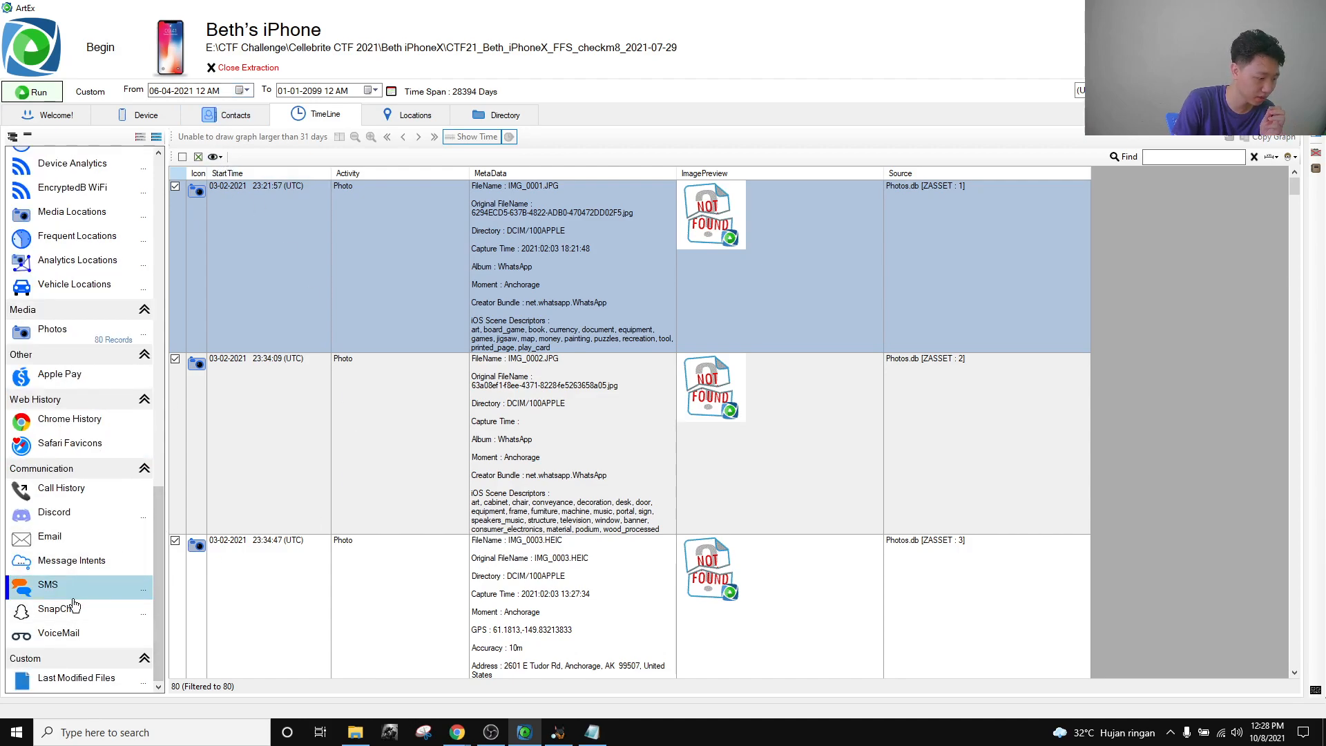
pyautogui.click(58, 93)
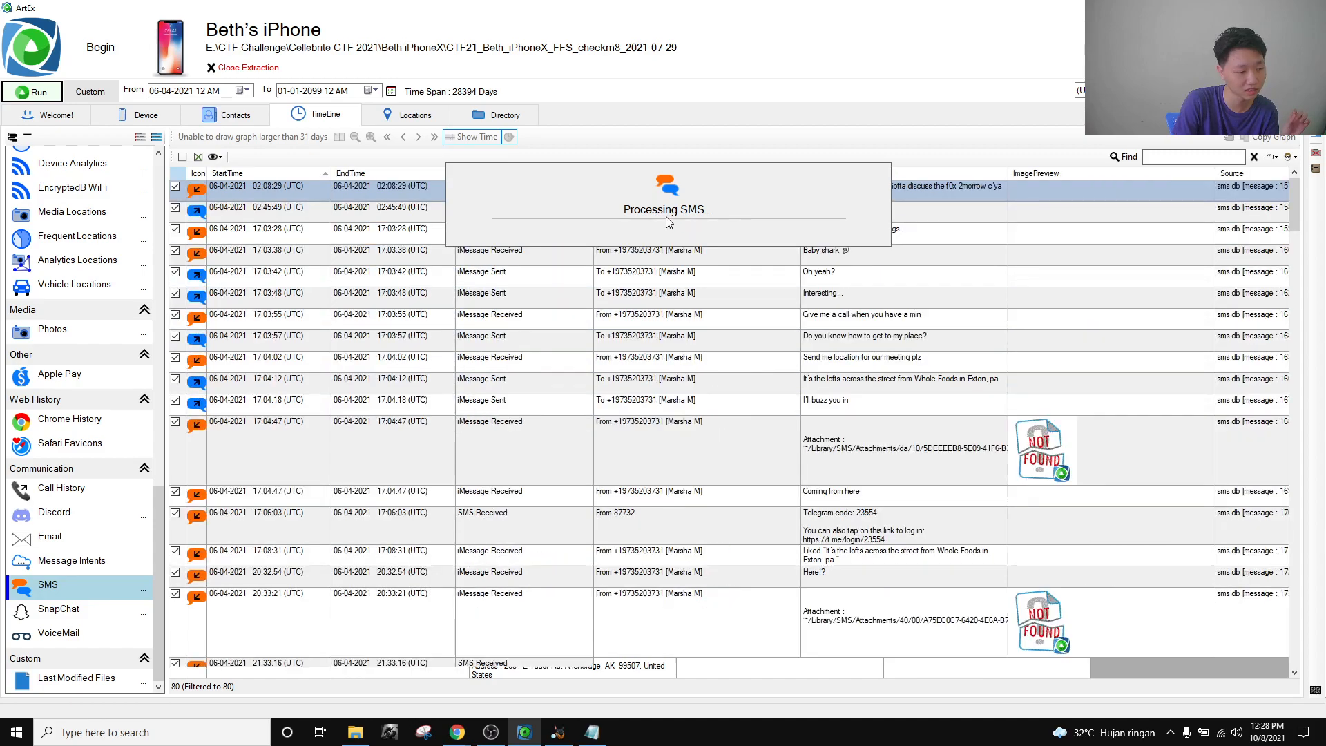
pyautogui.click(243, 91)
pyautogui.click(243, 91)
pyautogui.click(91, 91)
pyautogui.click(92, 95)
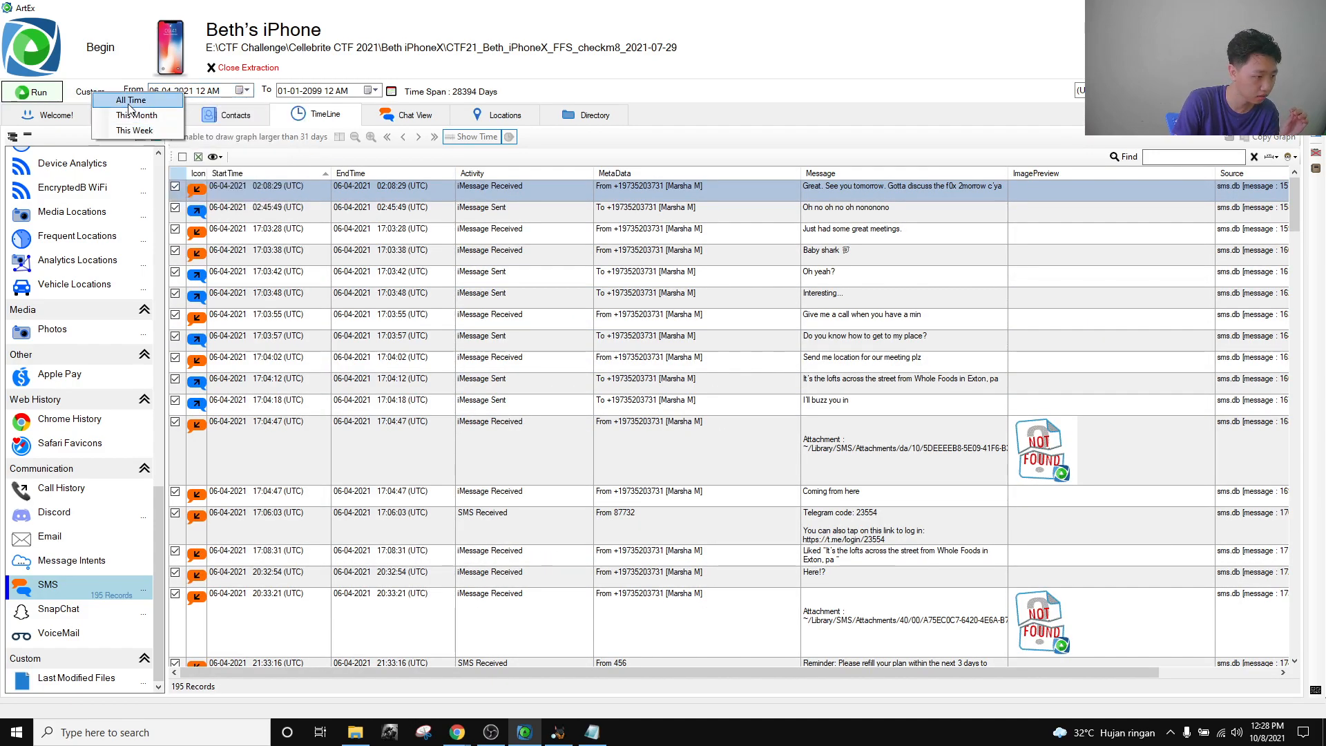
pyautogui.click(243, 102)
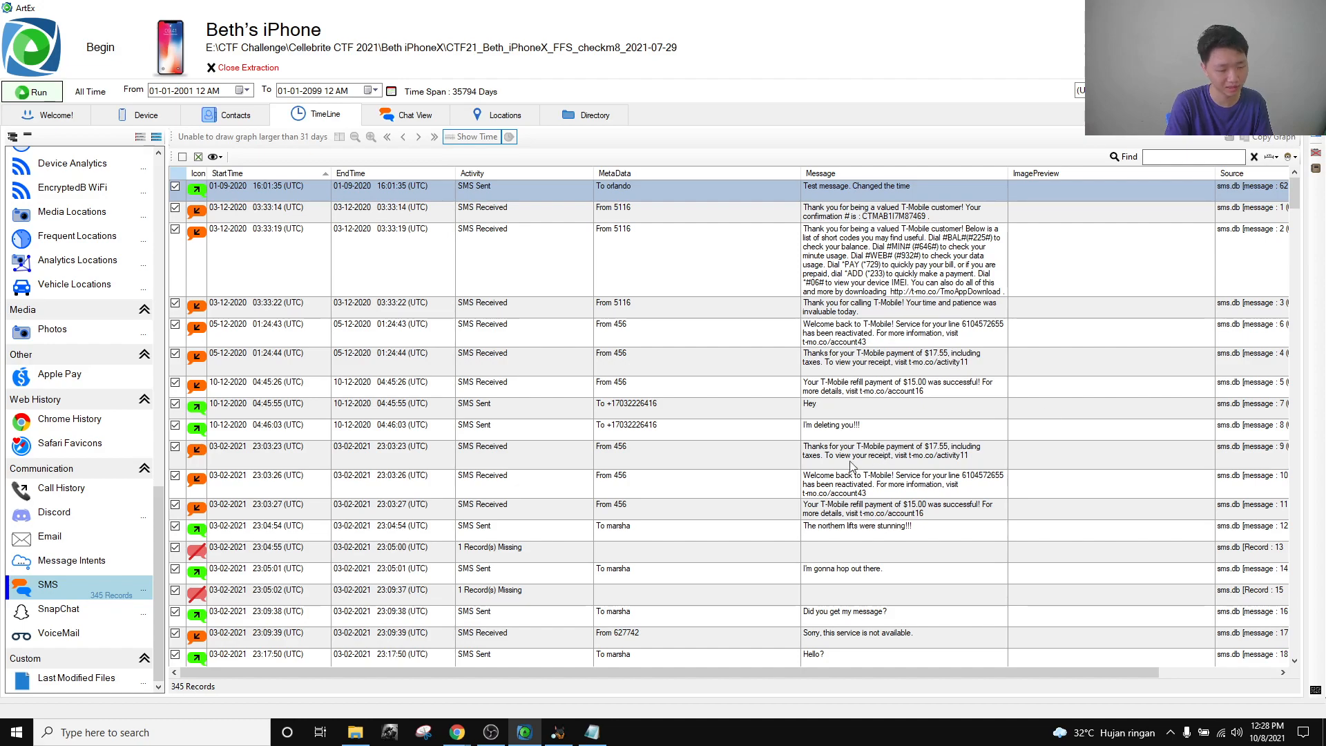
# Filter the timeline by 0488 and widen the columns to show the attachment and sms.db source.
pyautogui.scroll(-3, 1082, 277)
pyautogui.scroll(3, 1081, 275)
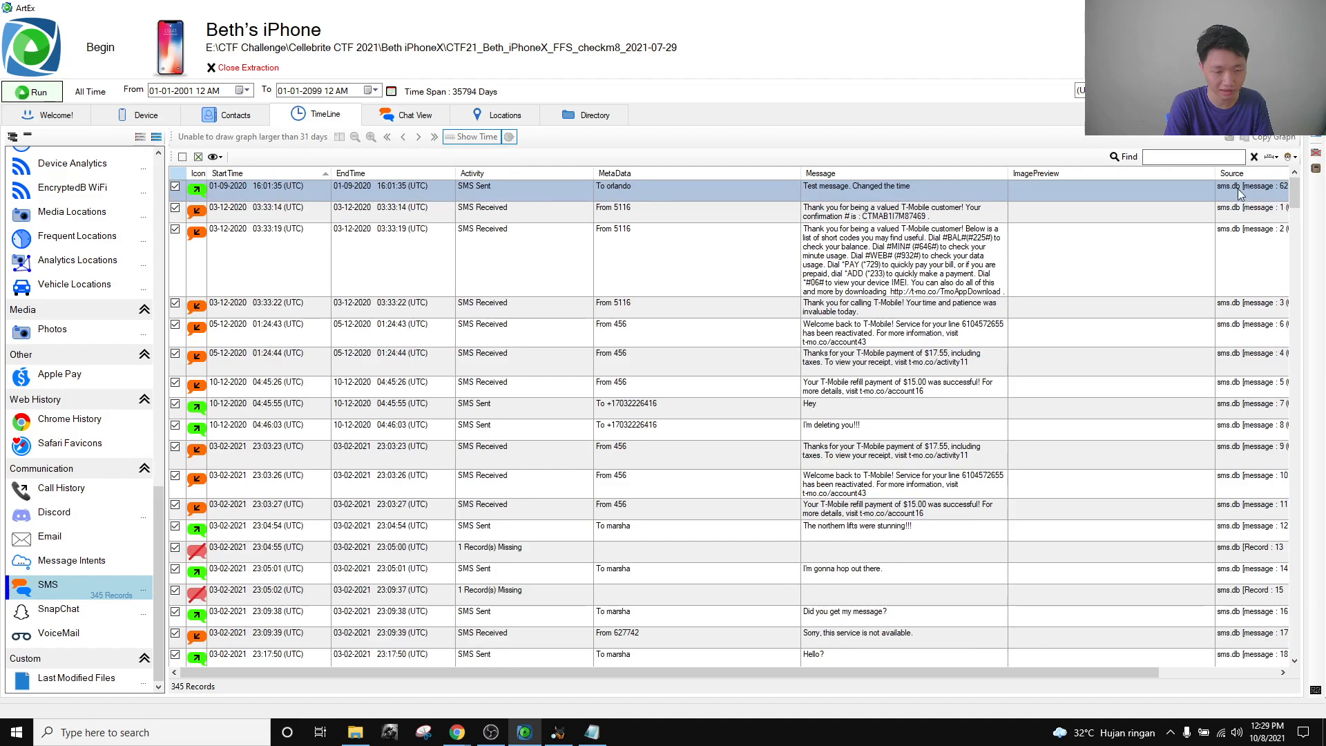
pyautogui.scroll(-10, 1102, 276)
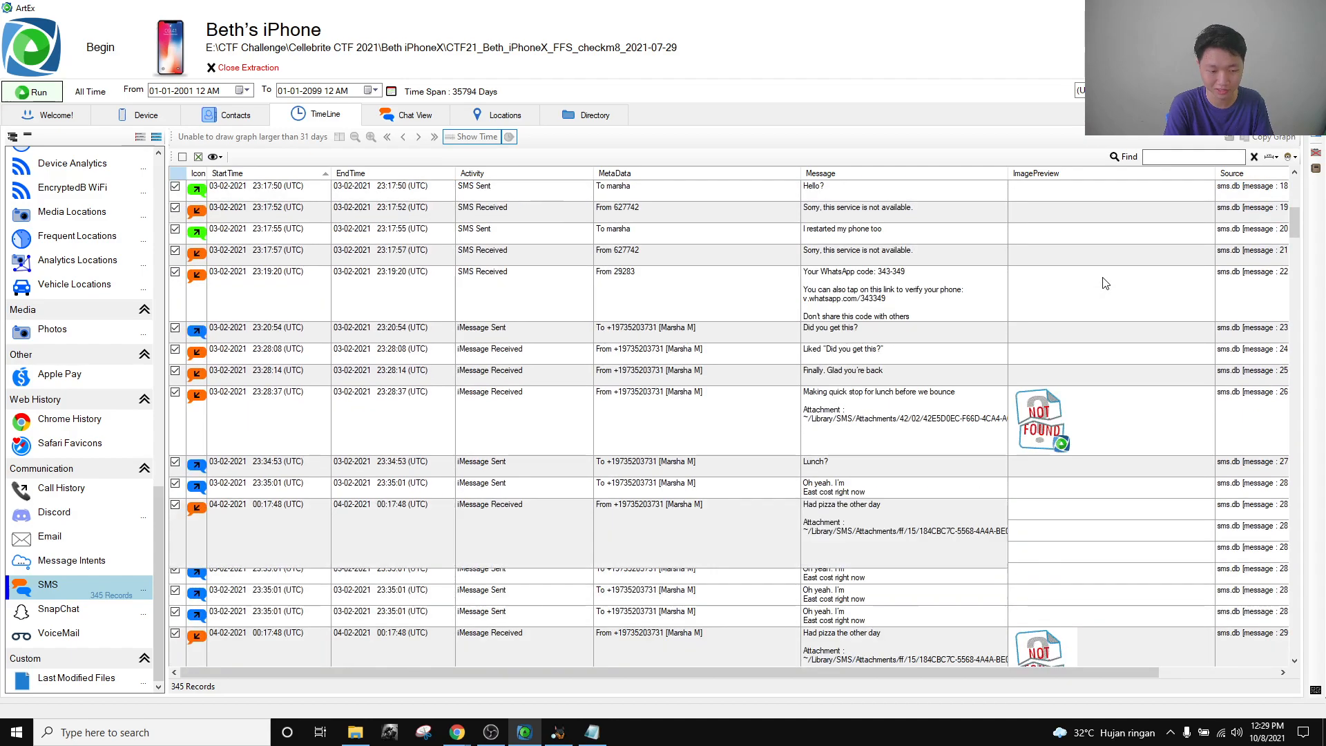
pyautogui.scroll(-5, 1098, 295)
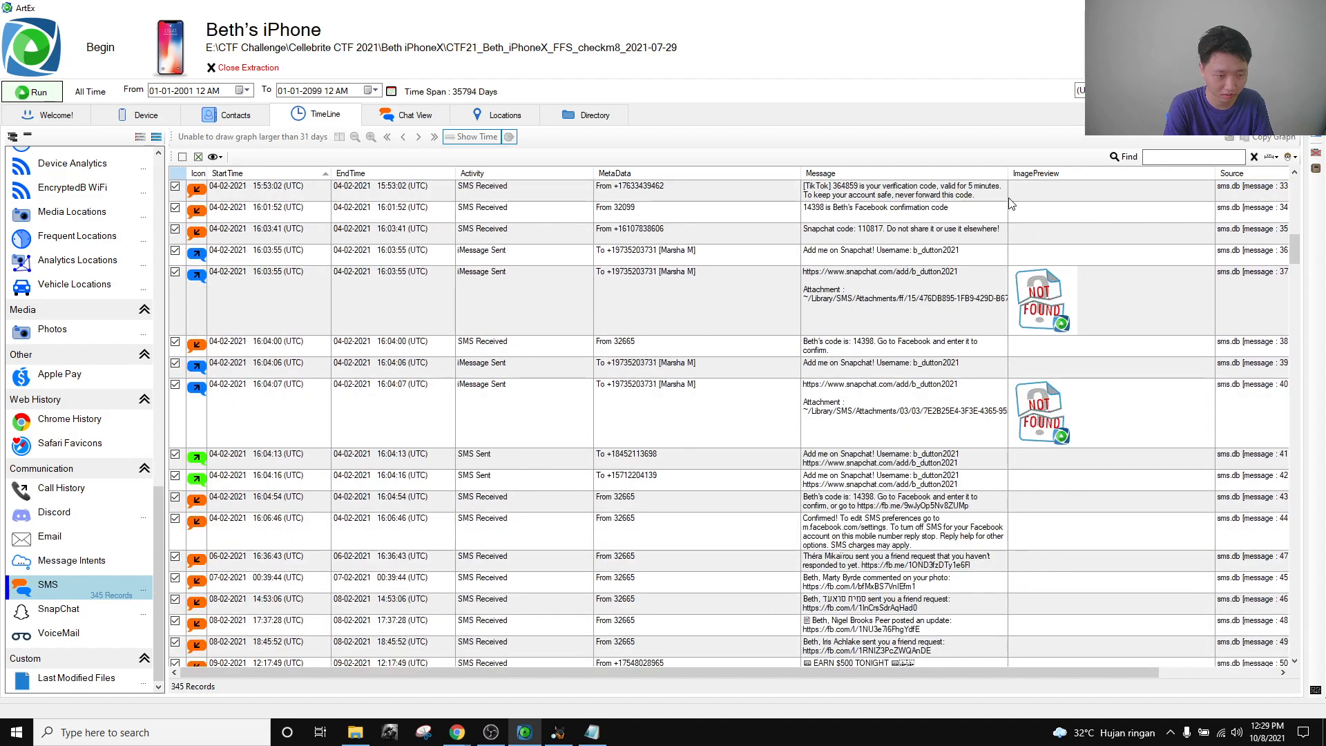
pyautogui.moveTo(1008, 175); pyautogui.dragTo(1080, 174)
pyautogui.scroll(-15, 1009, 376)
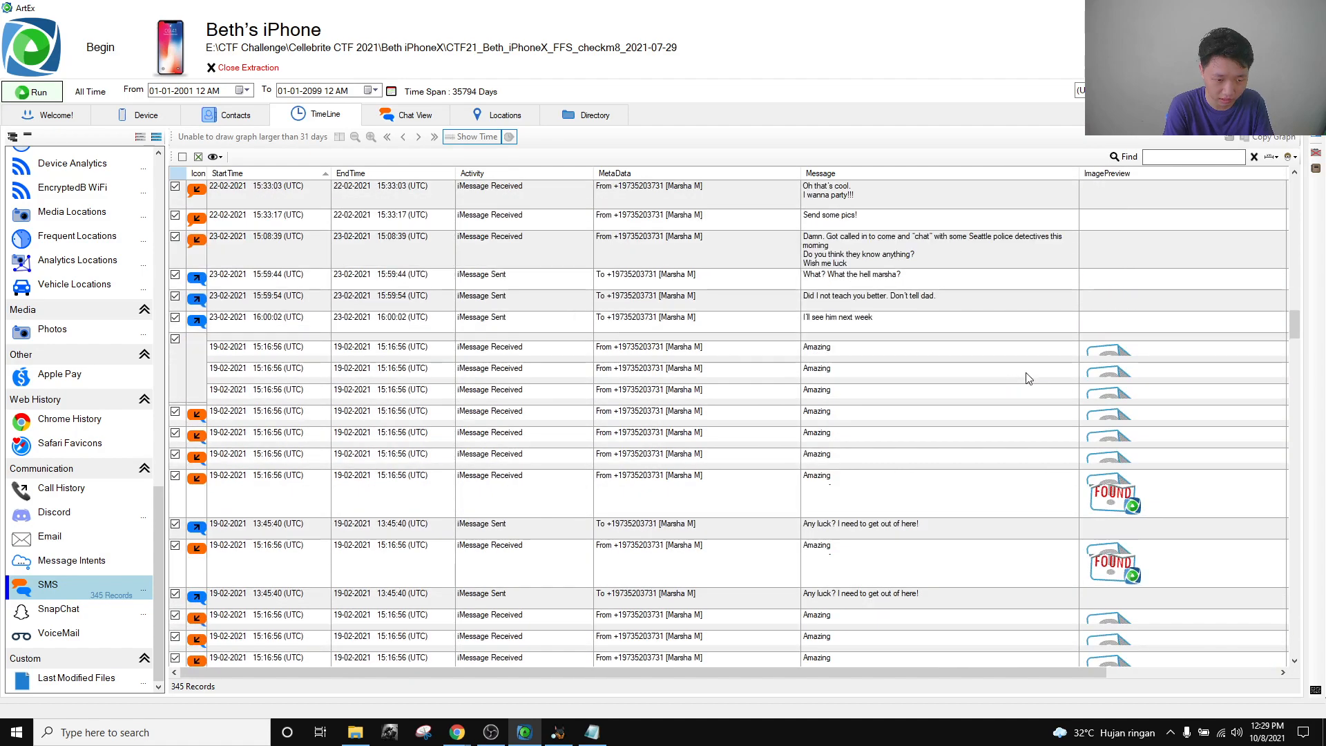
pyautogui.write('0488')
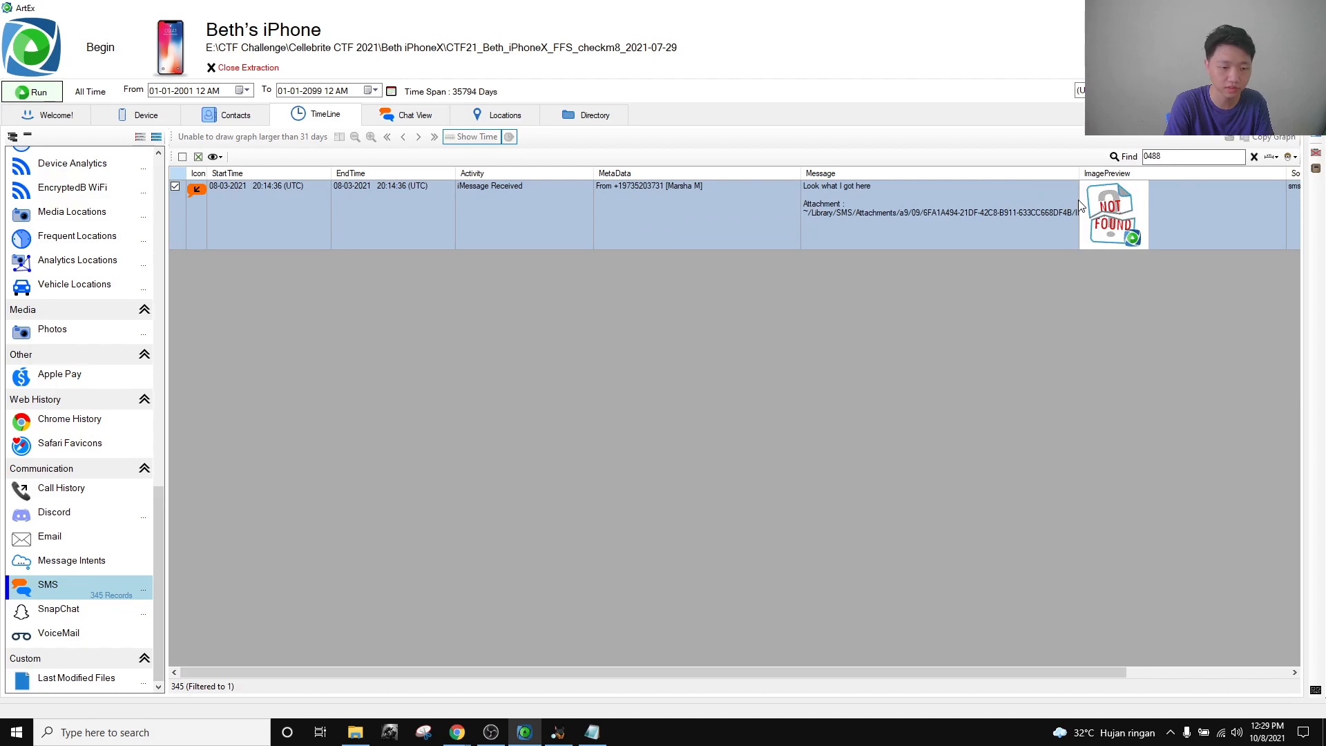
pyautogui.moveTo(1082, 176); pyautogui.dragTo(1189, 175)
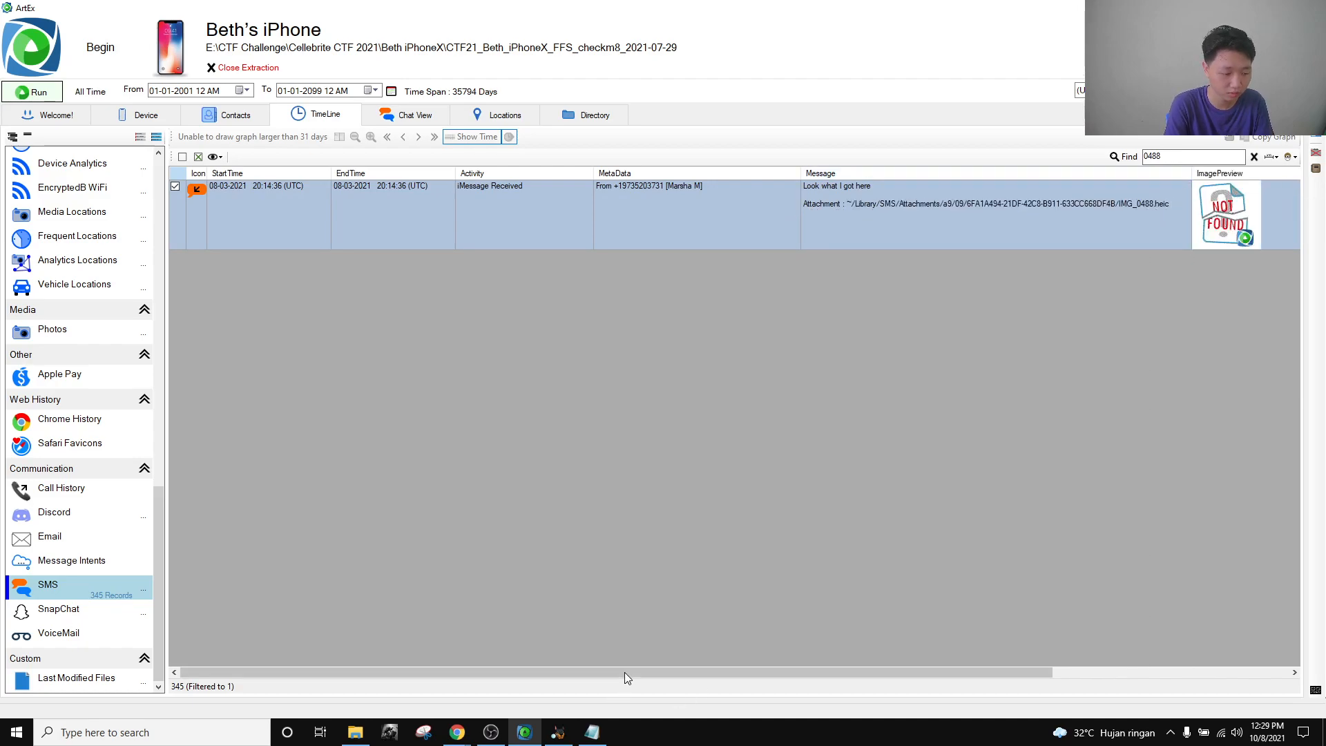
pyautogui.moveTo(623, 673); pyautogui.dragTo(851, 687)
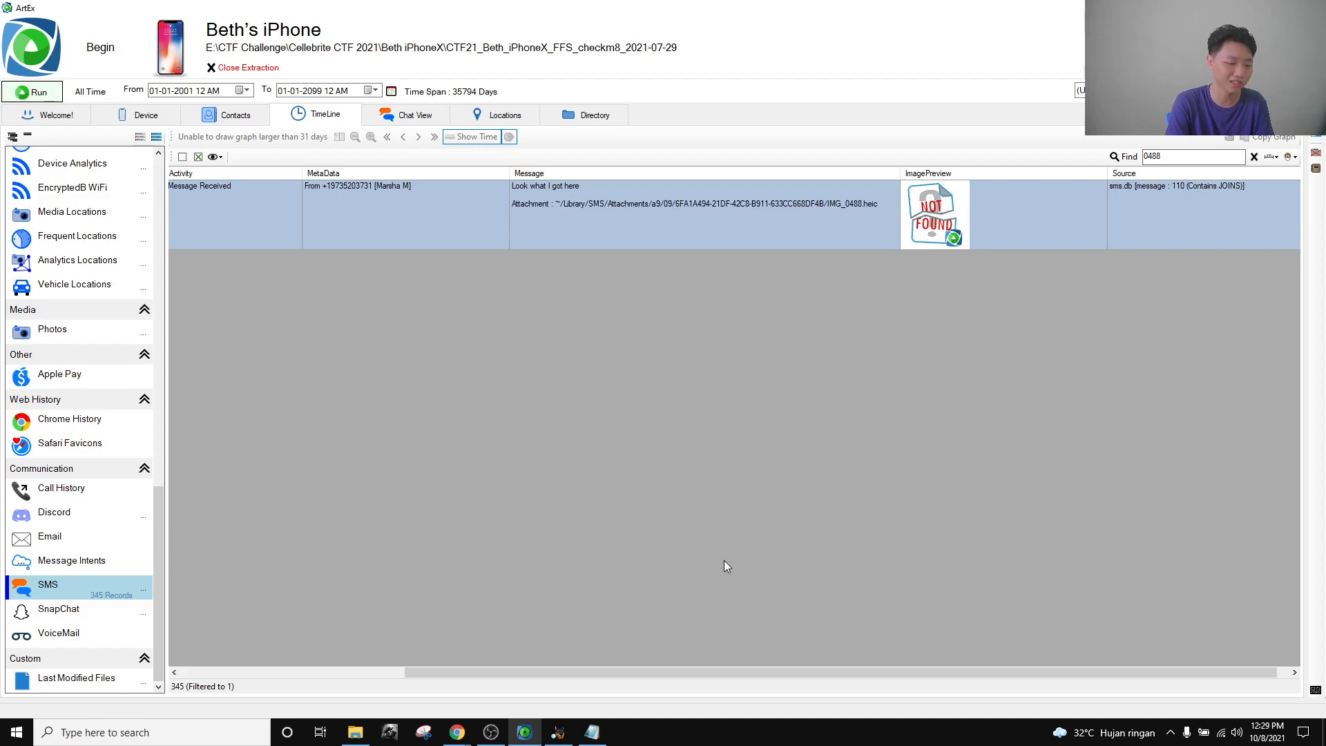
# Submit sms.db as the Communication and File Sharing flag.
pyautogui.moveTo(459, 734)
pyautogui.click(416, 683)
pyautogui.click(630, 326)
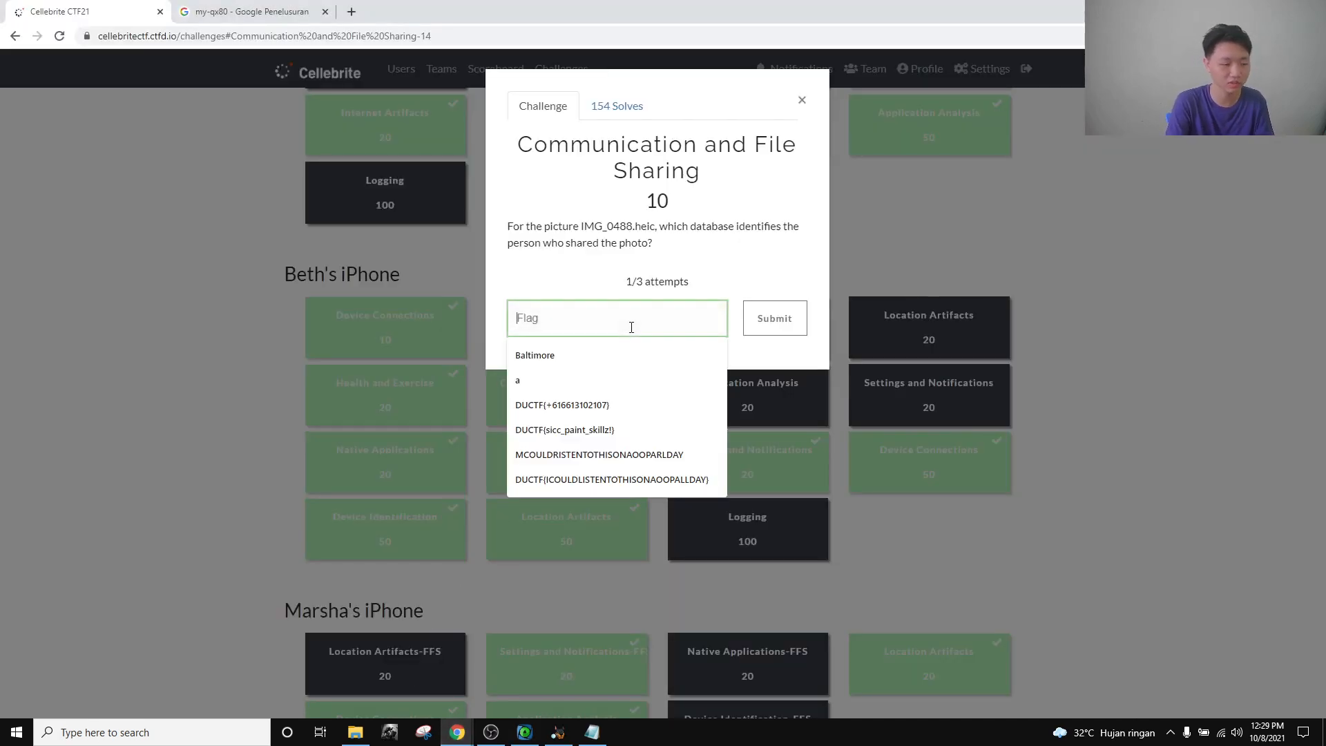
pyautogui.write('SMS ')
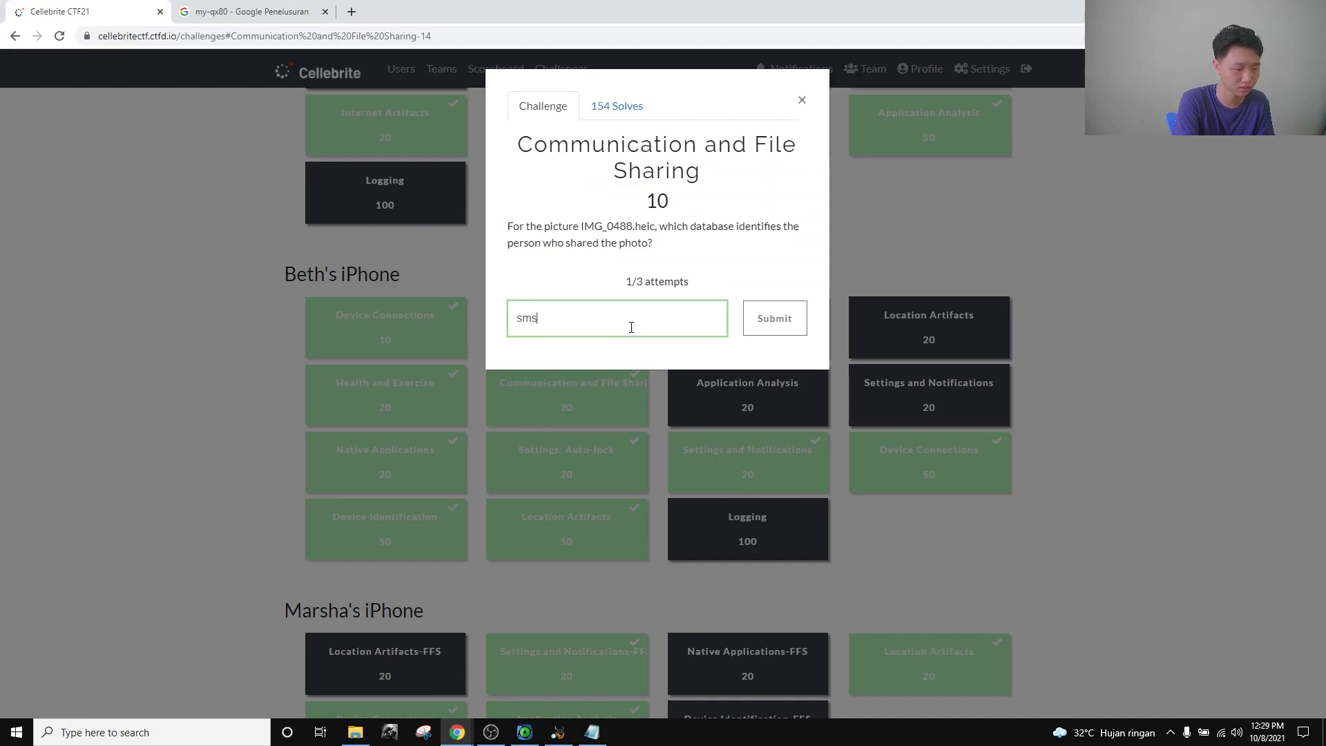
pyautogui.write('db')
pyautogui.press('Return')
pyautogui.click(801, 101)
# Open the Health and Exercise challenge and read its question.
pyautogui.click(377, 409)
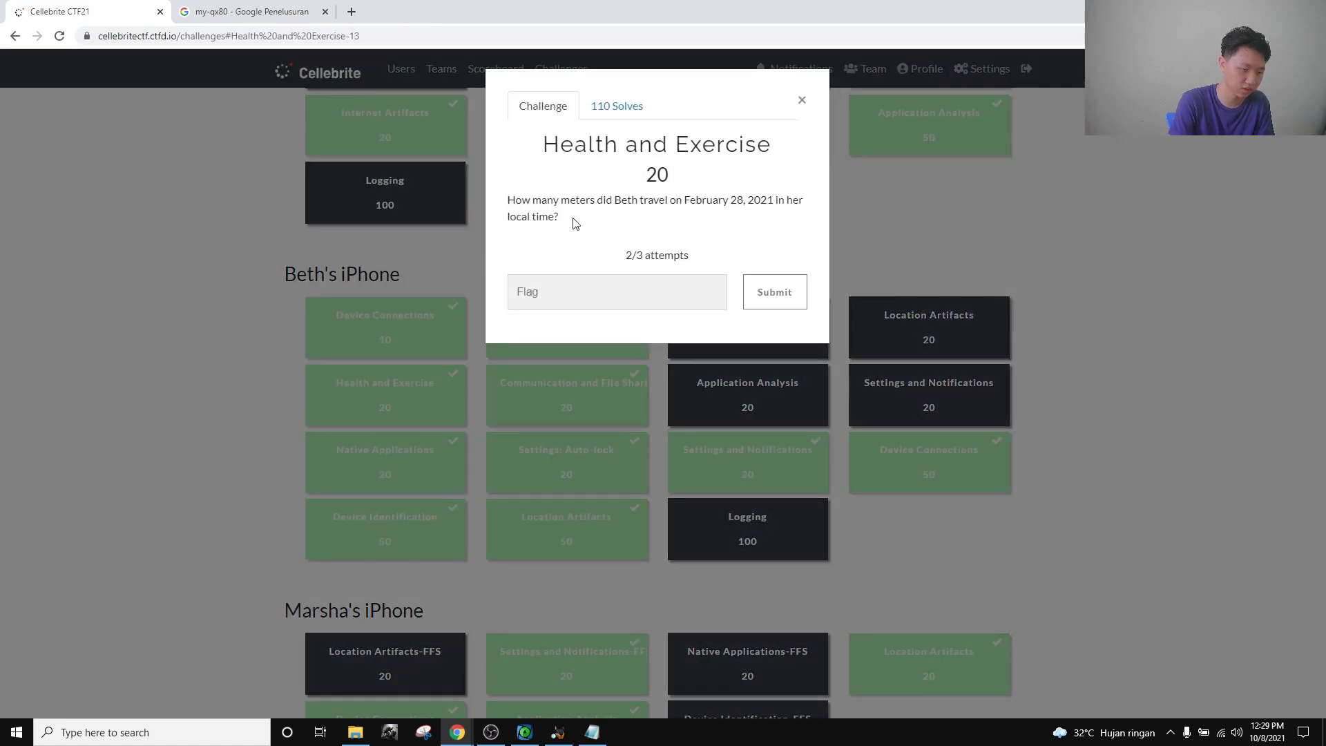
pyautogui.moveTo(573, 219); pyautogui.dragTo(508, 198)
pyautogui.click(627, 221)
# Show the iPhone's Health Activity records in the ArtEx timeline.
pyautogui.click(531, 733)
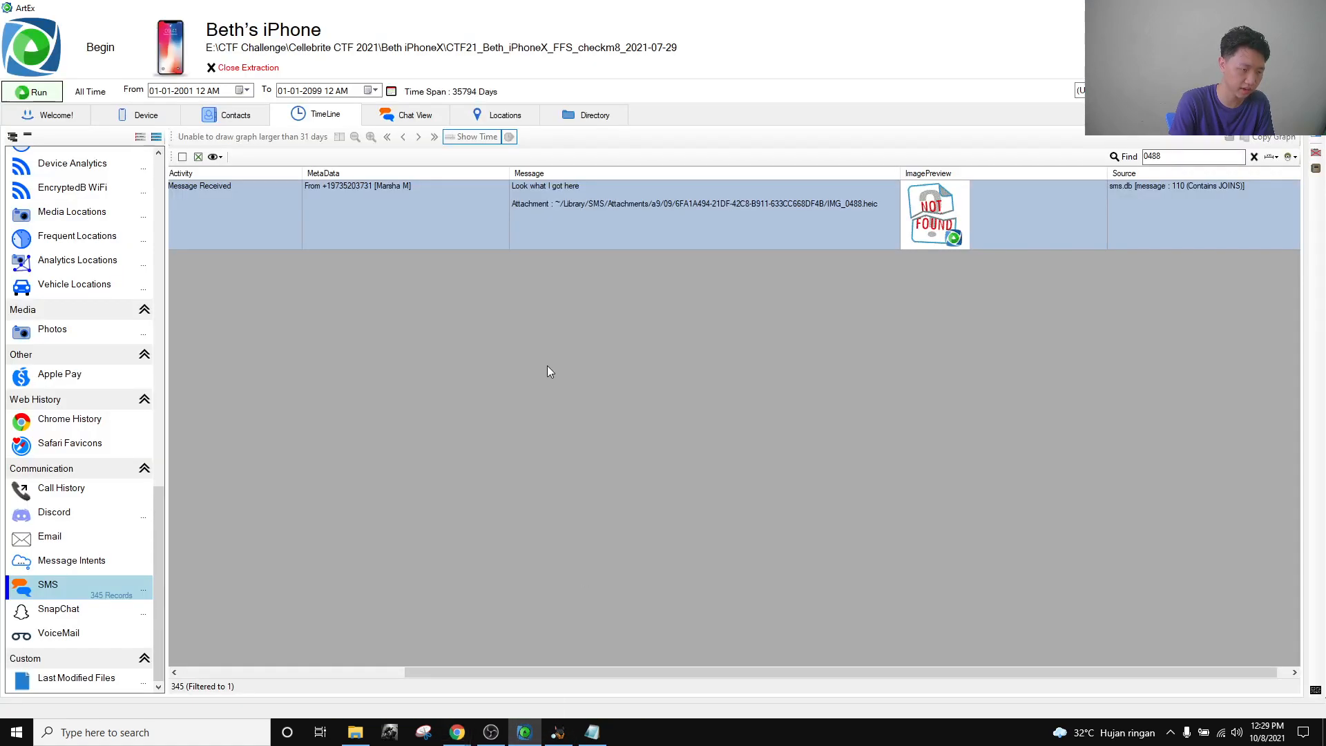
pyautogui.scroll(1, 125, 567)
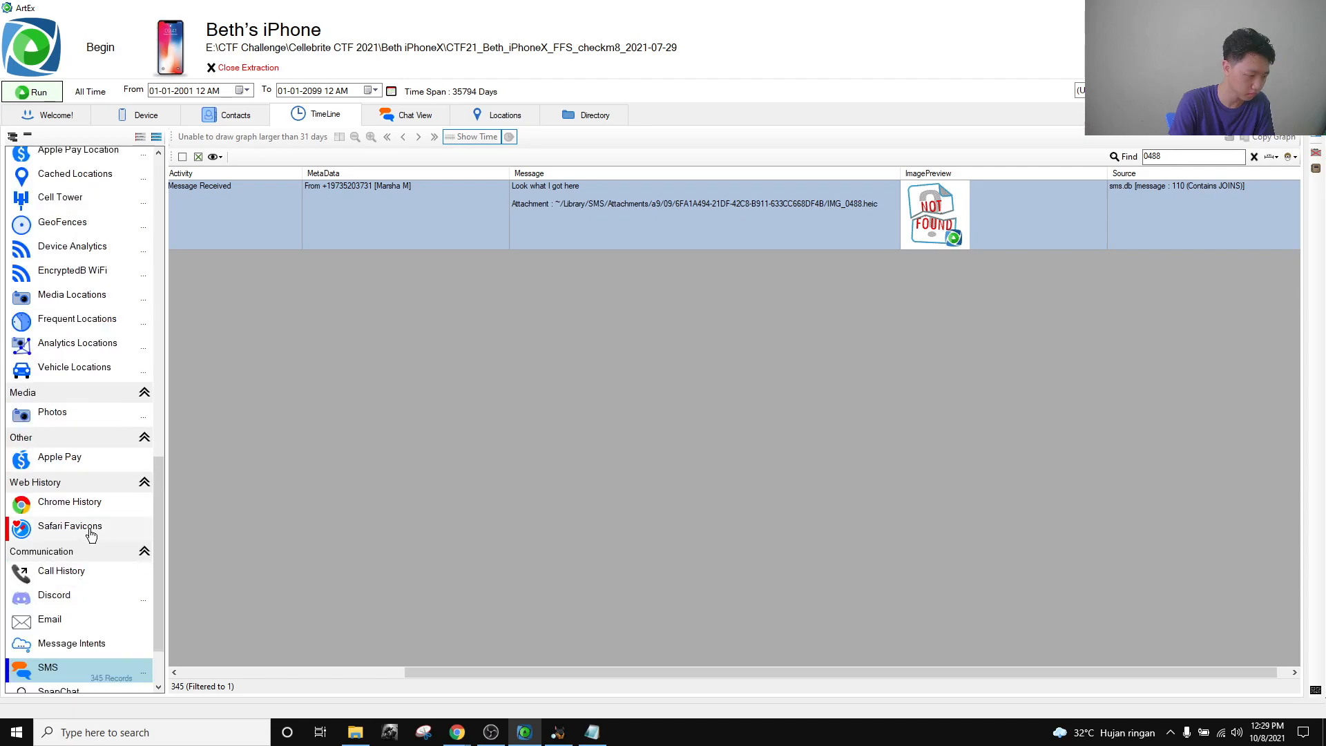
pyautogui.scroll(-1, 80, 527)
pyautogui.scroll(4, 101, 438)
pyautogui.scroll(10, 101, 438)
pyautogui.click(87, 95)
pyautogui.click(83, 178)
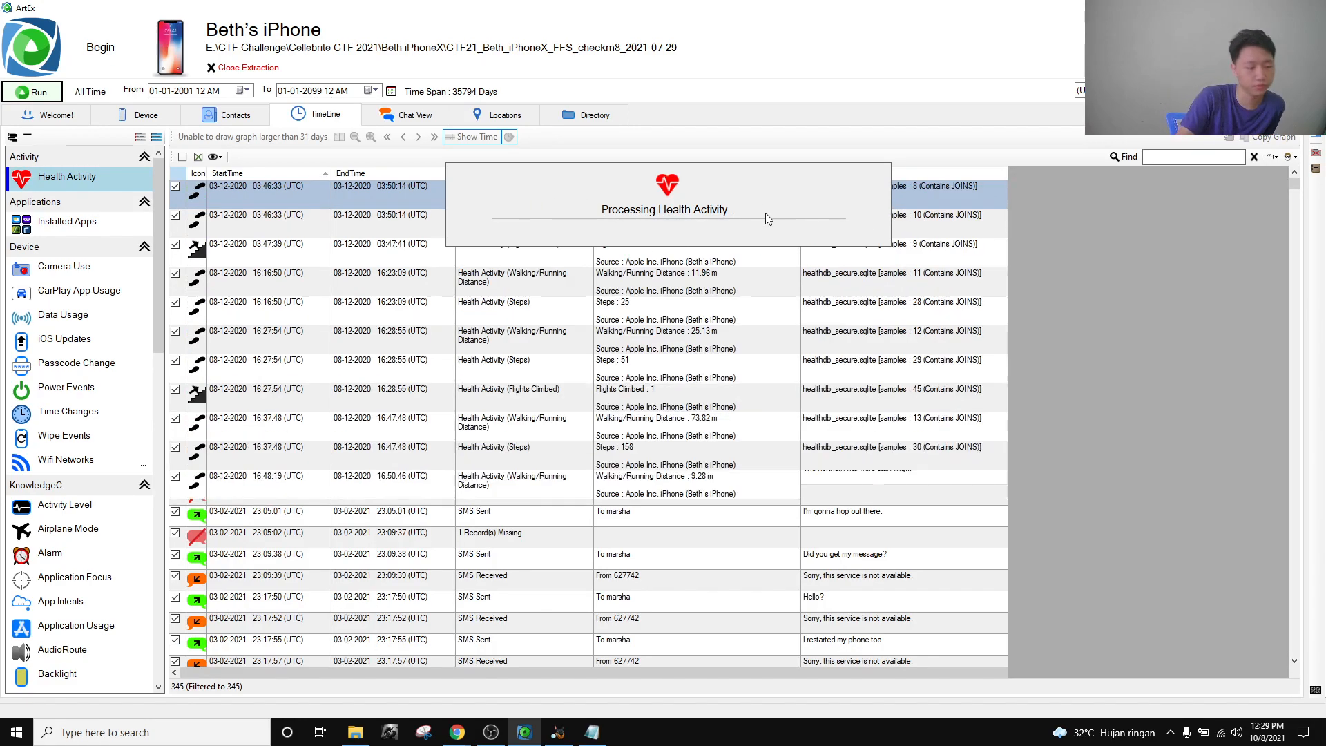
# Sort the health records by MetaData and recheck the question in the browser.
pyautogui.scroll(-1, 451, 330)
pyautogui.scroll(1, 556, 341)
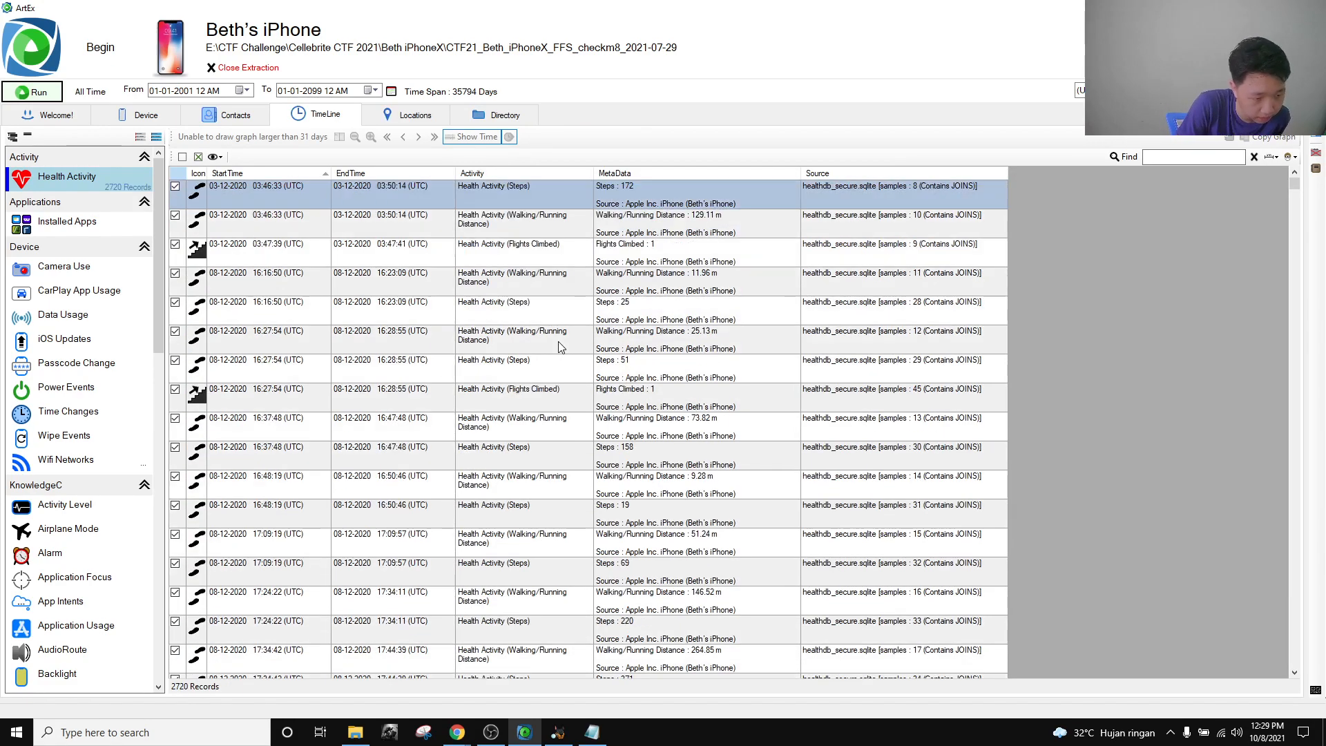
pyautogui.click(649, 168)
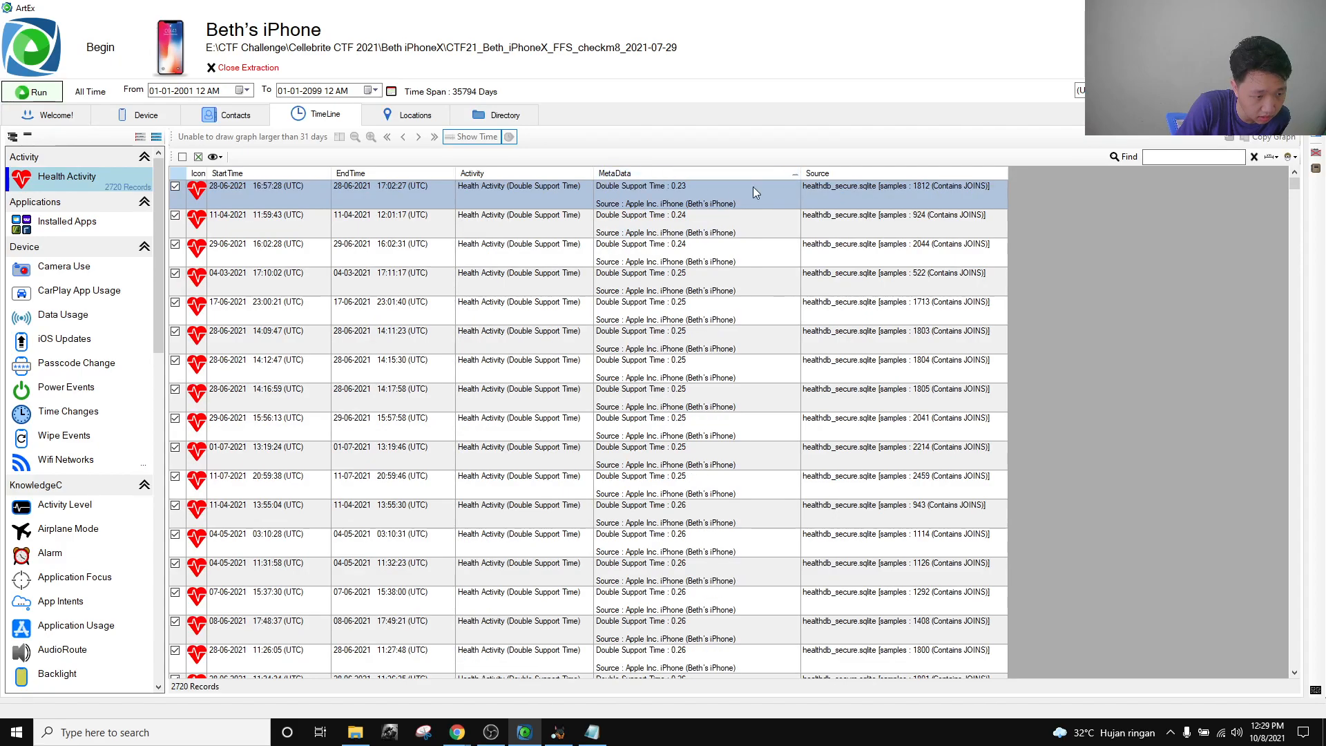
pyautogui.scroll(-20, 710, 389)
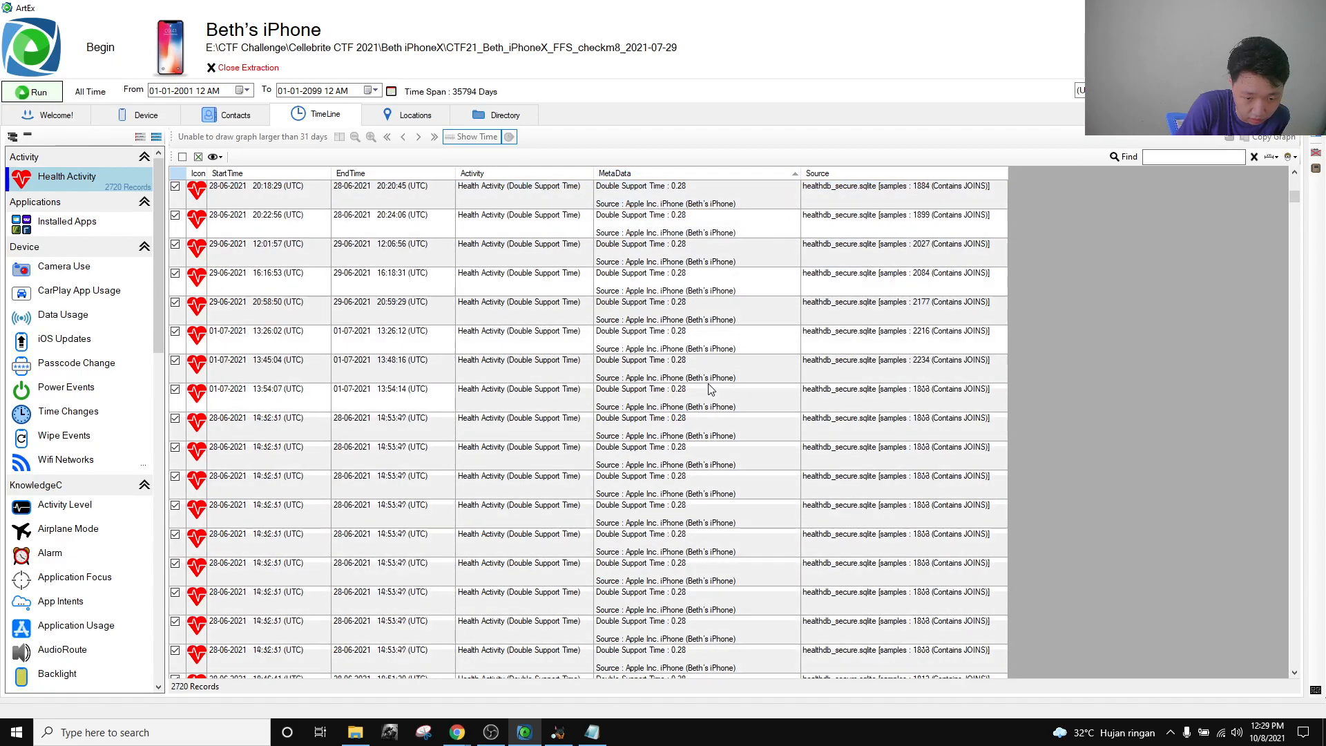
pyautogui.hotkey('alt', 'Tab')
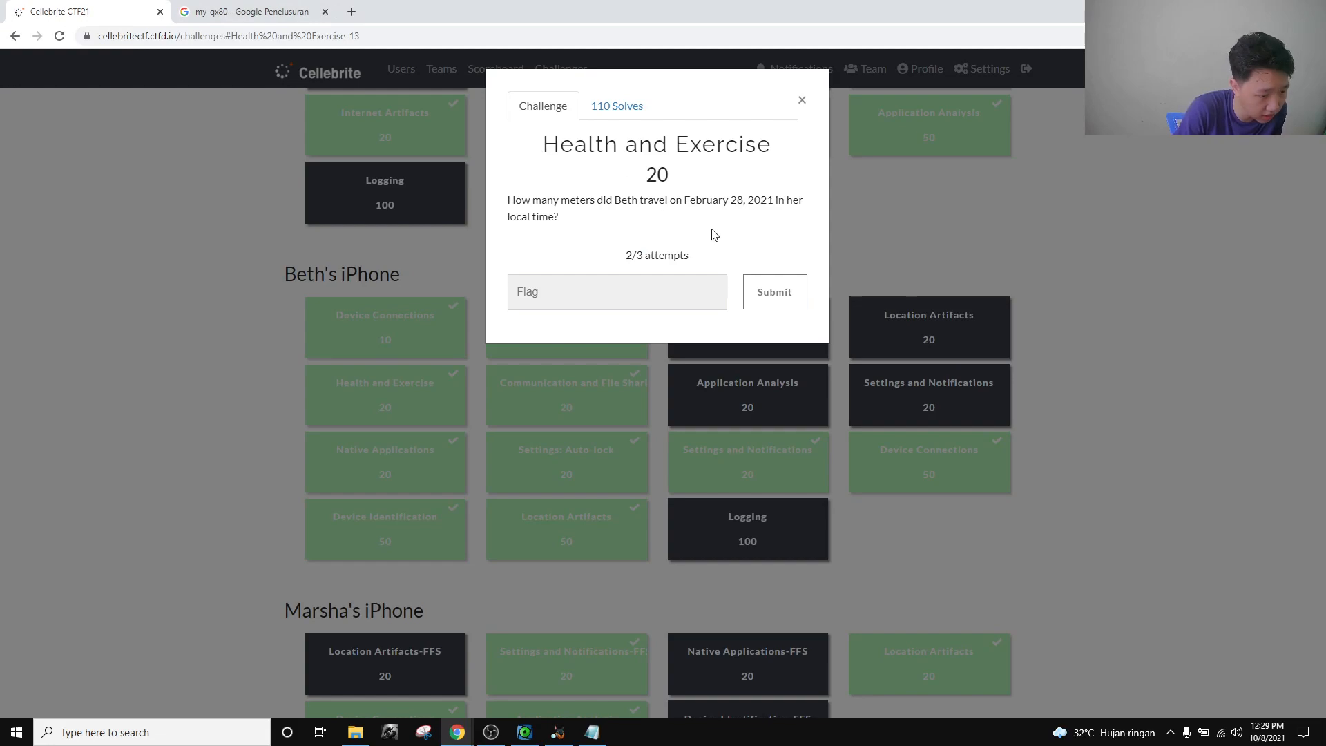
pyautogui.hotkey('alt', 'Tab')
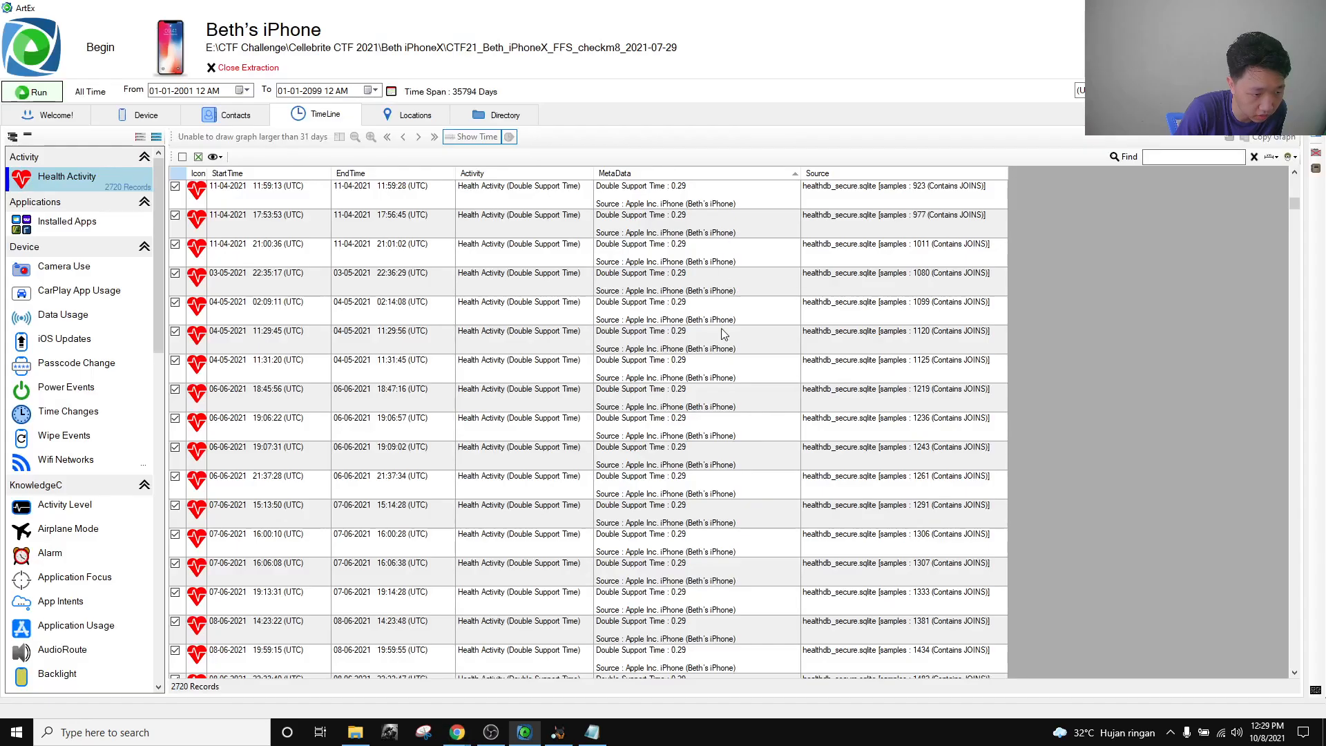
pyautogui.scroll(-10, 729, 385)
pyautogui.scroll(-20, 726, 379)
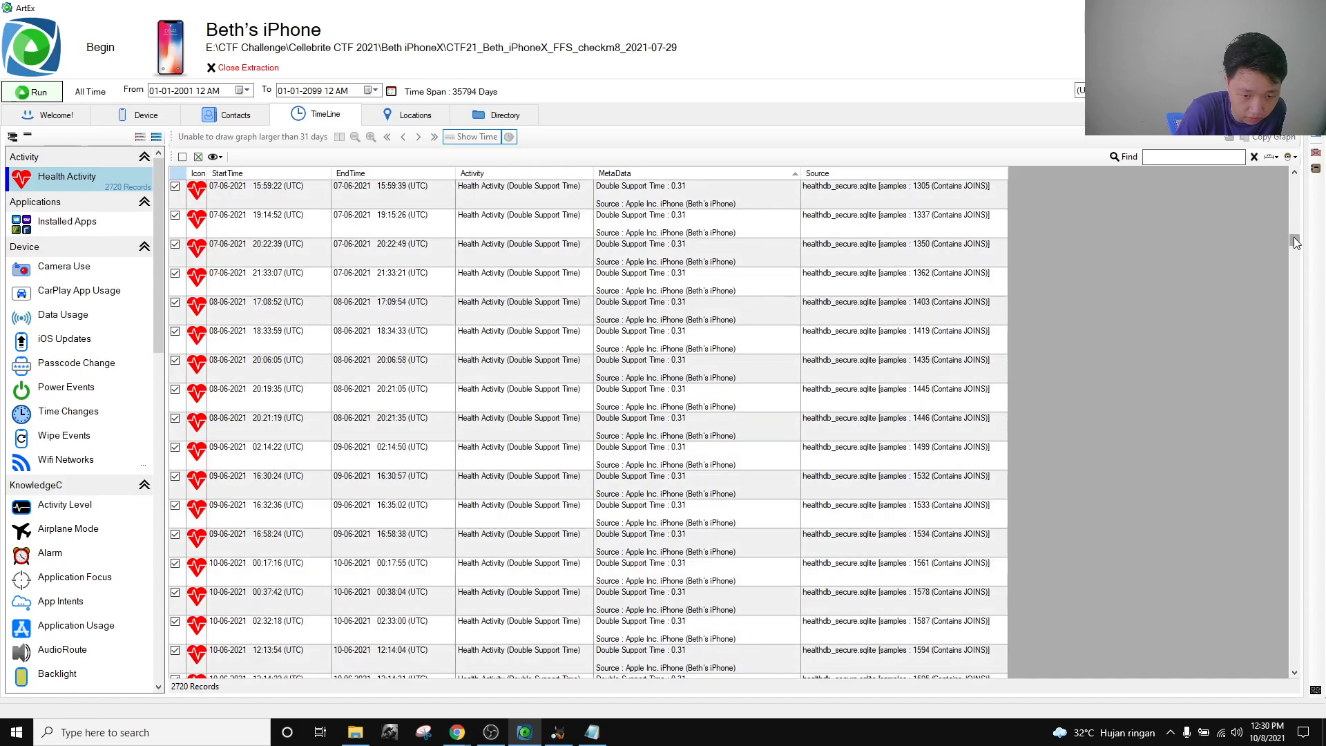
pyautogui.moveTo(1294, 238); pyautogui.dragTo(1305, 616)
pyautogui.scroll(-6, 780, 383)
pyautogui.scroll(10, 779, 389)
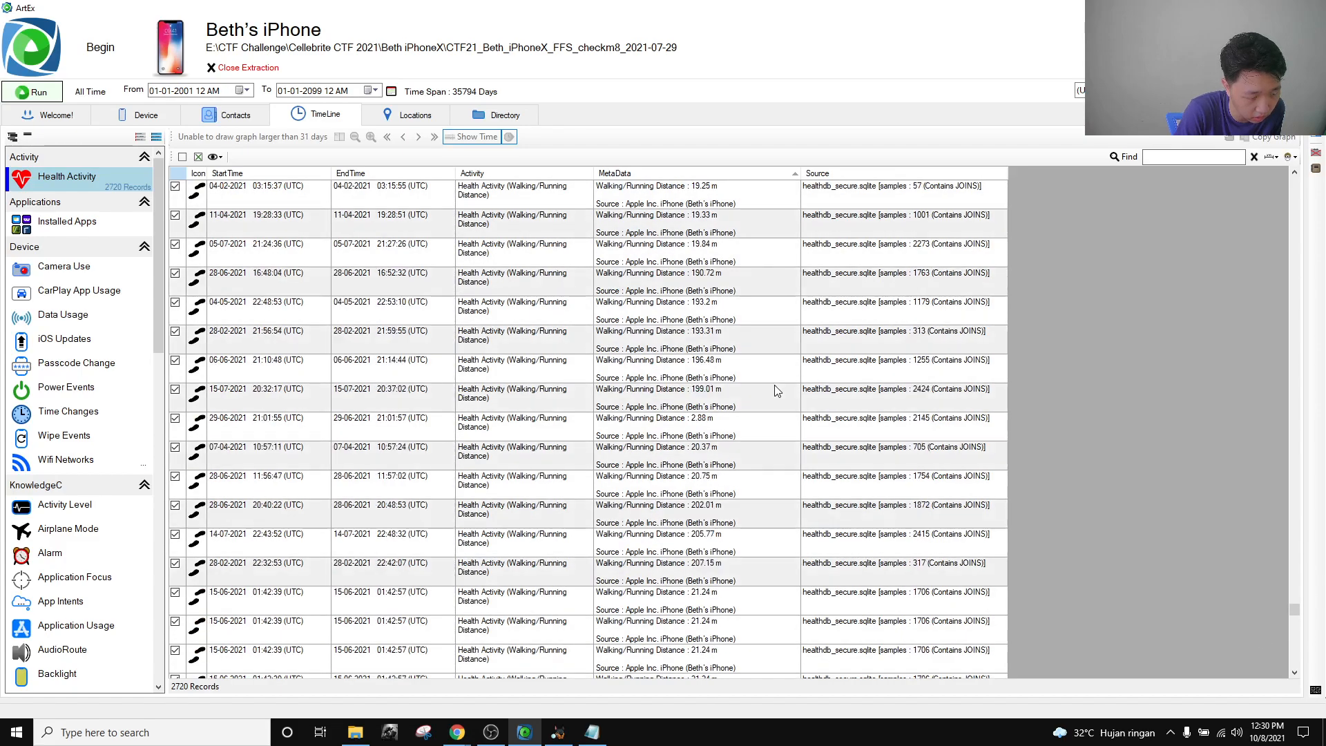
pyautogui.scroll(8, 778, 391)
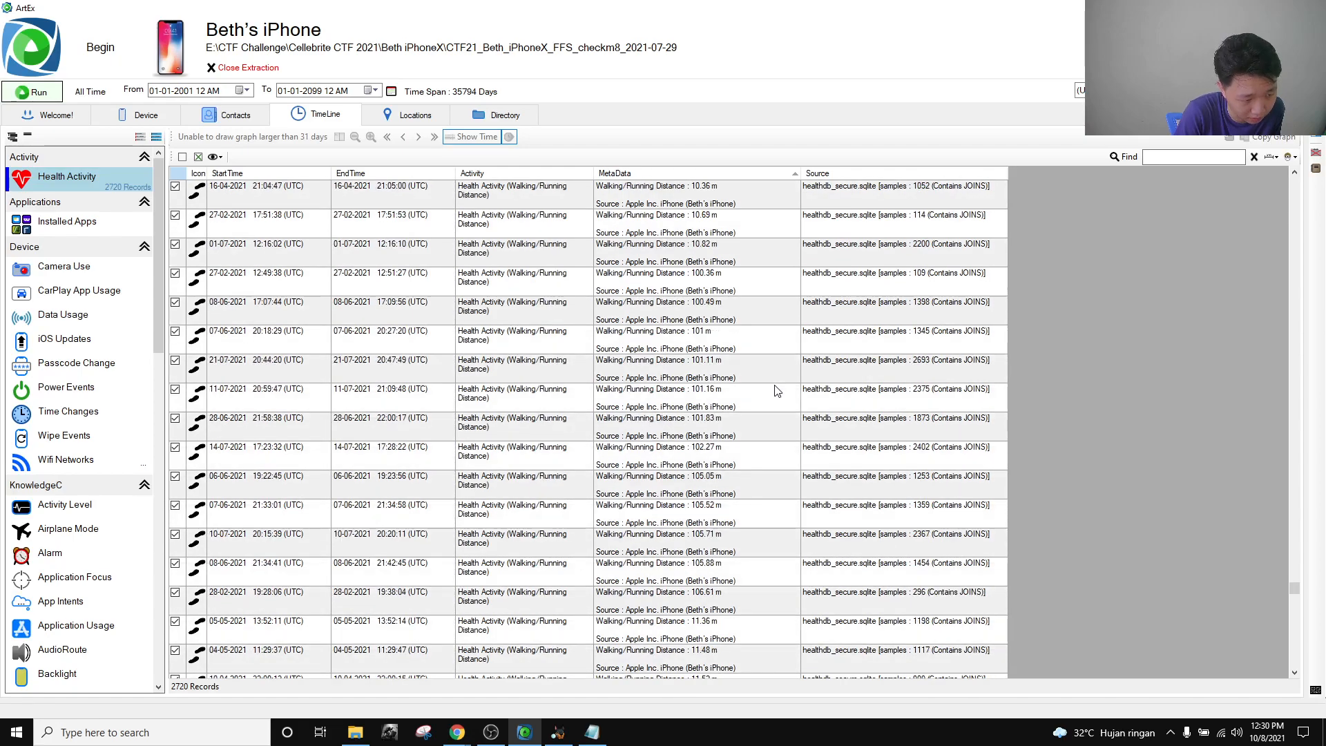
pyautogui.scroll(-1, 773, 391)
pyautogui.click(748, 375)
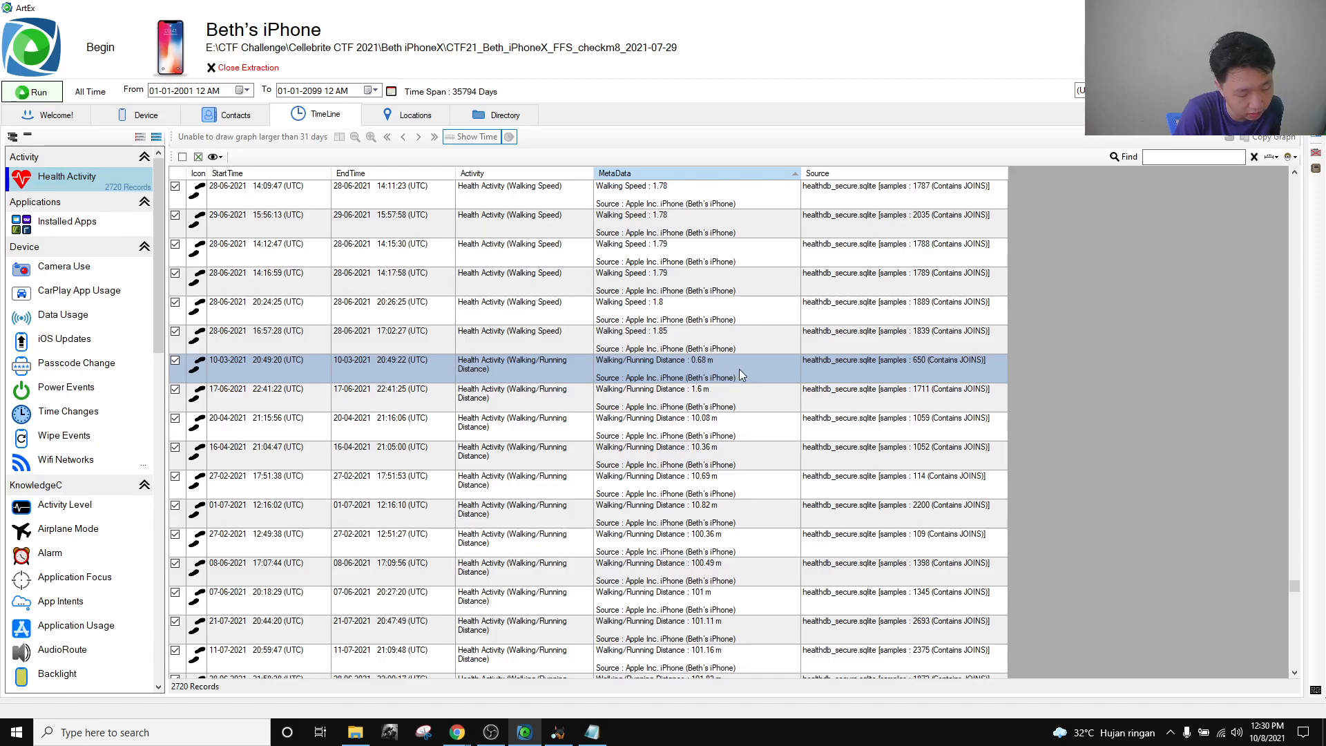
pyautogui.scroll(-1, 739, 369)
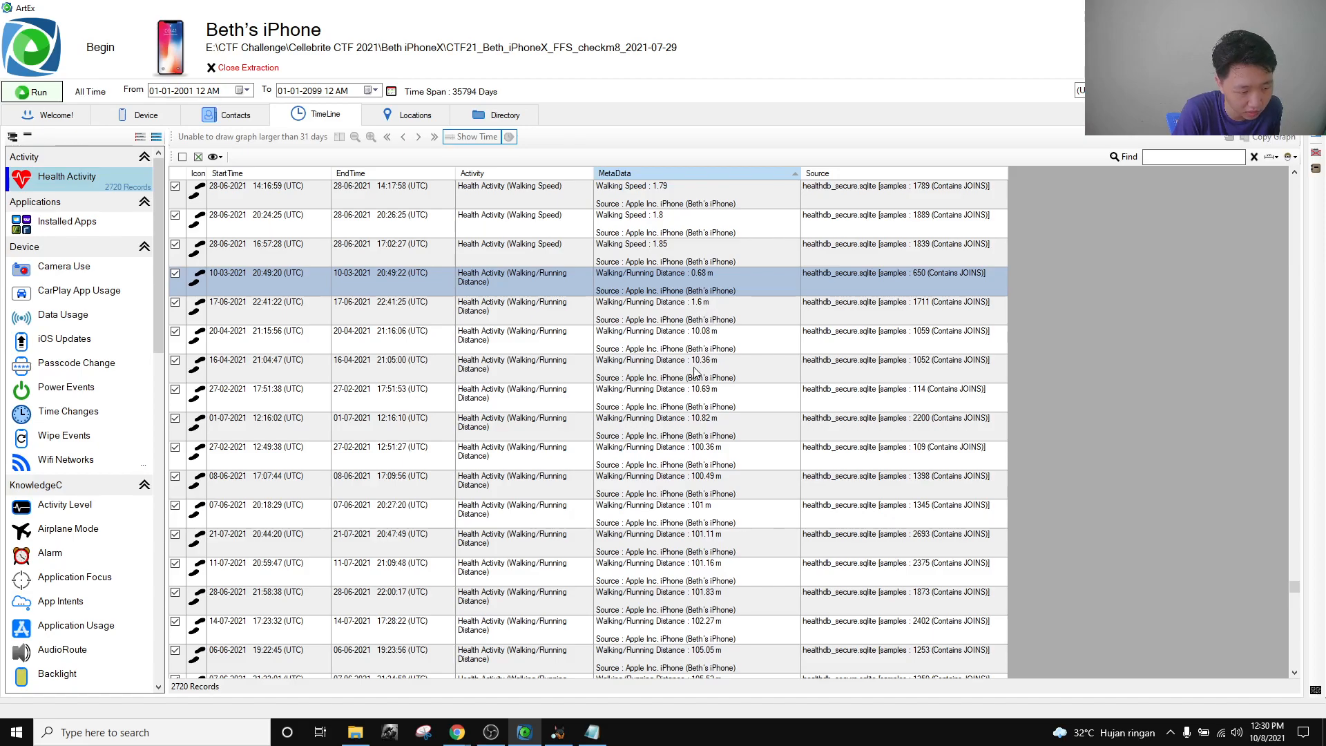
pyautogui.scroll(-10, 708, 373)
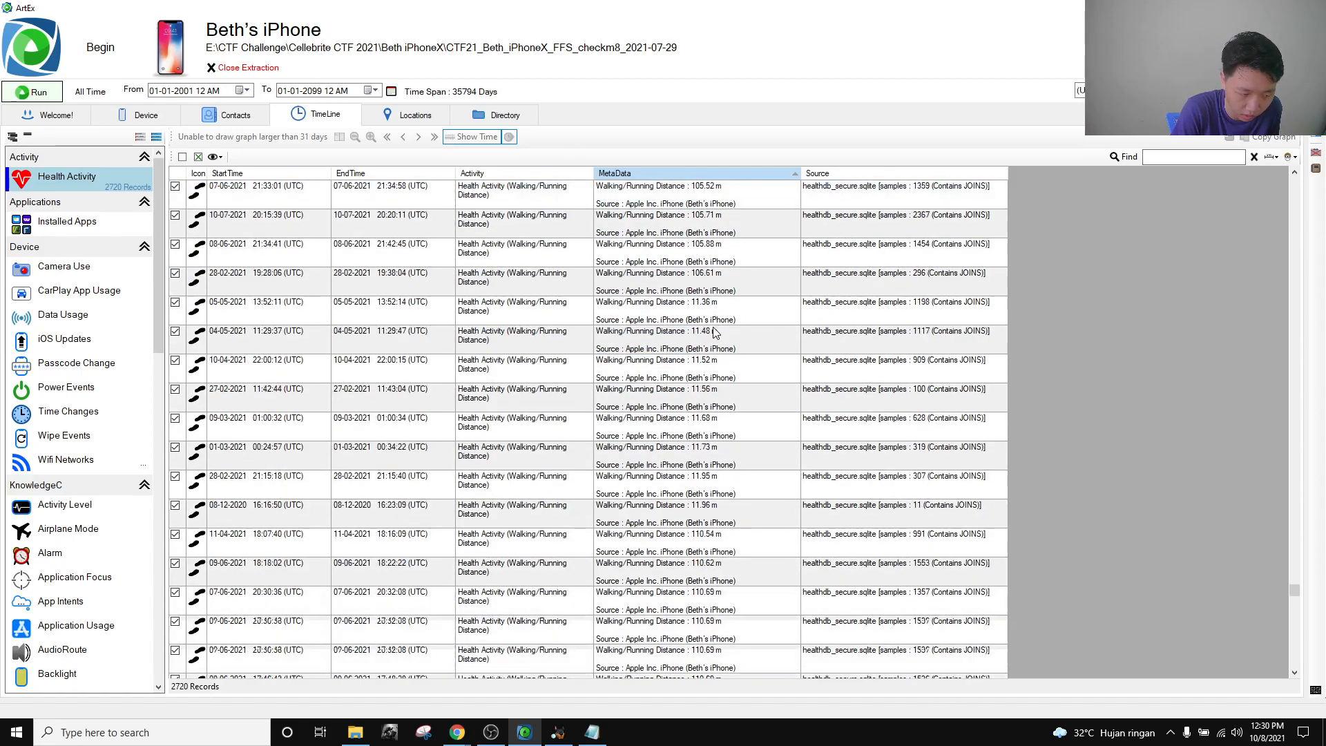
pyautogui.scroll(-10, 715, 385)
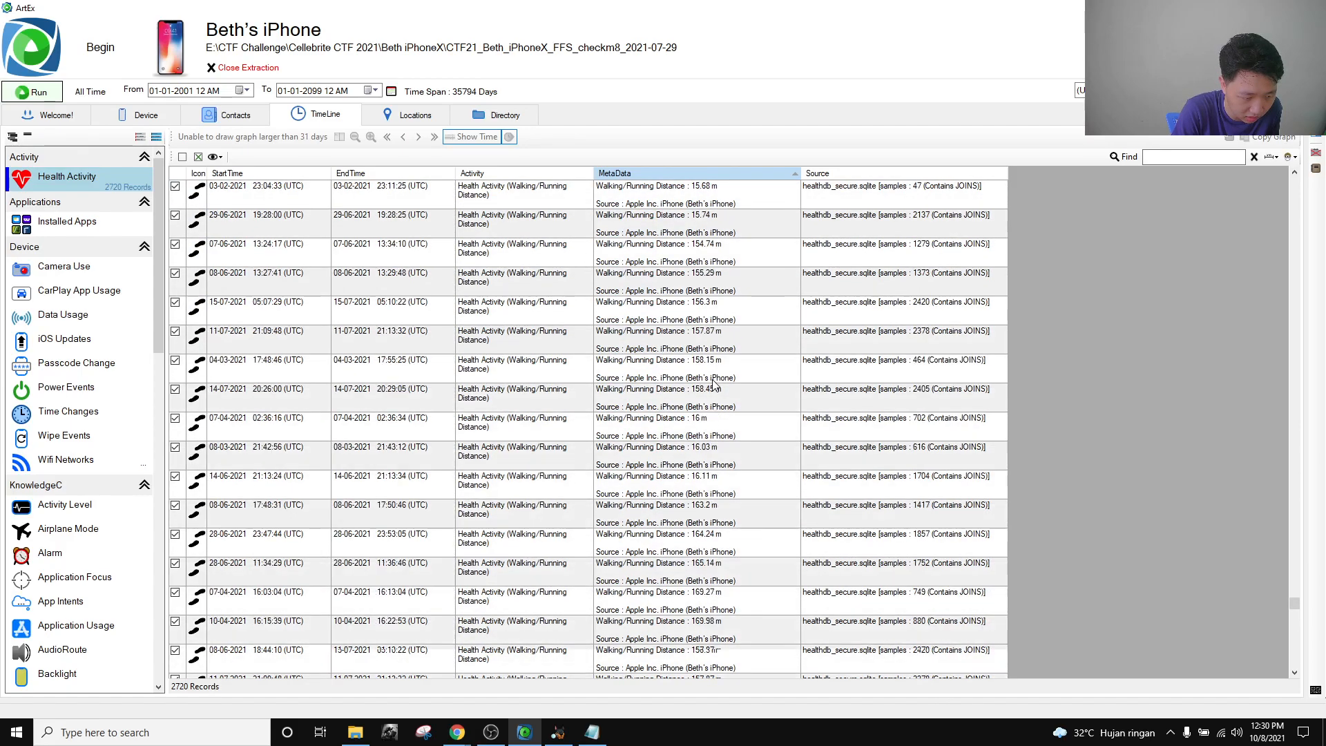
pyautogui.scroll(-20, 715, 385)
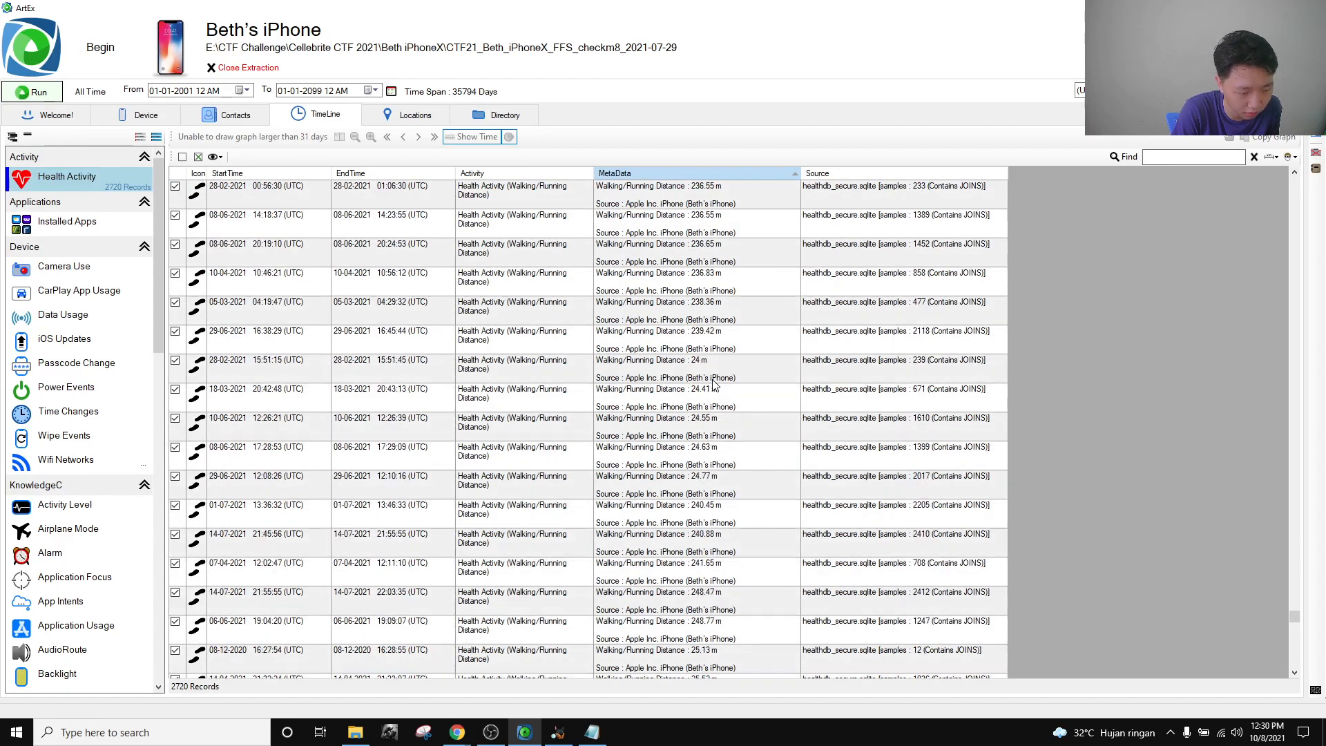
pyautogui.scroll(-20, 715, 385)
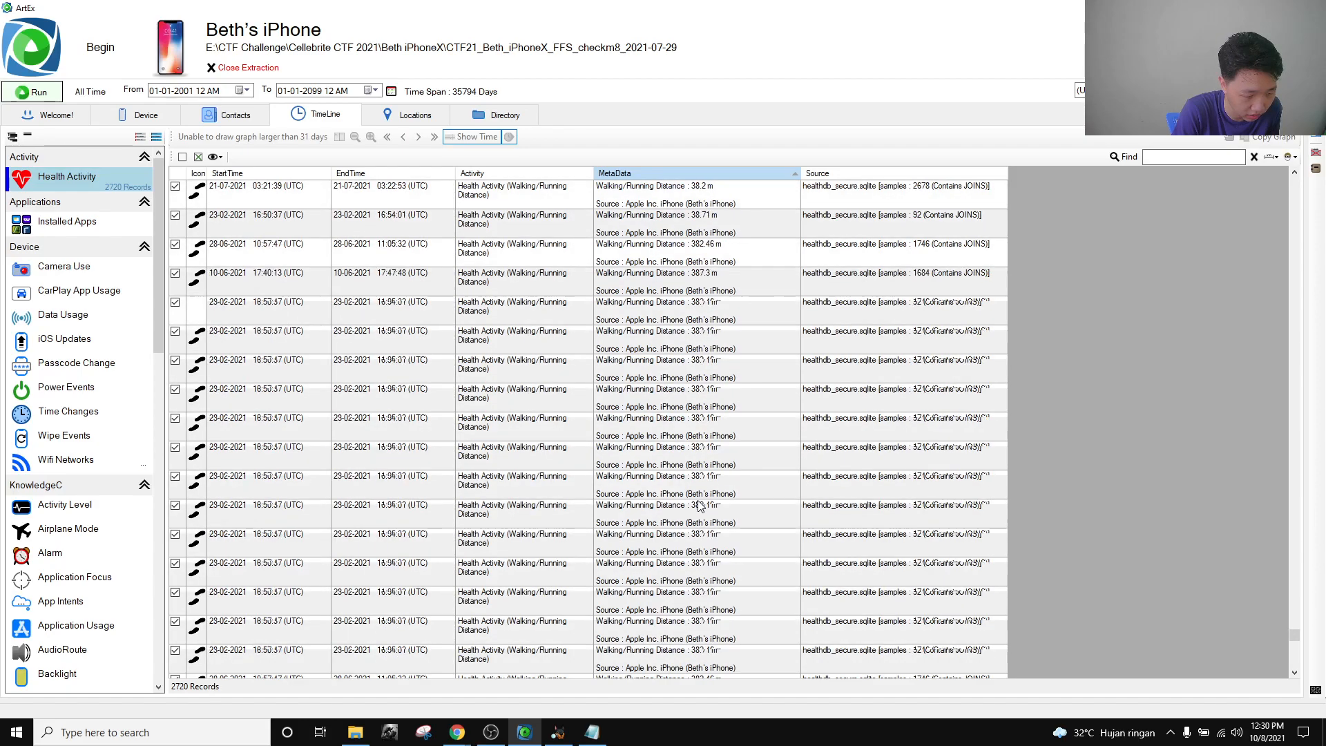
pyautogui.scroll(-20, 715, 535)
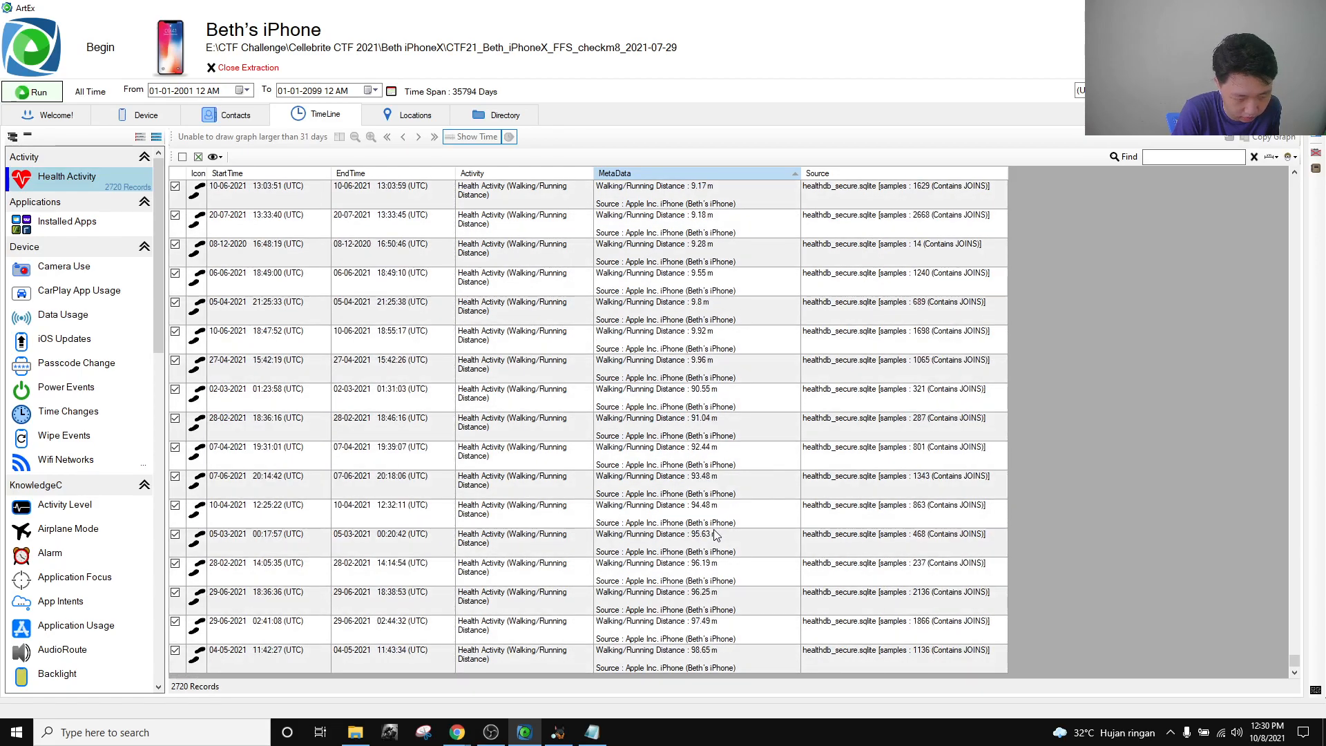
pyautogui.click(719, 666)
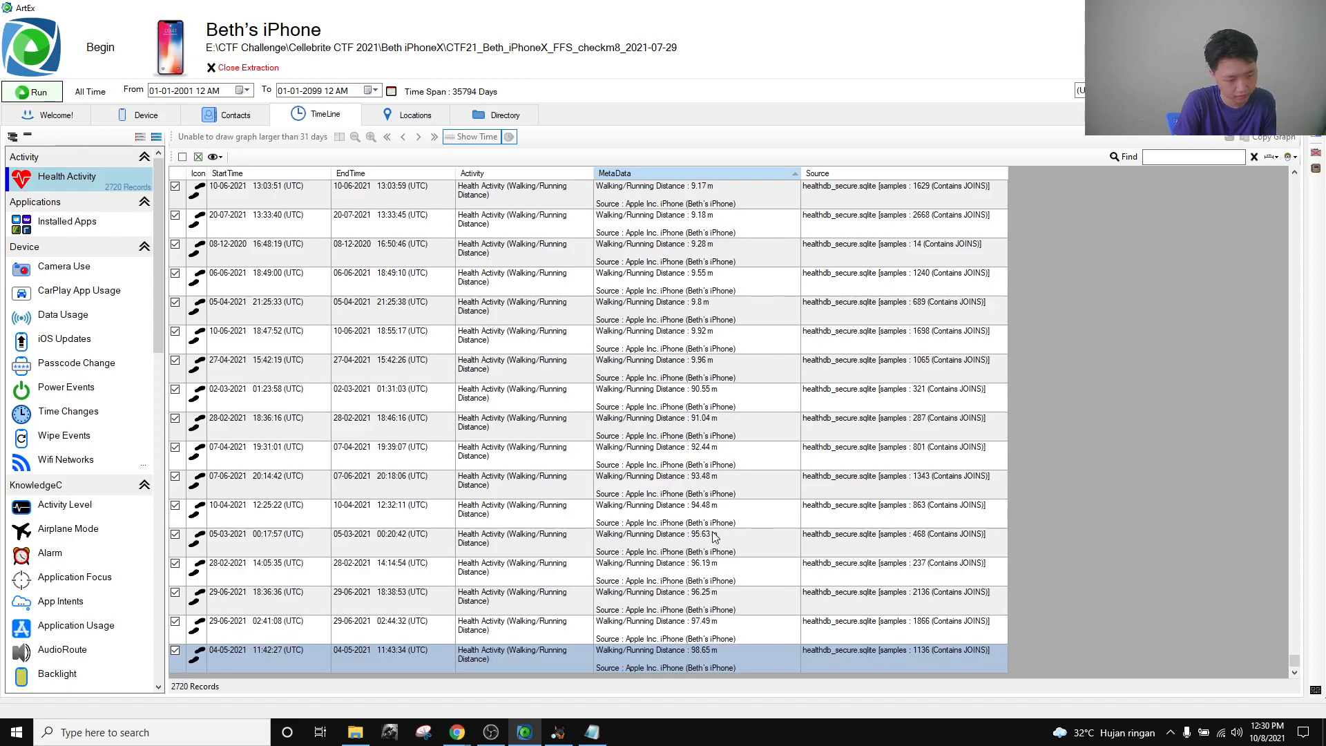
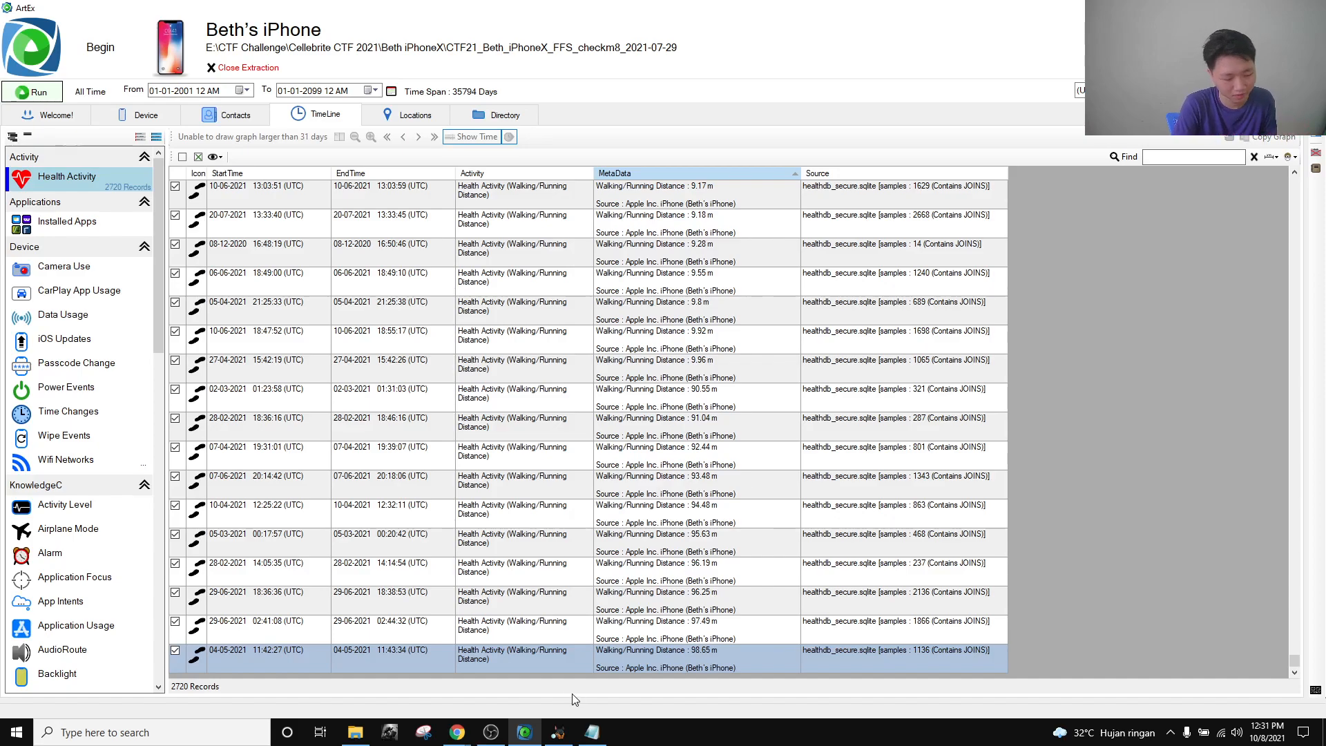
# Replace the Notepad note with the distance total 2938.8 and copy it.
pyautogui.scroll(5, 701, 475)
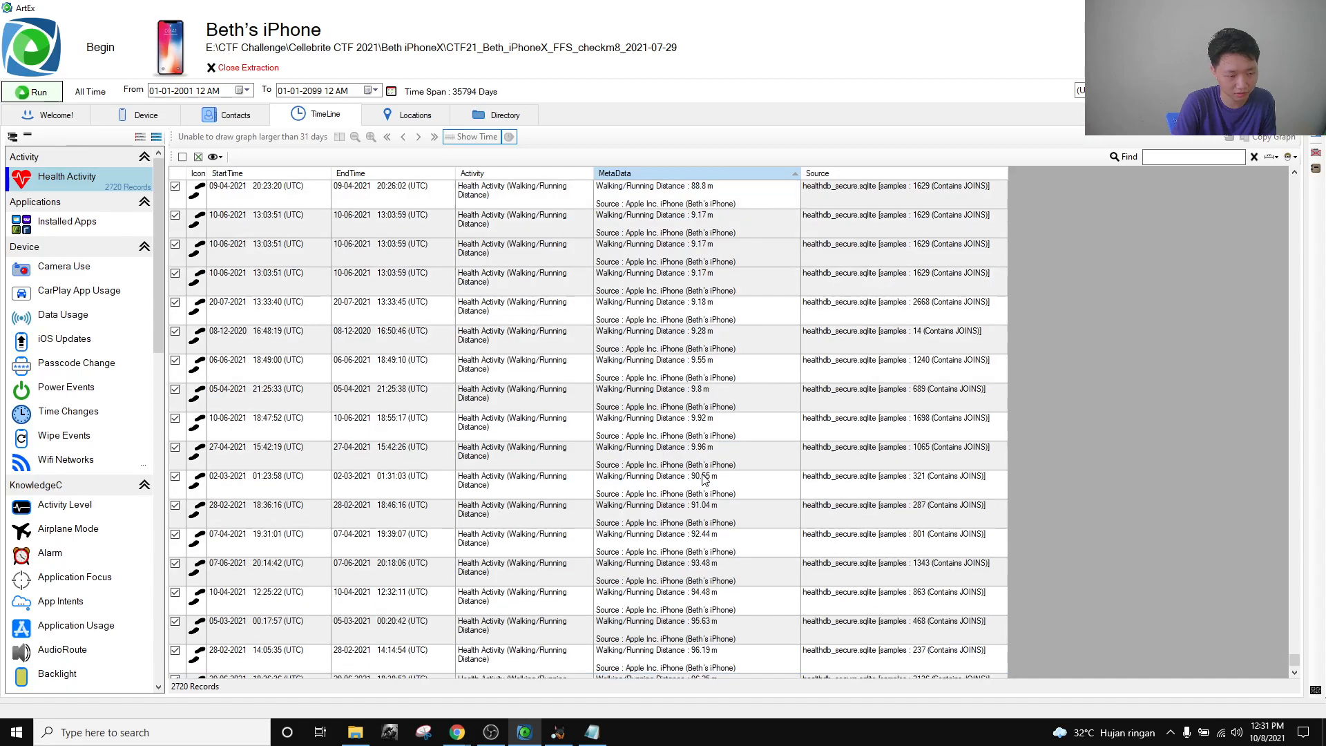
pyautogui.scroll(-5, 707, 479)
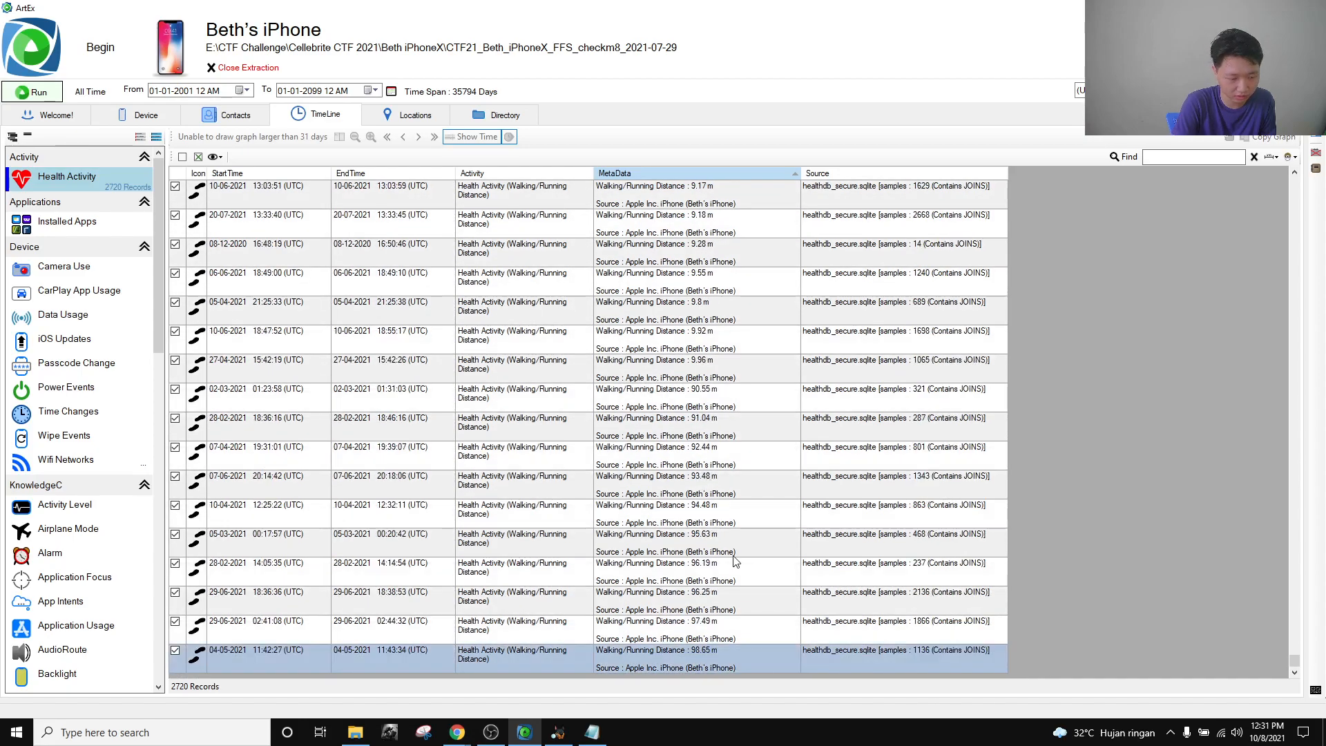
pyautogui.scroll(20, 733, 561)
pyautogui.scroll(20, 734, 560)
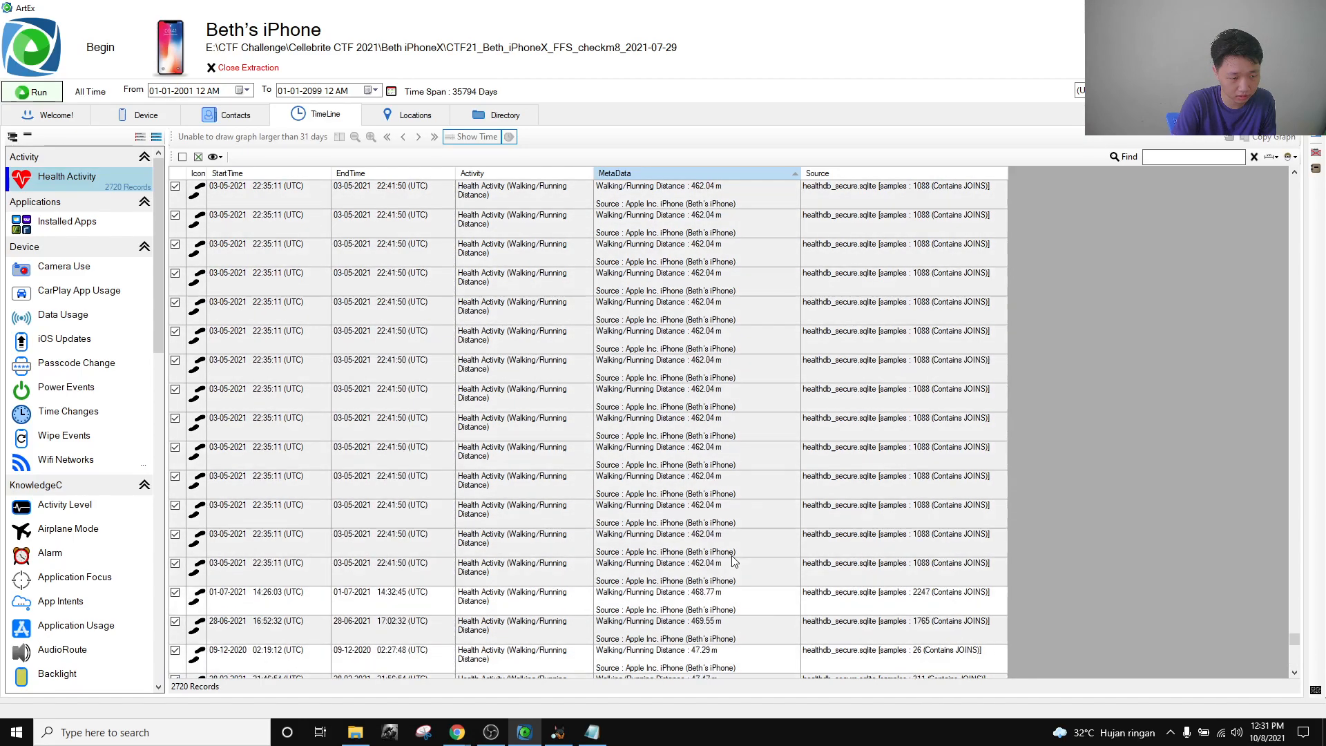
pyautogui.scroll(20, 725, 422)
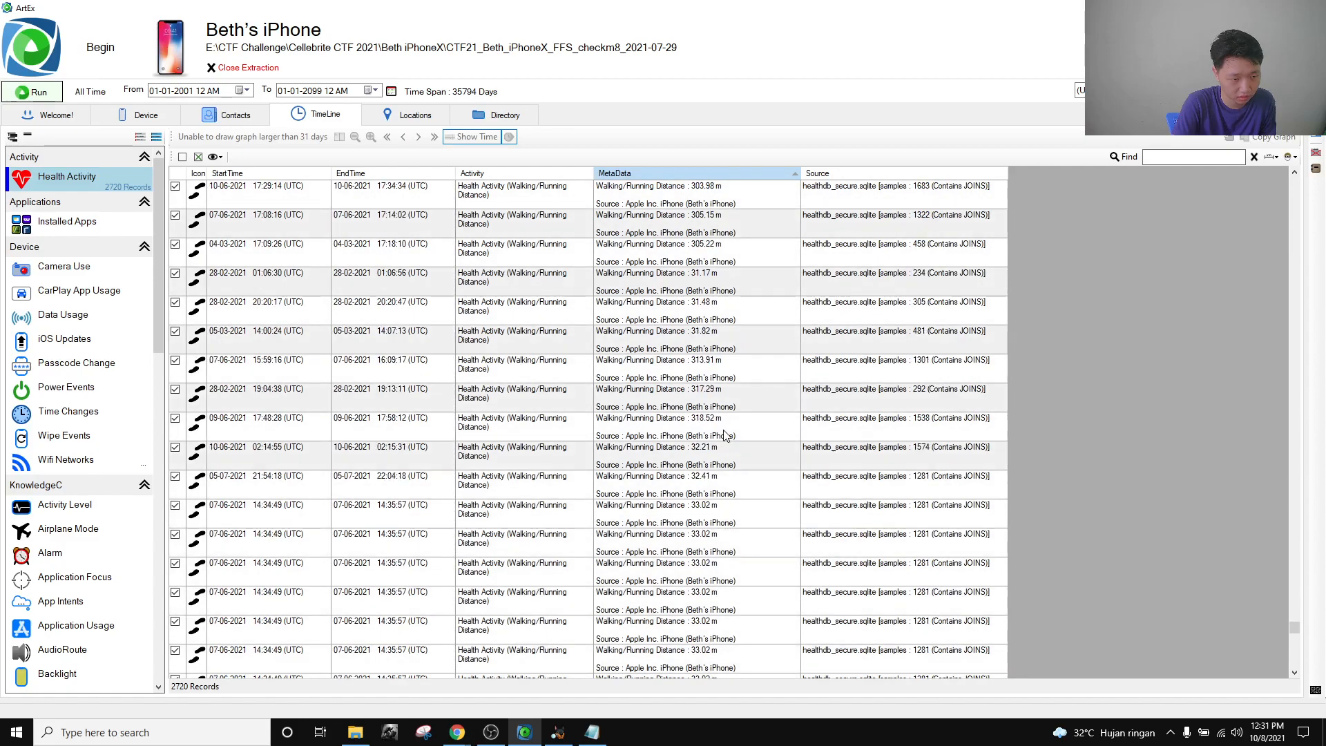
pyautogui.scroll(5, 725, 439)
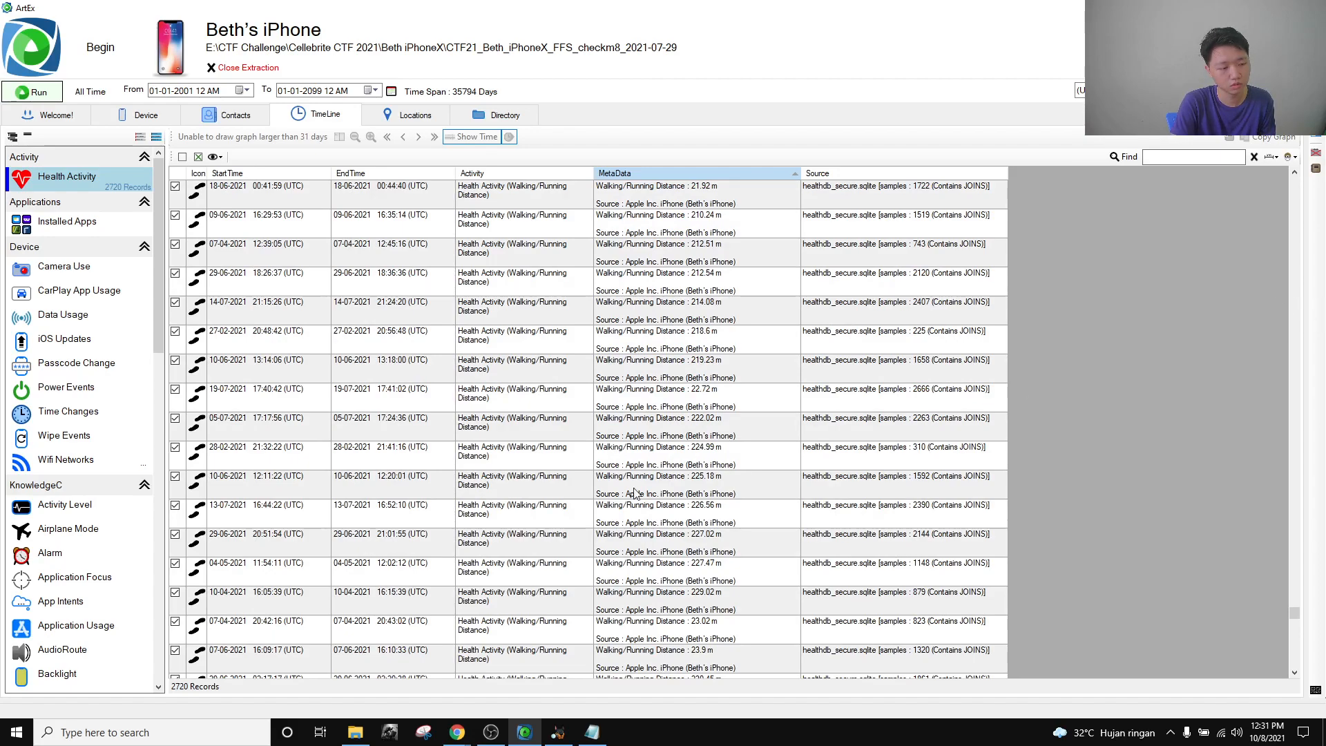
pyautogui.click(592, 732)
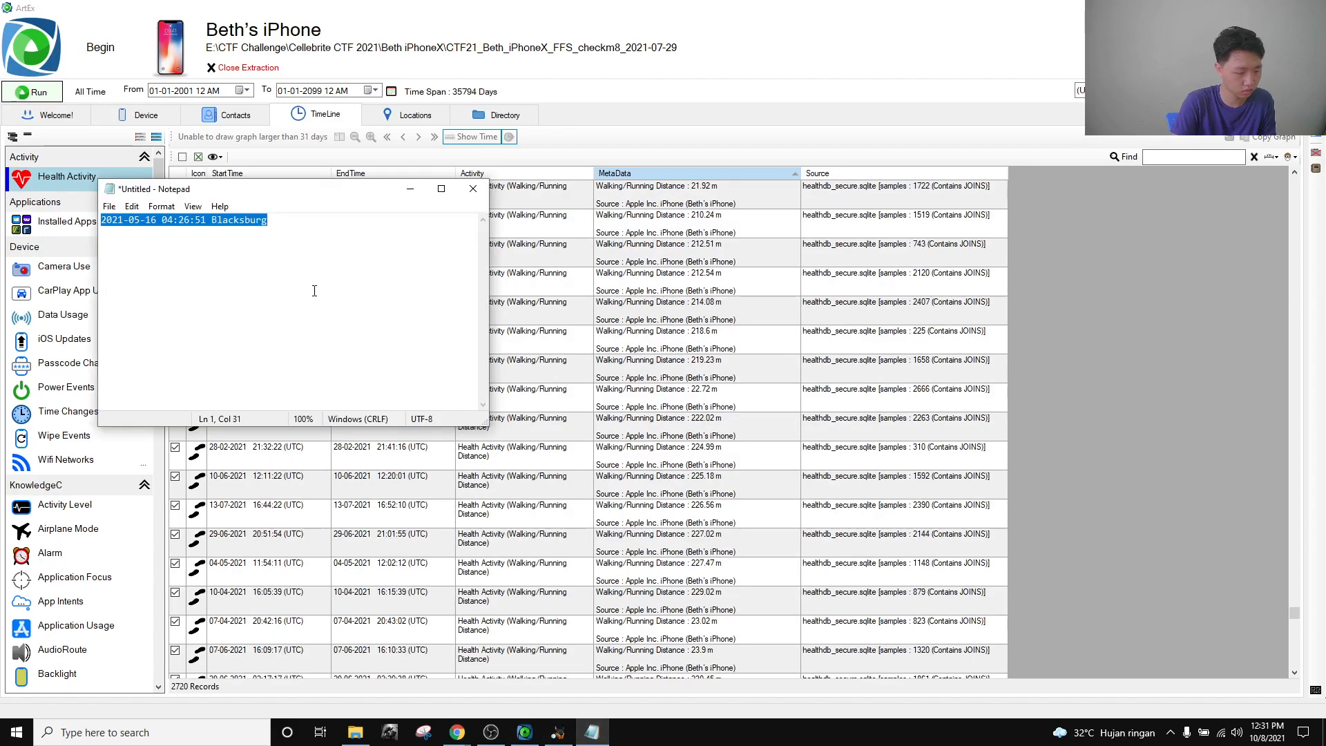
pyautogui.write('2938.8')
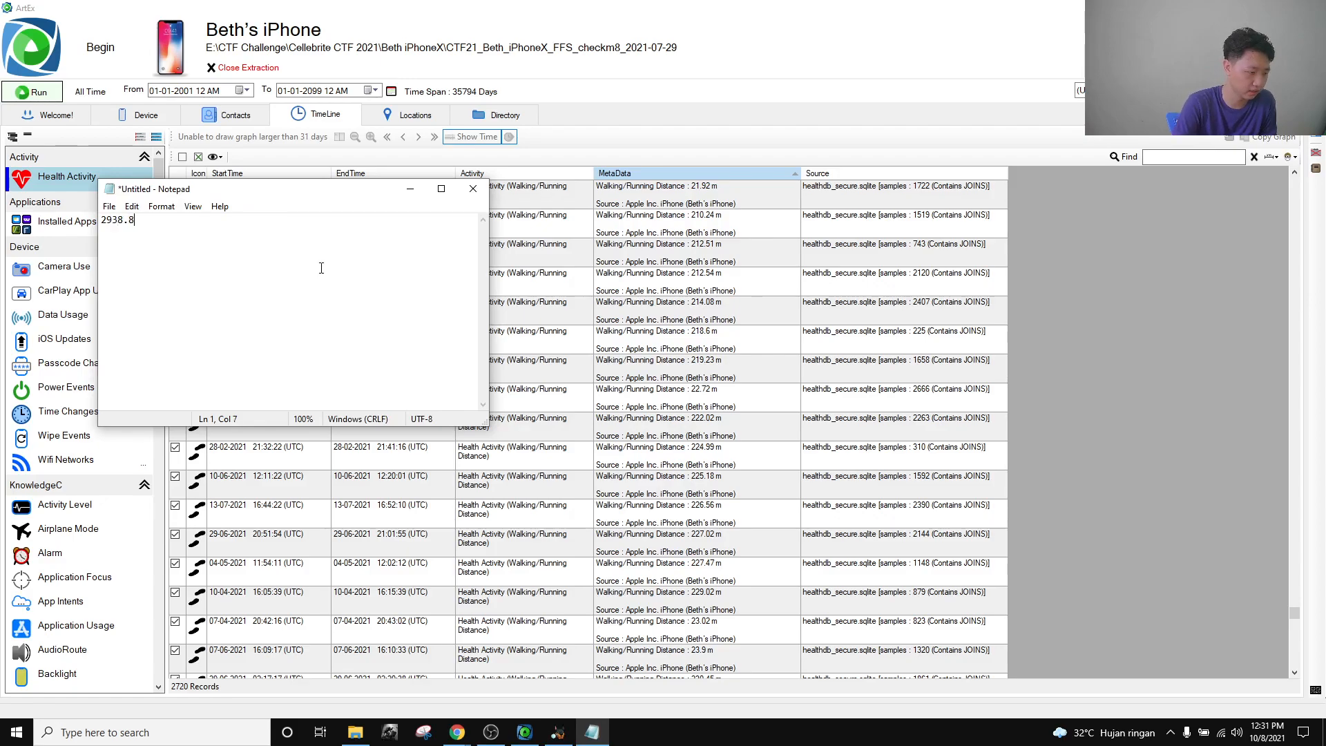
pyautogui.moveTo(320, 266); pyautogui.dragTo(55, 223)
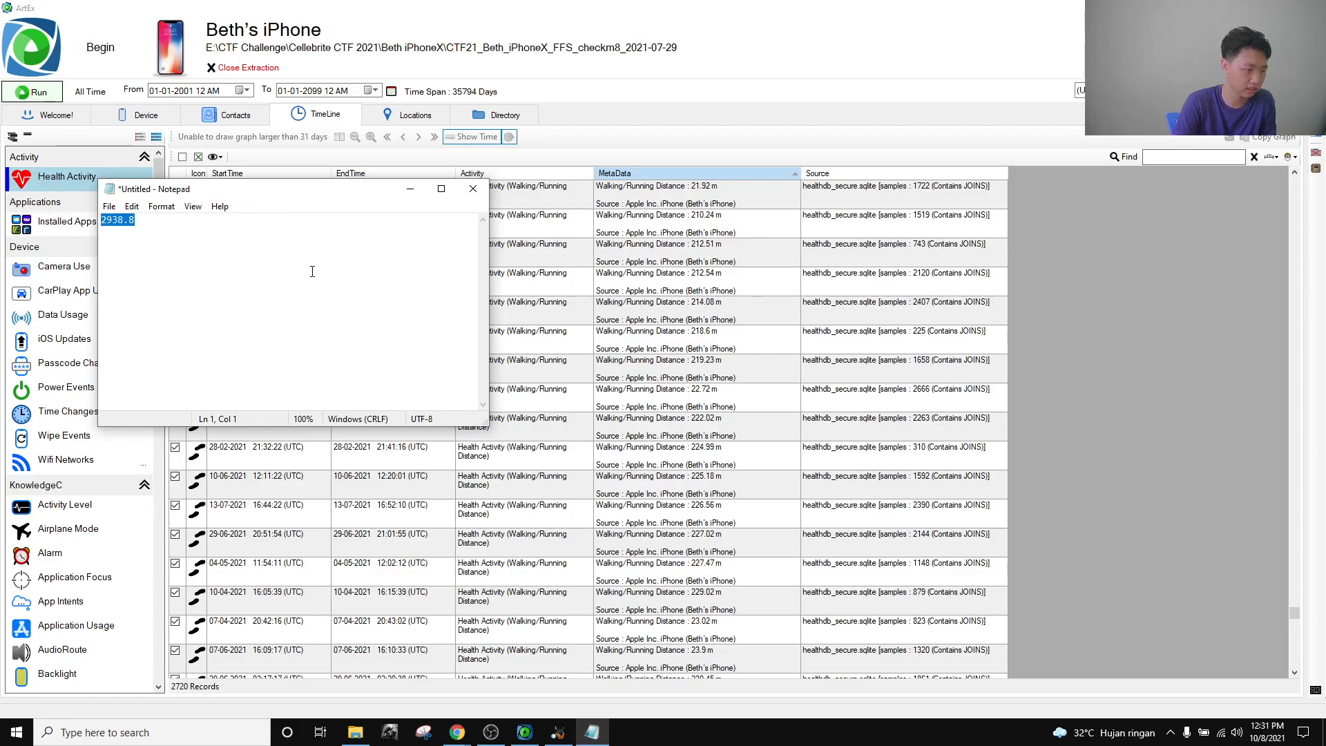
pyautogui.moveTo(299, 268); pyautogui.dragTo(68, 225)
pyautogui.hotkey('ctrl', 'c')
pyautogui.click(290, 255)
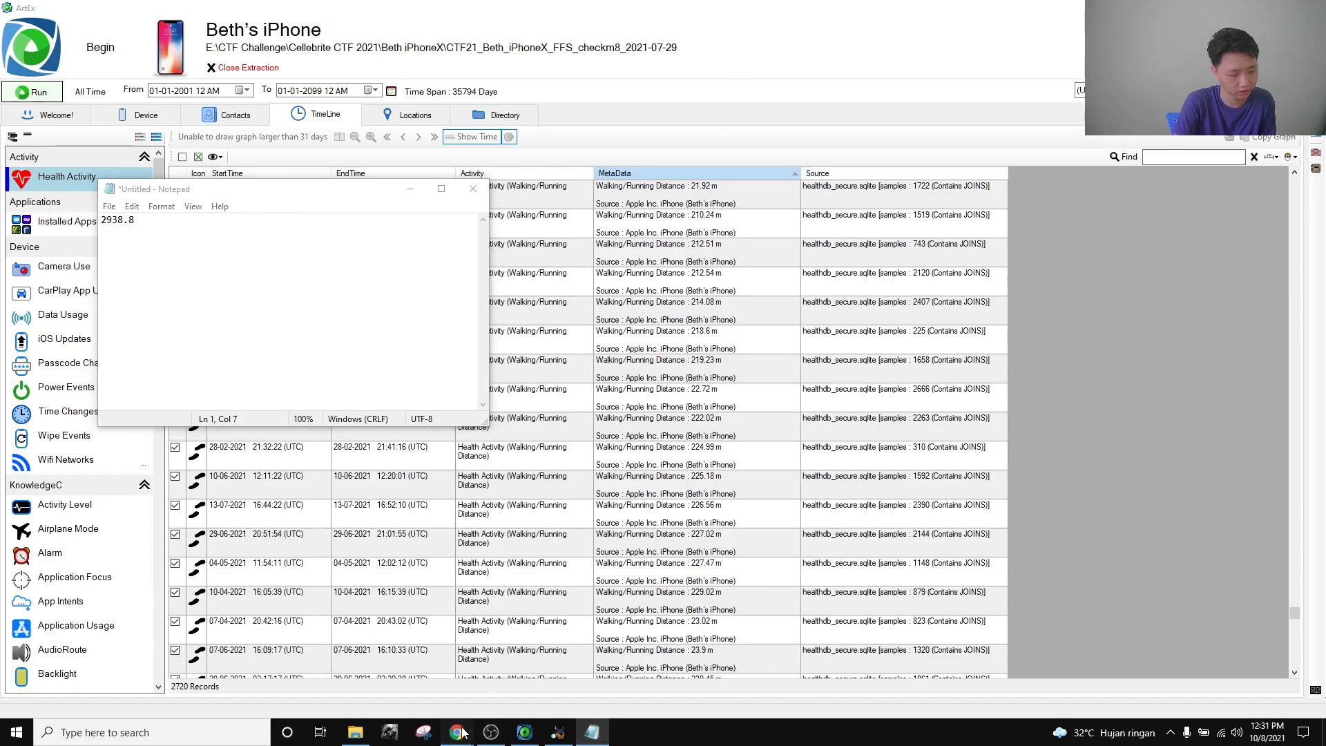
# Submit 2938.8 as the Health and Exercise flag.
pyautogui.moveTo(457, 732)
pyautogui.click(413, 669)
pyautogui.click(674, 288)
pyautogui.hotkey('ctrl', 'v')
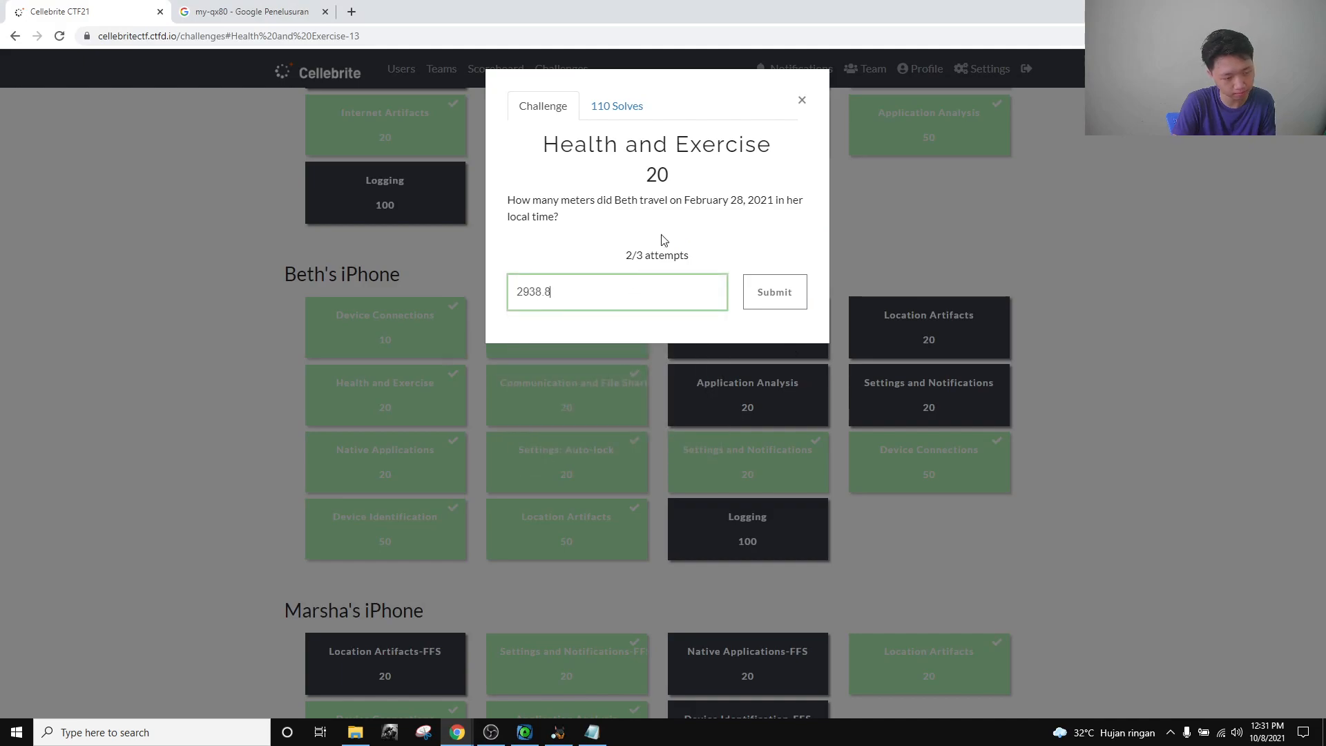
pyautogui.press('Return')
pyautogui.moveTo(625, 256); pyautogui.dragTo(696, 264)
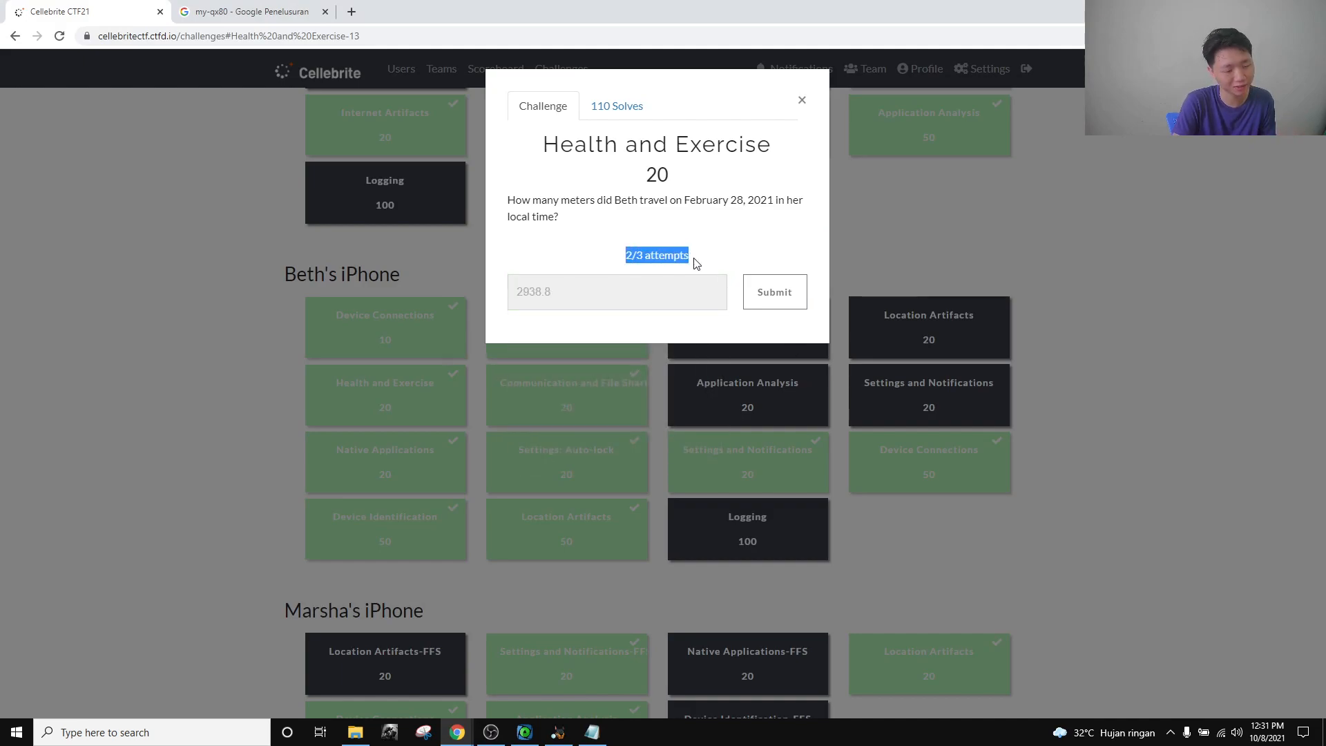
pyautogui.click(687, 257)
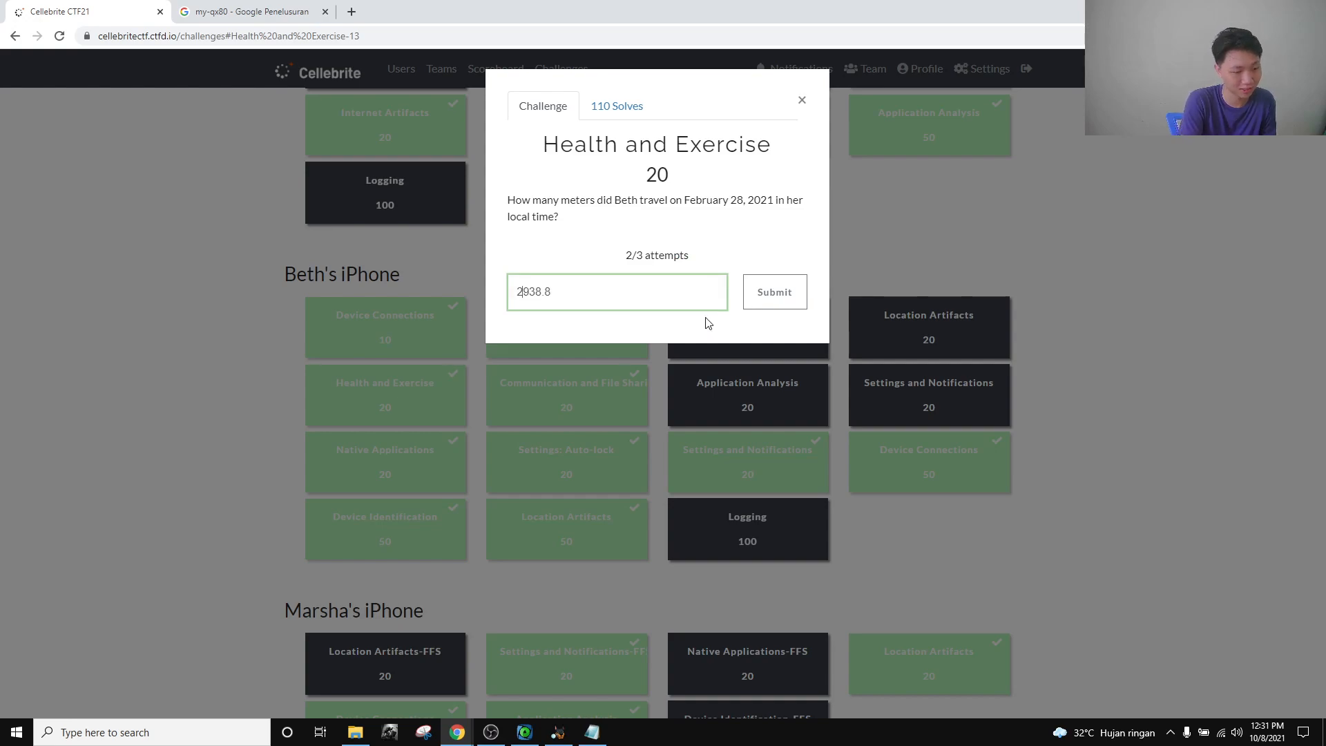
# Try the answer as 2,938.8, revert it to 2938.8, and close the challenge.
pyautogui.write(',')
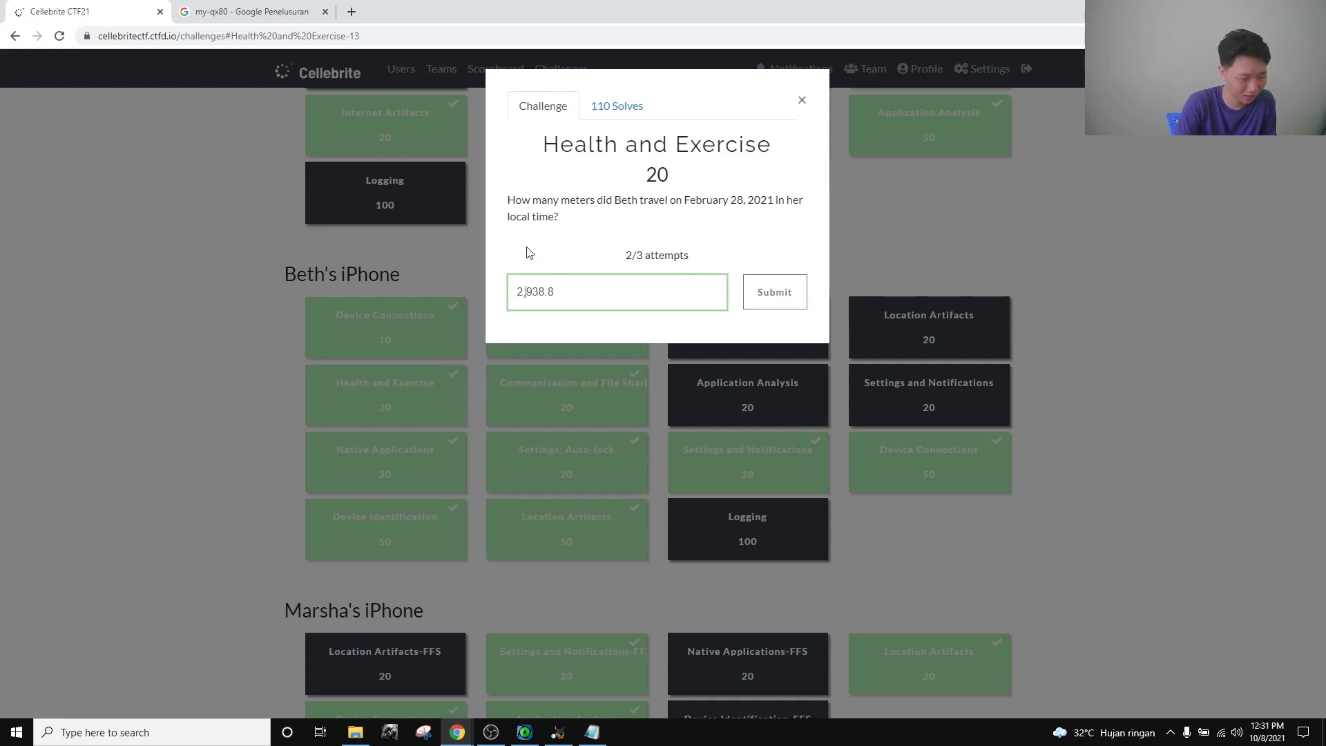
pyautogui.moveTo(523, 294); pyautogui.dragTo(530, 295)
pyautogui.click(557, 291)
pyautogui.click(550, 291)
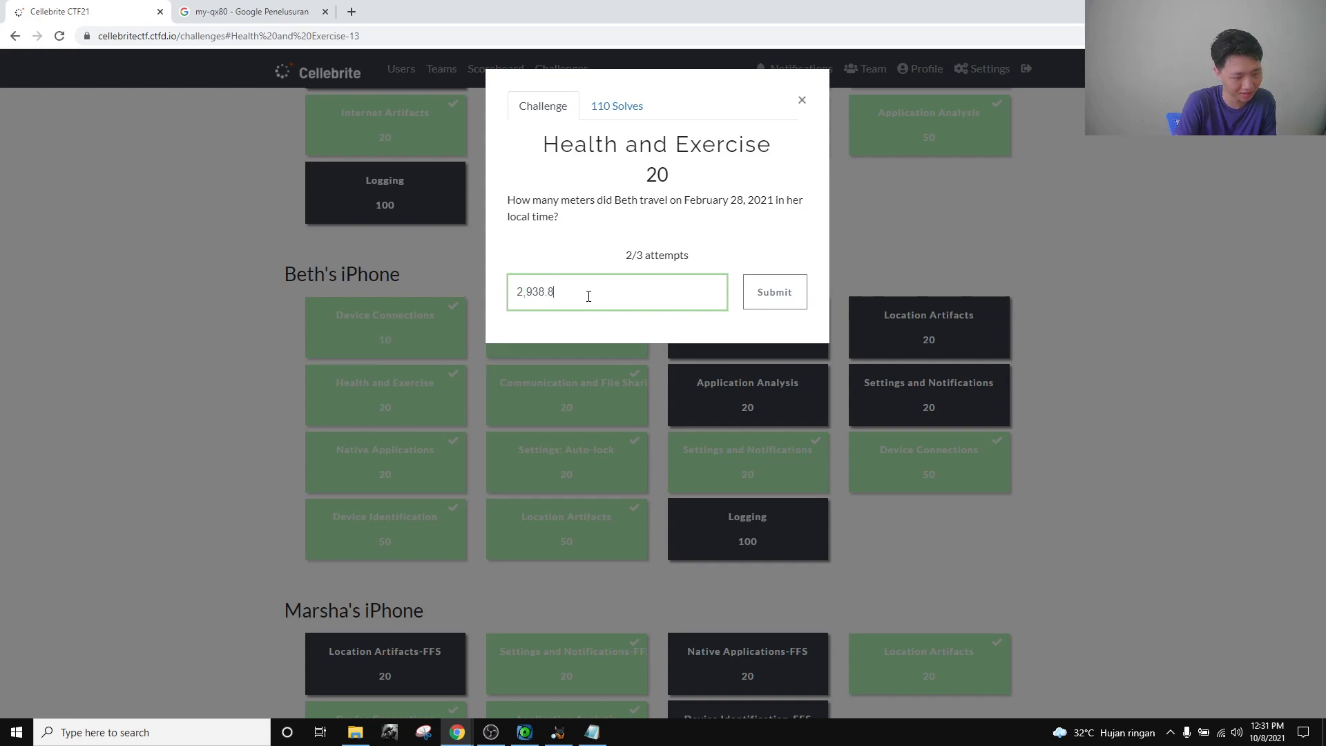
pyautogui.press('BackSpace')
pyautogui.moveTo(584, 300); pyautogui.dragTo(516, 290)
pyautogui.click(584, 301)
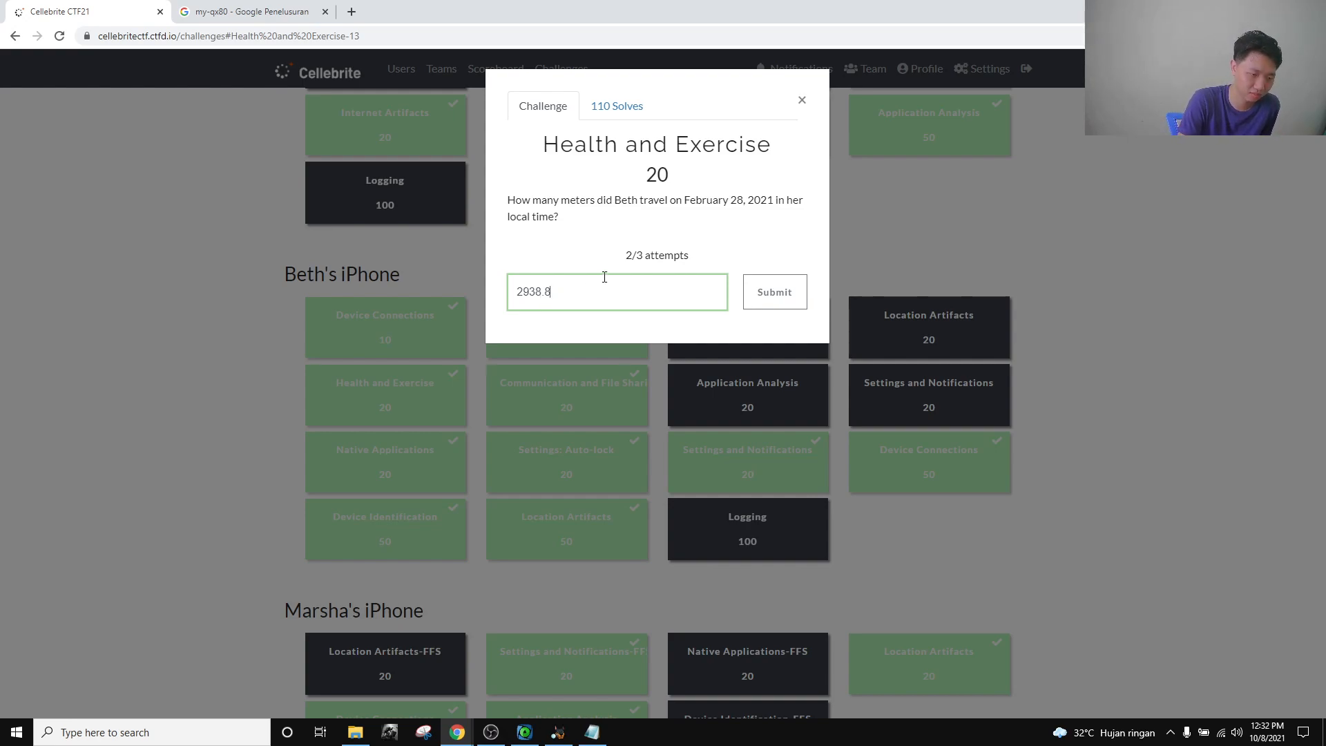
pyautogui.click(801, 101)
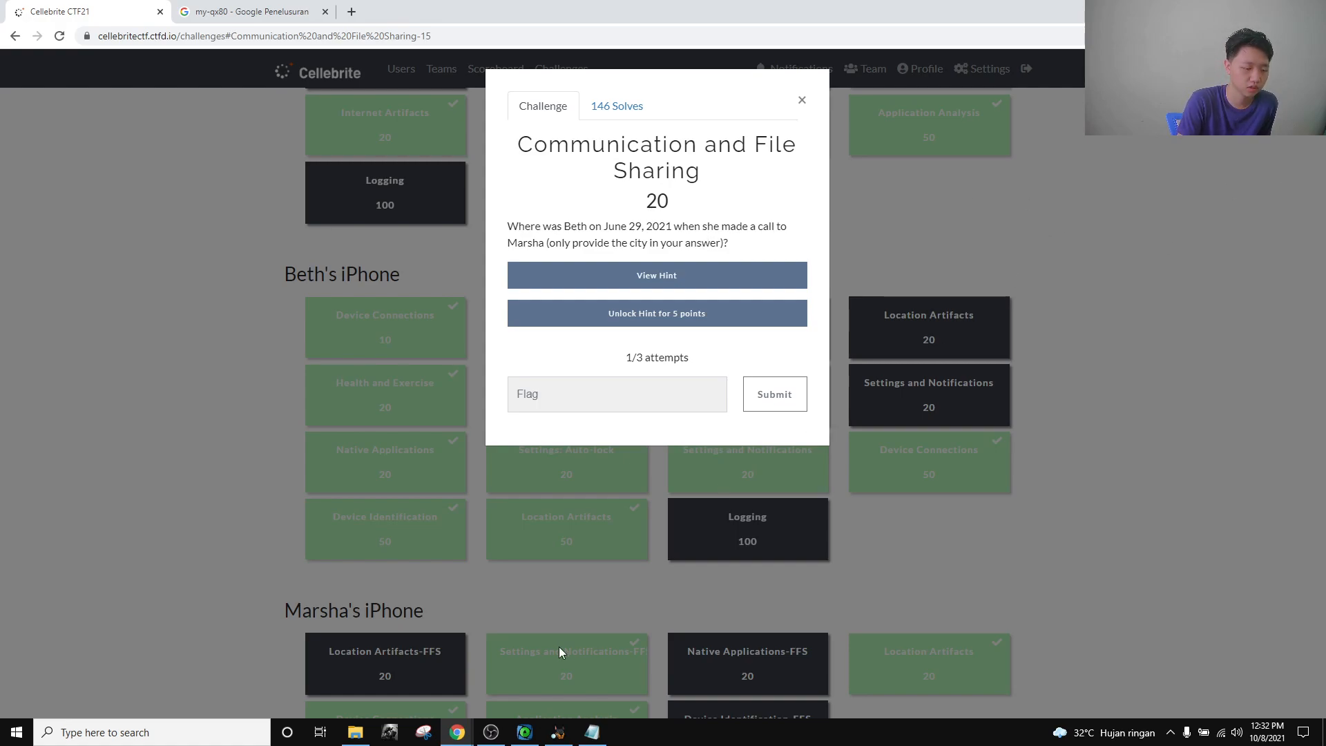
# Load the phone's Call History records in ArtEx and compare them with the question.
pyautogui.click(527, 734)
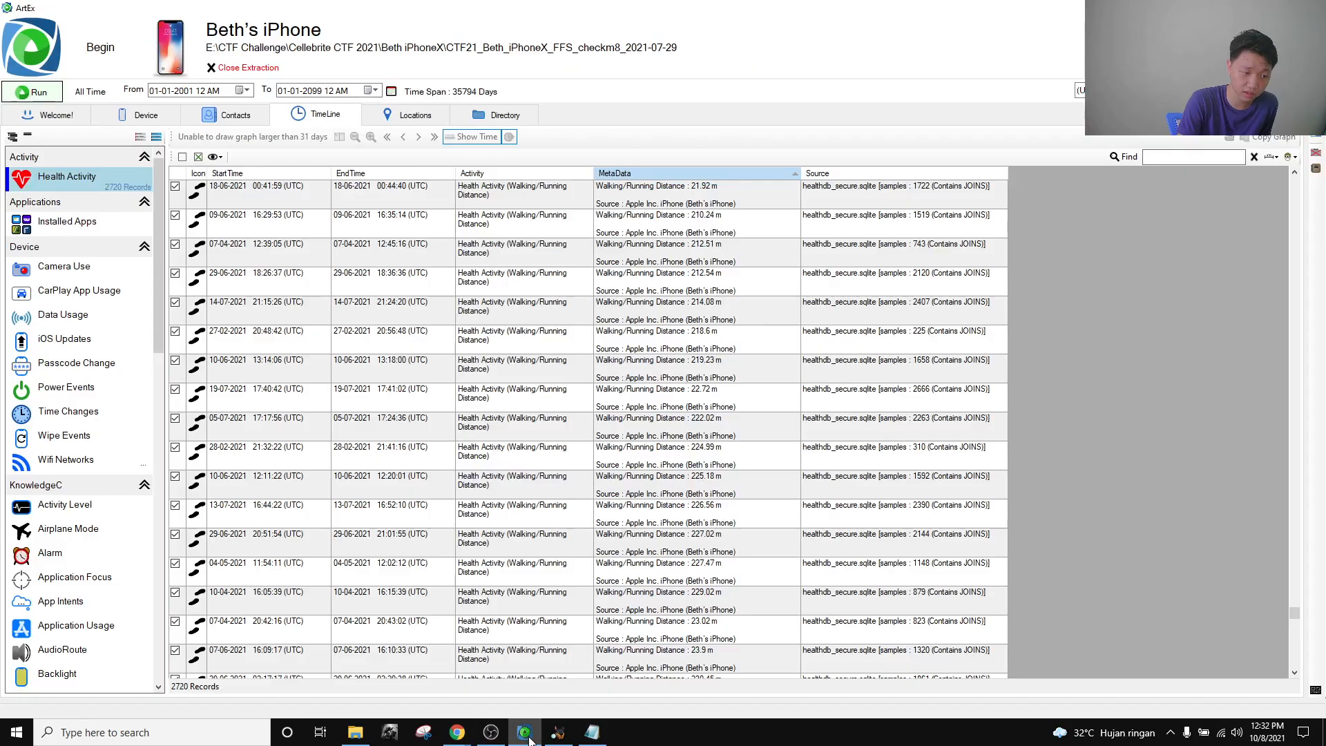
pyautogui.scroll(-10, 88, 509)
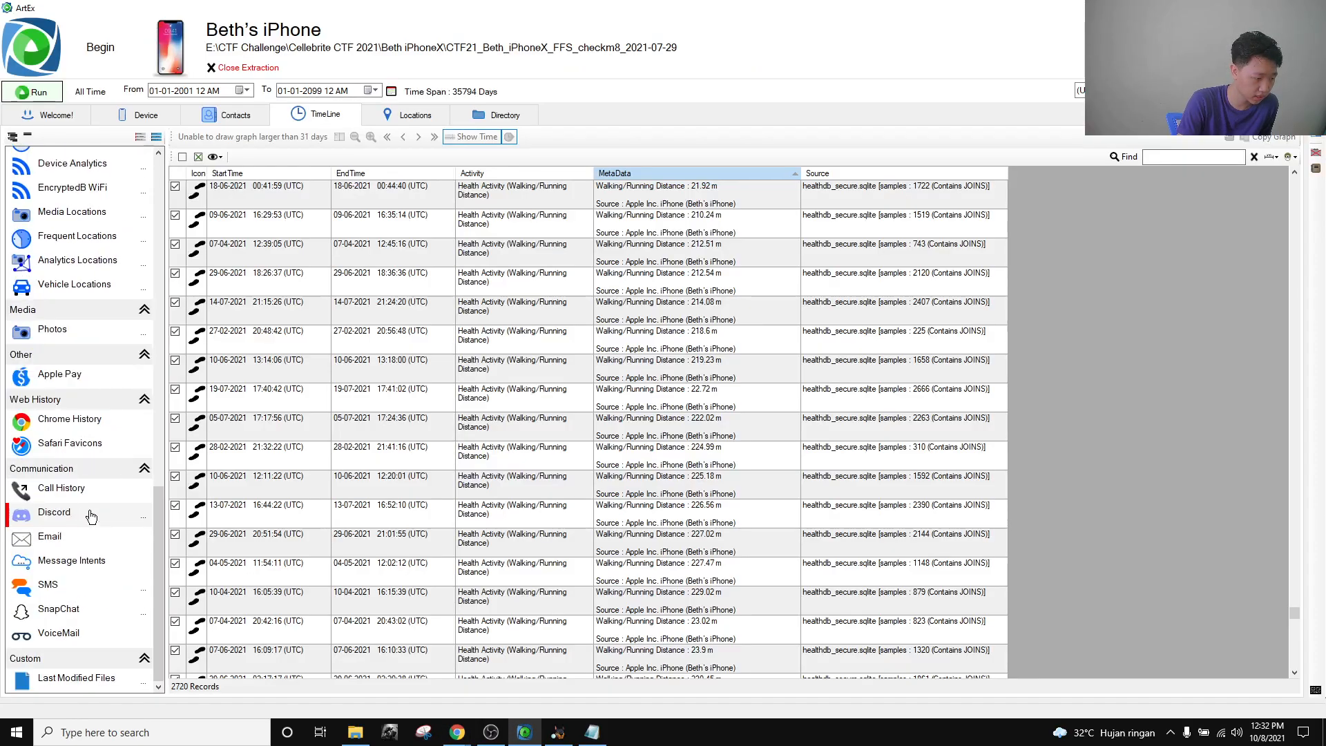
pyautogui.scroll(10, 89, 491)
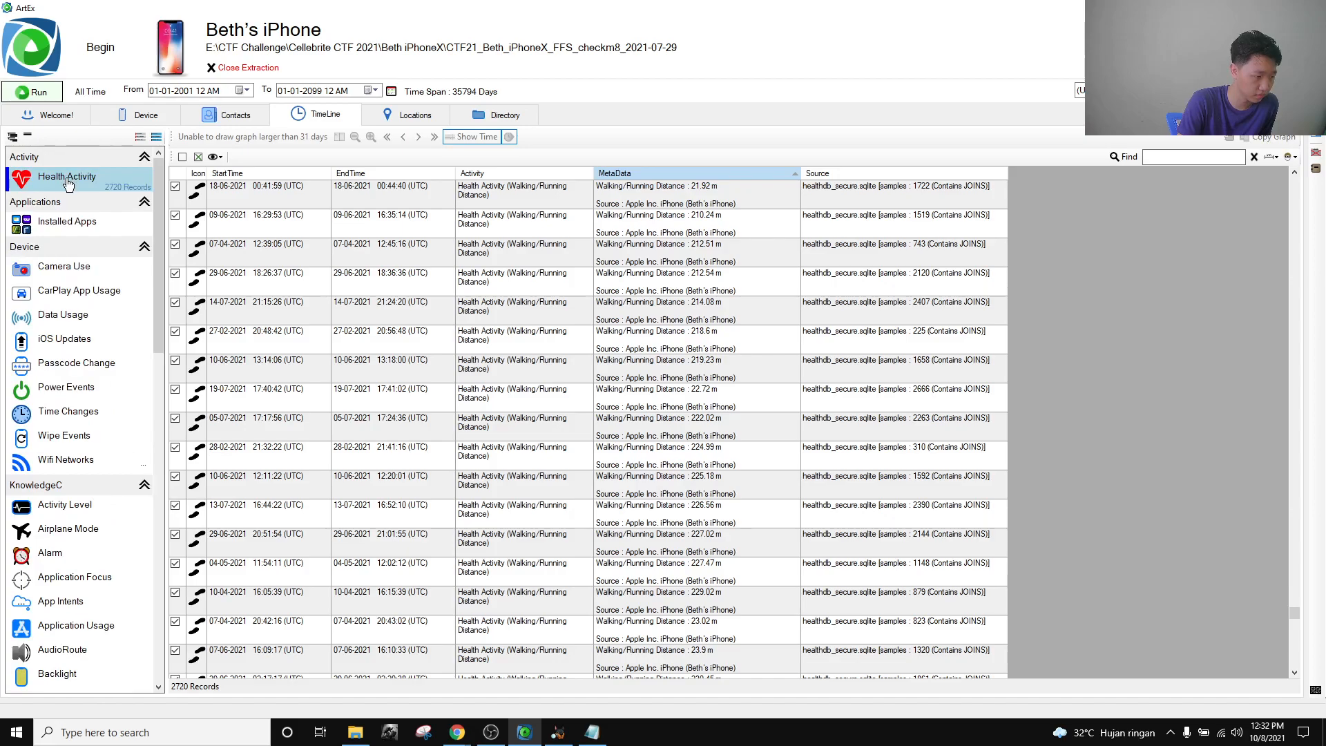
pyautogui.scroll(-10, 98, 366)
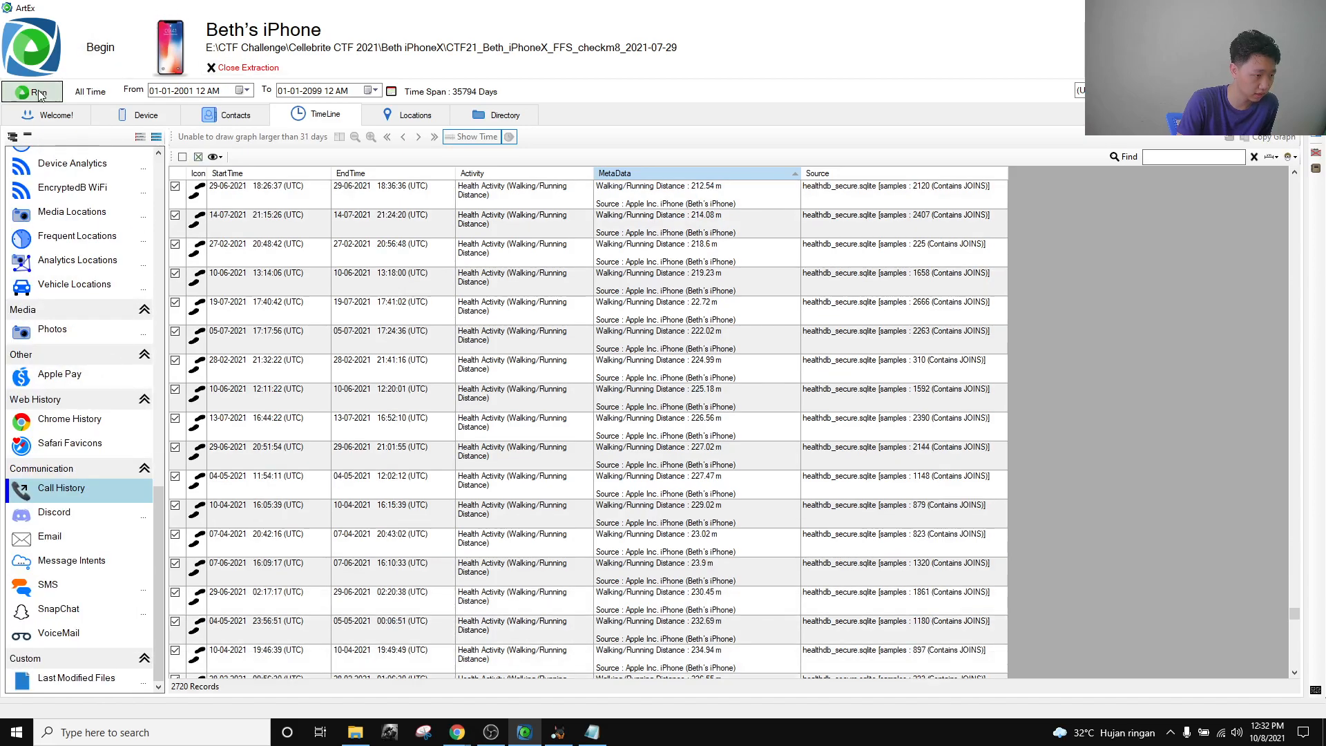
pyautogui.click(38, 94)
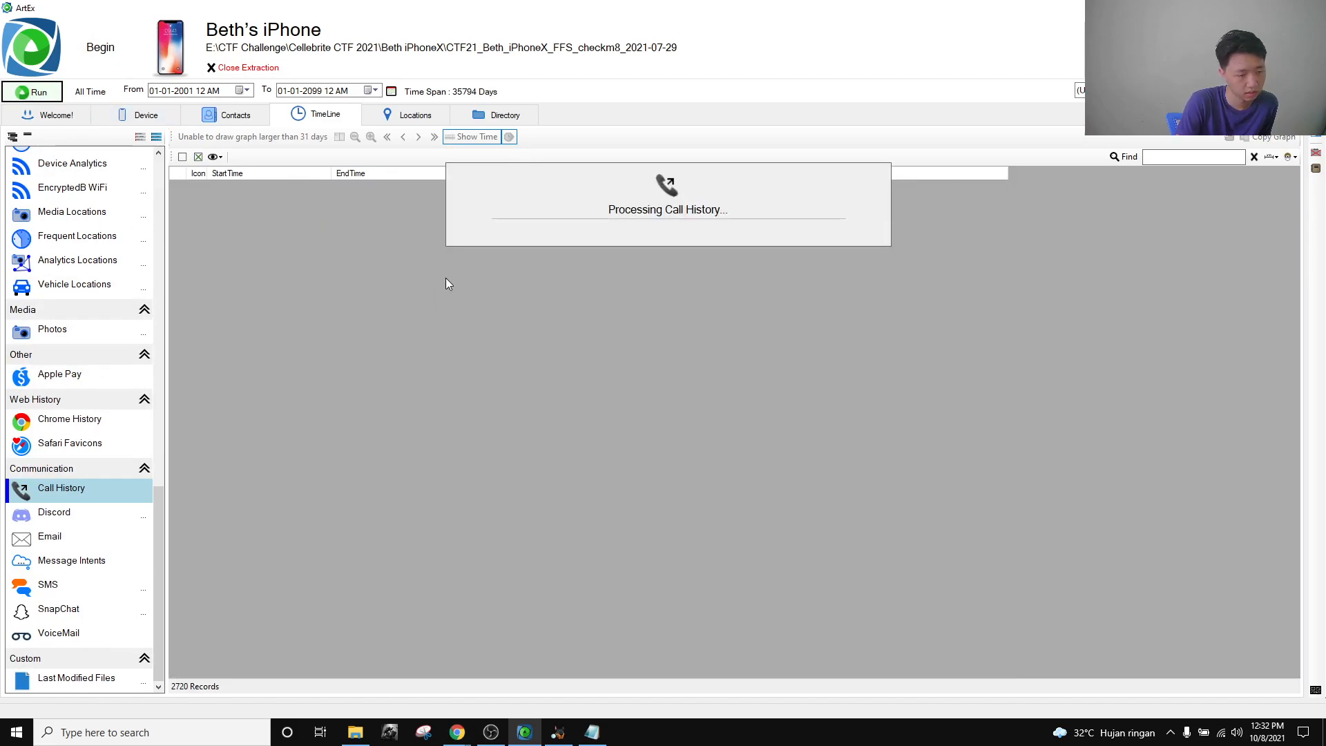
pyautogui.hotkey('alt', 'Tab')
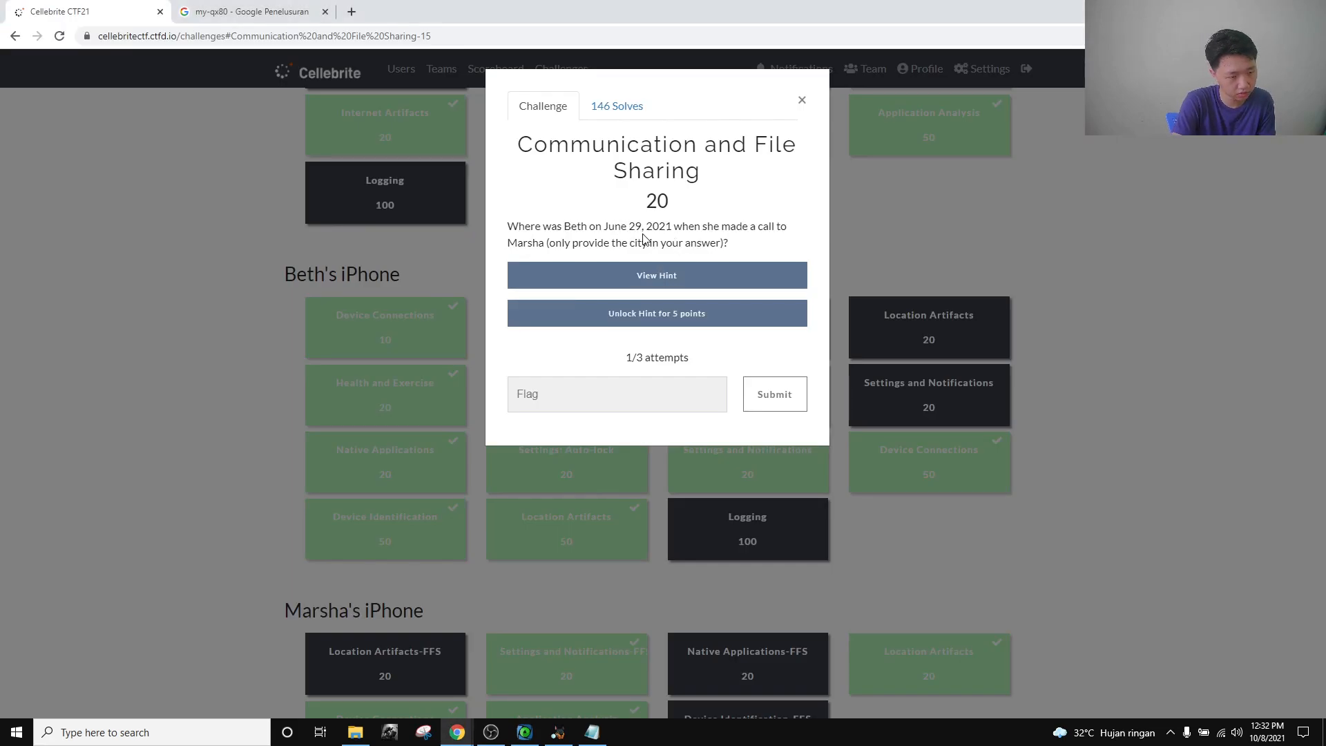
pyautogui.hotkey('alt', 'Tab')
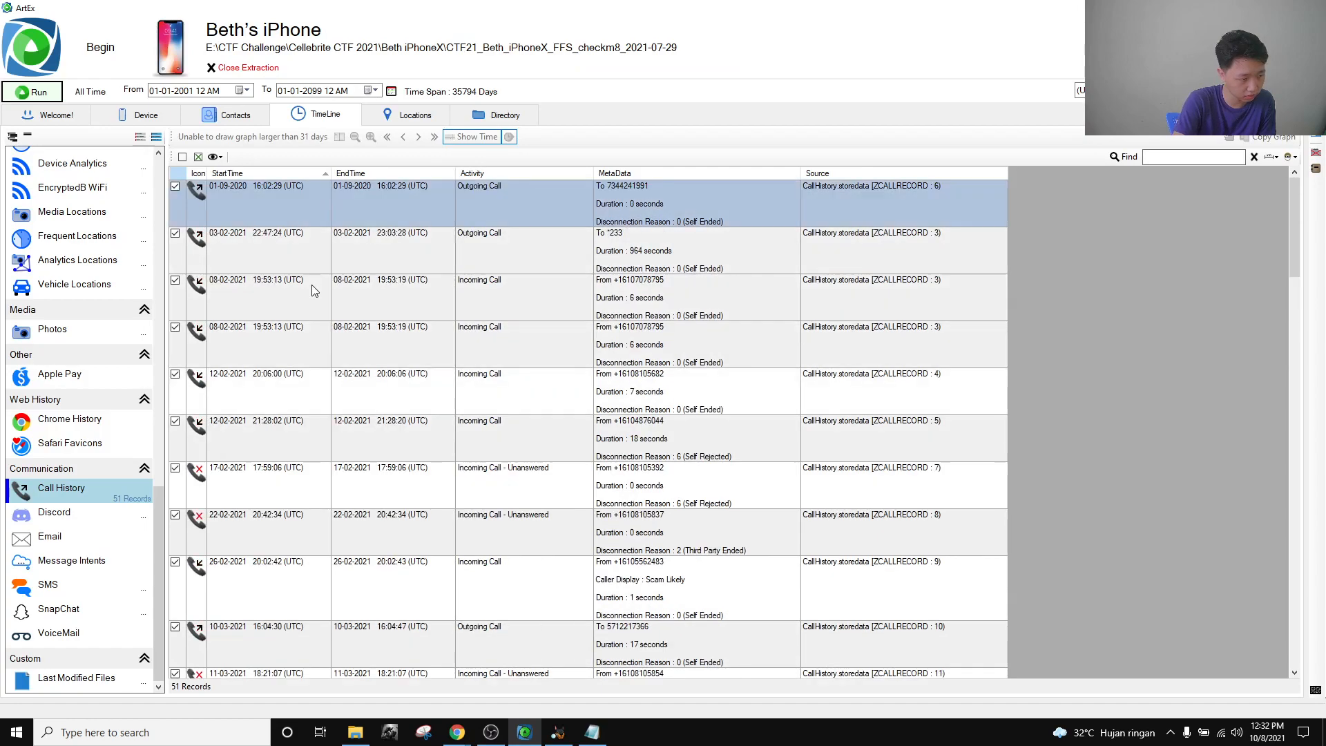
pyautogui.scroll(-15, 312, 290)
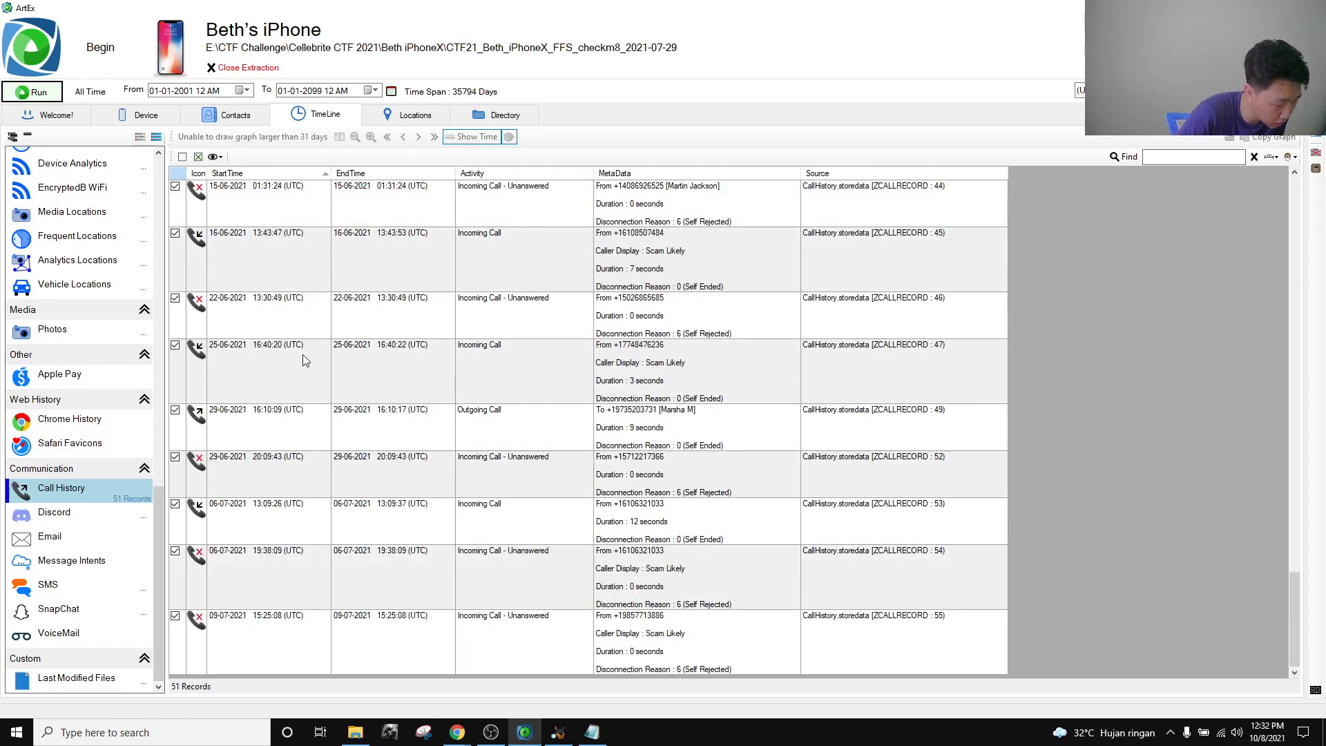
pyautogui.click(275, 434)
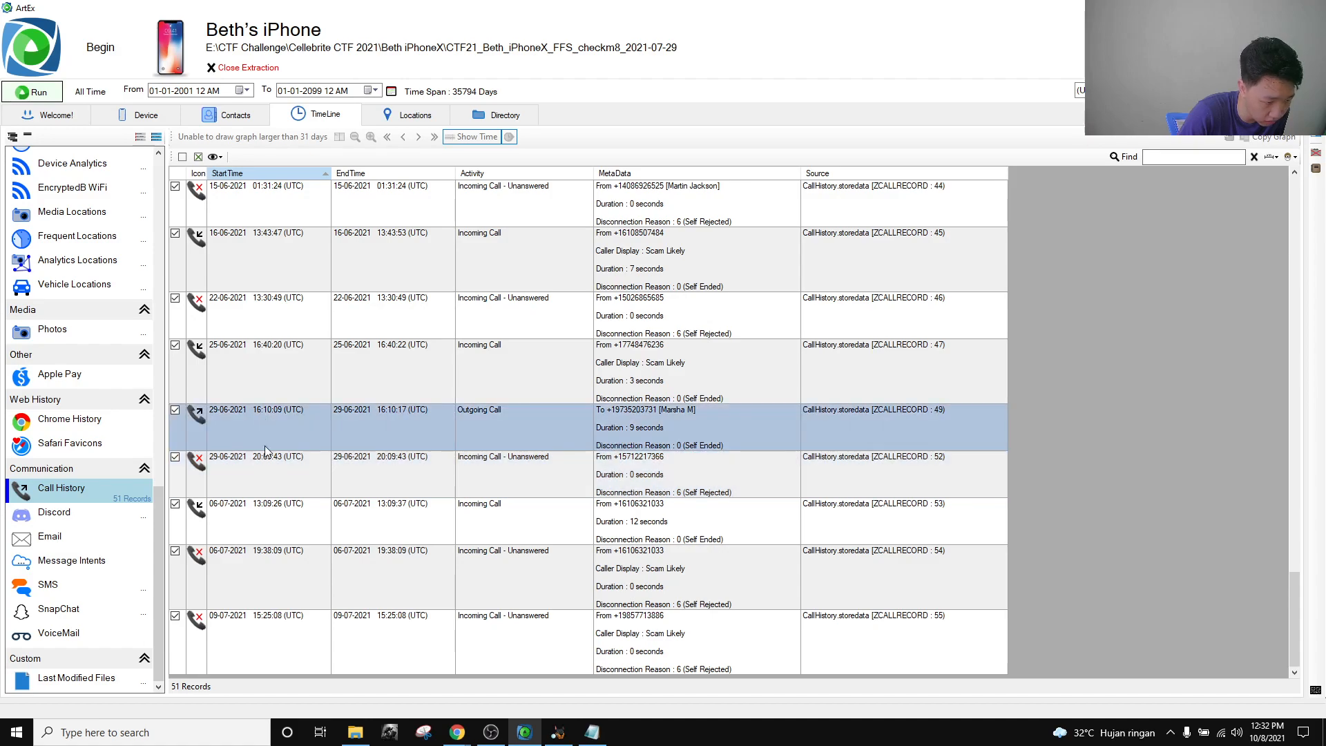
pyautogui.click(534, 423)
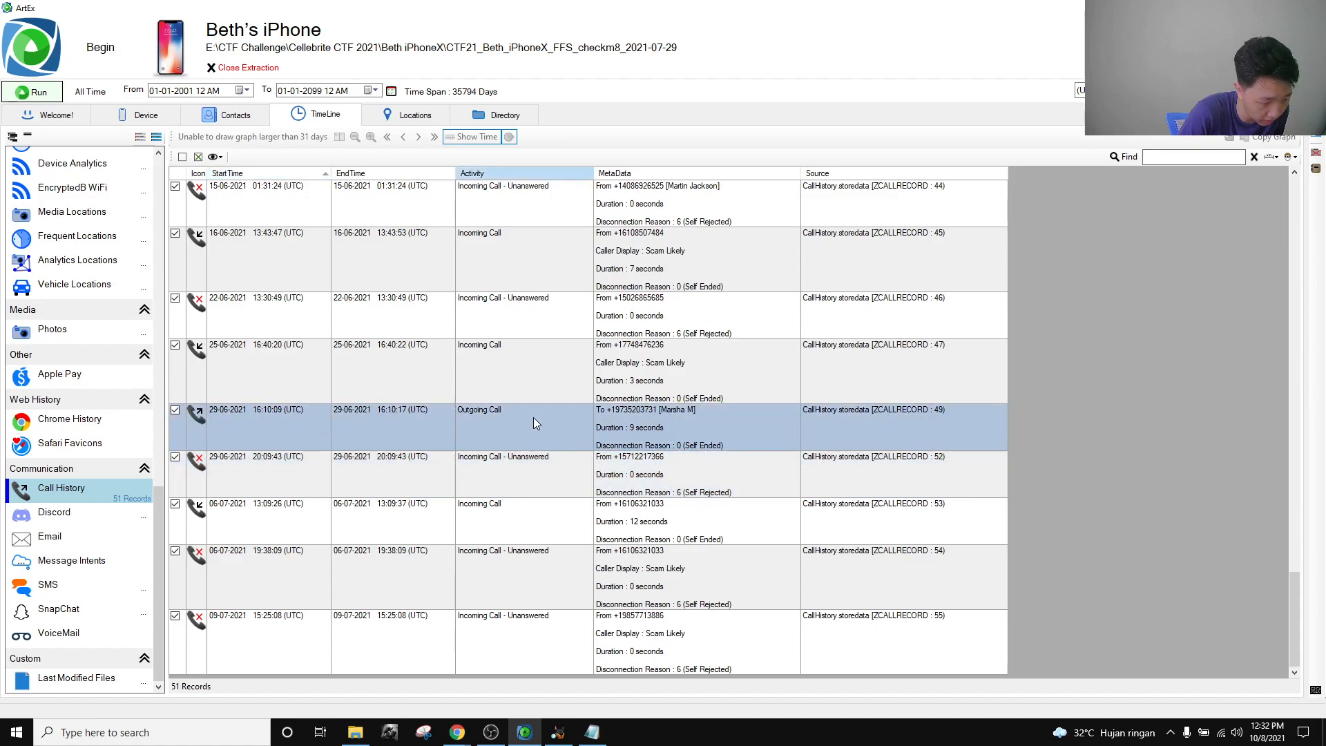
pyautogui.hotkey('alt', 'Tab')
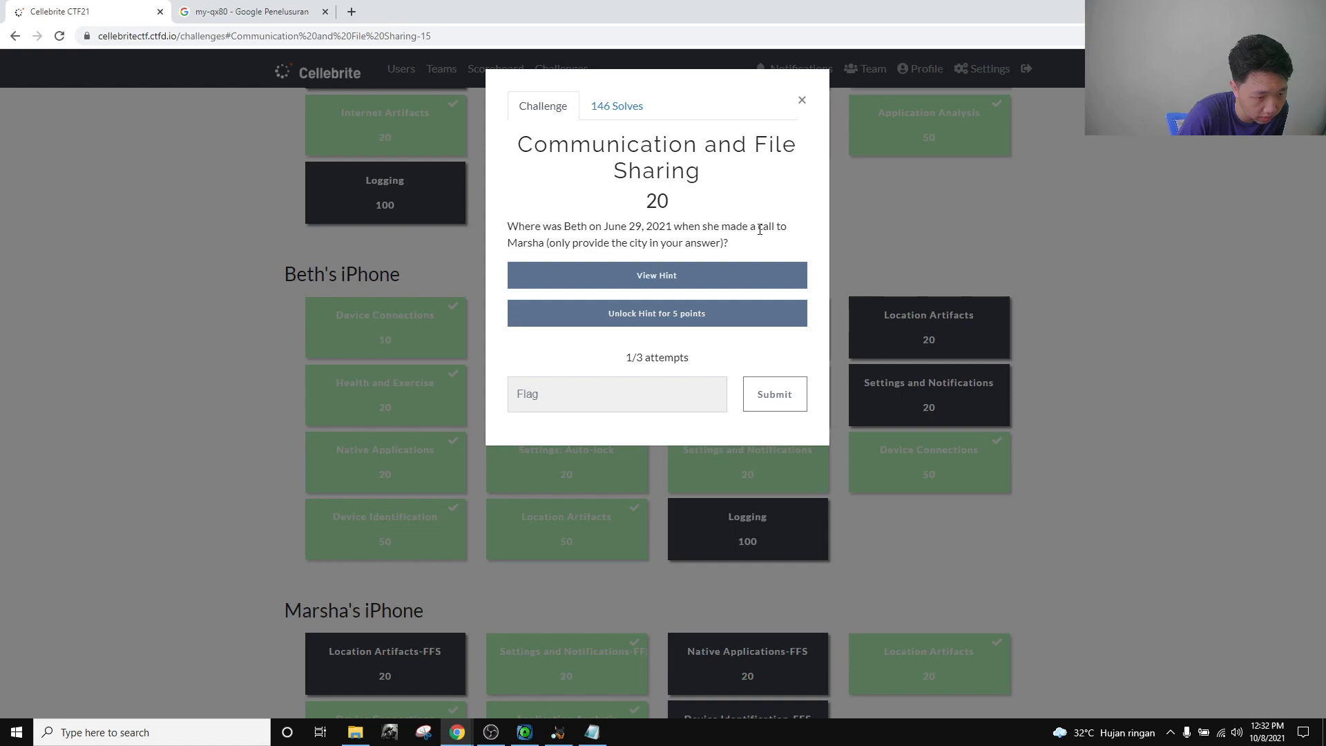
pyautogui.hotkey('alt', 'Tab')
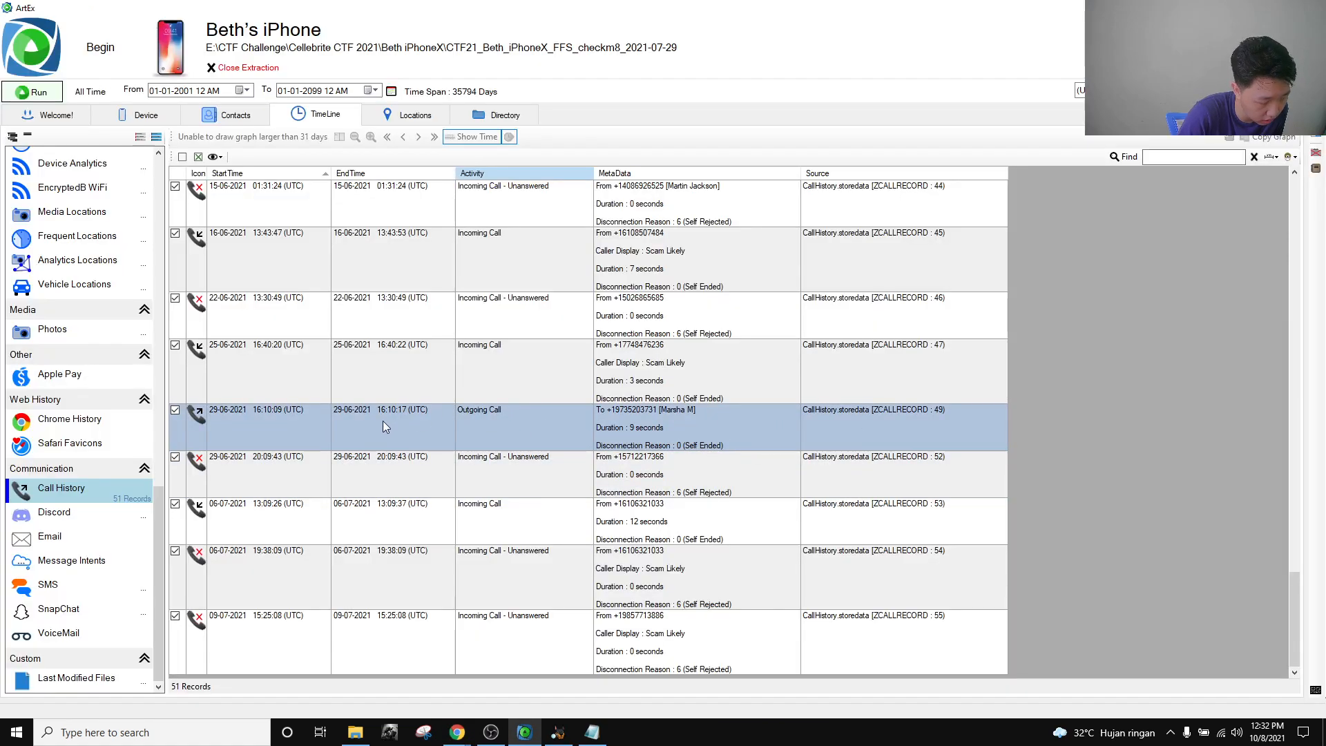
pyautogui.click(592, 732)
pyautogui.moveTo(353, 198); pyautogui.dragTo(854, 147)
pyautogui.press('BackSpace')
pyautogui.press('BackSpace')
pyautogui.press('BackSpace')
pyautogui.press('BackSpace')
pyautogui.press('BackSpace')
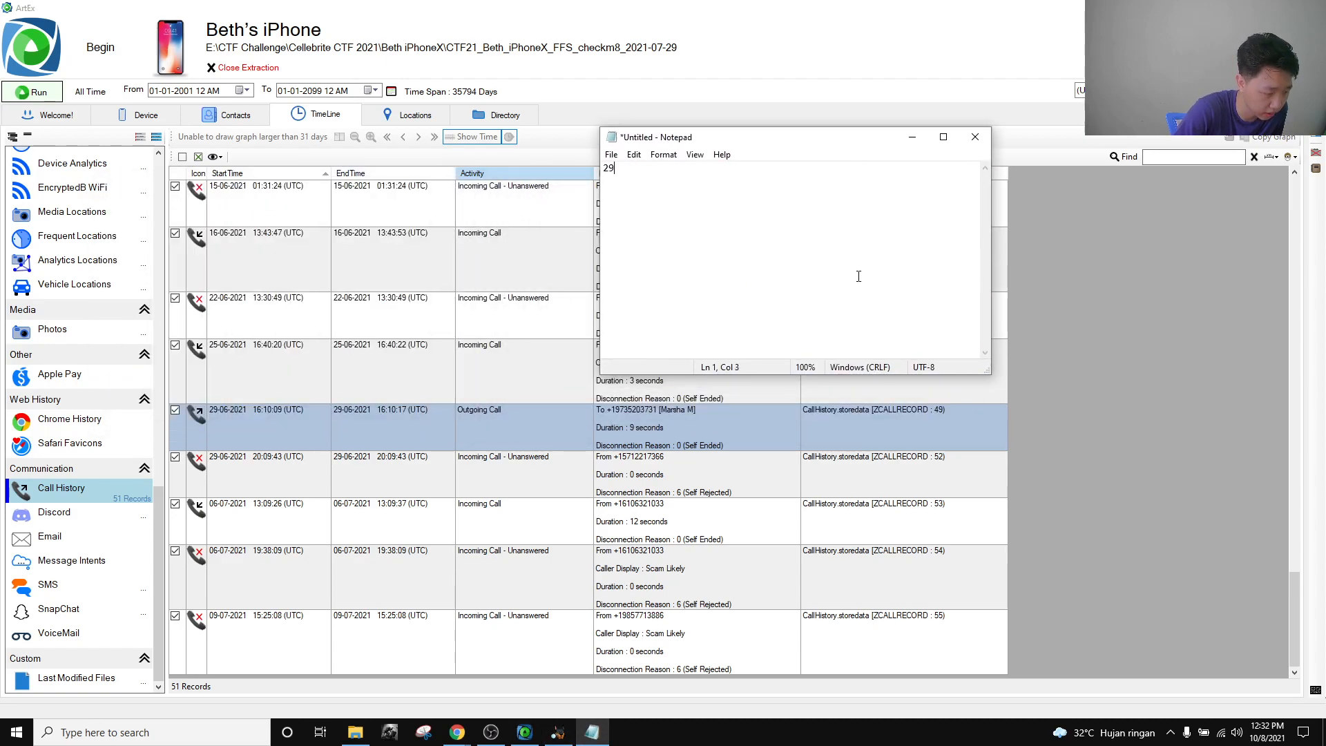
pyautogui.write('29-06')
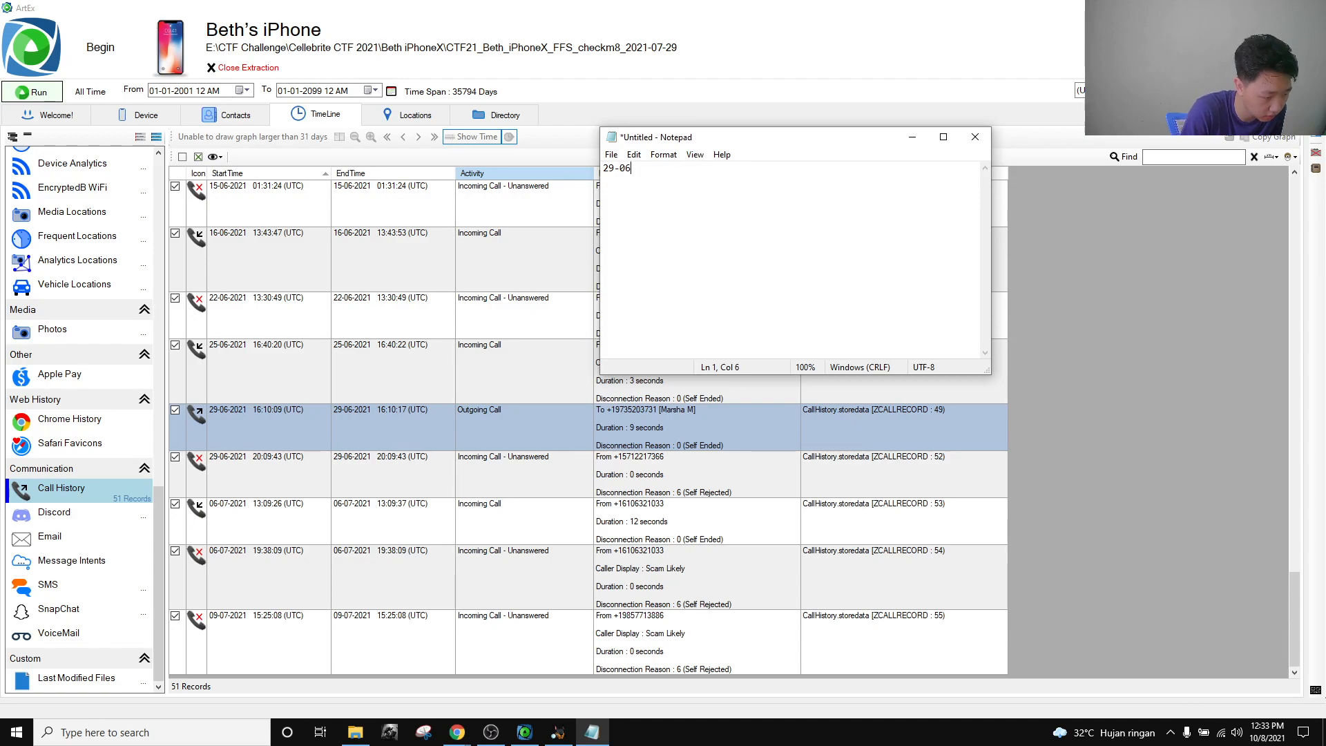
pyautogui.write('-2021 ')
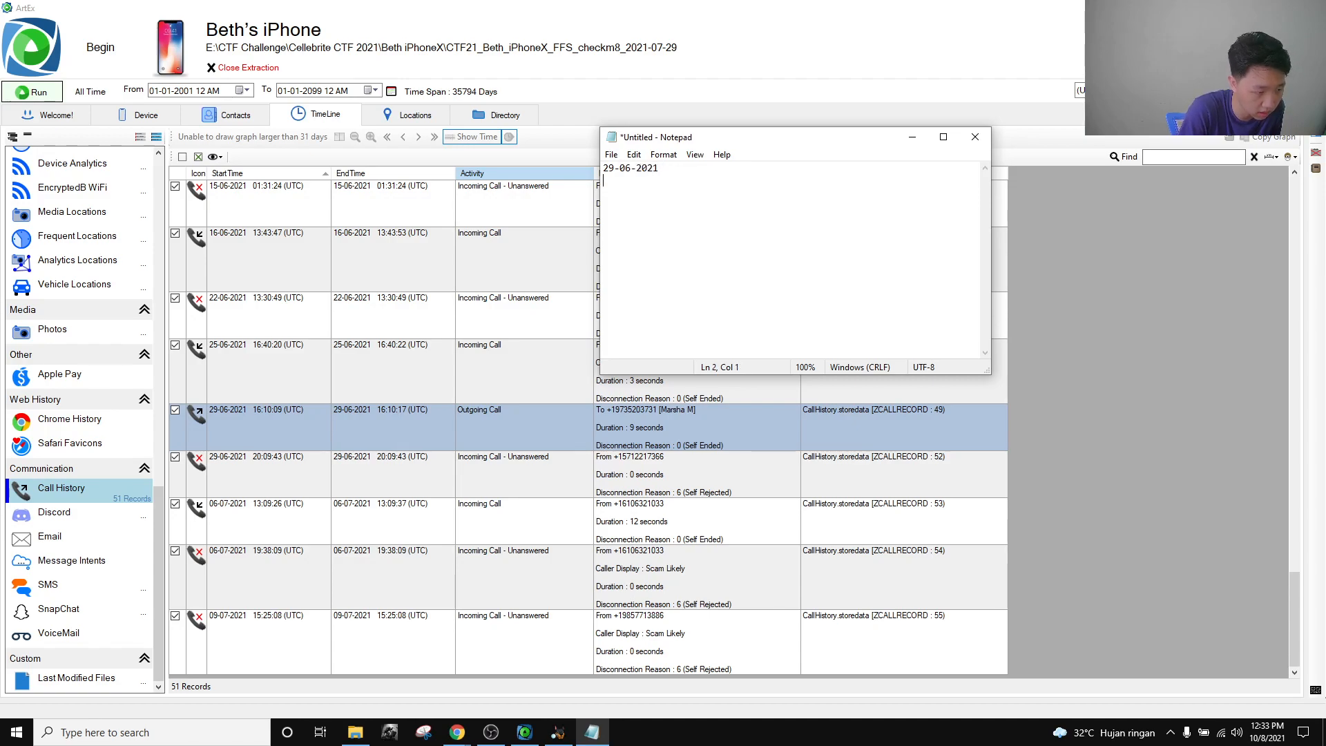
pyautogui.write('1')
pyautogui.press('BackSpace')
pyautogui.press('BackSpace')
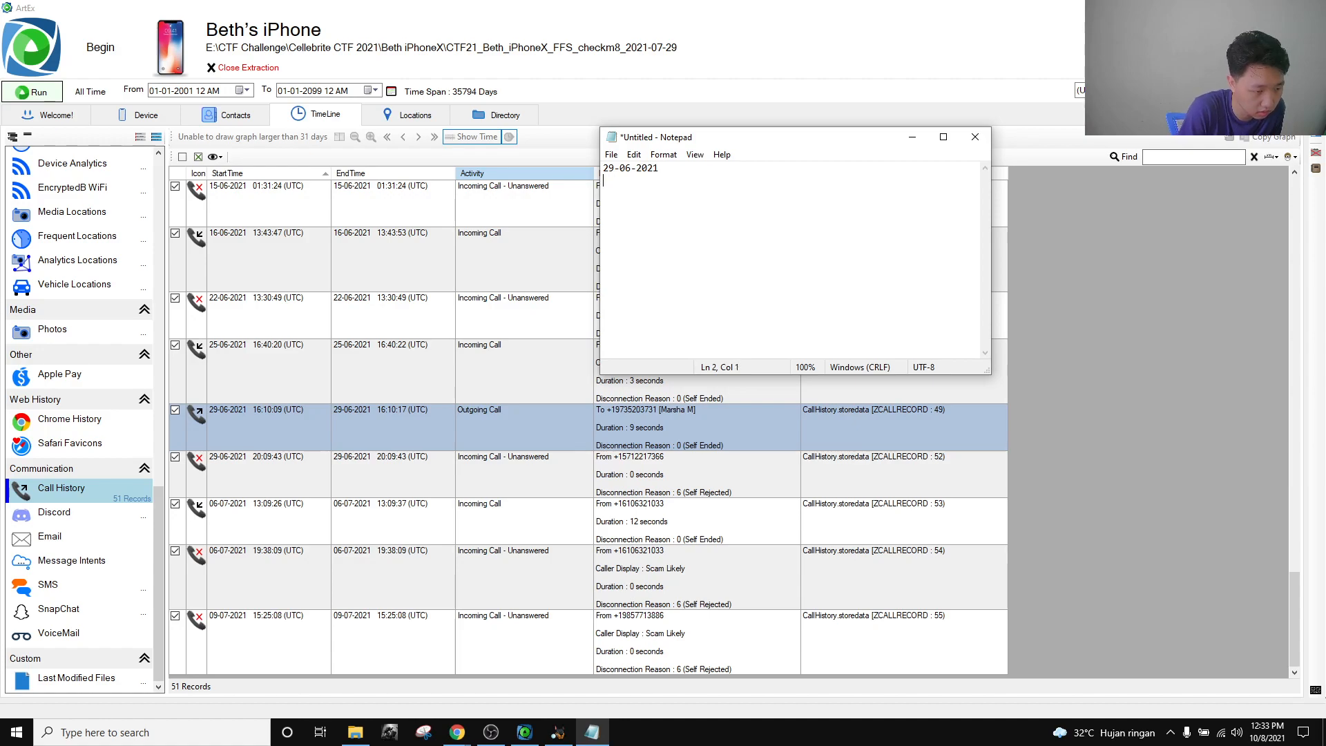
pyautogui.write('16:10:17 UTC')
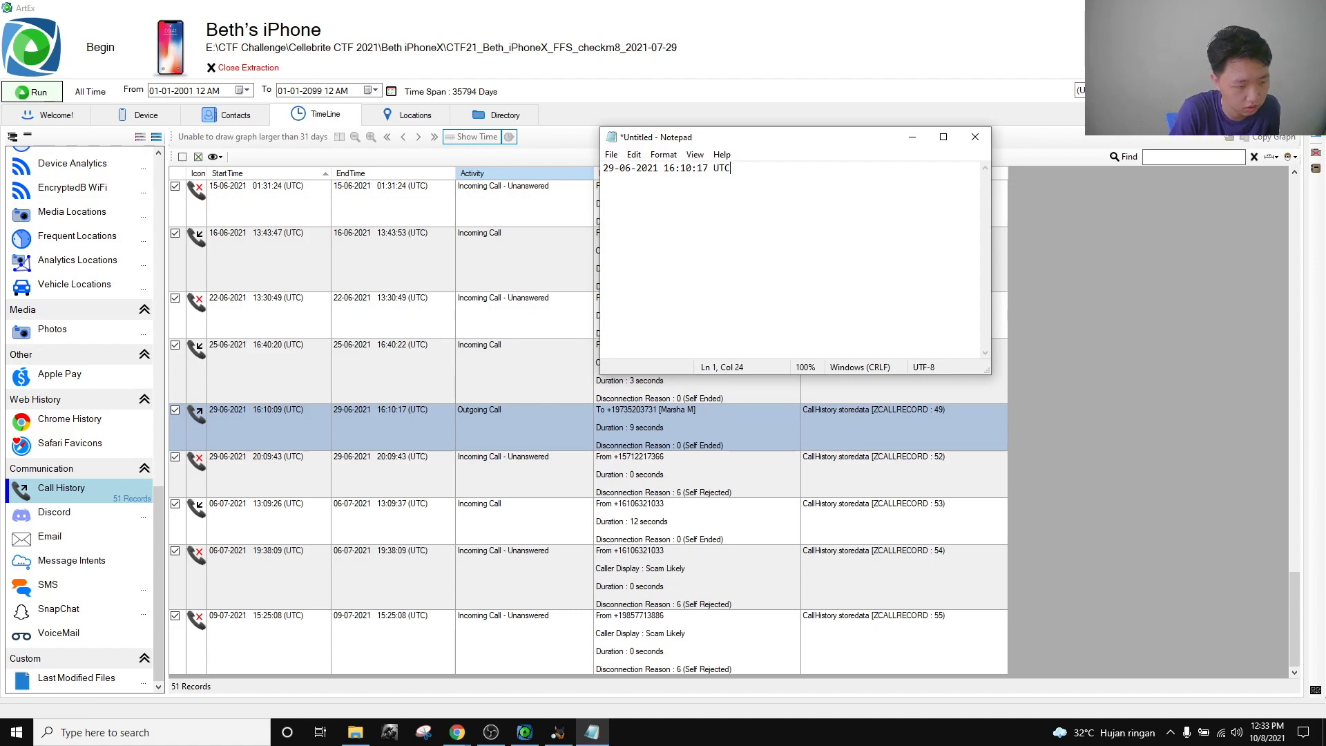
# Reread the June 29 call question beside the notes, then return to ArtEx's call history.
pyautogui.moveTo(476, 725)
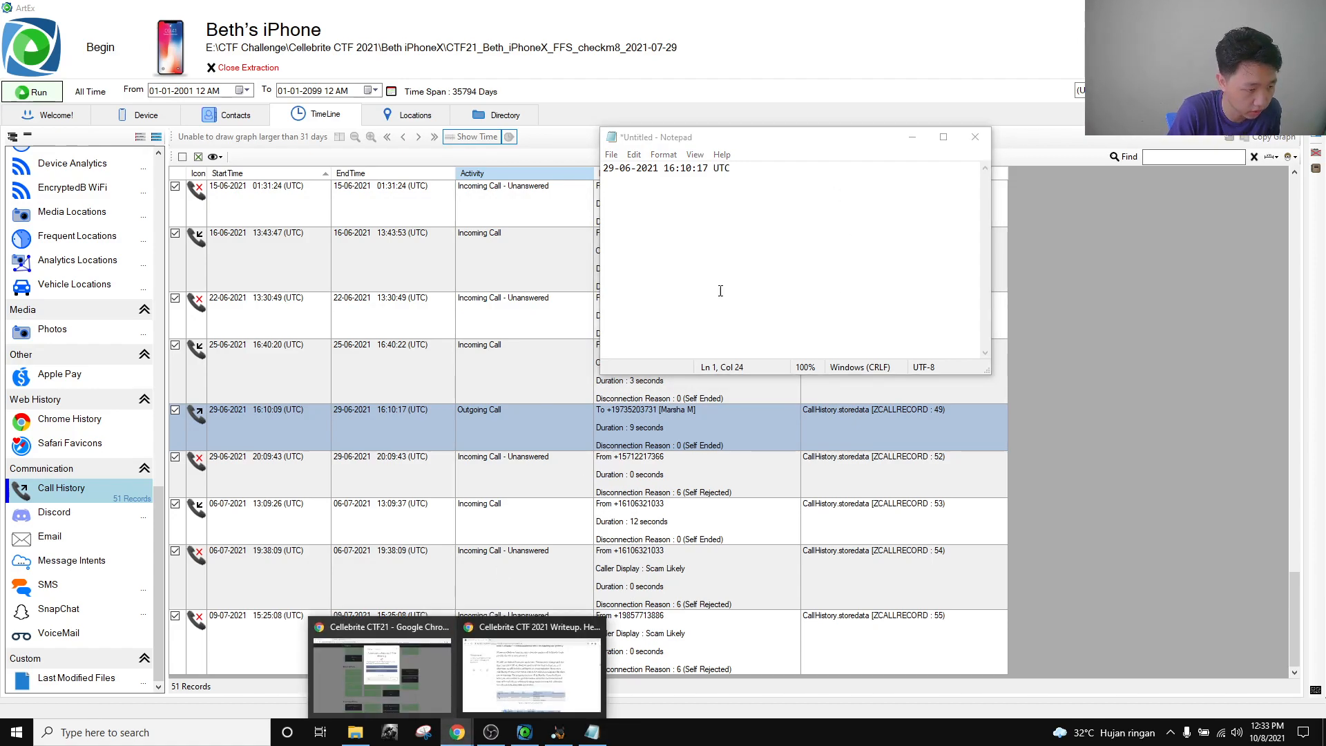
pyautogui.click(411, 643)
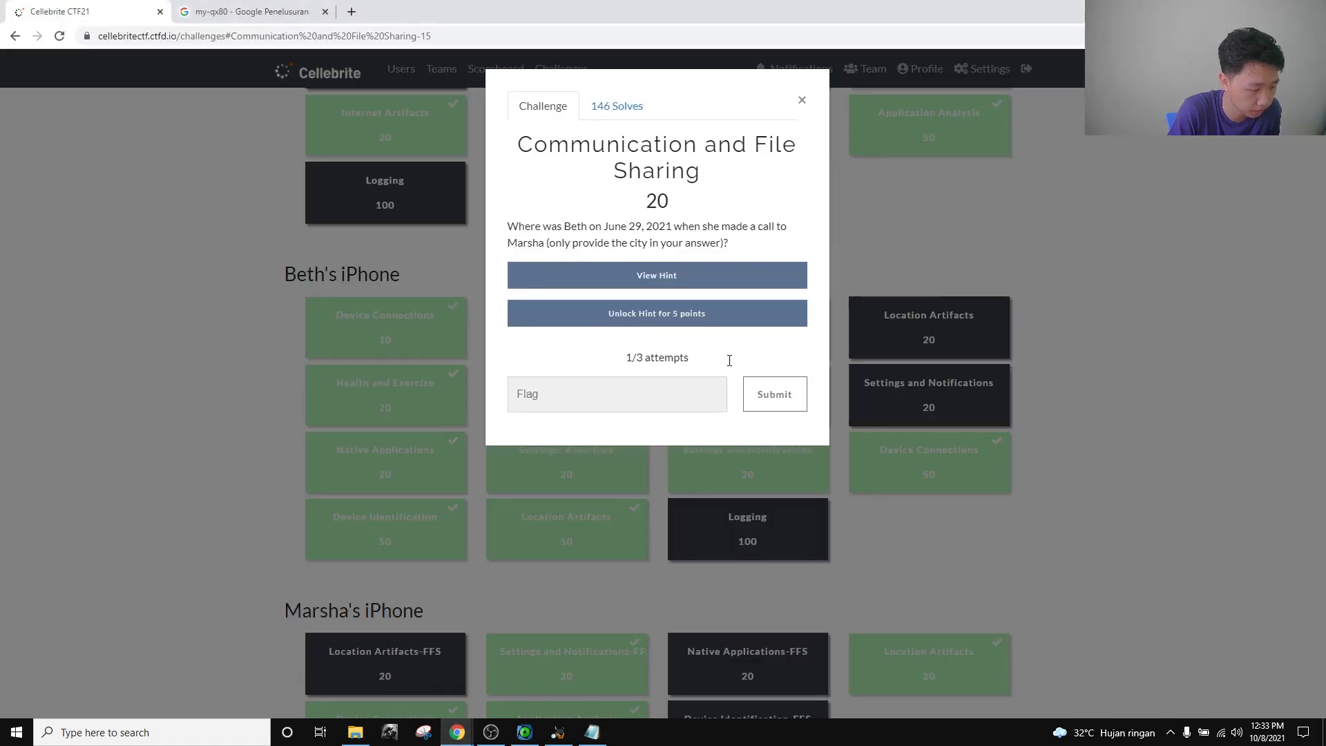
pyautogui.click(591, 732)
pyautogui.moveTo(799, 137); pyautogui.dragTo(870, 138)
pyautogui.click(1049, 187)
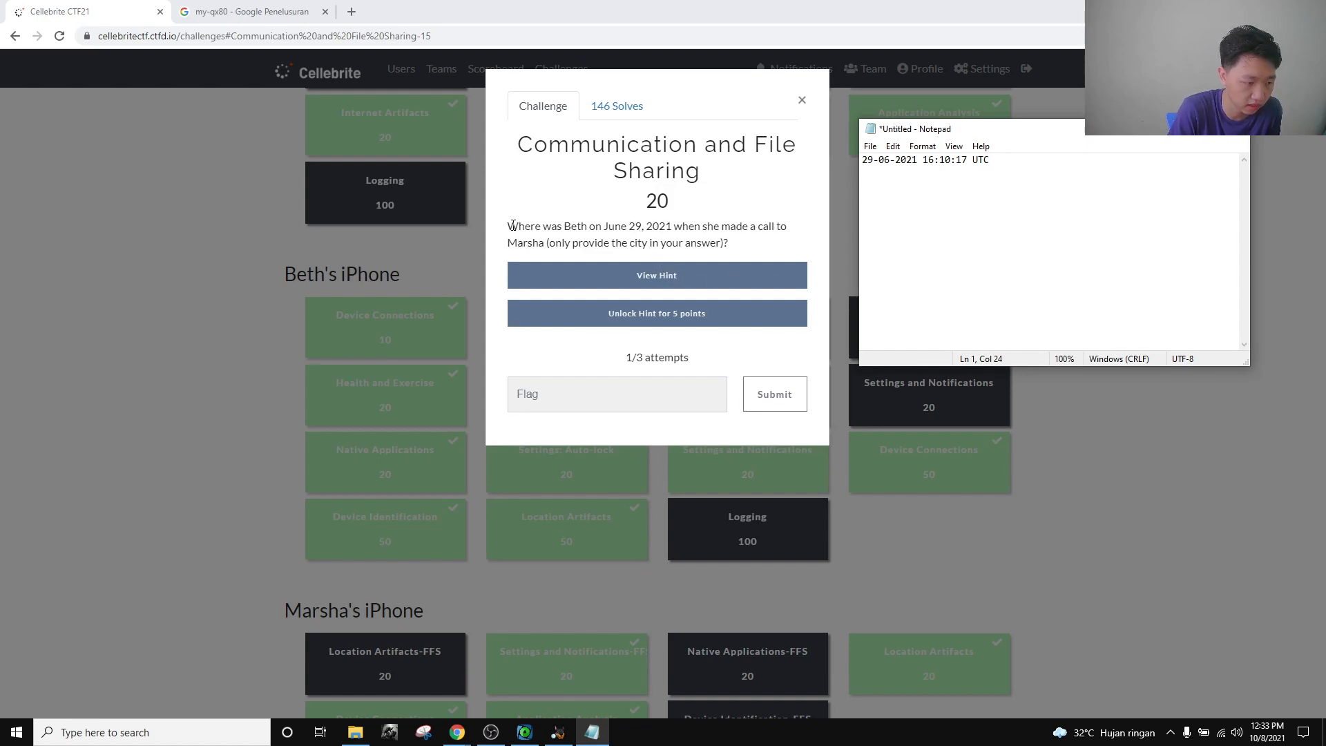
pyautogui.moveTo(641, 228); pyautogui.dragTo(658, 228)
pyautogui.click(745, 246)
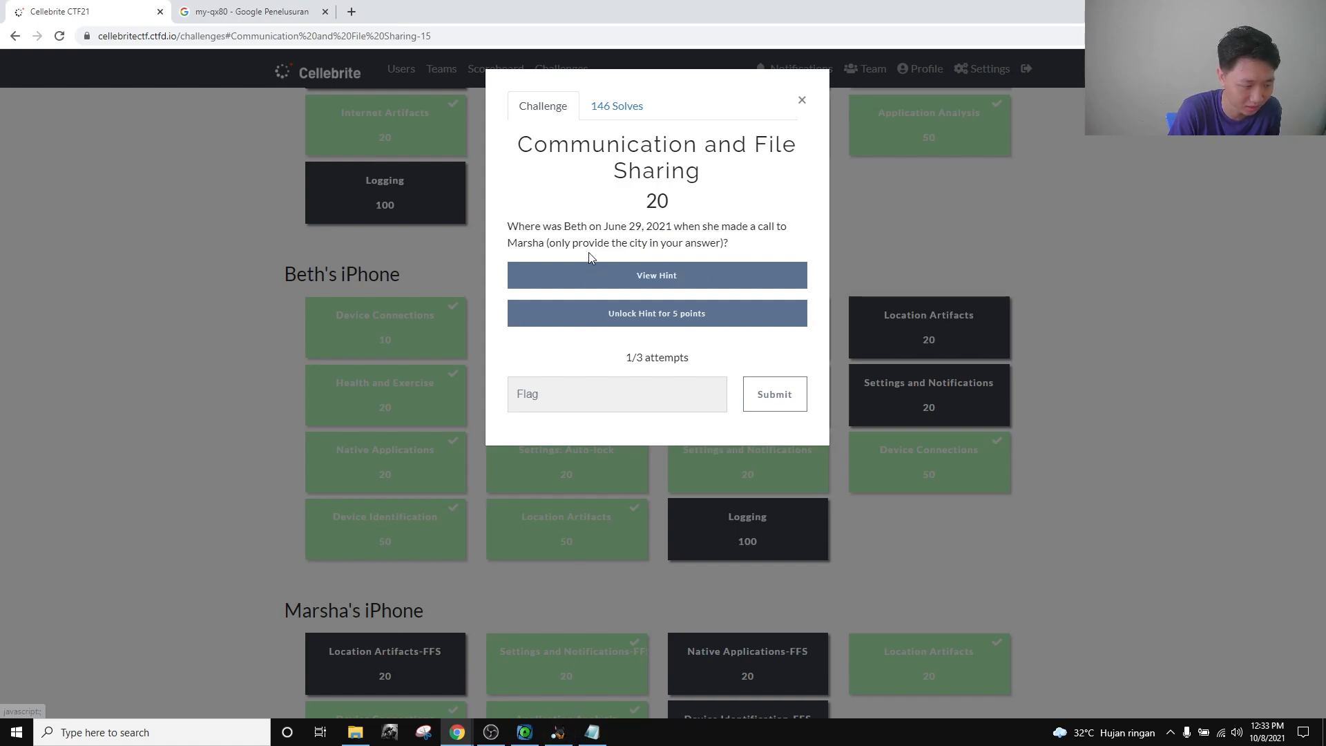
pyautogui.click(525, 732)
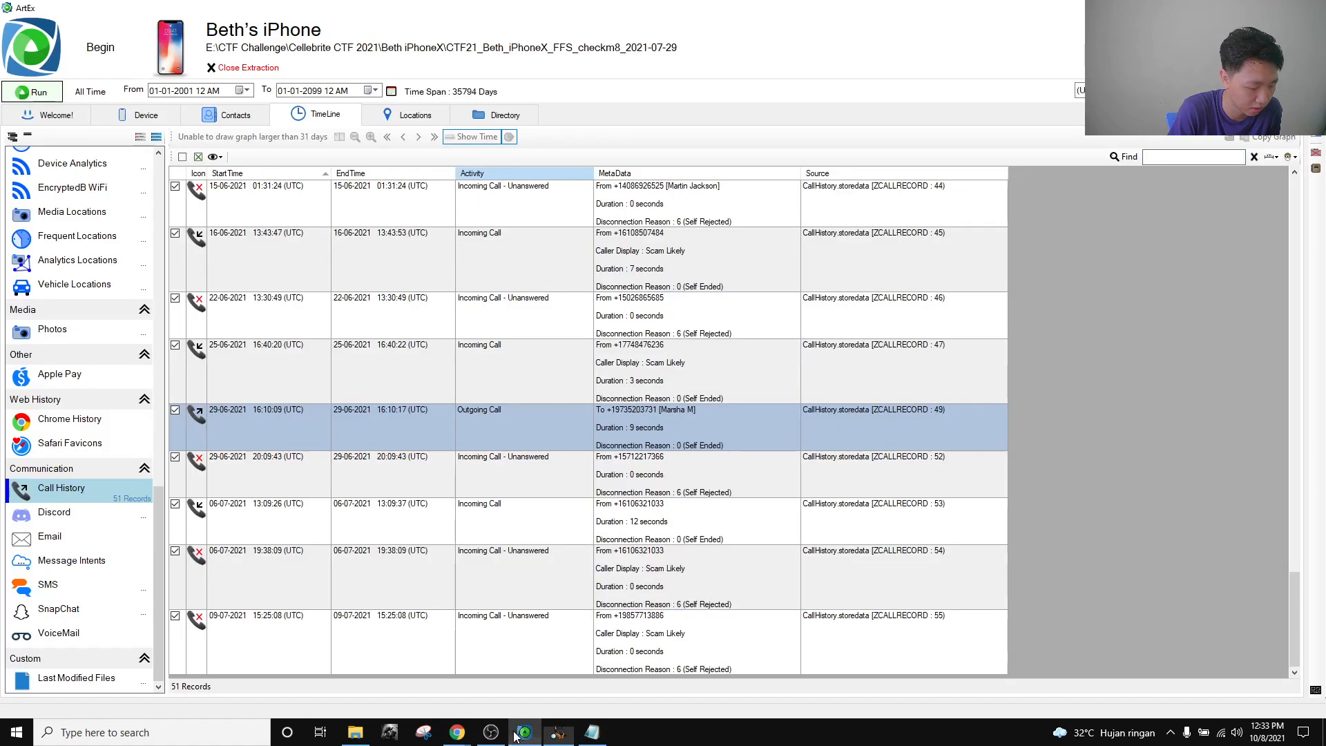
# Show the Locations map and records, and begin editing the From date's day.
pyautogui.click(413, 115)
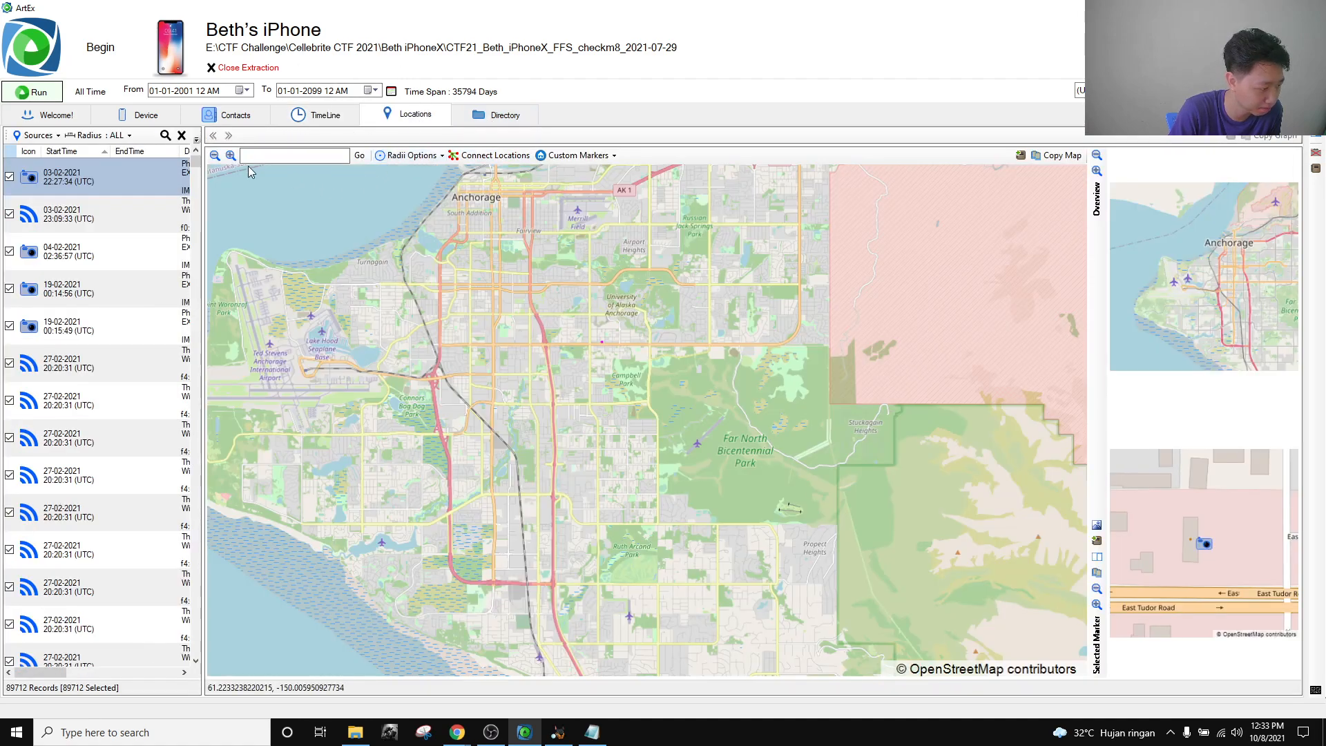
pyautogui.click(154, 92)
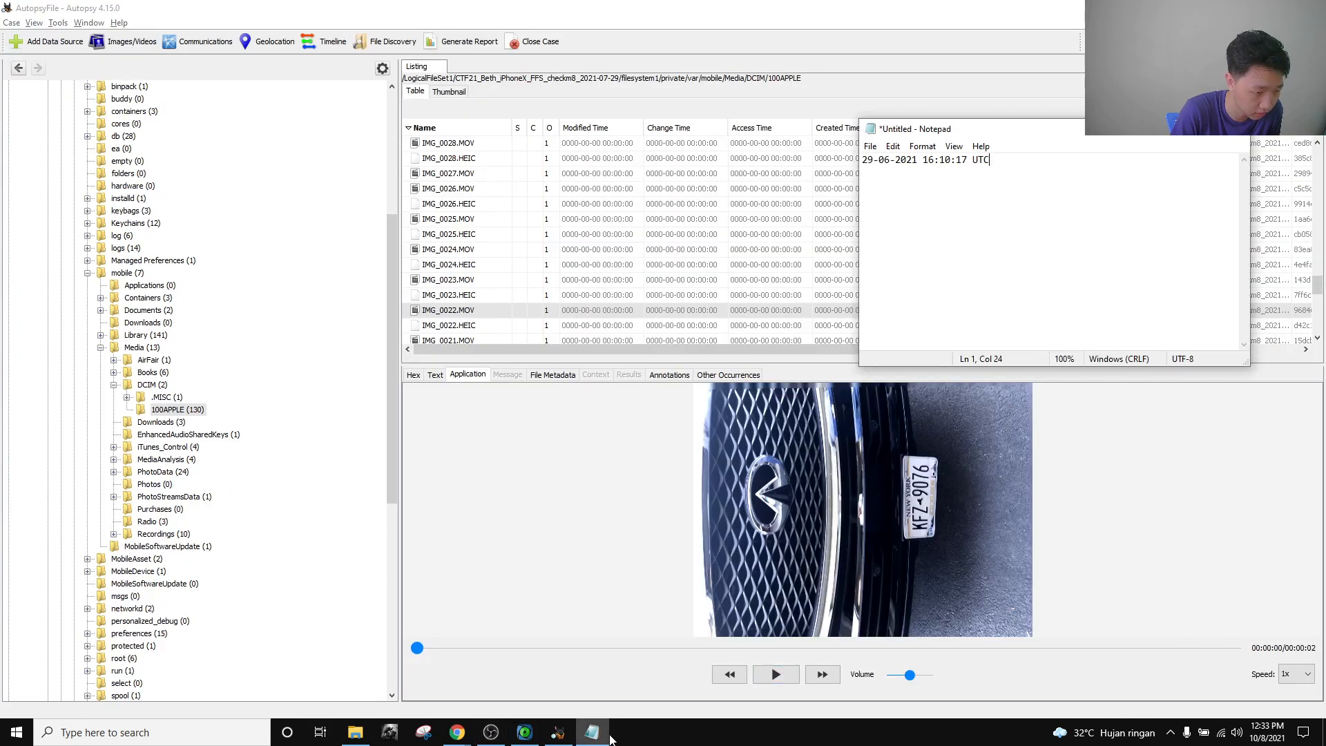
pyautogui.click(525, 732)
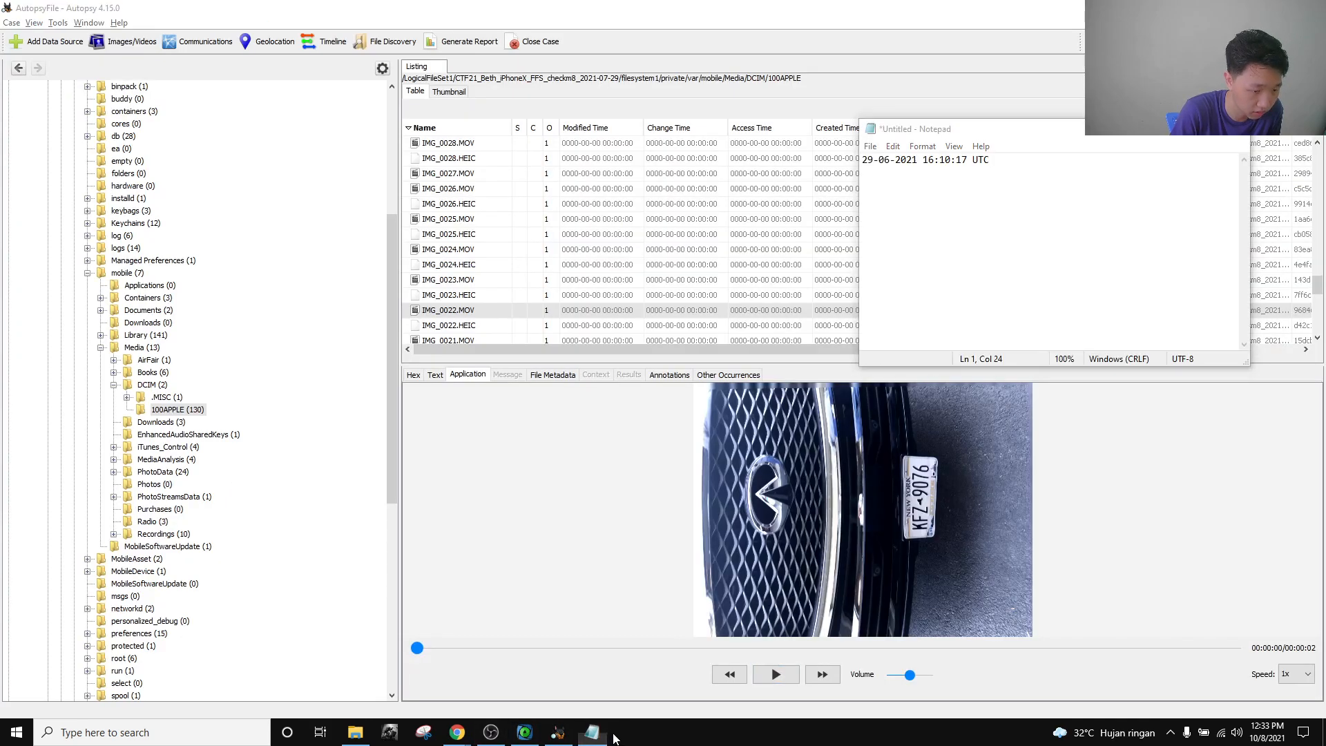
pyautogui.click(524, 732)
pyautogui.write('28-01-2001 12 AM')
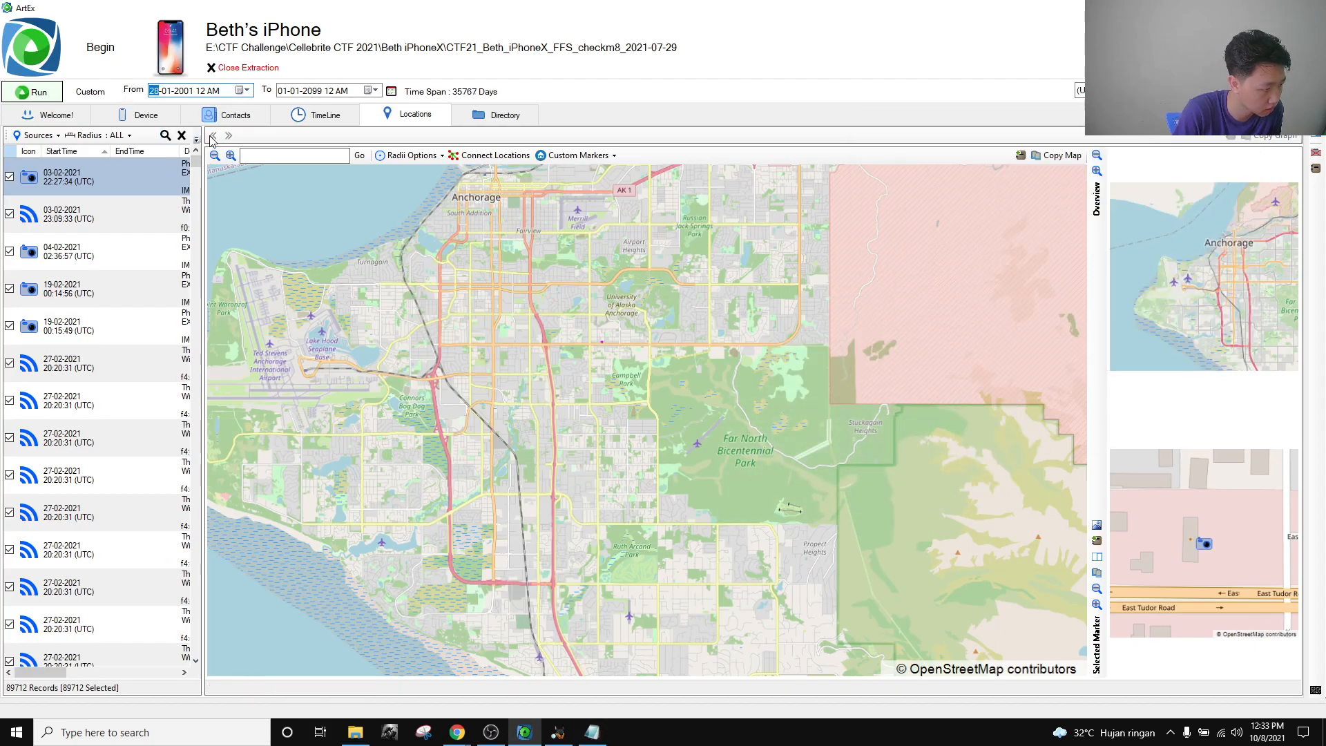
pyautogui.write('29')
# Set the location range from 29-06-2021 to 30-06-2021 and rerun the analysis.
pyautogui.click(165, 91)
pyautogui.write('6')
pyautogui.press('Right')
pyautogui.write('2021')
pyautogui.click(283, 90)
pyautogui.click(299, 93)
pyautogui.press('Right')
pyautogui.write('2021')
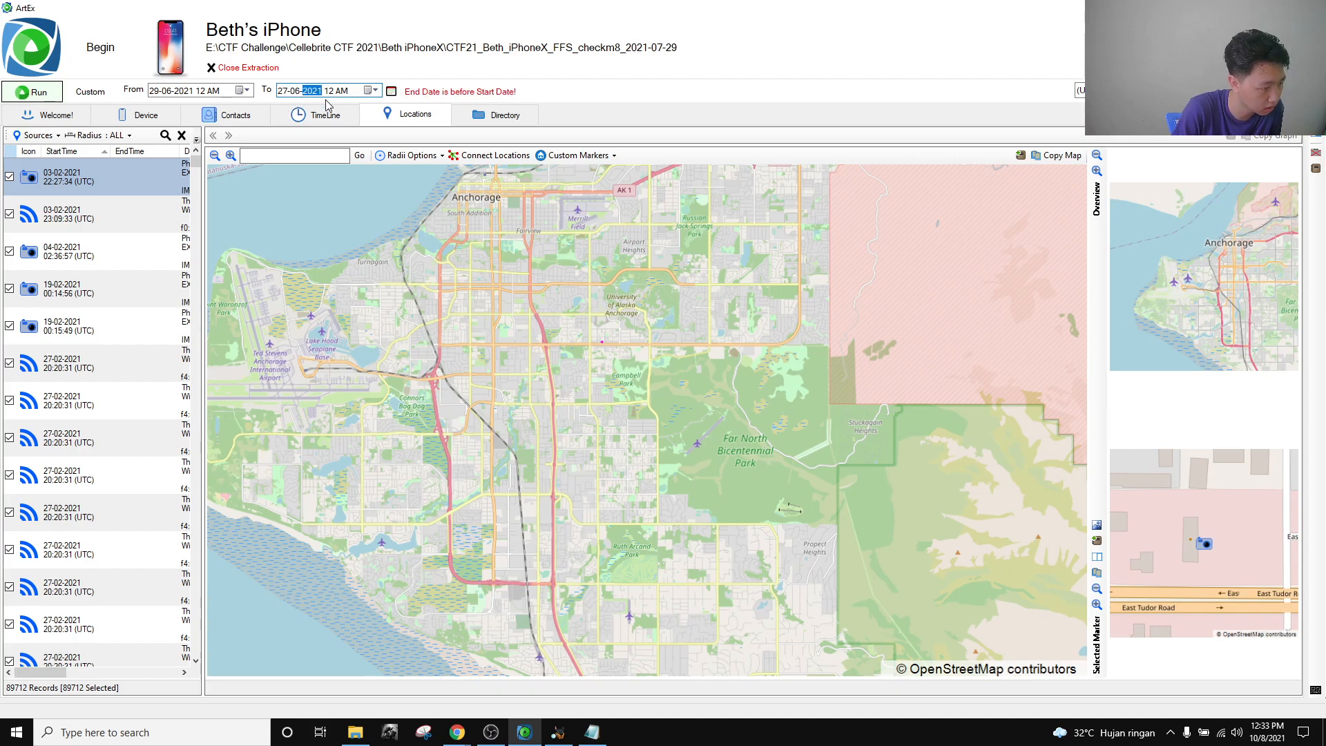
pyautogui.click(282, 91)
pyautogui.write('0')
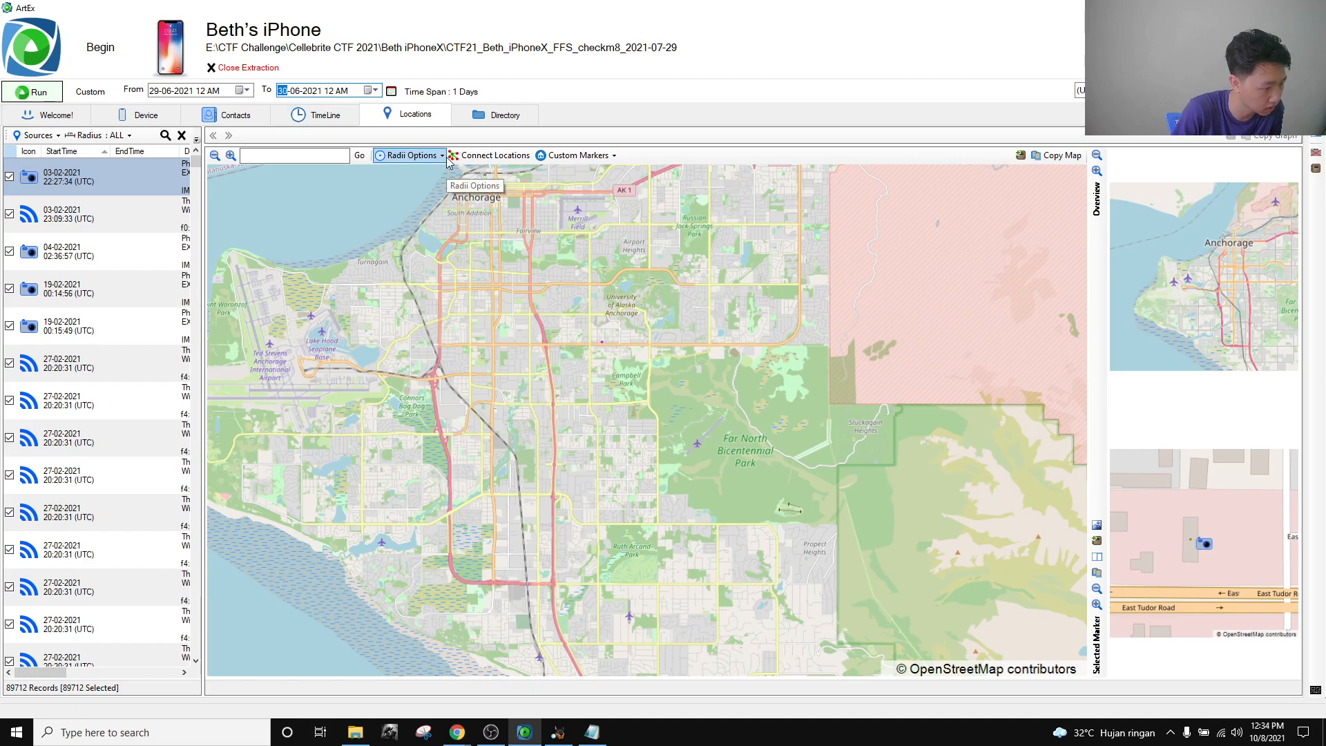
pyautogui.click(33, 92)
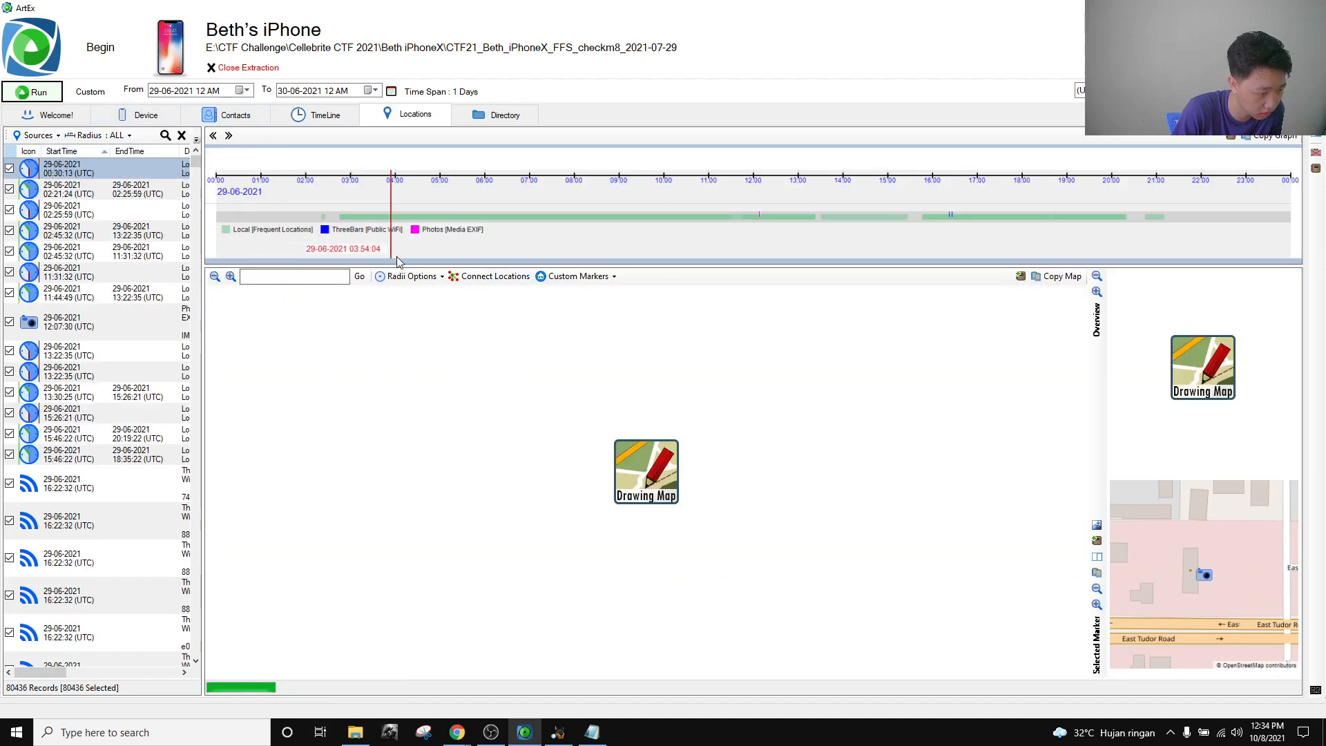
# Widen the records list and select the 15:46:22–18:35:22 Frequent Locations Entry visit.
pyautogui.moveTo(207, 266); pyautogui.dragTo(279, 300)
pyautogui.click(591, 732)
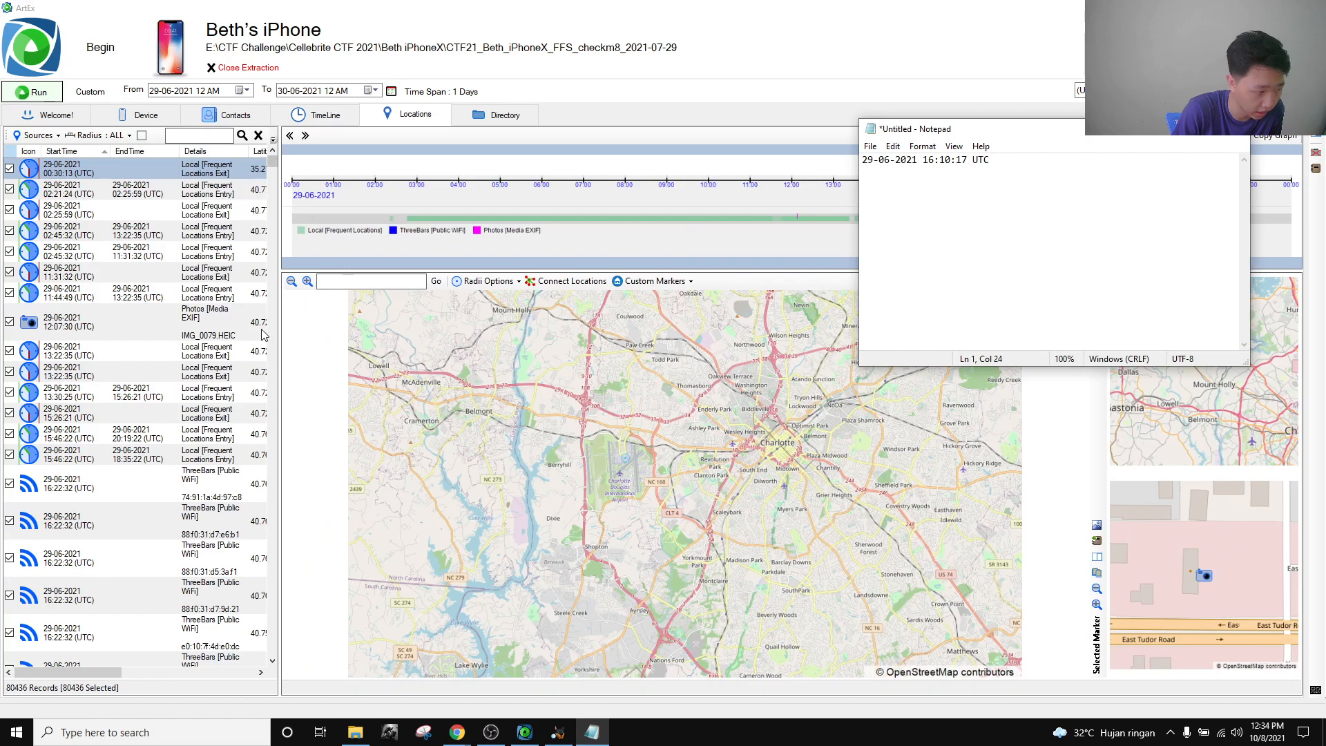
pyautogui.moveTo(278, 334); pyautogui.dragTo(343, 334)
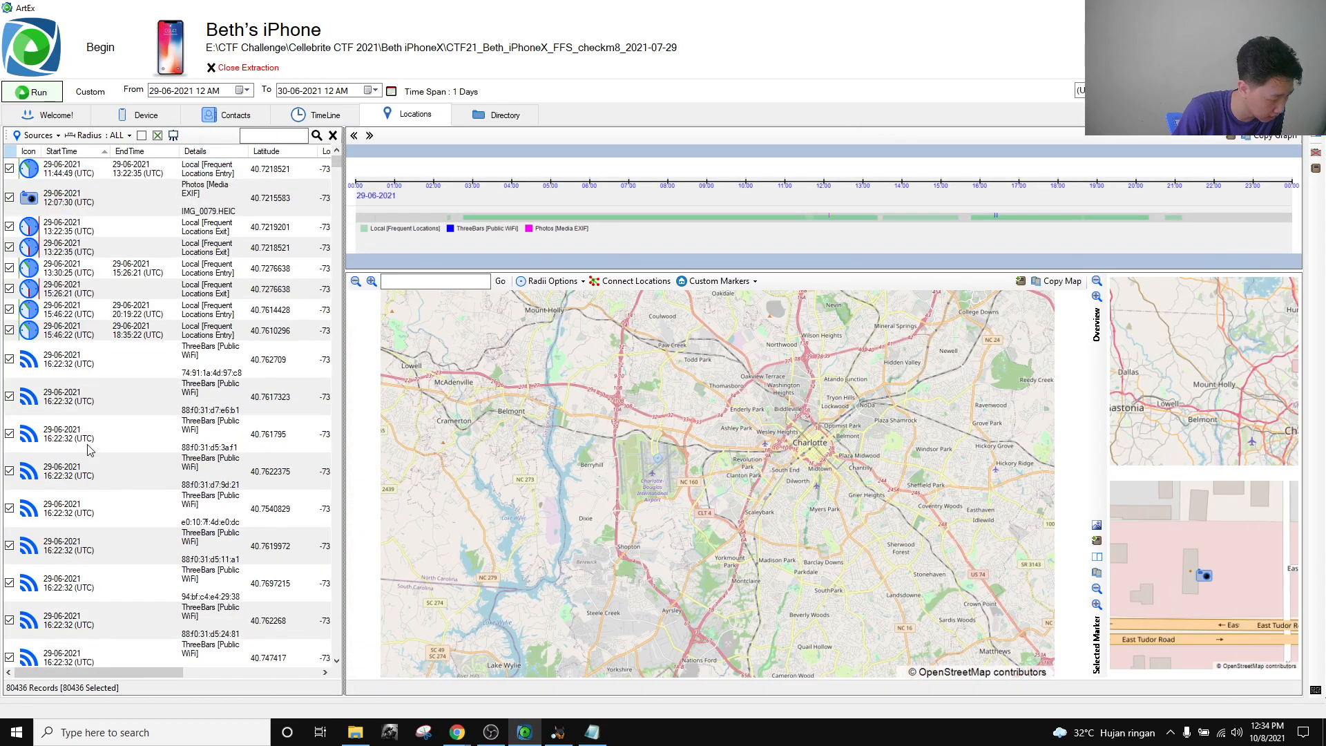
pyautogui.scroll(1, 157, 449)
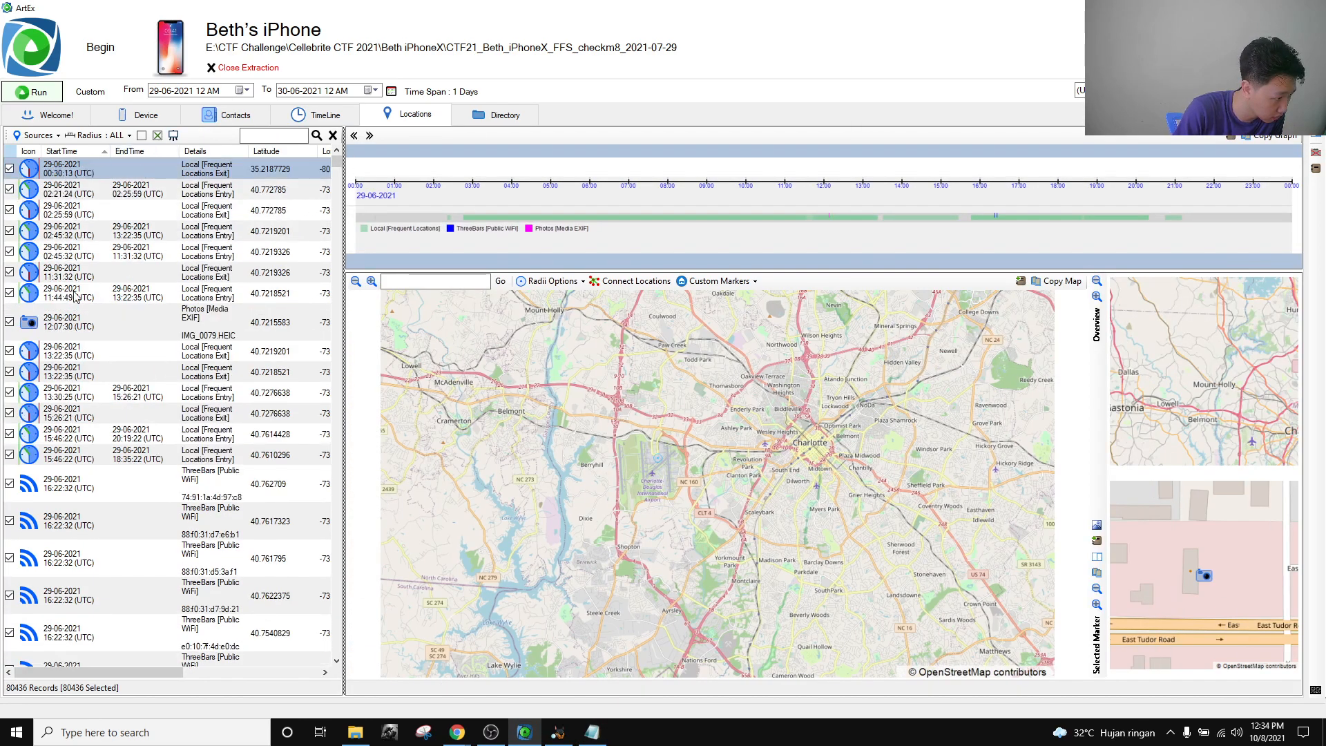
pyautogui.scroll(-1, 61, 394)
pyautogui.scroll(-4, 60, 403)
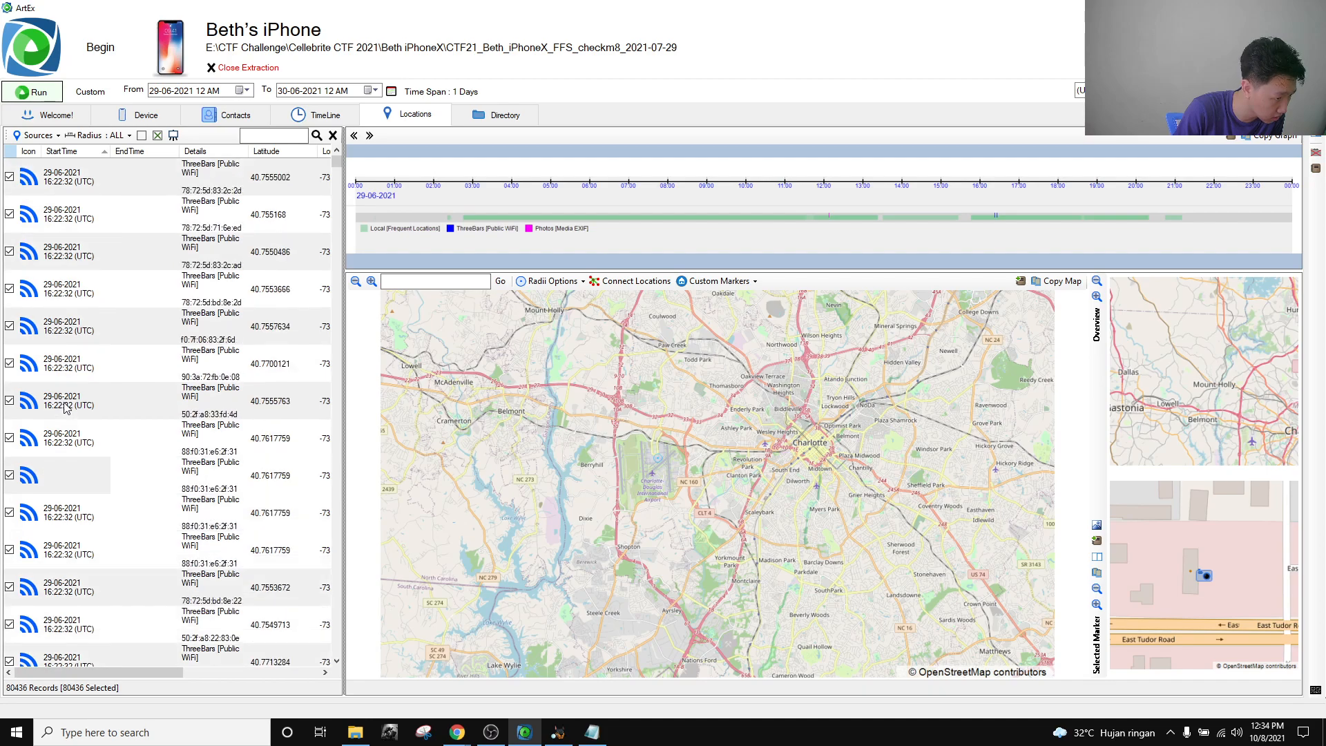
pyautogui.scroll(10, 69, 411)
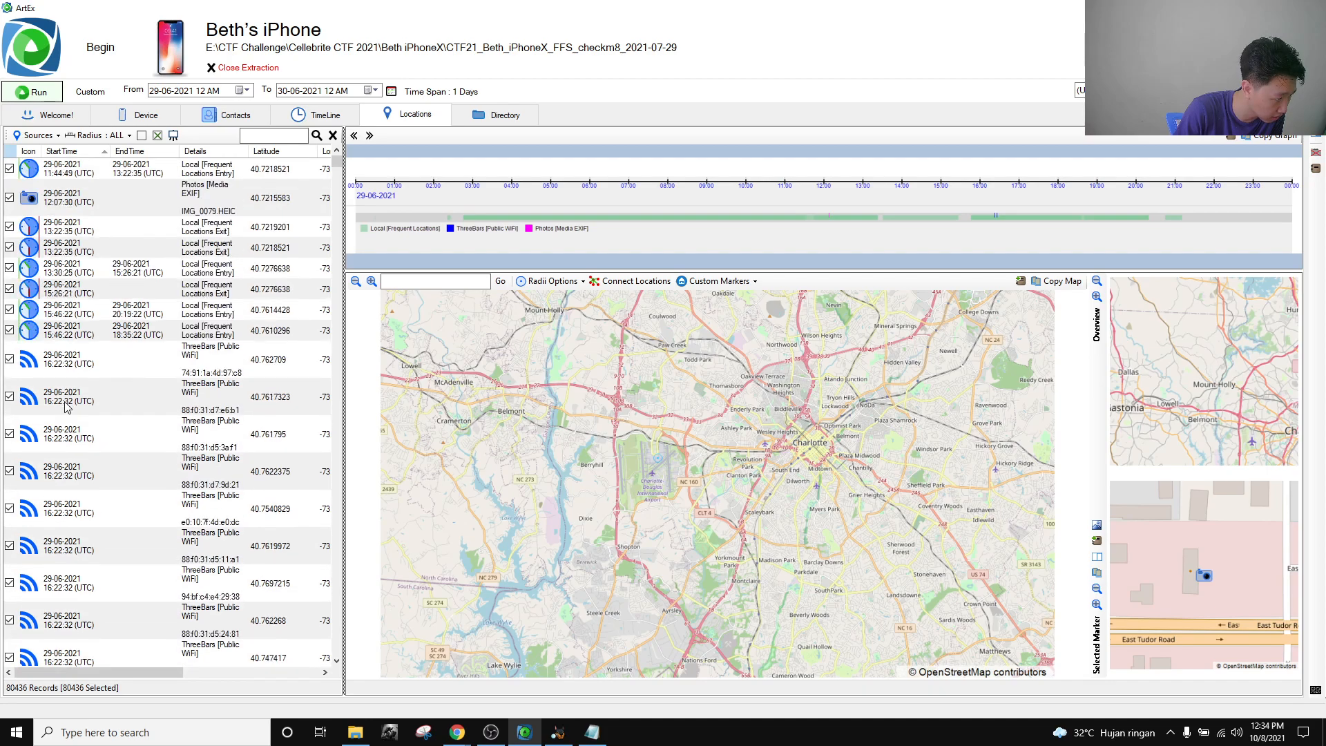
pyautogui.click(75, 458)
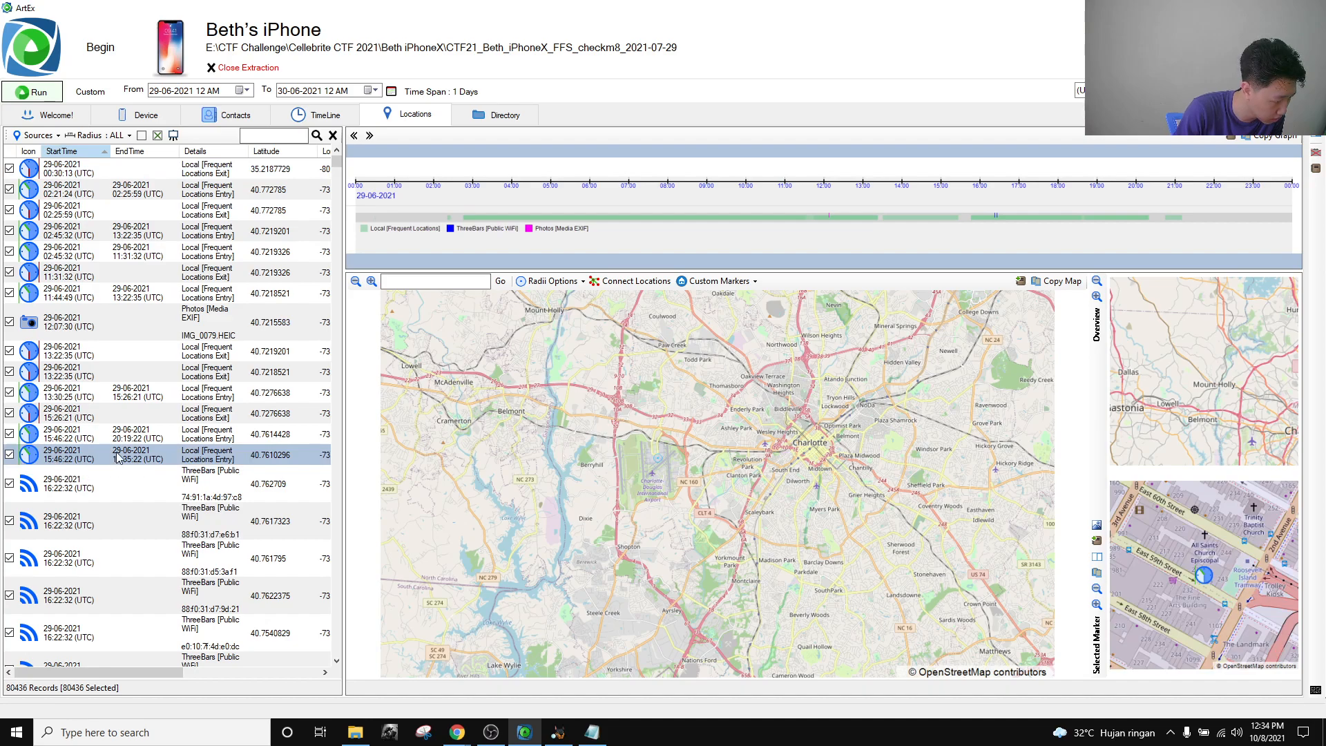
pyautogui.moveTo(344, 455); pyautogui.dragTo(413, 458)
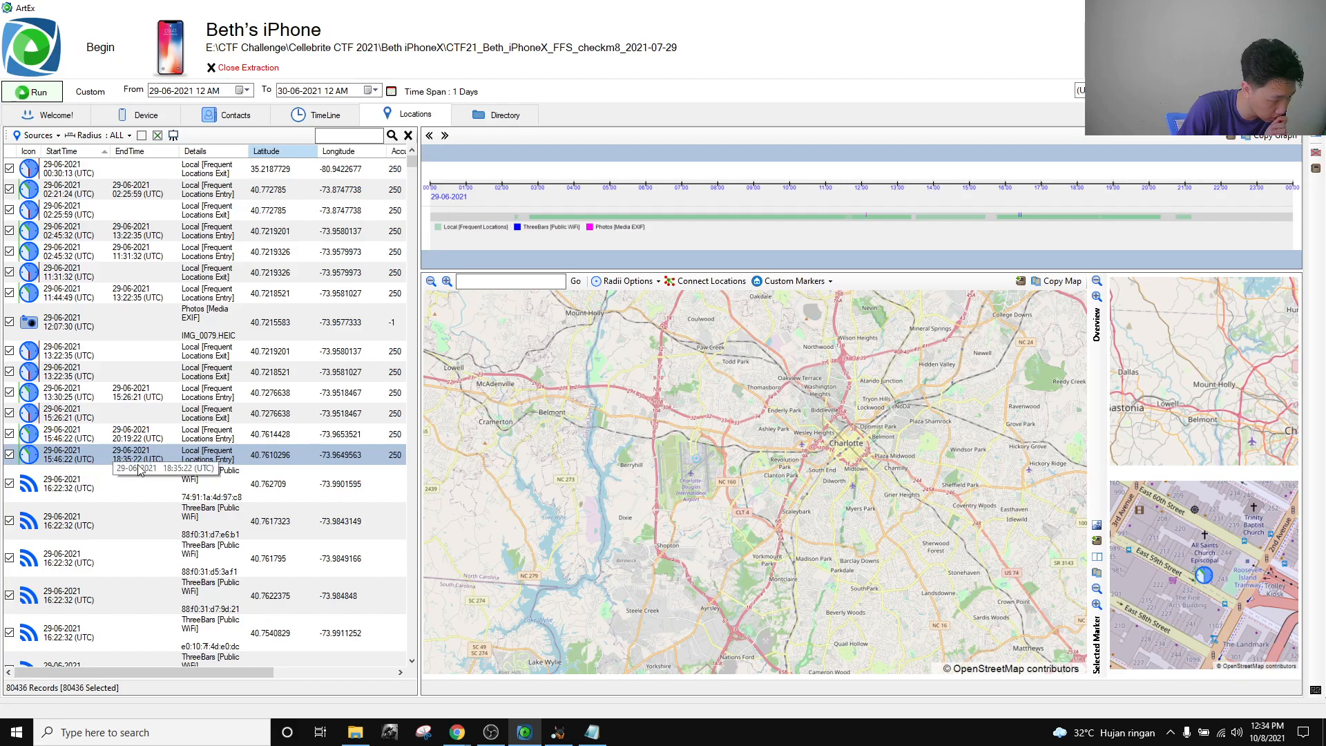
# Copy the visit's latitude 40.7610296 and longitude into the notes beside the call time.
pyautogui.click(592, 732)
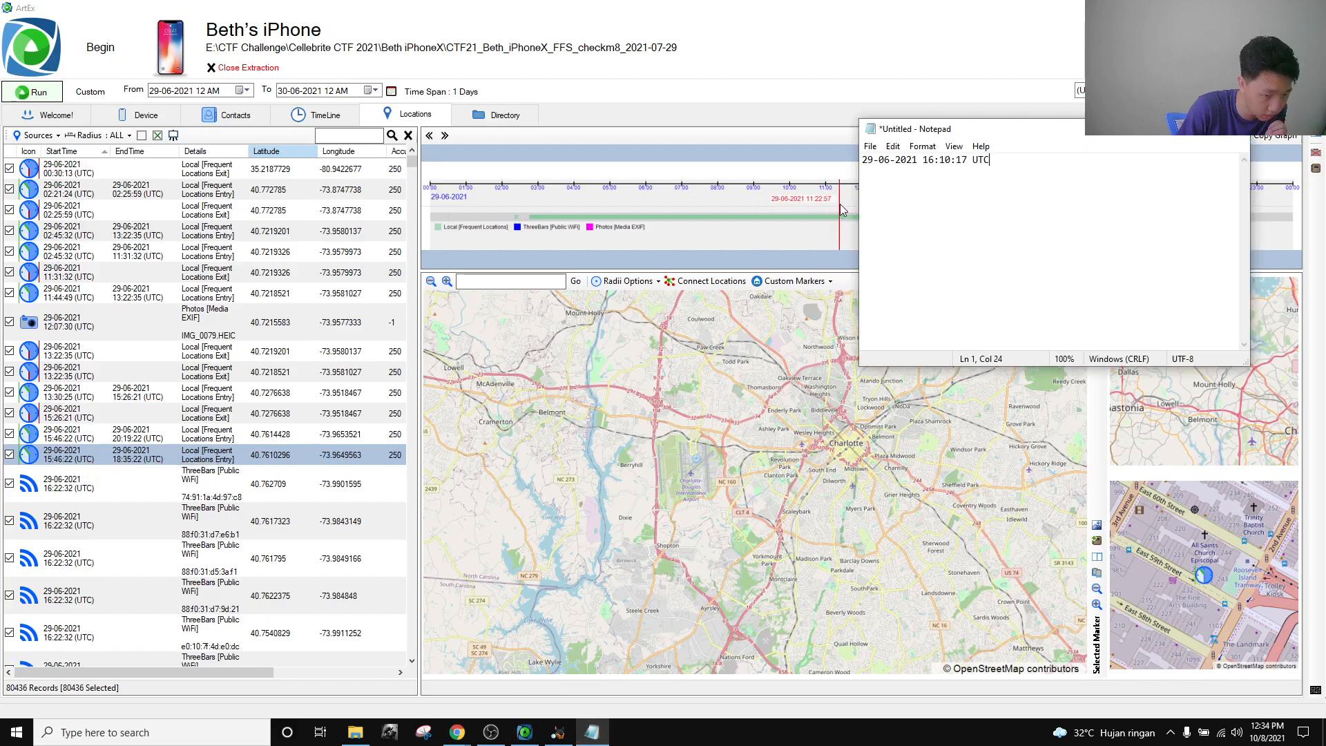
pyautogui.moveTo(1036, 169); pyautogui.dragTo(838, 168)
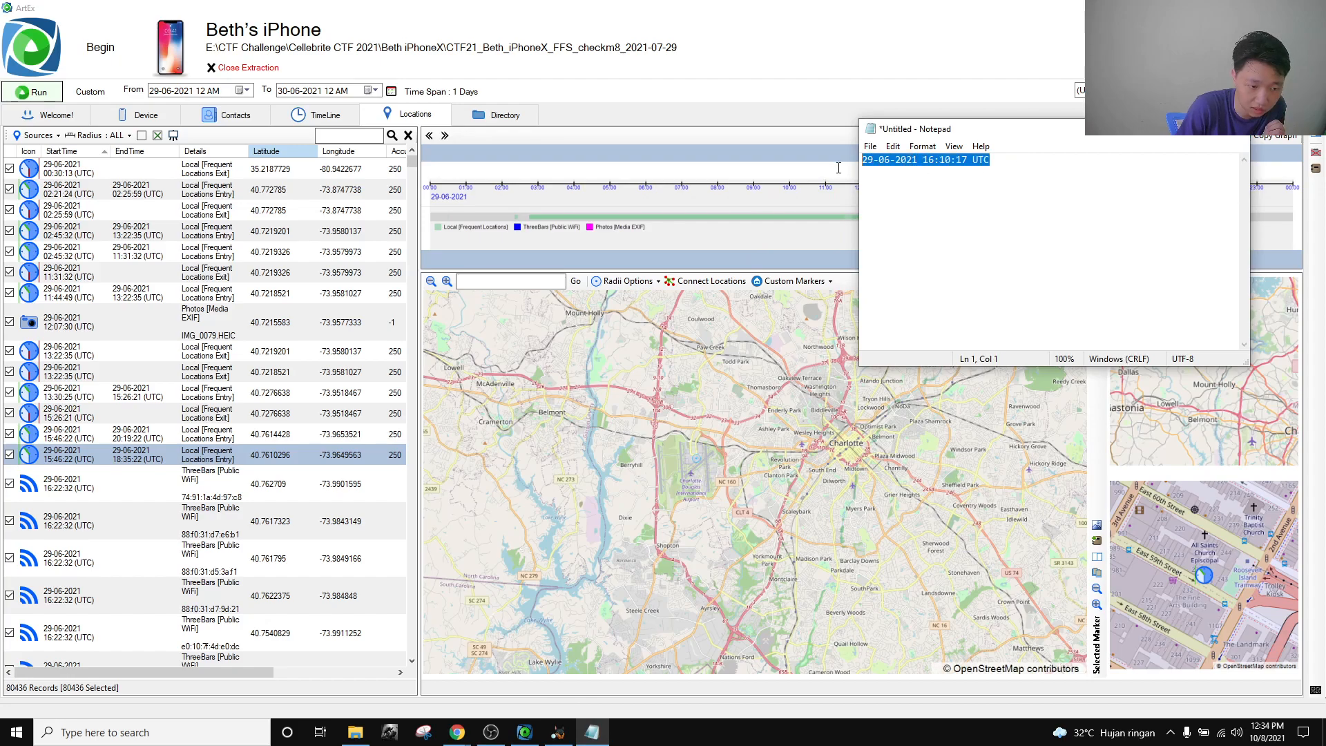
pyautogui.click(88, 461)
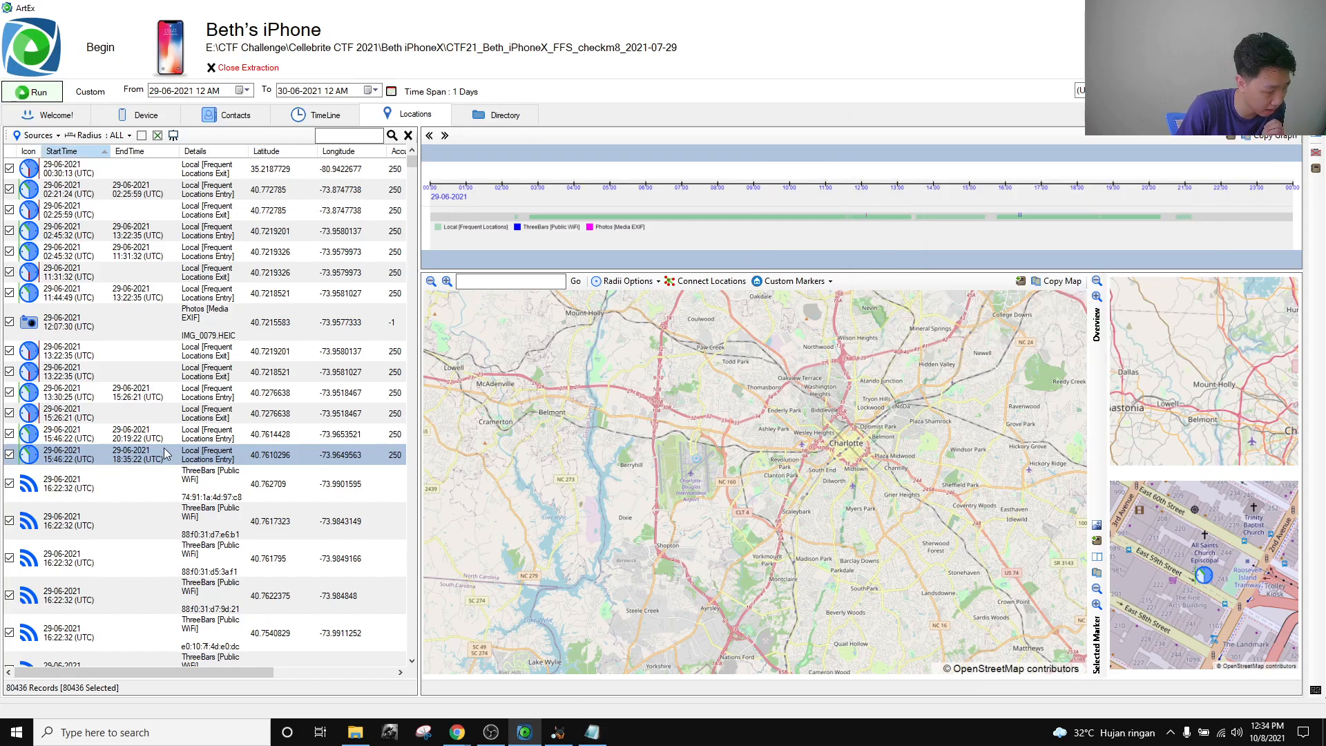
pyautogui.click(269, 454)
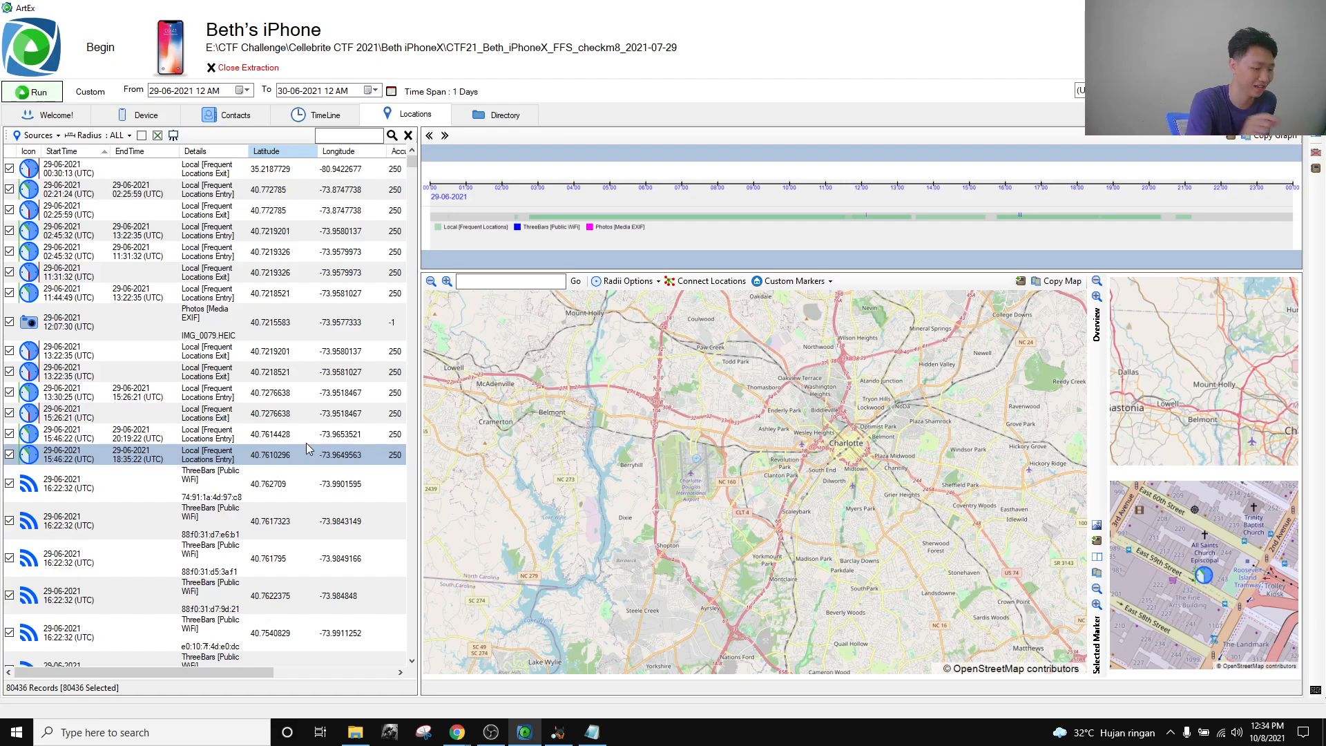
pyautogui.click(592, 732)
pyautogui.click(1076, 238)
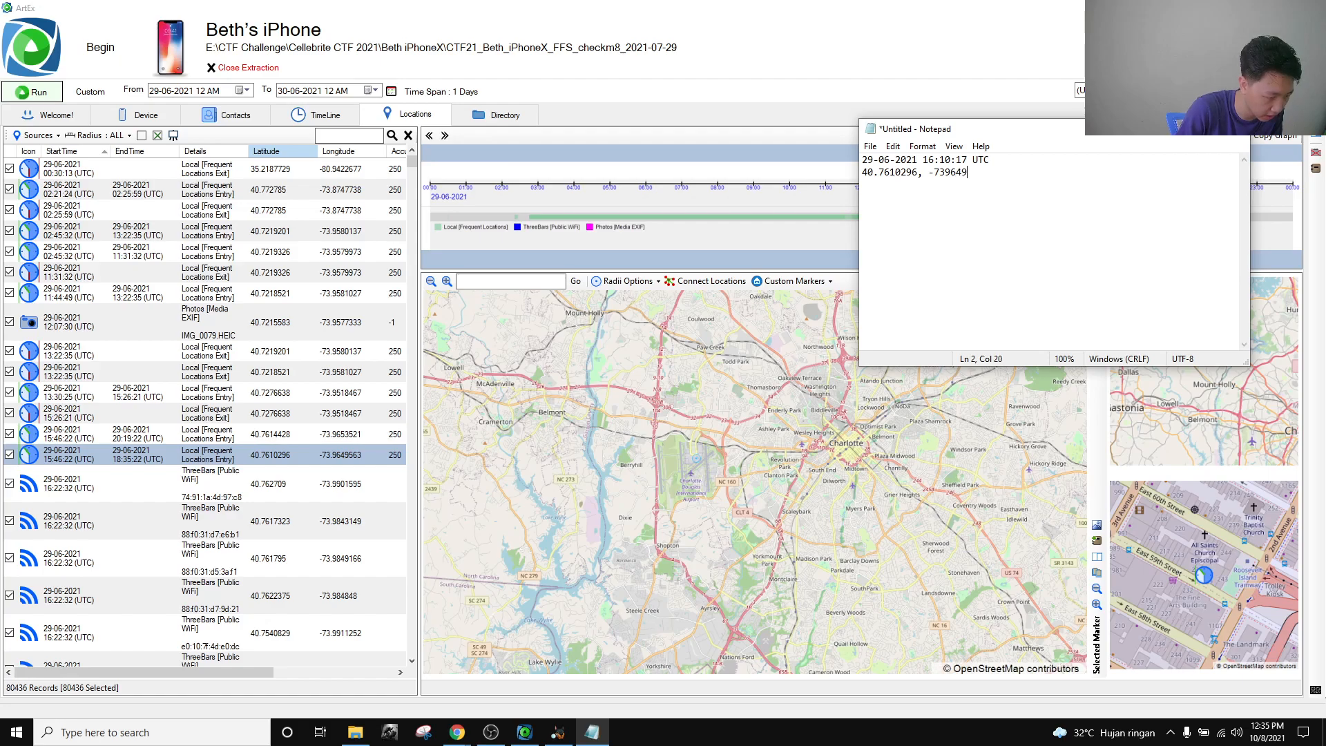
pyautogui.hotkey('shift', 'Home')
pyautogui.hotkey('ctrl', 'c')
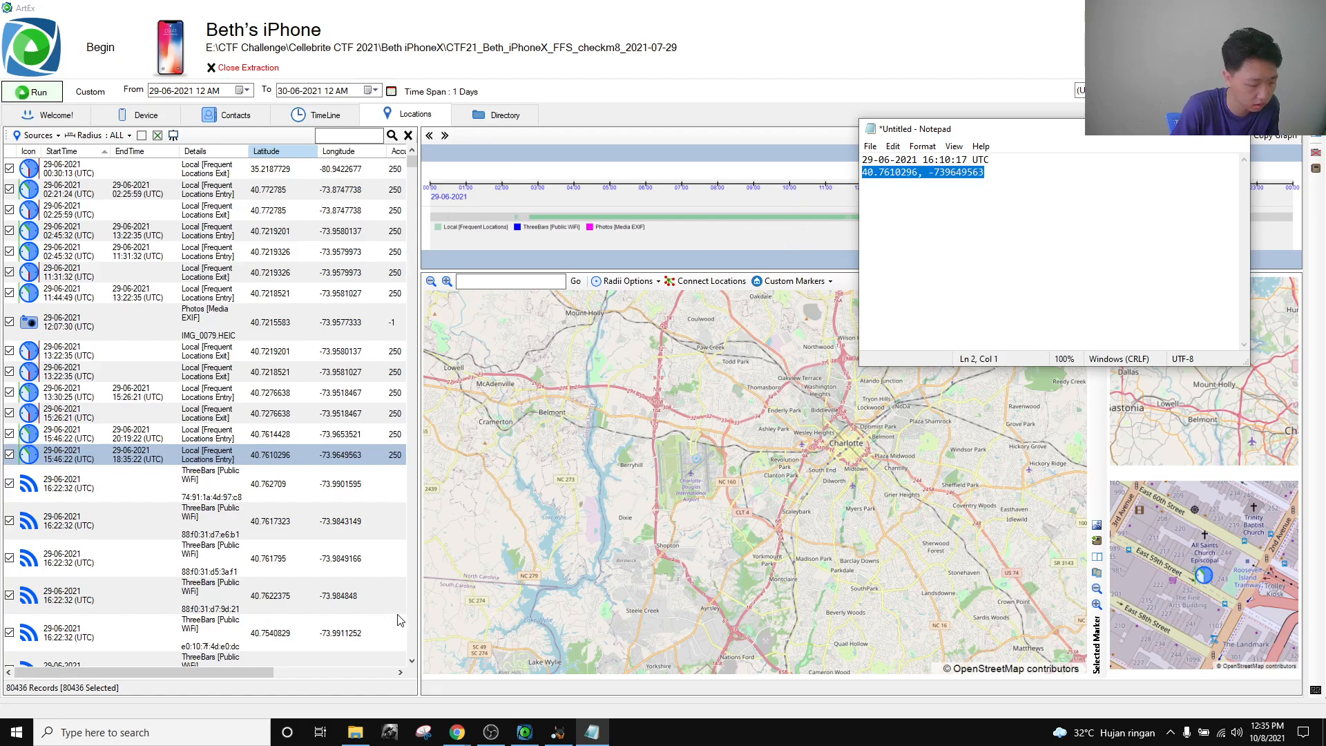
# Search the web for 'google maps' in Chrome.
pyautogui.click(457, 732)
pyautogui.click(388, 666)
pyautogui.click(262, 12)
pyautogui.click(280, 36)
pyautogui.write('google maps')
pyautogui.press('Return')
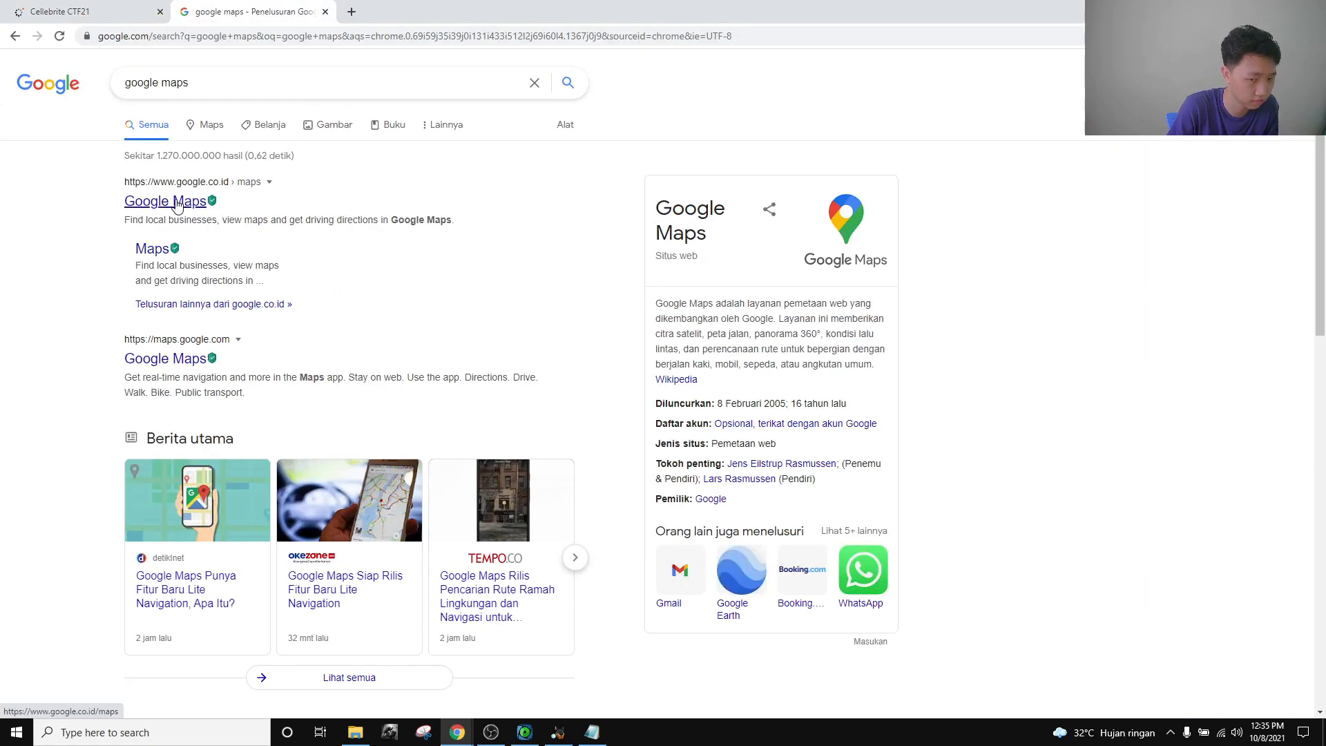
# Search the pasted coordinates in Google Maps, adding the longitude's missing decimal point.
pyautogui.click(177, 203)
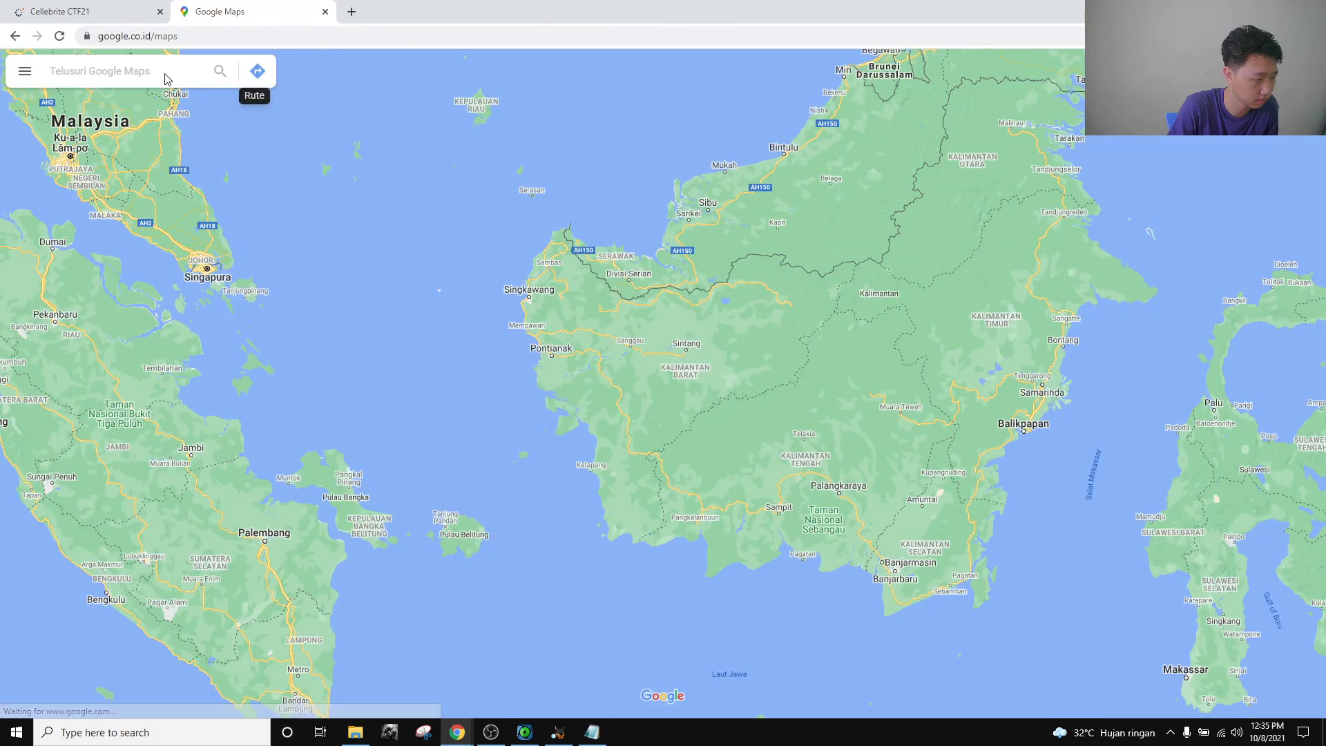
pyautogui.hotkey('ctrl', 'v')
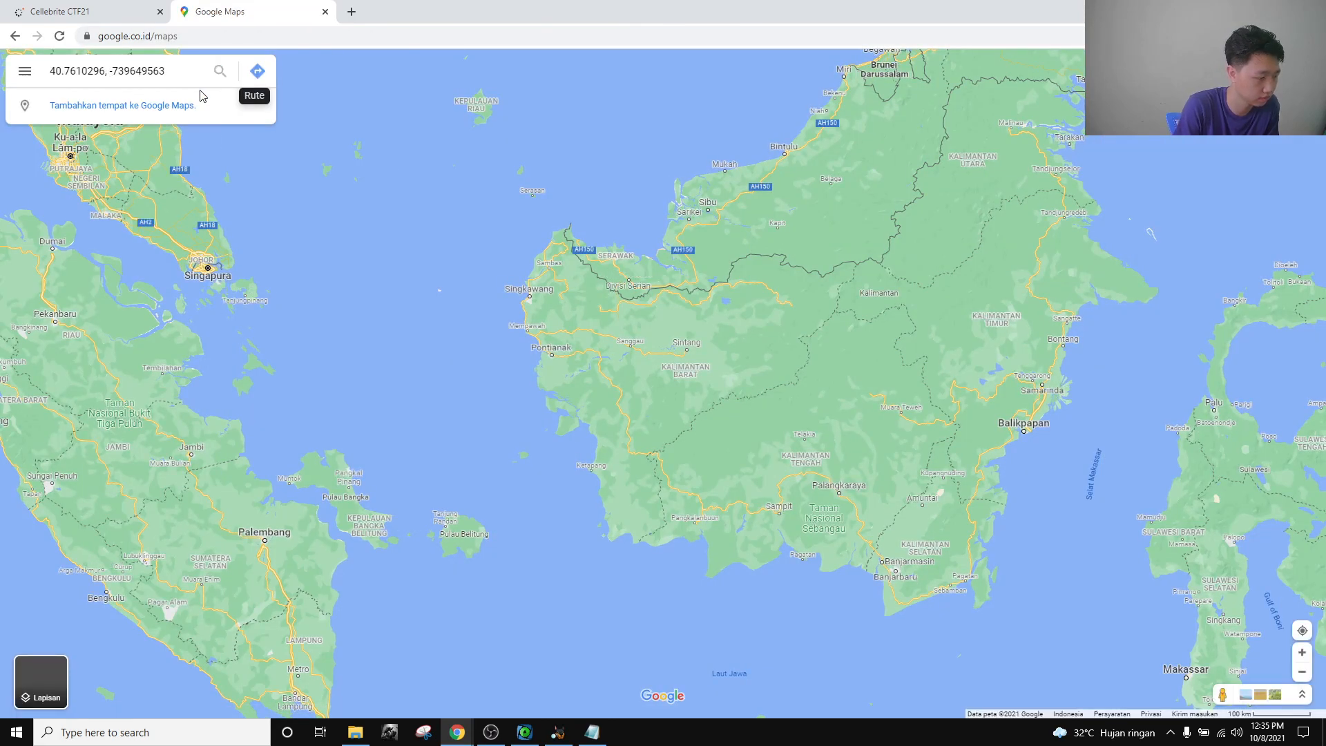
pyautogui.press('Return')
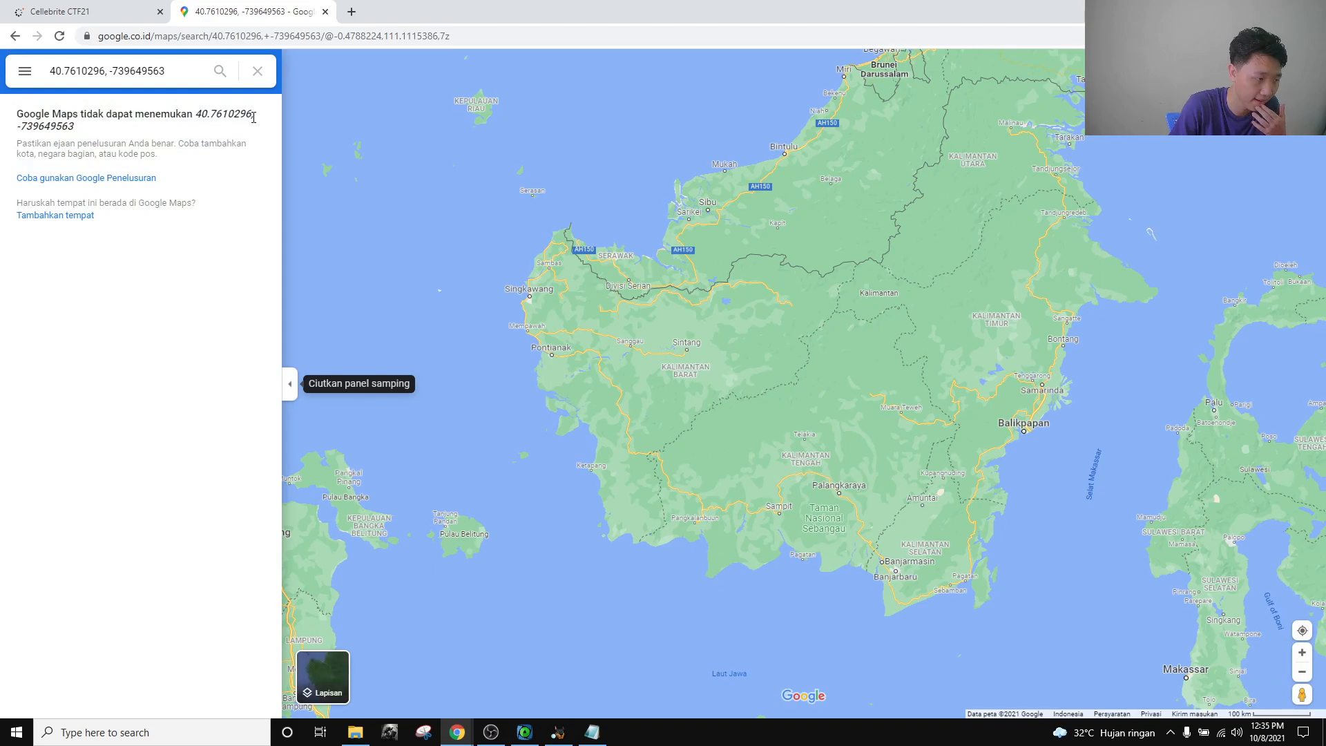
pyautogui.click(129, 71)
pyautogui.write('.')
pyautogui.press('Return')
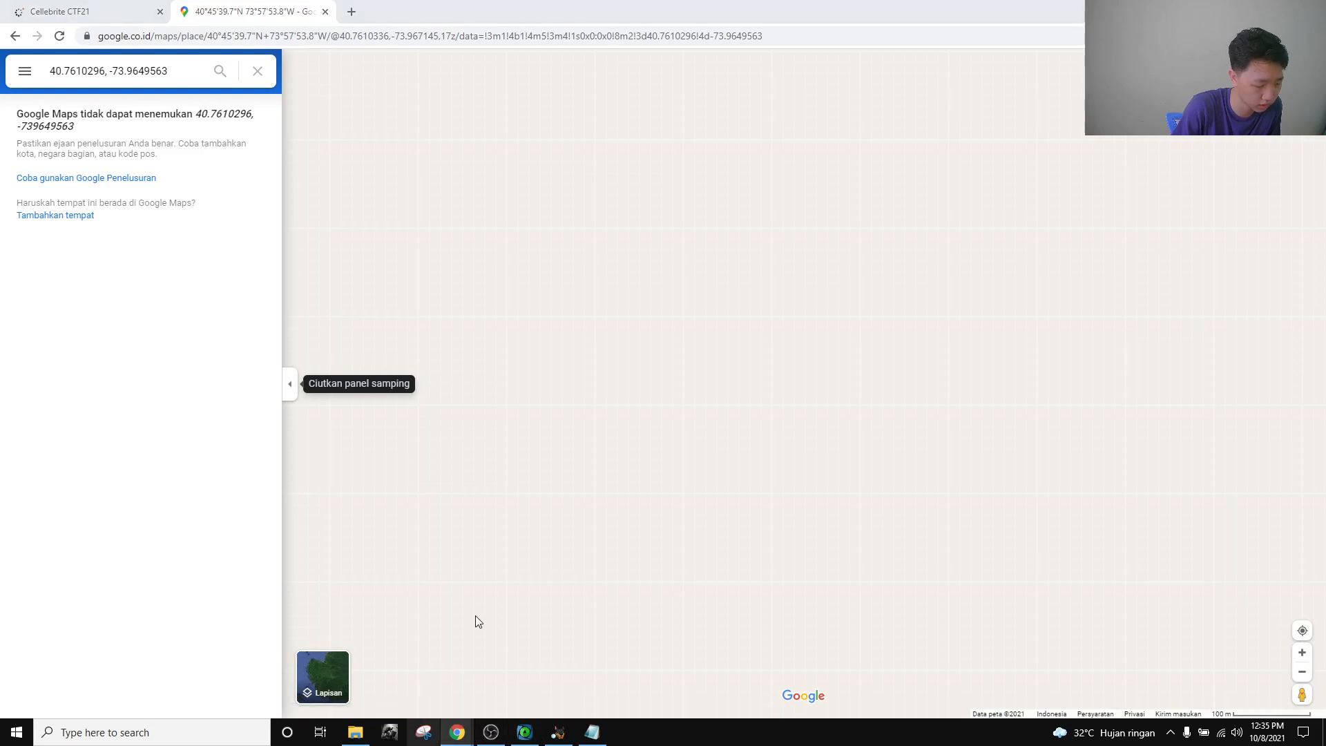
# Close the Maps tab and search 'google maps' in a new private window.
pyautogui.rightClick(457, 732)
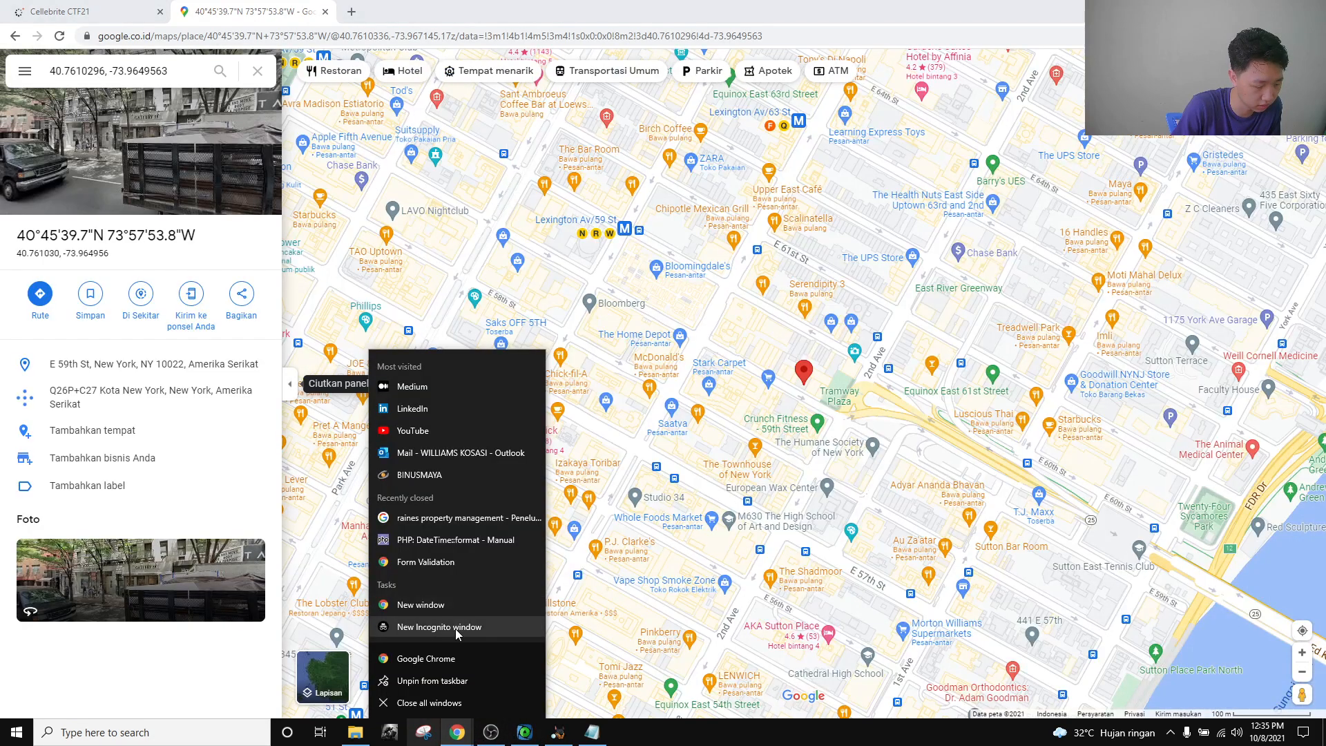
pyautogui.click(412, 15)
pyautogui.hotkey('ctrl', 'shift', 'n')
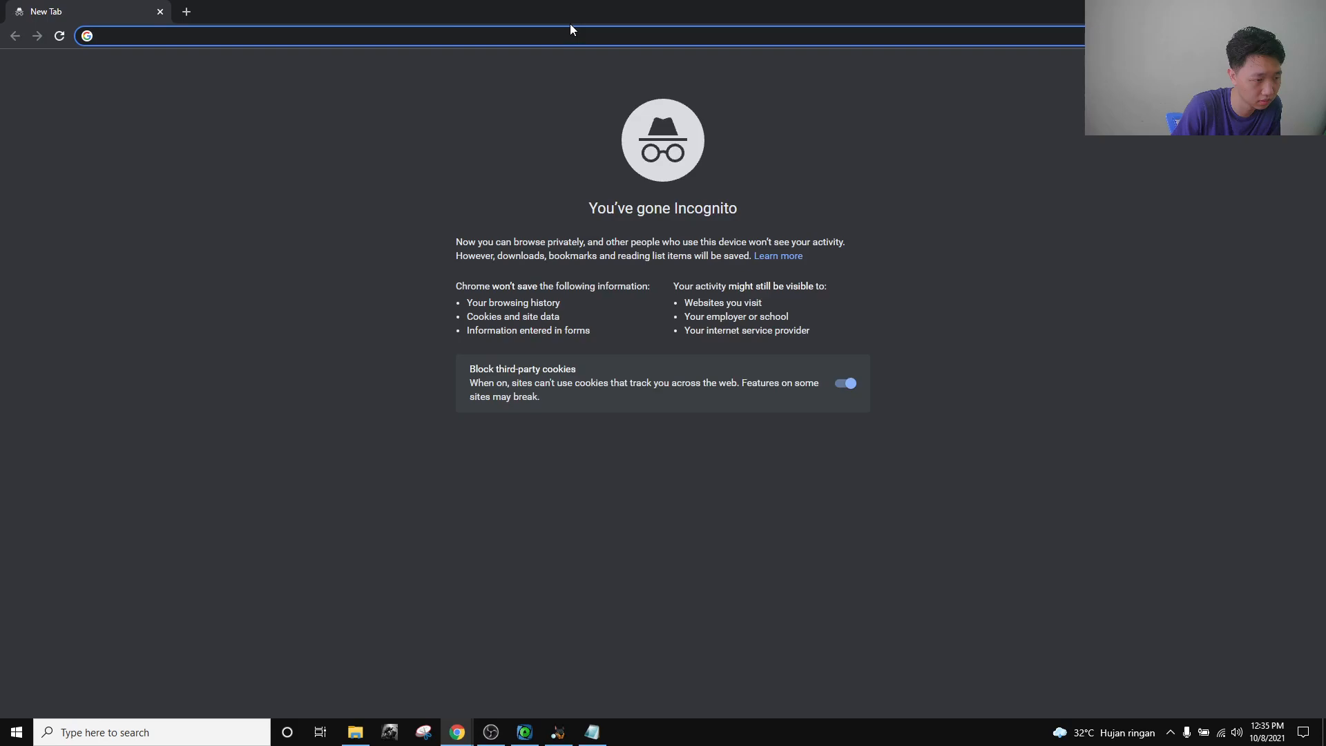
pyautogui.write('google')
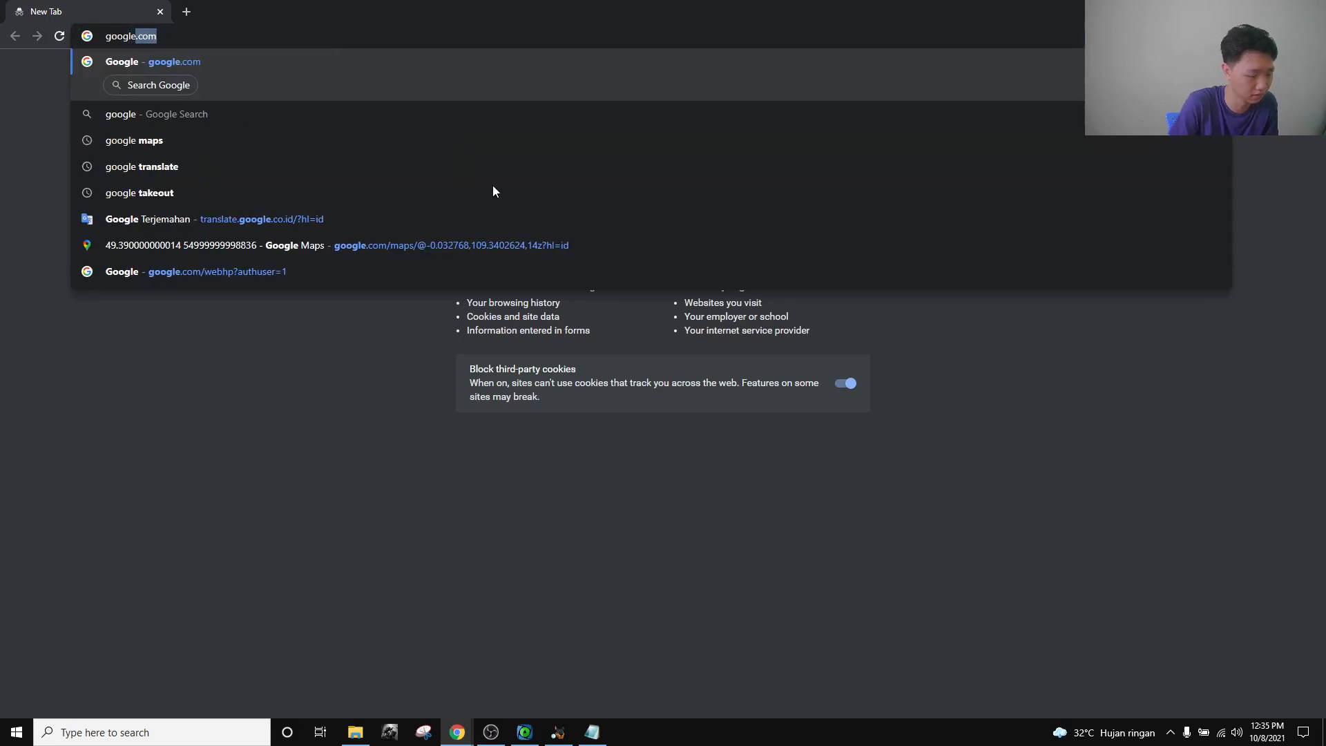
pyautogui.click(457, 733)
pyautogui.click(312, 682)
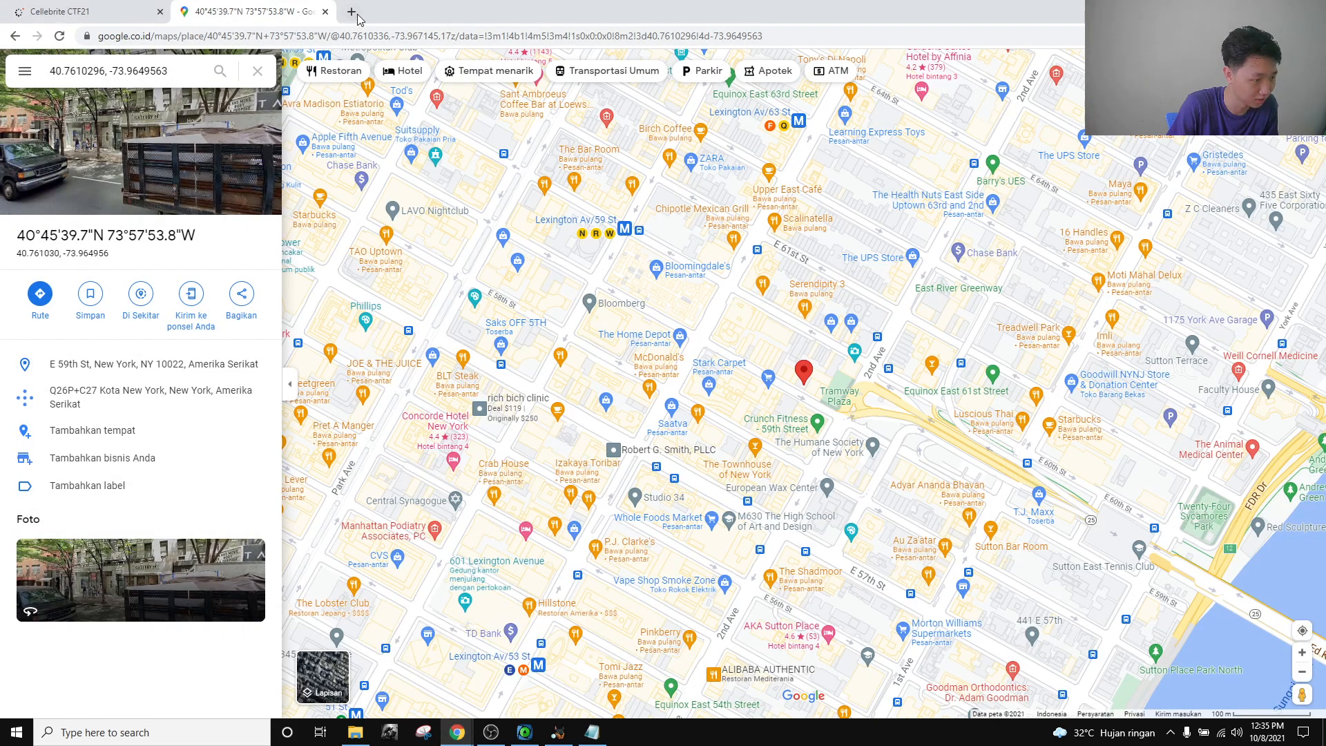
pyautogui.click(325, 12)
pyautogui.click(457, 732)
pyautogui.click(583, 662)
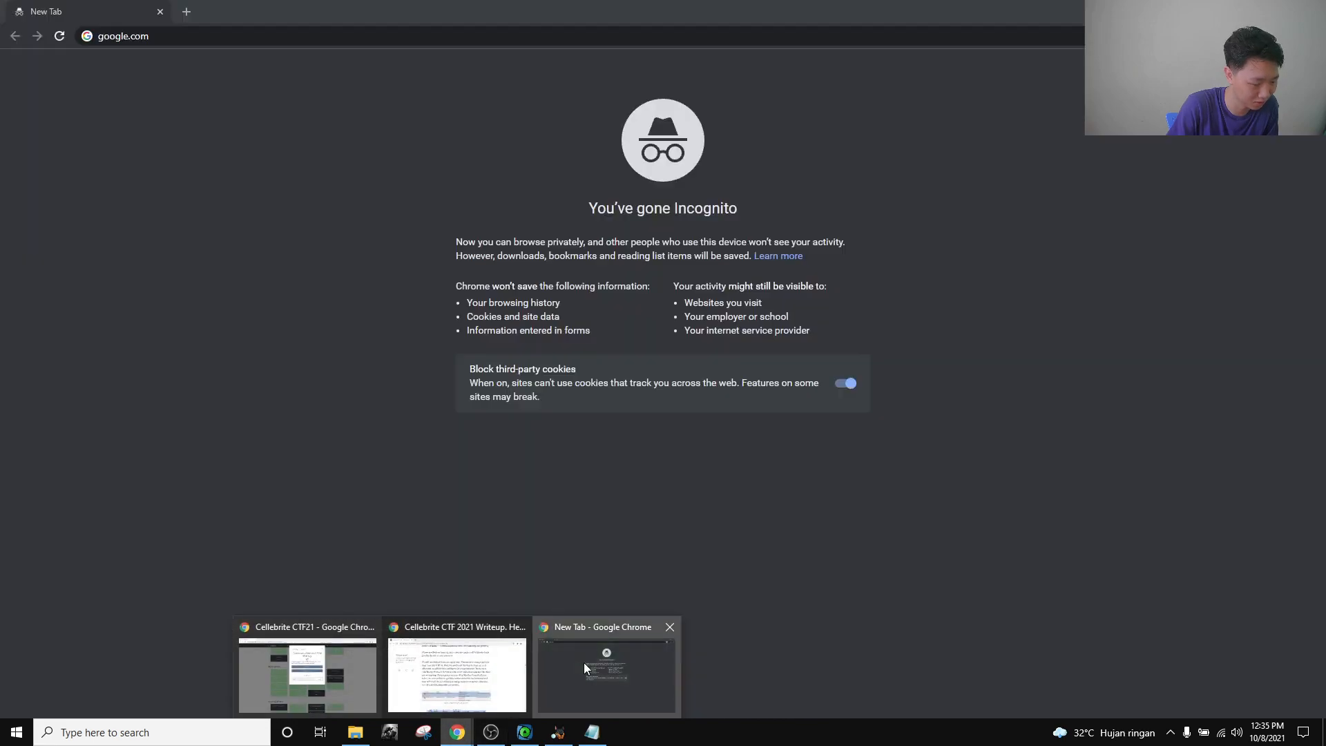
pyautogui.click(199, 43)
pyautogui.press('BackSpace')
pyautogui.press('BackSpace')
pyautogui.press('BackSpace')
pyautogui.press('BackSpace')
pyautogui.write('maps')
pyautogui.press('Return')
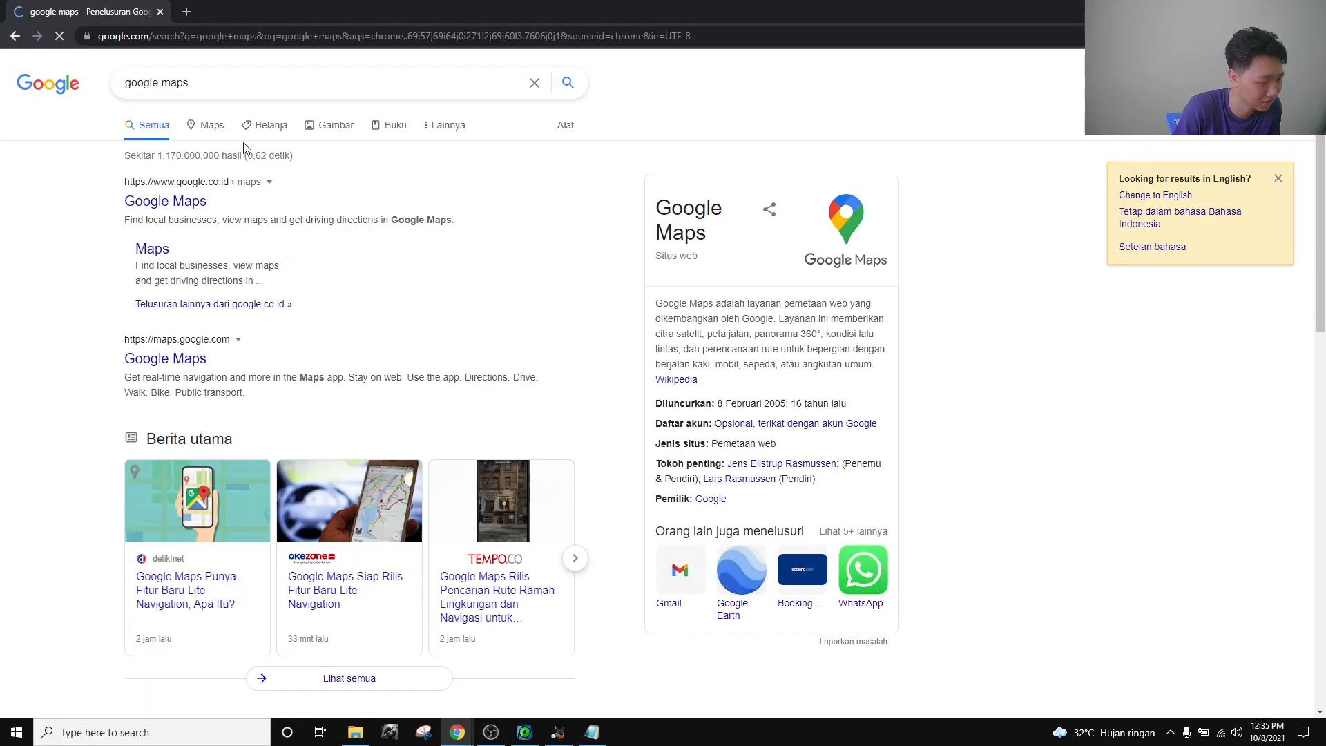
# Locate 40.7610296, -73.9649563 in Google Maps, landing on E 59th St, New York.
pyautogui.click(165, 201)
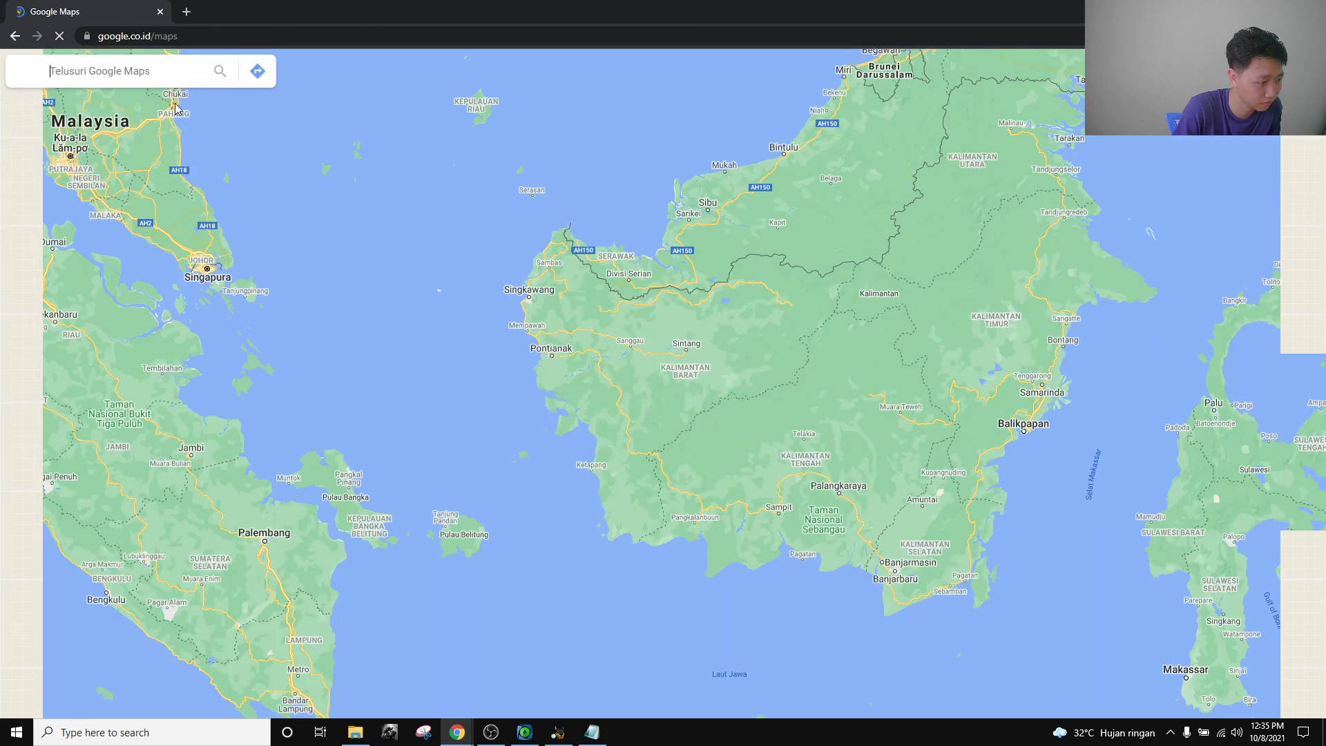
pyautogui.click(158, 75)
pyautogui.hotkey('ctrl', 'v')
pyautogui.click(156, 85)
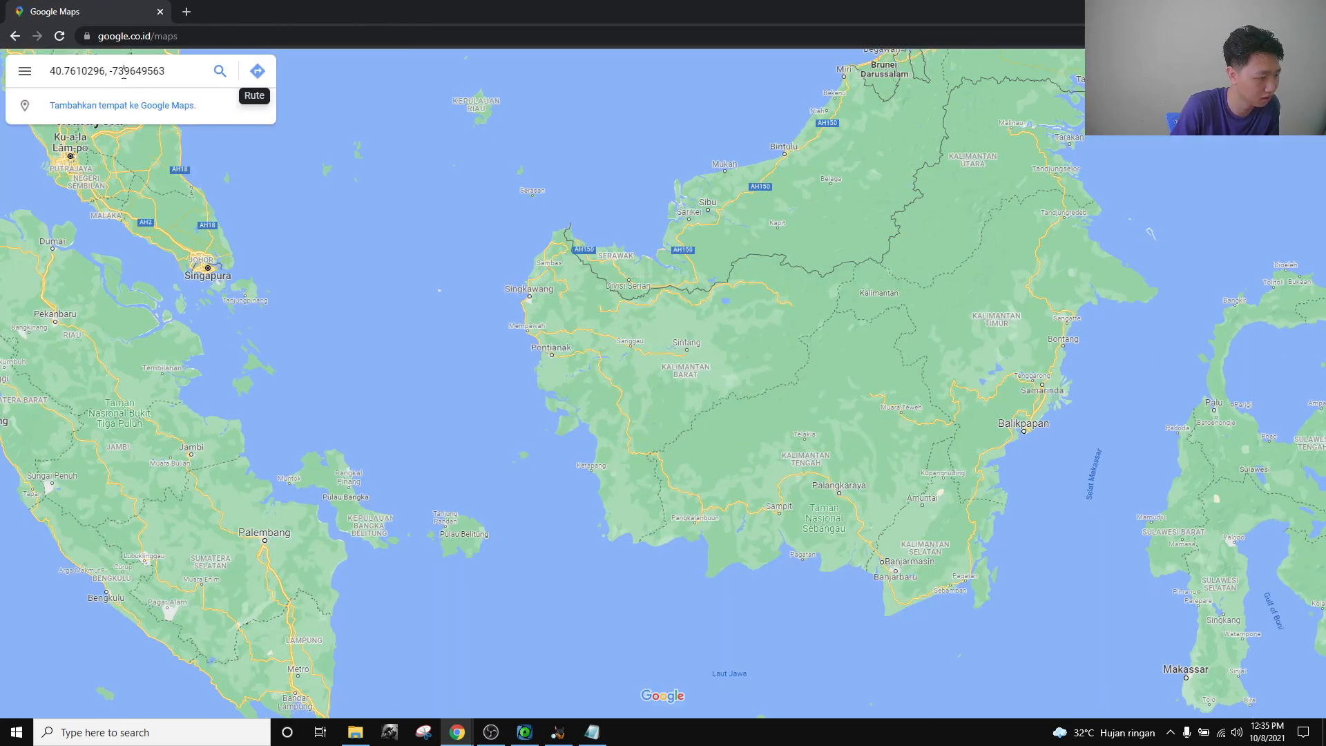
pyautogui.write('.')
pyautogui.press('Return')
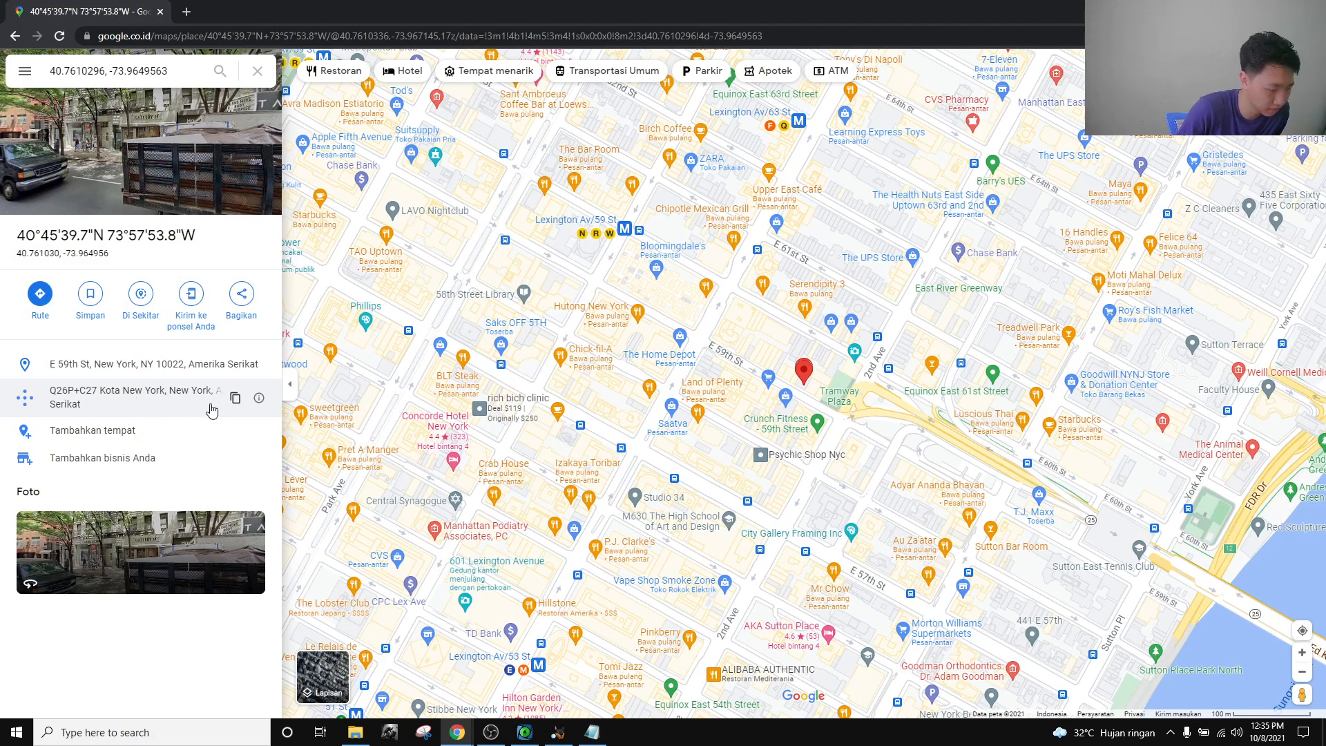
# Answer the Communication and File Sharing challenge with New York.
pyautogui.moveTo(457, 732)
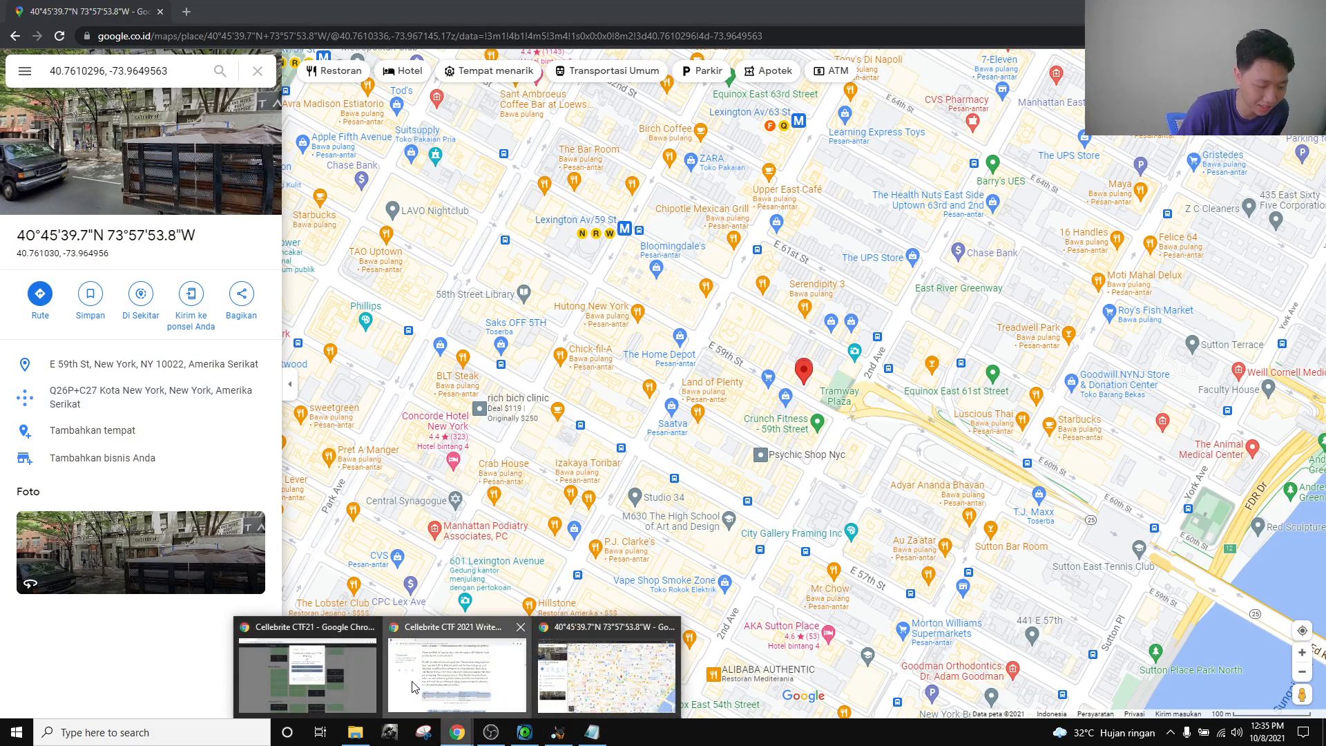
pyautogui.click(374, 669)
pyautogui.click(596, 389)
pyautogui.write('New York')
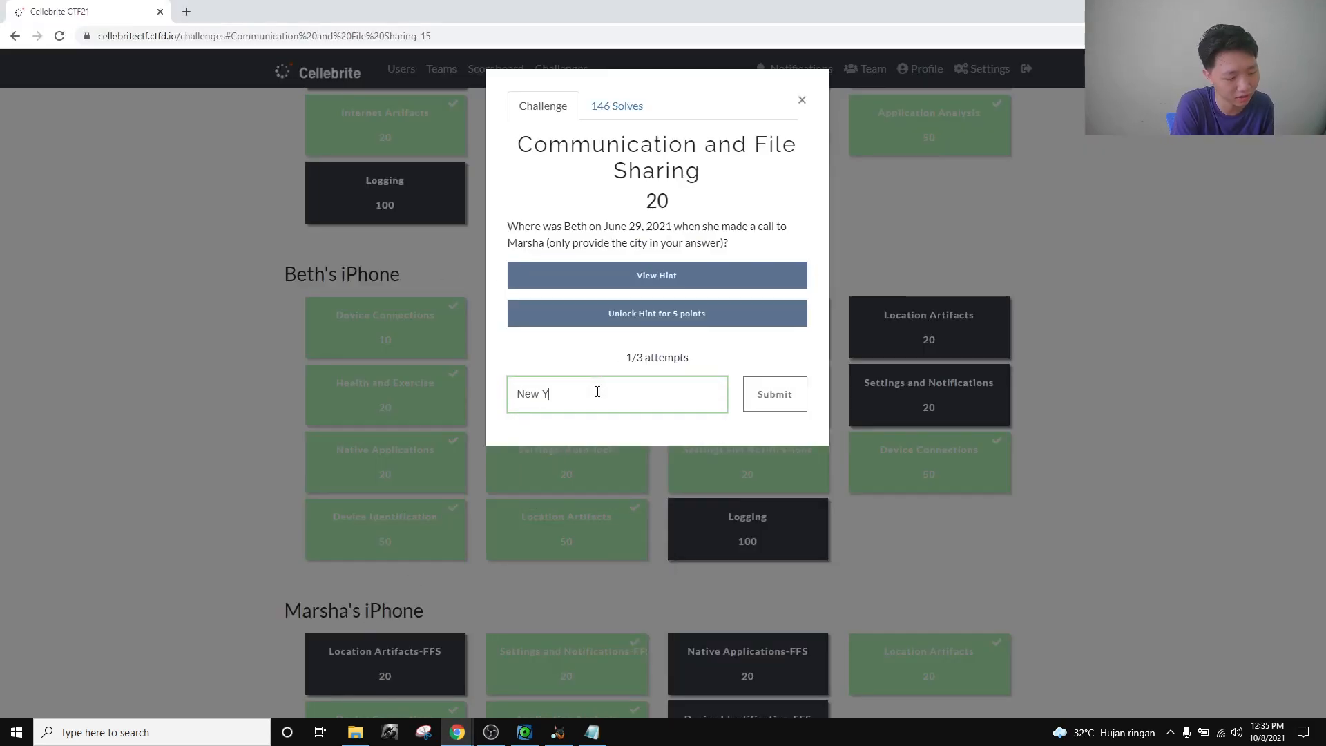
pyautogui.click(802, 101)
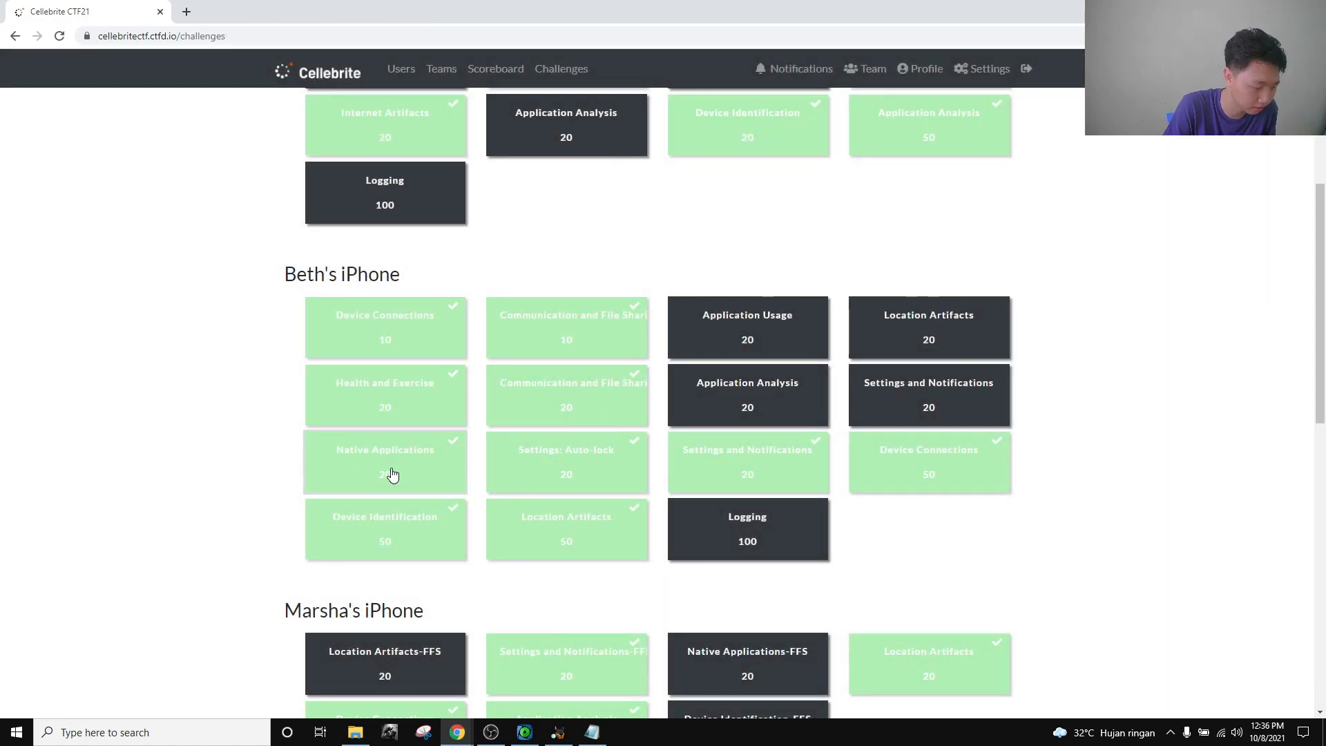
# Look over the Native Applications Apple Wallet question, then switch to Autopsy.
pyautogui.click(399, 468)
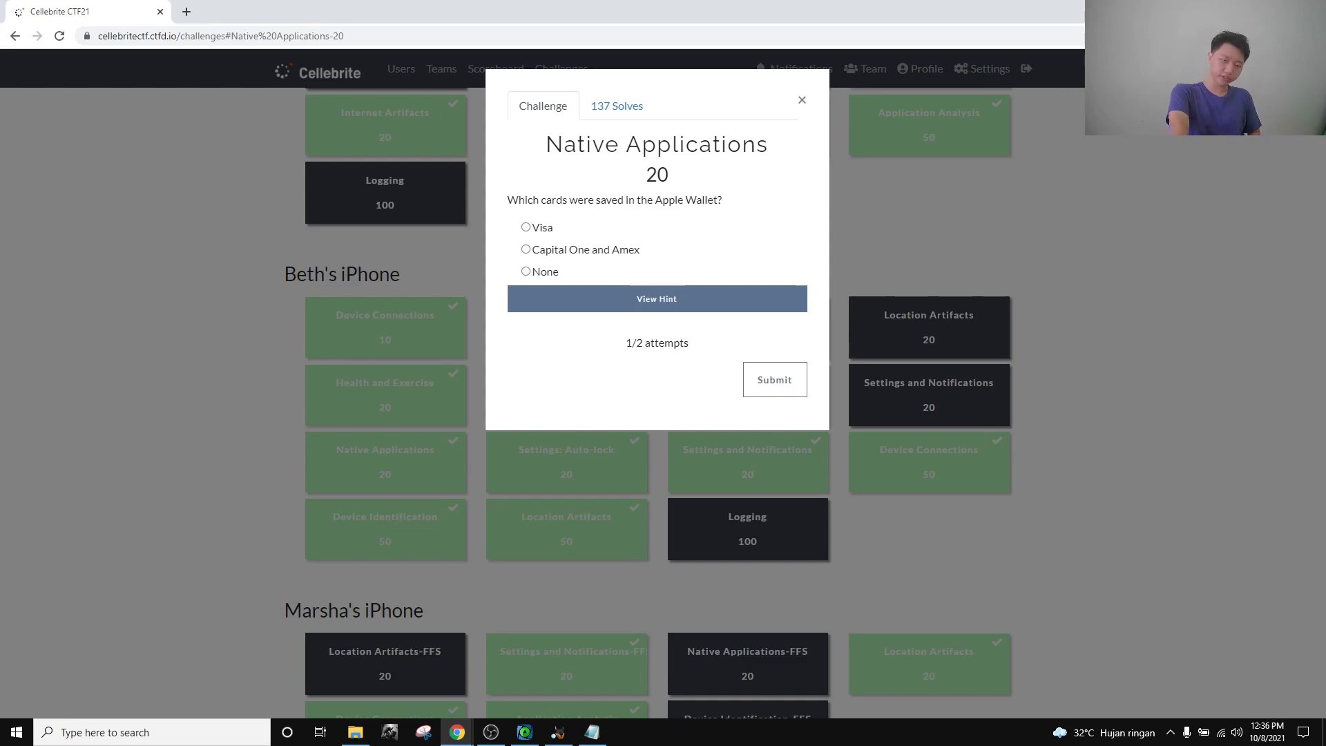
pyautogui.click(803, 101)
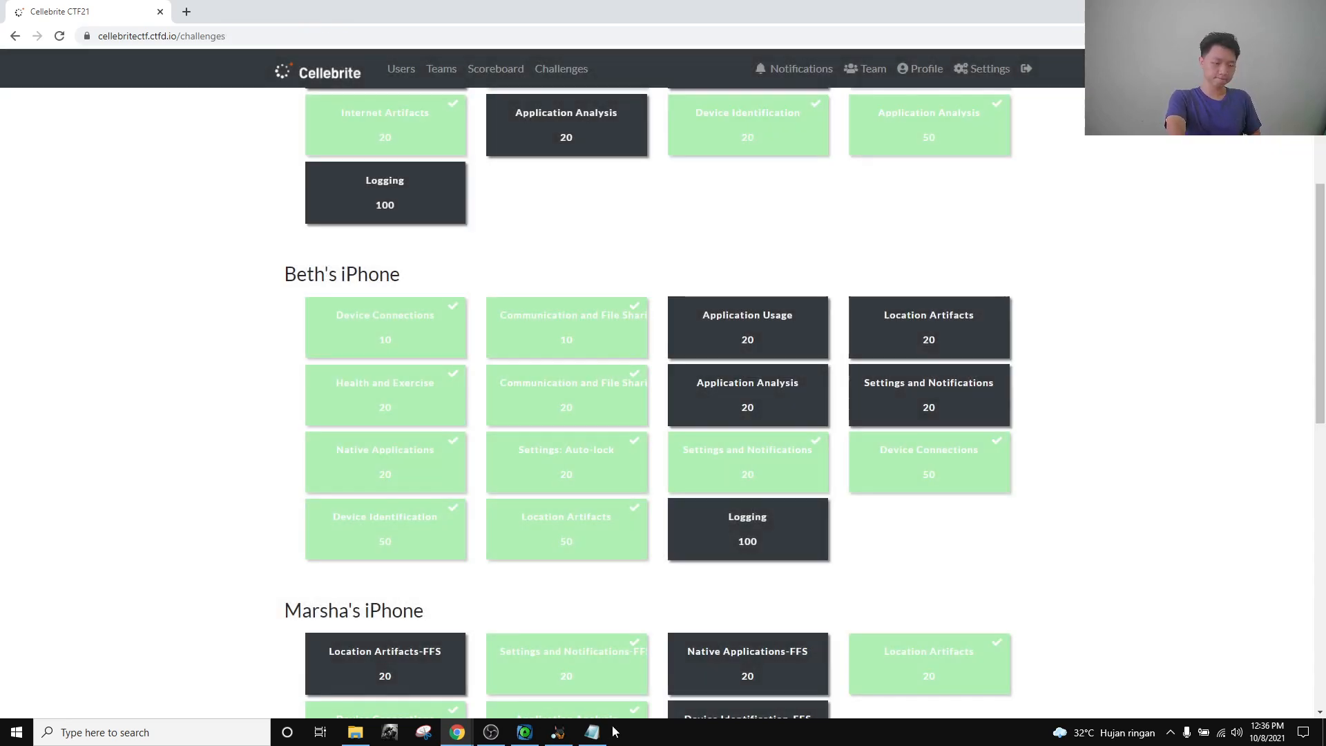
pyautogui.click(559, 733)
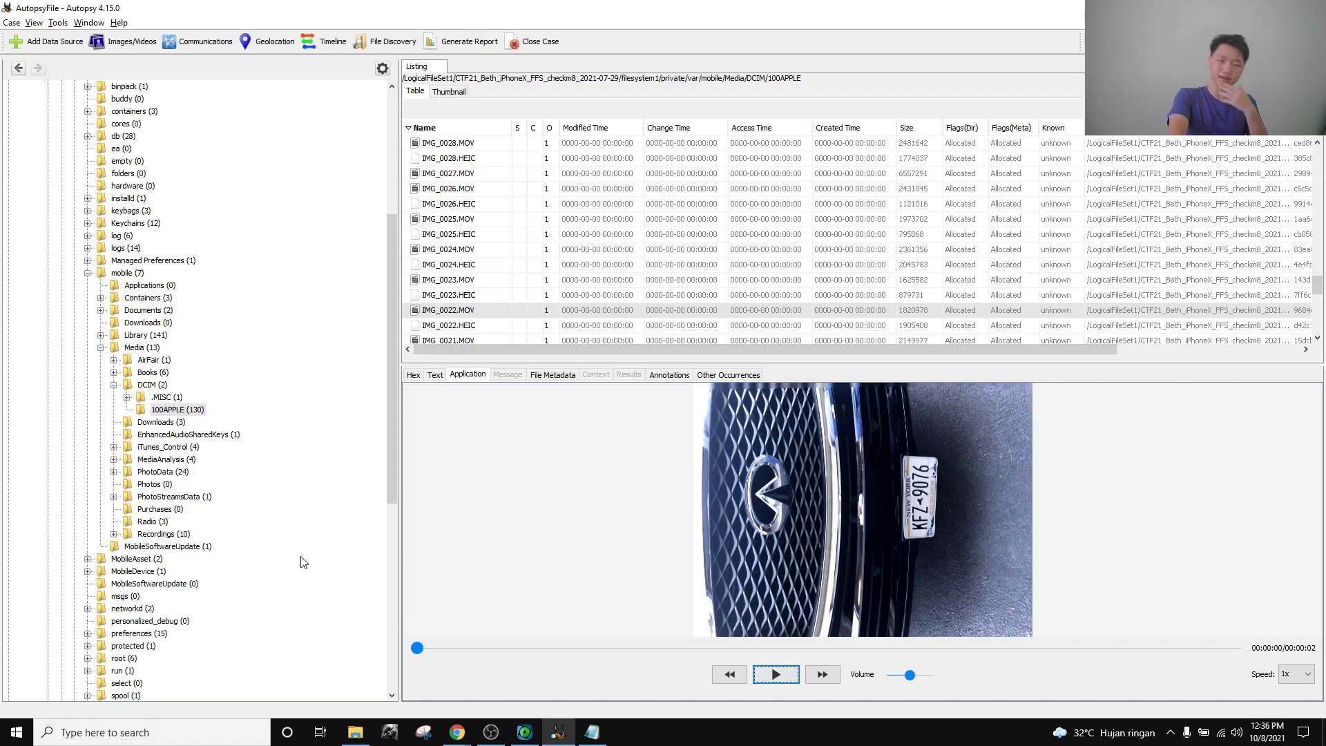
# Navigate the tree to Library > Passes and select passes23.sqlite.
pyautogui.scroll(3, 284, 532)
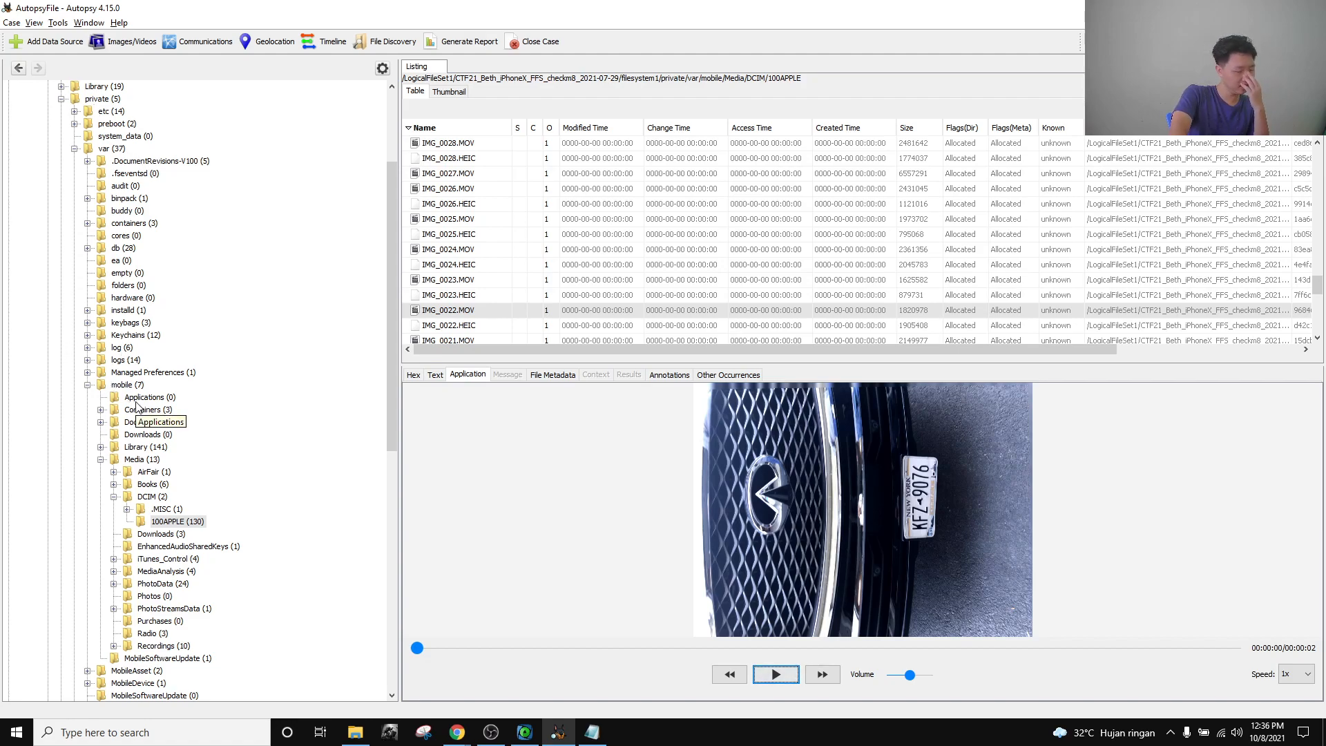
pyautogui.click(100, 459)
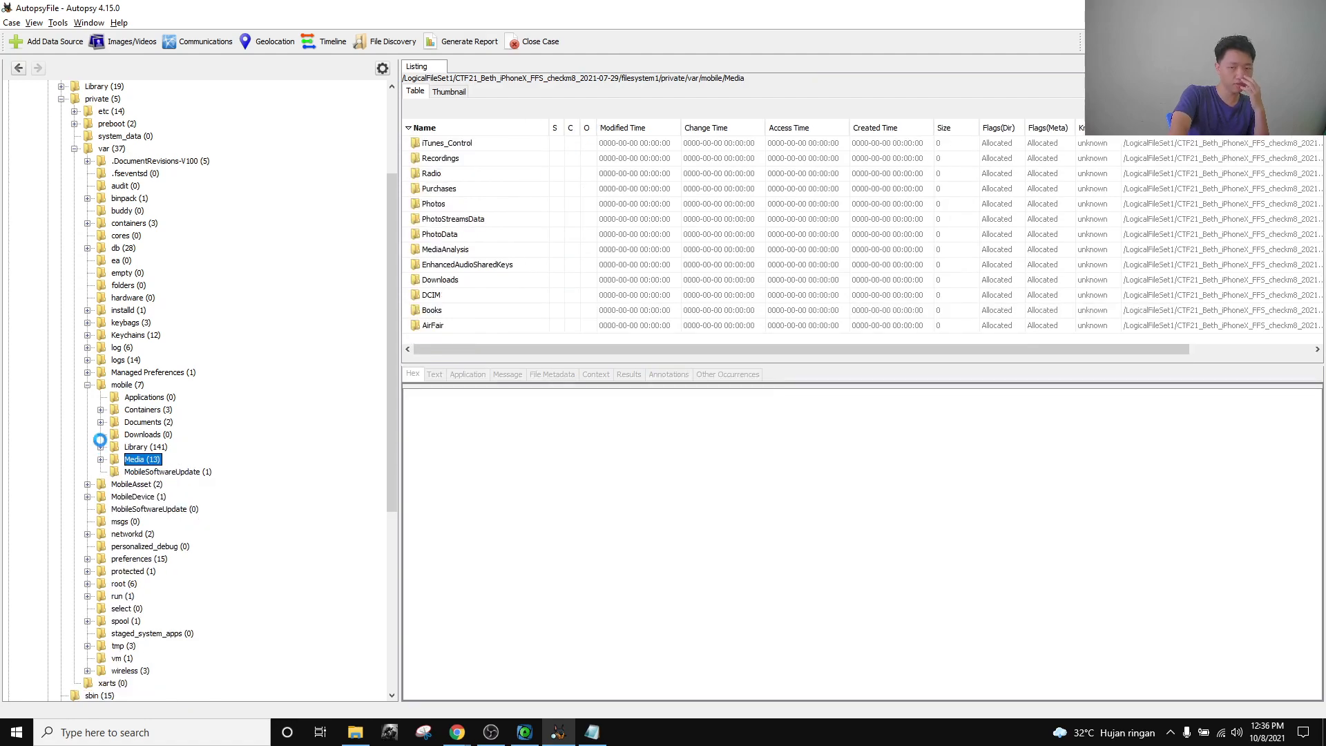
pyautogui.click(101, 446)
pyautogui.scroll(-10, 152, 444)
pyautogui.scroll(-12, 152, 456)
pyautogui.click(146, 335)
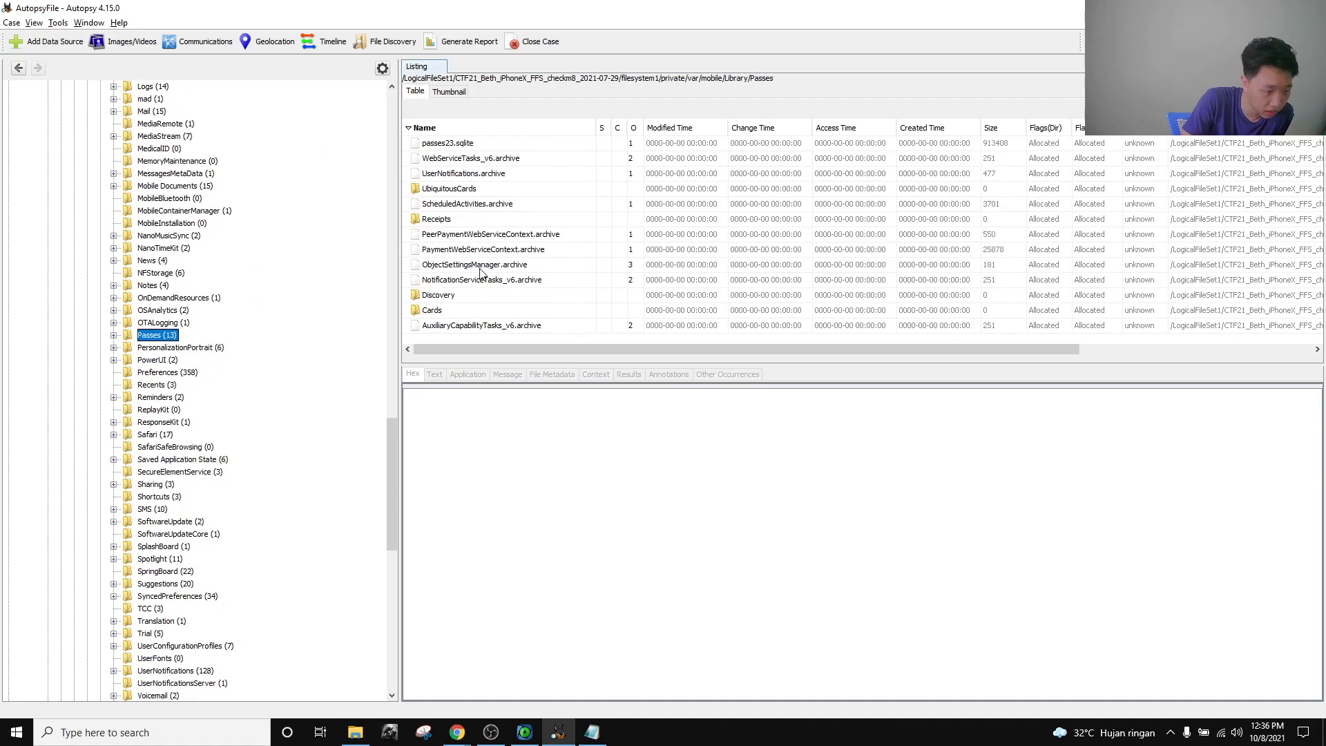
pyautogui.click(470, 145)
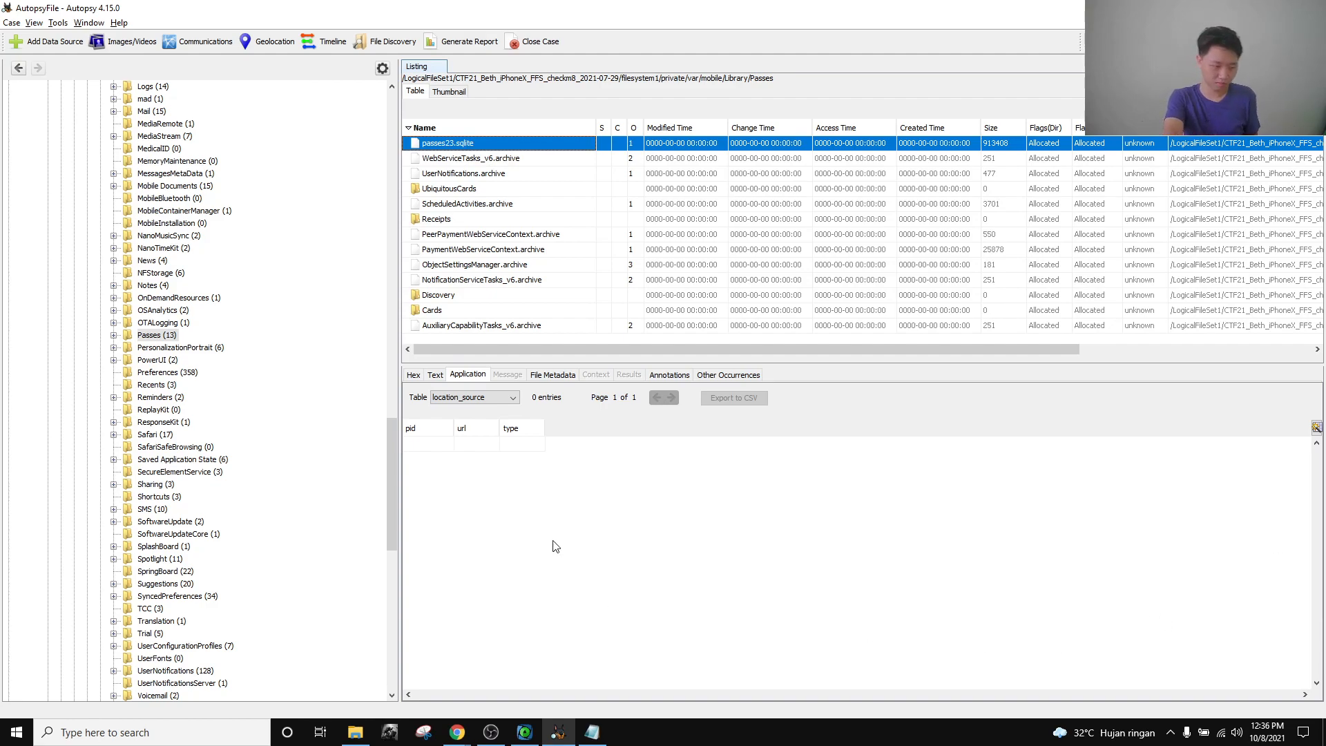
# Browse the database tables (beacon, web_service, papaya with 30 entries, shasta), ending on coconuts with 0 entries.
pyautogui.click(481, 399)
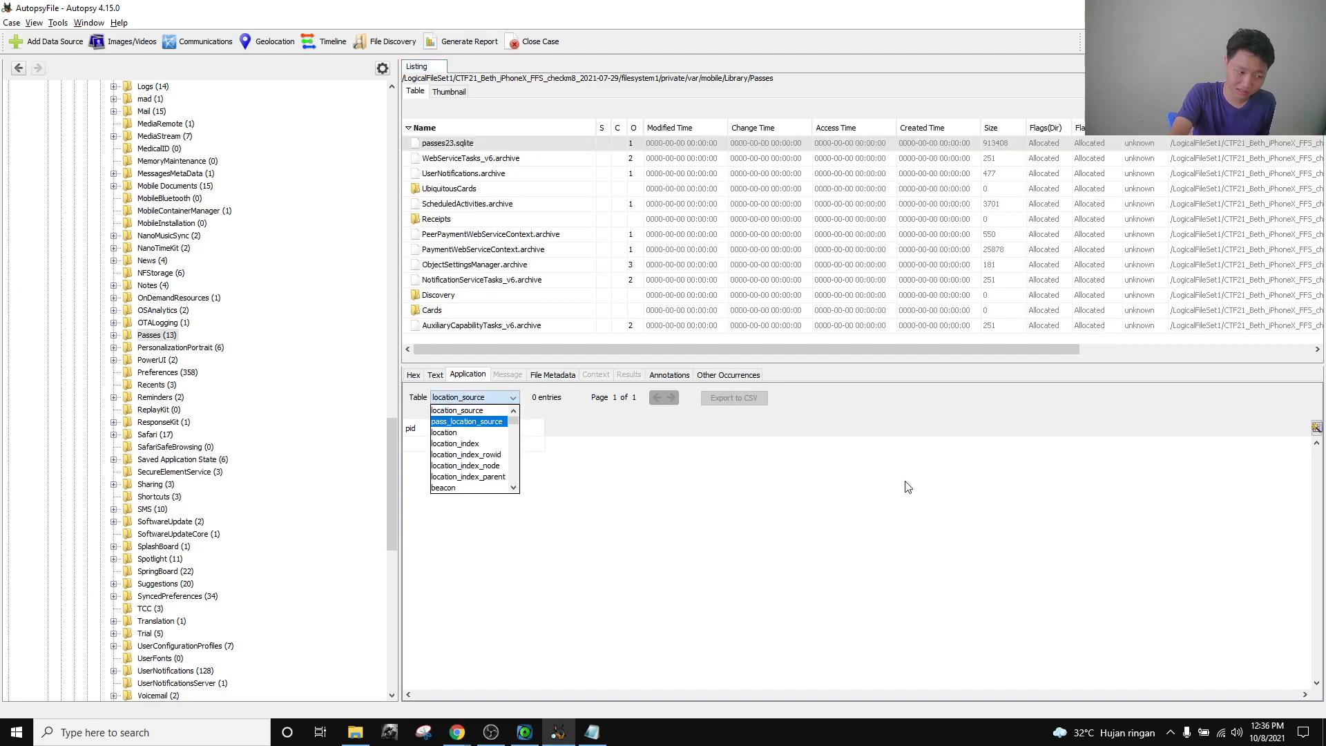
pyautogui.press('Return')
pyautogui.press('Down')
pyautogui.press('Down')
pyautogui.press('Down')
pyautogui.press('Down')
pyautogui.press('Down')
pyautogui.press('Down')
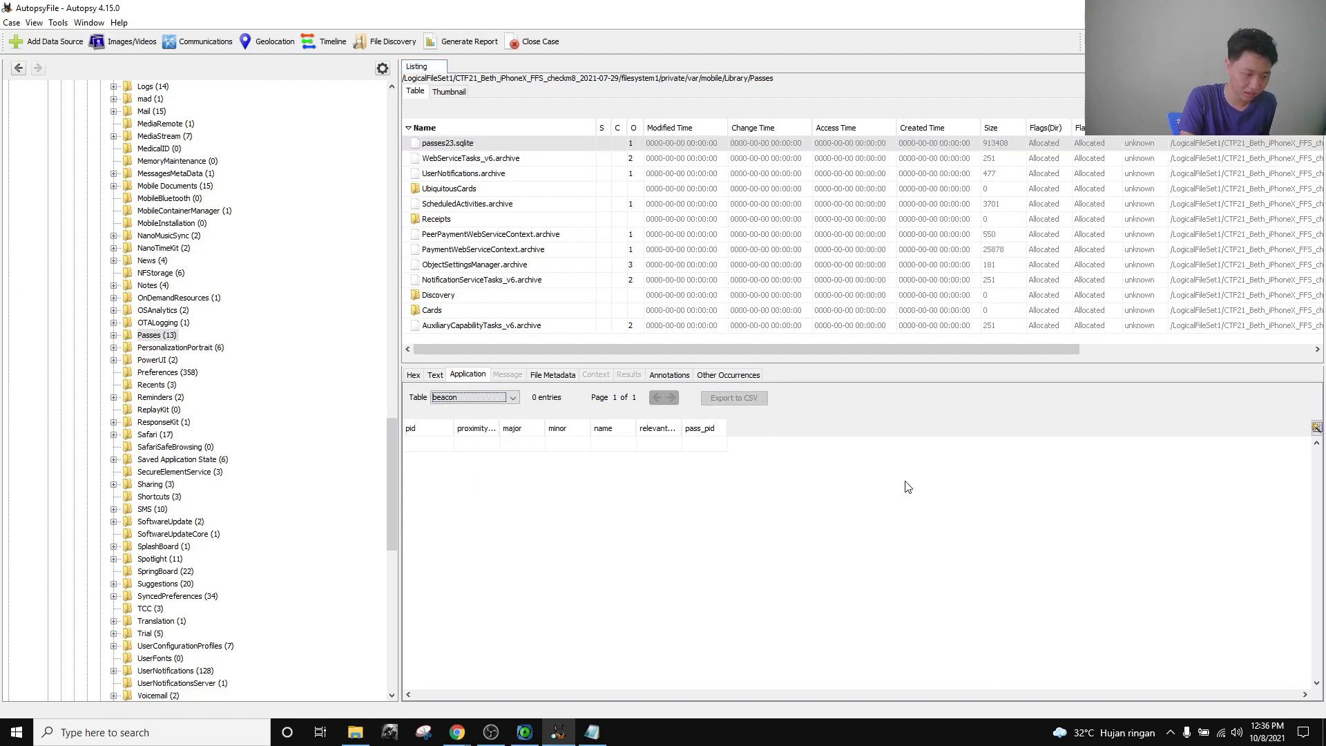
pyautogui.press('Down')
pyautogui.press('Down')
pyautogui.press('Down')
pyautogui.press('Down')
pyautogui.press('Down')
pyautogui.press('Down')
pyautogui.press('Down')
pyautogui.press('Down')
pyautogui.press('Down')
pyautogui.press('Down')
pyautogui.press('Down')
pyautogui.press('Down')
pyautogui.press('Down')
pyautogui.press('Down')
pyautogui.press('Down')
pyautogui.press('Down')
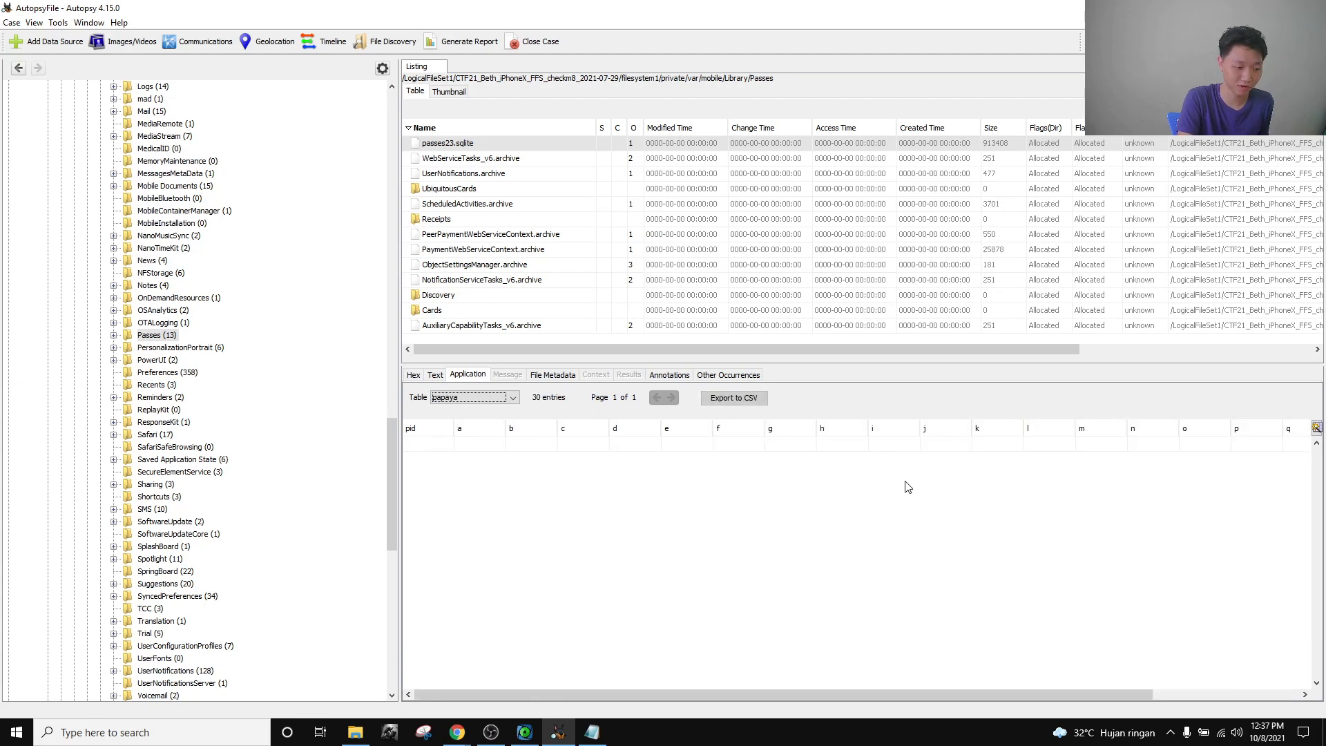
pyautogui.press('Down')
pyautogui.press('Down')
pyautogui.press('Down')
pyautogui.press('Down')
pyautogui.press('Down')
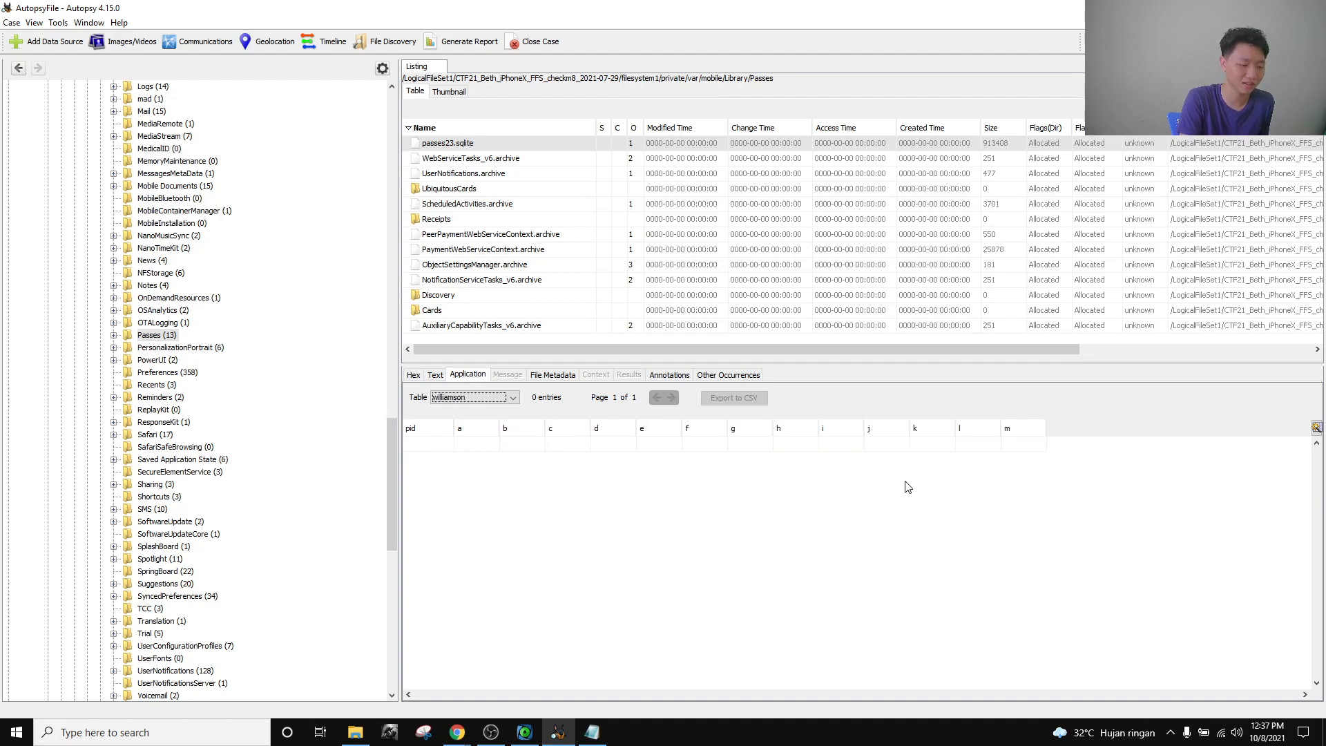
pyautogui.press('Up')
pyautogui.press('Up')
pyautogui.press('Up')
pyautogui.press('Up')
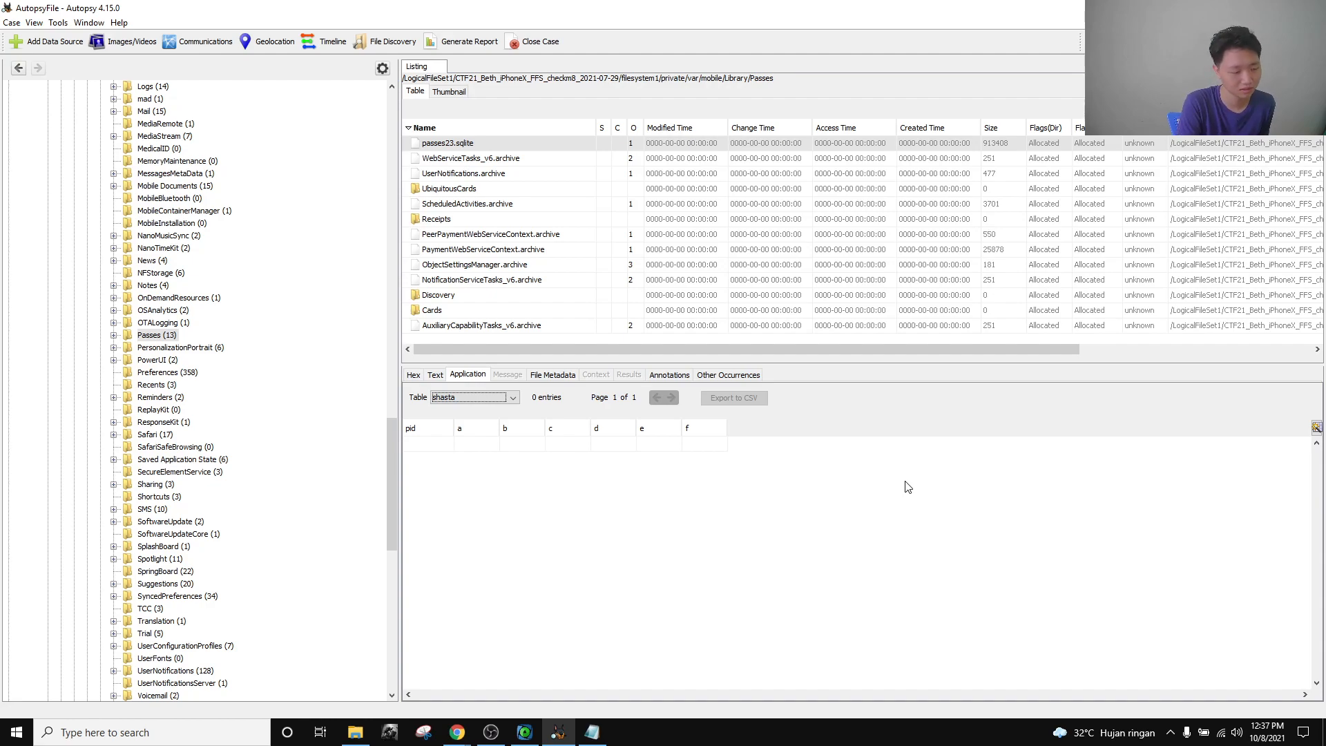
pyautogui.press('Up')
pyautogui.press('Up')
pyautogui.press('Up')
pyautogui.press('Up')
pyautogui.press('Up')
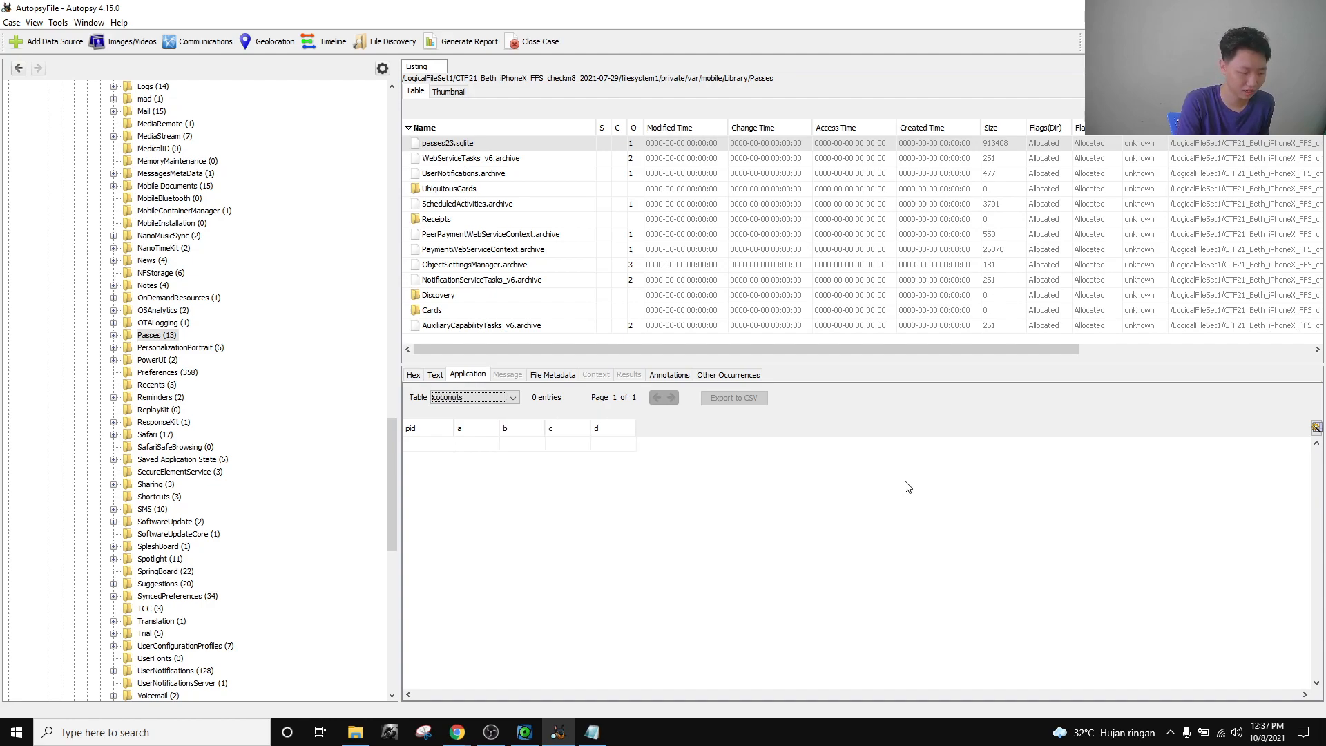
pyautogui.press('Up')
pyautogui.press('Up')
pyautogui.press('Up')
pyautogui.press('Down')
pyautogui.press('Down')
pyautogui.press('Down')
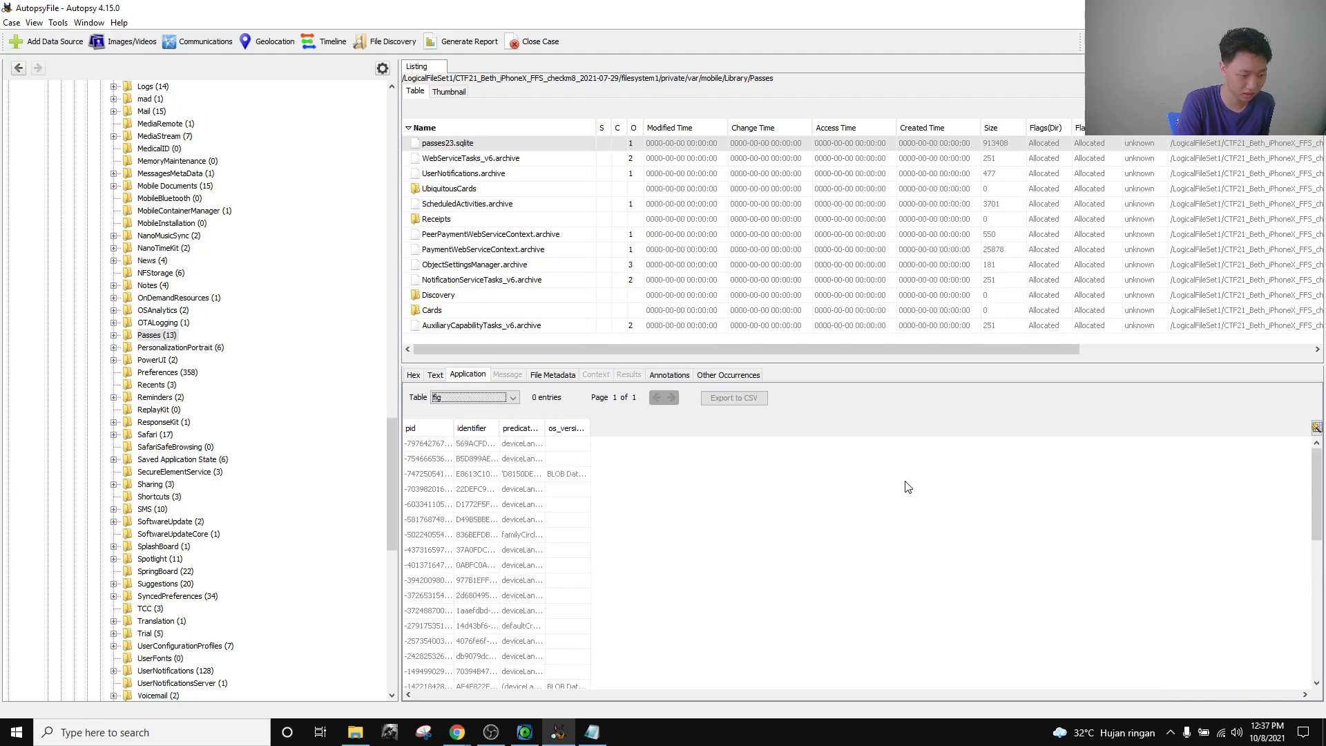
pyautogui.press('Down')
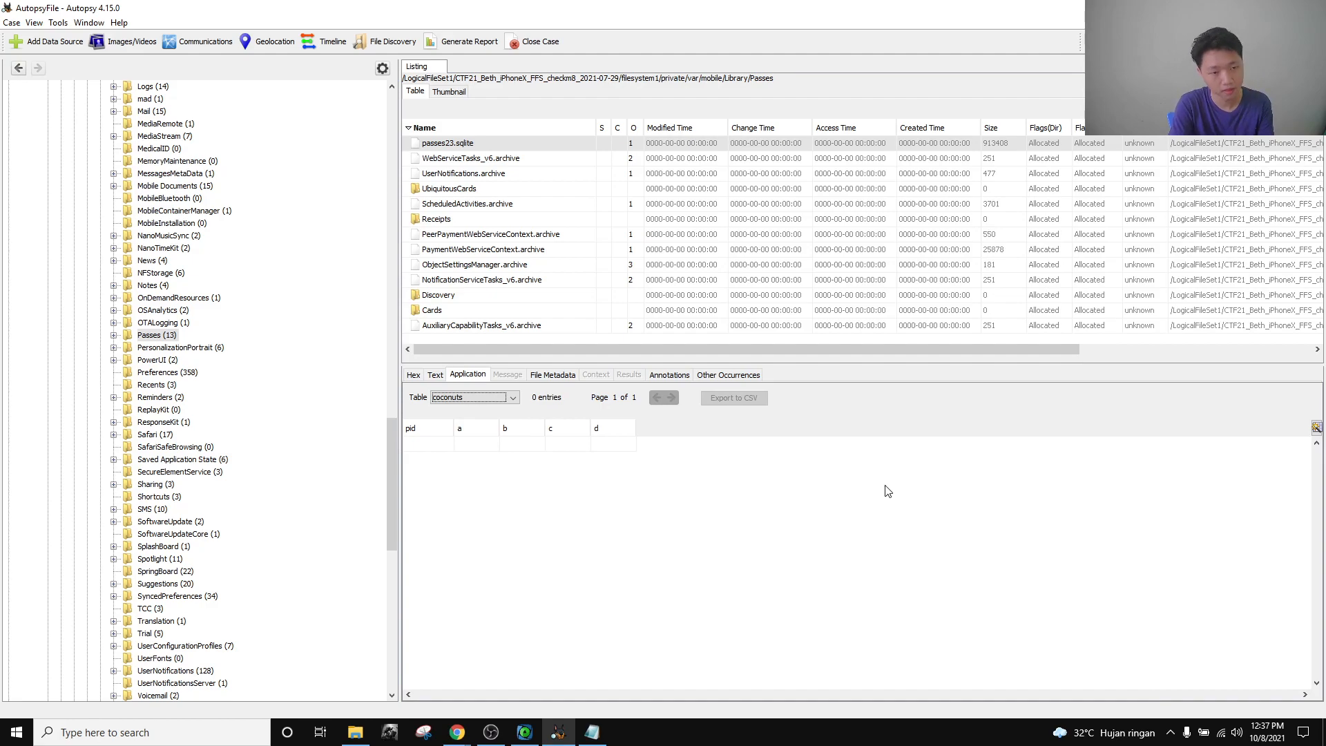
# Answer None on the Native Applications wallet-cards challenge, then close it and the Settings: Auto-lock challenge.
pyautogui.moveTo(457, 731)
pyautogui.click(307, 662)
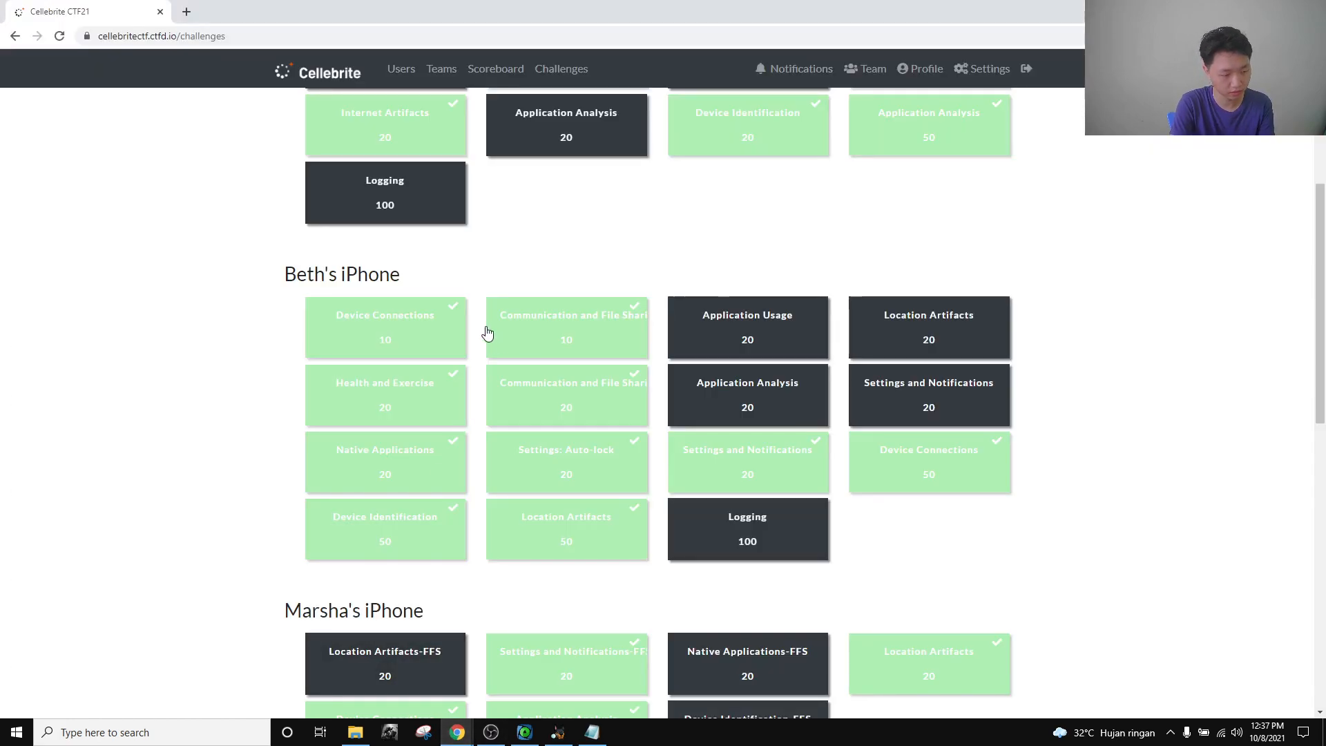
pyautogui.click(417, 456)
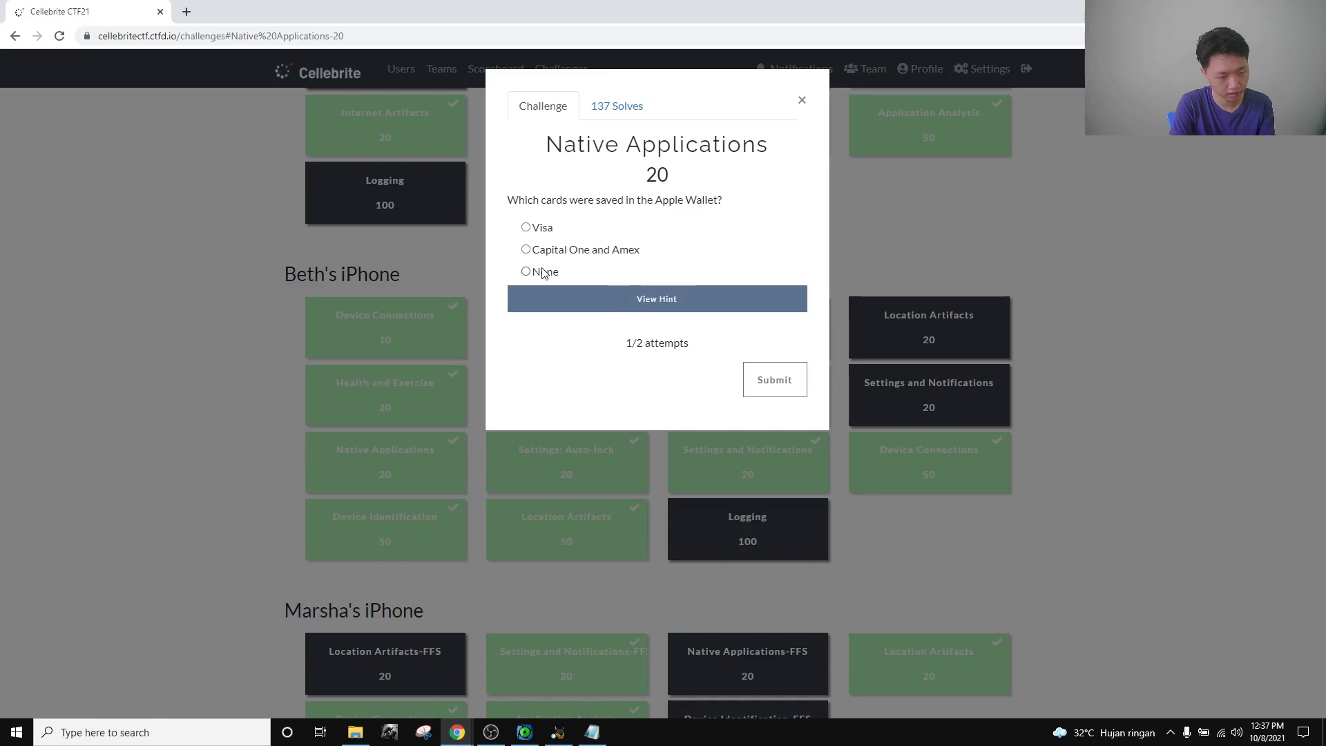
pyautogui.click(542, 272)
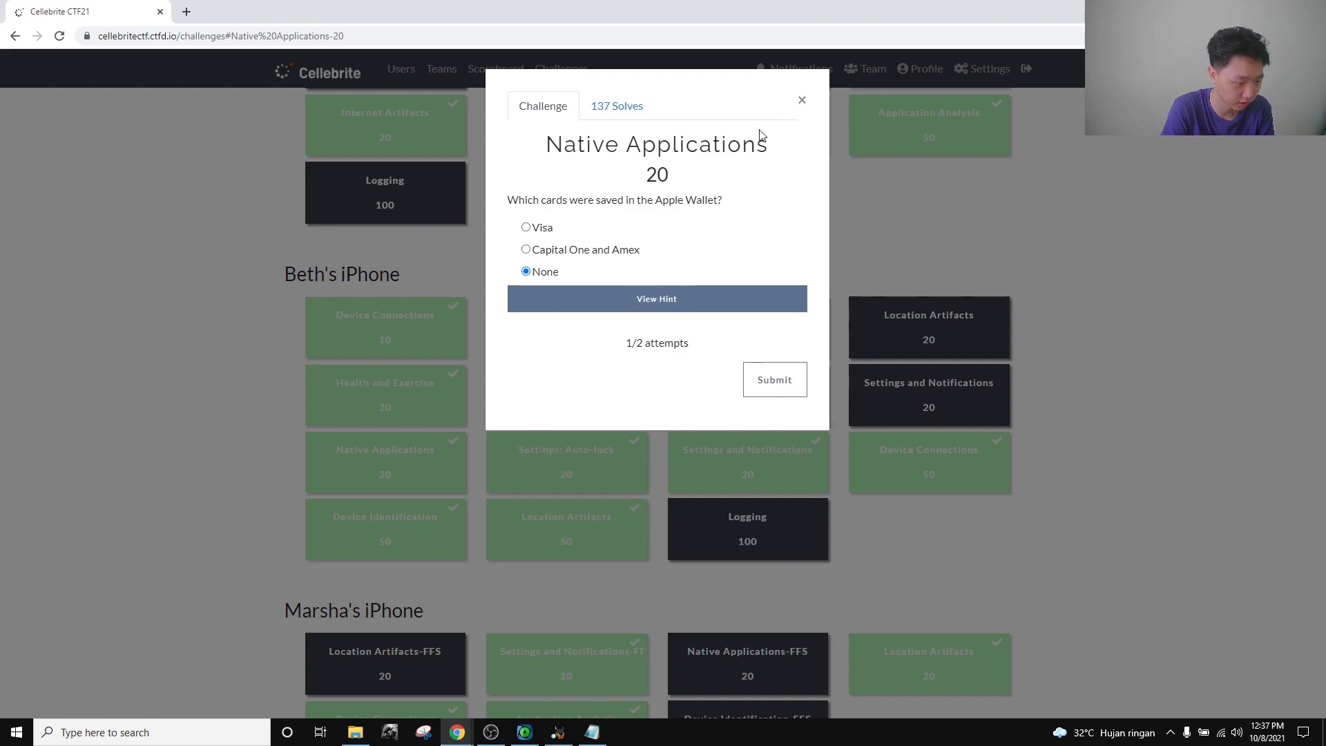
pyautogui.click(801, 101)
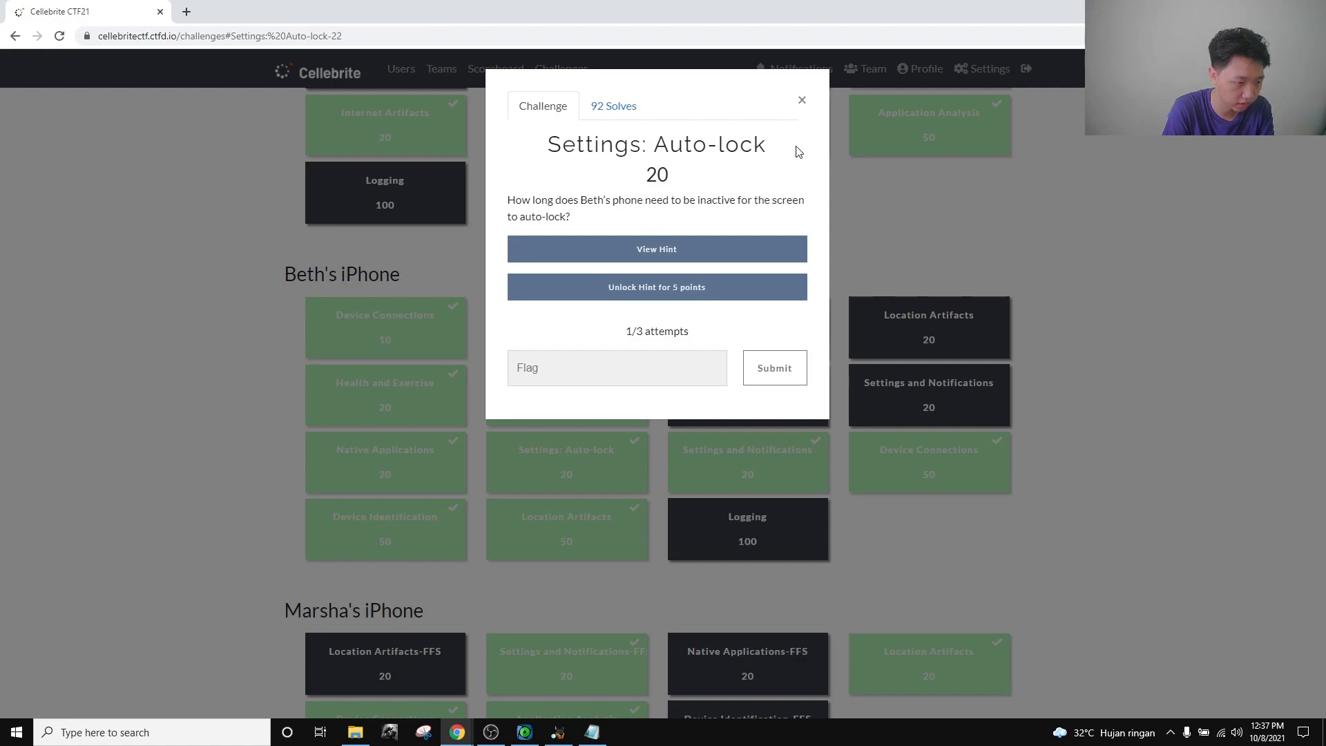
pyautogui.click(801, 100)
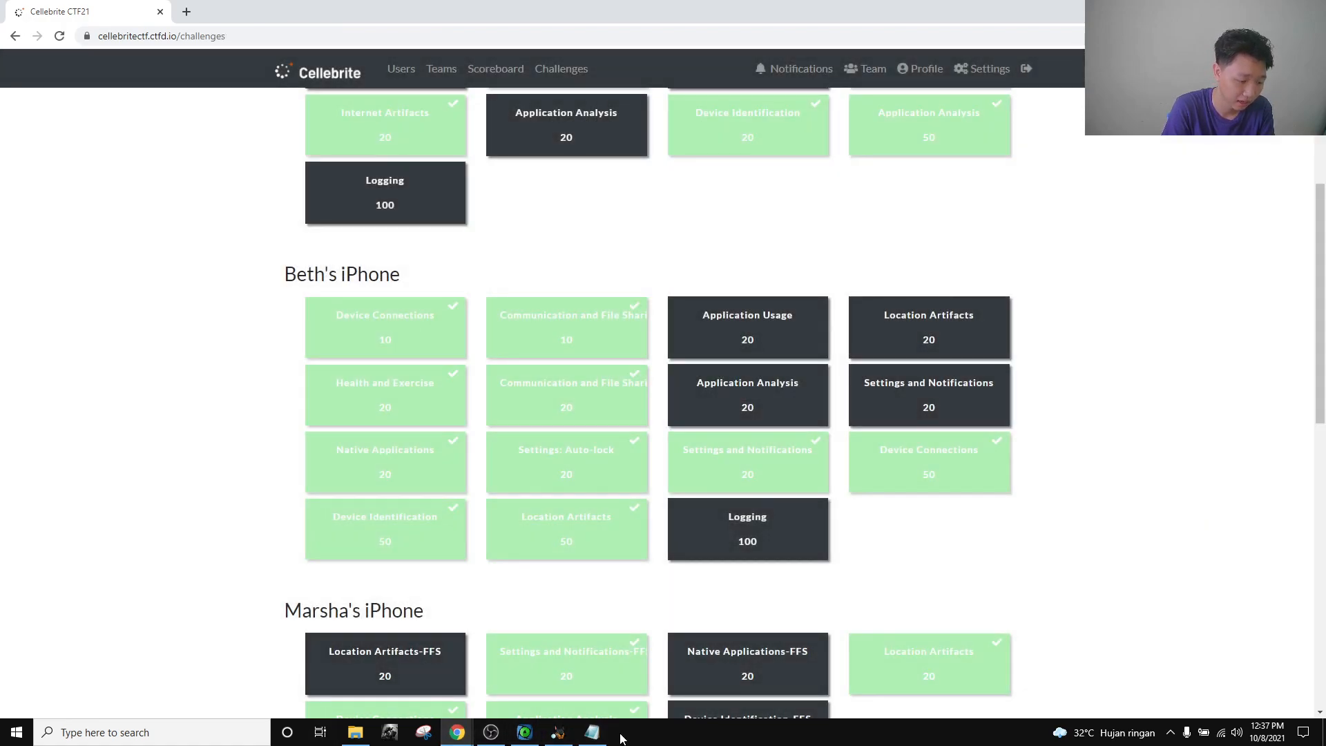
# Back in Autopsy, expand UserConfigurationProfiles and show the PublicInfo folder's plist files.
pyautogui.moveTo(474, 736)
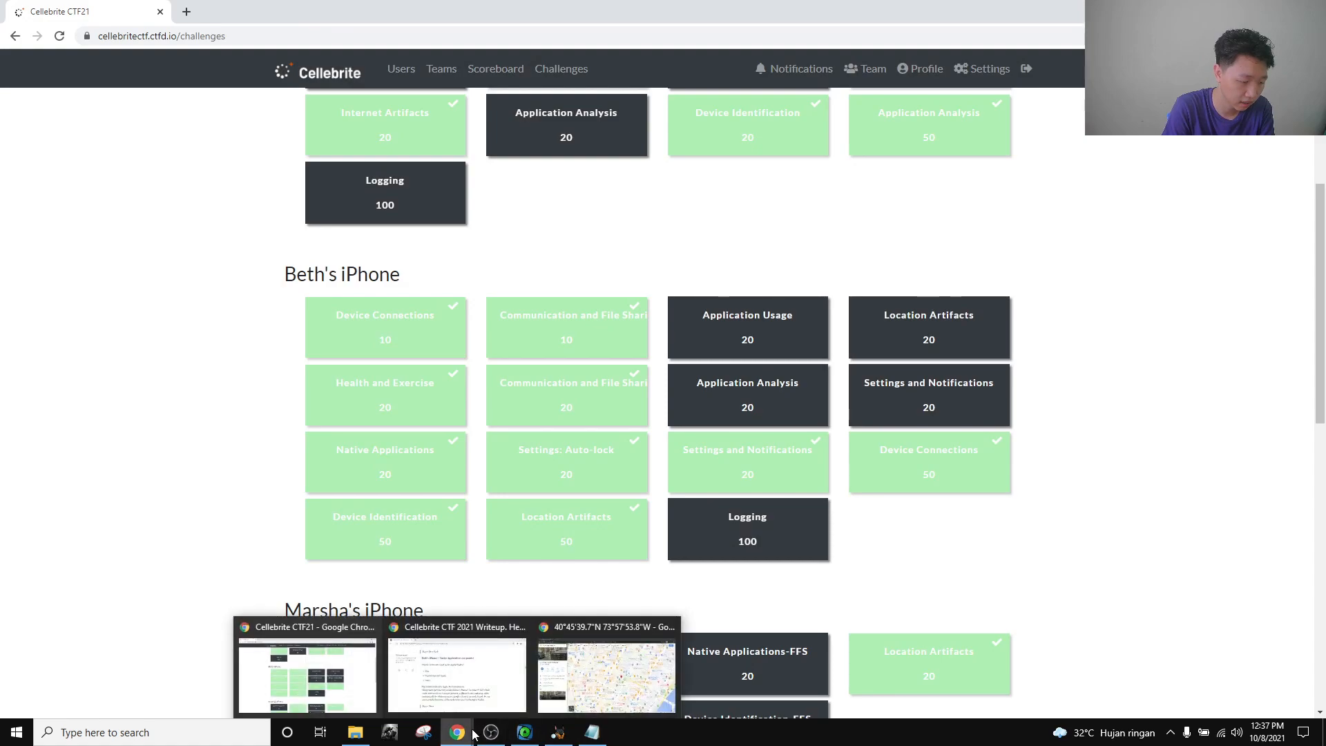
pyautogui.click(558, 732)
pyautogui.scroll(20, 282, 483)
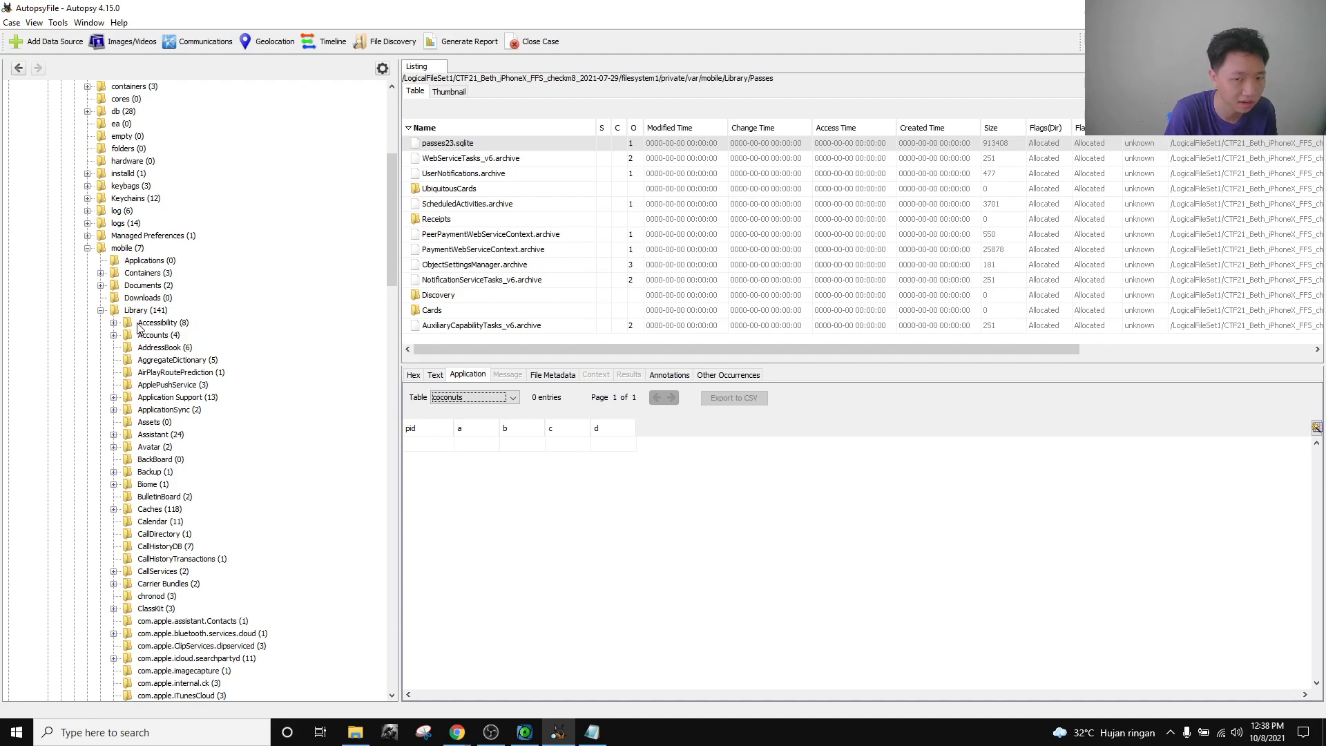
pyautogui.scroll(-20, 135, 428)
pyautogui.scroll(-6, 133, 428)
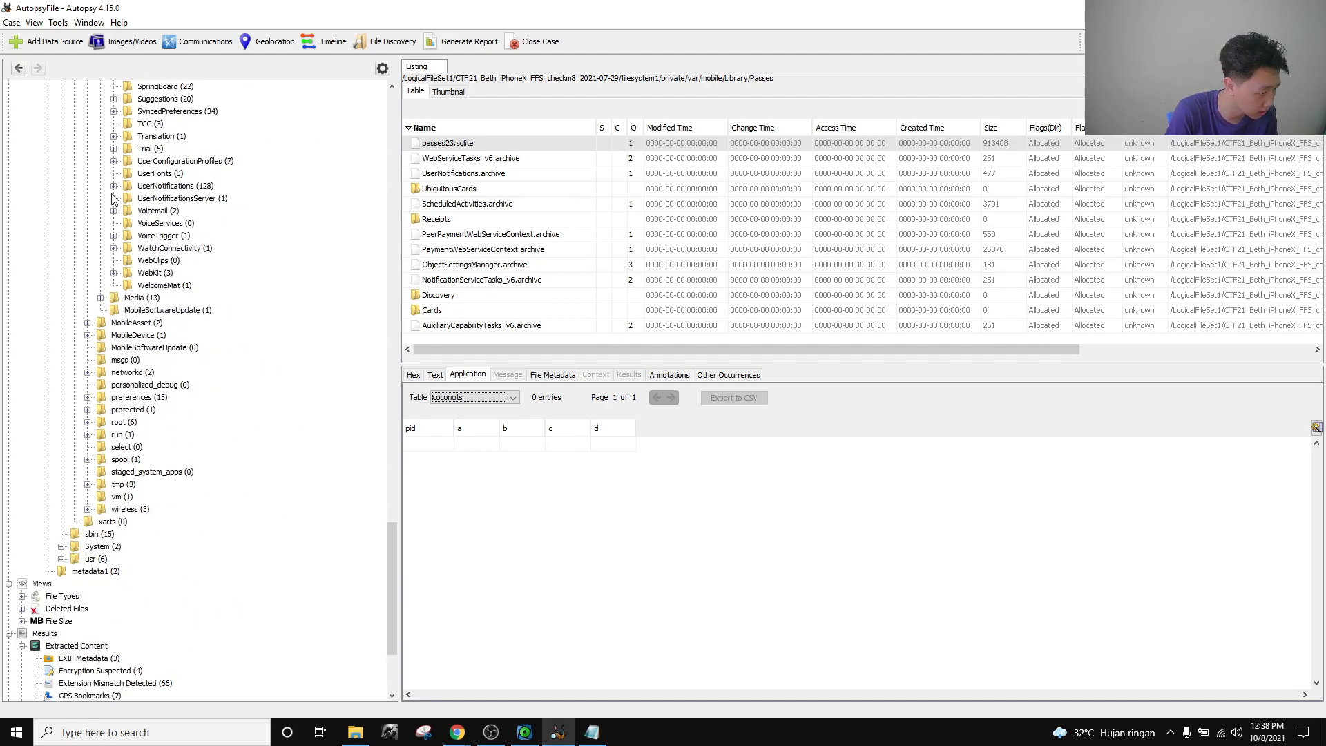
pyautogui.click(114, 161)
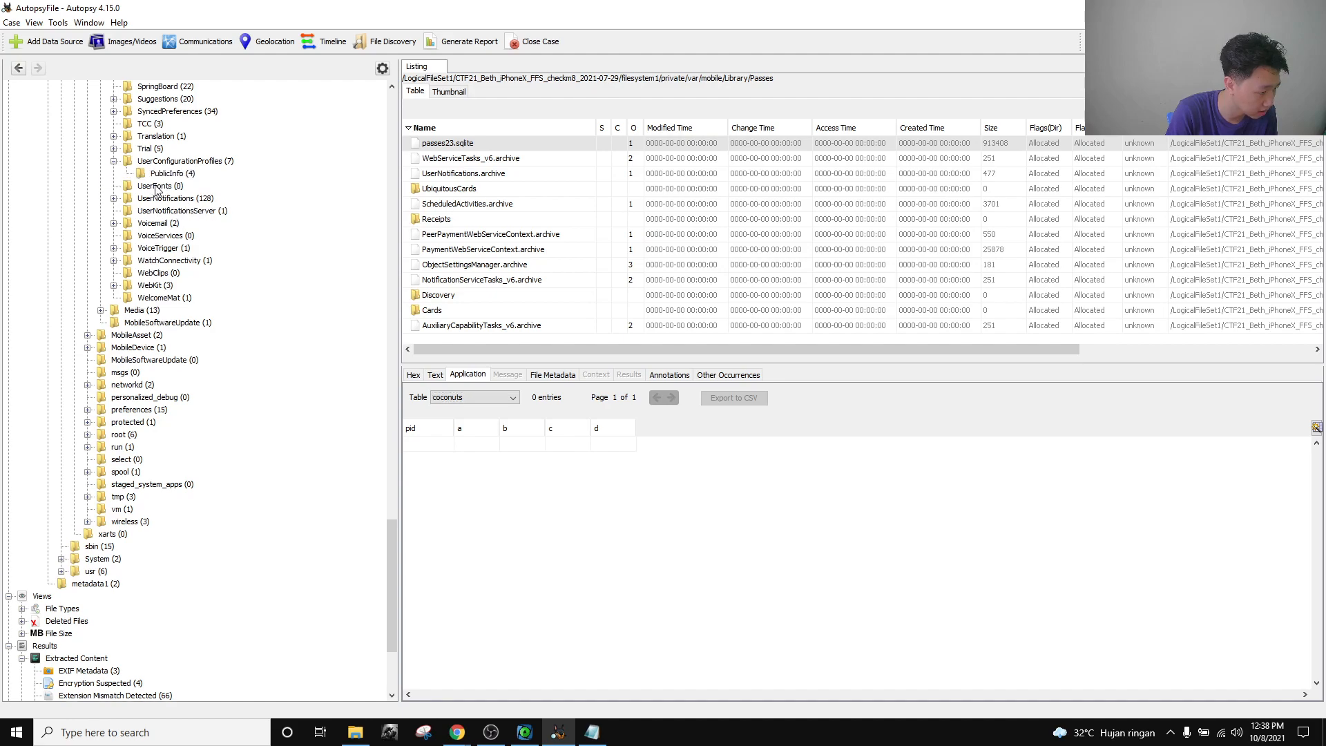
pyautogui.click(162, 173)
# Open PublicEffectiveUserSettings.plist and look through its restrictedBool settings group.
pyautogui.click(471, 163)
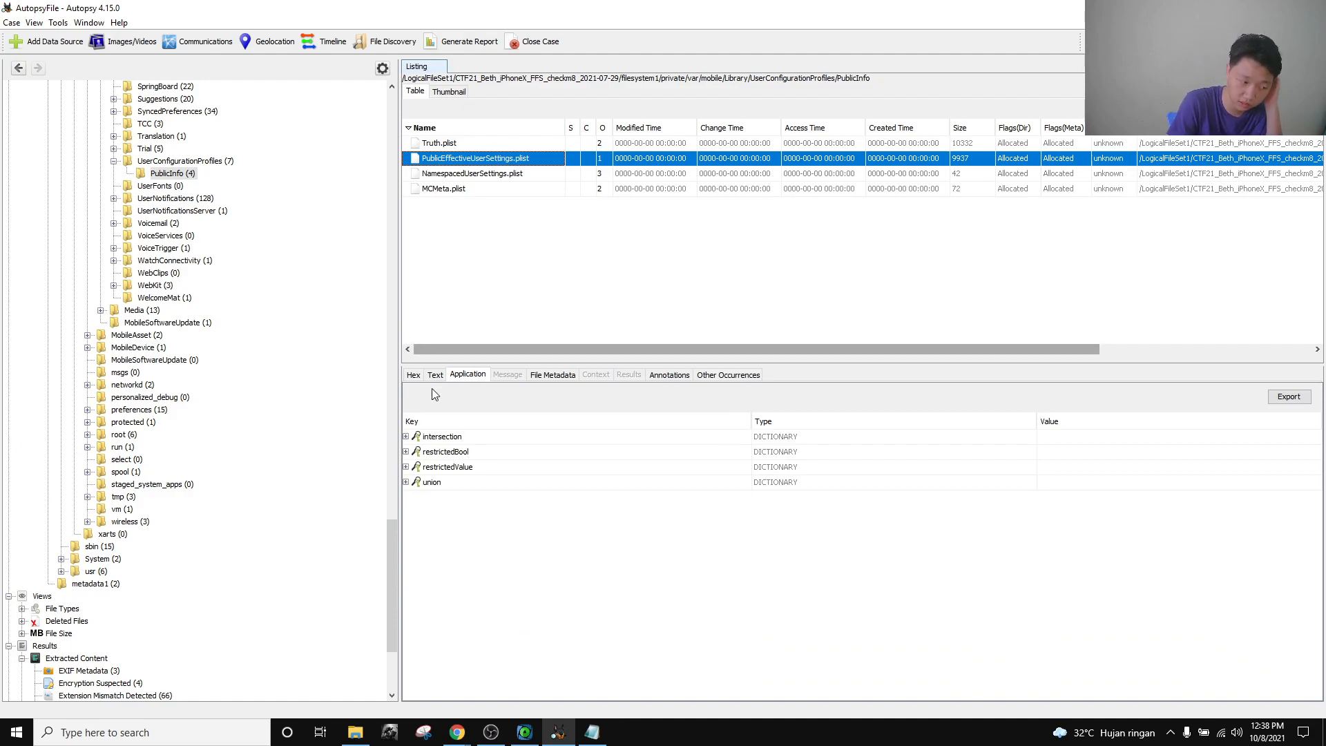
pyautogui.click(406, 452)
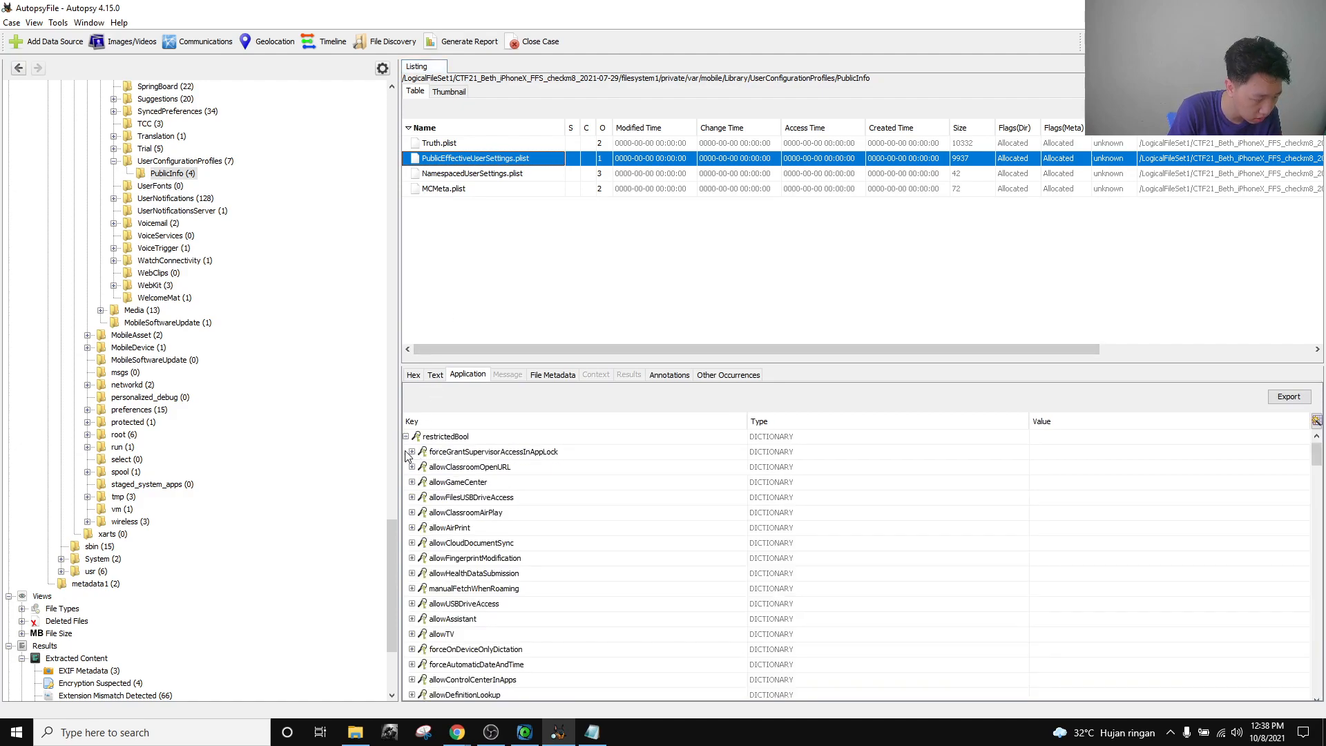
pyautogui.scroll(-10, 457, 546)
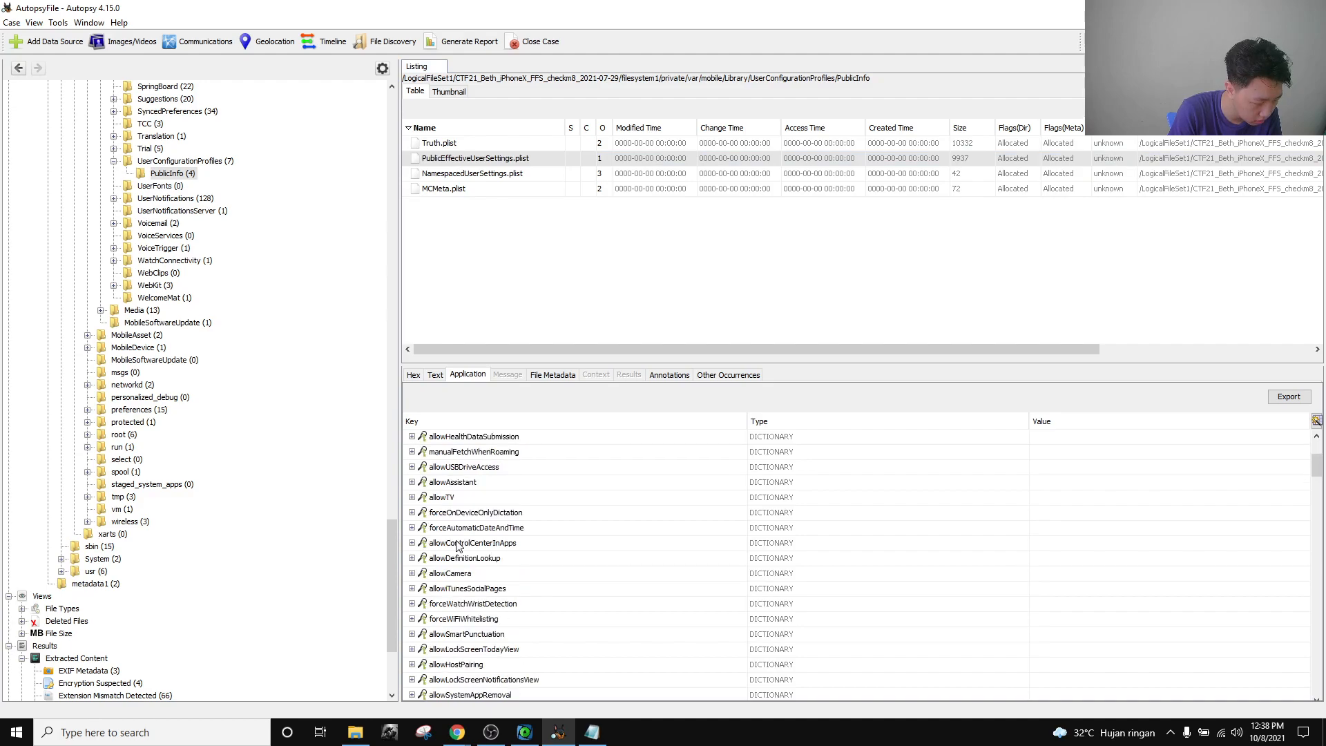
pyautogui.scroll(3, 457, 546)
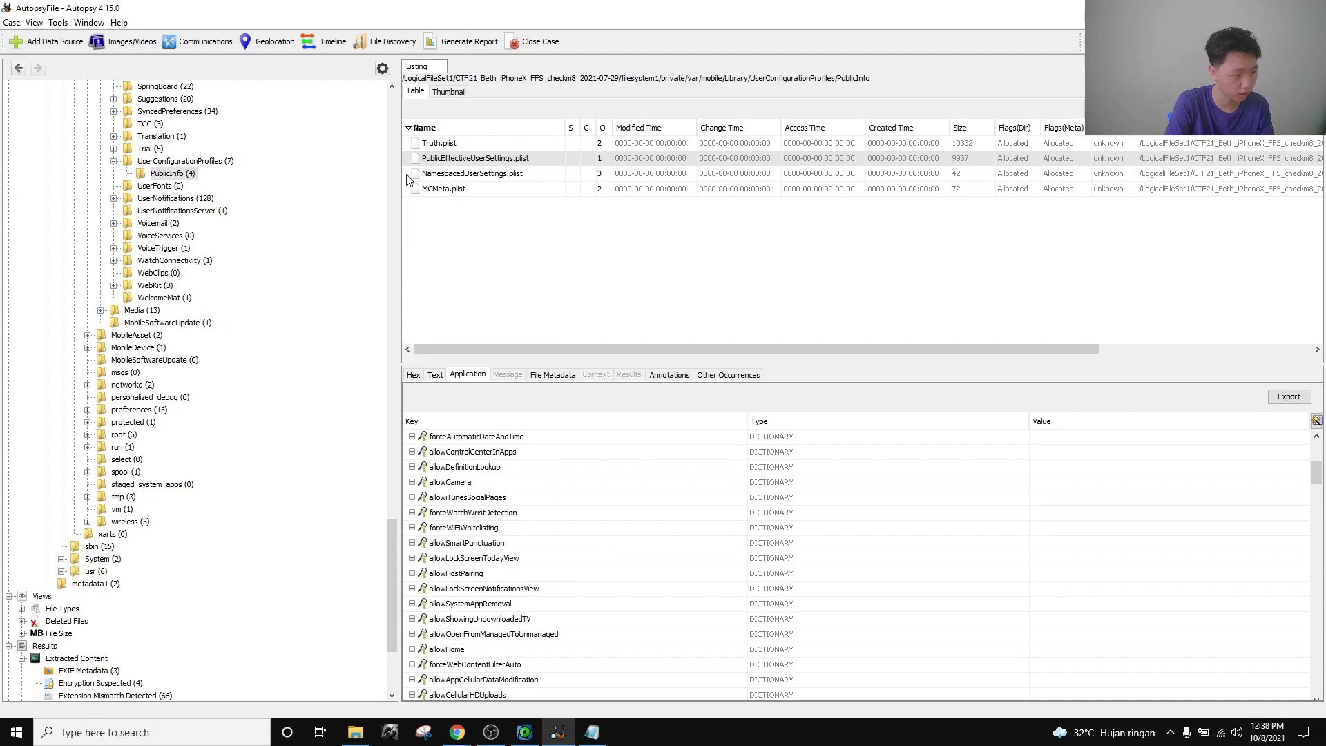
pyautogui.scroll(5, 435, 524)
pyautogui.click(406, 452)
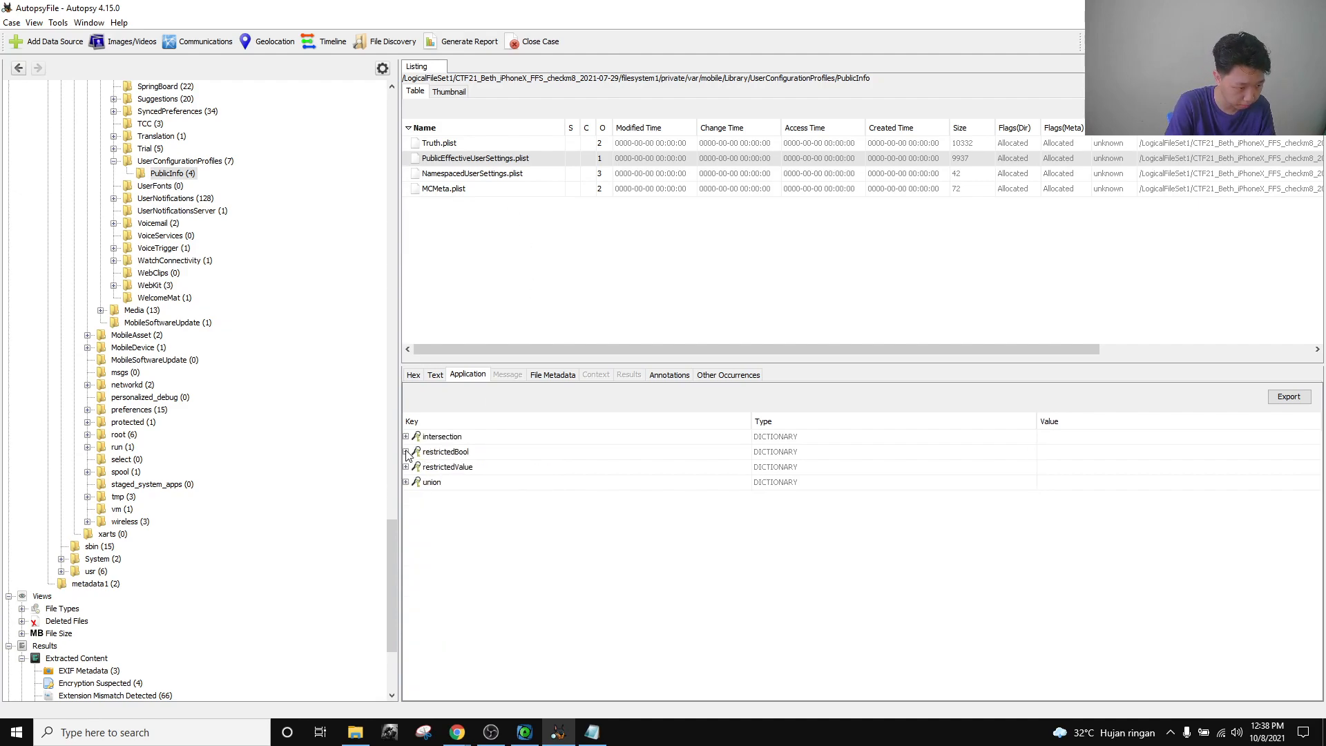
pyautogui.click(406, 467)
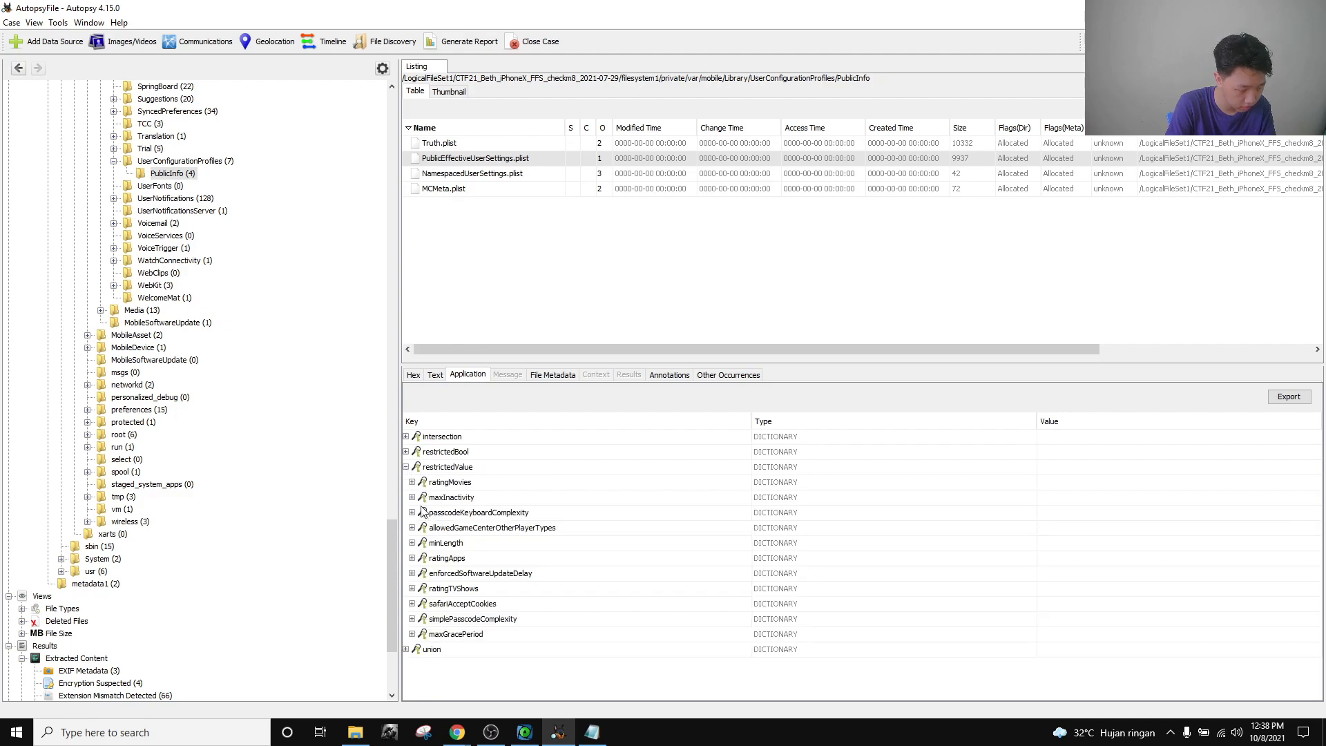
pyautogui.click(413, 497)
pyautogui.click(1011, 518)
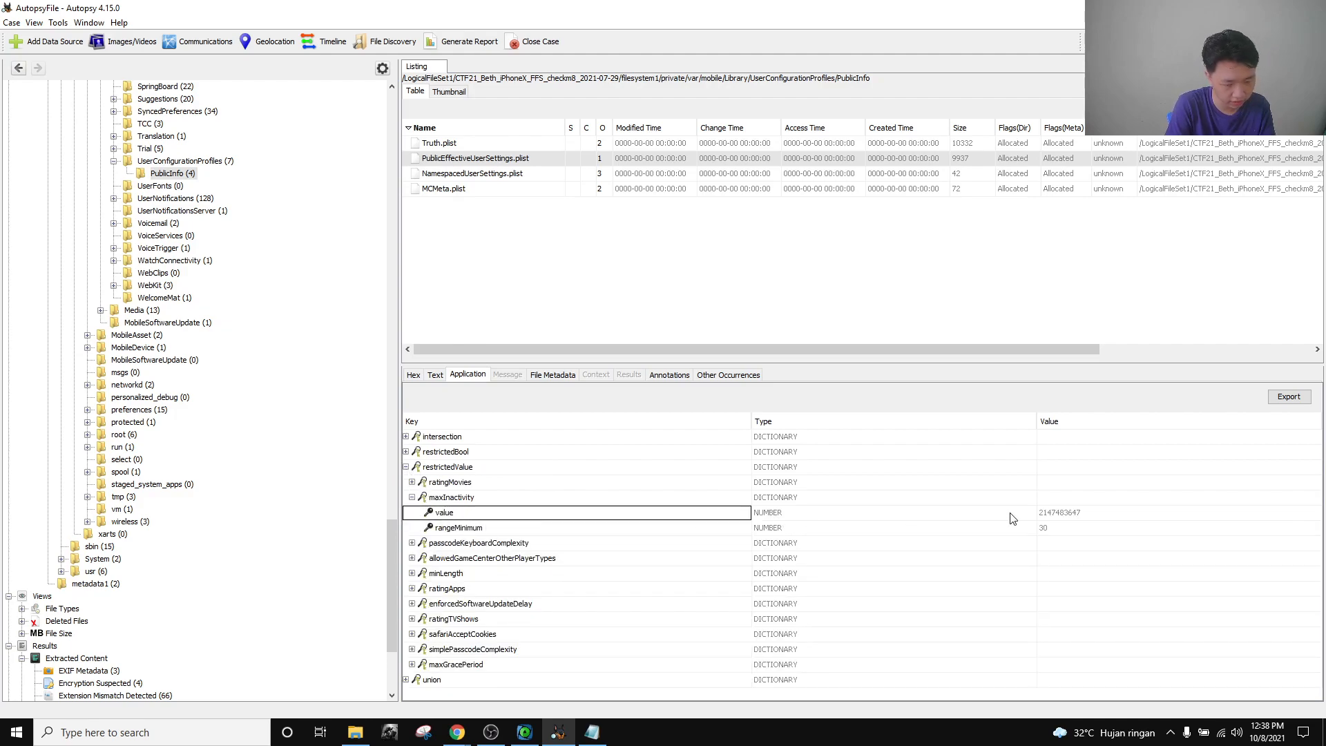
pyautogui.click(1057, 513)
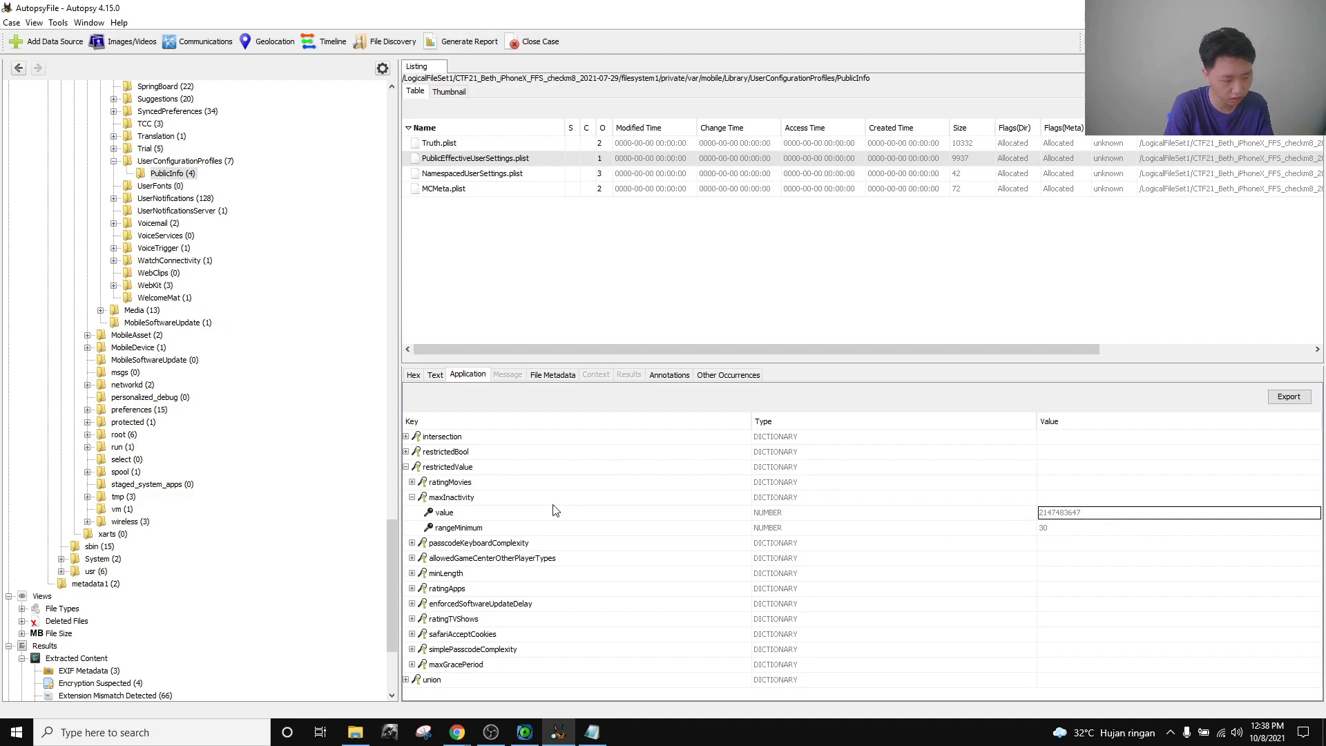
pyautogui.click(469, 512)
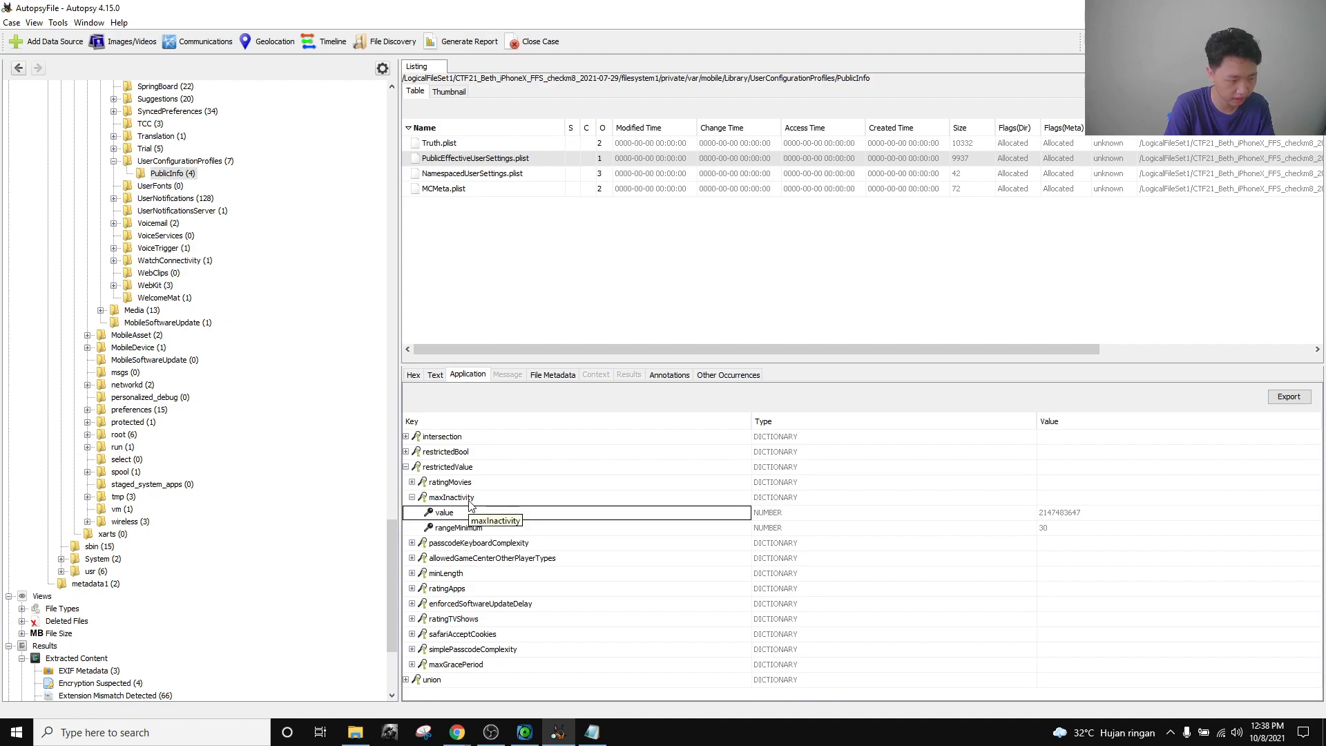
pyautogui.click(1090, 516)
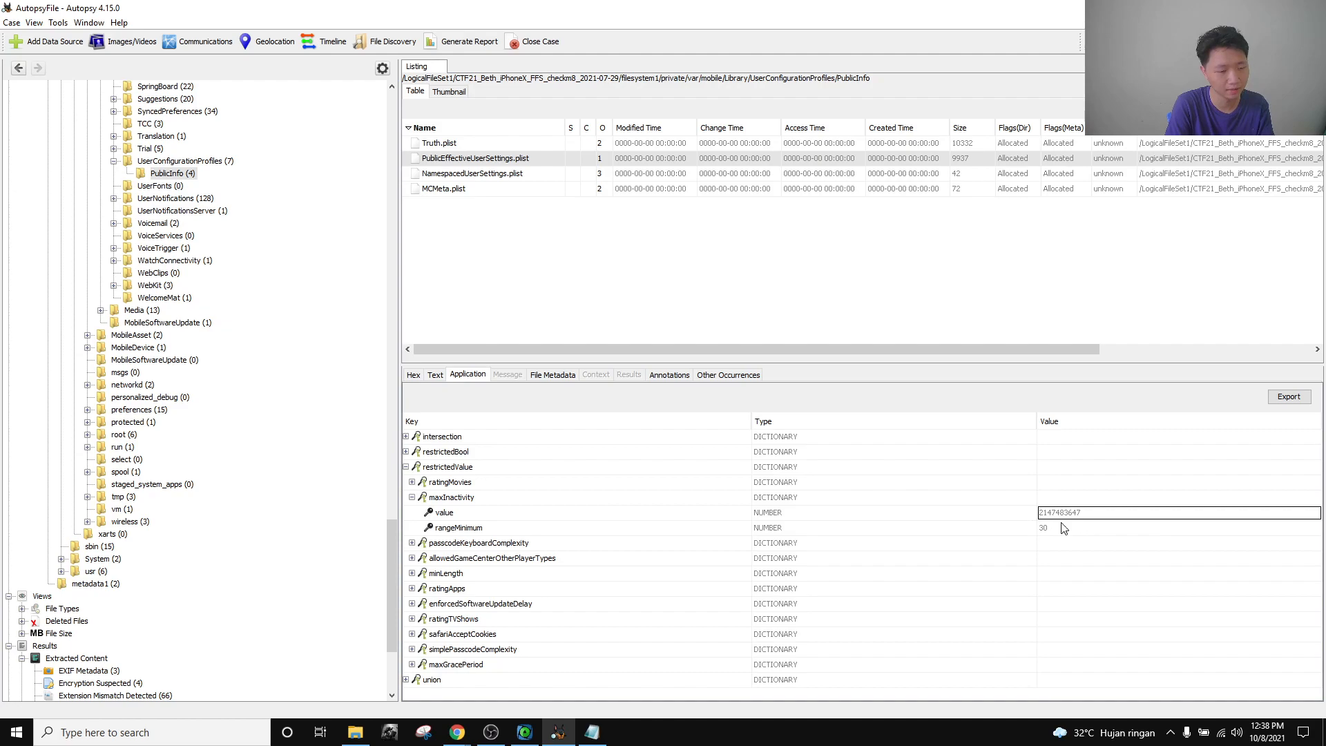
# Bring up the CTF page and open the 20-point Settings: Auto-lock challenge.
pyautogui.click(459, 732)
pyautogui.click(409, 689)
pyautogui.click(457, 733)
pyautogui.click(312, 676)
pyautogui.click(570, 473)
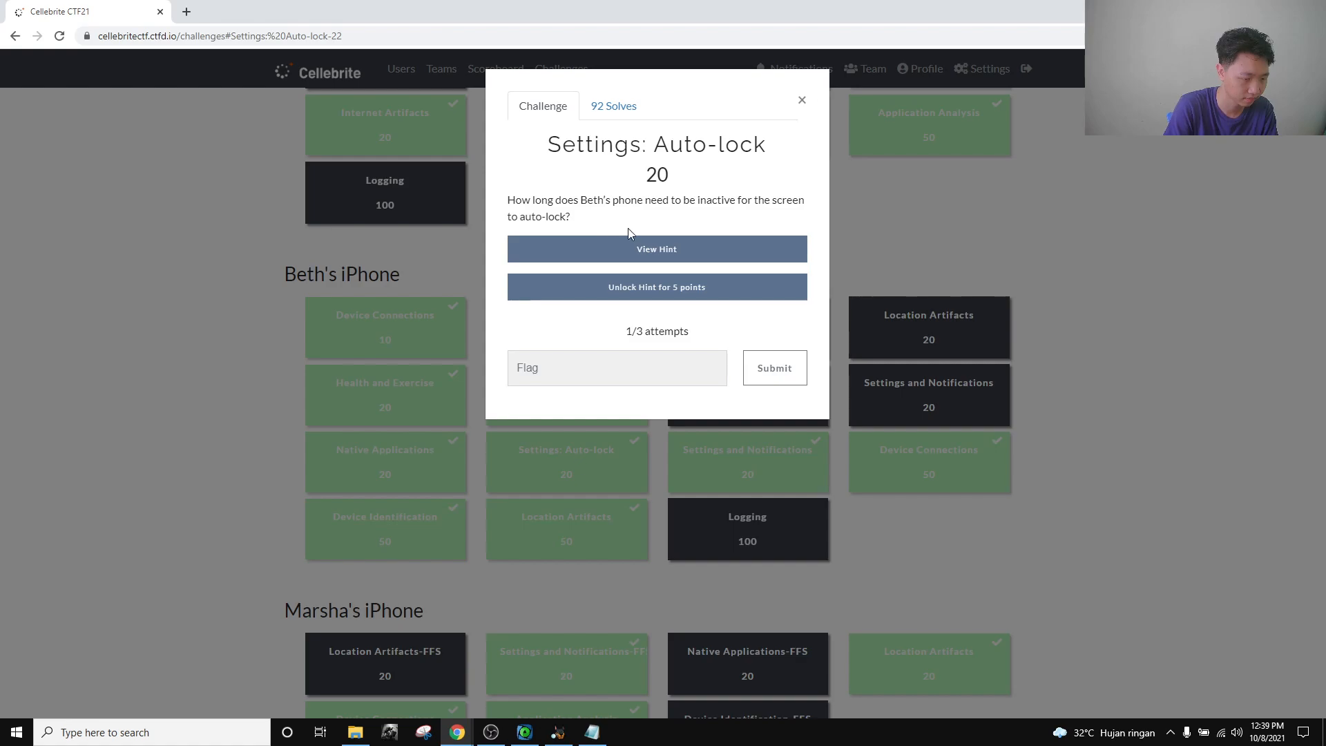
pyautogui.click(558, 732)
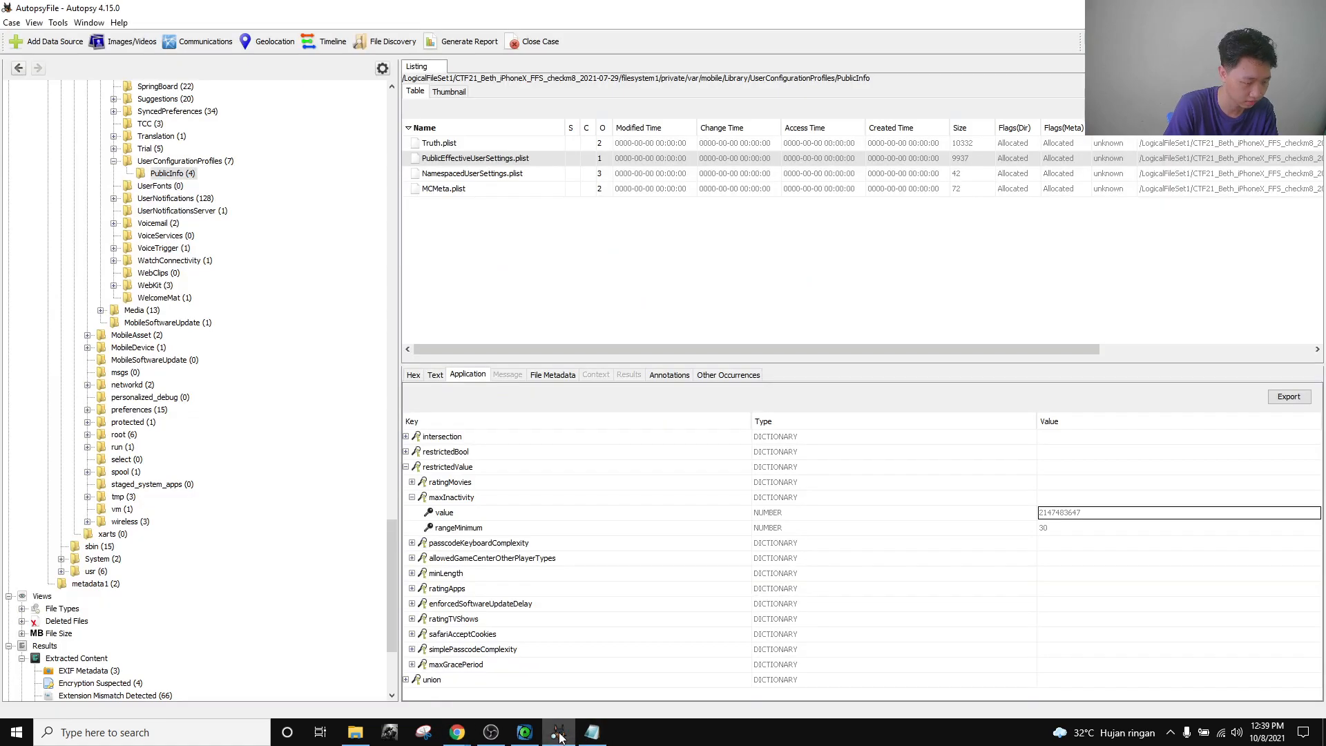
pyautogui.click(1064, 534)
pyautogui.click(904, 529)
pyautogui.click(615, 526)
pyautogui.click(617, 512)
pyautogui.click(848, 514)
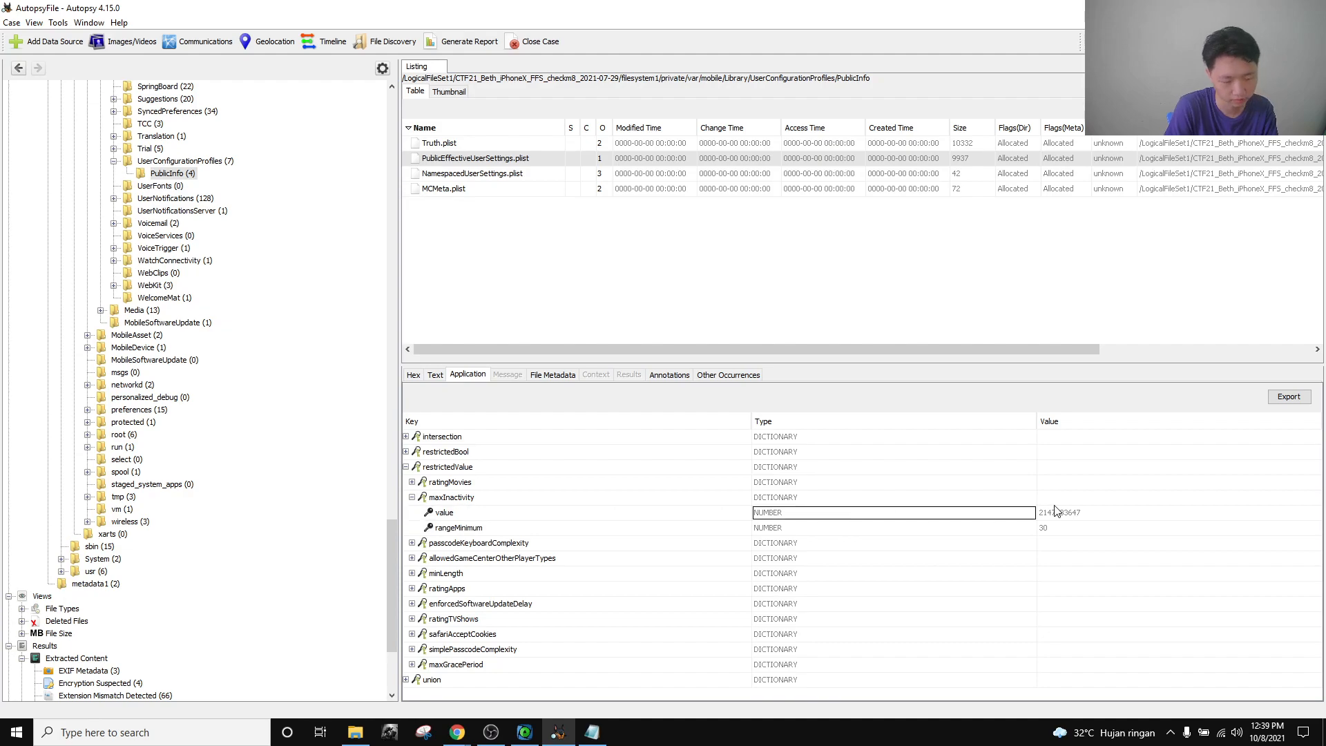
pyautogui.click(1096, 518)
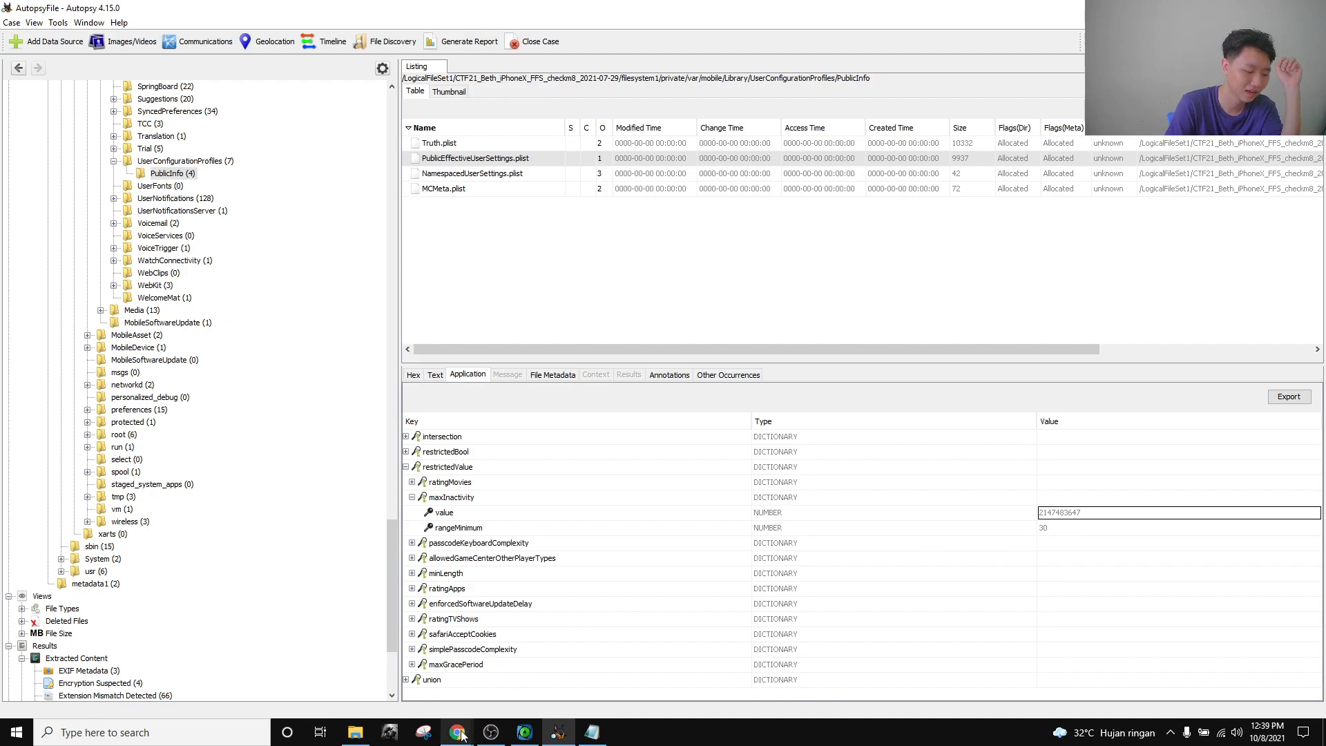
pyautogui.moveTo(461, 736)
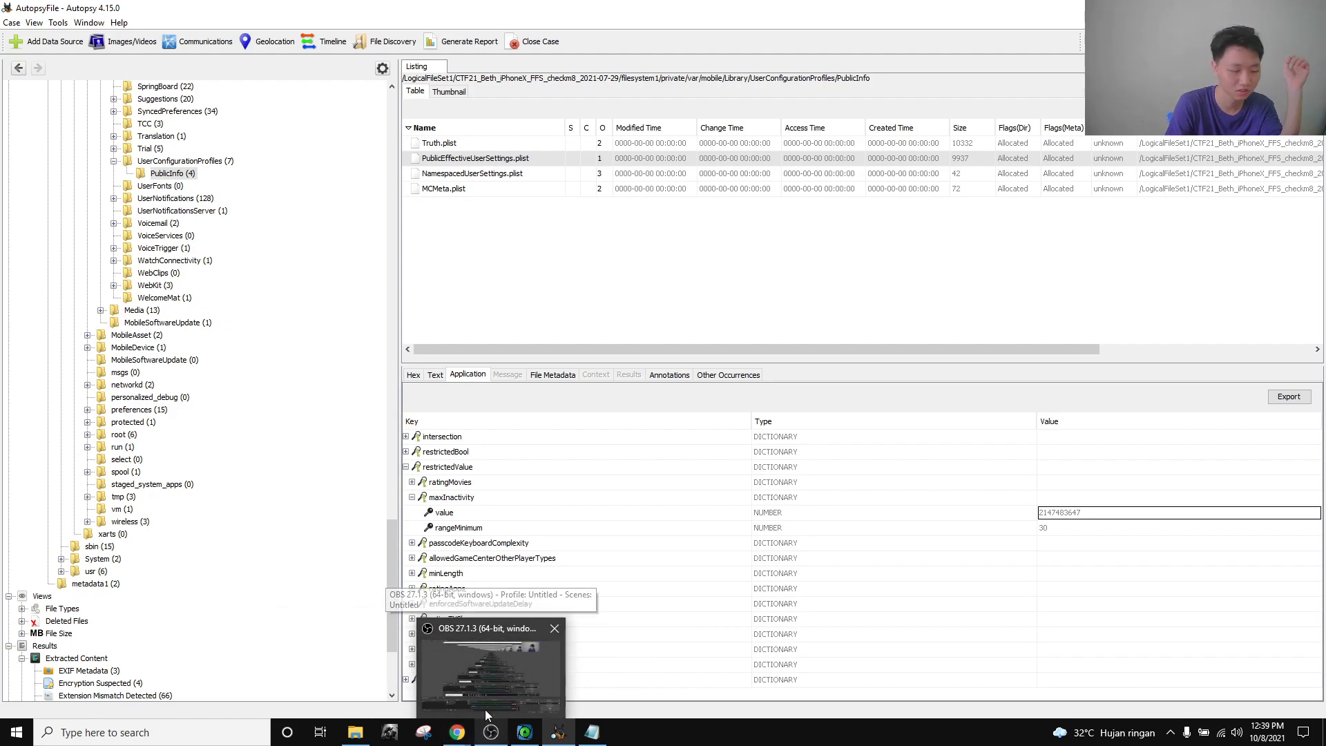
# Enter 'Never' in the Auto-lock answer field without submitting, then return to Autopsy.
pyautogui.click(346, 685)
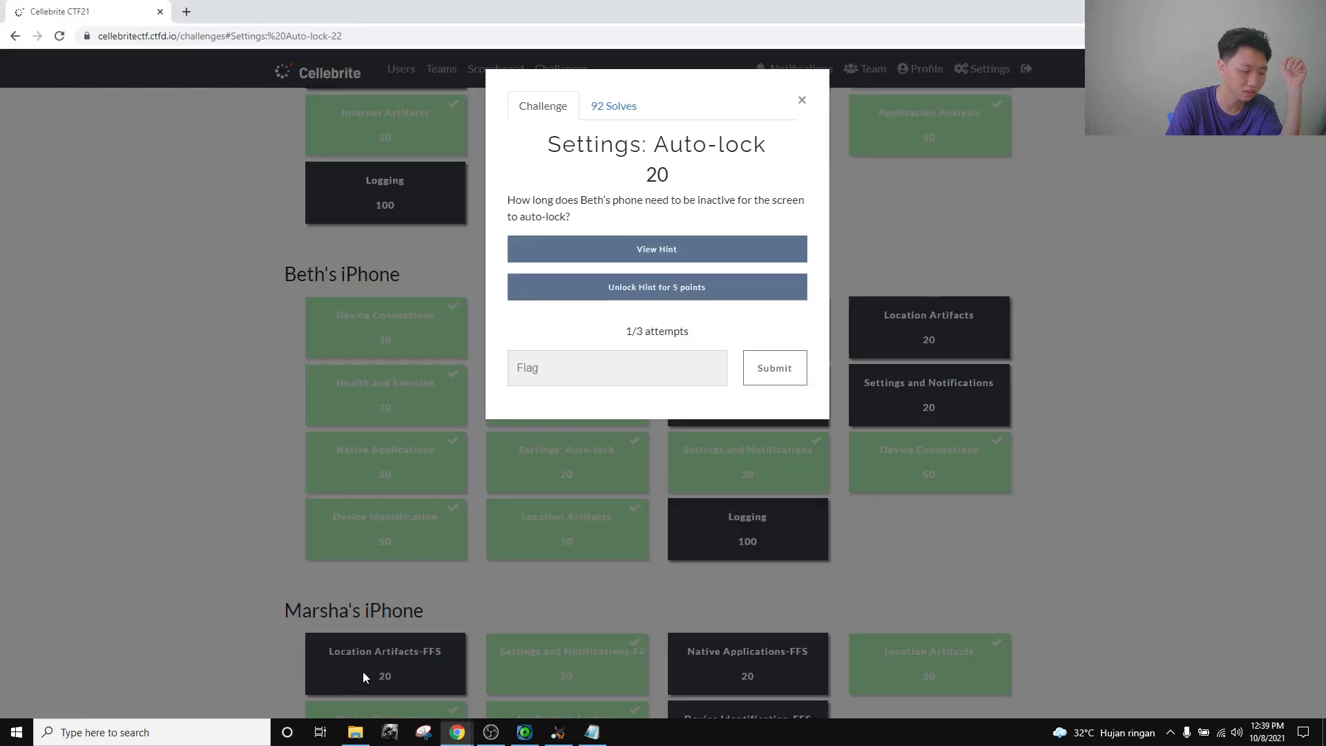
pyautogui.click(643, 358)
pyautogui.write('Never')
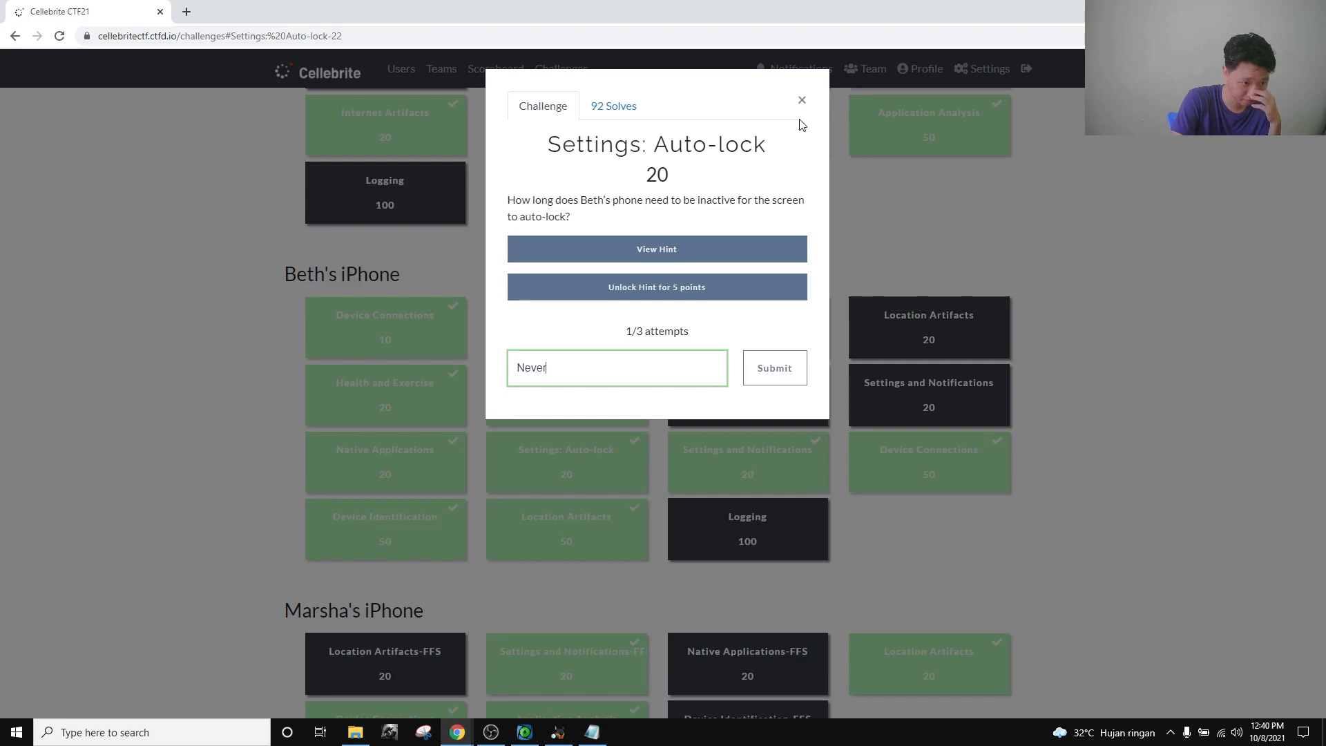
pyautogui.click(559, 733)
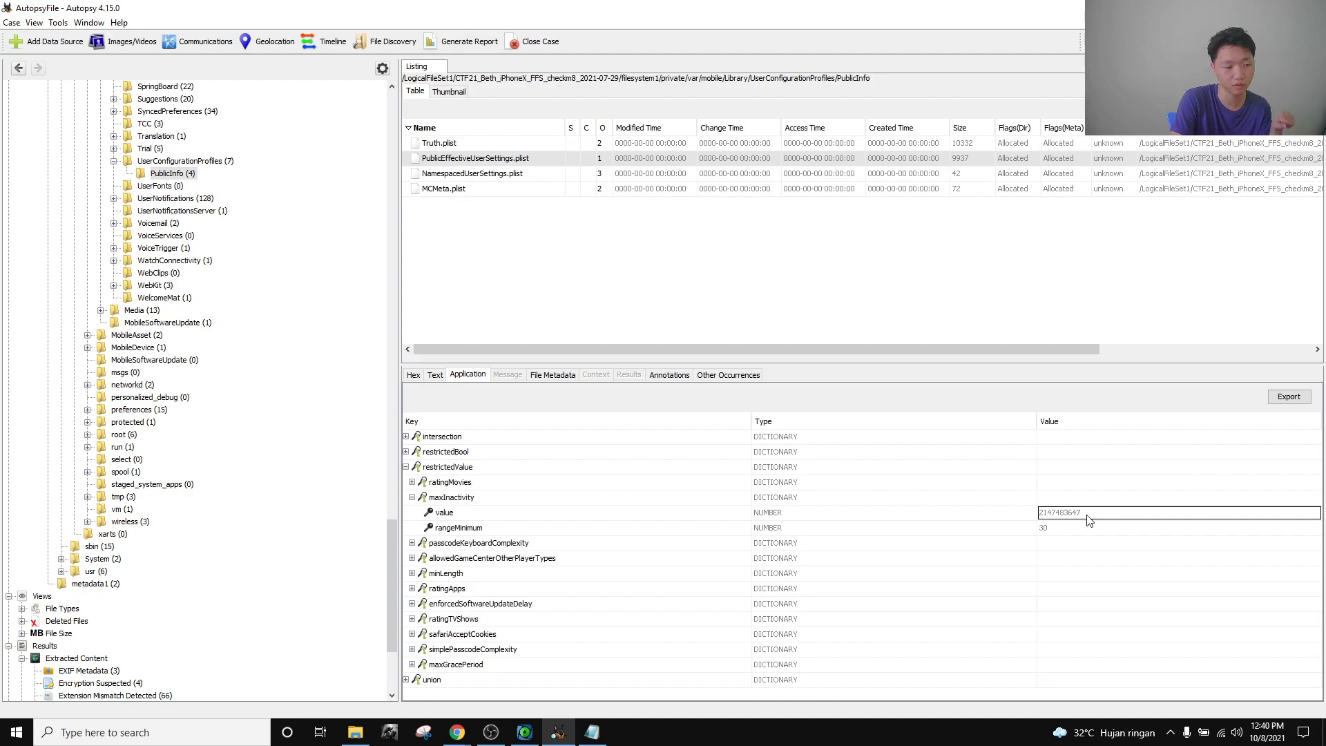
# Close the Auto-lock challenge and expand restrictedValue > maxGracePeriod to reveal its value 0.
pyautogui.moveTo(466, 738)
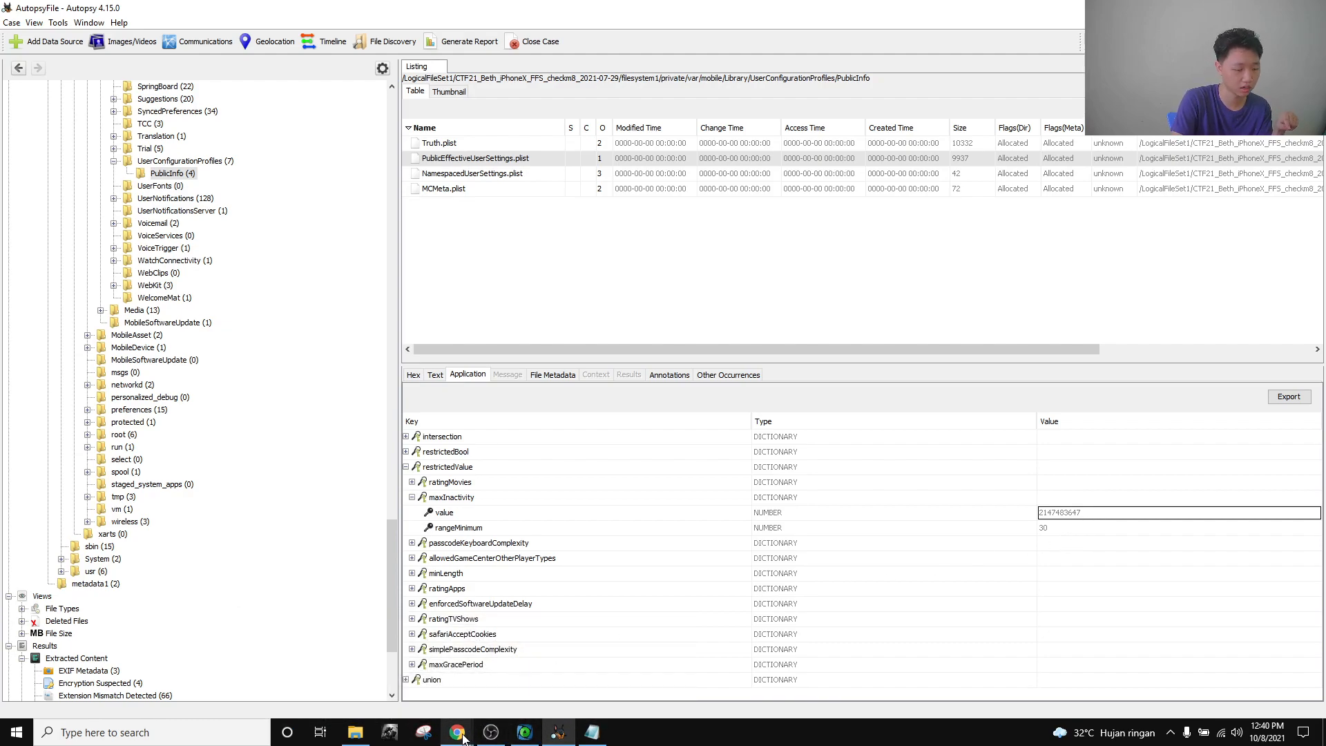
pyautogui.click(363, 669)
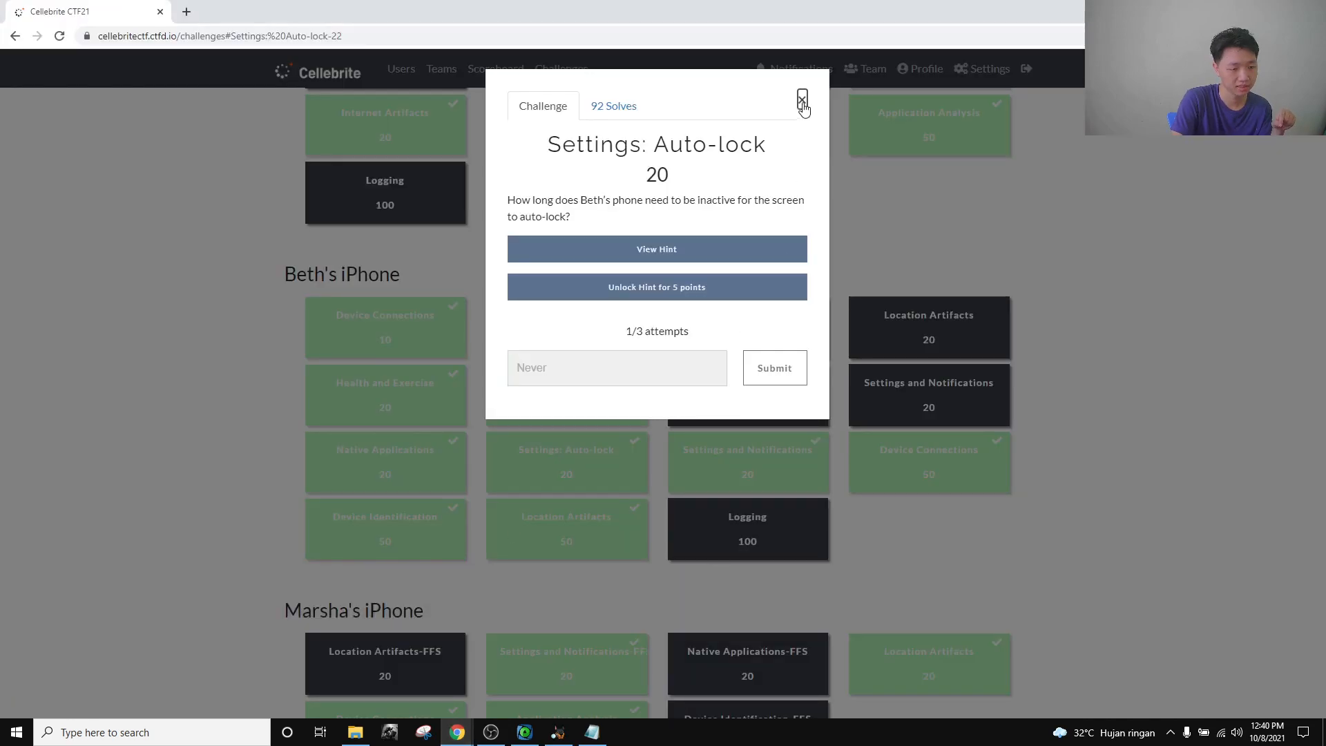
pyautogui.click(802, 100)
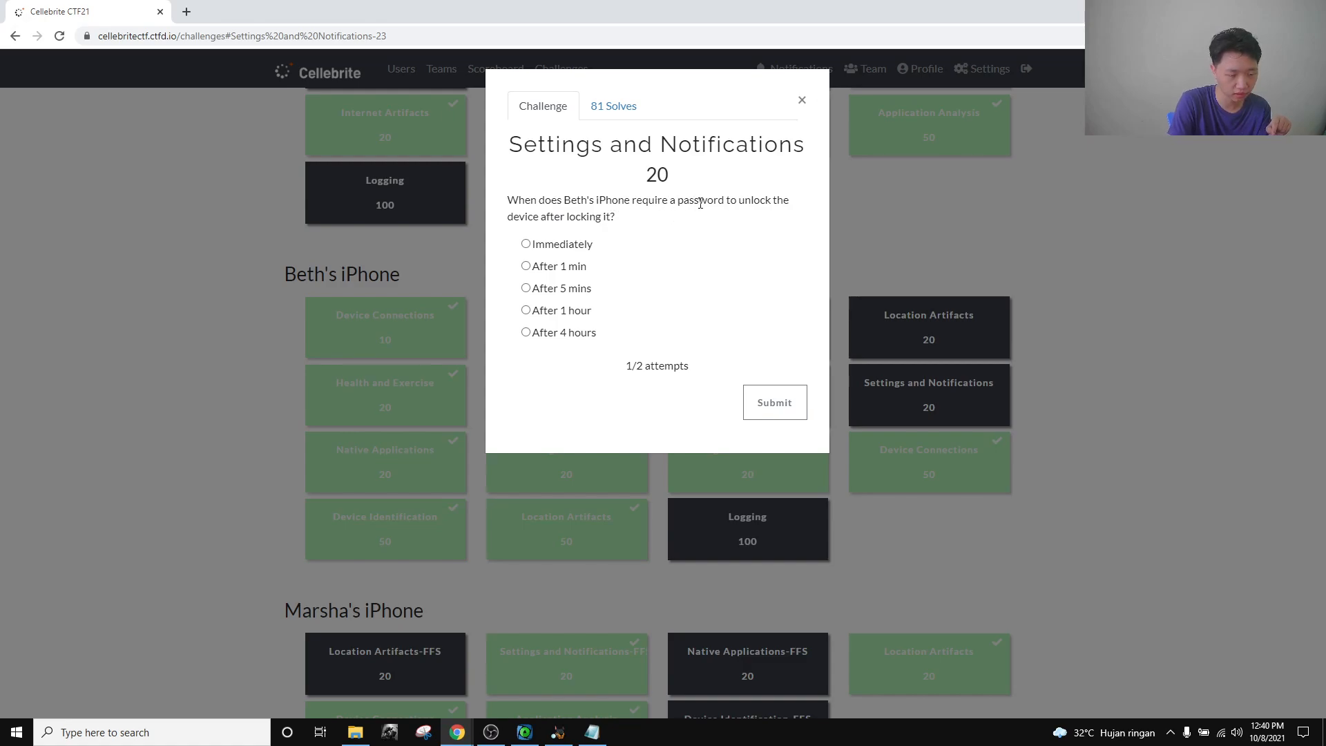
pyautogui.click(803, 101)
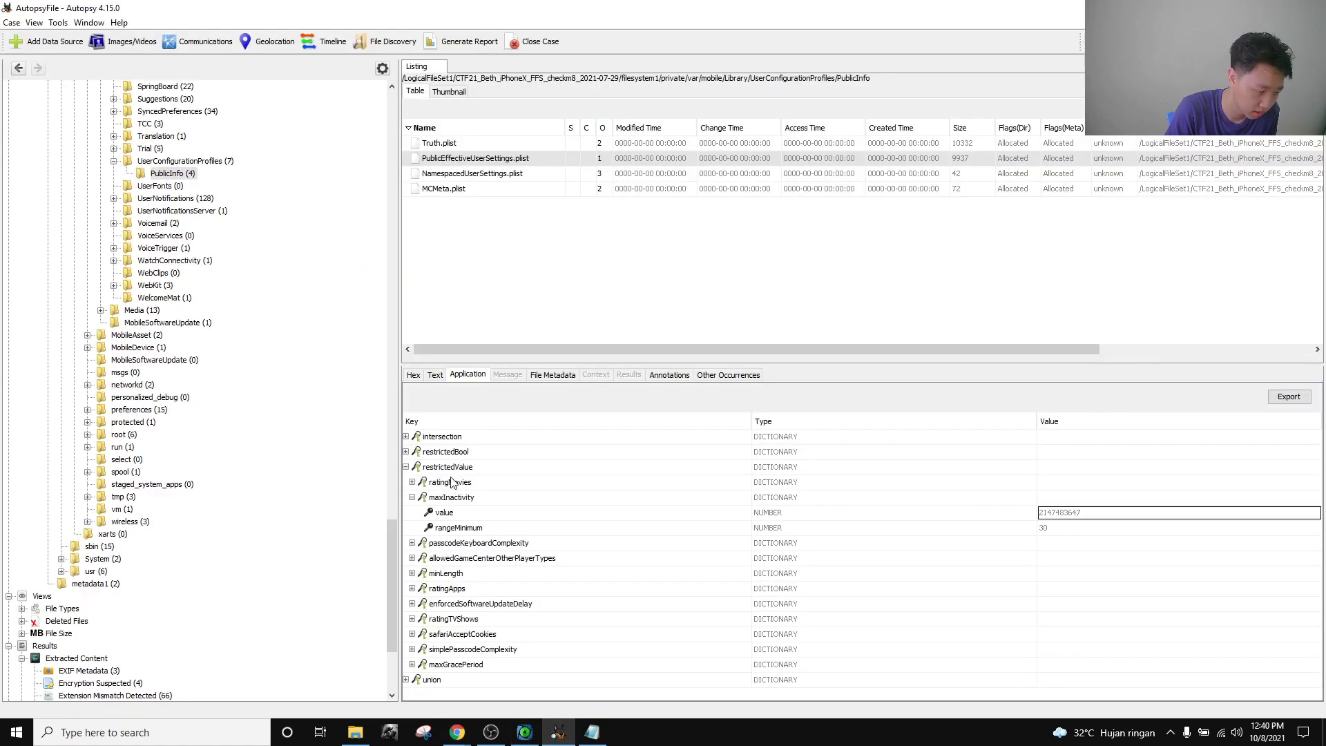
pyautogui.click(380, 420)
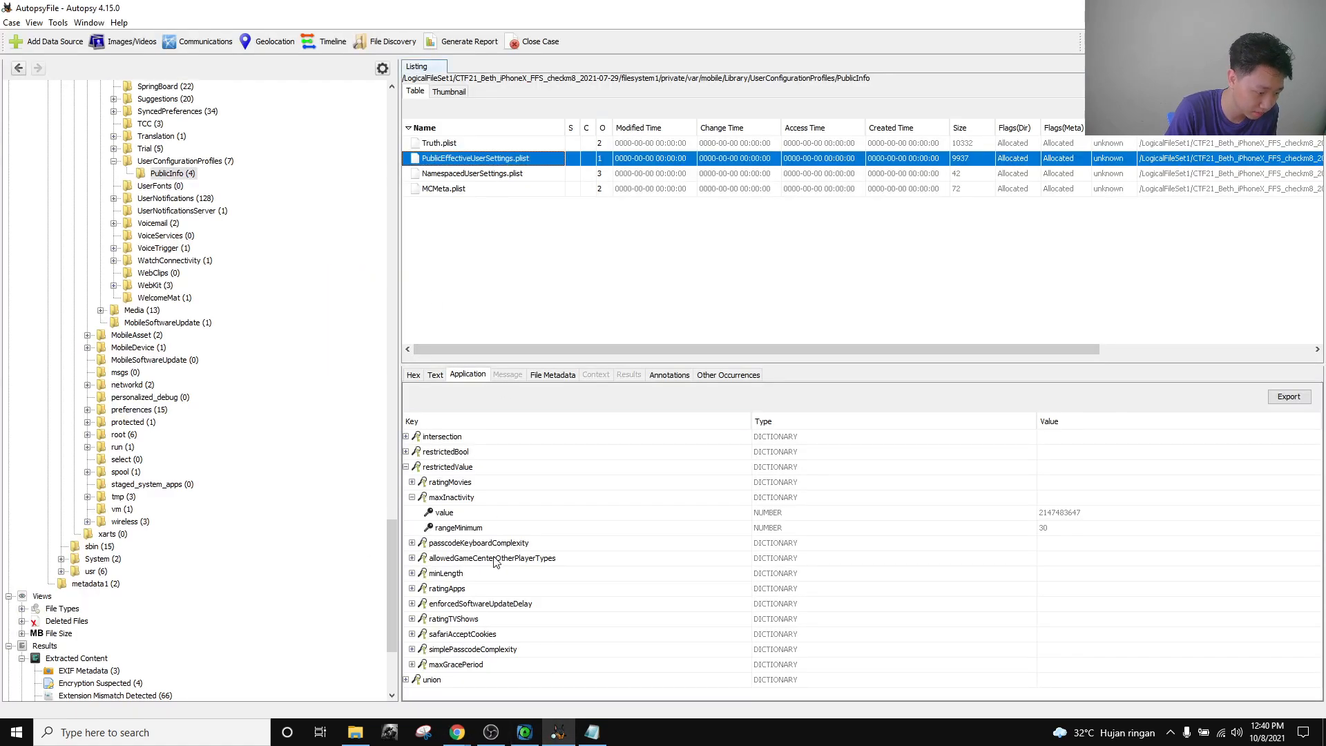
pyautogui.click(447, 473)
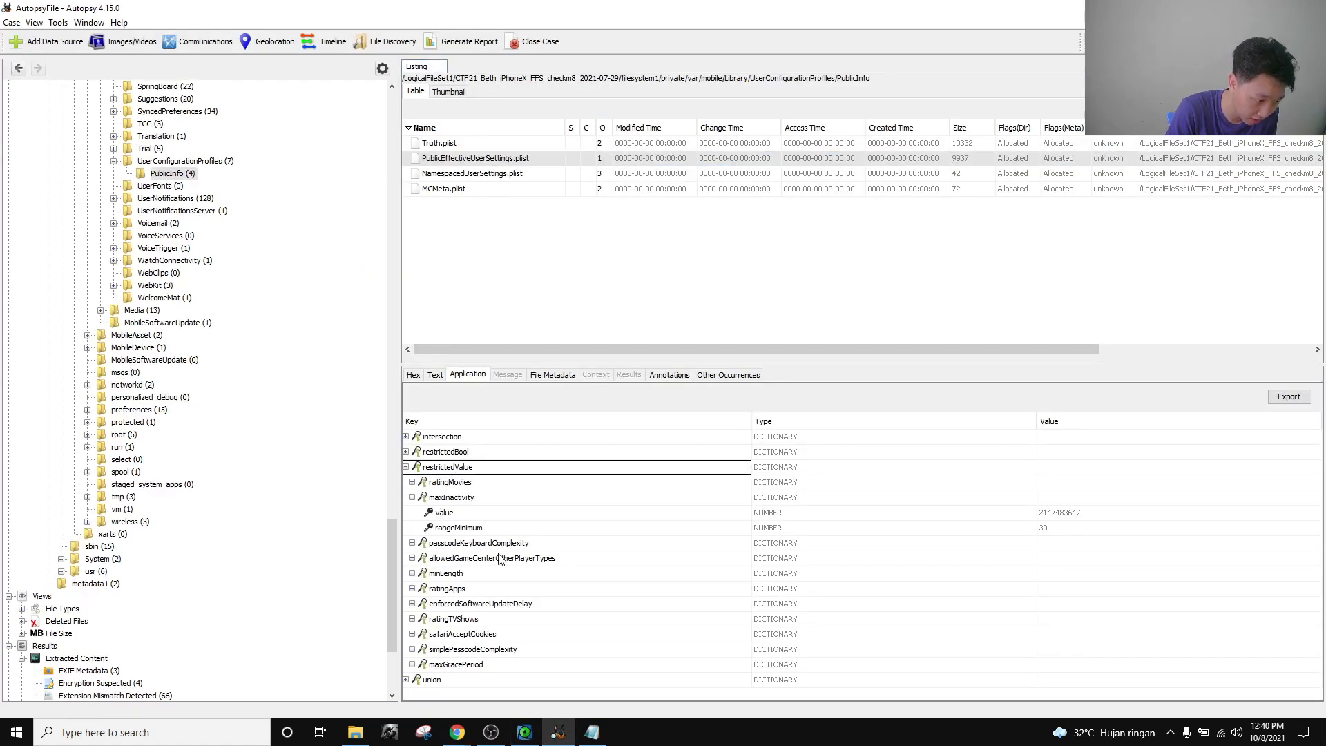
pyautogui.click(437, 668)
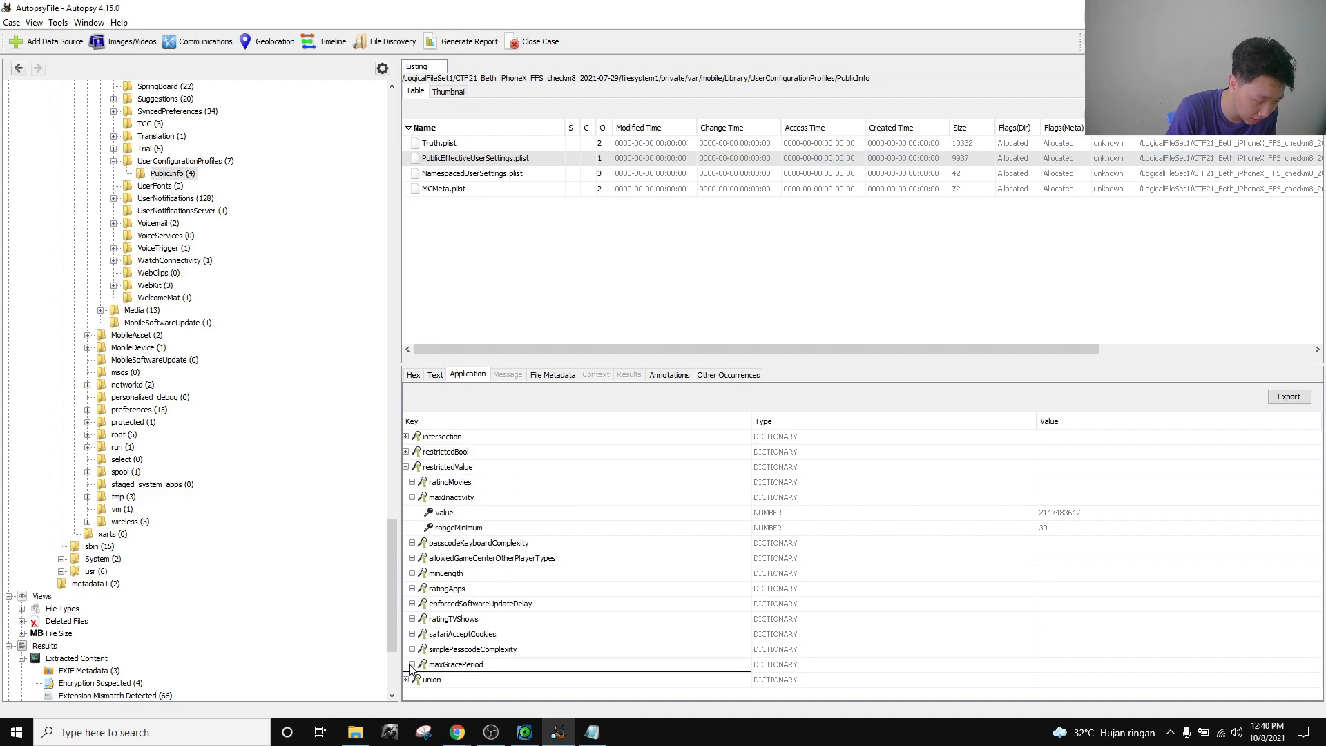
pyautogui.click(413, 664)
# Open the Settings and Notifications challenge on the CTF board.
pyautogui.hotkey('alt', 'Tab')
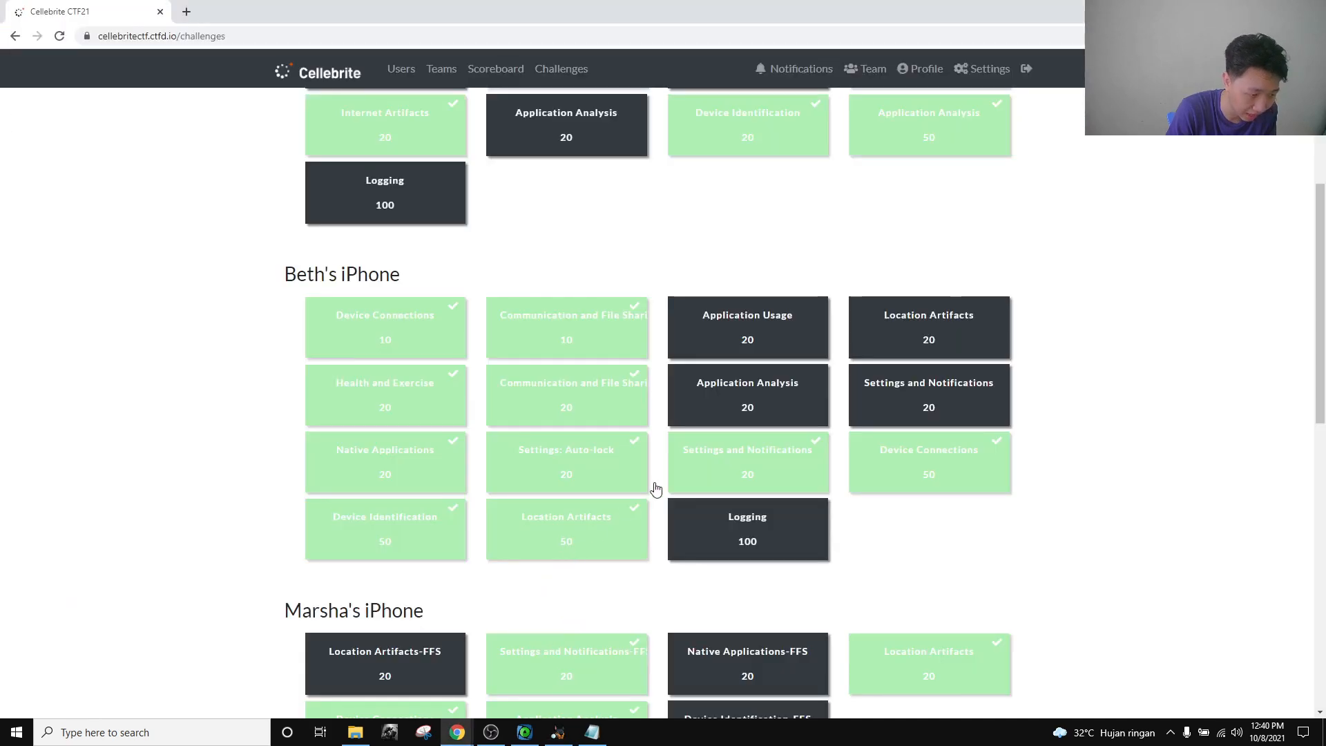
pyautogui.click(902, 477)
pyautogui.click(1165, 436)
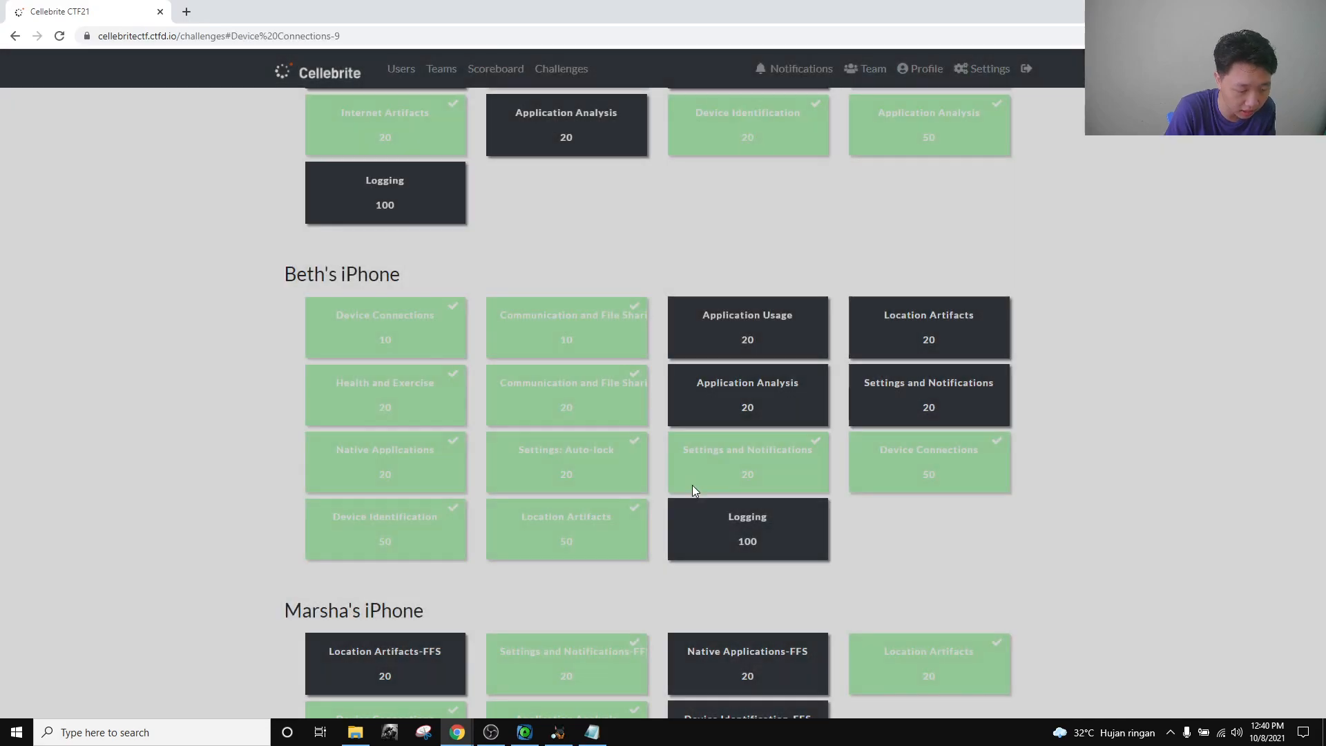
pyautogui.click(740, 485)
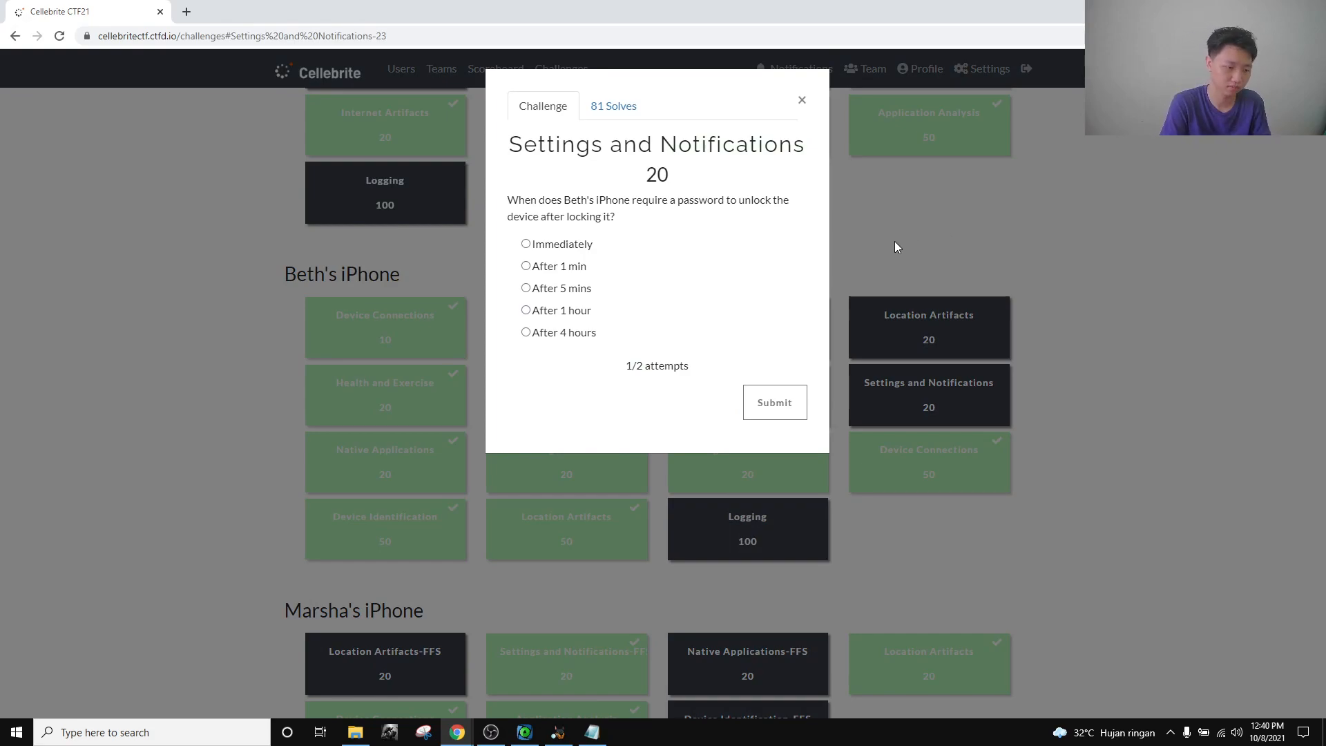
pyautogui.hotkey('alt', 'Tab')
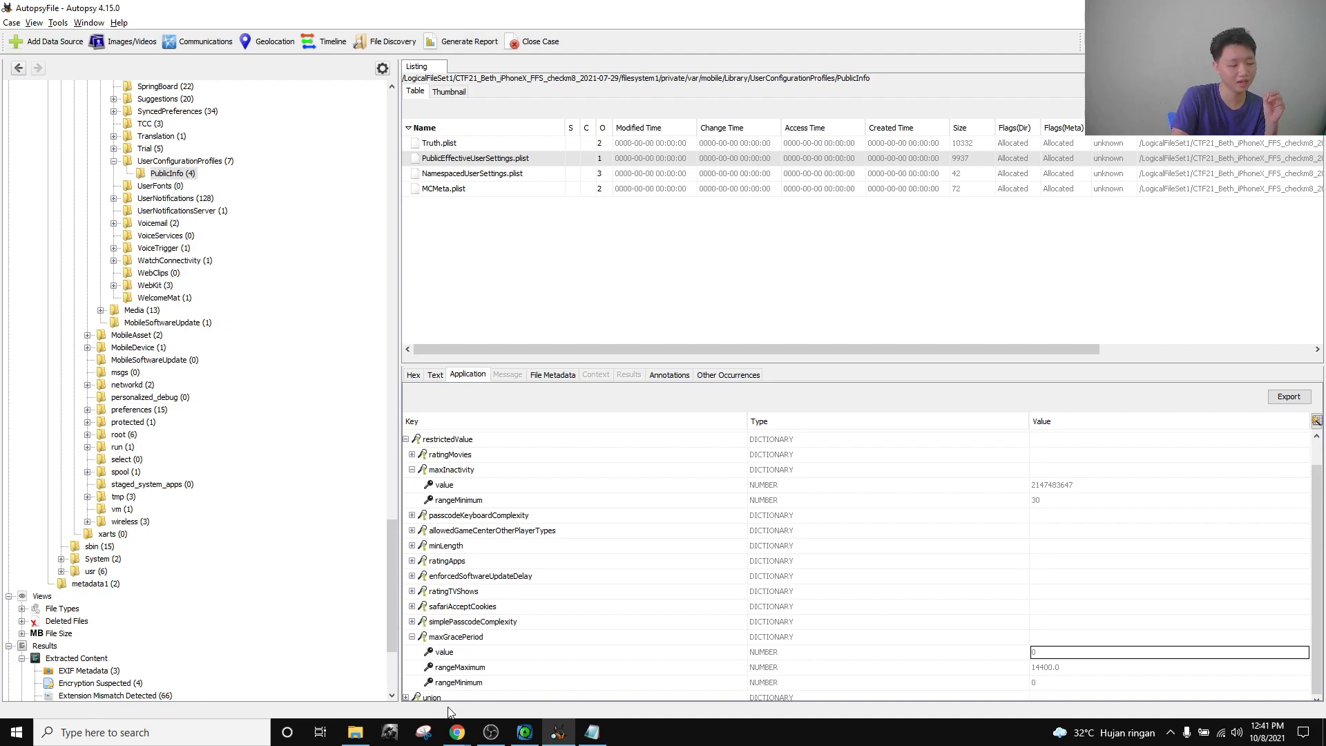
# Answer Immediately for the passcode grace period in the Settings and Notifications challenge.
pyautogui.click(461, 732)
pyautogui.click(418, 684)
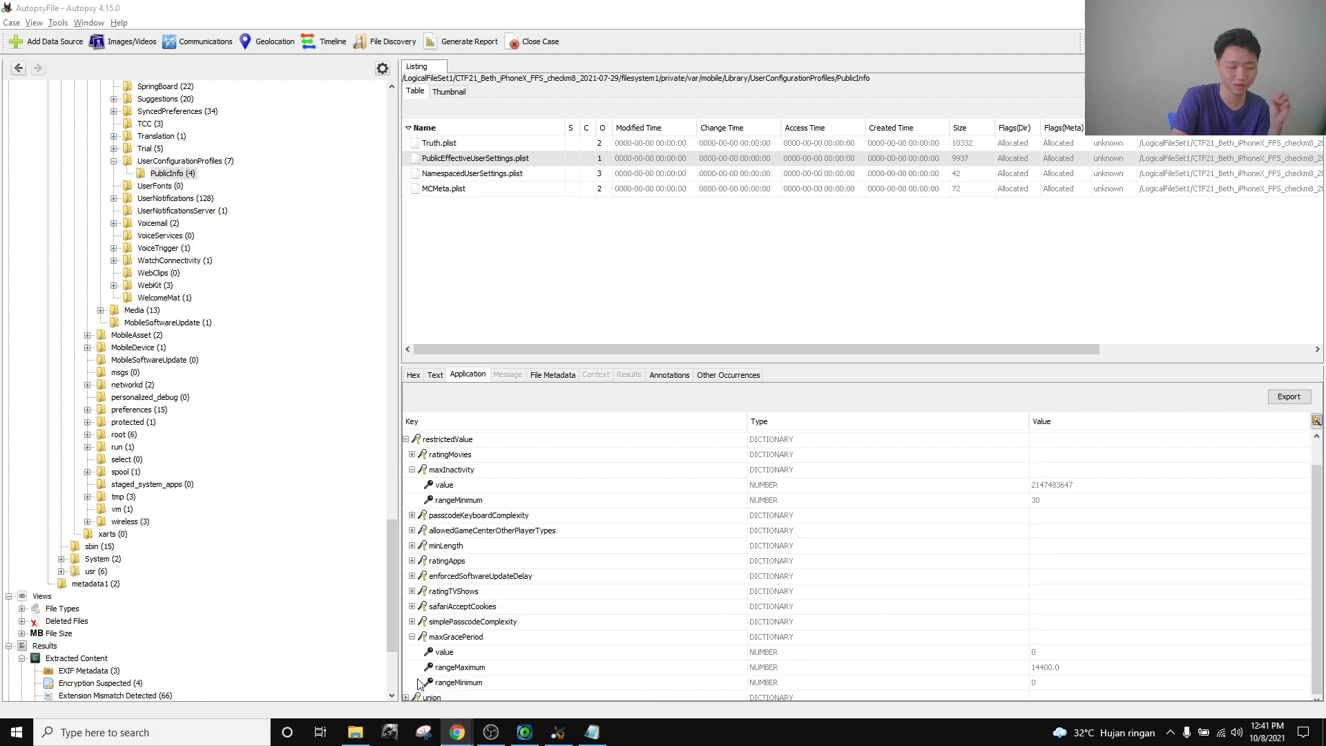
pyautogui.click(457, 732)
pyautogui.click(328, 670)
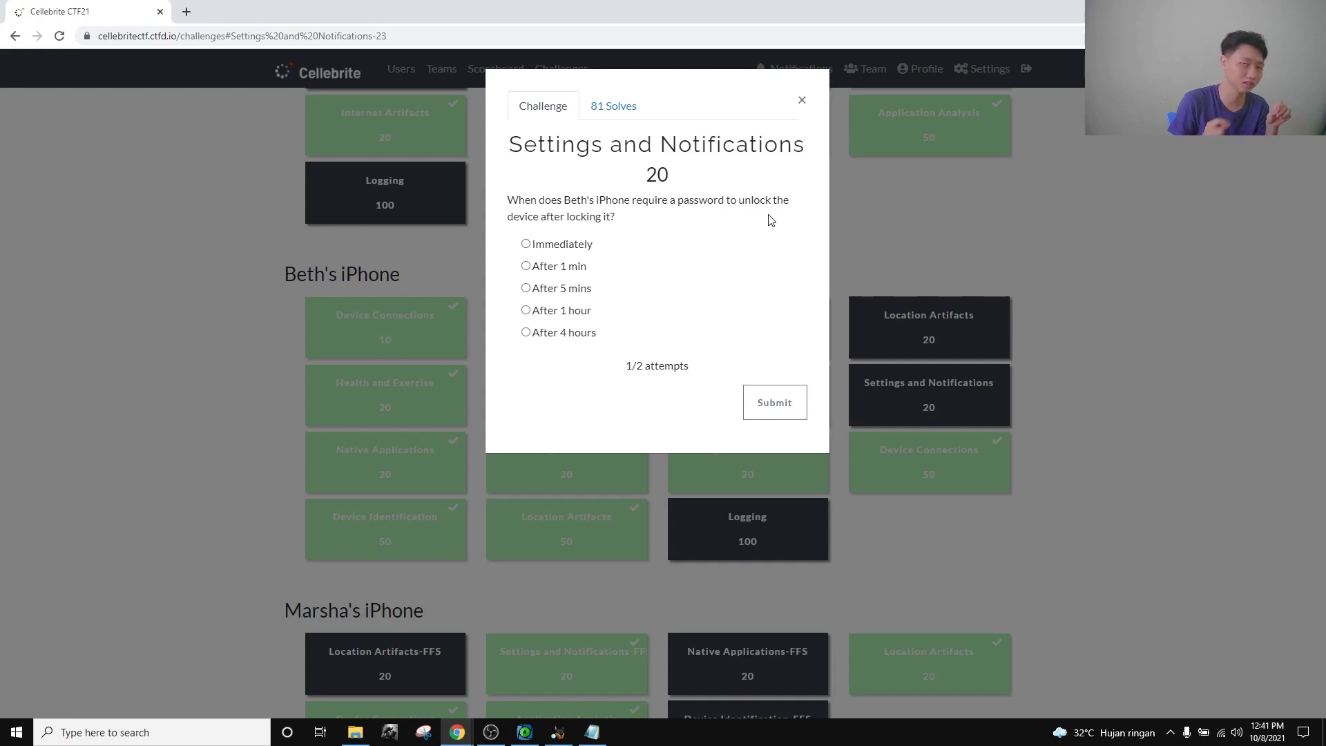
pyautogui.click(527, 244)
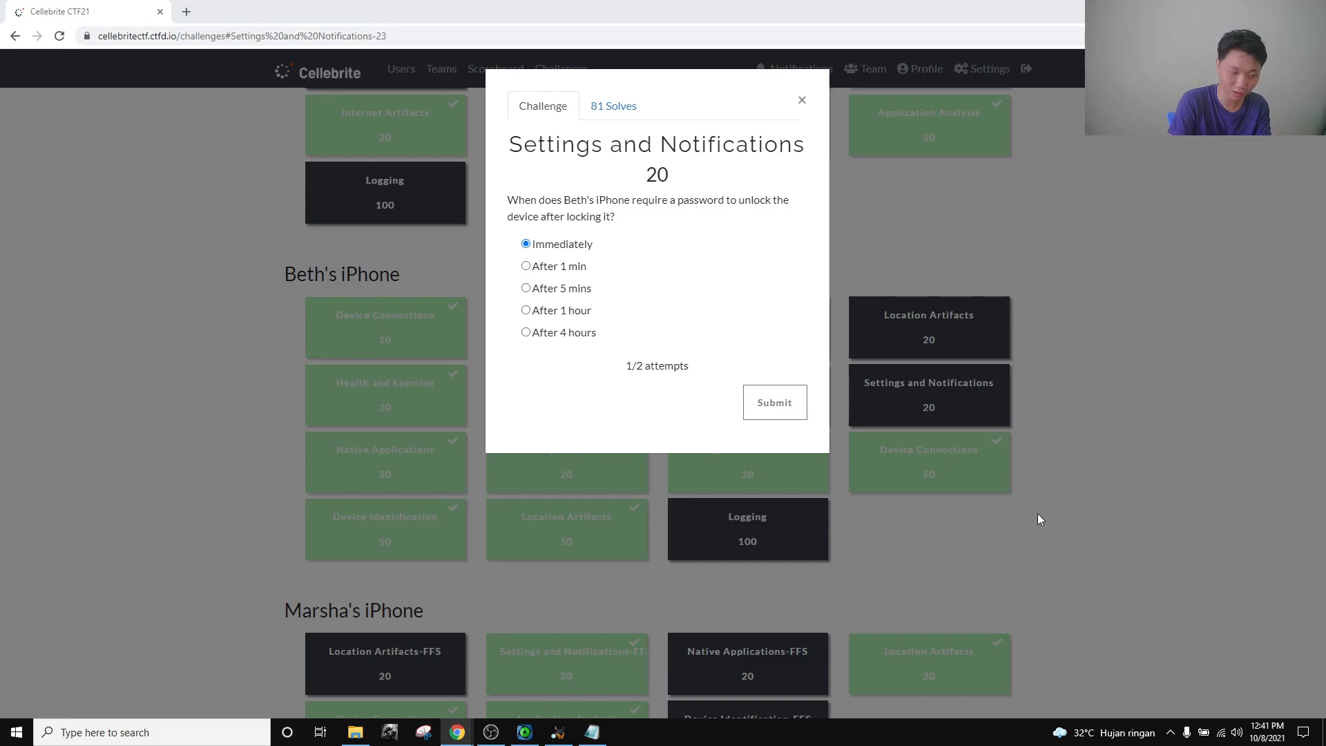
pyautogui.hotkey('alt', 'Tab')
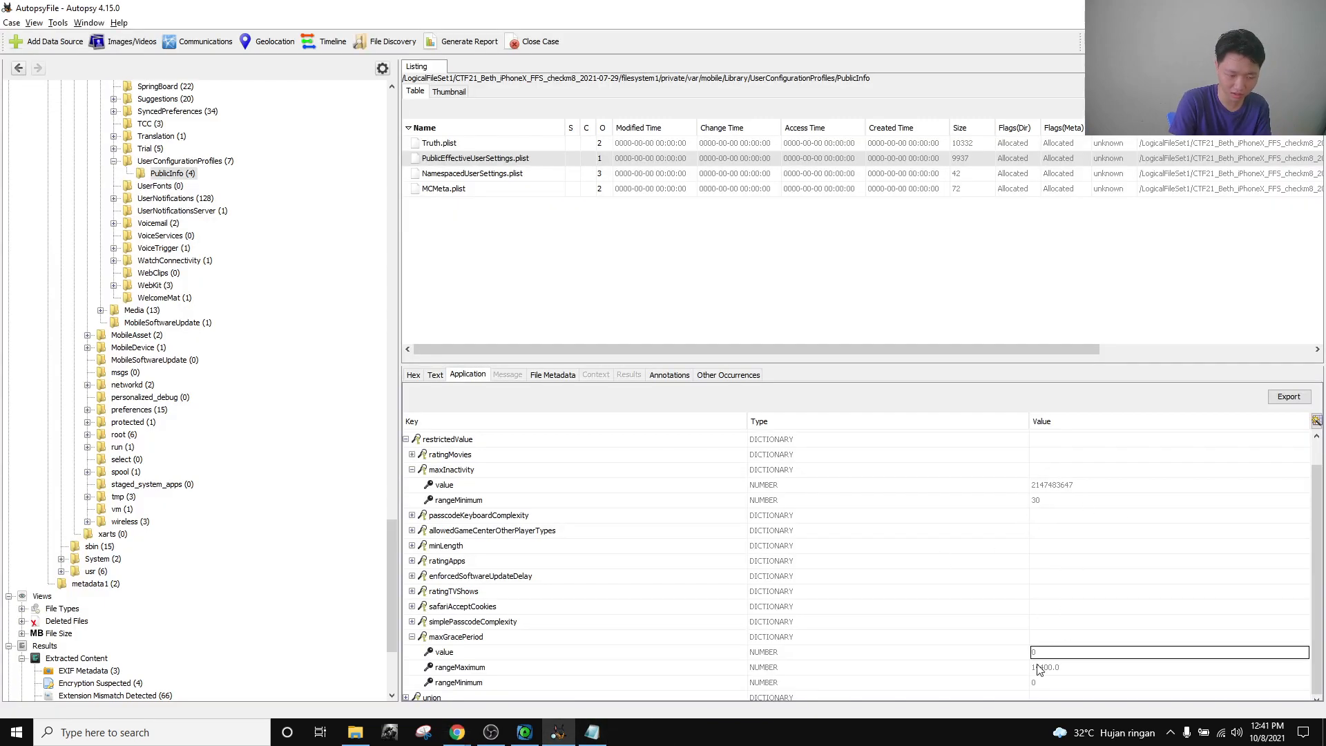
pyautogui.moveTo(457, 730)
pyautogui.click(375, 673)
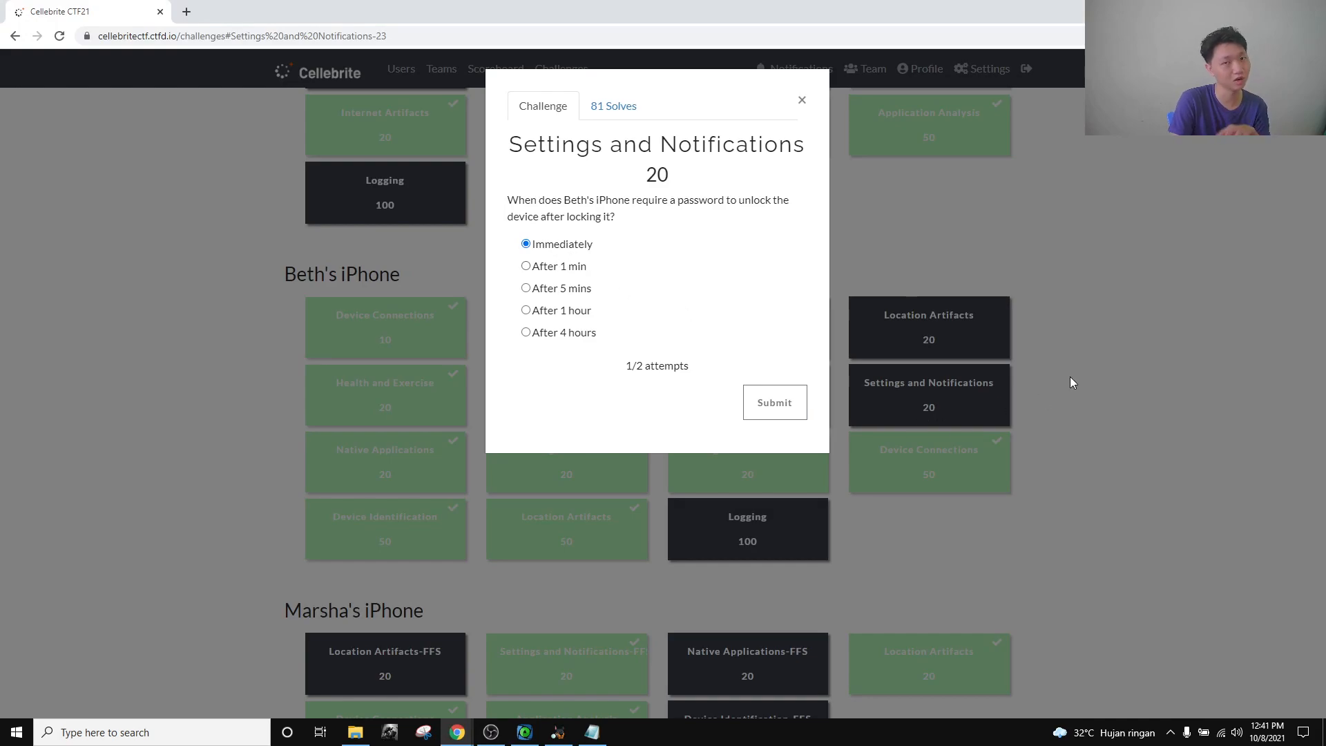
pyautogui.click(802, 100)
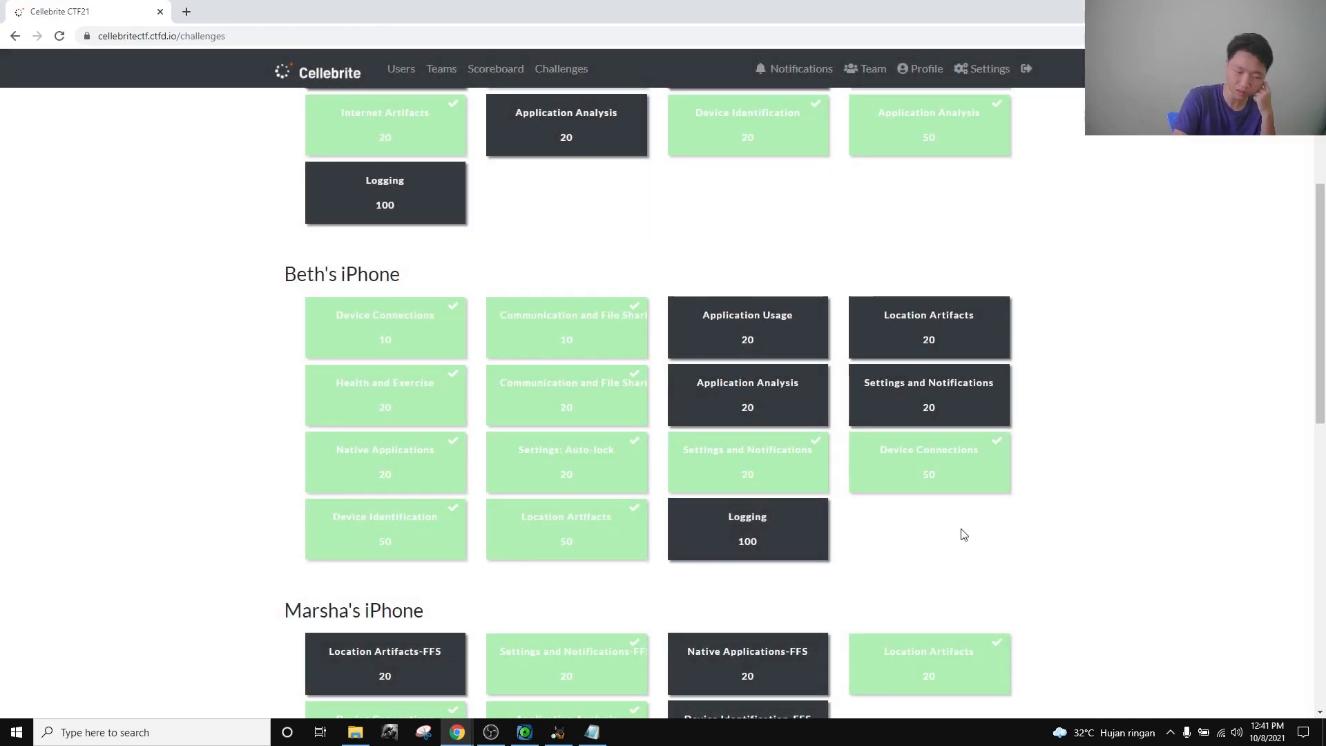
pyautogui.click(996, 445)
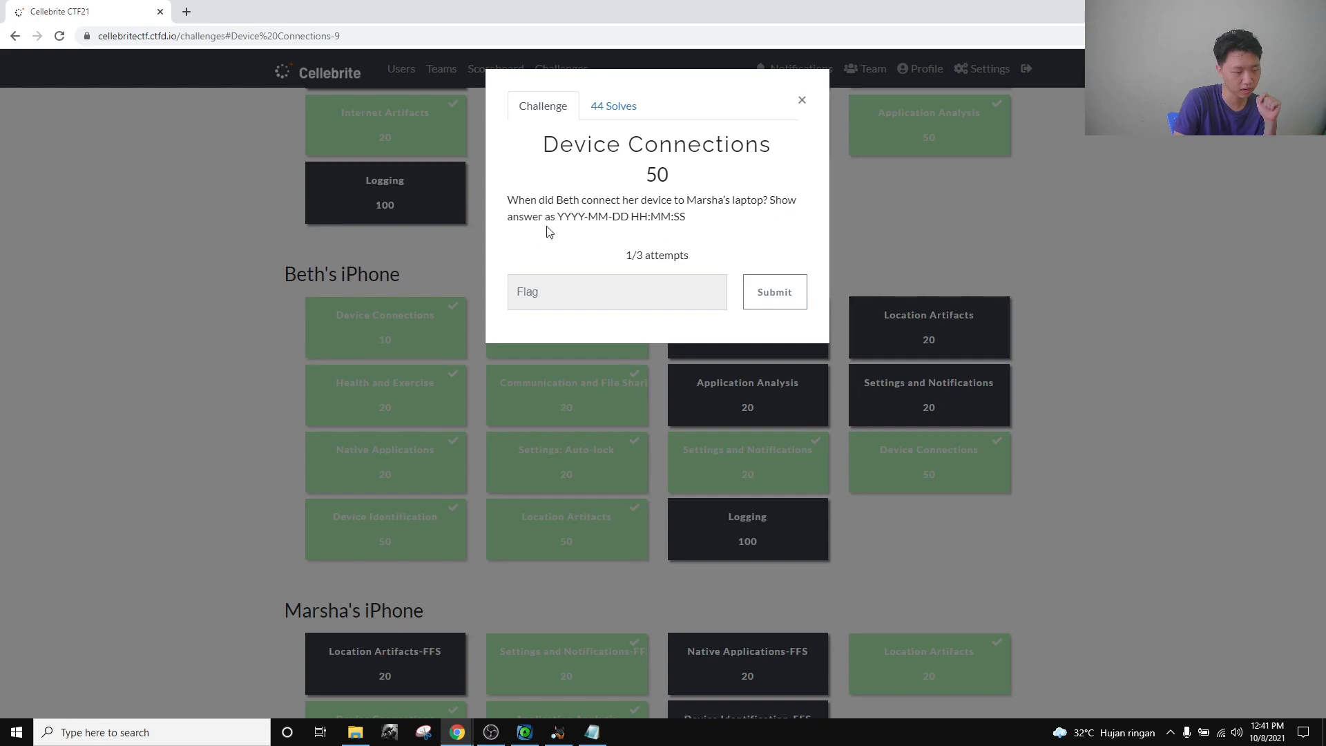
pyautogui.moveTo(569, 220); pyautogui.dragTo(589, 213)
pyautogui.click(543, 210)
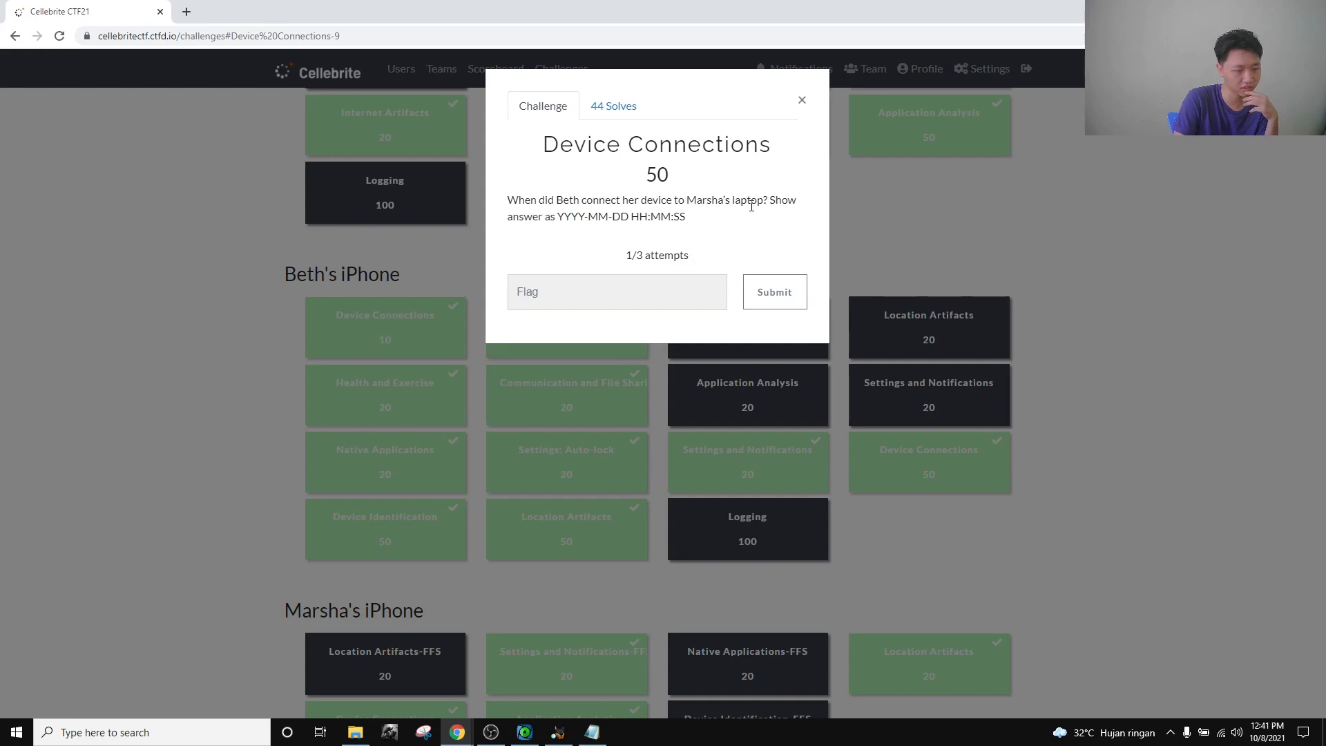
pyautogui.click(802, 101)
pyautogui.scroll(-8, 806, 325)
pyautogui.moveTo(440, 184); pyautogui.dragTo(288, 181)
pyautogui.click(394, 186)
pyautogui.moveTo(408, 189); pyautogui.dragTo(286, 186)
pyautogui.click(440, 188)
pyautogui.click(468, 172)
pyautogui.moveTo(468, 173); pyautogui.dragTo(289, 183)
pyautogui.scroll(12, 483, 276)
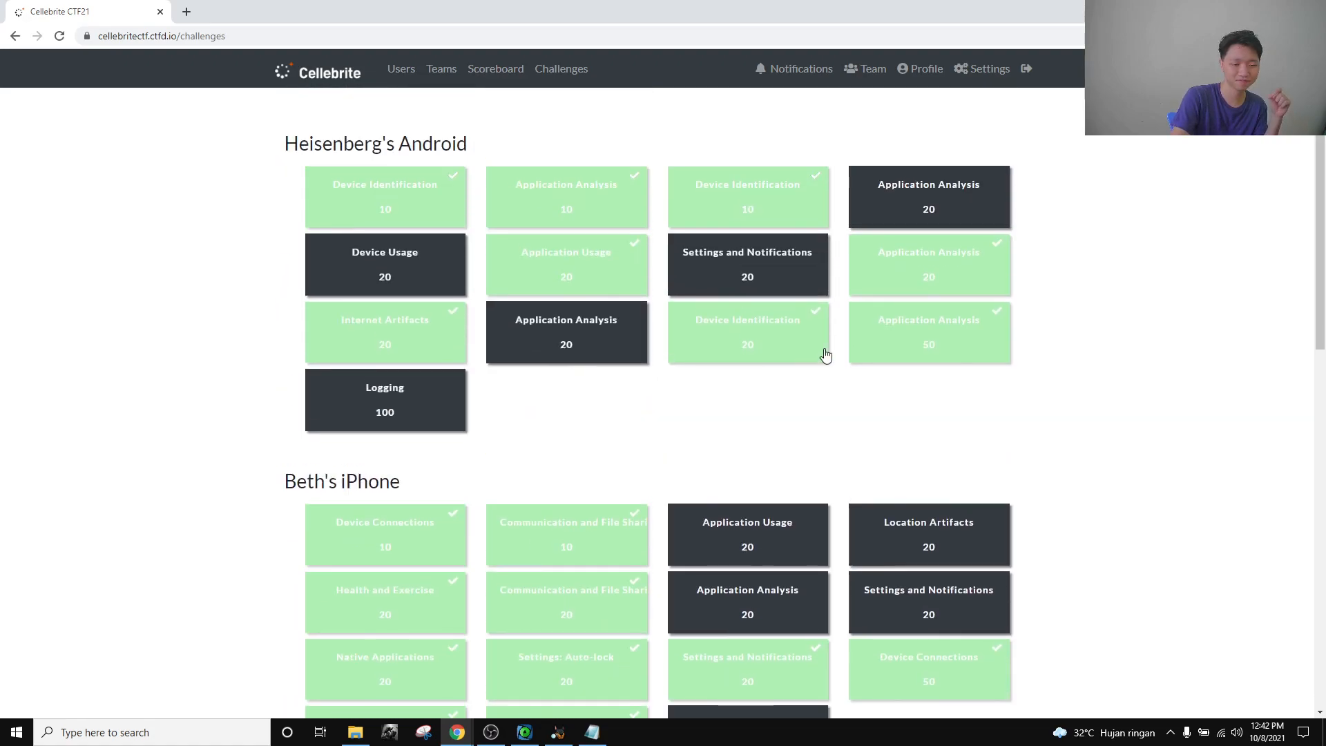
pyautogui.scroll(-3, 960, 463)
pyautogui.click(954, 454)
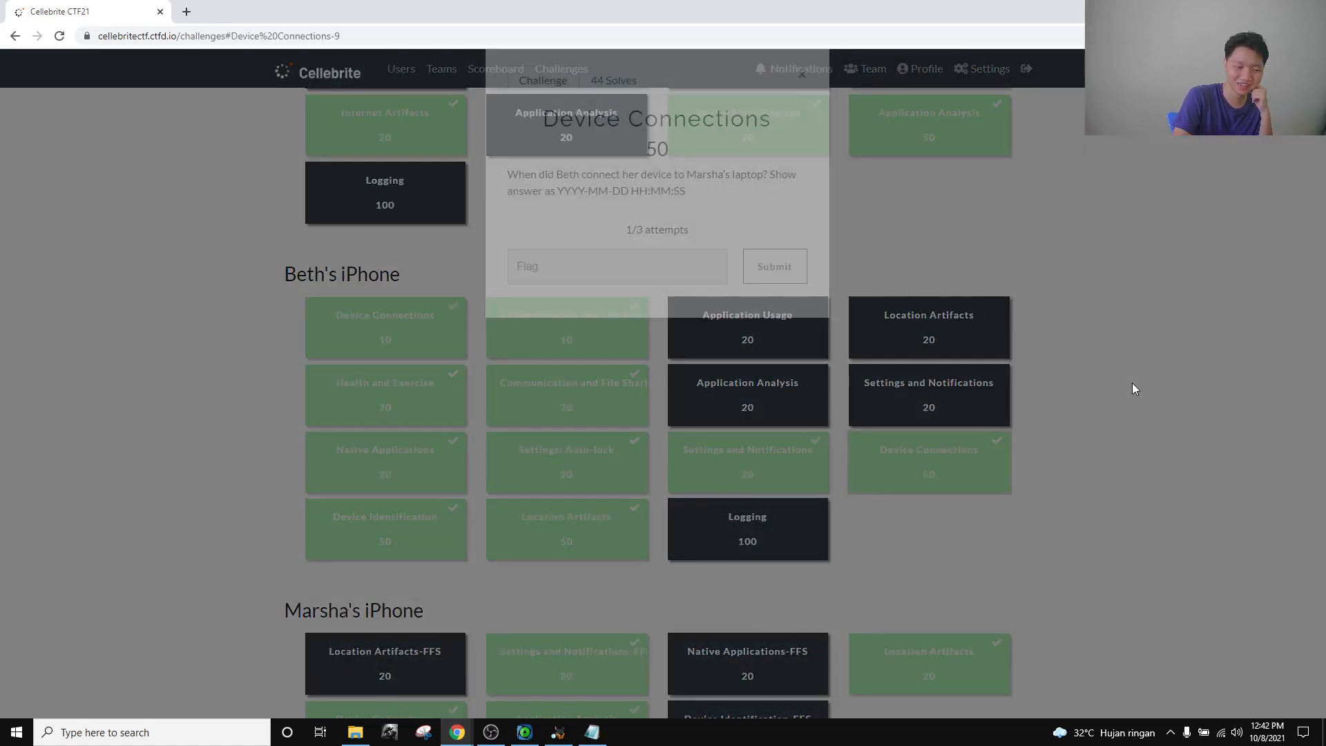
pyautogui.click(801, 100)
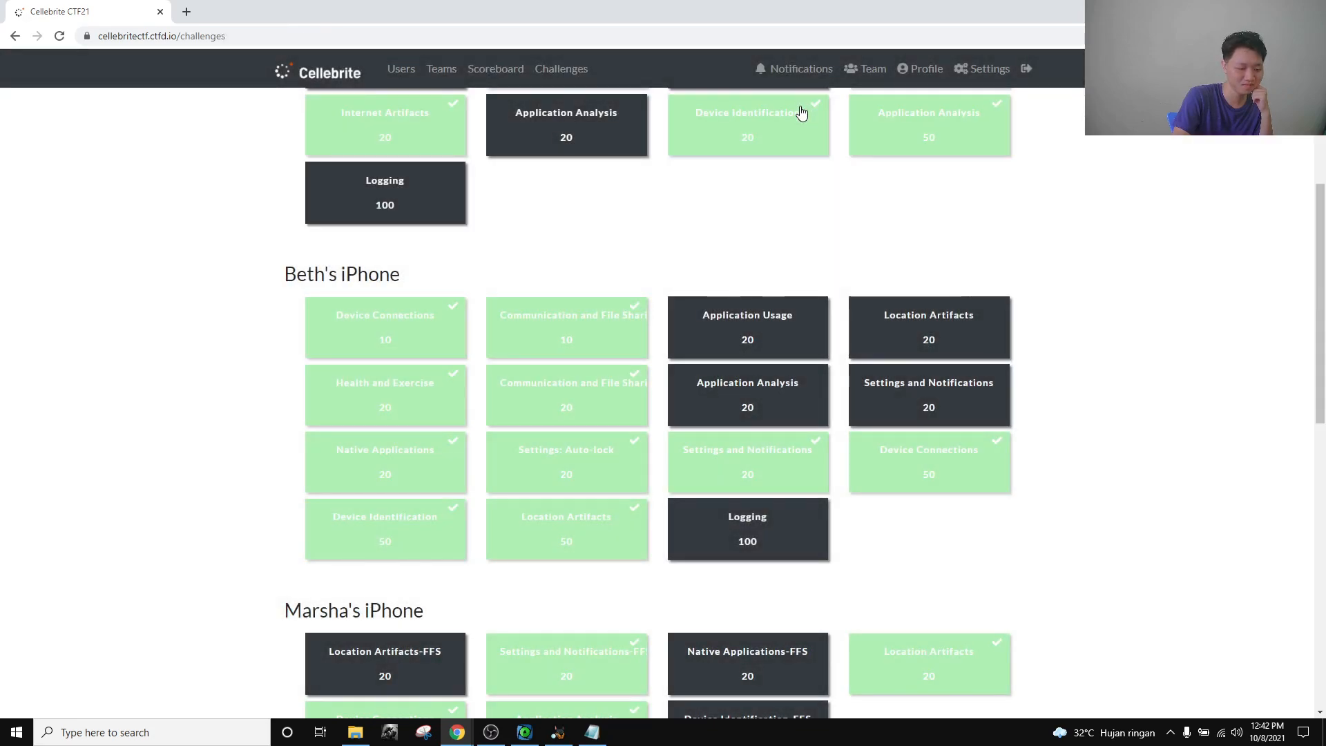
pyautogui.click(558, 732)
# Dismiss the Case menu and minimise the map, ArtEx and file browser windows to clear the desktop.
pyautogui.click(4, 24)
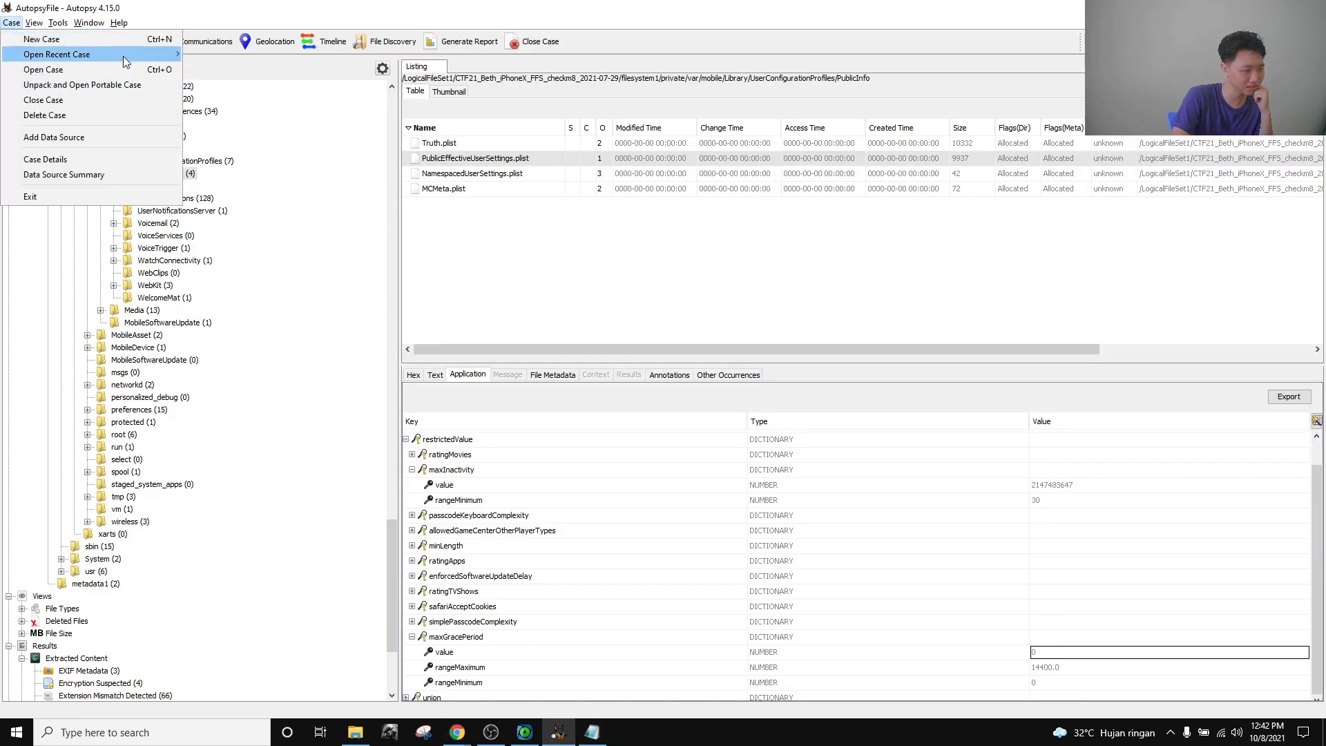
pyautogui.moveTo(138, 60)
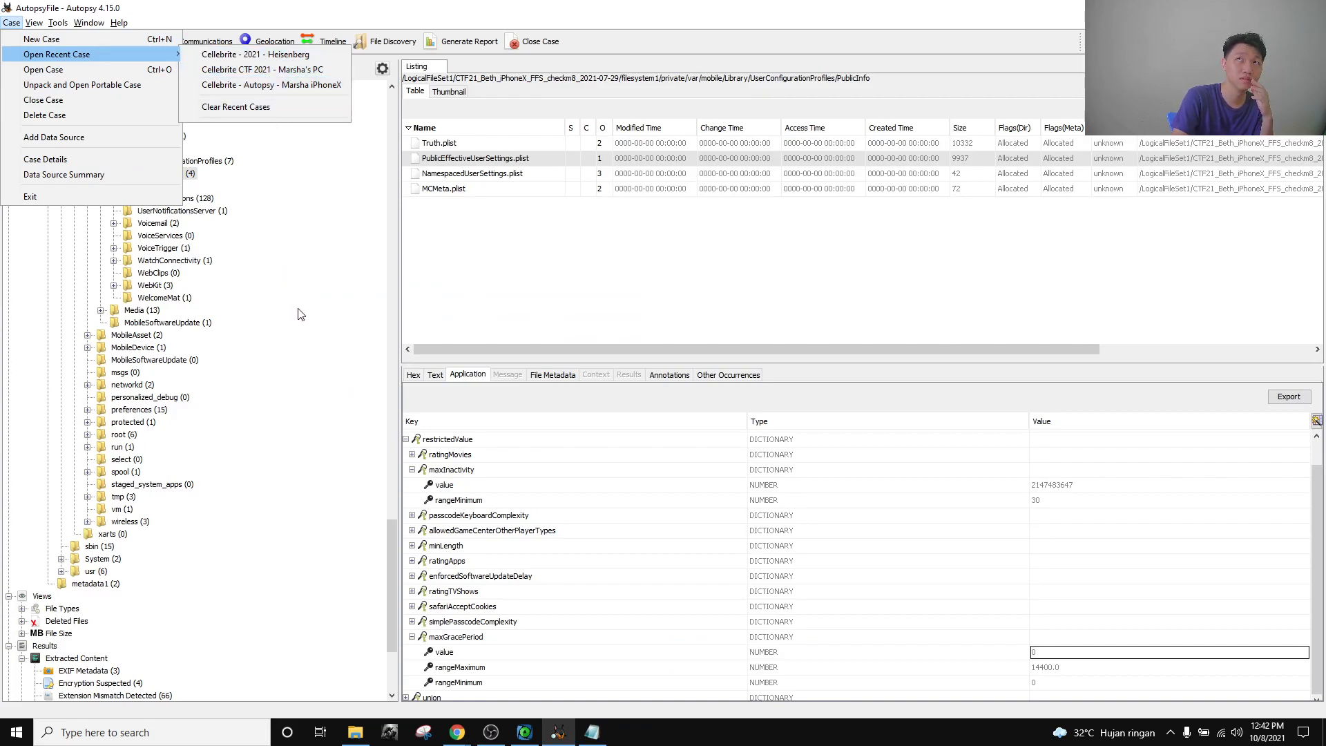
pyautogui.click(203, 4)
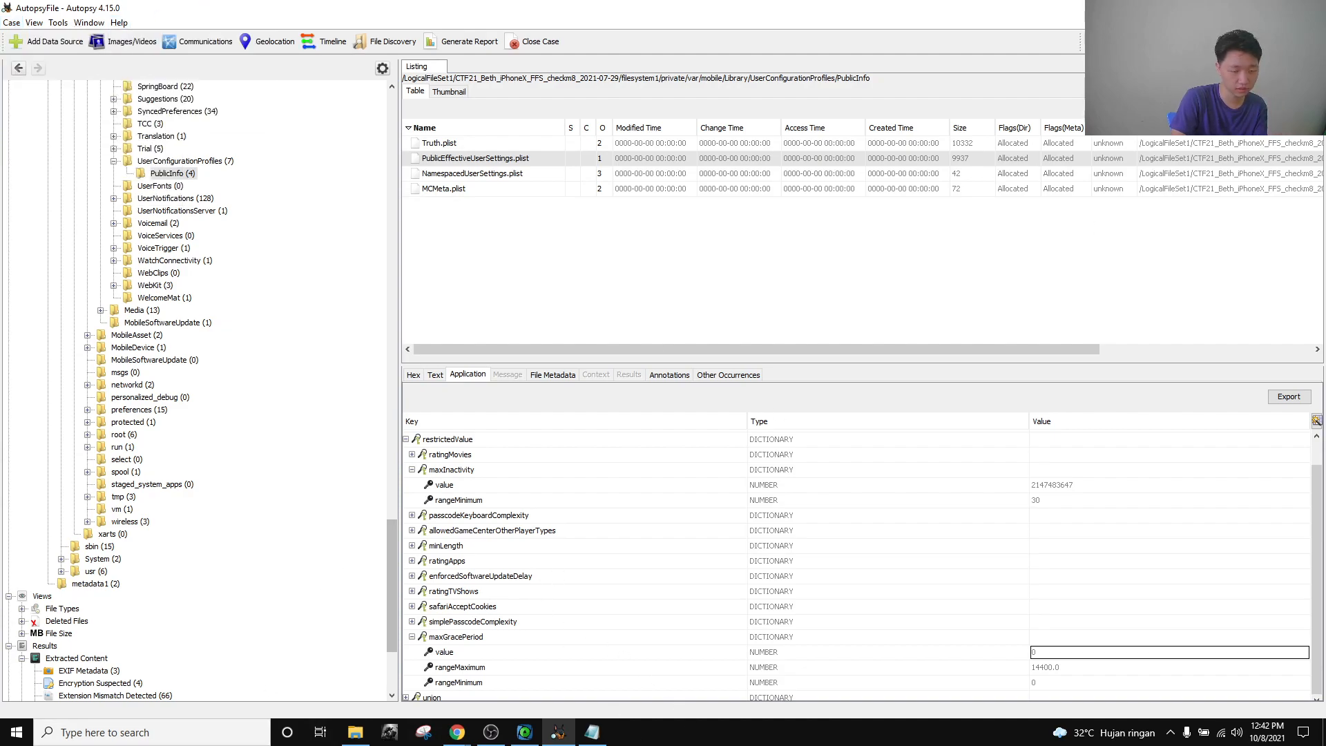
pyautogui.hotkey('alt', 'Tab')
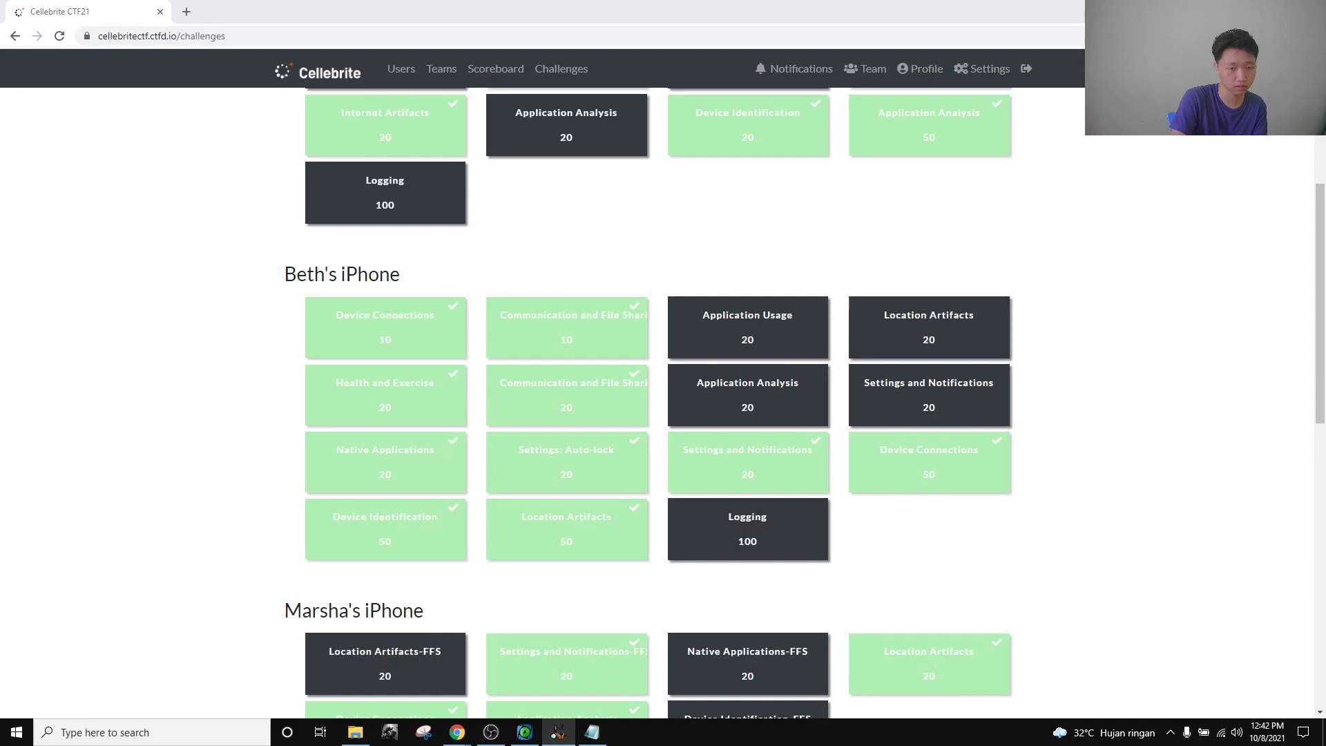
pyautogui.hotkey('alt', 'Tab')
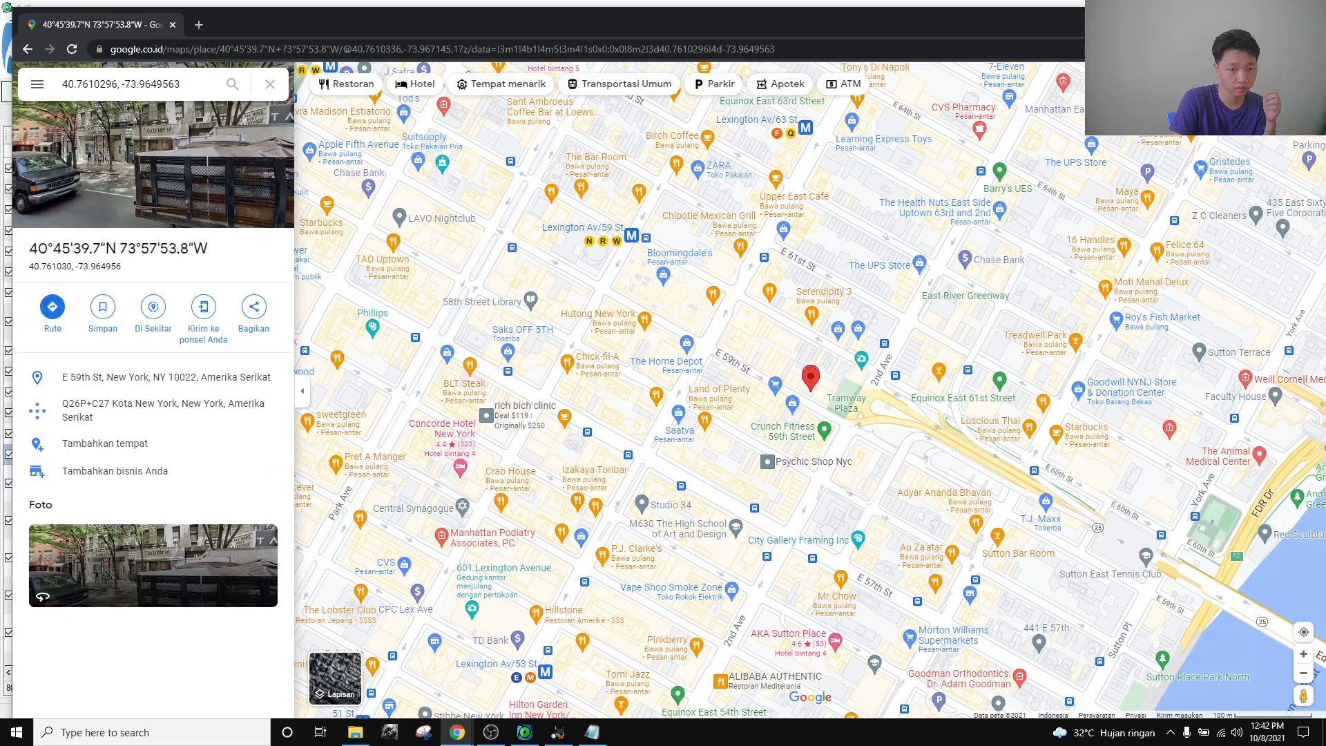
pyautogui.click(1247, 11)
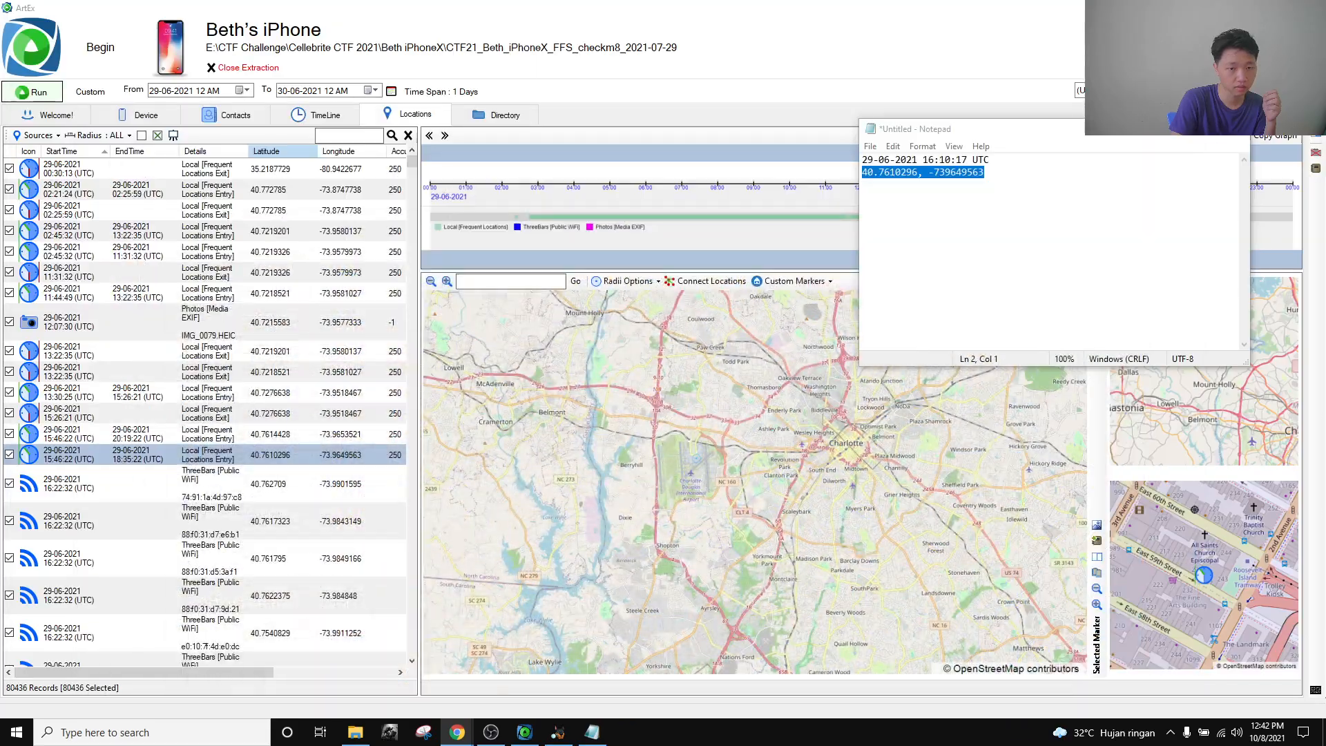
pyautogui.click(1246, 11)
pyautogui.click(1247, 11)
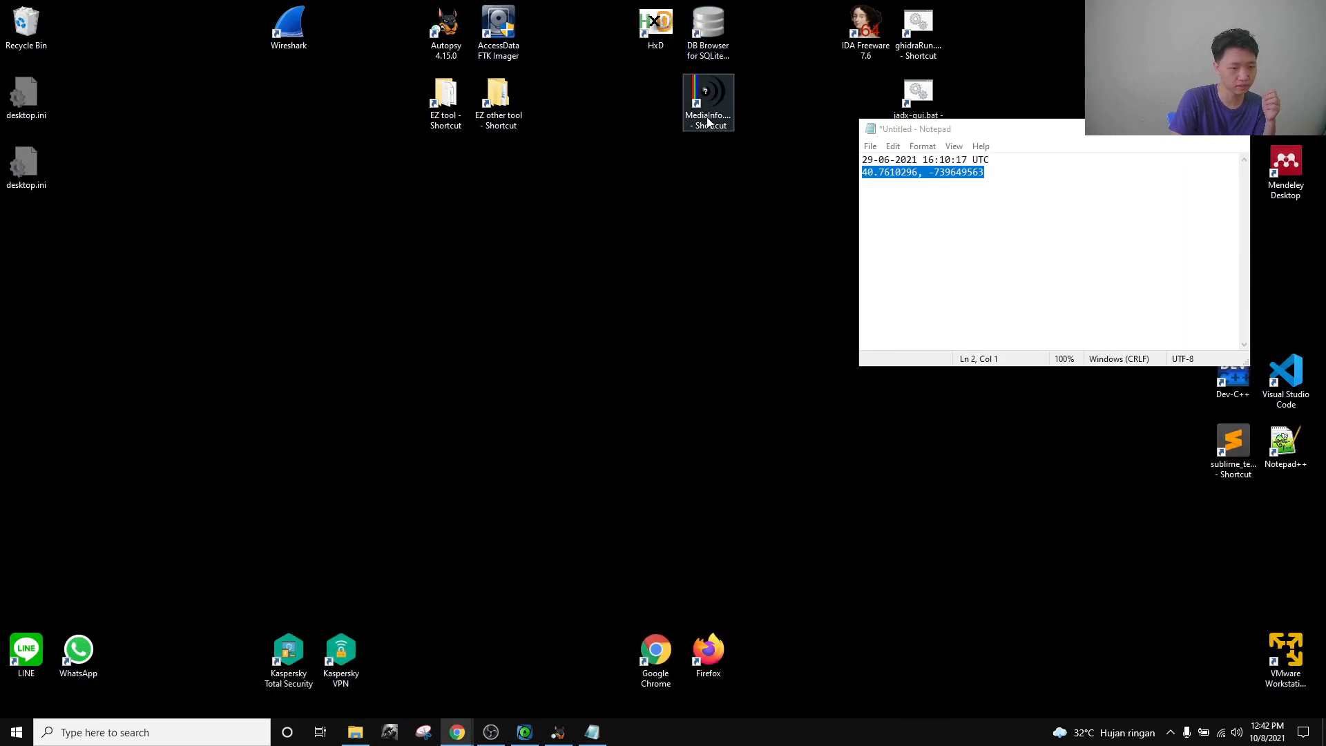
# Launch RegistryExplorer.exe from the EZ tool > RegistryExplorer folder.
pyautogui.doubleClick(449, 99)
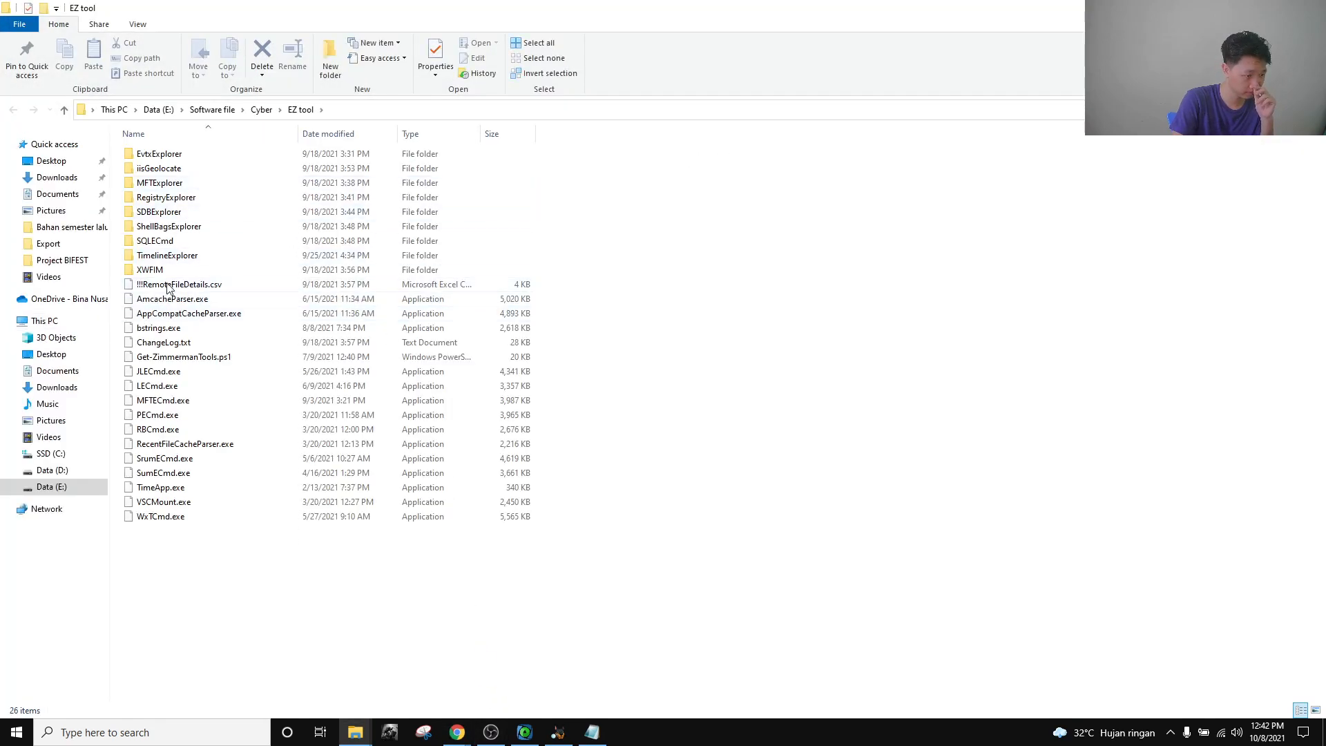
pyautogui.doubleClick(185, 212)
pyautogui.hotkey('alt', 'Left')
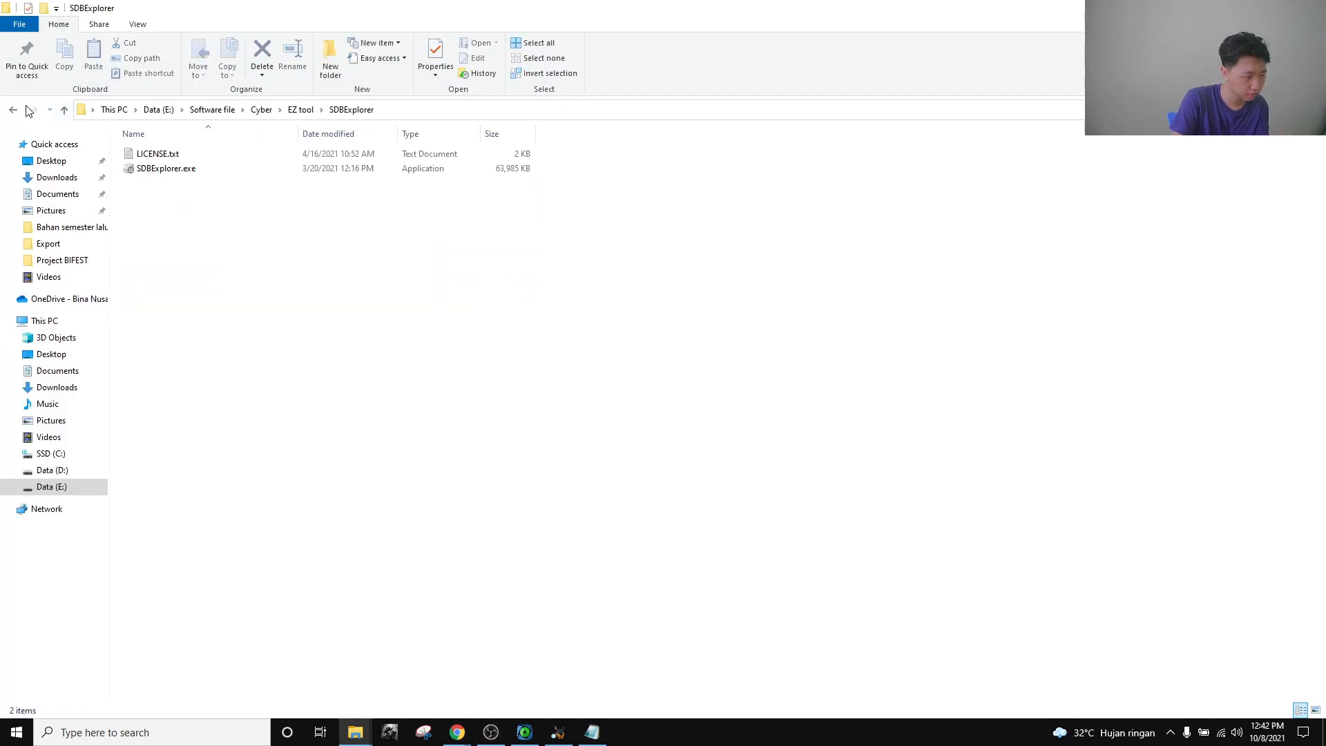
pyautogui.click(198, 197)
pyautogui.doubleClick(199, 197)
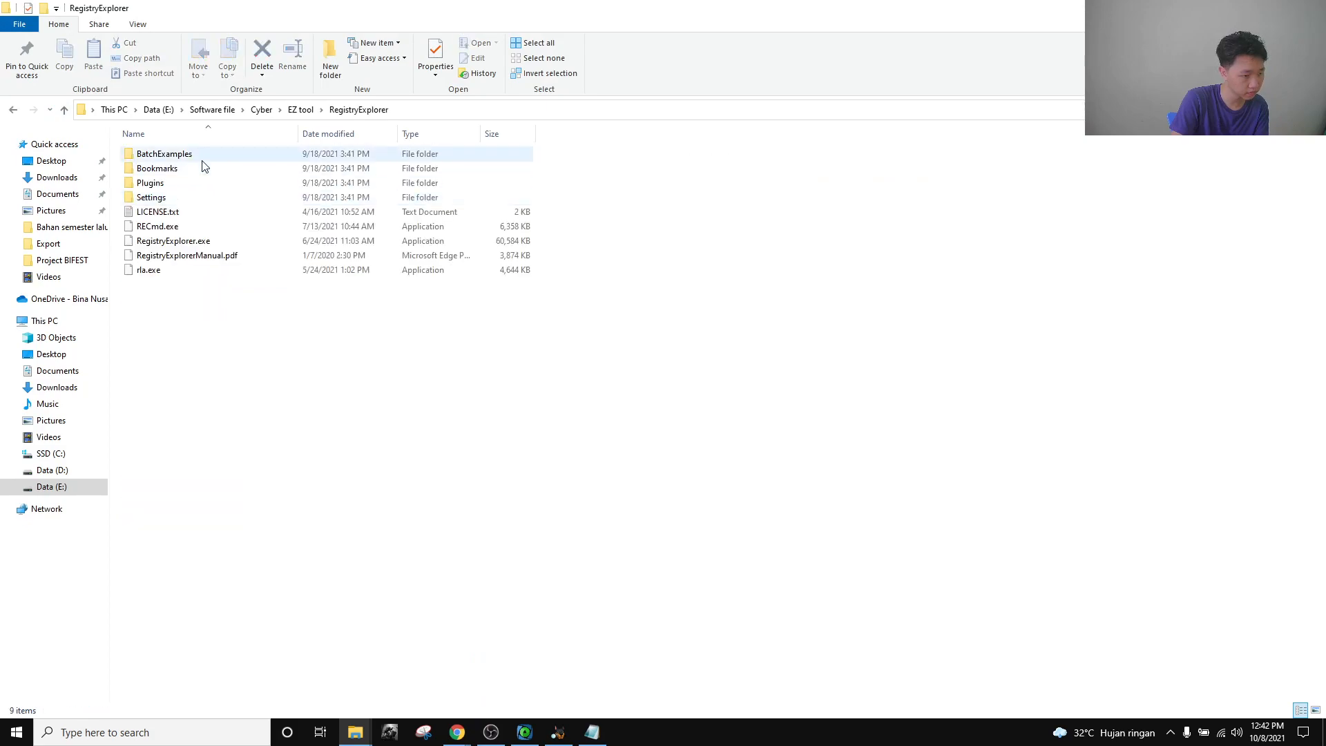
pyautogui.click(202, 243)
pyautogui.doubleClick(201, 245)
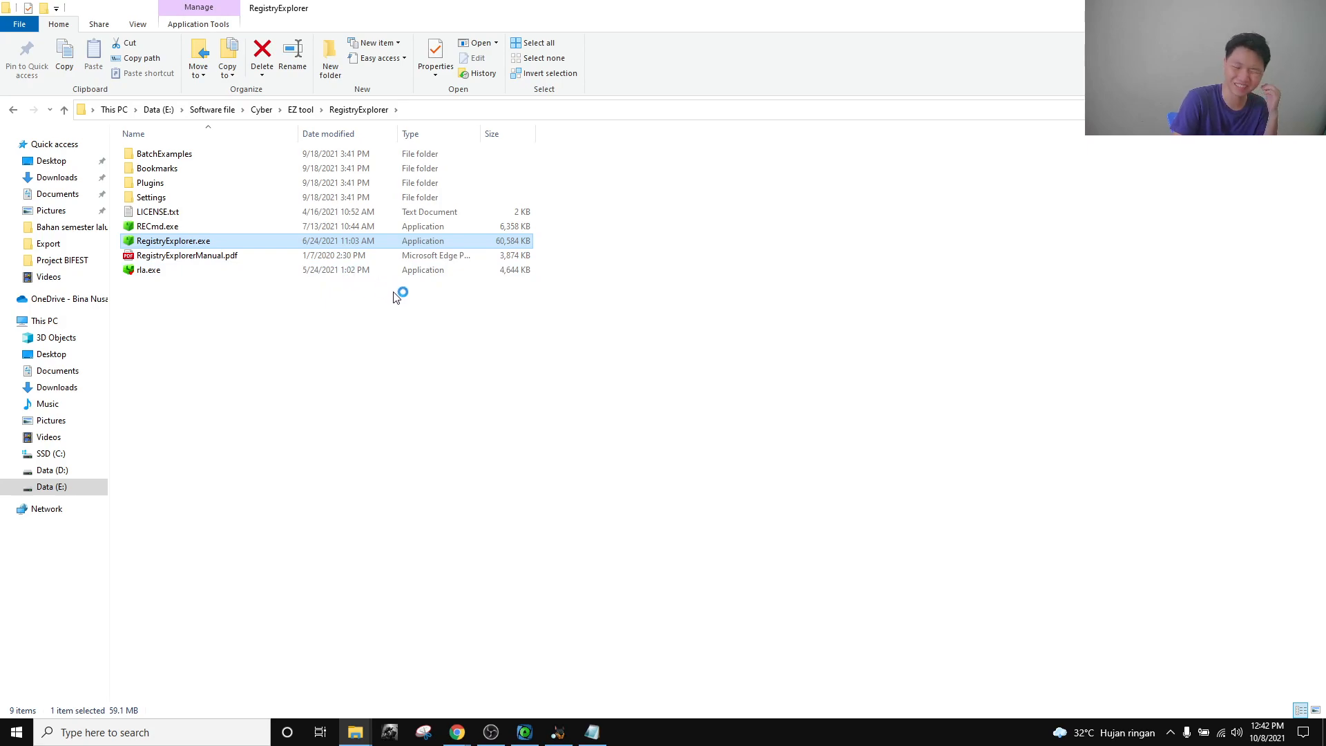
# Bring up the Cellebrite CTF21 challenges page and scroll through the challenge tiles.
pyautogui.moveTo(457, 732)
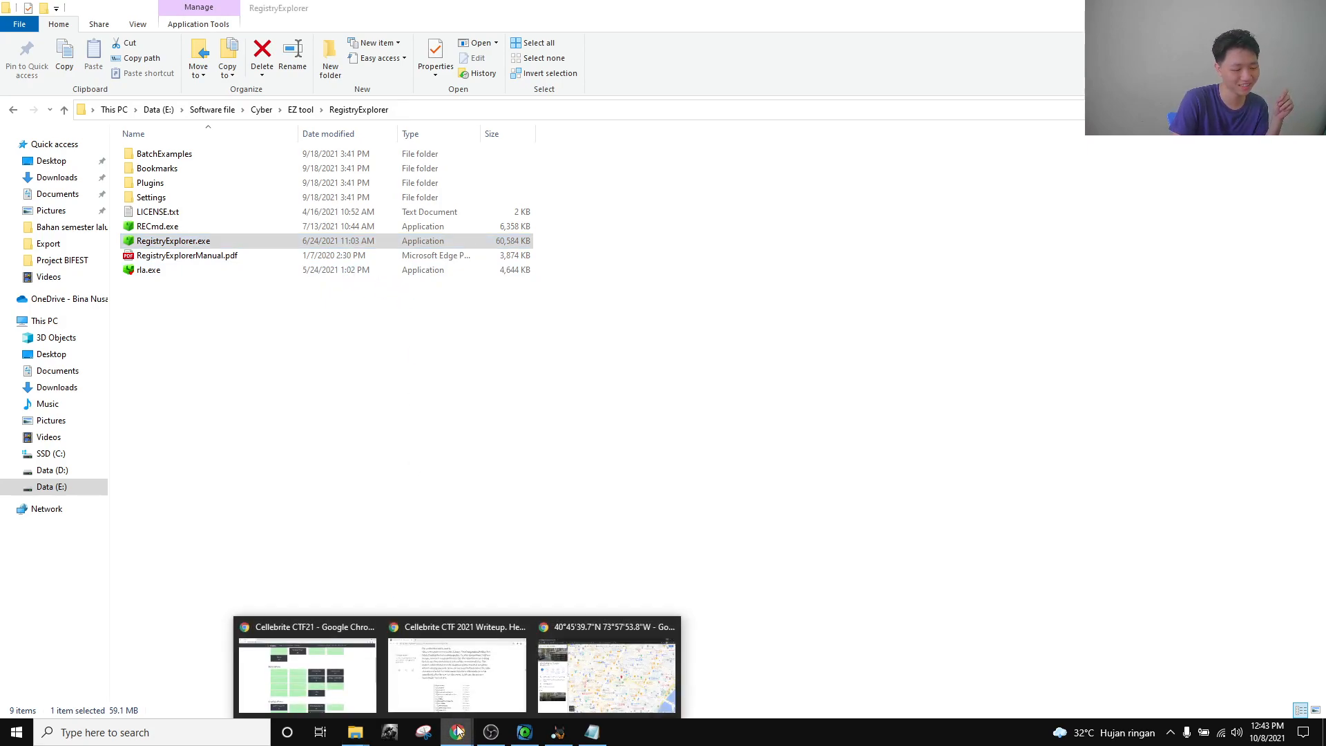
pyautogui.click(307, 663)
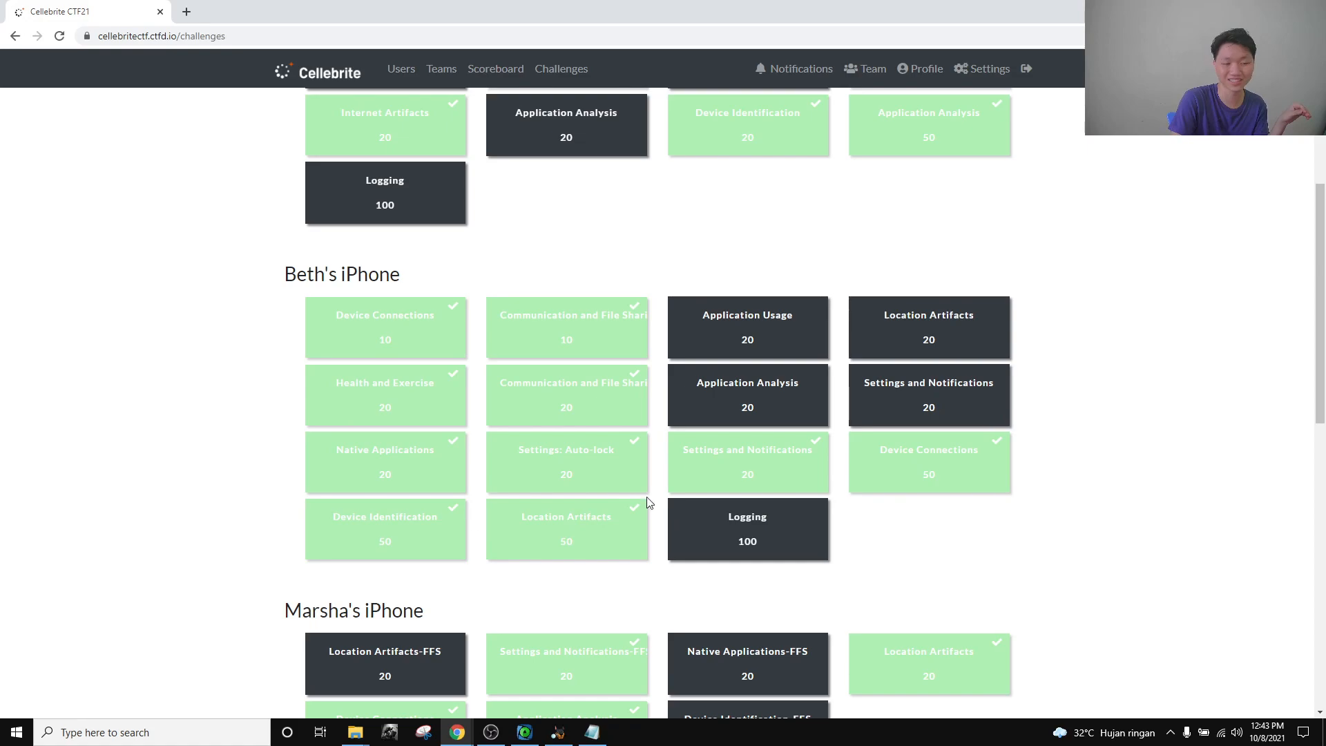
pyautogui.scroll(-4, 297, 341)
pyautogui.scroll(-5, 270, 269)
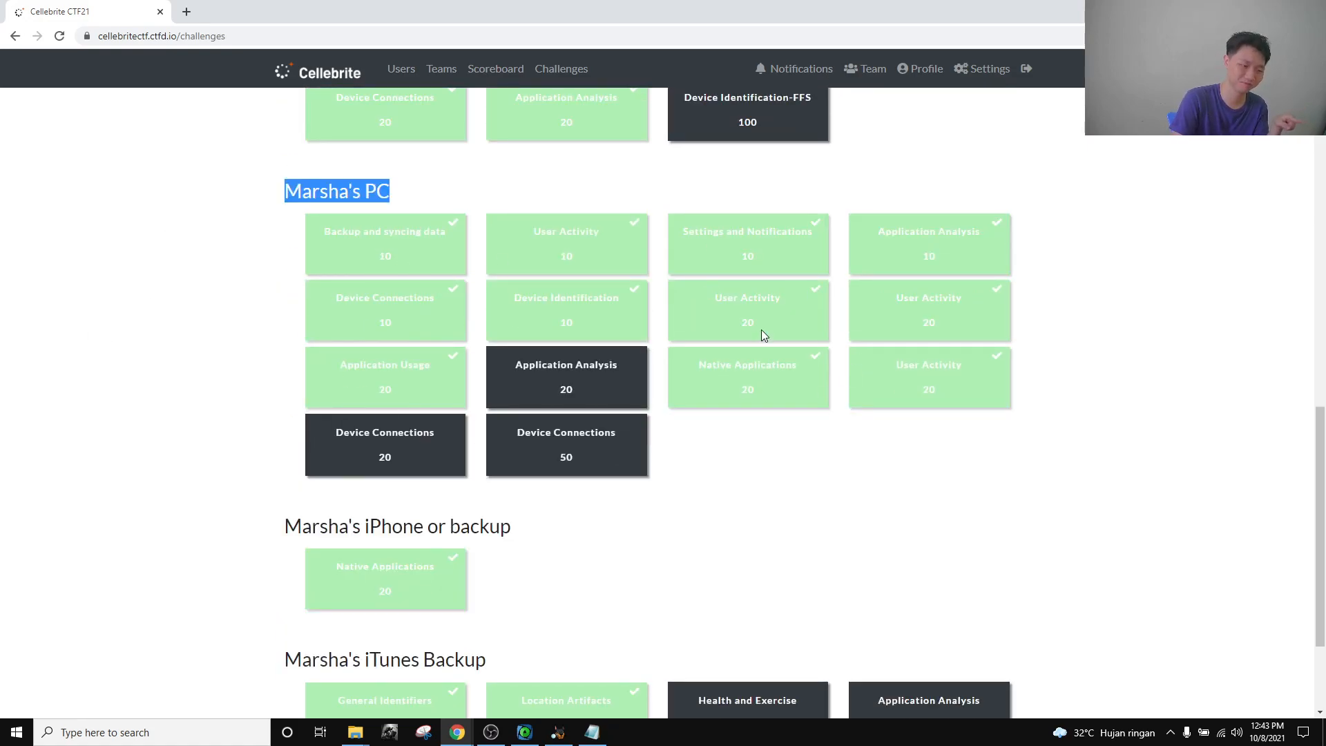
pyautogui.scroll(6, 200, 273)
pyautogui.scroll(5, 184, 276)
pyautogui.scroll(-2, 509, 556)
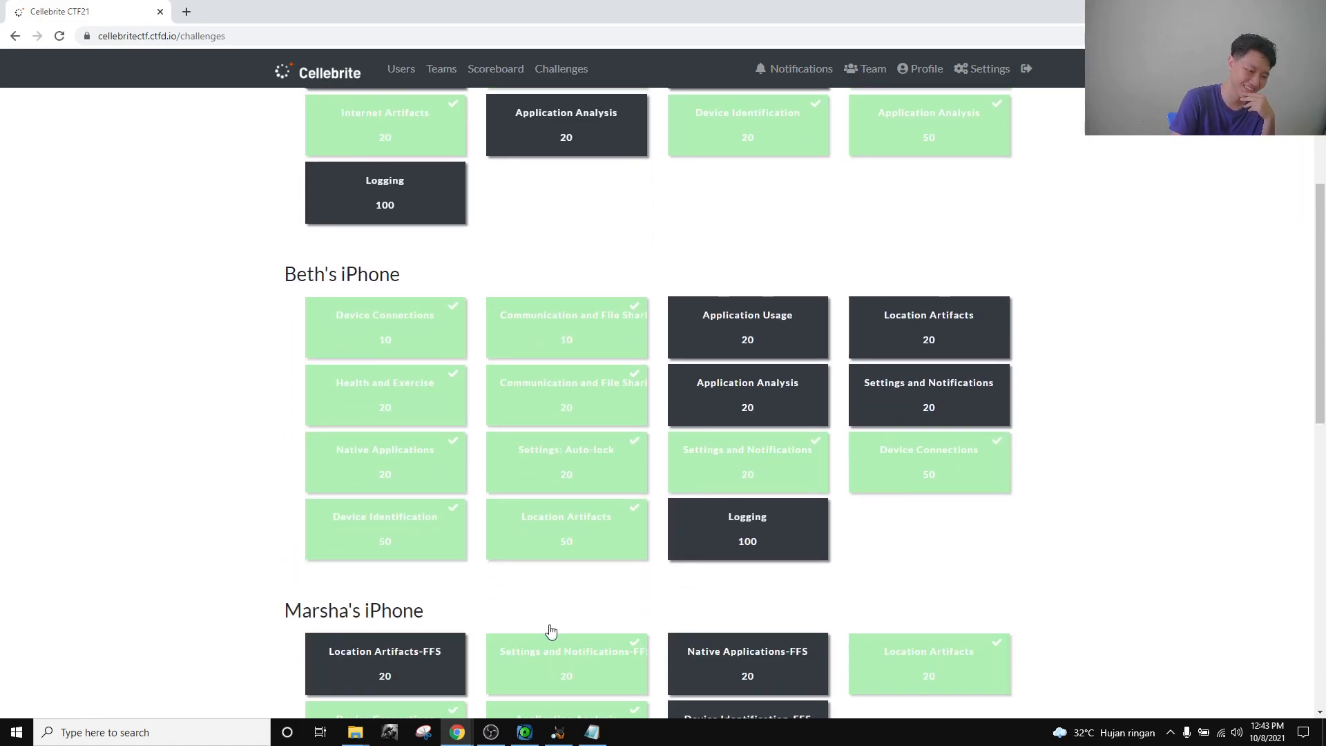
# In Registry Explorer, use File > Load hive to open 793284-SYSTEM from the Export folder.
pyautogui.click(559, 734)
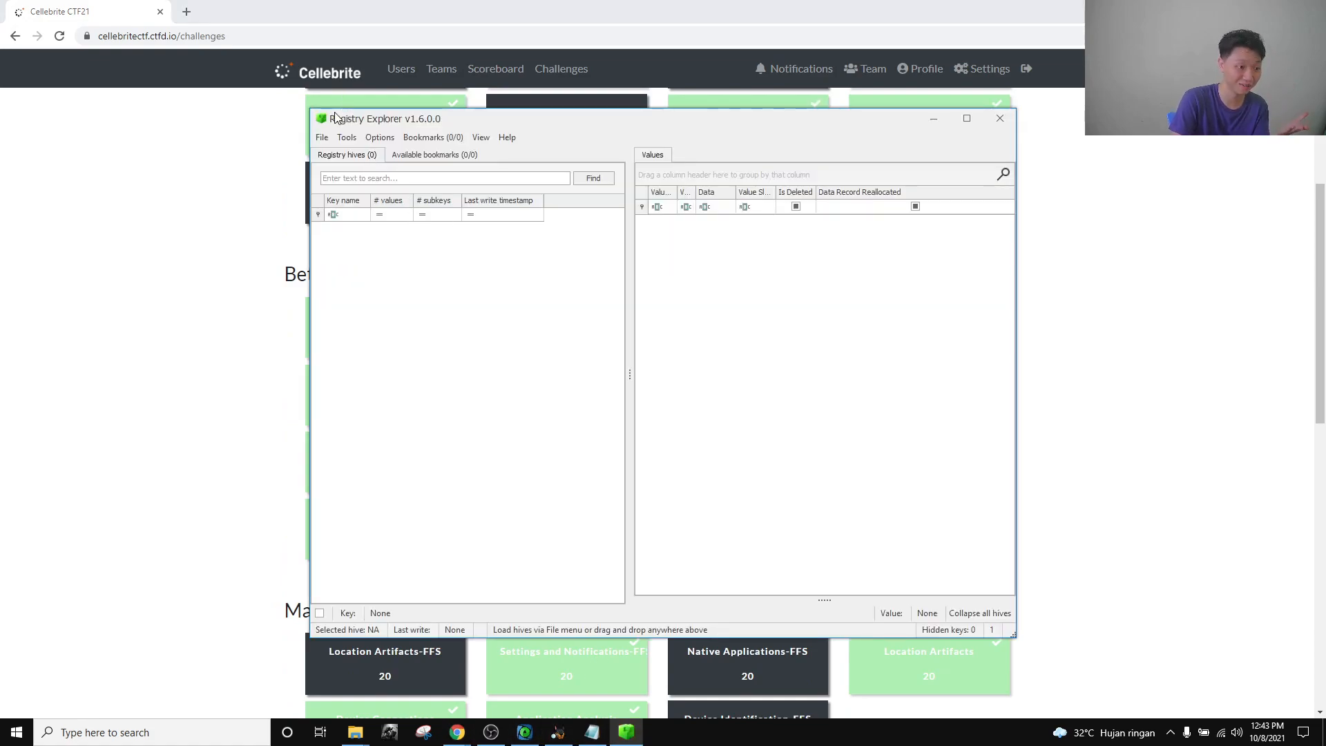
pyautogui.click(322, 137)
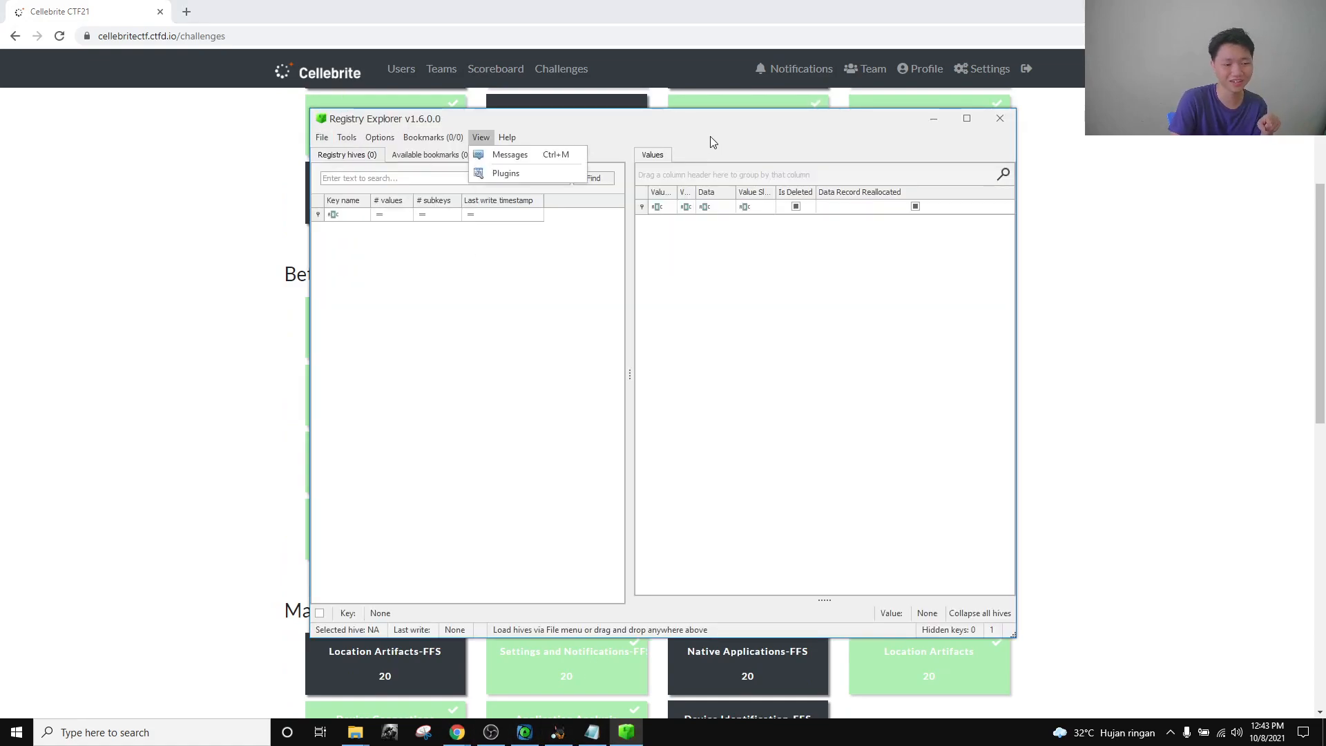
pyautogui.click(350, 160)
pyautogui.click(322, 138)
pyautogui.click(332, 158)
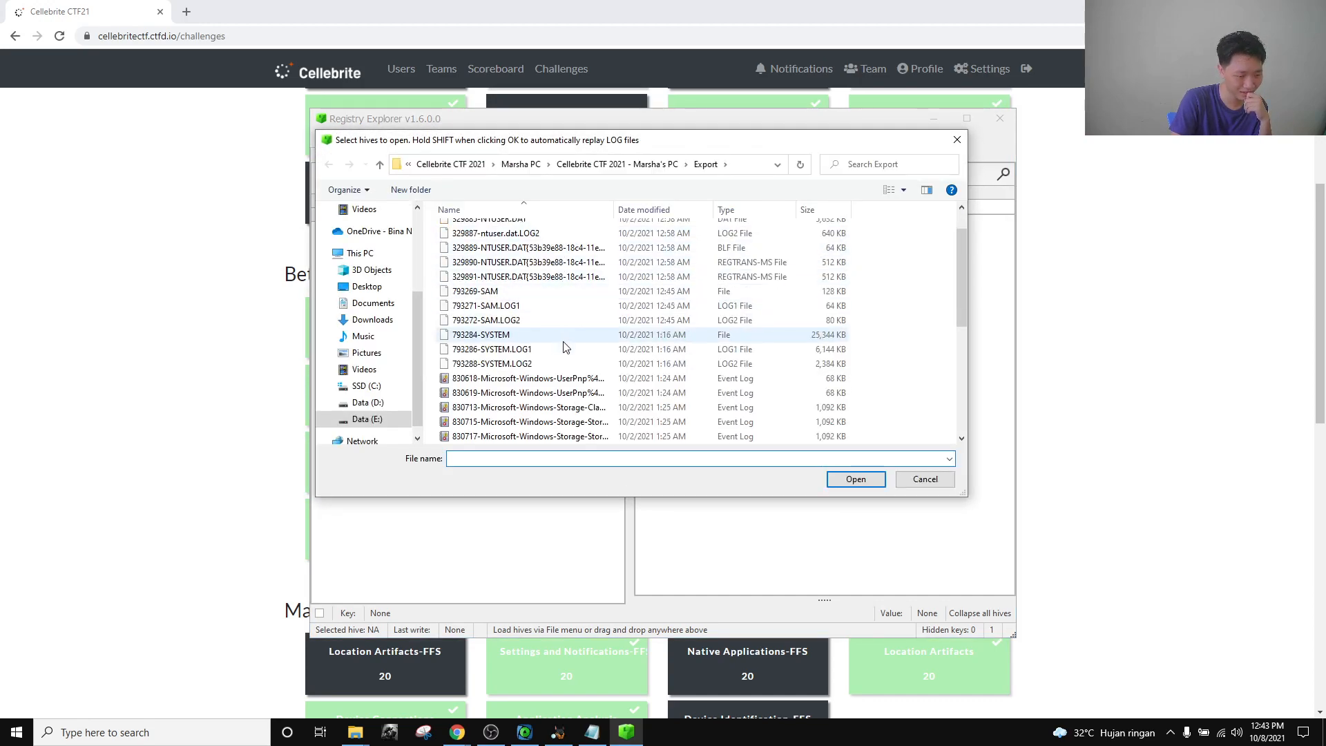
pyautogui.scroll(1, 556, 344)
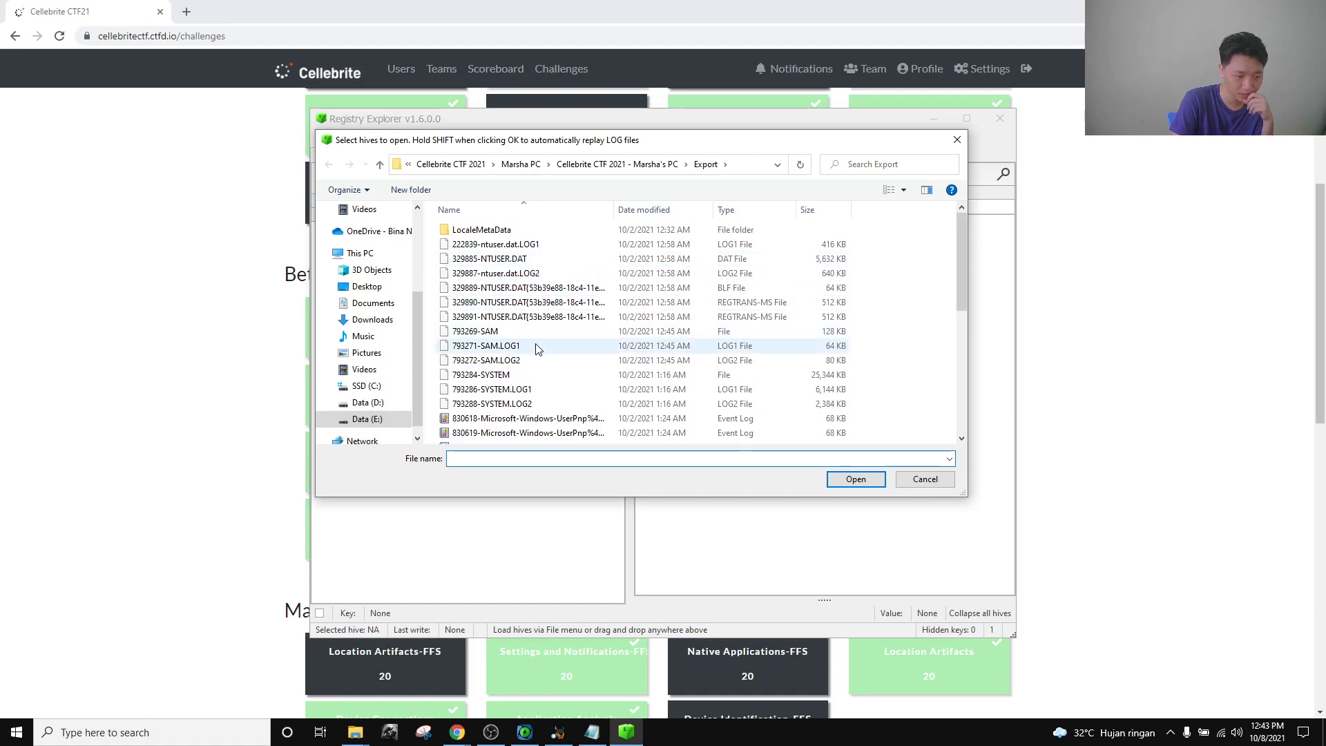
pyautogui.click(519, 375)
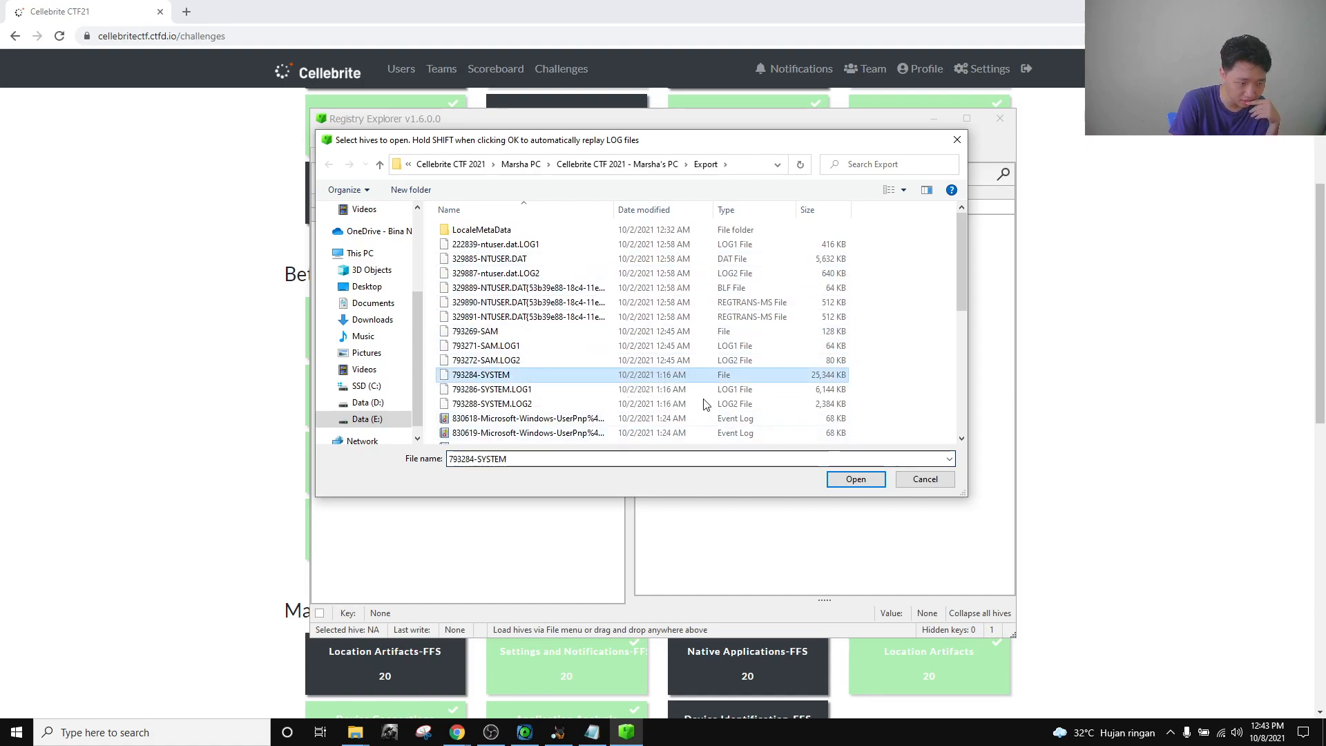
pyautogui.click(540, 261)
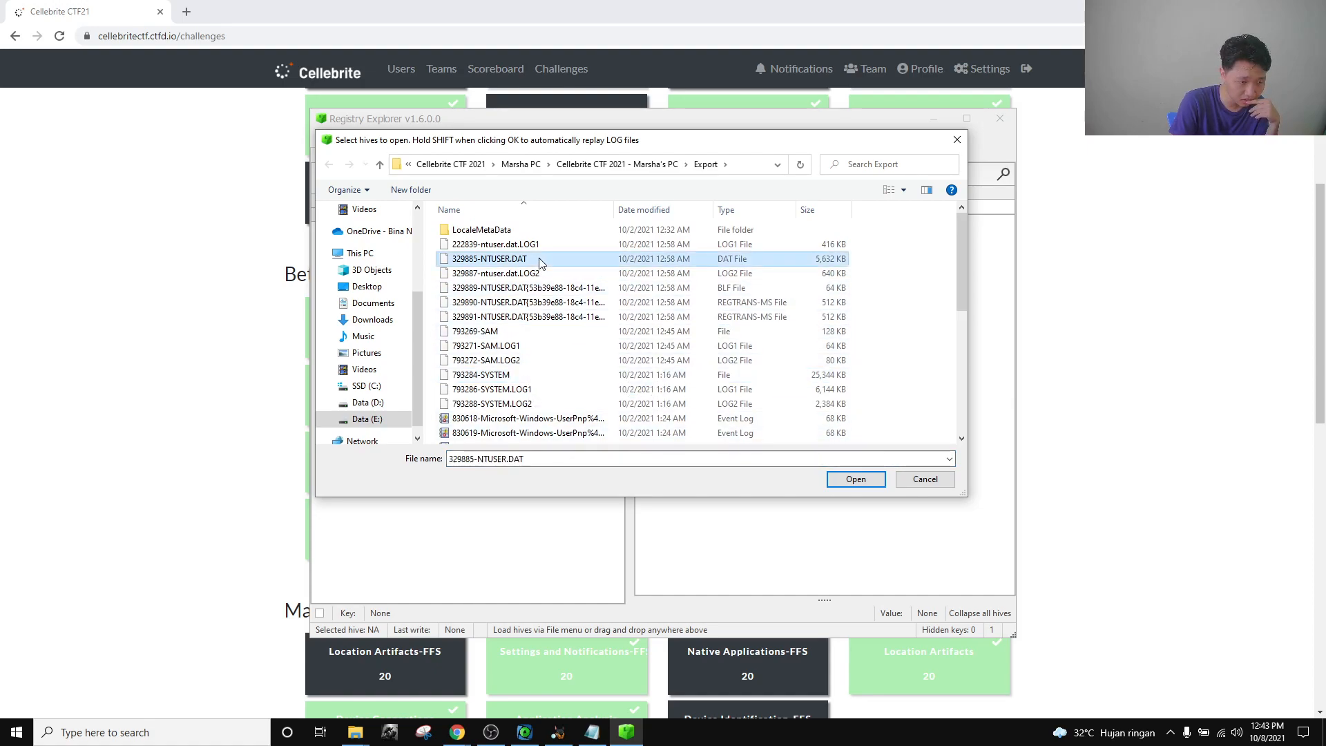
pyautogui.click(522, 375)
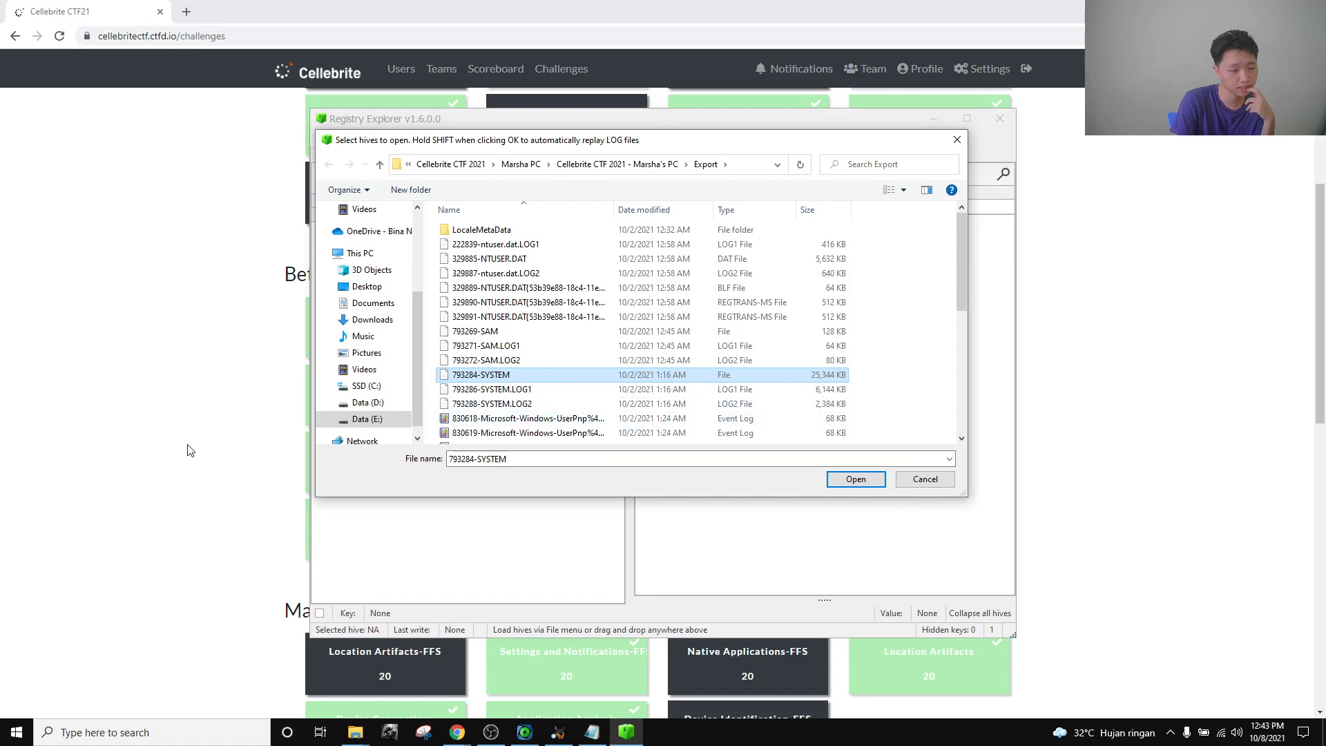
pyautogui.click(855, 479)
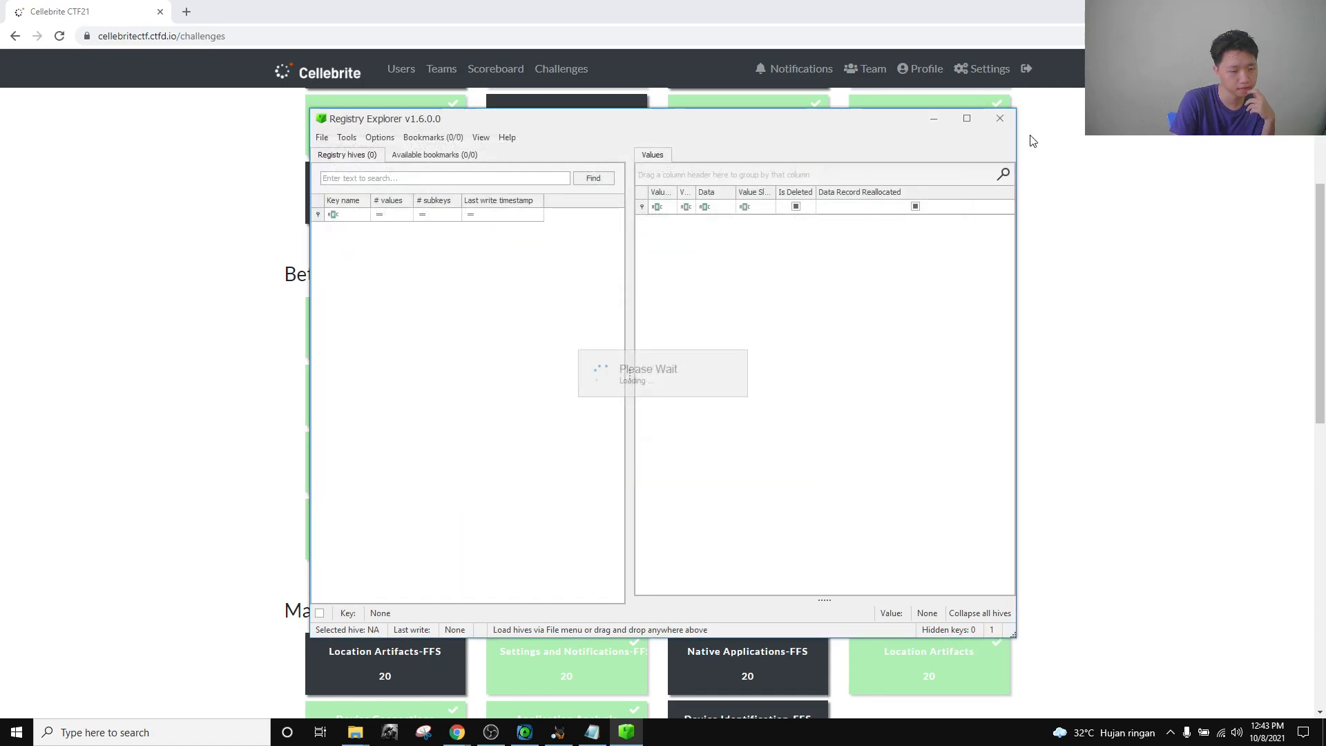
# Maximize Registry Explorer and show the USB device table under ROOT > ControlSet001 > Enum.
pyautogui.click(966, 118)
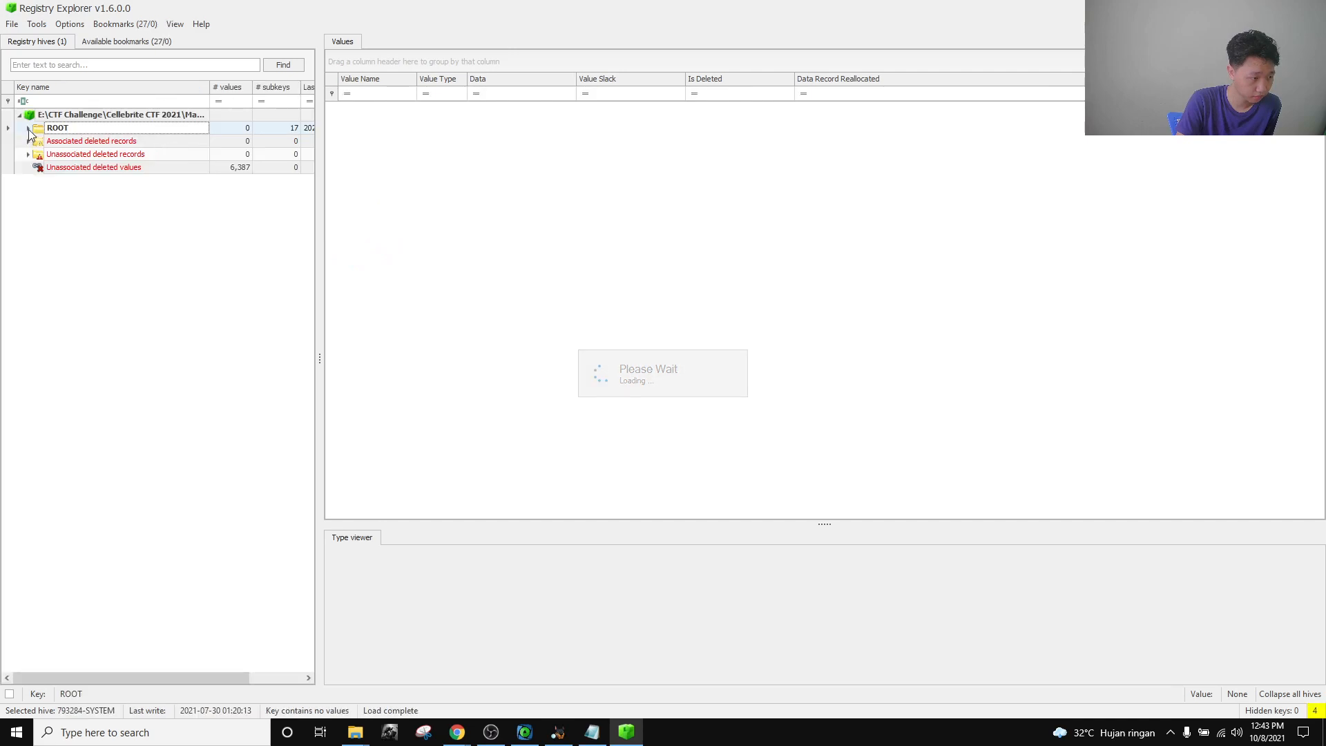
pyautogui.click(29, 128)
pyautogui.click(38, 155)
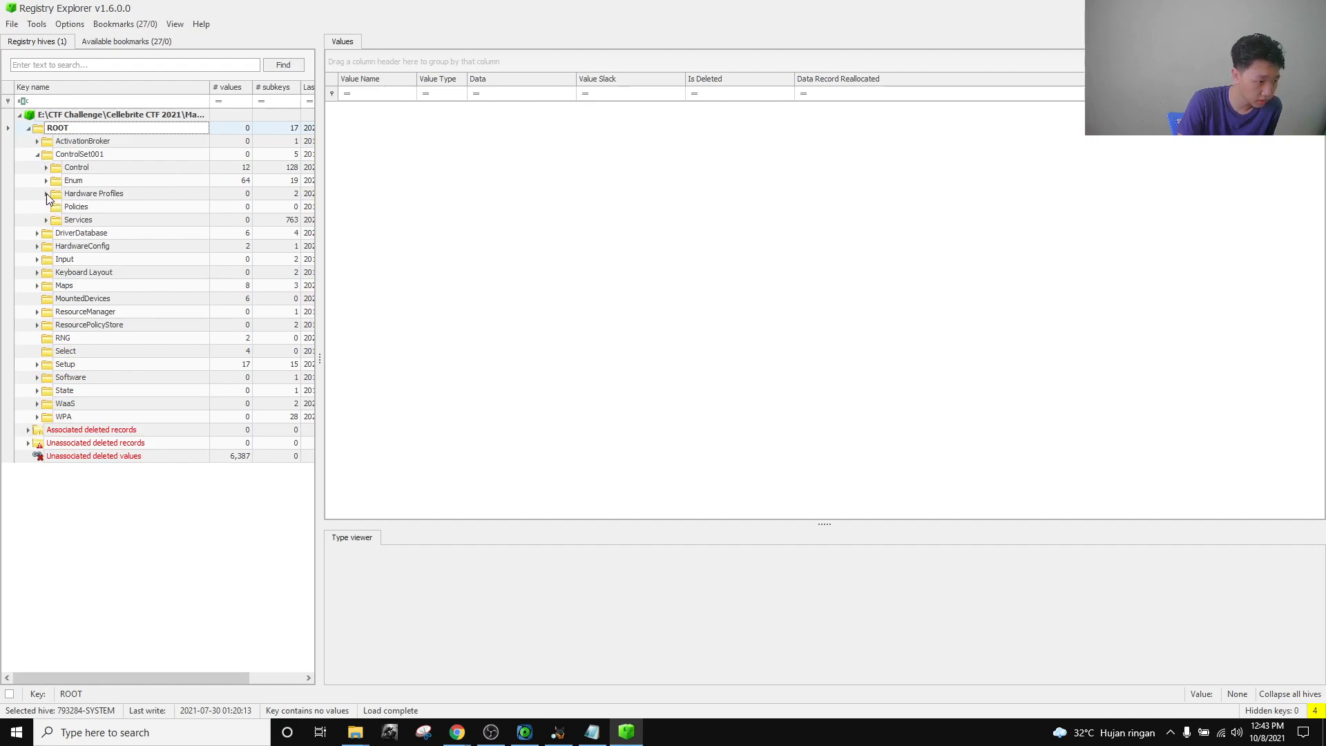
pyautogui.click(47, 167)
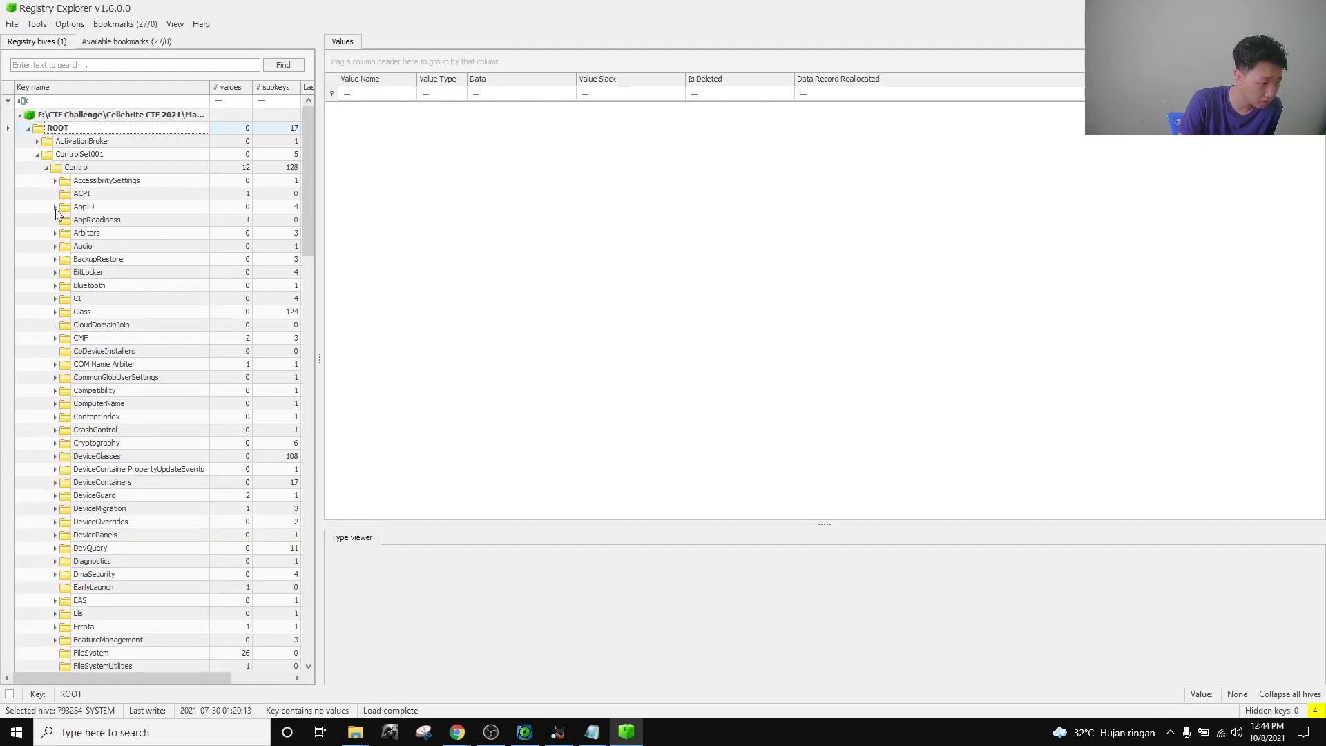
pyautogui.click(47, 167)
pyautogui.click(47, 181)
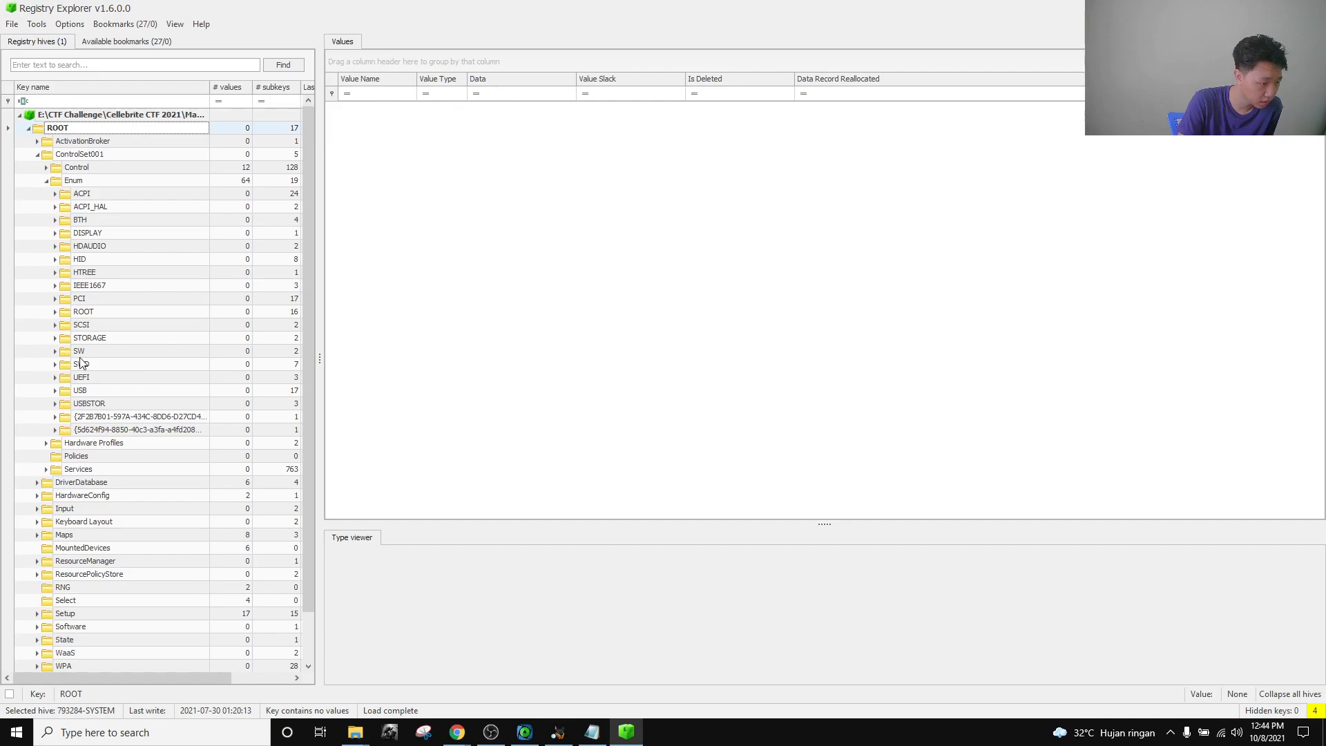
pyautogui.click(82, 391)
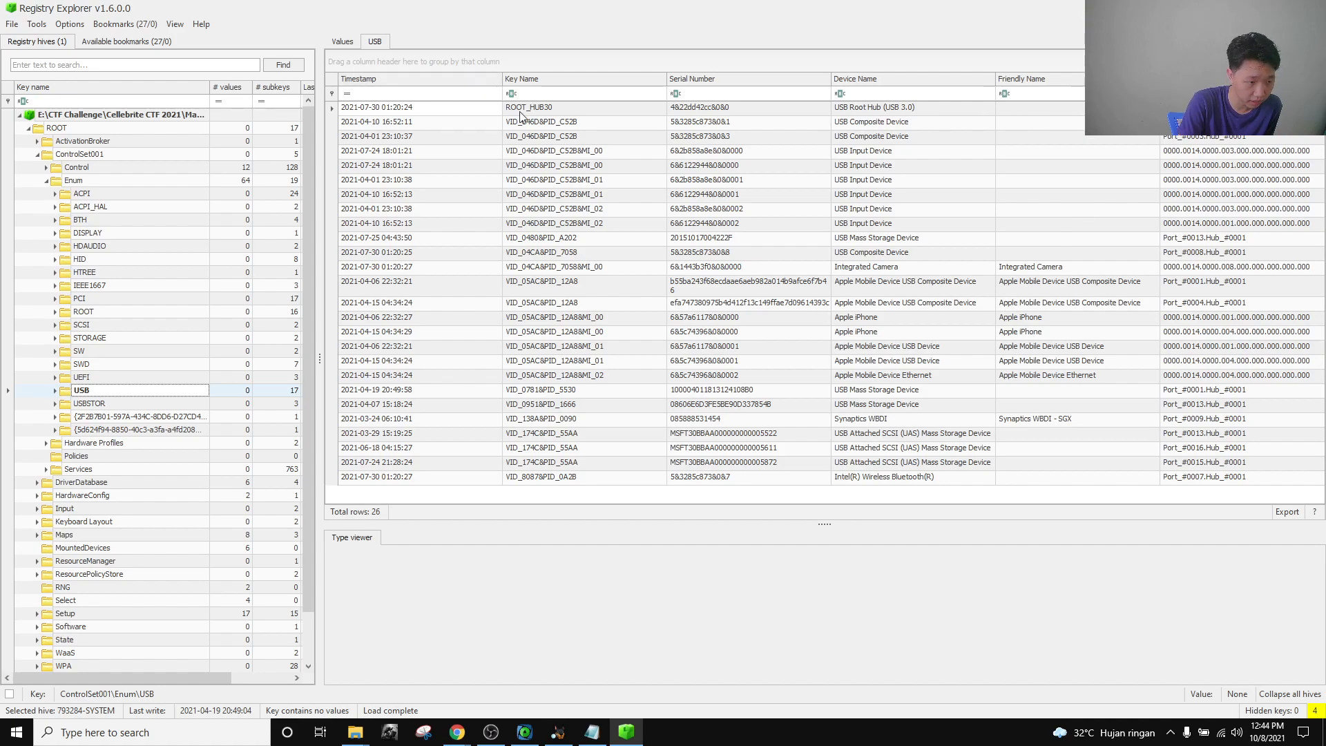
pyautogui.click(444, 80)
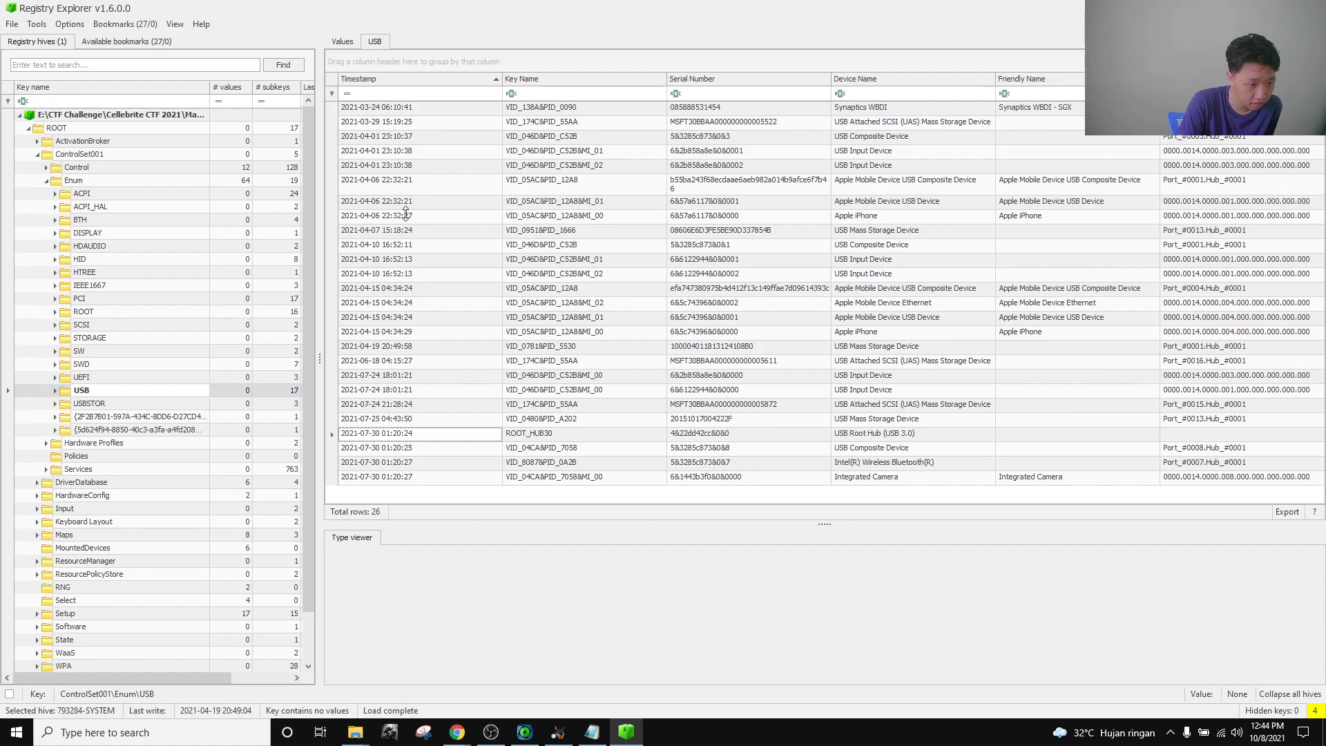
pyautogui.click(1064, 189)
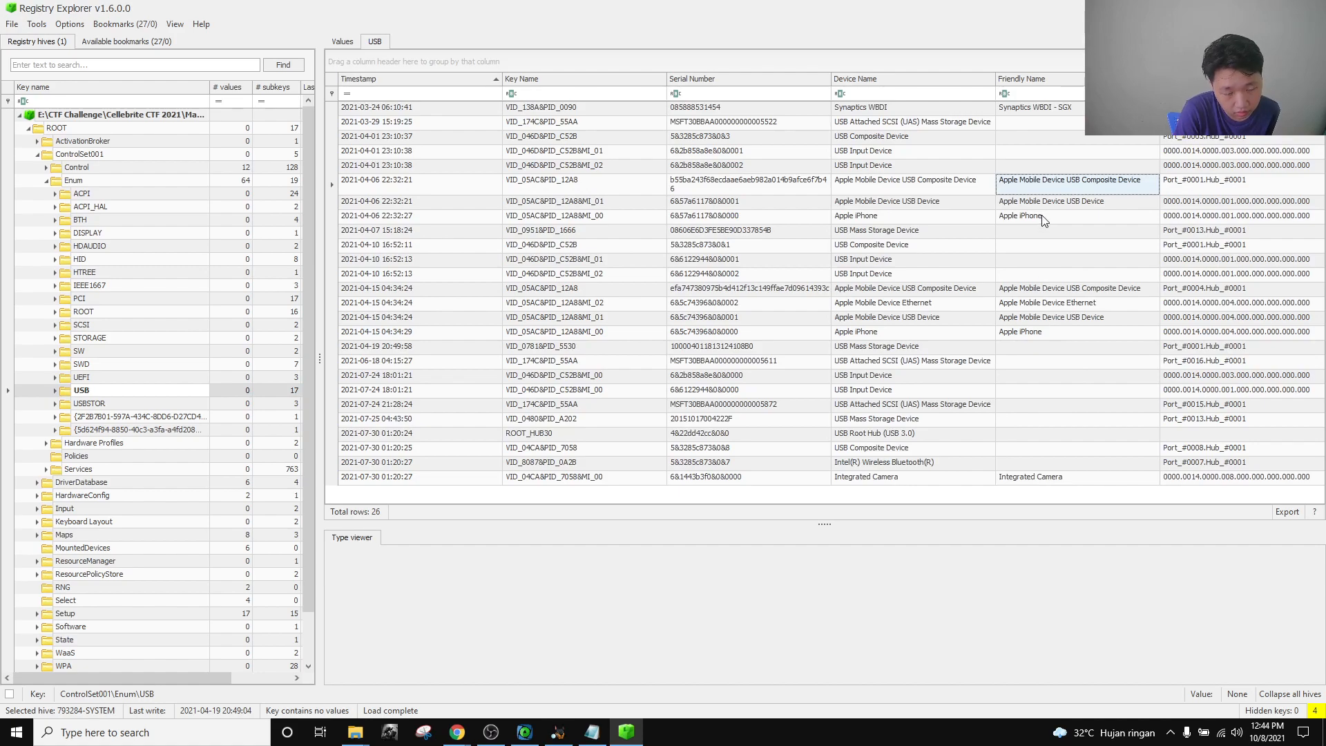
pyautogui.click(1032, 202)
pyautogui.click(1028, 319)
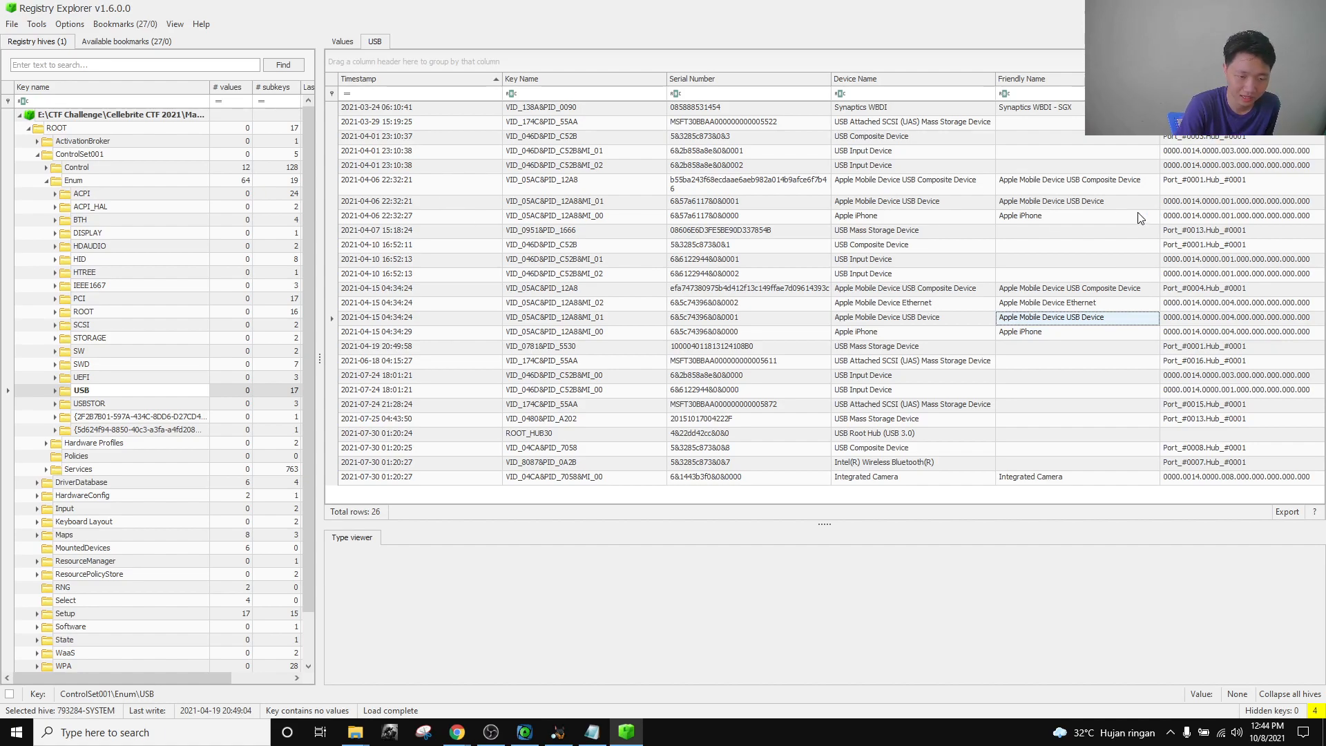
pyautogui.click(1055, 204)
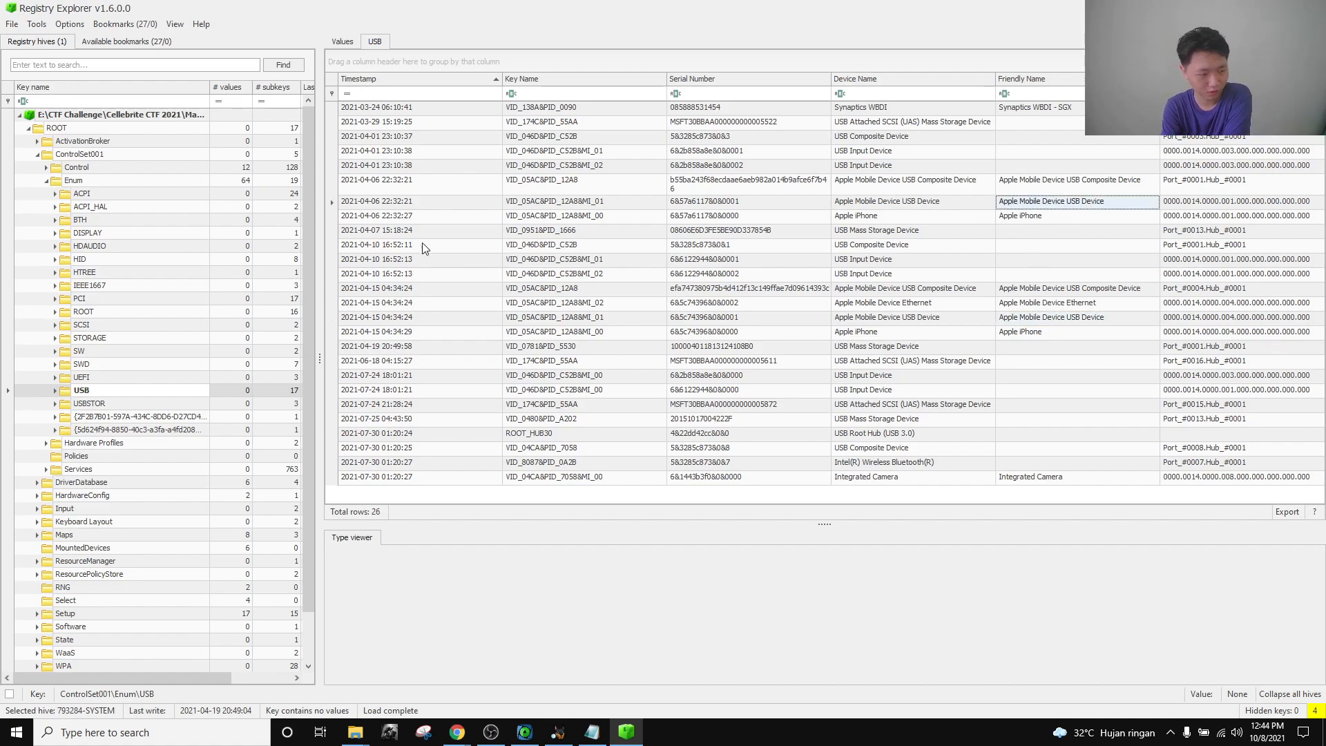
pyautogui.click(415, 203)
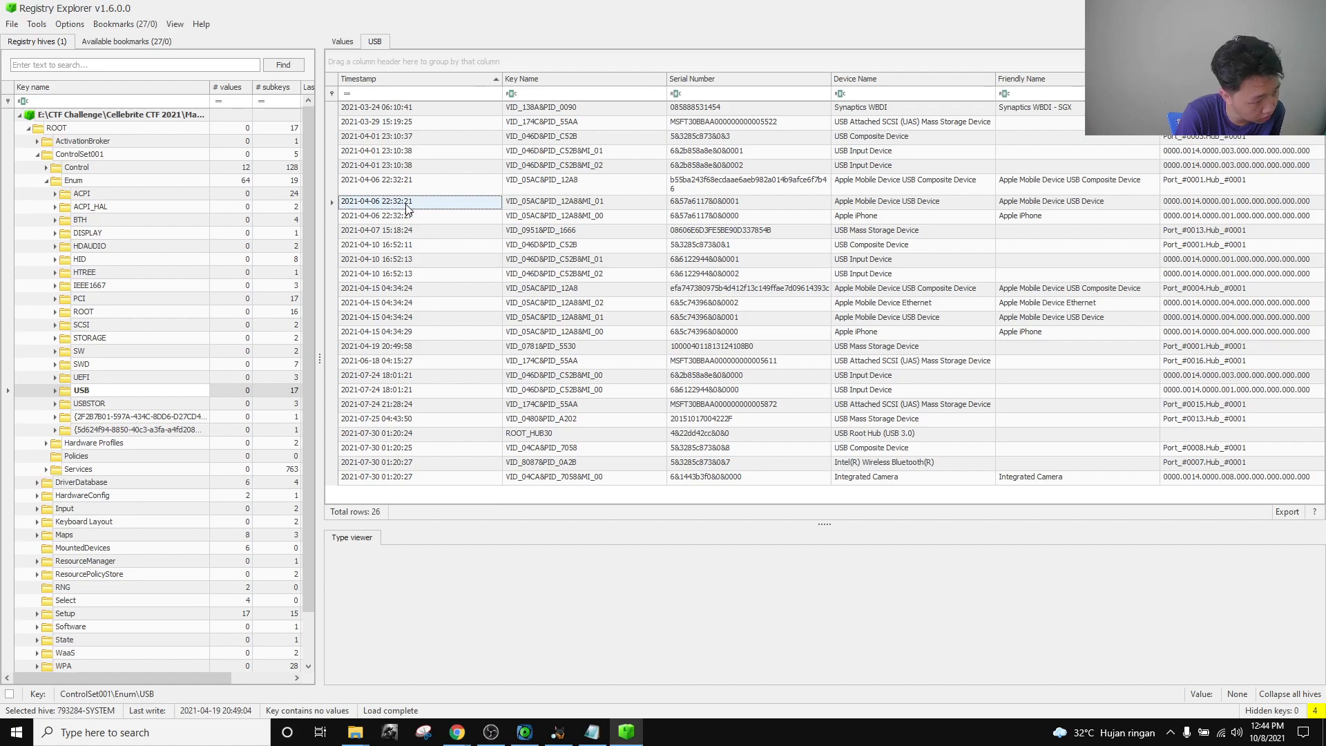
pyautogui.click(1057, 290)
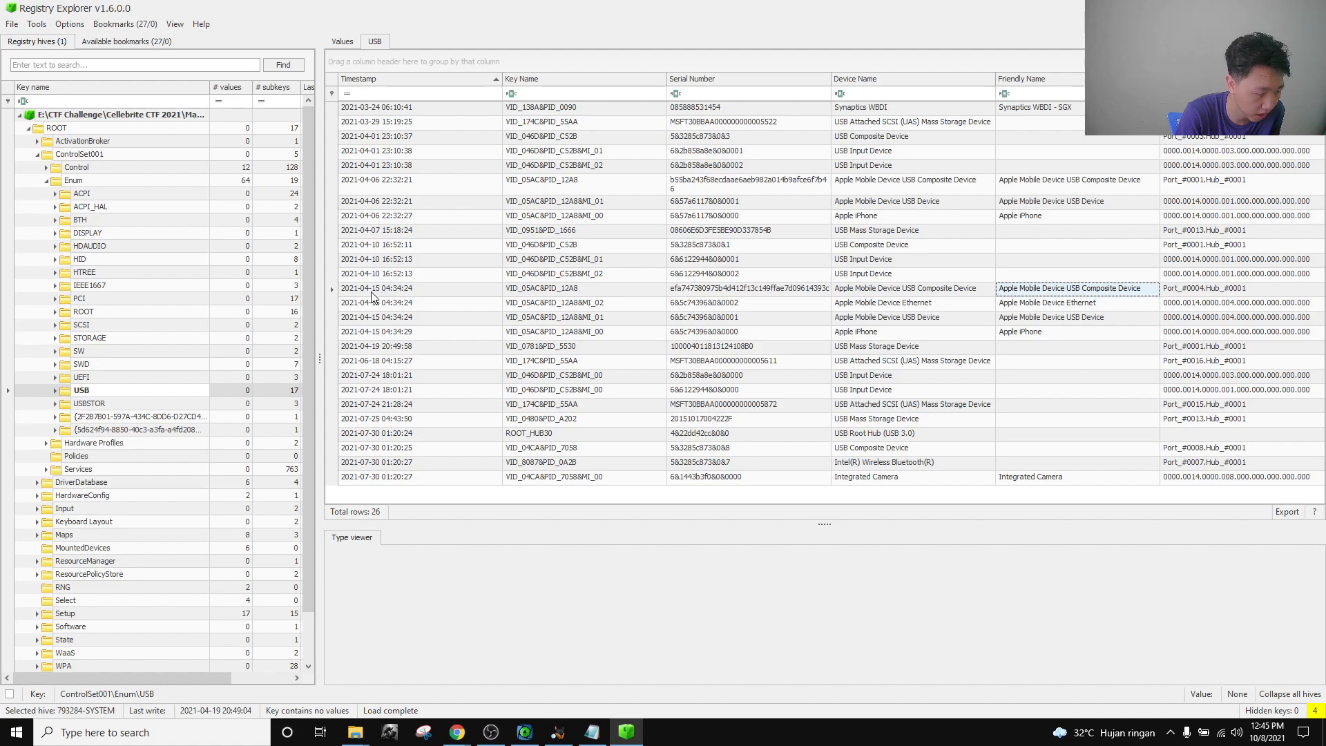
pyautogui.click(391, 293)
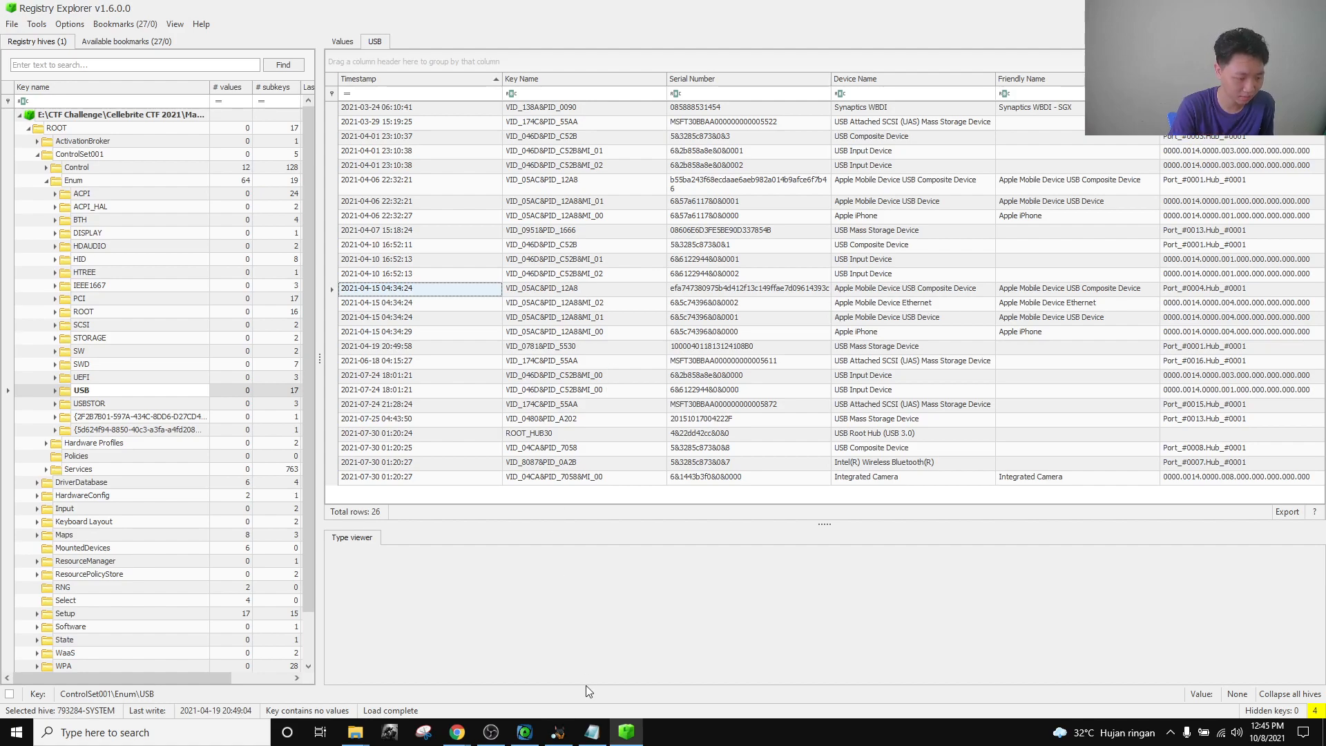
pyautogui.click(466, 204)
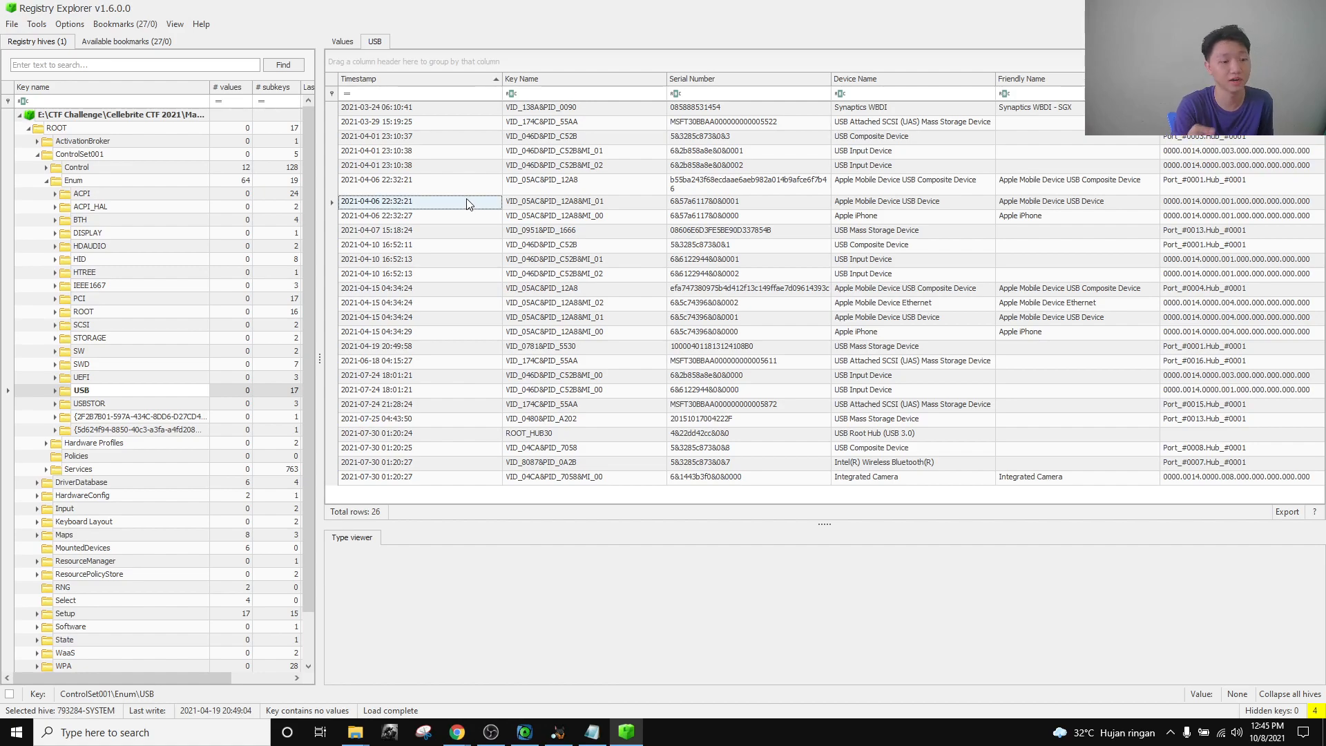
pyautogui.click(524, 732)
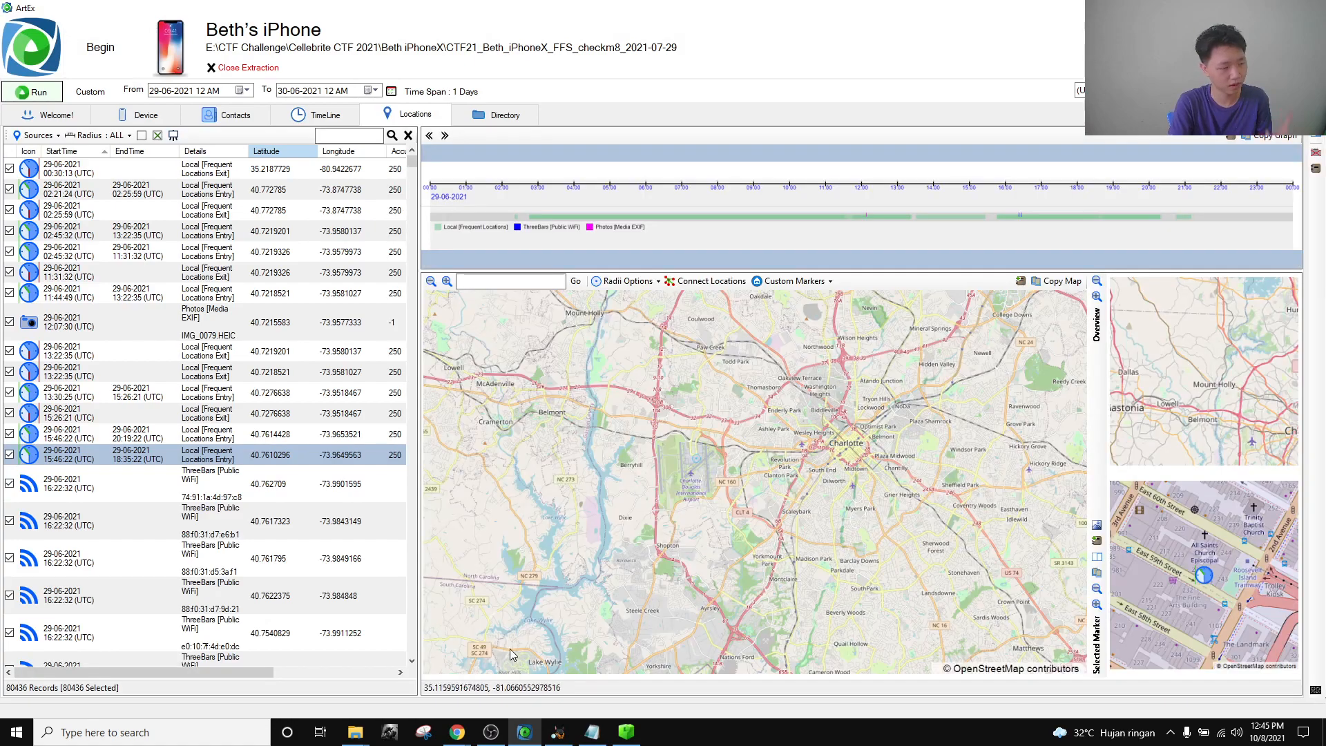
# Build an all-time ArtEx timeline with every communication category selected.
pyautogui.click(265, 119)
pyautogui.click(321, 115)
pyautogui.click(103, 91)
pyautogui.click(138, 114)
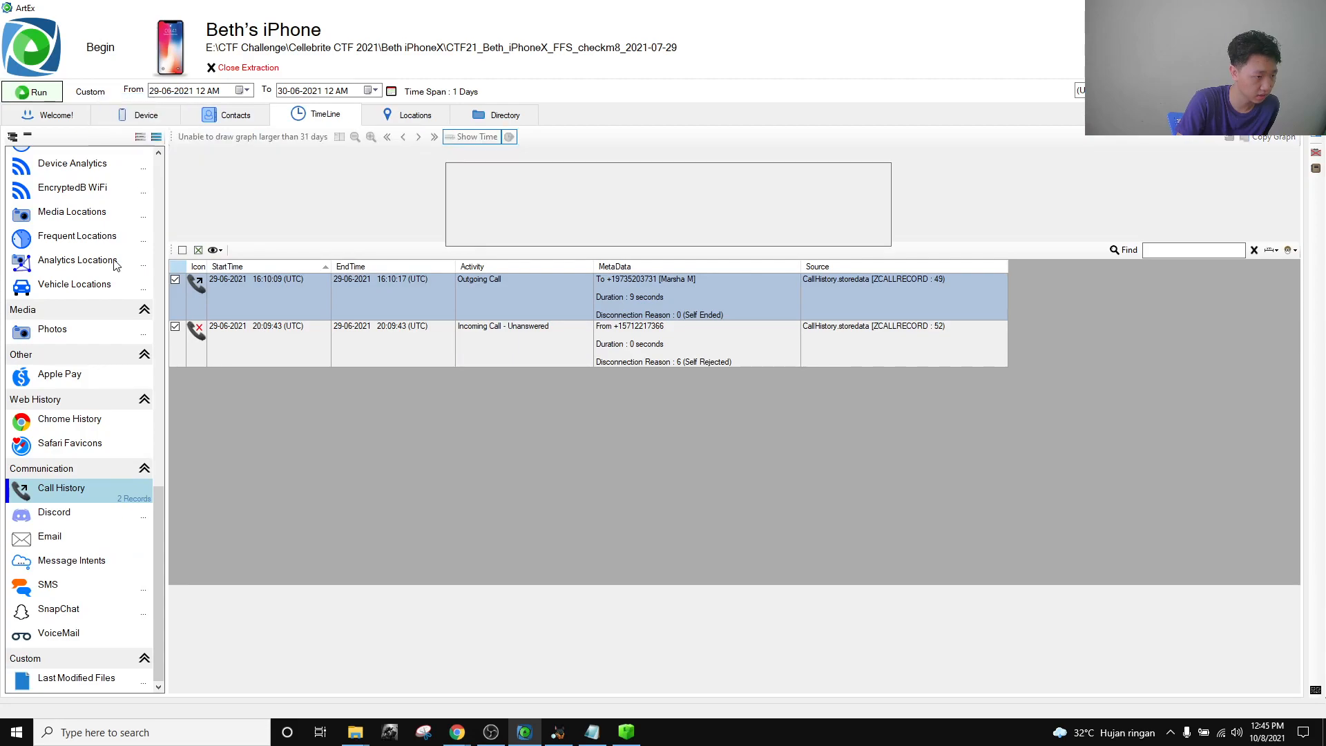
pyautogui.click(57, 472)
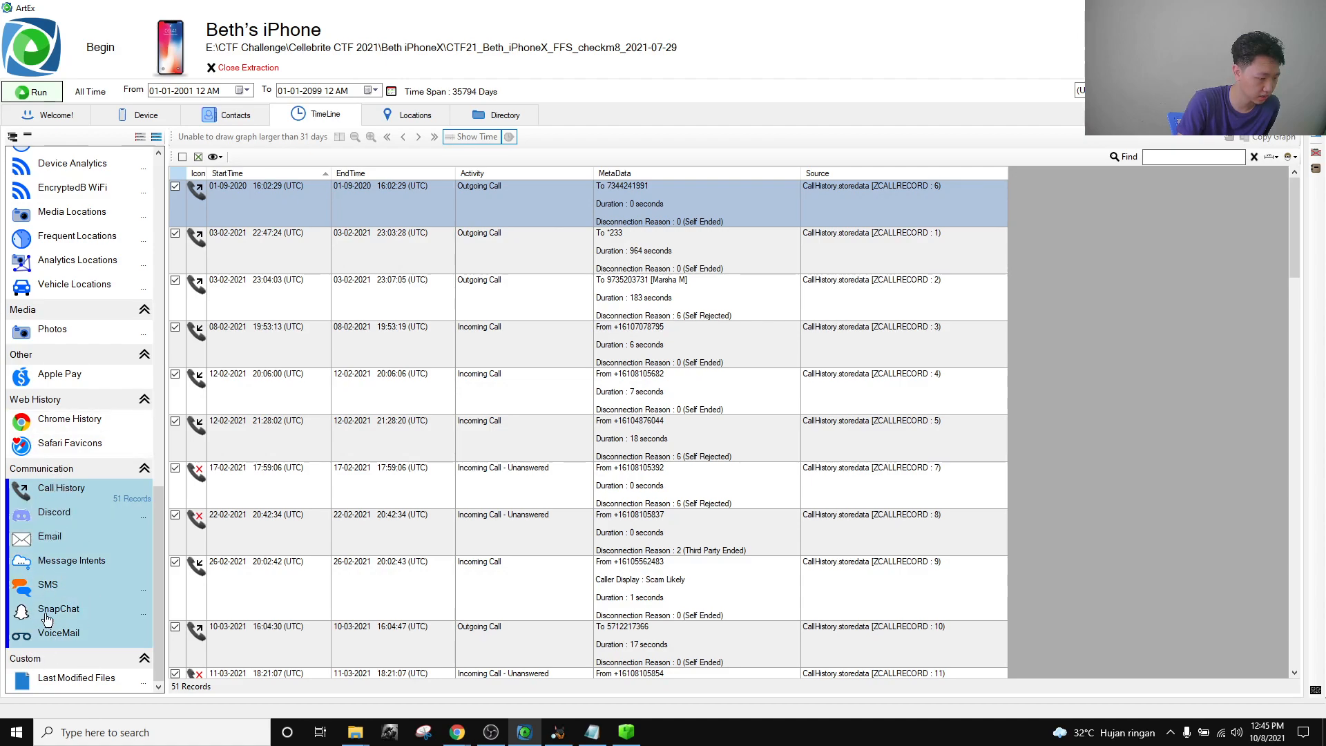
pyautogui.scroll(15, 66, 521)
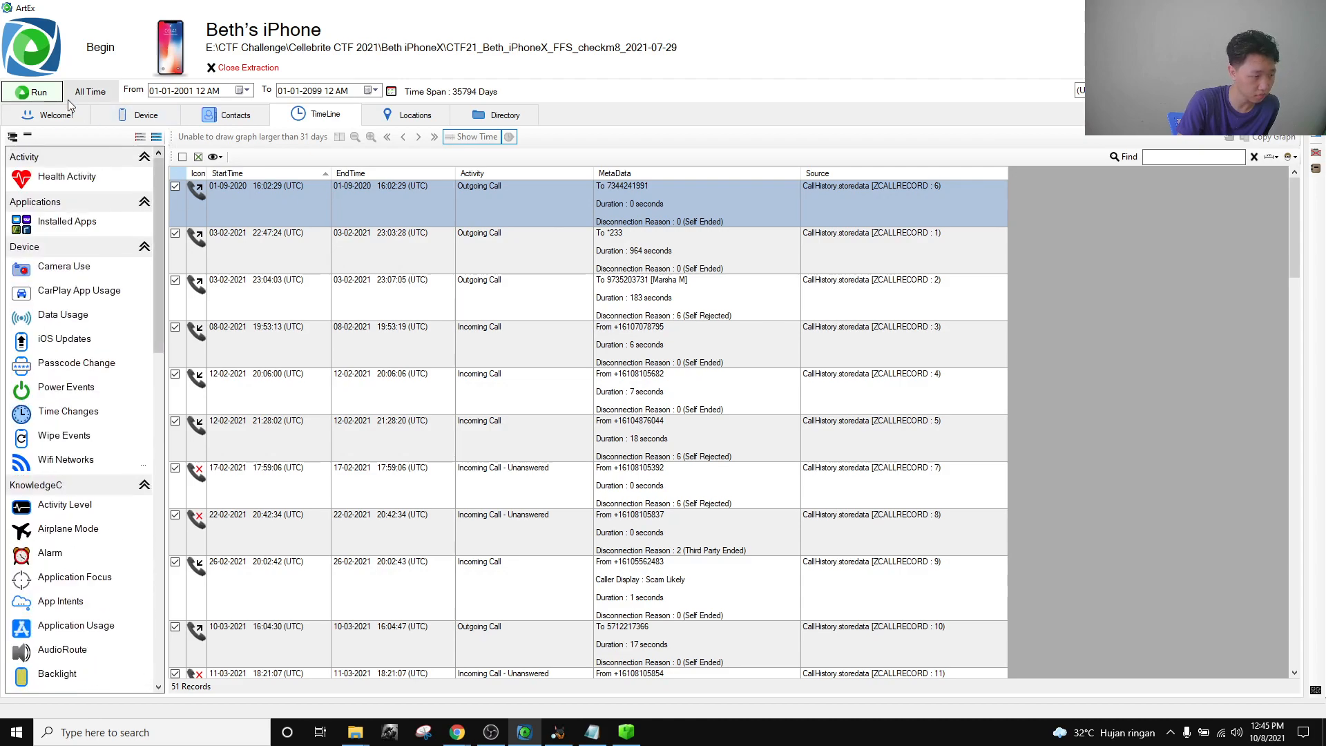
pyautogui.click(31, 92)
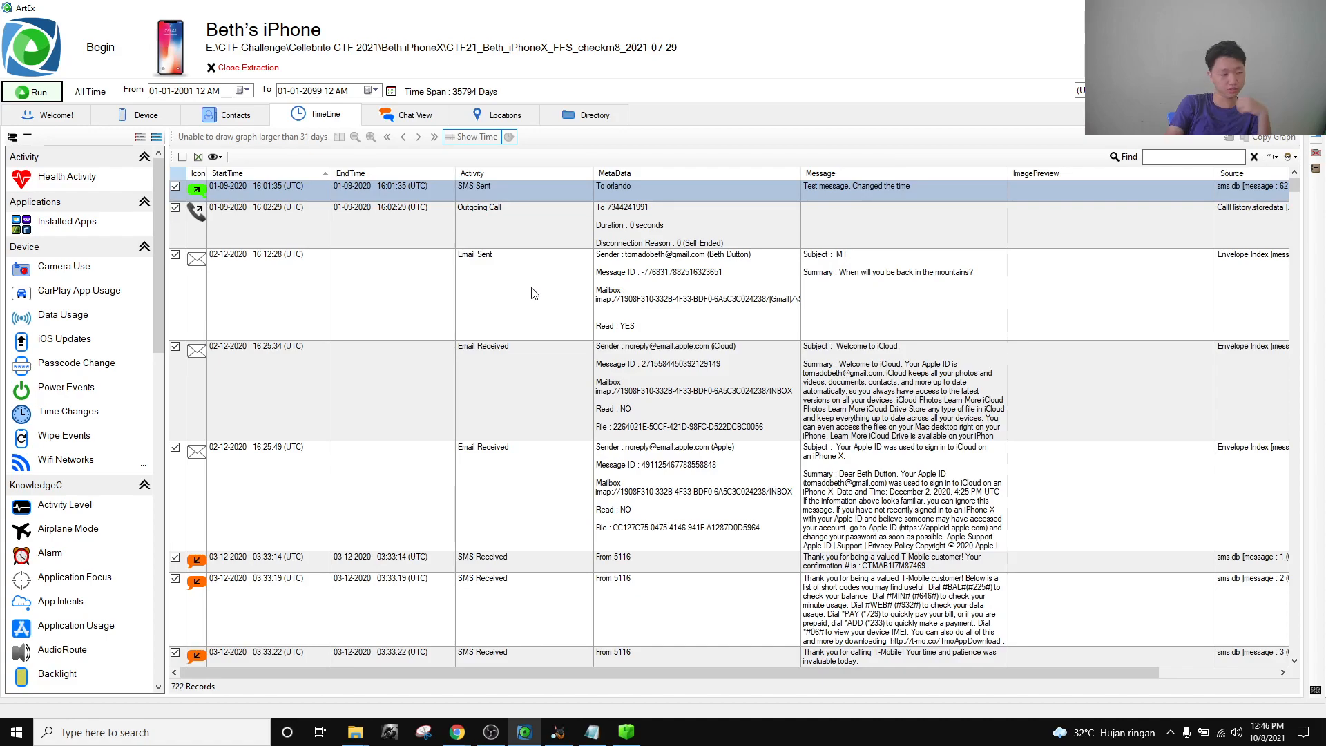
# Open the 151-message conversation in Chat View and scroll down to the April 2021 messages.
pyautogui.click(442, 115)
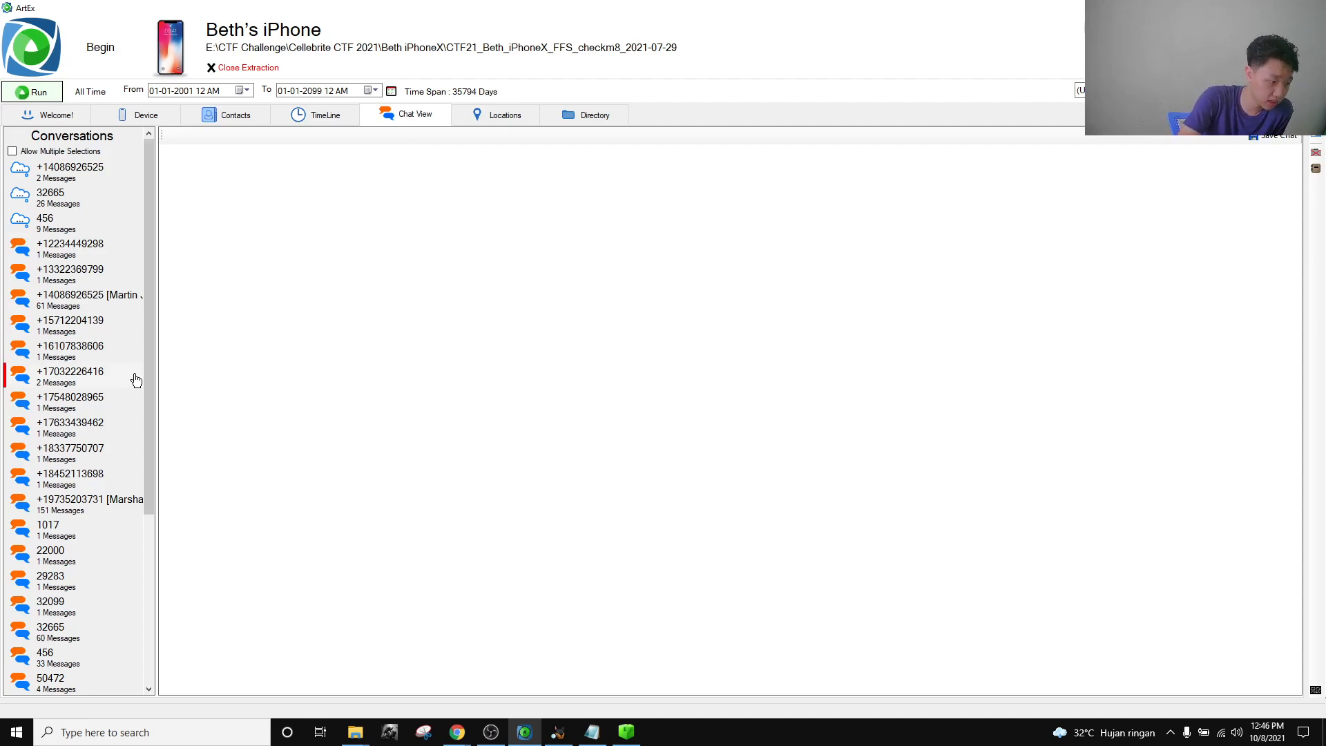
pyautogui.click(100, 504)
pyautogui.scroll(-1, 88, 449)
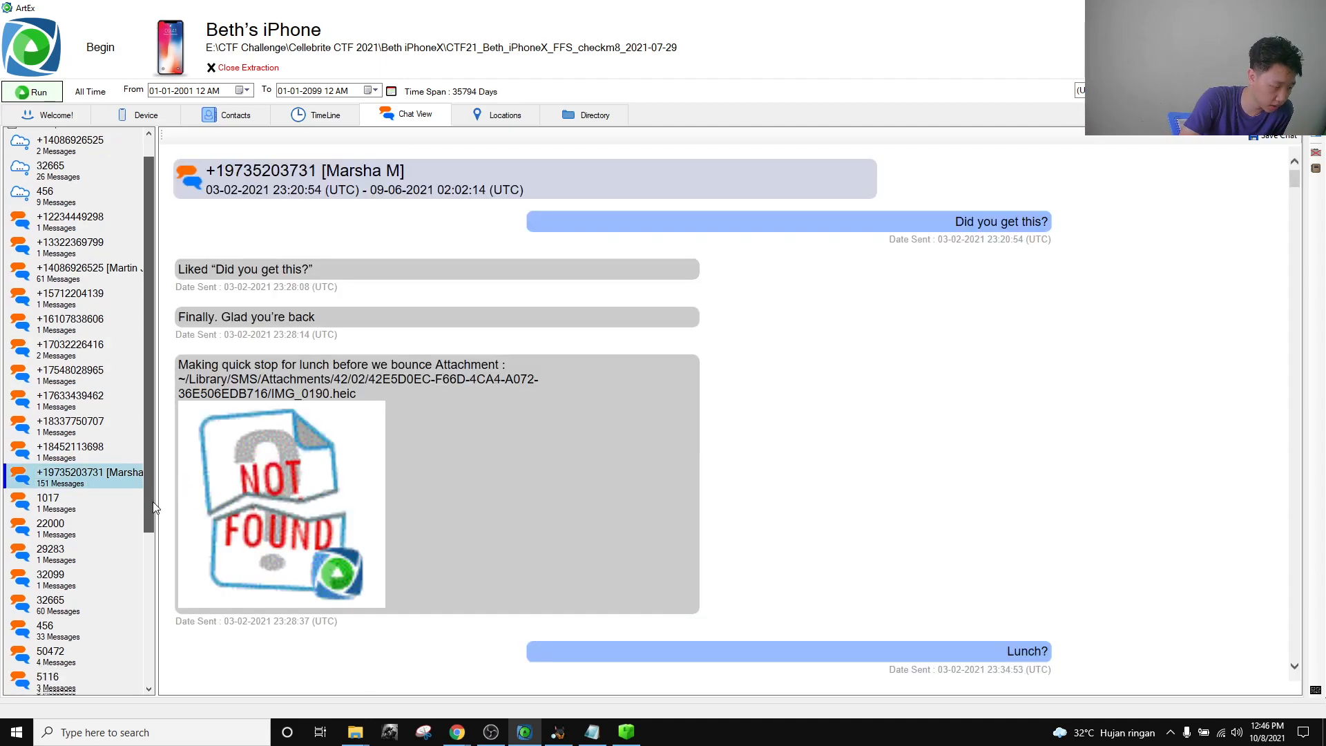
pyautogui.scroll(-15, 844, 422)
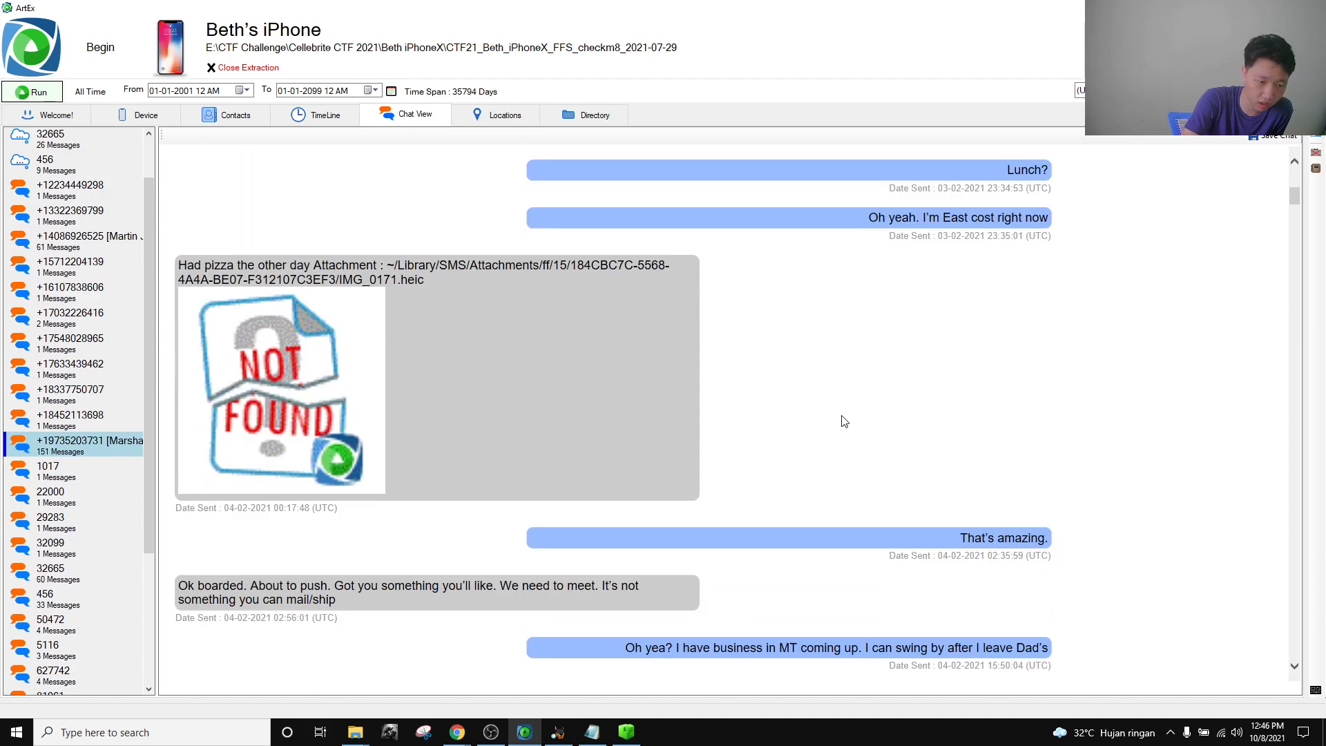
pyautogui.scroll(-15, 844, 421)
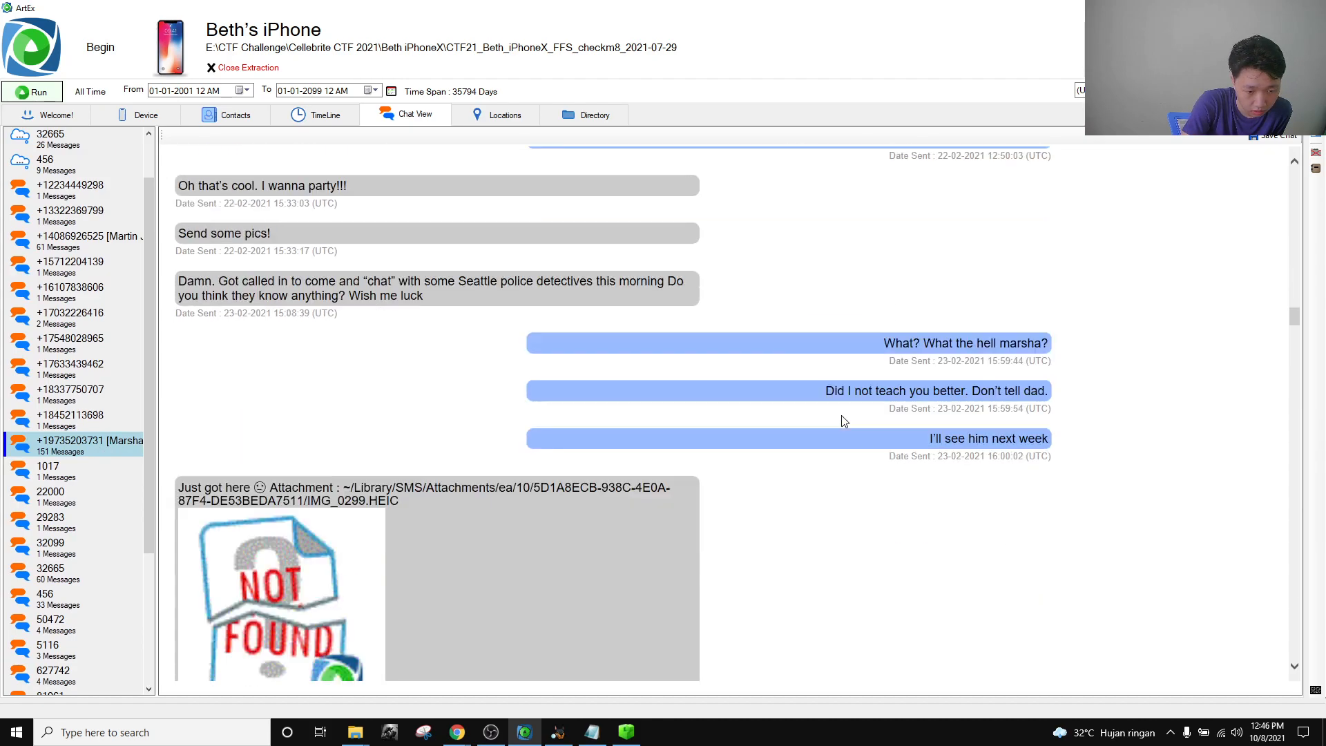
pyautogui.scroll(-10, 844, 421)
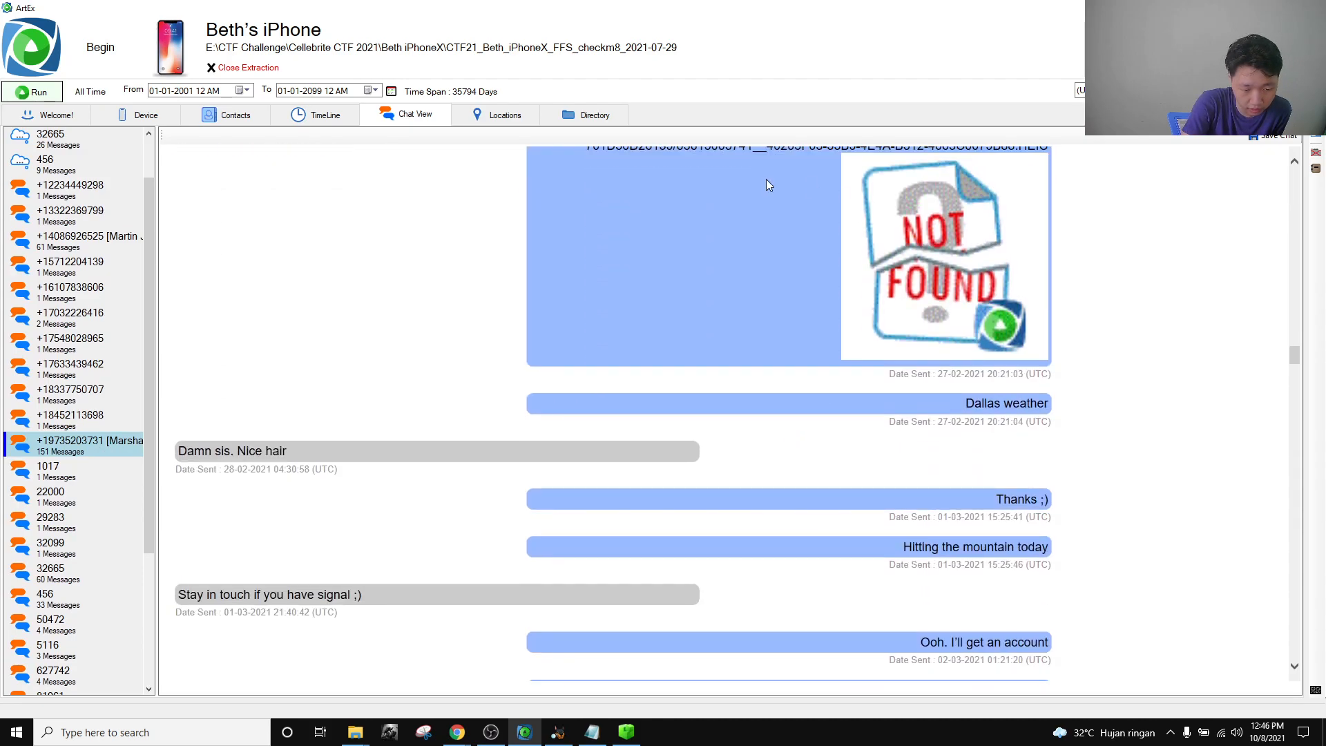
pyautogui.scroll(-15, 784, 531)
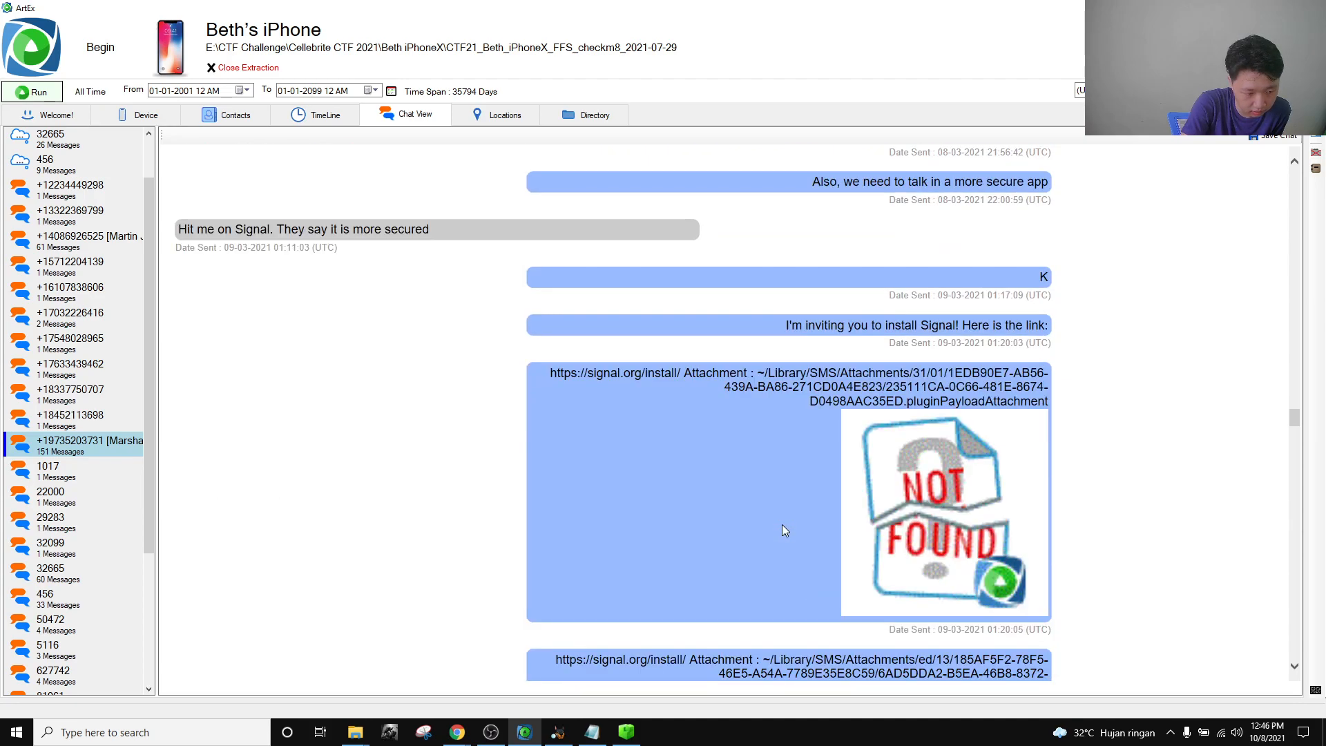
pyautogui.scroll(-15, 784, 531)
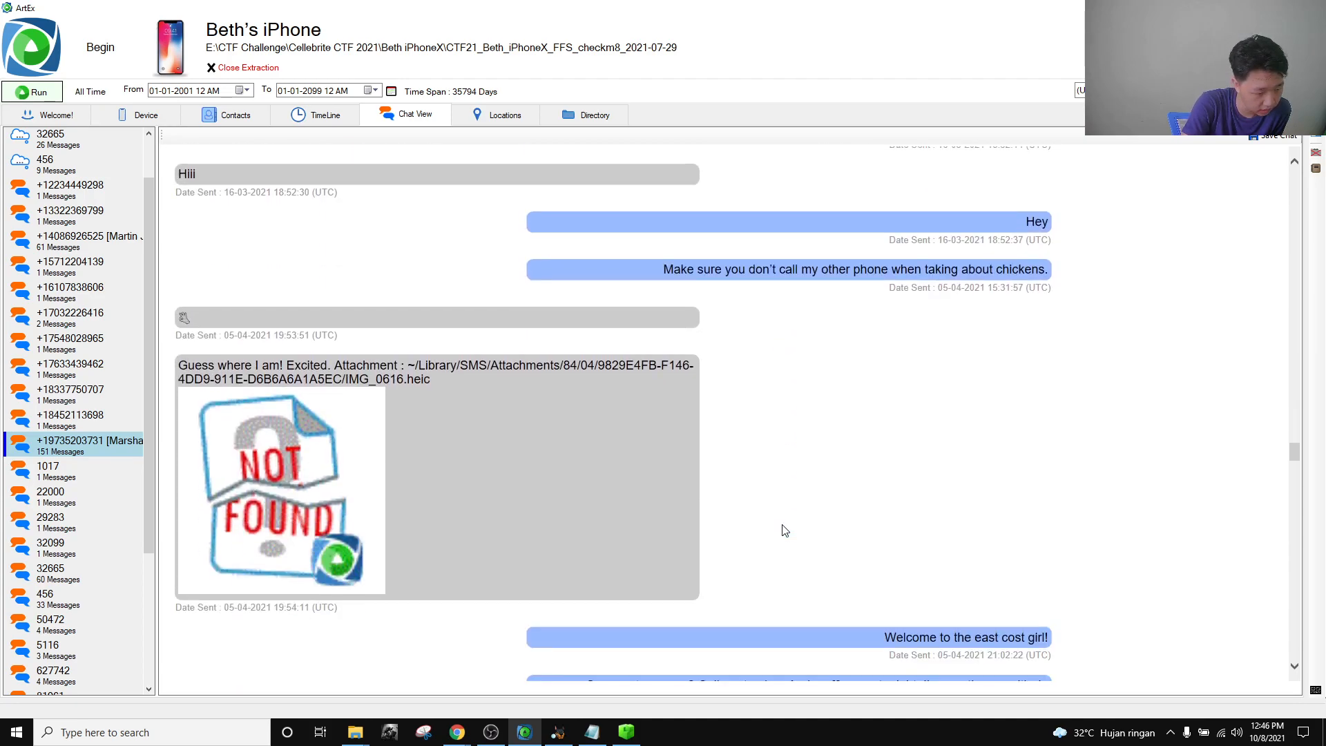
pyautogui.scroll(-8, 783, 531)
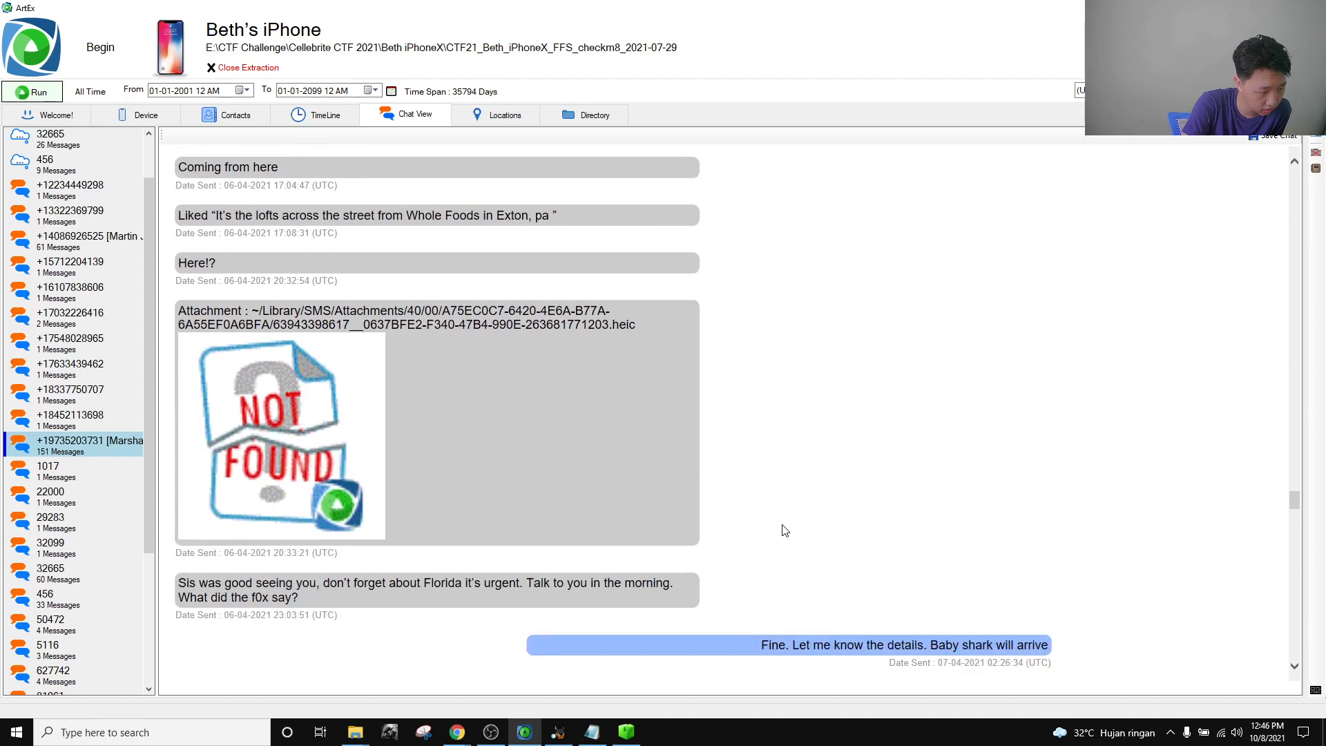
pyautogui.scroll(15, 785, 531)
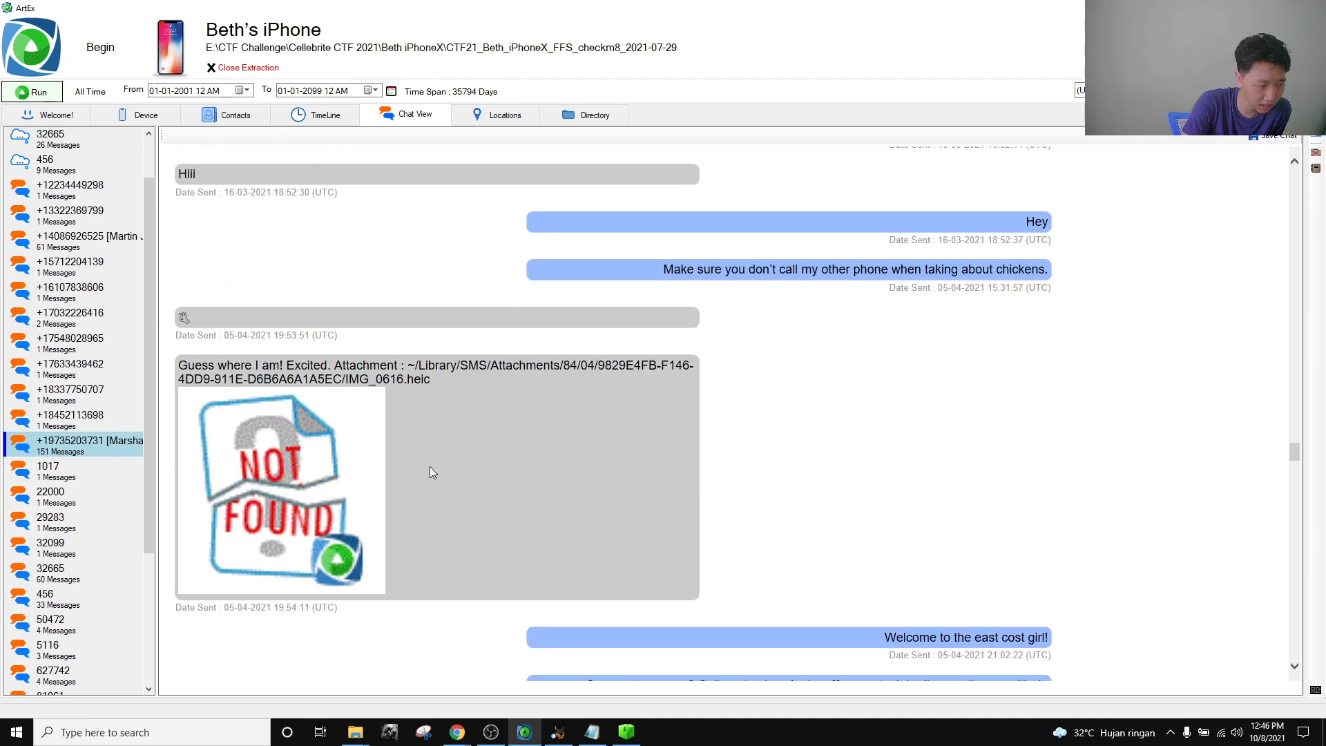
pyautogui.scroll(2, 429, 468)
pyautogui.scroll(-8, 740, 539)
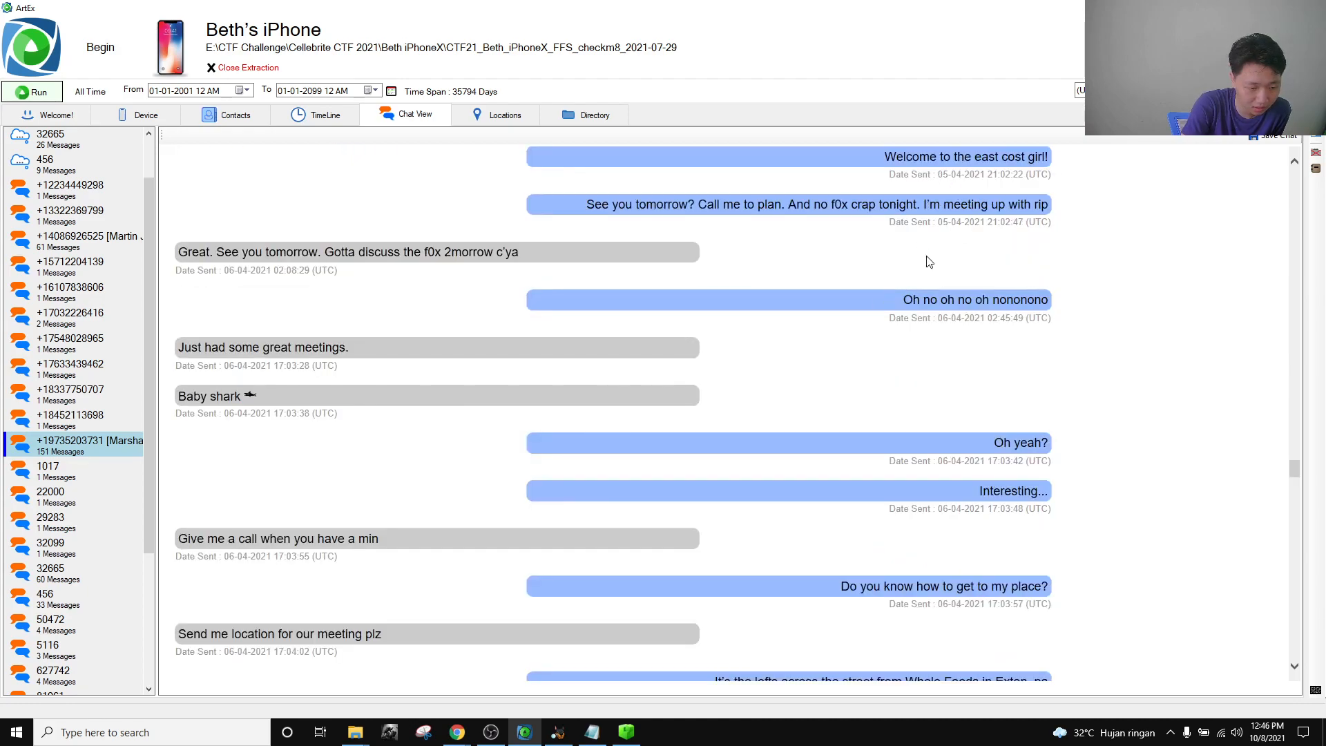
pyautogui.scroll(1, 528, 319)
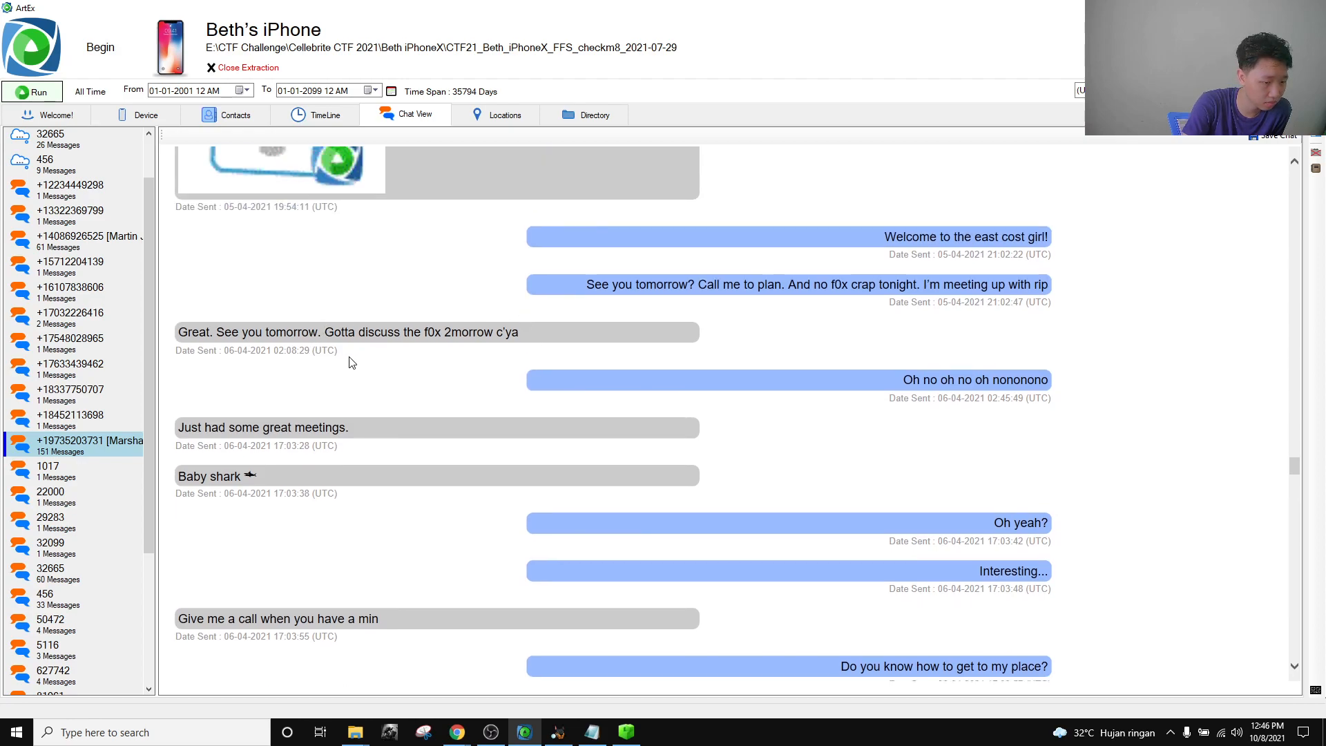
pyautogui.scroll(-2, 351, 363)
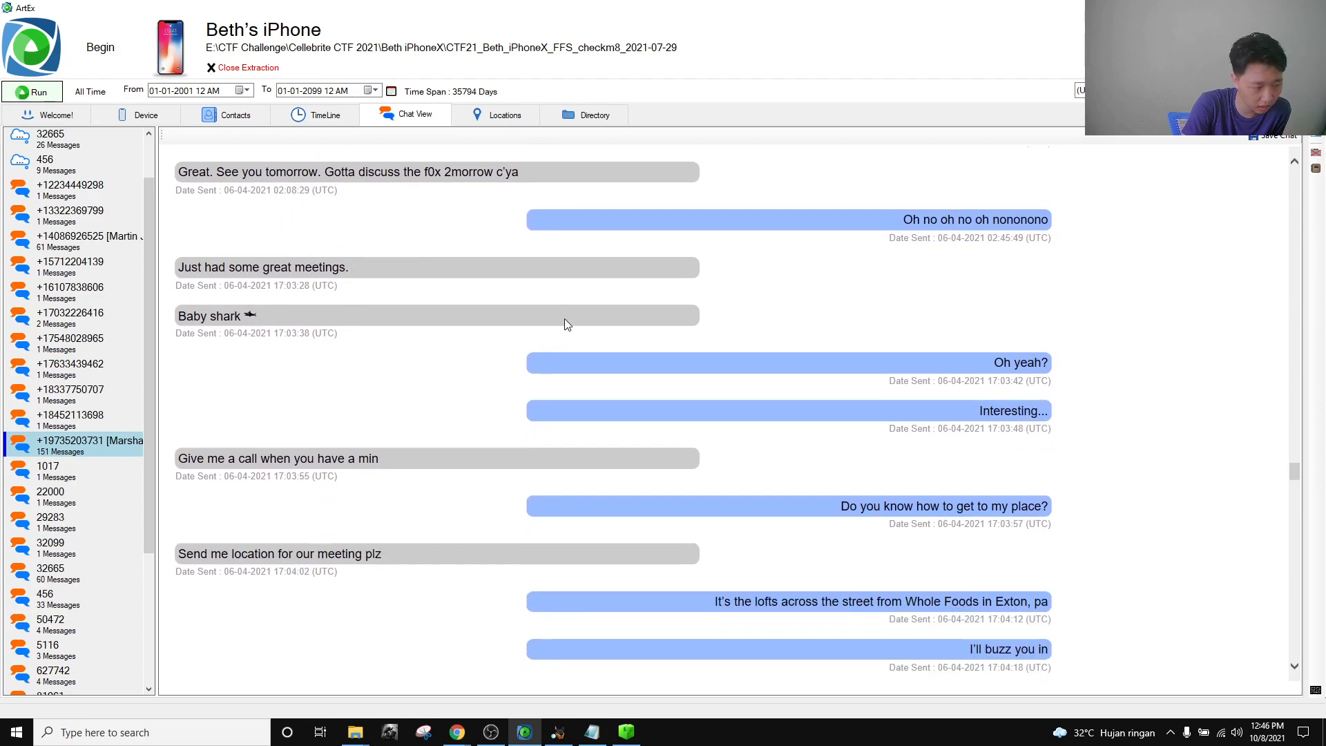
pyautogui.scroll(-1, 612, 459)
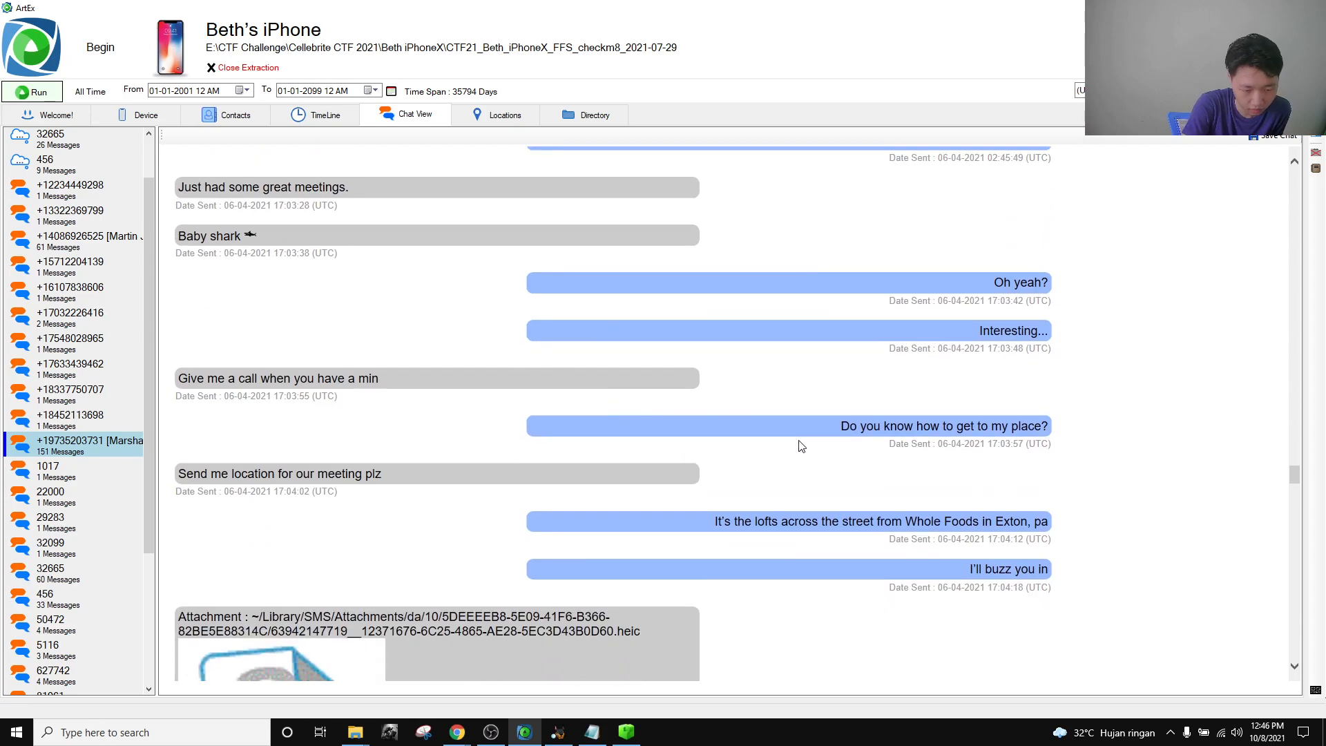
pyautogui.scroll(4, 642, 364)
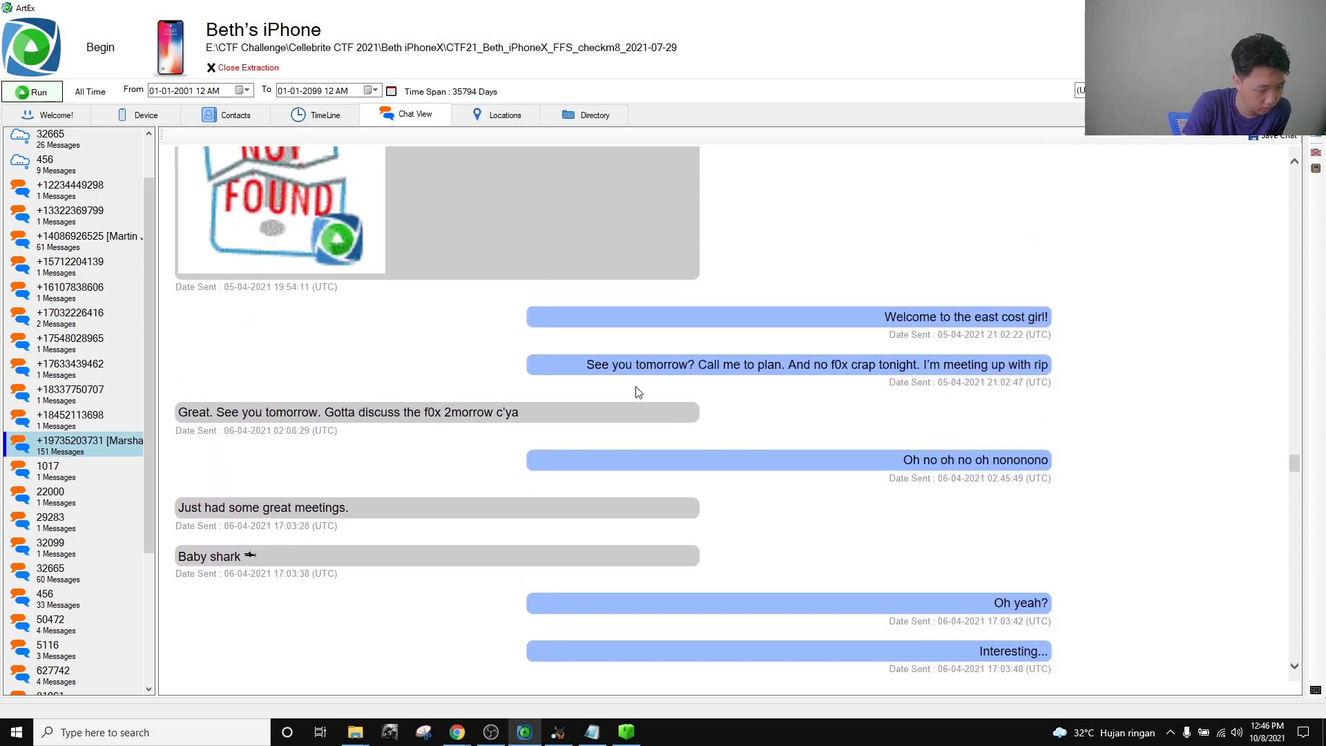
pyautogui.scroll(-3, 638, 390)
pyautogui.moveTo(839, 505); pyautogui.dragTo(957, 506)
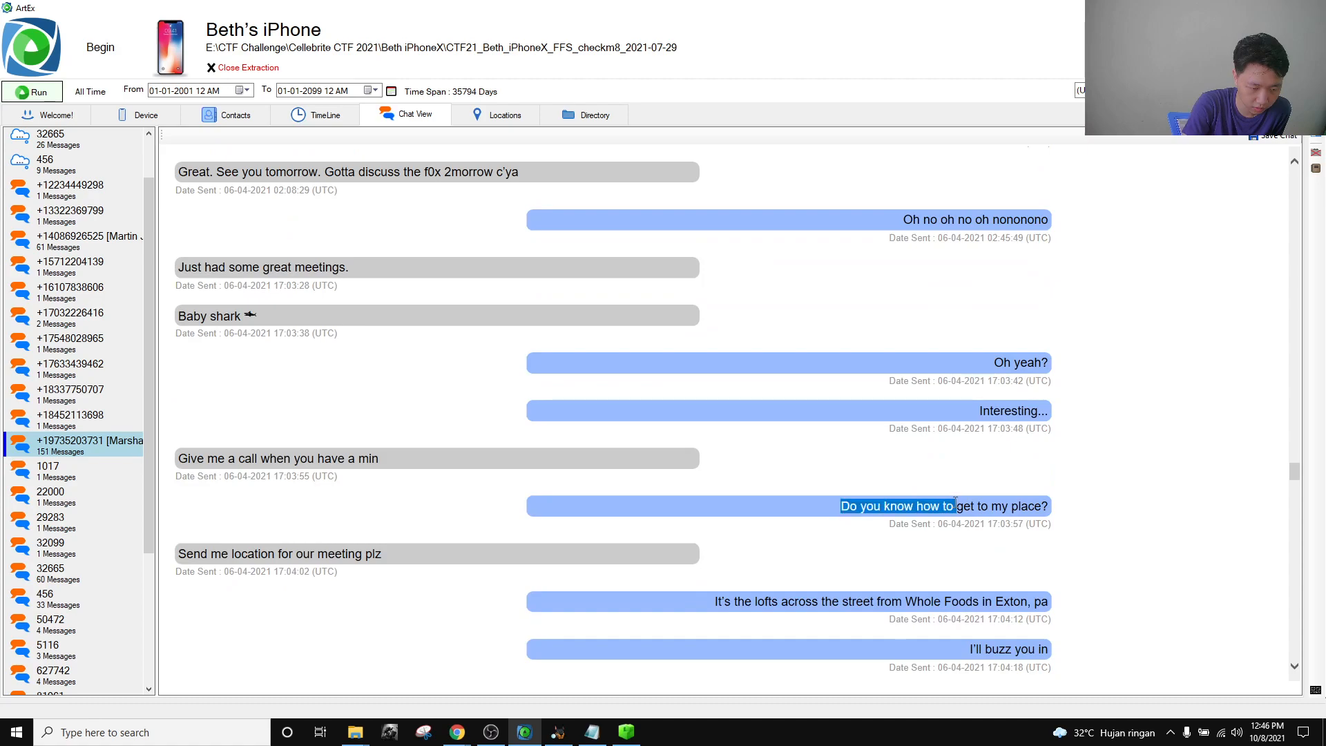
pyautogui.moveTo(839, 505); pyautogui.dragTo(1055, 506)
pyautogui.scroll(-4, 649, 437)
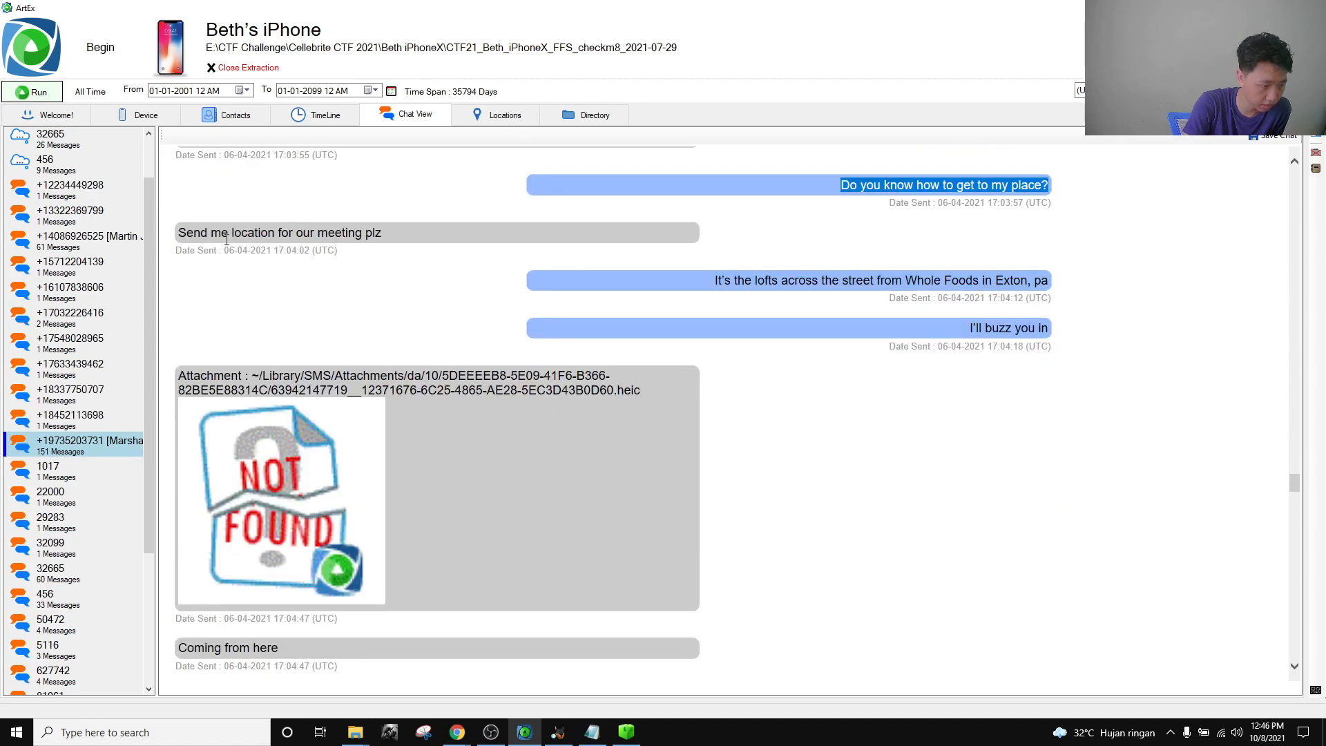
# Highlight the messages about the Exton lofts, 'Coming from here' and 'Here!?'.
pyautogui.moveTo(703, 280); pyautogui.dragTo(1062, 287)
pyautogui.moveTo(934, 319); pyautogui.dragTo(1086, 332)
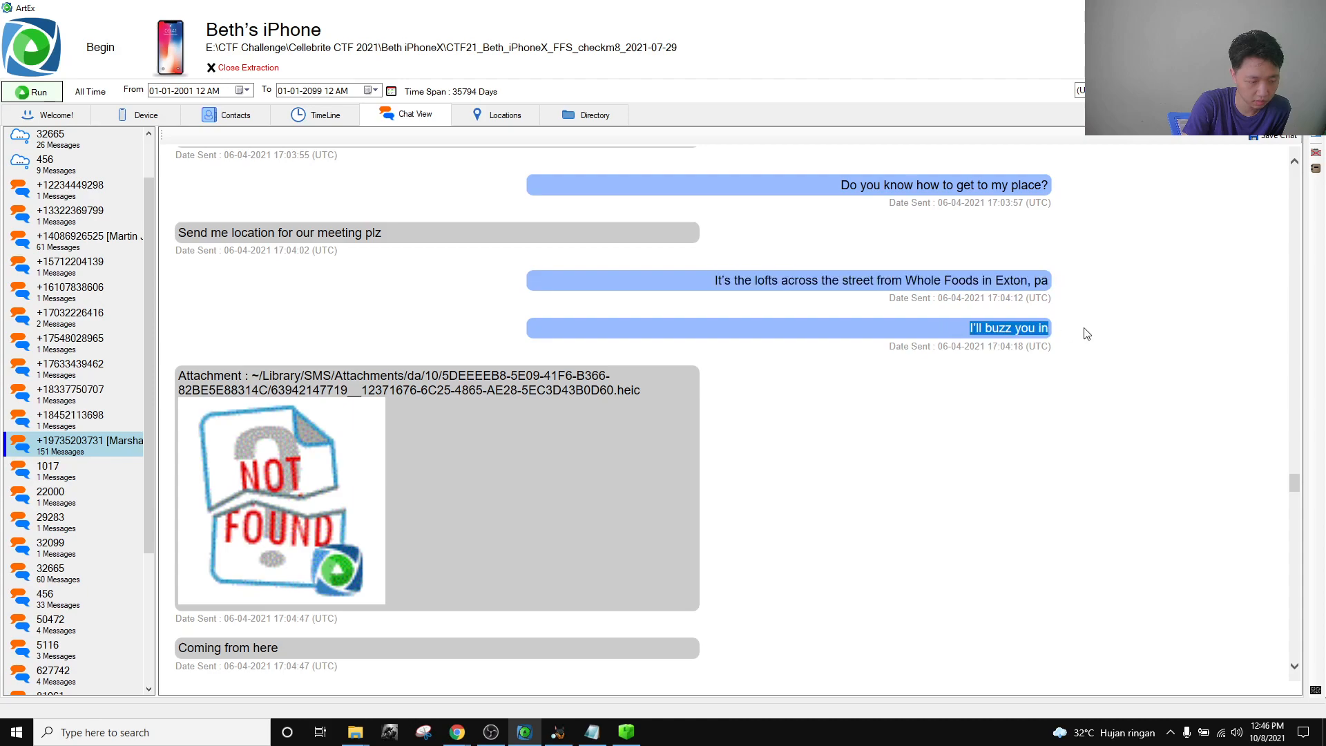
pyautogui.click(952, 434)
pyautogui.scroll(-3, 801, 462)
pyautogui.moveTo(281, 409); pyautogui.dragTo(178, 408)
pyautogui.click(358, 426)
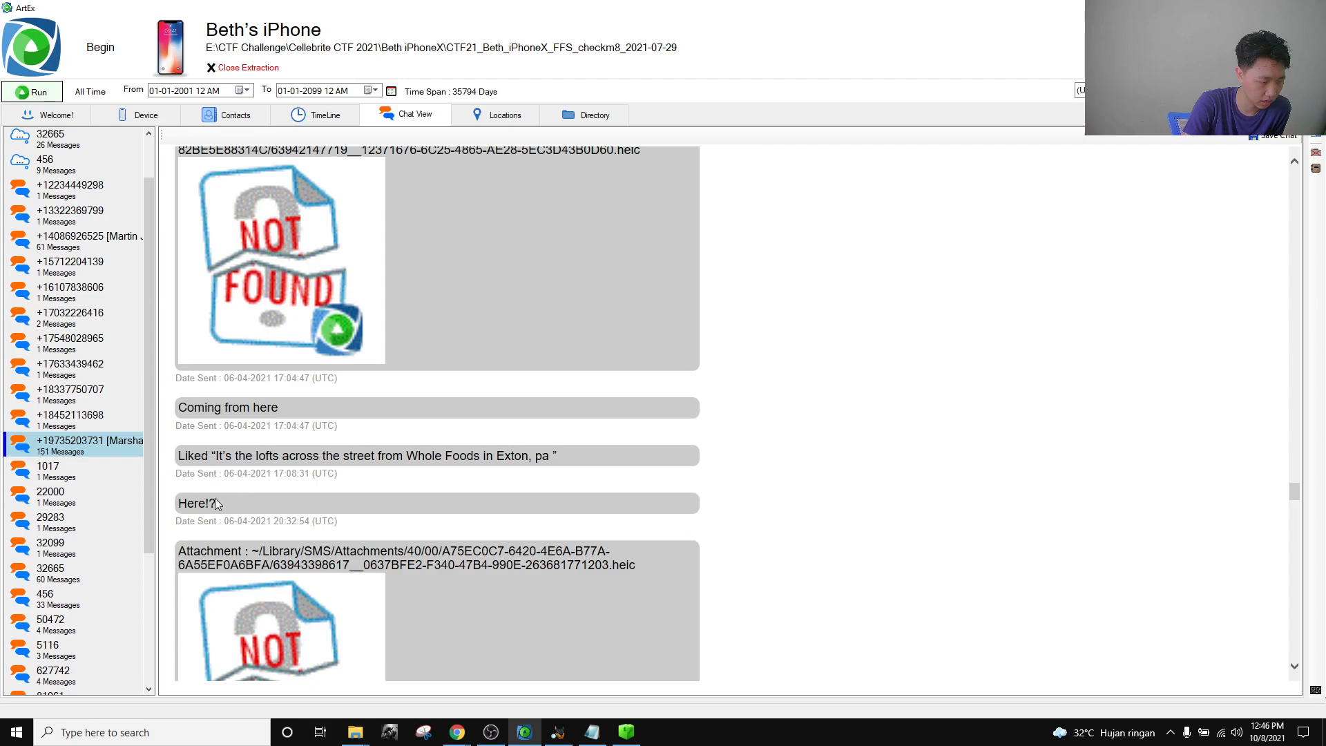
pyautogui.scroll(-2, 275, 511)
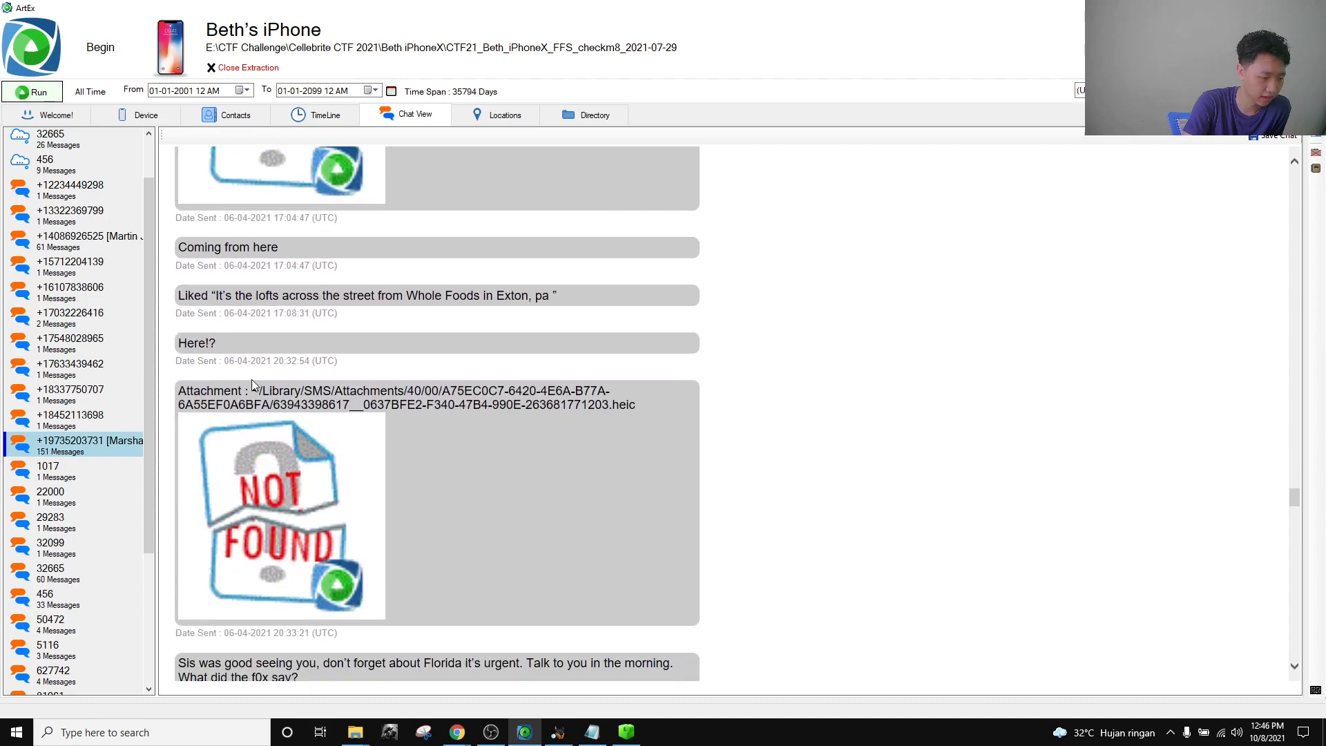
pyautogui.scroll(-1, 292, 448)
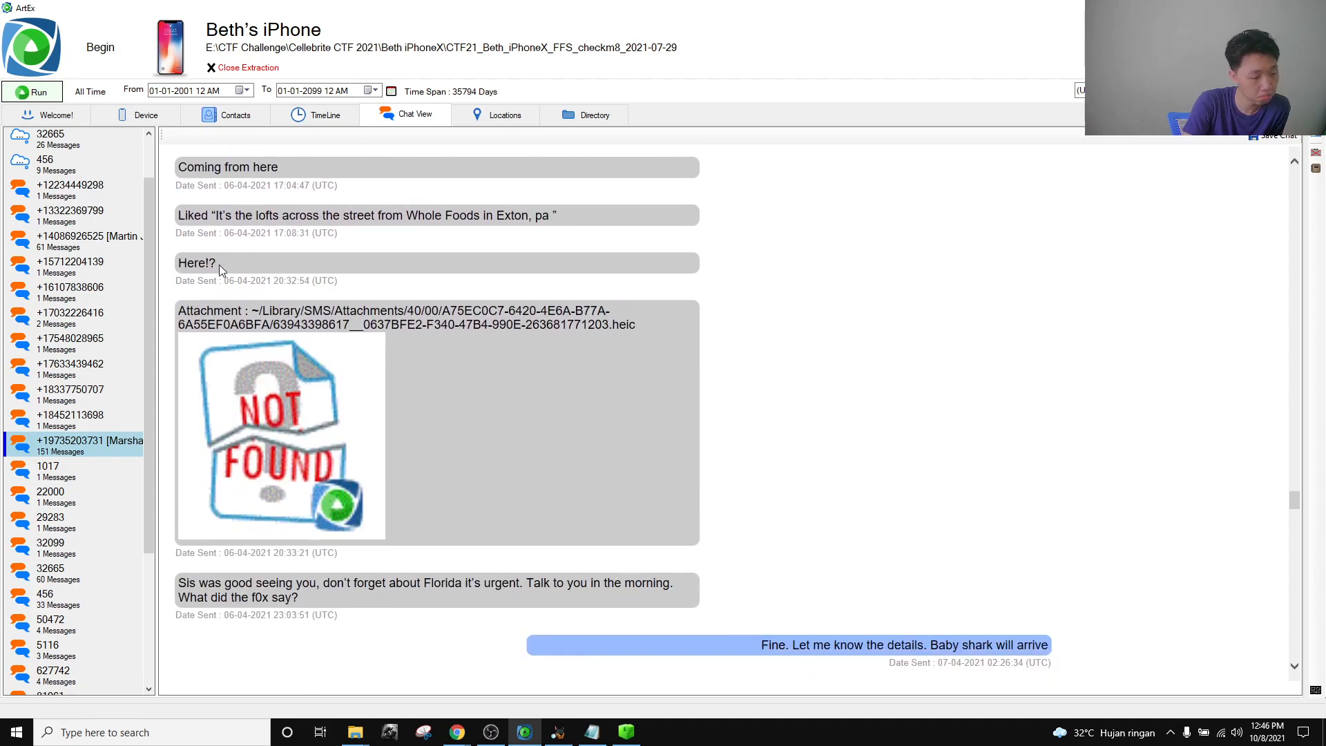
pyautogui.moveTo(244, 259); pyautogui.dragTo(179, 266)
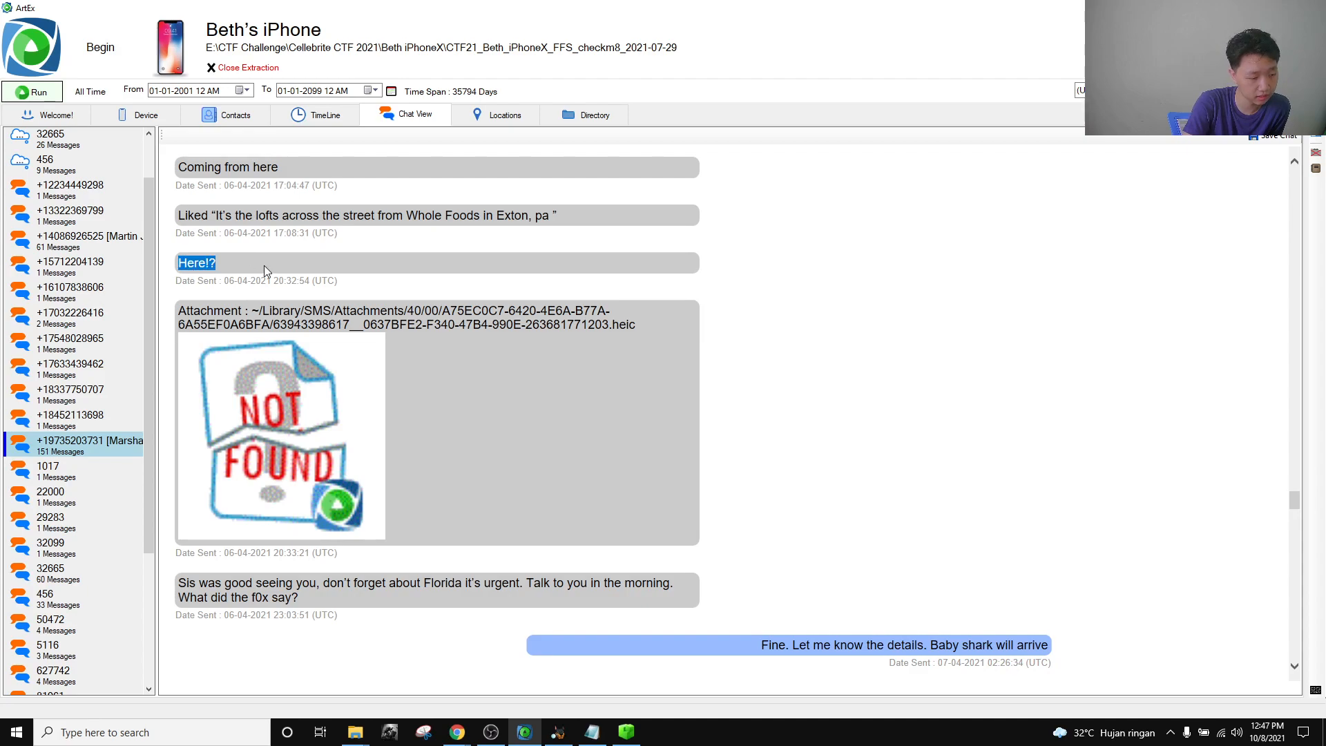
pyautogui.click(251, 267)
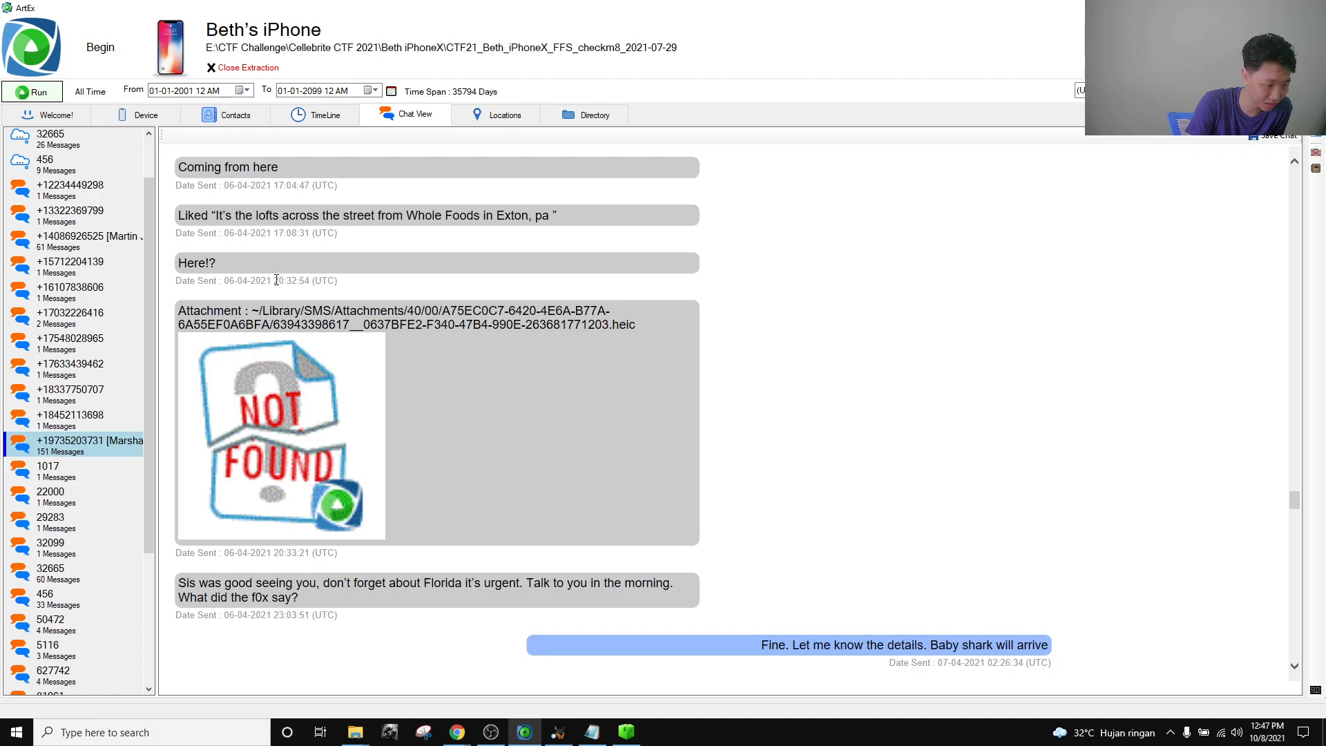
pyautogui.moveTo(238, 280); pyautogui.dragTo(312, 281)
pyautogui.click(255, 656)
pyautogui.scroll(-1, 215, 591)
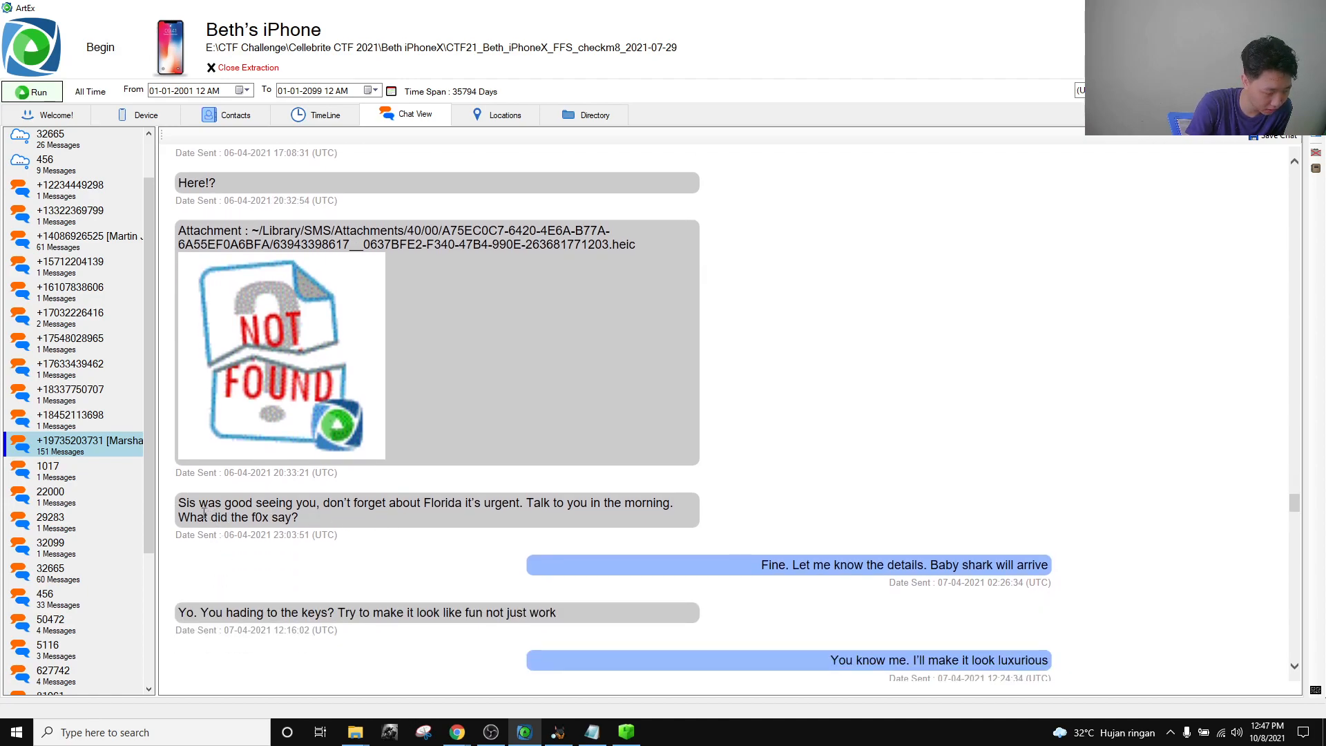
pyautogui.moveTo(181, 499); pyautogui.dragTo(232, 538)
pyautogui.click(317, 516)
pyautogui.click(312, 545)
pyautogui.click(230, 536)
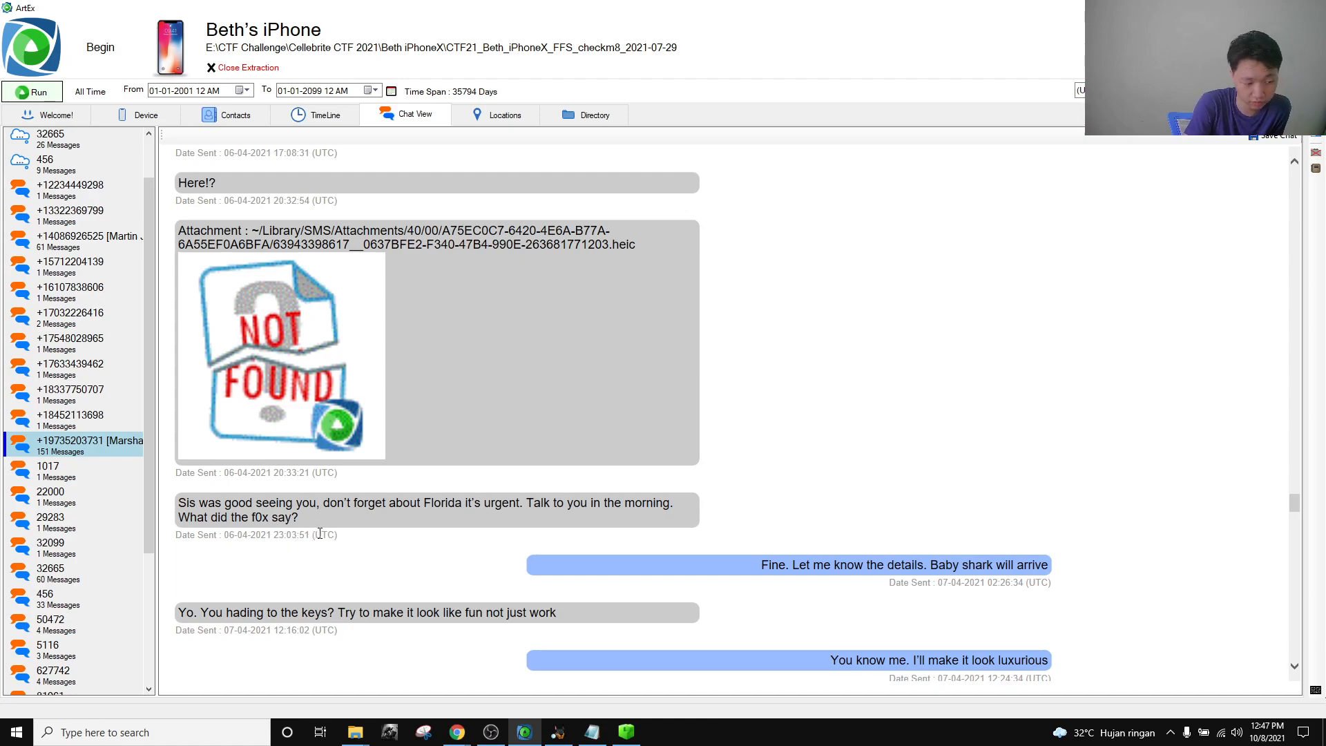
pyautogui.scroll(1, 328, 525)
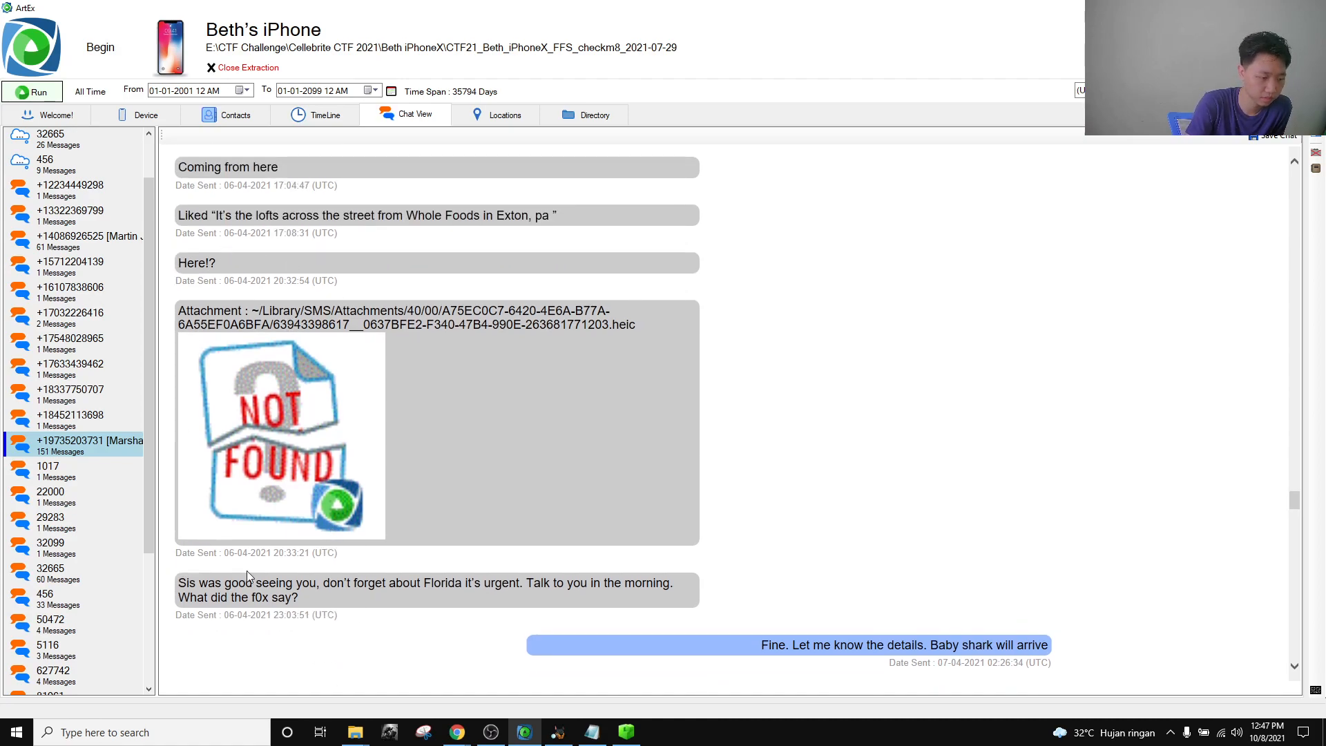
pyautogui.click(627, 732)
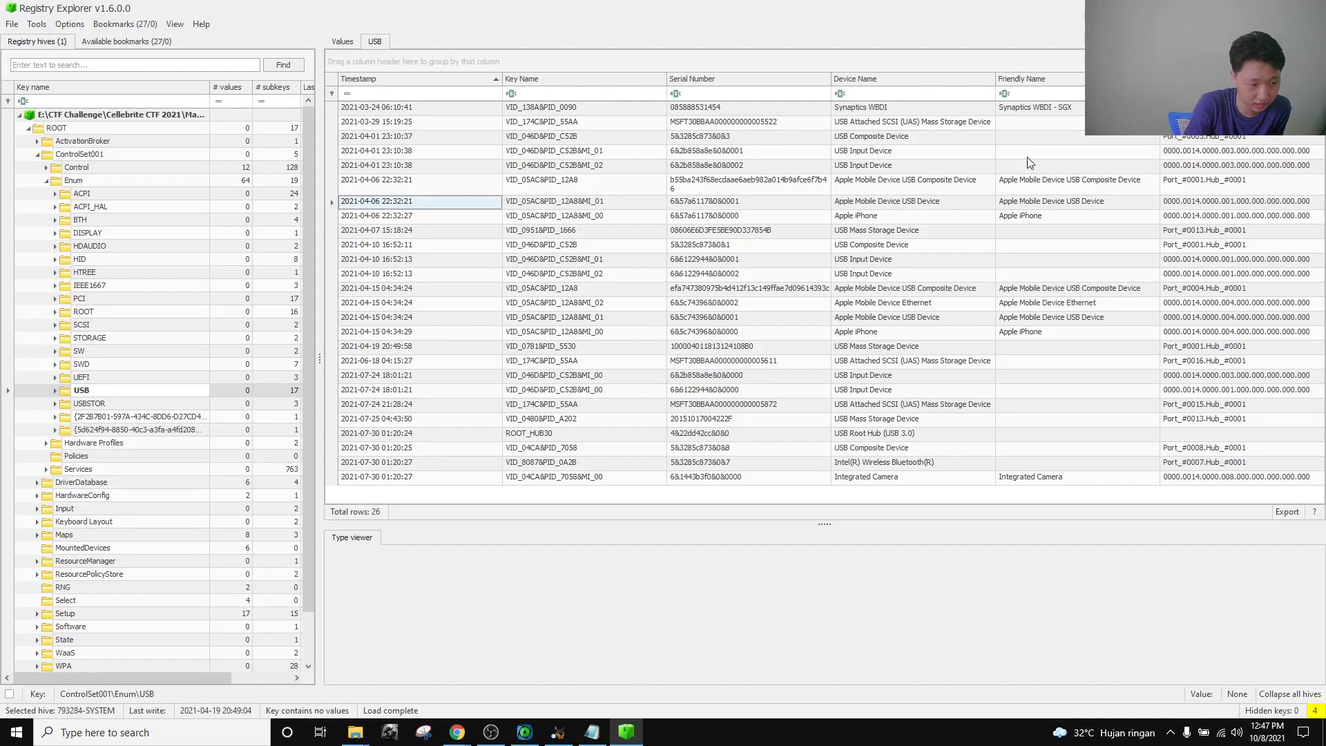
pyautogui.click(387, 192)
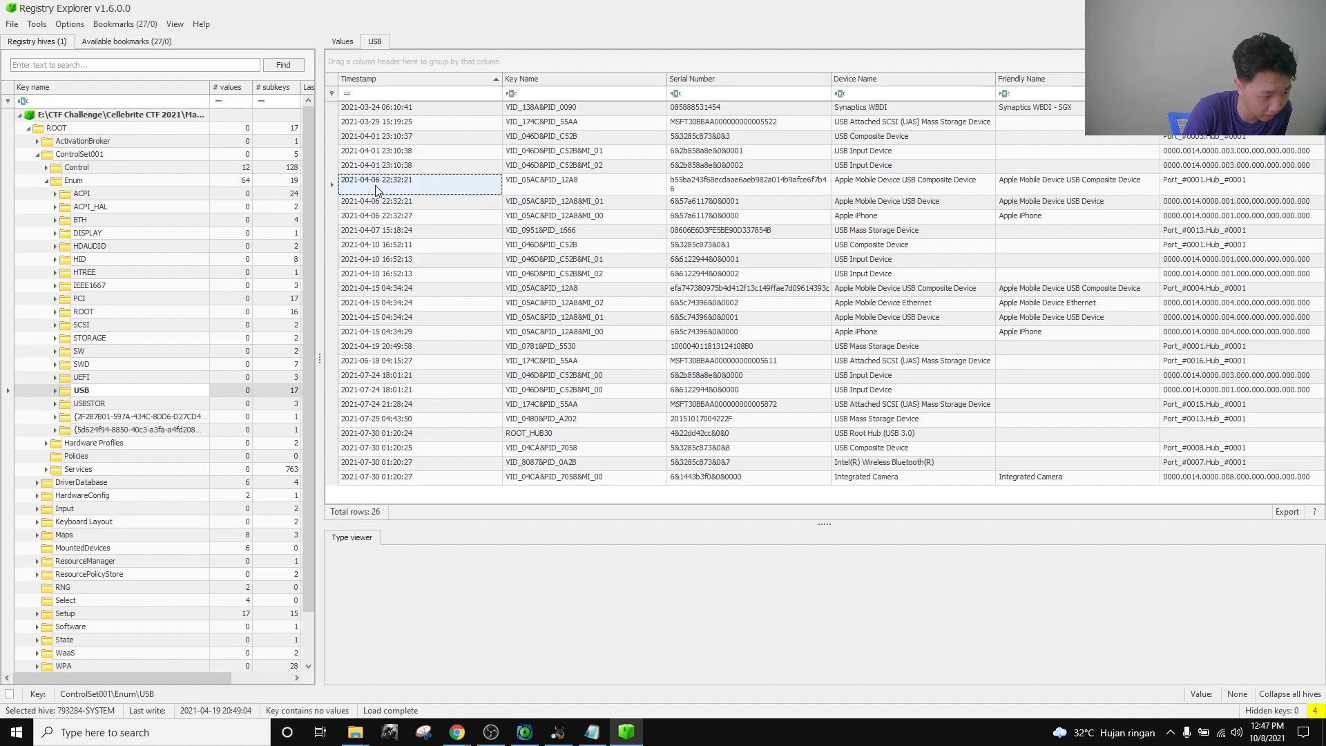
pyautogui.click(525, 732)
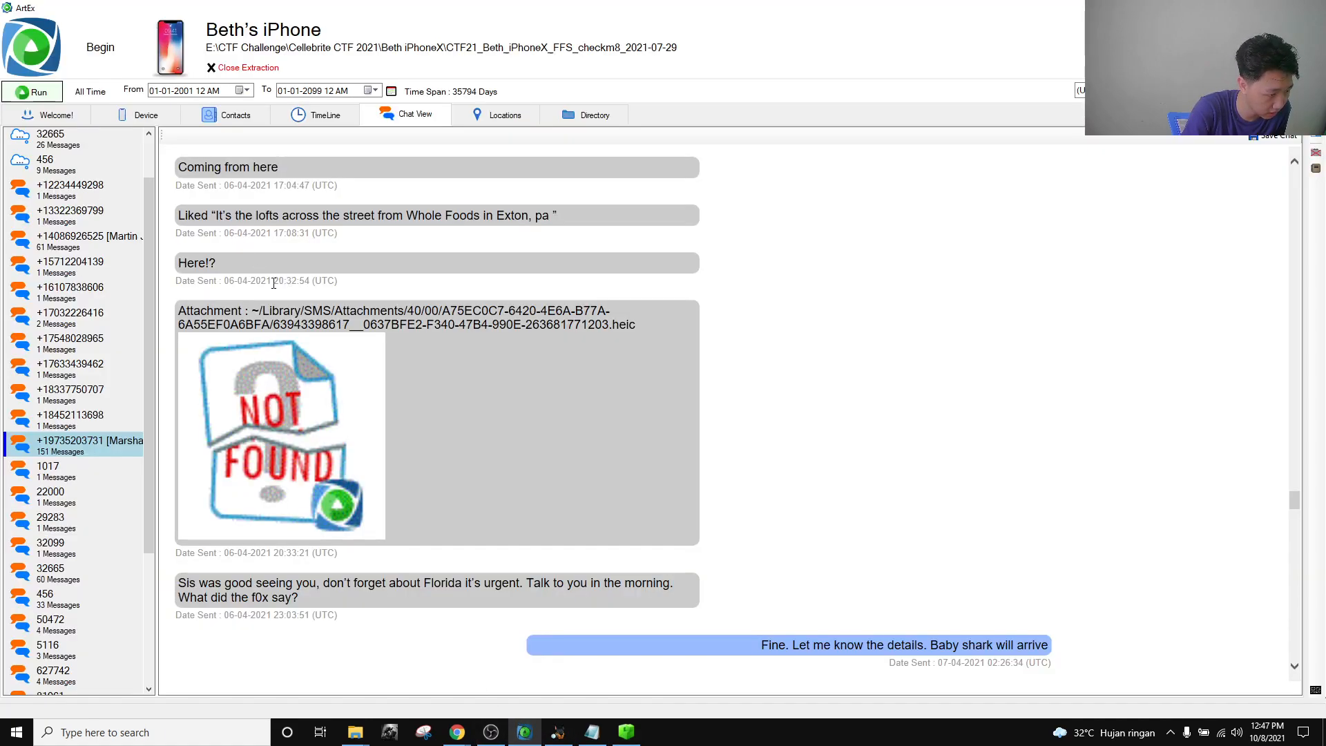
pyautogui.moveTo(279, 282); pyautogui.dragTo(311, 277)
pyautogui.hotkey('alt', 'Tab')
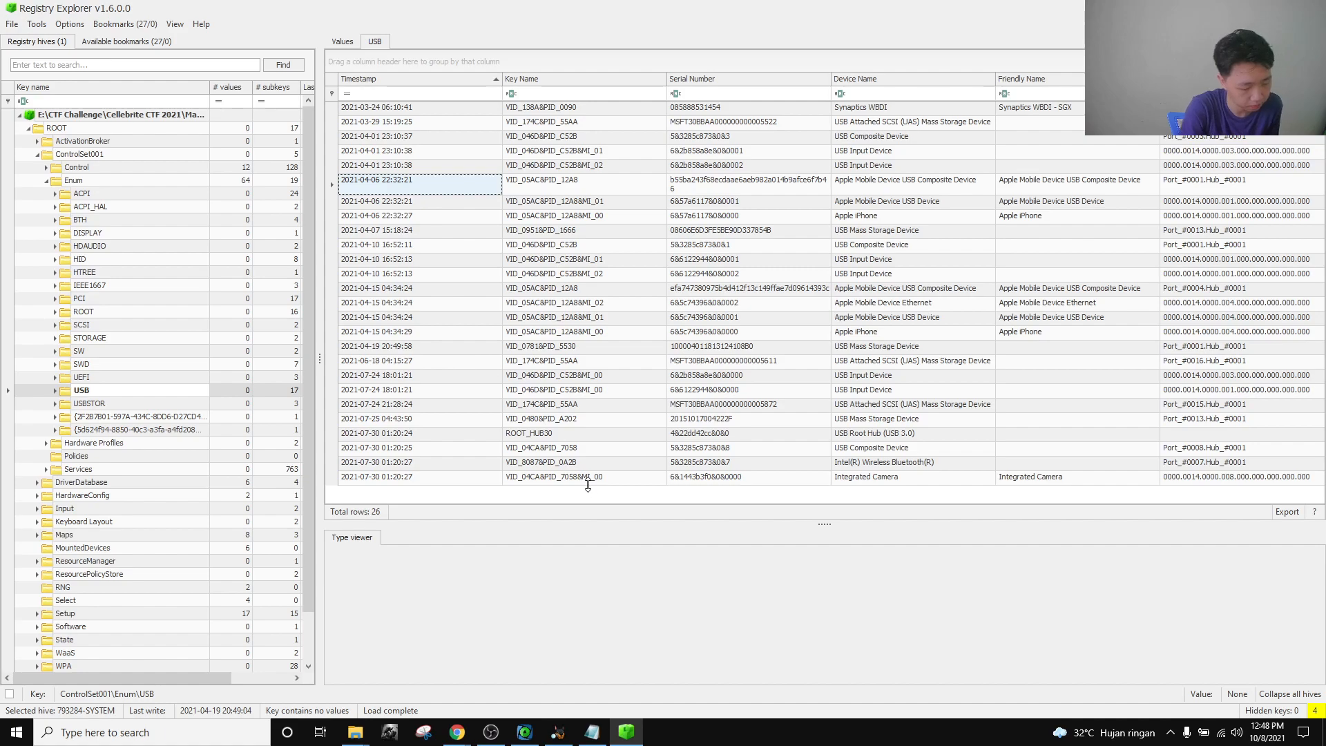
pyautogui.press('super+r')
pyautogui.press('Return')
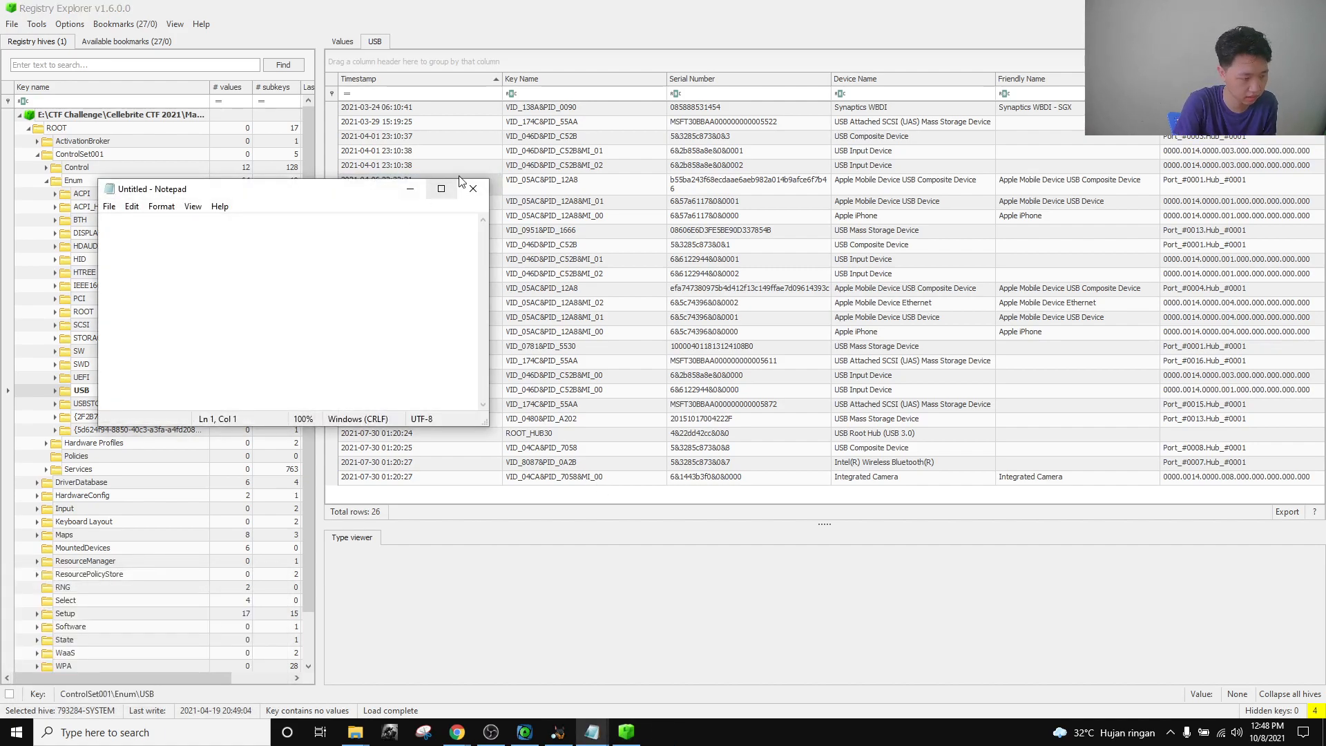
pyautogui.click(472, 187)
pyautogui.hotkey('alt', 'Tab')
pyautogui.hotkey('ctrl', 'v')
pyautogui.hotkey('shift', 'Home')
pyautogui.hotkey('ctrl', 'c')
# Bring the Cellebrite CTF challenge page to the front in Chrome.
pyautogui.click(459, 734)
pyautogui.click(389, 670)
pyautogui.click(468, 740)
pyautogui.click(319, 677)
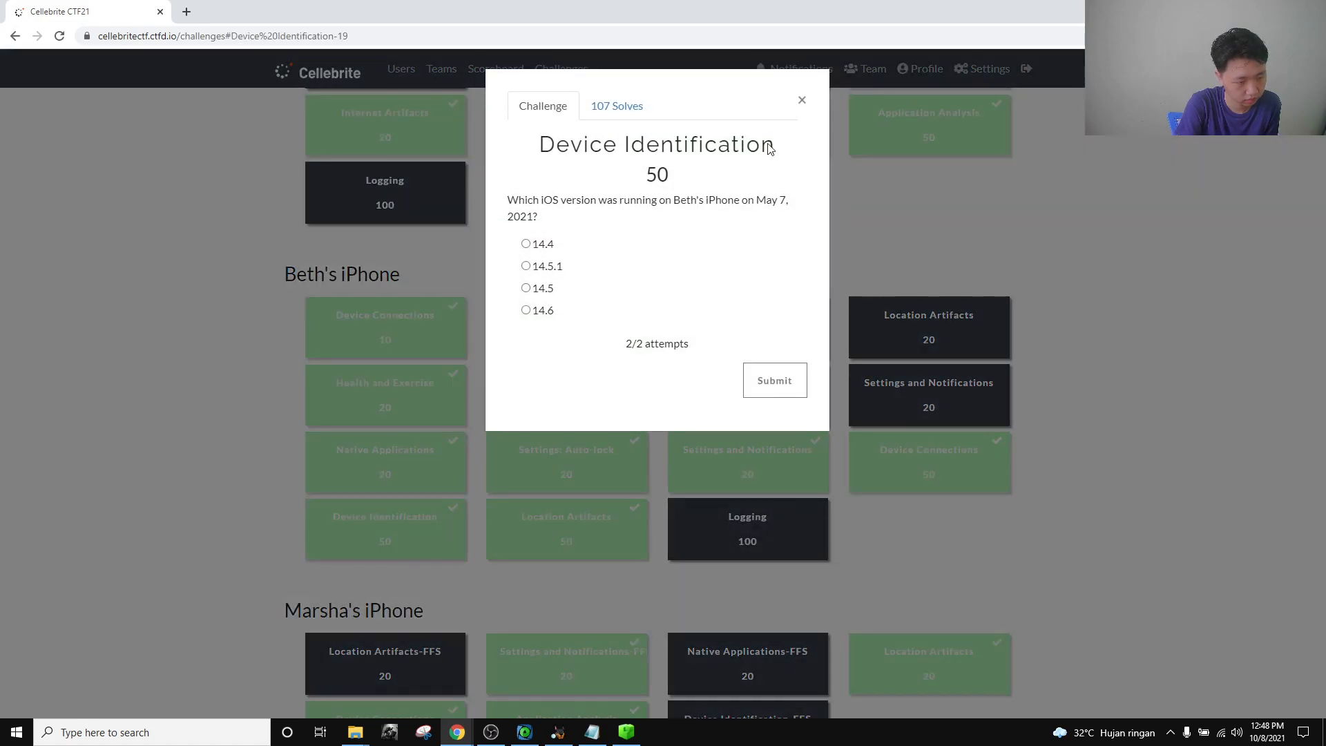
pyautogui.click(801, 100)
pyautogui.click(950, 443)
pyautogui.click(638, 293)
pyautogui.hotkey('ctrl', 'v')
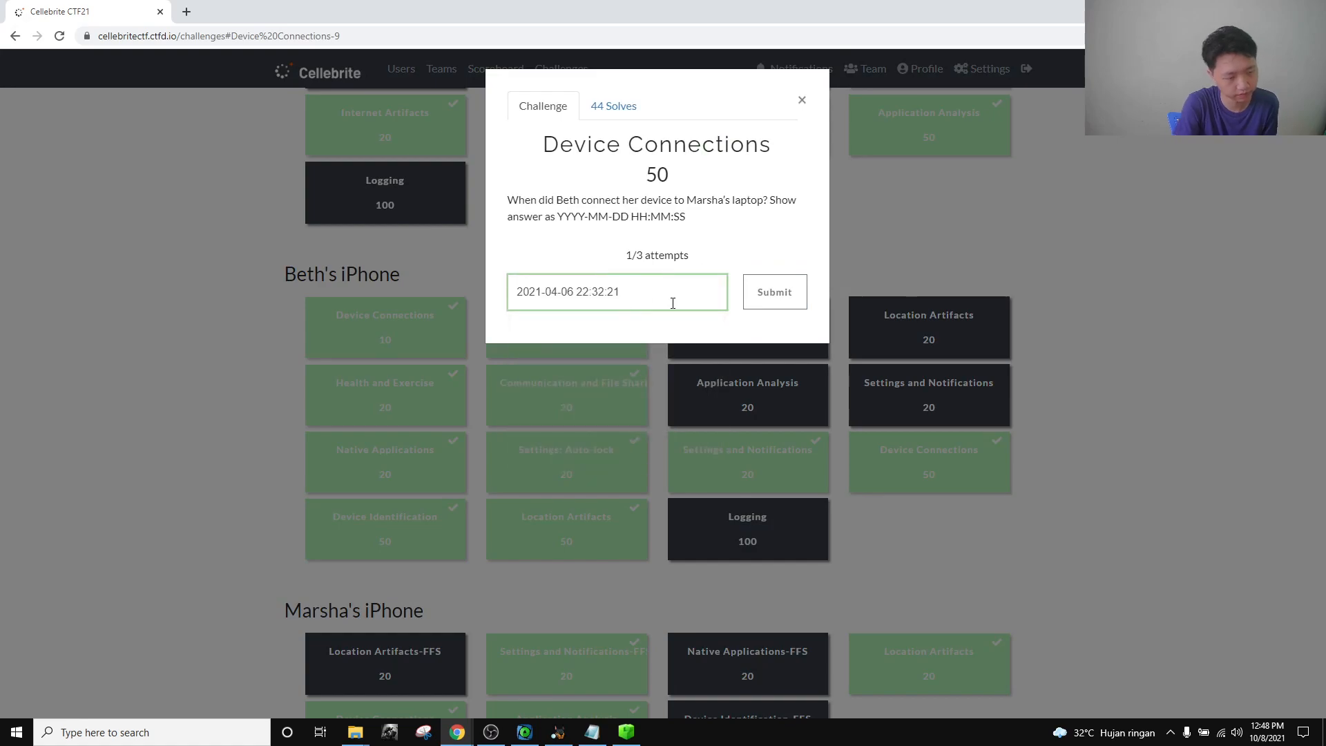
pyautogui.click(801, 101)
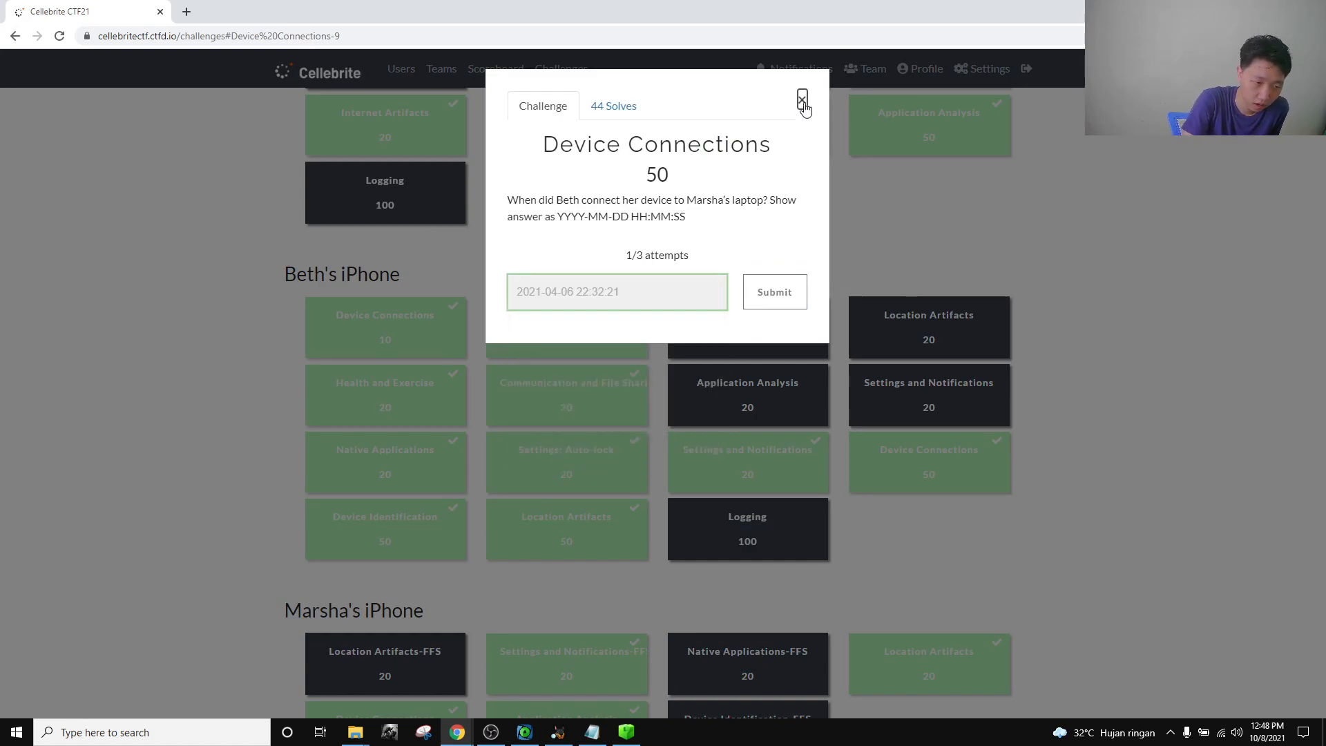
pyautogui.scroll(-3, 299, 367)
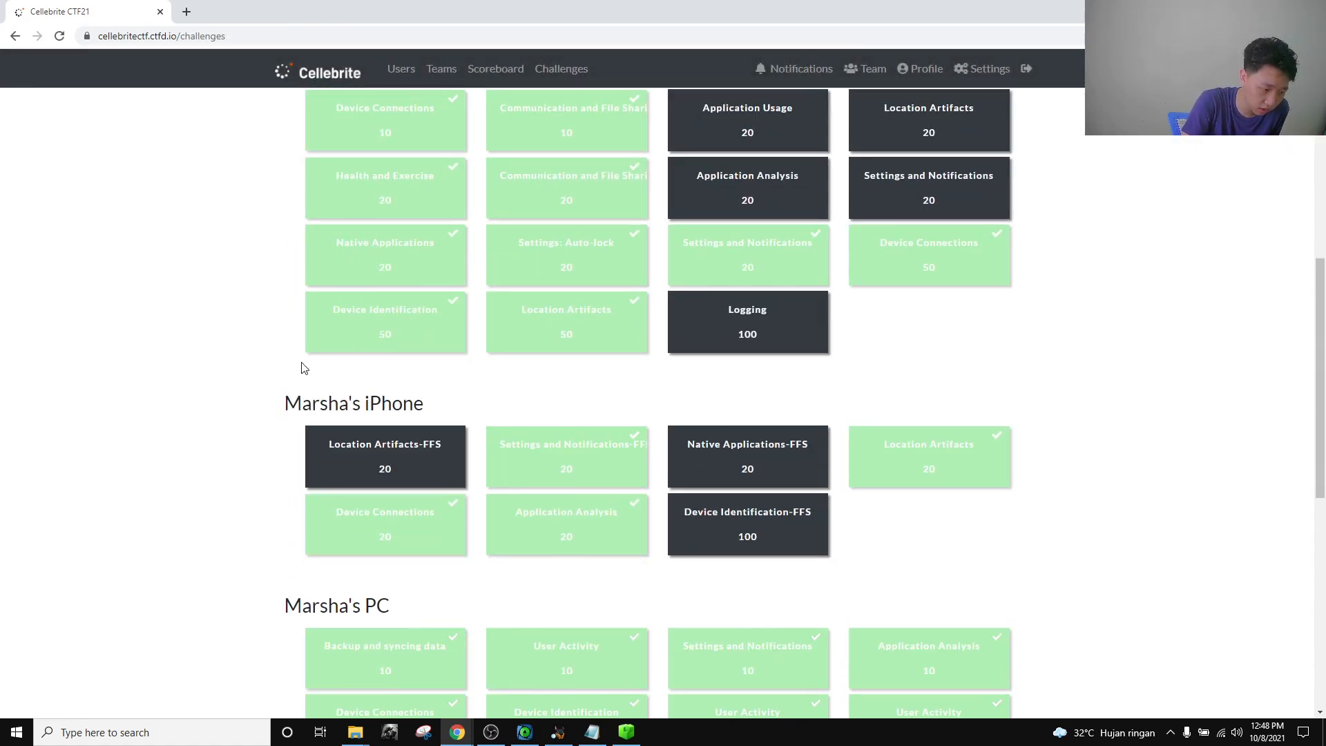
pyautogui.click(352, 339)
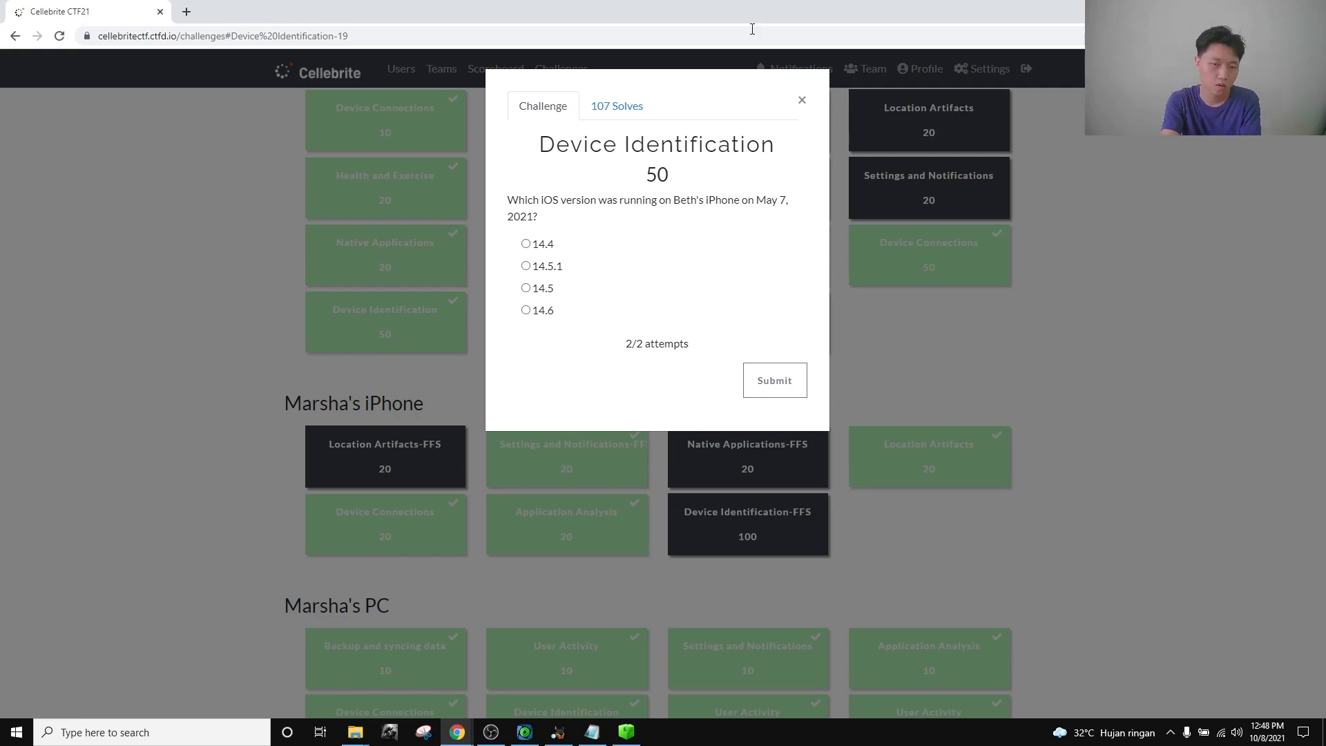
pyautogui.click(802, 100)
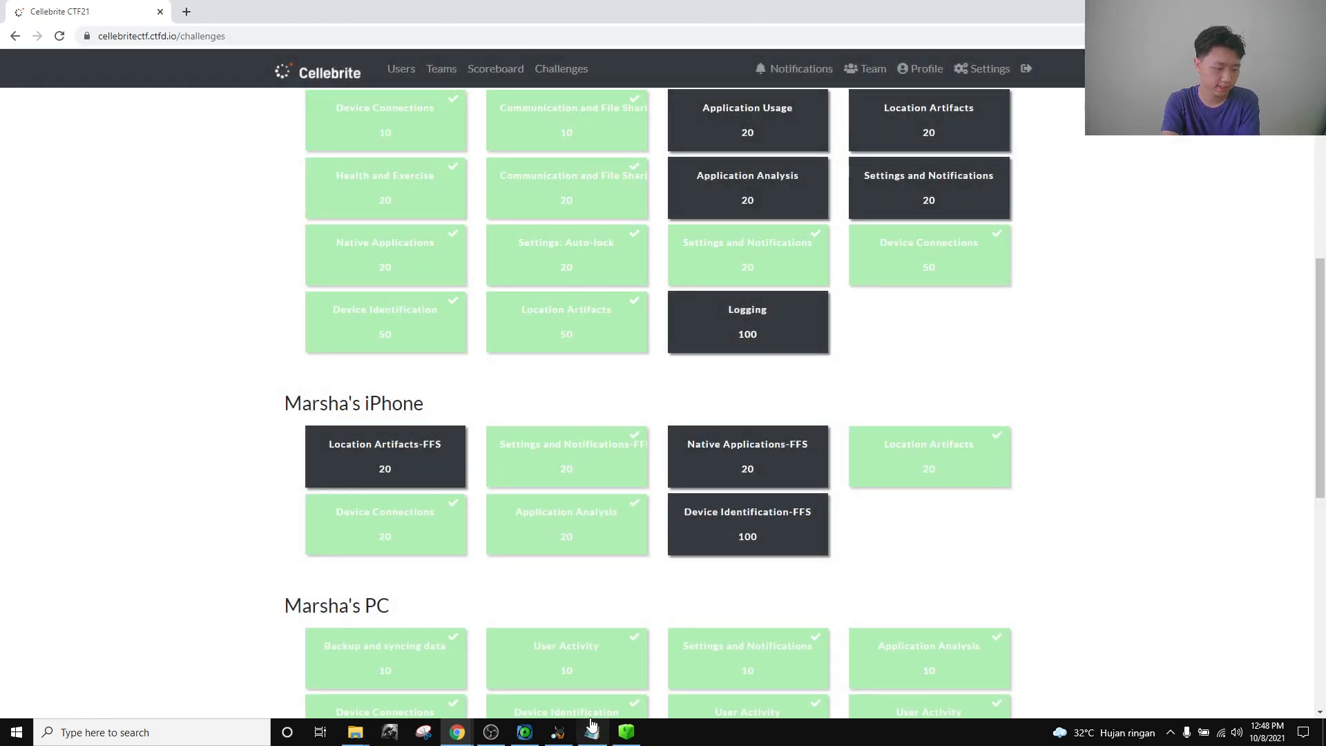
# Return to Autopsy and expand the mobile and Library folders in the file tree.
pyautogui.click(558, 732)
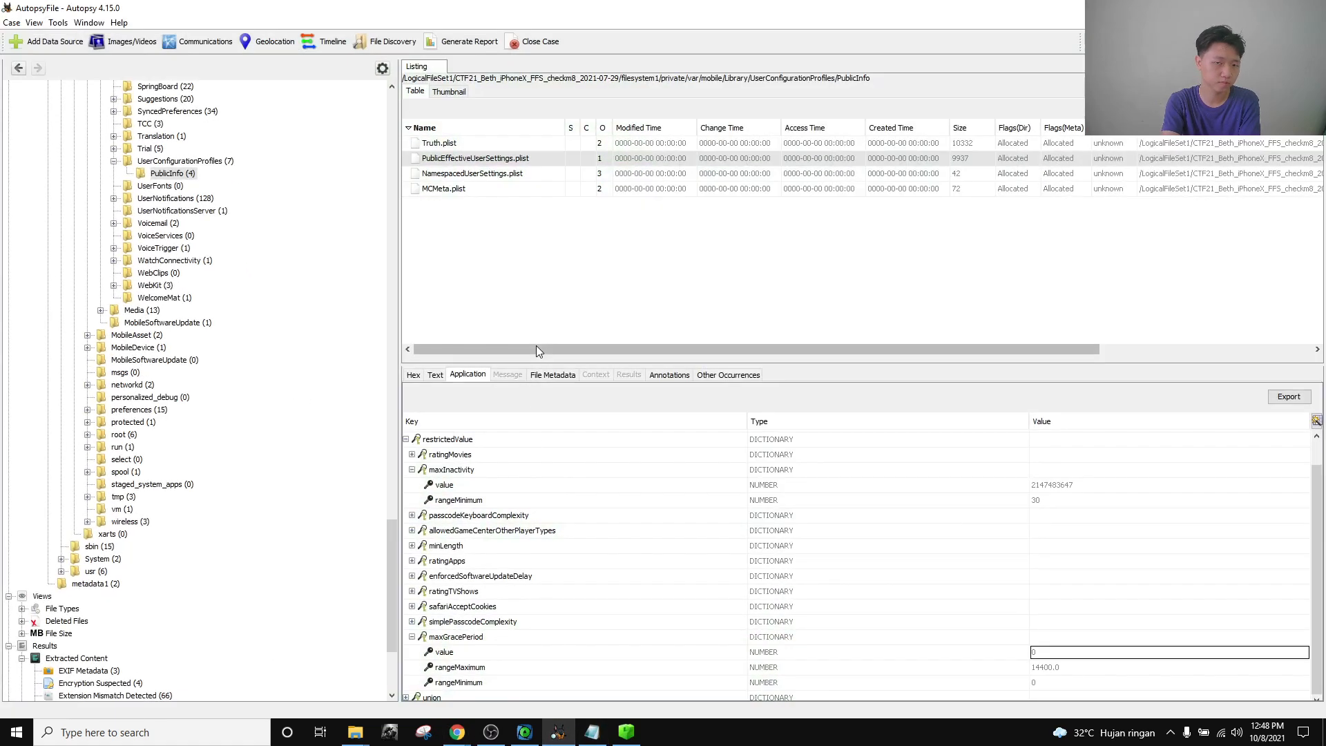
pyautogui.scroll(20, 75, 292)
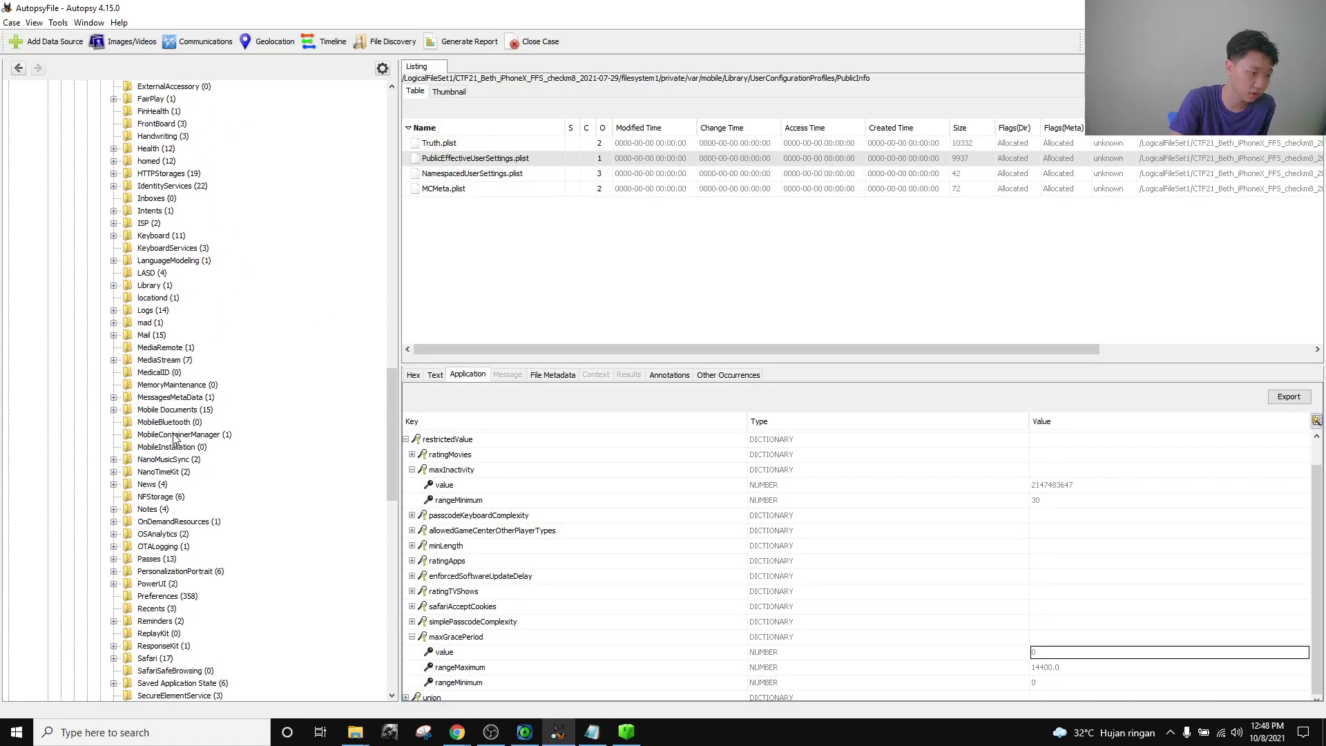
pyautogui.scroll(4, 159, 414)
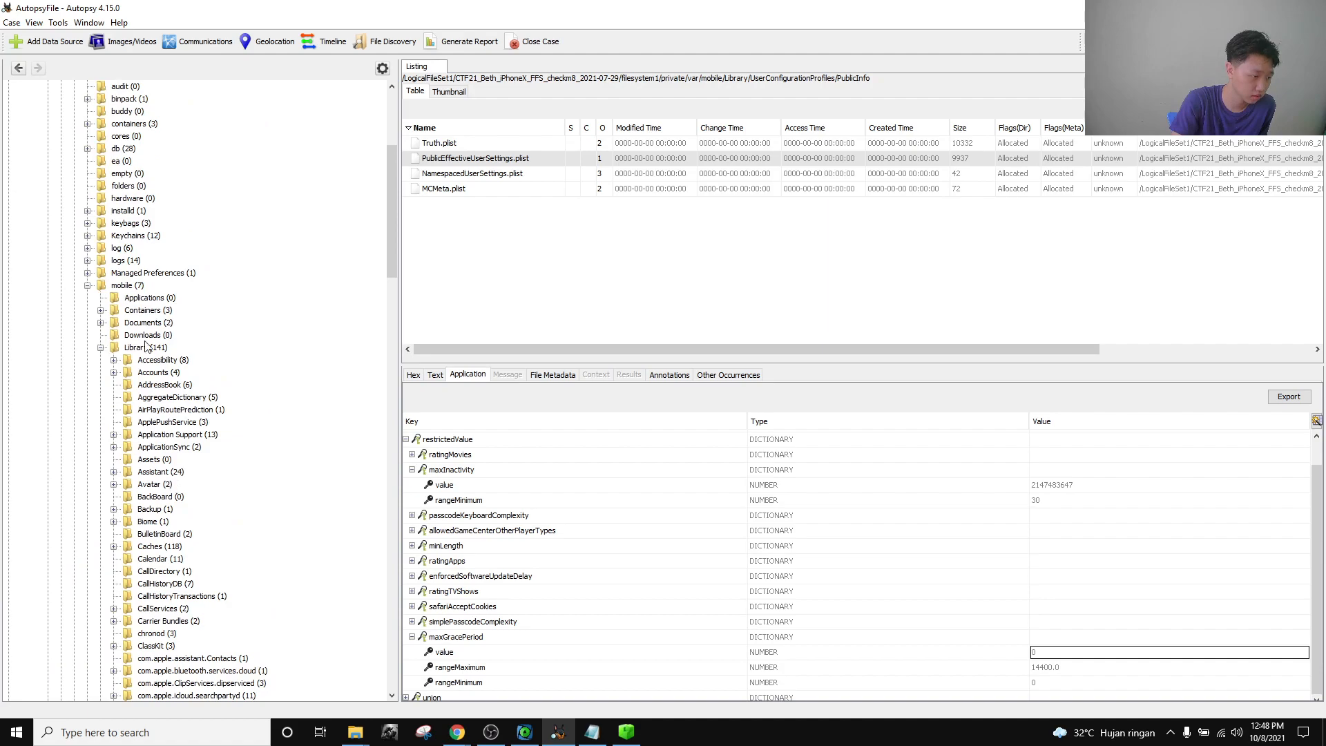
pyautogui.click(99, 349)
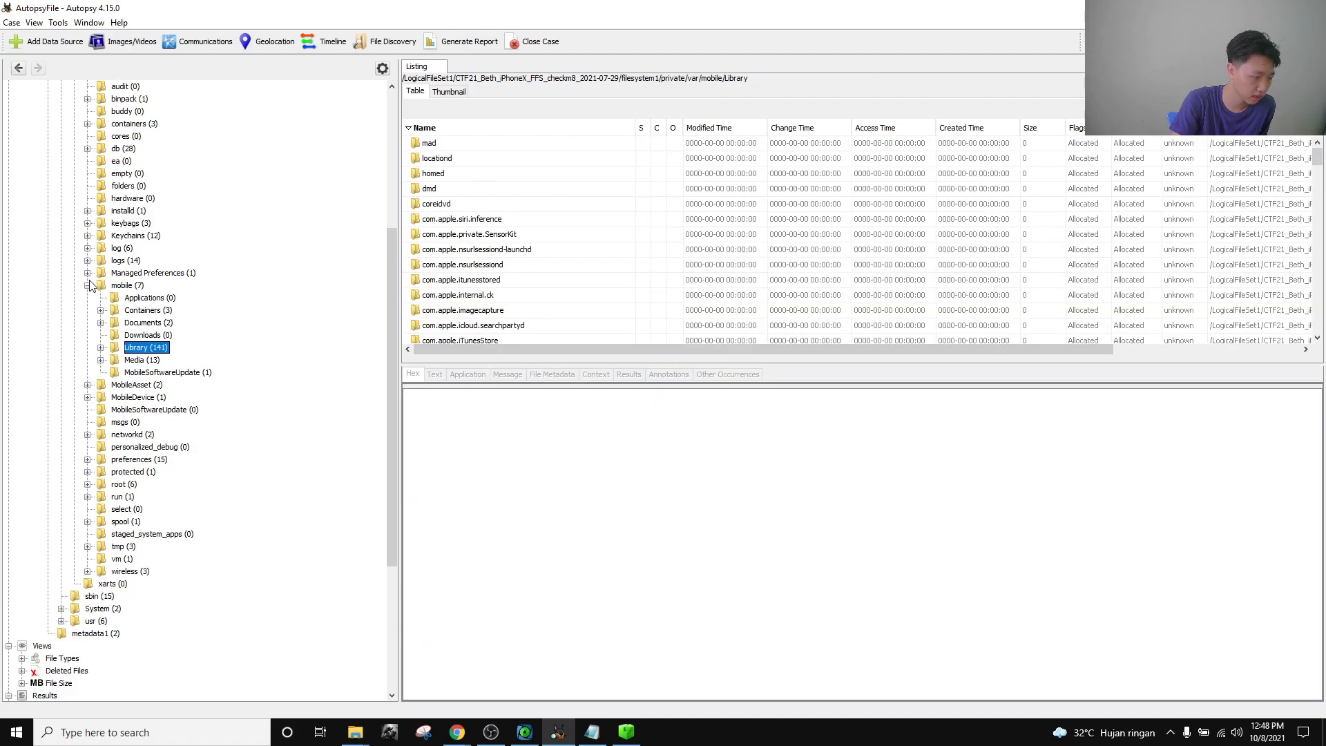
pyautogui.click(88, 285)
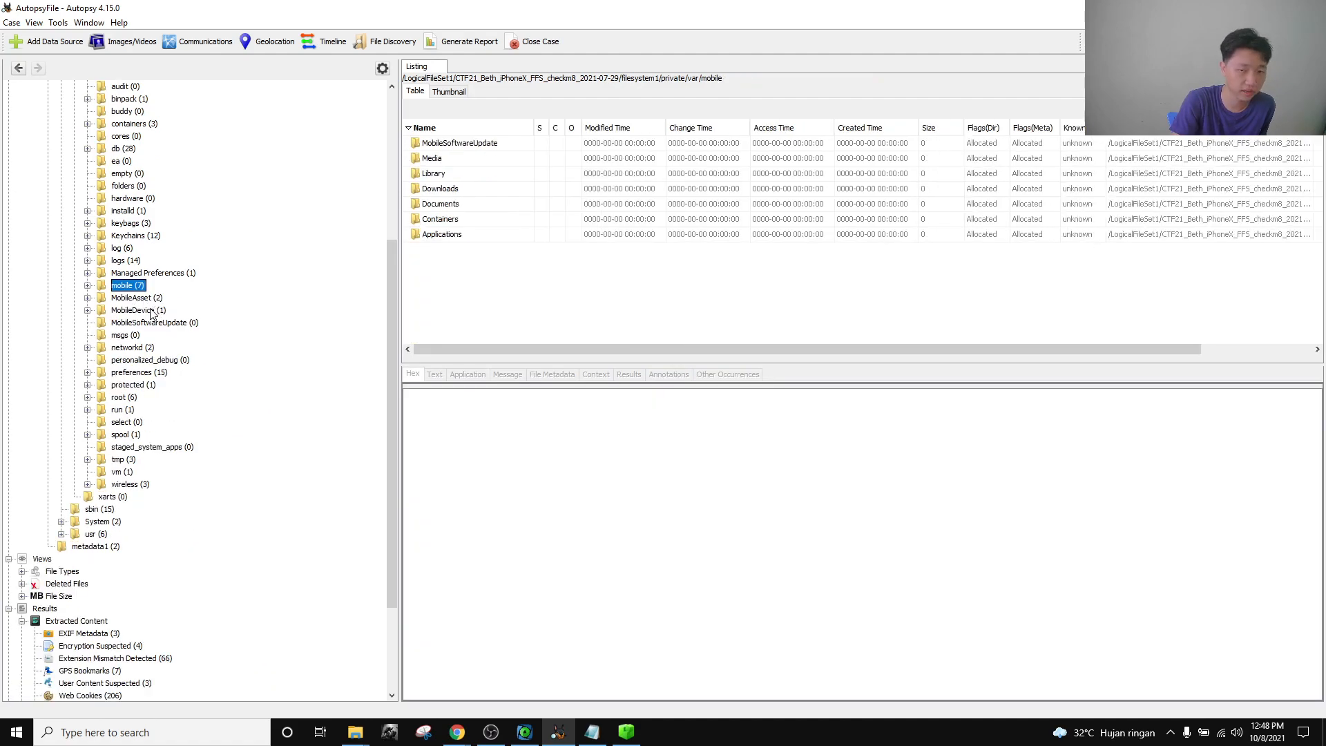
pyautogui.click(88, 285)
pyautogui.scroll(-1, 149, 382)
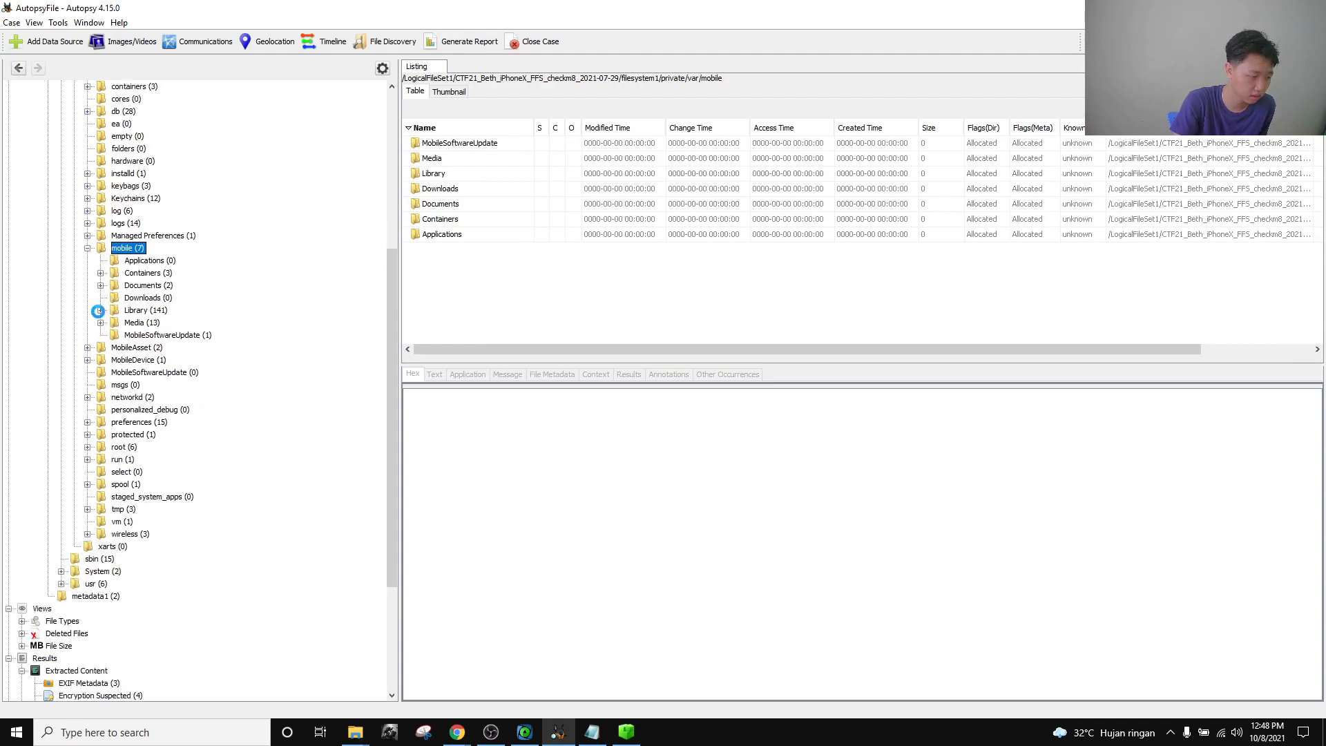
pyautogui.click(98, 311)
pyautogui.scroll(-20, 149, 413)
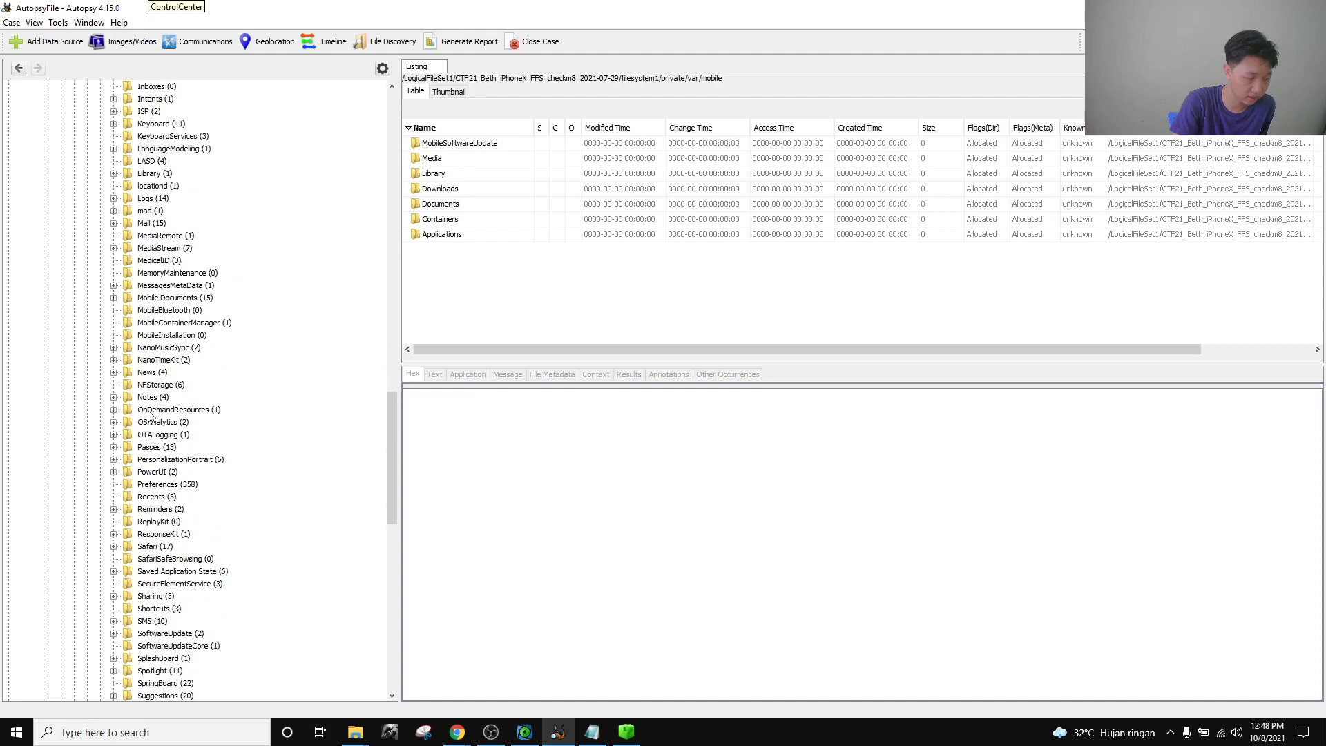
pyautogui.scroll(-14, 149, 414)
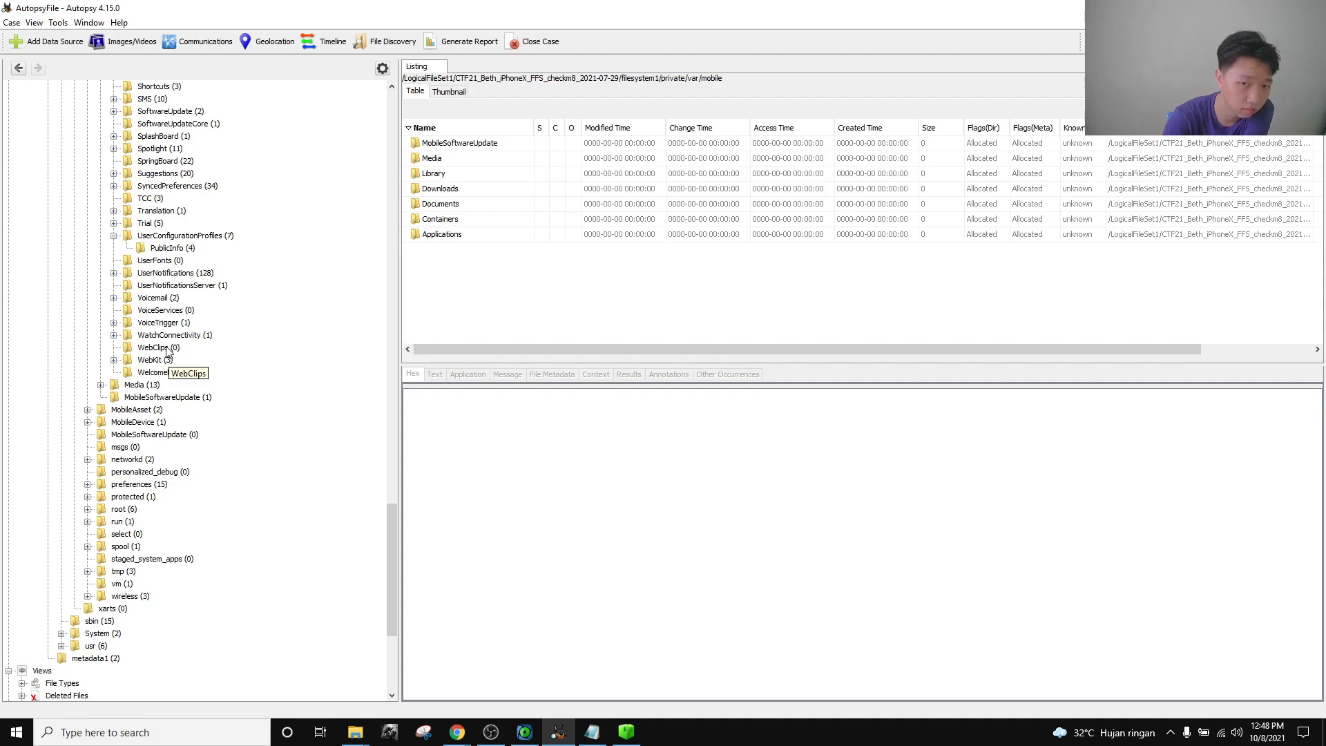
pyautogui.scroll(3, 166, 351)
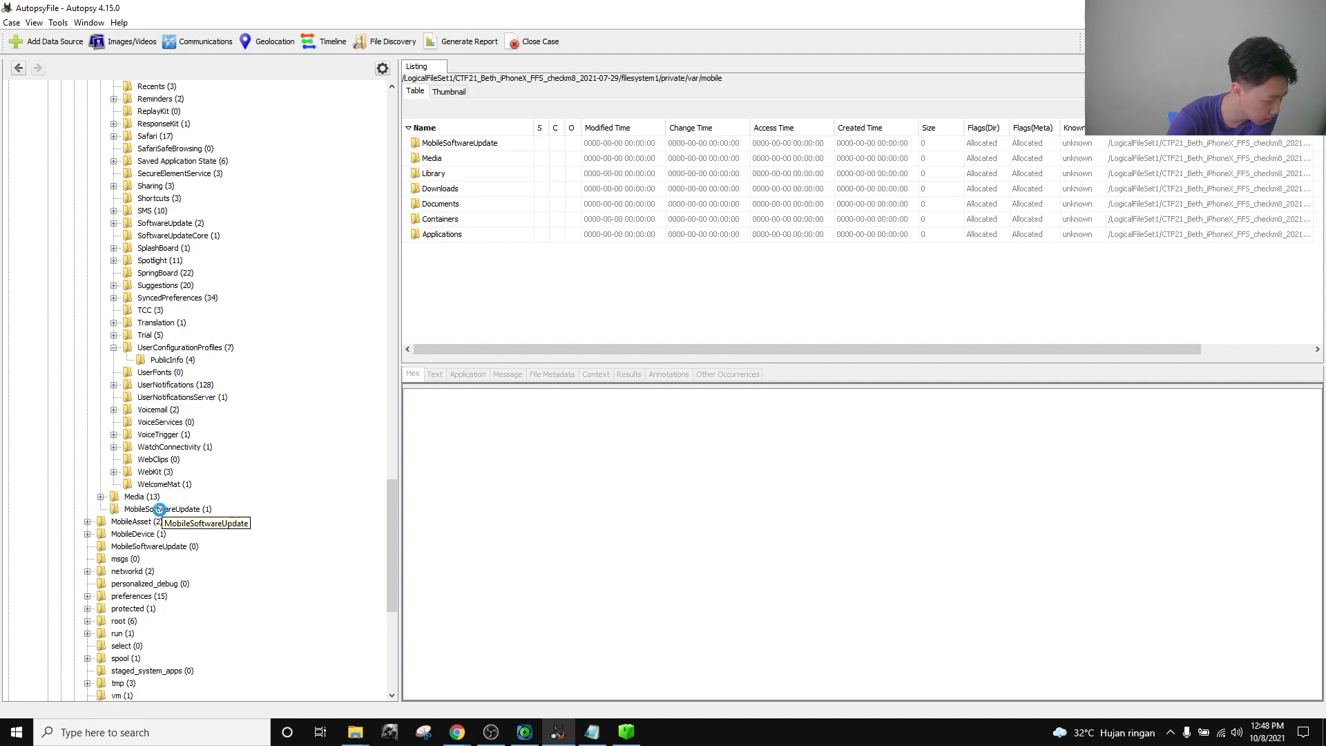
# Show restore.log from MobileSoftwareUpdate in the Text tab and read its iOS 14.4 update records.
pyautogui.click(159, 509)
pyautogui.click(440, 144)
pyautogui.scroll(-5, 636, 493)
pyautogui.scroll(5, 637, 509)
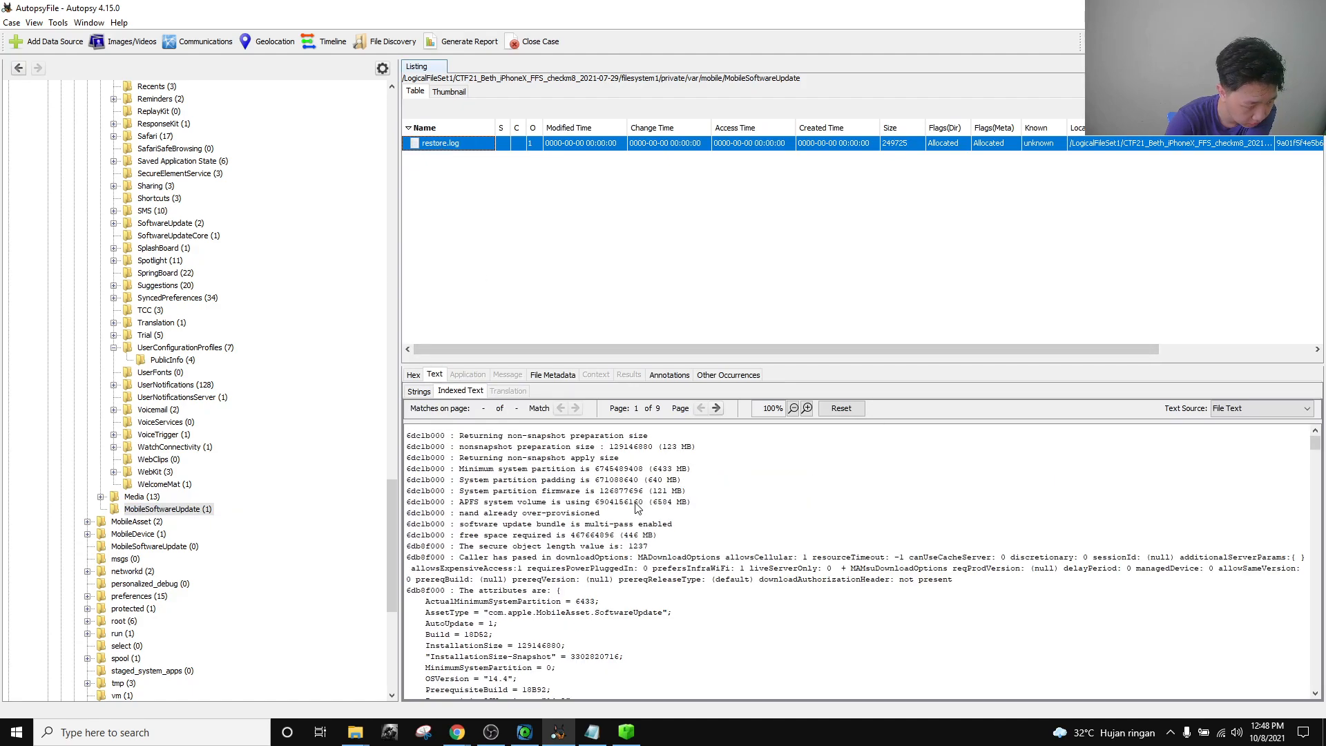
pyautogui.scroll(-15, 652, 553)
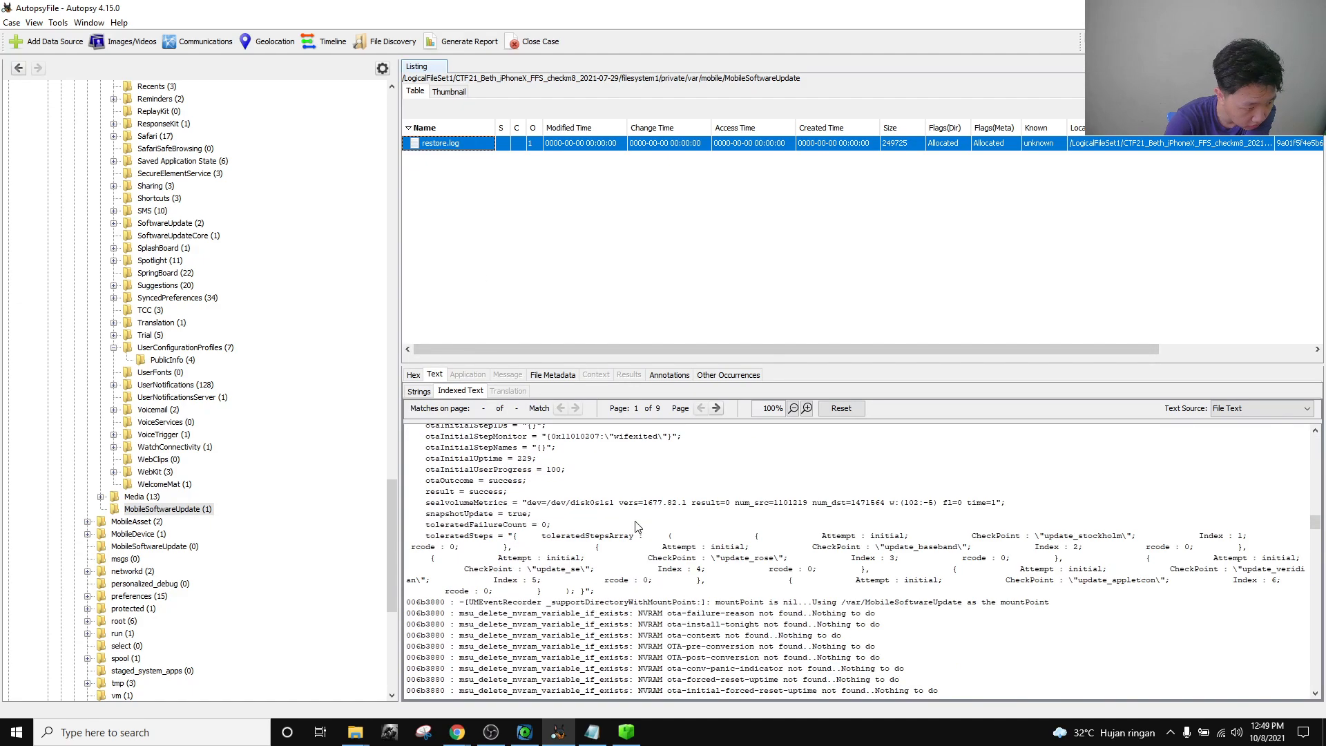
pyautogui.scroll(10, 637, 528)
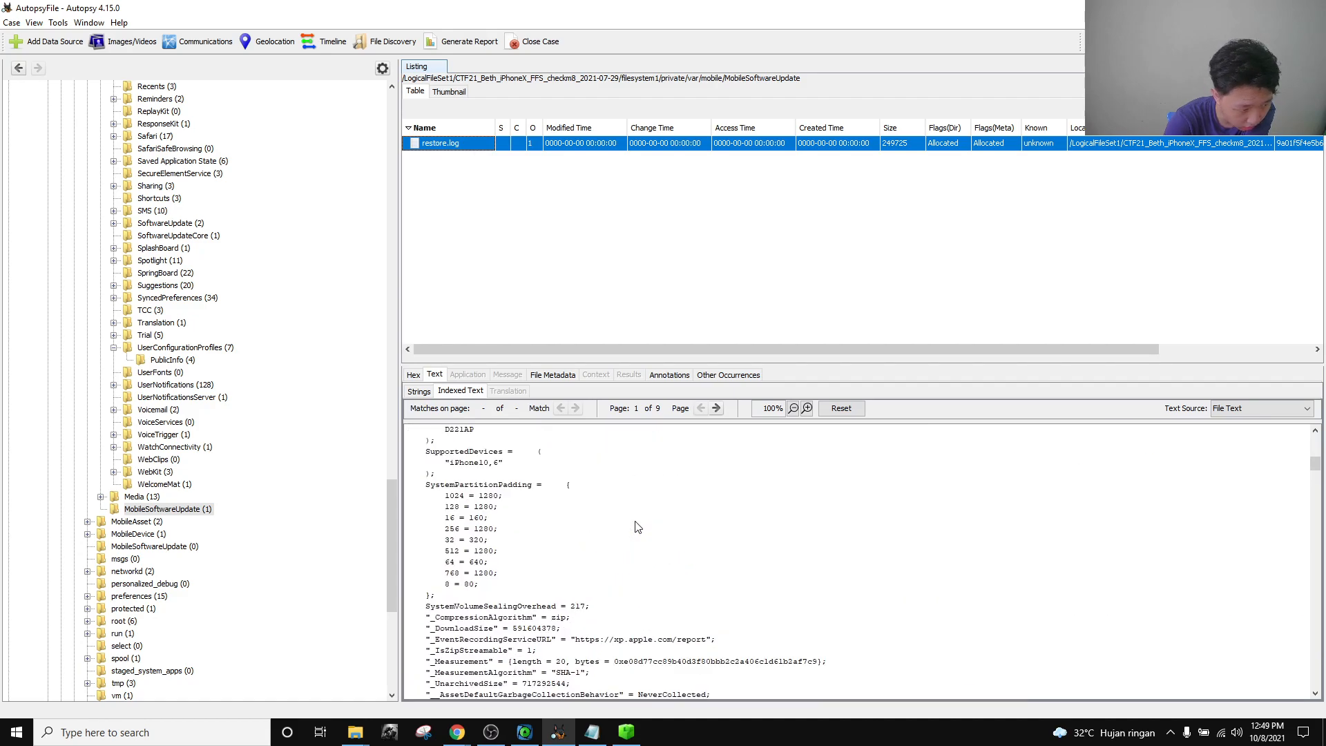
pyautogui.scroll(-10, 637, 527)
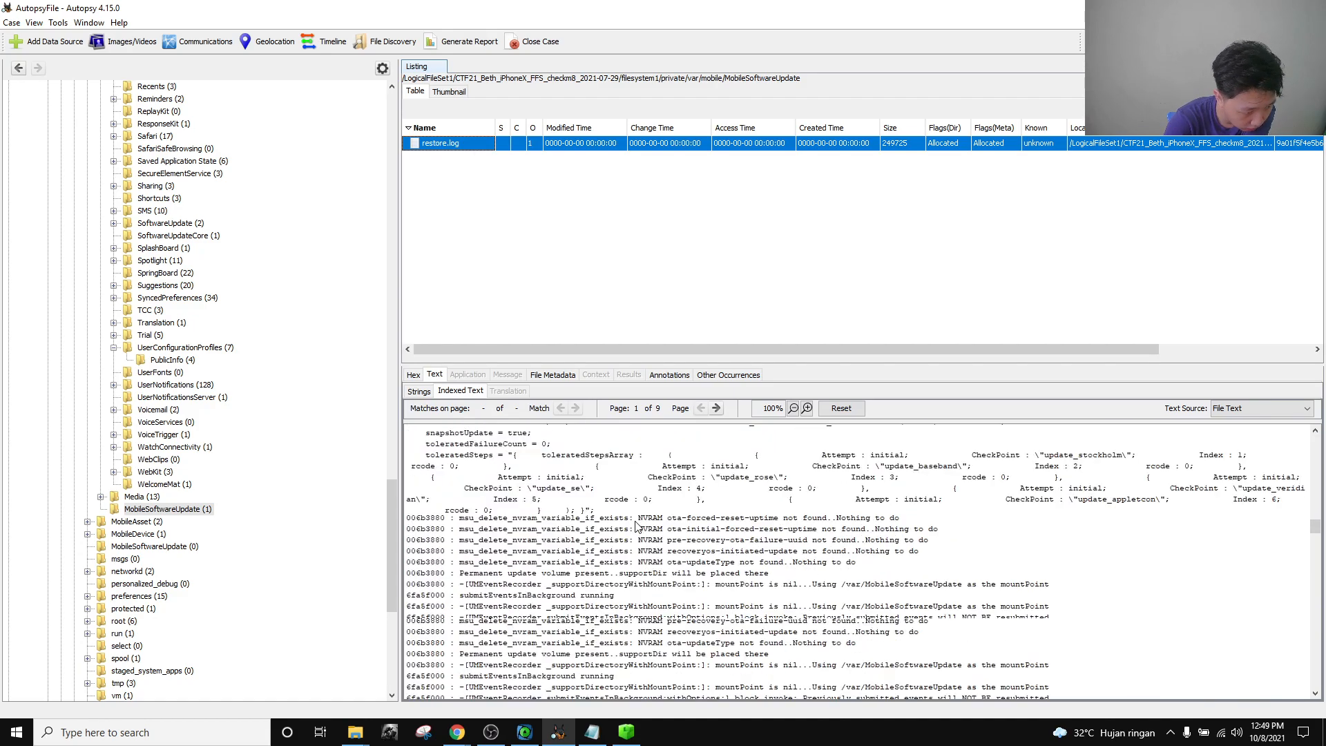
pyautogui.scroll(-2, 637, 529)
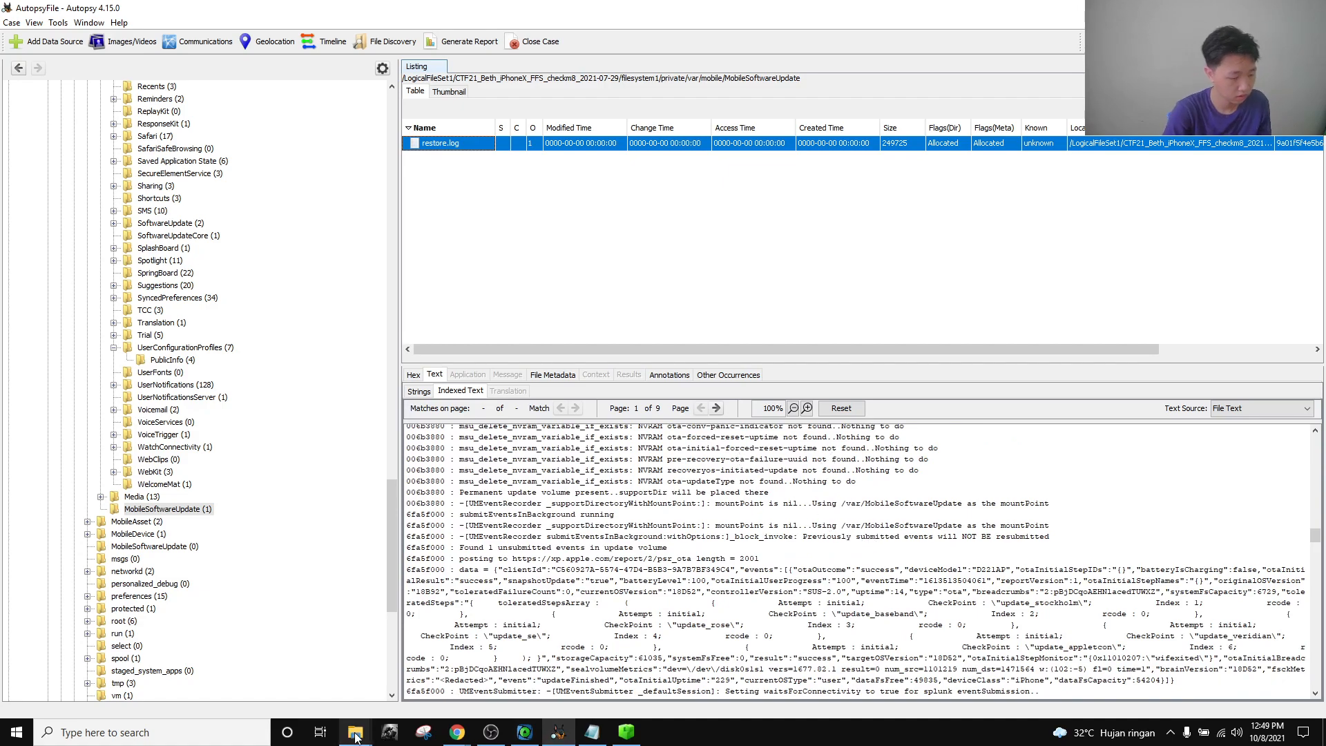
# Open restore.log from Cellebrite CTF 2021\Beth iPhoneX\AutopsyFile\Export in Notepad.
pyautogui.moveTo(355, 736)
pyautogui.click(337, 687)
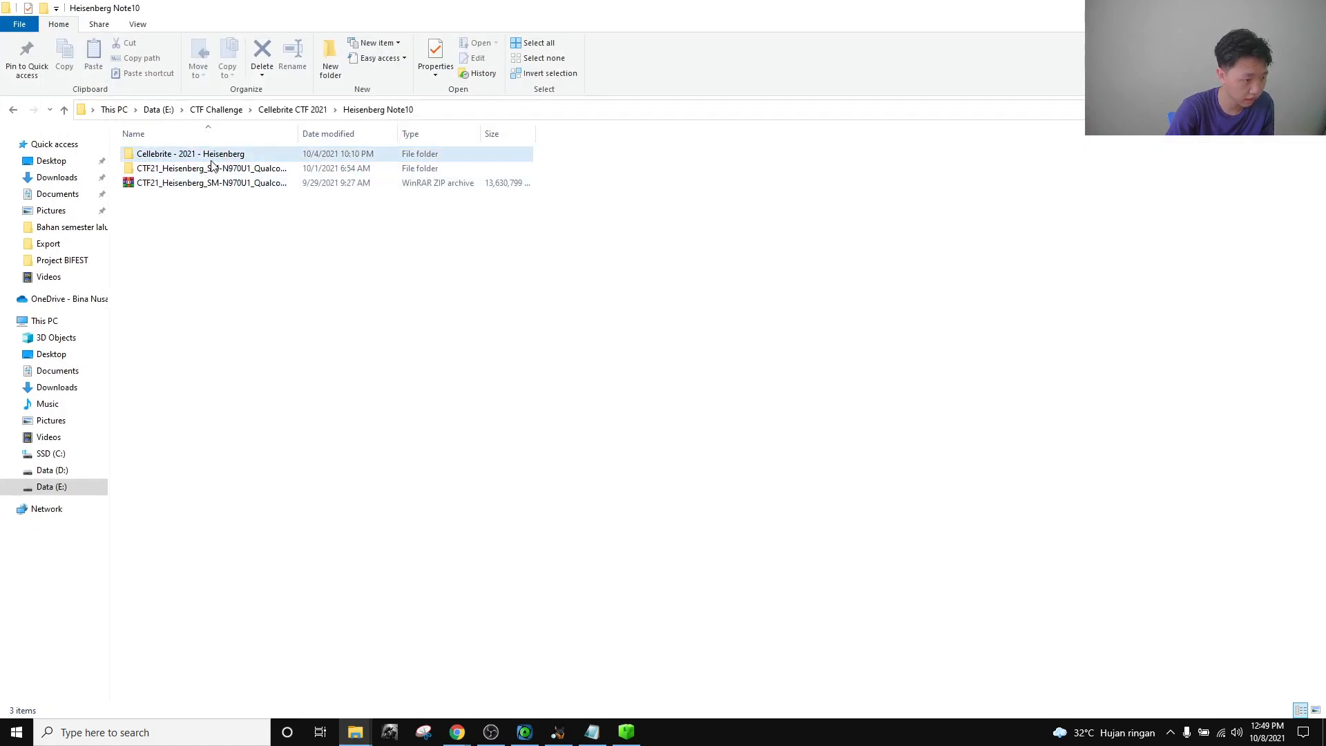
pyautogui.click(292, 109)
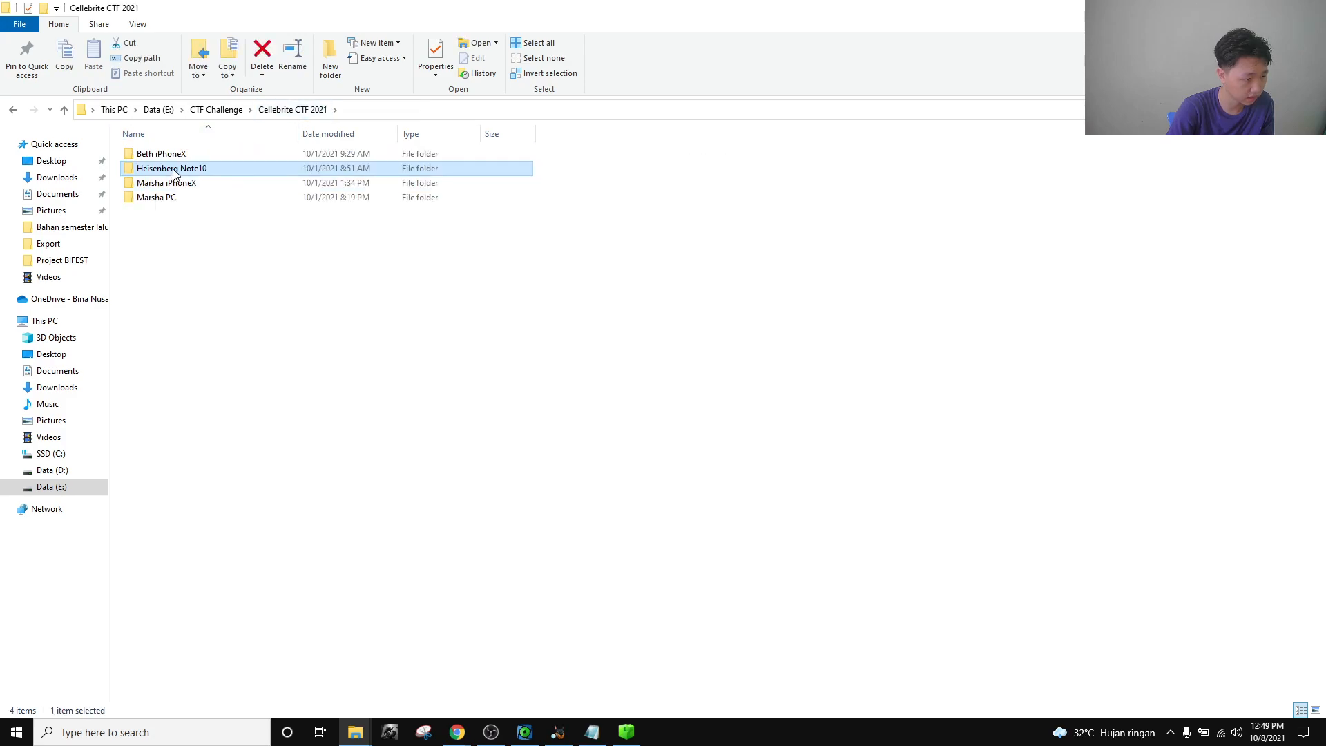
pyautogui.doubleClick(176, 155)
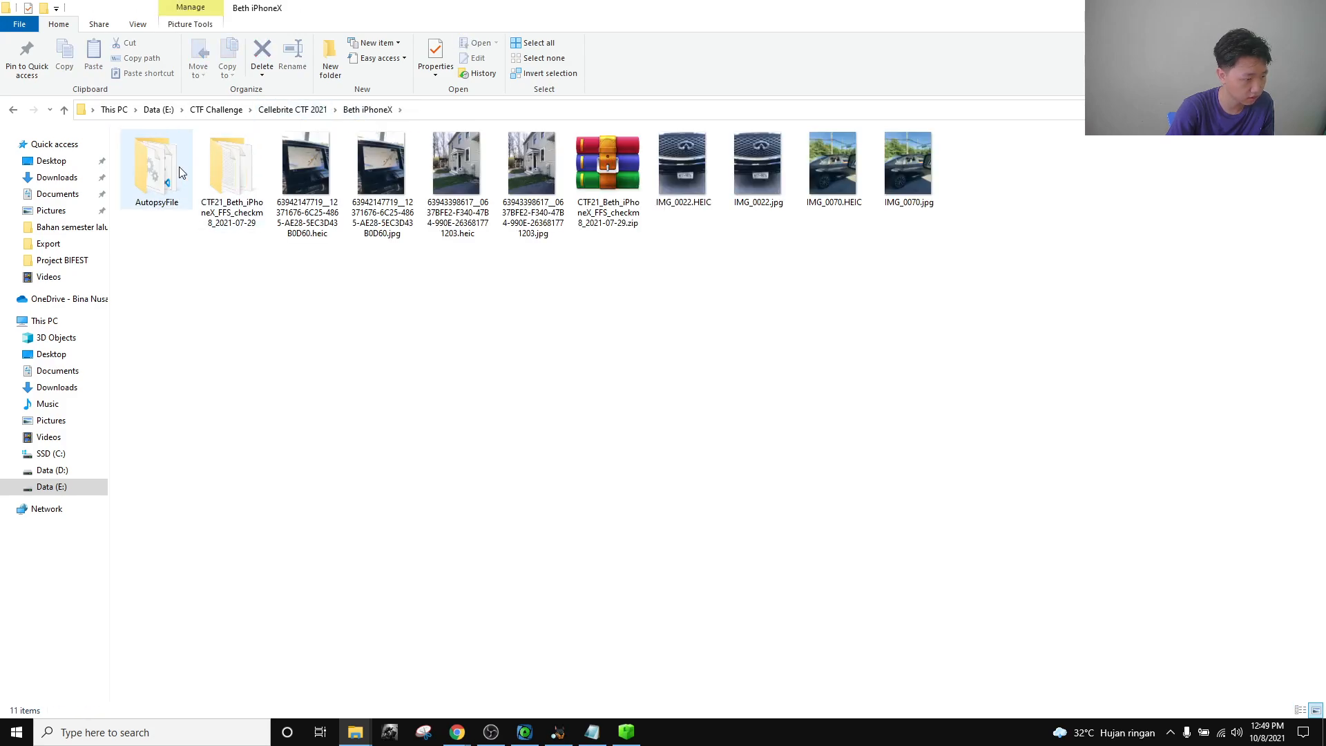
pyautogui.doubleClick(181, 172)
pyautogui.doubleClick(179, 179)
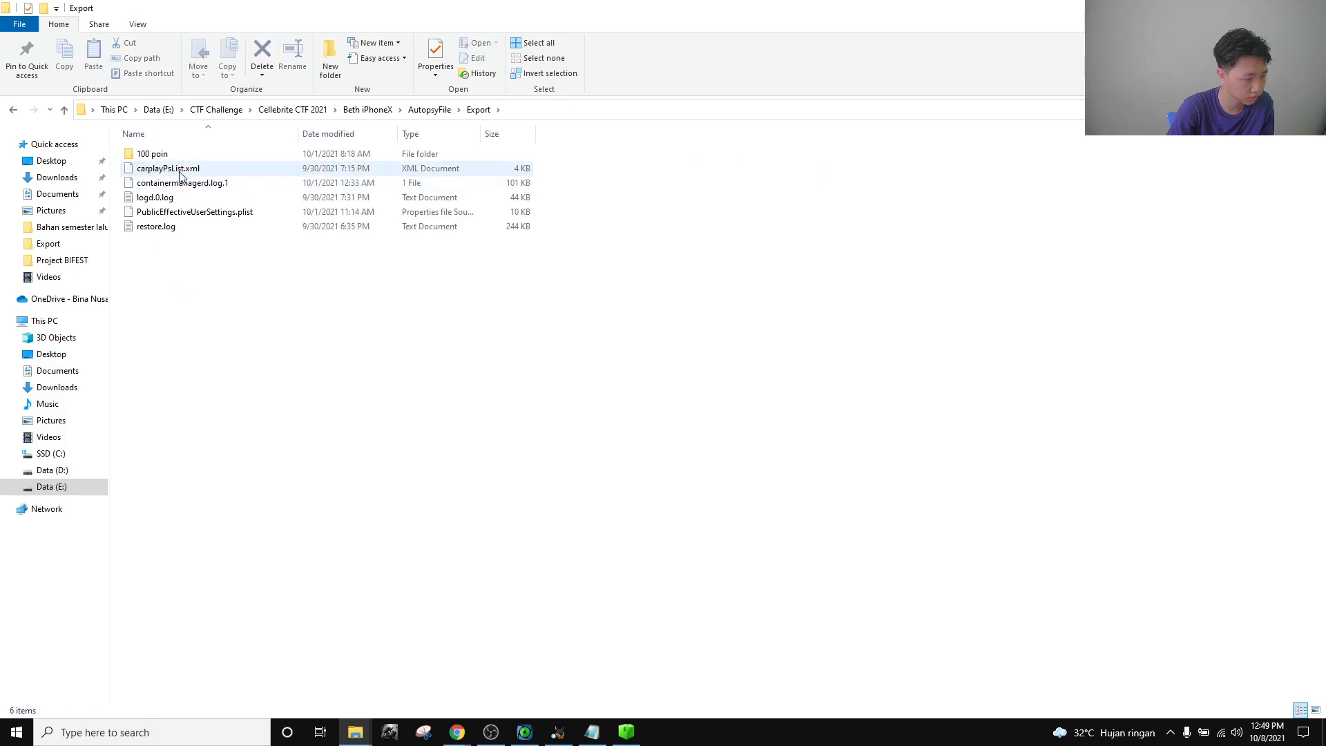
pyautogui.doubleClick(172, 228)
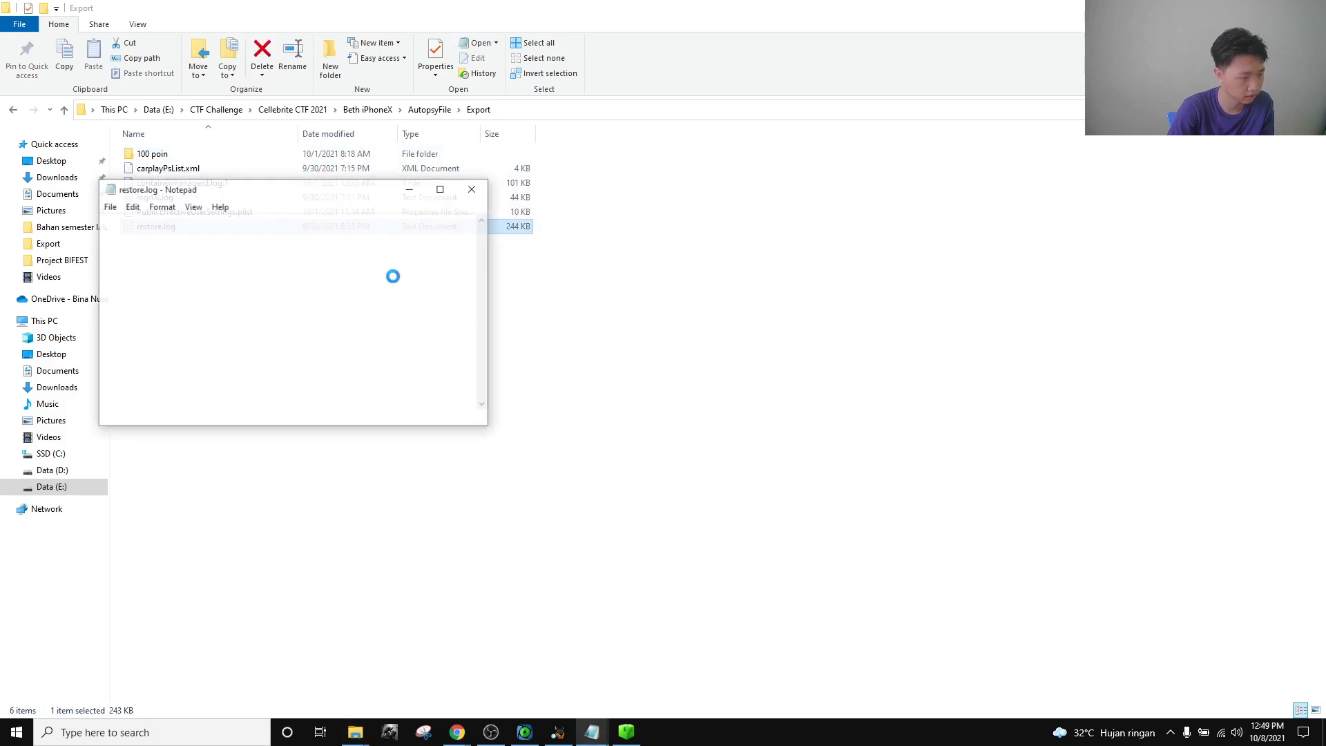
# Maximize restore.log and search for 'even' to reach the eventTime update entry.
pyautogui.click(448, 191)
pyautogui.click(202, 49)
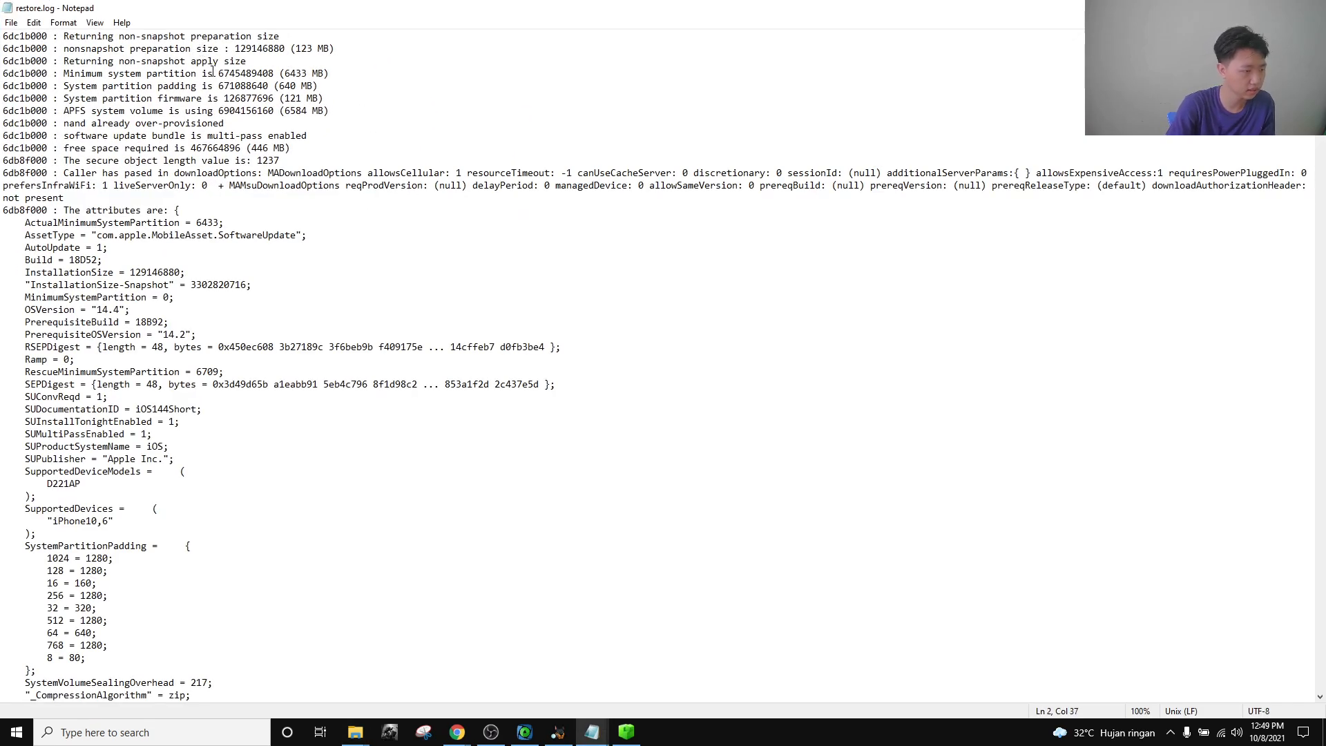
pyautogui.hotkey('ctrl', 'f')
pyautogui.write('eventTi')
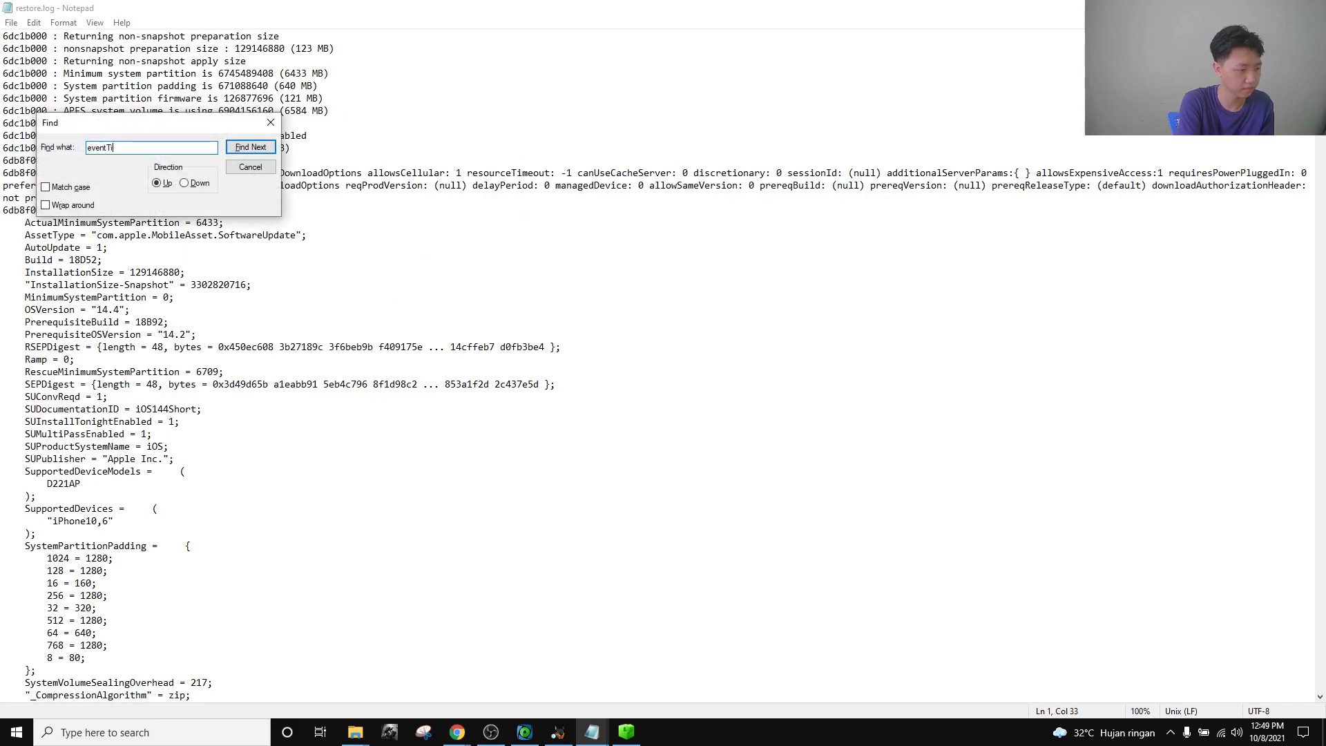
pyautogui.click(194, 184)
pyautogui.click(234, 150)
pyautogui.moveTo(224, 126); pyautogui.dragTo(253, 95)
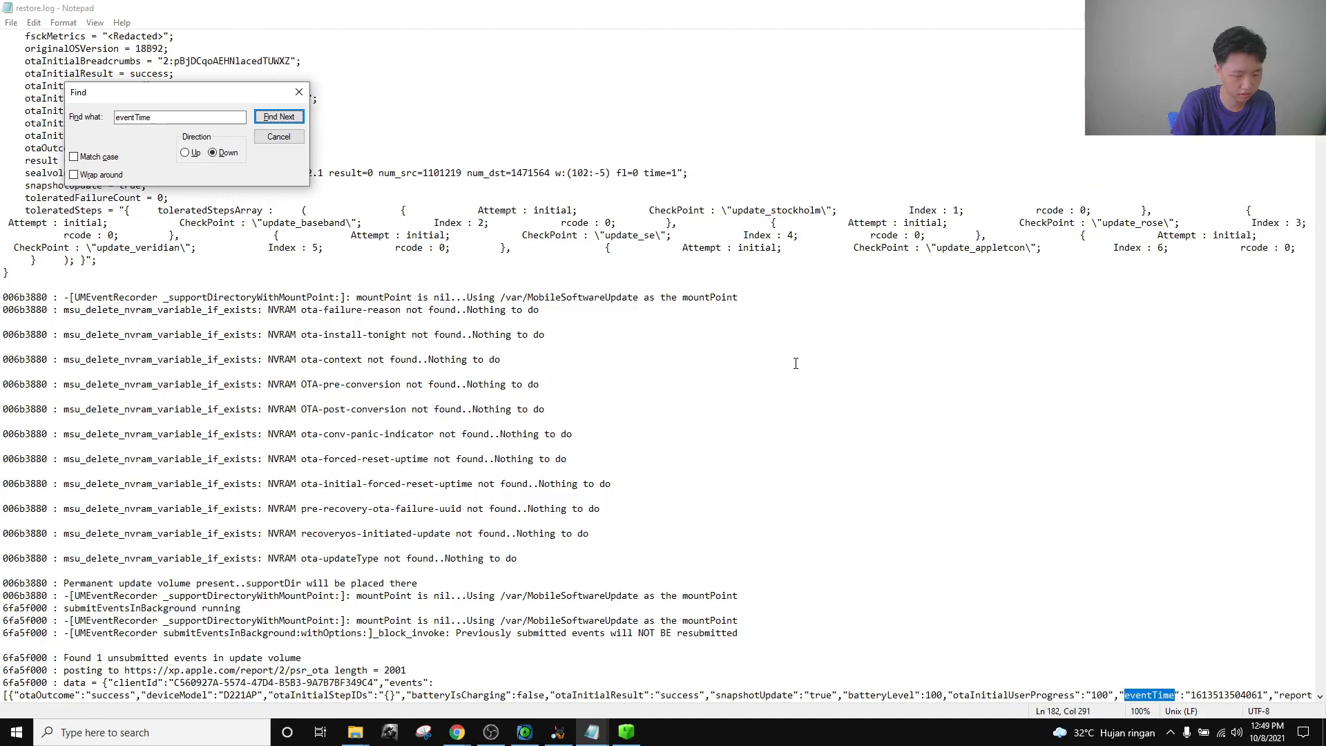
pyautogui.scroll(-5, 1009, 463)
pyautogui.scroll(-1, 1010, 464)
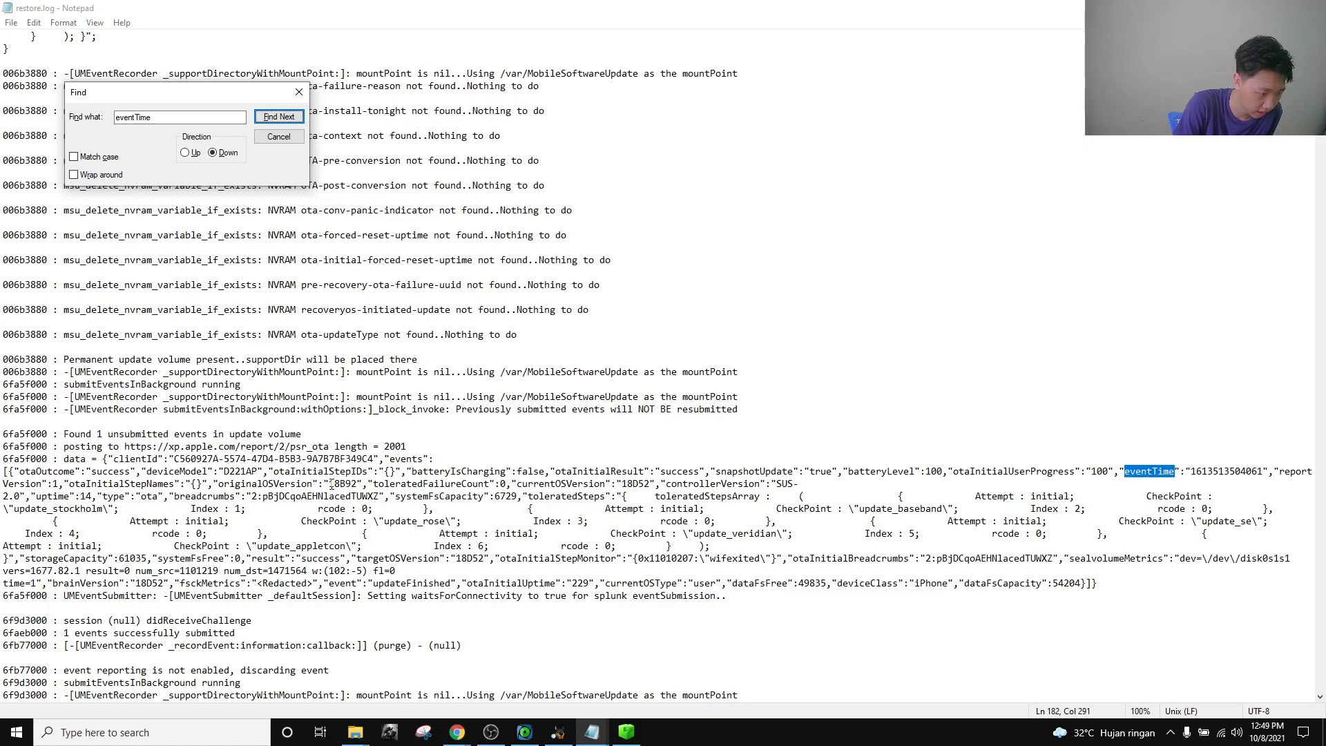
# Select the originalOSVersion 18B92 and currentOSVersion 18D52 values in the update event.
pyautogui.moveTo(329, 484); pyautogui.dragTo(357, 483)
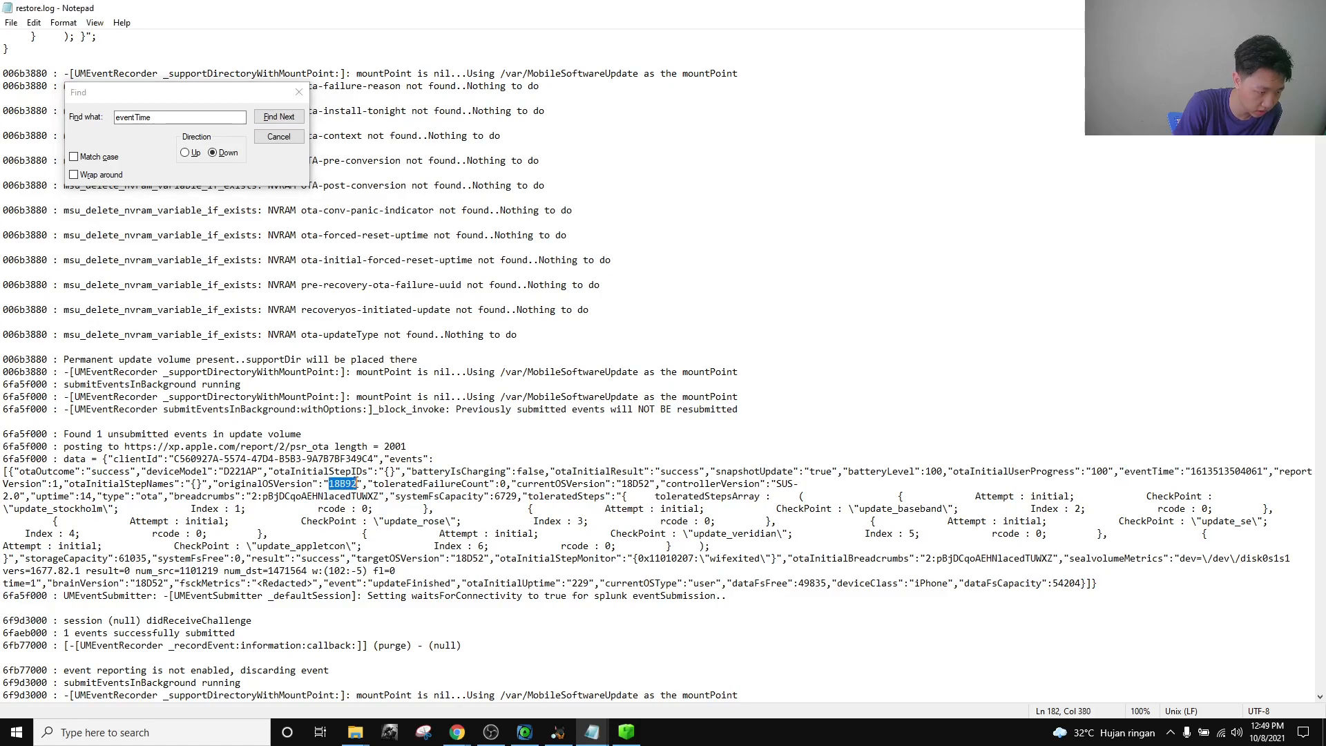
pyautogui.moveTo(622, 484); pyautogui.dragTo(656, 486)
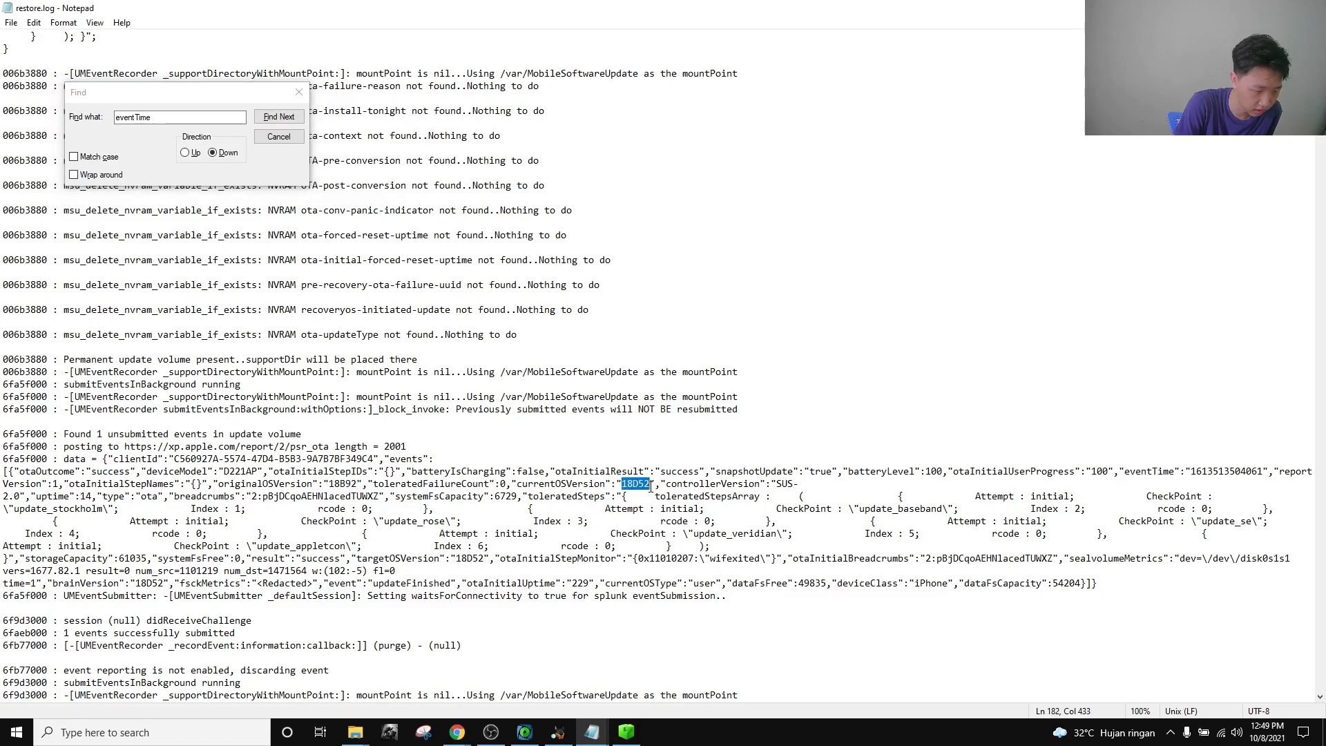
pyautogui.doubleClick(1212, 464)
pyautogui.doubleClick(1211, 472)
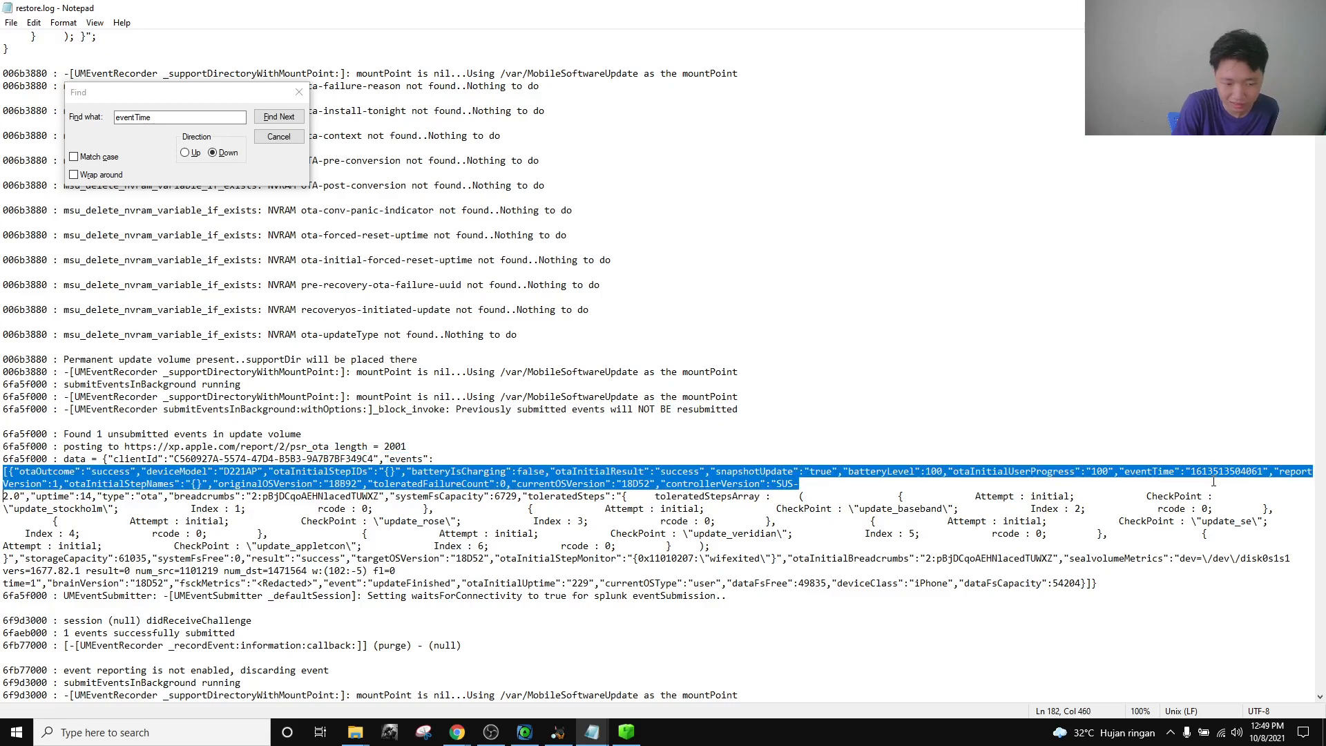
pyautogui.click(1214, 478)
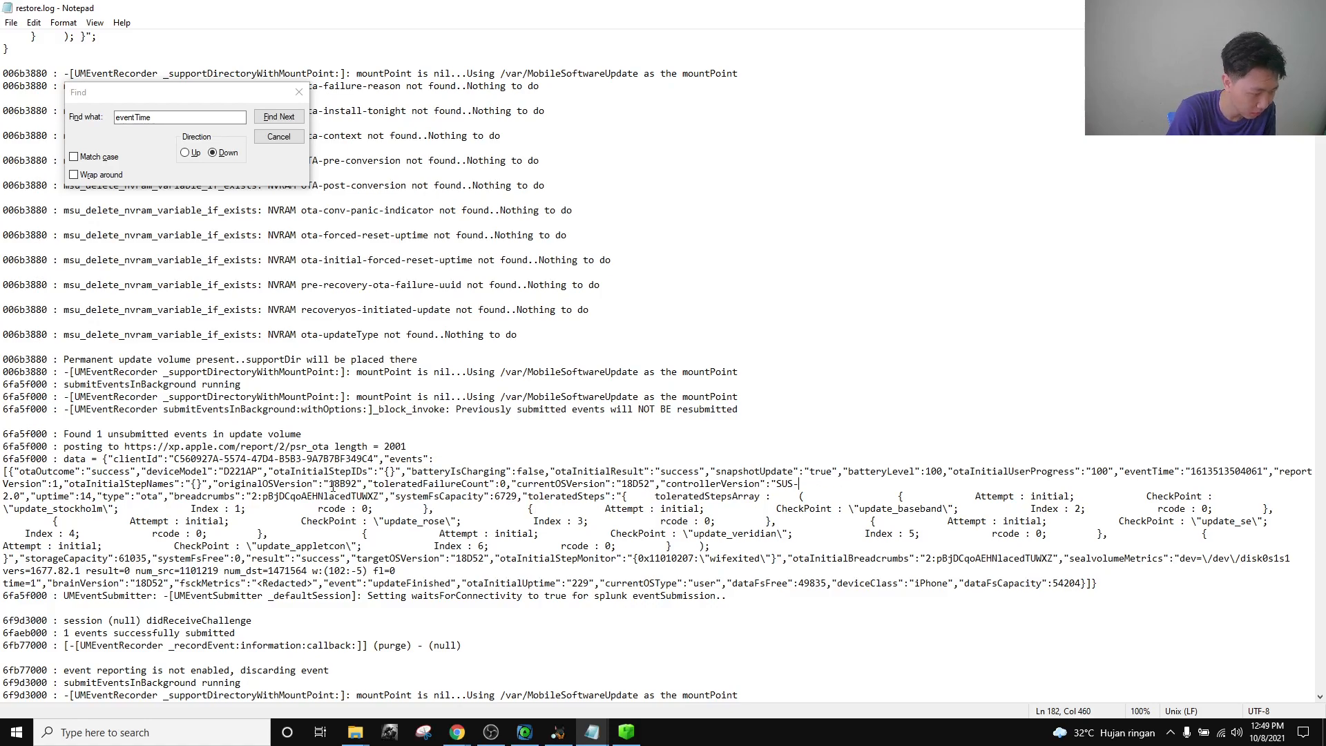
pyautogui.click(356, 484)
pyautogui.click(456, 730)
# Search the web for '18B92 iphone ios', confirming the build number in restore.log.
pyautogui.click(609, 671)
pyautogui.click(366, 48)
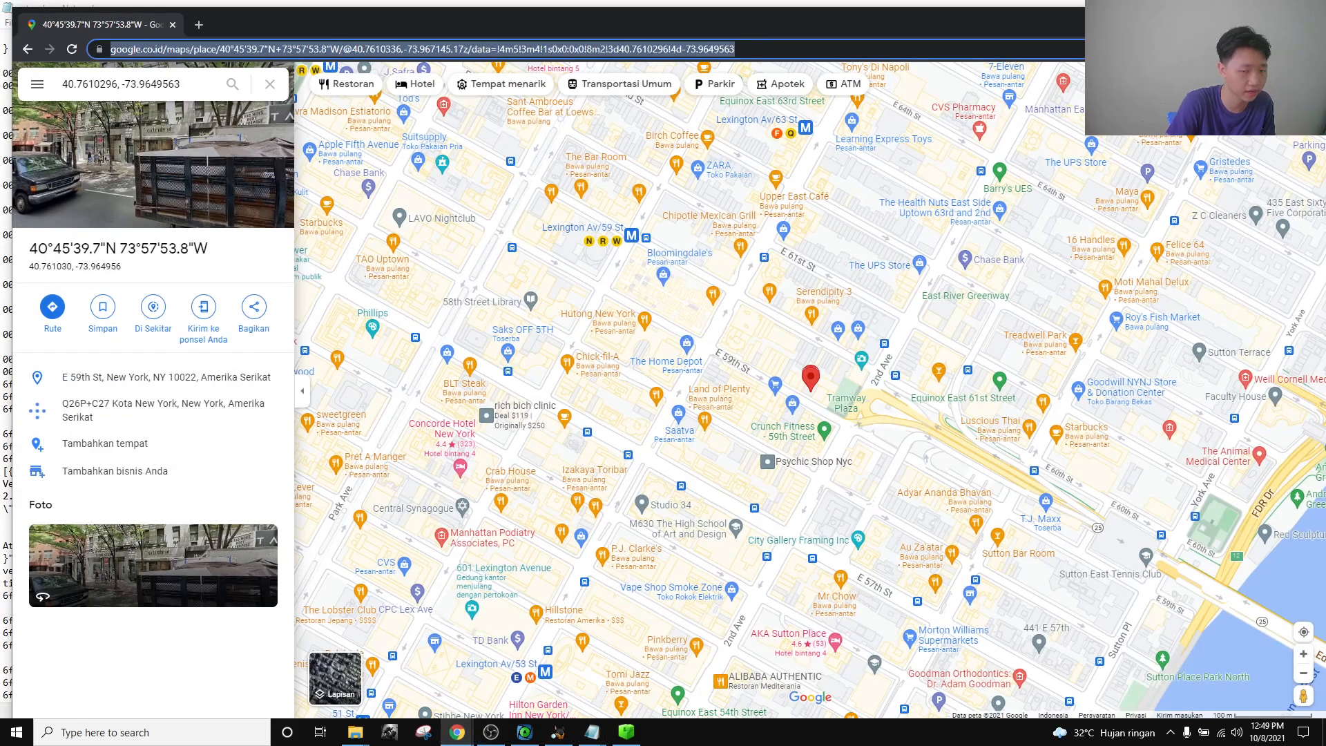
pyautogui.doubleClick(577, 34)
pyautogui.write('18')
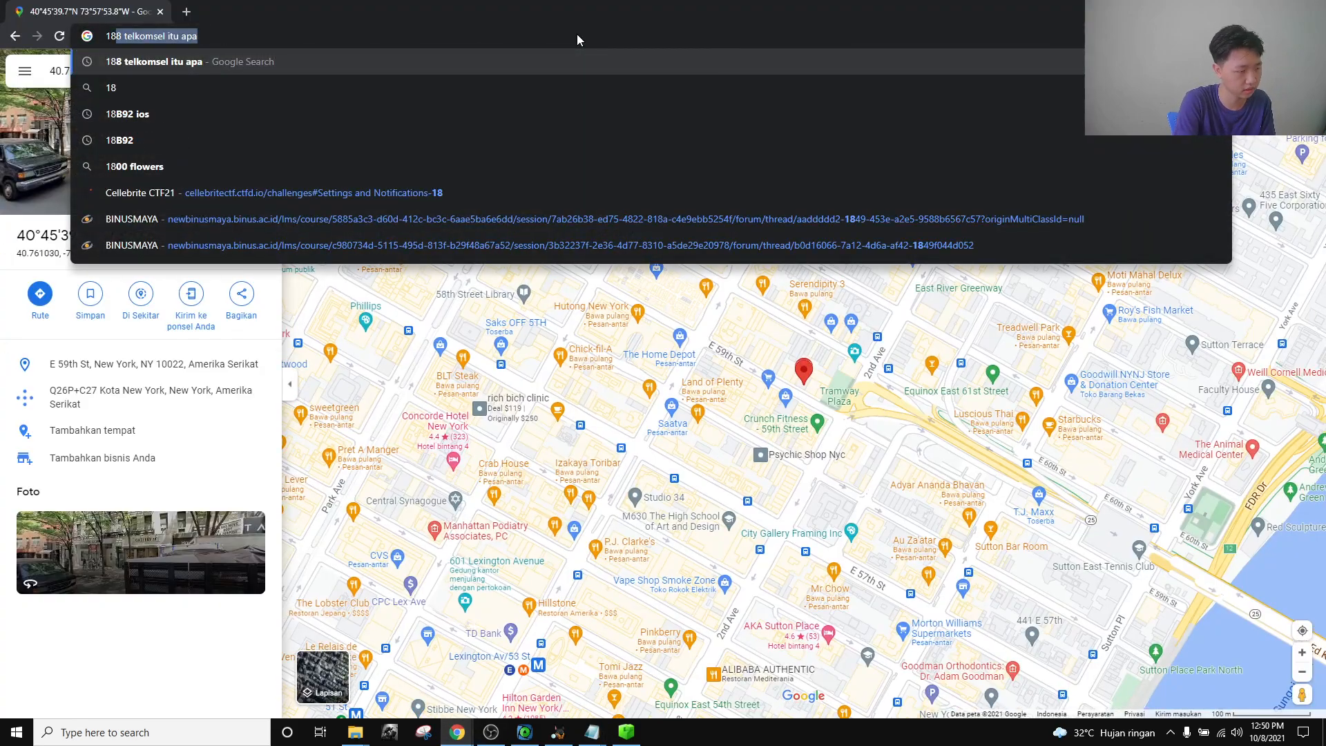
pyautogui.hotkey('alt', 'Tab')
pyautogui.hotkey('alt', 'Tab')
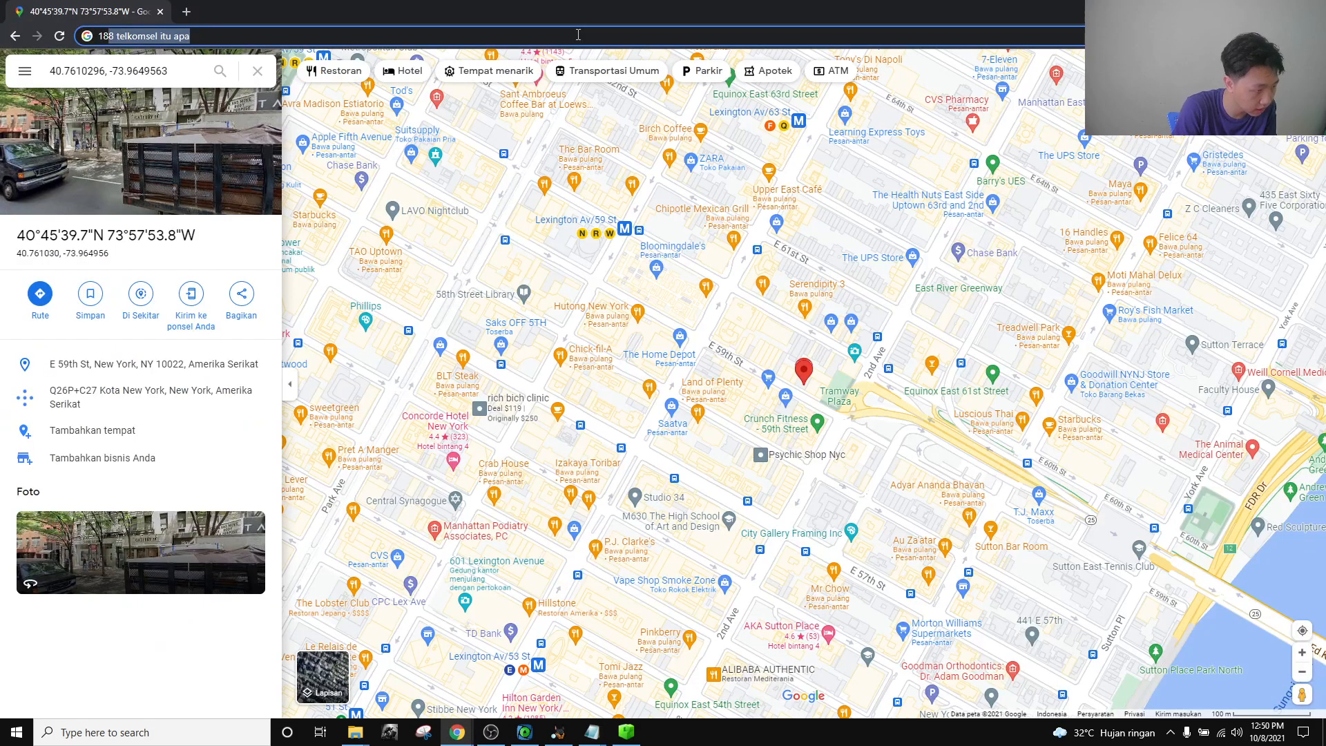
pyautogui.write('B98')
pyautogui.press('BackSpace')
pyautogui.write('2 ')
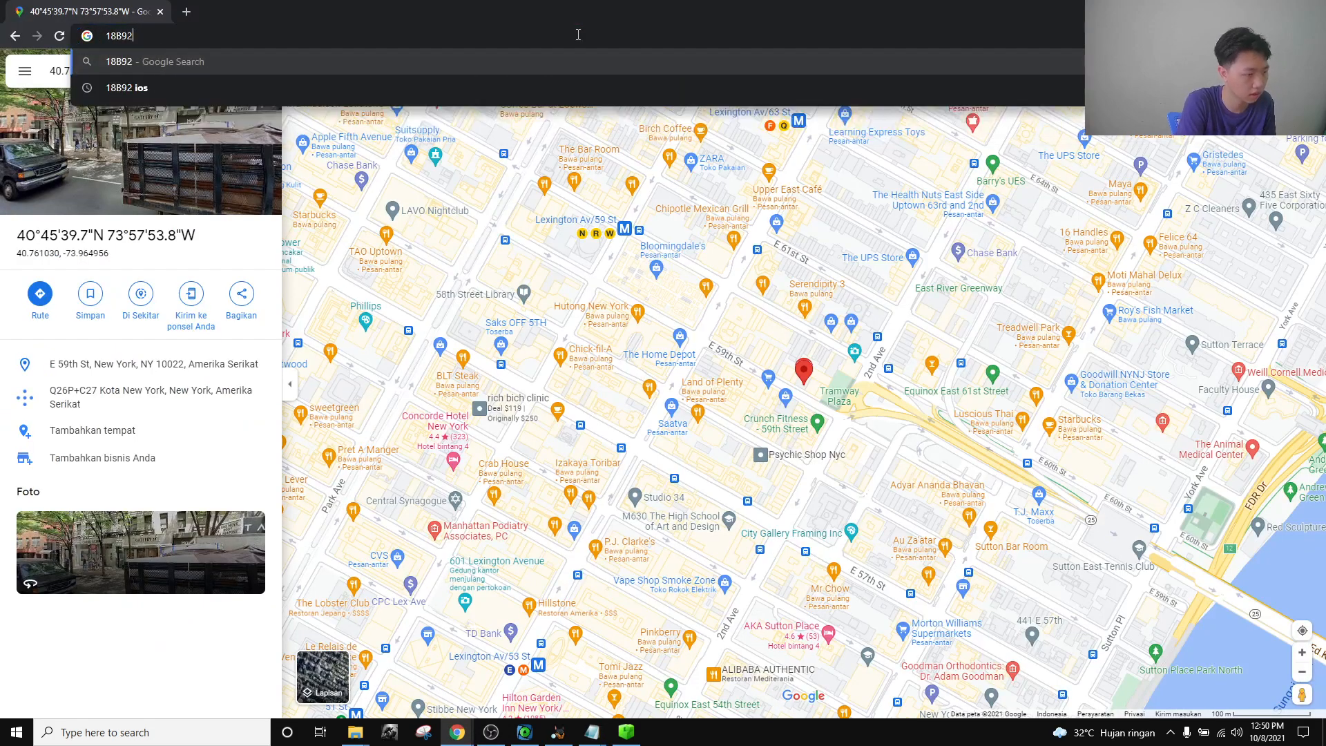
pyautogui.write('iphone ios')
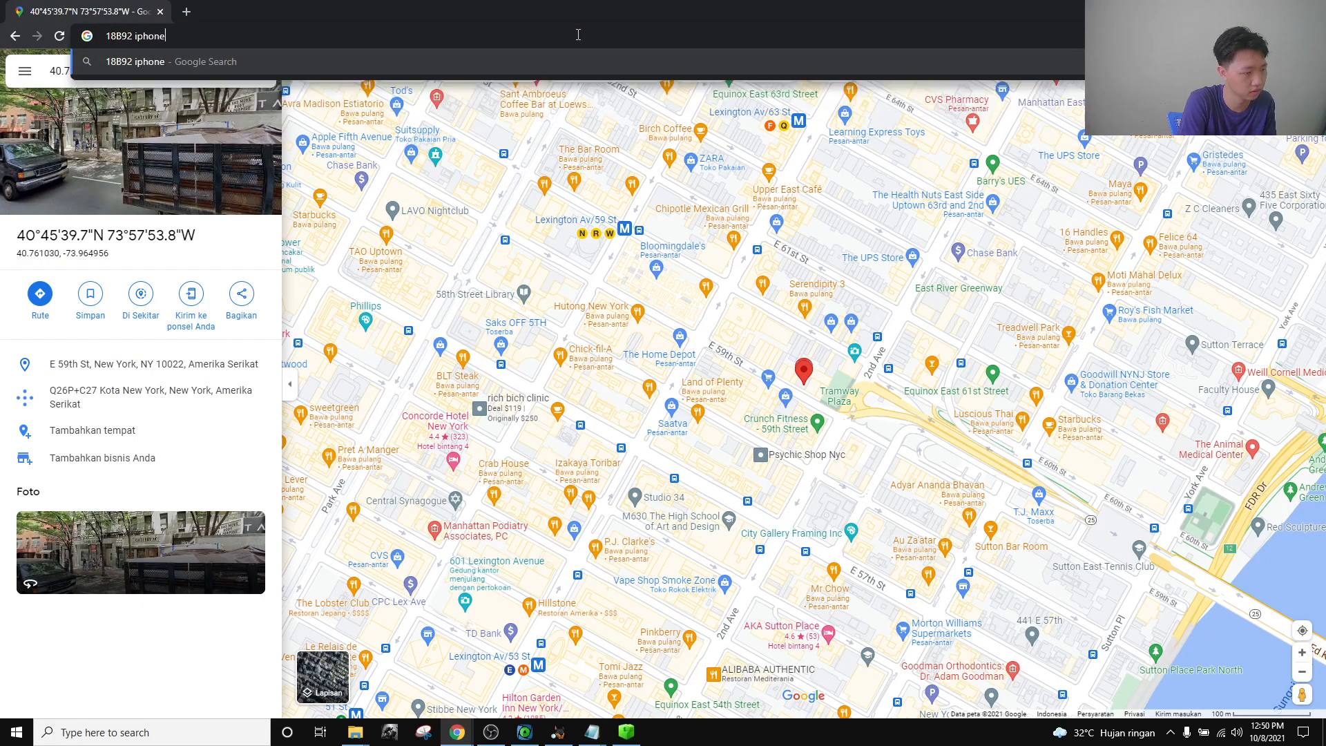
pyautogui.press('Return')
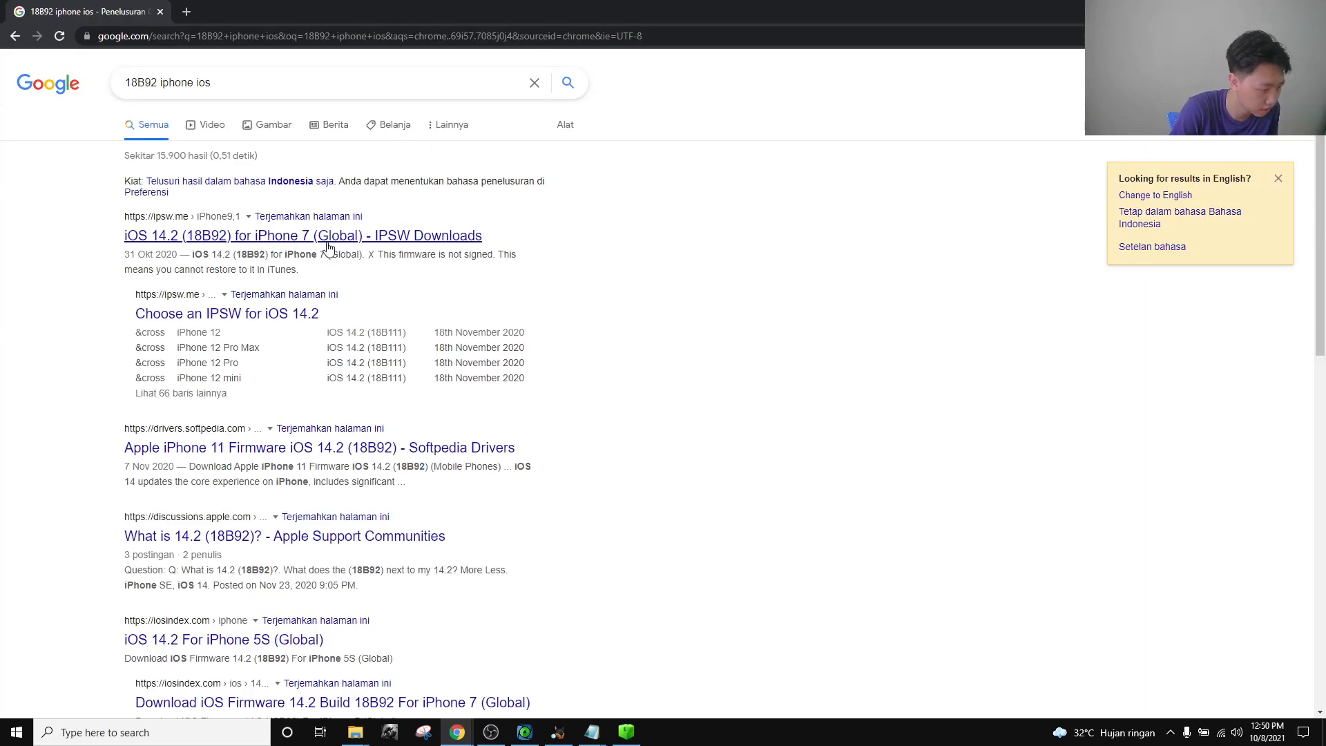
# Add 'wiki' to the search, open the iOS 14 Wikipedia article, and mark version 14.2 for build 18B92.
pyautogui.scroll(-4, 235, 531)
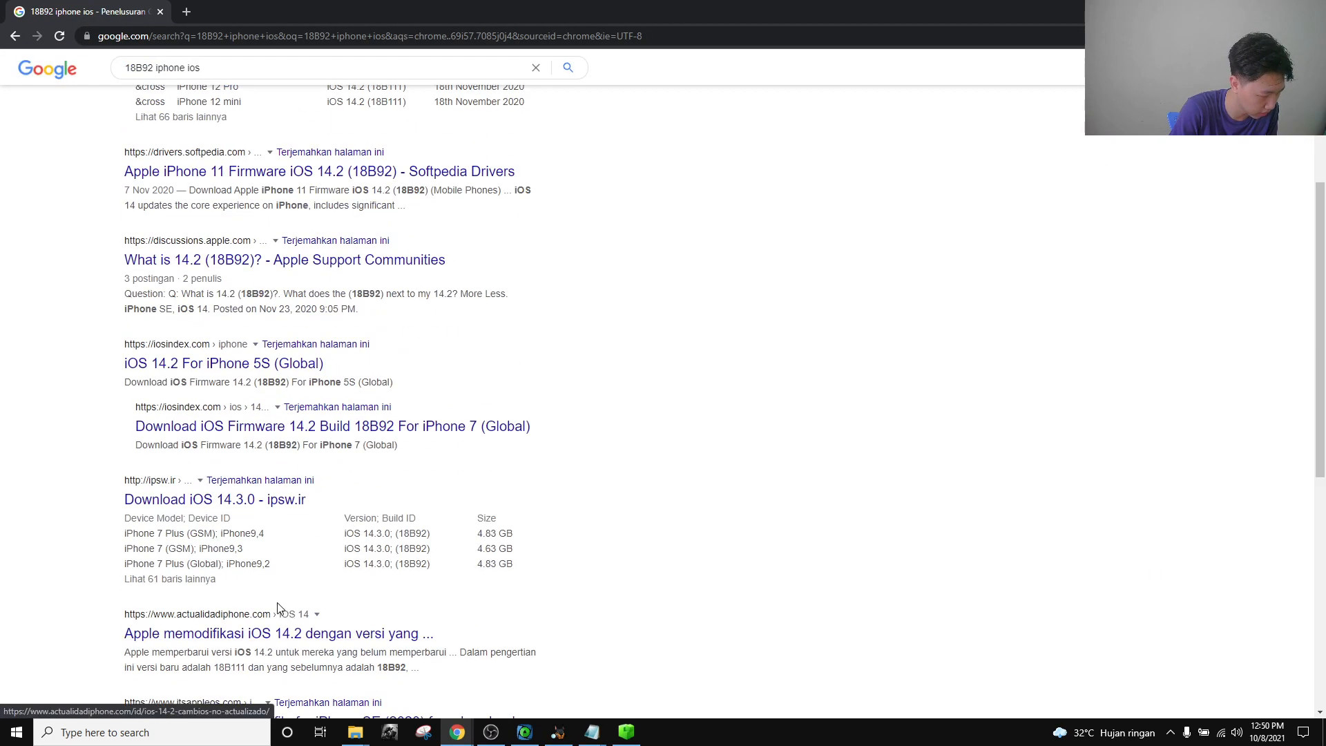
pyautogui.scroll(-4, 262, 528)
pyautogui.click(283, 66)
pyautogui.write('wiki')
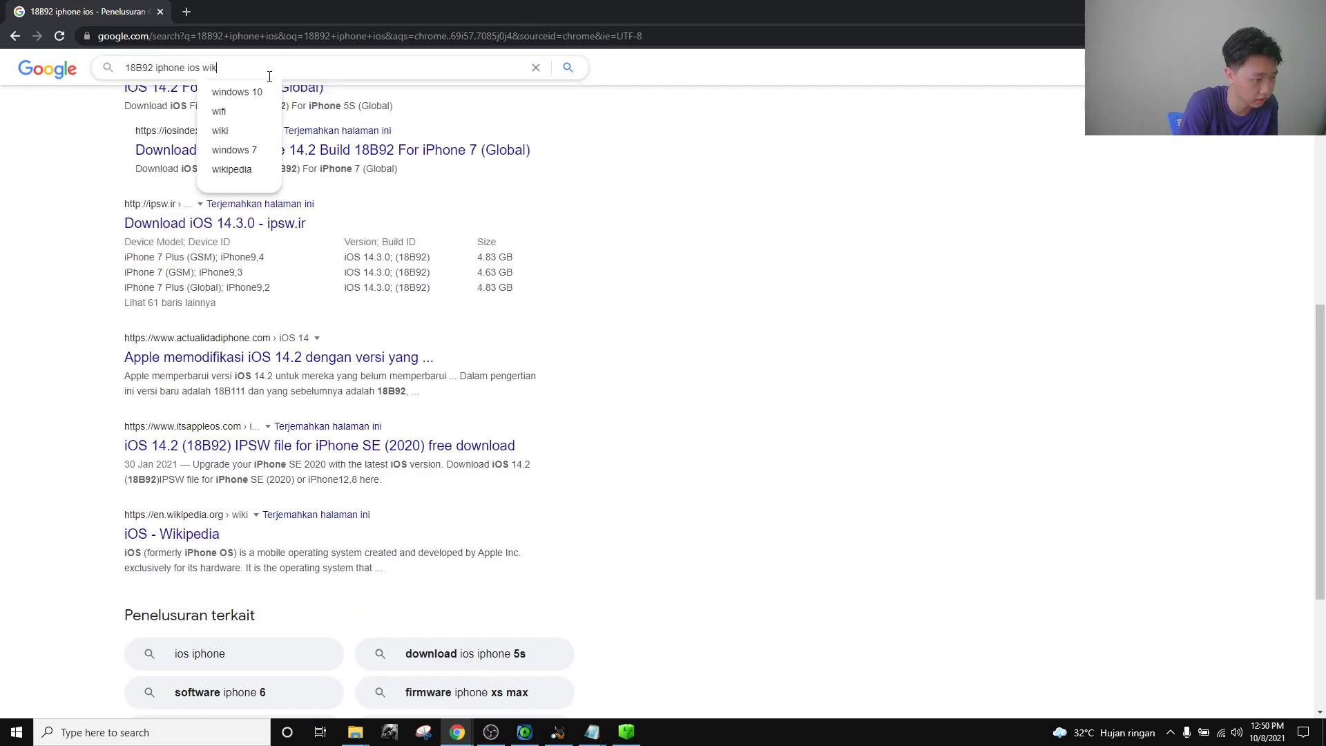
pyautogui.press('Return')
pyautogui.click(207, 238)
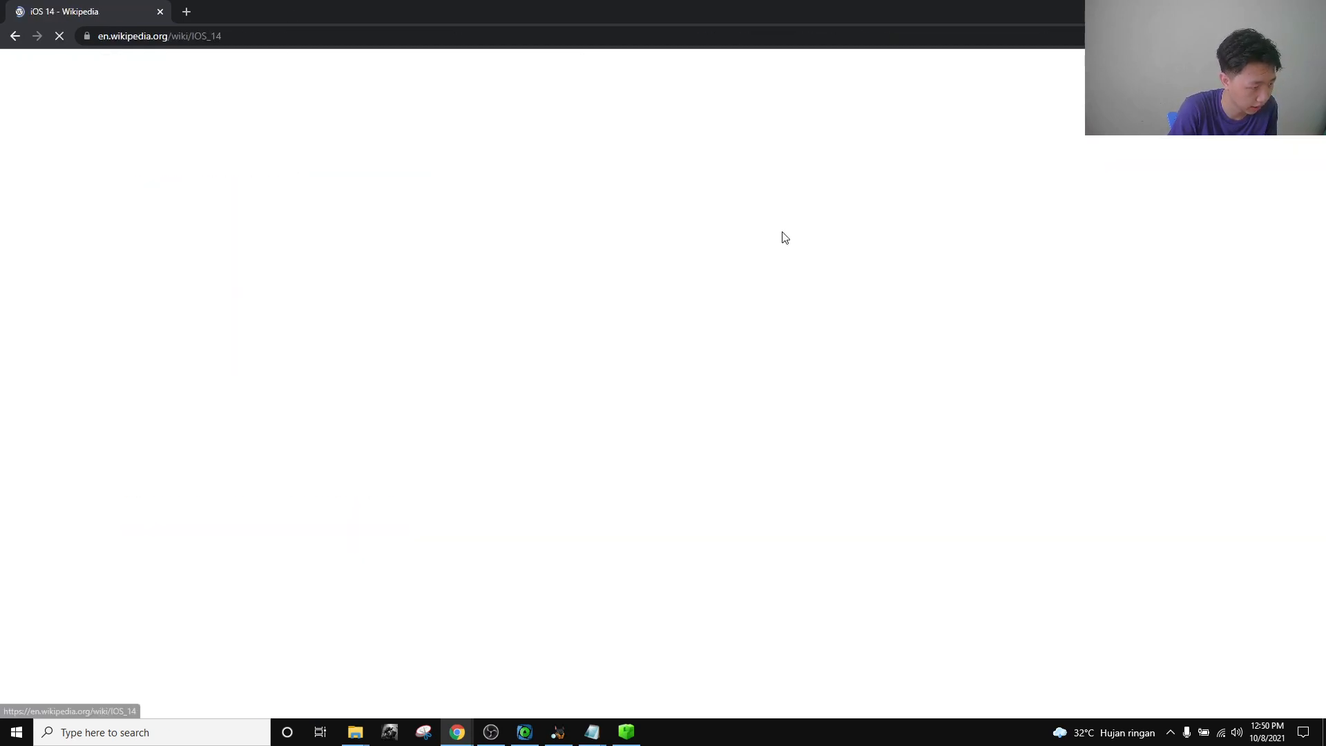
pyautogui.scroll(-10, 636, 318)
pyautogui.scroll(-8, 627, 315)
pyautogui.scroll(8, 414, 317)
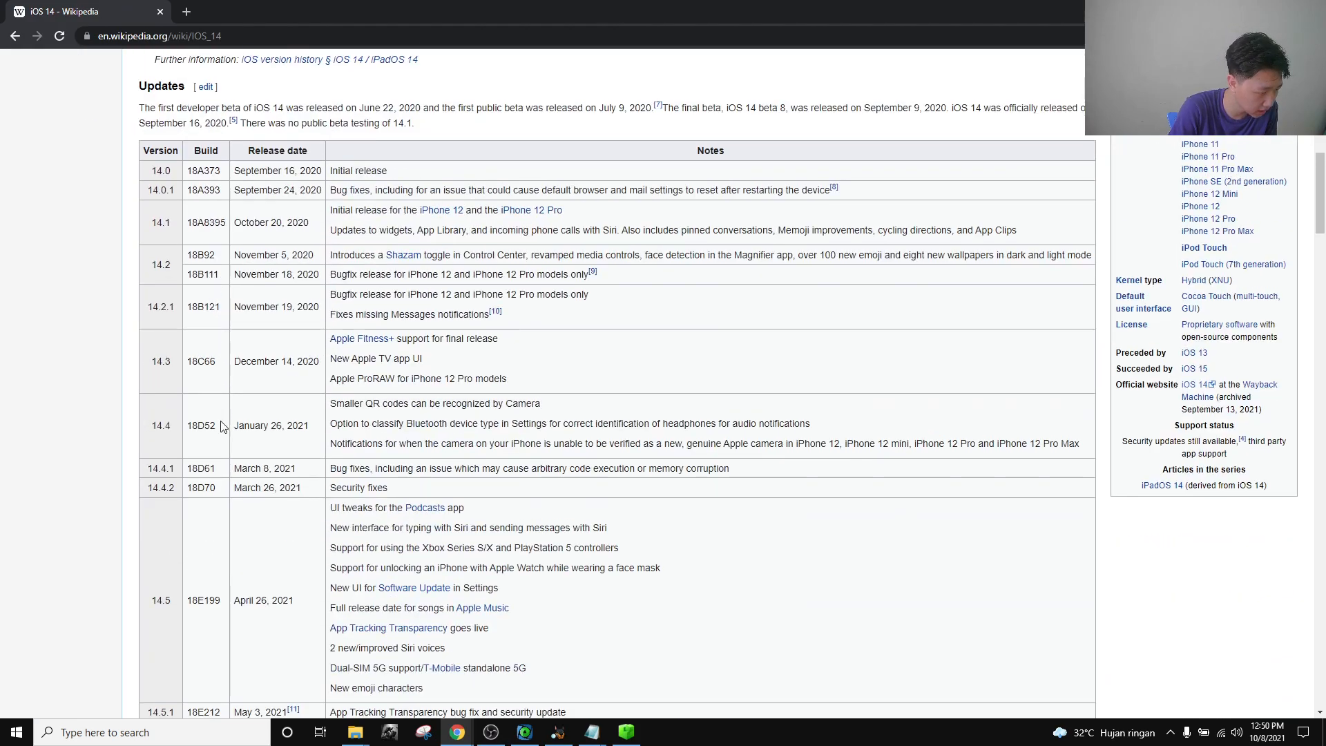
pyautogui.moveTo(220, 256); pyautogui.dragTo(176, 273)
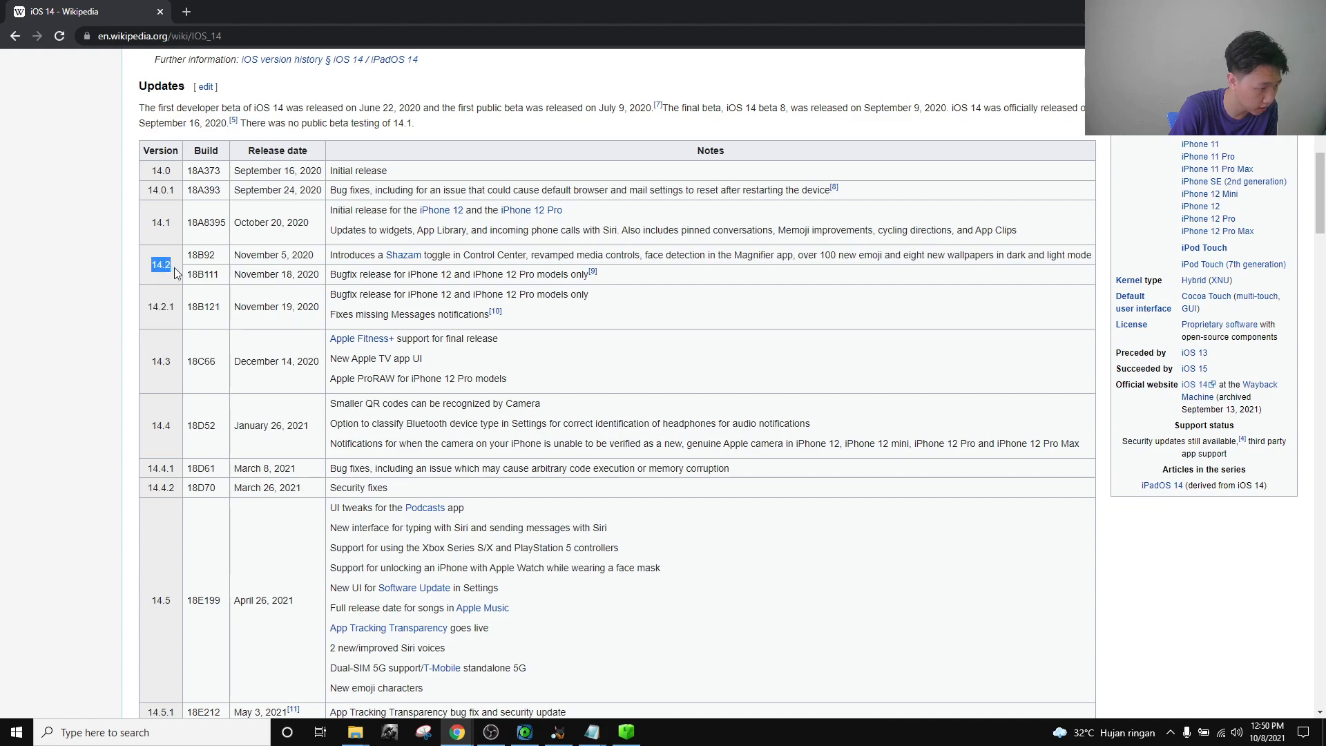
# Compare the iOS 14 updates table against restore.log, then open the Device Identification challenge in CTFd.
pyautogui.moveTo(592, 732)
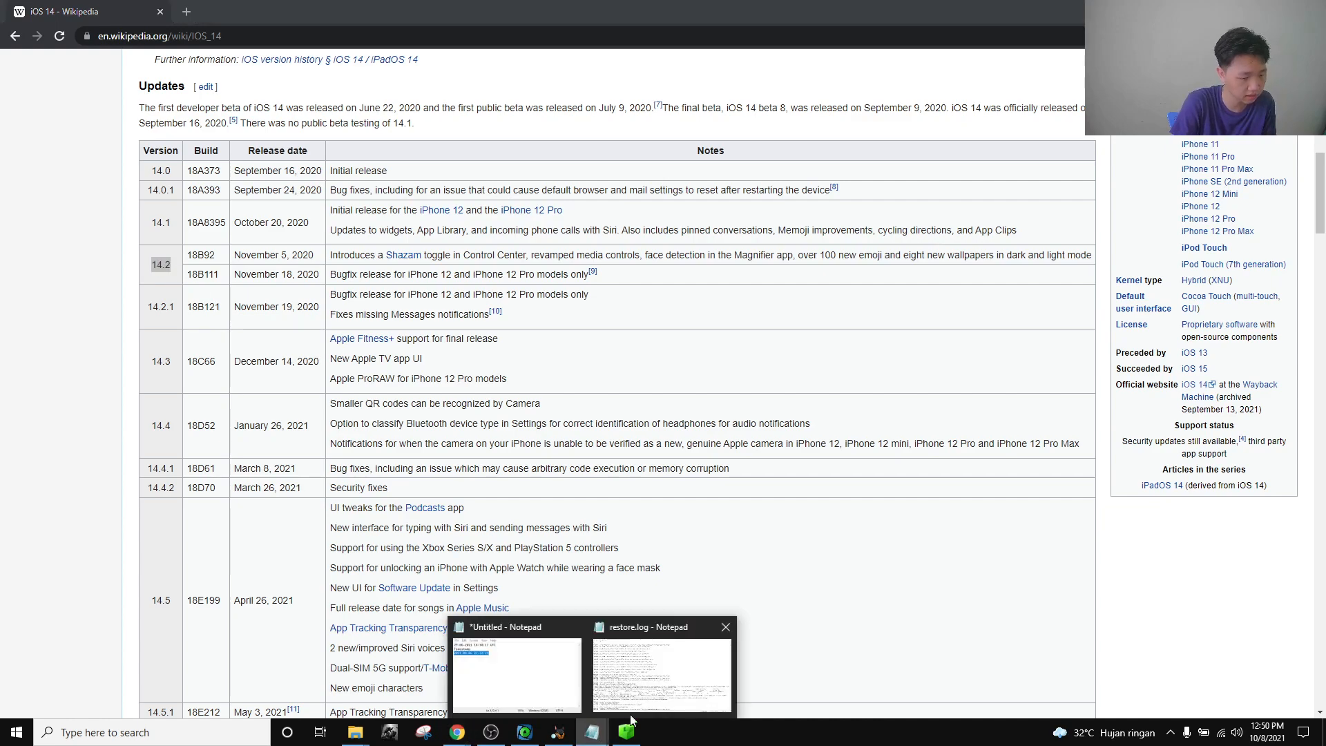
pyautogui.click(665, 691)
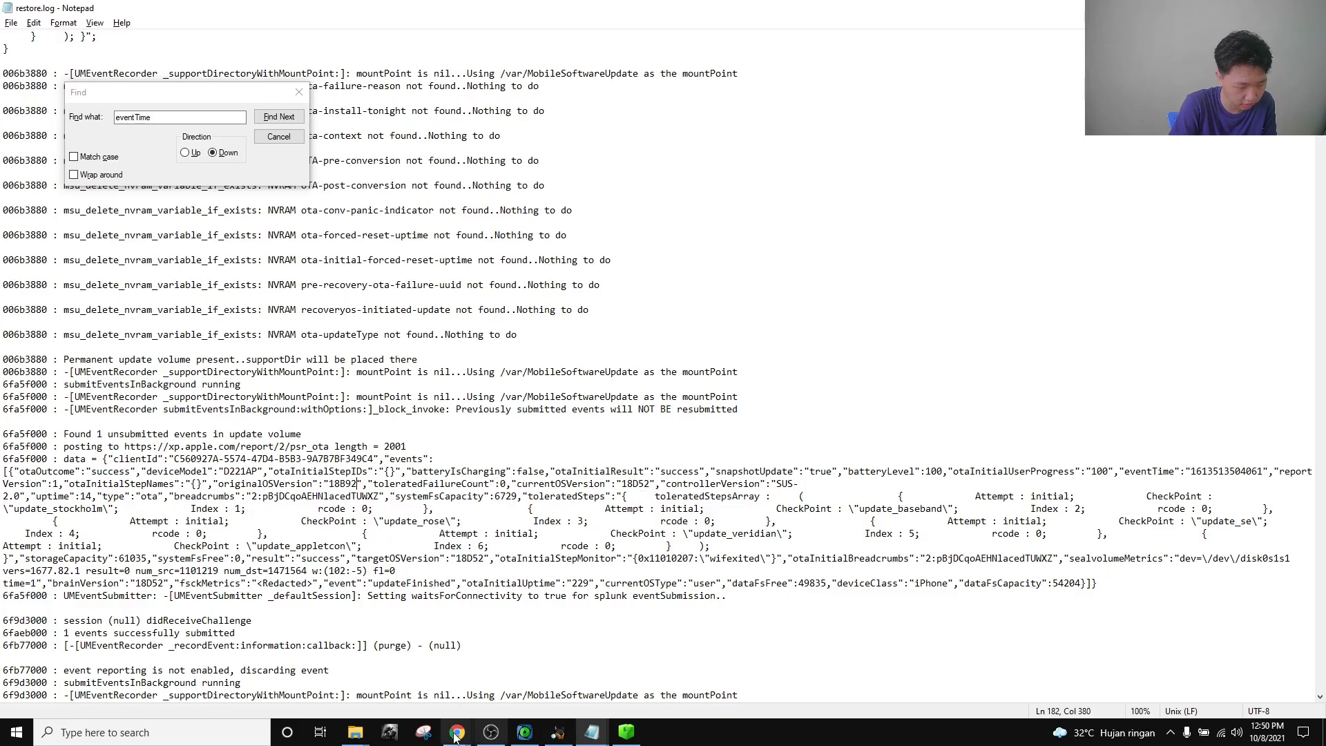
pyautogui.moveTo(457, 732)
pyautogui.click(474, 654)
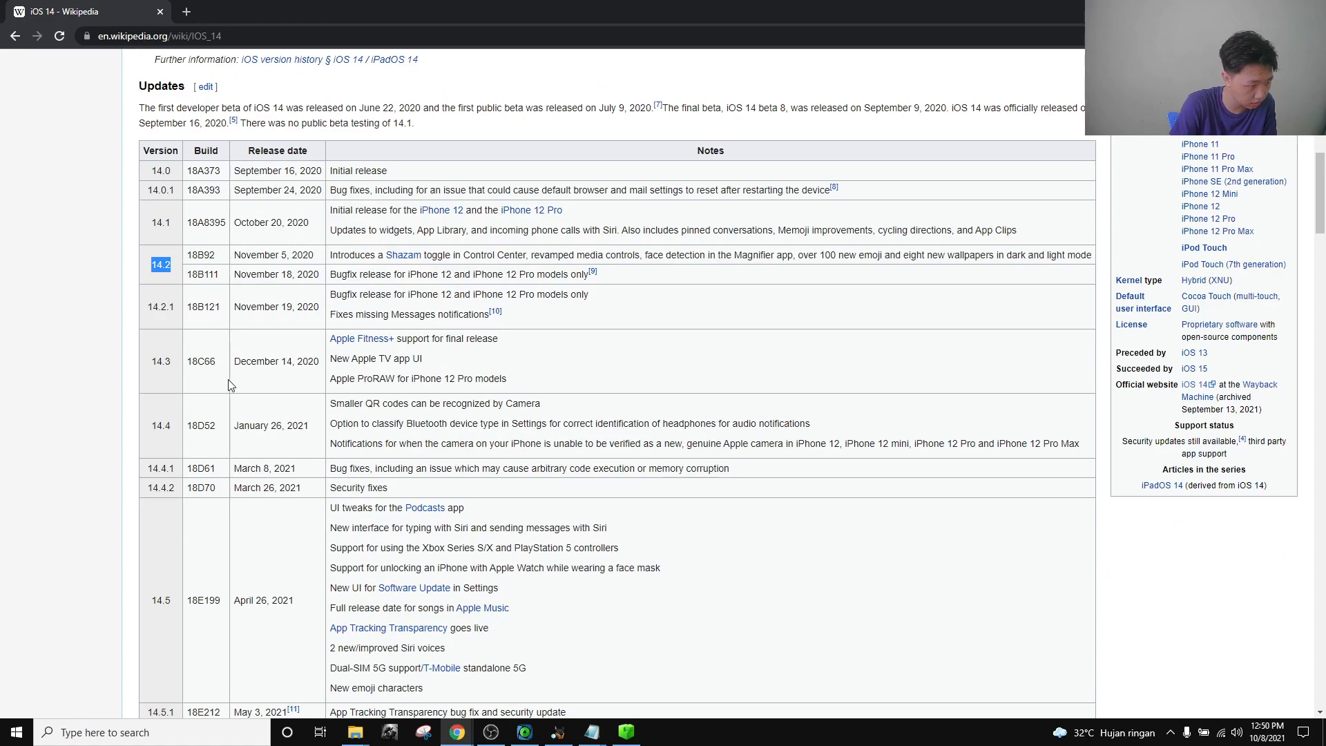
pyautogui.click(173, 439)
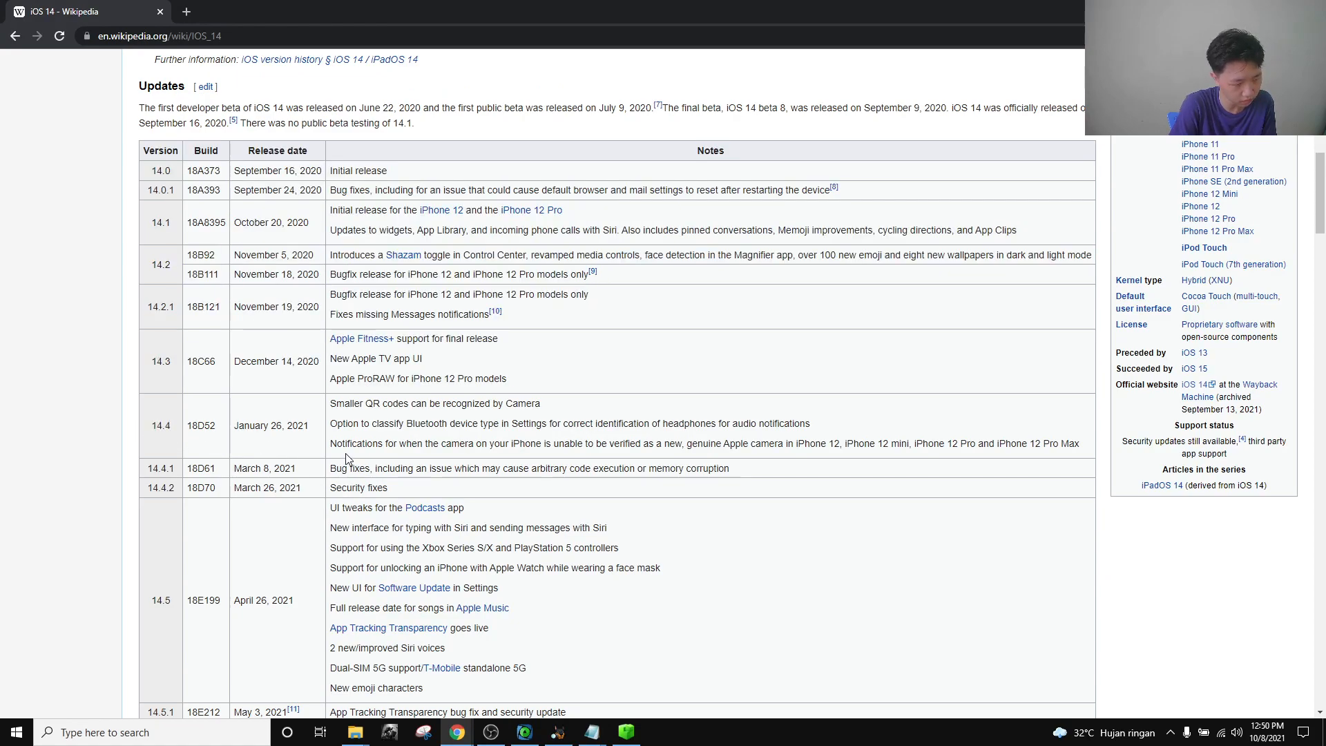
pyautogui.scroll(-1, 345, 459)
pyautogui.moveTo(457, 732)
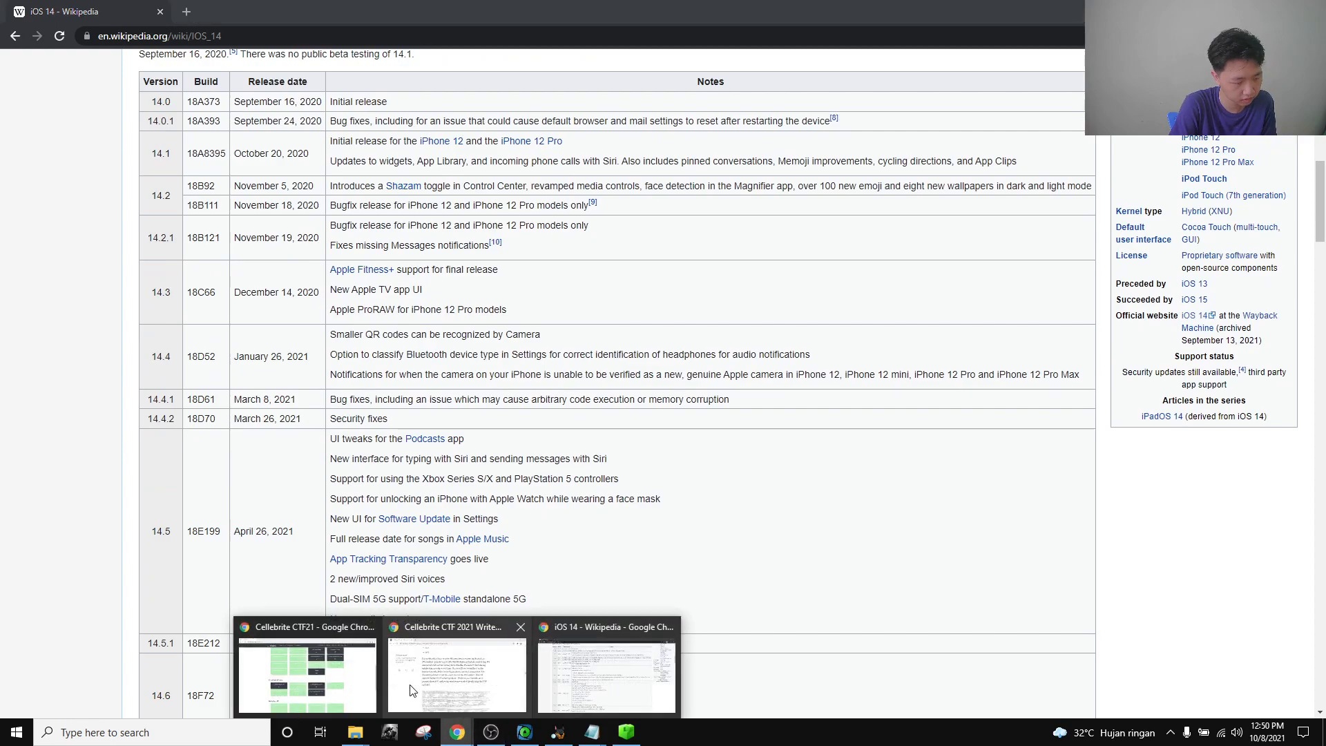
pyautogui.click(366, 680)
pyautogui.click(395, 316)
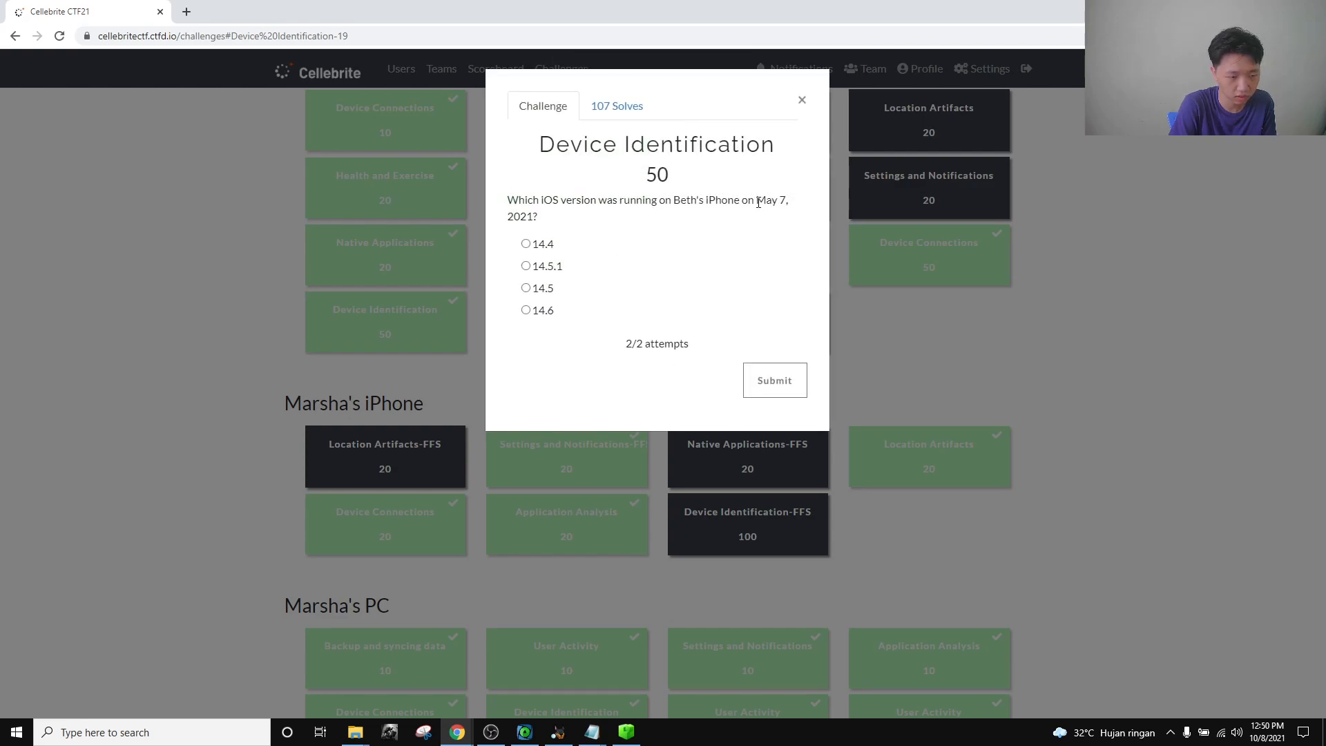
# Close the challenge and replace the scratch notes with '1st entry: 16'.
pyautogui.click(801, 101)
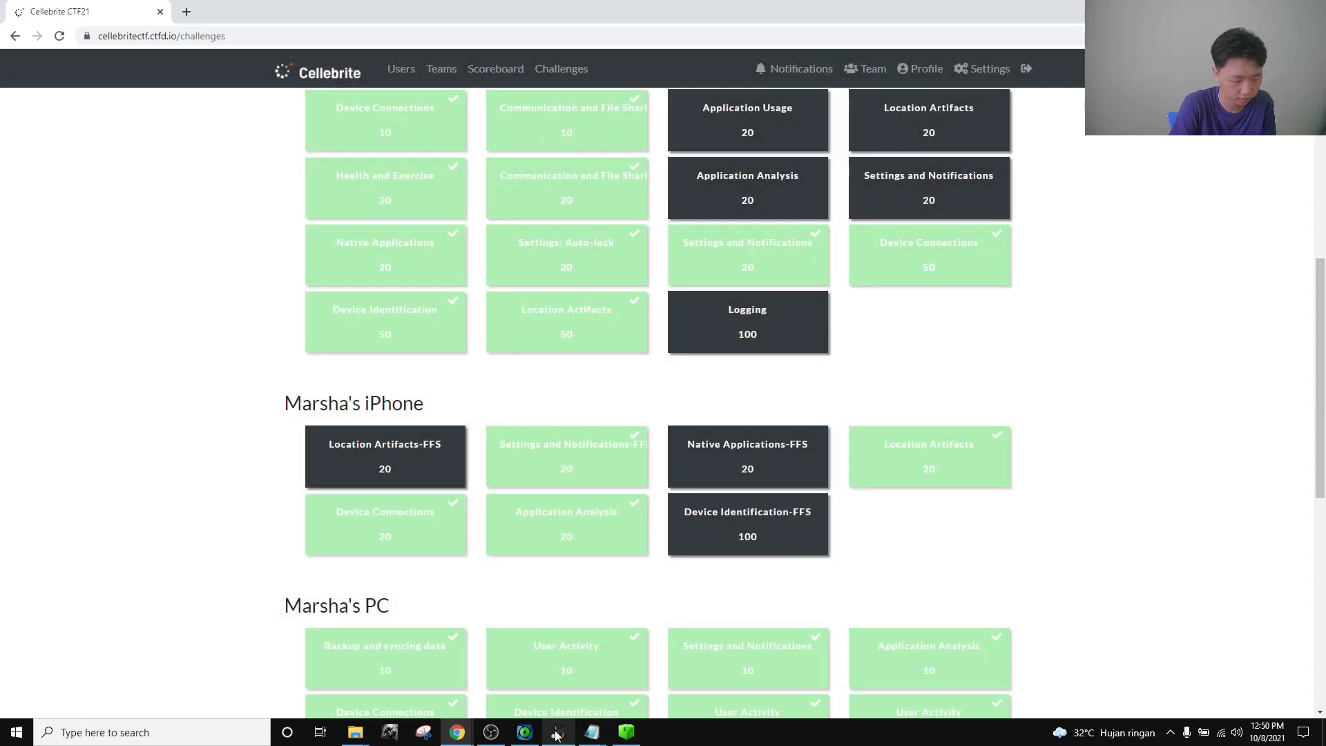
pyautogui.click(556, 734)
pyautogui.click(594, 741)
pyautogui.click(528, 671)
pyautogui.click(1004, 230)
pyautogui.hotkey('ctrl', 'a')
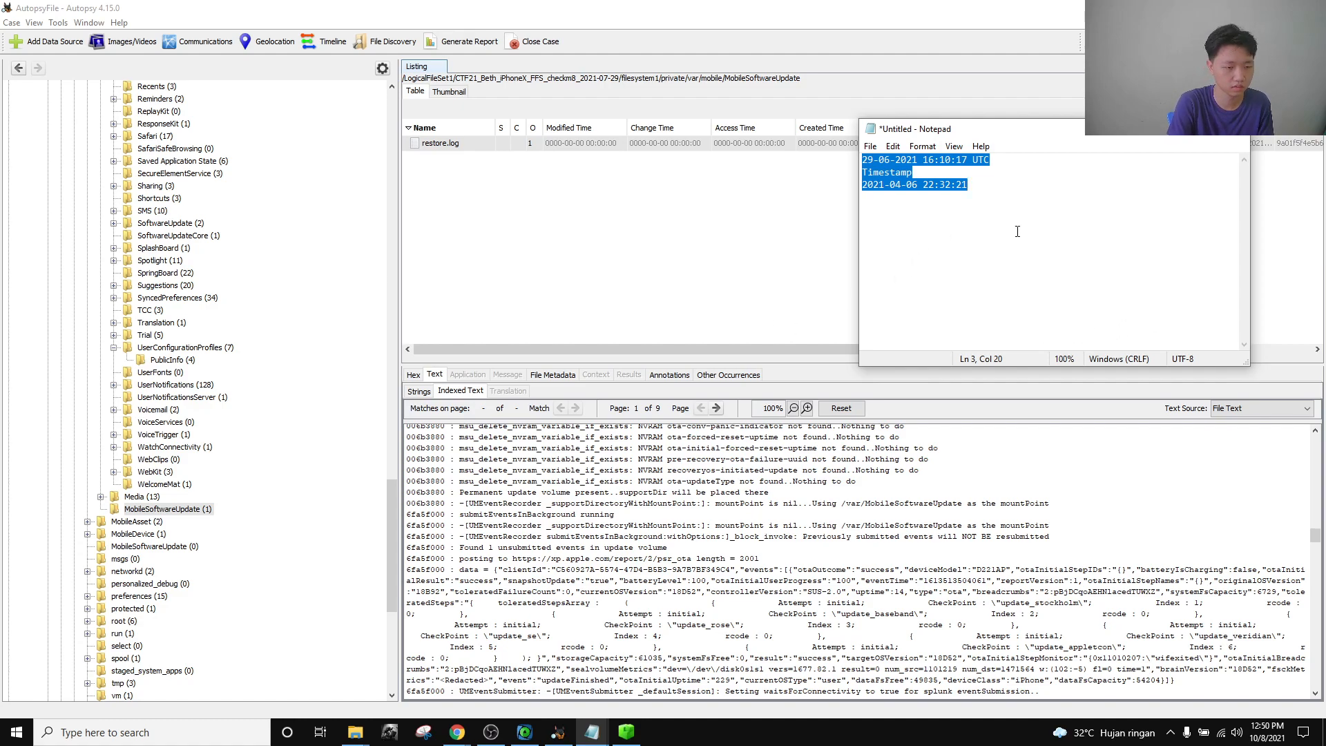
pyautogui.write('1st entry: ')
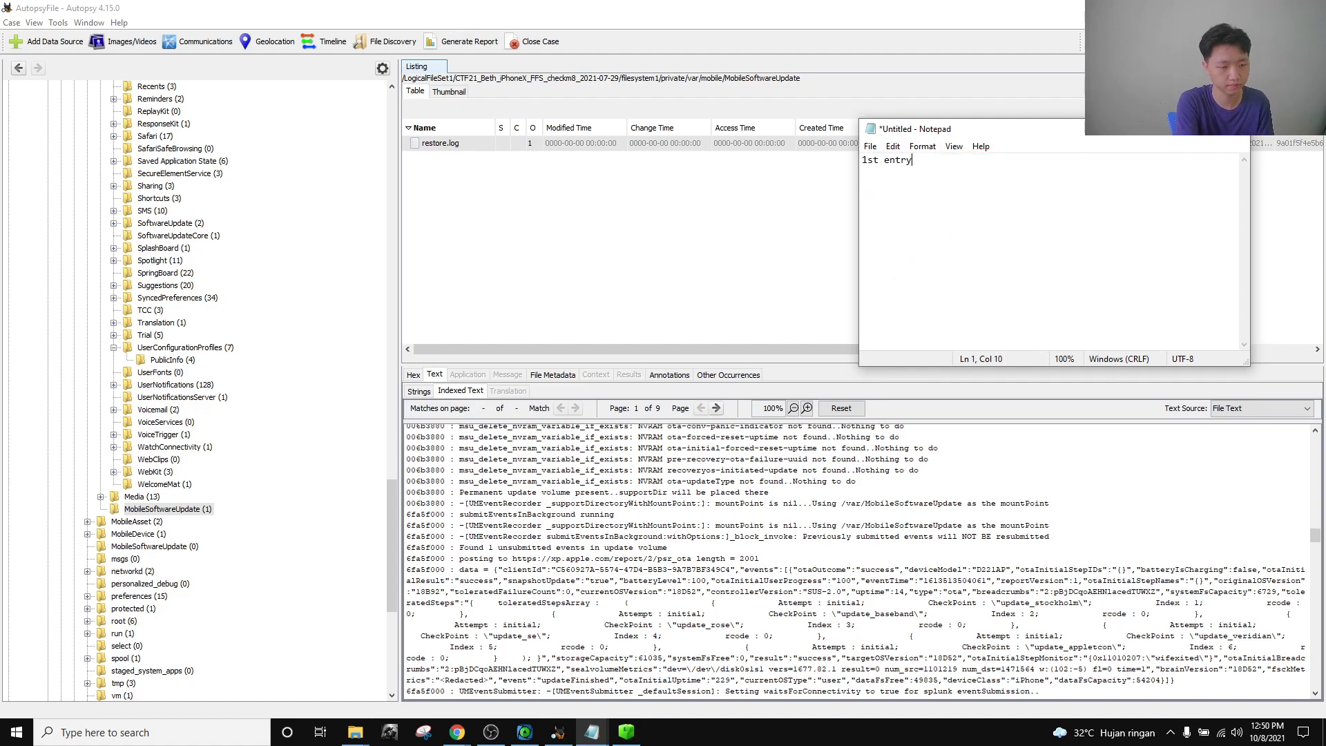
pyautogui.write('16')
pyautogui.click(558, 732)
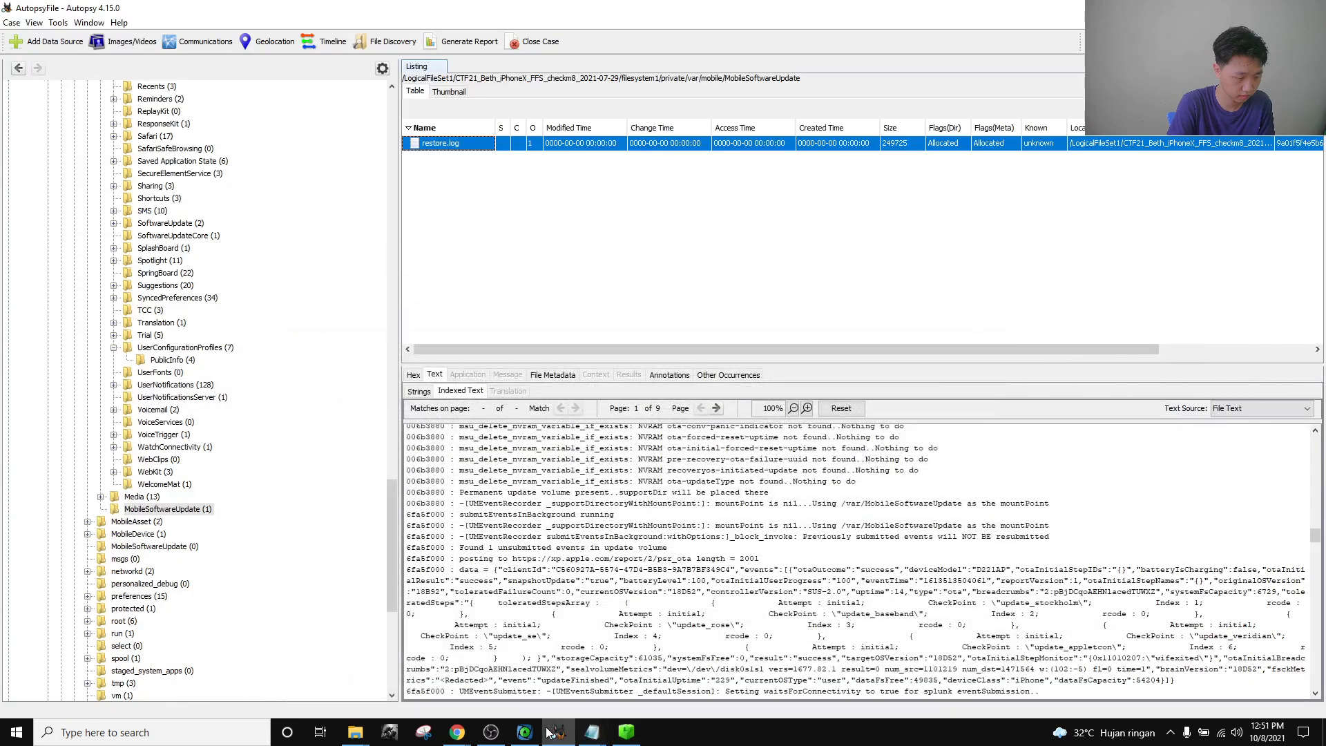
pyautogui.click(534, 737)
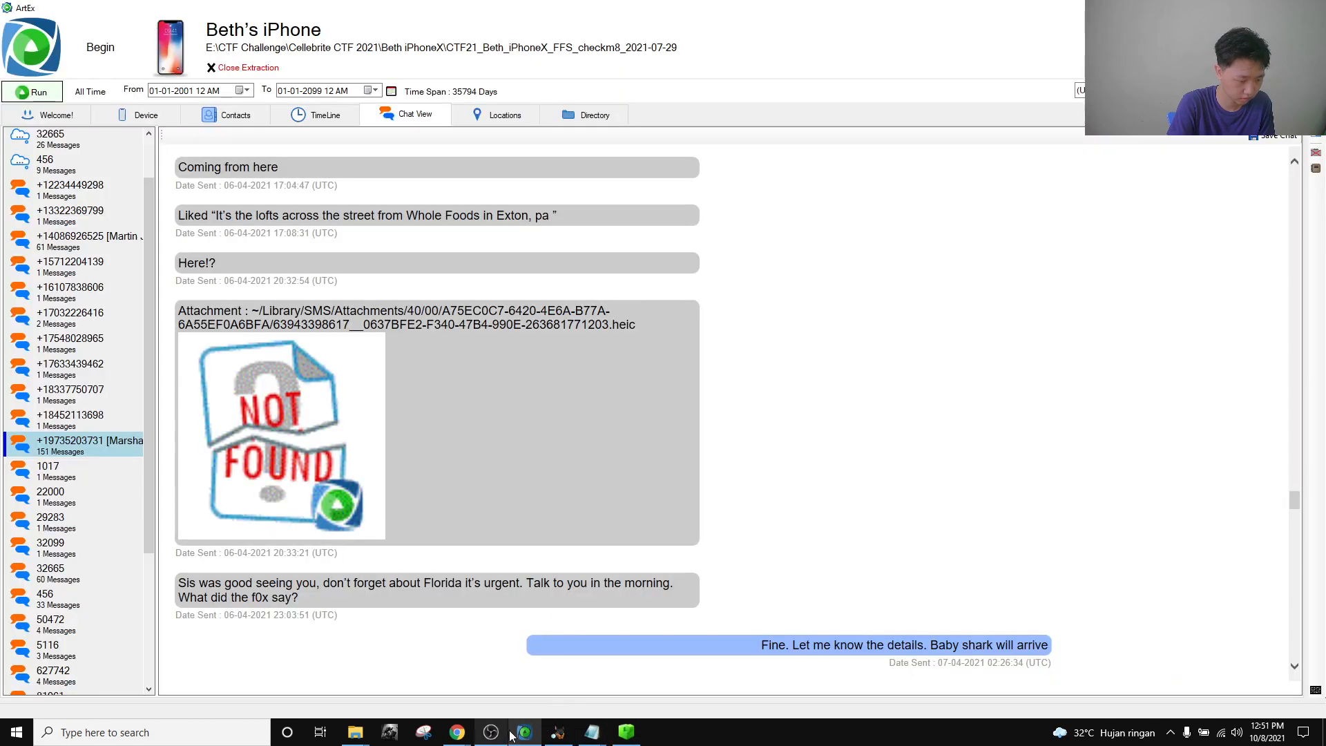
pyautogui.click(558, 733)
pyautogui.click(594, 735)
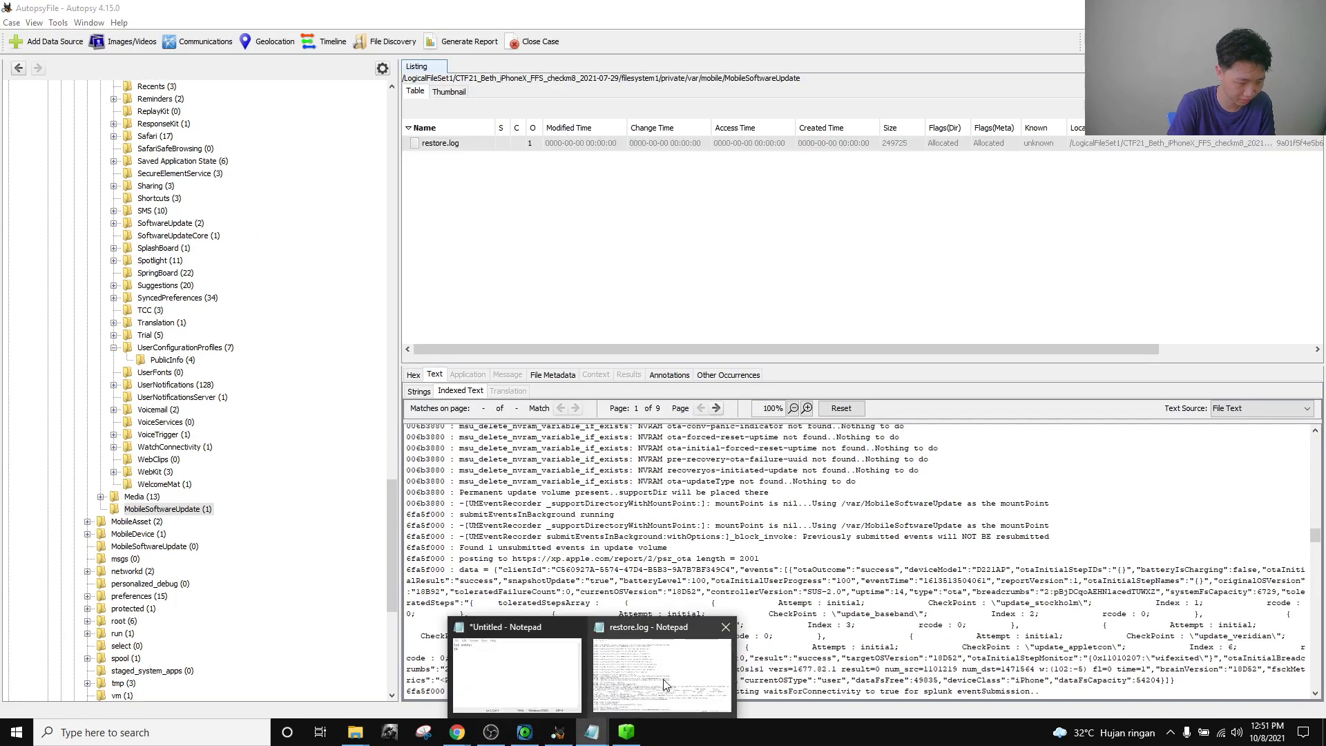
pyautogui.click(645, 671)
pyautogui.moveTo(1192, 473); pyautogui.dragTo(1263, 472)
pyautogui.hotkey('ctrl', 'c')
pyautogui.click(1082, 424)
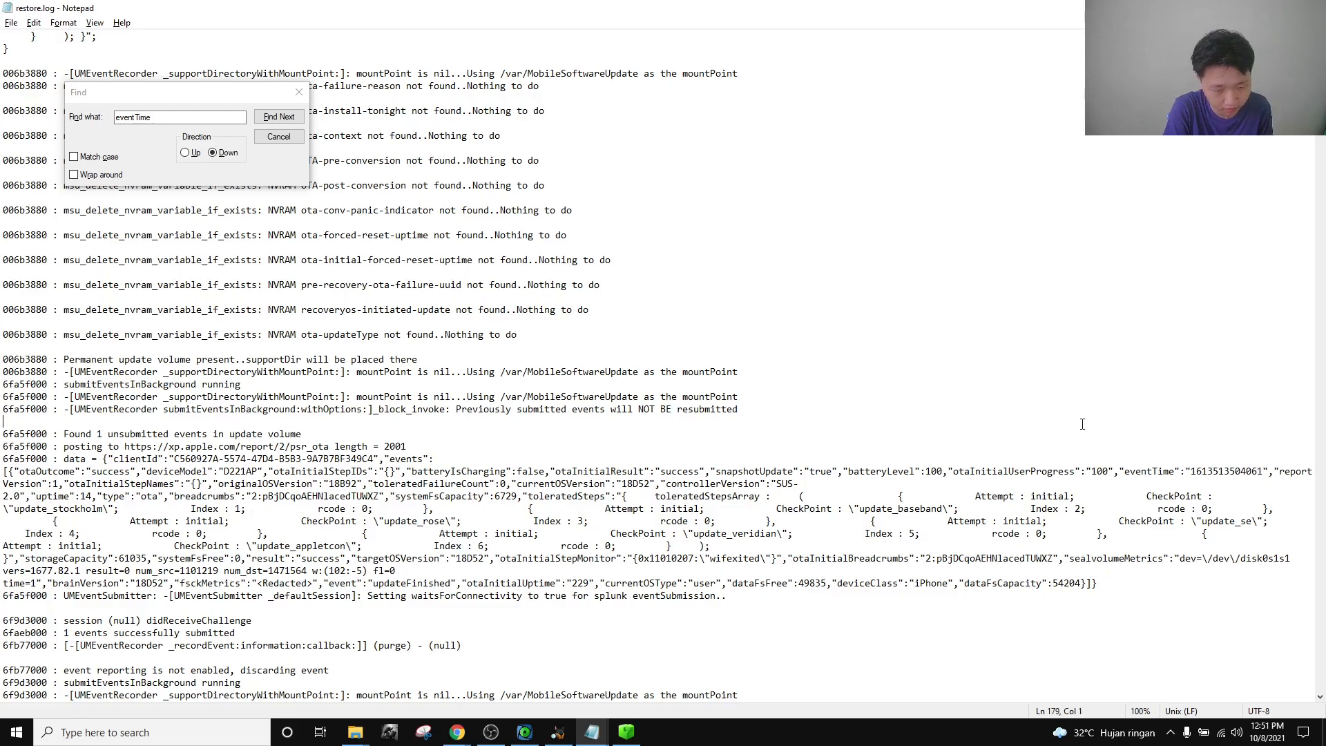
pyautogui.moveTo(457, 732)
pyautogui.click(594, 687)
pyautogui.click(185, 38)
pyautogui.click(180, 15)
pyautogui.write('unix time')
pyautogui.press('Down')
pyautogui.press('Down')
pyautogui.press('Up')
pyautogui.press('Return')
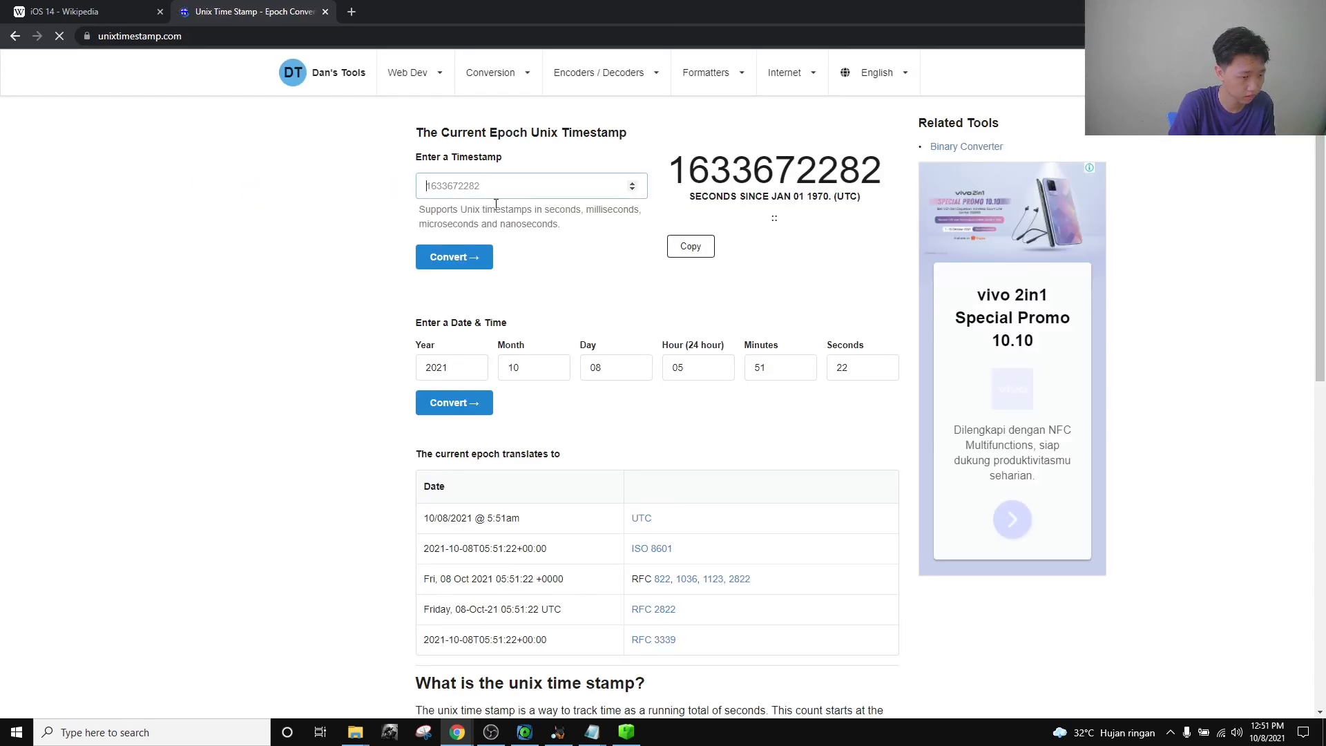
pyautogui.hotkey('ctrl', 'v')
pyautogui.click(484, 259)
pyautogui.moveTo(765, 346); pyautogui.dragTo(680, 344)
pyautogui.hotkey('ctrl', 'c')
pyautogui.click(582, 351)
pyautogui.click(703, 388)
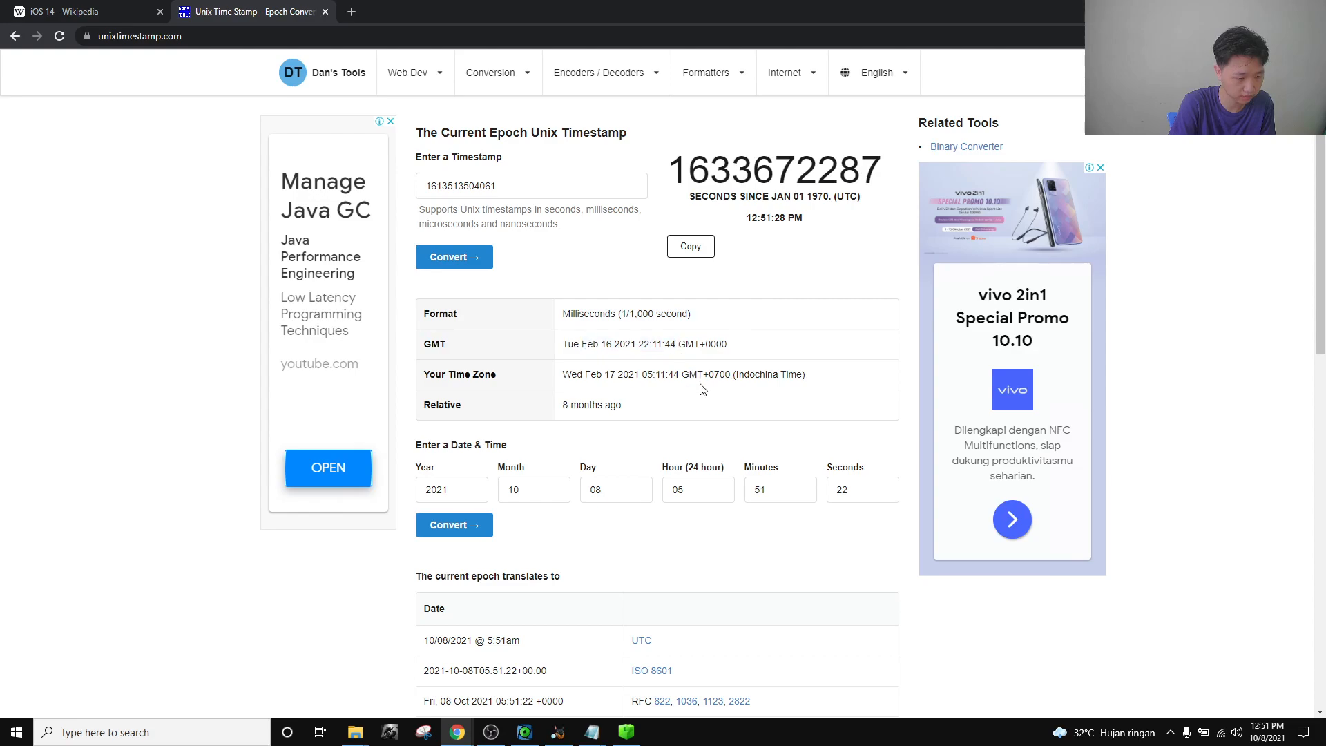
# Replace the placeholder date on notes line 2 with Feb 16 2021 22:11:44.
pyautogui.moveTo(592, 733)
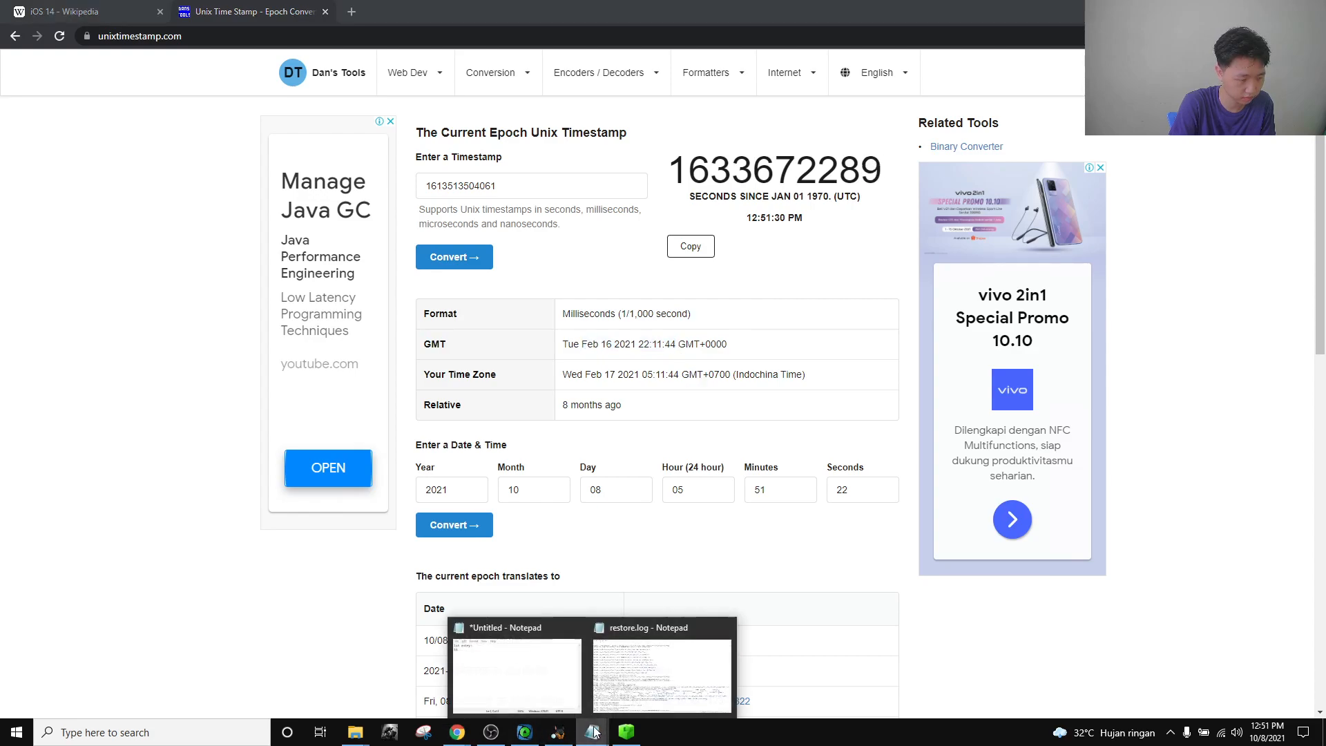
pyautogui.click(547, 685)
pyautogui.moveTo(968, 201); pyautogui.dragTo(859, 203)
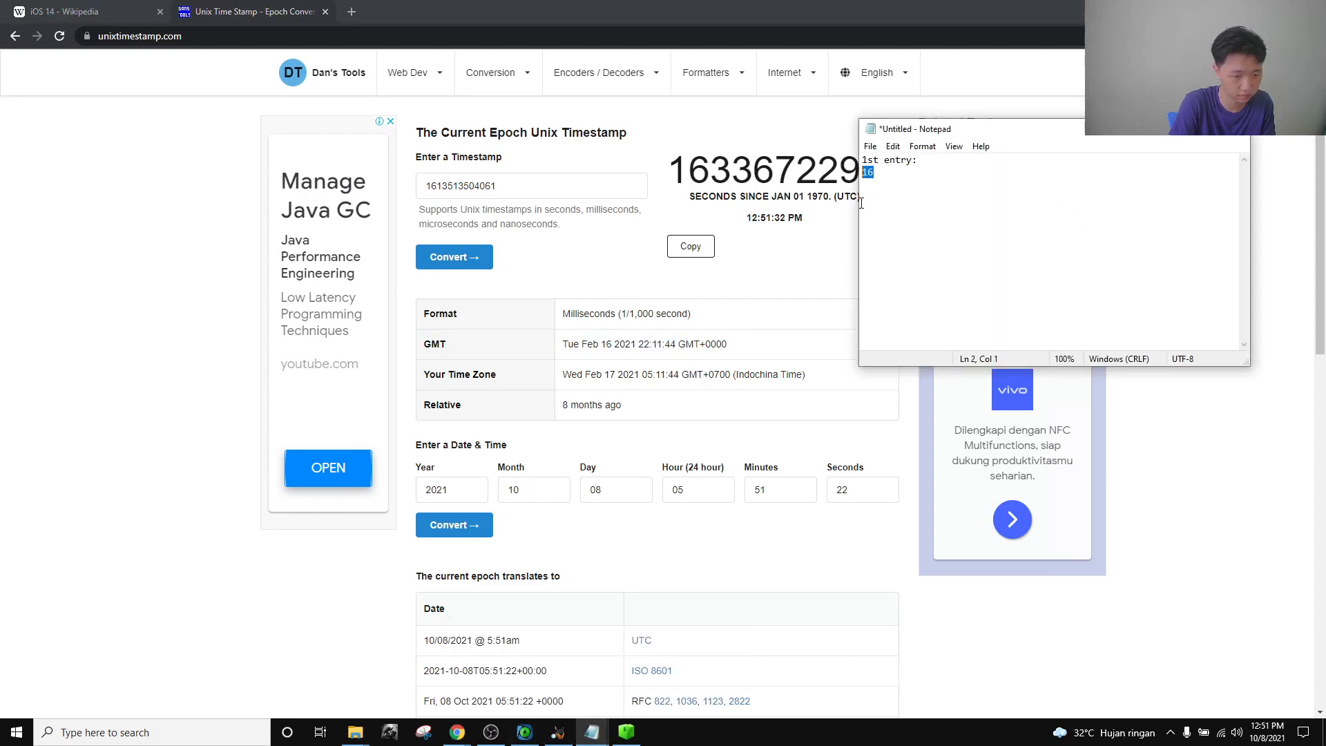
pyautogui.hotkey('ctrl', 'v')
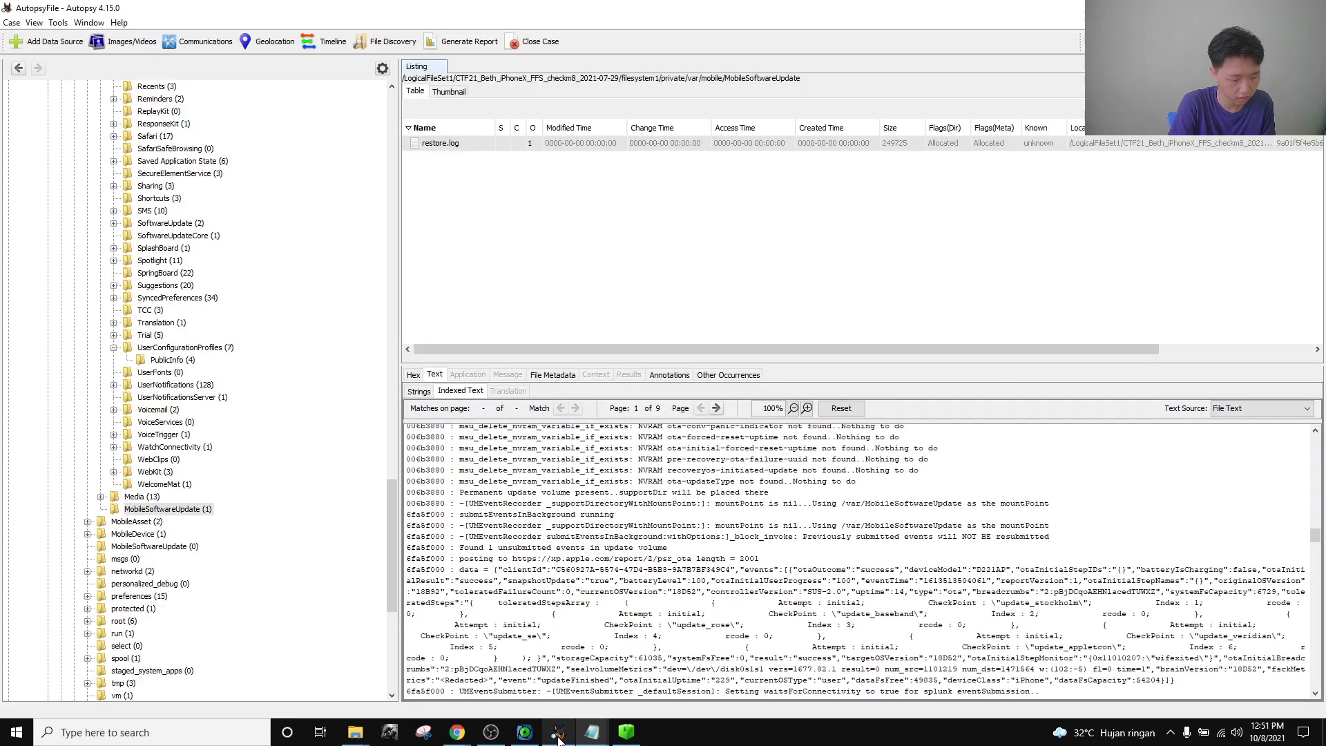
pyautogui.click(558, 732)
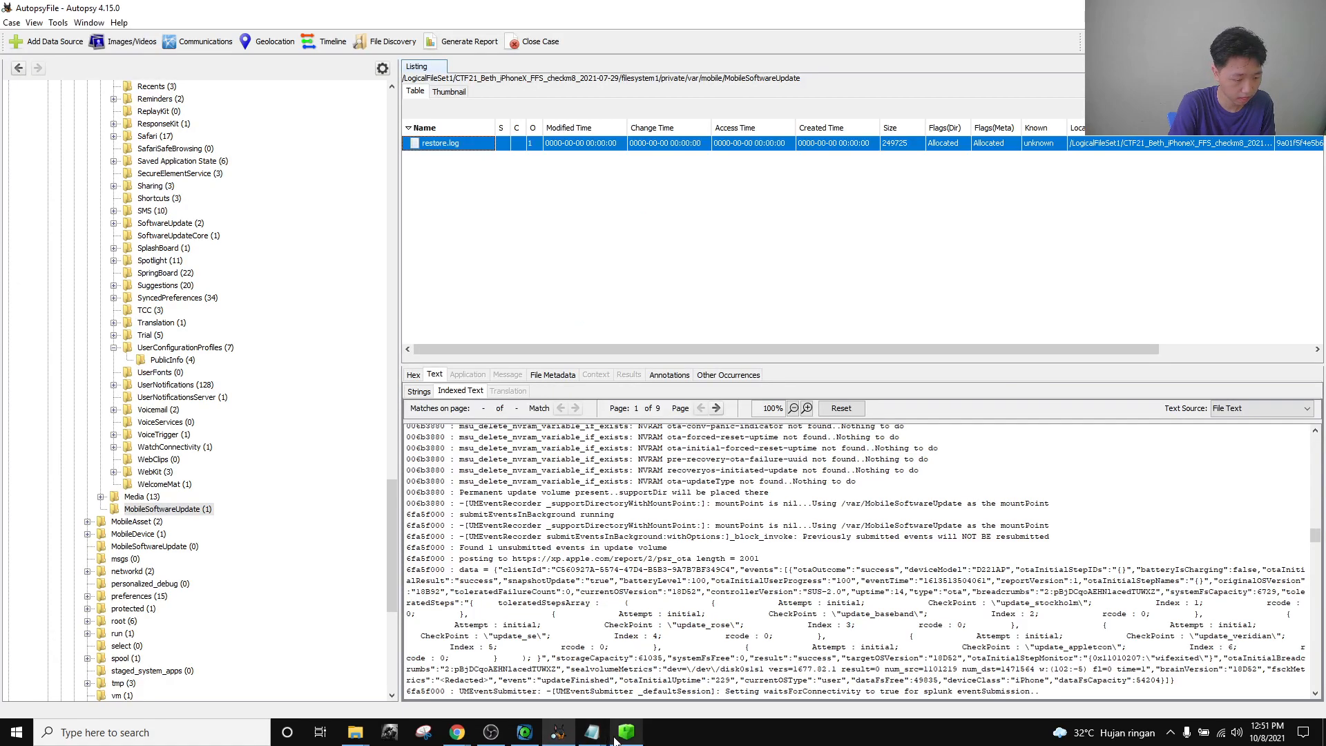
# Check restore.log again, then add 'from 14.2 to 14.4' as the notes' third line.
pyautogui.click(530, 735)
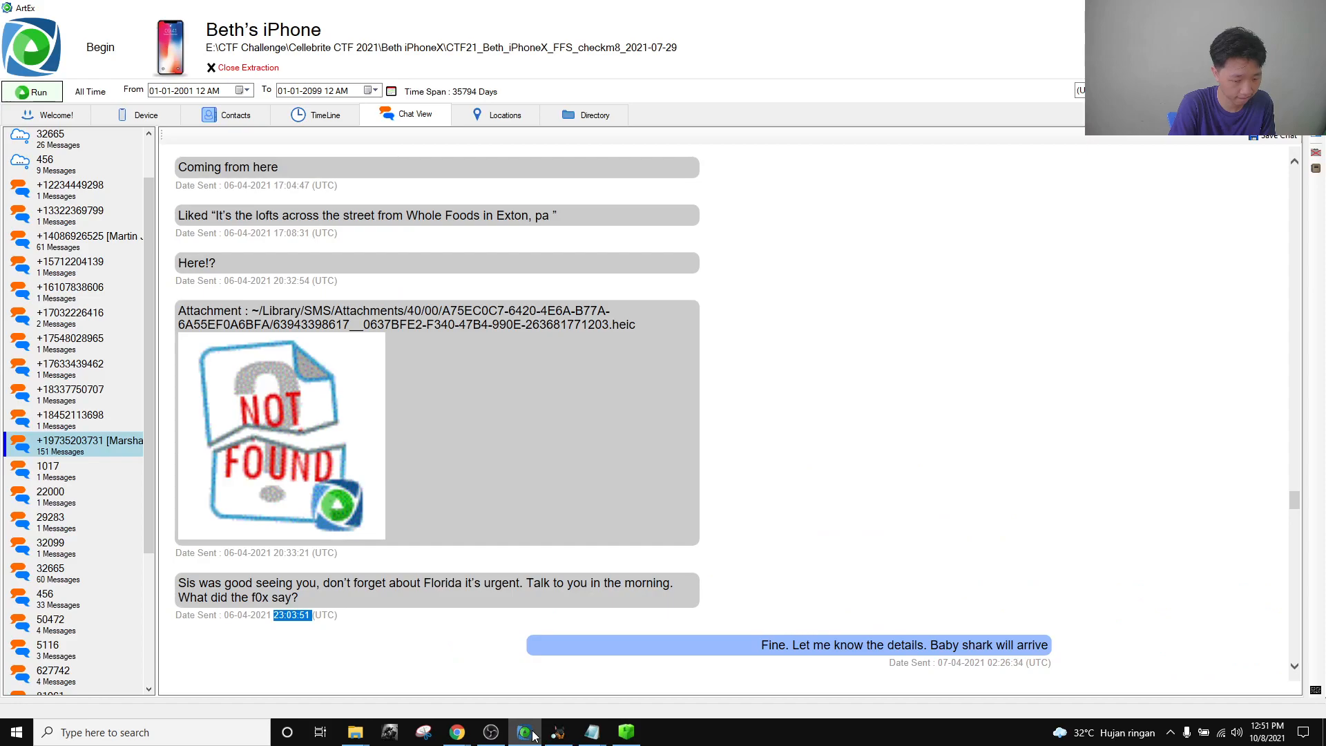
pyautogui.click(533, 736)
pyautogui.moveTo(592, 732)
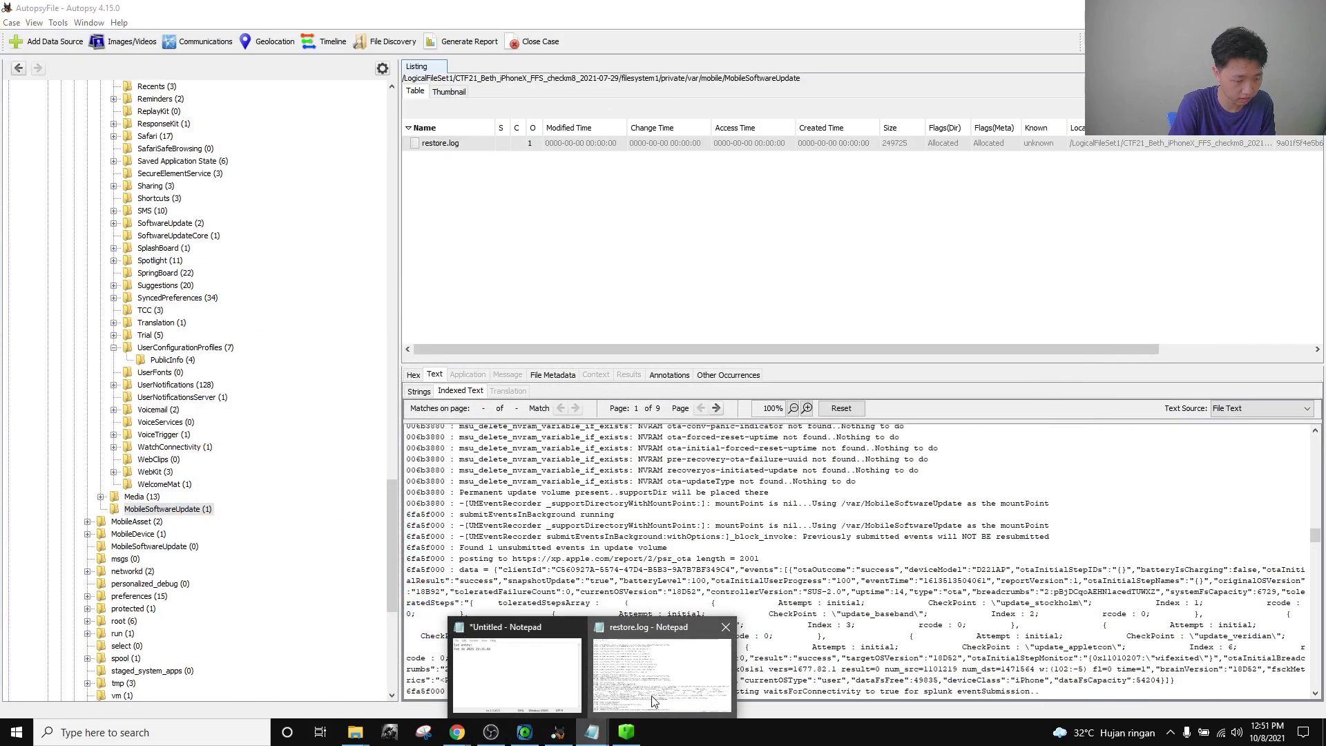
pyautogui.click(654, 701)
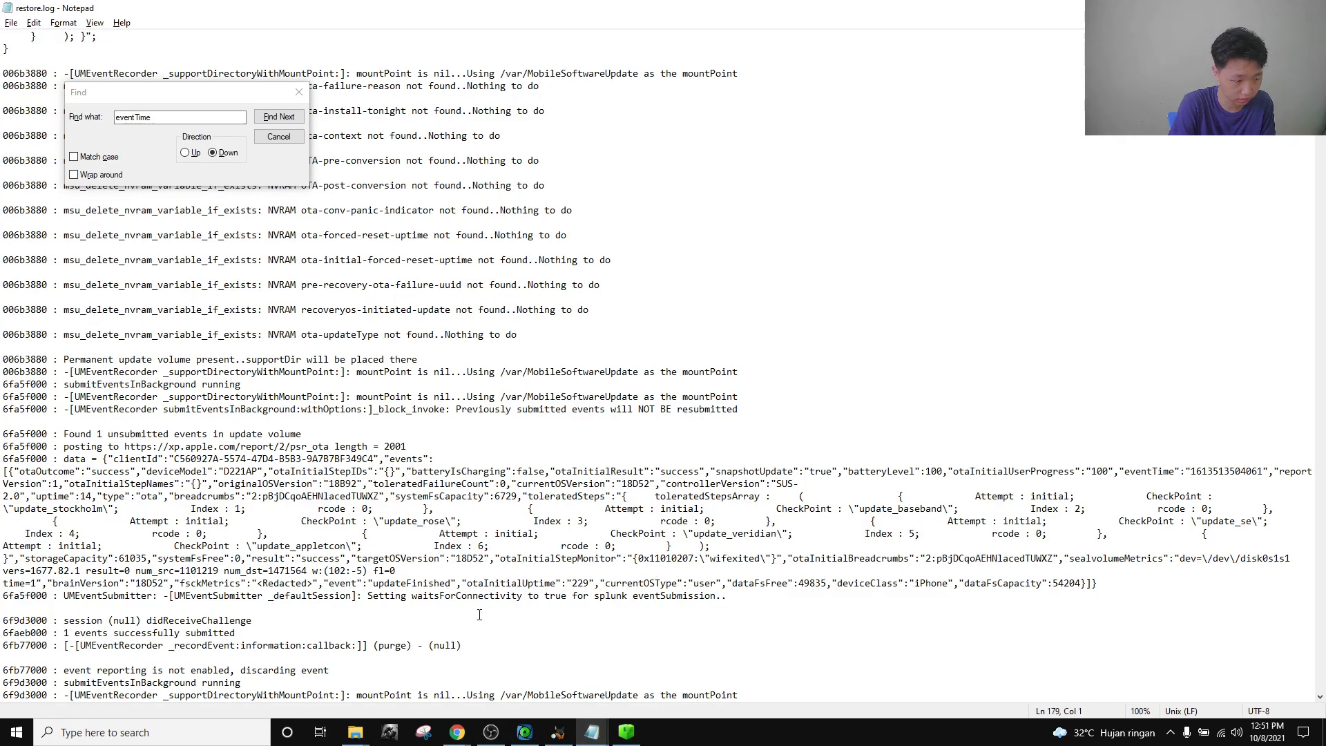
pyautogui.moveTo(591, 732)
pyautogui.click(528, 690)
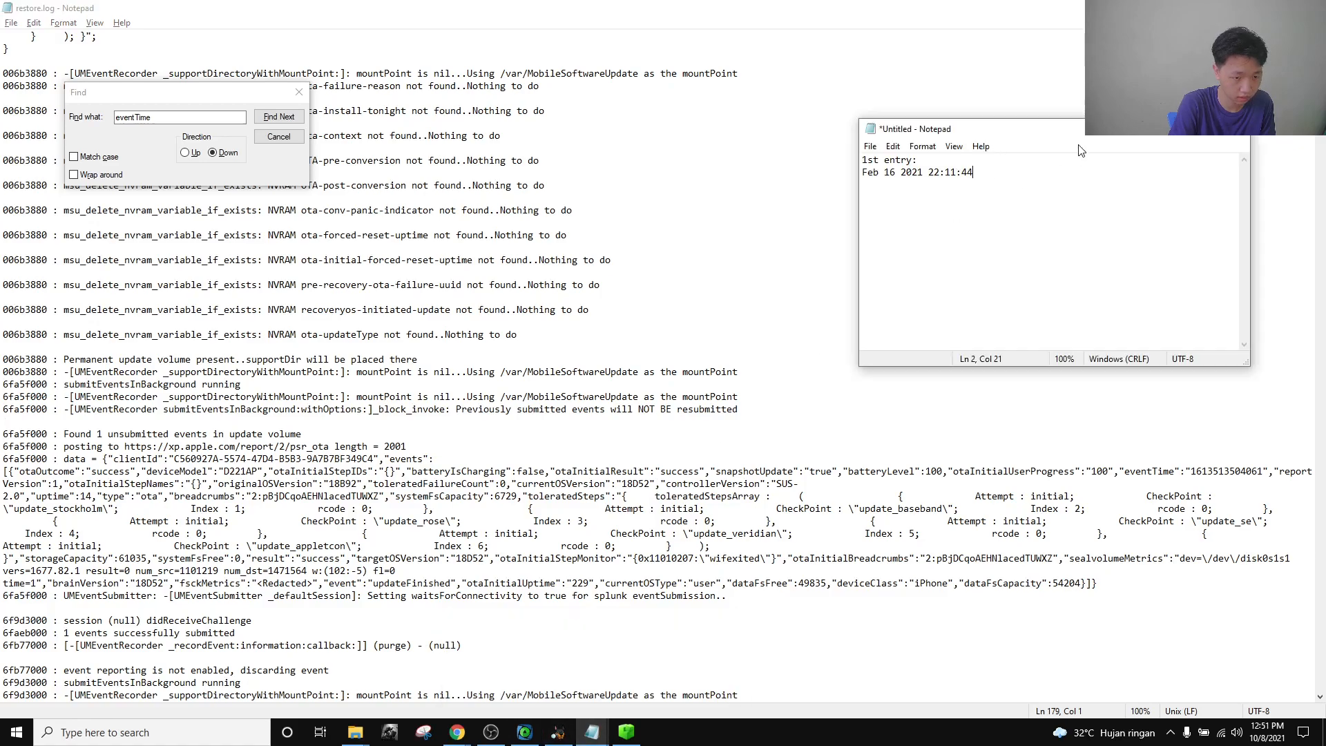
pyautogui.write('from')
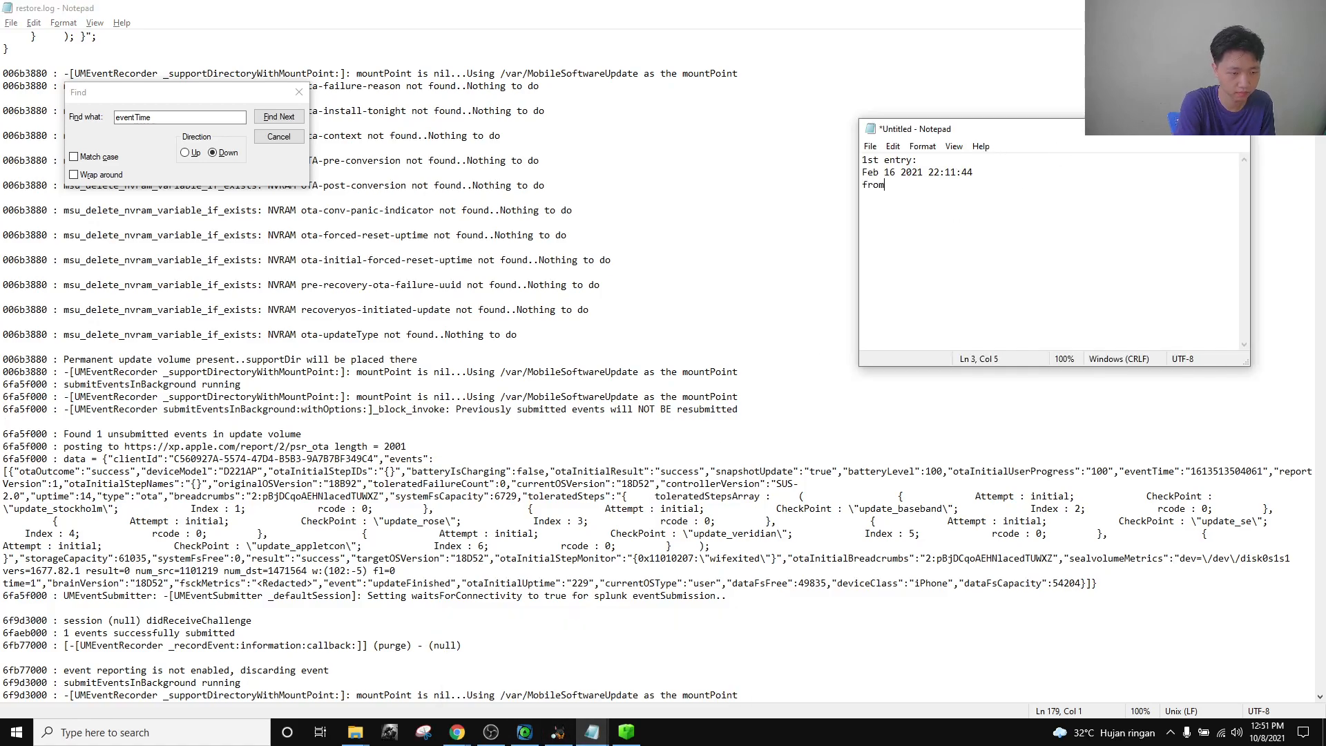
pyautogui.write(' 14.2 ->')
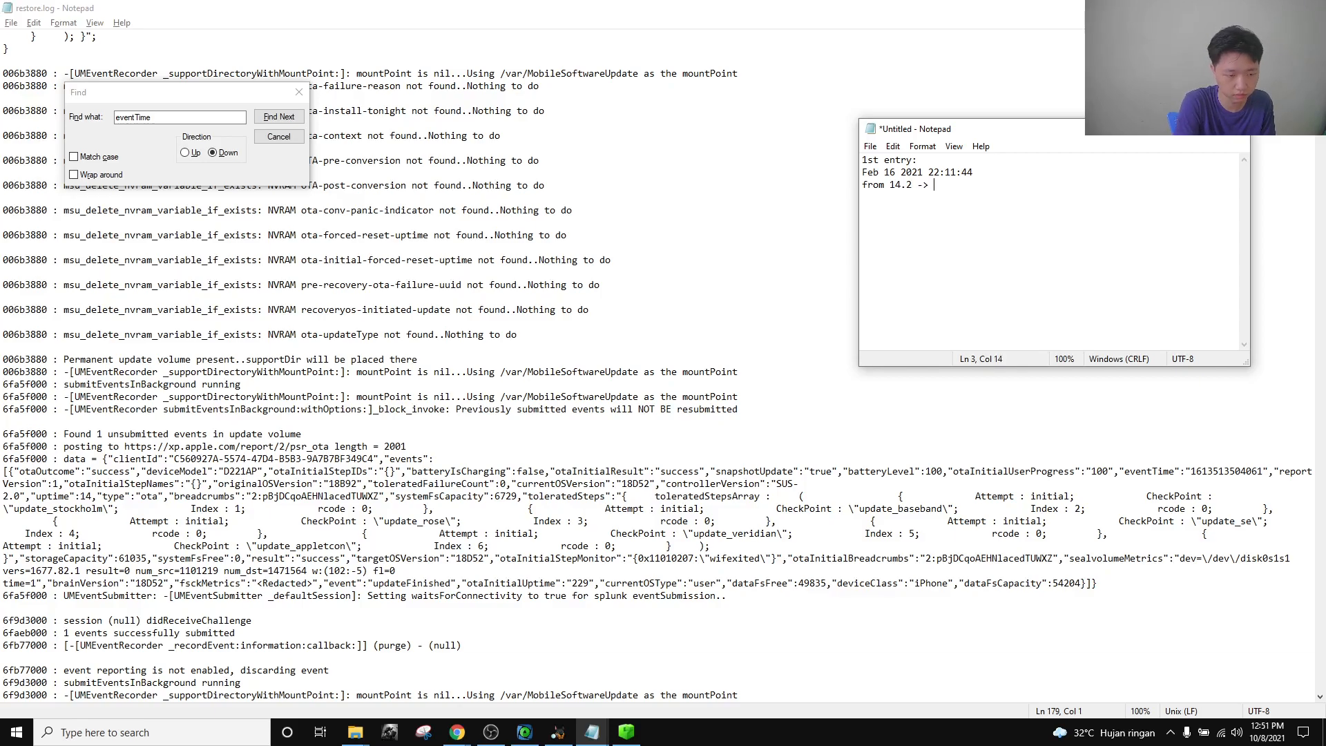
pyautogui.press('BackSpace')
pyautogui.press('BackSpace')
pyautogui.press('BackSpace')
pyautogui.write('to 14.4')
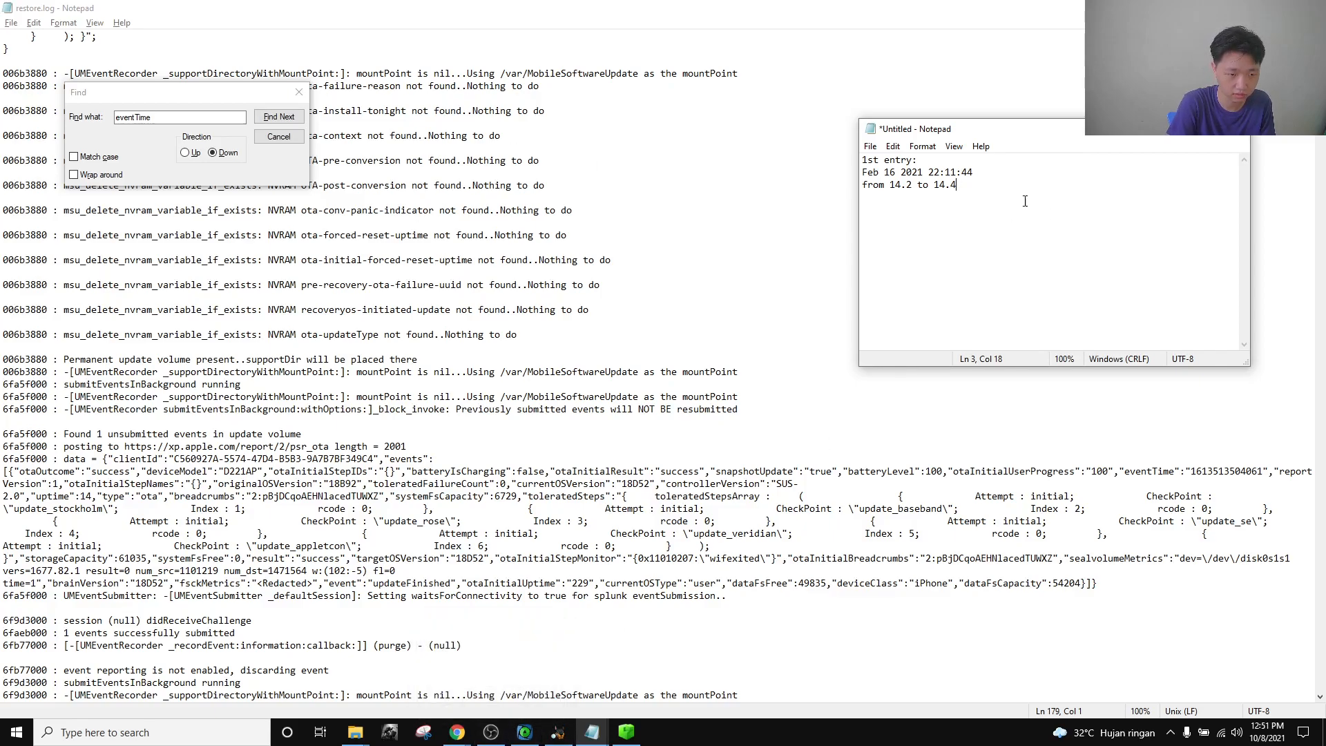
pyautogui.scroll(-5, 579, 301)
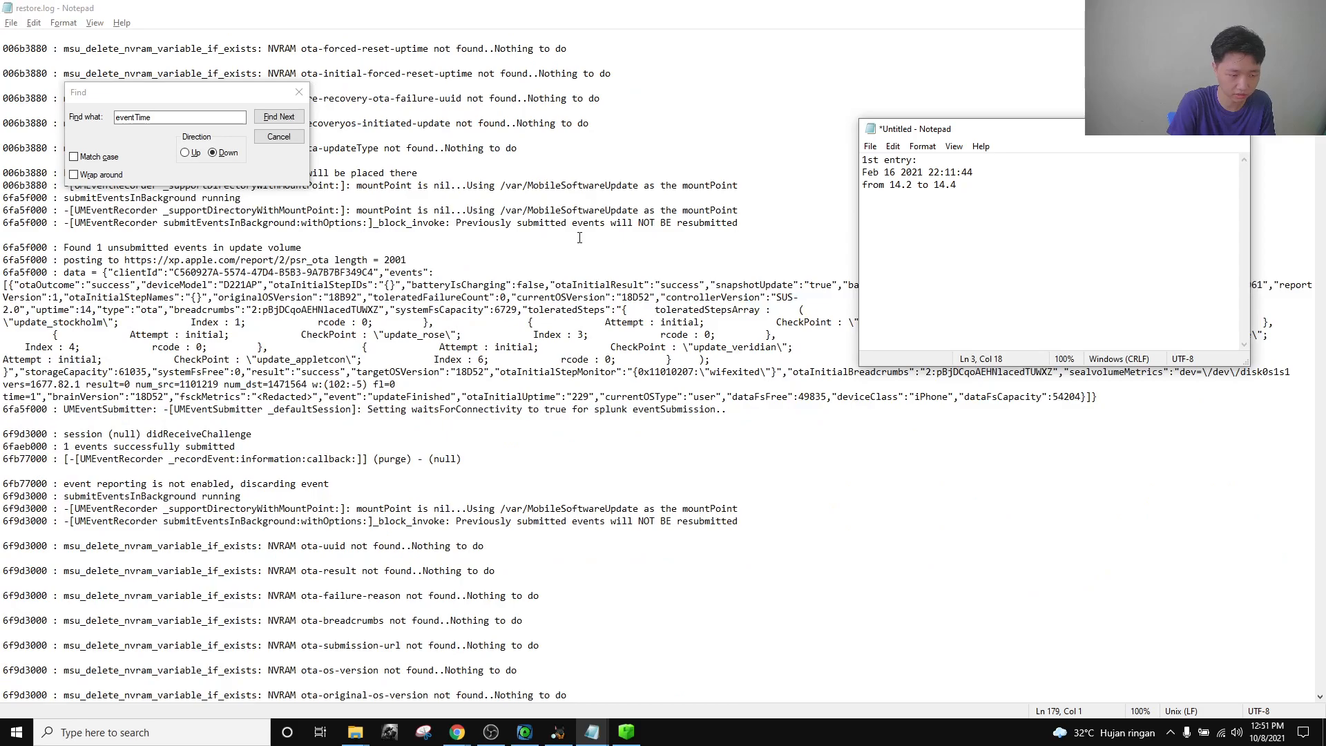
pyautogui.click(491, 732)
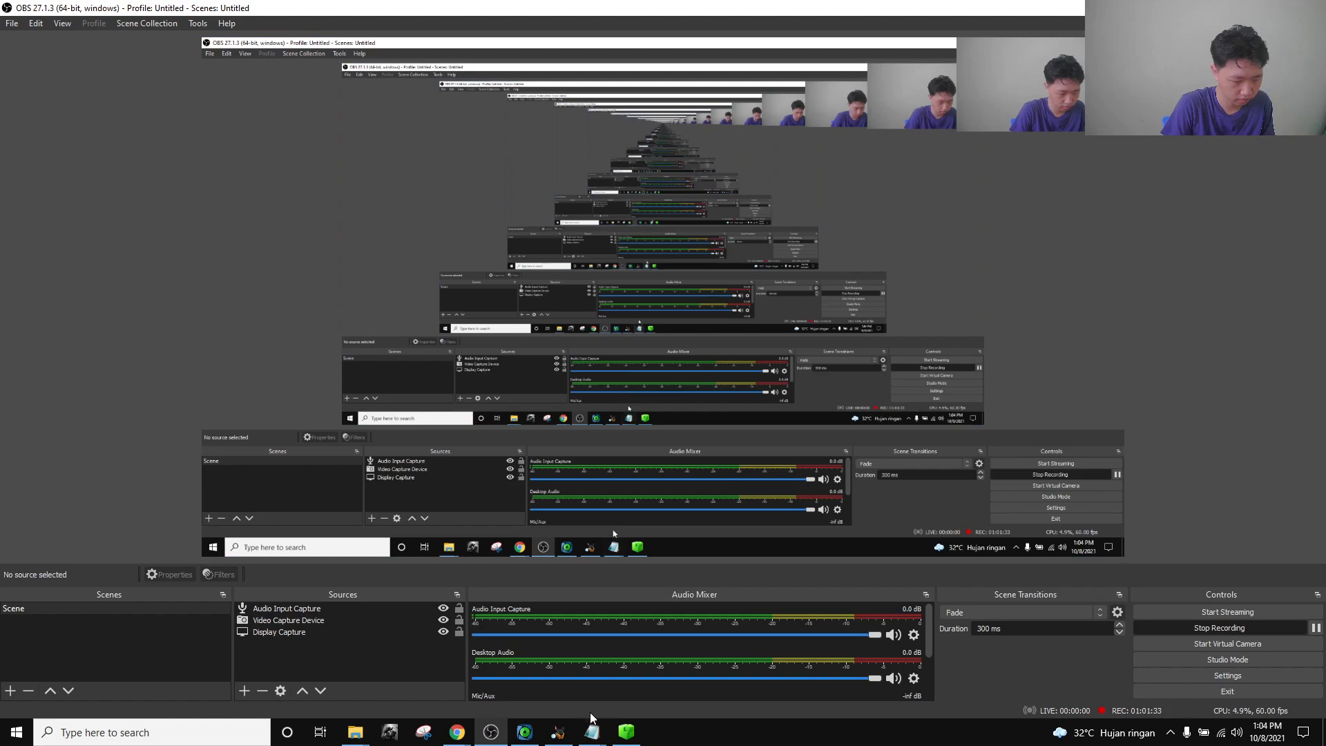
# Review the update timeline notes, then open the Device Identification 50 challenge.
pyautogui.click(591, 733)
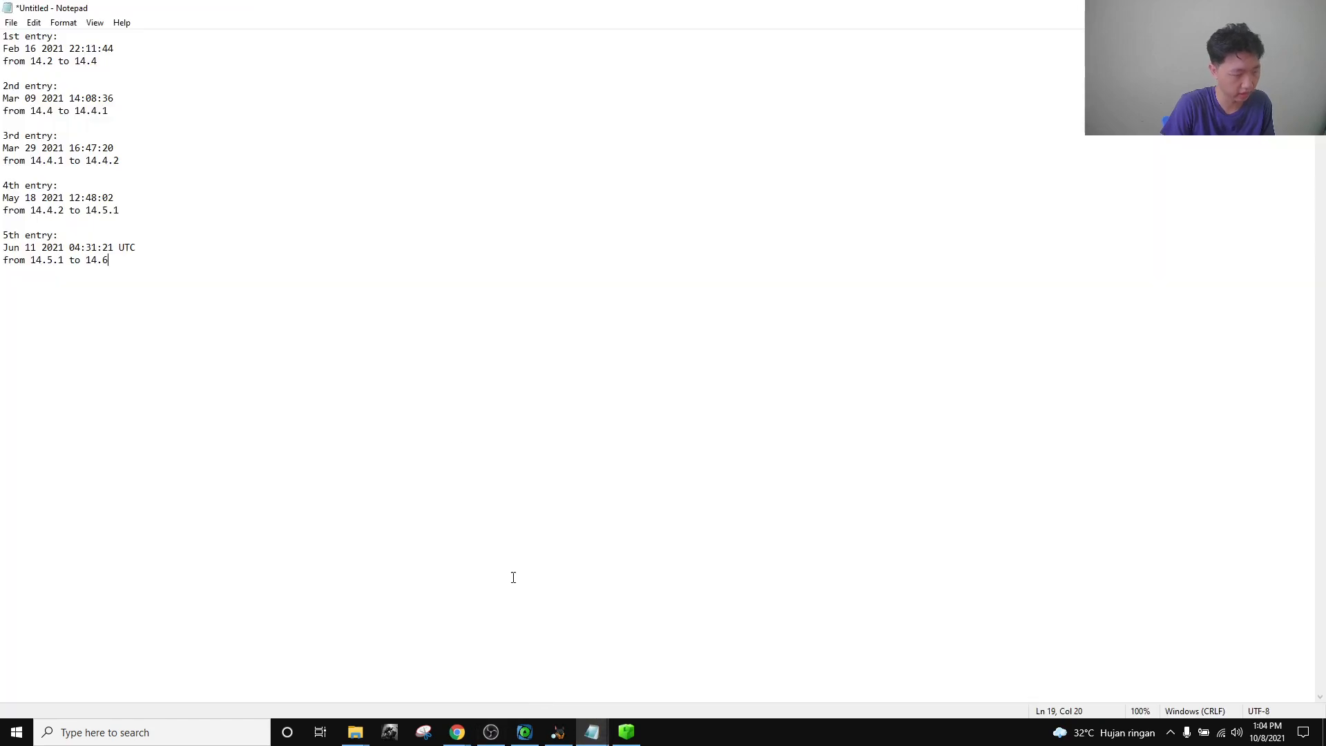
pyautogui.hotkey('ctrl', 'a')
pyautogui.click(207, 247)
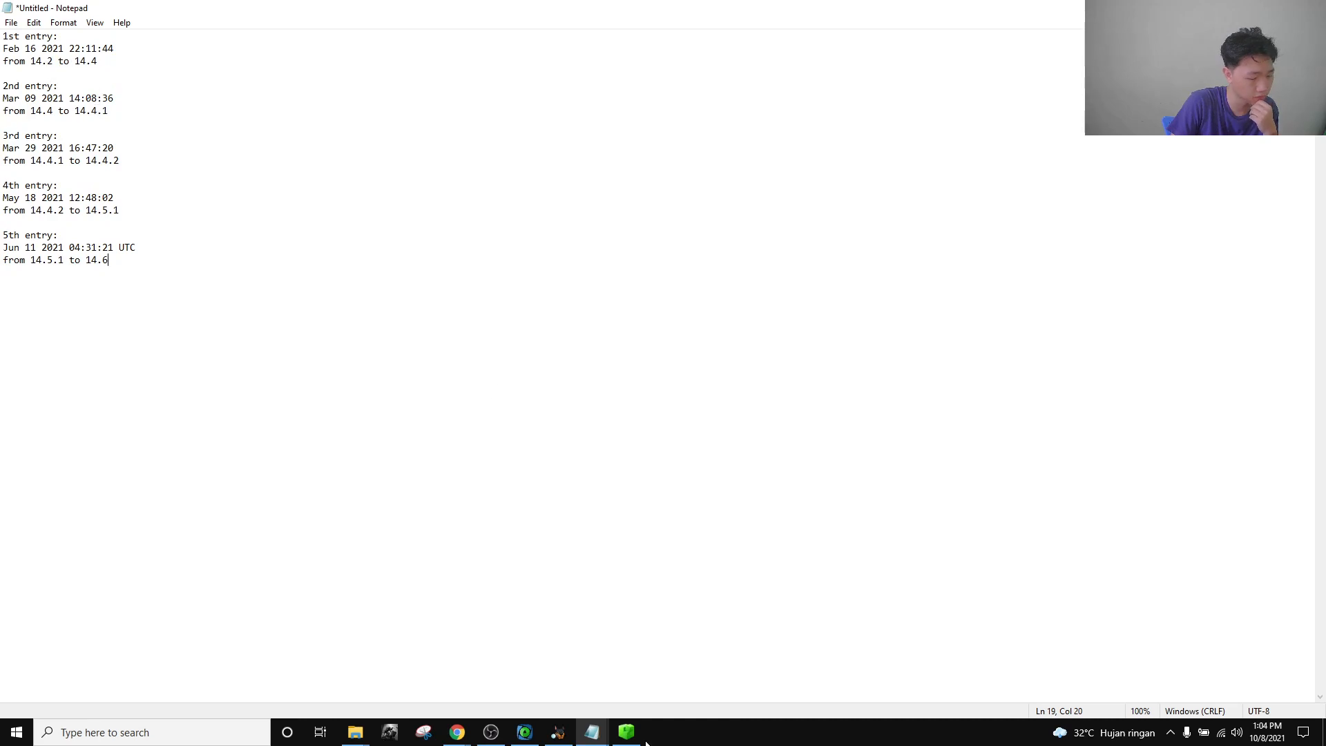
pyautogui.click(457, 732)
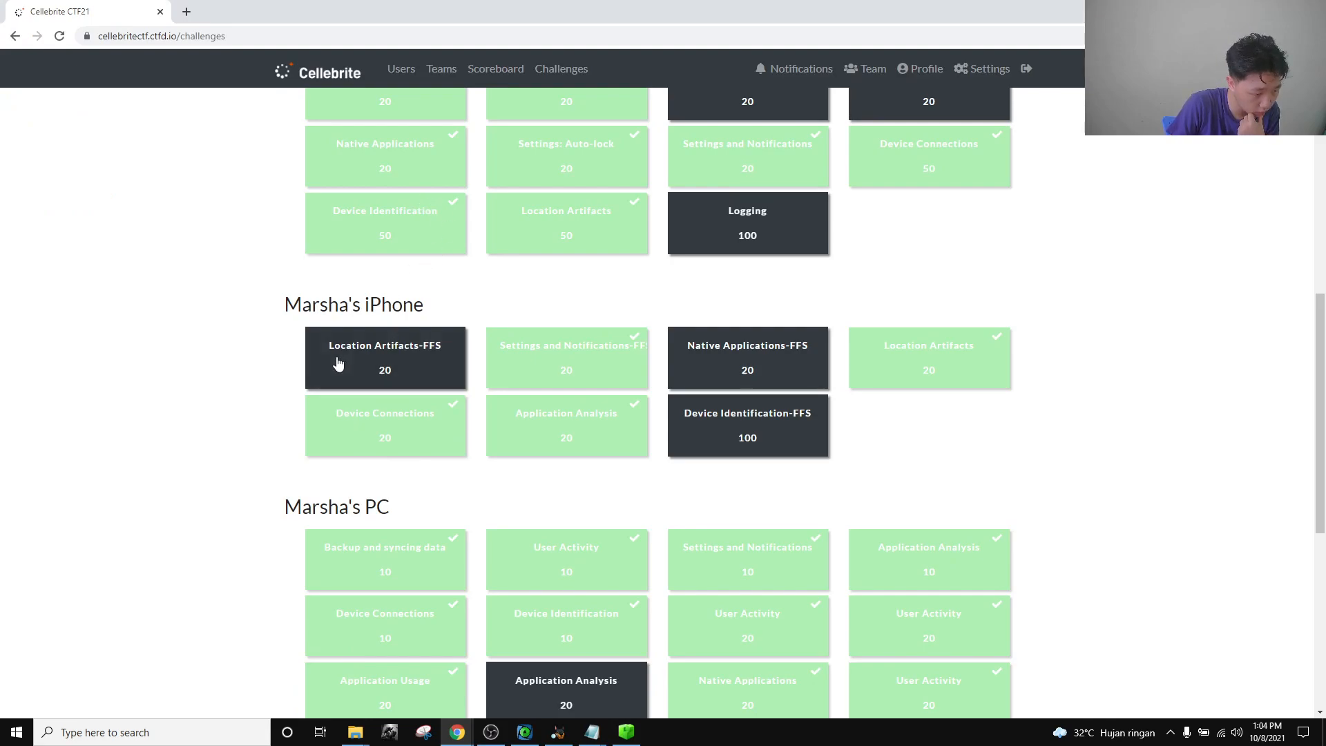
pyautogui.scroll(2, 366, 370)
pyautogui.scroll(-1, 404, 487)
pyautogui.scroll(1, 399, 475)
pyautogui.click(384, 373)
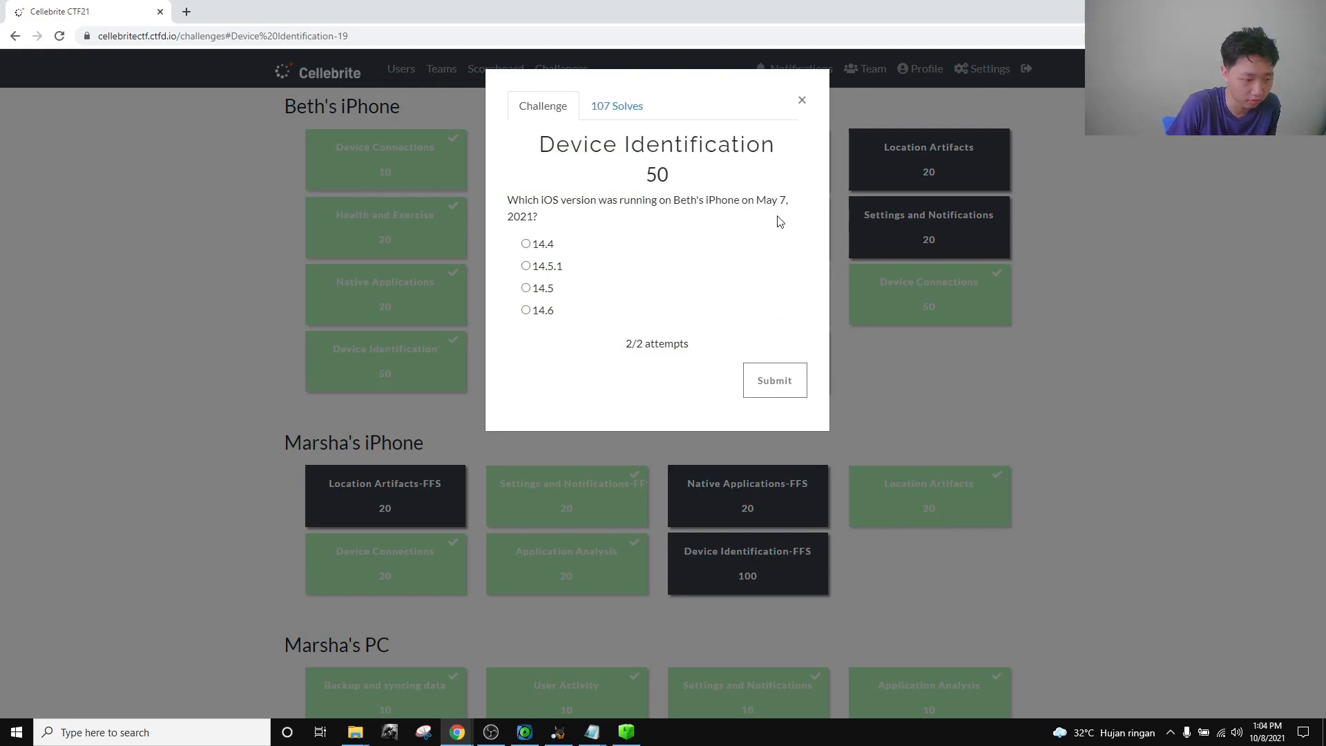
# Compare the full five-entry update timeline in the notes against the May 7, 2021 question.
pyautogui.moveTo(611, 737)
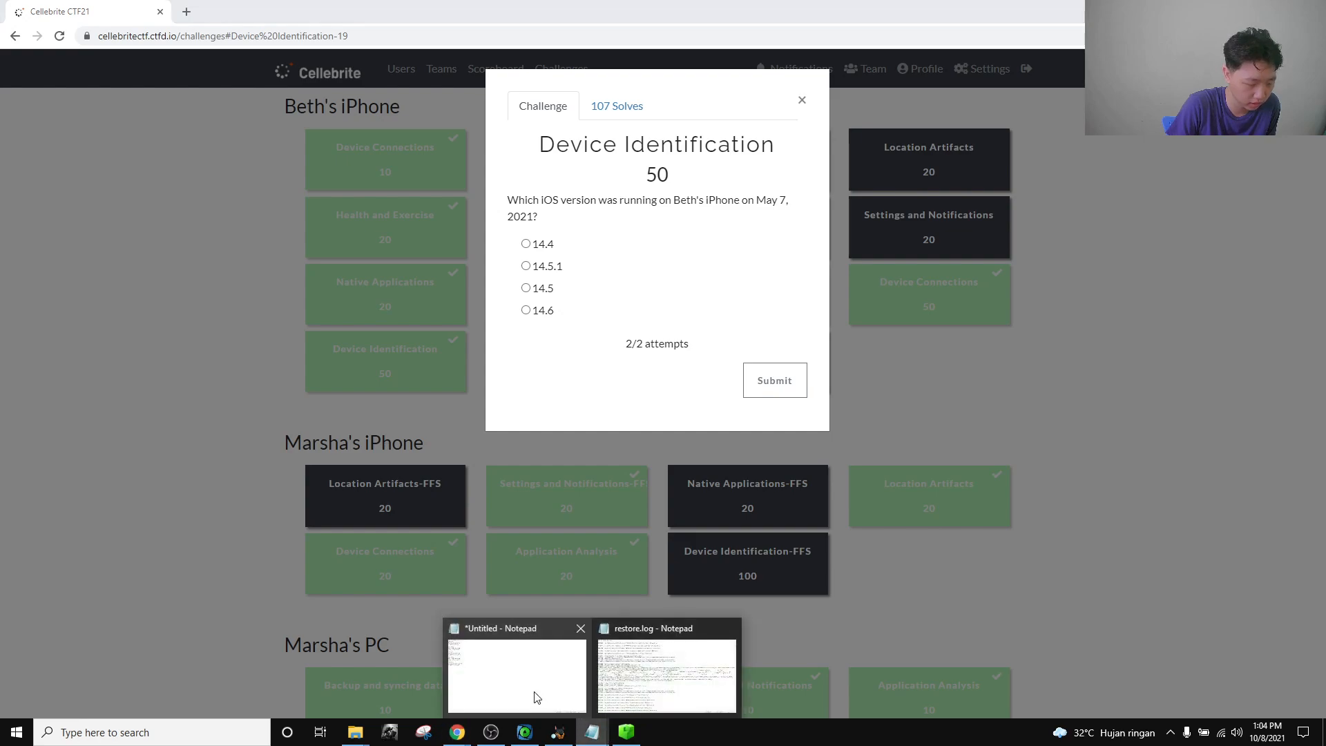
pyautogui.click(539, 699)
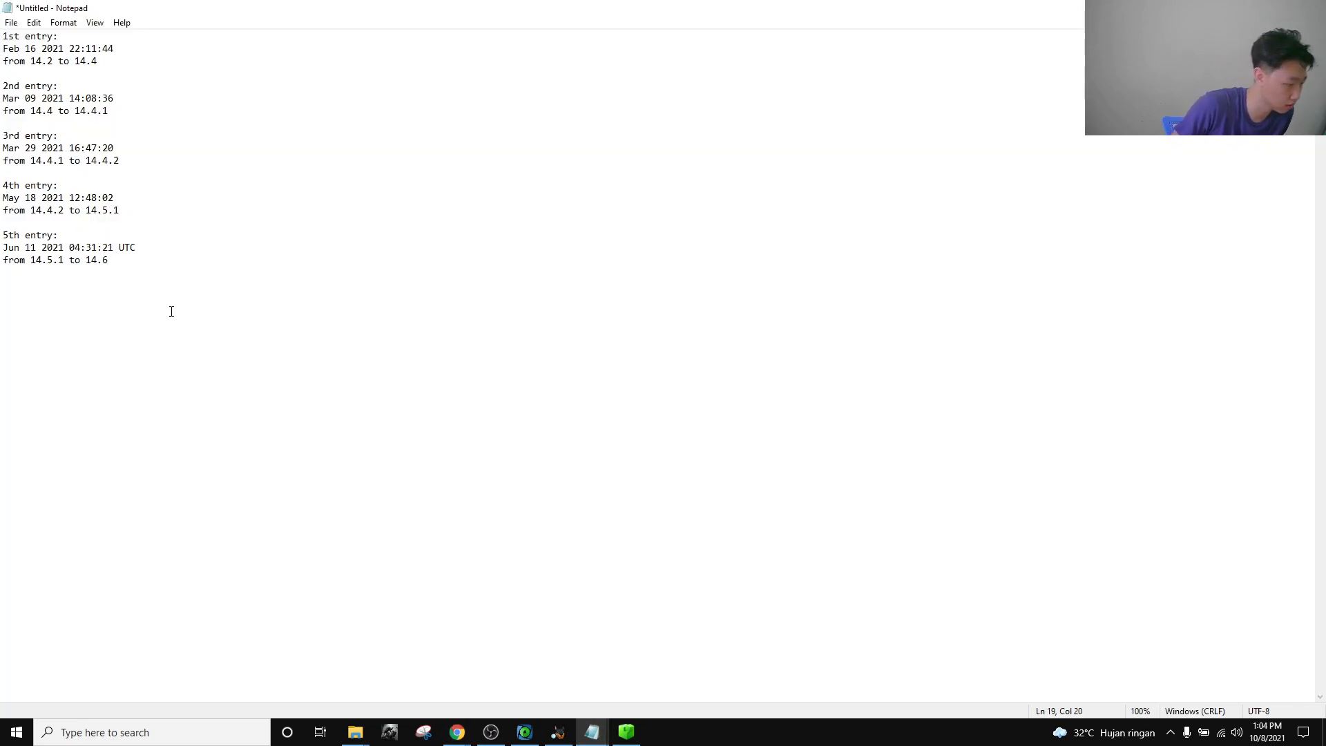
pyautogui.moveTo(160, 295); pyautogui.dragTo(2, 49)
pyautogui.moveTo(254, 352); pyautogui.dragTo(2, 41)
pyautogui.click(249, 367)
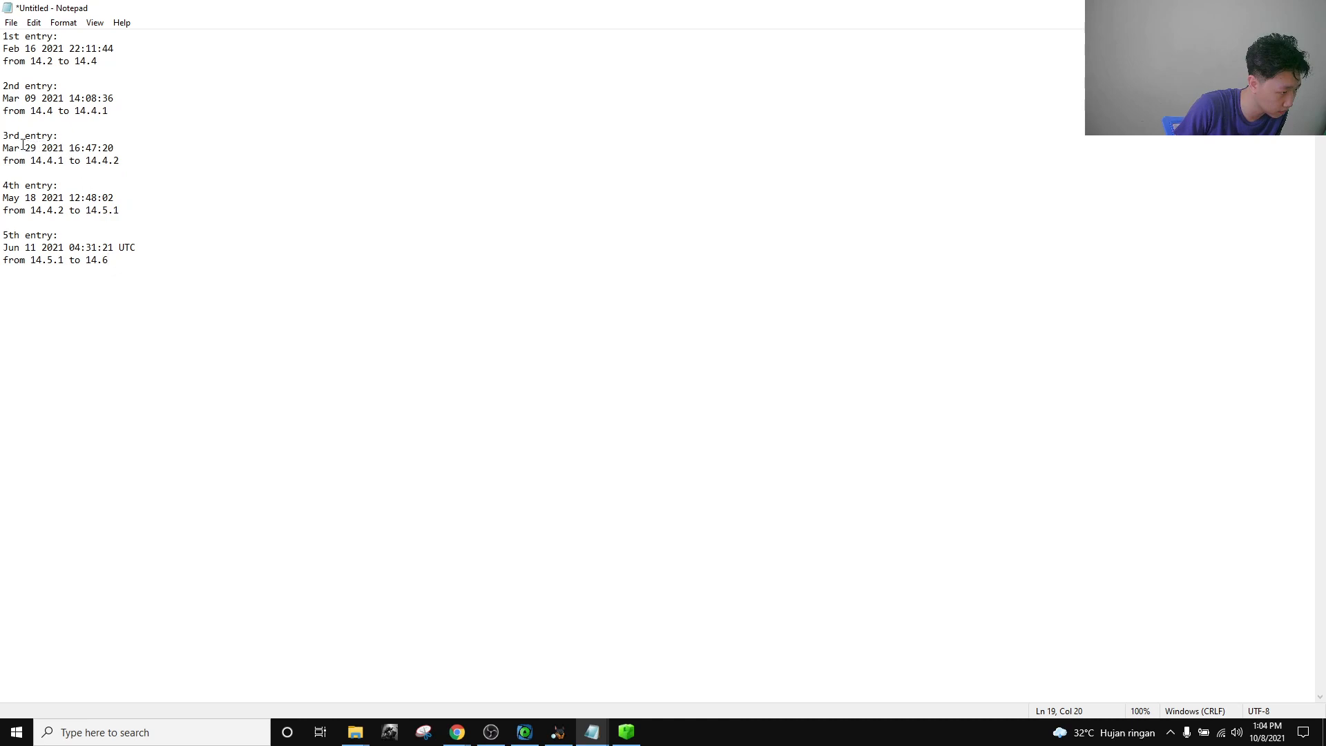
# Examine the 3rd and 4th timeline entries, noting version 14.4.2, then return to the question.
pyautogui.moveTo(14, 136); pyautogui.dragTo(72, 148)
pyautogui.moveTo(4, 186); pyautogui.dragTo(102, 209)
pyautogui.click(138, 206)
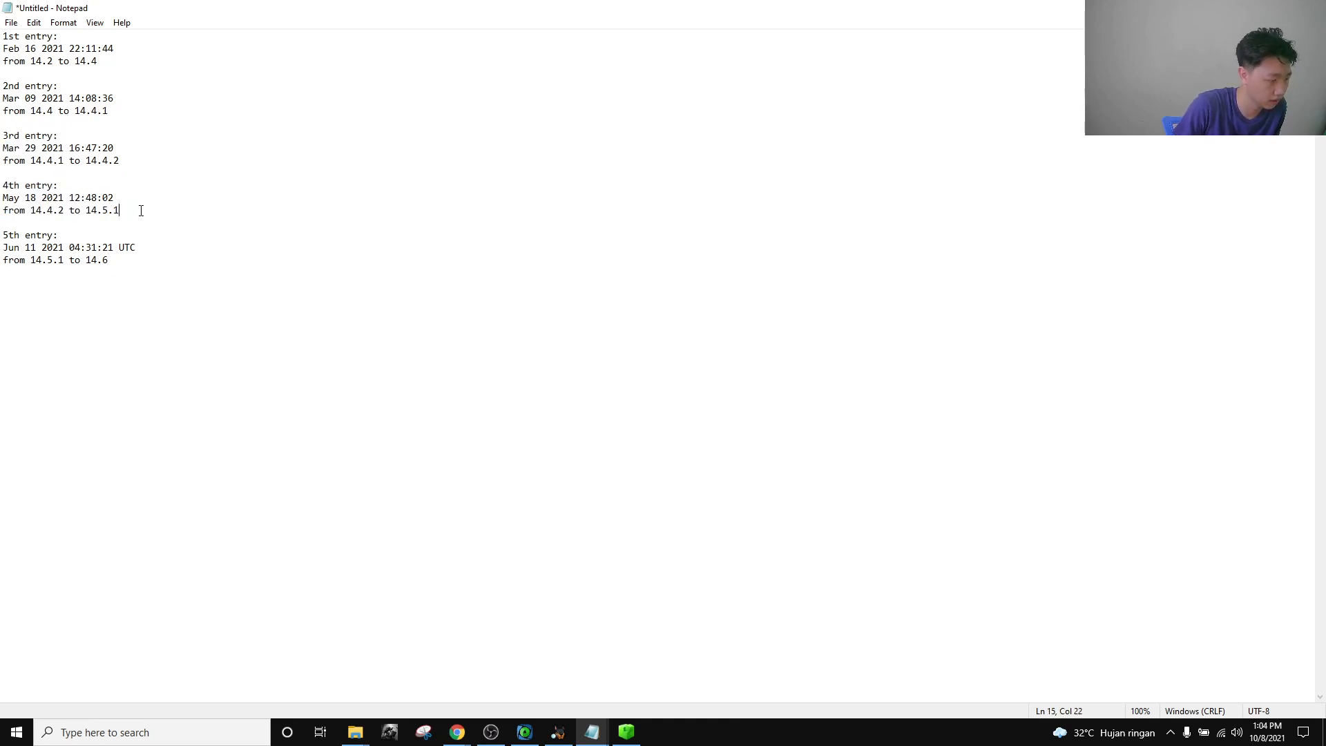
pyautogui.moveTo(150, 160); pyautogui.dragTo(2, 136)
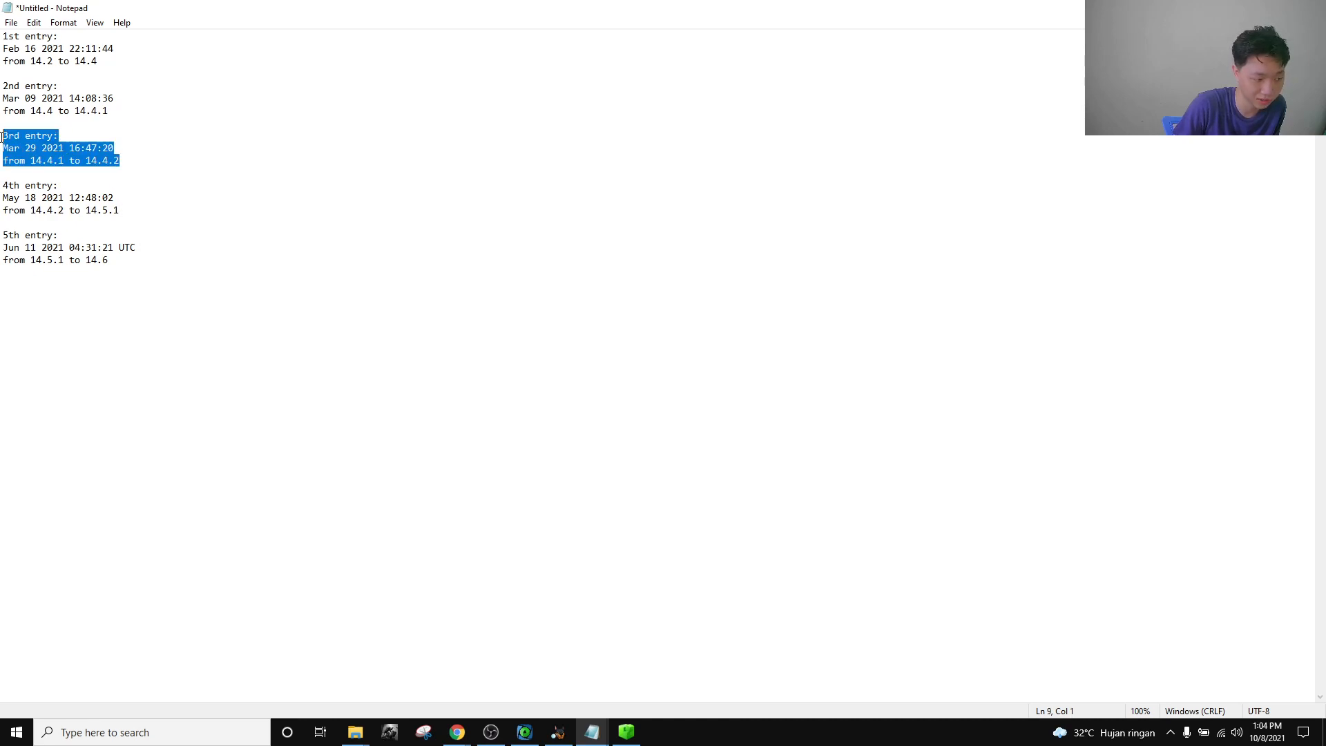
pyautogui.click(142, 161)
pyautogui.moveTo(138, 162); pyautogui.dragTo(86, 162)
pyautogui.click(153, 162)
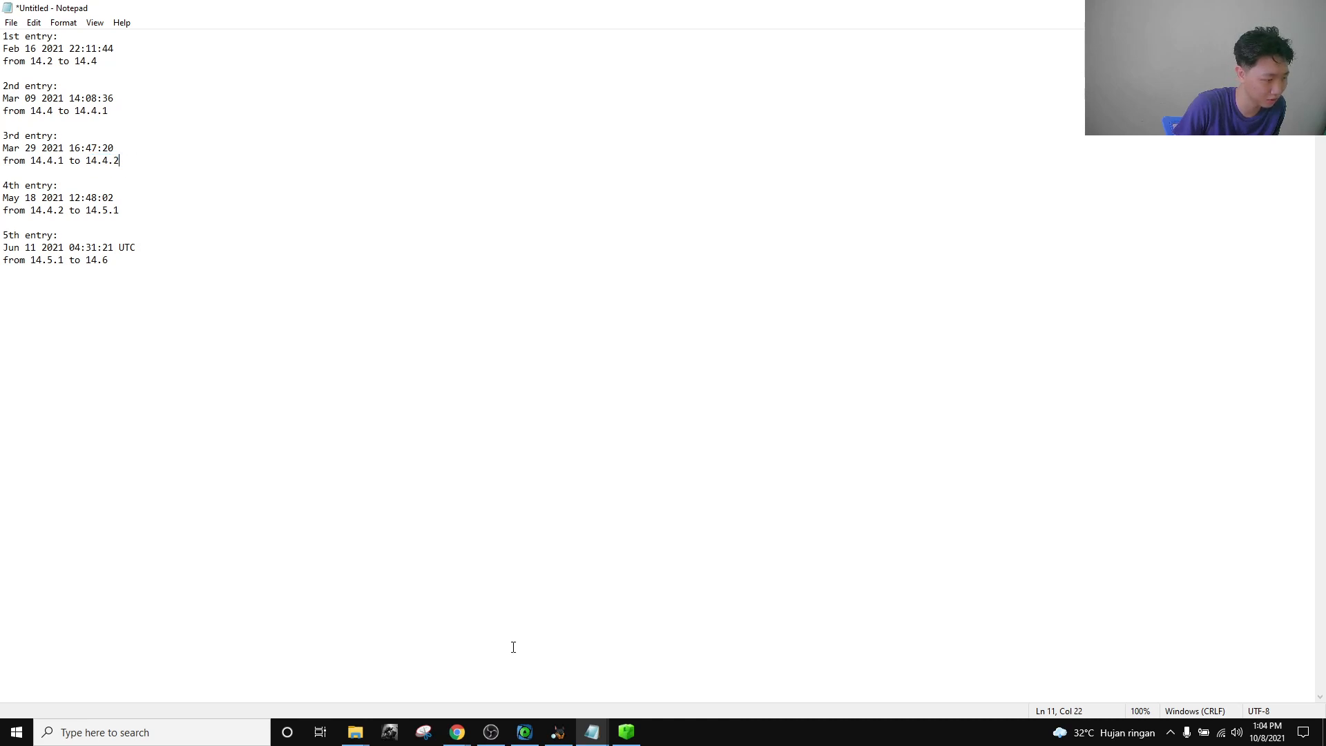
pyautogui.moveTo(457, 732)
pyautogui.click(314, 680)
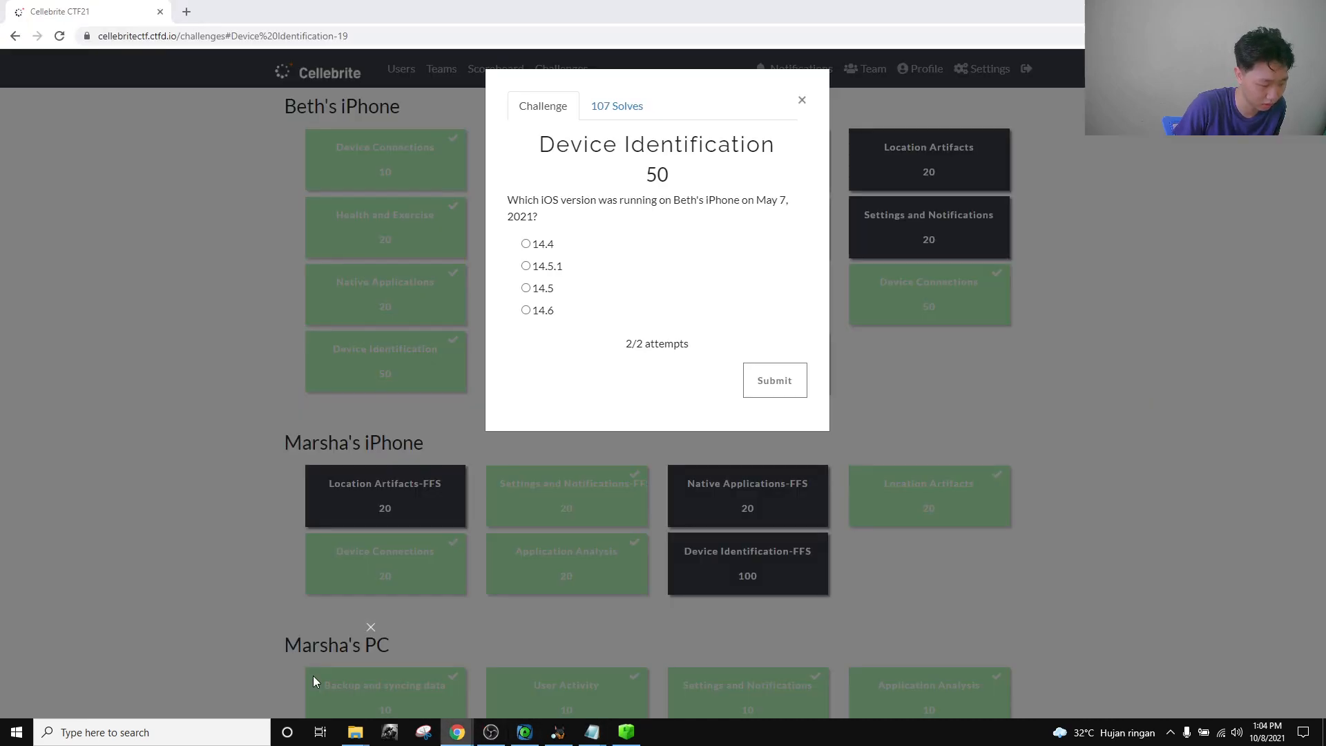
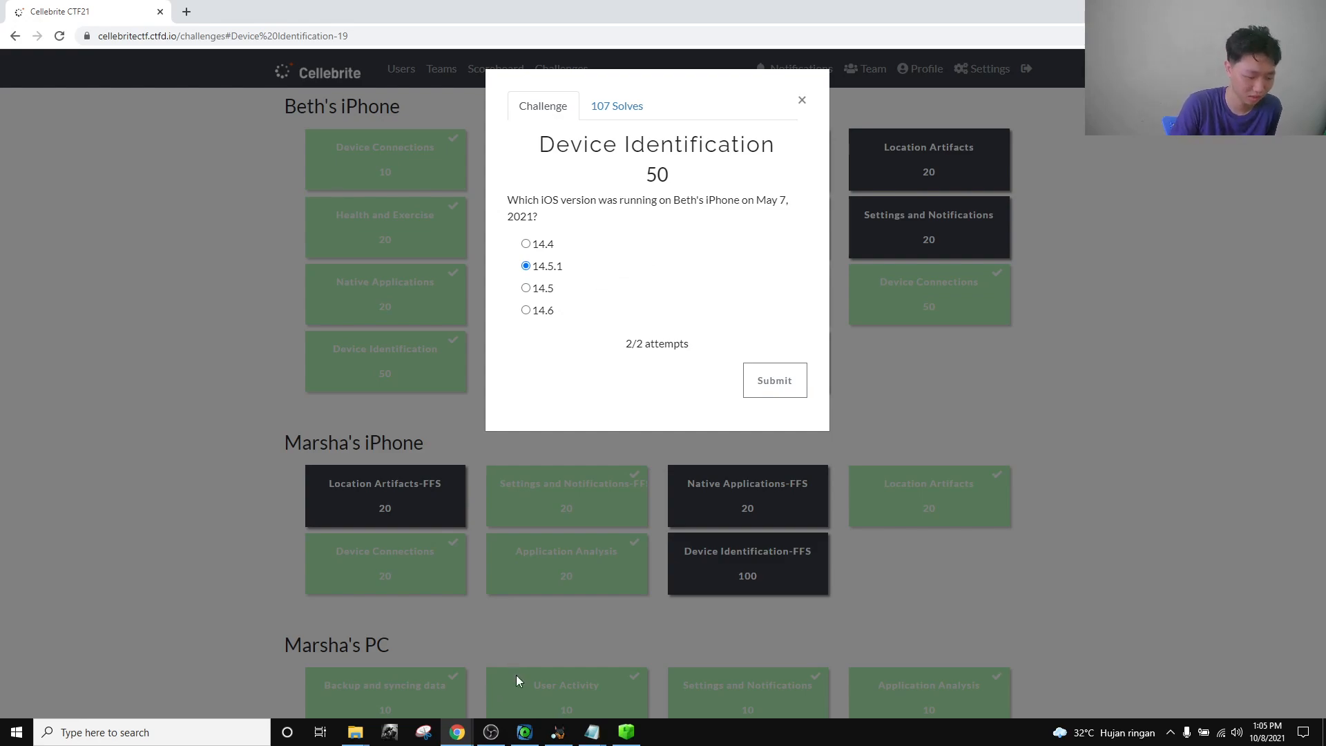
# Bring the untitled Notepad listing the iOS update entries to the front.
pyautogui.moveTo(592, 732)
pyautogui.click(541, 697)
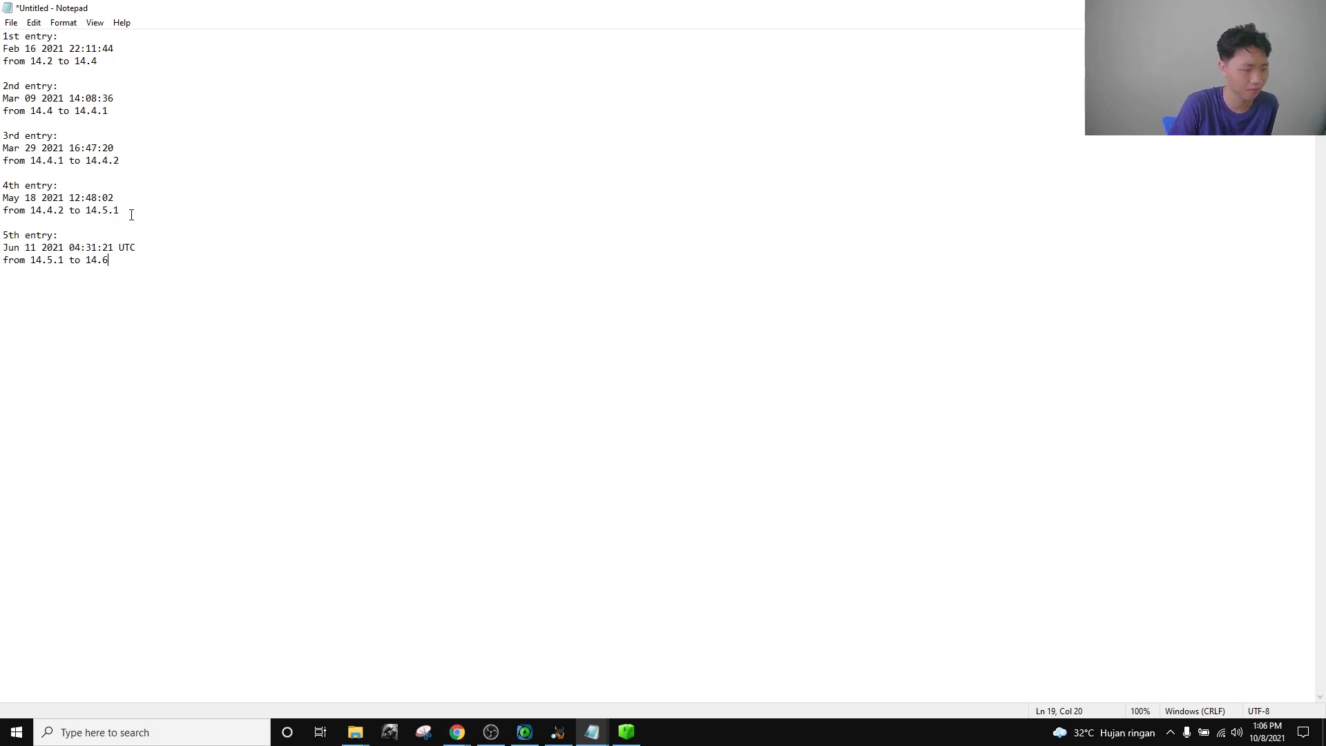
# Glance at the CTF page, then highlight the 4th entry's May 18 2021 12:48:02 date and 14.5.1 version.
pyautogui.click(458, 732)
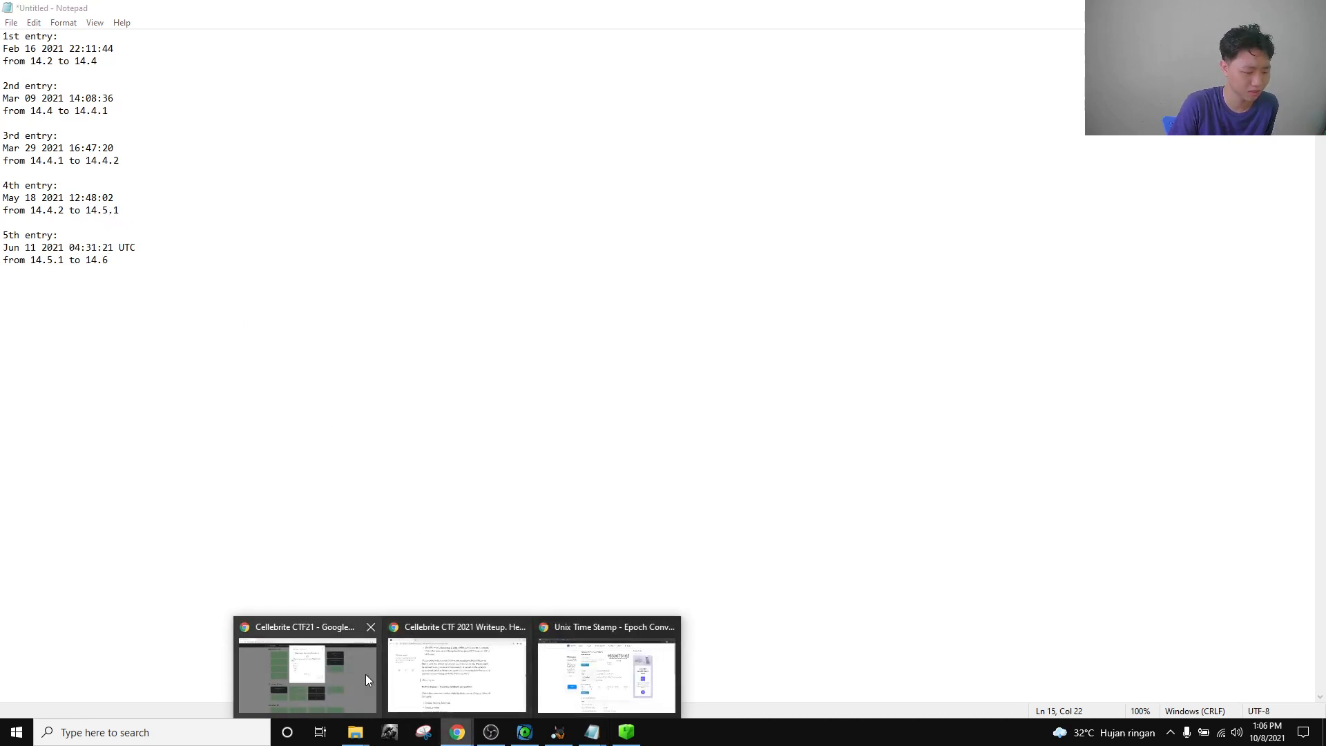
pyautogui.click(369, 674)
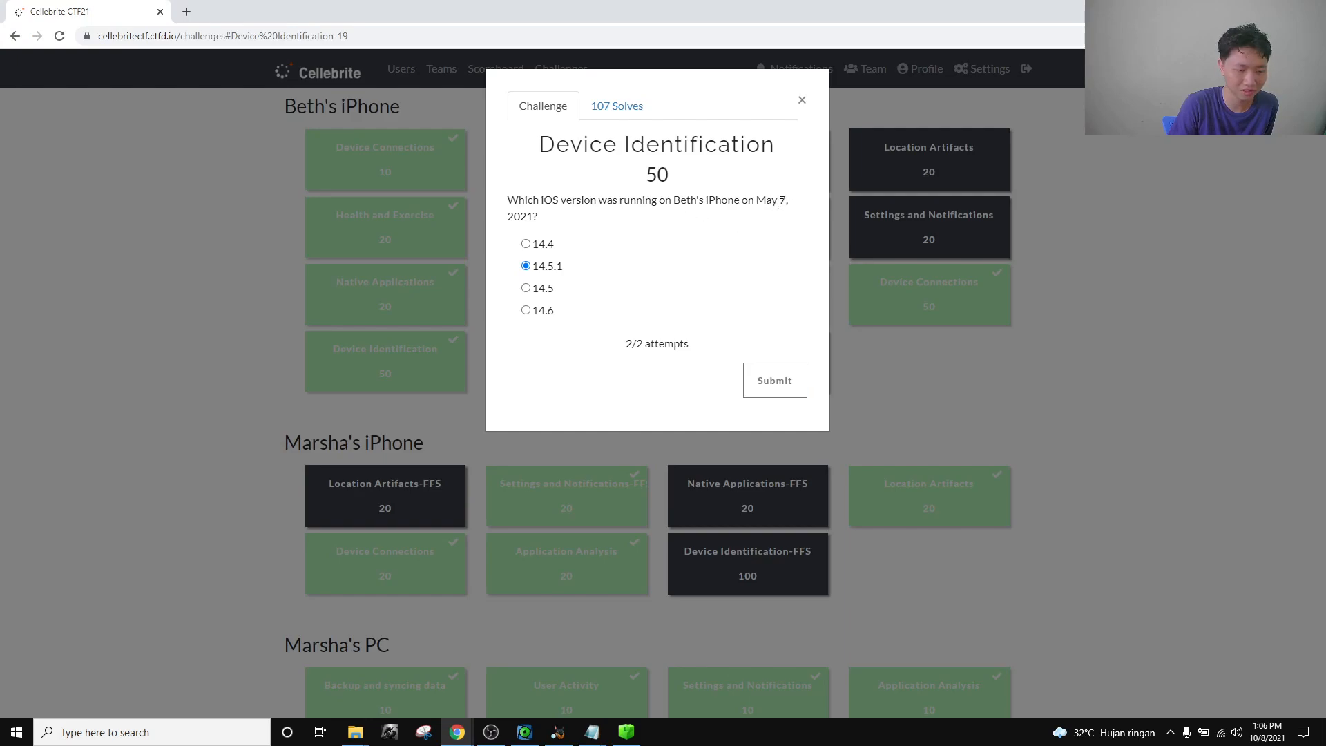
pyautogui.moveTo(579, 720)
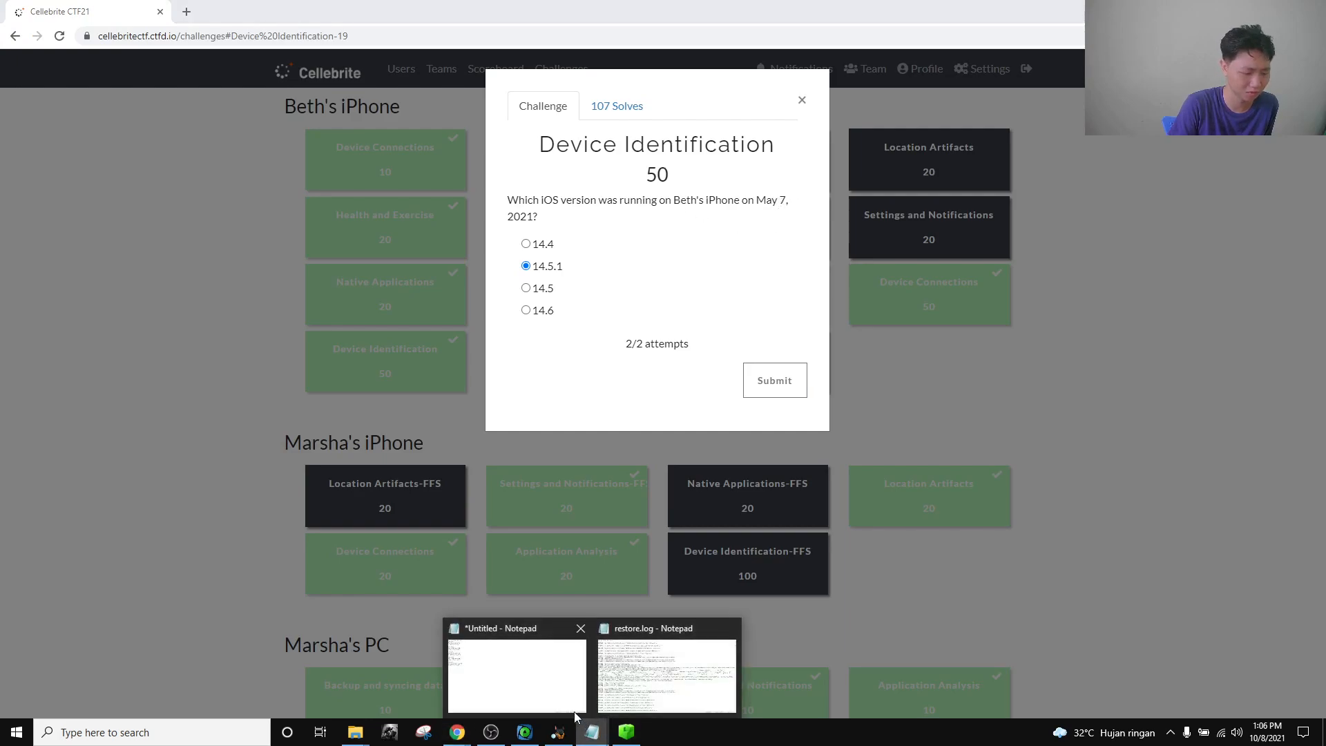
pyautogui.click(545, 680)
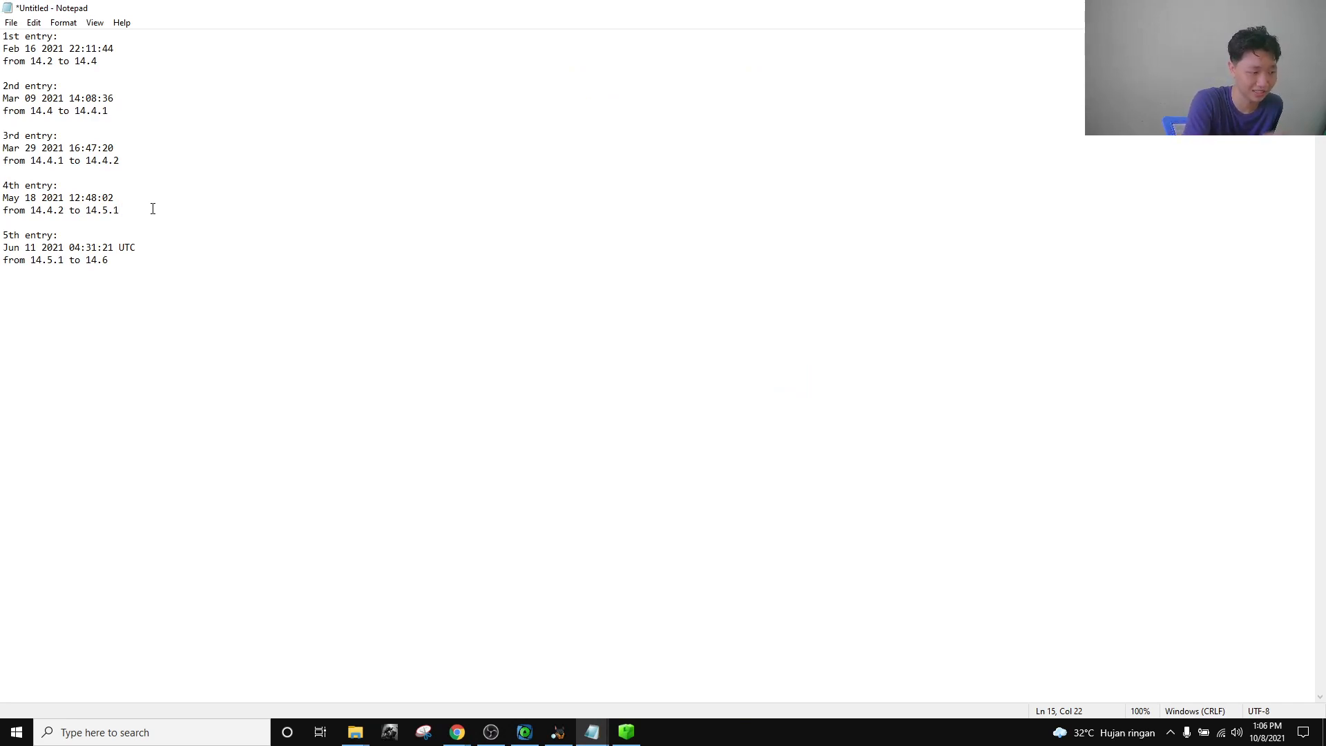
pyautogui.moveTo(114, 197); pyautogui.dragTo(5, 199)
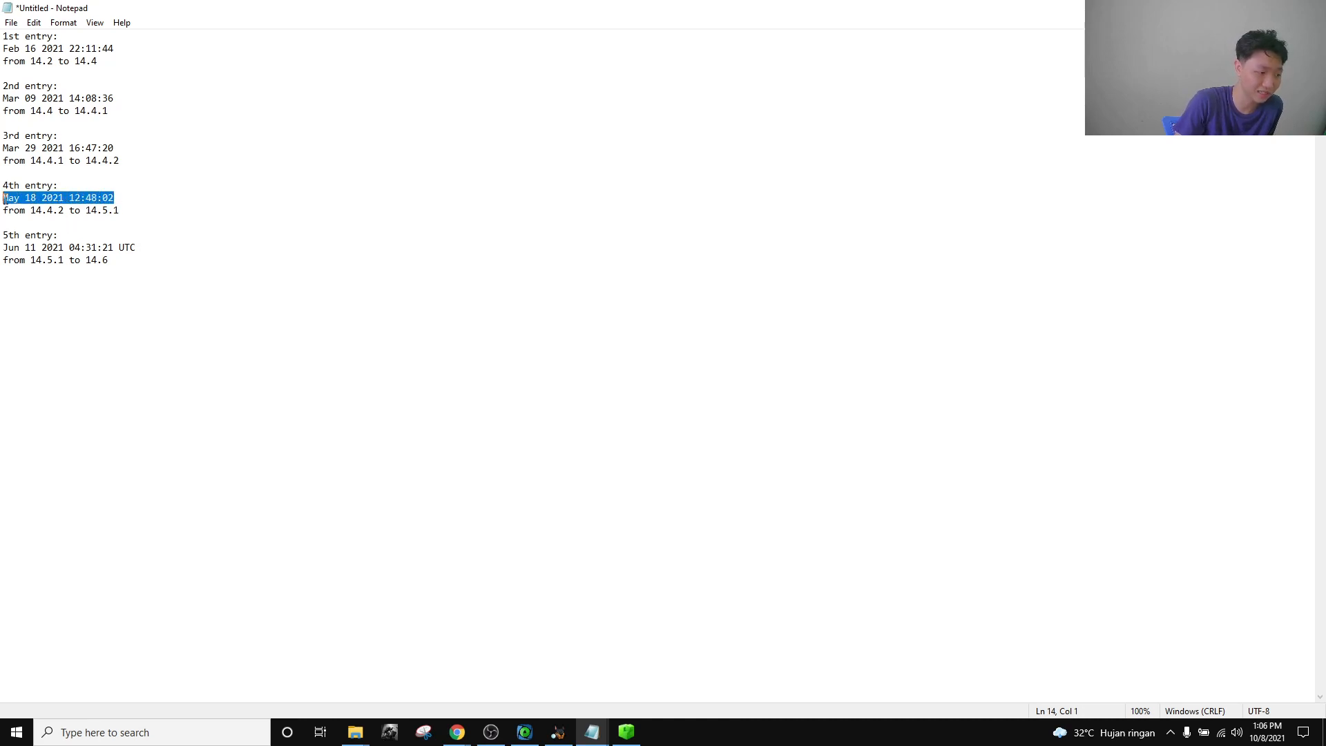
pyautogui.click(149, 213)
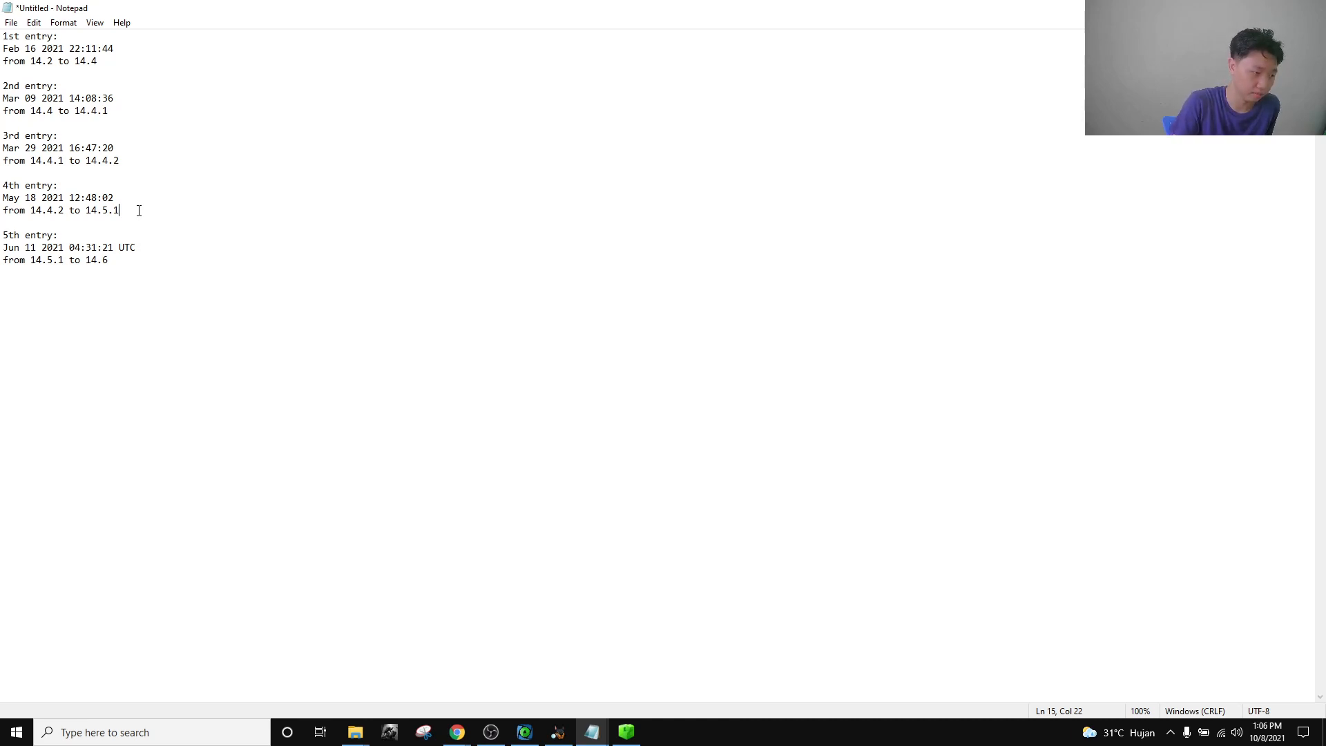
pyautogui.moveTo(134, 210); pyautogui.dragTo(87, 209)
pyautogui.click(159, 212)
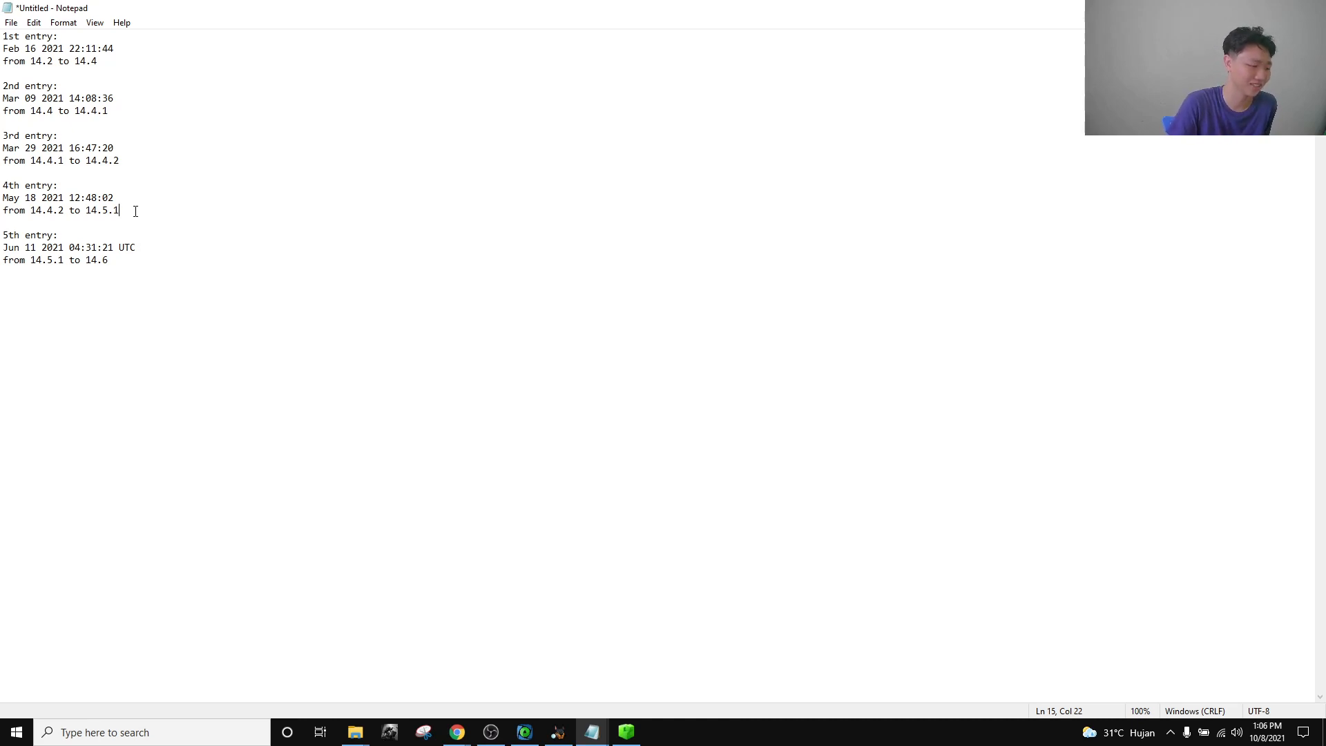
# Re-examine the whole 4th update entry, repeatedly selecting 14.5.1 and the May 18 date.
pyautogui.moveTo(136, 212); pyautogui.dragTo(2, 194)
pyautogui.moveTo(120, 210); pyautogui.dragTo(85, 210)
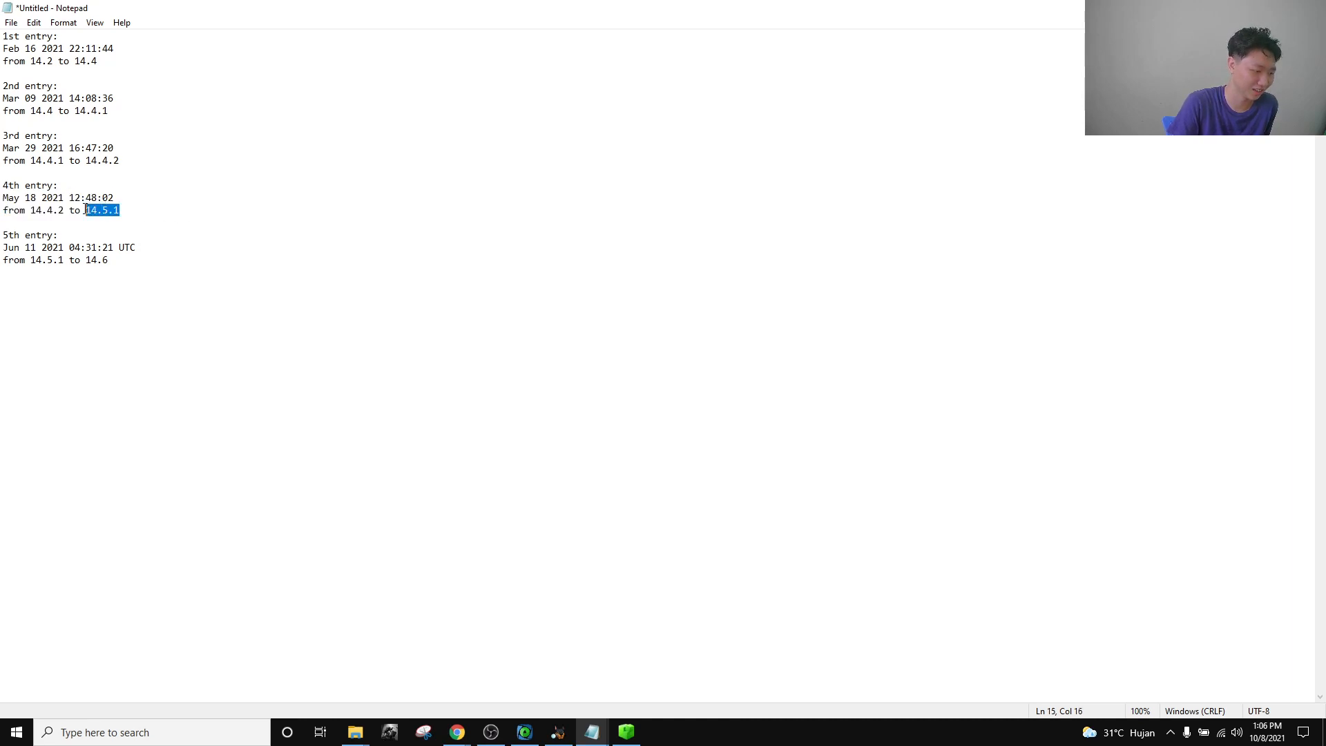
pyautogui.click(132, 211)
pyautogui.moveTo(130, 210); pyautogui.dragTo(86, 210)
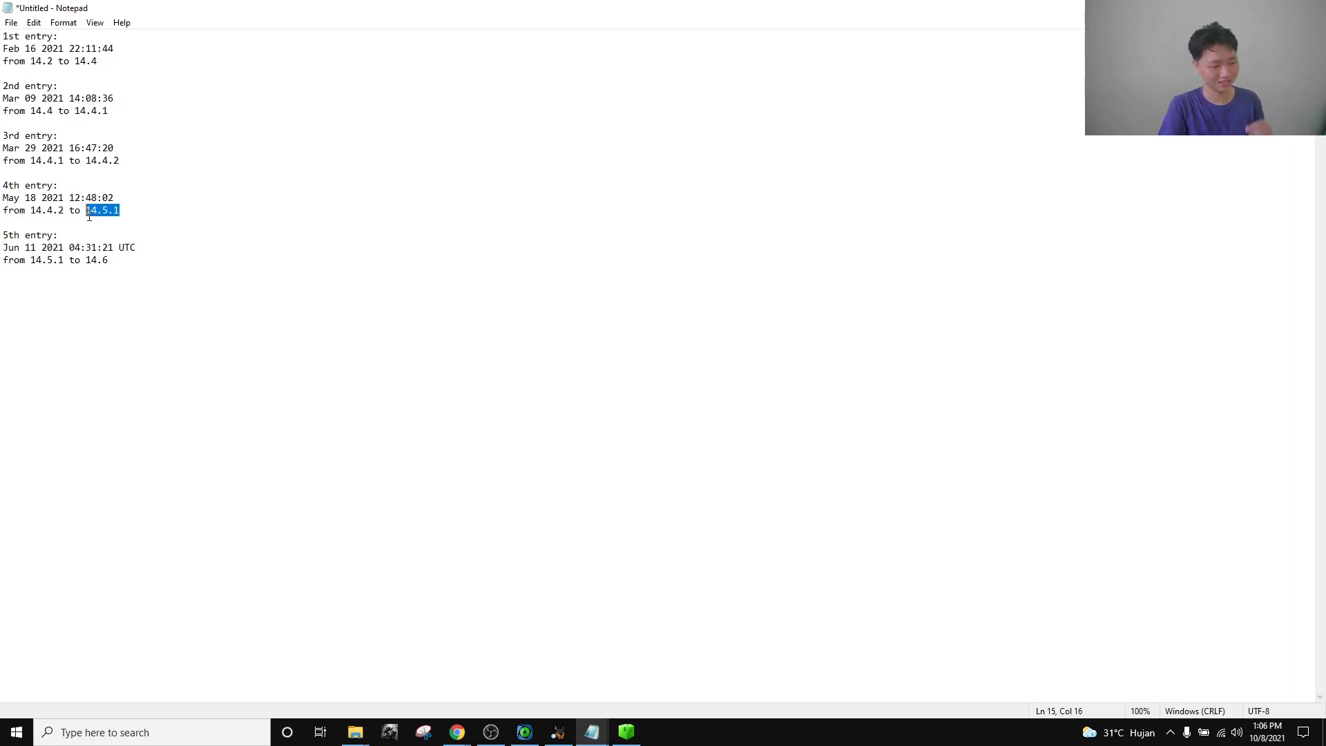
pyautogui.click(142, 211)
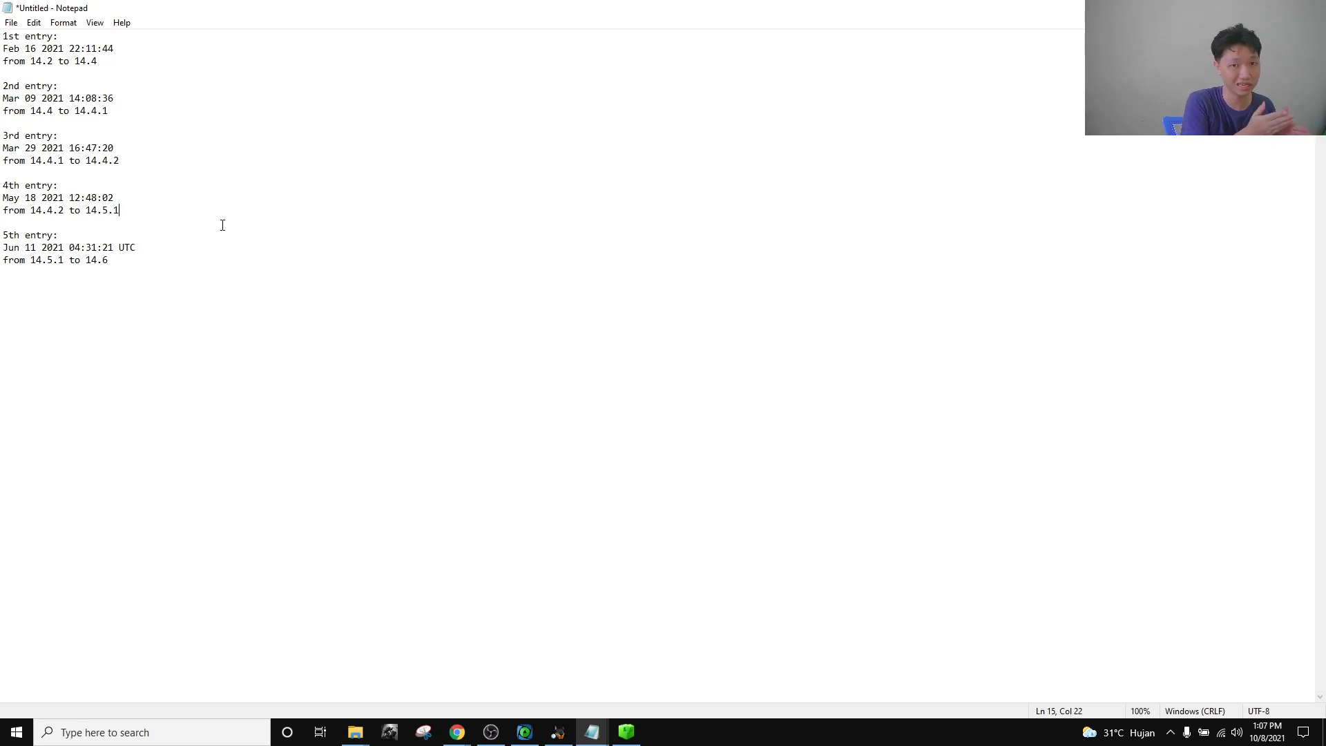
pyautogui.moveTo(161, 212); pyautogui.dragTo(2, 187)
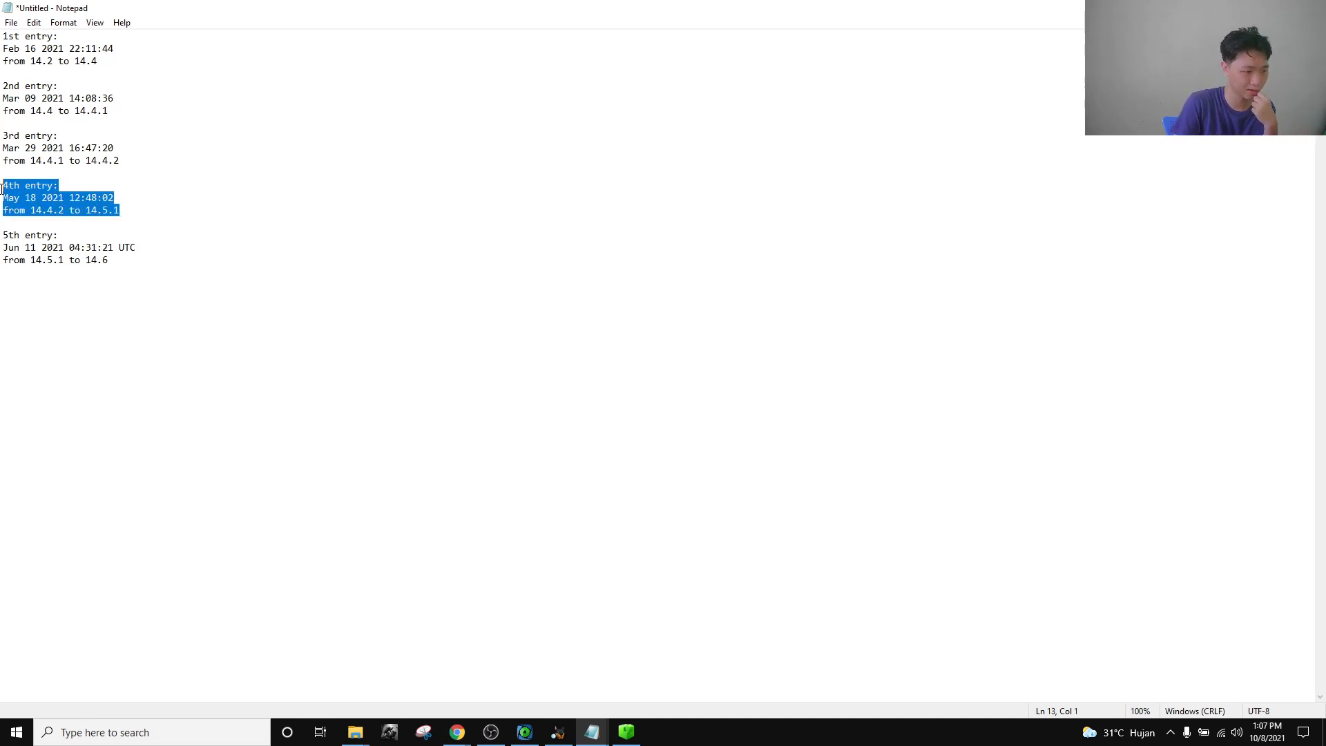
pyautogui.click(151, 216)
pyautogui.moveTo(141, 201); pyautogui.dragTo(2, 202)
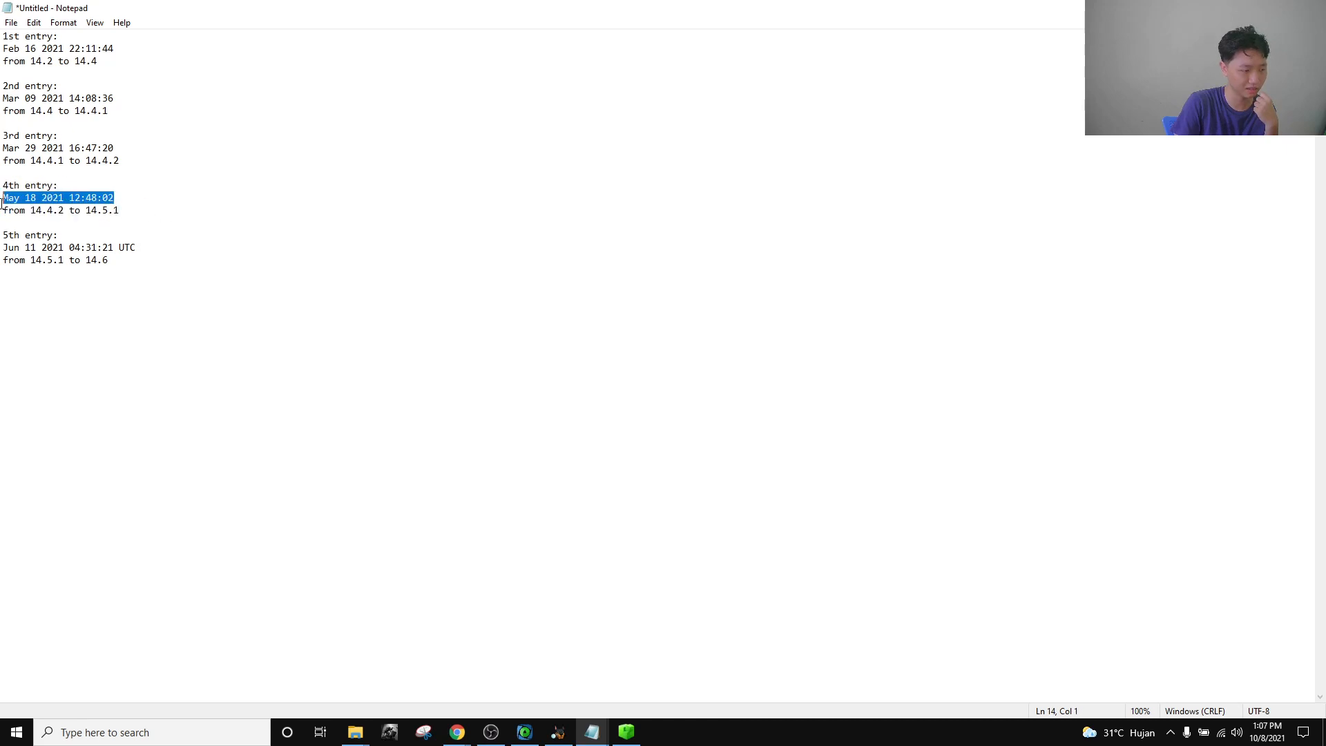
pyautogui.click(190, 205)
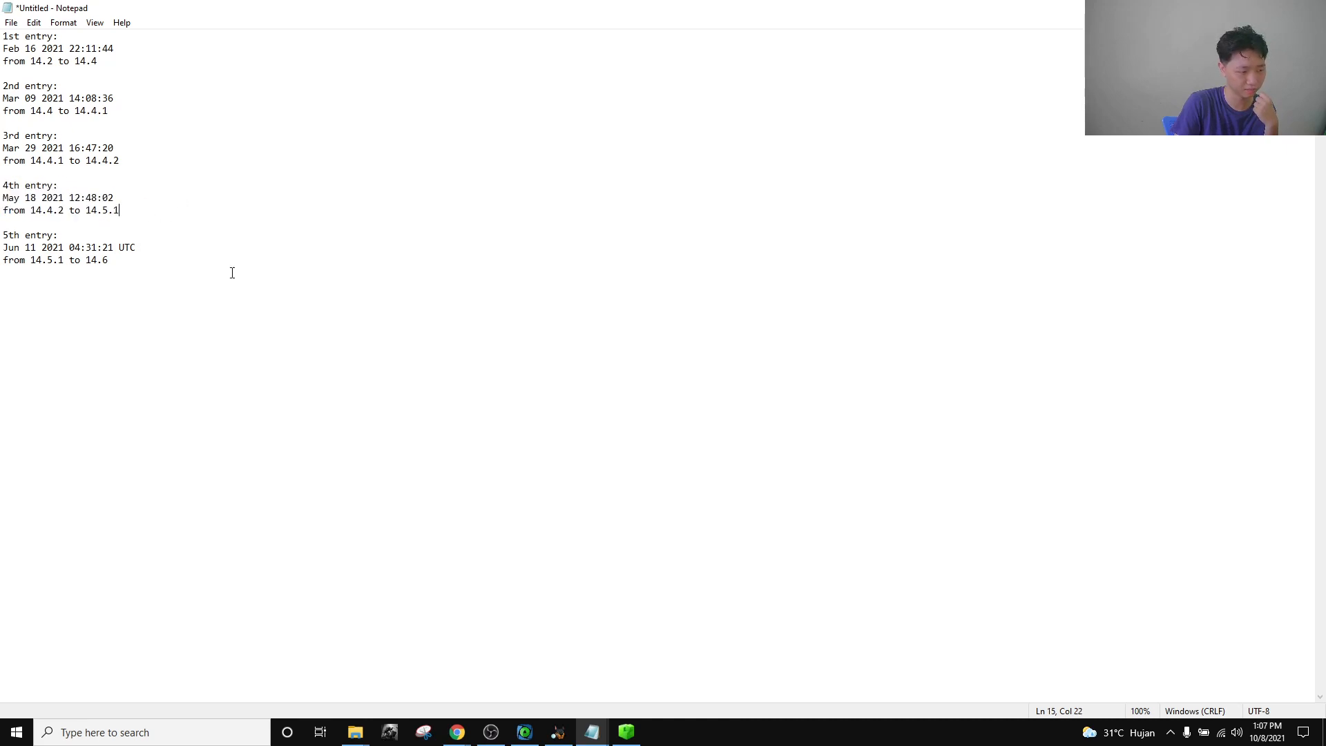
# Check the Autopsy and ArtEx windows, then reselect the May 18 2021 12:48:02 date in the notes.
pyautogui.click(558, 734)
pyautogui.click(524, 732)
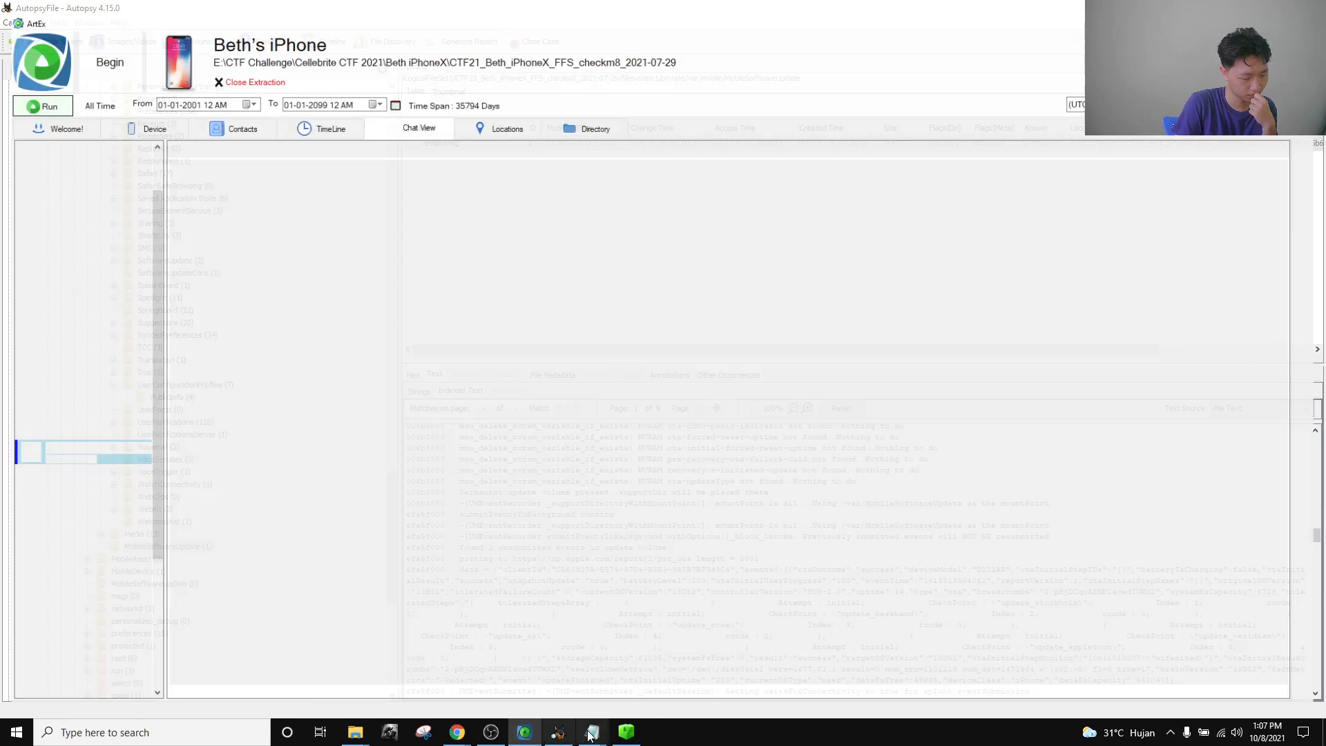
pyautogui.moveTo(591, 735)
pyautogui.click(549, 685)
pyautogui.moveTo(130, 198); pyautogui.dragTo(3, 200)
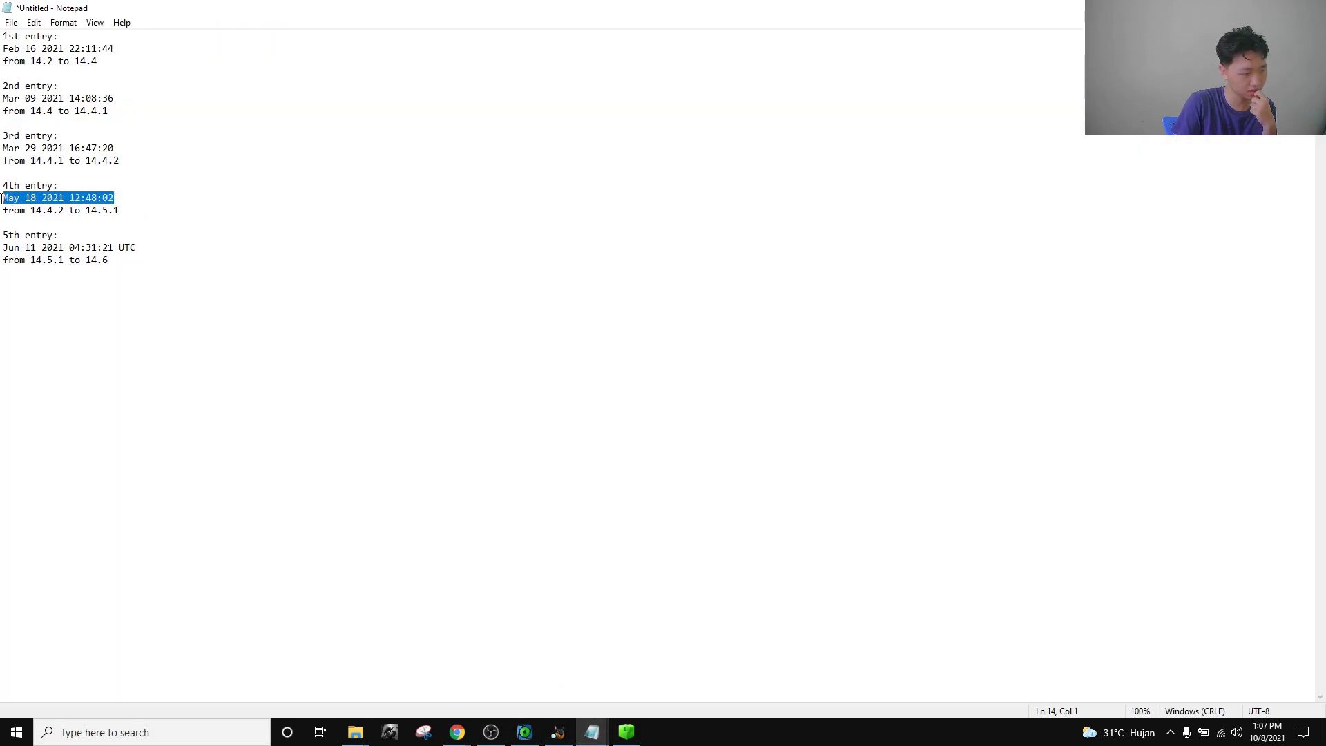
pyautogui.click(130, 201)
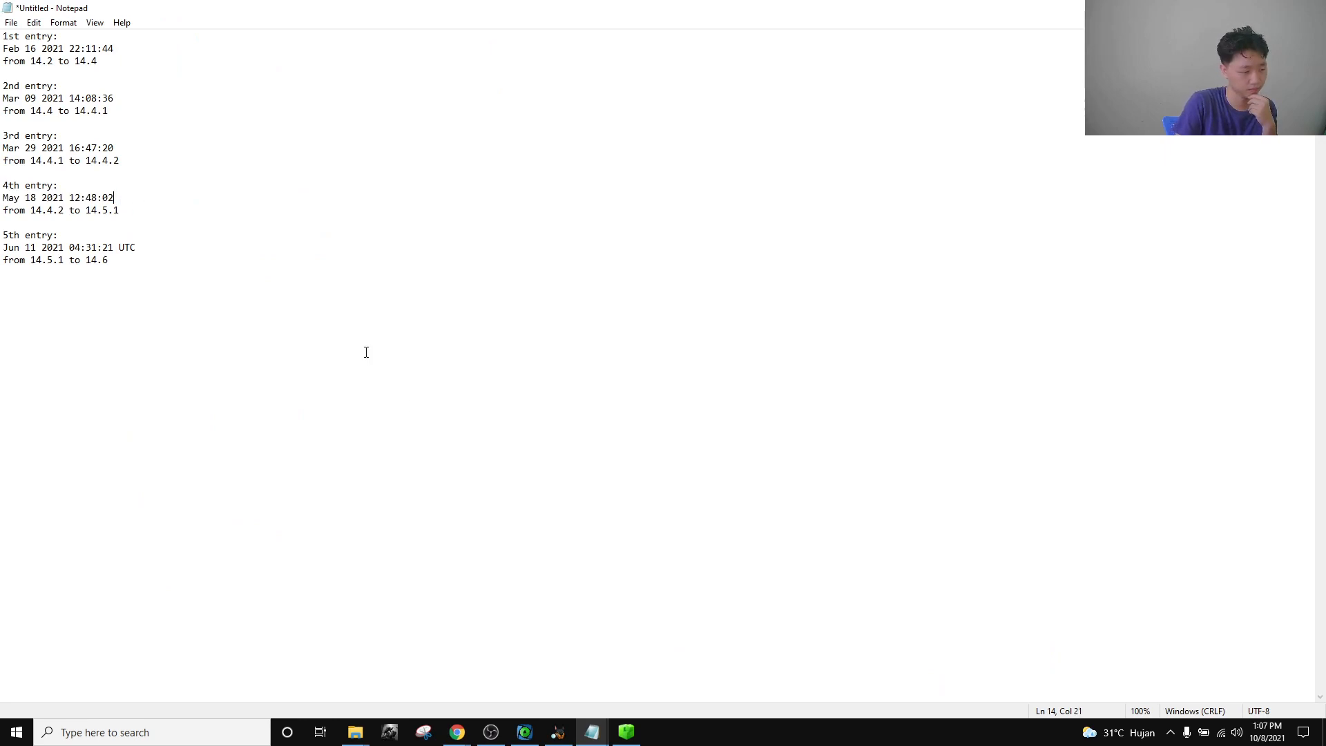
# Close the Device Identification question to reveal the CTF21 challenge board.
pyautogui.moveTo(457, 732)
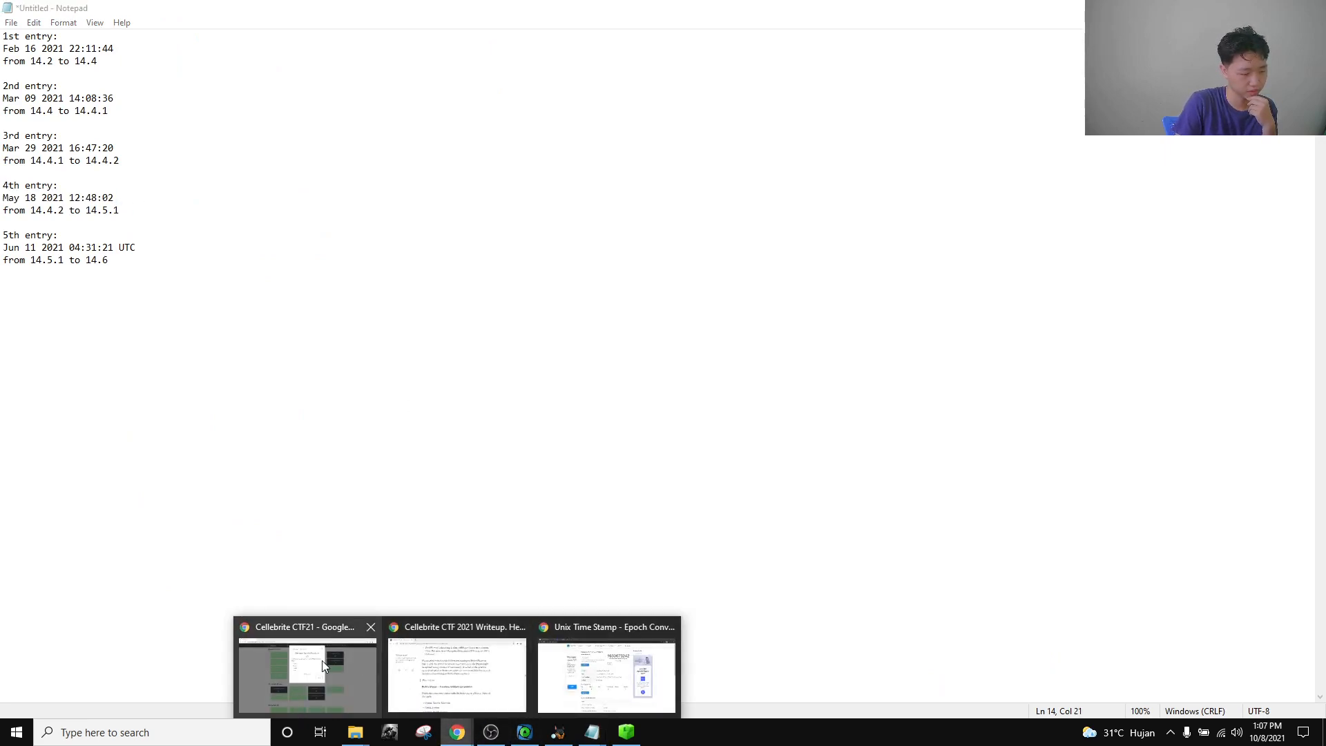
pyautogui.click(308, 666)
pyautogui.click(279, 350)
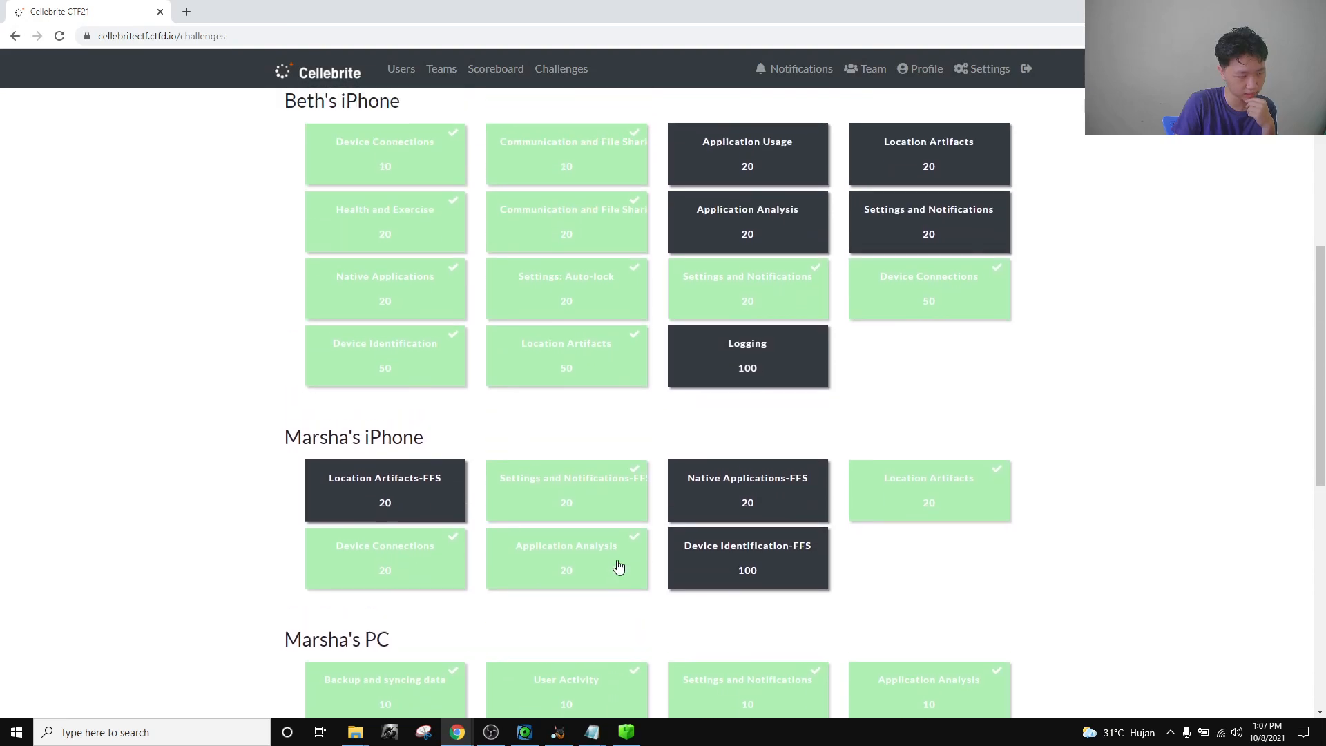
# Open the Location Artifacts (50) time-zone question, then return to the iOS update notes.
pyautogui.click(578, 354)
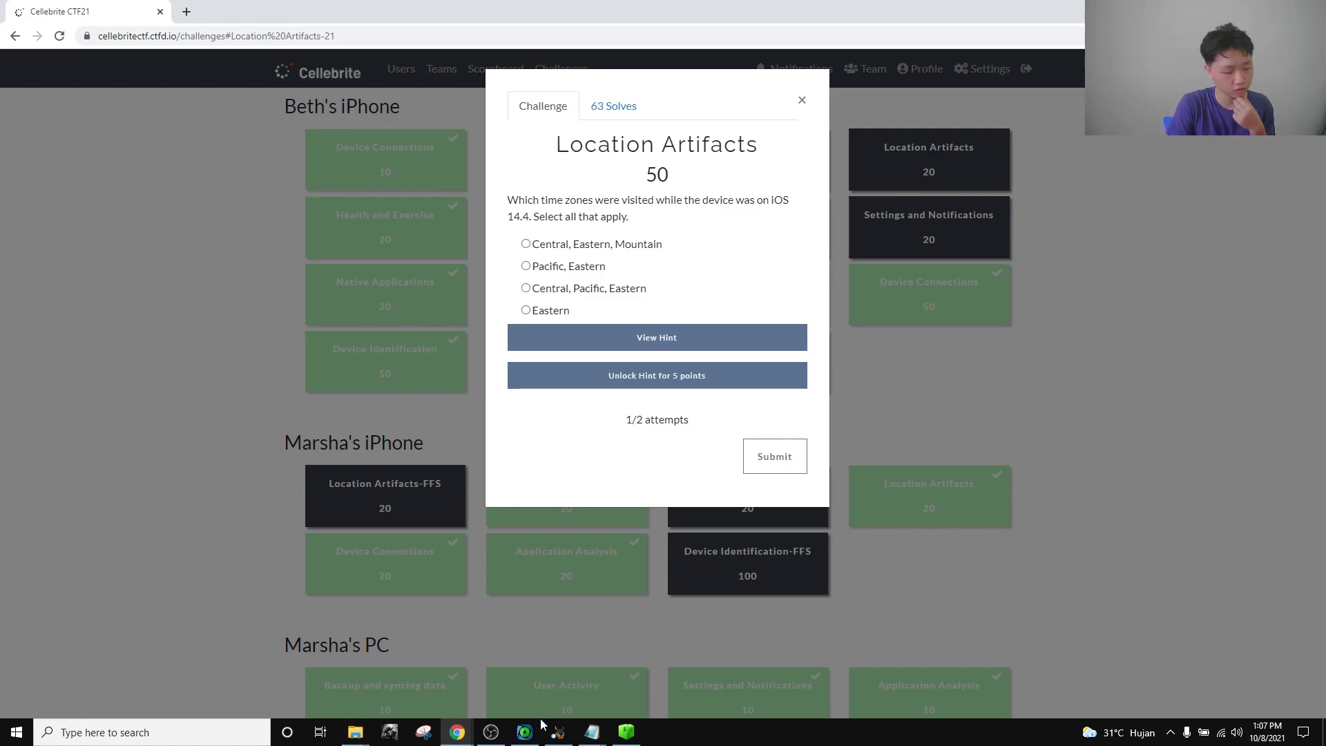
pyautogui.moveTo(593, 731)
pyautogui.click(511, 677)
# Select and review all five iOS update entries in the notes.
pyautogui.moveTo(145, 335); pyautogui.dragTo(2, 2)
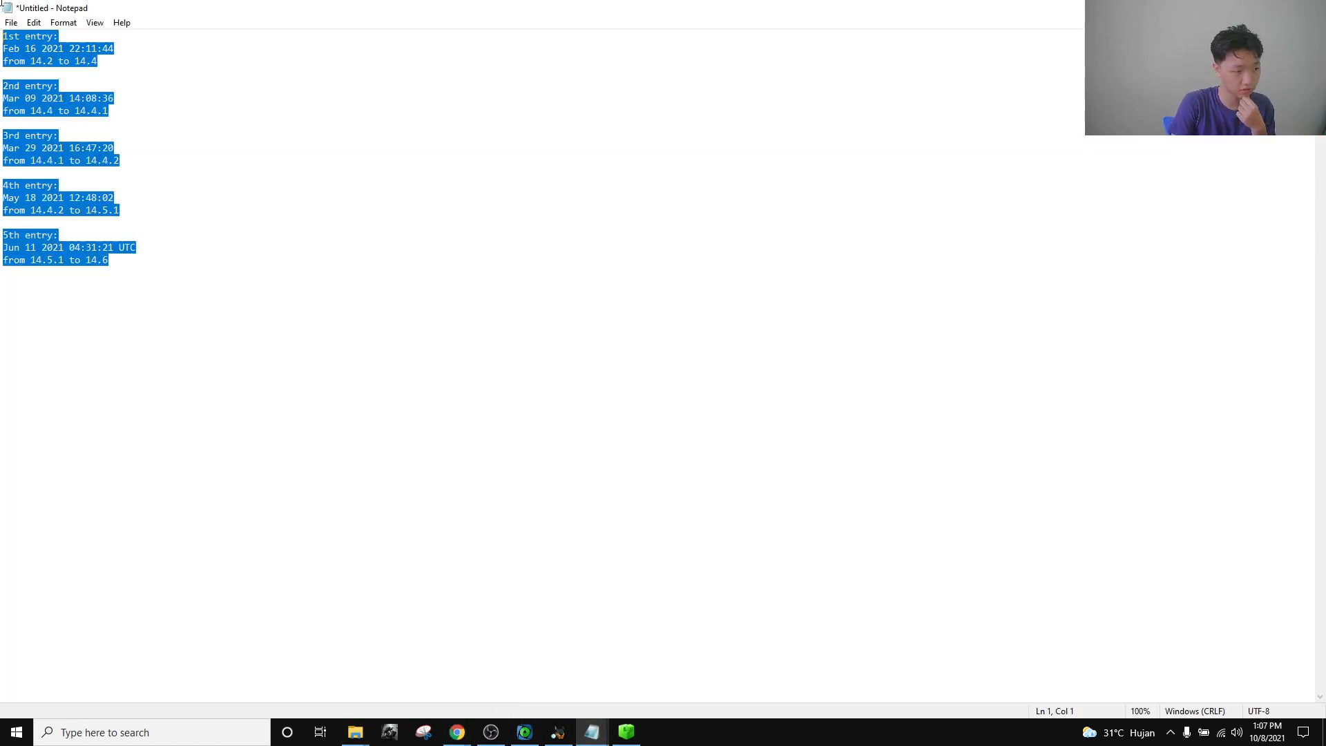
pyautogui.moveTo(217, 301); pyautogui.dragTo(2, 35)
pyautogui.moveTo(228, 376); pyautogui.dragTo(3, 49)
pyautogui.moveTo(240, 376); pyautogui.dragTo(3, 33)
pyautogui.click(272, 341)
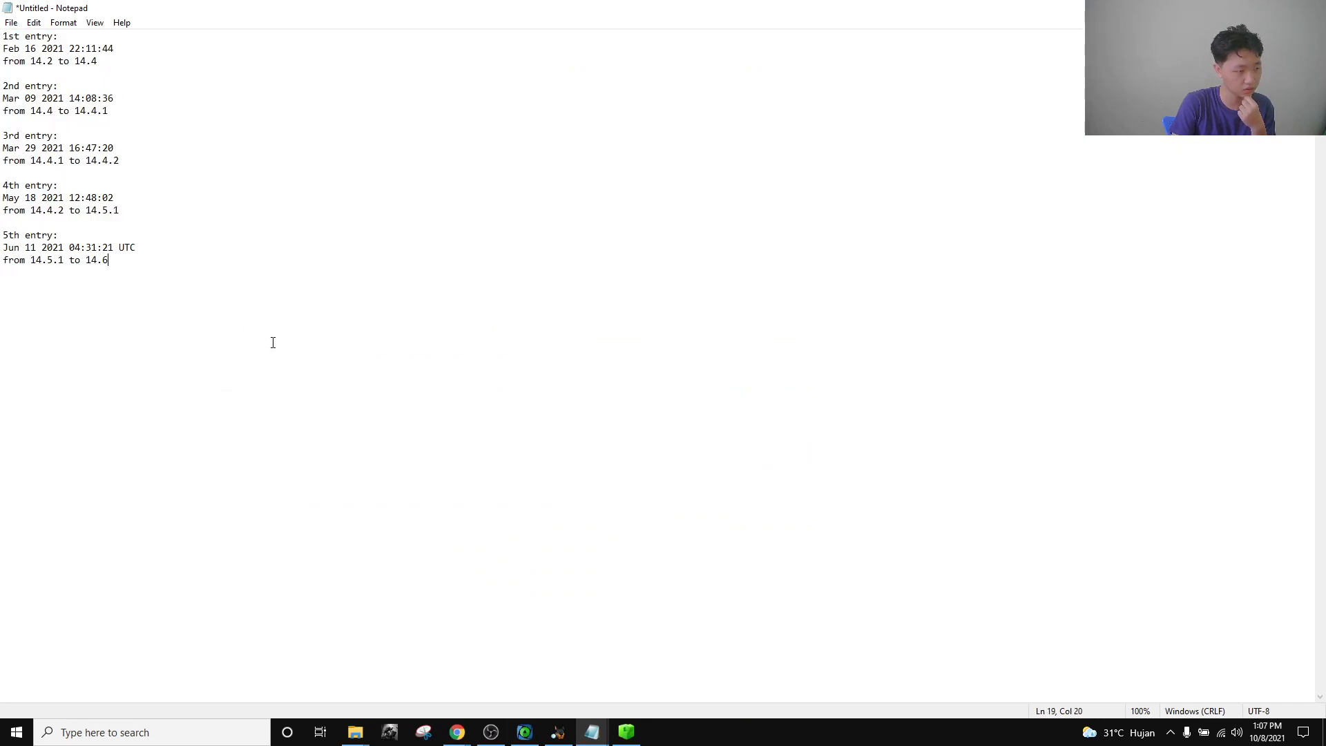
pyautogui.moveTo(558, 738)
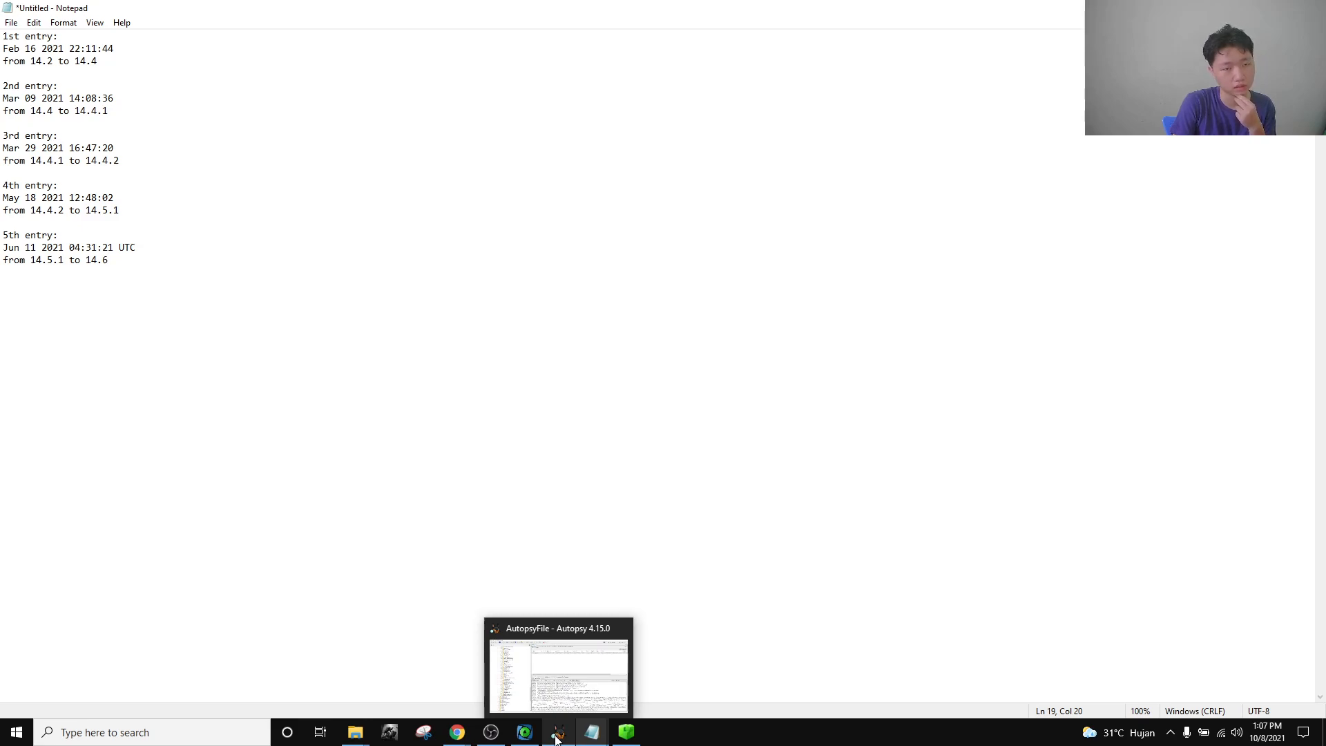
# In Autopsy's tree, navigate from the mobile folder to var/db/diagnostics.
pyautogui.click(558, 737)
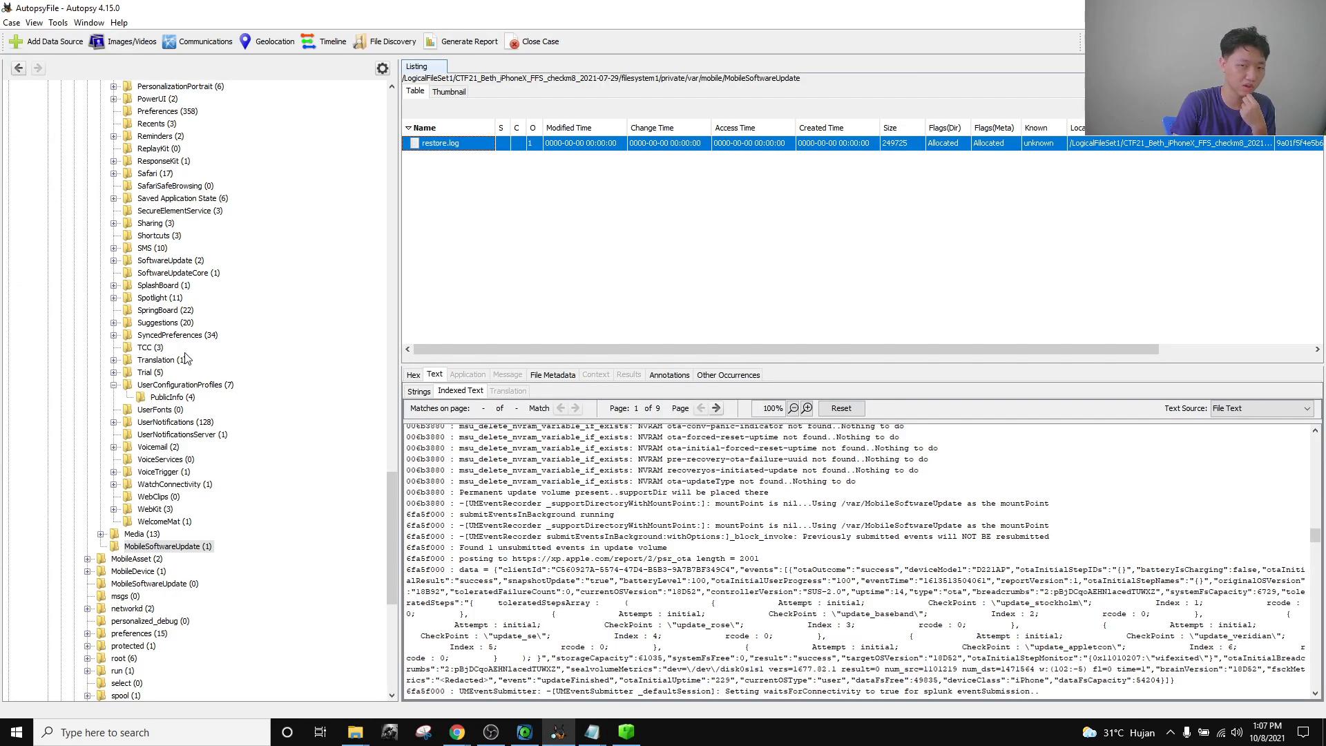
pyautogui.scroll(16, 187, 362)
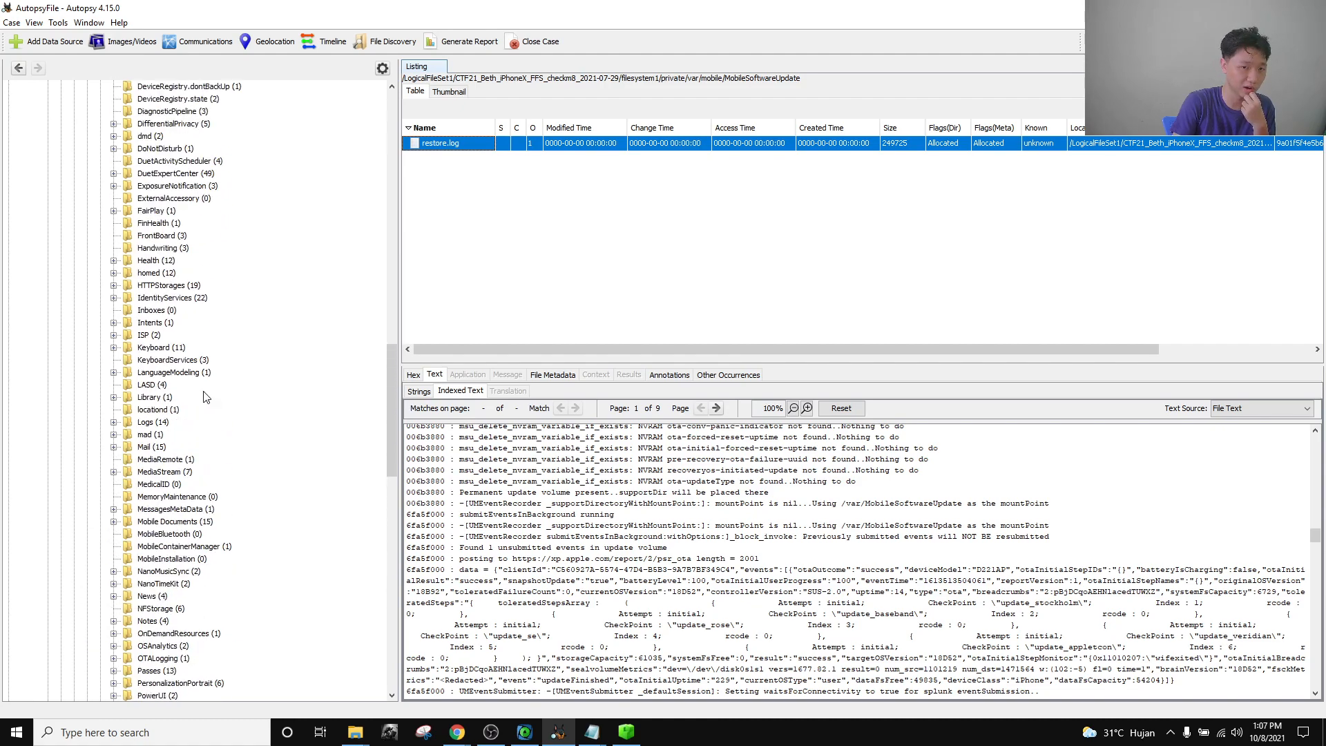
pyautogui.scroll(16, 204, 397)
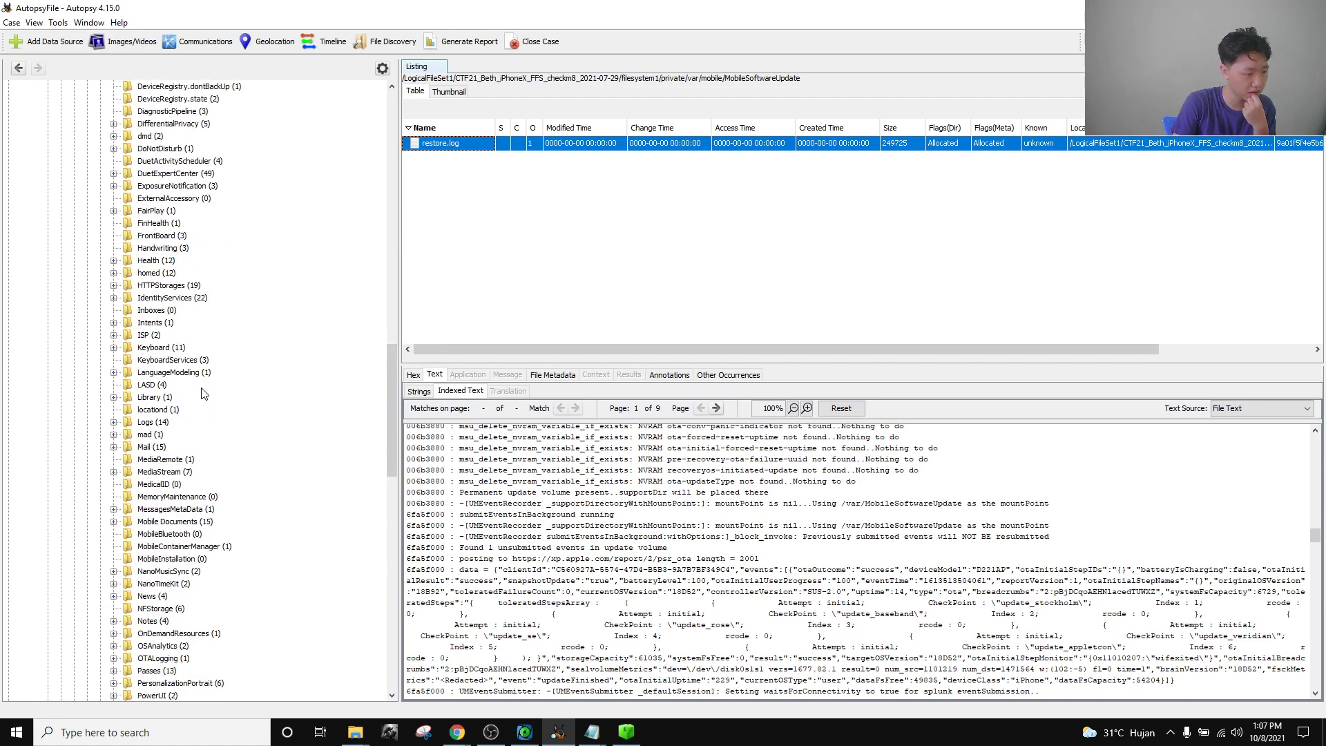
pyautogui.scroll(6, 204, 392)
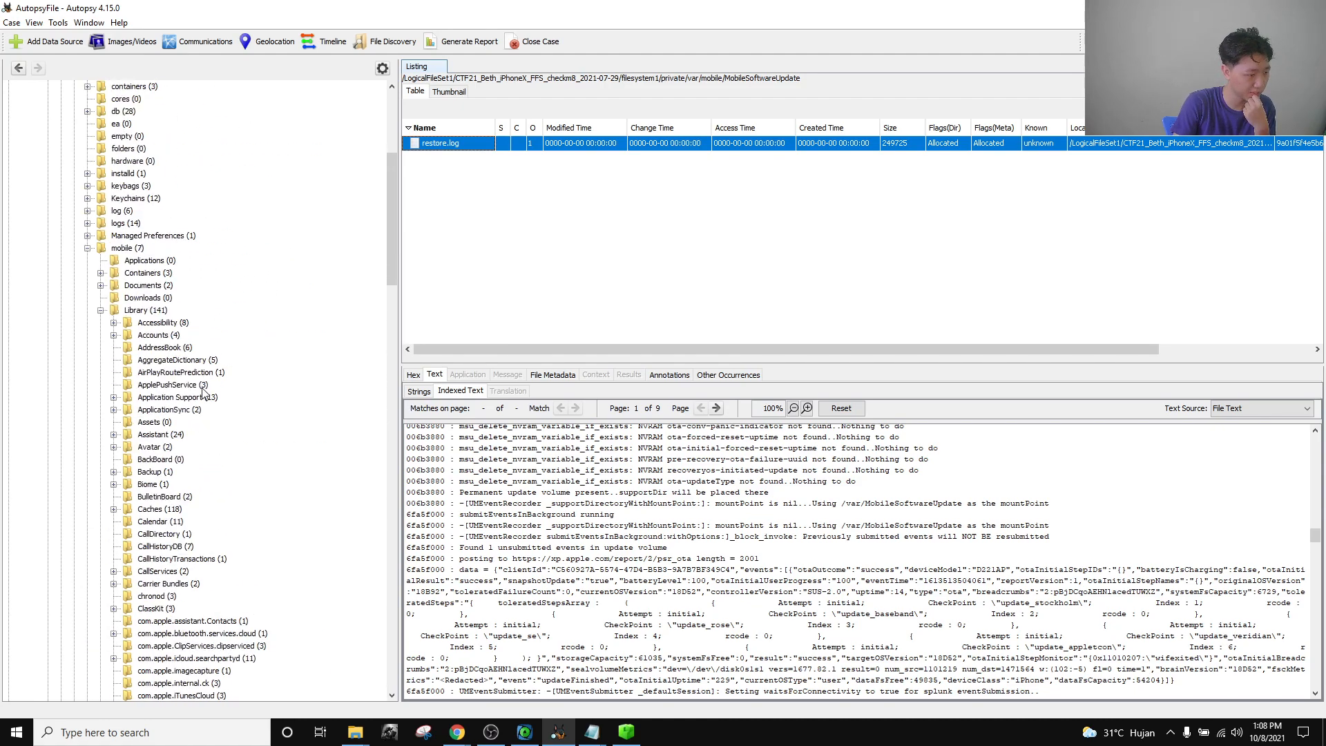
pyautogui.click(87, 247)
pyautogui.click(127, 247)
pyautogui.scroll(7, 108, 234)
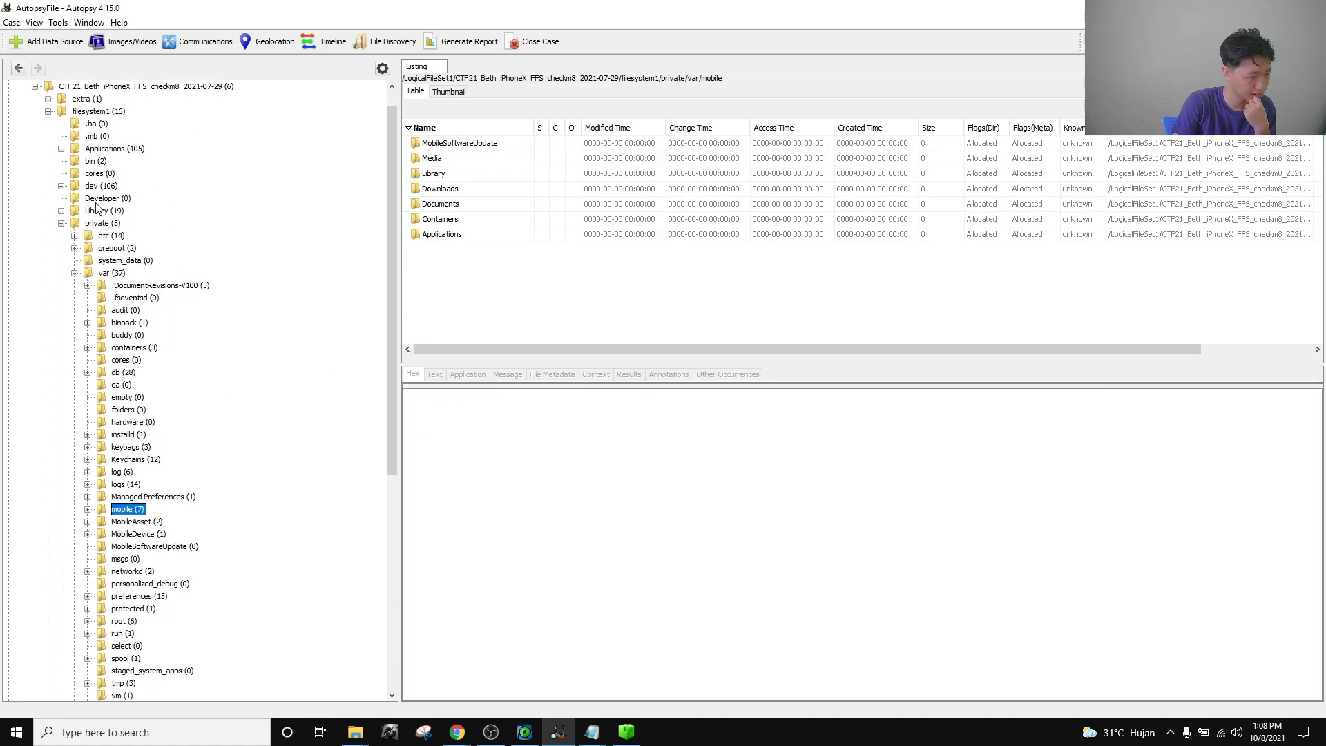
pyautogui.click(86, 372)
pyautogui.scroll(-4, 168, 442)
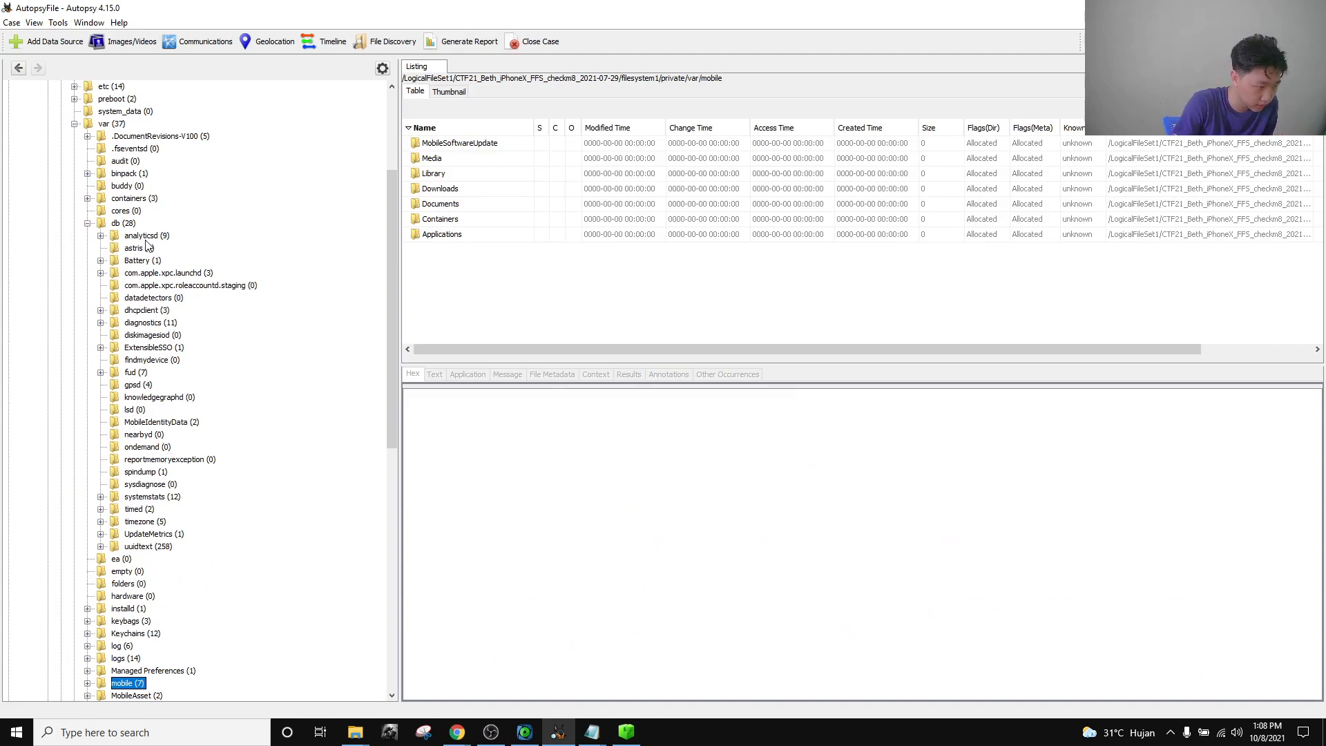
pyautogui.click(148, 324)
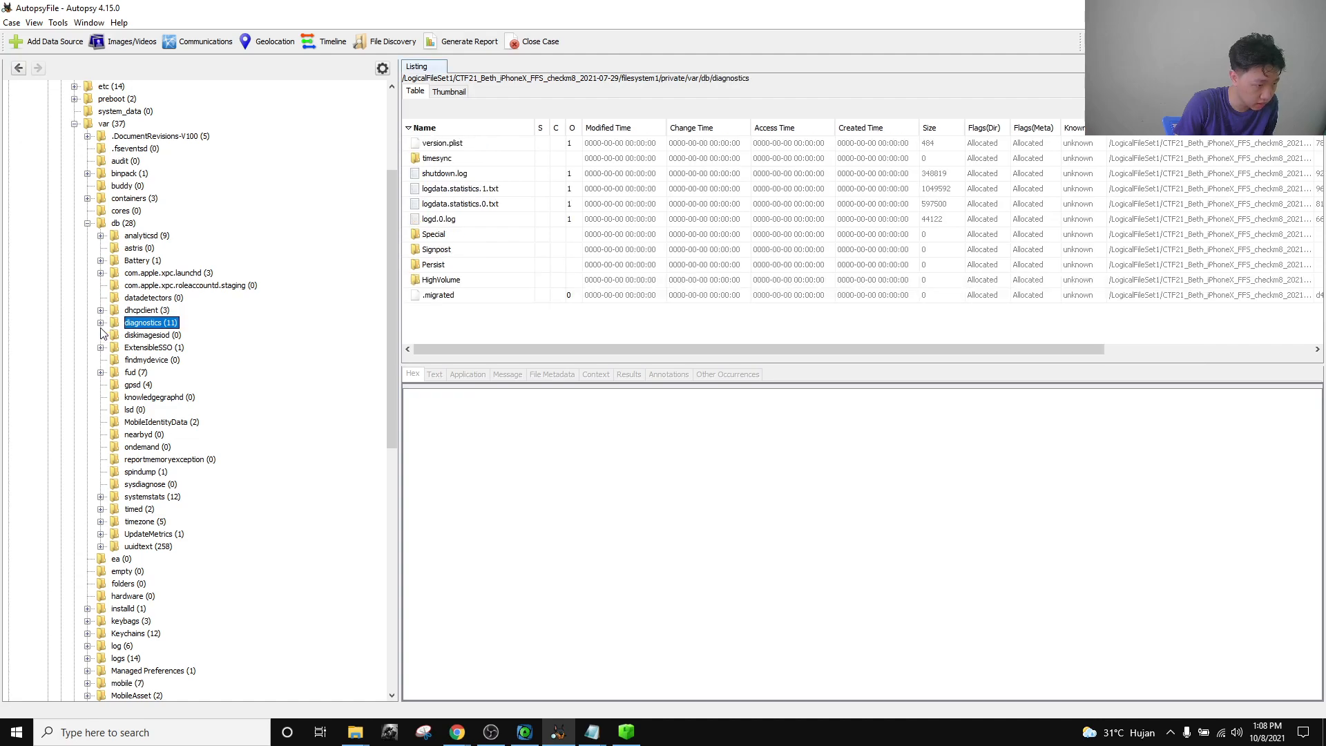
# View logd.0.log's text contents, then bring up the open folder windows.
pyautogui.click(459, 220)
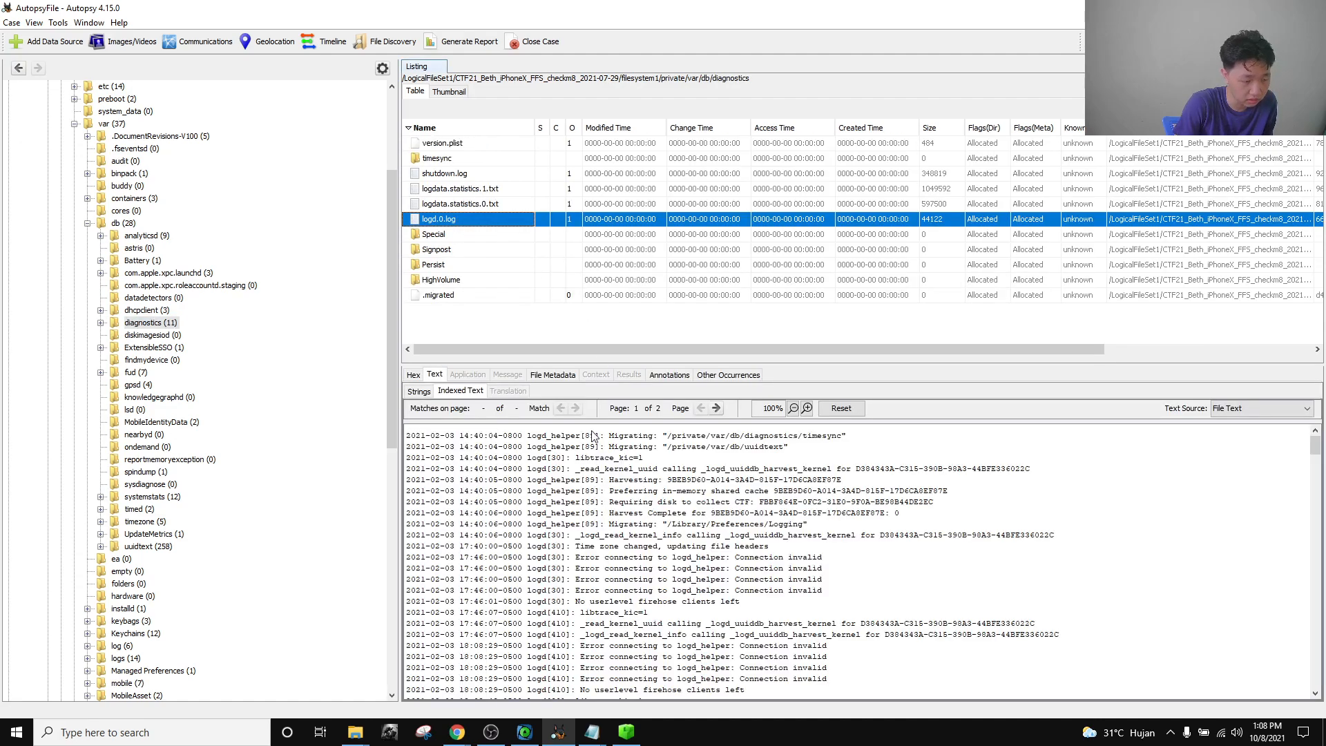
pyautogui.hotkey('alt', 'Tab')
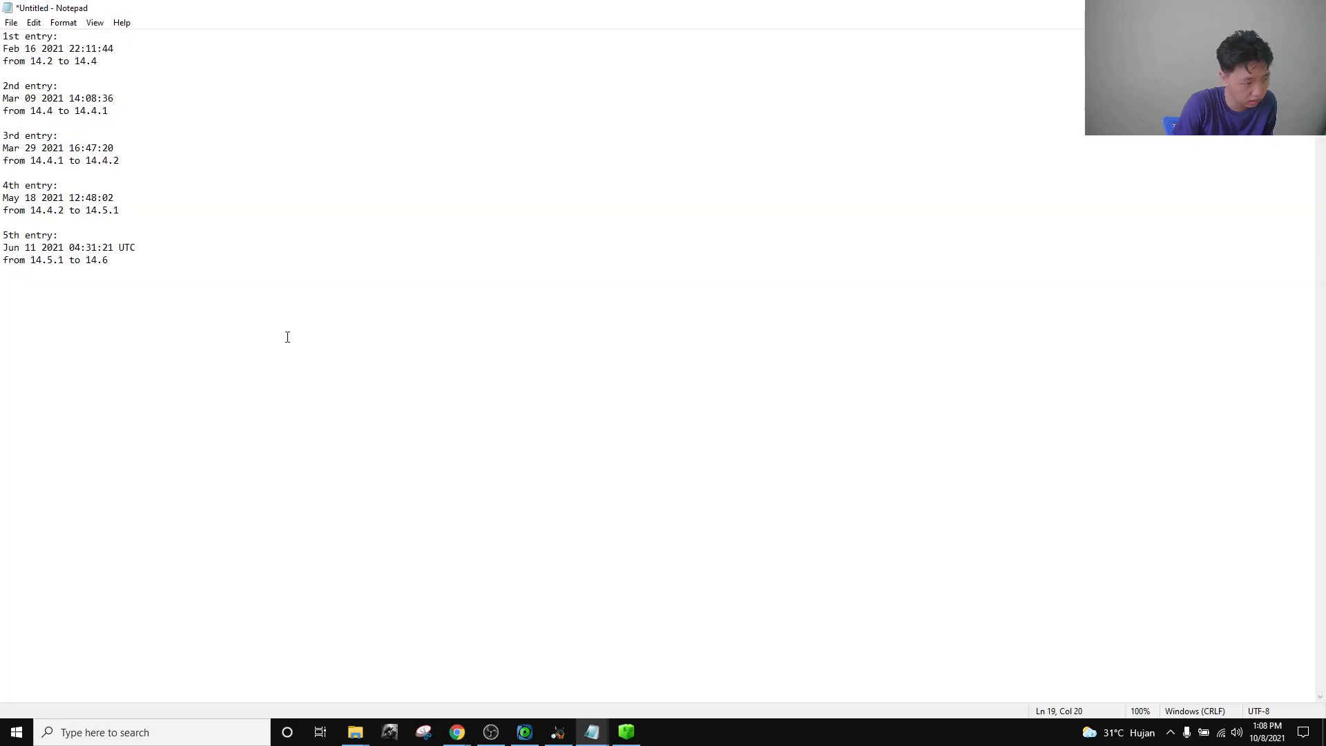
pyautogui.hotkey('alt', 'Tab')
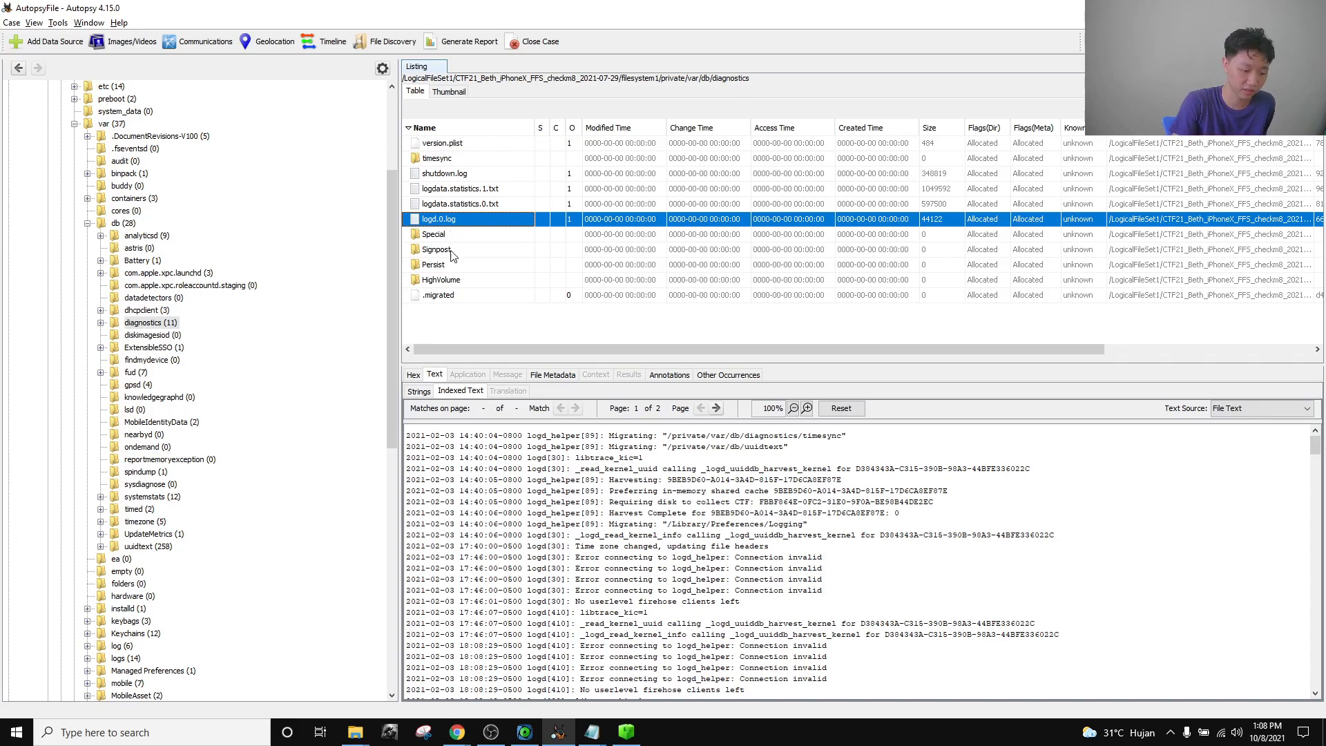
pyautogui.click(355, 732)
# Open the exported logd.0.log maximized and highlight line 11's 'Time zone changed, updating file headers' message.
pyautogui.click(275, 665)
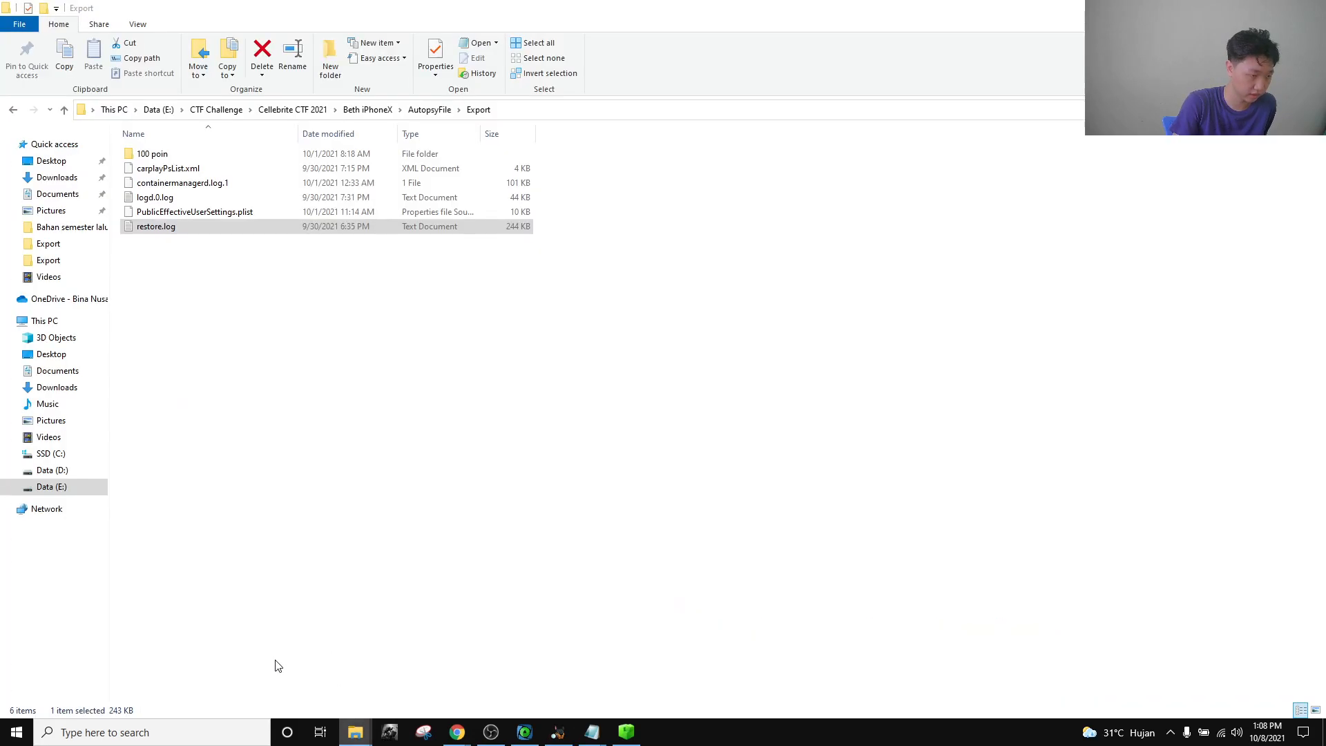
pyautogui.doubleClick(264, 199)
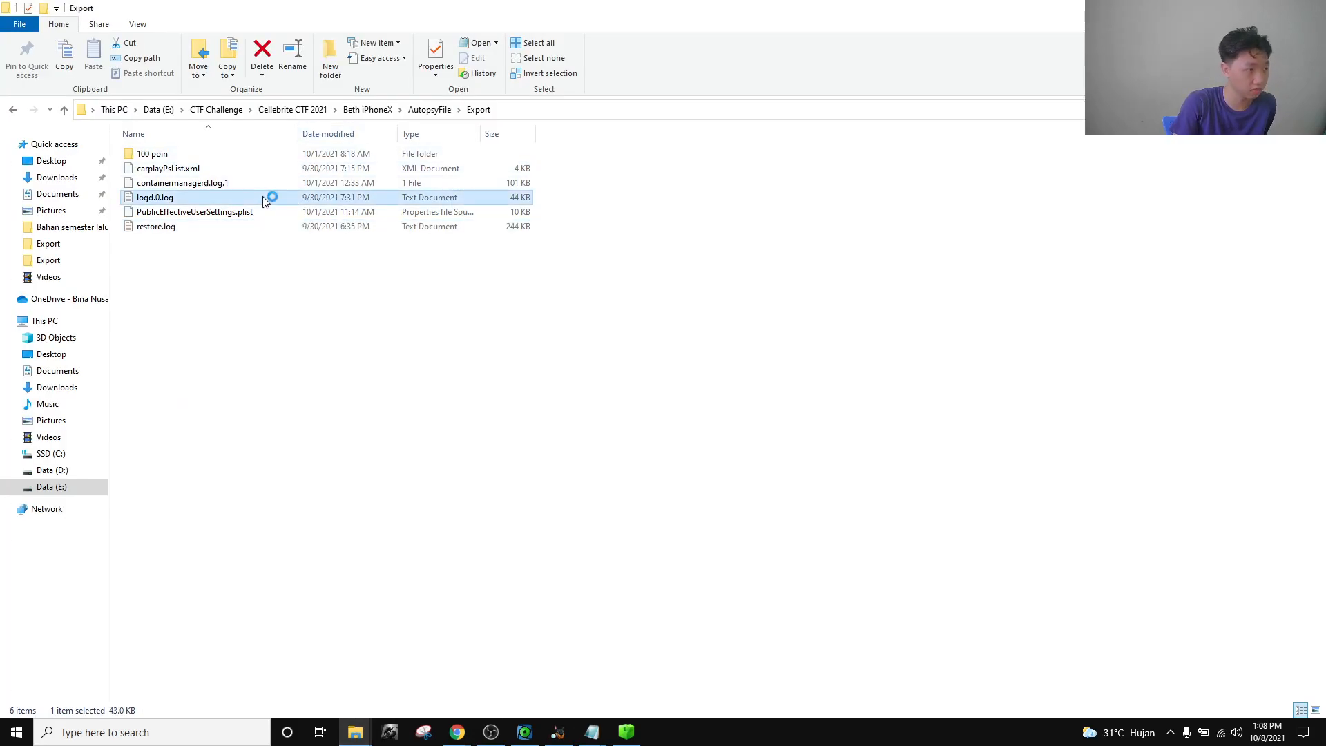
pyautogui.click(443, 190)
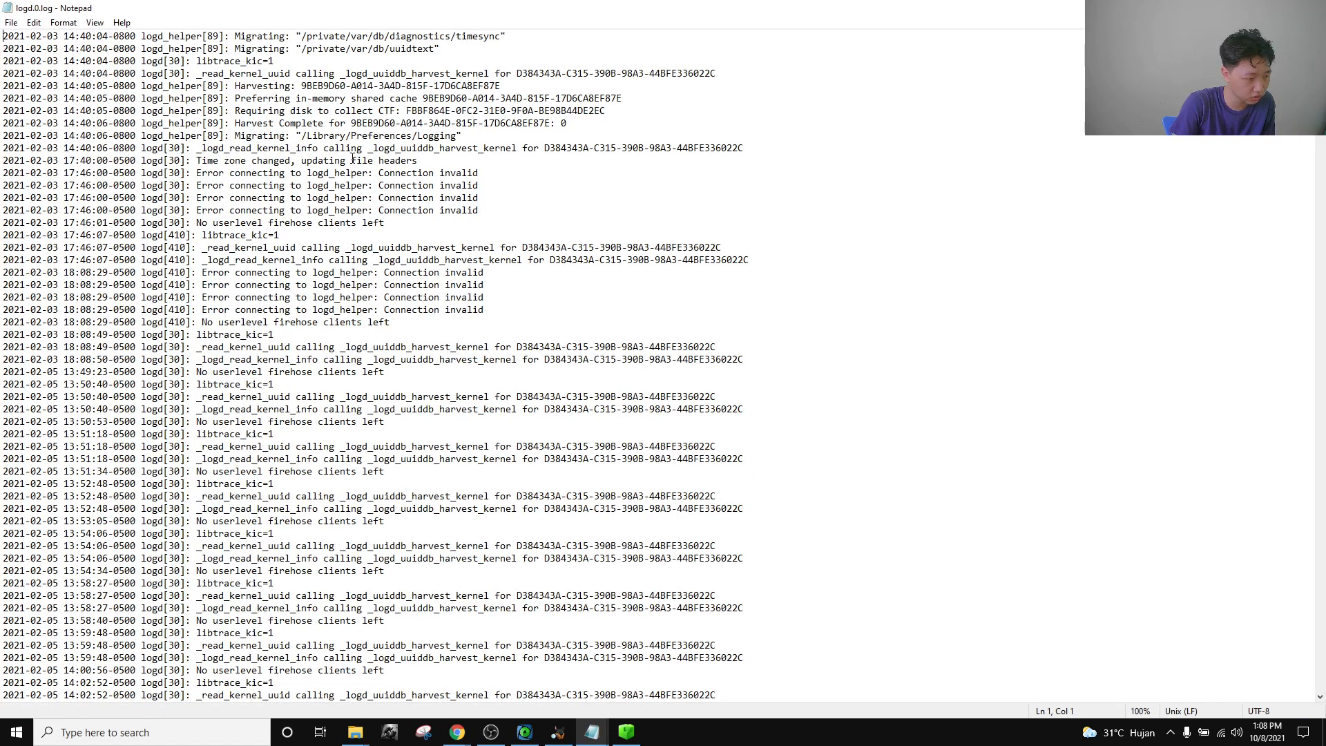
pyautogui.moveTo(419, 161); pyautogui.dragTo(198, 161)
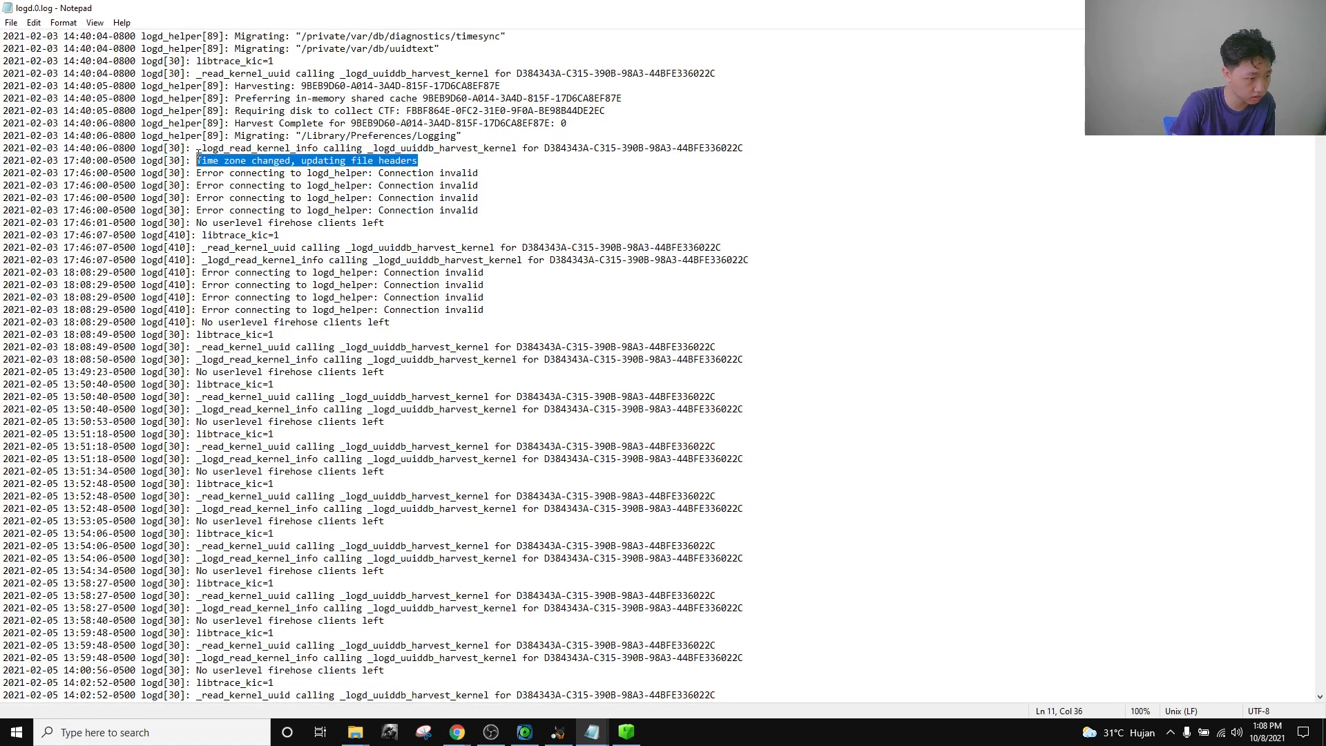
pyautogui.moveTo(426, 160); pyautogui.dragTo(198, 160)
pyautogui.click(308, 160)
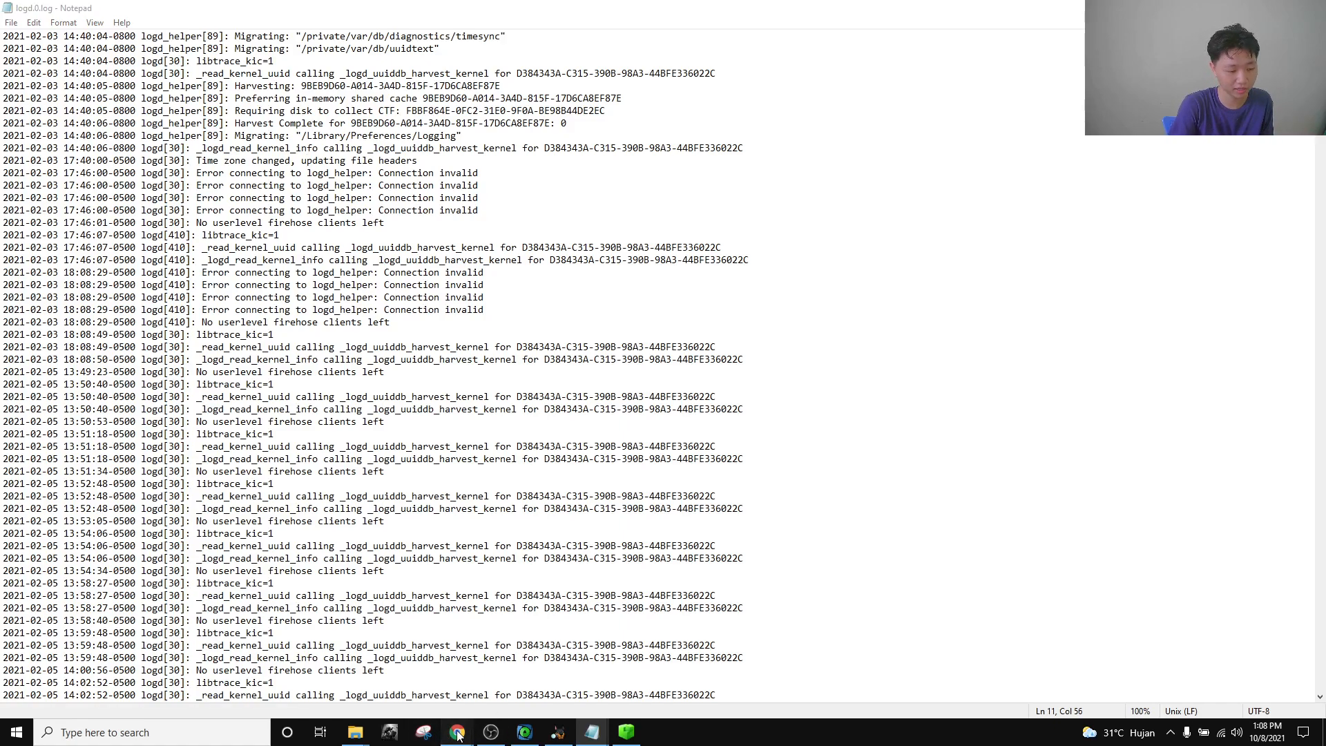
pyautogui.moveTo(457, 732)
pyautogui.click(354, 674)
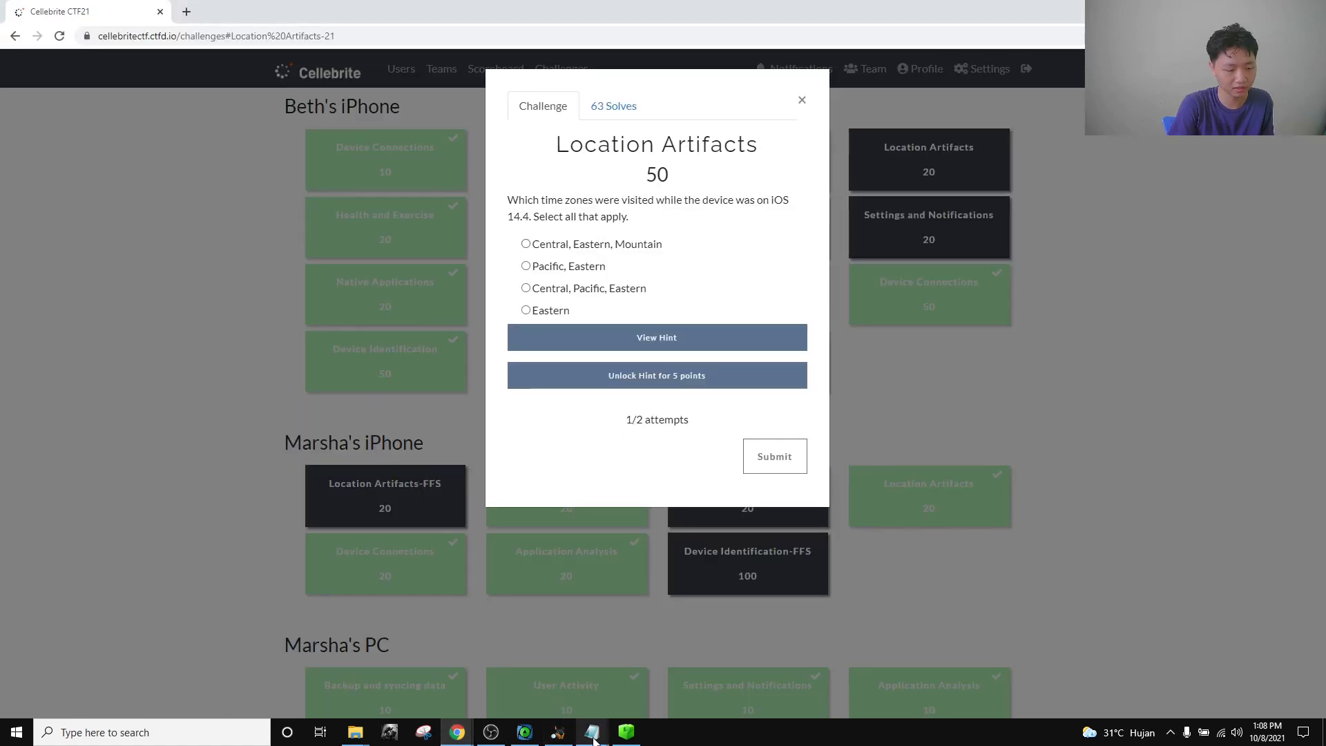
pyautogui.moveTo(592, 732)
pyautogui.click(729, 670)
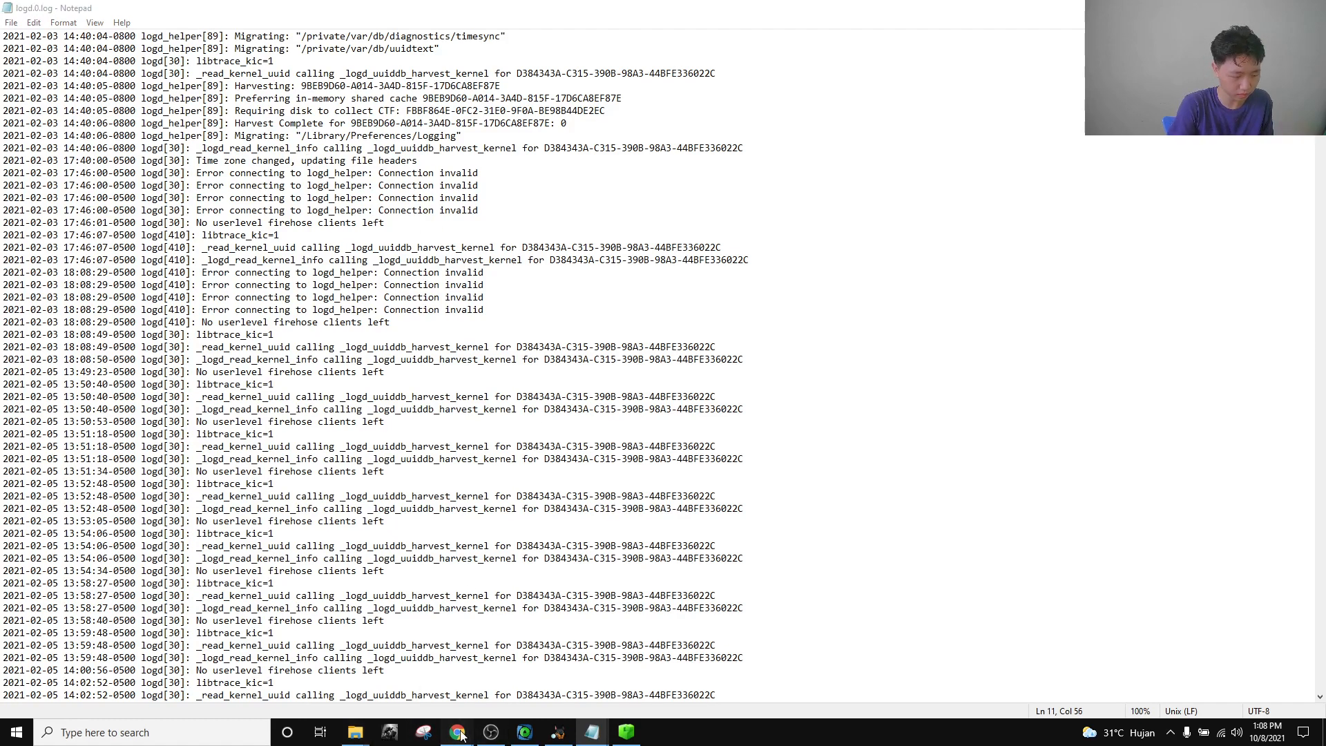
pyautogui.moveTo(457, 732)
pyautogui.click(333, 677)
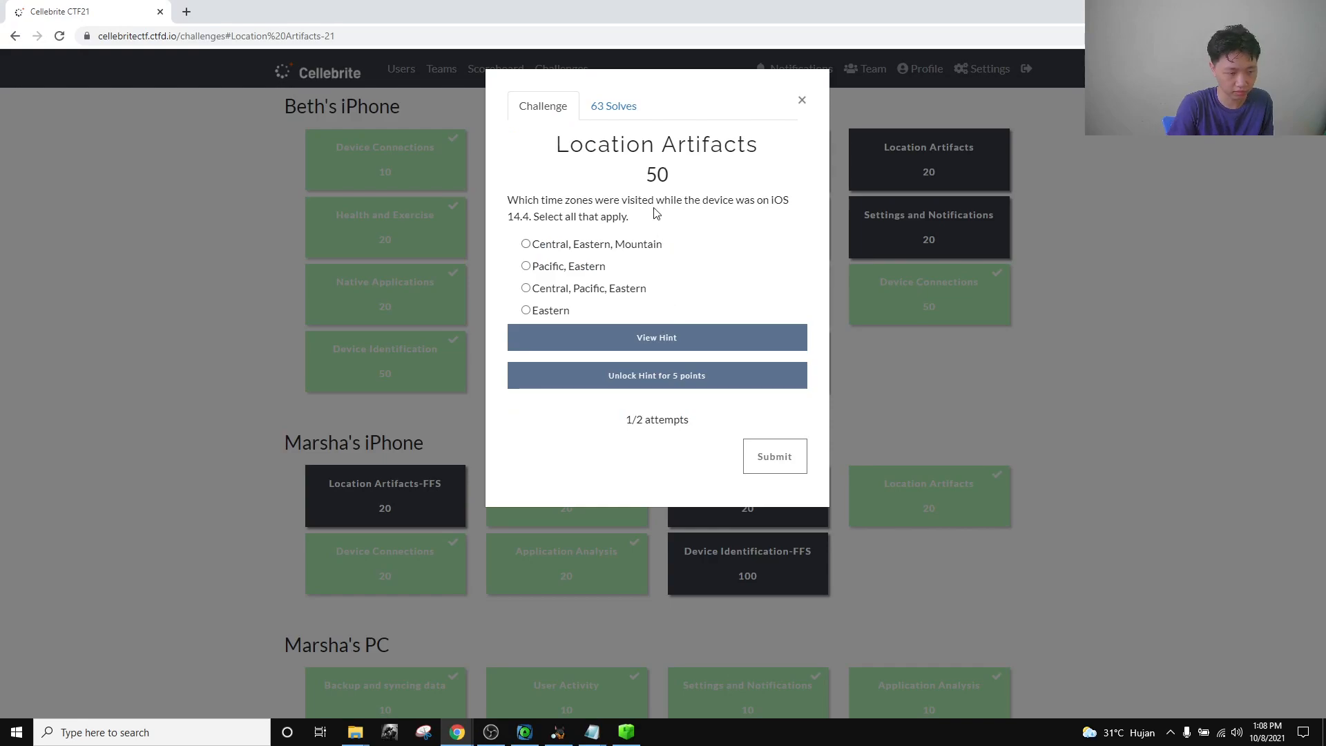
pyautogui.click(592, 734)
pyautogui.click(444, 656)
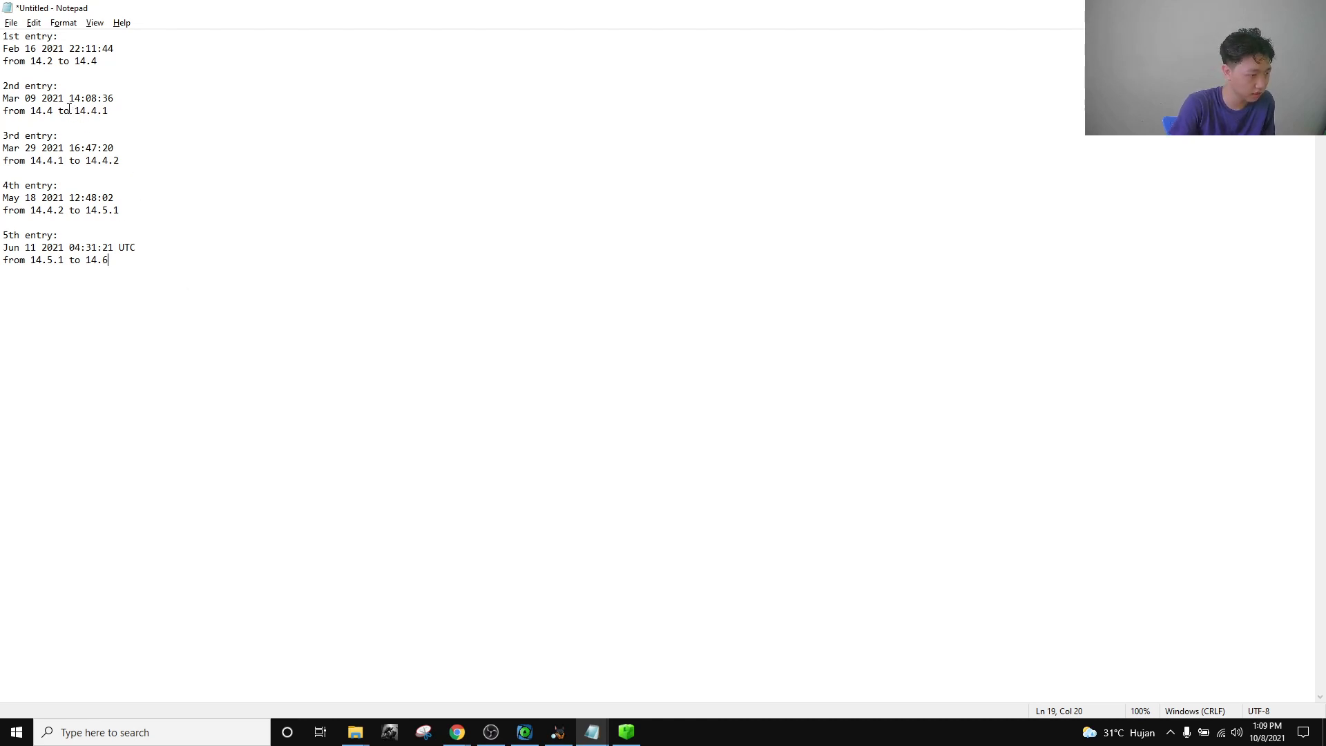
pyautogui.moveTo(121, 50); pyautogui.dragTo(2, 52)
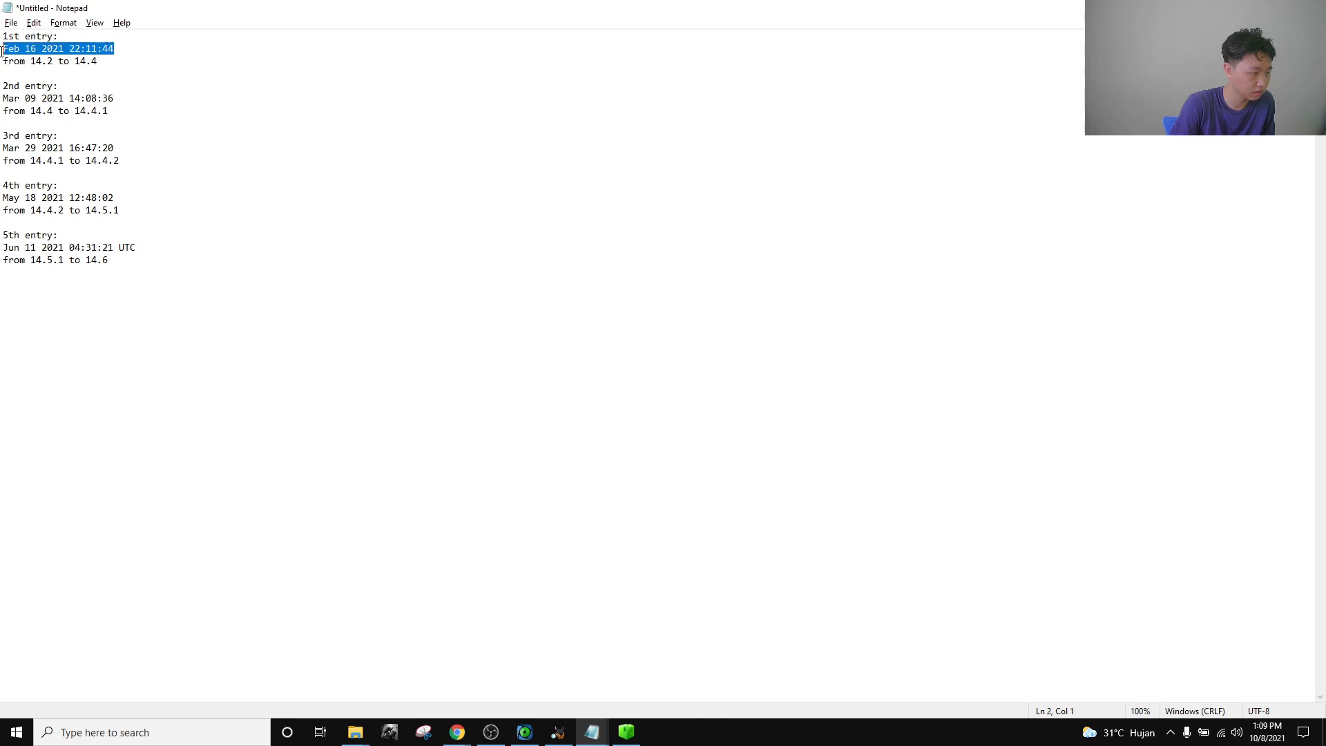
pyautogui.click(30, 48)
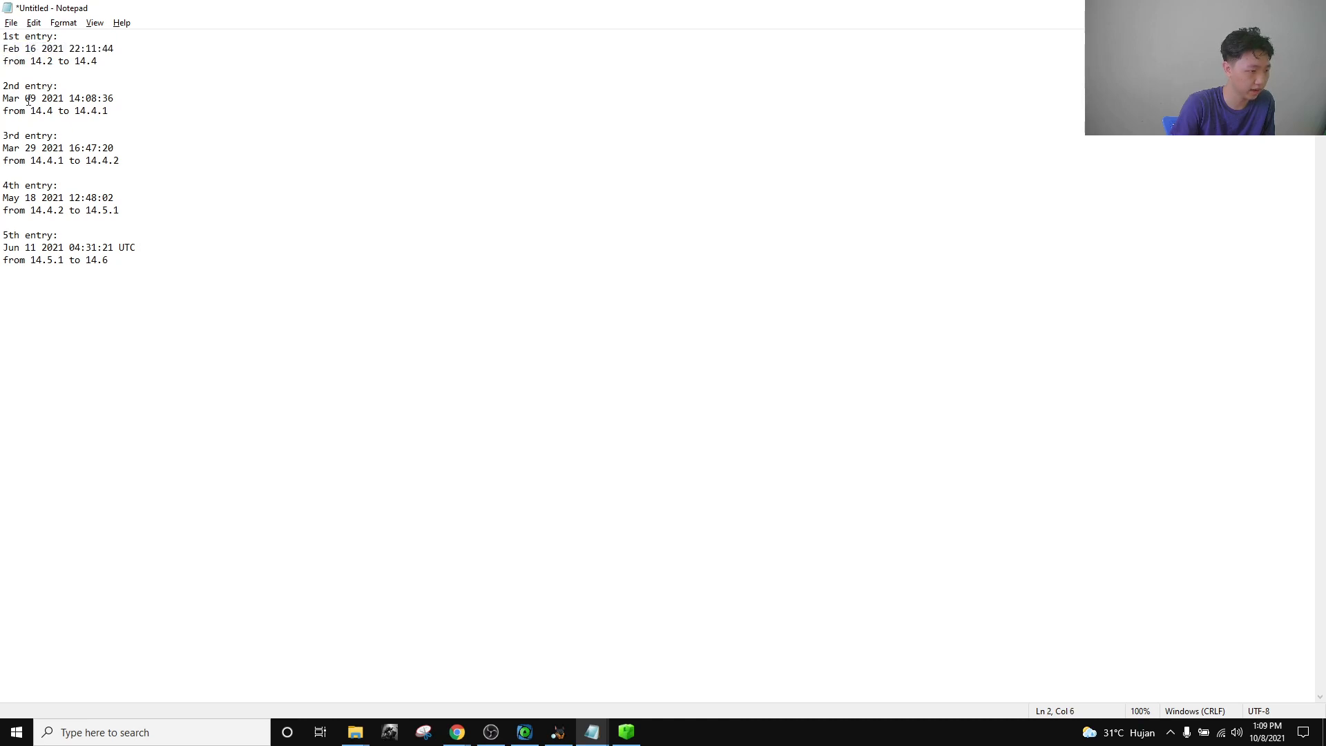
pyautogui.moveTo(5, 98); pyautogui.dragTo(116, 98)
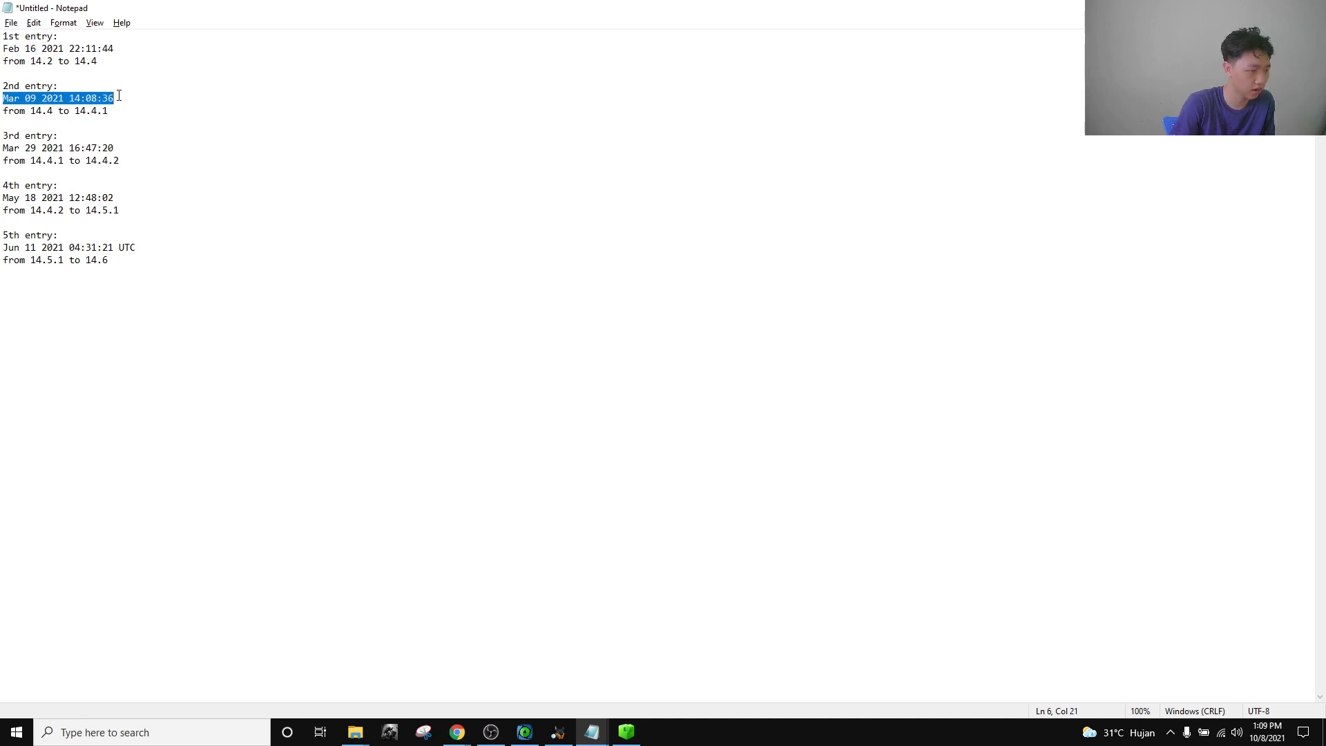
pyautogui.click(132, 97)
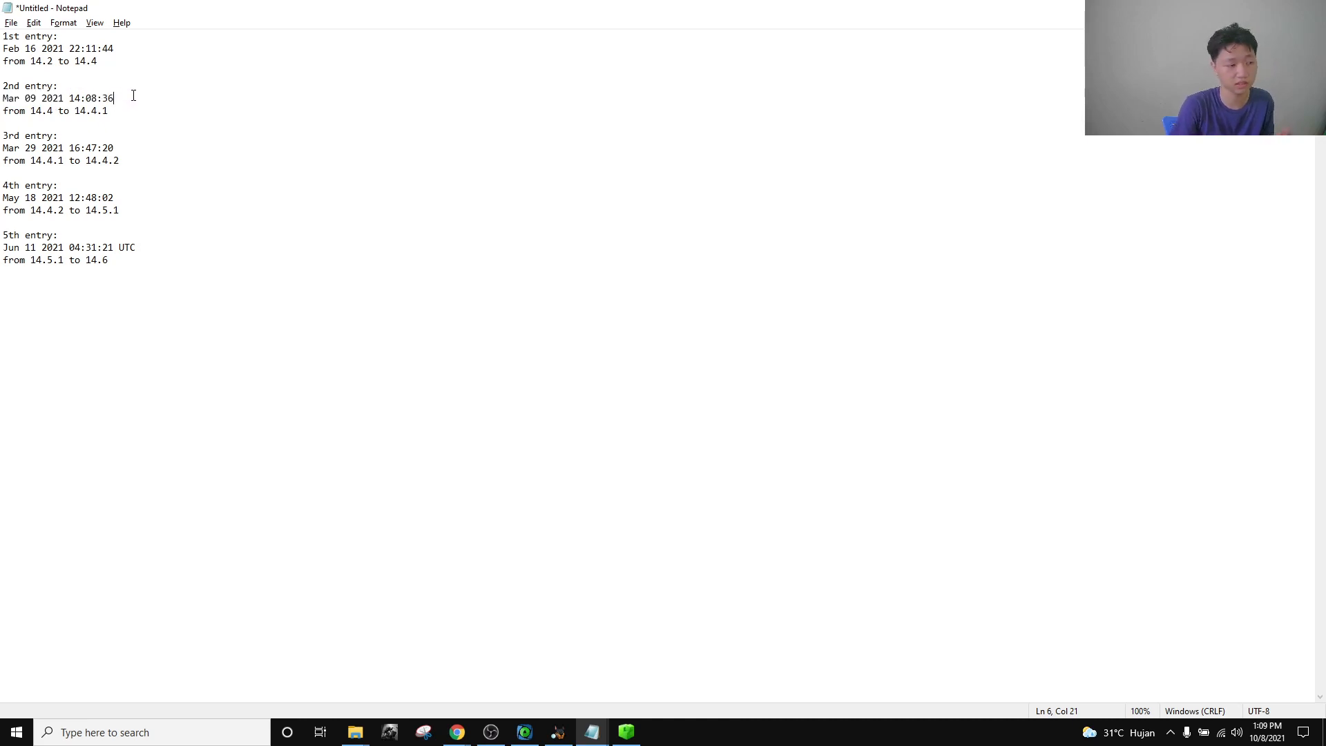
pyautogui.moveTo(133, 97); pyautogui.dragTo(3, 98)
pyautogui.click(131, 99)
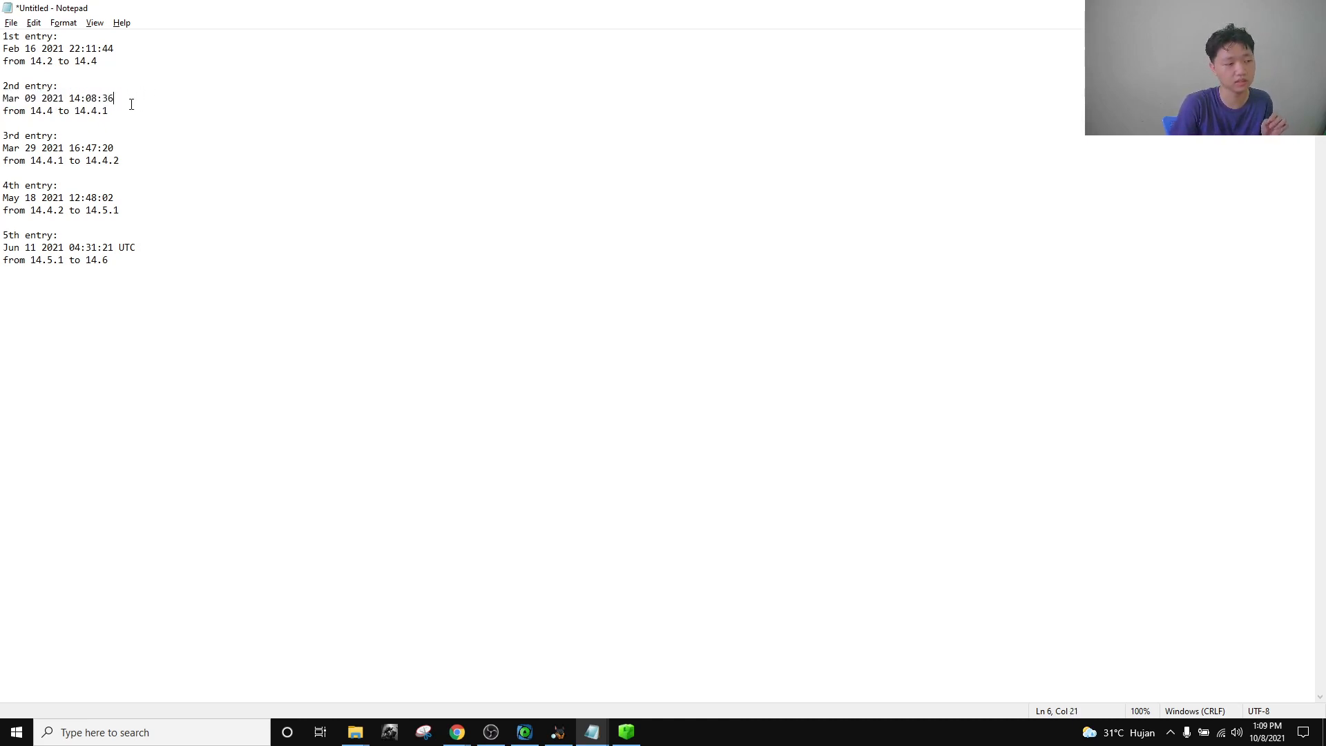
pyautogui.moveTo(134, 54); pyautogui.dragTo(3, 50)
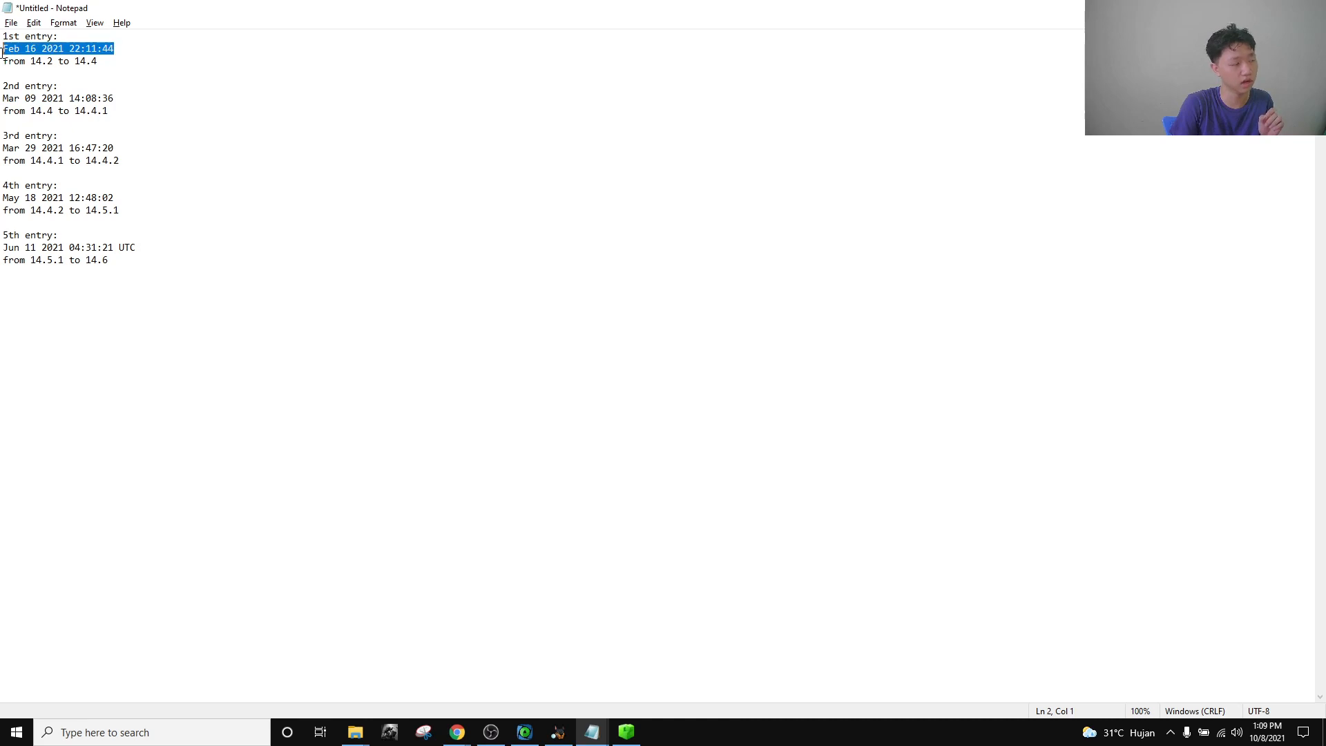
pyautogui.click(158, 78)
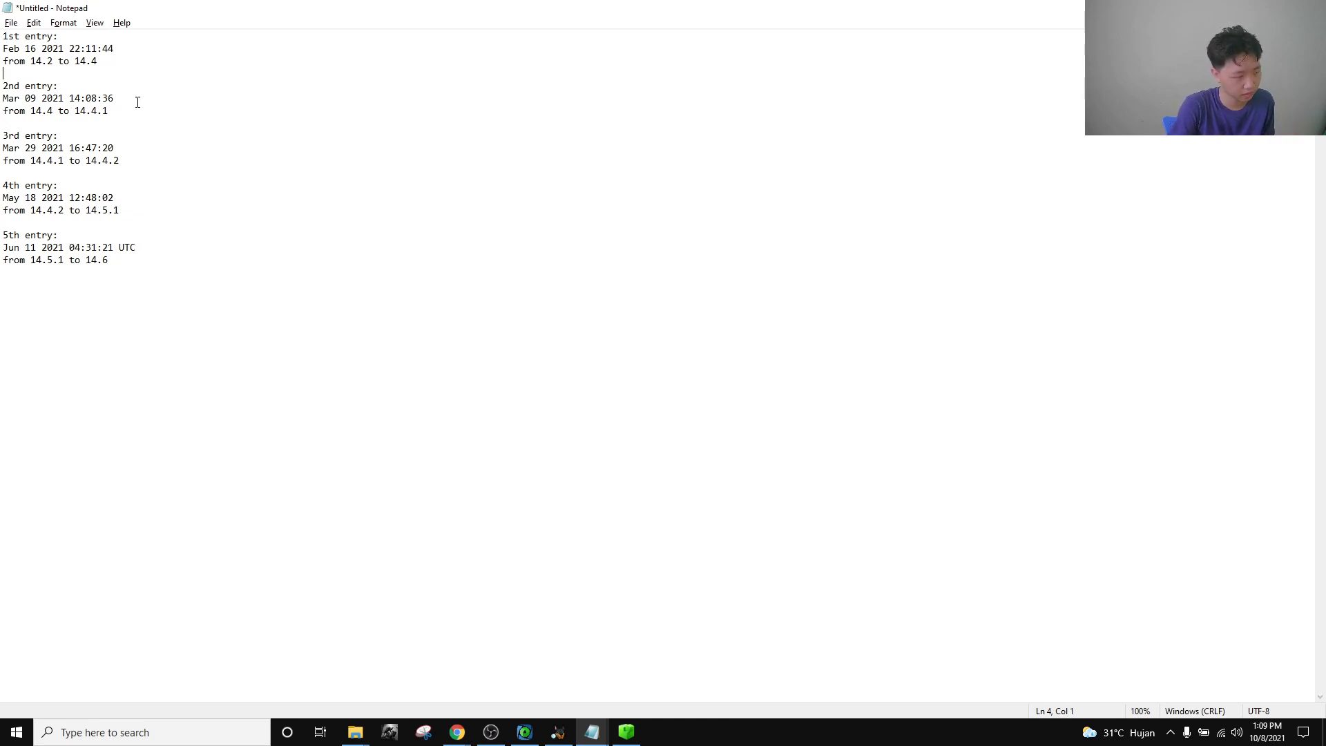
pyautogui.moveTo(149, 99); pyautogui.dragTo(2, 86)
pyautogui.click(115, 100)
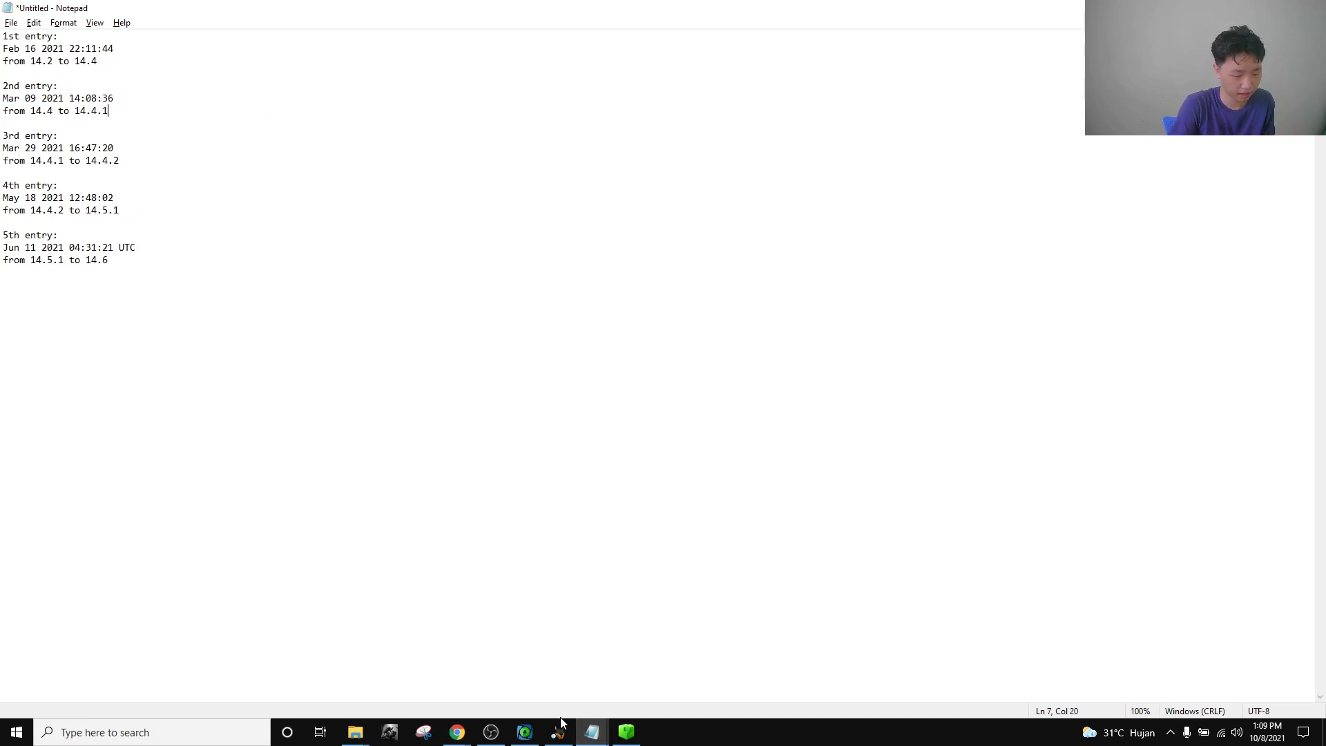
pyautogui.moveTo(592, 732)
pyautogui.click(707, 686)
pyautogui.moveTo(204, 52); pyautogui.dragTo(356, 628)
pyautogui.click(385, 519)
# Search logd.0.log downward for 'time' to find the time zone change message.
pyautogui.click(168, 37)
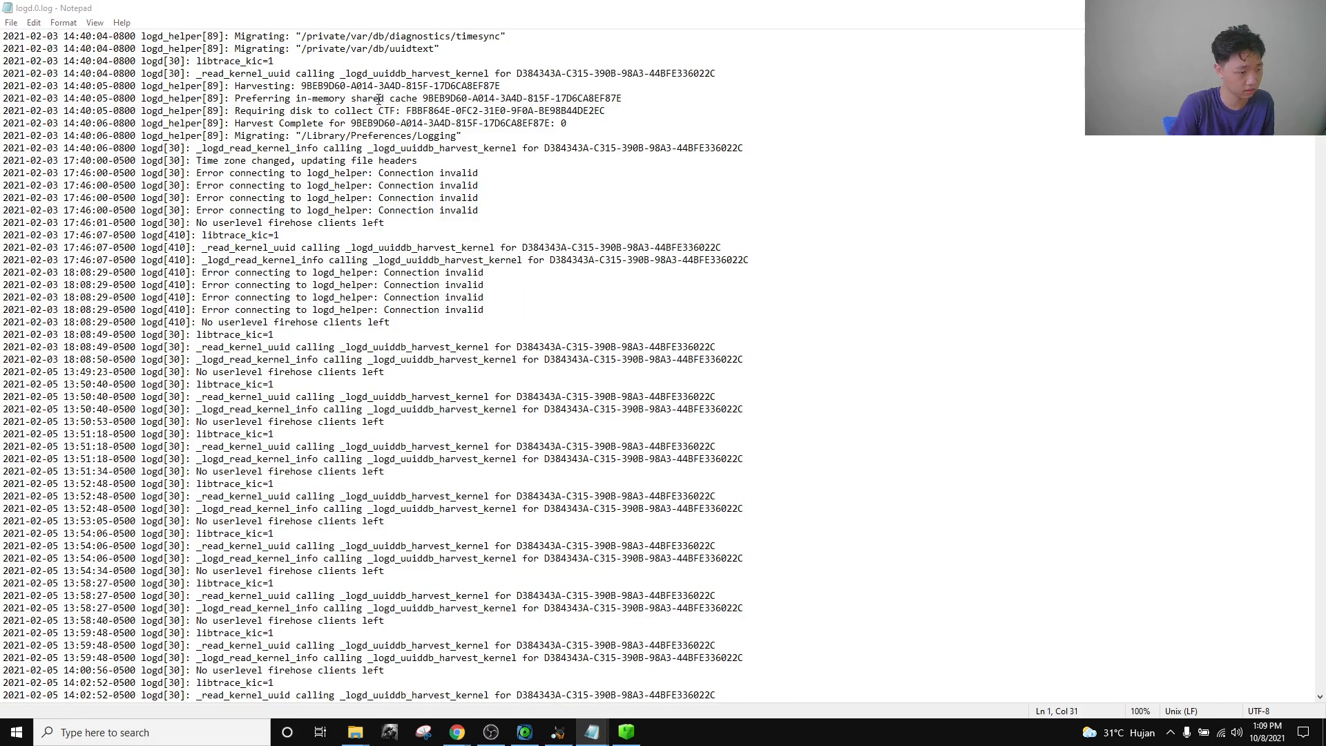
pyautogui.hotkey('ctrl', 'f')
pyautogui.write('timezone')
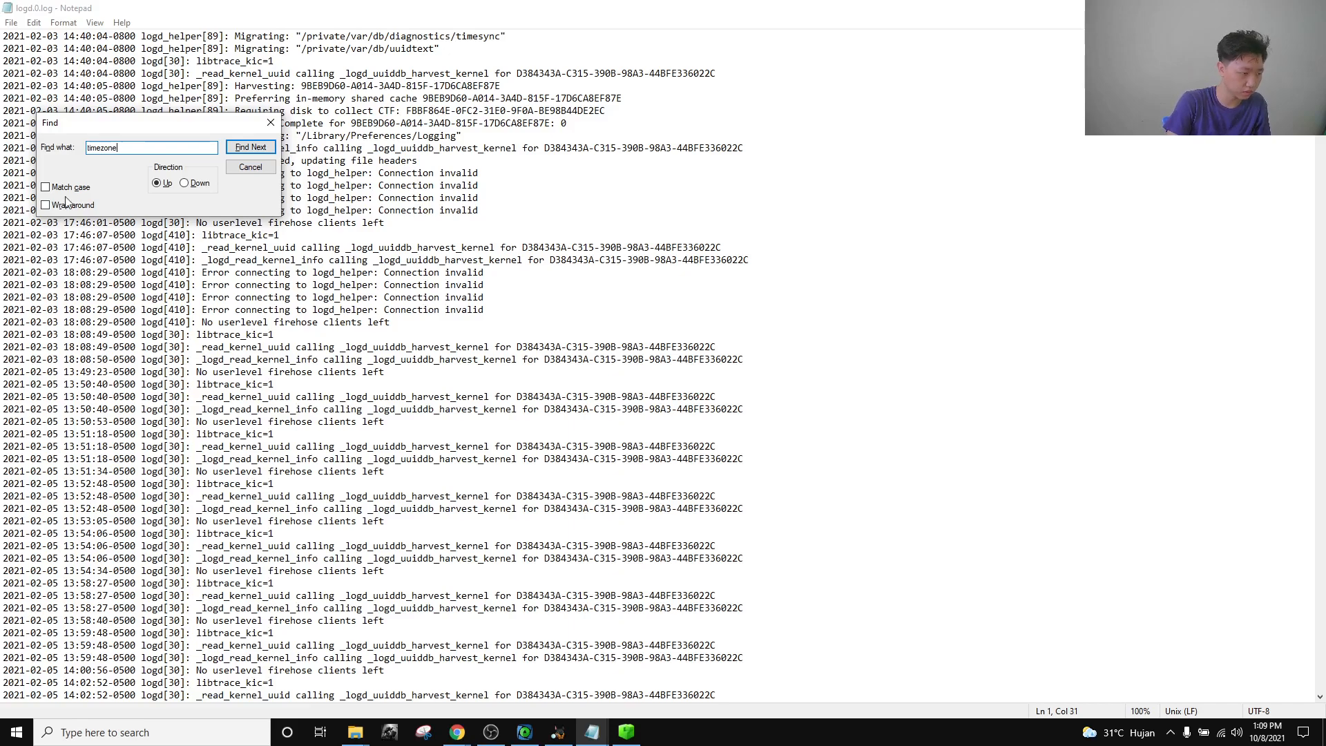
pyautogui.click(104, 147)
pyautogui.press('Return')
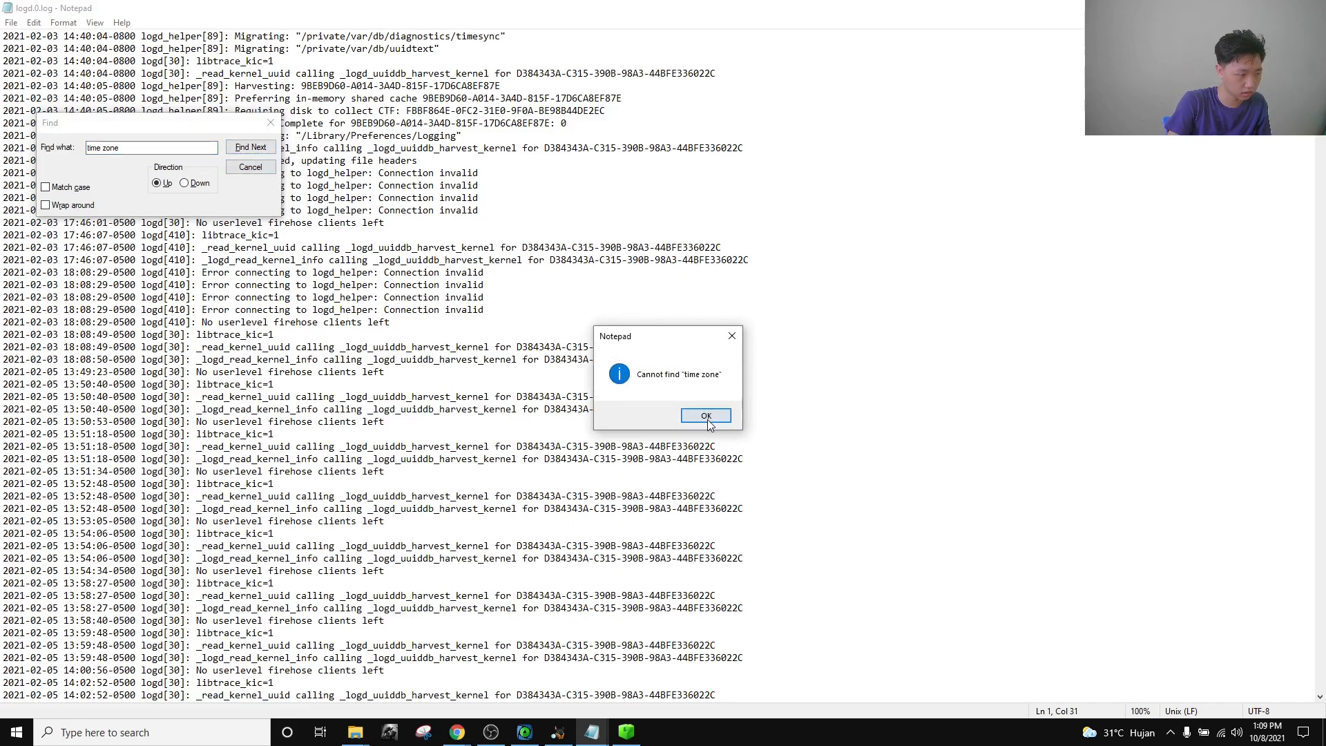
pyautogui.click(706, 415)
pyautogui.click(214, 174)
pyautogui.click(250, 147)
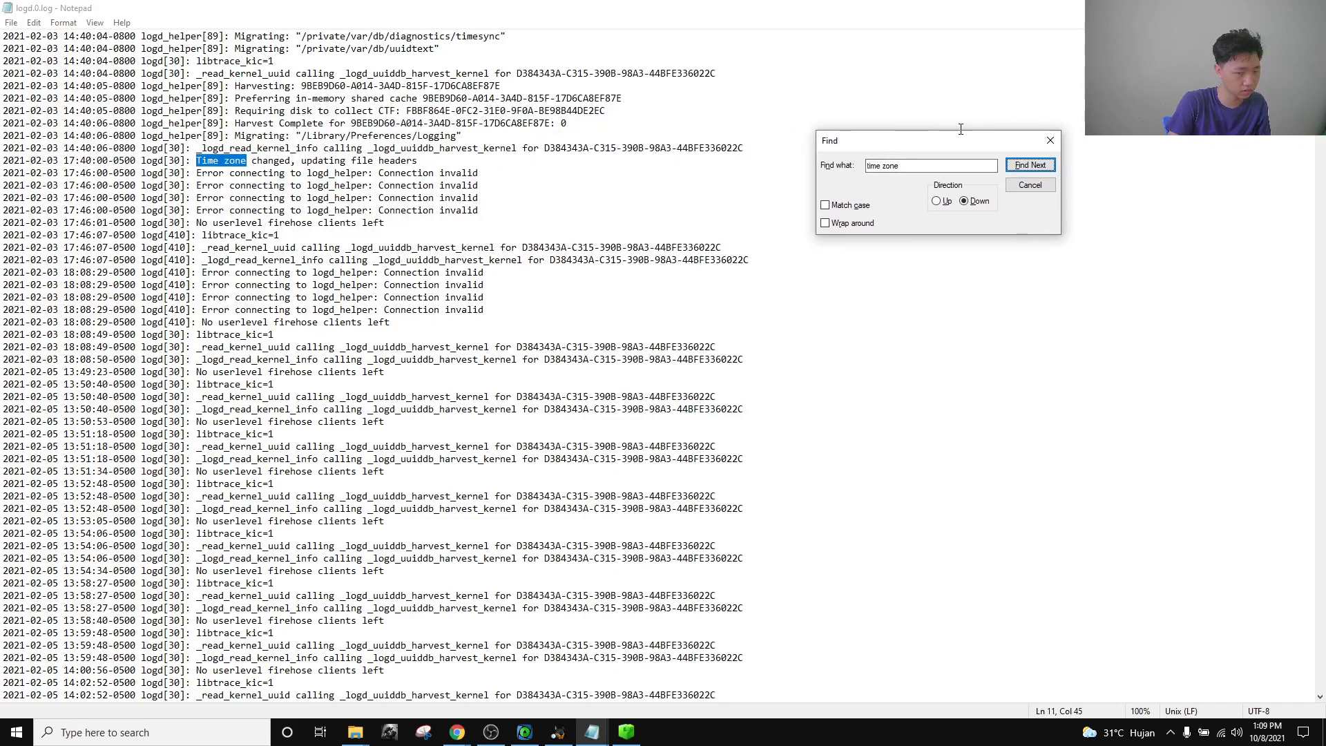
pyautogui.click(1050, 140)
pyautogui.click(464, 161)
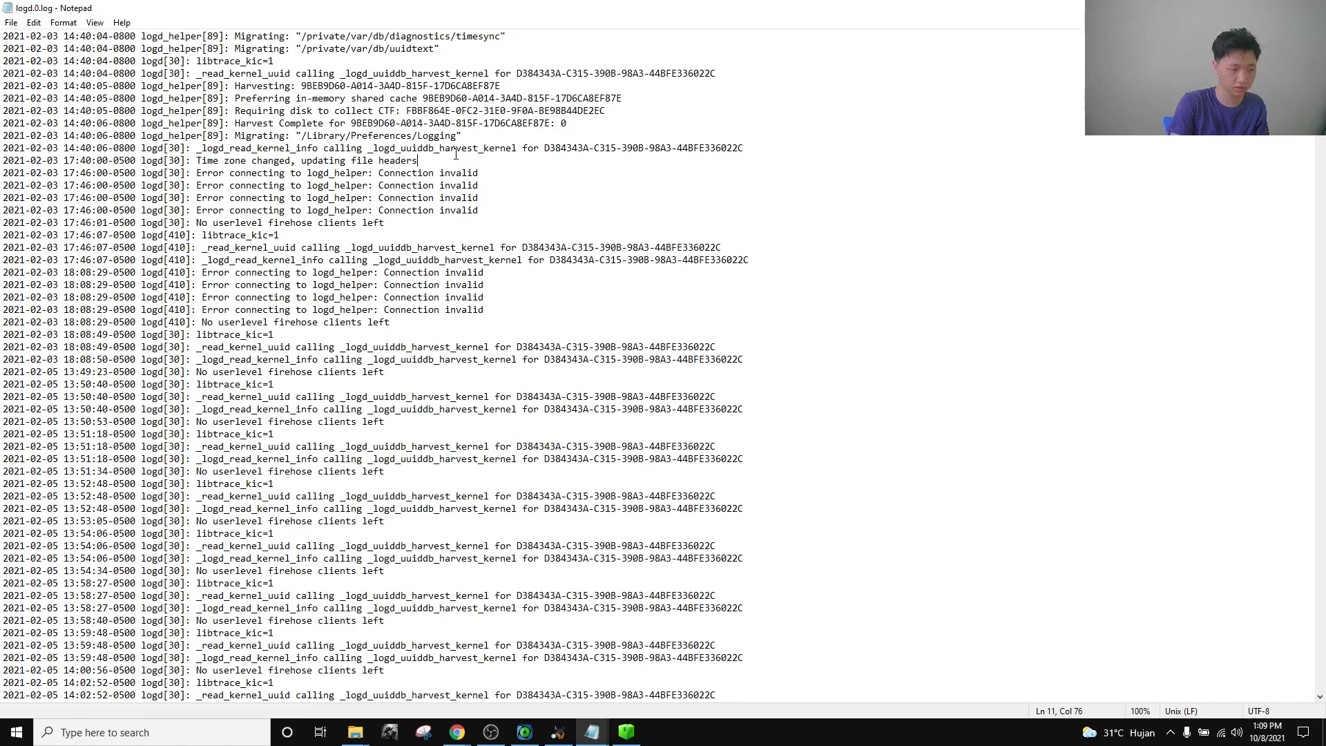
# Copy the 'Time zone changed' log line into a new blank note.
pyautogui.moveTo(433, 160); pyautogui.dragTo(8, 160)
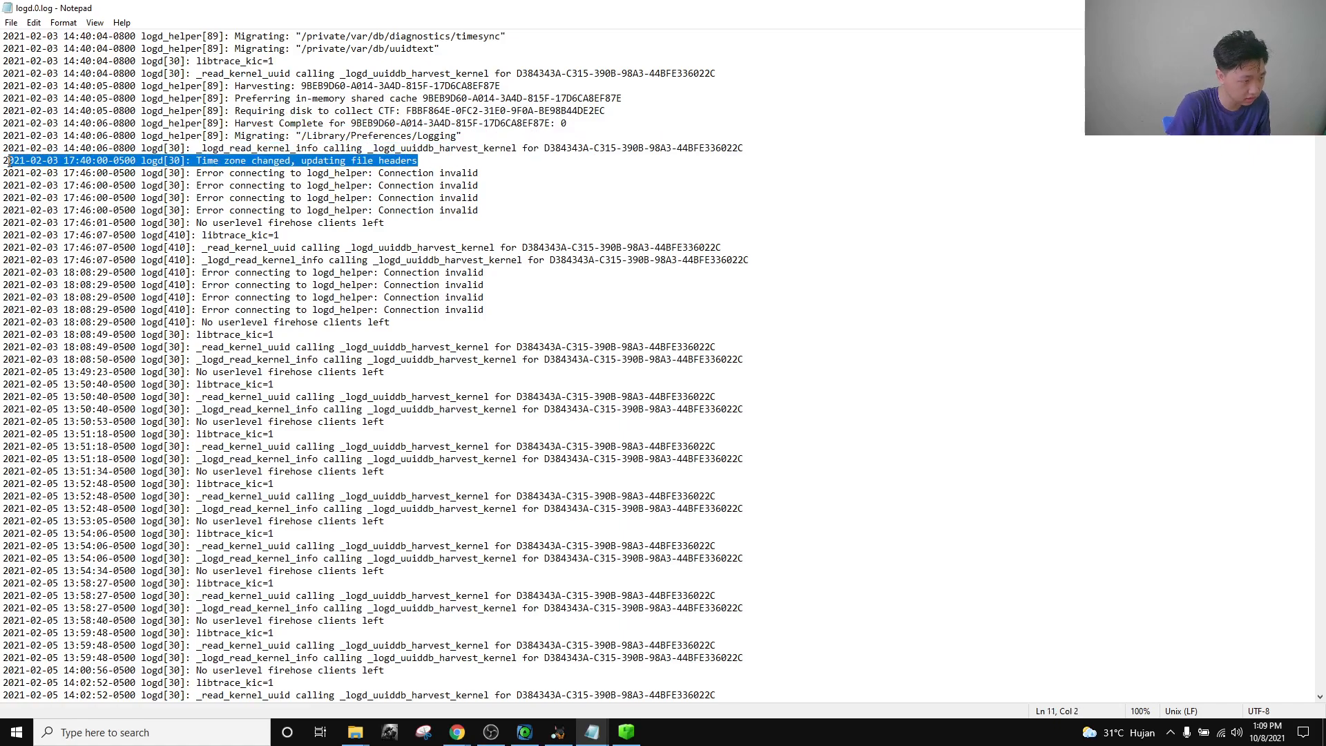
pyautogui.press('super+r')
pyautogui.press('Return')
pyautogui.hotkey('ctrl', 'v')
pyautogui.click(1074, 370)
# Scroll through logd.0.log to the other 'Time zone changed' entries from February–March 2021.
pyautogui.scroll(-19, 1074, 369)
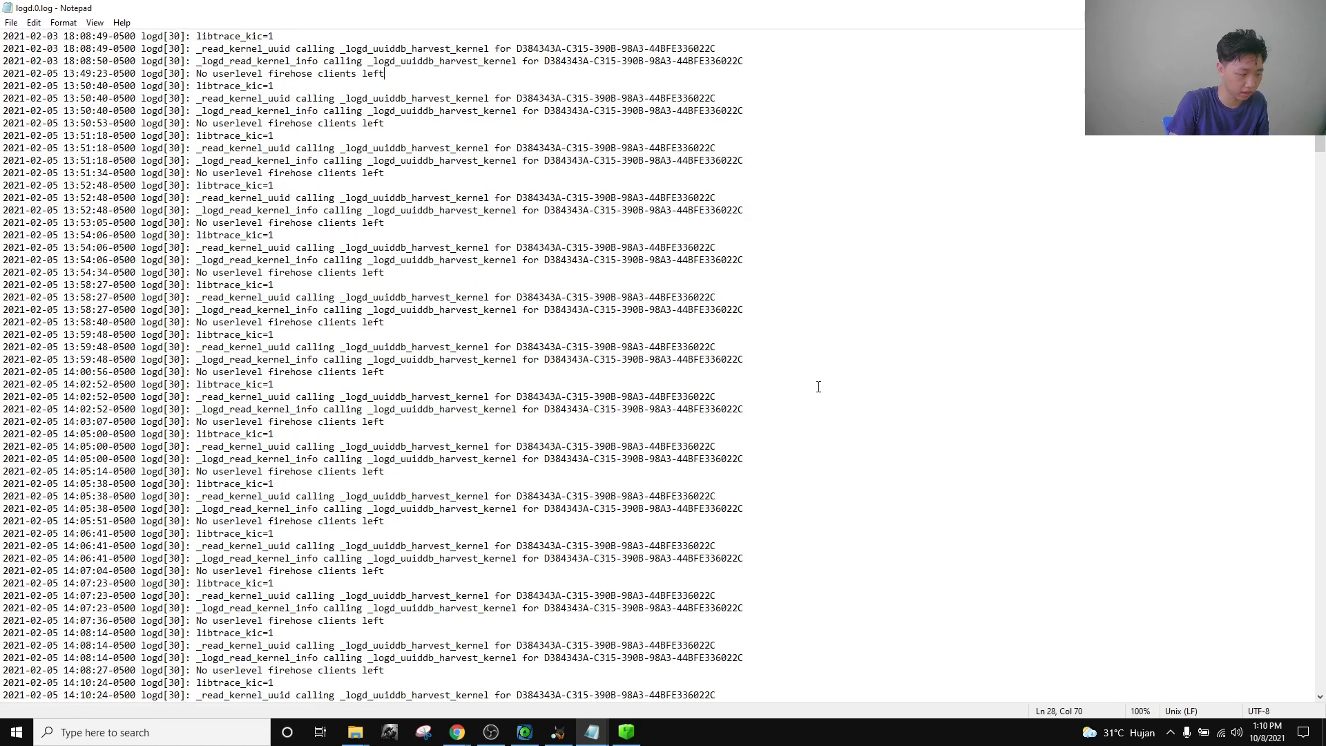
pyautogui.hotkey('ctrl', 'f')
pyautogui.write('timezone')
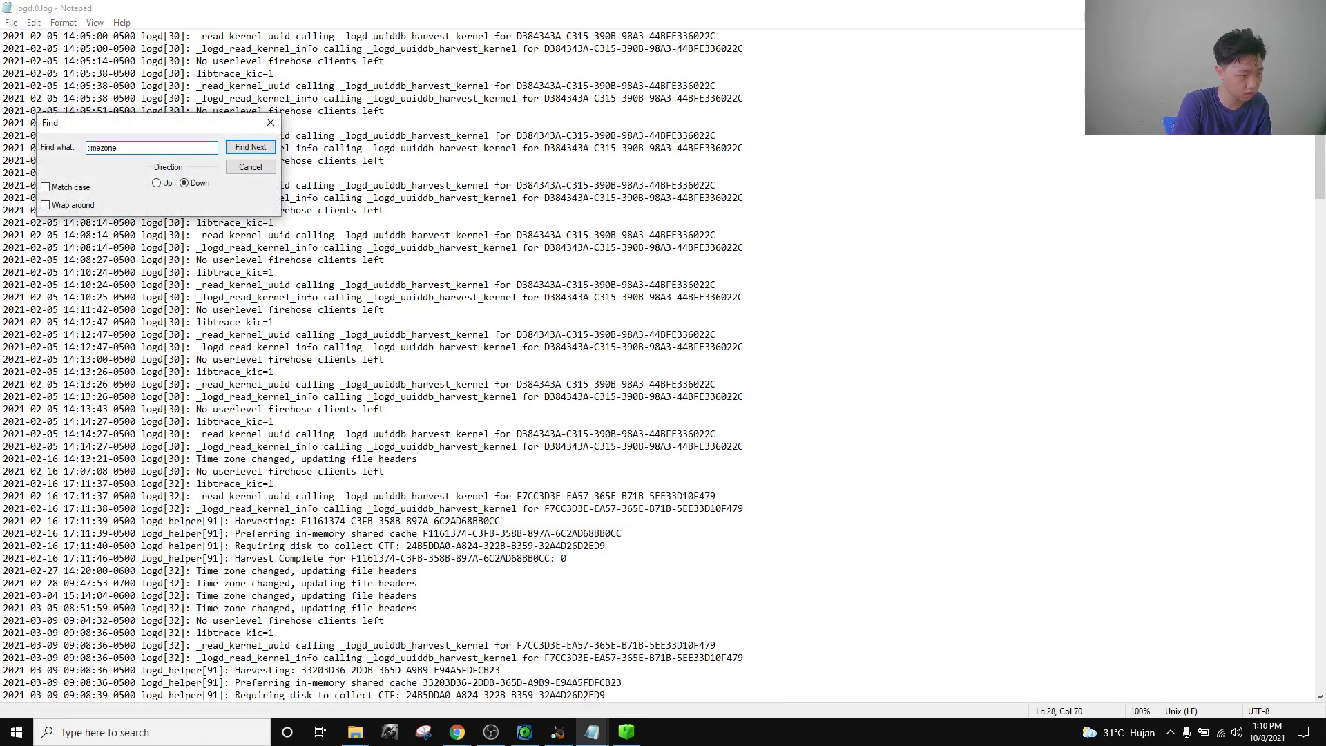
pyautogui.press('BackSpace')
pyautogui.press('BackSpace')
pyautogui.press('BackSpace')
pyautogui.press('BackSpace')
pyautogui.press('BackSpace')
pyautogui.press('BackSpace')
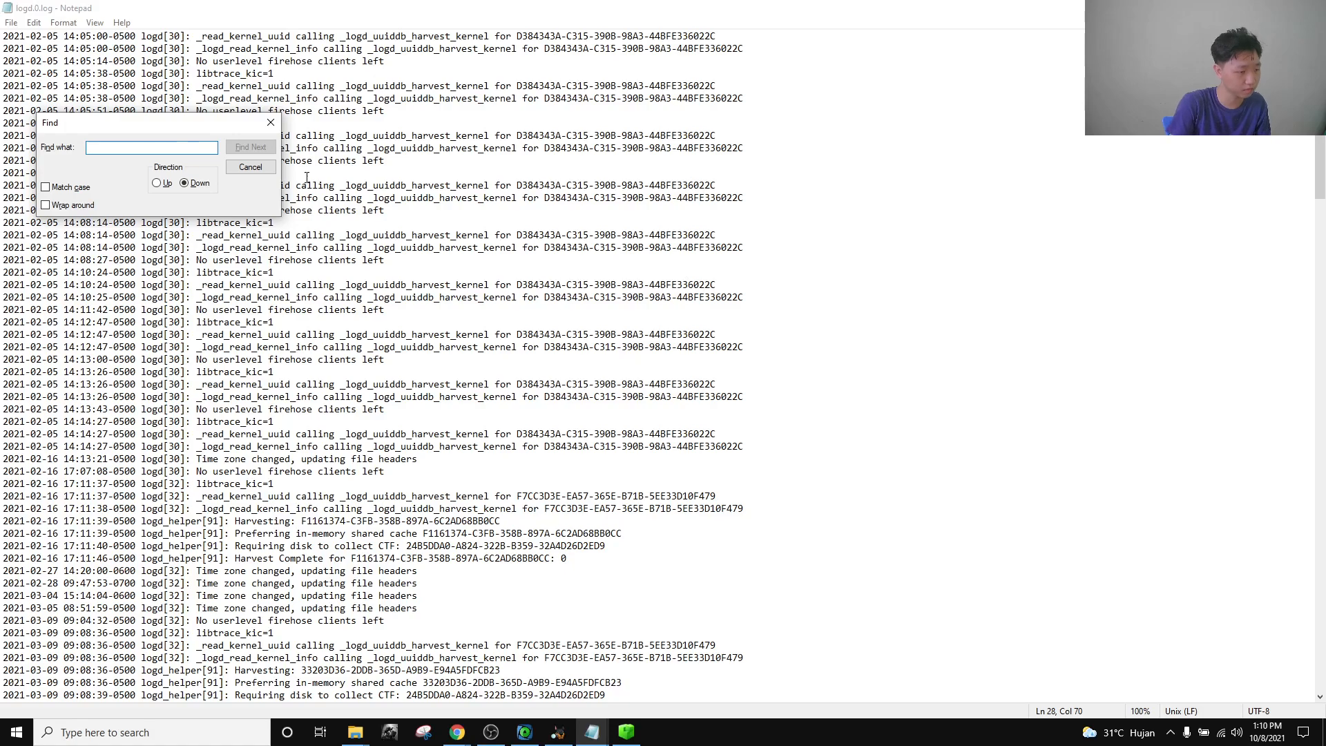
pyautogui.click(270, 122)
pyautogui.scroll(20, 555, 450)
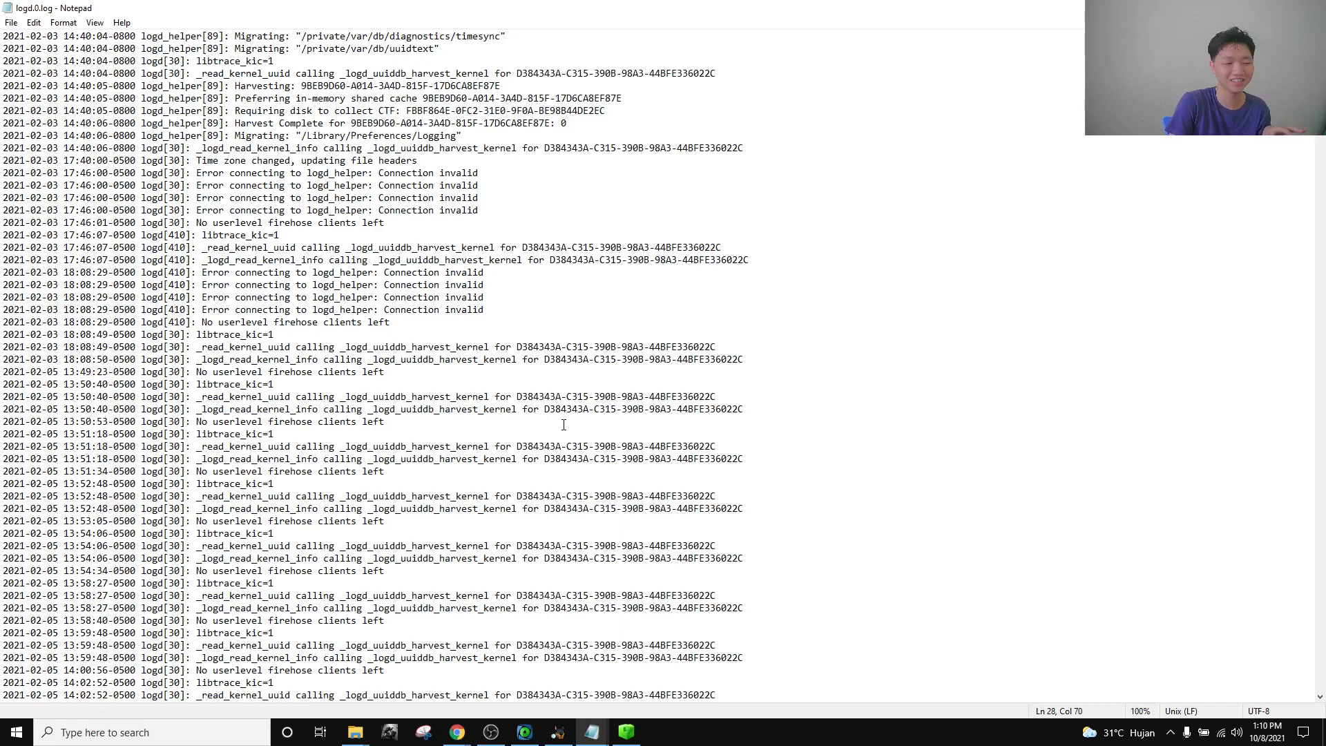
pyautogui.scroll(-19, 618, 388)
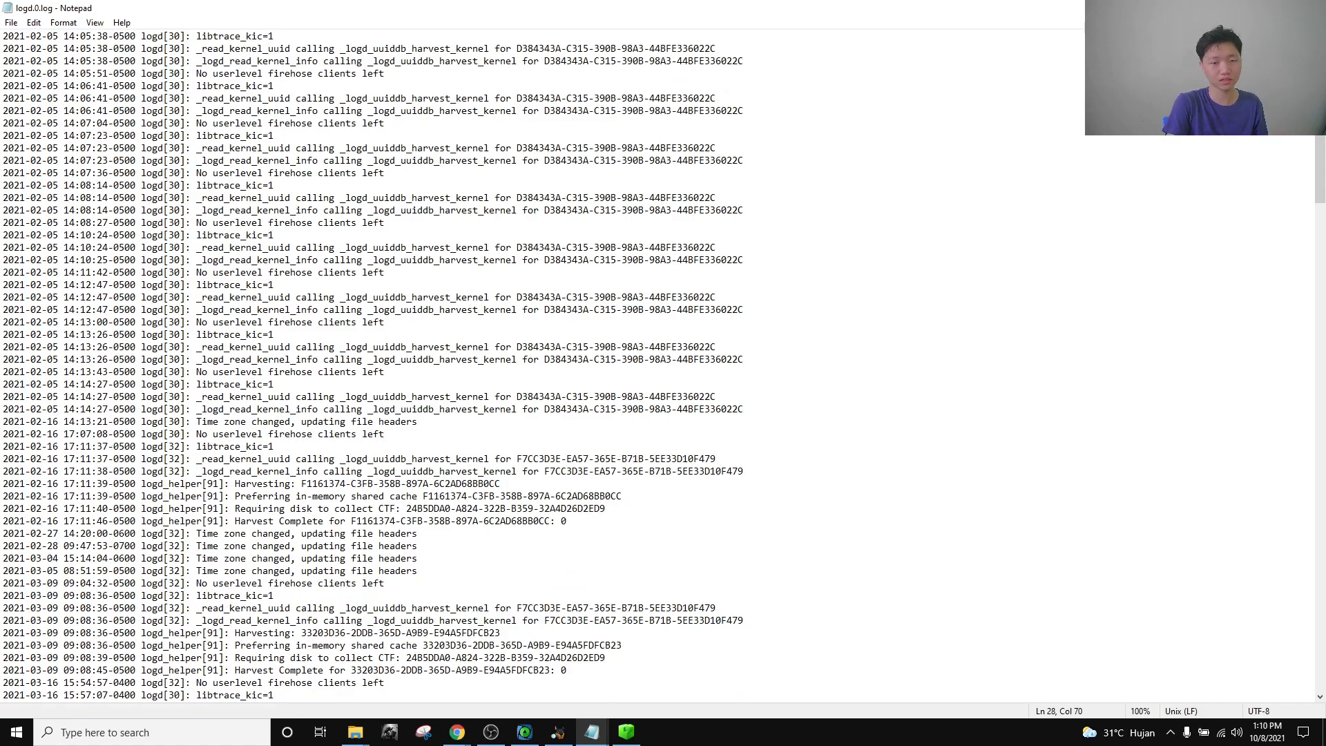
pyautogui.hotkey('alt', 'Tab')
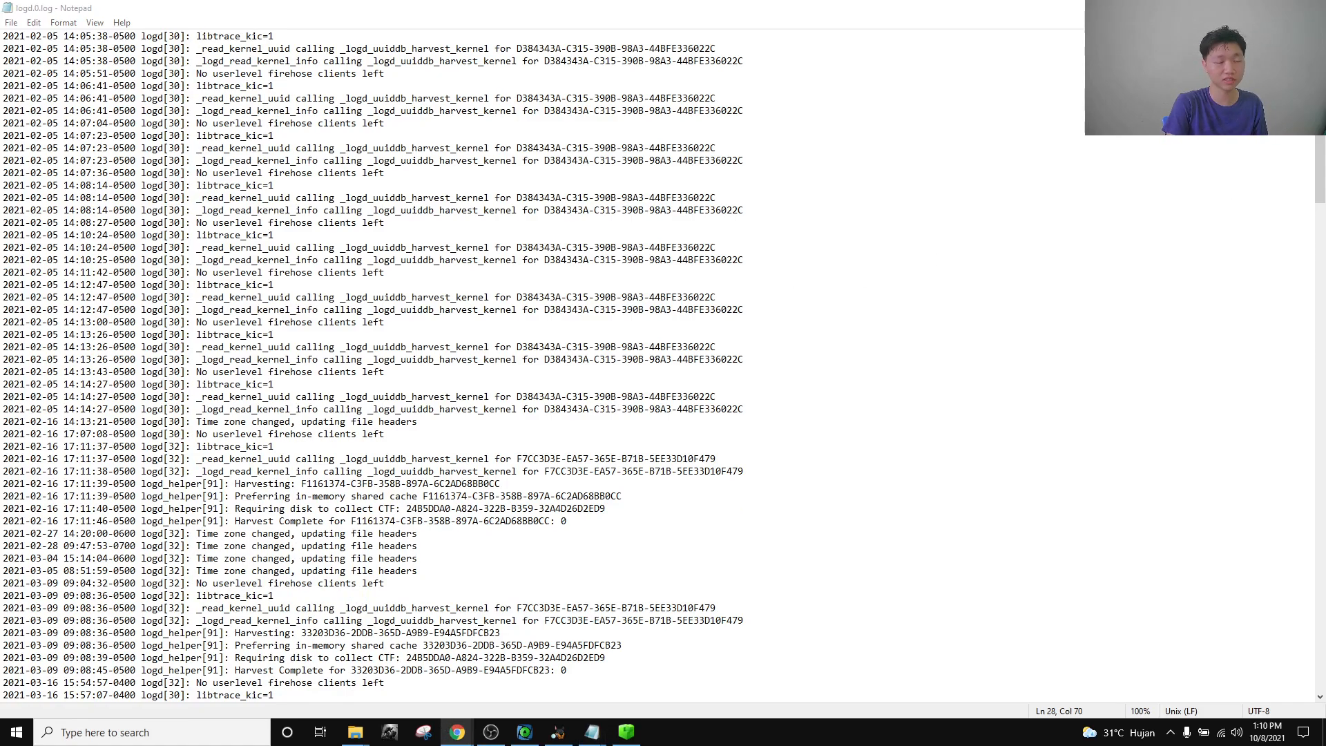
# Paste the five 'Time zone changed' lines into the scratch note and maximize it.
pyautogui.moveTo(591, 732)
pyautogui.click(855, 686)
pyautogui.hotkey('ctrl', 'a')
pyautogui.hotkey('ctrl', 'v')
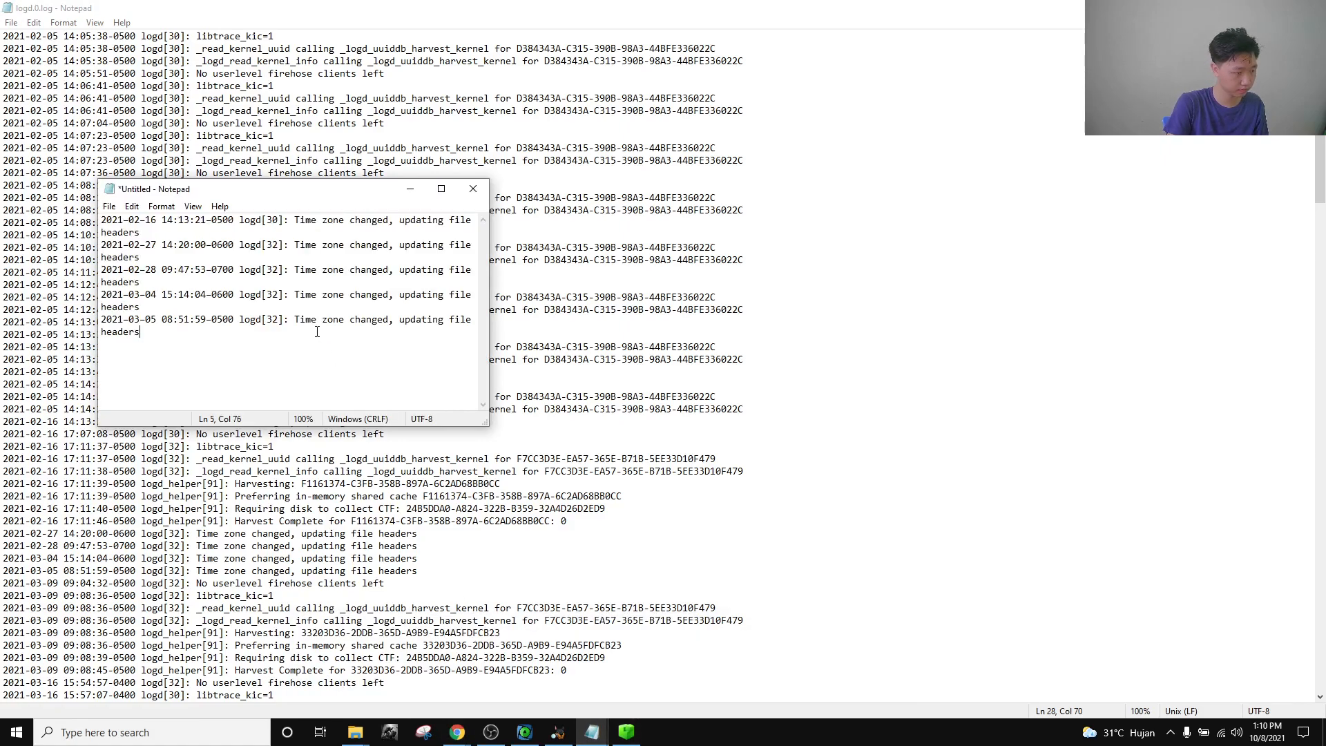
pyautogui.click(441, 189)
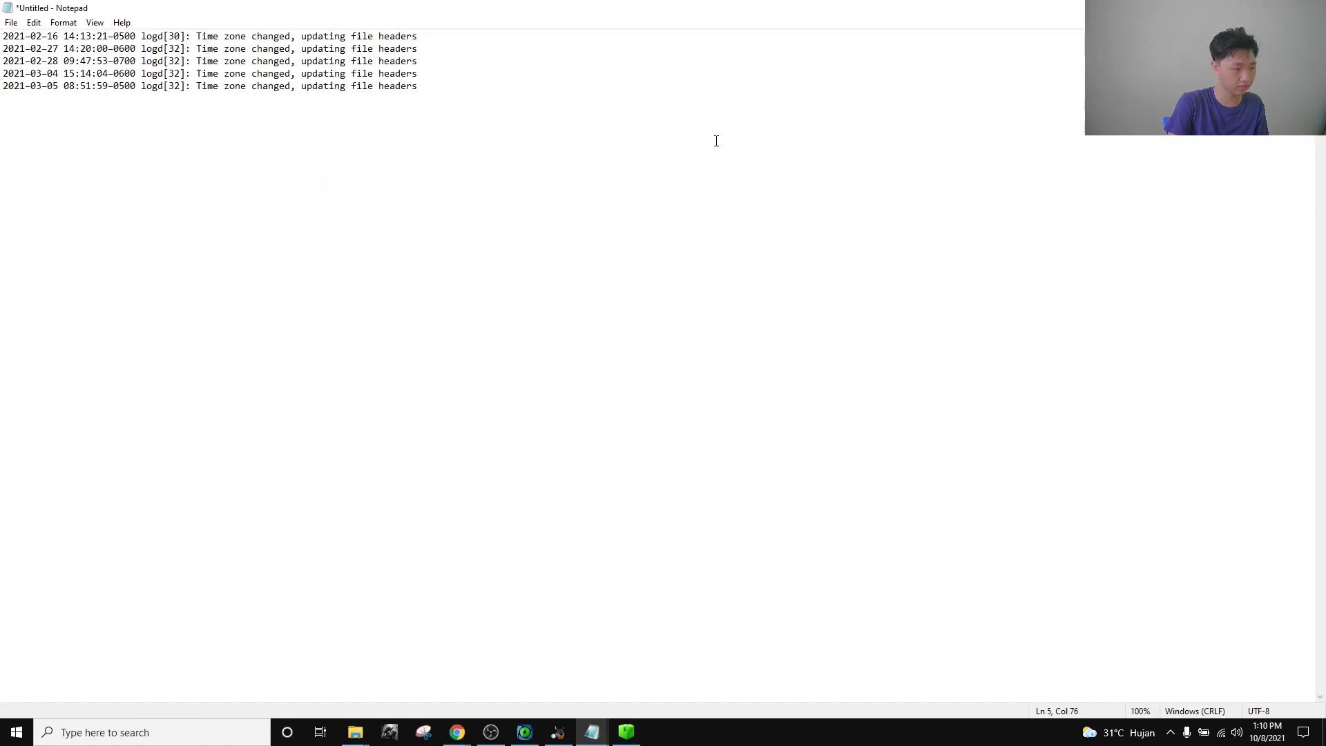
pyautogui.hotkey('shift', 'Home')
pyautogui.hotkey('shift', 'Up')
pyautogui.hotkey('shift', 'Up')
pyautogui.hotkey('shift', 'Up')
pyautogui.hotkey('shift', 'Up')
pyautogui.click(567, 146)
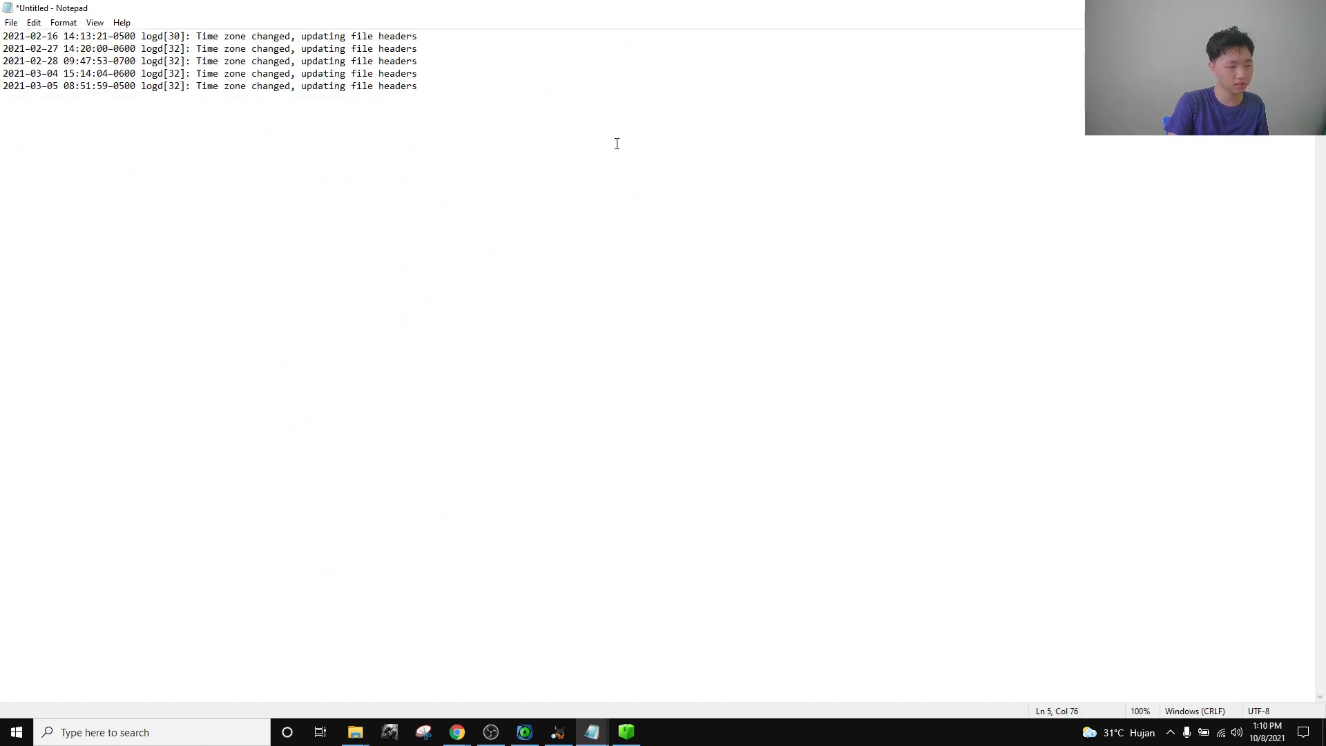
pyautogui.hotkey('shift', 'Home')
pyautogui.hotkey('shift', 'Up')
pyautogui.hotkey('shift', 'Up')
pyautogui.hotkey('shift', 'Up')
pyautogui.hotkey('shift', 'Up')
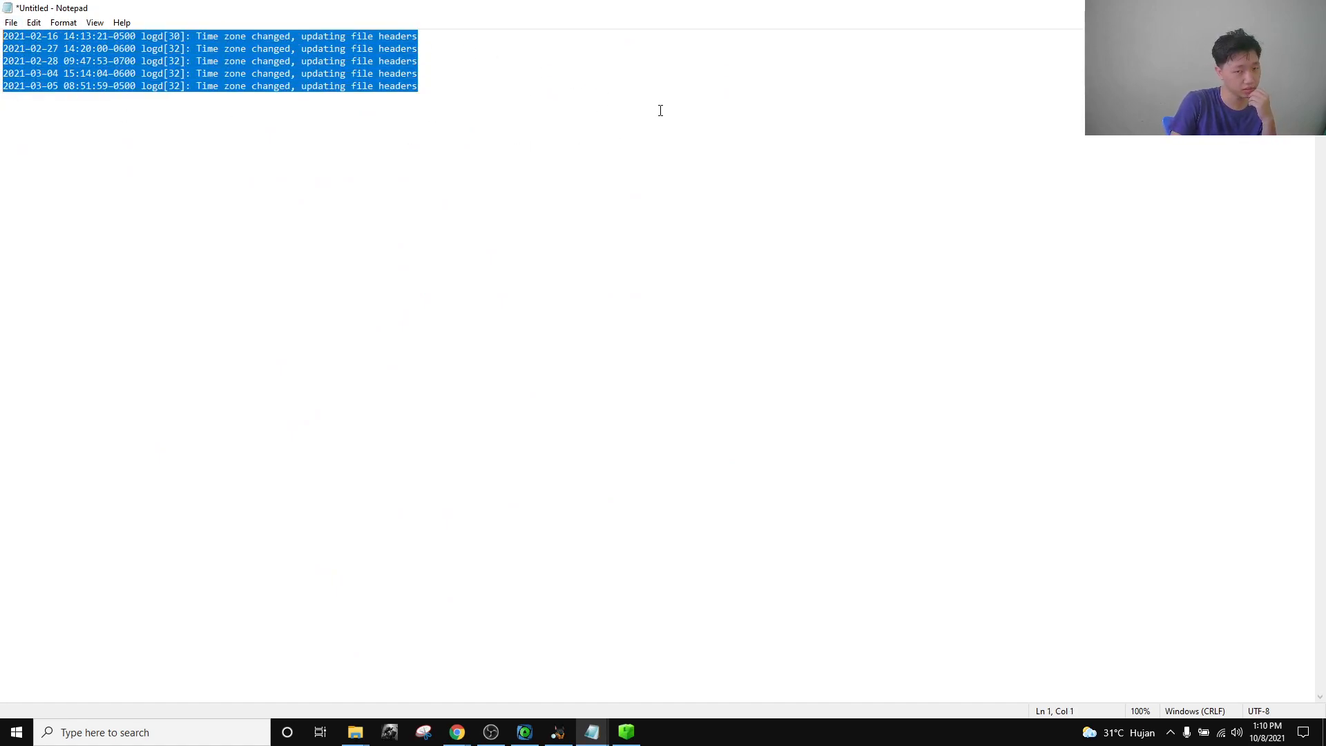
pyautogui.click(552, 121)
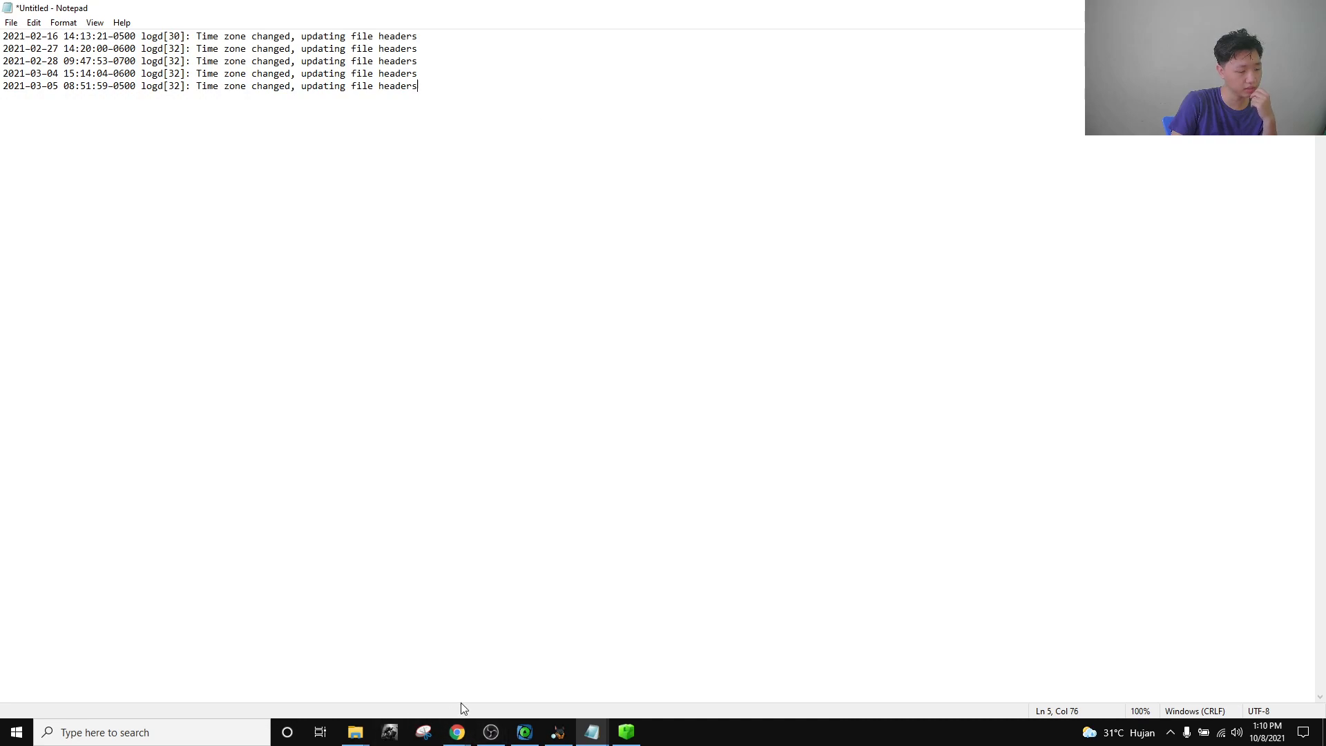
# Close the restore.log window and bring back the notes listing iOS update entries.
pyautogui.moveTo(457, 731)
pyautogui.click(312, 681)
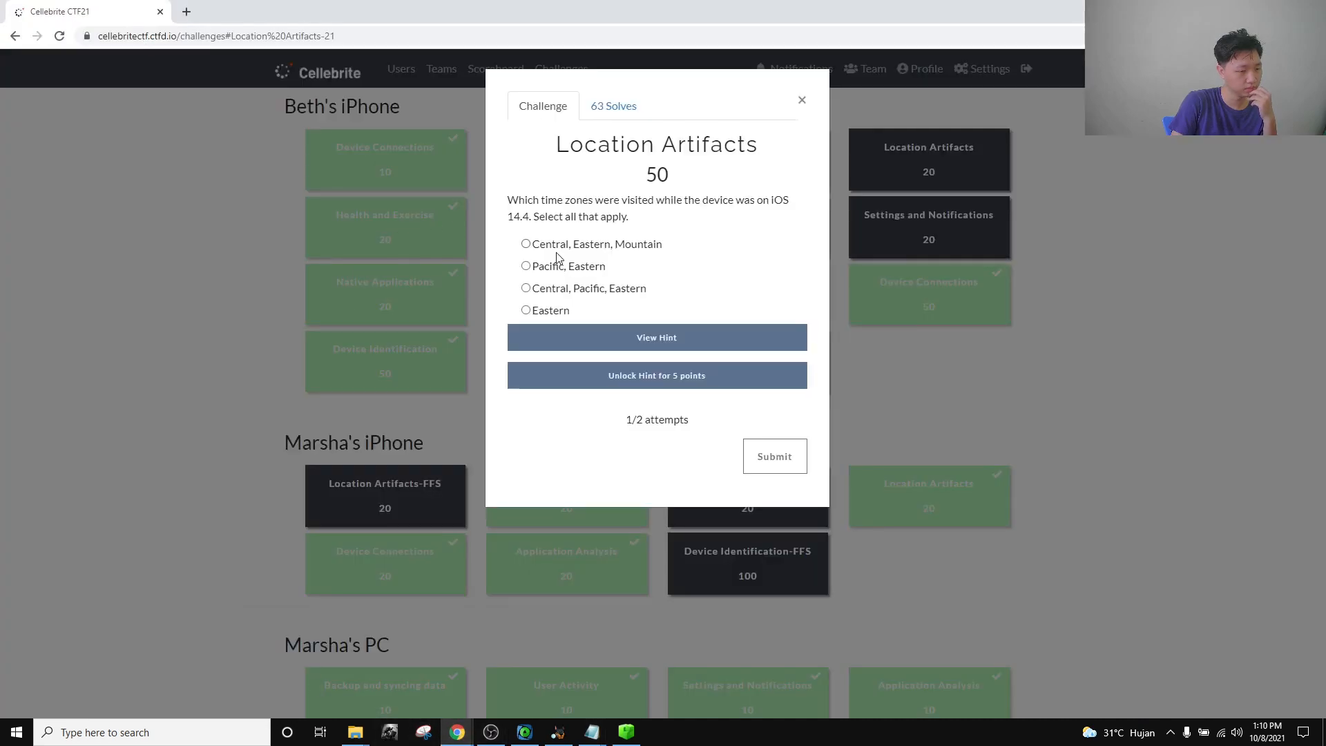
pyautogui.moveTo(592, 730)
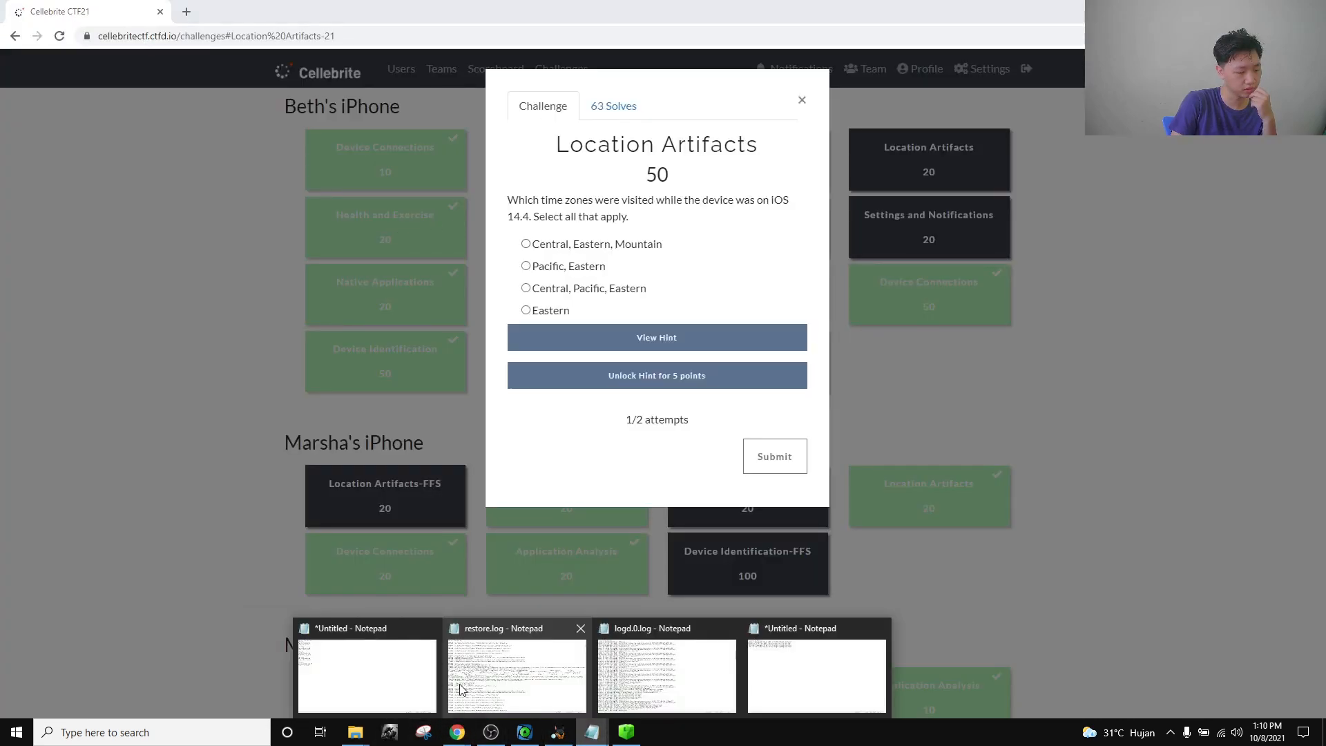
pyautogui.click(494, 677)
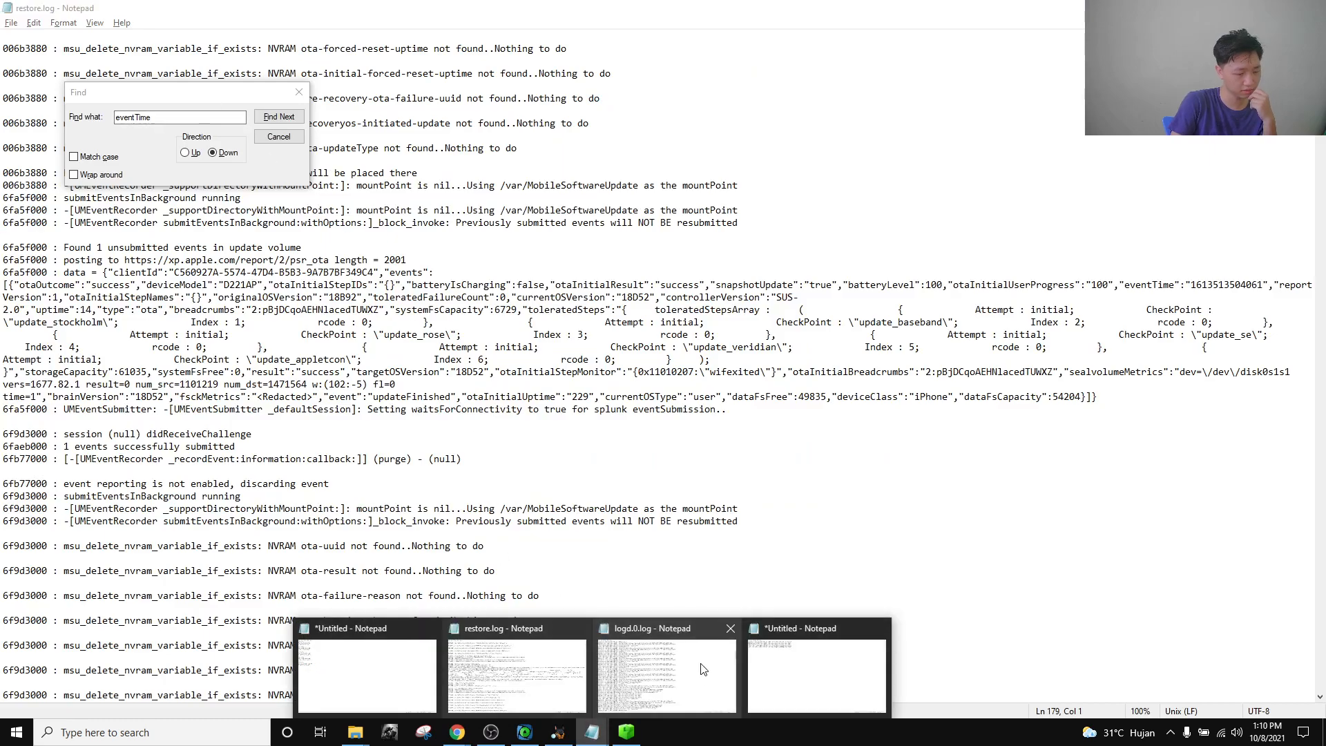
pyautogui.click(581, 629)
pyautogui.click(636, 668)
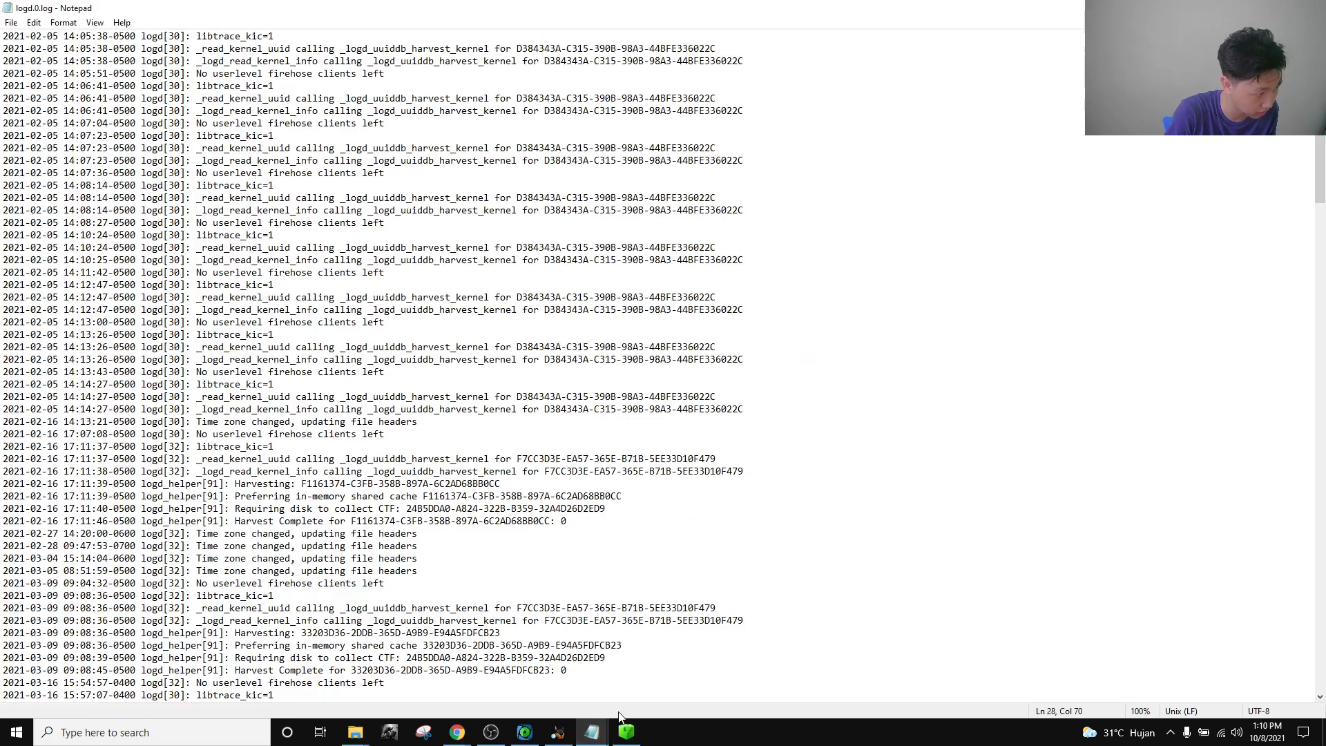
pyautogui.moveTo(592, 730)
pyautogui.click(698, 687)
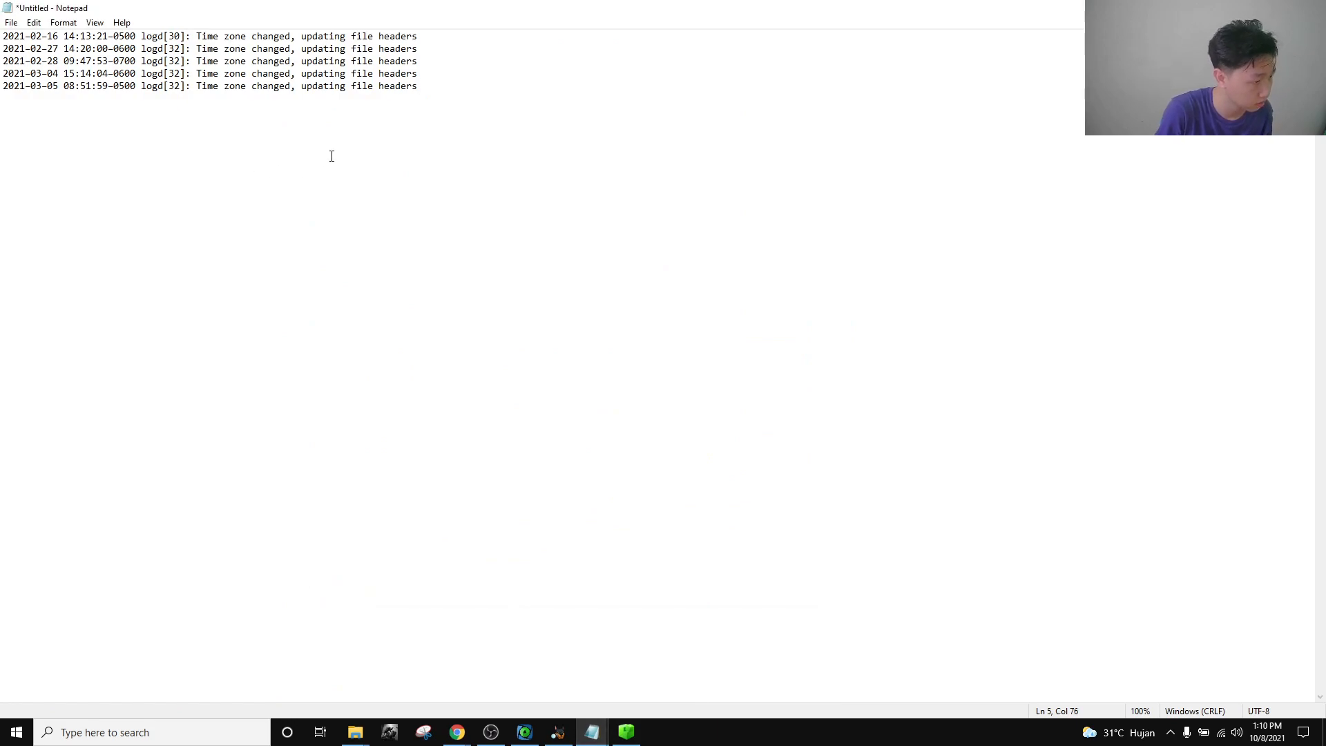
pyautogui.click(453, 673)
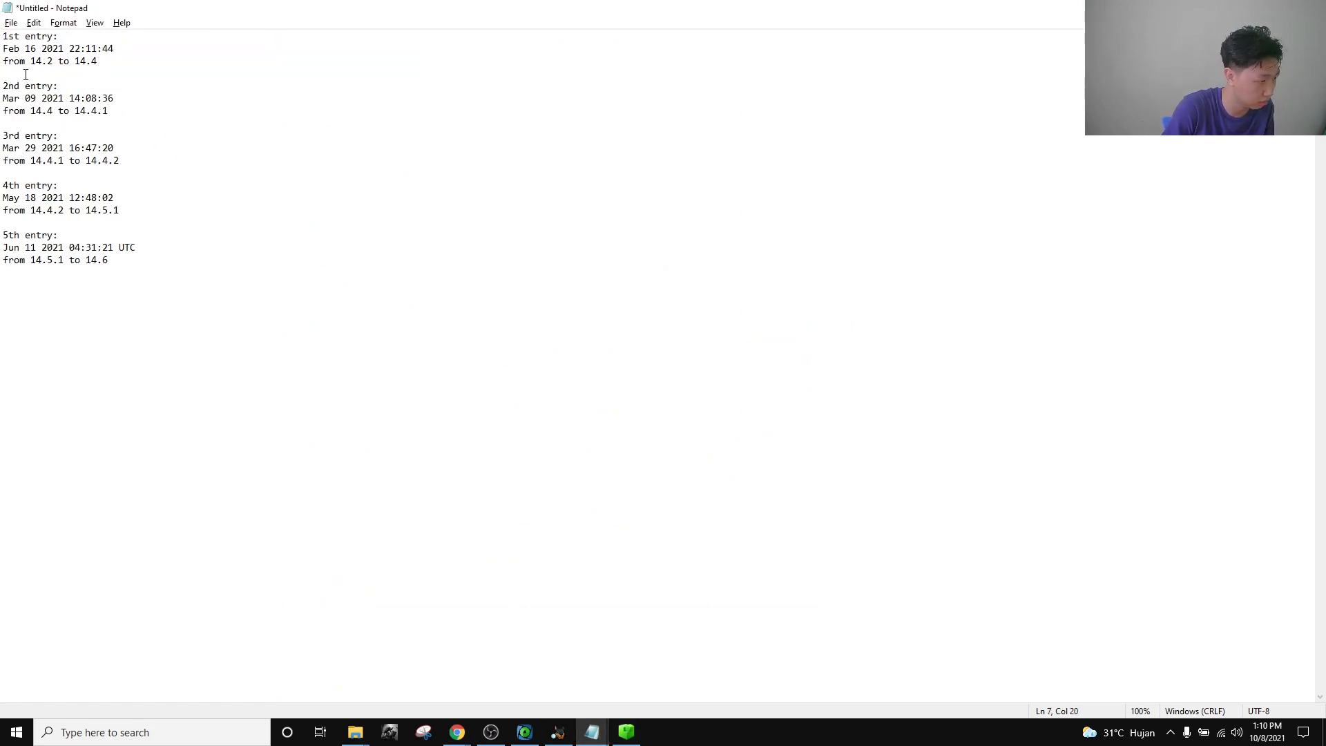
# Compare the Feb 16 and Mar 09 update dates against the five time zone change lines.
pyautogui.moveTo(38, 48); pyautogui.dragTo(2, 48)
pyautogui.moveTo(36, 100); pyautogui.dragTo(2, 97)
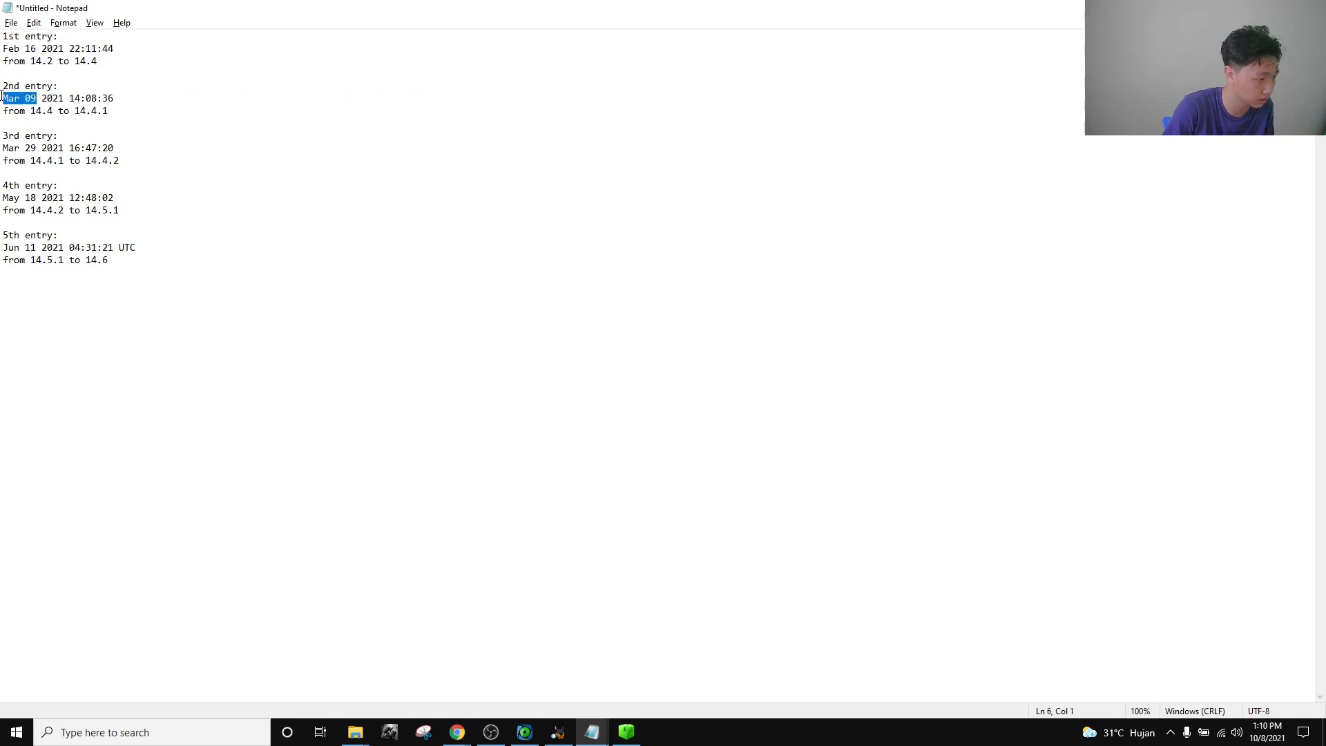
pyautogui.moveTo(592, 732)
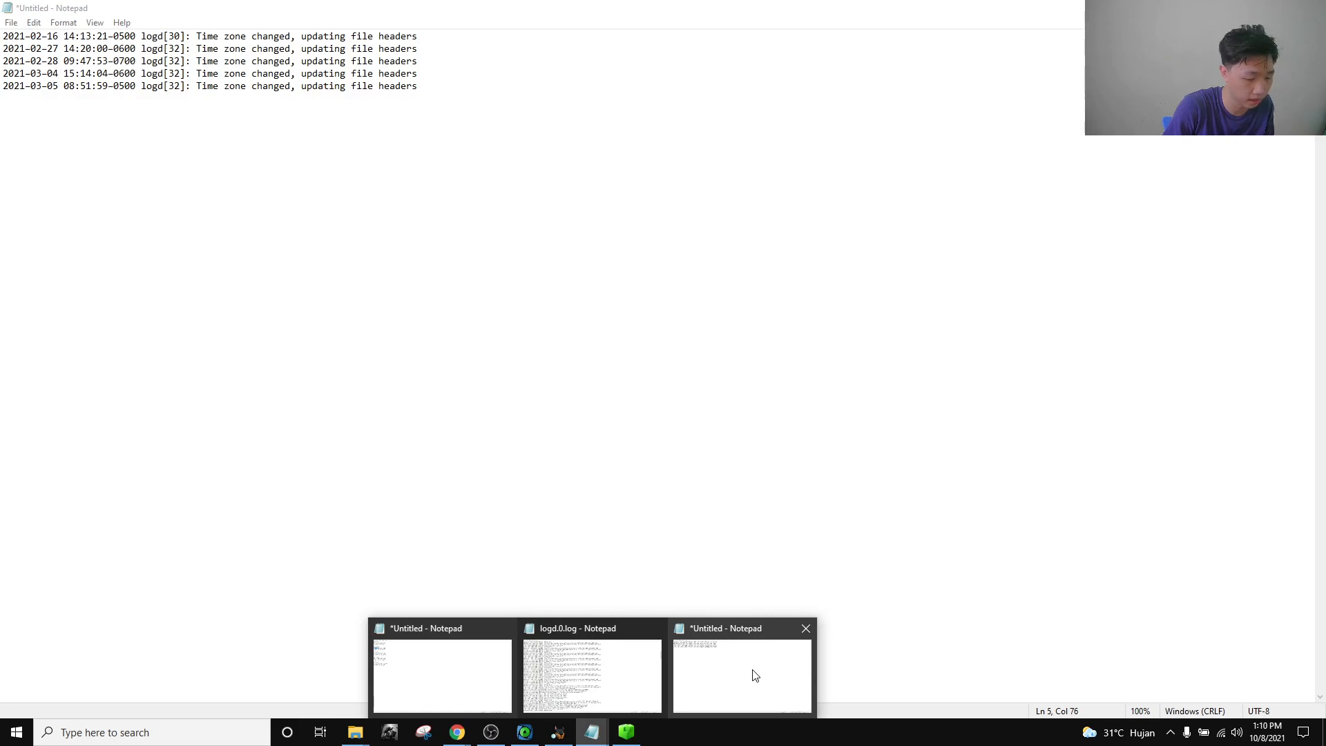
pyautogui.click(754, 675)
pyautogui.moveTo(548, 122); pyautogui.dragTo(2, 2)
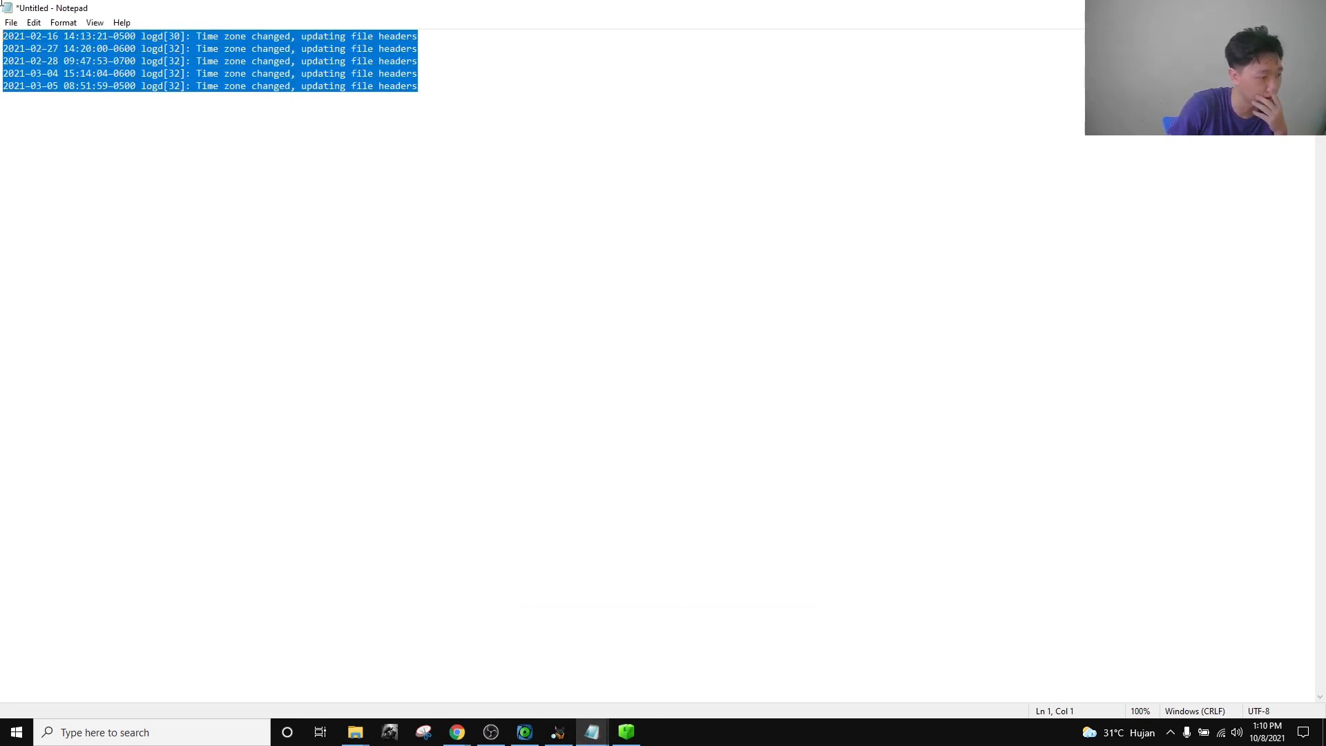
pyautogui.click(569, 163)
pyautogui.moveTo(586, 166); pyautogui.dragTo(2, 2)
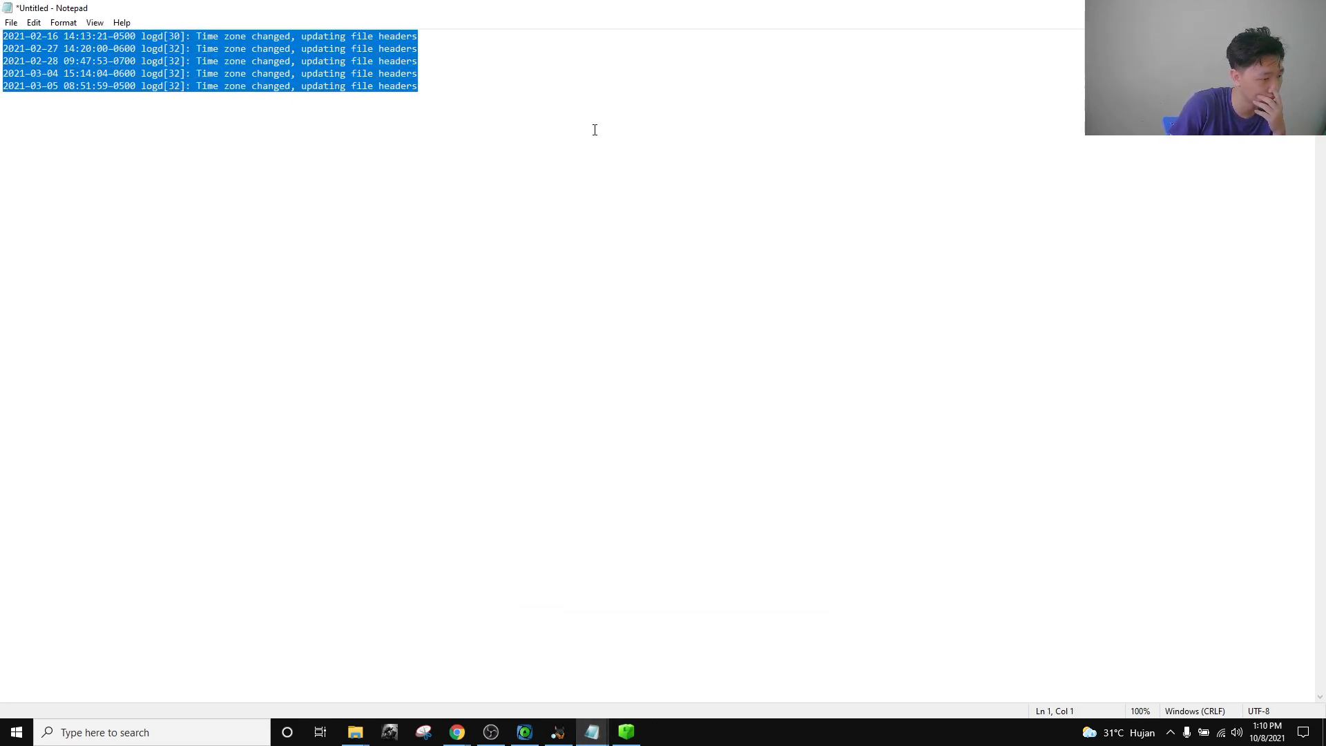
pyautogui.click(594, 130)
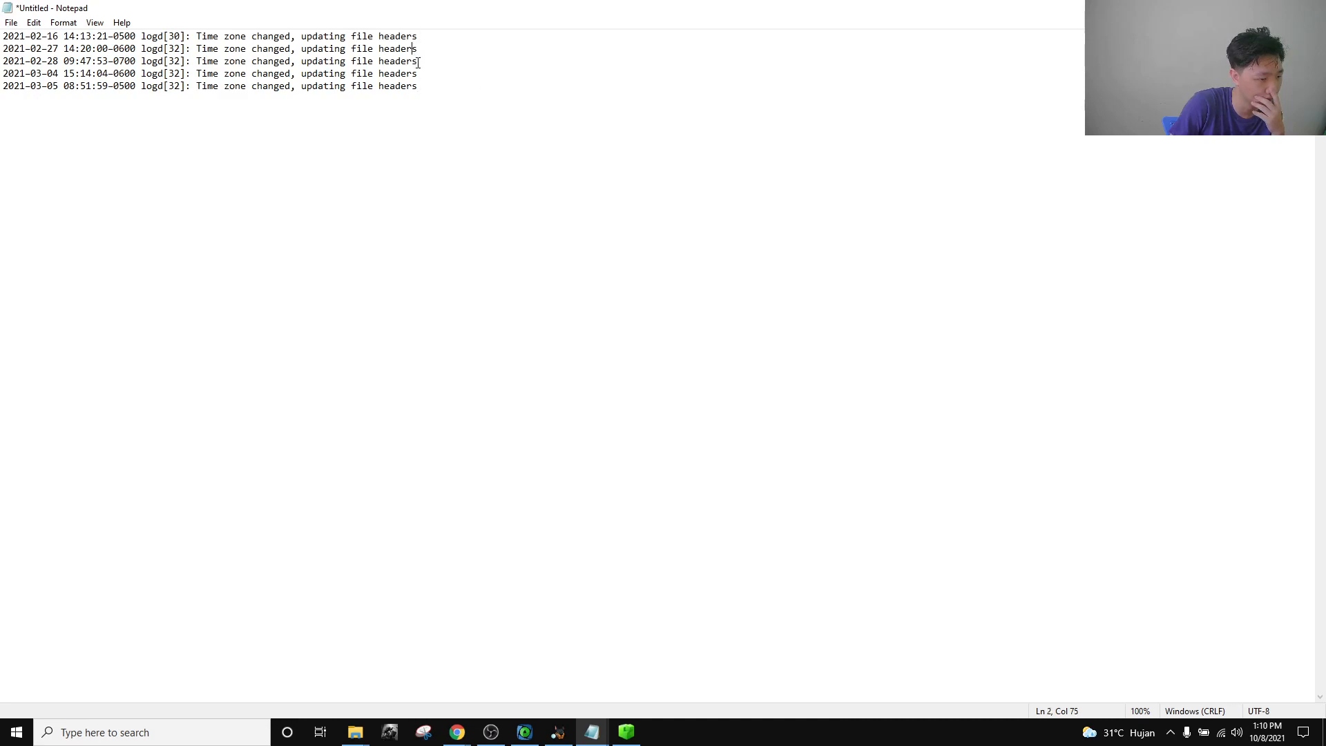
pyautogui.moveTo(423, 90); pyautogui.dragTo(2, 2)
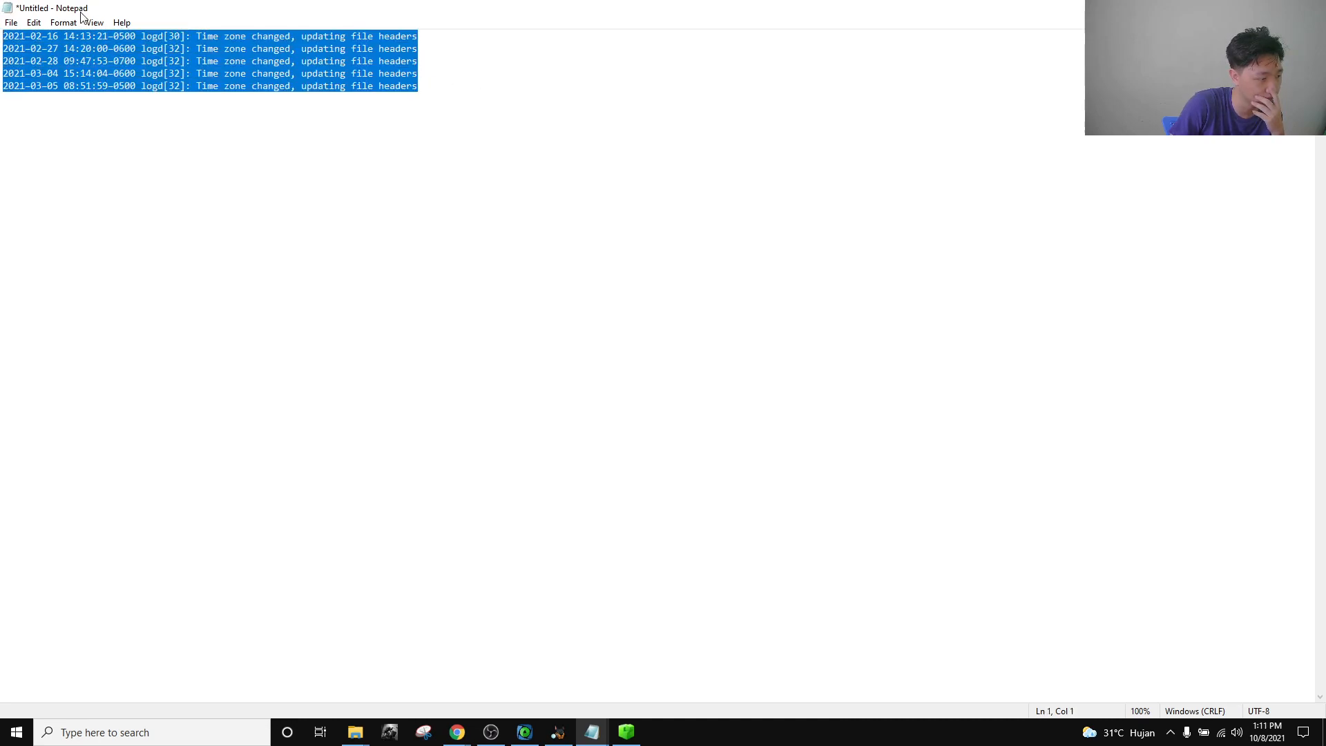
pyautogui.click(544, 73)
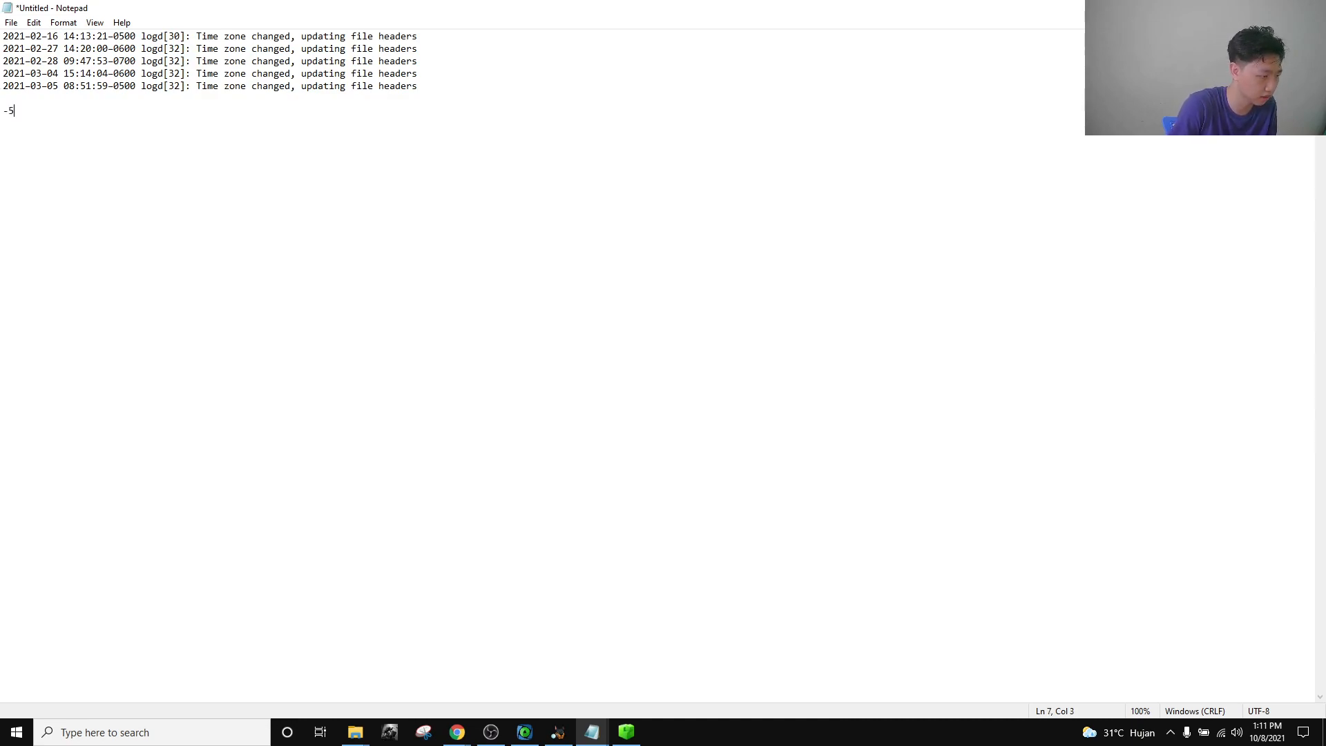
# Add the offsets line '-5, -6, -7' below the time zone lines, then return to Location Artifacts.
pyautogui.write('6, -')
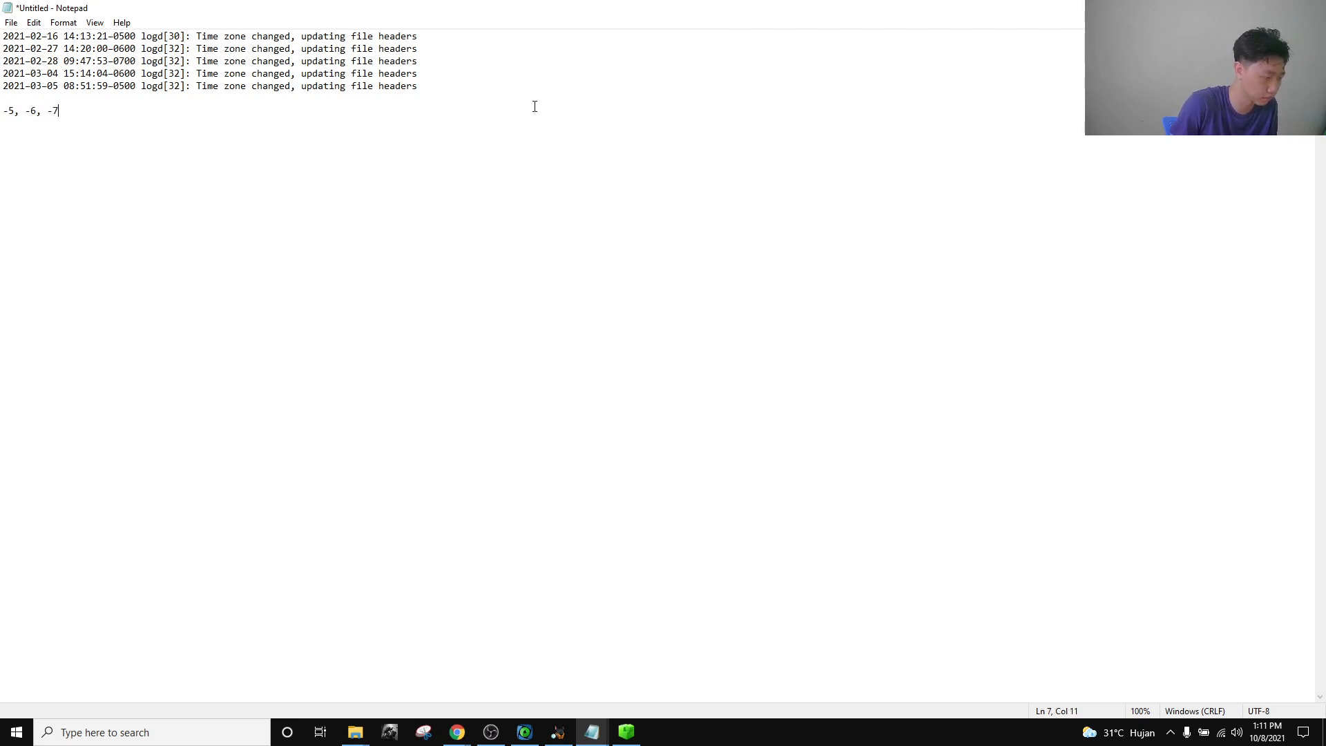
pyautogui.write('7')
pyautogui.hotkey('shift', 'Home')
pyautogui.press('End')
pyautogui.hotkey('shift', 'Home')
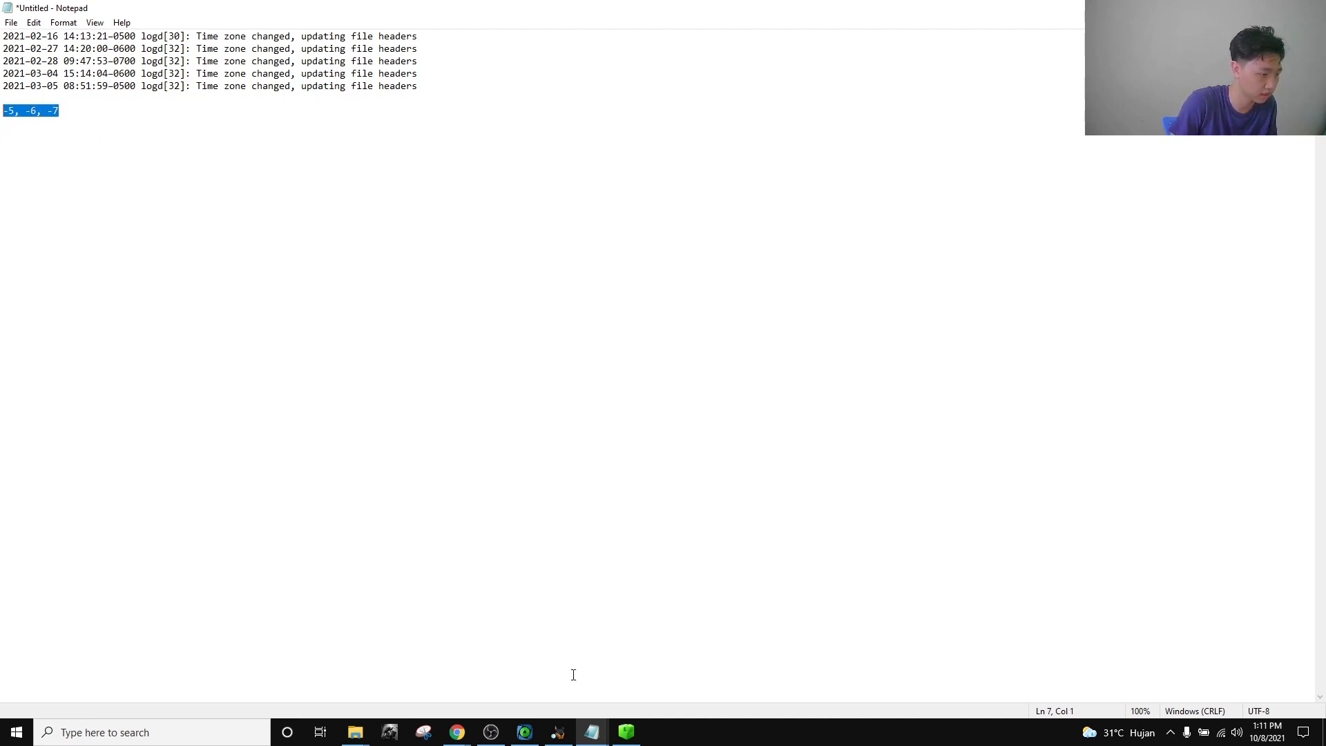
pyautogui.moveTo(457, 733)
pyautogui.click(402, 630)
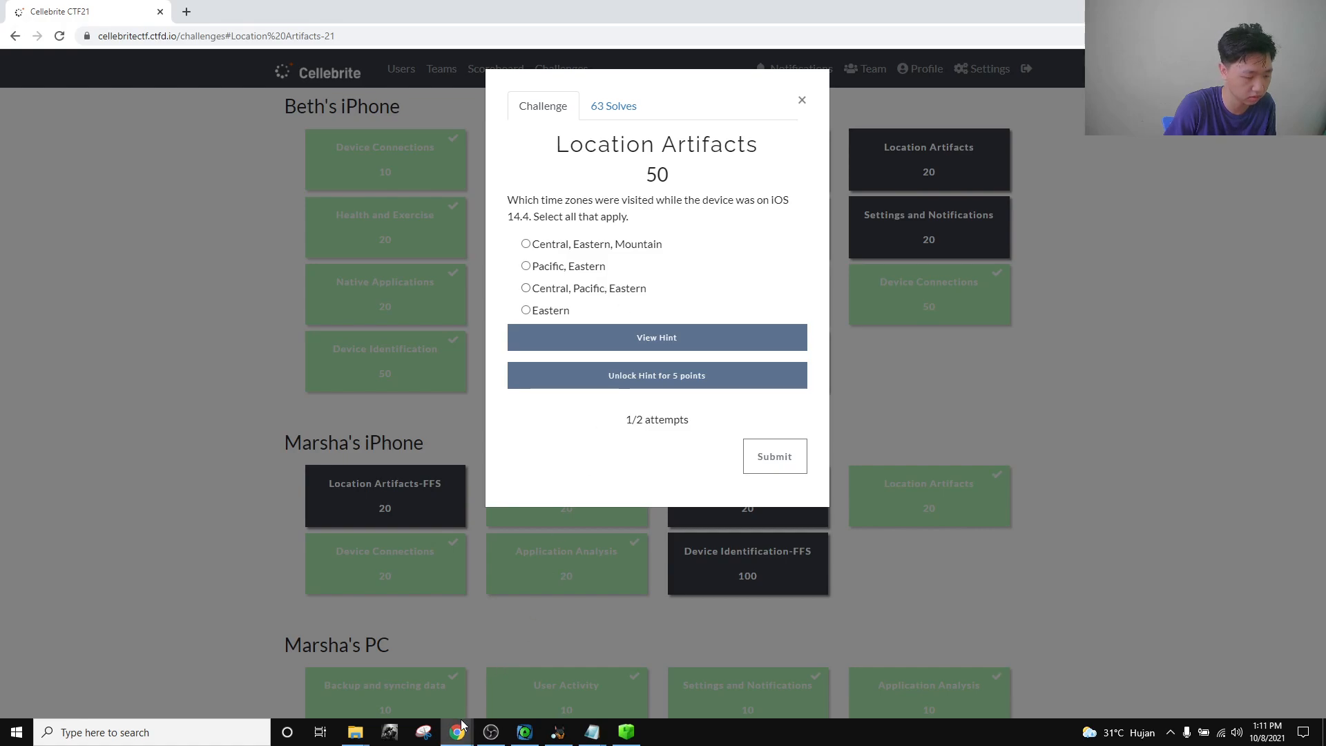
# Search Google for 'central time zone' and open its Wikipedia article.
pyautogui.moveTo(457, 732)
pyautogui.click(639, 680)
pyautogui.click(258, 34)
pyautogui.write('central time zone')
pyautogui.press('Return')
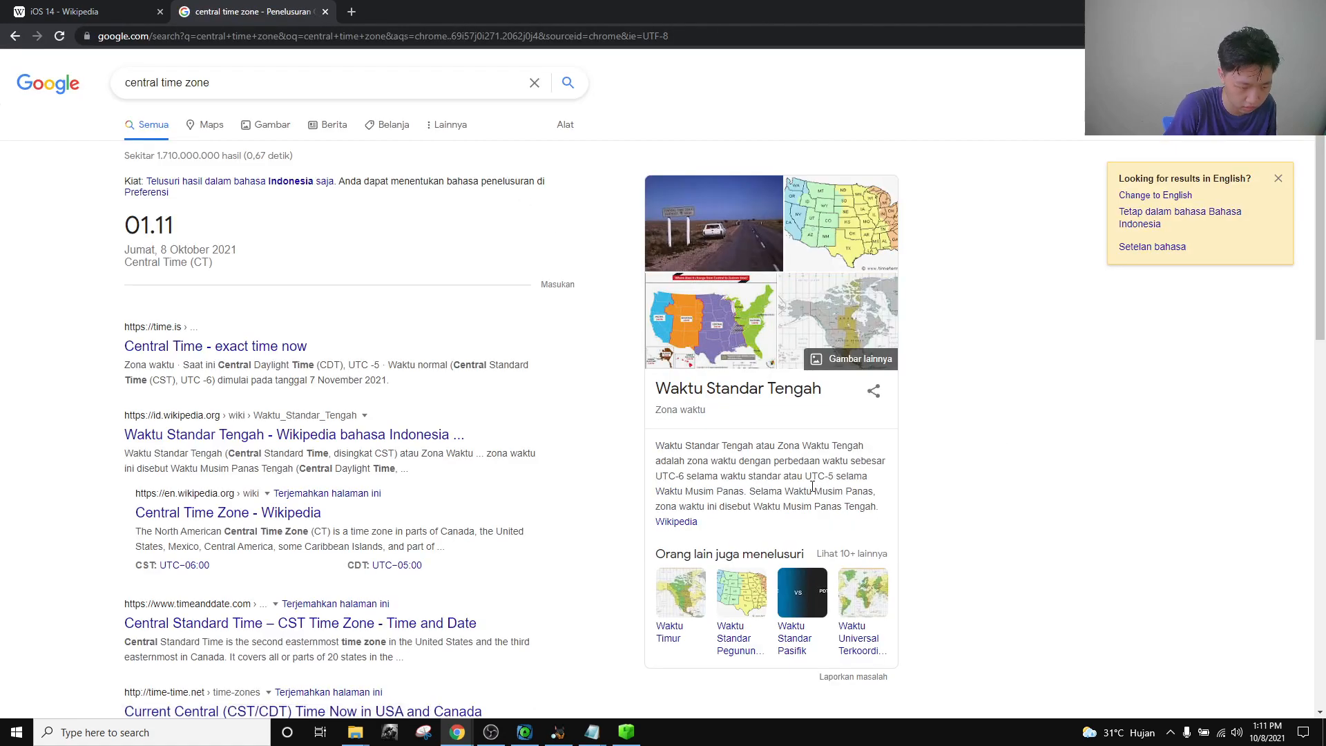
pyautogui.click(676, 521)
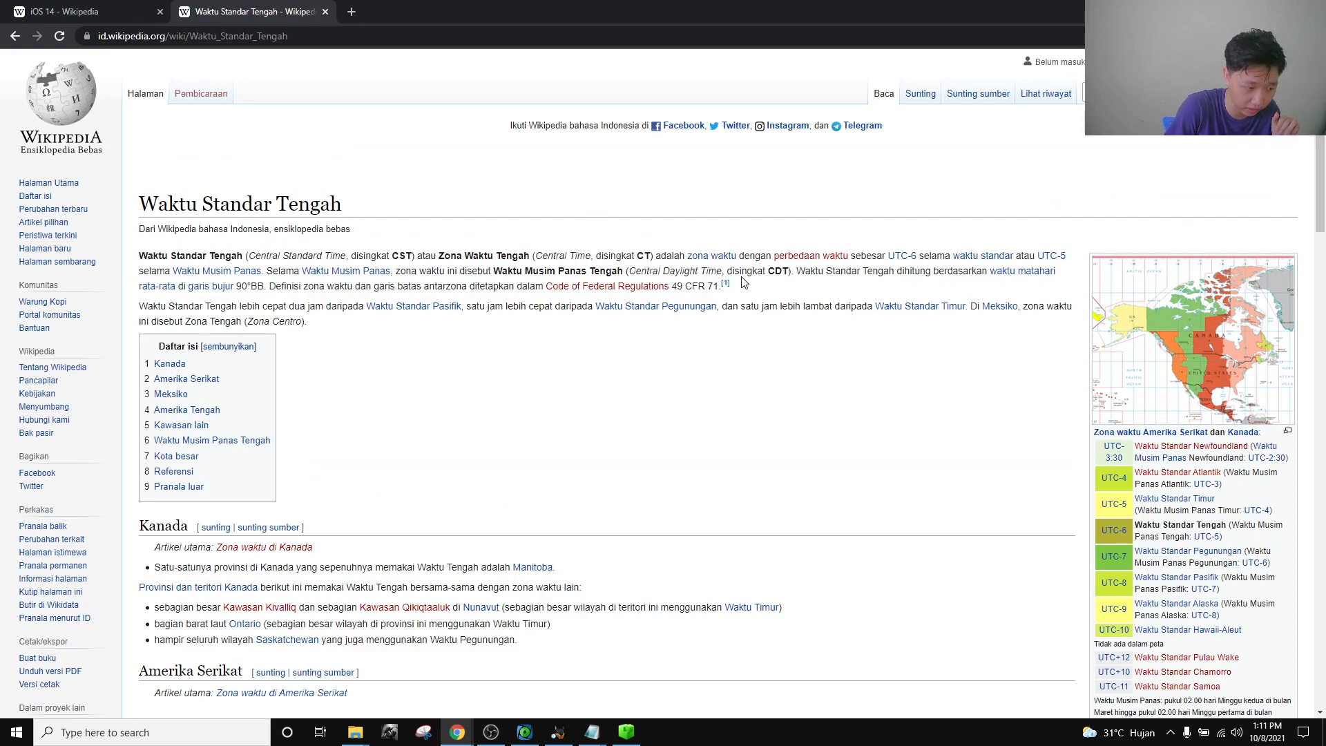
# Compare the article with the five time zone change log lines in the notes.
pyautogui.moveTo(602, 256); pyautogui.dragTo(643, 253)
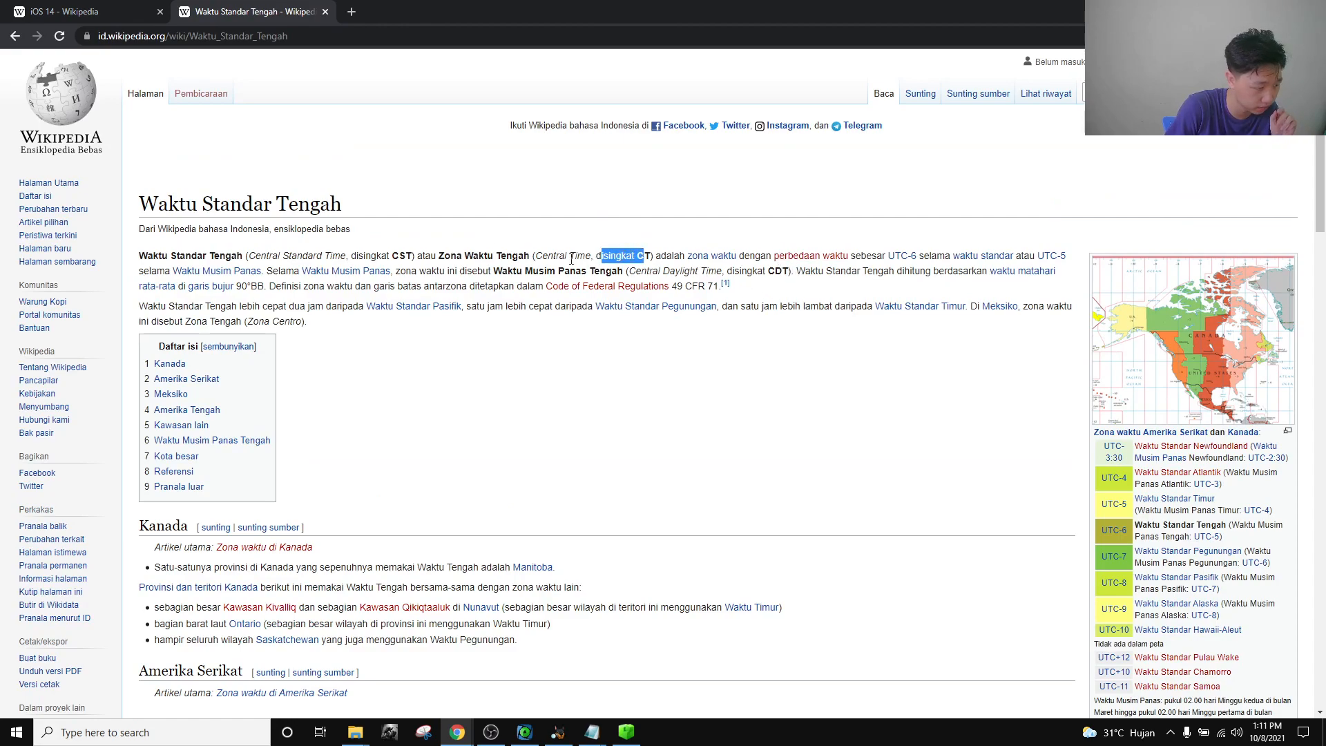
pyautogui.click(505, 228)
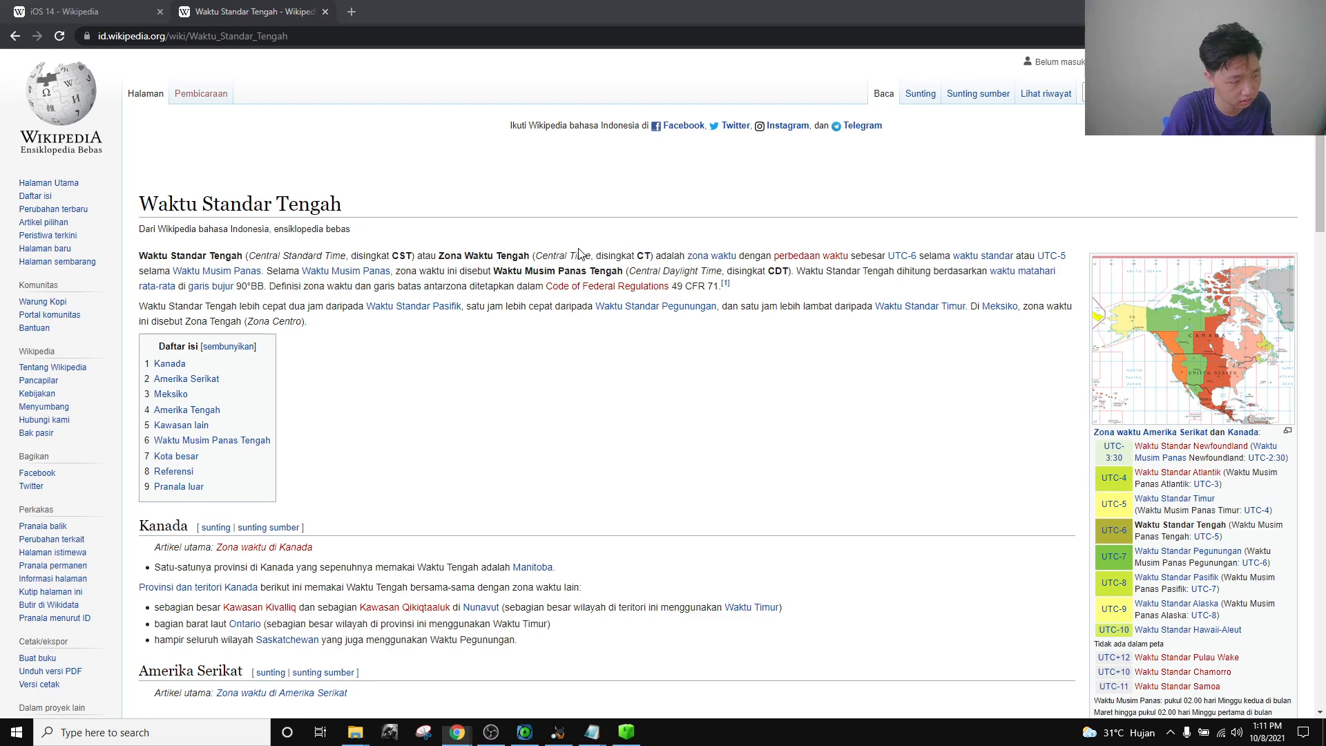
pyautogui.hotkey('alt', 'Tab')
pyautogui.moveTo(603, 735)
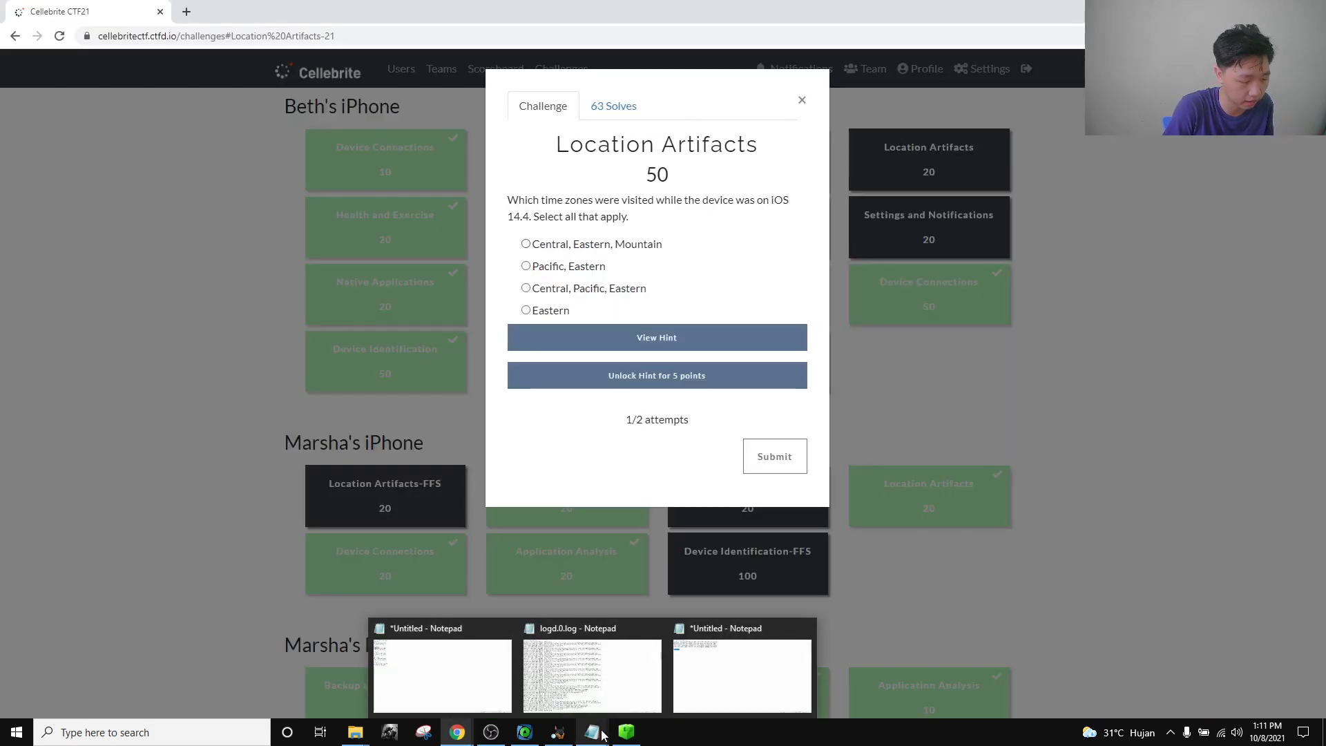
pyautogui.click(731, 687)
pyautogui.click(308, 216)
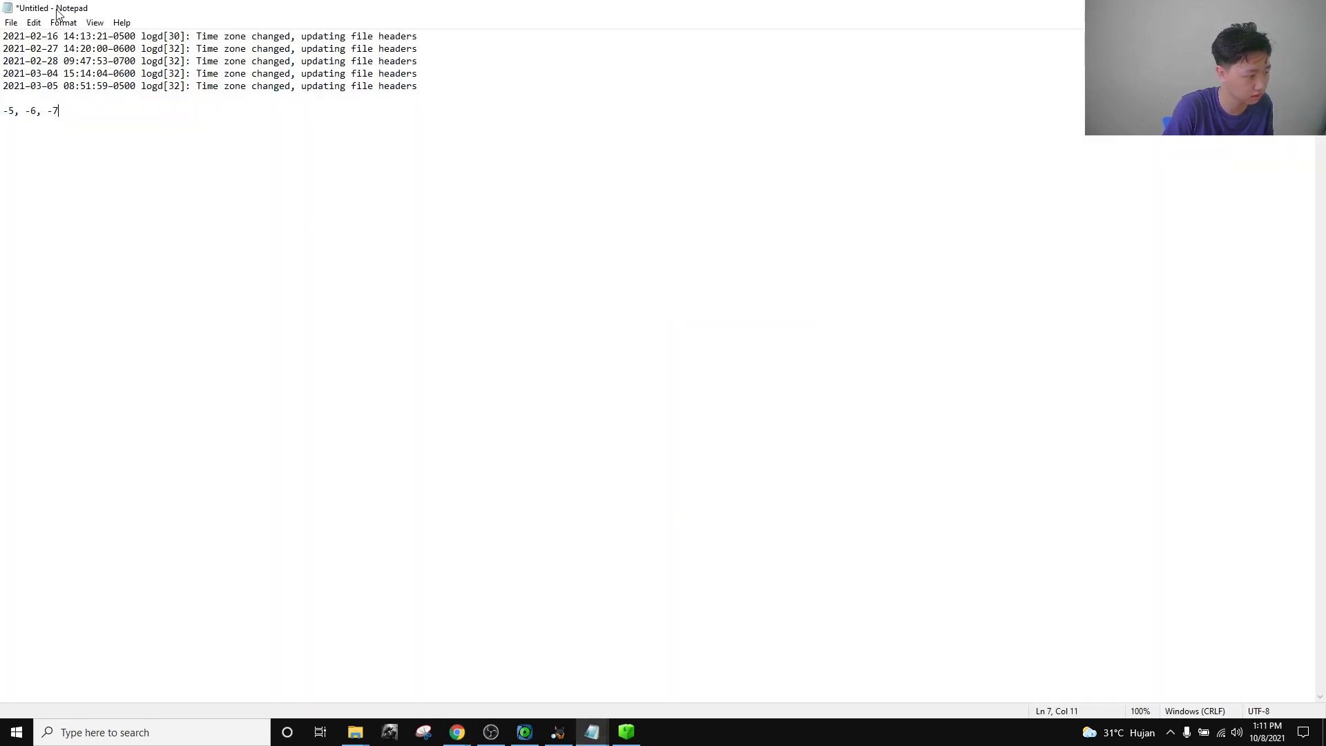
pyautogui.moveTo(3, 34); pyautogui.dragTo(55, 85)
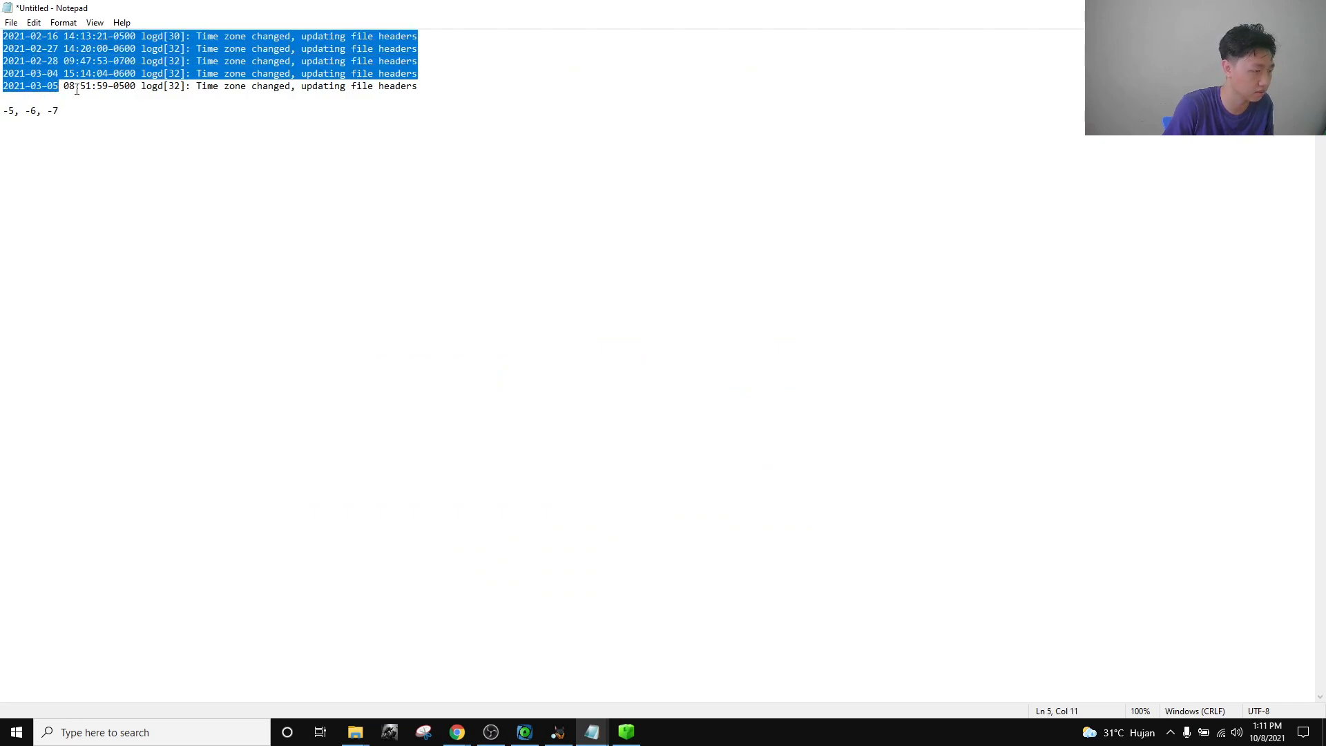
pyautogui.click(77, 87)
pyautogui.moveTo(460, 92); pyautogui.dragTo(2, 9)
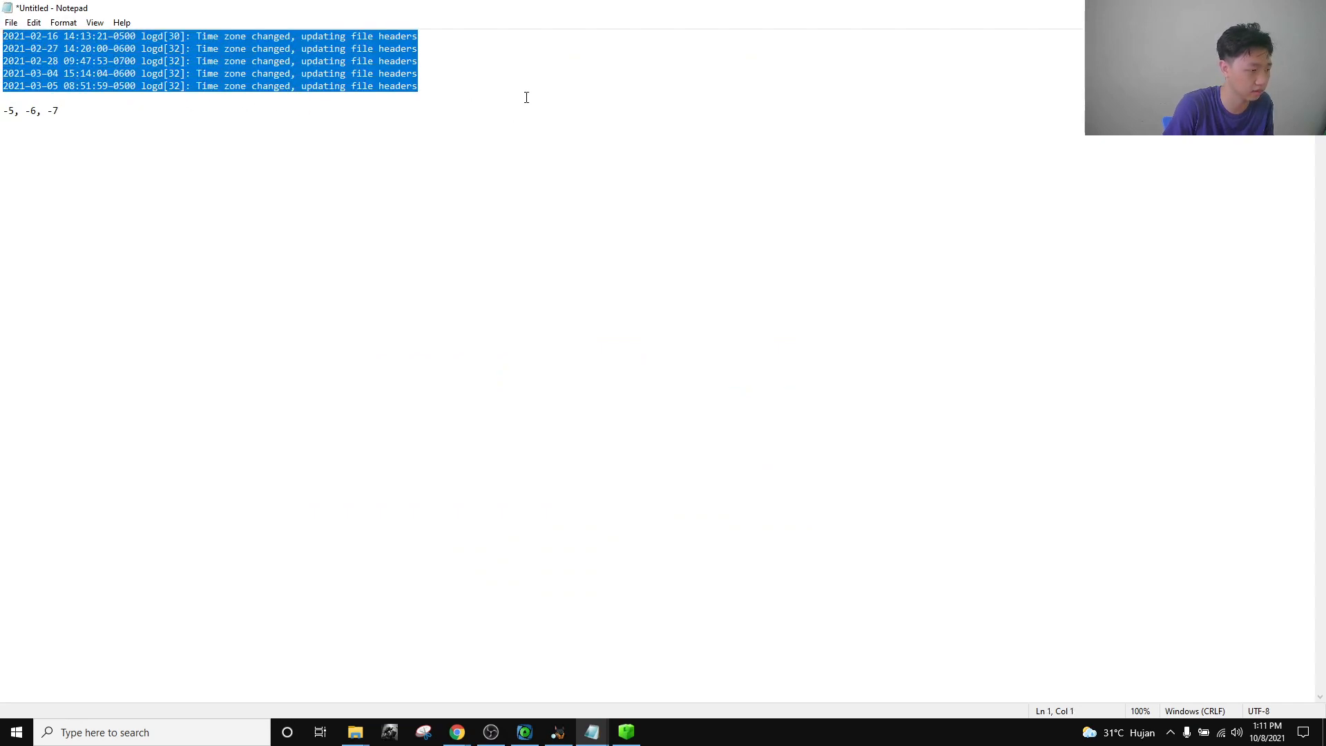
pyautogui.click(490, 98)
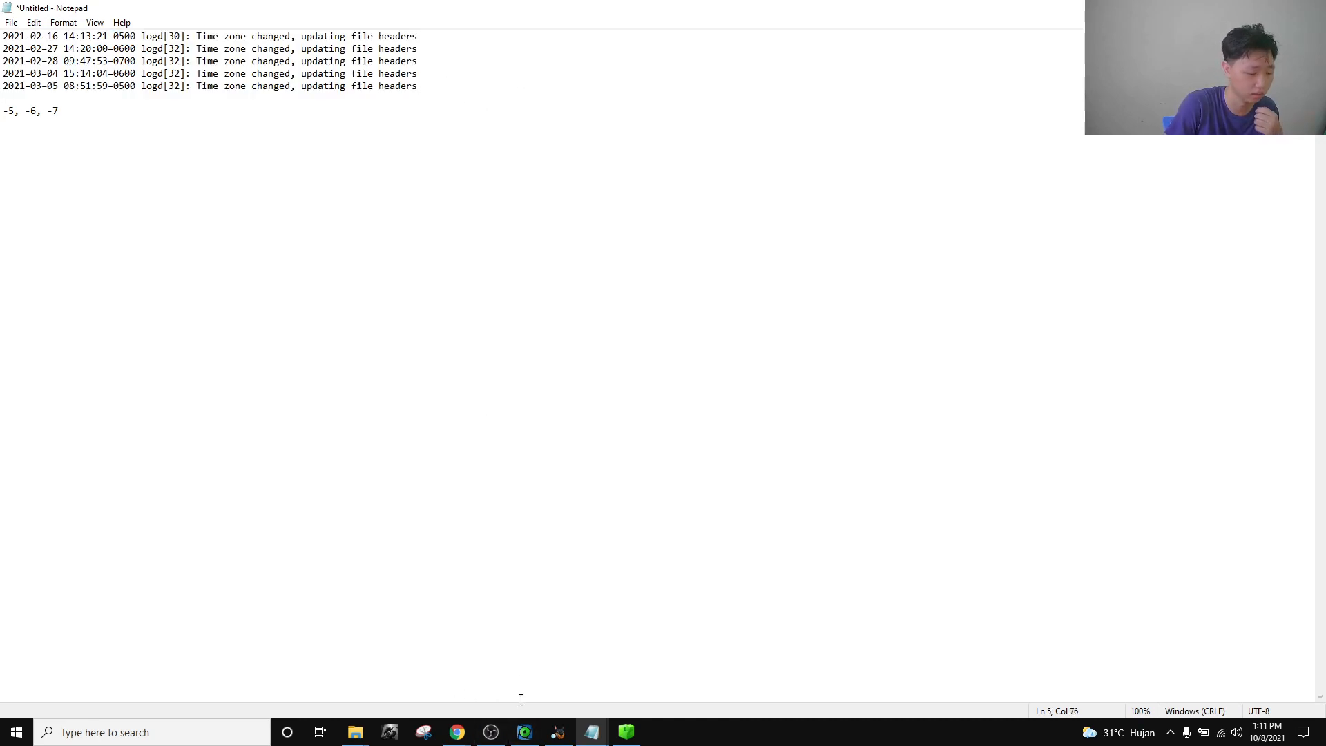
# Read the Central Daylight Time and daylight saving details in the Waktu Standar Tengah article.
pyautogui.moveTo(458, 732)
pyautogui.click(585, 681)
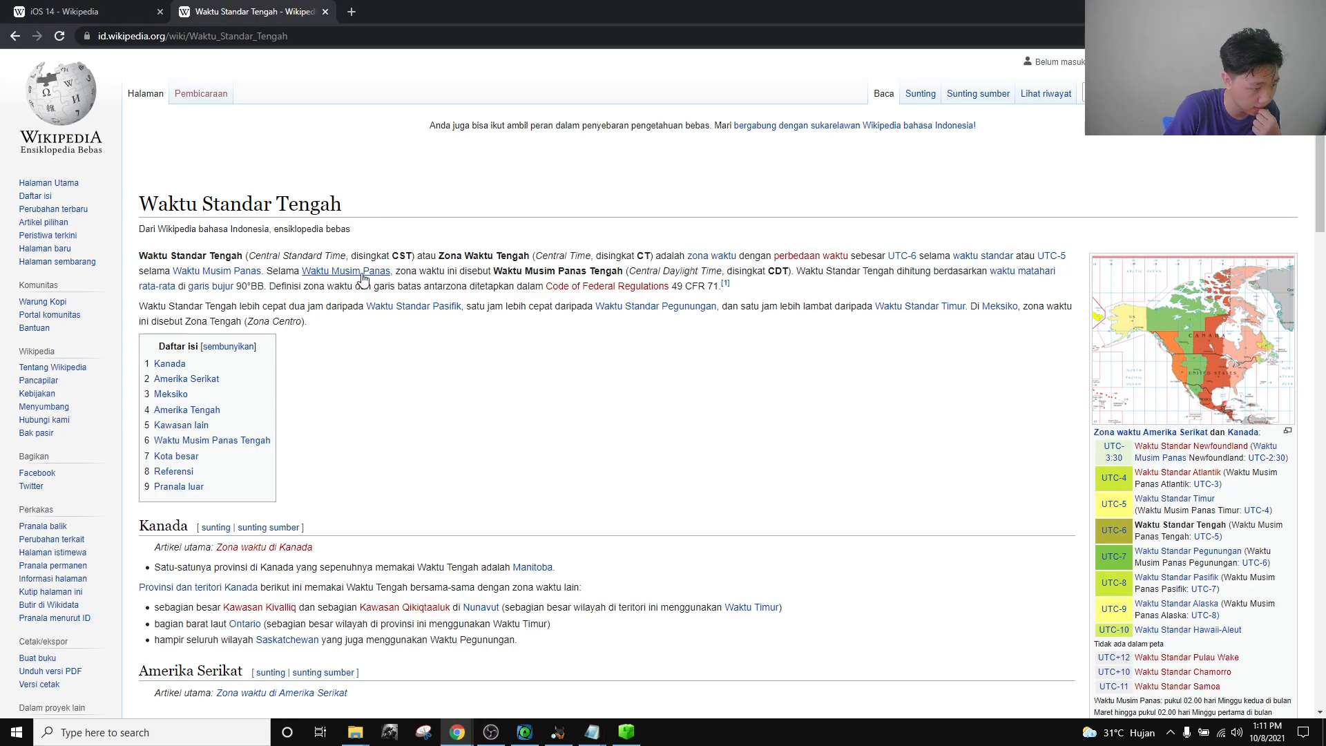
pyautogui.moveTo(355, 273)
pyautogui.moveTo(544, 271); pyautogui.dragTo(786, 271)
pyautogui.click(598, 281)
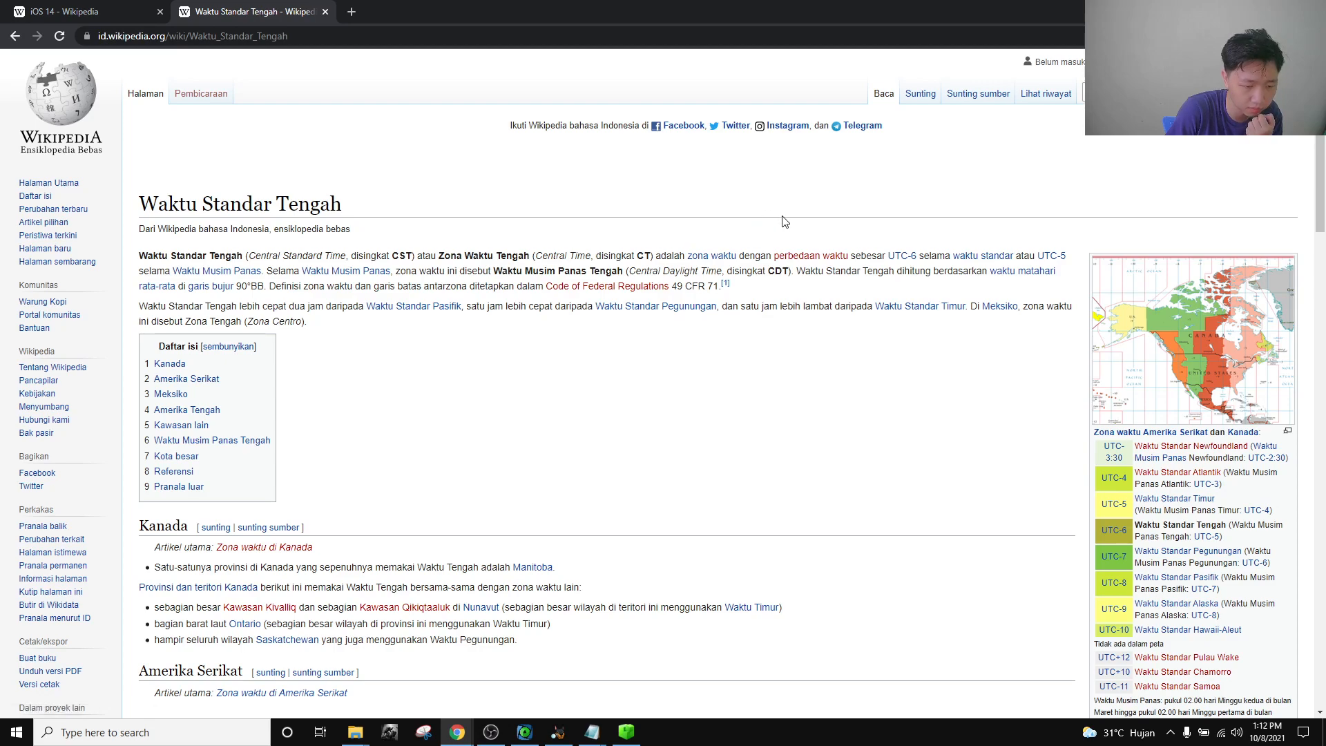
pyautogui.click(363, 273)
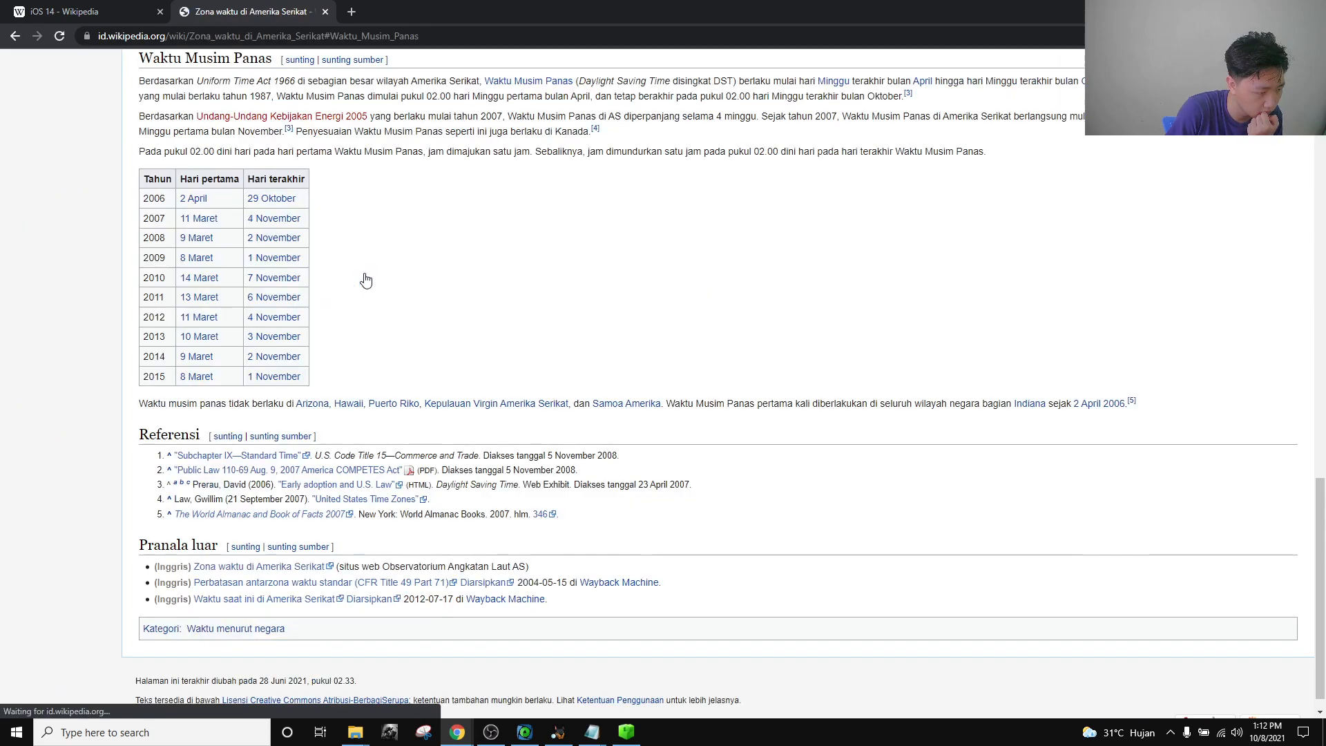
pyautogui.click(15, 35)
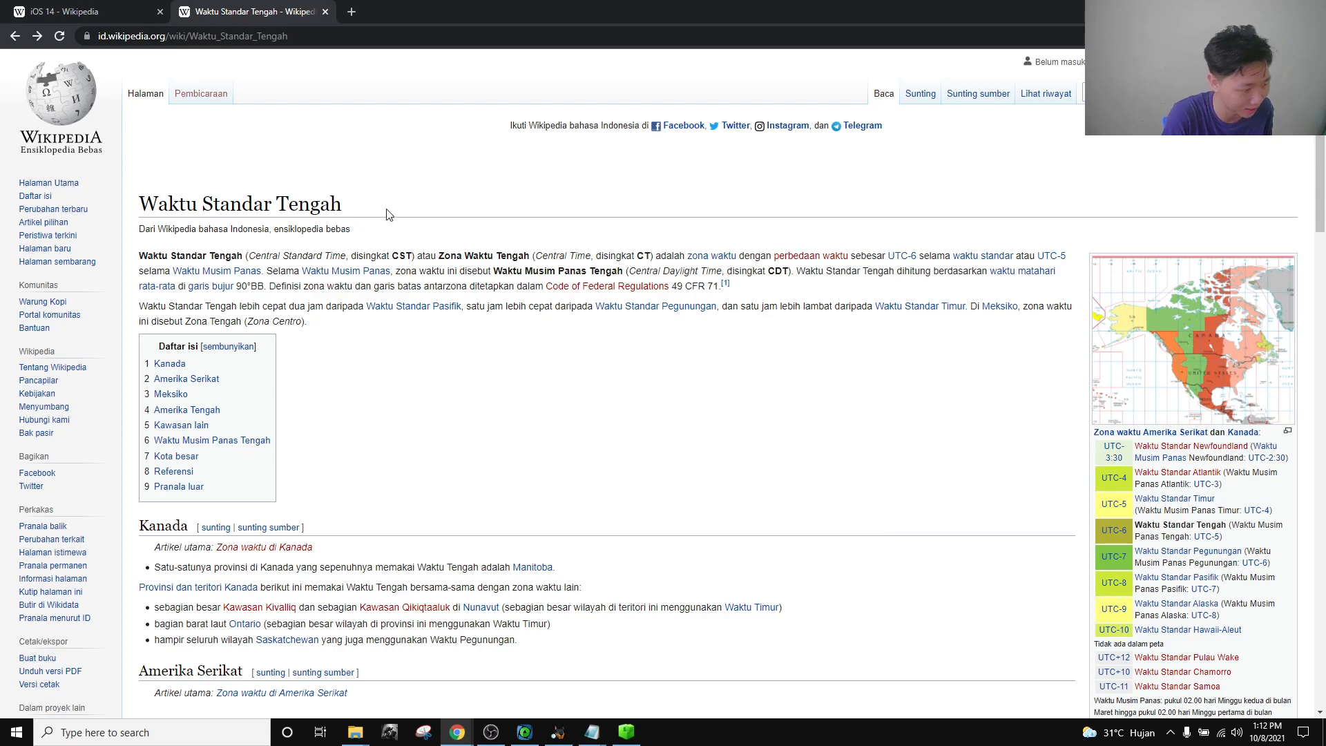
# Open the English Central Time Zone article, check its UTC−06:00/UTC−05:00 offsets, and return to the notes.
pyautogui.click(15, 36)
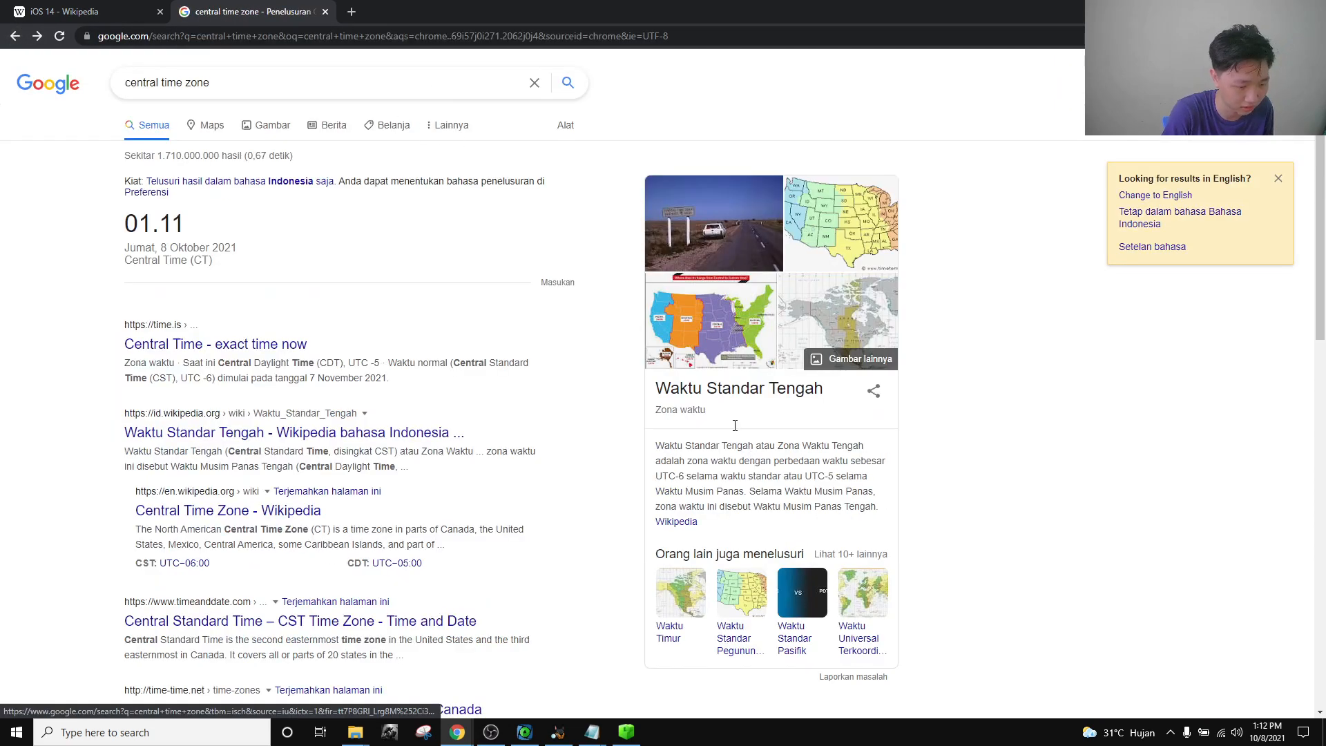
pyautogui.click(678, 522)
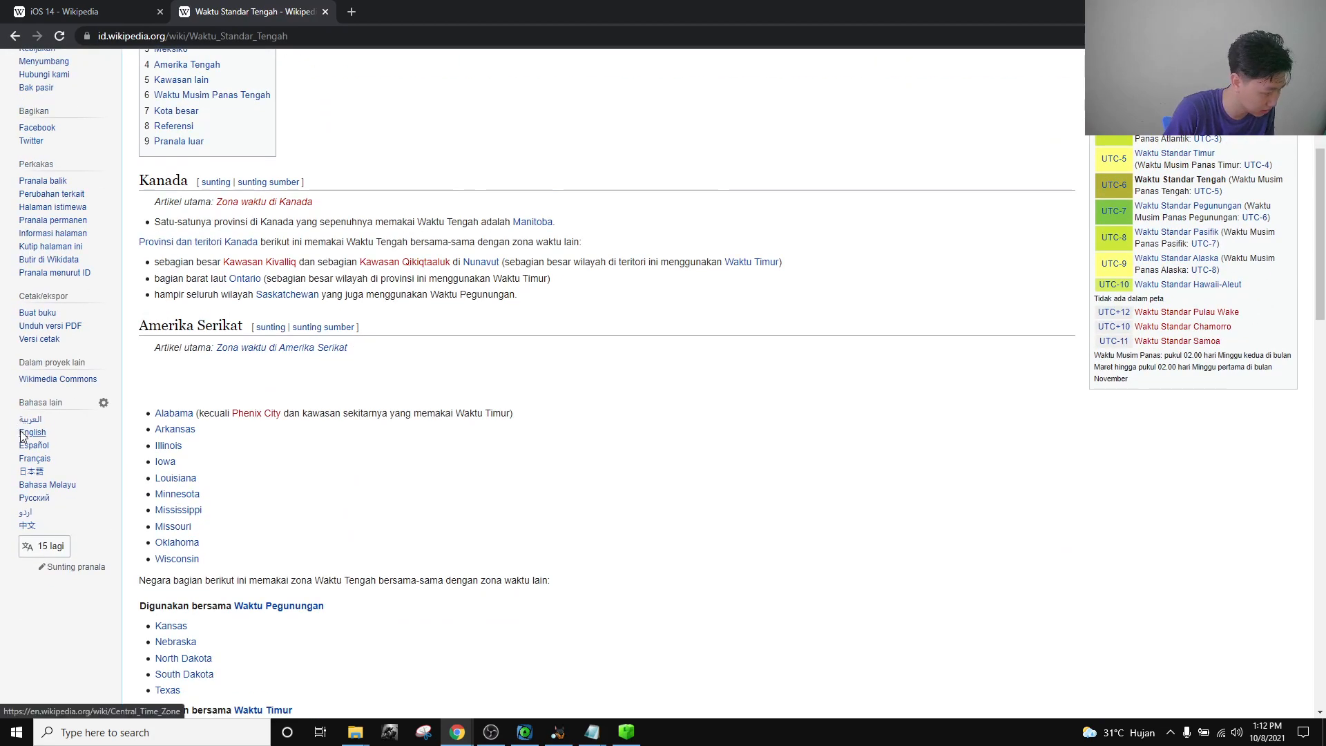
pyautogui.click(21, 434)
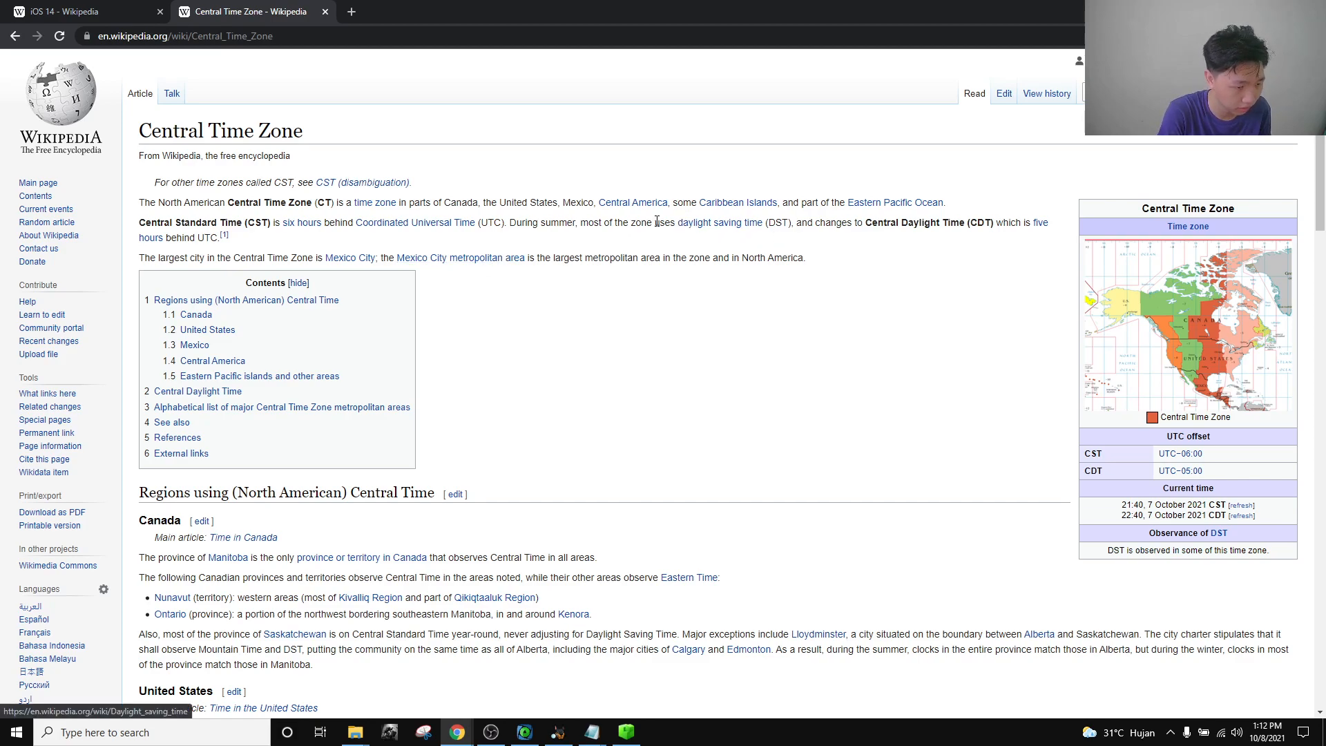
pyautogui.moveTo(654, 223); pyautogui.dragTo(766, 222)
pyautogui.click(412, 241)
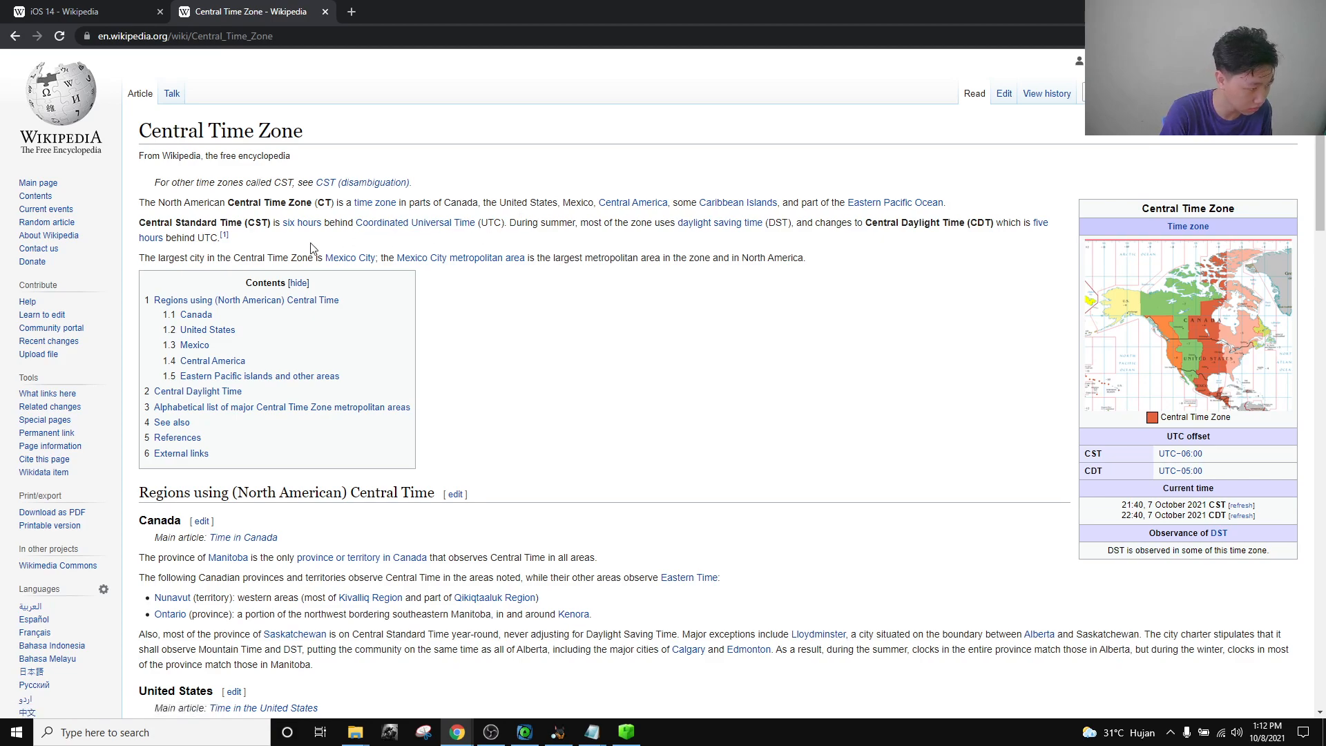
pyautogui.moveTo(222, 223); pyautogui.dragTo(261, 223)
pyautogui.moveTo(139, 222); pyautogui.dragTo(287, 216)
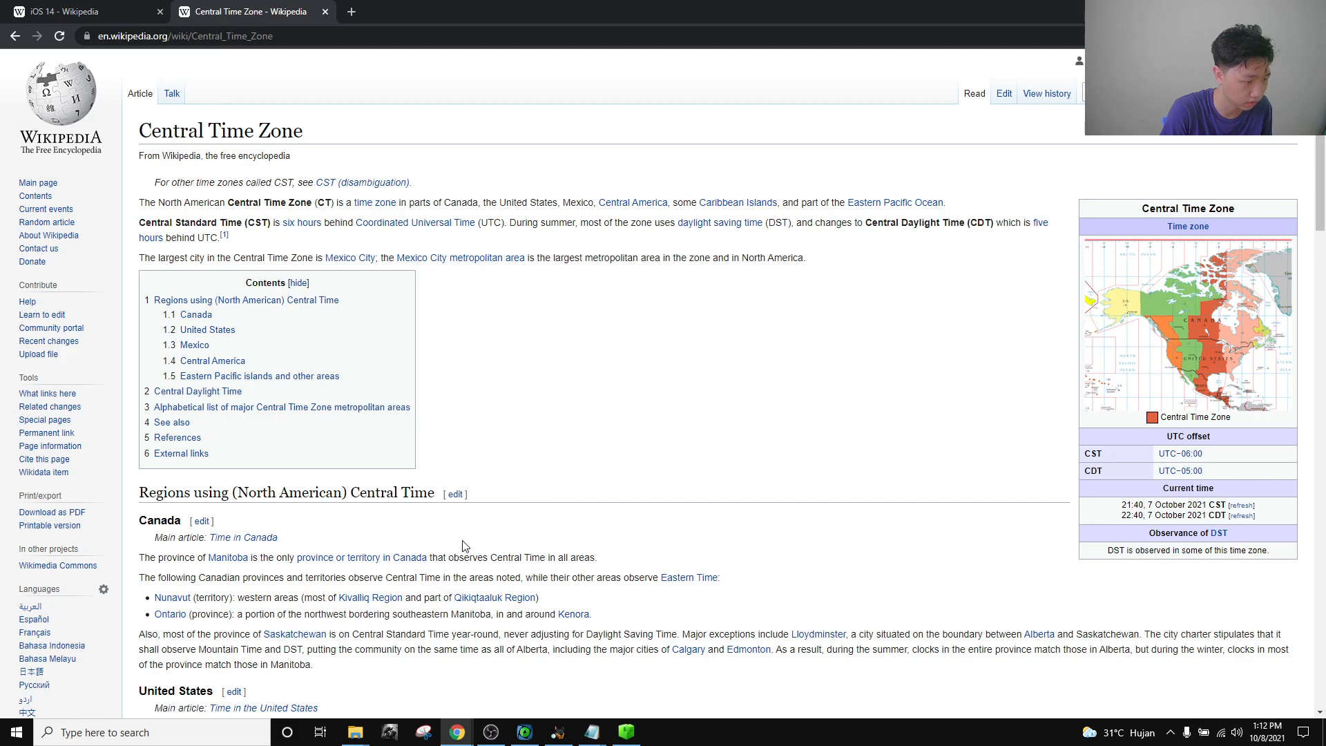
pyautogui.moveTo(592, 732)
pyautogui.click(721, 663)
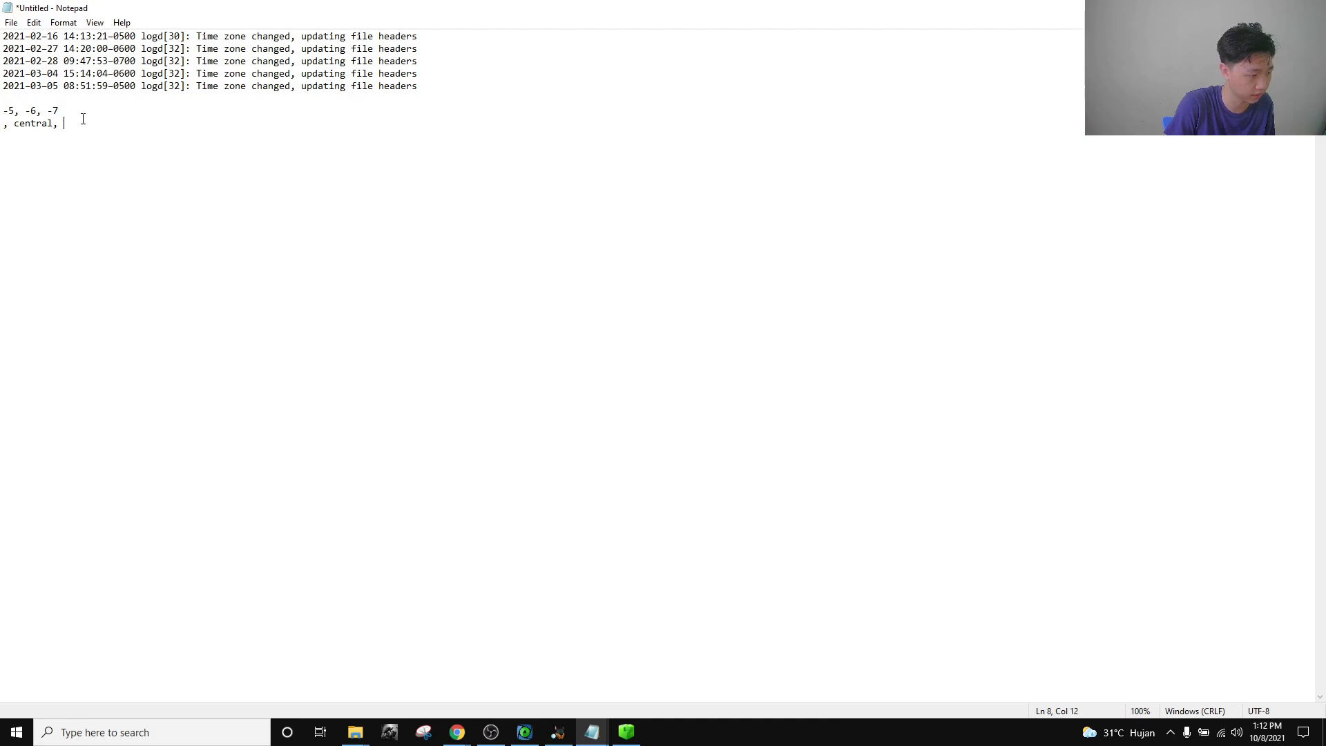
# Re-read the UTC offset sentence in the Central Time Zone article.
pyautogui.click(457, 732)
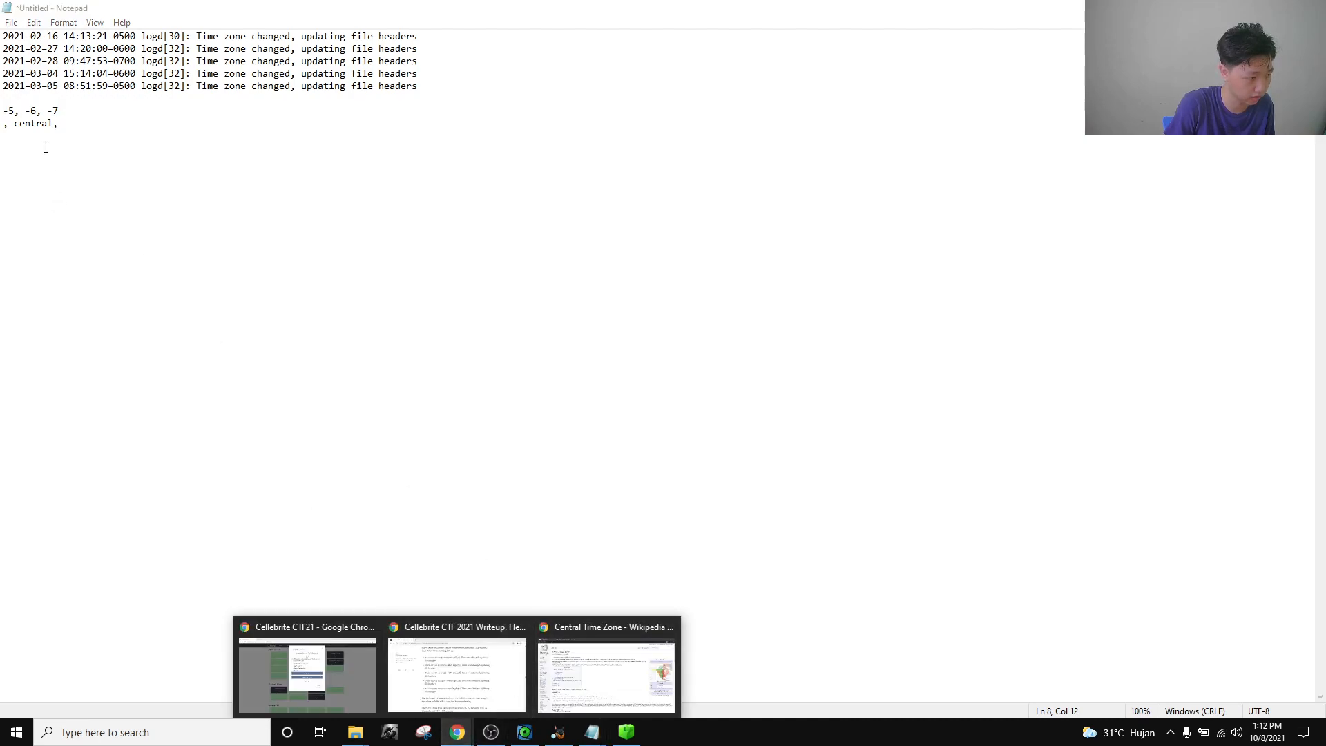
pyautogui.click(606, 669)
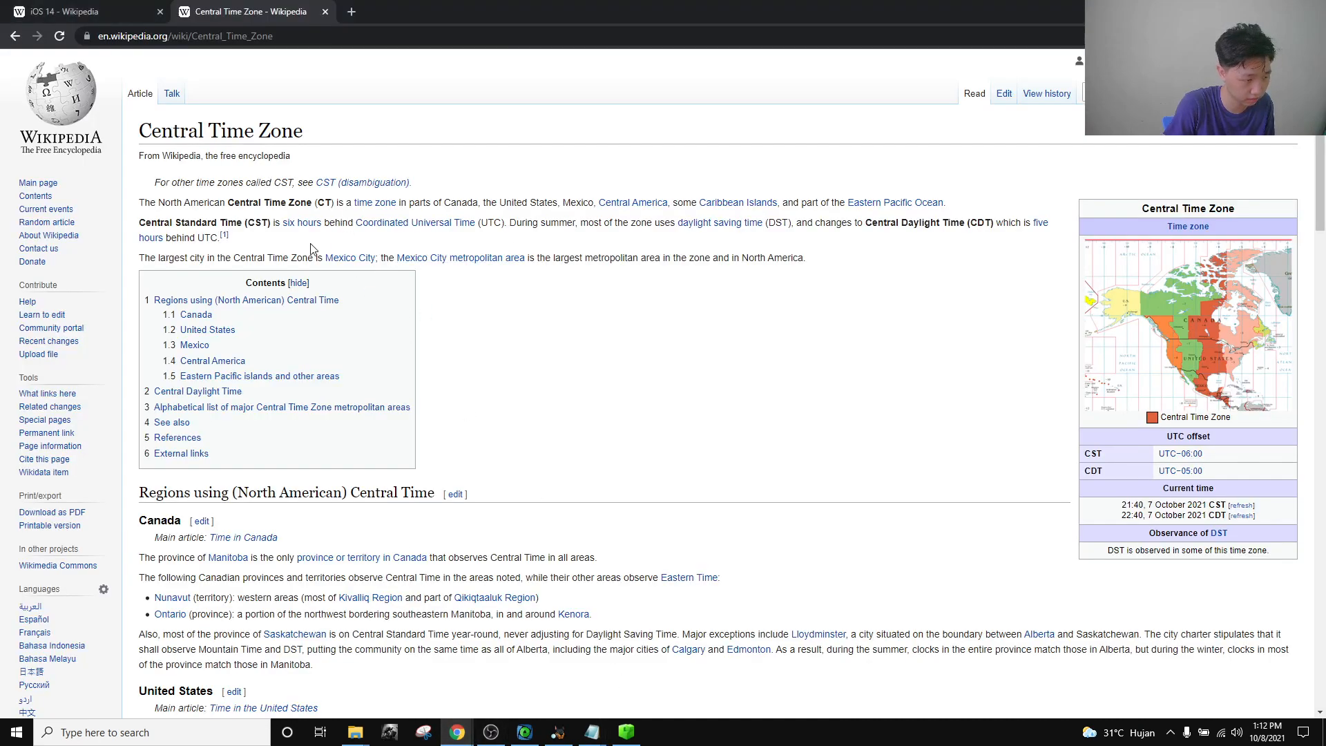
pyautogui.moveTo(340, 215); pyautogui.dragTo(524, 221)
pyautogui.click(574, 239)
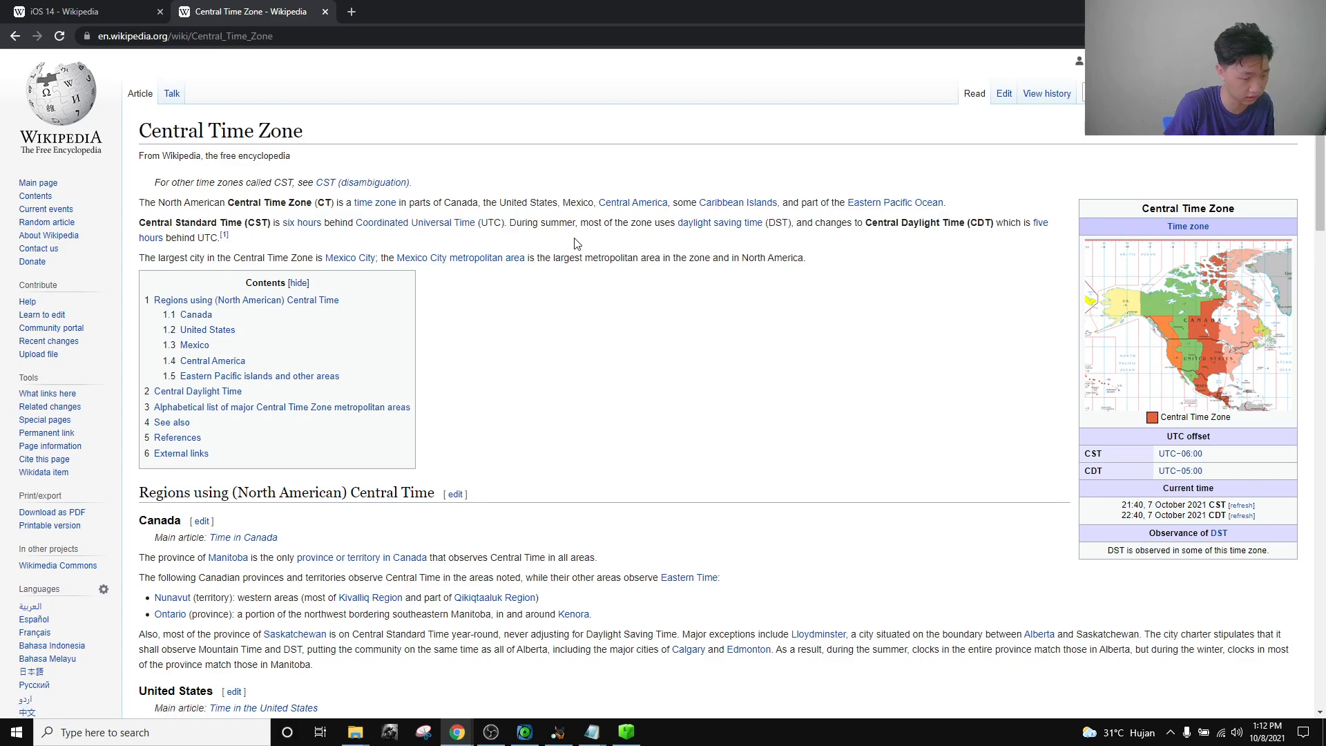
pyautogui.click(489, 735)
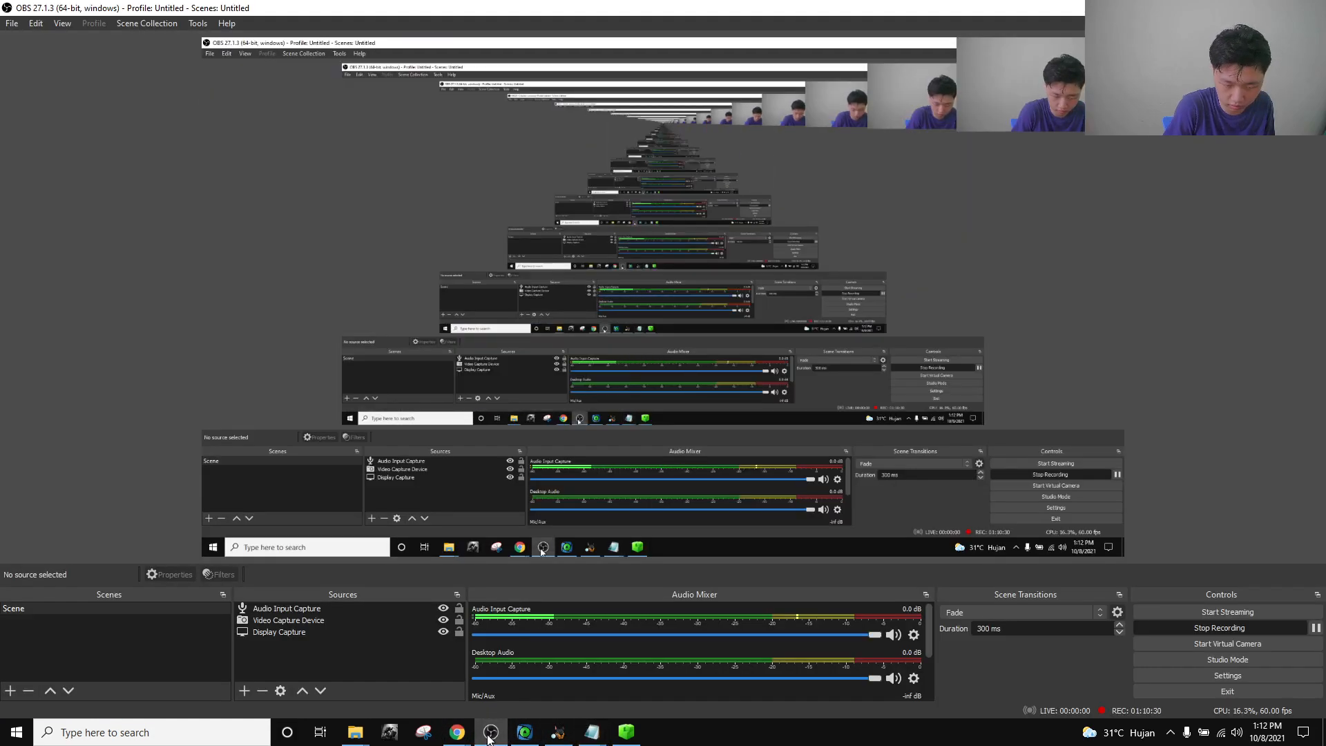
pyautogui.click(489, 734)
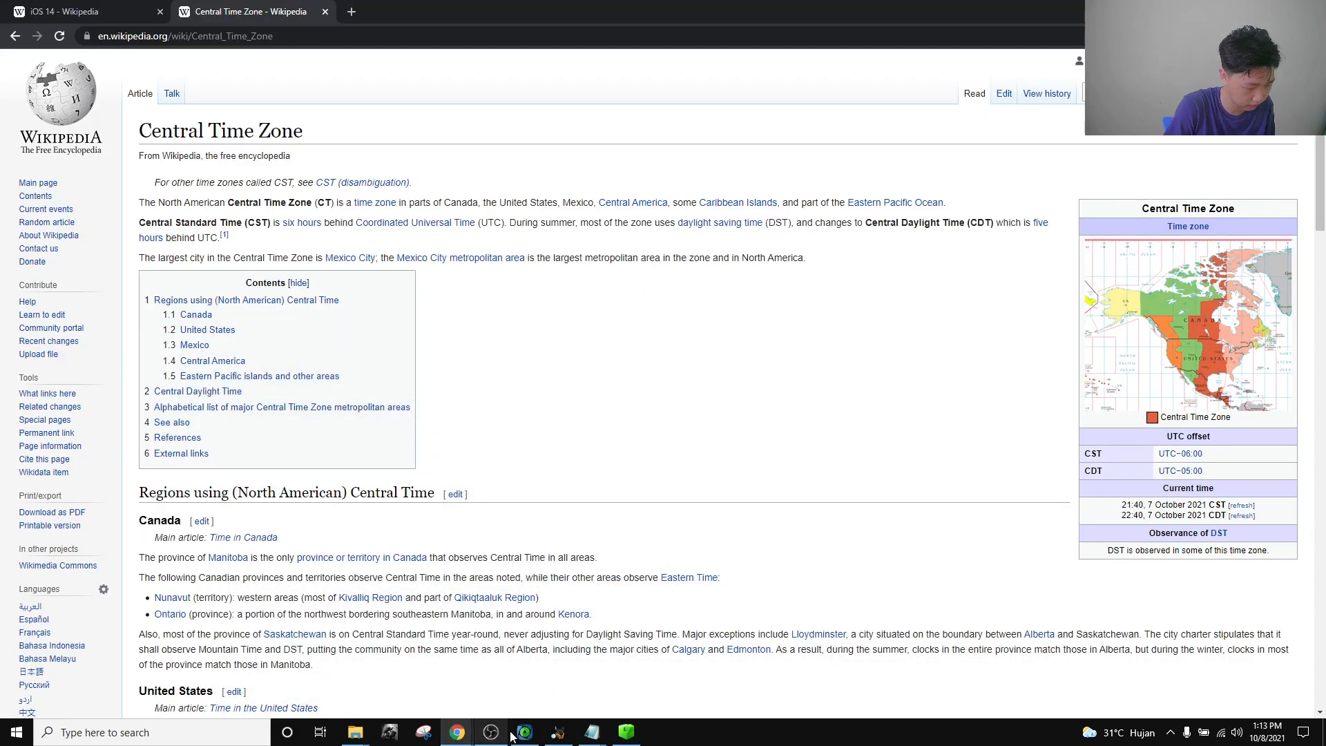
pyautogui.click(492, 735)
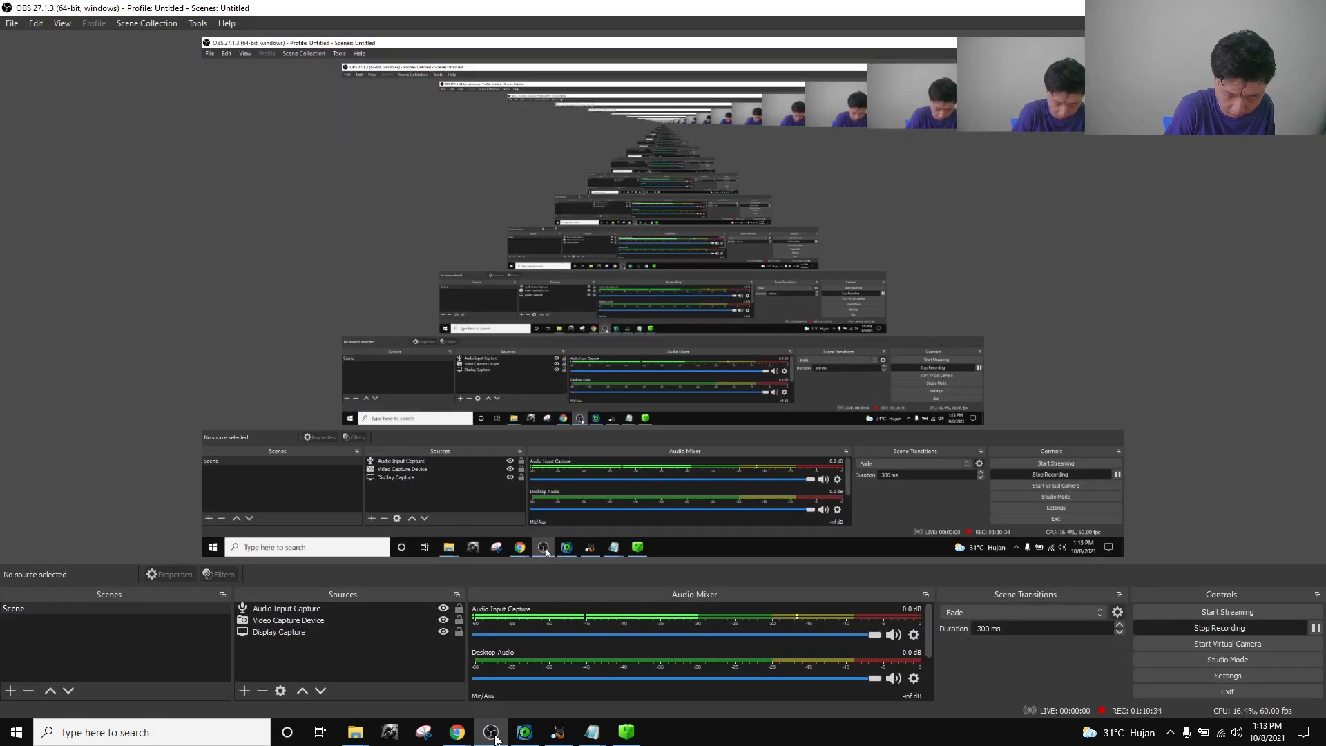
pyautogui.click(492, 735)
# Glance at the Location Artifacts challenge, then go back to the Waktu Standar Tengah article.
pyautogui.moveTo(457, 732)
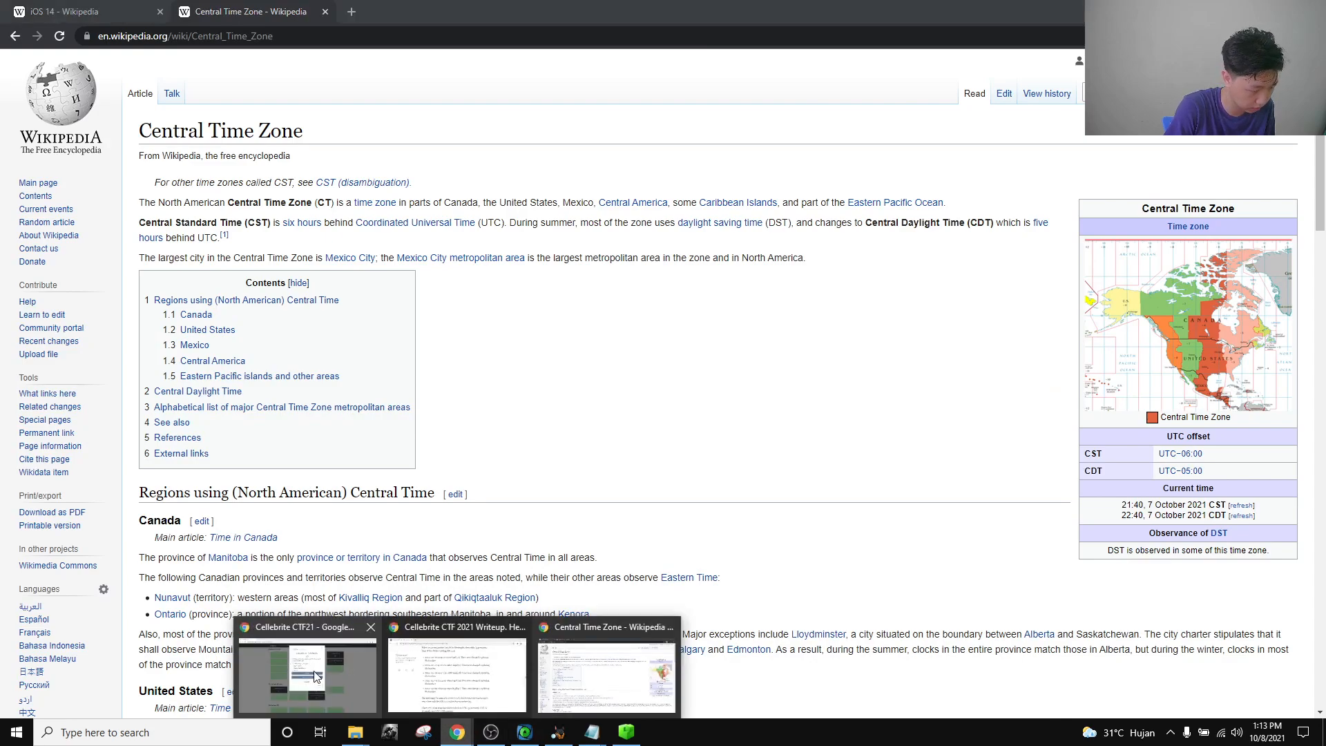
pyautogui.click(449, 666)
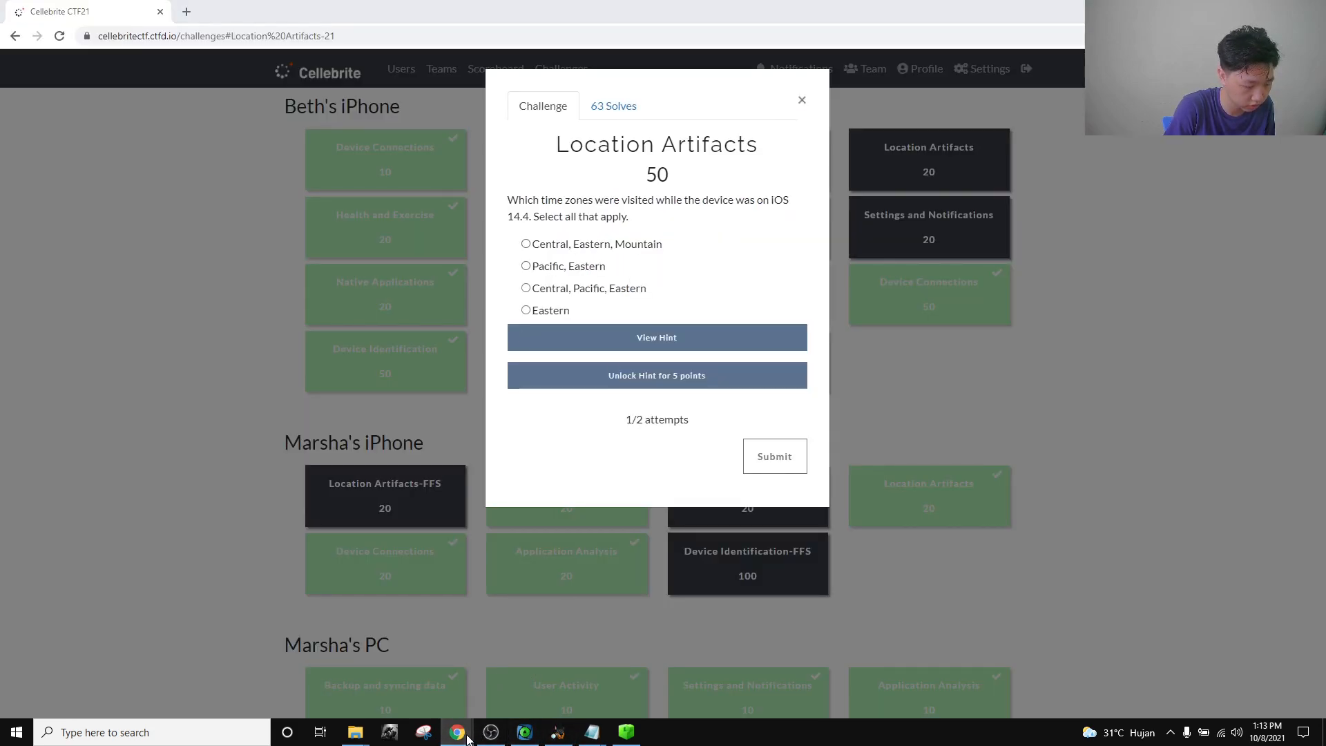
pyautogui.moveTo(461, 733)
pyautogui.click(606, 664)
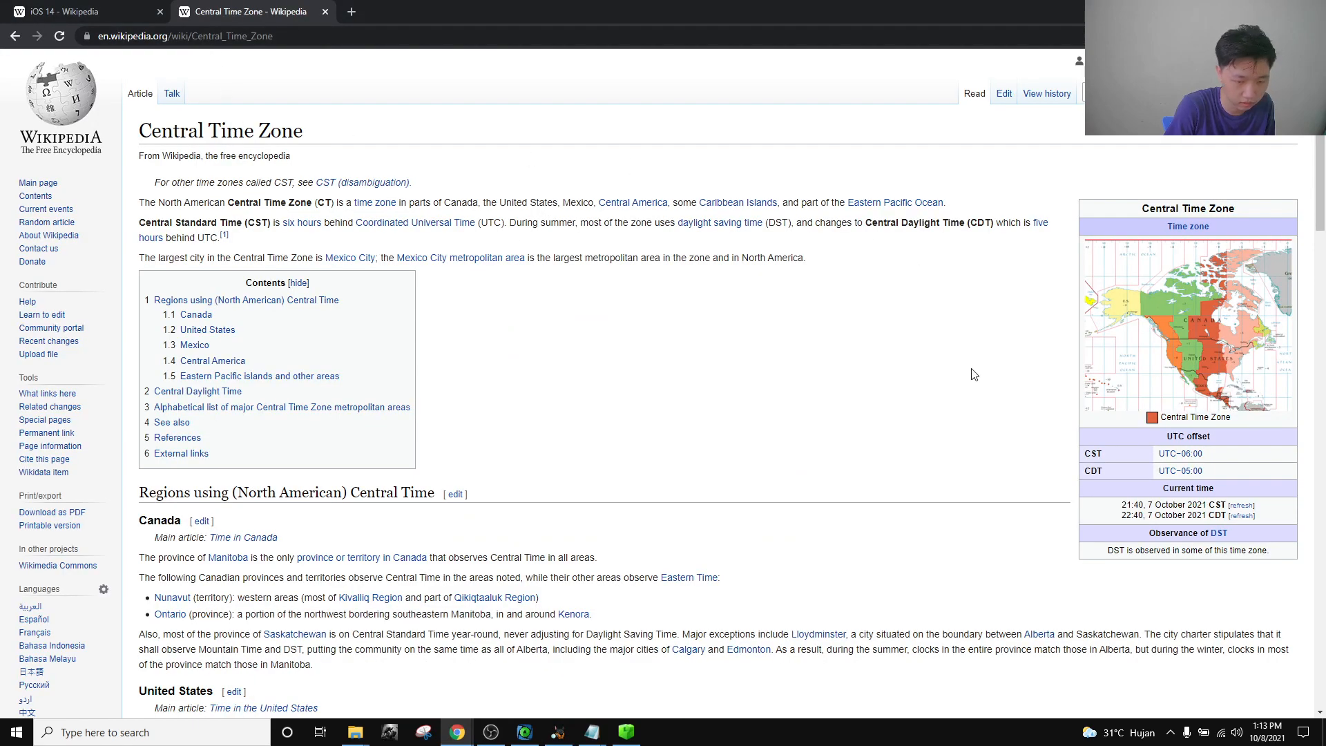
pyautogui.click(16, 36)
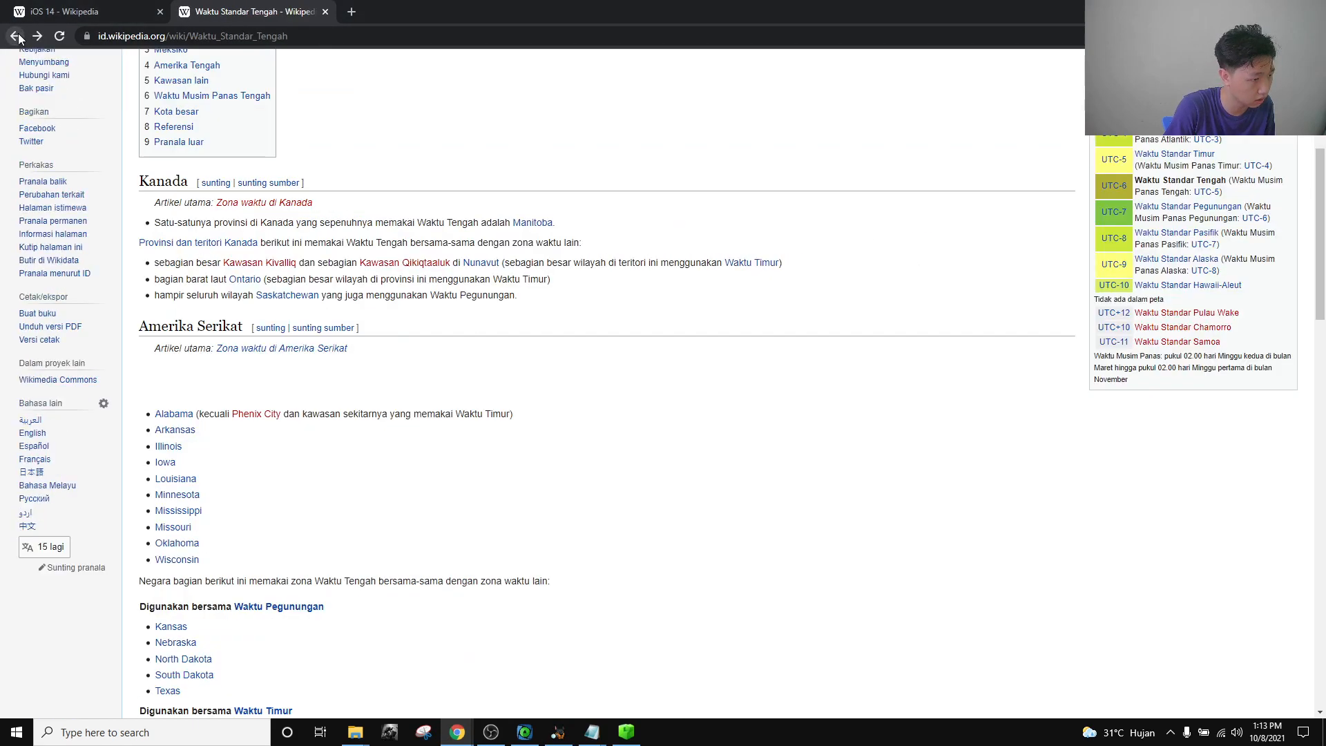
# Search 'eastern time zone' and open the English Eastern Time Zone Wikipedia article.
pyautogui.click(15, 36)
pyautogui.doubleClick(159, 82)
pyautogui.write('eastern')
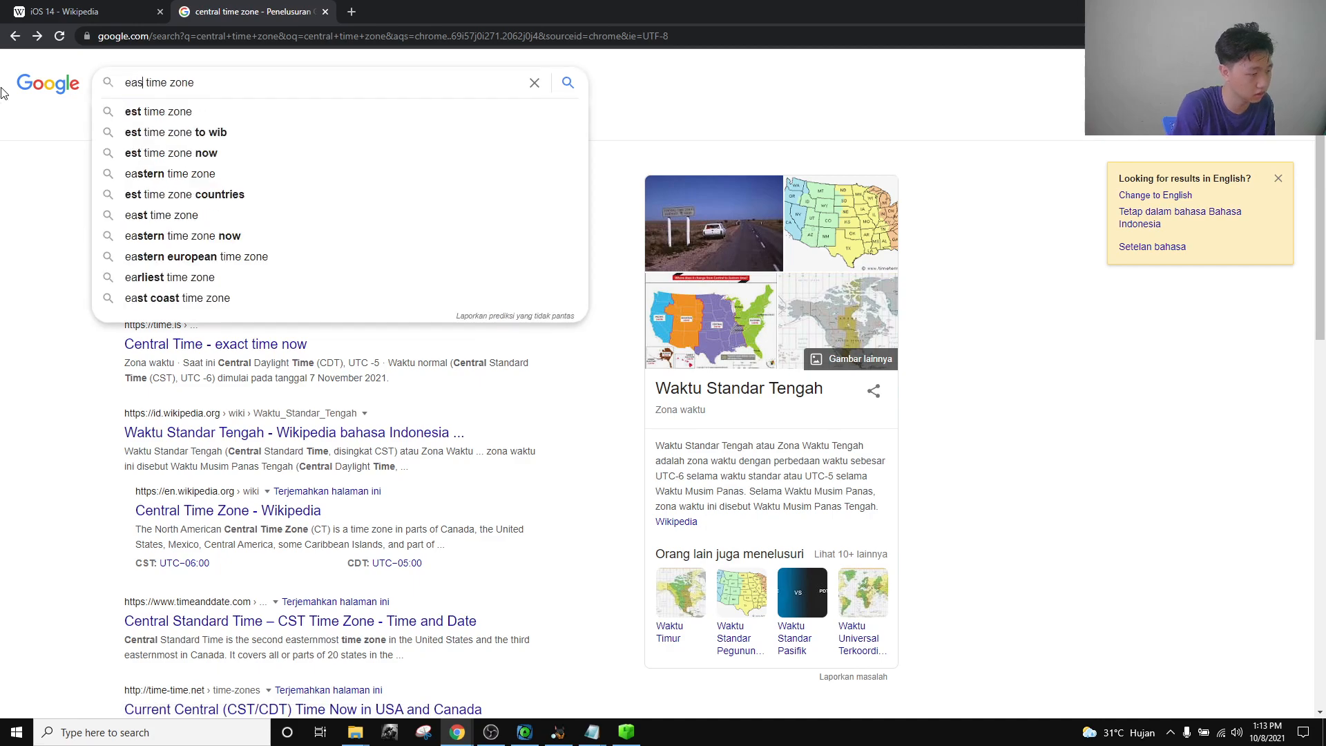
pyautogui.press('Return')
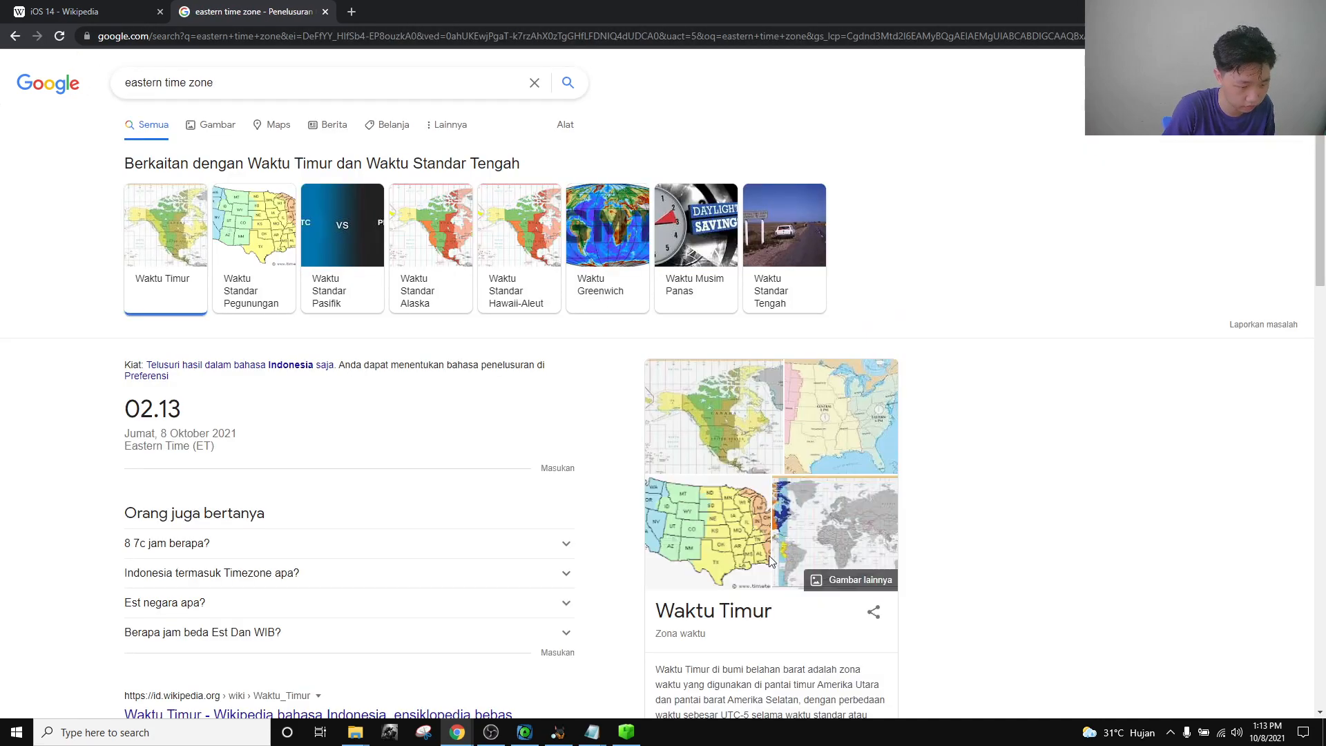
pyautogui.scroll(-3, 758, 608)
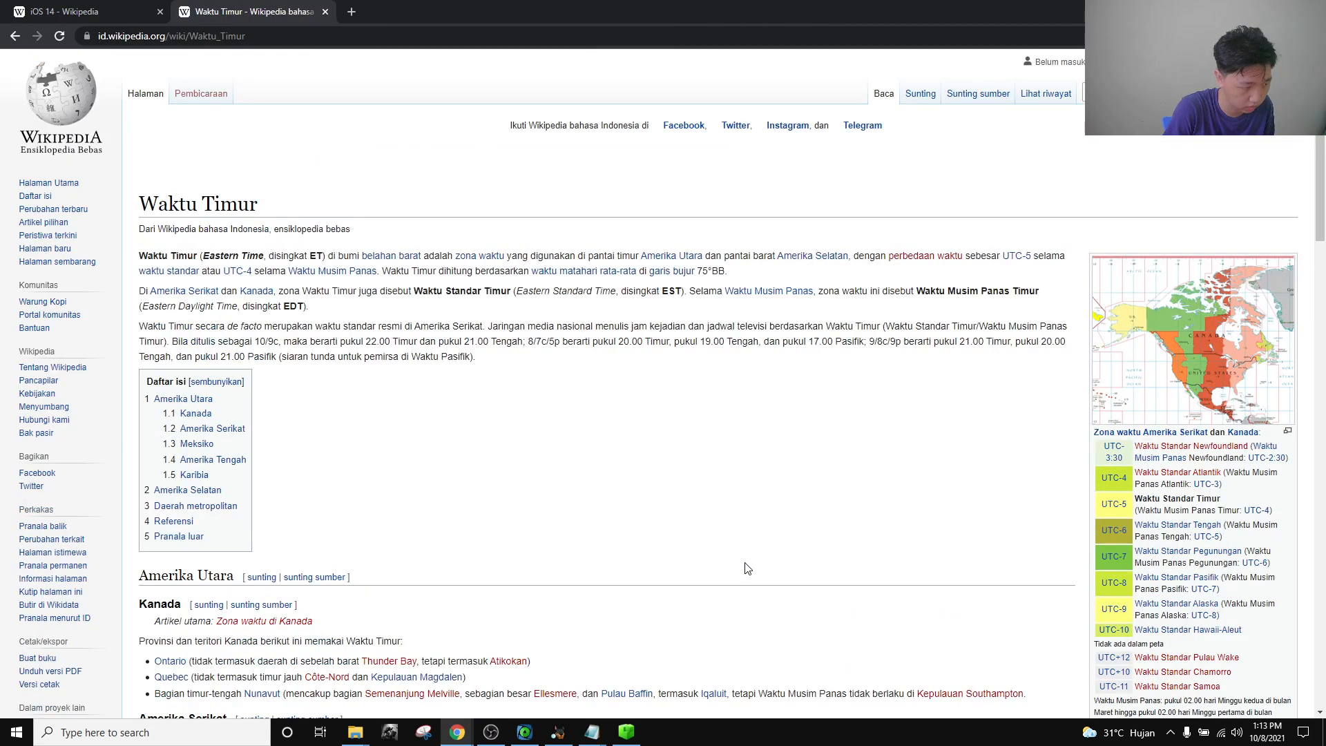
pyautogui.scroll(-3, 452, 290)
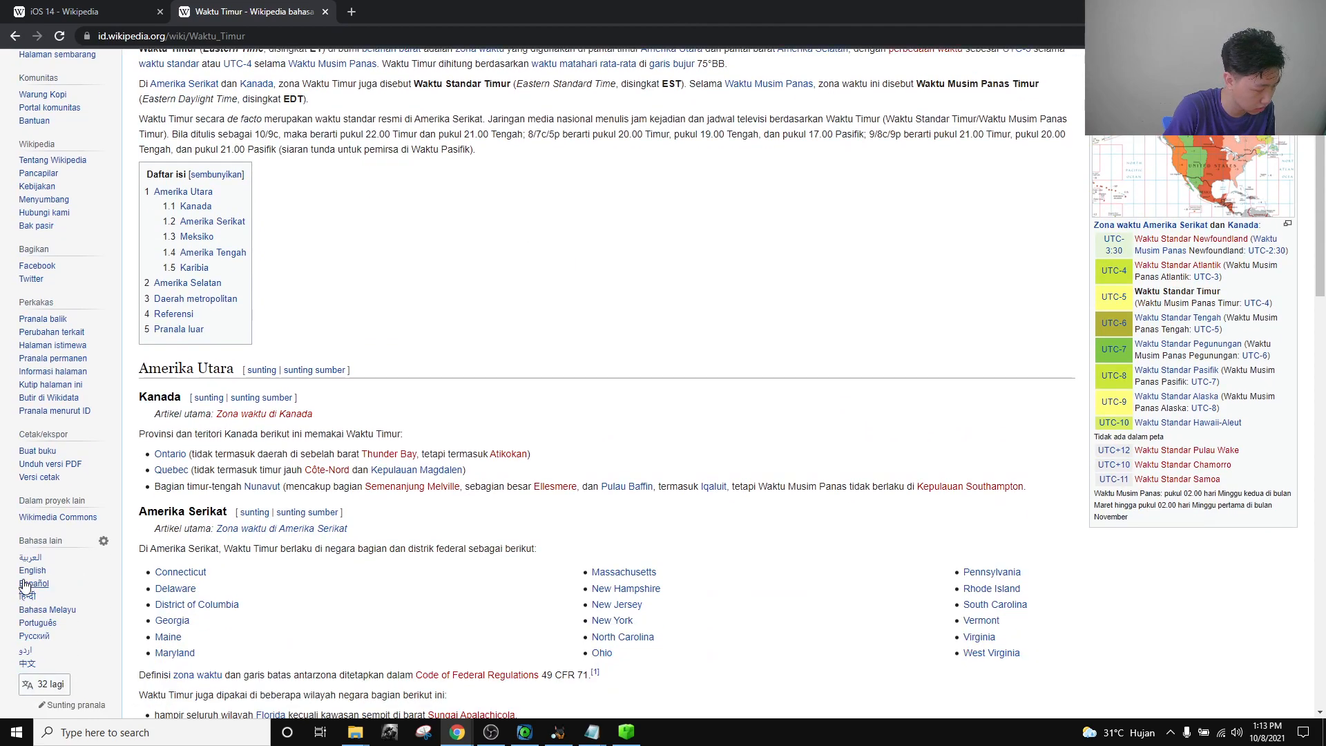
pyautogui.click(31, 582)
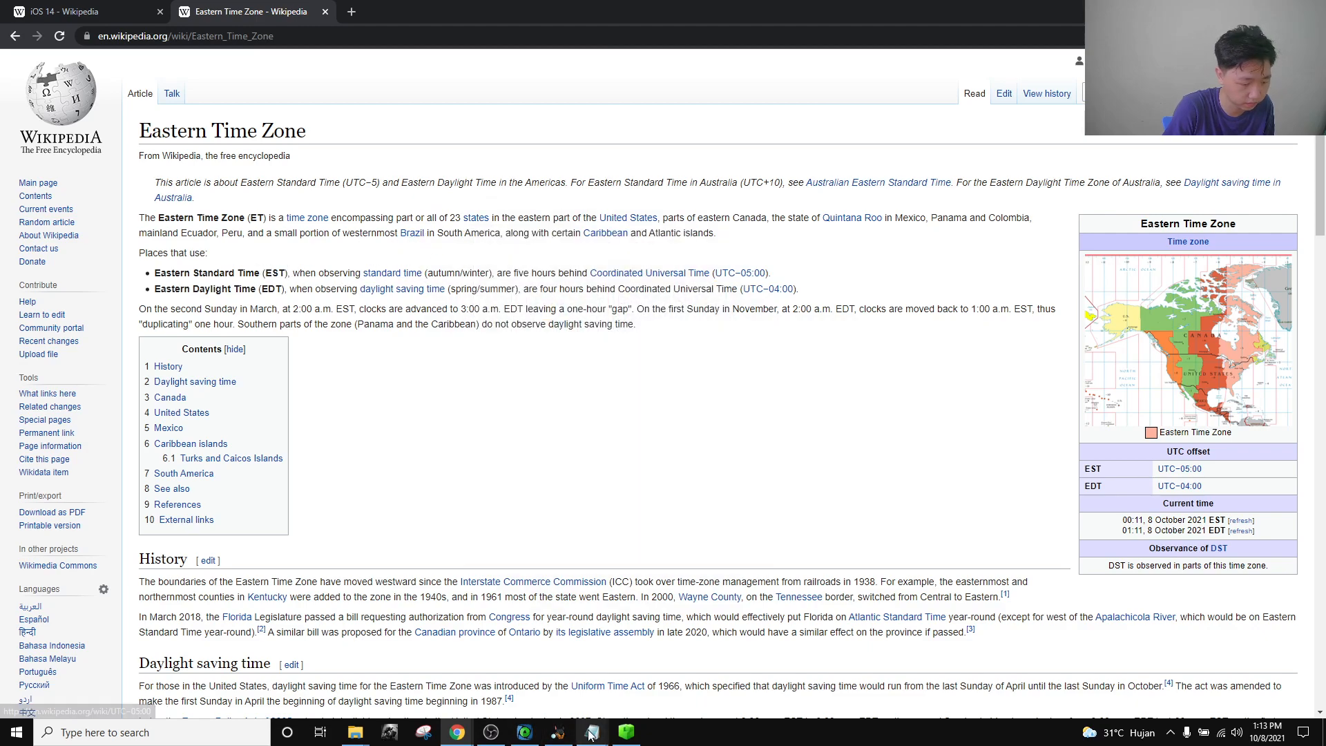
# Check the Eastern Standard and Eastern Daylight Time lines, then return to the notes.
pyautogui.moveTo(166, 289); pyautogui.dragTo(261, 287)
pyautogui.click(262, 286)
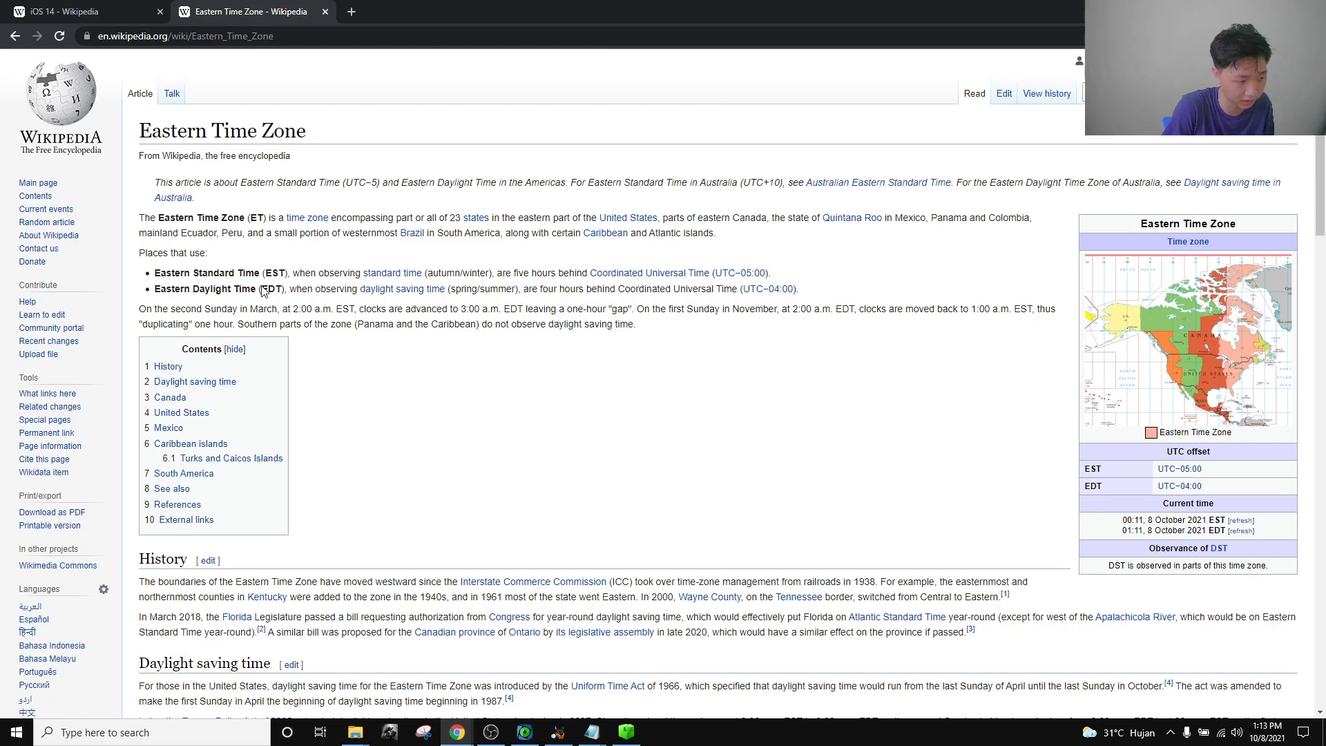
pyautogui.moveTo(157, 276); pyautogui.dragTo(290, 273)
pyautogui.click(290, 272)
pyautogui.moveTo(594, 738)
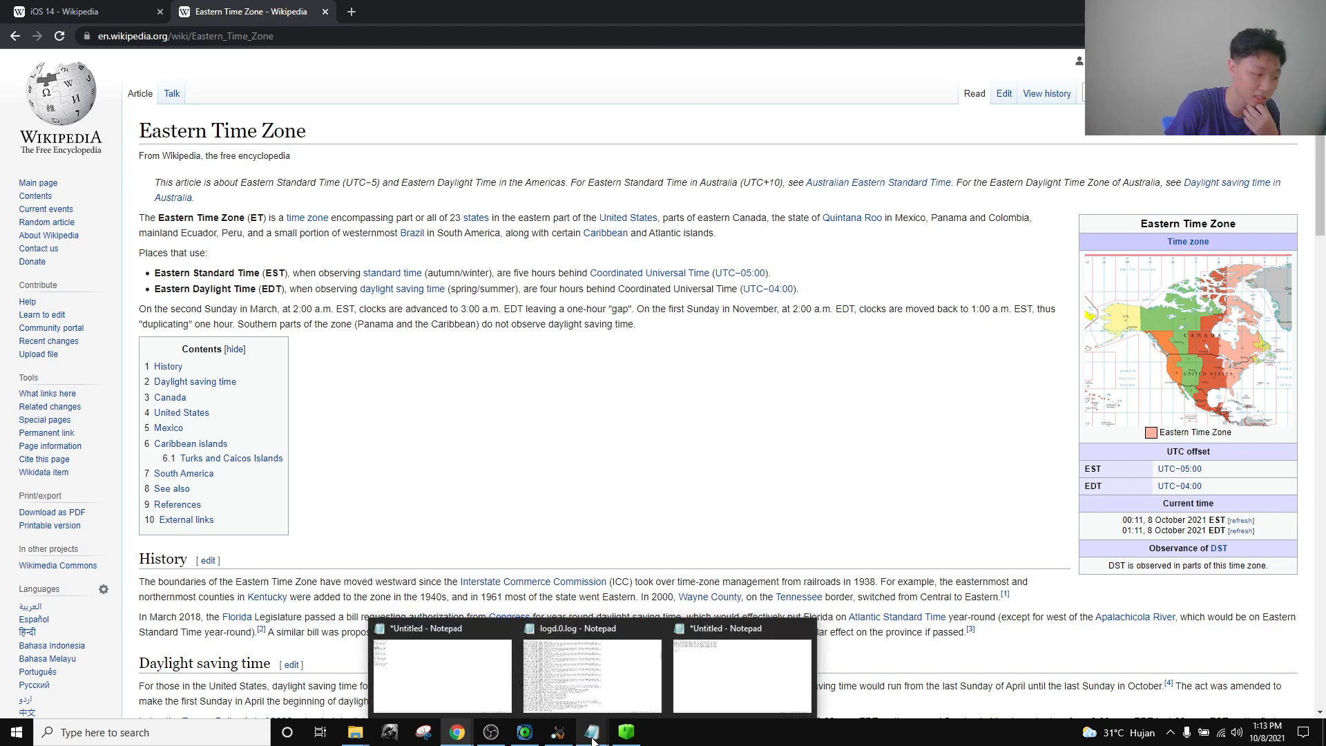
pyautogui.click(503, 687)
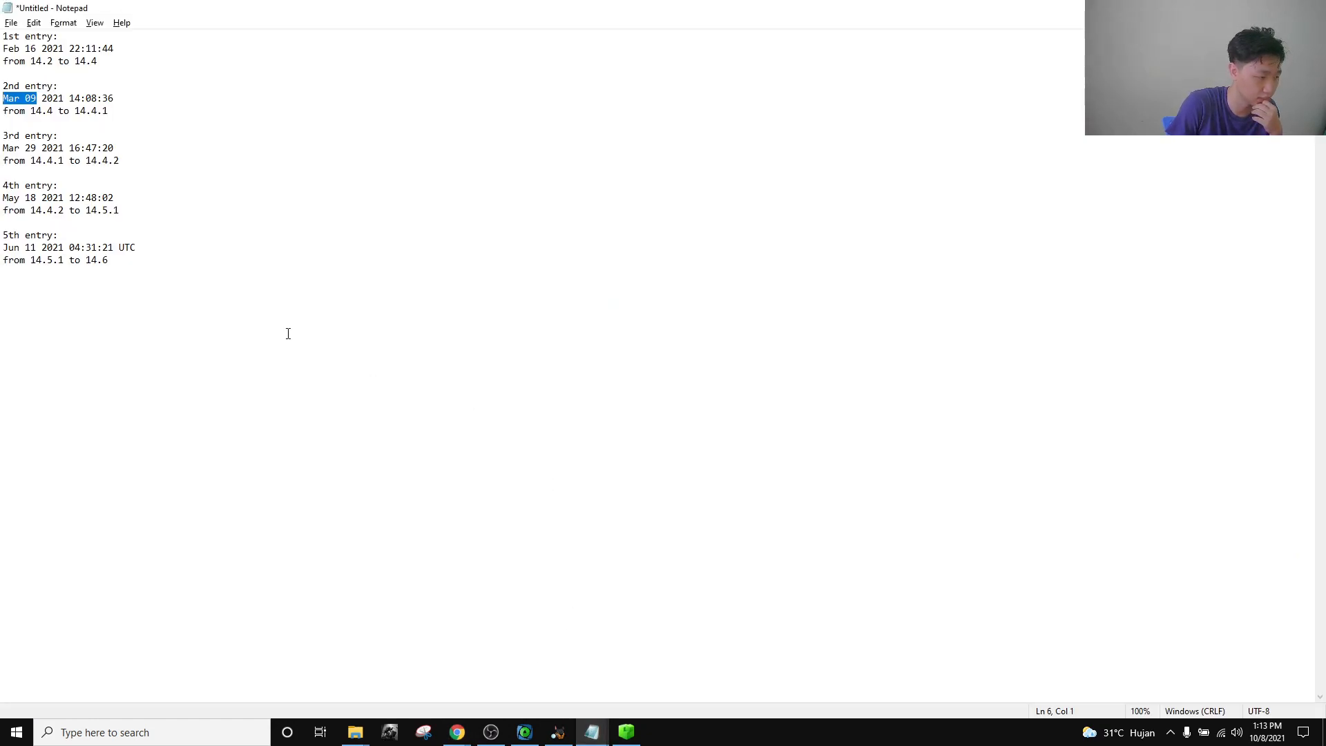
# Close logd.0.log and type 'easter' on the notes' time zone line.
pyautogui.moveTo(592, 734)
pyautogui.click(640, 677)
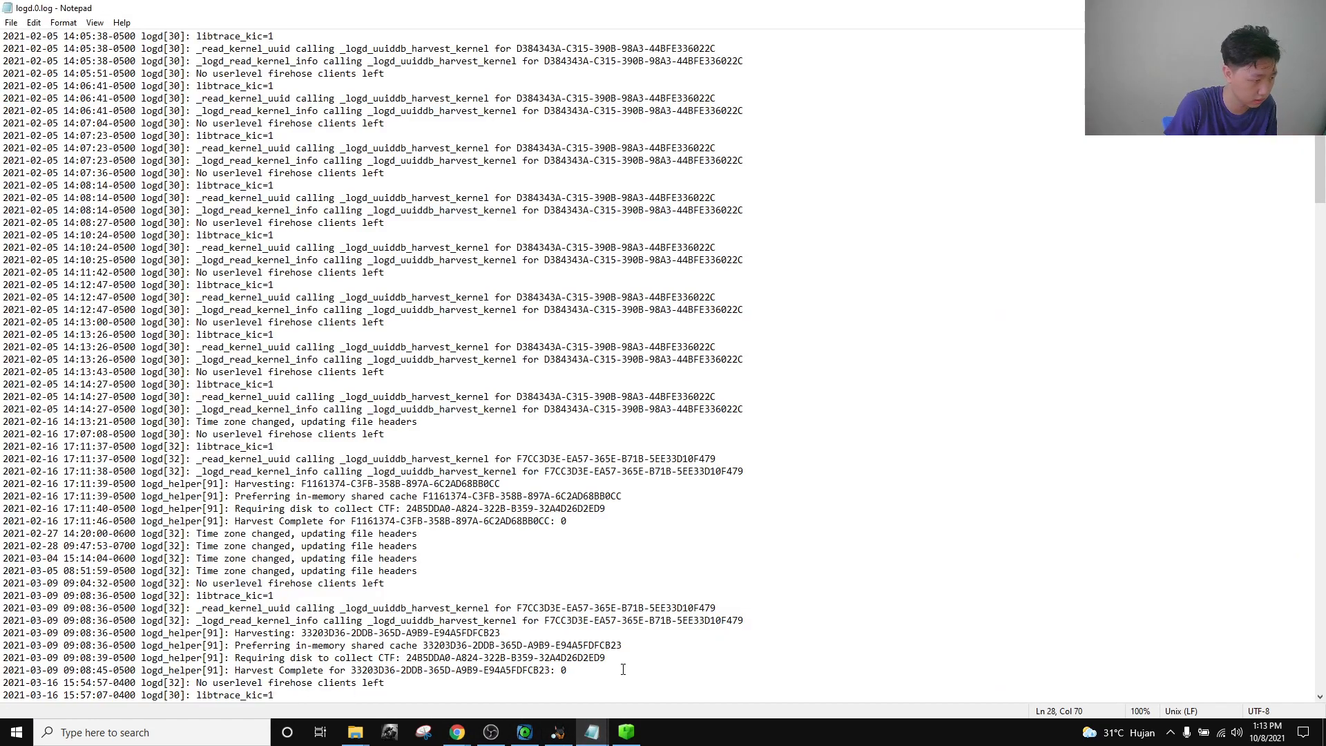
pyautogui.click(656, 631)
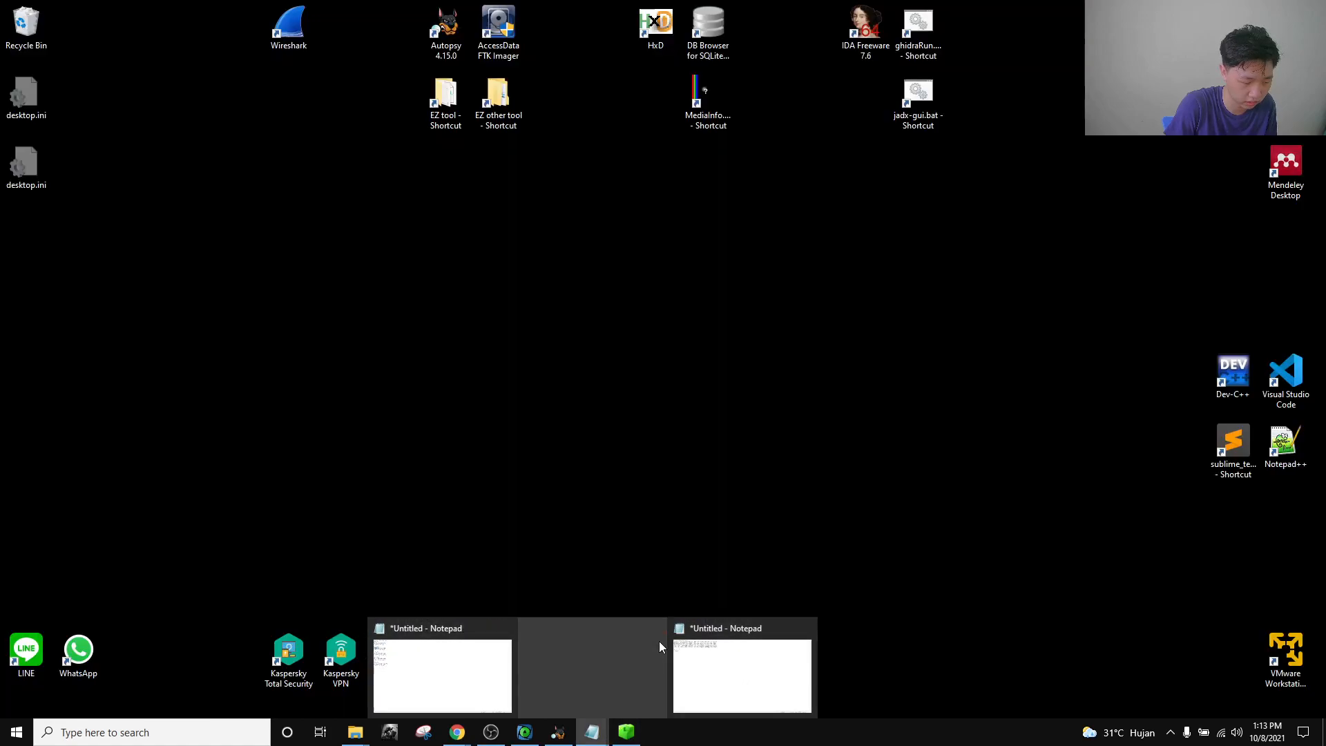
pyautogui.write('easter, central,')
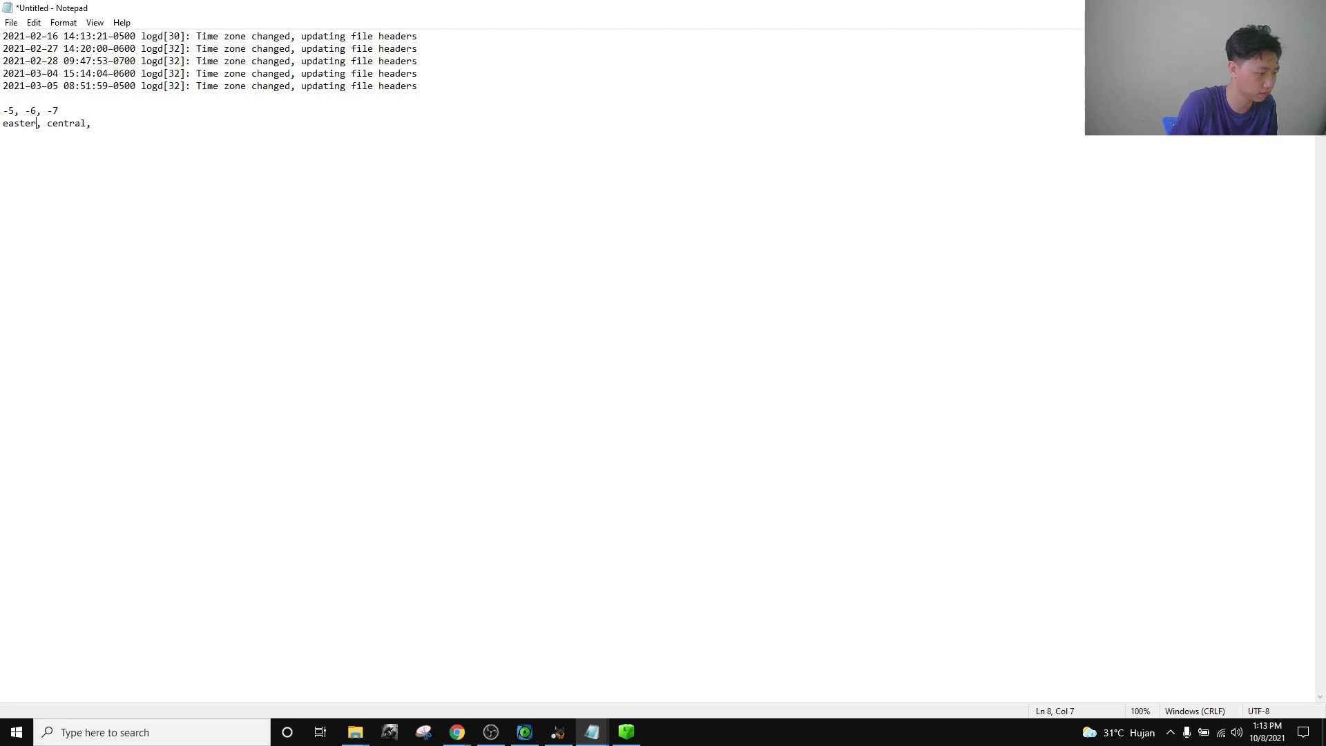
pyautogui.click(184, 139)
# Return to the 'eastern time zone' Google search results in Chrome.
pyautogui.moveTo(457, 733)
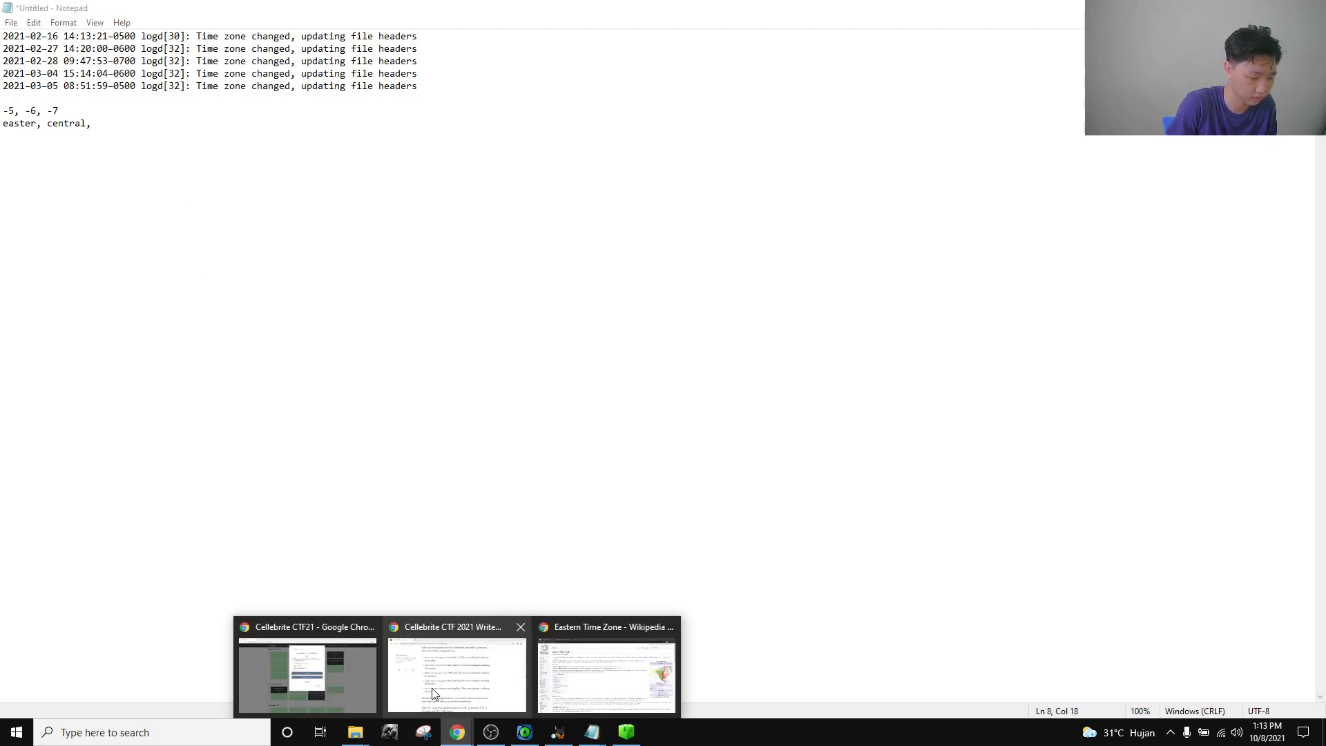
pyautogui.click(355, 670)
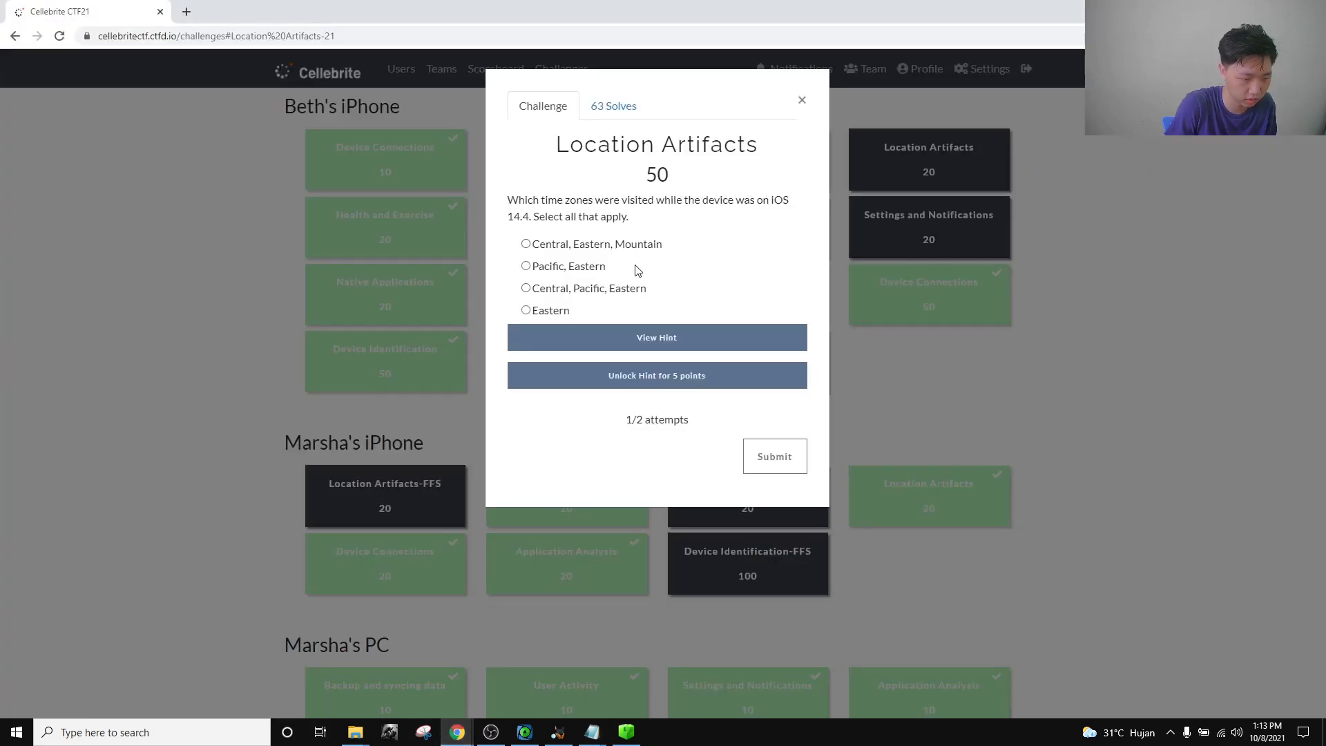
pyautogui.click(458, 734)
pyautogui.click(595, 676)
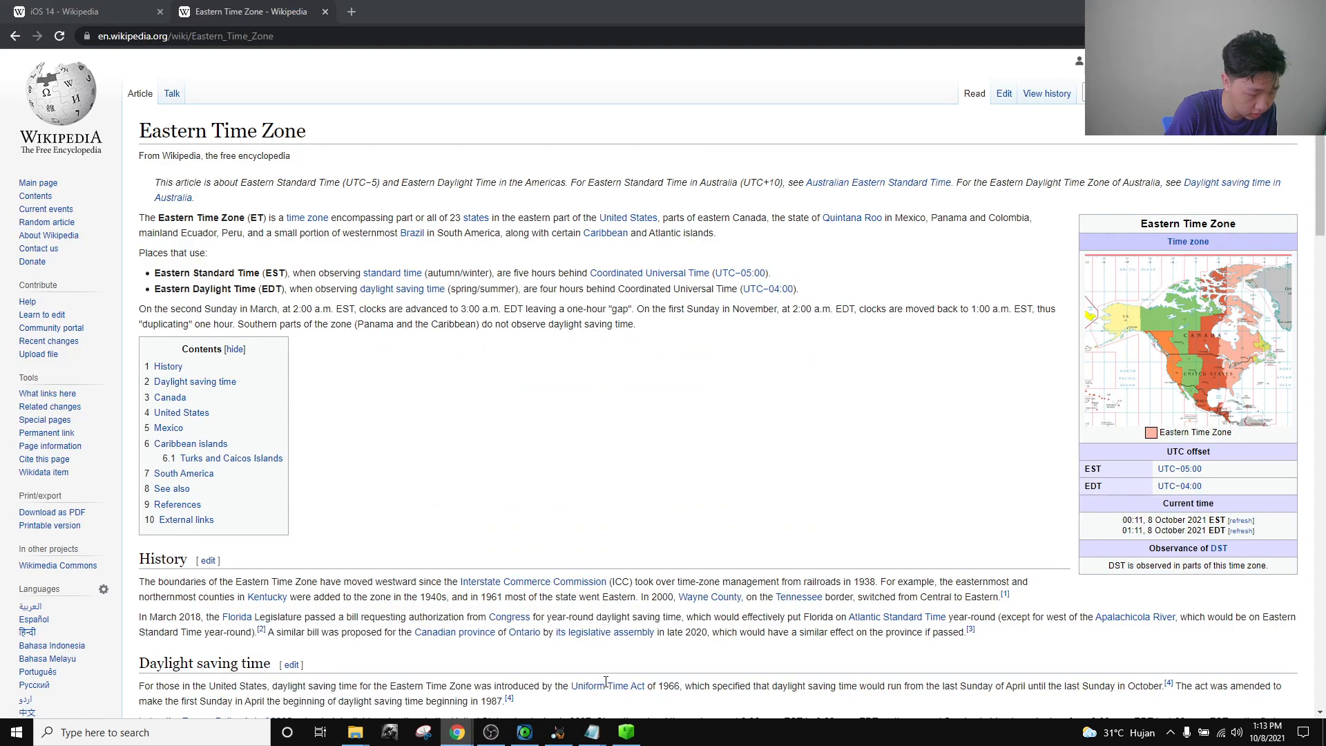
pyautogui.click(14, 38)
pyautogui.click(13, 42)
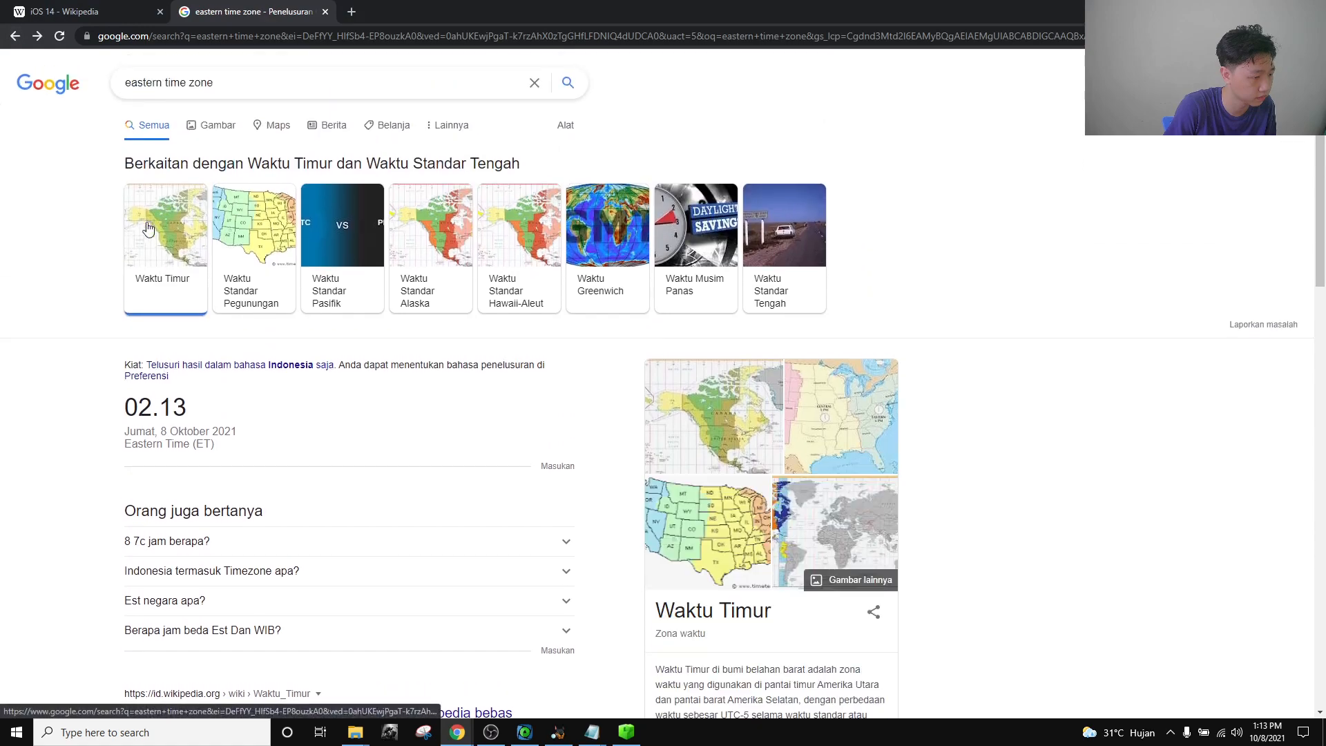
# Search 'mountain time zone' and open the English Mountain Time Zone Wikipedia article.
pyautogui.doubleClick(152, 83)
pyautogui.write('mountain')
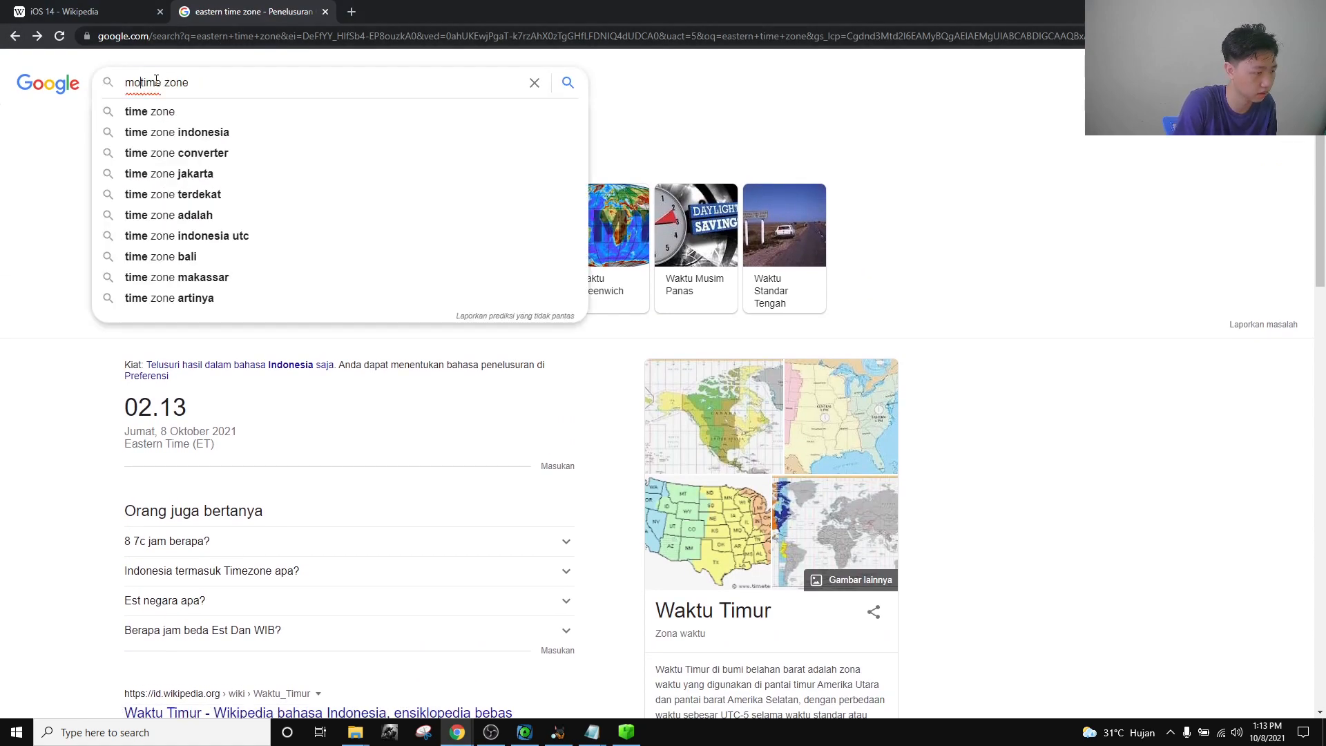
pyautogui.press('Return')
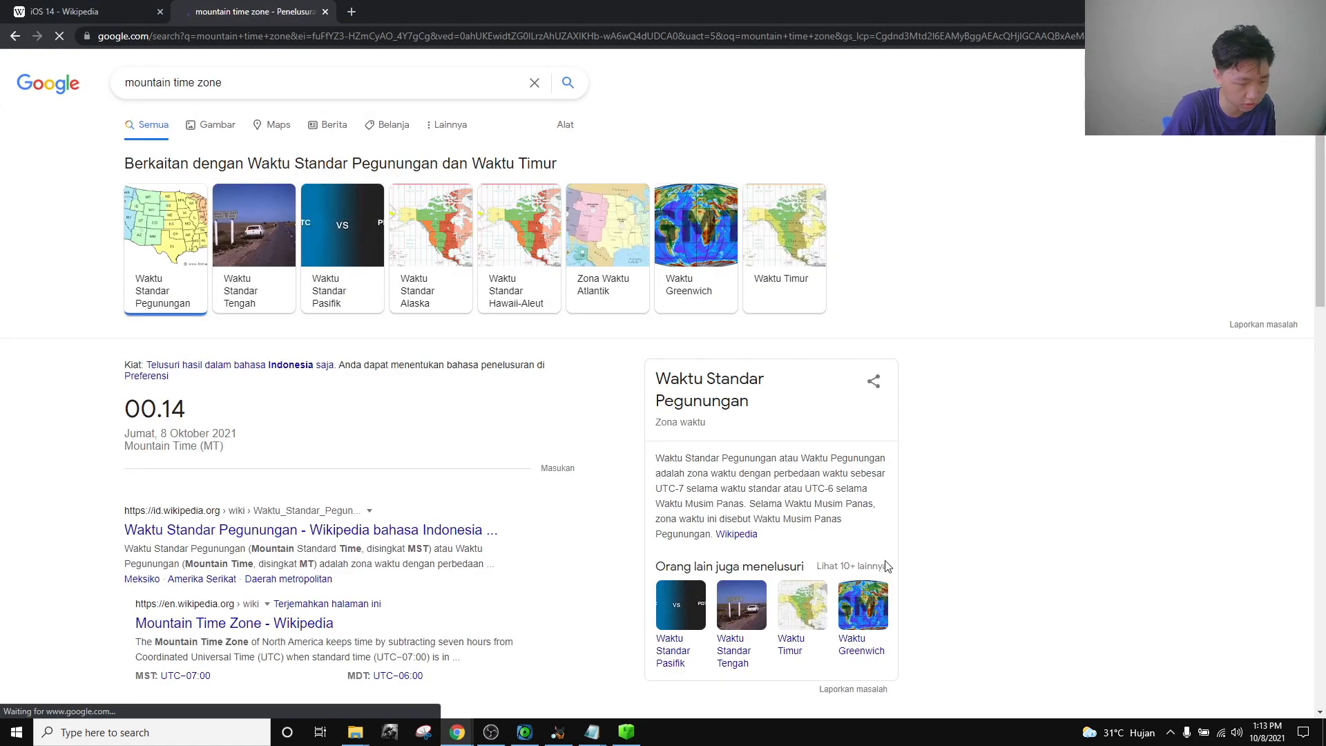
pyautogui.click(745, 542)
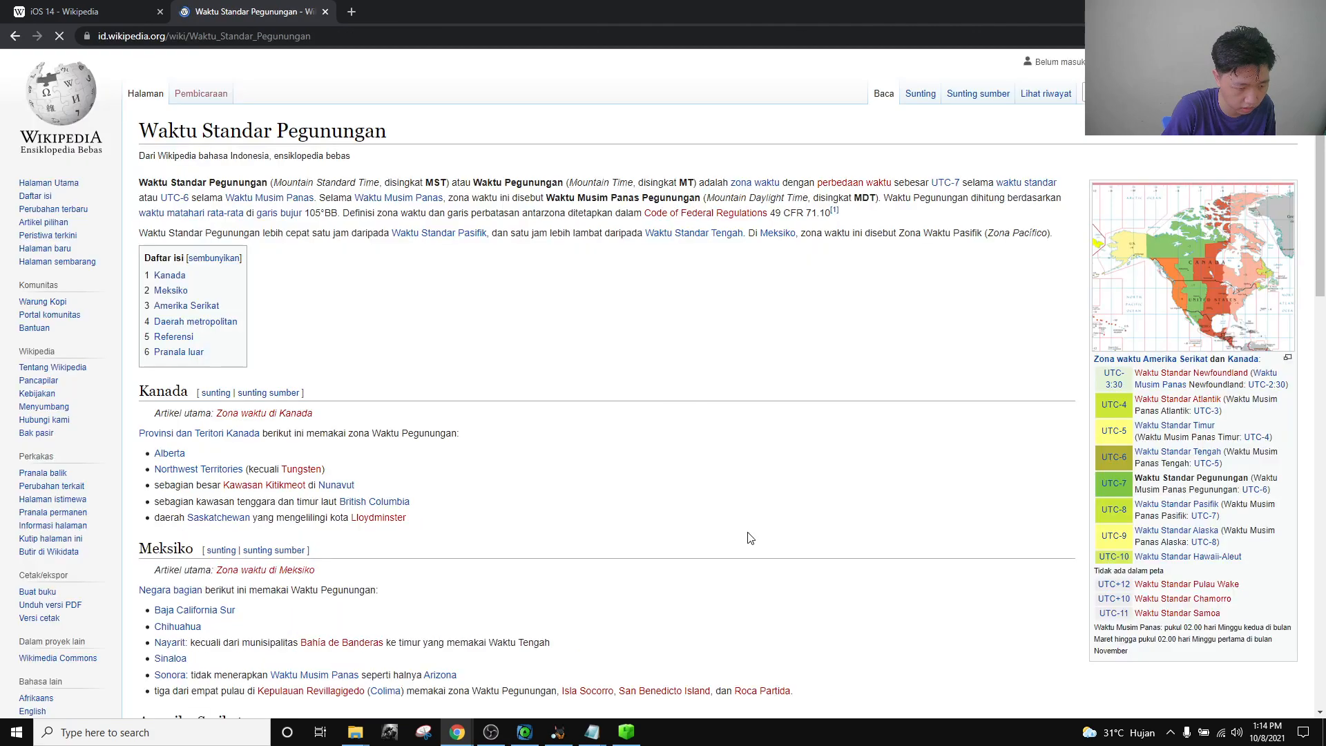
pyautogui.scroll(-1, 69, 557)
pyautogui.click(33, 627)
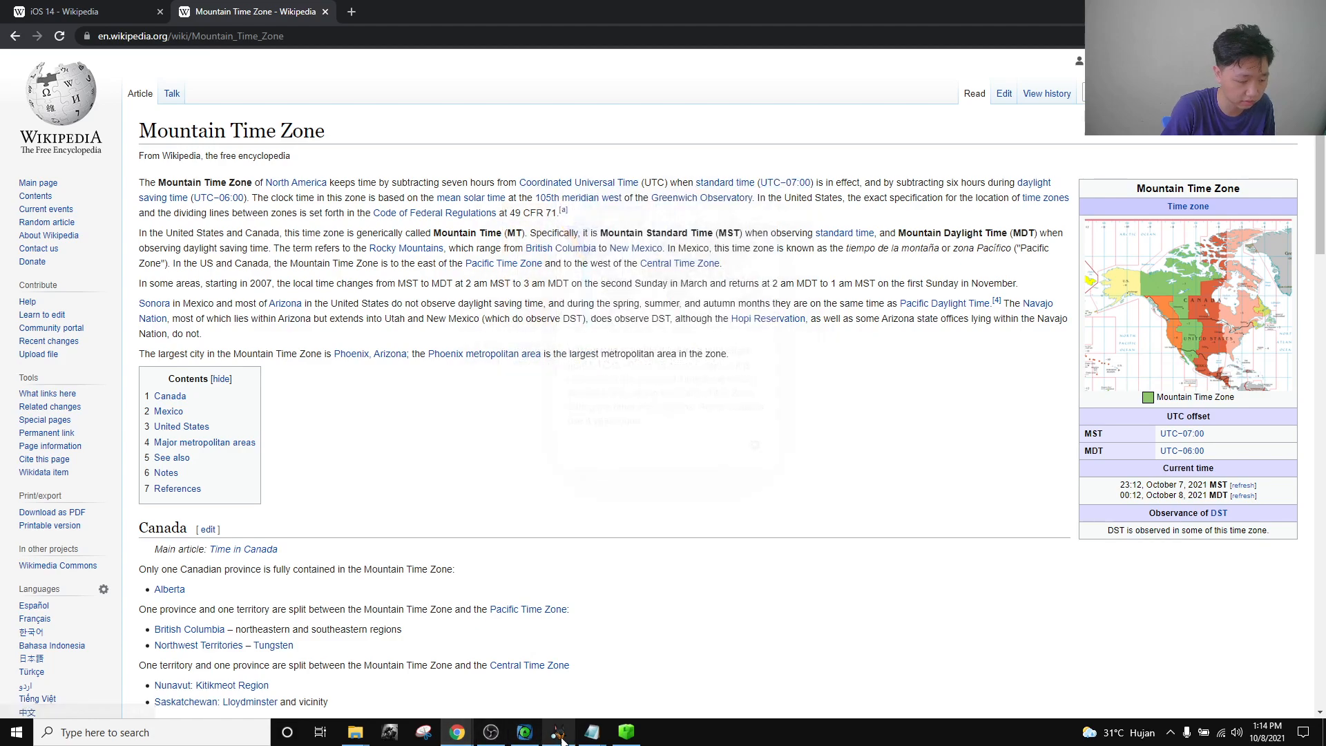
# Check the time zone notes, then go back to the mountain time zone search results.
pyautogui.click(591, 733)
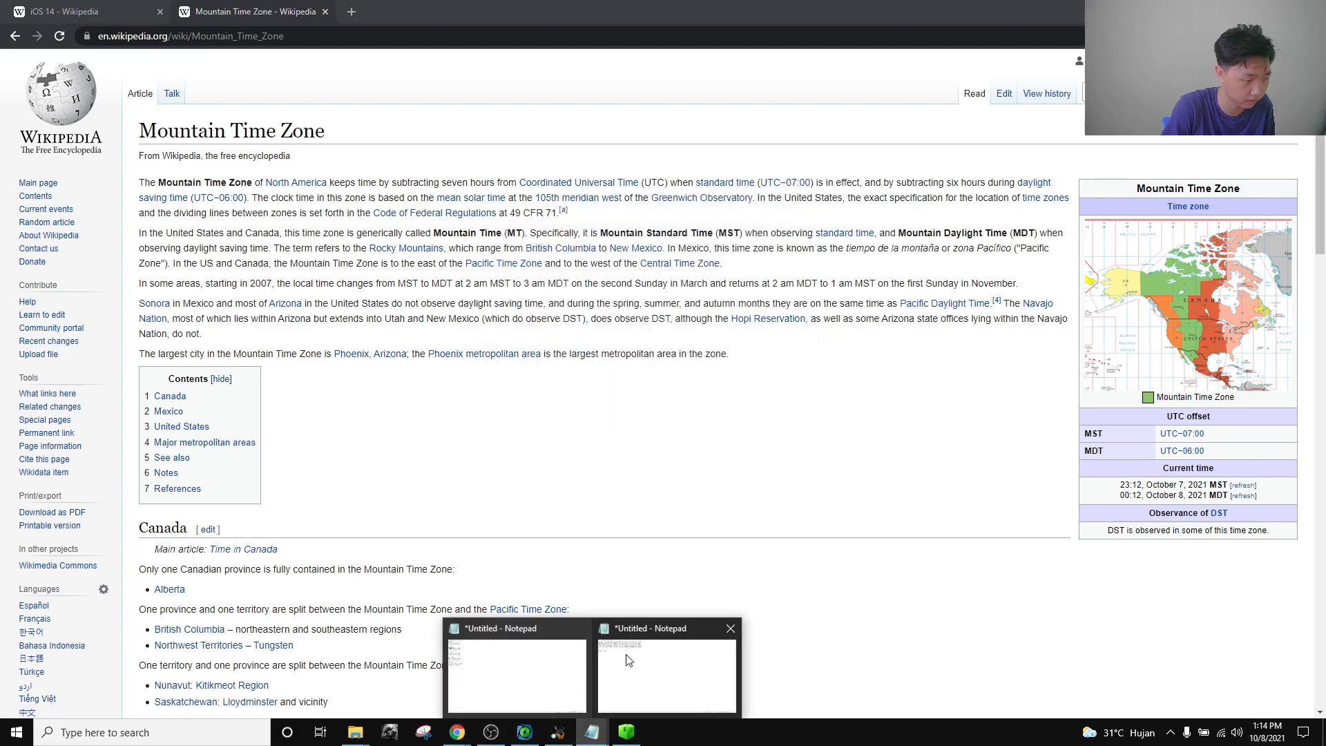
pyautogui.click(610, 646)
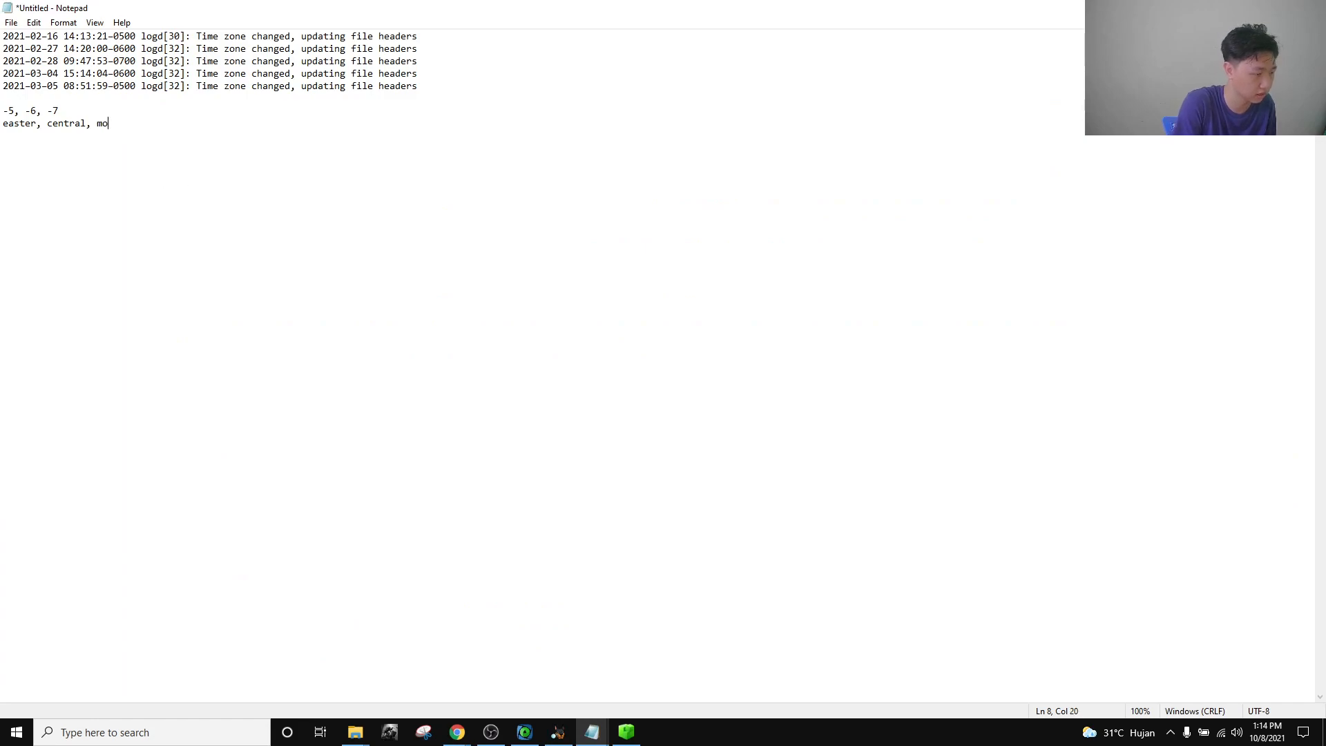
pyautogui.click(457, 732)
pyautogui.click(598, 681)
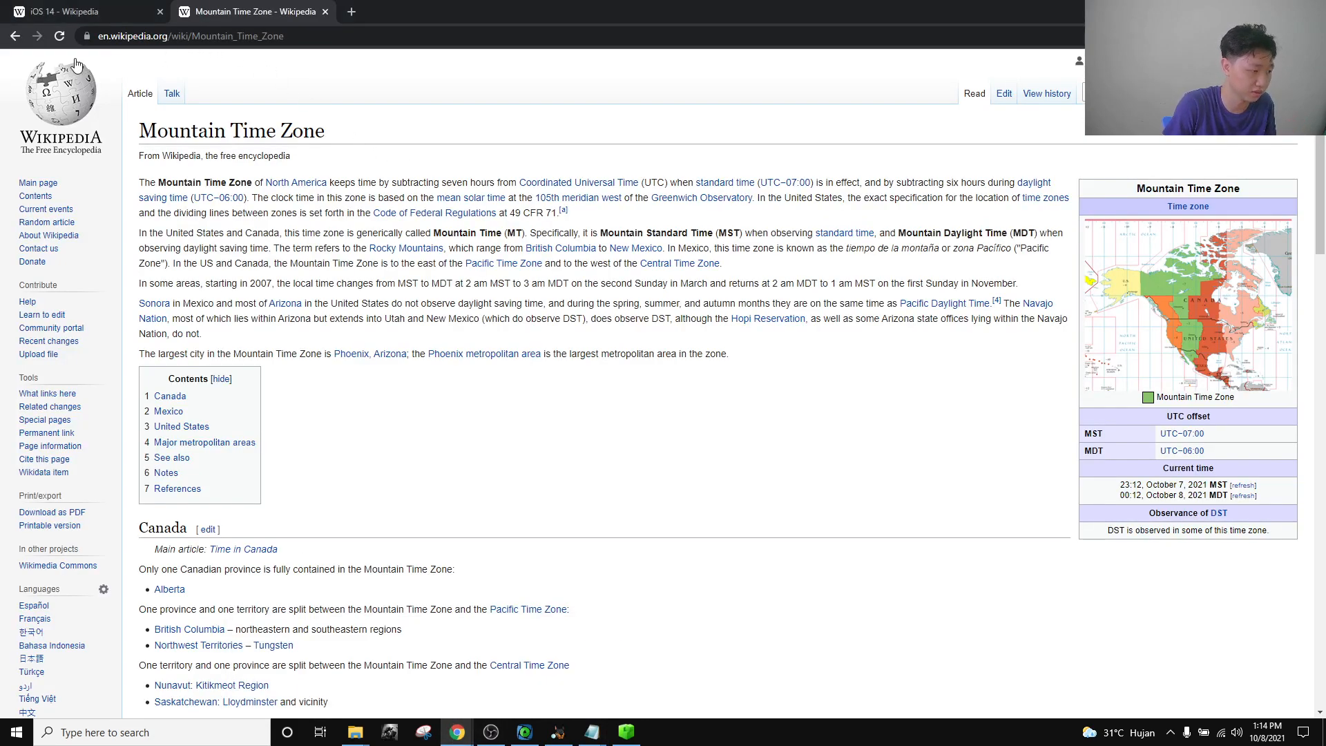
pyautogui.click(14, 38)
pyautogui.click(13, 38)
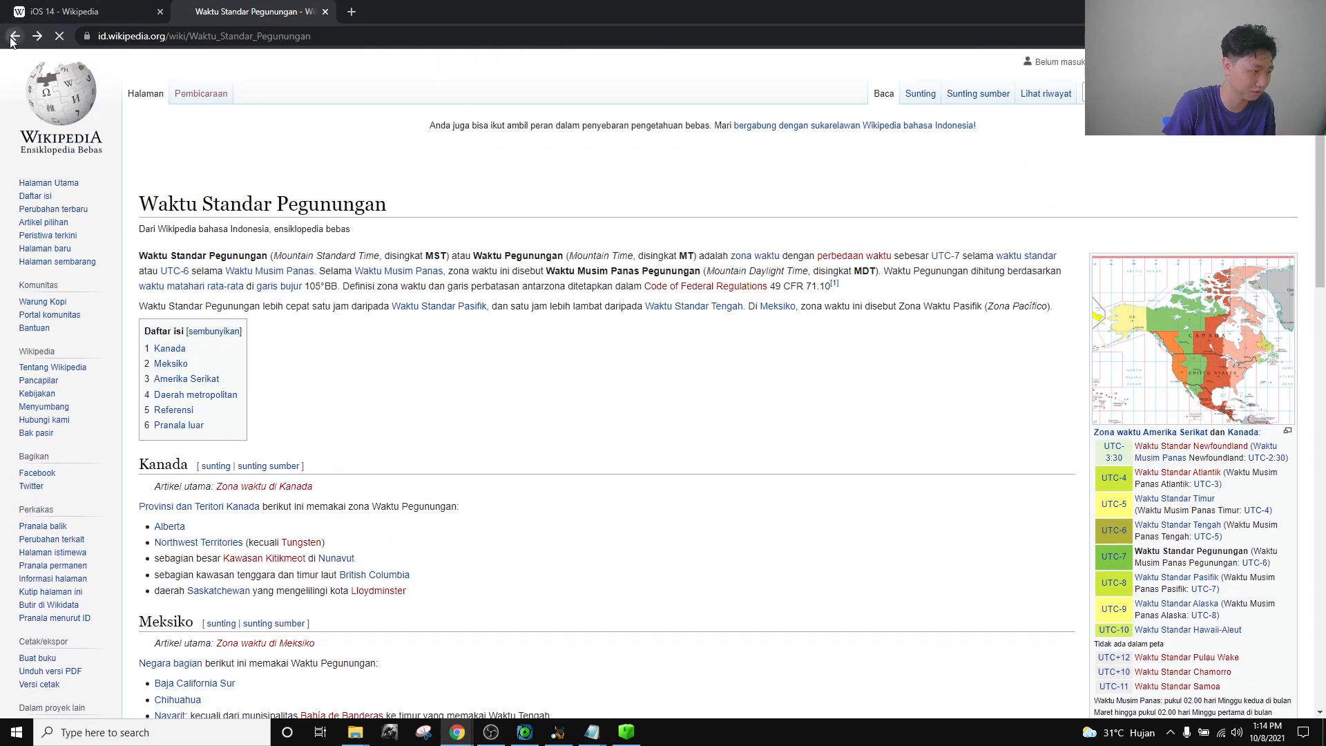
pyautogui.click(11, 41)
# Search 'pacific time zone' and open the English Pacific Time Zone Wikipedia article.
pyautogui.moveTo(276, 84); pyautogui.dragTo(12, 52)
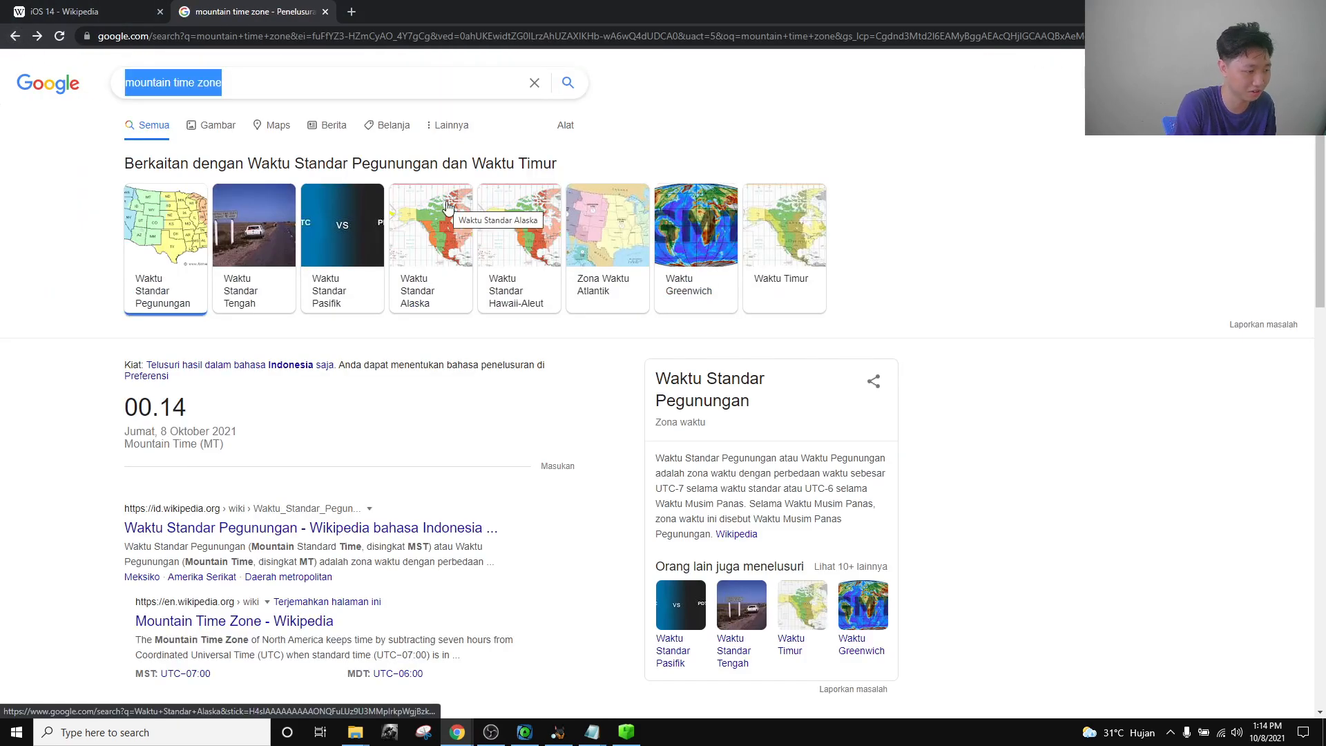
pyautogui.write('paco')
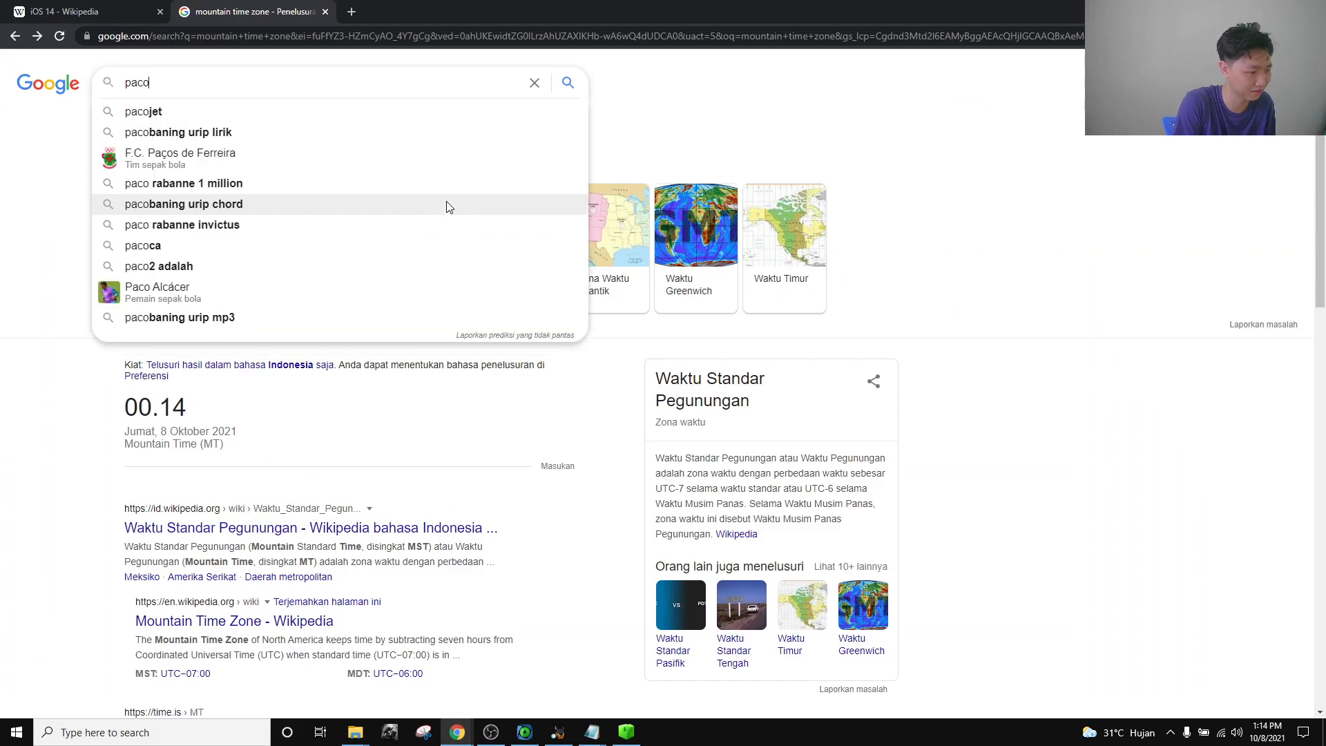
pyautogui.press('Up')
pyautogui.press('Up')
pyautogui.press('Up')
pyautogui.press('Return')
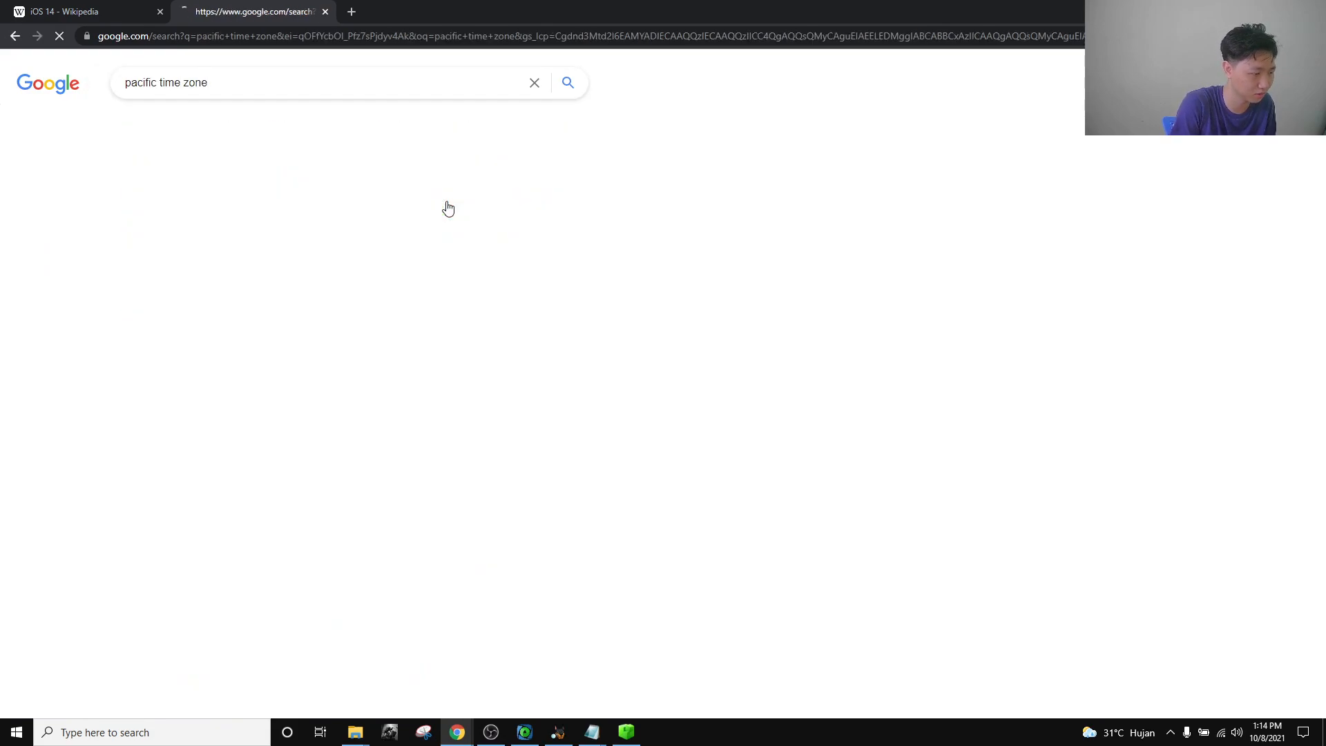
pyautogui.click(307, 530)
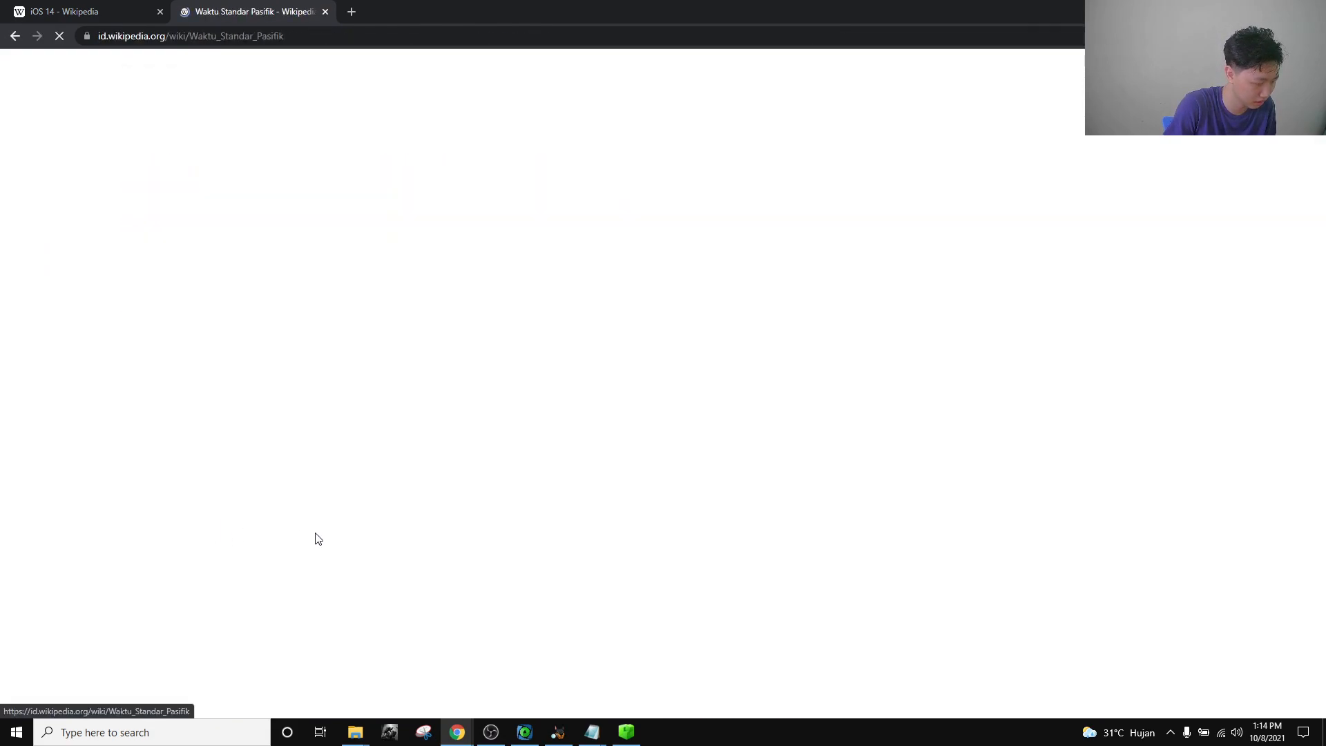
pyautogui.scroll(-3, 49, 663)
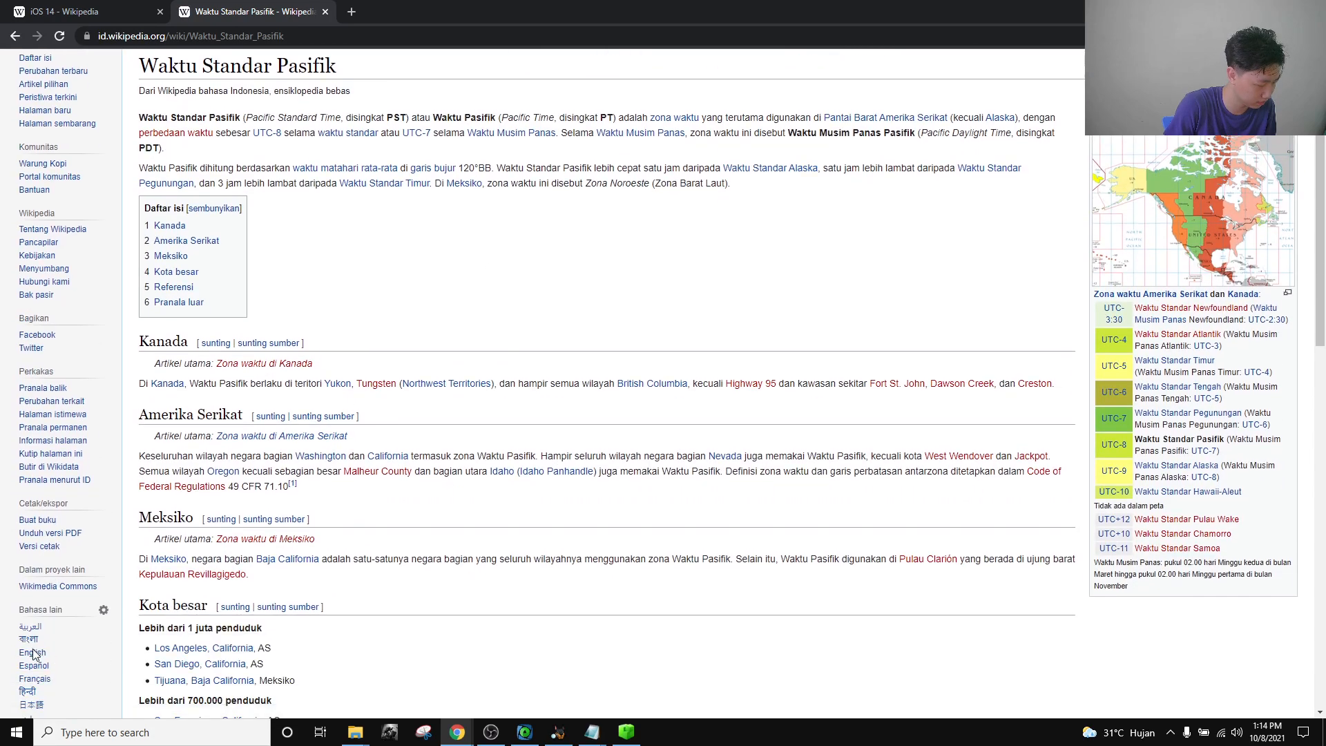
pyautogui.click(34, 656)
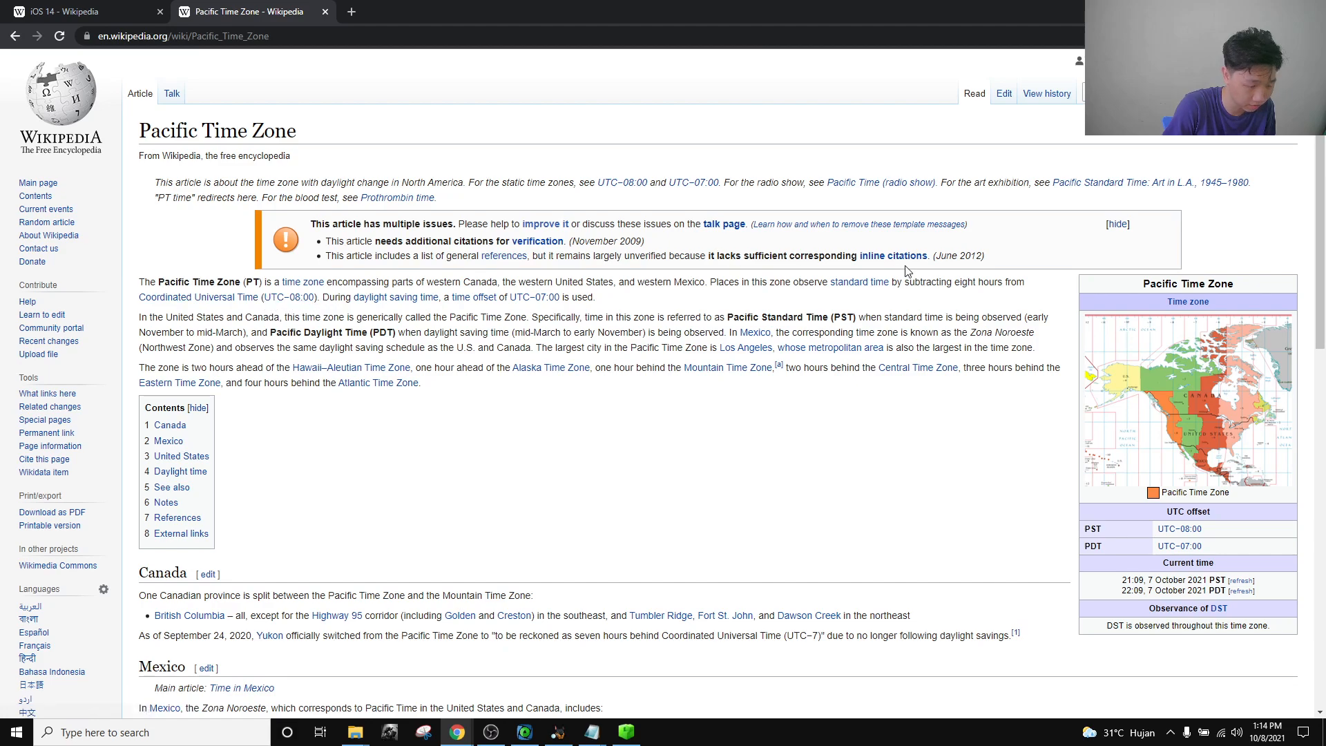
# Note the UTC−08:00 and daylight saving offsets, then compare with the notes' -5, -6, -7 line.
pyautogui.moveTo(912, 282); pyautogui.dragTo(445, 301)
pyautogui.click(480, 322)
pyautogui.click(419, 330)
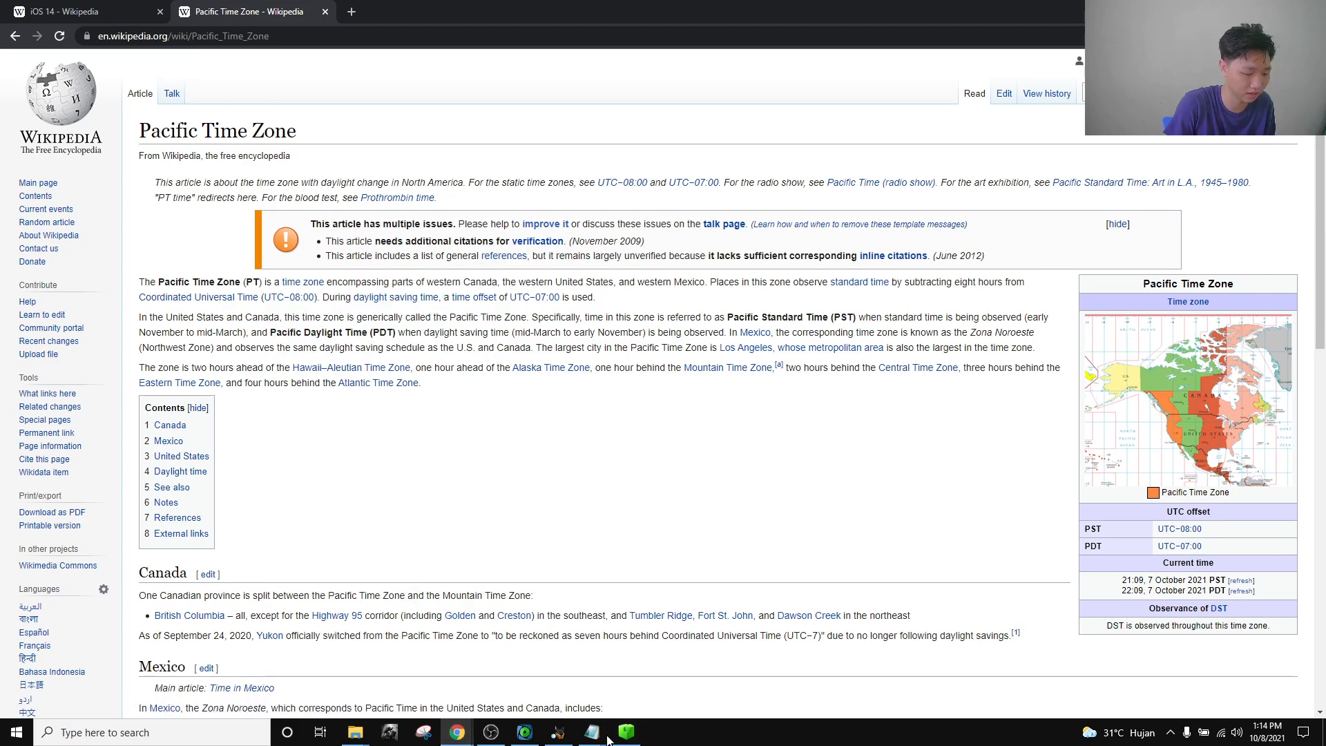
pyautogui.moveTo(591, 732)
pyautogui.click(691, 687)
pyautogui.moveTo(101, 112); pyautogui.dragTo(2, 111)
pyautogui.click(131, 116)
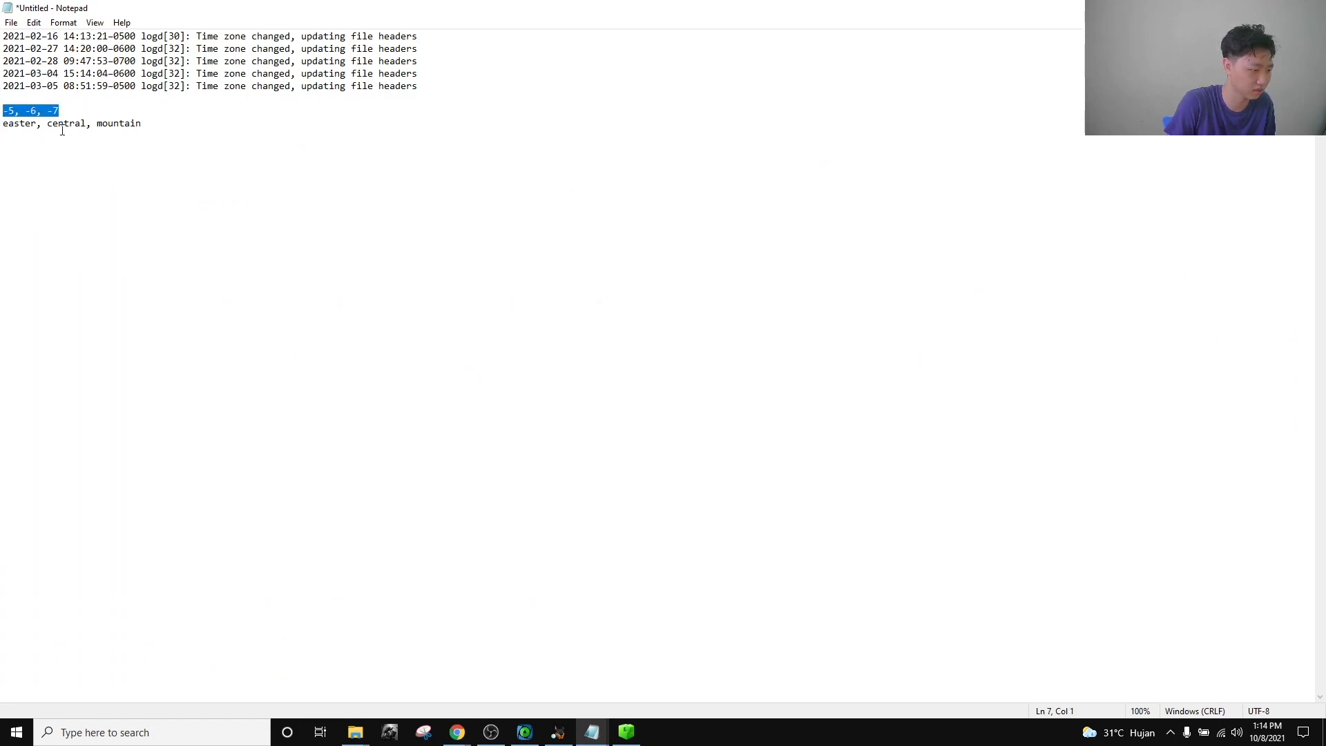
# Fix 'easter' to 'eastern' in the notes, then pick 'Central, Eastern, Mountain' and close the question.
pyautogui.click(41, 125)
pyautogui.write('n')
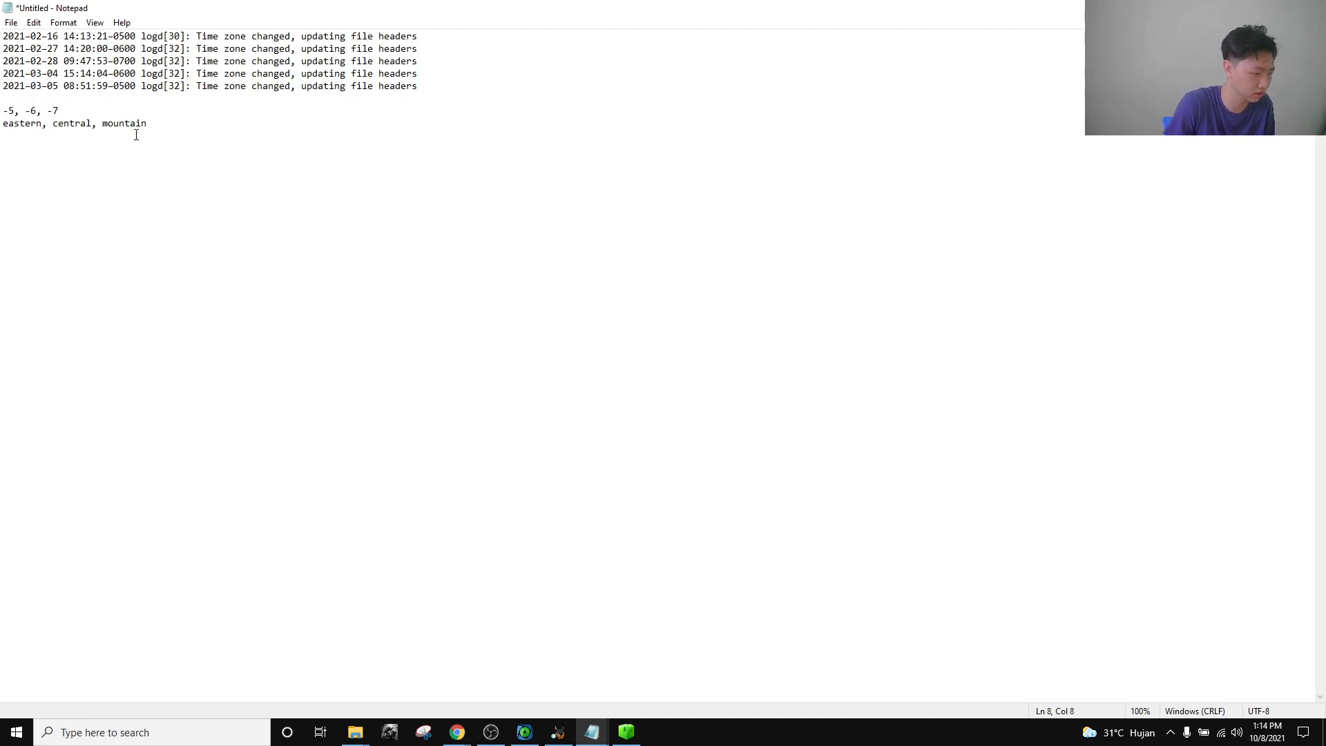
pyautogui.moveTo(457, 732)
pyautogui.click(326, 663)
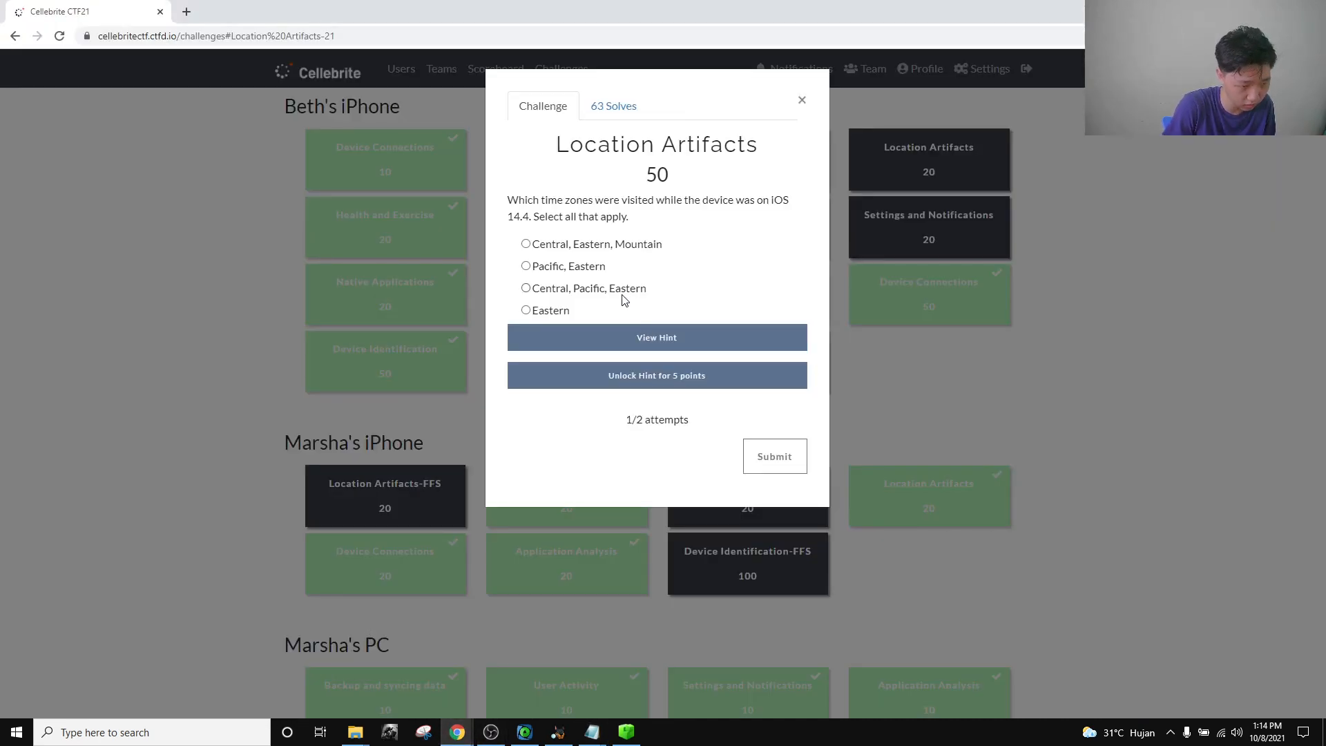
pyautogui.moveTo(585, 249); pyautogui.dragTo(530, 244)
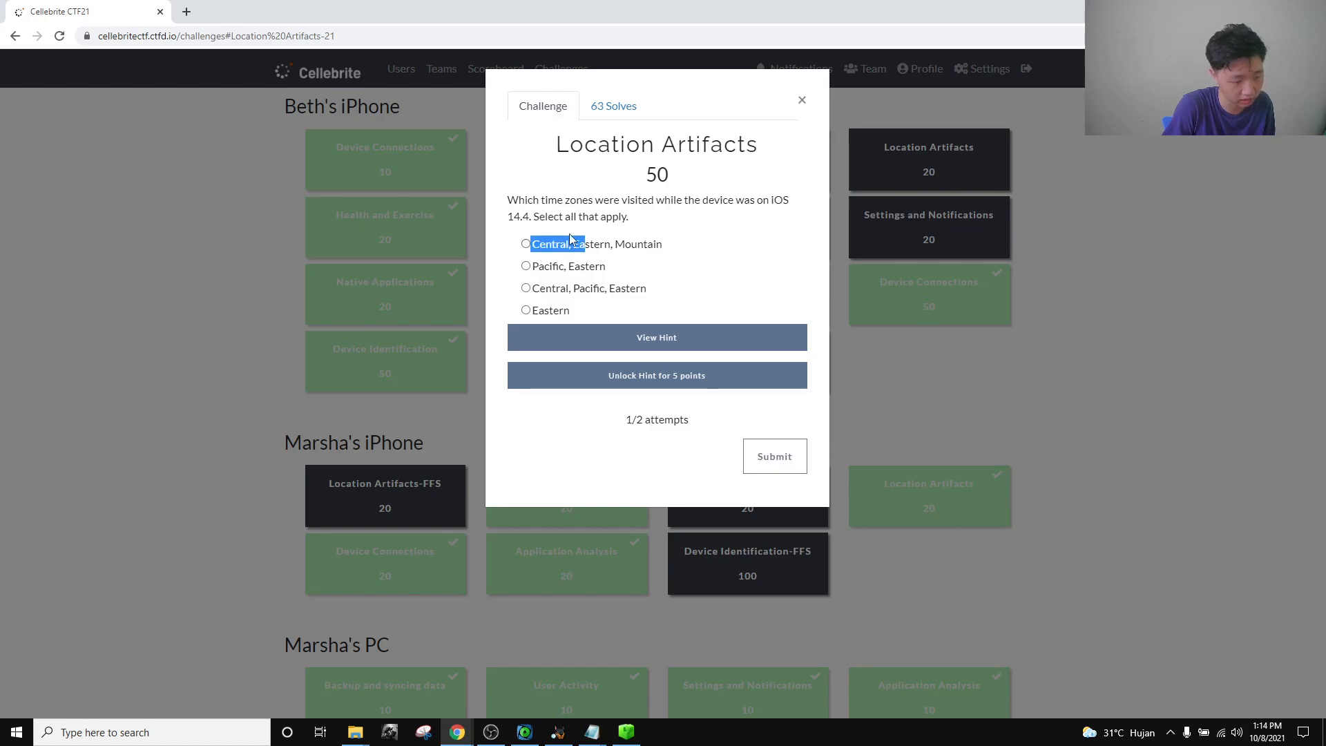
pyautogui.click(654, 251)
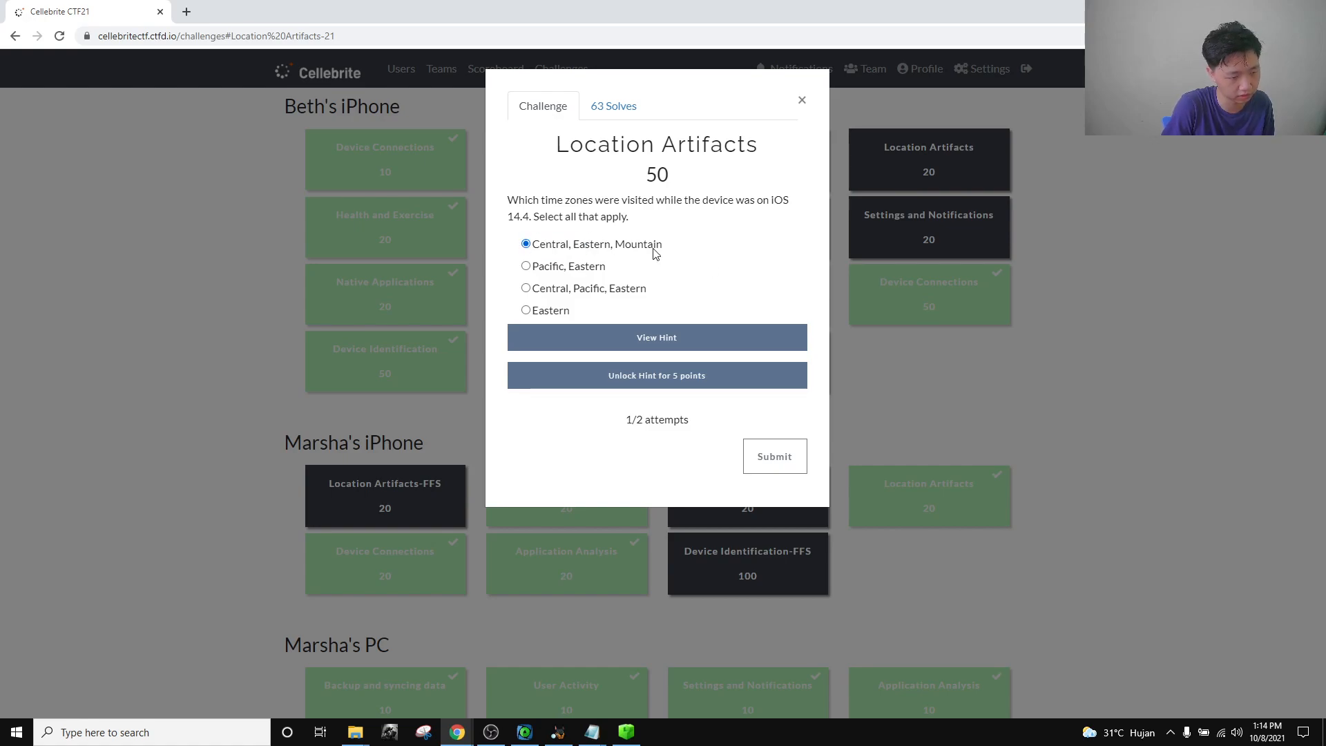
pyautogui.click(802, 100)
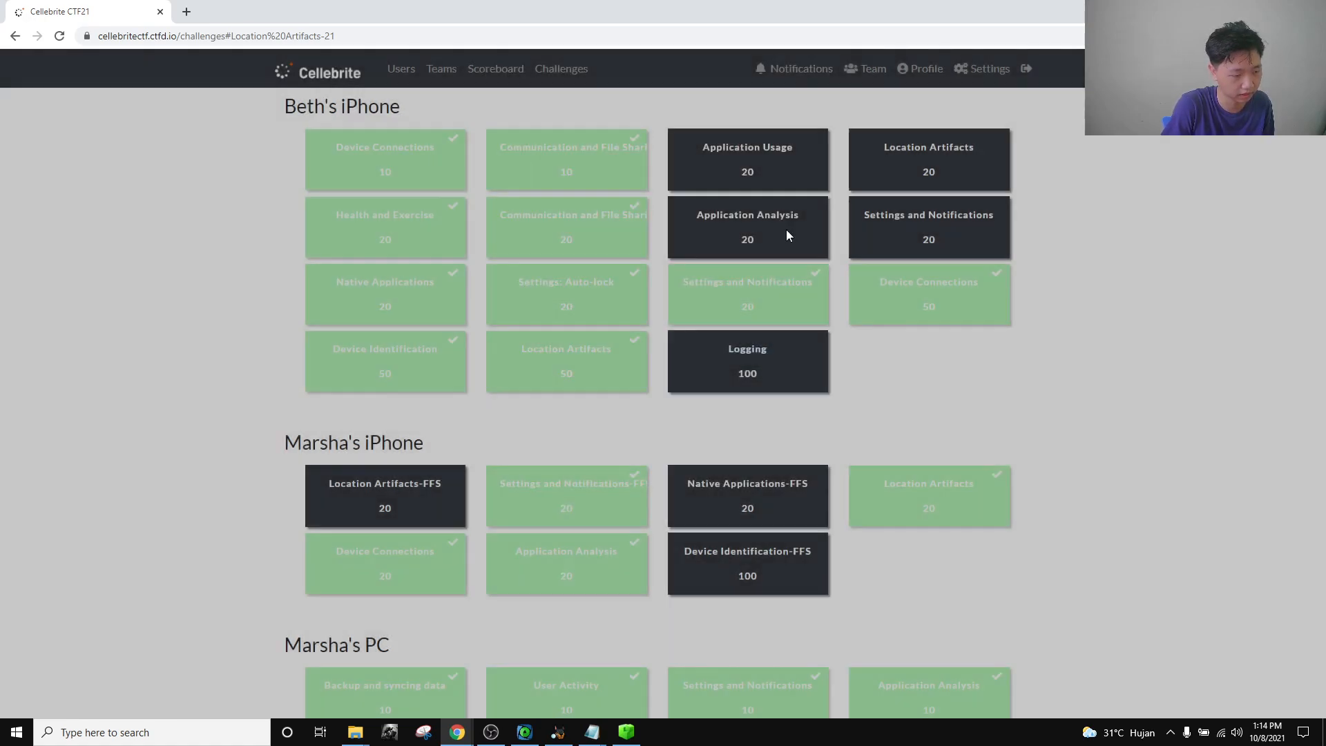
pyautogui.scroll(3, 580, 373)
pyautogui.moveTo(423, 319); pyautogui.dragTo(289, 313)
pyautogui.scroll(-4, 508, 305)
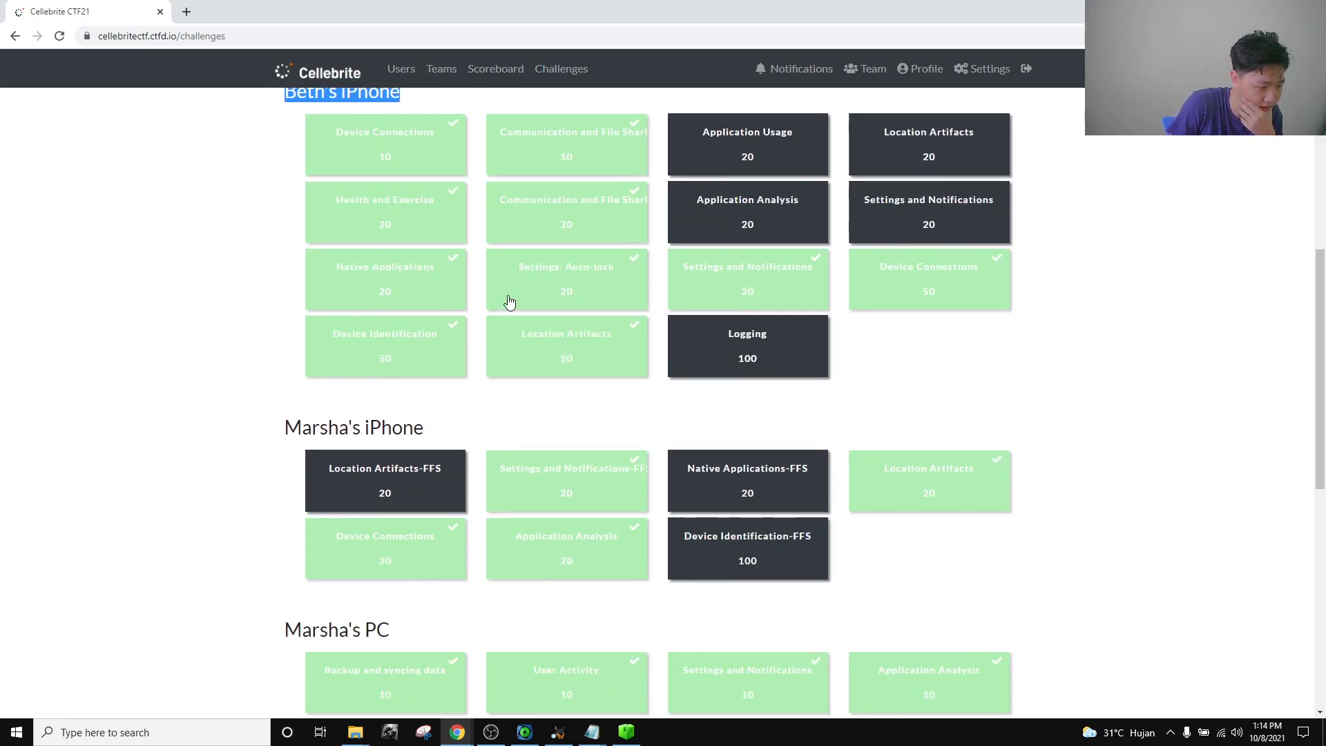
pyautogui.scroll(3, 290, 237)
pyautogui.click(288, 272)
pyautogui.scroll(-8, 156, 327)
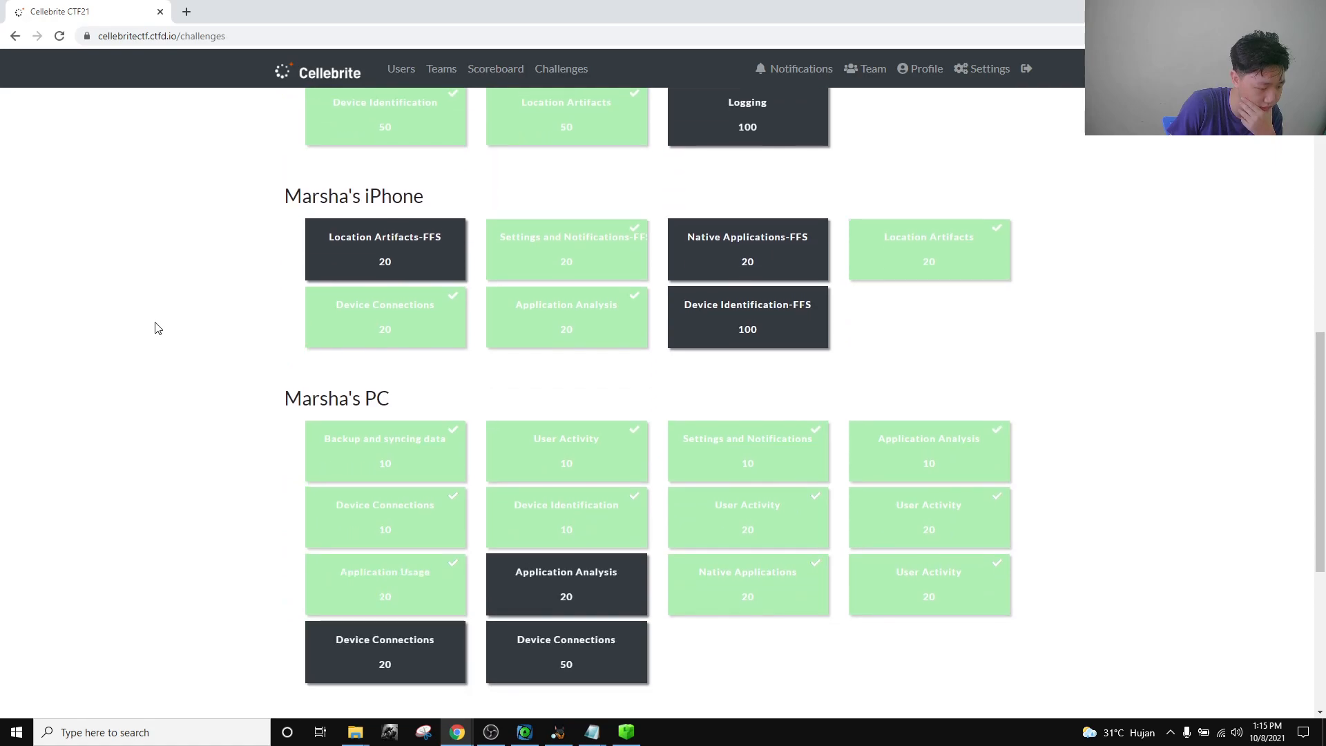
pyautogui.scroll(5, 156, 325)
pyautogui.moveTo(424, 379); pyautogui.dragTo(261, 355)
pyautogui.click(225, 346)
pyautogui.moveTo(564, 738)
pyautogui.click(558, 684)
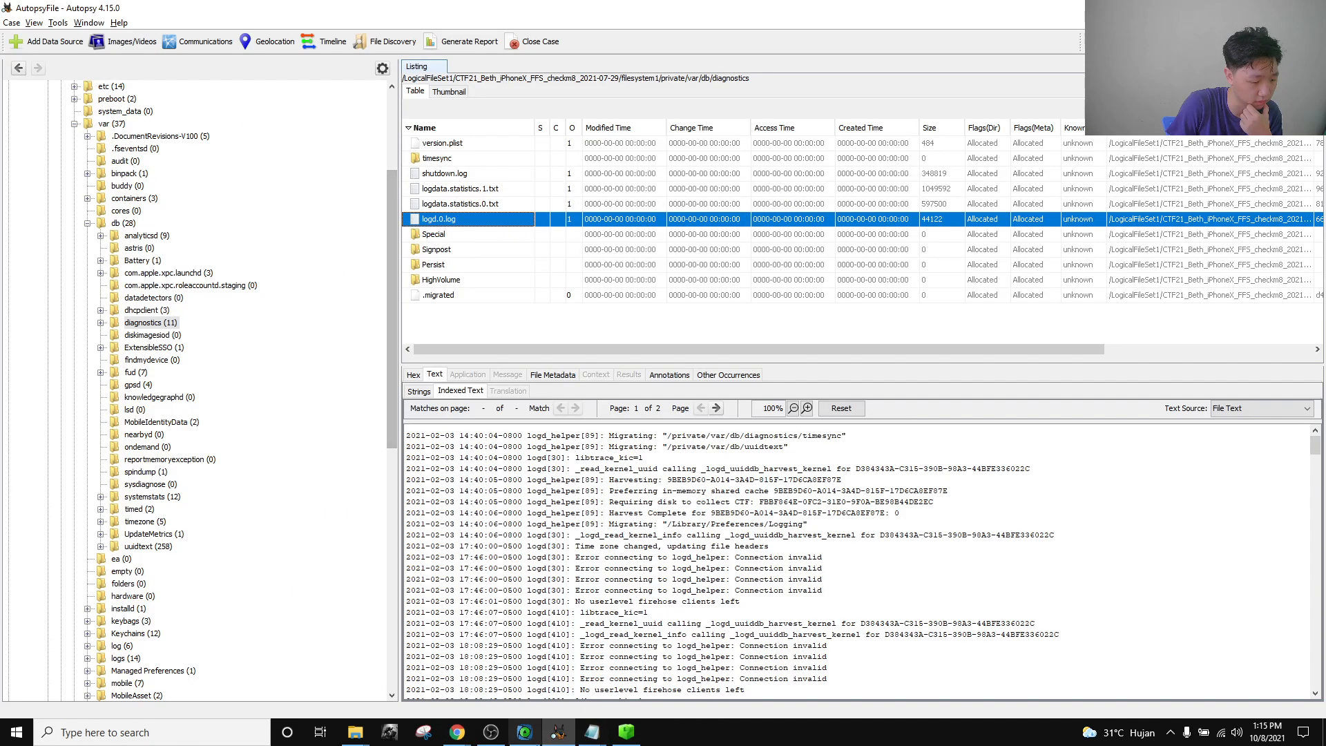
# Check ArtEx's Marsha iPhone summary and the Marsha iPhoneX Autopsy case, then return to the CTF page.
pyautogui.click(490, 732)
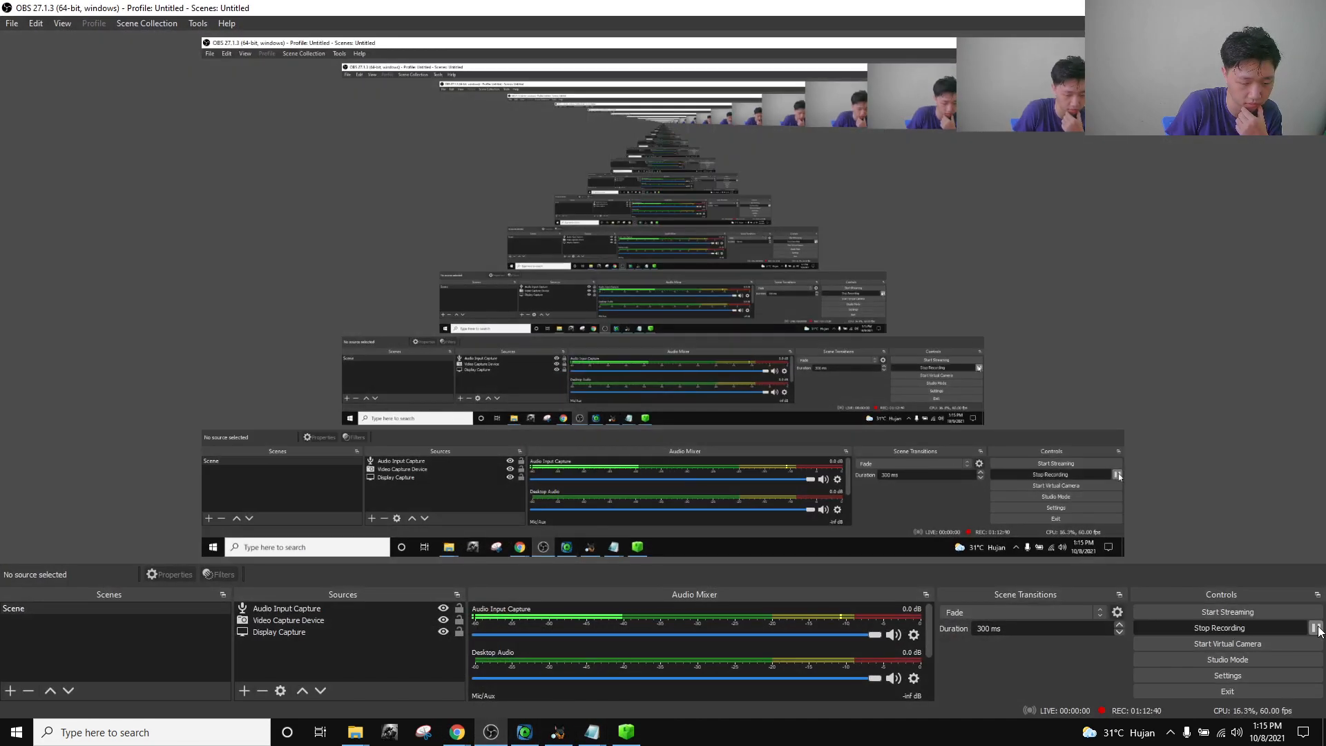
pyautogui.click(1315, 628)
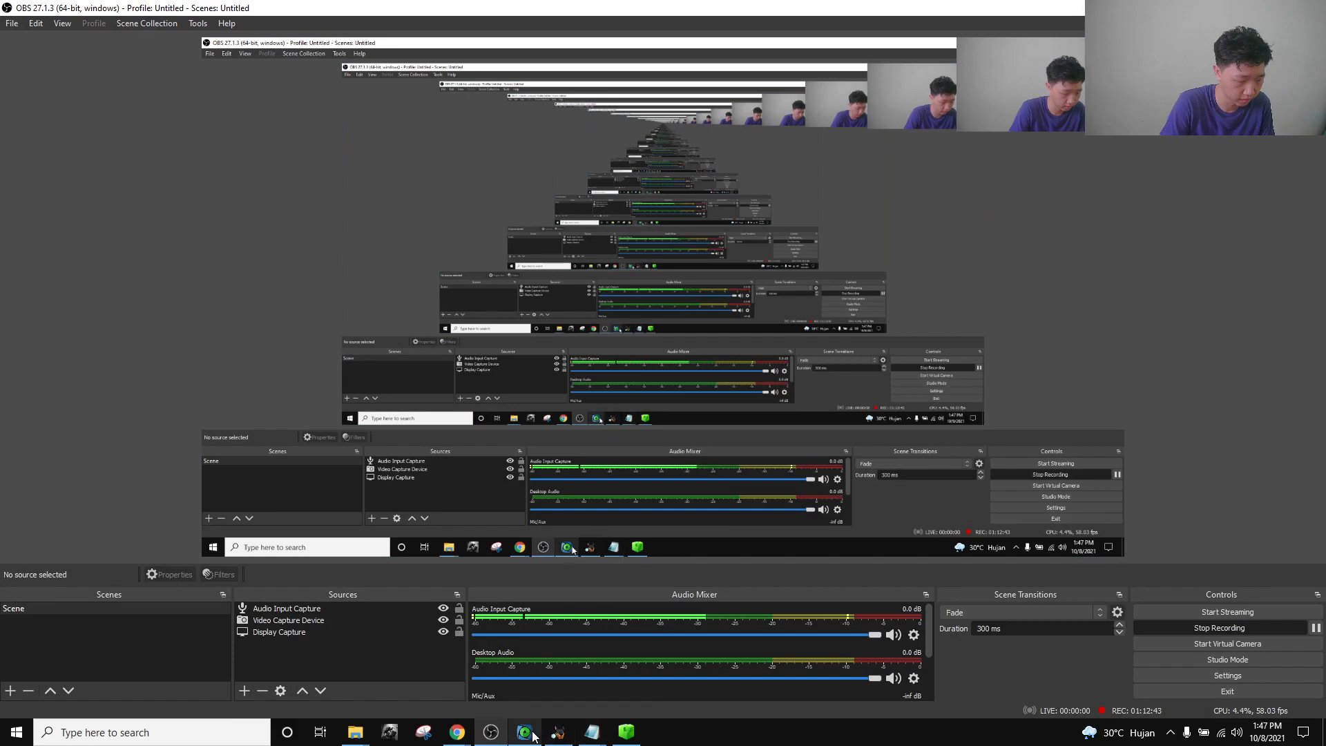
pyautogui.click(527, 733)
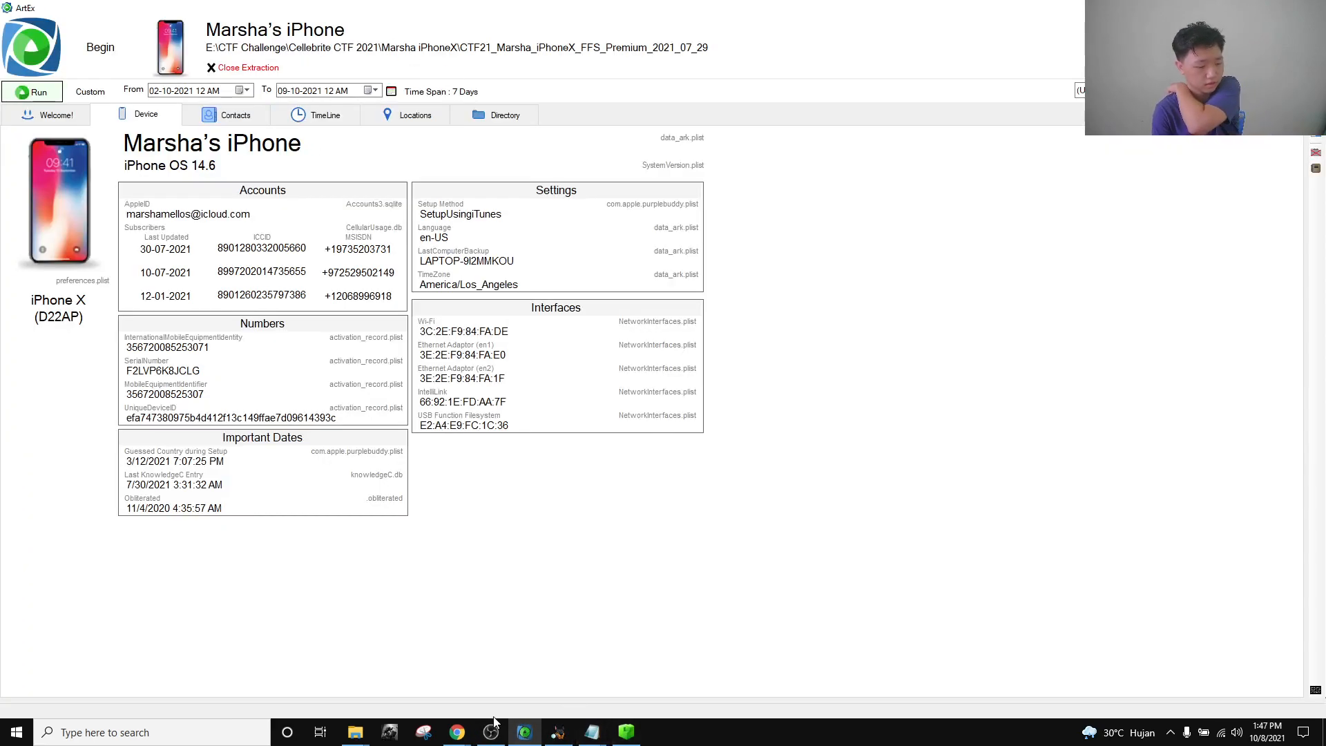
pyautogui.click(558, 734)
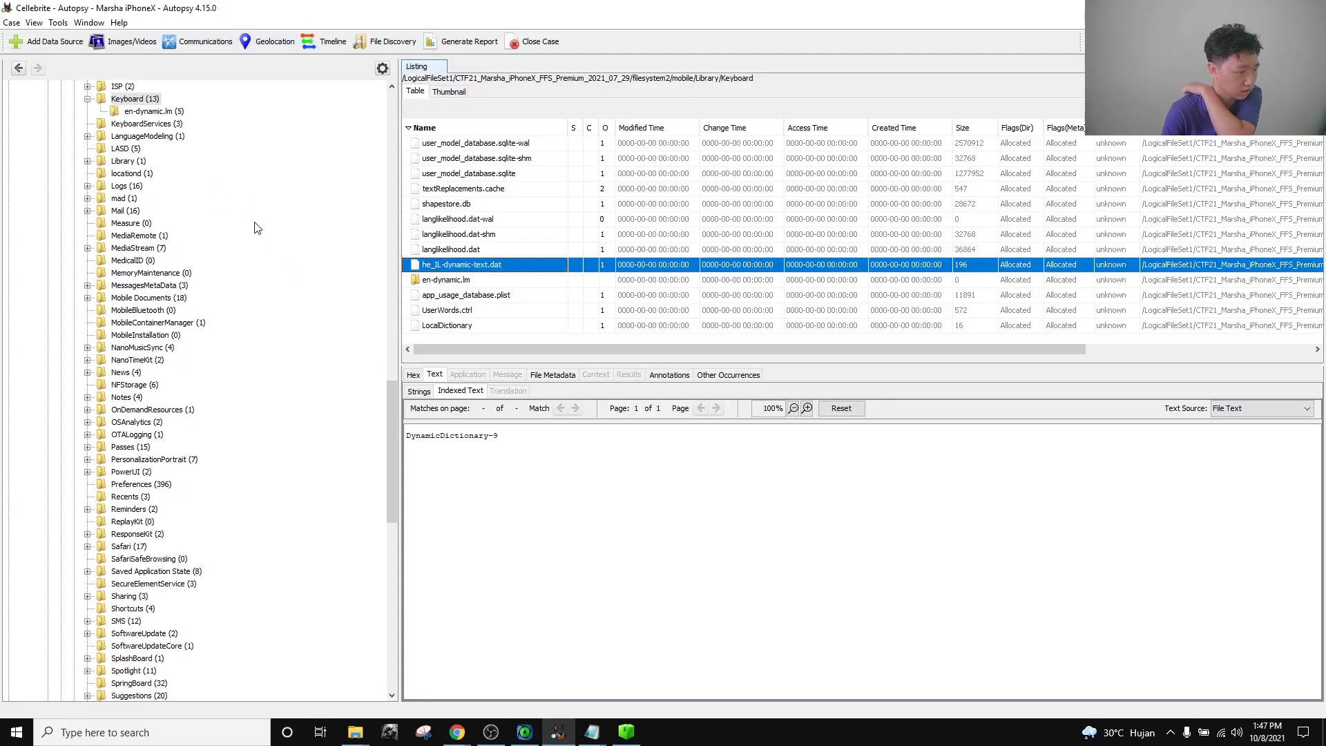
pyautogui.scroll(20, 245, 269)
pyautogui.scroll(10, 243, 370)
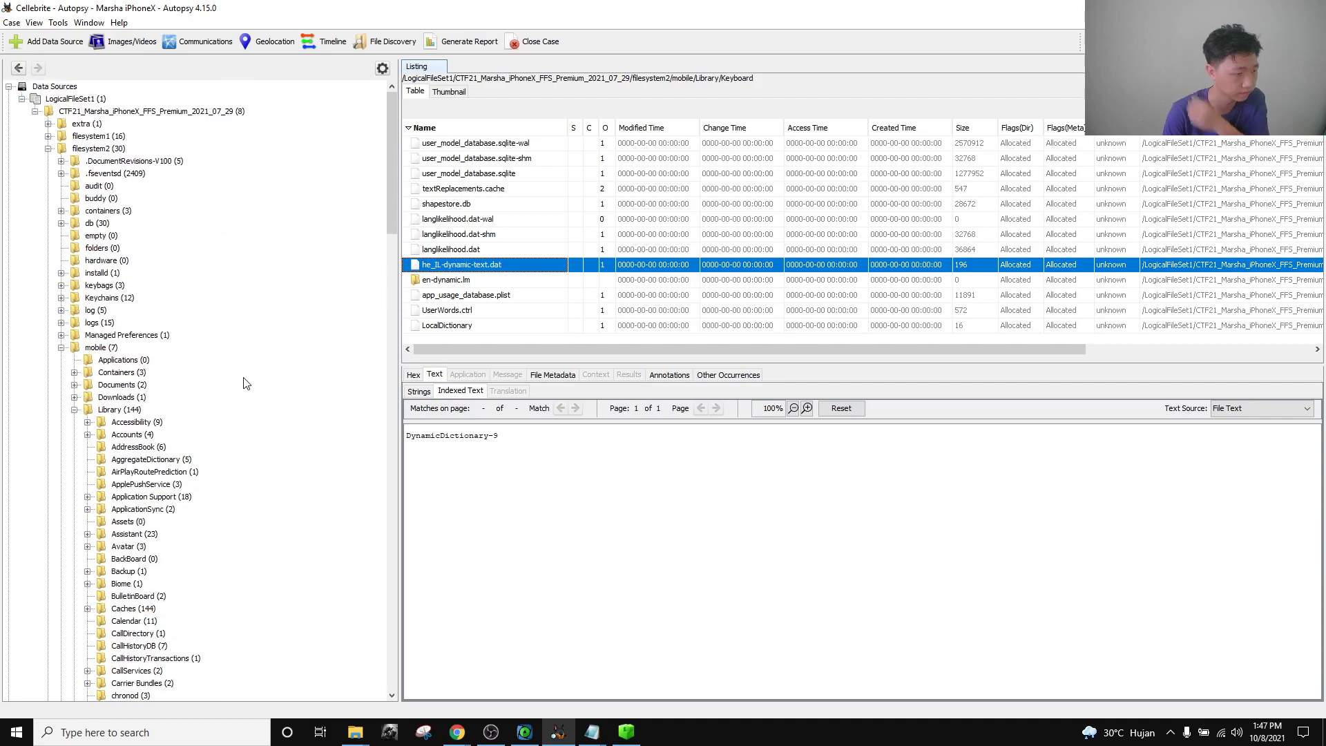
pyautogui.moveTo(457, 731)
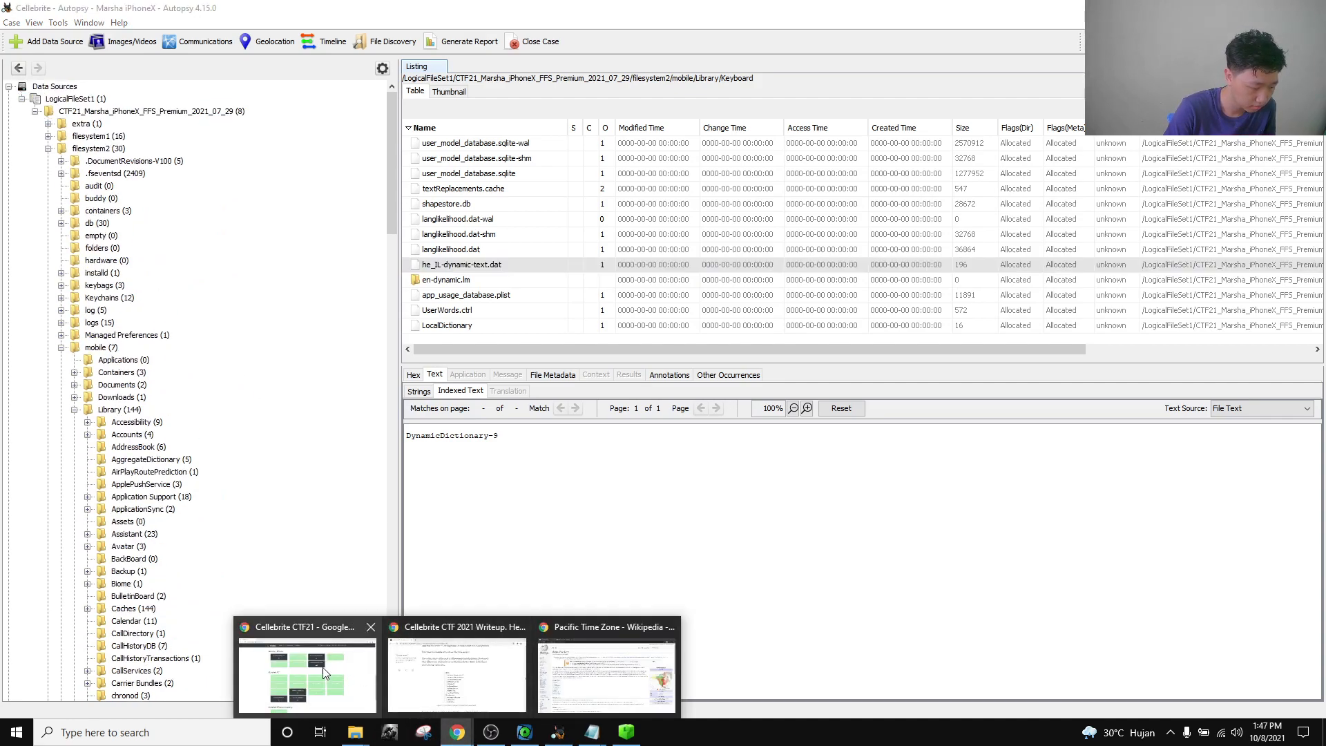
pyautogui.click(325, 669)
pyautogui.click(491, 731)
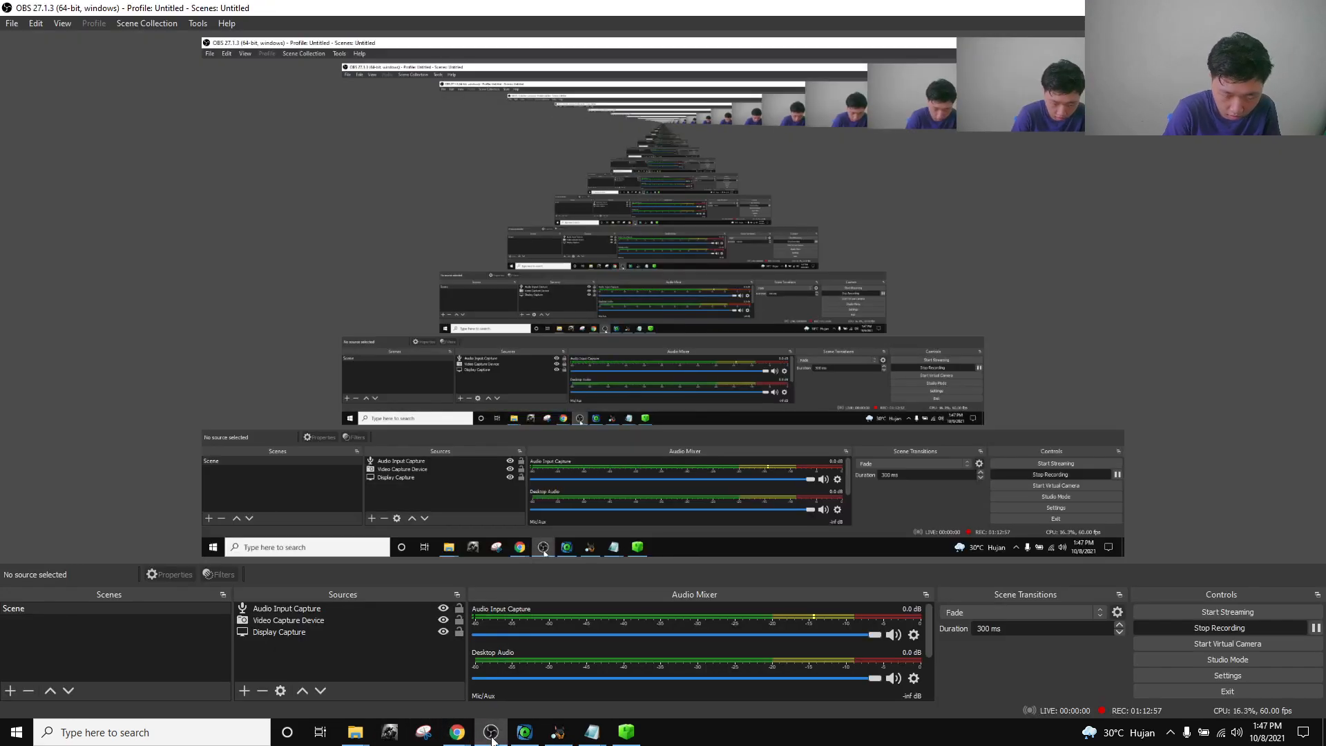
pyautogui.click(491, 736)
pyautogui.scroll(-1, 414, 379)
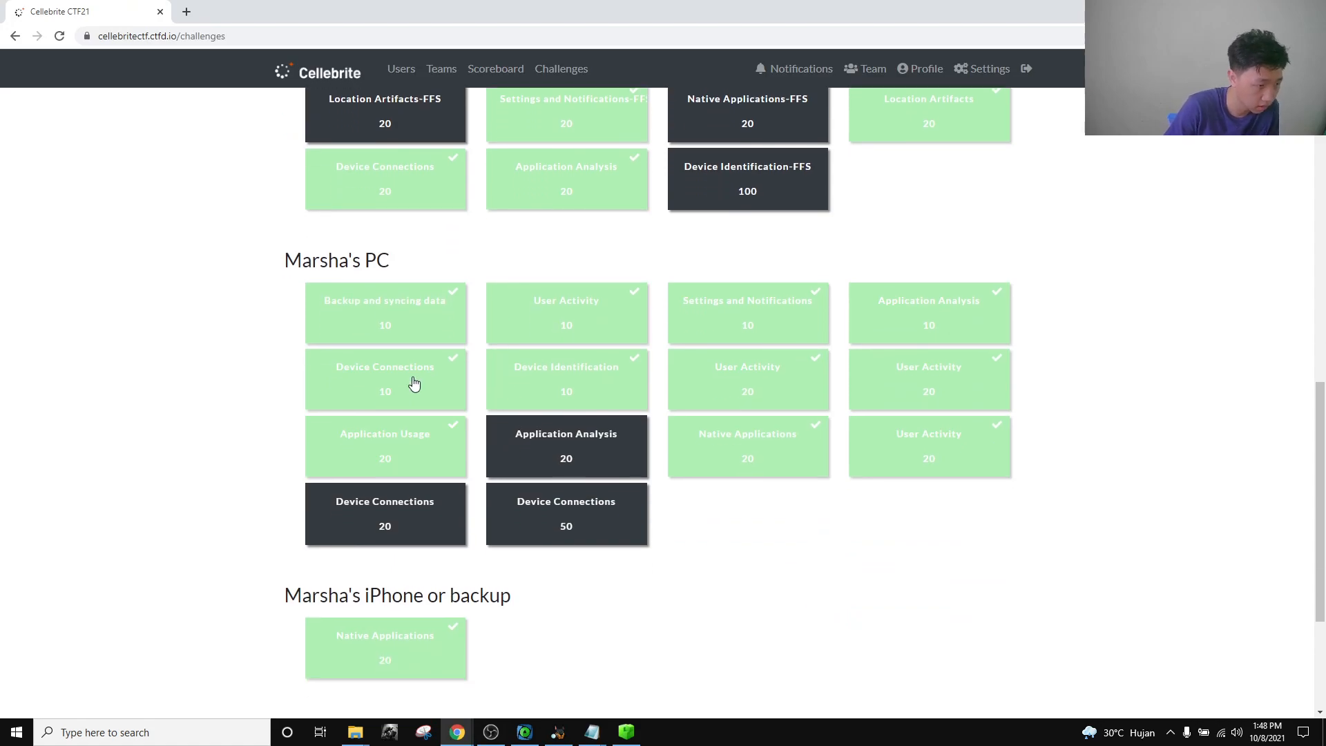
pyautogui.scroll(2, 502, 340)
pyautogui.scroll(1, 686, 379)
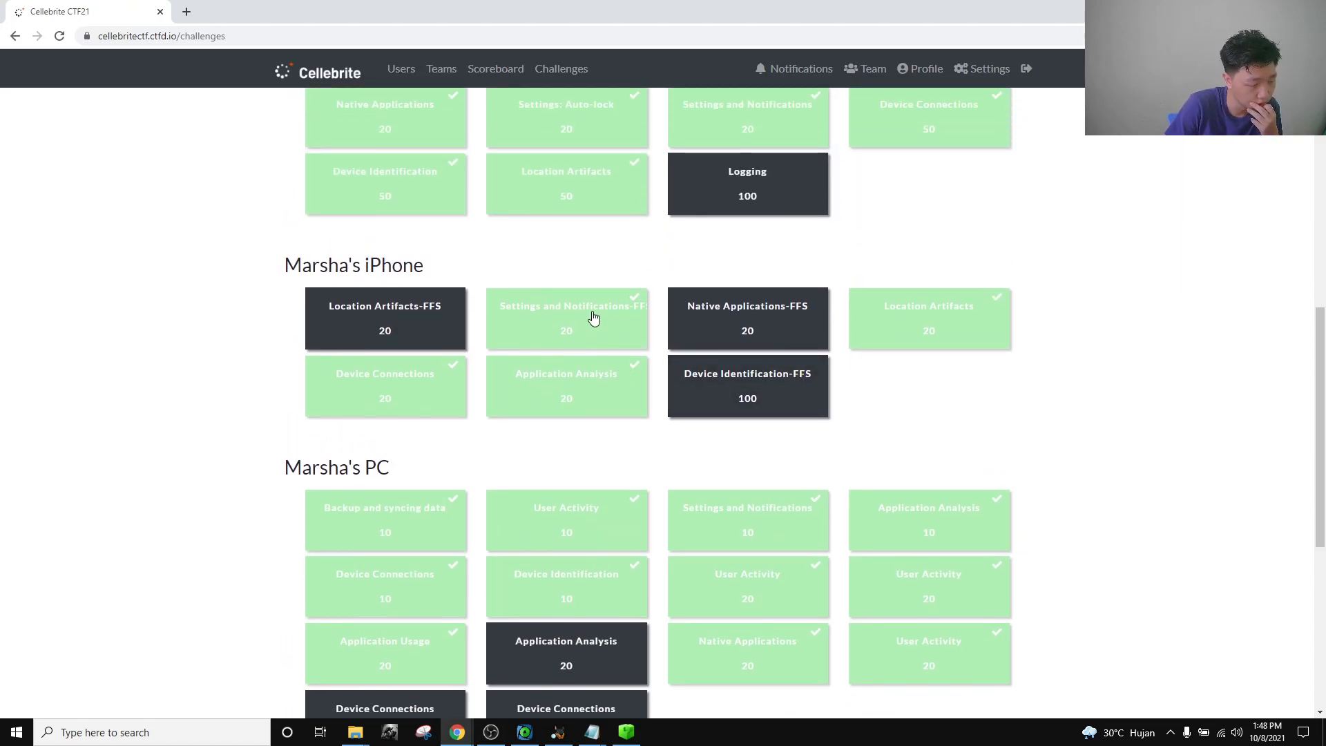
pyautogui.click(583, 322)
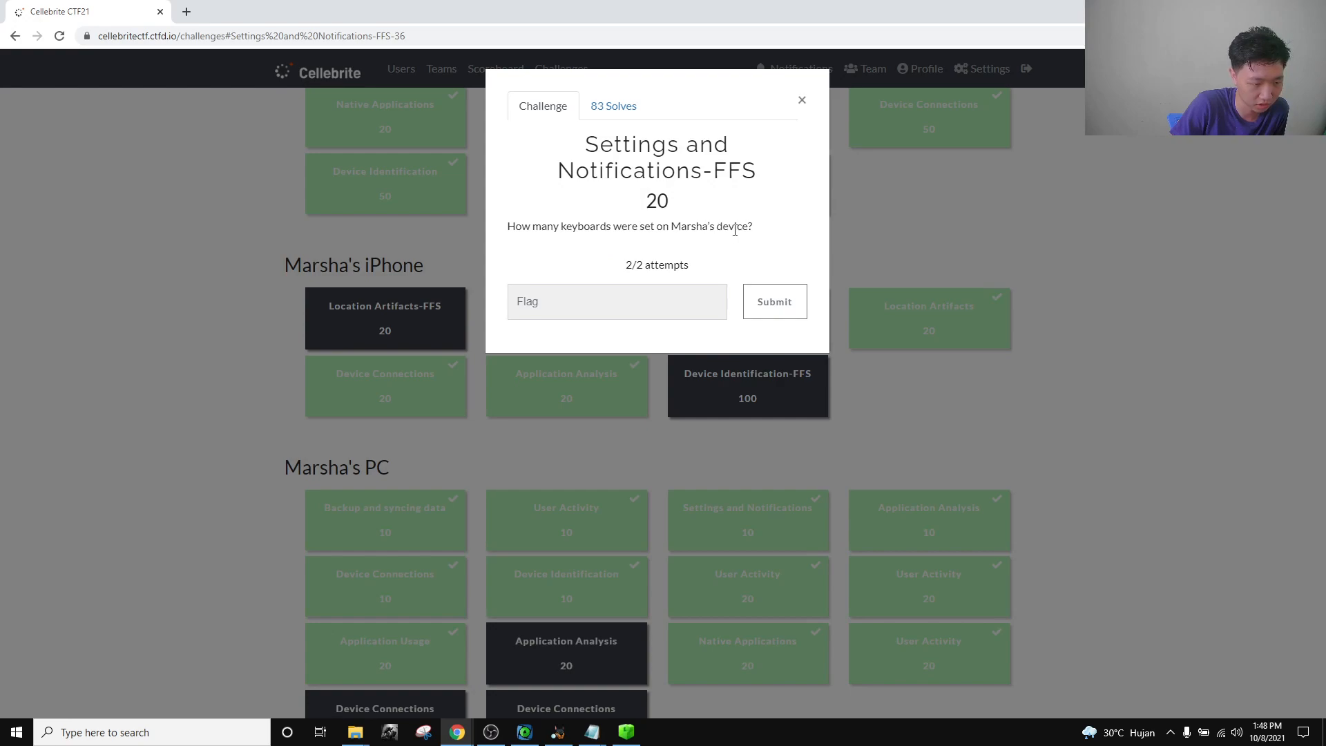
pyautogui.click(802, 105)
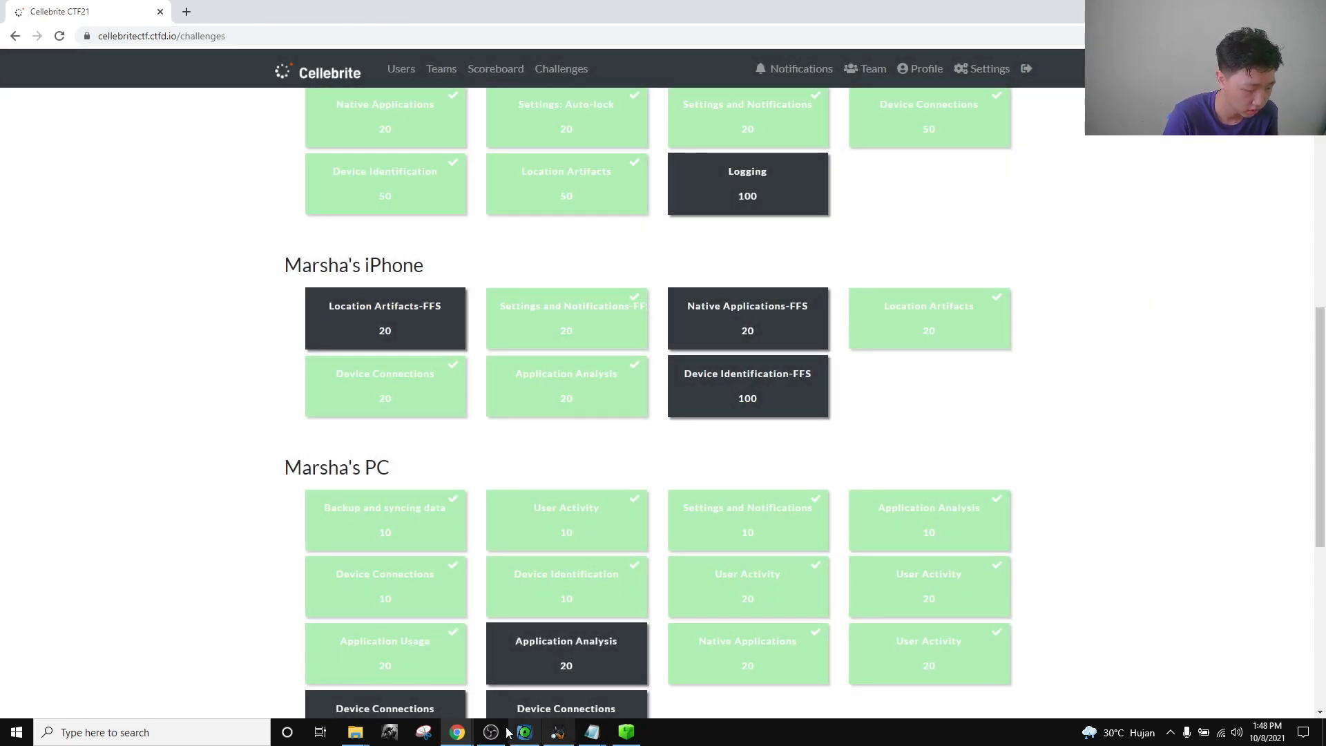
# In the Autopsy case, open and select the Keyboard (13) folder.
pyautogui.click(559, 734)
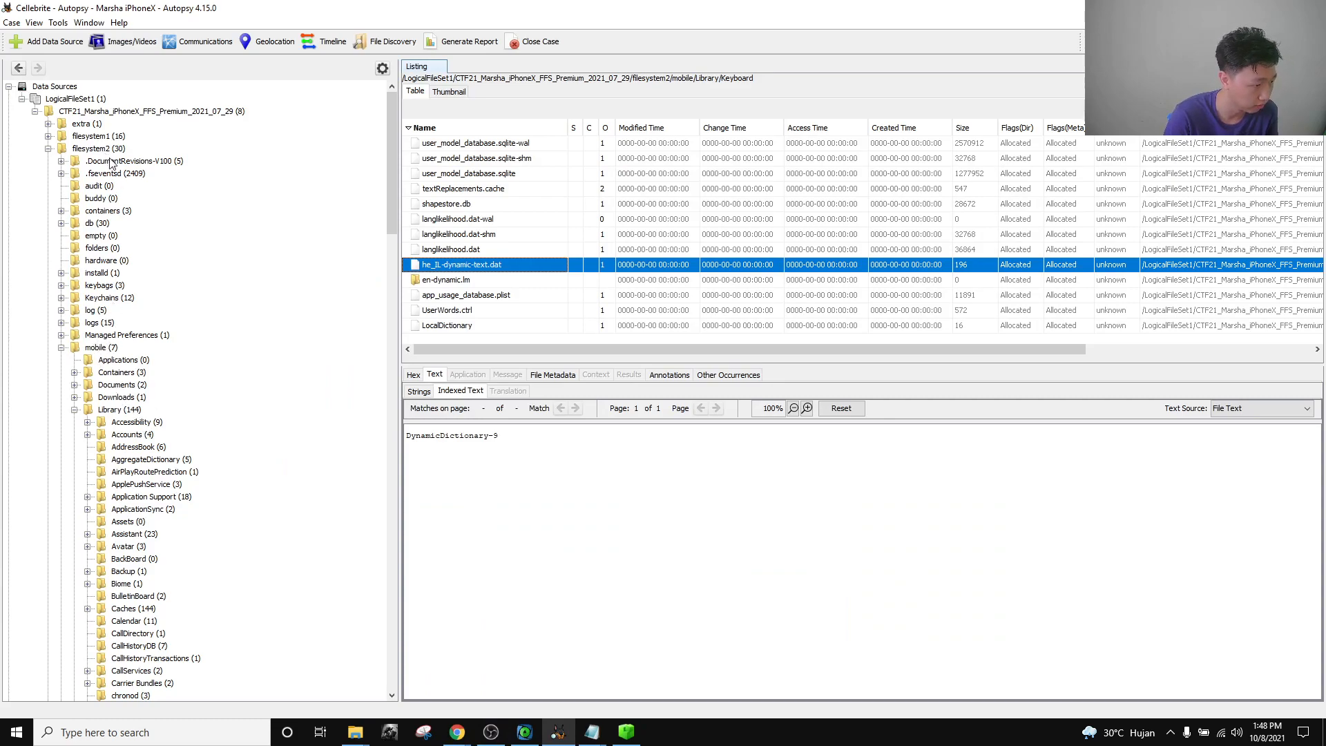
pyautogui.scroll(-2, 145, 428)
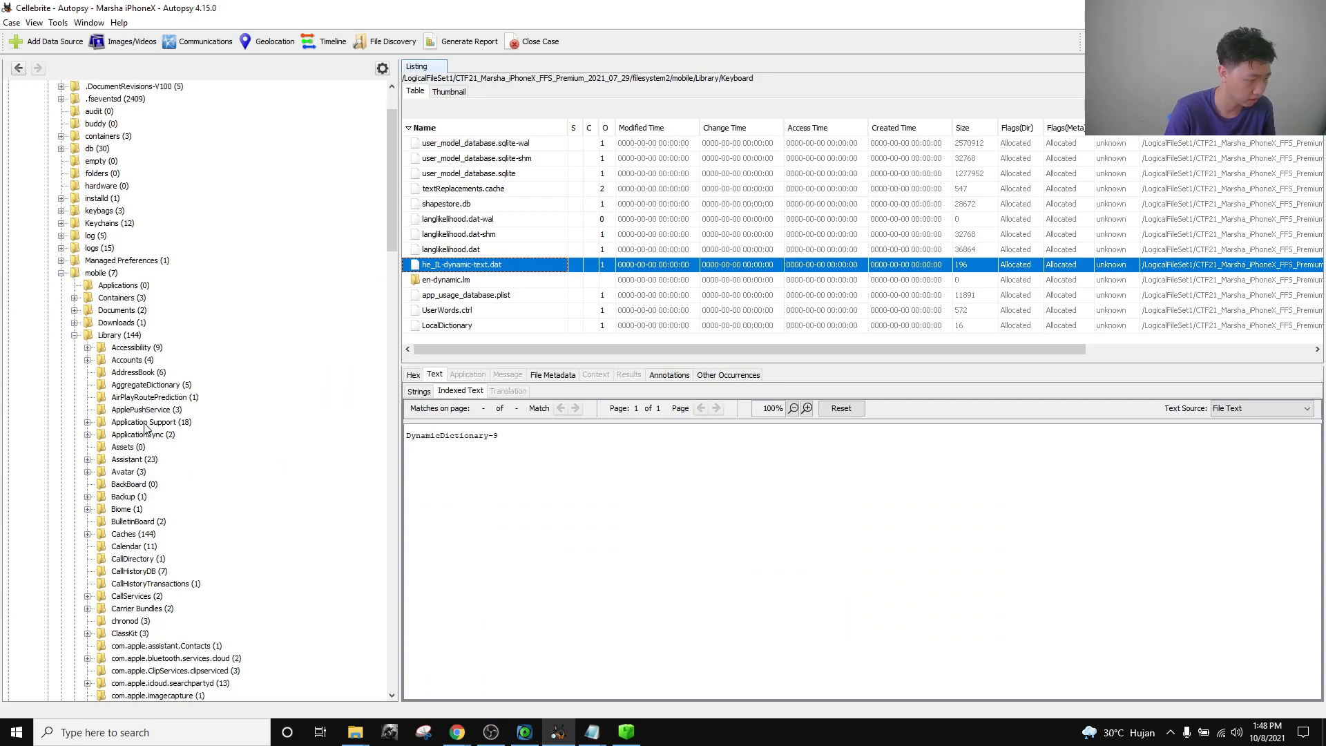
pyautogui.scroll(-14, 144, 429)
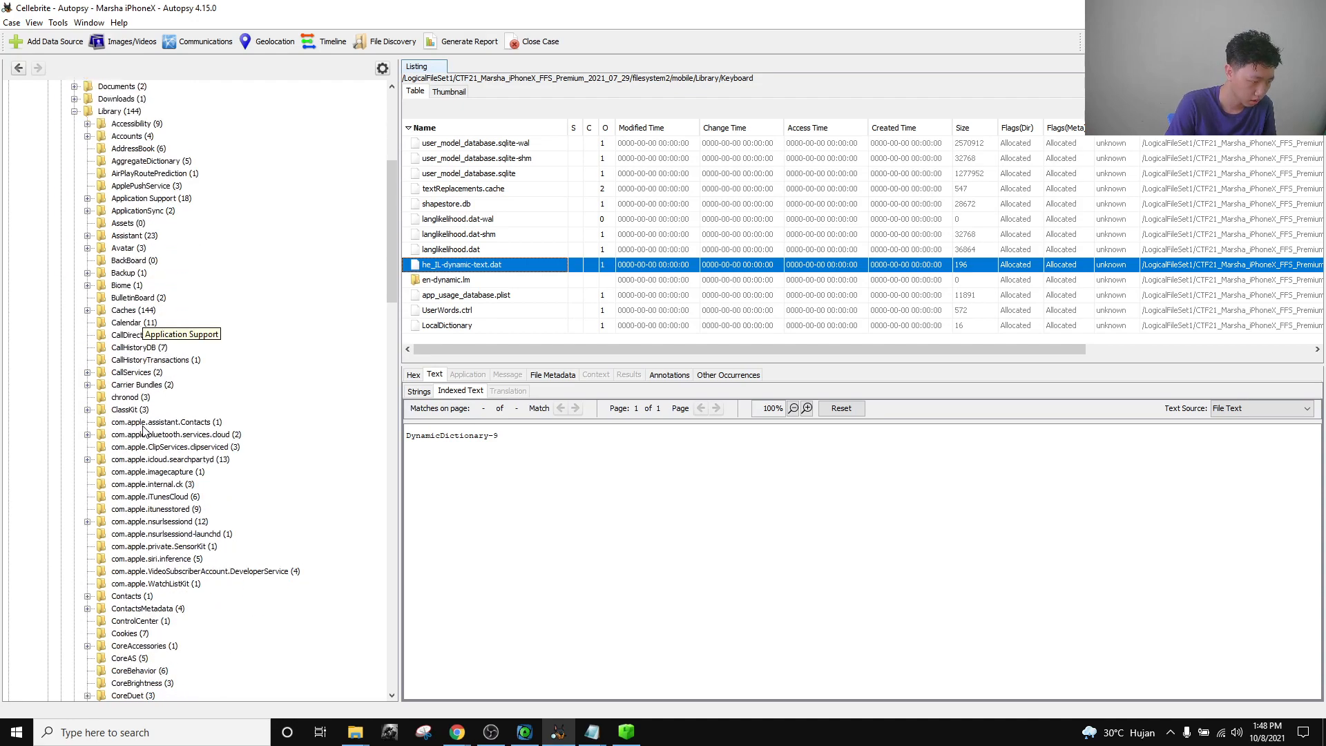
pyautogui.scroll(-8, 144, 430)
pyautogui.doubleClick(131, 460)
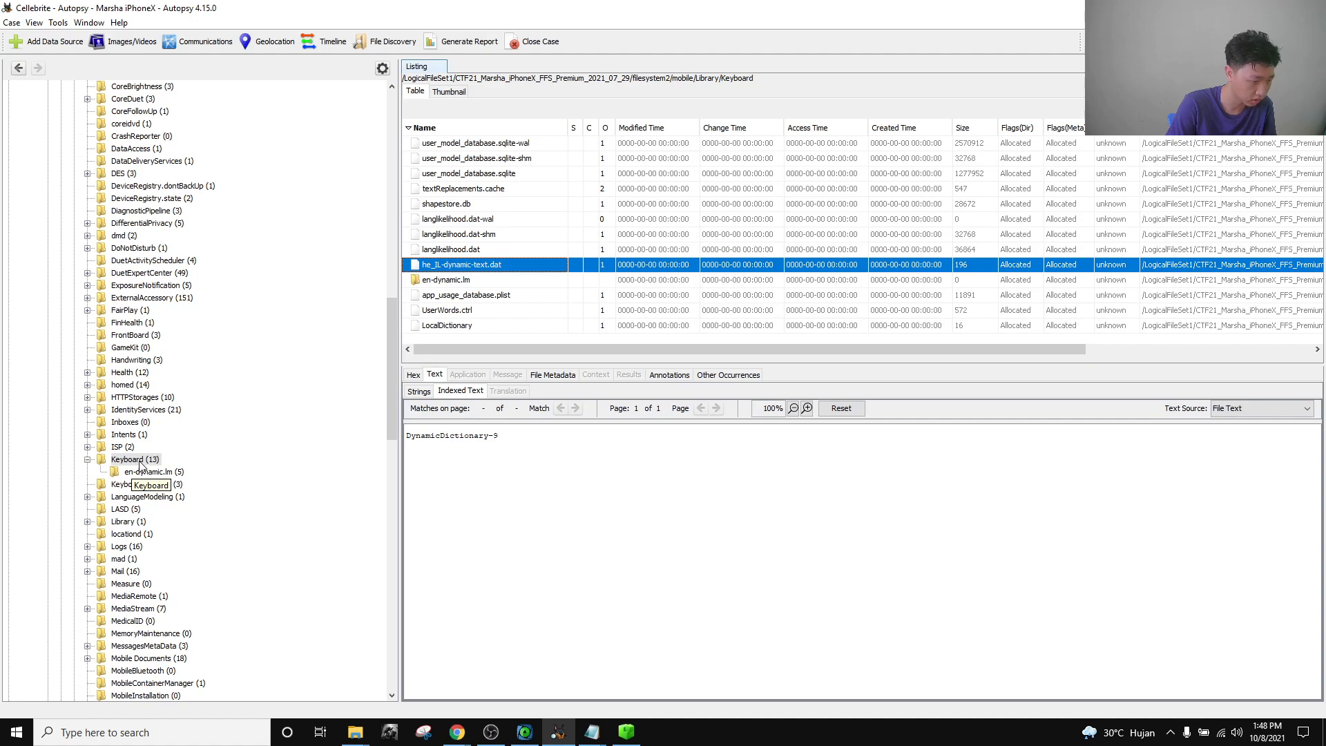
pyautogui.click(140, 462)
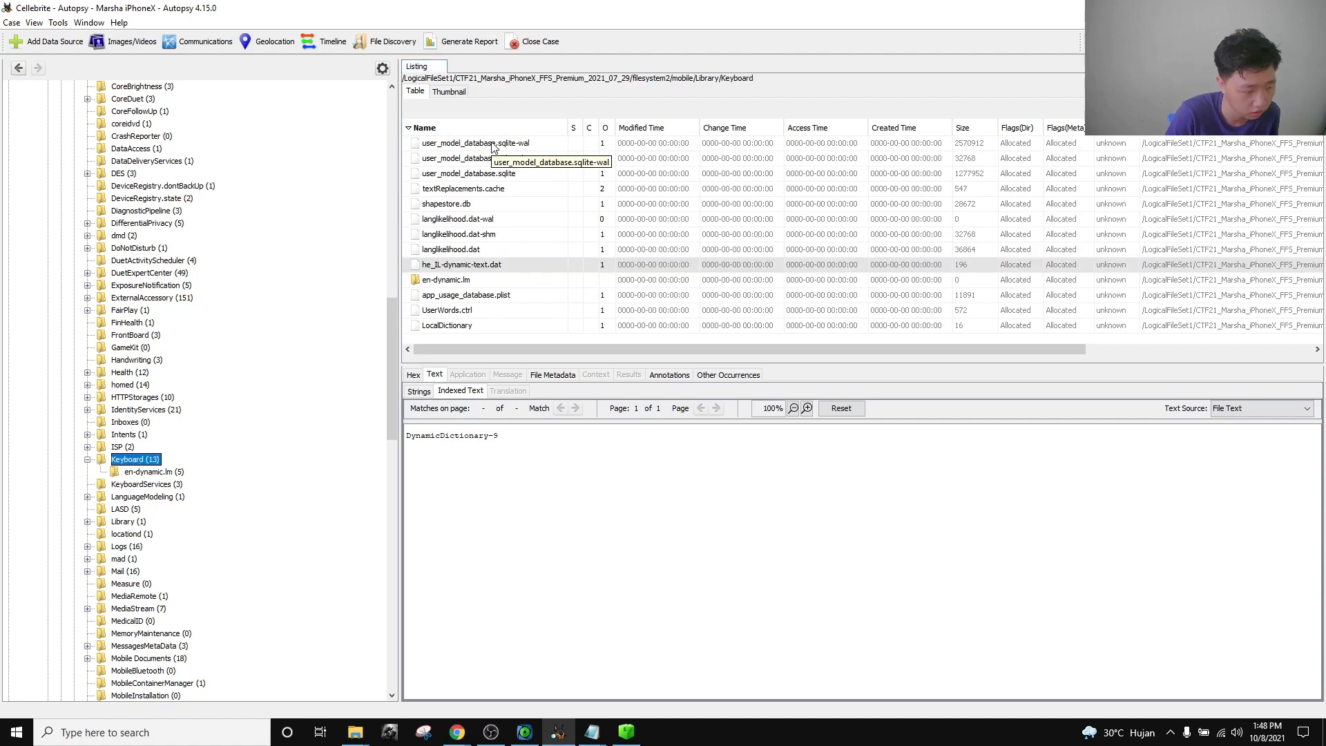
# Inspect the sqlite-shm, sqlite-wal, en-dynamic.lm and he_IL-dynamic-text.dat files, then return to the CTF question.
pyautogui.click(493, 160)
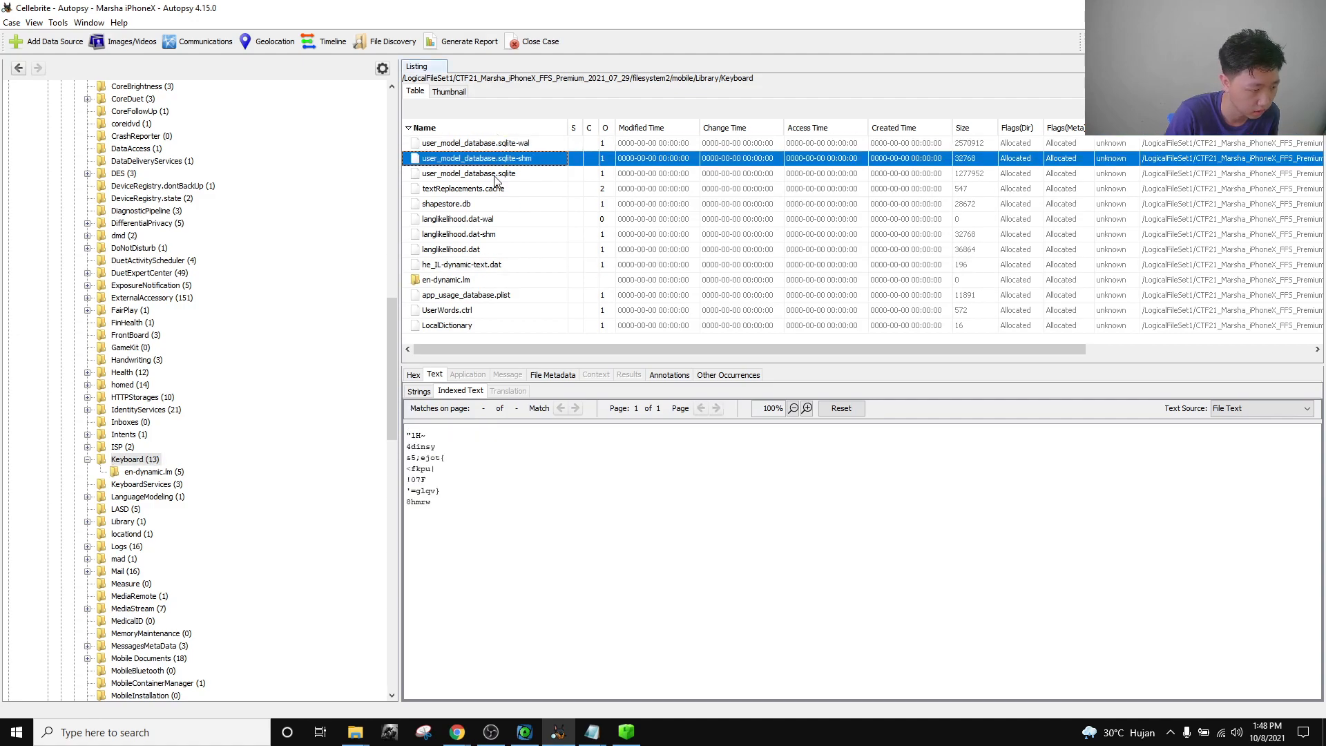
pyautogui.click(486, 146)
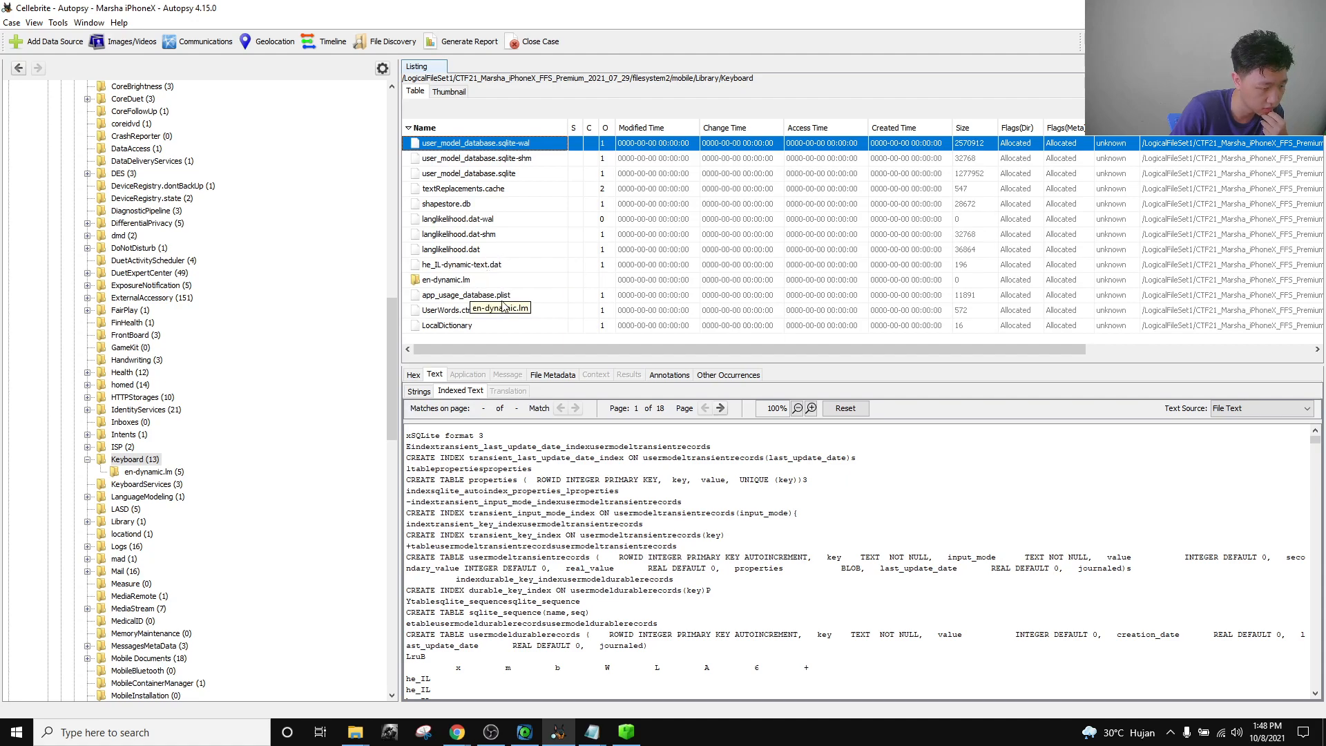
pyautogui.click(478, 283)
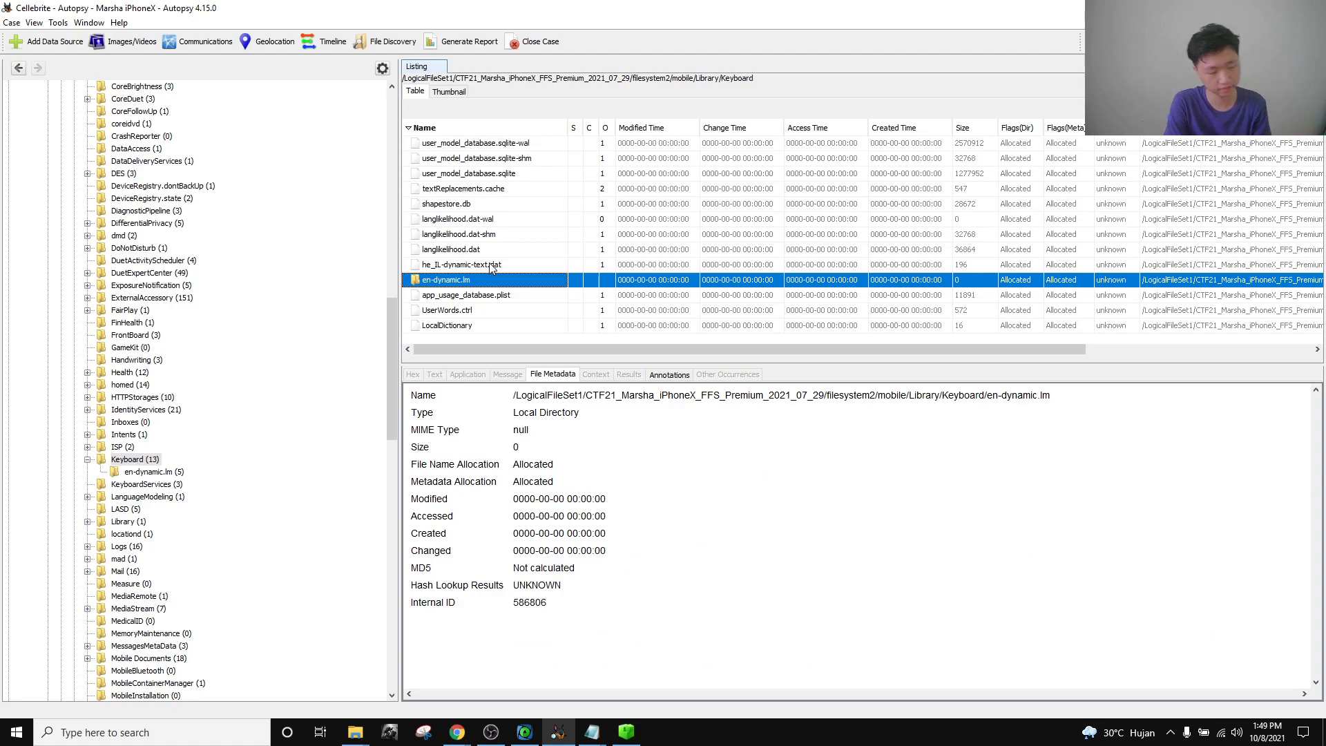
pyautogui.click(487, 266)
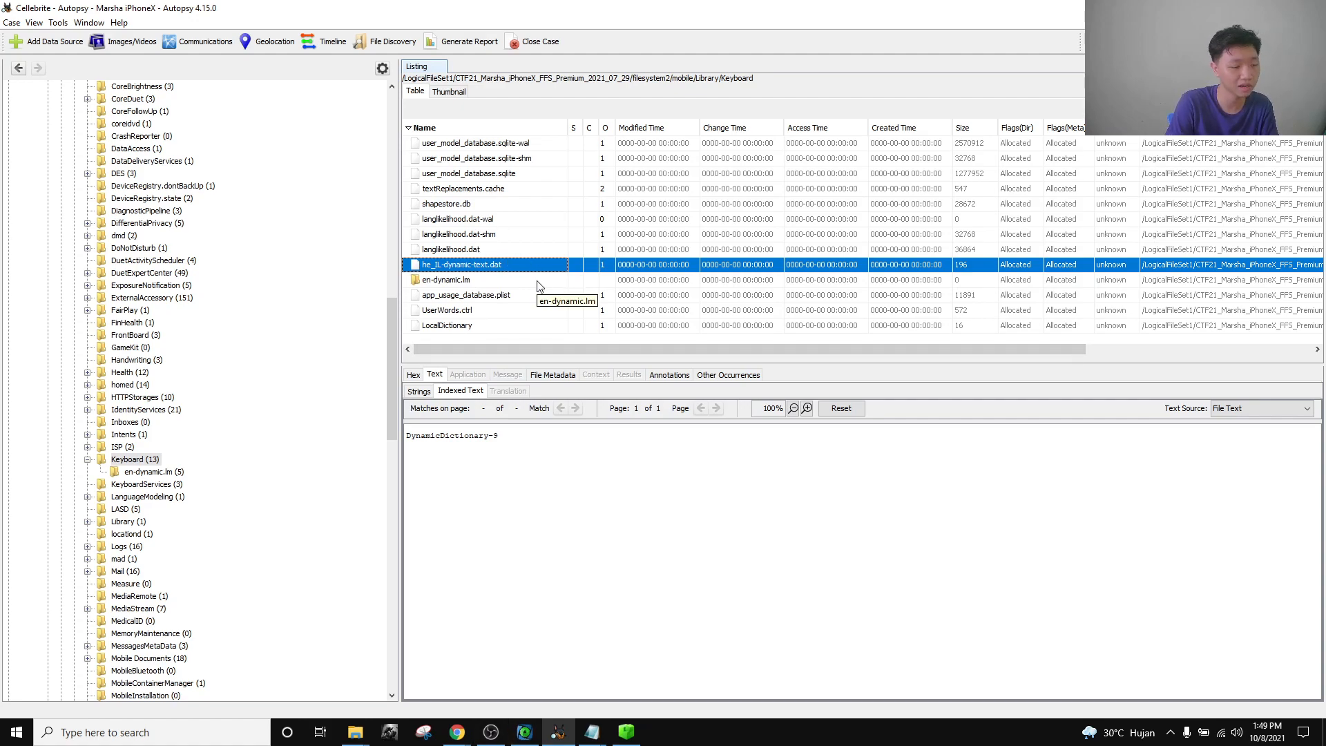
pyautogui.click(457, 732)
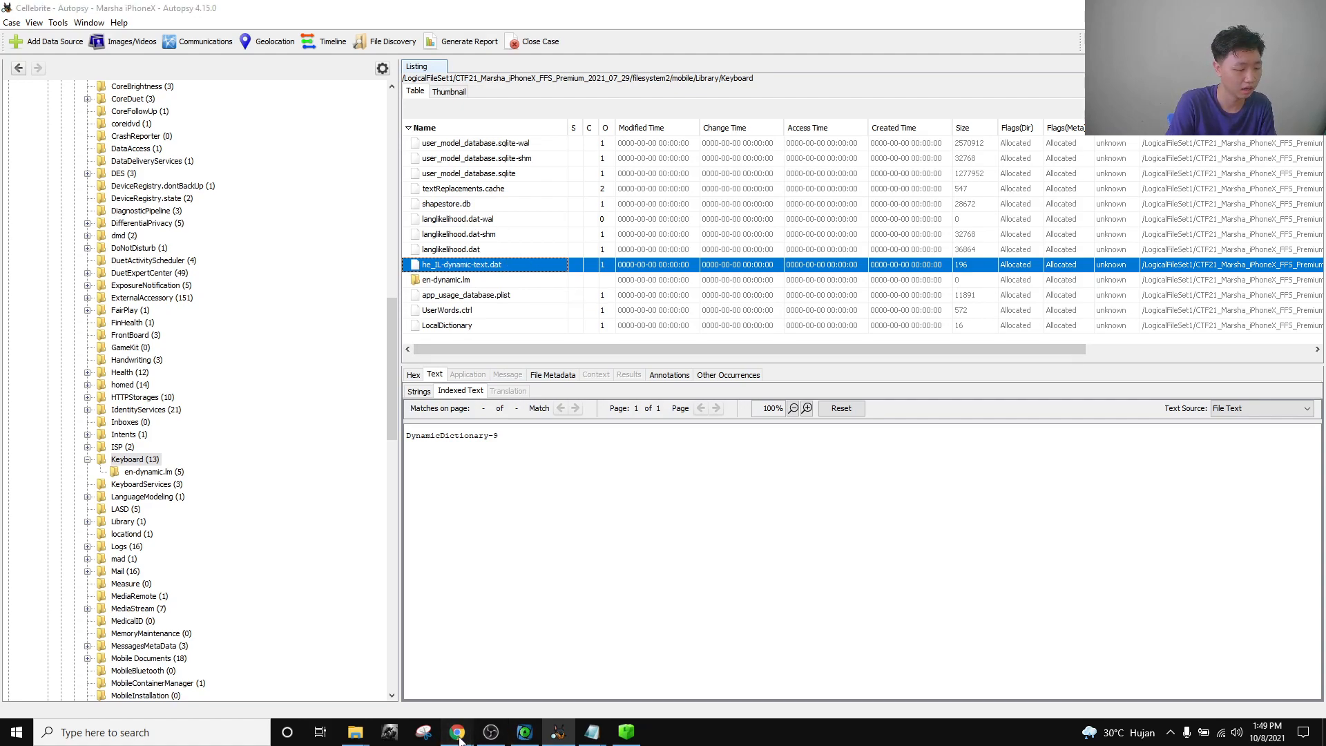
pyautogui.click(337, 677)
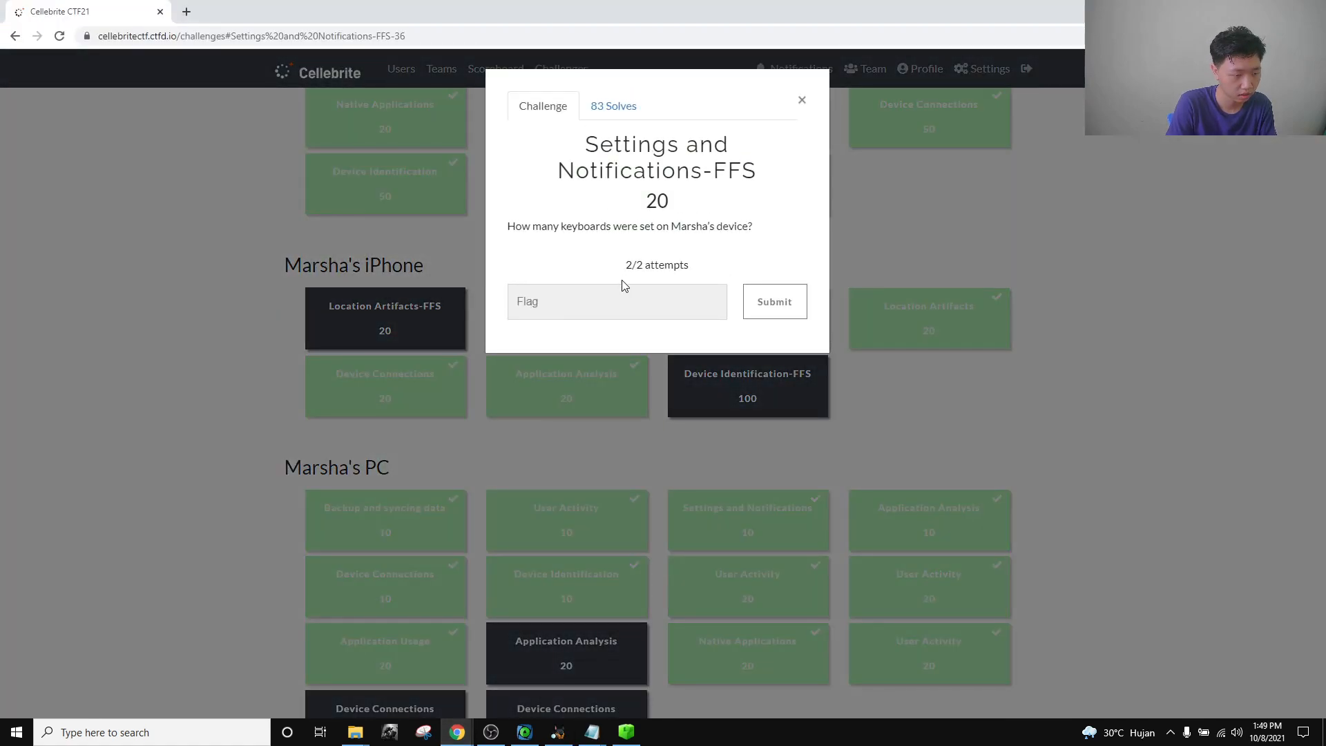
# Enter 2 as the keyboard-count answer, then view he_IL-dynamic-text.dat's text in Autopsy.
pyautogui.click(591, 302)
pyautogui.write('2')
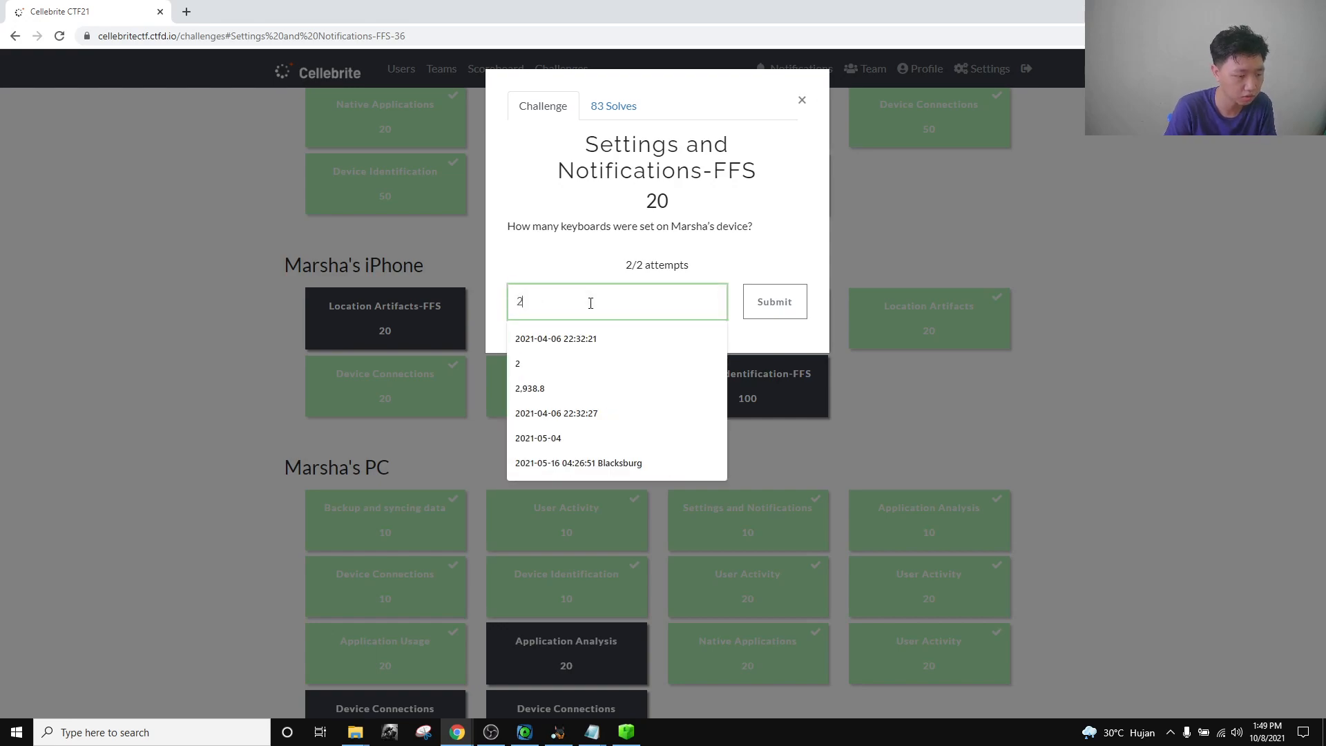
pyautogui.click(560, 738)
pyautogui.click(502, 268)
pyautogui.click(511, 283)
pyautogui.click(511, 268)
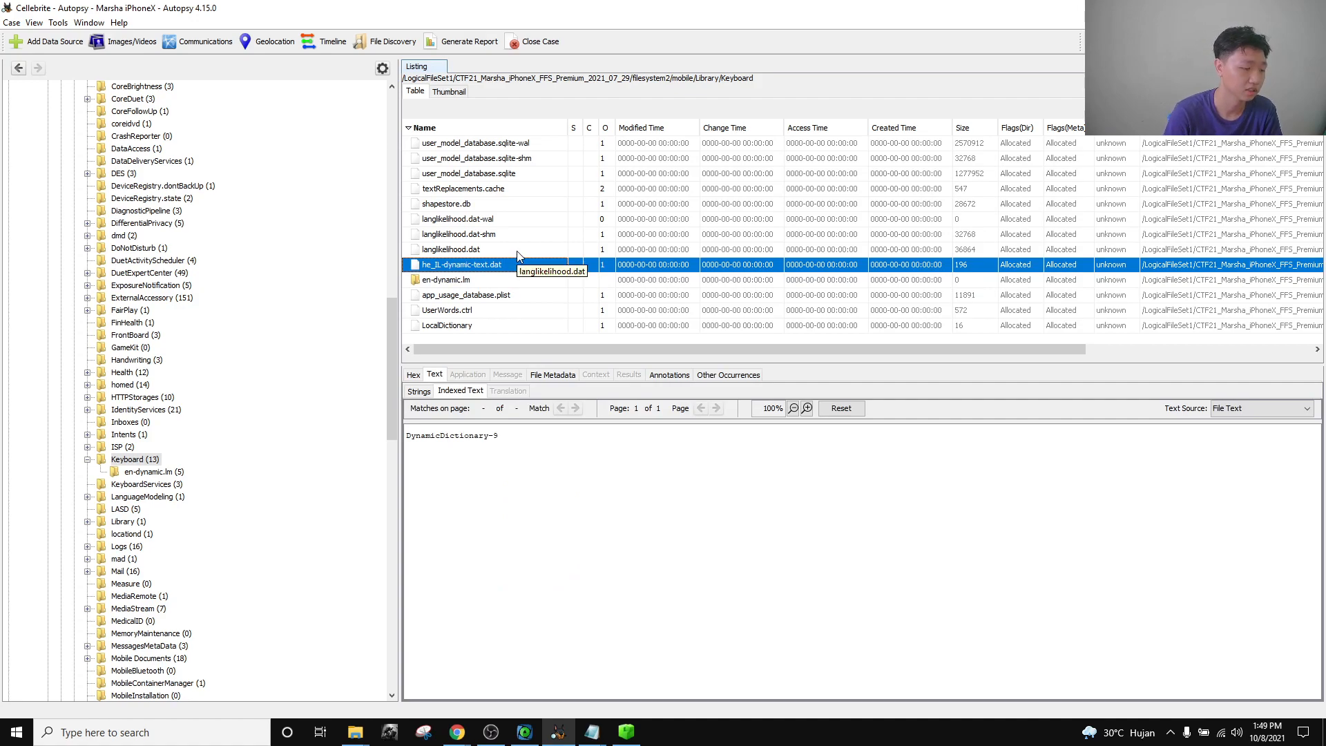
# Show langlikelihood.dat's EmojiByApp table, listing emoji counts for 10 apps.
pyautogui.click(520, 251)
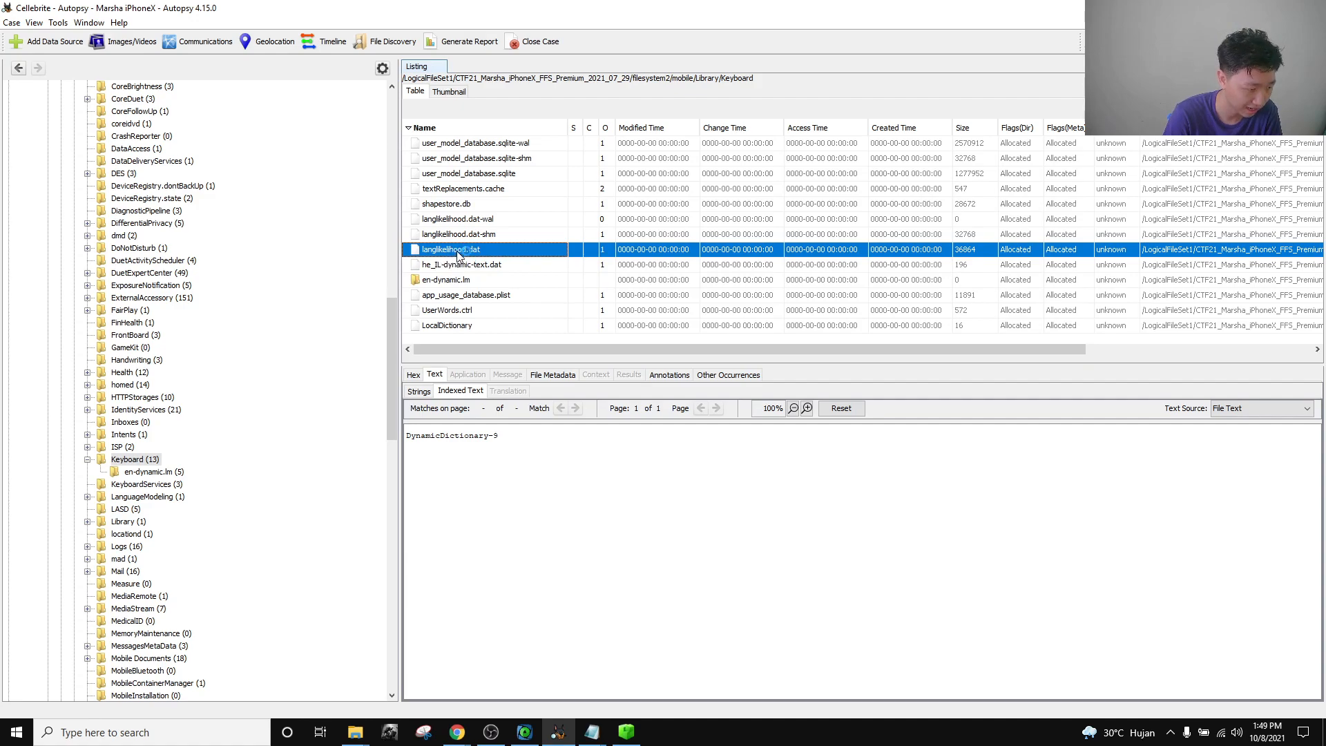
pyautogui.click(467, 374)
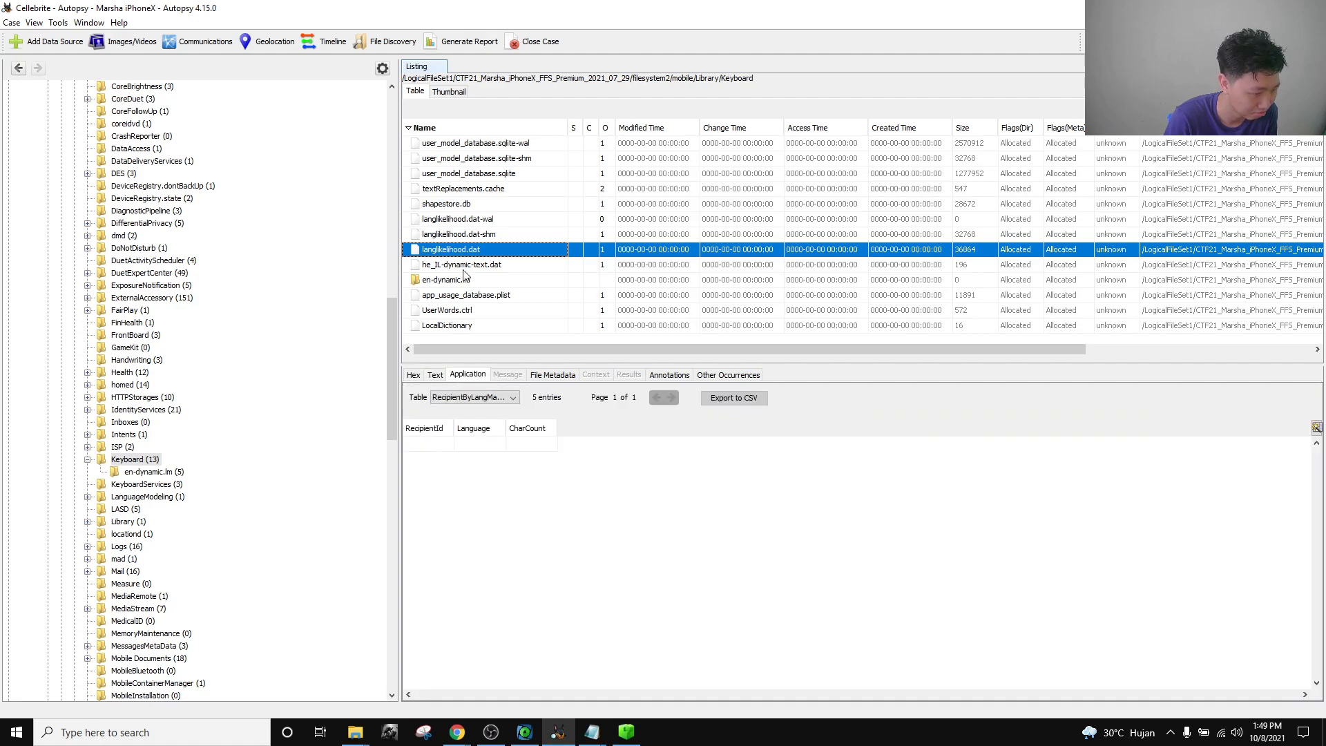
pyautogui.click(482, 401)
pyautogui.click(475, 421)
pyautogui.click(475, 400)
pyautogui.click(465, 445)
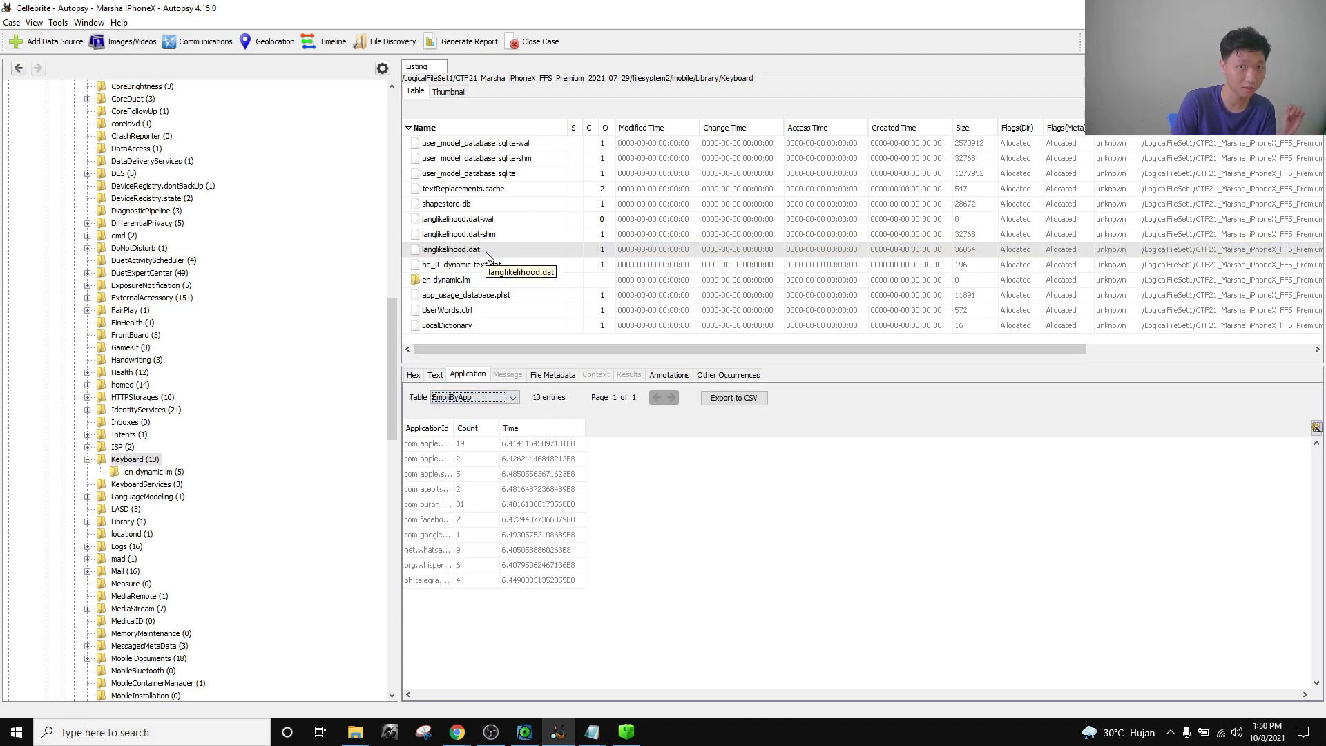
pyautogui.click(443, 254)
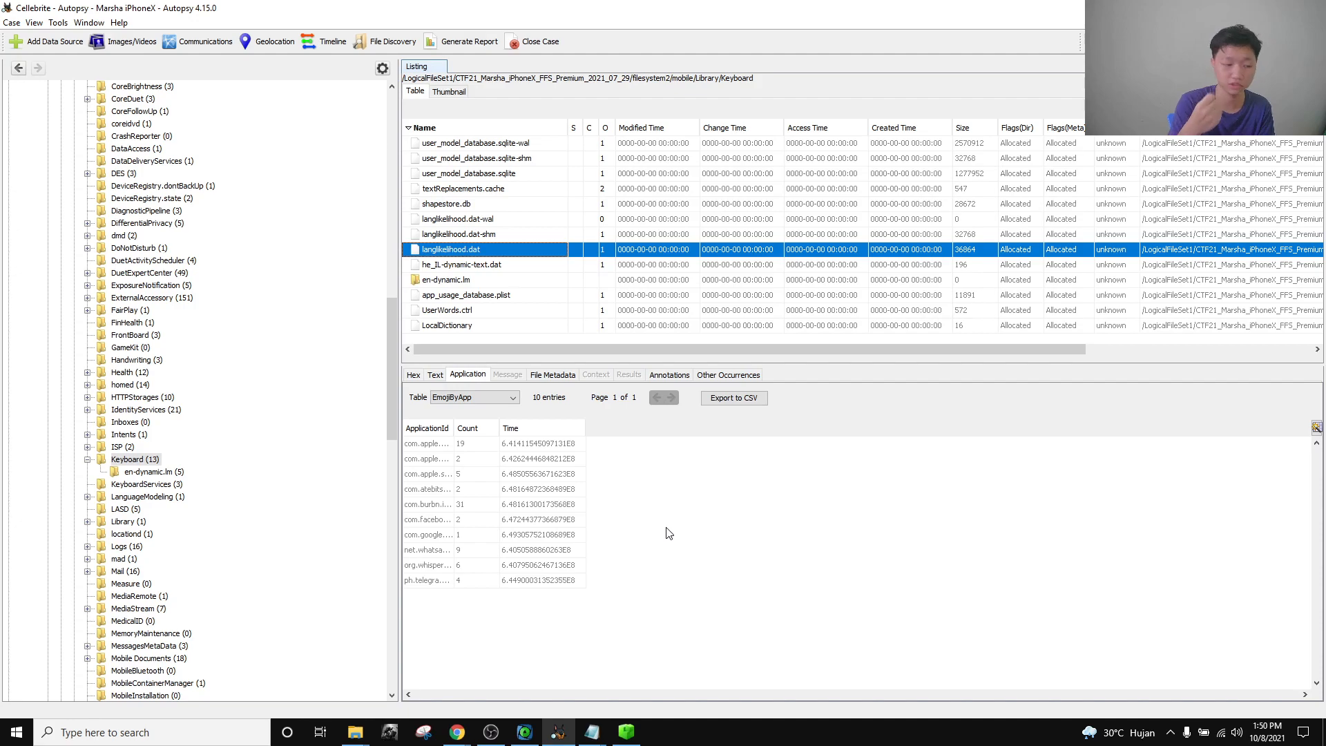
# Change the keyboard-count challenge answer from 2 to 3.
pyautogui.moveTo(457, 732)
pyautogui.click(342, 670)
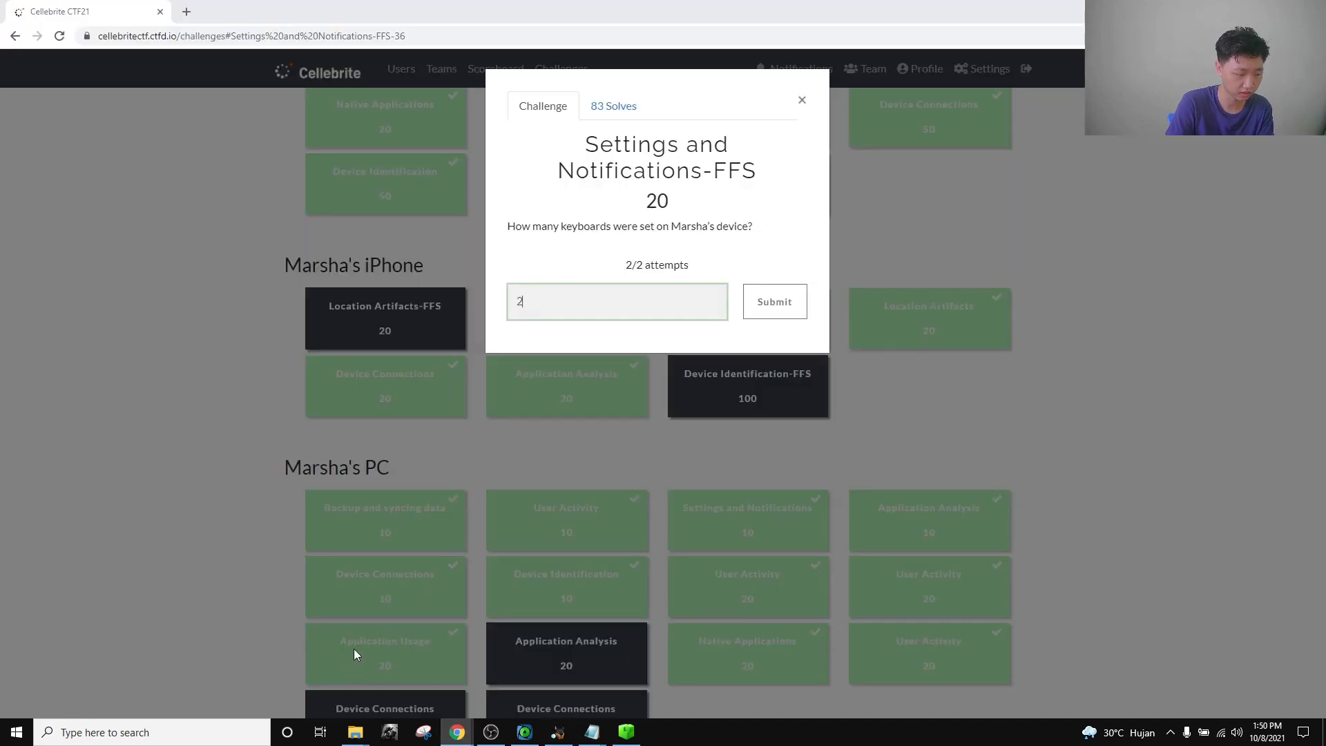
pyautogui.click(598, 292)
pyautogui.press('BackSpace')
pyautogui.write('3')
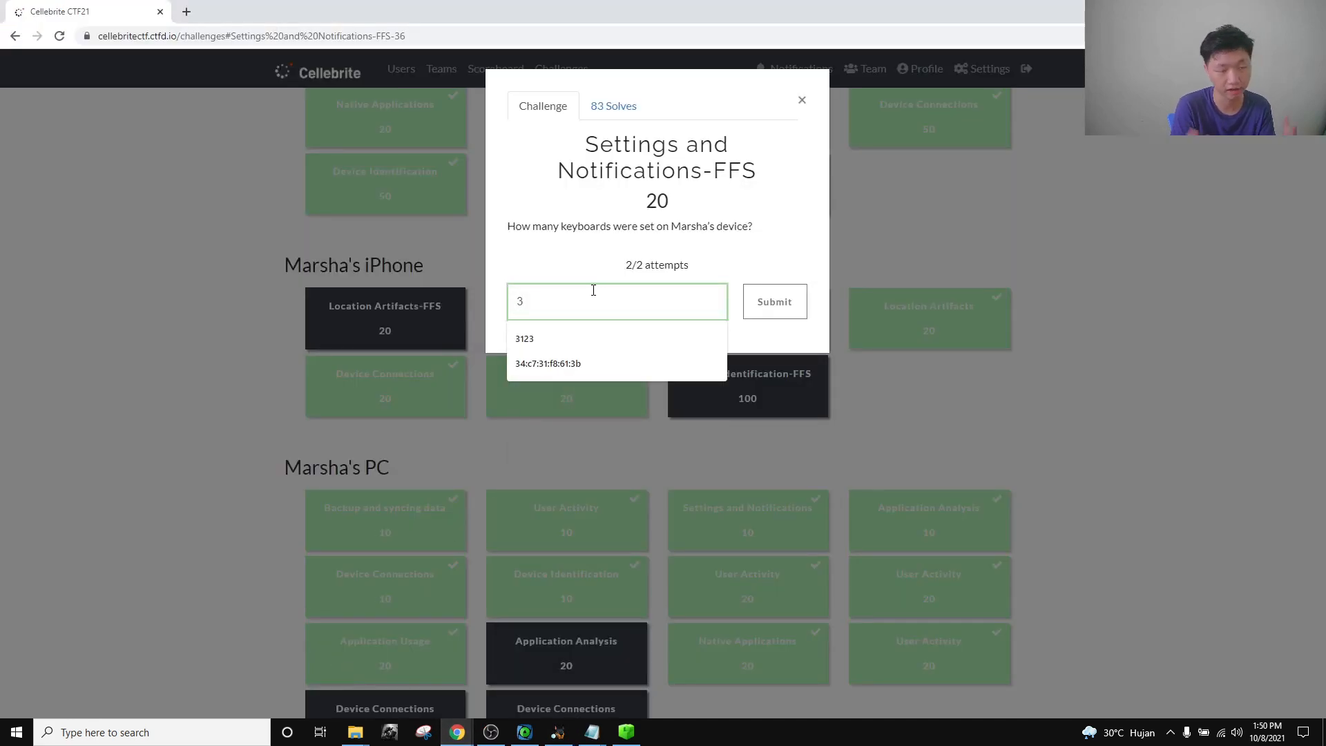
# Close that challenge and read the Location Artifacts beer-price question.
pyautogui.click(802, 100)
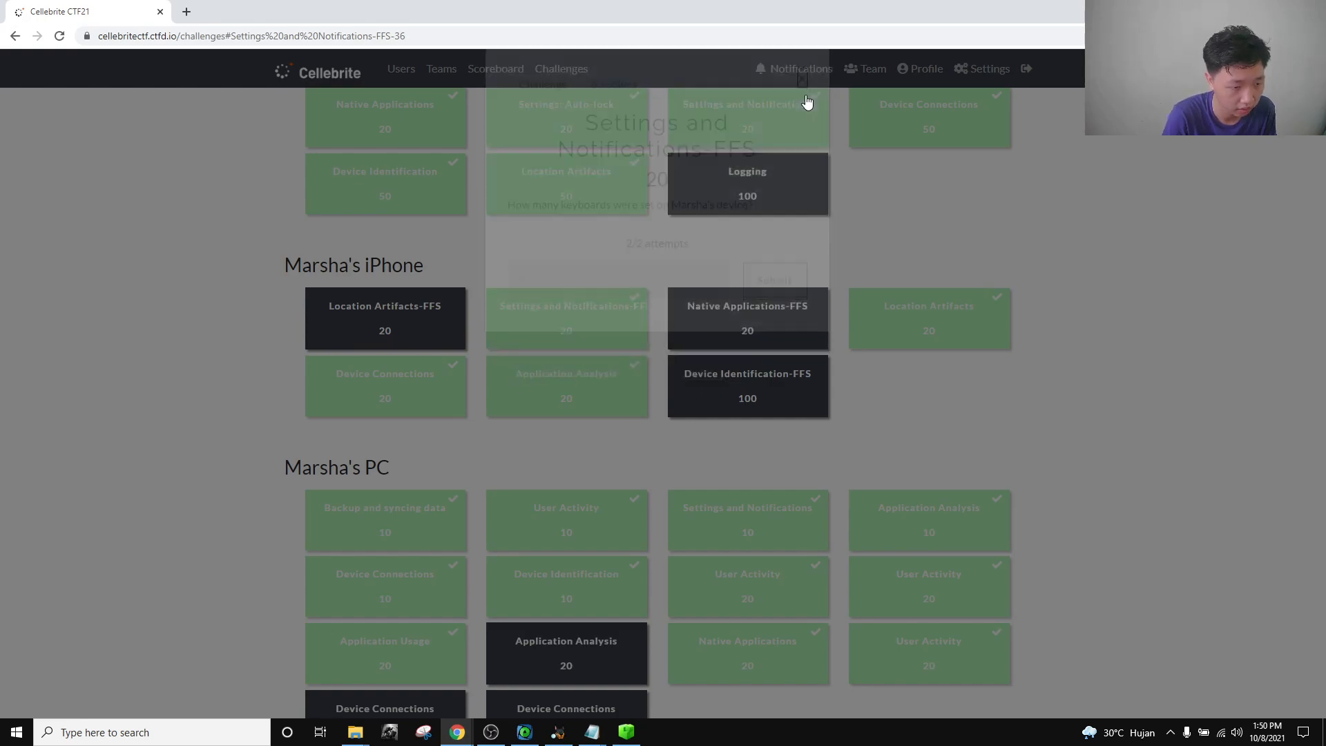
pyautogui.click(959, 332)
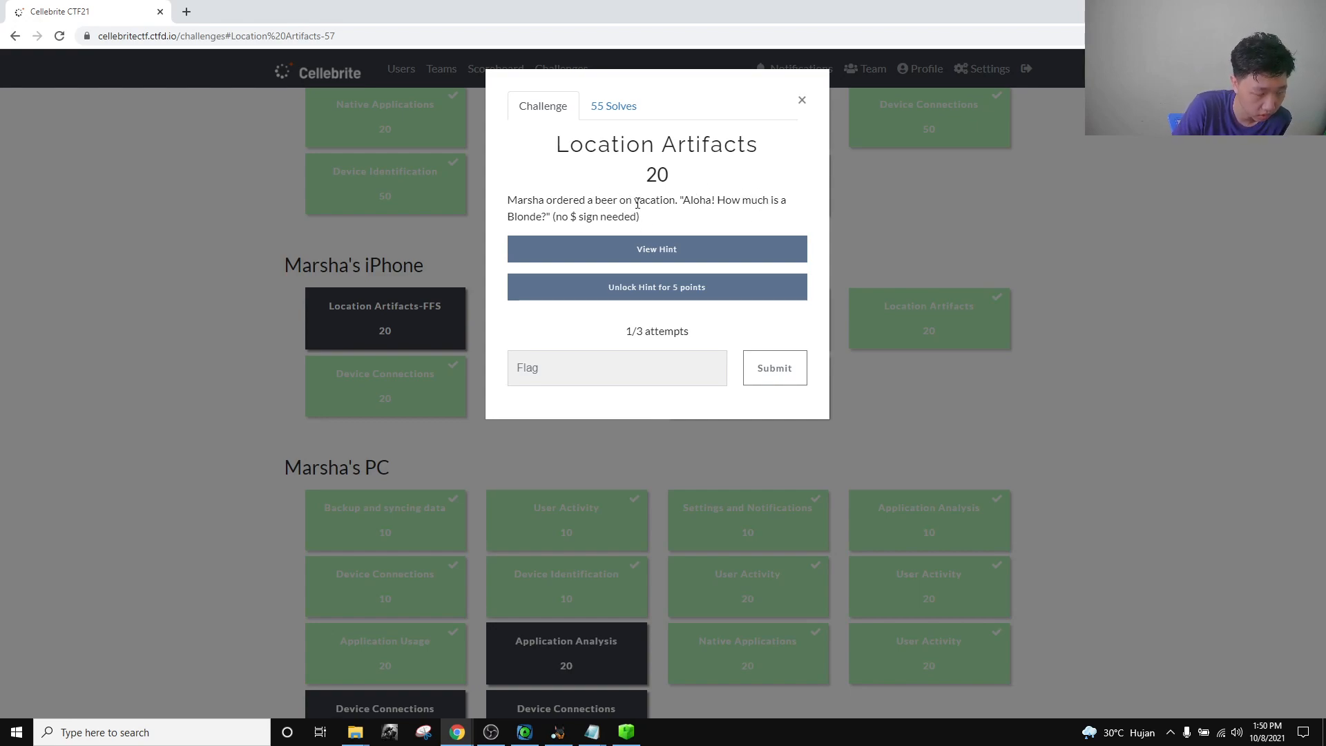
pyautogui.click(802, 99)
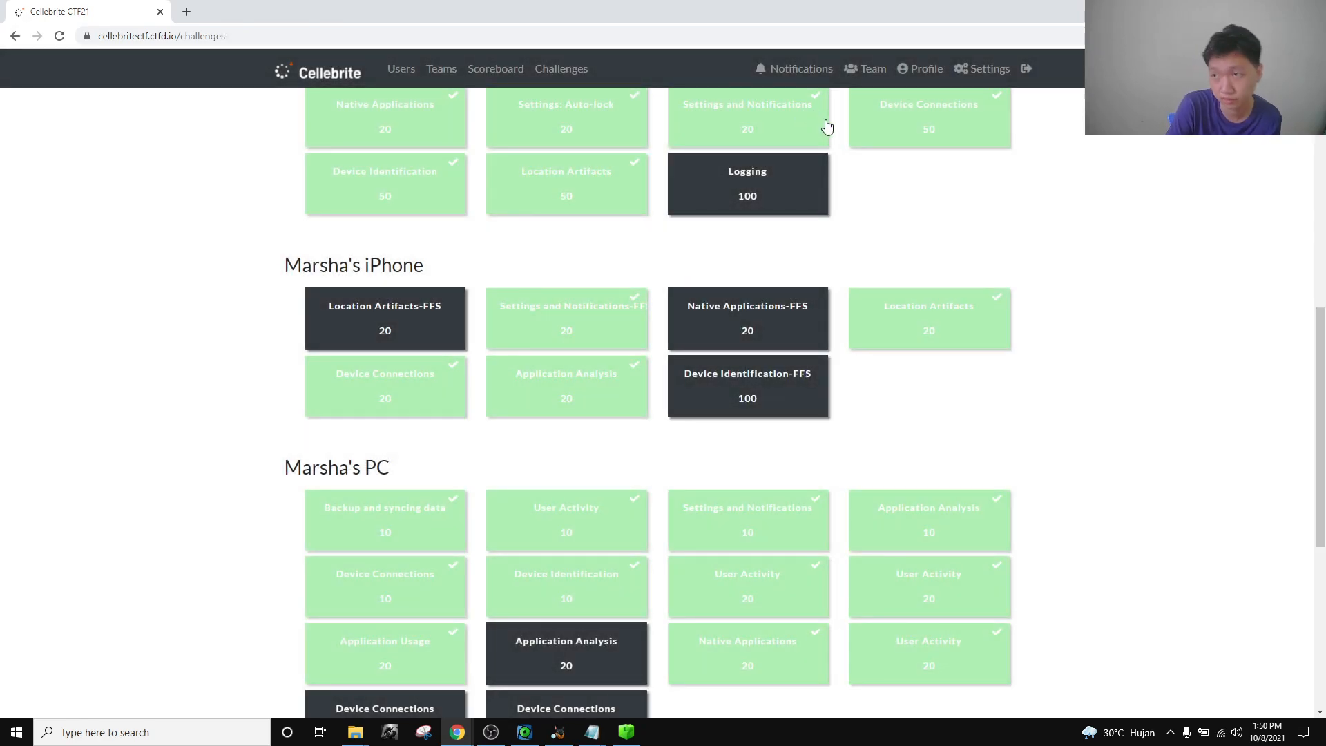
# List the iPhone's mobile Library folder contents in Autopsy.
pyautogui.click(556, 735)
pyautogui.scroll(15, 217, 397)
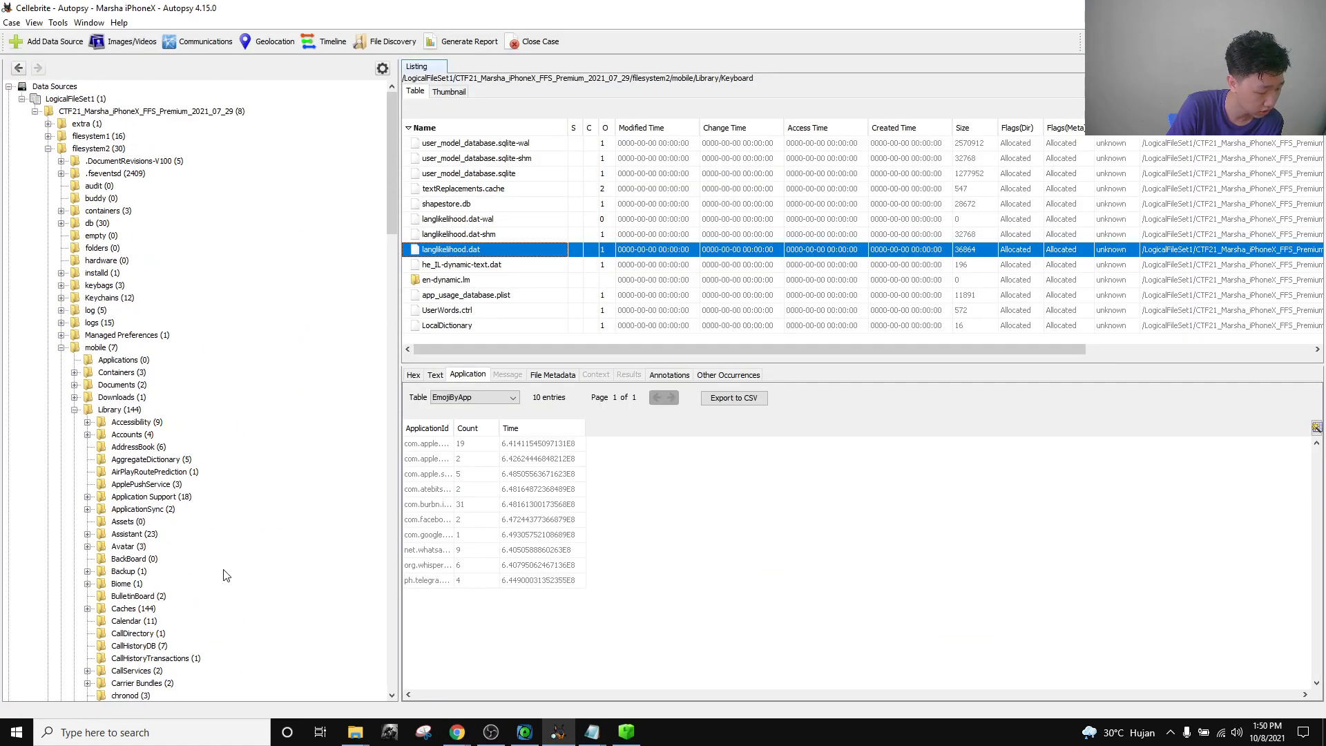
pyautogui.click(73, 409)
# Go from the Export folder to Marsha iPhoneX's CTF21_Marsha_iPhoneX_FFS_Premium_2021_07_29 extraction folder.
pyautogui.moveTo(355, 732)
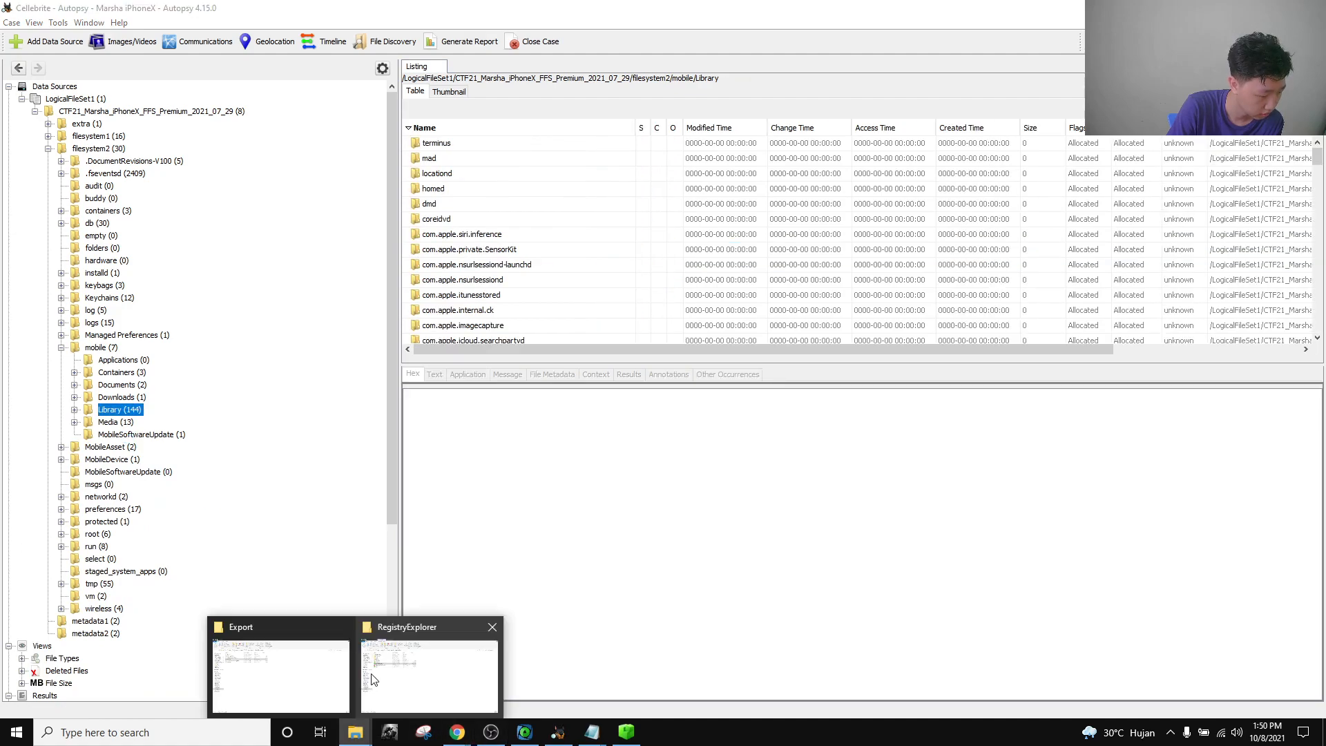
pyautogui.click(311, 673)
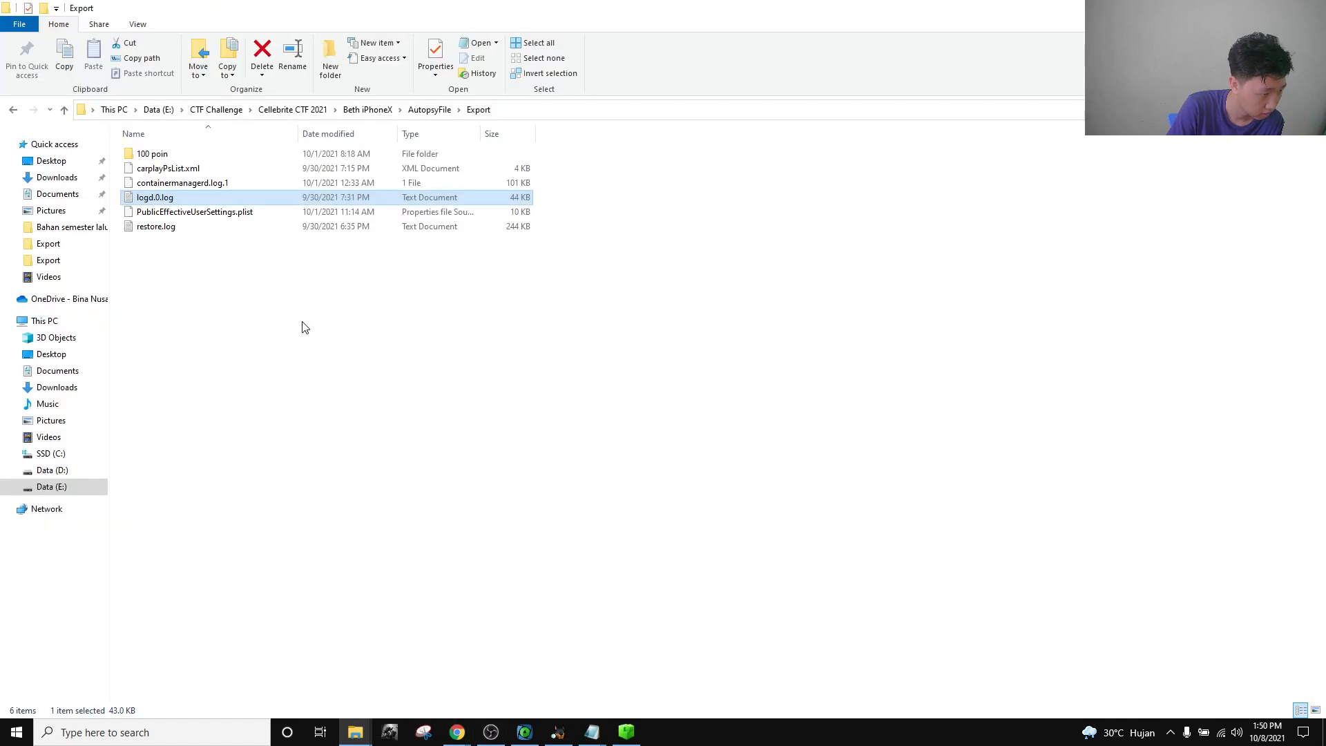
pyautogui.click(369, 113)
pyautogui.click(298, 110)
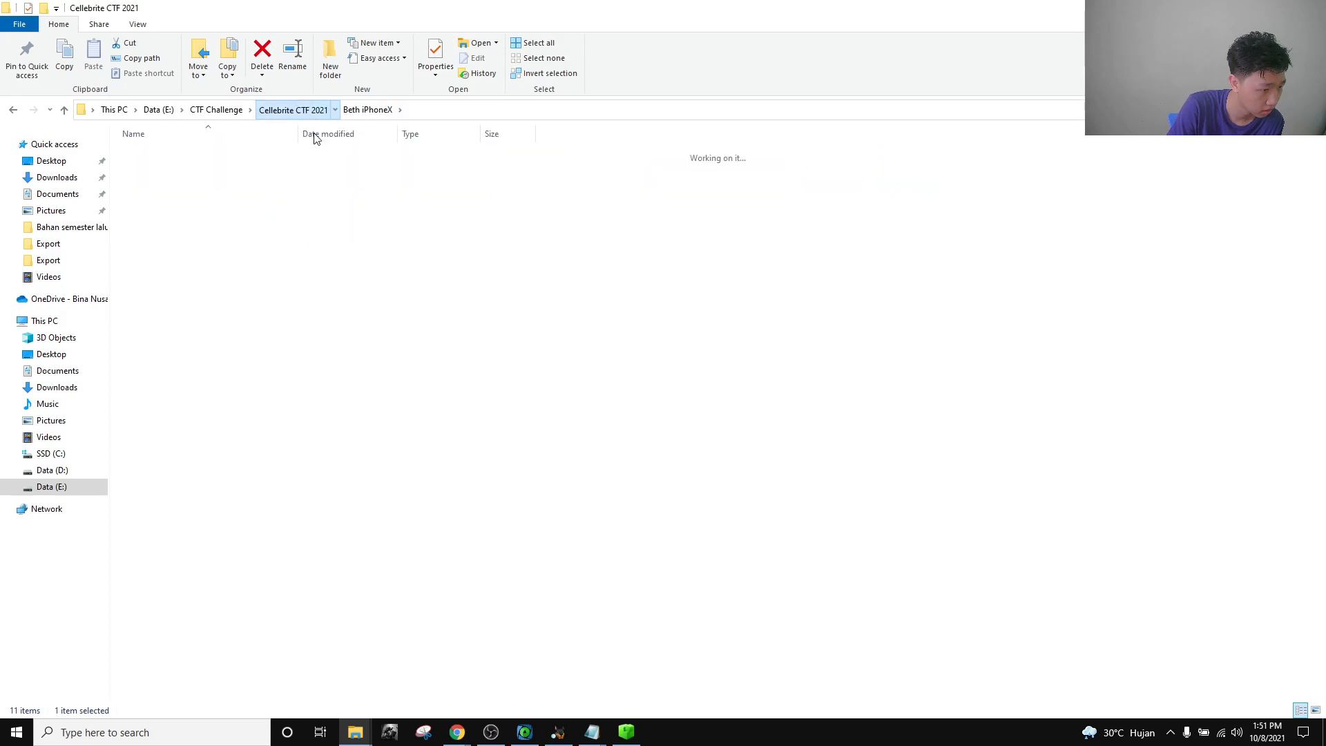
pyautogui.doubleClick(198, 183)
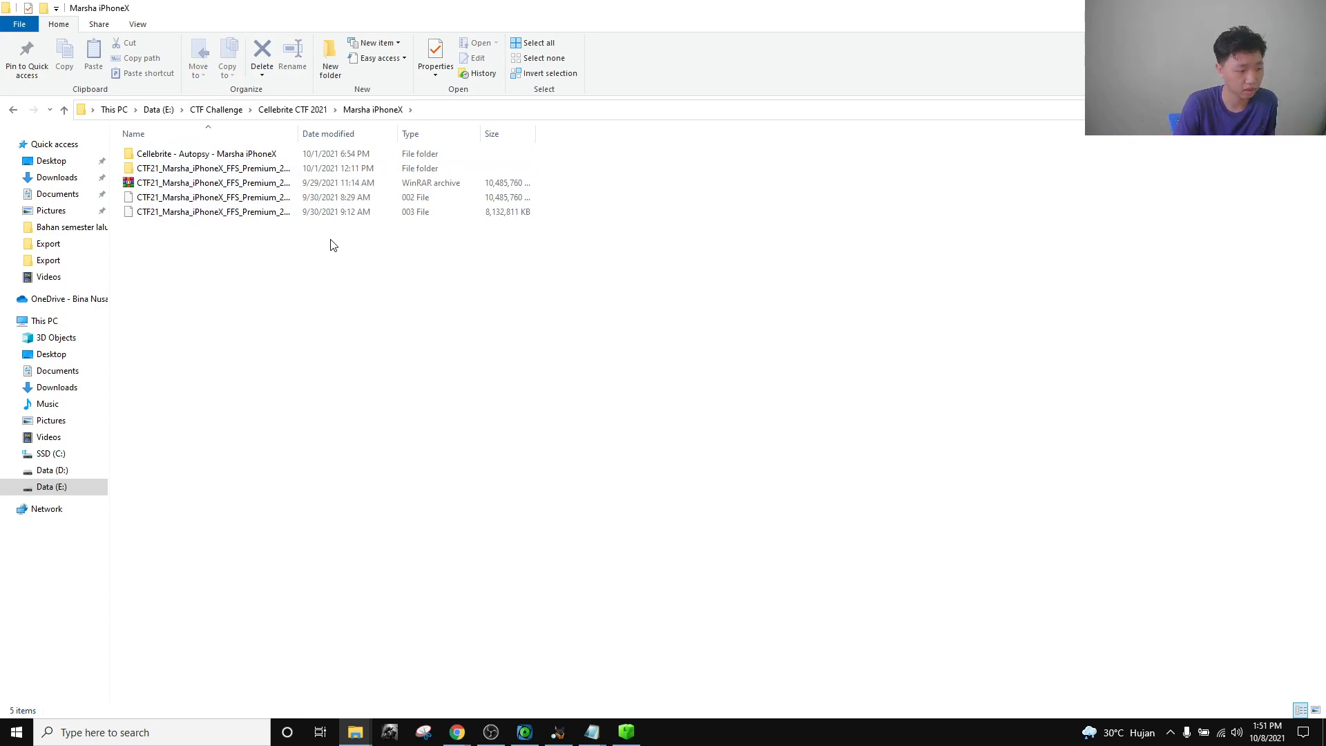
pyautogui.doubleClick(253, 172)
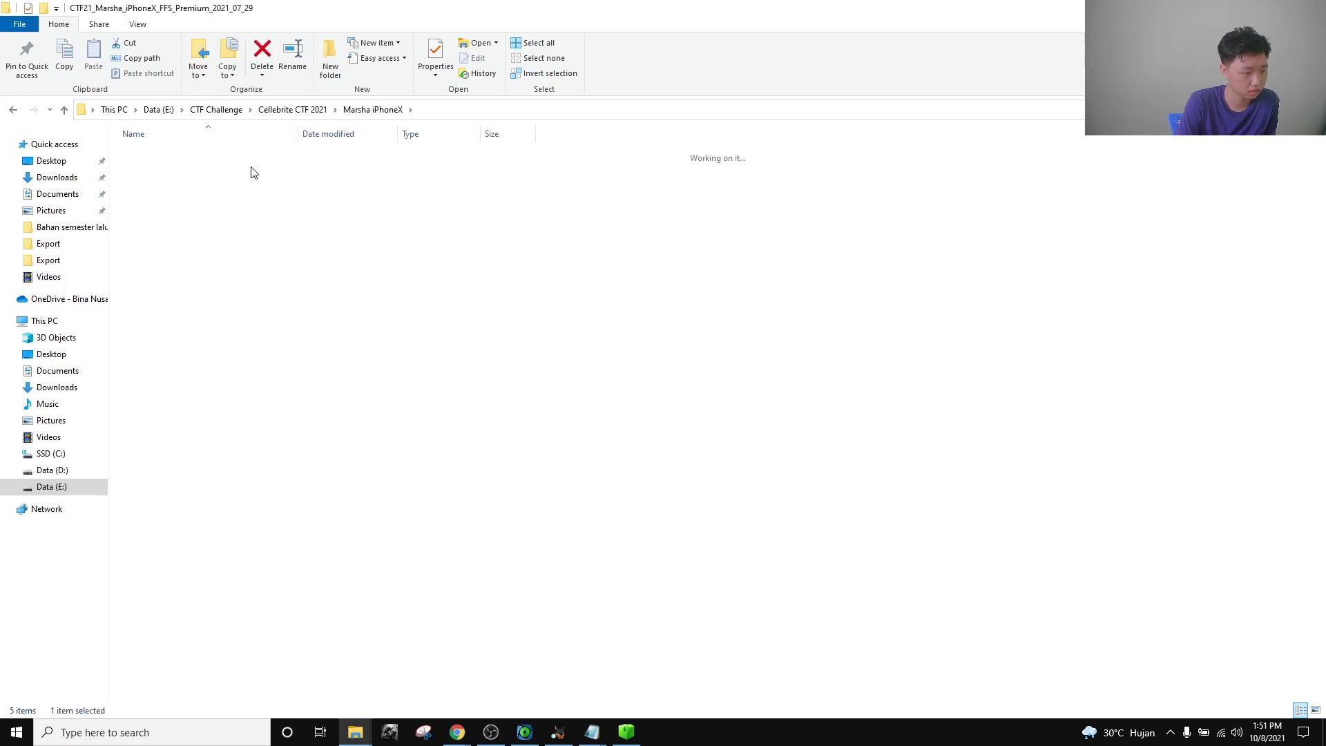
pyautogui.click(525, 732)
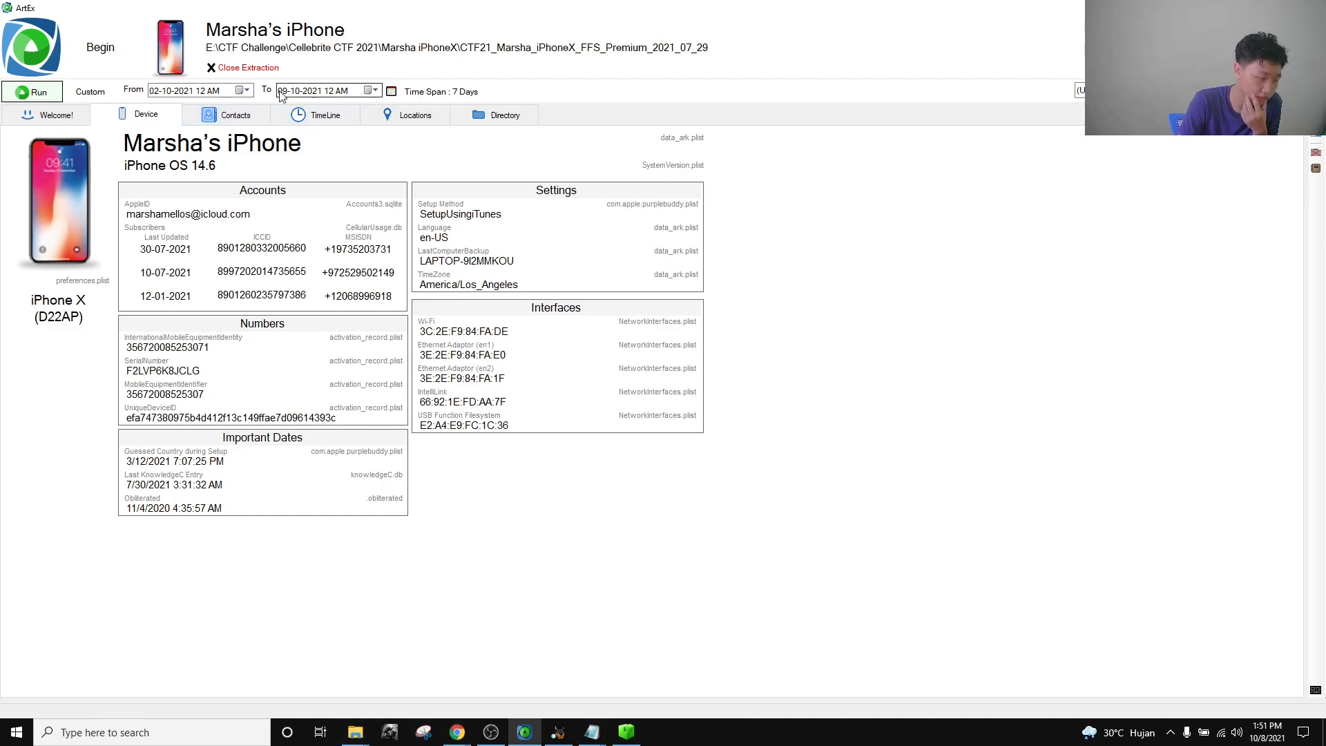
# Show ArtEx's TimeLine, which returns 0 records for 02-10 to 09-10-2021.
pyautogui.click(340, 123)
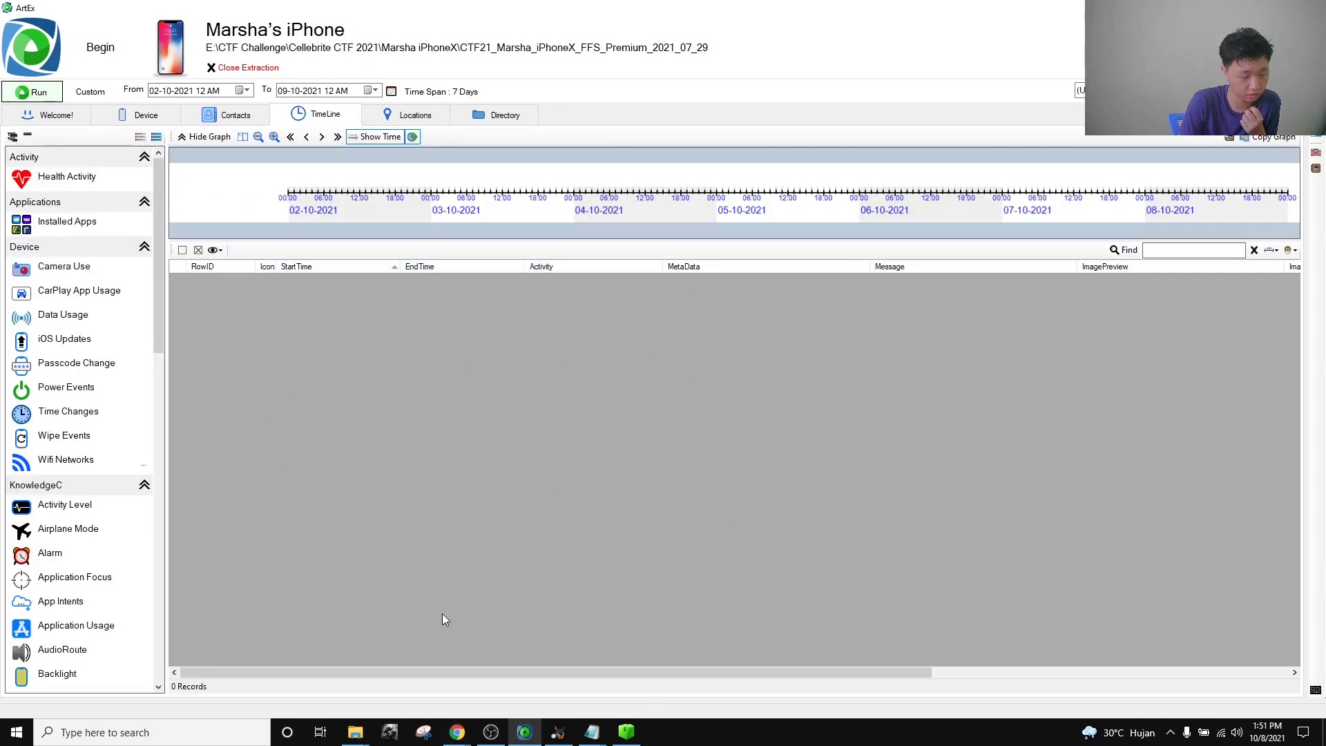
pyautogui.moveTo(355, 730)
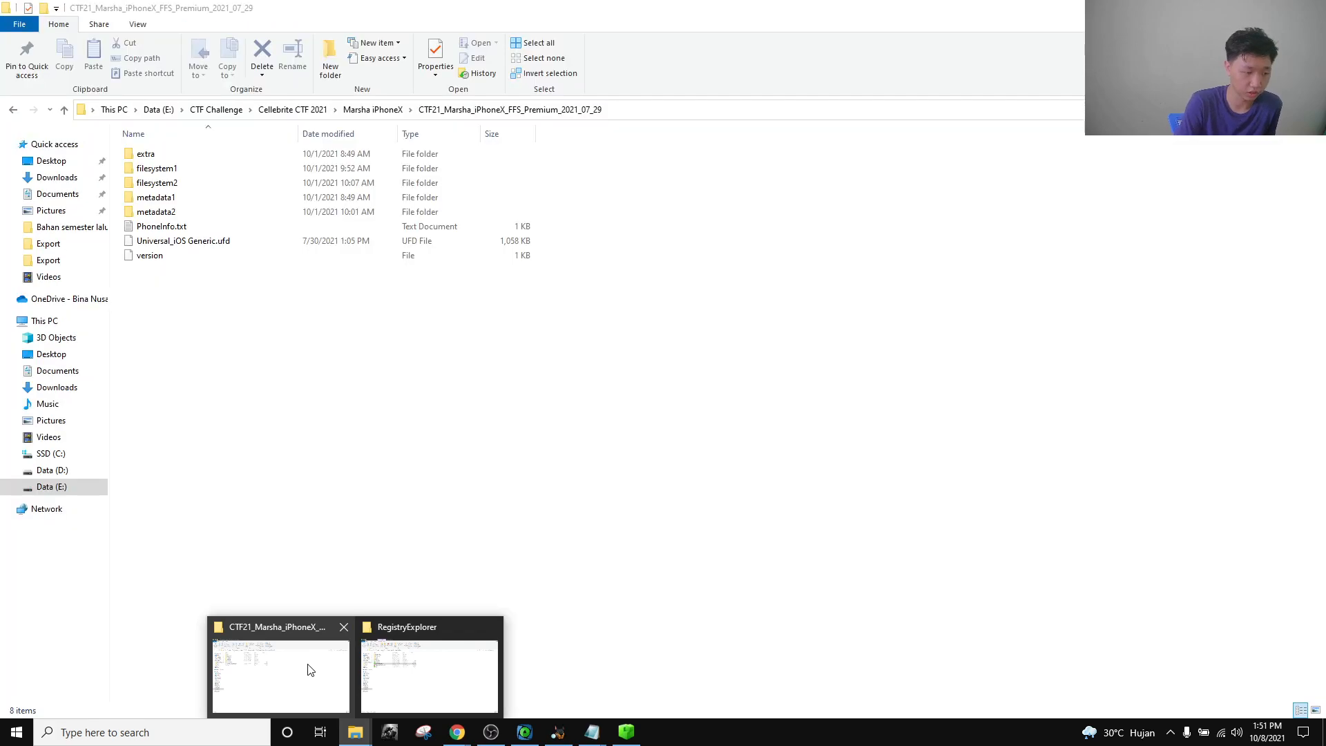
# Browse into filesystem2/mobile/Media/DCIM/100APPLE to see the iPhone's photo thumbnails.
pyautogui.click(307, 668)
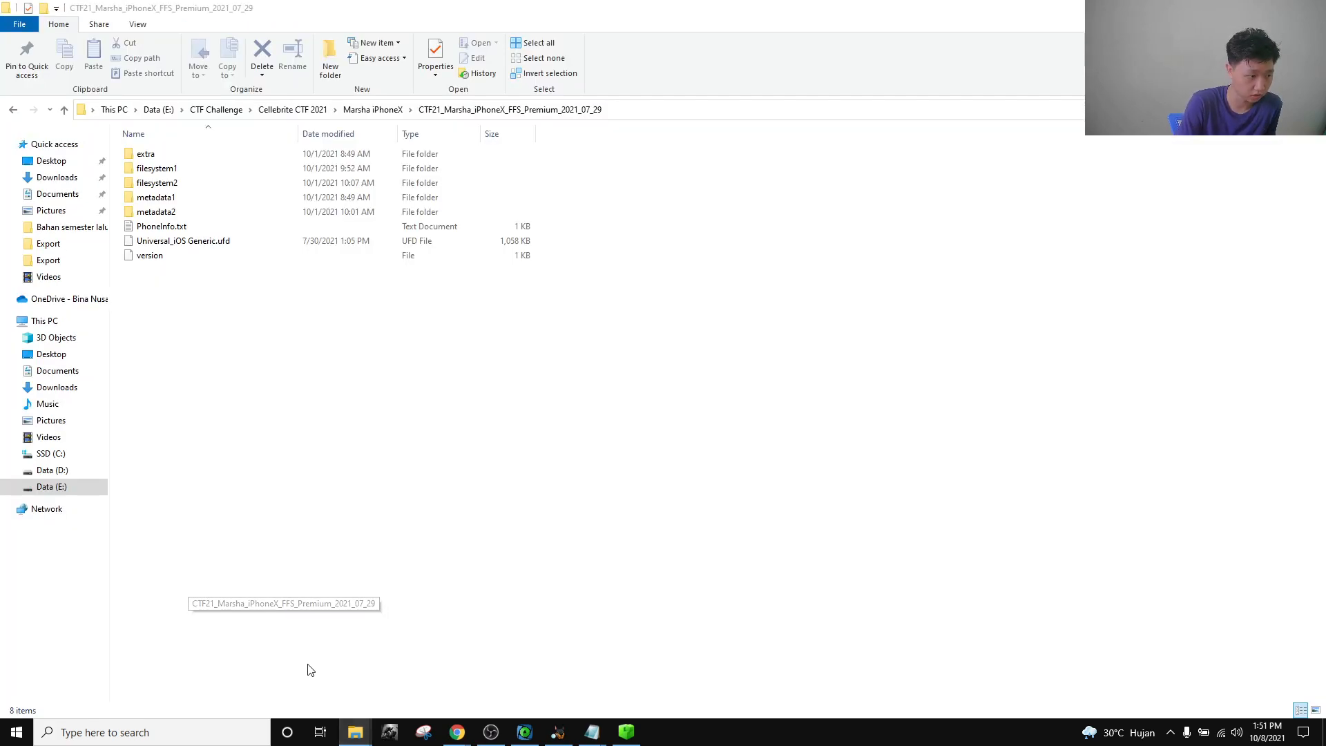
pyautogui.doubleClick(192, 185)
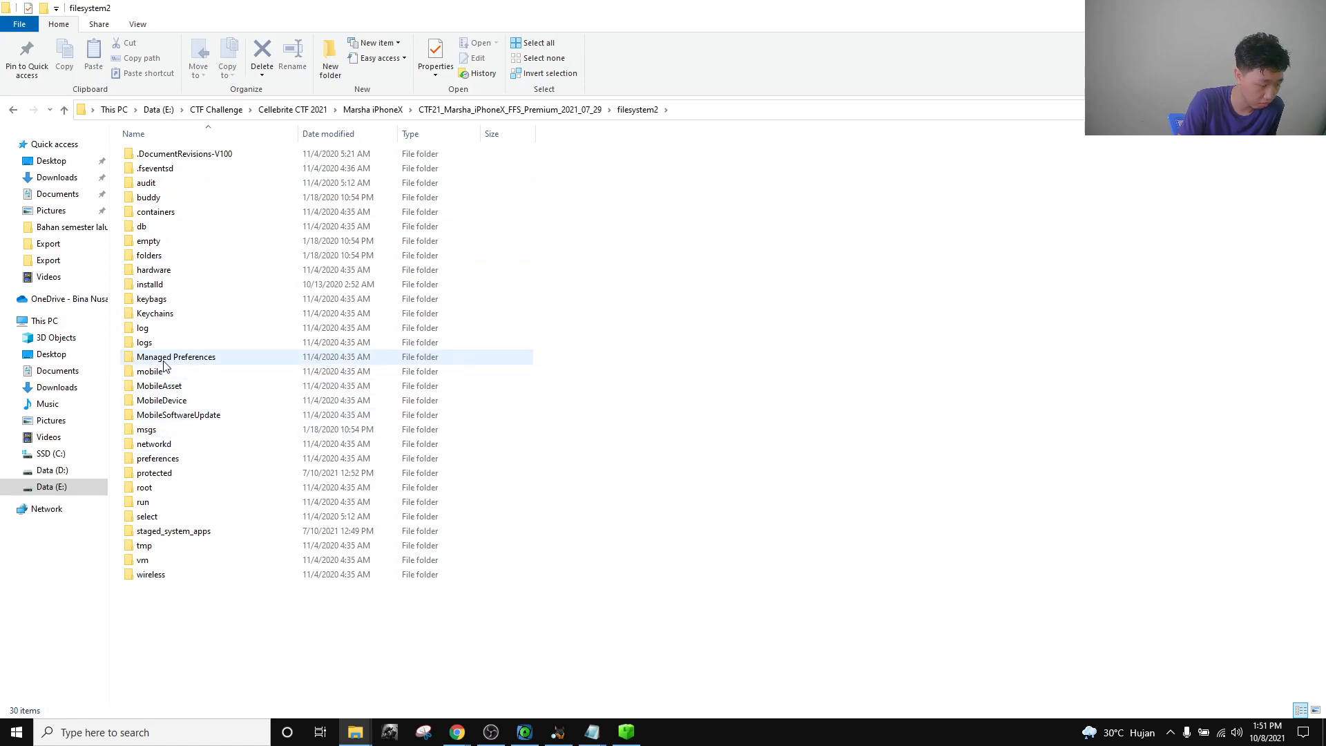
pyautogui.doubleClick(172, 385)
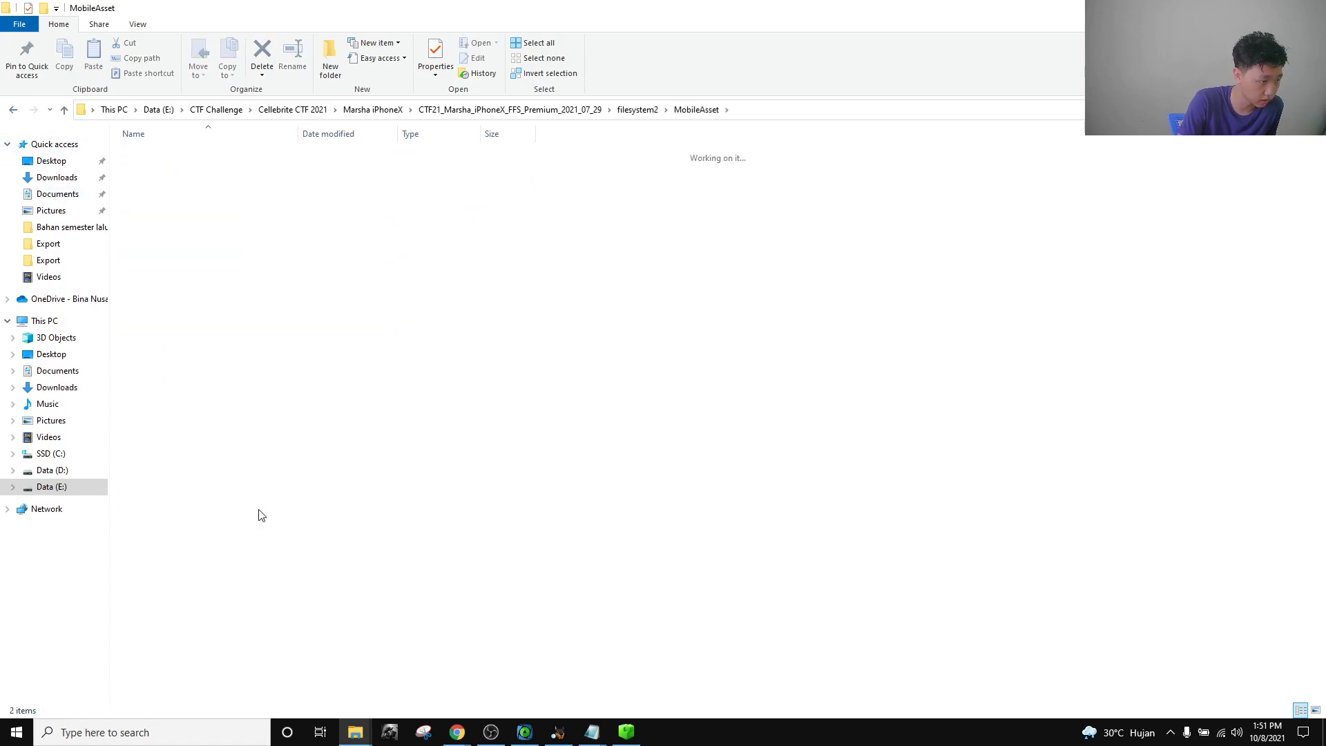
pyautogui.hotkey('alt', 'Left')
pyautogui.doubleClick(183, 370)
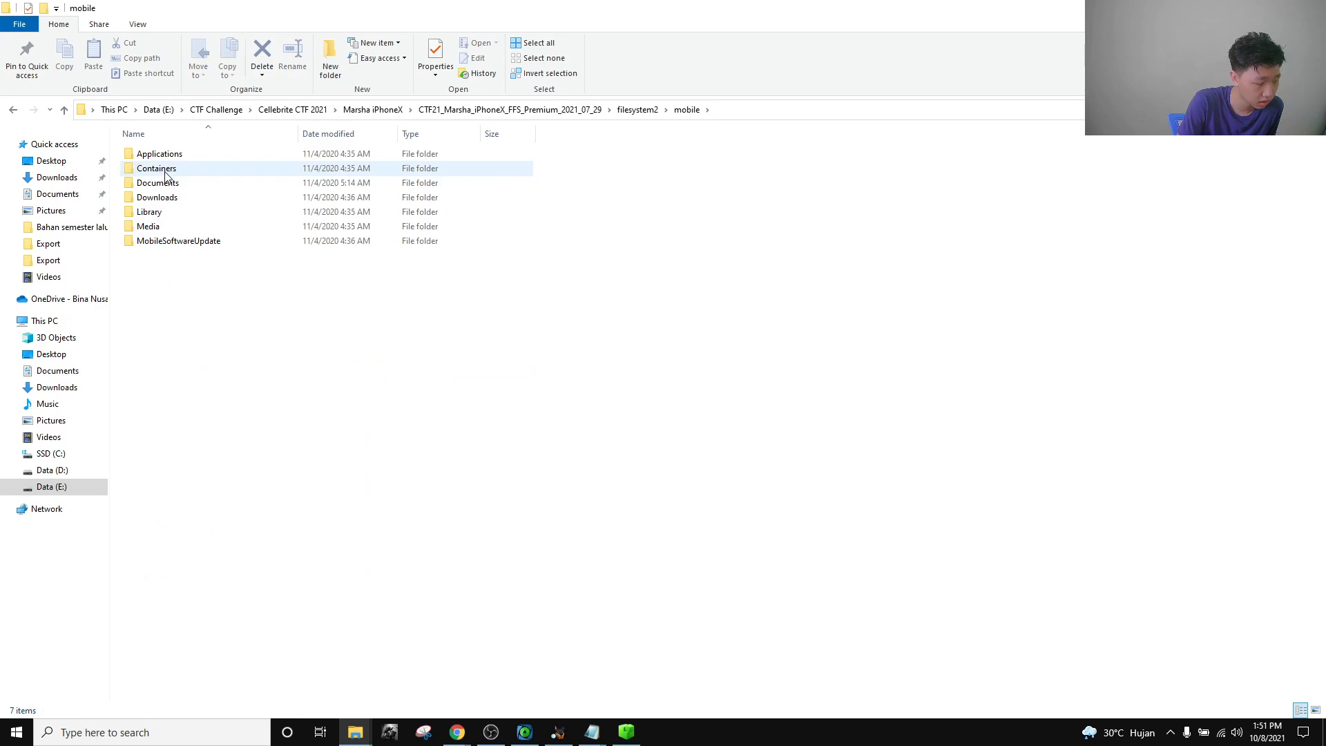
pyautogui.doubleClick(172, 227)
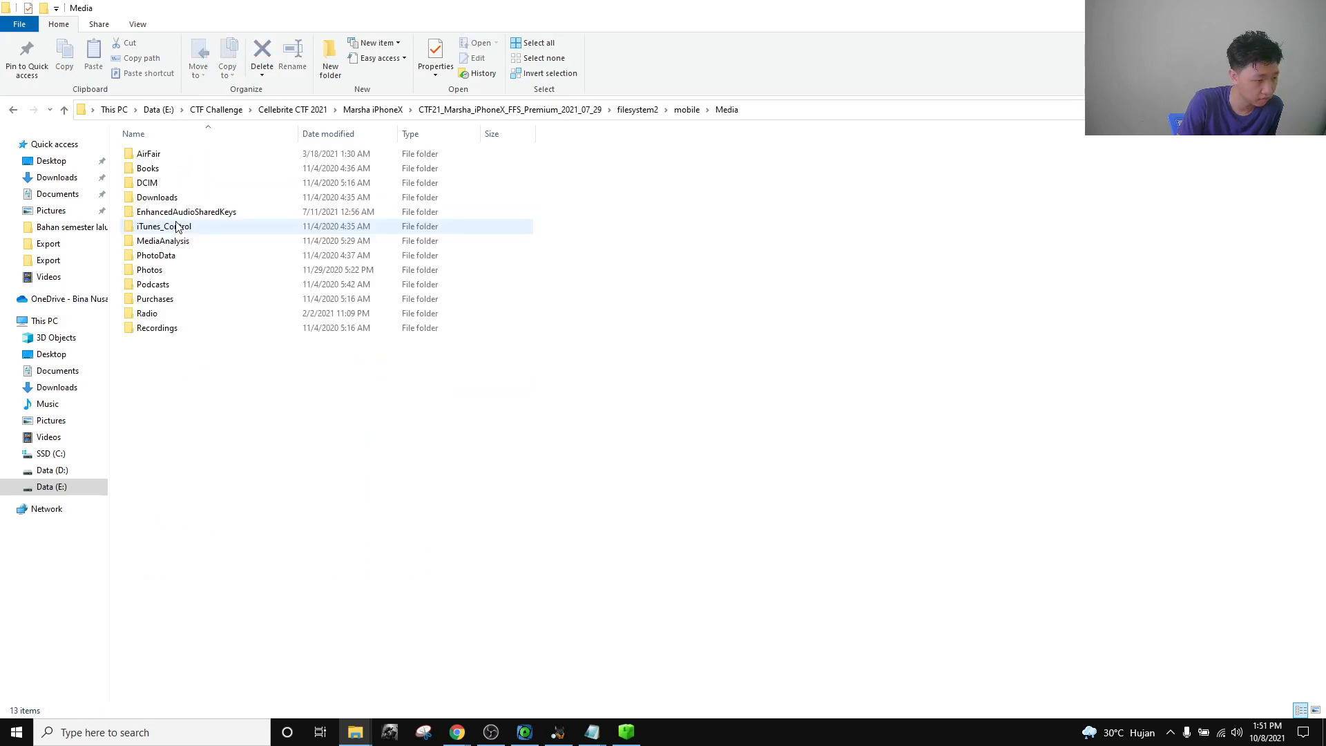
pyautogui.doubleClick(178, 183)
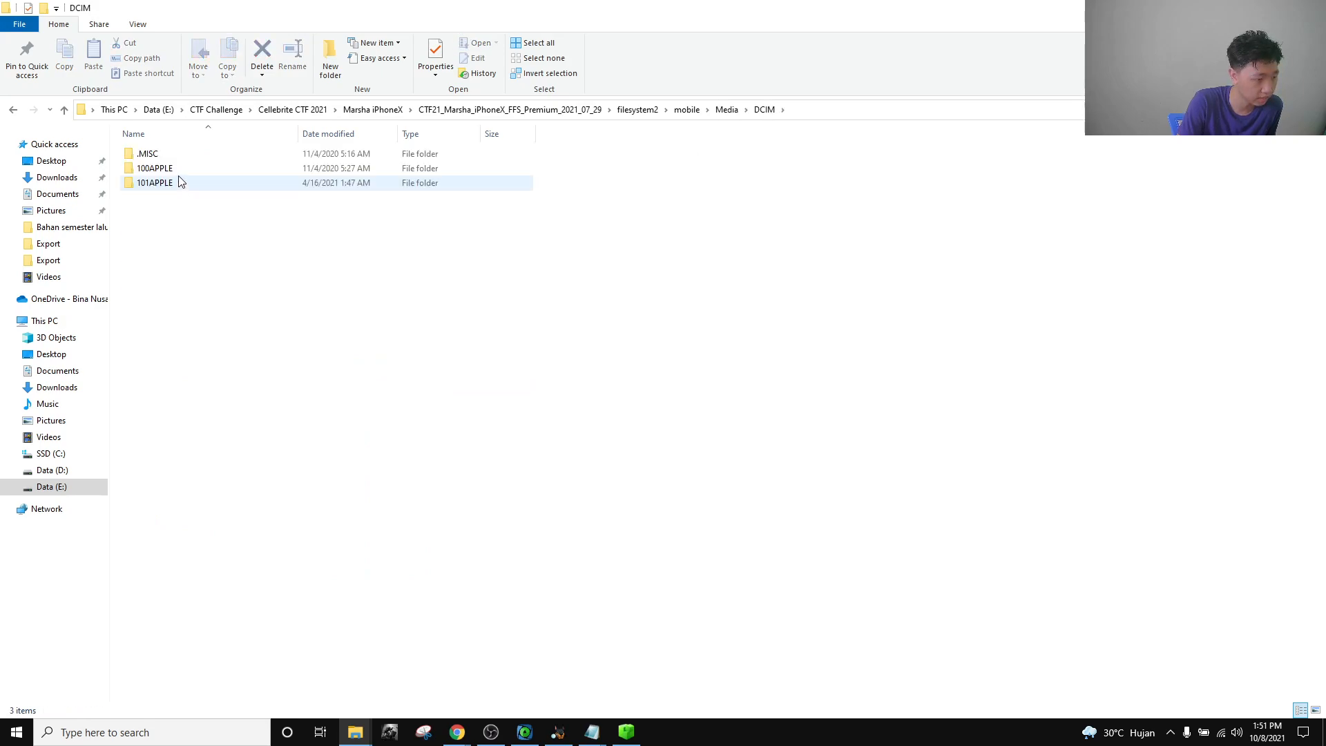
pyautogui.click(177, 169)
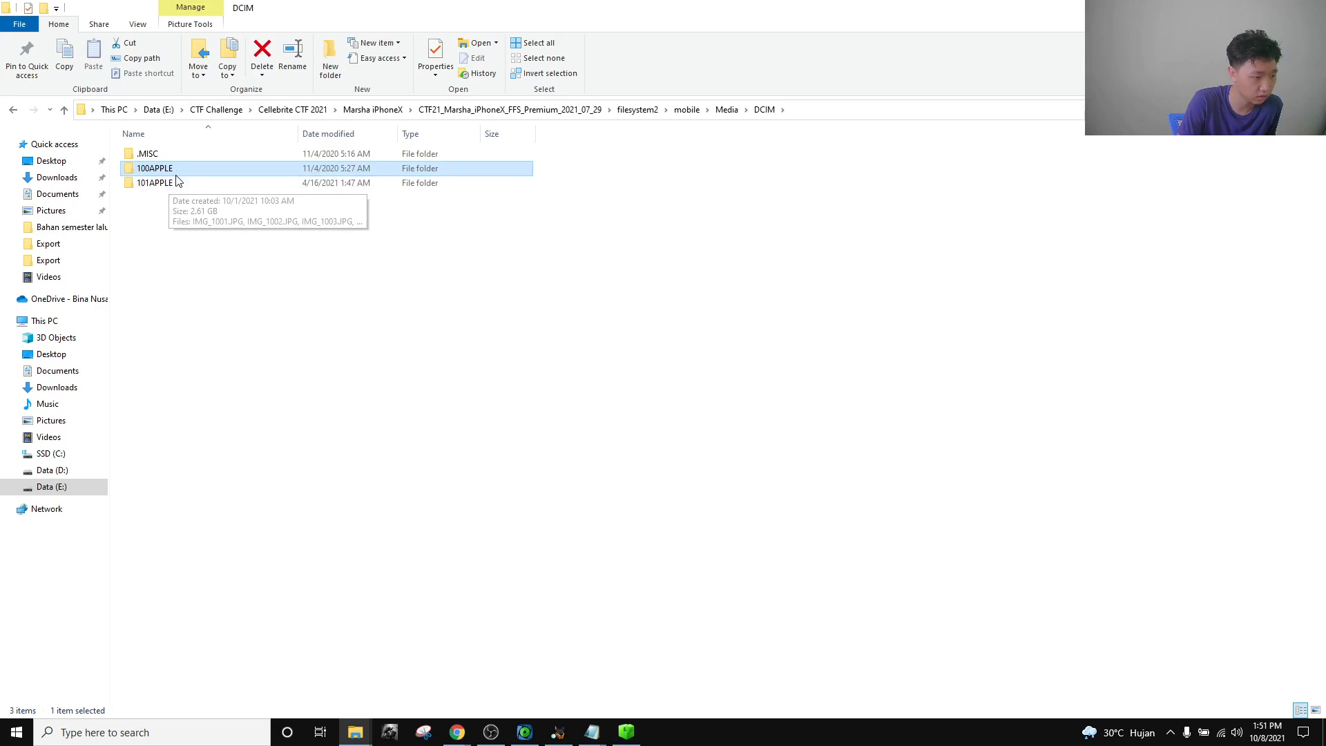
pyautogui.moveTo(178, 174)
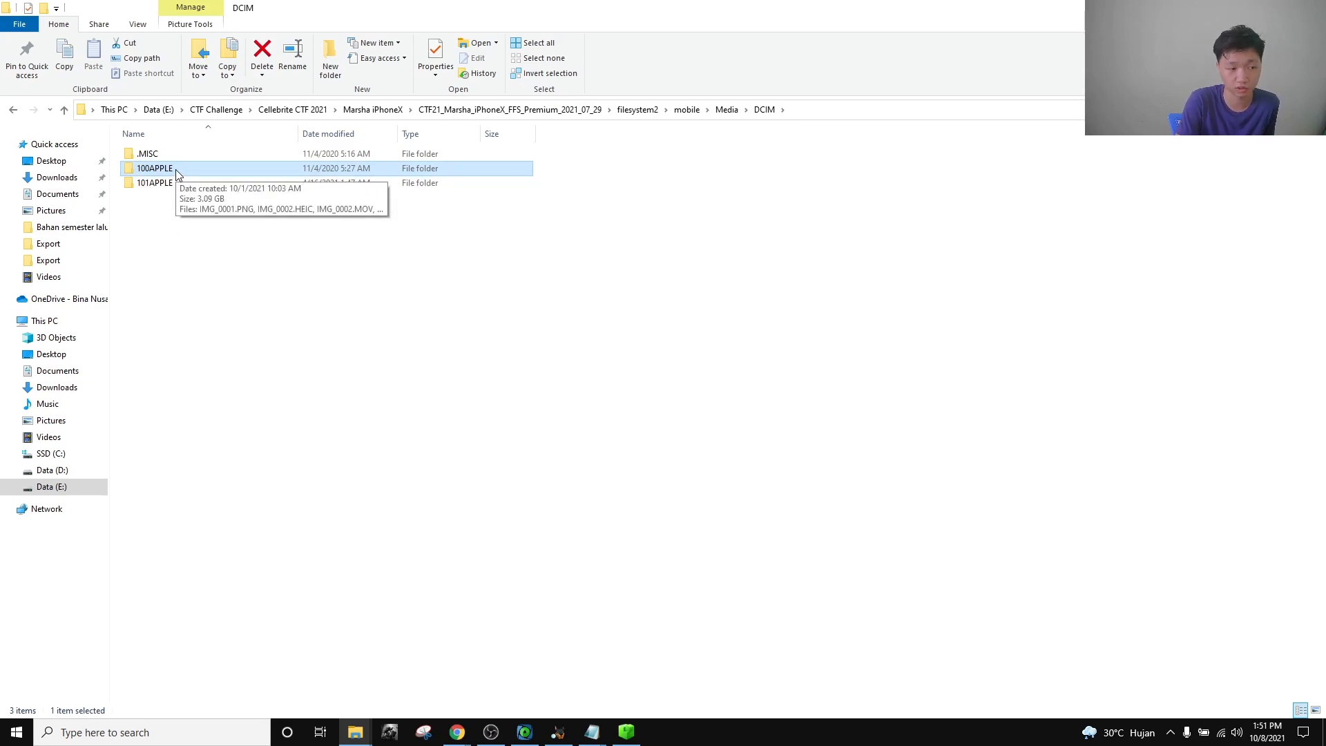
pyautogui.doubleClick(166, 168)
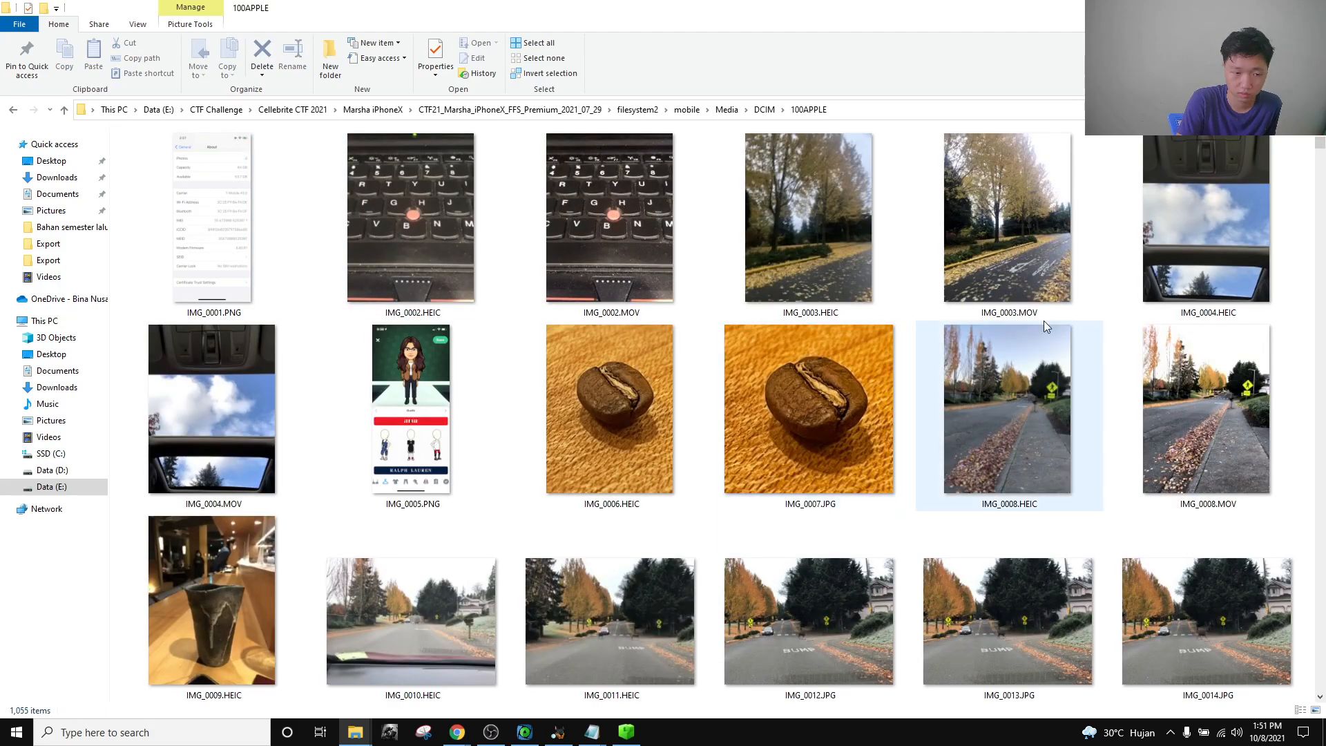
# Scroll through 100APPLE's thumbnails and select IMG_0291.HEIC.
pyautogui.scroll(-15, 964, 416)
pyautogui.scroll(-20, 964, 415)
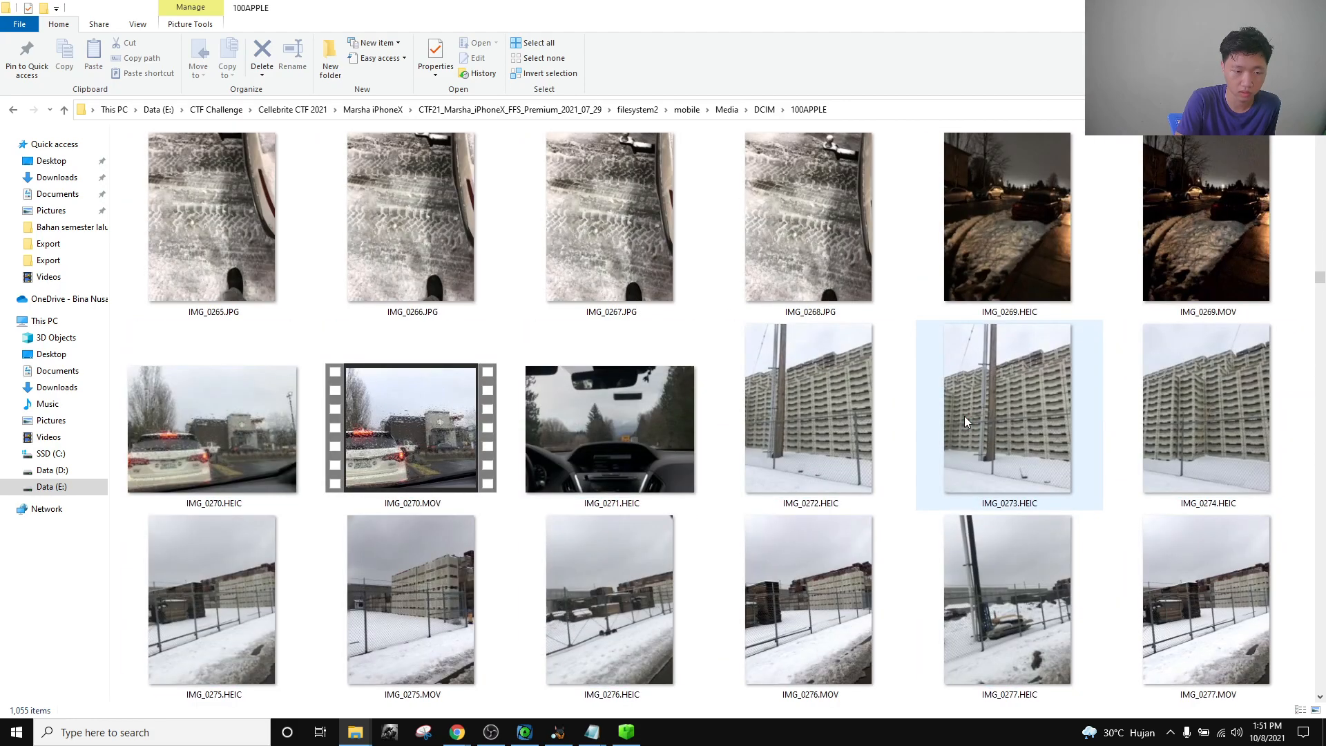
pyautogui.scroll(-6, 965, 422)
pyautogui.moveTo(1075, 492)
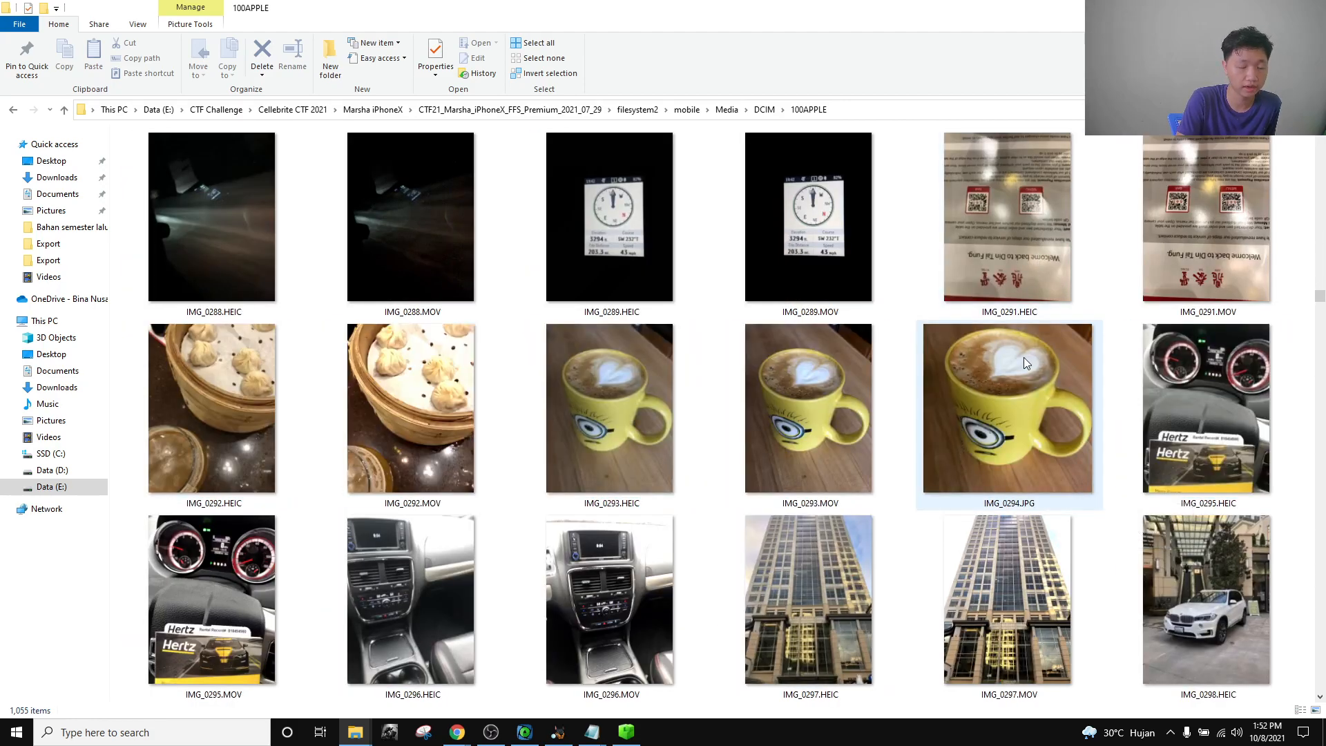
pyautogui.scroll(4, 1024, 366)
pyautogui.scroll(-4, 1020, 386)
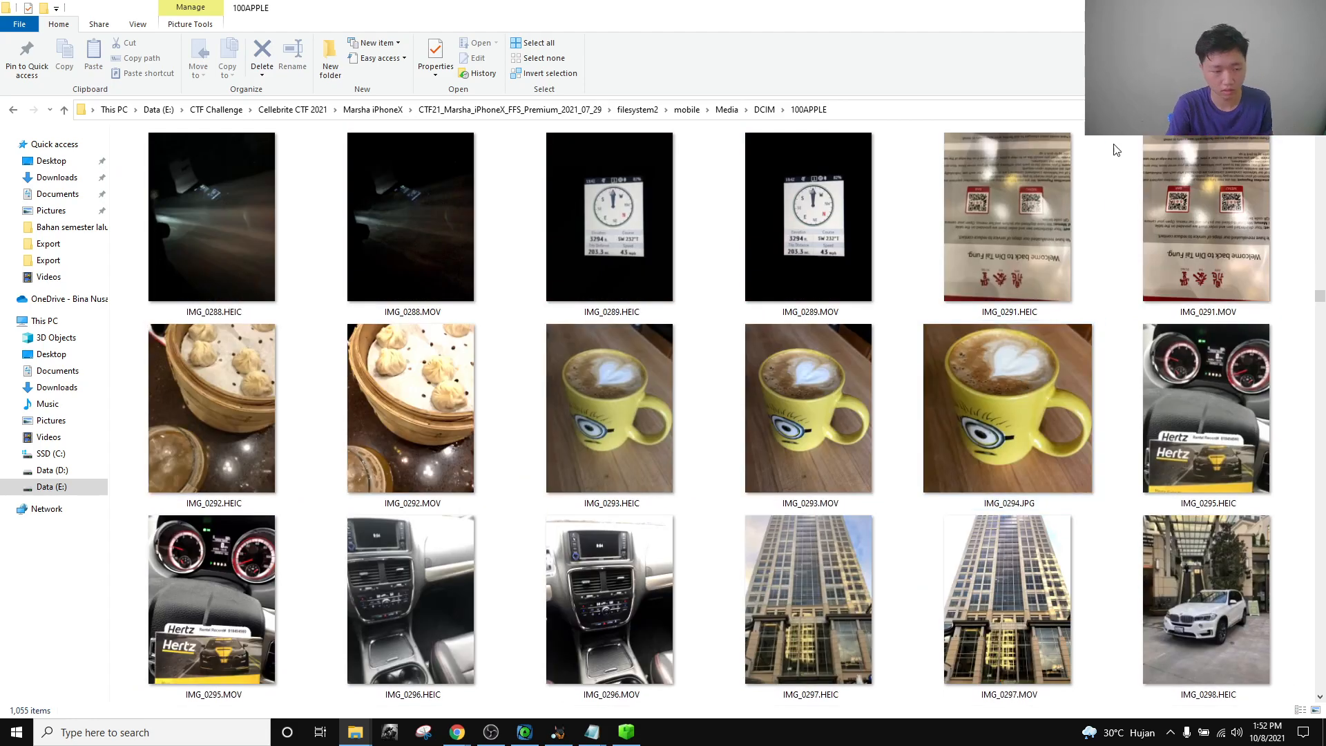
pyautogui.click(1021, 239)
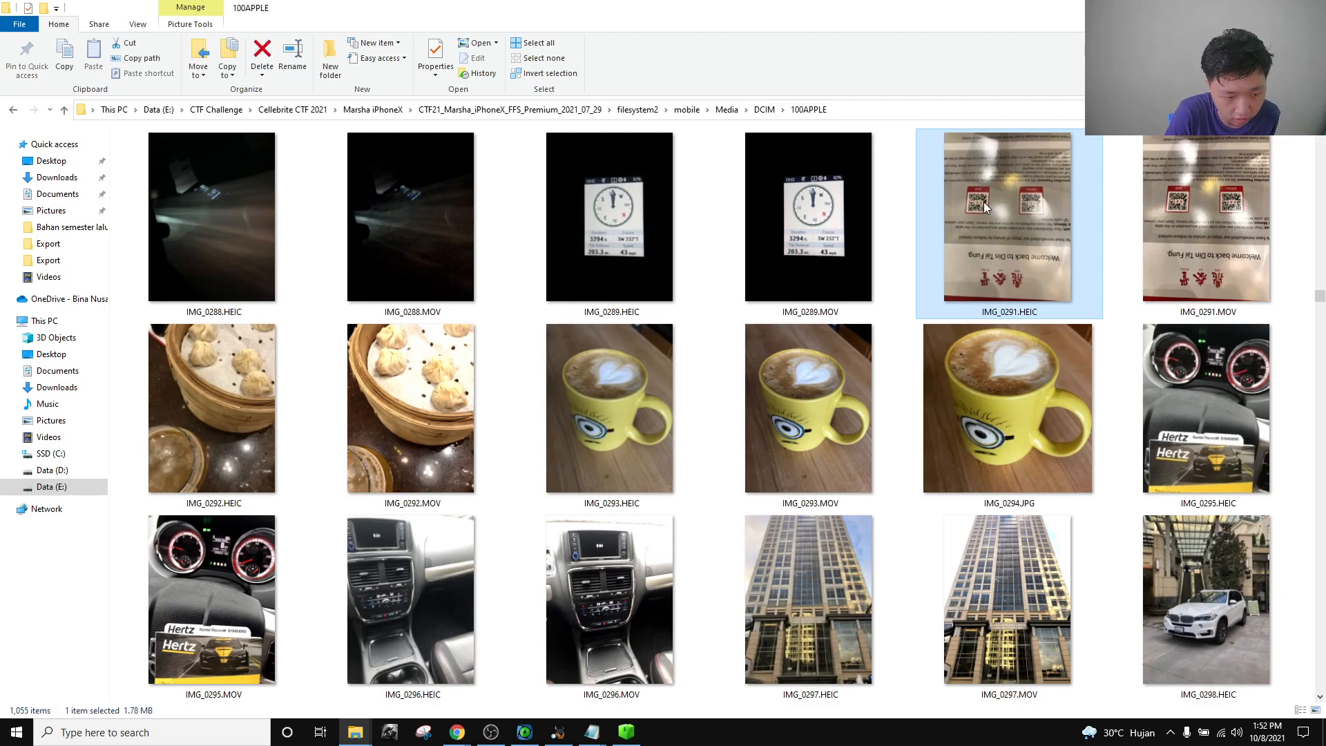
# Browse back through the remaining 100APPLE photos, then return to the DCIM folder.
pyautogui.scroll(12, 572, 414)
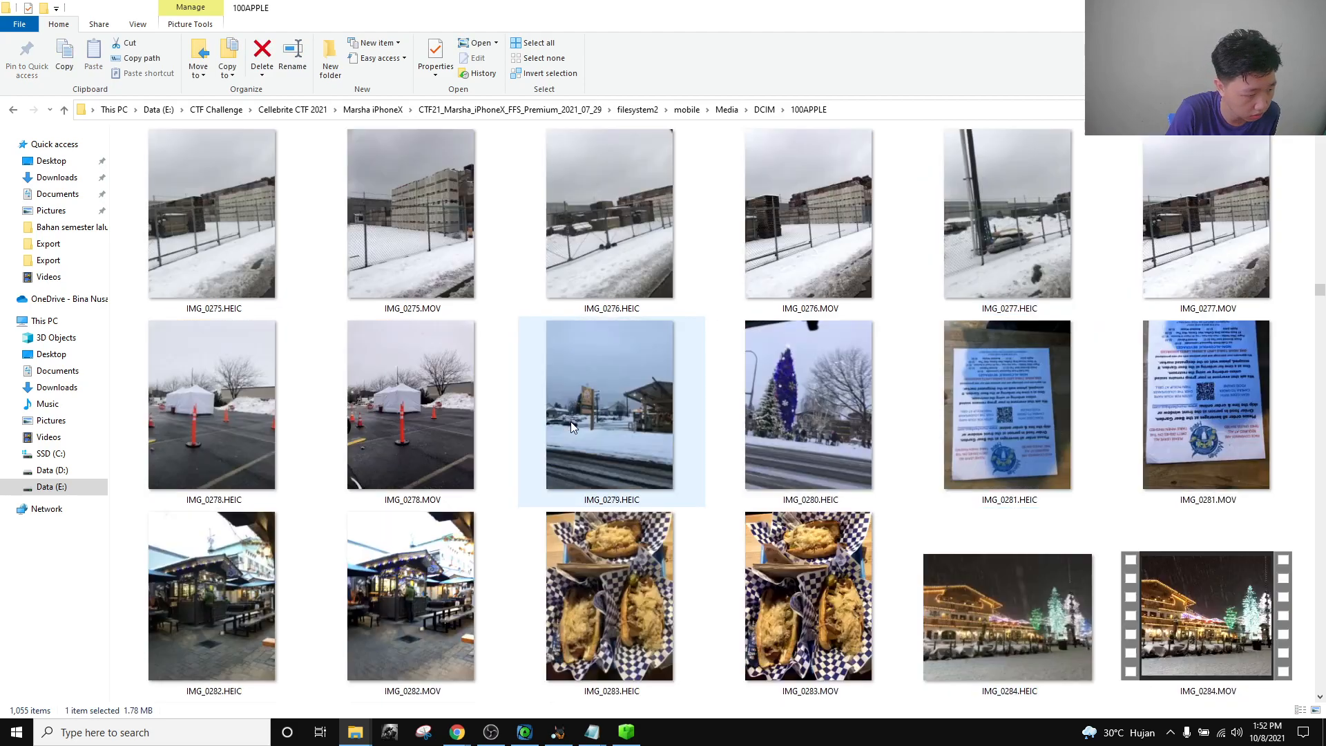
pyautogui.scroll(14, 581, 428)
pyautogui.scroll(3, 691, 428)
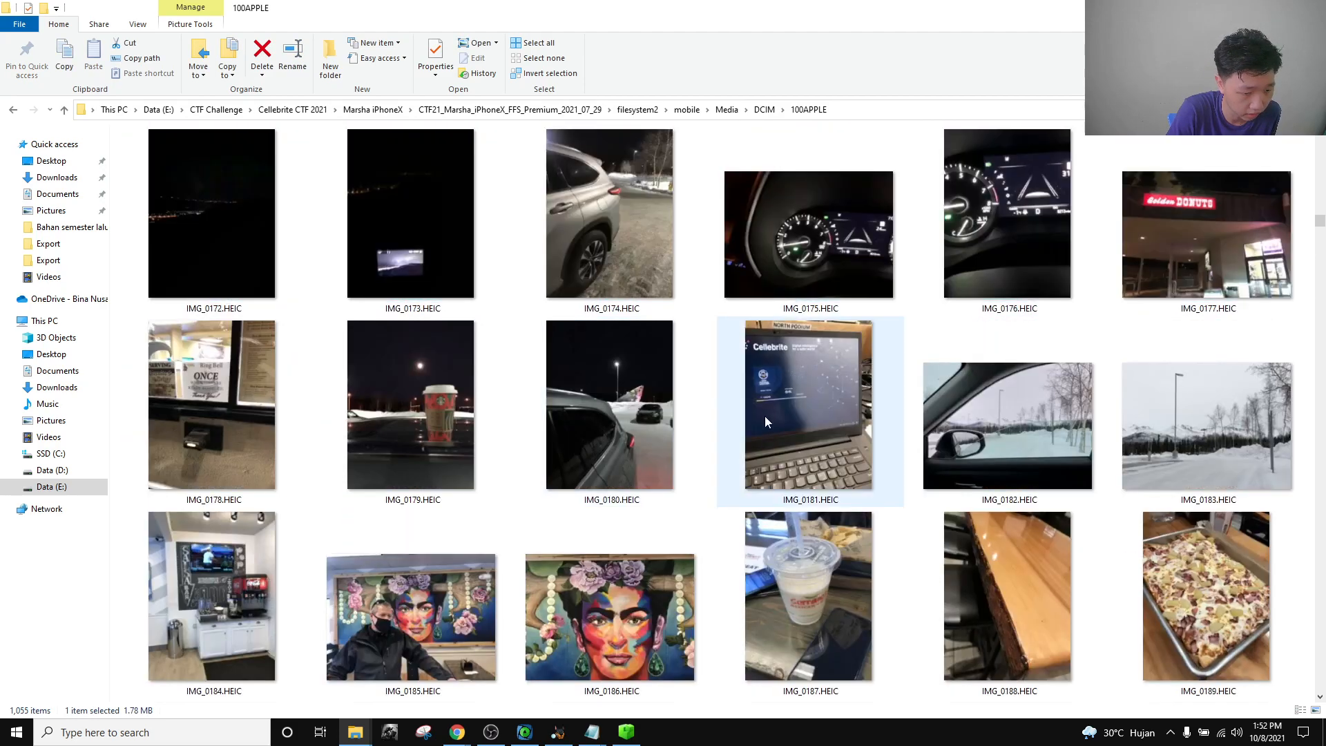
pyautogui.scroll(9, 725, 442)
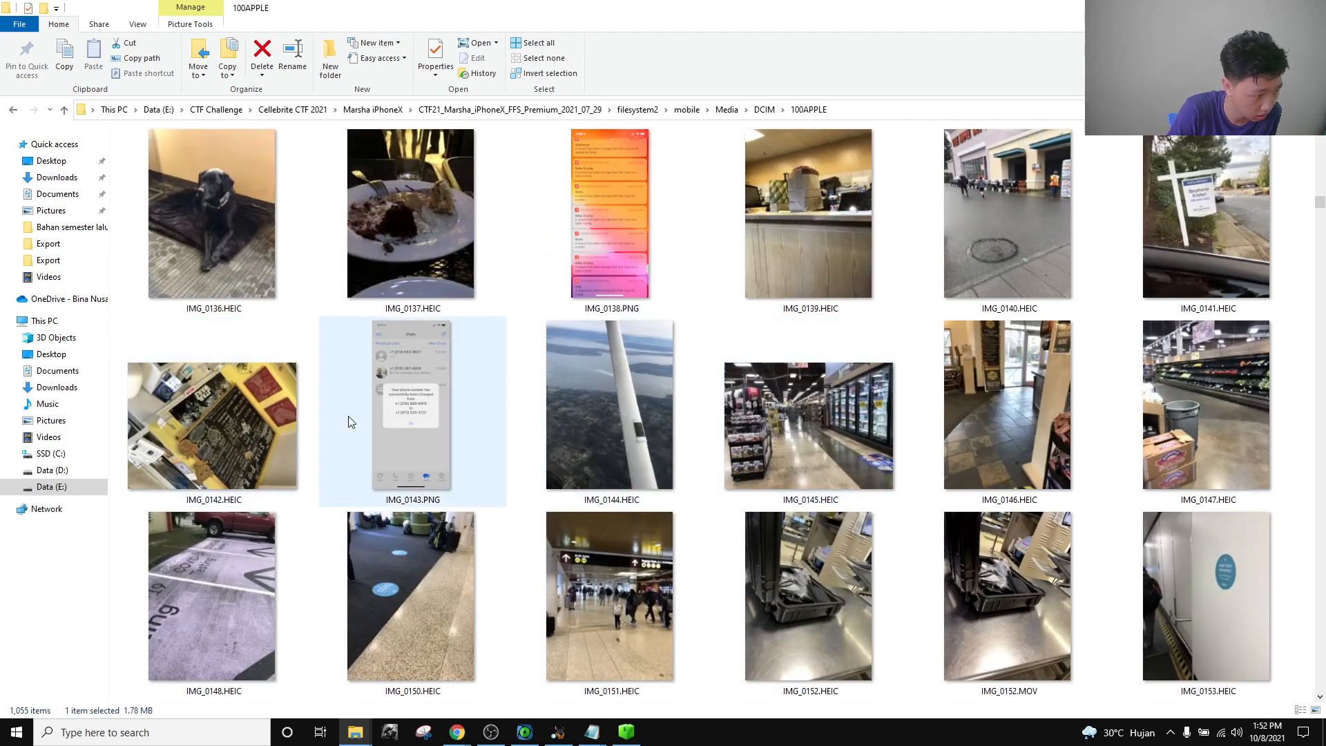
pyautogui.scroll(3, 350, 418)
pyautogui.scroll(3, 348, 416)
pyautogui.scroll(-6, 387, 417)
pyautogui.scroll(3, 428, 416)
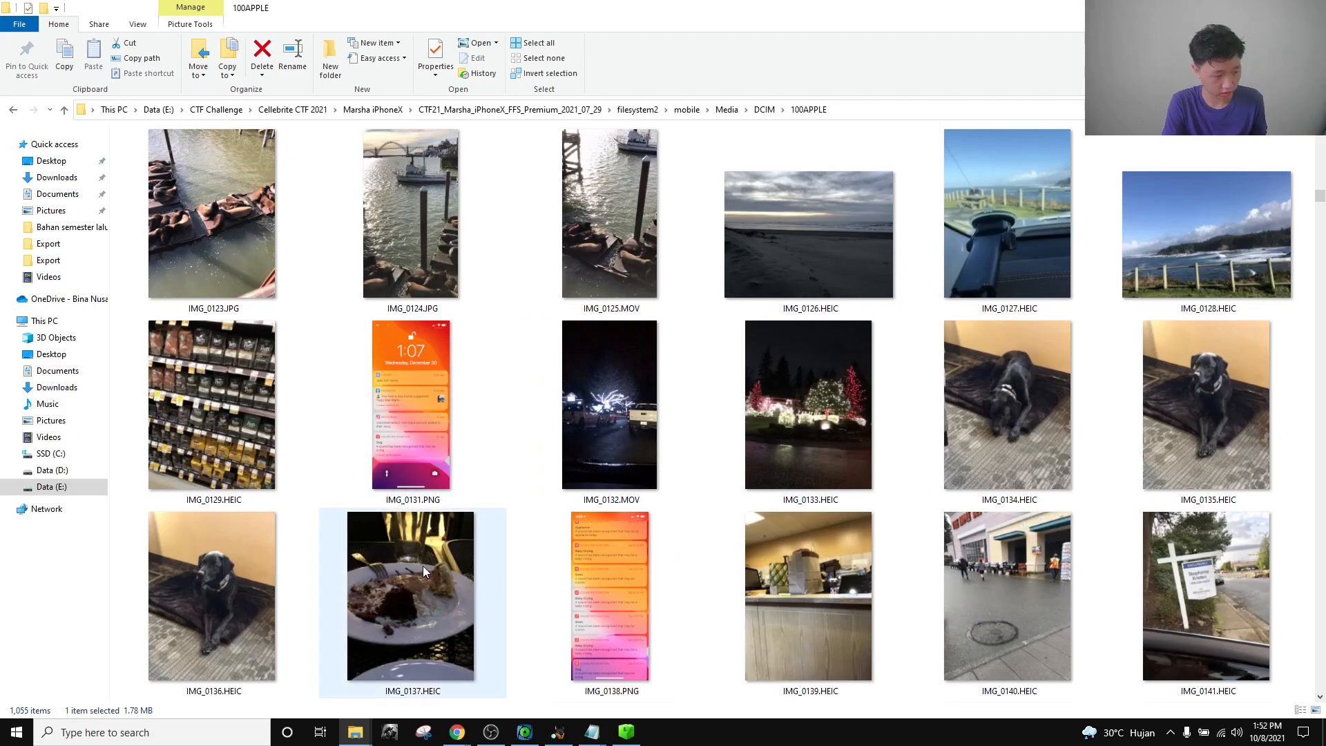
pyautogui.scroll(-20, 563, 566)
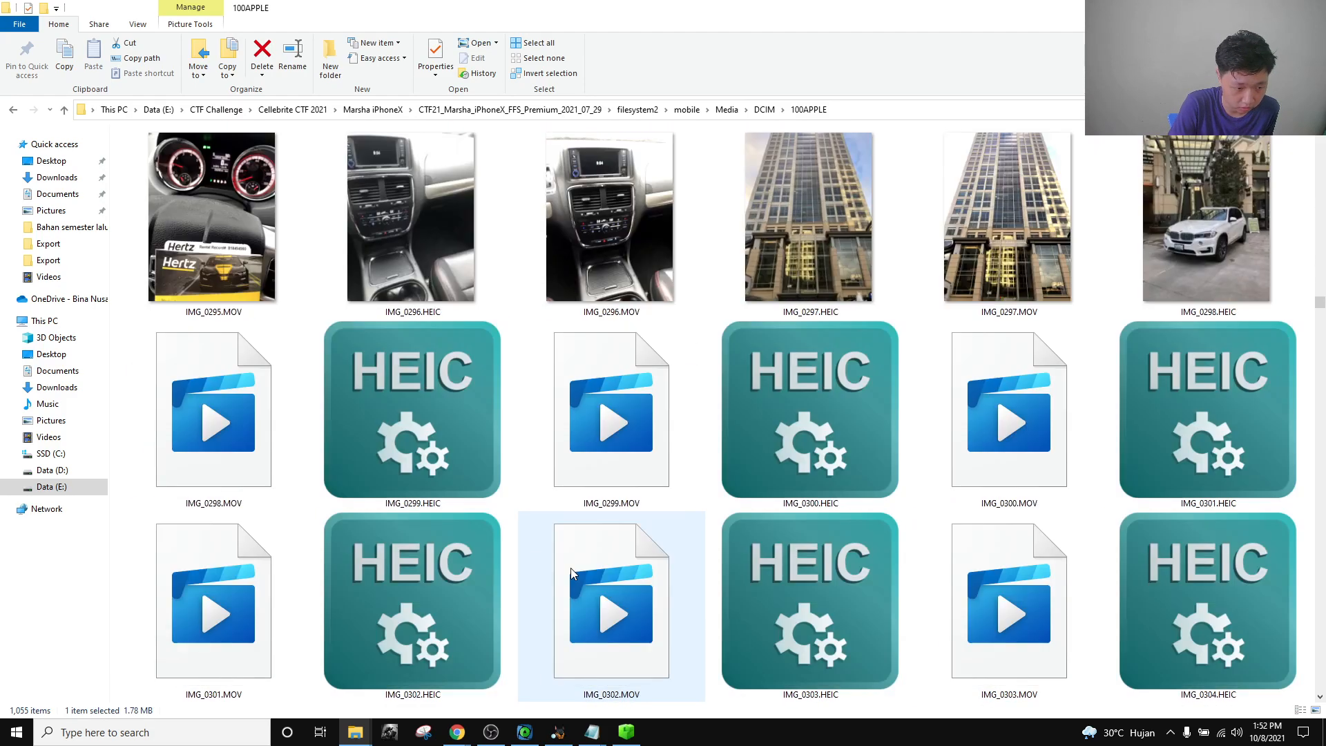
pyautogui.scroll(-20, 570, 573)
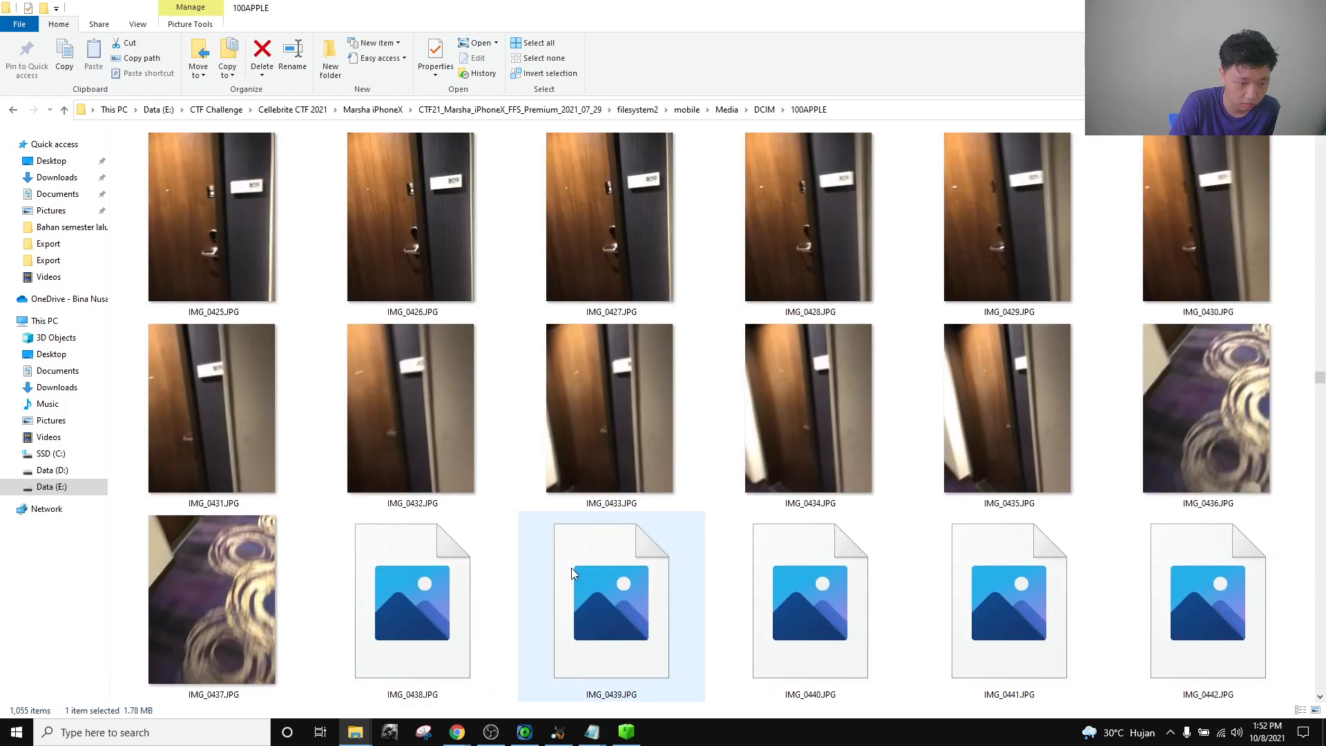
pyautogui.scroll(-5, 570, 568)
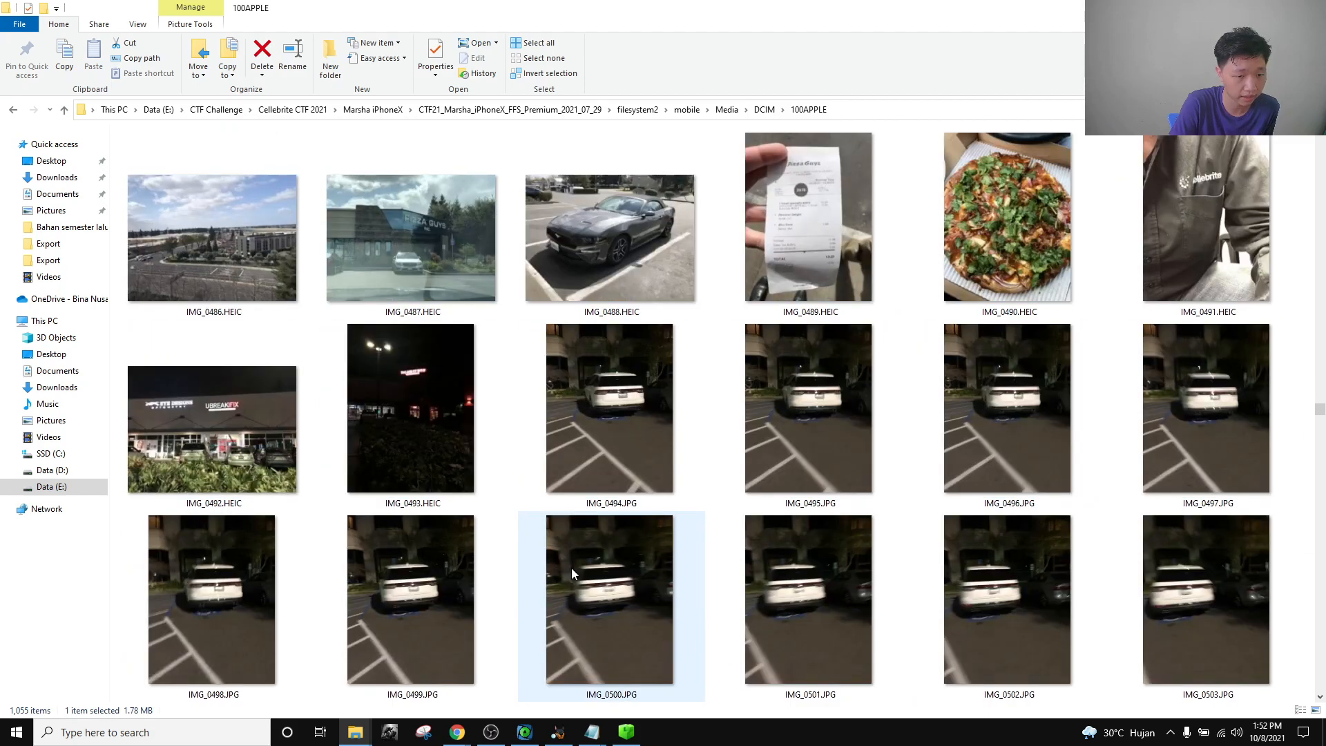
pyautogui.scroll(-5, 616, 507)
pyautogui.scroll(-16, 616, 507)
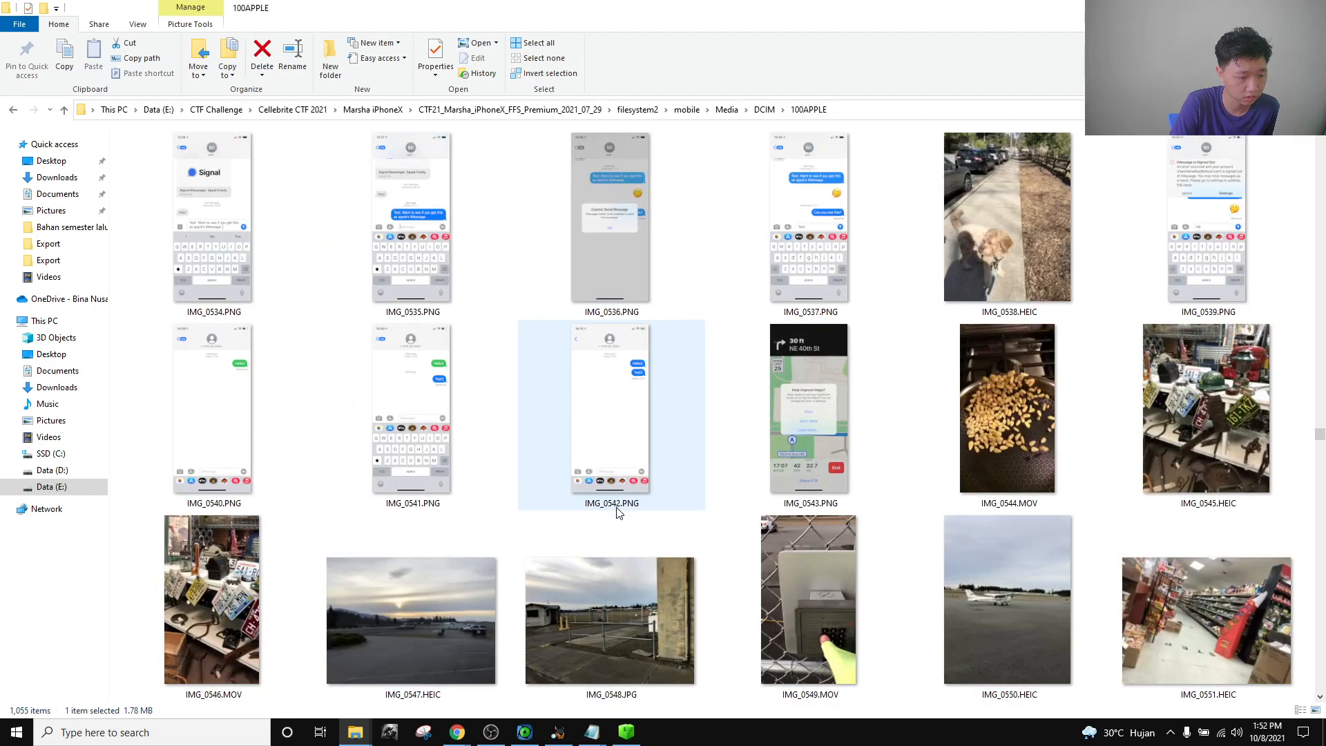
pyautogui.scroll(-10, 616, 511)
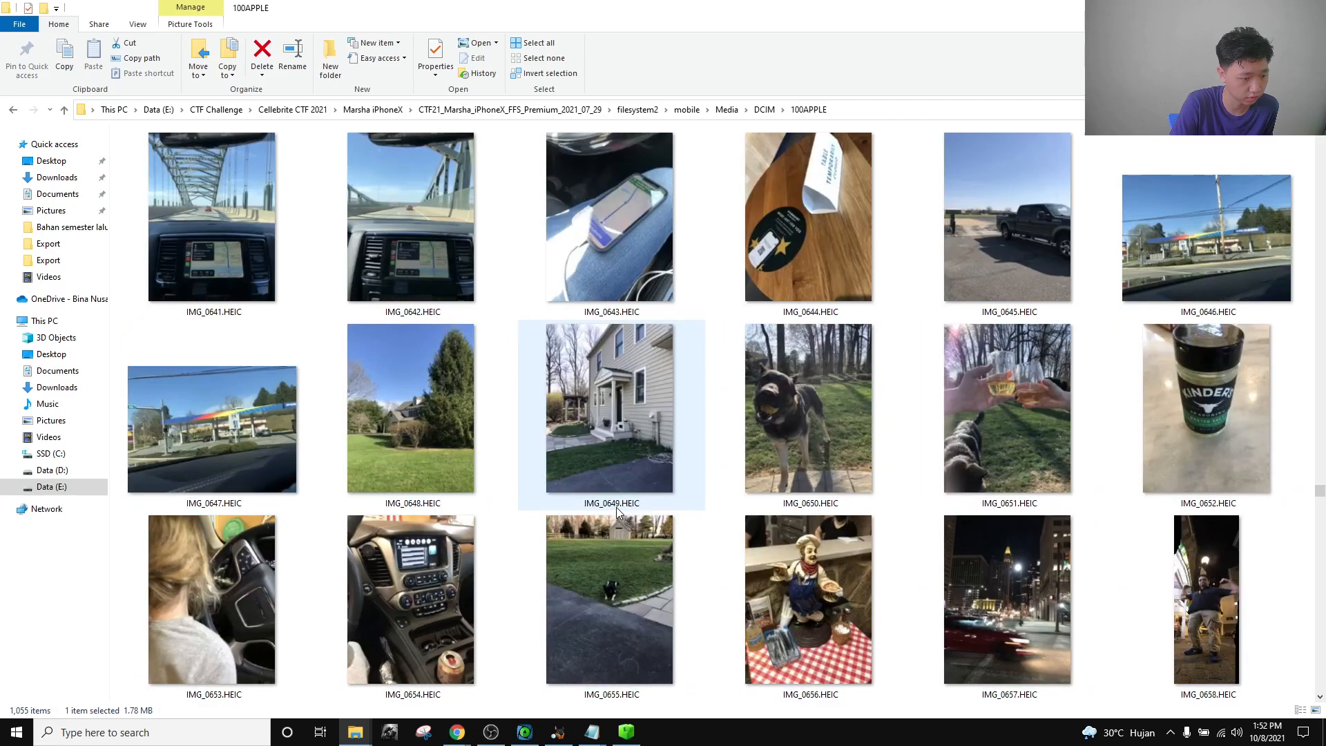
pyautogui.click(764, 110)
# Open IMG_1814.HEIC, the drink menu with beer-on-tap prices, from 101APPLE.
pyautogui.doubleClick(155, 183)
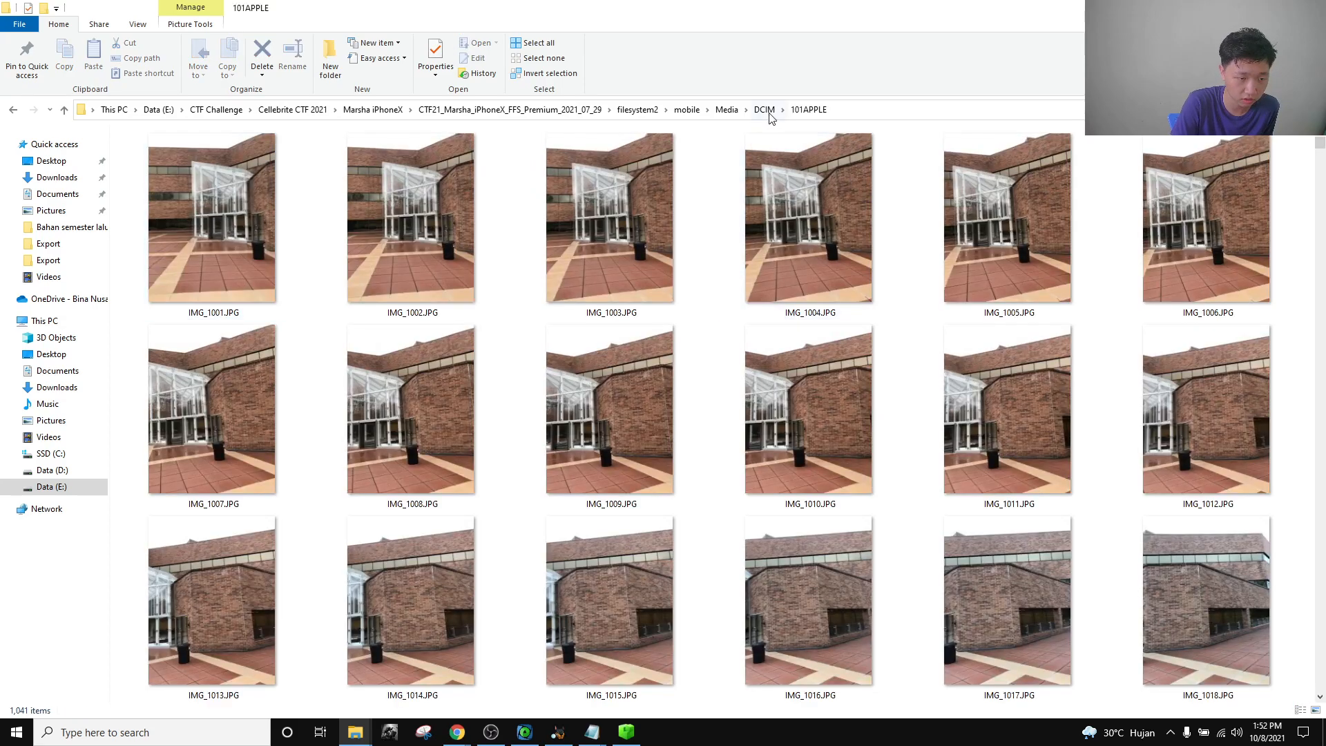
pyautogui.scroll(-10, 668, 464)
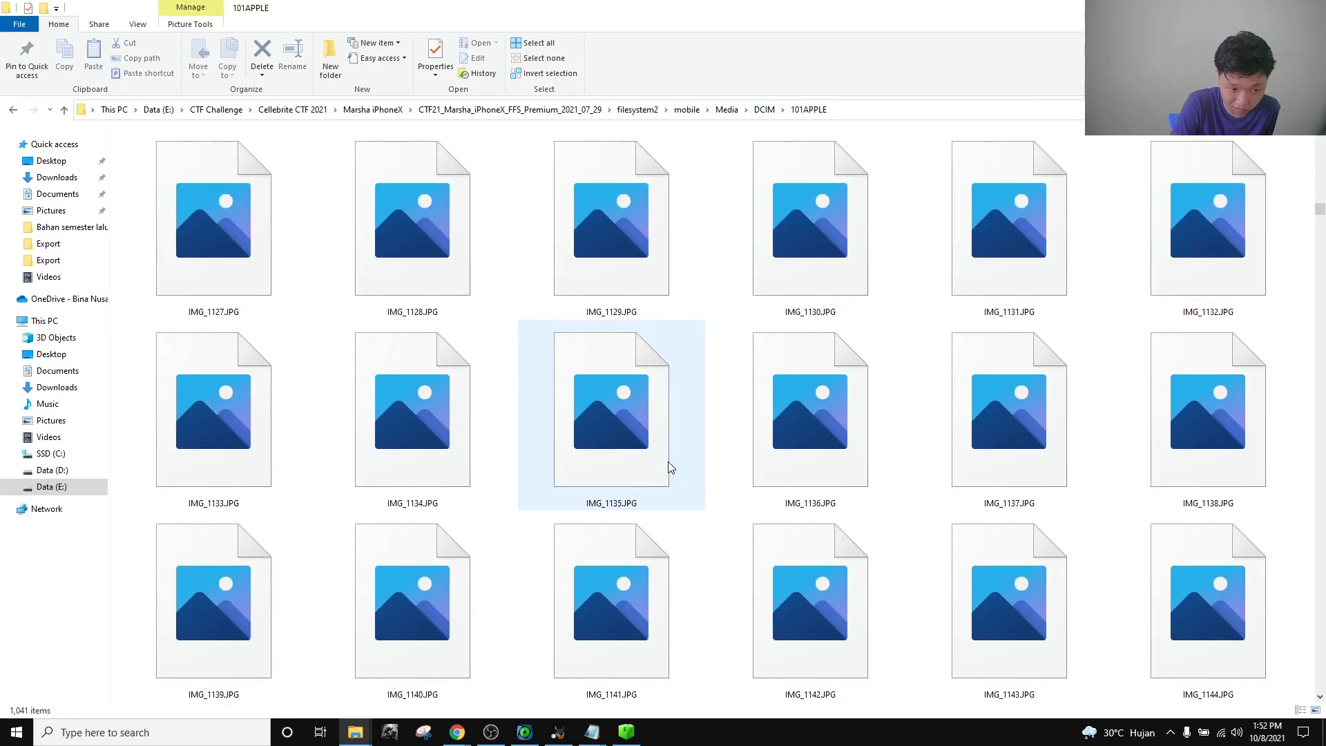
pyautogui.scroll(-20, 1195, 238)
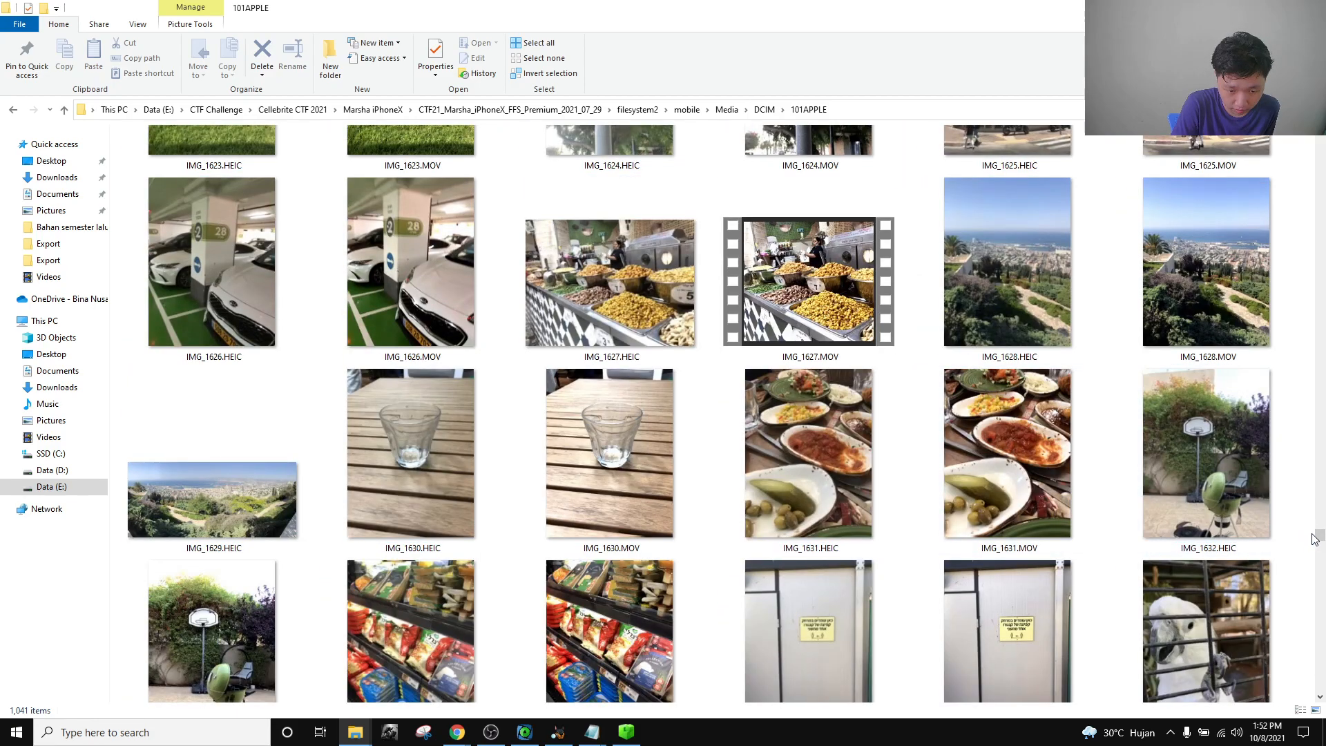
pyautogui.moveTo(1321, 538); pyautogui.dragTo(1320, 669)
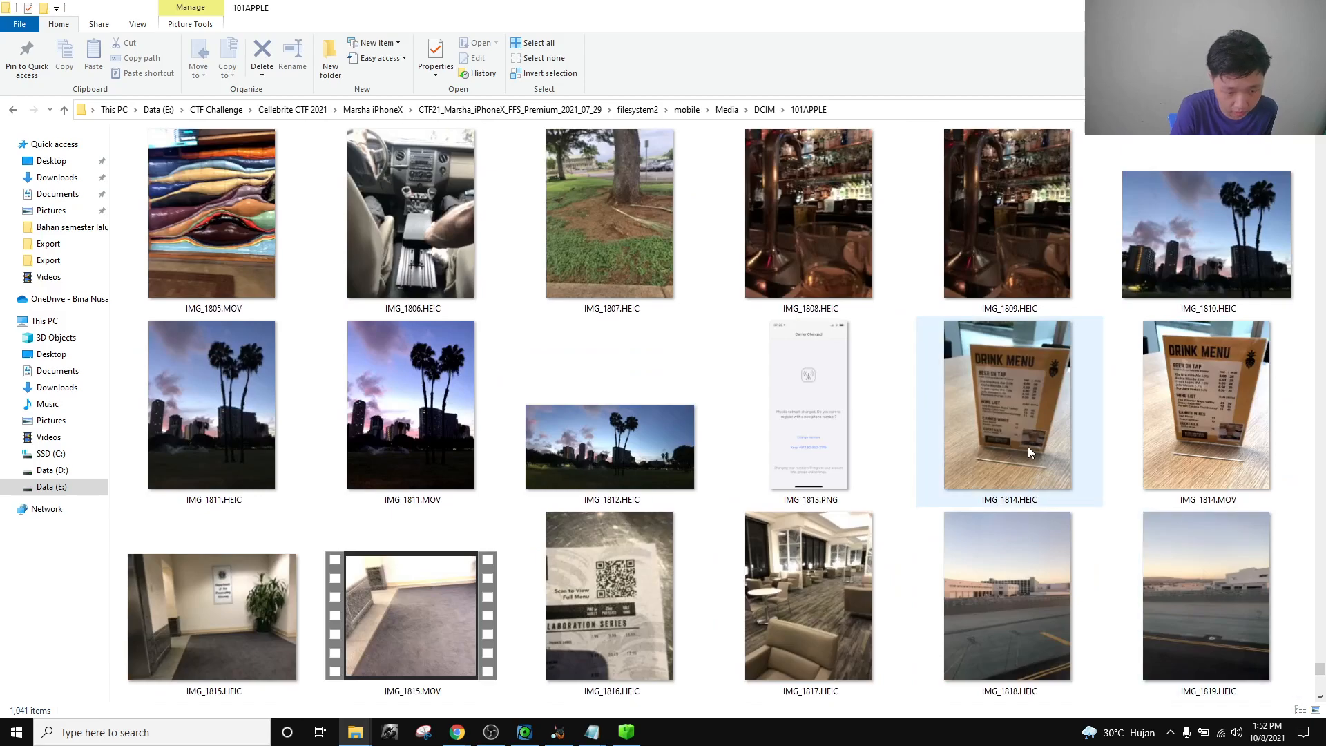
pyautogui.click(1071, 404)
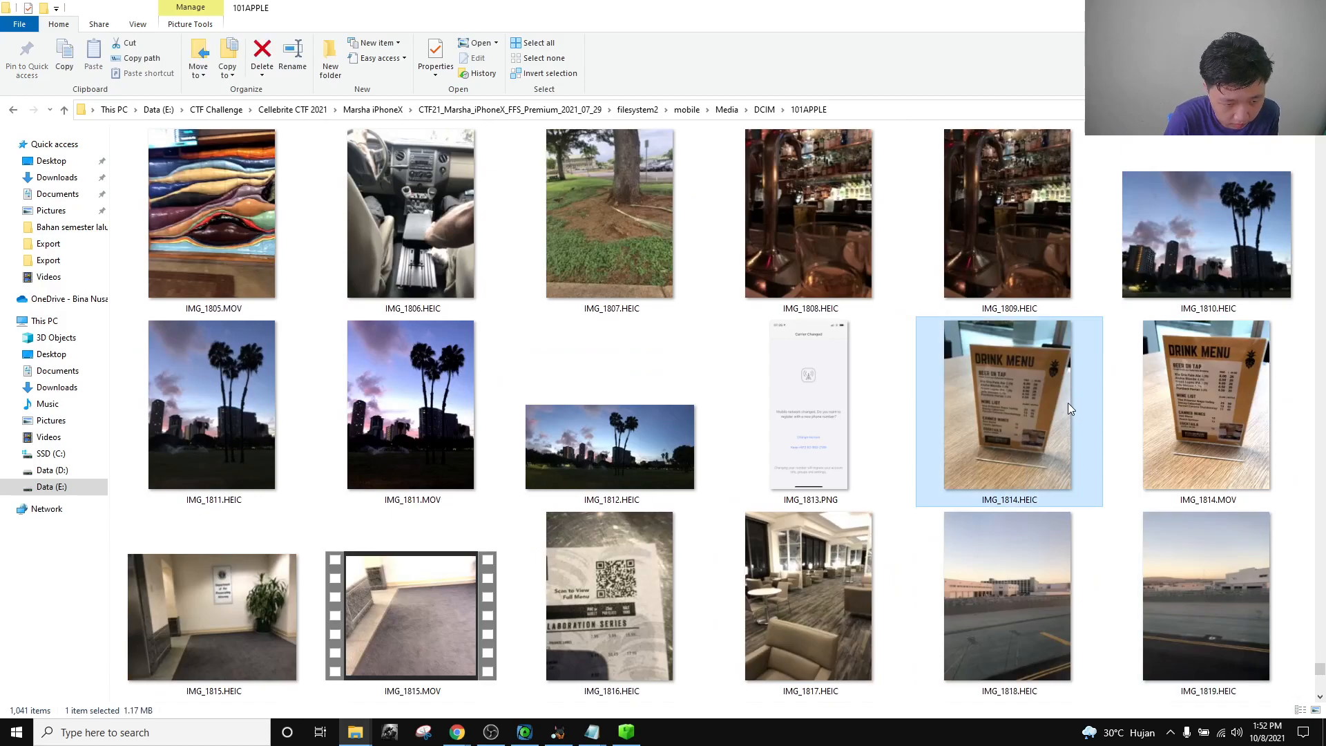
pyautogui.doubleClick(985, 379)
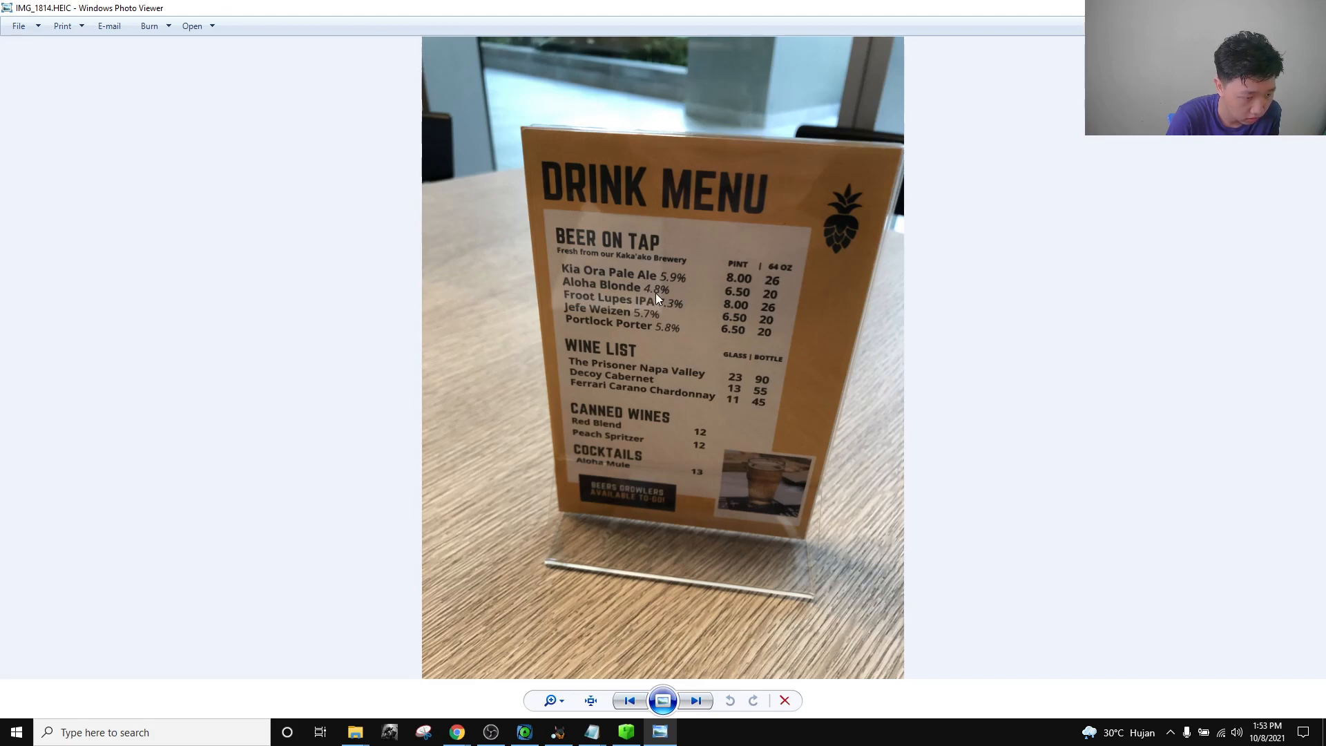
# Bring the Location Artifacts beer-price question, at 1/3 attempts, back into view.
pyautogui.moveTo(457, 732)
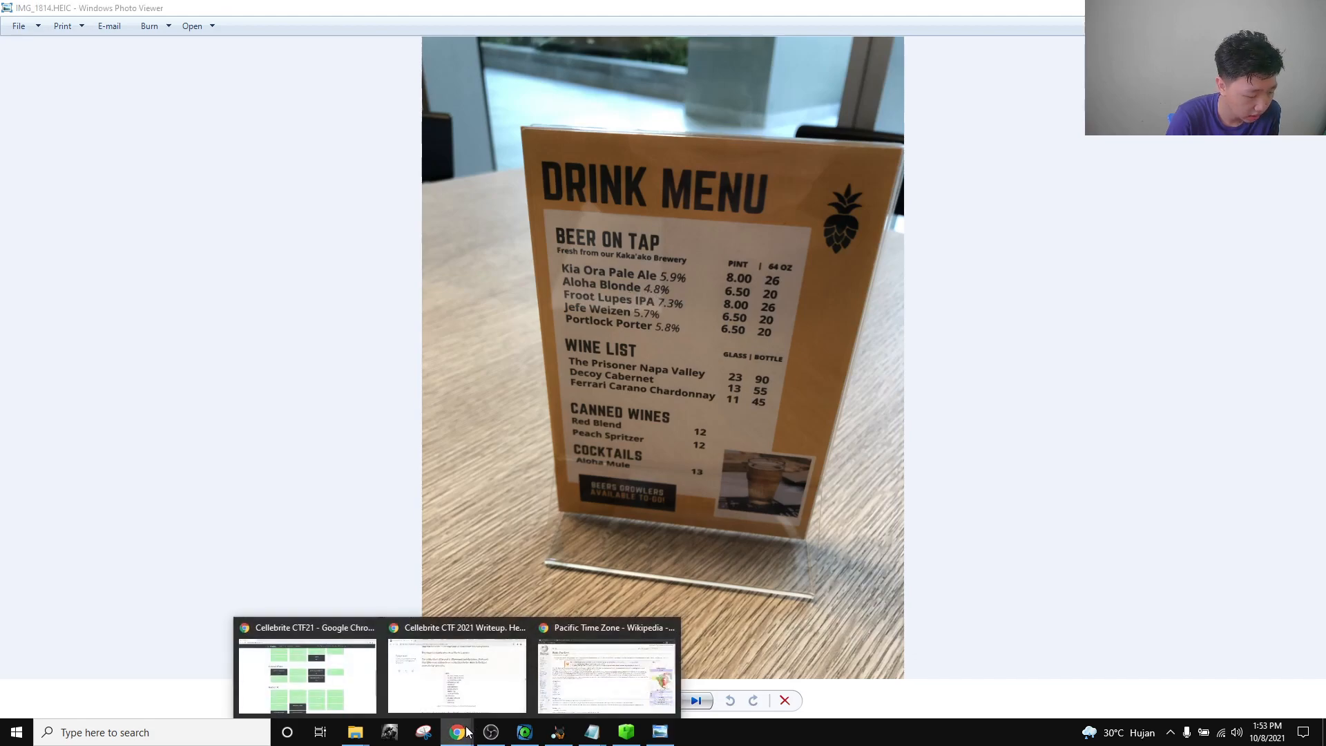
pyautogui.click(308, 674)
pyautogui.scroll(-1, 1021, 480)
pyautogui.scroll(1, 981, 387)
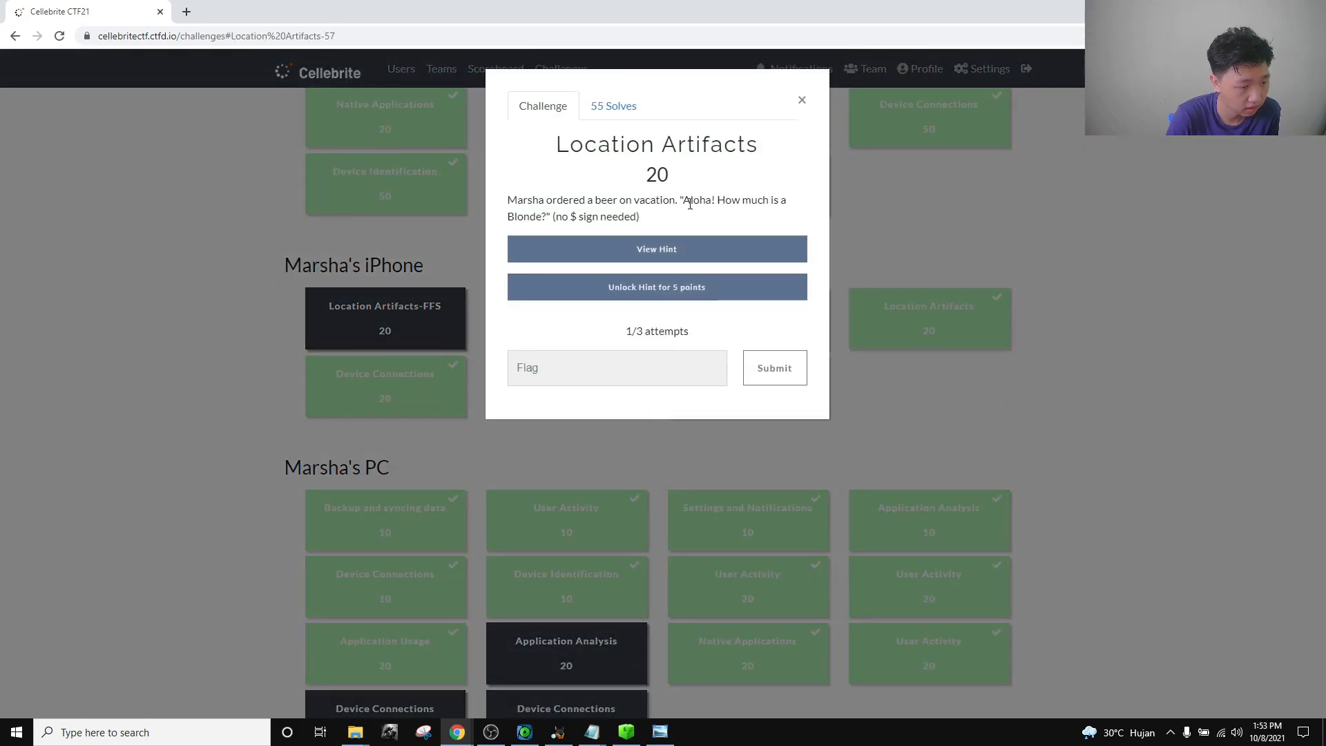
# Reread the Aloha Blonde question, then return to the drink menu showing 8.00 and 6.50 pints.
pyautogui.moveTo(683, 200); pyautogui.dragTo(712, 202)
pyautogui.click(714, 213)
pyautogui.click(713, 207)
pyautogui.moveTo(510, 216); pyautogui.dragTo(668, 204)
pyautogui.click(674, 211)
pyautogui.click(660, 732)
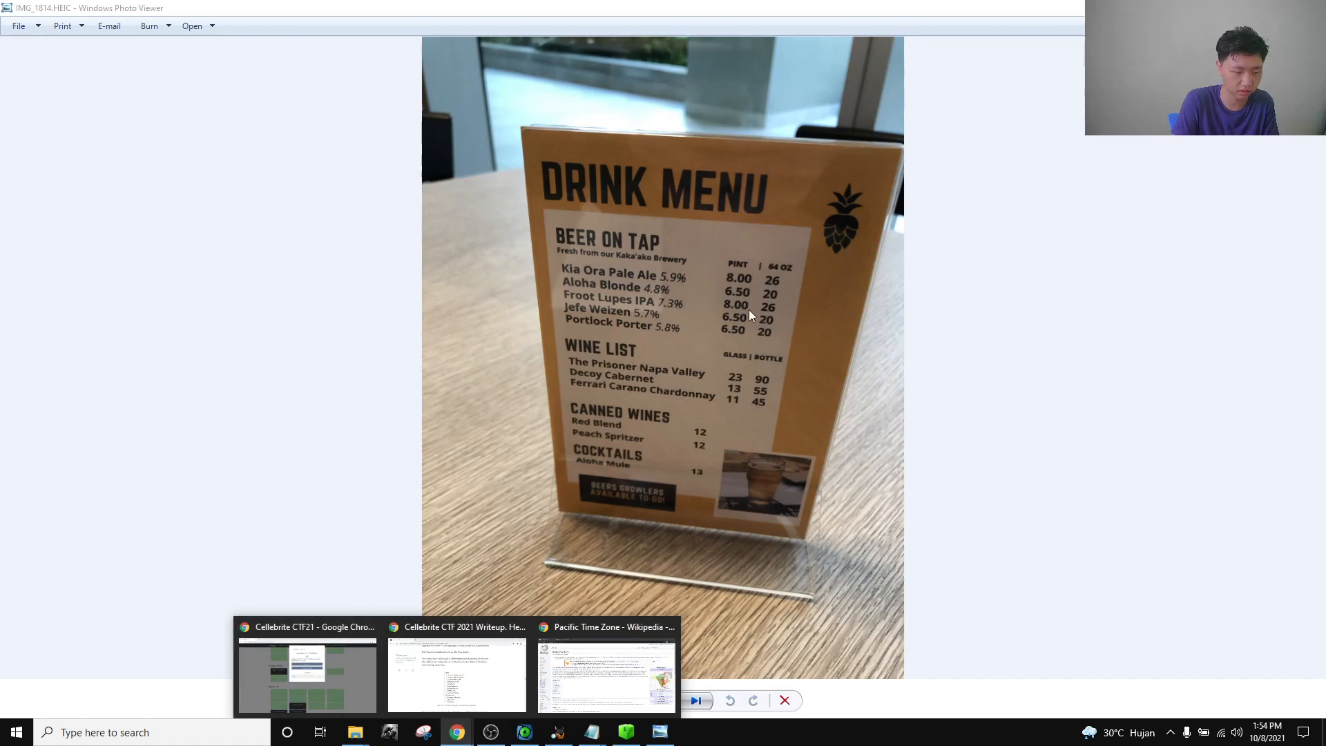
# Enter 6.50 as the Aloha Blonde beer price in the Location Artifacts flag field.
pyautogui.click(308, 673)
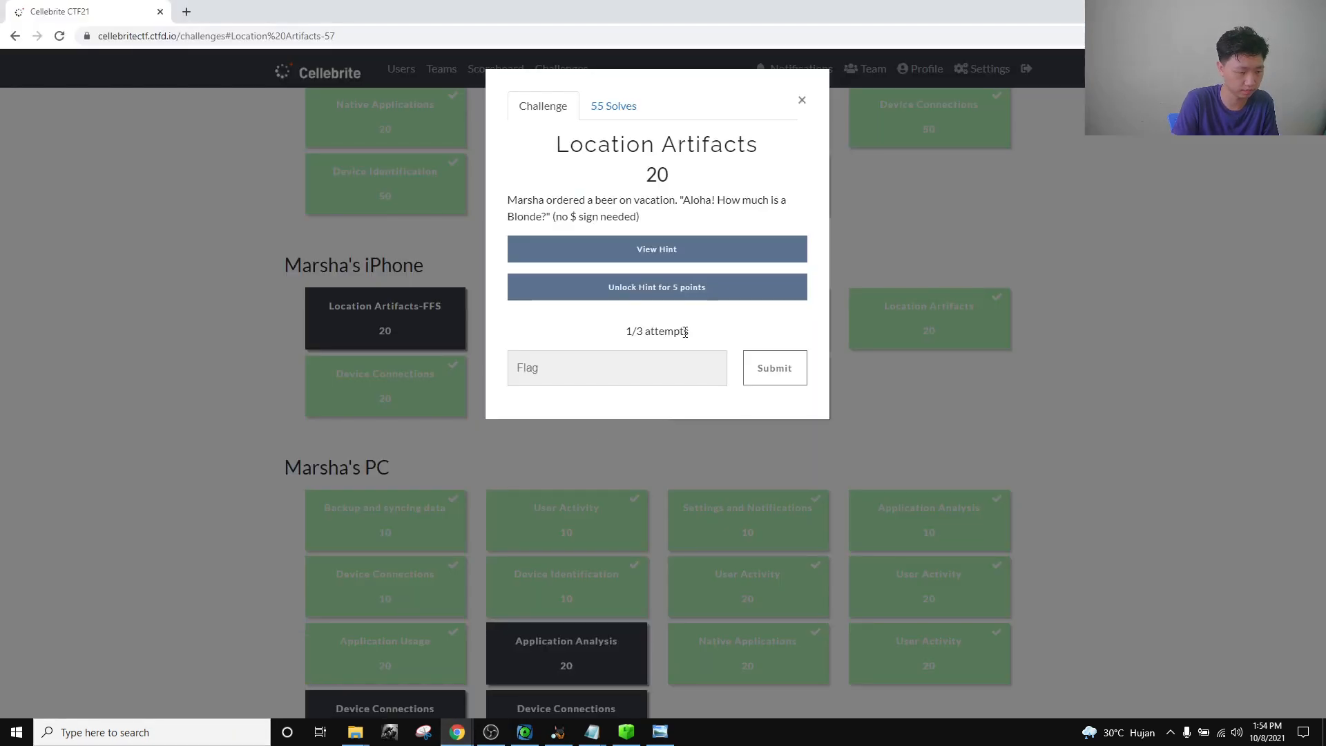
pyautogui.click(603, 367)
pyautogui.write('6.50')
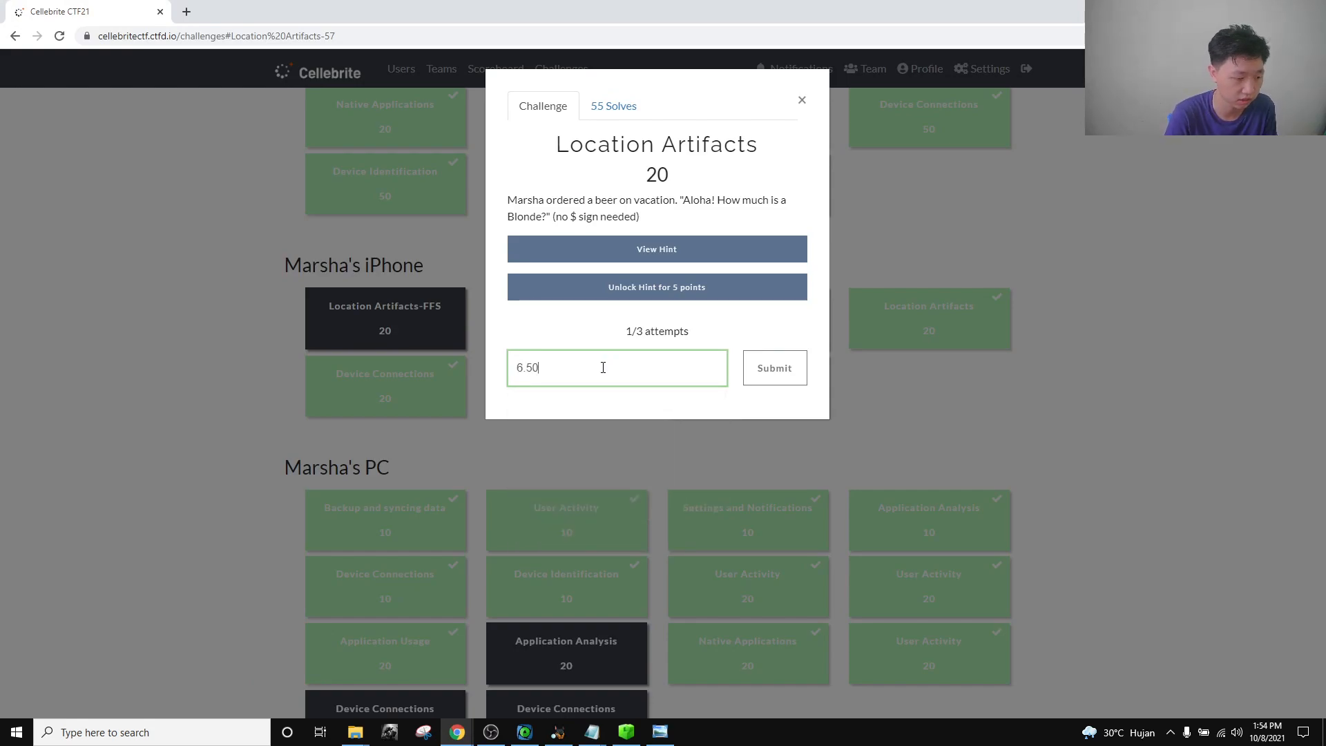
pyautogui.moveTo(598, 375); pyautogui.dragTo(503, 371)
pyautogui.click(559, 369)
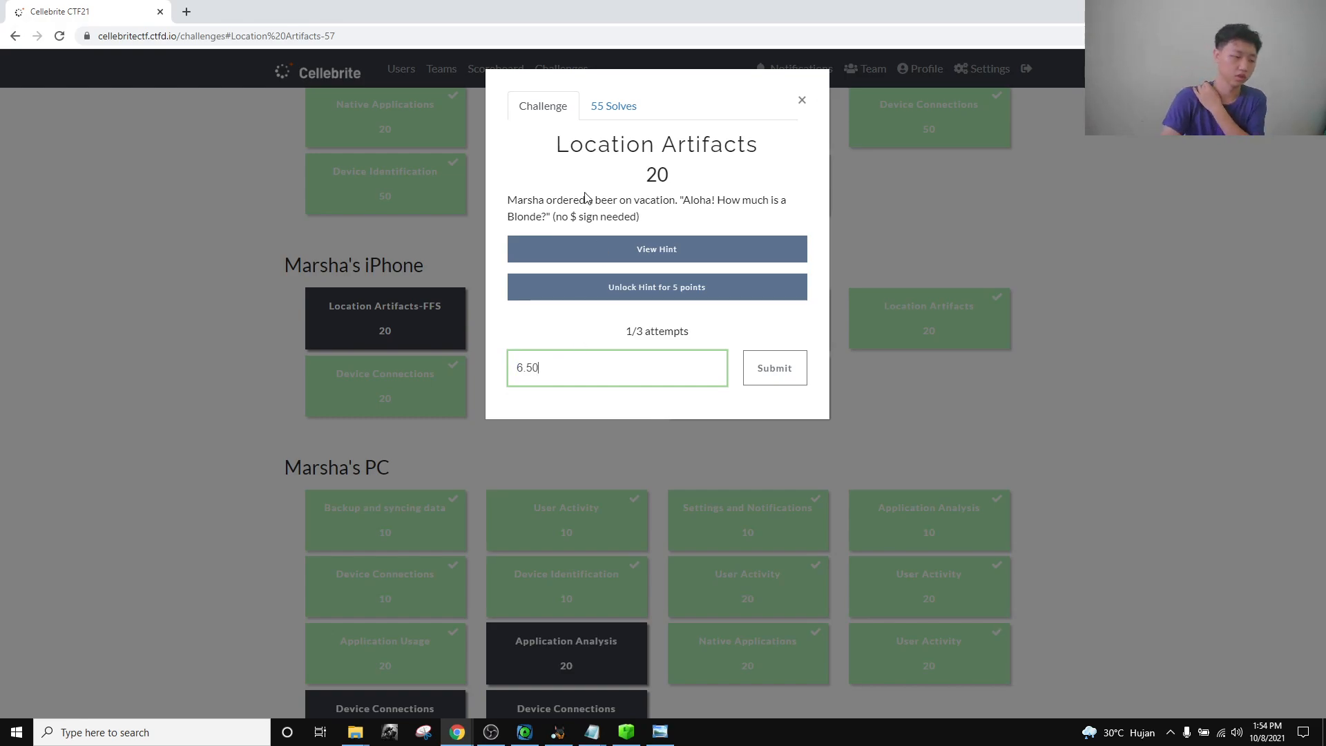
# Recheck the price on the drink menu photo, then close the Location Artifacts challenge.
pyautogui.click(661, 732)
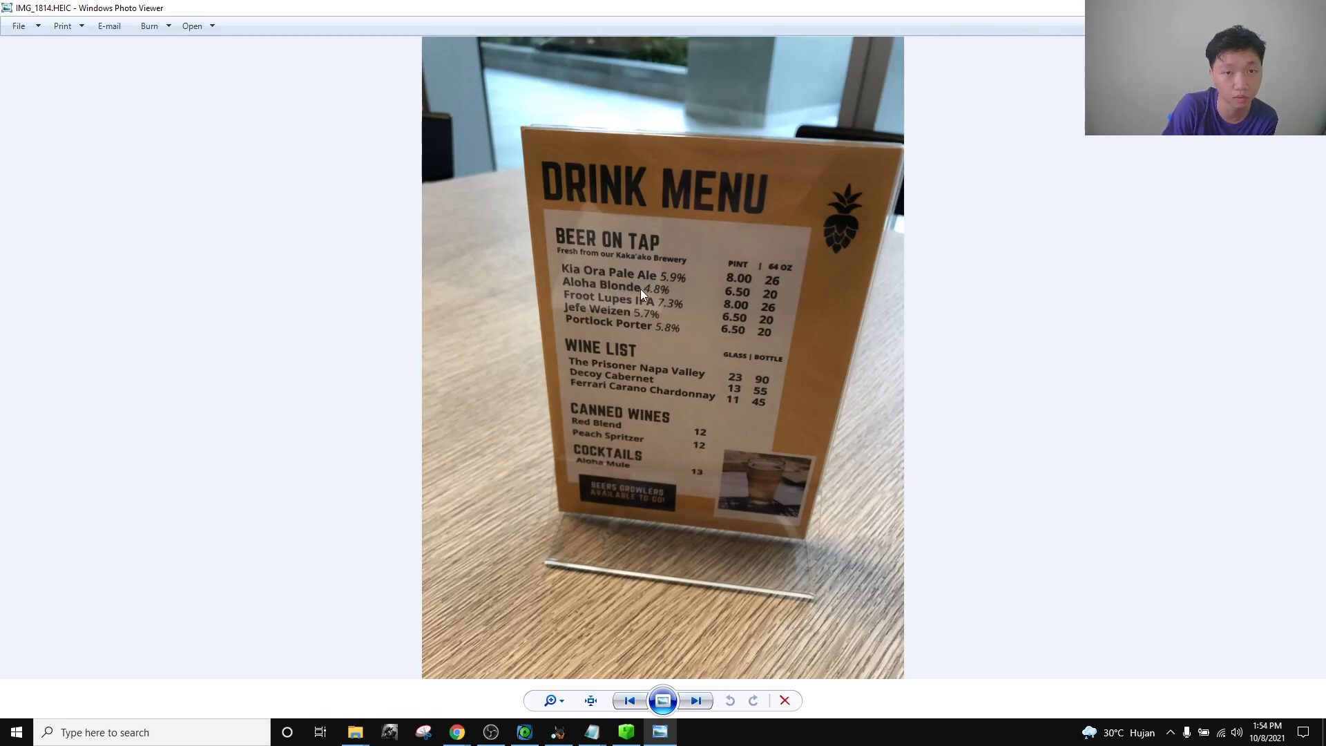
pyautogui.moveTo(458, 732)
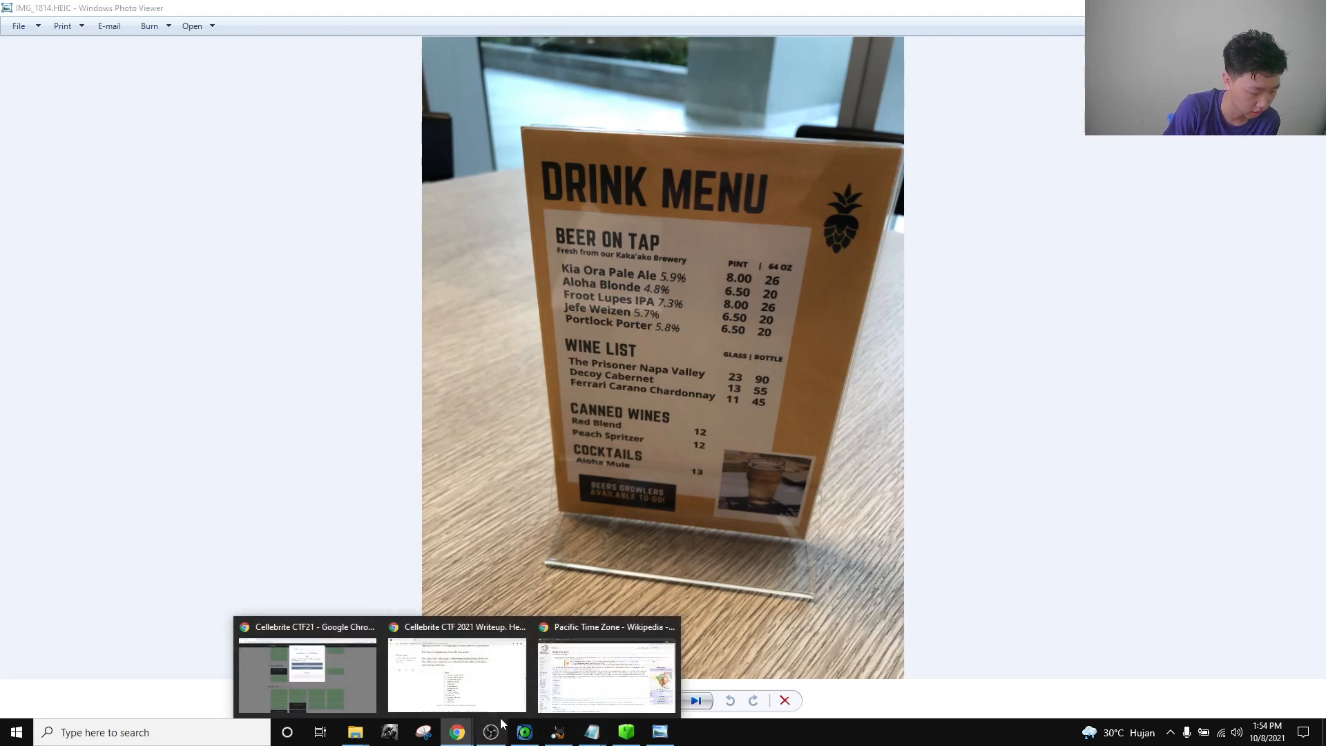
pyautogui.click(344, 669)
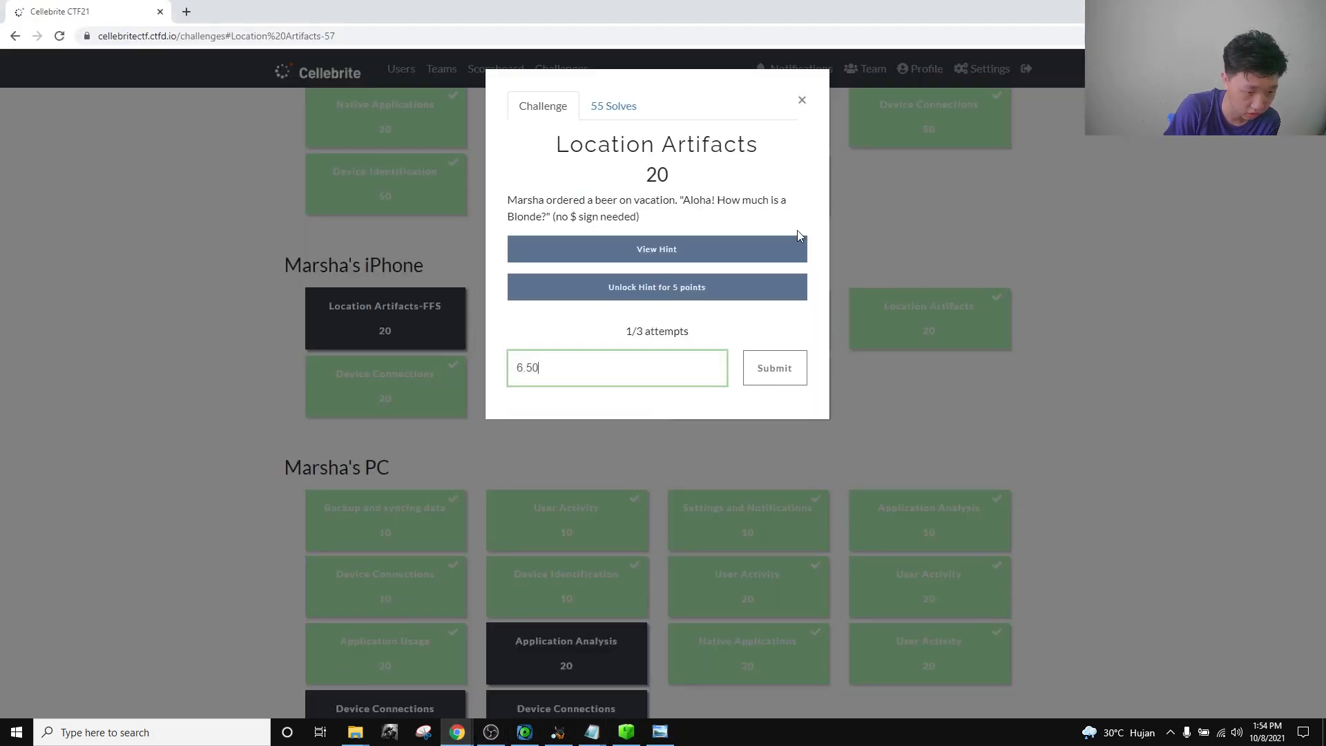
pyautogui.click(801, 105)
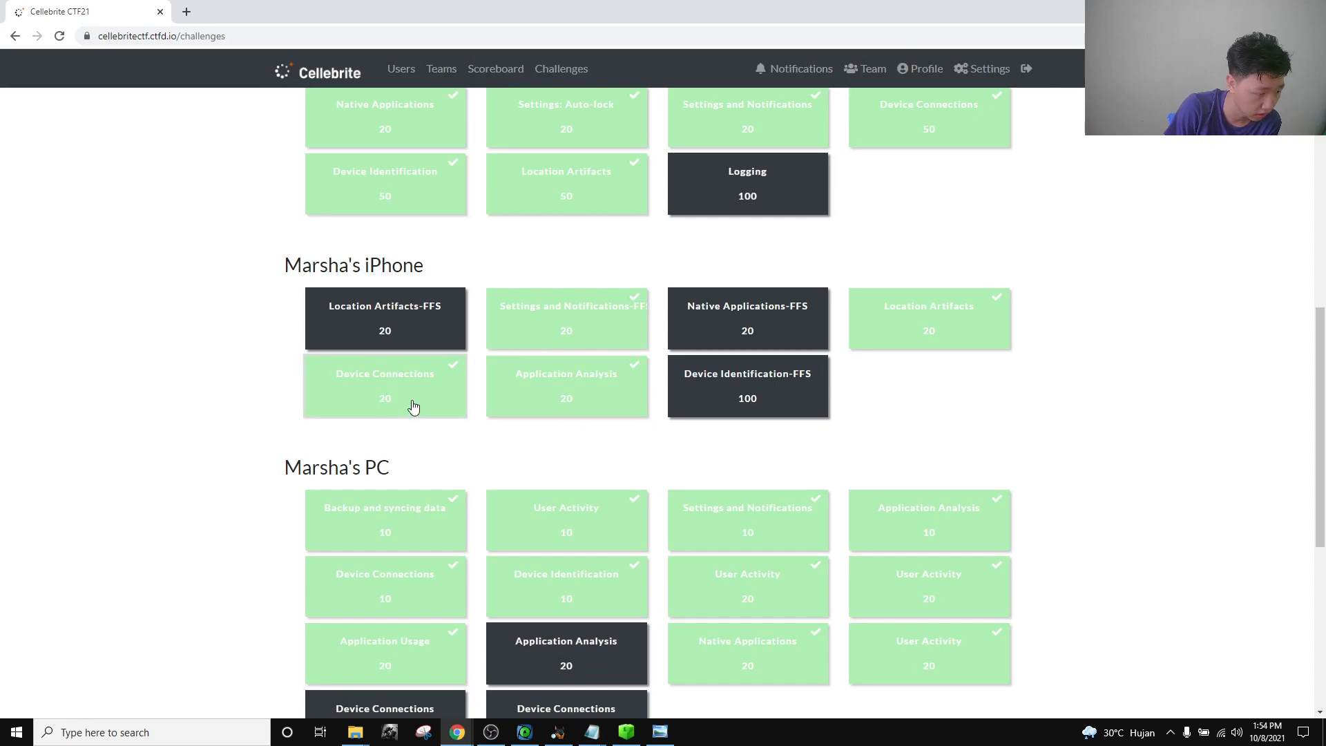
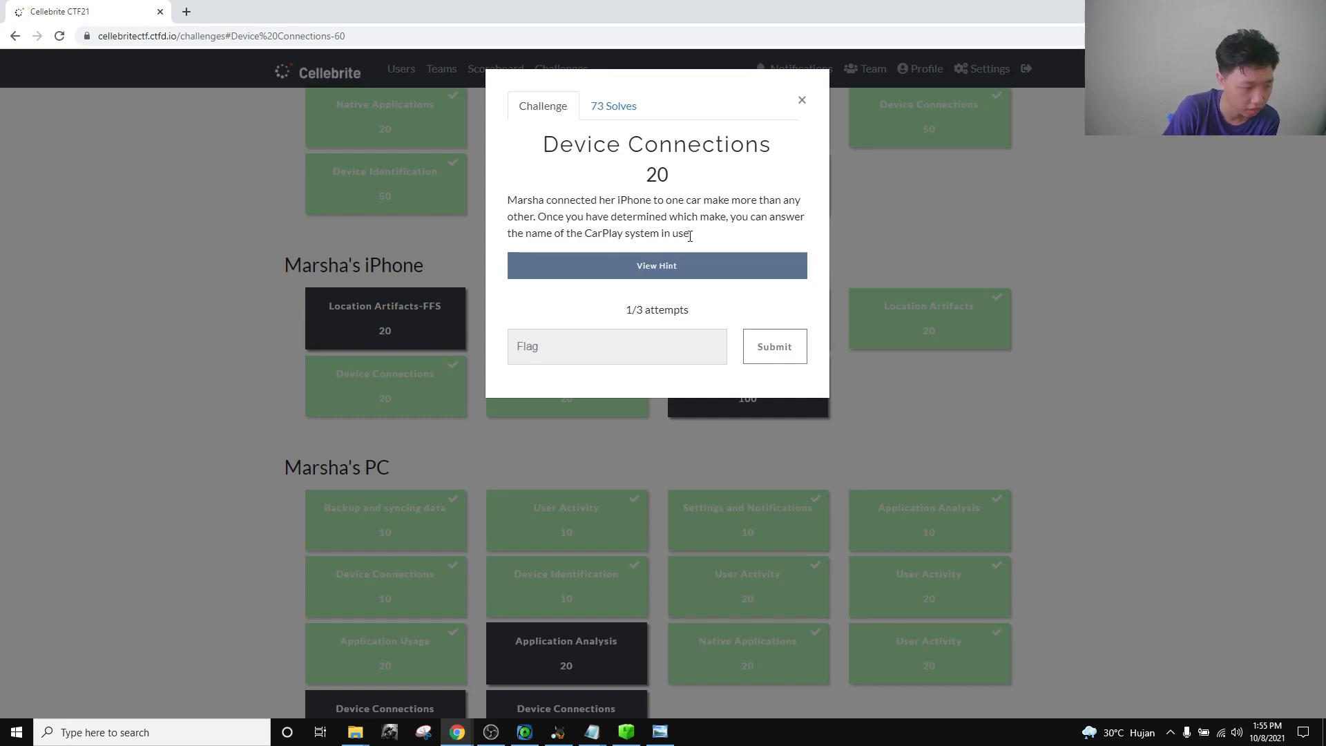
# Close the Device Connections challenge details and bring the Autopsy iPhone case back up.
pyautogui.click(802, 100)
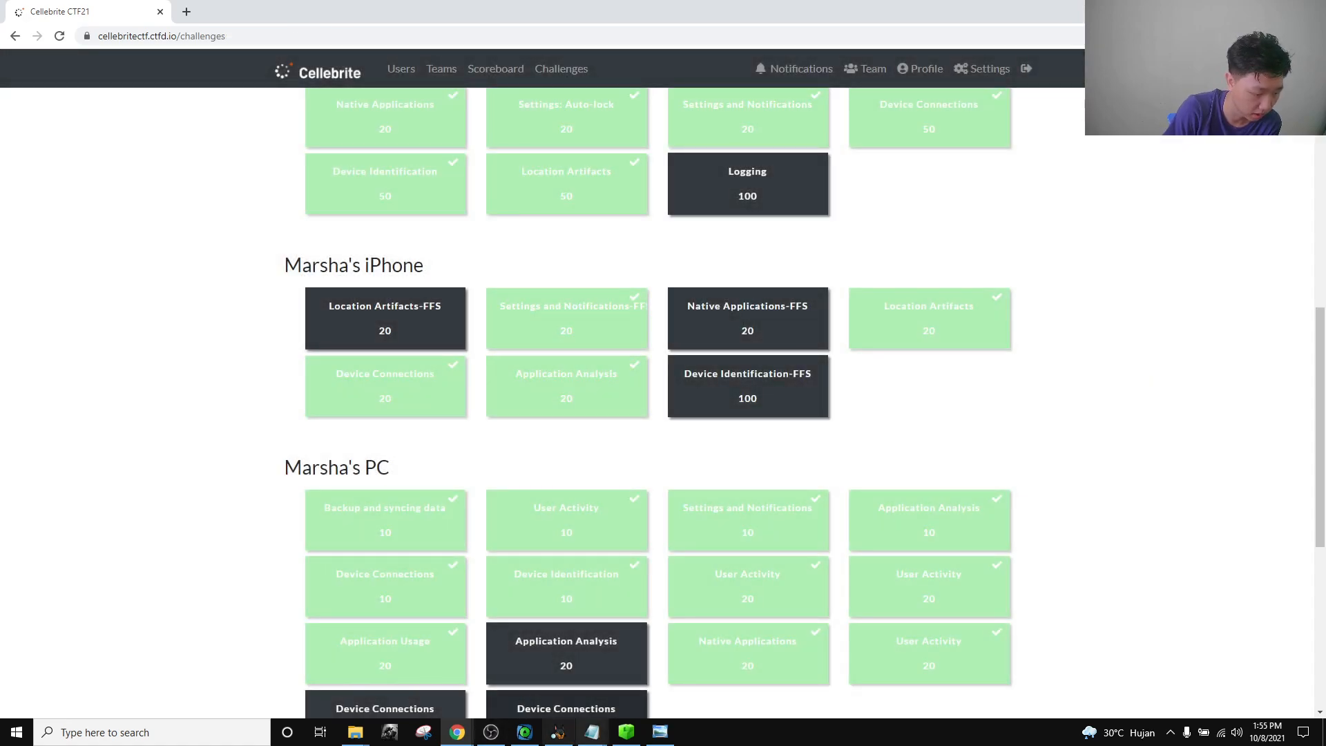
pyautogui.click(558, 732)
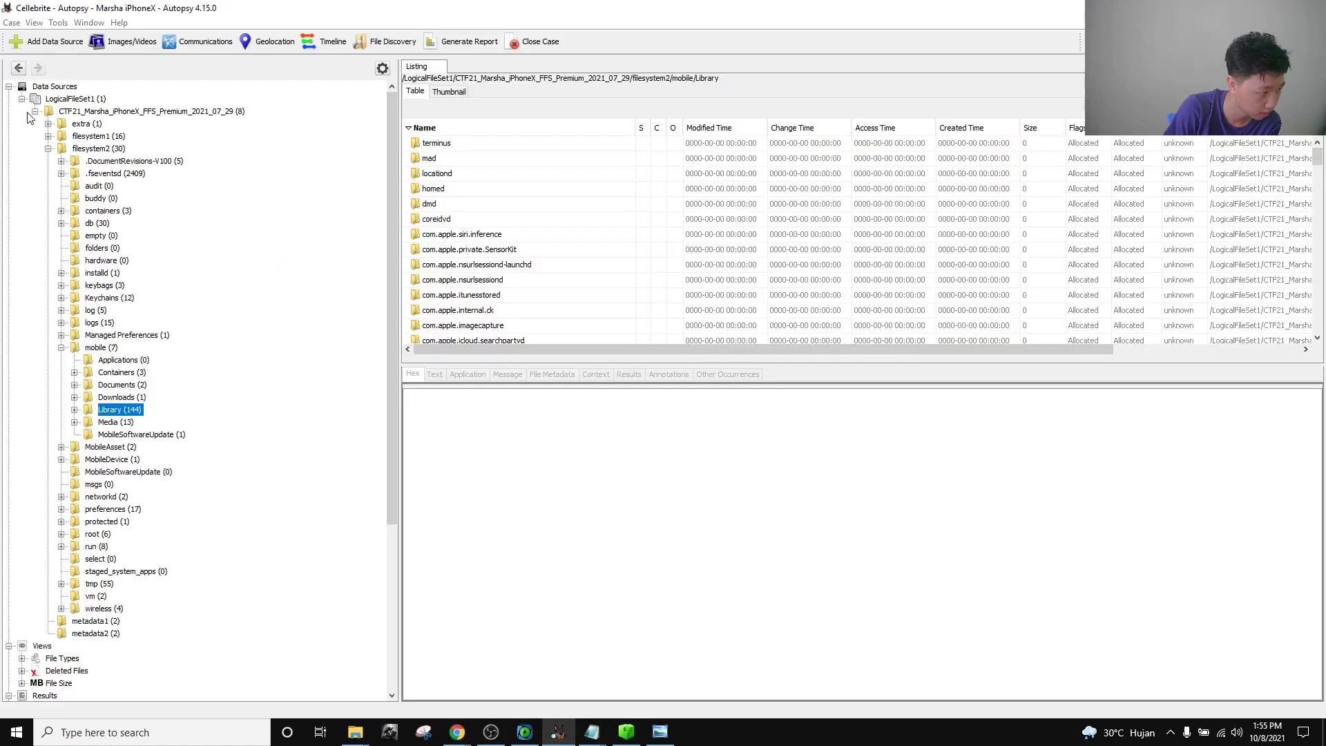
# Browse filesystem2 > mobile > Library > Preferences to com.apple.carplay.plist and view its keys.
pyautogui.click(49, 148)
pyautogui.click(49, 149)
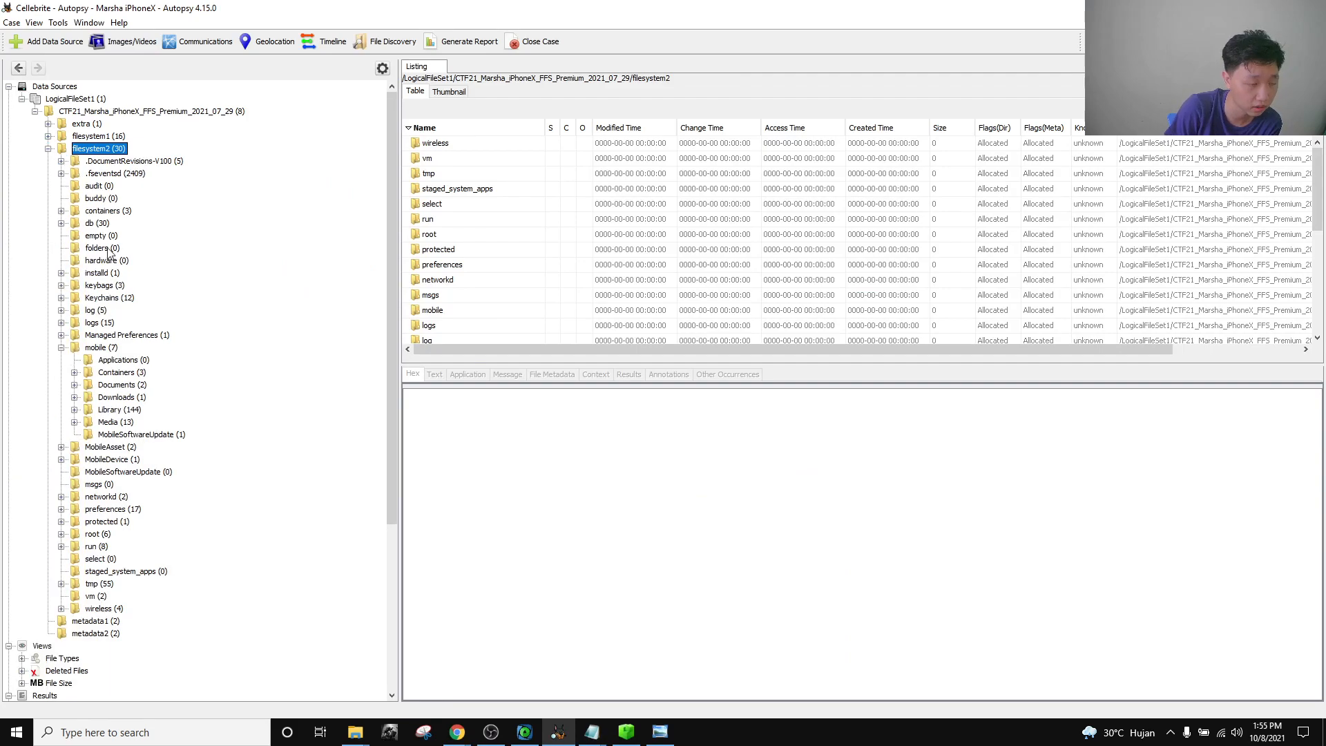
pyautogui.click(74, 410)
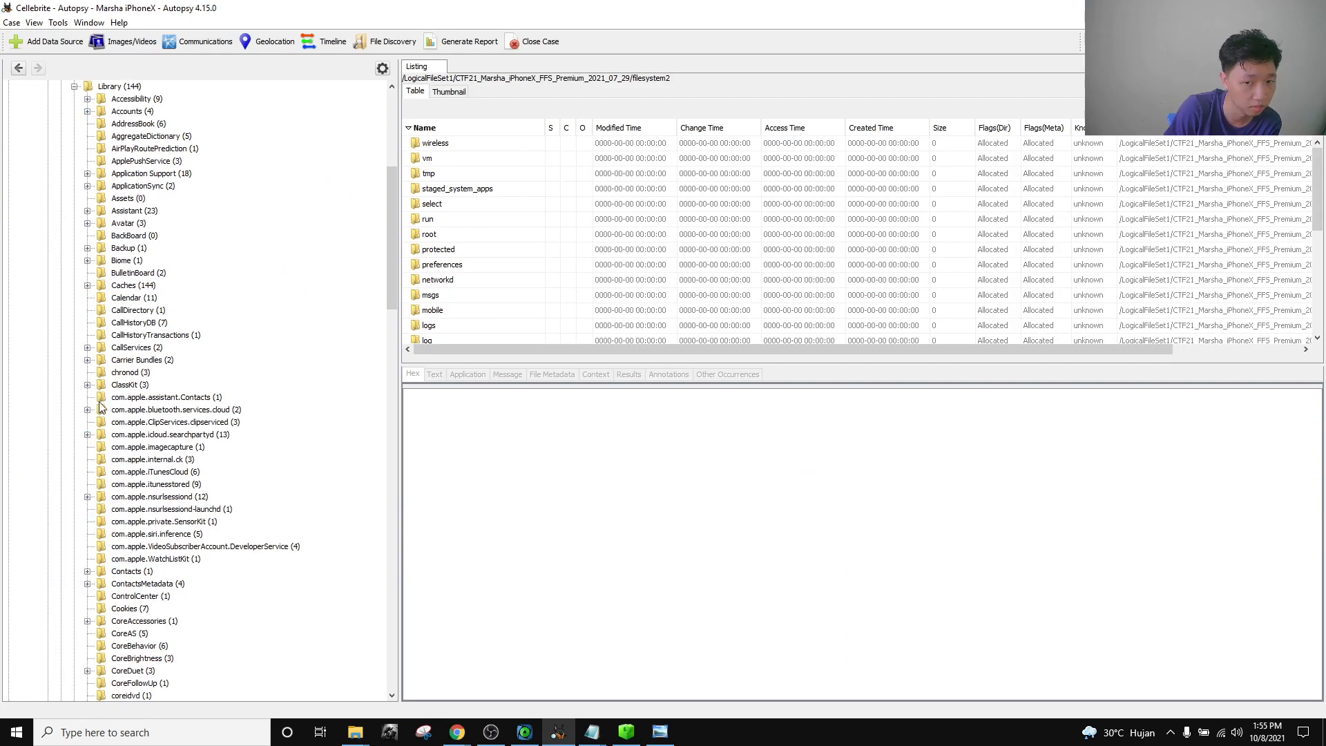
pyautogui.scroll(-20, 110, 496)
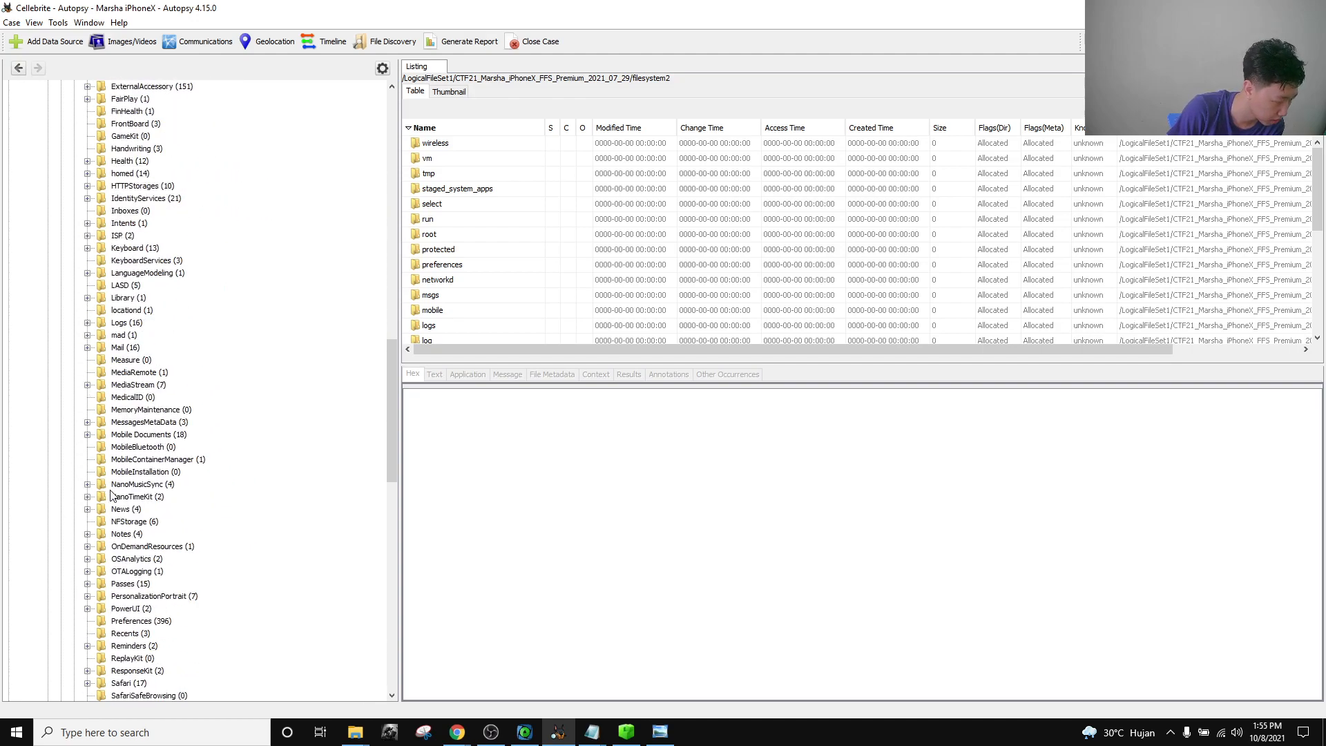
pyautogui.scroll(-8, 111, 496)
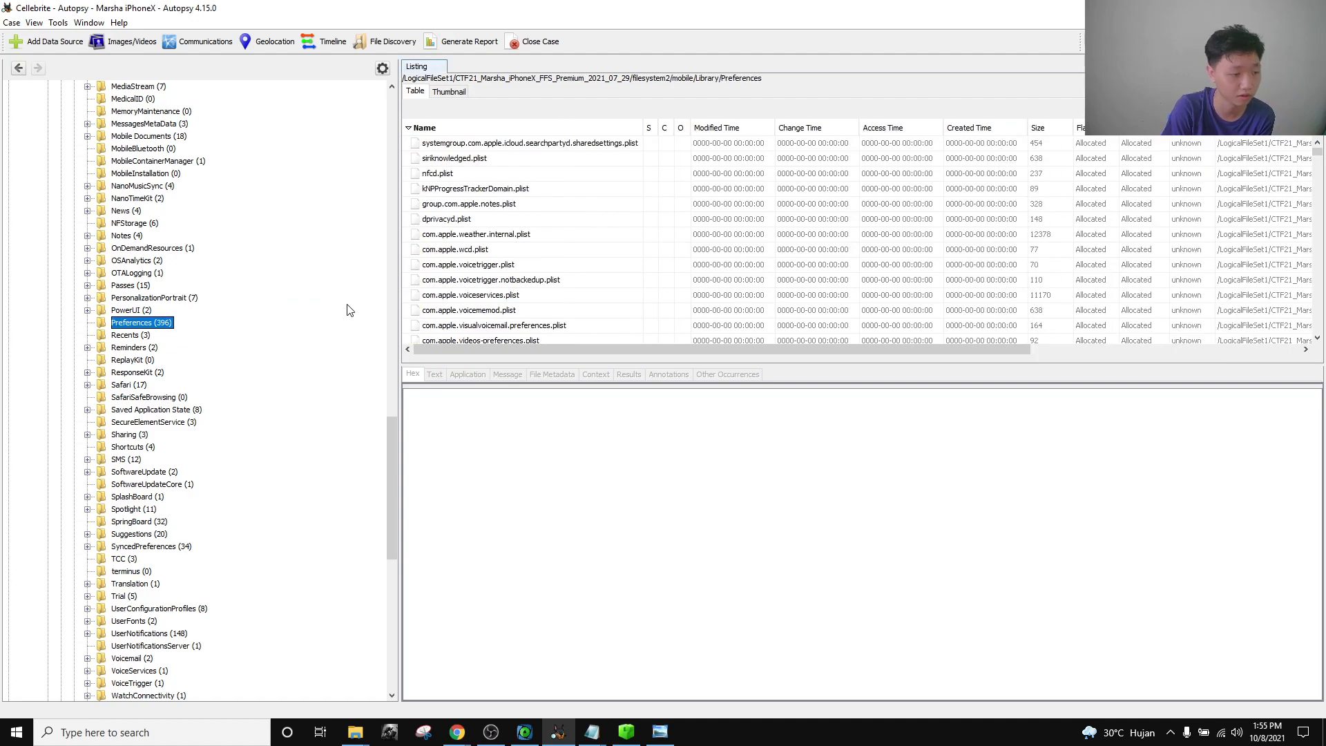
pyautogui.scroll(-3, 485, 253)
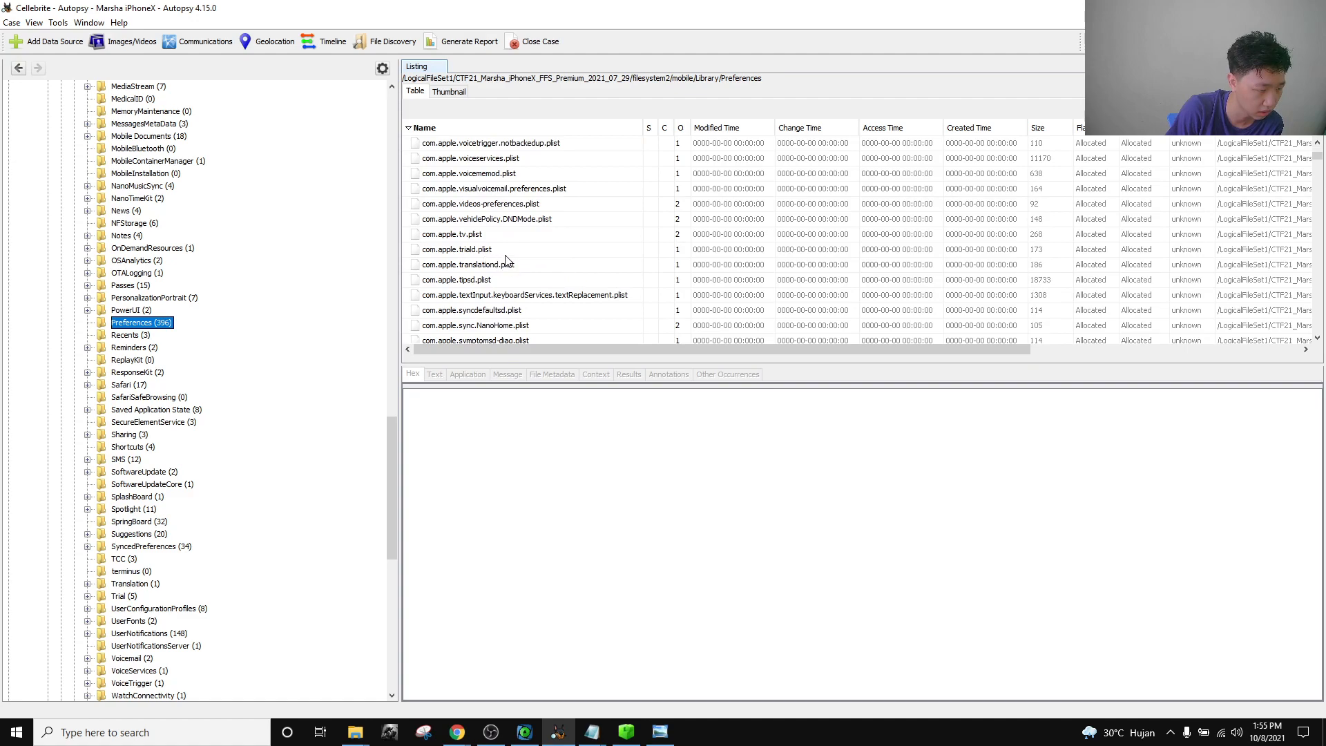
pyautogui.scroll(3, 524, 270)
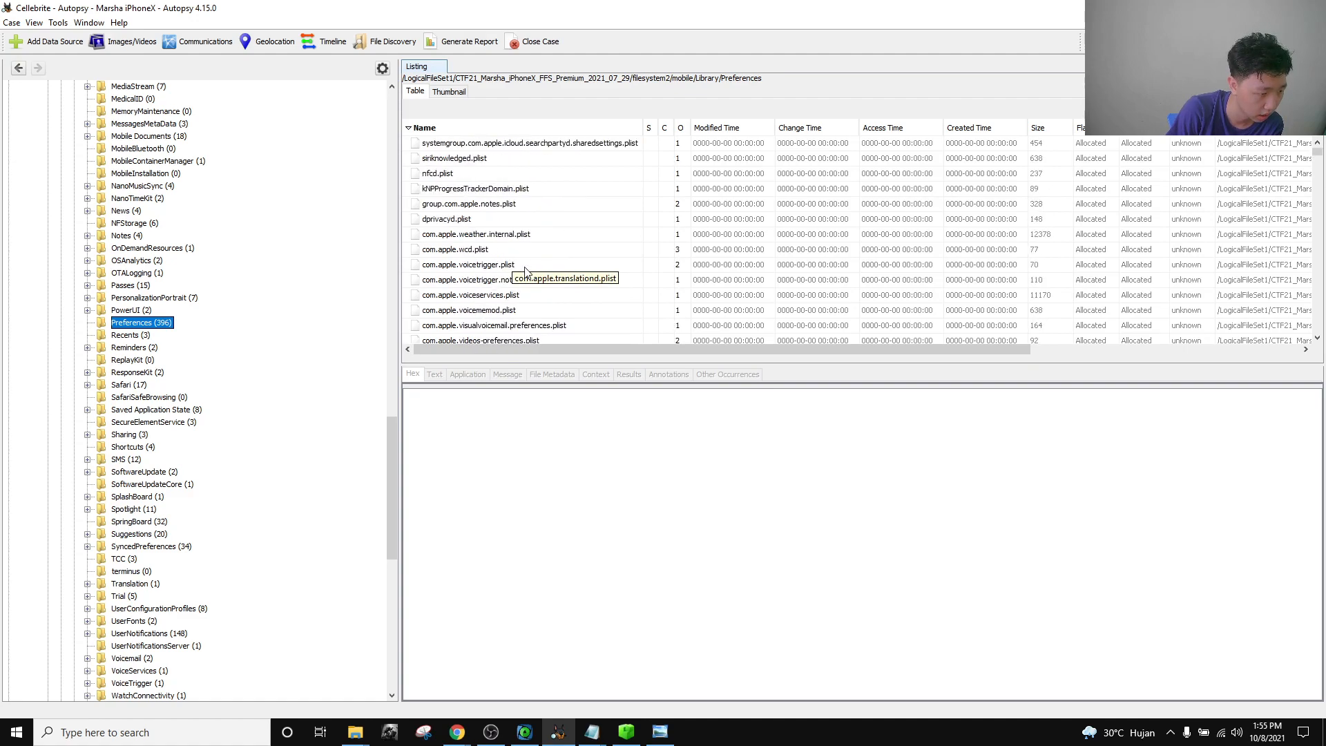
pyautogui.scroll(-12, 525, 270)
pyautogui.scroll(-10, 588, 322)
pyautogui.scroll(-10, 584, 274)
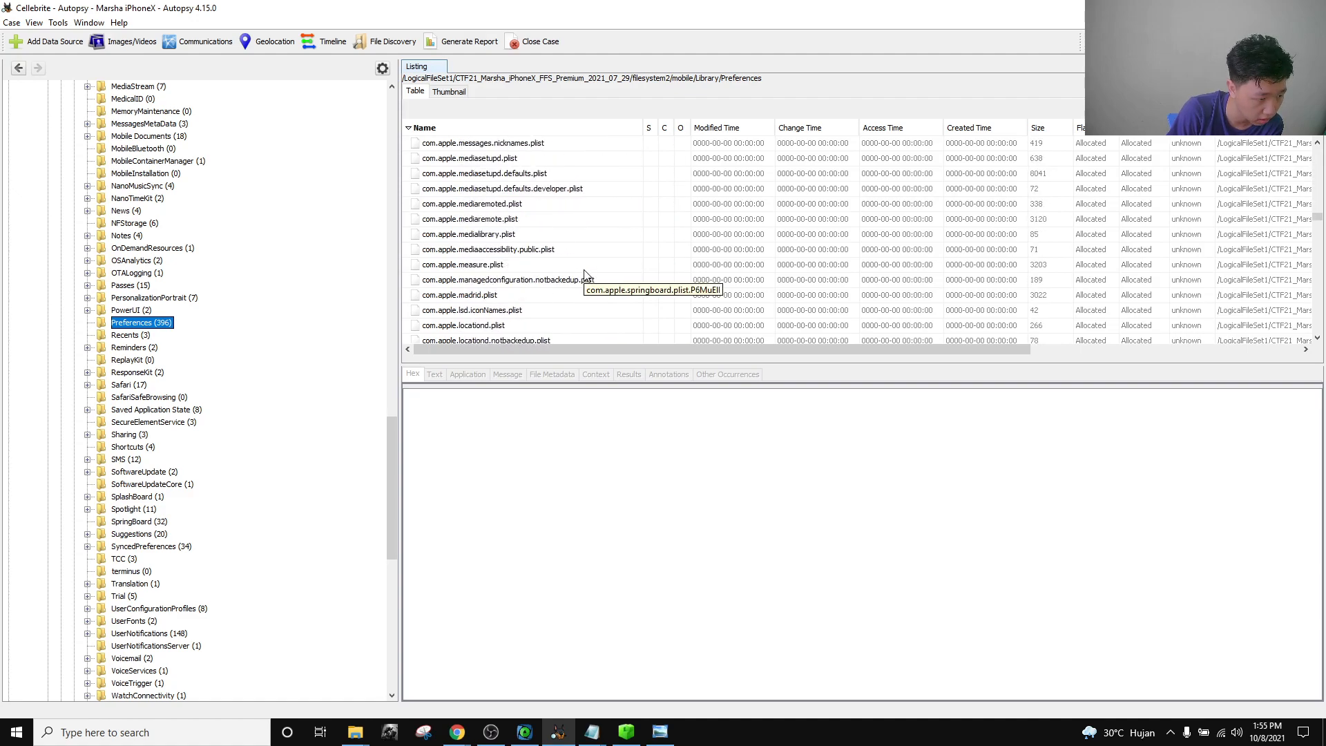
pyautogui.scroll(-10, 584, 275)
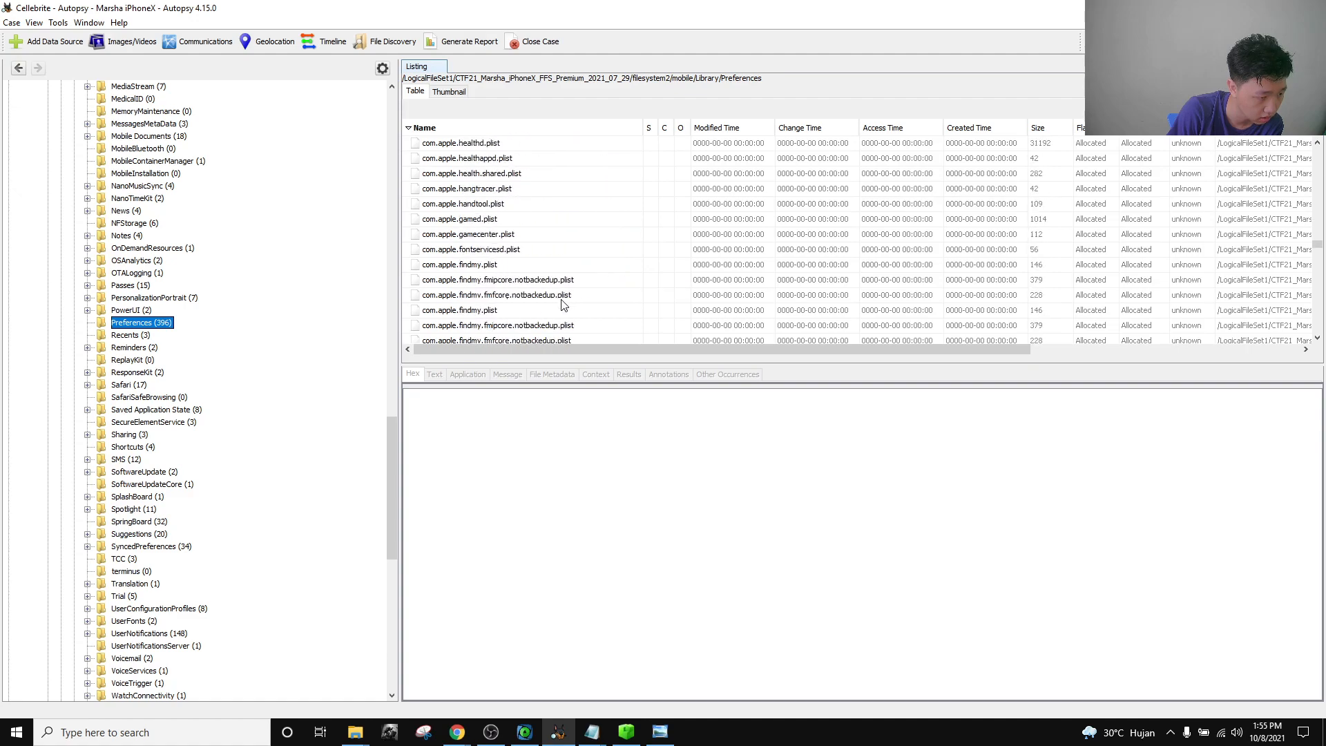
pyautogui.scroll(-10, 563, 305)
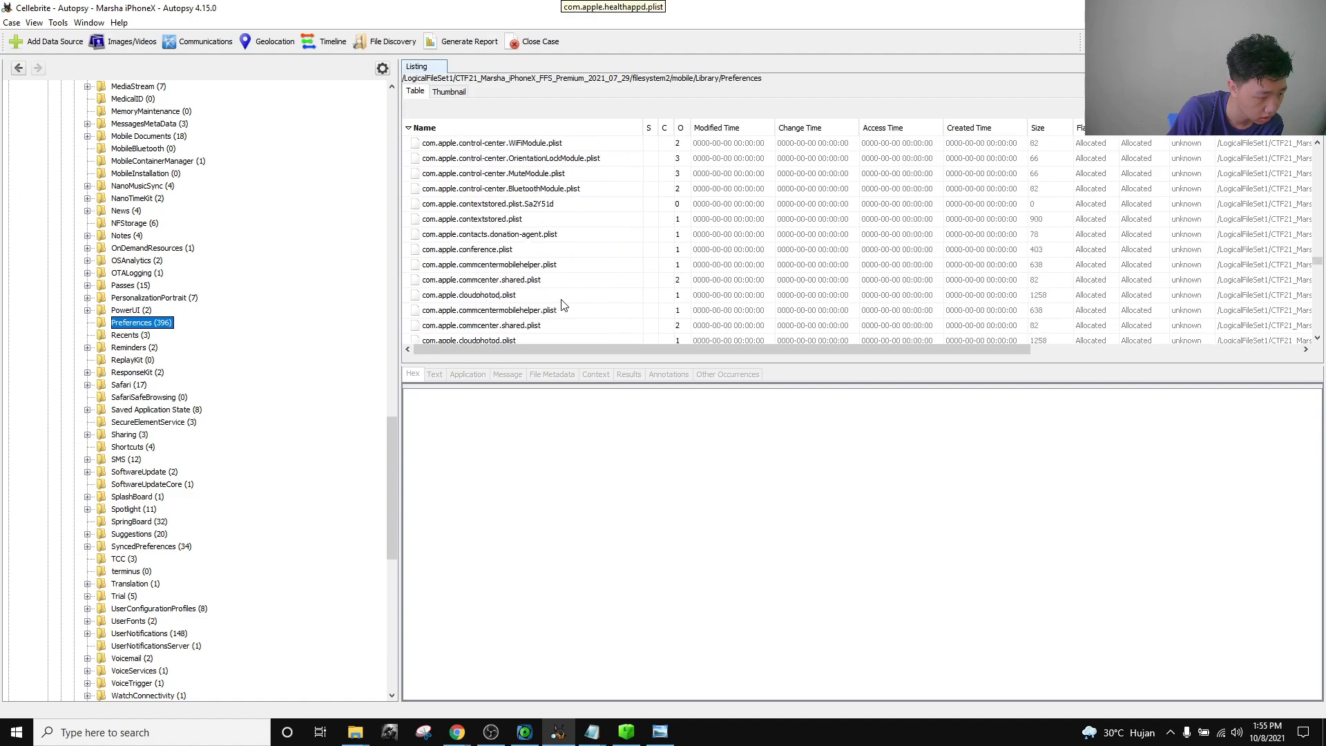
pyautogui.scroll(-4, 562, 304)
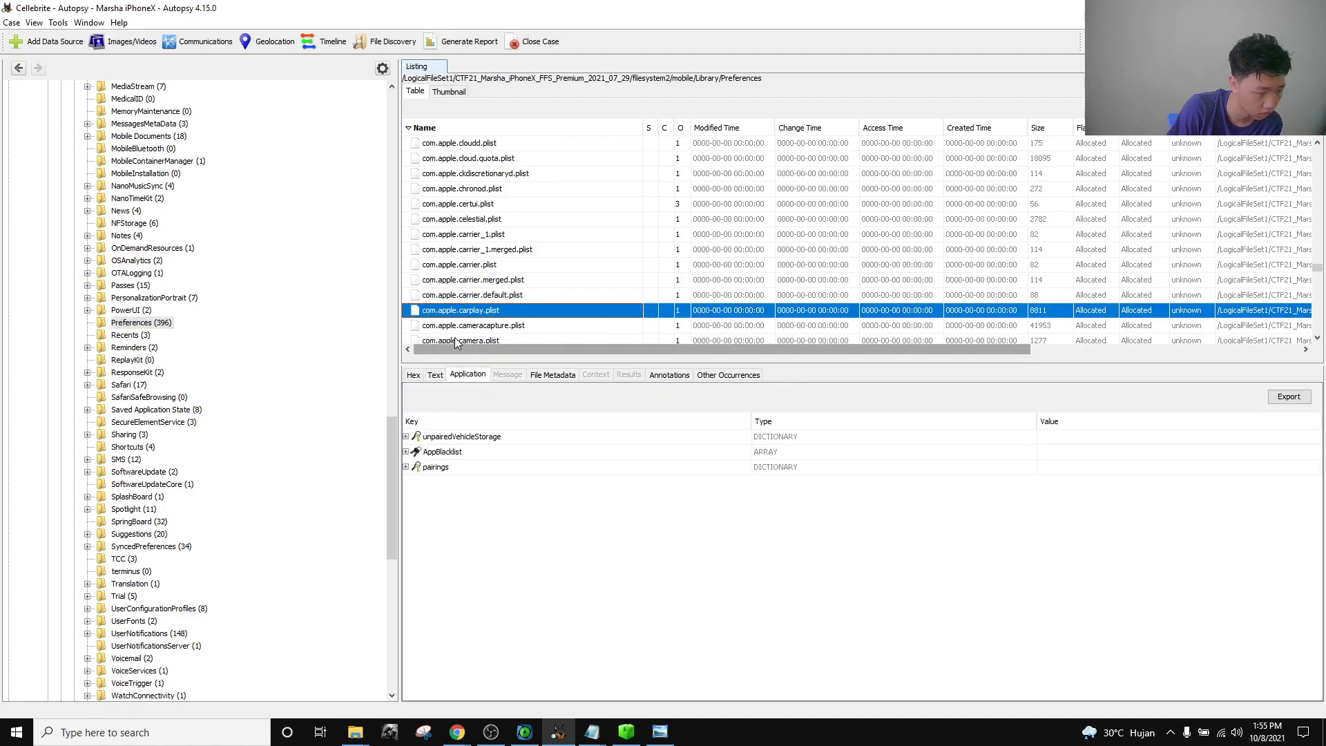
# Expand the CarPlay plist's pairings entry and step through the paired vehicle entries.
pyautogui.click(406, 467)
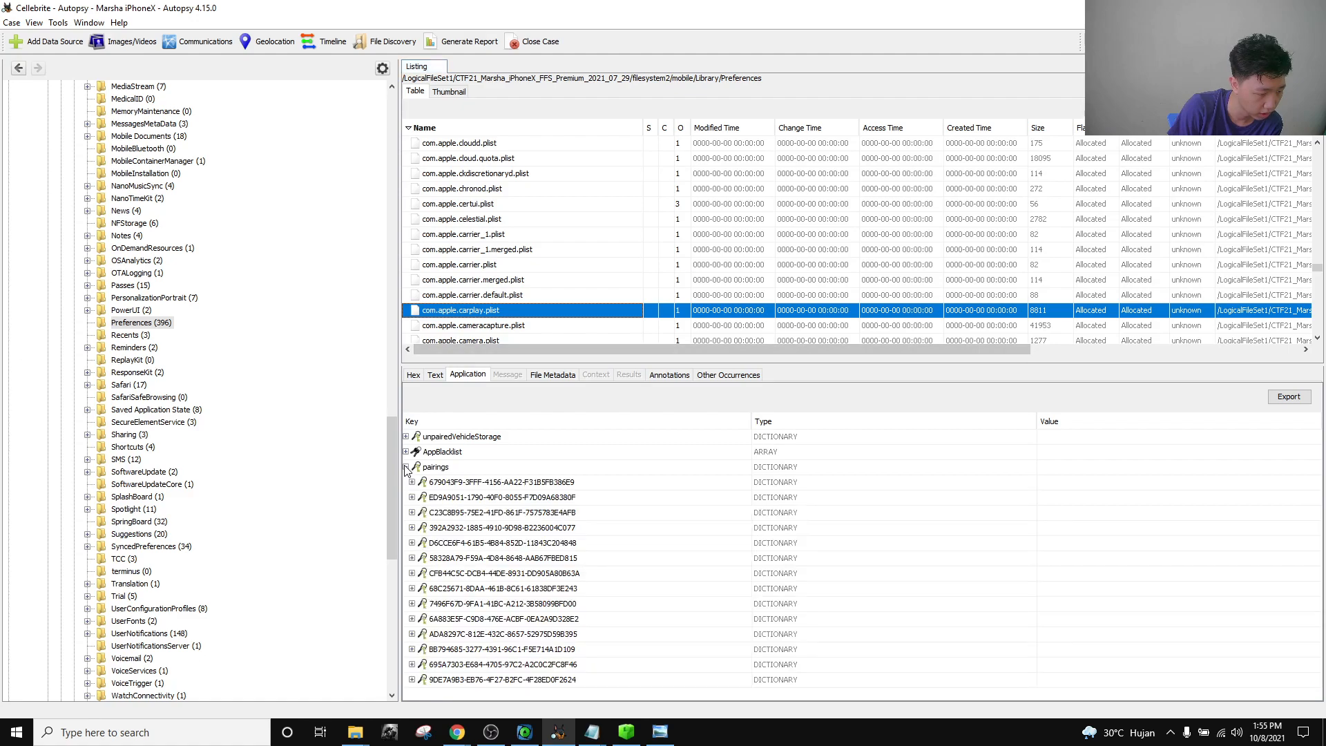
pyautogui.click(478, 486)
pyautogui.click(477, 497)
pyautogui.click(480, 517)
pyautogui.click(477, 531)
pyautogui.click(476, 545)
pyautogui.click(479, 562)
pyautogui.click(478, 578)
pyautogui.click(470, 594)
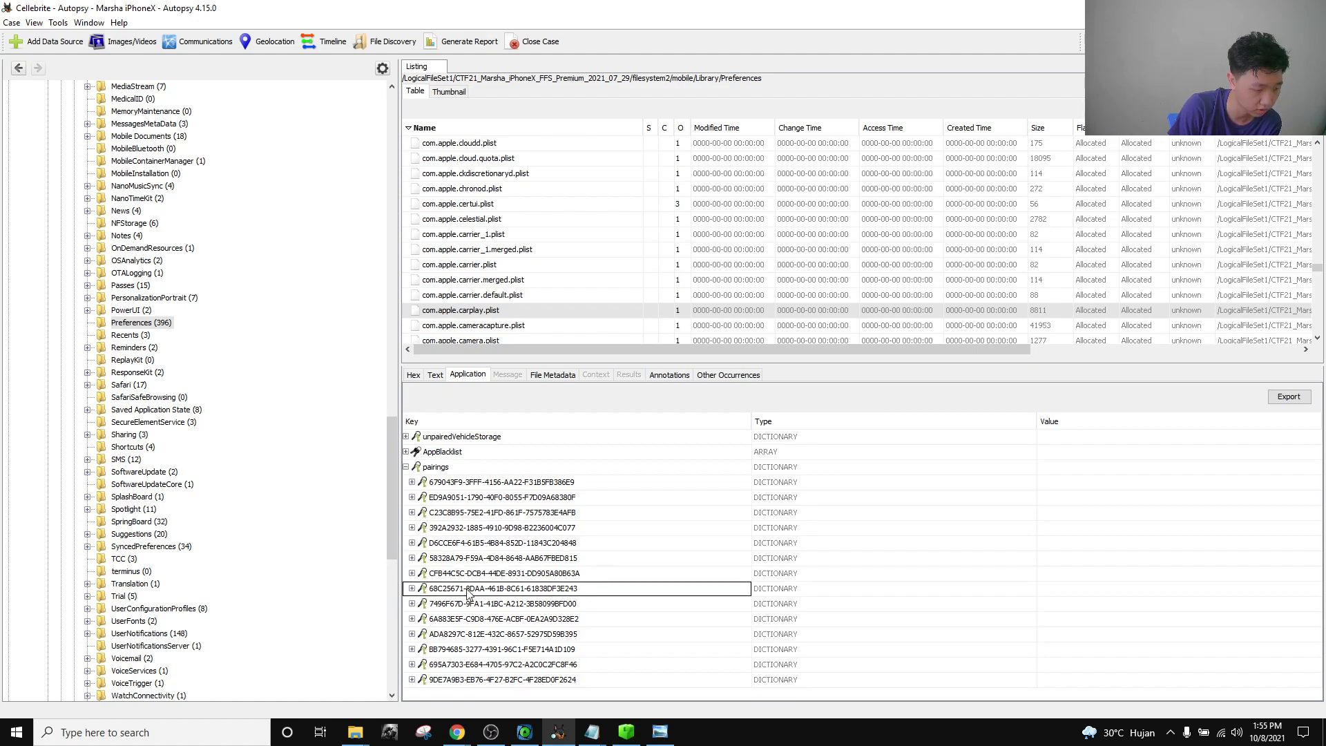
# Expand the first pairings to read the names SYNC 3, Mazda and Uconnect.
pyautogui.click(413, 482)
pyautogui.scroll(-1, 495, 531)
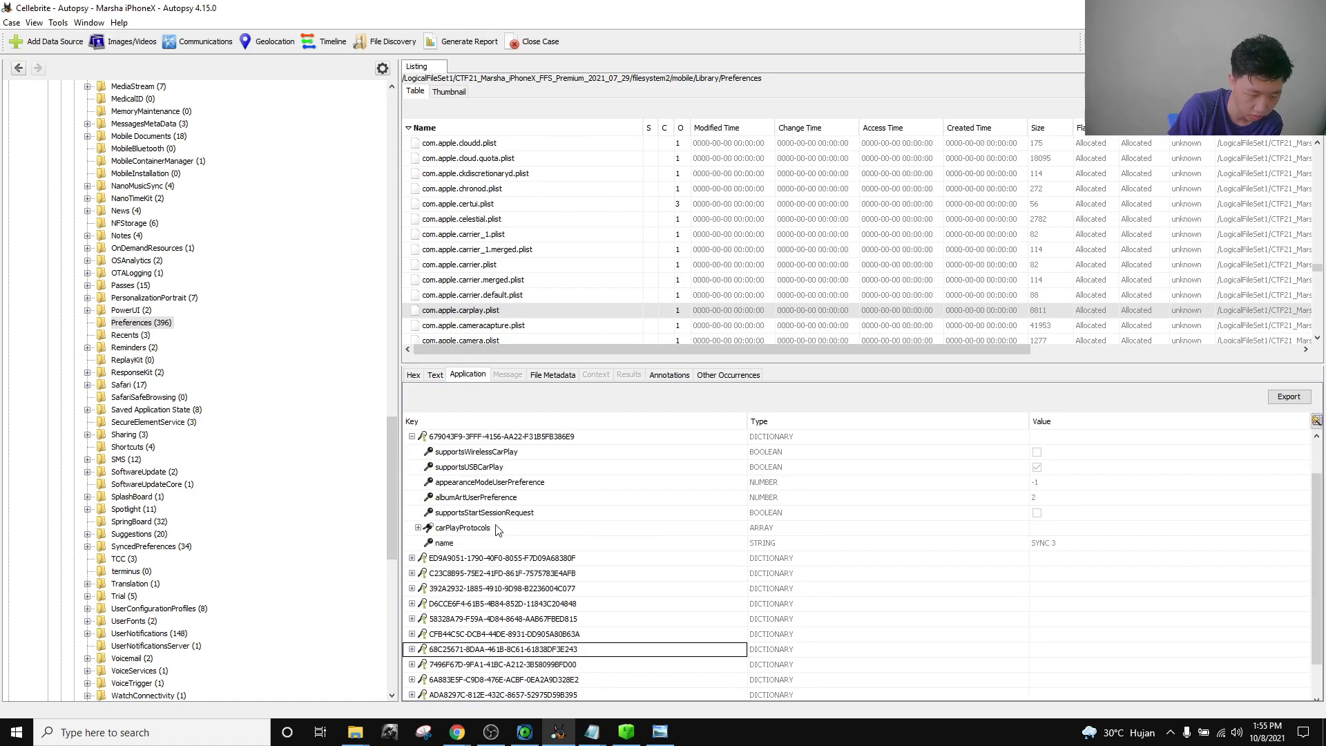
pyautogui.click(1051, 545)
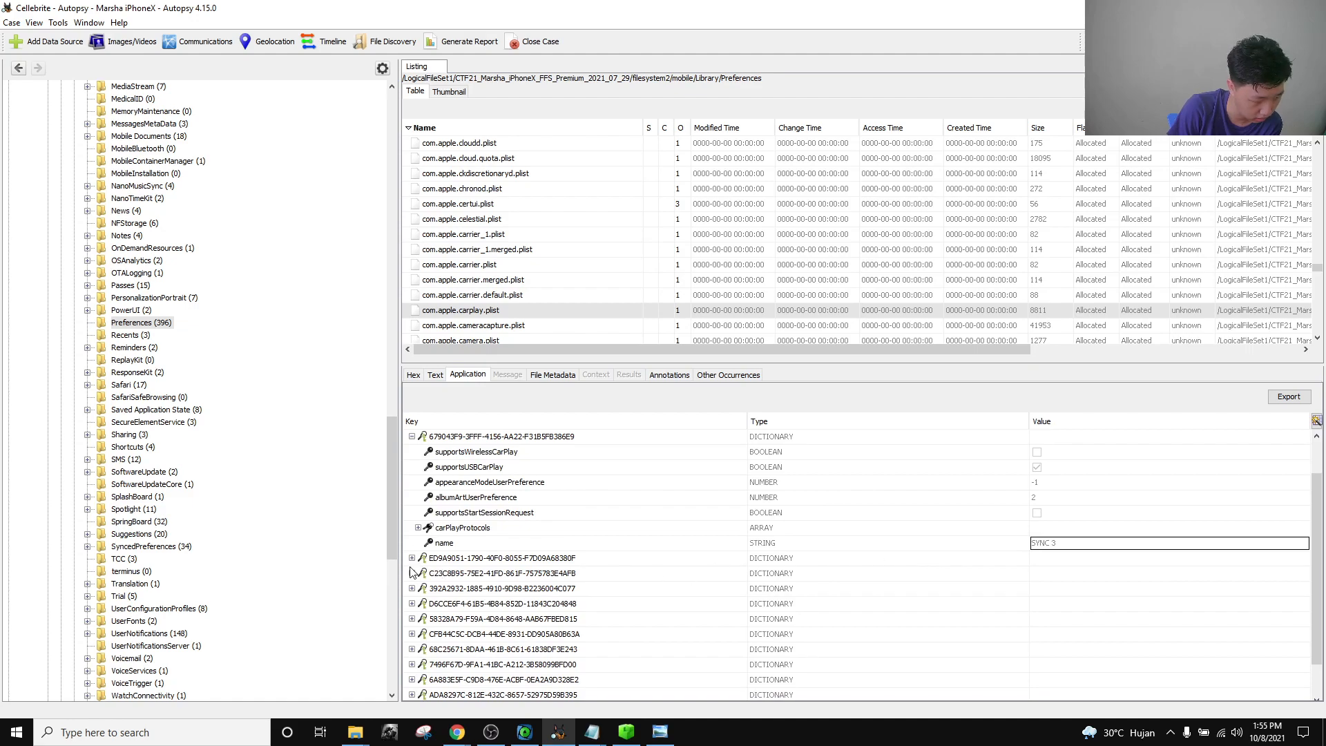
pyautogui.click(412, 559)
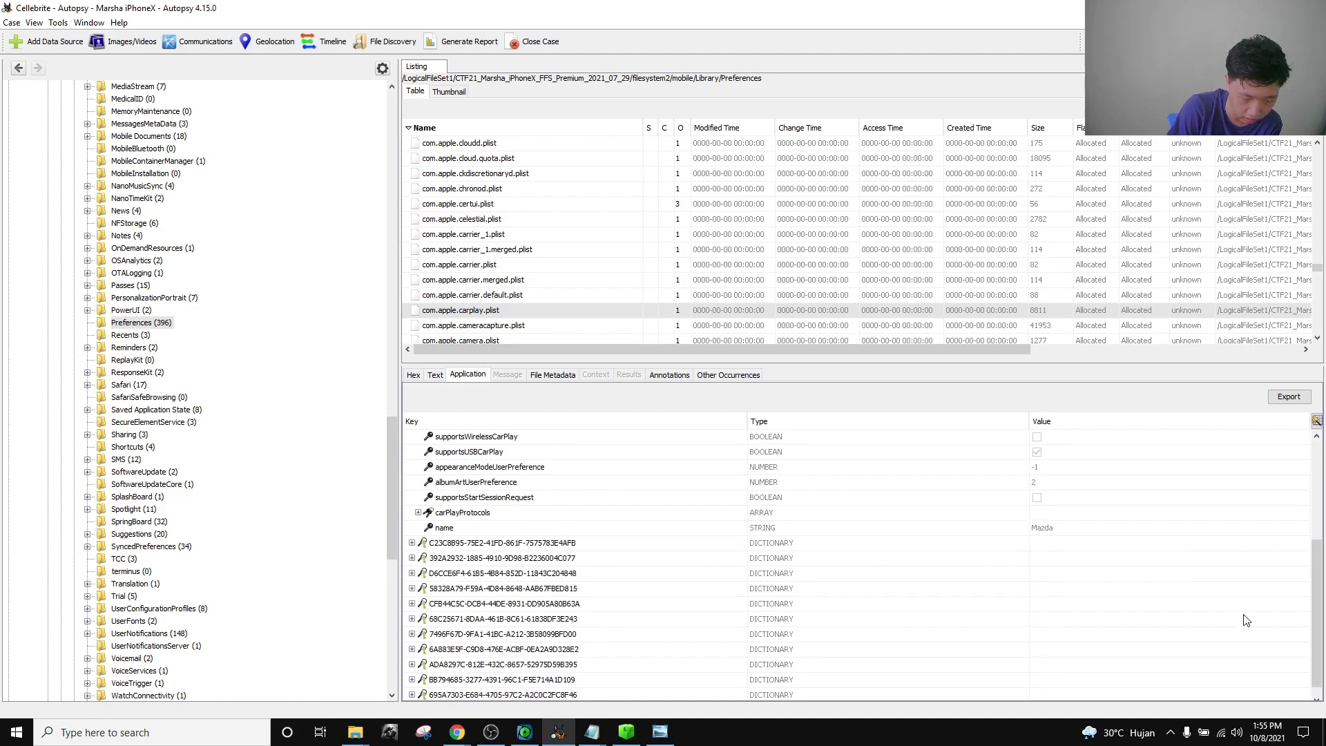
pyautogui.click(412, 543)
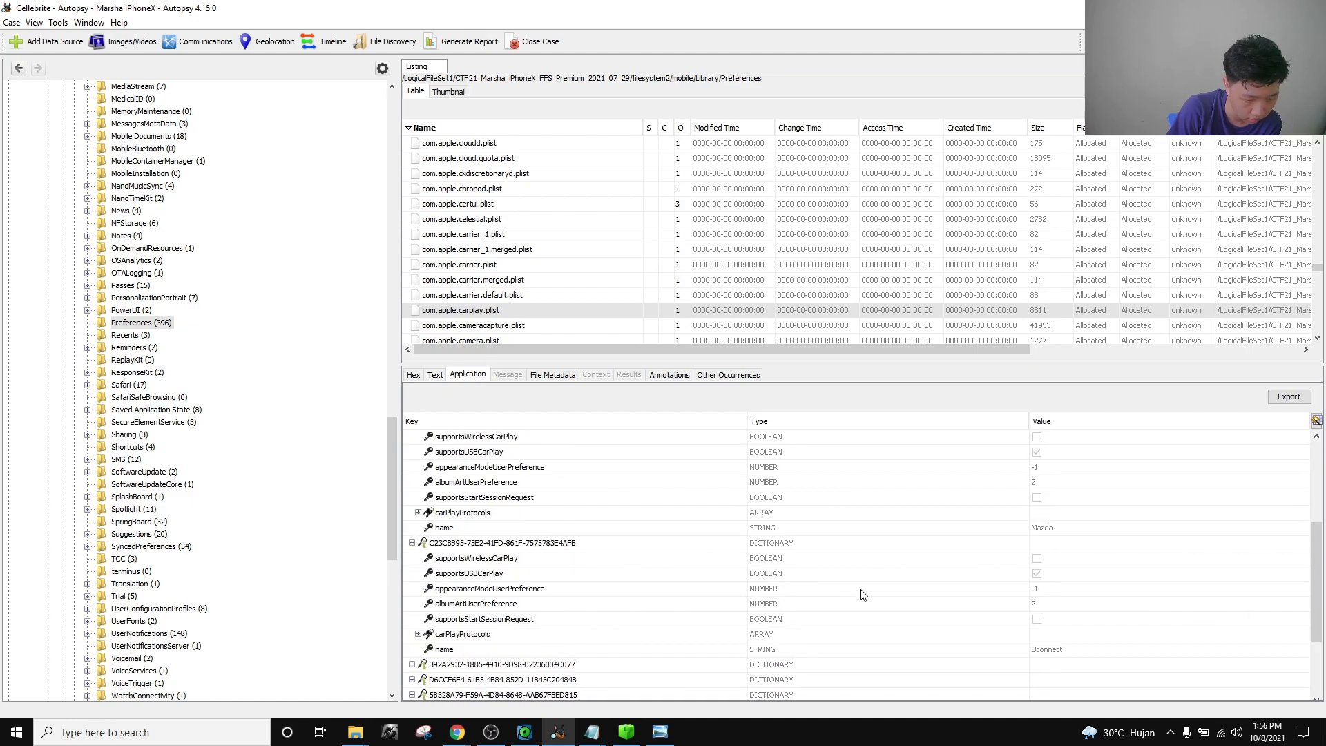
# Expand the 392A2932, D6CCE6F4, 58328A79, CFB44C5C and 68C25671 pairings to read their names.
pyautogui.scroll(-3, 849, 580)
pyautogui.click(412, 545)
pyautogui.scroll(-2, 594, 545)
pyautogui.click(412, 561)
pyautogui.scroll(-2, 1080, 592)
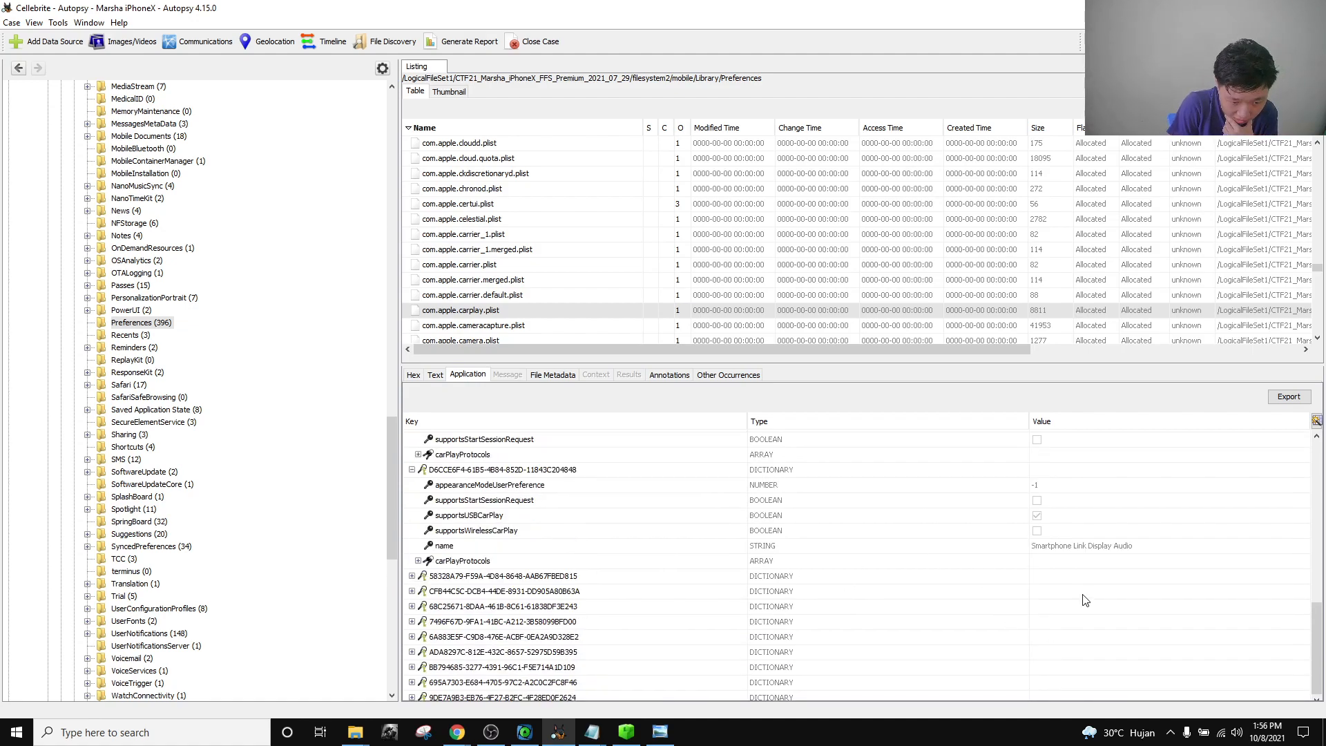
pyautogui.click(412, 576)
pyautogui.scroll(-2, 668, 588)
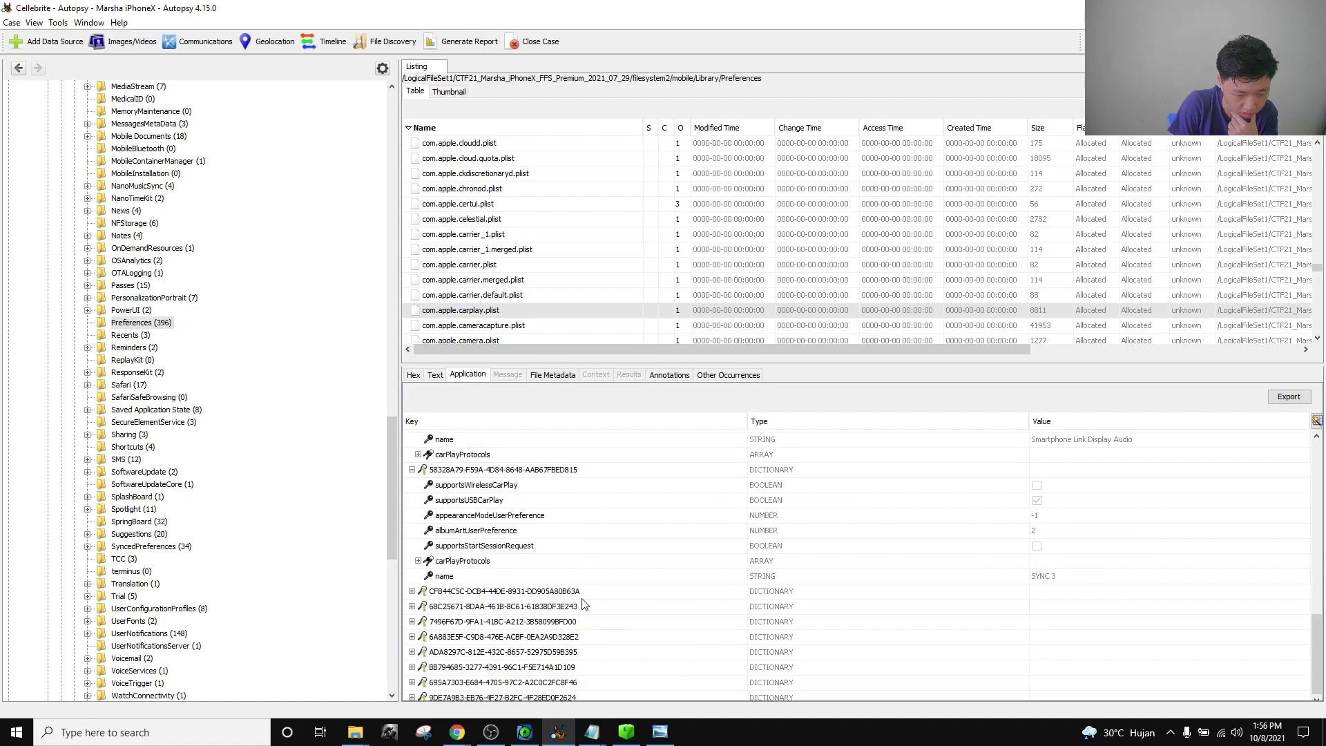
pyautogui.click(412, 591)
pyautogui.scroll(-2, 581, 592)
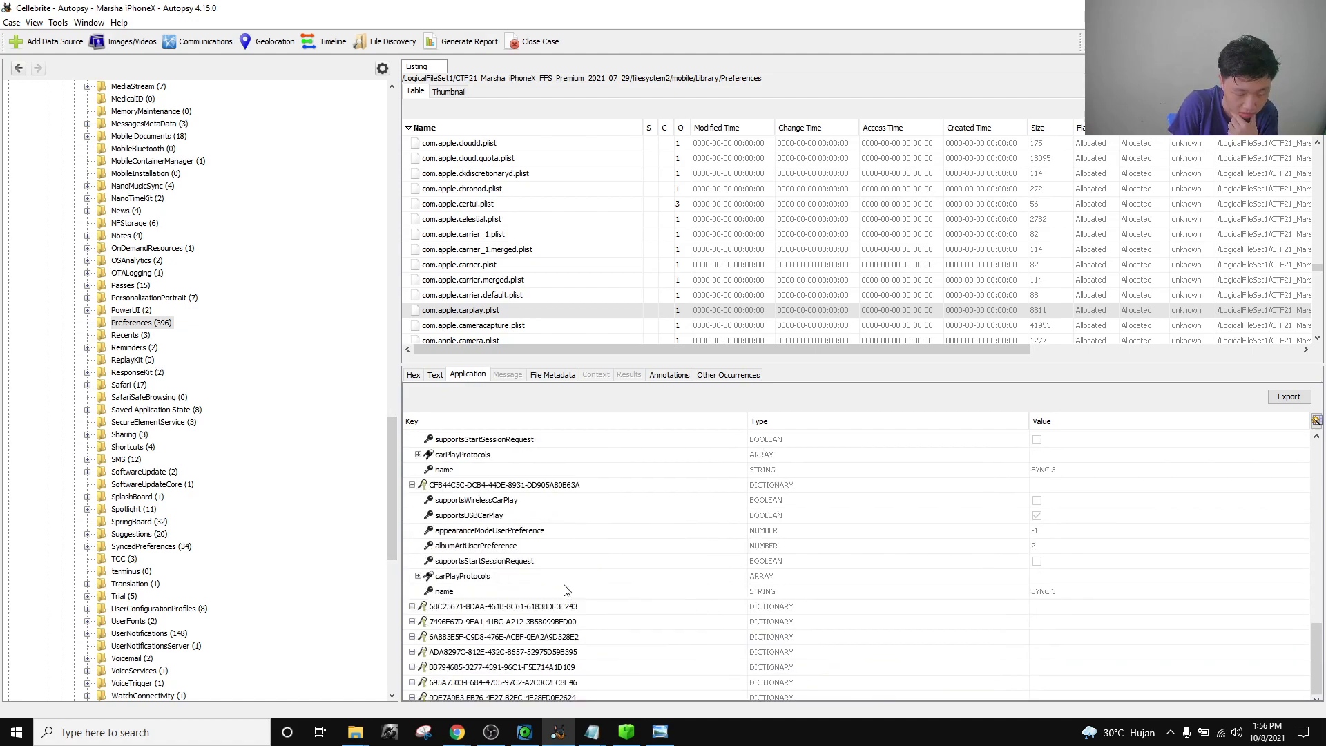
pyautogui.click(412, 607)
pyautogui.scroll(-2, 464, 635)
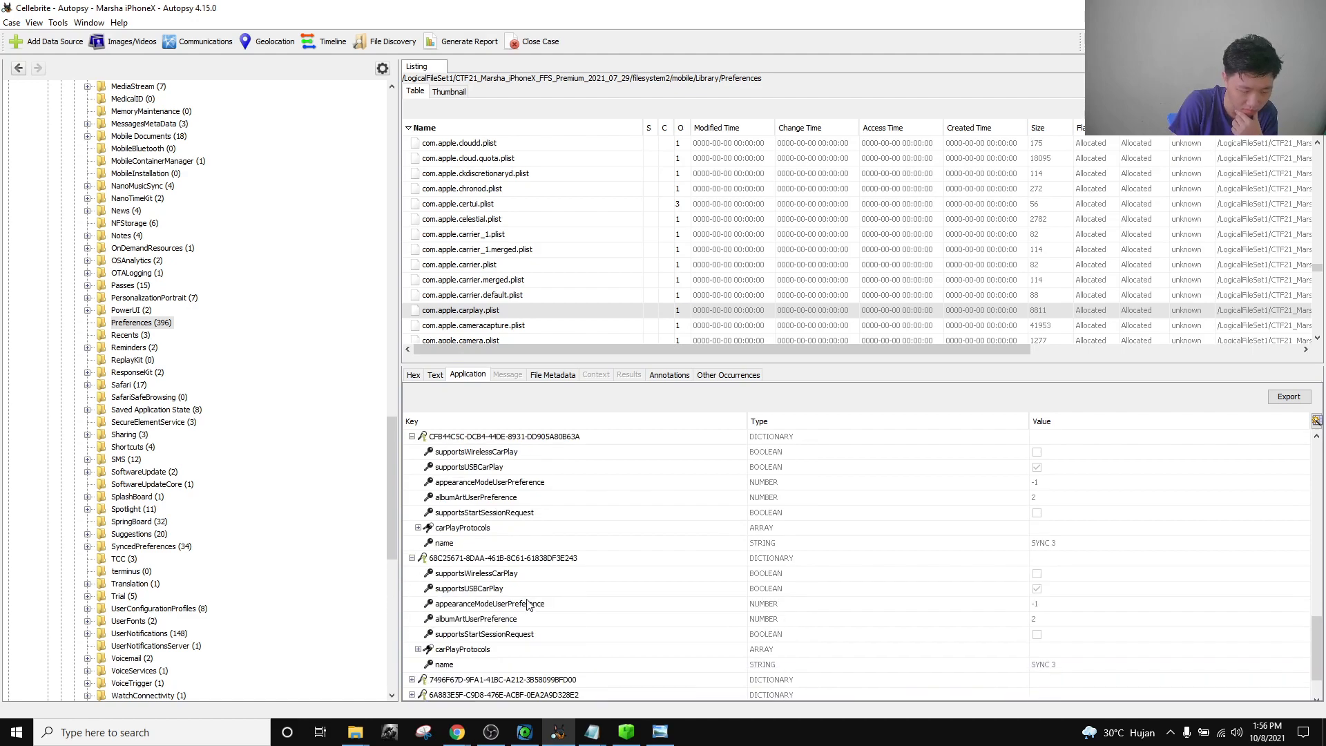
# Expand the remaining pairings: MY-QX80, MOTREX_AV, TOYOTA Highlander, GMC, TOYOTA 4Runner and Cadillac.
pyautogui.click(411, 622)
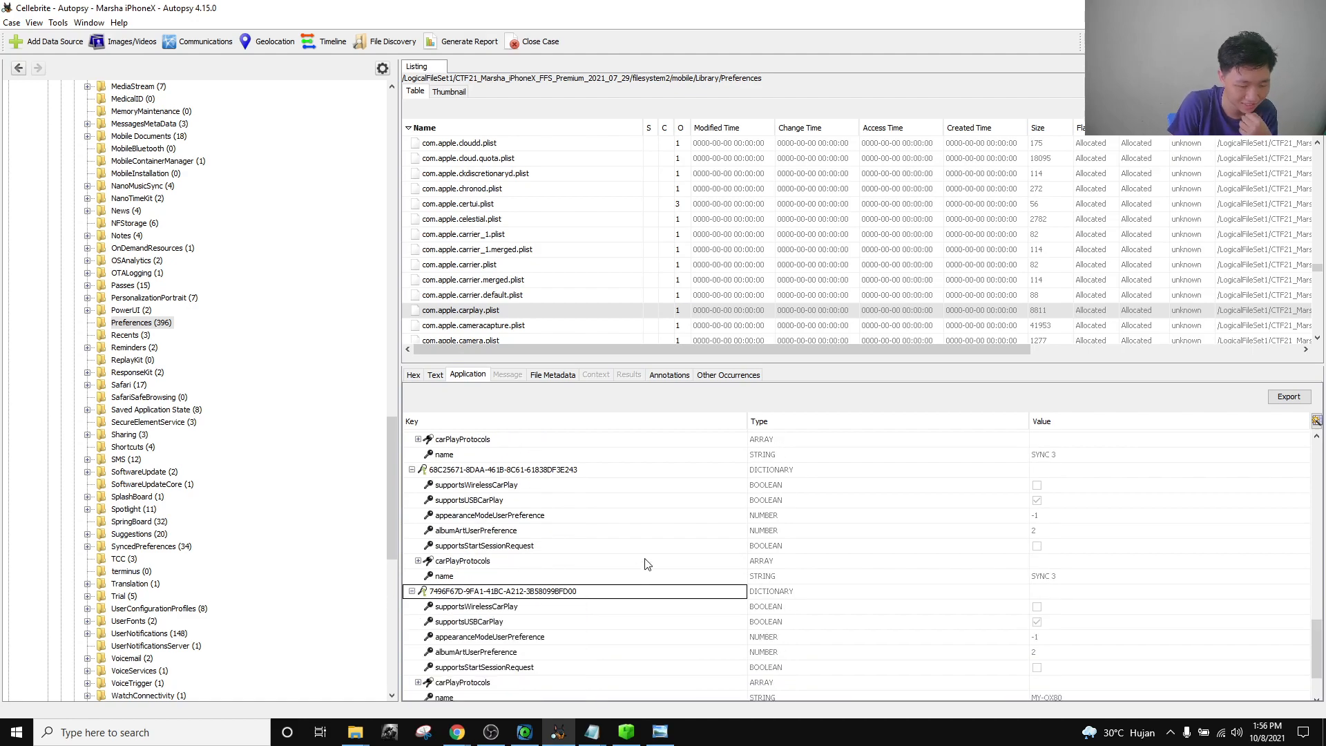
pyautogui.scroll(-2, 645, 563)
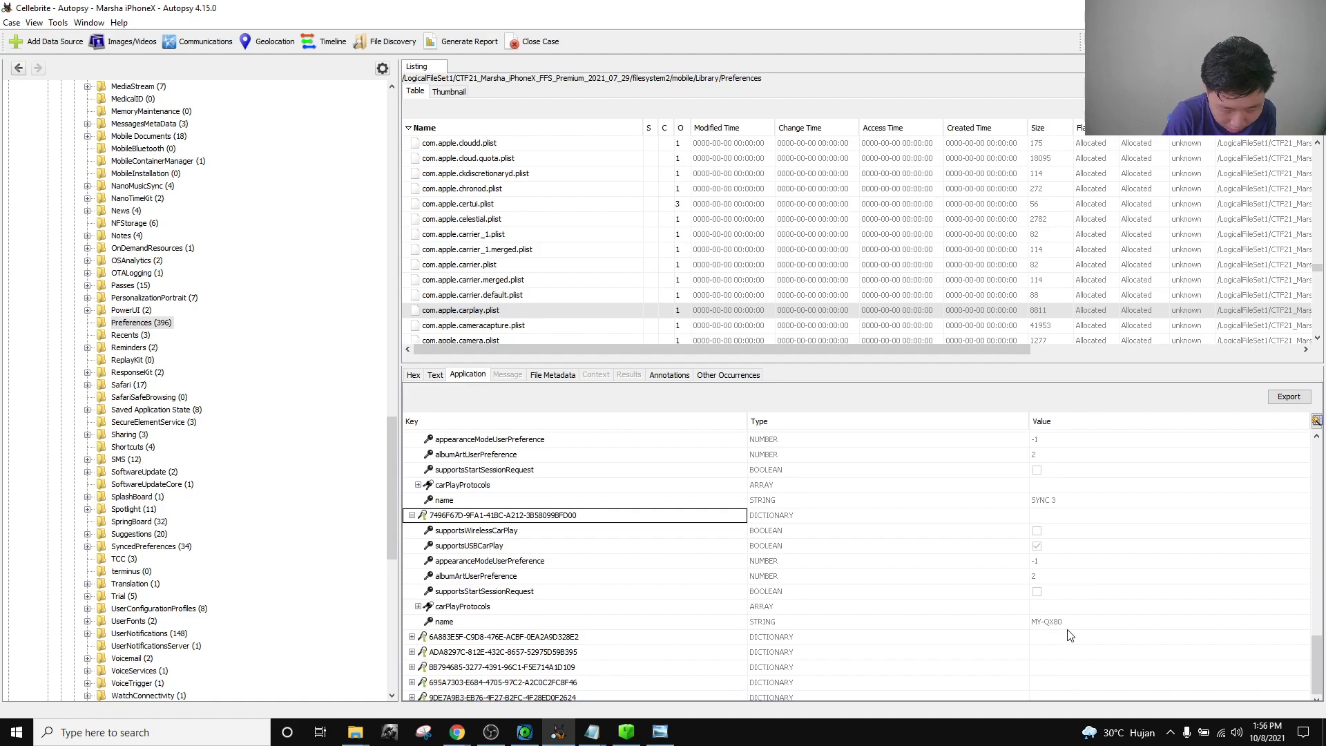
pyautogui.click(412, 637)
pyautogui.scroll(-2, 484, 622)
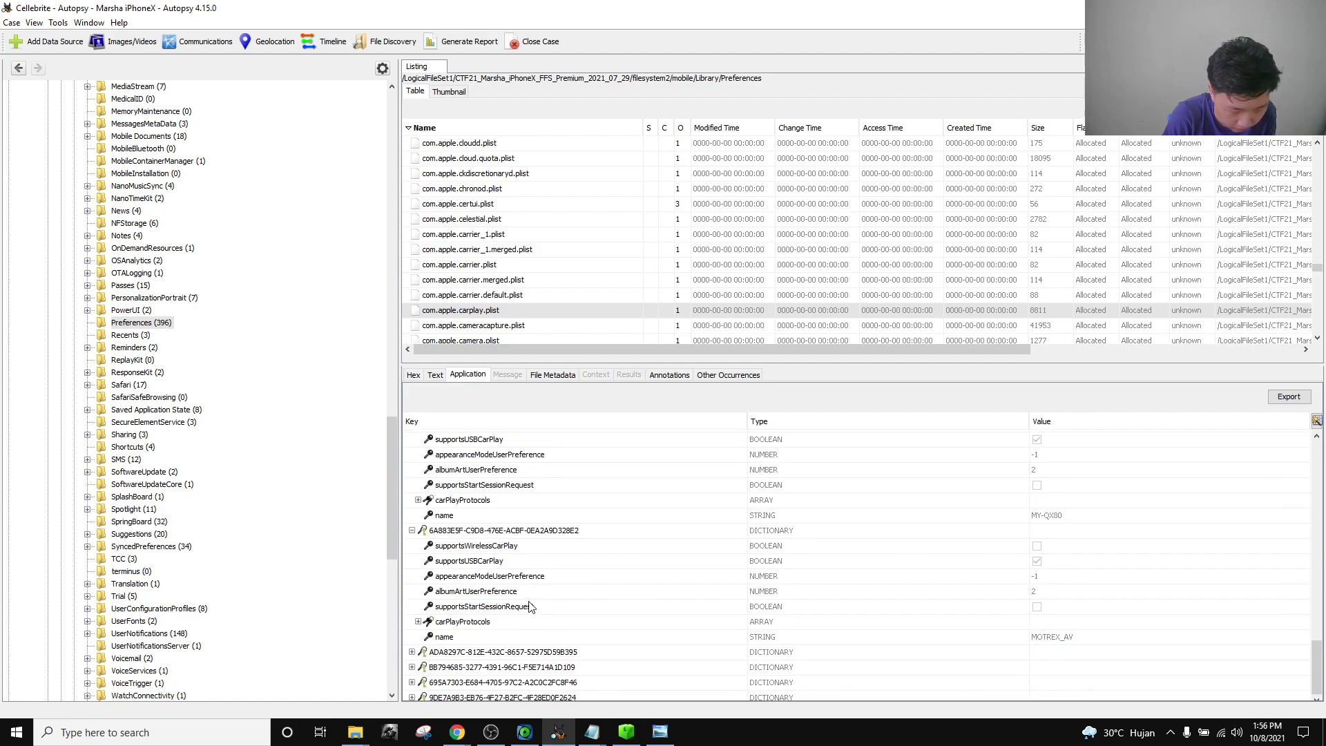
pyautogui.click(412, 652)
pyautogui.scroll(-2, 428, 658)
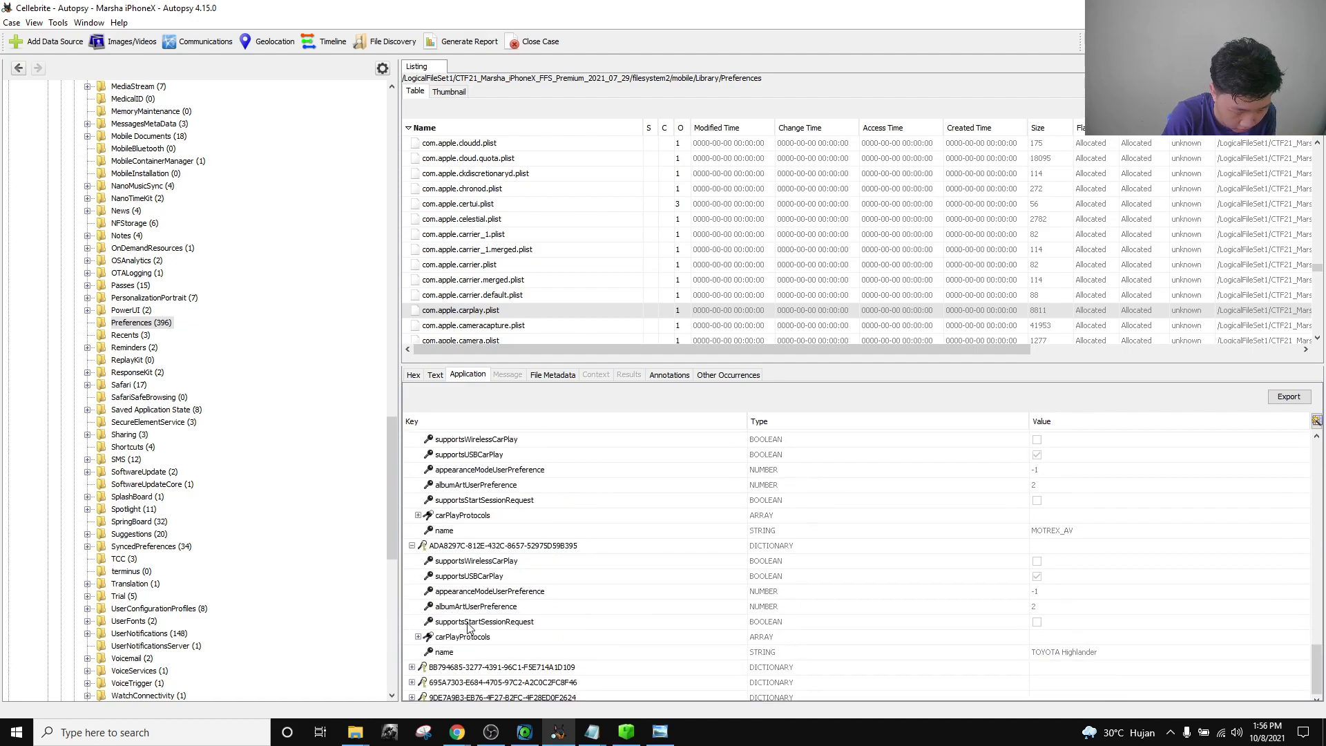
pyautogui.click(412, 667)
pyautogui.scroll(-2, 442, 663)
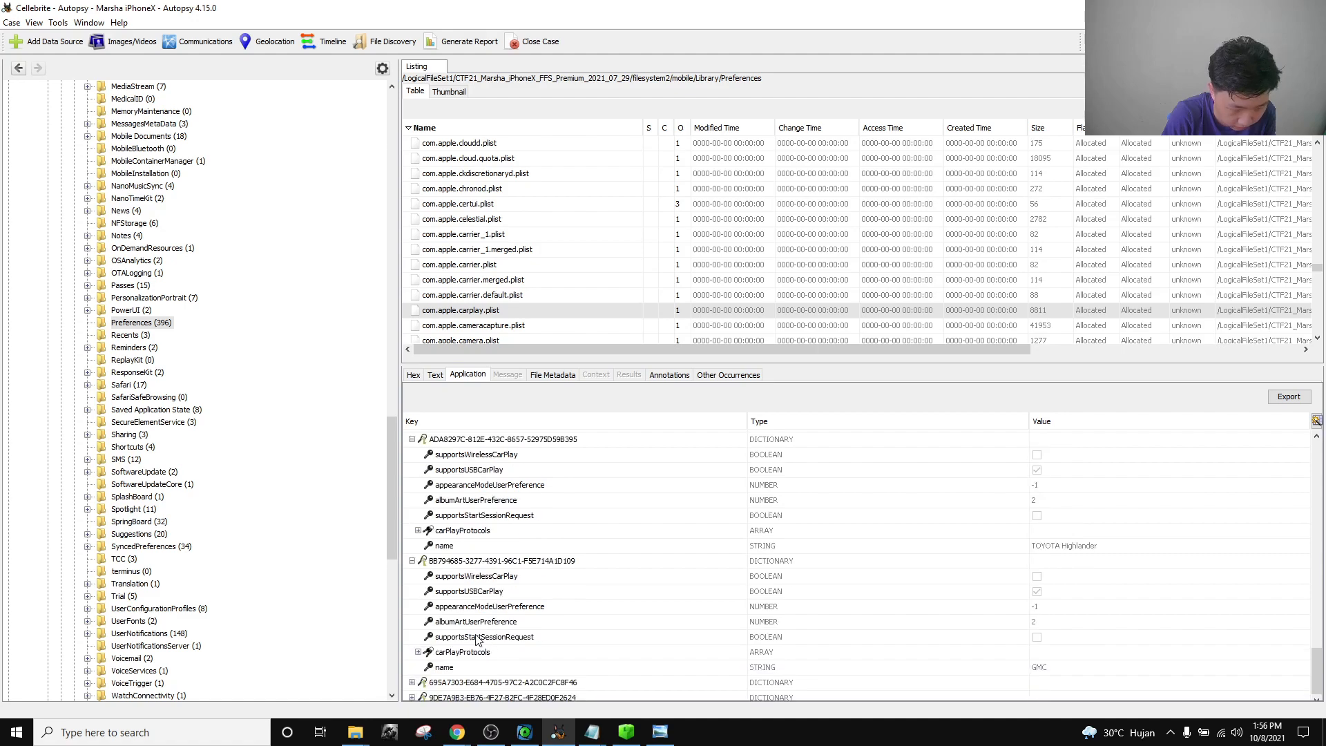
pyautogui.click(411, 683)
pyautogui.scroll(-2, 466, 656)
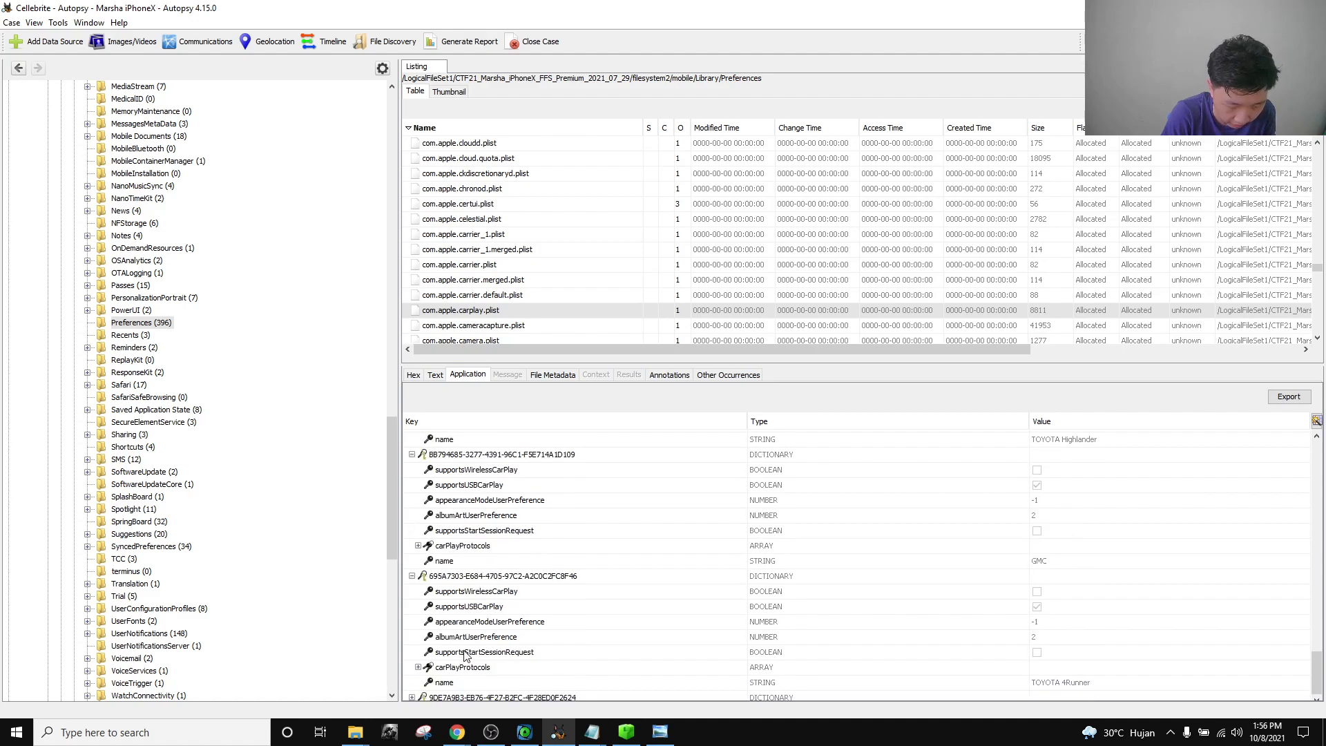
pyautogui.click(413, 697)
pyautogui.scroll(-2, 553, 646)
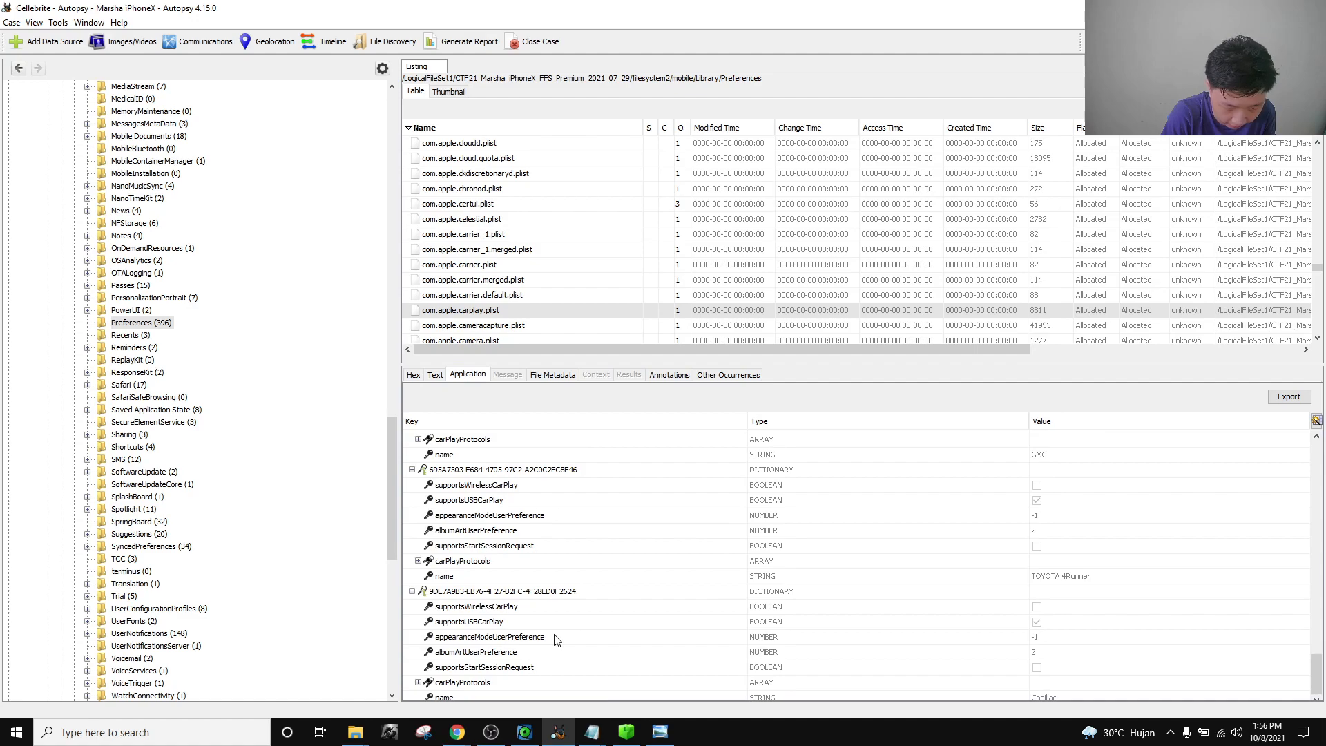
pyautogui.scroll(2, 936, 577)
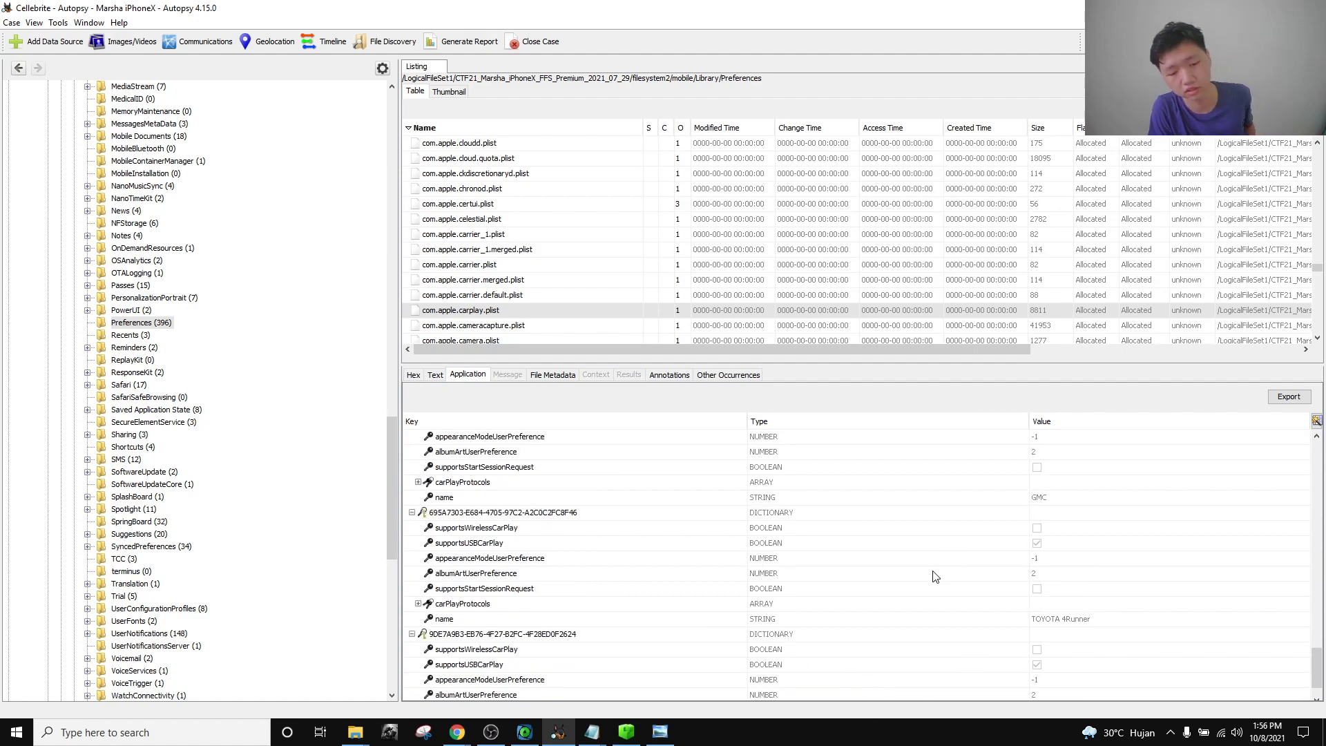
pyautogui.scroll(5, 936, 578)
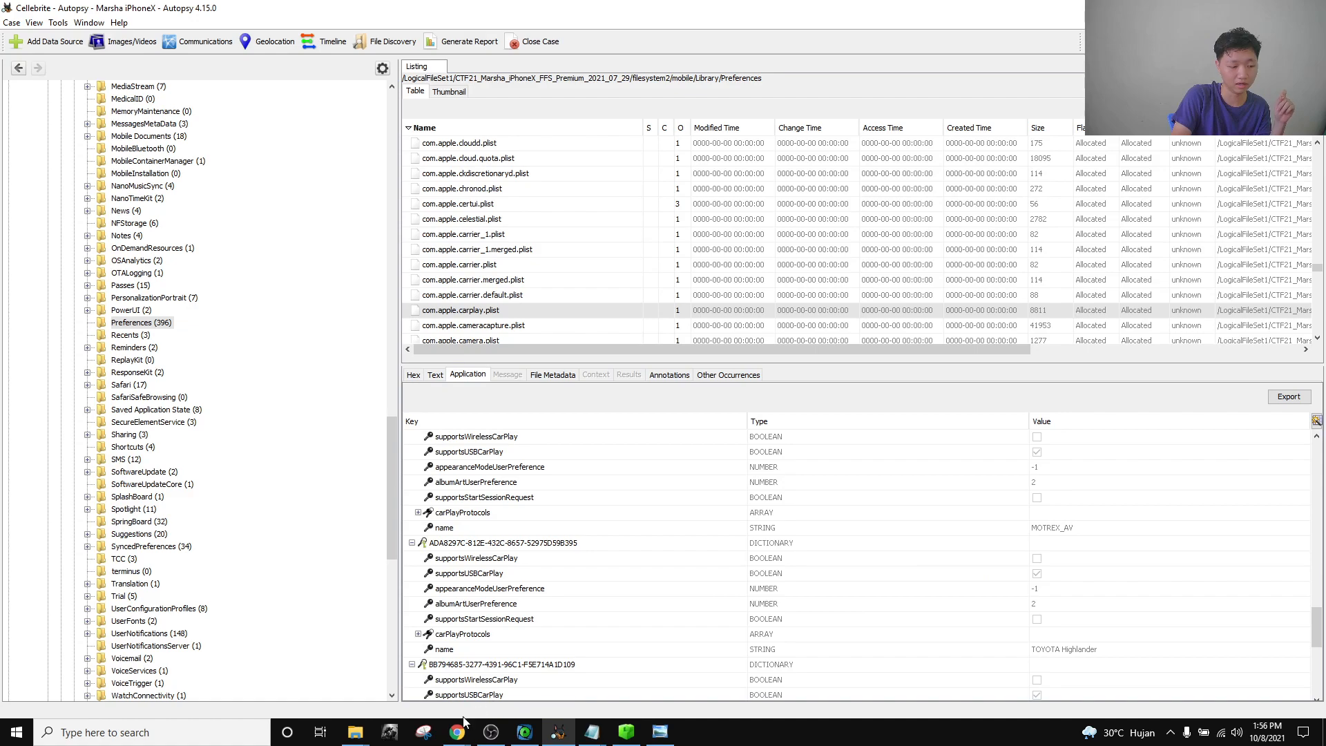
# Enter SYNC 3 as the Device Connections flag, then close the challenge.
pyautogui.moveTo(449, 740)
pyautogui.click(331, 684)
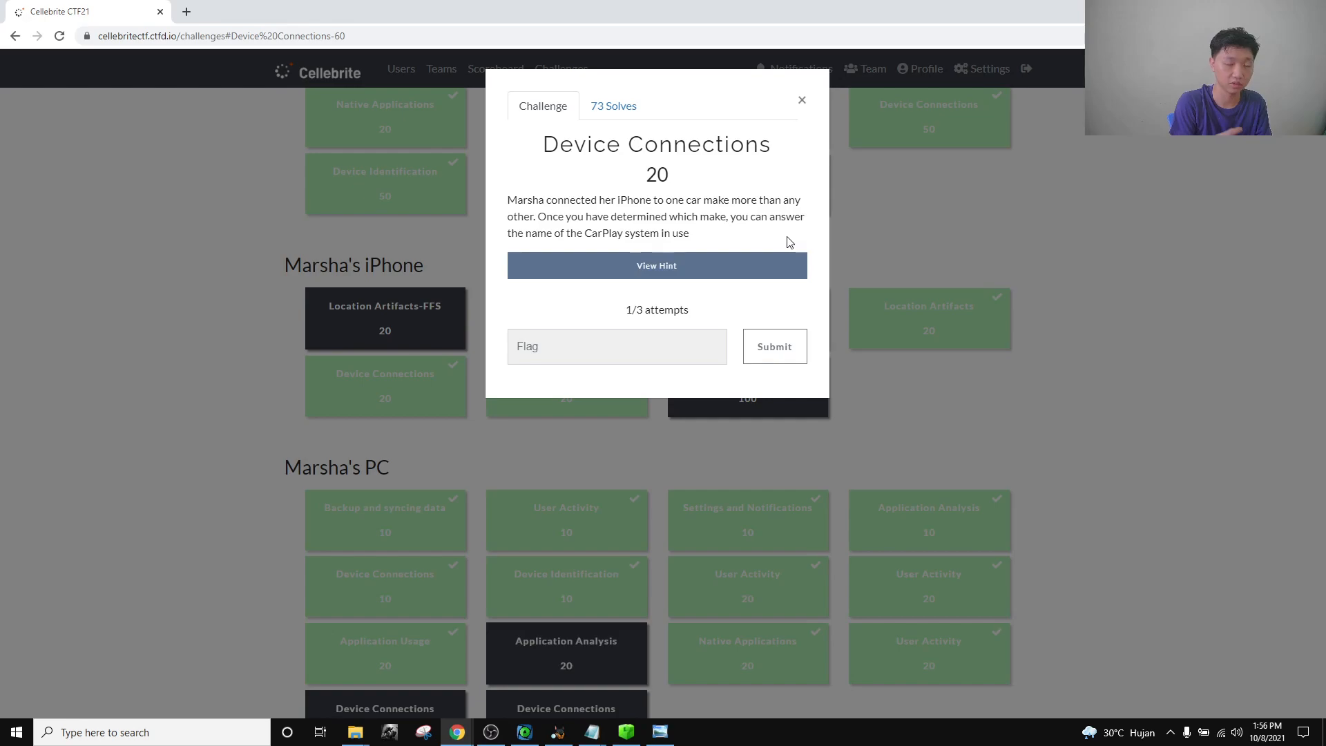
pyautogui.click(678, 346)
pyautogui.write('SYNC 3')
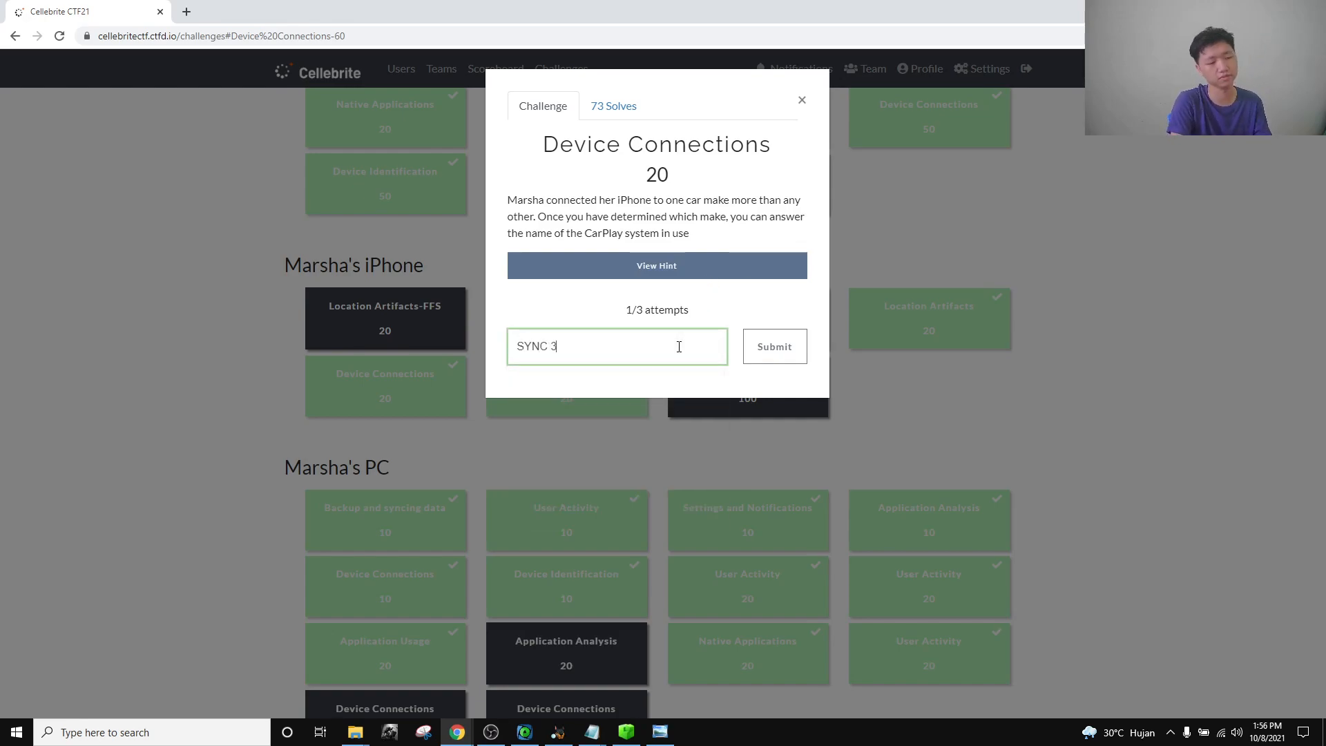
pyautogui.click(804, 100)
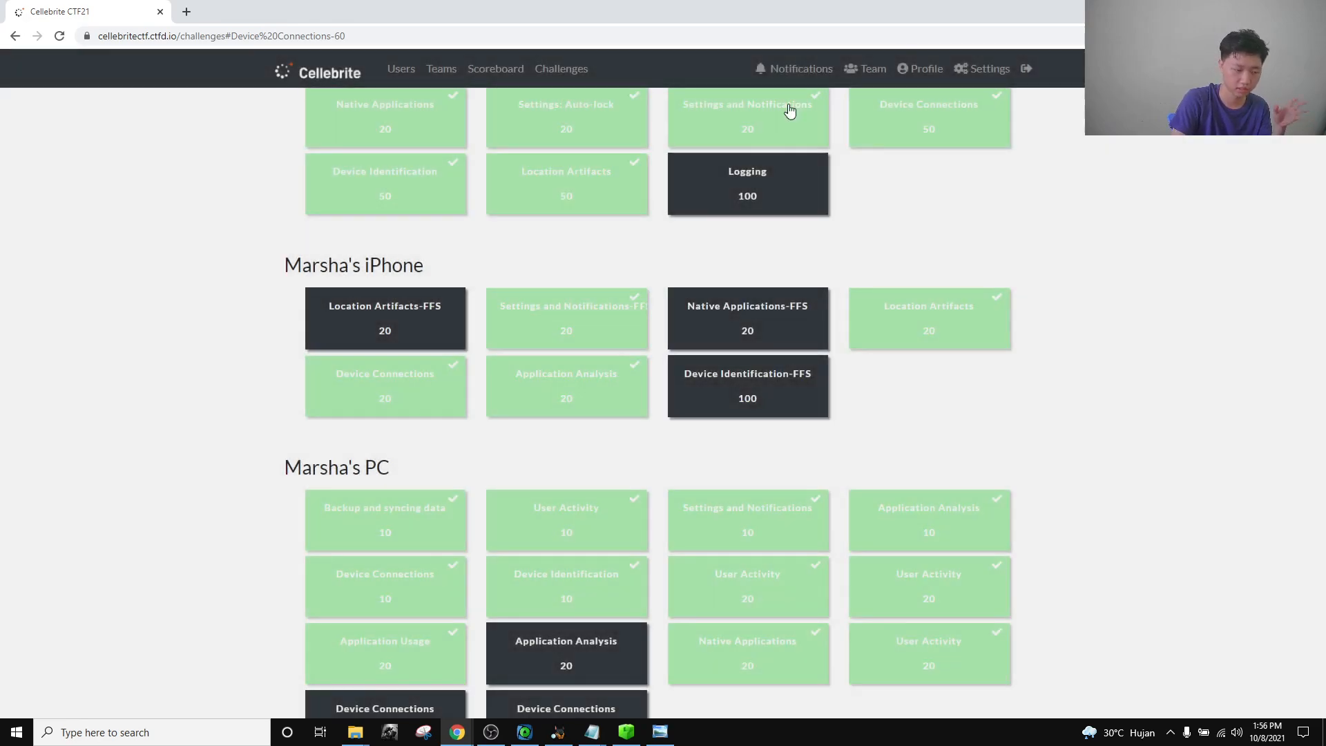
# Open the 20-point Application Analysis challenge about the latest podcast played in a vehicle.
pyautogui.click(596, 387)
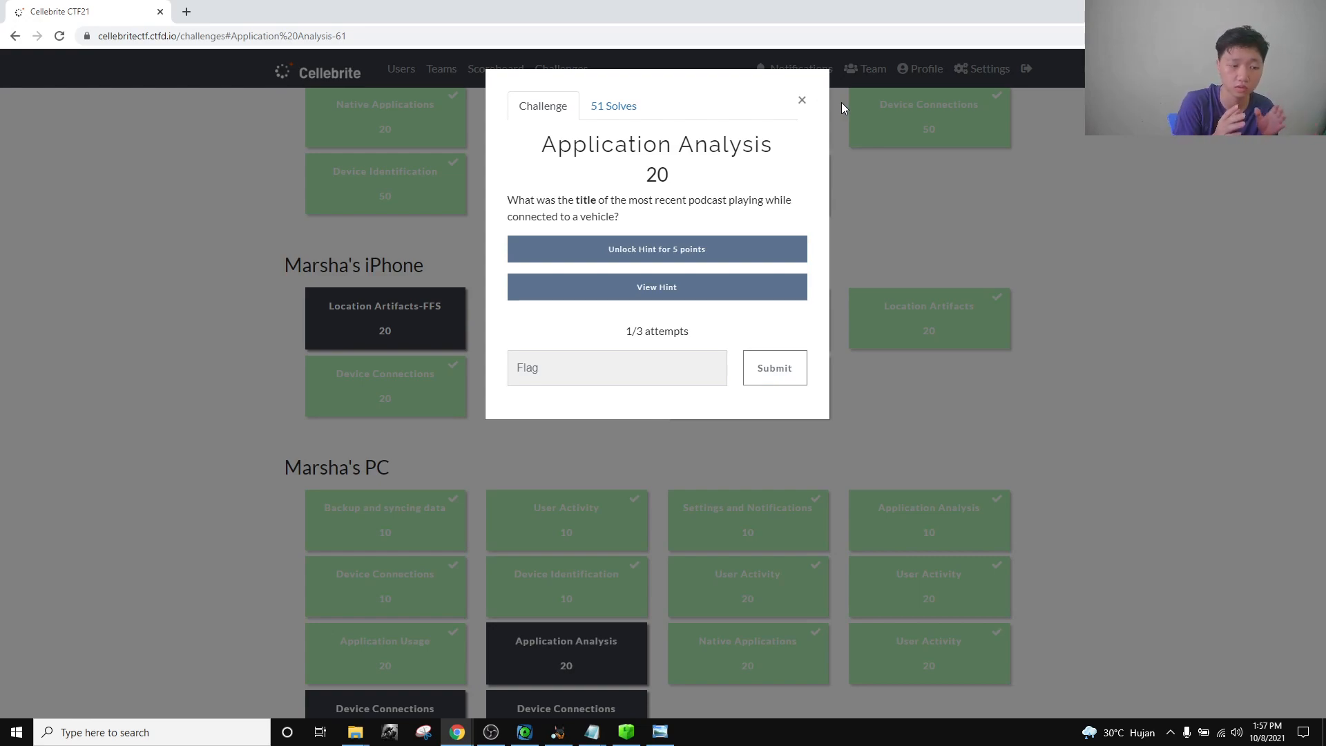
# Close the challenge and change the ArtEx timeline period from the custom range to All Time.
pyautogui.click(802, 100)
pyautogui.click(524, 732)
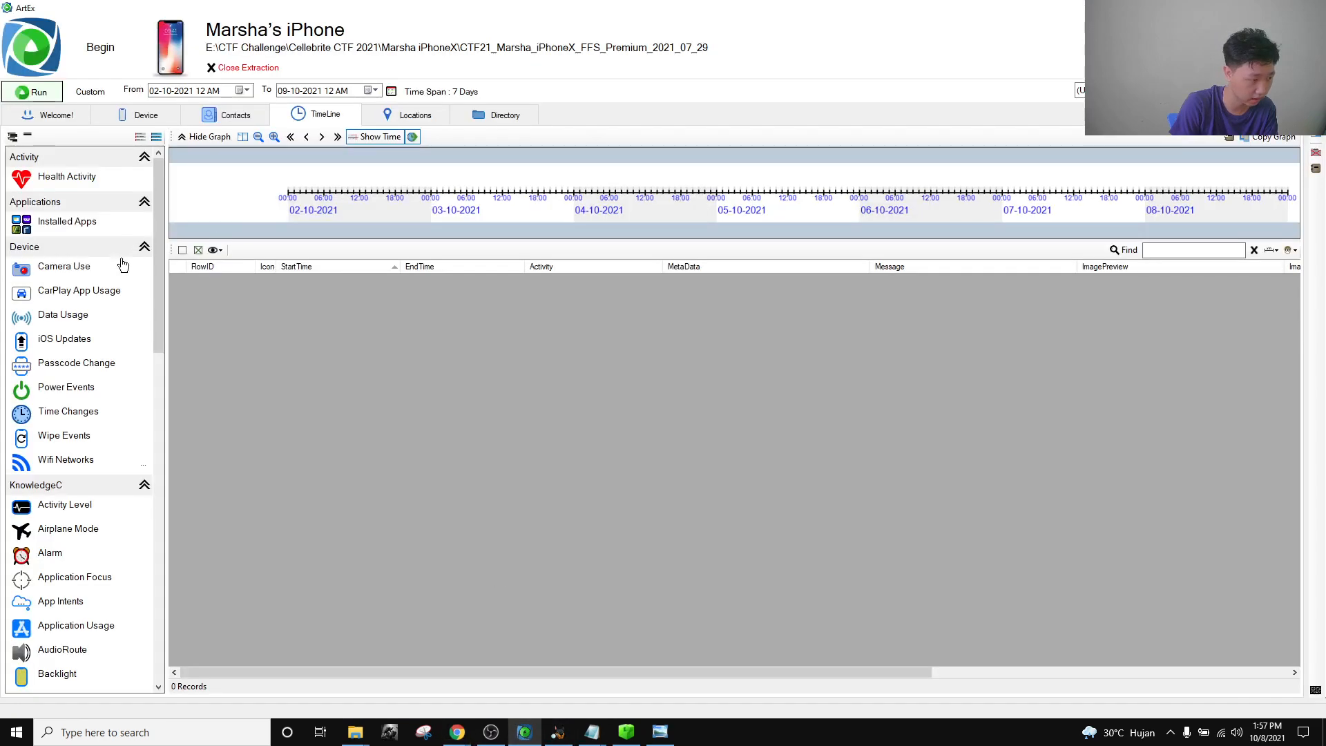
pyautogui.click(91, 91)
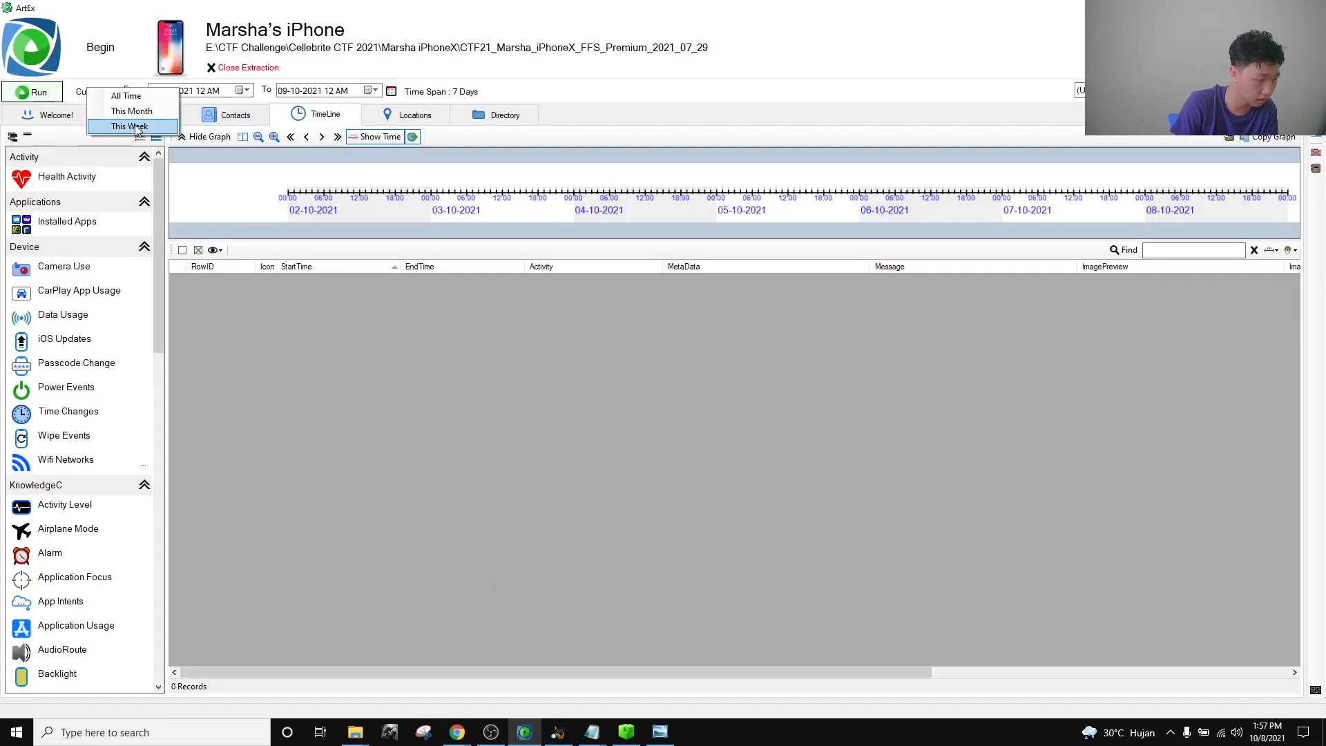
pyautogui.click(113, 94)
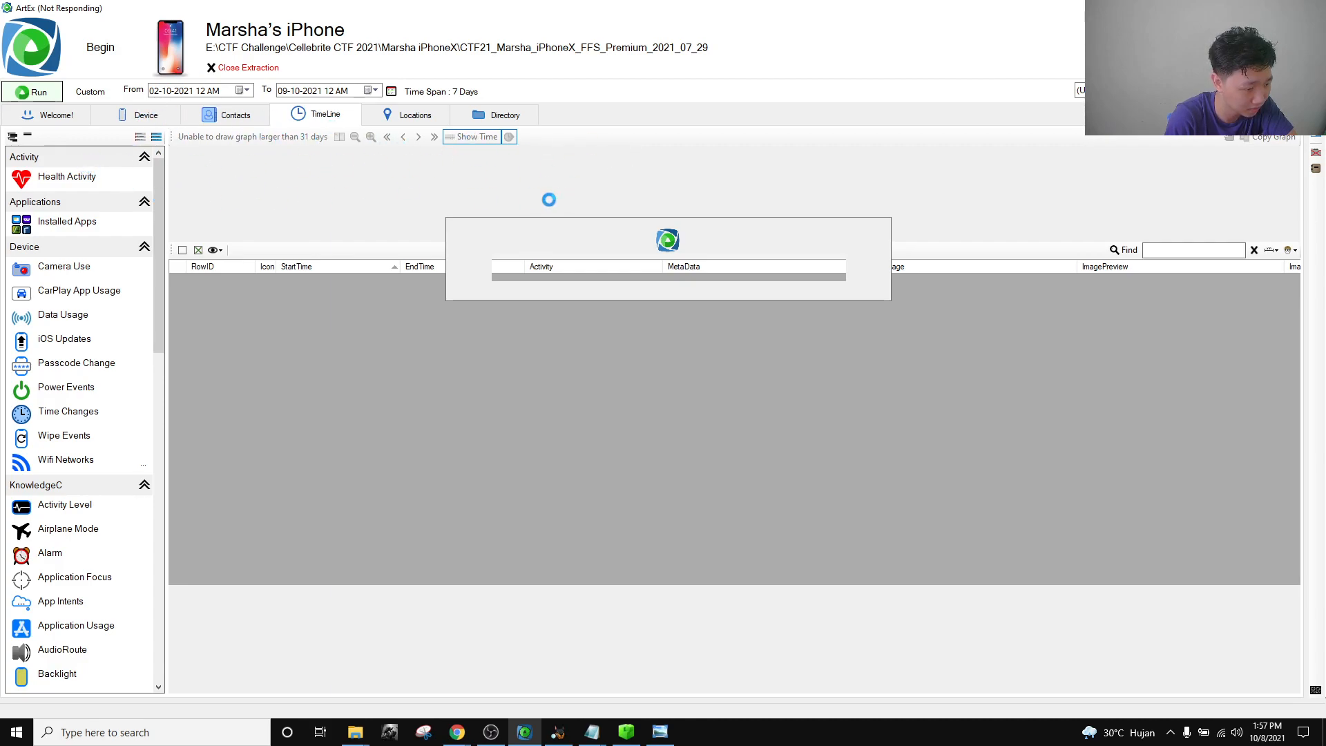
pyautogui.click(491, 732)
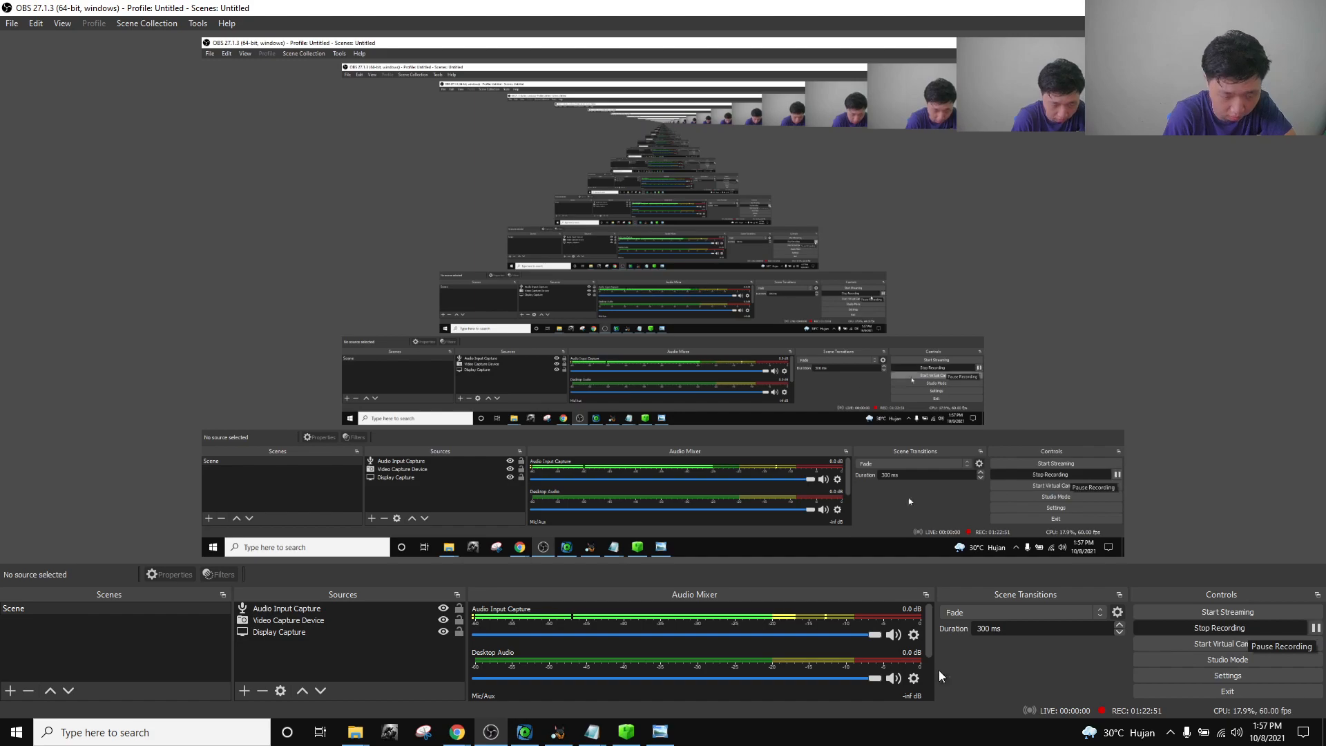
# Pause and resume the OBS recording, then return to the ArtEx All Time timeline.
pyautogui.click(524, 734)
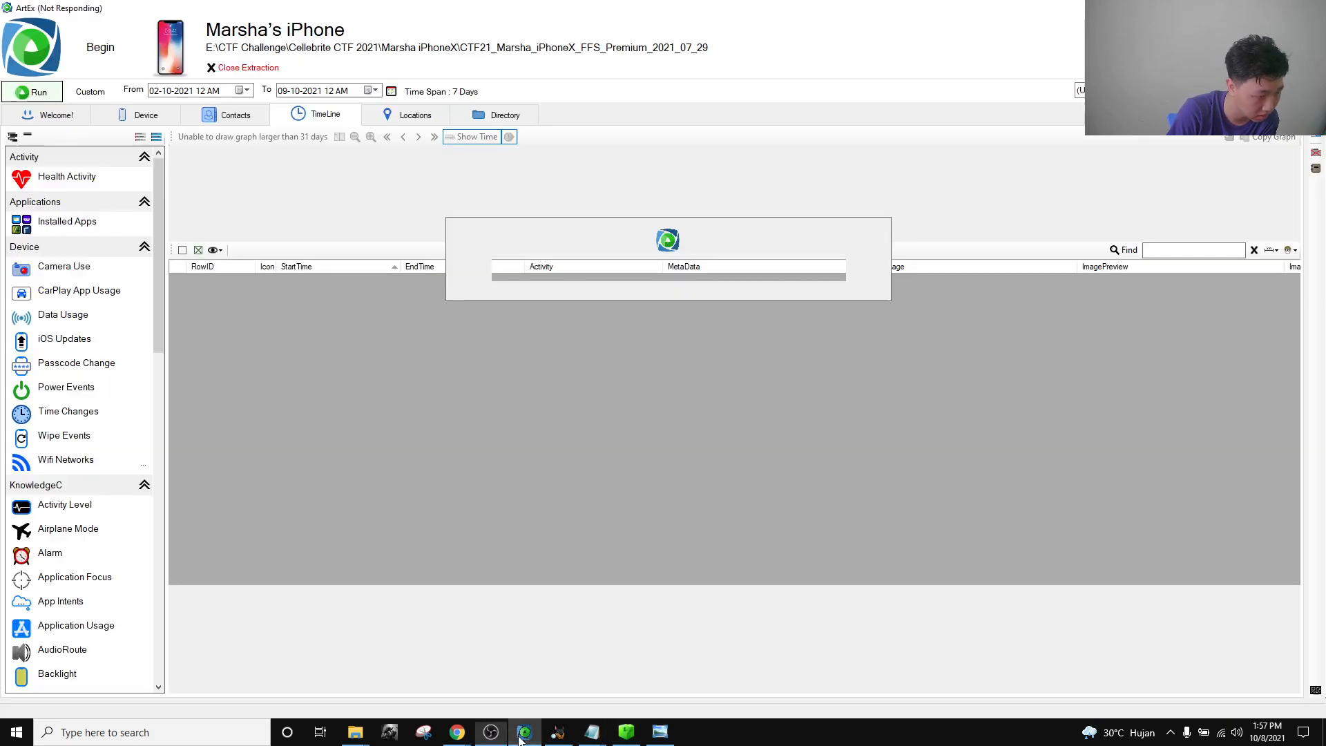
pyautogui.click(524, 733)
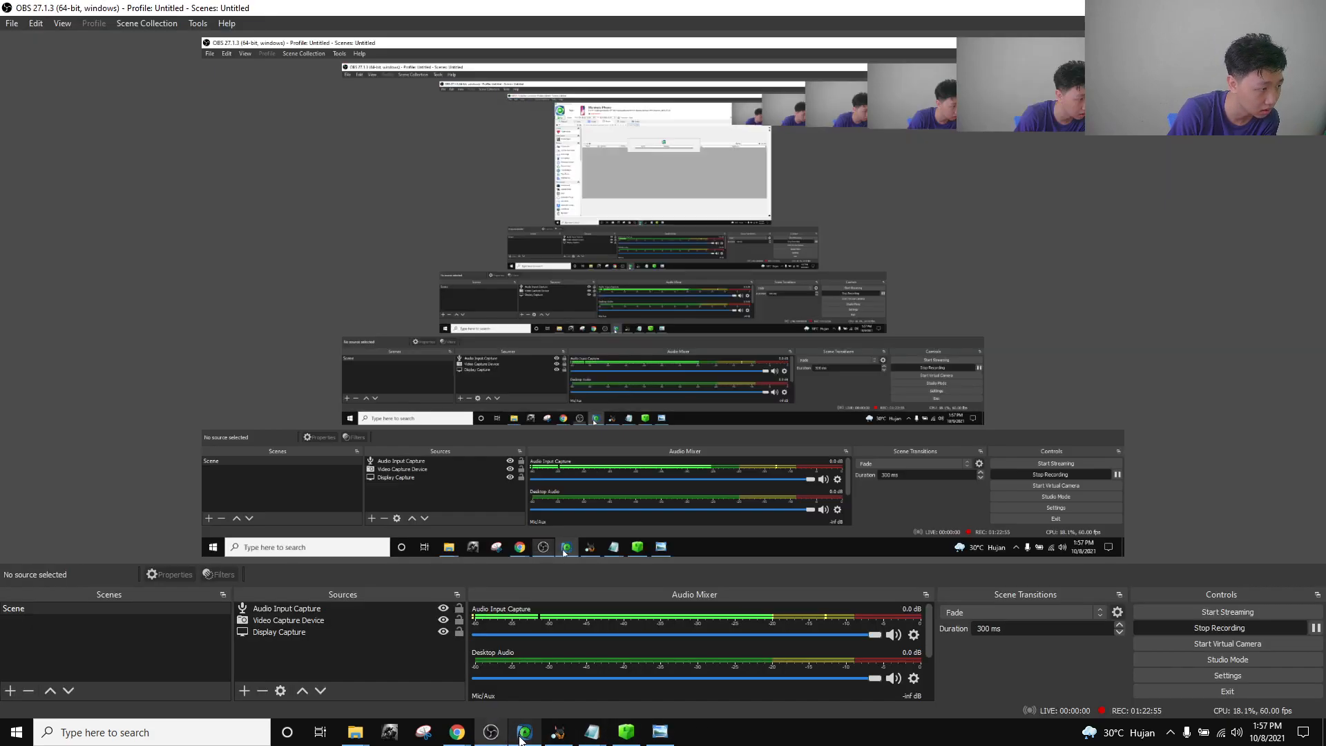
pyautogui.click(1317, 629)
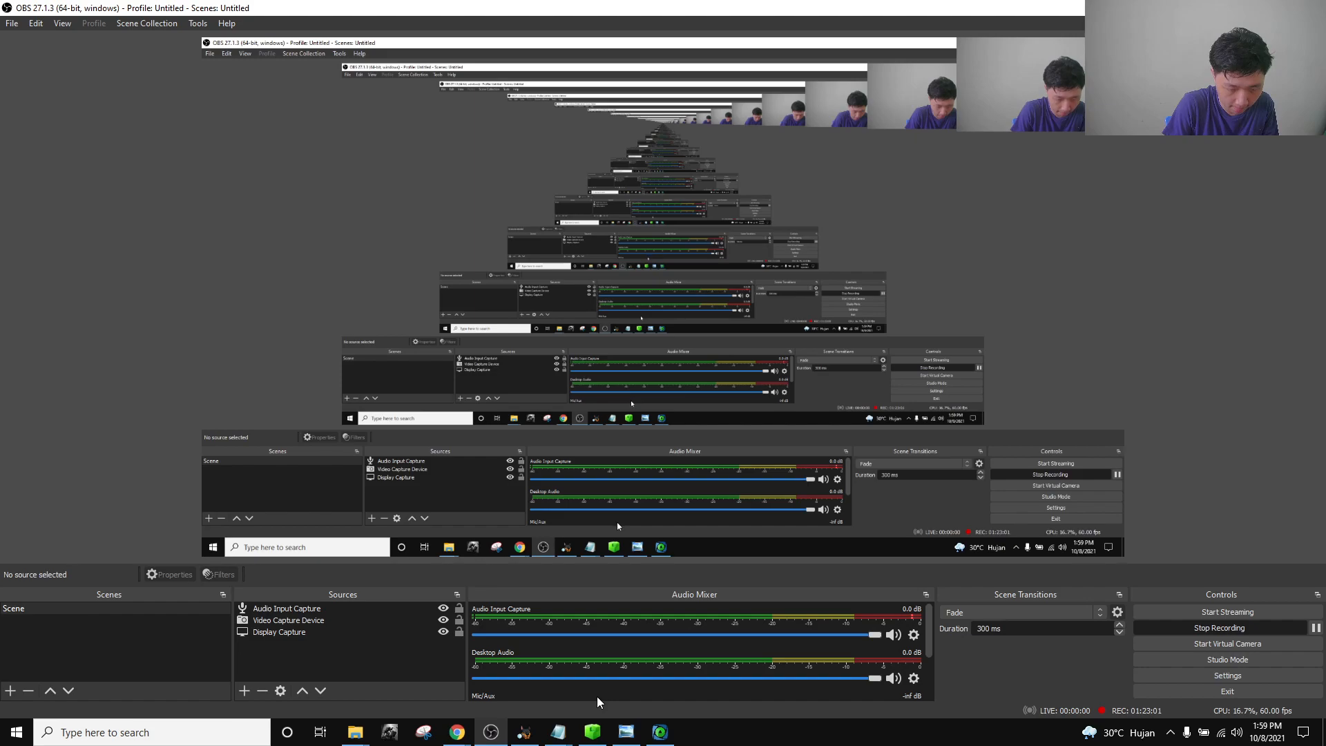
pyautogui.click(659, 733)
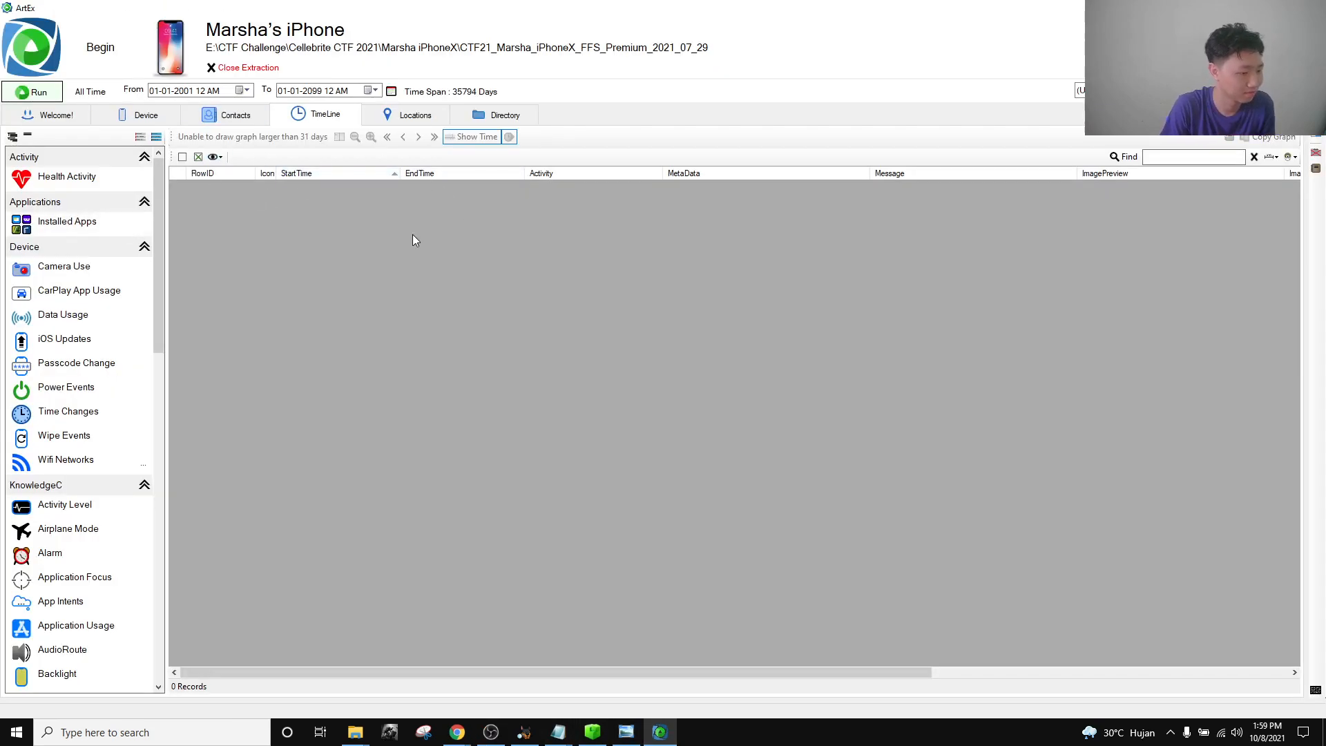
pyautogui.click(86, 296)
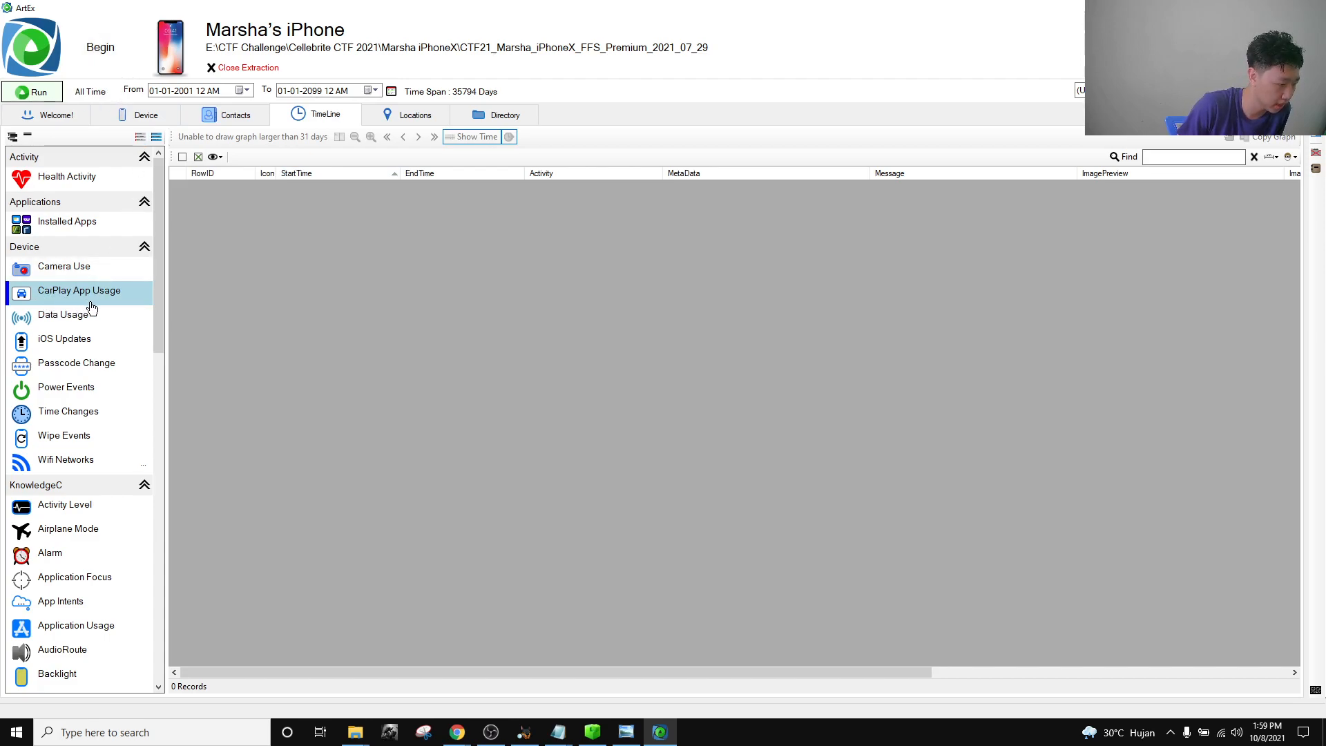
pyautogui.click(34, 92)
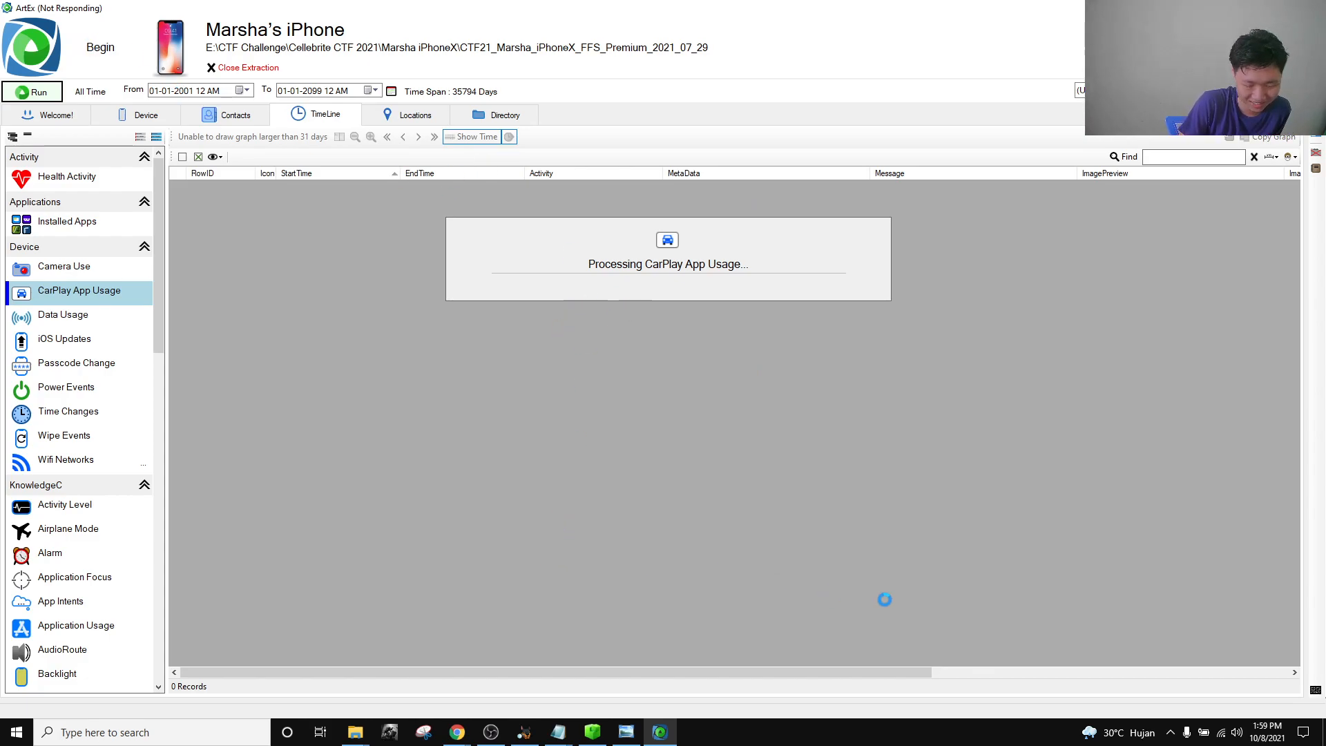
pyautogui.click(490, 734)
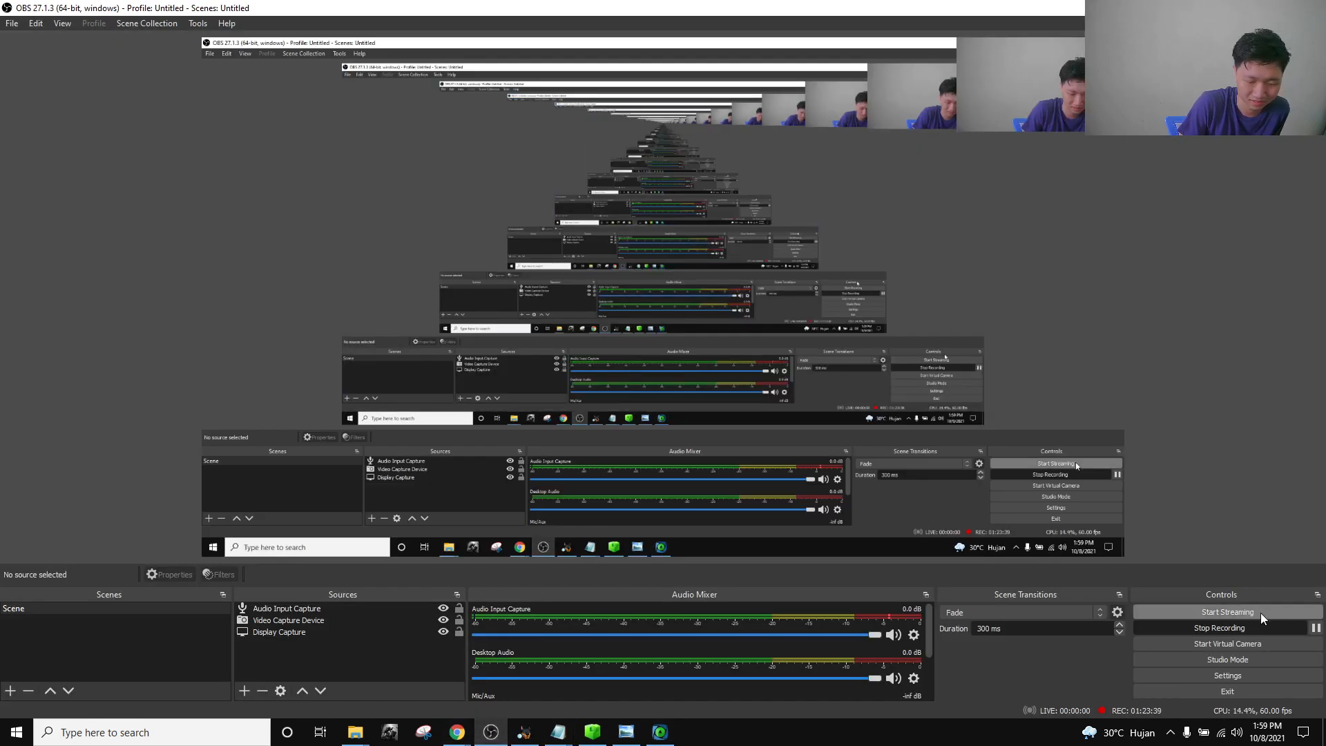
pyautogui.click(663, 736)
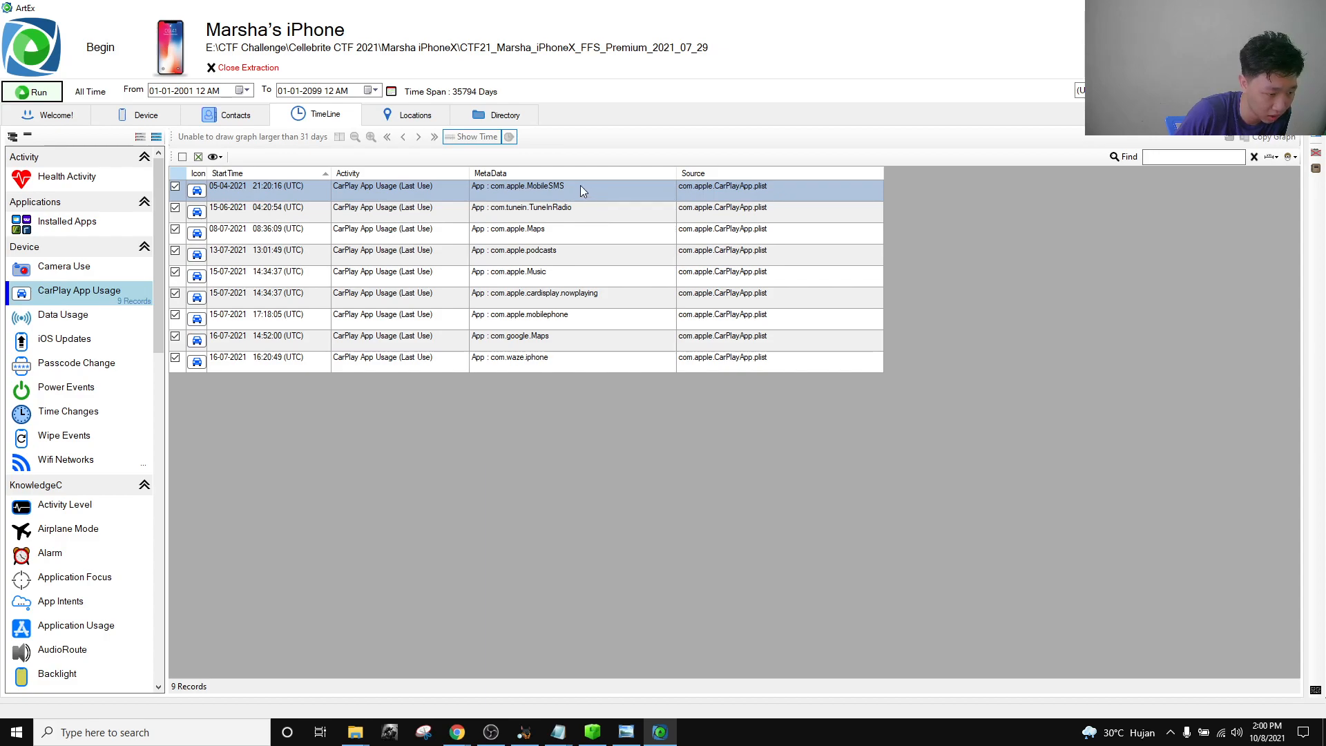
pyautogui.click(552, 260)
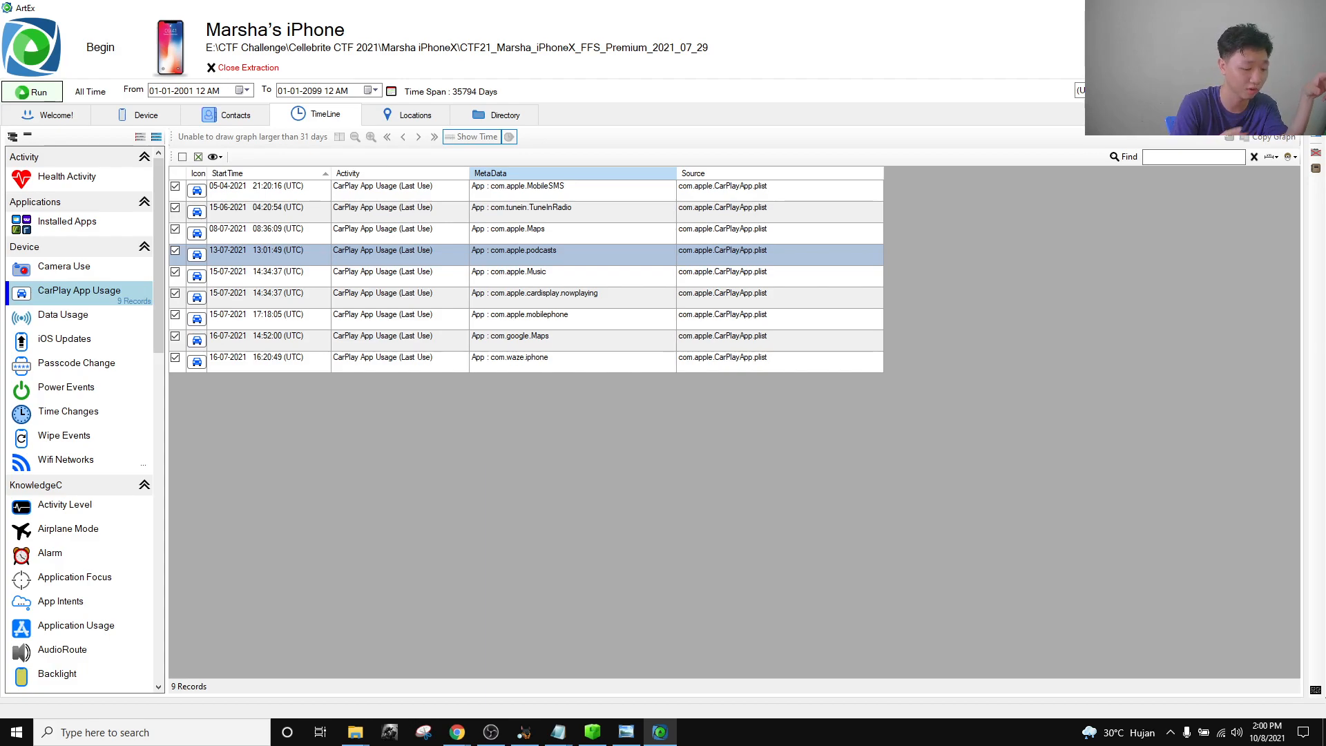
pyautogui.click(524, 731)
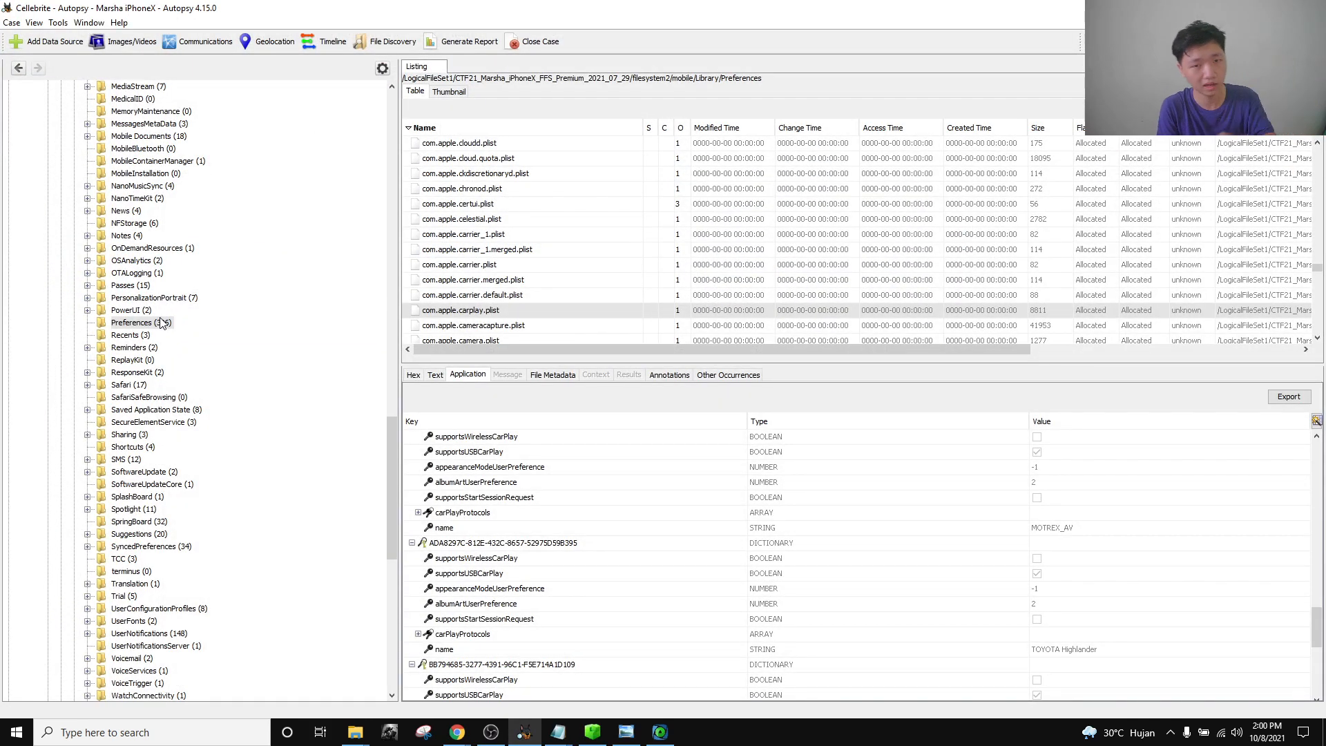
# Expand mobile > Containers > Shared > AppGroup to list the app-group containers.
pyautogui.scroll(20, 159, 304)
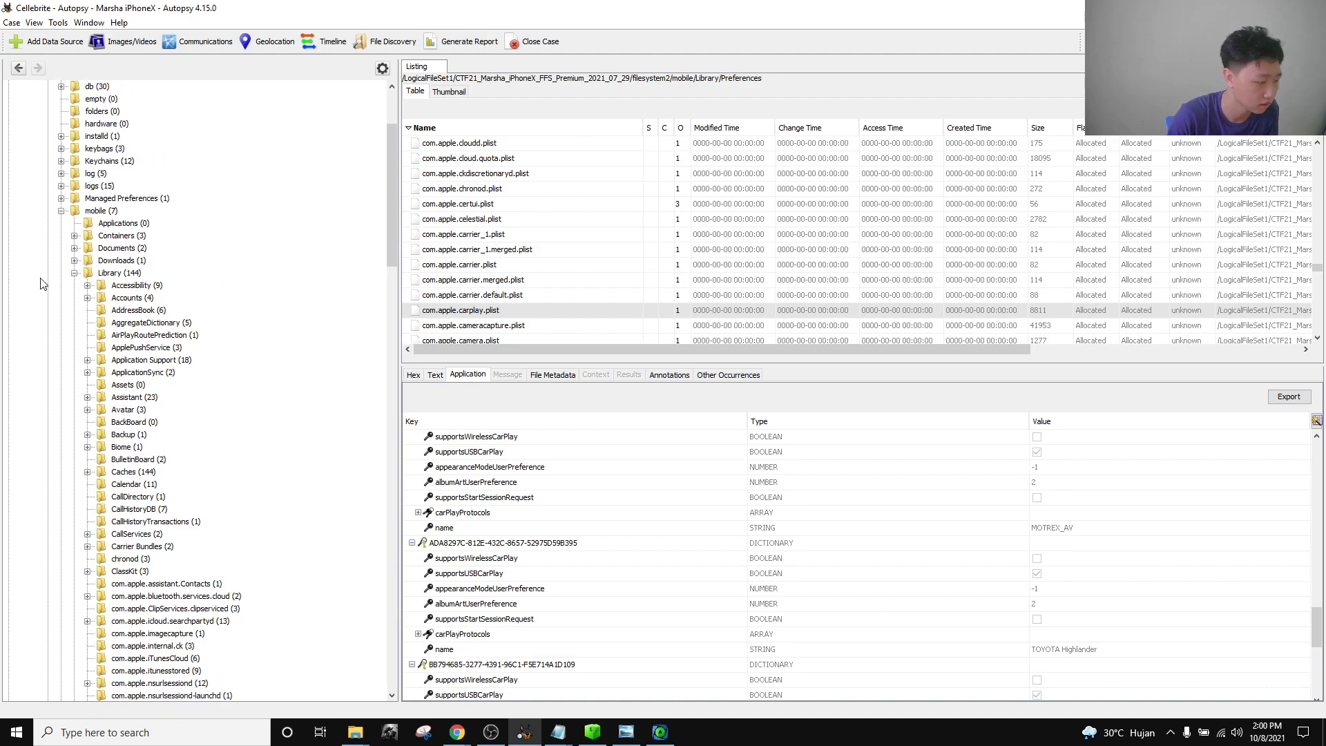
pyautogui.scroll(5, 72, 280)
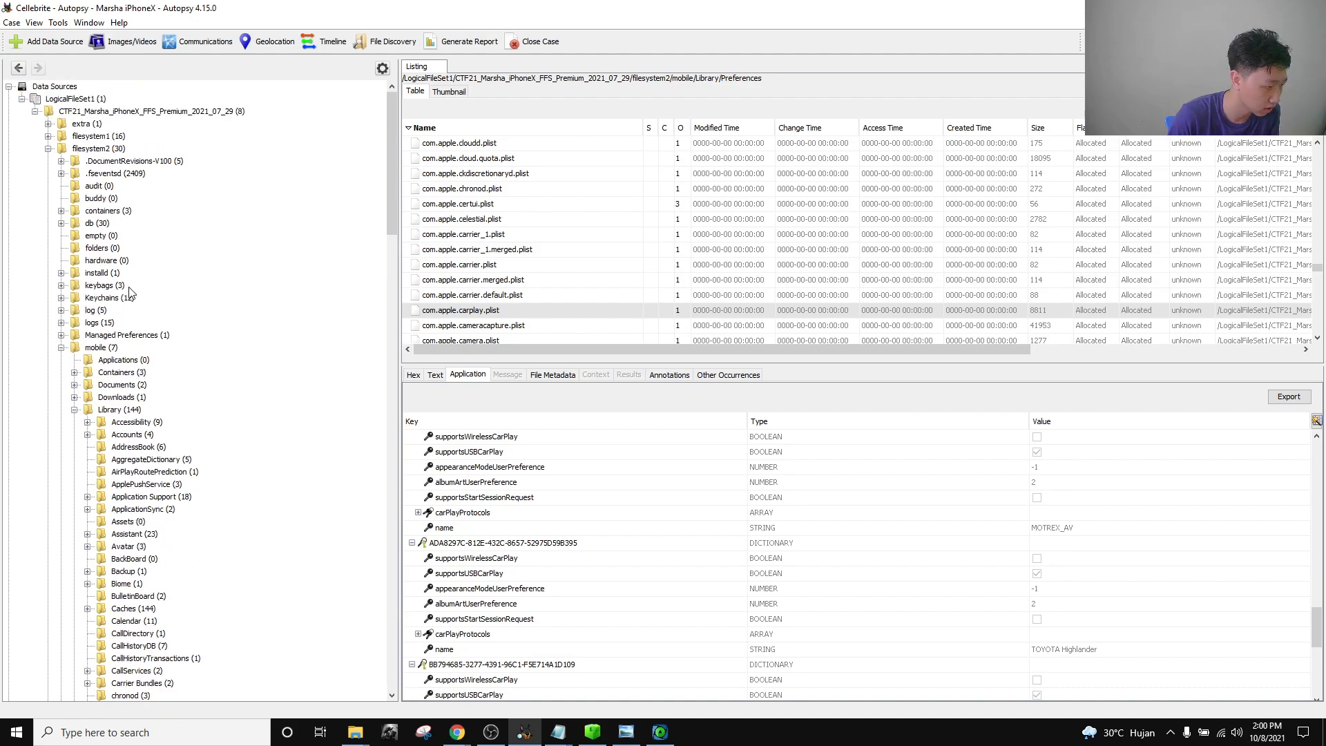
pyautogui.scroll(-2, 90, 397)
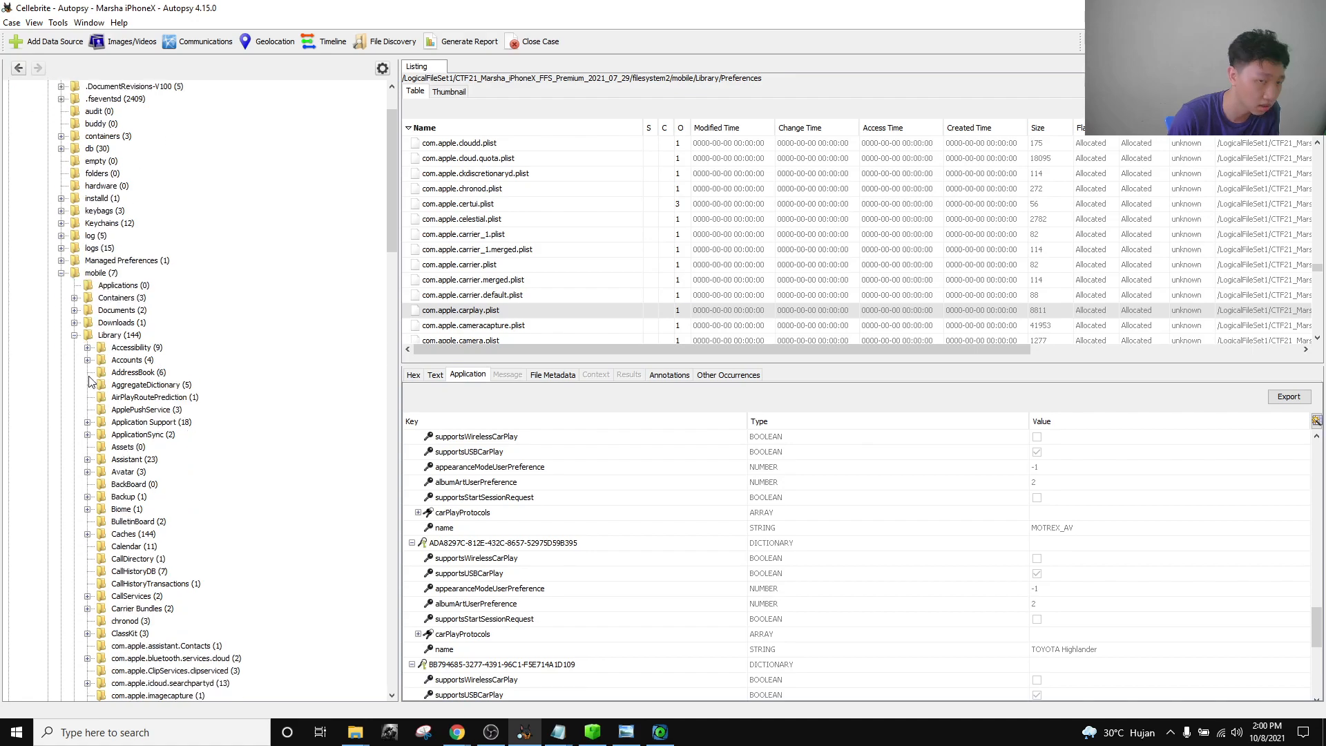
pyautogui.click(74, 336)
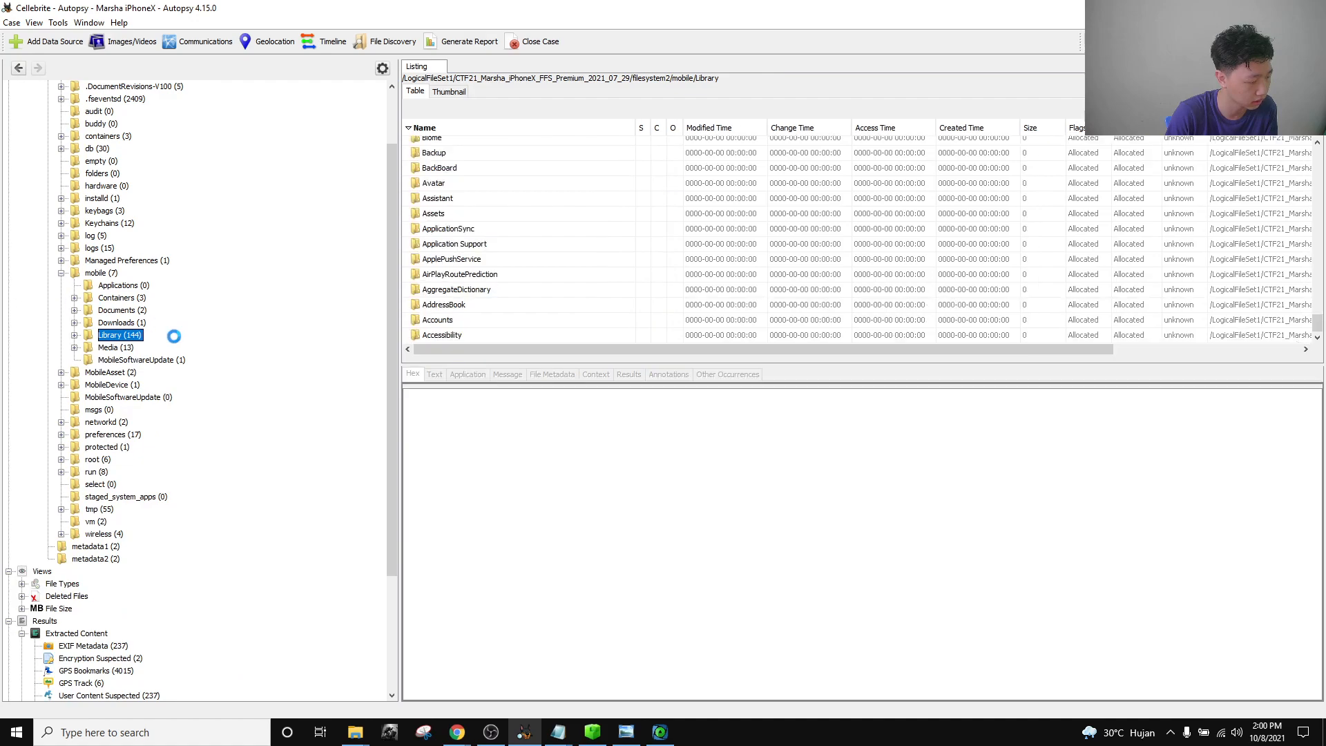
pyautogui.click(74, 298)
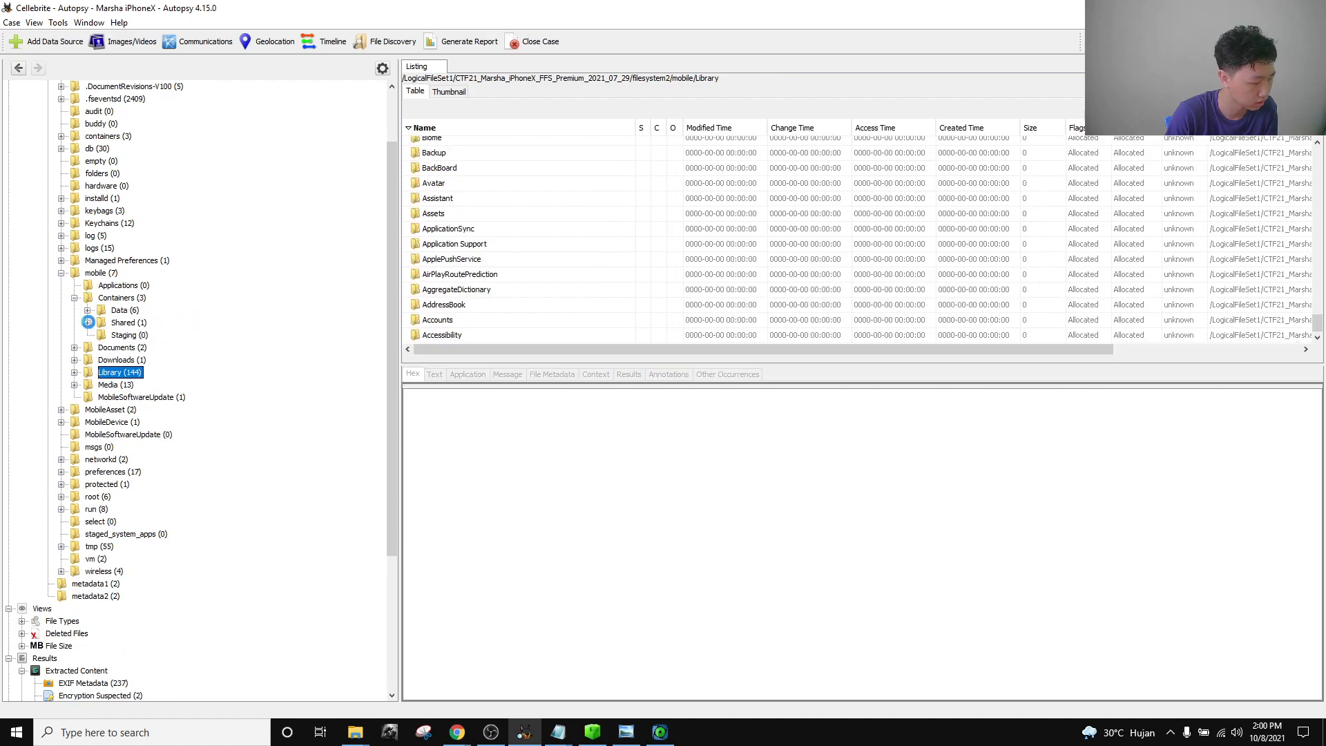
pyautogui.click(101, 335)
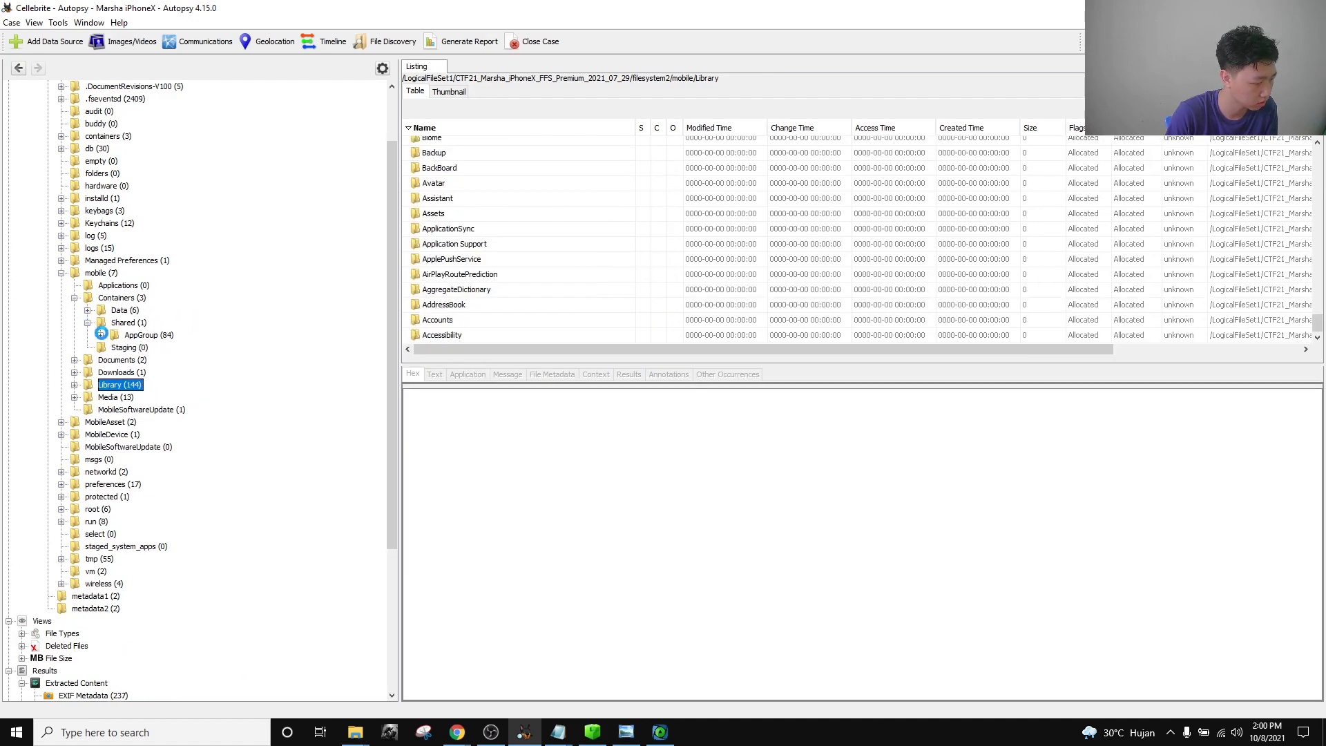
pyautogui.scroll(-5, 155, 347)
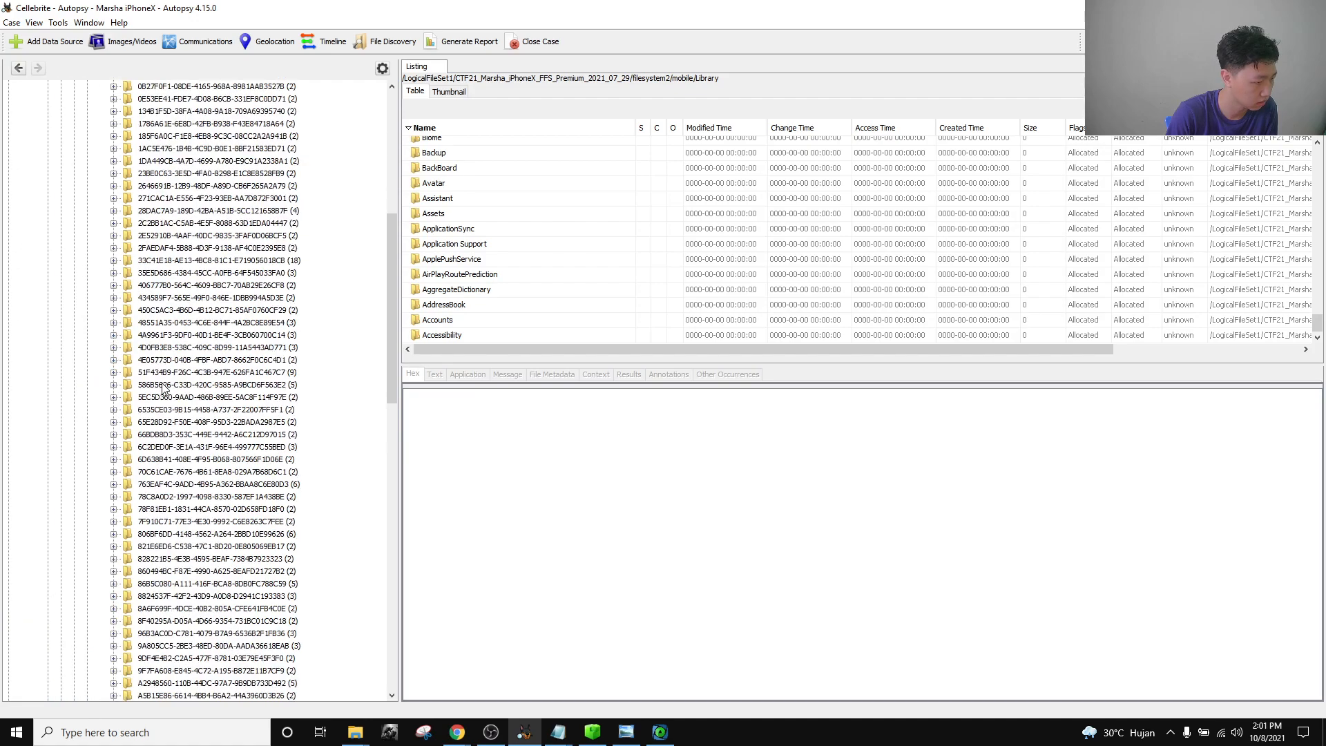
pyautogui.scroll(-2, 163, 389)
pyautogui.scroll(10, 164, 388)
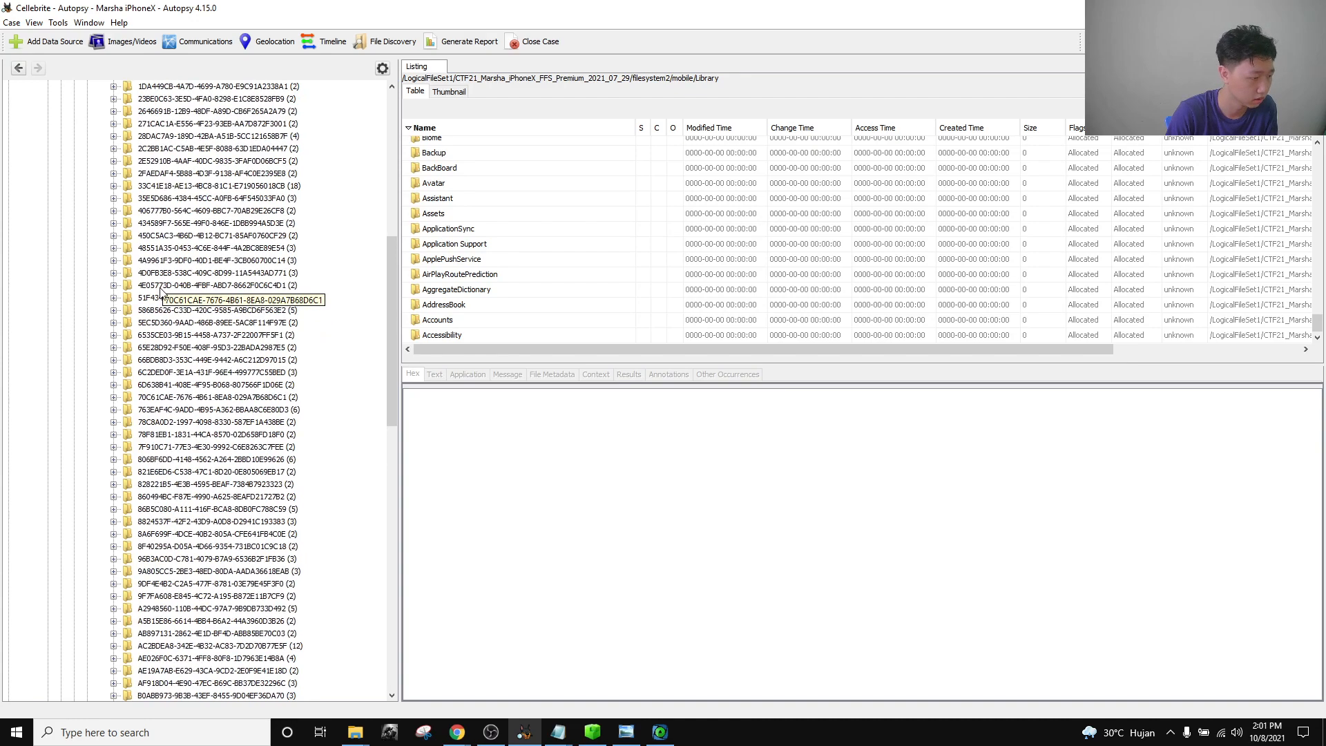
# Find the container with a Documents folder and open its MTLibrary.sqlite database.
pyautogui.click(202, 212)
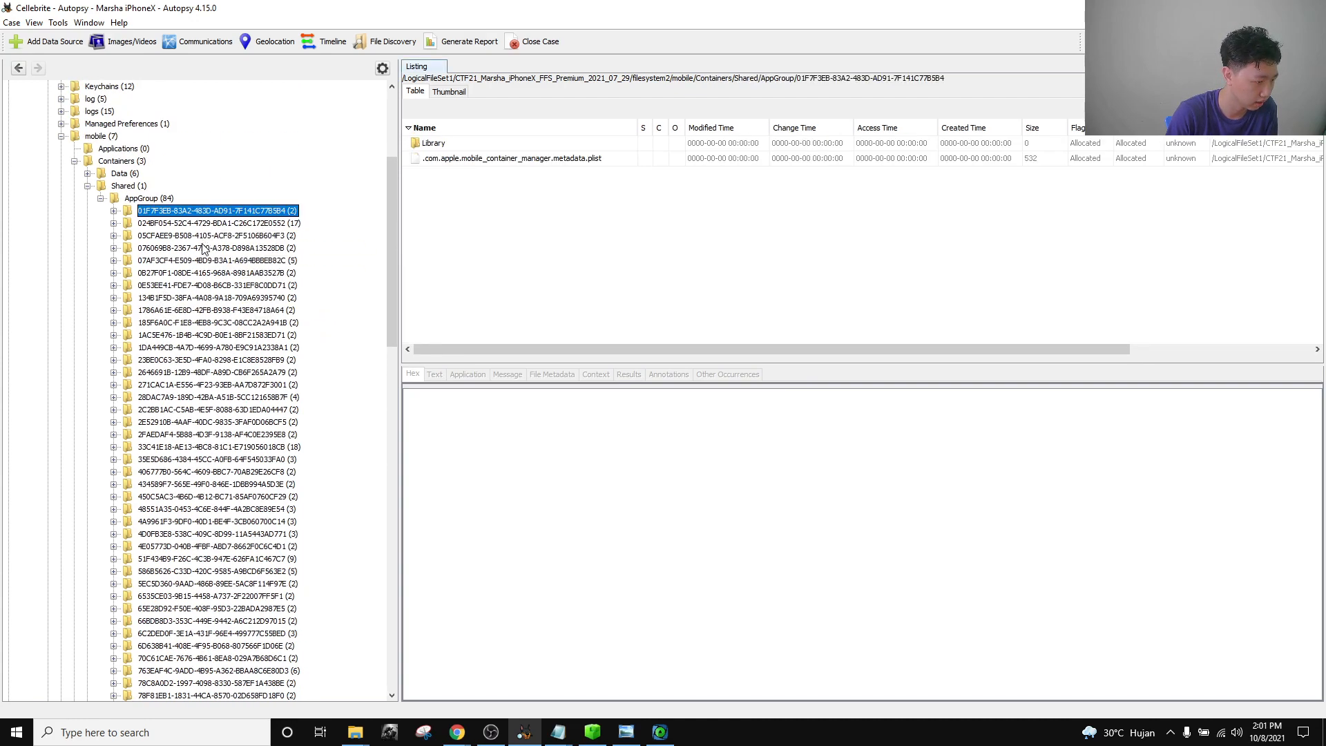
pyautogui.click(202, 224)
pyautogui.click(199, 235)
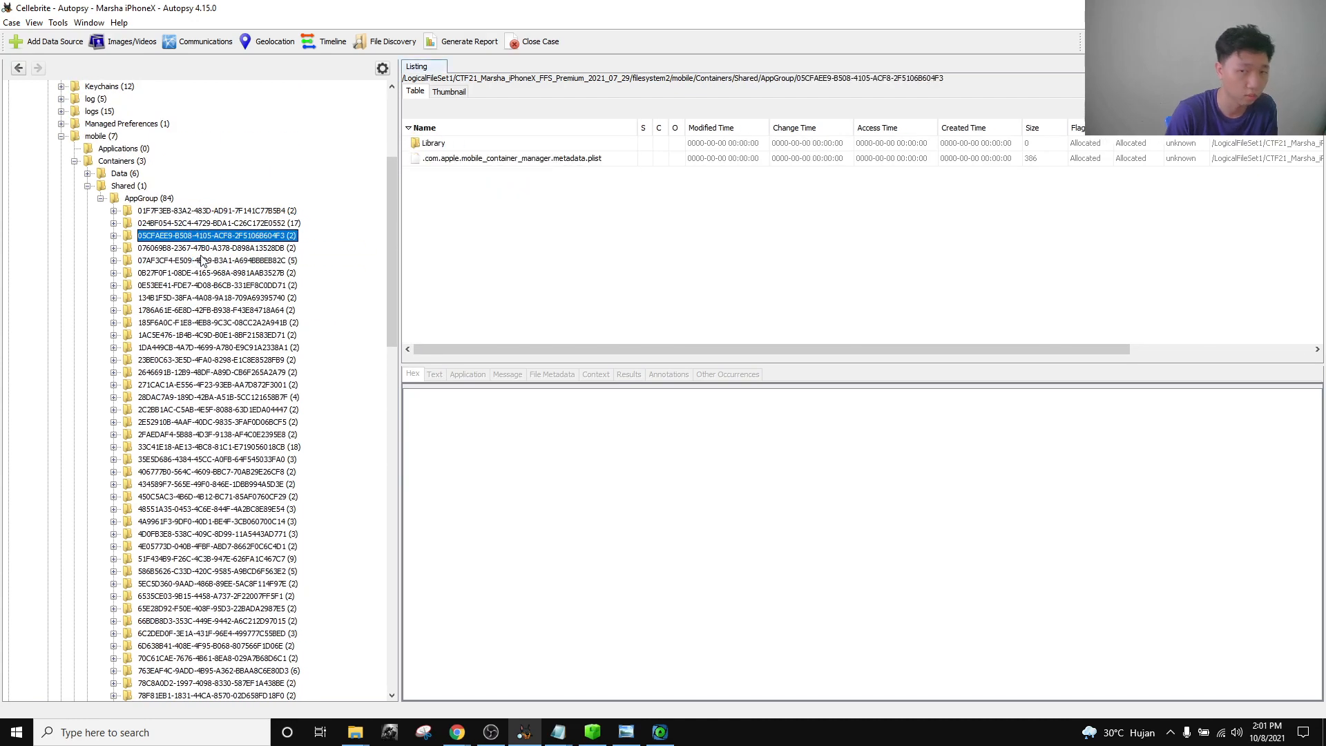
pyautogui.scroll(-3, 228, 371)
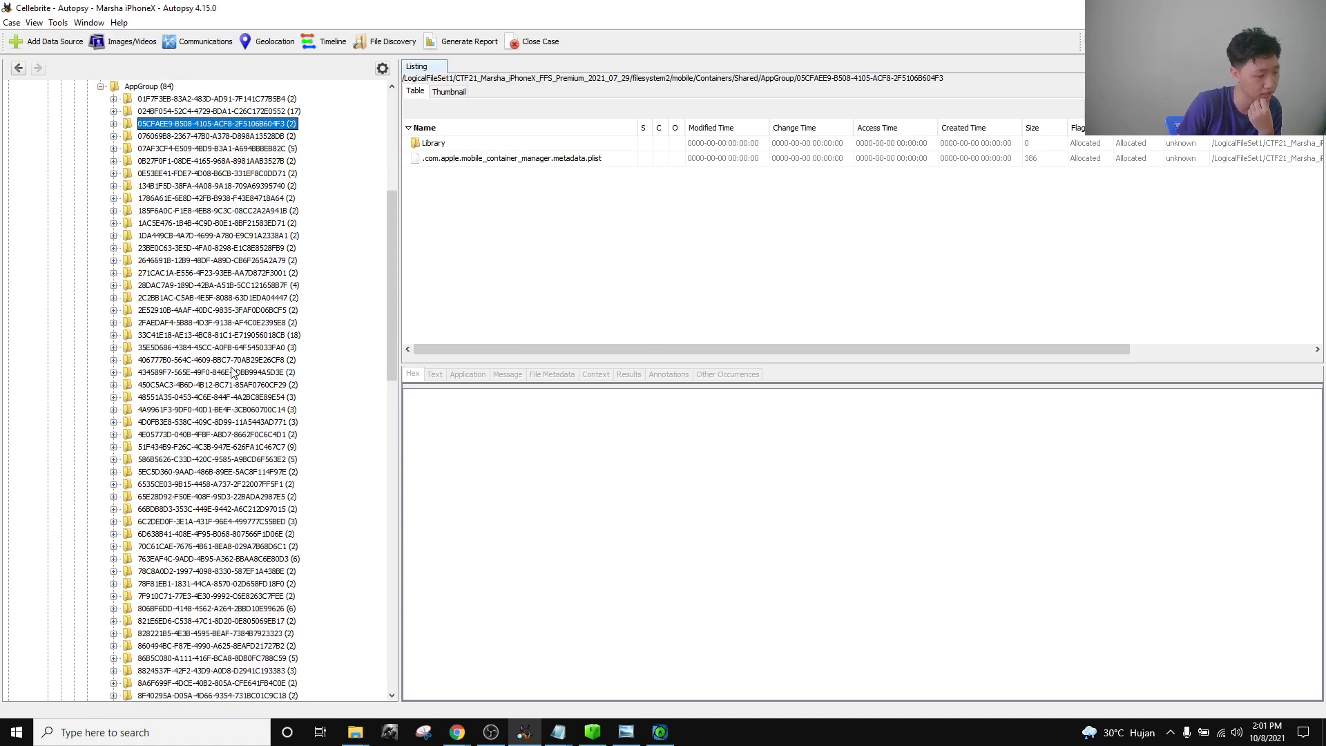
pyautogui.scroll(-2, 232, 373)
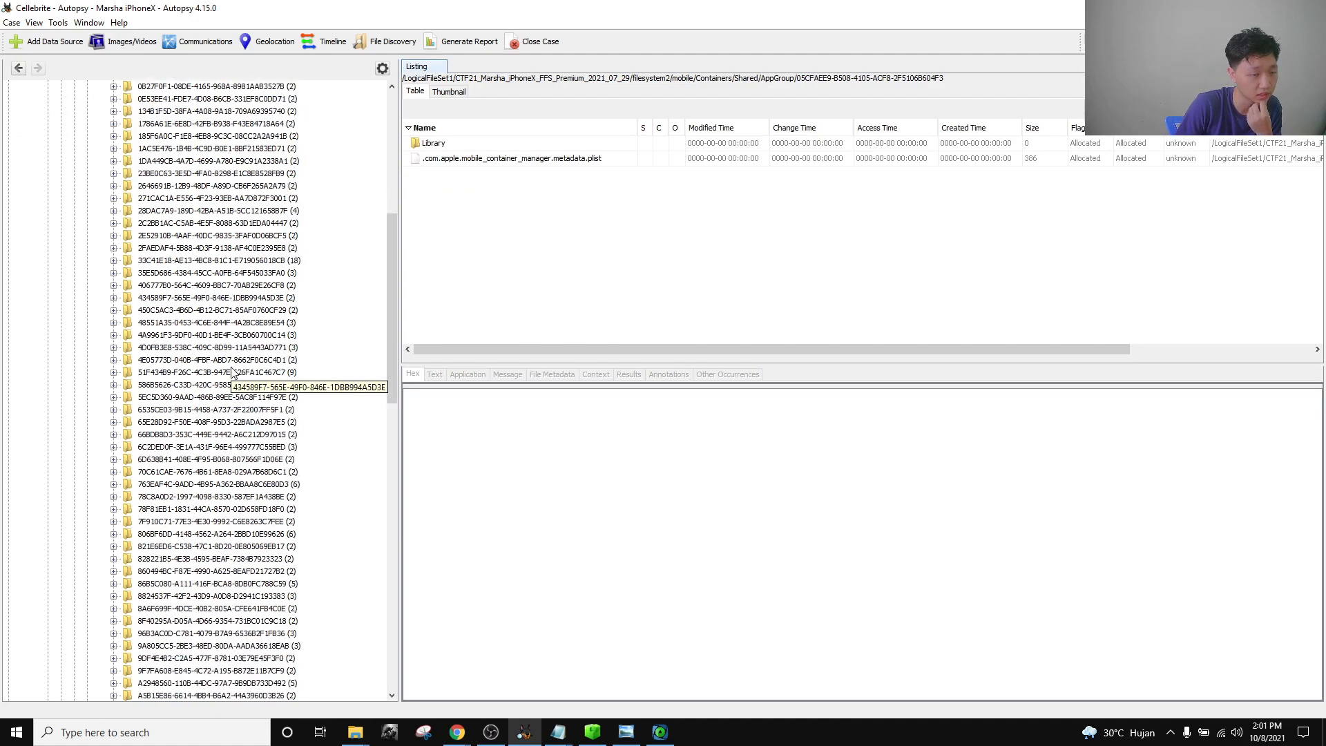
pyautogui.click(113, 211)
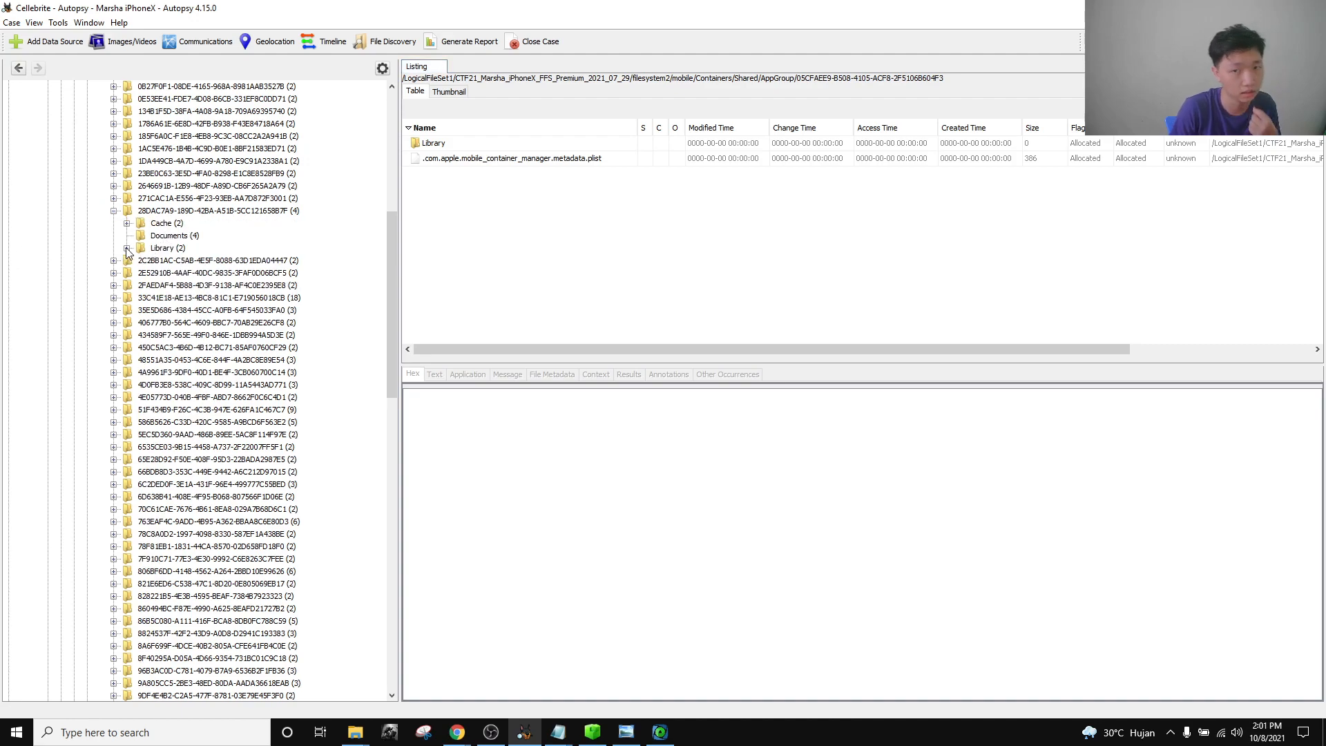
pyautogui.click(151, 237)
pyautogui.click(475, 189)
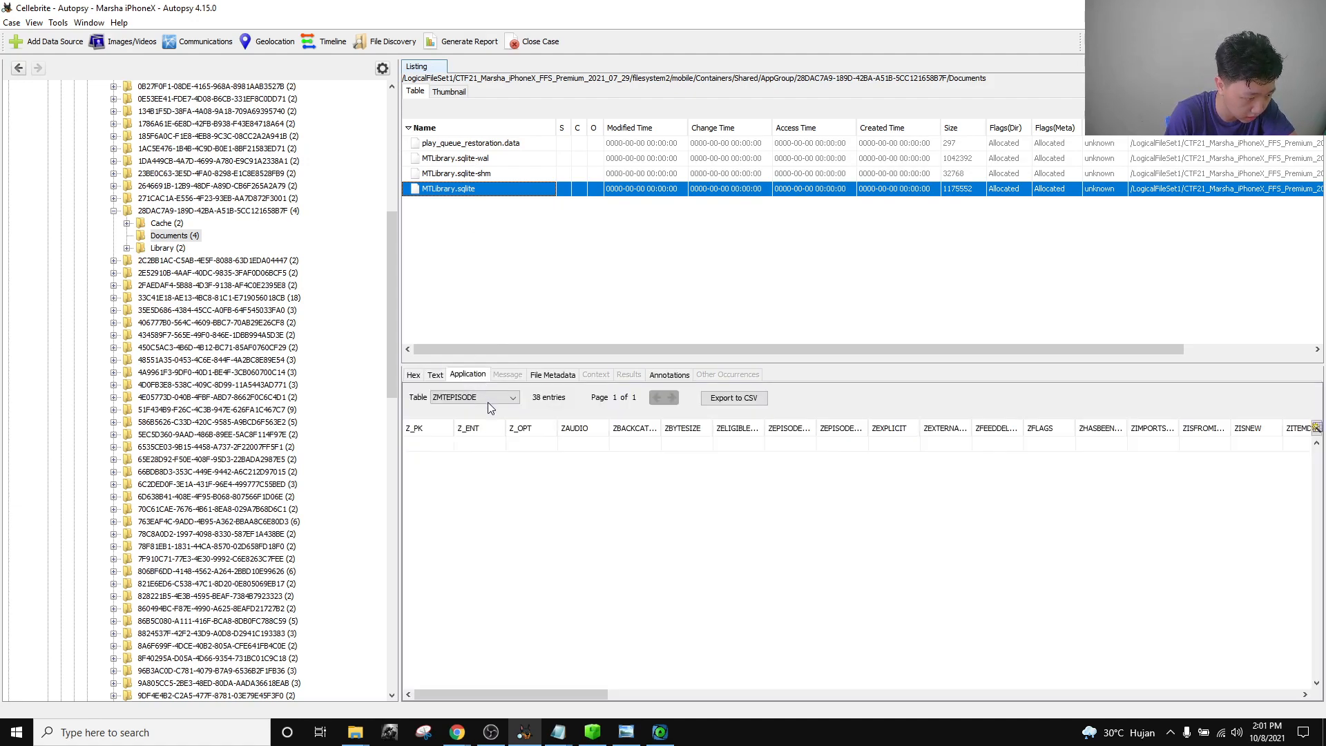
# Look through the database's table list and keep ZMTEPISODE displayed.
pyautogui.click(497, 395)
pyautogui.click(497, 396)
pyautogui.click(497, 397)
pyautogui.scroll(-4, 489, 463)
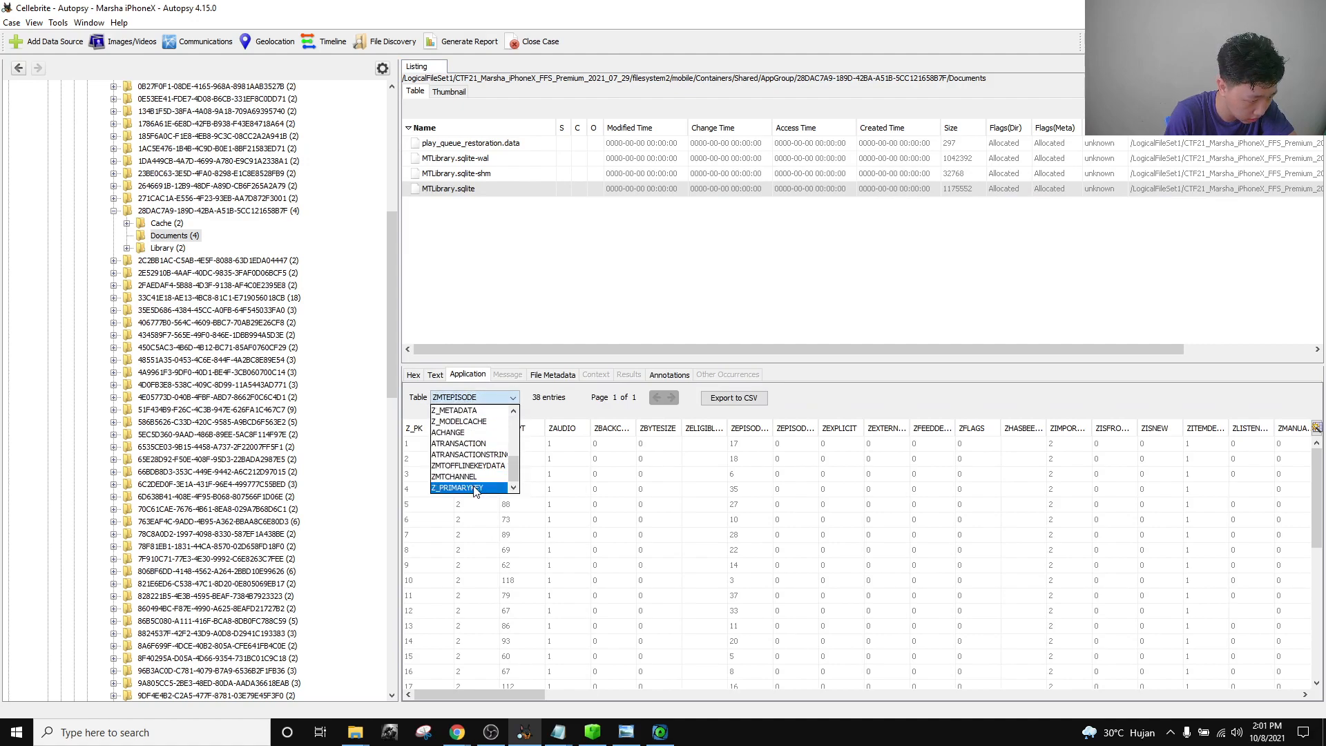
pyautogui.scroll(2, 466, 442)
pyautogui.scroll(2, 467, 453)
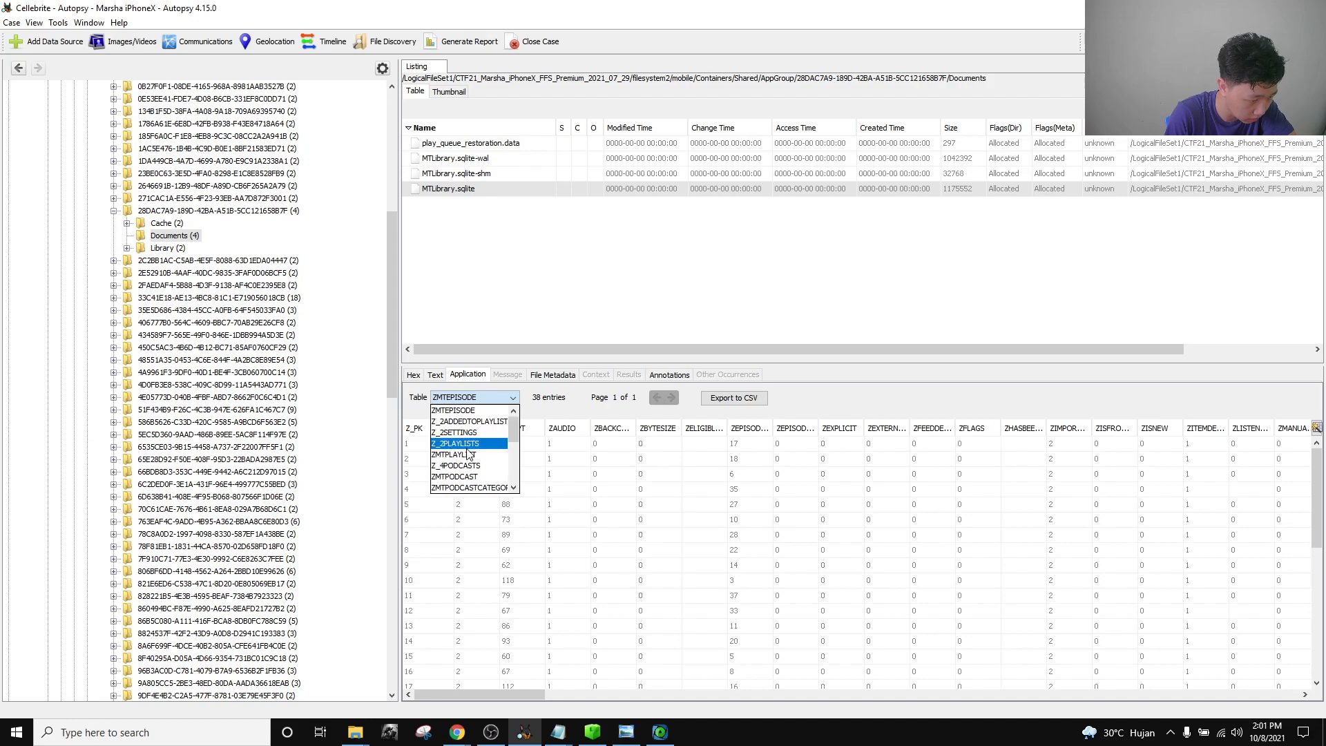
pyautogui.scroll(-2, 469, 459)
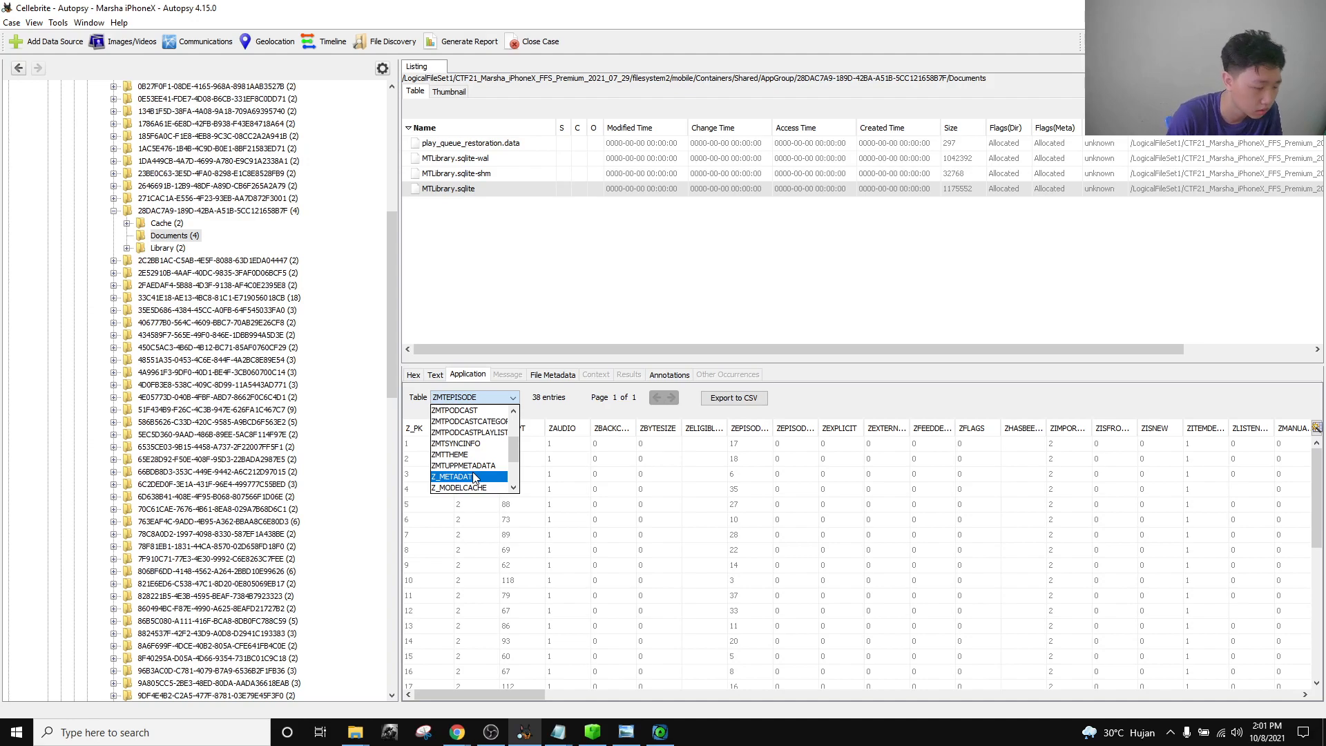
pyautogui.scroll(2, 473, 476)
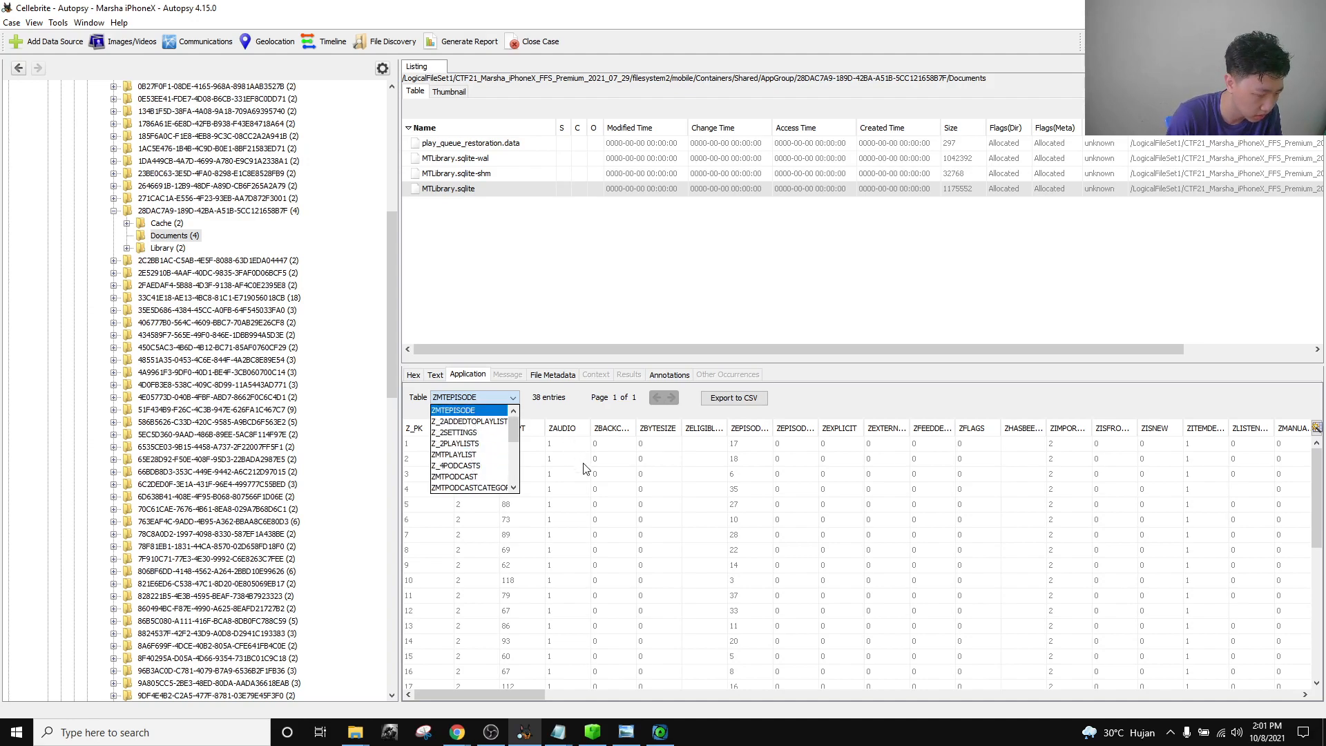
pyautogui.click(741, 480)
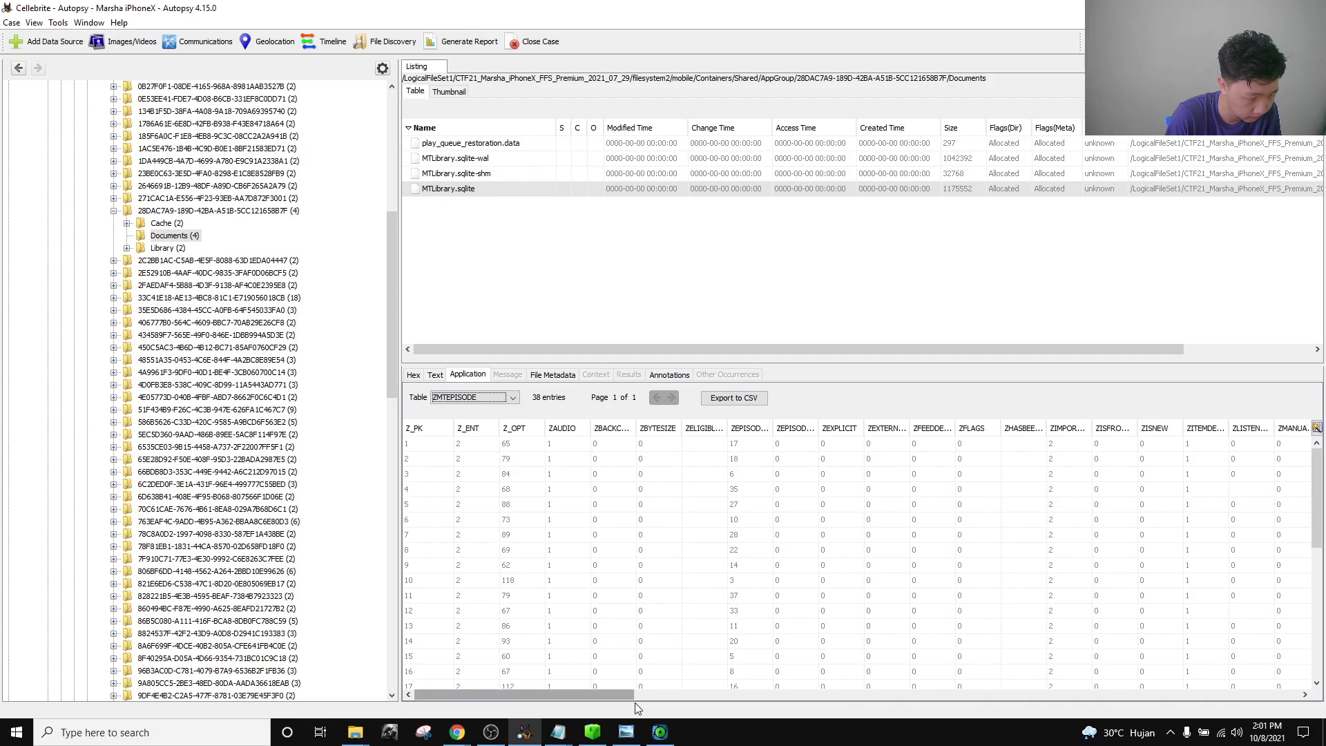
# Widen the ZLASTDATEPLAYED and ZCLEANEDTITLE columns so play dates and episode titles show fully.
pyautogui.hscroll(1, 707, 697)
pyautogui.hscroll(5, 838, 689)
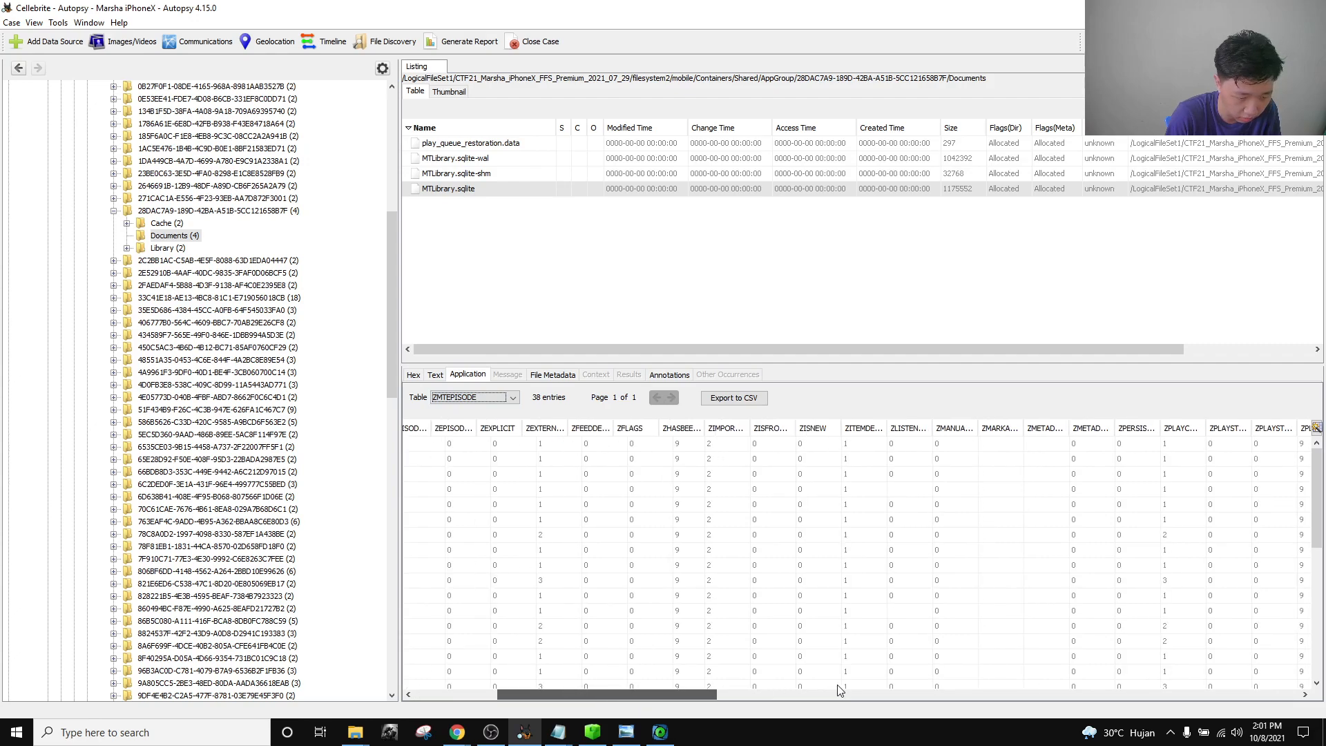
pyautogui.hscroll(15, 849, 685)
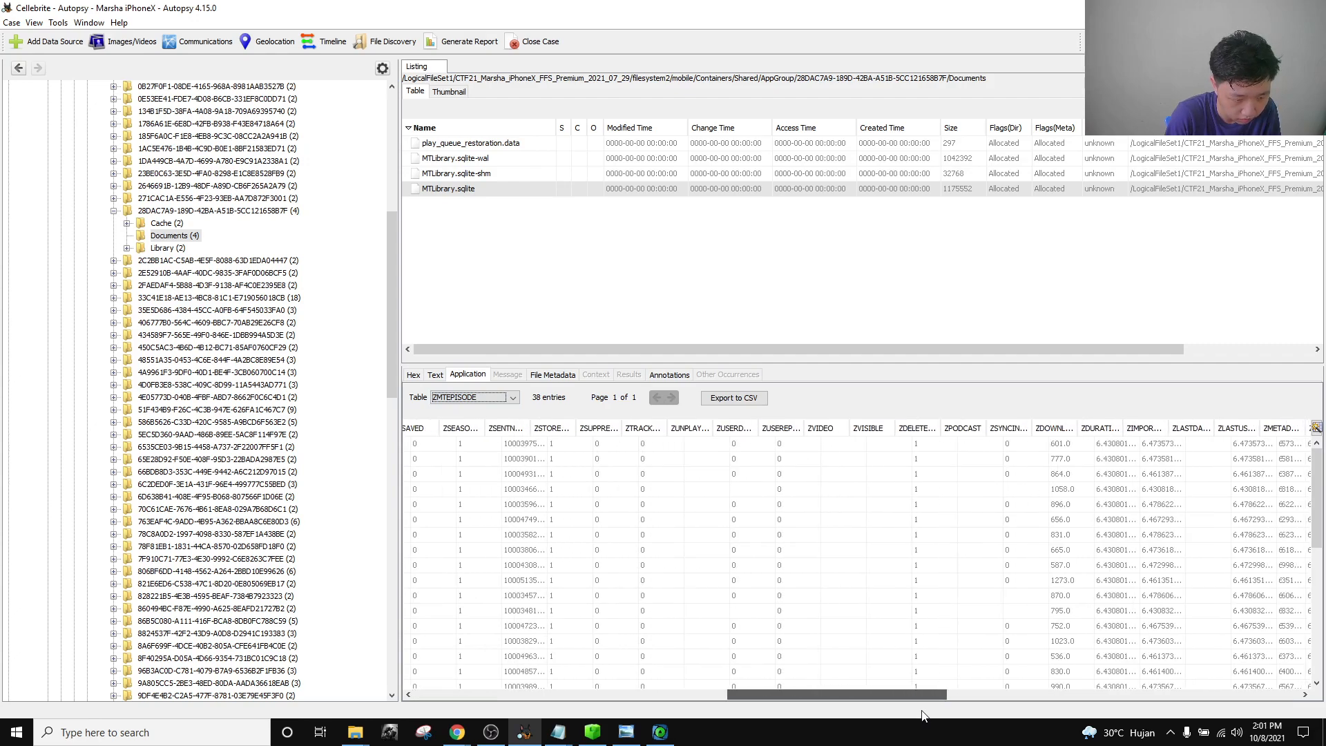
pyautogui.moveTo(942, 714); pyautogui.dragTo(1052, 709)
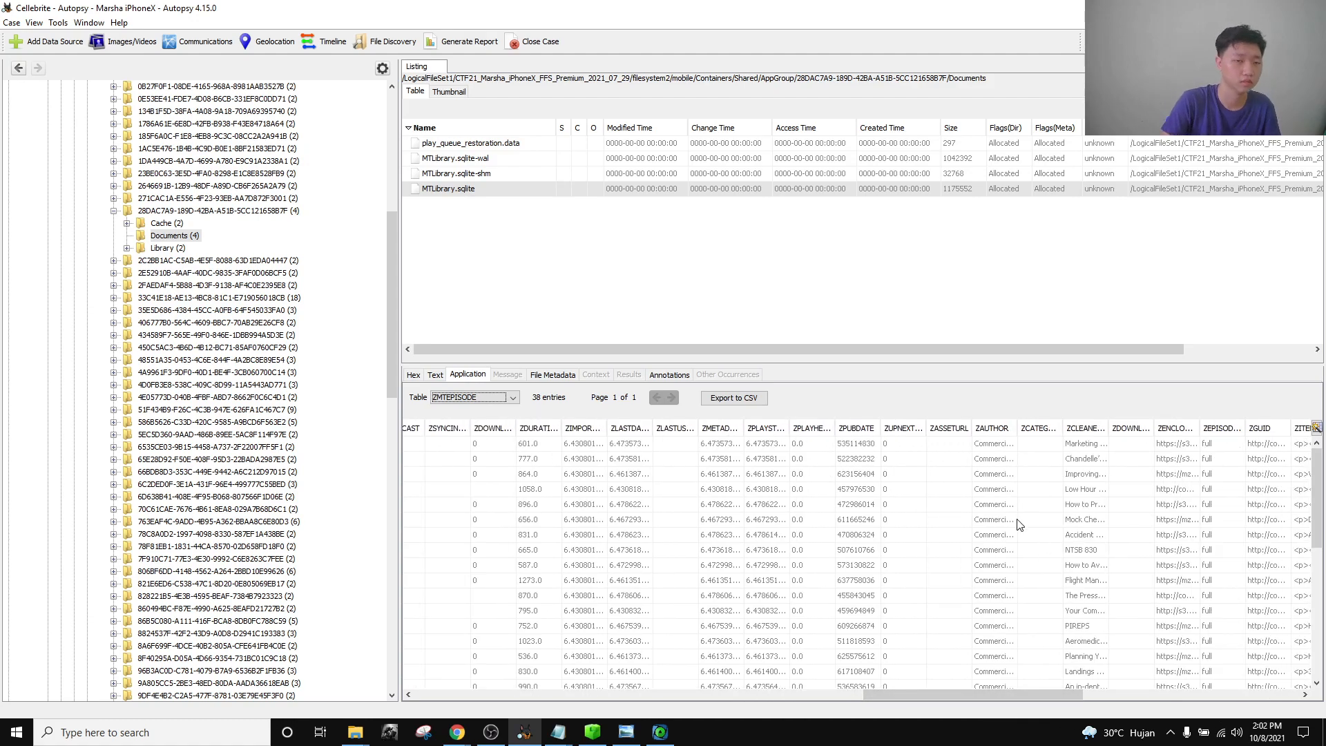
pyautogui.moveTo(881, 691); pyautogui.dragTo(925, 702)
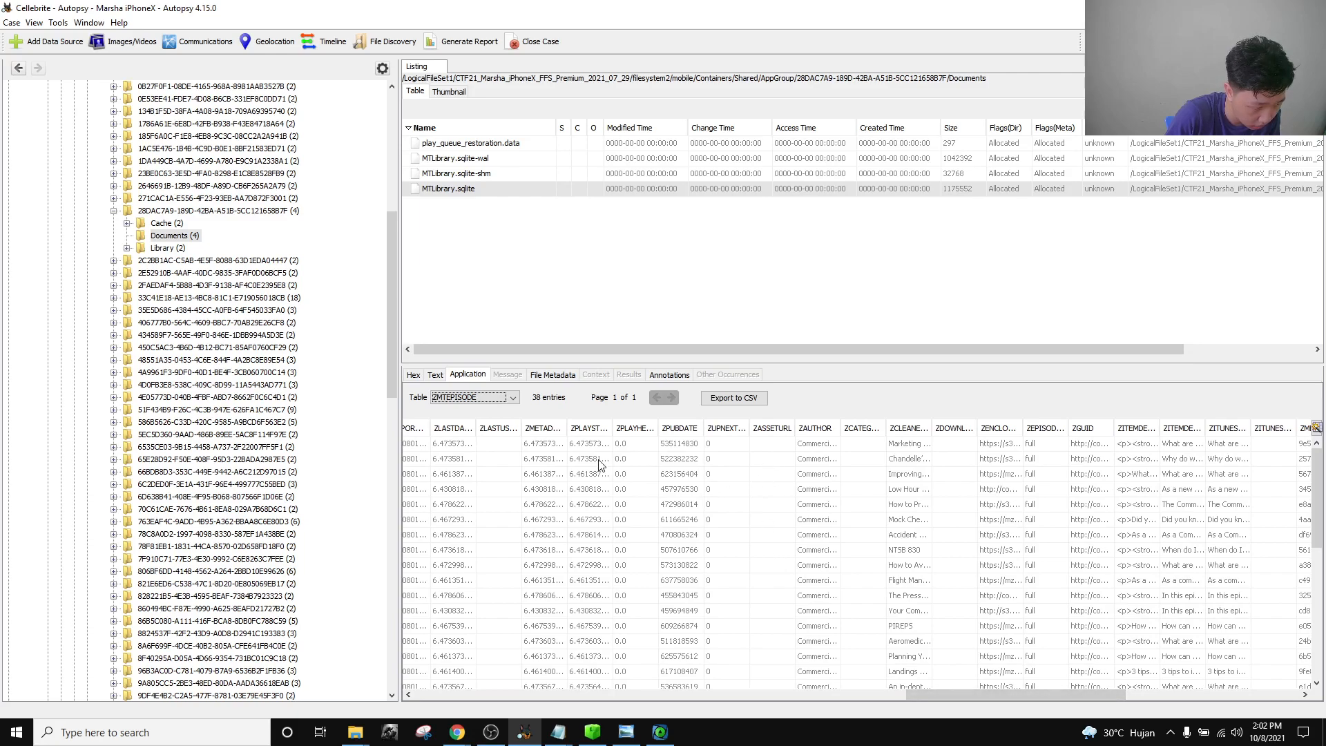
pyautogui.moveTo(589, 426); pyautogui.dragTo(579, 424)
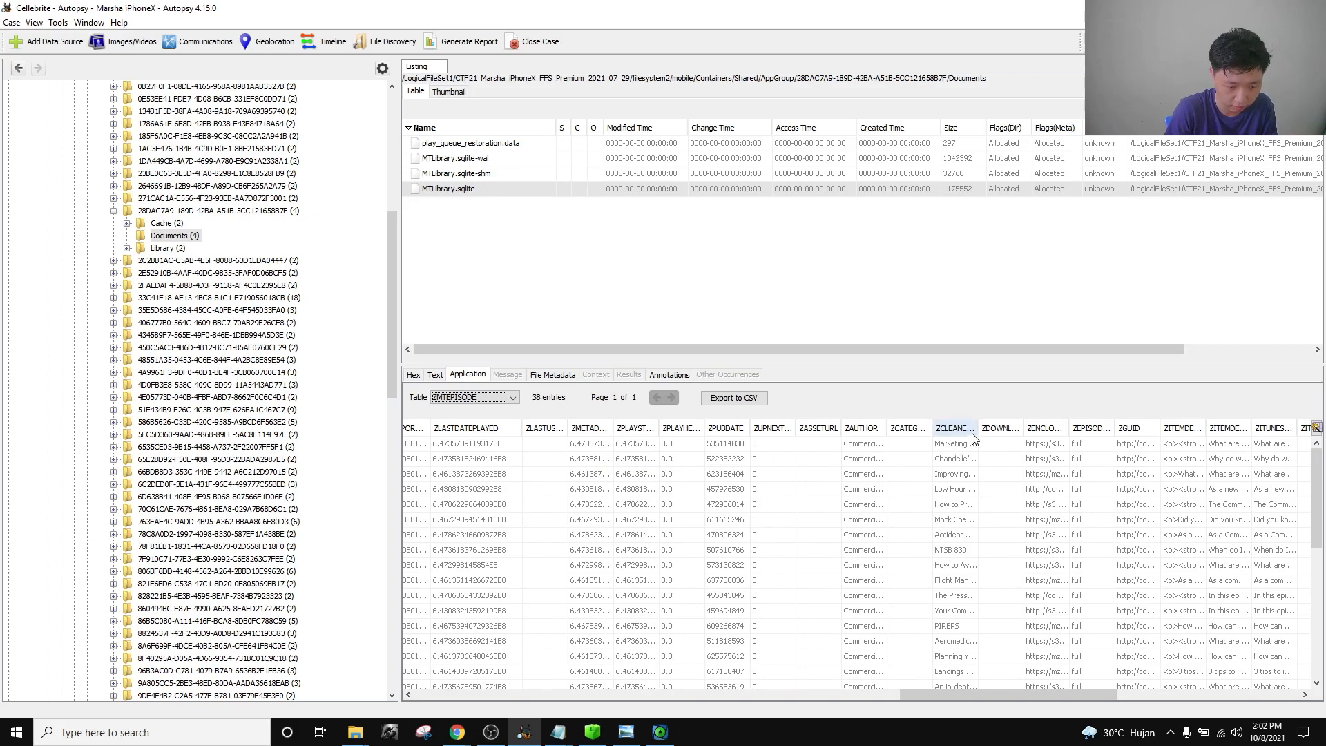
pyautogui.moveTo(978, 429); pyautogui.dragTo(1081, 429)
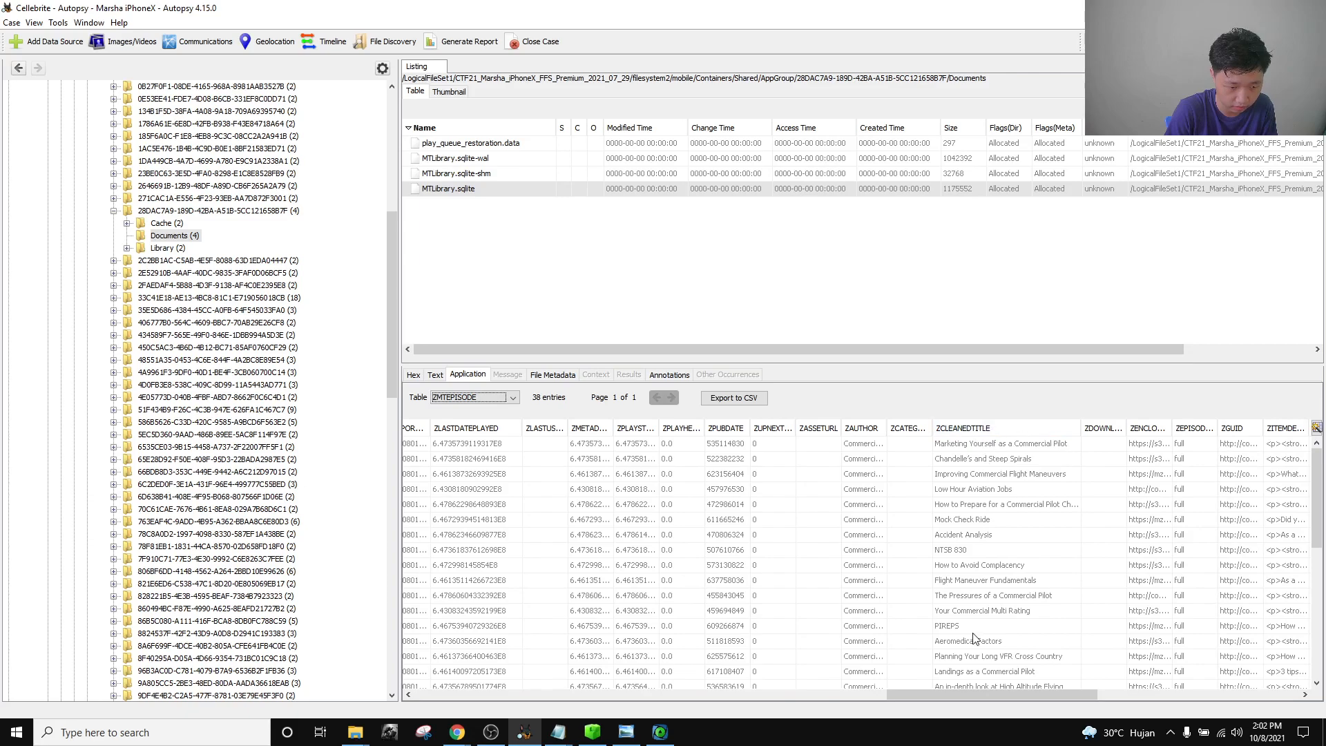
pyautogui.hscroll(5, 975, 696)
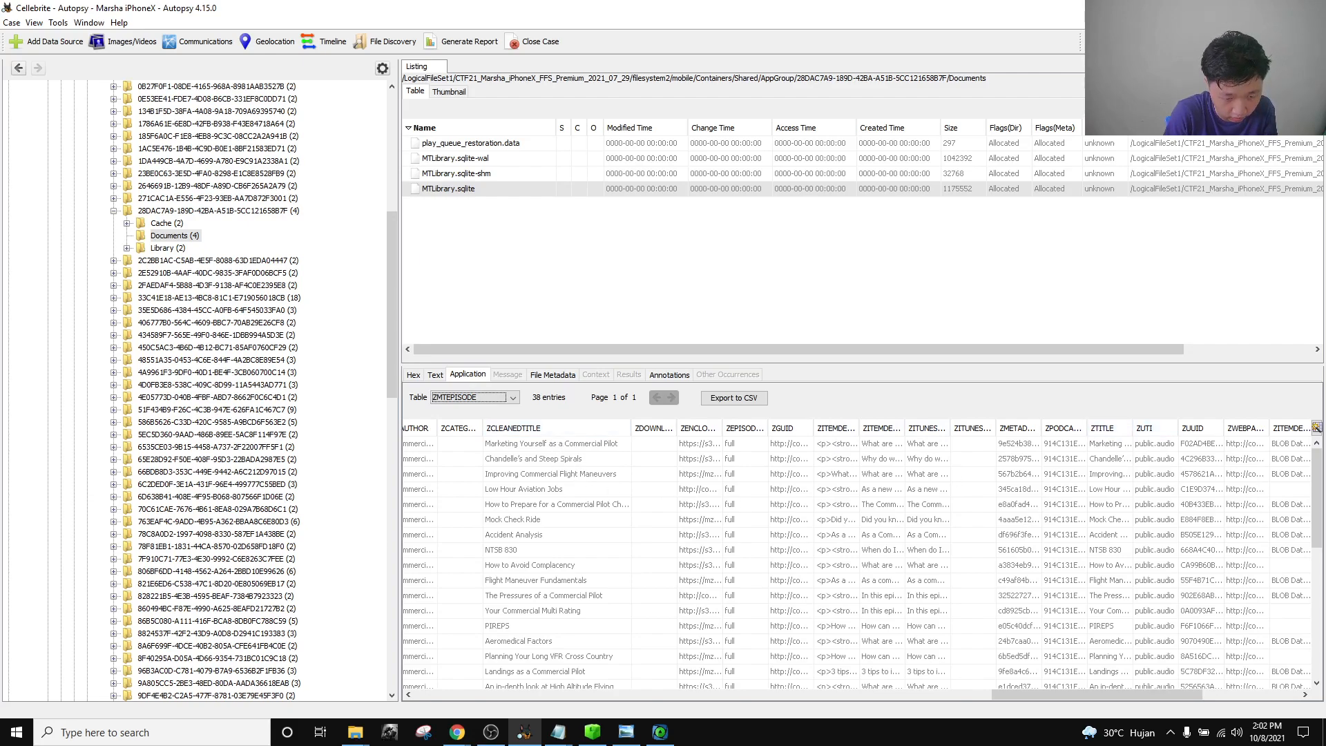
pyautogui.moveTo(1096, 697); pyautogui.dragTo(997, 694)
pyautogui.scroll(-5, 692, 505)
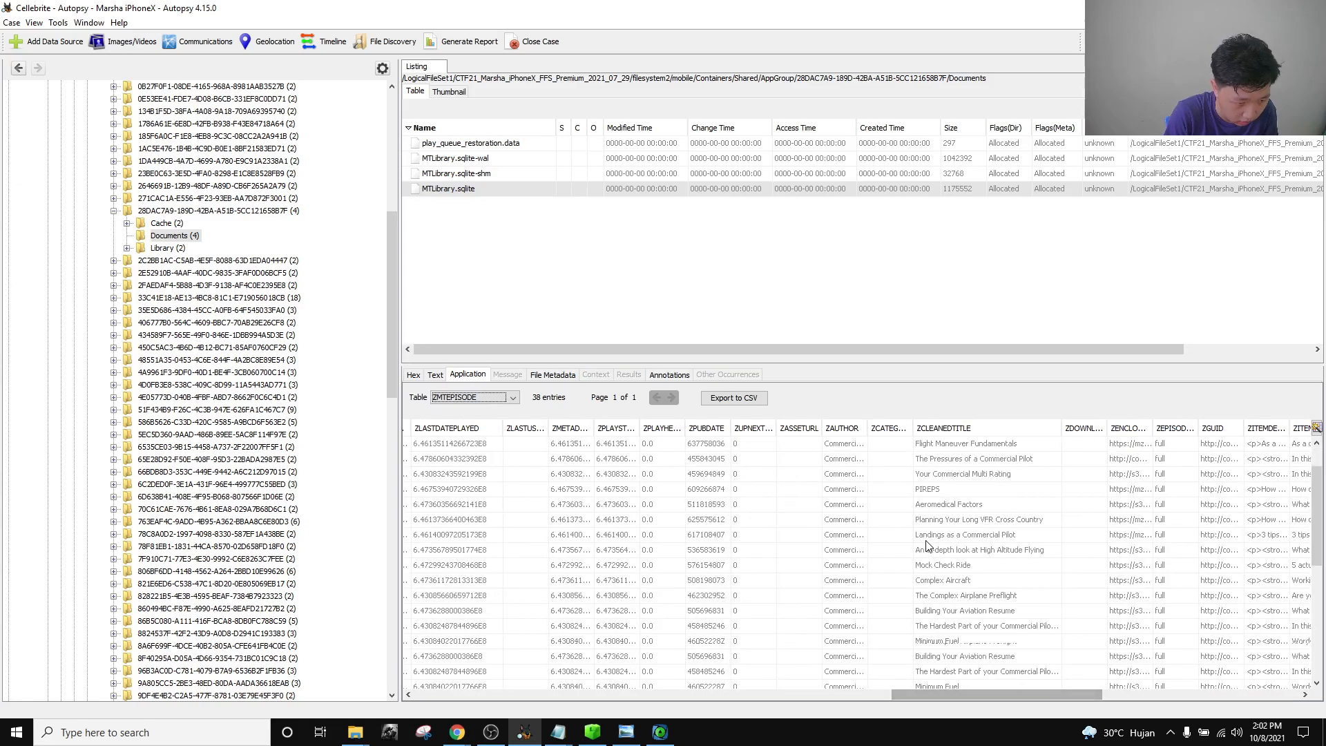
pyautogui.scroll(3, 642, 556)
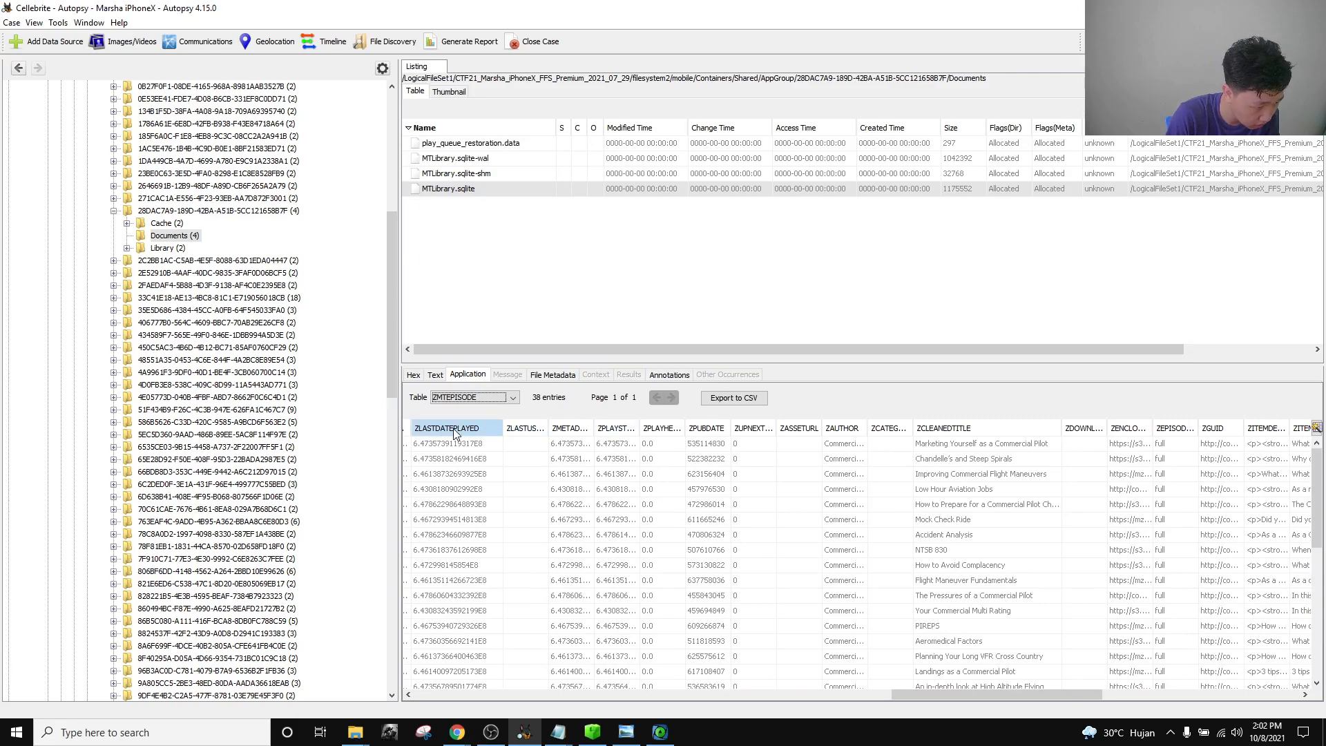
# Sort the podcast episodes by ZLASTDATEPLAYED in ascending order.
pyautogui.click(476, 430)
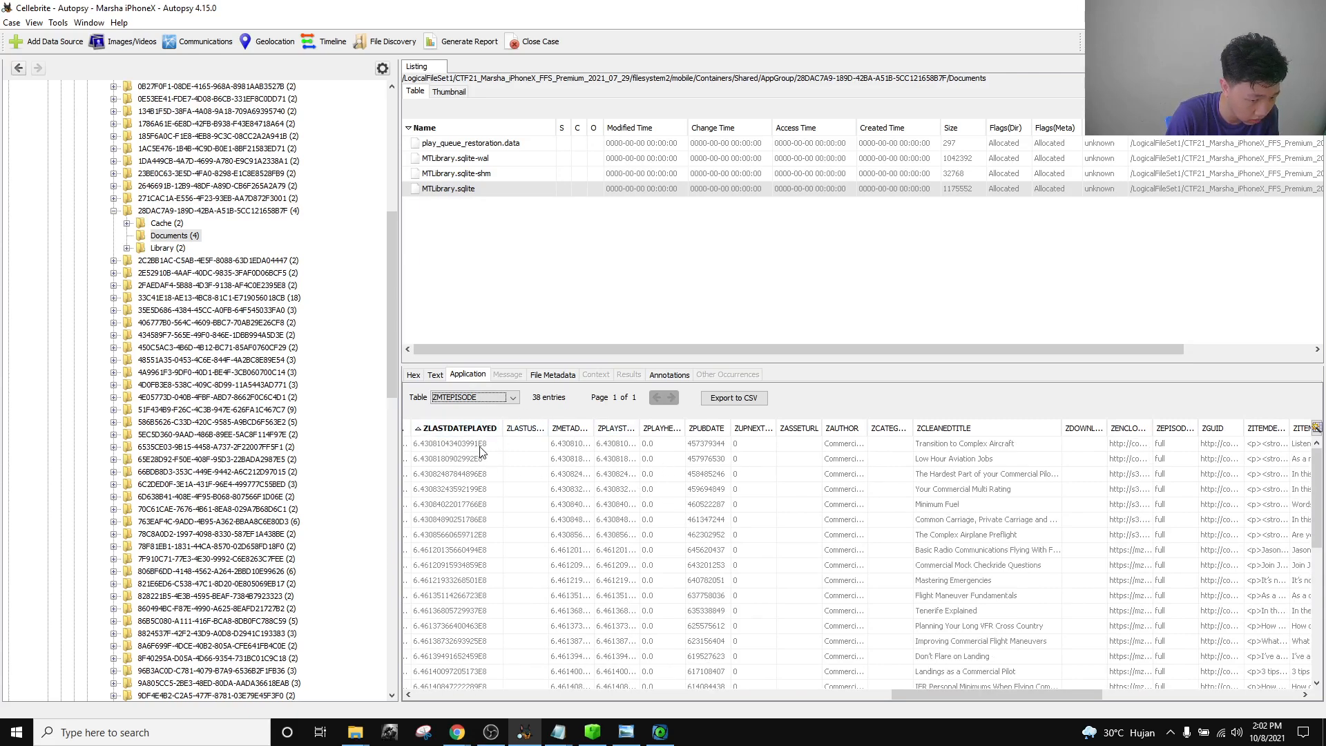
pyautogui.moveTo(921, 694); pyautogui.dragTo(913, 690)
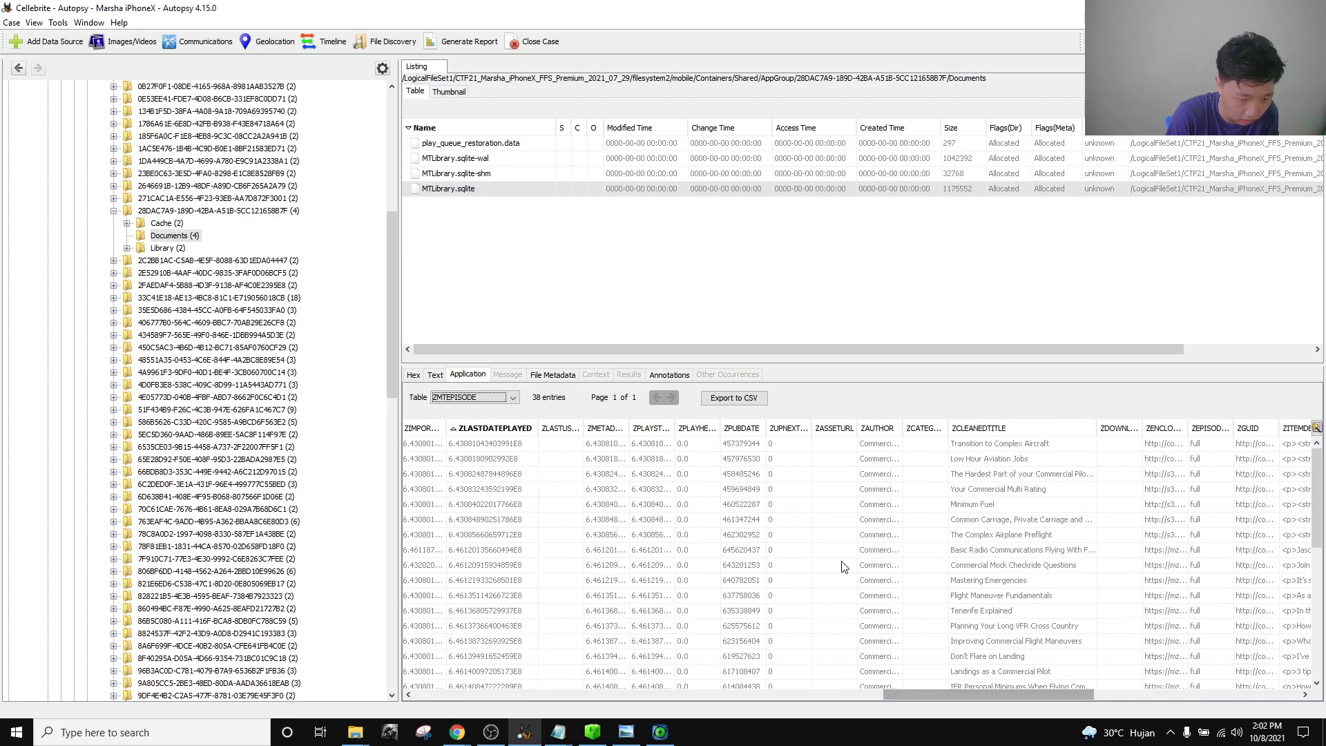
pyautogui.scroll(-7, 919, 532)
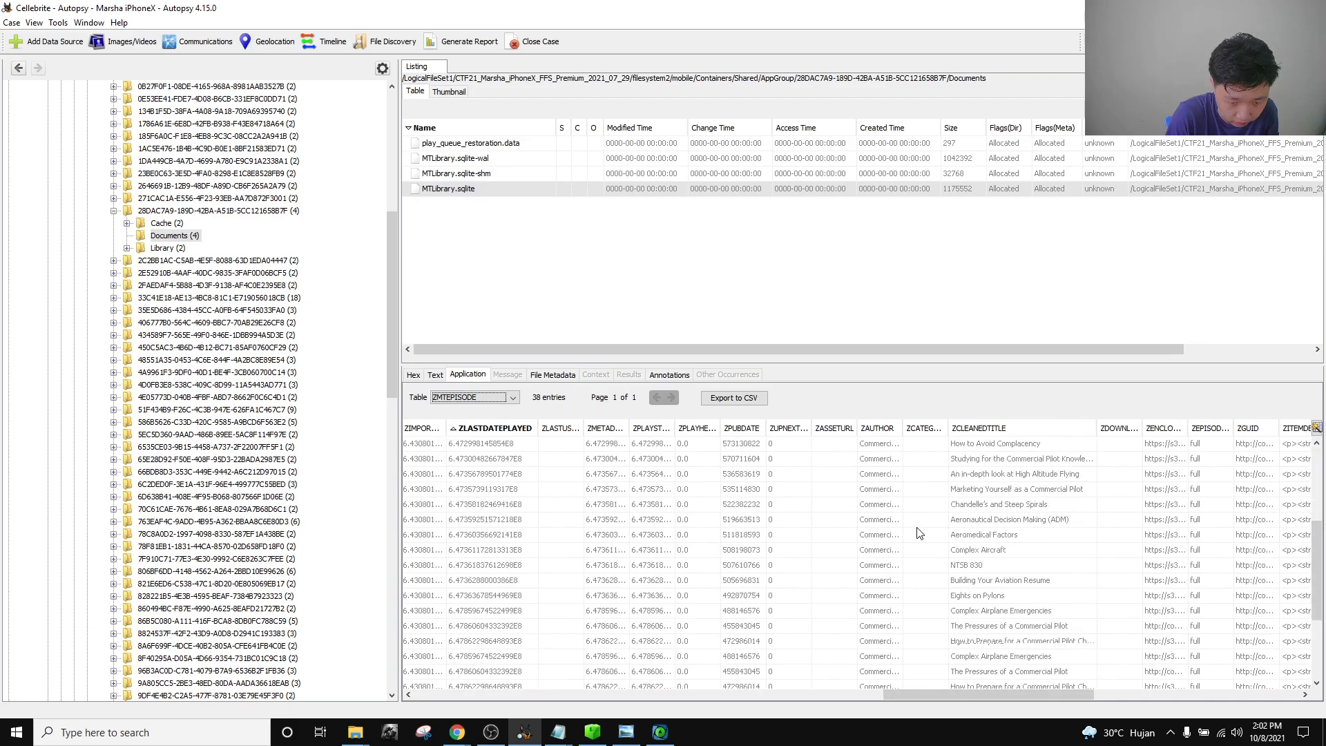
pyautogui.scroll(-1, 919, 532)
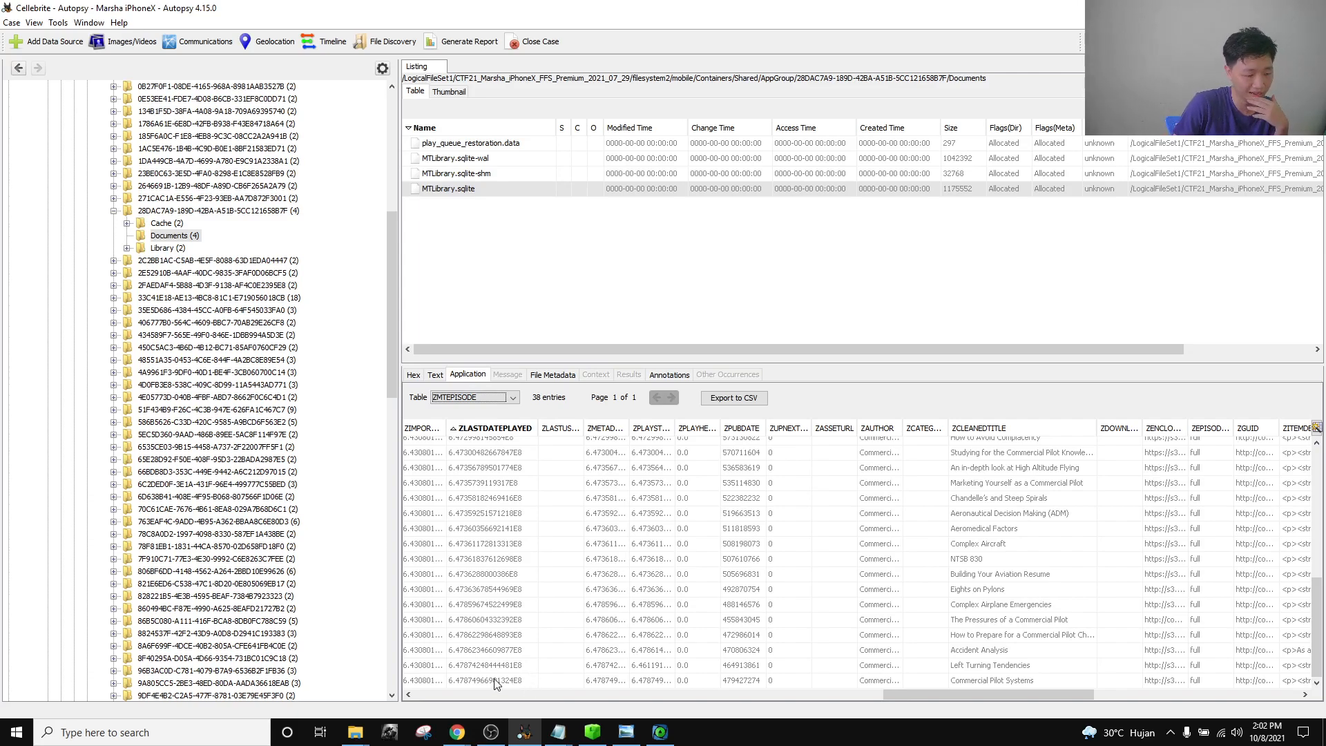
# Step through the episode play-date values down to Commercial Pilot Systems.
pyautogui.click(491, 447)
pyautogui.click(486, 483)
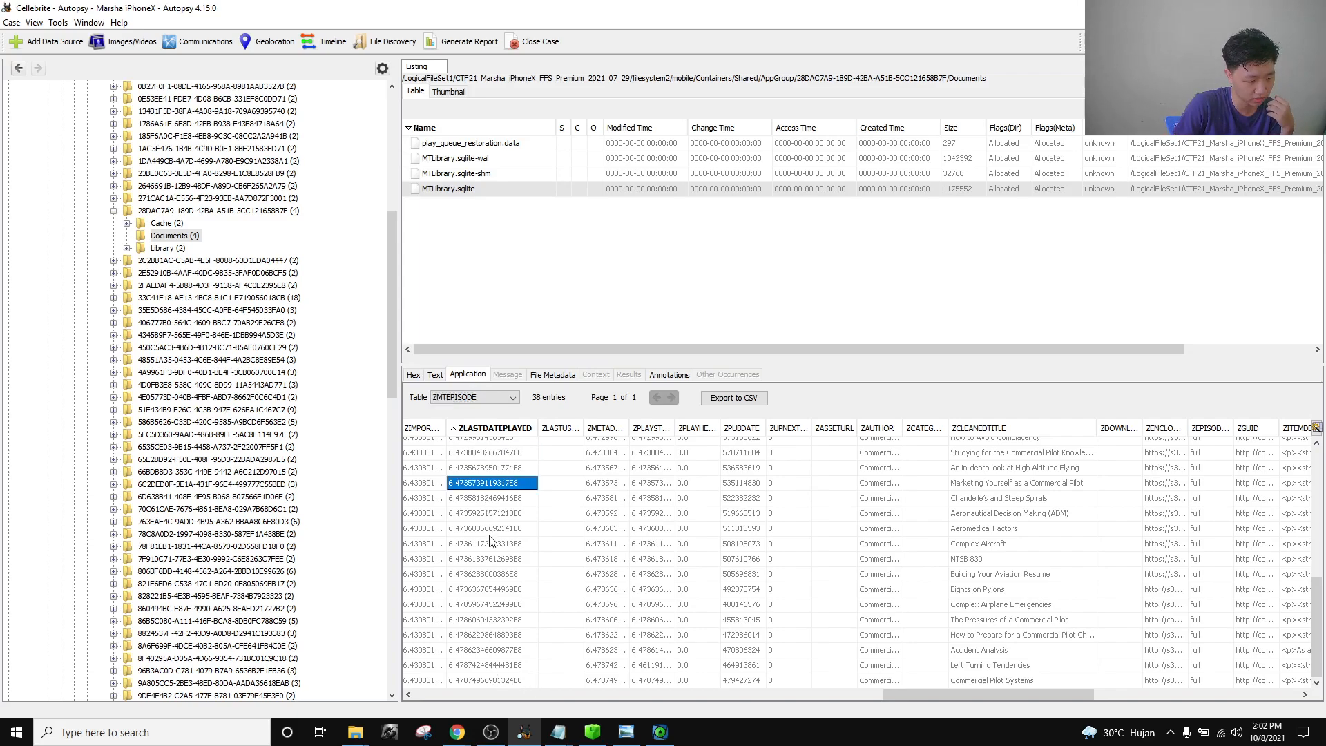
pyautogui.click(488, 534)
pyautogui.click(503, 579)
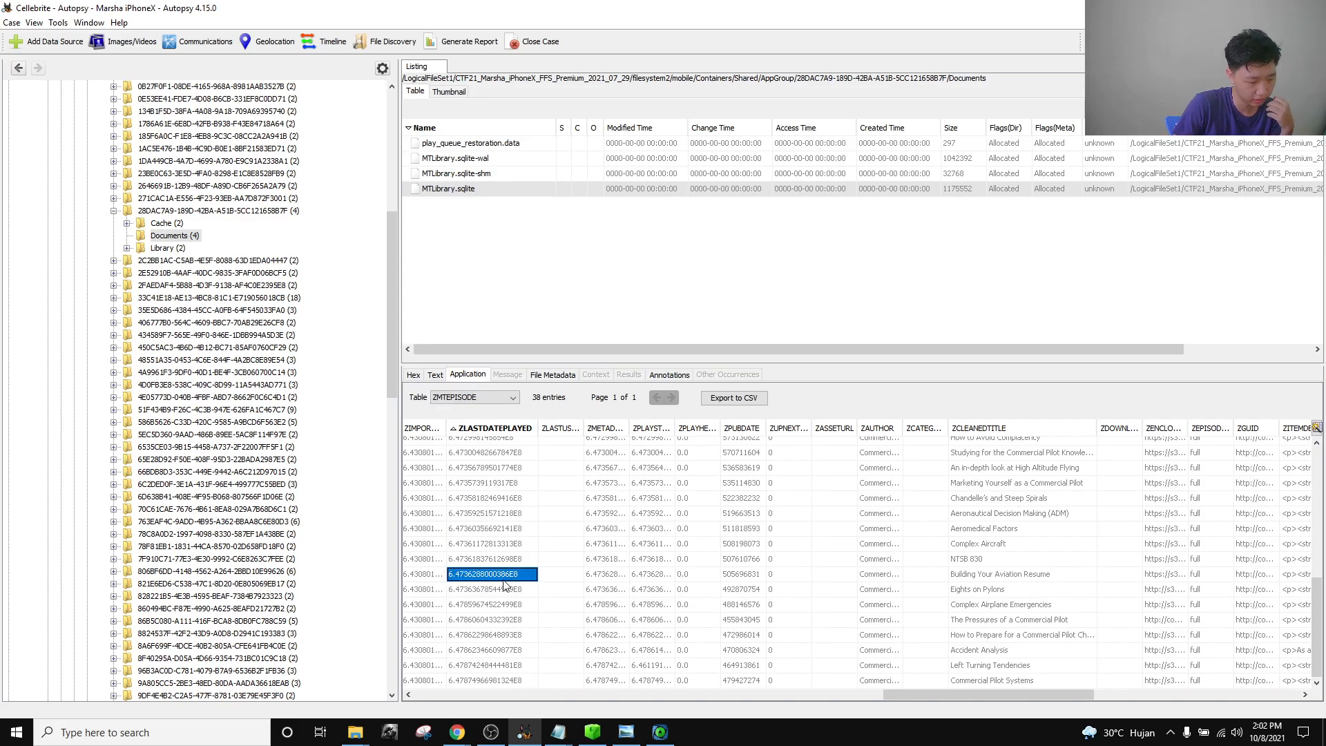
pyautogui.click(497, 619)
pyautogui.click(493, 652)
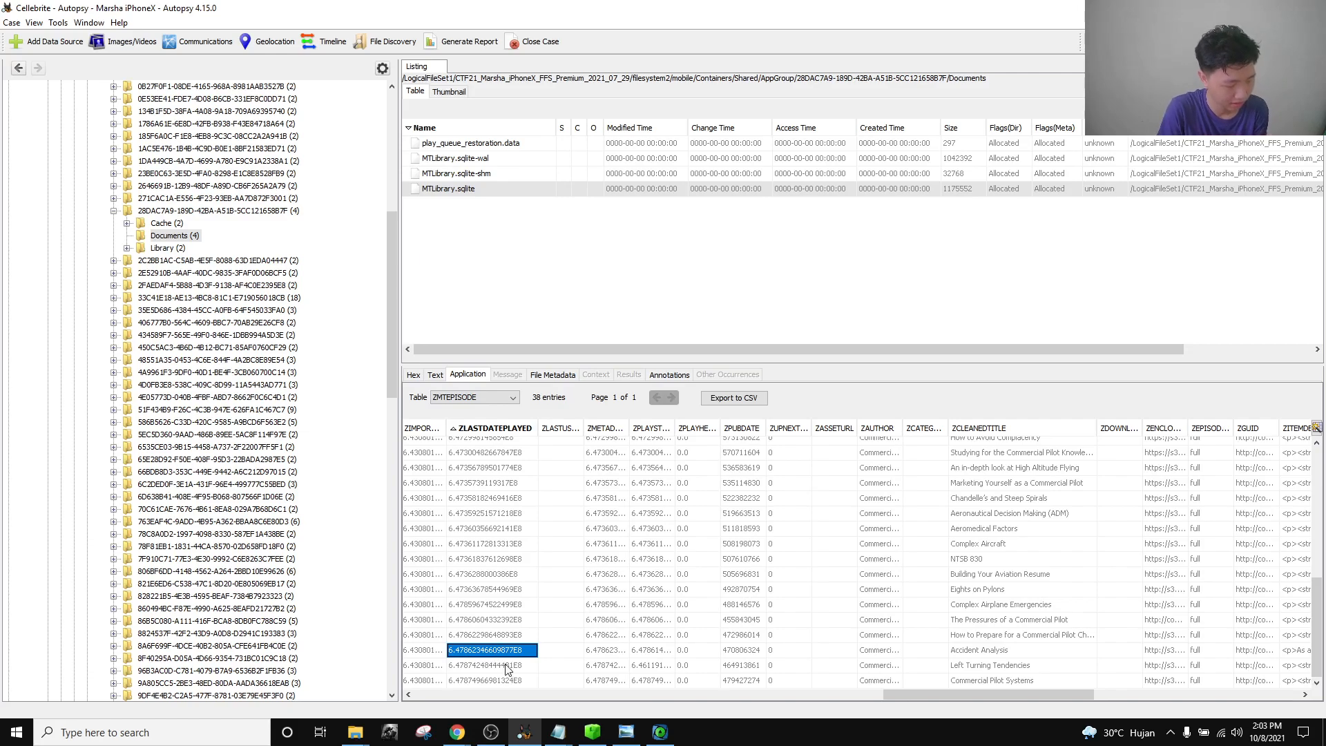
pyautogui.click(496, 681)
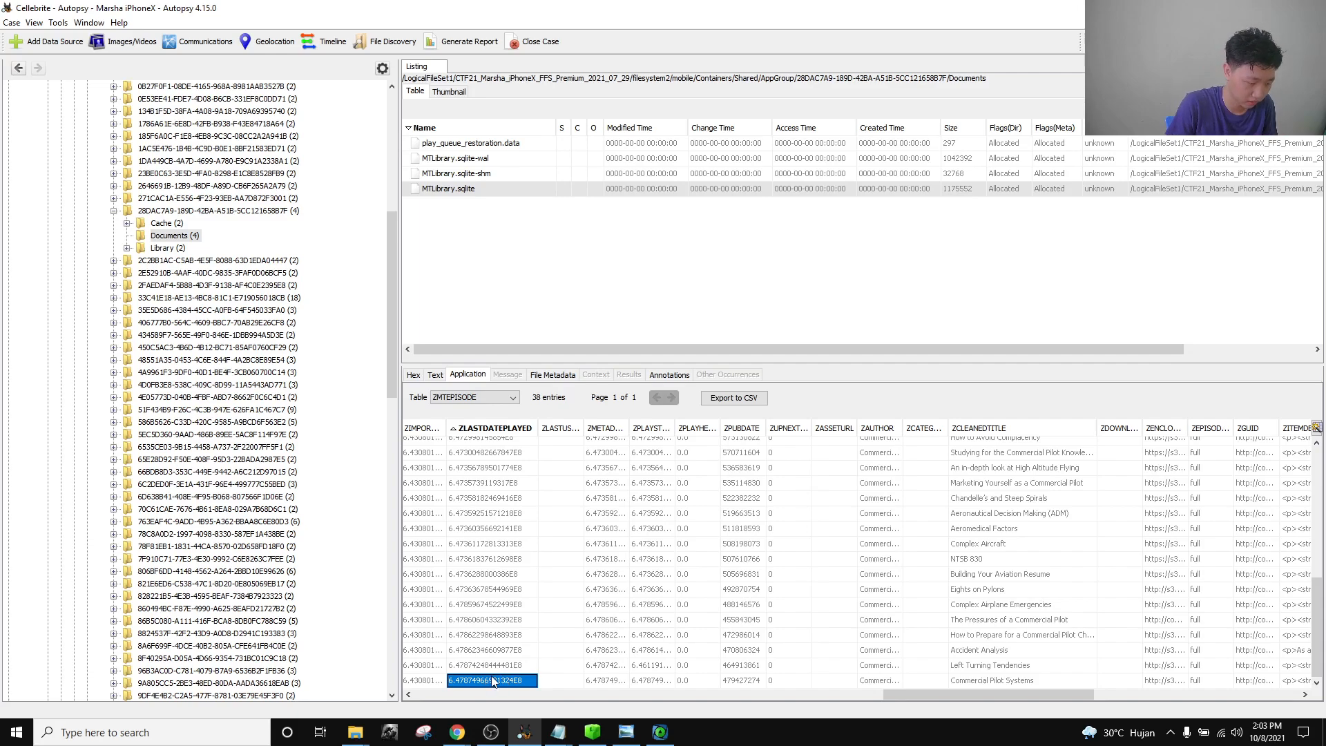
# Replace the Notepad notes with the copied play-date value 6.47874966981324E8.
pyautogui.moveTo(557, 725)
pyautogui.click(641, 691)
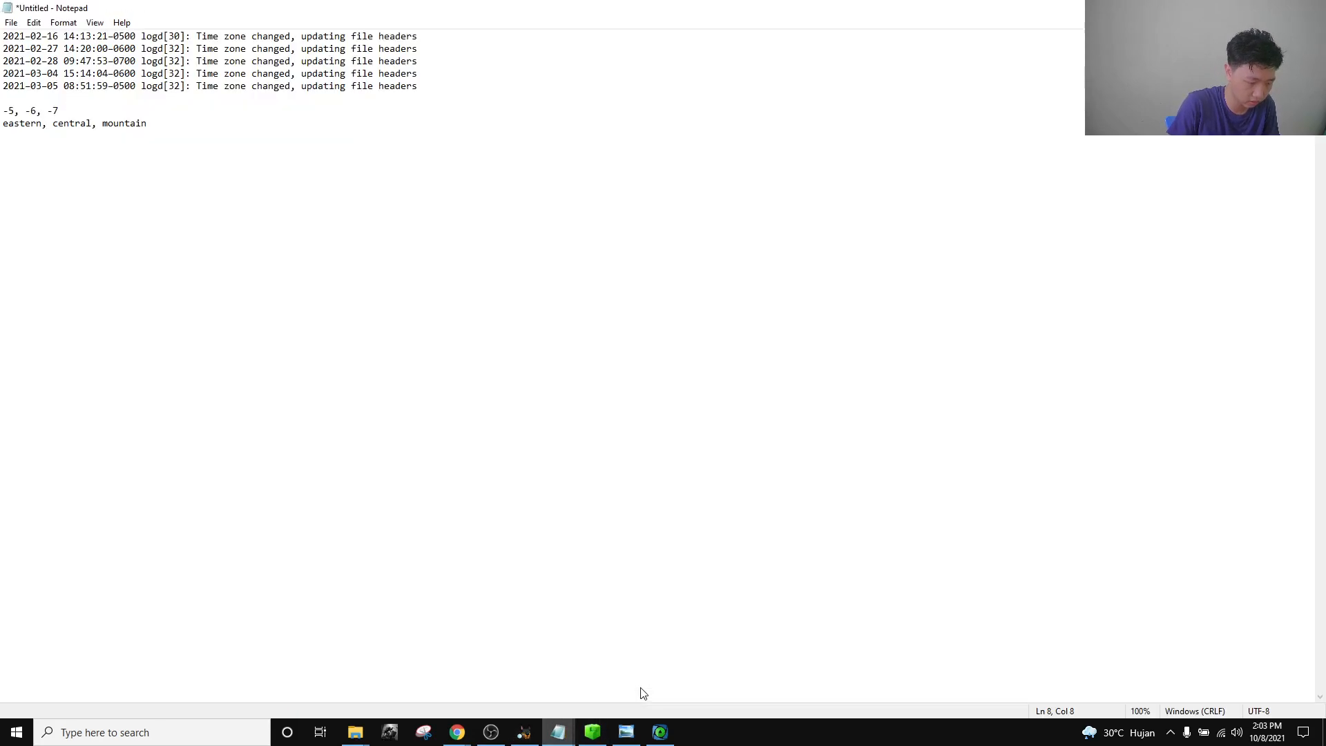
pyautogui.hotkey('ctrl', 'a')
pyautogui.write('6.47874966981324E8')
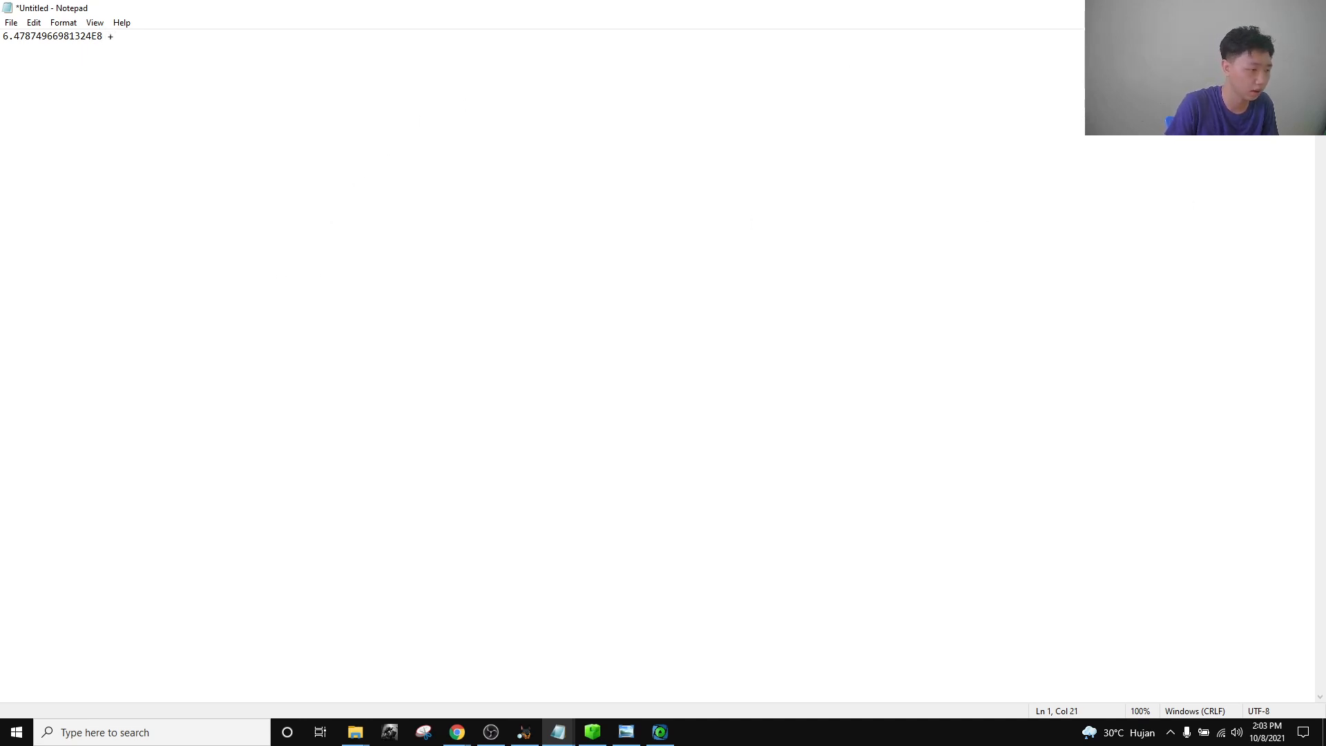
# Append the 978307200 offset after the plus sign and select the whole expression.
pyautogui.hotkey('alt', 'Tab')
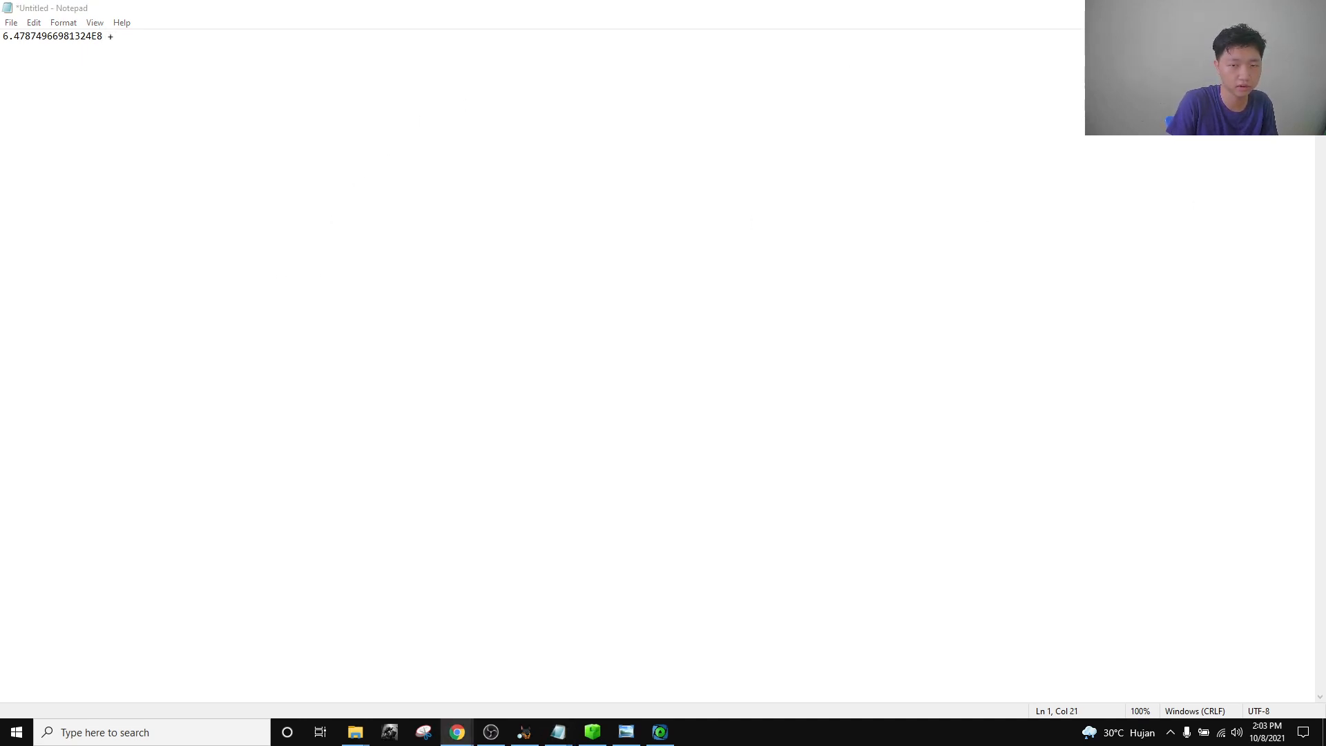
pyautogui.click(352, 97)
pyautogui.write('978307200')
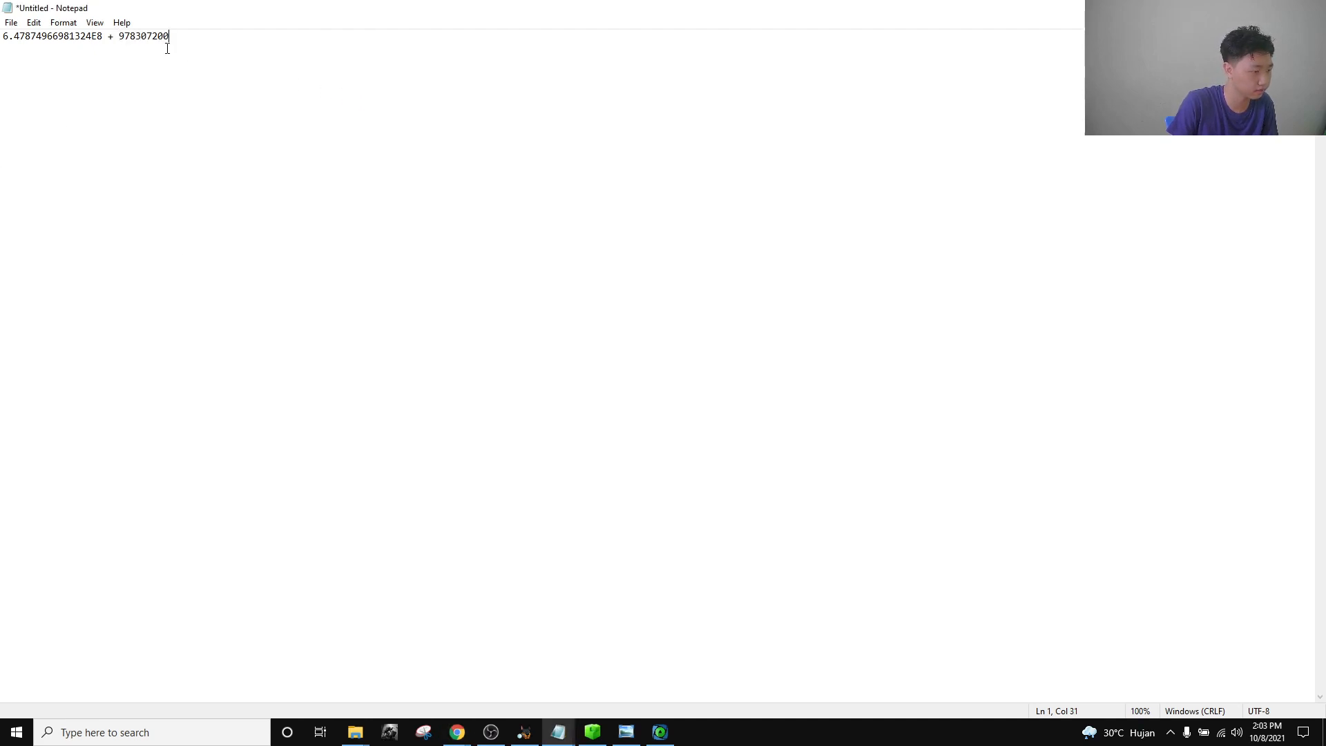
pyautogui.moveTo(182, 50); pyautogui.dragTo(118, 48)
pyautogui.hotkey('ctrl', 'c')
pyautogui.click(142, 58)
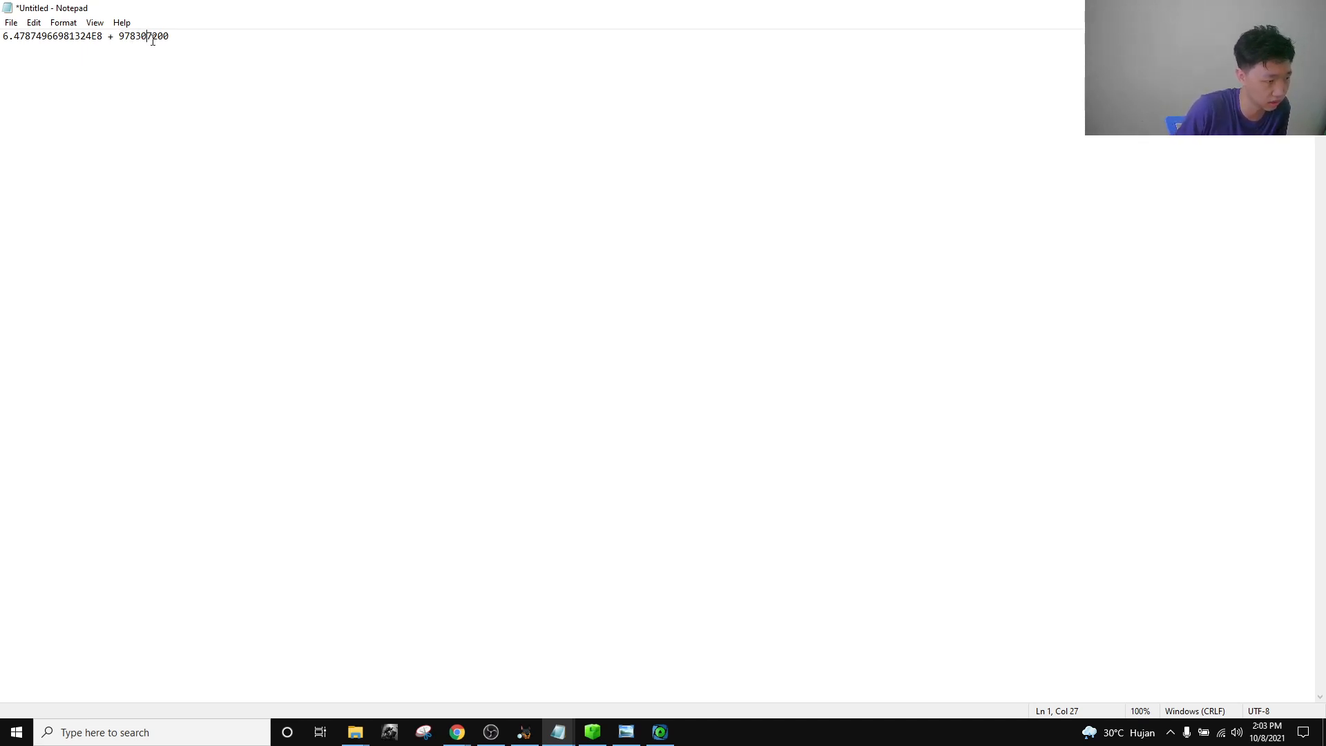
pyautogui.hotkey('ctrl', 'a')
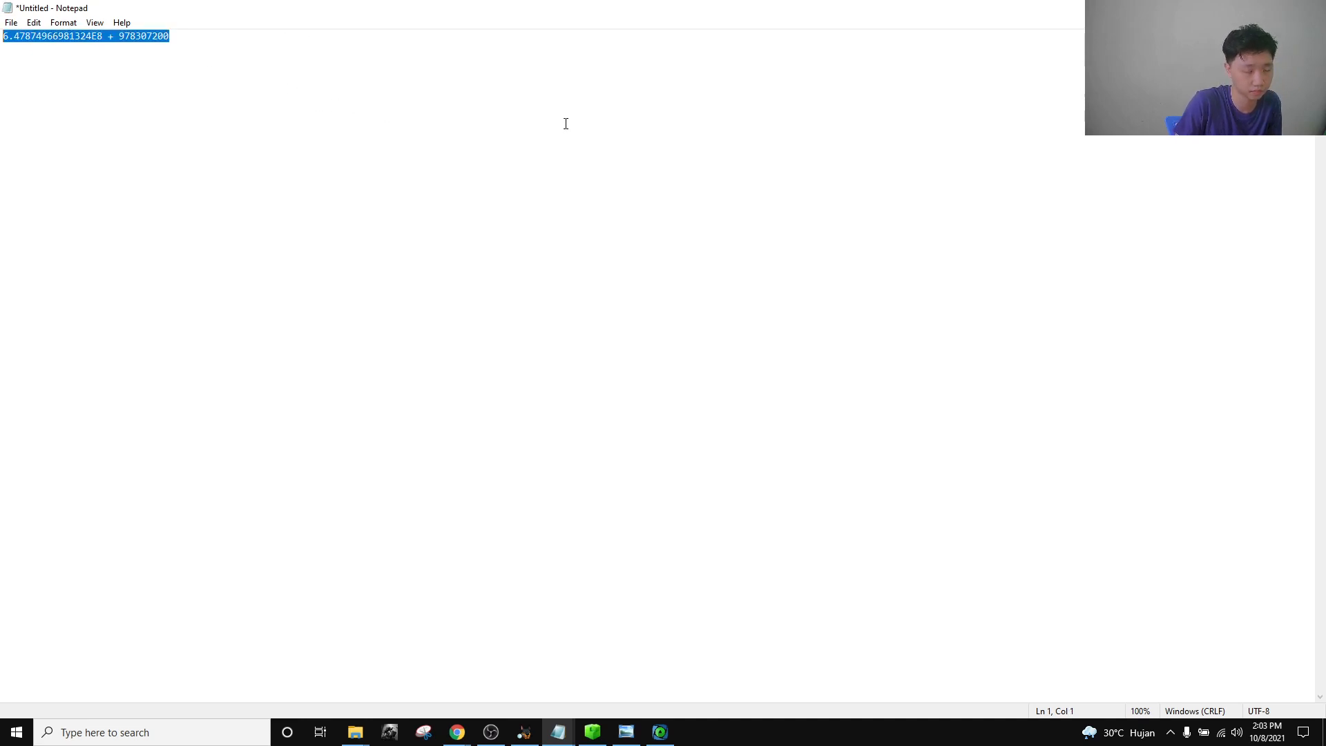
pyautogui.moveTo(457, 732)
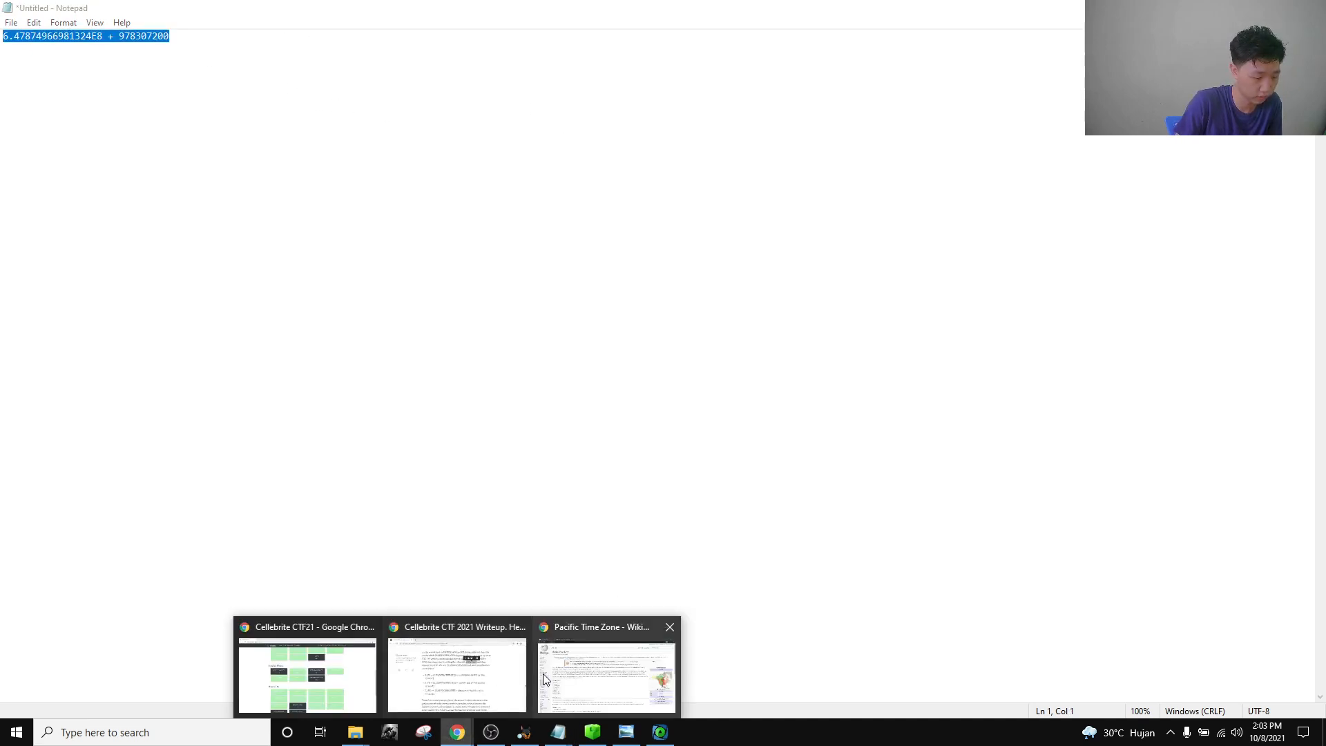
pyautogui.click(608, 673)
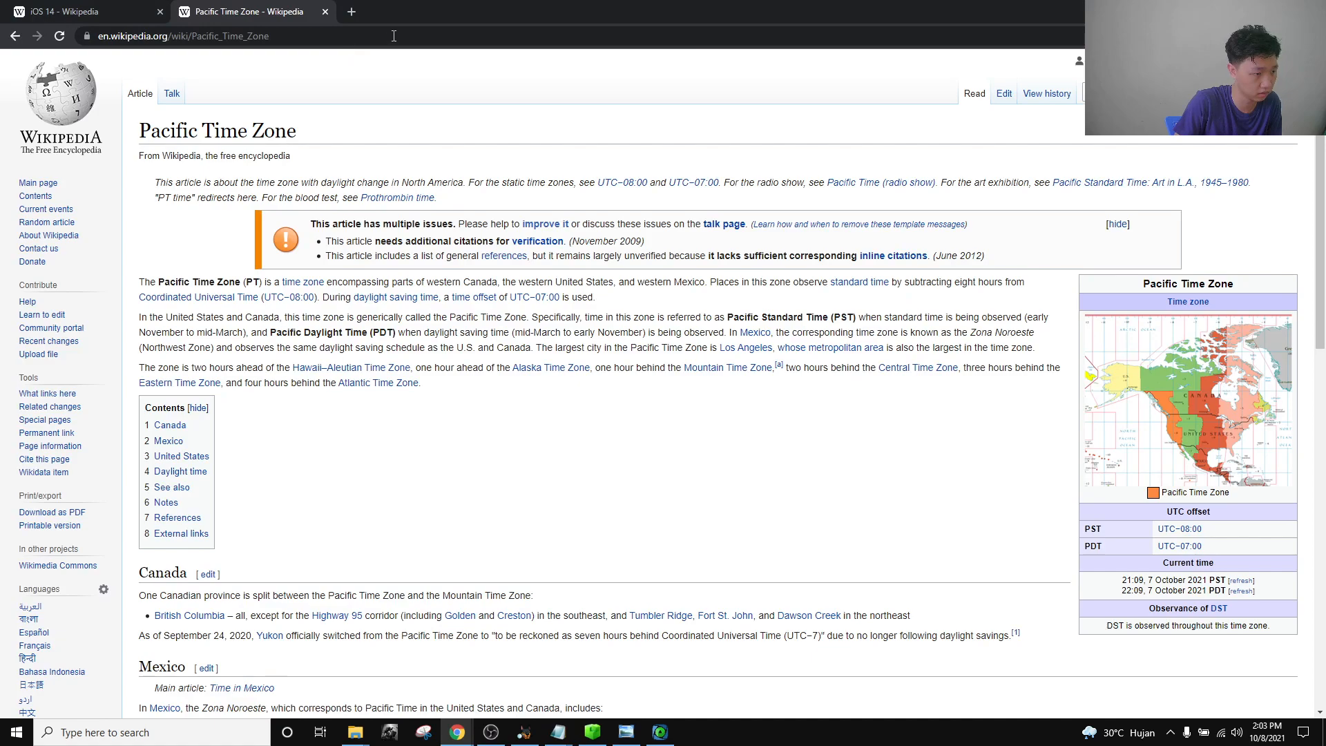
# Calculate 6.47874966981324E8 + 978307200 with a Chrome search, giving 1626182166.98.
pyautogui.click(312, 31)
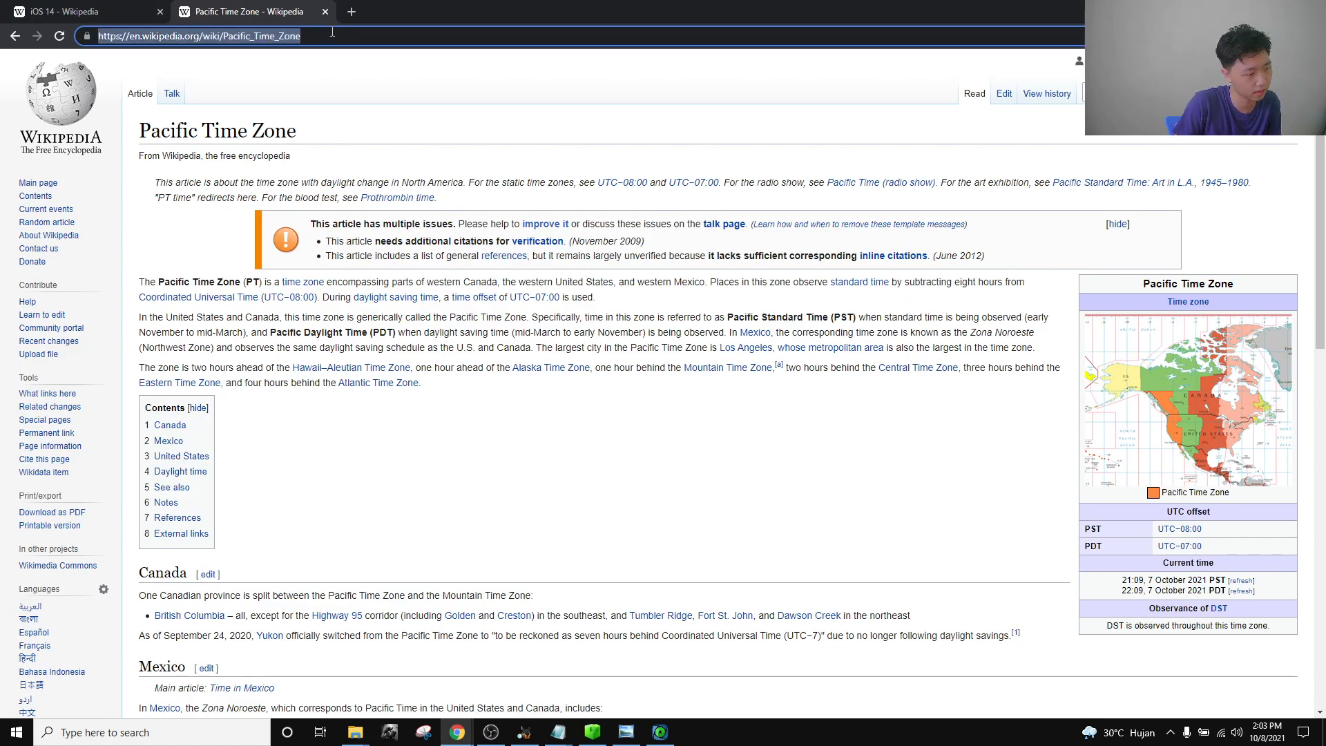
pyautogui.hotkey('ctrl', 'v')
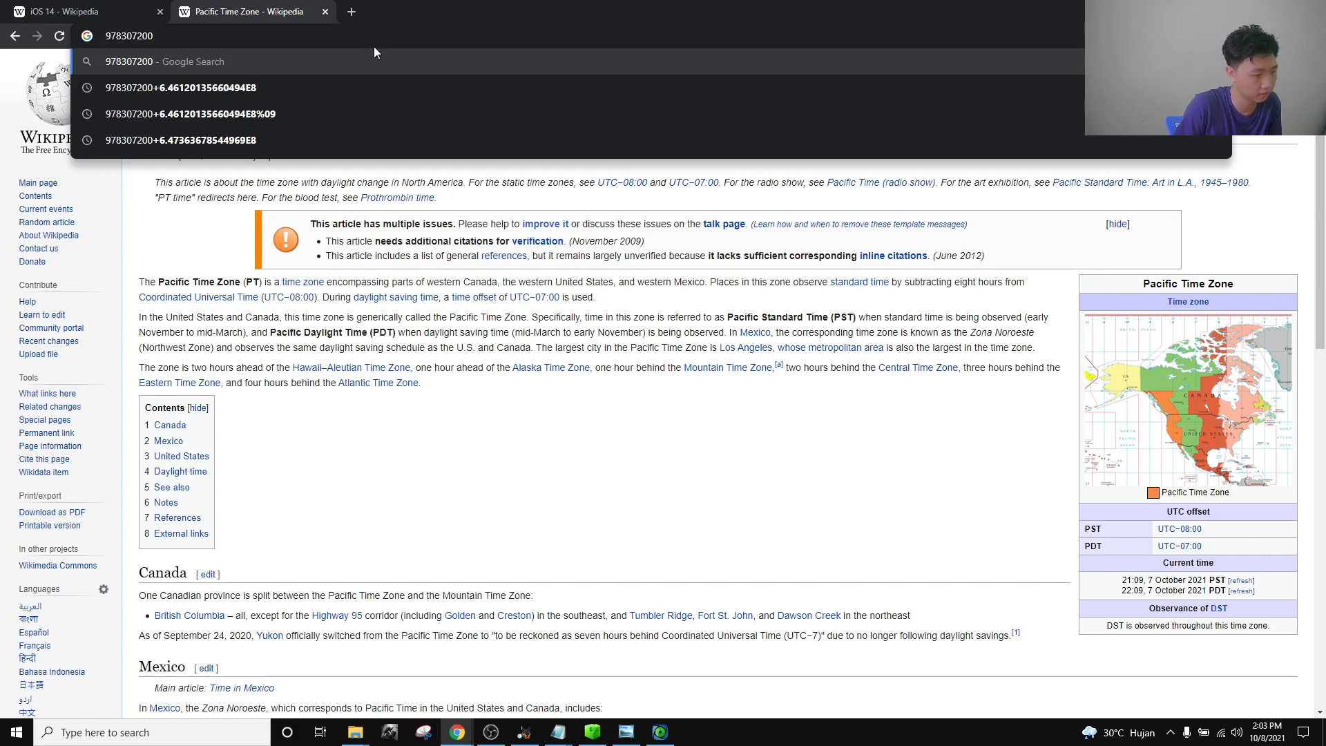
pyautogui.write('+')
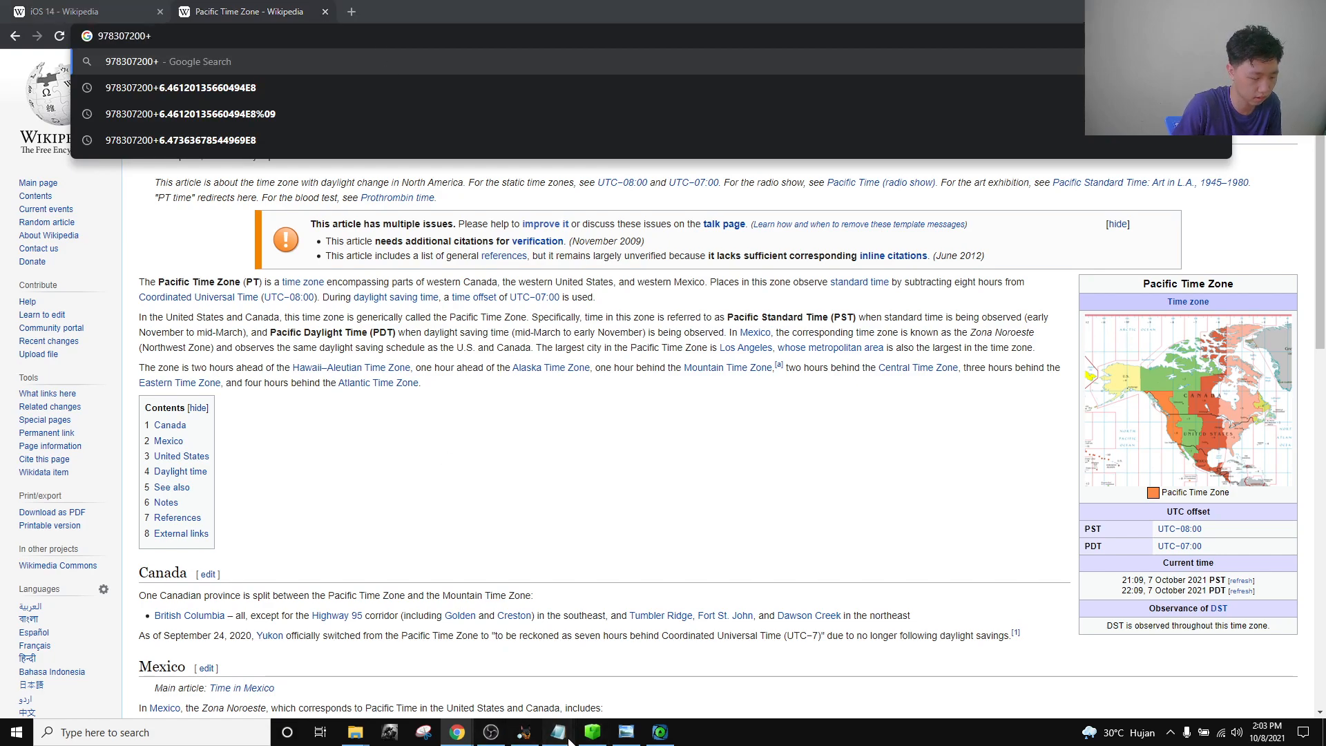
pyautogui.moveTo(570, 743)
pyautogui.click(628, 672)
pyautogui.moveTo(213, 113); pyautogui.dragTo(2, 43)
pyautogui.hotkey('ctrl', 'c')
pyautogui.hotkey('alt', 'Tab')
pyautogui.click(242, 36)
pyautogui.hotkey('ctrl', 'v')
pyautogui.press('Return')
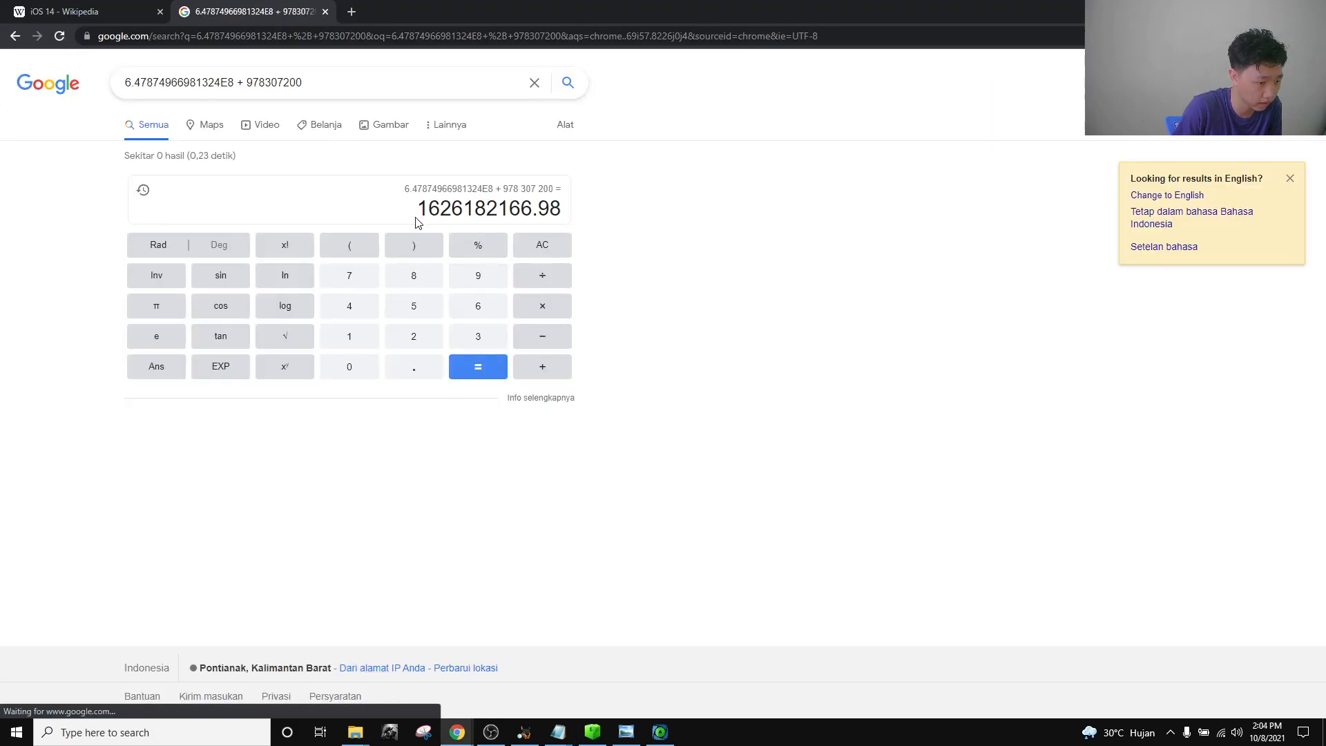
pyautogui.moveTo(558, 210); pyautogui.dragTo(411, 210)
# Search the web for a 'unix timestamp' converter.
pyautogui.click(91, 14)
pyautogui.click(166, 40)
pyautogui.write('UNIX')
pyautogui.press('Down')
pyautogui.press('Down')
pyautogui.press('Down')
pyautogui.press('Down')
pyautogui.press('Up')
pyautogui.press('Return')
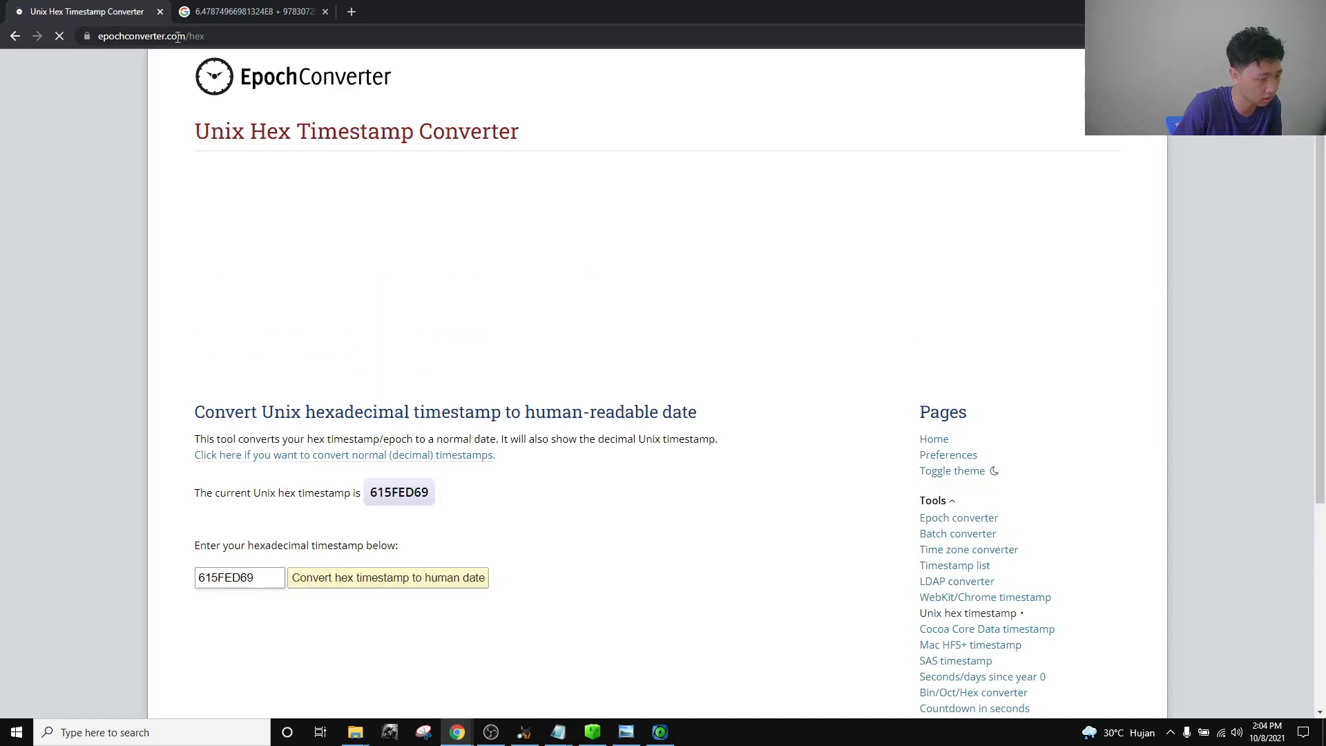
pyautogui.click(177, 41)
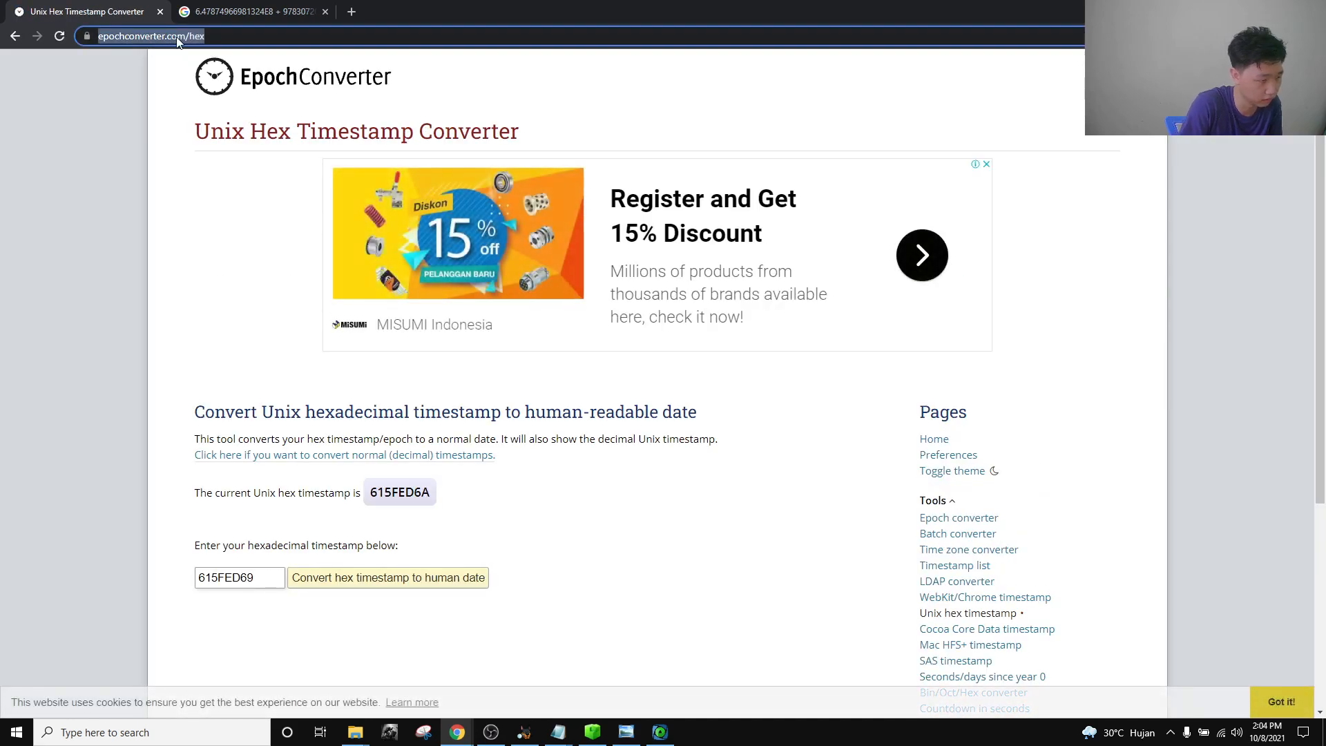
pyautogui.write('unix ')
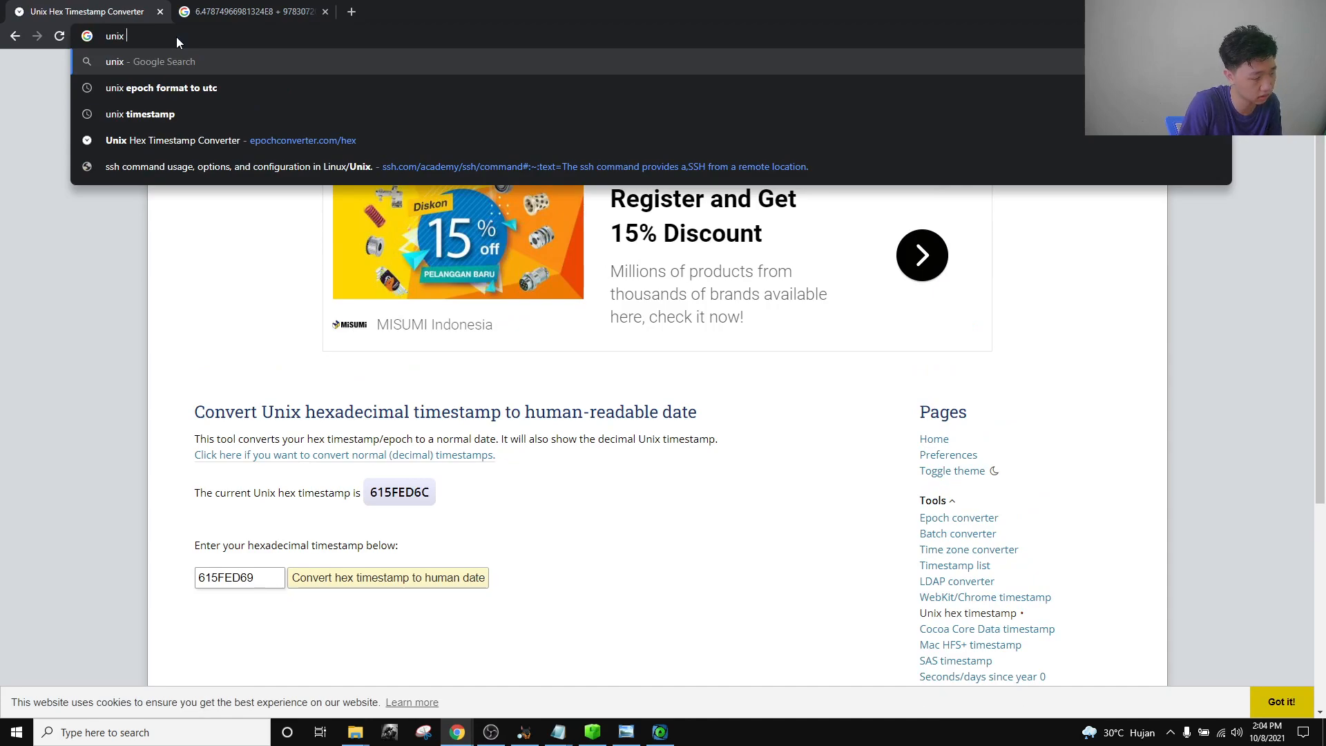
pyautogui.write('timestamp')
pyautogui.press('Return')
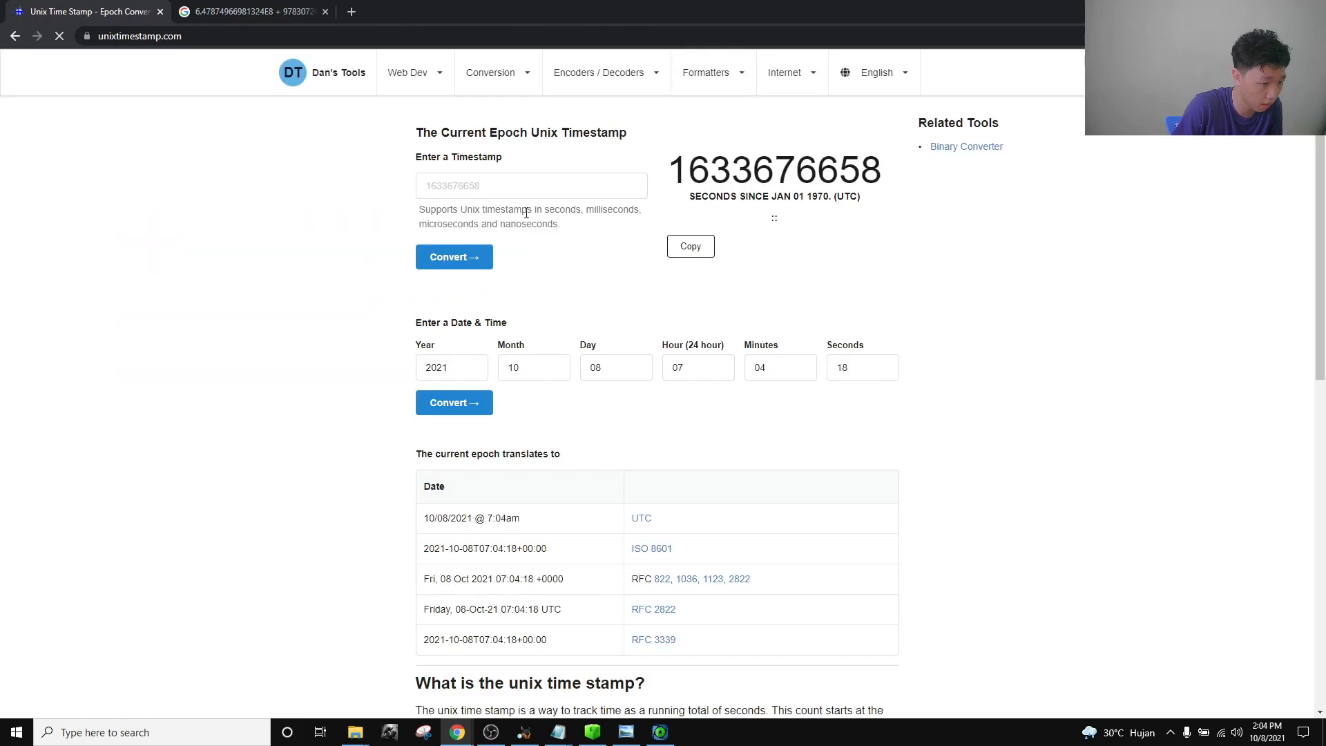
# Convert 1626182166.98 on unixtimestamp.com to Tue Jul 13 2021 13:16:06 GMT.
pyautogui.click(473, 192)
pyautogui.hotkey('ctrl', 'v')
pyautogui.click(478, 261)
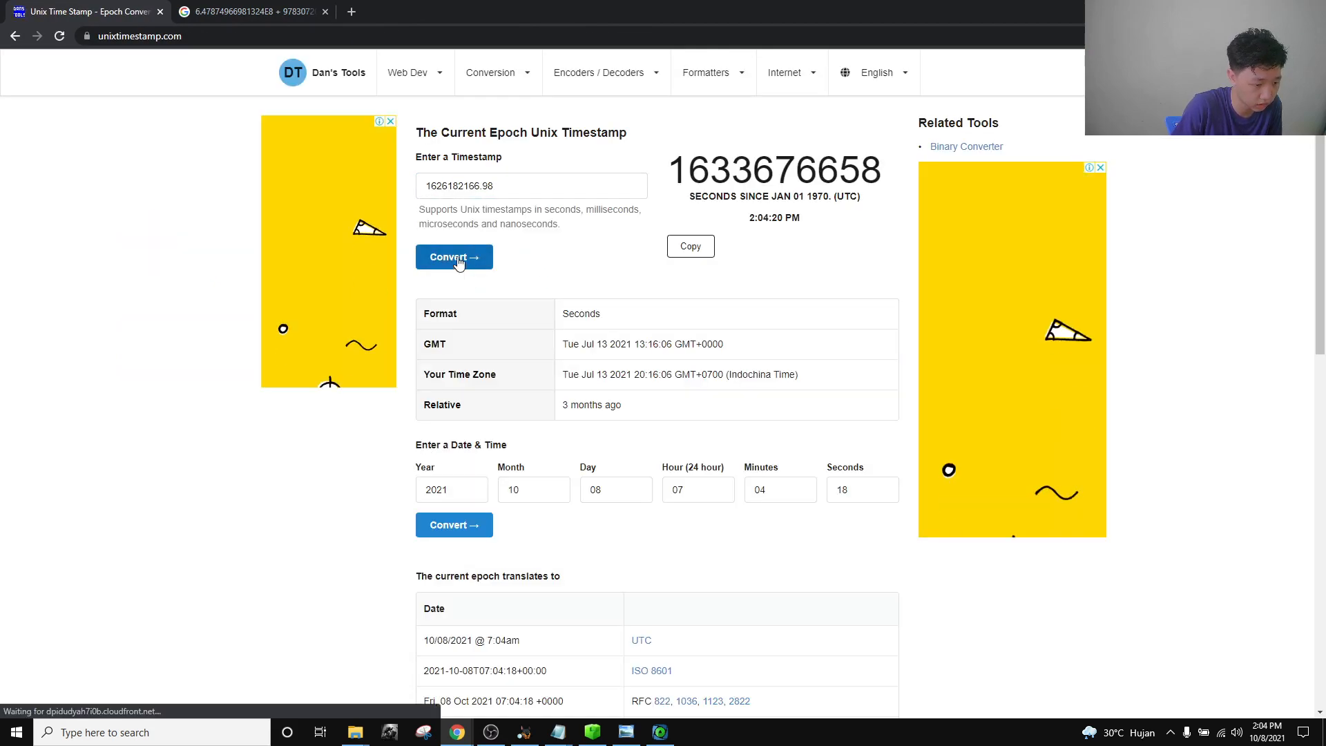
pyautogui.moveTo(731, 347); pyautogui.dragTo(576, 353)
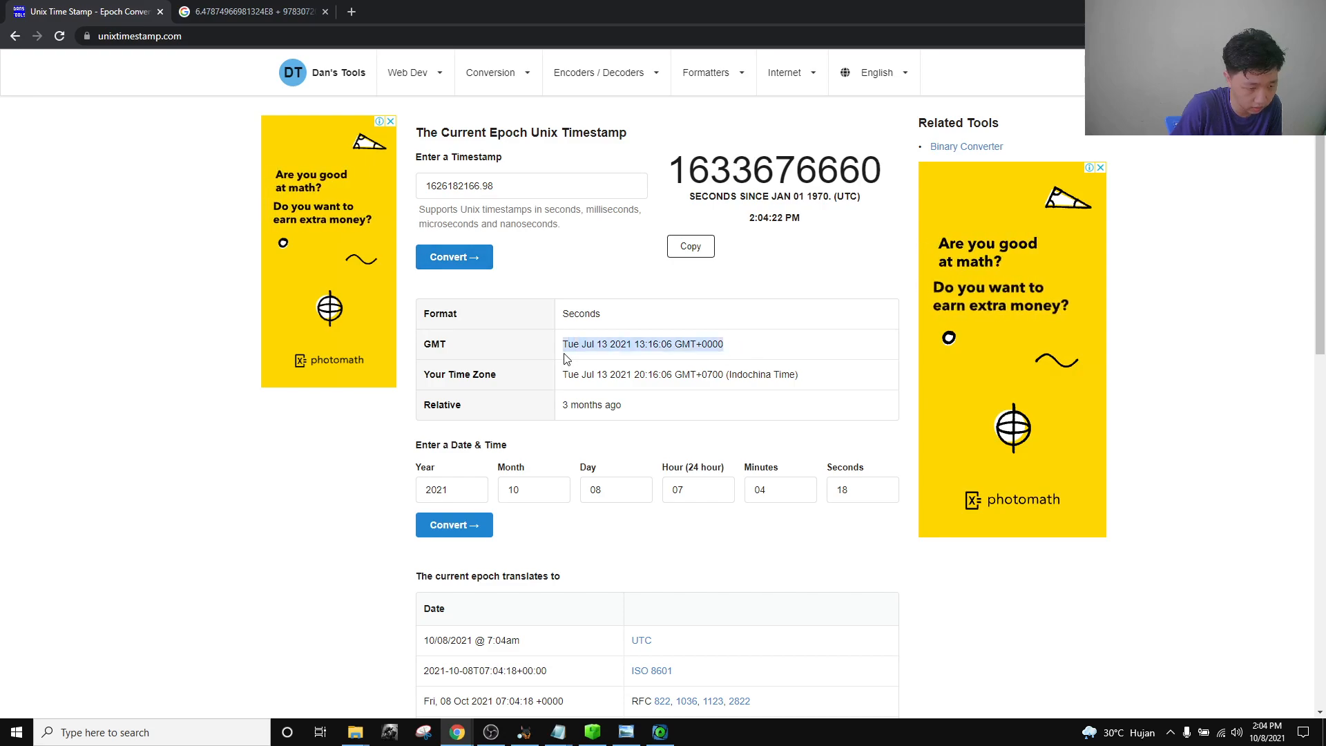
pyautogui.moveTo(745, 344); pyautogui.dragTo(562, 350)
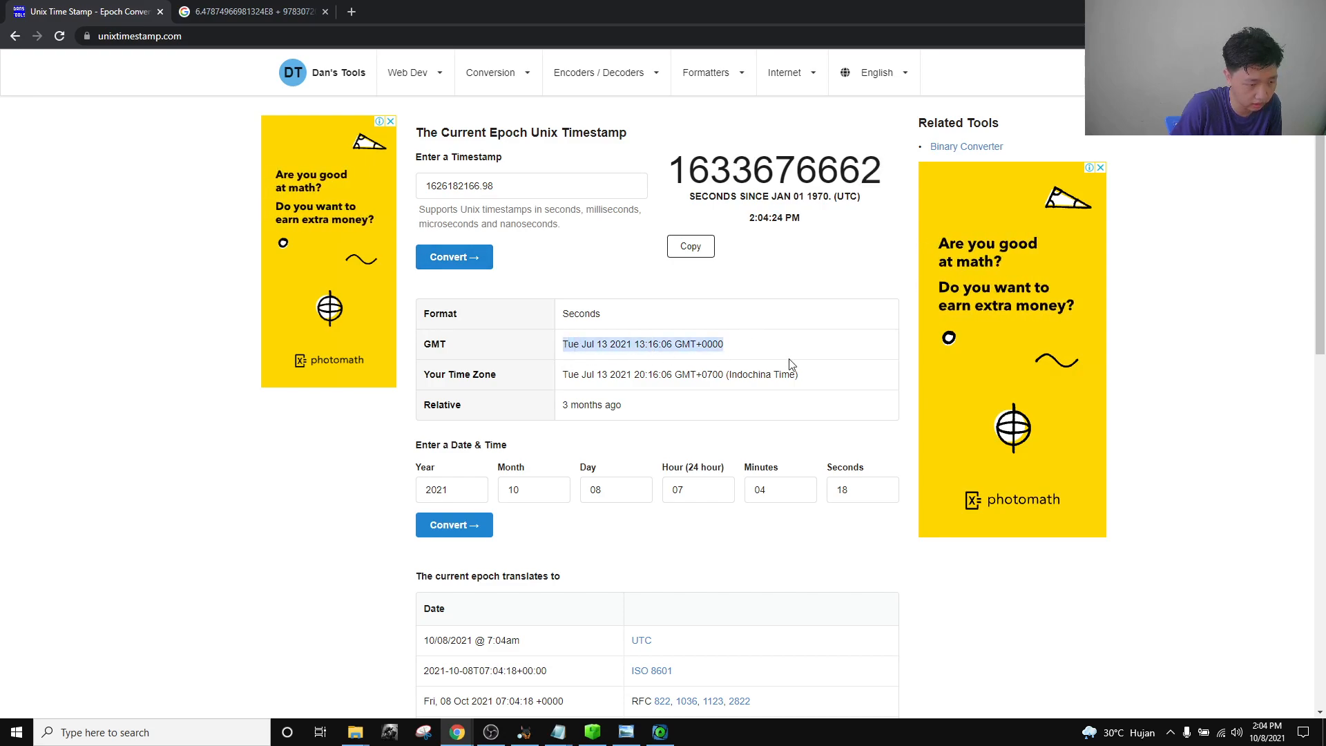
pyautogui.click(758, 347)
pyautogui.moveTo(758, 347); pyautogui.dragTo(543, 345)
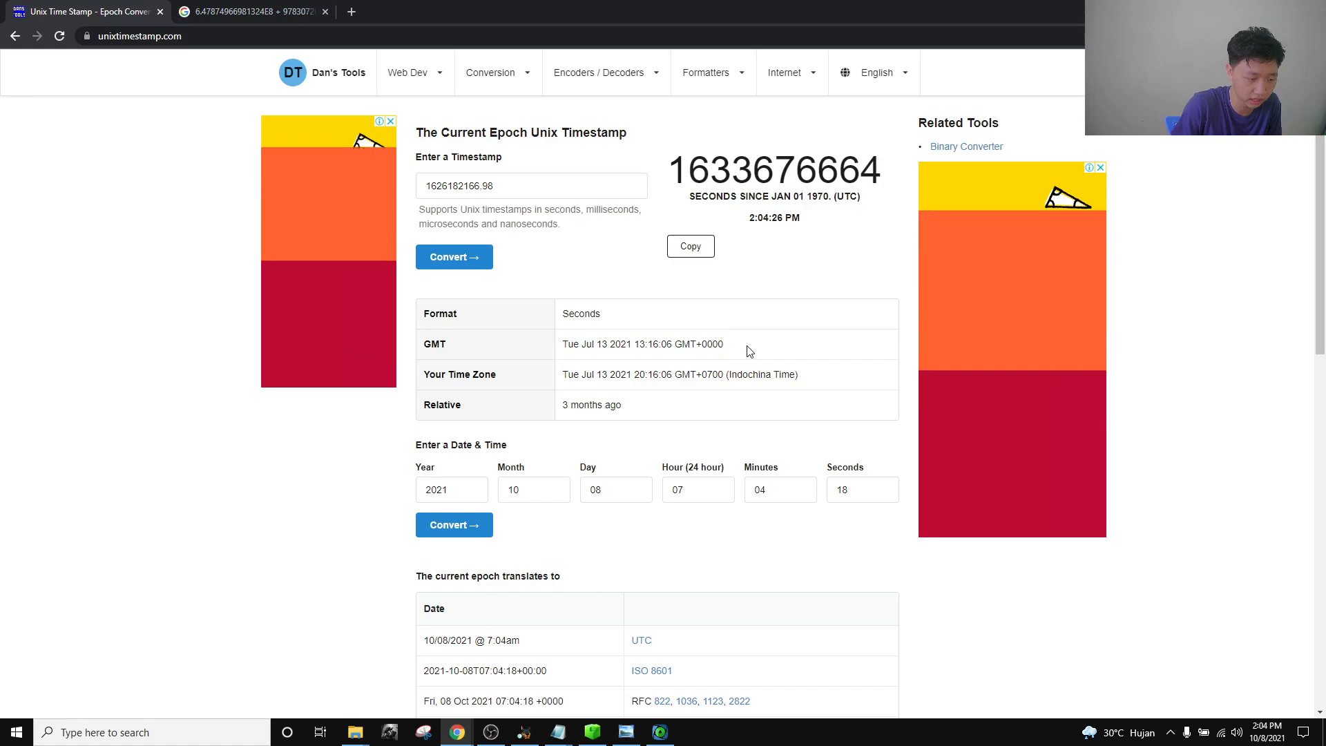
pyautogui.click(804, 368)
pyautogui.moveTo(765, 347); pyautogui.dragTo(565, 341)
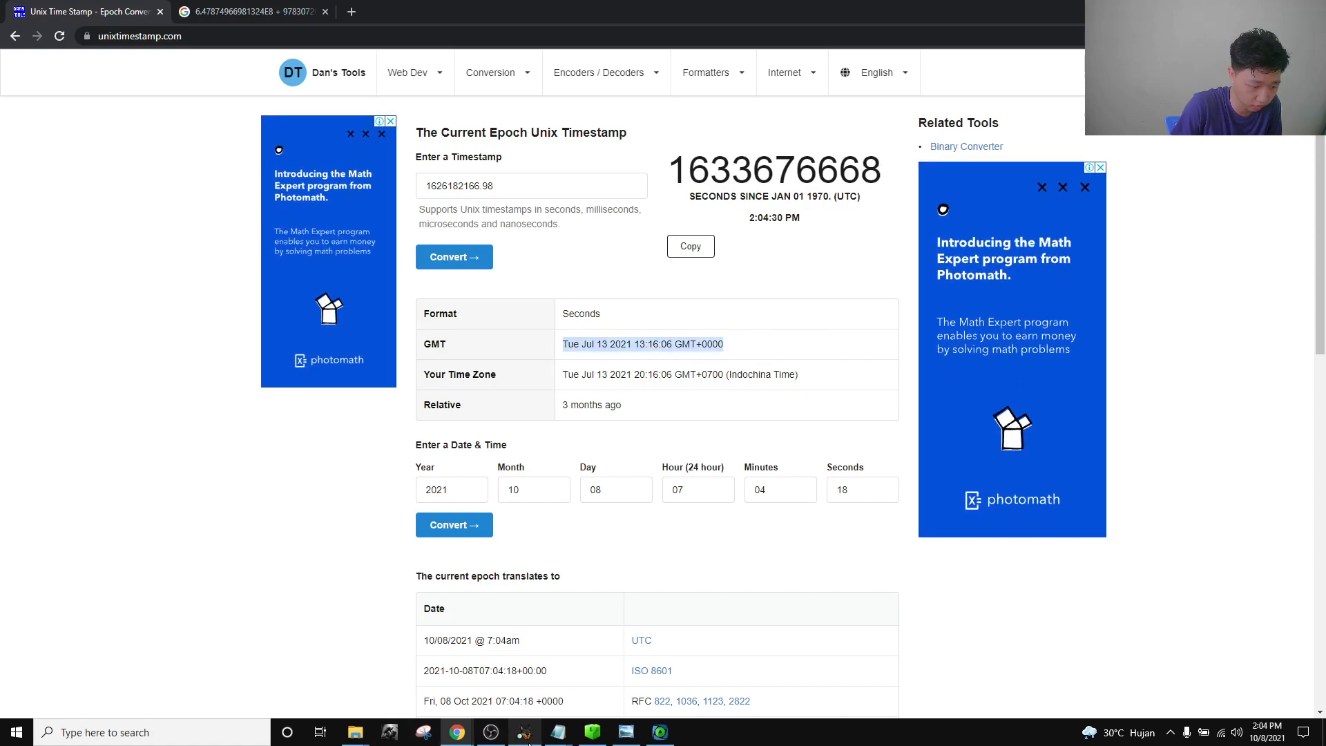
pyautogui.click(524, 732)
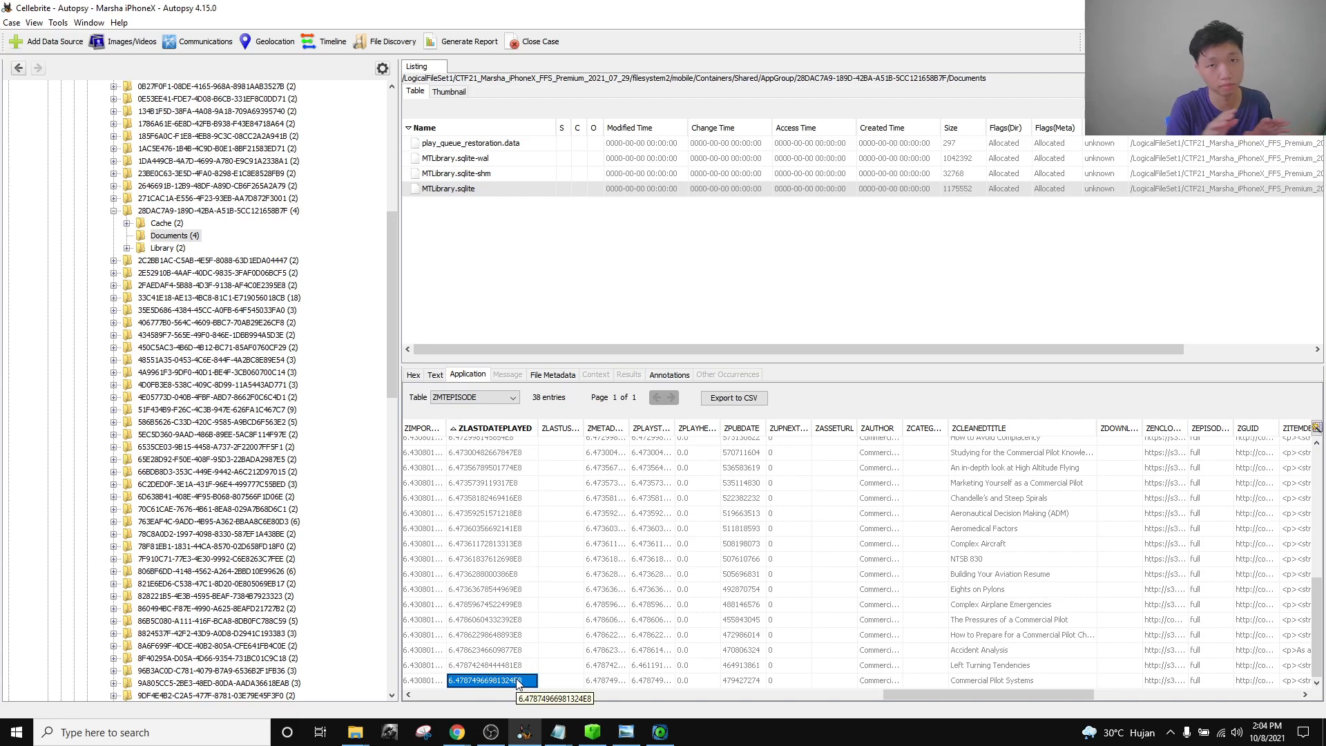
# Check the converted date against the ZLASTDATEPLAYED value and the 978307200 offset.
pyautogui.hotkey('alt', 'Tab')
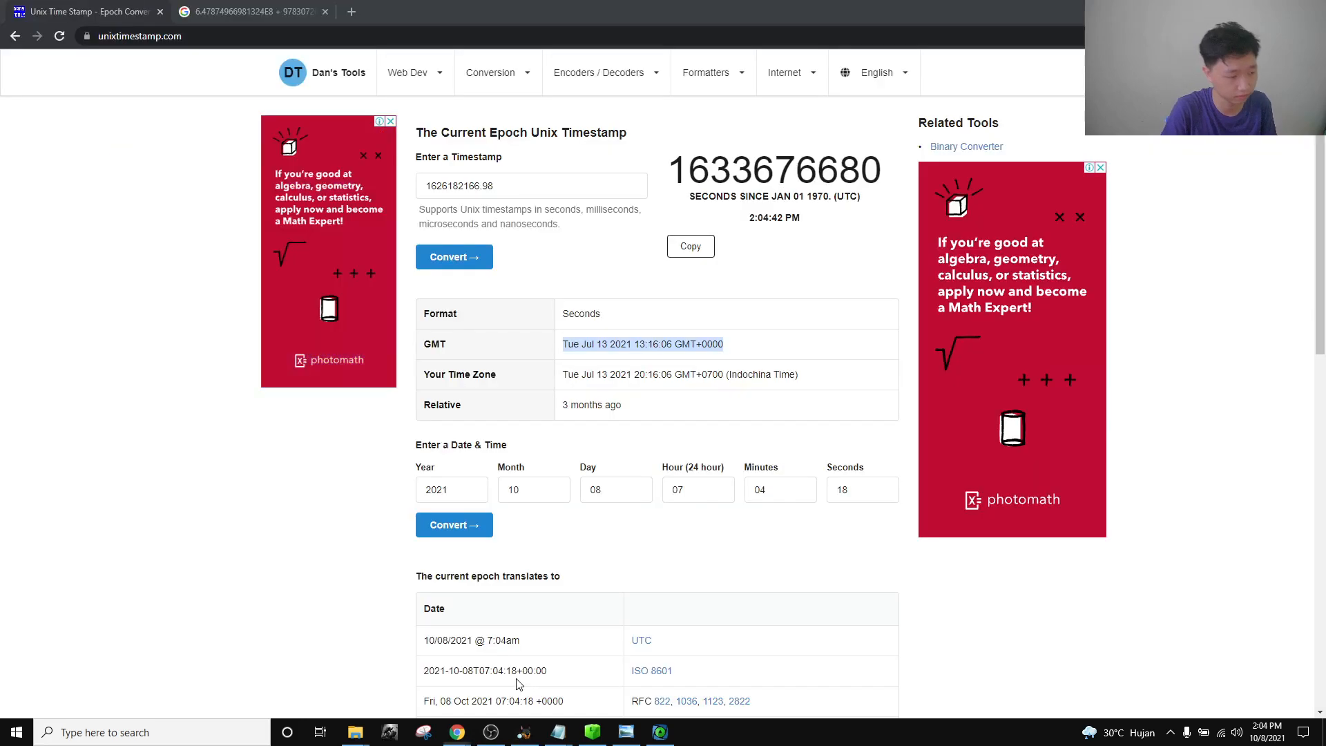
pyautogui.hotkey('alt', 'Tab')
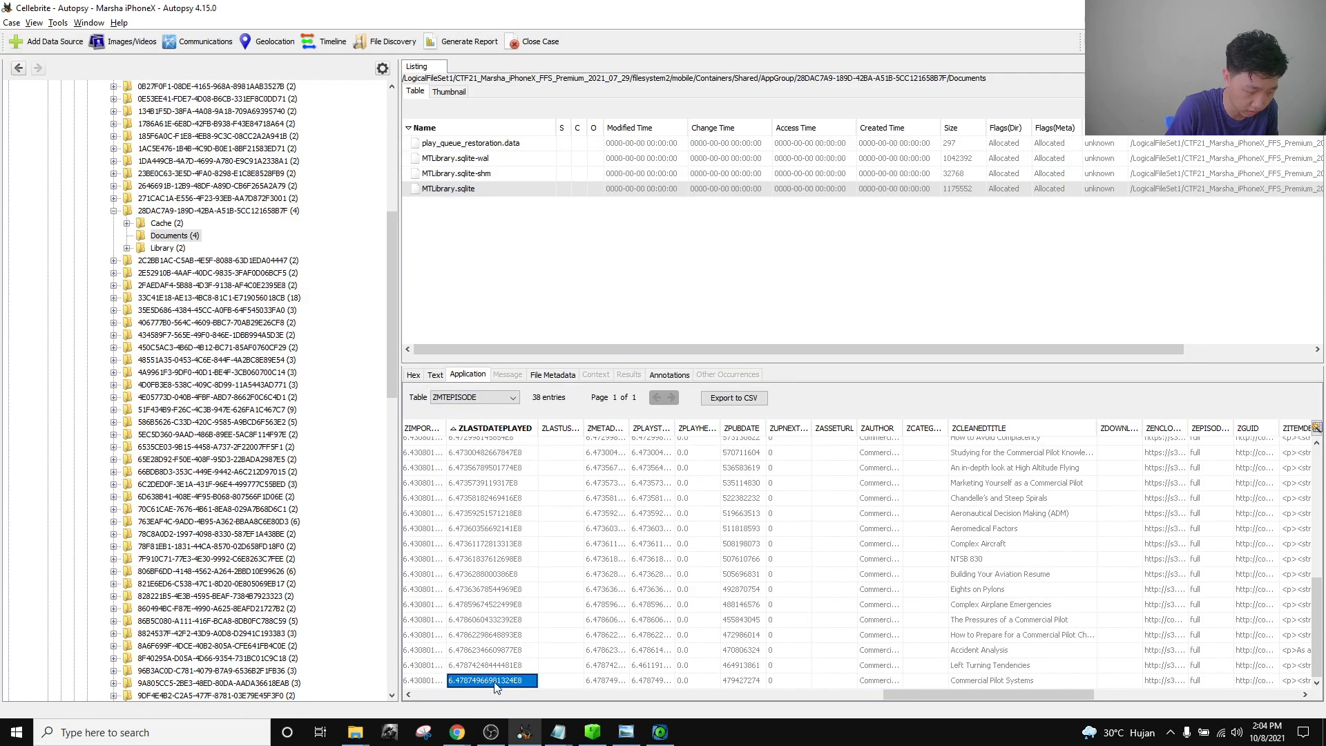
pyautogui.hotkey('alt', 'Tab')
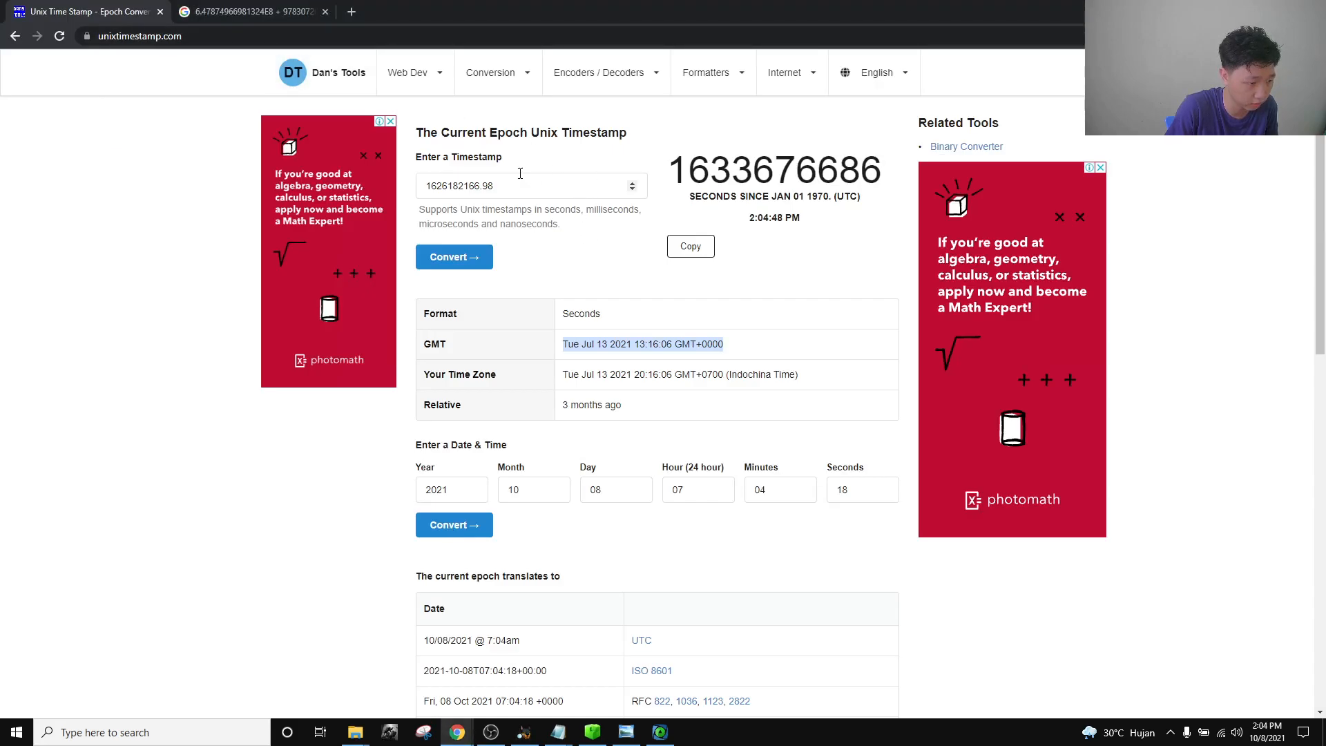
pyautogui.click(241, 10)
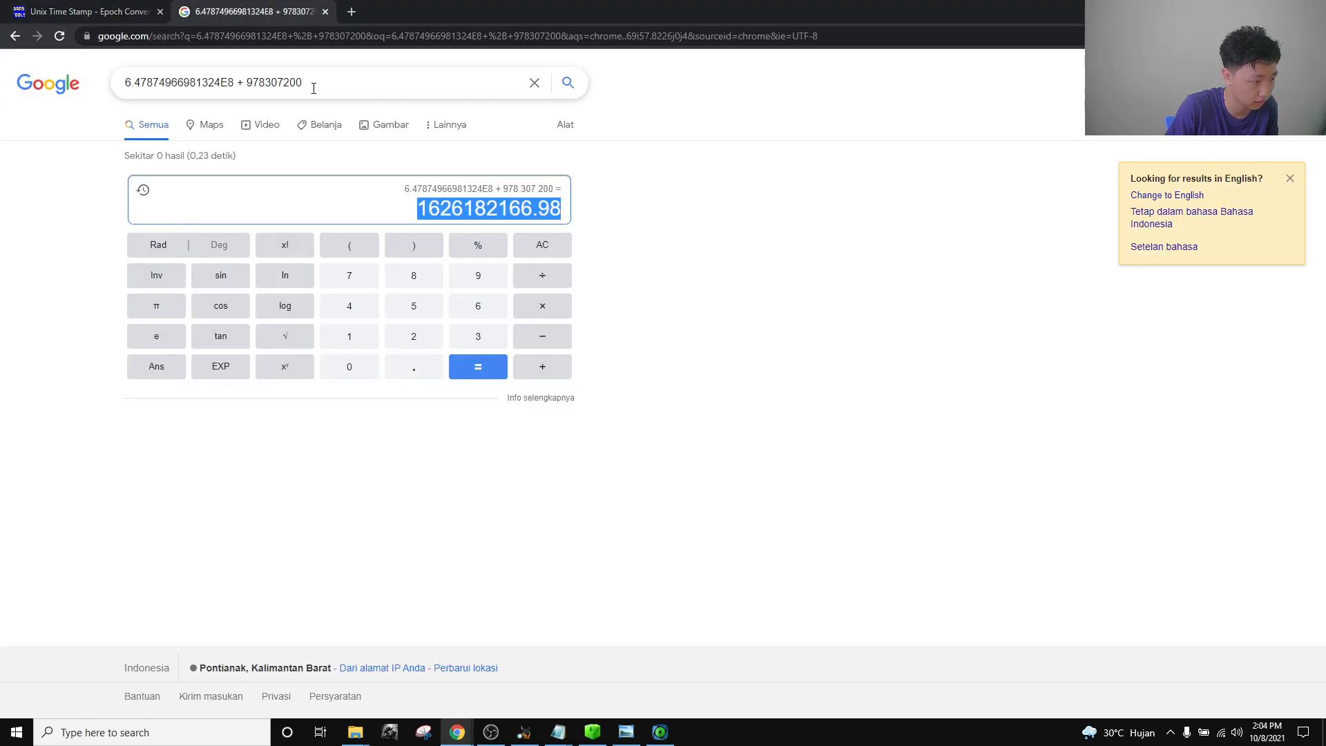
pyautogui.moveTo(309, 84); pyautogui.dragTo(243, 82)
pyautogui.click(110, 8)
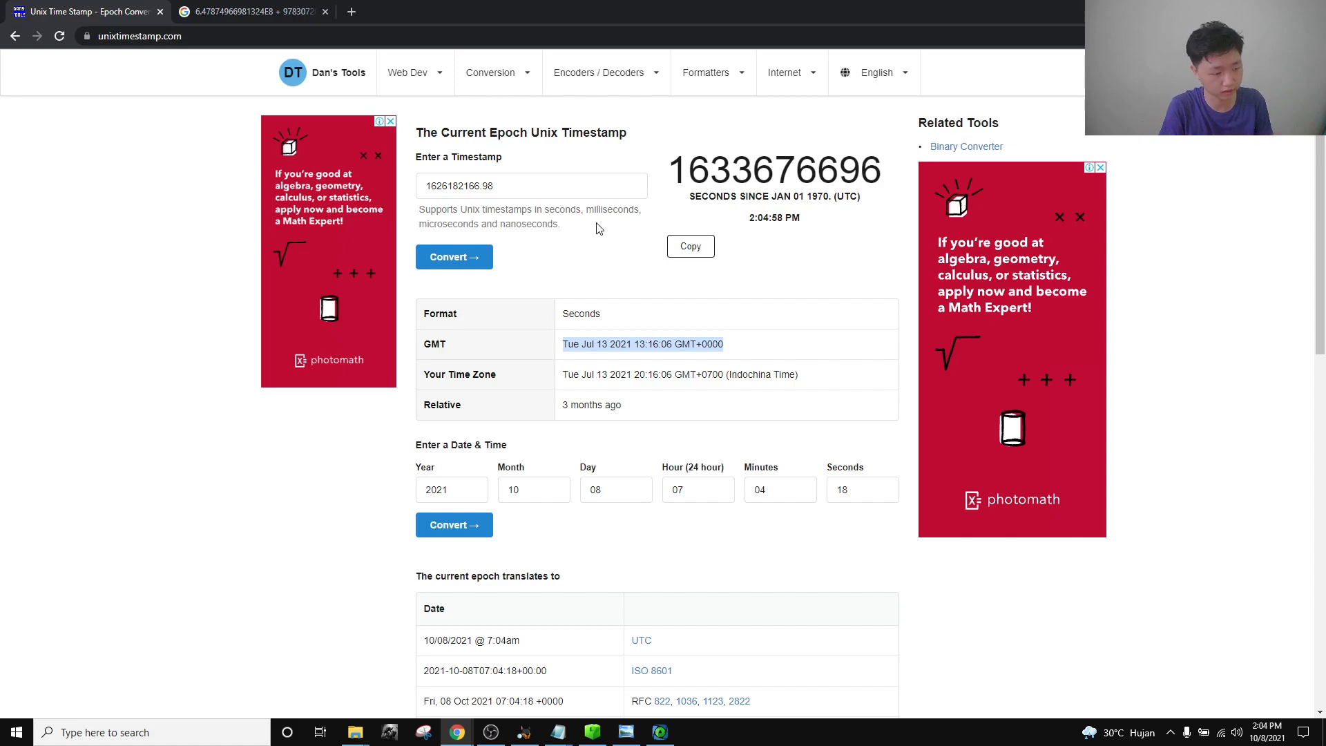
pyautogui.click(659, 345)
pyautogui.moveTo(581, 347)
pyautogui.mouseDown()
pyautogui.moveTo(672, 347)
pyautogui.moveTo(587, 344)
pyautogui.mouseUp()
pyautogui.click(672, 346)
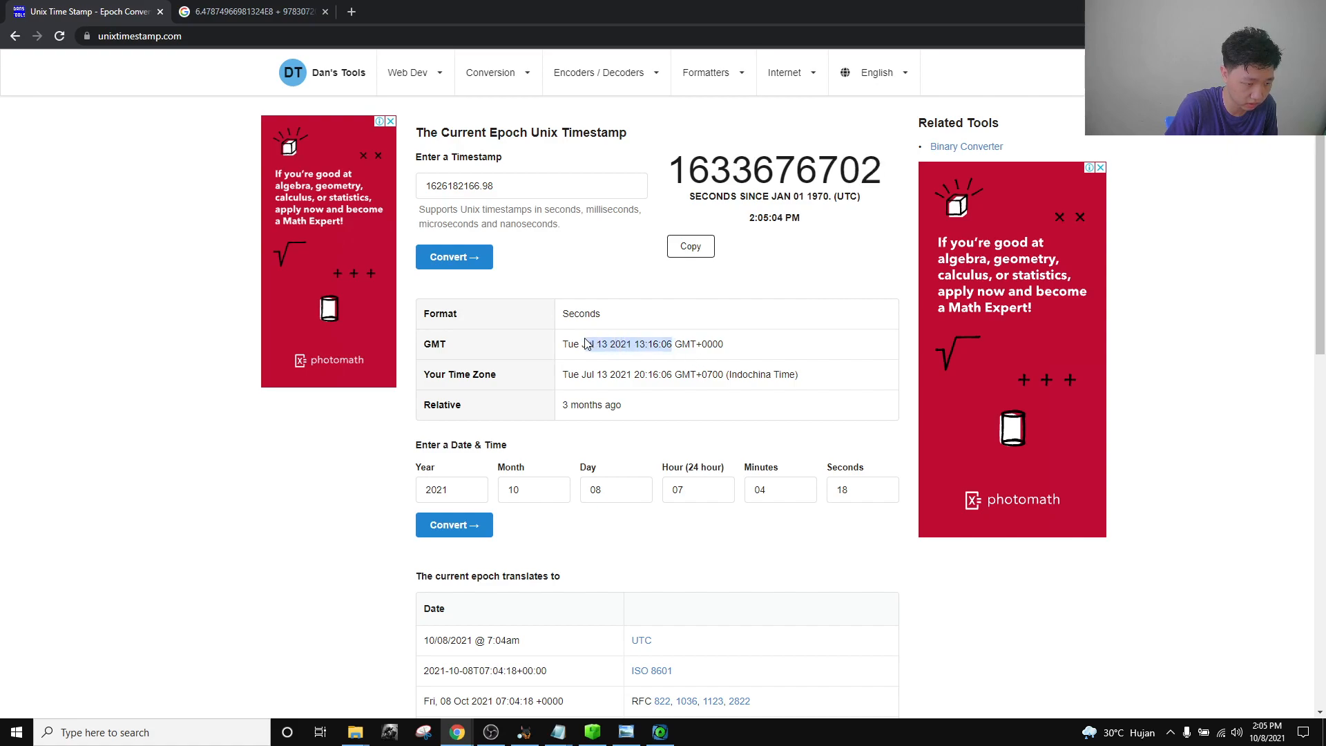
pyautogui.click(674, 361)
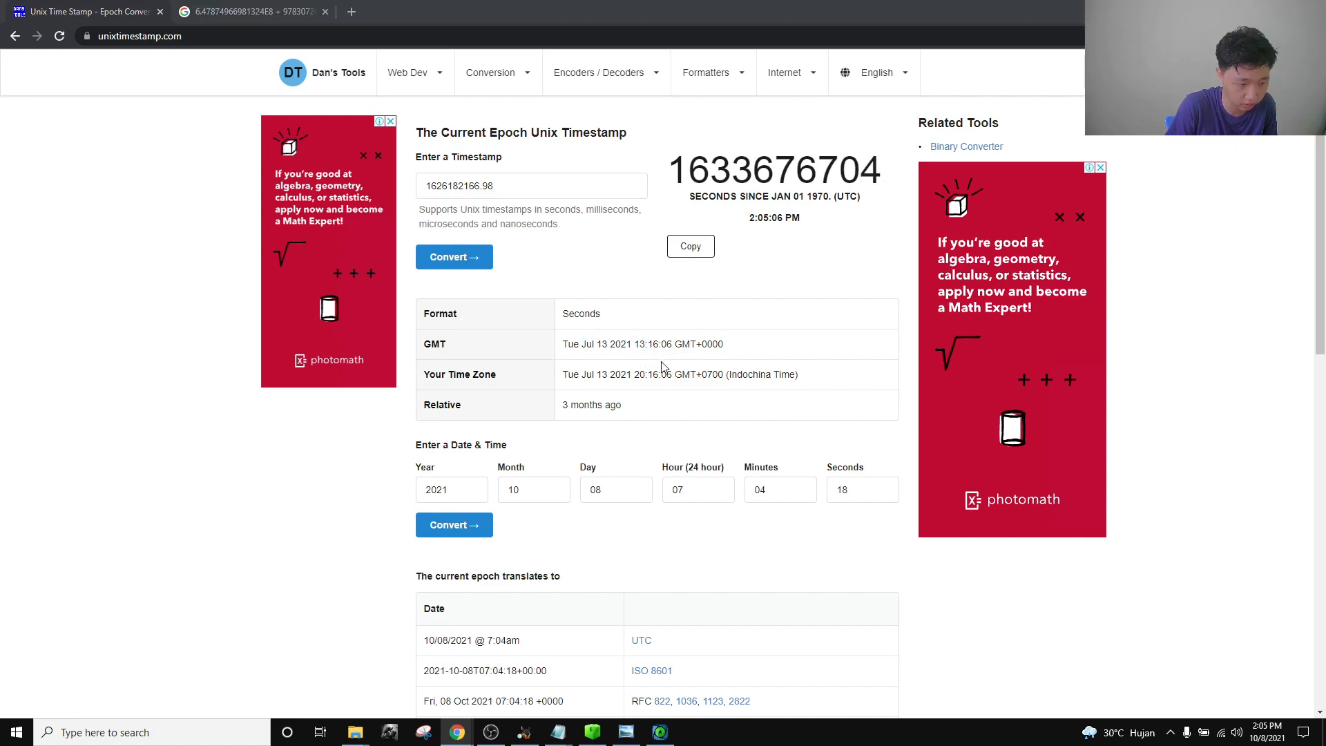
# Compare with the ArtEx CarPlay timeline, then select 13:16:06 in the GMT result.
pyautogui.hotkey('alt', 'Tab')
pyautogui.click(660, 732)
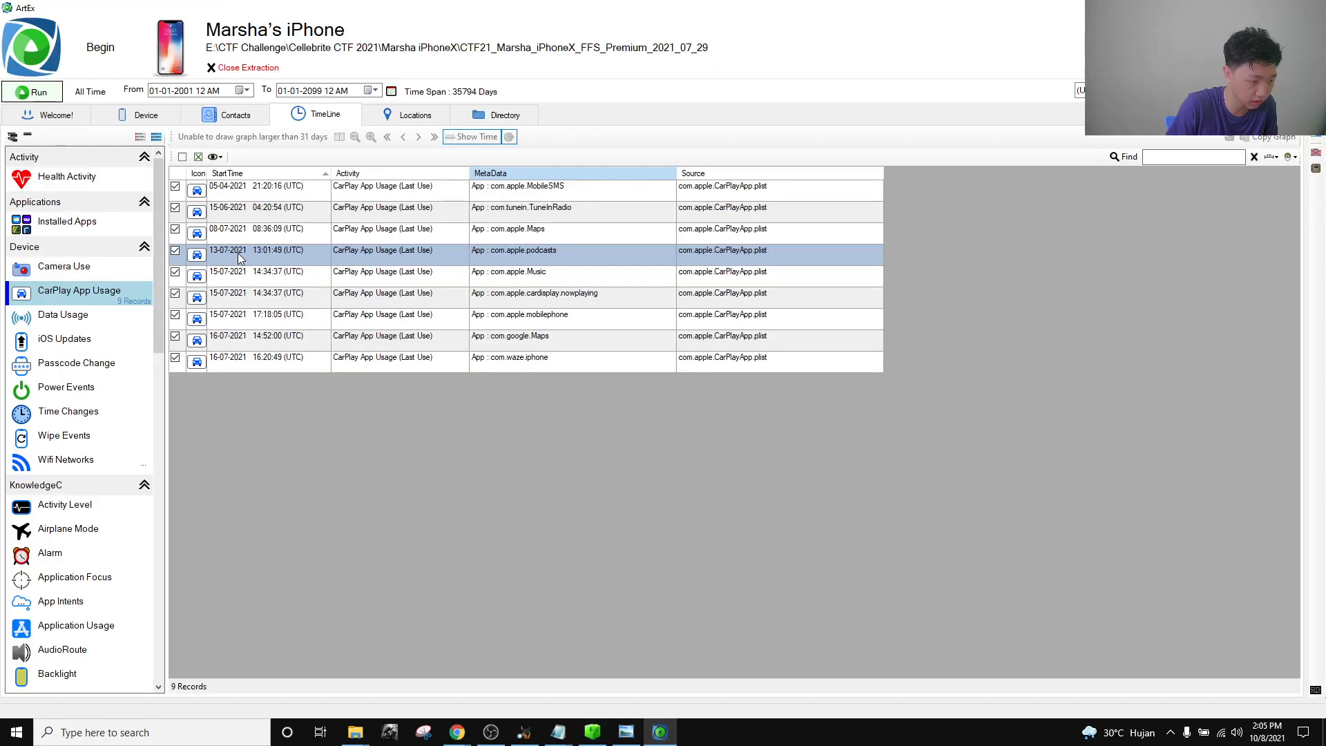
pyautogui.hotkey('alt', 'Tab')
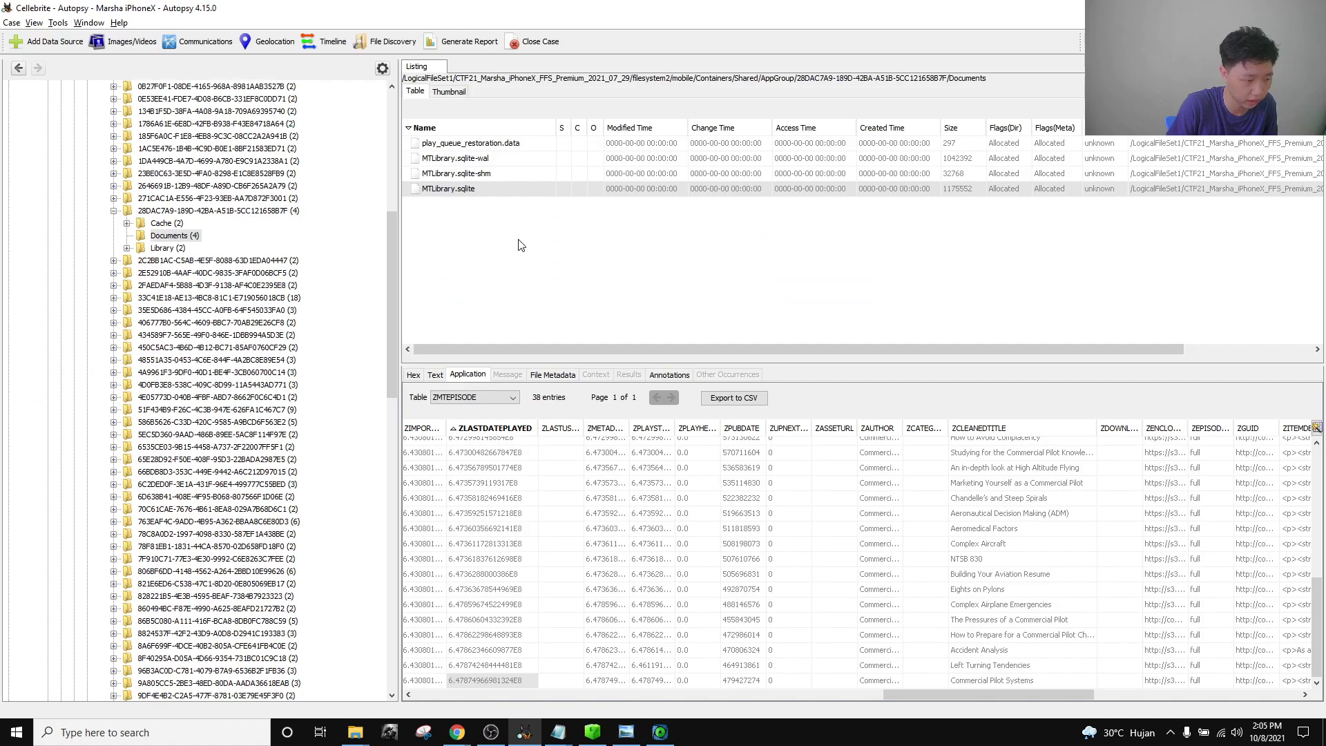
pyautogui.hotkey('alt', 'Tab')
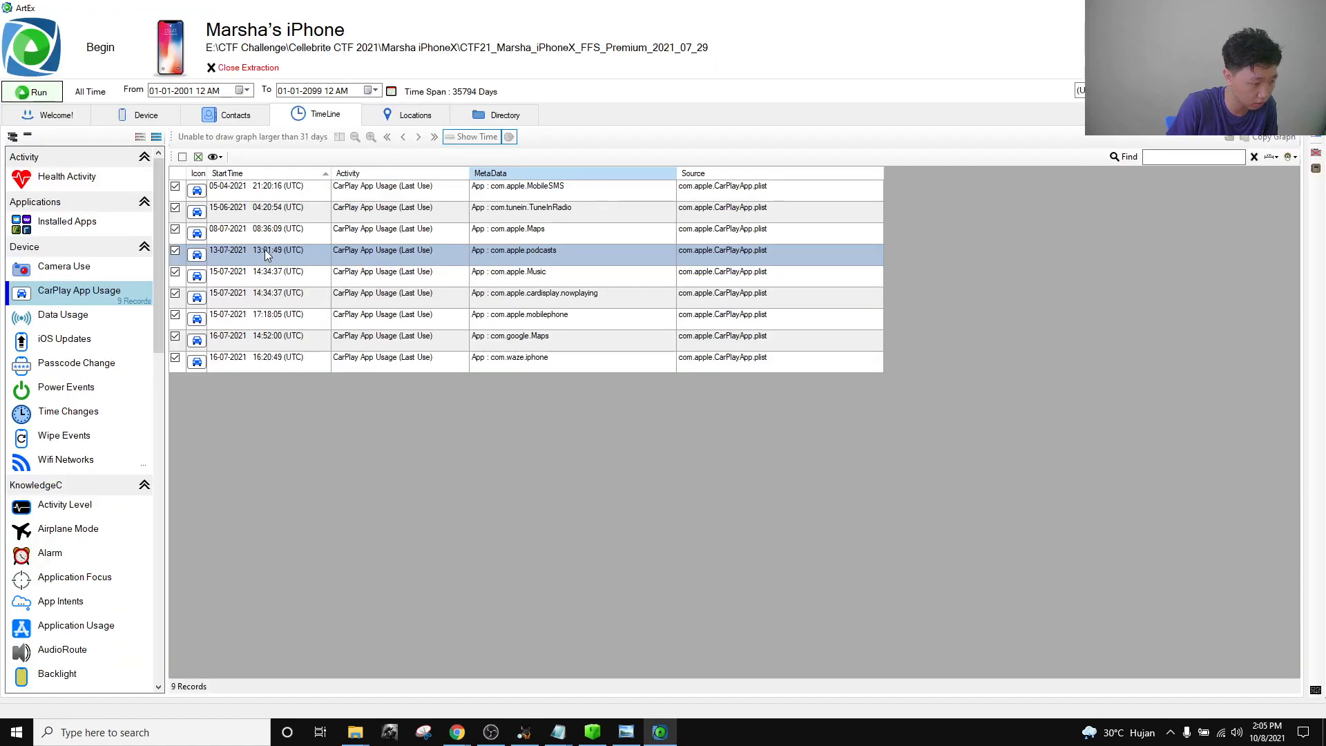
pyautogui.click(425, 734)
pyautogui.click(459, 735)
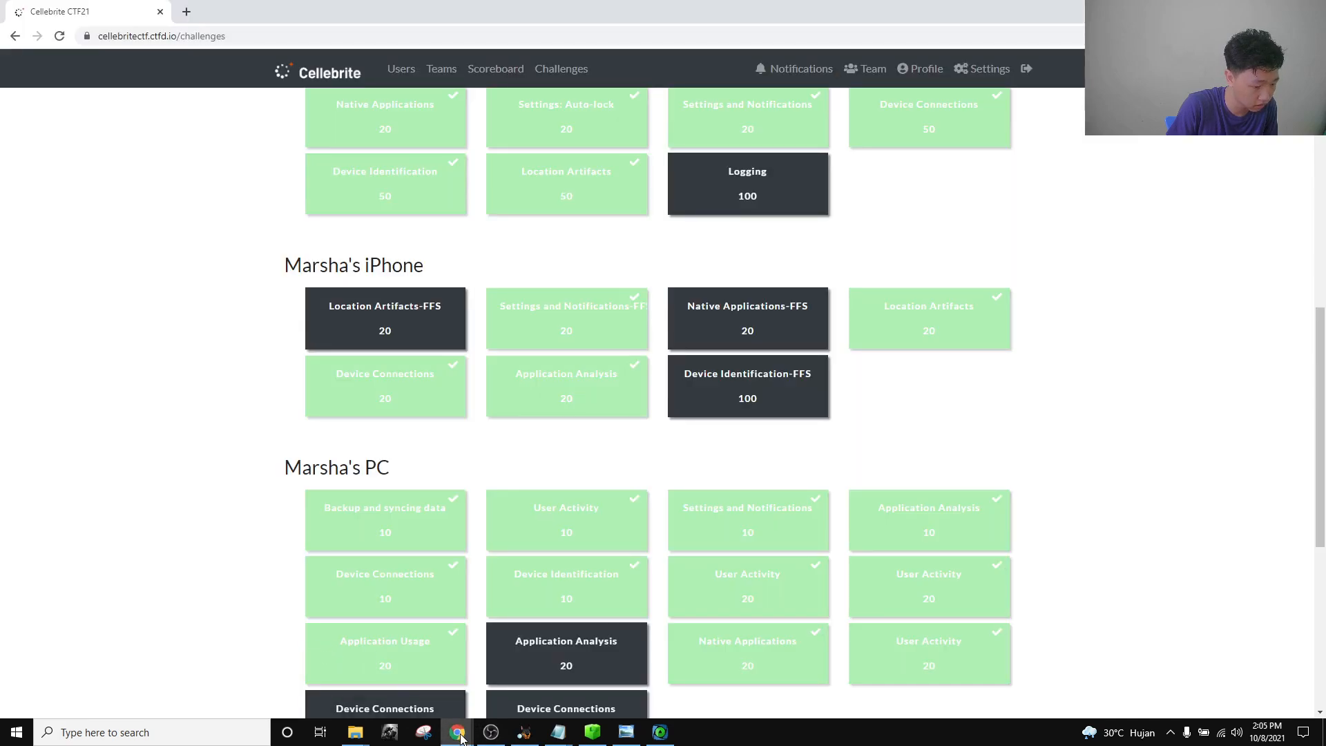
pyautogui.moveTo(460, 736)
pyautogui.click(604, 676)
pyautogui.click(272, 11)
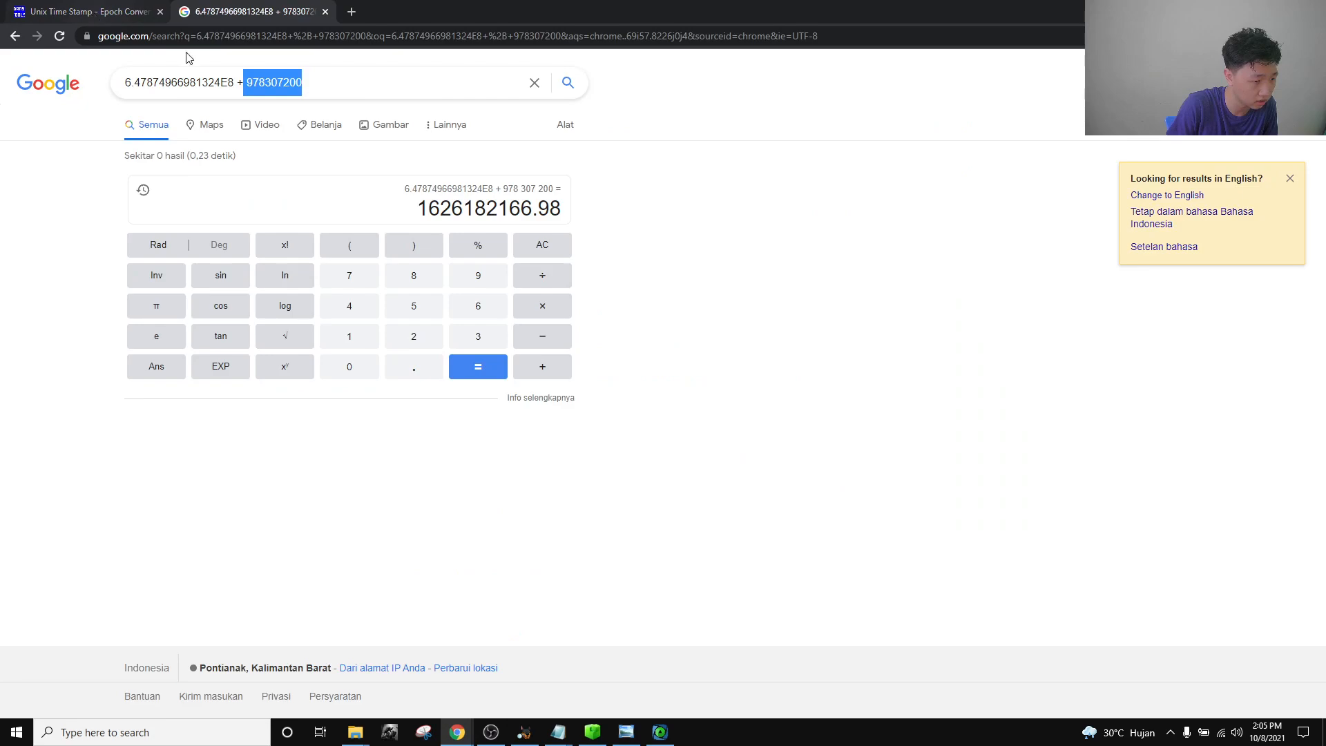
pyautogui.click(94, 14)
pyautogui.moveTo(636, 344)
pyautogui.mouseDown()
pyautogui.moveTo(676, 346)
pyautogui.moveTo(634, 345)
pyautogui.mouseUp()
pyautogui.hotkey('ctrl', 'c')
pyautogui.click(676, 347)
# Paste the time 13:16:06 into the second untitled Notepad notes.
pyautogui.click(561, 734)
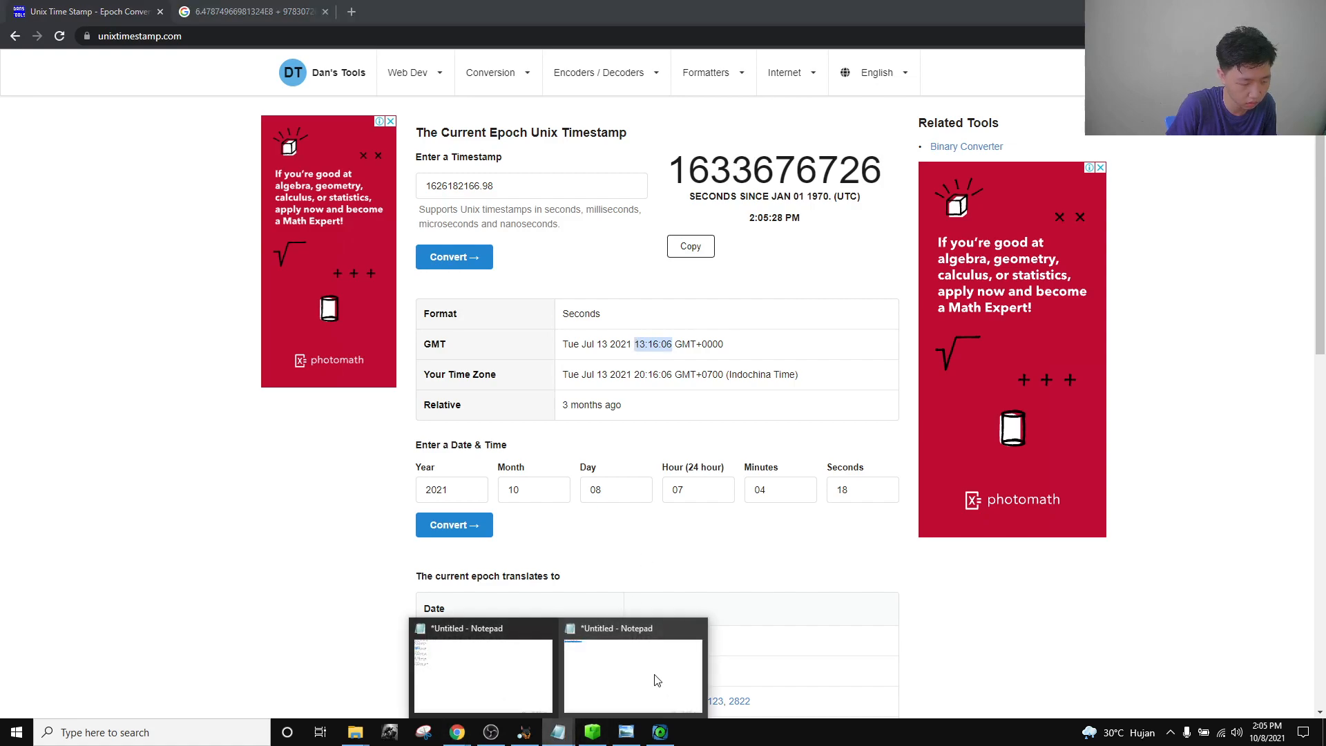
pyautogui.click(654, 681)
pyautogui.hotkey('ctrl', 'v')
pyautogui.moveTo(78, 39); pyautogui.dragTo(2, 31)
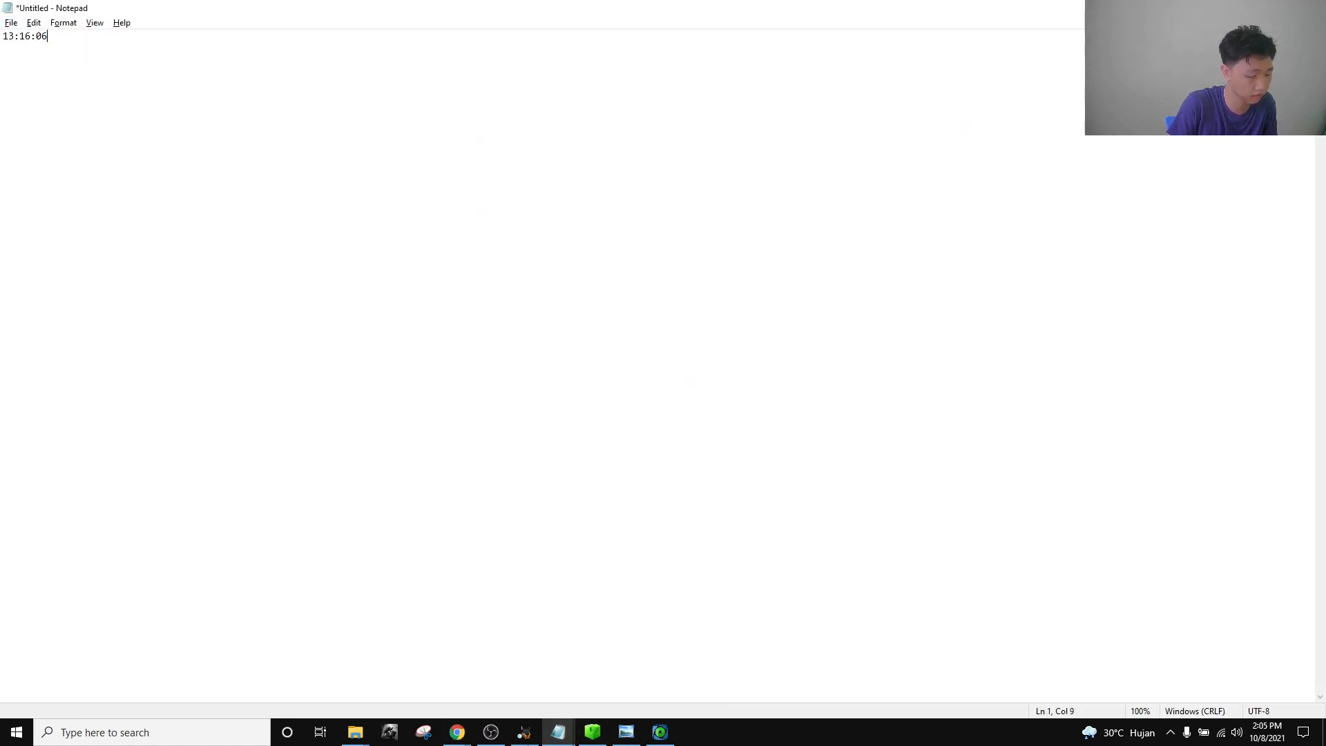
# Add 978307200 to the next episode's value 6.47874248444481E8, giving 1626181448.44.
pyautogui.click(526, 732)
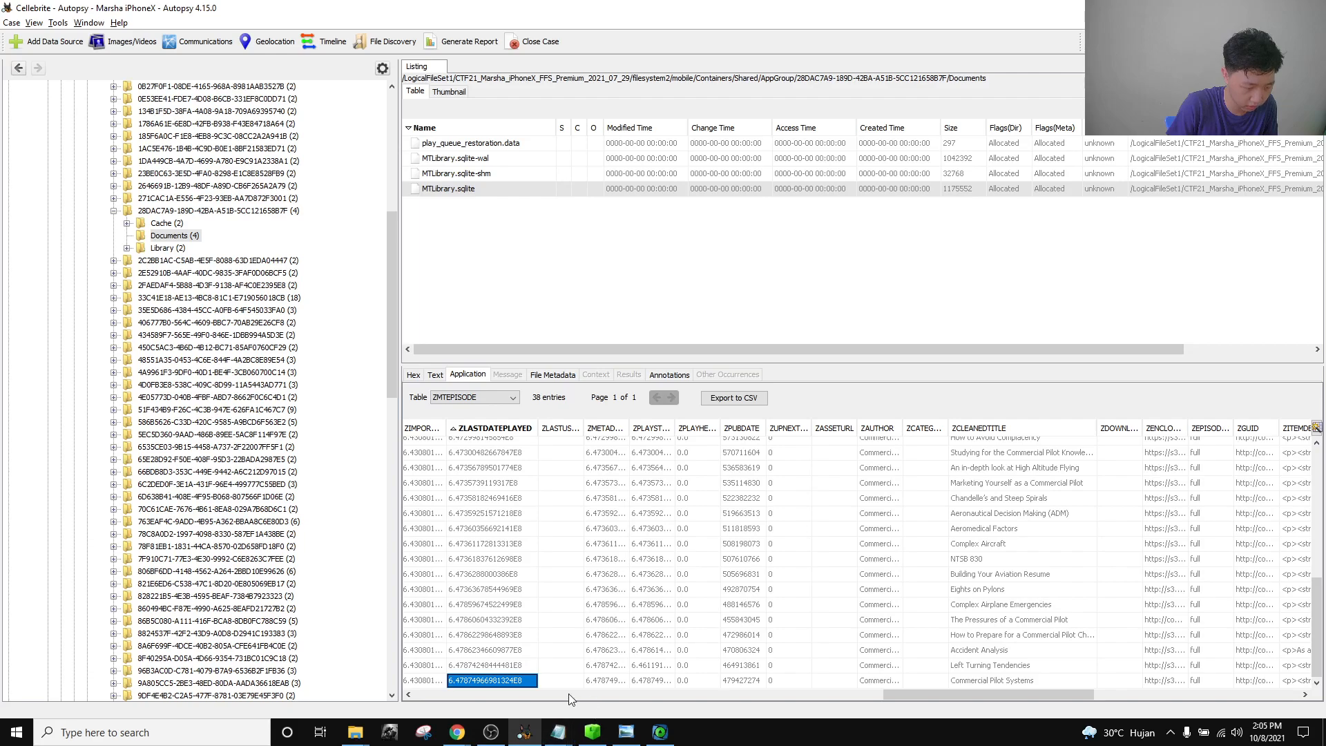
pyautogui.click(493, 665)
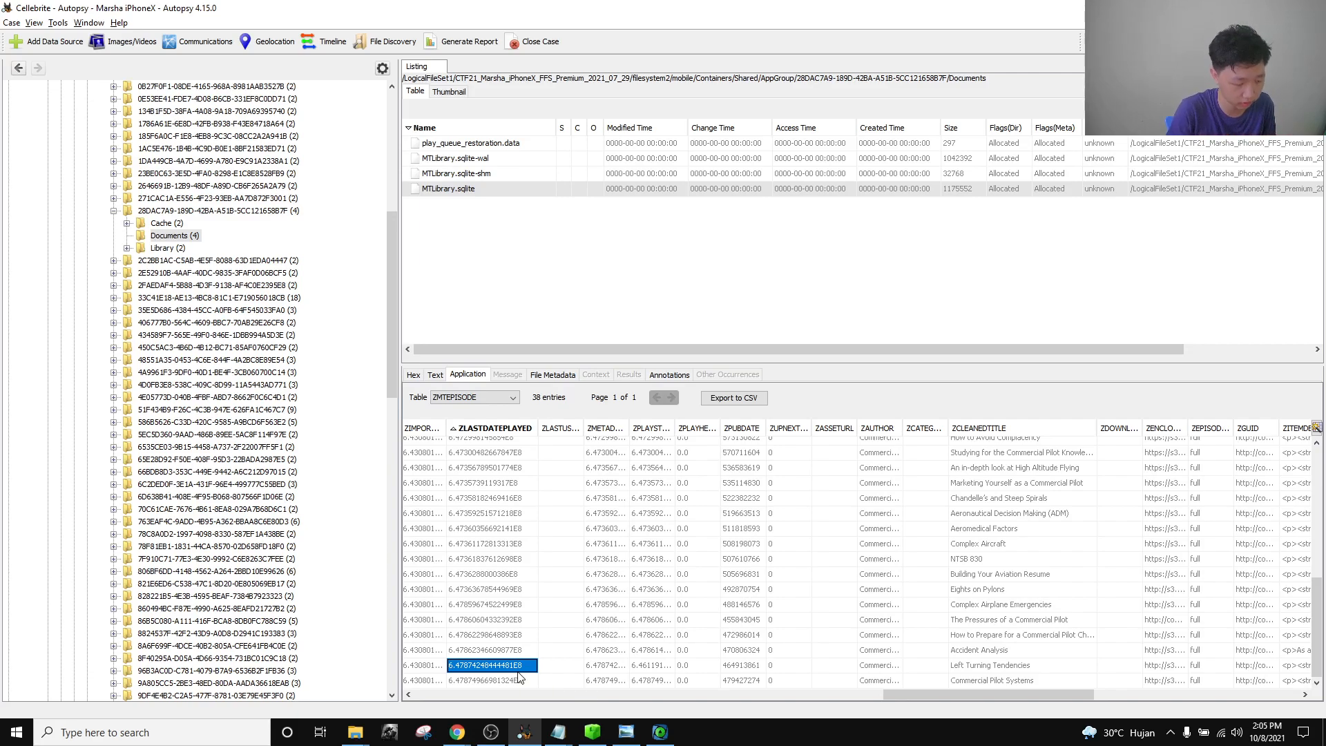
pyautogui.click(458, 732)
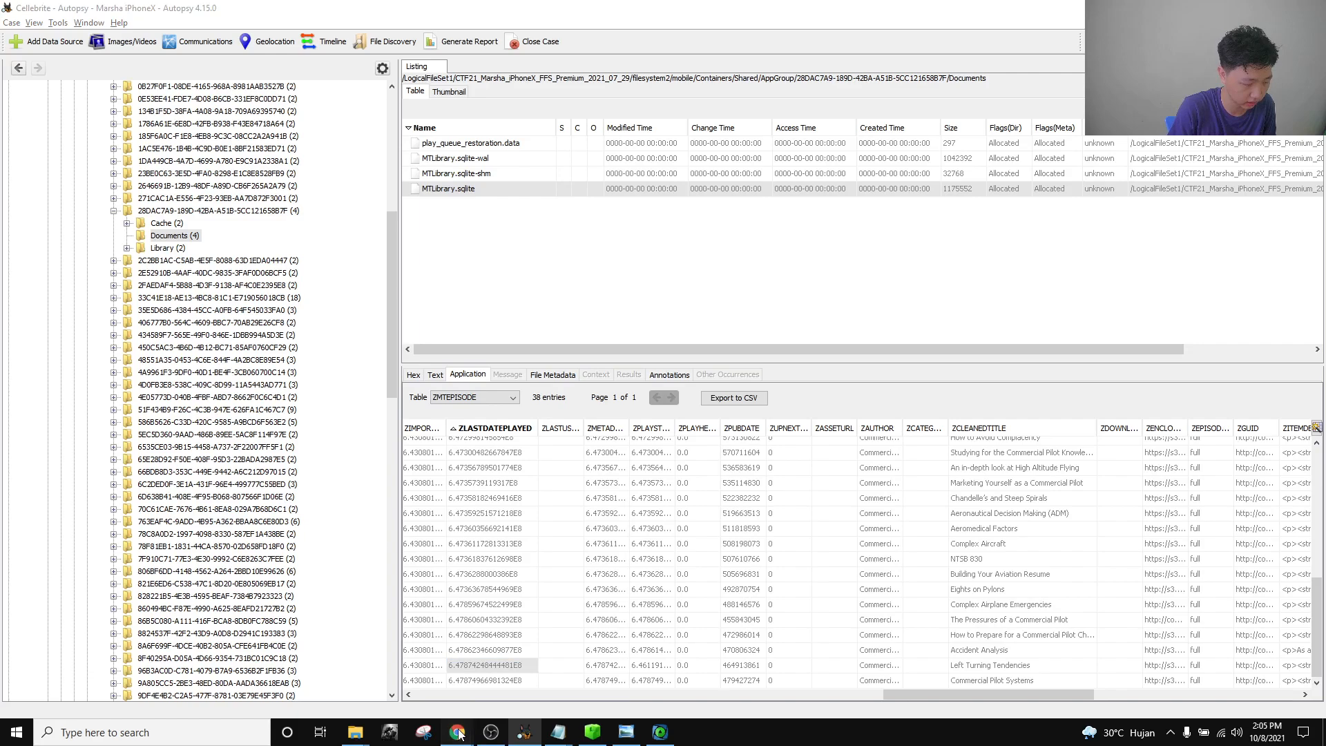
pyautogui.click(577, 666)
pyautogui.click(247, 14)
pyautogui.moveTo(333, 81); pyautogui.dragTo(40, 84)
pyautogui.click(228, 84)
pyautogui.write('6.47874248444481E8')
pyautogui.press('Return')
pyautogui.moveTo(250, 83); pyautogui.dragTo(234, 83)
pyautogui.press('BackSpace')
pyautogui.press('Return')
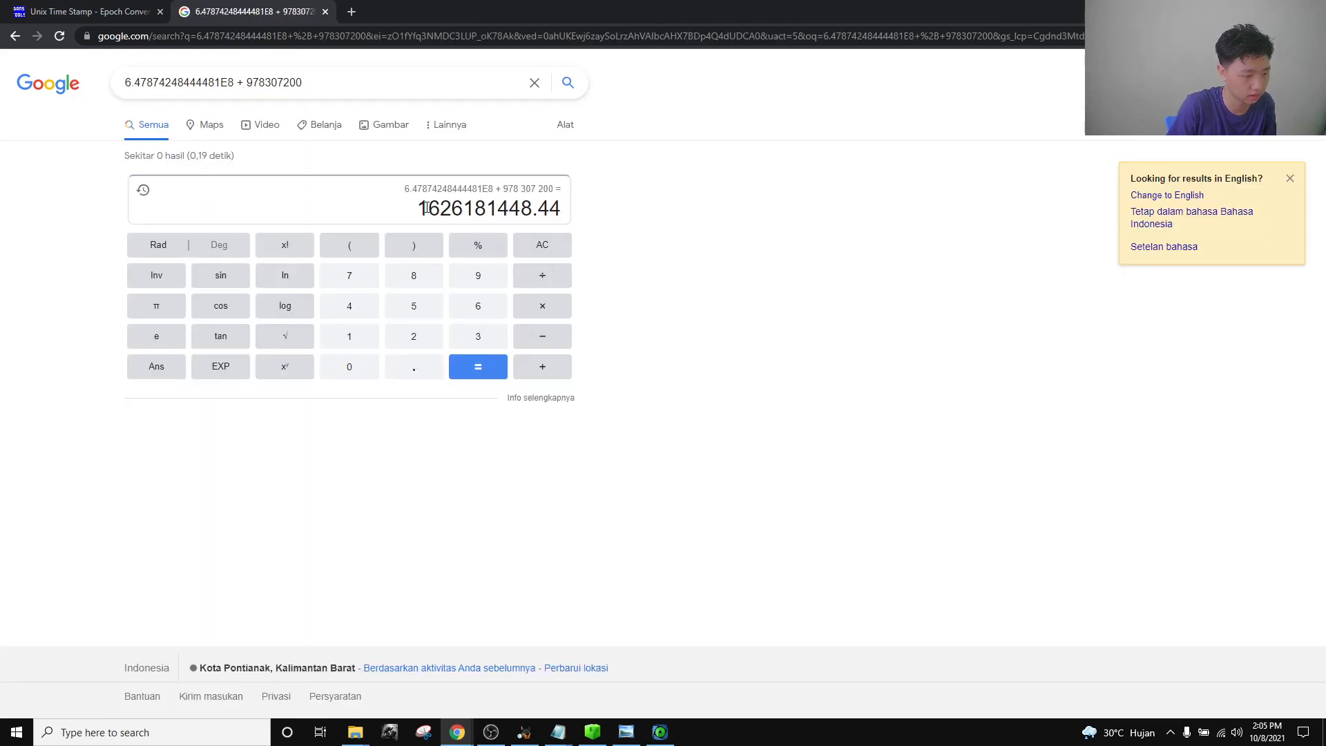
pyautogui.moveTo(426, 207); pyautogui.dragTo(560, 208)
pyautogui.hotkey('ctrl', 'c')
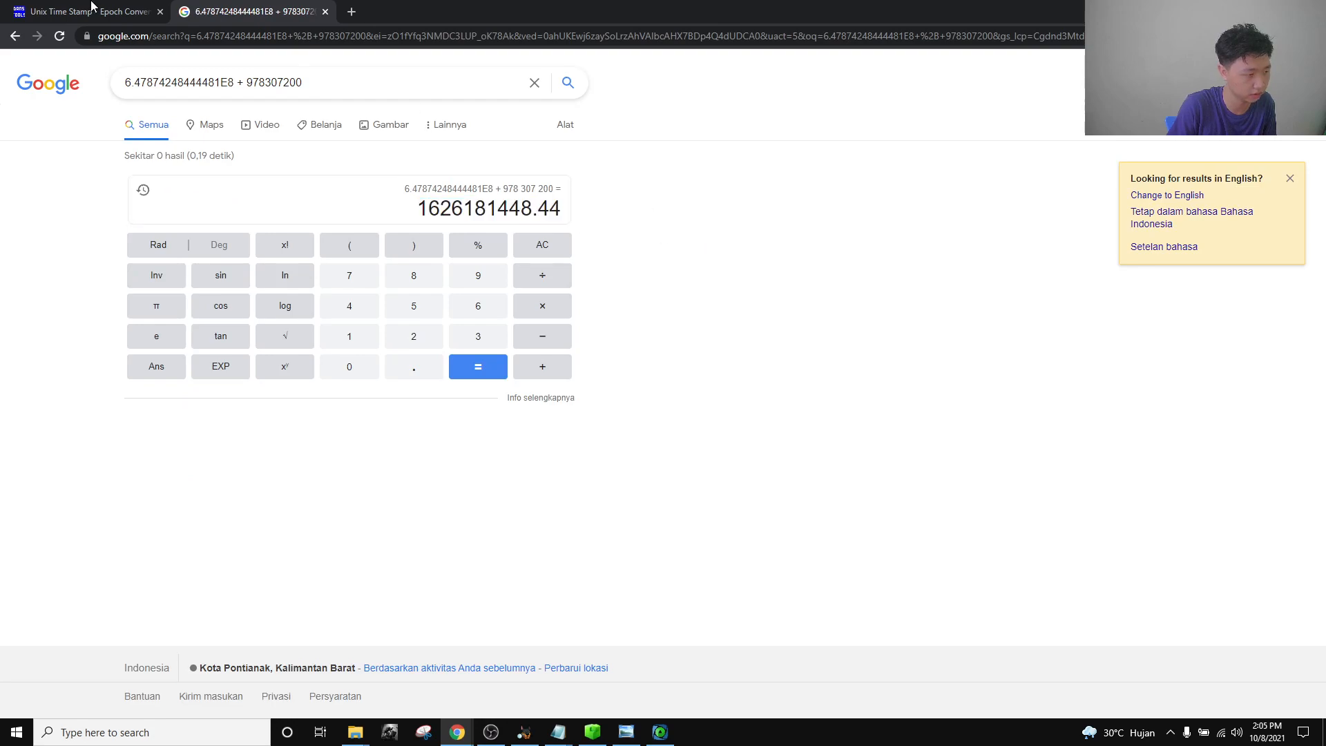
# Convert 1626181448.44 on unixtimestamp.com to Jul 13 2021 13:04:08 GMT.
pyautogui.click(48, 10)
pyautogui.click(542, 188)
pyautogui.hotkey('ctrl', 'a')
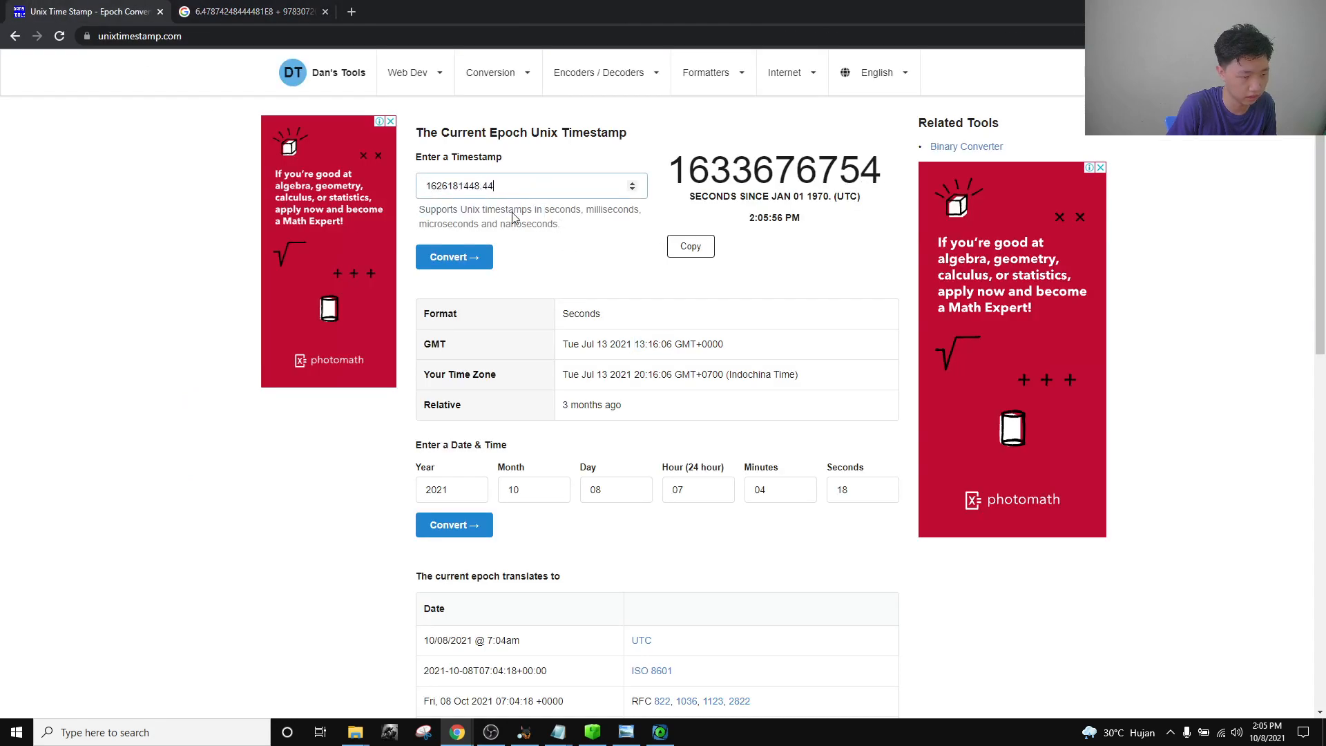
pyautogui.hotkey('ctrl', 'v')
pyautogui.click(455, 257)
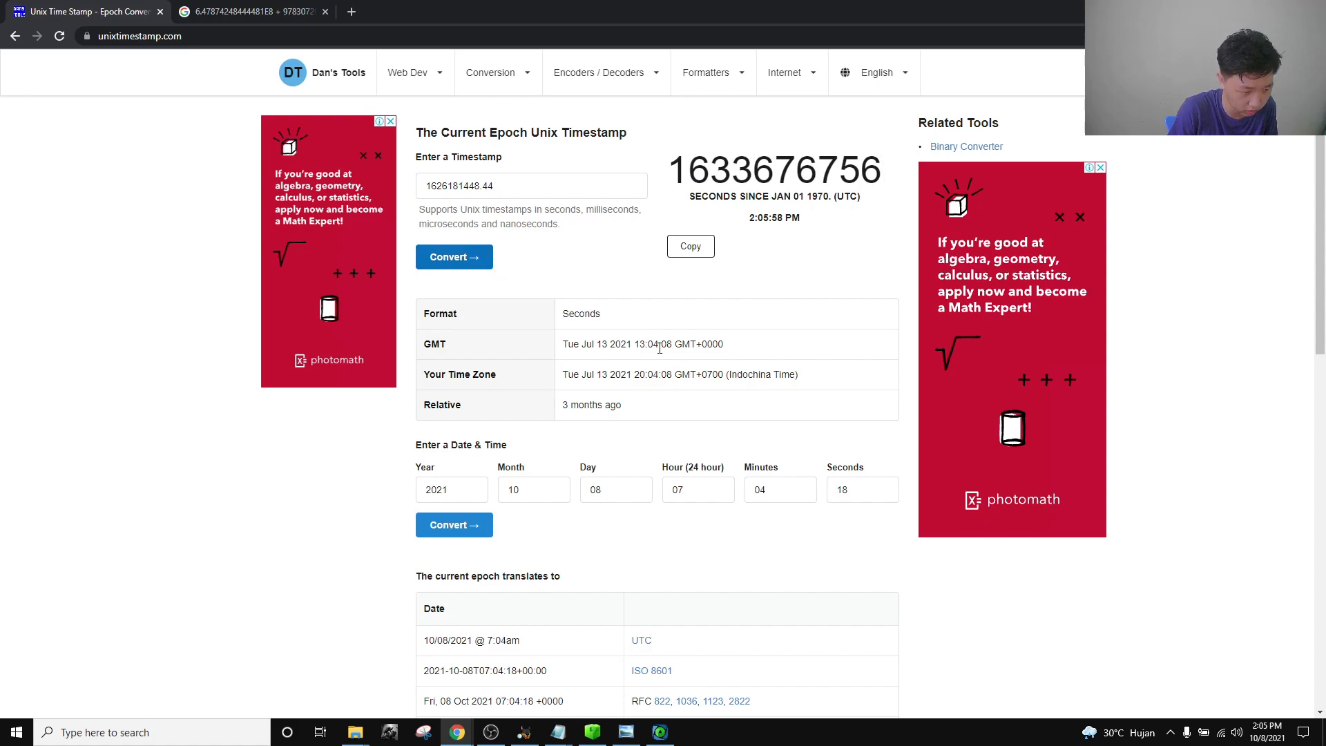
pyautogui.moveTo(672, 344); pyautogui.dragTo(582, 342)
pyautogui.hotkey('ctrl', 'c')
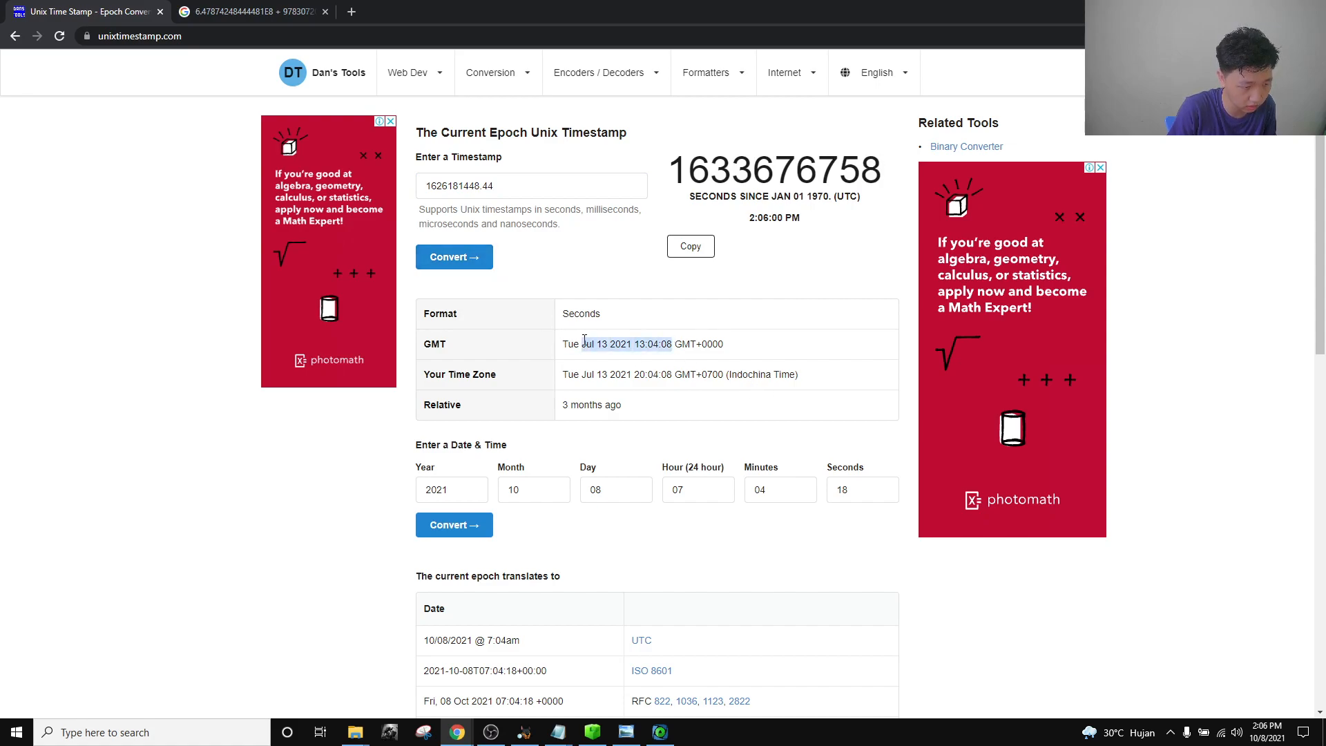
pyautogui.click(678, 501)
# Record 13:04:08 on line 2 of the notes, trimming off the date.
pyautogui.moveTo(558, 732)
pyautogui.click(657, 687)
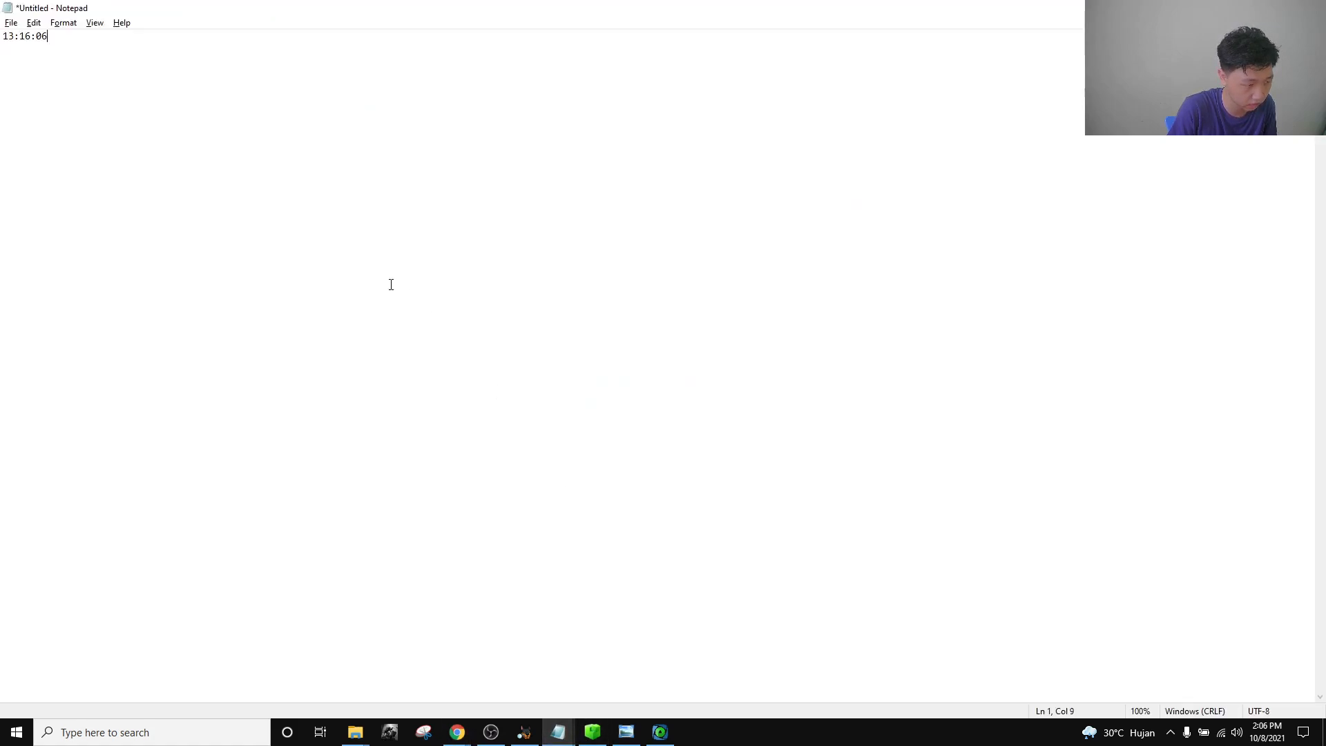
pyautogui.hotkey('ctrl', 'v')
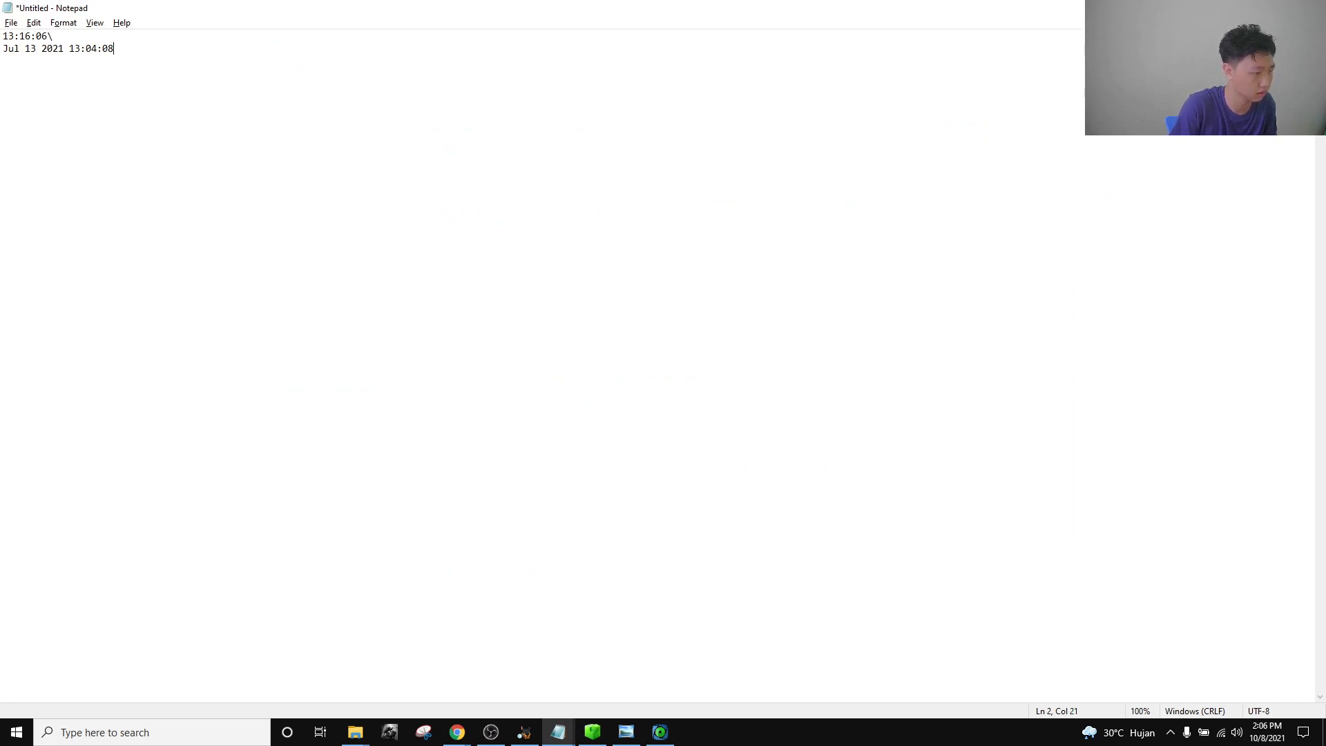
pyautogui.press('BackSpace')
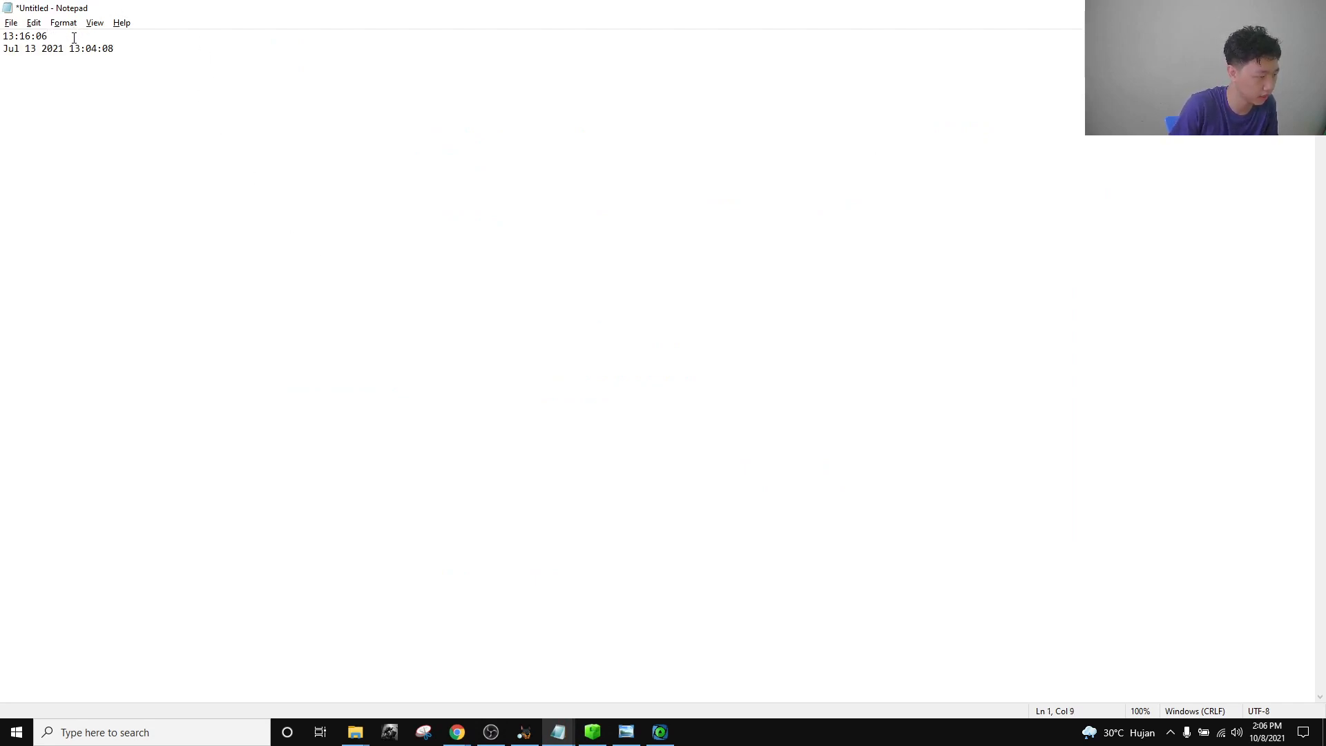
pyautogui.moveTo(71, 48); pyautogui.dragTo(1, 54)
pyautogui.click(91, 52)
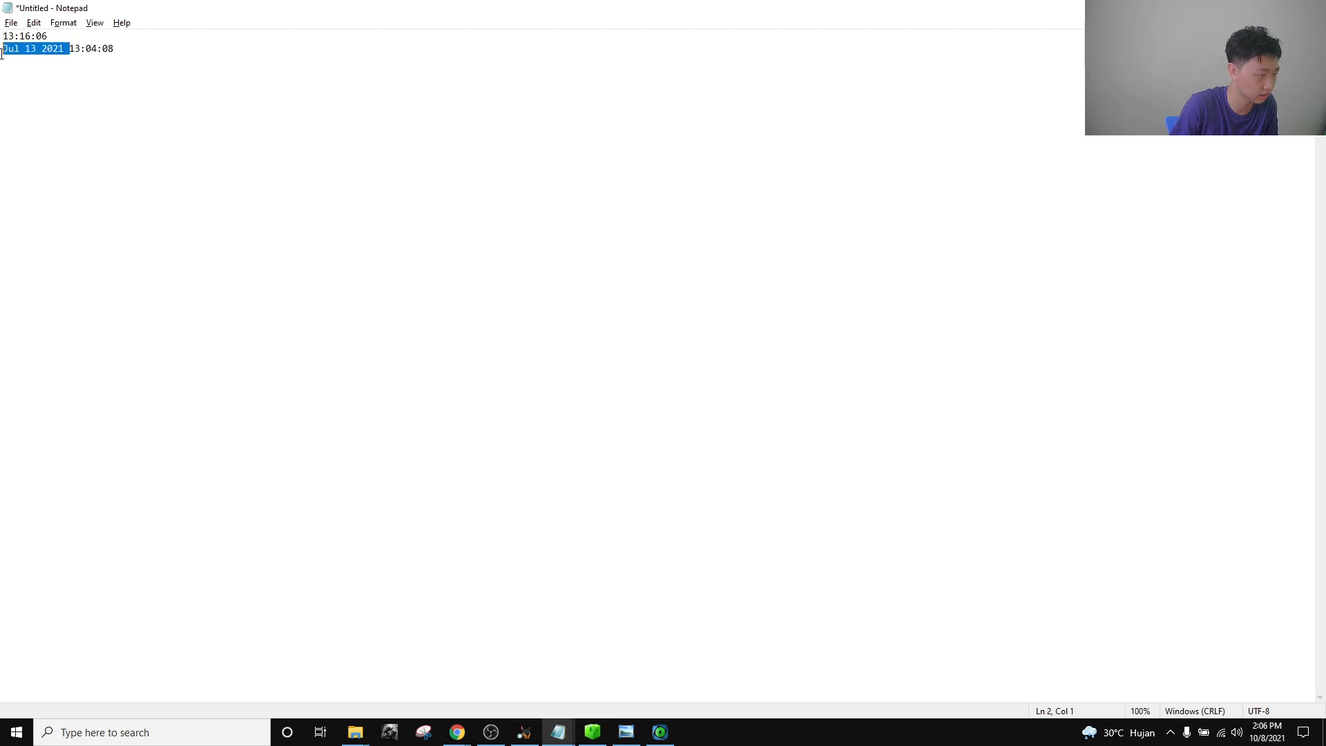
pyautogui.press('BackSpace')
pyautogui.doubleClick(186, 75)
pyautogui.doubleClick(131, 39)
pyautogui.click(297, 110)
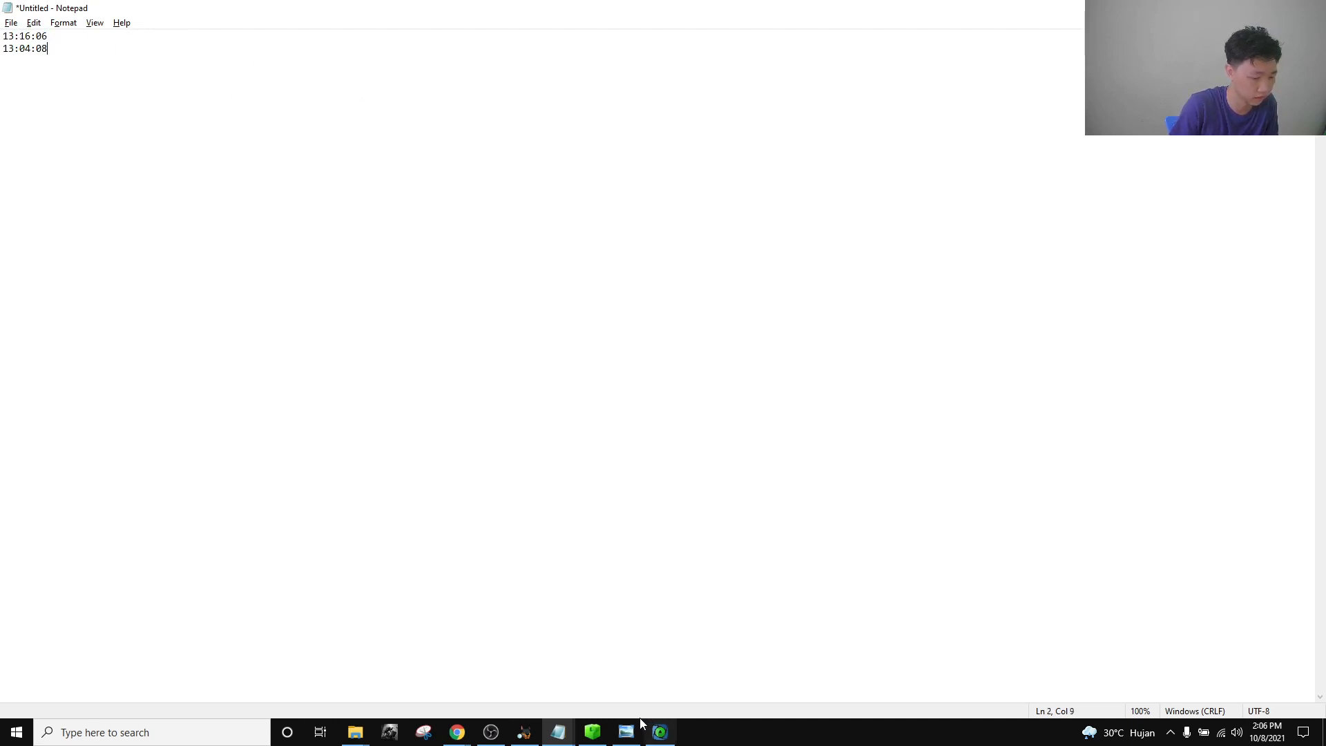
pyautogui.click(523, 732)
pyautogui.click(487, 665)
# Add 978307200 to the value 6.47862346609877E8, giving 1626169546.61.
pyautogui.click(489, 651)
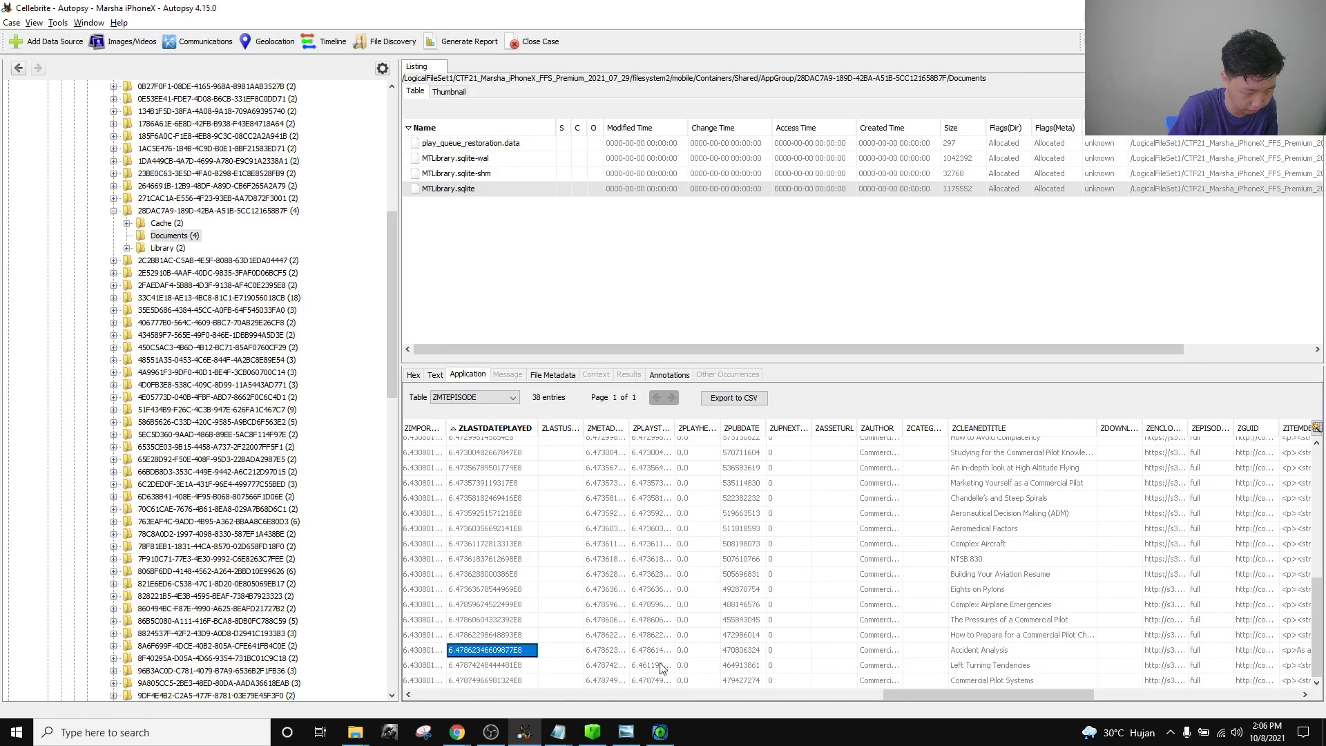
pyautogui.click(457, 732)
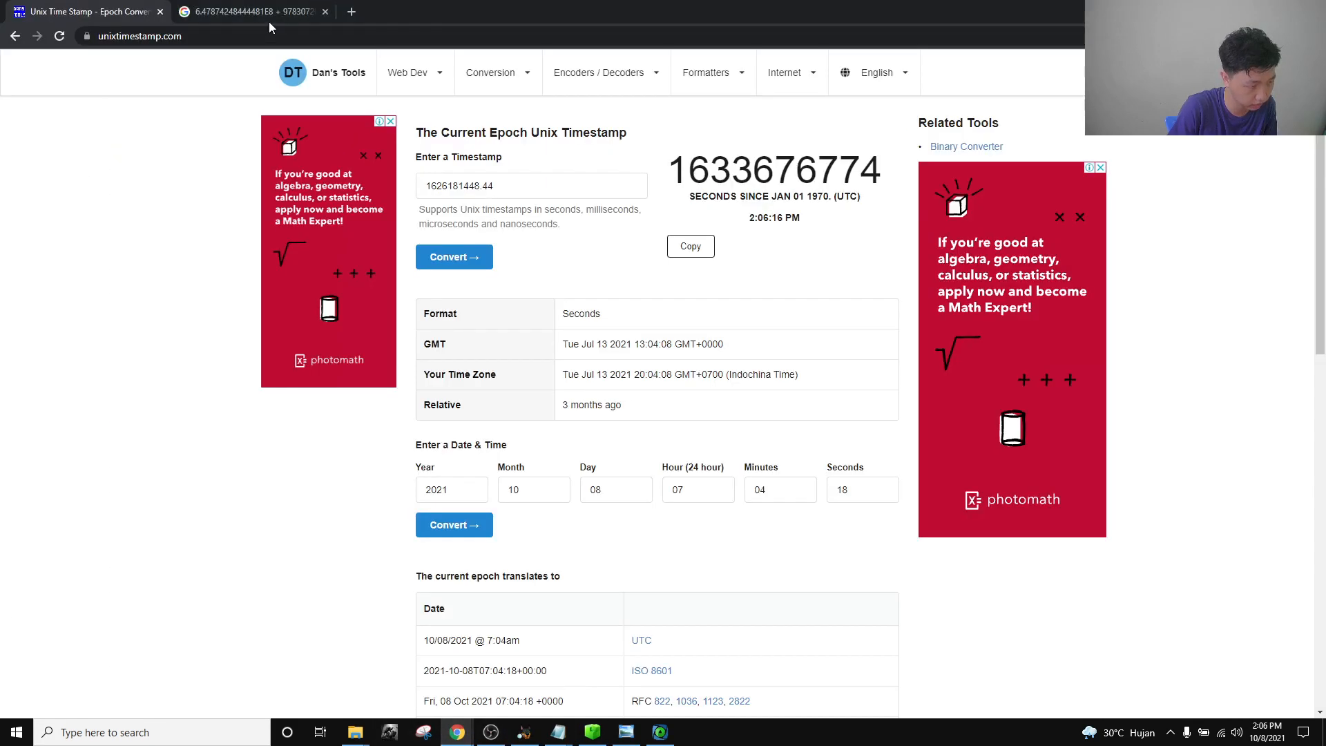
pyautogui.click(252, 14)
pyautogui.moveTo(235, 84); pyautogui.dragTo(2, 86)
pyautogui.write('6.47862346609877E8')
pyautogui.press('Return')
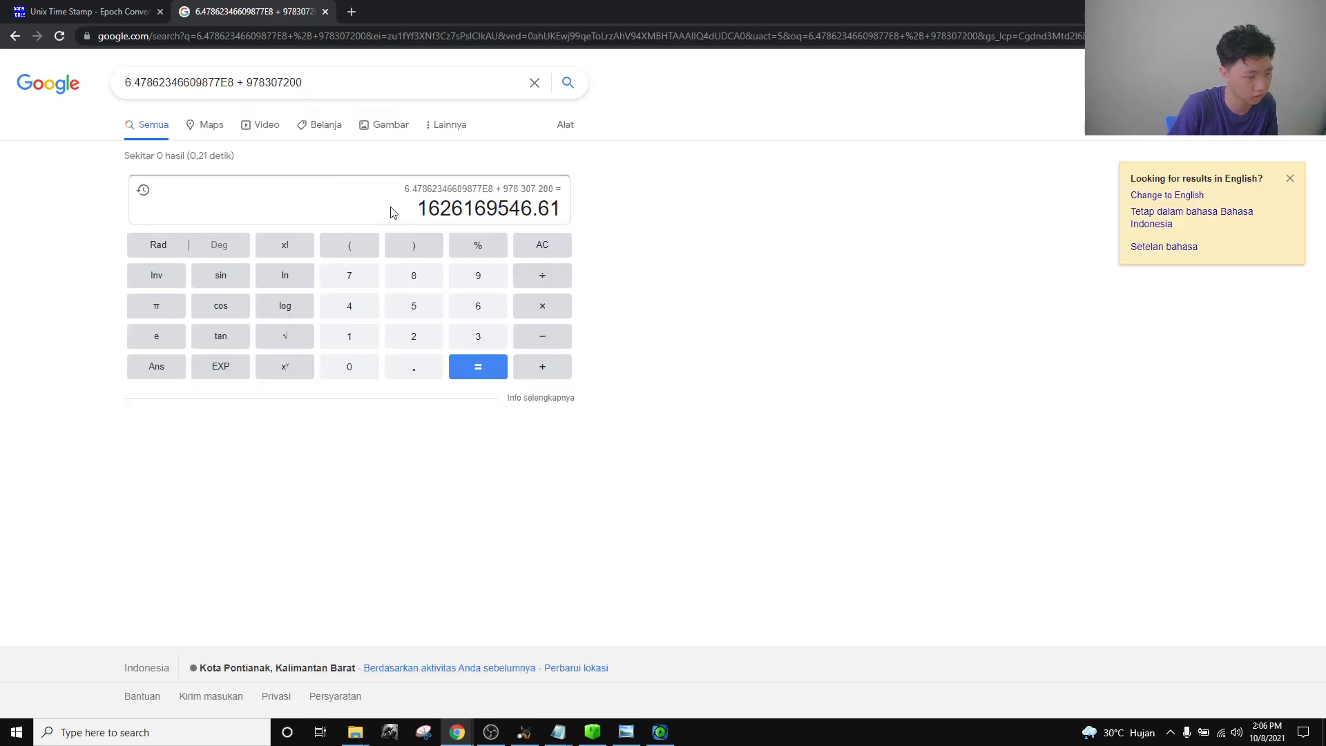
pyautogui.moveTo(422, 207); pyautogui.dragTo(580, 216)
pyautogui.hotkey('ctrl', 'c')
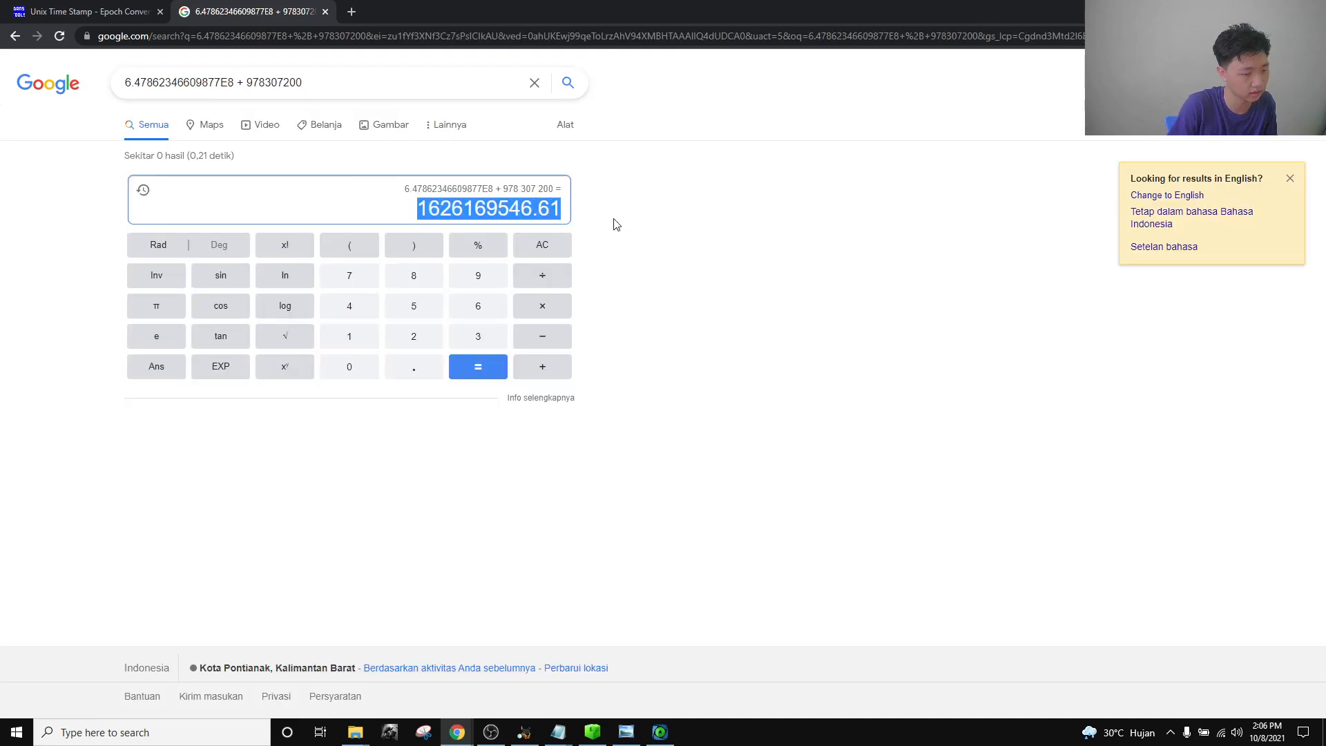
# Convert 1626169546.61 to Jul 13 2021 09:45:46 GMT and copy it.
pyautogui.click(83, 11)
pyautogui.tripleClick(483, 186)
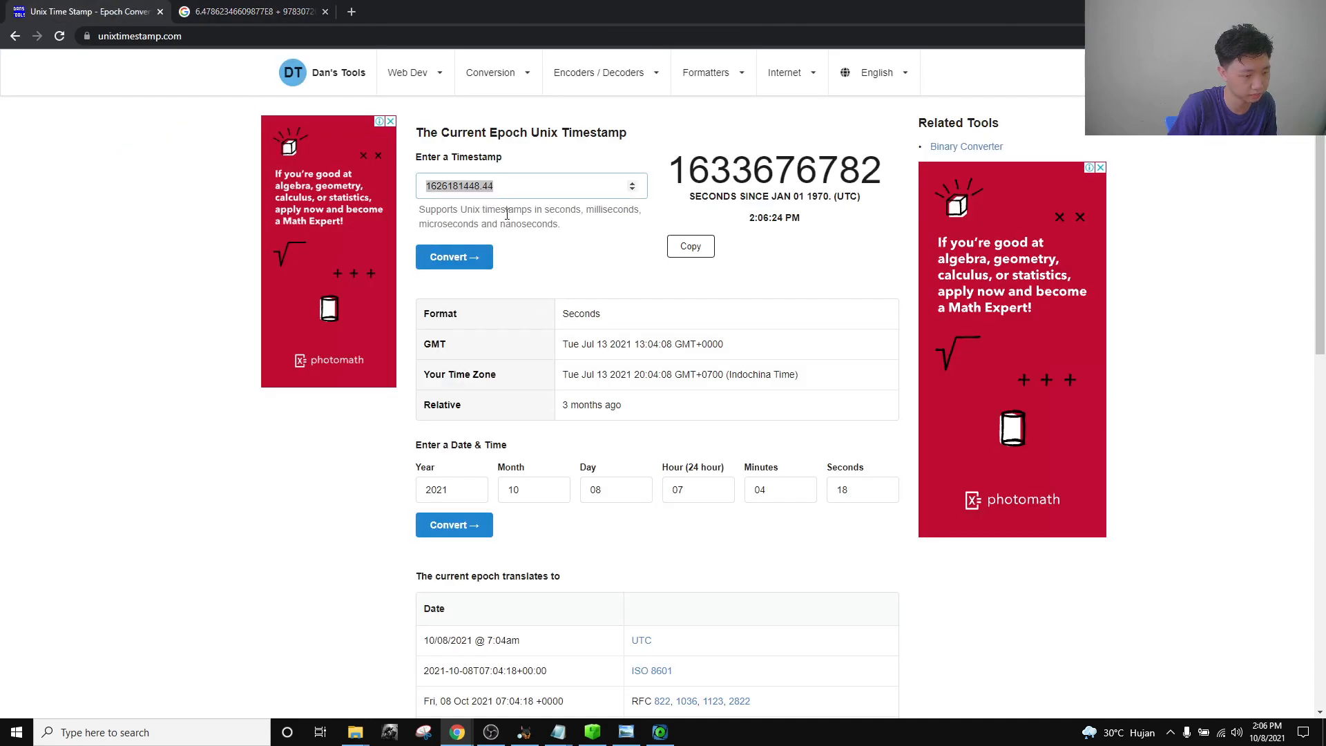
pyautogui.hotkey('ctrl', 'v')
pyautogui.click(456, 257)
pyautogui.moveTo(582, 344); pyautogui.dragTo(672, 344)
pyautogui.hotkey('ctrl', 'c')
# Record 09:45:46 on line 3 of the notes, removing the date.
pyautogui.click(557, 733)
pyautogui.click(630, 659)
pyautogui.hotkey('ctrl', 'v')
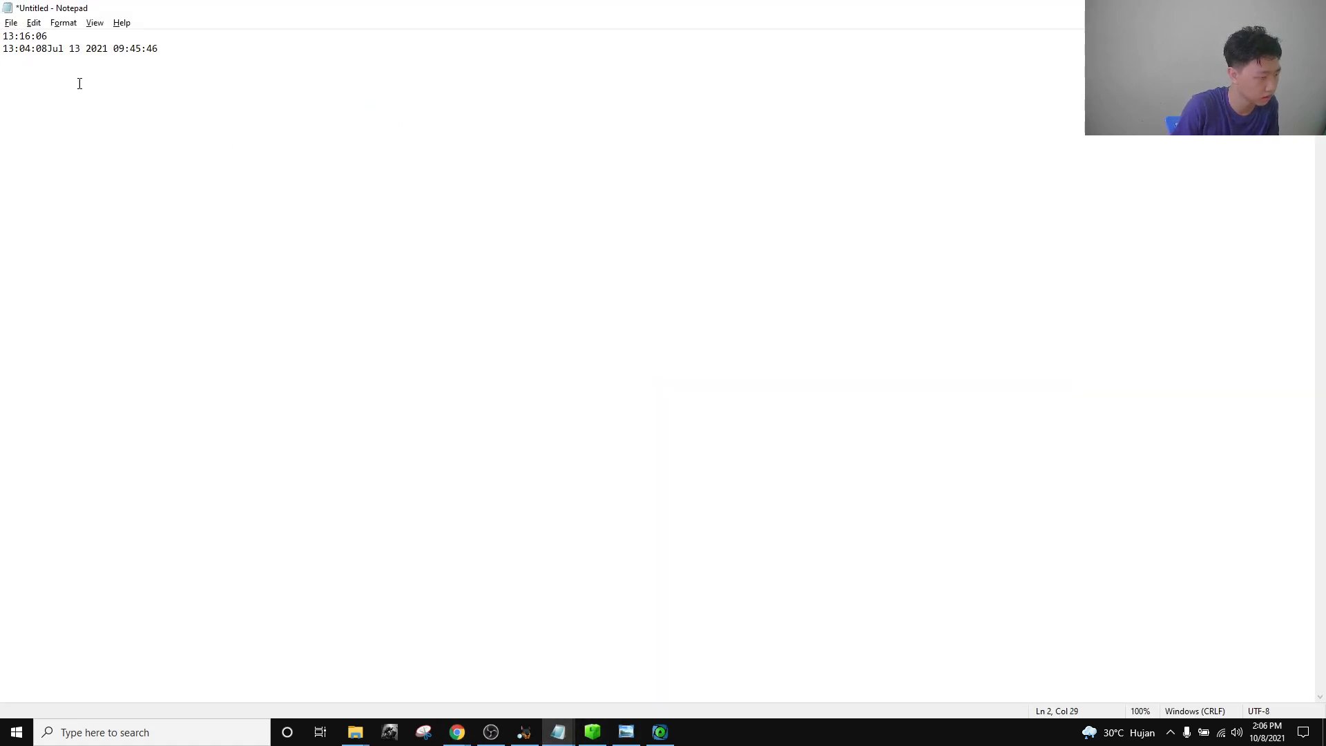
pyautogui.moveTo(88, 52); pyautogui.dragTo(57, 47)
pyautogui.press('BackSpace')
pyautogui.press('Return')
pyautogui.press('BackSpace')
pyautogui.press('BackSpace')
pyautogui.press('BackSpace')
pyautogui.press('BackSpace')
pyautogui.press('BackSpace')
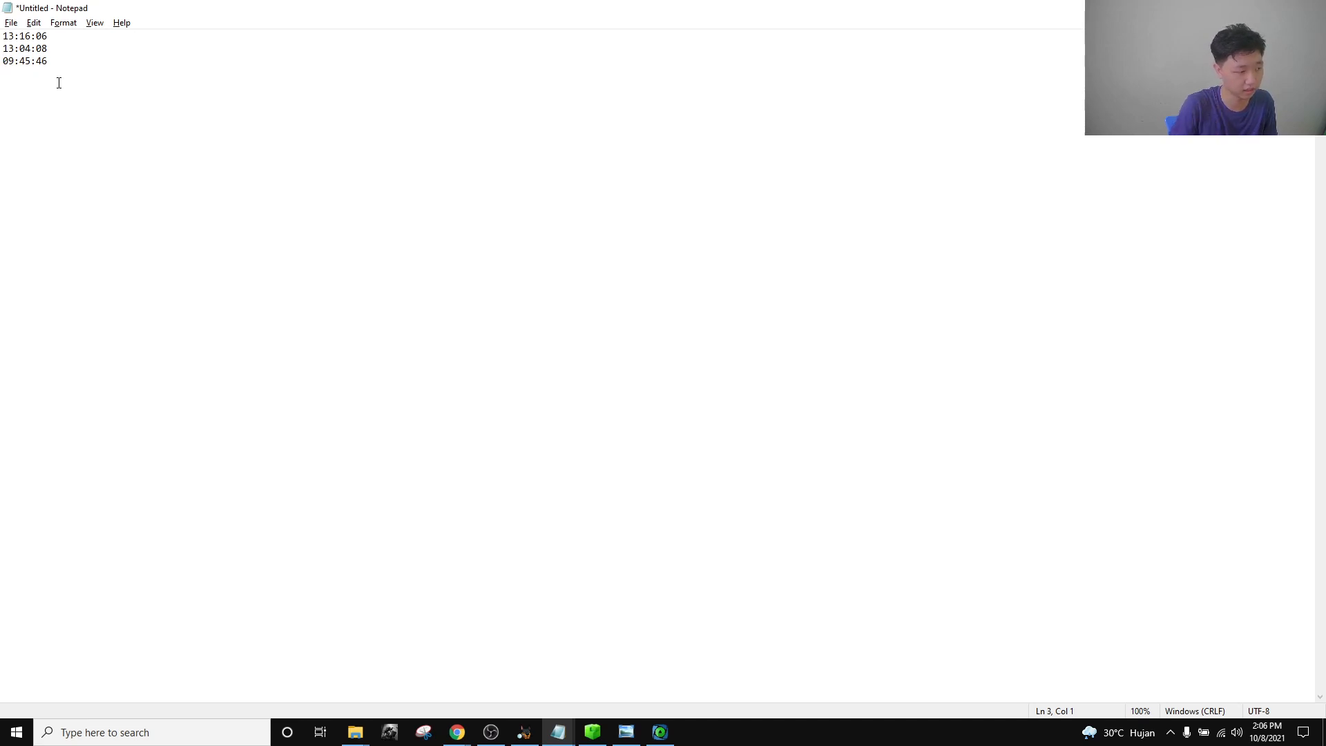
pyautogui.moveTo(14, 67); pyautogui.dragTo(3, 63)
pyautogui.click(424, 447)
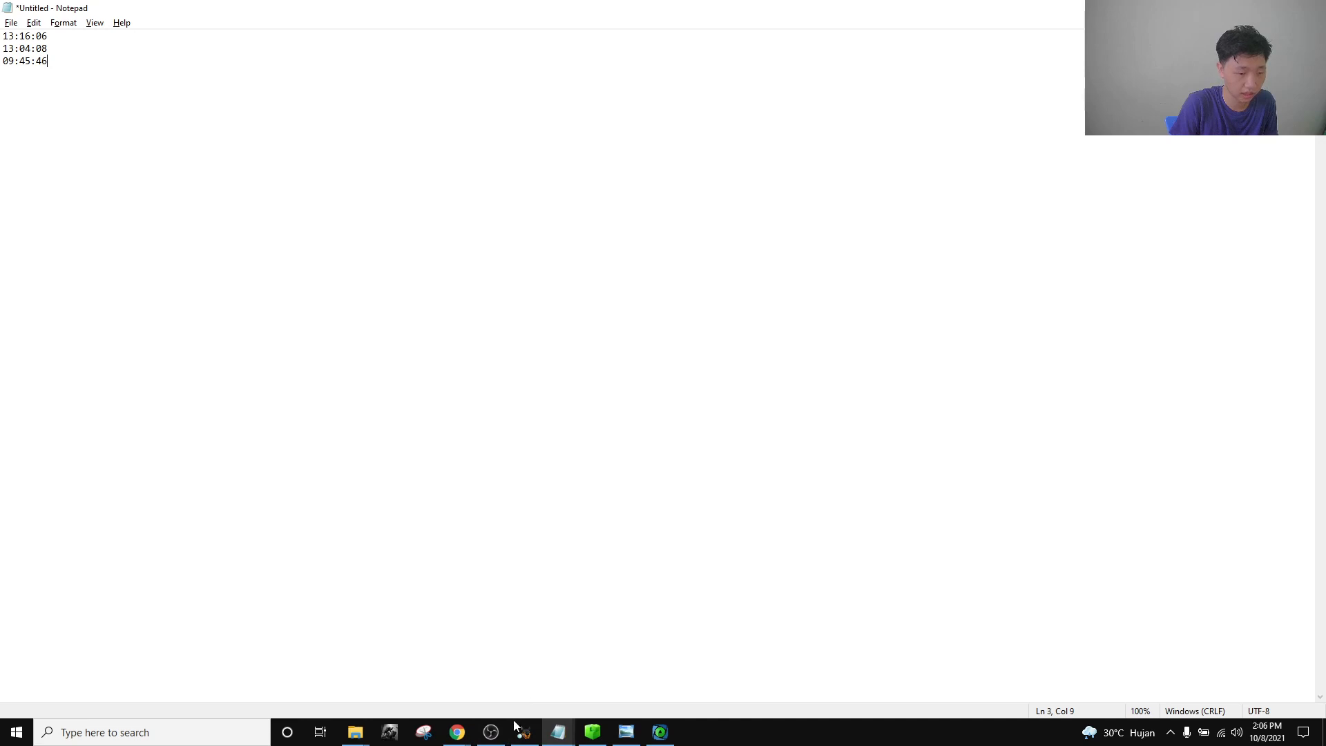
# Compare the recorded times with the ArtEx CarPlay timeline, then return to Autopsy.
pyautogui.click(658, 734)
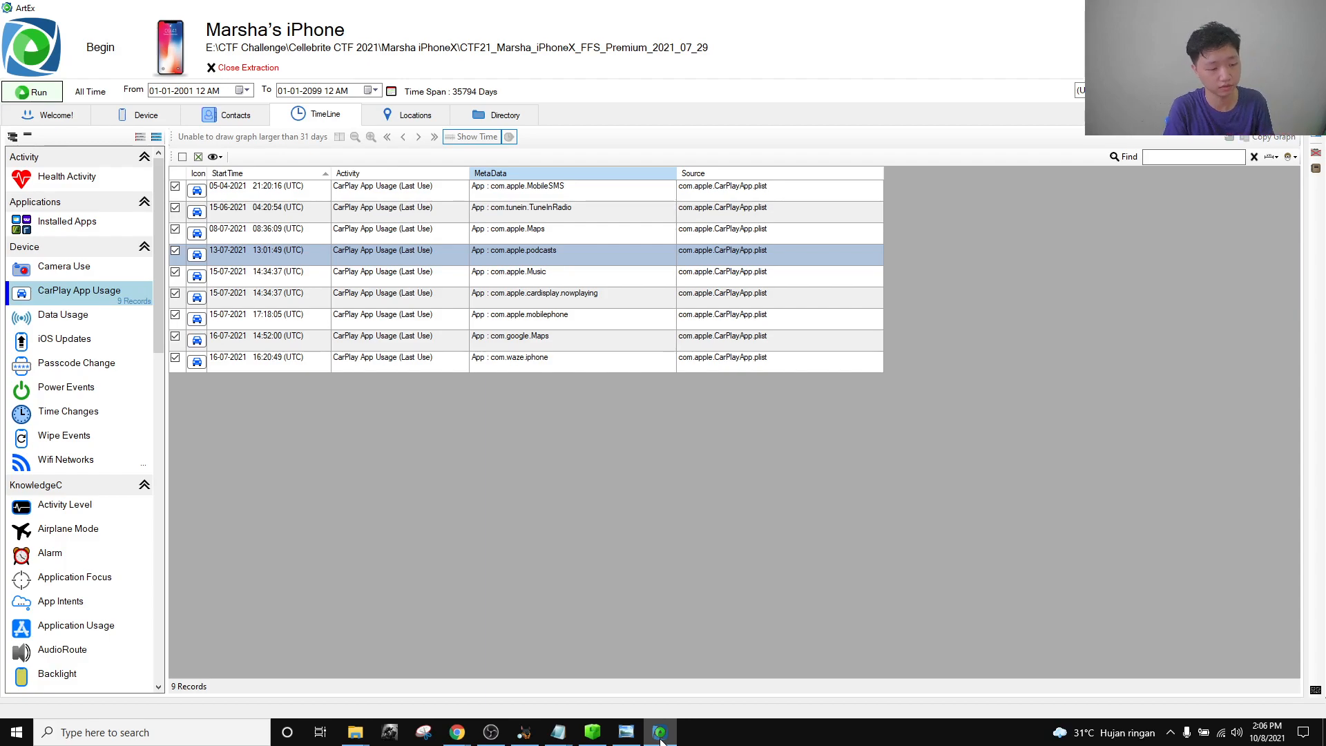
pyautogui.click(660, 734)
pyautogui.moveTo(56, 50); pyautogui.dragTo(1, 36)
pyautogui.click(68, 47)
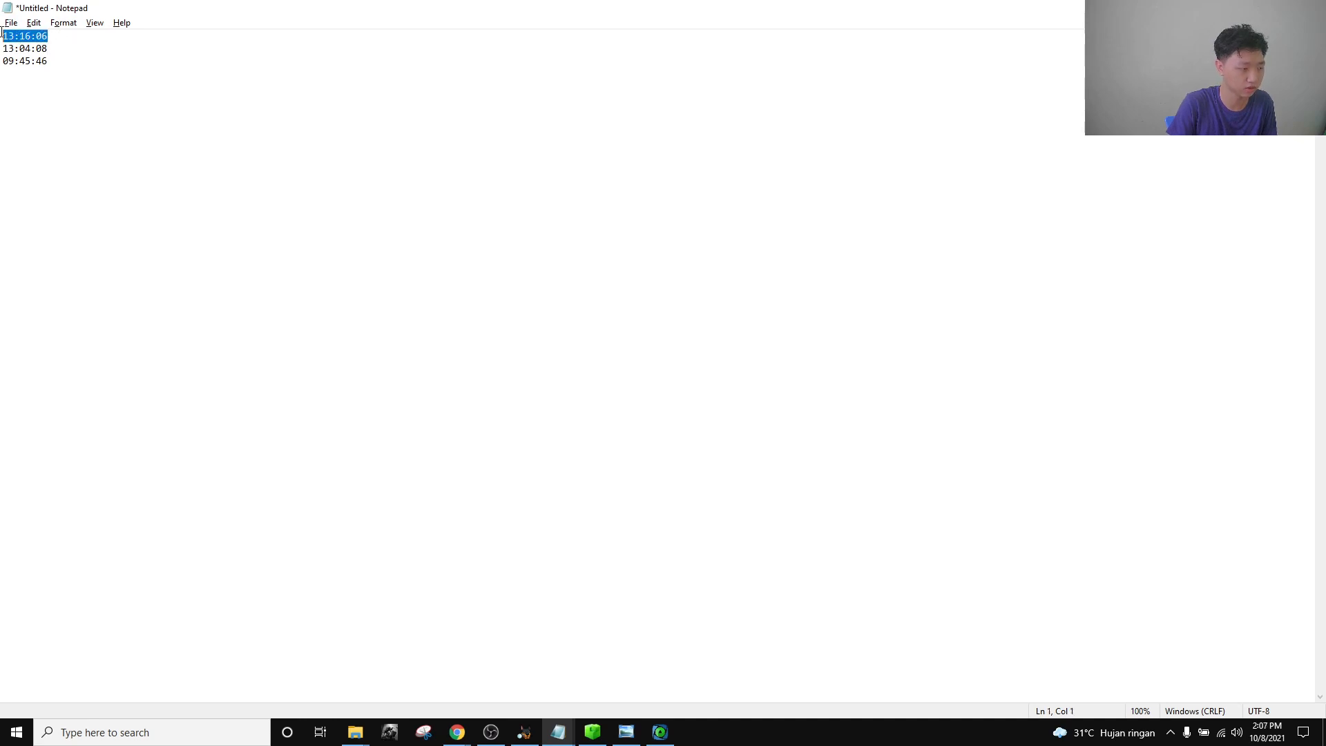
pyautogui.click(653, 732)
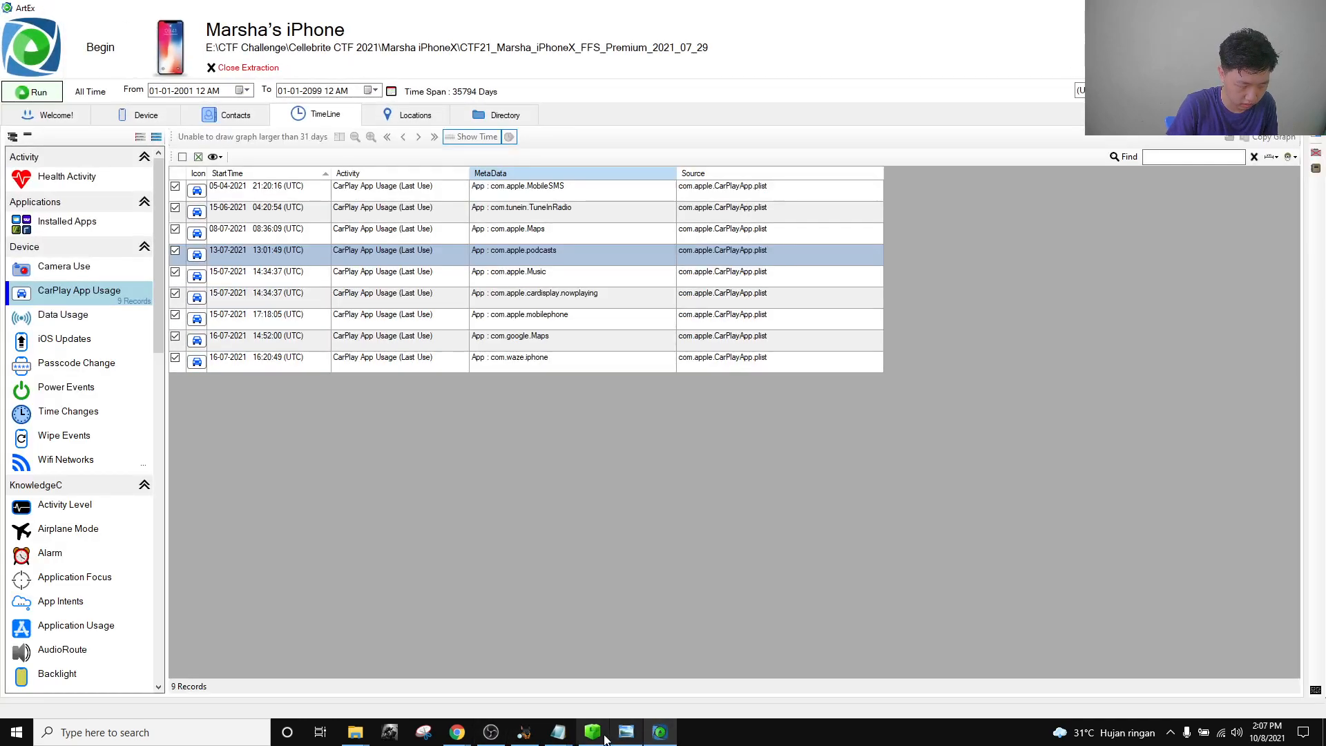
pyautogui.click(524, 732)
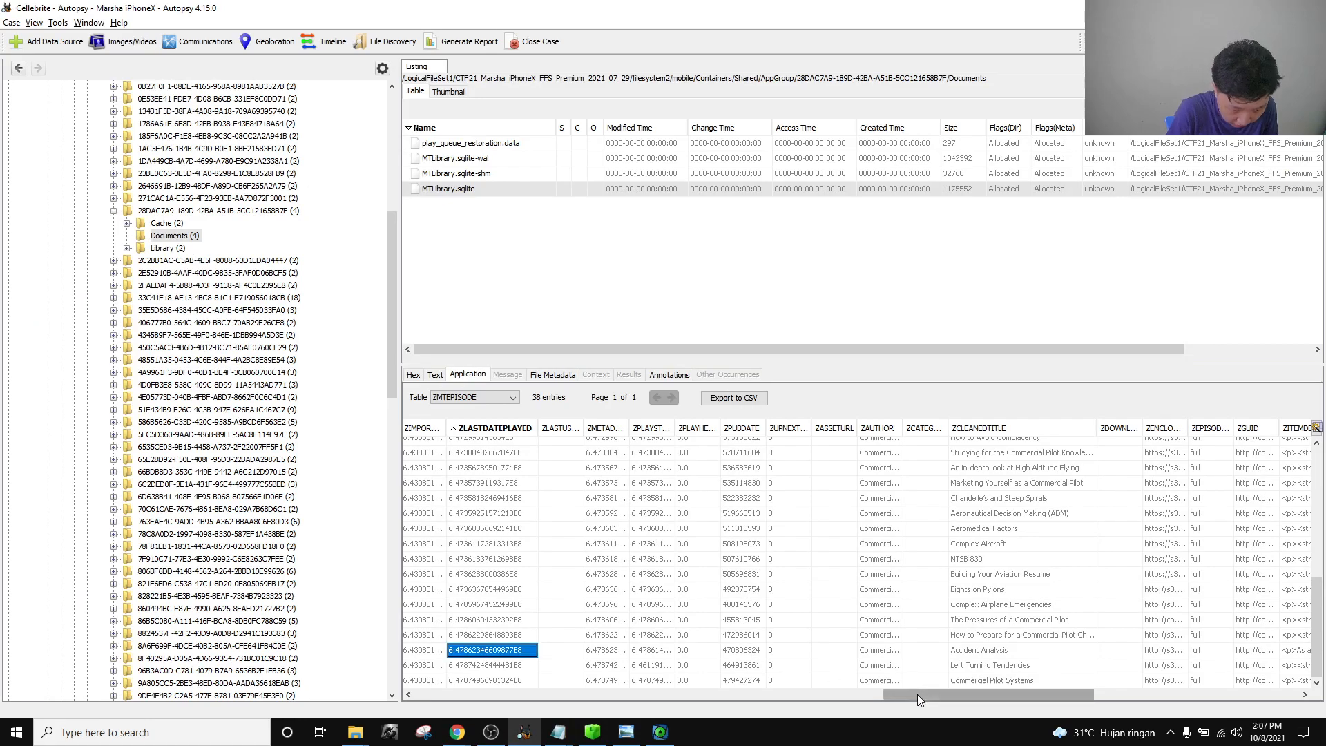
# Copy the Commercial Pilot Systems episode title from Autopsy's ZMTEPISODE table.
pyautogui.moveTo(917, 694); pyautogui.dragTo(934, 690)
pyautogui.click(977, 683)
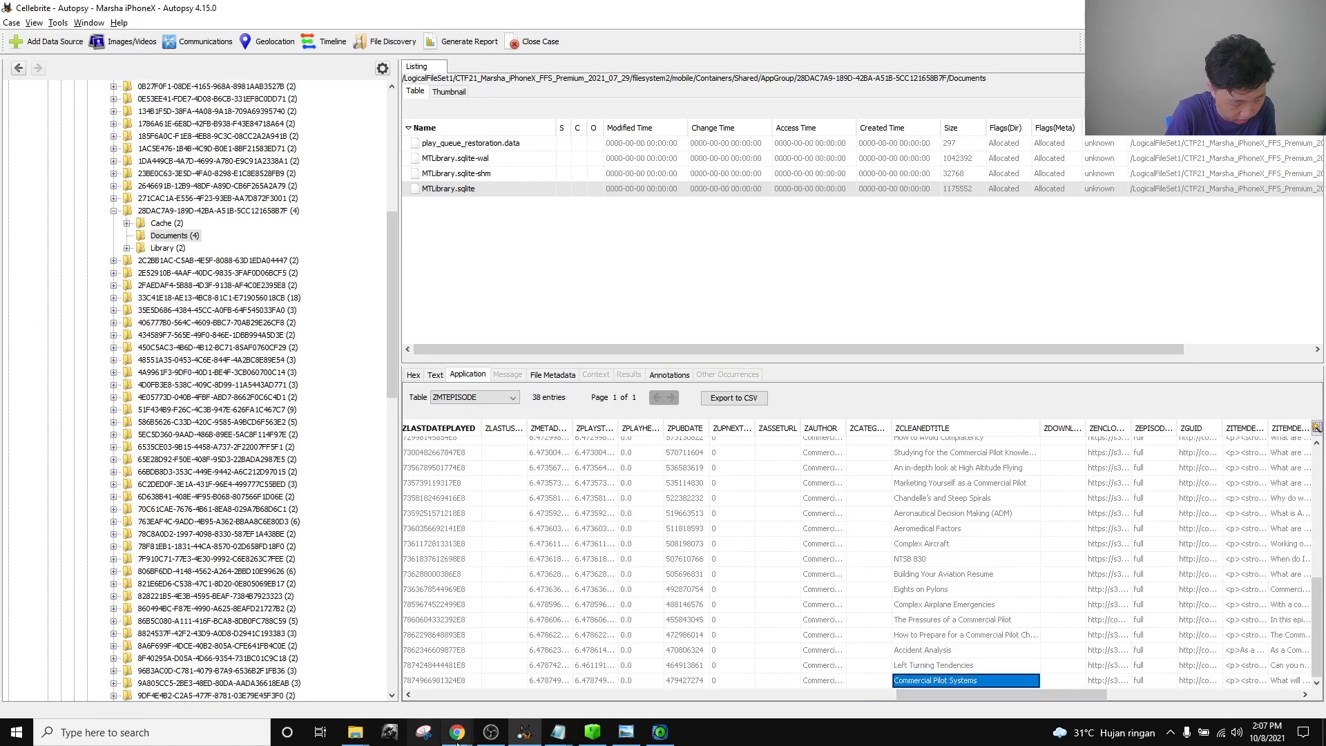
pyautogui.moveTo(461, 733)
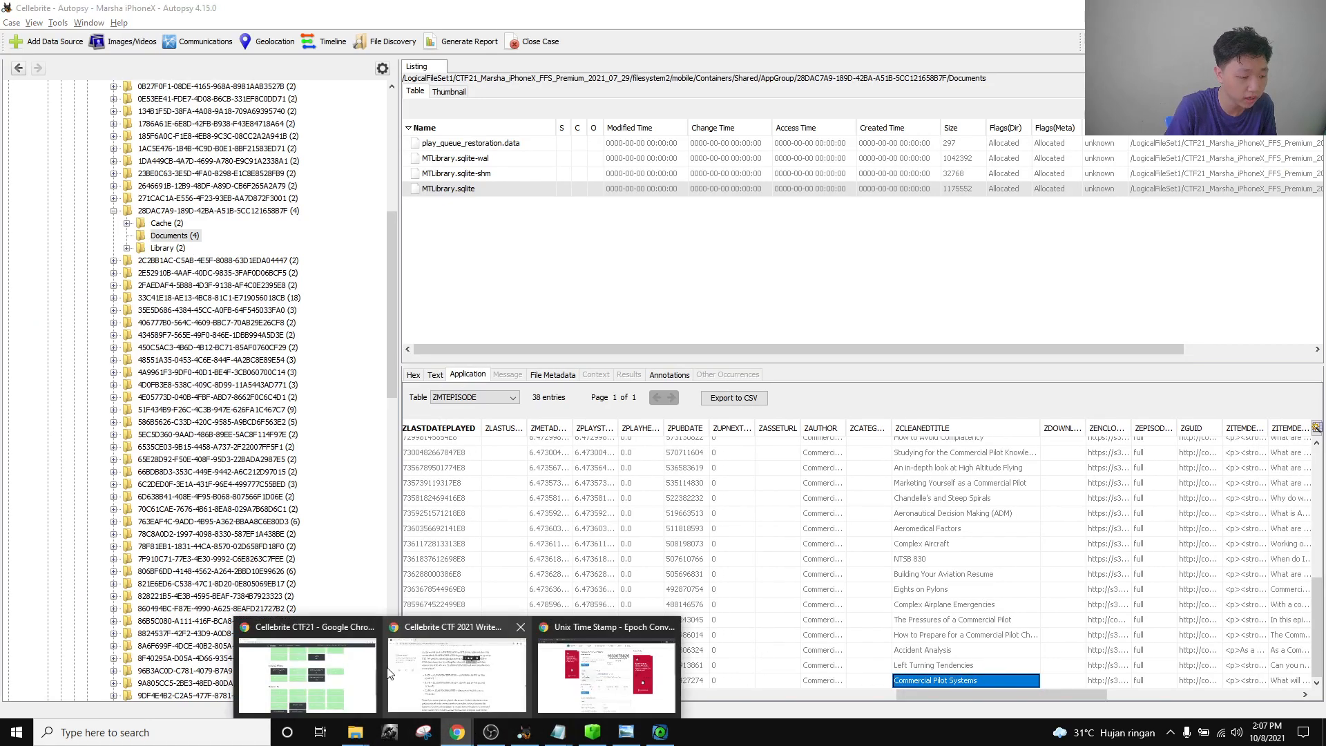
pyautogui.click(345, 670)
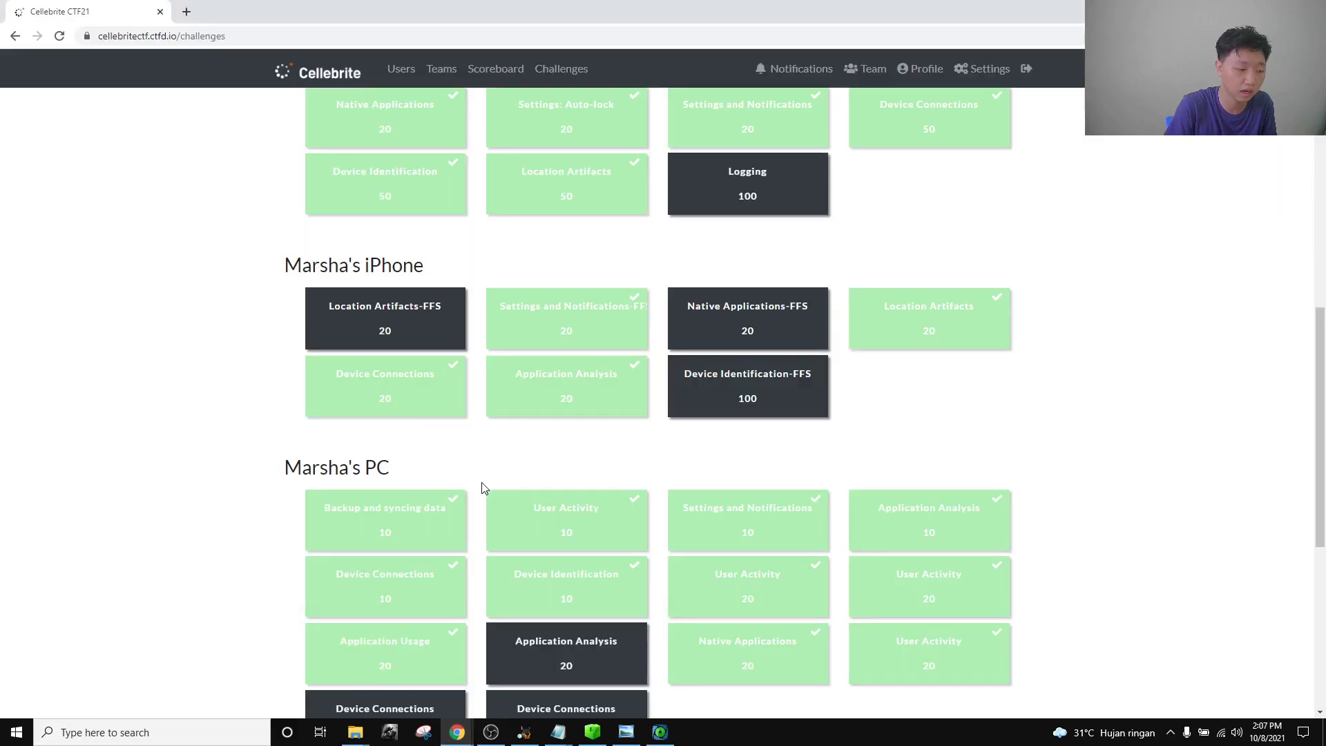
pyautogui.scroll(-1, 483, 483)
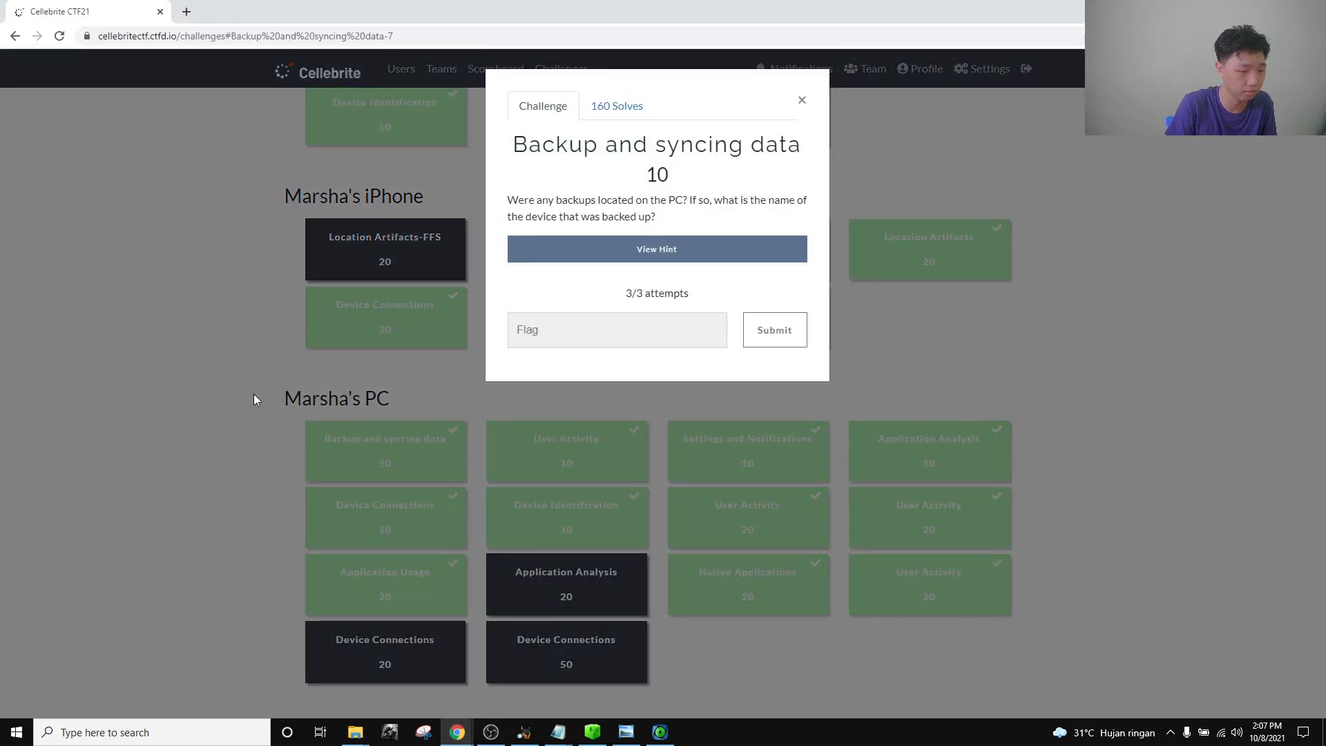
# Paste Commercial Pilot Systems as the Application Analysis 20 flag, then close the challenge.
pyautogui.click(254, 395)
pyautogui.click(547, 602)
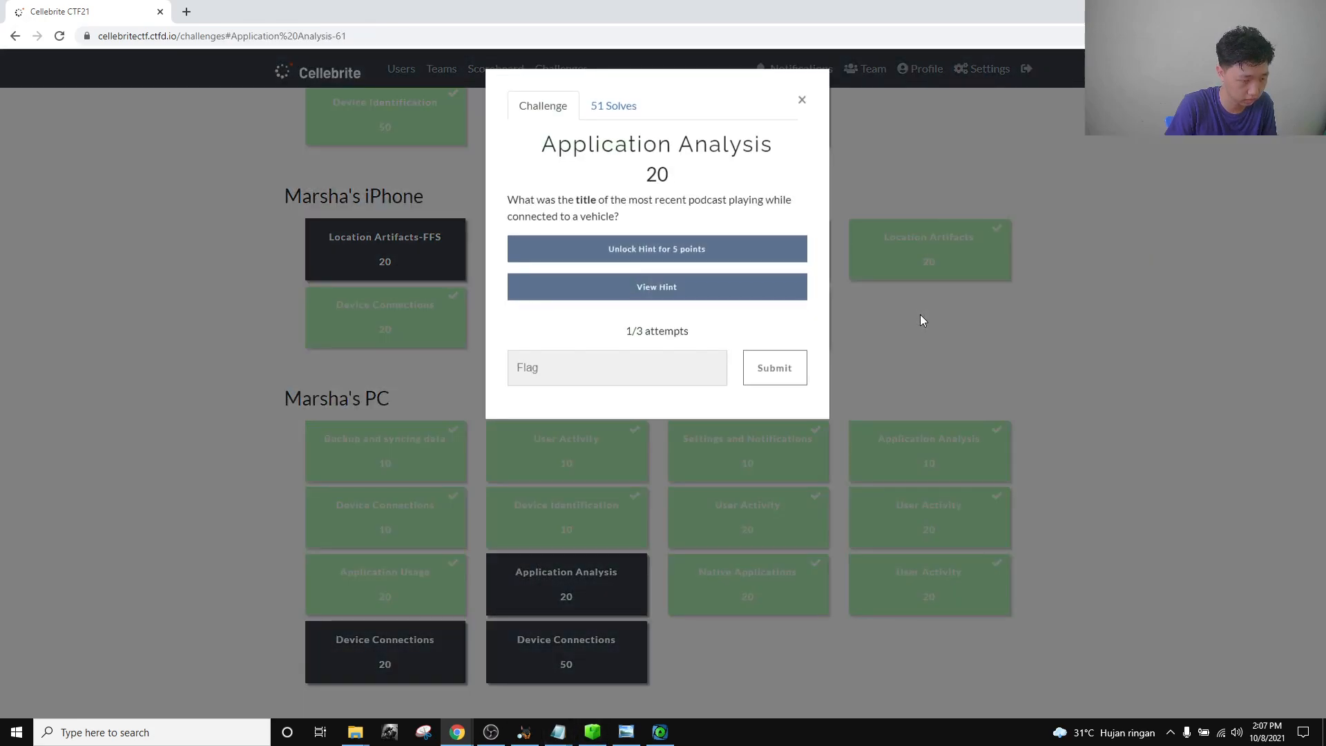
pyautogui.click(601, 367)
pyautogui.hotkey('ctrl', 'v')
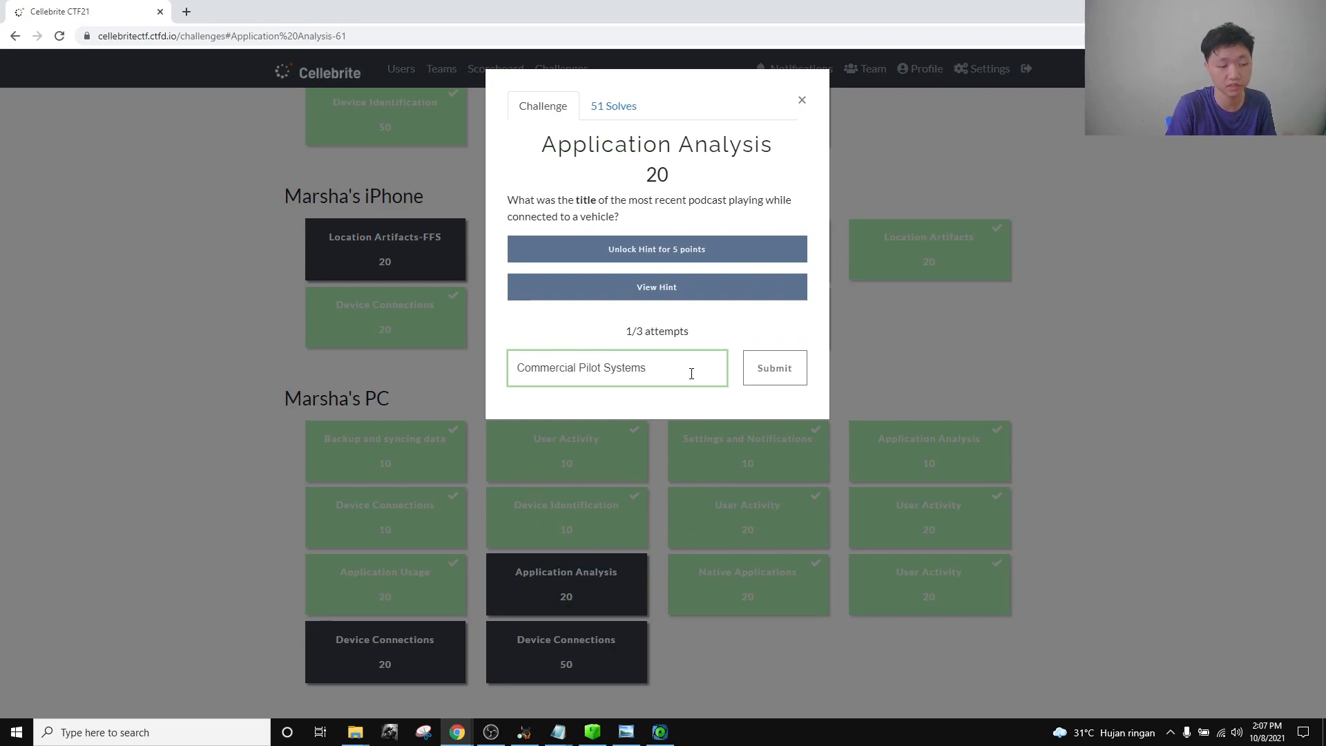
pyautogui.click(802, 100)
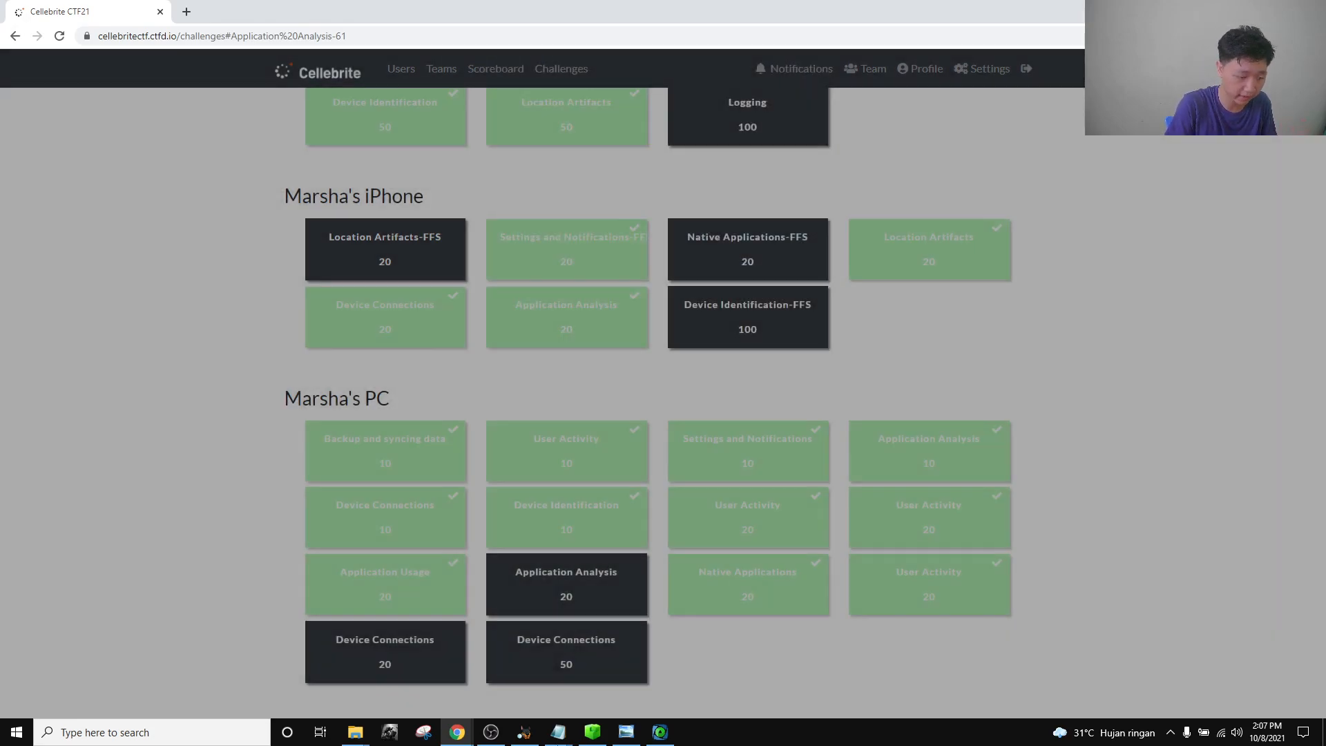
pyautogui.click(524, 732)
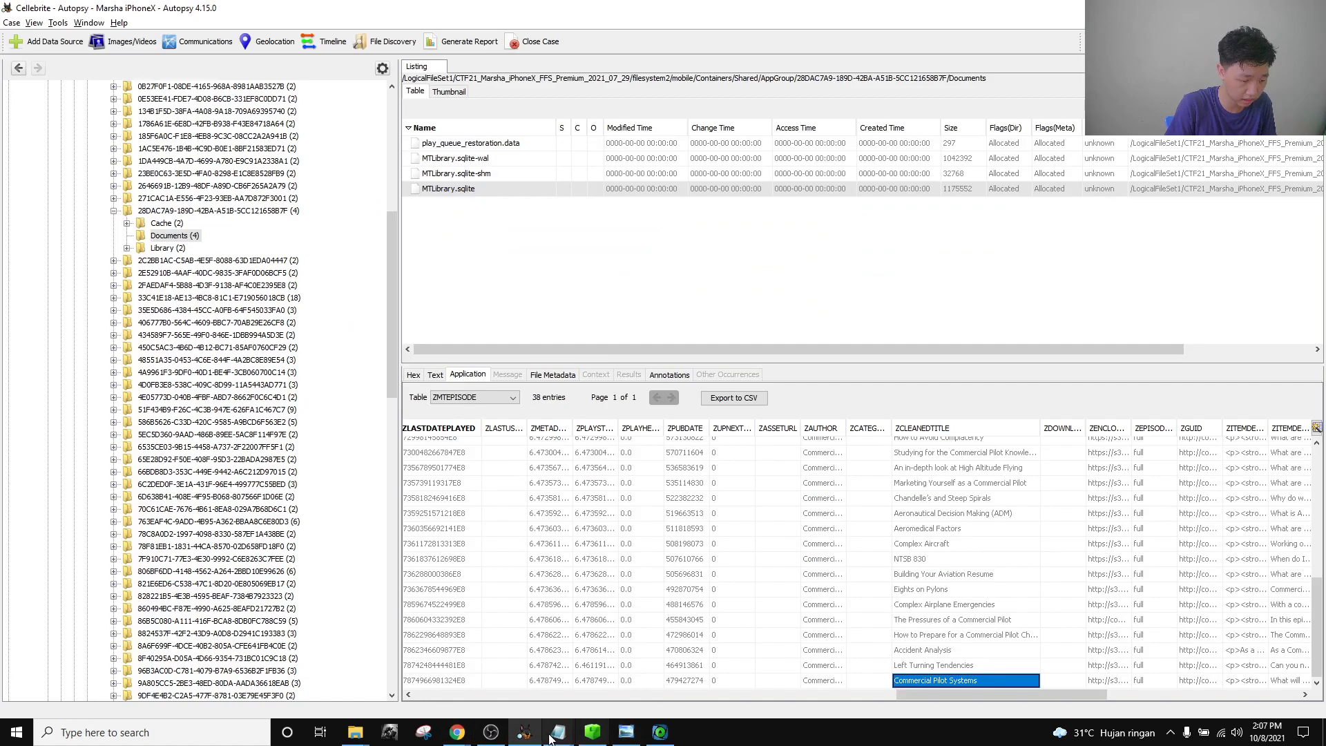
# Check the Notepad times against the Left Turning Tendencies and Commercial Pilot Systems episode cells.
pyautogui.click(559, 732)
pyautogui.click(625, 696)
pyautogui.click(525, 731)
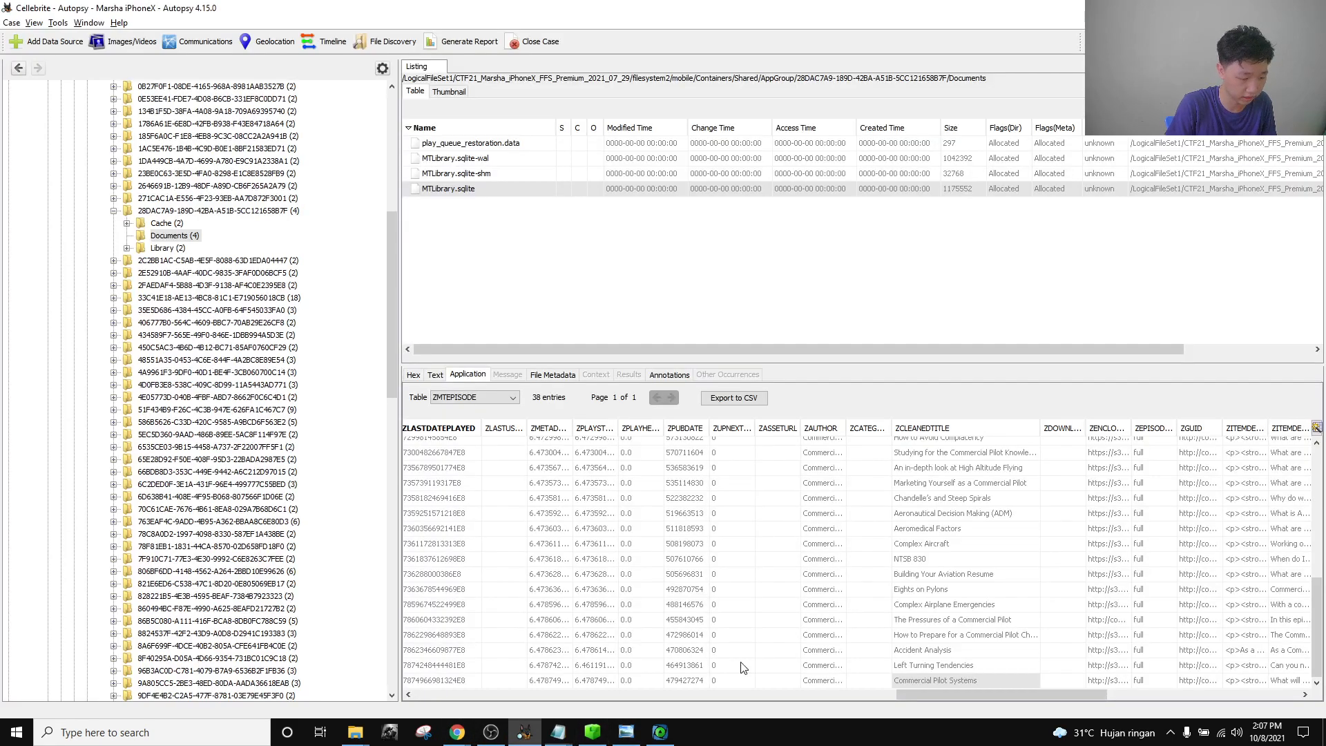
pyautogui.click(934, 669)
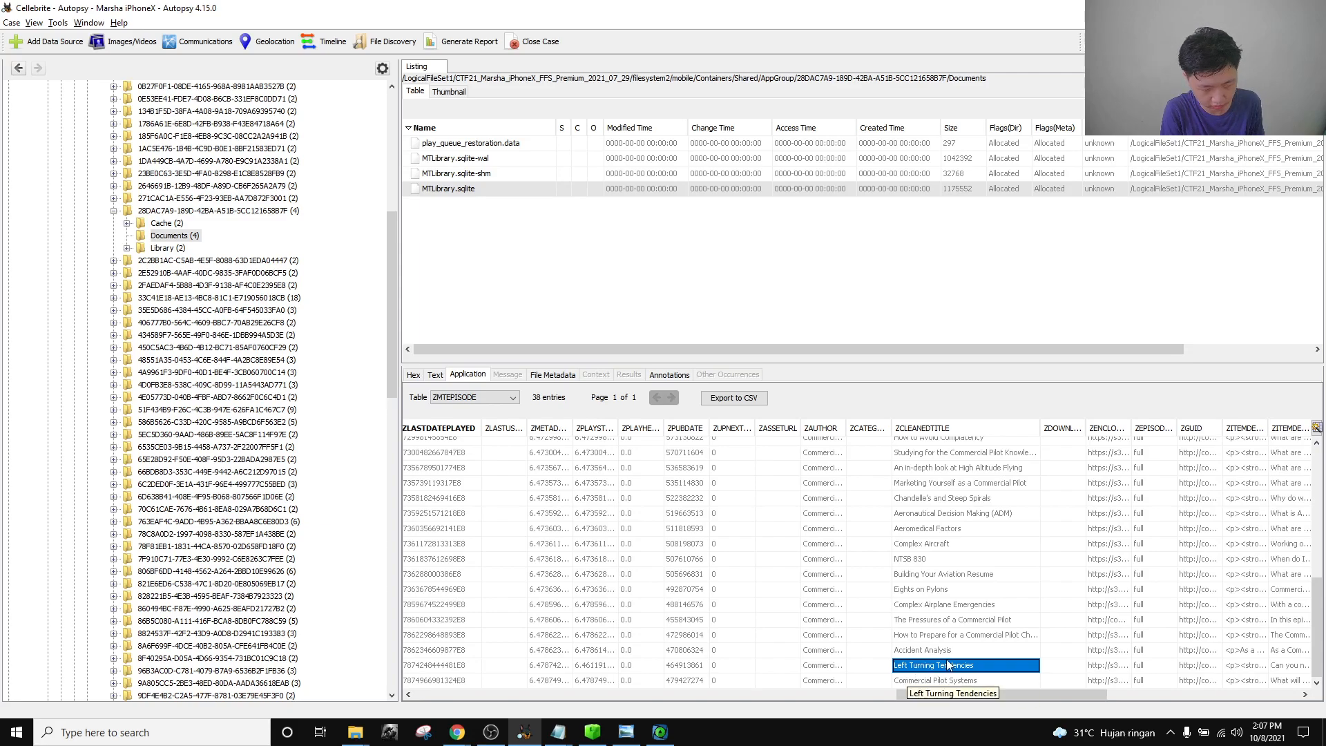
pyautogui.click(986, 684)
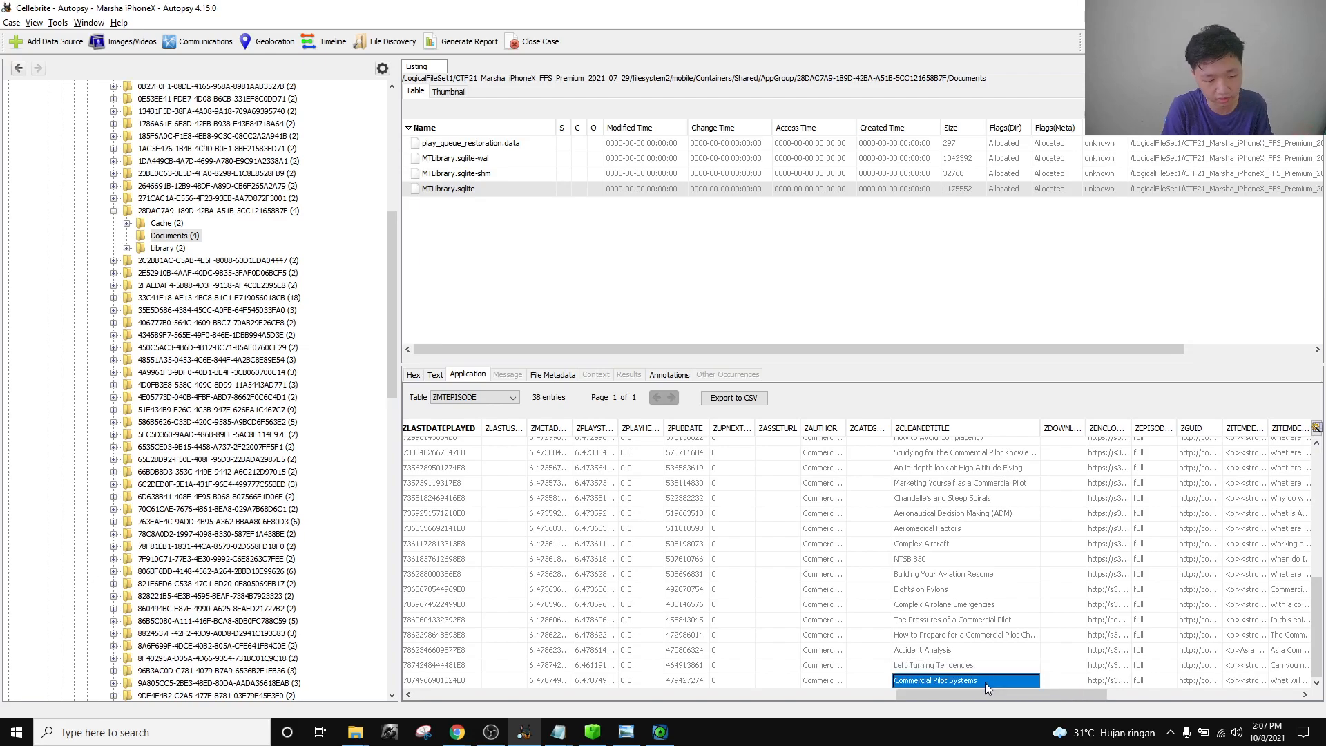
pyautogui.moveTo(457, 732)
pyautogui.click(328, 679)
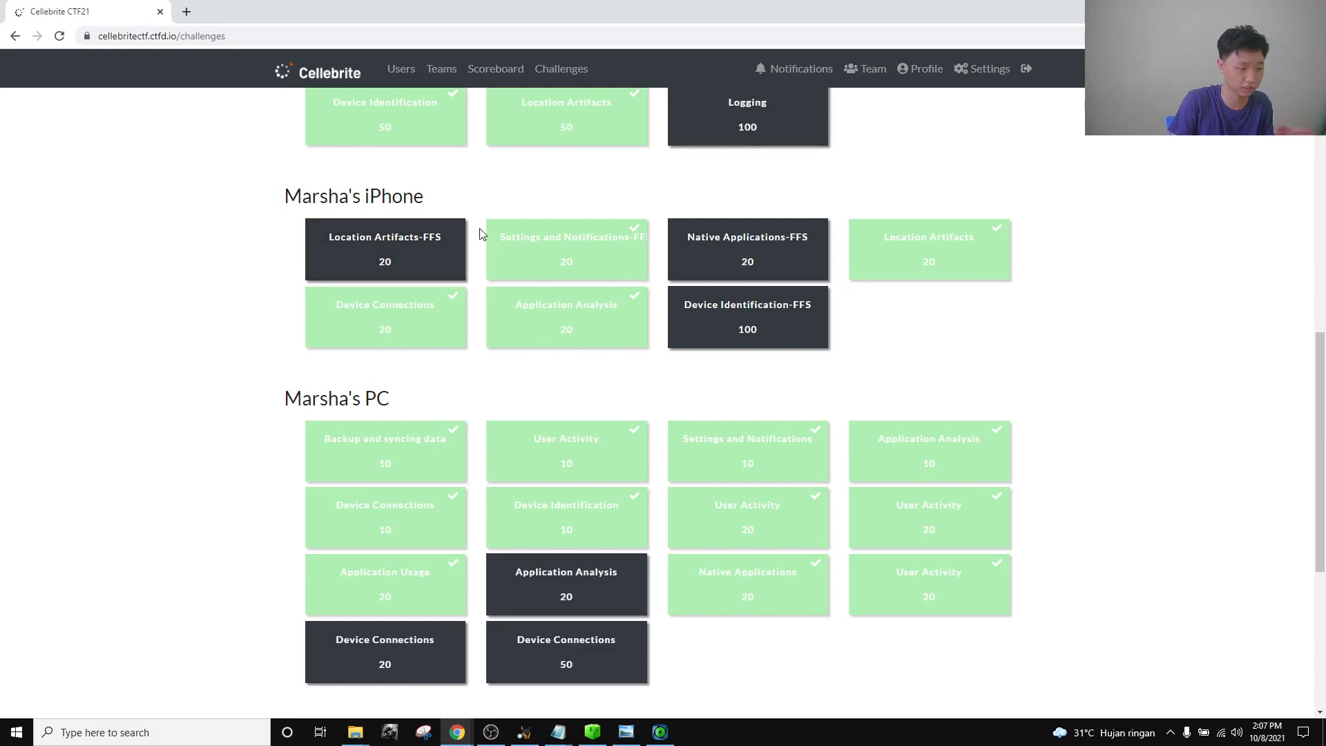
pyautogui.scroll(-1, 77, 413)
pyautogui.scroll(-3, 79, 412)
pyautogui.scroll(-1, 97, 412)
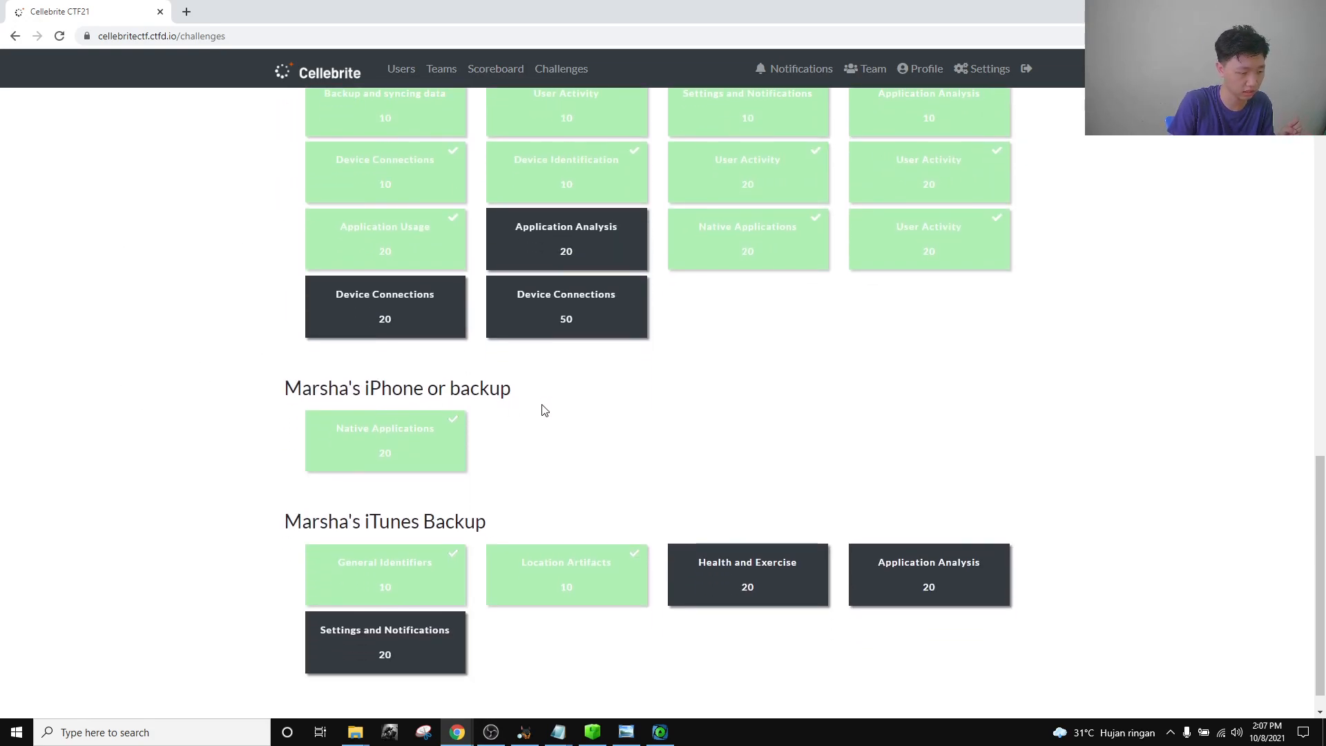
pyautogui.moveTo(538, 394); pyautogui.dragTo(241, 318)
pyautogui.scroll(4, 252, 375)
pyautogui.click(191, 326)
pyautogui.scroll(-5, 216, 522)
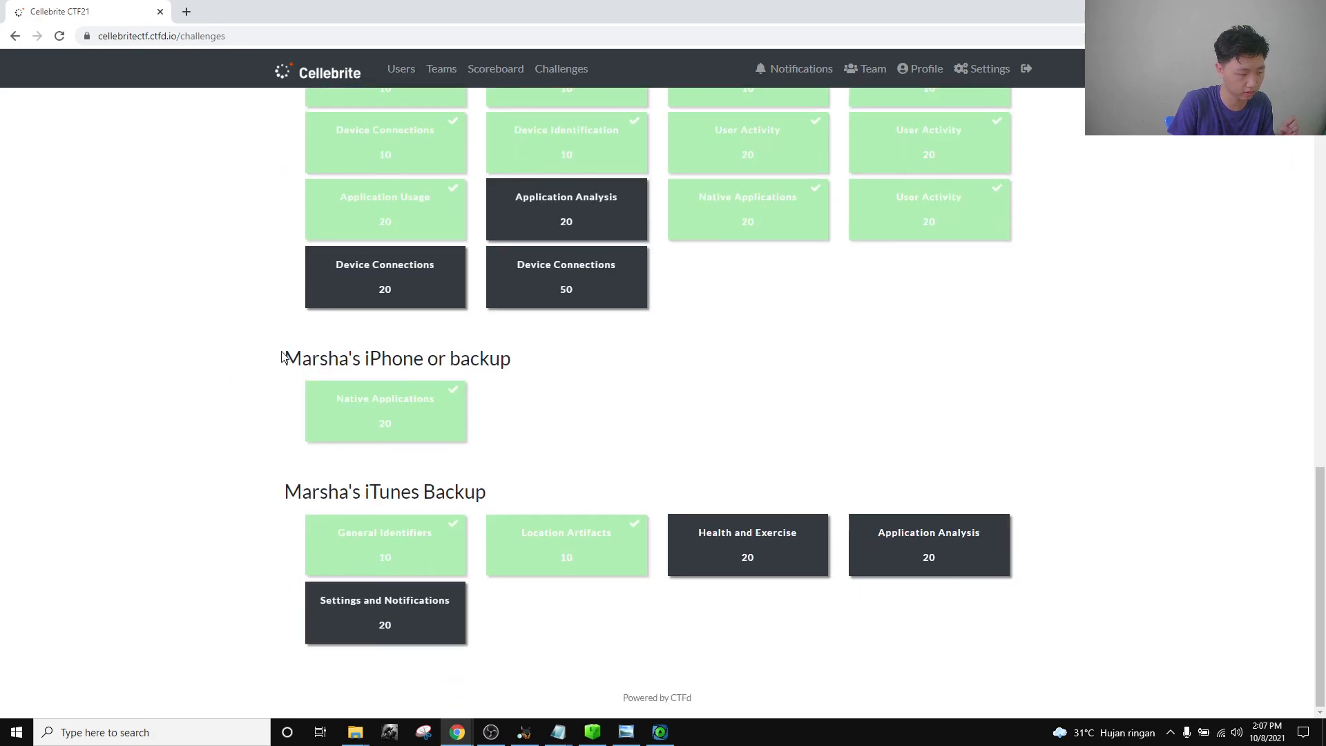
pyautogui.moveTo(280, 357); pyautogui.dragTo(705, 609)
pyautogui.moveTo(519, 359); pyautogui.dragTo(279, 360)
pyautogui.click(533, 380)
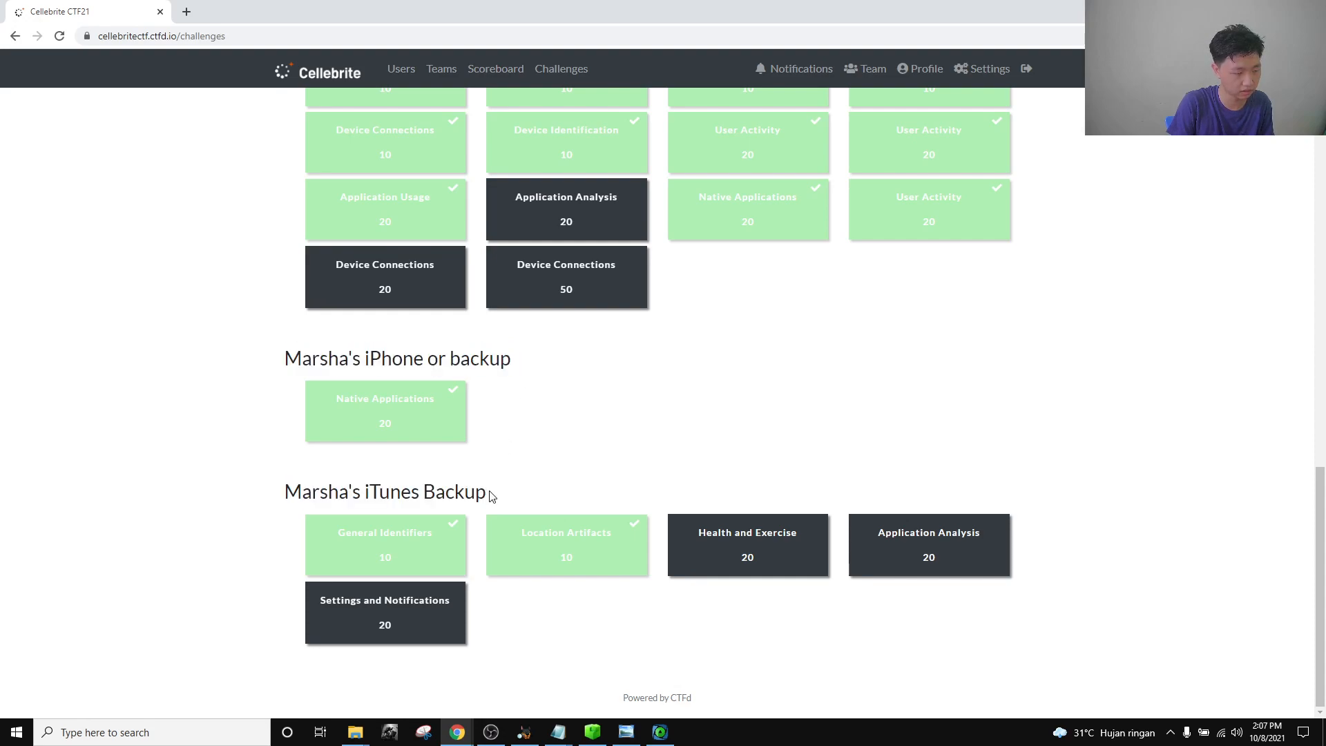
# Open the 20-point Native Applications challenge asking for the text replacement shortcut.
pyautogui.moveTo(490, 492); pyautogui.dragTo(285, 491)
pyautogui.click(530, 373)
pyautogui.moveTo(523, 355); pyautogui.dragTo(283, 359)
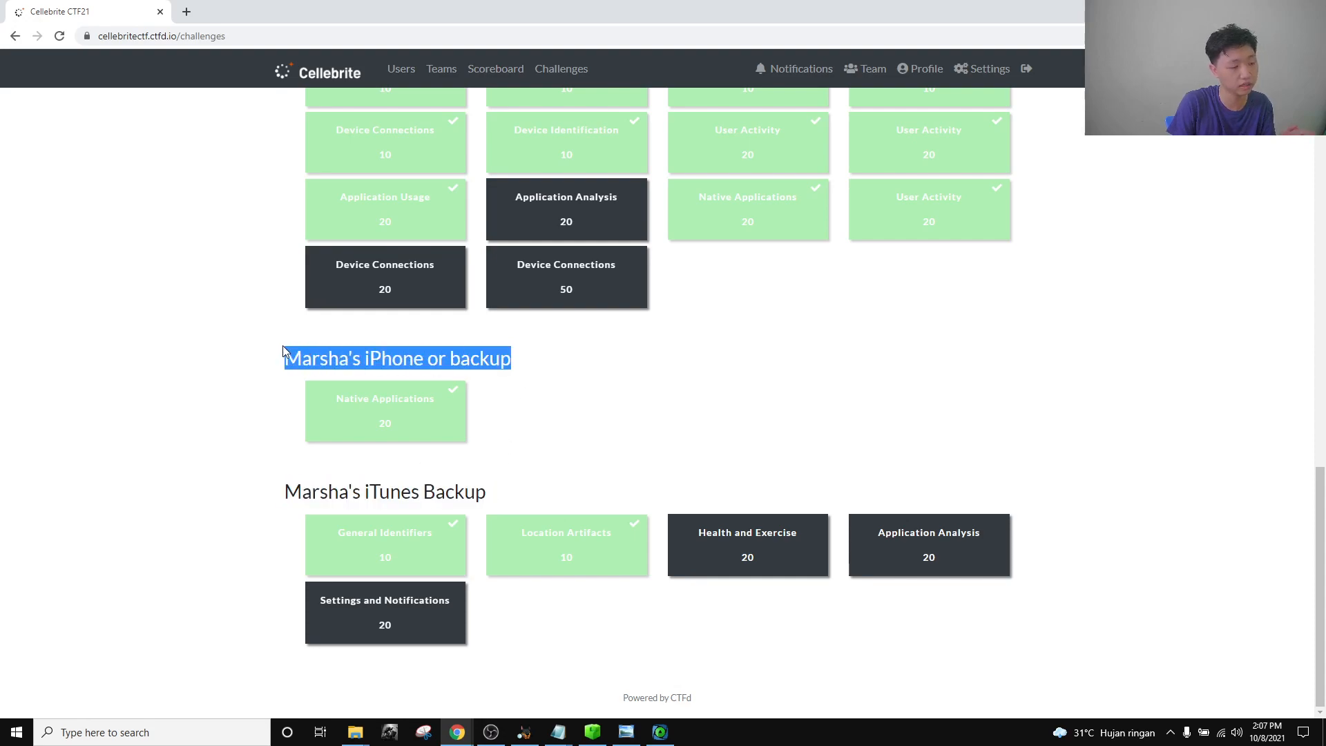
pyautogui.click(551, 373)
pyautogui.moveTo(514, 359); pyautogui.dragTo(283, 362)
pyautogui.click(645, 369)
pyautogui.moveTo(530, 359); pyautogui.dragTo(282, 362)
pyautogui.click(608, 387)
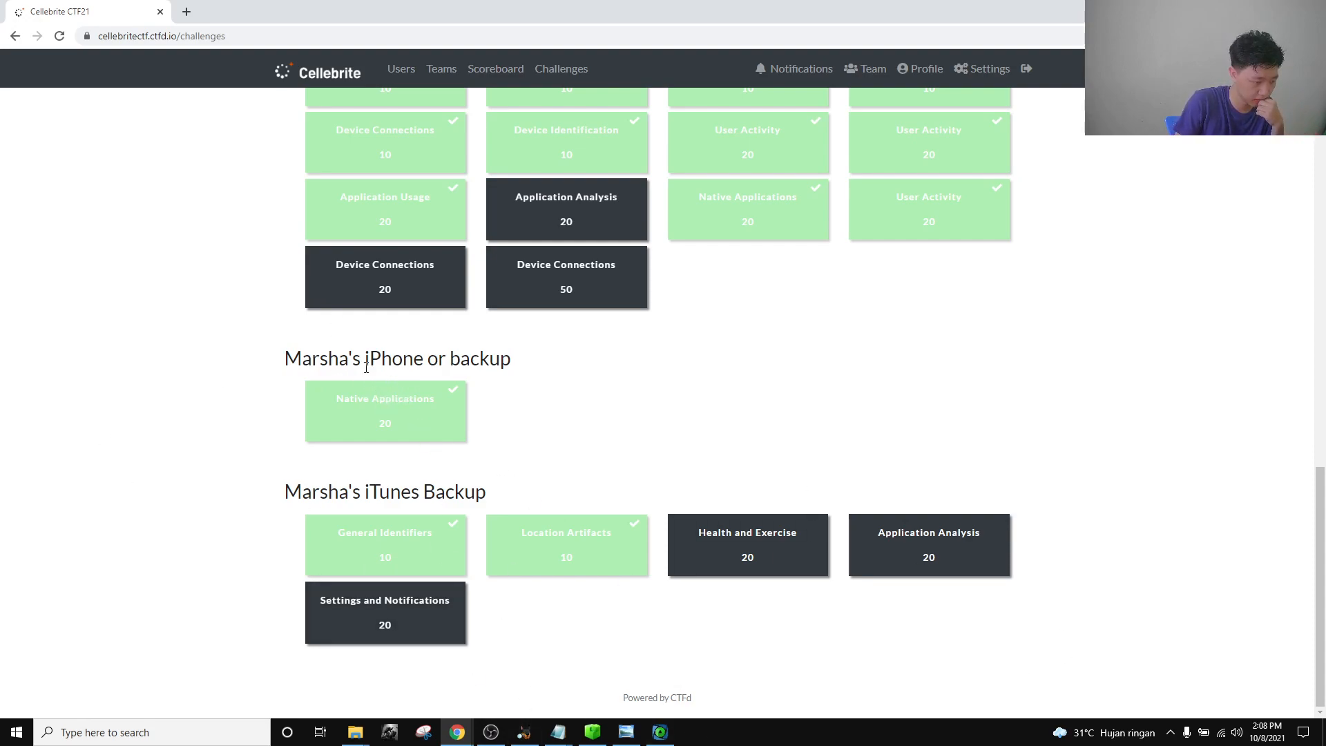
pyautogui.click(361, 434)
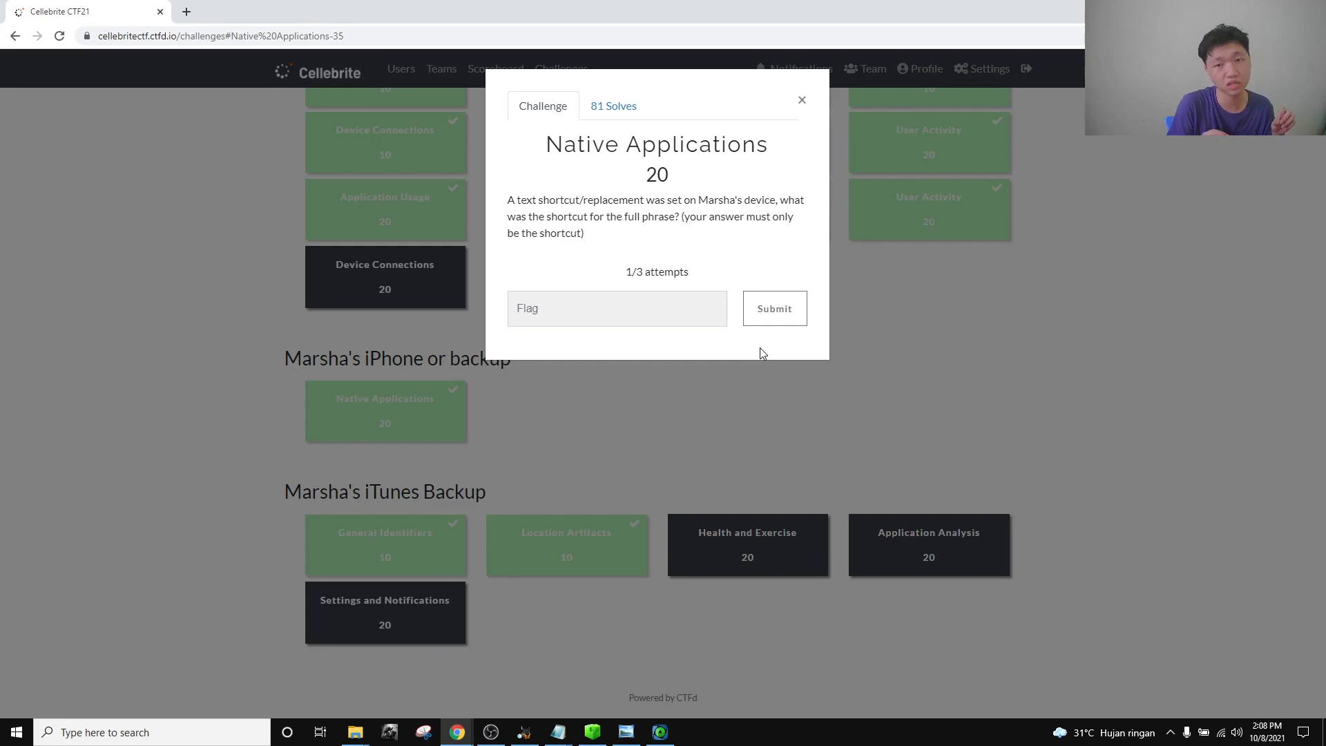
# Browse to KeyboardServices' TextReplacements.db and view its text replacement table.
pyautogui.click(524, 732)
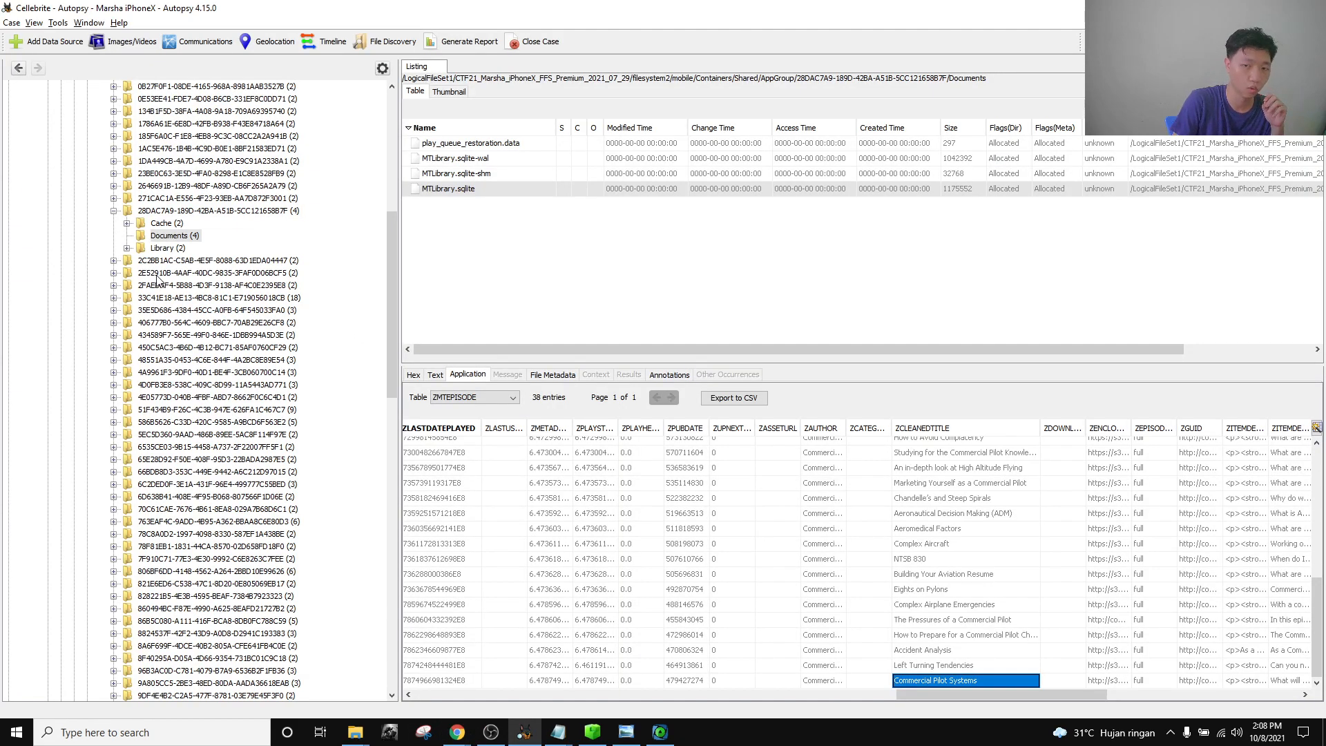
pyautogui.scroll(11, 166, 281)
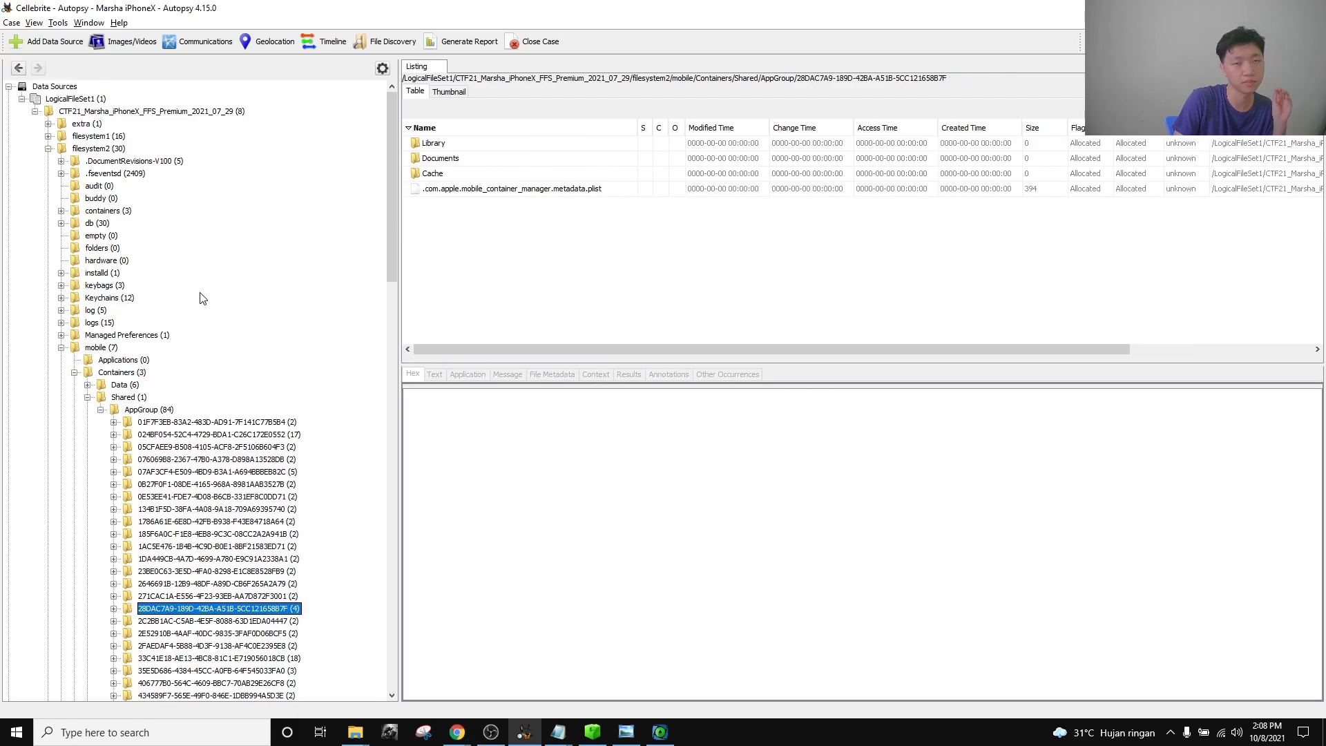
pyautogui.click(88, 398)
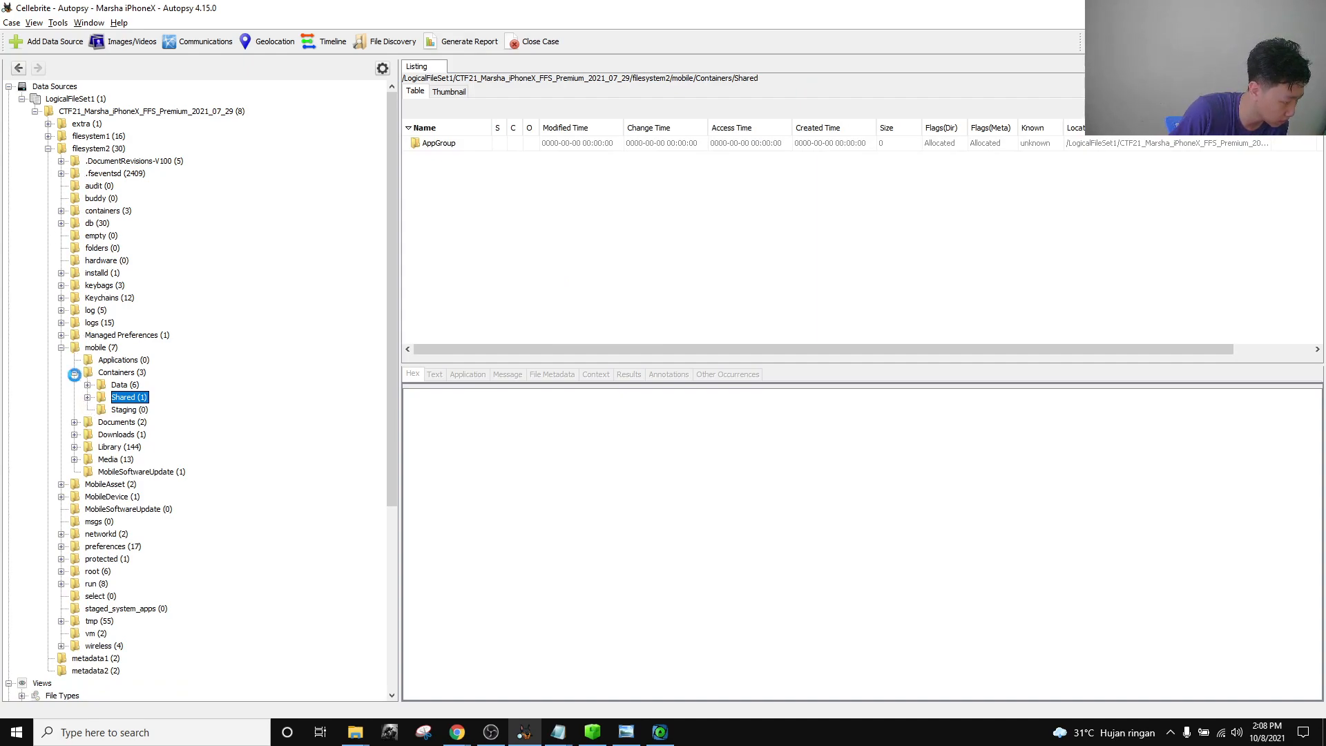
pyautogui.click(75, 372)
pyautogui.click(75, 410)
pyautogui.scroll(-5, 172, 438)
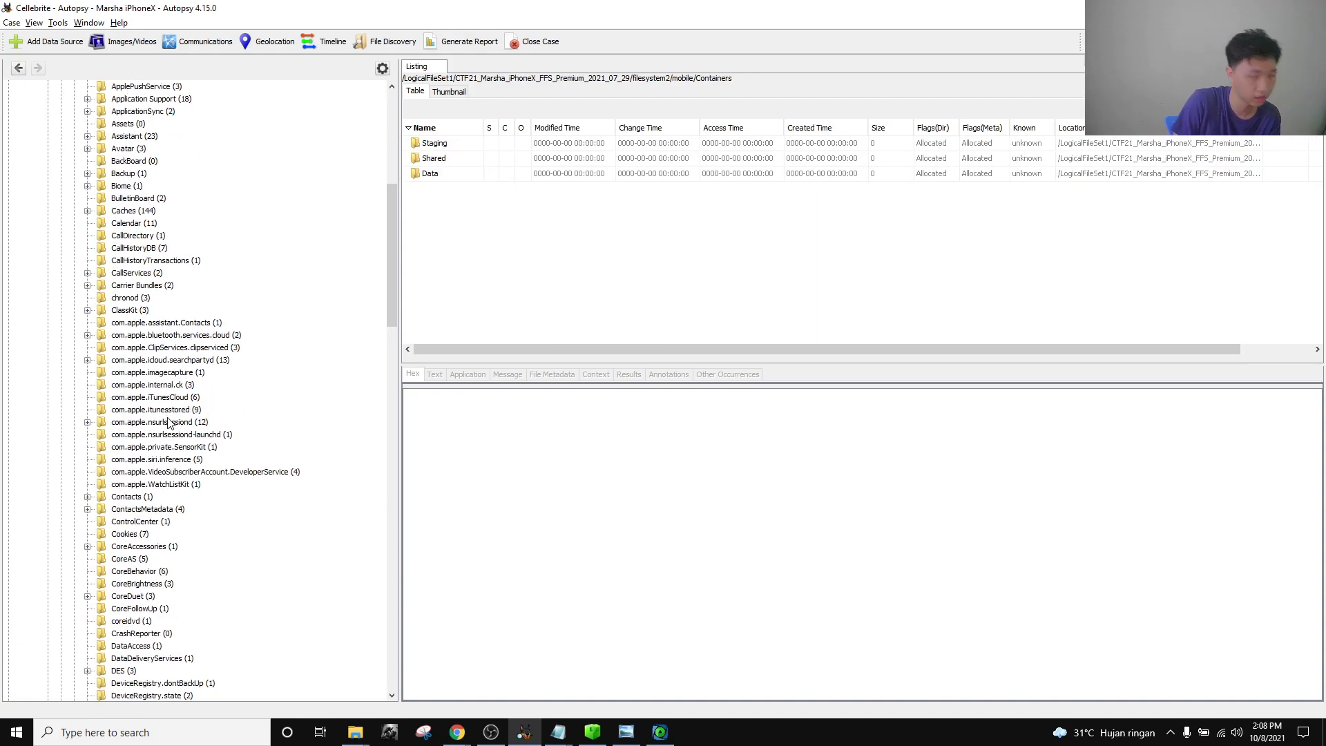
pyautogui.scroll(-4, 171, 438)
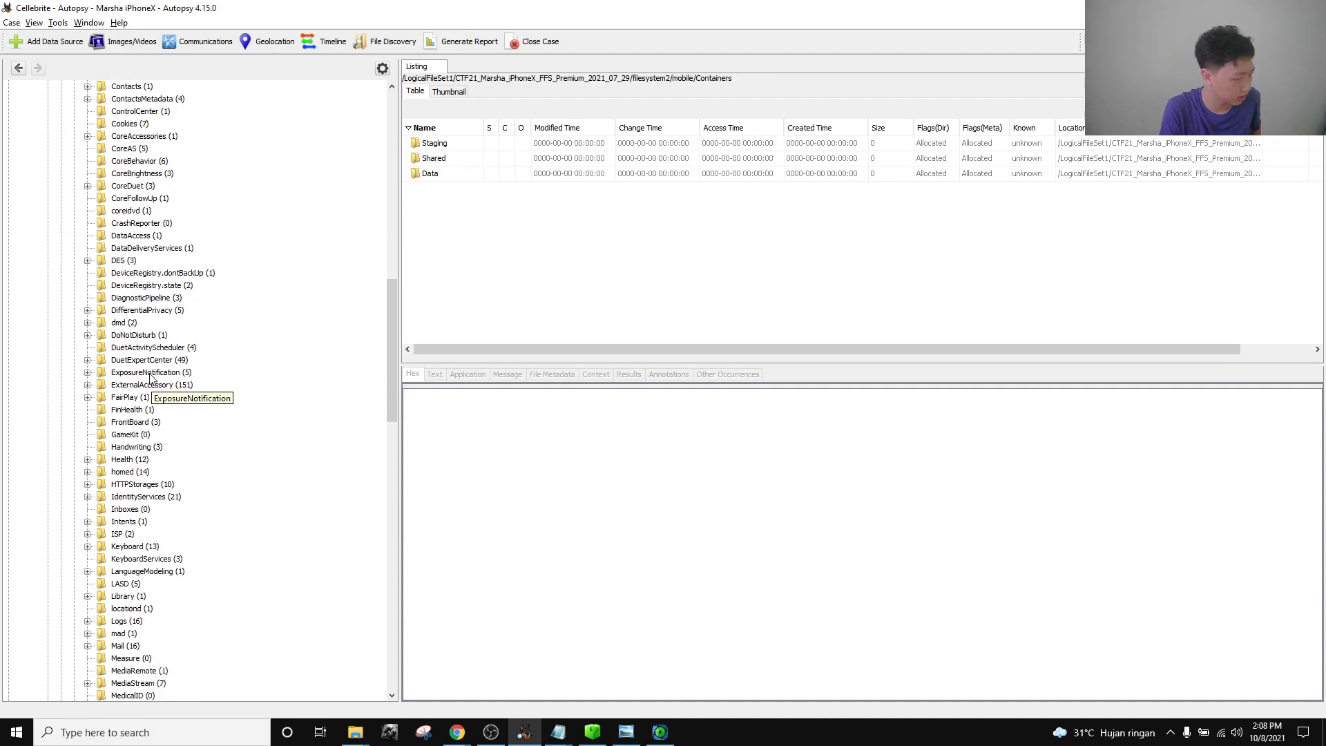
pyautogui.scroll(-5, 166, 444)
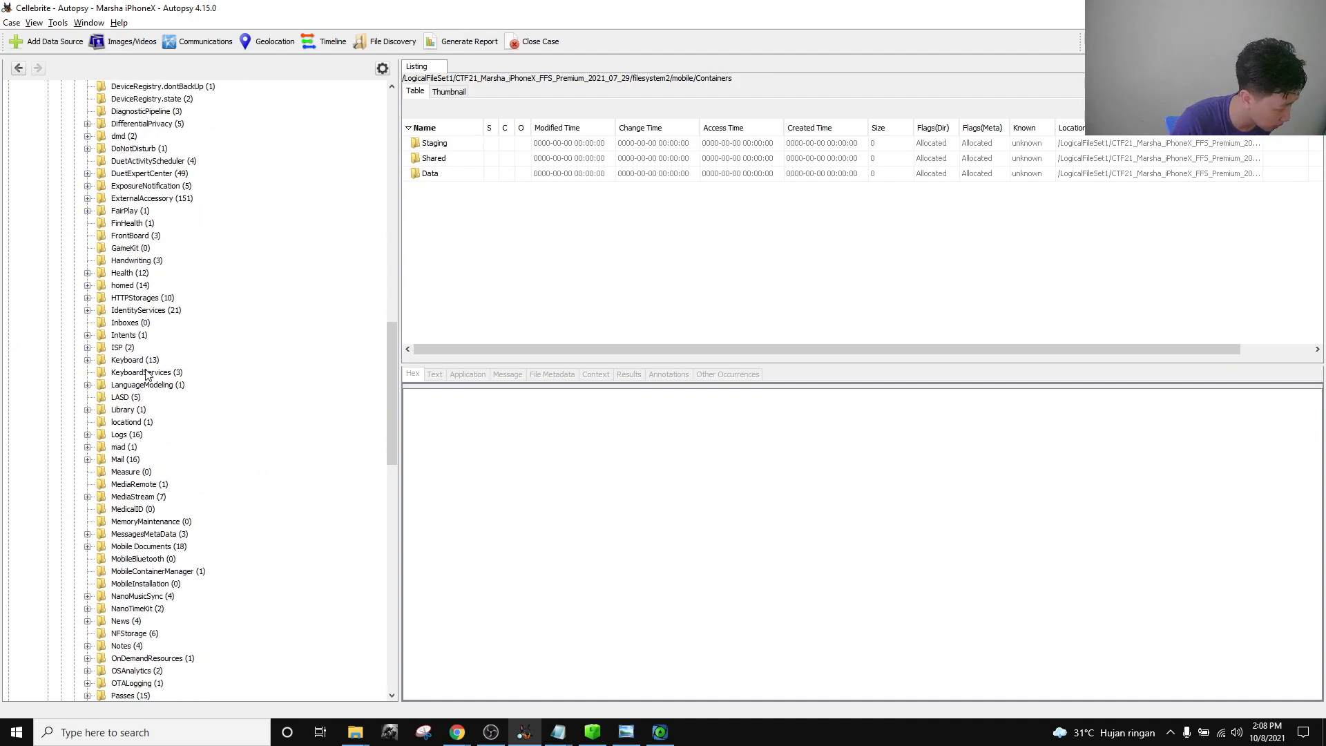
pyautogui.click(173, 374)
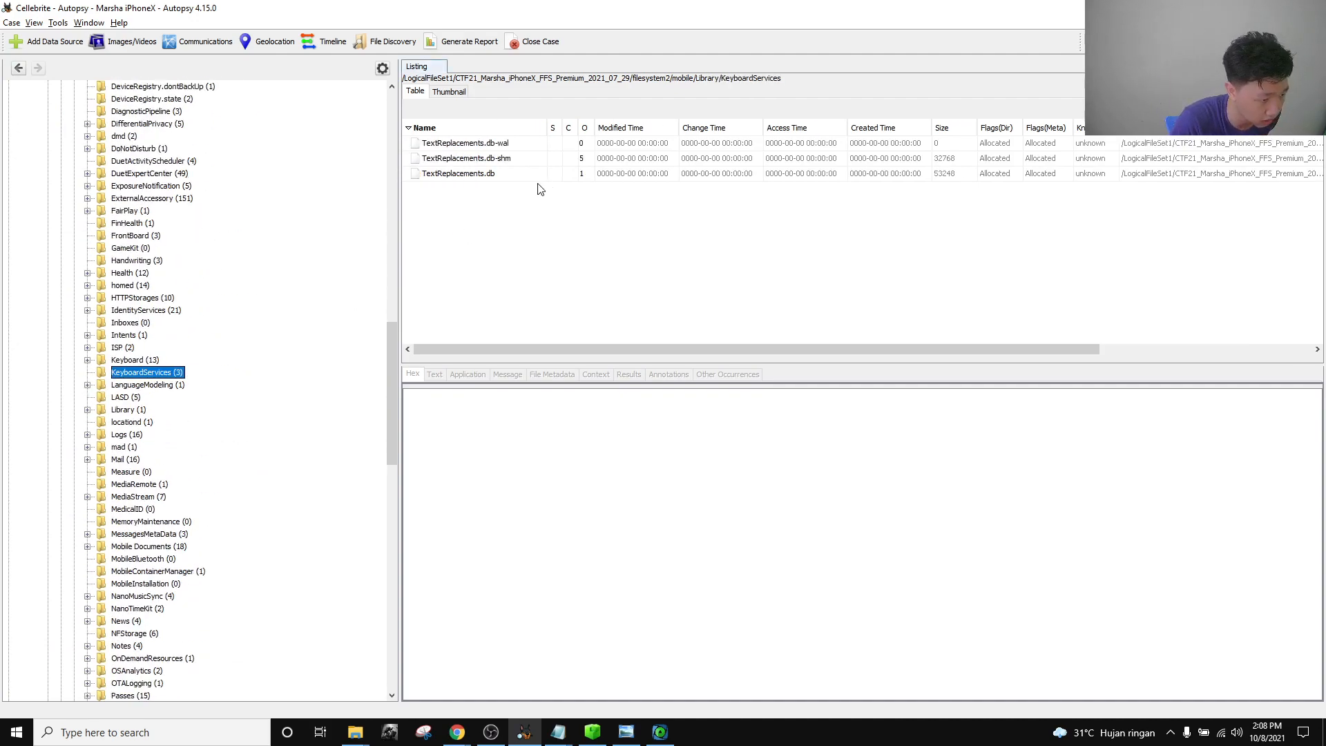
pyautogui.click(501, 174)
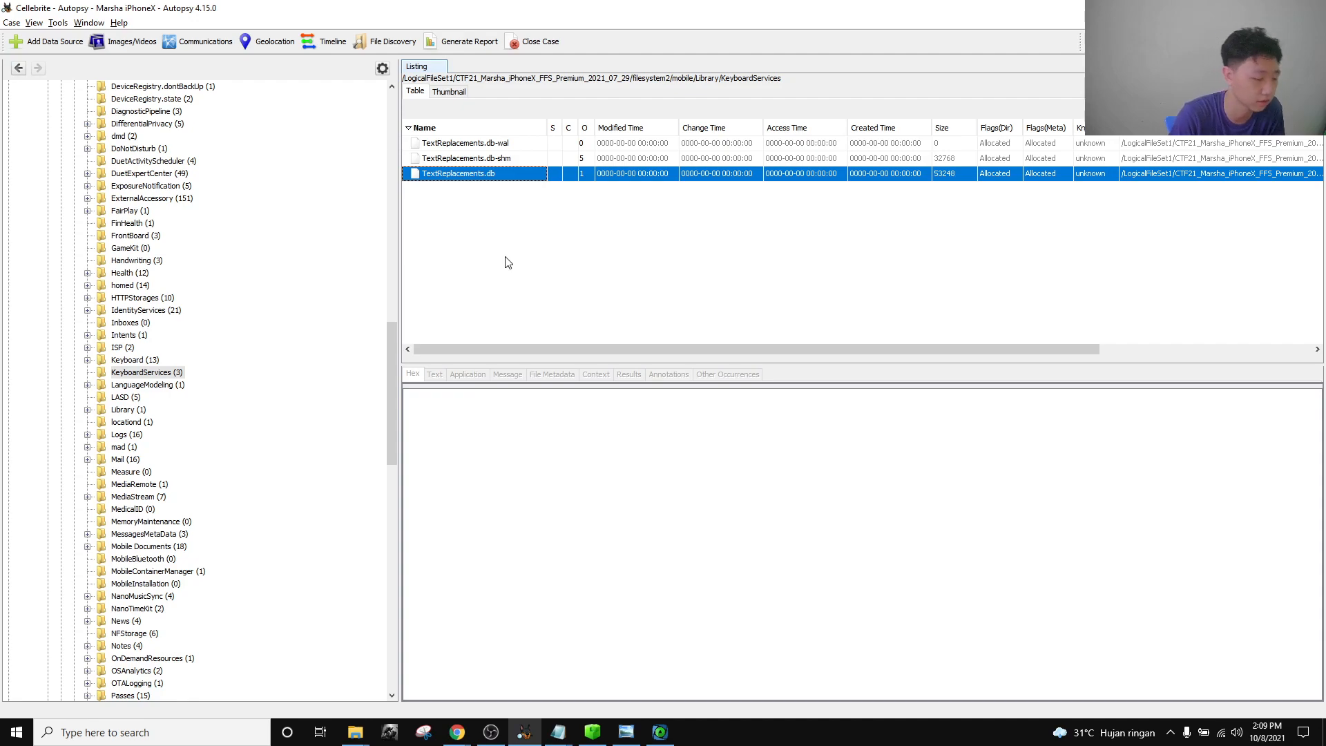
pyautogui.click(468, 375)
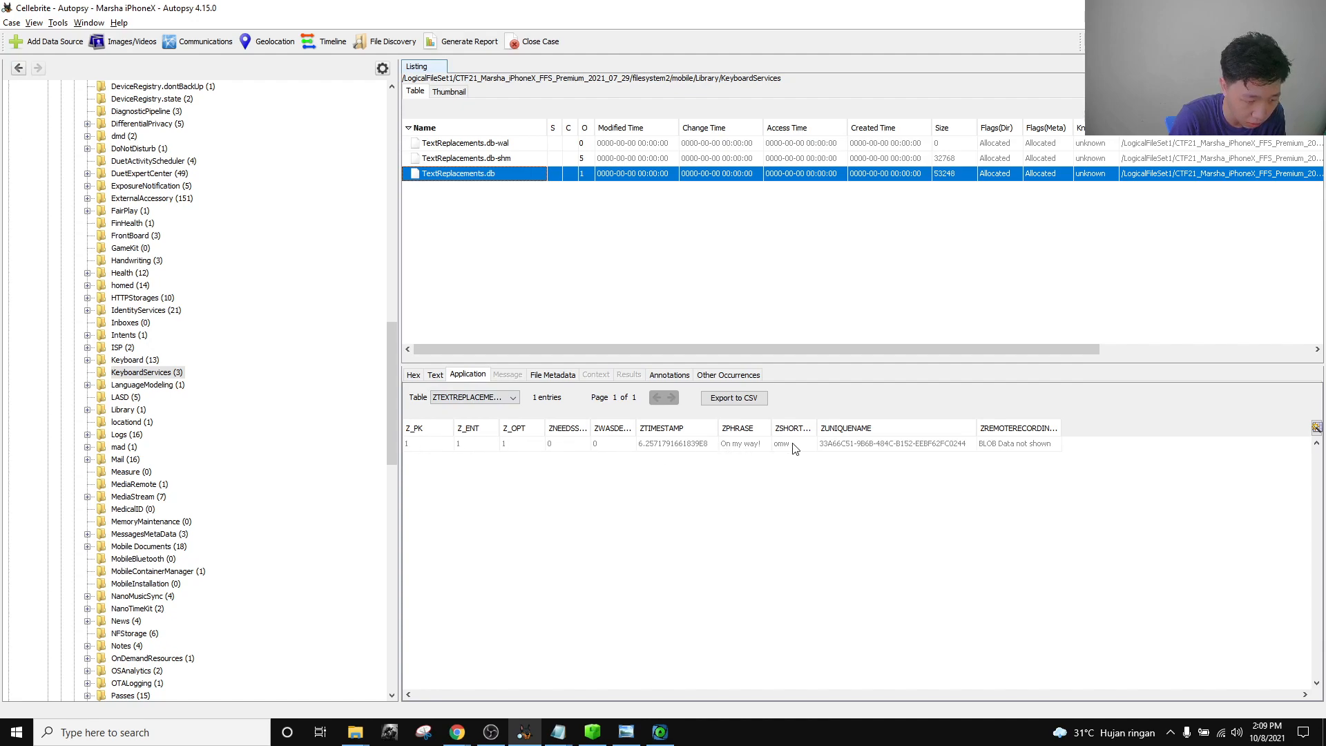
# Widen ZSHORTCUT and confirm the phrase 'On my way!' maps to shortcut omw.
pyautogui.click(746, 445)
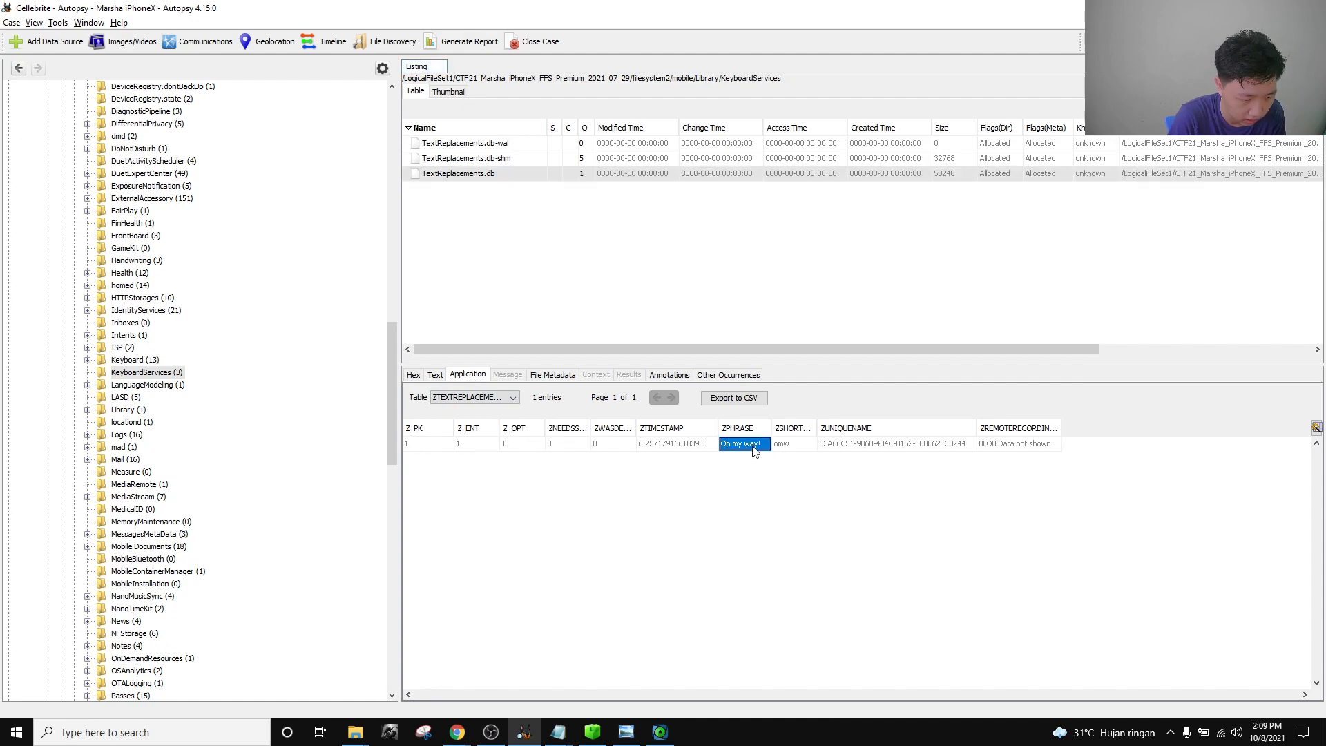
pyautogui.moveTo(817, 428); pyautogui.dragTo(851, 429)
pyautogui.click(808, 445)
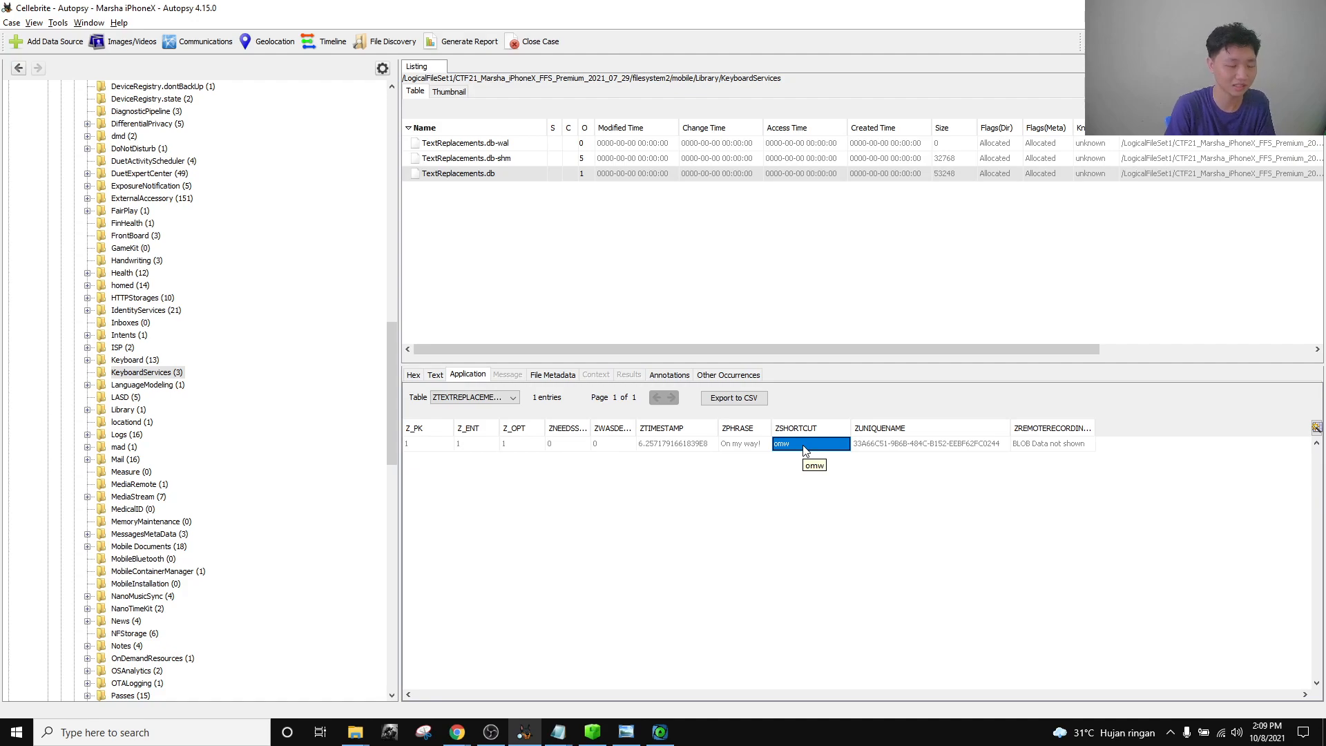
pyautogui.click(744, 444)
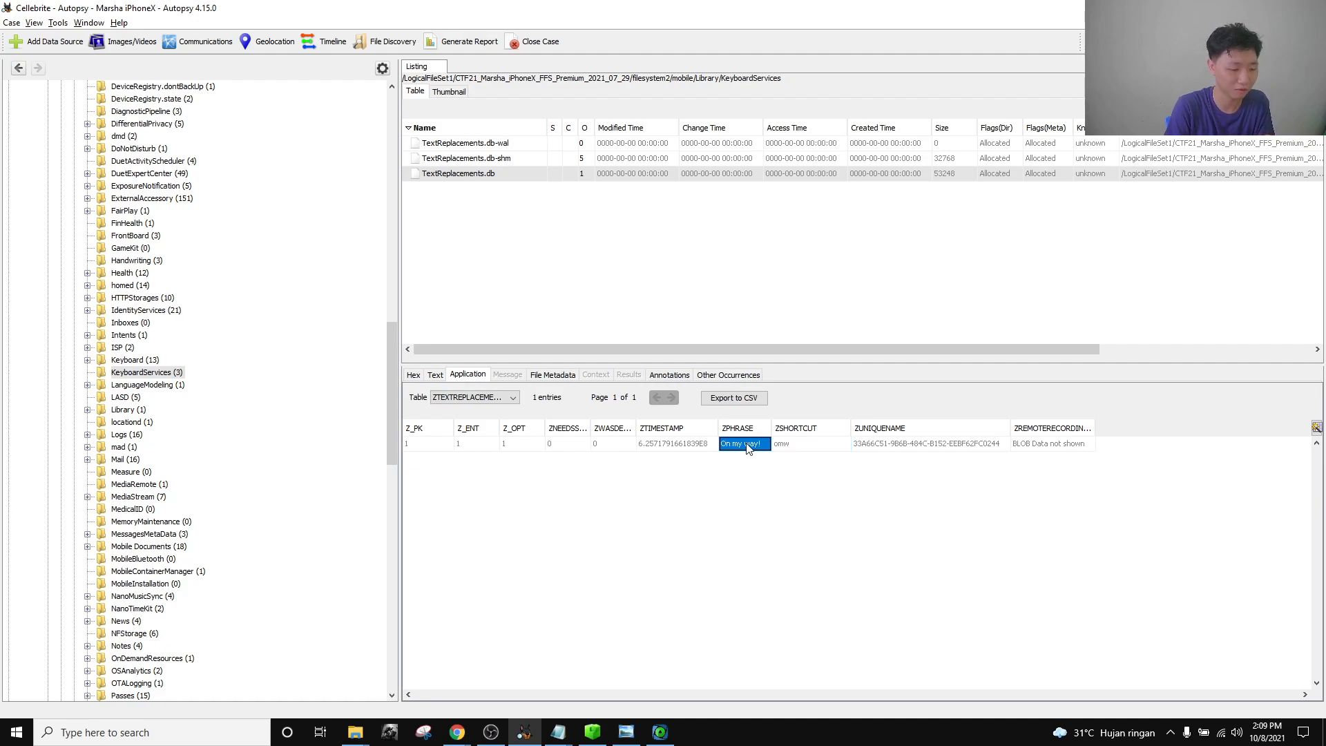
pyautogui.click(810, 447)
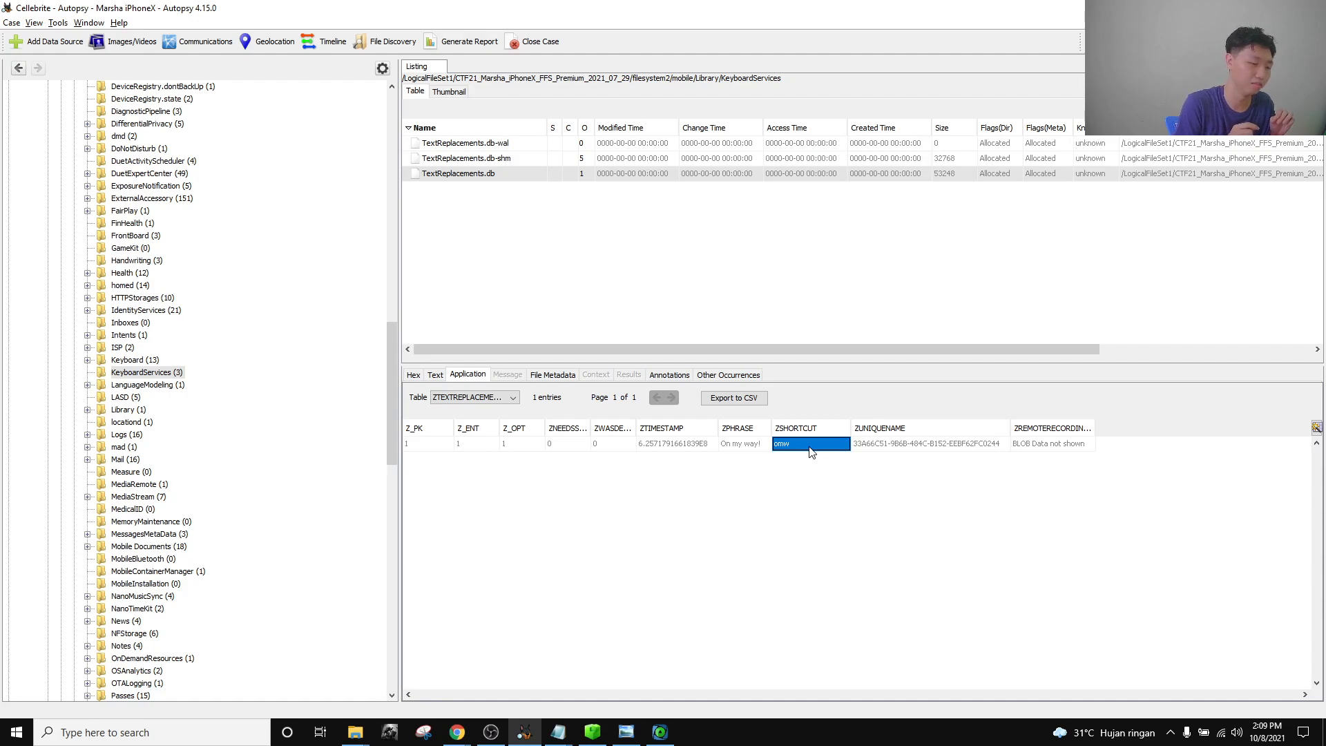
pyautogui.click(752, 444)
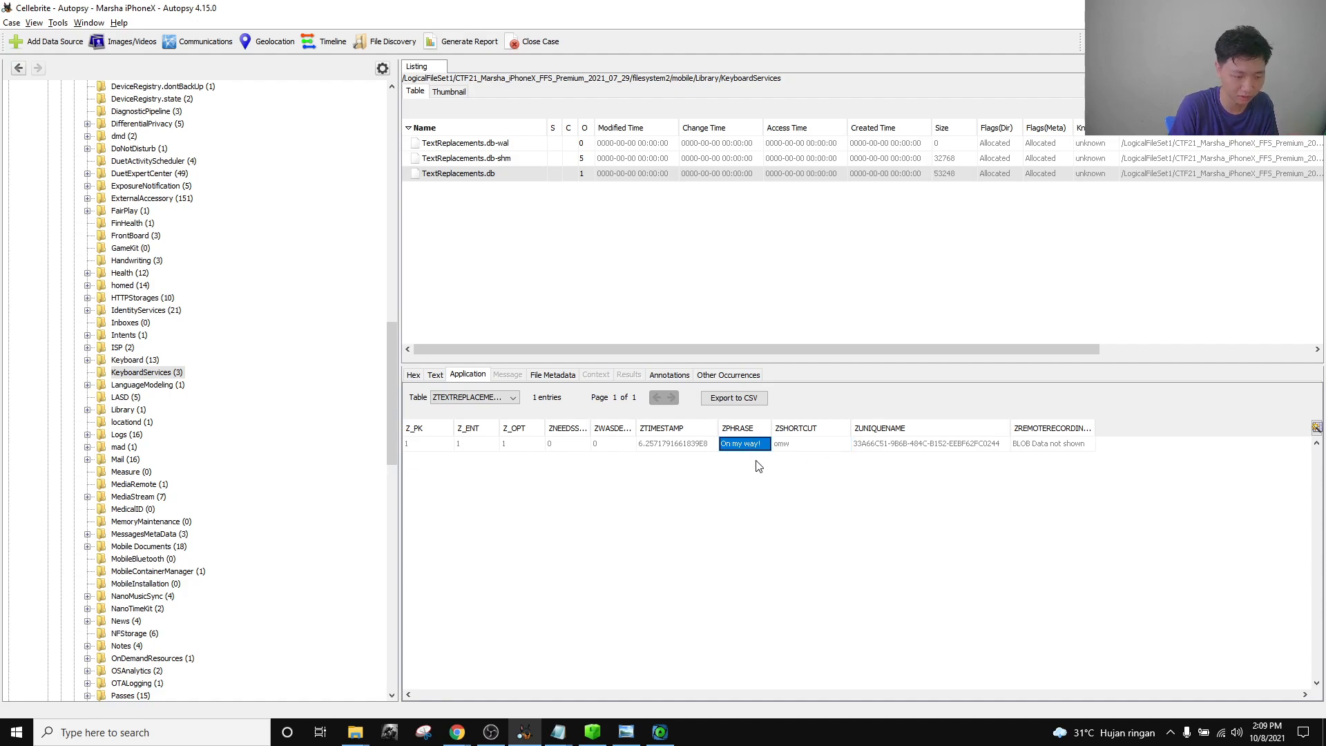
pyautogui.click(799, 446)
pyautogui.click(753, 445)
pyautogui.click(805, 443)
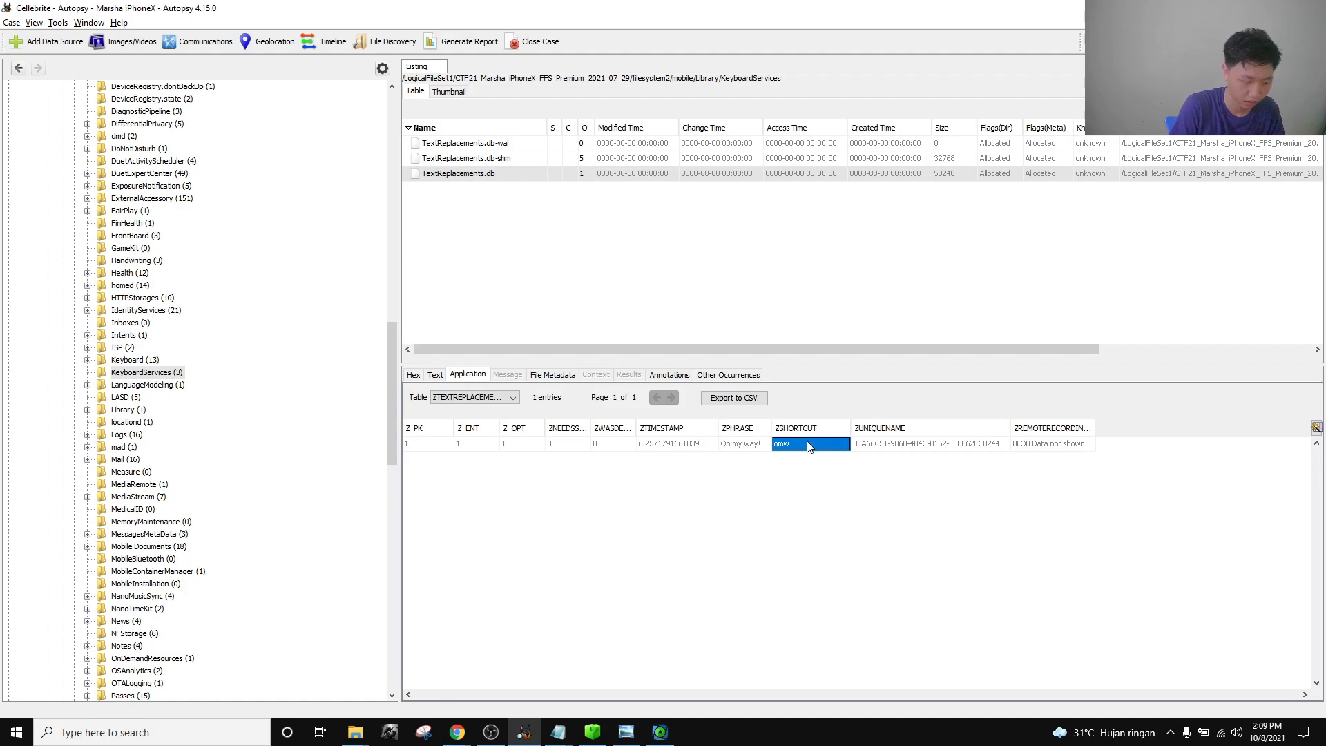
# Enter omw as the Native Applications flag and close the challenge.
pyautogui.click(457, 732)
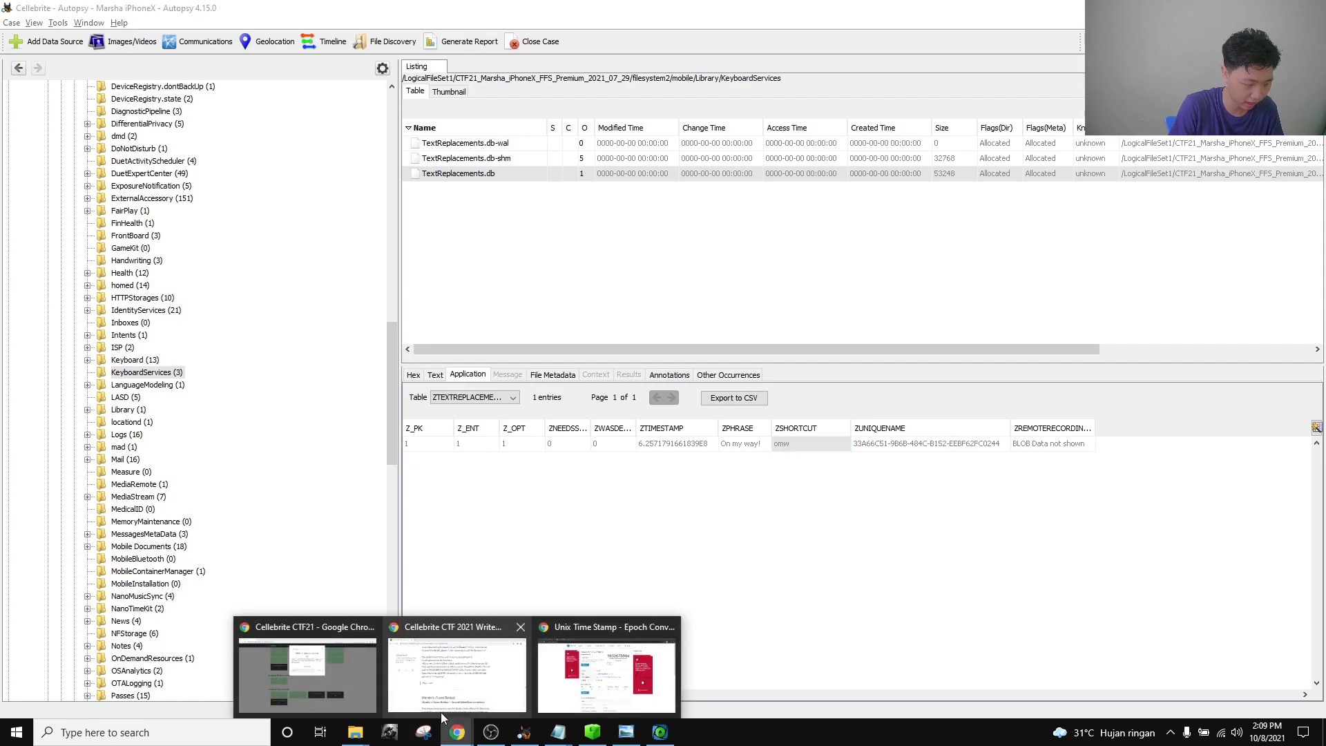
pyautogui.click(341, 683)
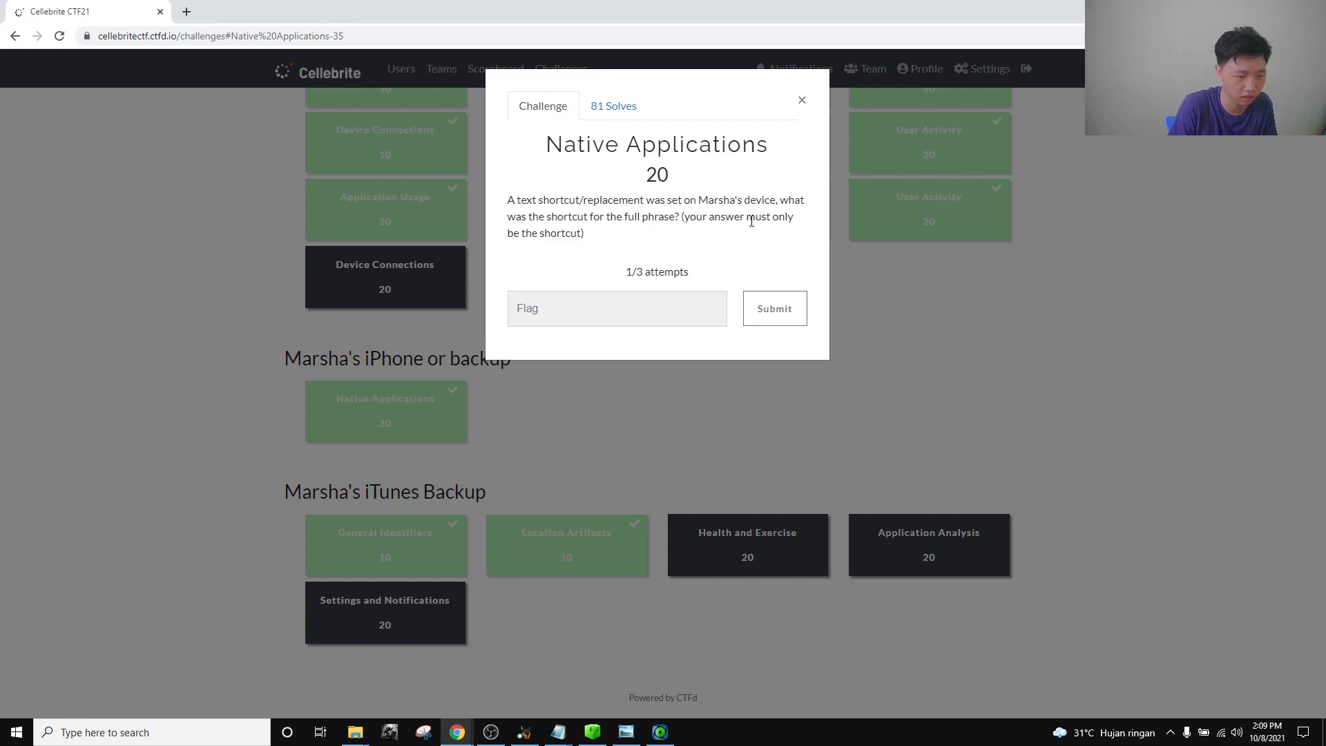
pyautogui.click(604, 298)
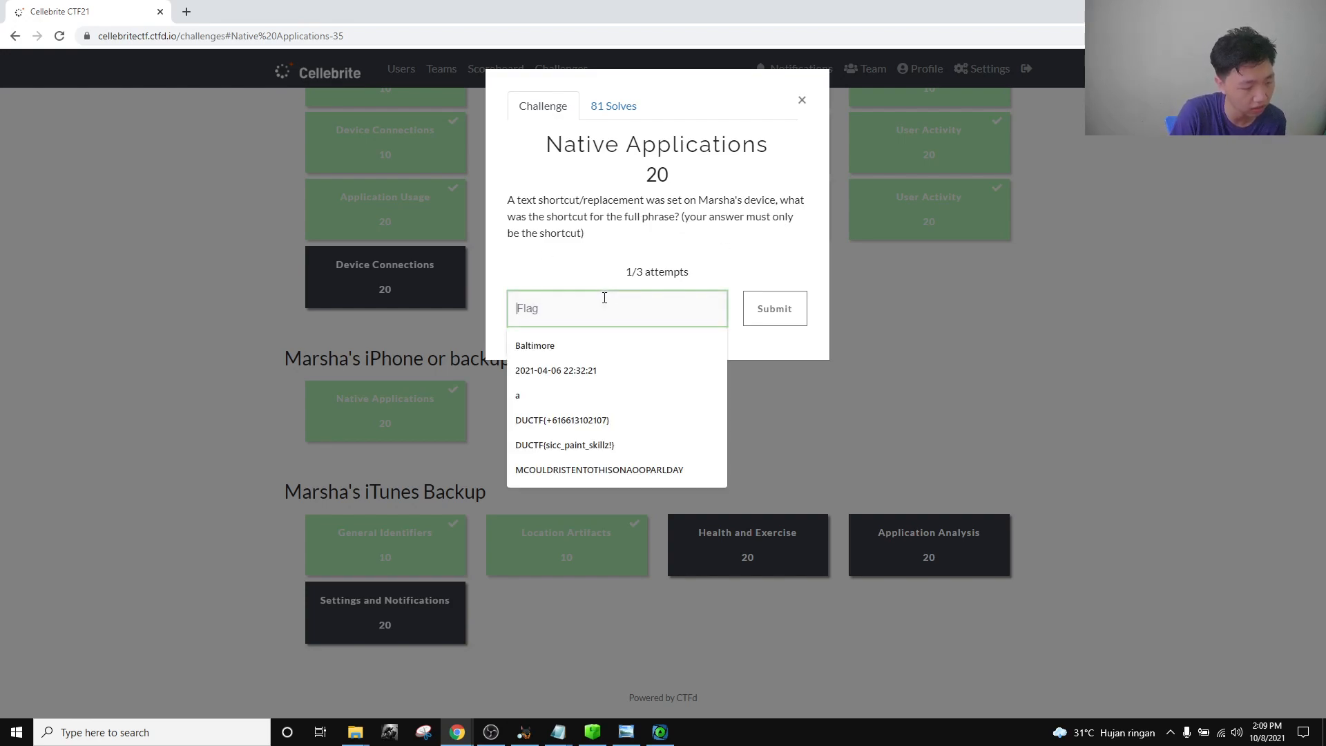
pyautogui.write('omw')
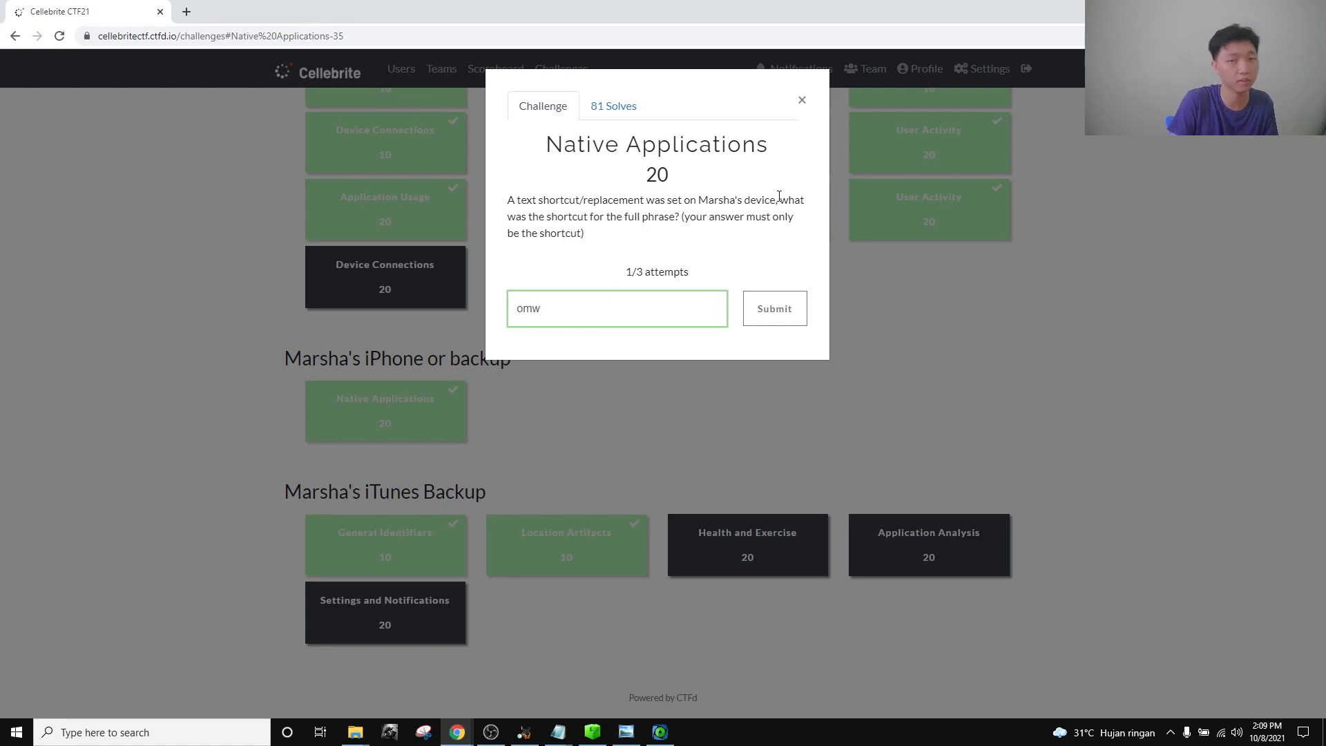
pyautogui.click(801, 100)
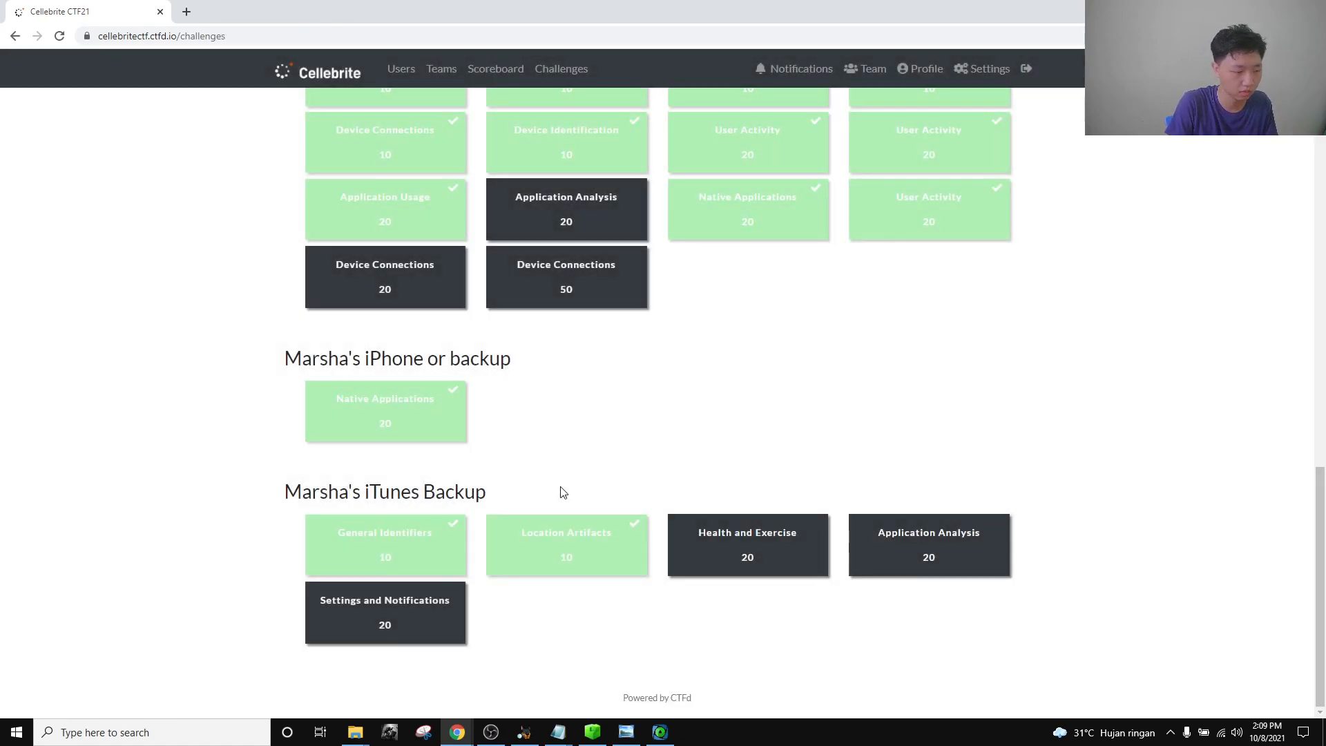
# Open the General Identifiers phone-number challenge and show ArtEx's Device overview.
pyautogui.scroll(-1, 571, 456)
pyautogui.moveTo(275, 491); pyautogui.dragTo(532, 467)
pyautogui.click(372, 556)
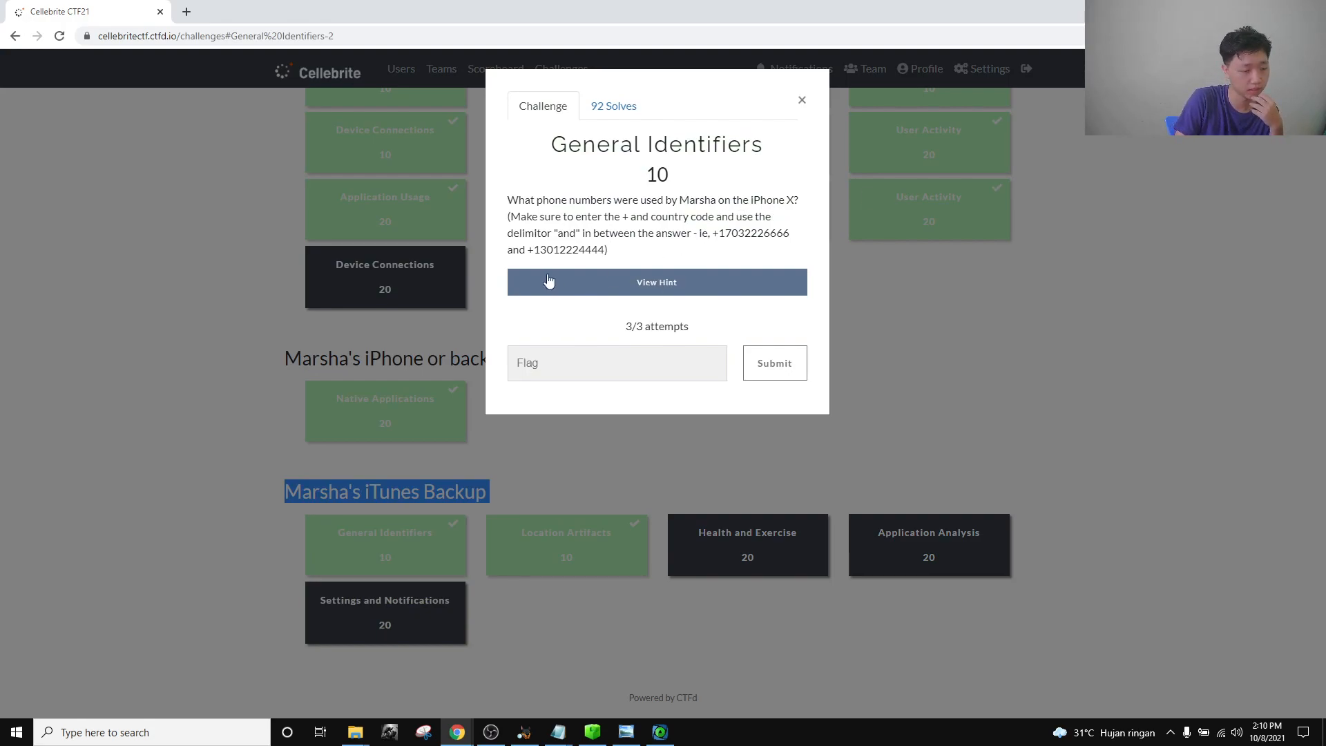
pyautogui.click(629, 256)
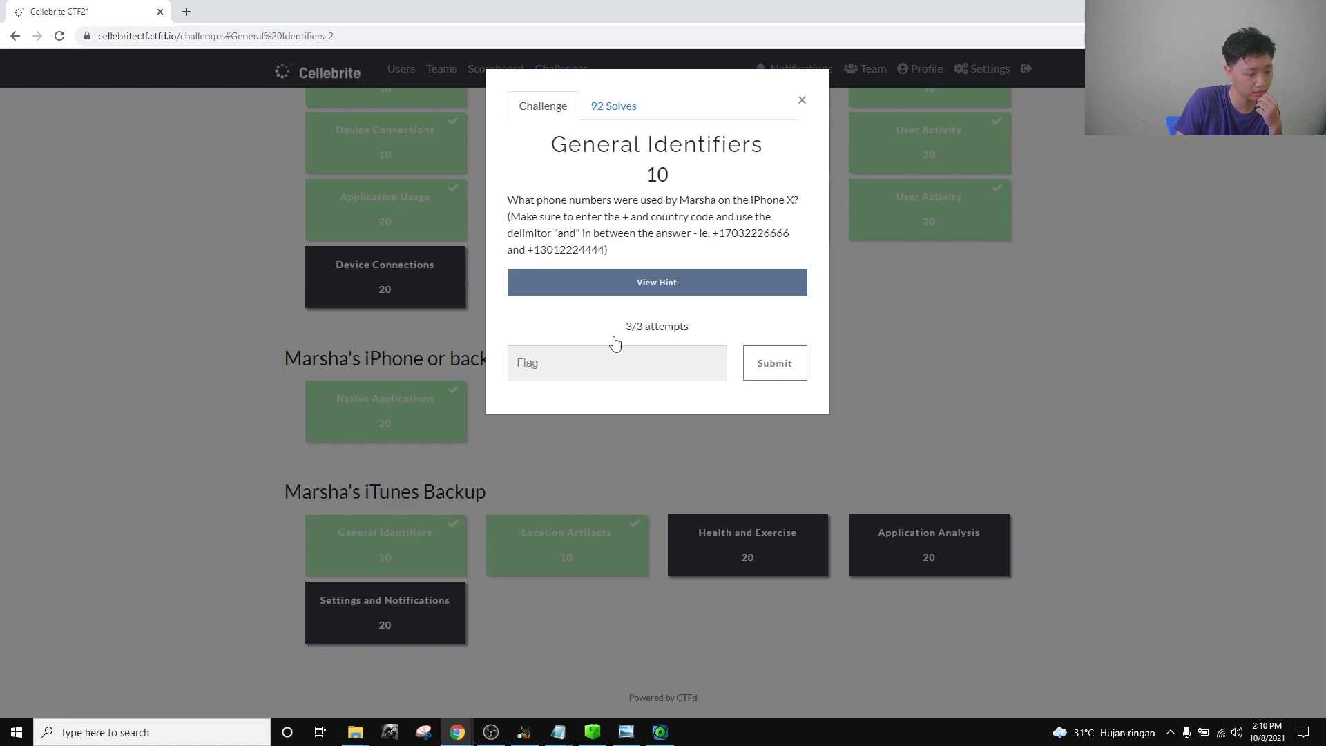
pyautogui.click(667, 737)
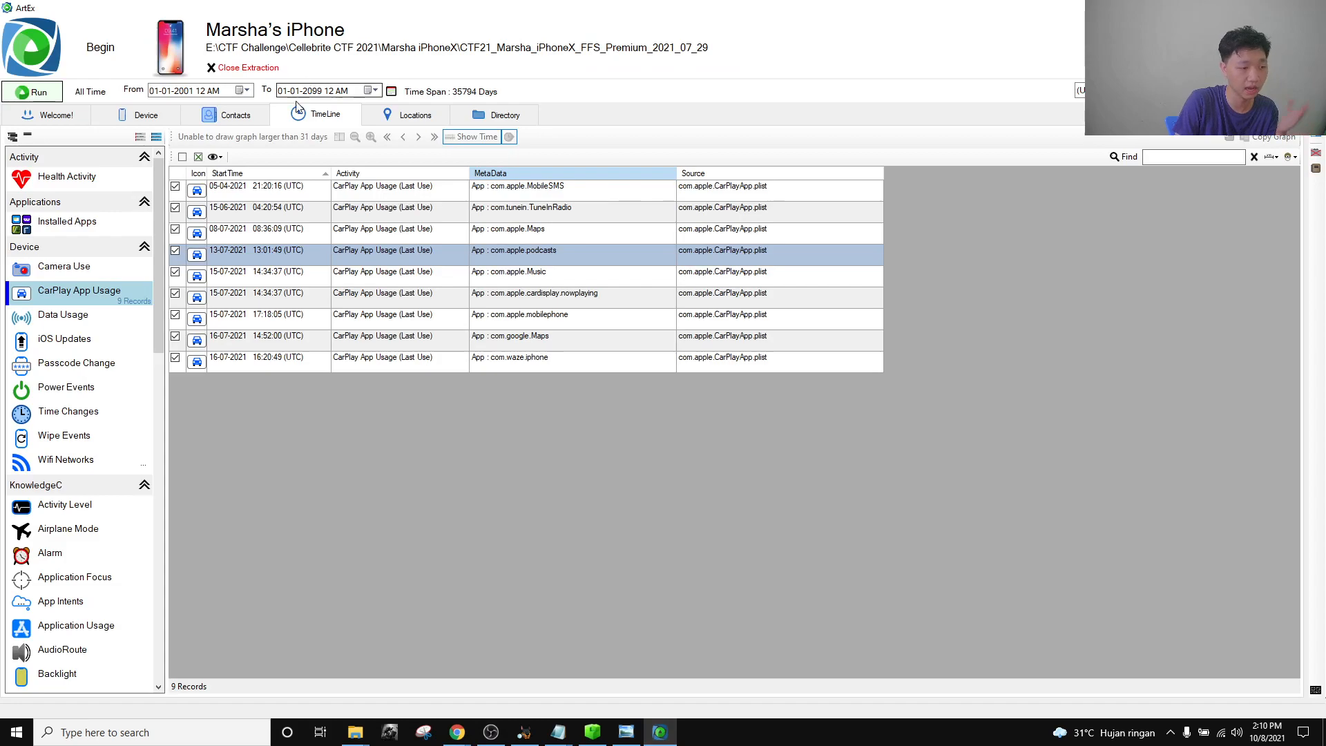
pyautogui.click(134, 117)
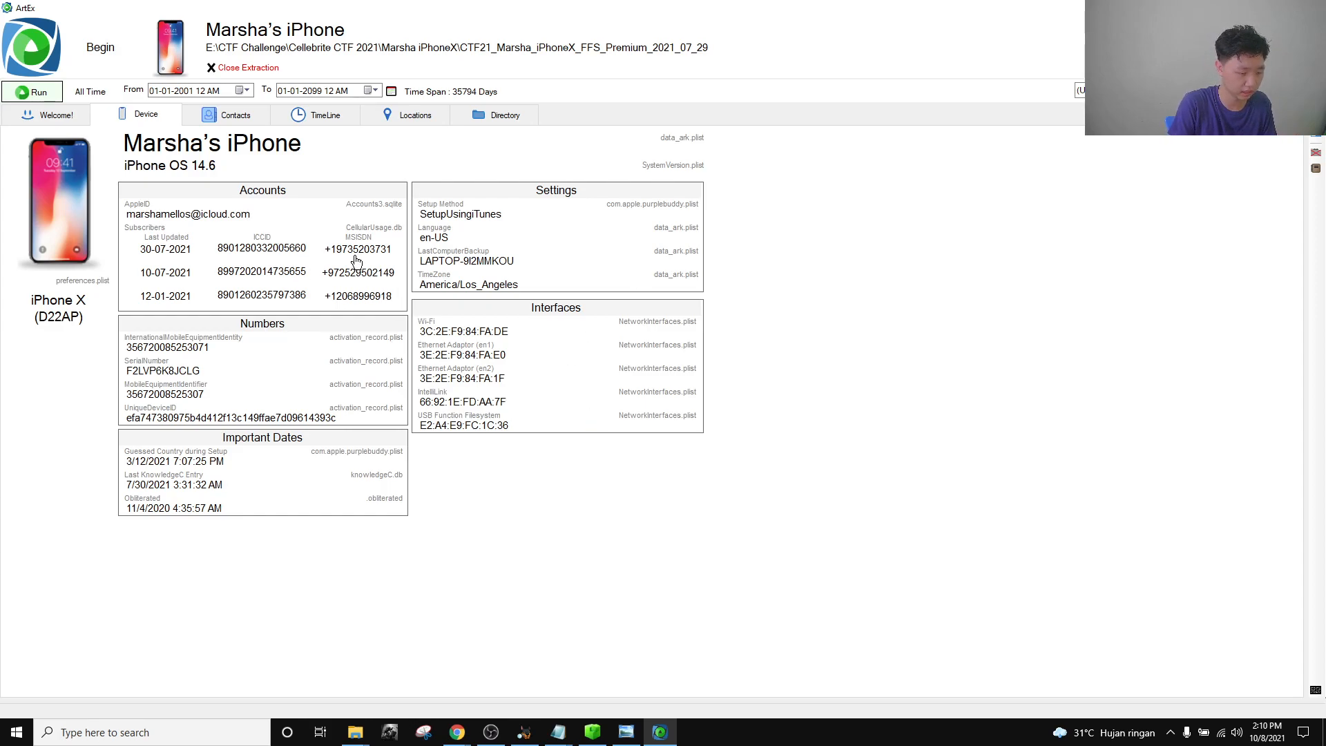
# Paste the three phone numbers into Notepad, replacing the old timestamps.
pyautogui.moveTo(558, 736)
pyautogui.click(645, 677)
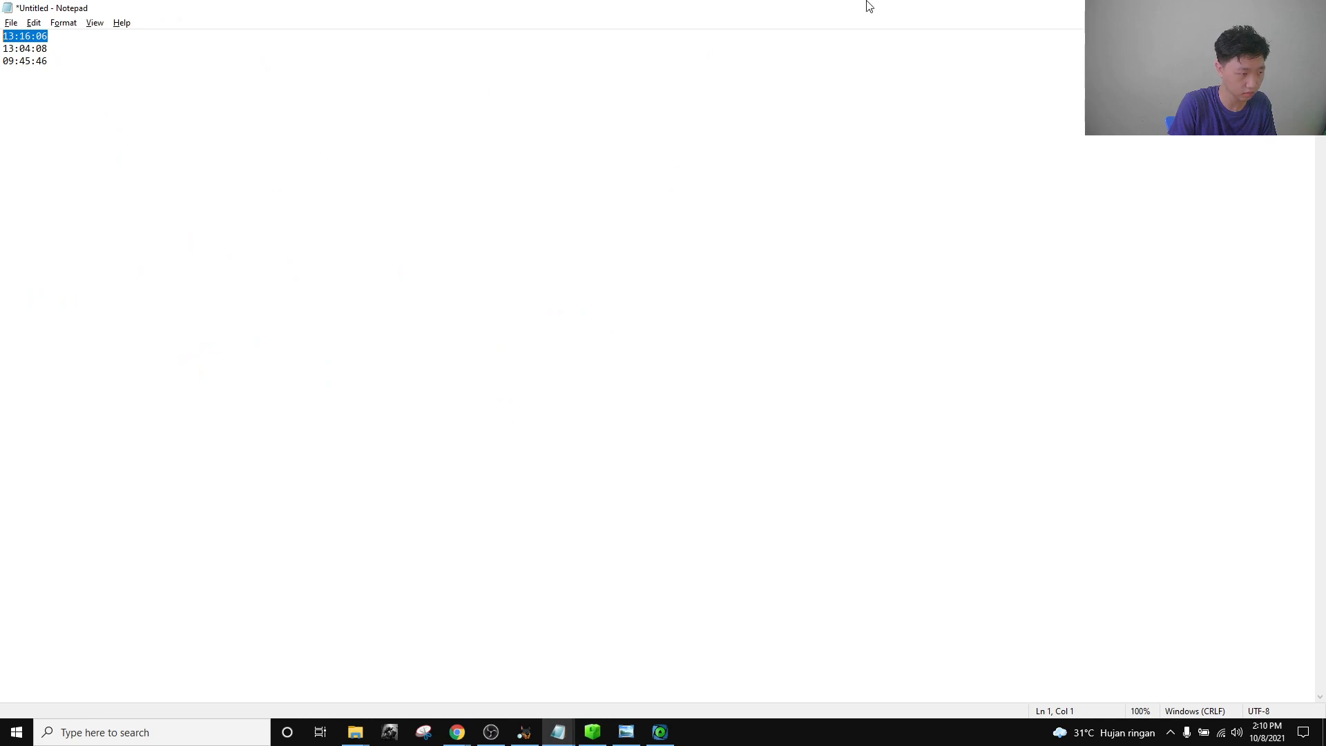
pyautogui.doubleClick(705, 3)
pyautogui.moveTo(346, 189); pyautogui.dragTo(942, 343)
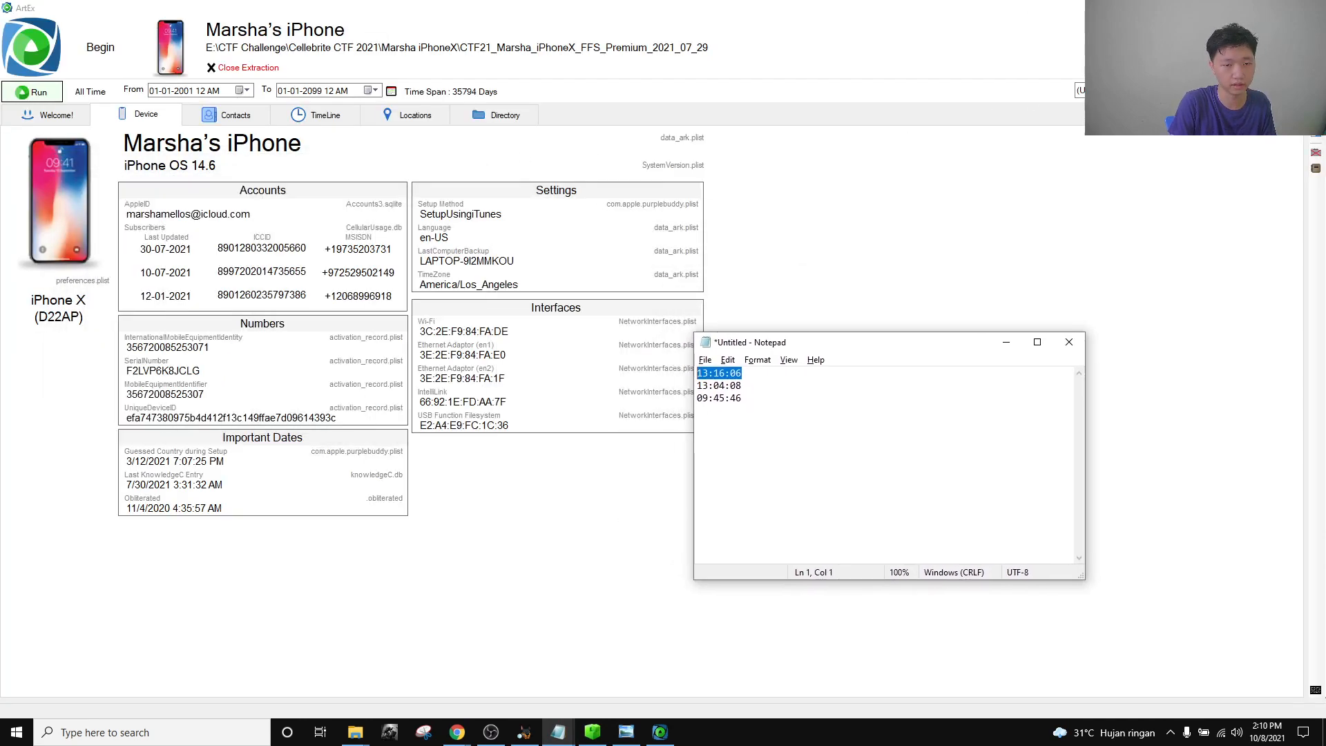
pyautogui.hotkey('alt', 'Tab')
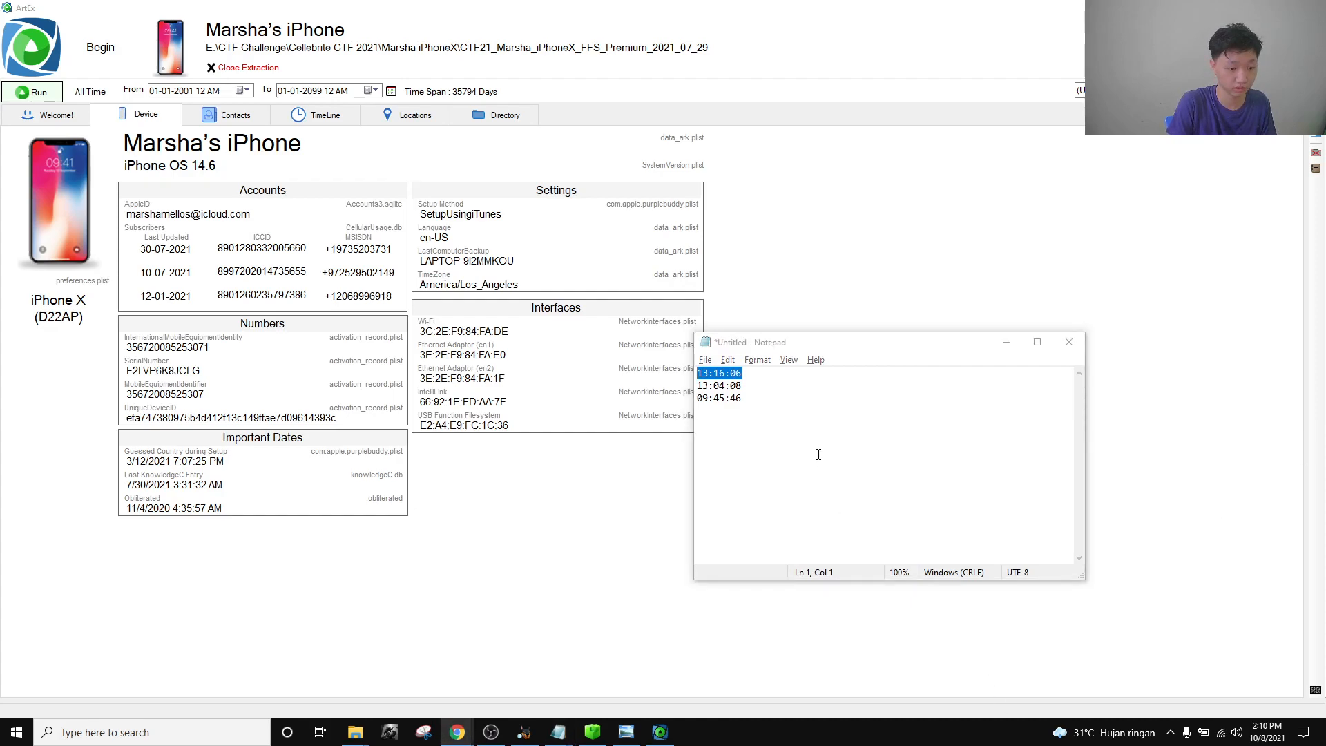
pyautogui.click(817, 465)
pyautogui.hotkey('ctrl', 'a')
pyautogui.hotkey('ctrl', 'v')
# Position Notepad beside ArtEx's device details and select the phone-number line.
pyautogui.click(1038, 343)
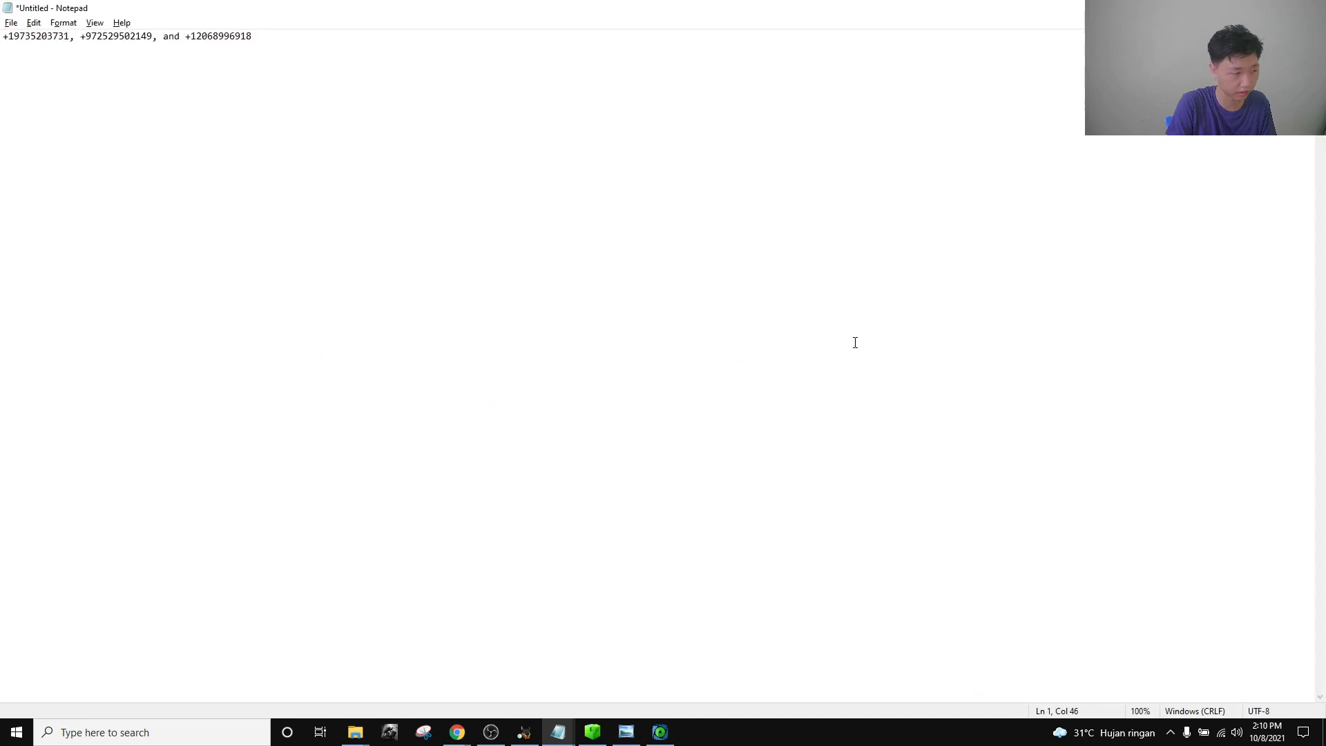
pyautogui.click(1278, 8)
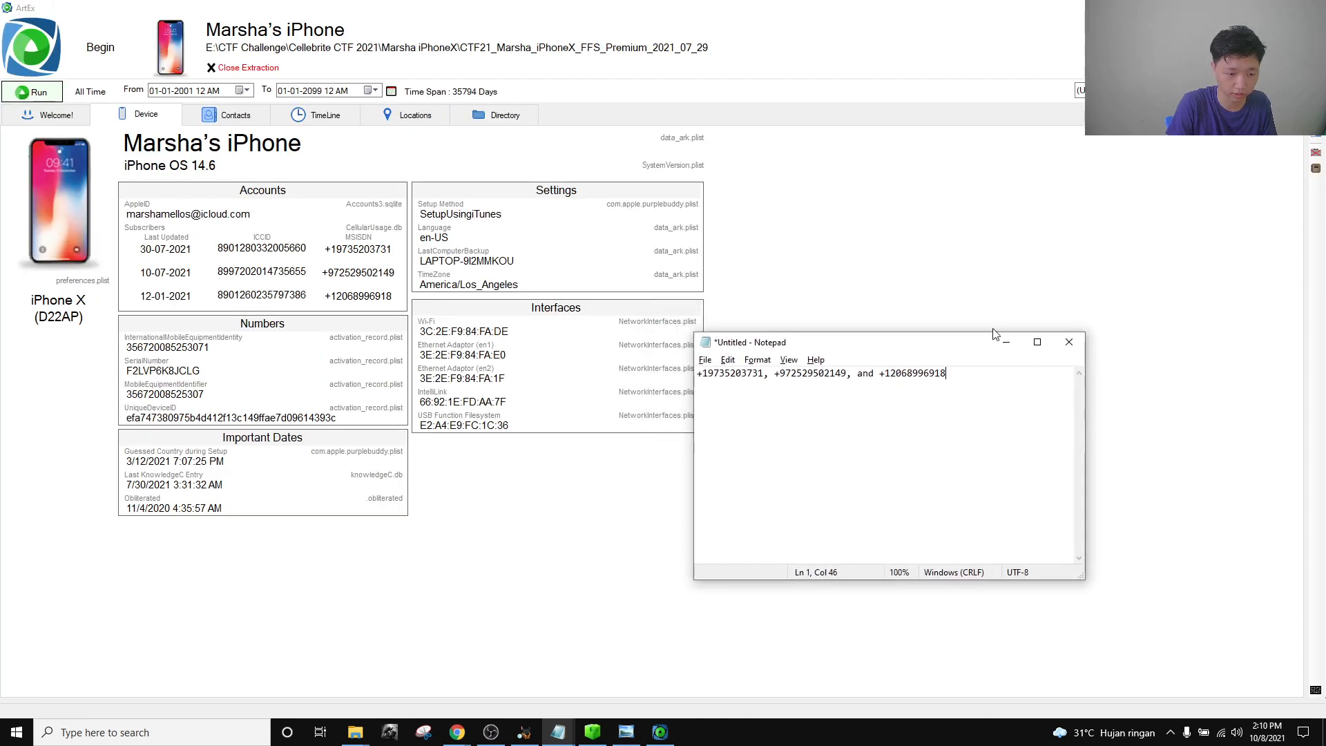
pyautogui.moveTo(946, 342); pyautogui.dragTo(798, 350)
pyautogui.click(1109, 397)
pyautogui.moveTo(1109, 397); pyautogui.dragTo(773, 352)
pyautogui.click(1125, 399)
pyautogui.moveTo(1105, 367); pyautogui.dragTo(704, 349)
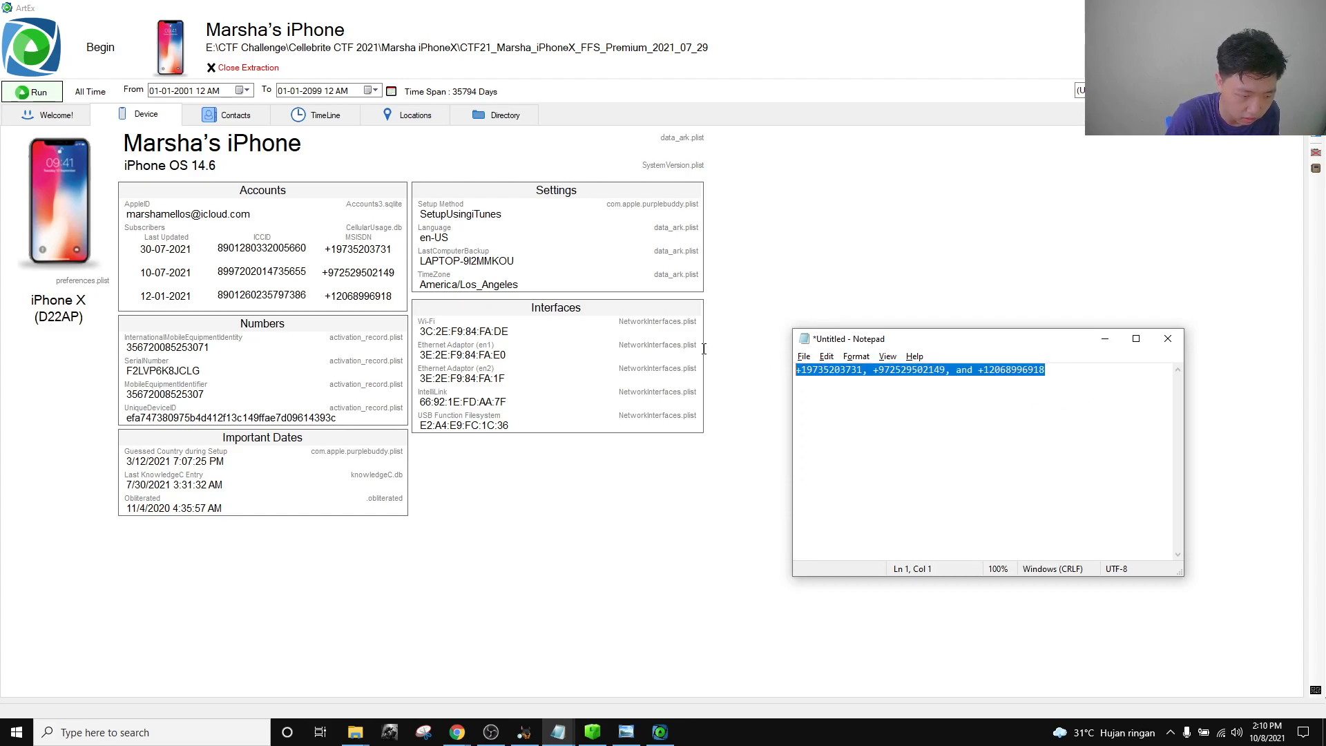
pyautogui.click(1107, 373)
pyautogui.moveTo(1107, 373); pyautogui.dragTo(787, 366)
pyautogui.click(1050, 373)
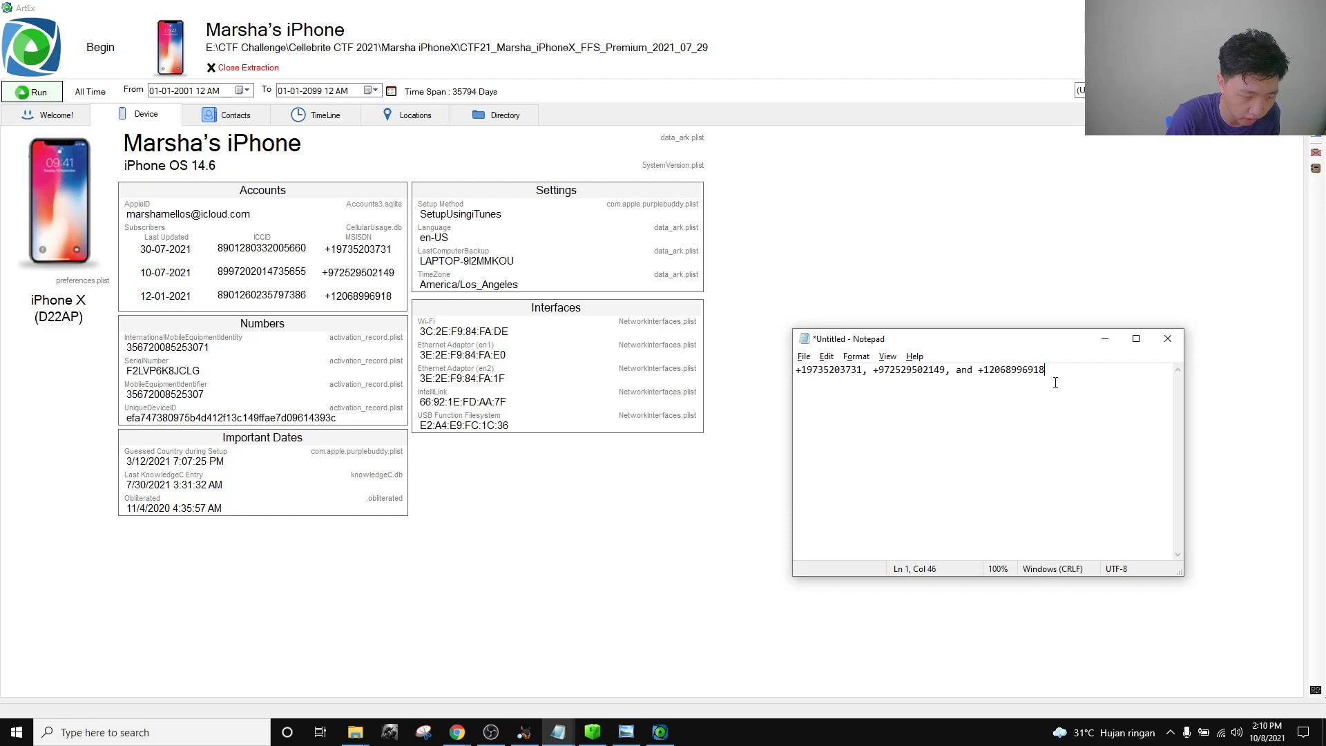
pyautogui.moveTo(1106, 377); pyautogui.dragTo(818, 369)
pyautogui.moveTo(957, 353); pyautogui.dragTo(885, 213)
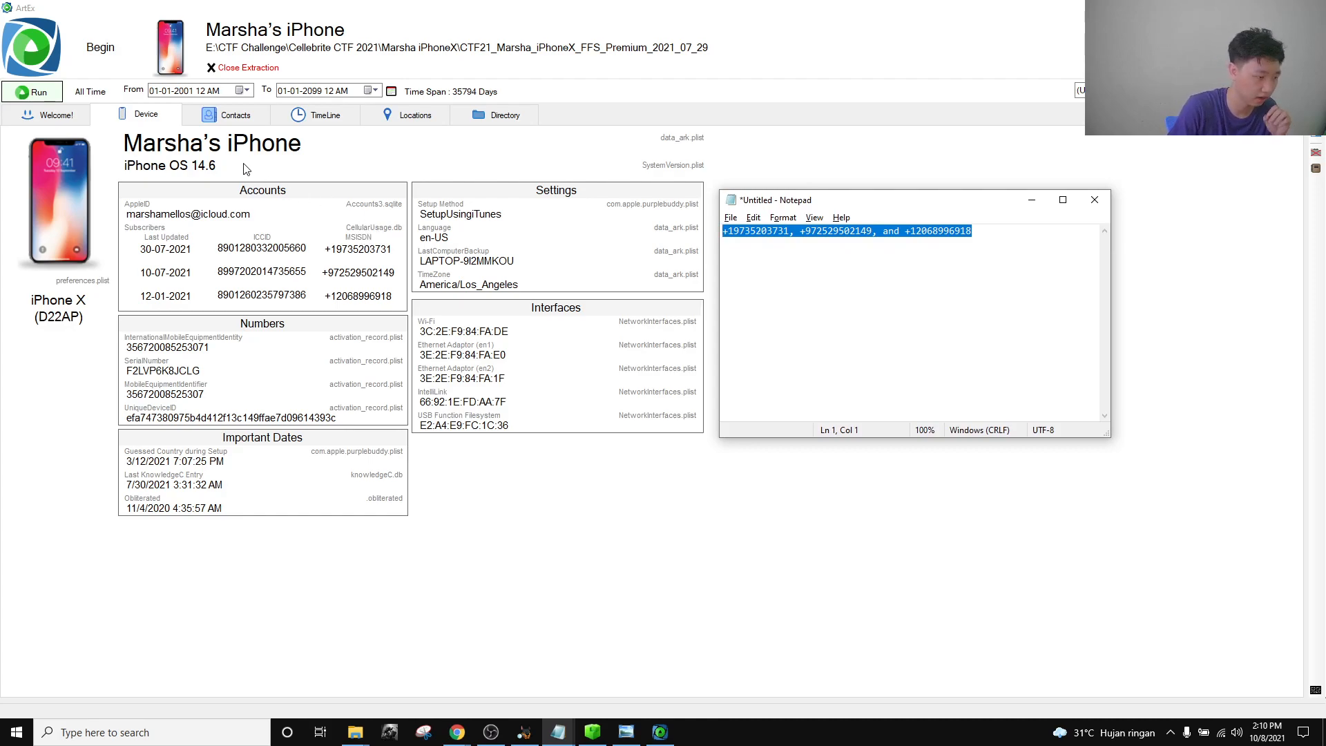
pyautogui.click(999, 265)
pyautogui.moveTo(999, 265); pyautogui.dragTo(721, 238)
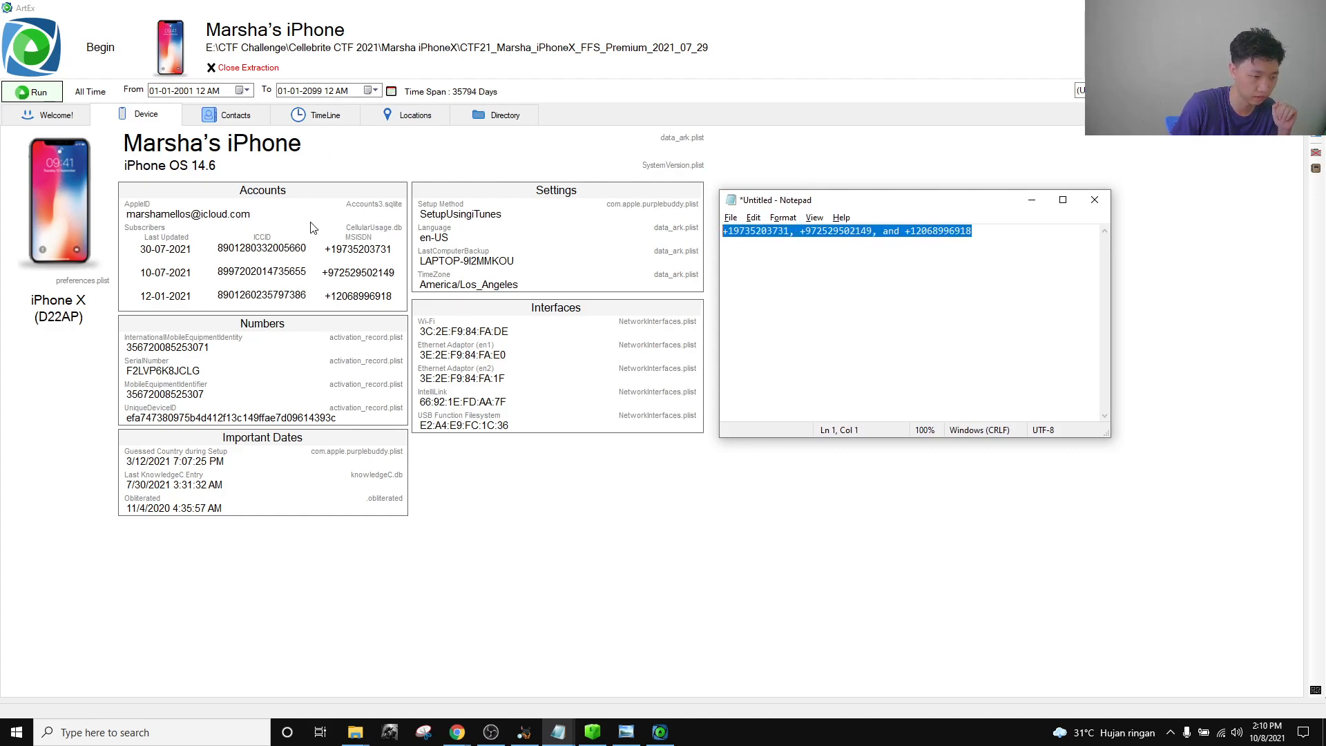
pyautogui.click(1042, 275)
# Replace the commas between the three numbers with 'and' to form the answer.
pyautogui.click(793, 232)
pyautogui.press('BackSpace')
pyautogui.write('and')
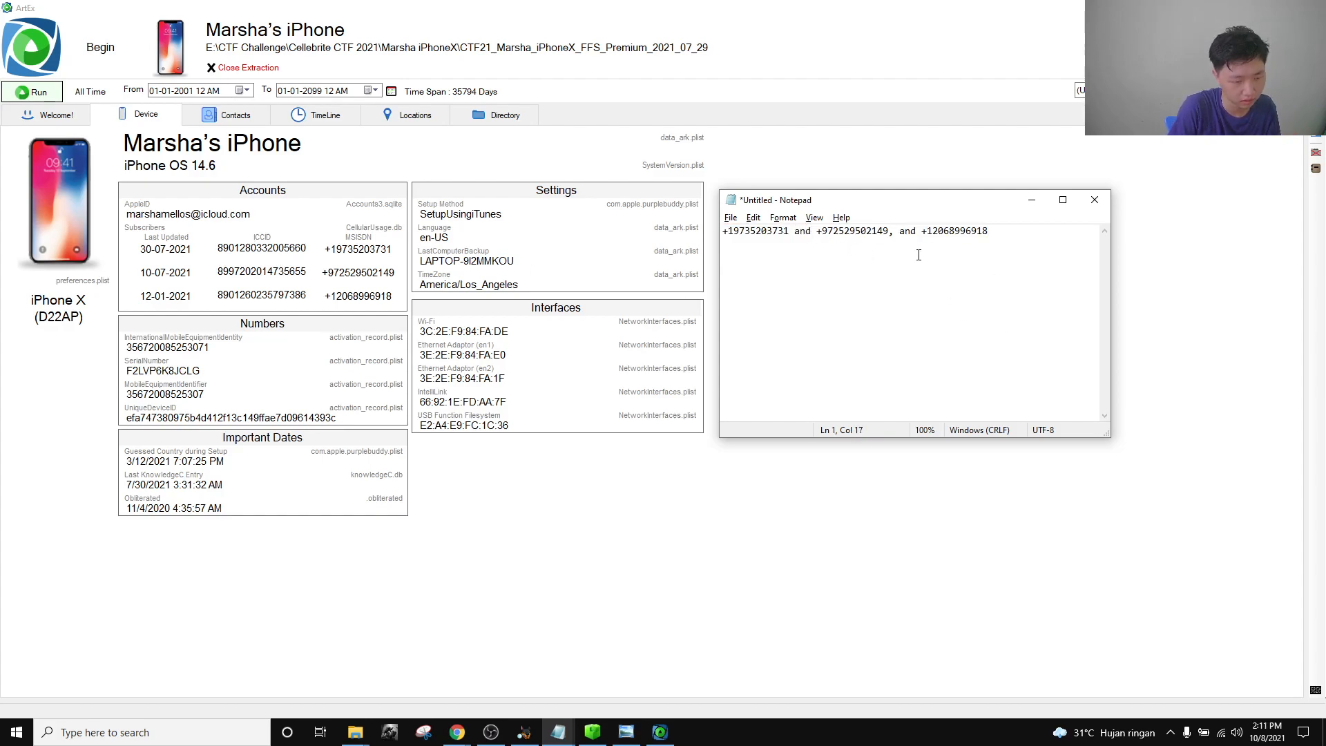
pyautogui.hotkey('ctrl', 'a')
pyautogui.click(1070, 236)
pyautogui.click(894, 233)
pyautogui.press('BackSpace')
pyautogui.moveTo(1032, 227); pyautogui.dragTo(606, 184)
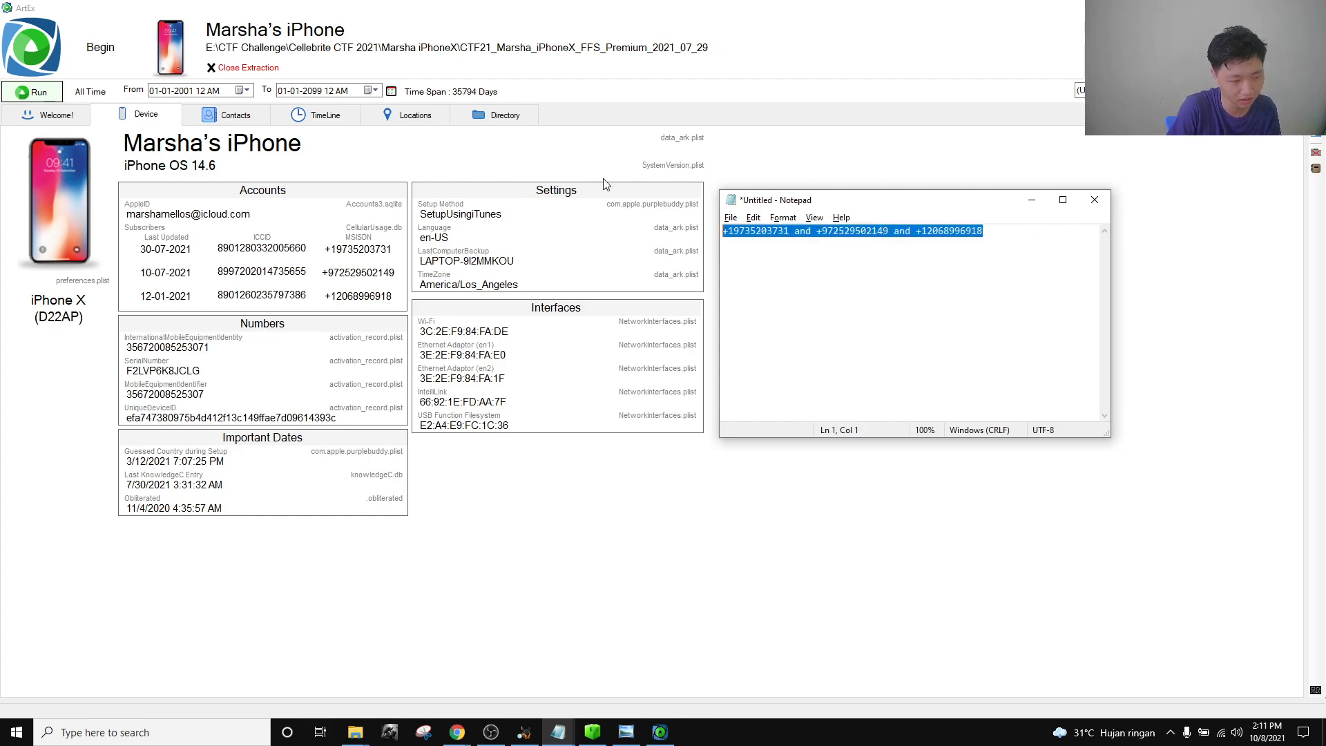
pyautogui.moveTo(1093, 277); pyautogui.dragTo(711, 246)
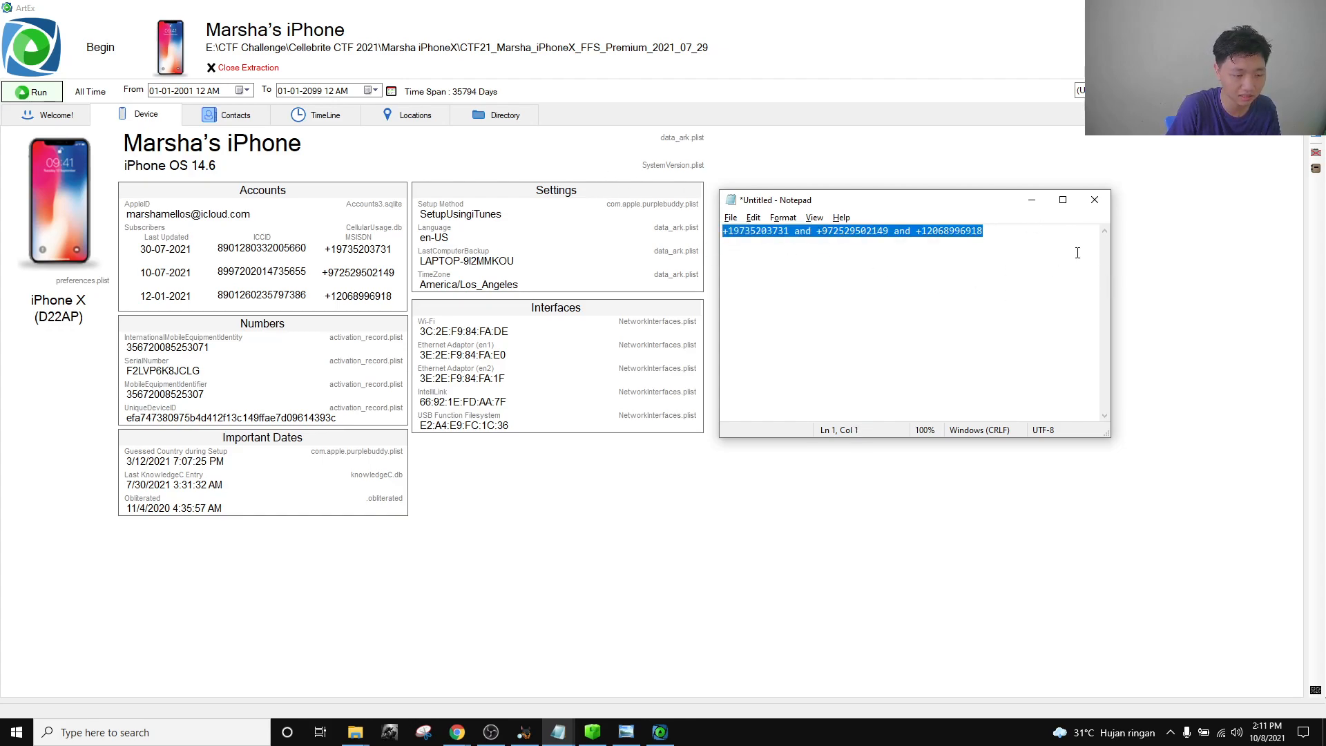
pyautogui.click(458, 732)
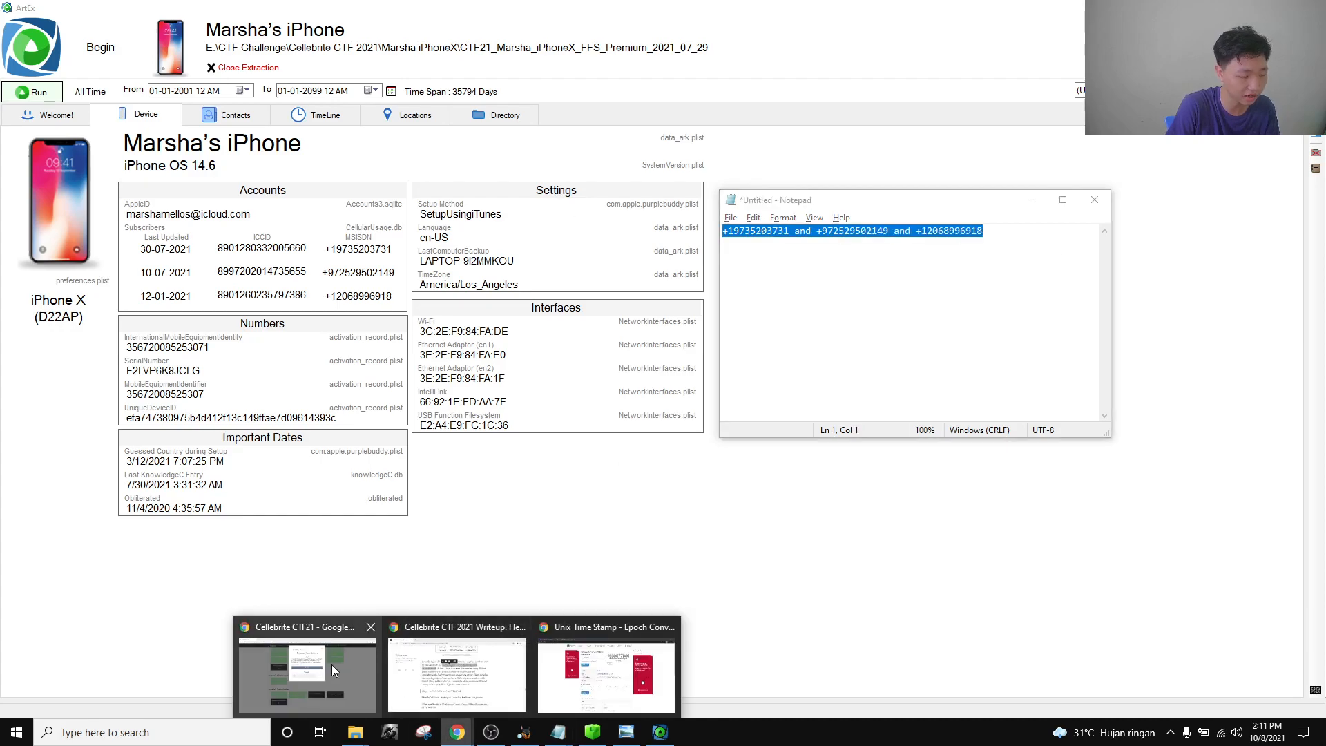
pyautogui.click(335, 665)
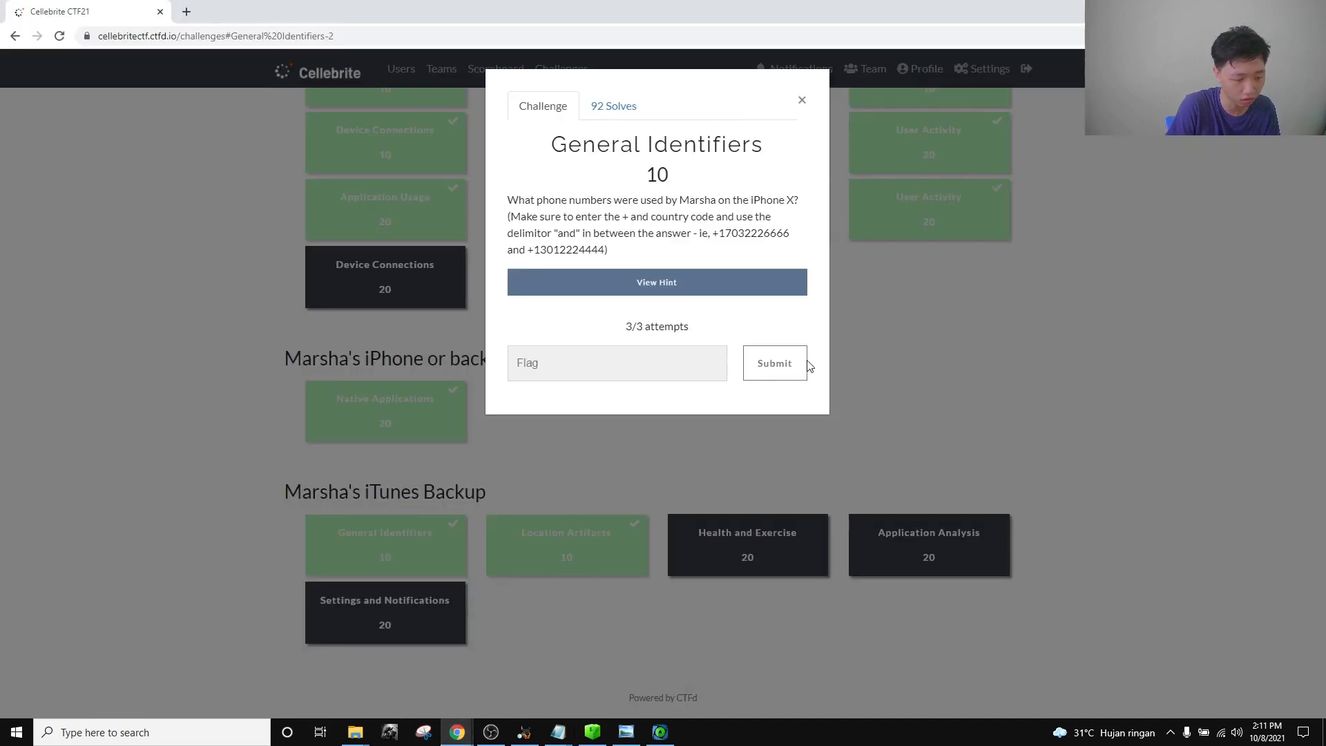
# Bring the untitled Notepad notes to the front from the taskbar.
pyautogui.click(625, 731)
pyautogui.click(631, 687)
pyautogui.click(666, 735)
pyautogui.click(584, 735)
pyautogui.click(563, 735)
pyautogui.click(637, 688)
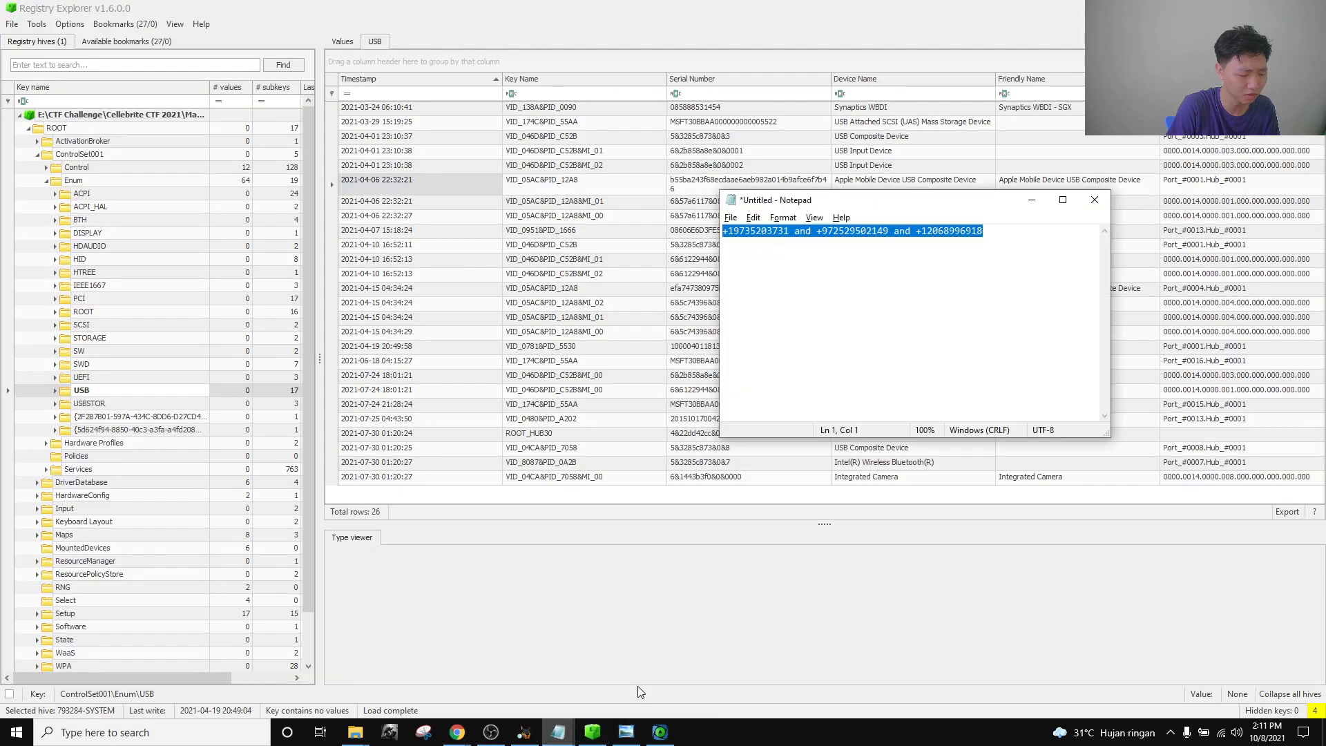
pyautogui.click(660, 732)
pyautogui.click(558, 732)
pyautogui.click(629, 673)
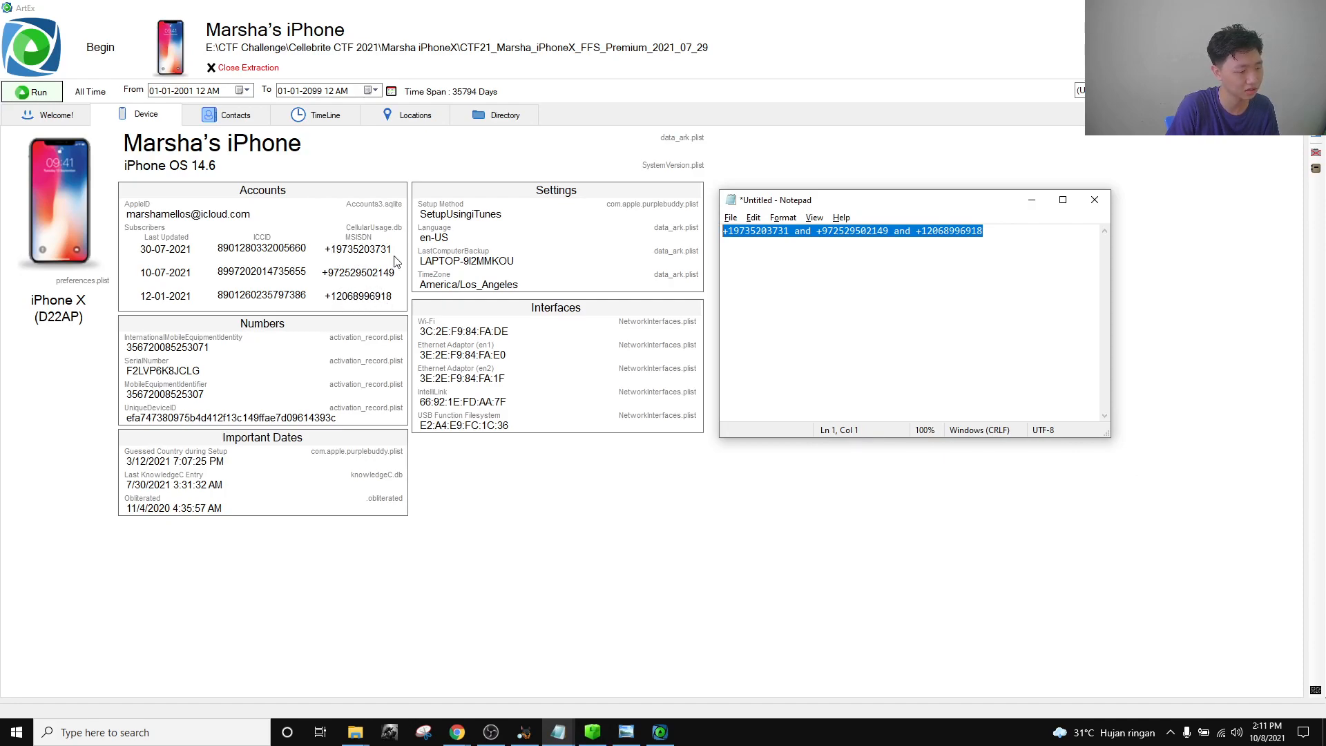
pyautogui.click(1042, 241)
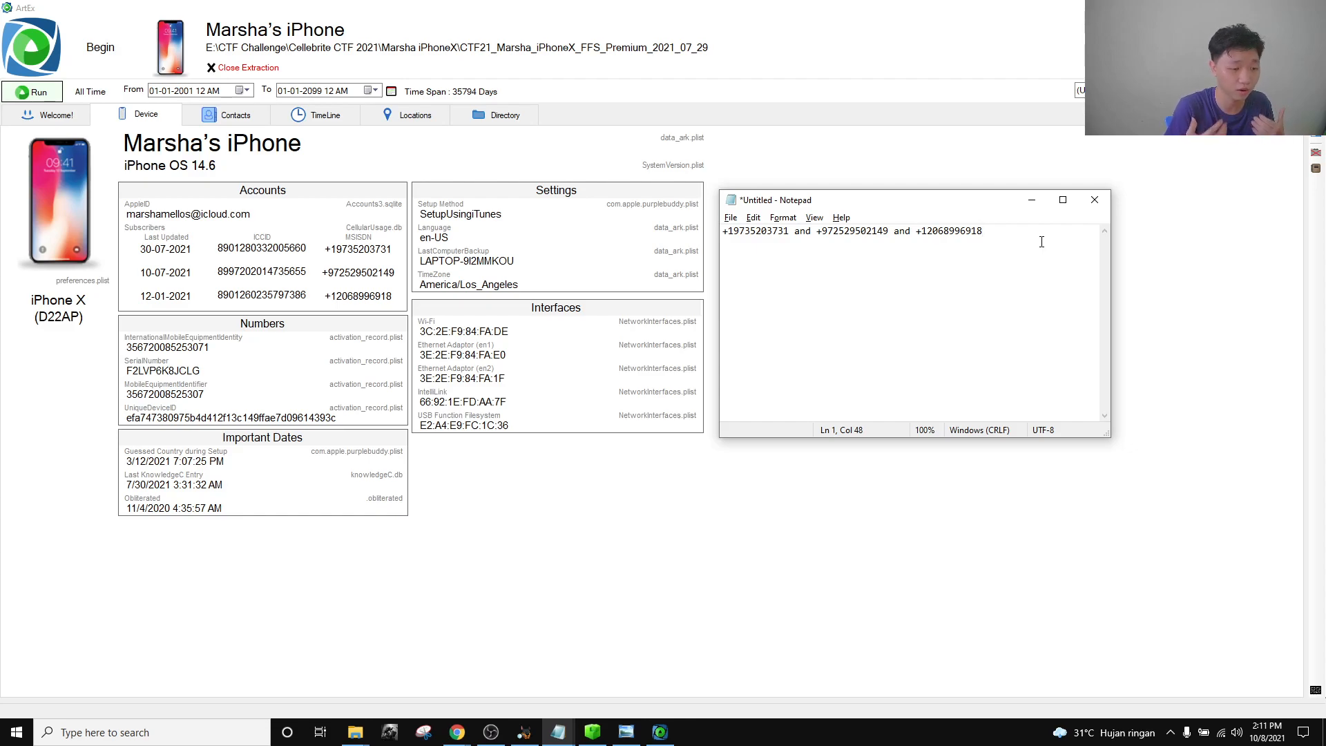
pyautogui.moveTo(1033, 242); pyautogui.dragTo(890, 267)
pyautogui.press('Delete')
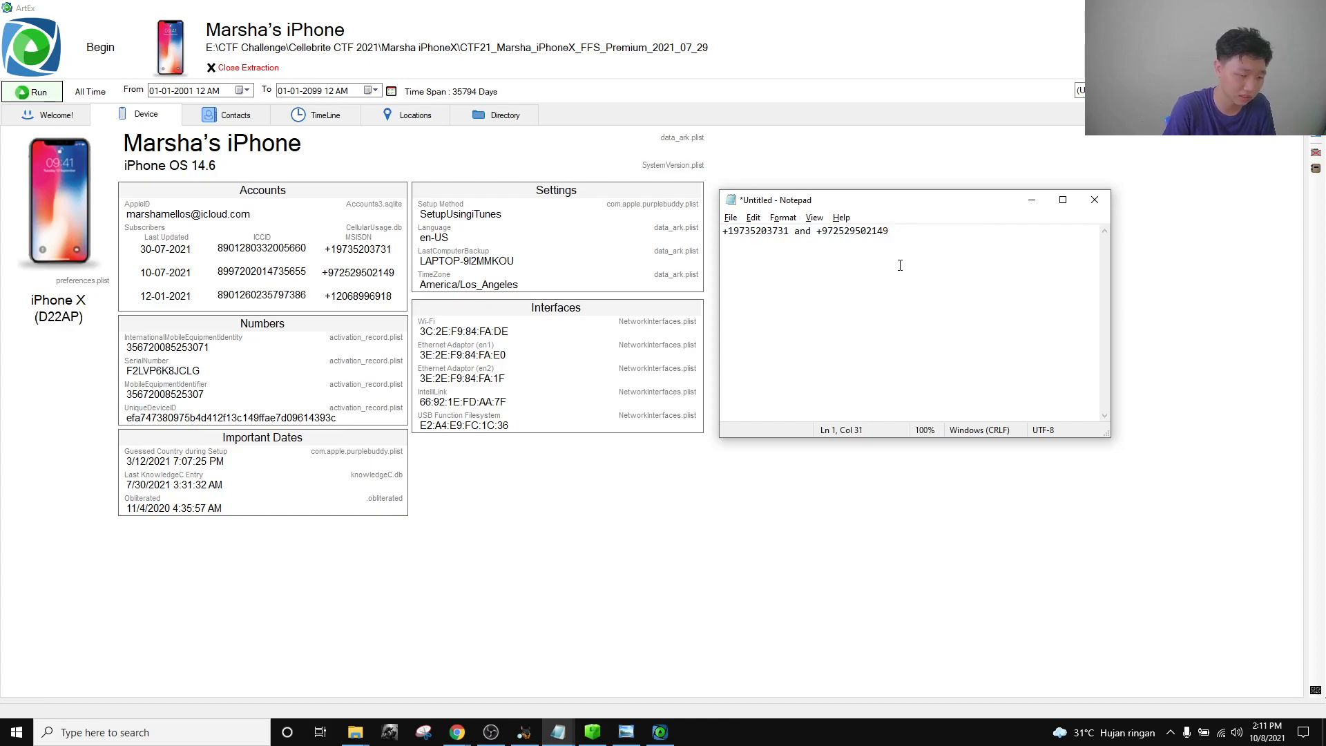
pyautogui.hotkey('ctrl', 'z')
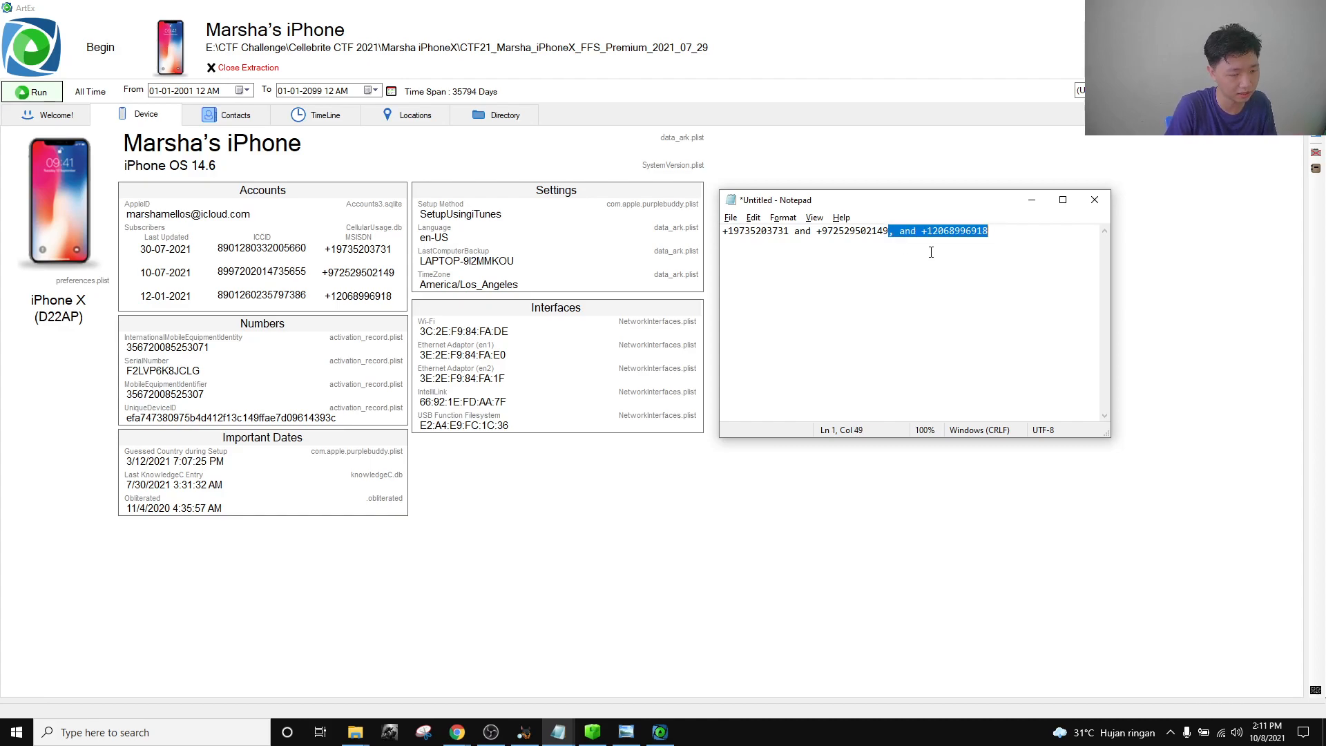
pyautogui.click(1002, 258)
pyautogui.press('BackSpace')
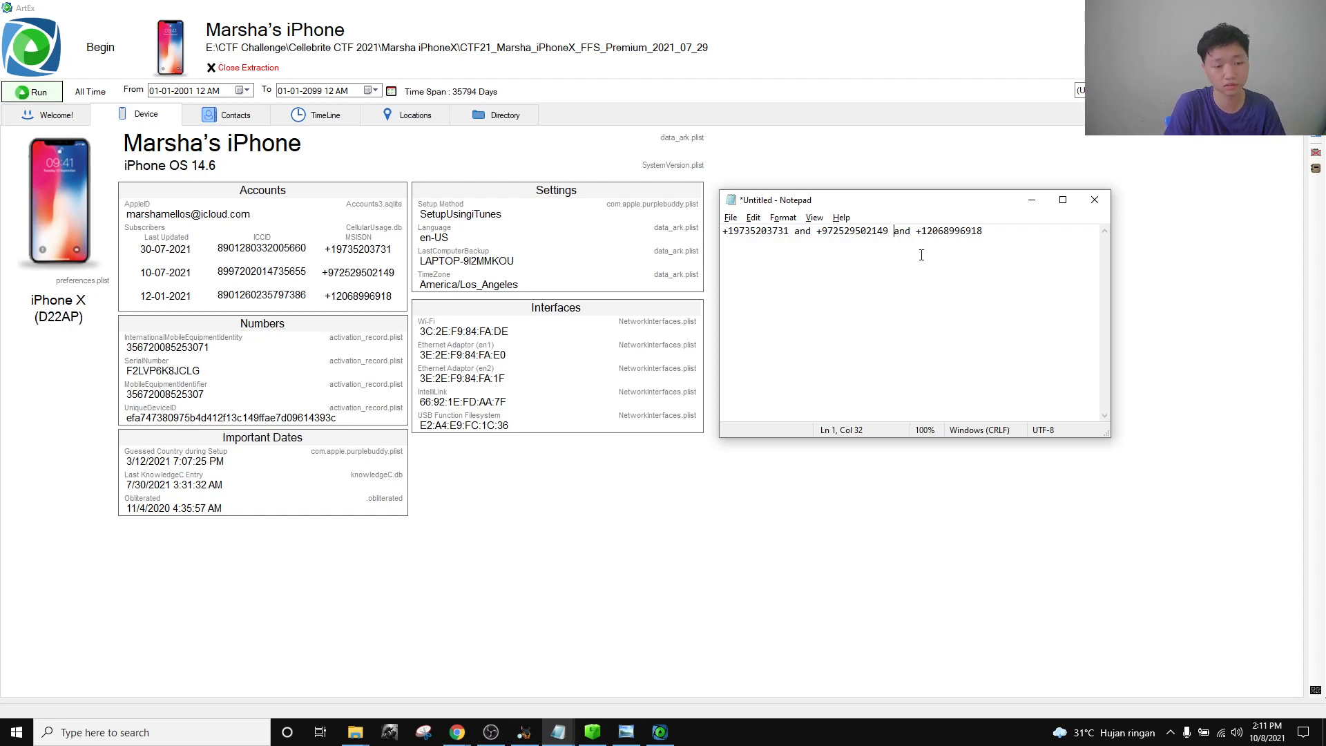
# Add notes 'US calling code :+1' and 'ISarel calling code: +972' to the text.
pyautogui.click(1043, 240)
pyautogui.write('US calling code :+1')
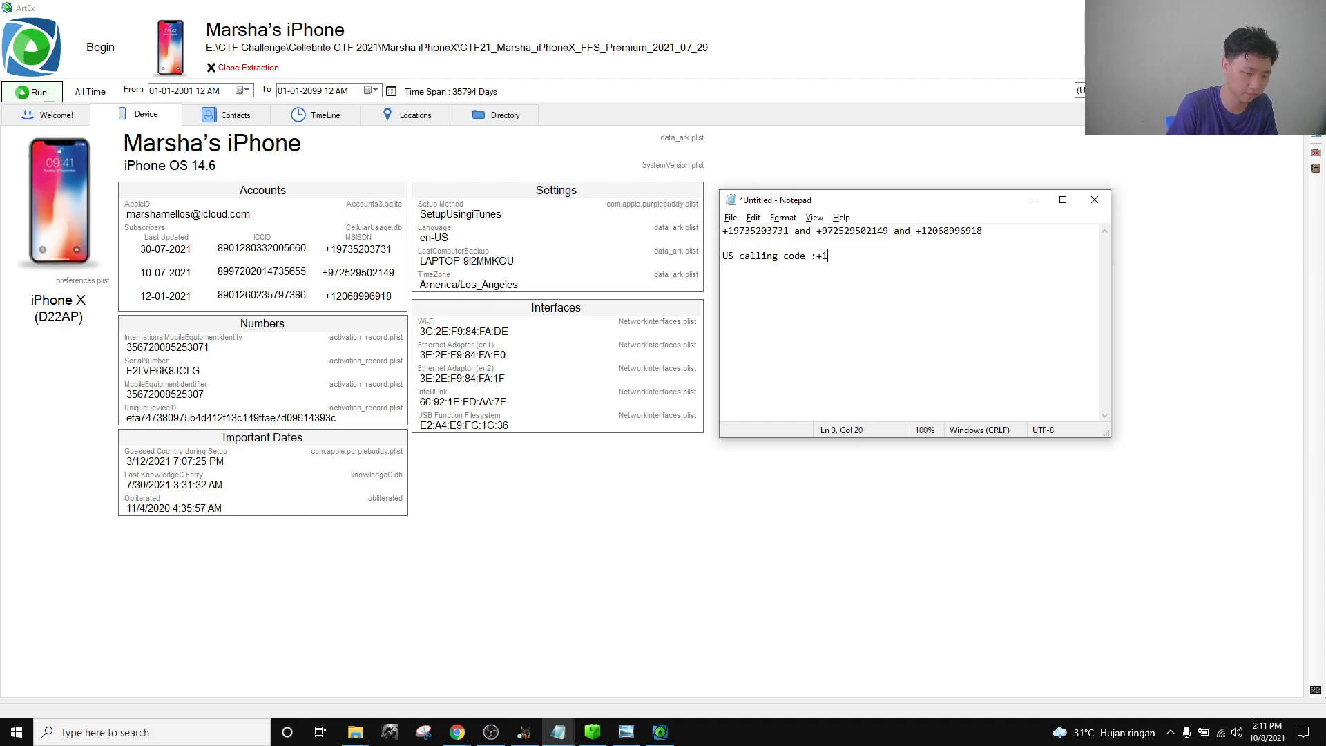
pyautogui.doubleClick(782, 230)
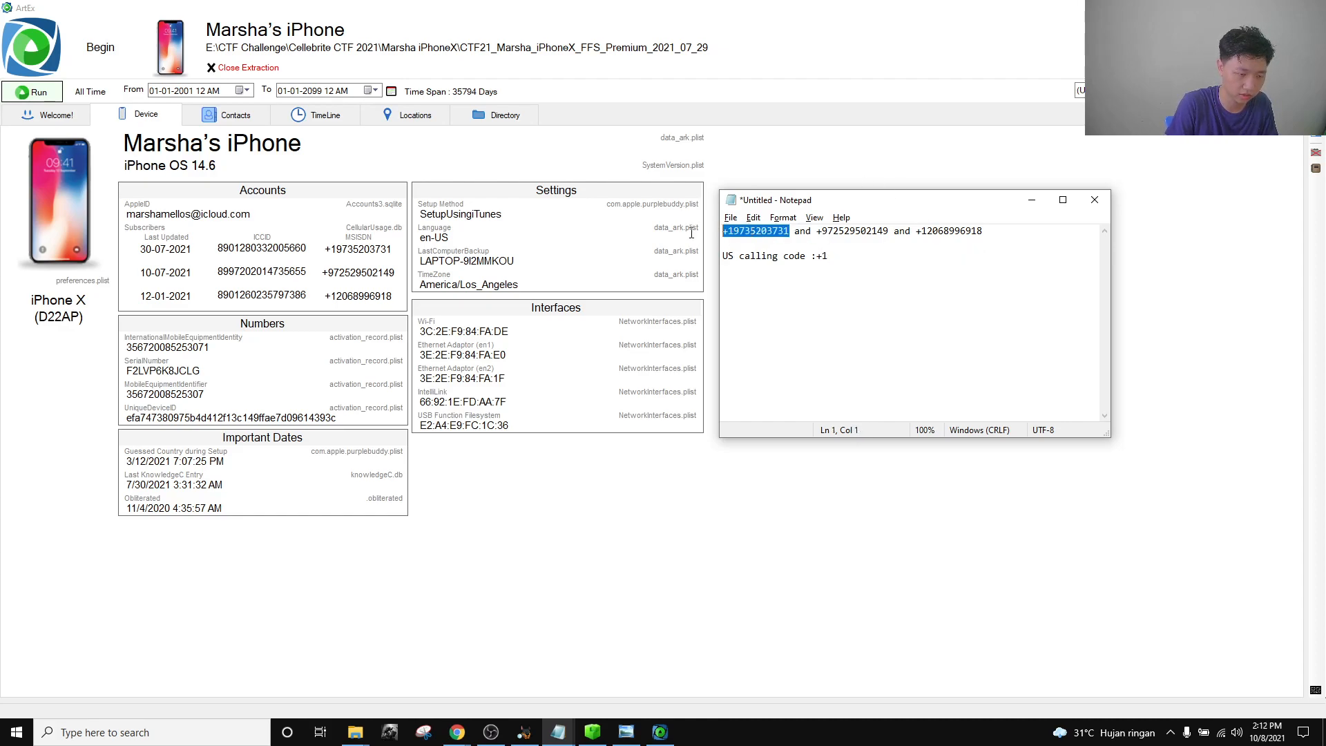
pyautogui.moveTo(983, 231); pyautogui.dragTo(818, 232)
pyautogui.click(853, 273)
pyautogui.write('ISarel calling code: +')
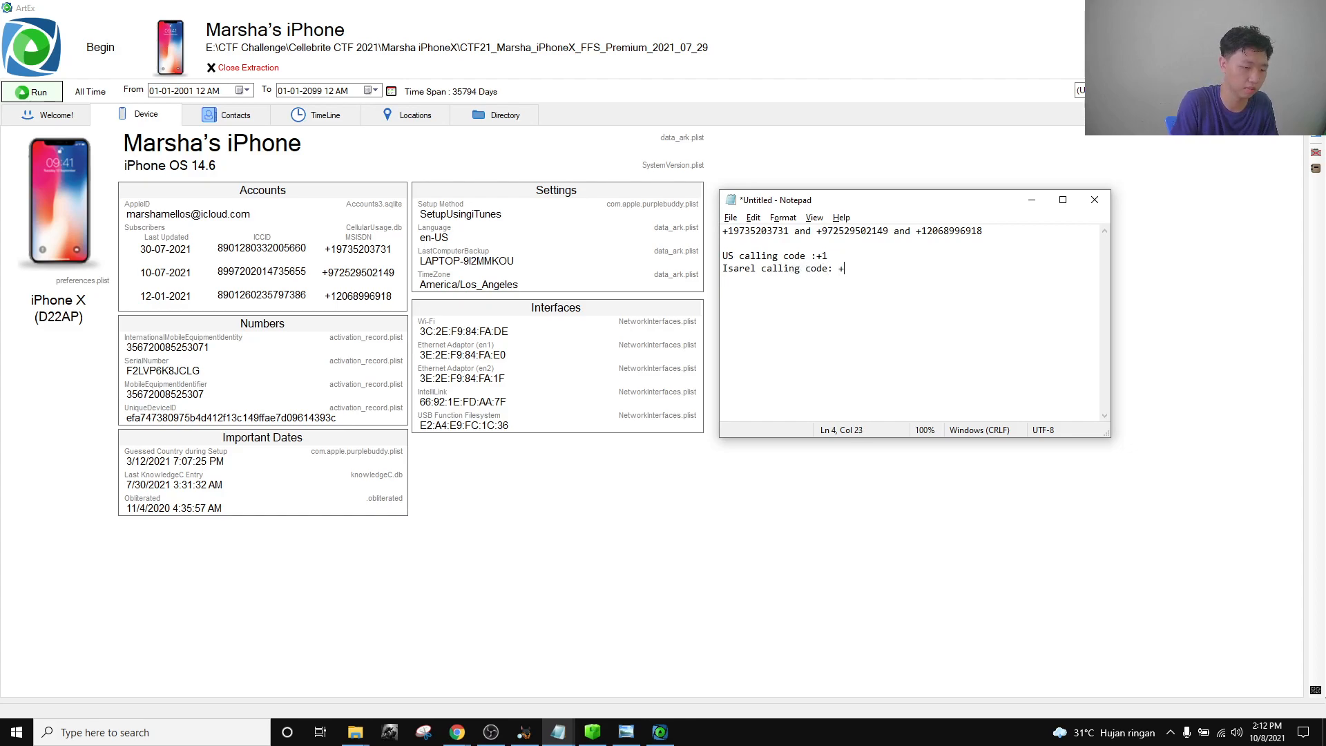
pyautogui.write('972')
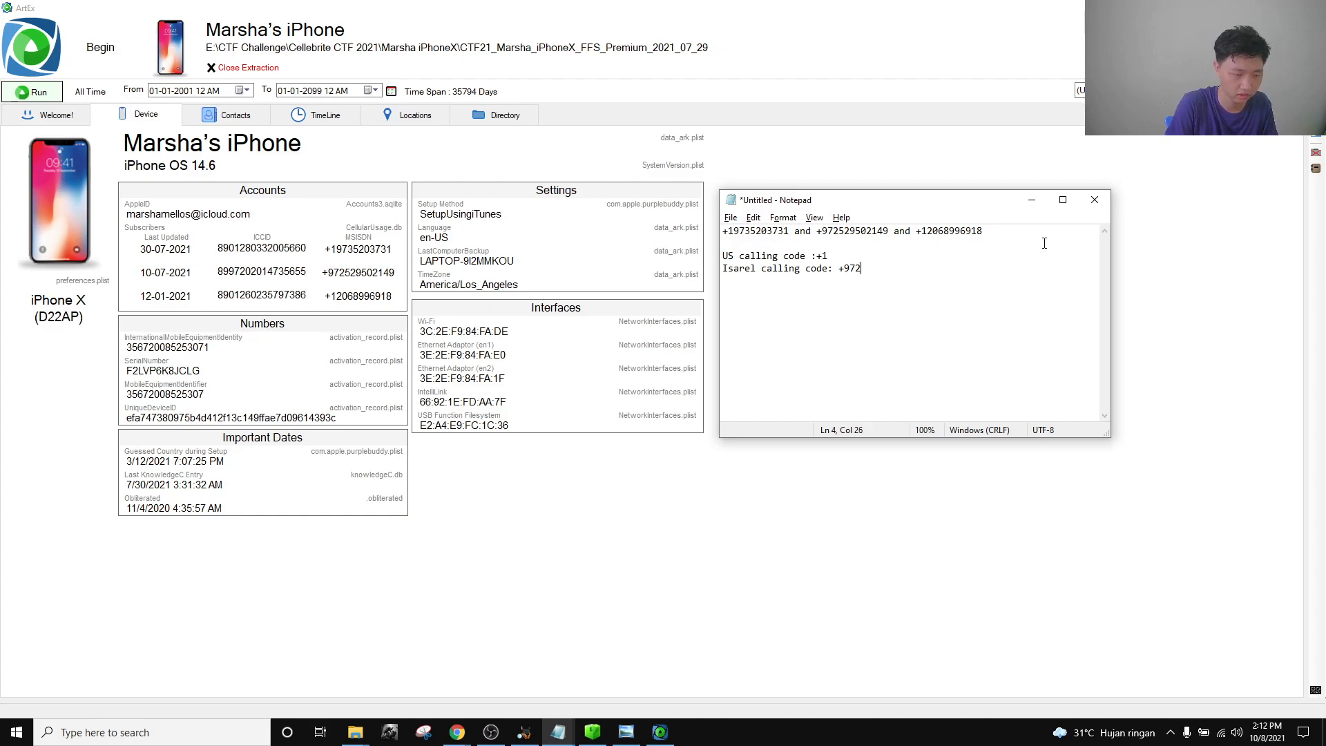
pyautogui.moveTo(982, 231); pyautogui.dragTo(949, 231)
pyautogui.moveTo(790, 232); pyautogui.dragTo(719, 230)
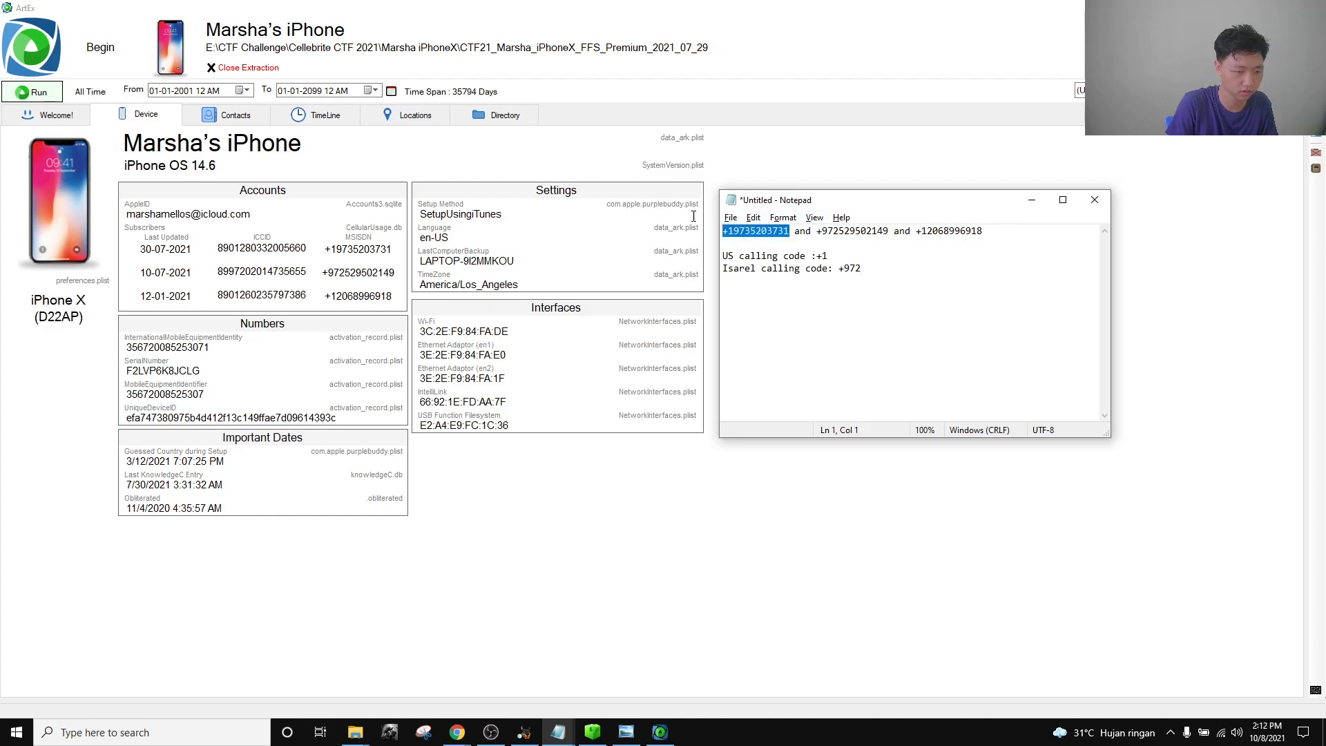
pyautogui.hotkey('ctrl', 'c')
pyautogui.click(774, 242)
pyautogui.hotkey('ctrl', 'v')
pyautogui.moveTo(975, 237); pyautogui.dragTo(894, 232)
pyautogui.hotkey('ctrl', 'c')
pyautogui.click(832, 243)
pyautogui.hotkey('ctrl', 'v')
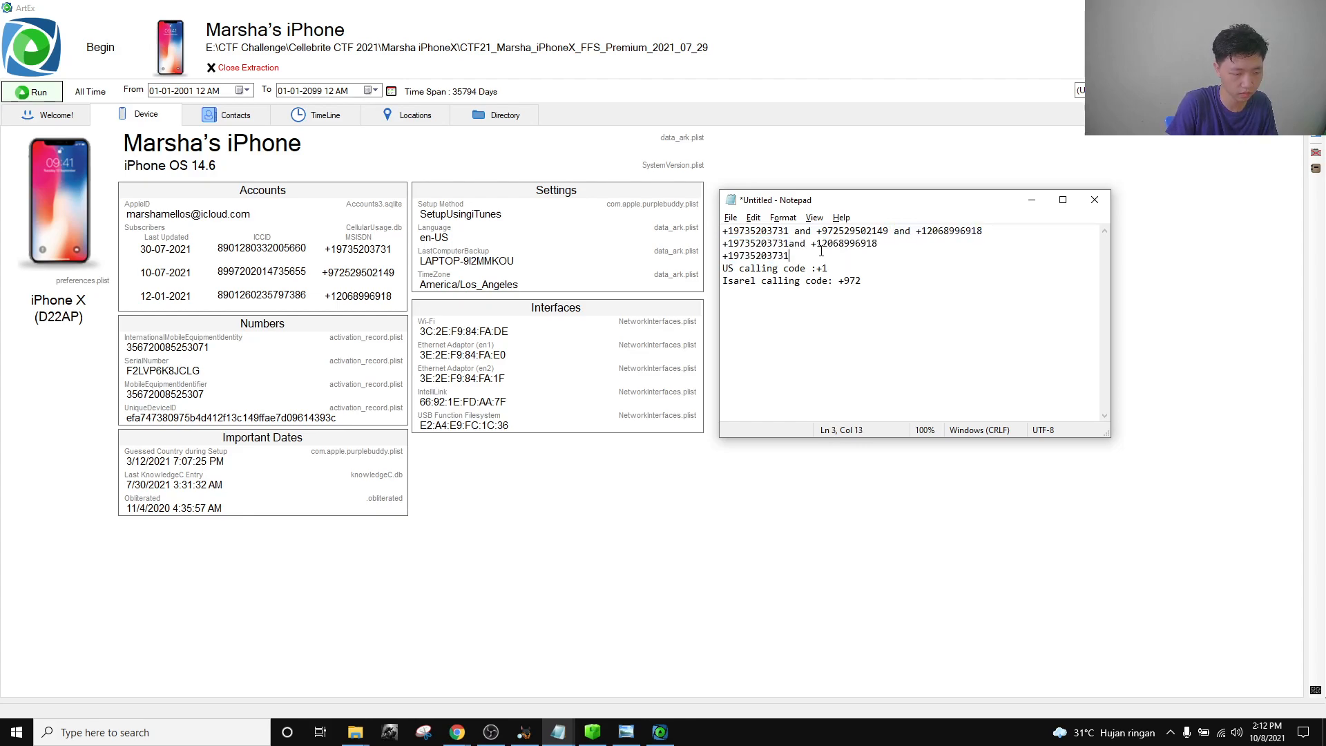
pyautogui.moveTo(812, 255); pyautogui.dragTo(786, 243)
pyautogui.press('BackSpace')
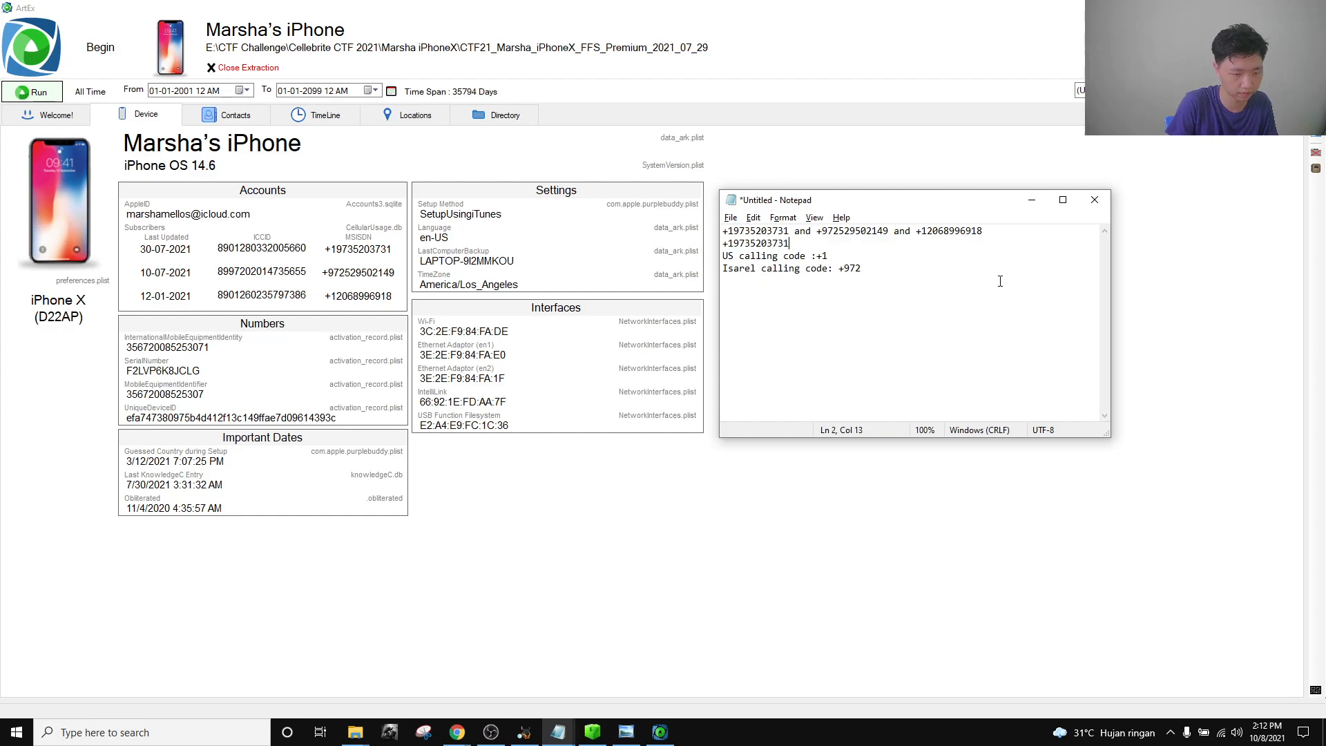
pyautogui.moveTo(1011, 228); pyautogui.dragTo(891, 232)
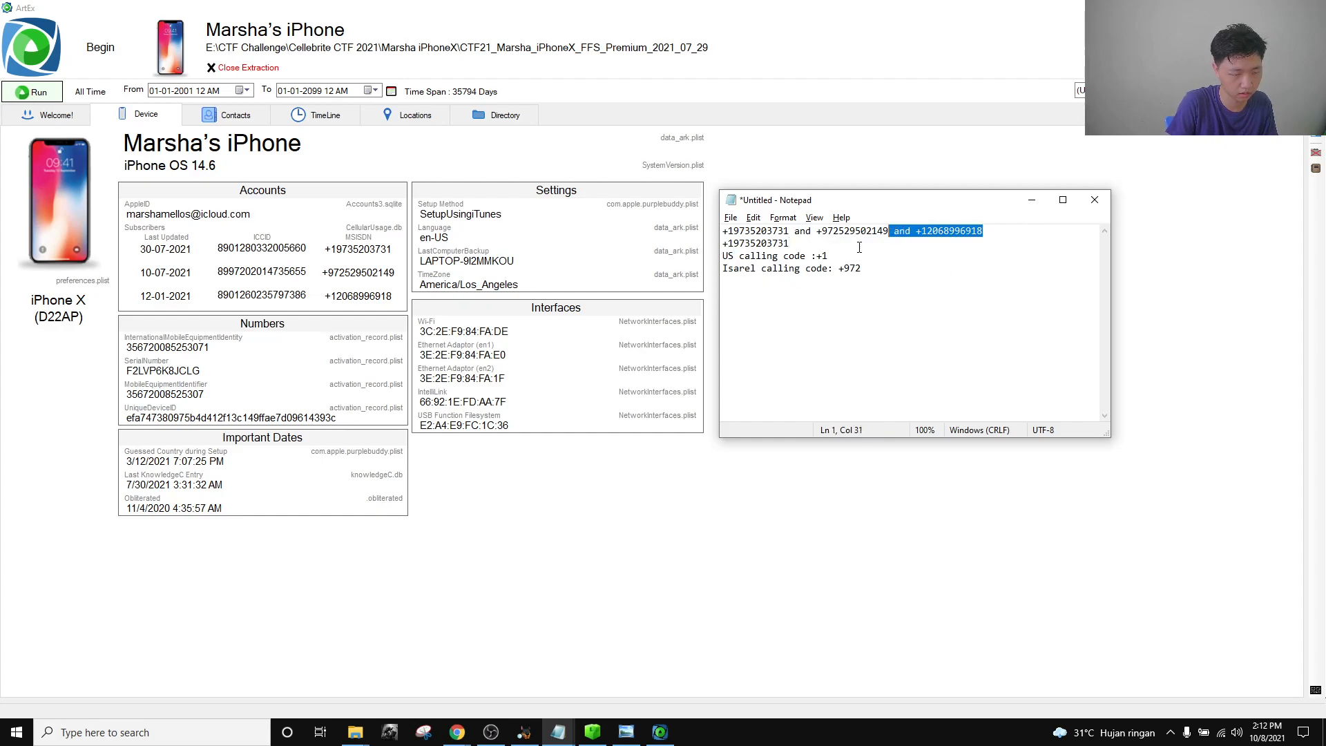
pyautogui.click(858, 246)
pyautogui.hotkey('ctrl', 'v')
pyautogui.hotkey('shift', 'Home')
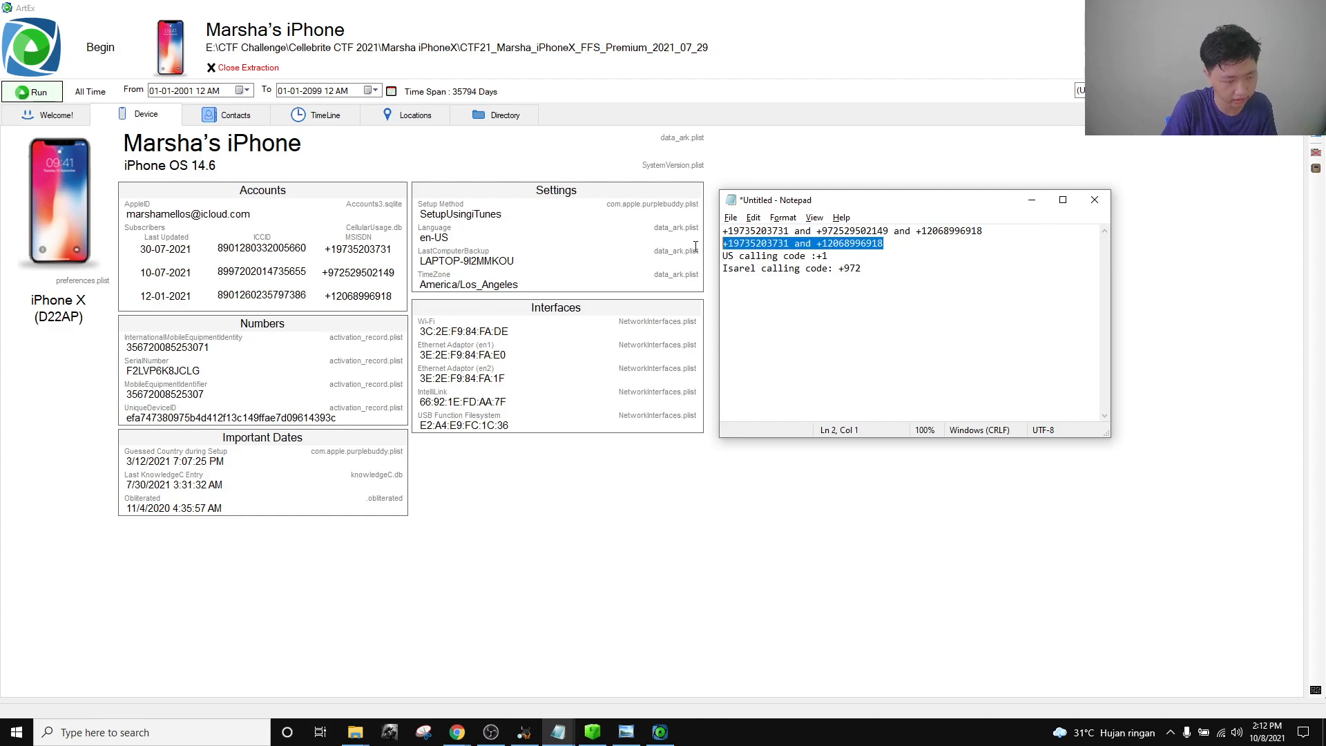
pyautogui.hotkey('ctrl', 'c')
# Paste the answer into the General Identifiers challenge's flag field in Chrome.
pyautogui.moveTo(457, 732)
pyautogui.click(347, 655)
pyautogui.click(619, 373)
pyautogui.hotkey('ctrl', 'v')
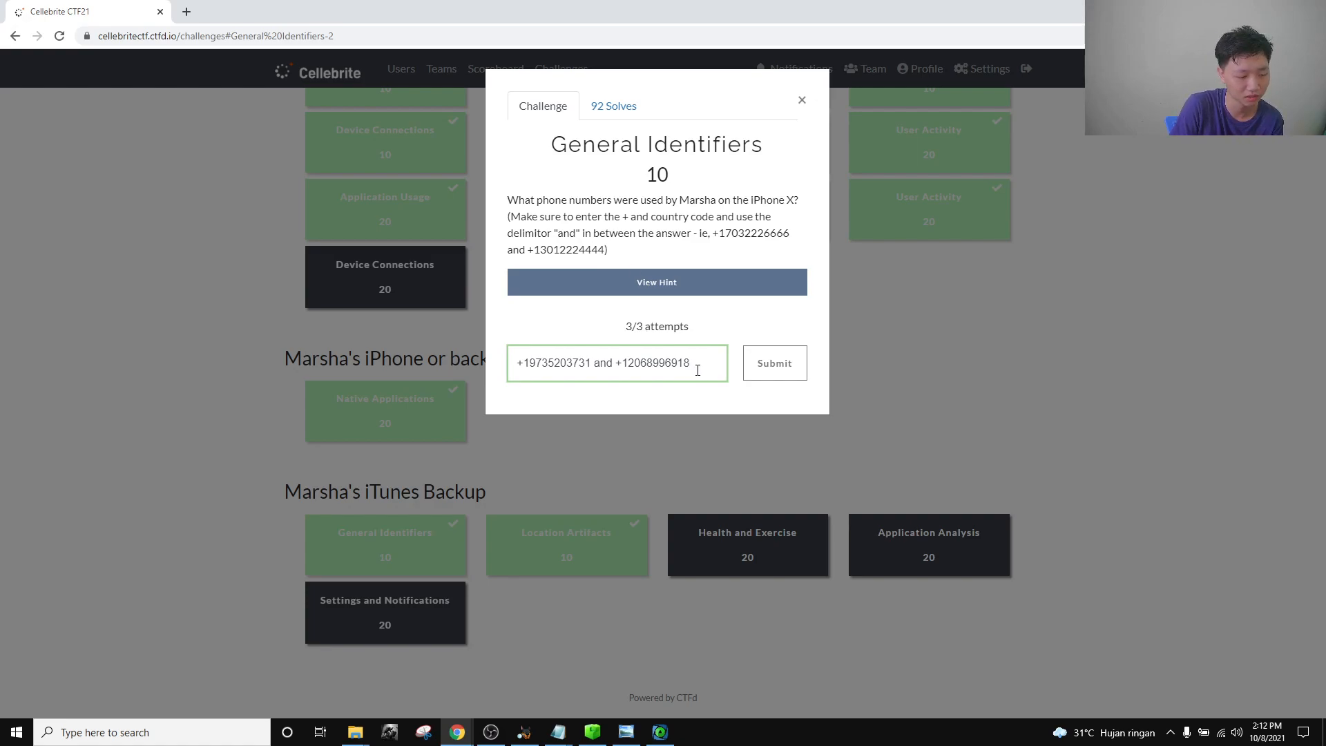
# Select the pasted phone-number answer, then close the General Identifiers challenge dialog.
pyautogui.moveTo(701, 363); pyautogui.dragTo(515, 363)
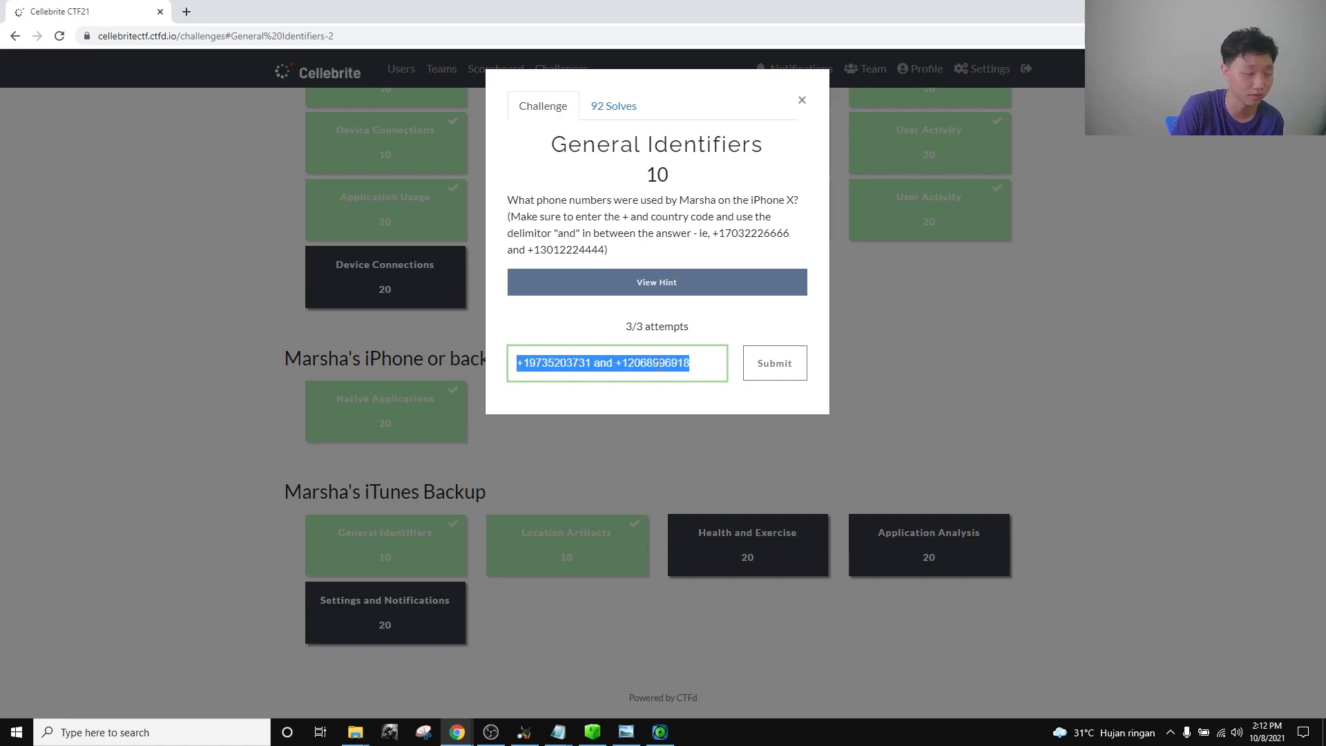
pyautogui.click(801, 100)
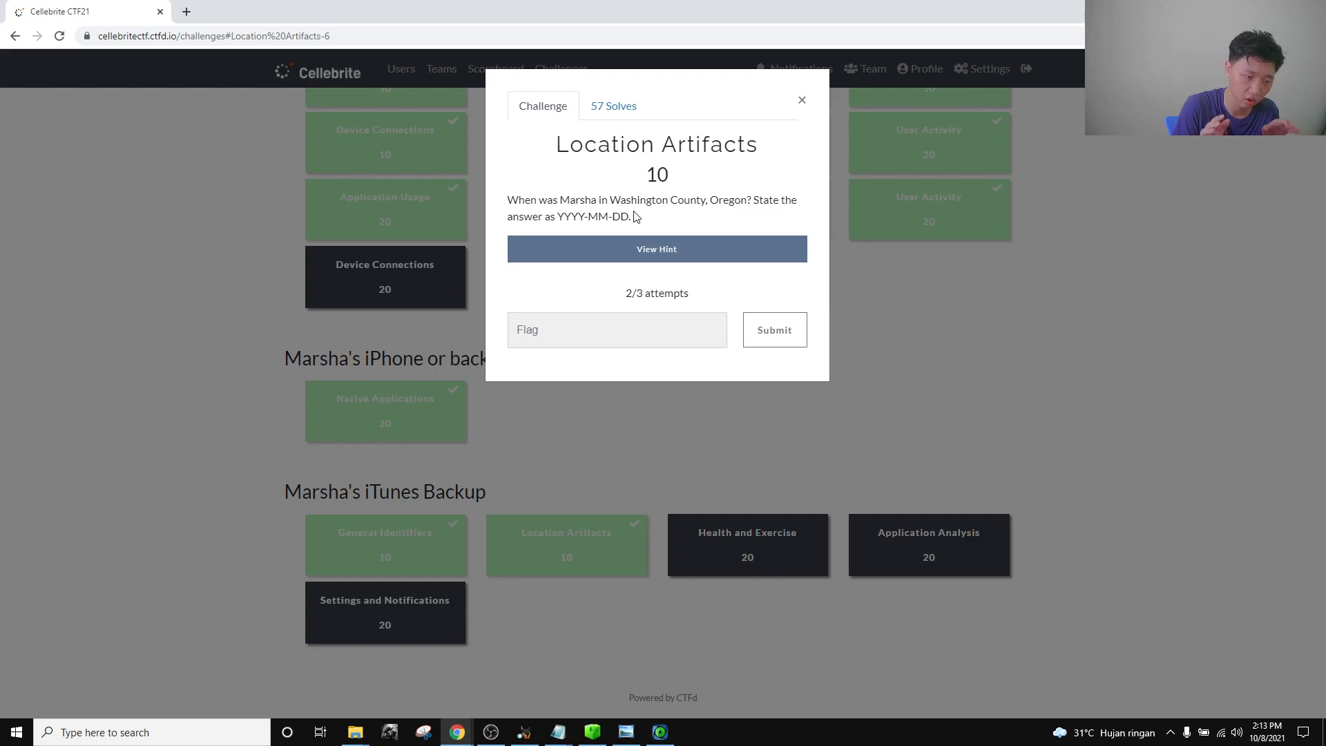
# Open the TimeLine view in ArtEx and scan the category sidebar.
pyautogui.click(659, 732)
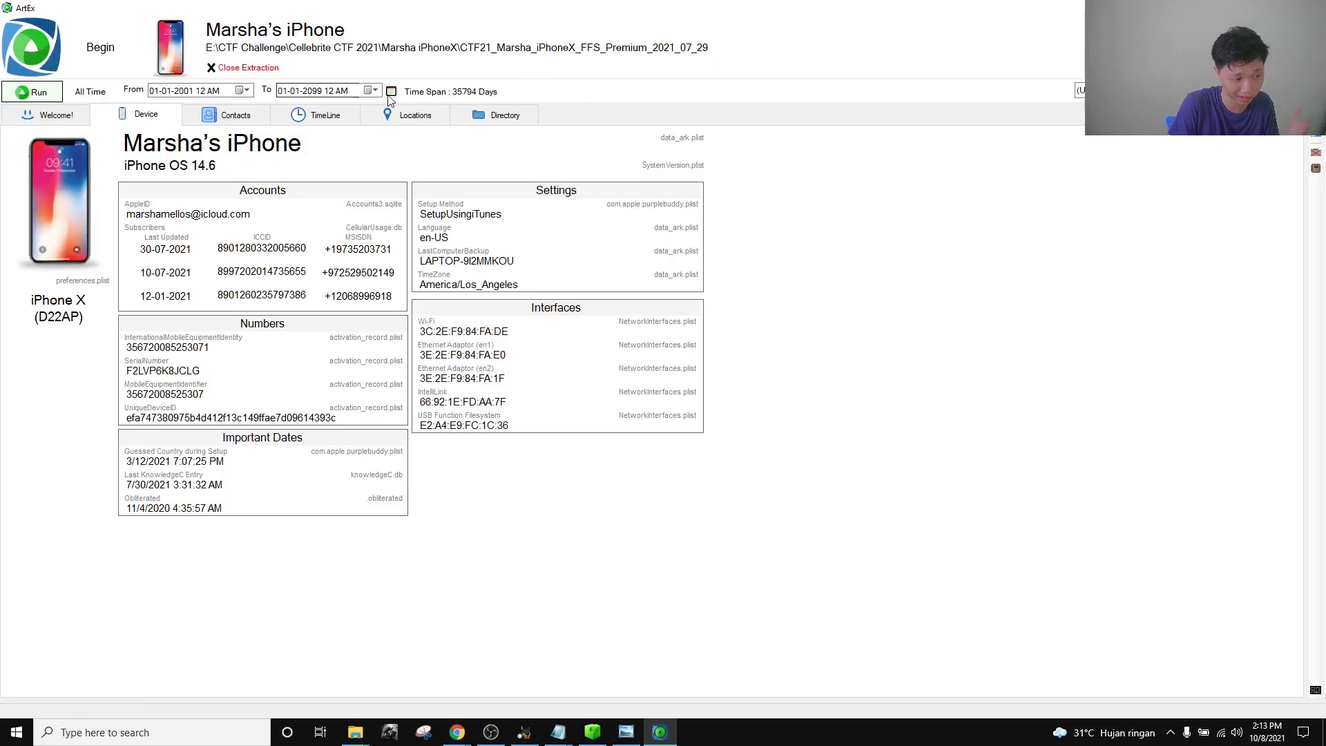
pyautogui.click(356, 119)
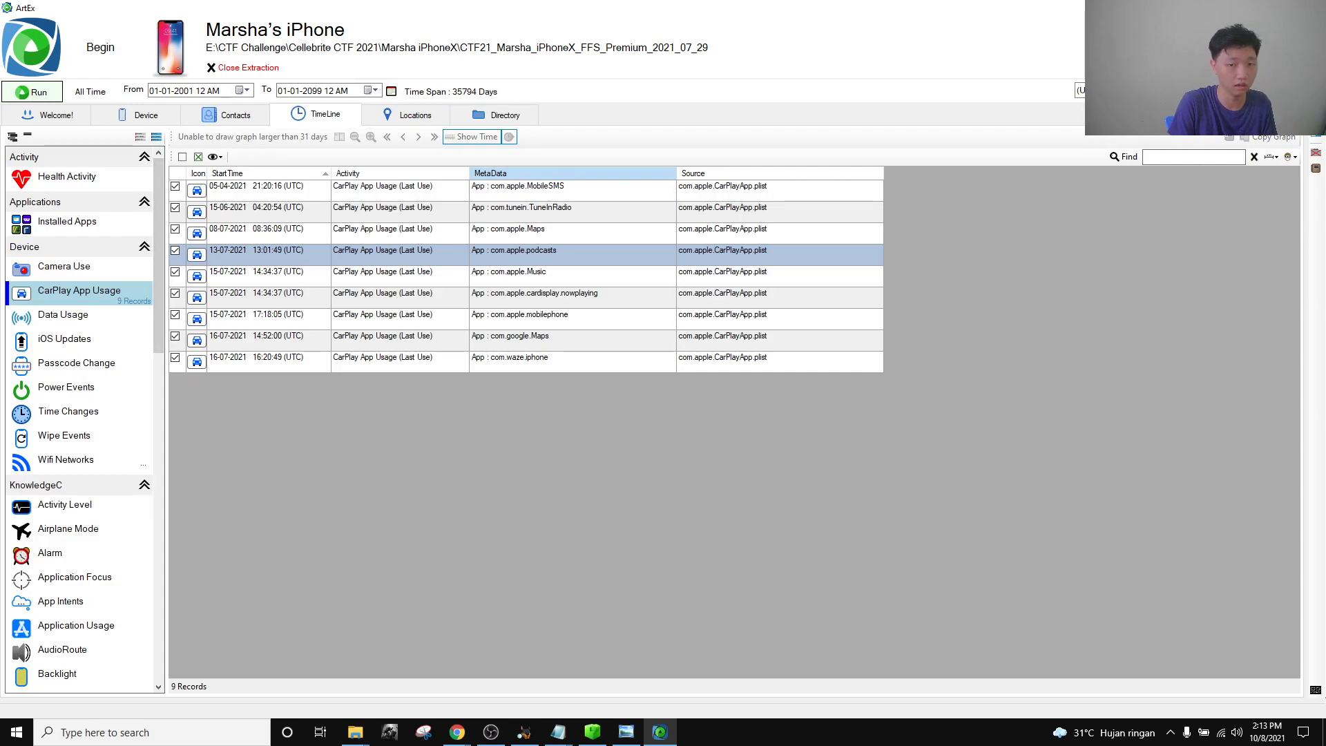
pyautogui.scroll(-3, 129, 342)
pyautogui.scroll(3, 129, 339)
pyautogui.scroll(-15, 125, 346)
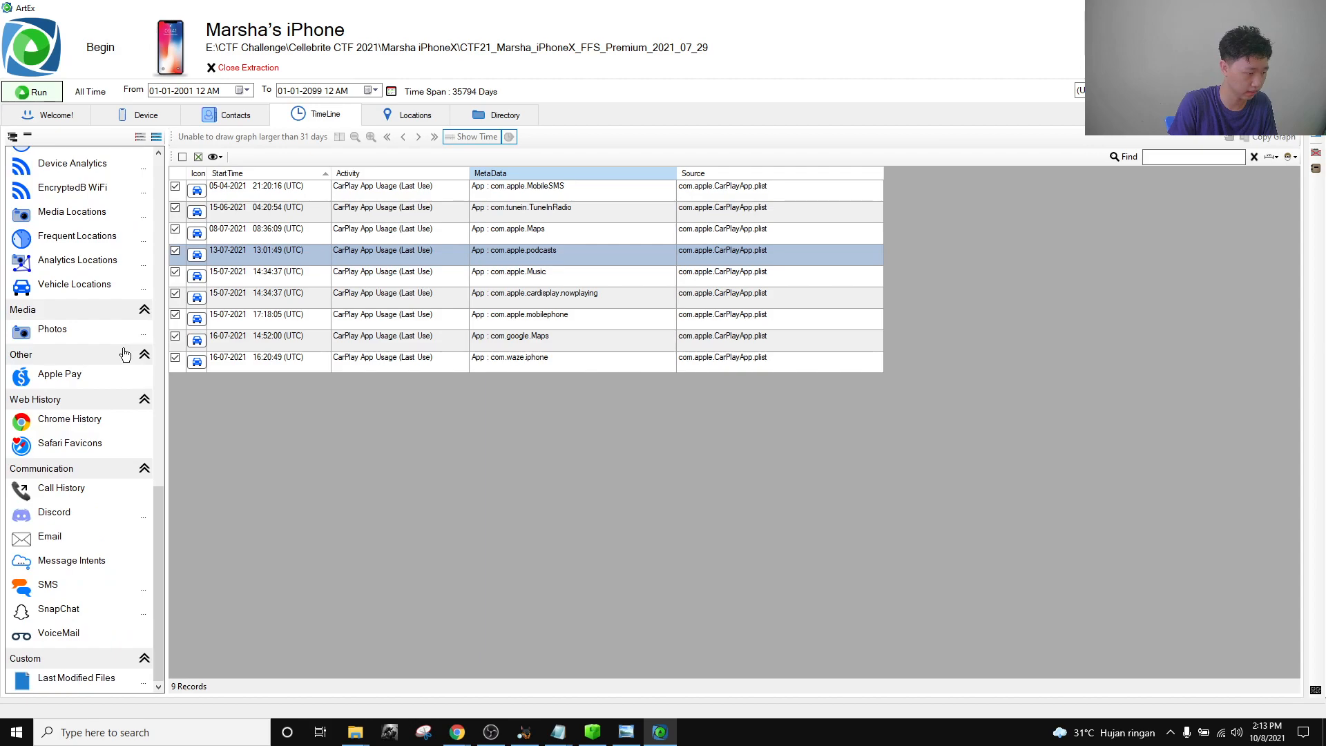
pyautogui.scroll(15, 113, 376)
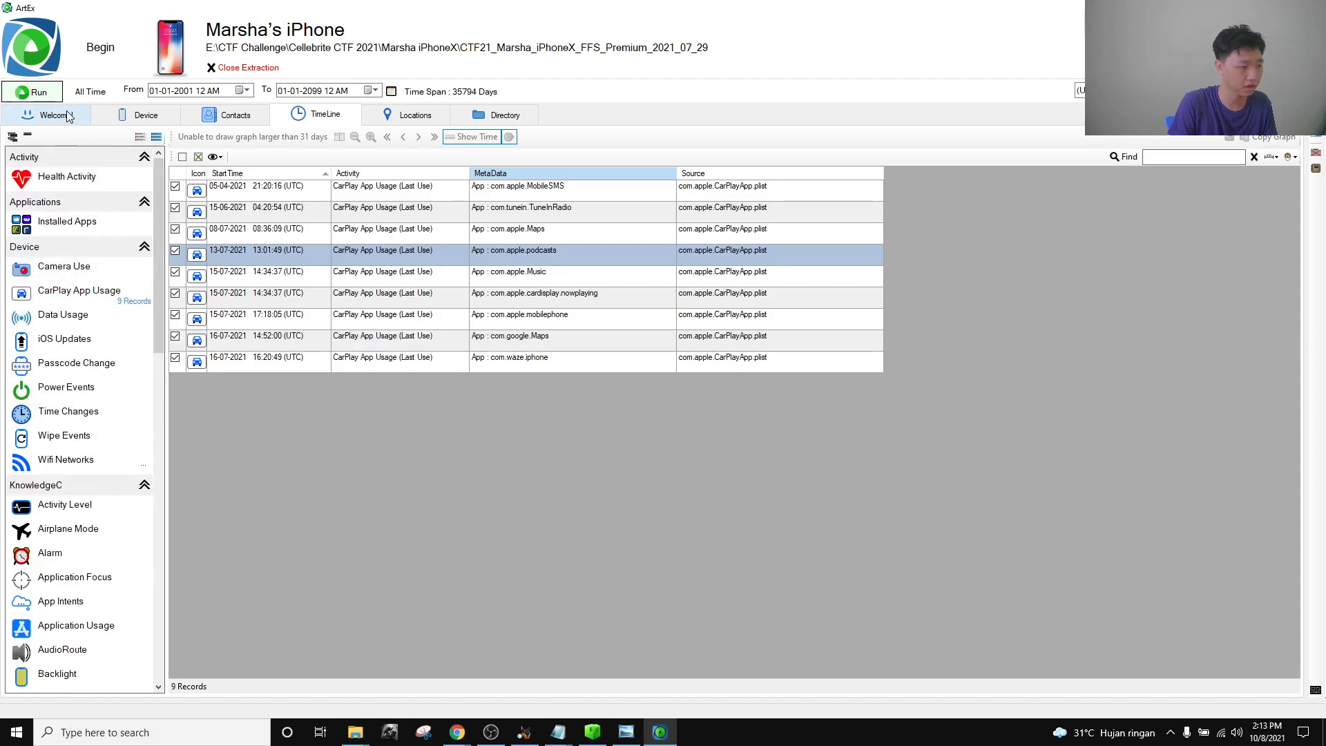
pyautogui.scroll(-10, 78, 179)
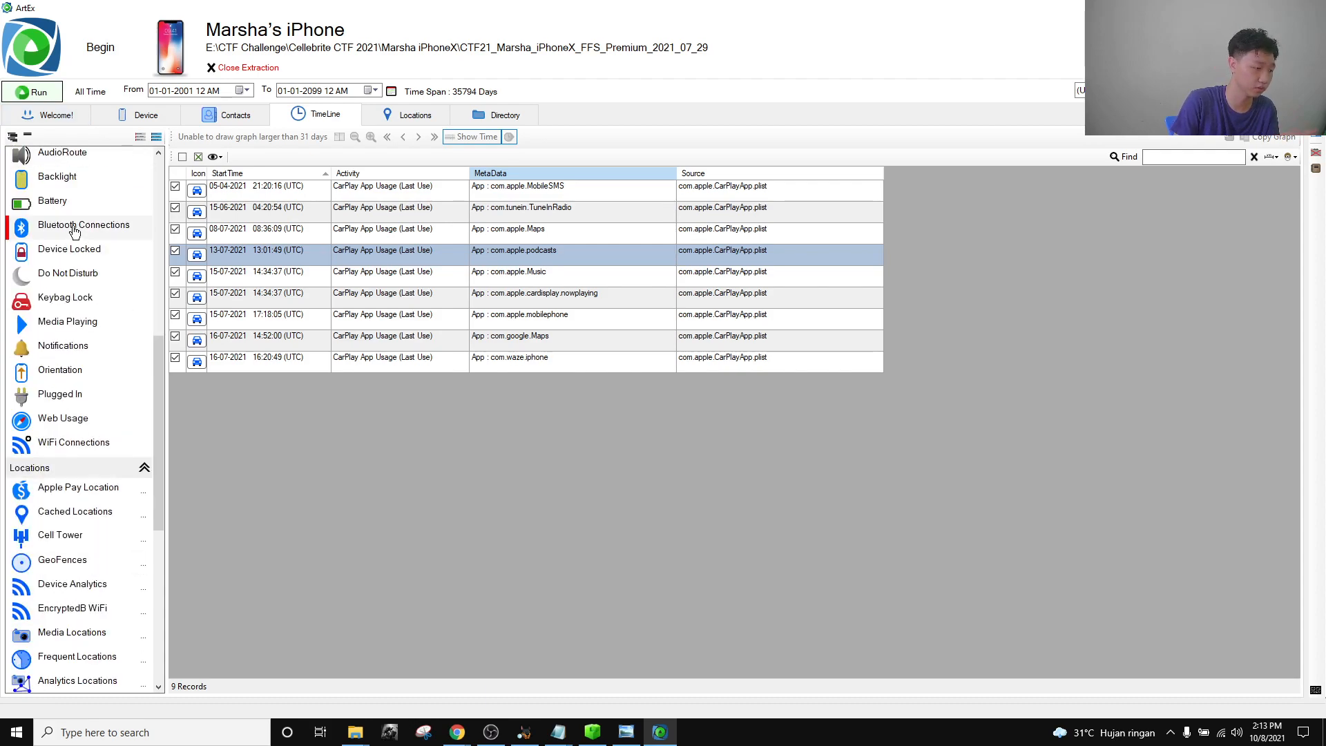
pyautogui.scroll(10, 78, 233)
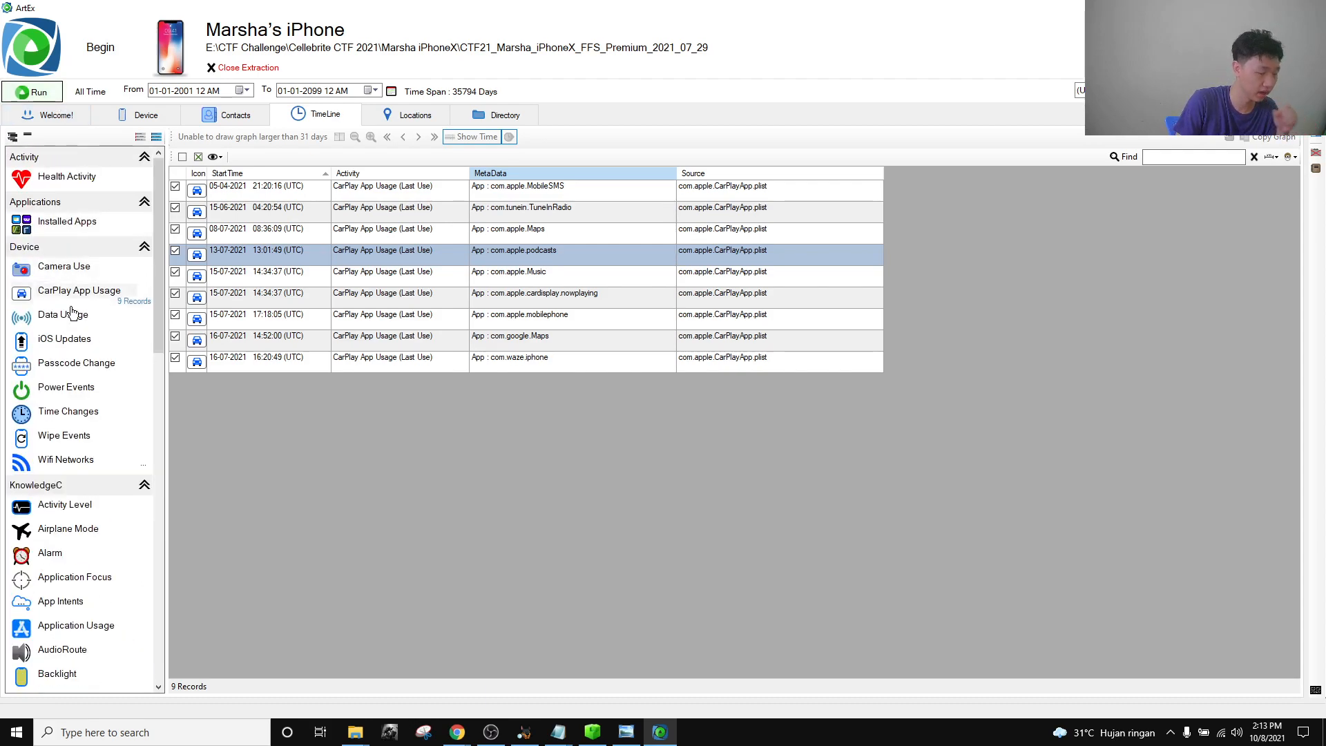
pyautogui.scroll(-7, 100, 335)
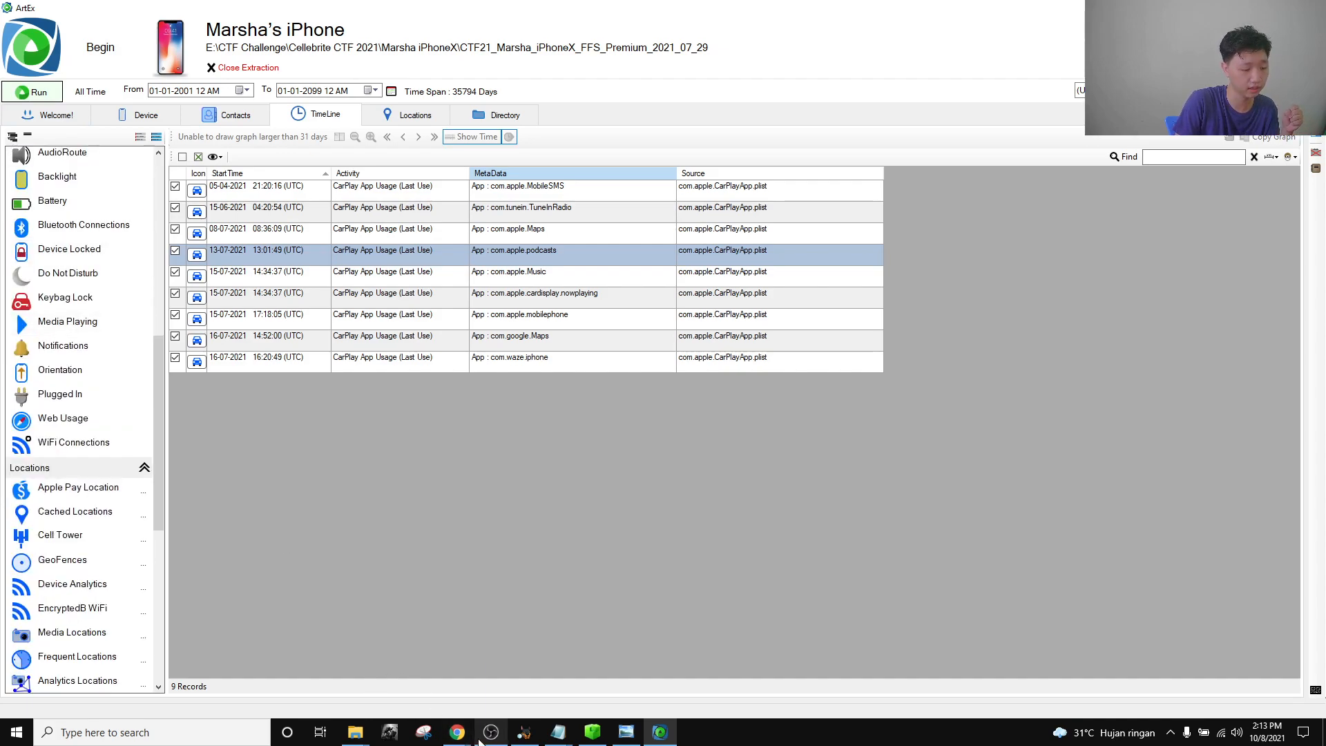
# Reread the Location Artifacts question, highlighting 'Washington County'.
pyautogui.moveTo(457, 732)
pyautogui.click(371, 686)
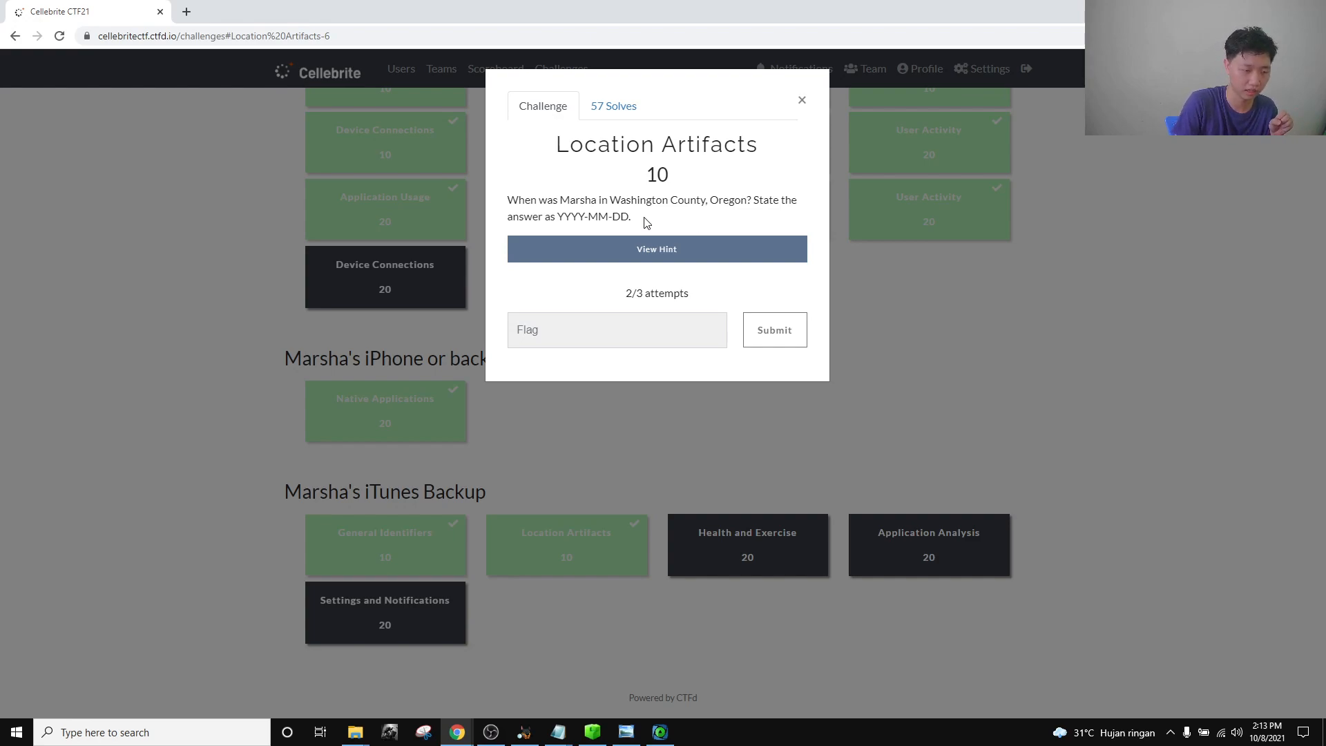
pyautogui.moveTo(613, 199); pyautogui.dragTo(711, 200)
pyautogui.click(711, 200)
pyautogui.click(660, 732)
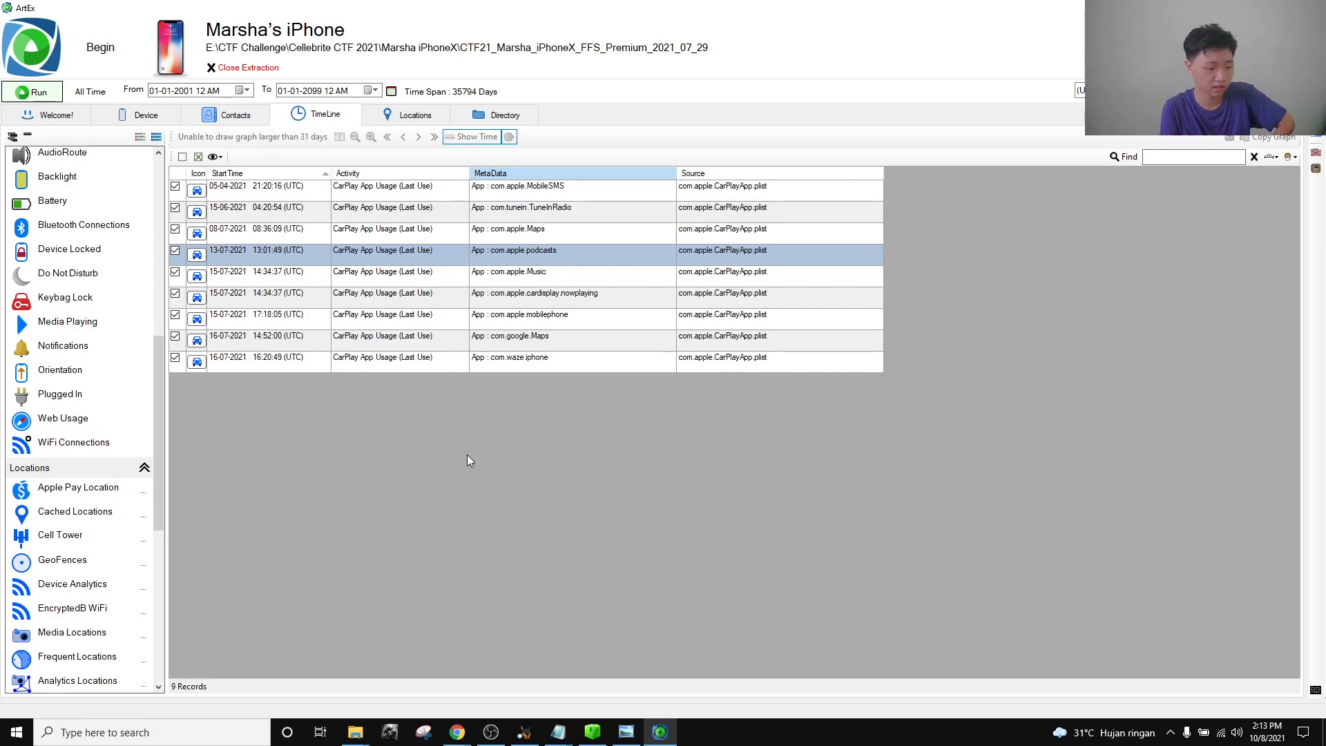
pyautogui.click(346, 669)
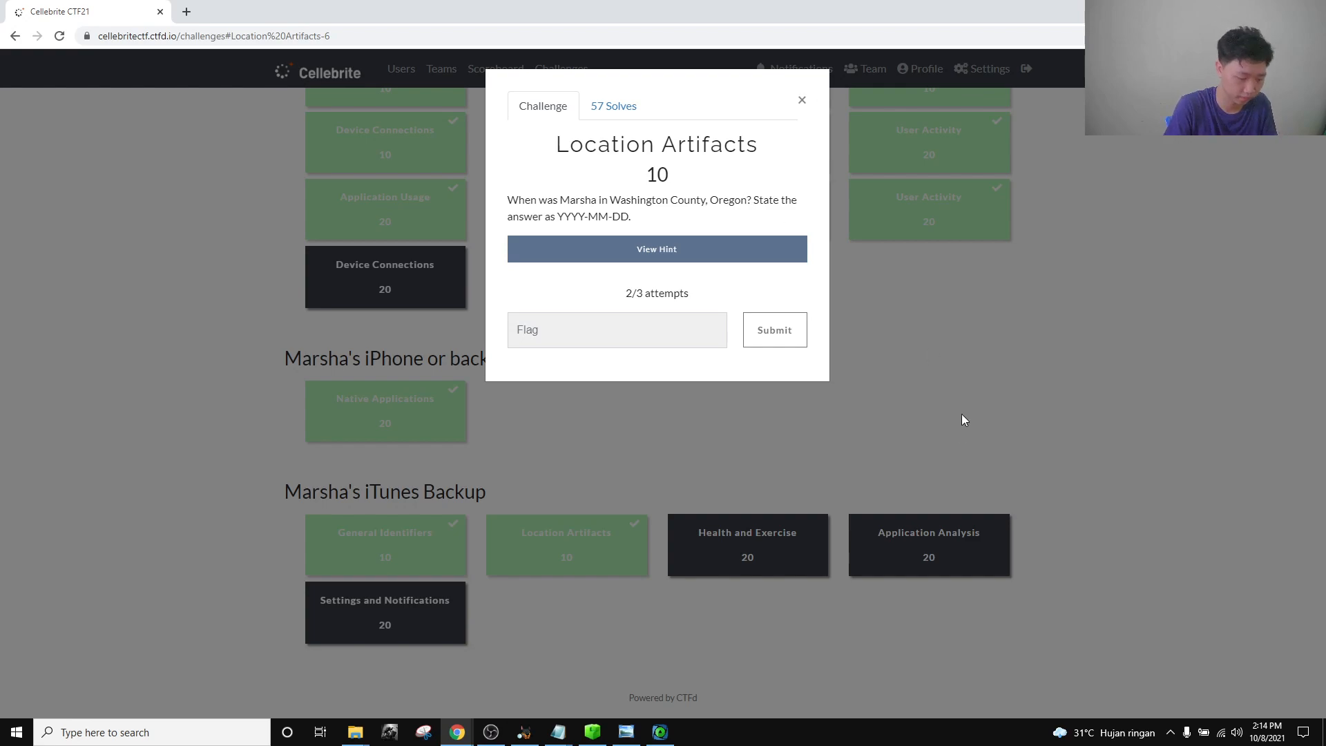
# Load the Photos records under Media into the ArtEx timeline.
pyautogui.click(659, 732)
pyautogui.scroll(-5, 68, 482)
pyautogui.click(55, 337)
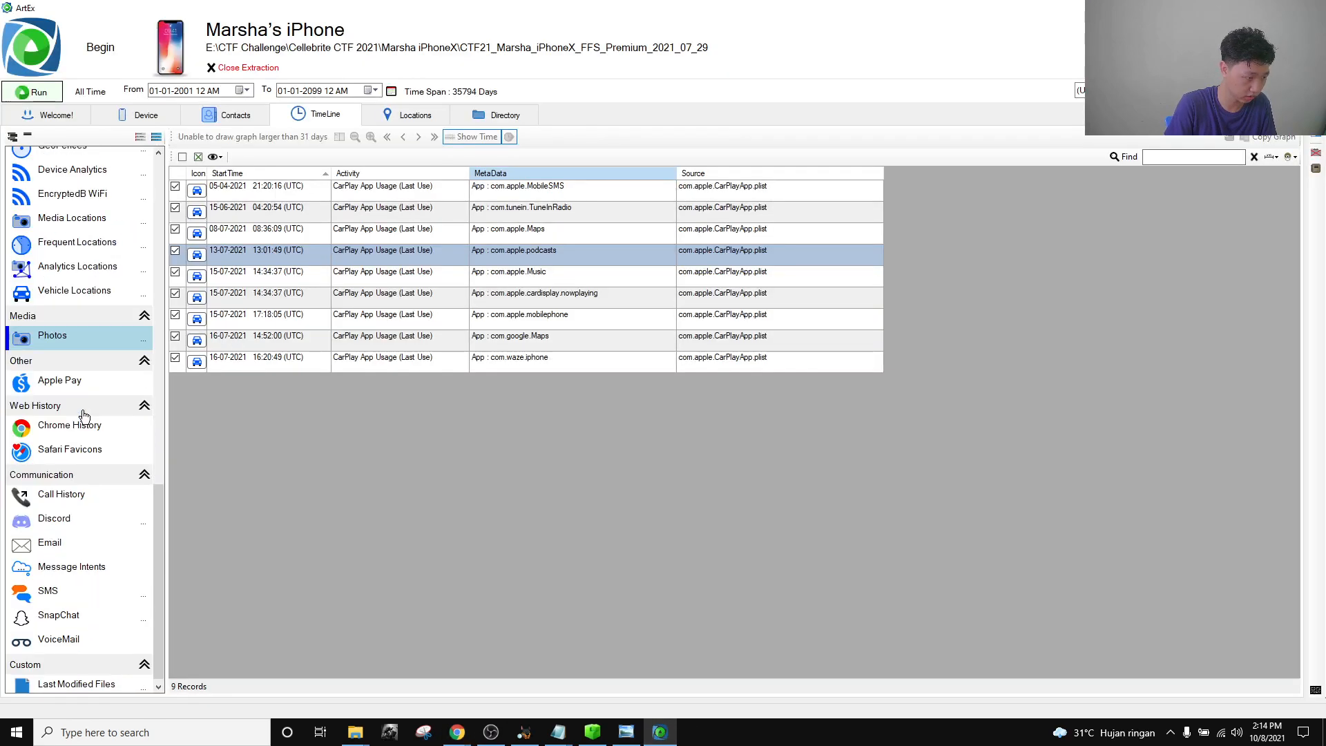
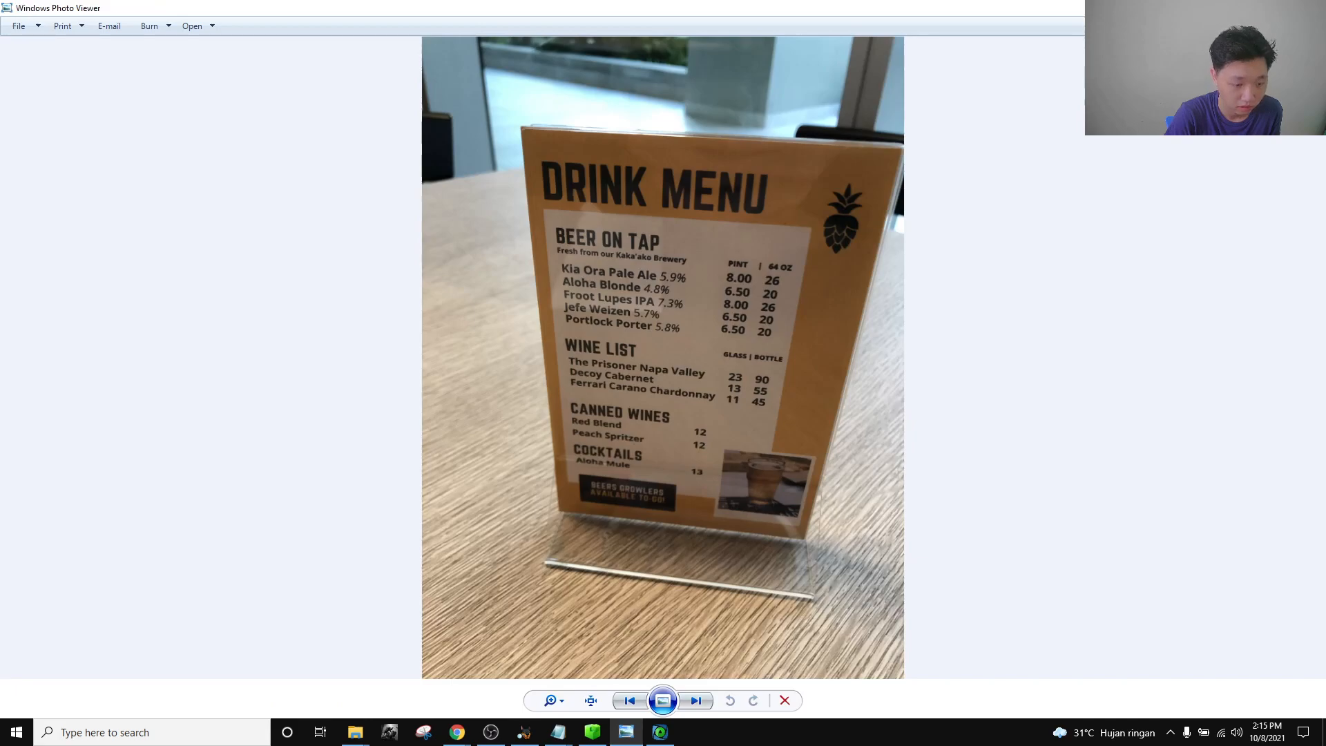
# Close the Photo Viewer and exit Registry Explorer.
pyautogui.click(1310, 8)
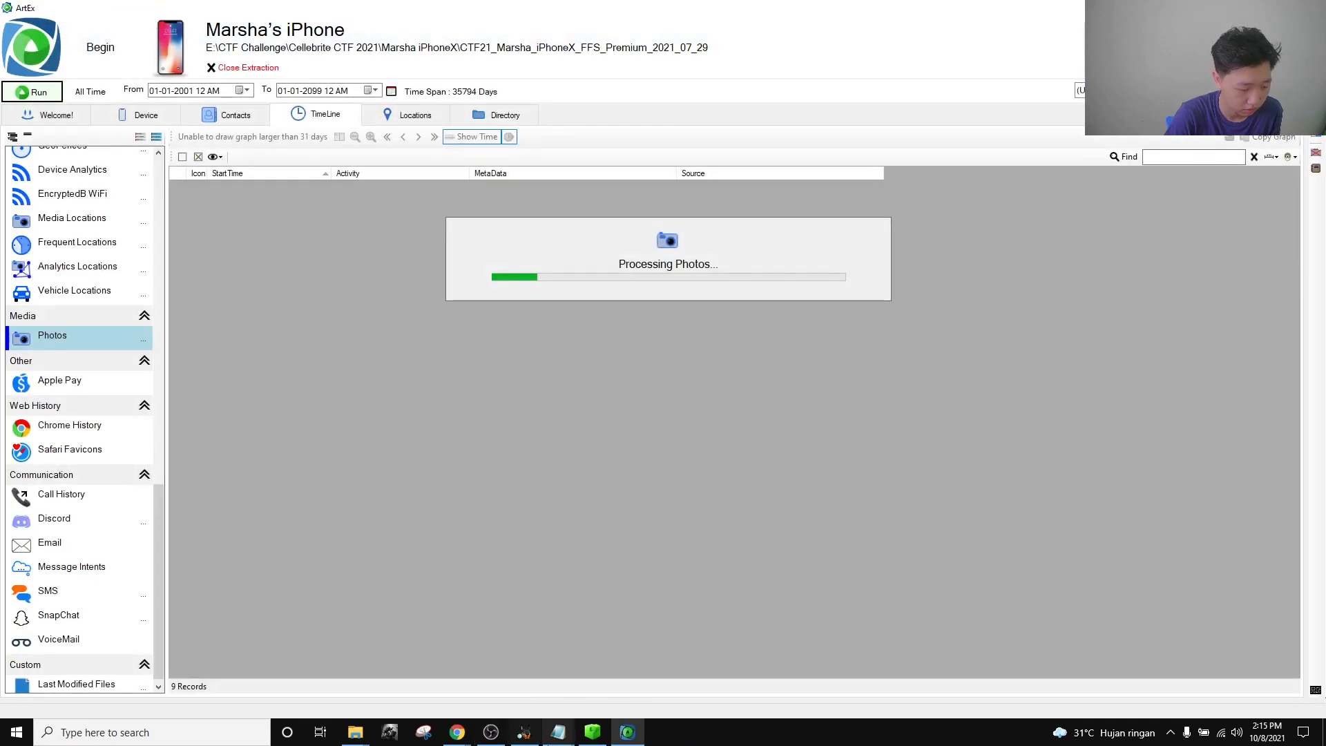
pyautogui.click(587, 732)
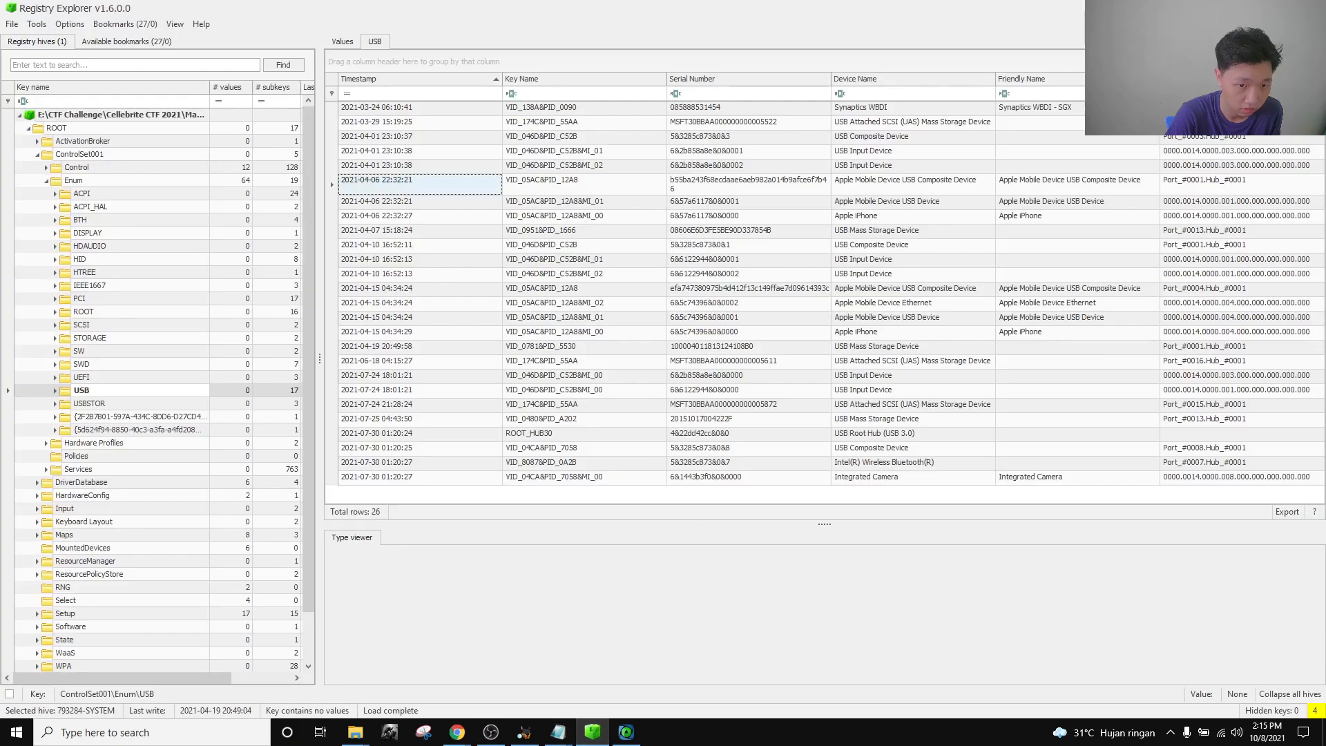
pyautogui.hotkey('alt', 'F4')
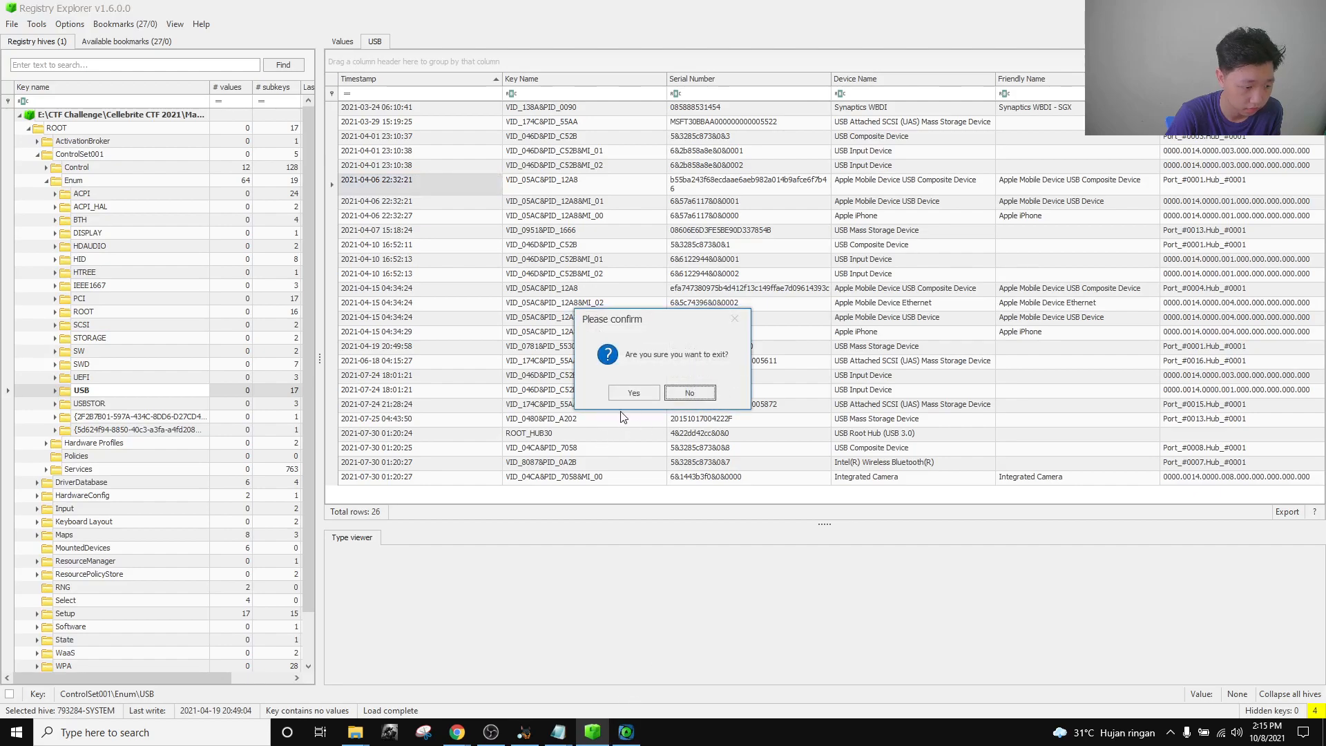
pyautogui.click(634, 392)
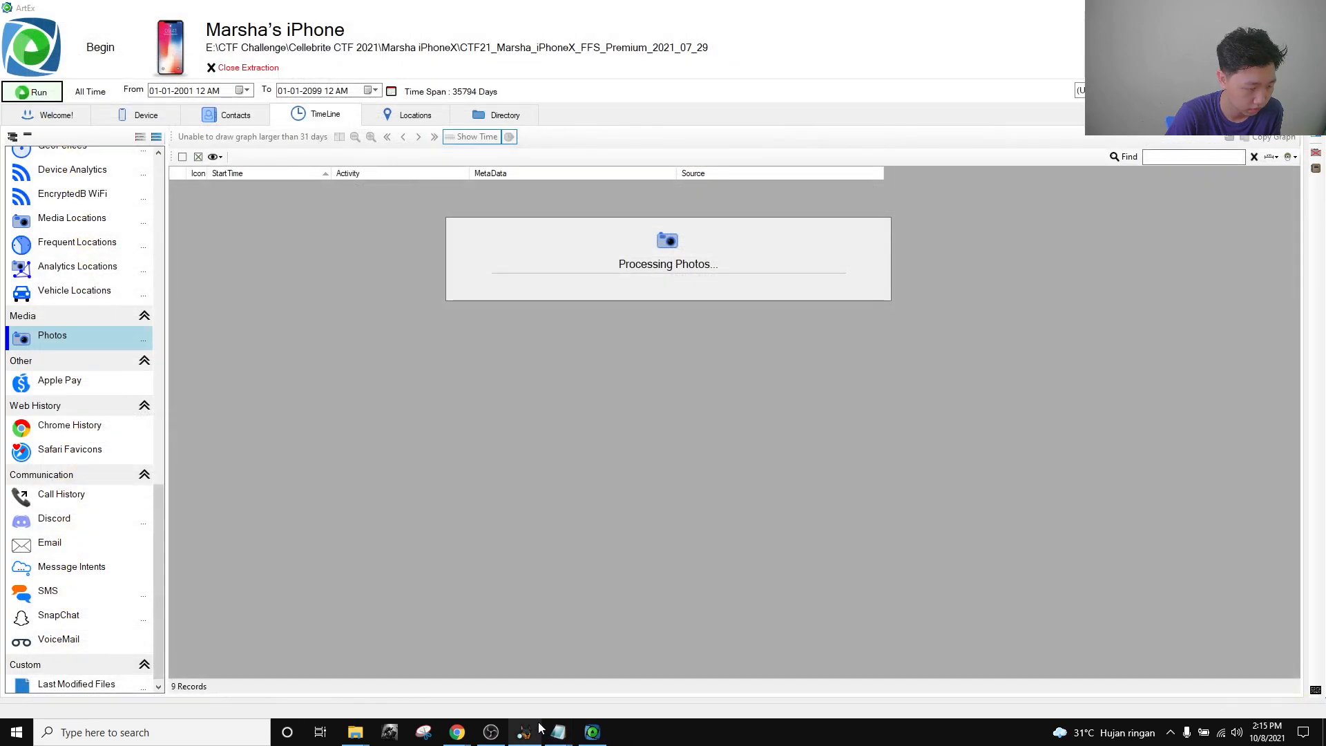
# Close both scratch Notepad windows with Don't Save and return to the ArtEx Photos timeline.
pyautogui.moveTo(558, 732)
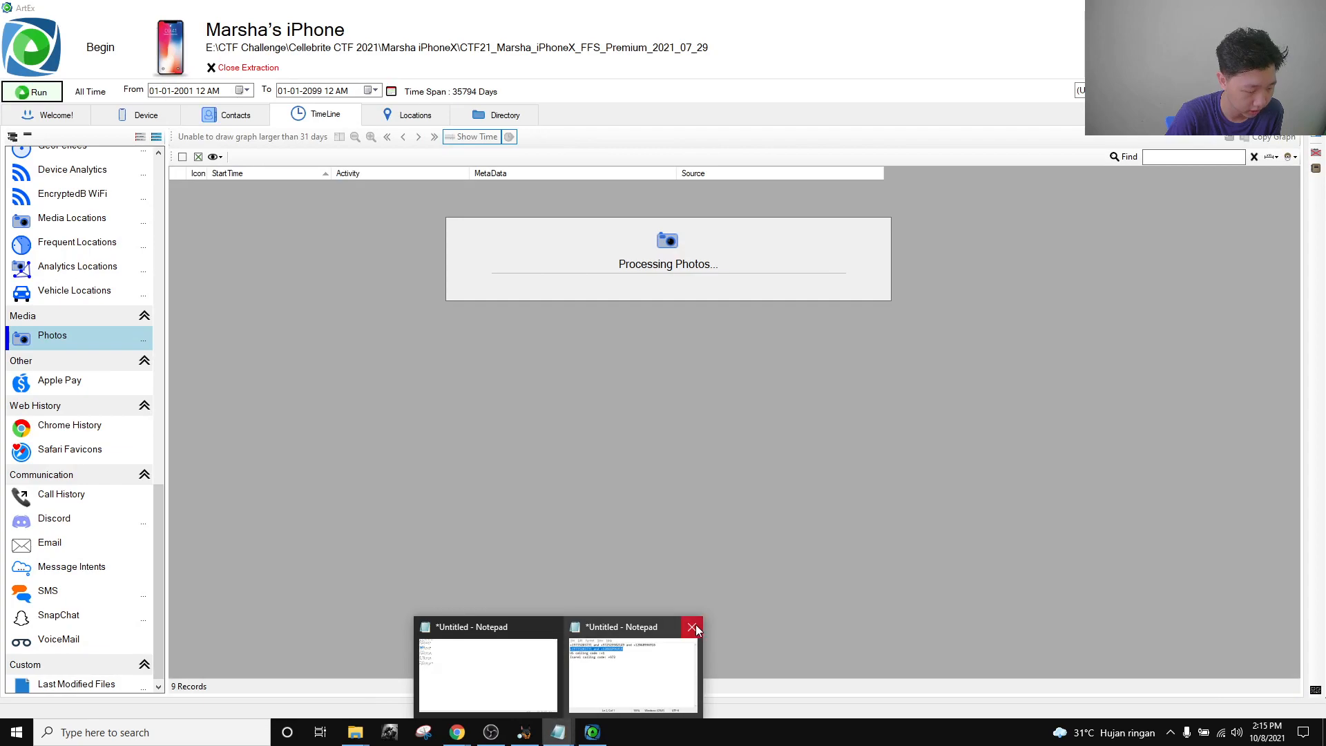
pyautogui.click(659, 659)
pyautogui.hotkey('alt', 'F4')
pyautogui.click(694, 365)
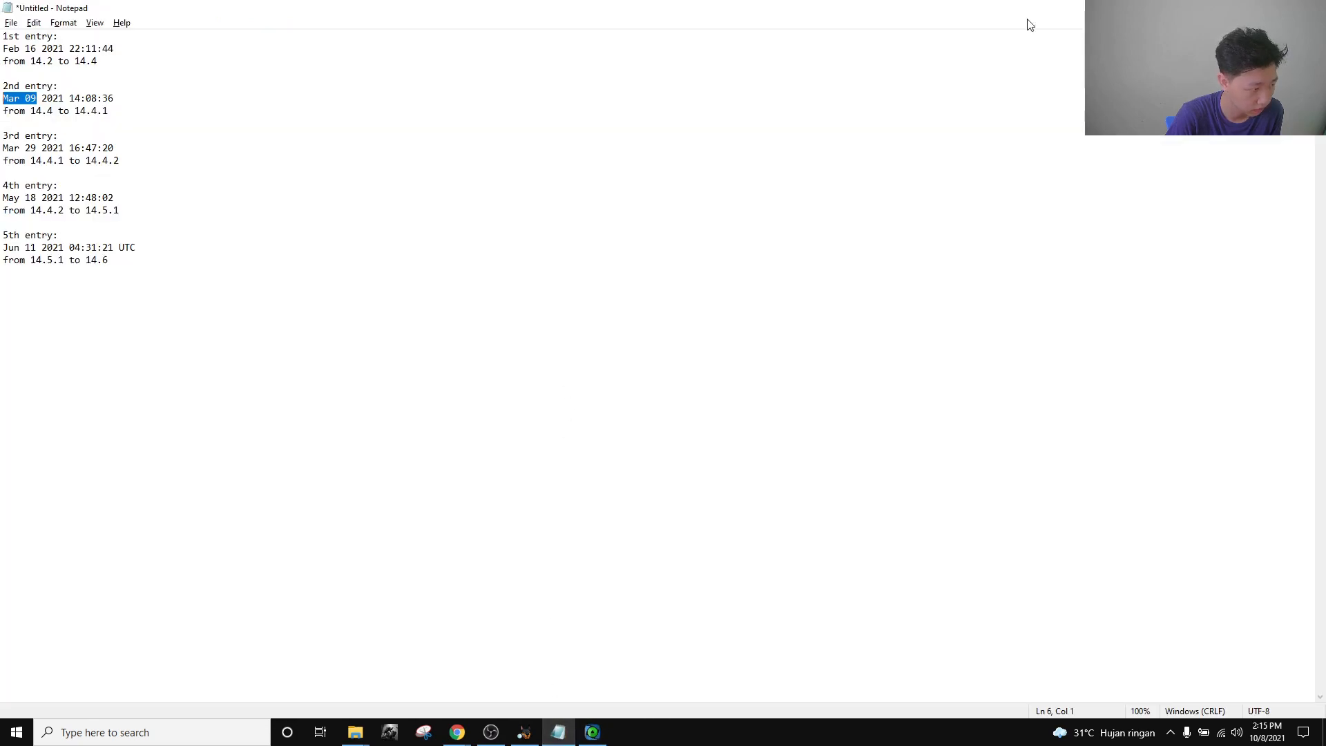
pyautogui.hotkey('alt', 'F4')
pyautogui.click(690, 365)
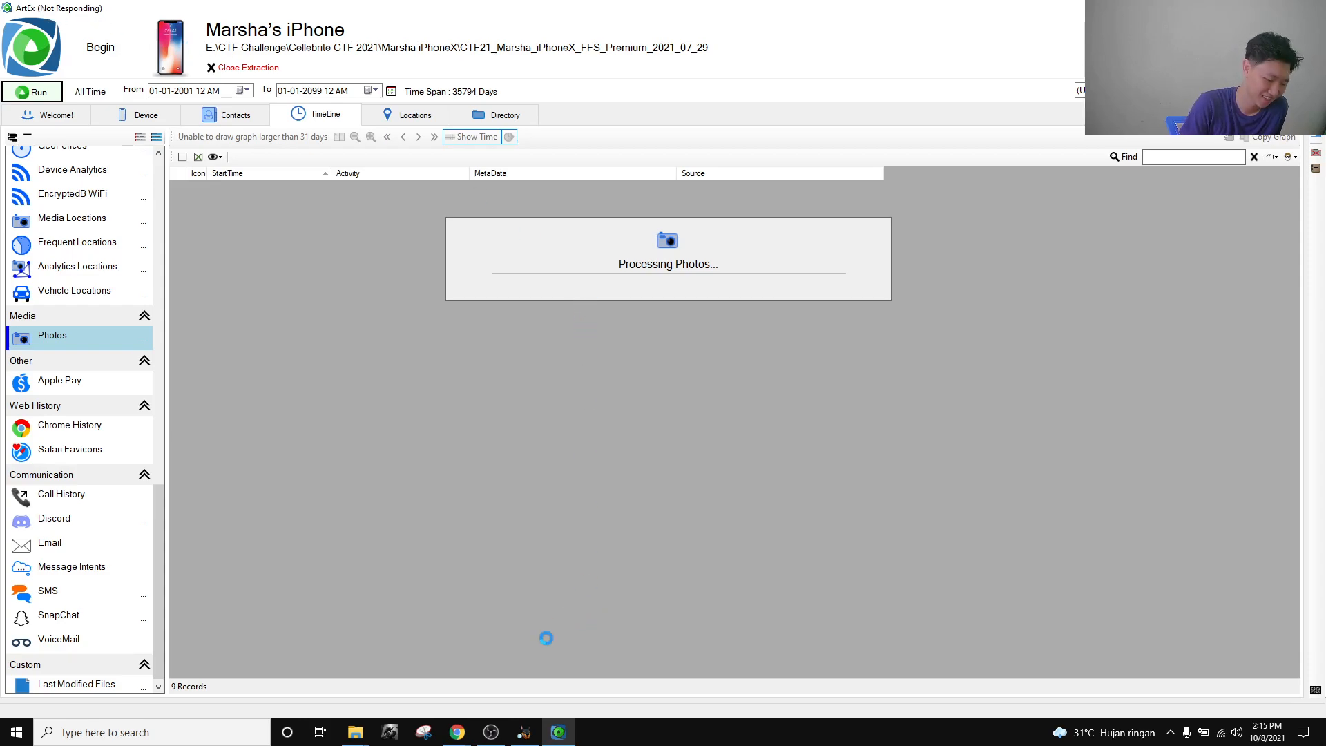
pyautogui.click(491, 732)
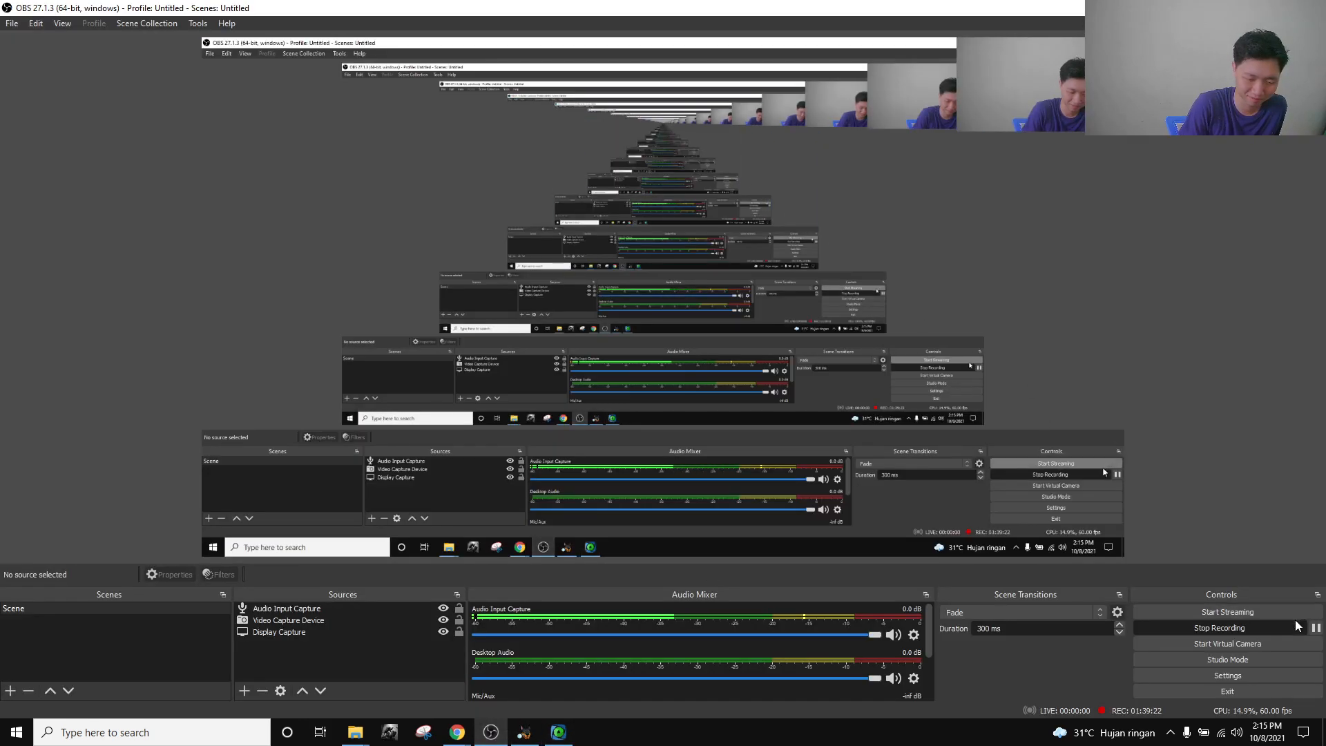
pyautogui.click(558, 732)
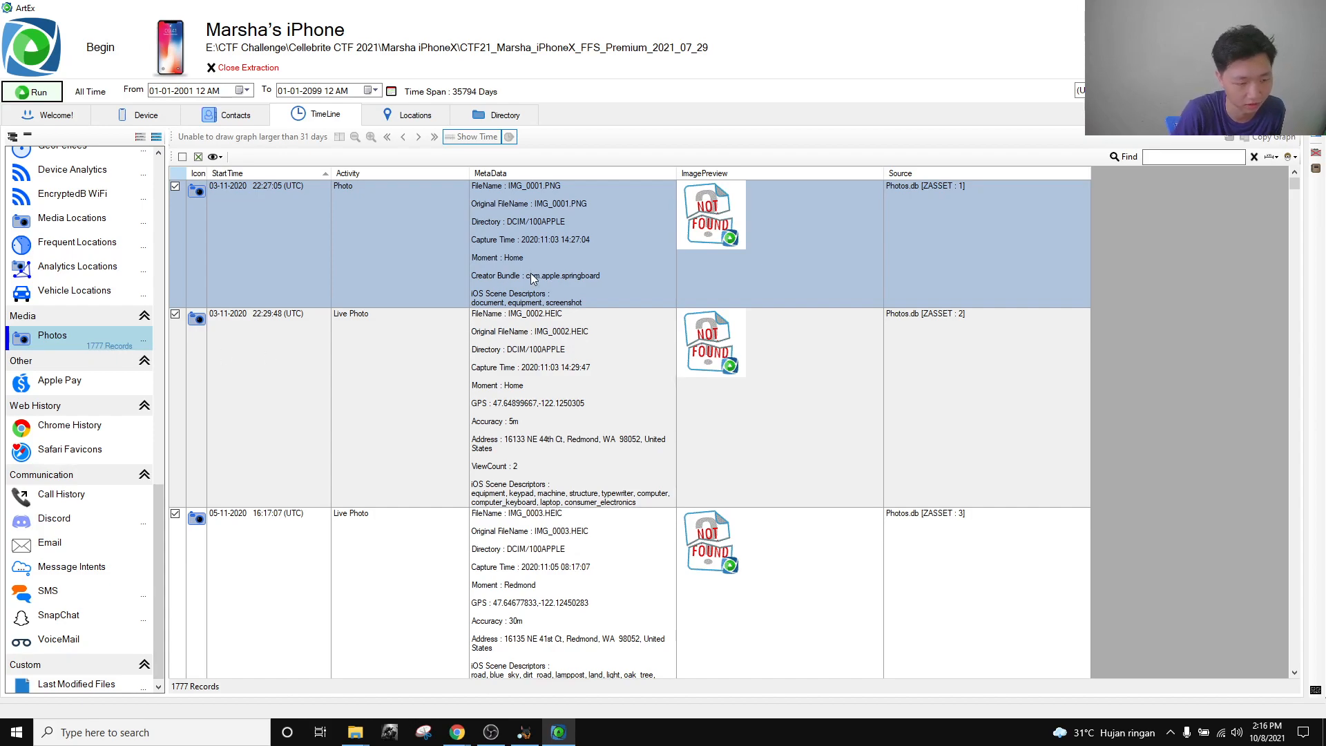
# Filter the Photos timeline by ', OR' and scroll through the 31 Oregon photos.
pyautogui.click(1165, 158)
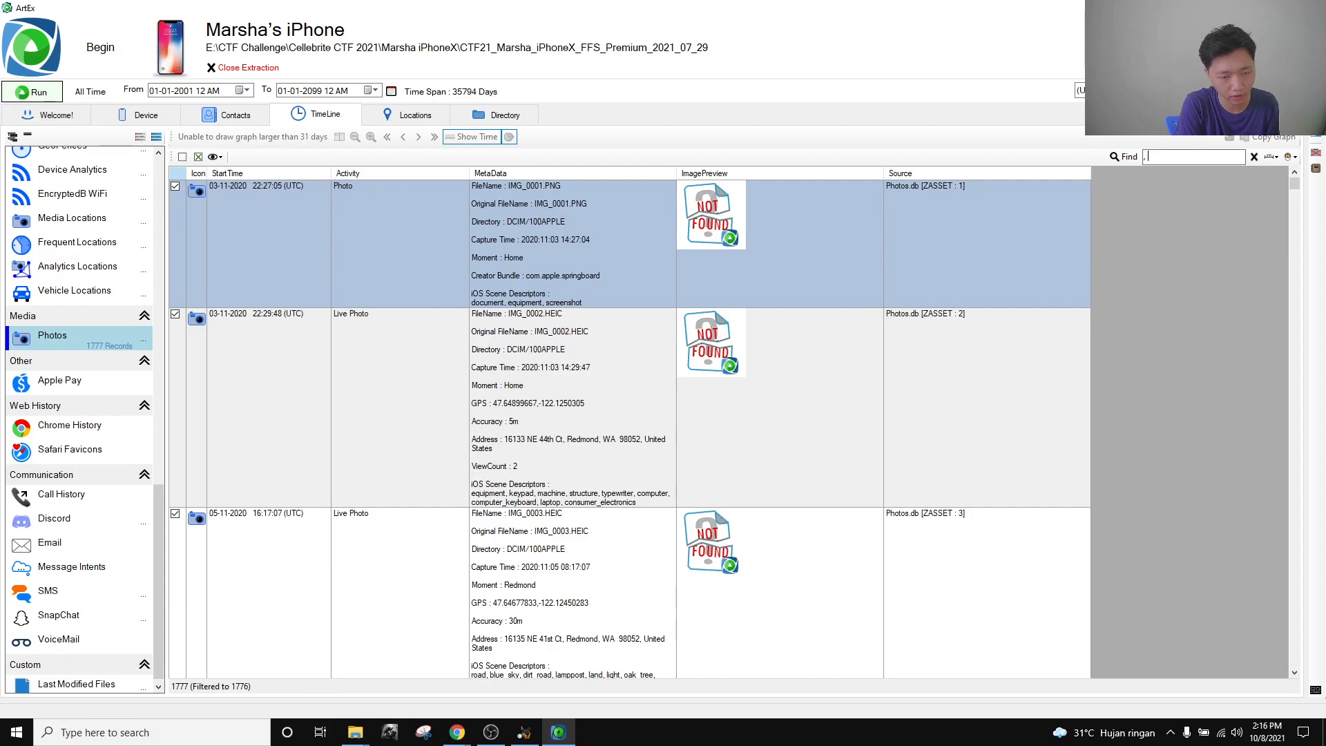
pyautogui.write(', OR')
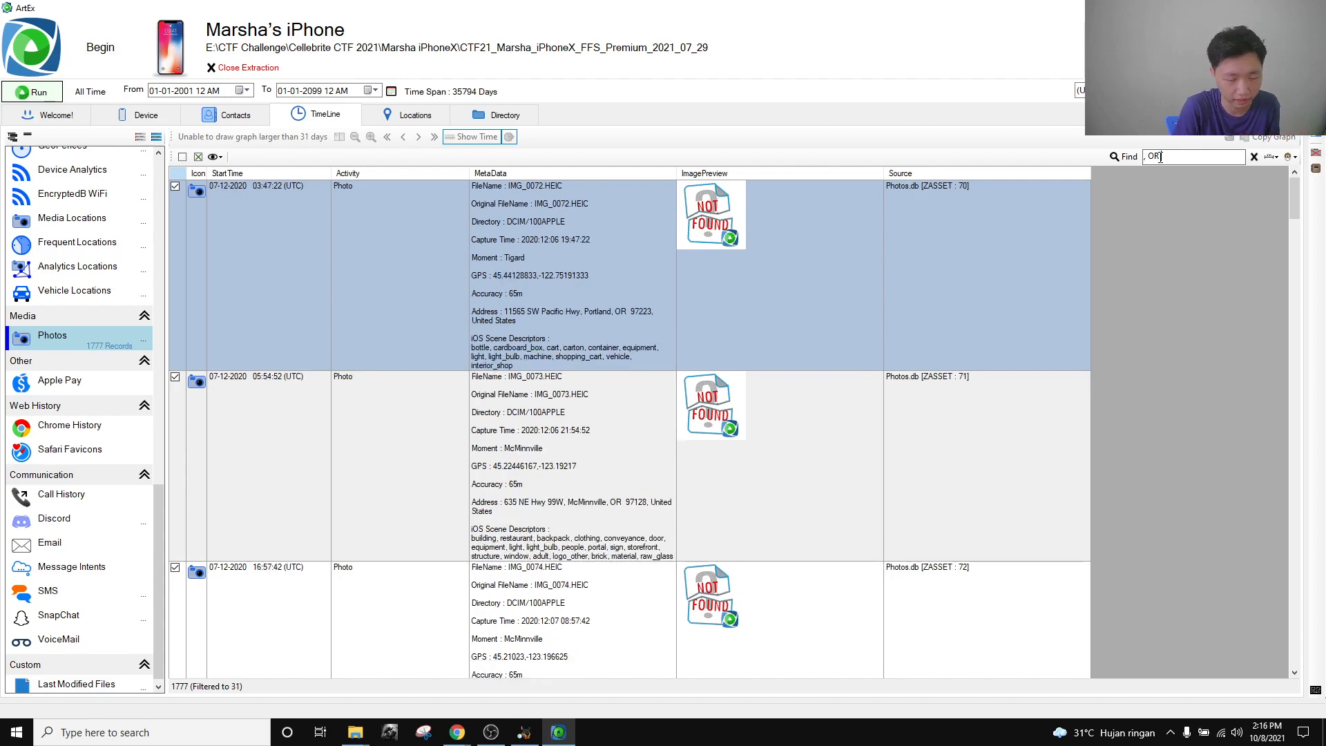
pyautogui.moveTo(1177, 157); pyautogui.dragTo(1141, 157)
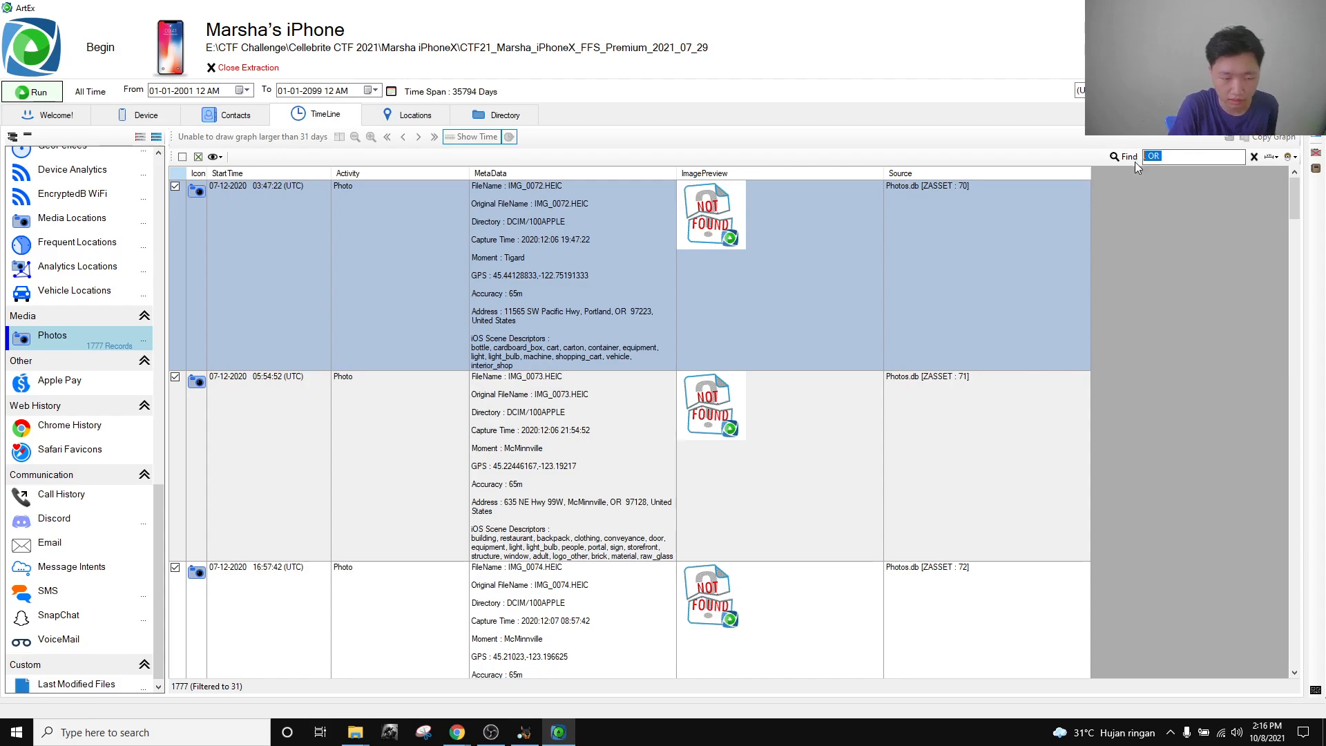
pyautogui.click(1184, 158)
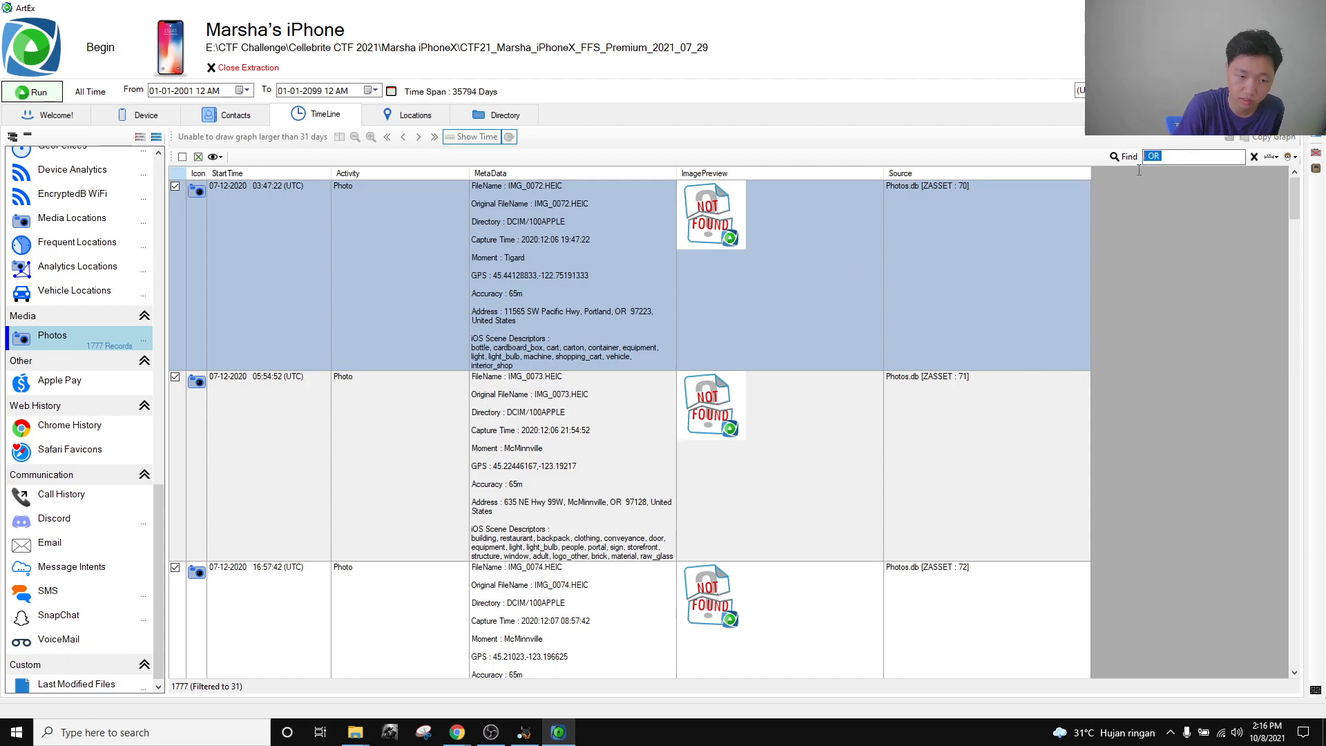
pyautogui.scroll(-15, 665, 384)
pyautogui.scroll(15, 665, 383)
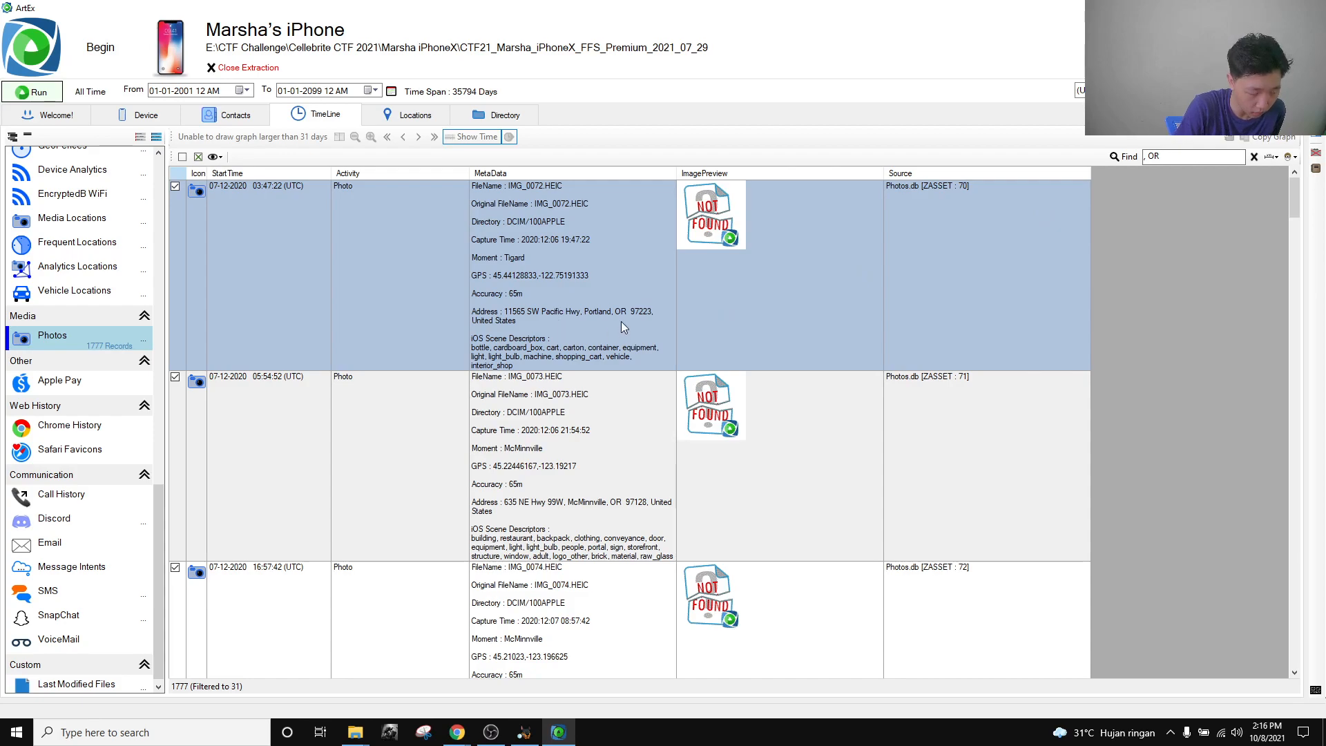
pyautogui.click(1191, 155)
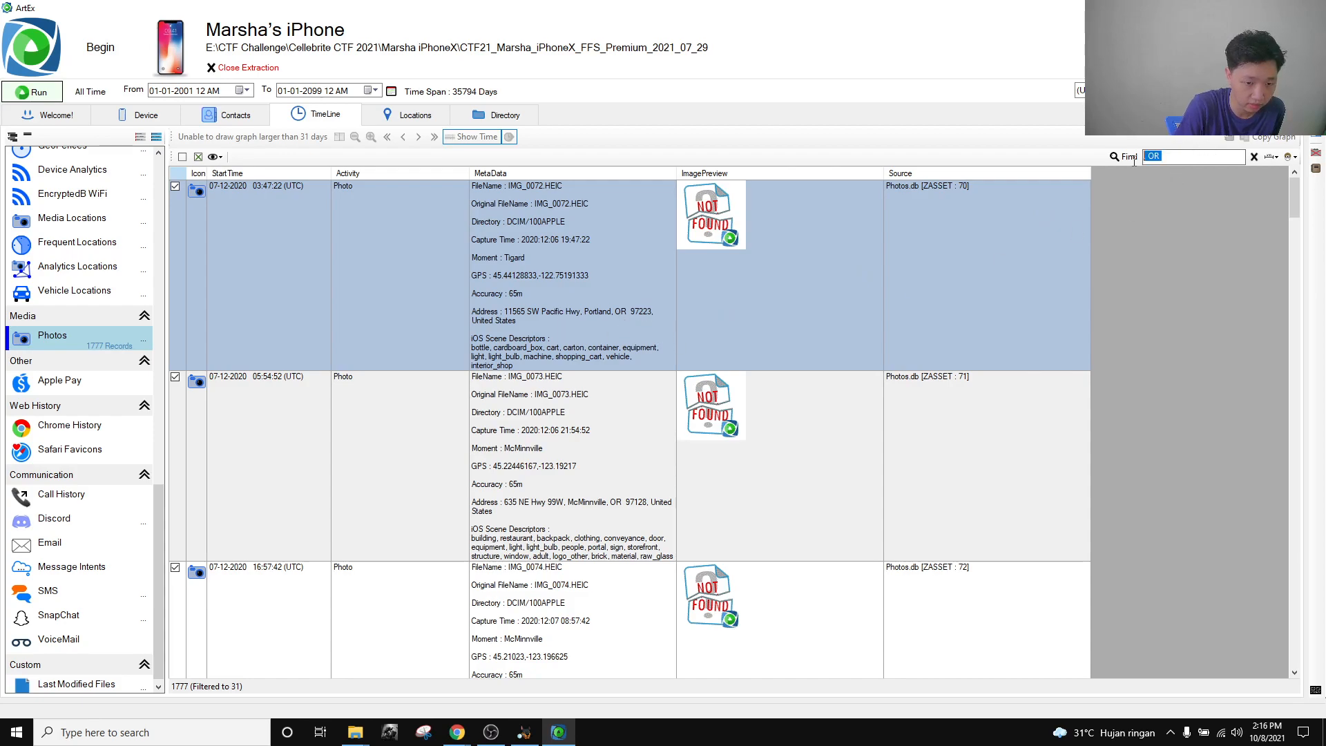
pyautogui.click(1181, 156)
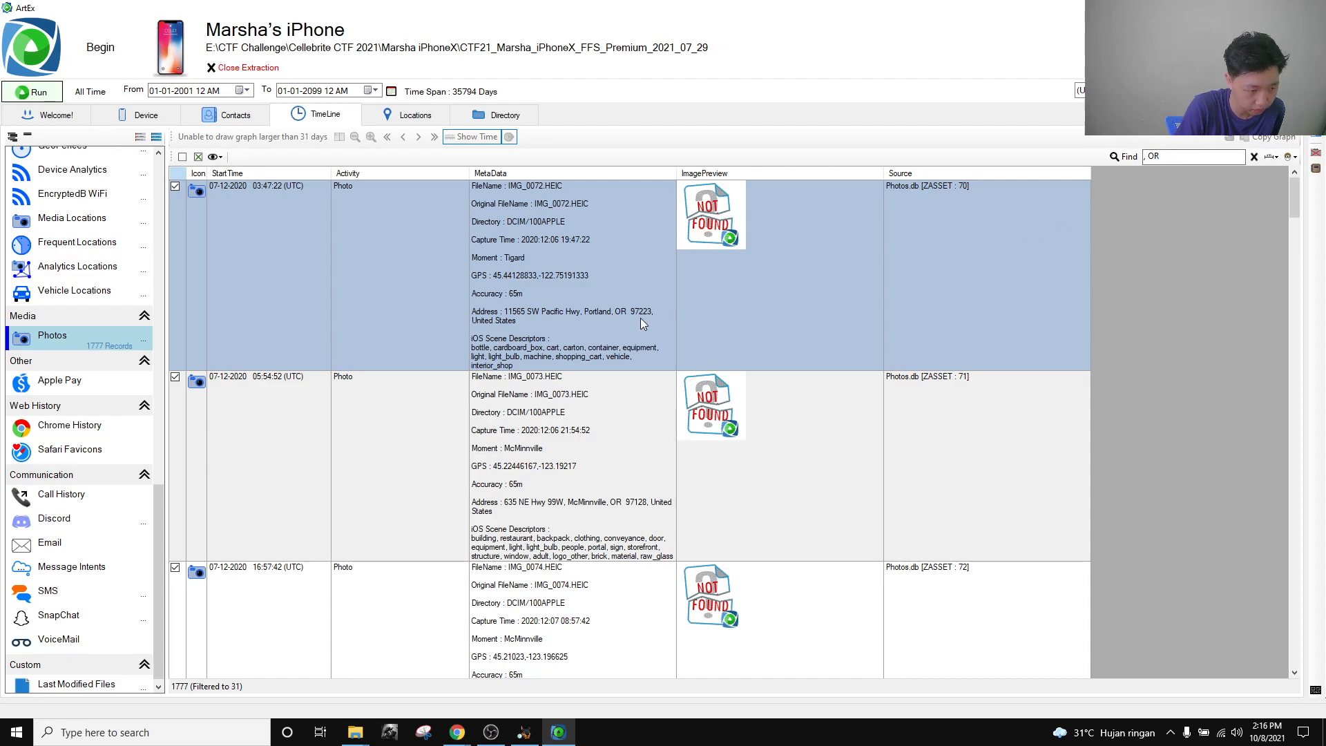
pyautogui.scroll(-15, 619, 386)
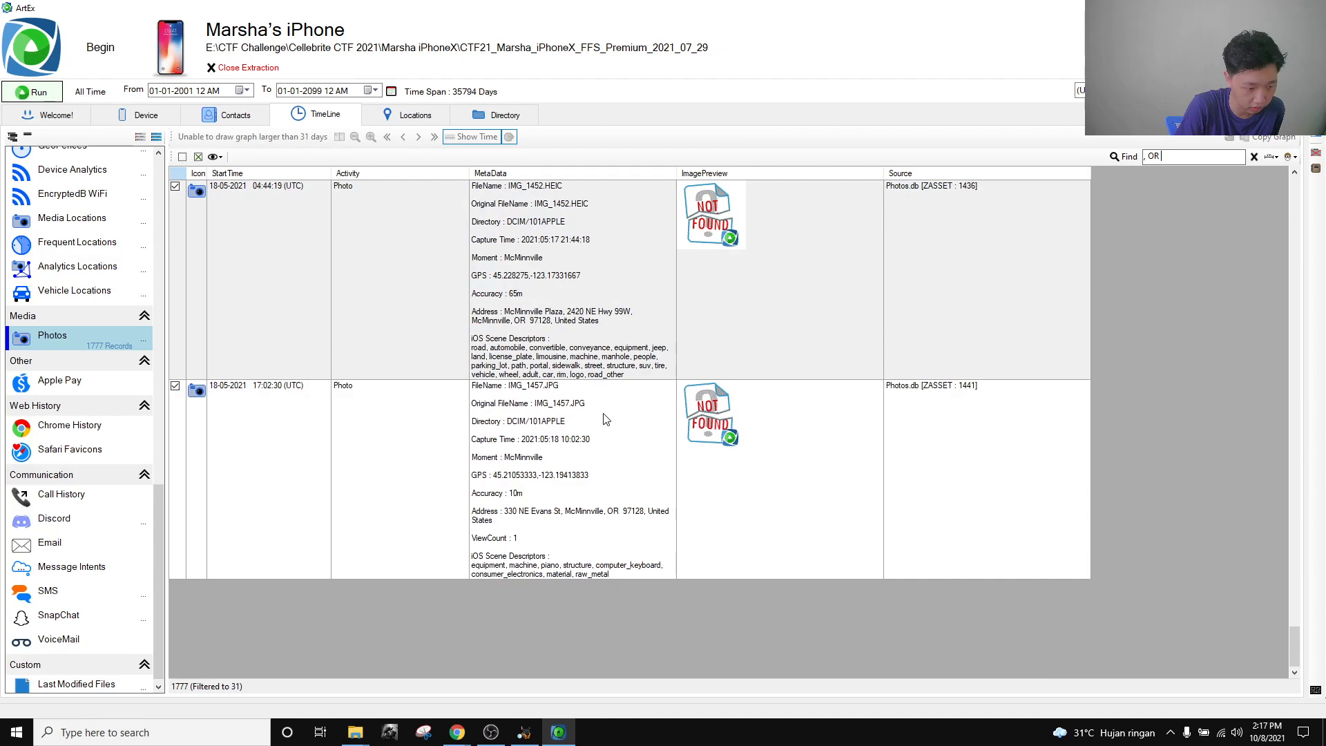
pyautogui.scroll(15, 606, 417)
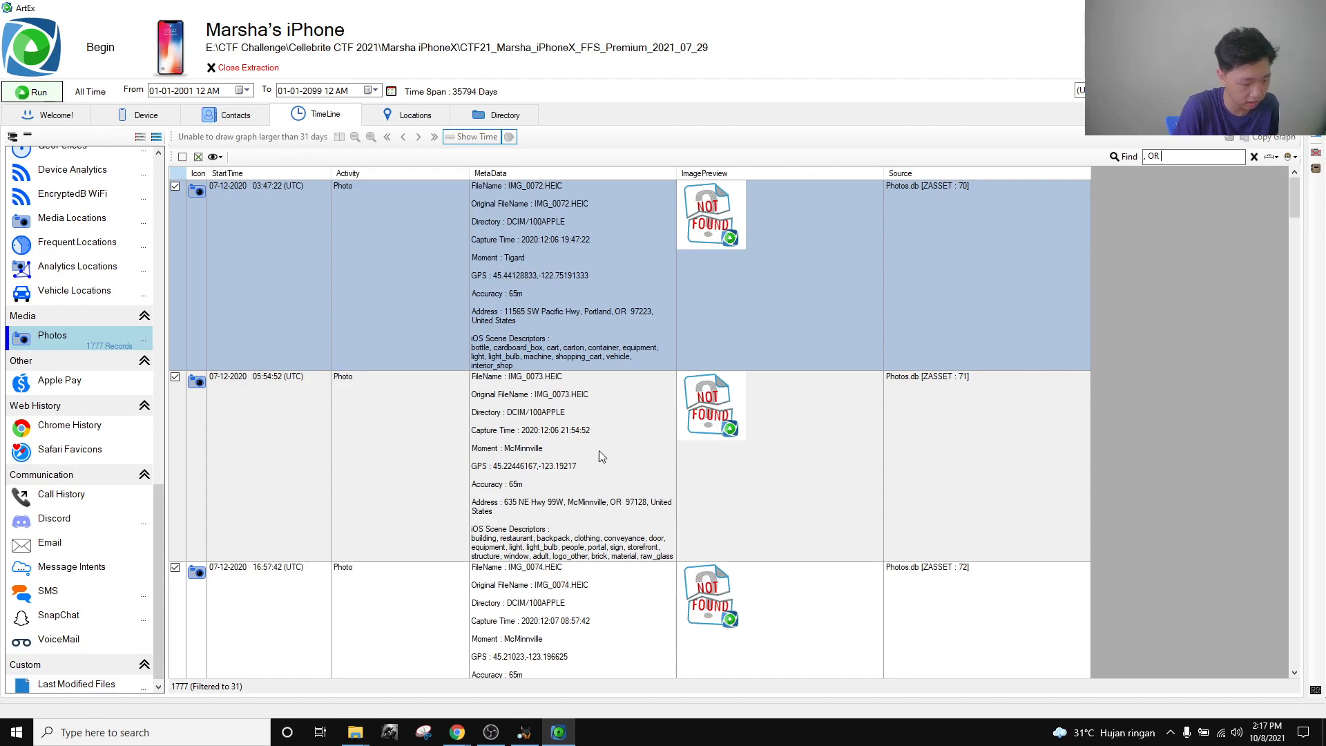
pyautogui.press('super+r')
pyautogui.press('Return')
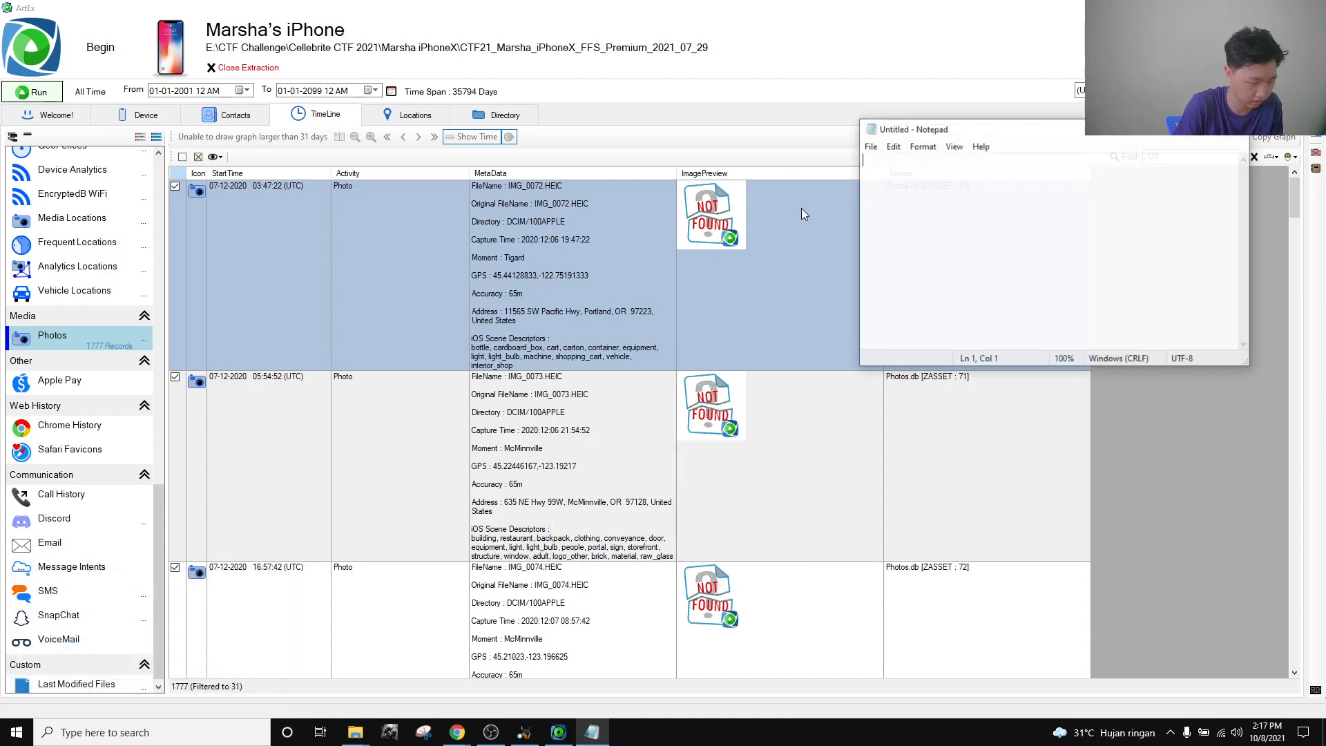
pyautogui.write('Tigard, M')
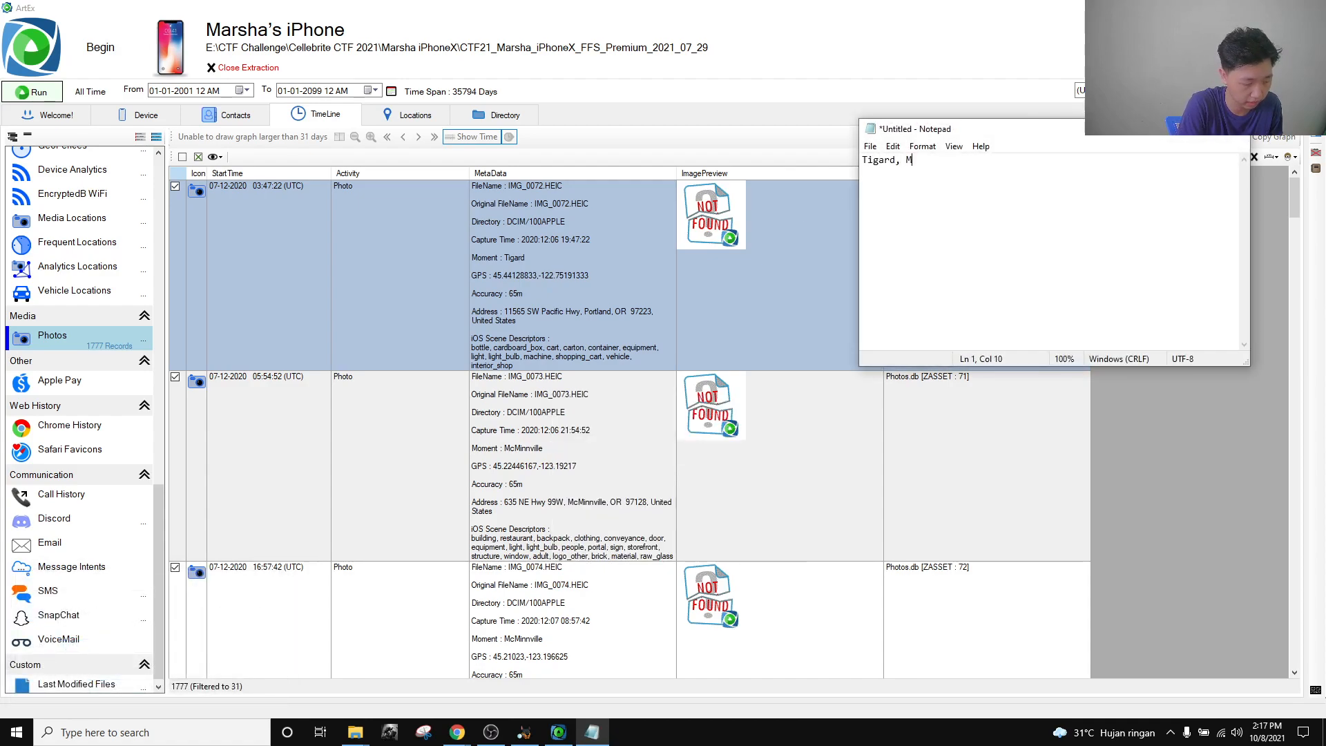
pyautogui.write('cMINNVI')
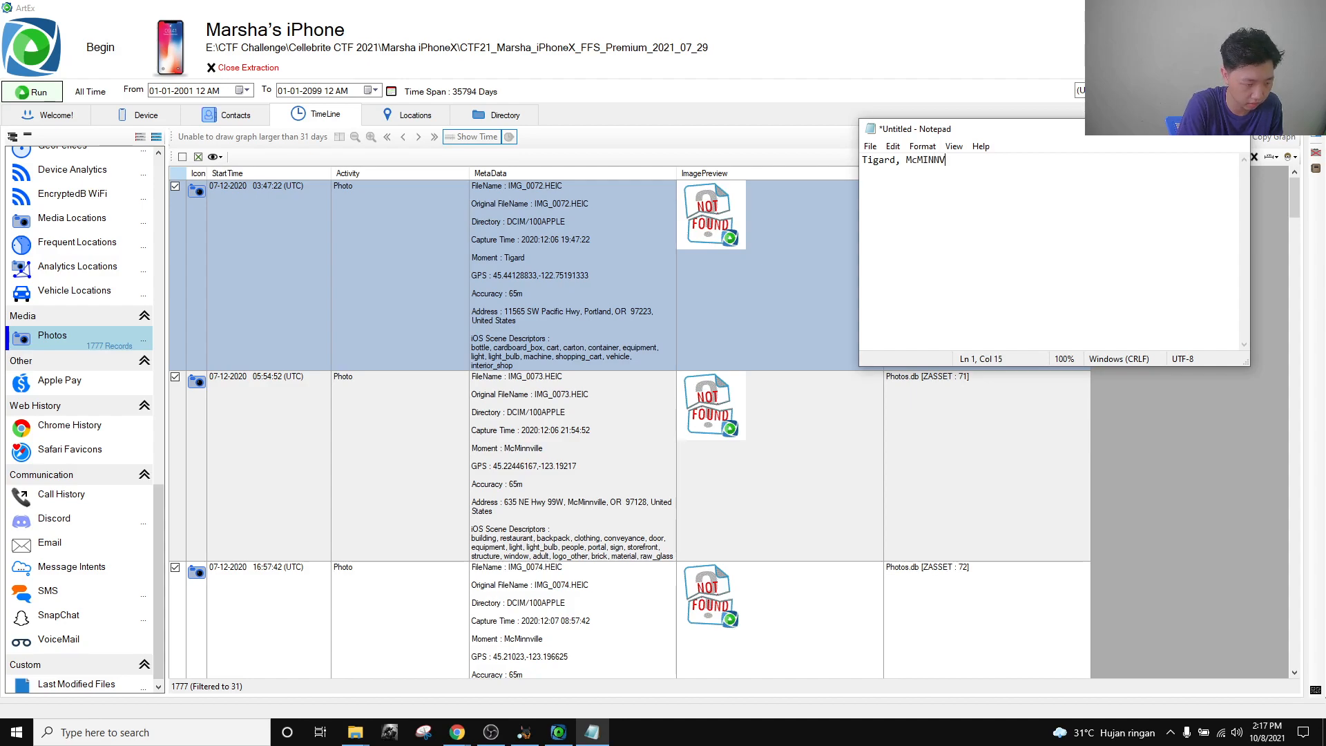
pyautogui.press('BackSpace')
pyautogui.press('BackSpace')
pyautogui.press('BackSpace')
pyautogui.press('BackSpace')
pyautogui.press('BackSpace')
pyautogui.write('inn')
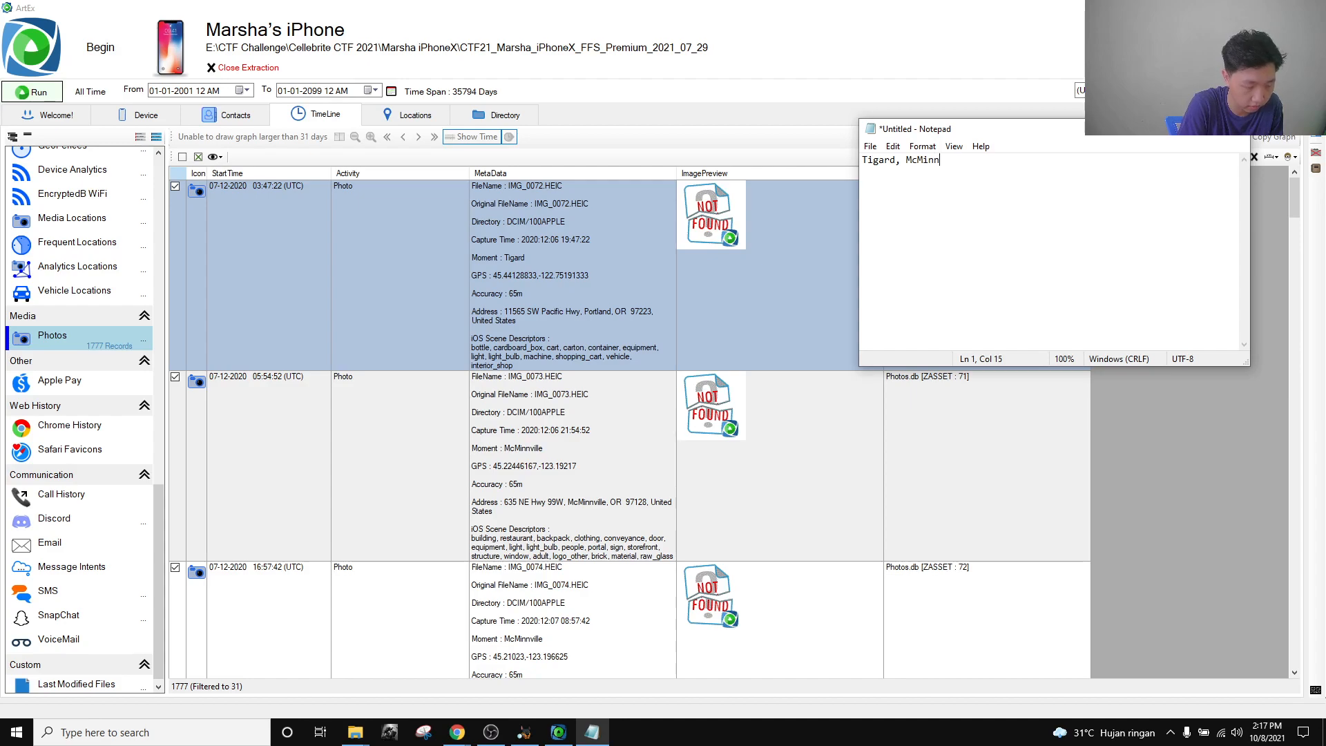
pyautogui.write('vilee')
pyautogui.press('Return')
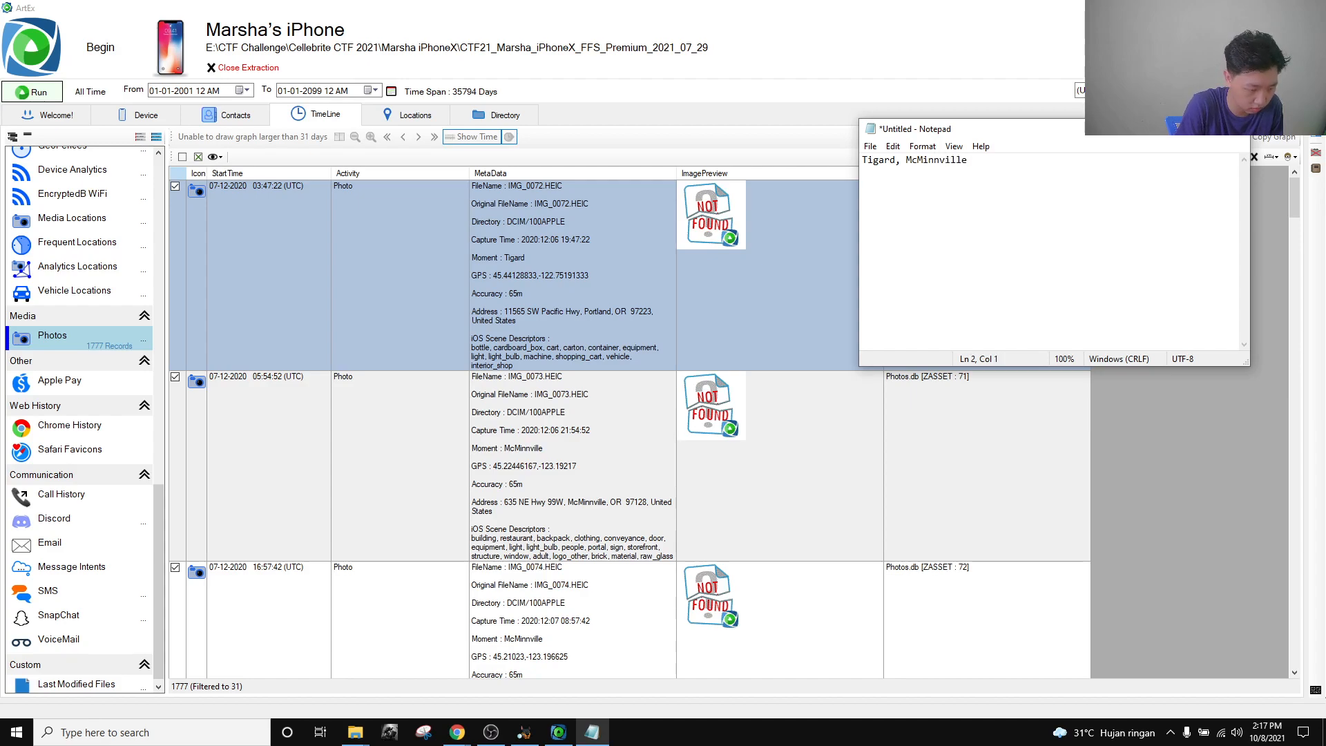
pyautogui.scroll(-10, 598, 308)
pyautogui.write('W')
pyautogui.press('BackSpace')
pyautogui.press('BackSpace')
pyautogui.write(',')
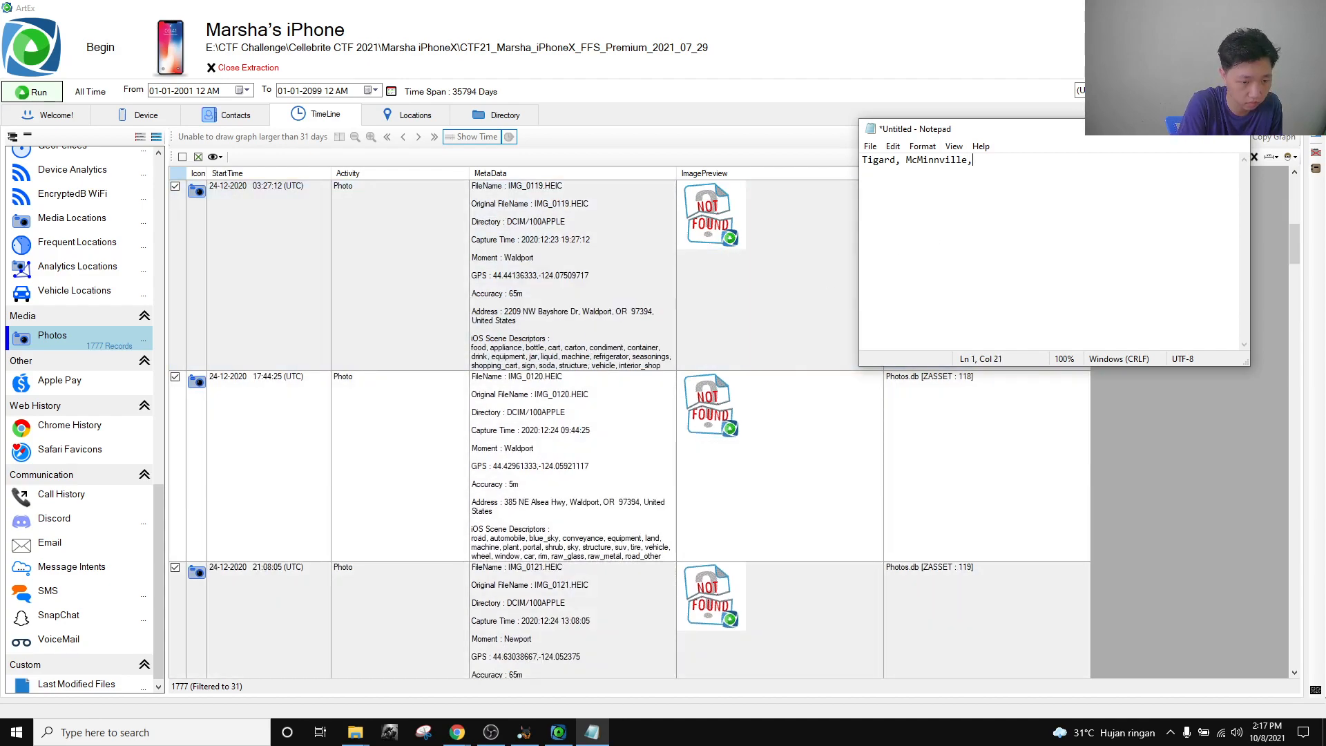
pyautogui.write(' Waldport, ')
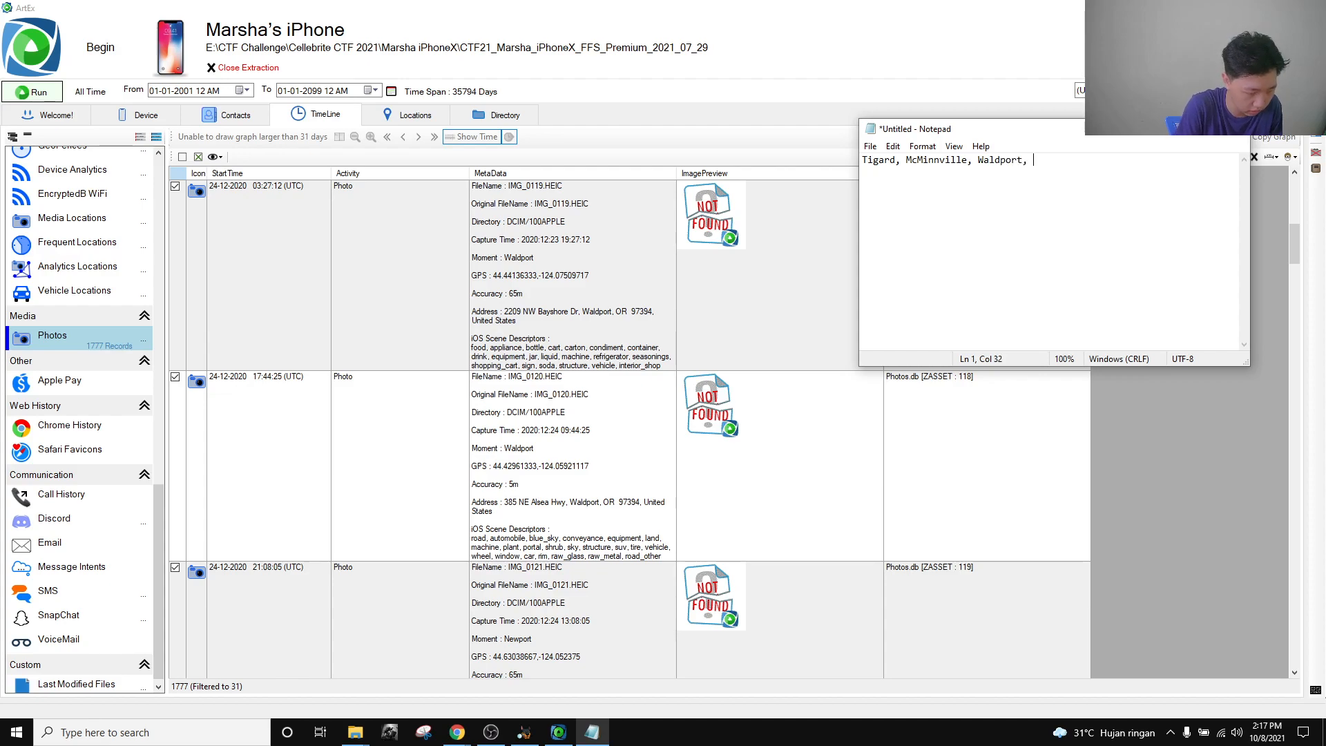
pyautogui.write('Newport')
pyautogui.scroll(-2, 677, 422)
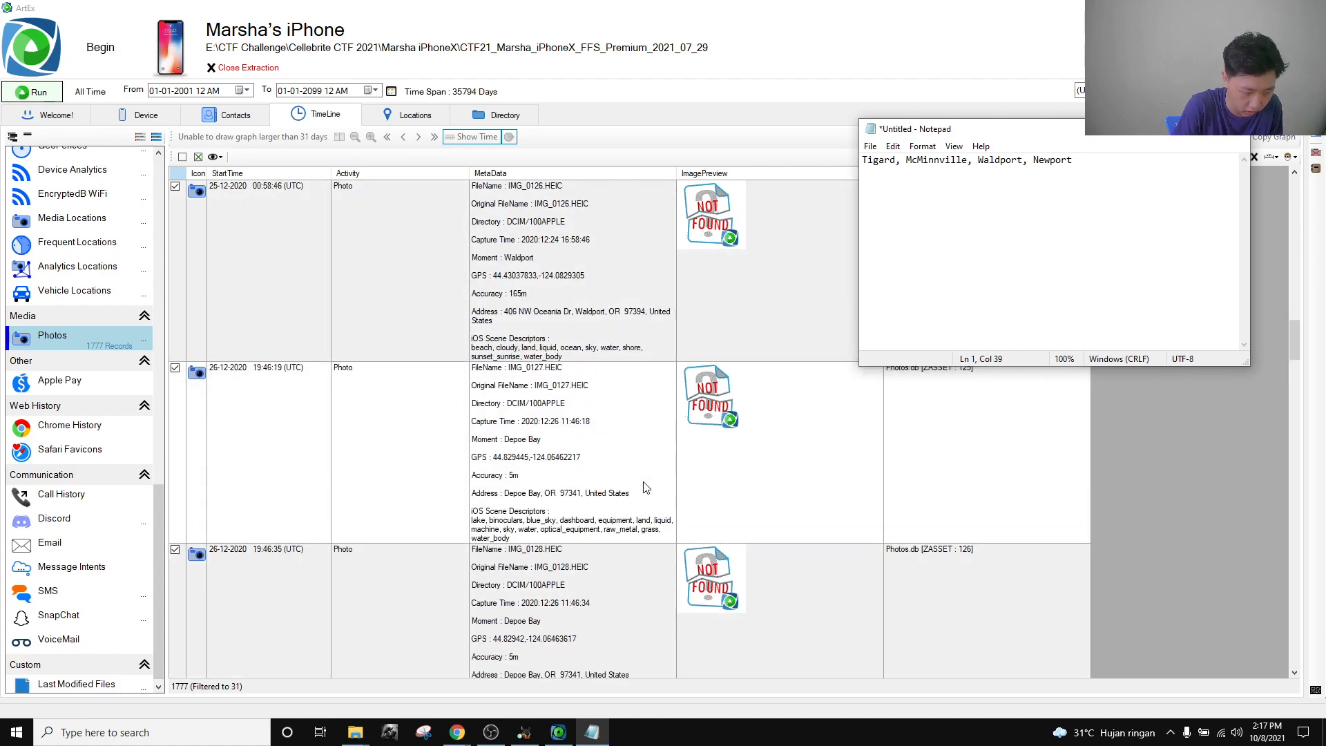
pyautogui.scroll(-3, 645, 488)
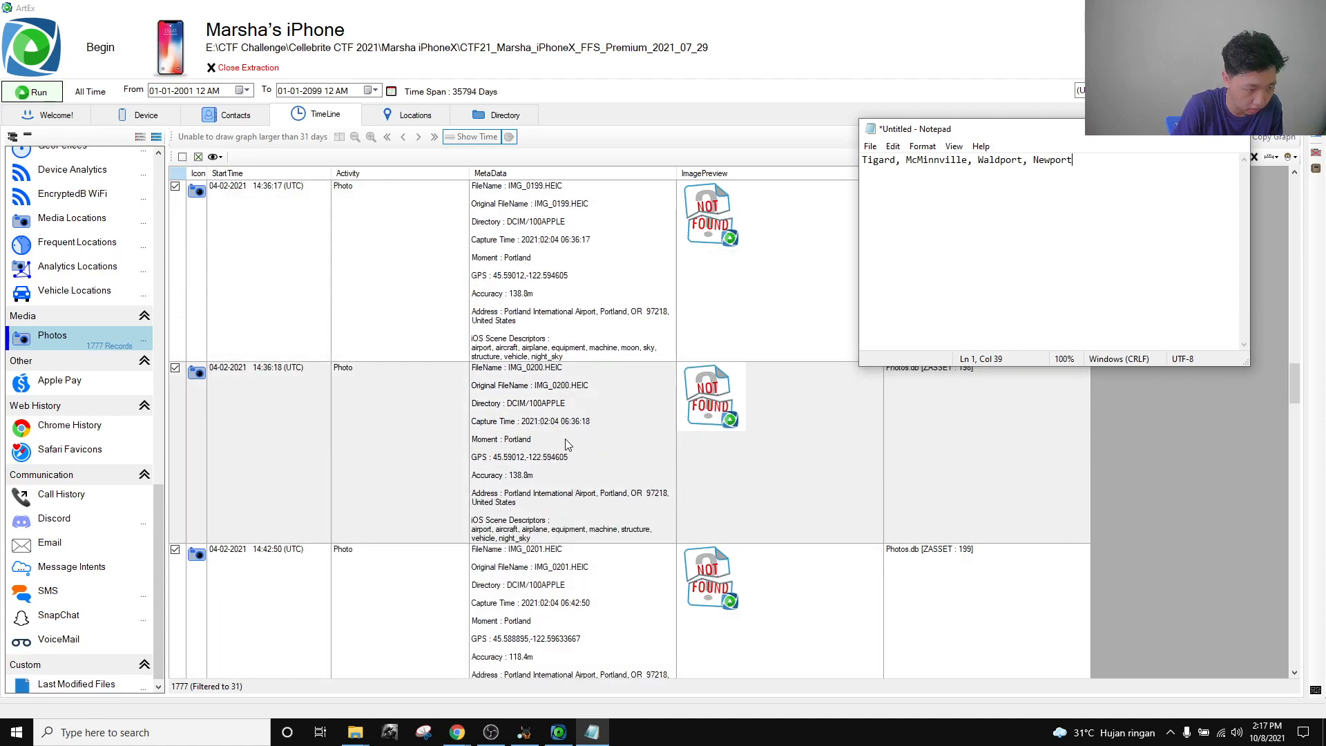
pyautogui.scroll(-1, 556, 512)
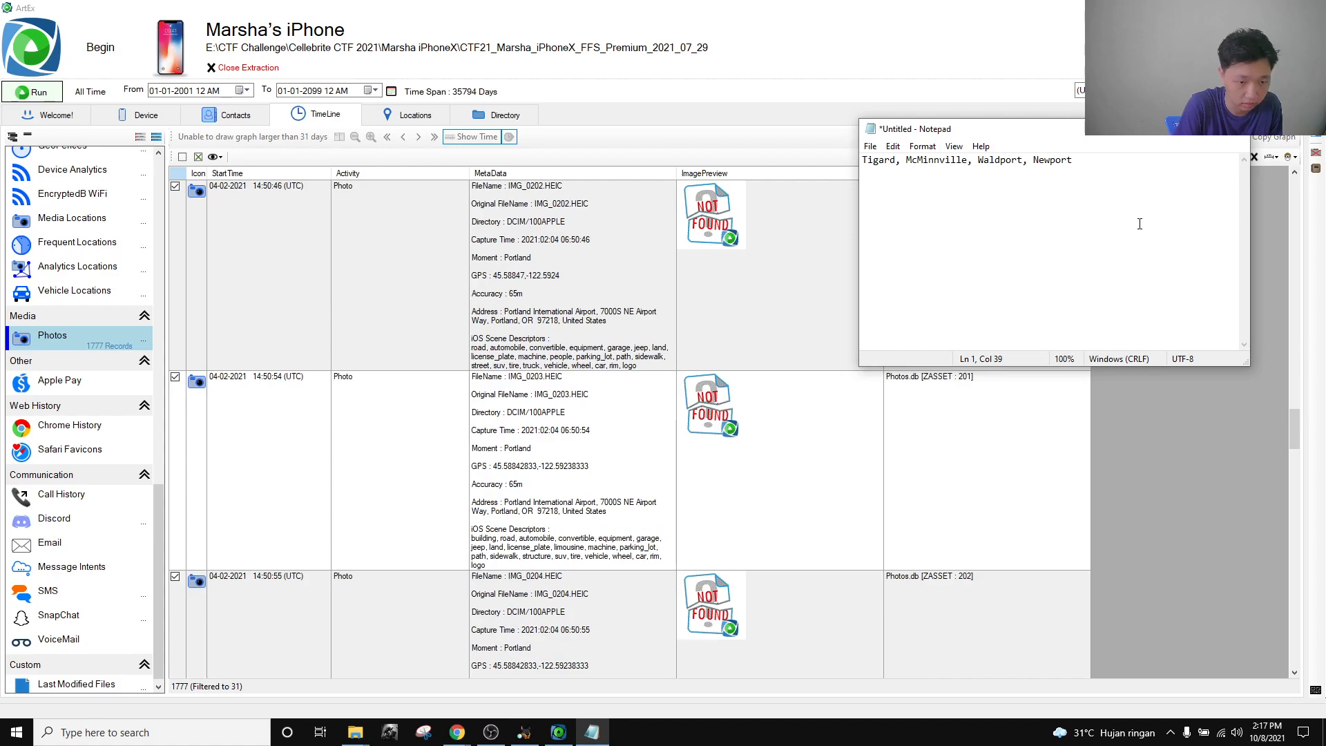
pyautogui.write(', Portland')
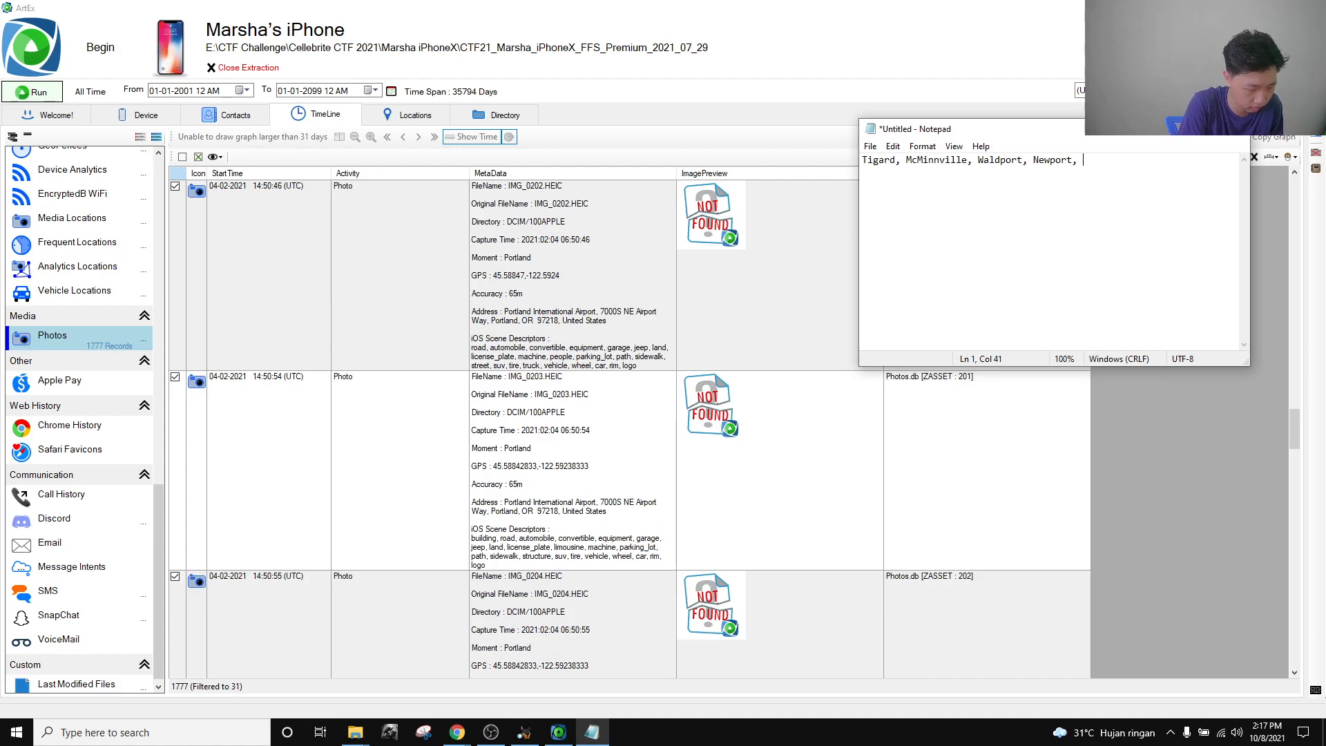
pyautogui.scroll(1, 508, 317)
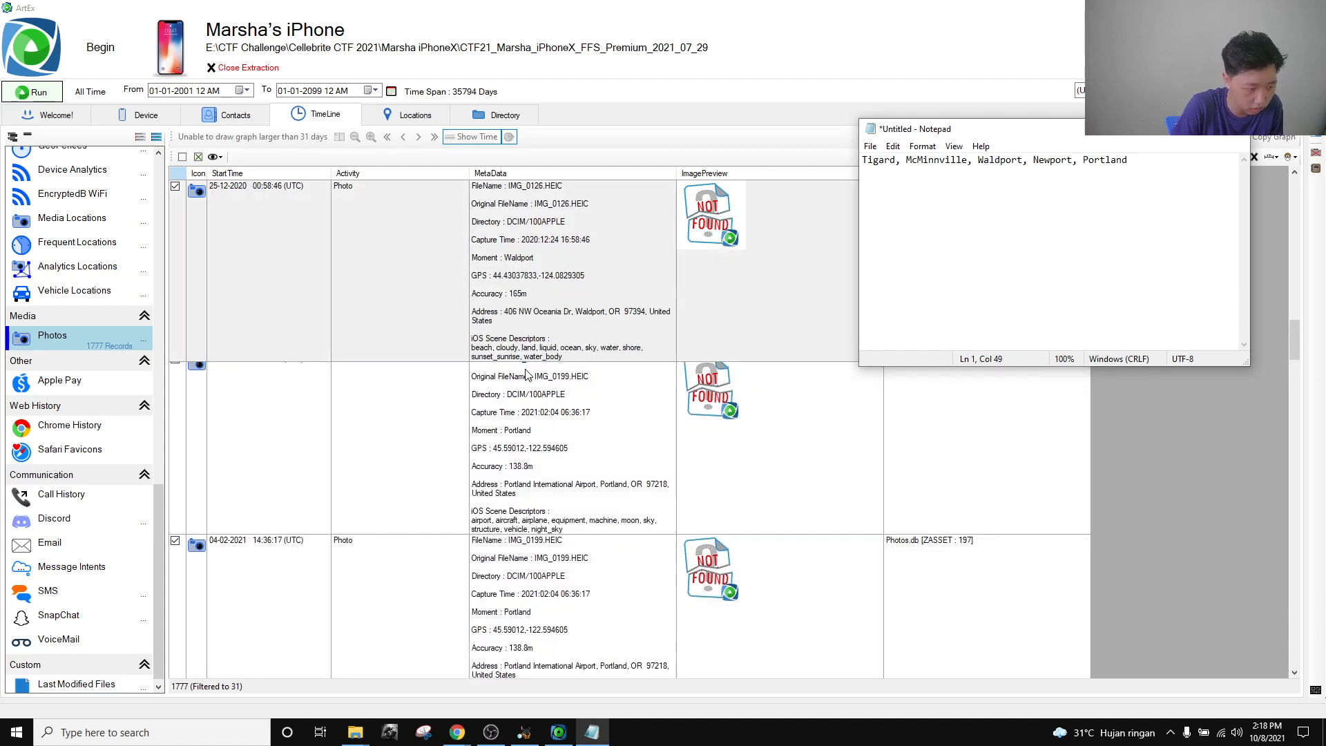
pyautogui.click(491, 732)
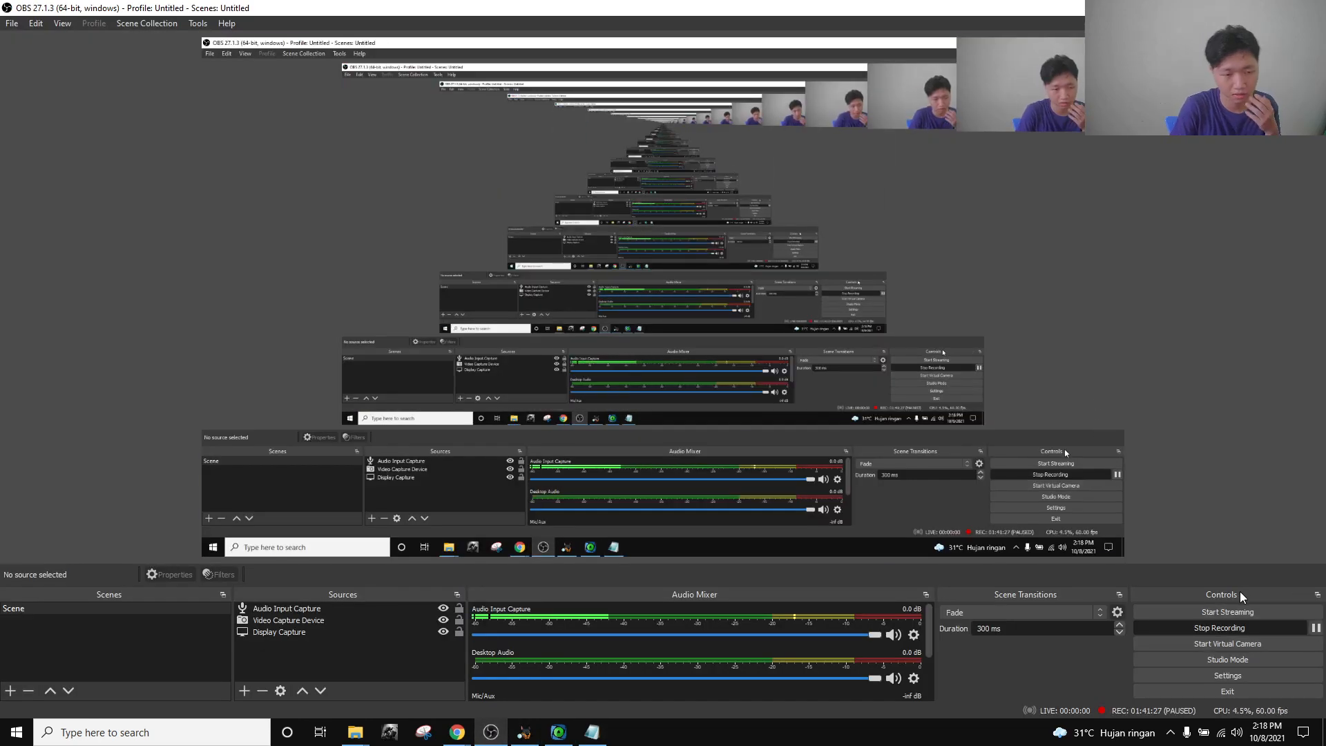
# Move the city notes beside ArtEx and scroll through the Oregon photo records.
pyautogui.click(558, 732)
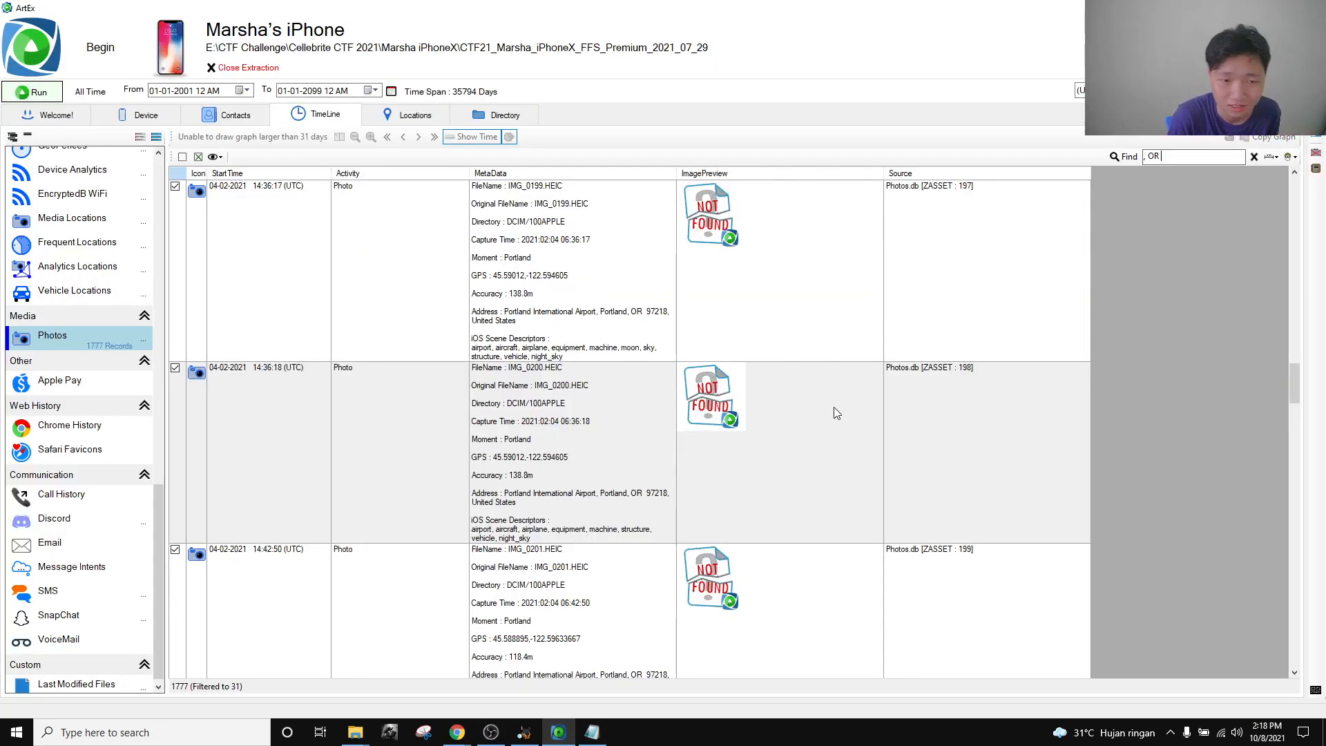
pyautogui.click(592, 732)
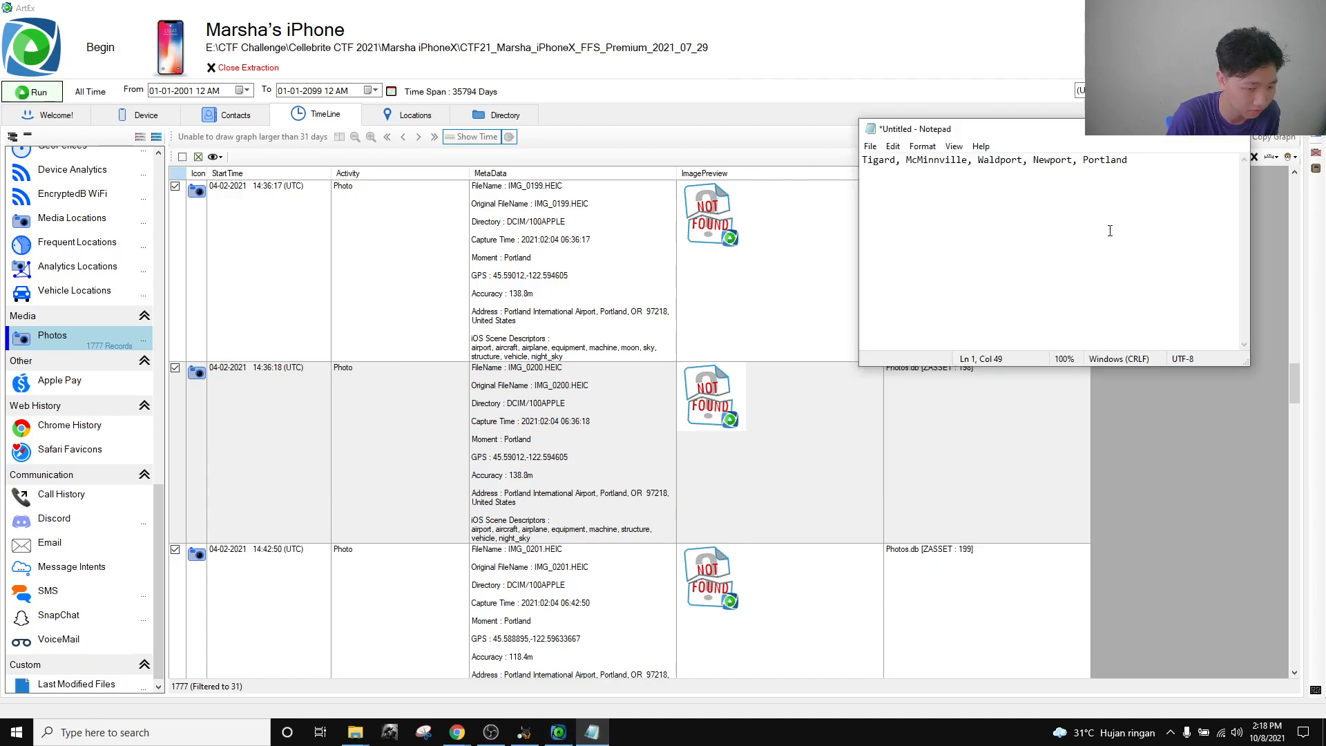
pyautogui.moveTo(1137, 136); pyautogui.dragTo(970, 252)
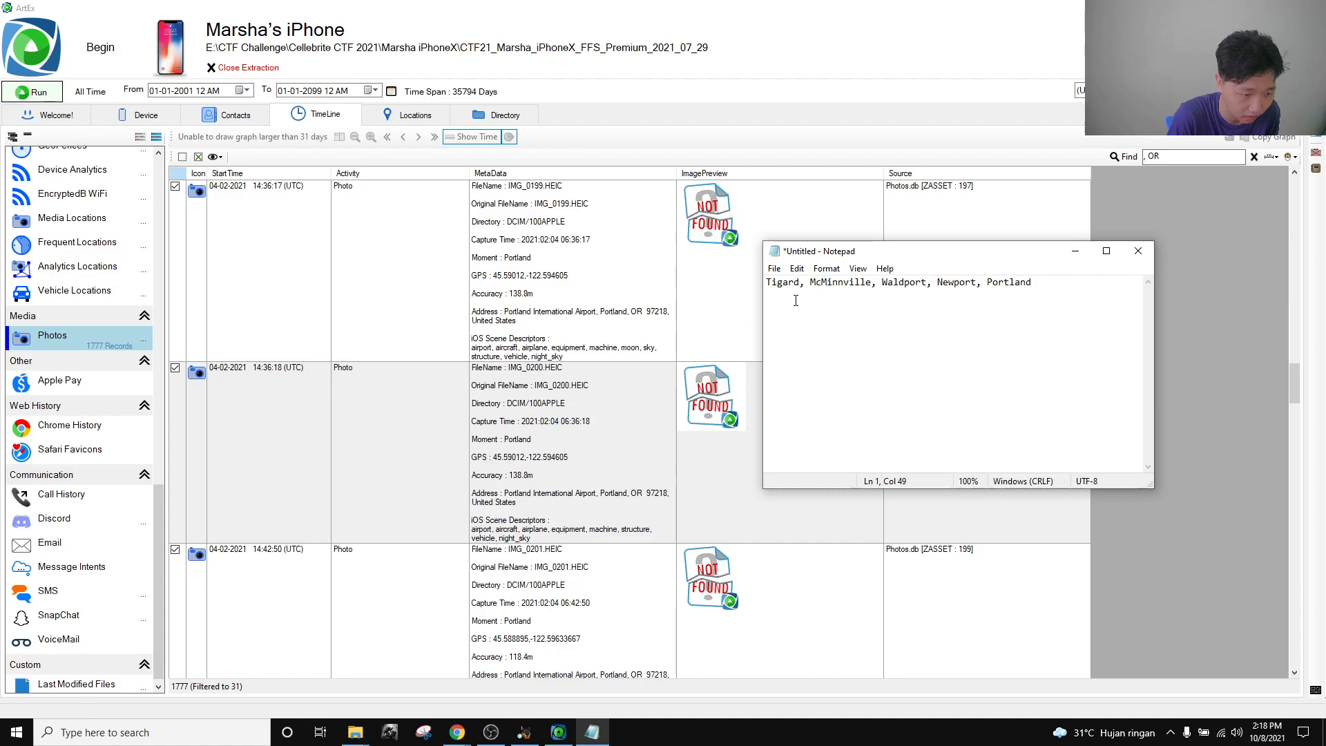
pyautogui.scroll(3, 546, 414)
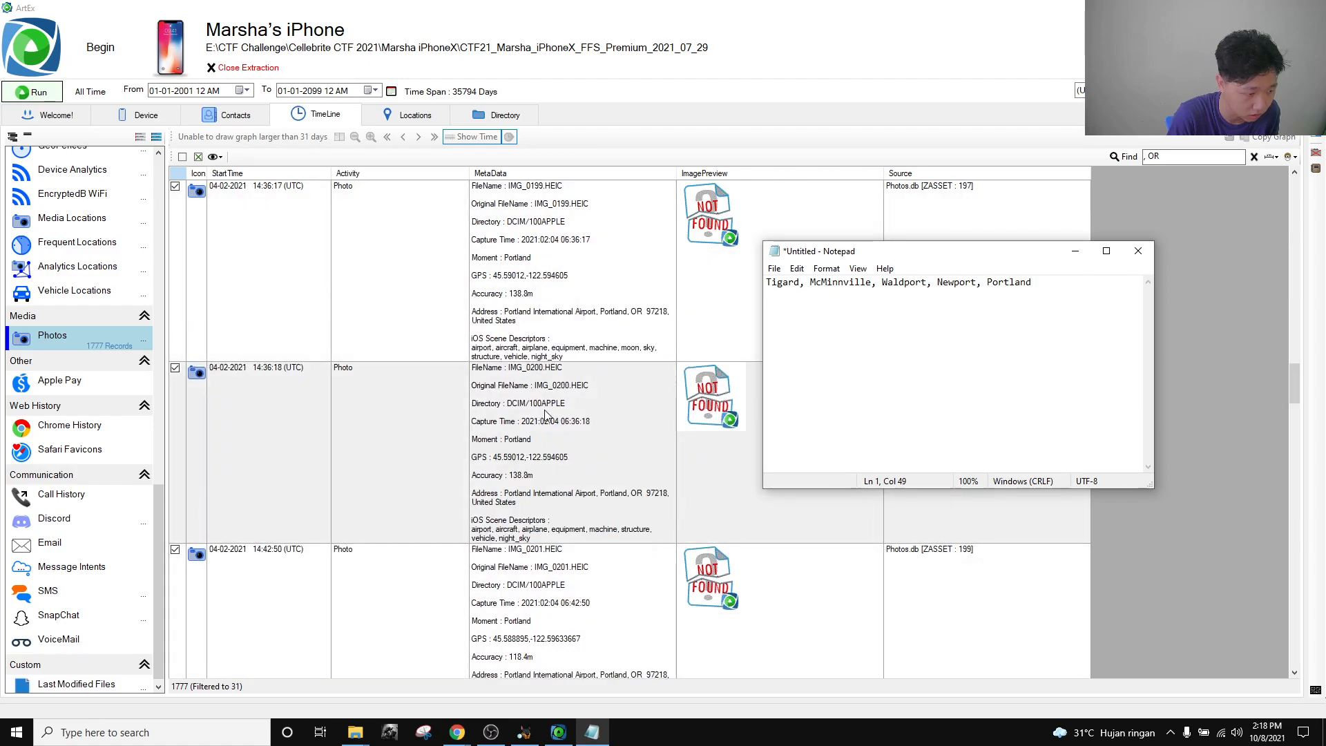
pyautogui.scroll(-1, 546, 414)
pyautogui.scroll(1, 545, 414)
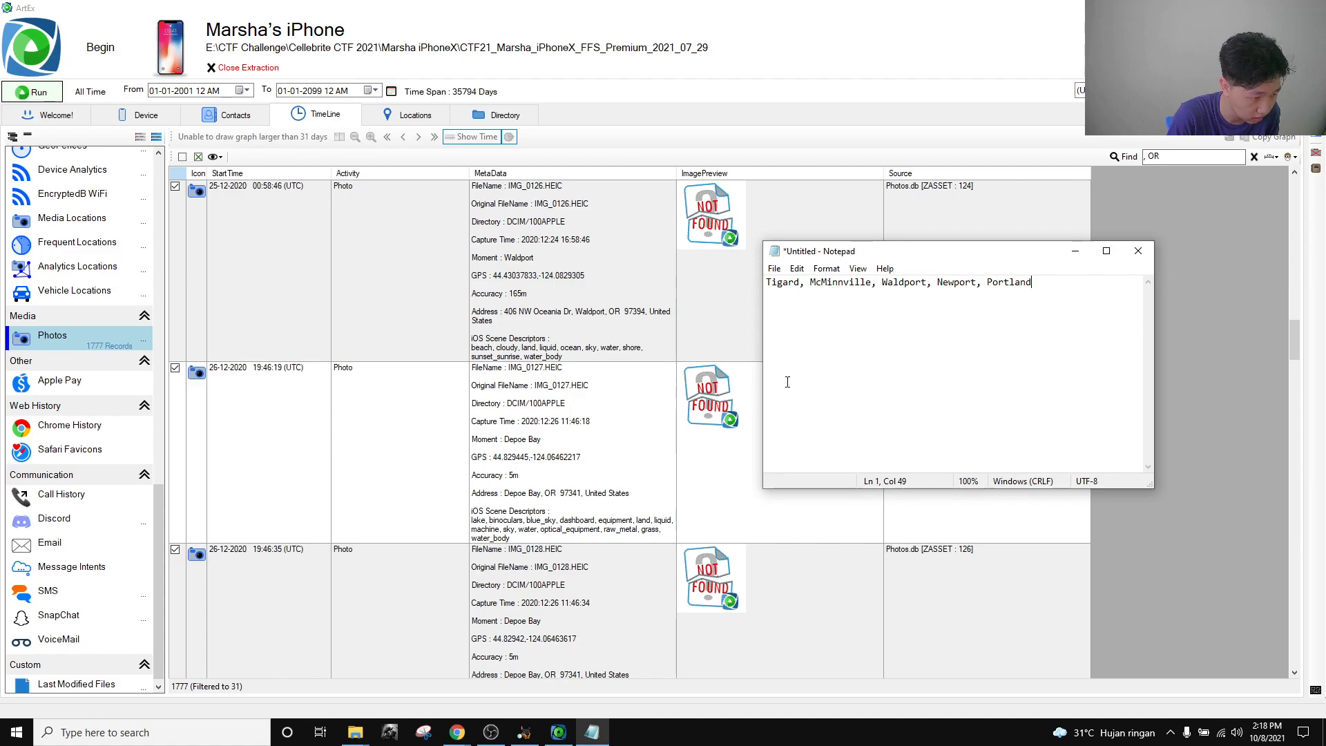
# Add Depoe Bay and Hillsboro to the town list, then maximize the notes.
pyautogui.write(', Depoe')
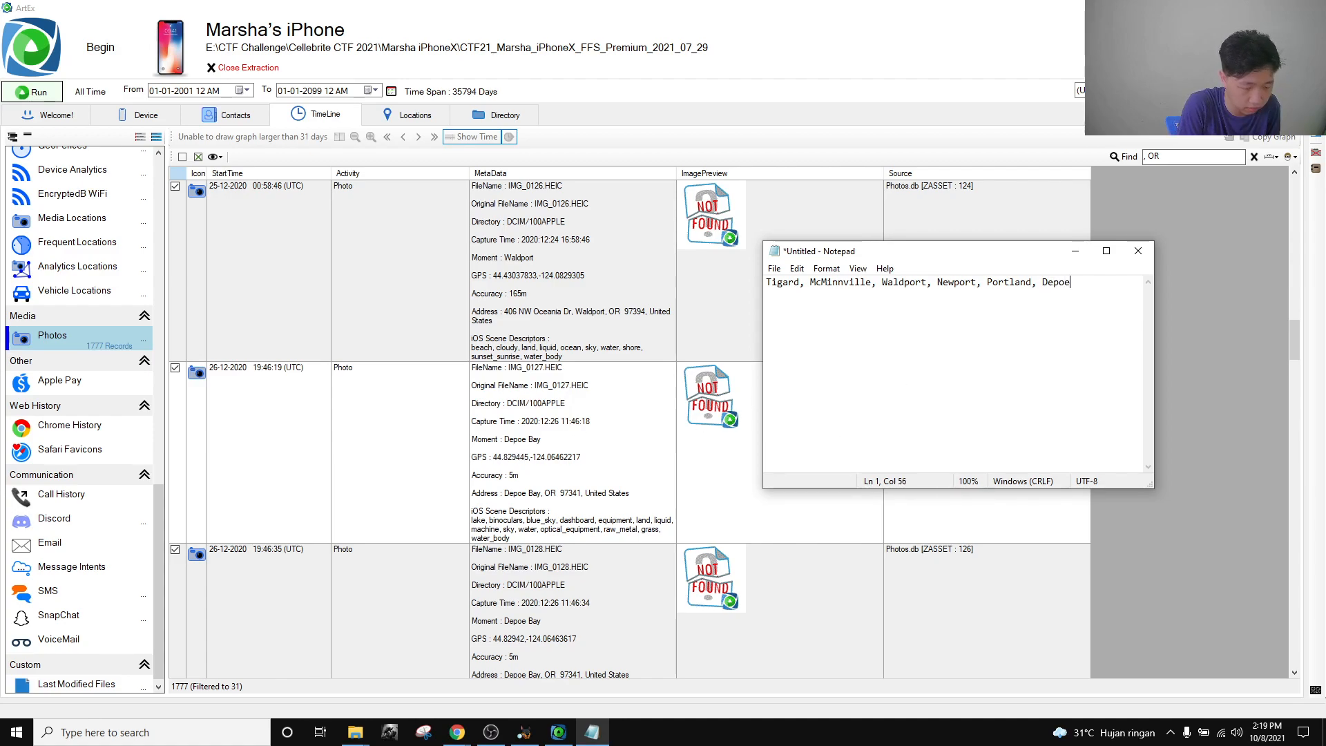
pyautogui.write(' Bay,')
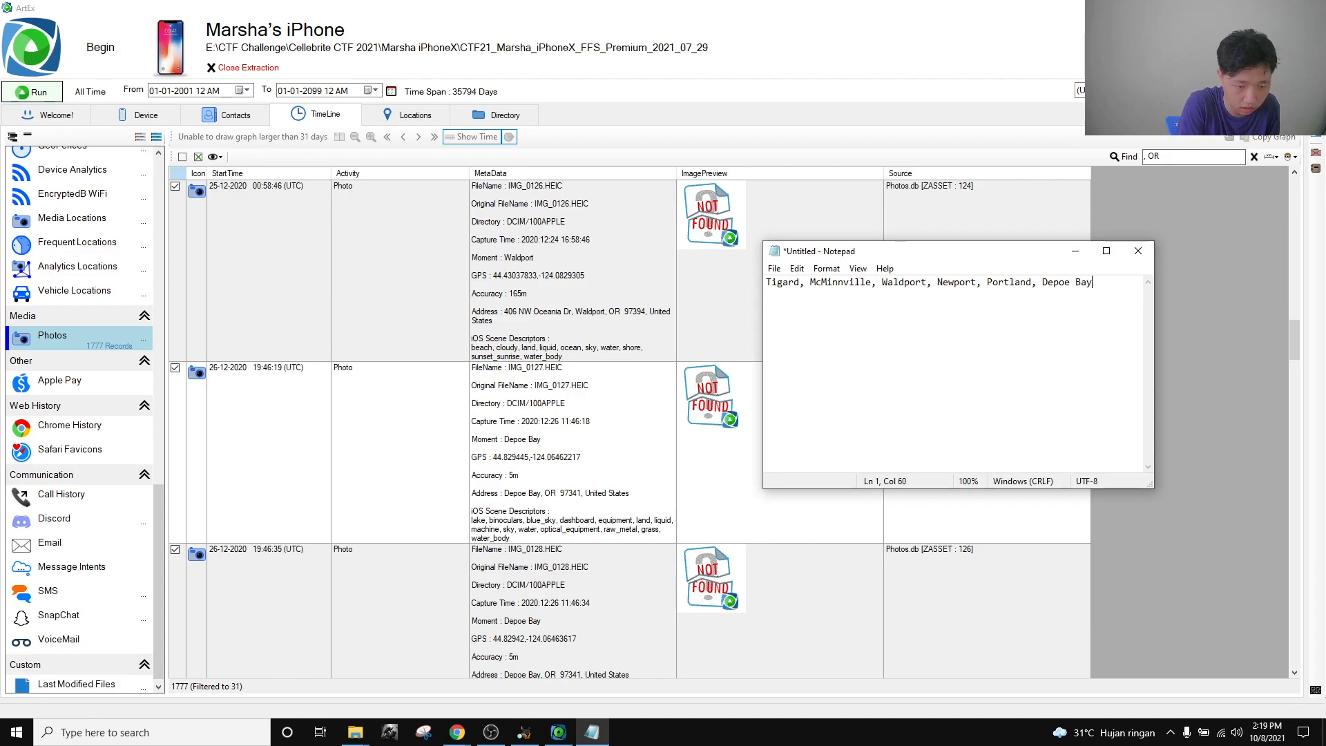
pyautogui.scroll(-5, 555, 461)
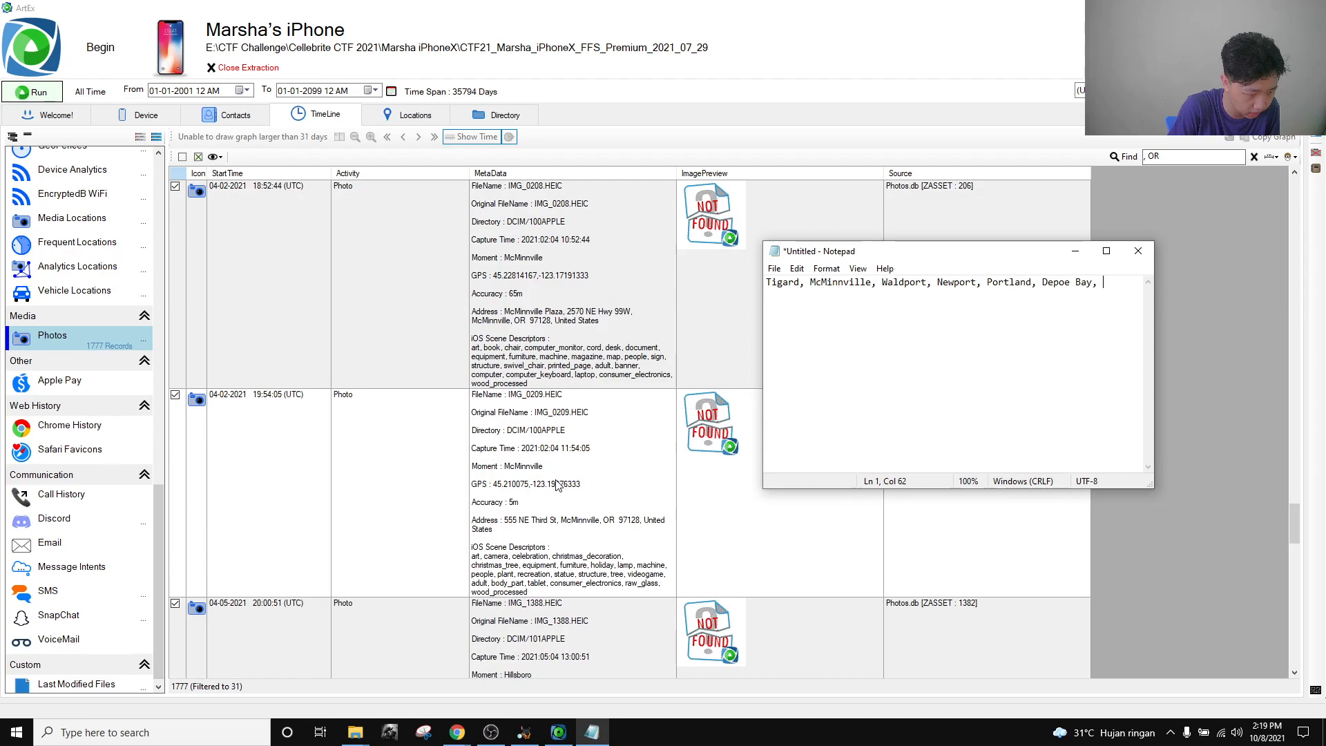
pyautogui.scroll(-3, 558, 481)
pyautogui.write('Hillsboro')
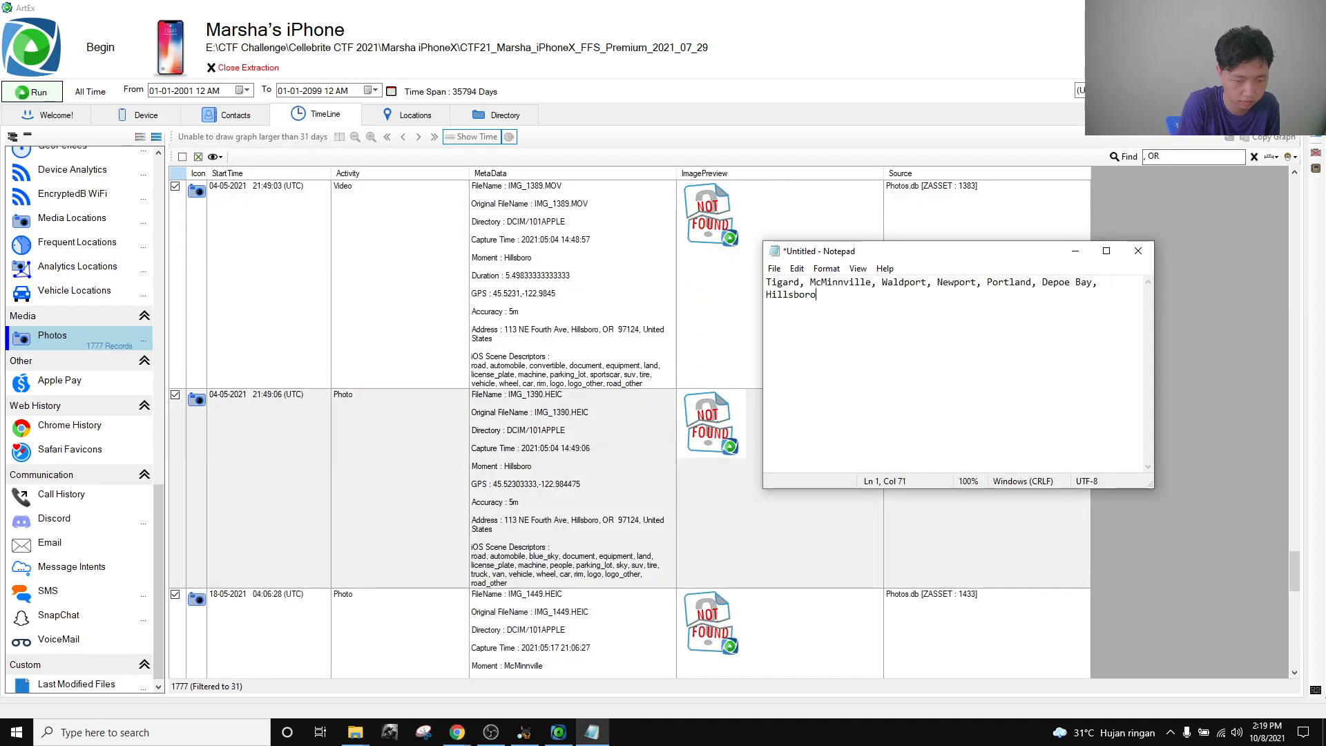
pyautogui.write(',')
pyautogui.scroll(-3, 539, 508)
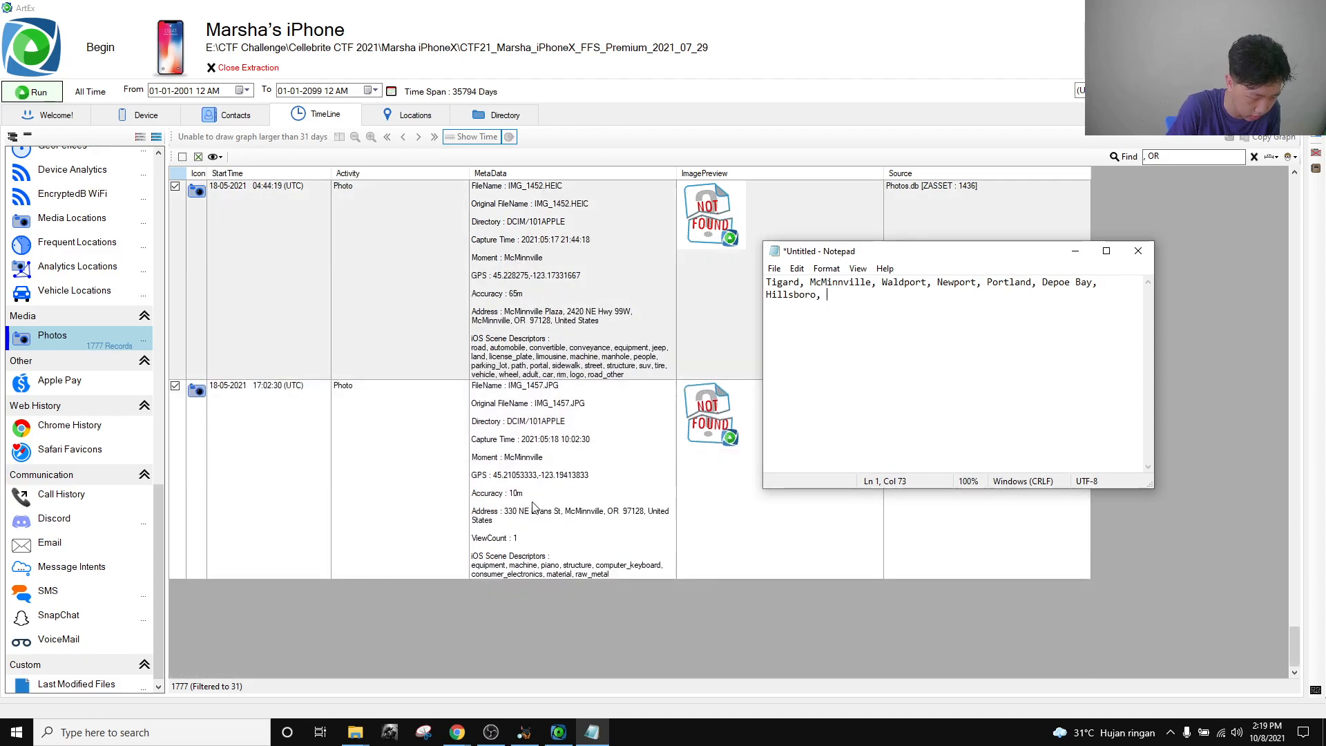
pyautogui.scroll(10, 530, 514)
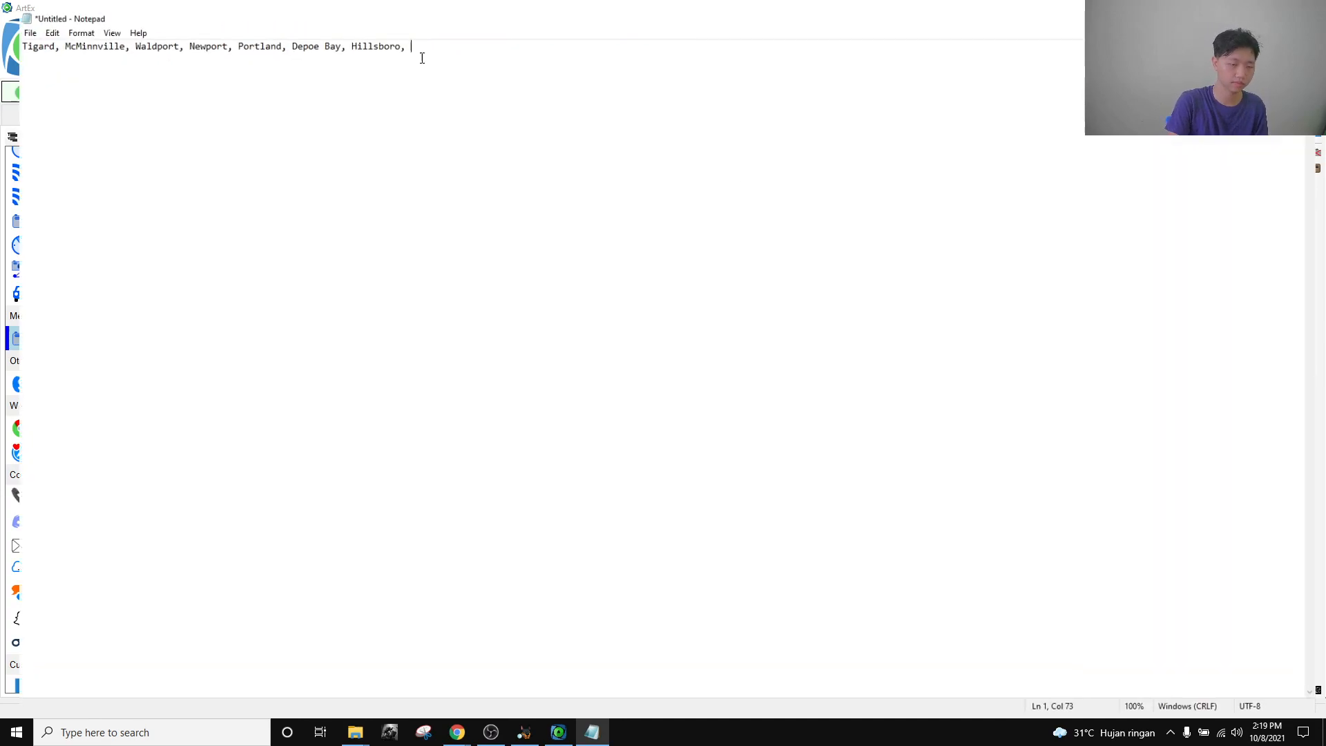
pyautogui.click(1106, 251)
# Put McMinnville, Waldport and Newport on their own lines, removing the separating commas.
pyautogui.click(51, 36)
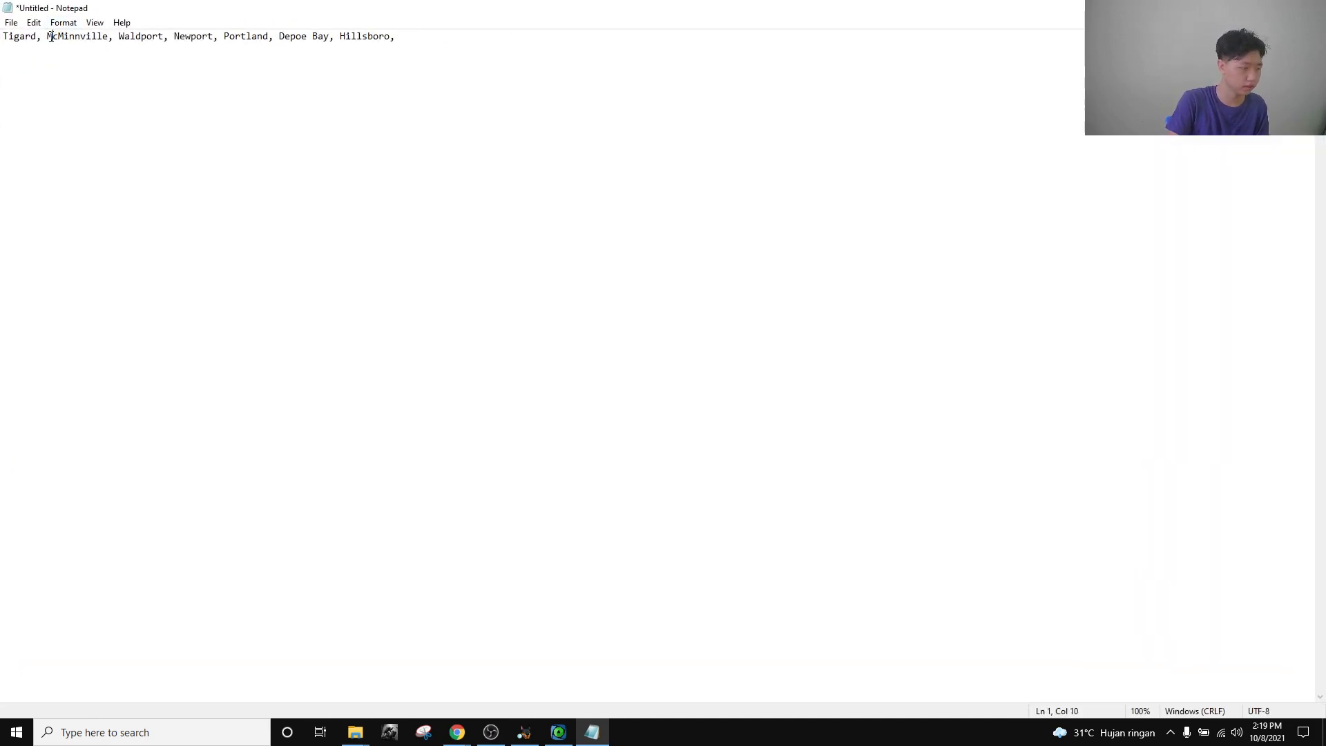
pyautogui.press('BackSpace')
pyautogui.press('BackSpace')
pyautogui.press('BackSpace')
pyautogui.press('Return')
pyautogui.write('M')
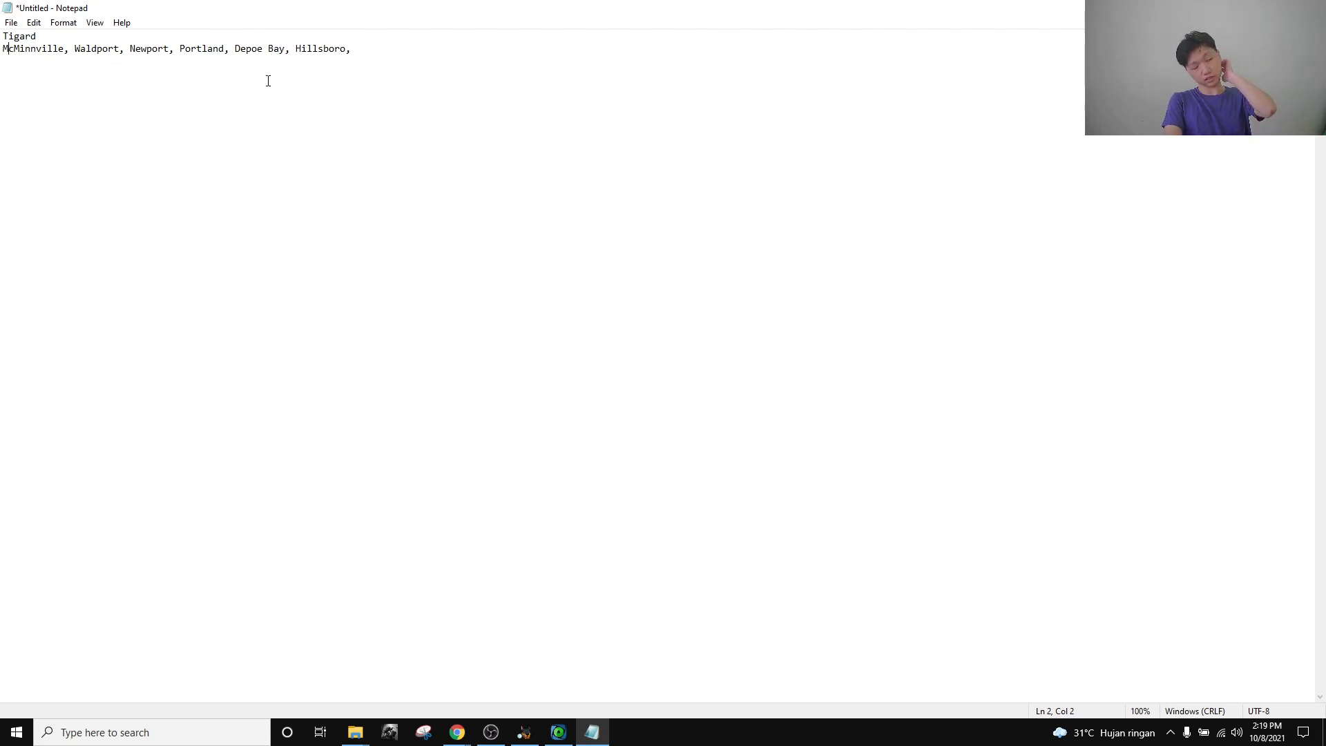
pyautogui.click(80, 48)
pyautogui.press('BackSpace')
pyautogui.press('BackSpace')
pyautogui.press('Return')
pyautogui.click(61, 59)
pyautogui.press('BackSpace')
pyautogui.press('BackSpace')
pyautogui.press('Return')
# Put Portland, Depoe Bay and Hillsboro on separate lines and delete the trailing comma.
pyautogui.click(49, 75)
pyautogui.press('BackSpace')
pyautogui.press('BackSpace')
pyautogui.press('Return')
pyautogui.click(52, 87)
pyautogui.press('BackSpace')
pyautogui.press('BackSpace')
pyautogui.press('Return')
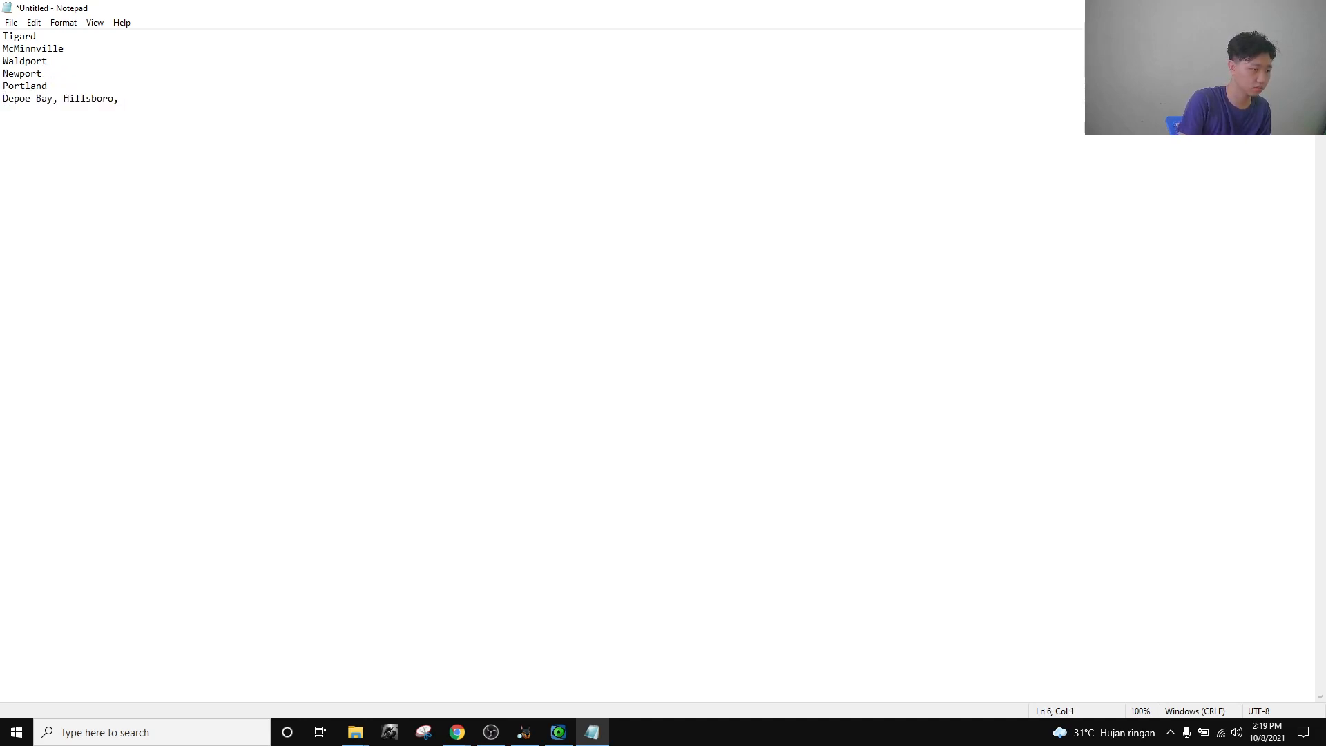
pyautogui.click(63, 98)
pyautogui.press('BackSpace')
pyautogui.press('BackSpace')
pyautogui.press('Return')
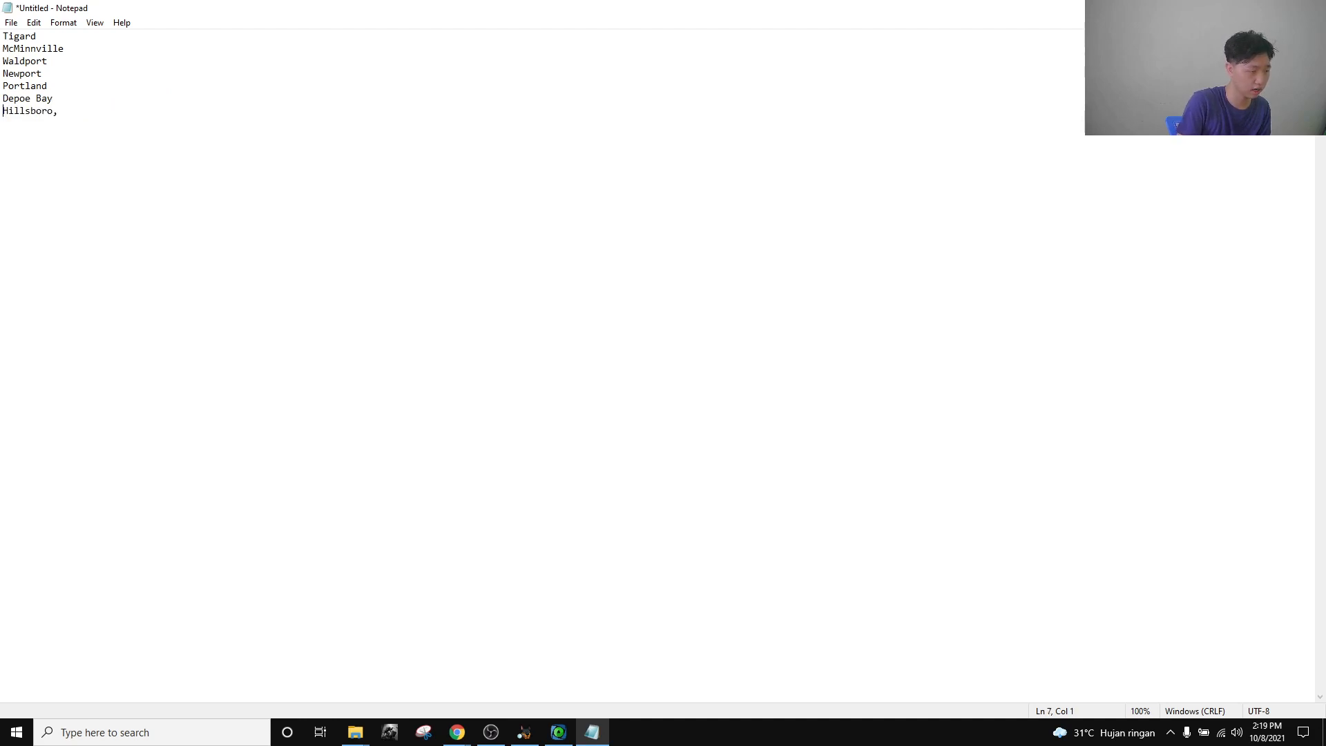
pyautogui.press('BackSpace')
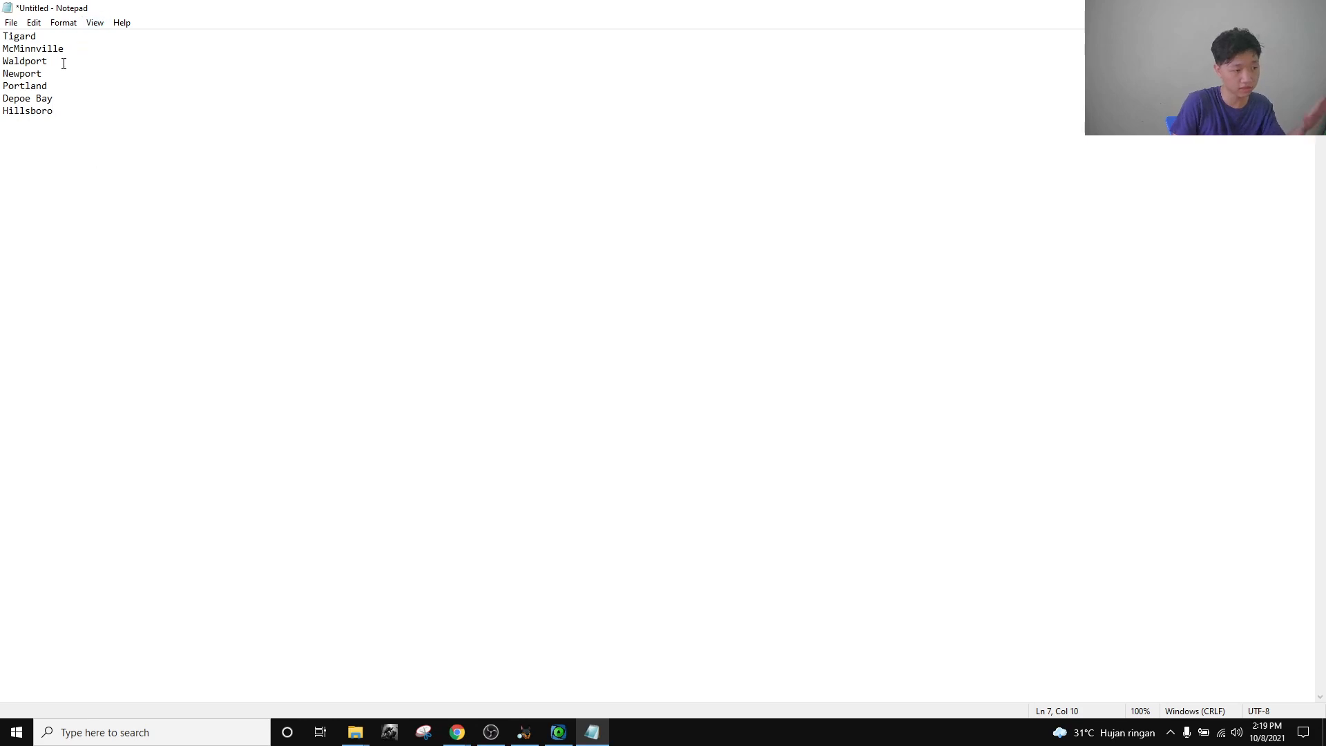
pyautogui.moveTo(457, 731)
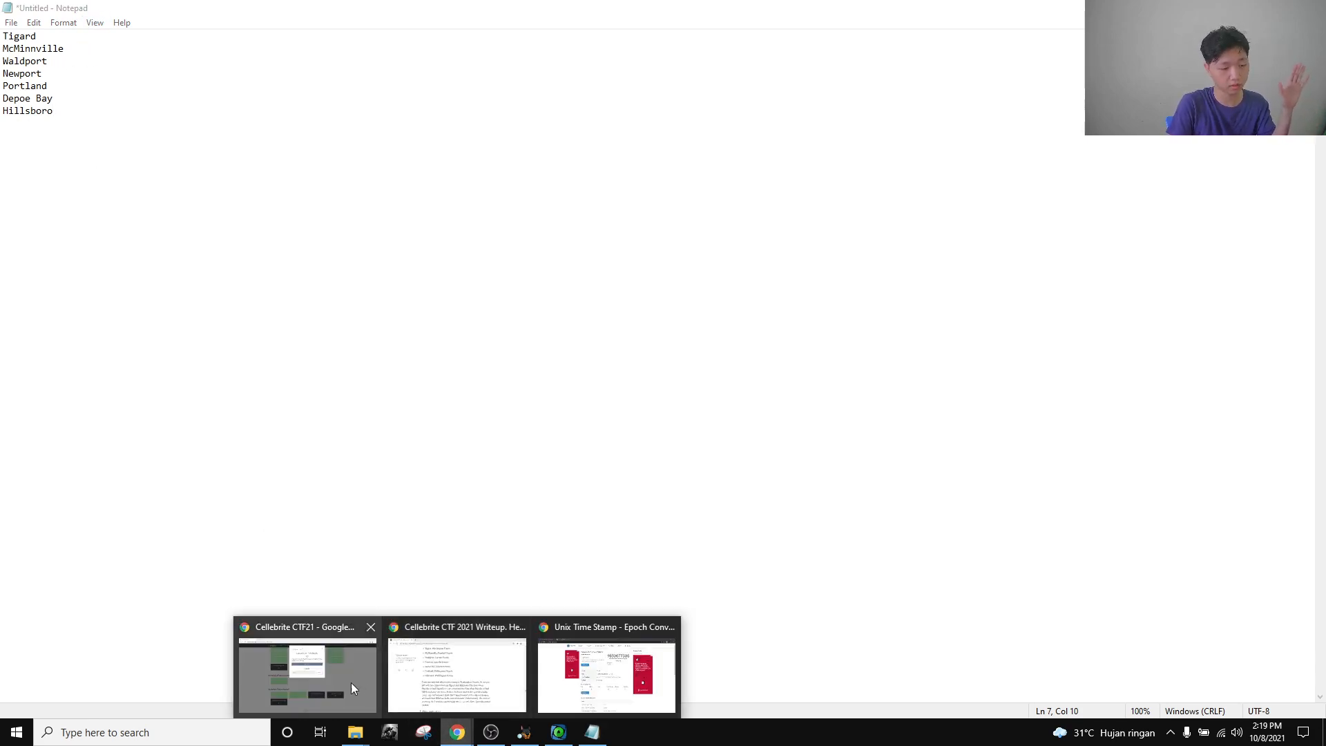
pyautogui.click(355, 683)
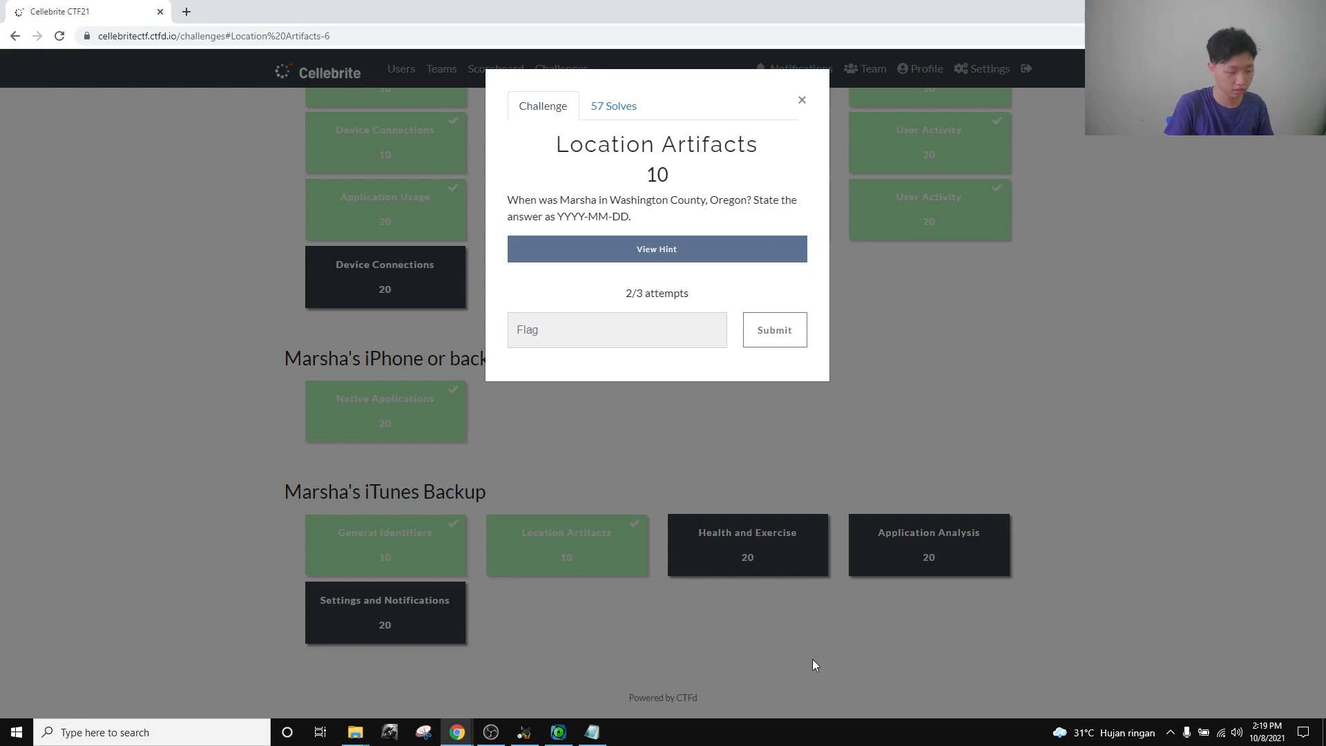
pyautogui.click(592, 732)
pyautogui.click(93, 36)
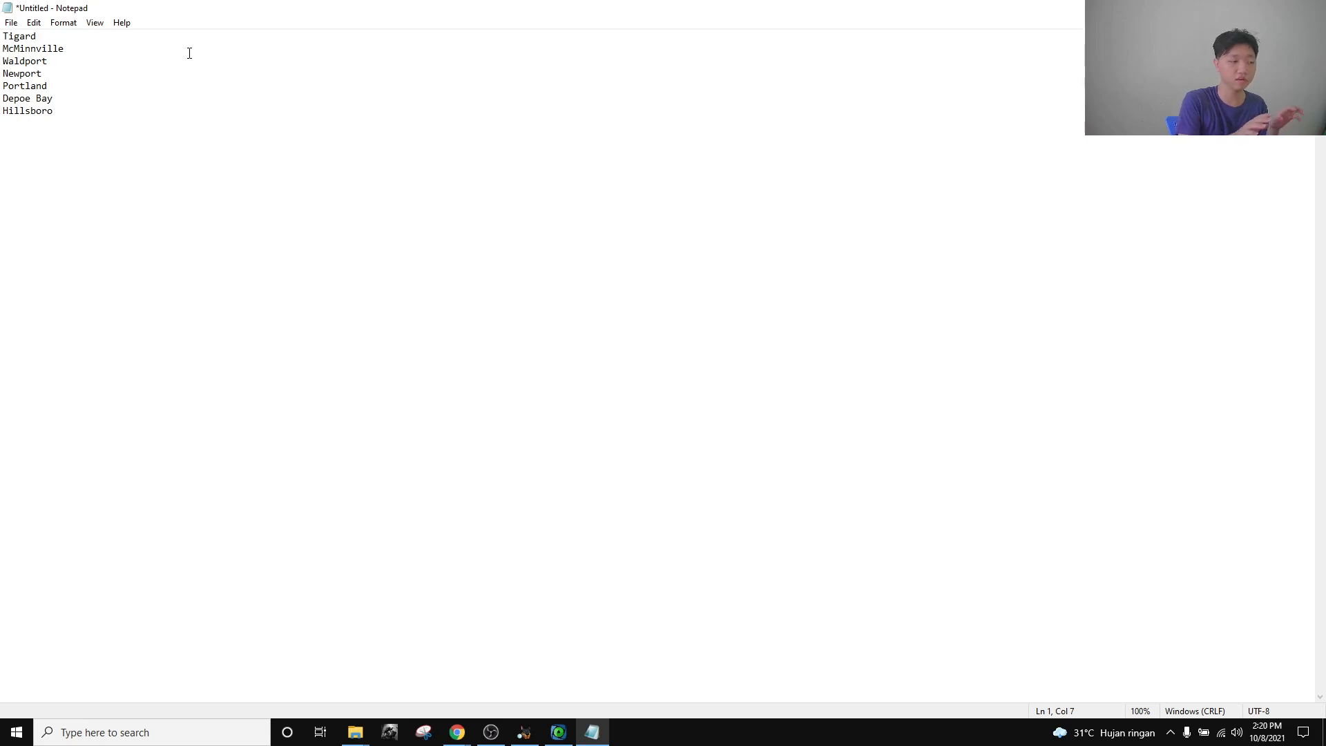
# Add counties: Tigard Washington, McMinnville Yamhill, Waldport and Newport Lincoln County.
pyautogui.write(', ')
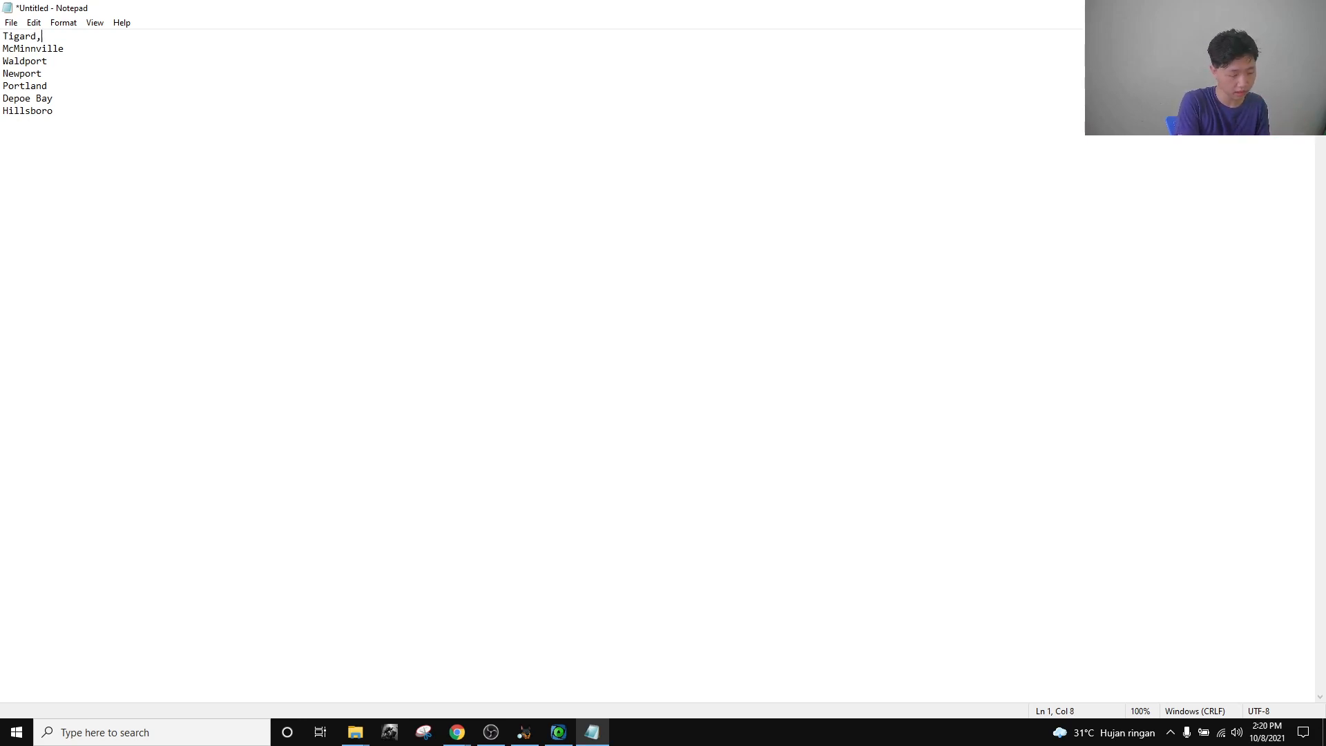
pyautogui.write('Washint')
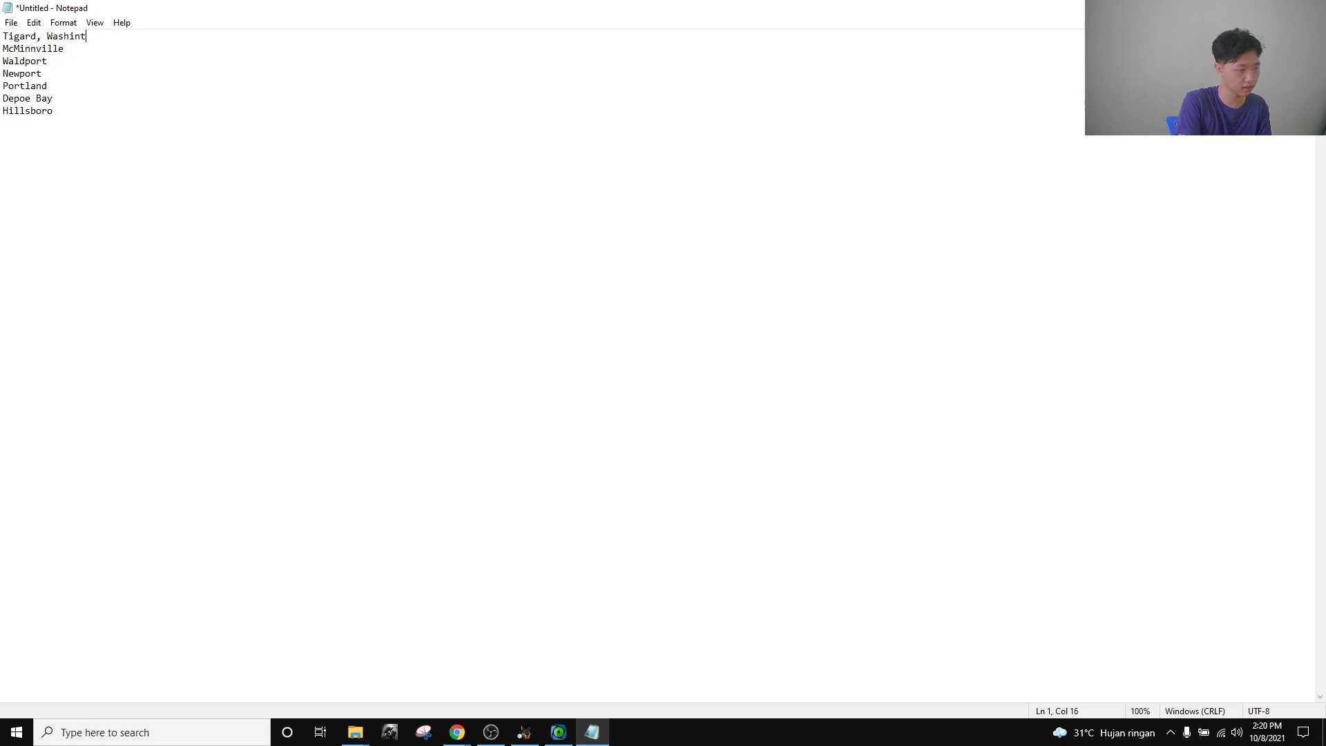
pyautogui.press('BackSpace')
pyautogui.write('gton County')
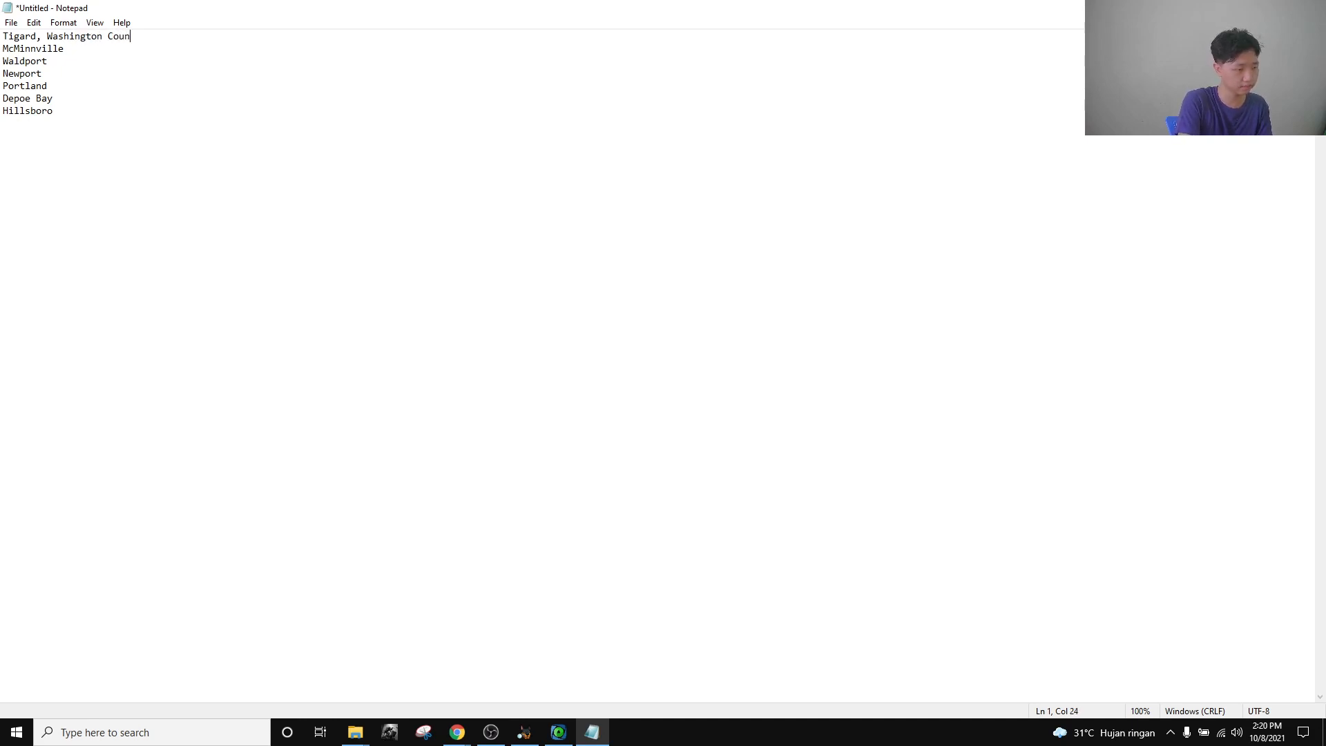
pyautogui.click(186, 50)
pyautogui.write(',')
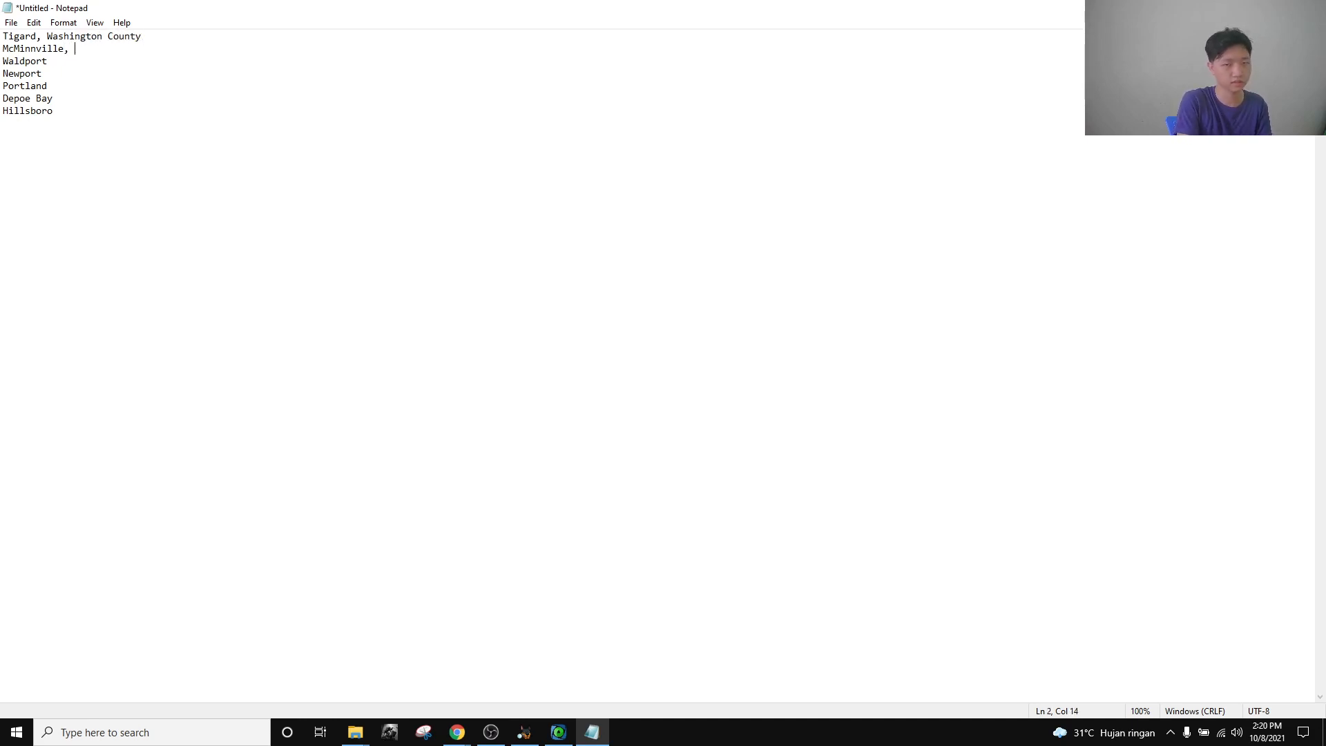
pyautogui.write(' Yamh')
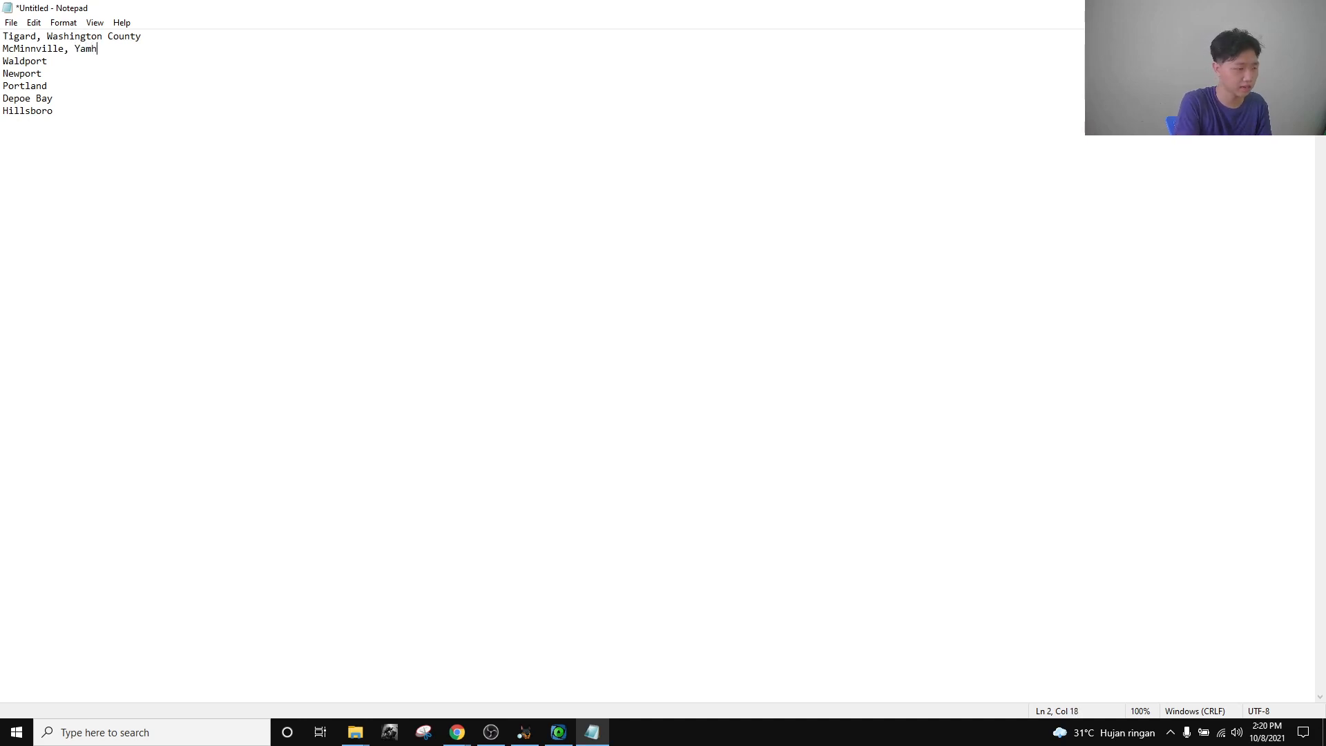
pyautogui.write('ill County Waldport, ')
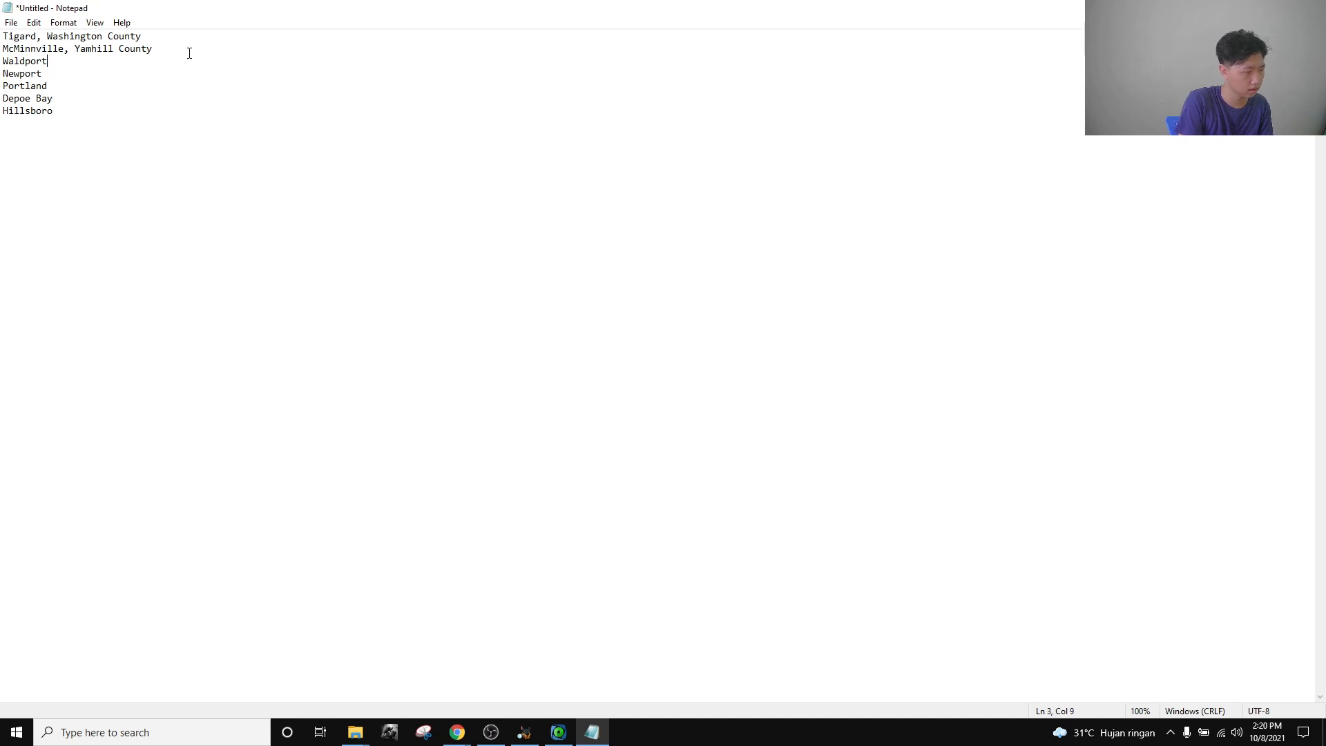
pyautogui.write('Li')
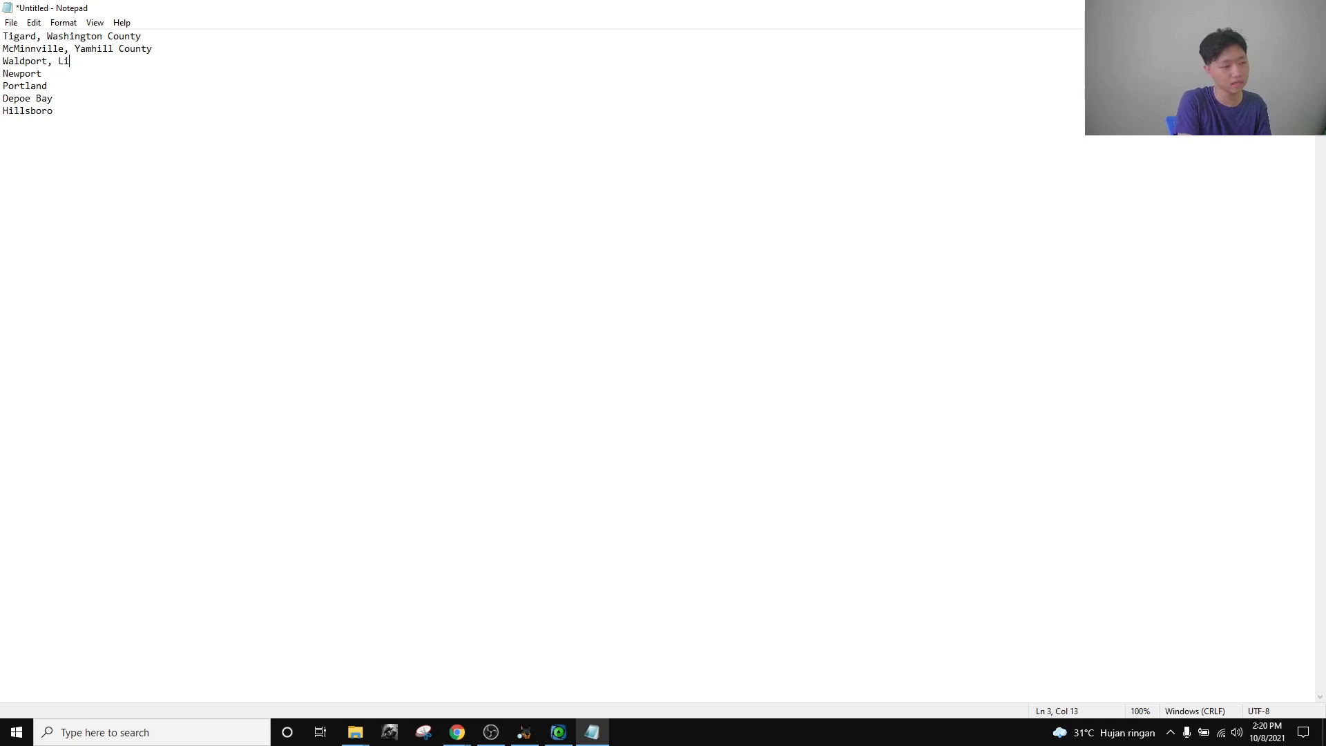
pyautogui.write('ncoln County Newport')
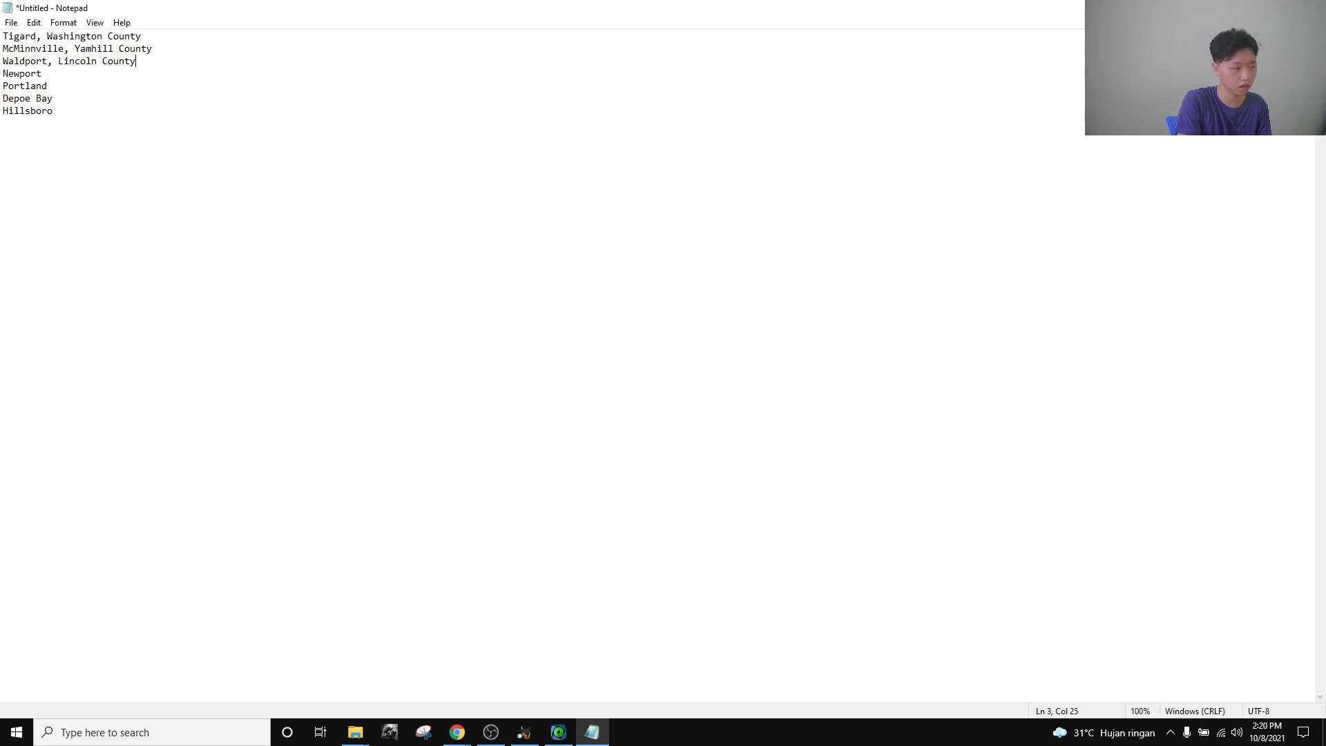
pyautogui.write(', Linc')
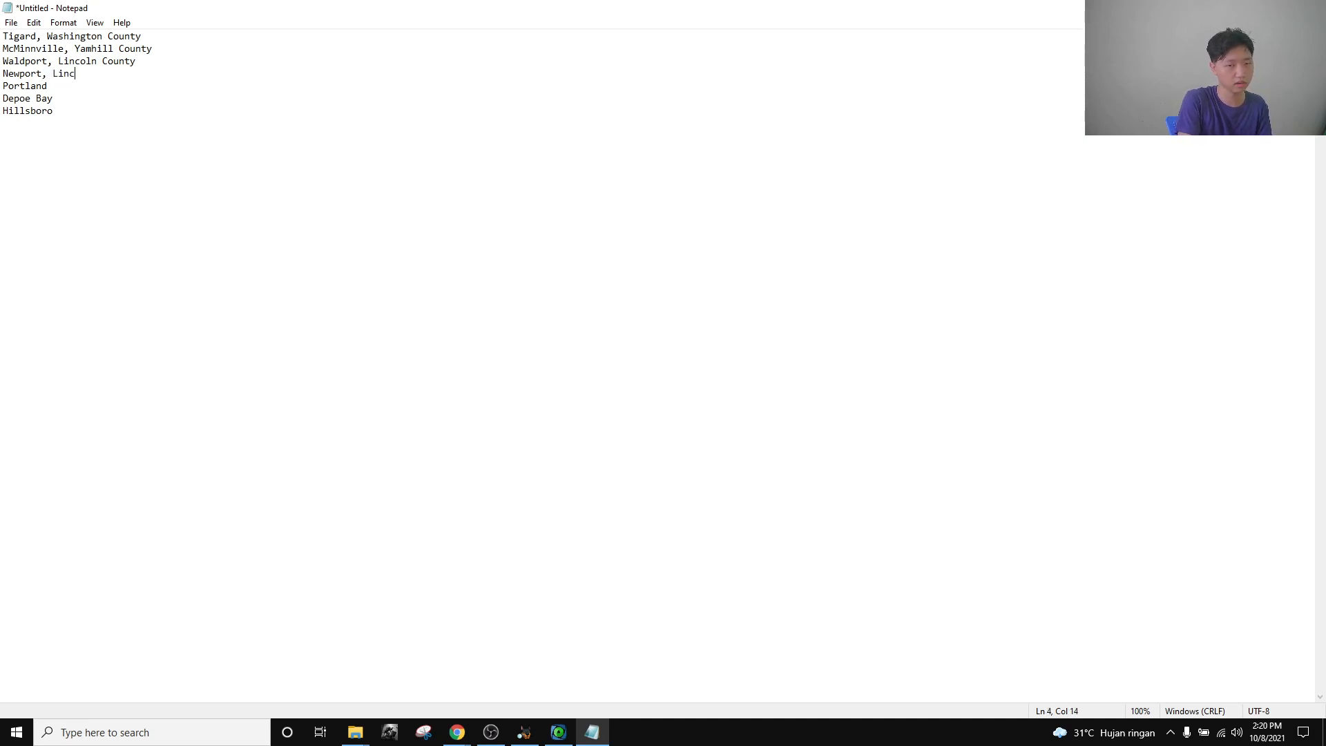
pyautogui.write('oln C')
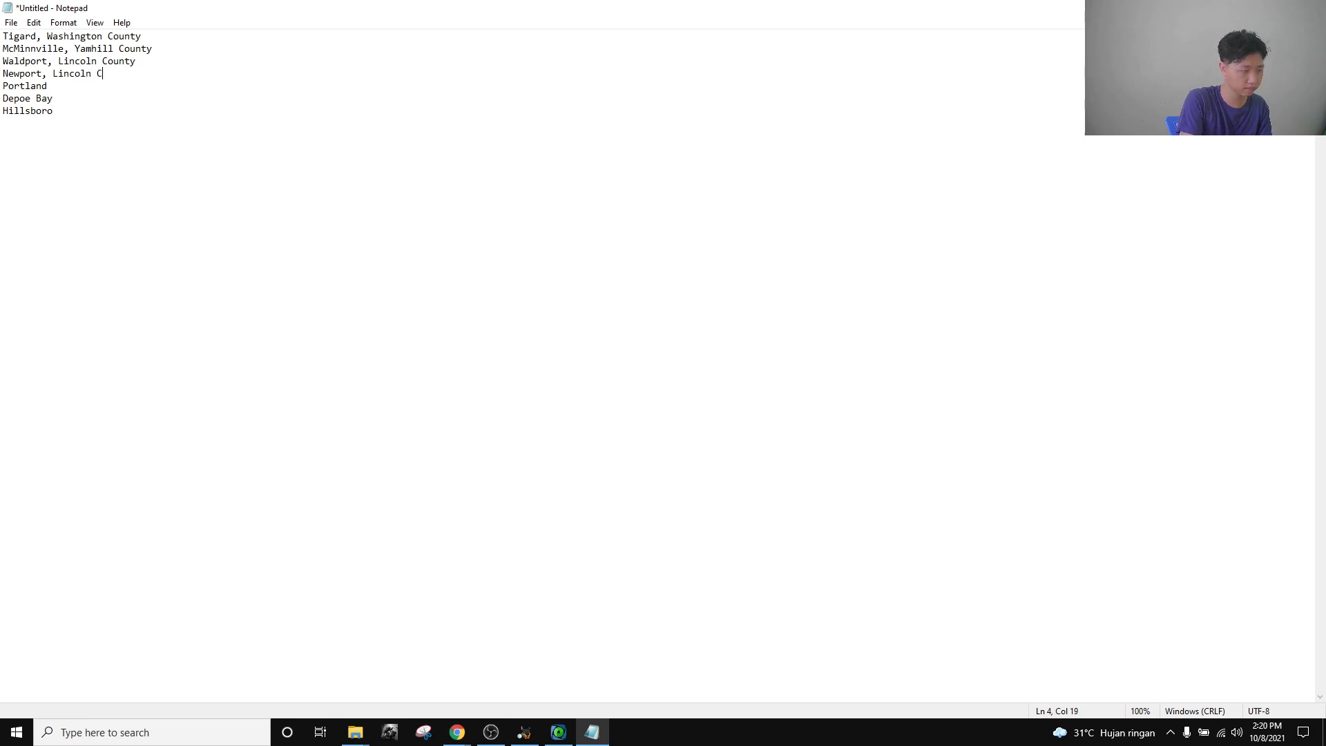
pyautogui.write('ounty')
# Add Multnomah County to Portland, fix 'County' on Depoe Bay, and tag Hillsboro with Washington.
pyautogui.press('Down')
pyautogui.write(', ')
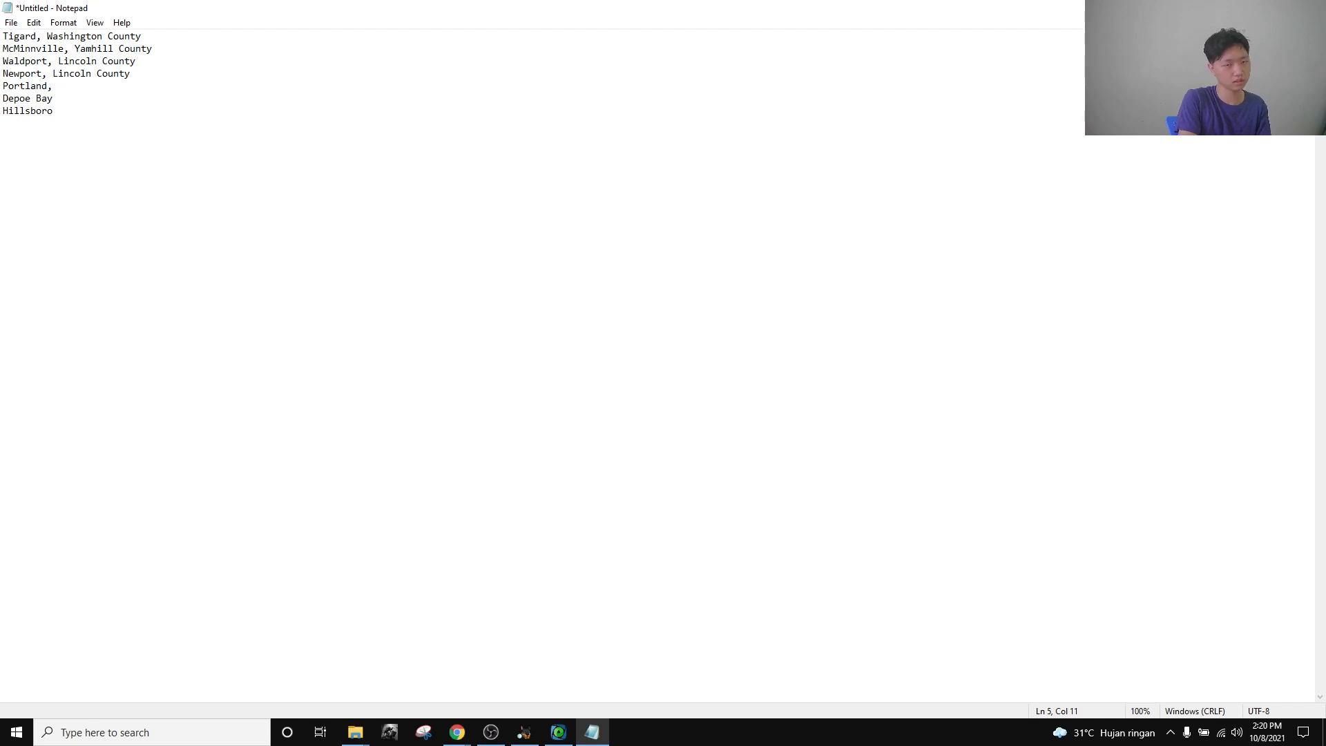
pyautogui.write('Multnom')
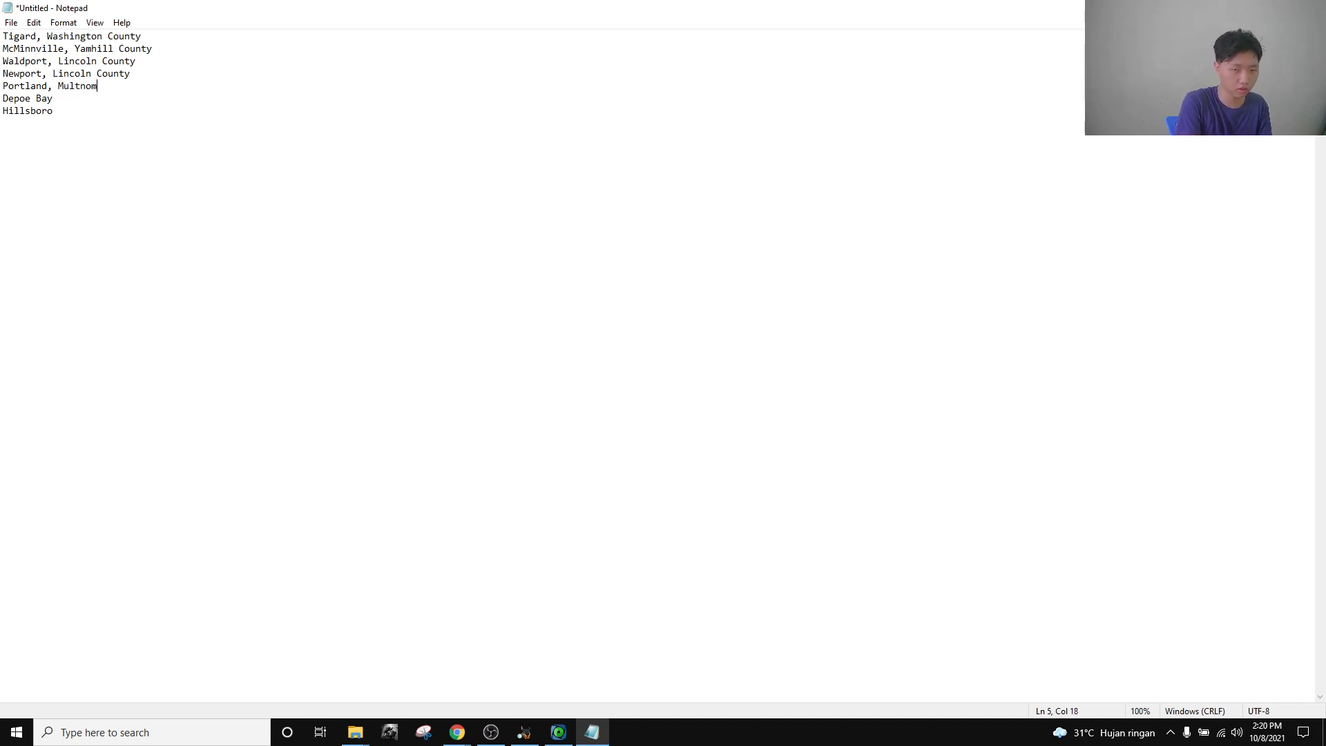
pyautogui.write('ah County')
pyautogui.press('Down')
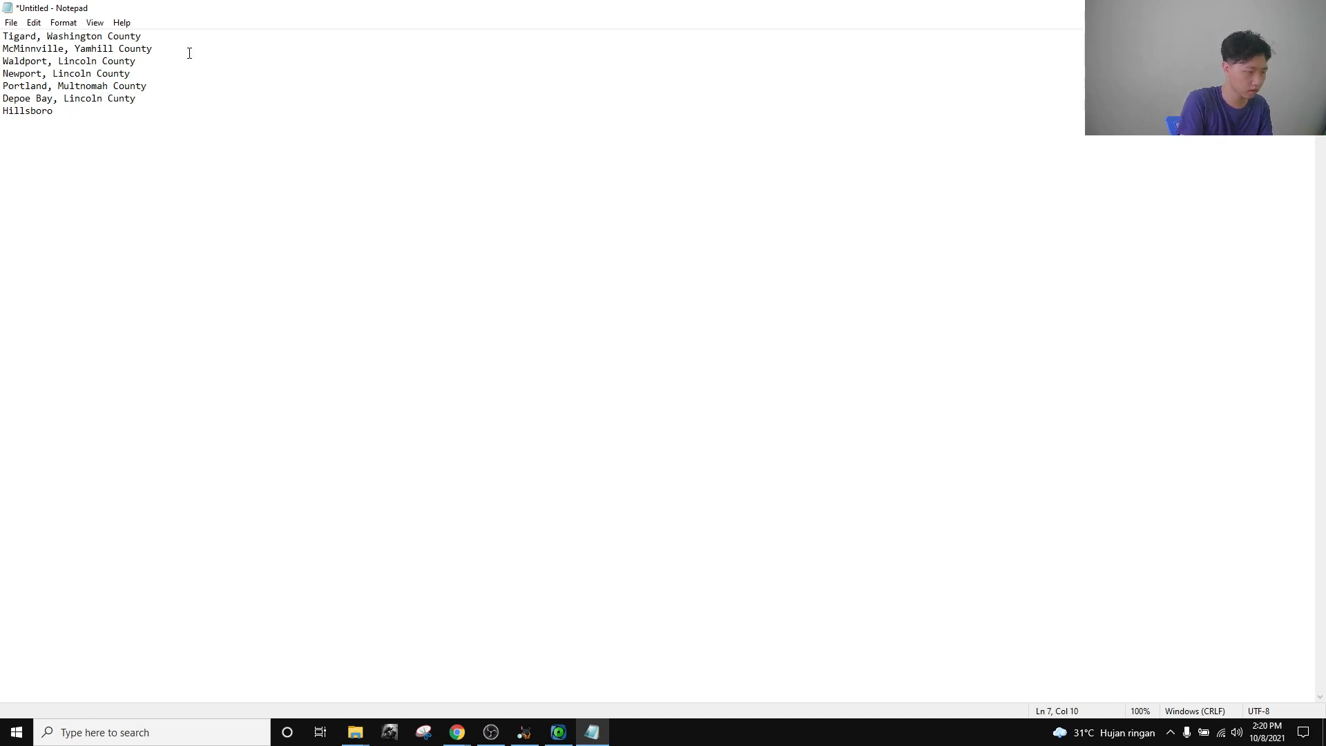
pyautogui.write('o')
pyautogui.press('Down')
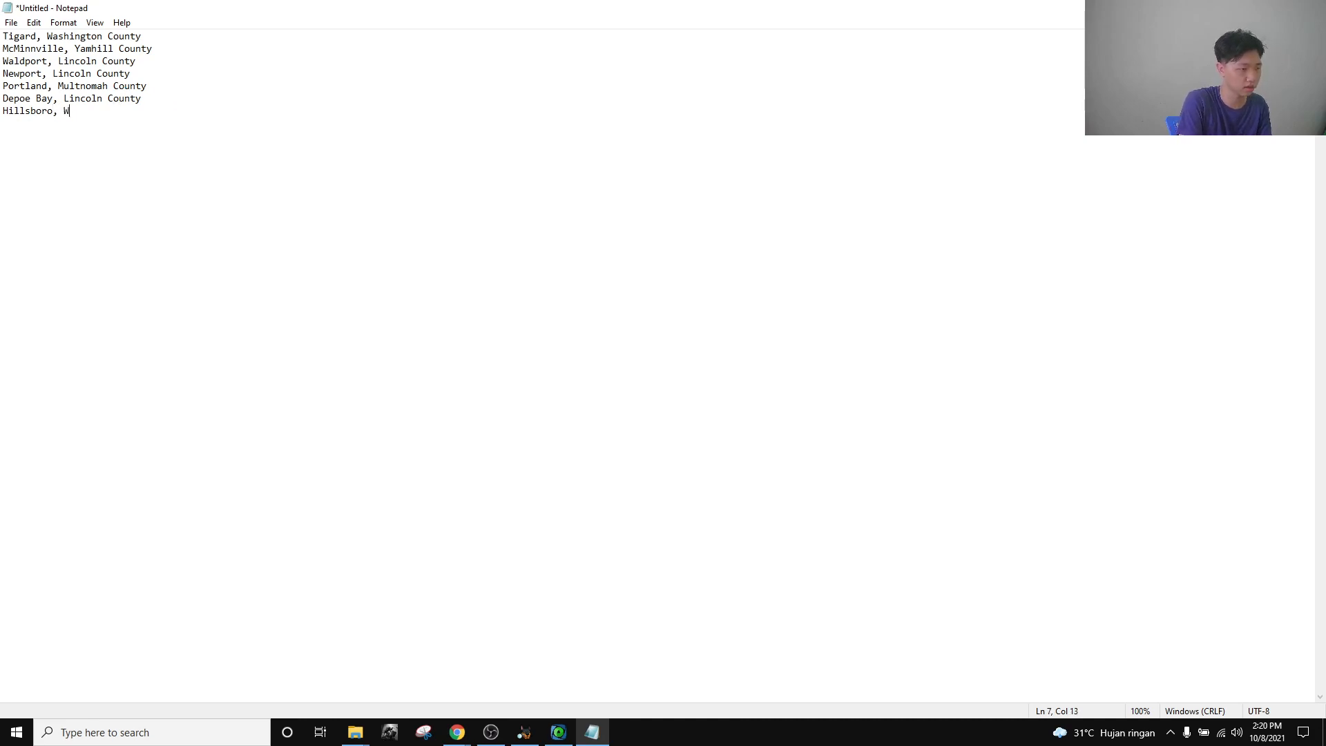
pyautogui.write(', Washington County')
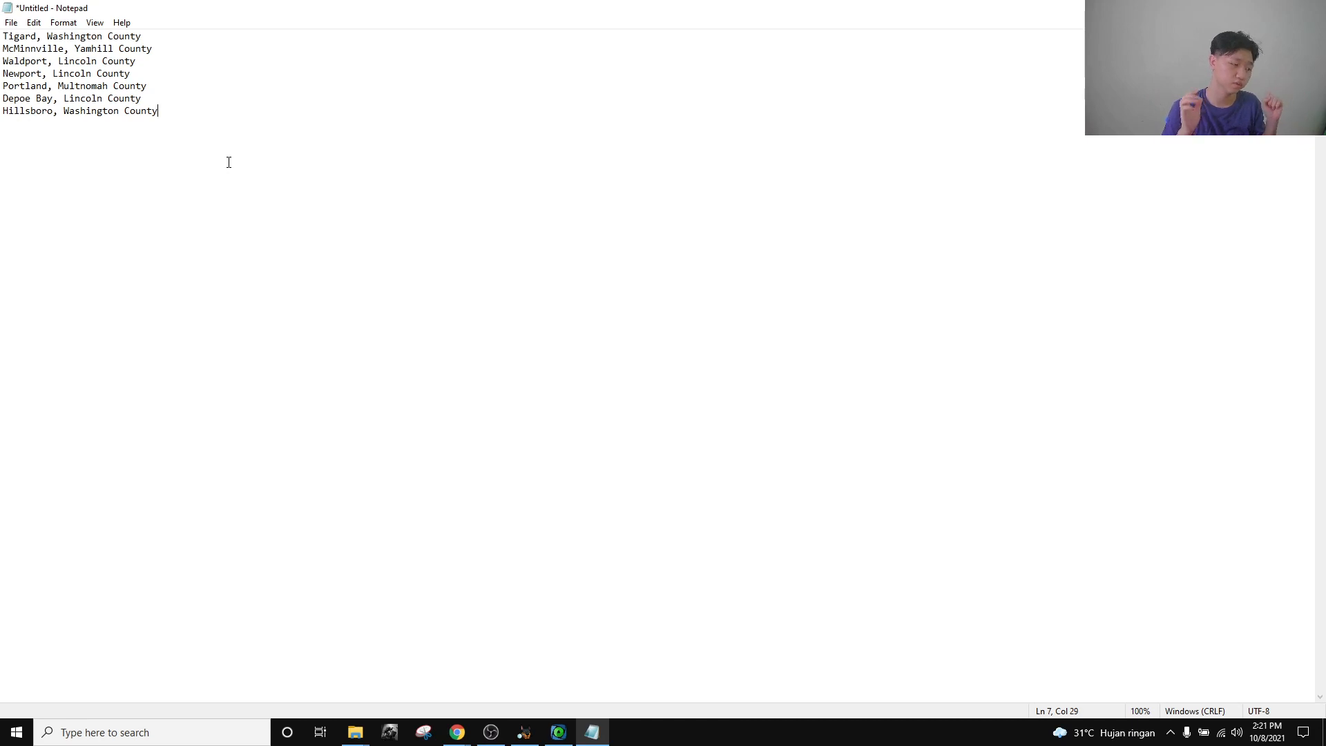
# Search 'hillsboro' in Chrome and open the result in Google Maps.
pyautogui.moveTo(457, 731)
pyautogui.click(607, 668)
pyautogui.click(257, 37)
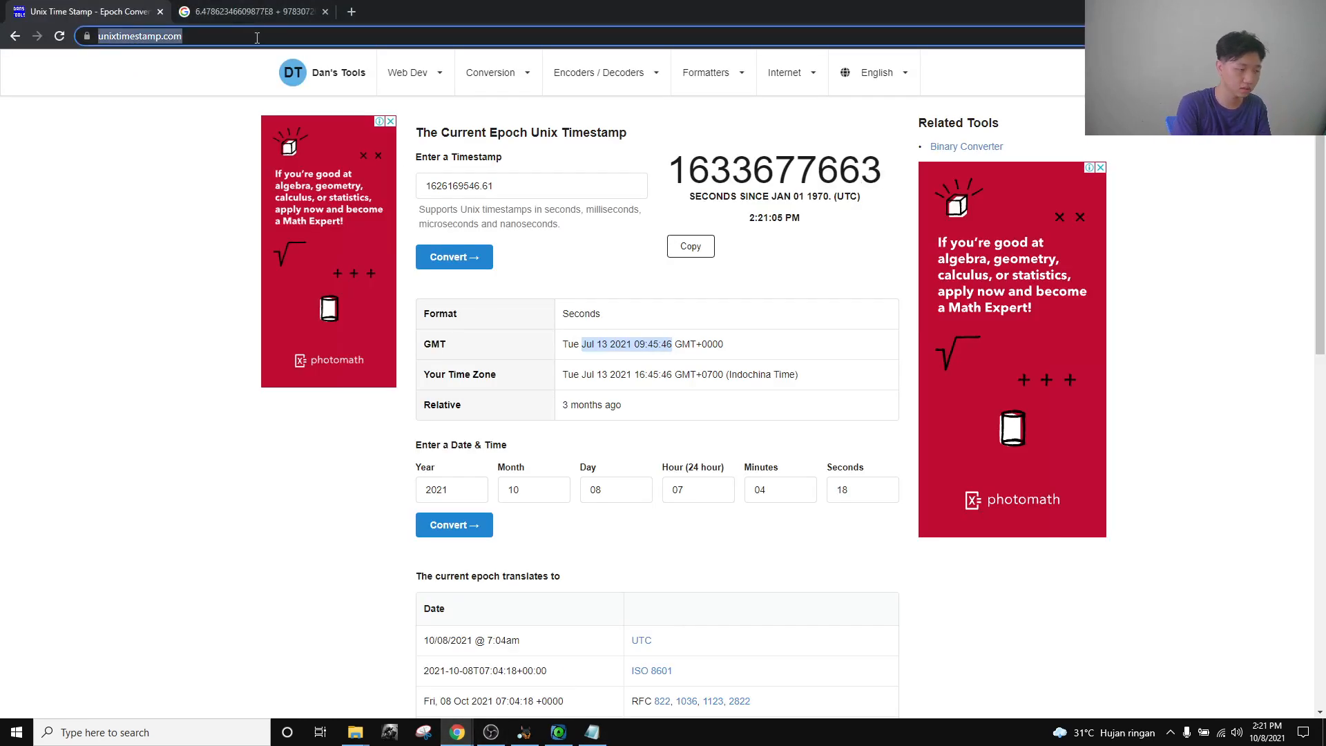
pyautogui.write('hi')
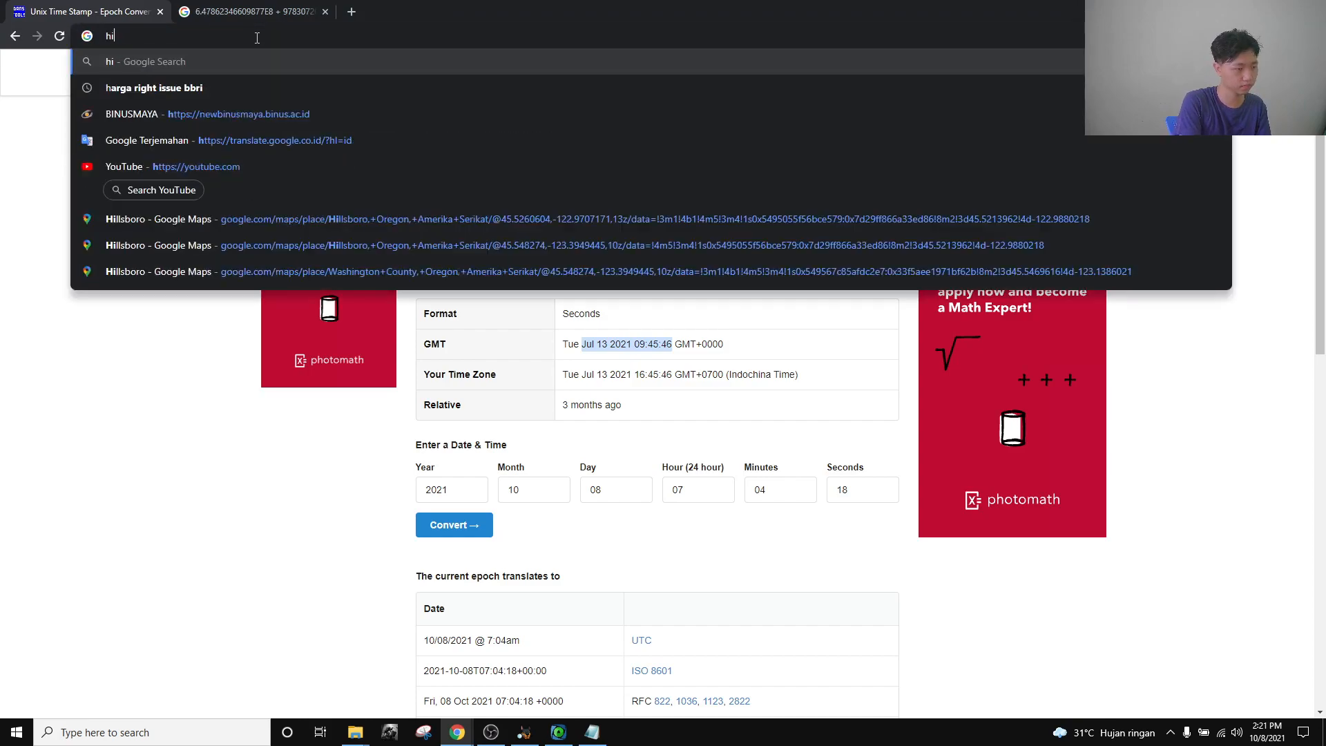
pyautogui.write('llsboro')
pyautogui.press('Return')
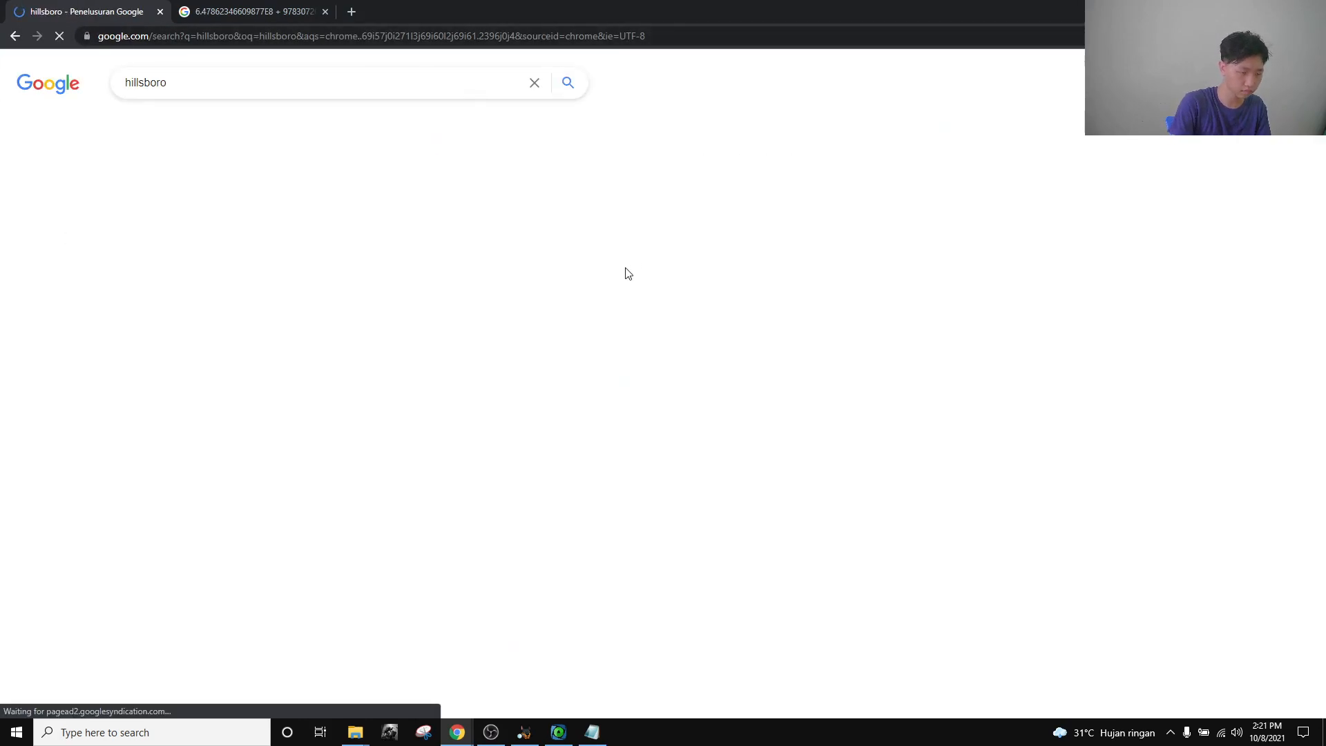
pyautogui.click(900, 228)
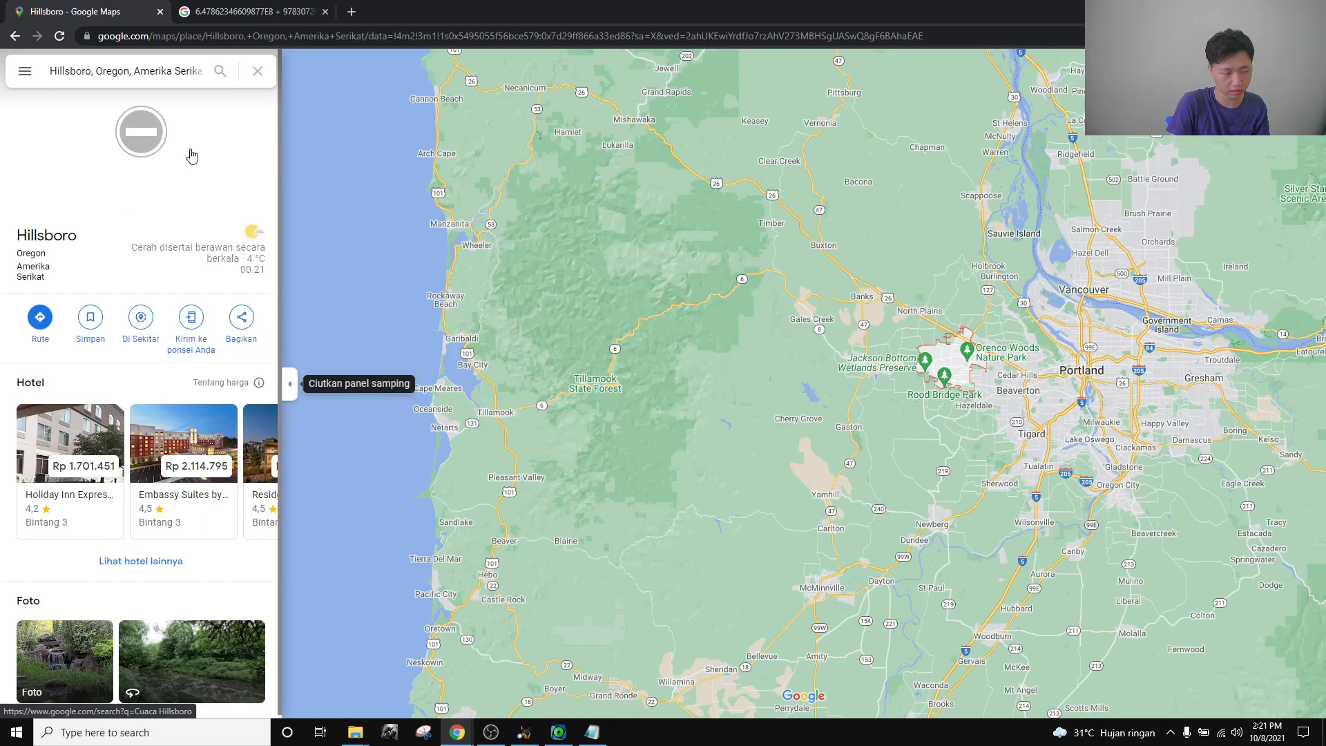
# Show the Washington County, Oregon outline in Google Maps.
pyautogui.click(141, 74)
pyautogui.hotkey('ctrl', 'a')
pyautogui.write('wah')
pyautogui.press('BackSpace')
pyautogui.write('shic')
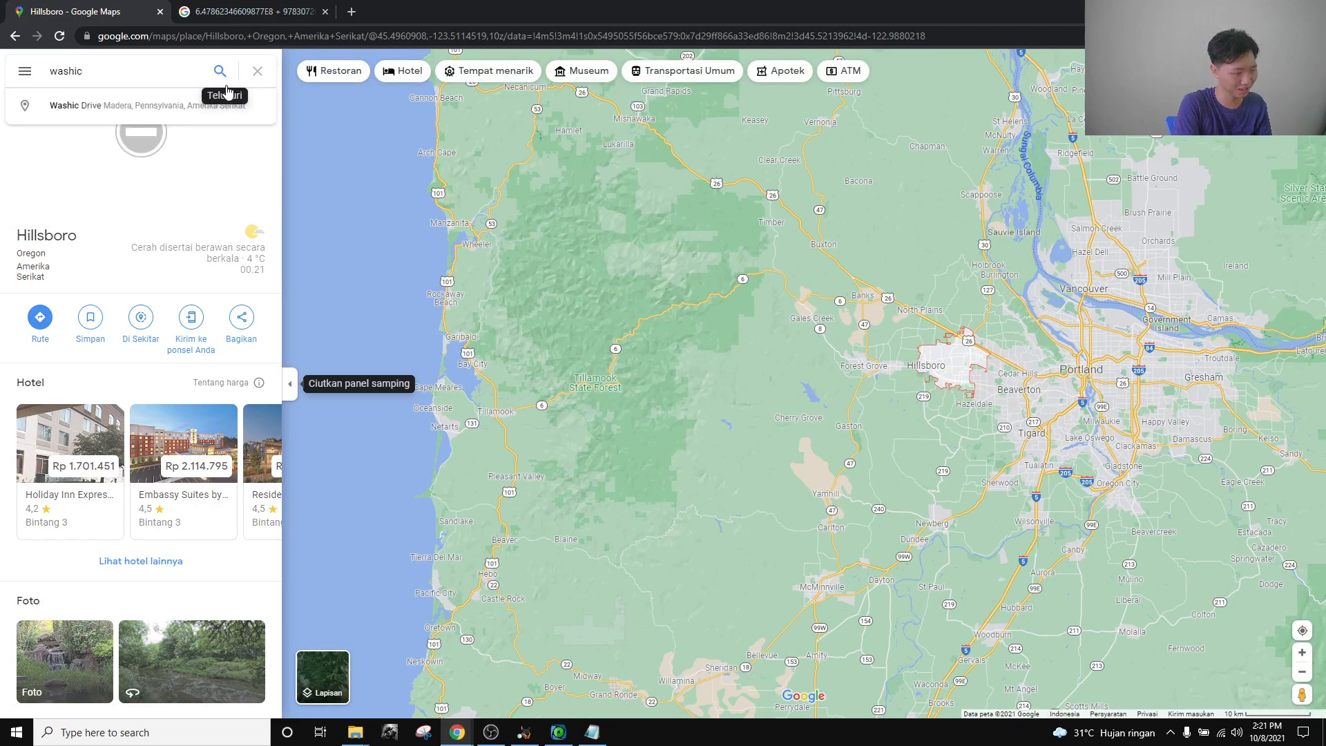
pyautogui.press('BackSpace')
pyautogui.write('ng')
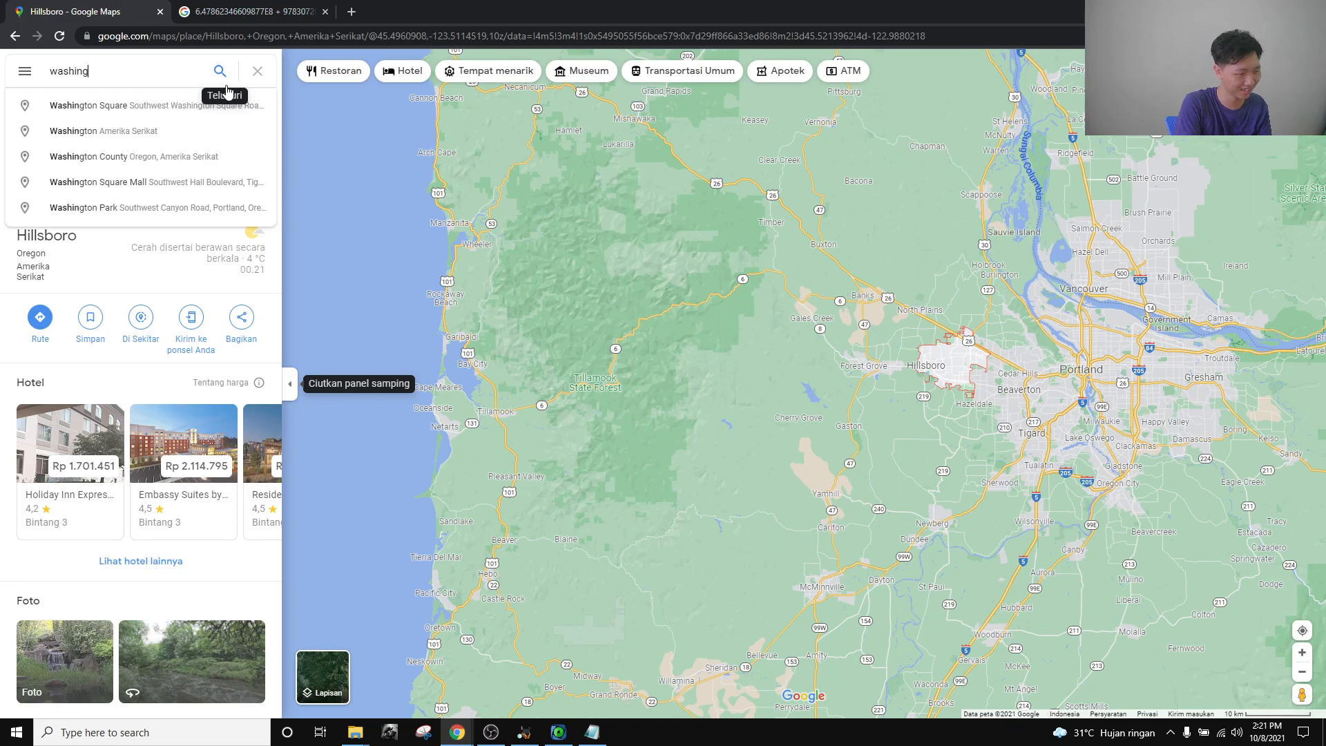
pyautogui.write('ton county')
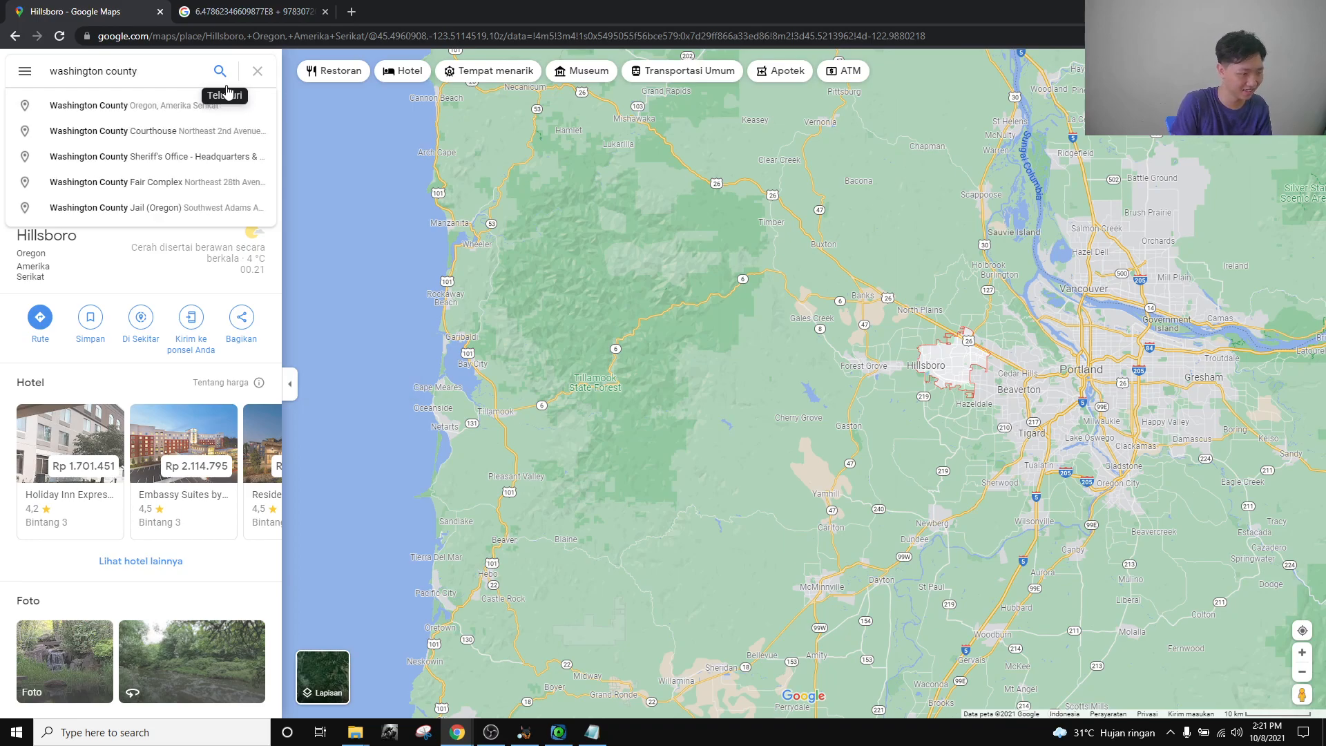
pyautogui.press('Down')
pyautogui.press('Return')
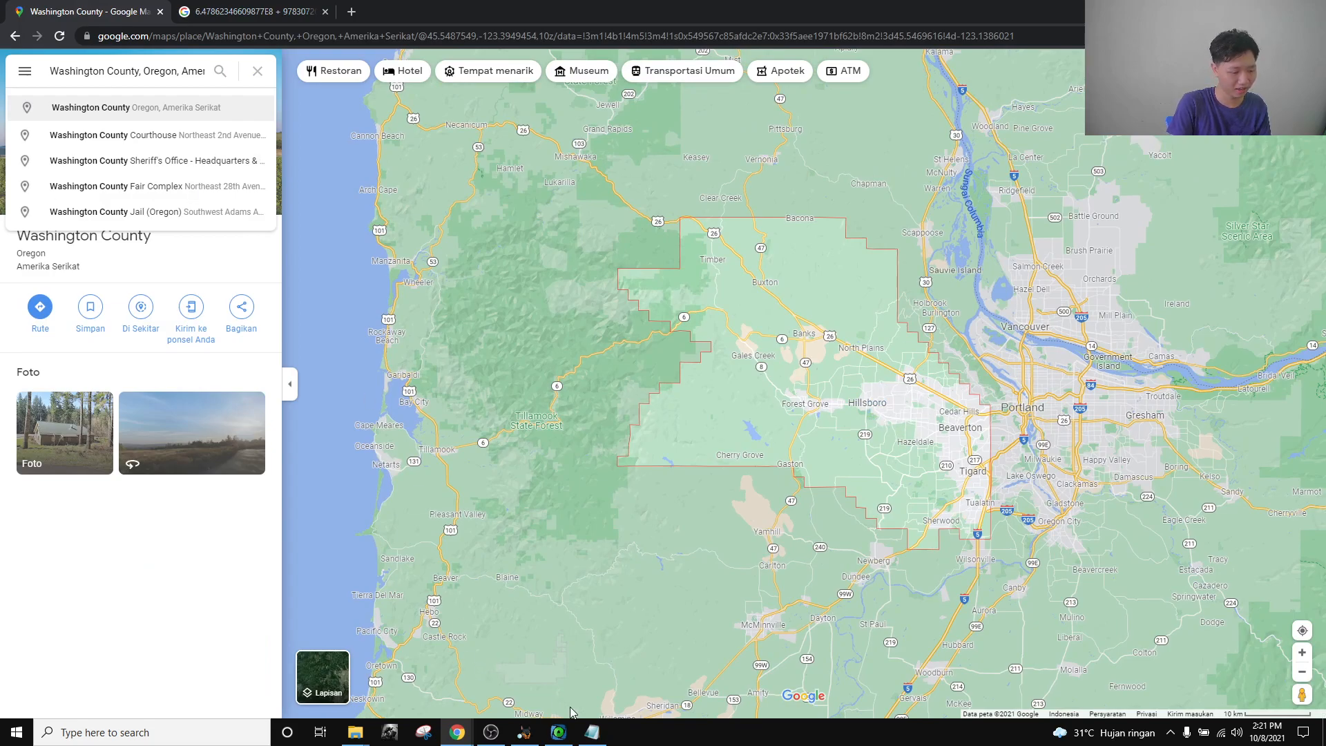
# Check the city list, then display Tigard, Oregon and its boundary in Maps.
pyautogui.click(592, 732)
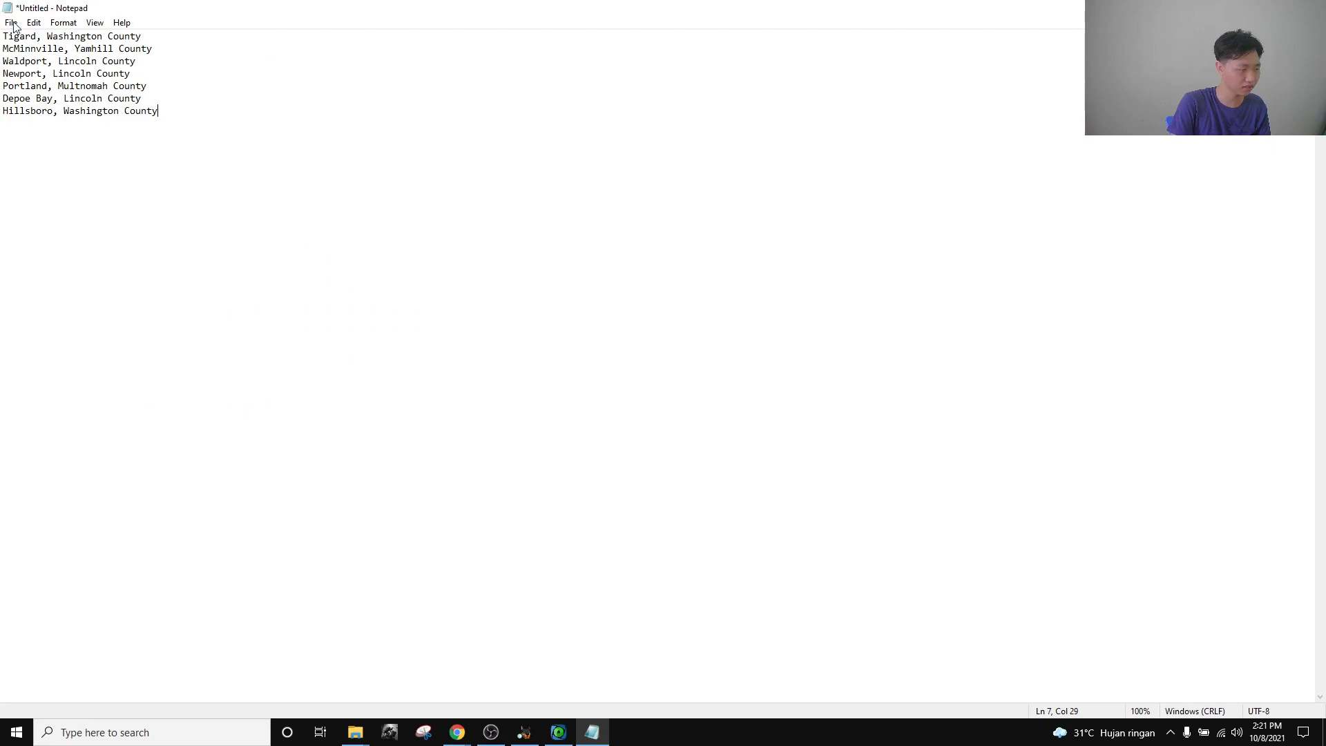
pyautogui.hotkey('alt', 'Tab')
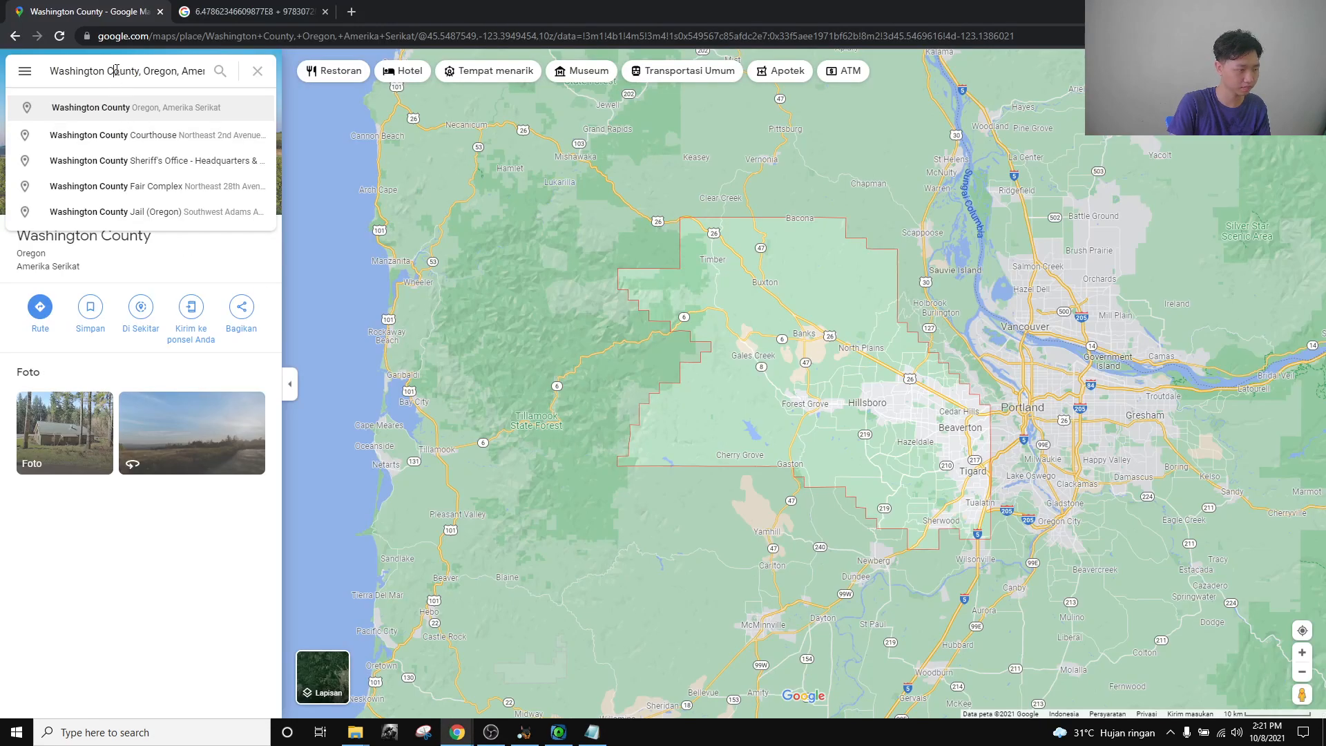
pyautogui.hotkey('ctrl', 'a')
pyautogui.write('tigard')
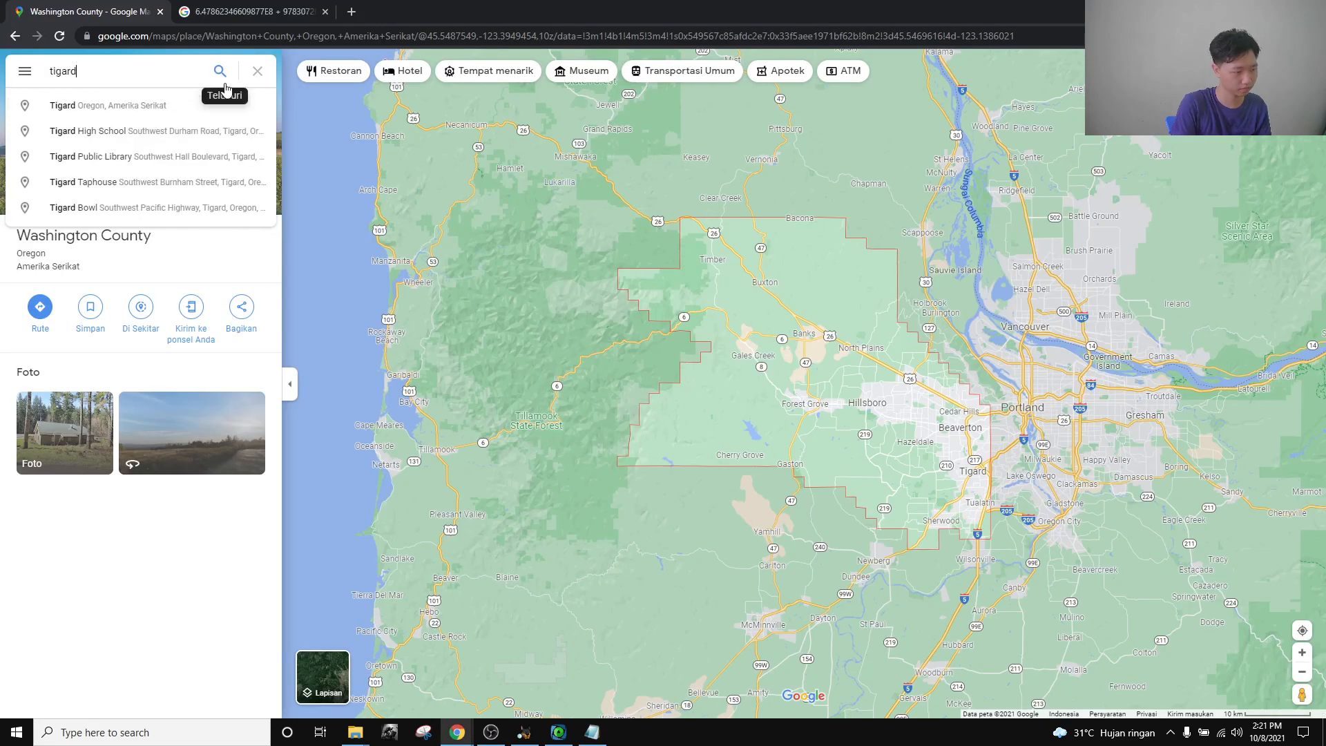
pyautogui.click(223, 81)
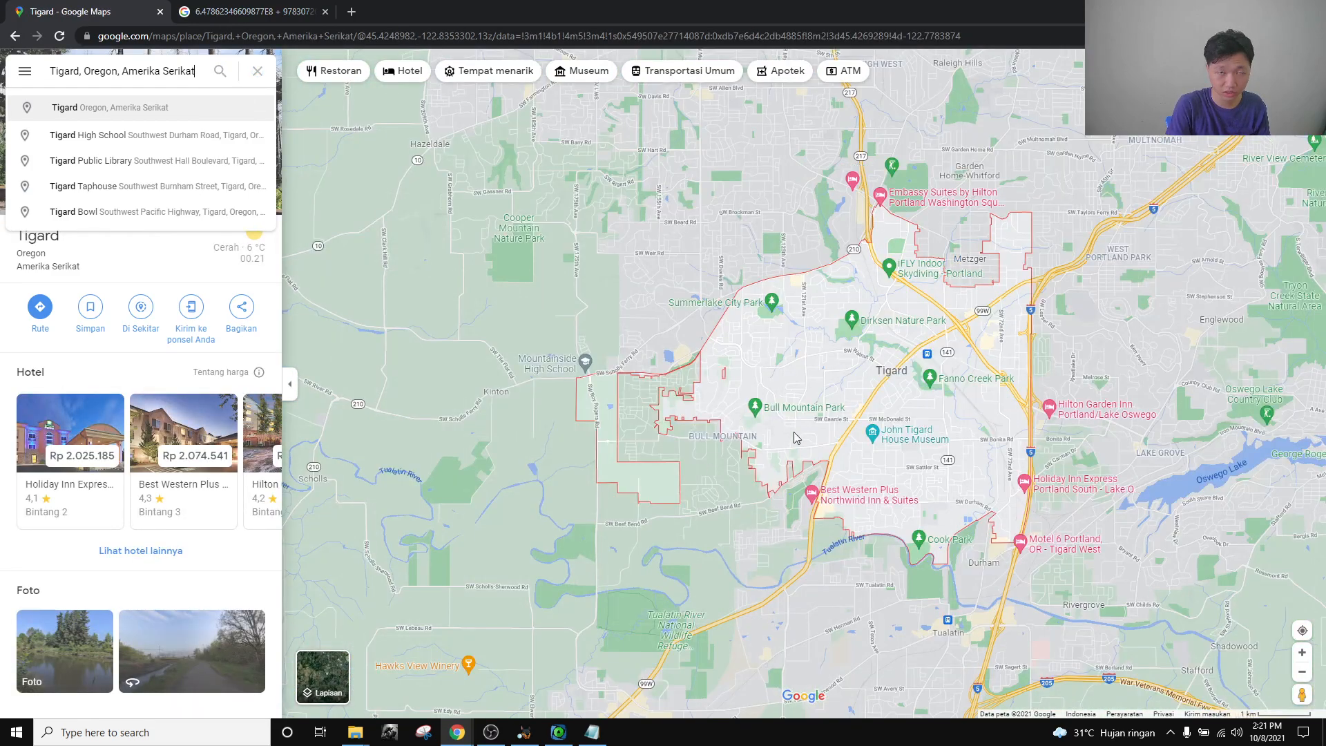
pyautogui.moveTo(856, 334)
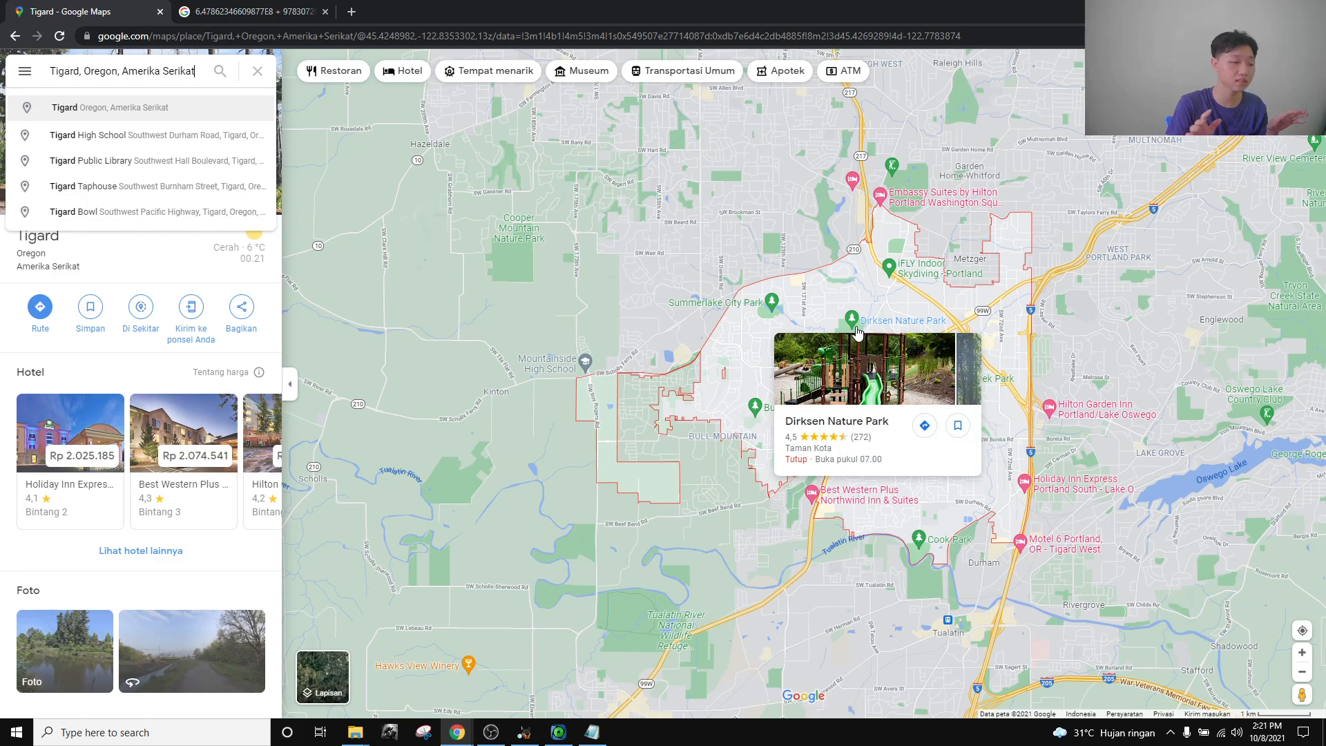
# Delete the McMinnville through Depoe Bay lines, leaving Tigard and Hillsboro in the notes.
pyautogui.click(592, 732)
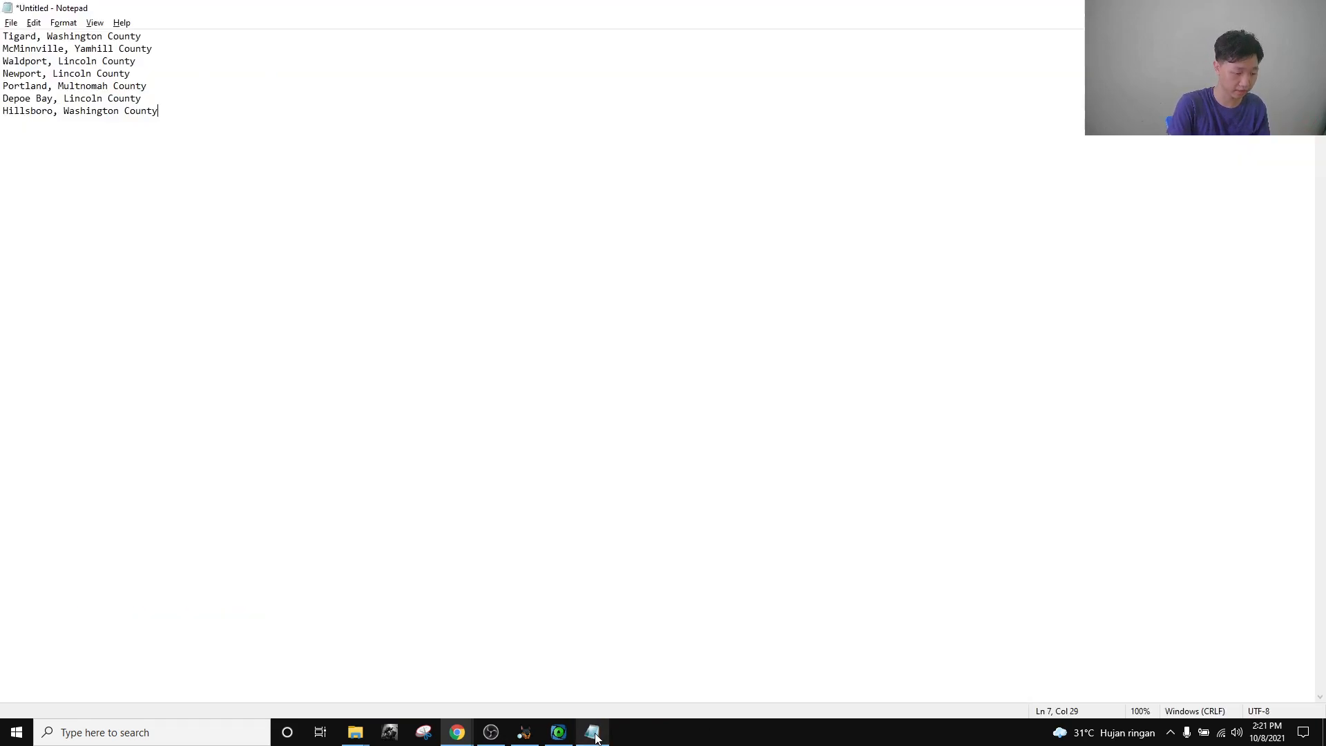
pyautogui.moveTo(250, 140); pyautogui.dragTo(3, 161)
pyautogui.click(330, 167)
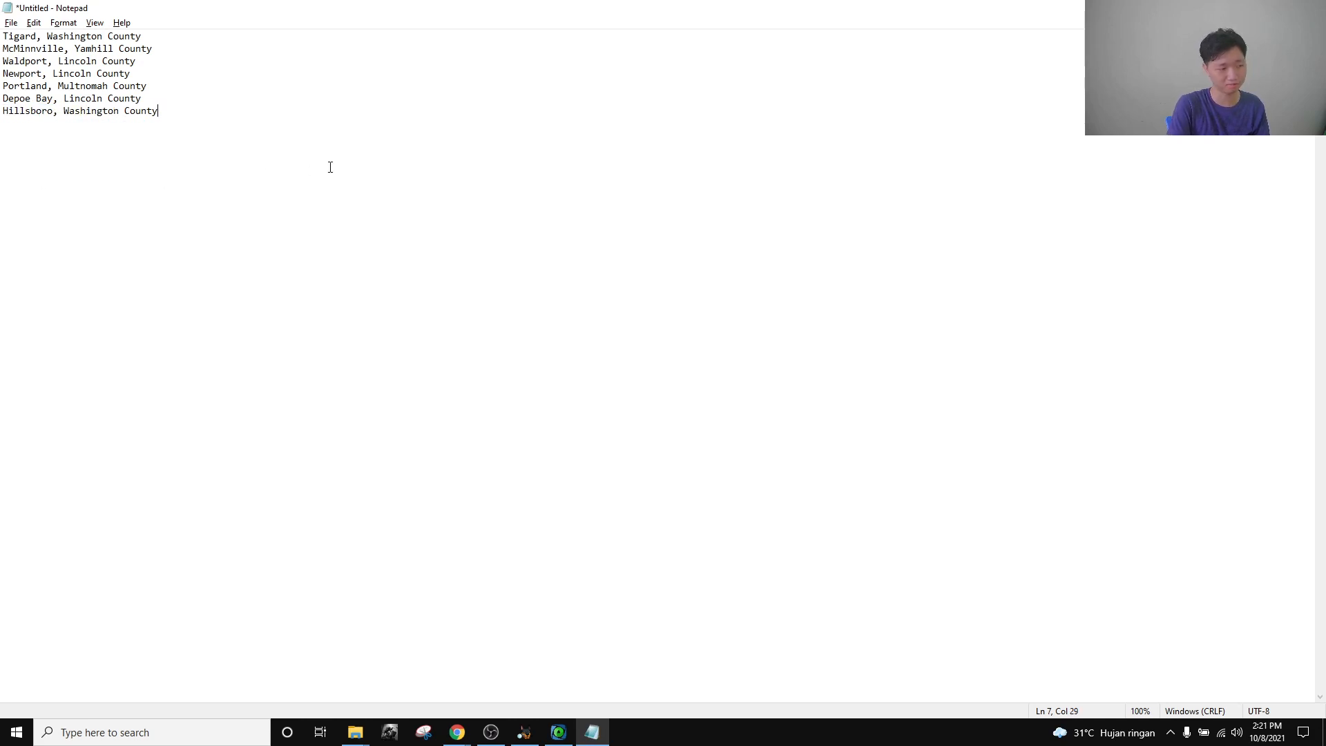
pyautogui.moveTo(163, 97); pyautogui.dragTo(2, 46)
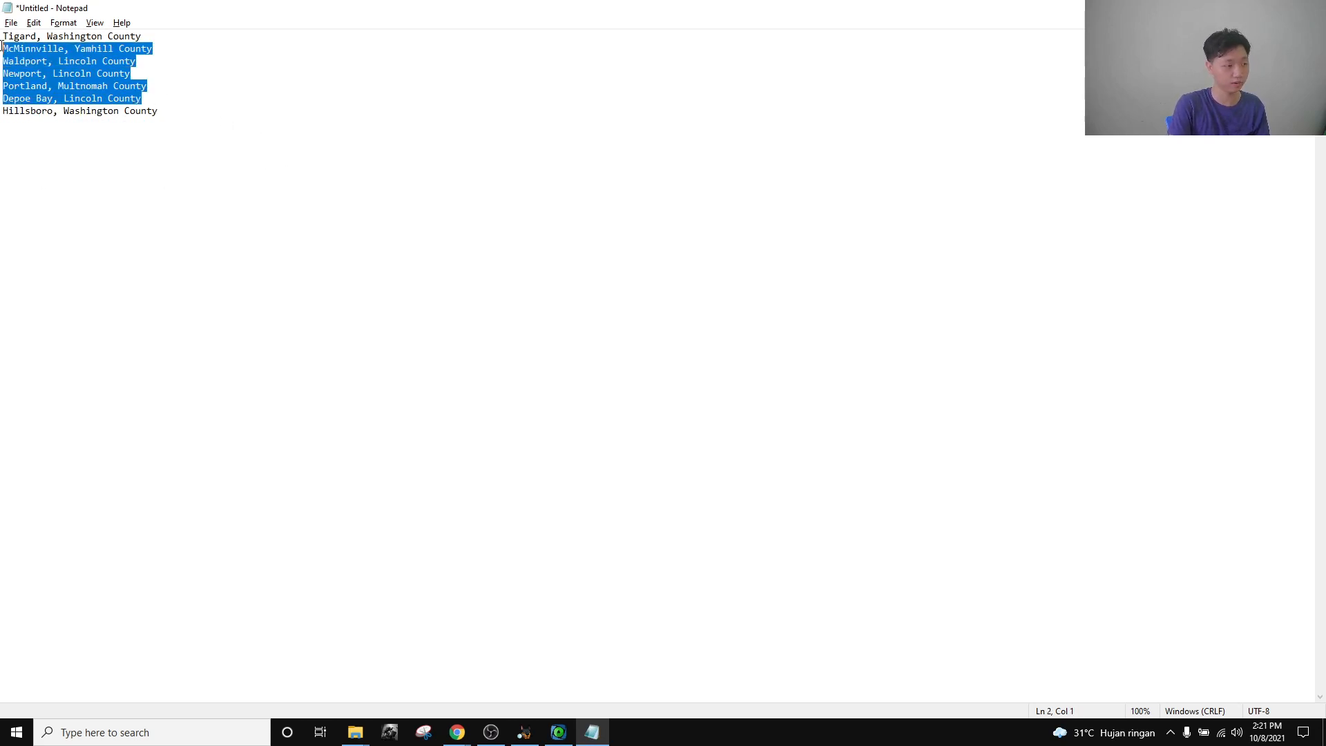
pyautogui.press('Delete')
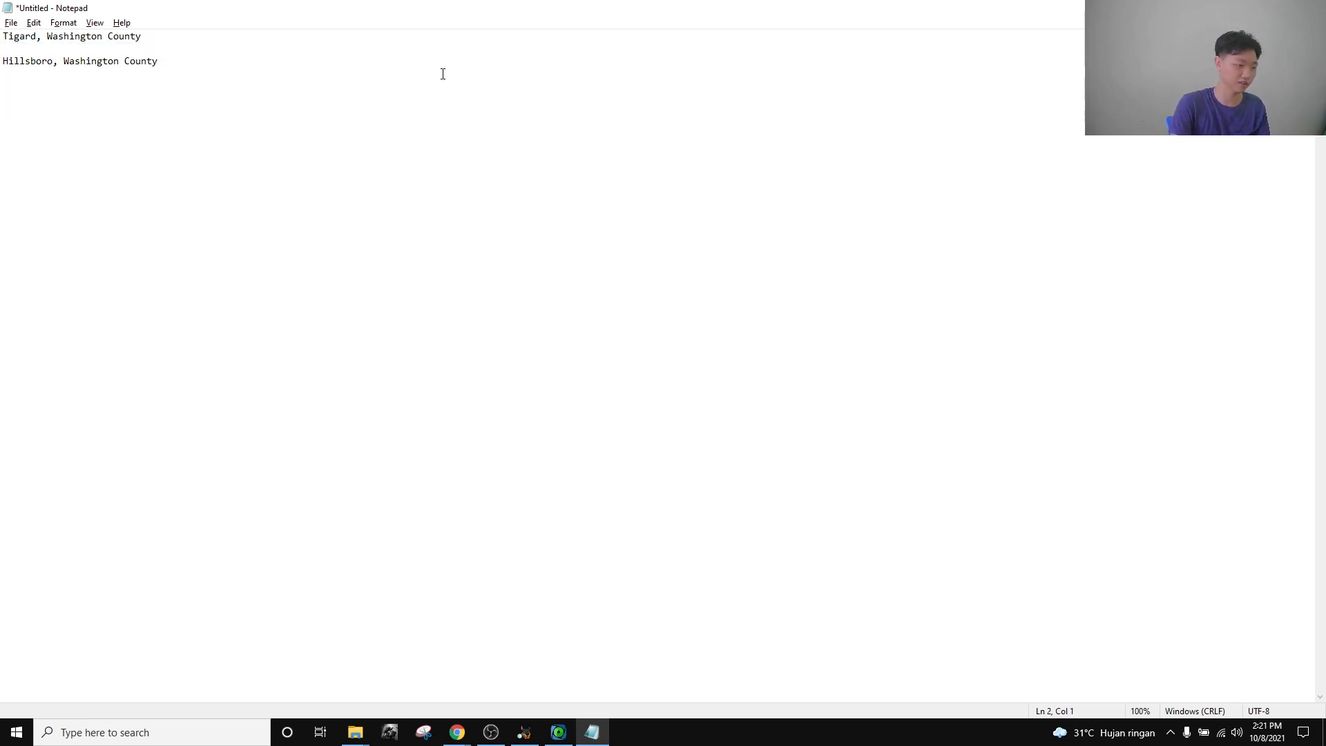
pyautogui.press('BackSpace')
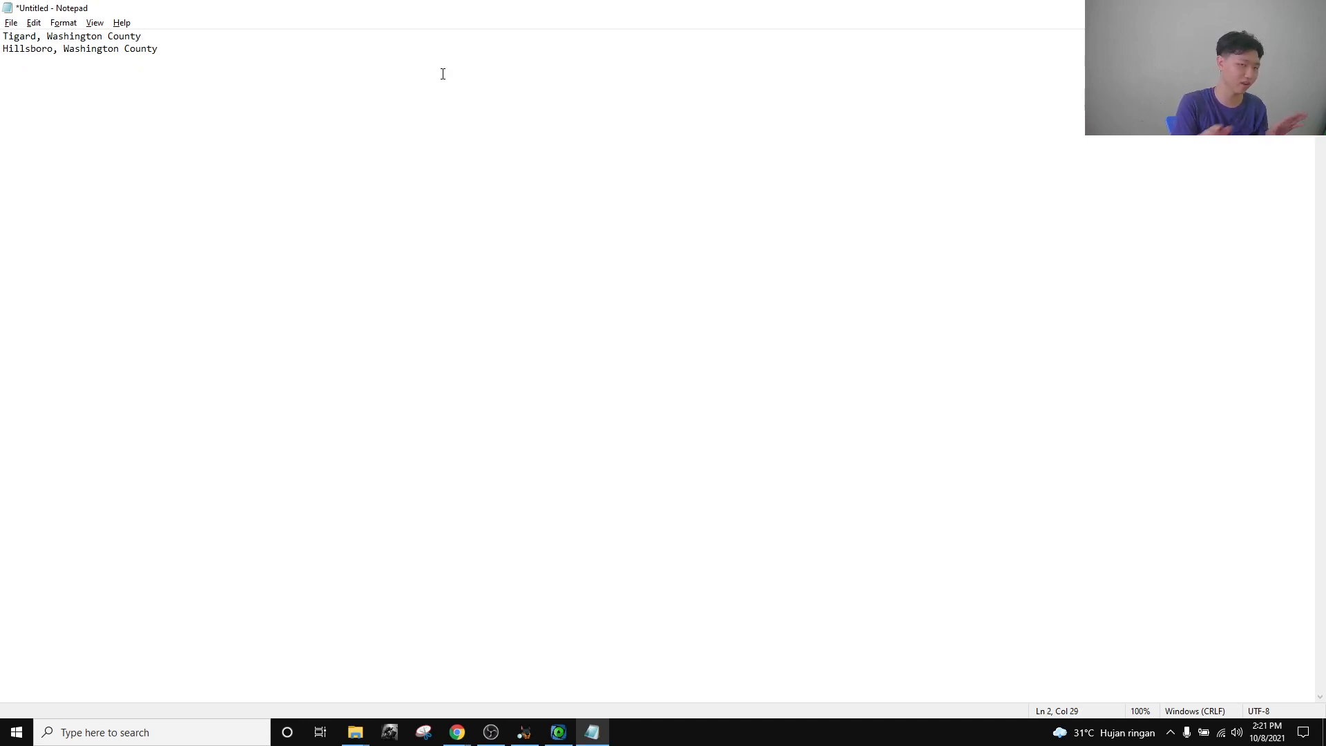
# Bring the Cellebrite CTF21 Location Artifacts challenge back into view.
pyautogui.hotkey('ctrl', 'a')
pyautogui.click(546, 155)
pyautogui.doubleClick(11, 47)
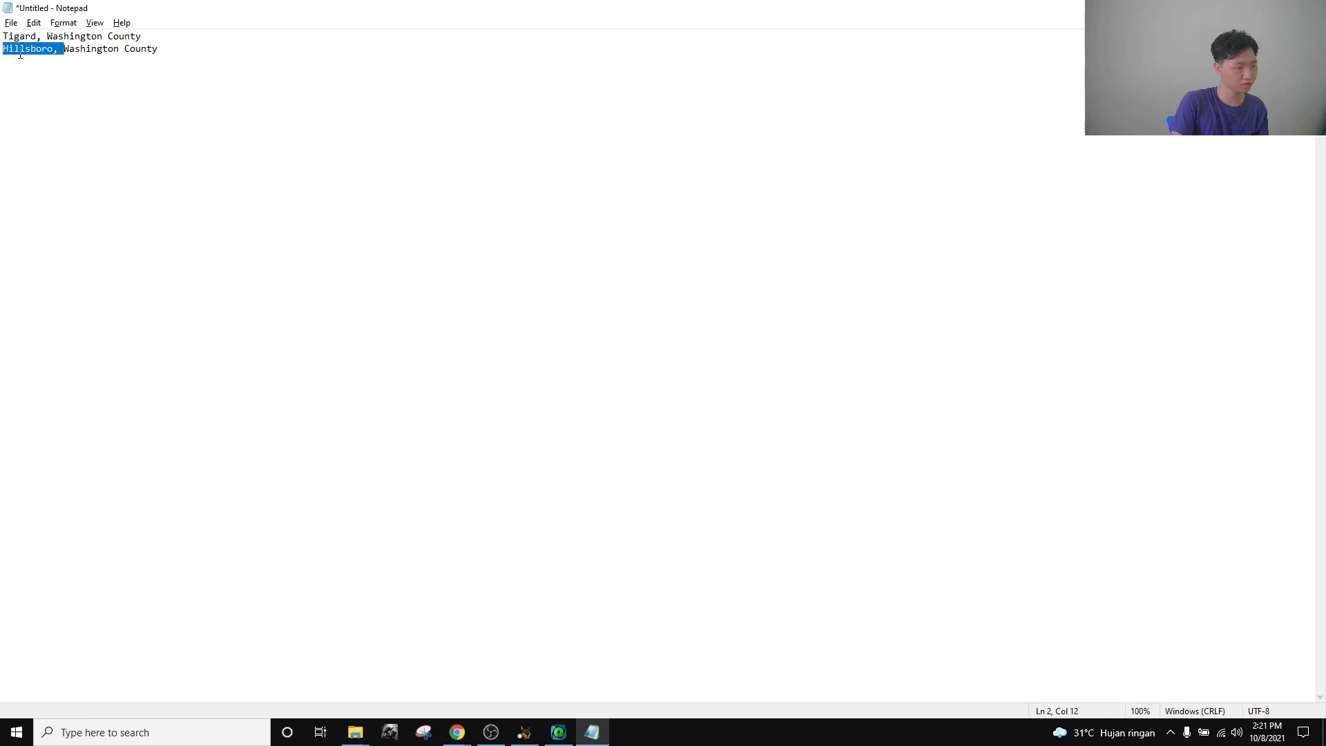
pyautogui.click(217, 96)
pyautogui.moveTo(457, 731)
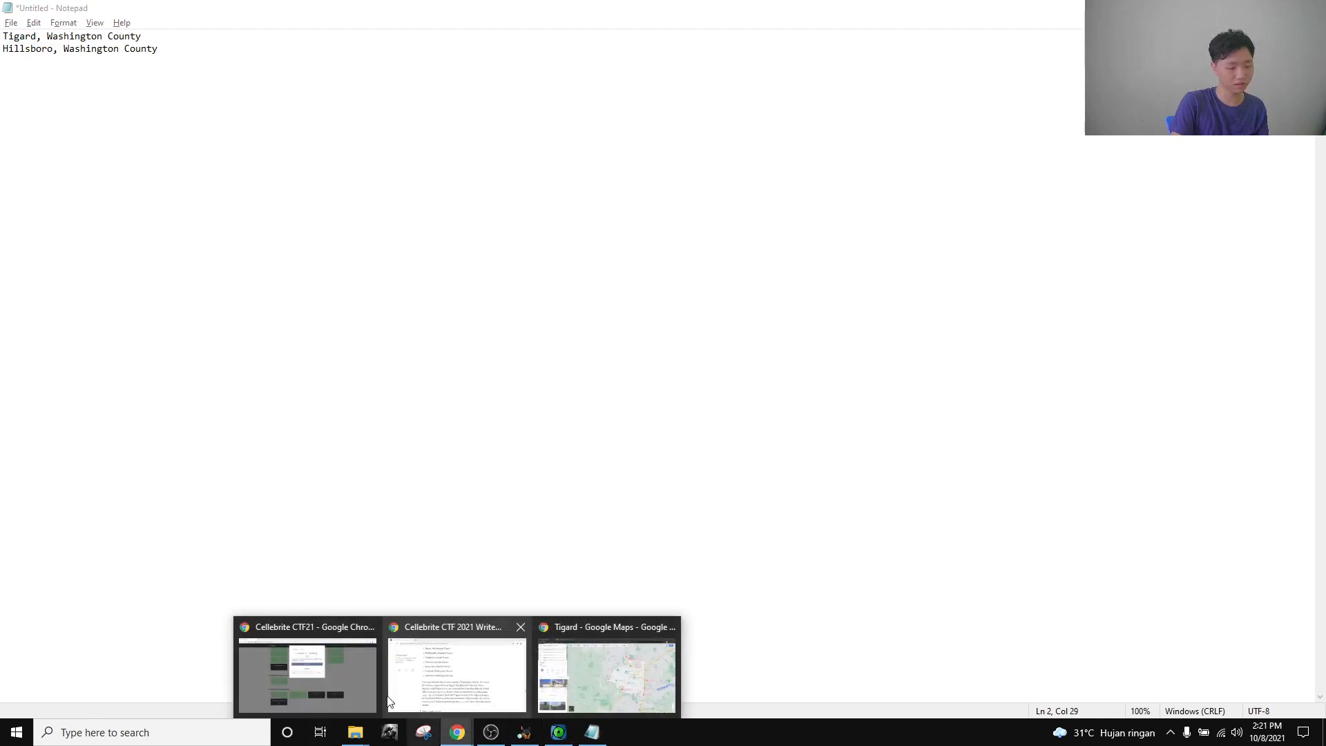
pyautogui.click(340, 690)
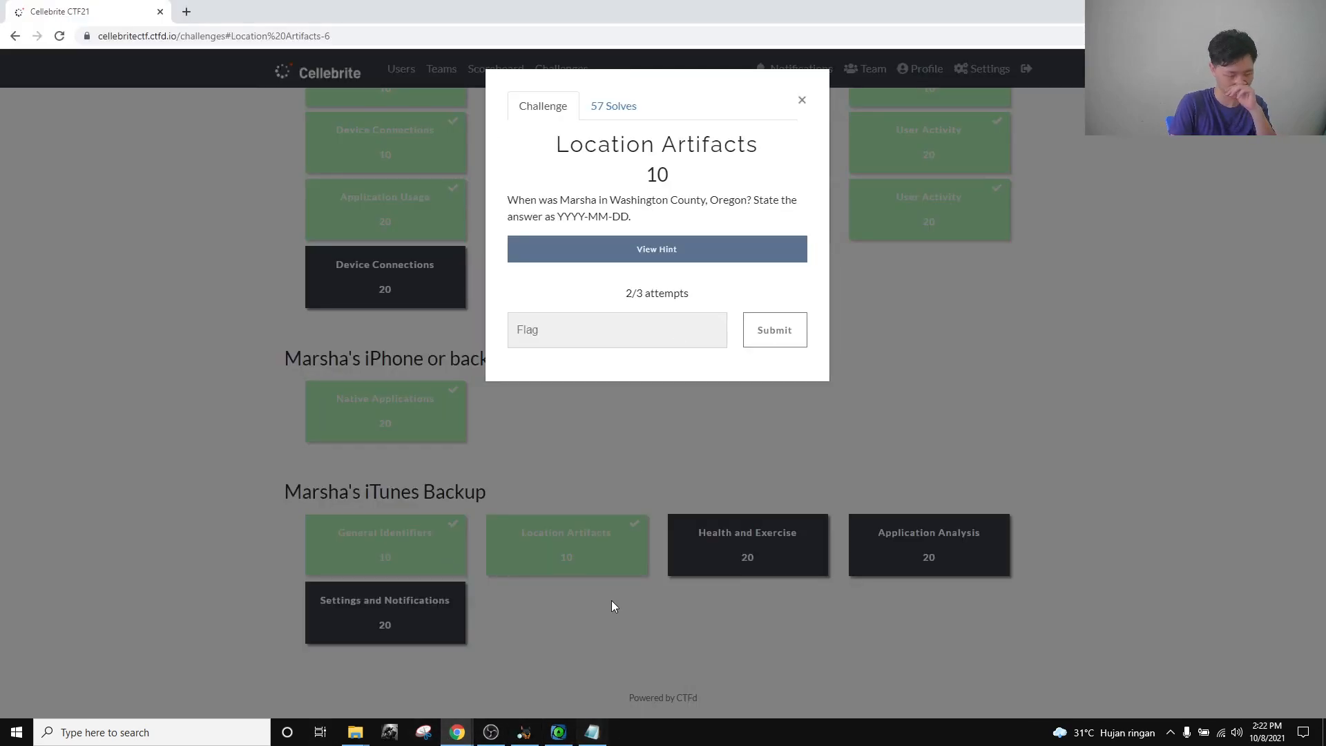
# Filter the ArtEx photo timeline by 'hillsbor' and select the Hillsboro video entry.
pyautogui.click(573, 739)
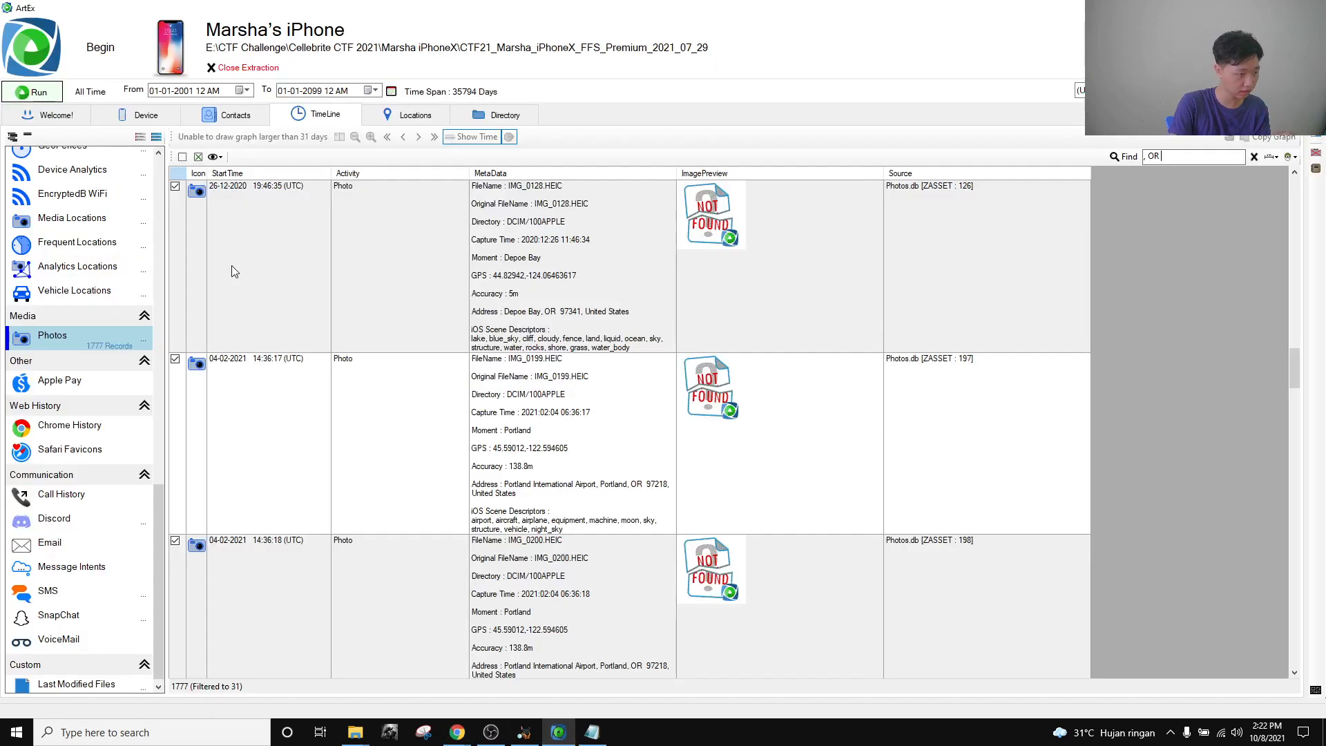
pyautogui.scroll(-2, 396, 444)
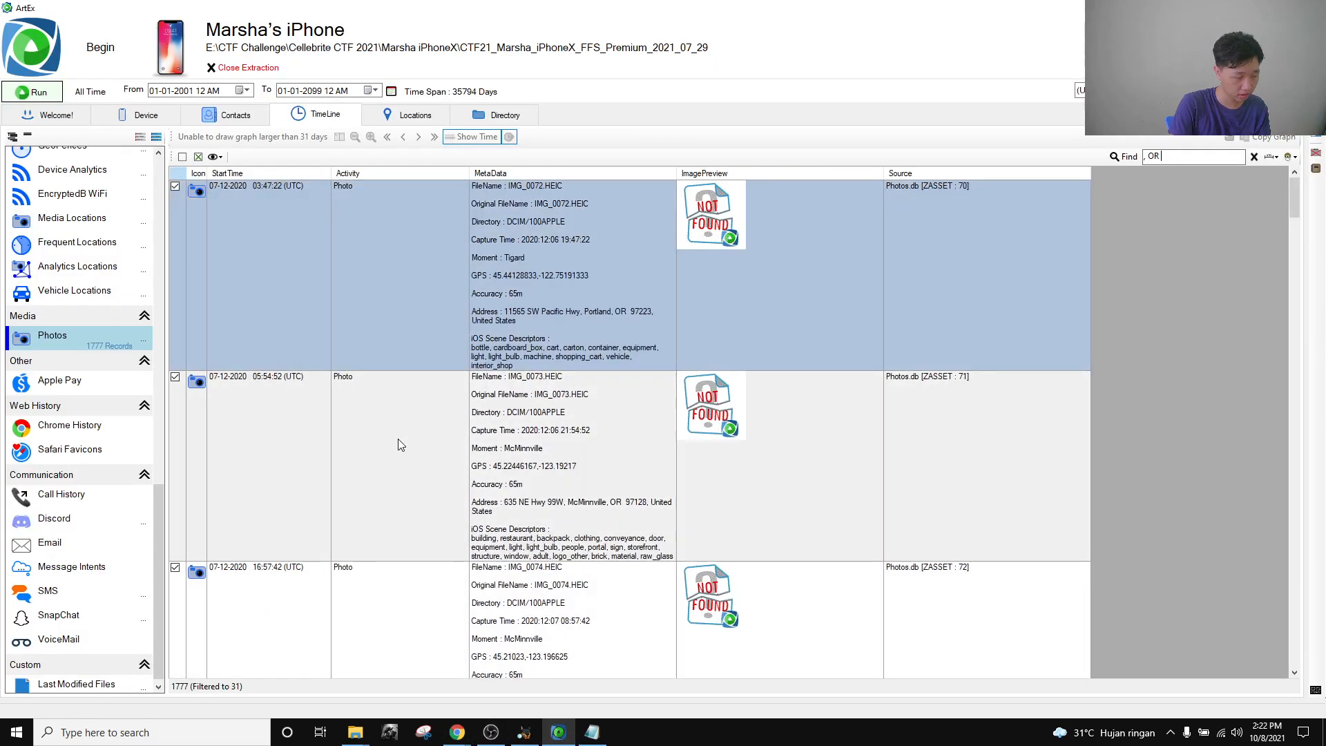
pyautogui.write('hul')
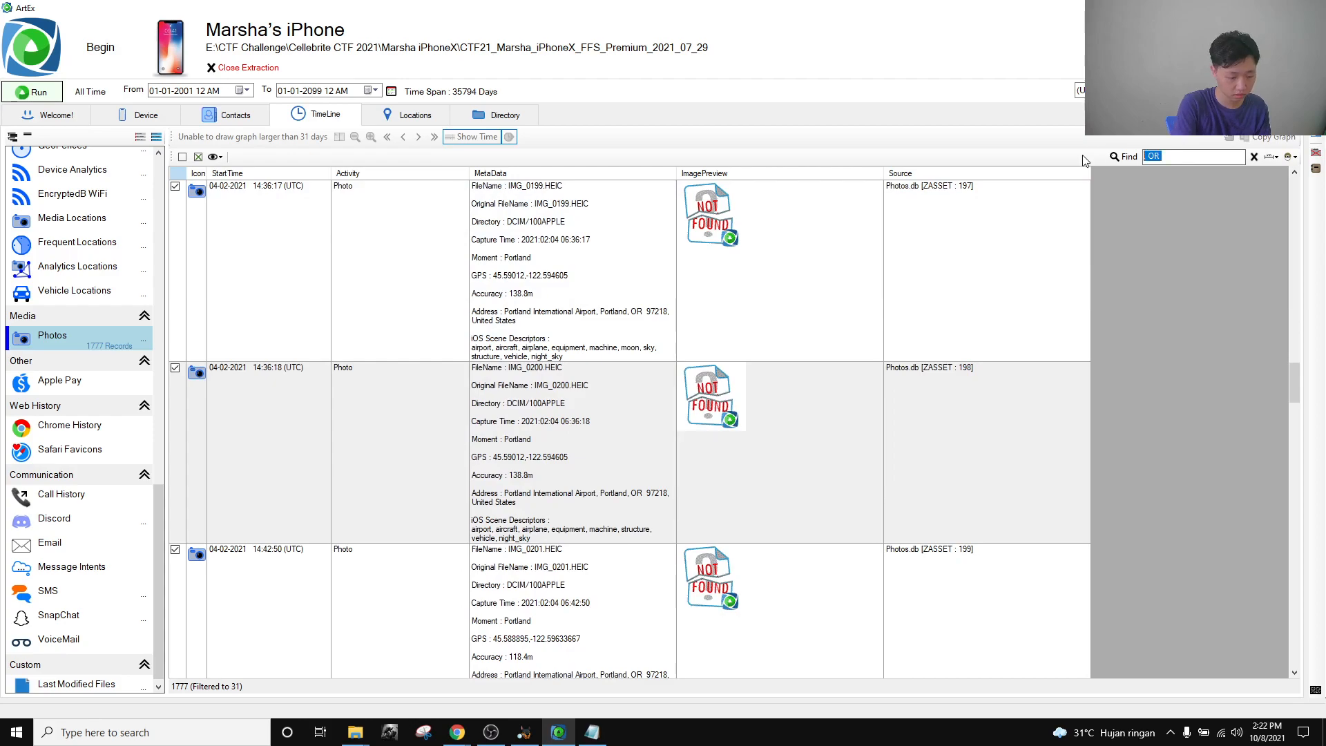
pyautogui.press('BackSpace')
pyautogui.press('BackSpace')
pyautogui.write('illsboro')
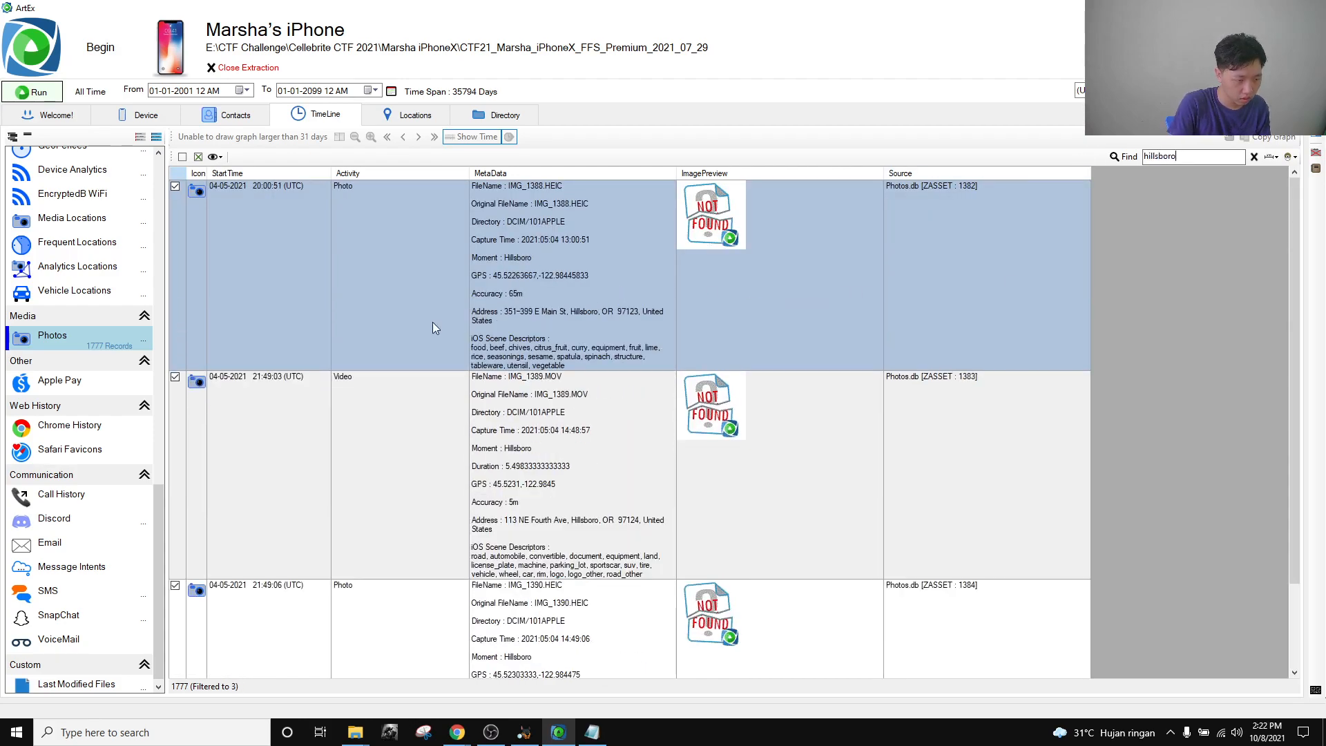
pyautogui.click(266, 431)
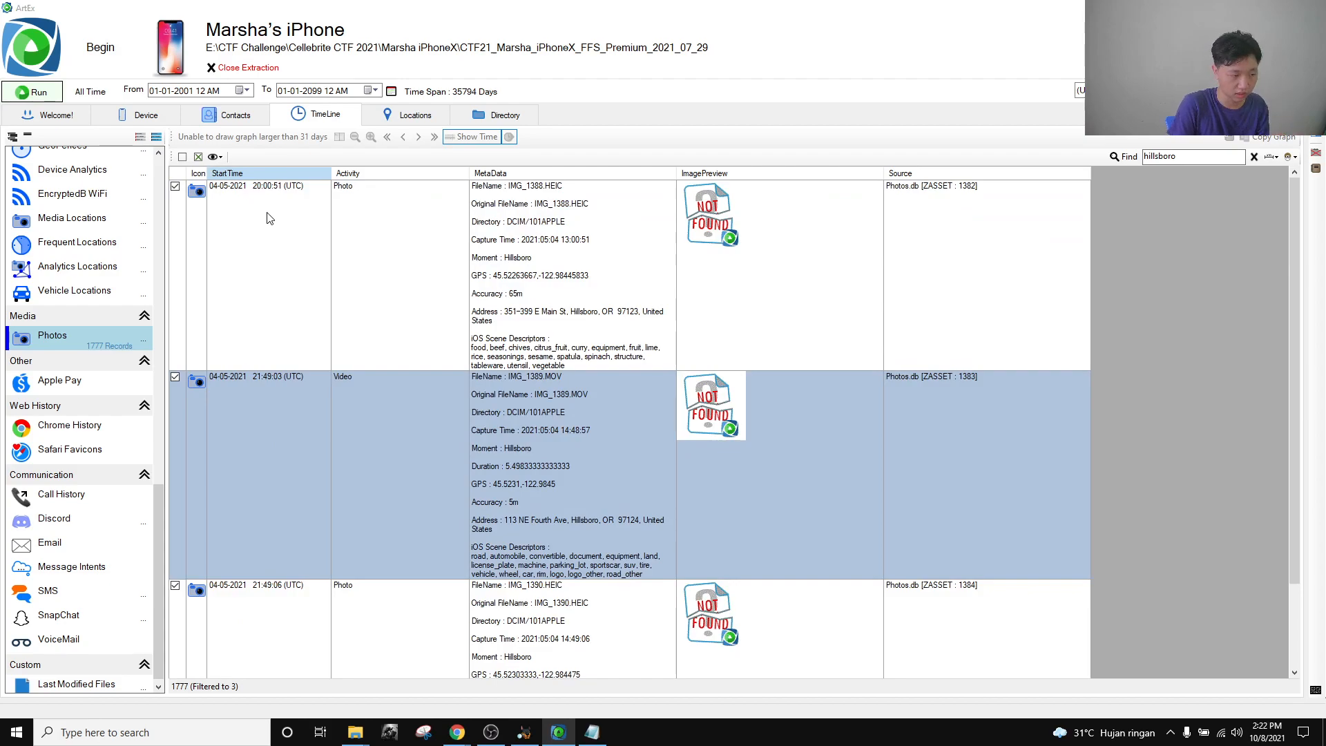
# Delete the Hillsboro line from the notes, then filter the timeline by 'tigard' to IMG_0072.
pyautogui.hotkey('alt', 'Tab')
pyautogui.hotkey('alt', 'Tab')
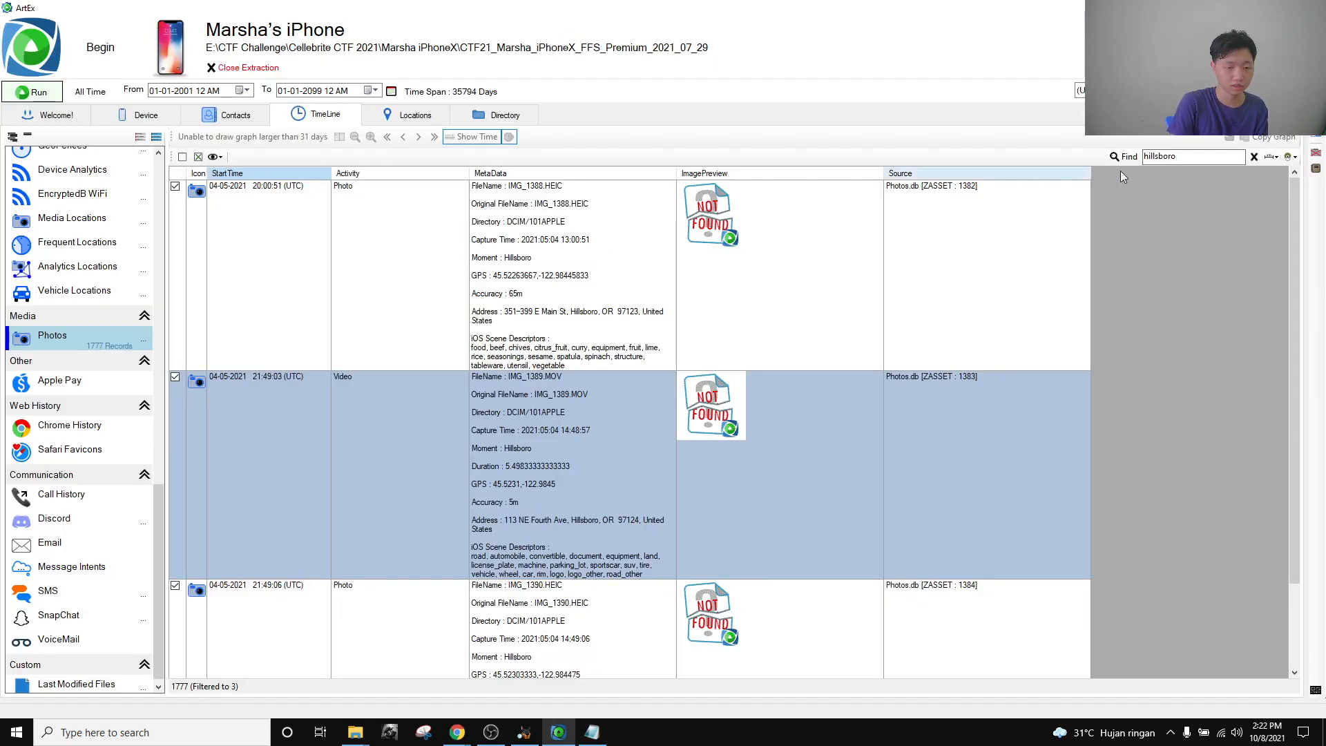
pyautogui.click(591, 732)
pyautogui.moveTo(216, 94); pyautogui.dragTo(2, 66)
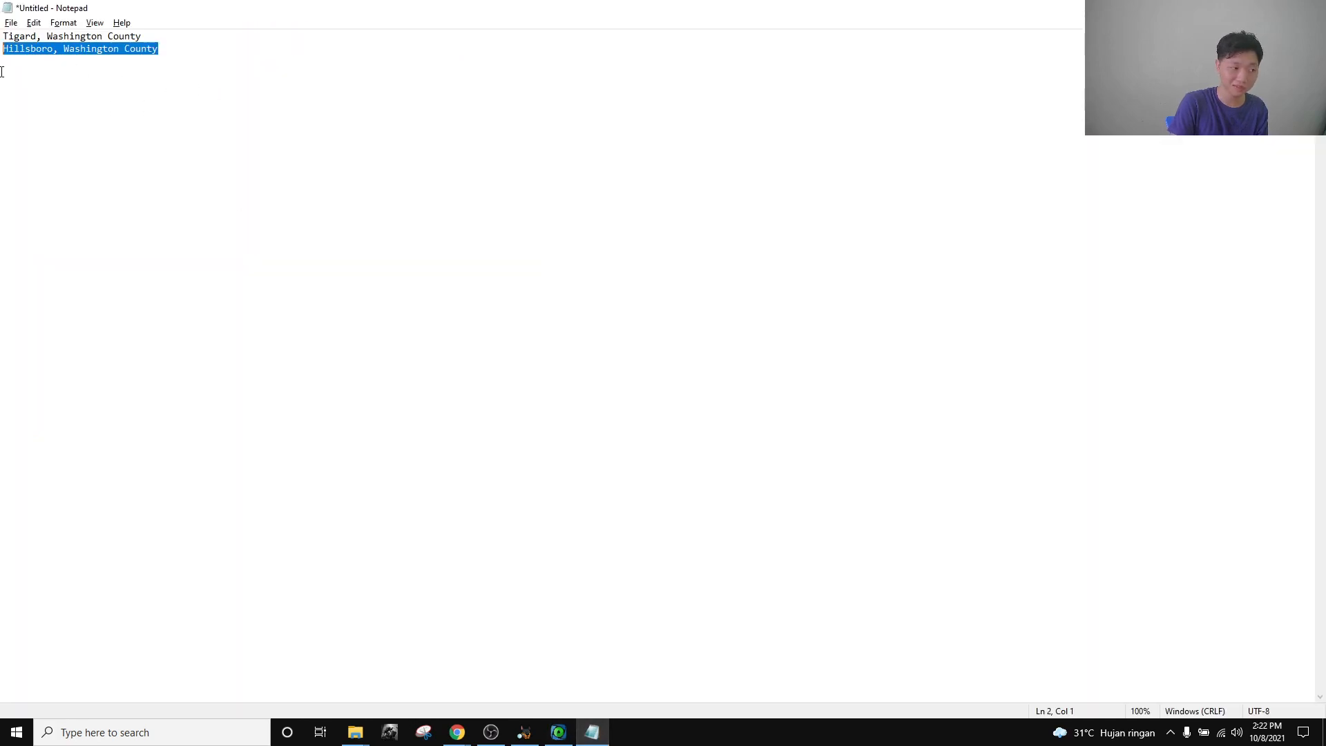
pyautogui.press('BackSpace')
pyautogui.press('BackSpace')
pyautogui.hotkey('alt', 'Tab')
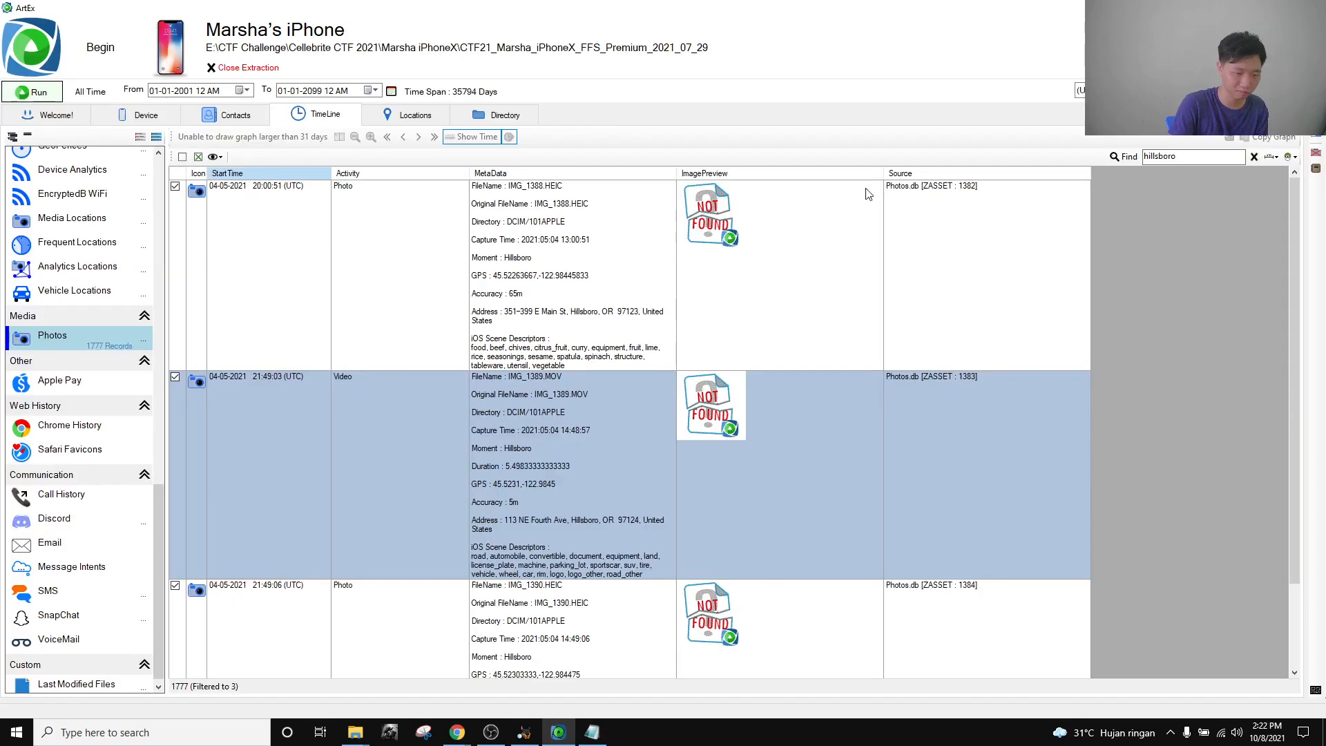
pyautogui.doubleClick(1155, 165)
pyautogui.write('tigard')
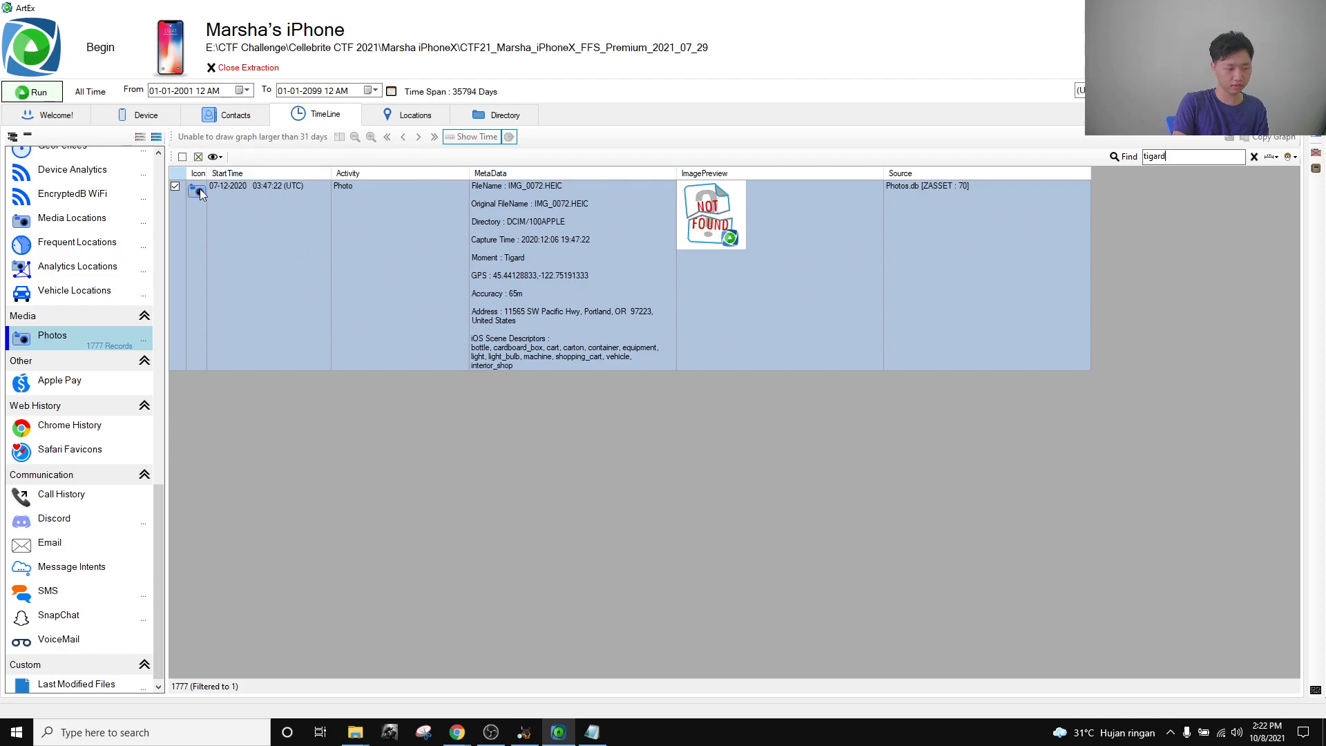
pyautogui.hotkey('alt', 'Tab')
pyautogui.hotkey('alt', 'Tab')
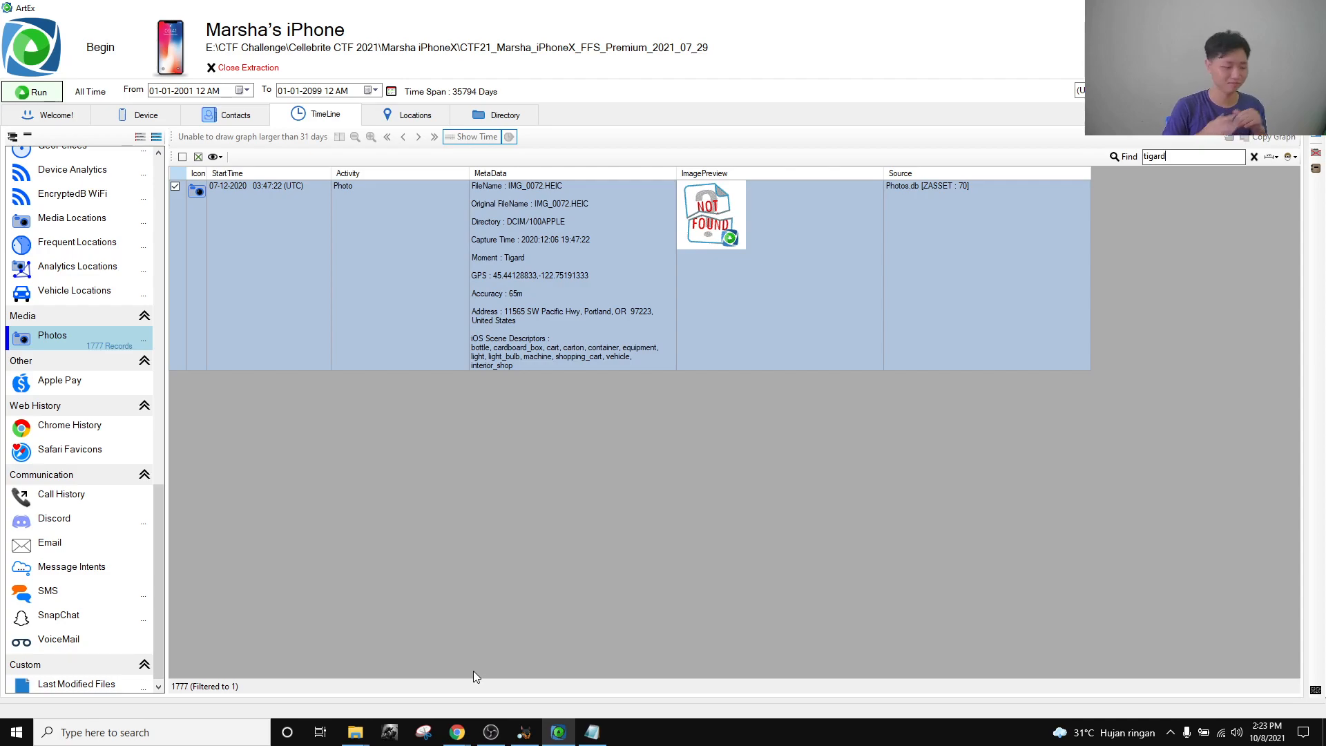
# Close the solved Location Artifacts modal on Cellebrite CTF21 and switch back to Autopsy.
pyautogui.moveTo(457, 732)
pyautogui.click(325, 680)
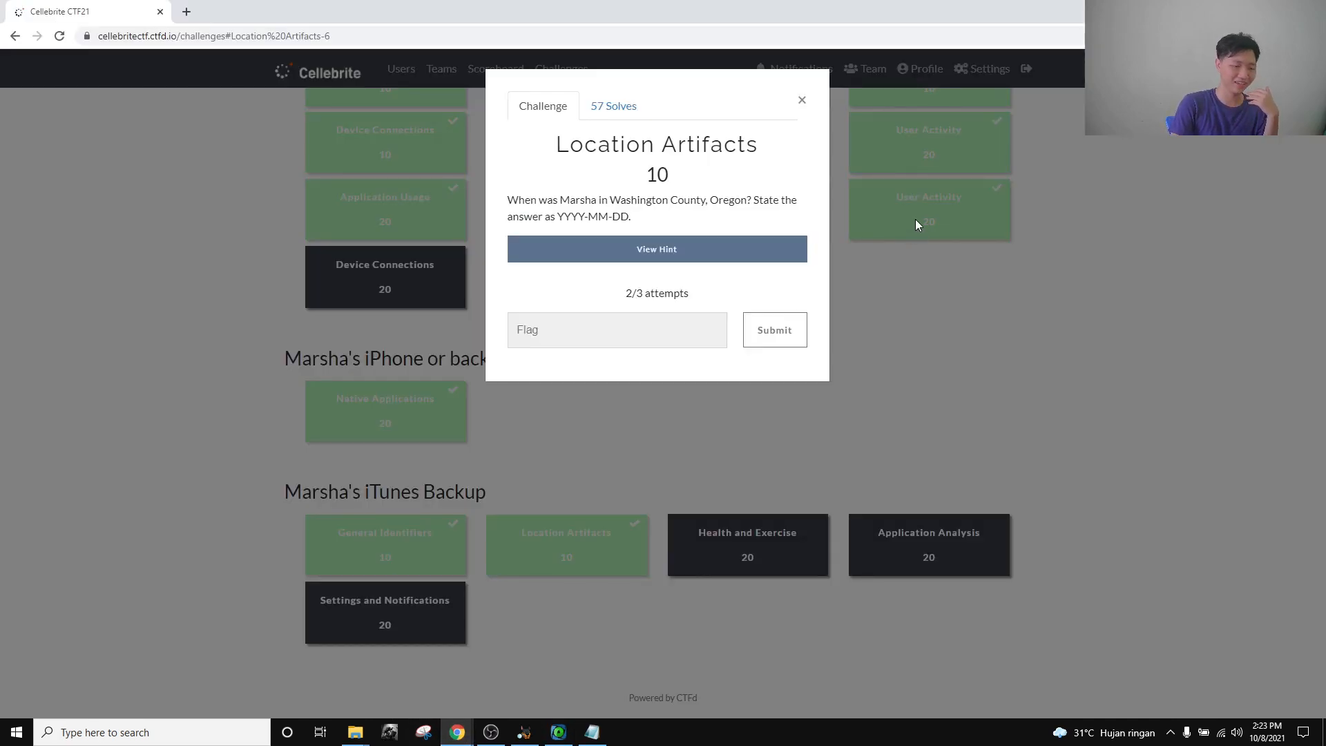
pyautogui.click(801, 100)
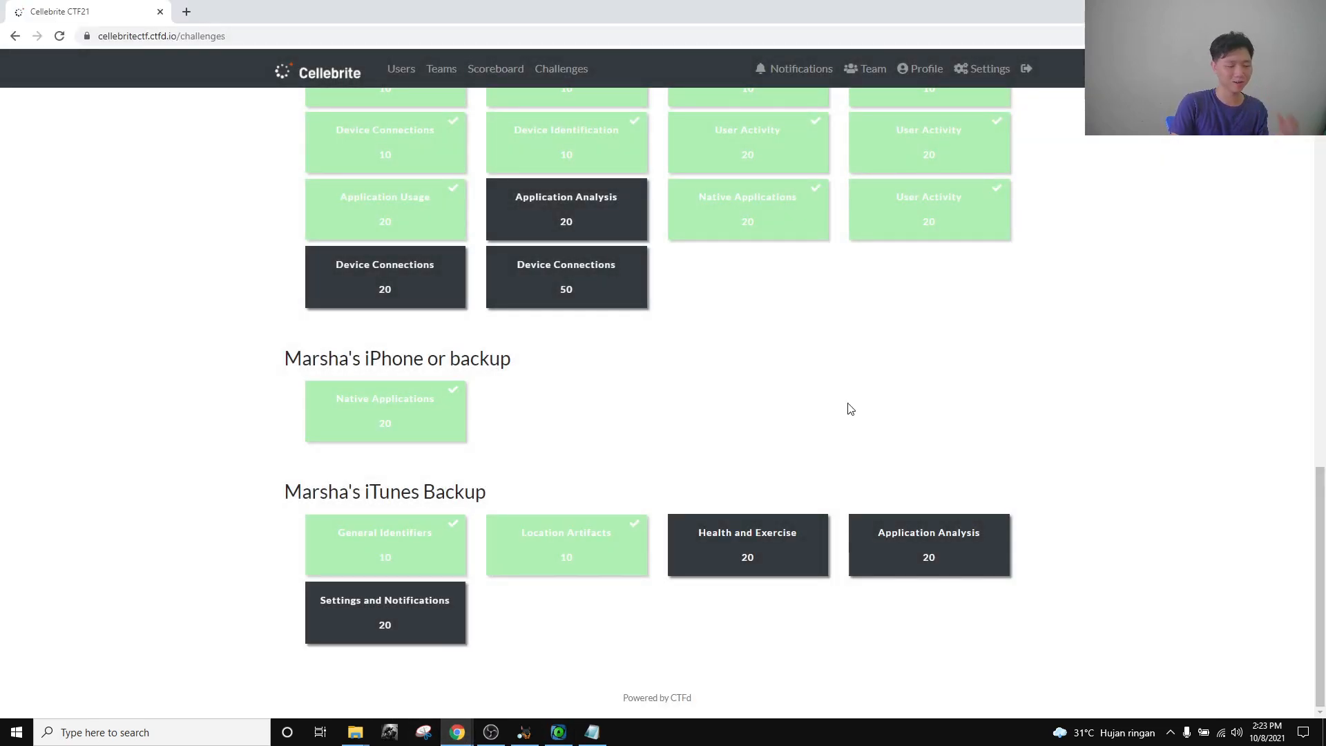
pyautogui.scroll(1, 146, 590)
pyautogui.click(558, 732)
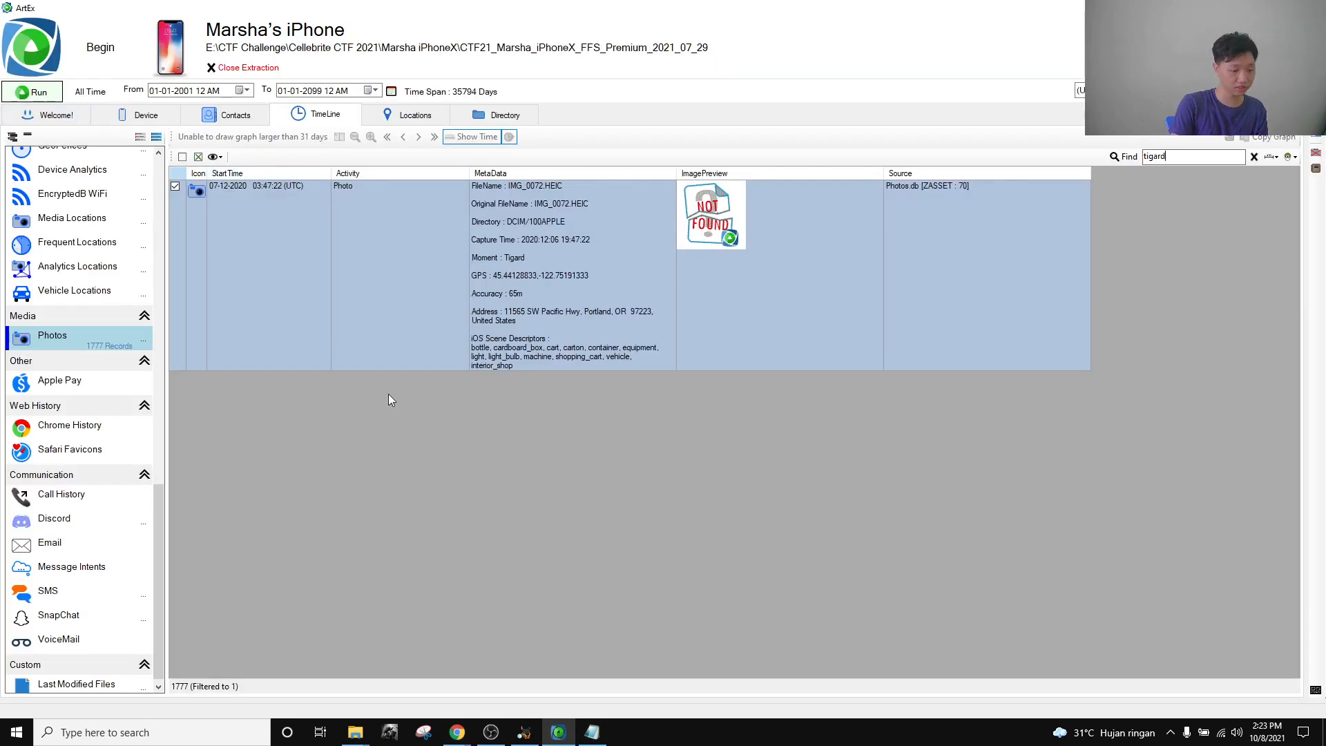
pyautogui.moveTo(460, 727)
pyautogui.click(370, 691)
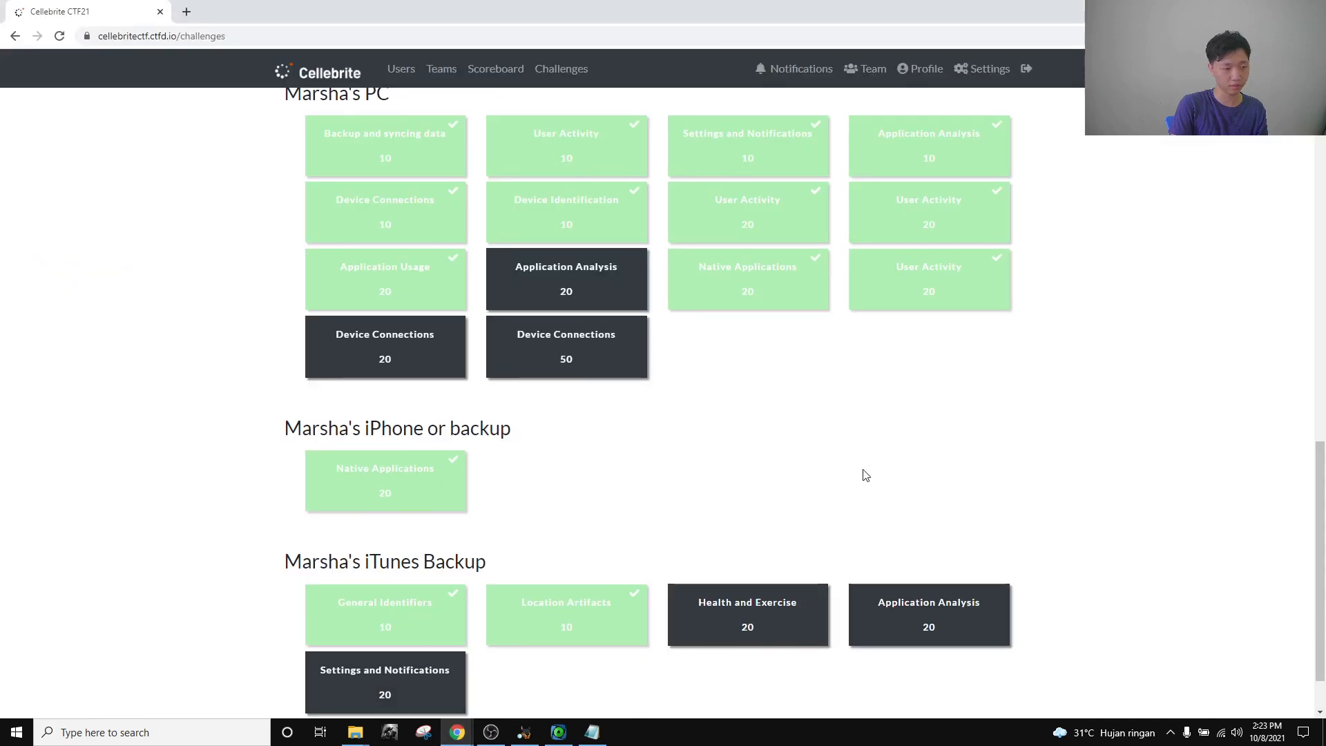
pyautogui.scroll(1, 865, 475)
pyautogui.scroll(-2, 865, 475)
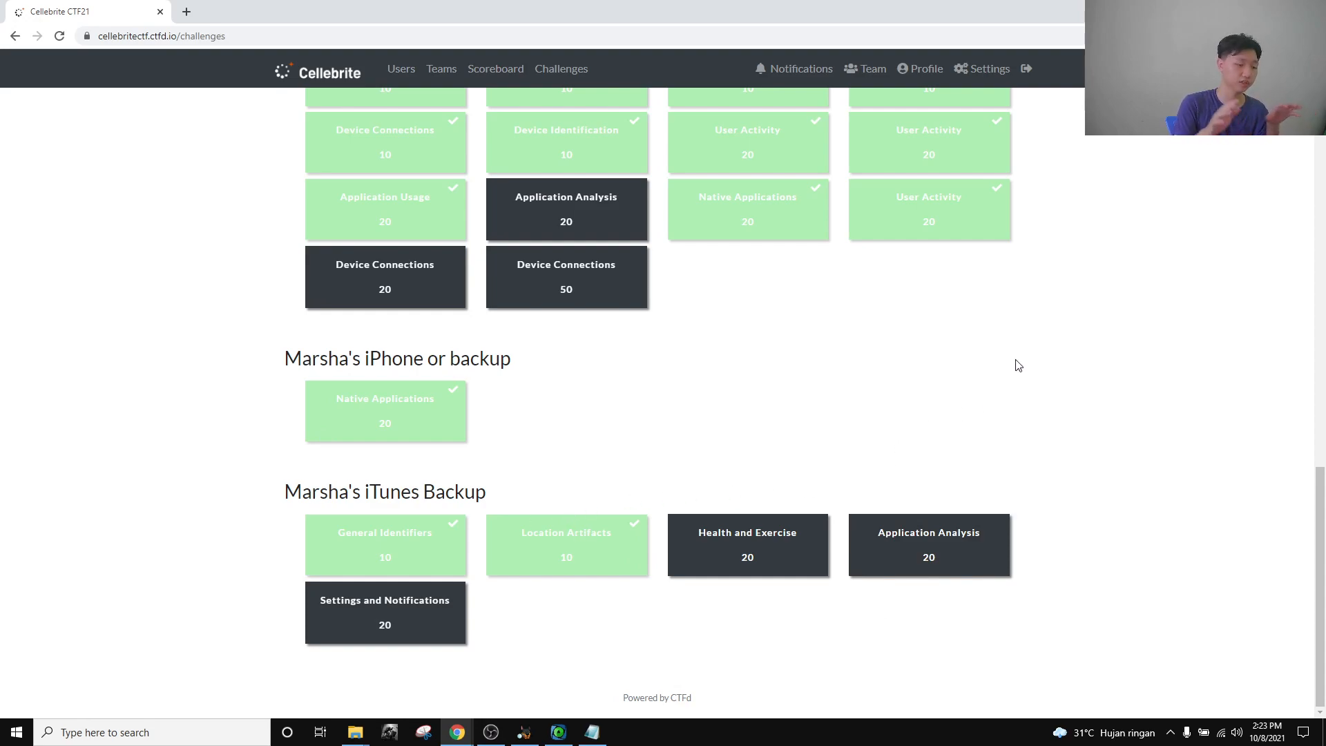
pyautogui.scroll(3, 1043, 393)
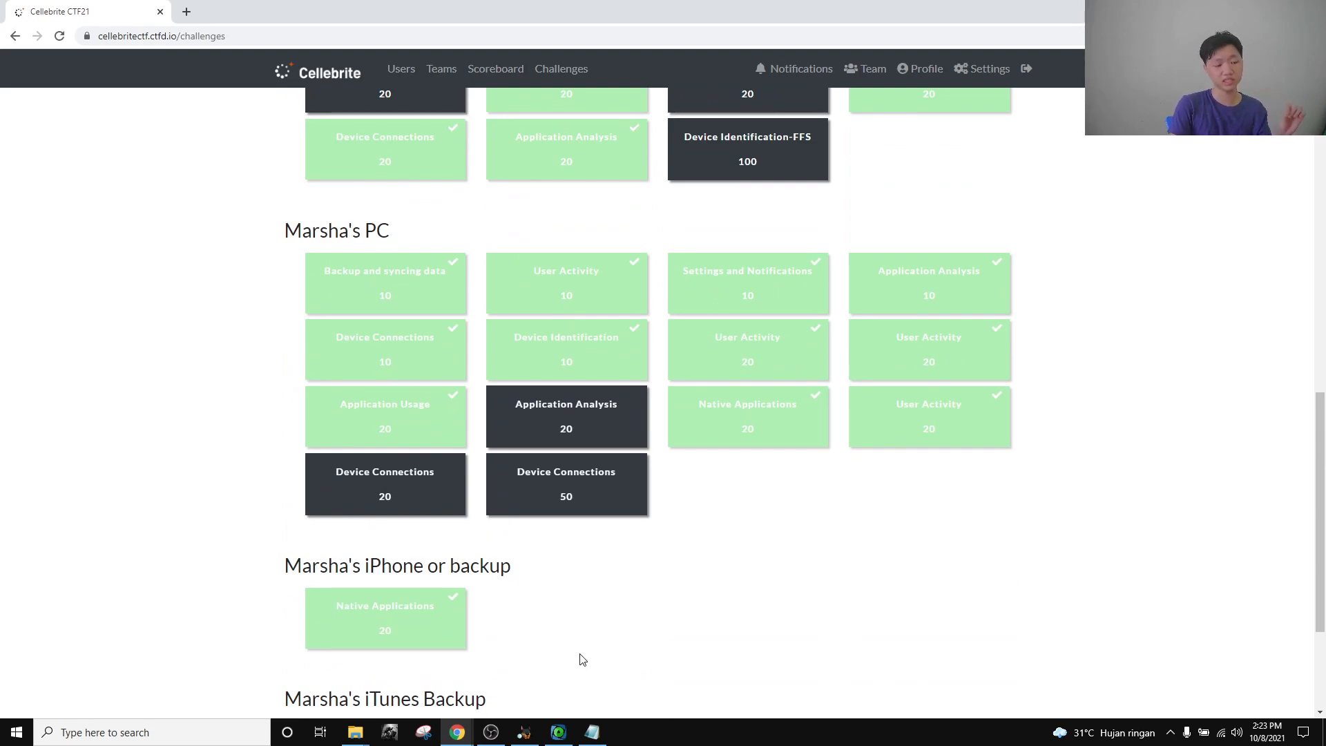
pyautogui.click(524, 733)
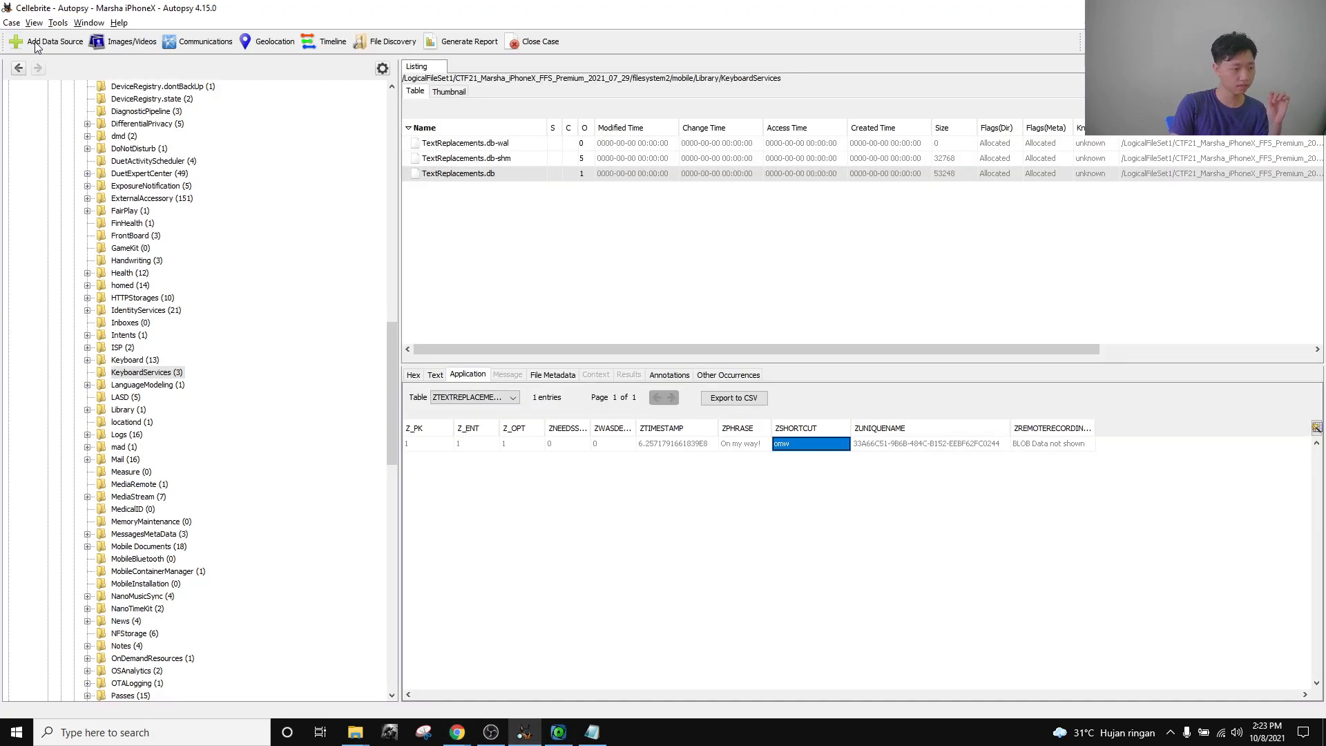
# Open the recent Cellebrite CTF 2021 PC case in Autopsy.
pyautogui.click(10, 23)
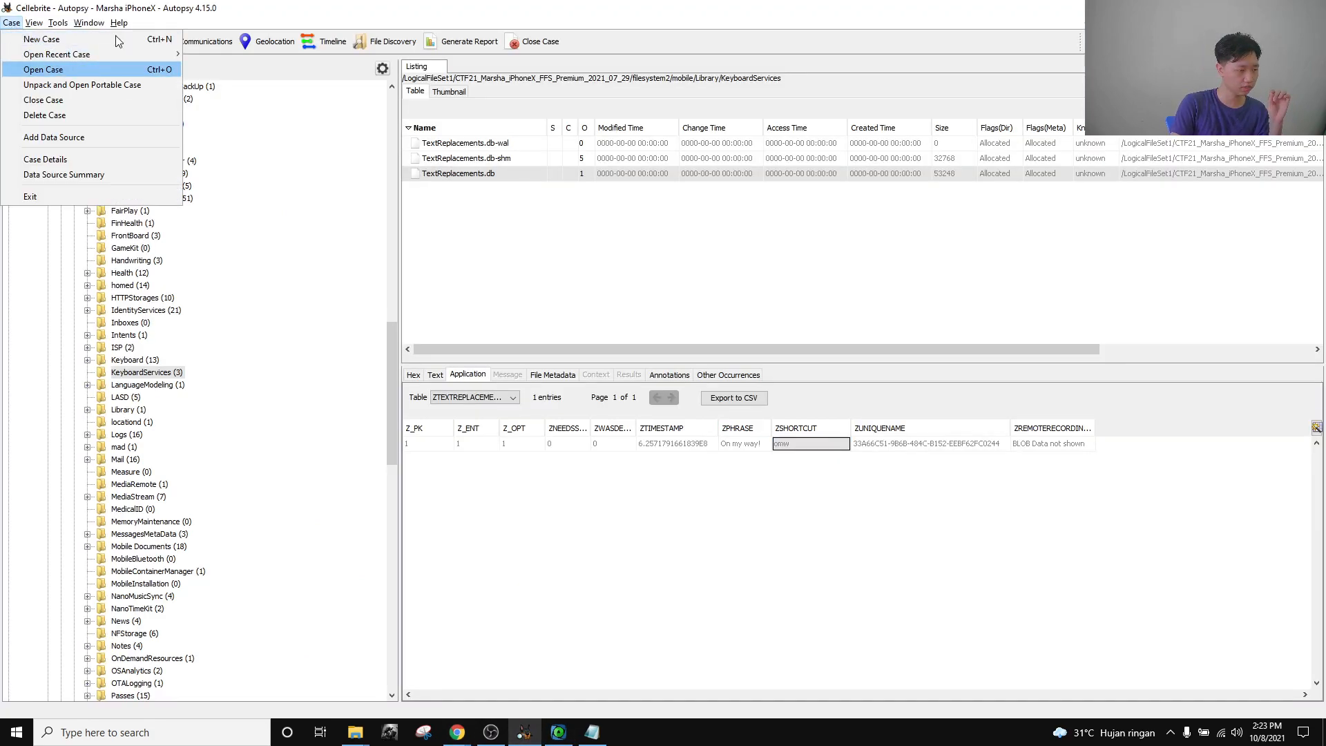
pyautogui.click(58, 70)
pyautogui.click(848, 506)
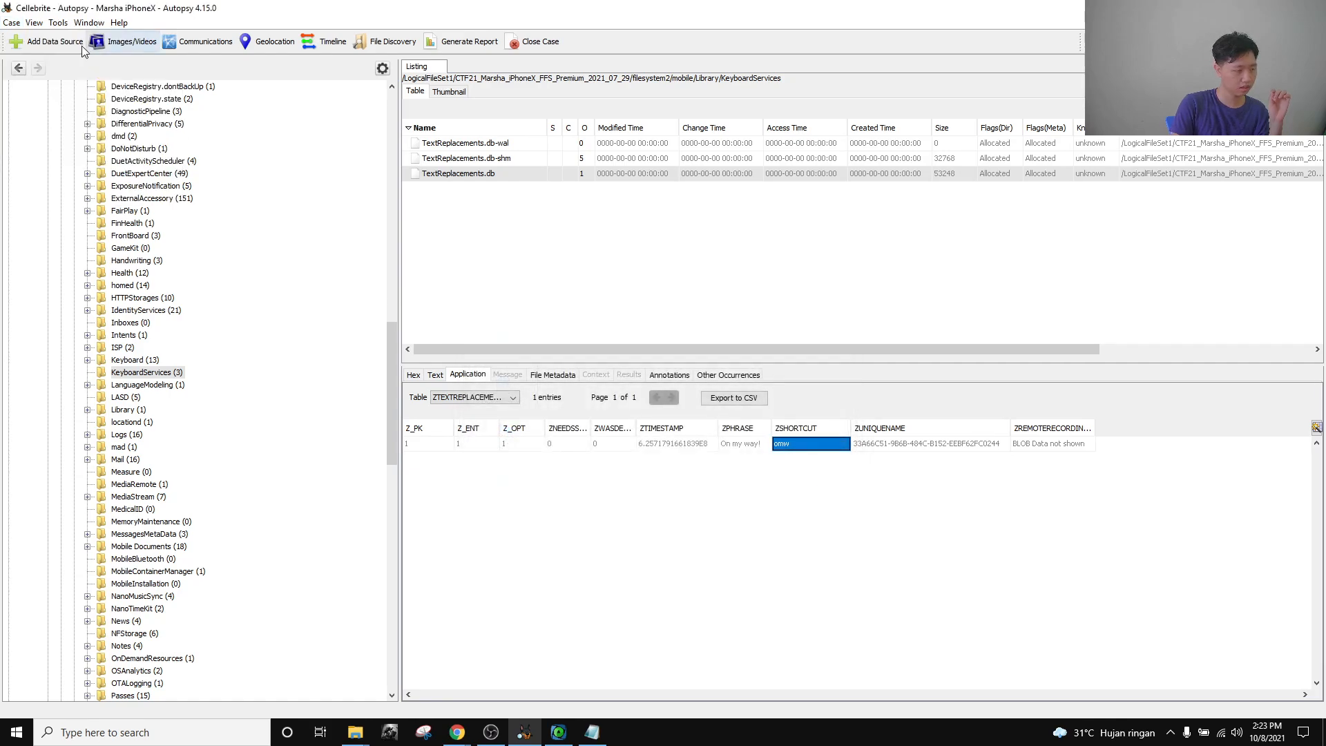
pyautogui.click(8, 24)
pyautogui.moveTo(111, 54)
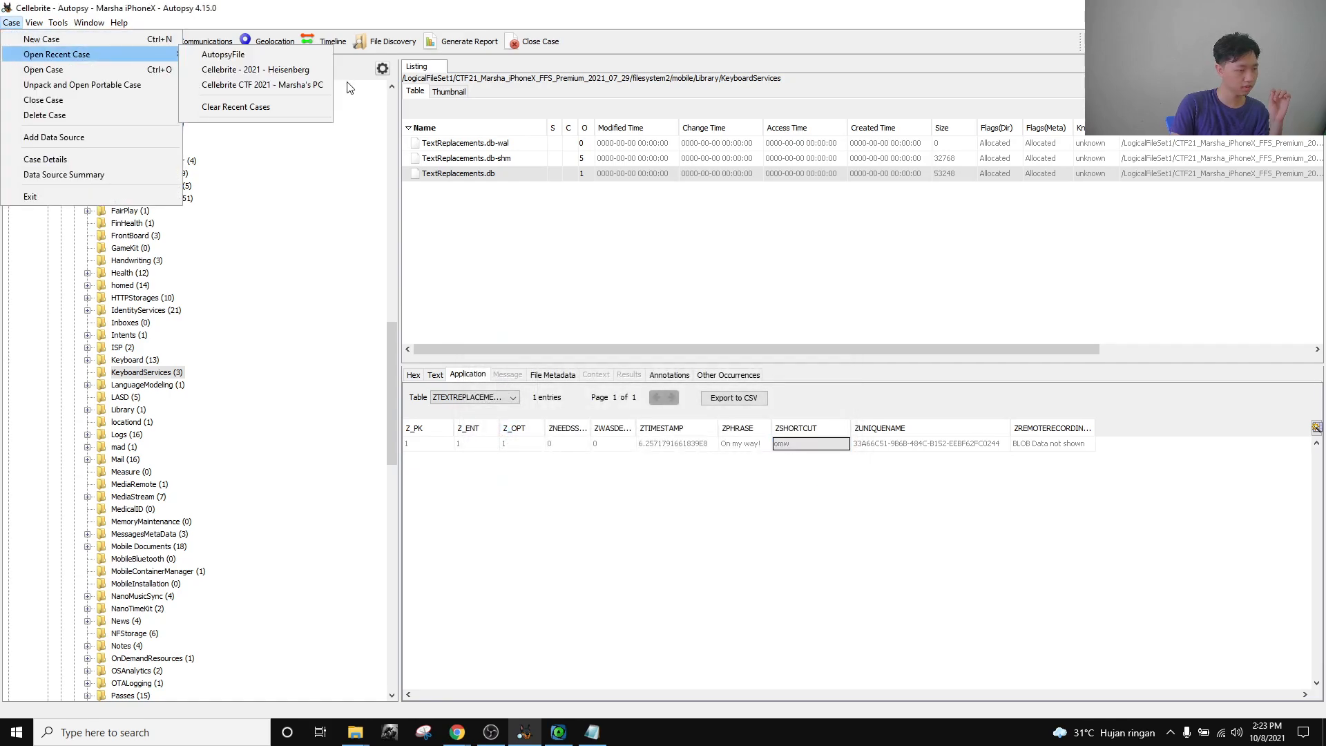
pyautogui.click(293, 86)
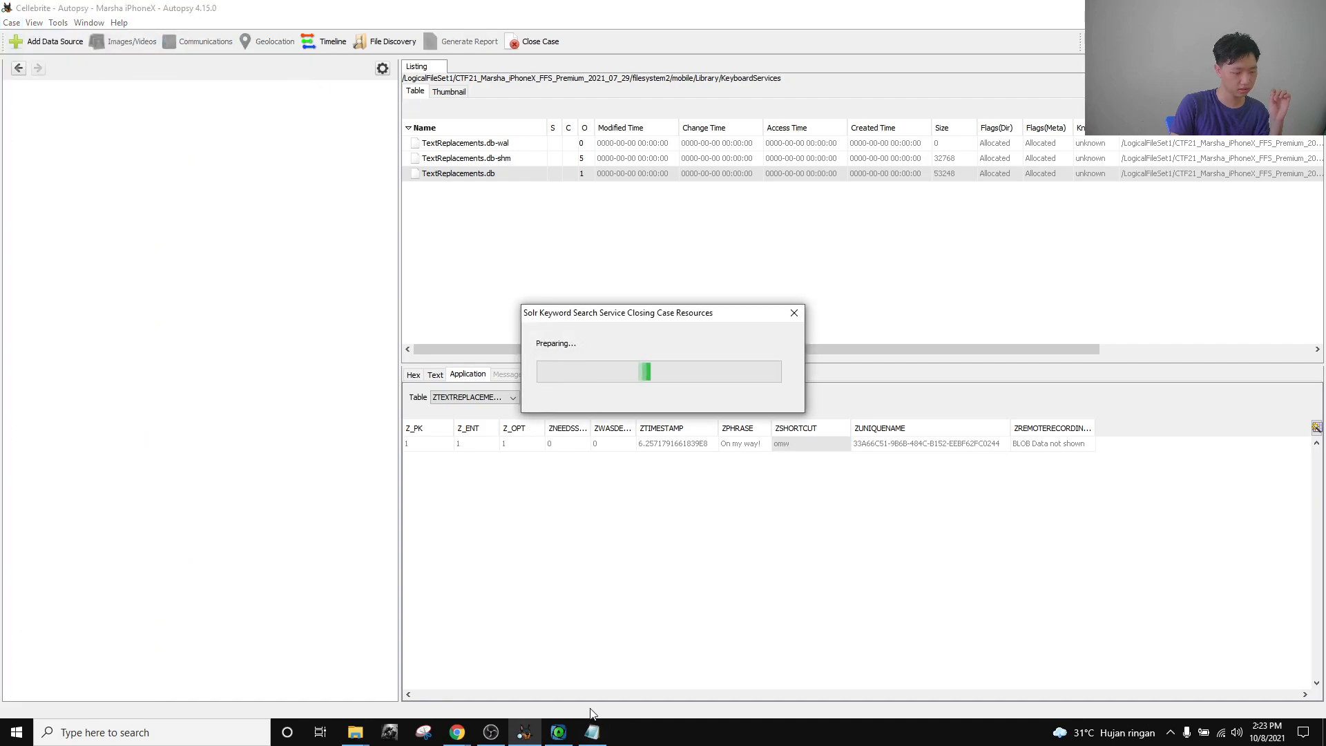
pyautogui.click(561, 733)
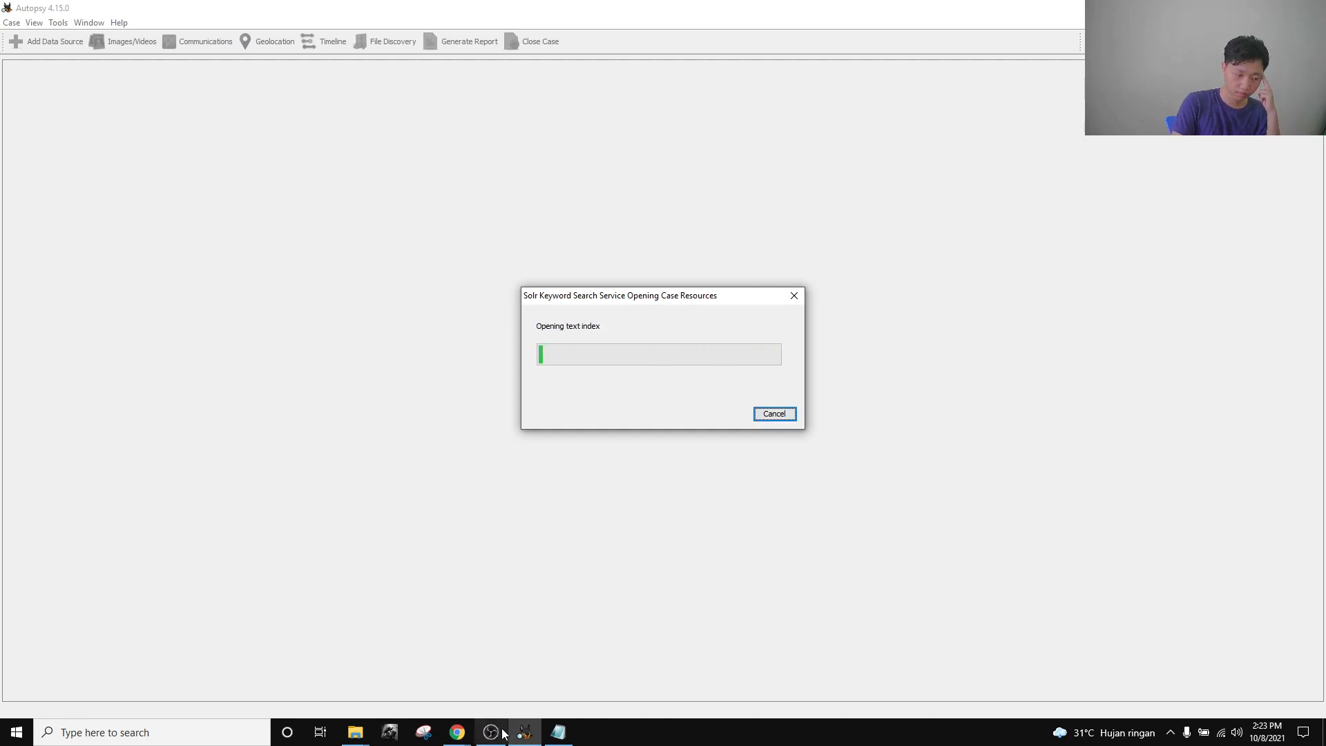
# Open the Backup and syncing data challenge on Cellebrite CTF21.
pyautogui.moveTo(457, 730)
pyautogui.click(307, 674)
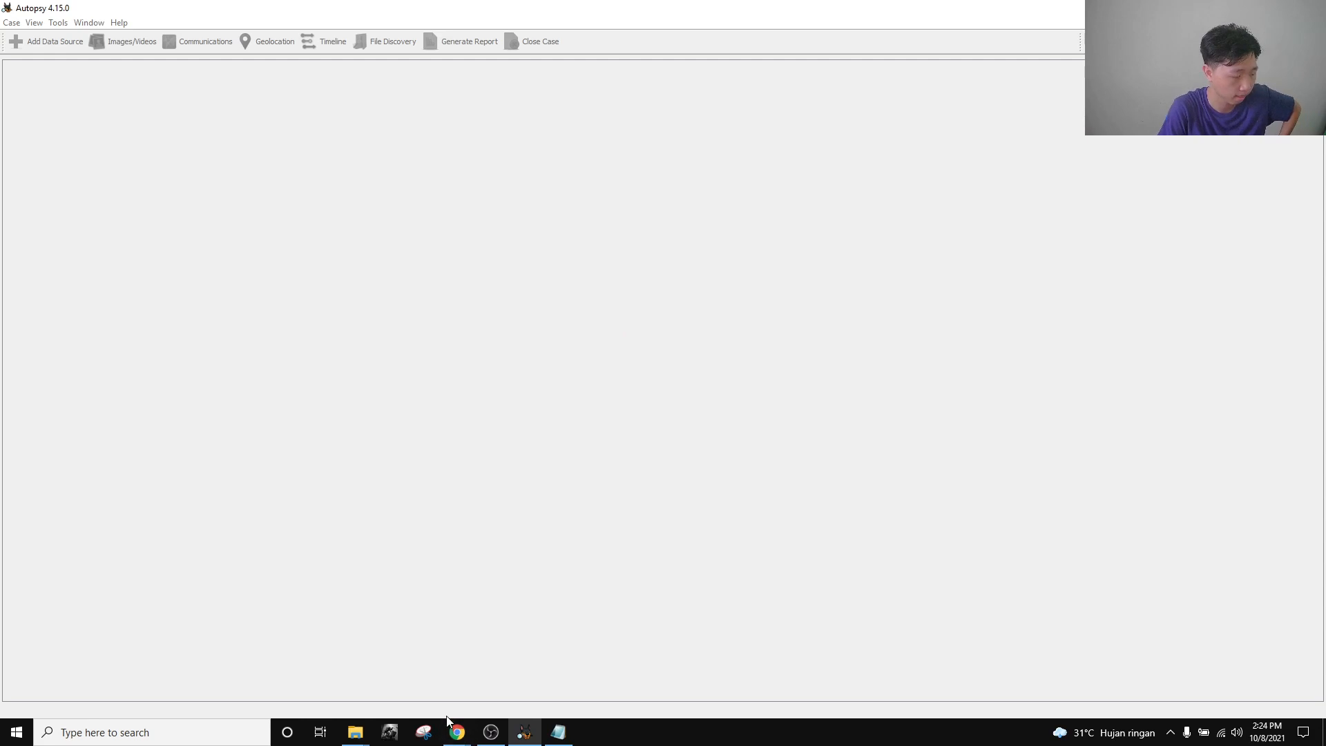
pyautogui.moveTo(459, 737)
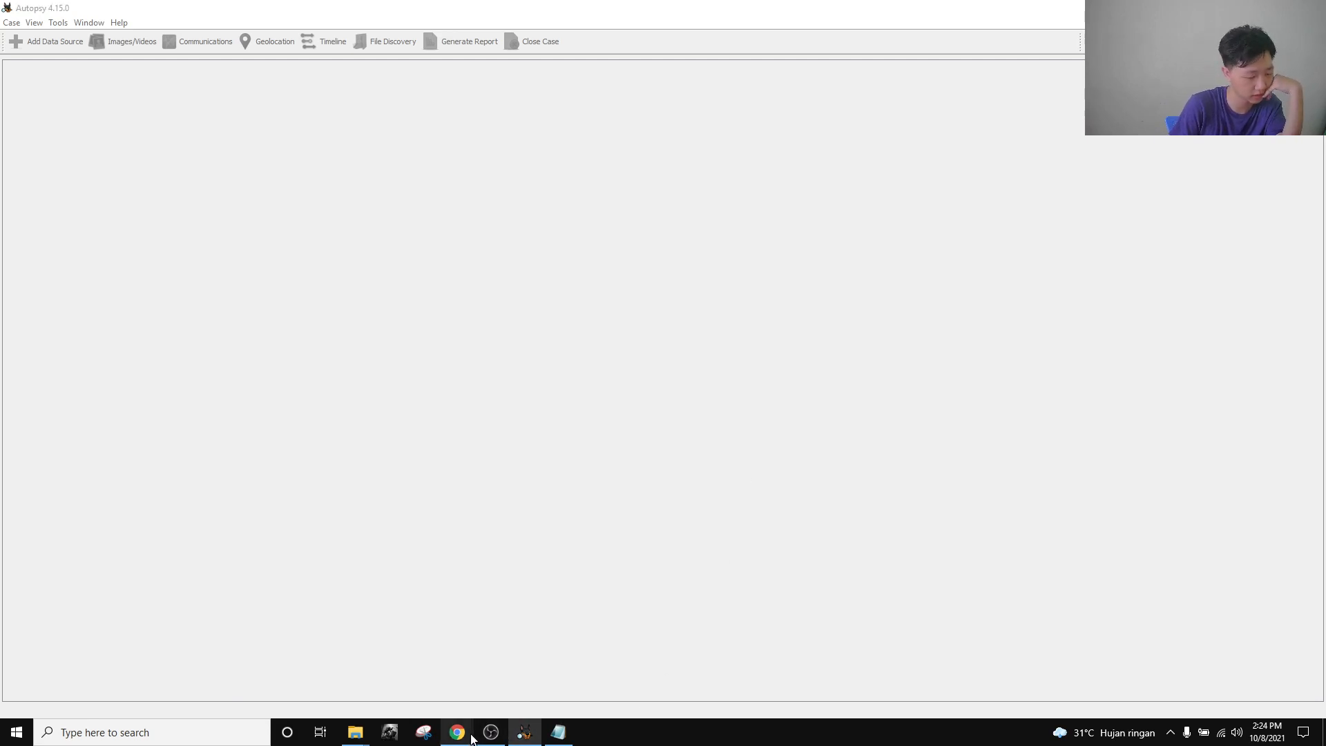
pyautogui.click(307, 663)
pyautogui.click(407, 297)
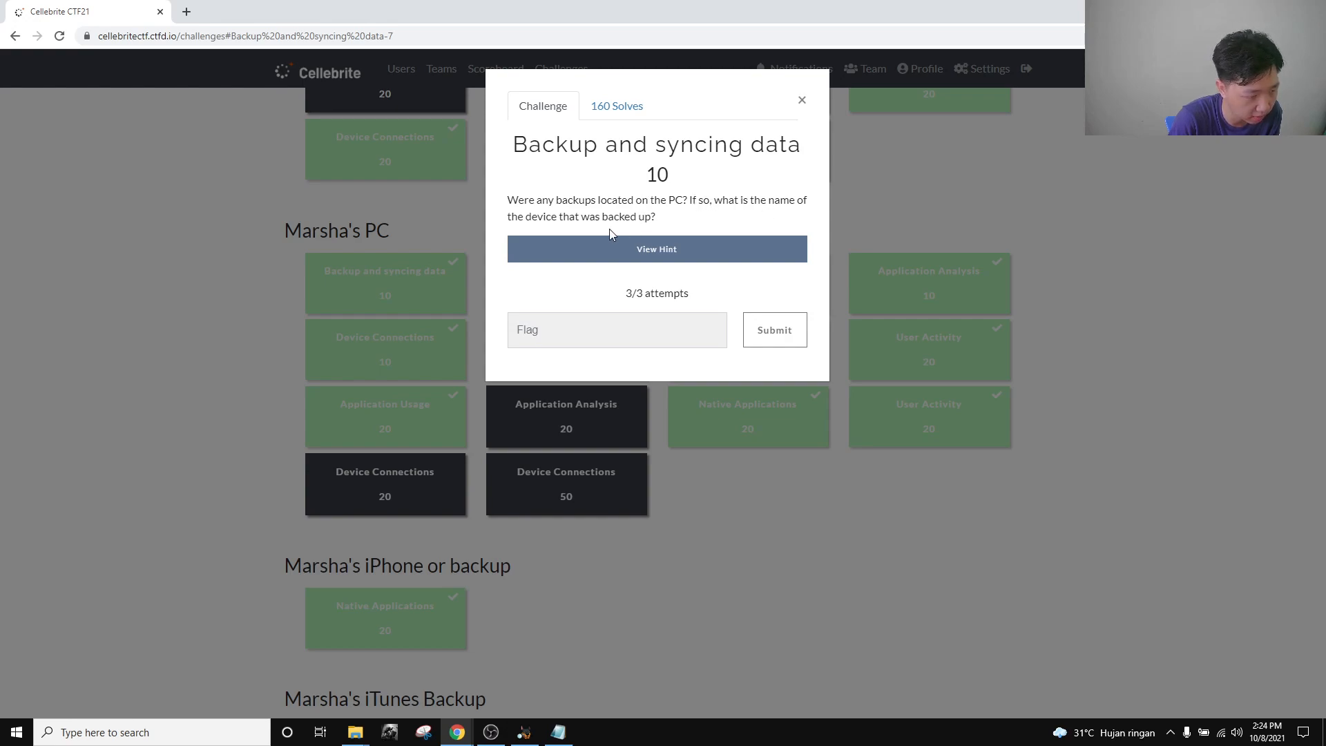
# Close the Backup and syncing data question and scroll back up the challenge board.
pyautogui.click(801, 100)
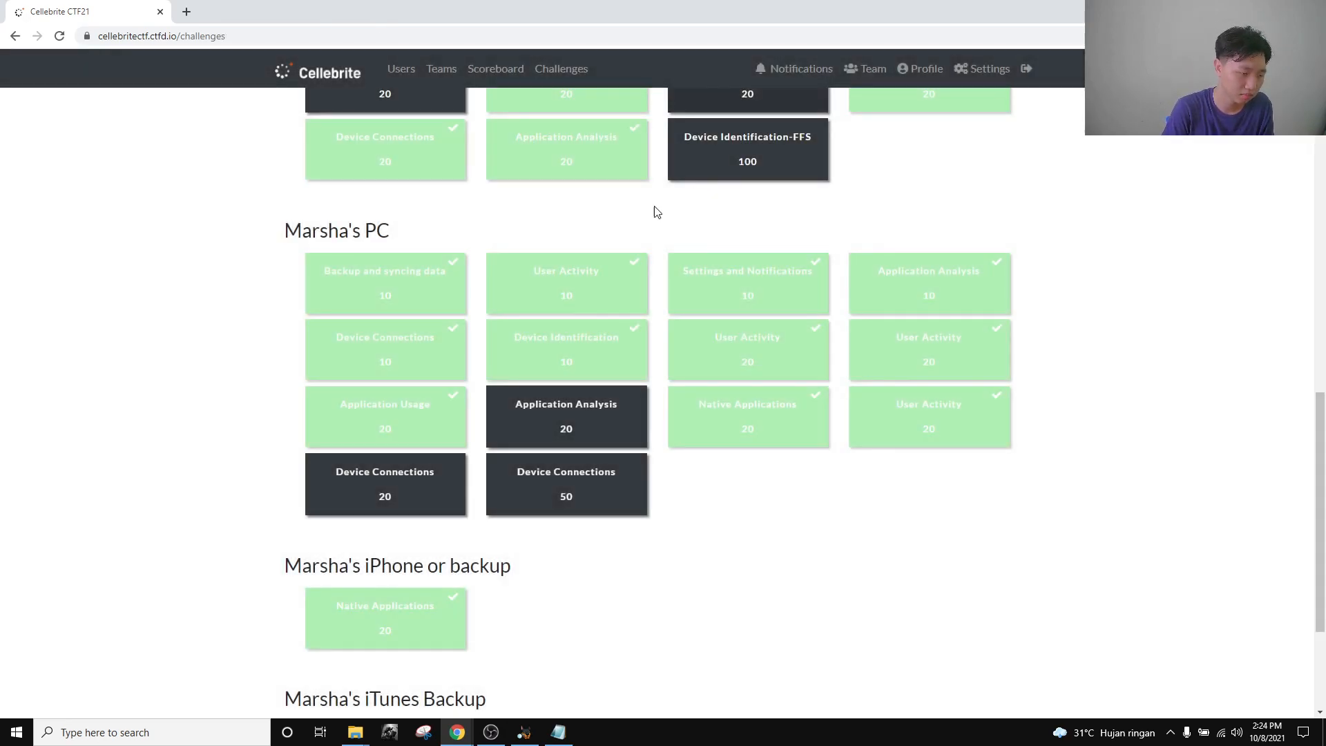
pyautogui.moveTo(393, 239); pyautogui.dragTo(287, 230)
pyautogui.click(489, 205)
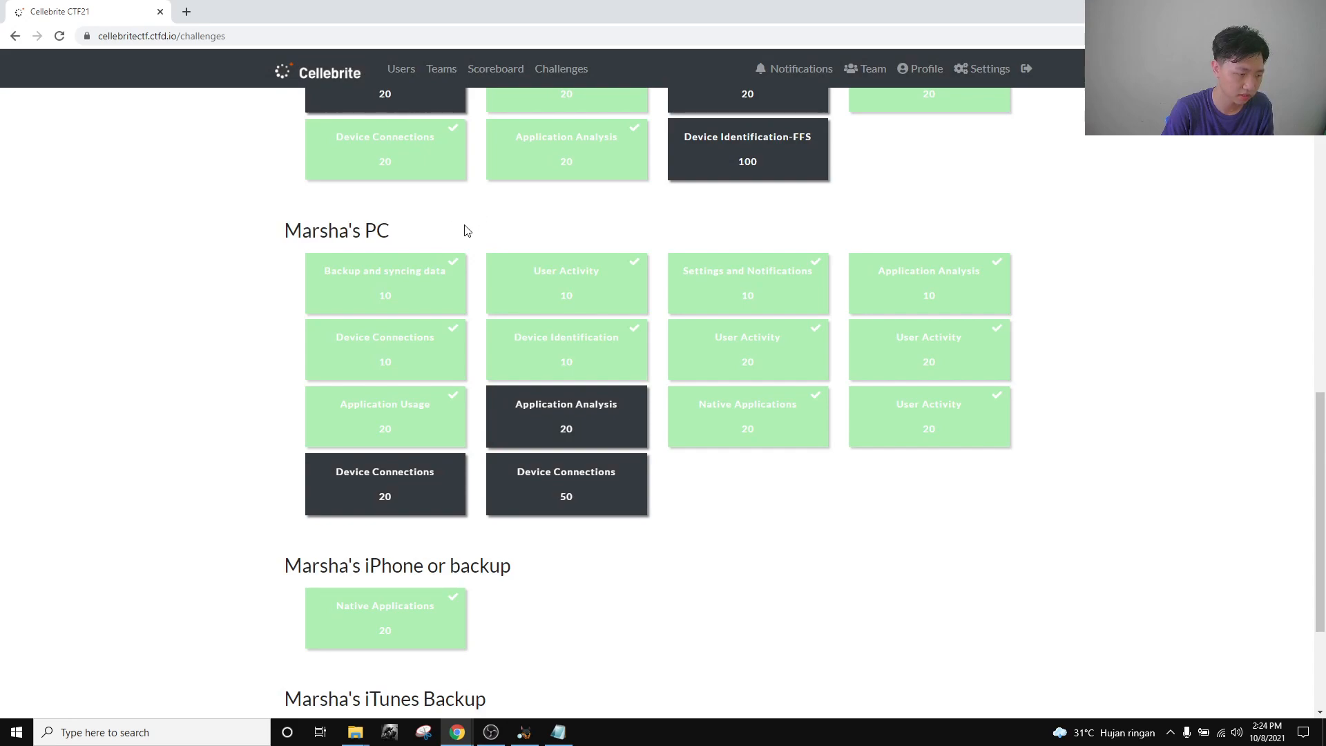
pyautogui.scroll(1, 456, 276)
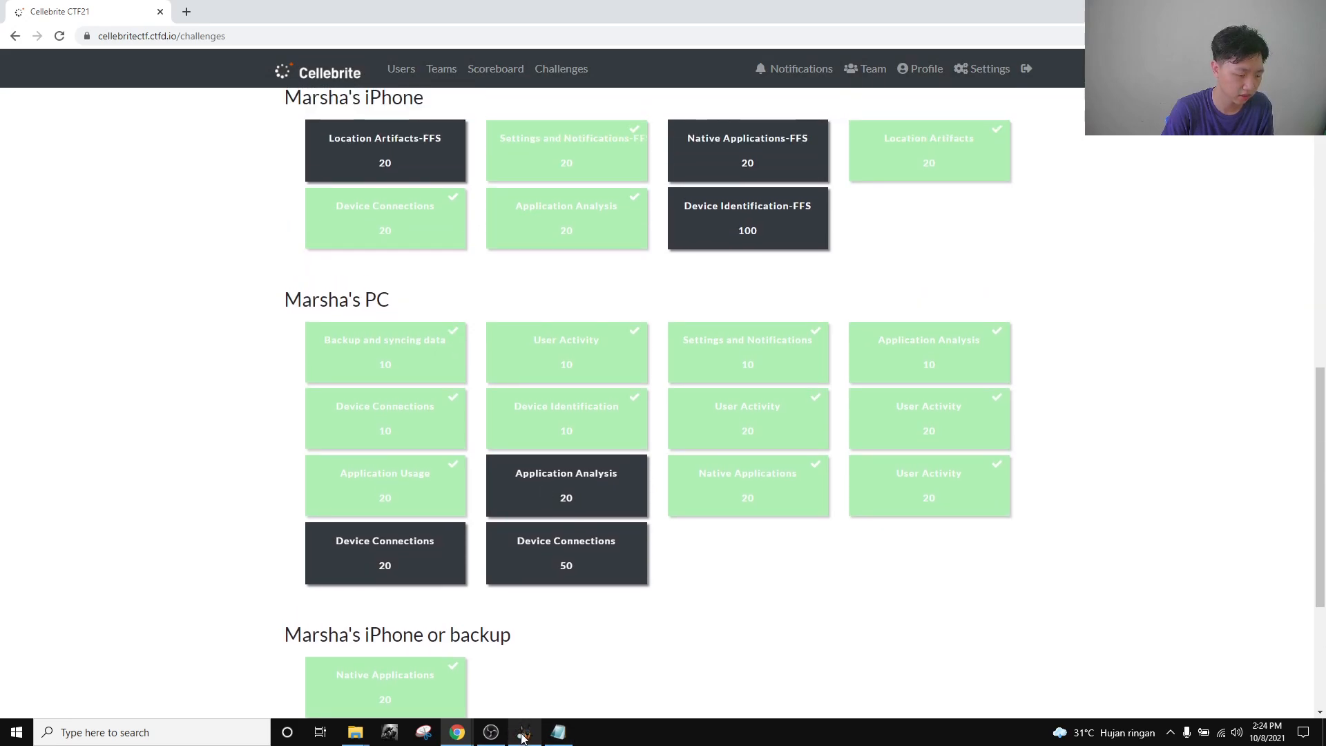
# Reopen and close the Backup and syncing data challenge, then return to the Autopsy case.
pyautogui.moveTo(524, 733)
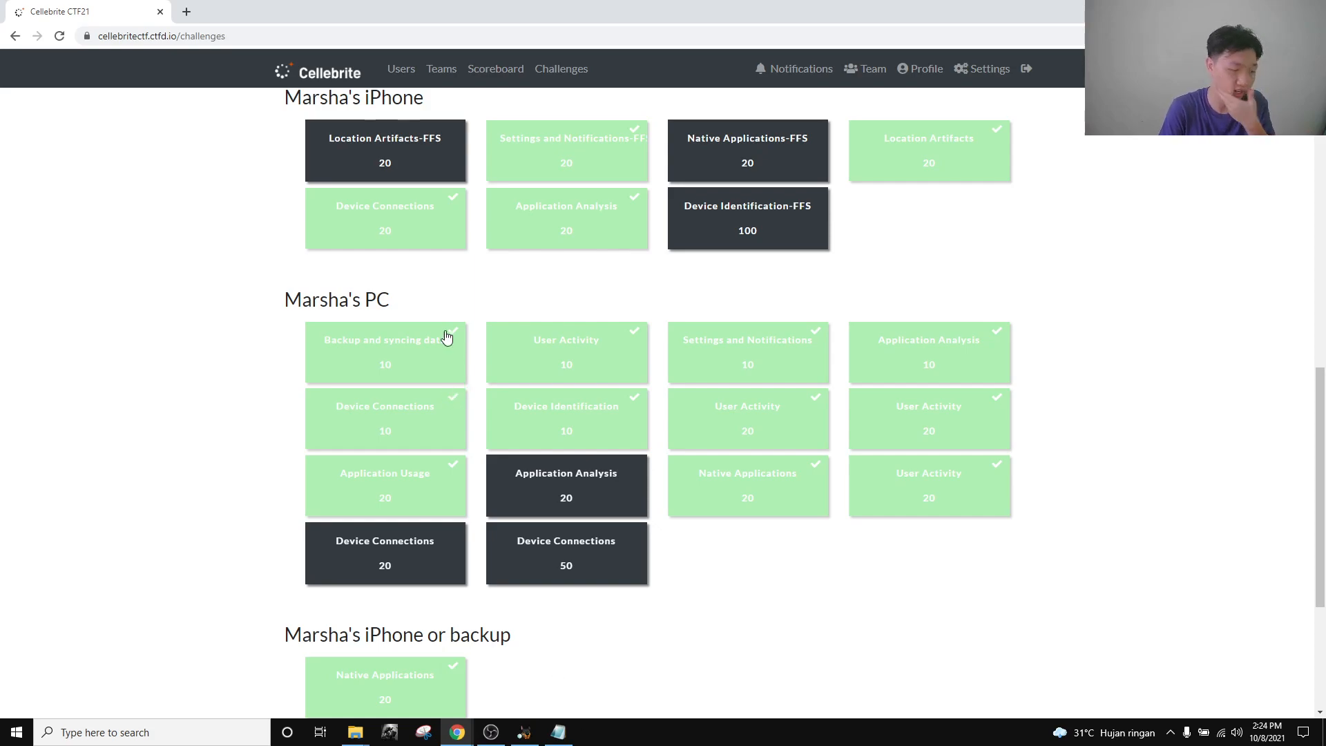
pyautogui.click(394, 370)
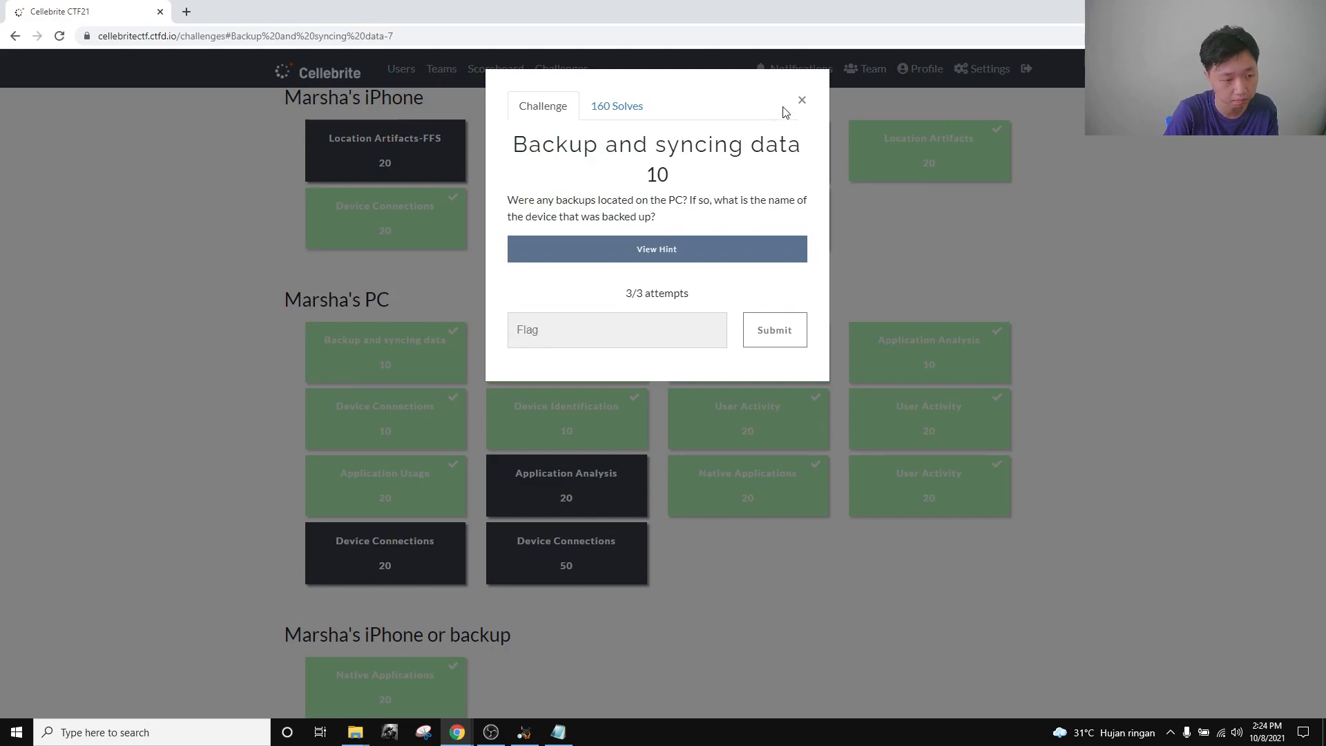
pyautogui.click(802, 100)
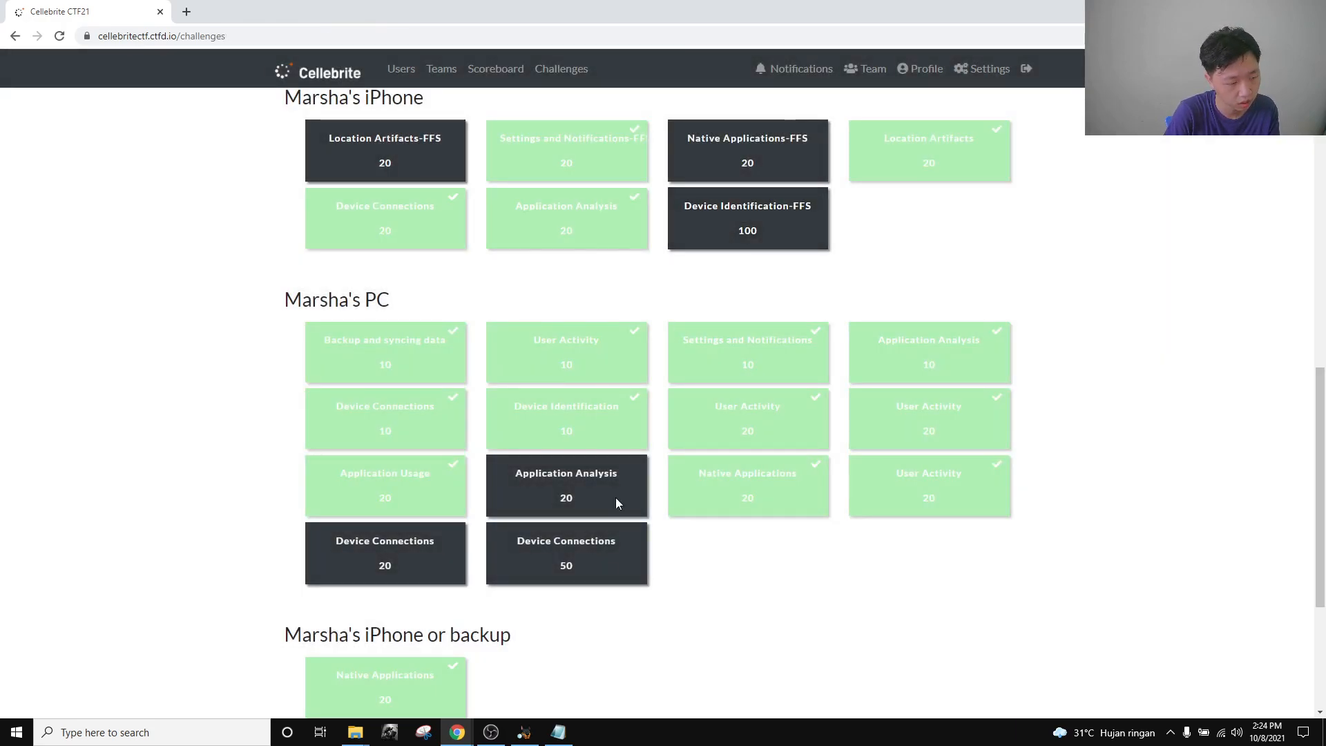
pyautogui.click(524, 733)
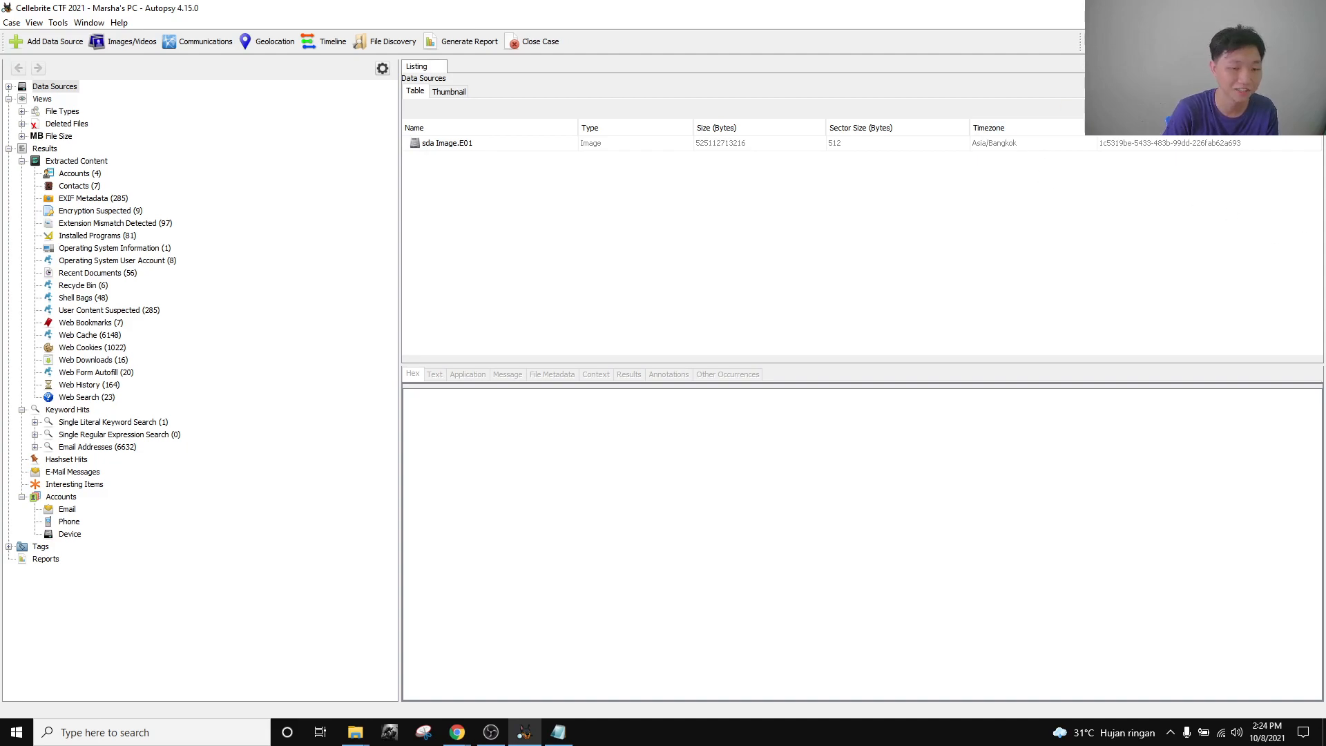
# Run a keyword search for "'s iPhone" in Autopsy.
pyautogui.click(1282, 41)
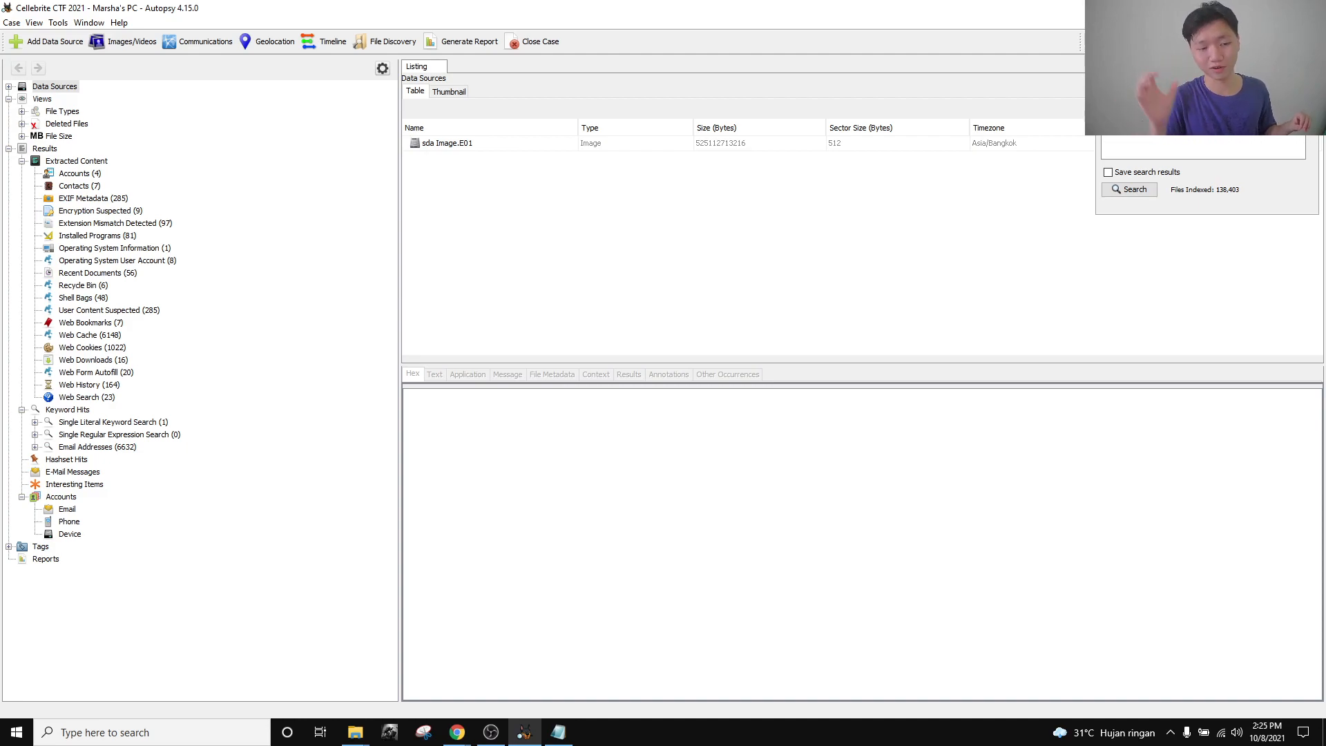
pyautogui.click(1146, 194)
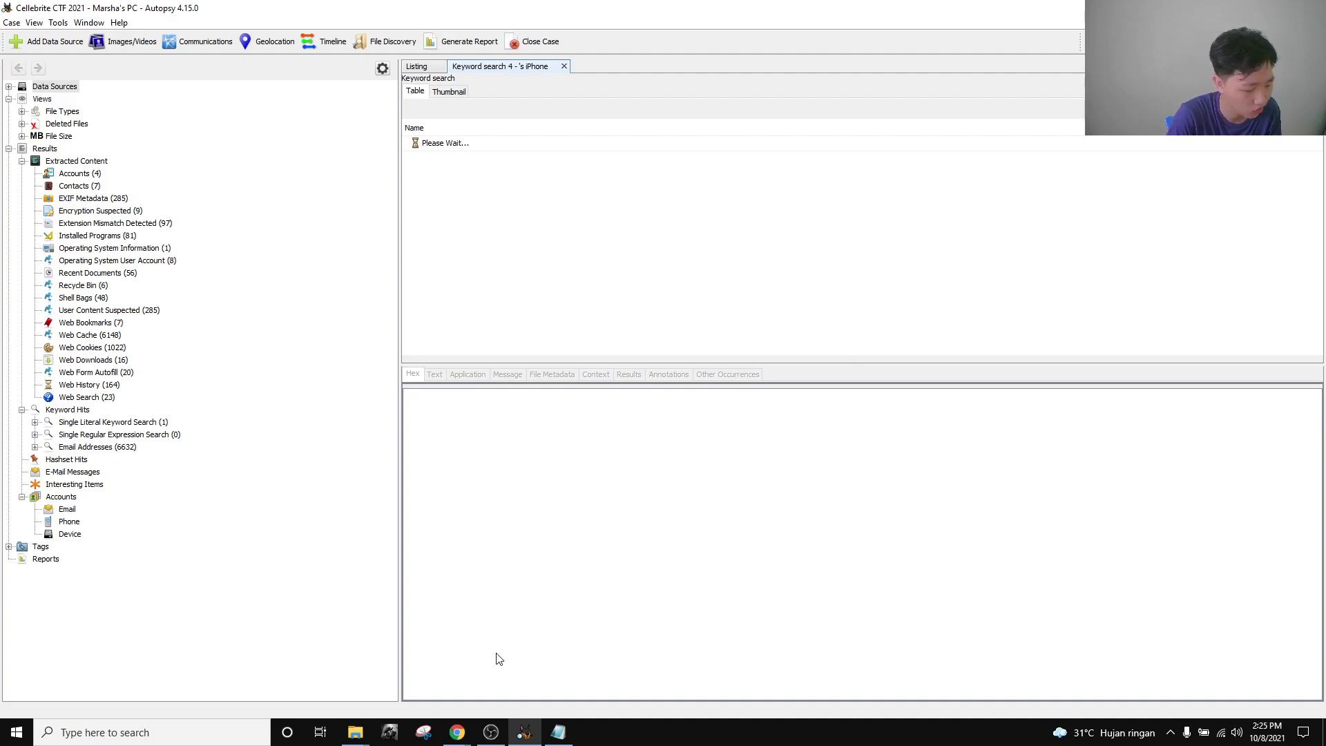
pyautogui.click(491, 732)
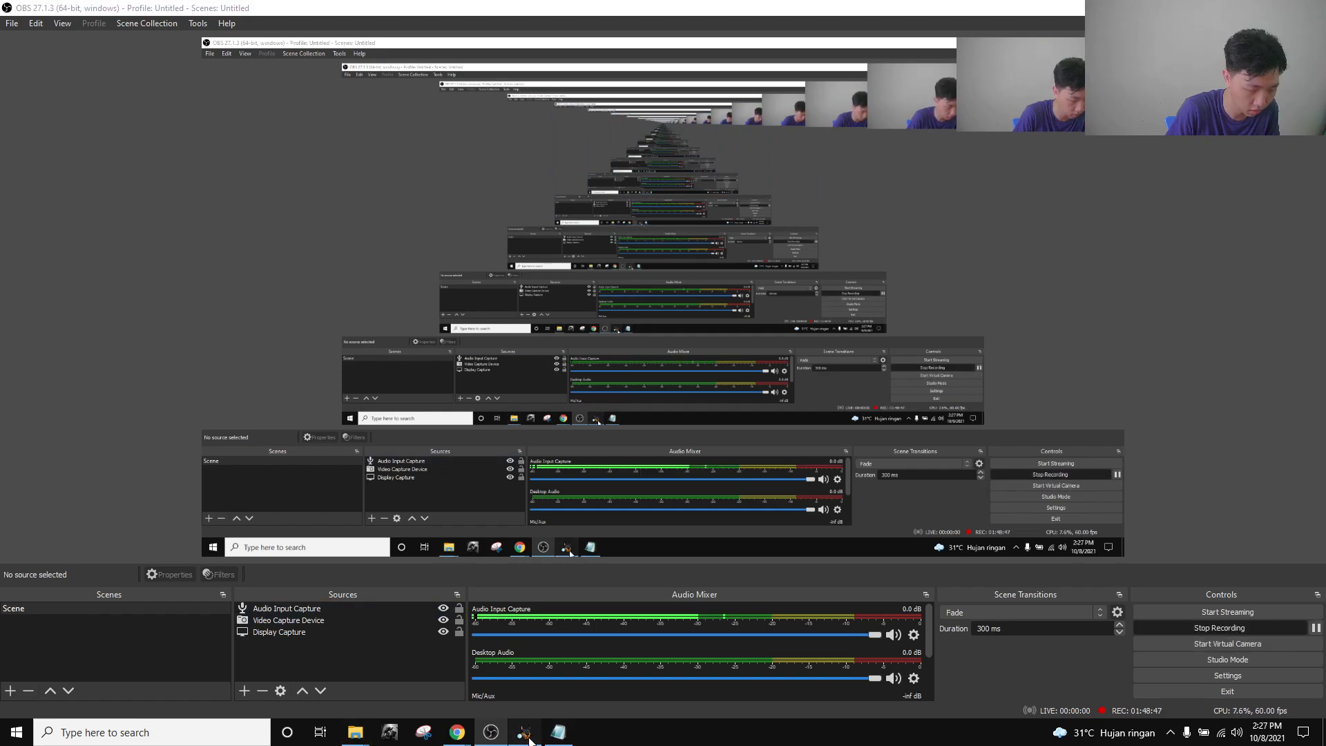
pyautogui.click(524, 732)
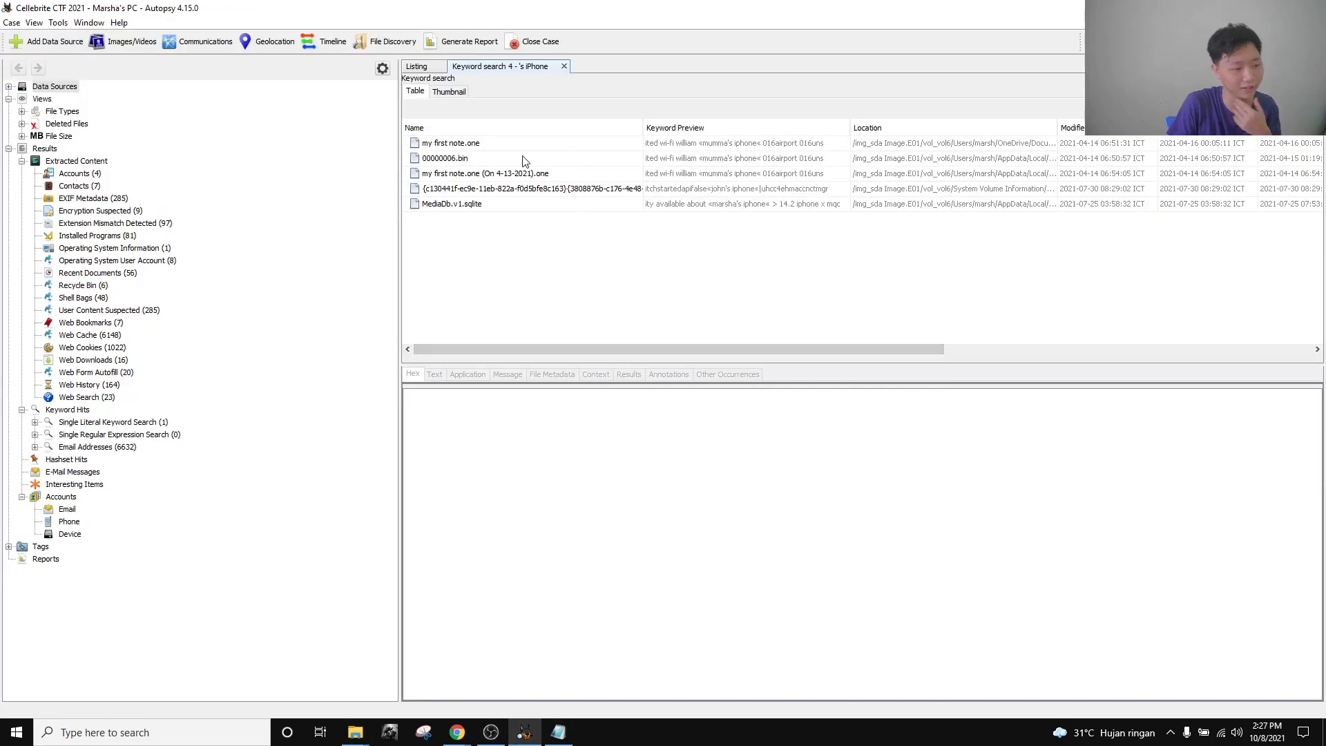
# Read the indexed text of the my first note.one hit, including its United Wi-Fi line.
pyautogui.click(466, 148)
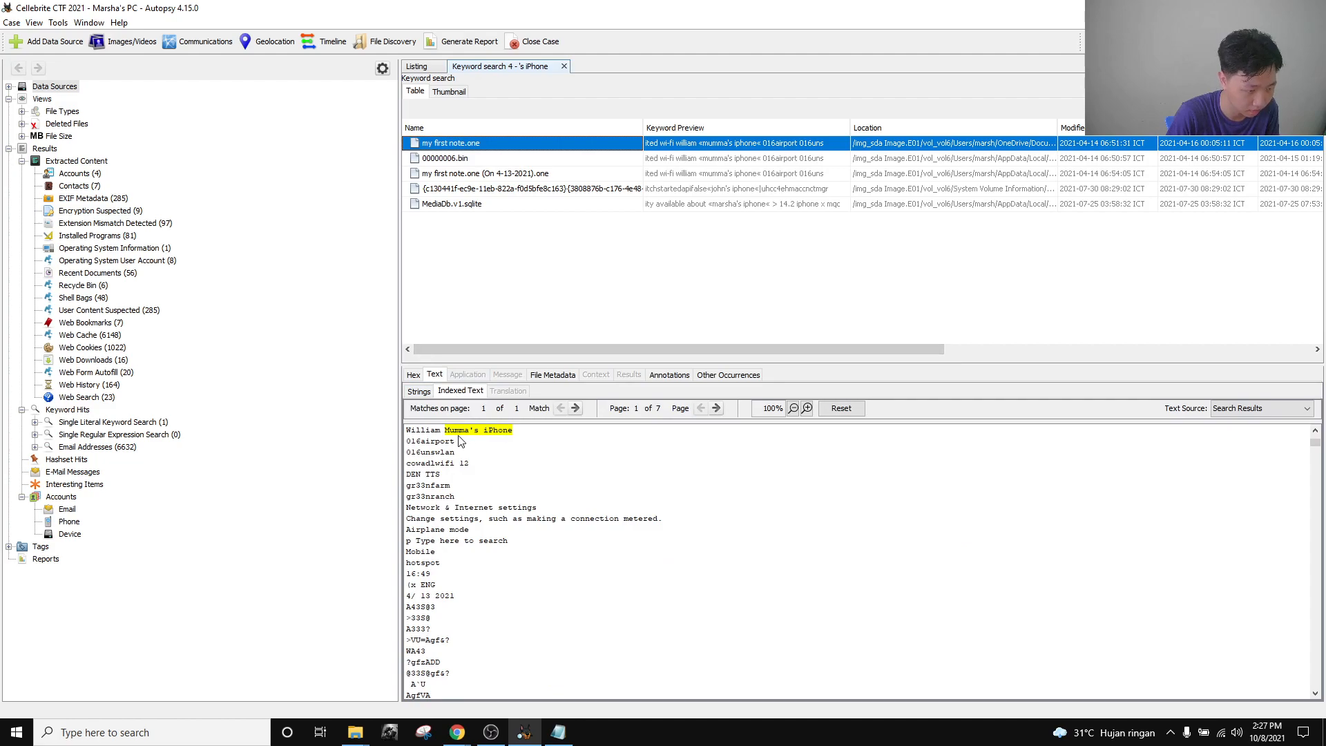
pyautogui.scroll(2, 470, 459)
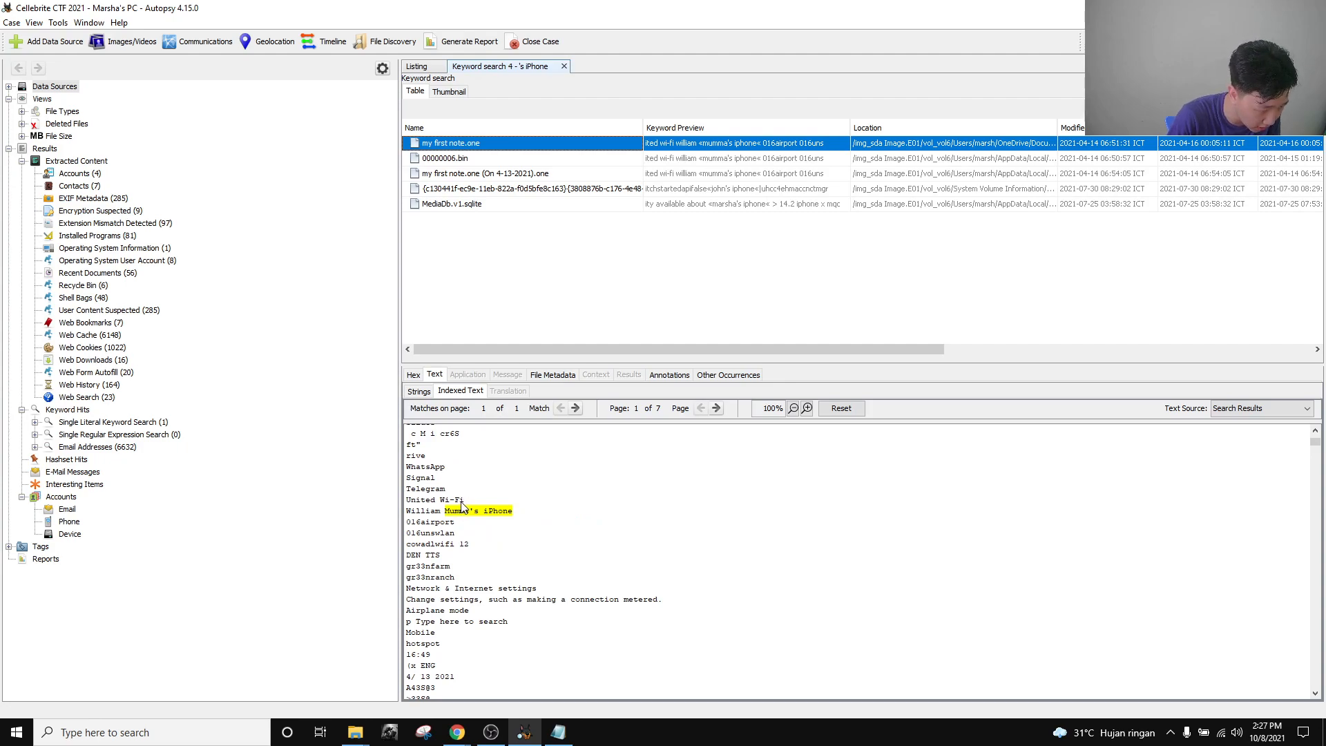
pyautogui.moveTo(464, 500); pyautogui.dragTo(406, 503)
pyautogui.click(464, 499)
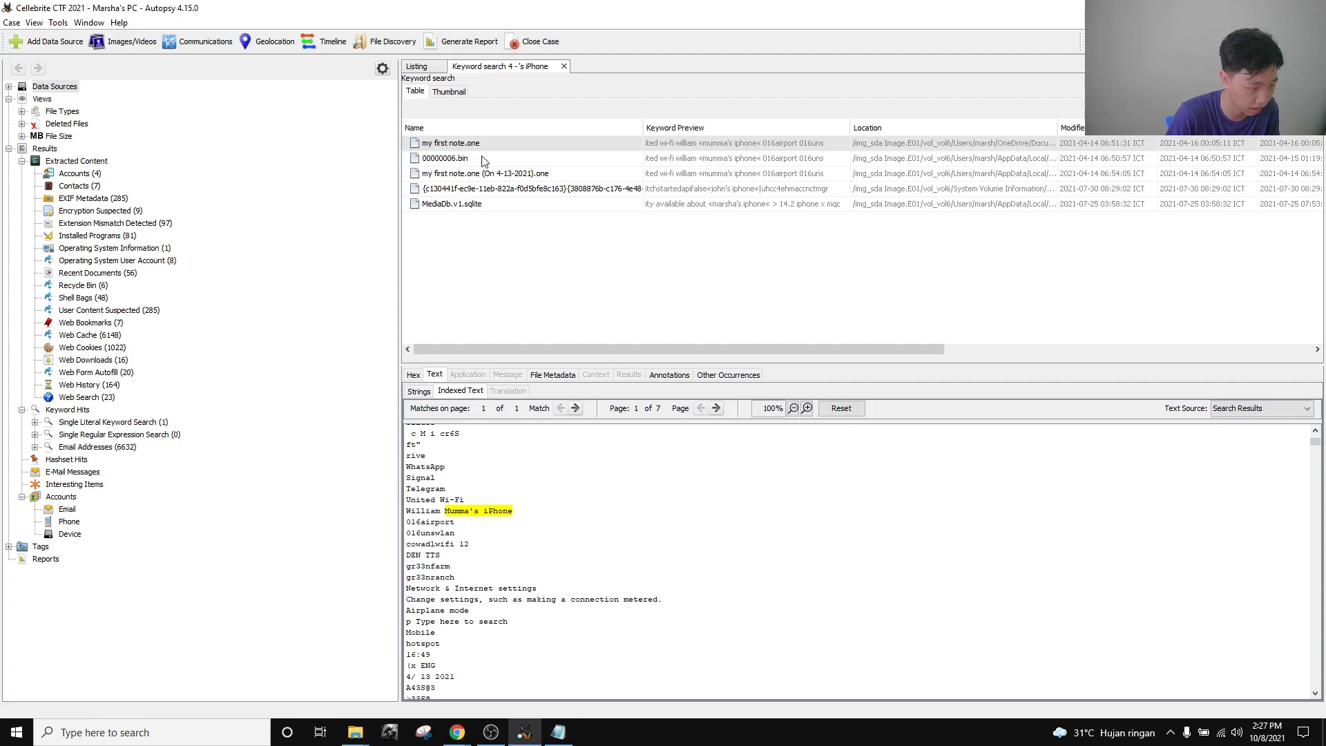
# Review the 00000006.bin, dated note copy and GUID-named hits' indexed text.
pyautogui.click(460, 163)
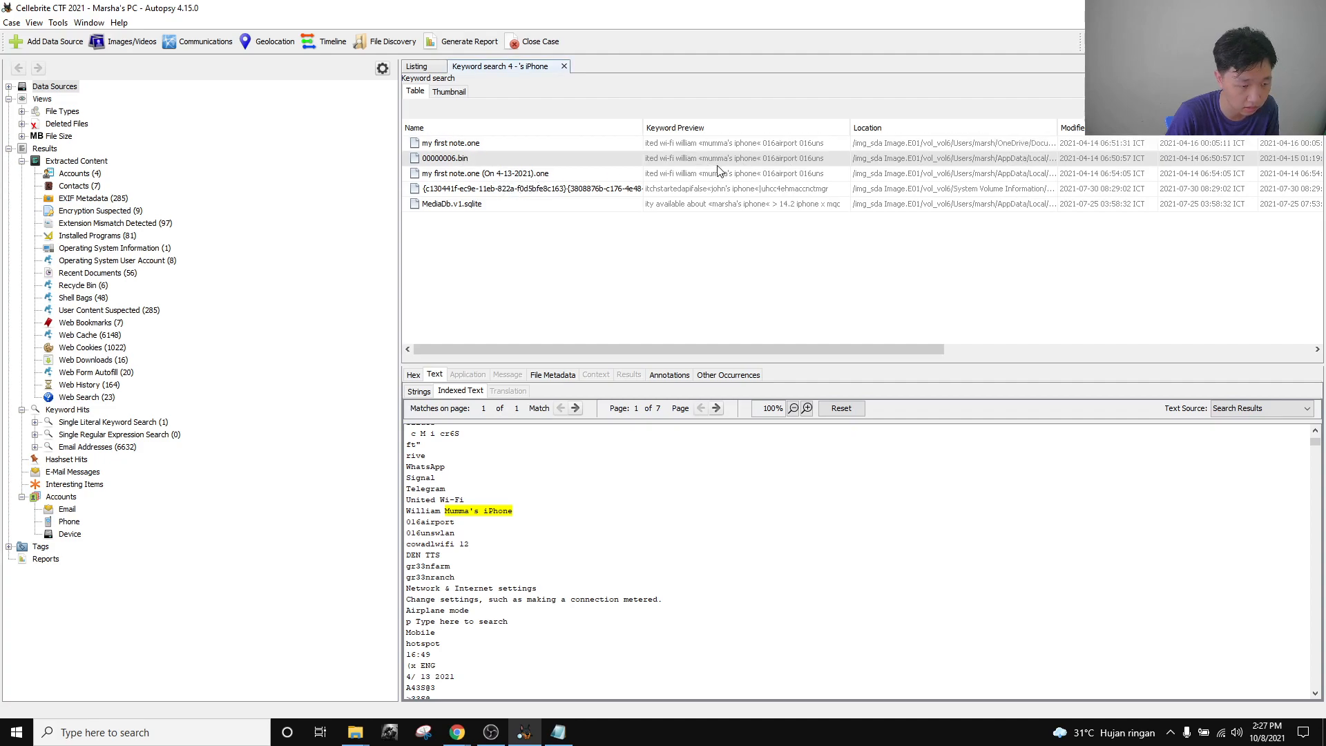
pyautogui.click(709, 158)
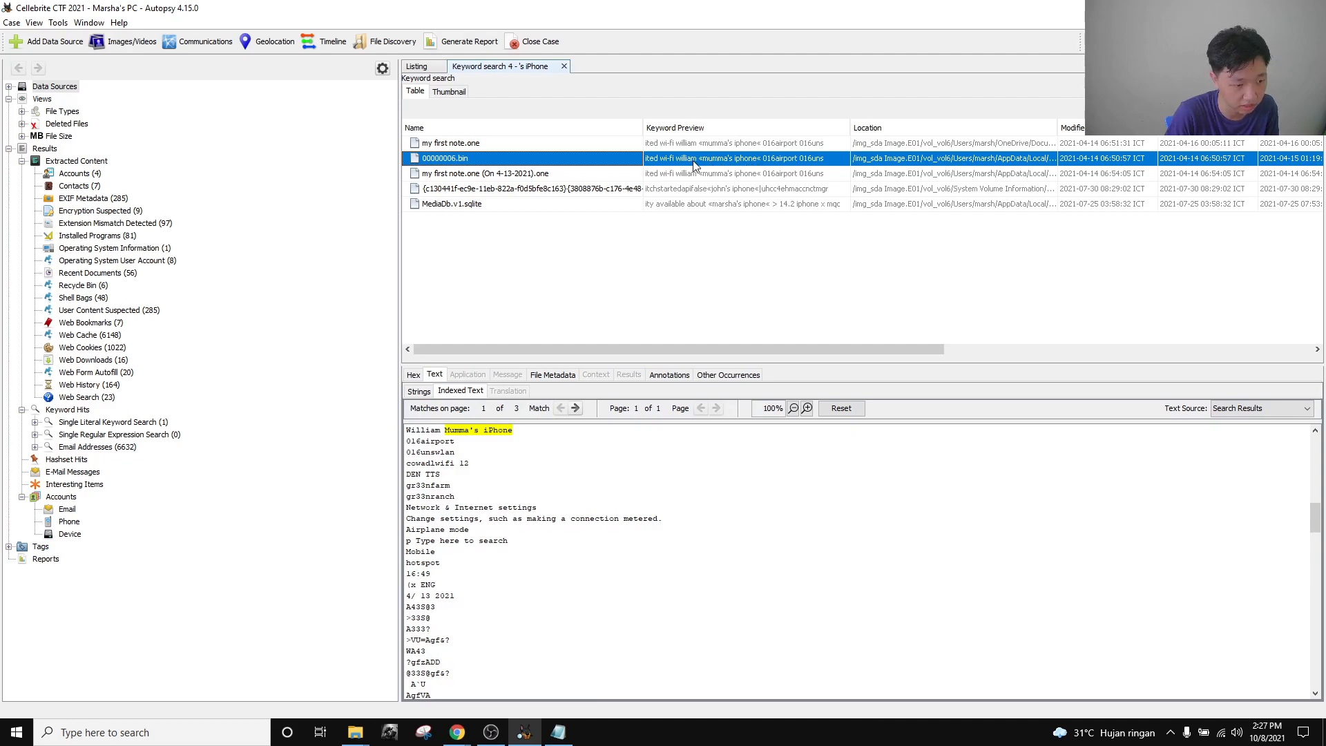
pyautogui.click(691, 176)
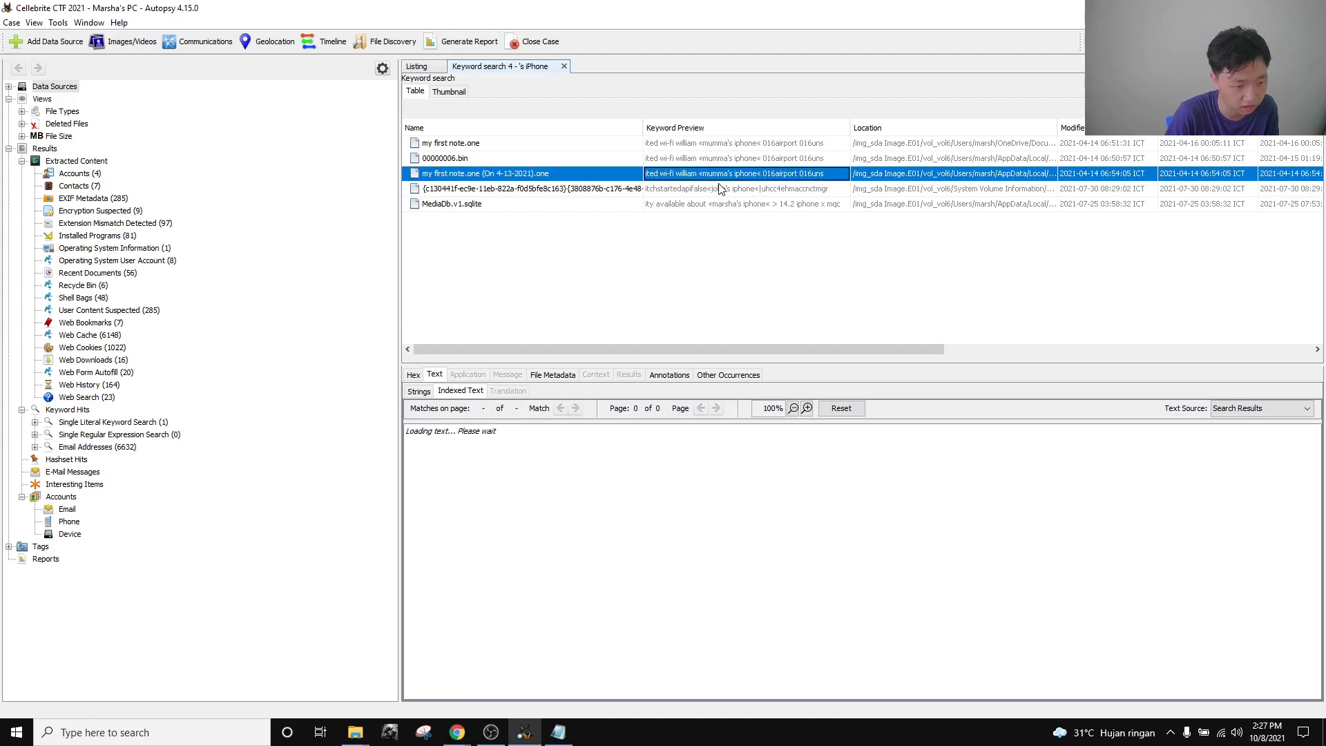
pyautogui.click(686, 192)
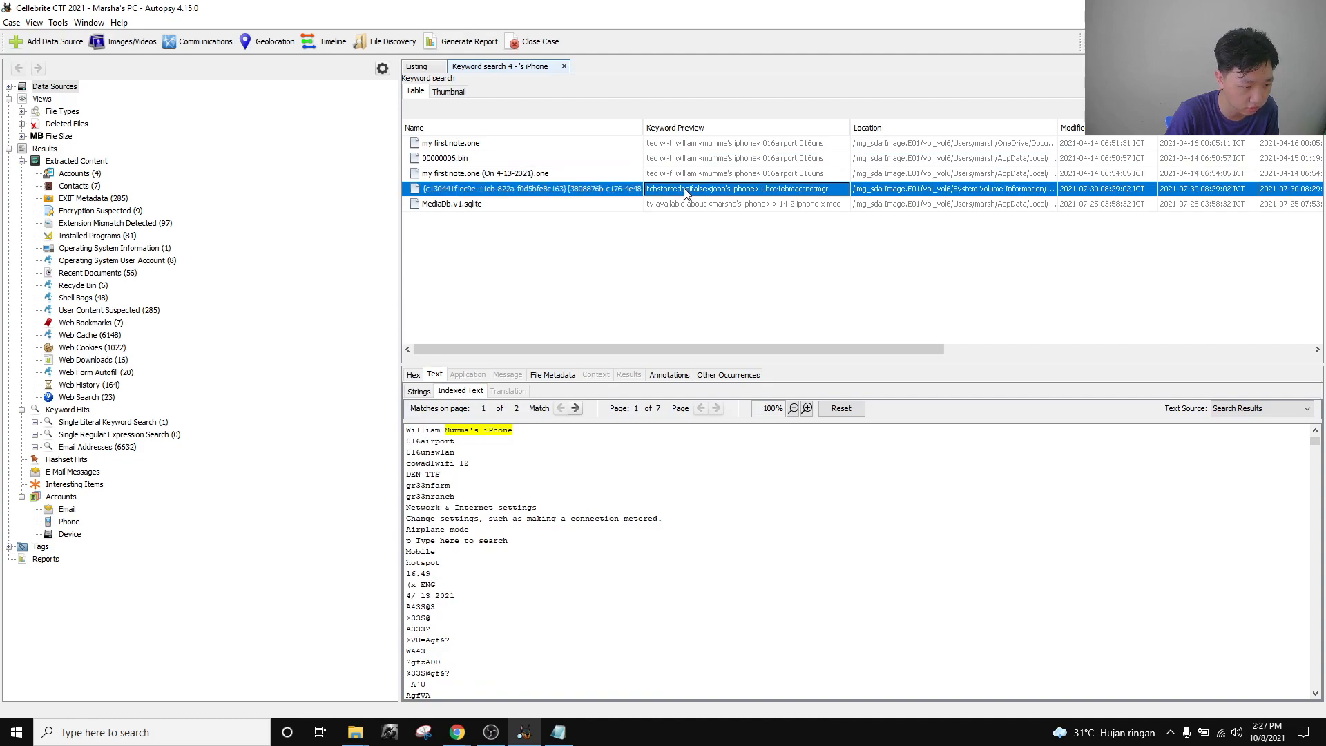
pyautogui.scroll(2, 426, 595)
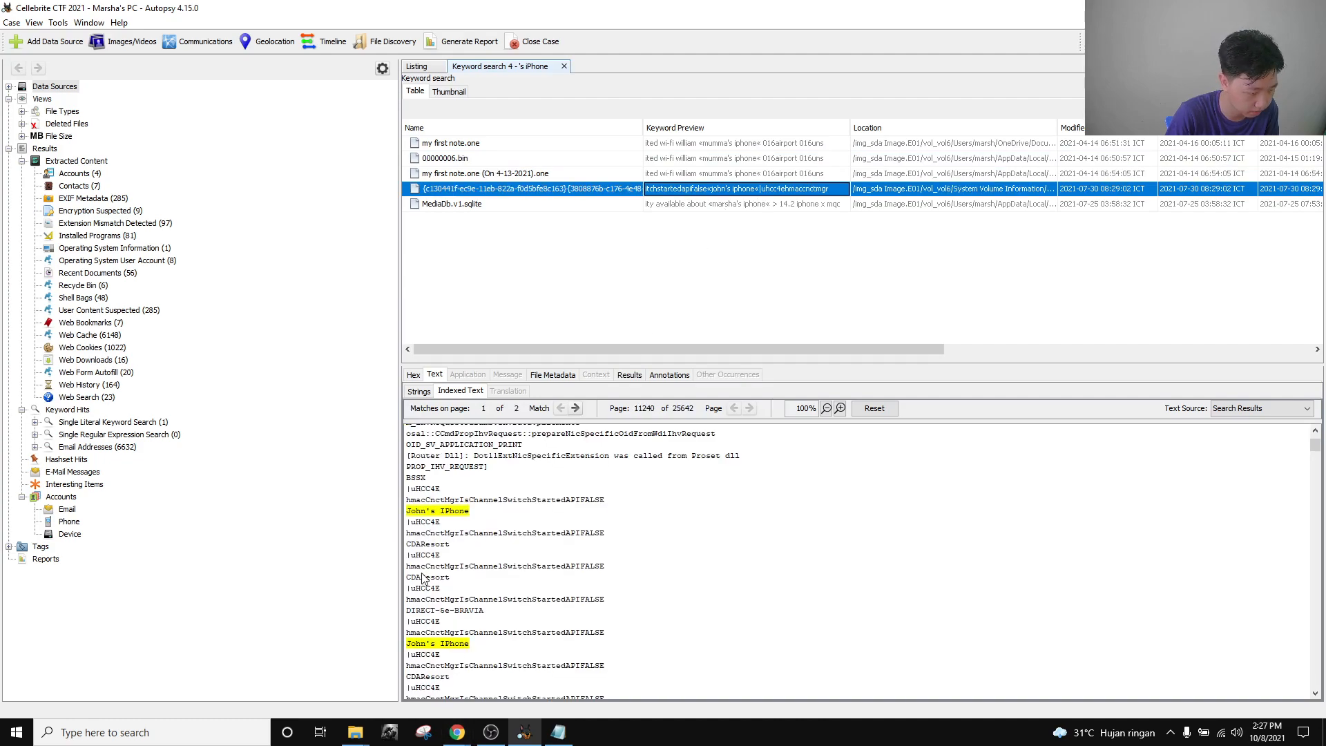
# View the MediaDb.v1.sqlite hit and mark the iPhone device name in its text.
pyautogui.click(505, 207)
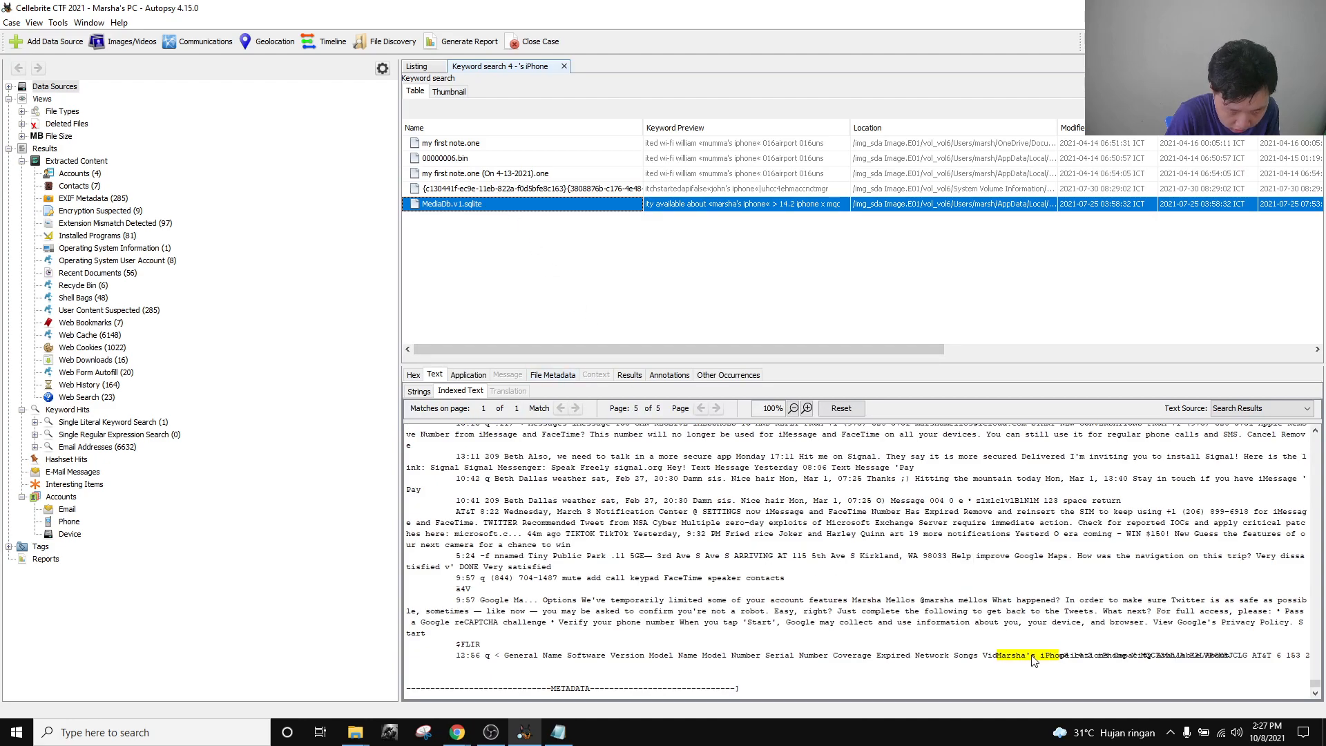
pyautogui.moveTo(998, 658); pyautogui.dragTo(1065, 654)
pyautogui.click(1023, 621)
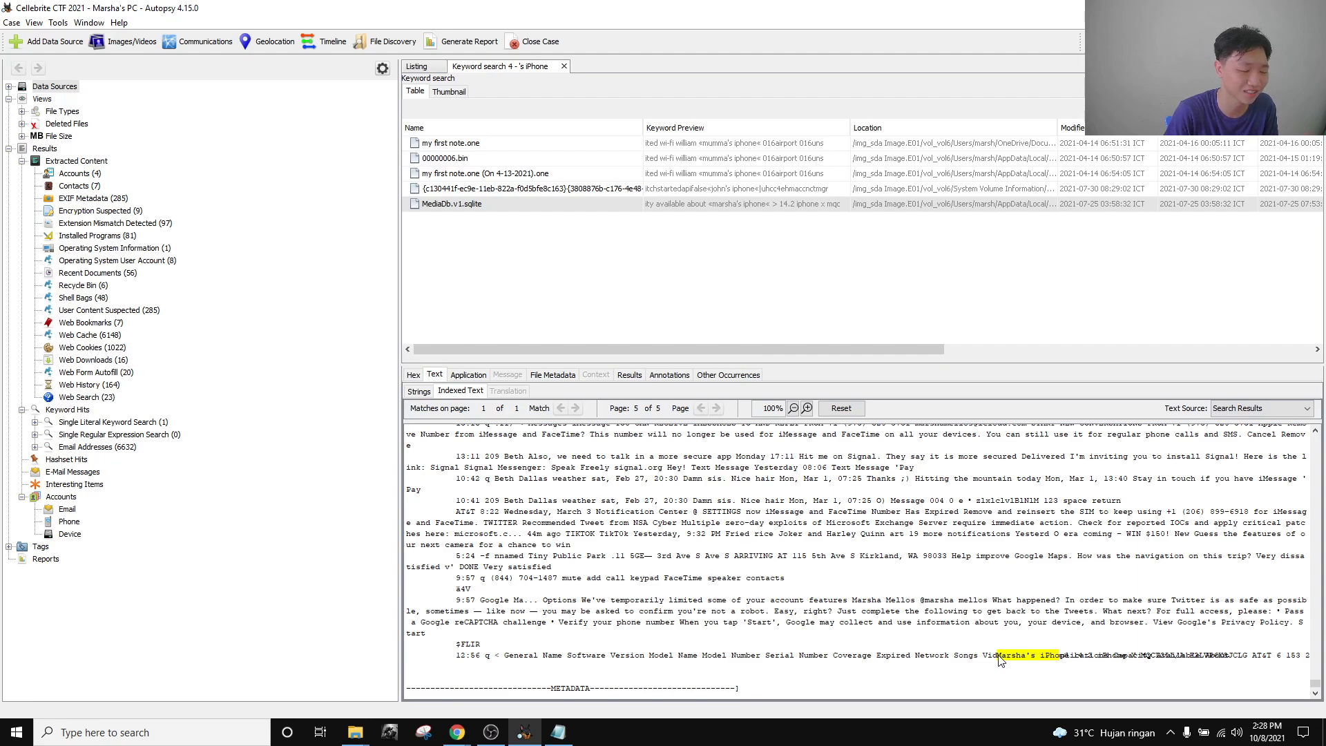
pyautogui.moveTo(998, 658); pyautogui.dragTo(1068, 656)
pyautogui.click(974, 625)
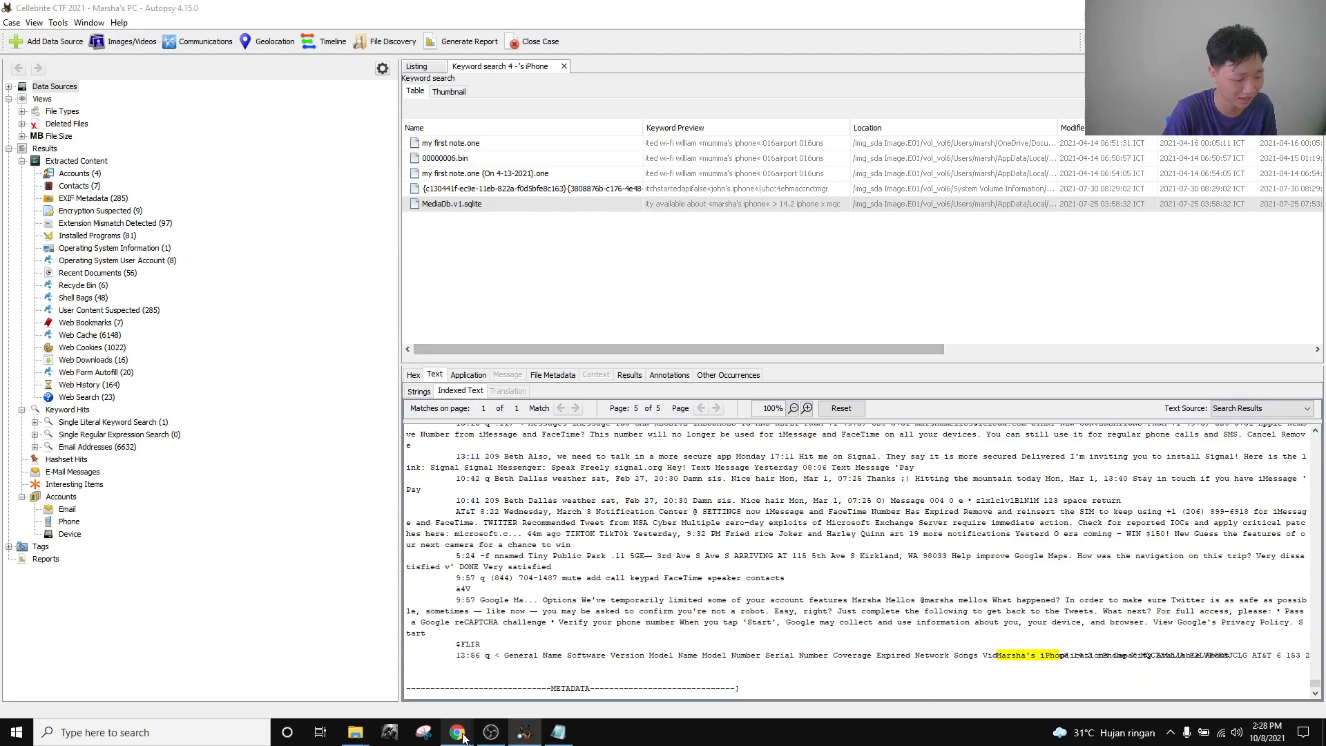
# Recheck all five "'s iPhone" hits, ending on MediaDb.v1.sqlite, and bring the CTF page forward.
pyautogui.moveTo(458, 730)
pyautogui.click(380, 691)
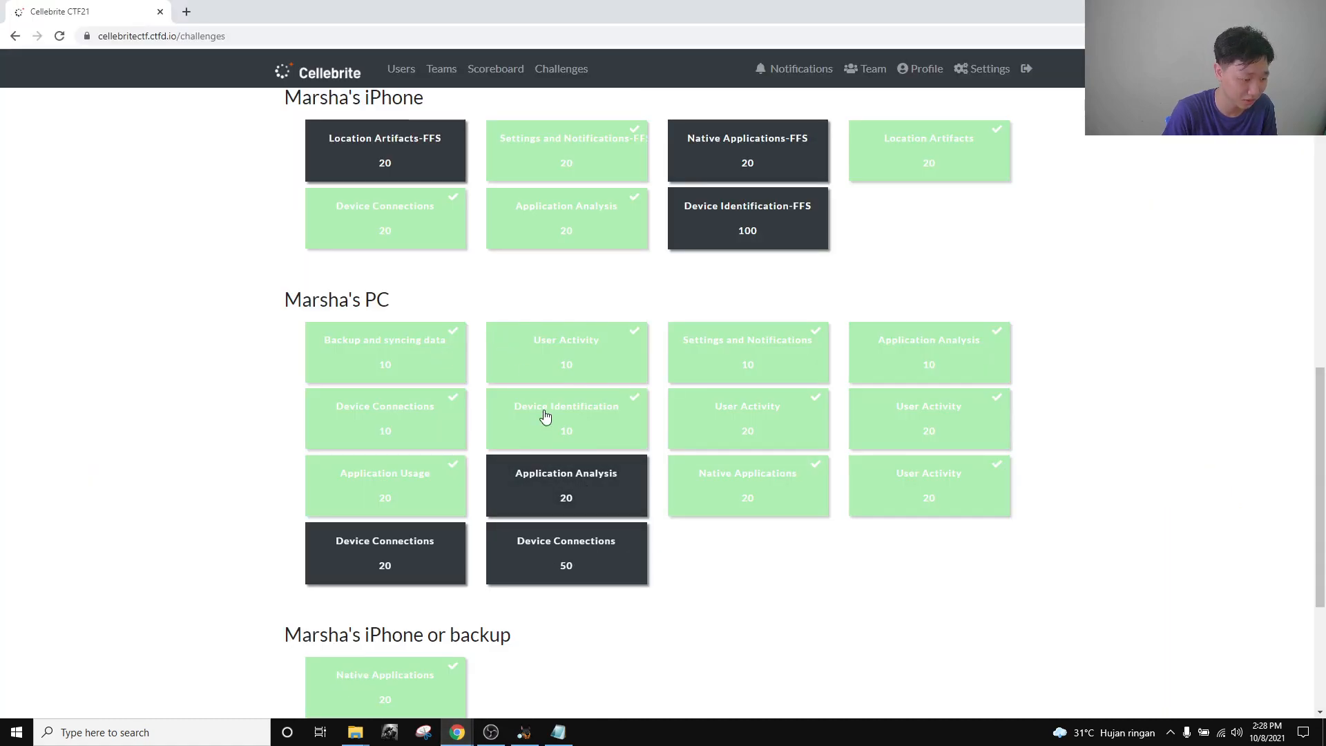
pyautogui.click(523, 735)
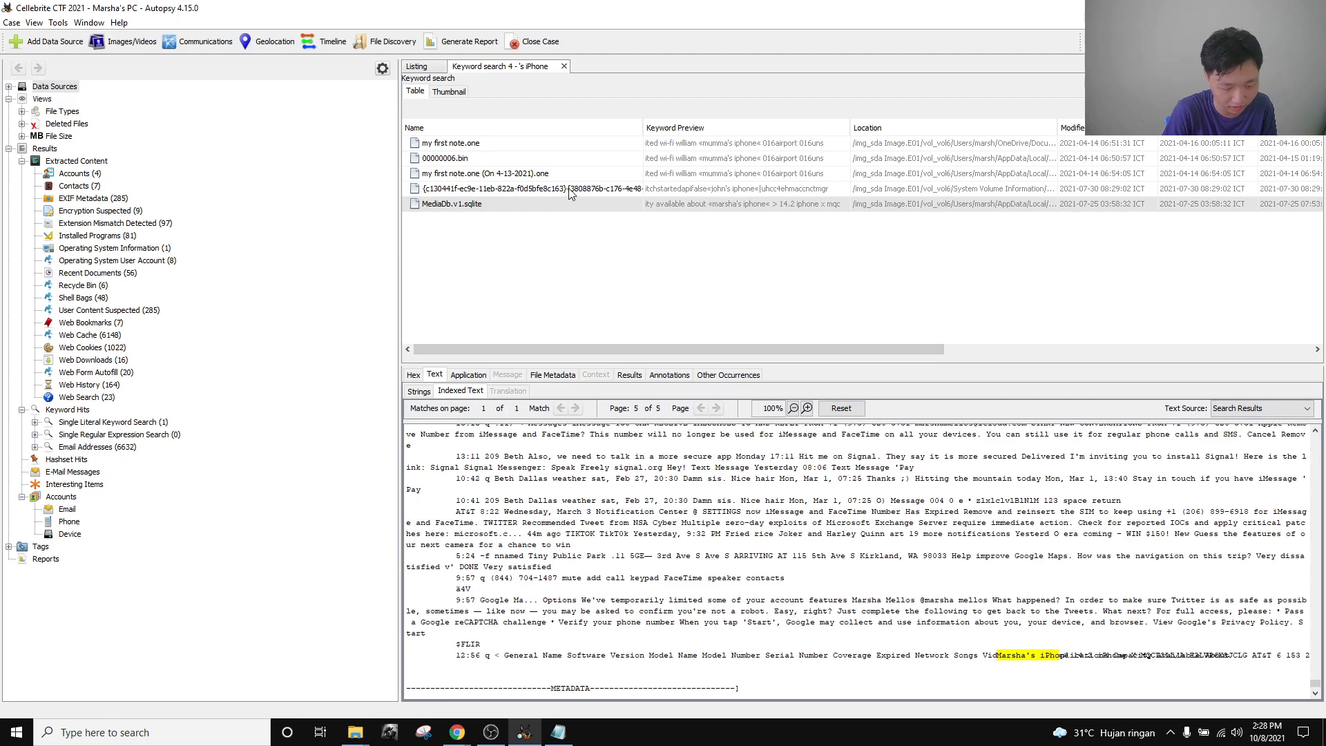
pyautogui.click(498, 144)
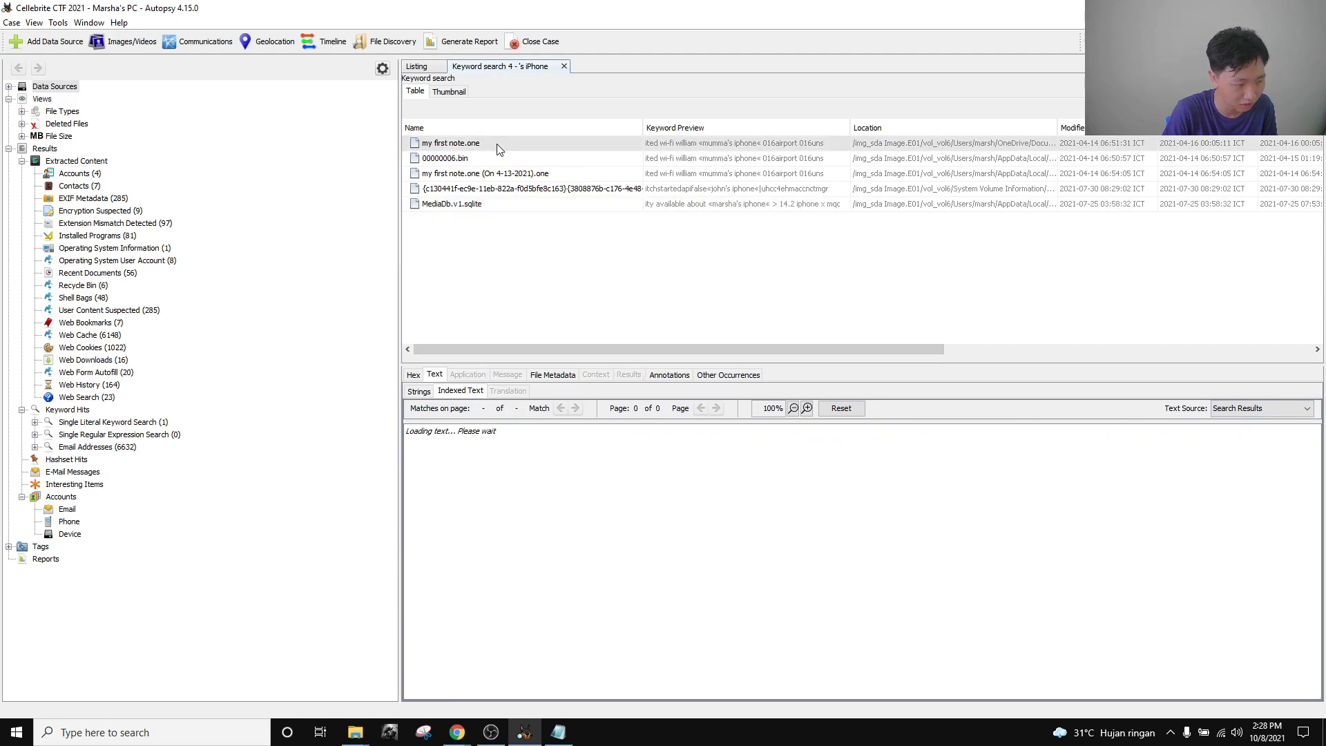
pyautogui.click(500, 159)
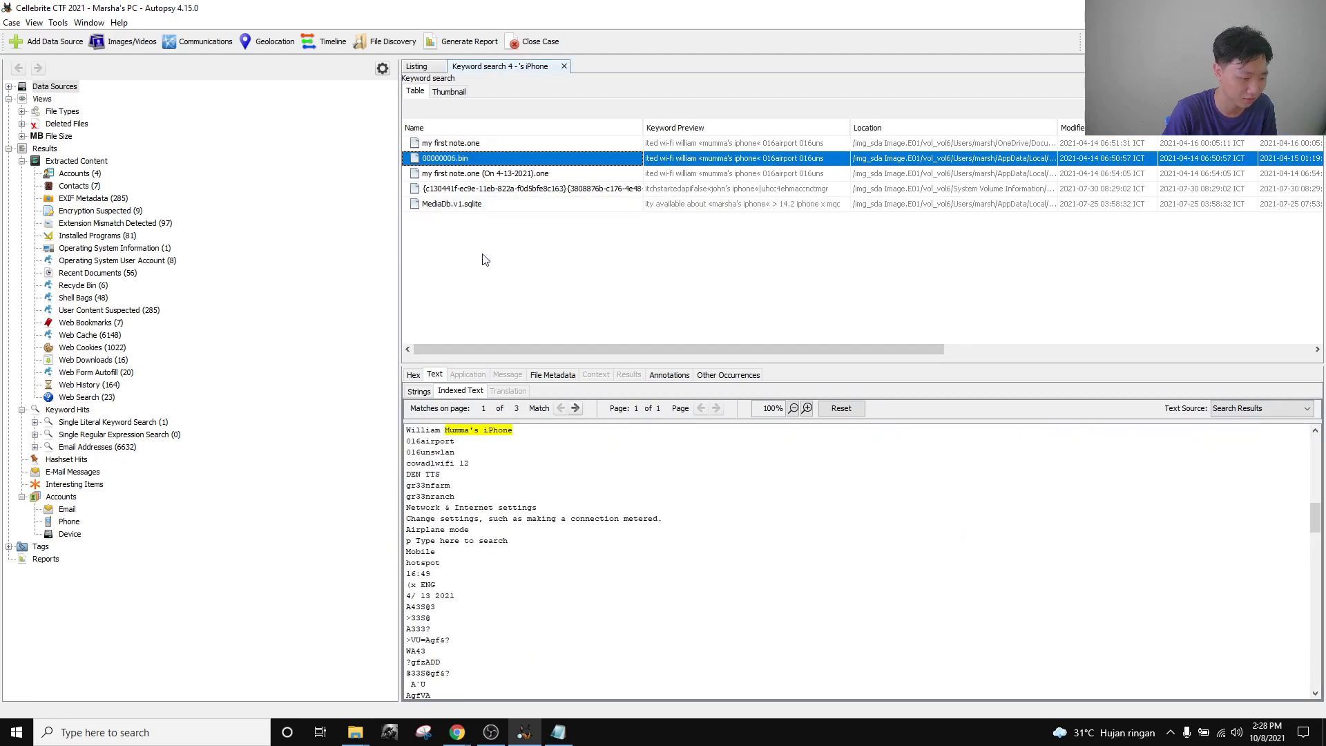
pyautogui.click(464, 174)
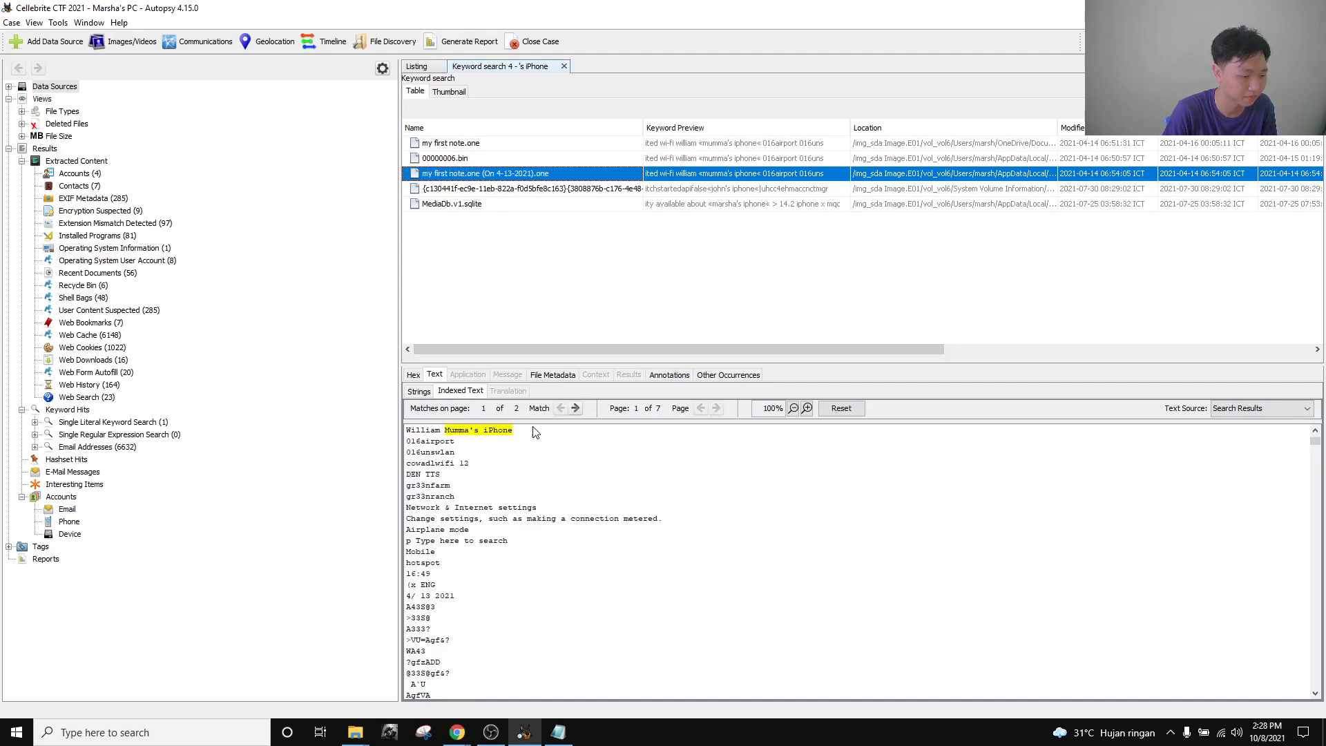
pyautogui.click(508, 191)
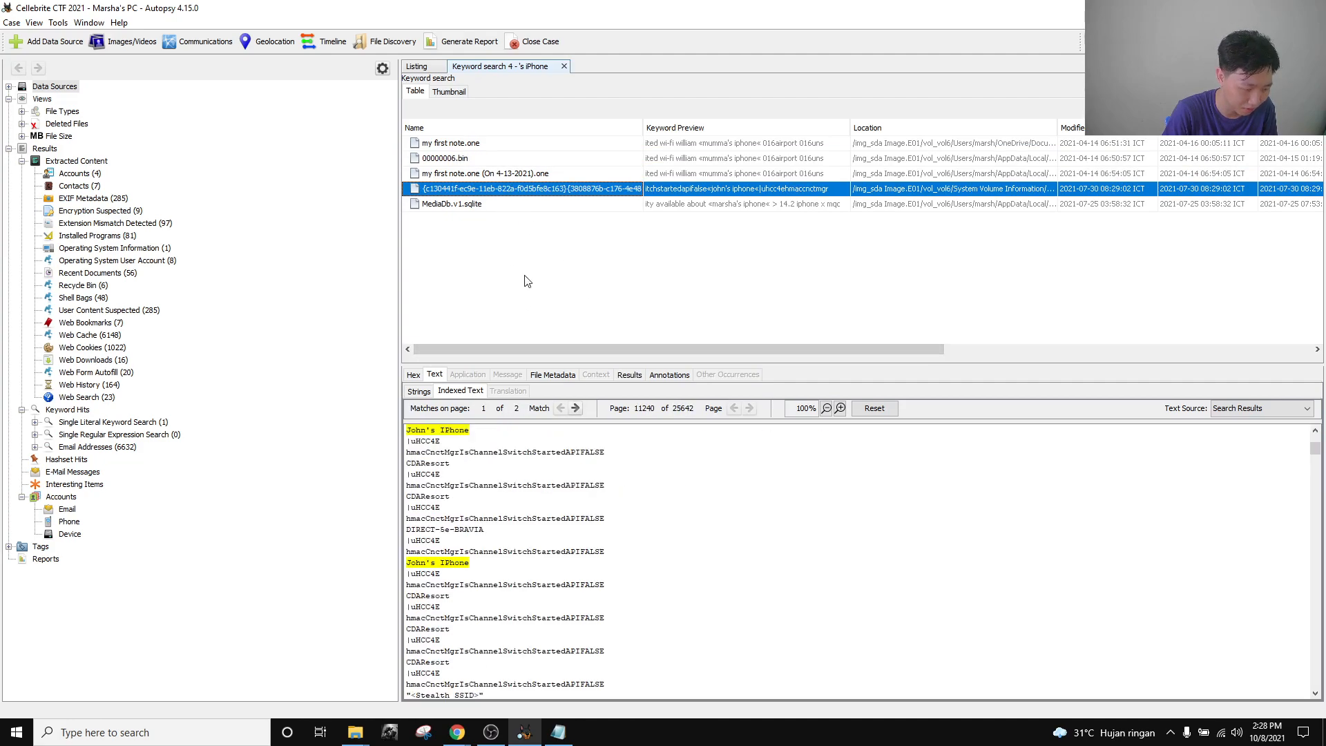
pyautogui.click(513, 204)
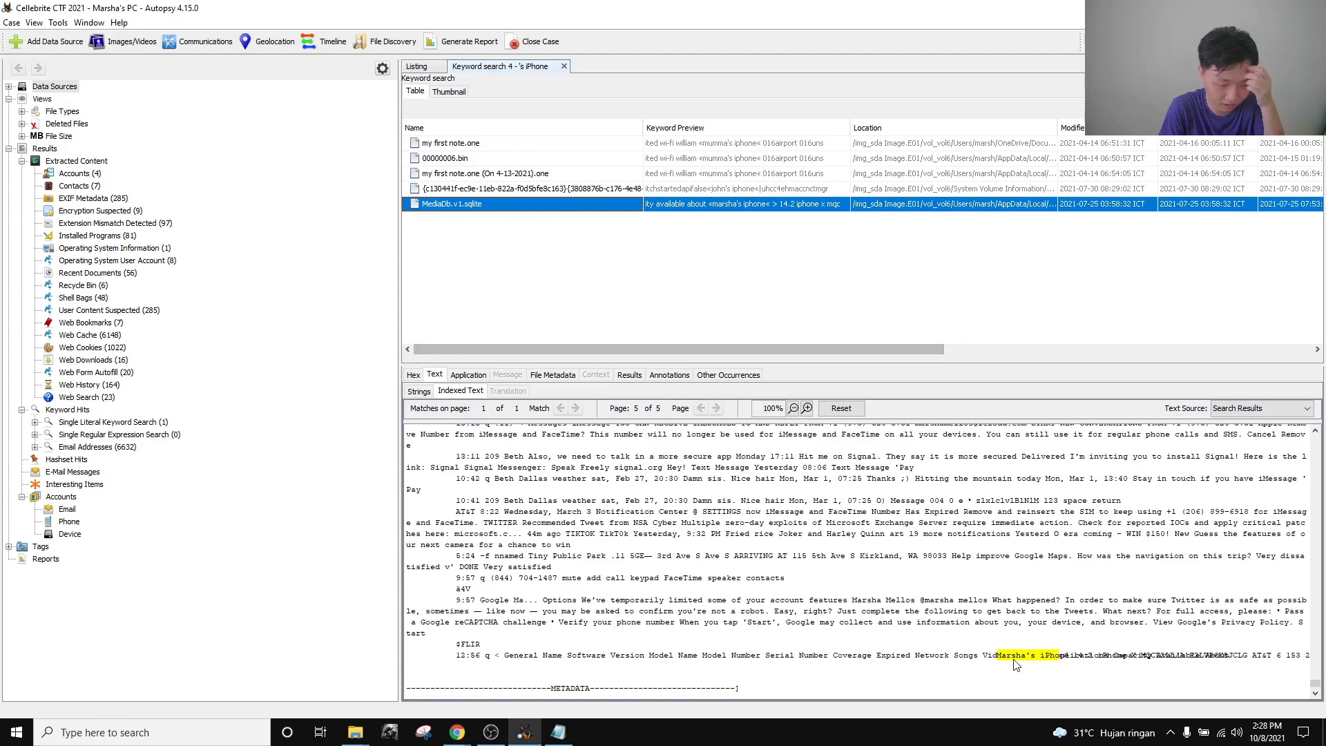
pyautogui.click(457, 732)
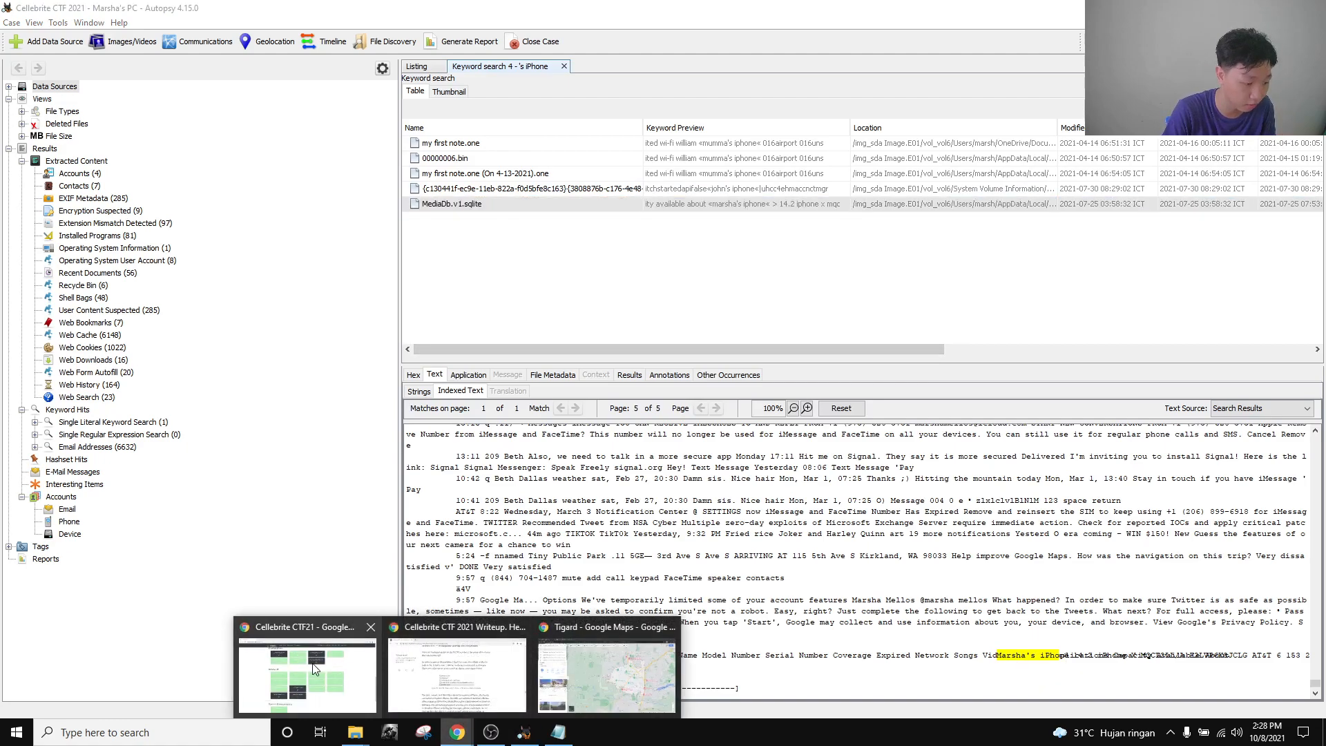
pyautogui.click(314, 667)
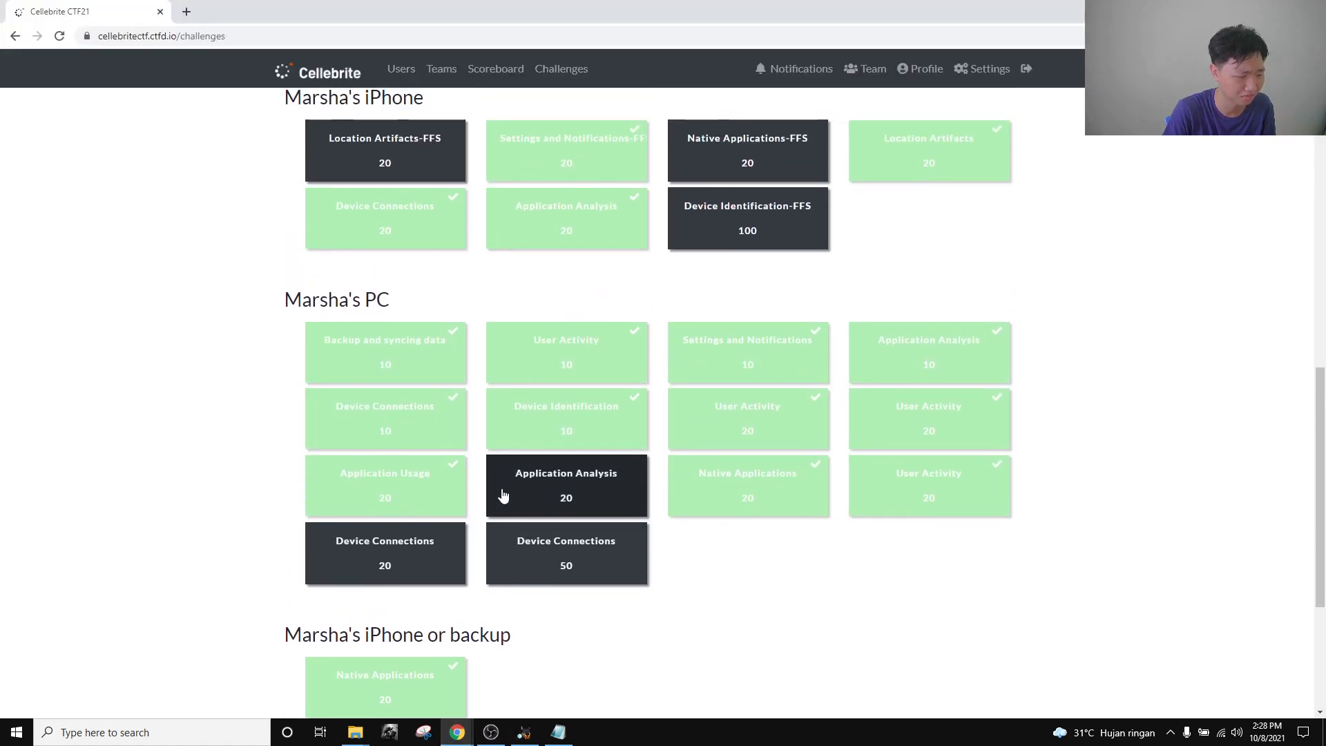
pyautogui.click(437, 363)
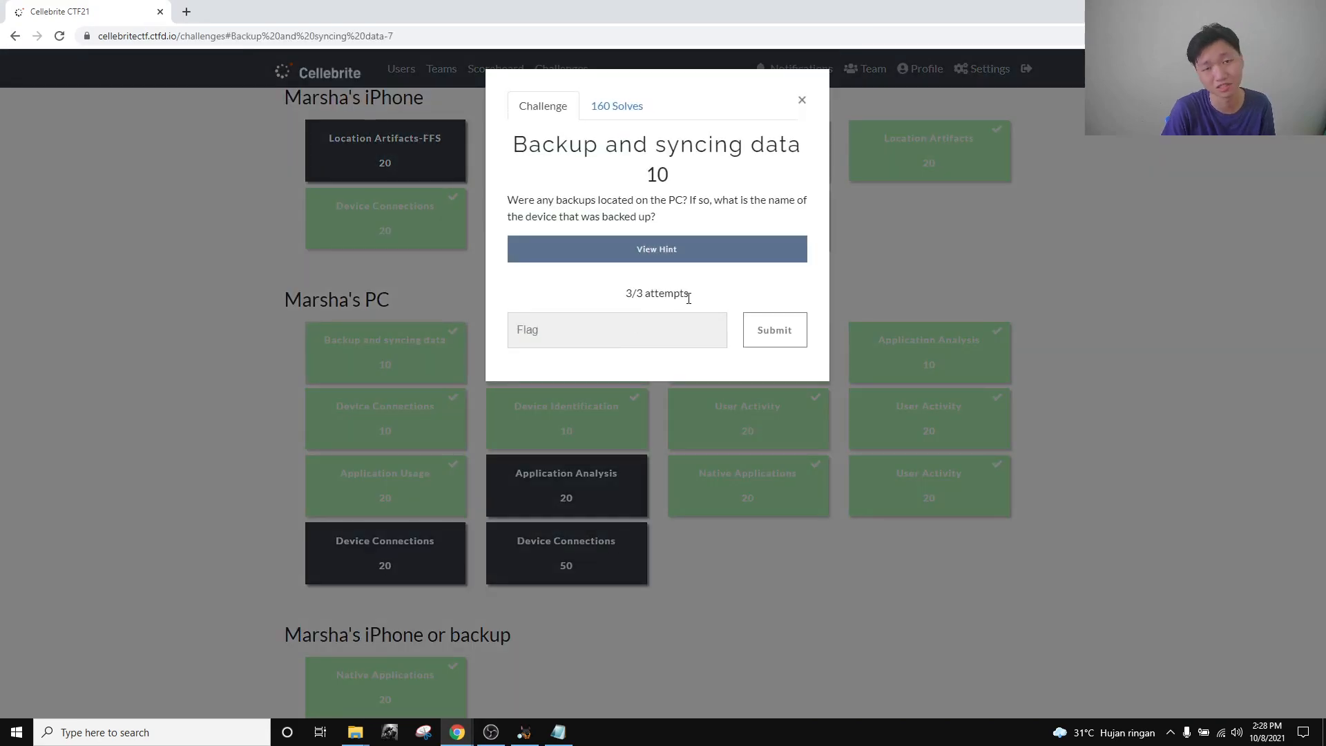
pyautogui.click(687, 336)
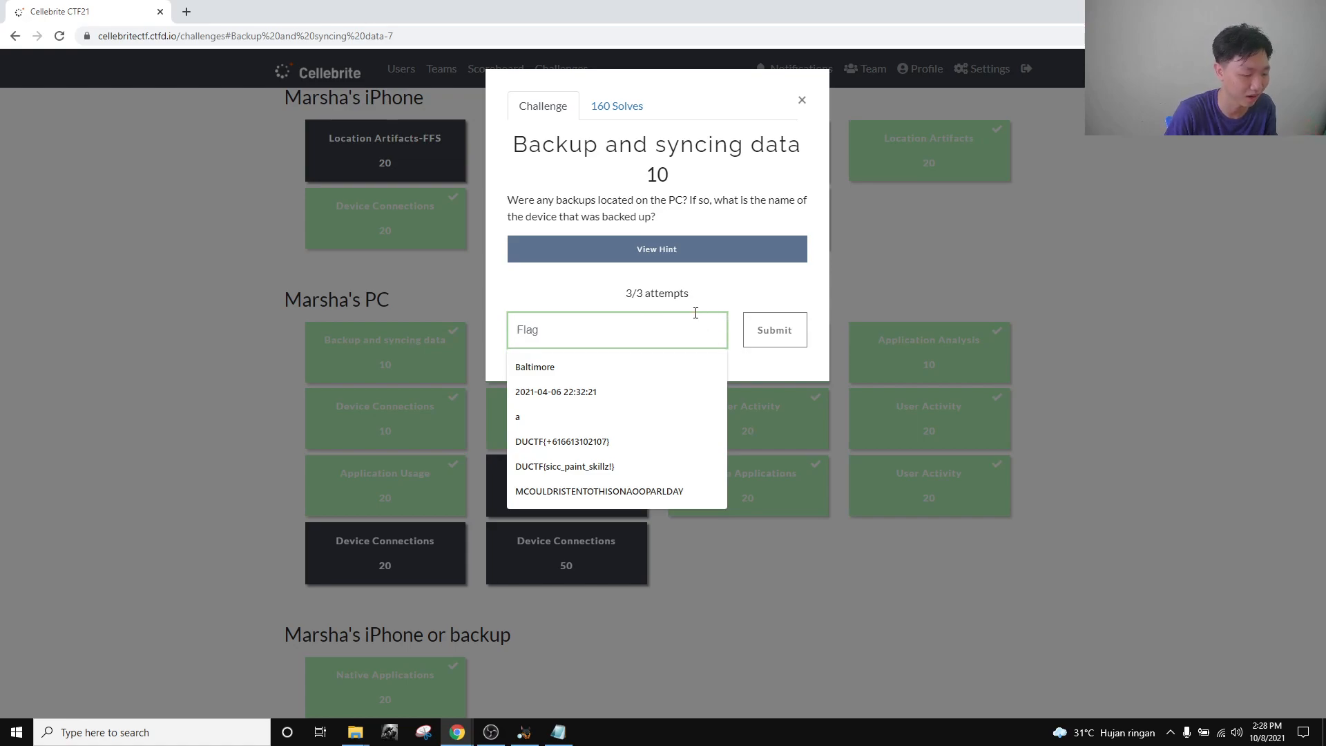
pyautogui.write('Marhs')
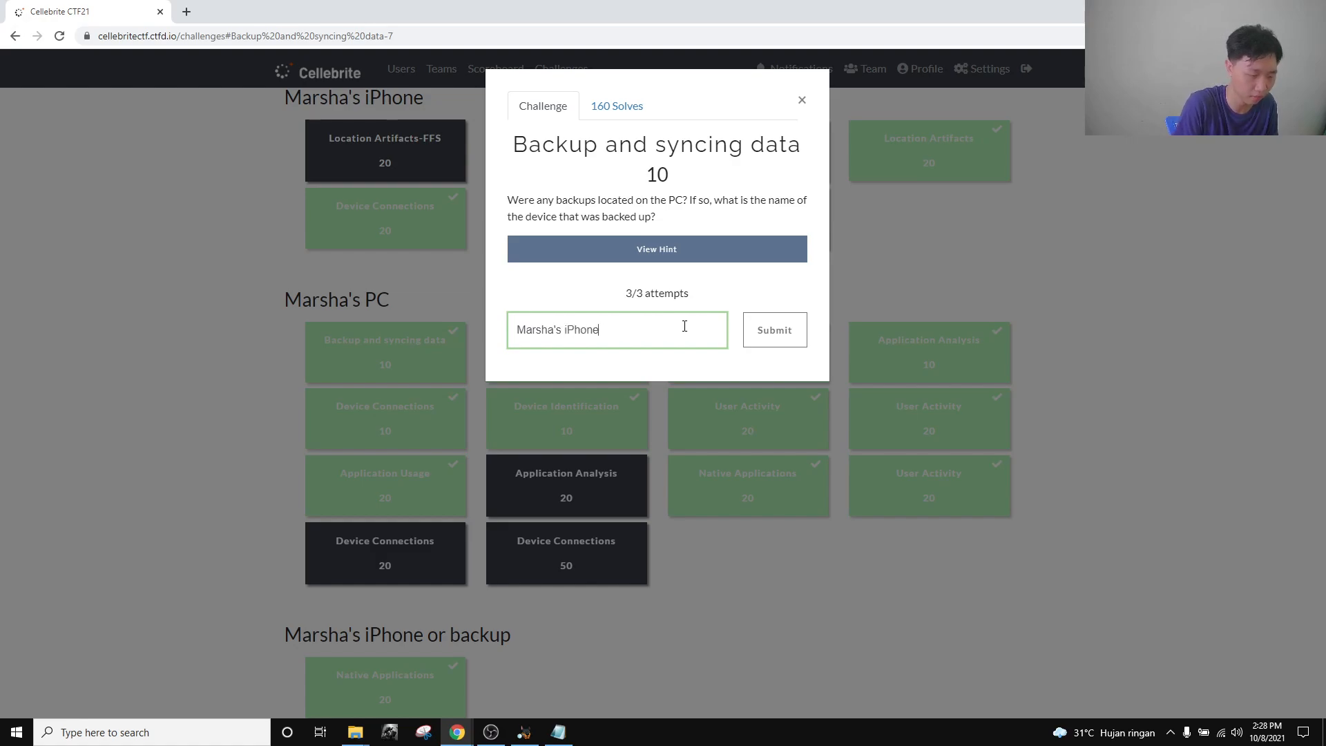
pyautogui.click(802, 100)
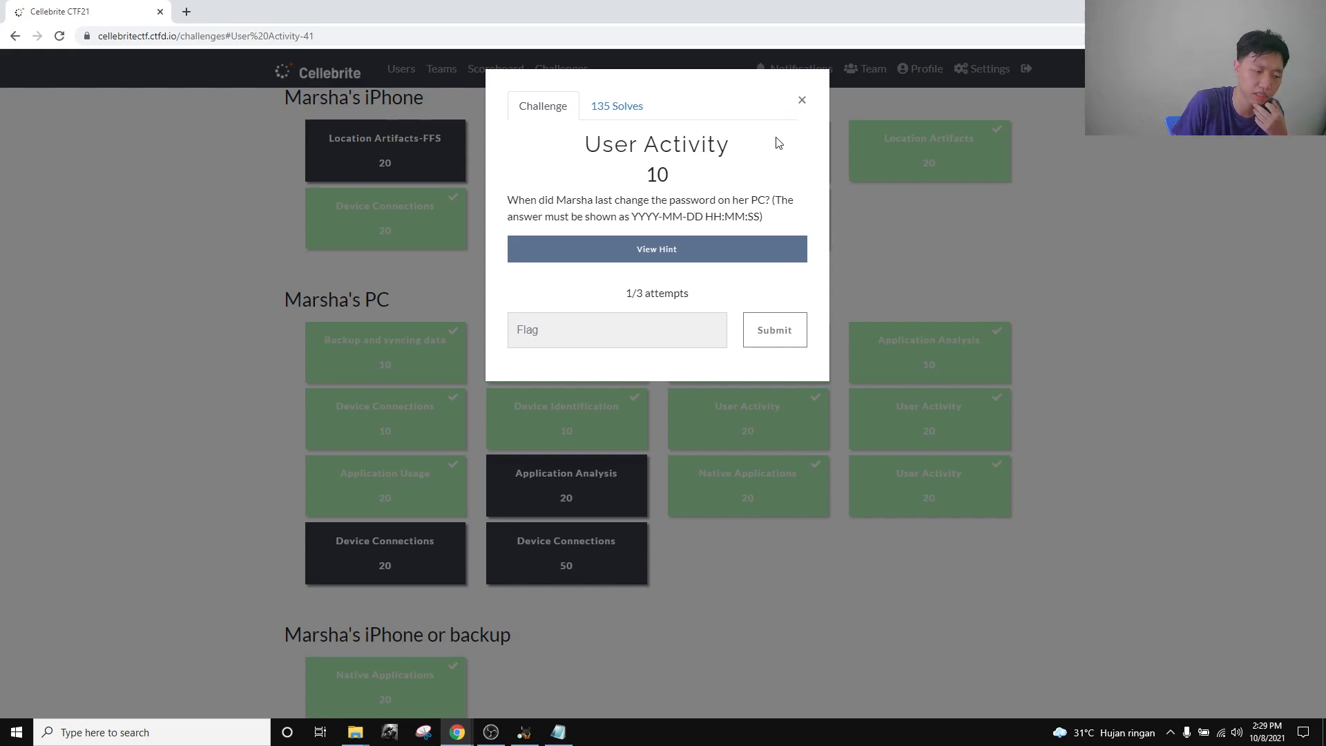
pyautogui.click(801, 99)
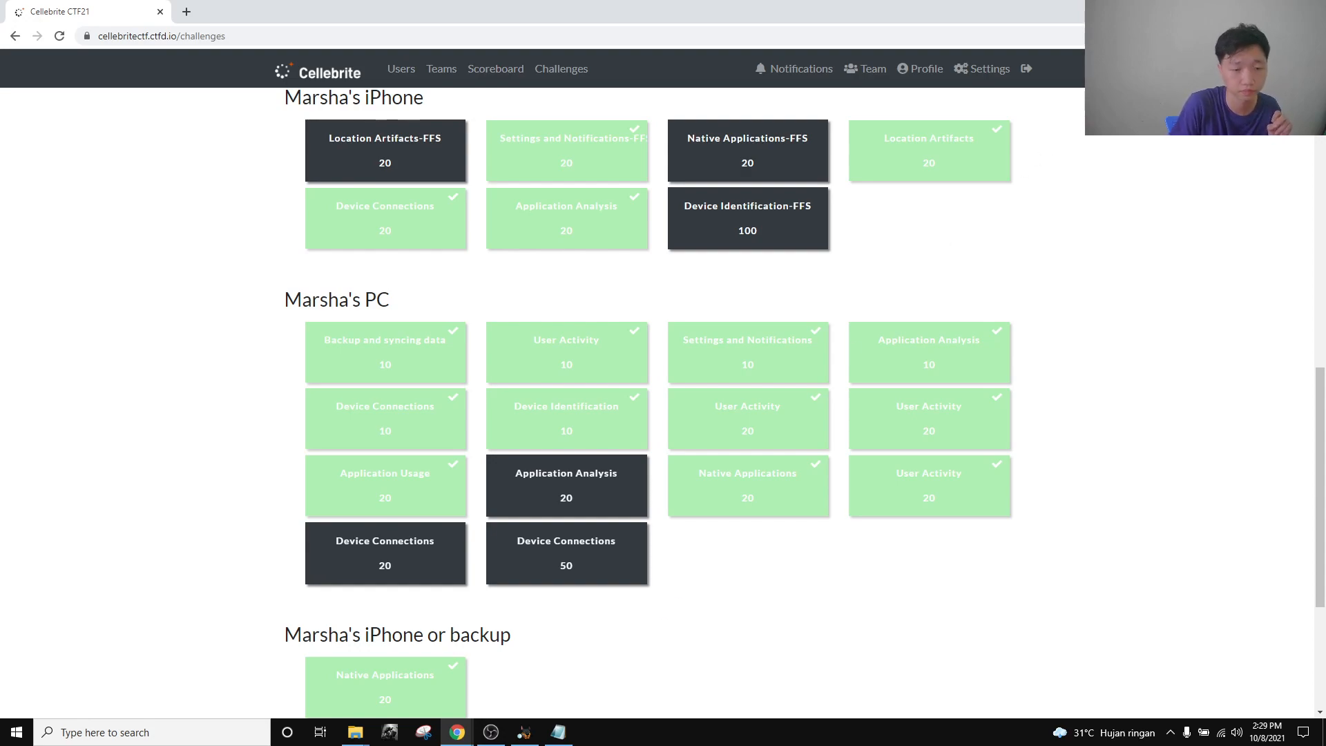
# Minimize every window down to the desktop and open the EZ tool shortcut.
pyautogui.click(1245, 11)
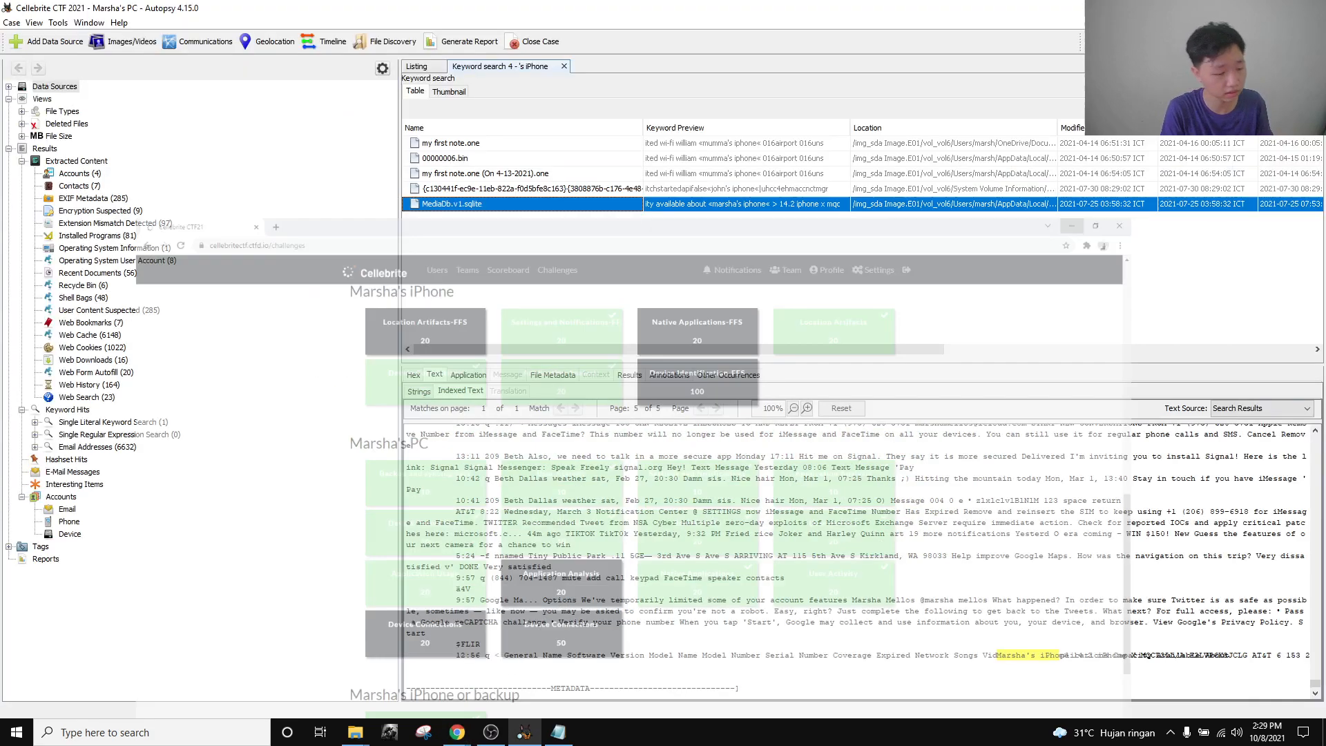
pyautogui.click(1246, 11)
pyautogui.click(1245, 11)
pyautogui.click(1246, 11)
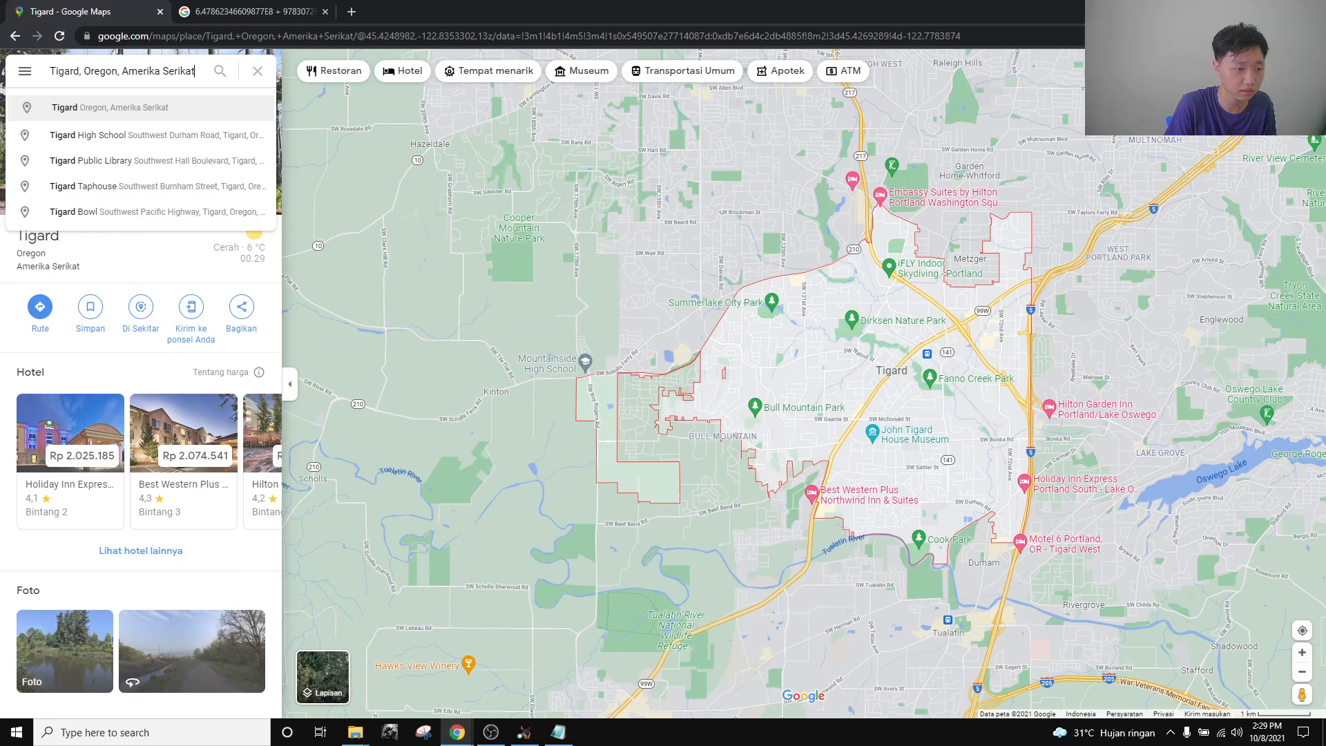
pyautogui.click(1245, 11)
pyautogui.click(1245, 11)
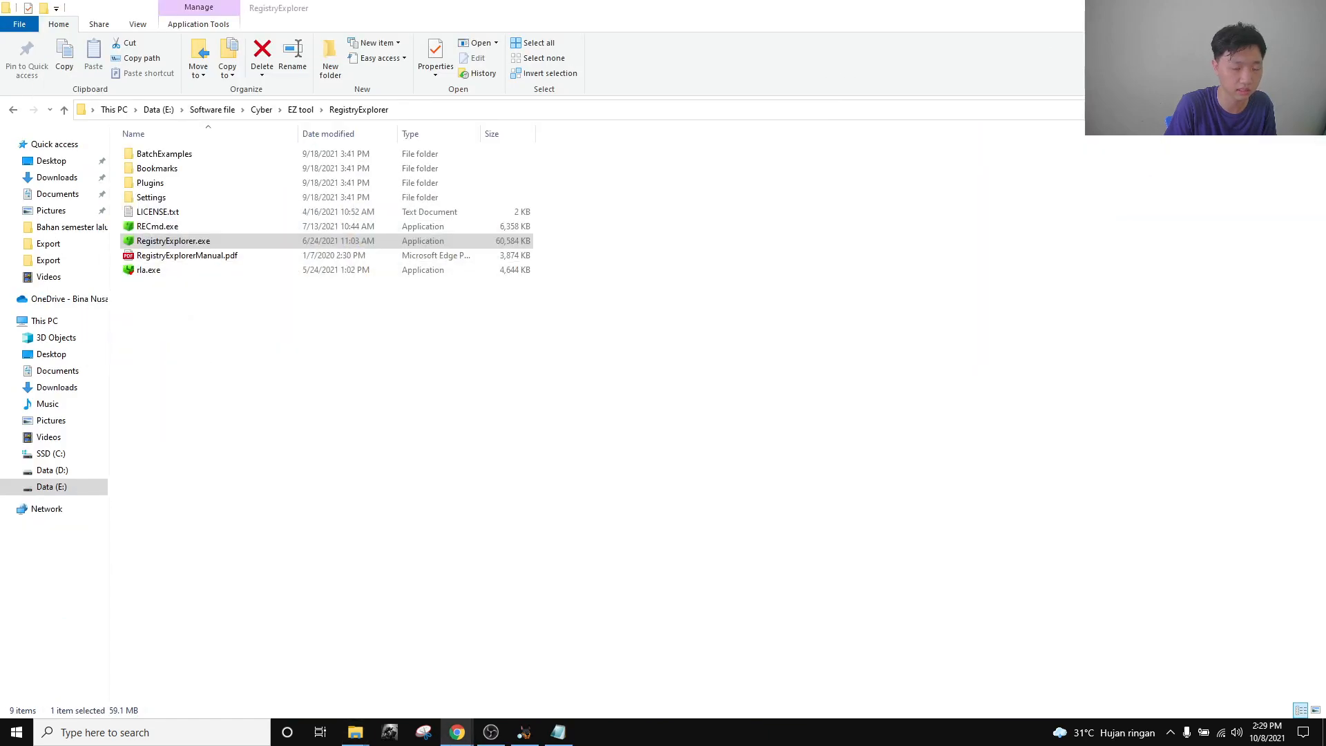
pyautogui.click(1245, 11)
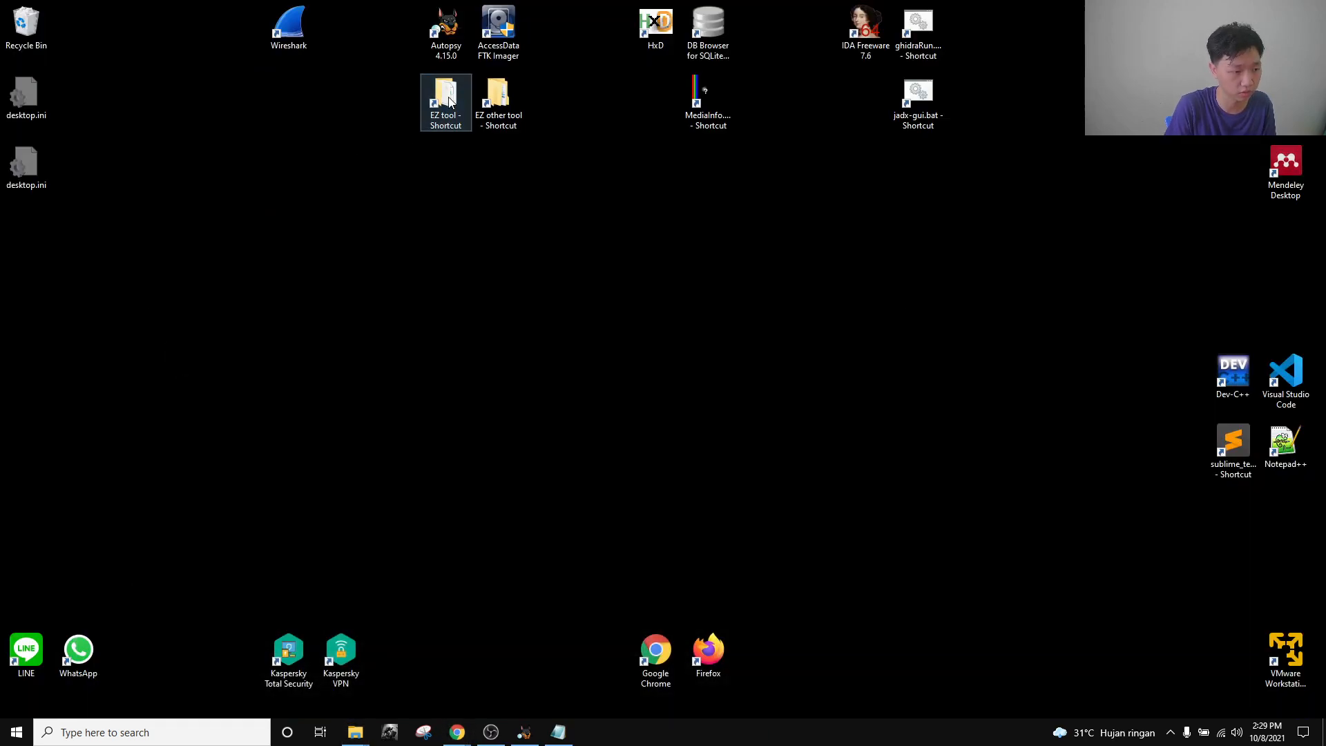
pyautogui.doubleClick(470, 120)
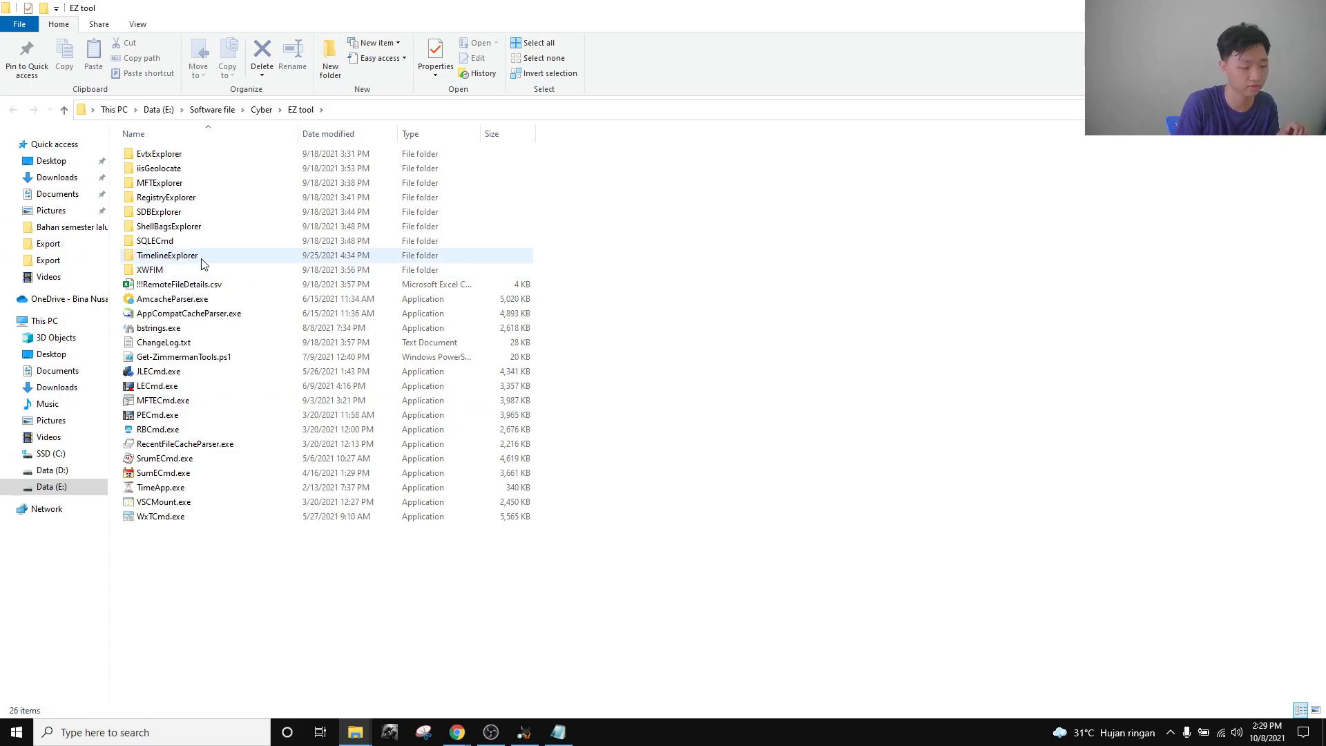
# Glance at Autopsy and the CTF challenges page, then bring the EZ tool folder to the front.
pyautogui.click(524, 732)
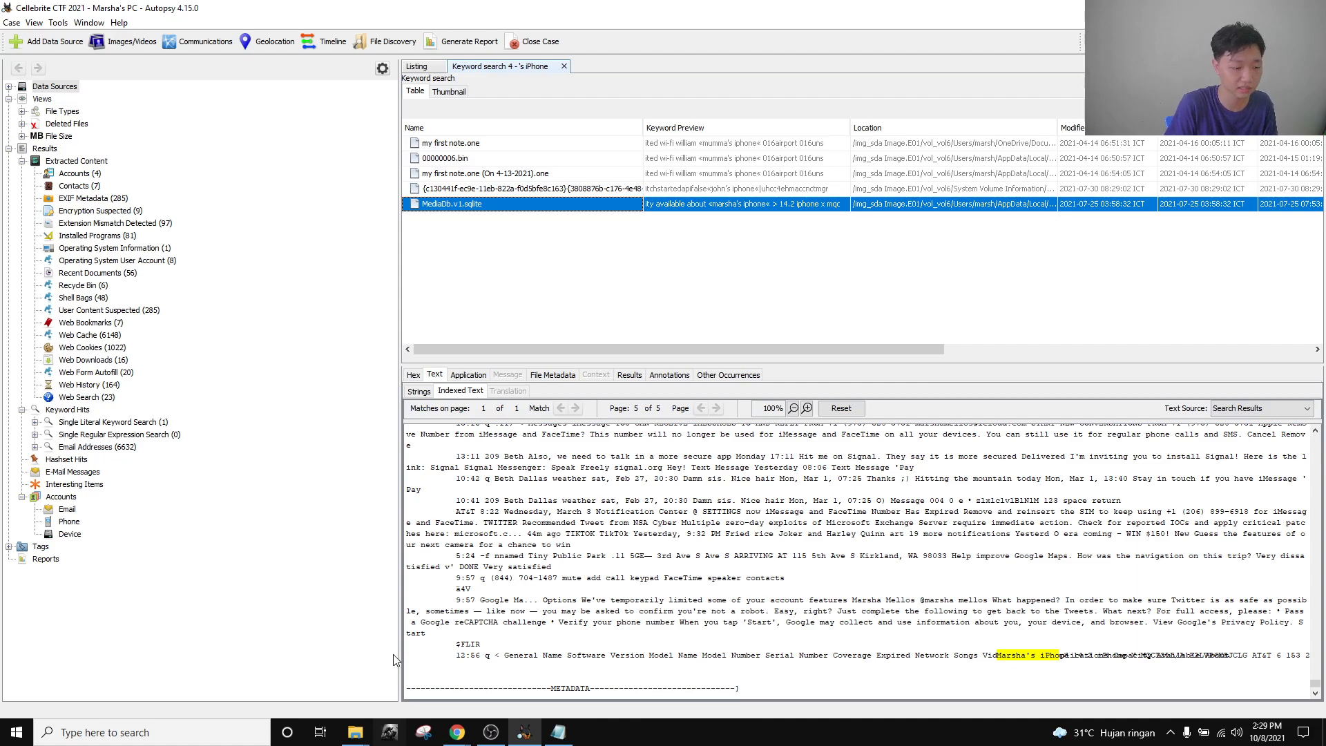
pyautogui.click(458, 732)
pyautogui.click(377, 678)
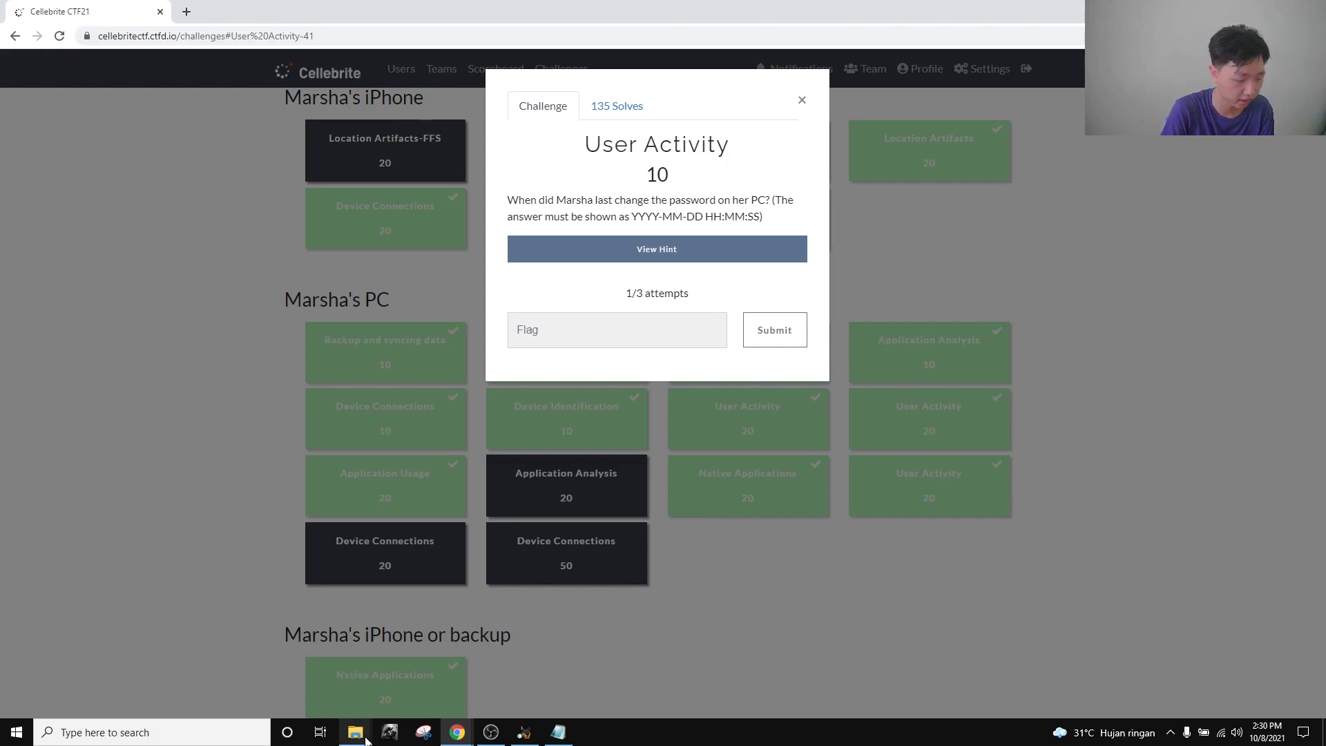
pyautogui.moveTo(366, 738)
pyautogui.click(504, 666)
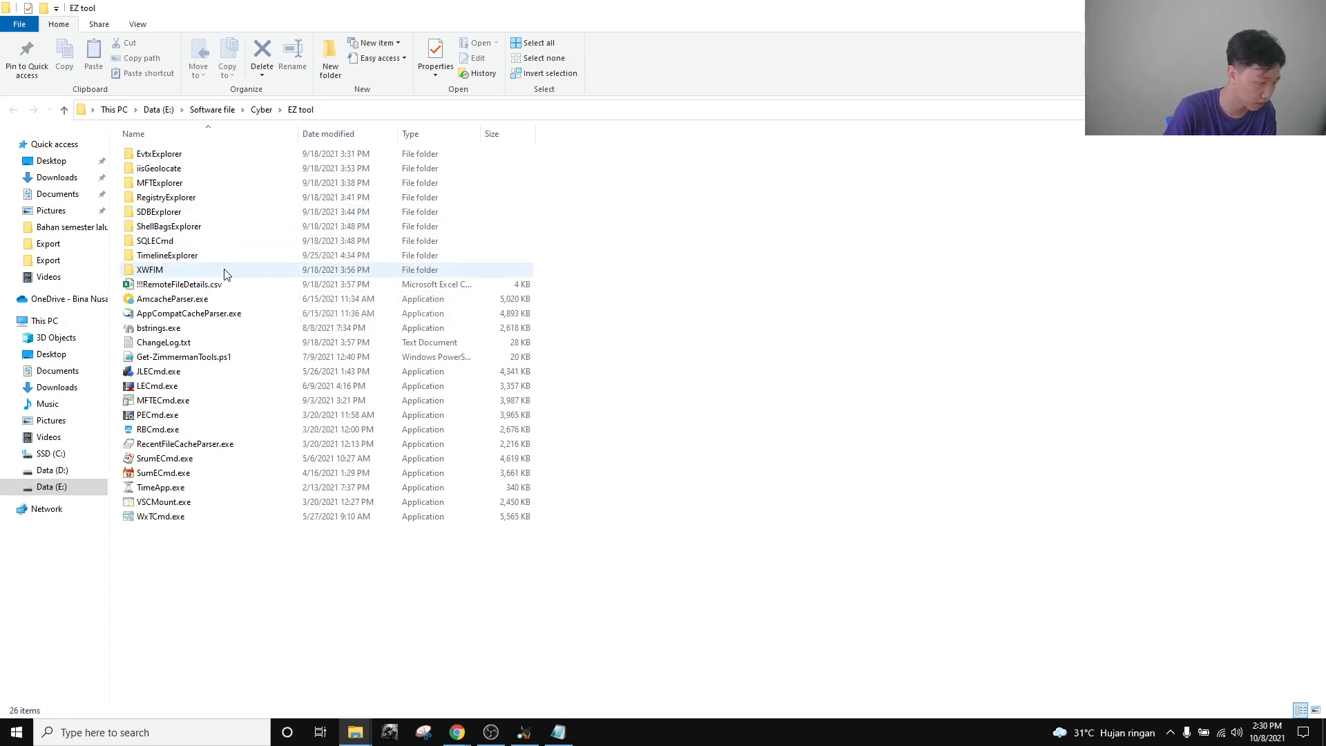
# Launch RegistryExplorer.exe and start File > Load hive on the Export folder, then return to Autopsy.
pyautogui.doubleClick(207, 198)
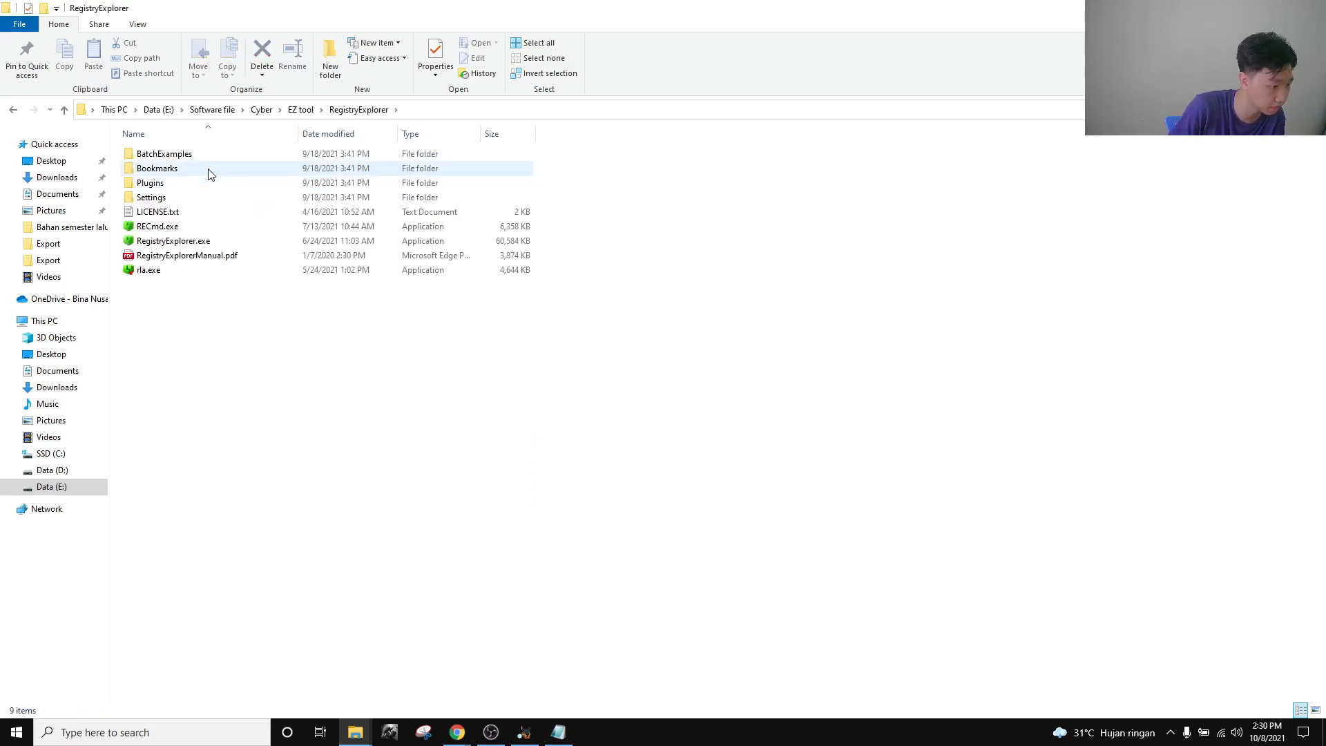
pyautogui.doubleClick(201, 241)
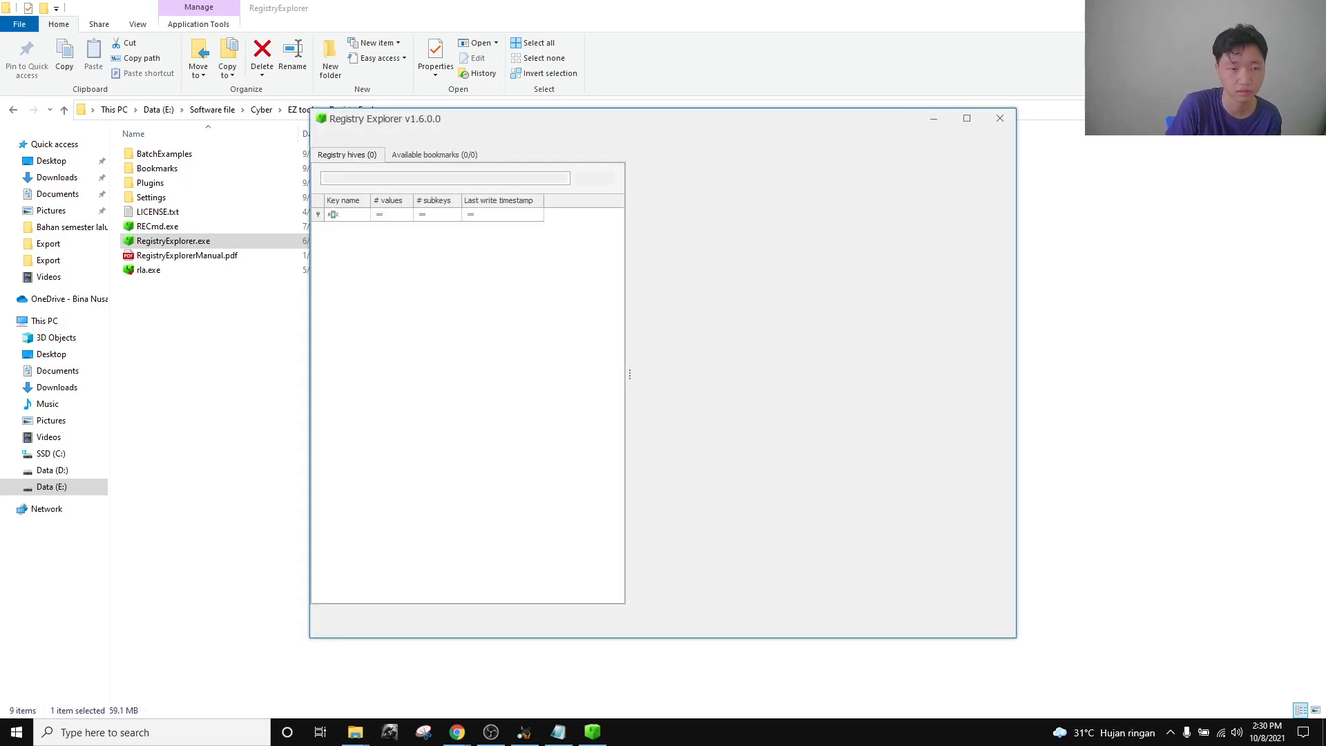
pyautogui.click(323, 136)
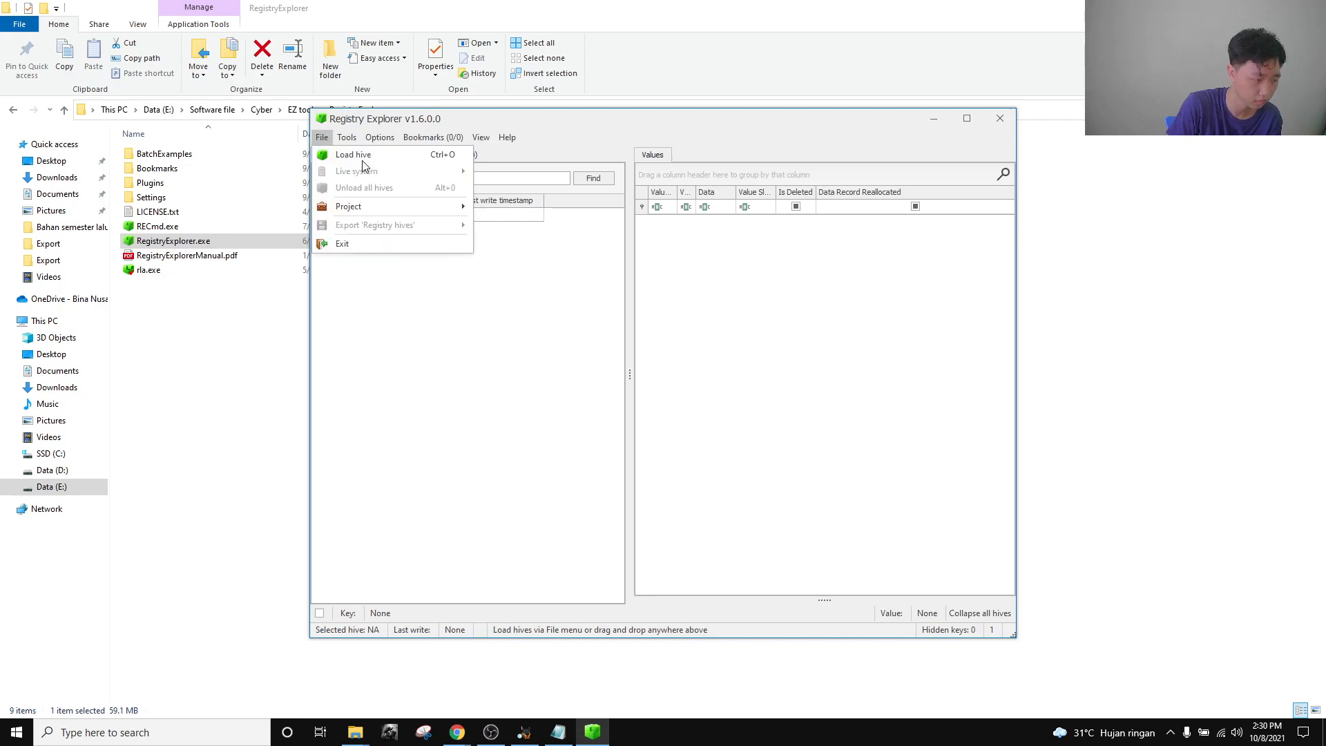
pyautogui.click(339, 151)
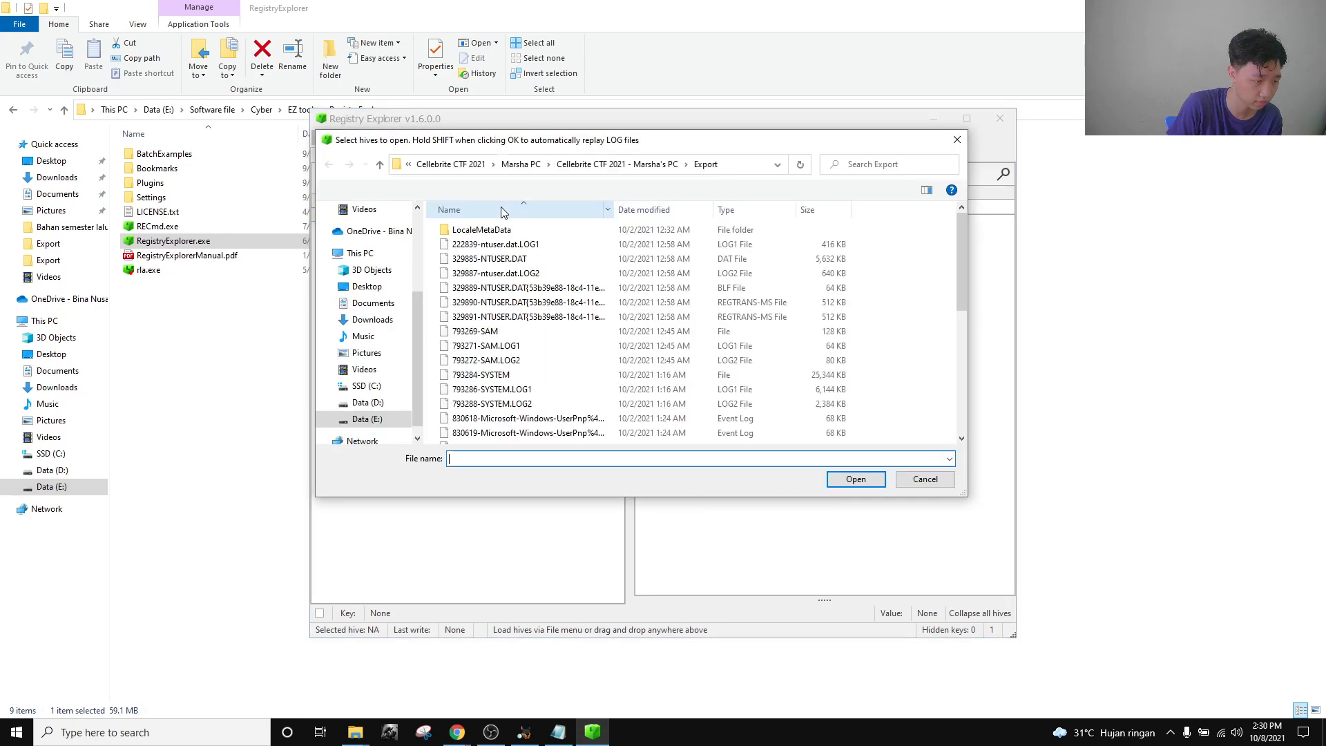
pyautogui.scroll(-3, 548, 337)
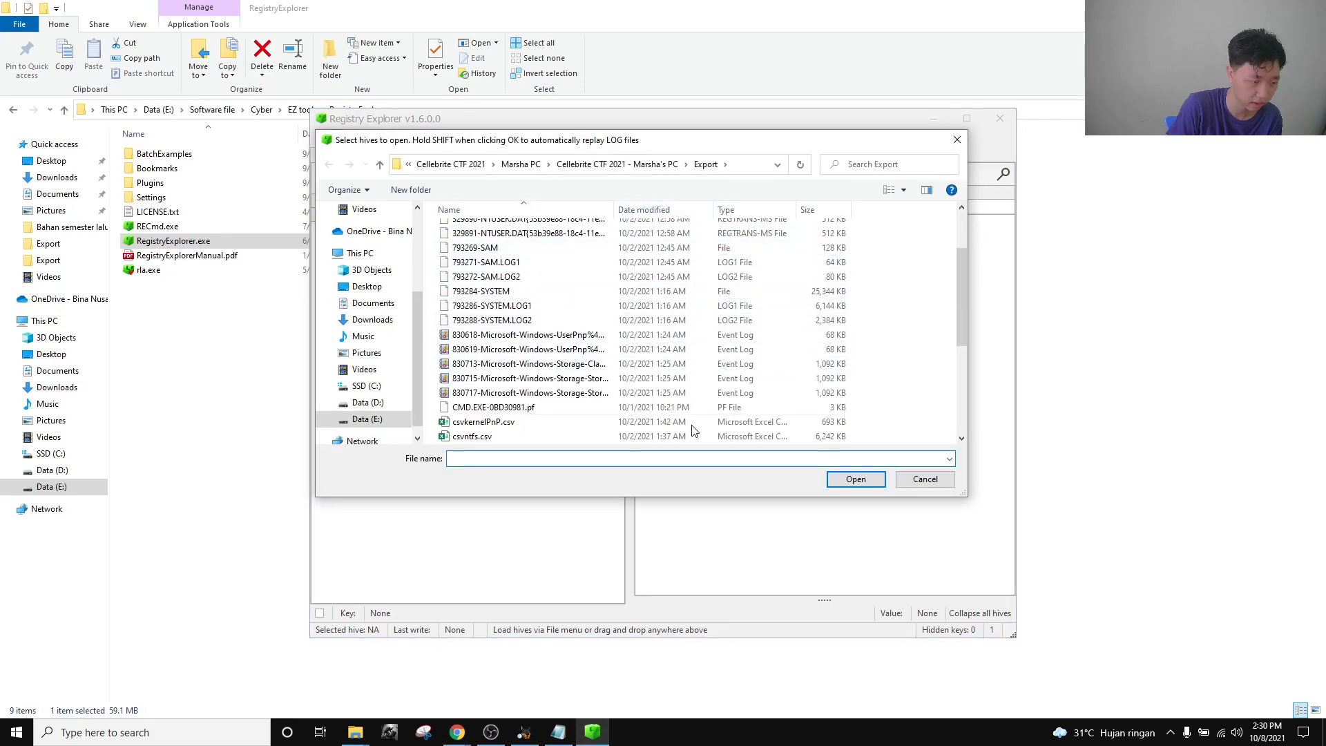
pyautogui.click(524, 732)
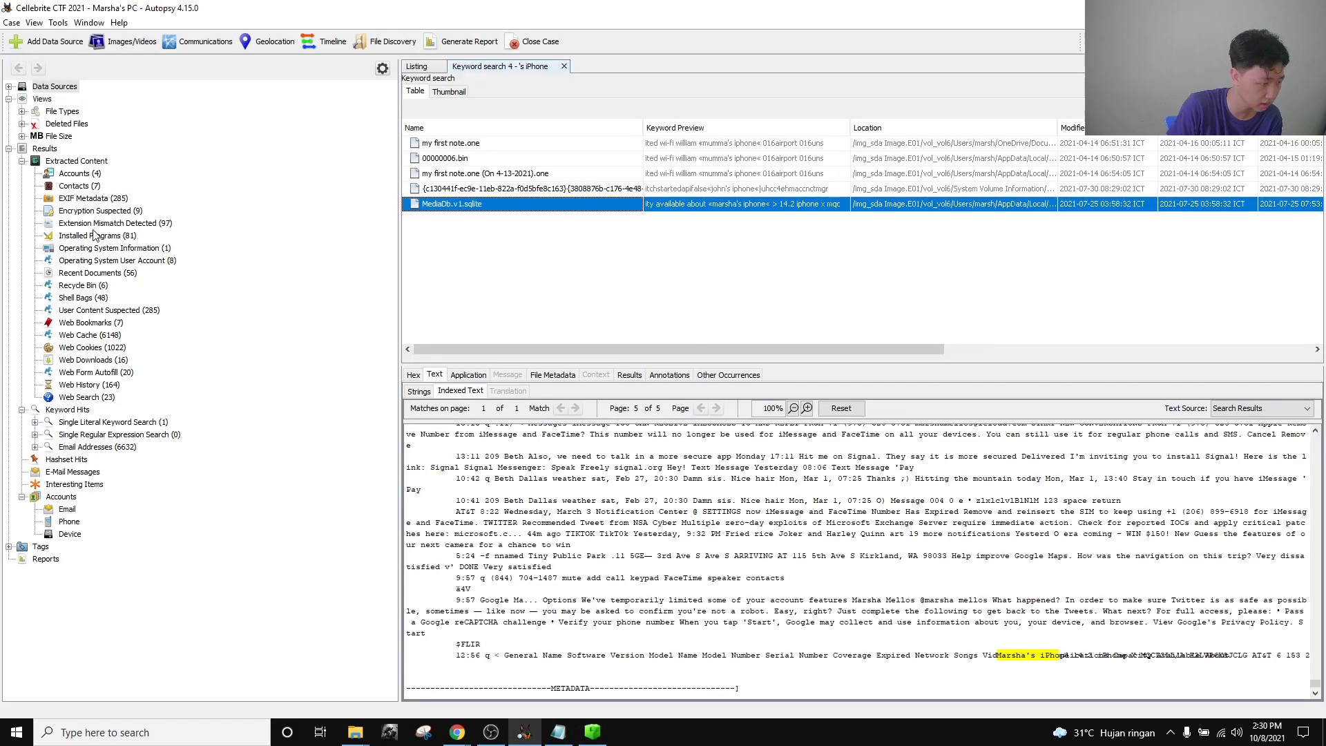
# Expand sda Image.E01 > vol6 > Windows > System32 > config and select the SAM file.
pyautogui.click(8, 87)
pyautogui.click(22, 99)
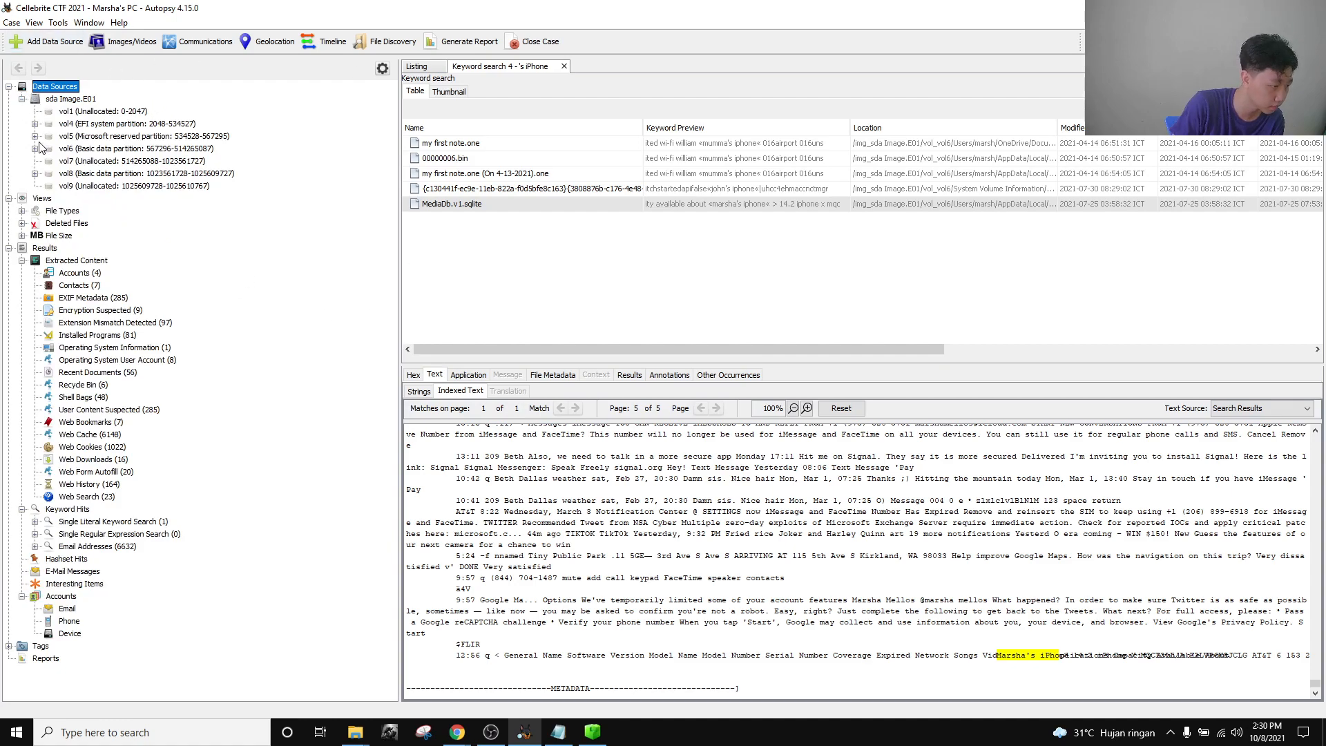
pyautogui.click(34, 149)
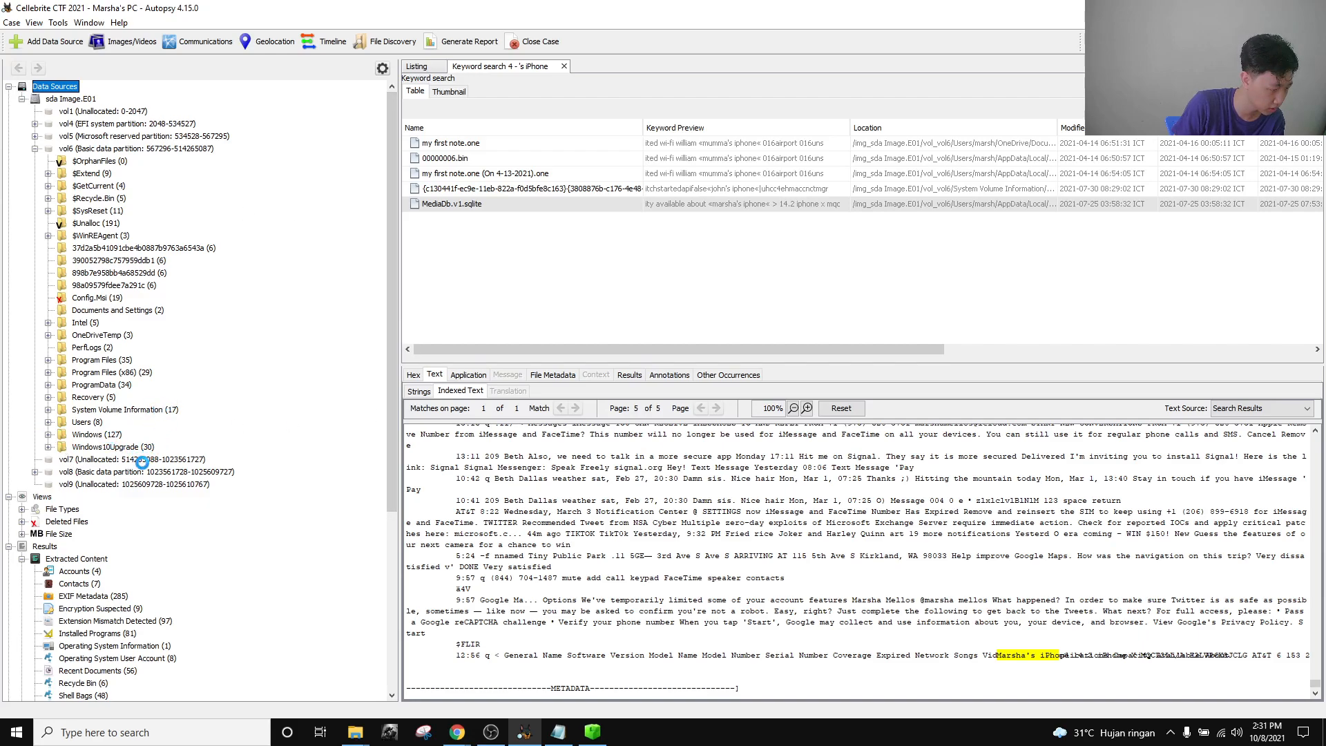
pyautogui.scroll(-6, 144, 459)
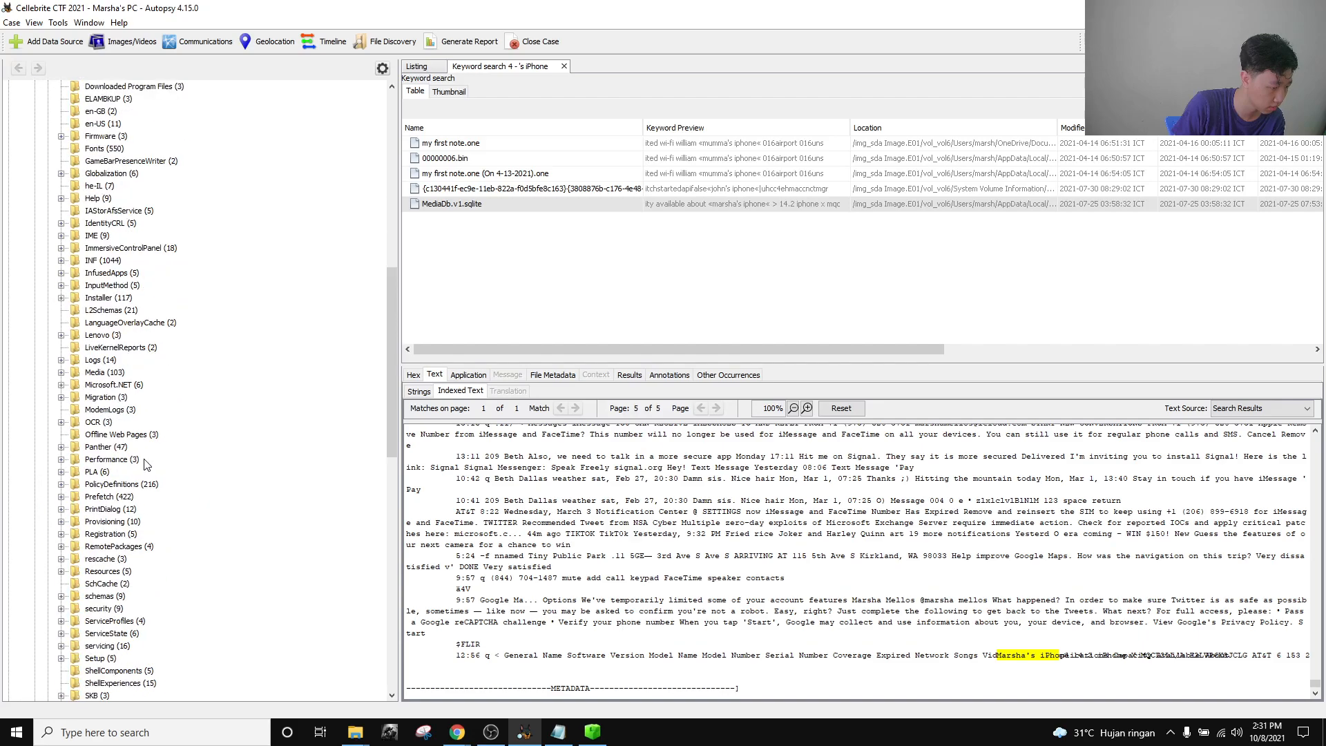
pyautogui.scroll(-14, 144, 459)
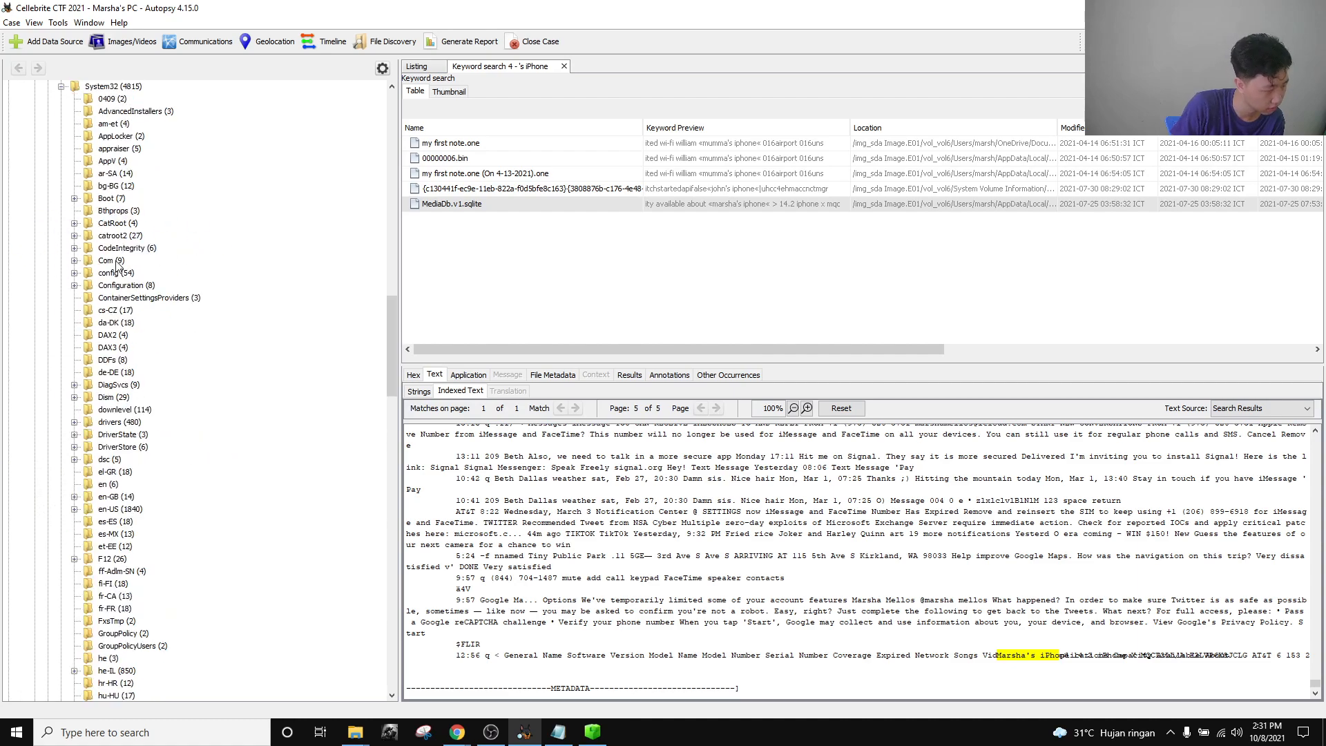
pyautogui.click(114, 275)
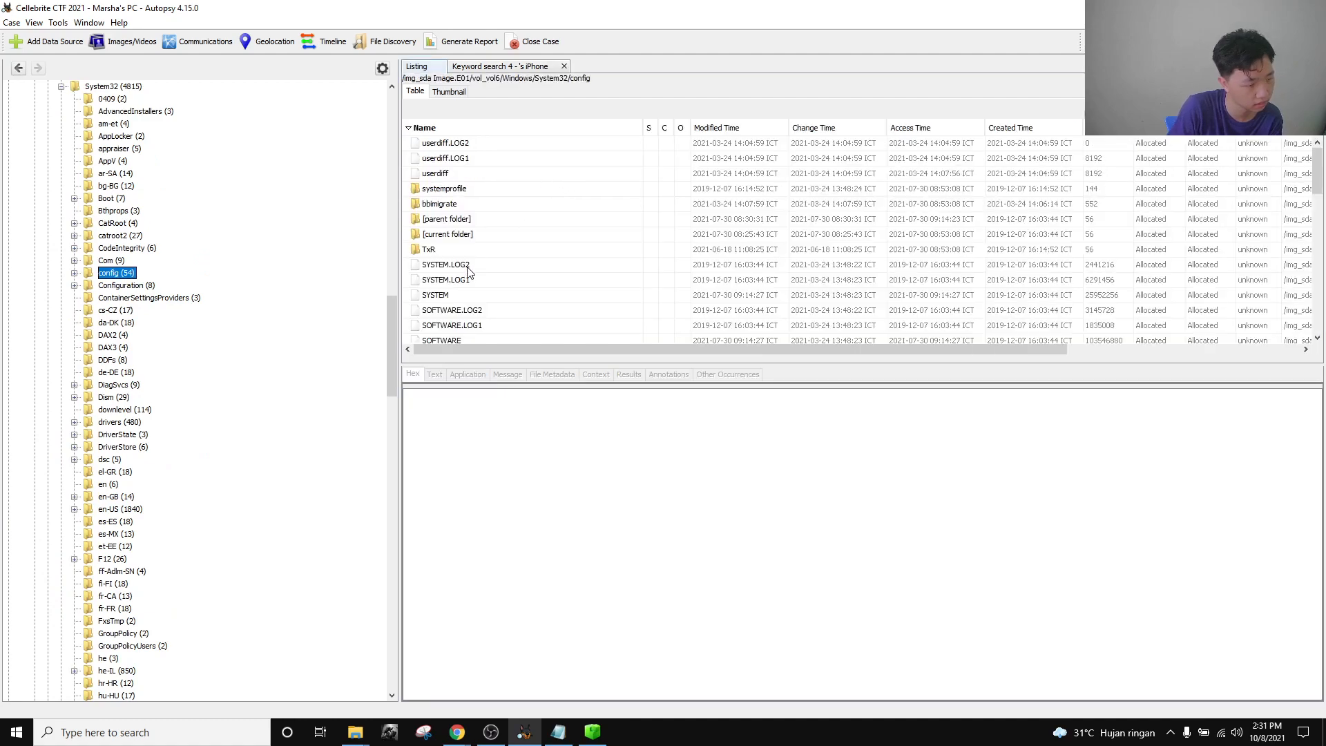
pyautogui.scroll(-1, 472, 270)
pyautogui.click(477, 252)
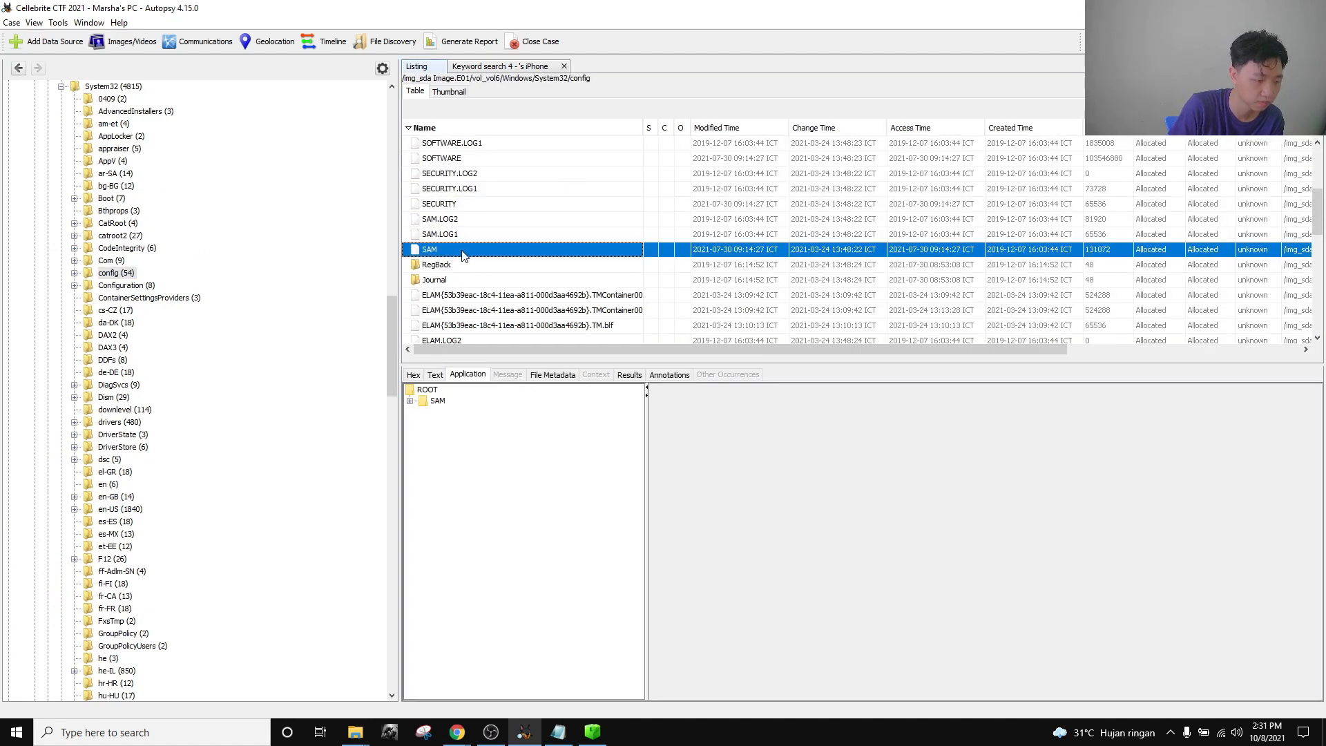
# Load the 793269-SAM hive and expand ROOT > SAM > Domains > Account > Users.
pyautogui.click(592, 730)
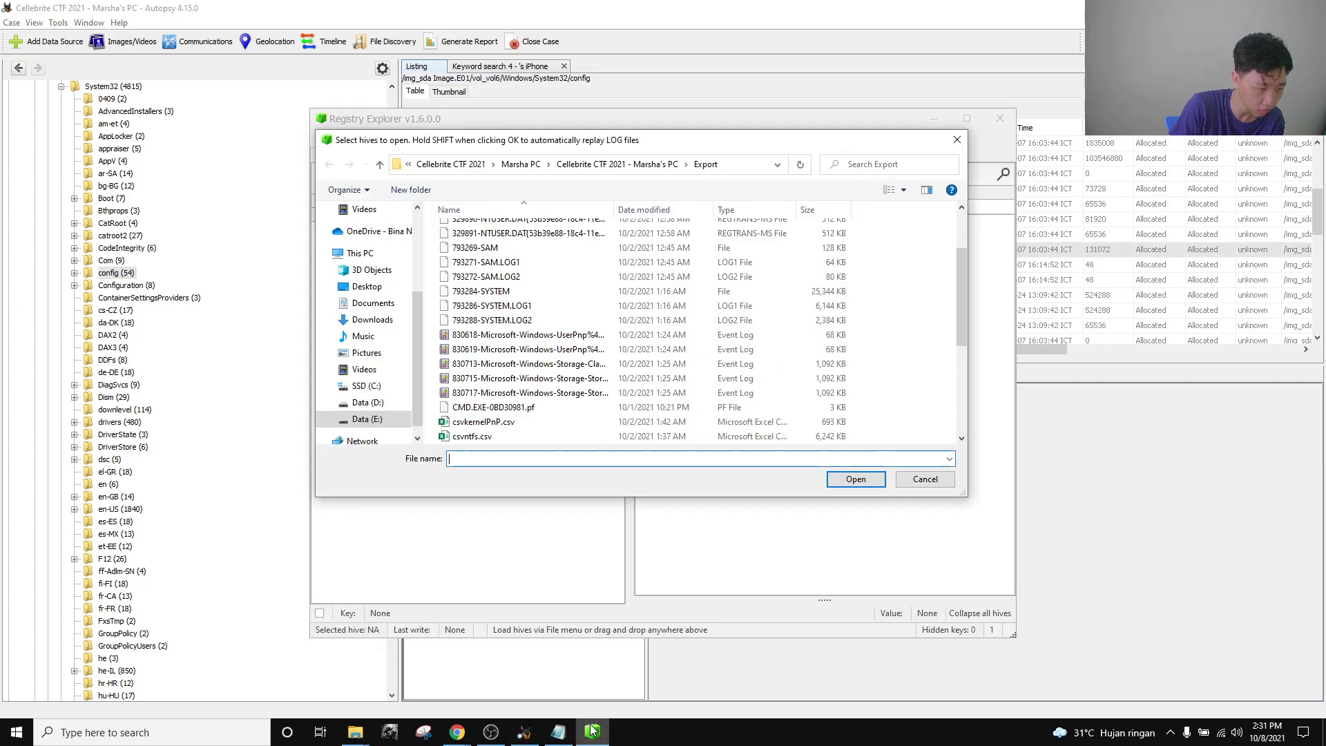
pyautogui.click(484, 248)
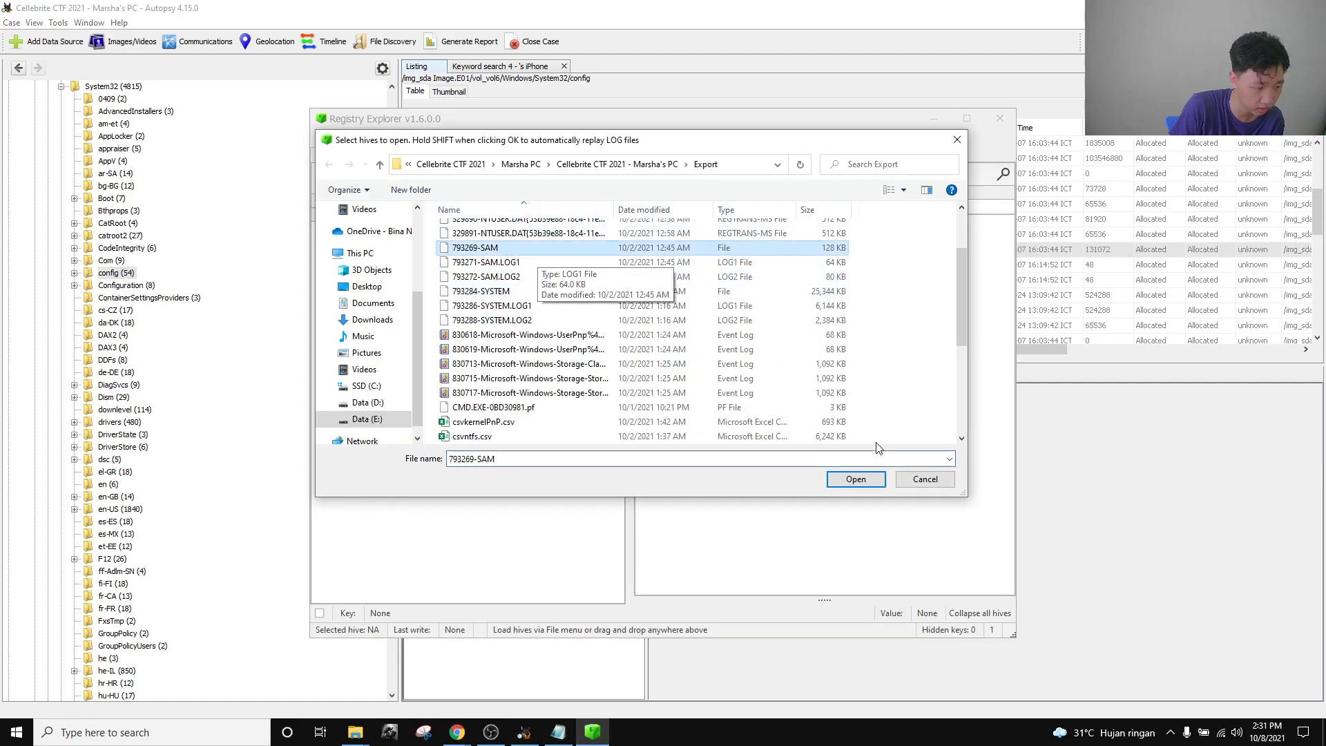
pyautogui.click(854, 480)
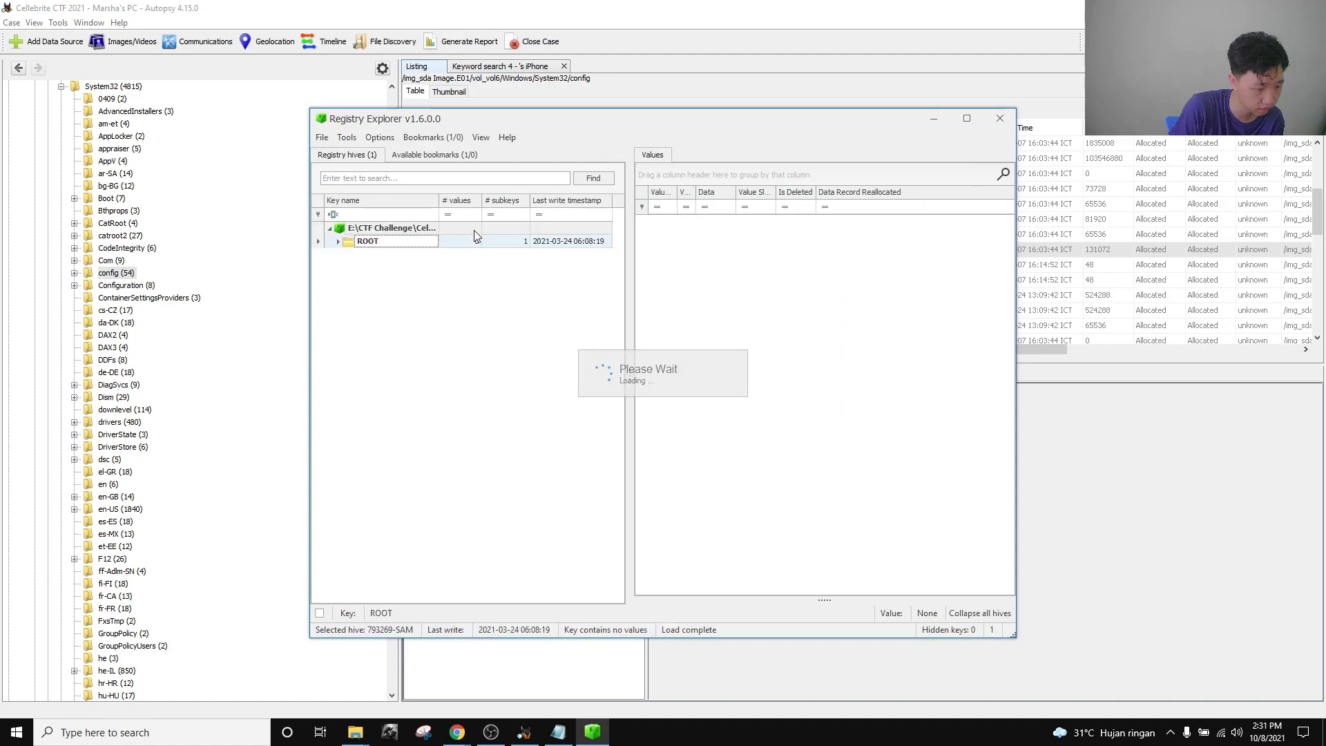
pyautogui.click(339, 241)
pyautogui.click(347, 254)
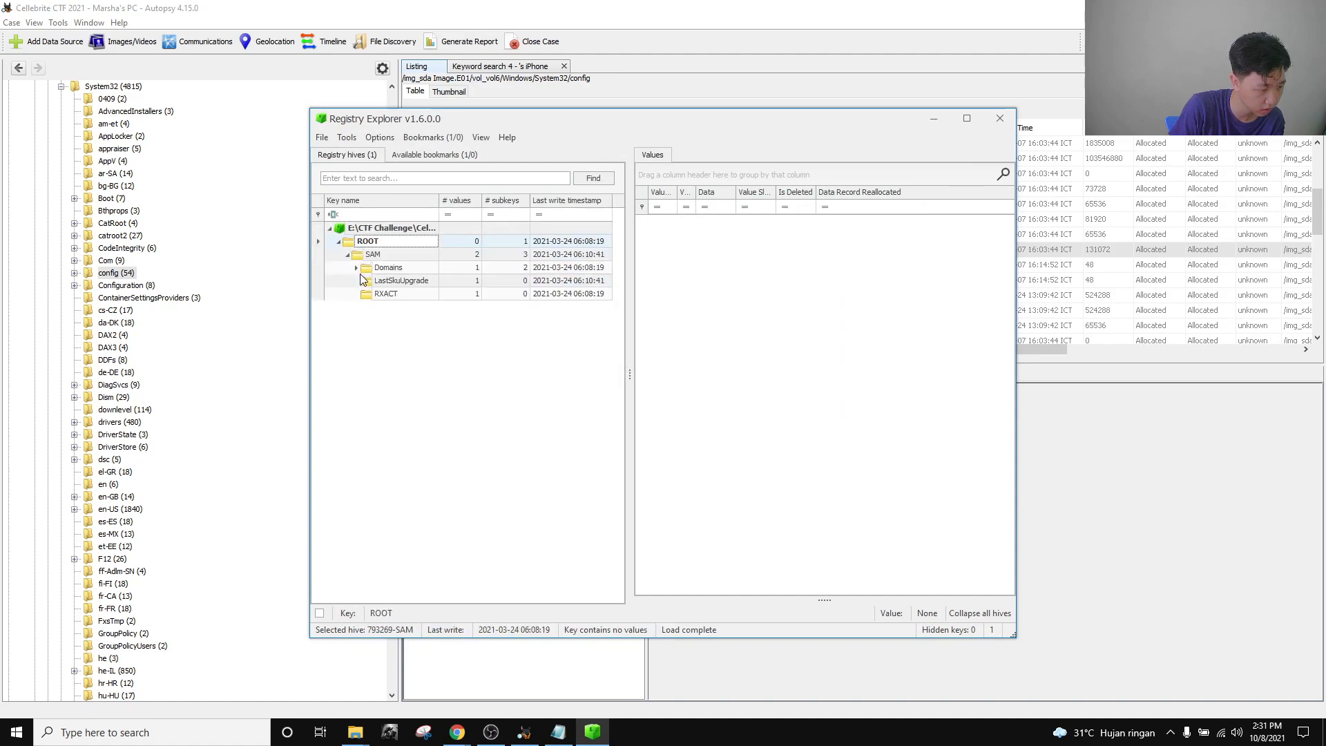
pyautogui.click(357, 267)
pyautogui.click(366, 282)
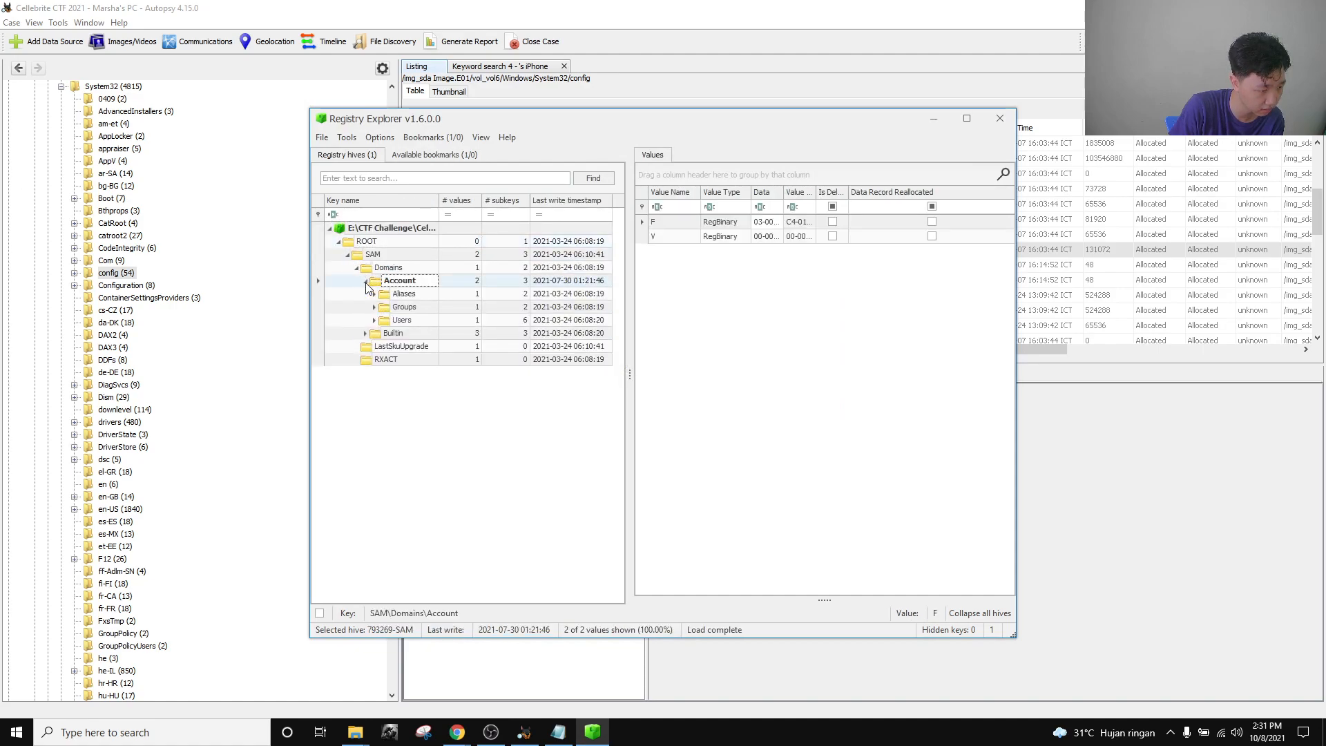
pyautogui.click(404, 320)
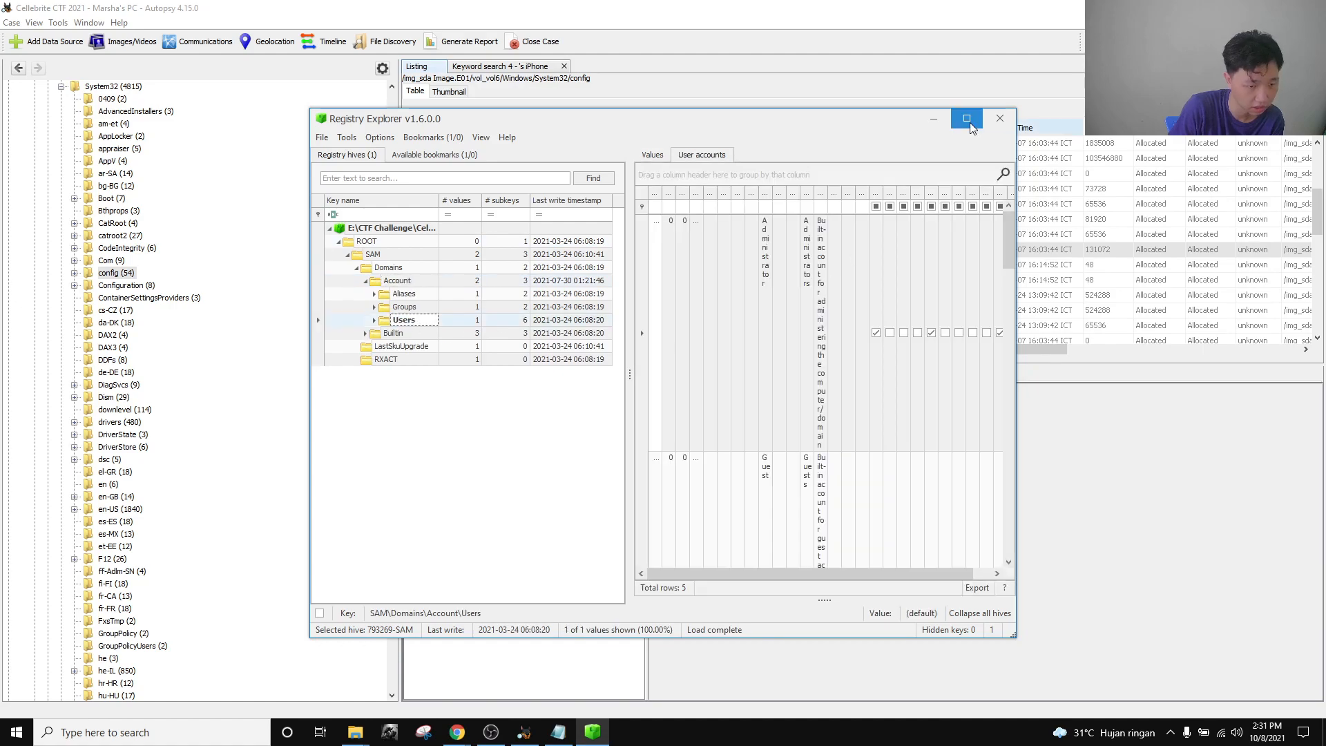
pyautogui.click(966, 118)
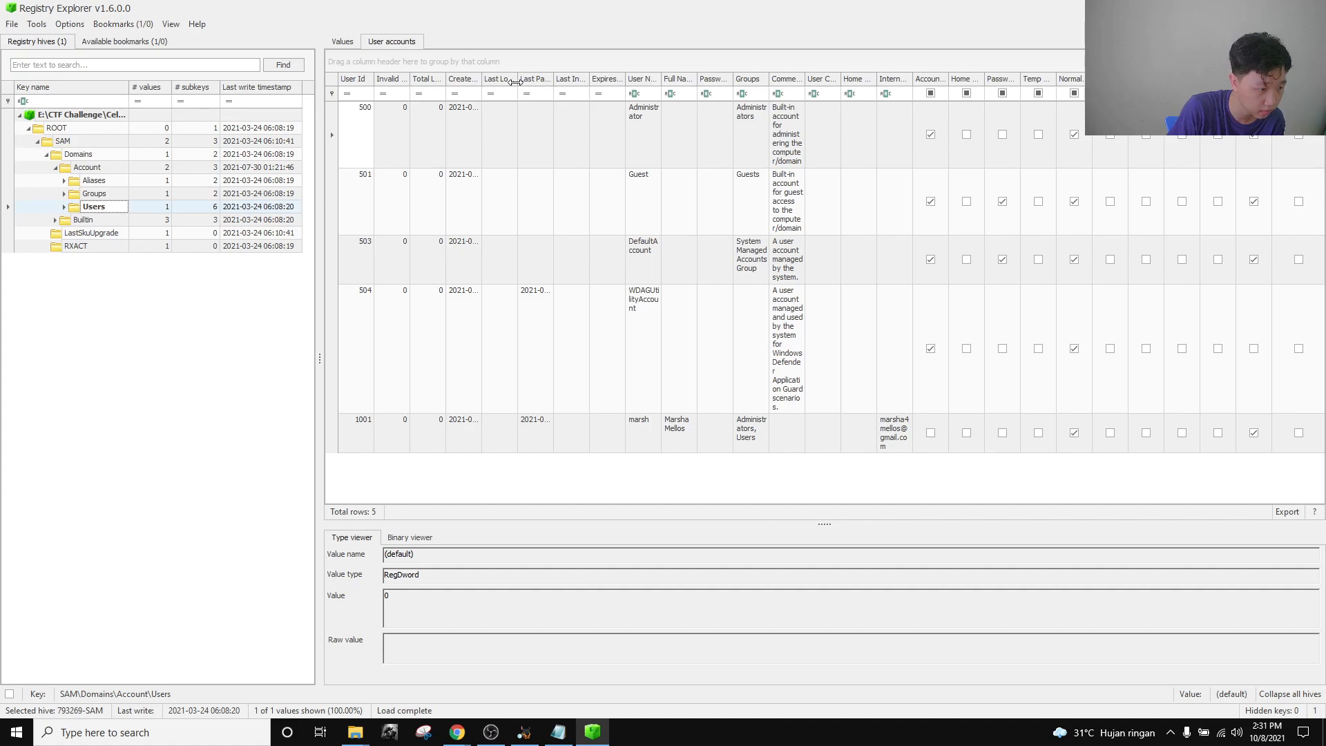
pyautogui.moveTo(697, 80); pyautogui.dragTo(701, 93)
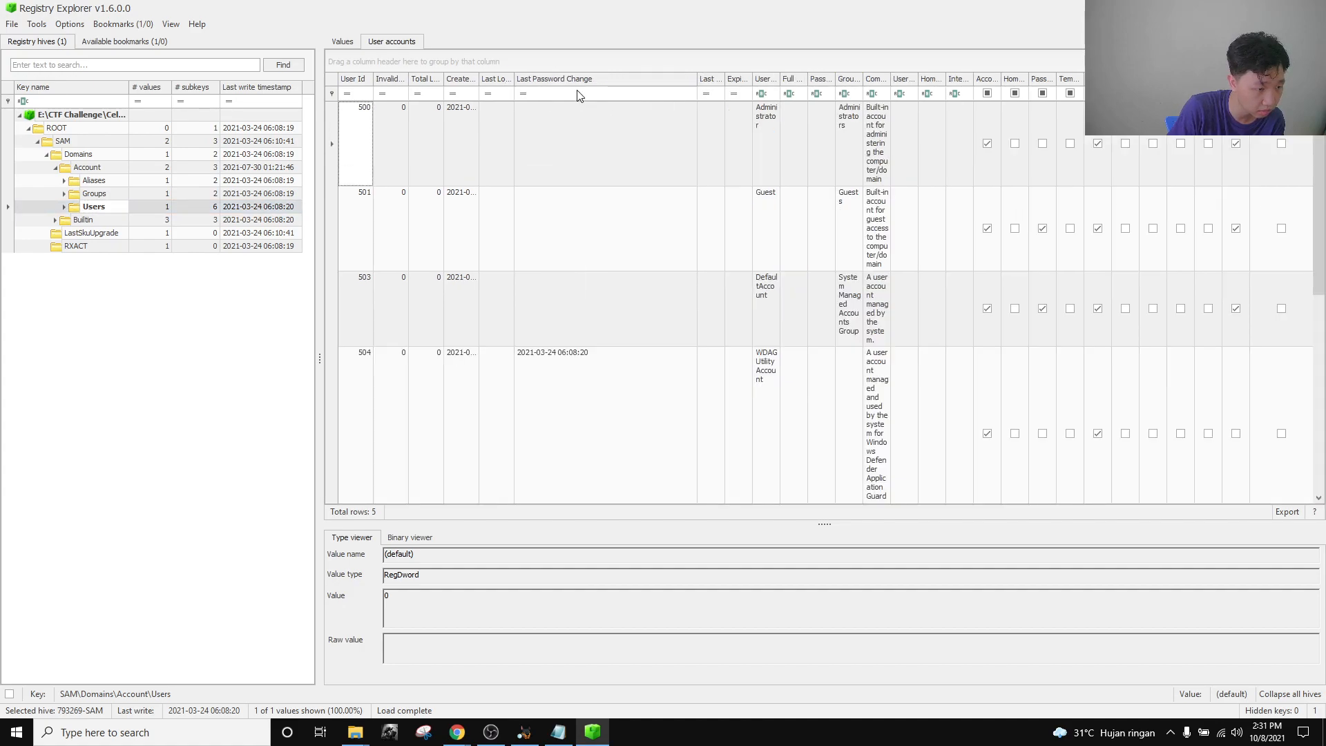
pyautogui.moveTo(626, 77); pyautogui.dragTo(604, 78)
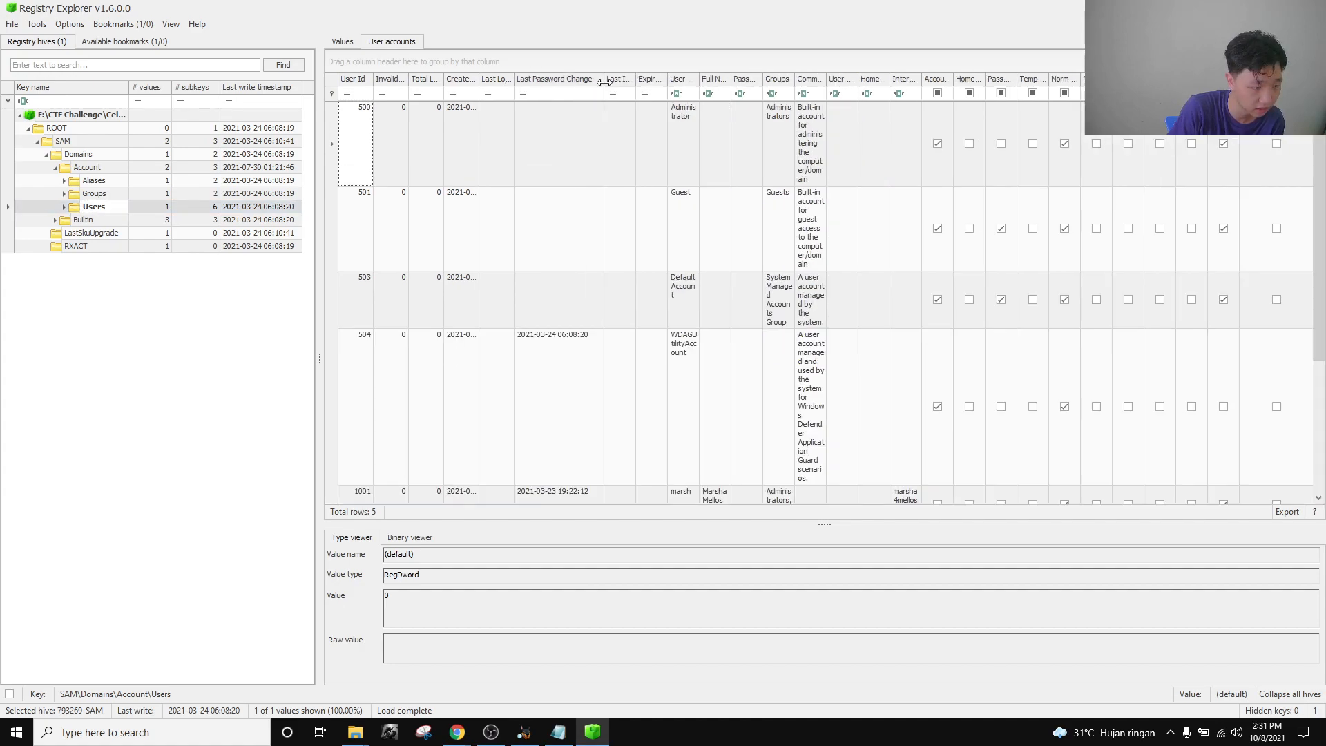
pyautogui.scroll(-2, 585, 391)
pyautogui.scroll(2, 586, 385)
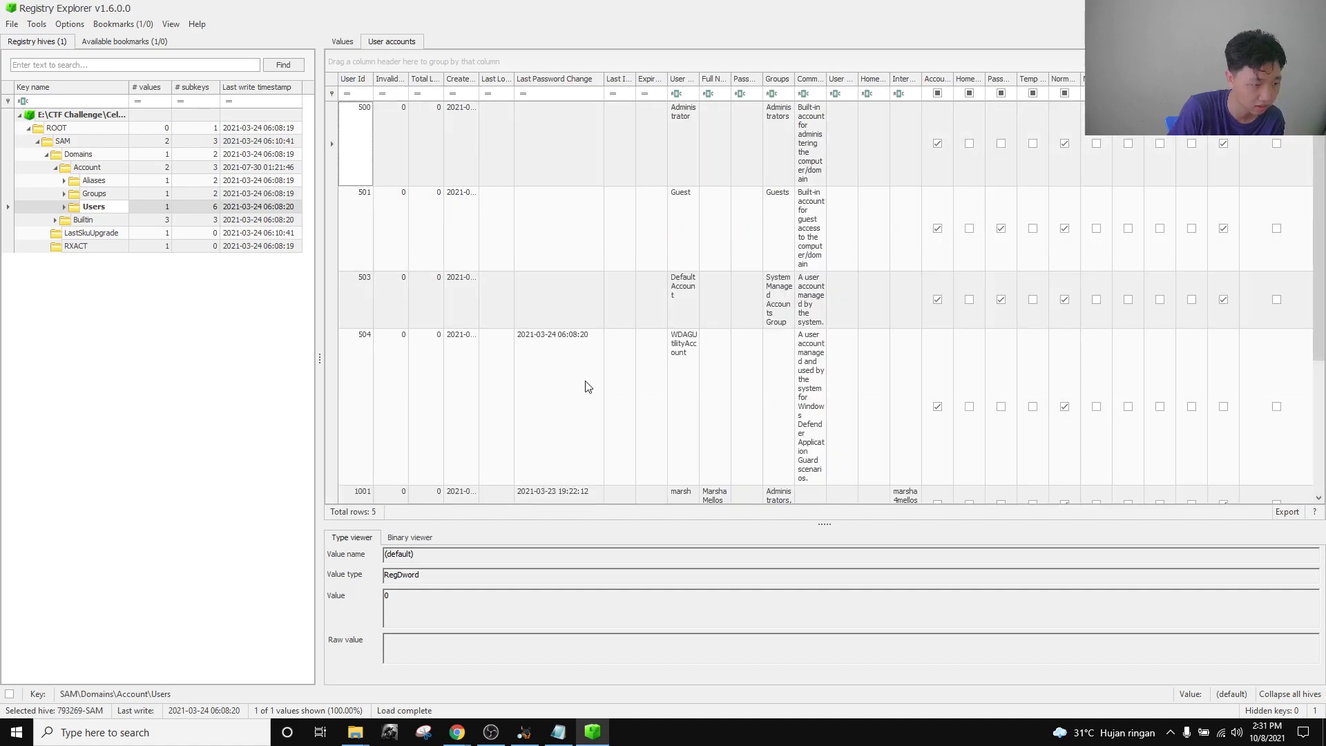
pyautogui.scroll(-2, 598, 315)
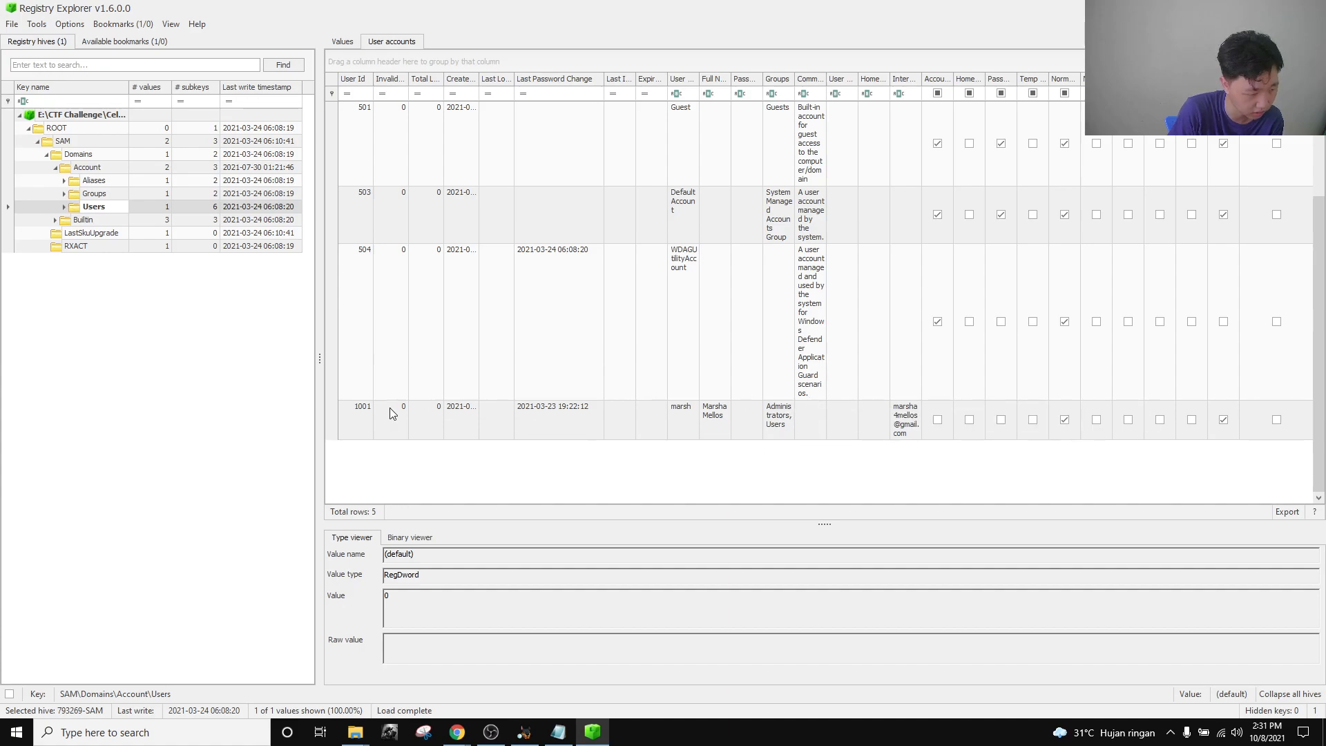
pyautogui.scroll(1, 398, 411)
pyautogui.scroll(-1, 373, 449)
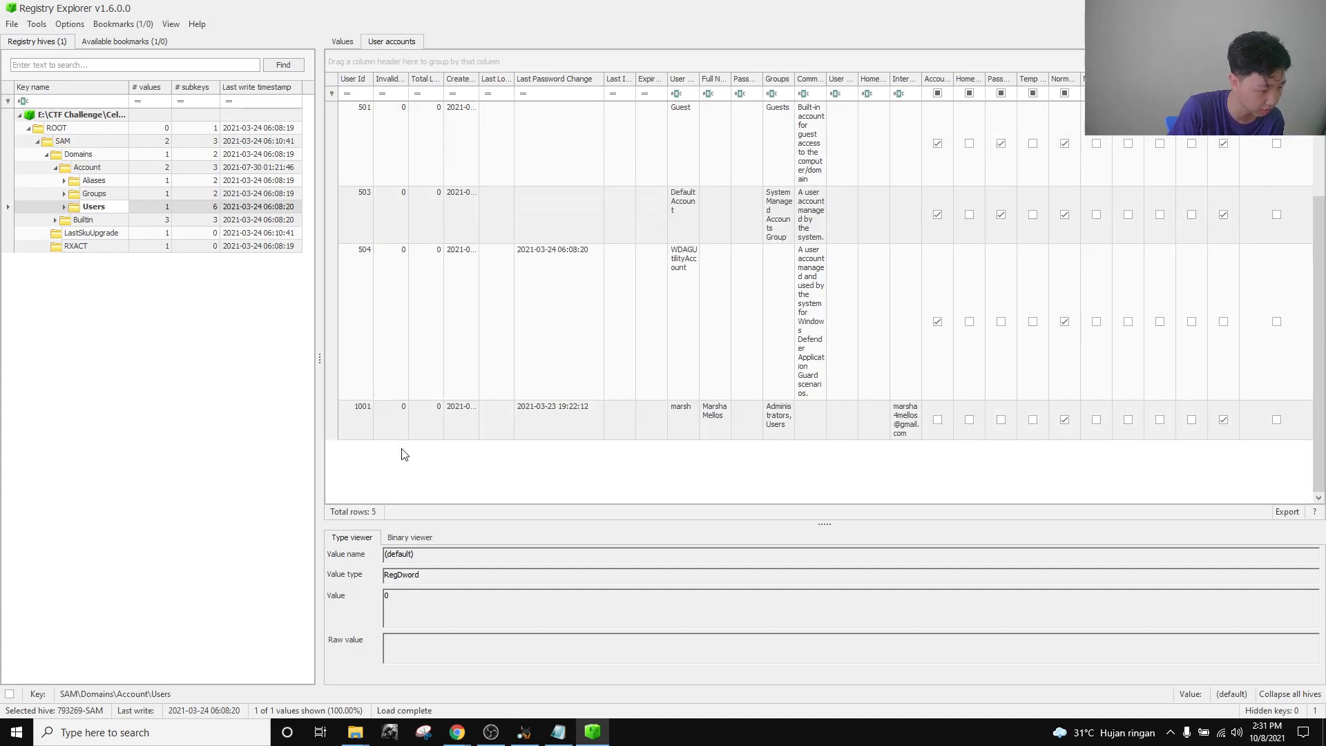
pyautogui.click(712, 420)
pyautogui.click(775, 425)
pyautogui.click(678, 421)
pyautogui.click(722, 418)
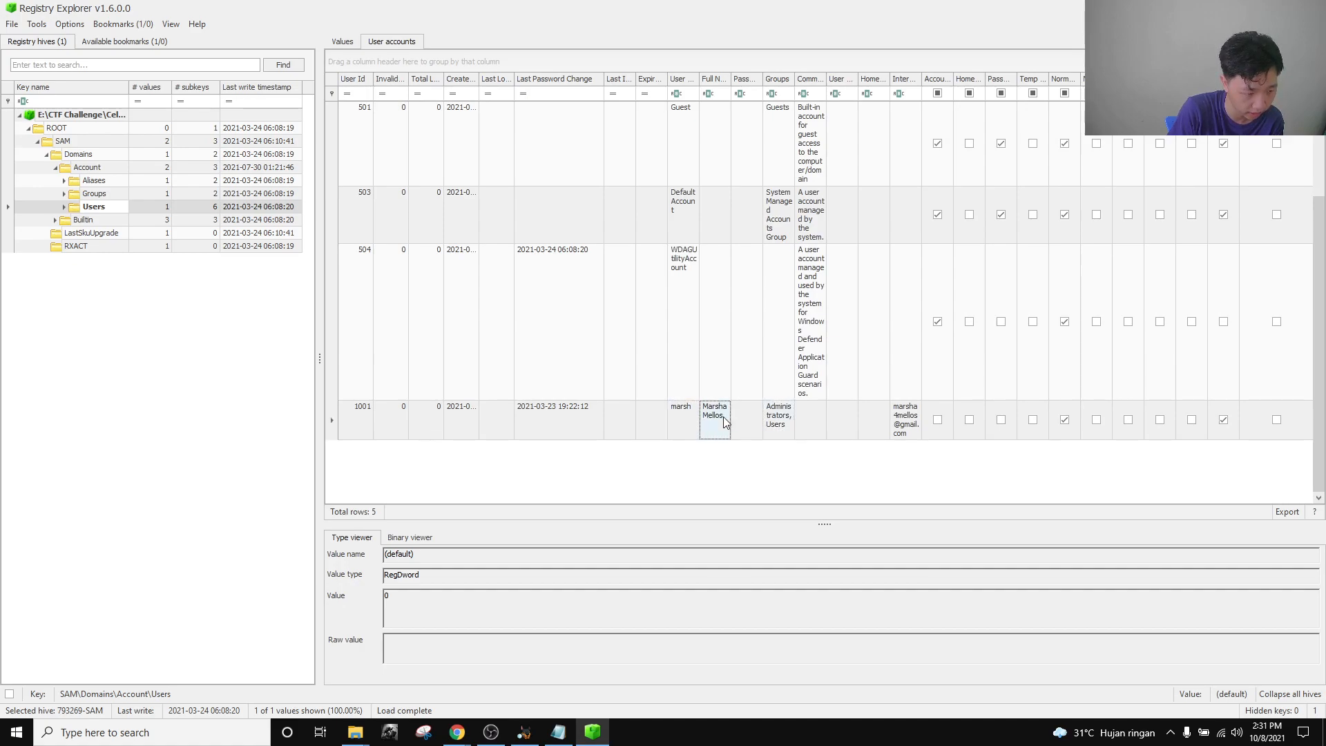
pyautogui.click(693, 427)
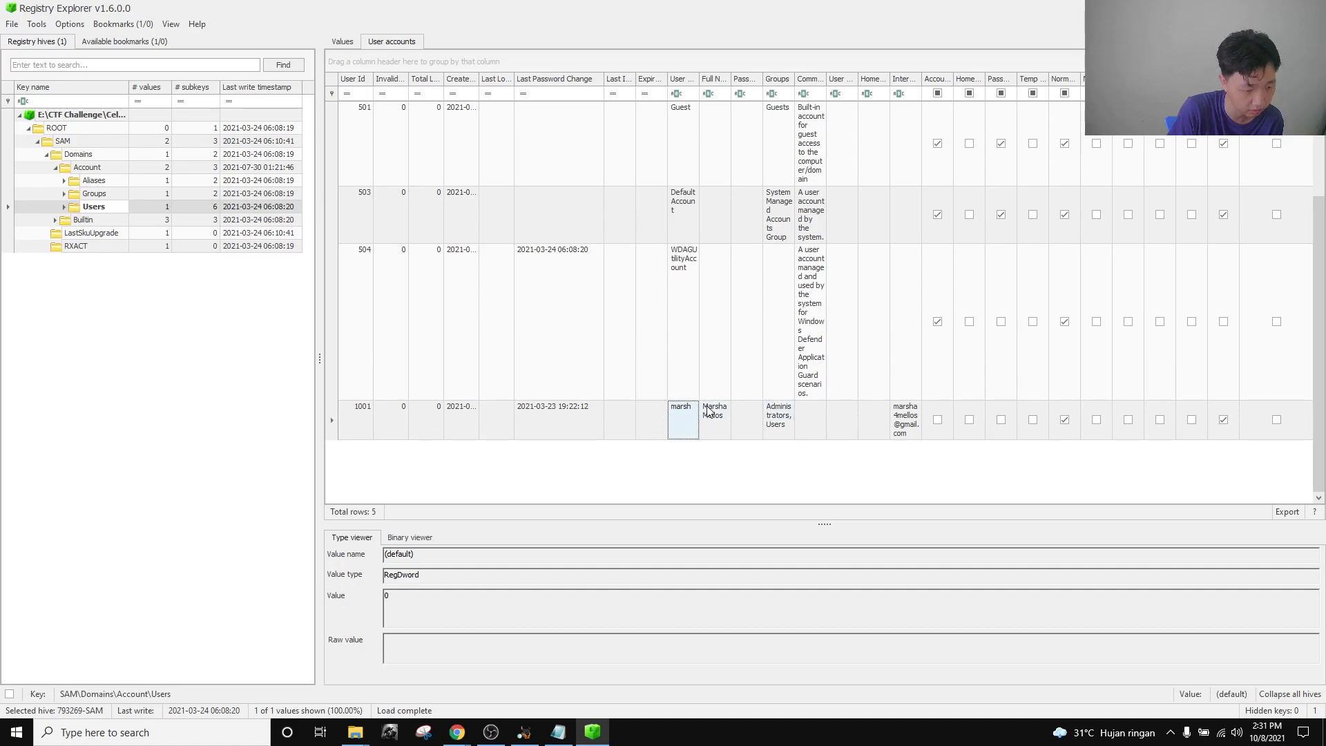
pyautogui.moveTo(699, 78); pyautogui.dragTo(762, 79)
pyautogui.click(574, 444)
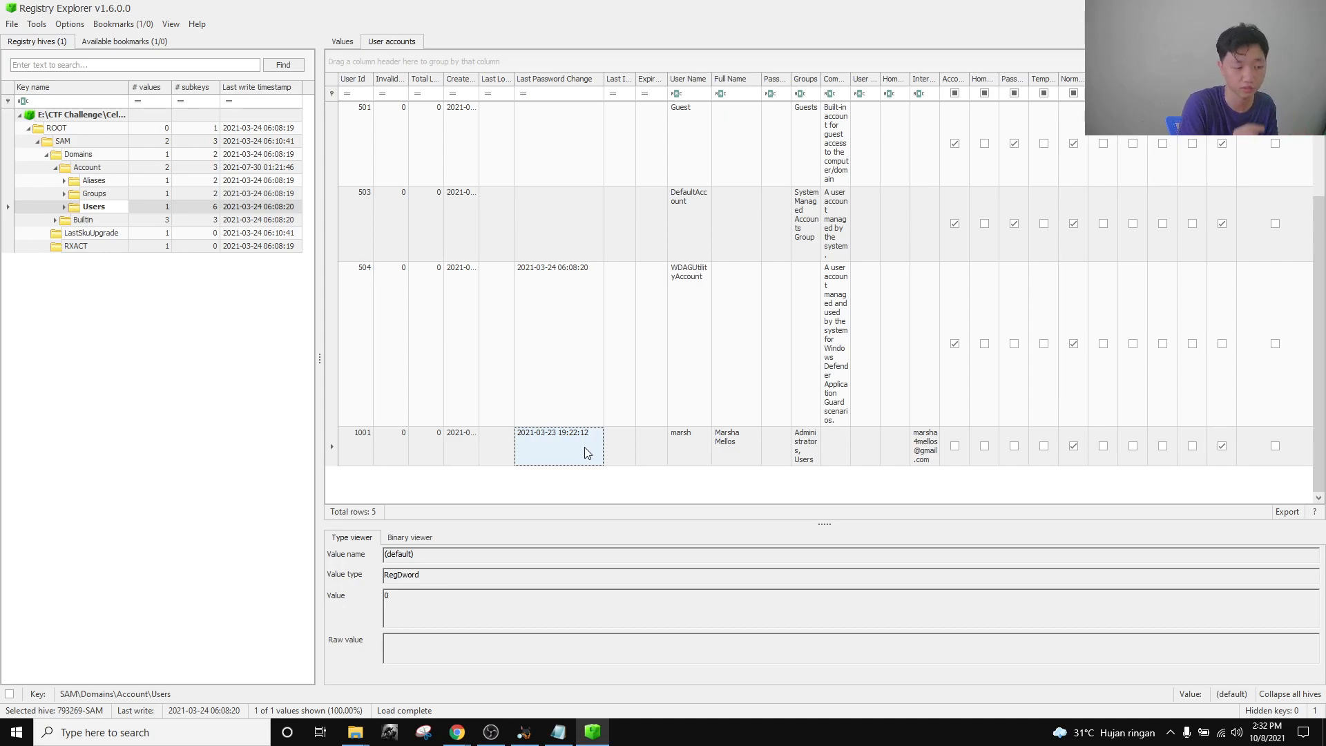
# Paste the copied password change timestamp into the Notepad notes and select it.
pyautogui.click(558, 732)
pyautogui.hotkey('ctrl', 'a')
pyautogui.hotkey('ctrl', 'v')
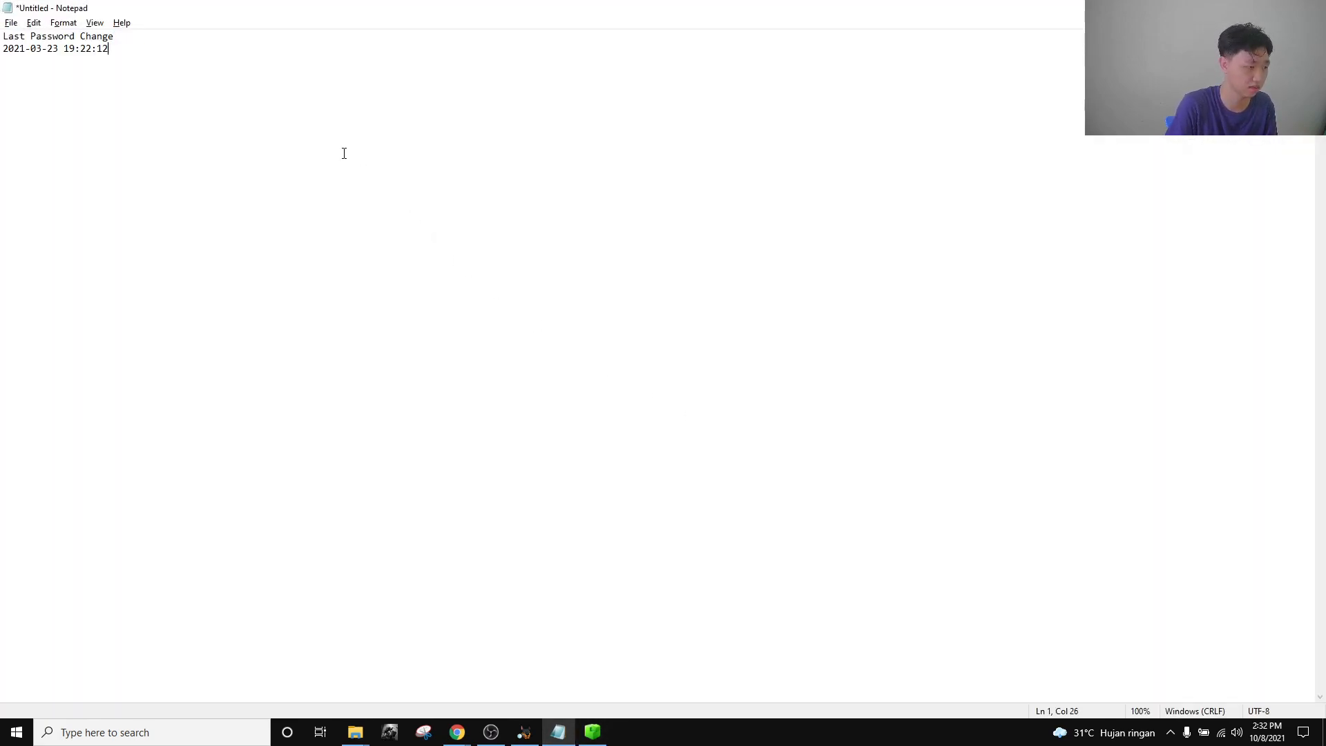
pyautogui.moveTo(192, 57); pyautogui.dragTo(1, 68)
pyautogui.hotkey('ctrl', 'c')
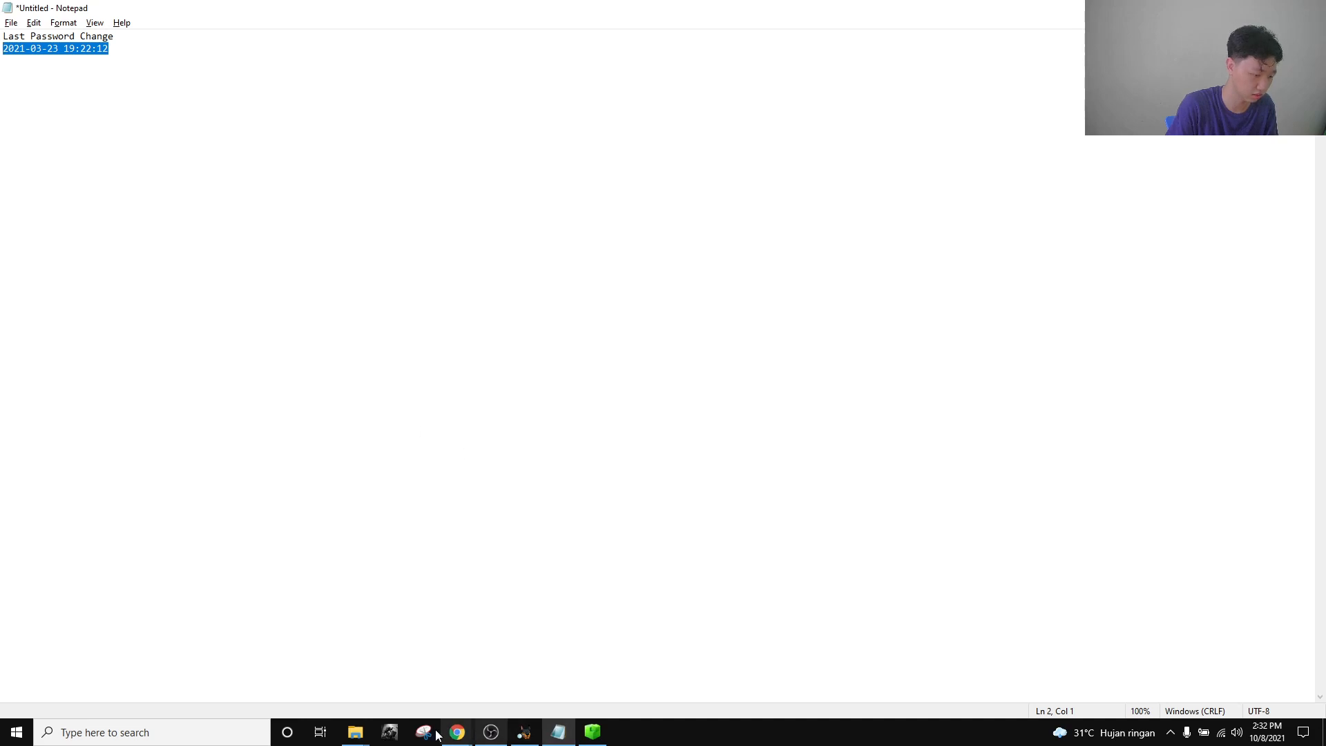
# Submit the timestamp as the User Activity flag and read the Settings and Notifications question.
pyautogui.click(308, 673)
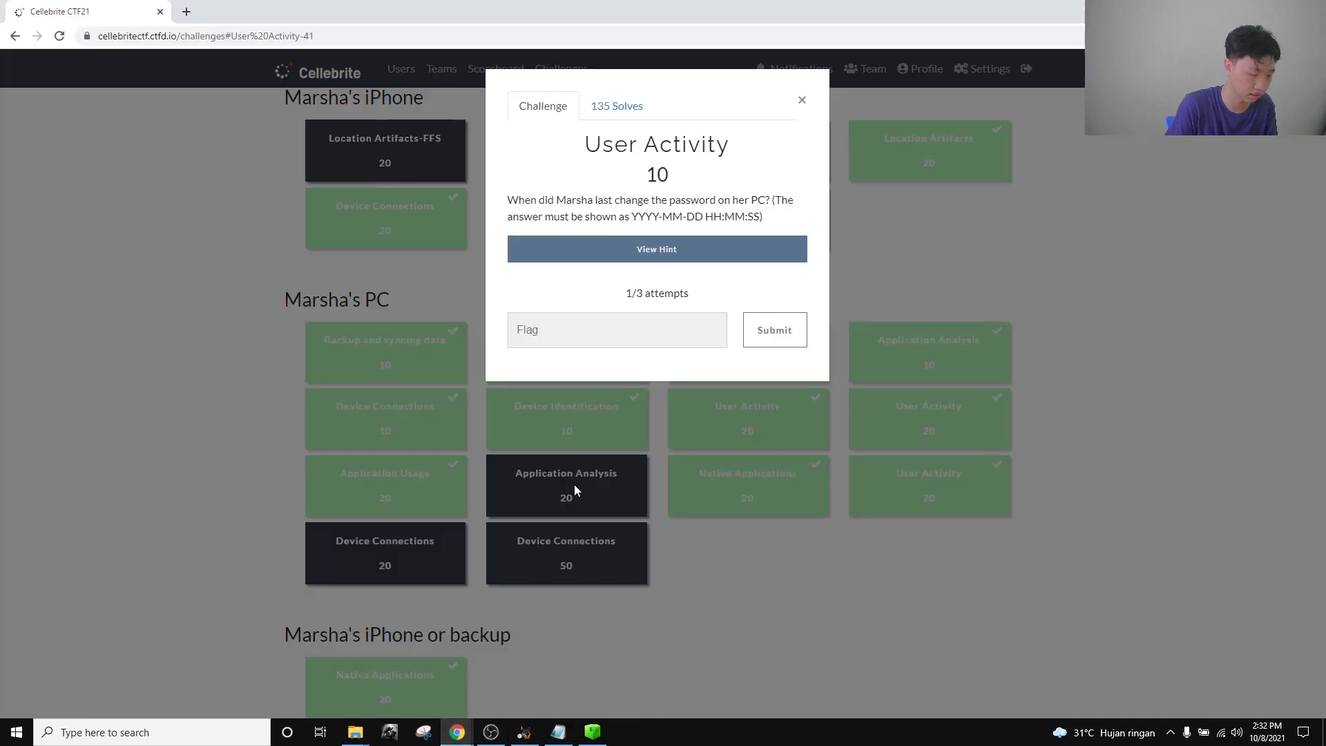
pyautogui.click(663, 326)
pyautogui.hotkey('ctrl', 'v')
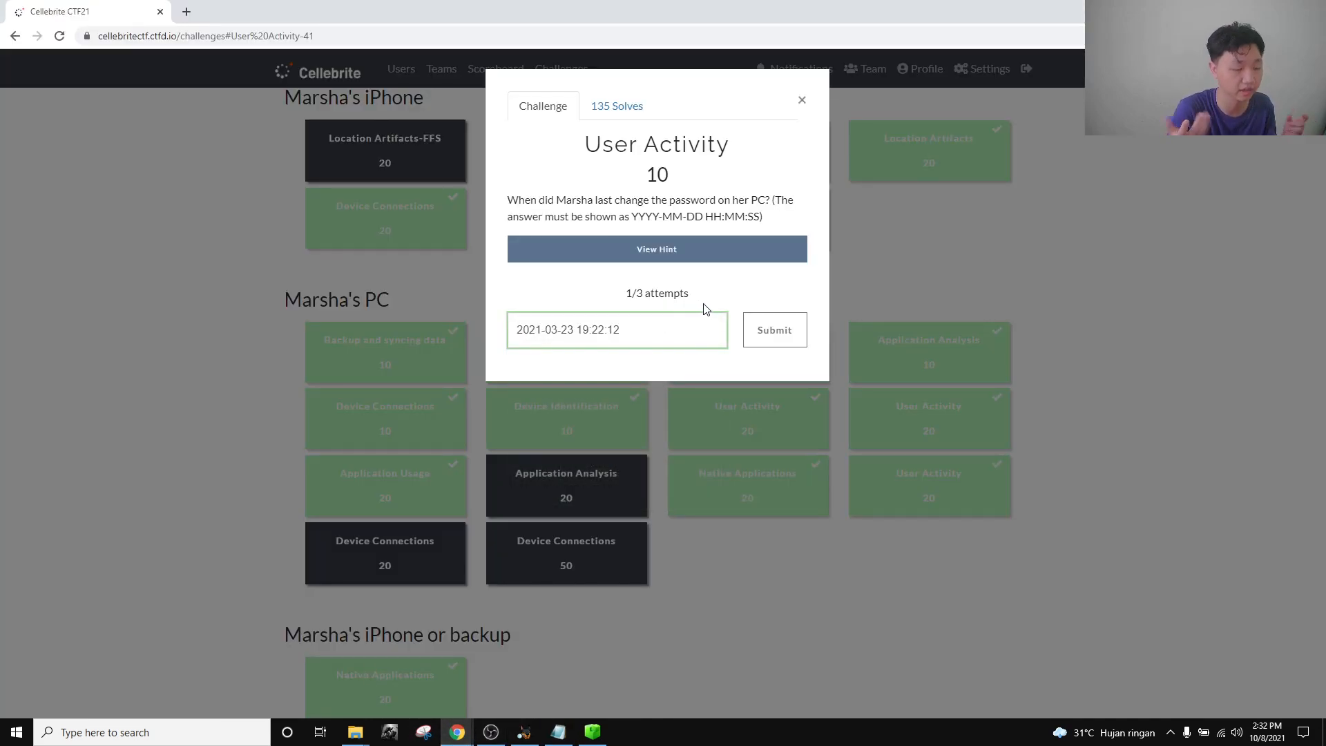
pyautogui.press('Return')
pyautogui.click(801, 101)
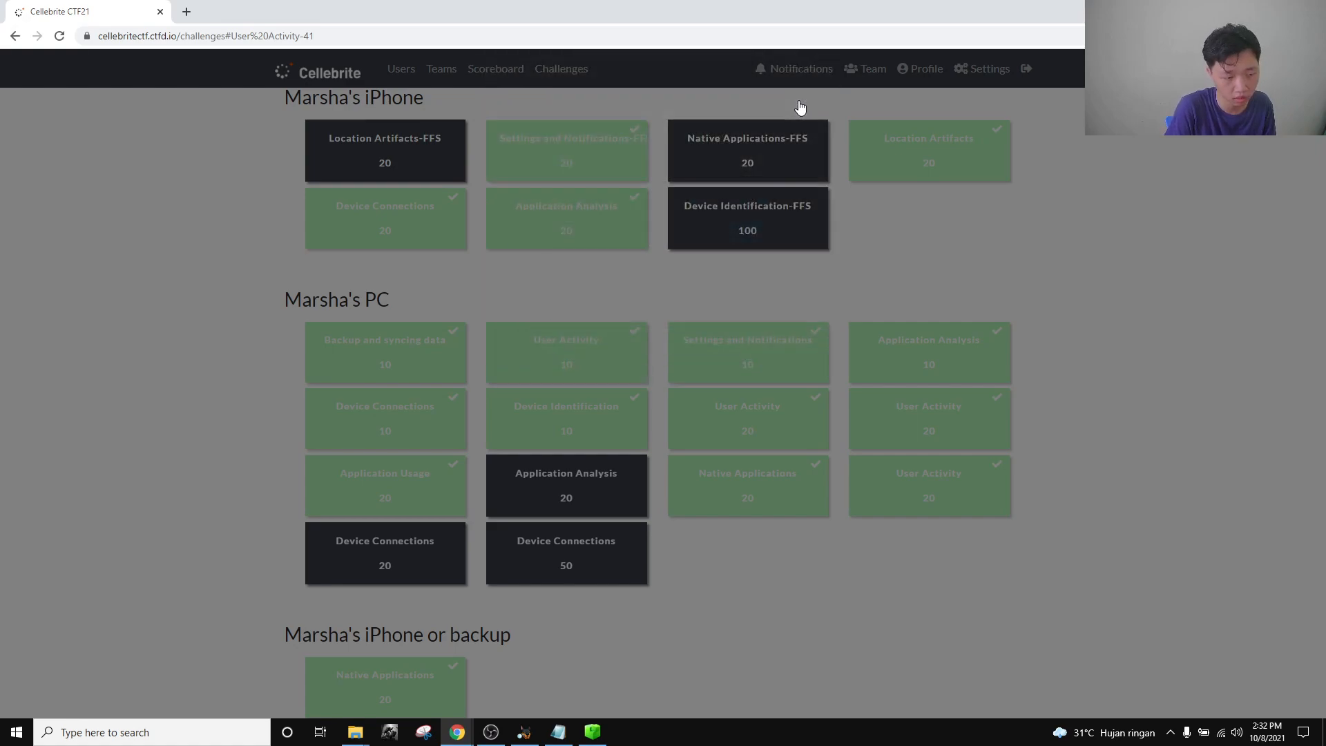
pyautogui.click(768, 356)
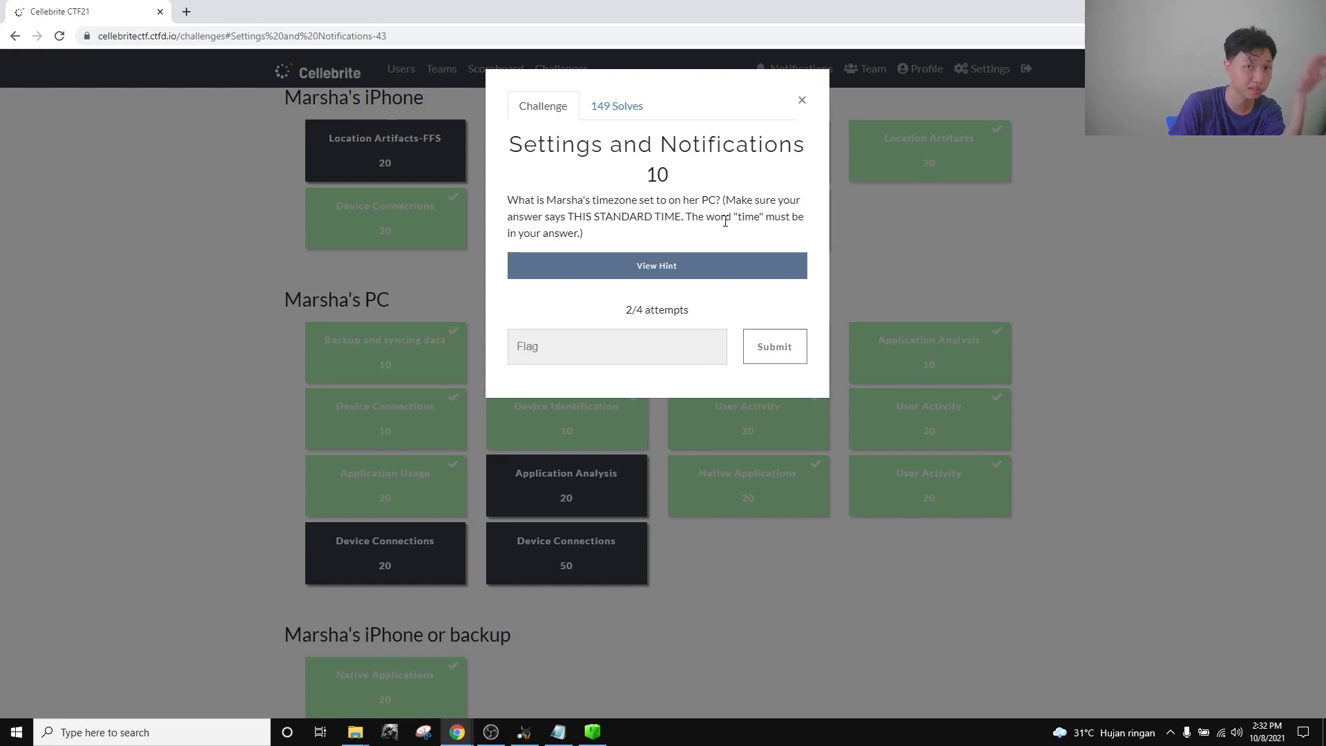
pyautogui.click(801, 101)
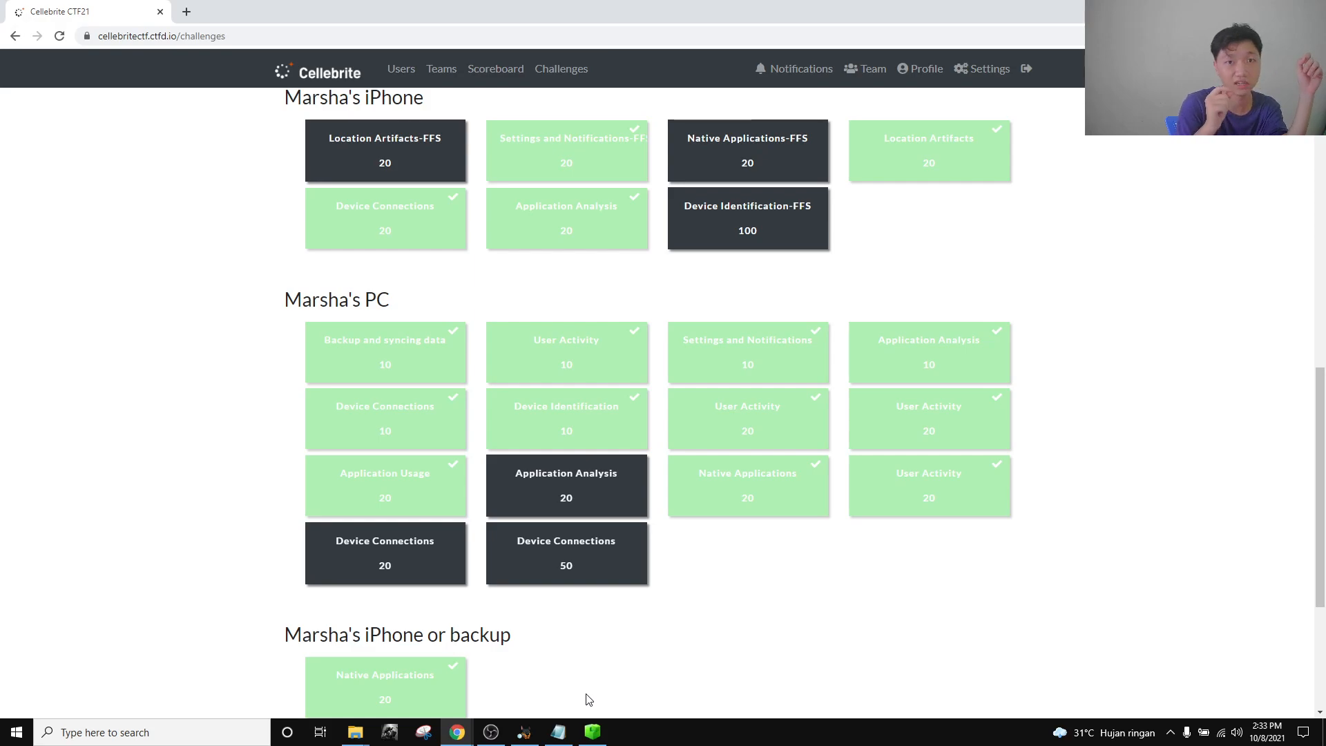
# Re-expand the System32 folder in Autopsy's data source tree.
pyautogui.click(524, 732)
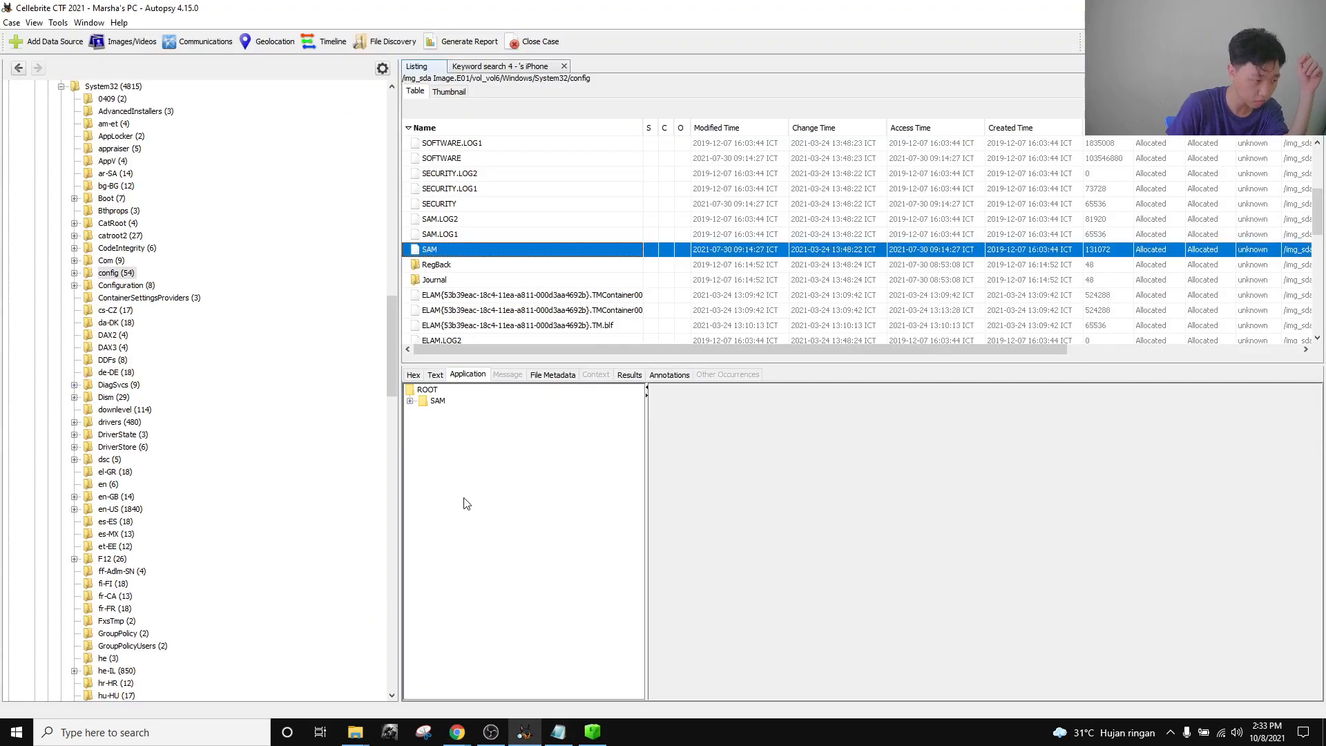
pyautogui.scroll(5, 189, 343)
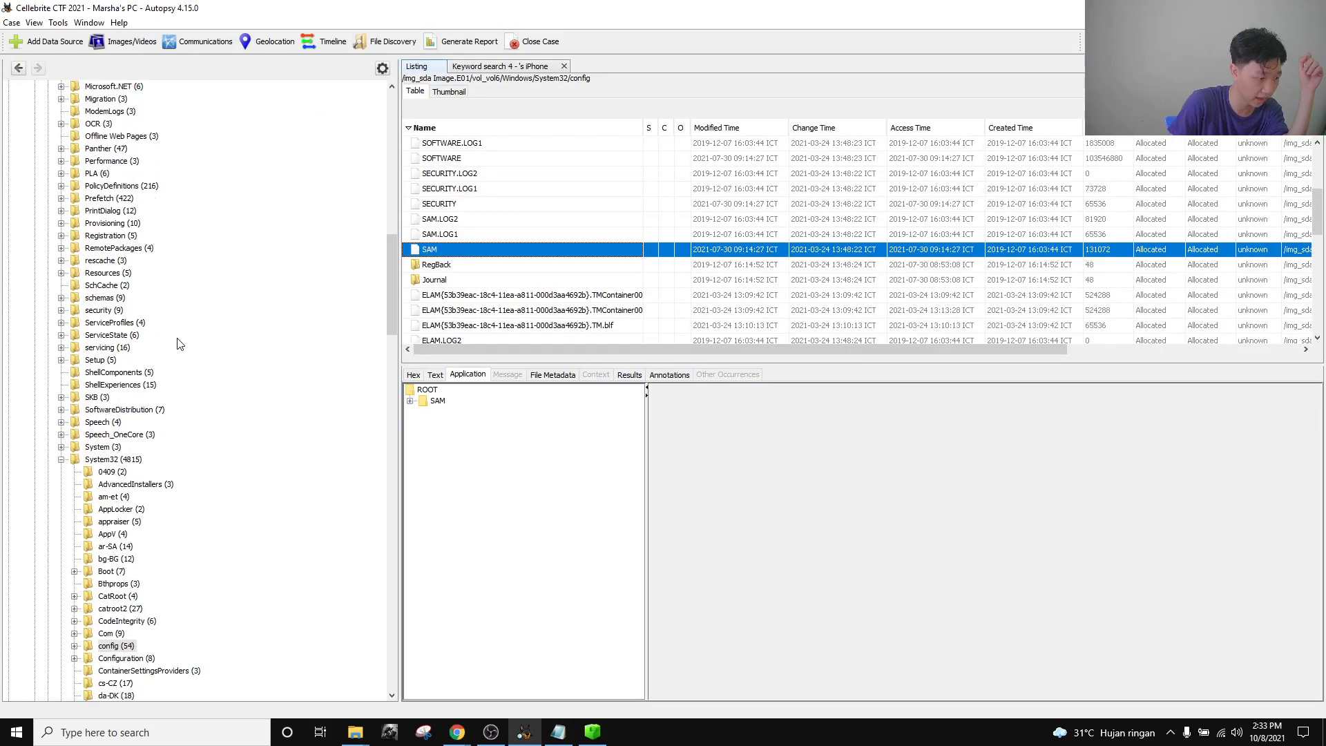
pyautogui.click(61, 462)
pyautogui.click(93, 461)
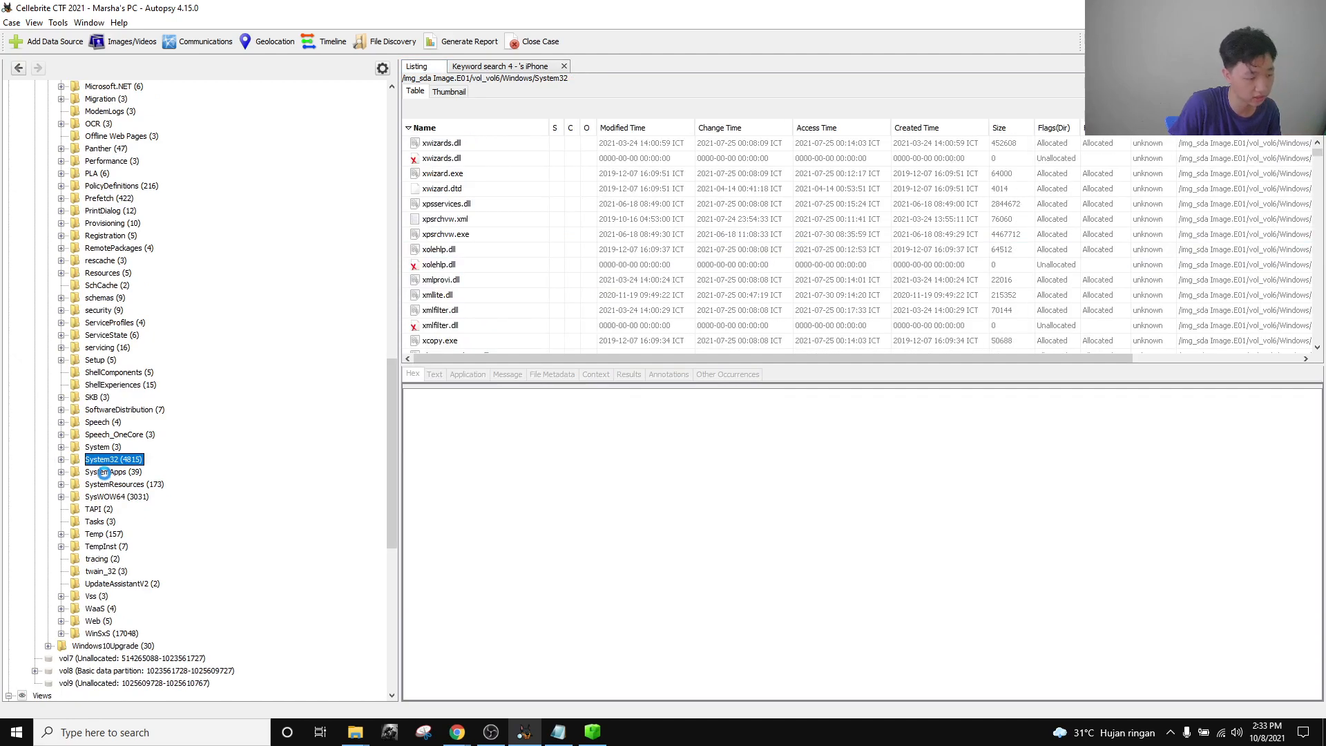
pyautogui.doubleClick(93, 461)
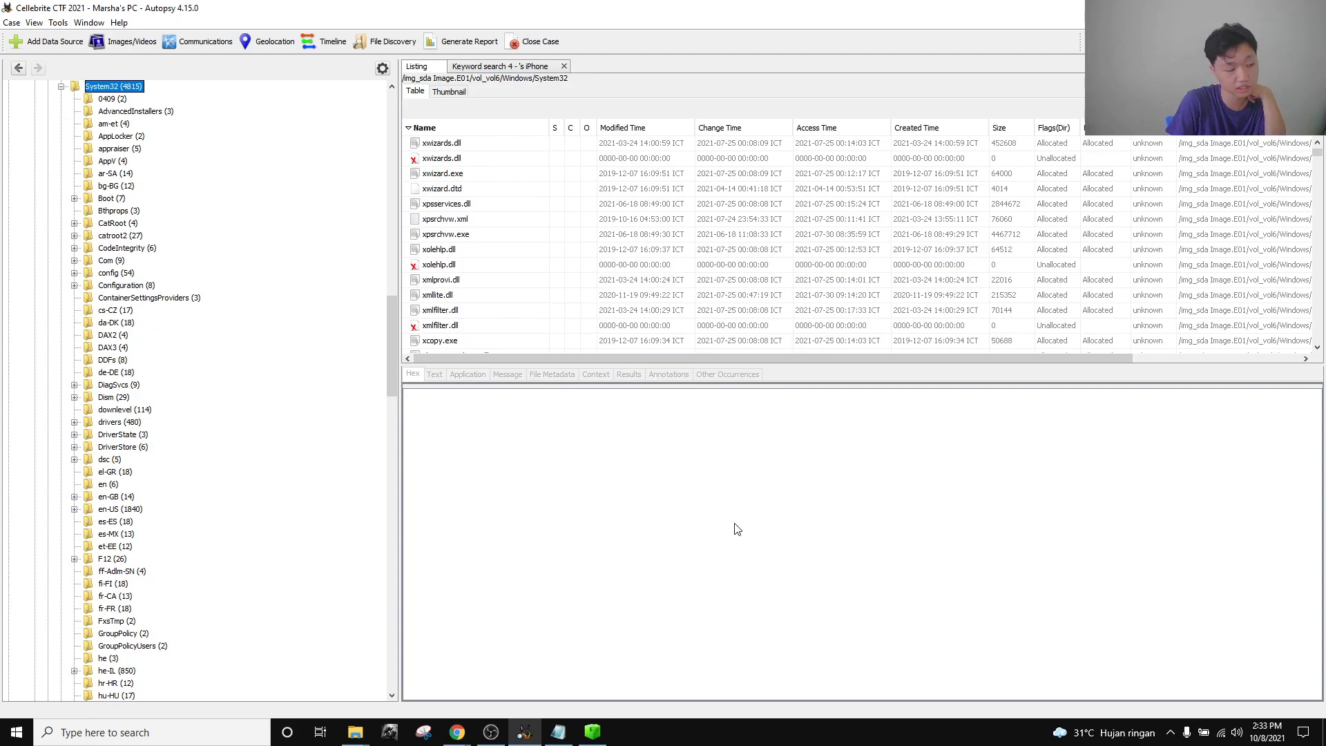
pyautogui.scroll(-2, 138, 312)
pyautogui.scroll(2, 145, 502)
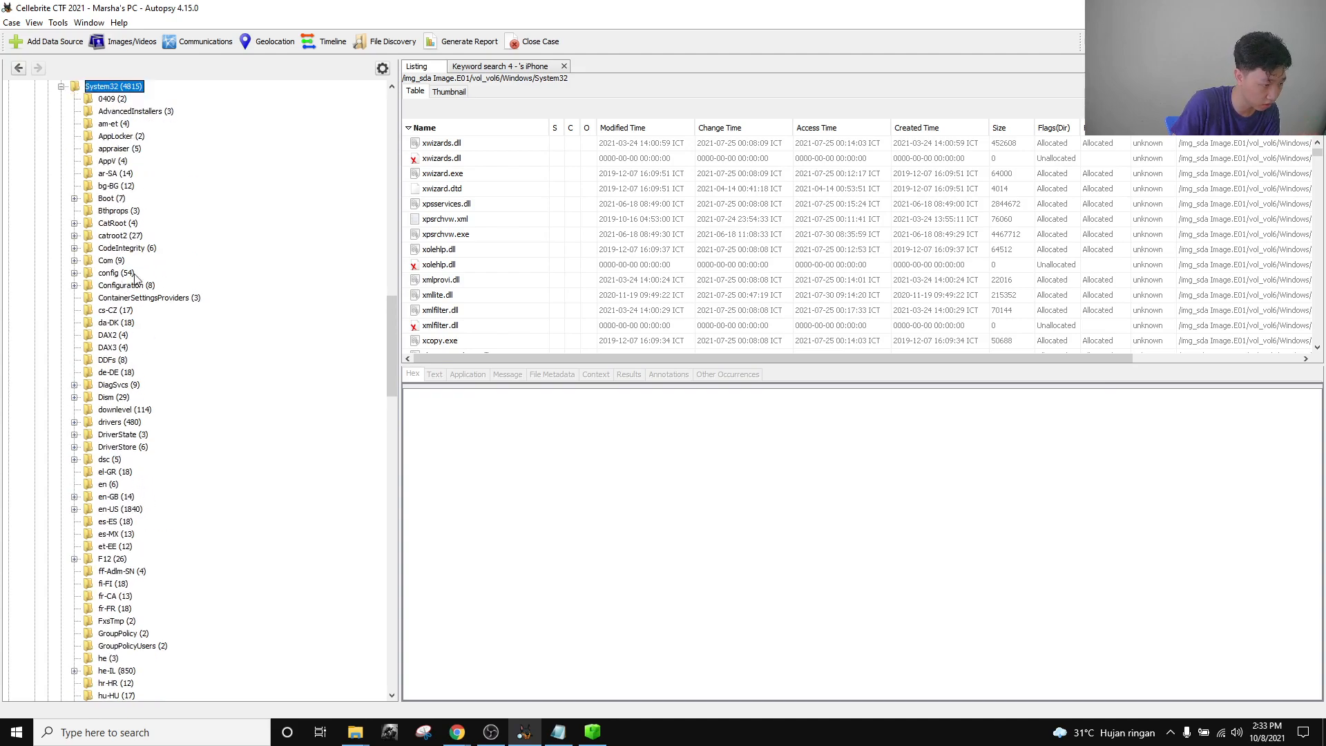
# Open the config folder and view the SYSTEM hive's keys, such as ControlSet001 and Select.
pyautogui.click(110, 273)
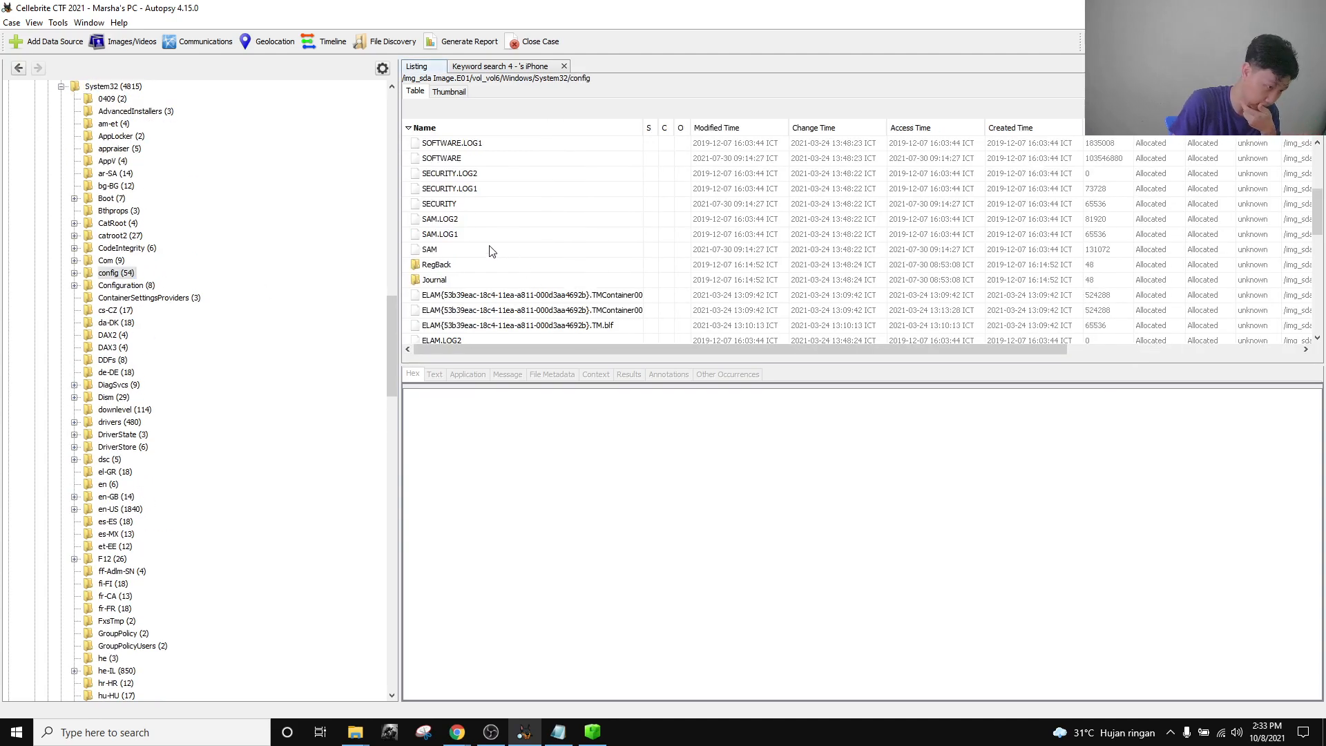
pyautogui.click(492, 250)
pyautogui.scroll(3, 493, 244)
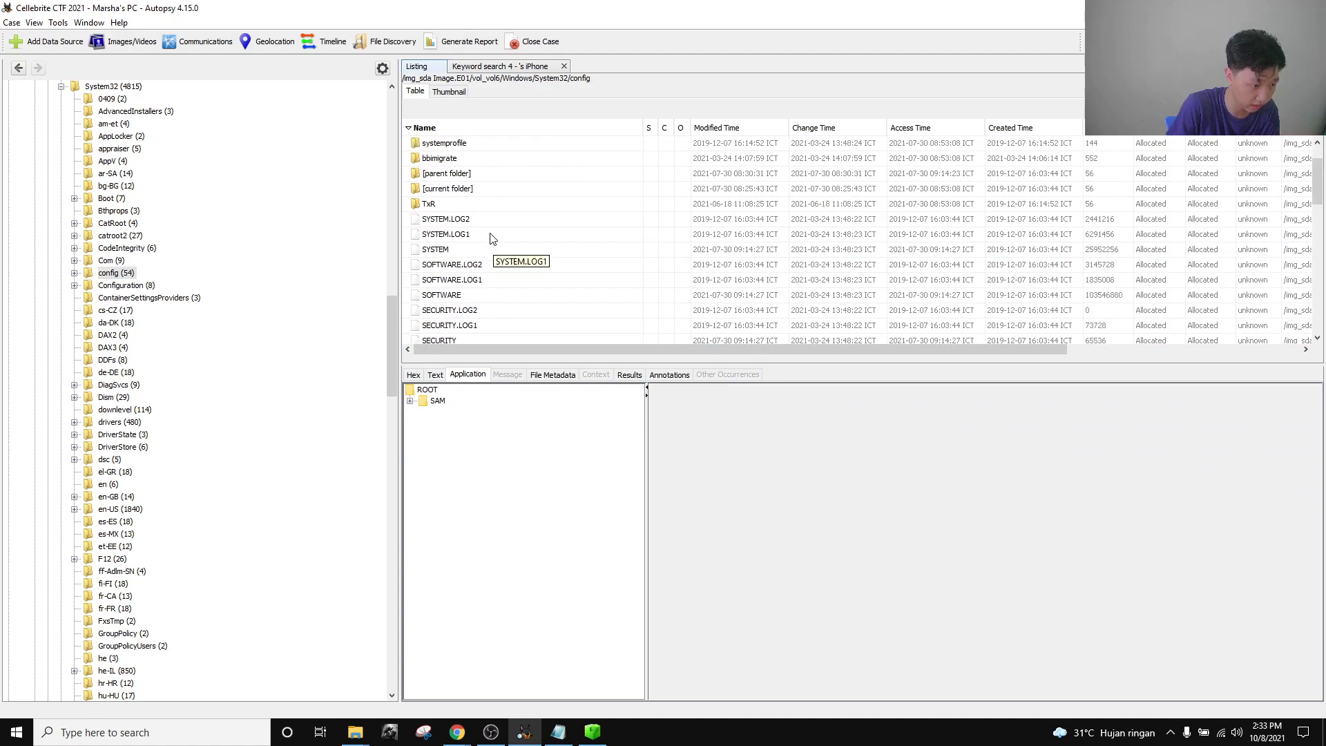
pyautogui.click(466, 250)
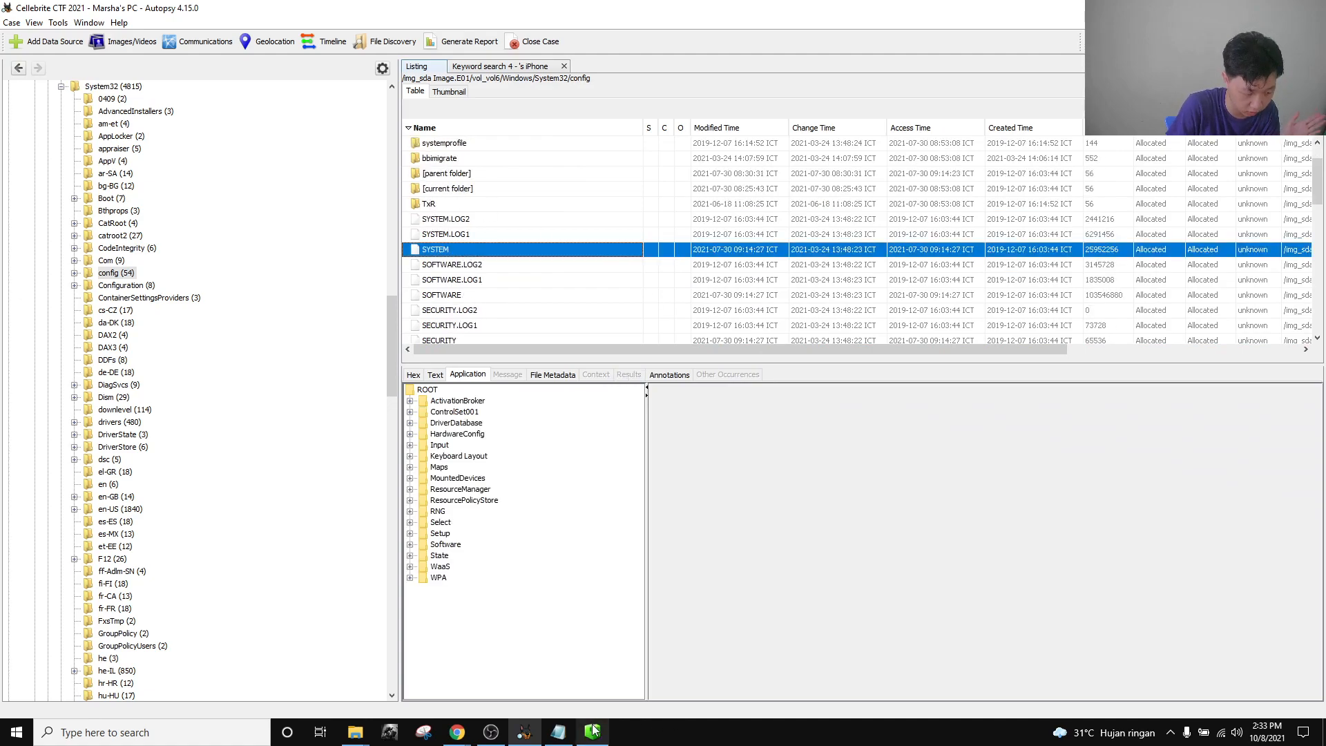
pyautogui.click(593, 731)
# Load the exported 793284-SYSTEM hive into Registry Explorer.
pyautogui.click(12, 23)
pyautogui.click(32, 41)
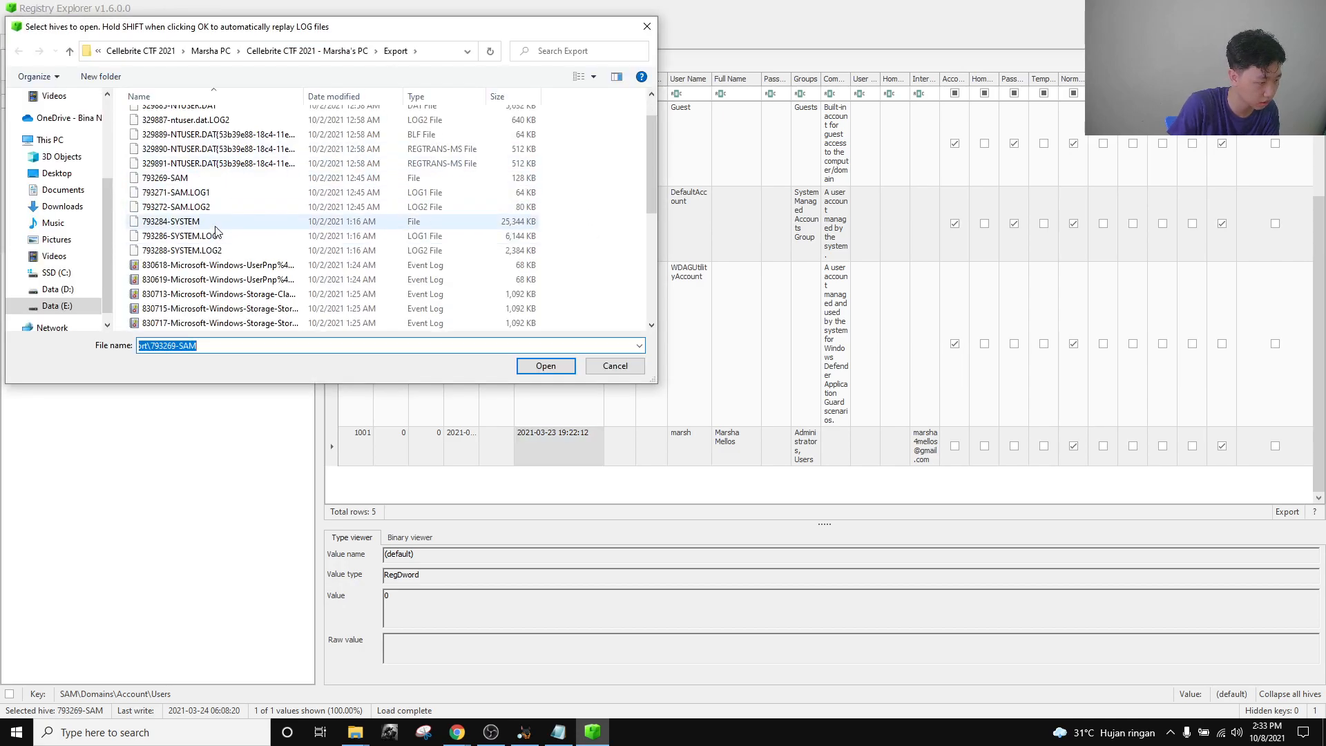
pyautogui.click(216, 222)
pyautogui.click(549, 366)
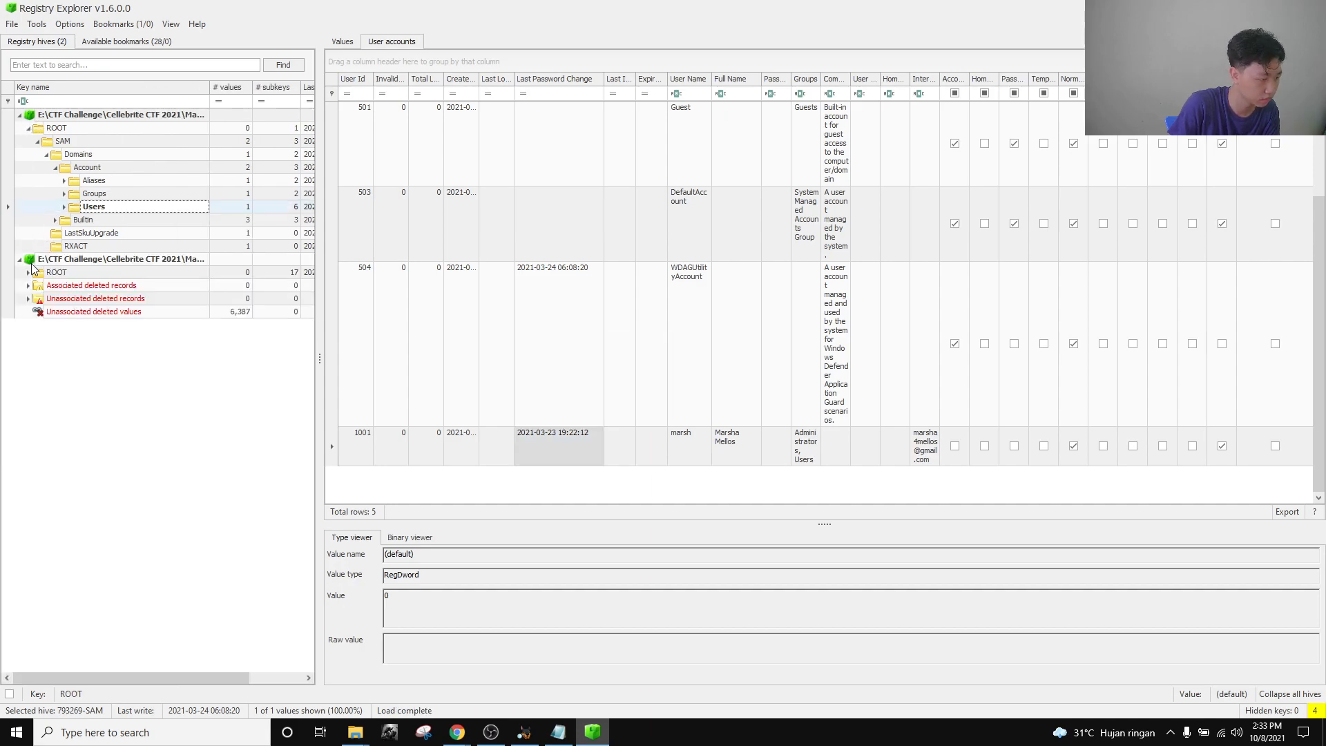
# Expand ControlSet001 > Control > TimeZoneInformation and select TimeZoneKeyName, Pacific Standard Time.
pyautogui.click(27, 273)
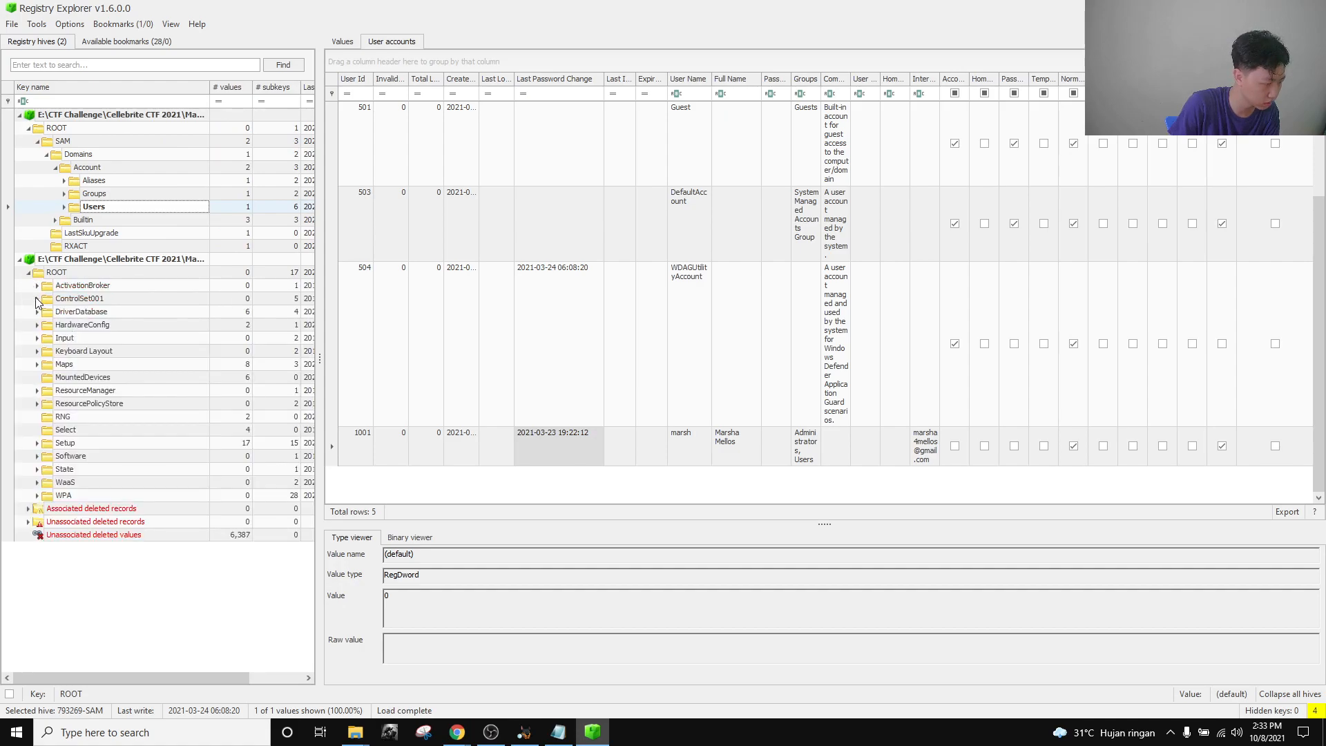
pyautogui.click(37, 299)
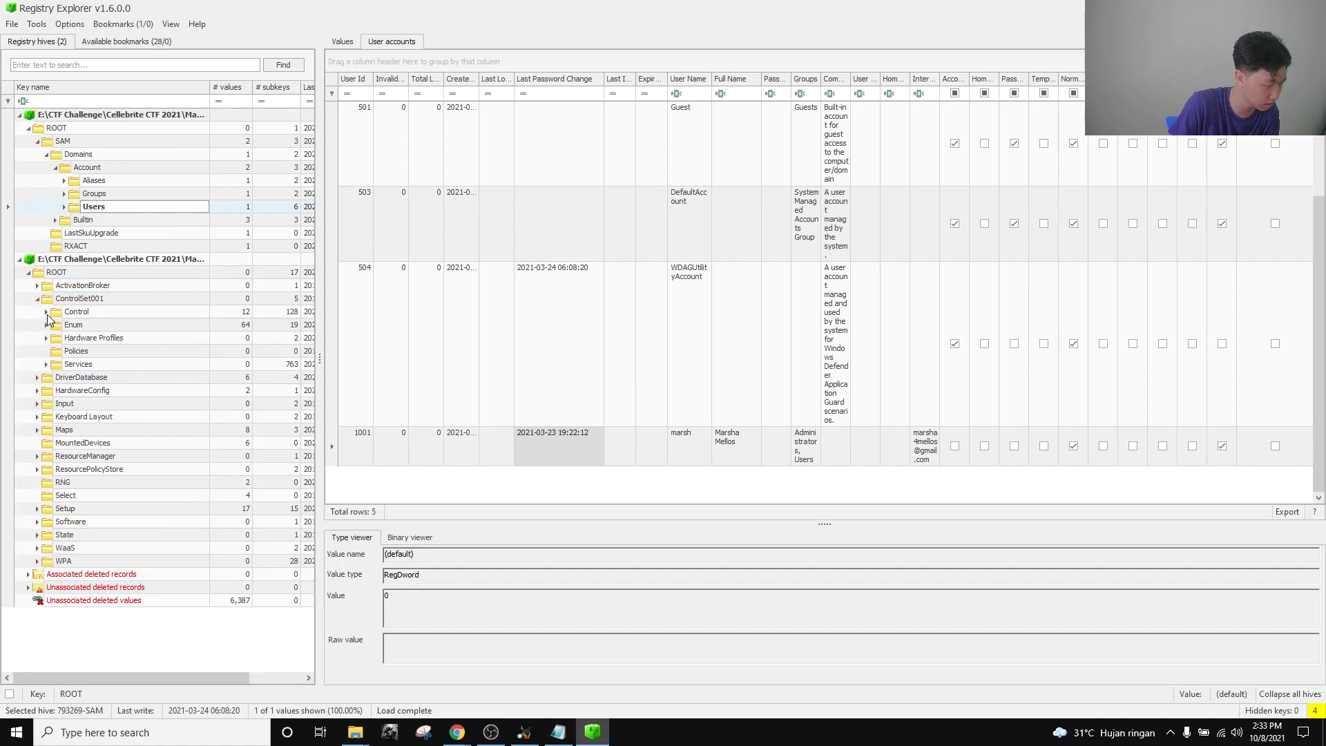
pyautogui.click(46, 312)
pyautogui.scroll(-14, 142, 452)
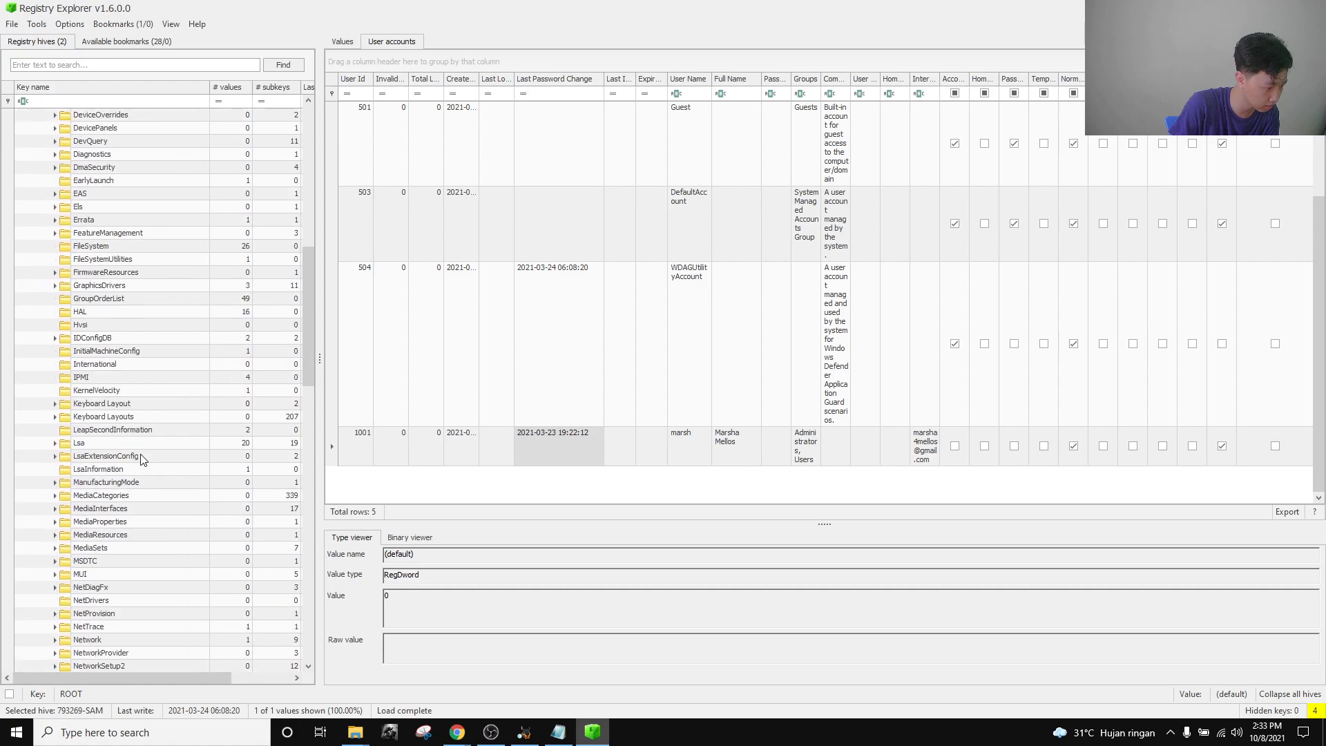
pyautogui.scroll(-18, 141, 457)
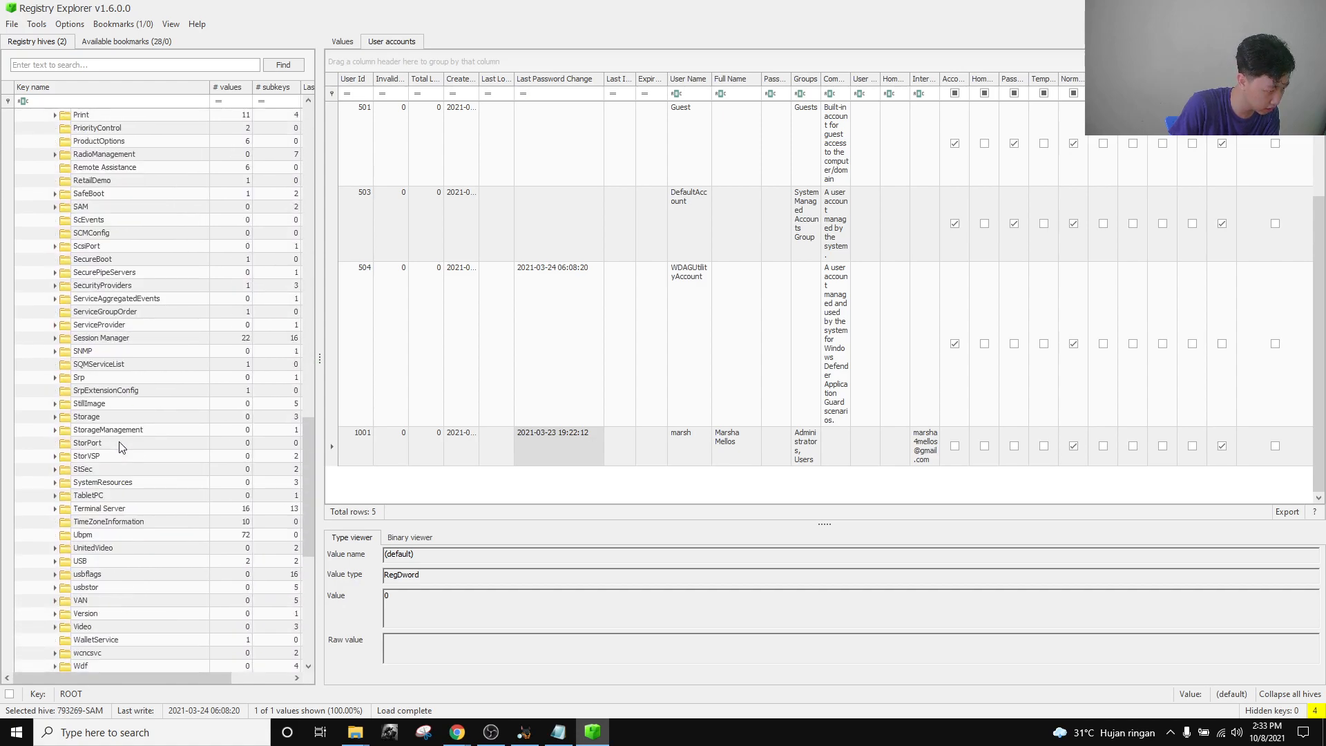
pyautogui.scroll(-4, 119, 447)
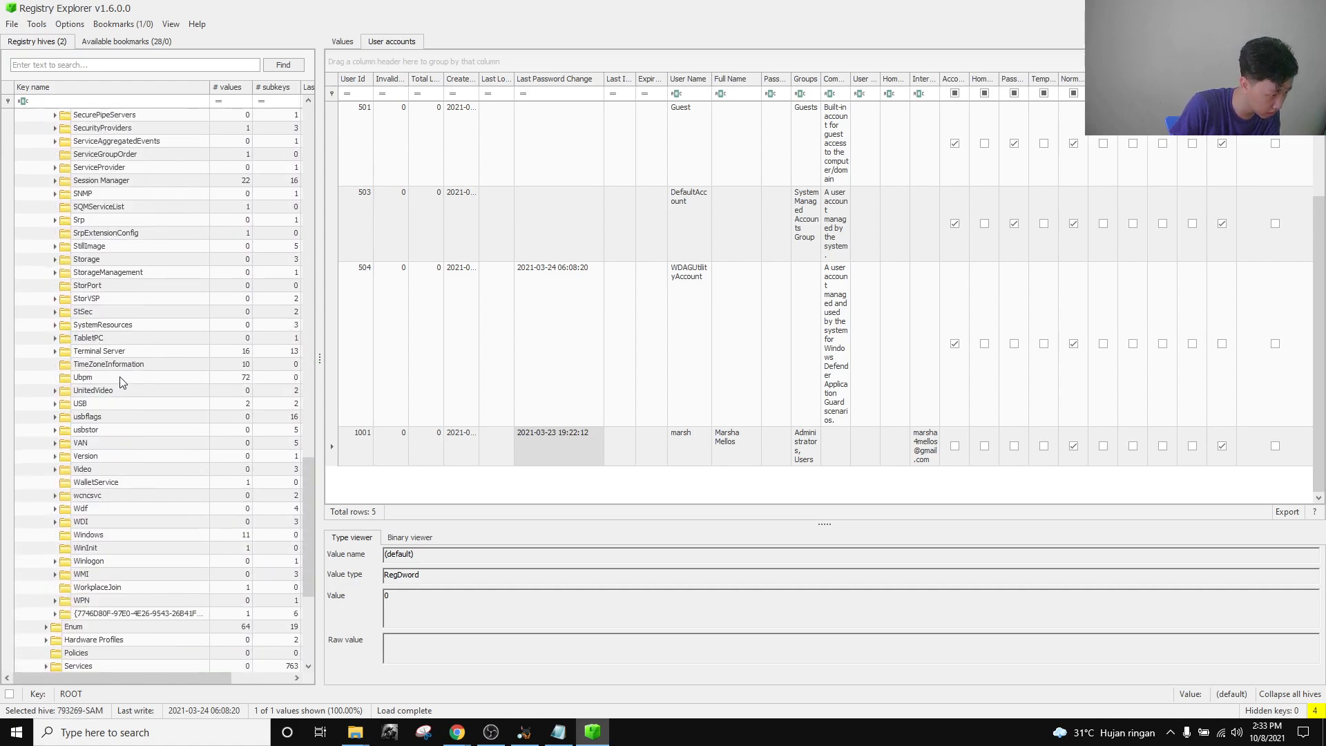
pyautogui.click(101, 364)
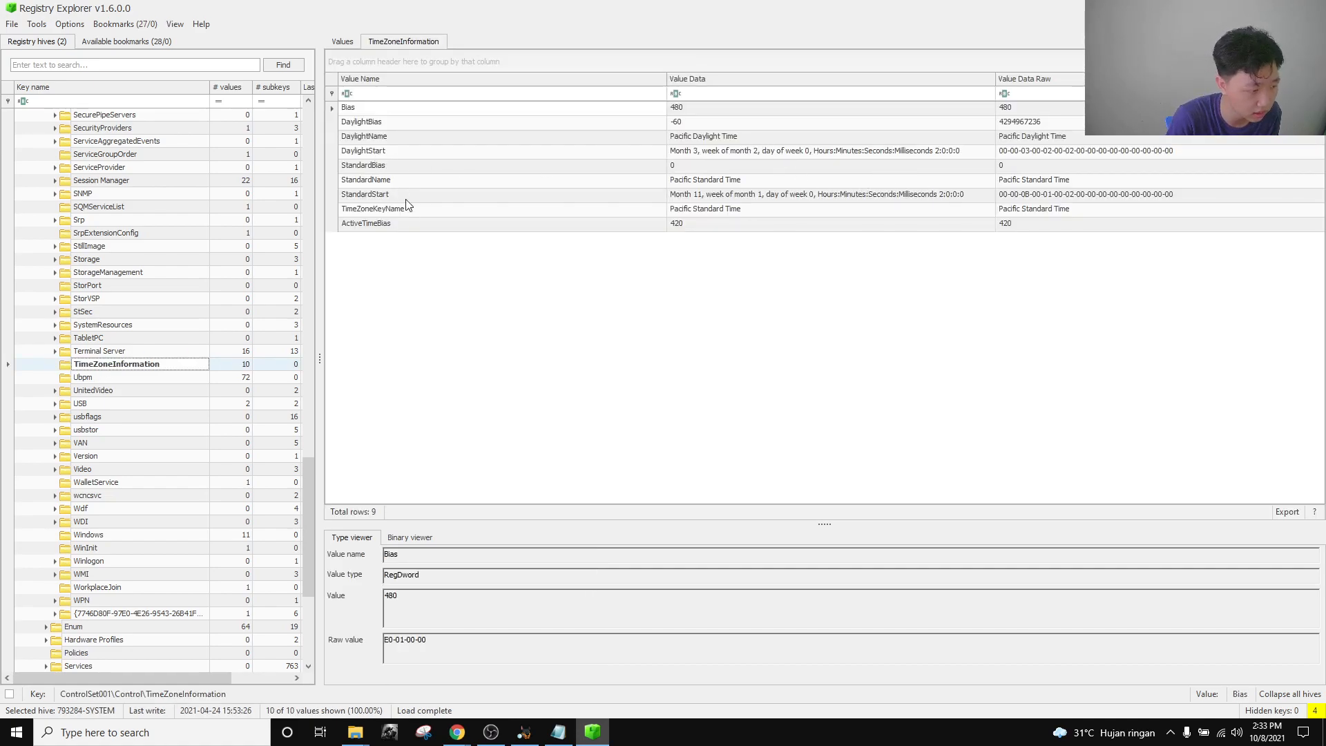
pyautogui.click(428, 213)
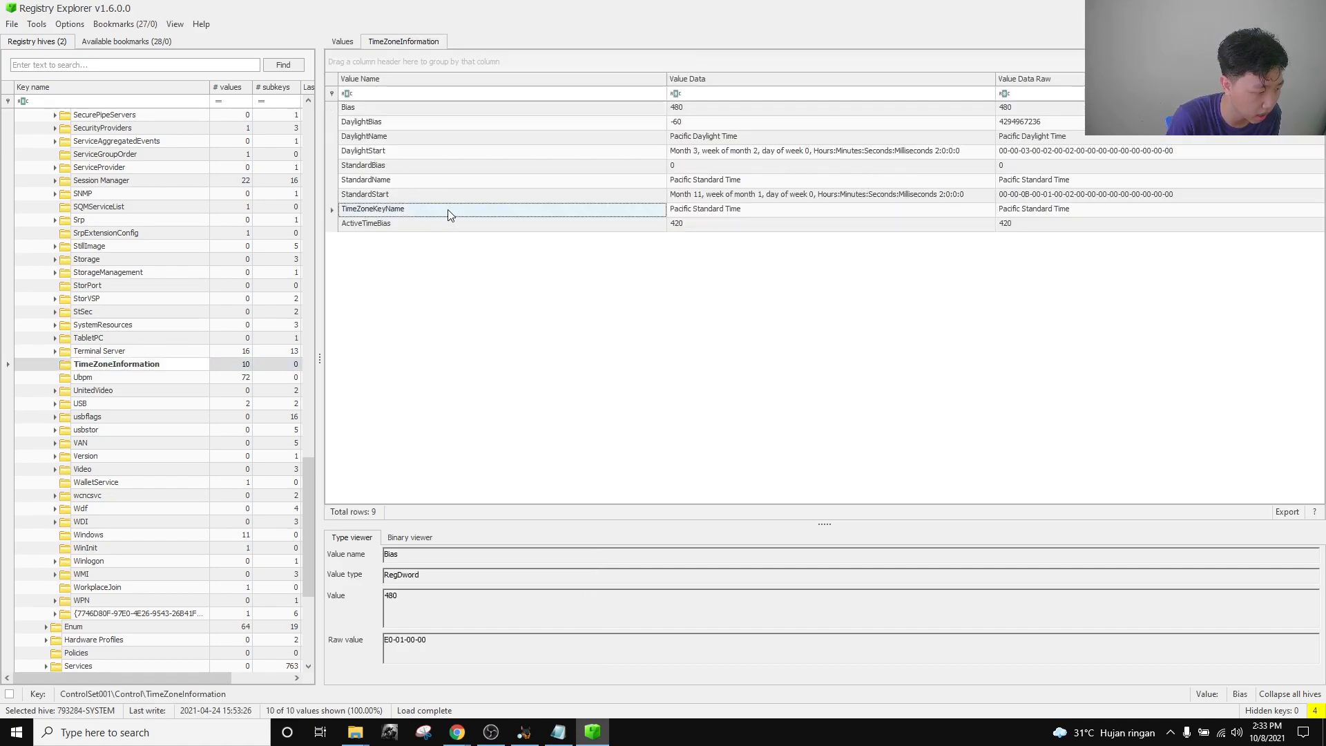
pyautogui.click(743, 214)
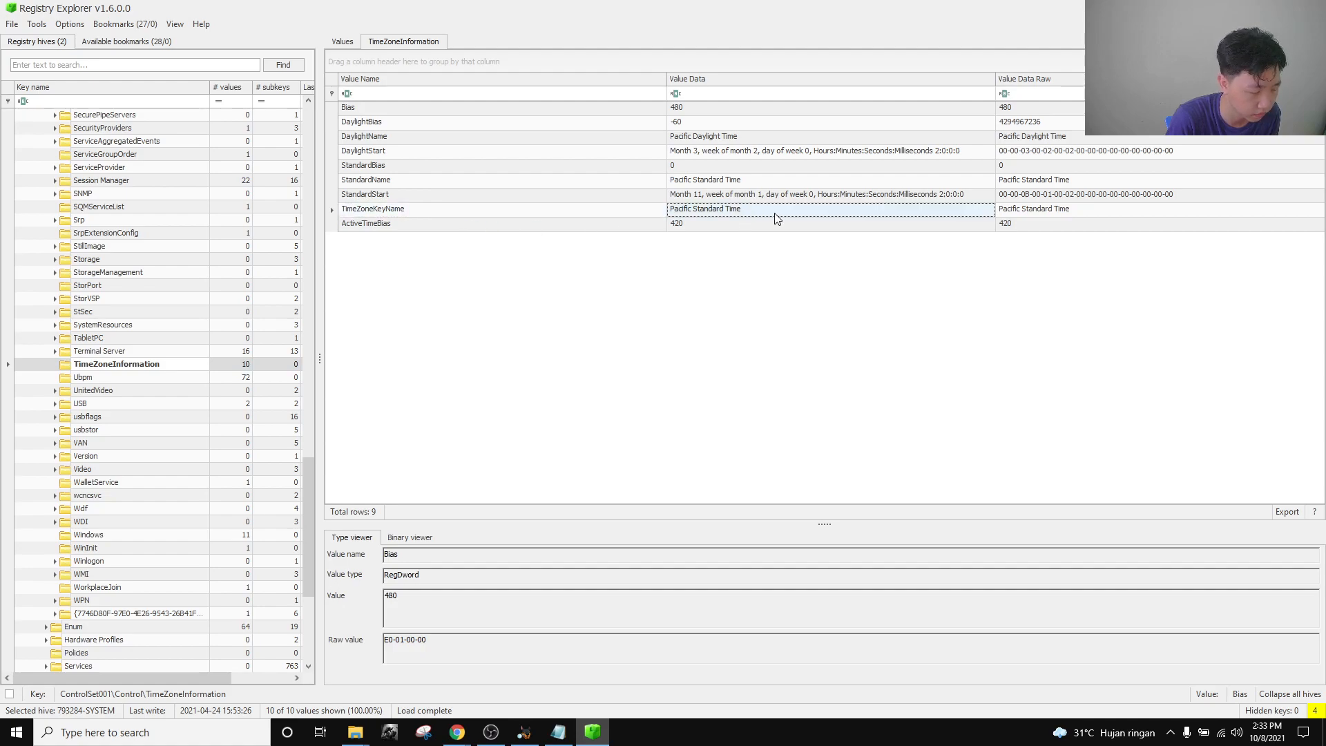
pyautogui.click(1069, 213)
pyautogui.click(948, 215)
pyautogui.click(1056, 213)
pyautogui.click(951, 212)
pyautogui.click(1057, 214)
pyautogui.click(946, 211)
pyautogui.click(1056, 214)
pyautogui.click(953, 213)
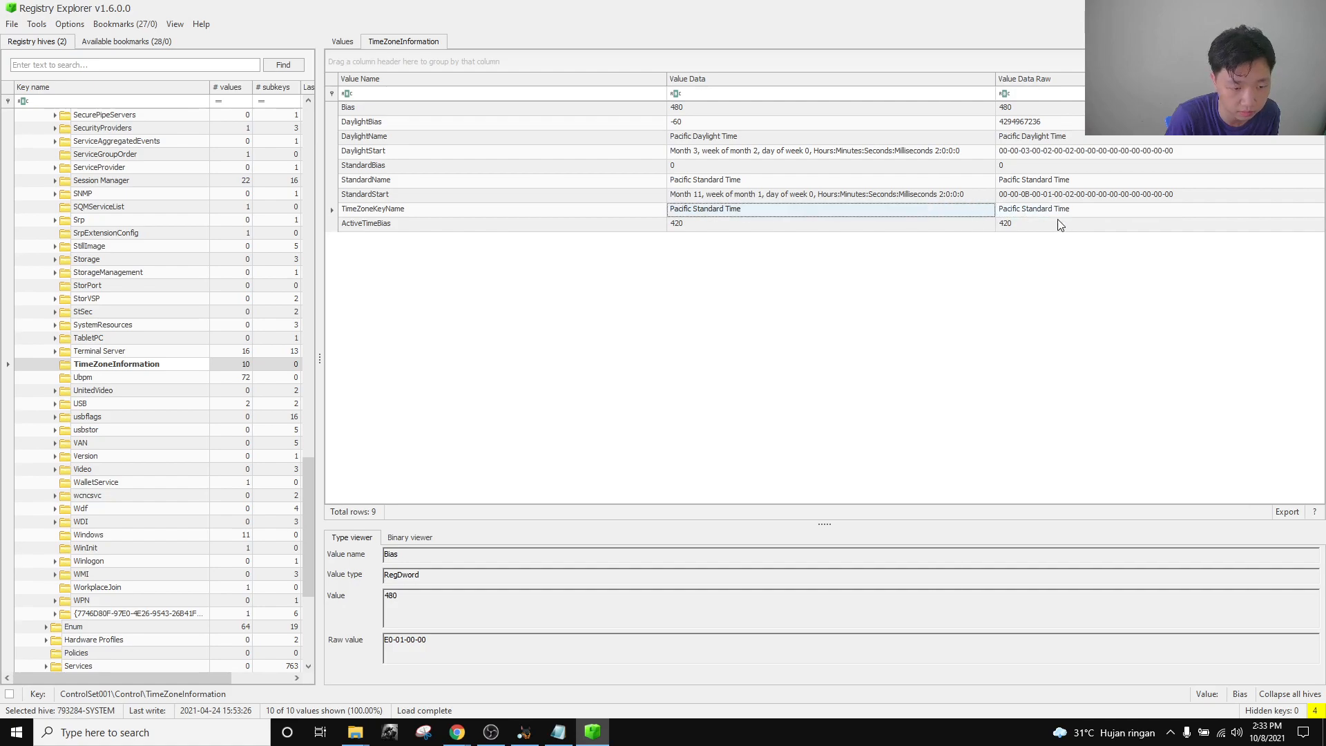
pyautogui.click(1058, 212)
pyautogui.moveTo(457, 732)
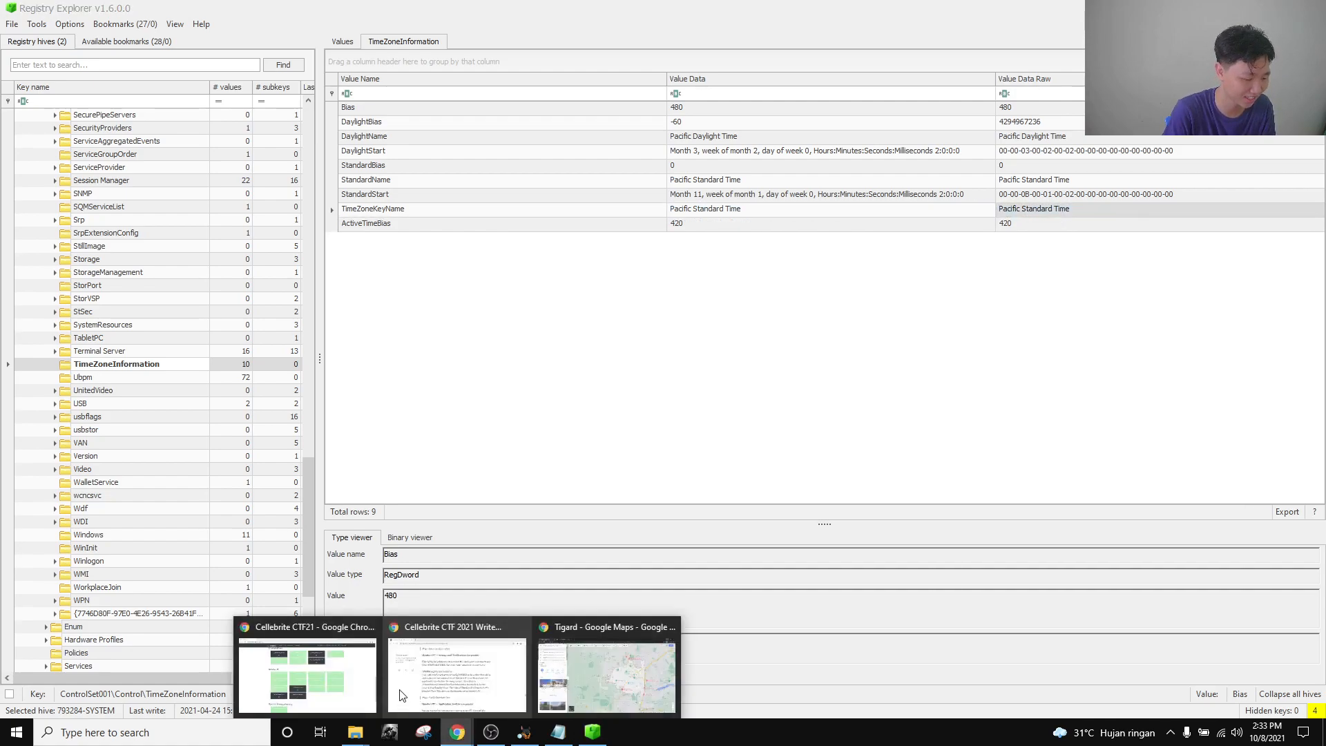
pyautogui.click(369, 674)
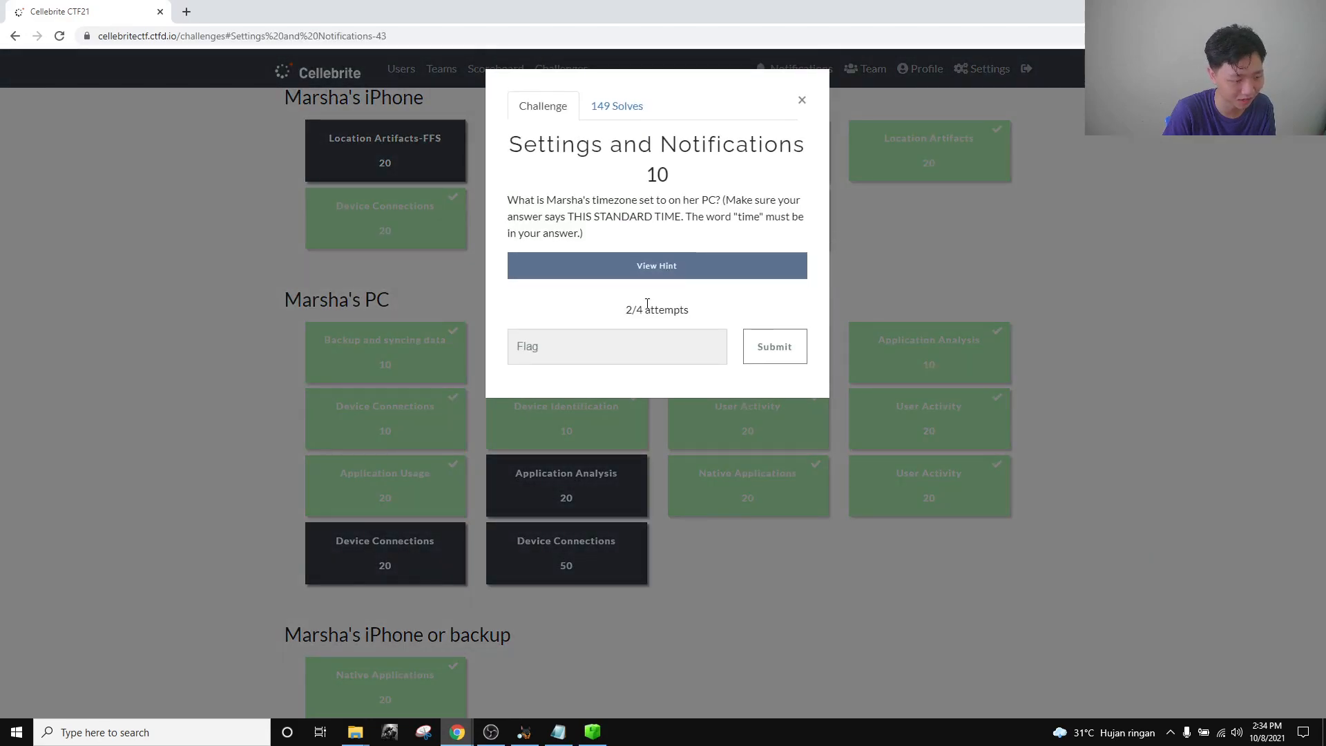
pyautogui.moveTo(611, 312); pyautogui.dragTo(714, 313)
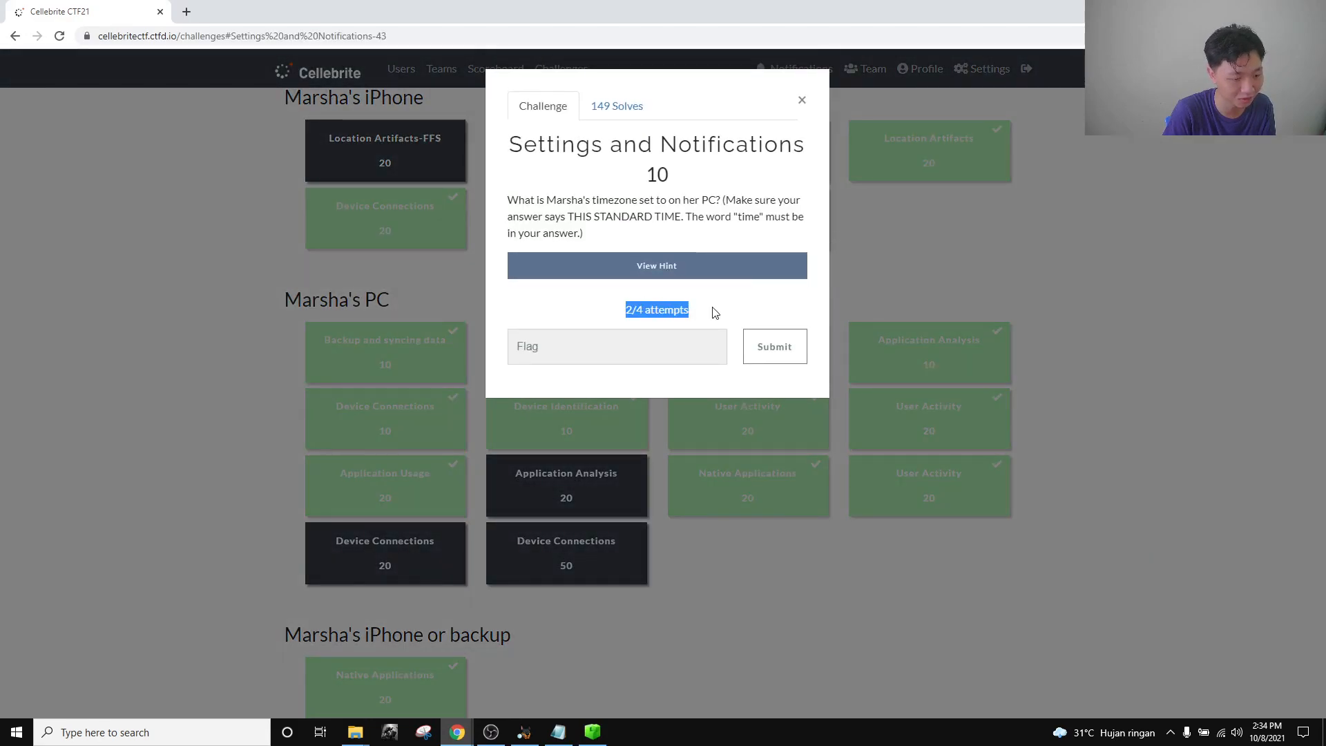
pyautogui.click(592, 732)
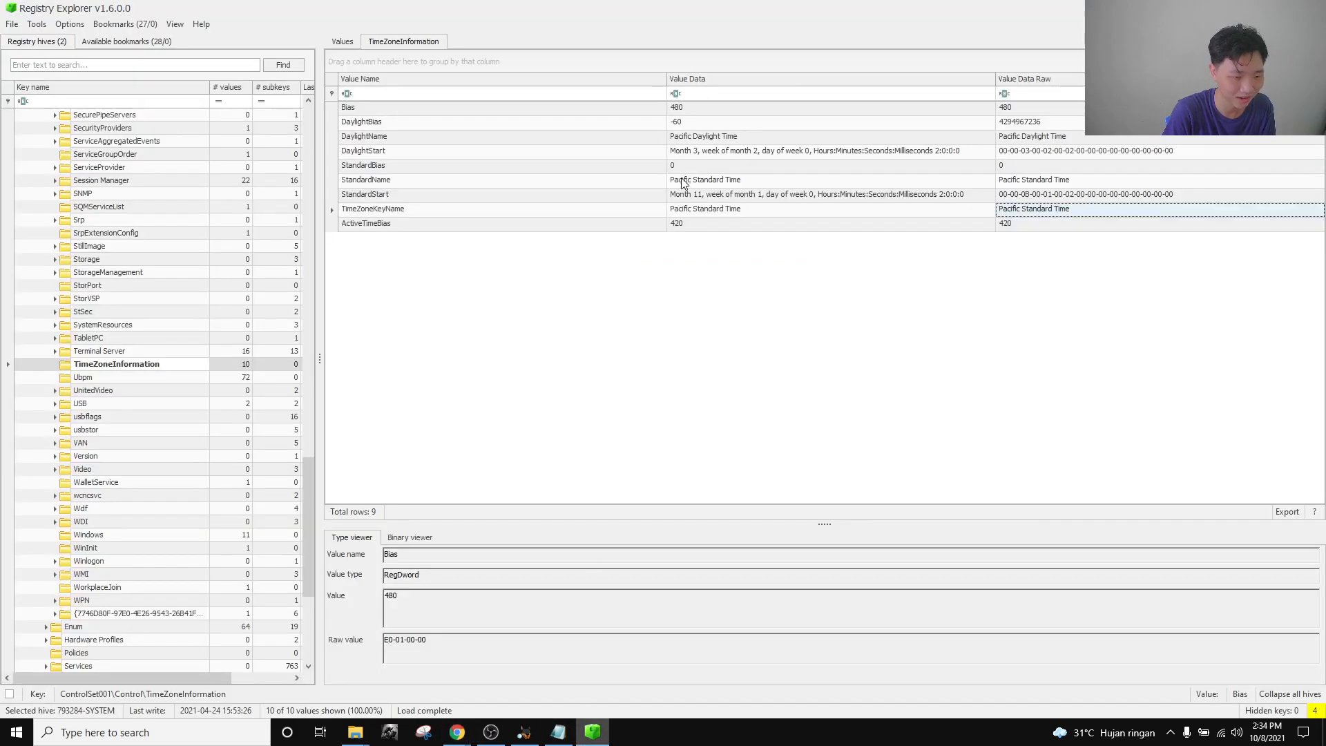
pyautogui.click(775, 140)
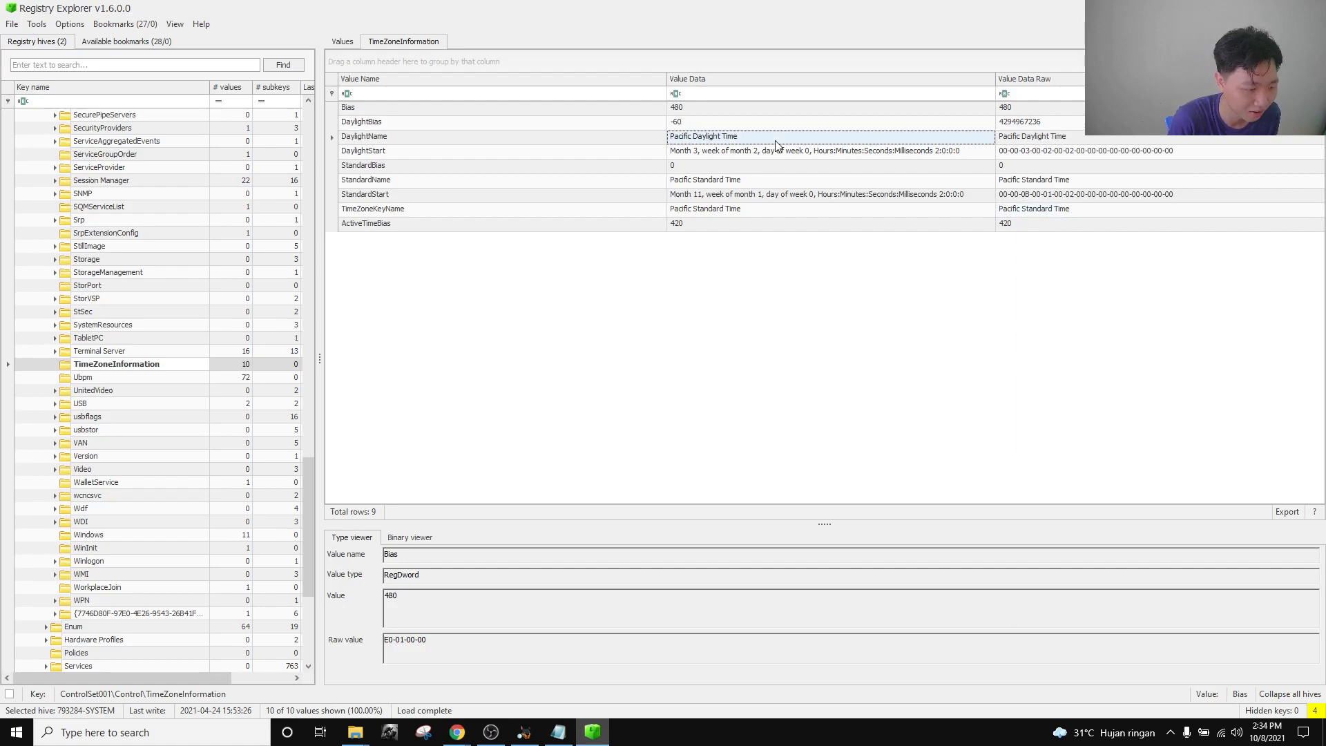
pyautogui.click(555, 141)
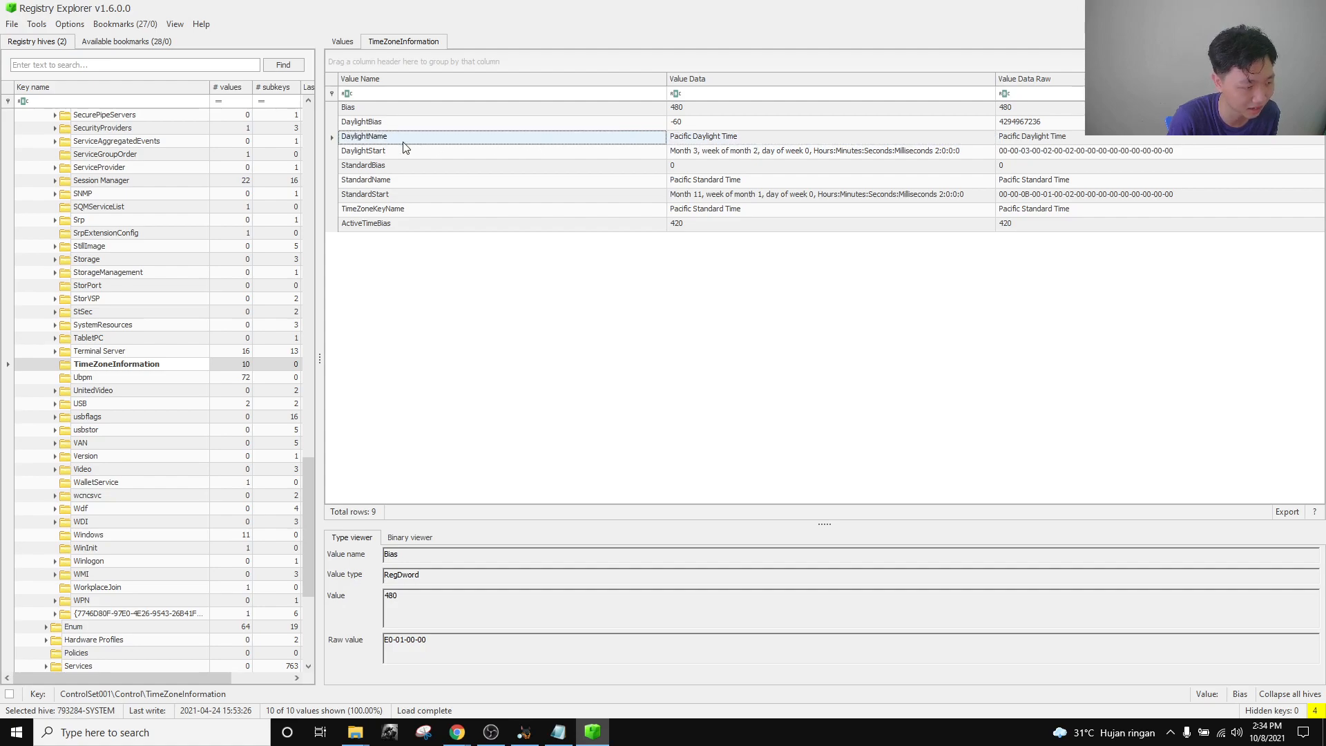
pyautogui.click(408, 212)
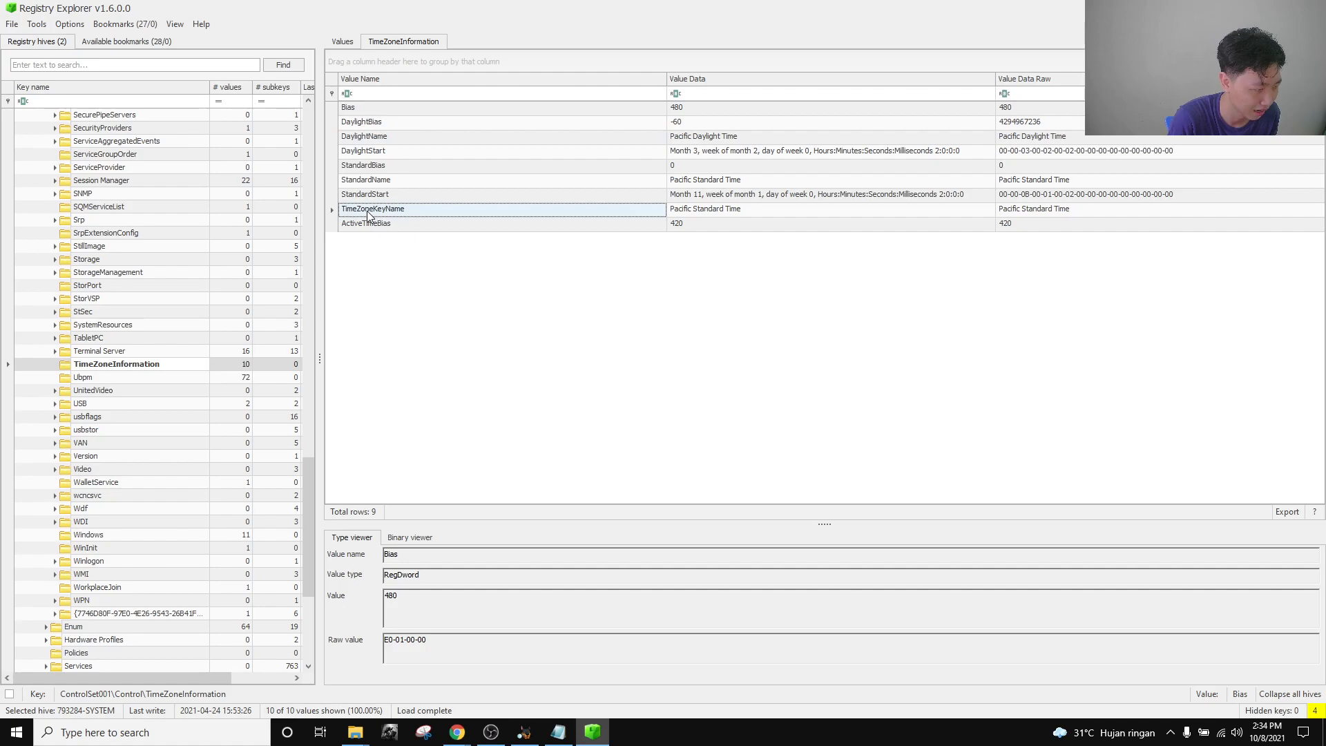
pyautogui.click(758, 212)
# Paste the Pacific Standard Time value into the Notepad notes and select it.
pyautogui.click(558, 732)
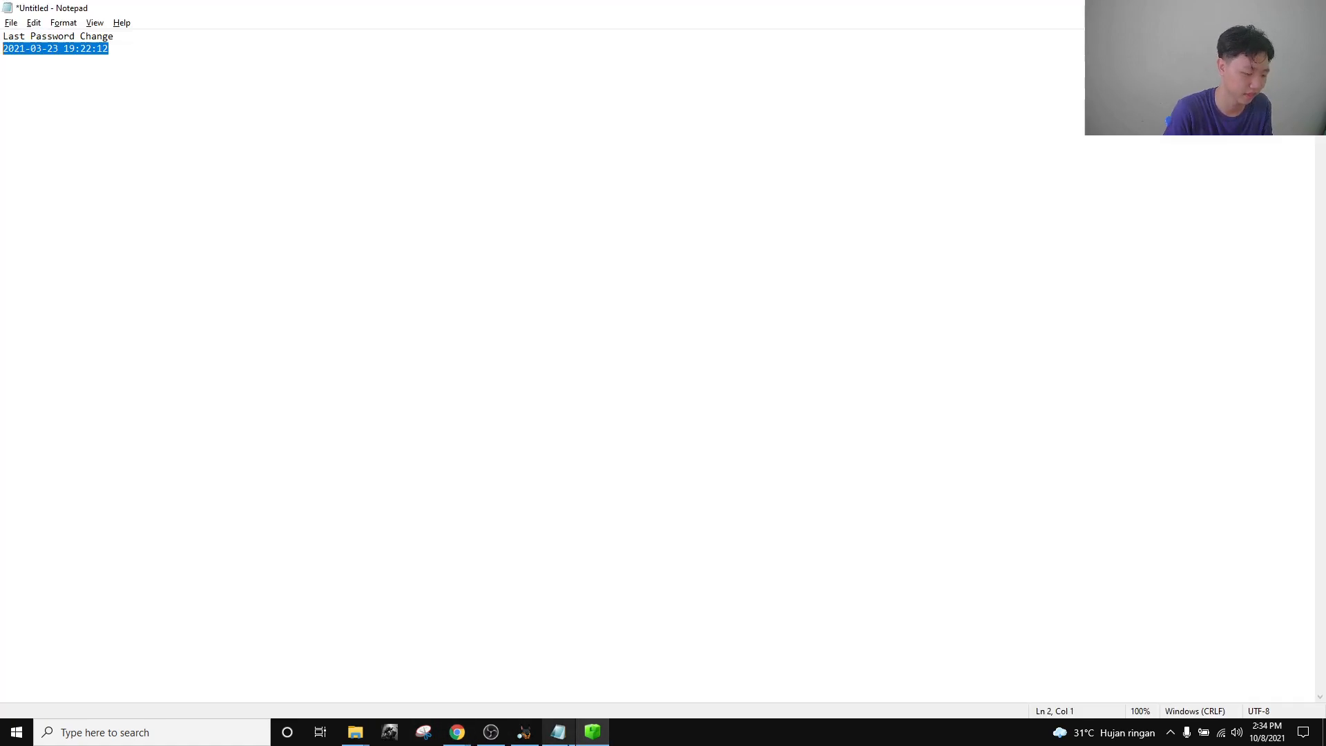
pyautogui.write('Value Data Pacific Standard Time')
pyautogui.hotkey('shift', 'Home')
pyautogui.hotkey('ctrl', 'c')
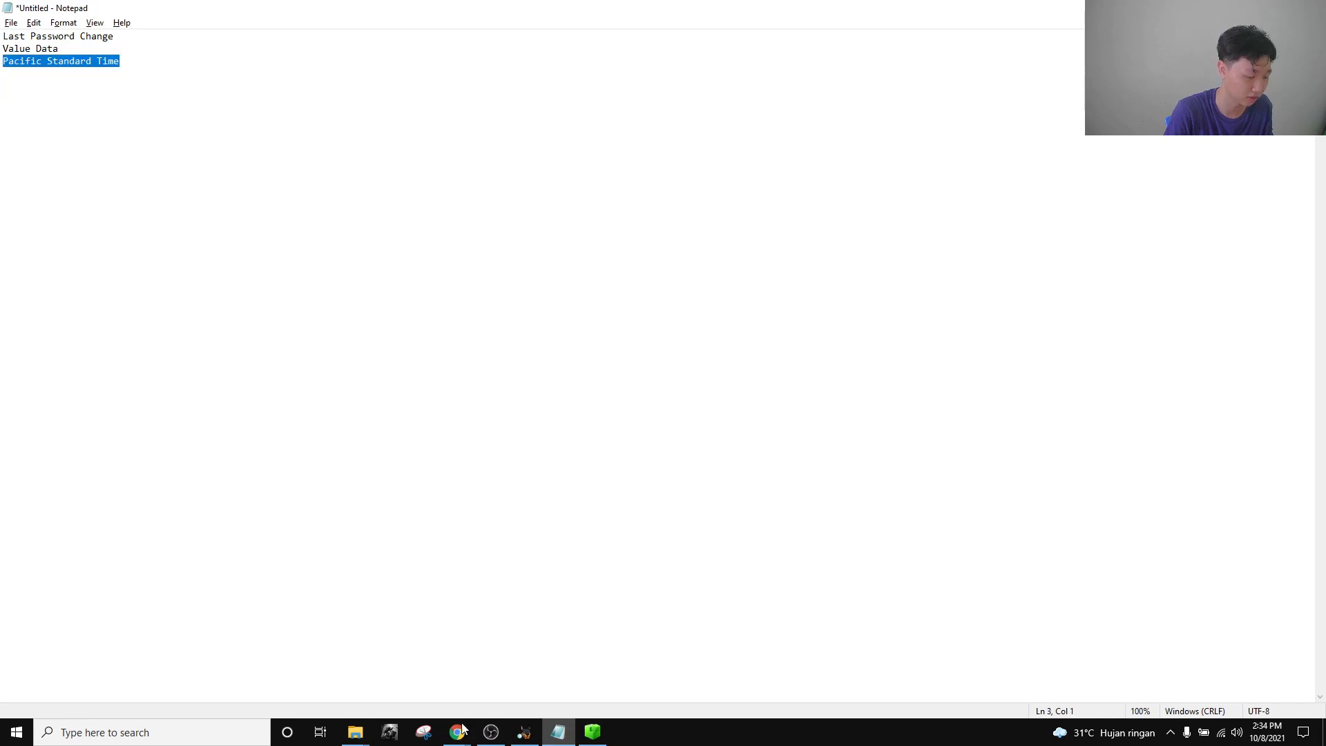
# Submit Pacific Standard Time as the timezone flag and close the Application Analysis question.
pyautogui.moveTo(457, 728)
pyautogui.click(304, 674)
pyautogui.click(636, 346)
pyautogui.hotkey('ctrl', 'v')
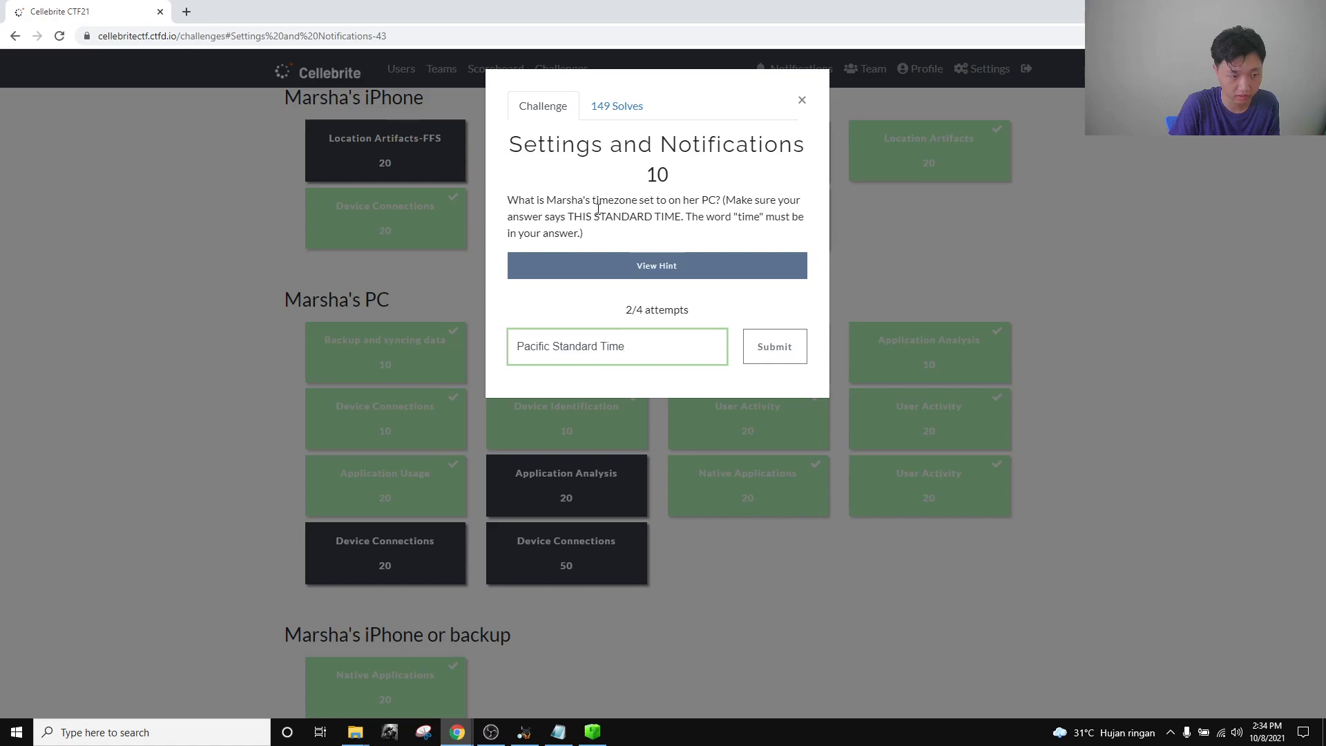
pyautogui.click(801, 100)
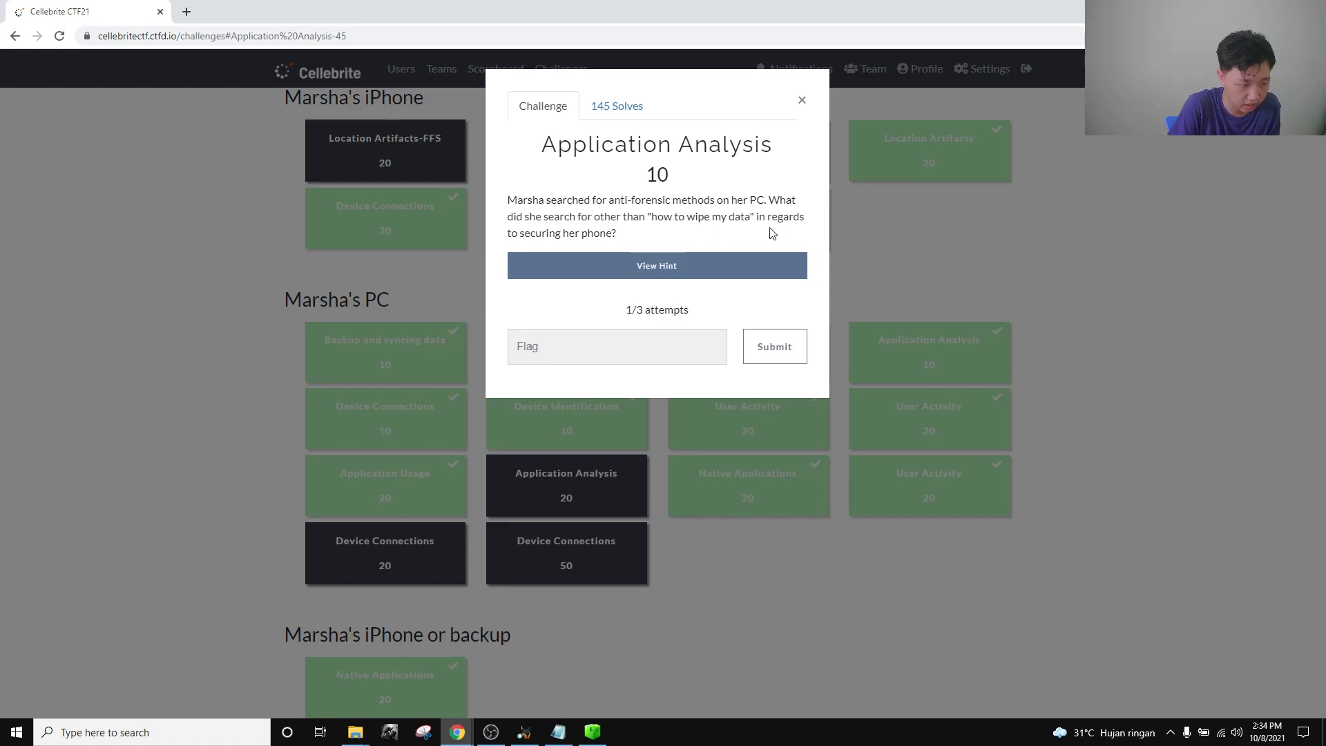
pyautogui.click(803, 101)
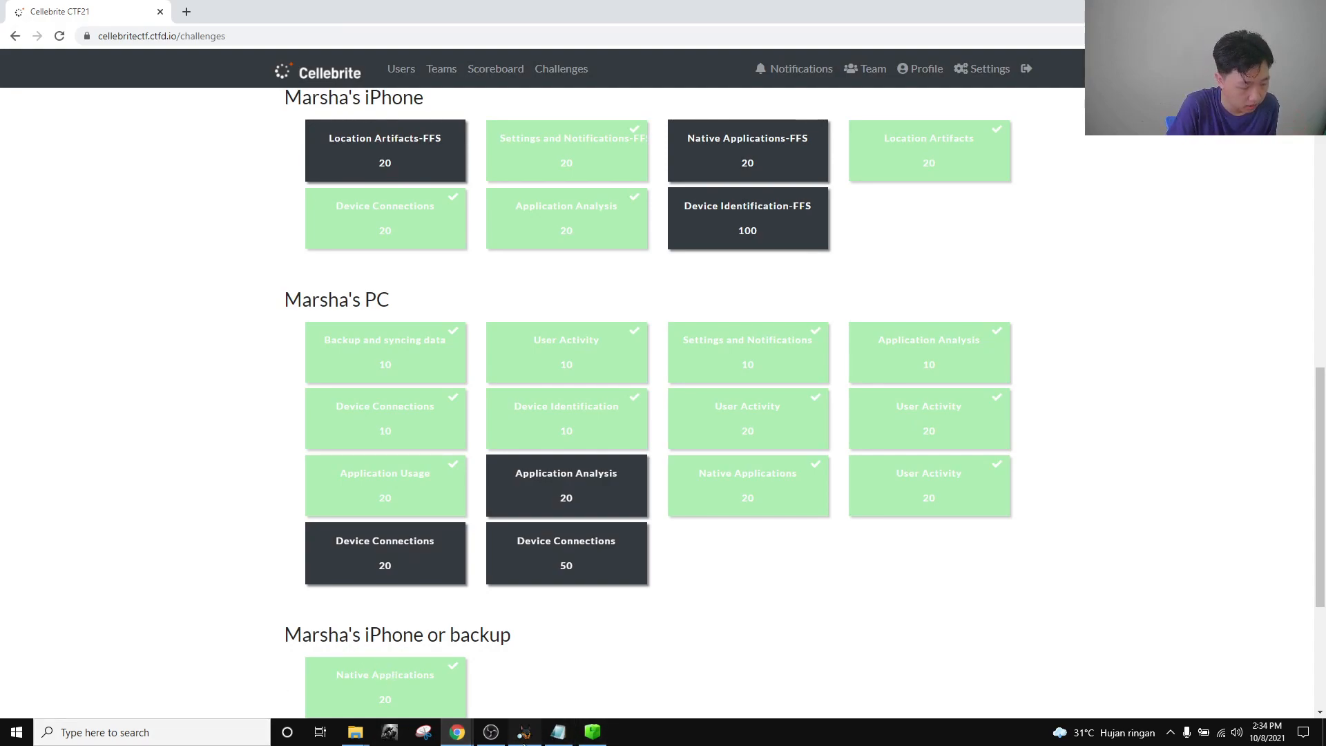
# In Autopsy, collapse the vol6 tree and list the Web Search results sorted by Text.
pyautogui.click(524, 732)
pyautogui.scroll(20, 201, 367)
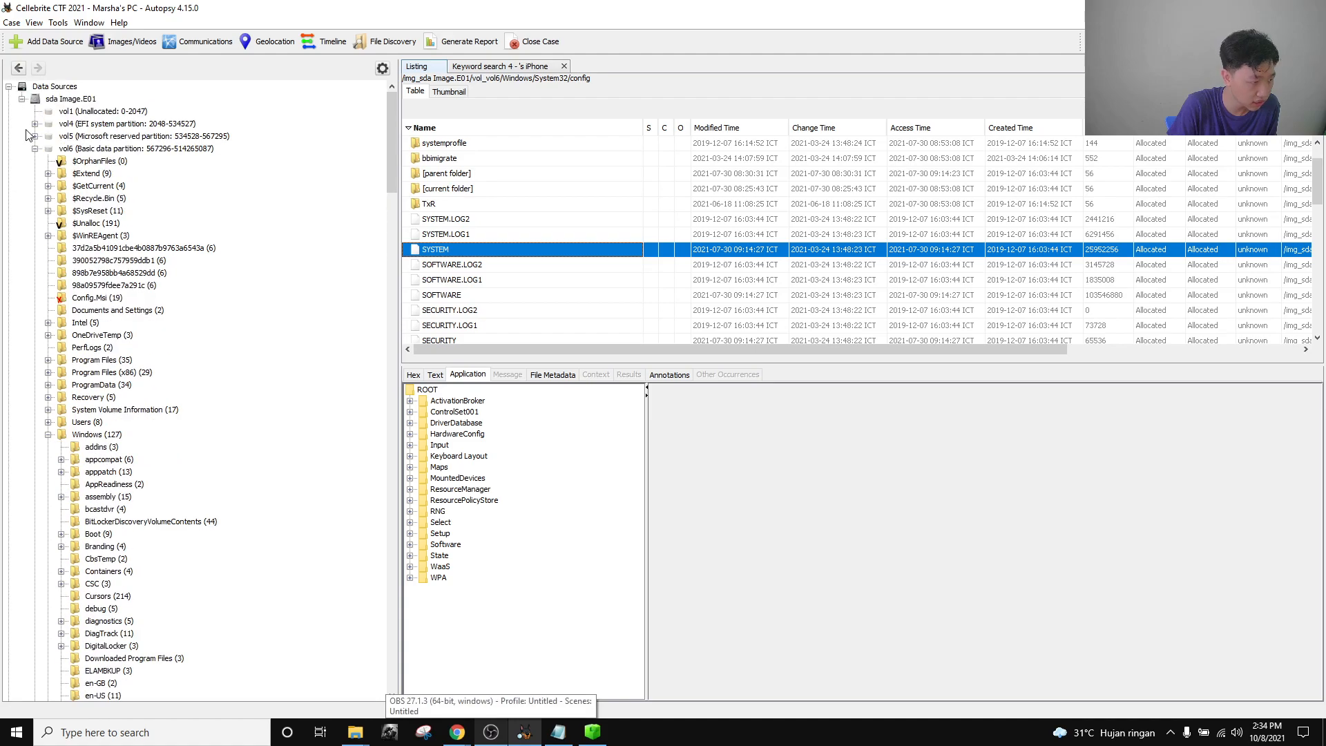
pyautogui.click(35, 149)
pyautogui.click(36, 149)
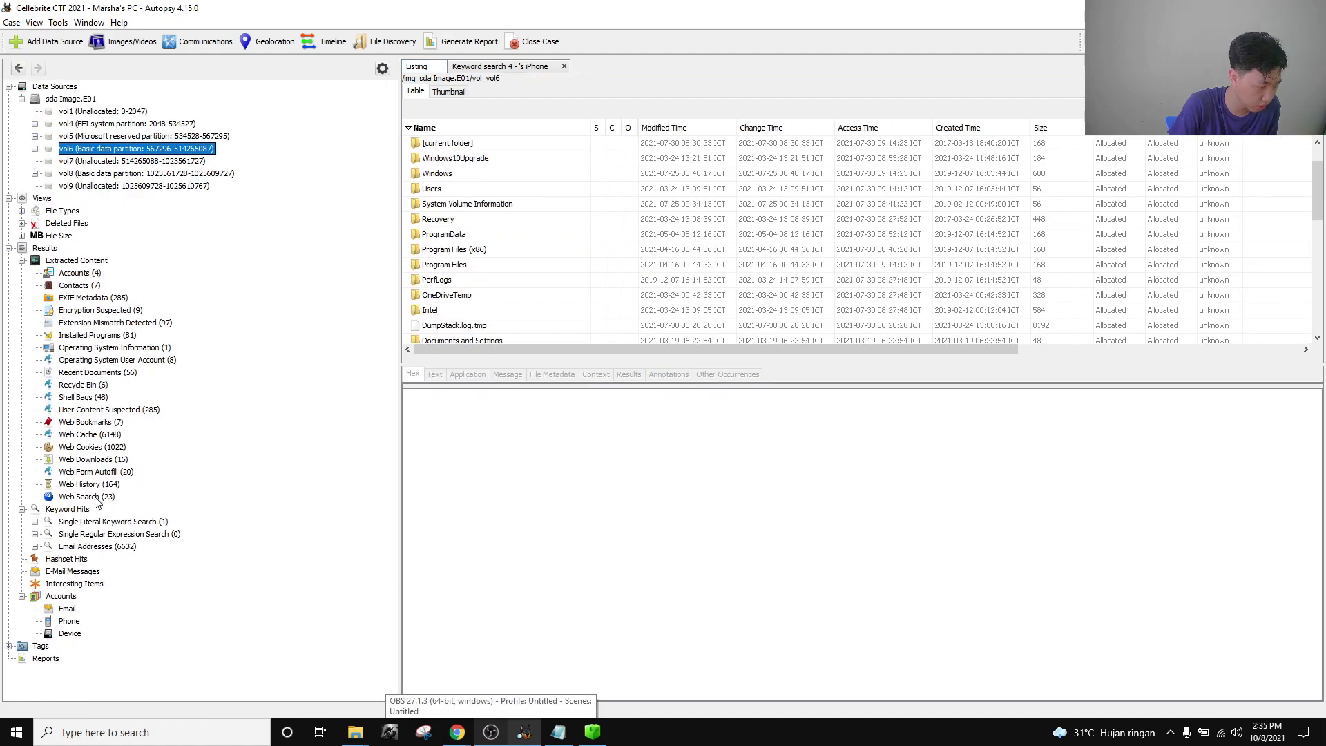
pyautogui.click(96, 498)
pyautogui.scroll(-3, 720, 168)
pyautogui.scroll(5, 721, 197)
pyautogui.click(709, 131)
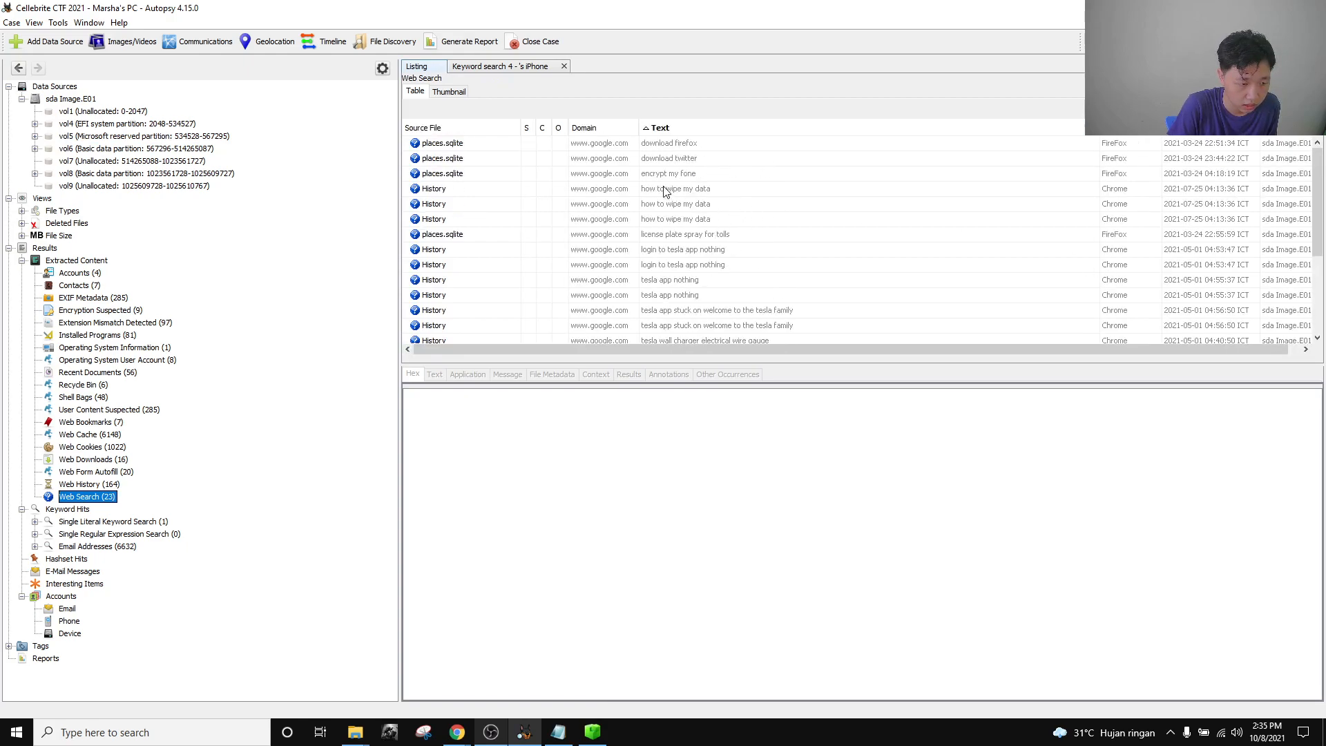
# Inspect the 'download twitter' search and compare the two Bing web cache searches.
pyautogui.scroll(-1, 725, 184)
pyautogui.scroll(1, 725, 185)
pyautogui.click(709, 162)
pyautogui.scroll(-3, 722, 228)
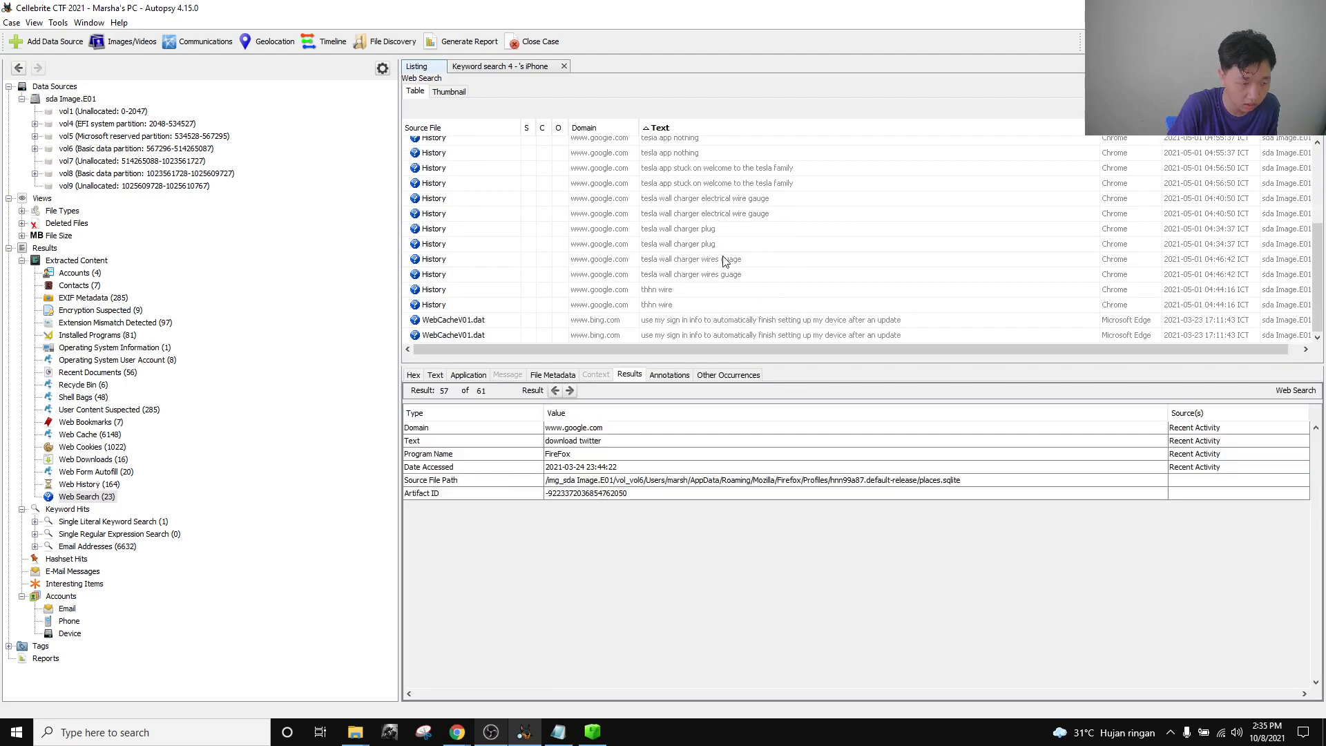
pyautogui.click(714, 323)
pyautogui.click(708, 335)
pyautogui.click(713, 323)
pyautogui.click(710, 336)
pyautogui.click(712, 323)
pyautogui.click(710, 335)
pyautogui.click(707, 322)
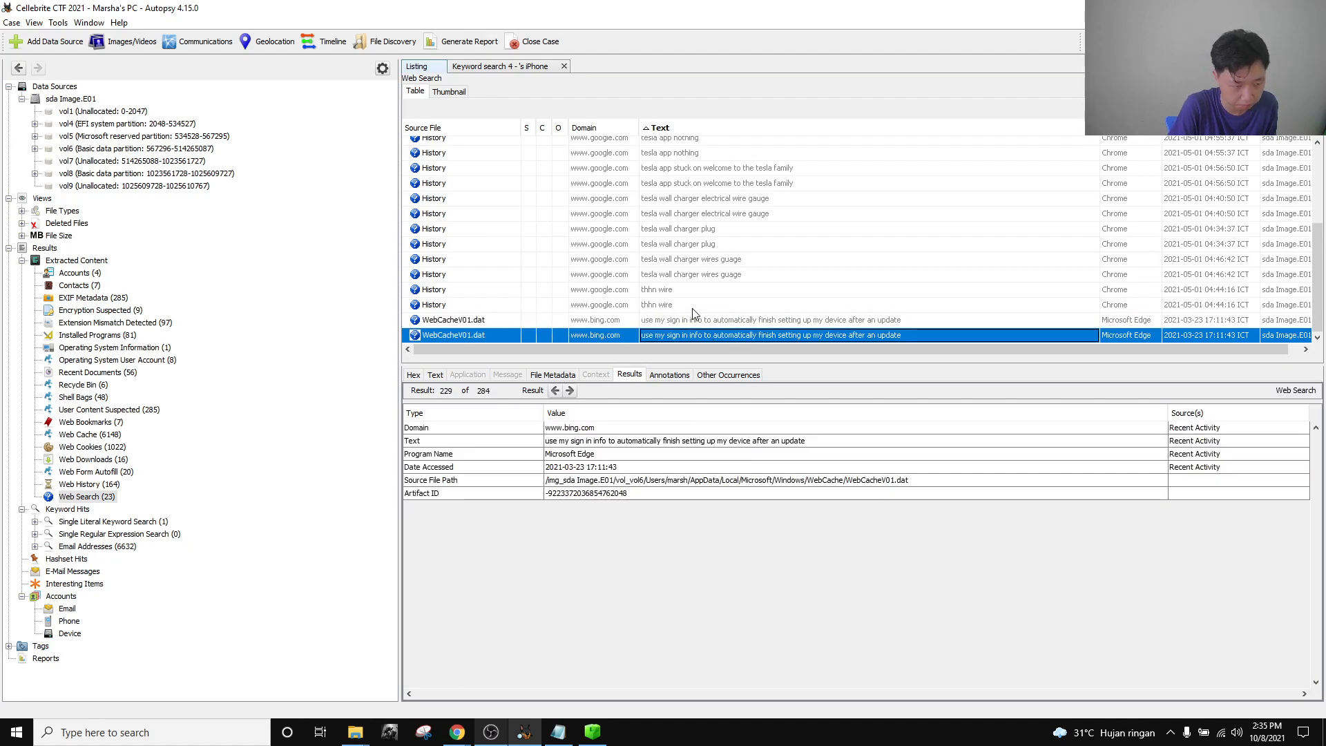
pyautogui.scroll(3, 697, 309)
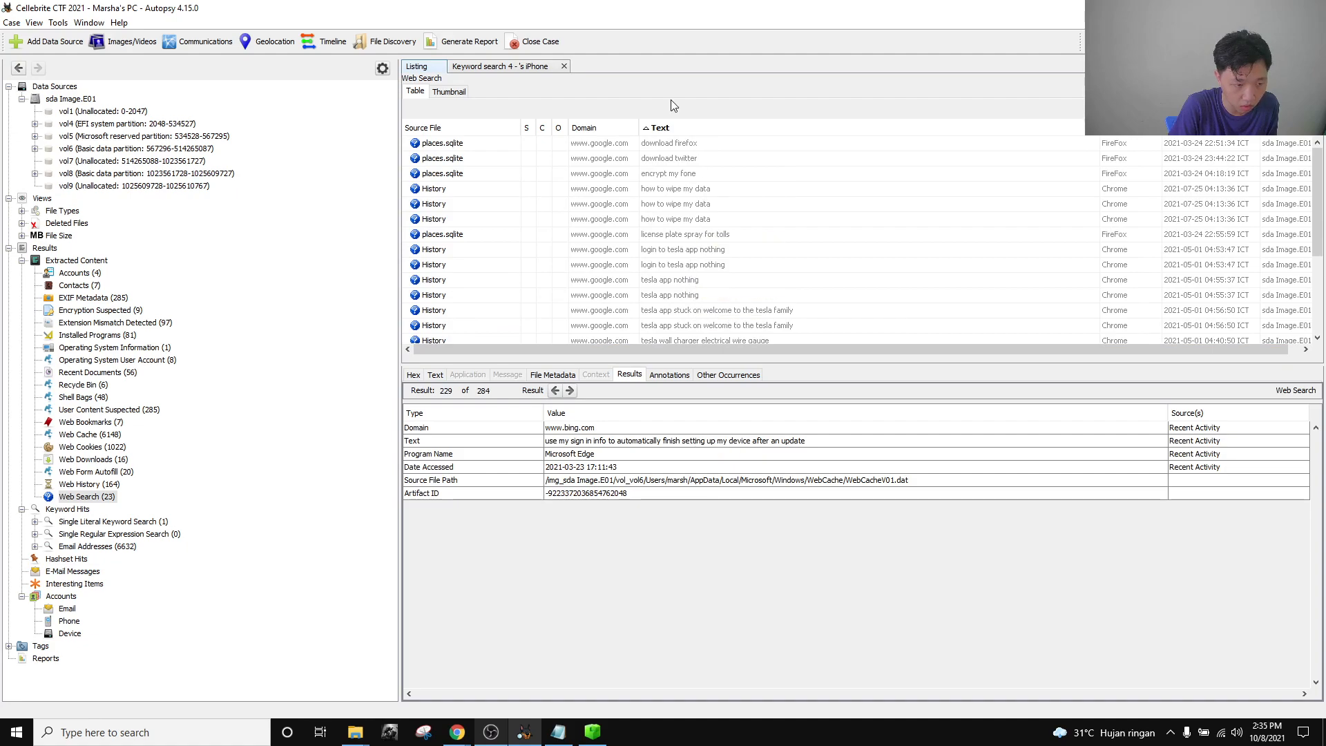
# Find the 'how to wipe my data' and 'encrypt my fone' searches in the list.
pyautogui.hotkey('alt', 'Tab')
pyautogui.hotkey('alt', 'Tab')
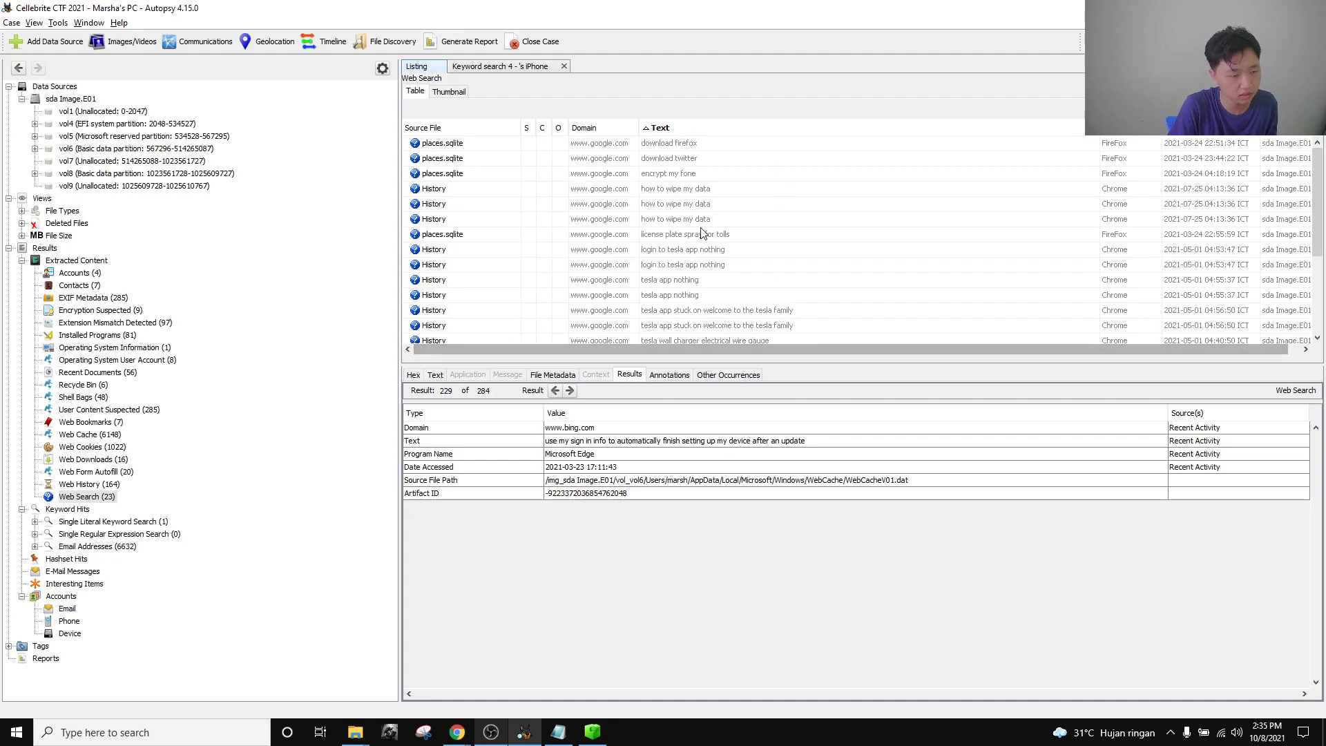
pyautogui.scroll(-3, 758, 261)
pyautogui.scroll(2, 760, 264)
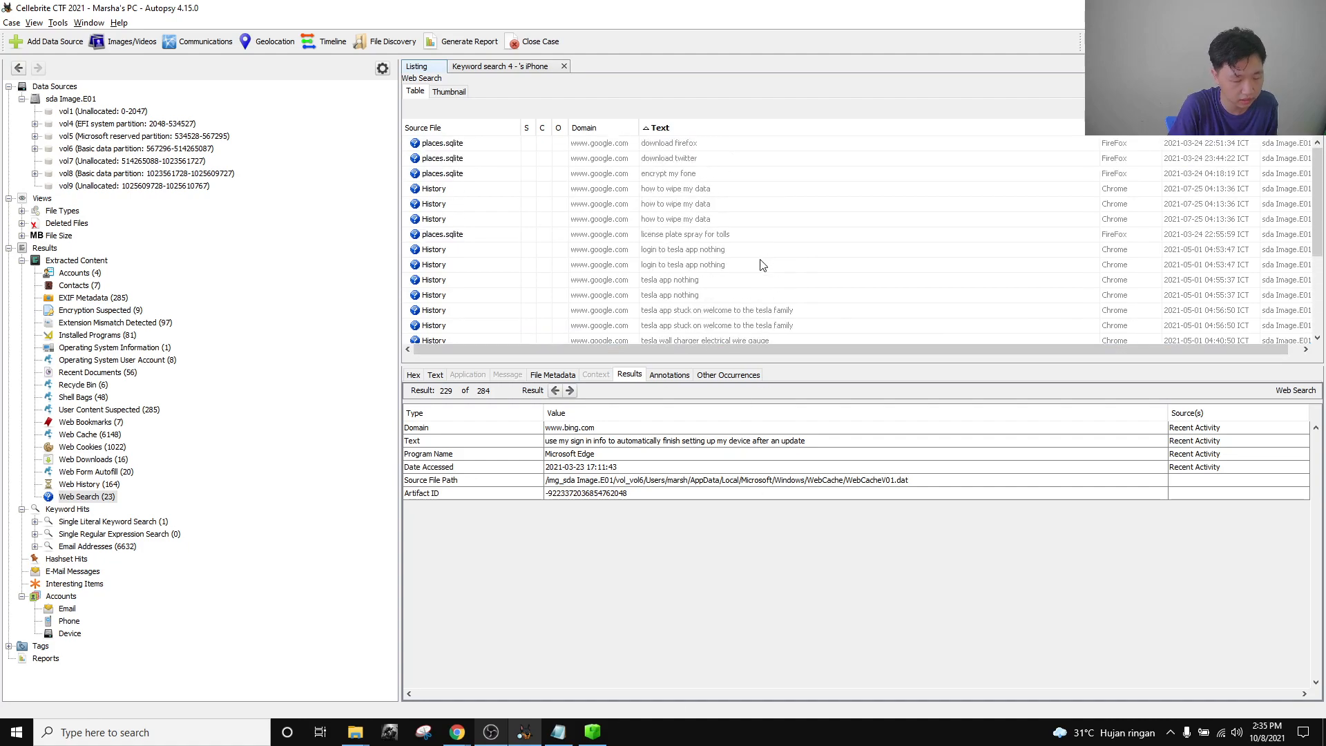
pyautogui.scroll(-2, 780, 257)
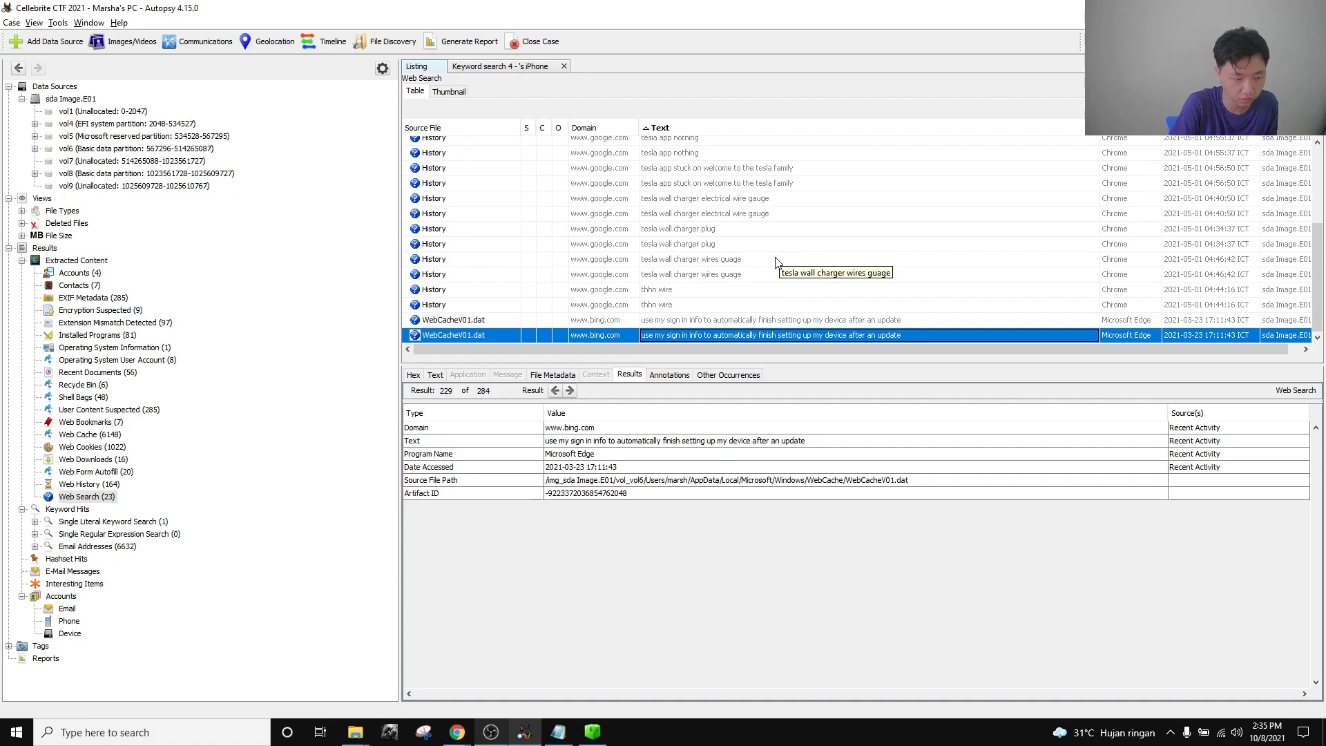
pyautogui.scroll(3, 874, 262)
pyautogui.scroll(-3, 871, 260)
pyautogui.scroll(3, 869, 261)
pyautogui.click(710, 221)
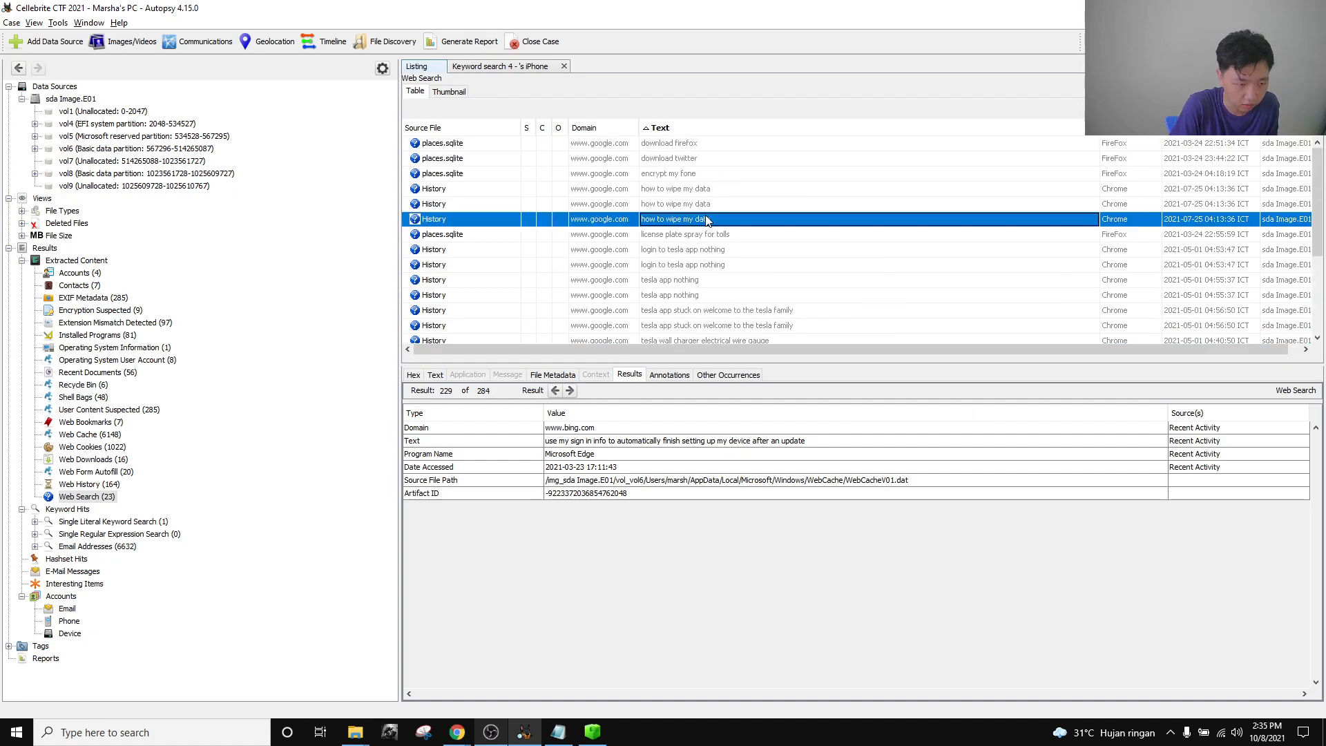
pyautogui.click(702, 177)
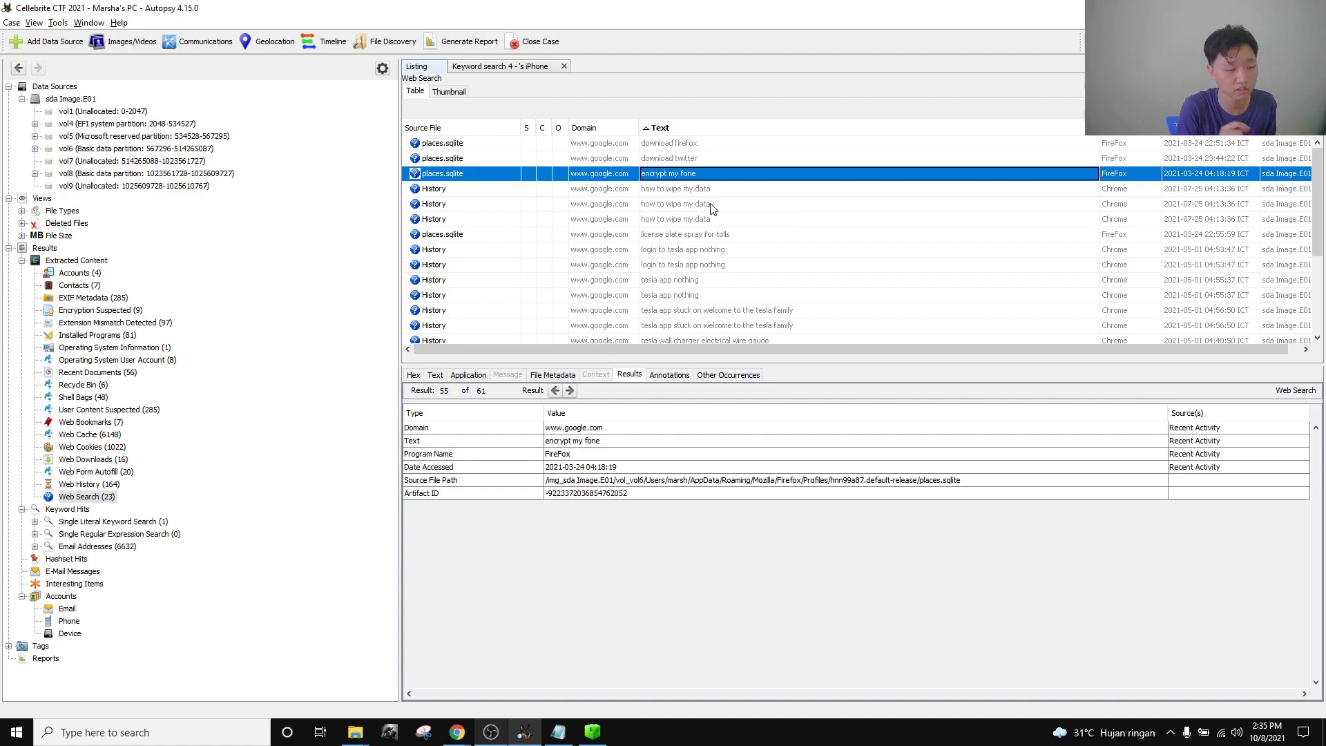
# Select a 'how to wipe my data' search, then bring the Chrome challenge board forward.
pyautogui.click(712, 205)
pyautogui.moveTo(457, 732)
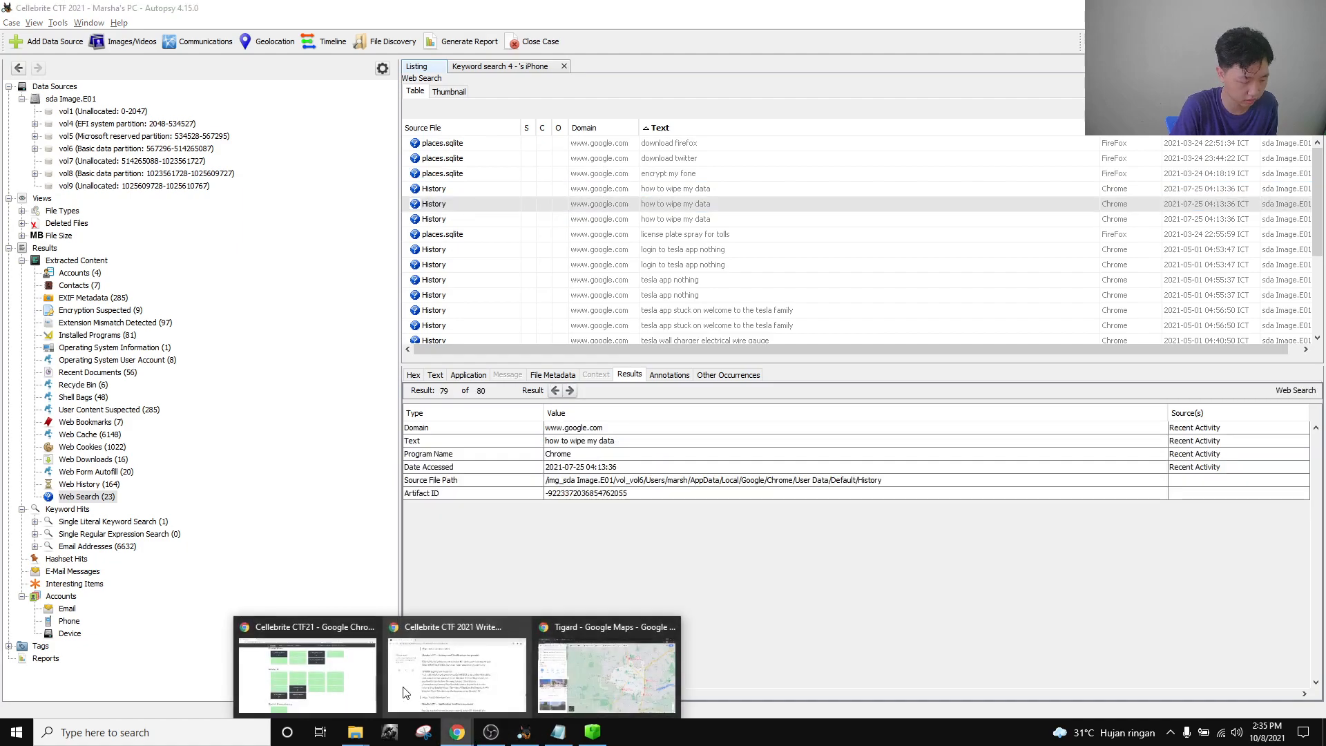
pyautogui.click(340, 662)
pyautogui.moveTo(548, 737)
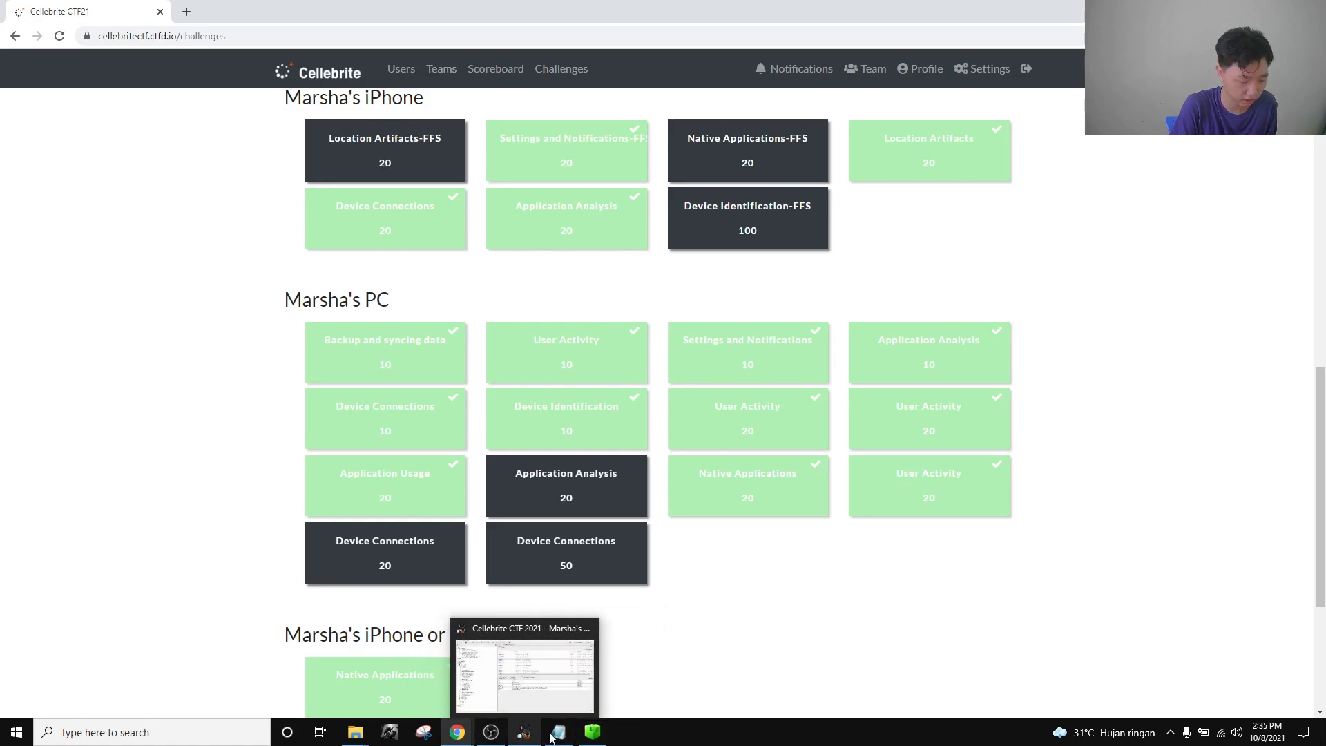
# Copy the 'encrypt my fone' Text value from Autopsy into Notepad and select it.
pyautogui.click(541, 689)
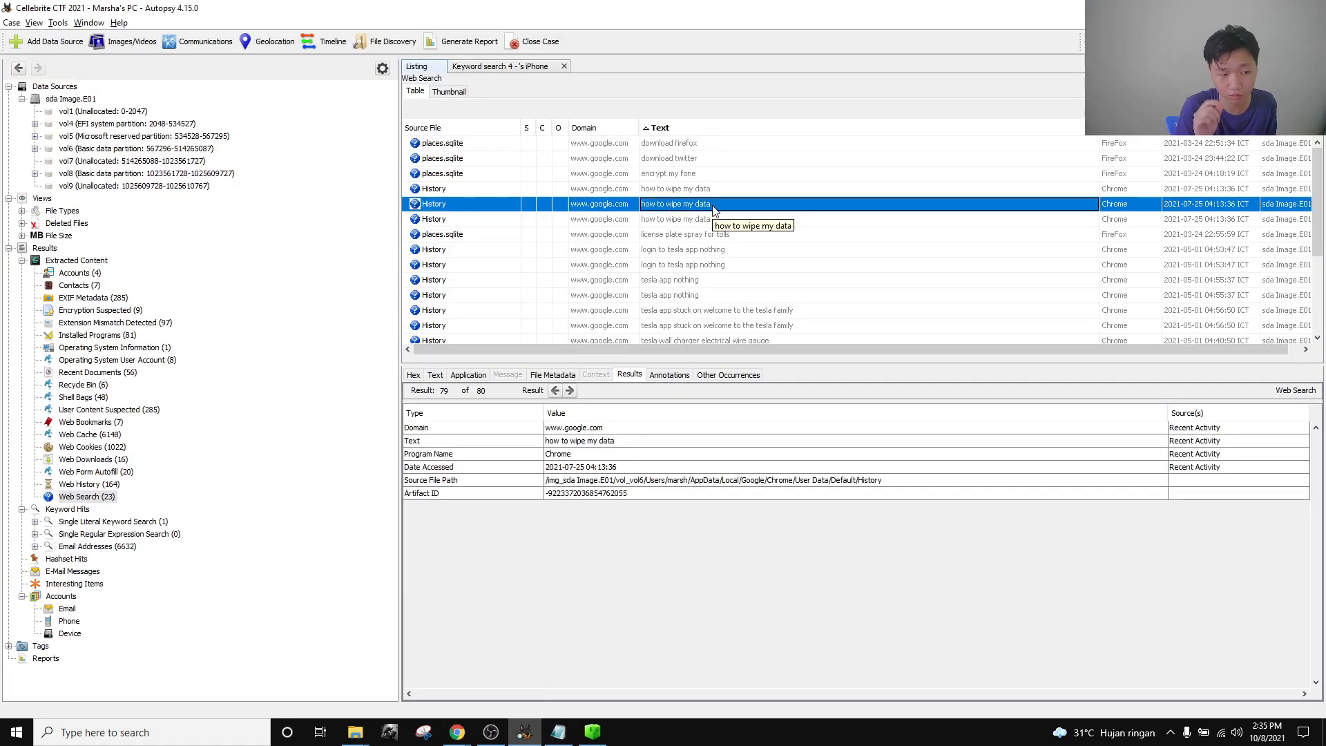
pyautogui.click(719, 176)
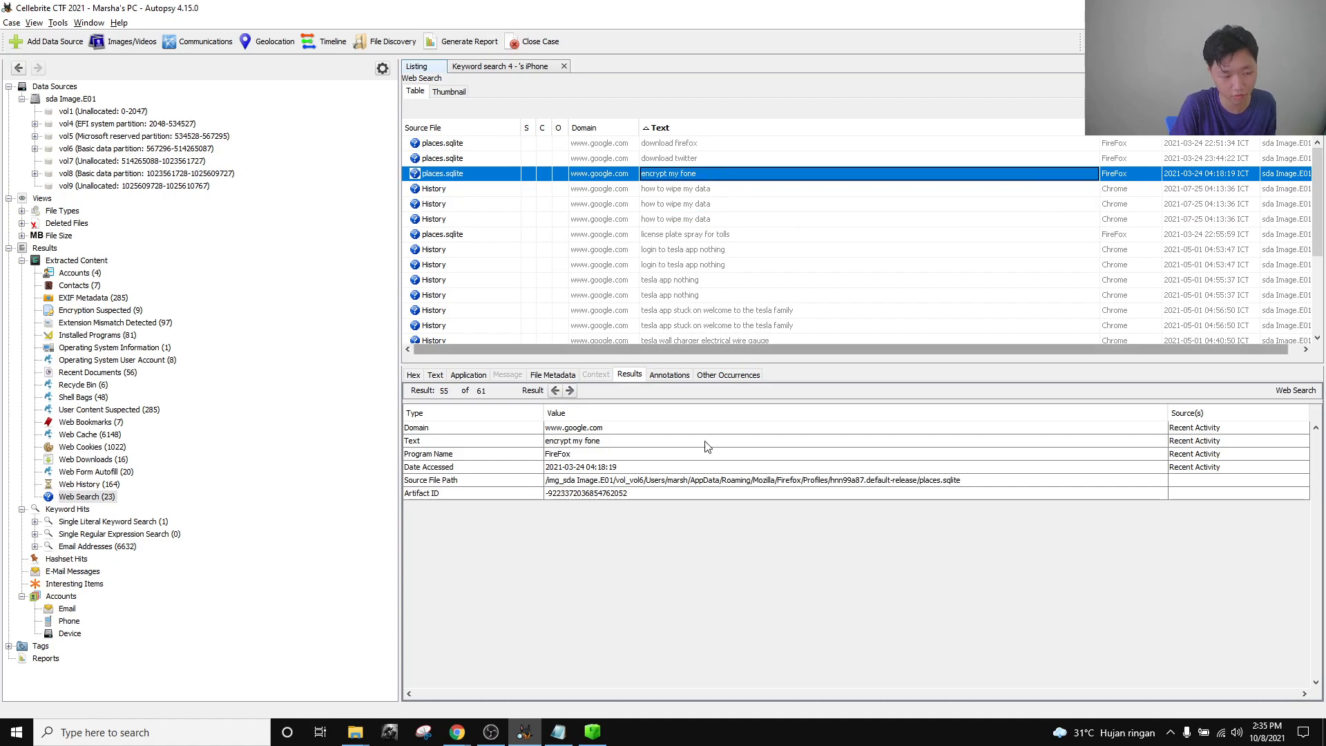
pyautogui.click(615, 441)
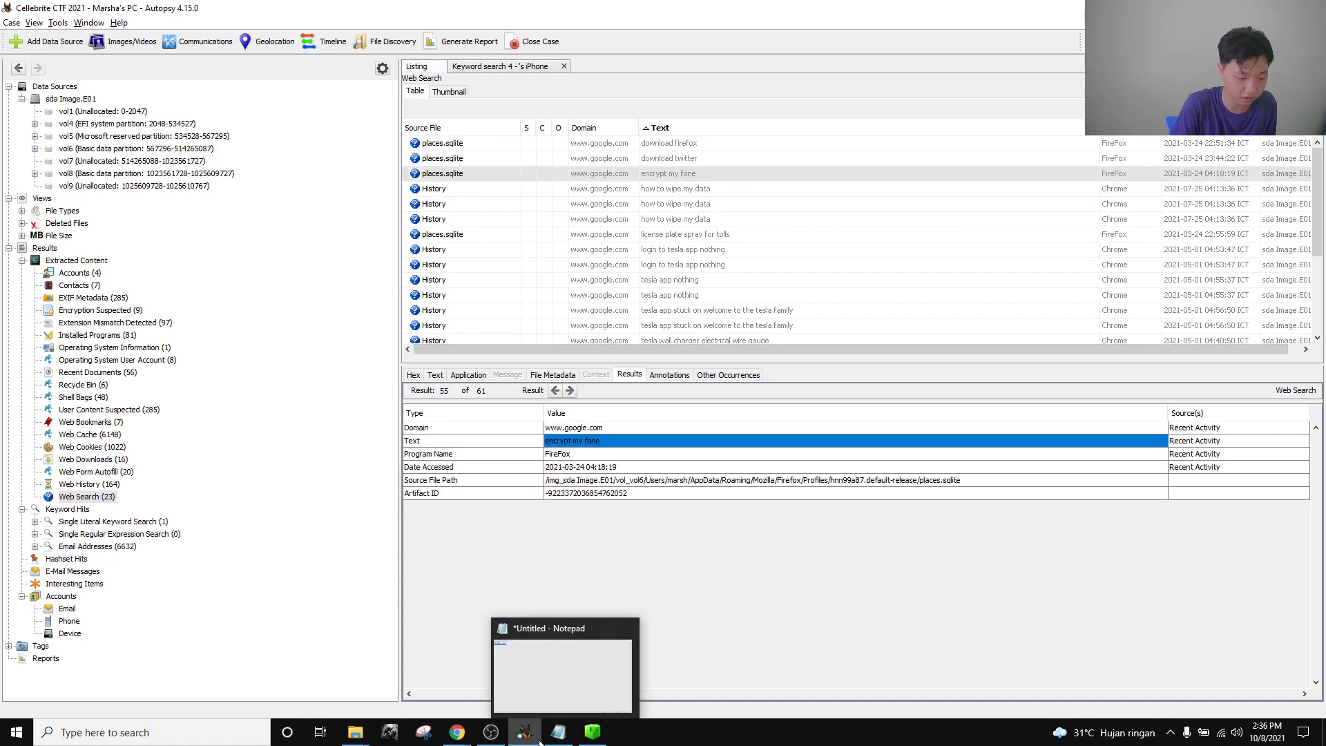
pyautogui.click(558, 734)
pyautogui.write('encrypt my fone')
pyautogui.moveTo(231, 133); pyautogui.dragTo(3, 101)
pyautogui.click(97, 77)
pyautogui.moveTo(81, 62); pyautogui.dragTo(2, 69)
pyautogui.moveTo(87, 62); pyautogui.dragTo(2, 65)
pyautogui.hotkey('ctrl', 'c')
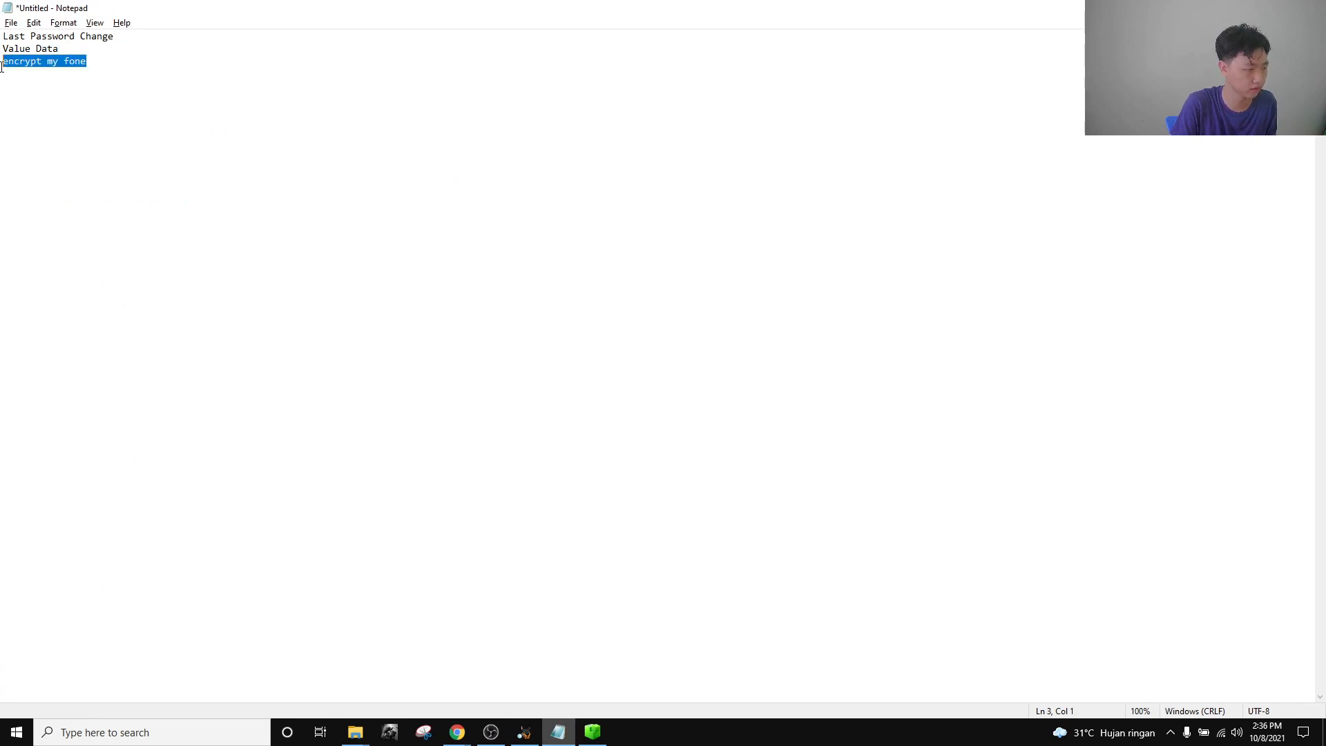
# Submit 'encrypt my fone' as the Application Analysis flag and close the challenge windows.
pyautogui.moveTo(462, 725)
pyautogui.click(378, 684)
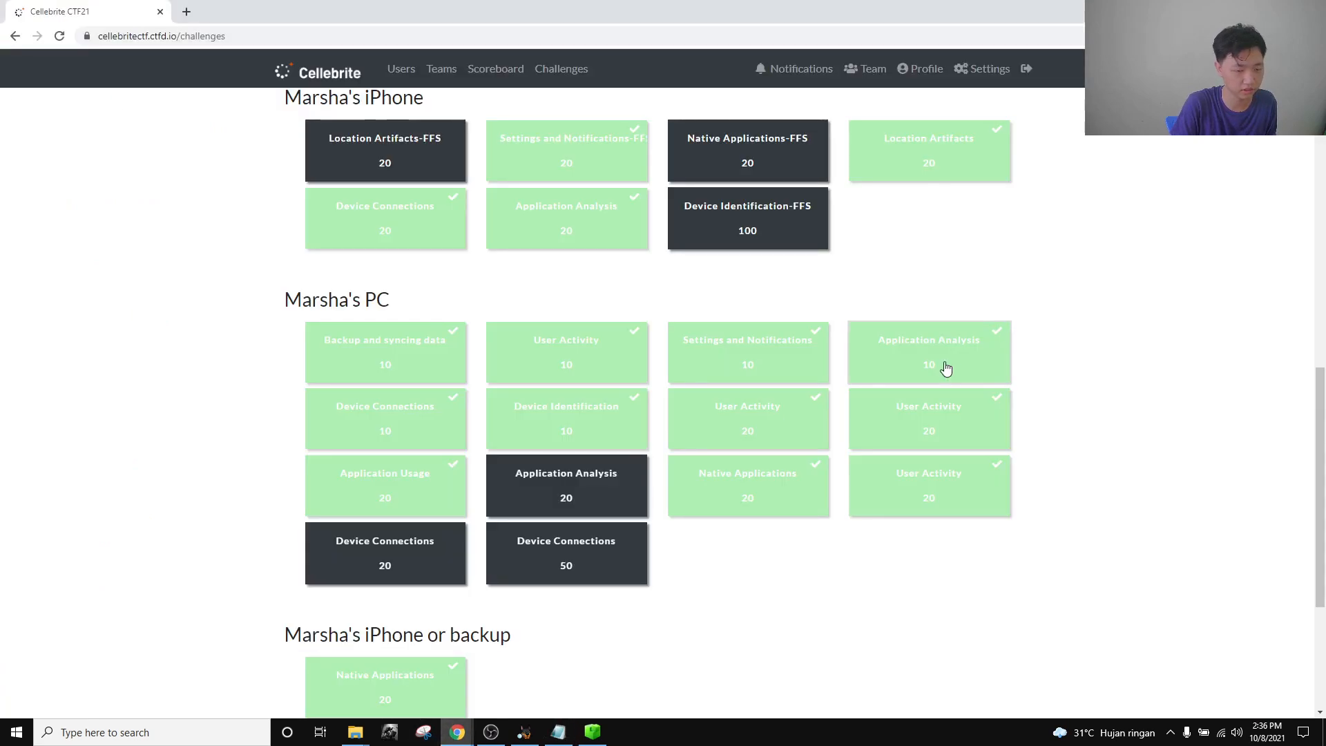
pyautogui.click(898, 349)
pyautogui.click(652, 347)
pyautogui.hotkey('ctrl', 'v')
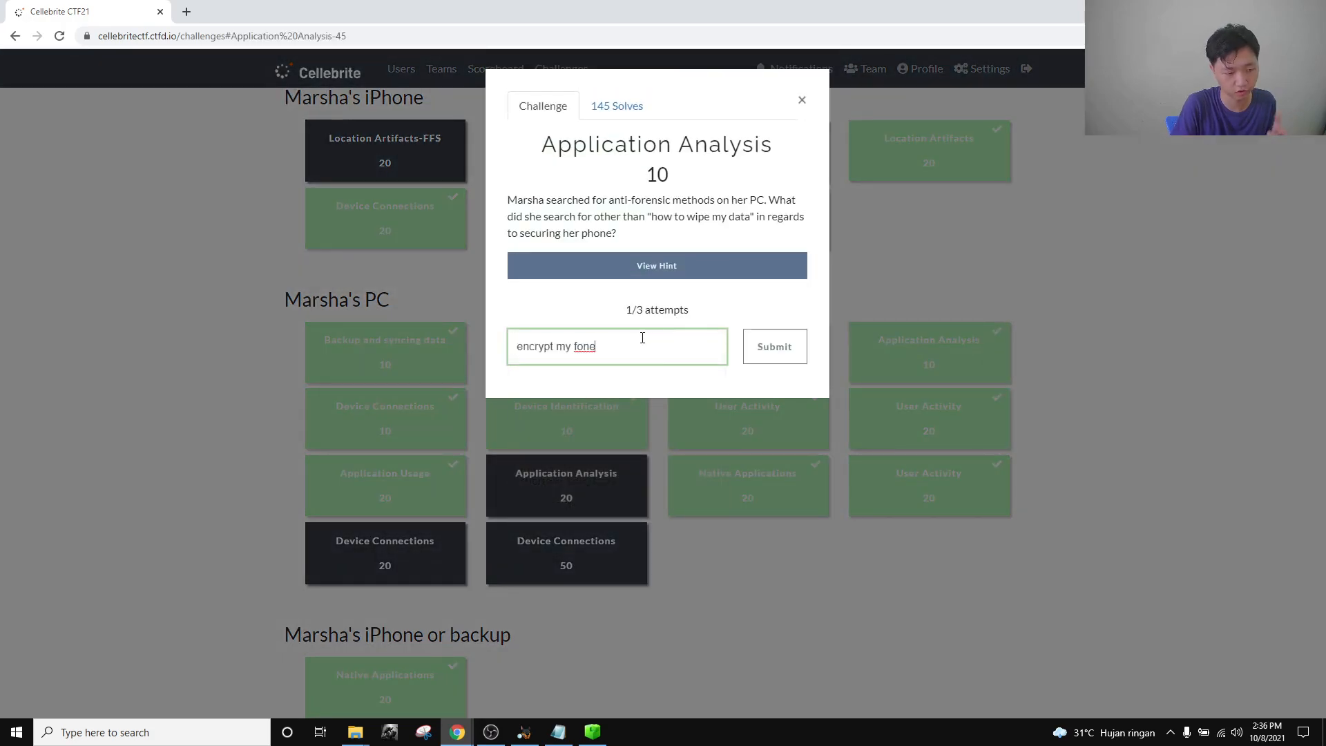
pyautogui.click(802, 101)
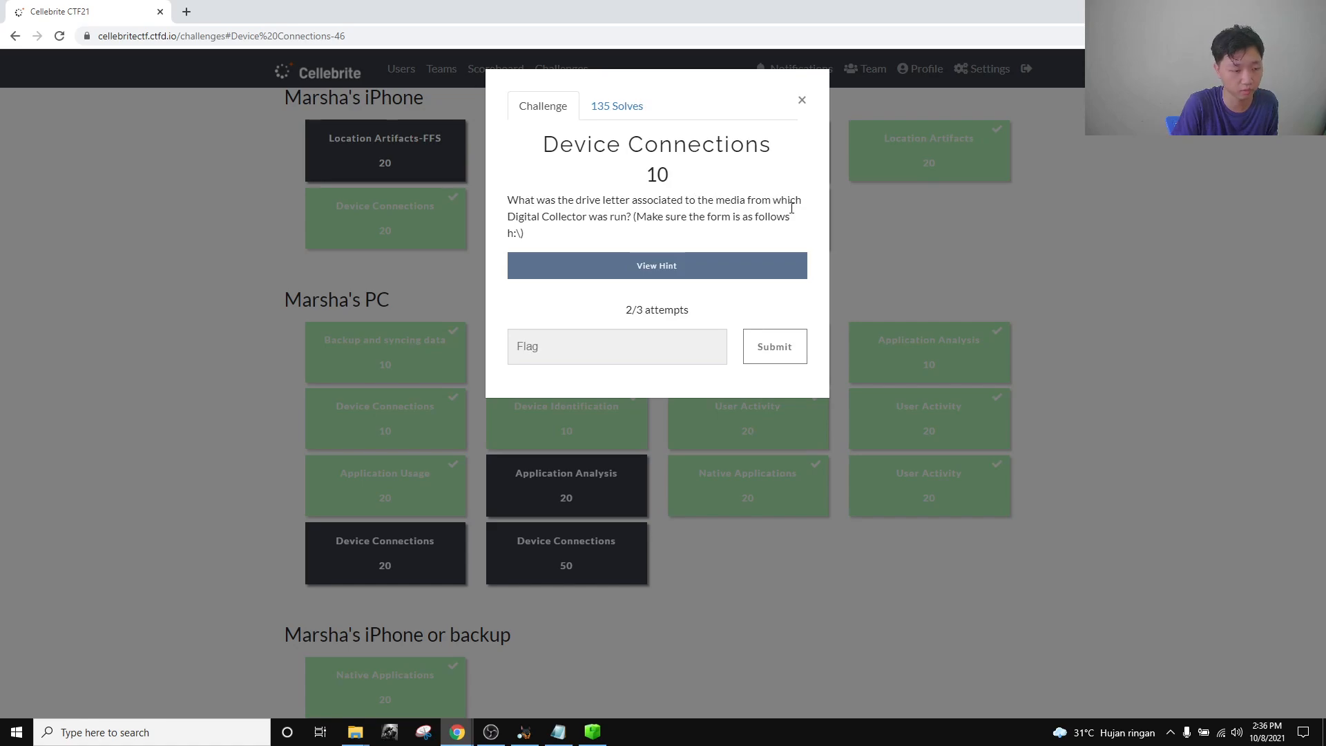
pyautogui.click(801, 101)
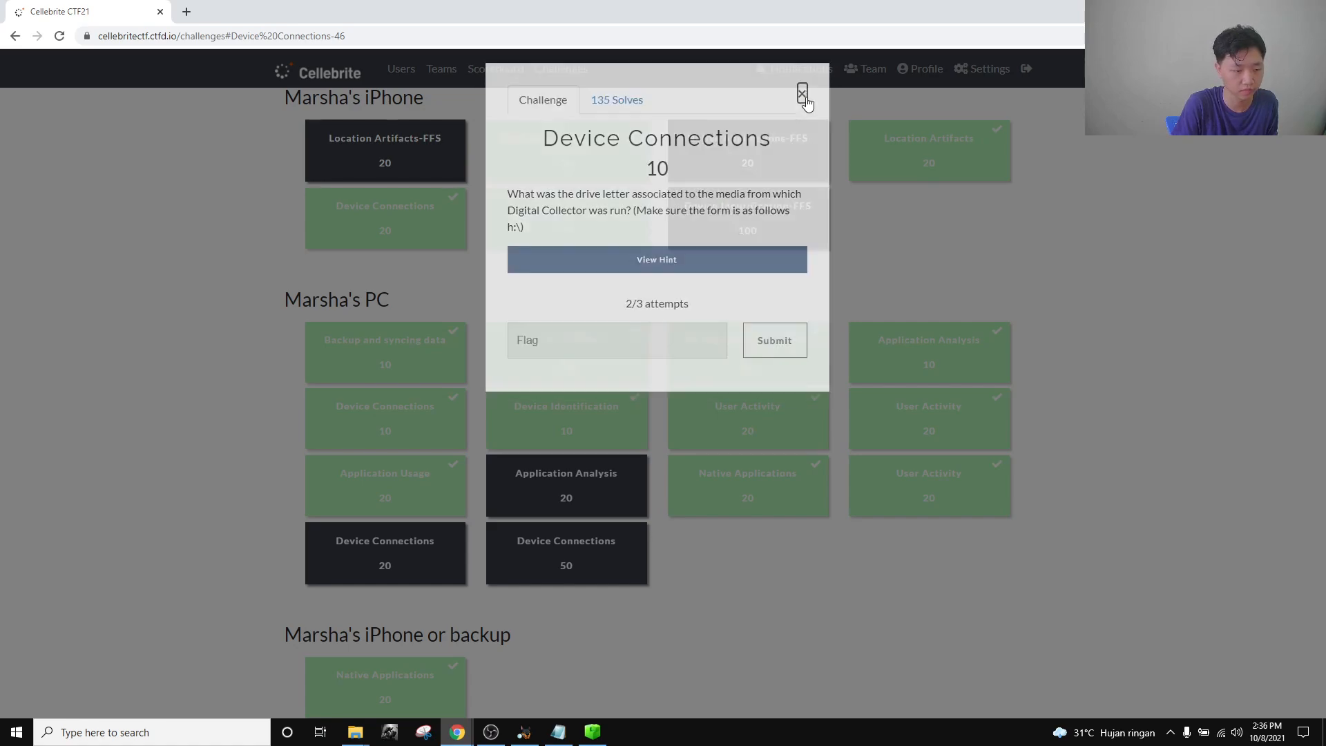
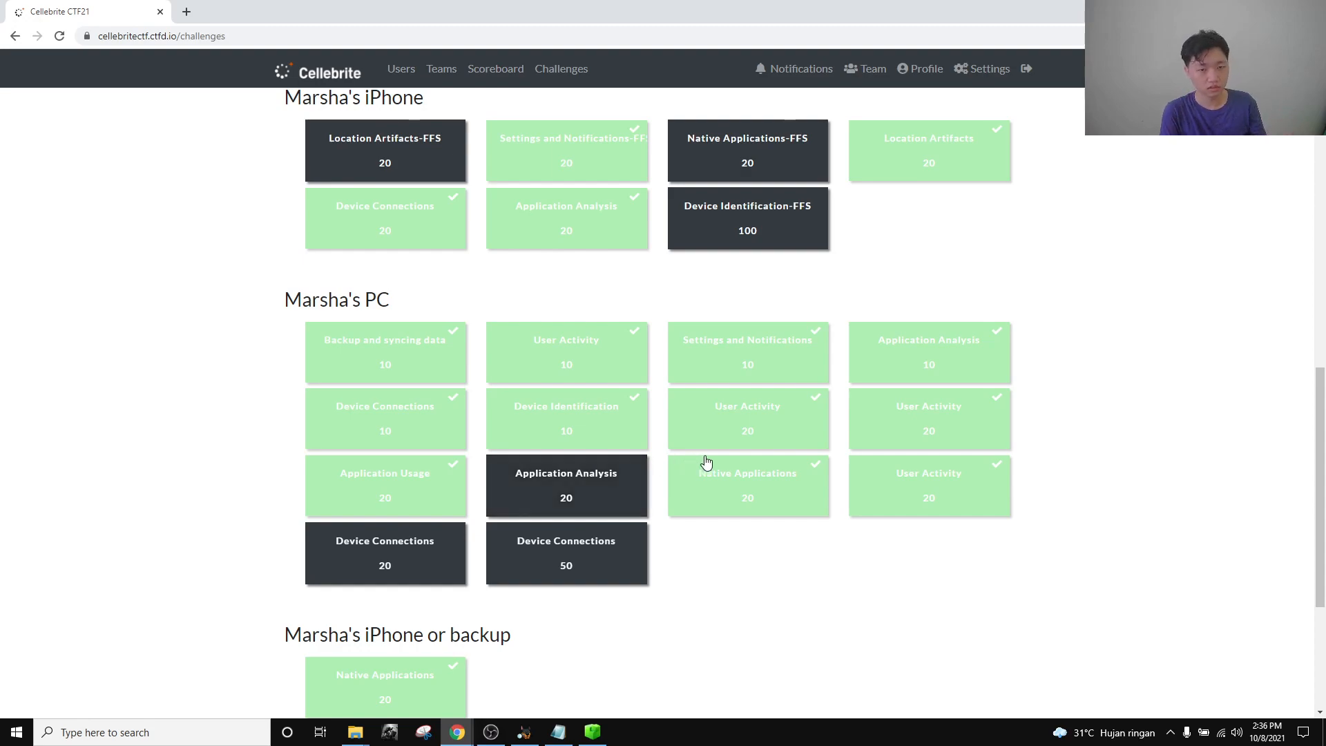
pyautogui.moveTo(593, 732)
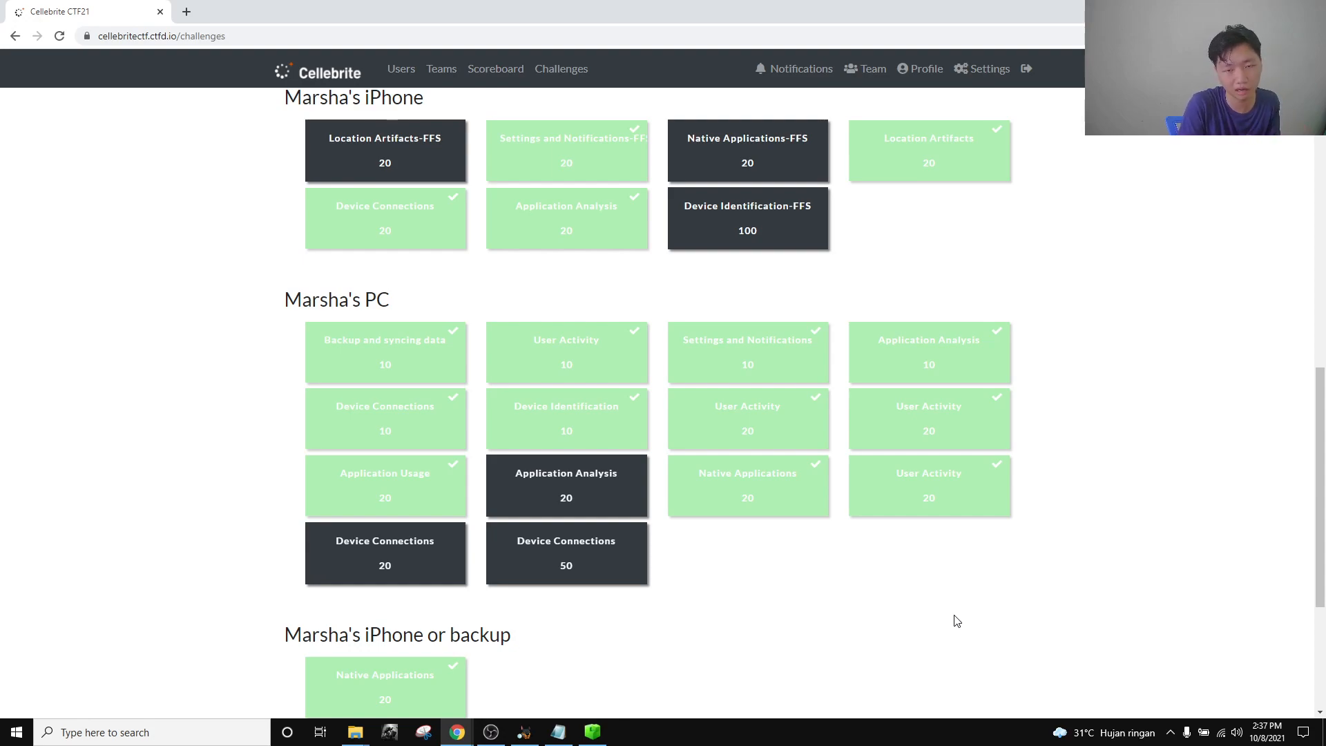
# In the Autopsy case, expand vol6 > Users > marsh to list the user folder.
pyautogui.click(597, 737)
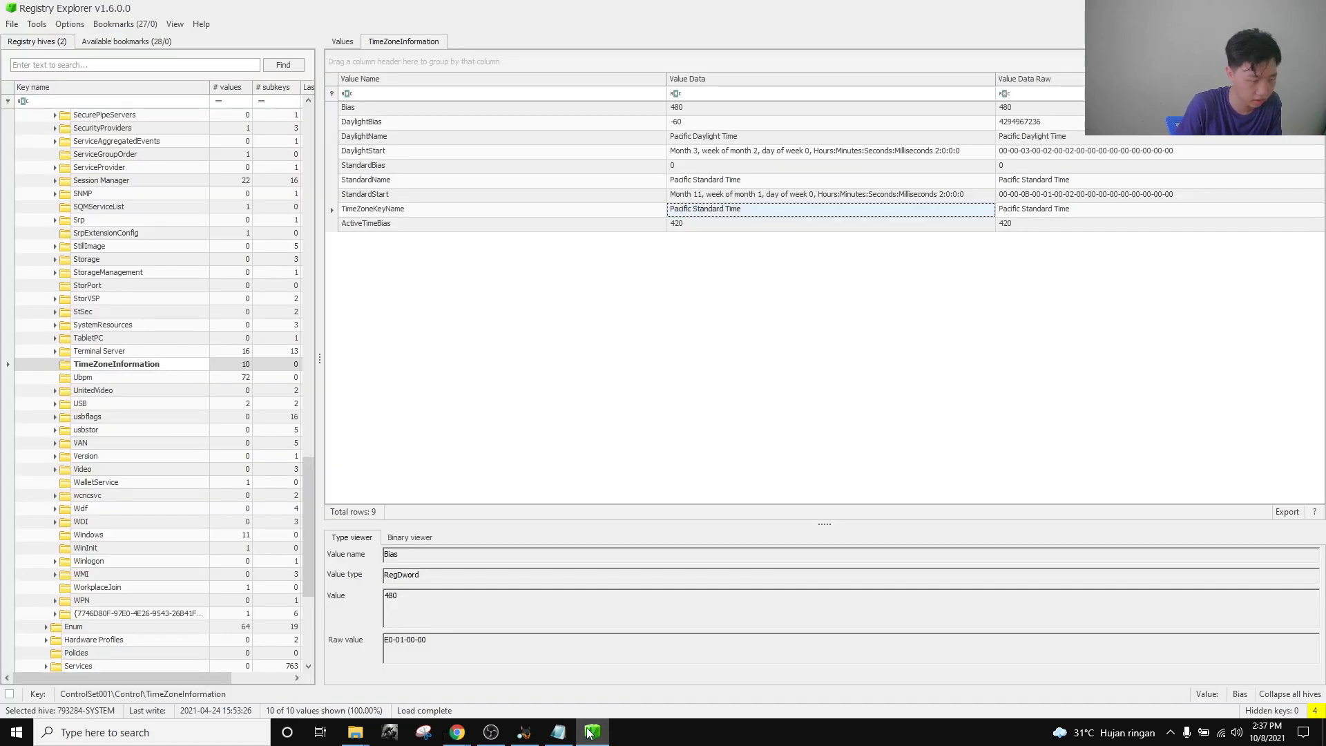
pyautogui.scroll(20, 131, 304)
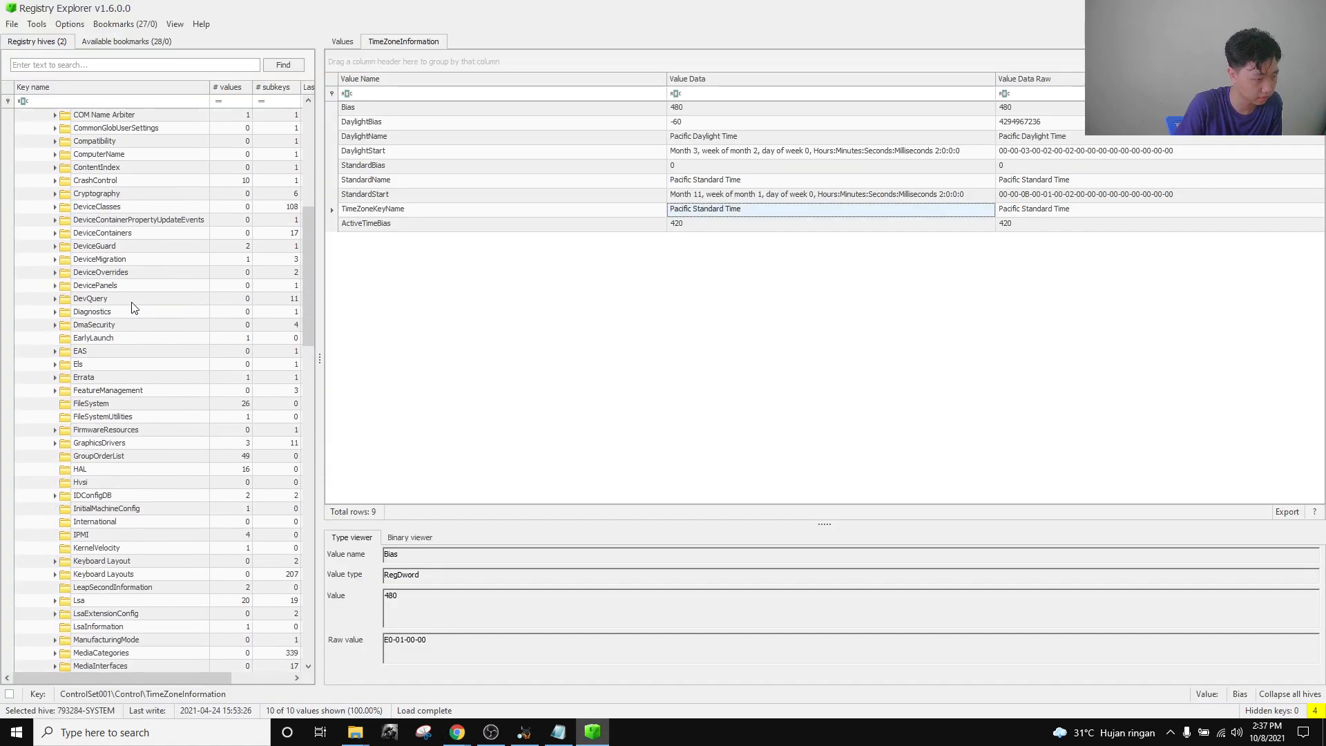
pyautogui.click(524, 732)
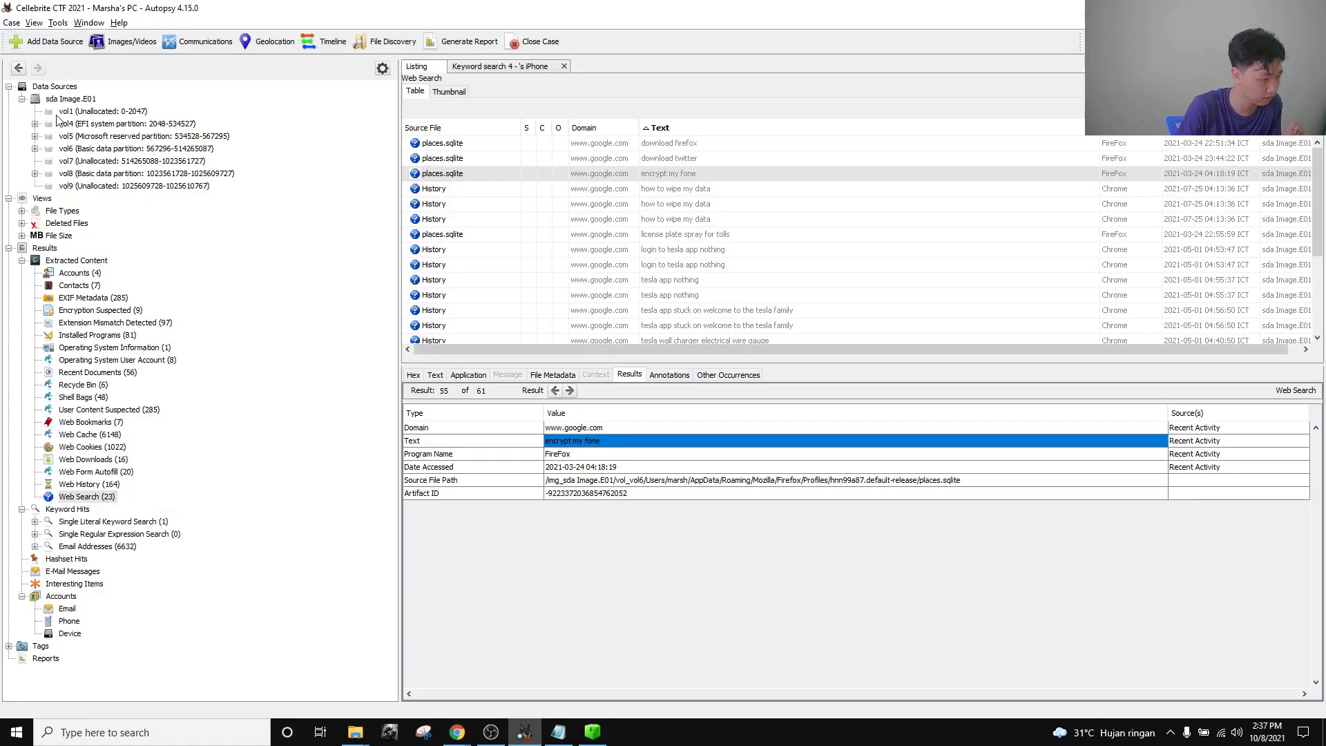
pyautogui.click(34, 148)
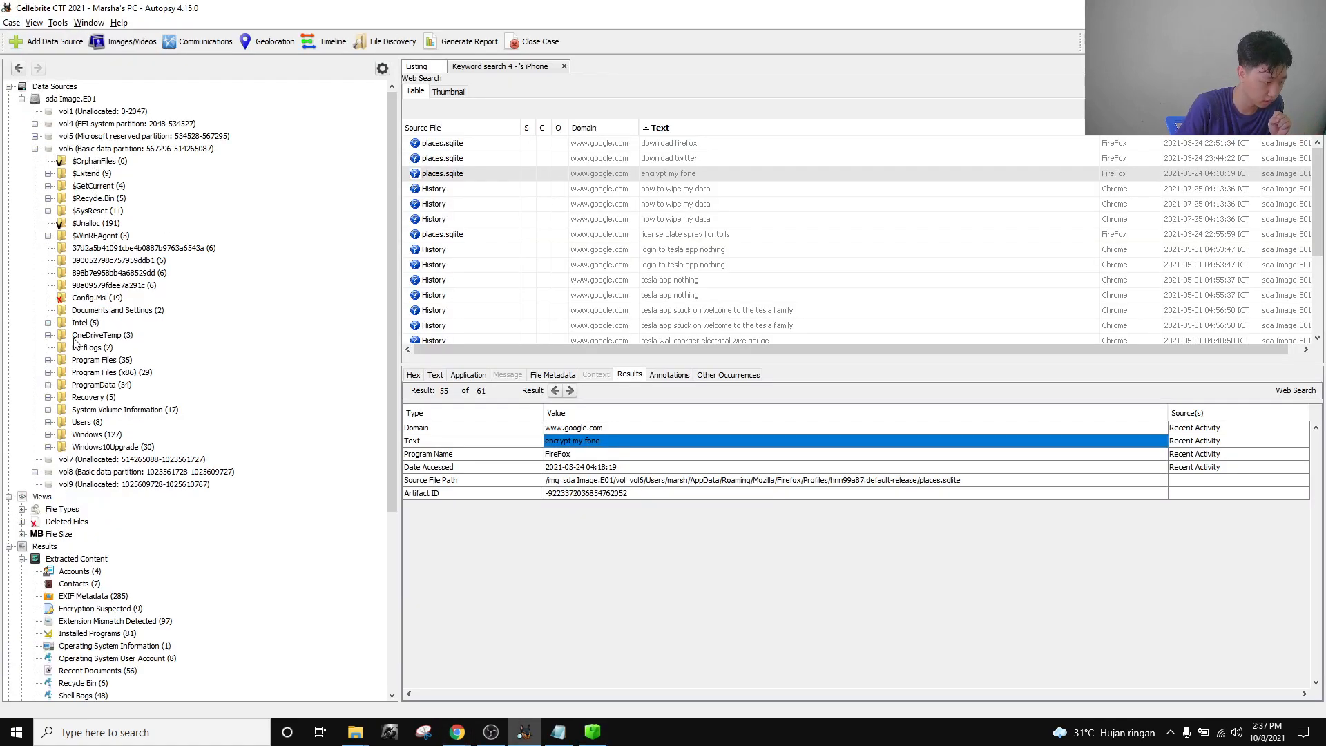
pyautogui.click(47, 422)
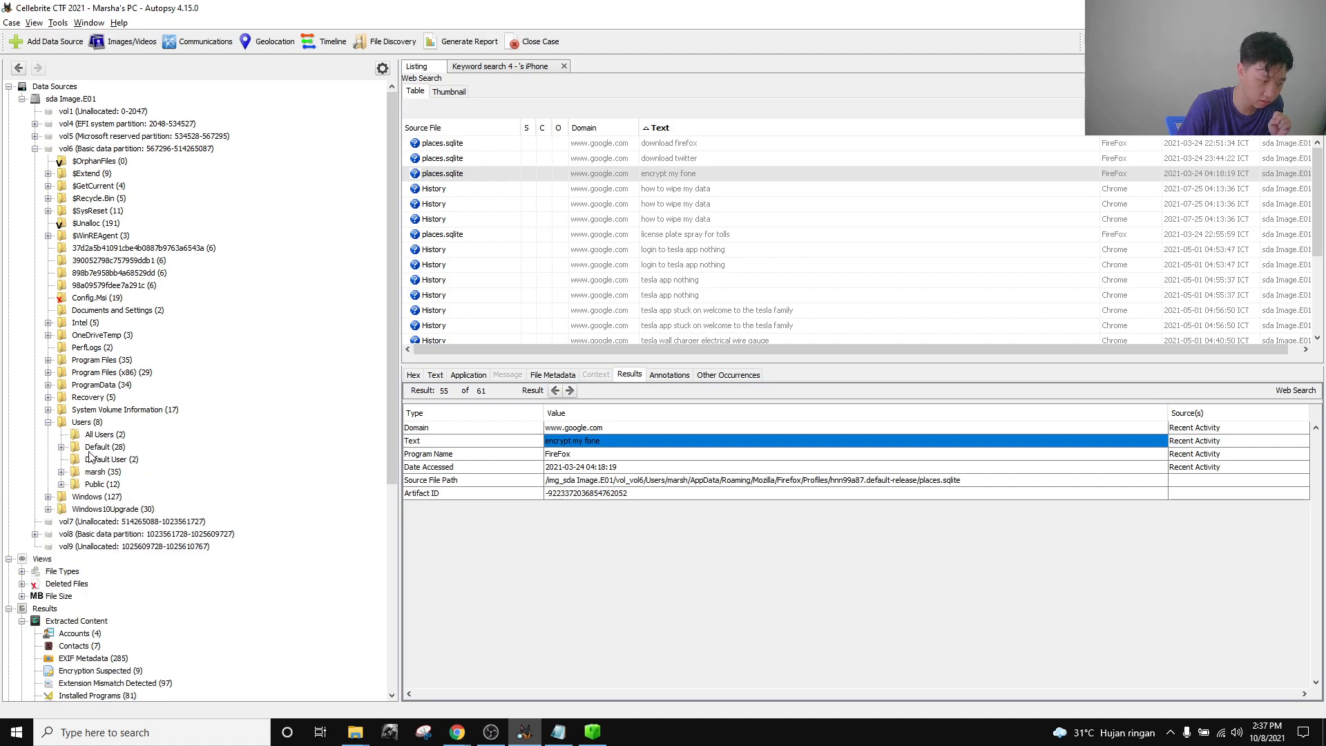
pyautogui.click(102, 472)
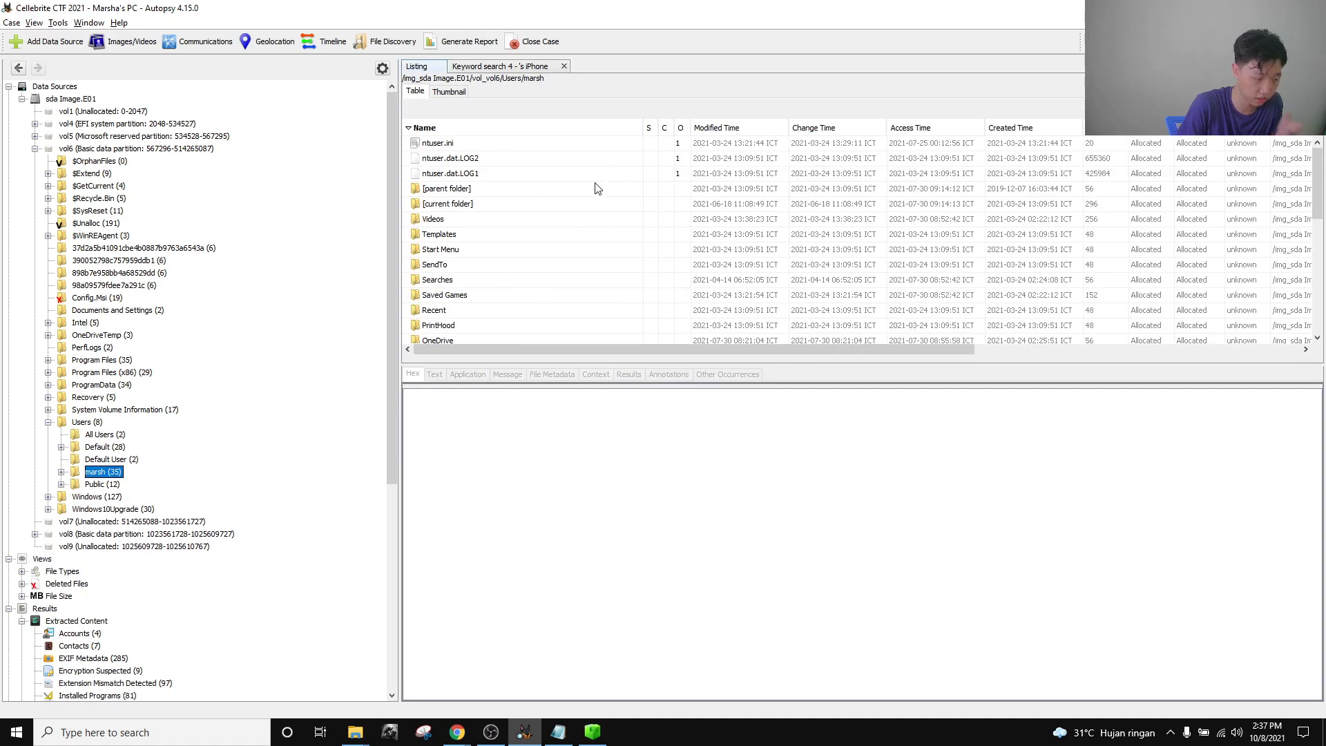
# Preview the registry keys of marsh's NTUSER.DAT, then start loading another hive in Registry Explorer.
pyautogui.scroll(-5, 594, 197)
pyautogui.scroll(3, 546, 241)
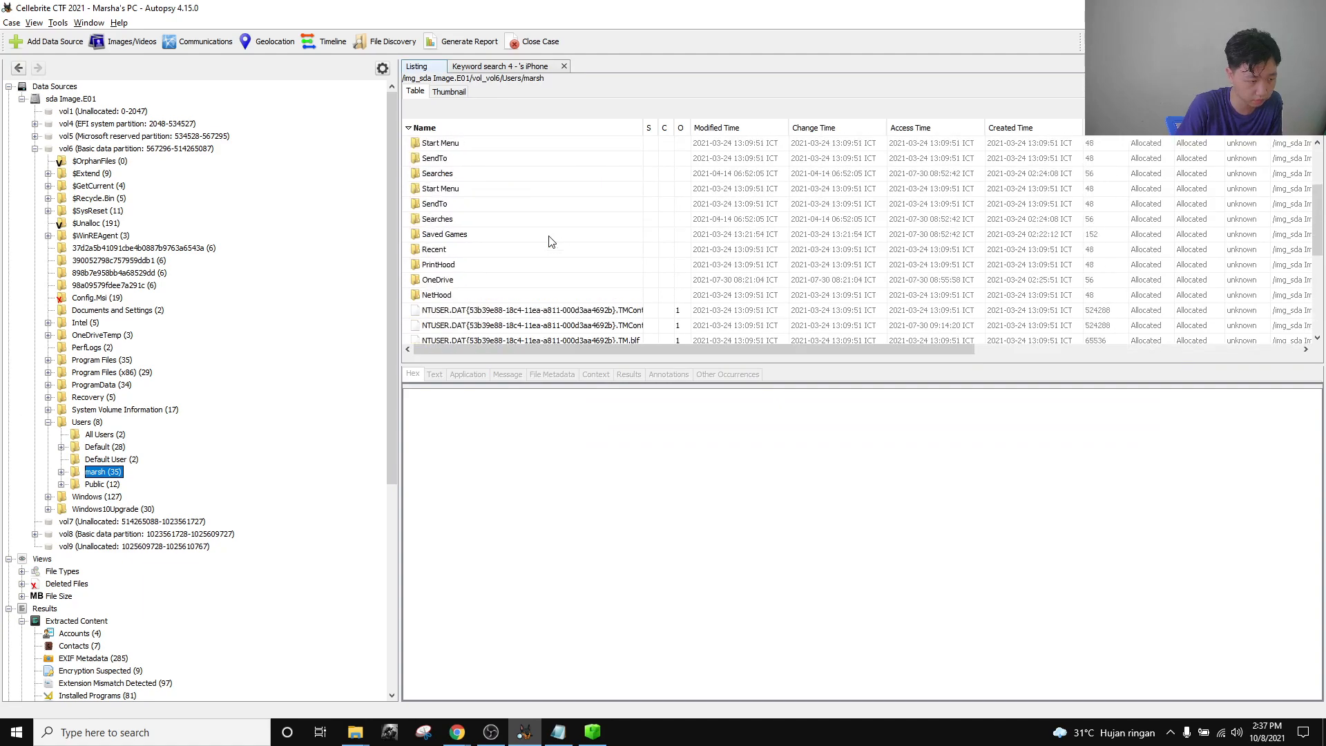
pyautogui.click(542, 308)
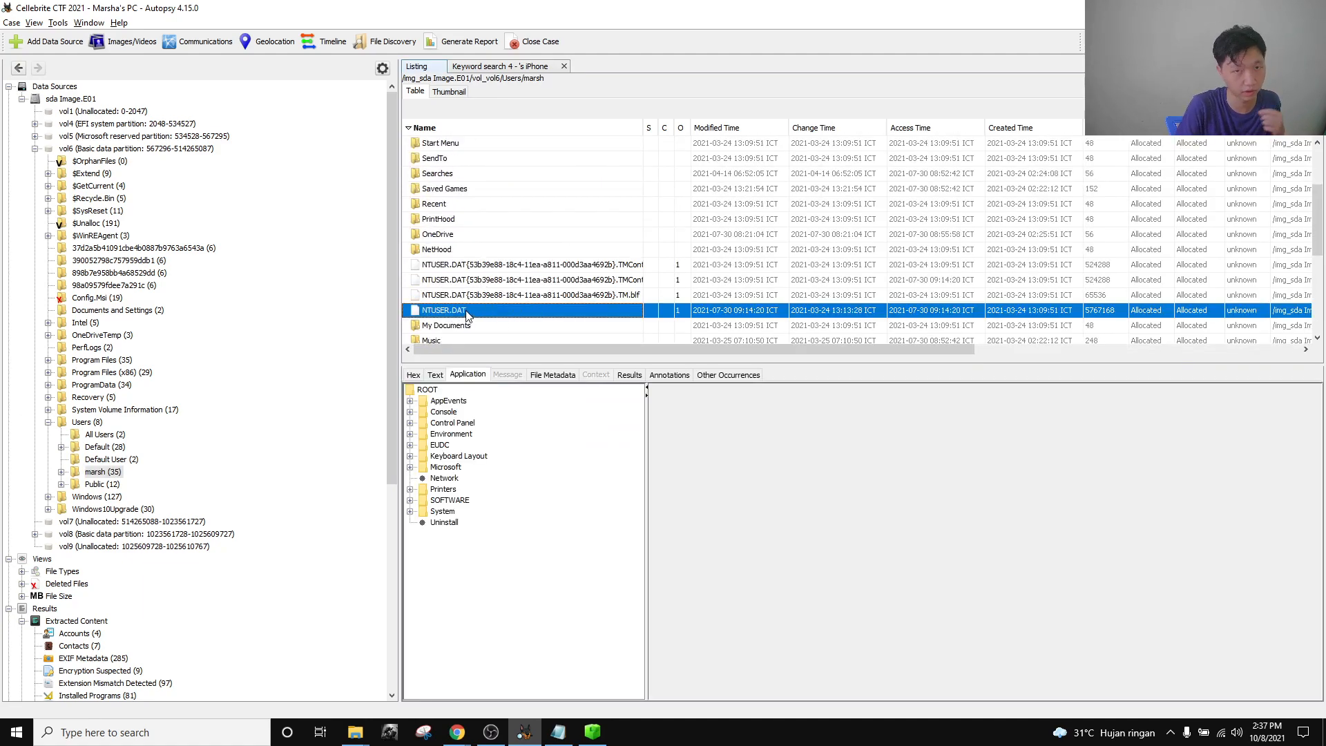
pyautogui.click(593, 732)
pyautogui.click(12, 24)
# Load the 329885-NTUSER.DAT hive, collapse the SYSTEM and SAM trees, and expand its ROOT.
pyautogui.click(32, 38)
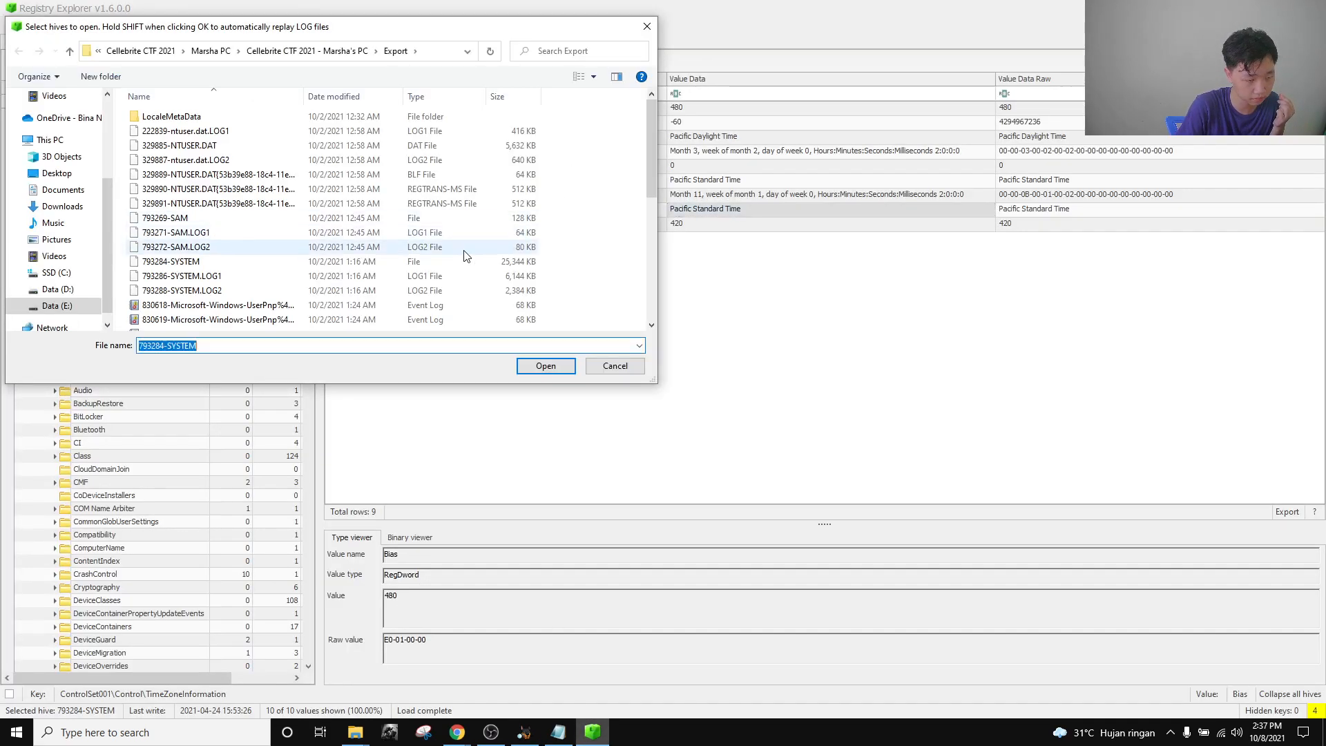
pyautogui.scroll(-10, 314, 252)
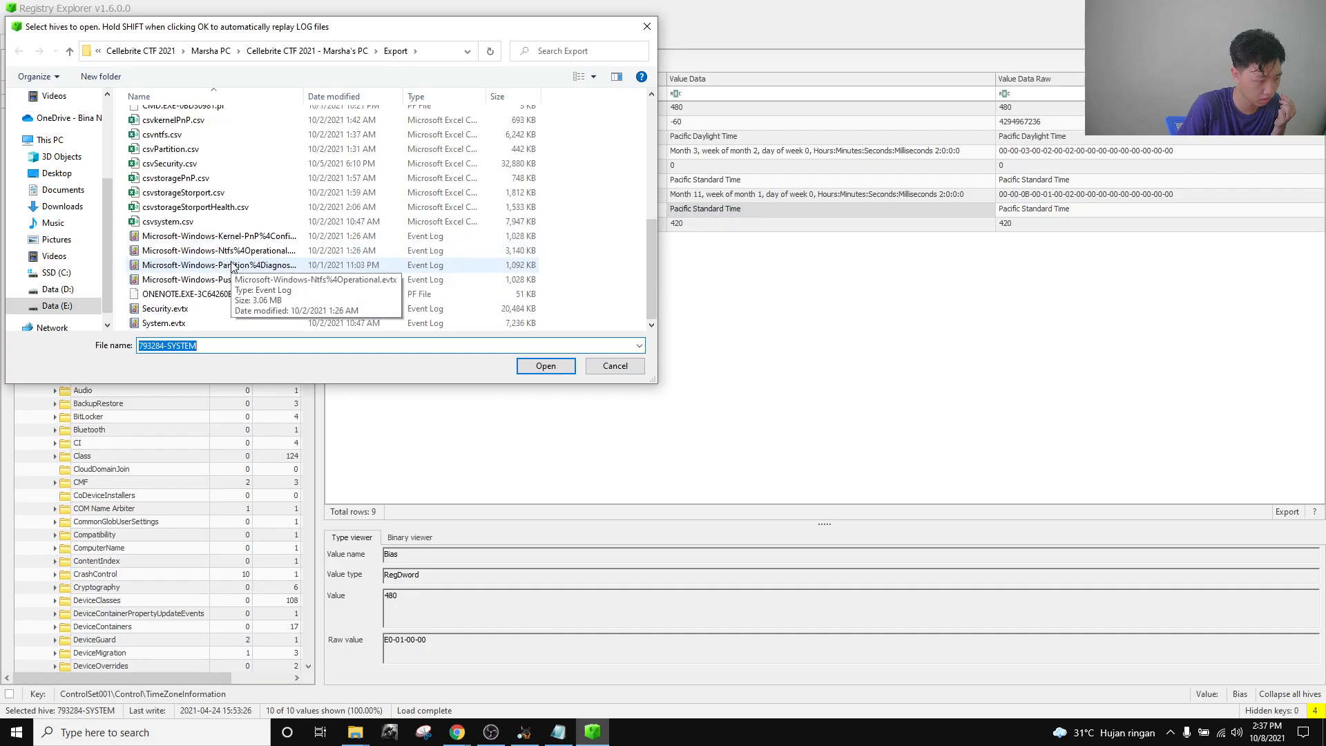
pyautogui.scroll(10, 232, 268)
pyautogui.click(180, 145)
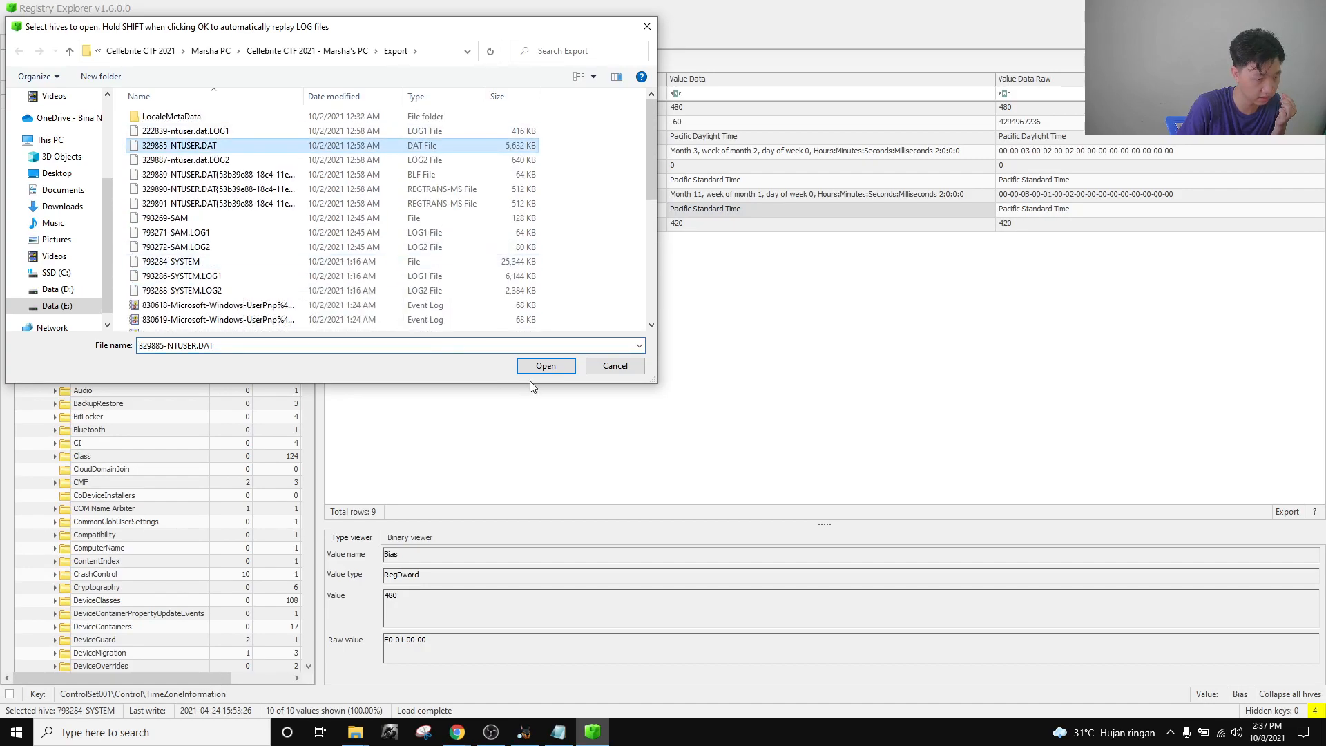
pyautogui.click(545, 365)
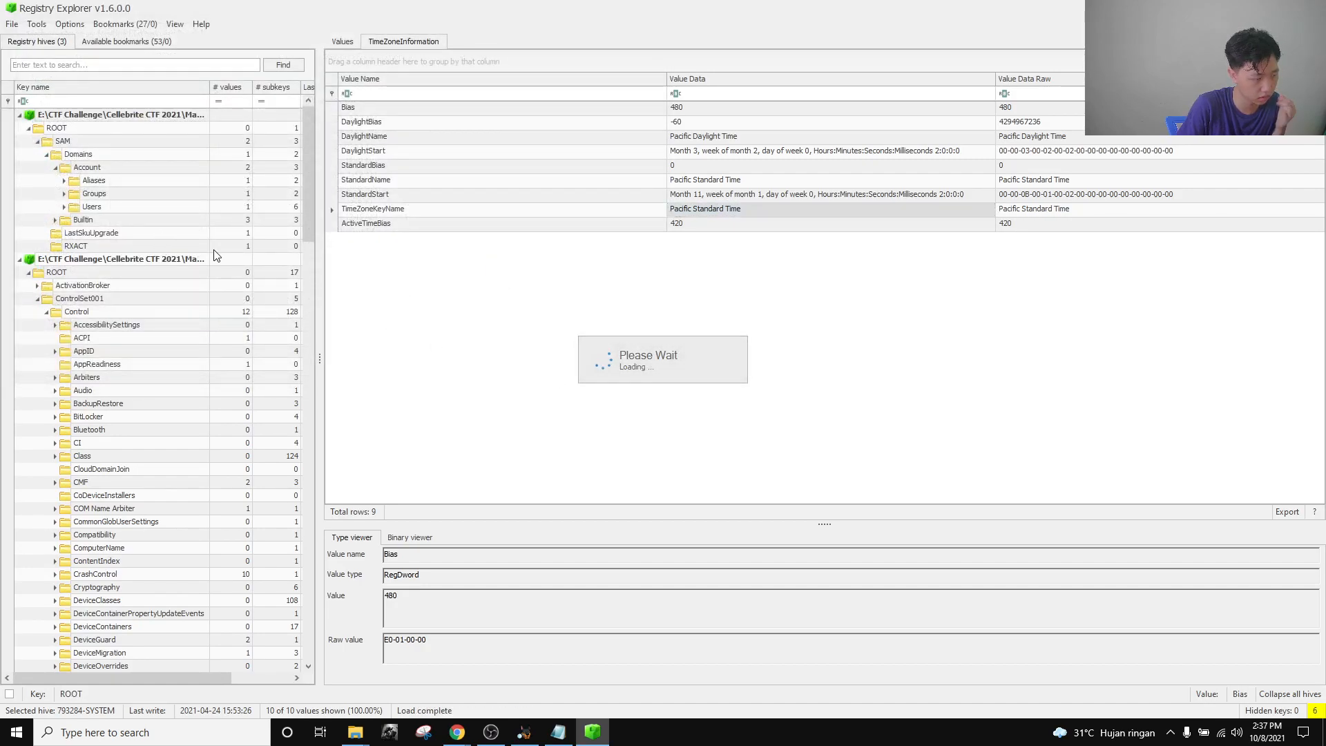
pyautogui.click(19, 259)
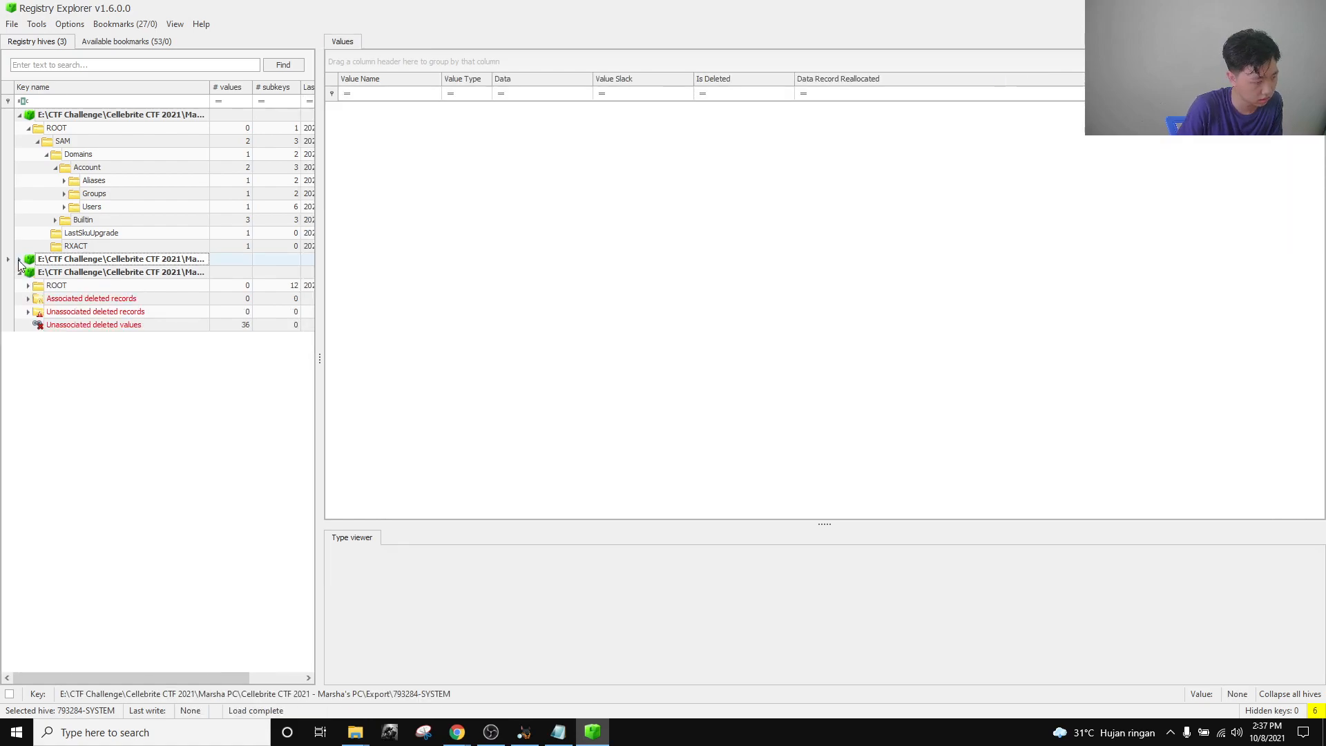
pyautogui.click(19, 115)
pyautogui.click(28, 154)
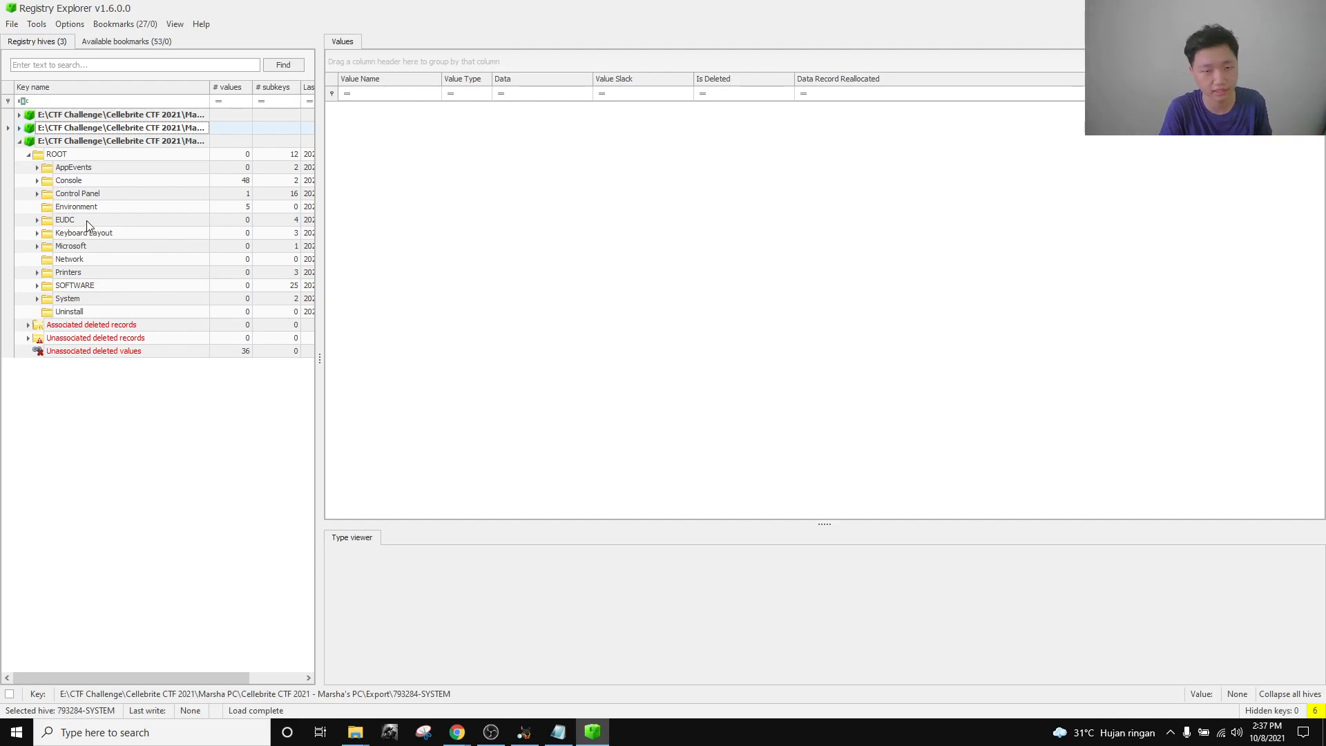
# Drill into SOFTWARE\Microsoft\Windows\CurrentVersion\Explorer\UserAssist and view the first GUID subkey.
pyautogui.click(37, 286)
pyautogui.scroll(-1, 50, 415)
pyautogui.click(46, 430)
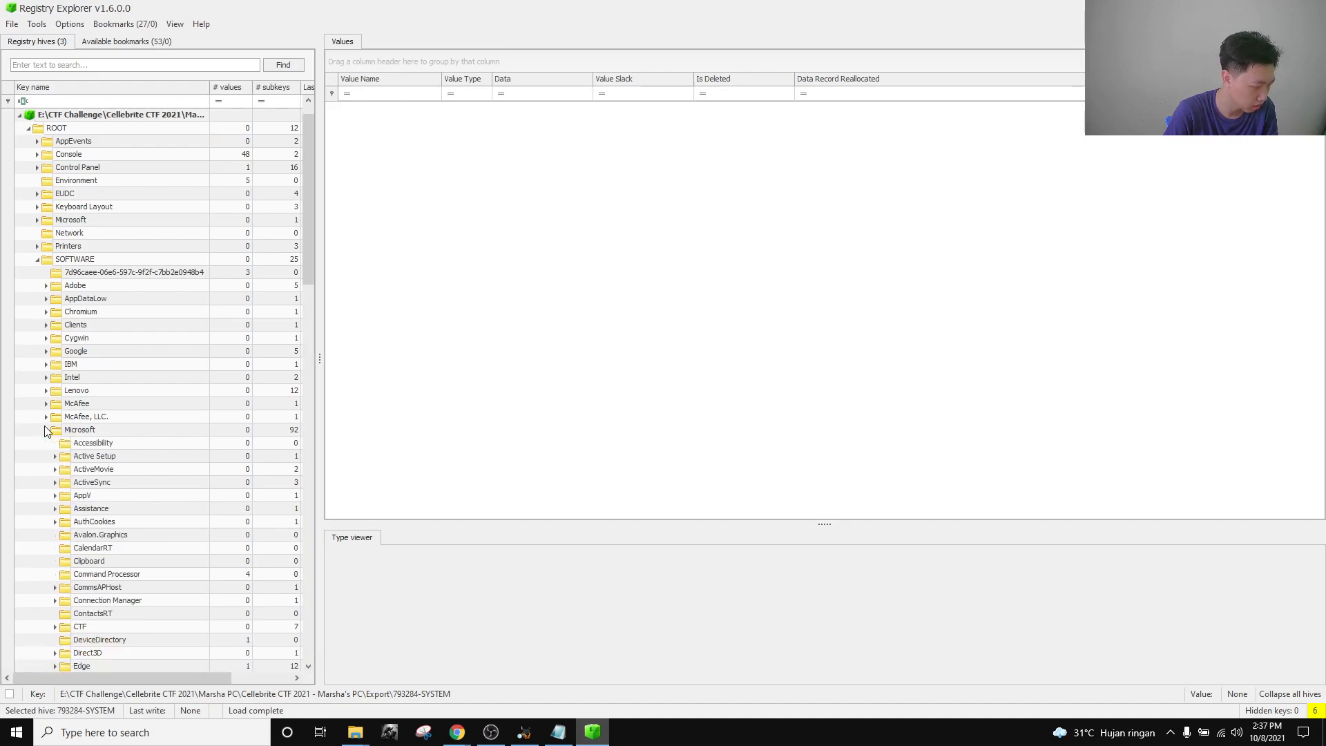
pyautogui.scroll(-20, 60, 506)
pyautogui.scroll(-8, 61, 507)
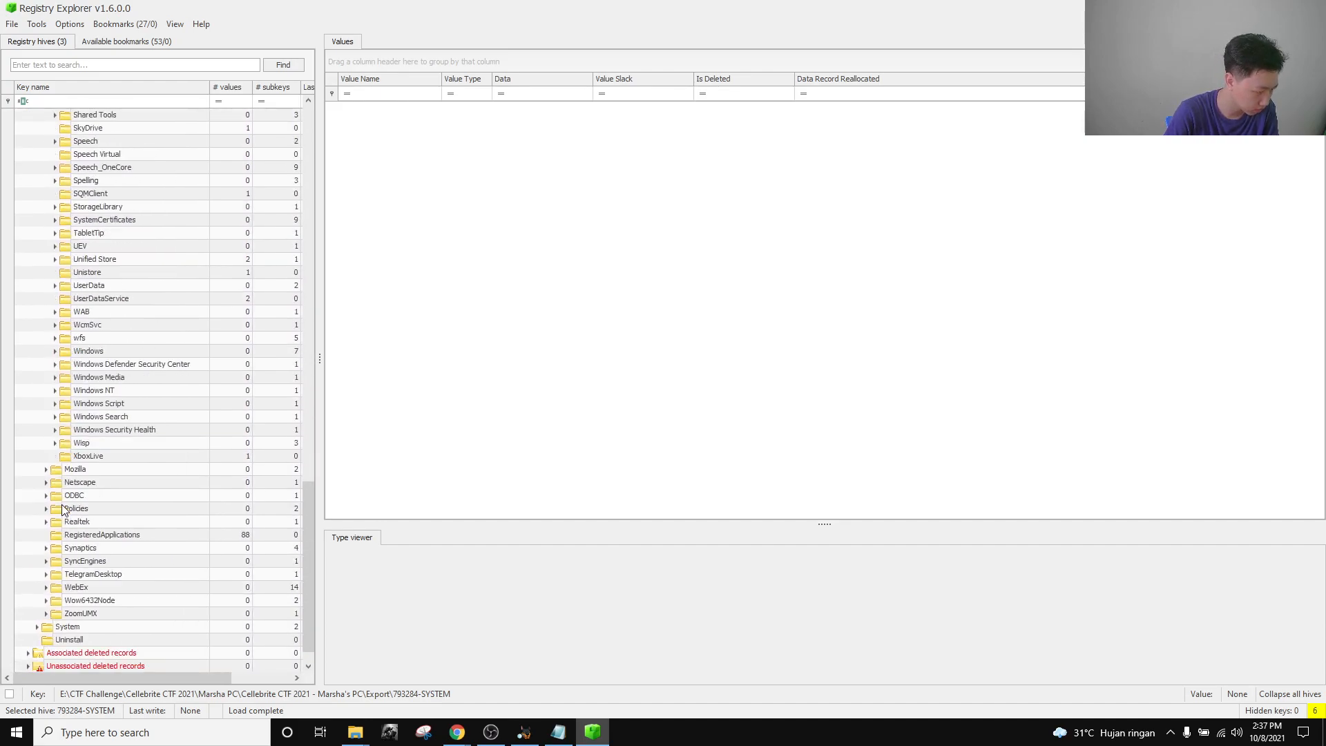
pyautogui.click(55, 351)
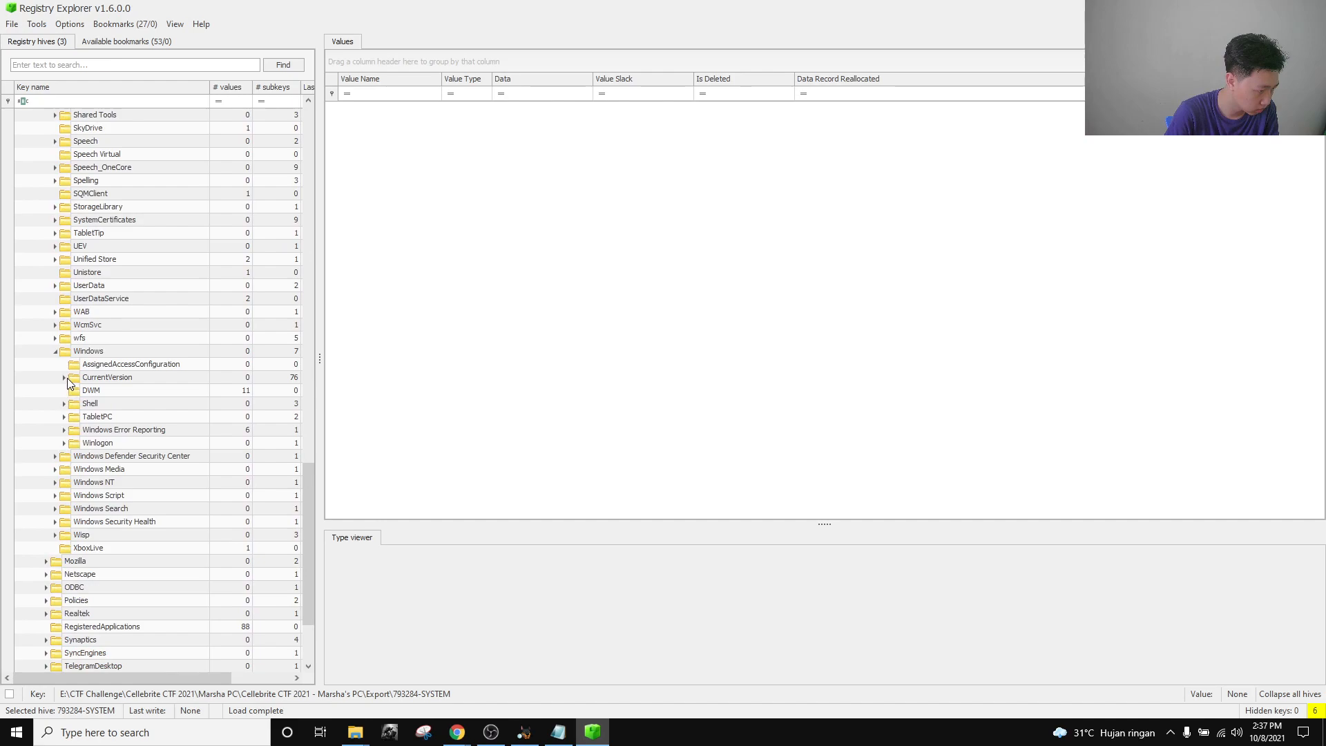
pyautogui.click(64, 378)
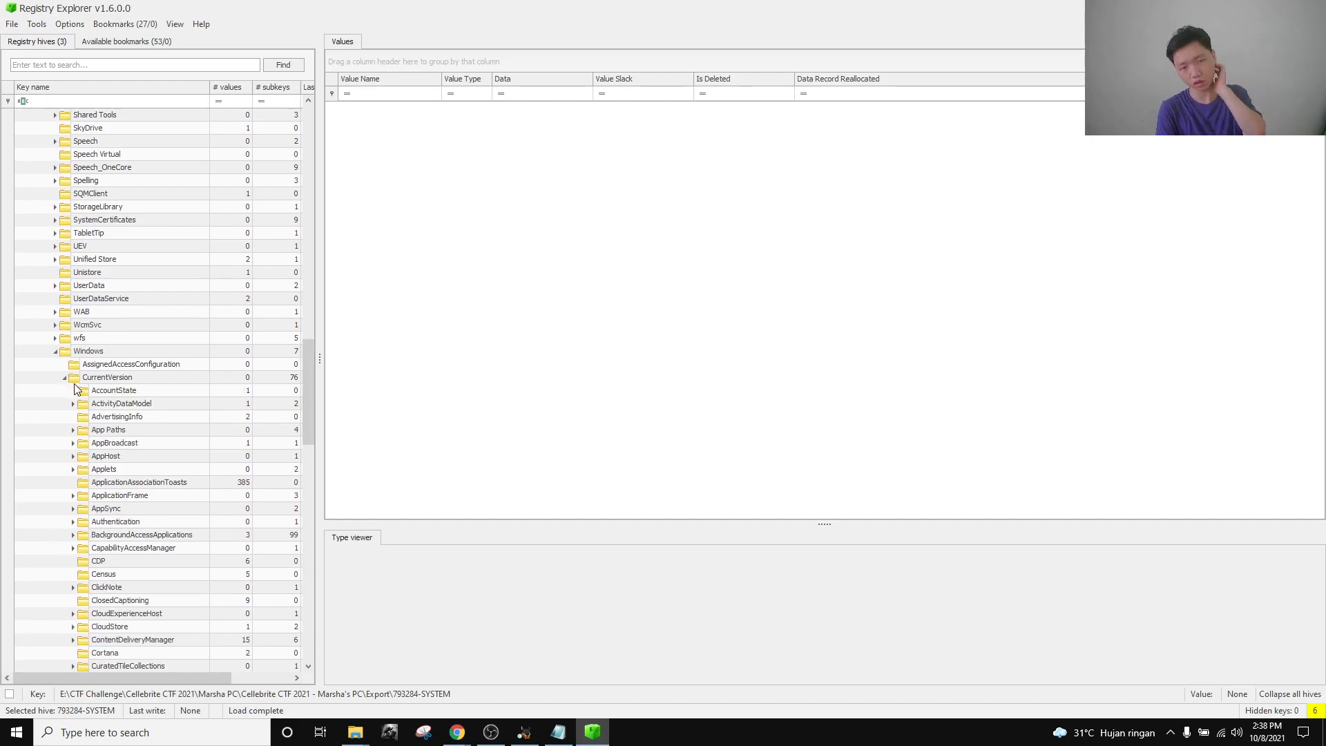
pyautogui.scroll(-6, 76, 390)
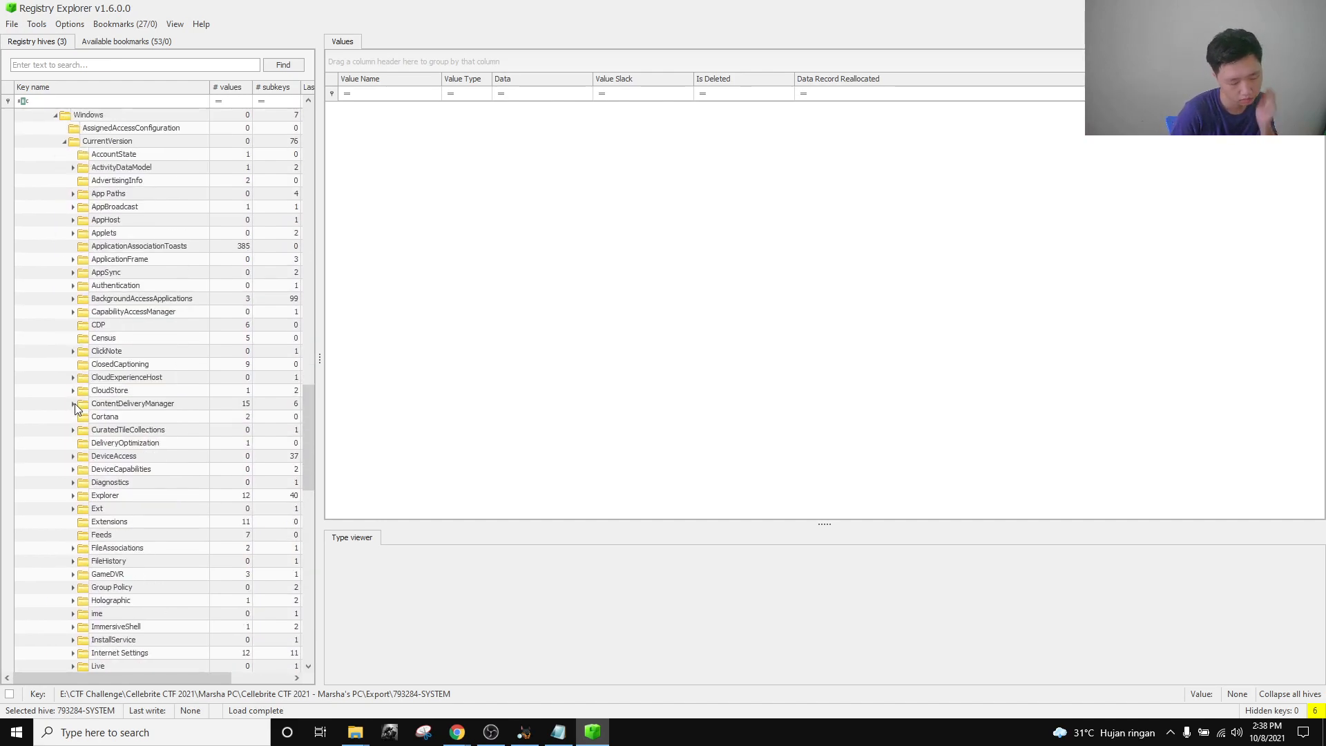
pyautogui.click(73, 496)
pyautogui.scroll(-3, 149, 515)
pyautogui.scroll(-13, 109, 483)
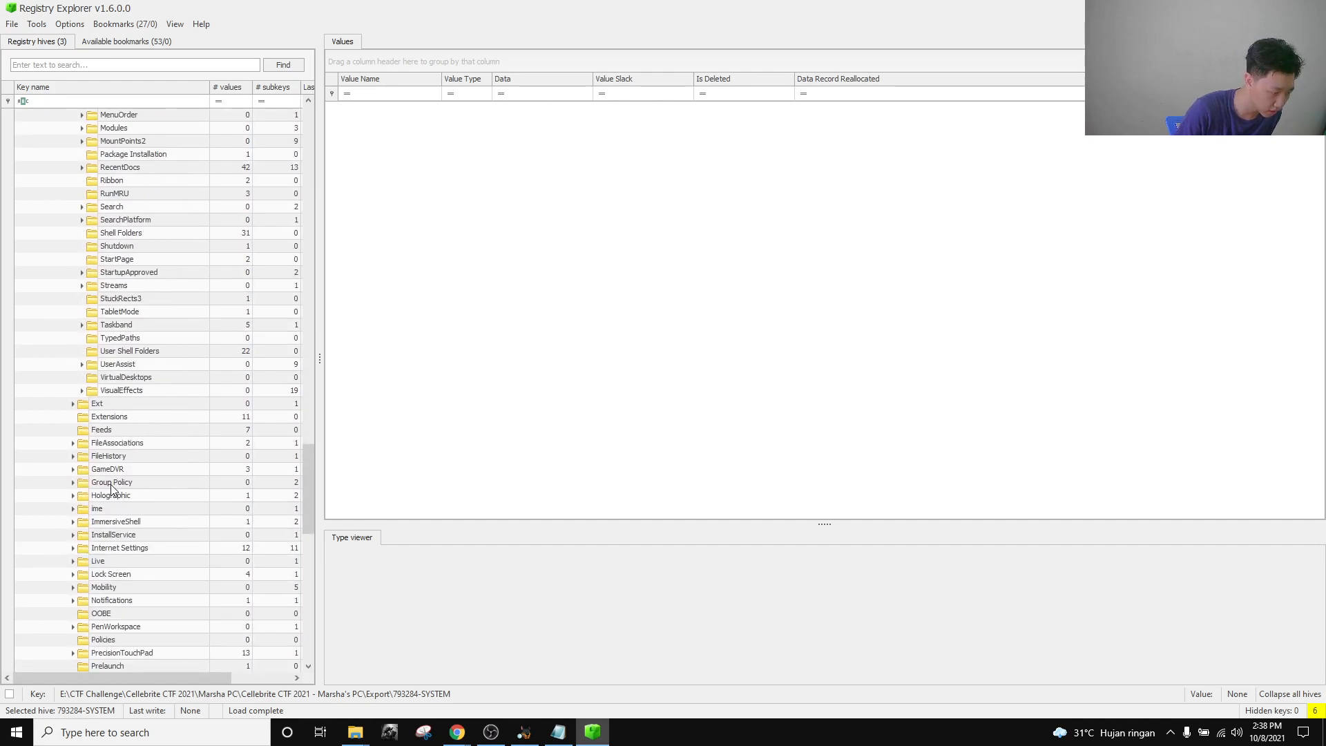
pyautogui.click(106, 366)
pyautogui.click(82, 364)
pyautogui.click(133, 380)
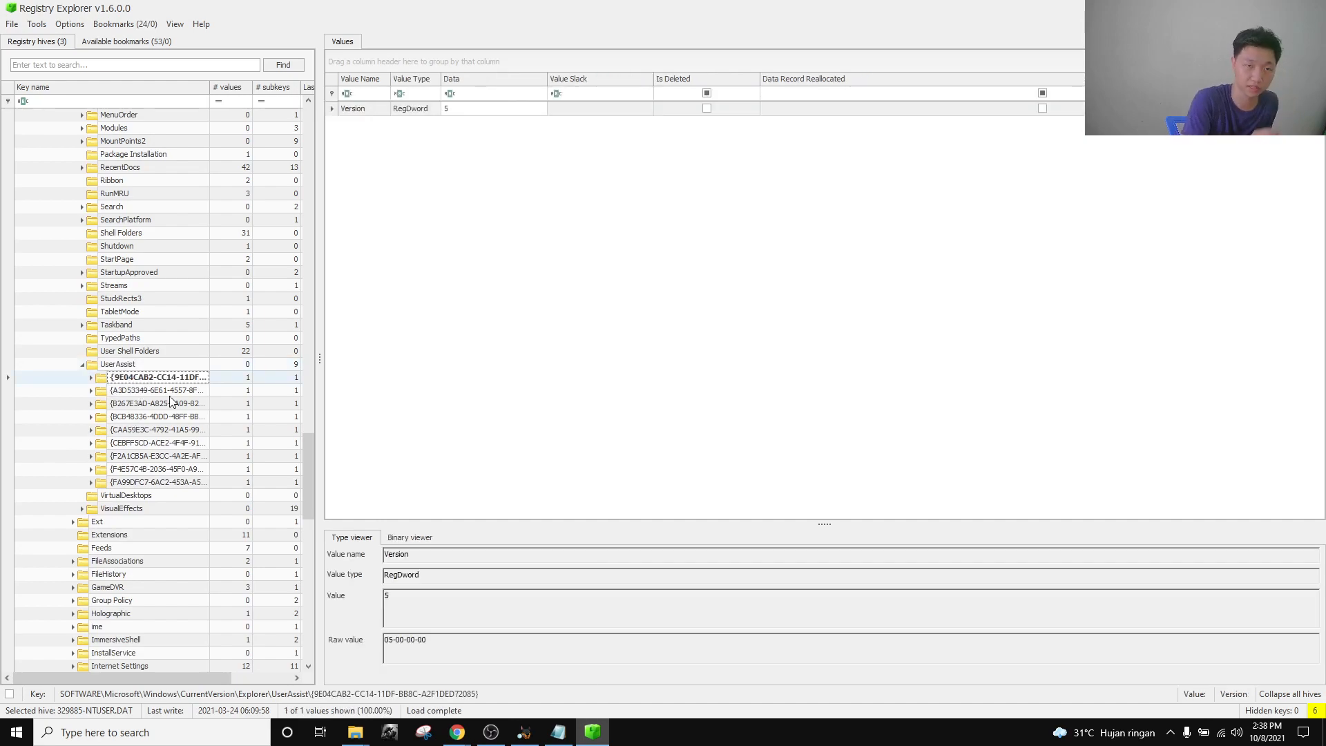
# Expand all nine UserAssist GUID subkeys to reveal their Count keys.
pyautogui.click(91, 377)
pyautogui.click(91, 403)
pyautogui.click(91, 429)
pyautogui.click(100, 458)
pyautogui.click(91, 456)
pyautogui.click(90, 482)
pyautogui.click(94, 508)
pyautogui.click(91, 508)
pyautogui.click(91, 535)
pyautogui.click(96, 561)
pyautogui.click(91, 573)
pyautogui.click(91, 561)
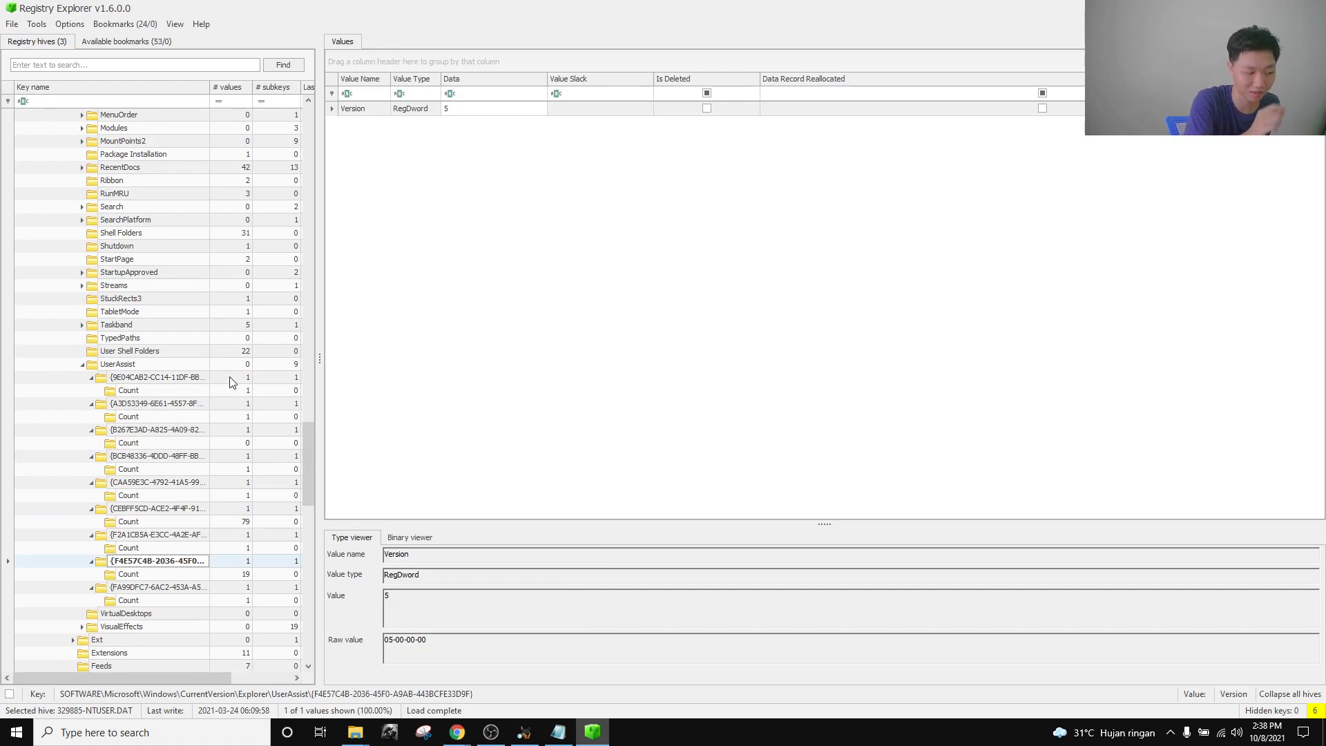
# Step through the GUID subkeys' Count program lists to inspect the executed programs.
pyautogui.click(124, 389)
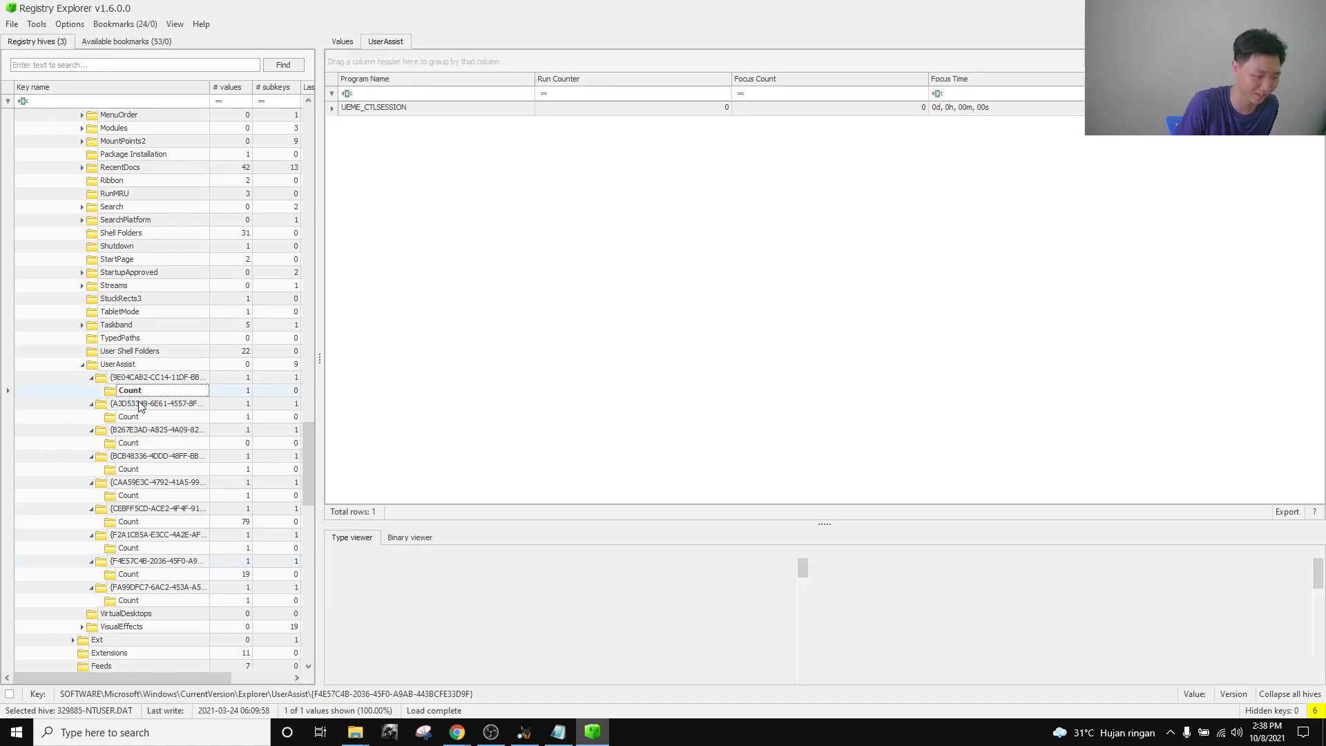
pyautogui.press('Down')
pyautogui.press('Down')
pyautogui.press('Down')
pyautogui.press('Down')
pyautogui.press('Down')
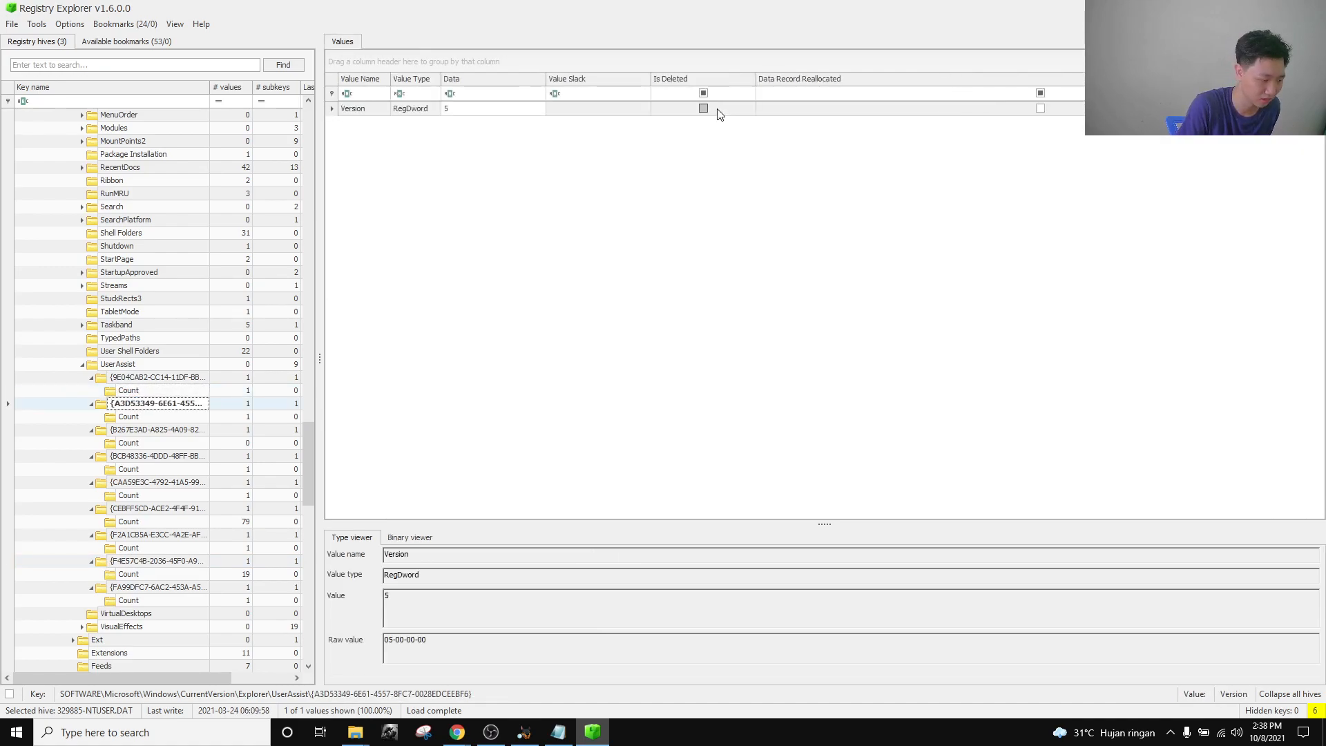
pyautogui.press('Down')
pyautogui.press('Down')
pyautogui.press('Down')
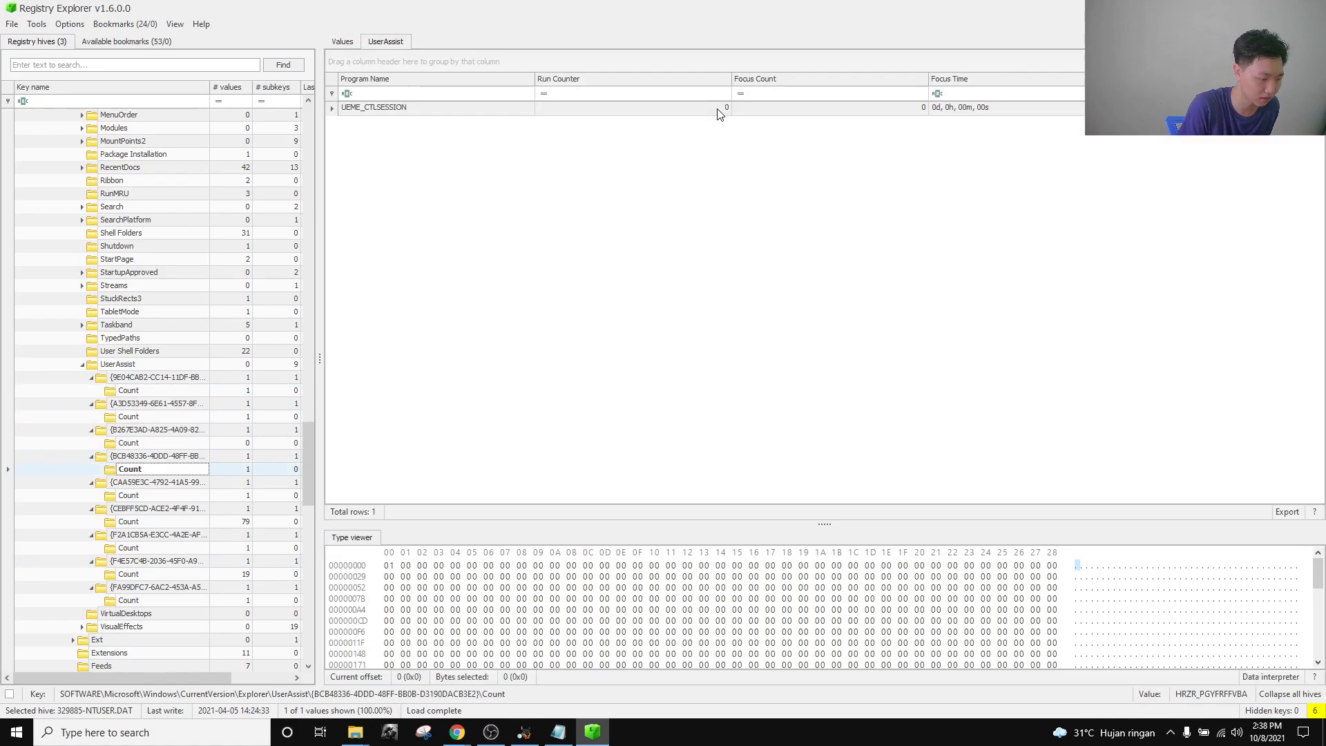
pyautogui.press('Down')
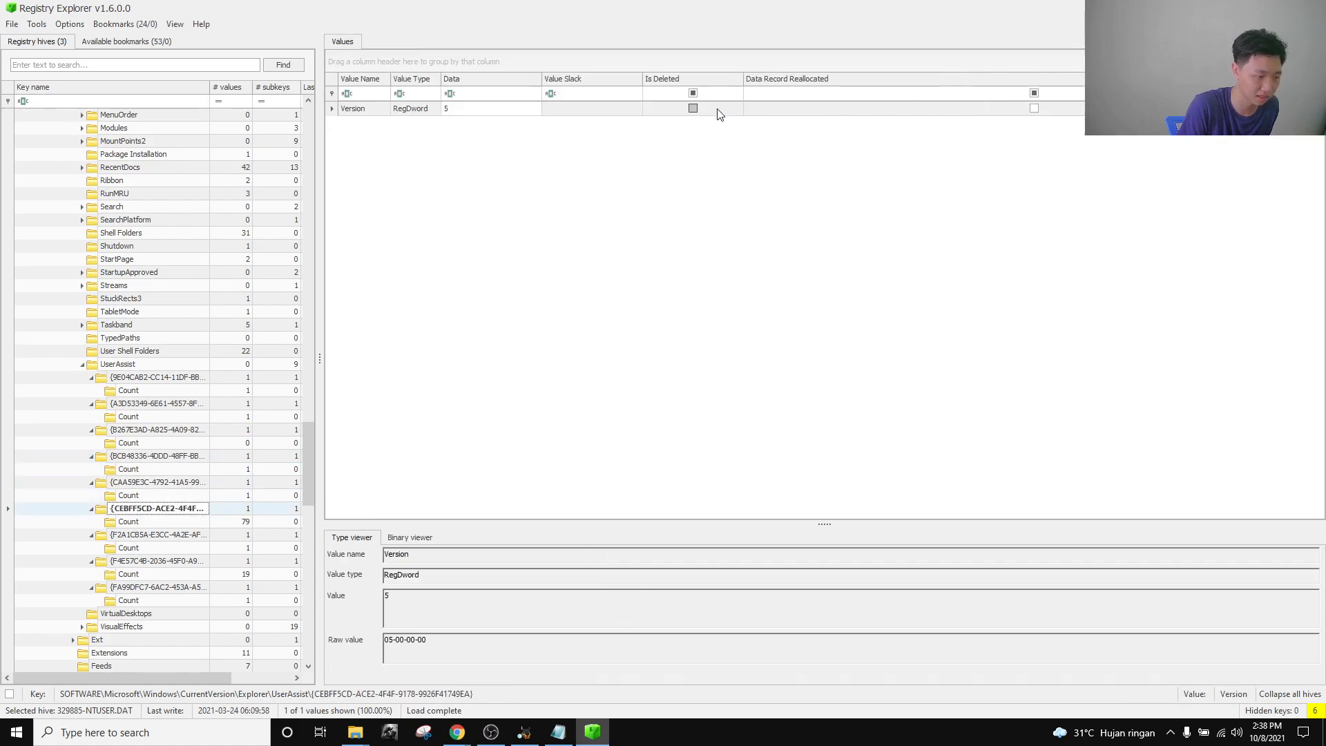
pyautogui.press('Down')
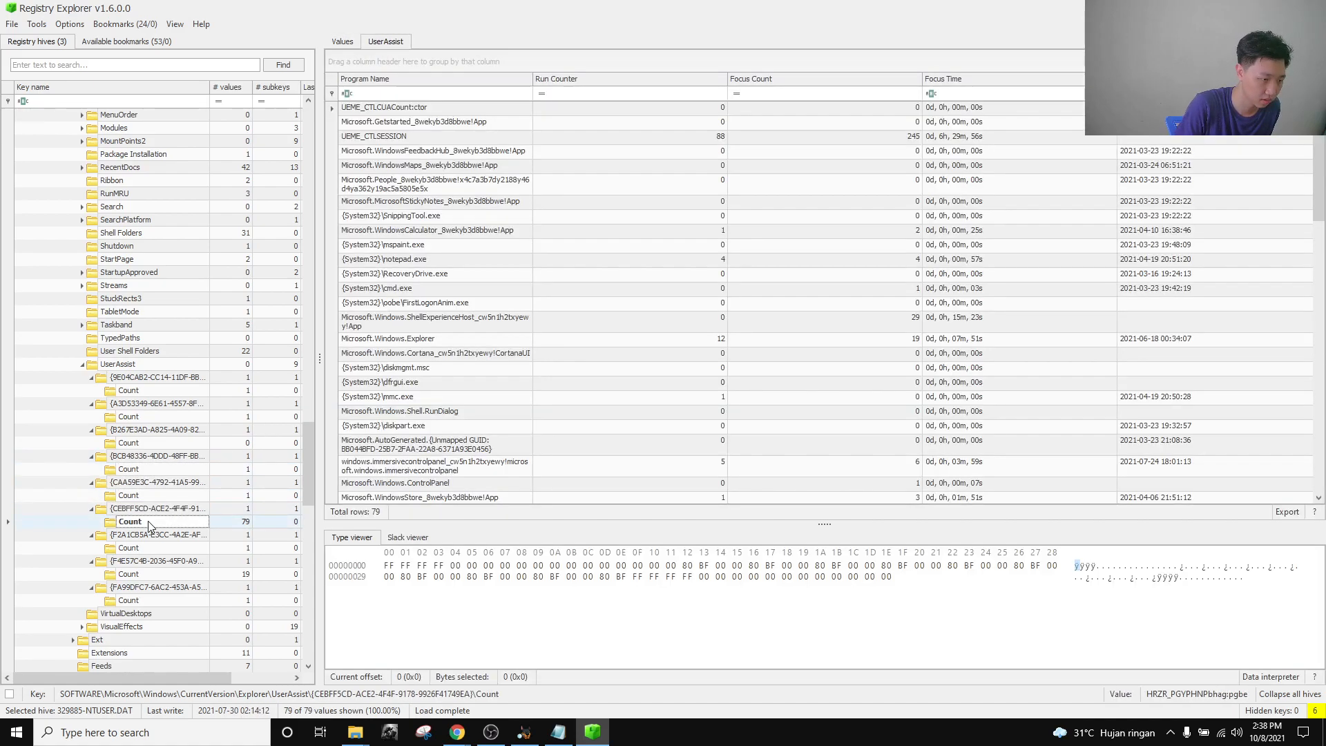
pyautogui.scroll(-5, 532, 262)
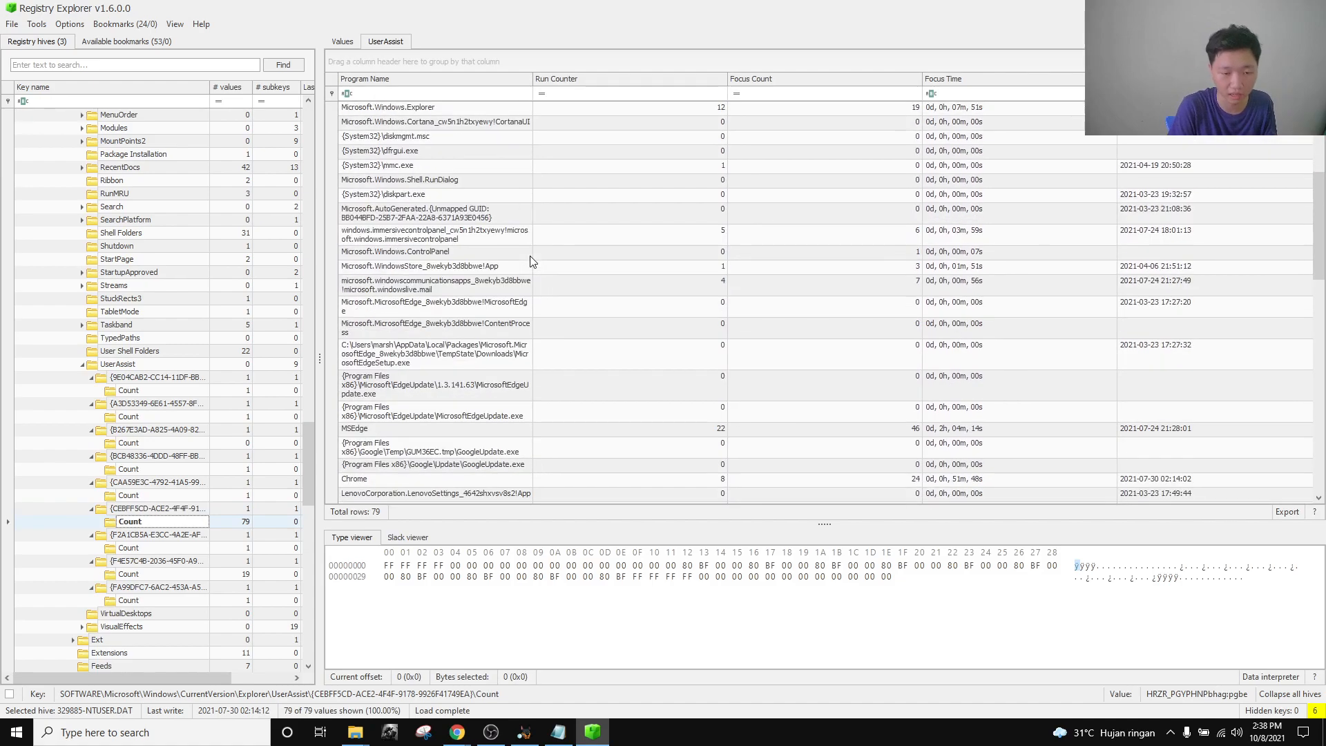
pyautogui.scroll(5, 531, 263)
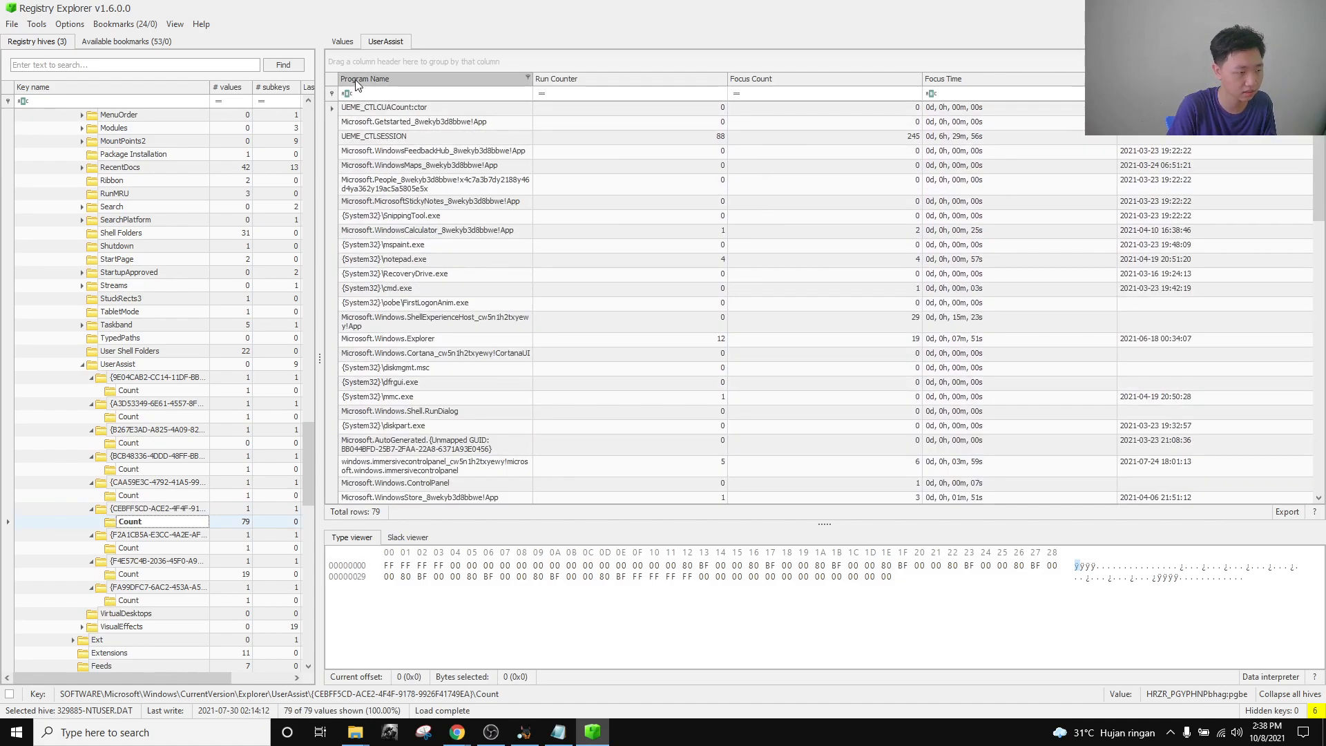
# Filter Program Name by 'digital' and select D:\DigitalCollector.exe, showing 6 runs.
pyautogui.click(392, 94)
pyautogui.write('d')
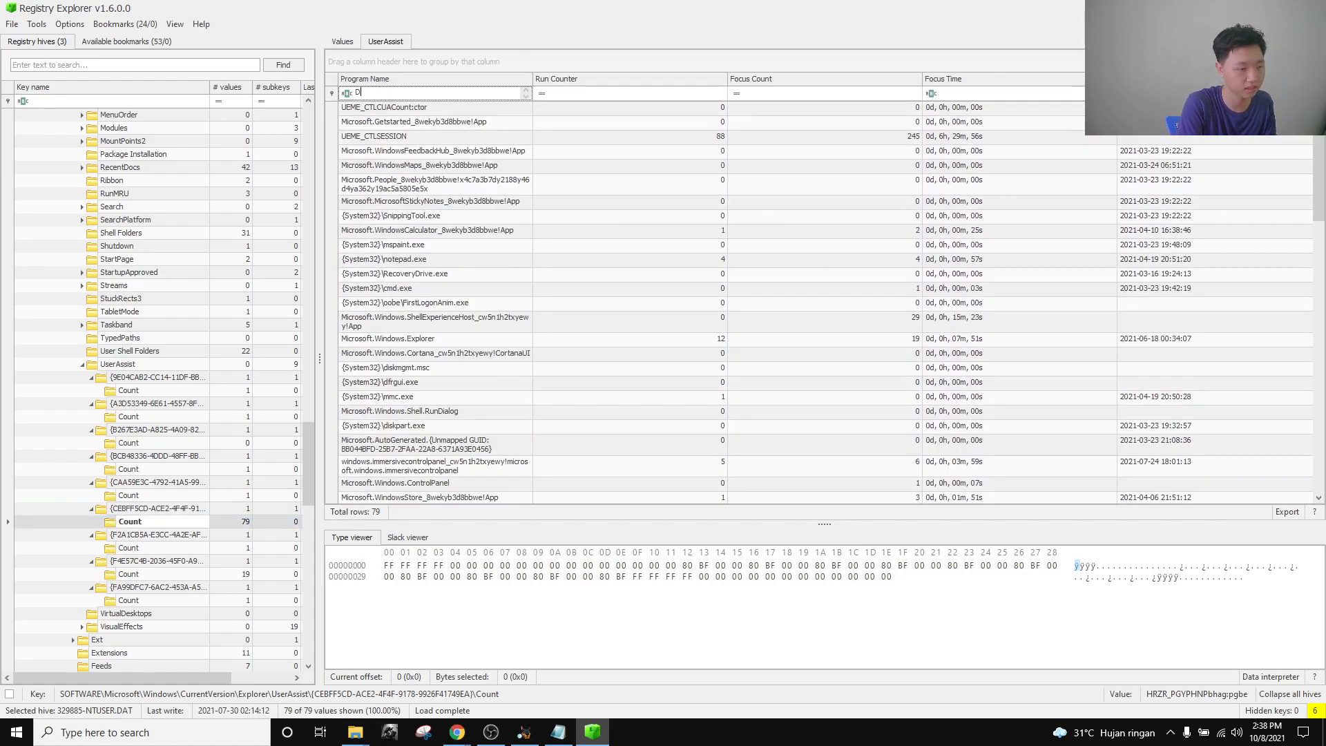
pyautogui.write('igital')
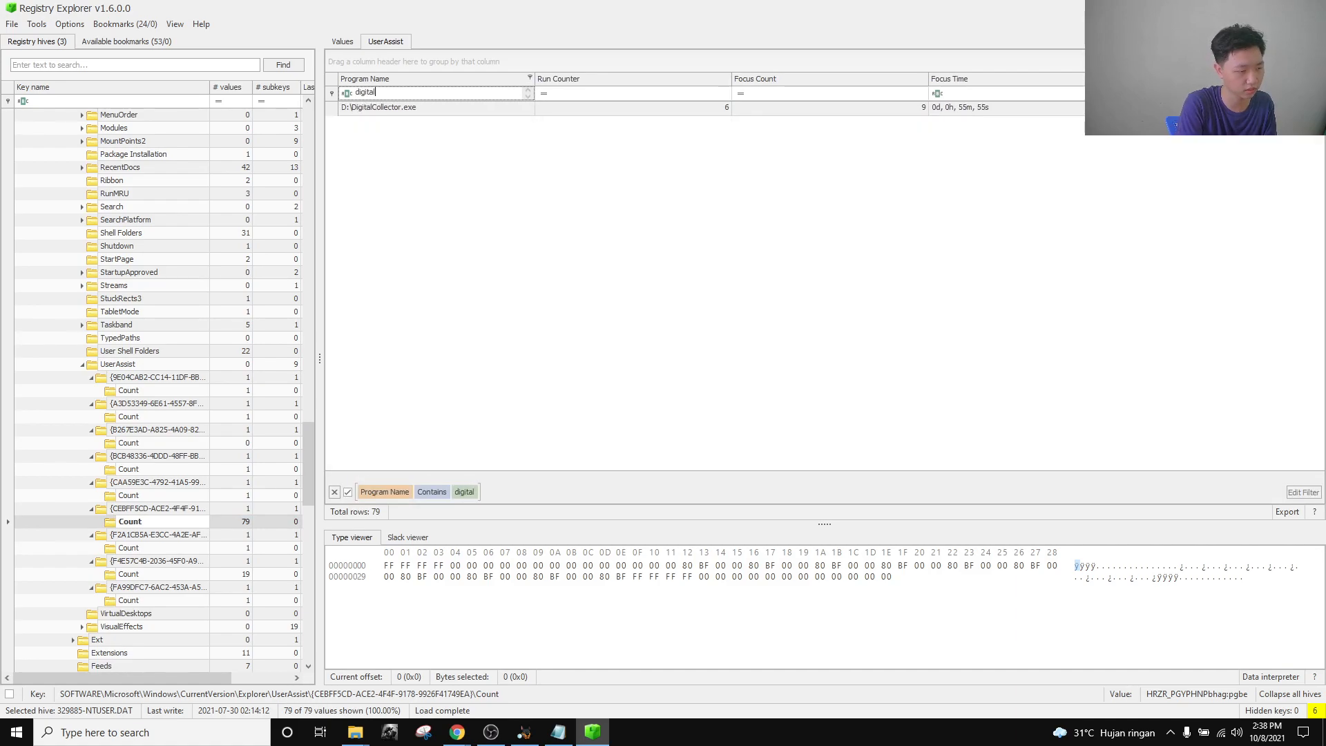
pyautogui.click(390, 110)
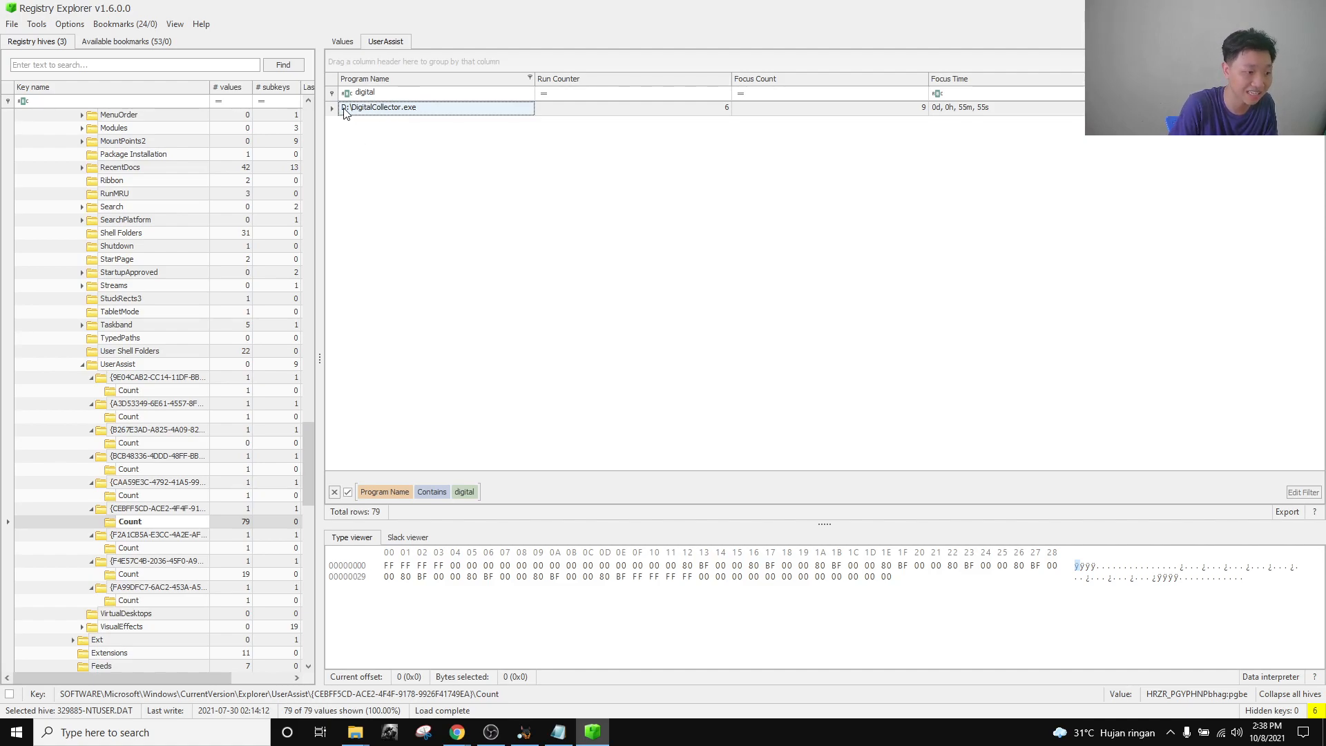
# Enter d:\ as the Device Connections 10 answer and close the challenge.
pyautogui.moveTo(457, 733)
pyautogui.click(305, 672)
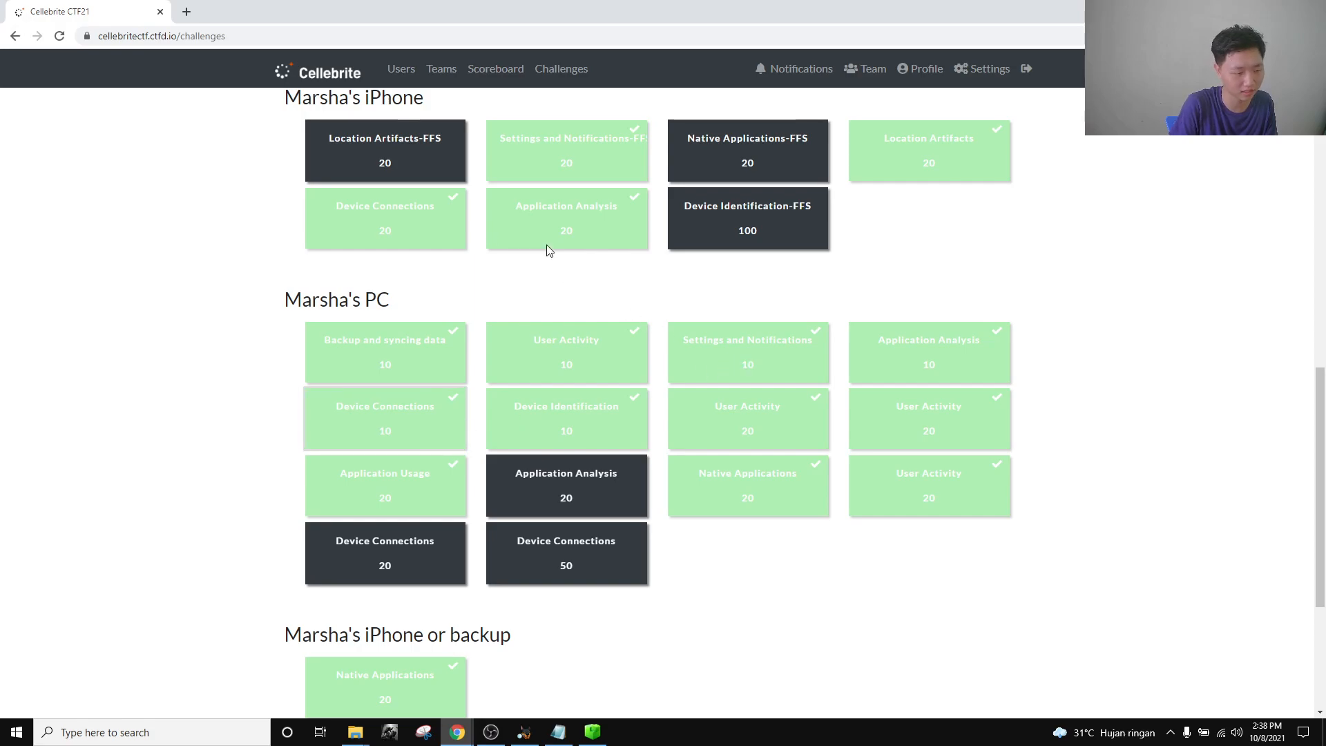
pyautogui.press('Return')
pyautogui.click(581, 346)
pyautogui.write('d')
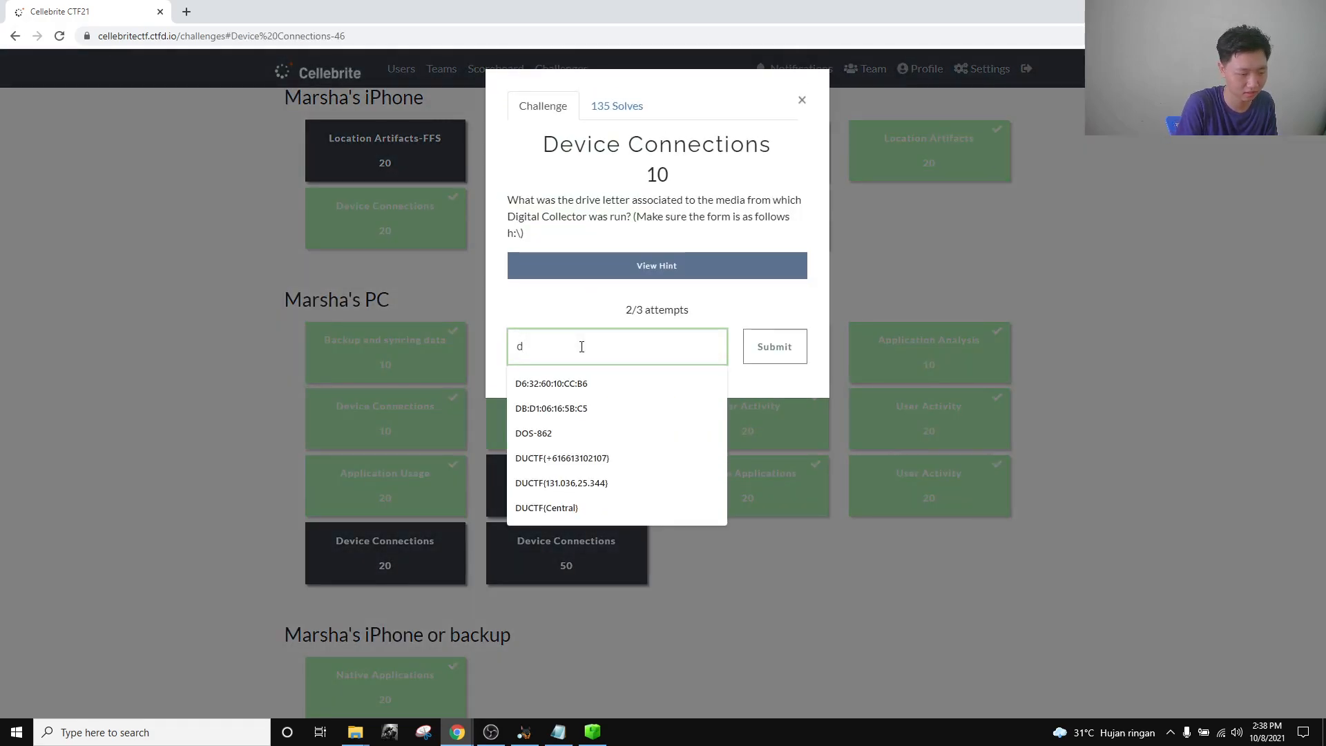
pyautogui.write('"\\')
pyautogui.press('BackSpace')
pyautogui.press('BackSpace')
pyautogui.write(':\\')
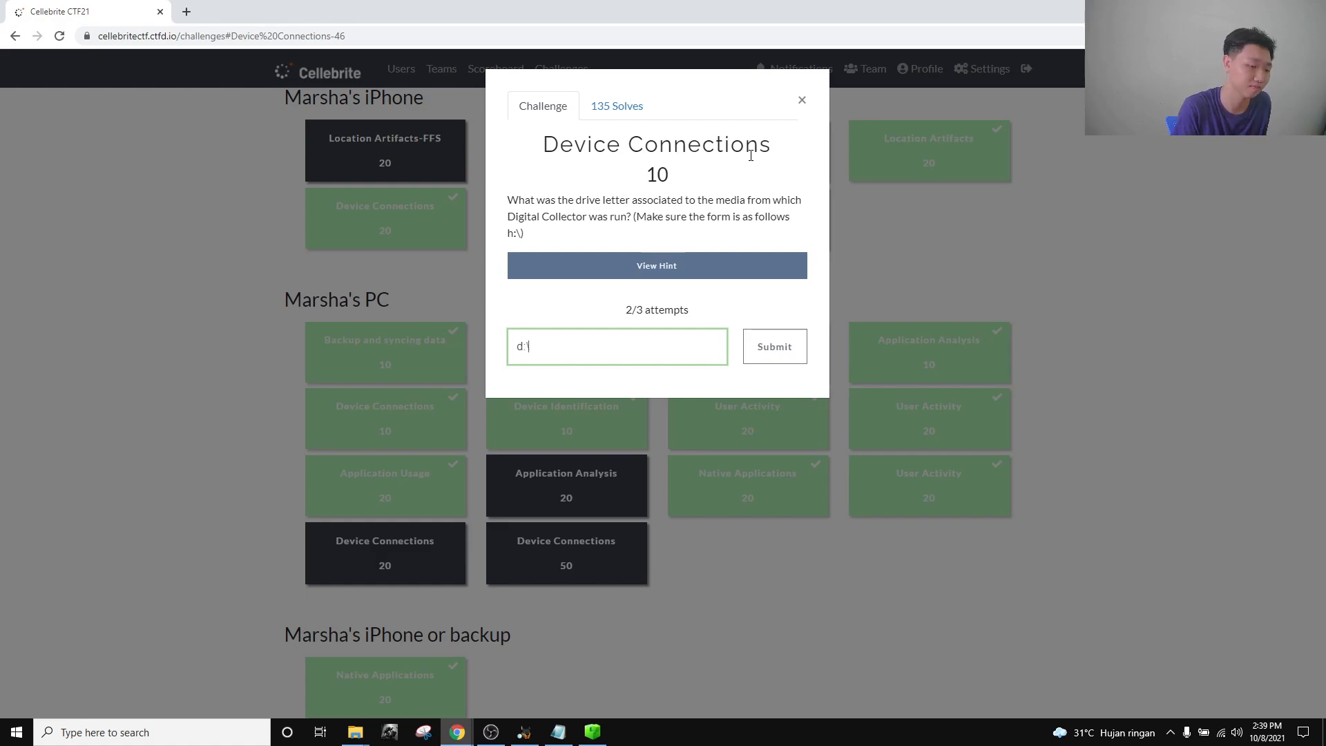
pyautogui.moveTo(589, 338); pyautogui.dragTo(519, 349)
pyautogui.click(802, 99)
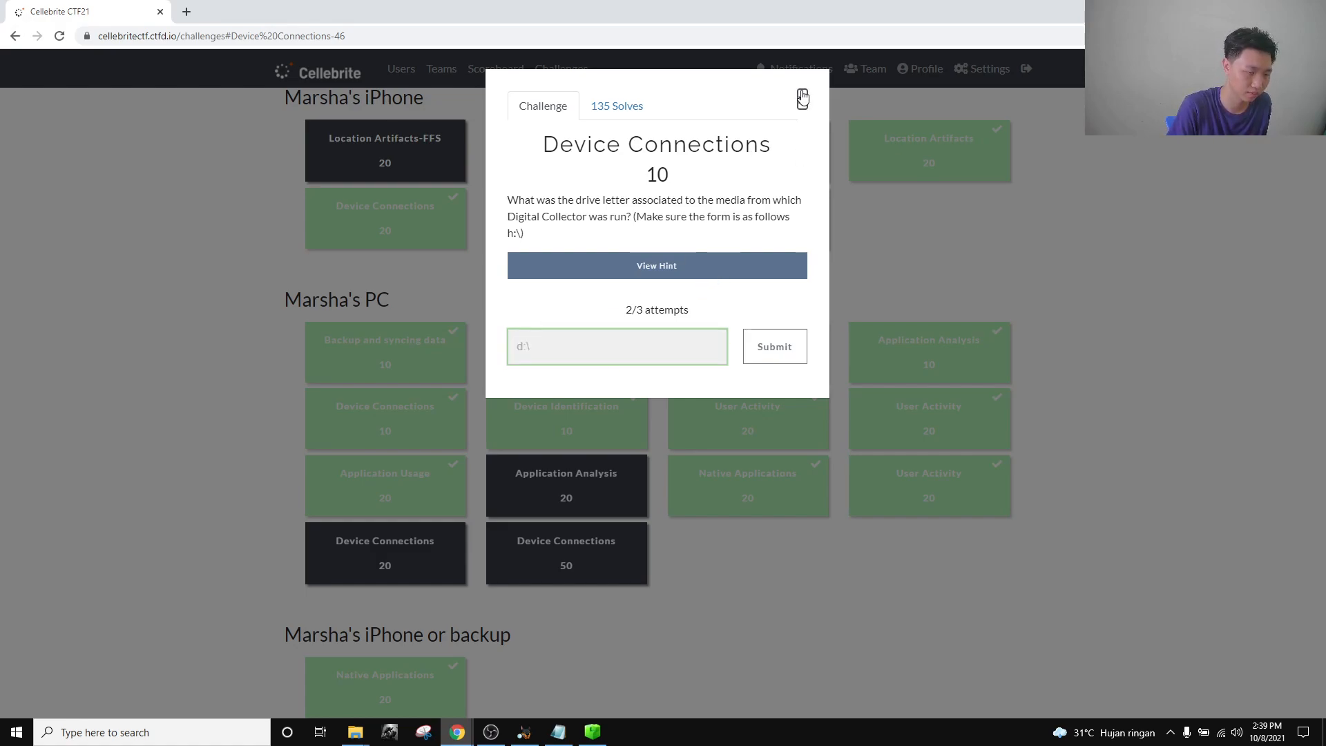
# Glance at Registry Explorer, then return to the CTF challenges board.
pyautogui.click(592, 732)
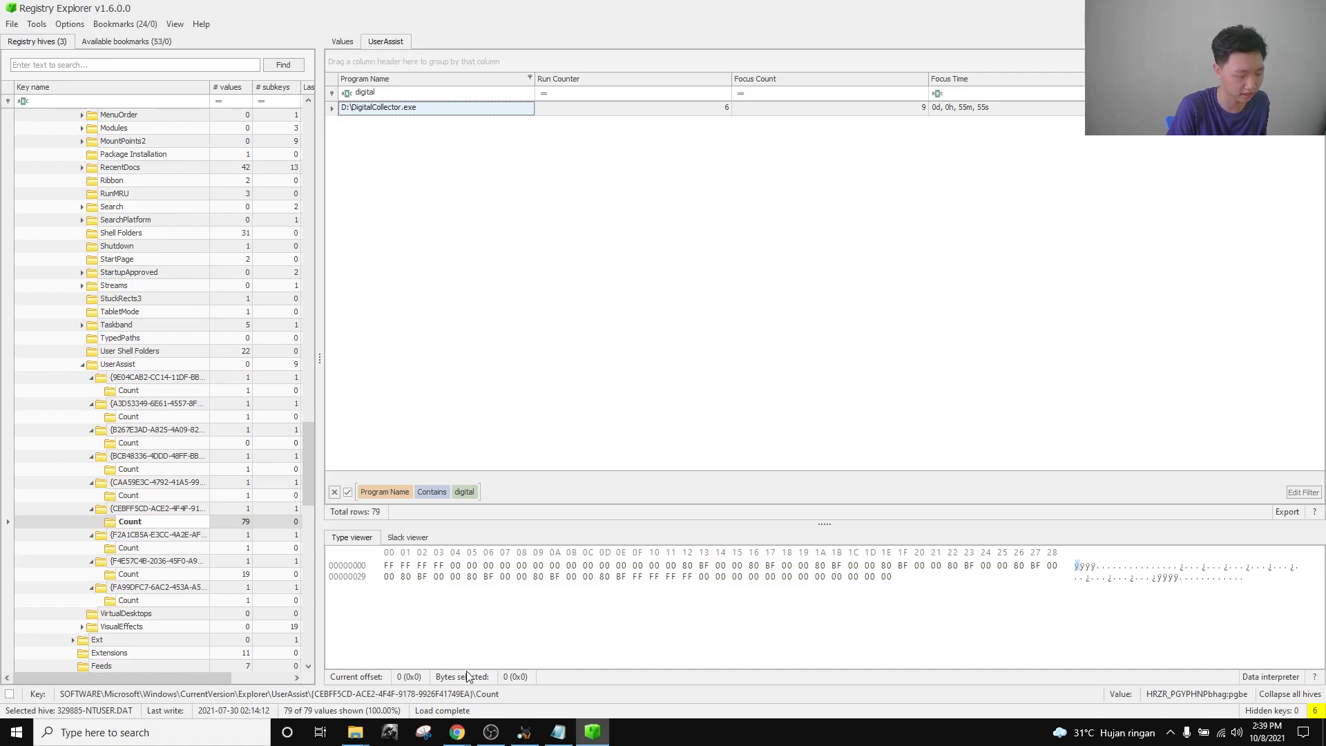
pyautogui.moveTo(457, 732)
pyautogui.click(352, 697)
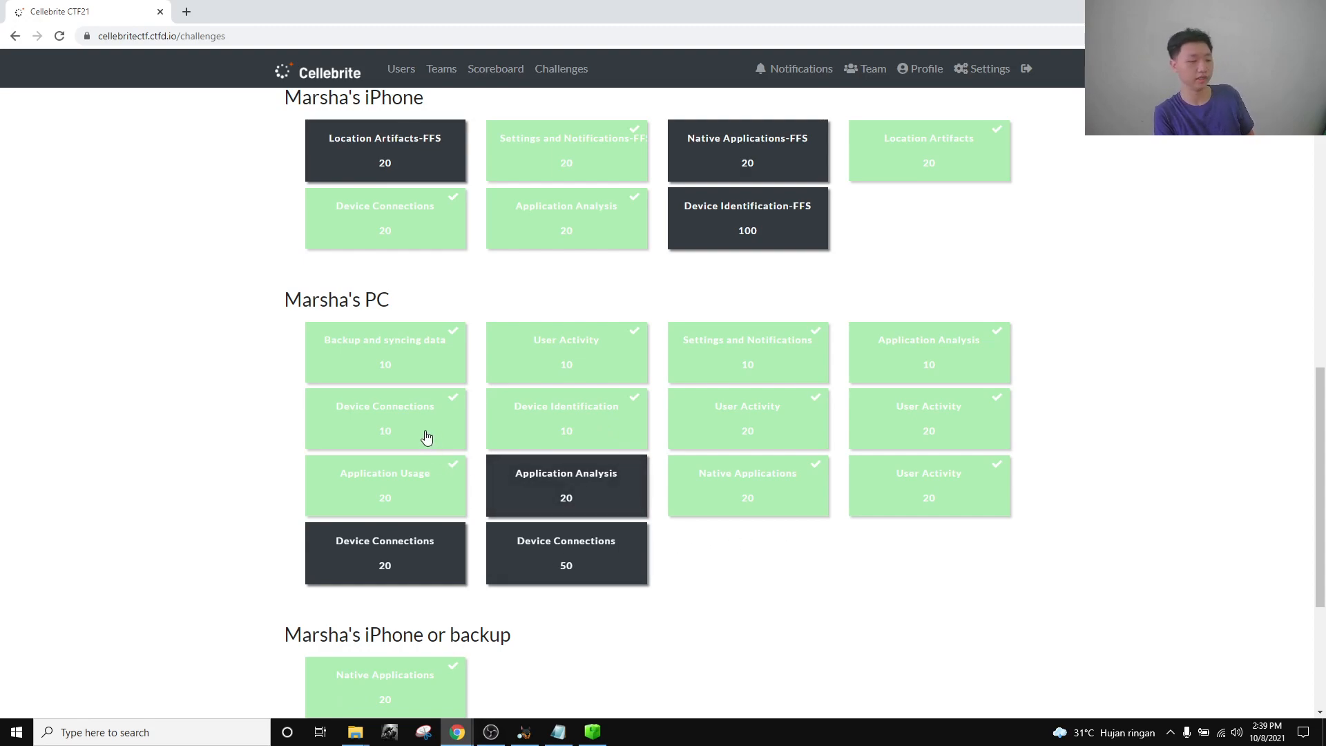
pyautogui.click(592, 423)
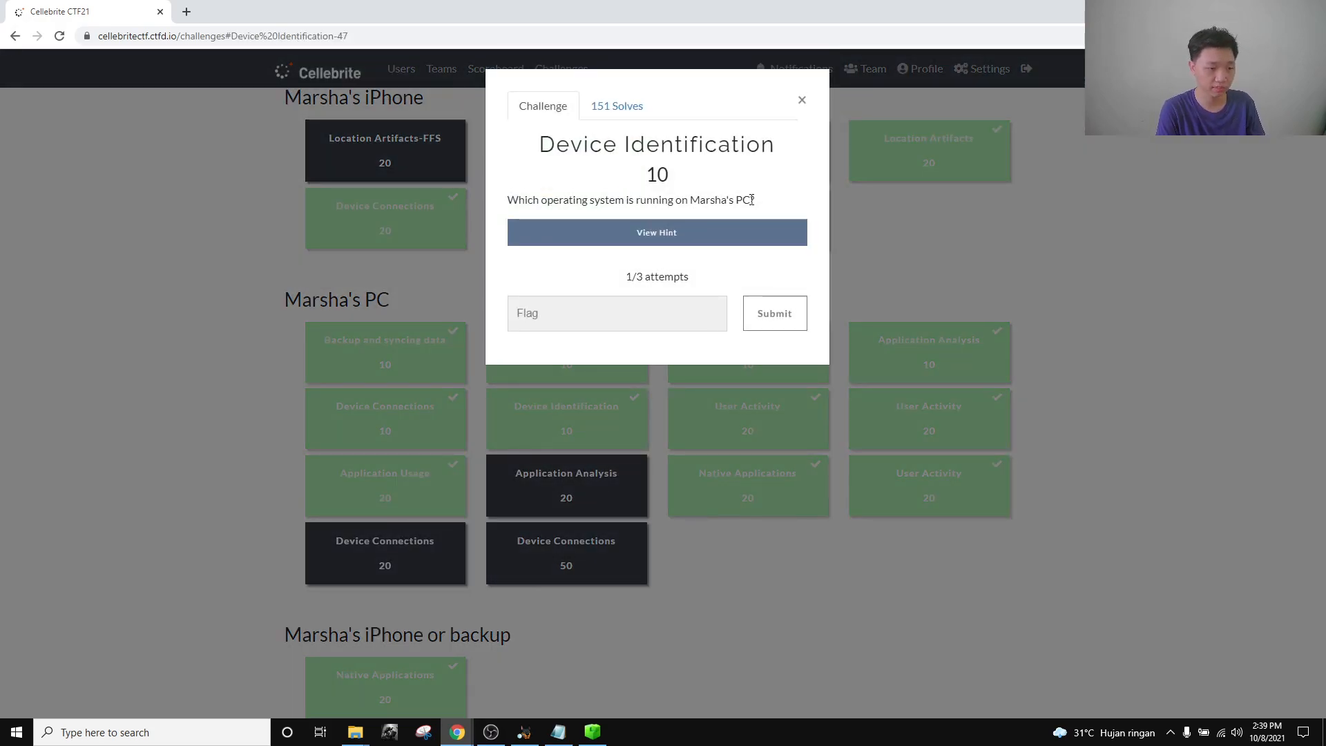
pyautogui.click(801, 100)
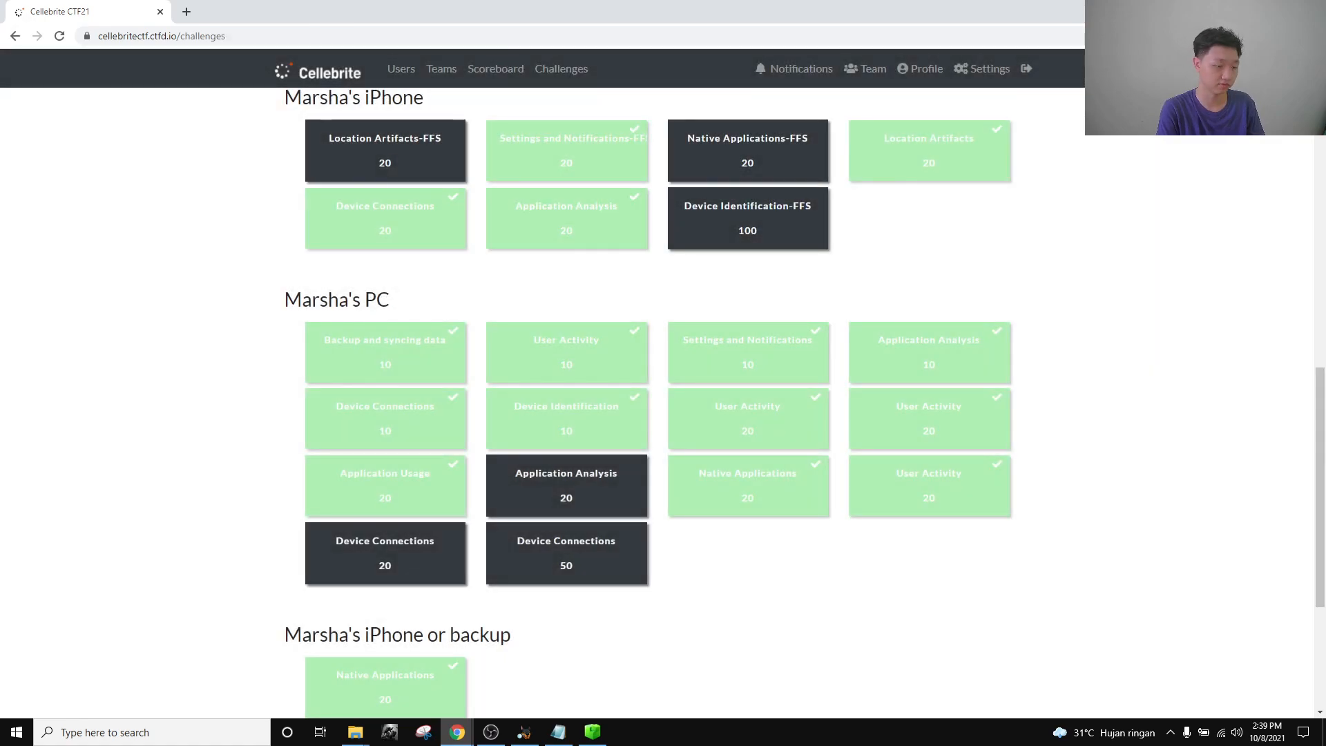
pyautogui.click(524, 732)
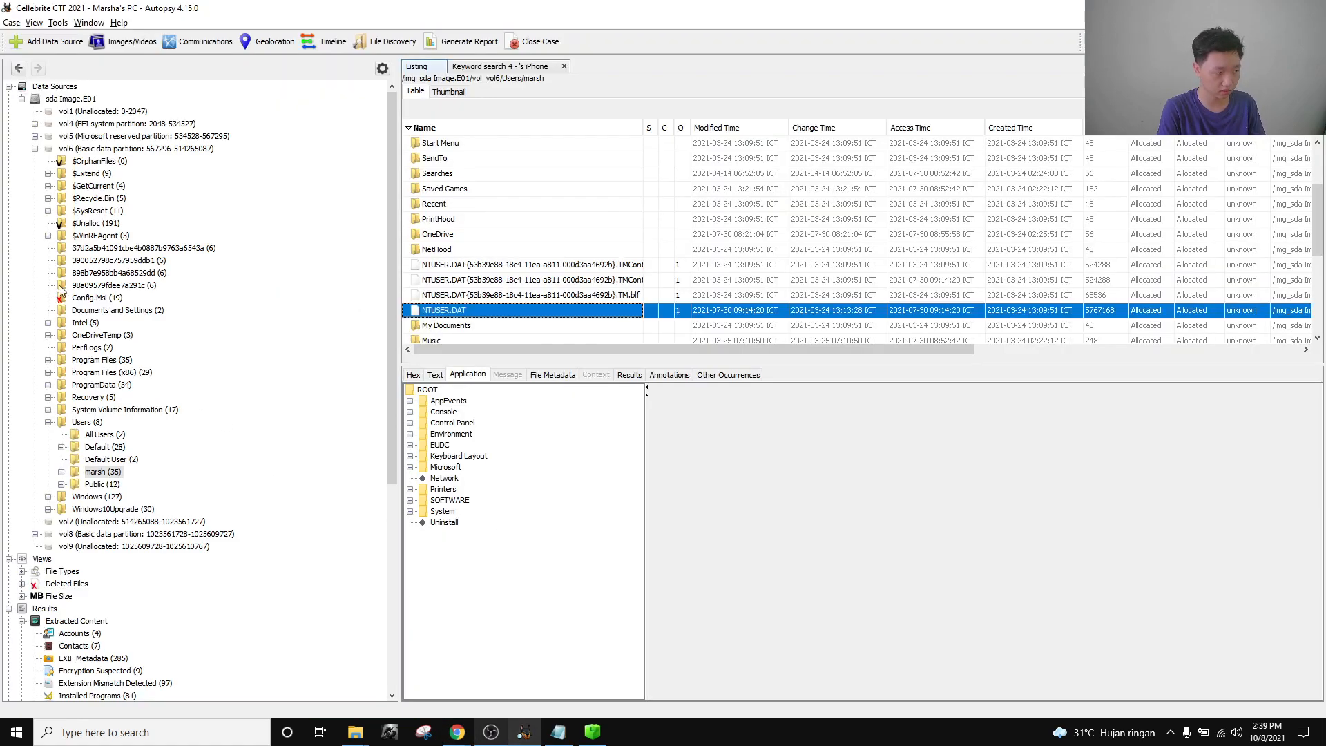
pyautogui.click(35, 149)
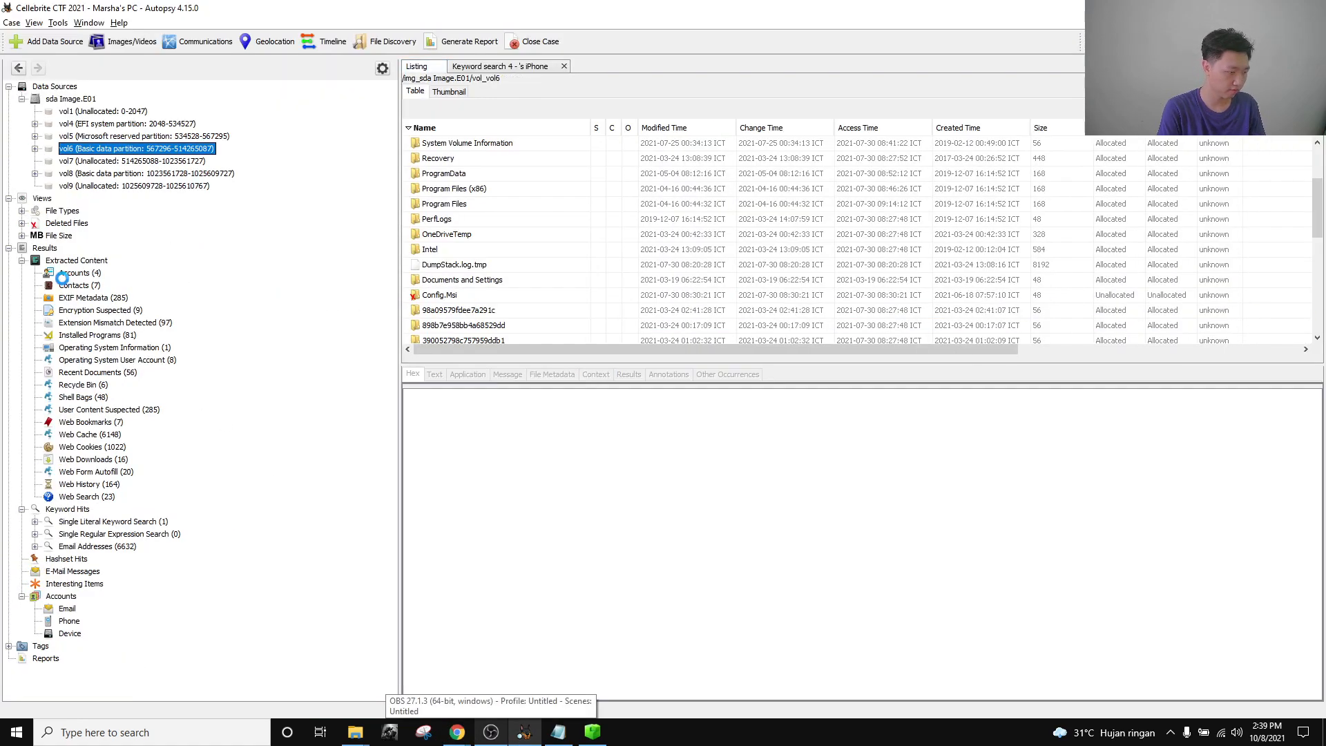
pyautogui.click(35, 148)
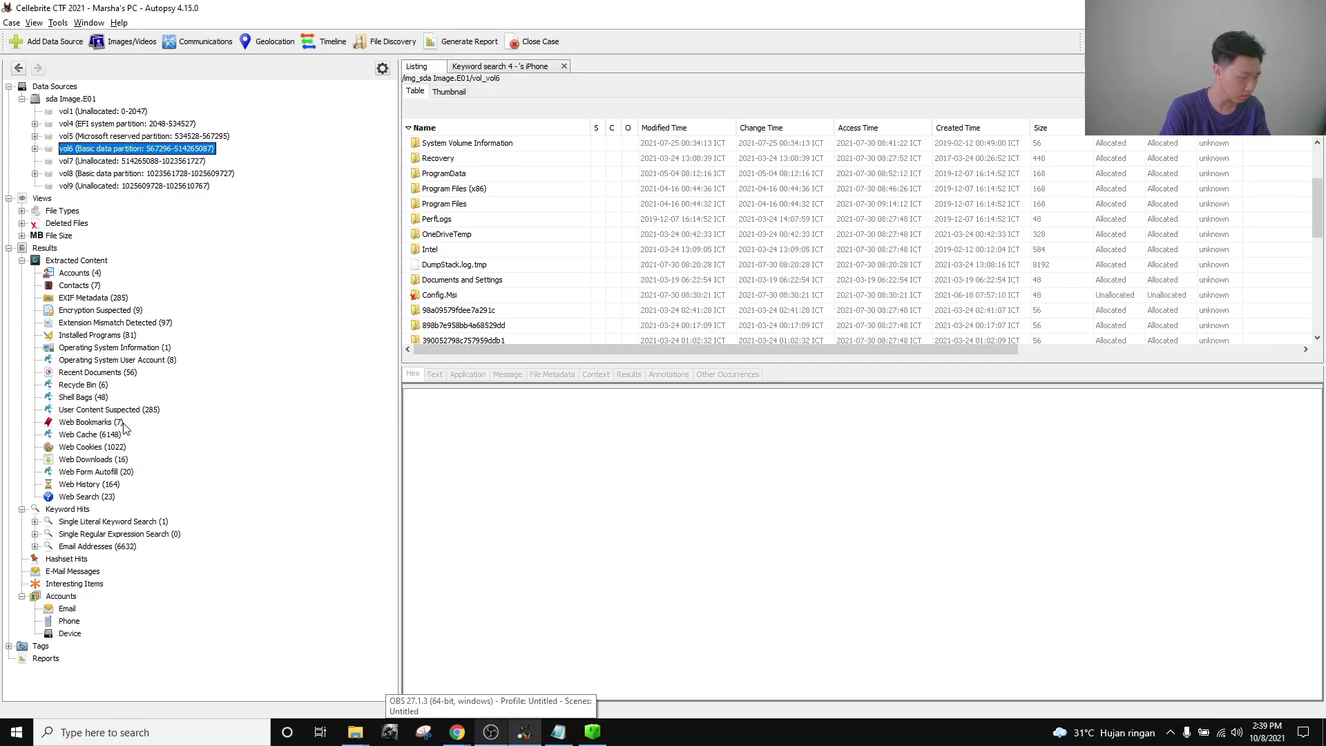
pyautogui.click(131, 348)
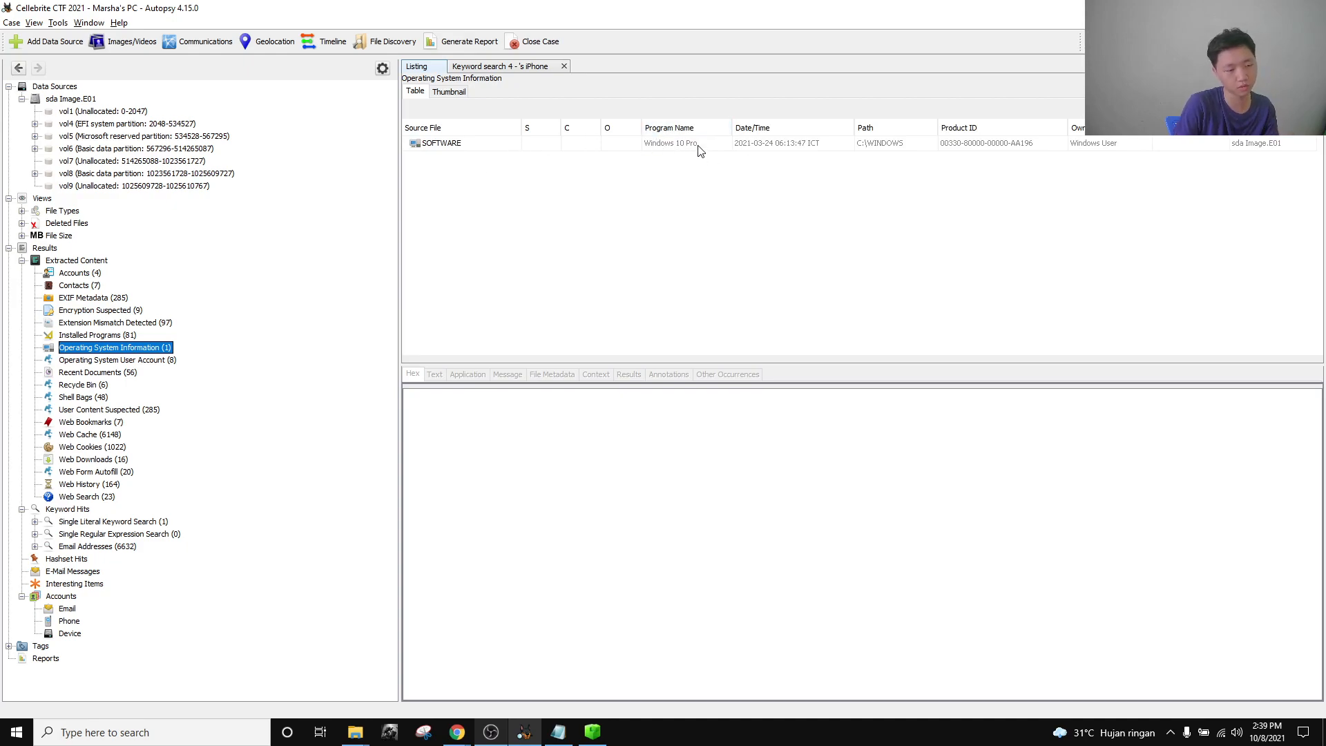
pyautogui.hotkey('alt', 'Tab')
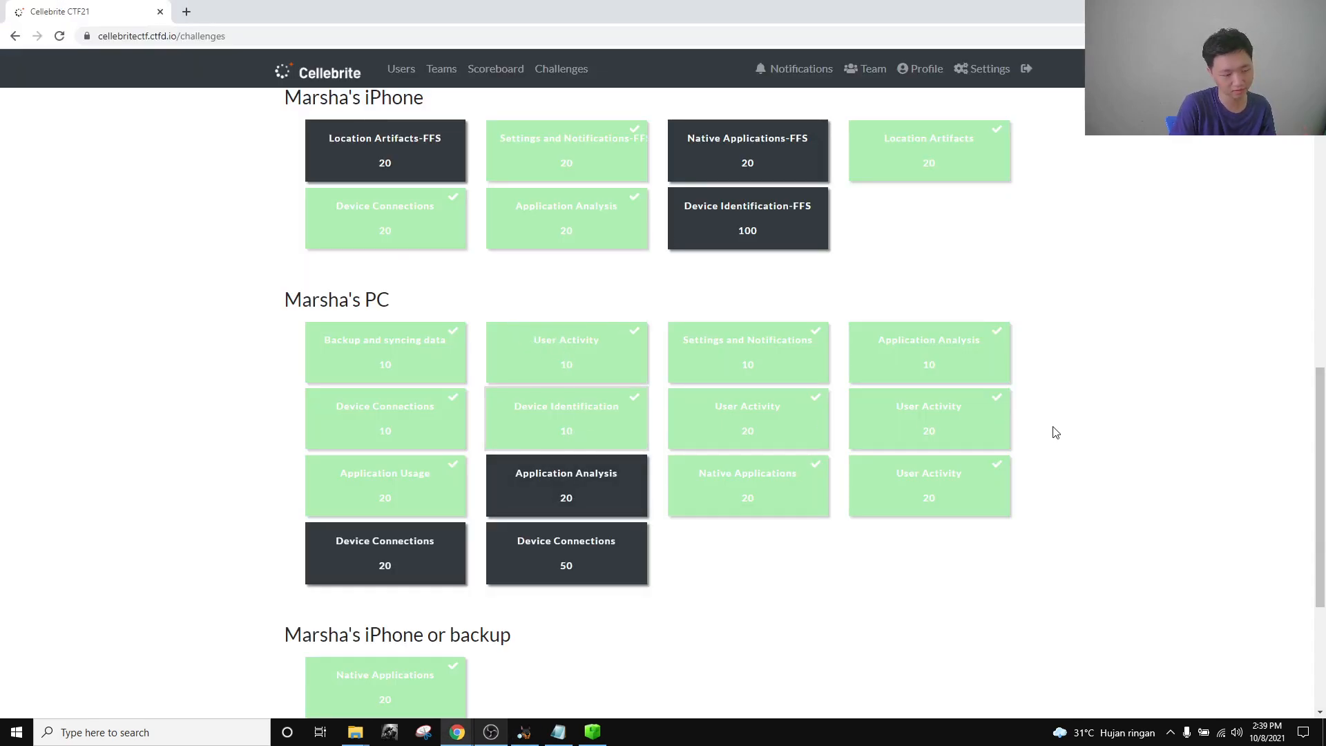
# Enter 'Windows 10 Pro' as the Device Identification answer and close the challenge.
pyautogui.click(567, 414)
pyautogui.click(623, 316)
pyautogui.write('Windows 10 Pro')
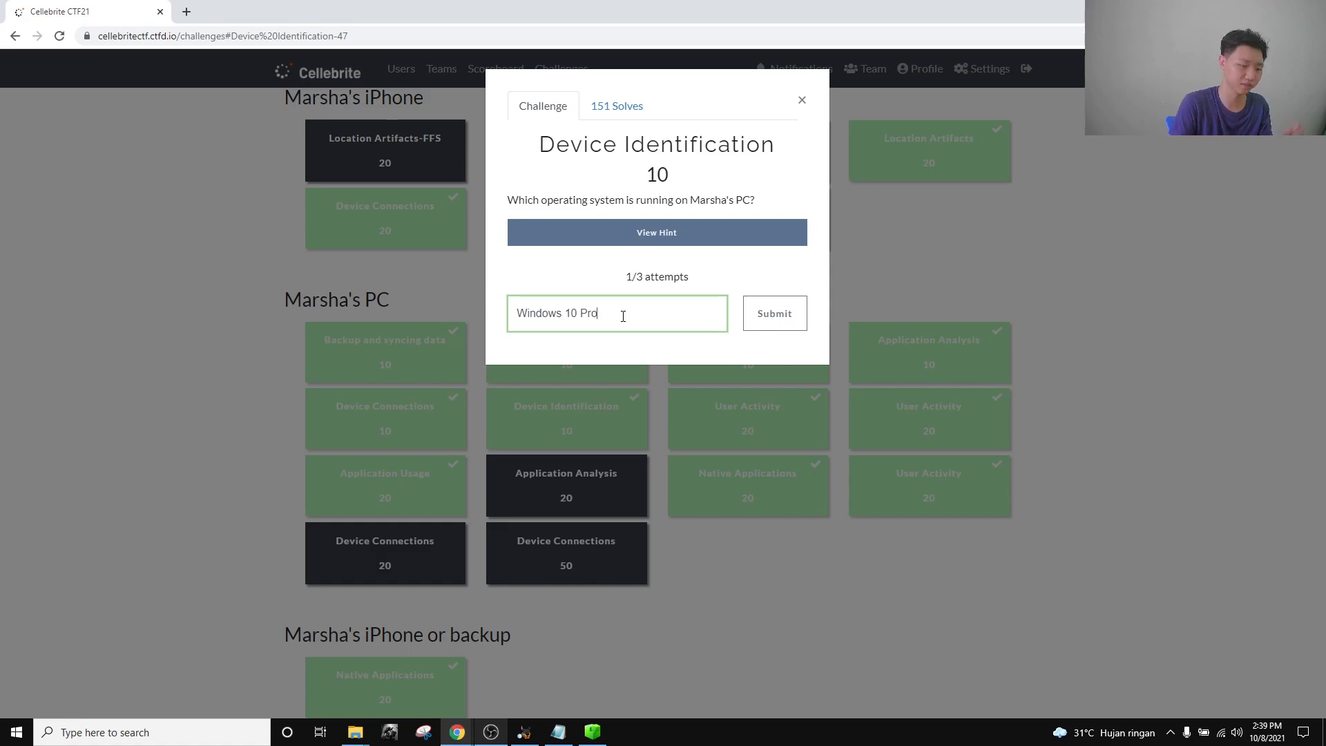
pyautogui.click(1170, 374)
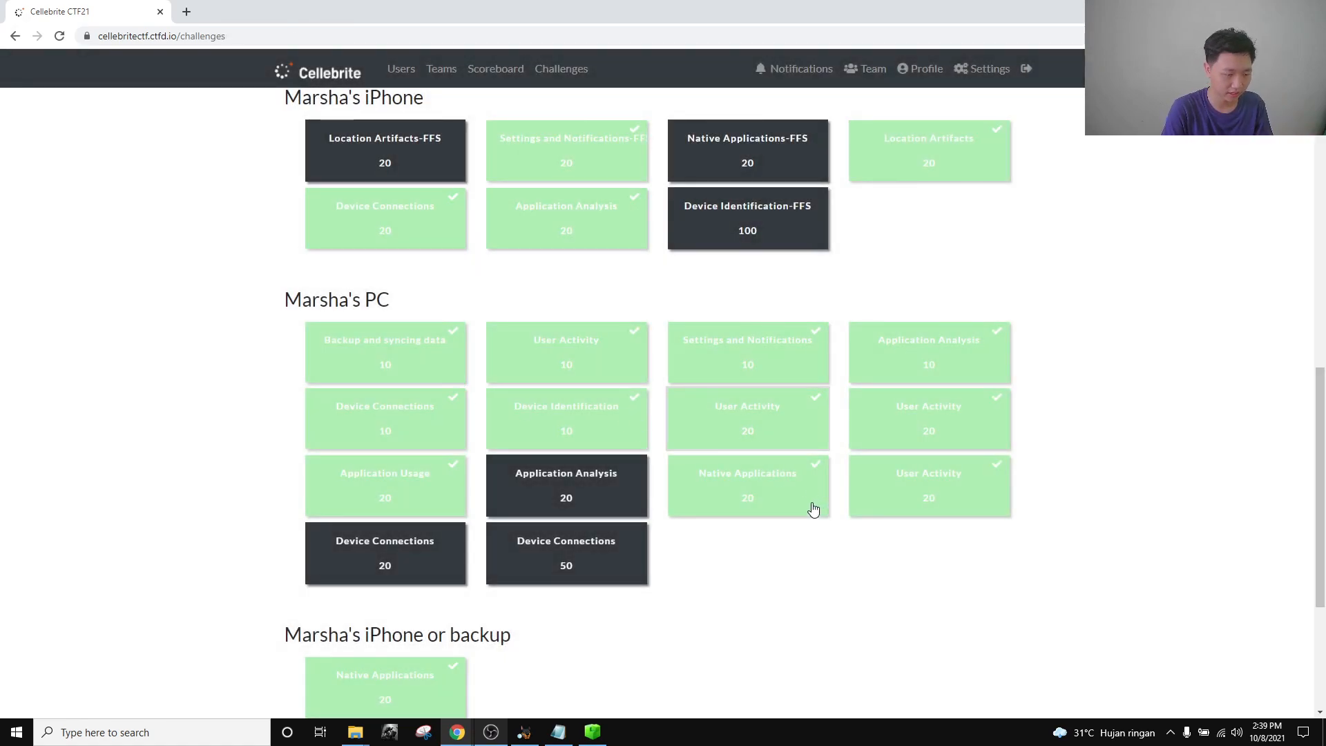
# Browse the User Activity 20 and 10 challenges and recheck Device Identification.
pyautogui.click(801, 442)
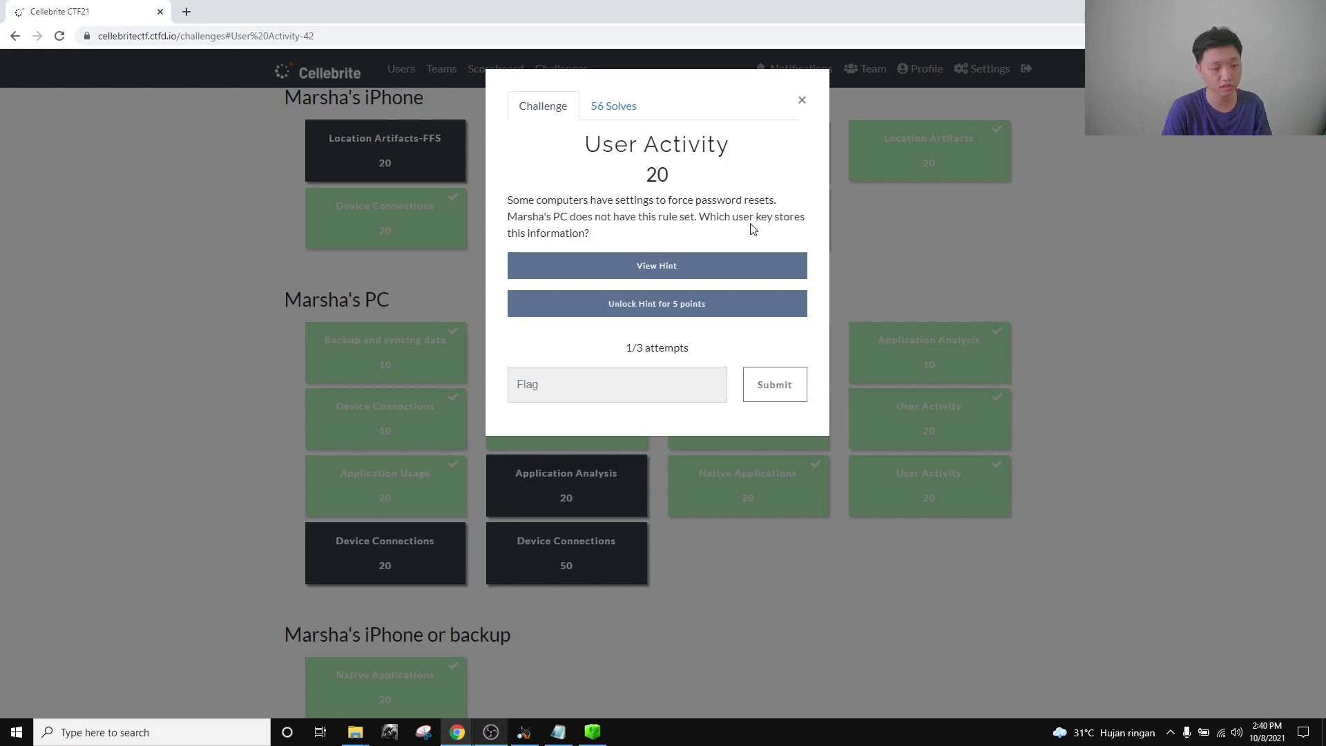
pyautogui.click(802, 101)
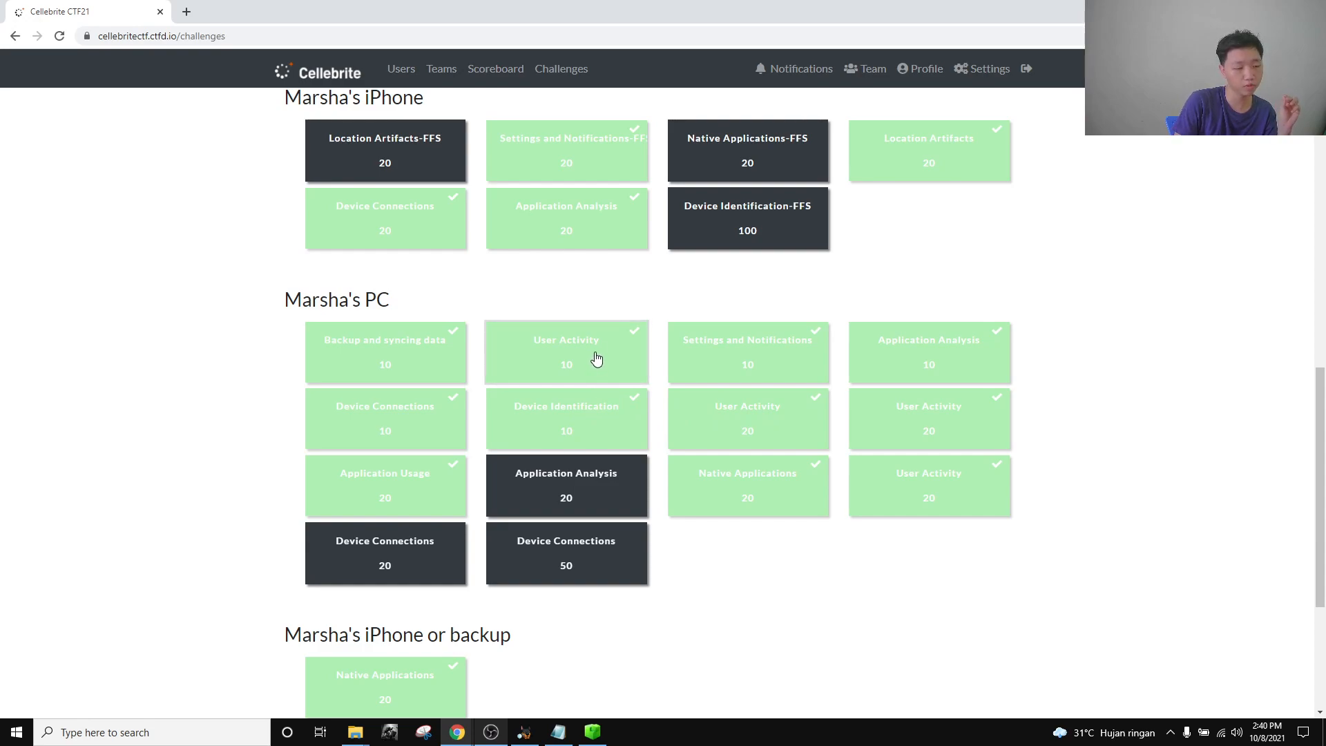
pyautogui.press('Return')
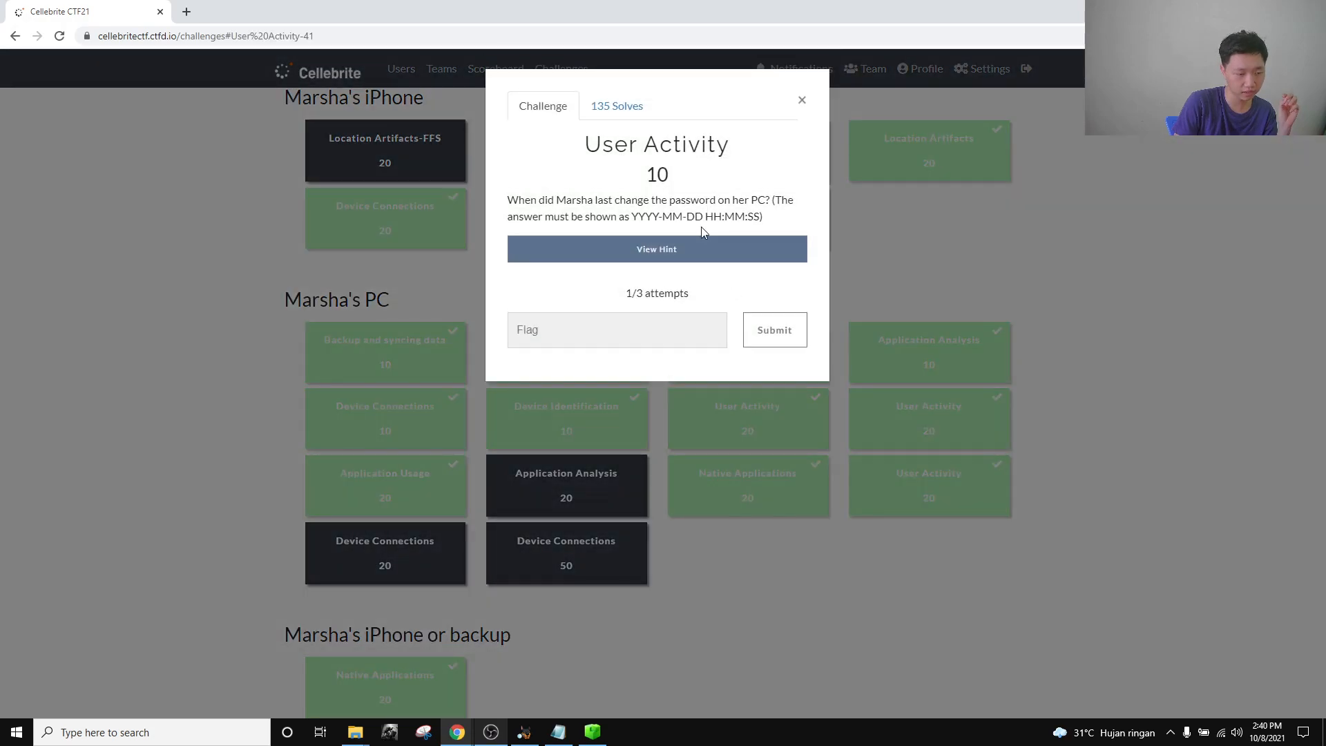
pyautogui.click(801, 100)
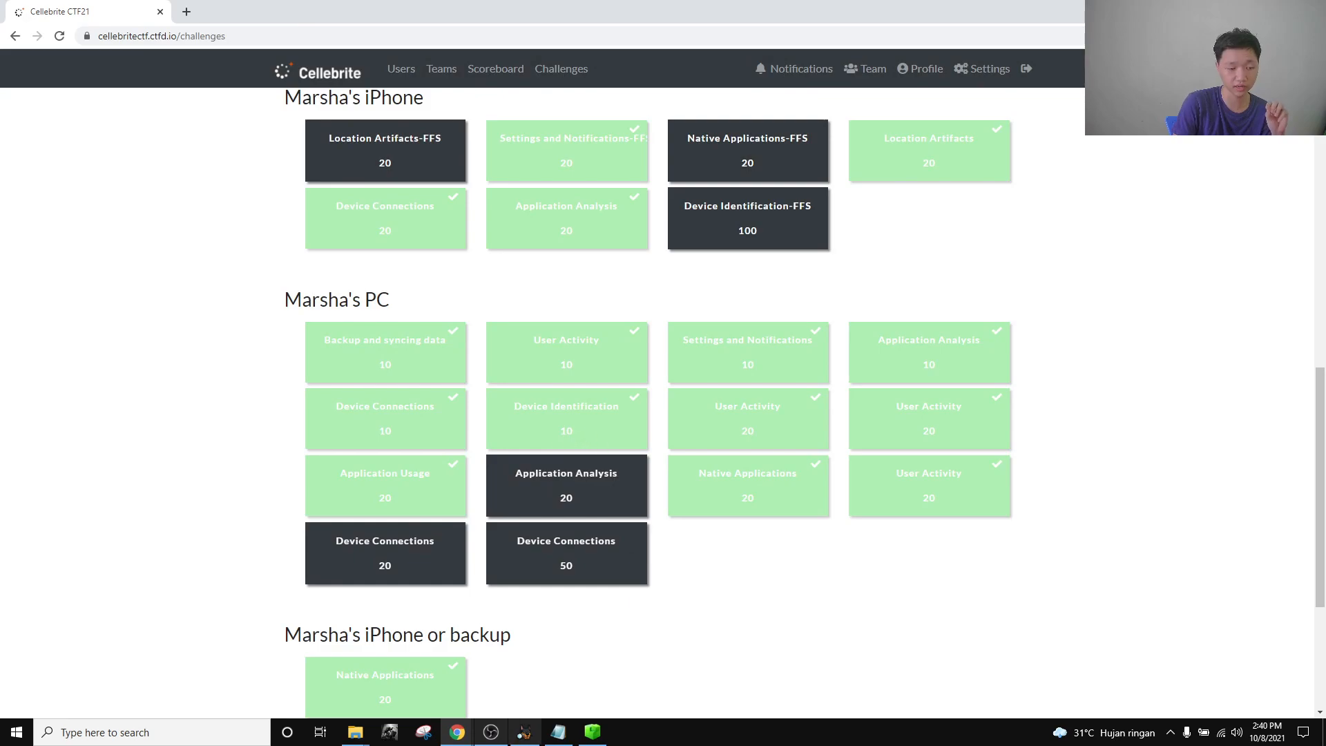
pyautogui.click(593, 426)
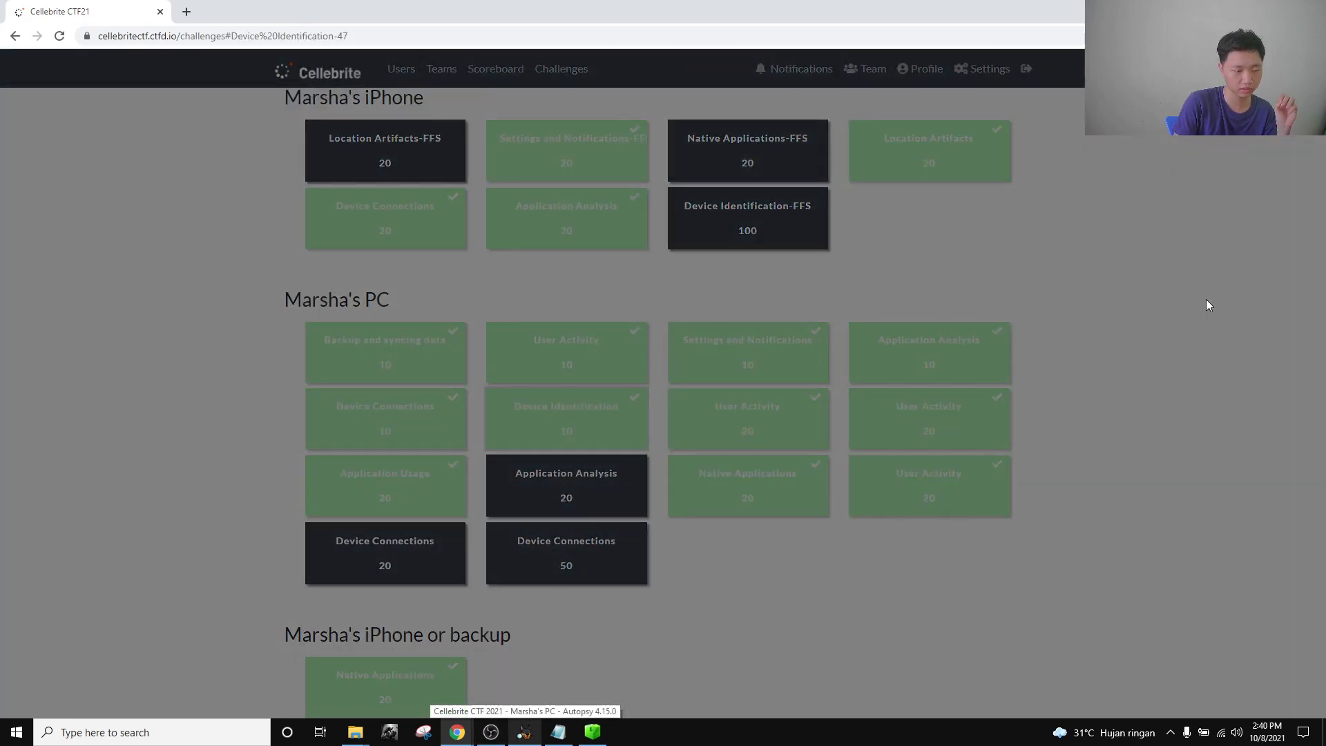
pyautogui.click(856, 381)
# Open User Activity 20 and read its question about forced password resets.
pyautogui.click(885, 395)
pyautogui.moveTo(630, 235); pyautogui.dragTo(508, 200)
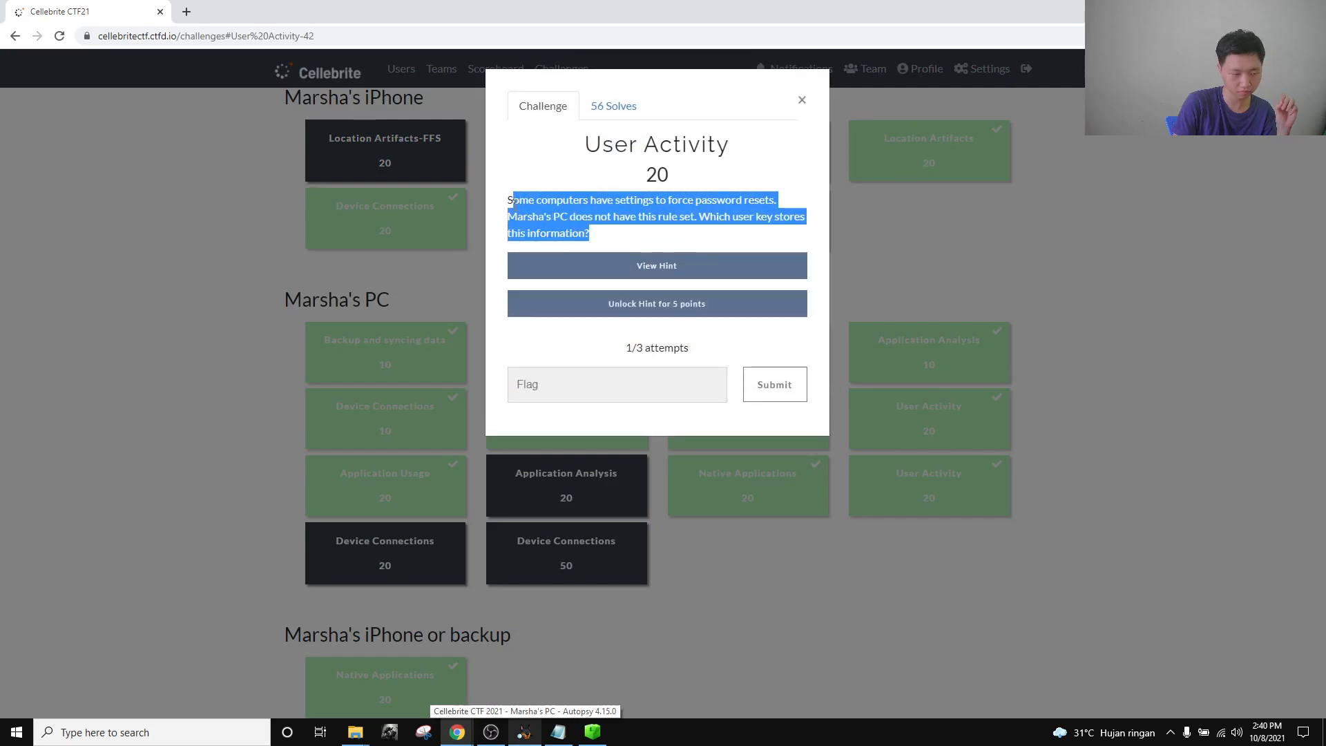
pyautogui.click(662, 211)
pyautogui.moveTo(670, 205); pyautogui.dragTo(775, 201)
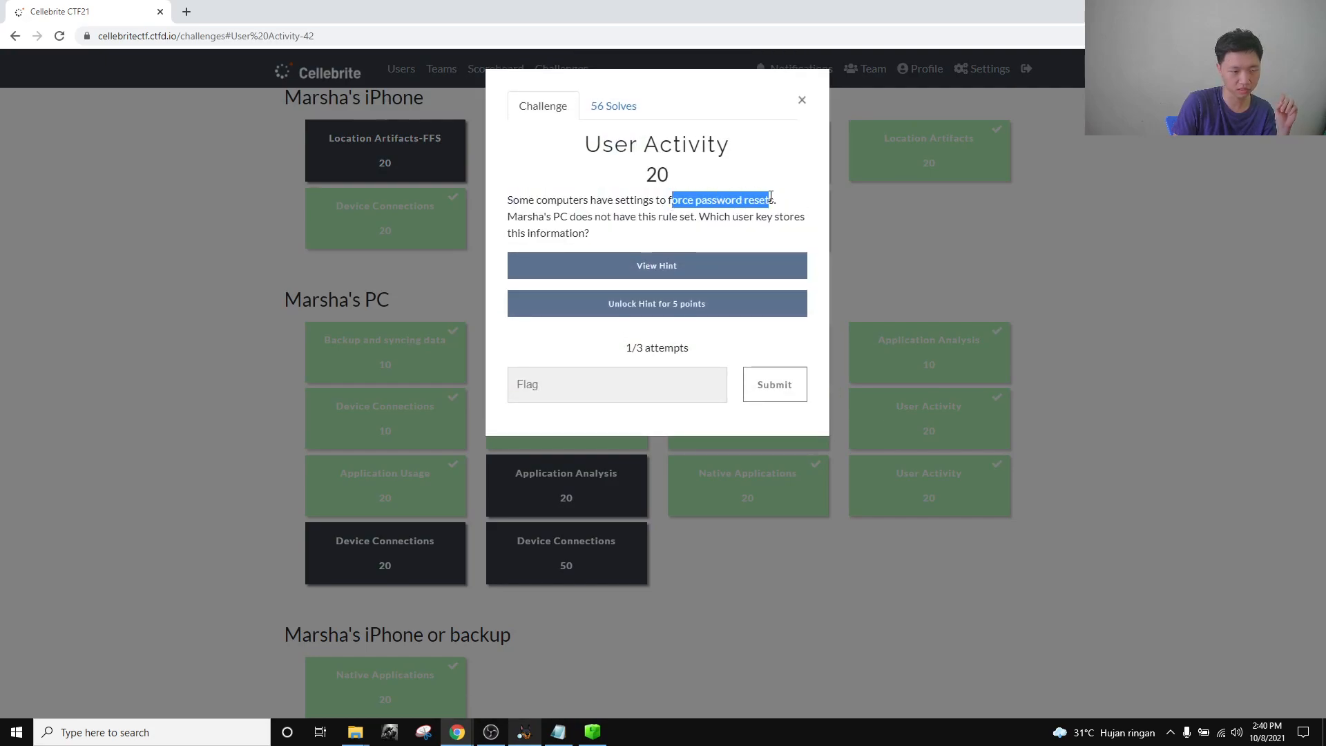
pyautogui.click(640, 203)
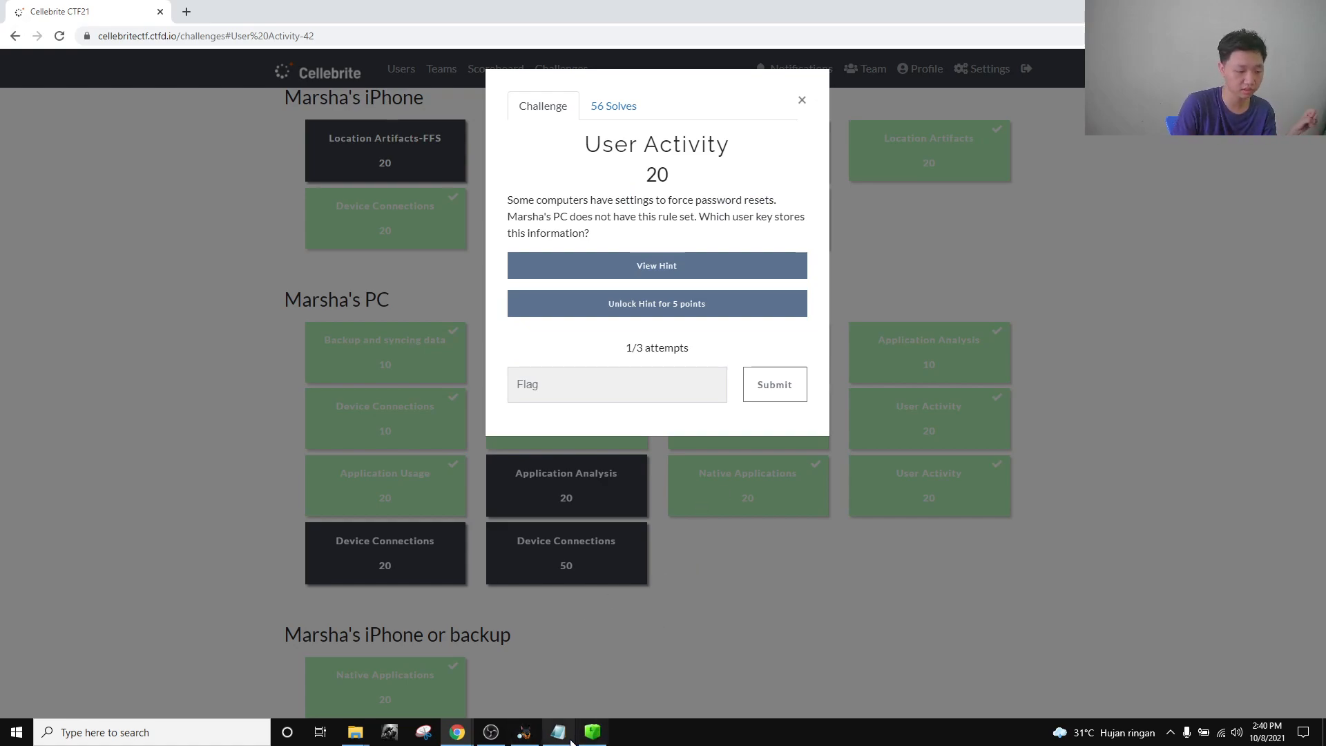
# Collapse the other hives, expand SAM down to Users, and view key 000003E9.
pyautogui.click(592, 732)
pyautogui.scroll(20, 164, 318)
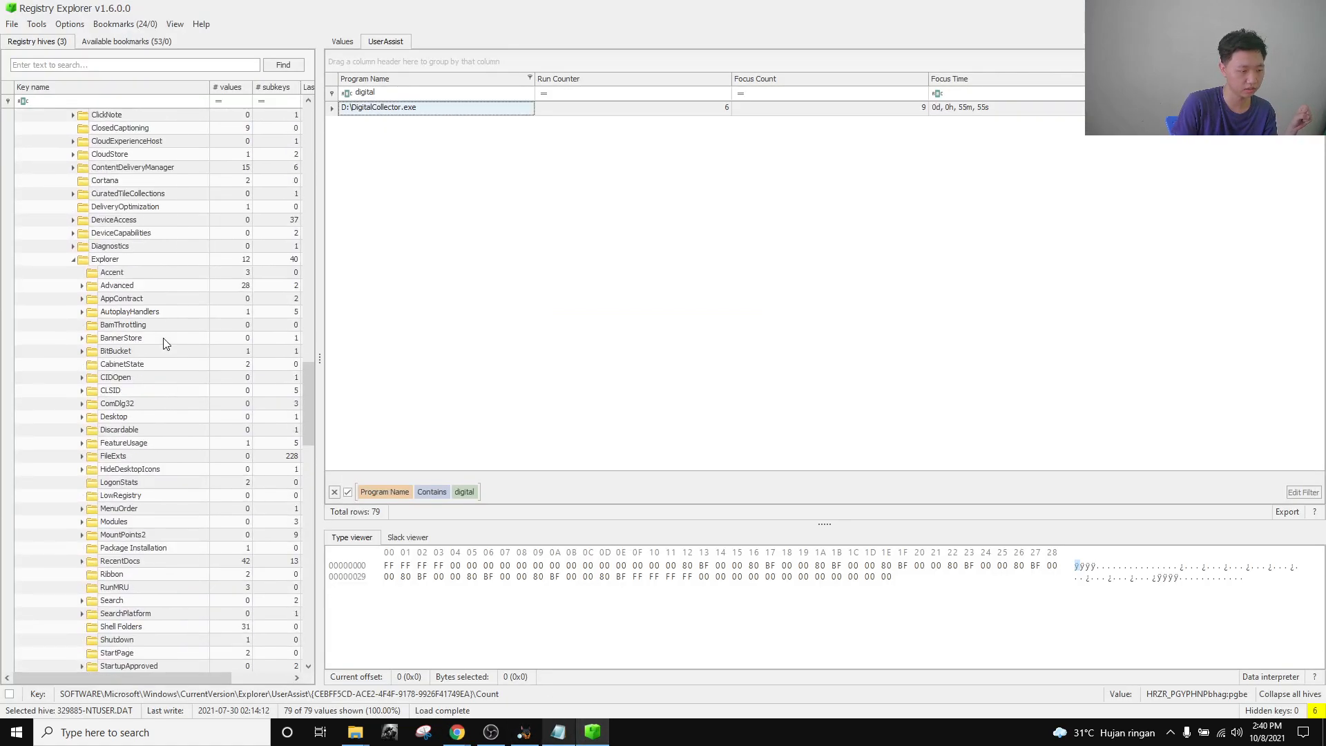
pyautogui.scroll(15, 194, 366)
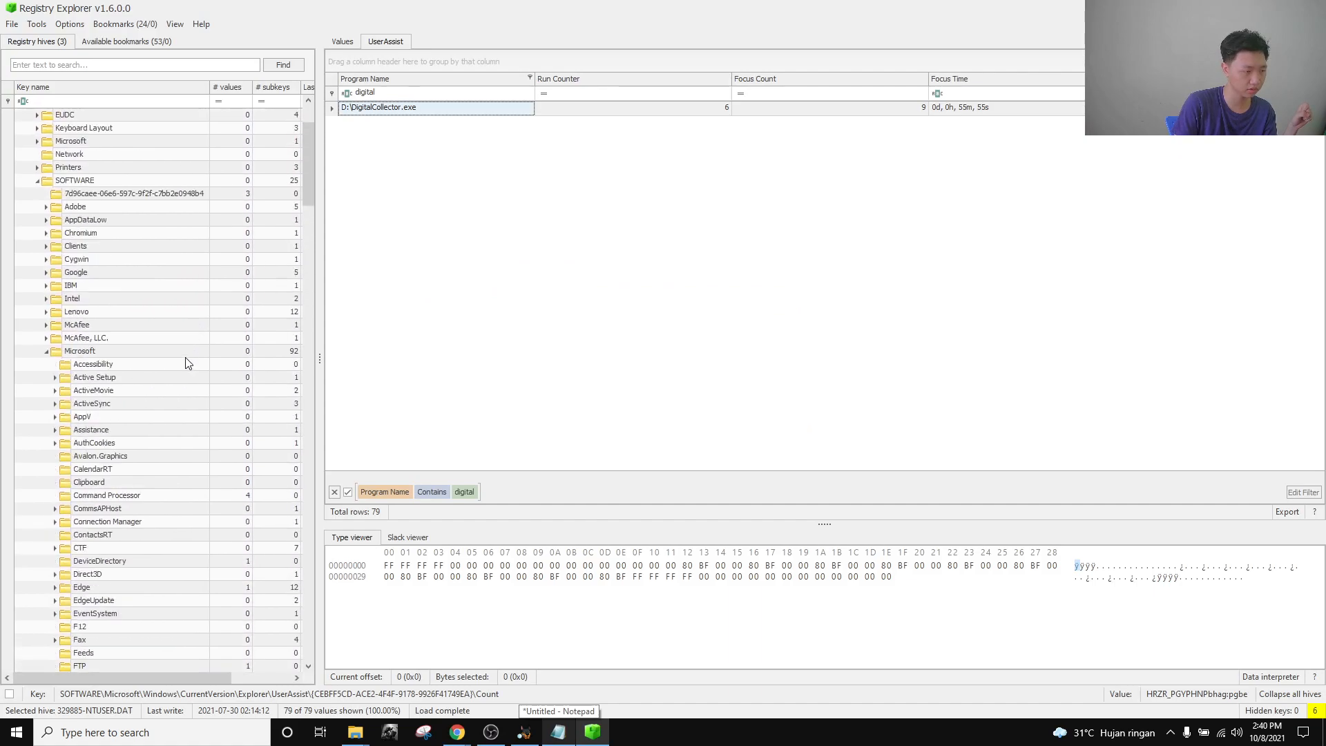
pyautogui.click(26, 154)
pyautogui.click(19, 142)
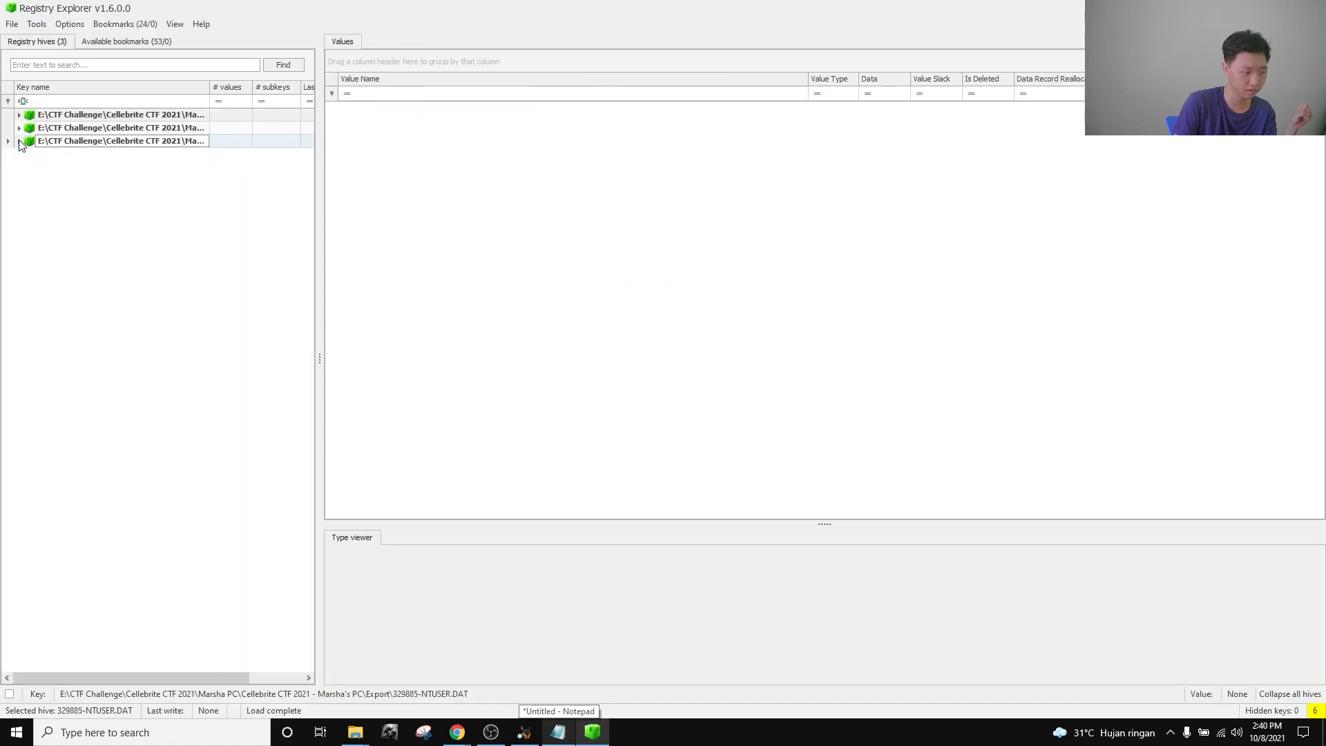
pyautogui.click(19, 115)
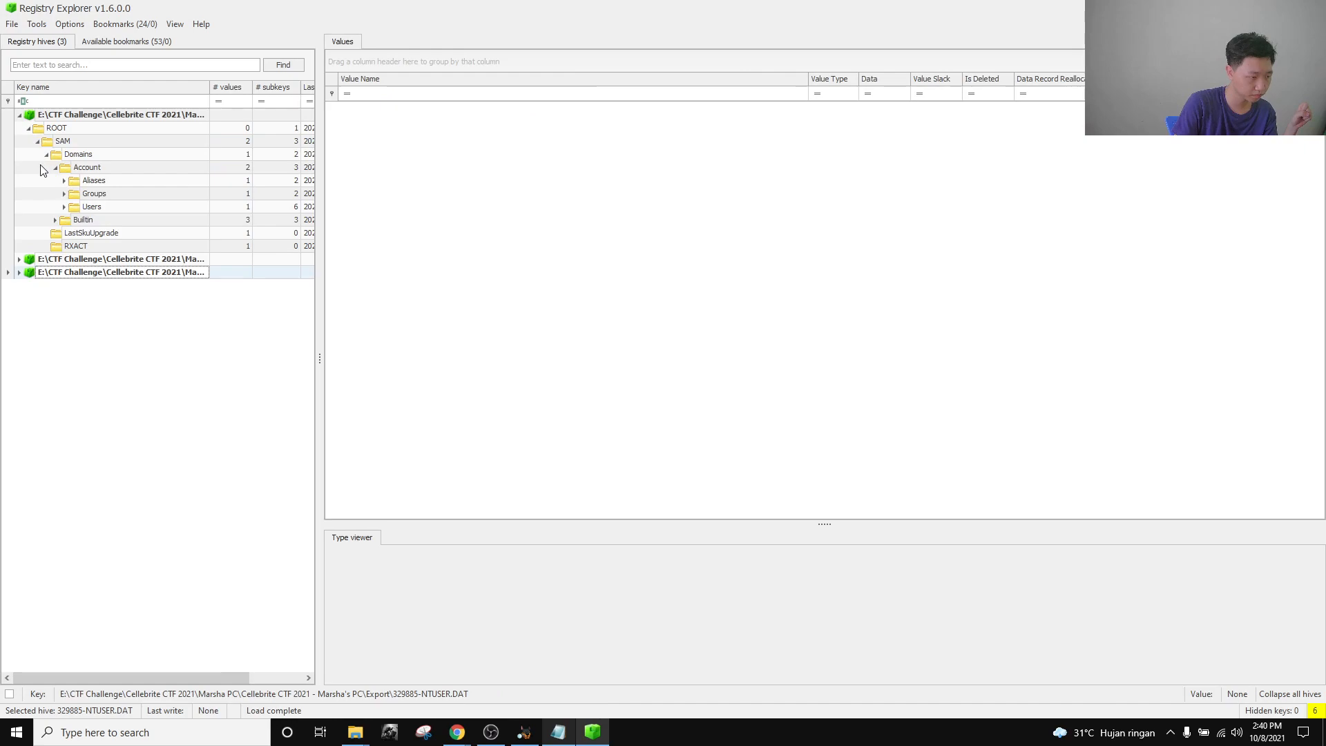
pyautogui.click(88, 207)
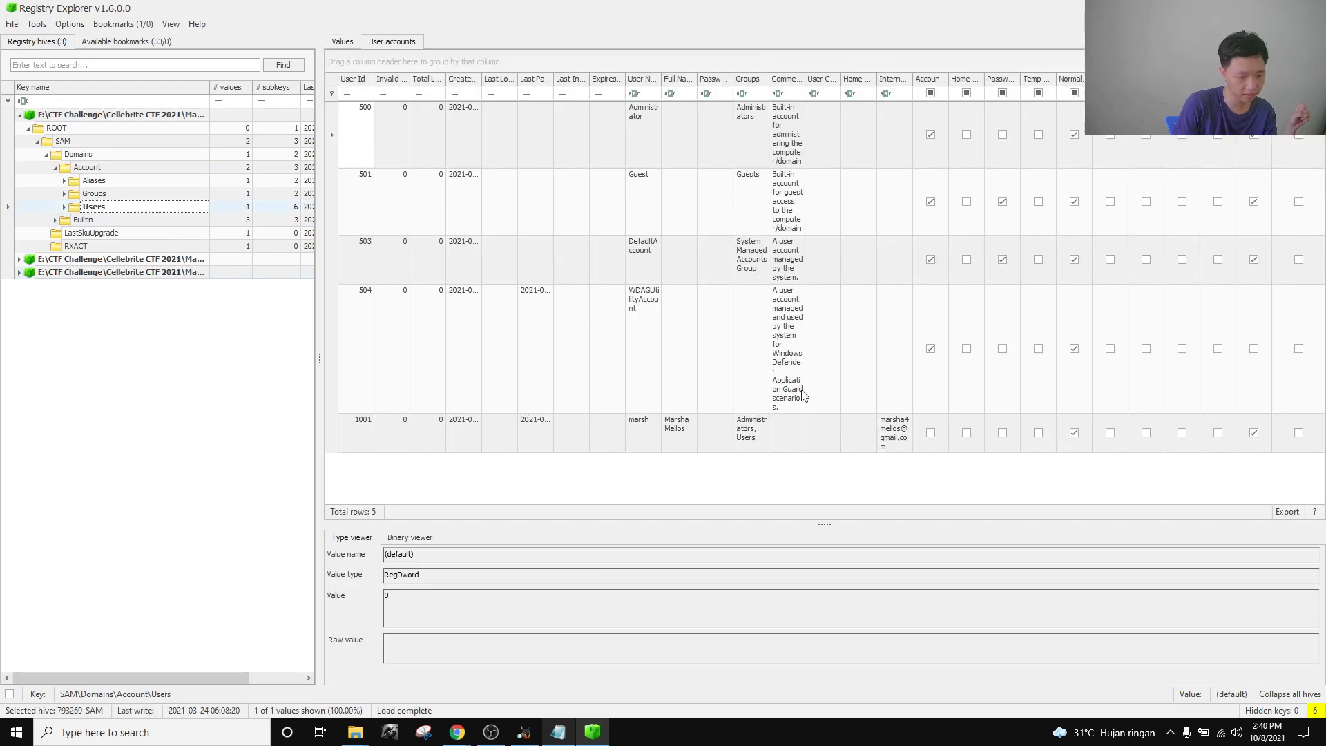
pyautogui.click(64, 207)
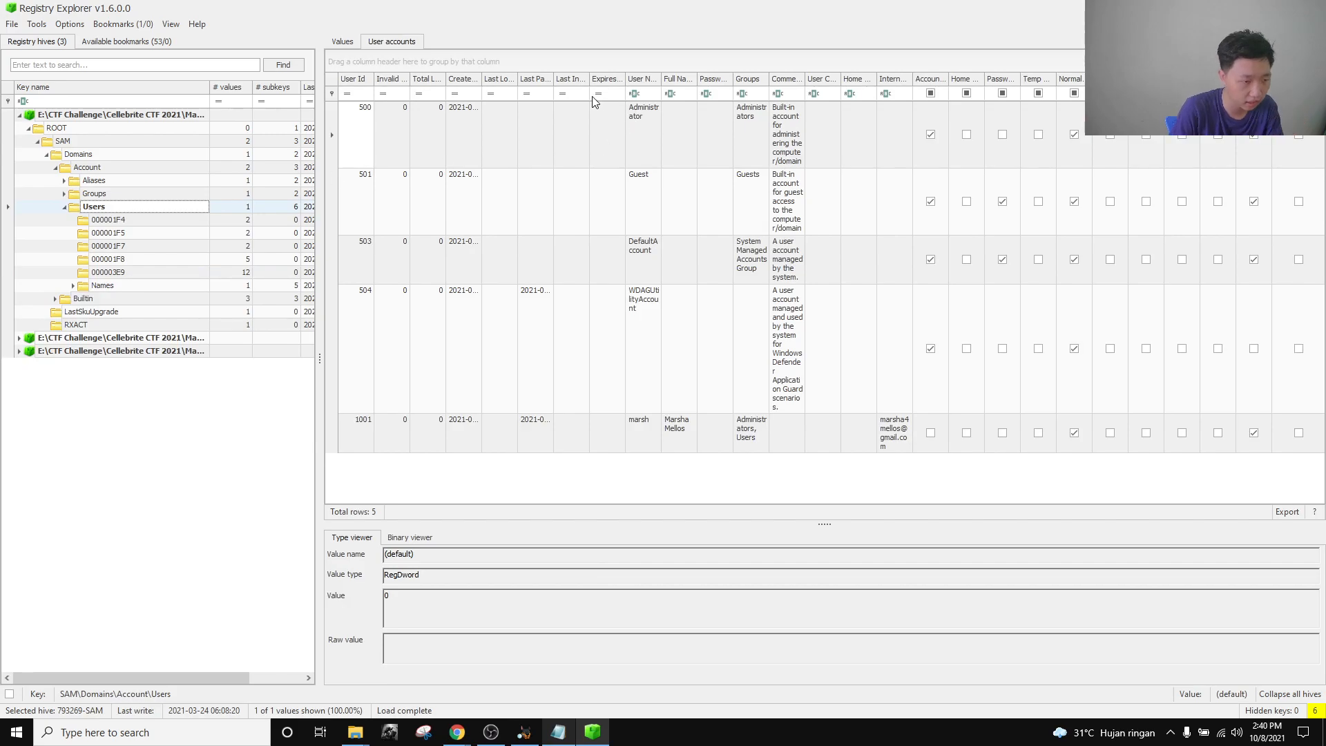
pyautogui.click(116, 272)
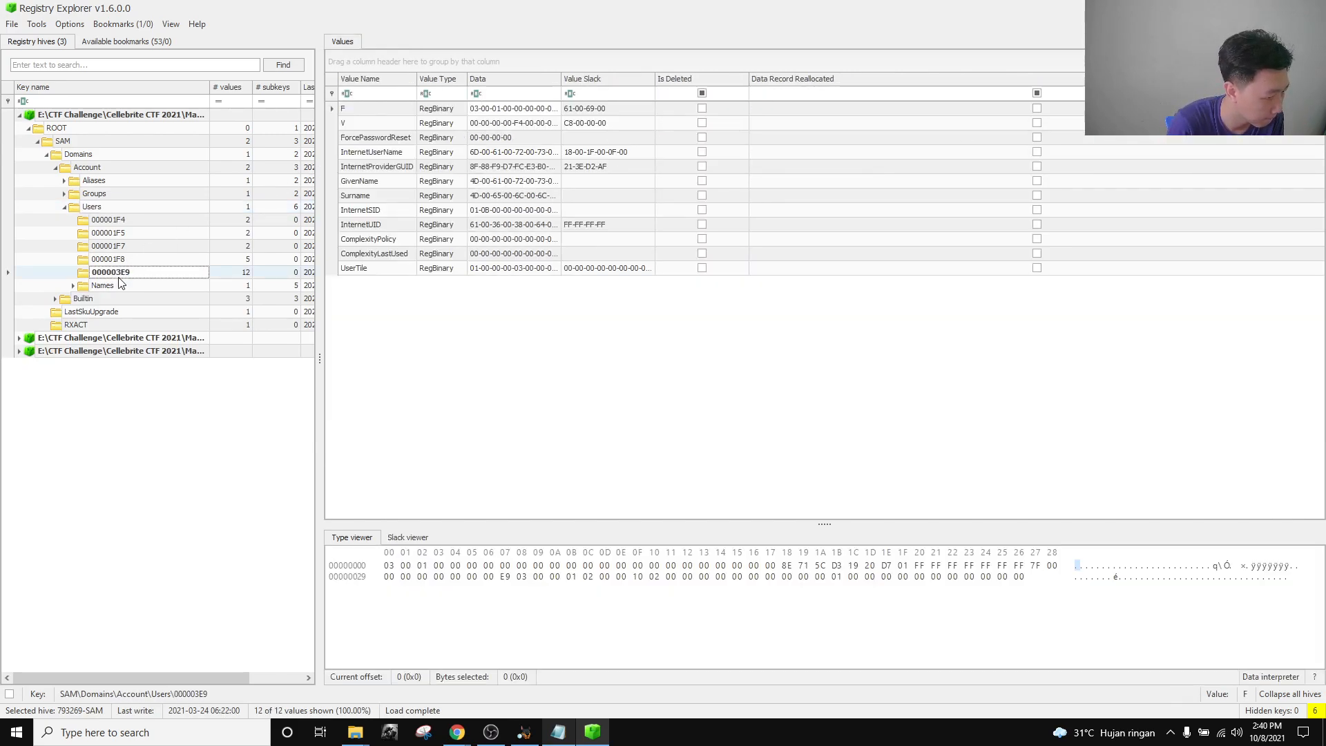
# Compare the values of account keys 000003E9 and 000001F8, including ForcePasswordReset.
pyautogui.click(141, 221)
pyautogui.press('Down')
pyautogui.press('Down')
pyautogui.press('Down')
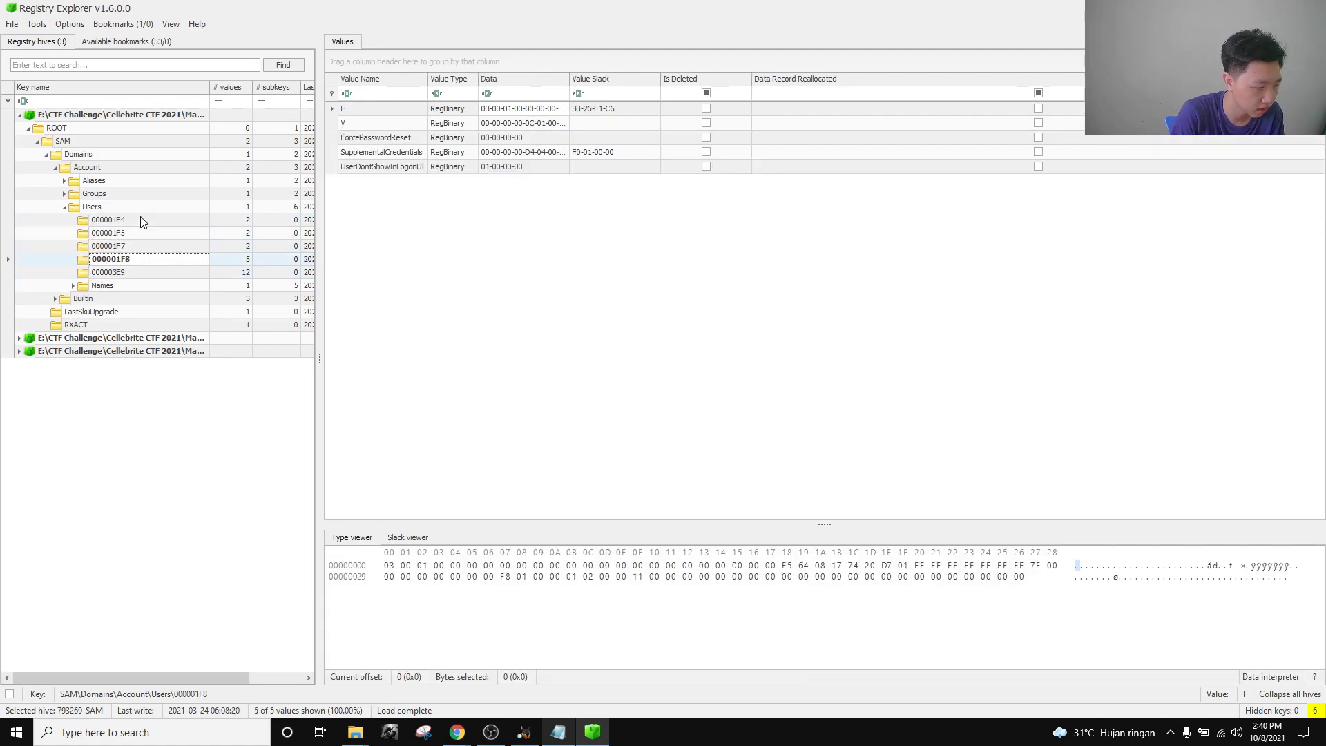
pyautogui.press('Down')
pyautogui.press('Up')
pyautogui.press('Up')
pyautogui.press('Up')
pyautogui.press('Up')
pyautogui.press('Up')
pyautogui.press('Down')
pyautogui.press('Down')
pyautogui.press('Down')
pyautogui.press('Down')
pyautogui.press('Down')
pyautogui.press('Up')
pyautogui.press('Down')
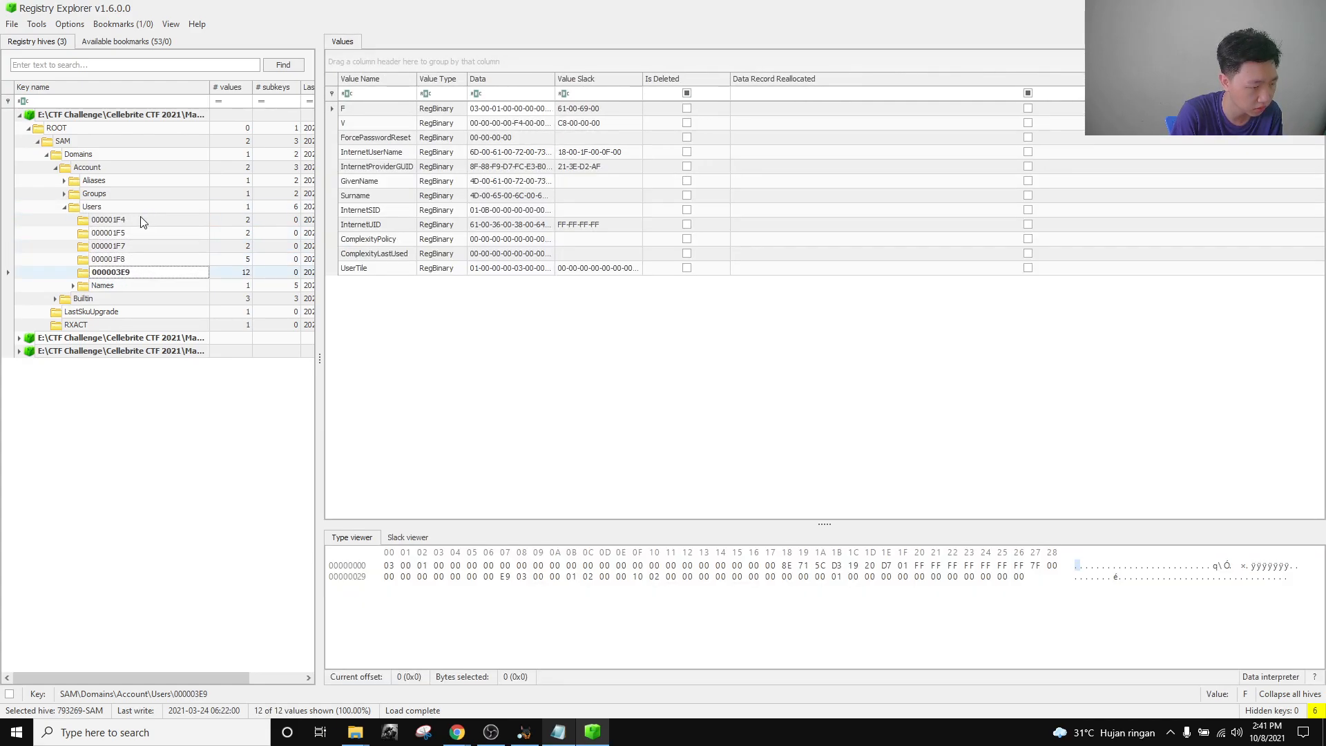
pyautogui.press('Up')
pyautogui.press('Down')
pyautogui.press('Up')
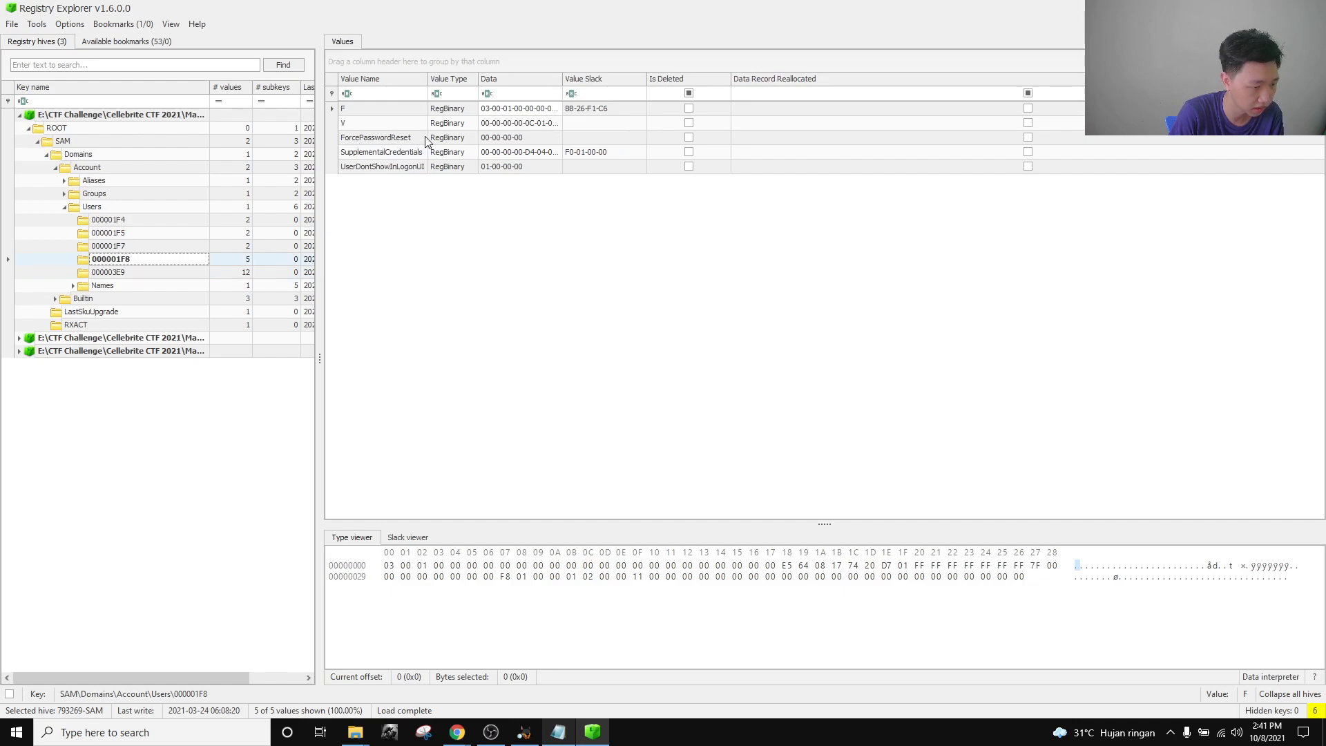
pyautogui.click(156, 273)
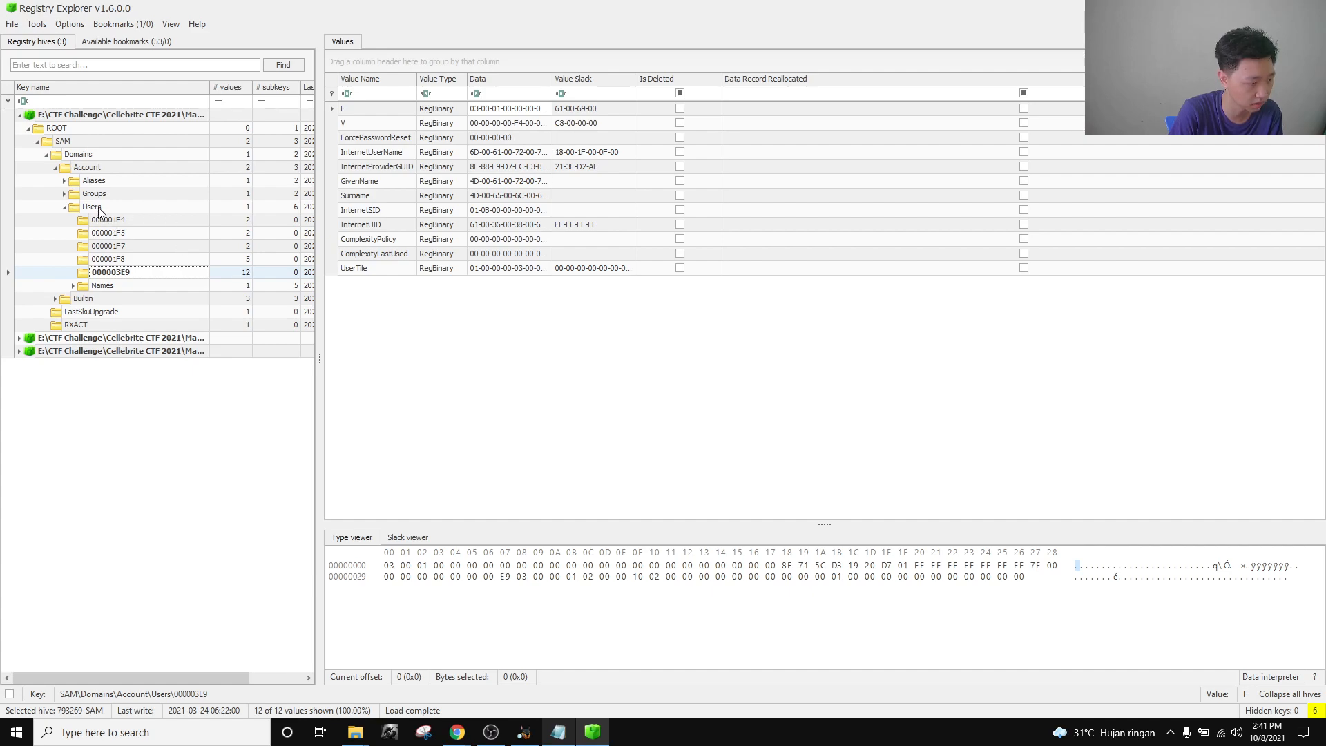
pyautogui.click(127, 261)
pyautogui.click(130, 273)
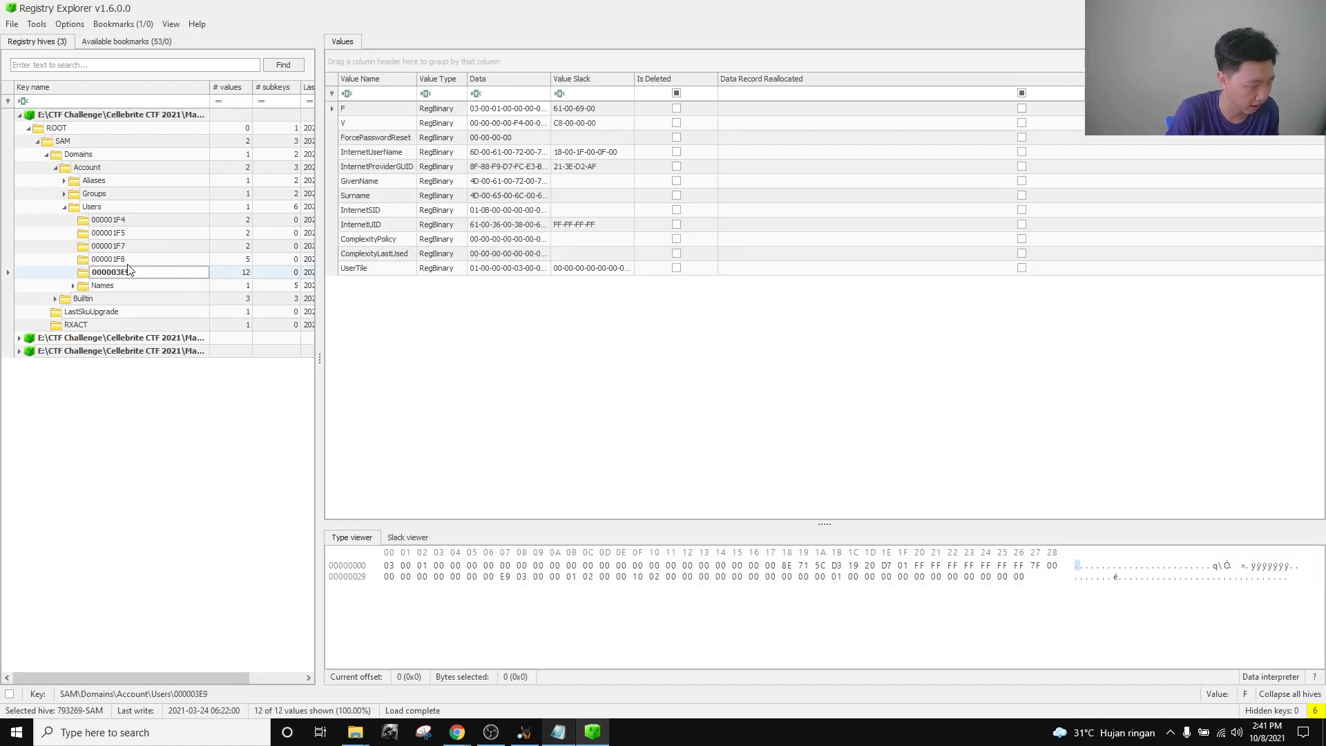
# Reread the question and confirm in the Users table that account 1001 maps to 000003E9.
pyautogui.moveTo(457, 732)
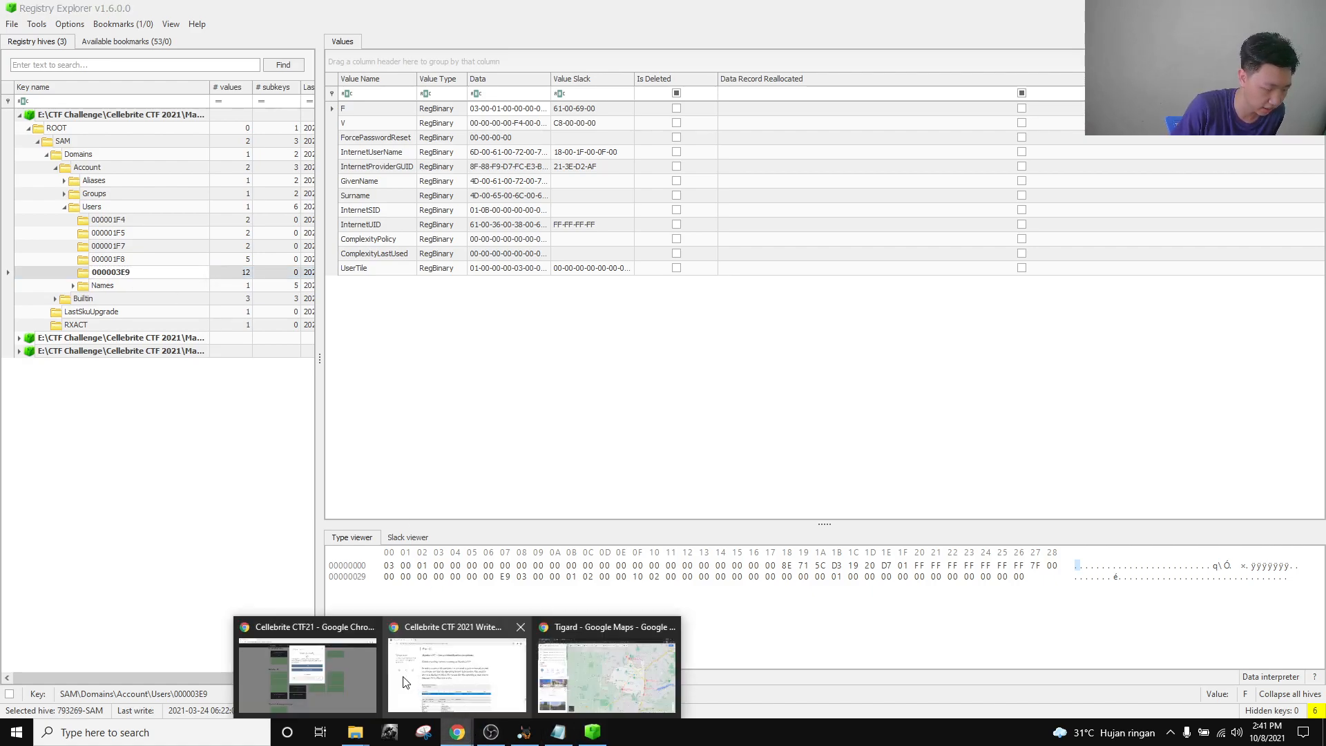
pyautogui.click(311, 663)
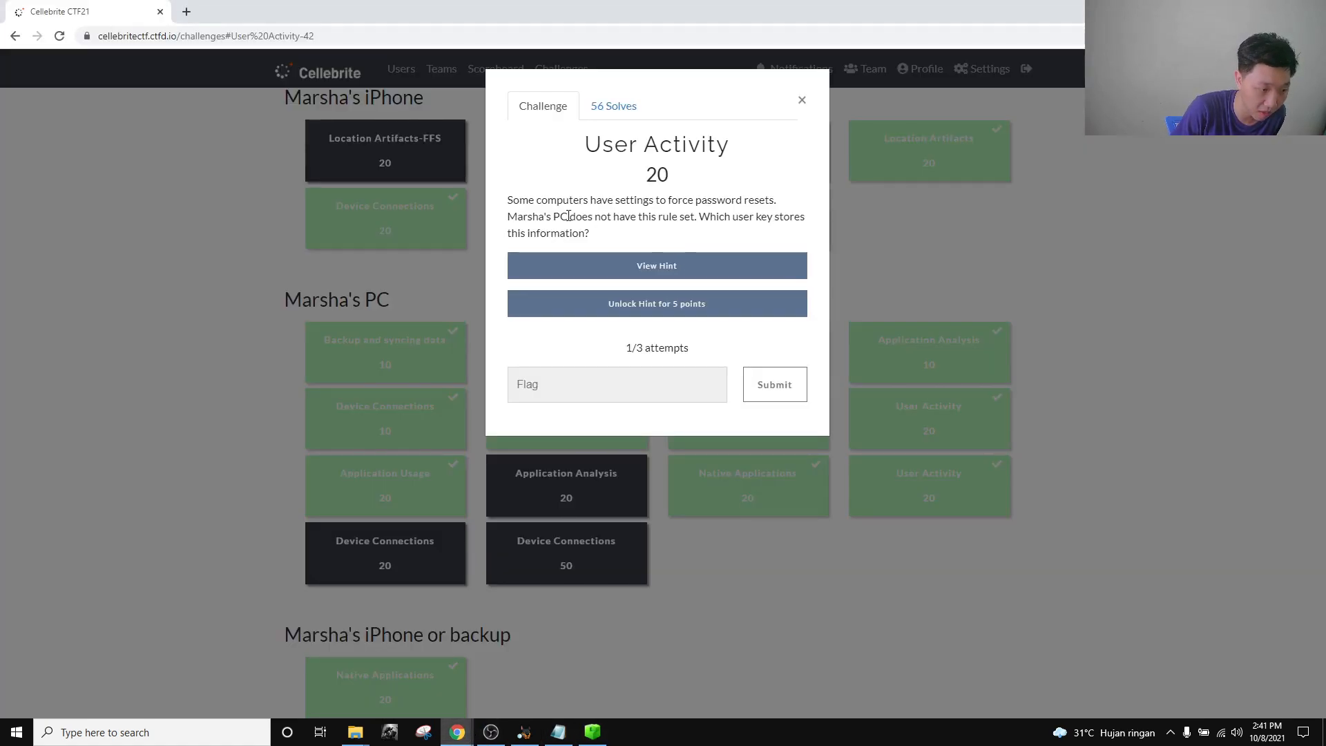
pyautogui.click(592, 732)
pyautogui.click(141, 262)
pyautogui.click(142, 272)
pyautogui.click(101, 207)
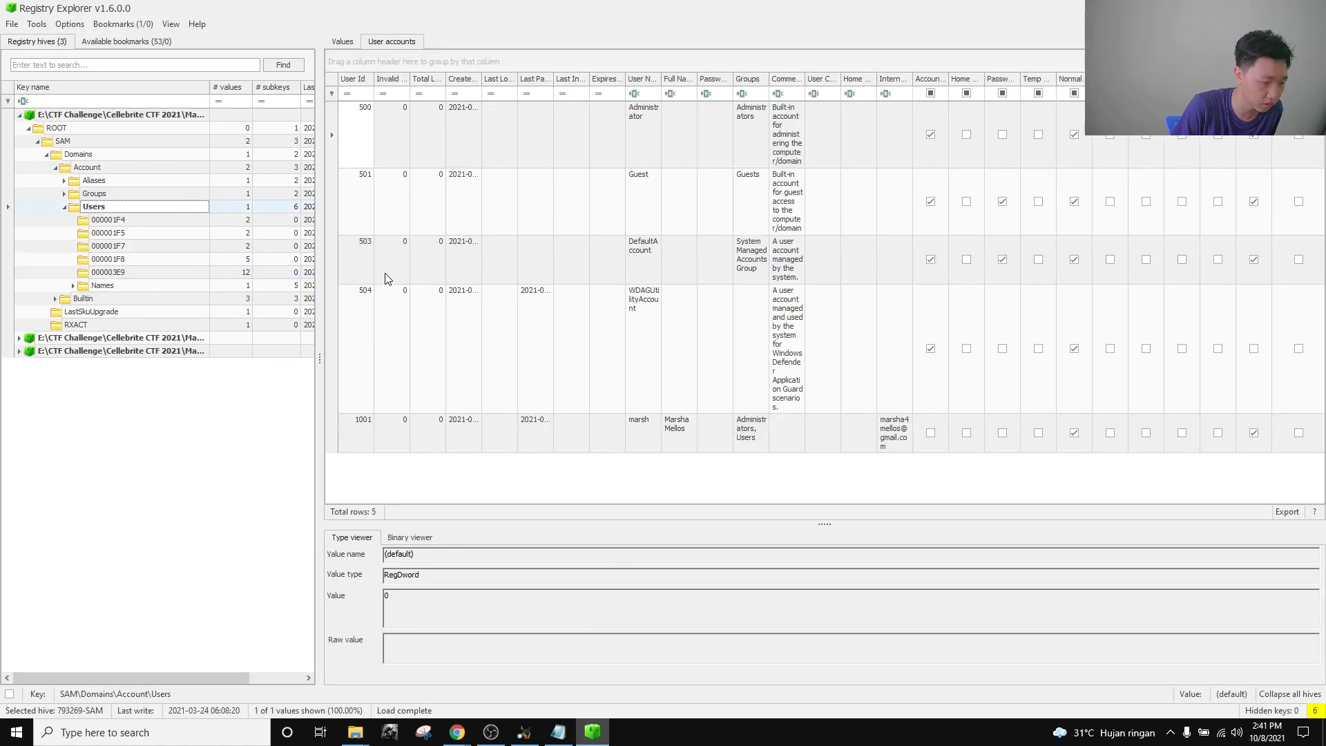
pyautogui.click(675, 440)
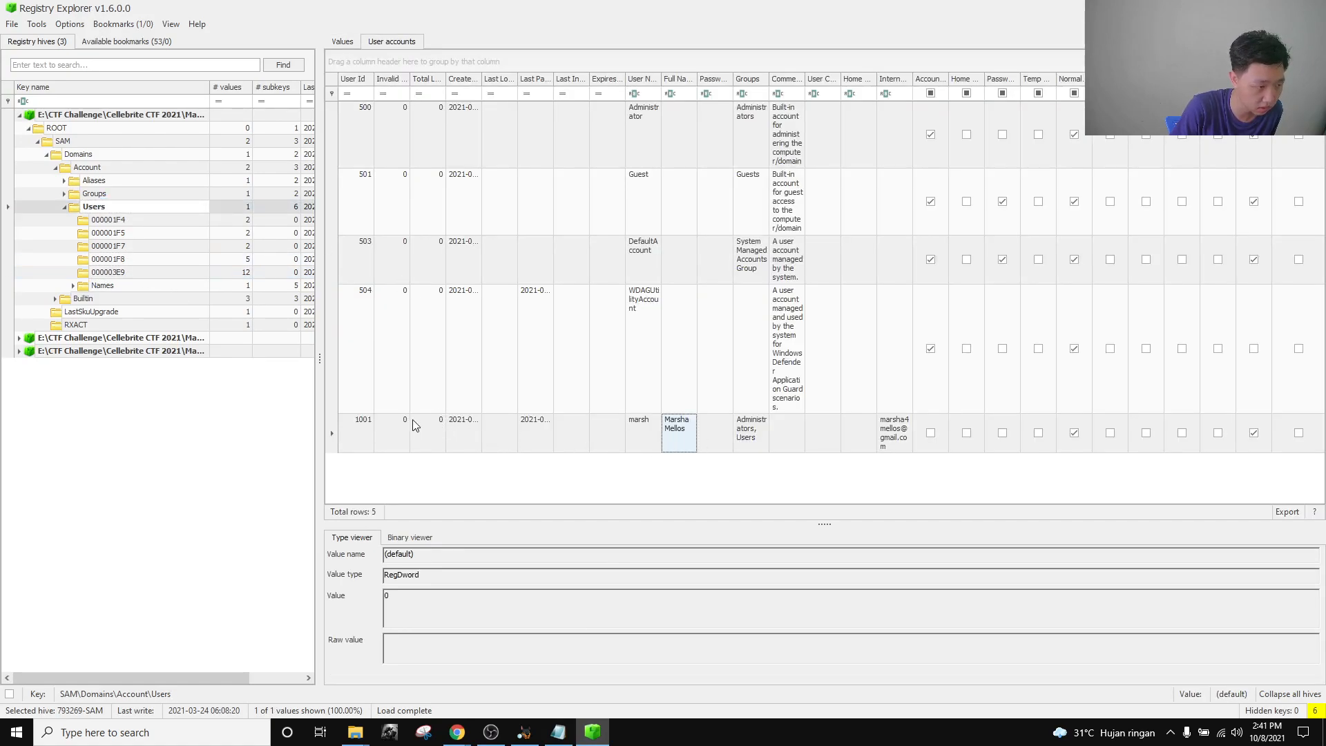
pyautogui.click(367, 433)
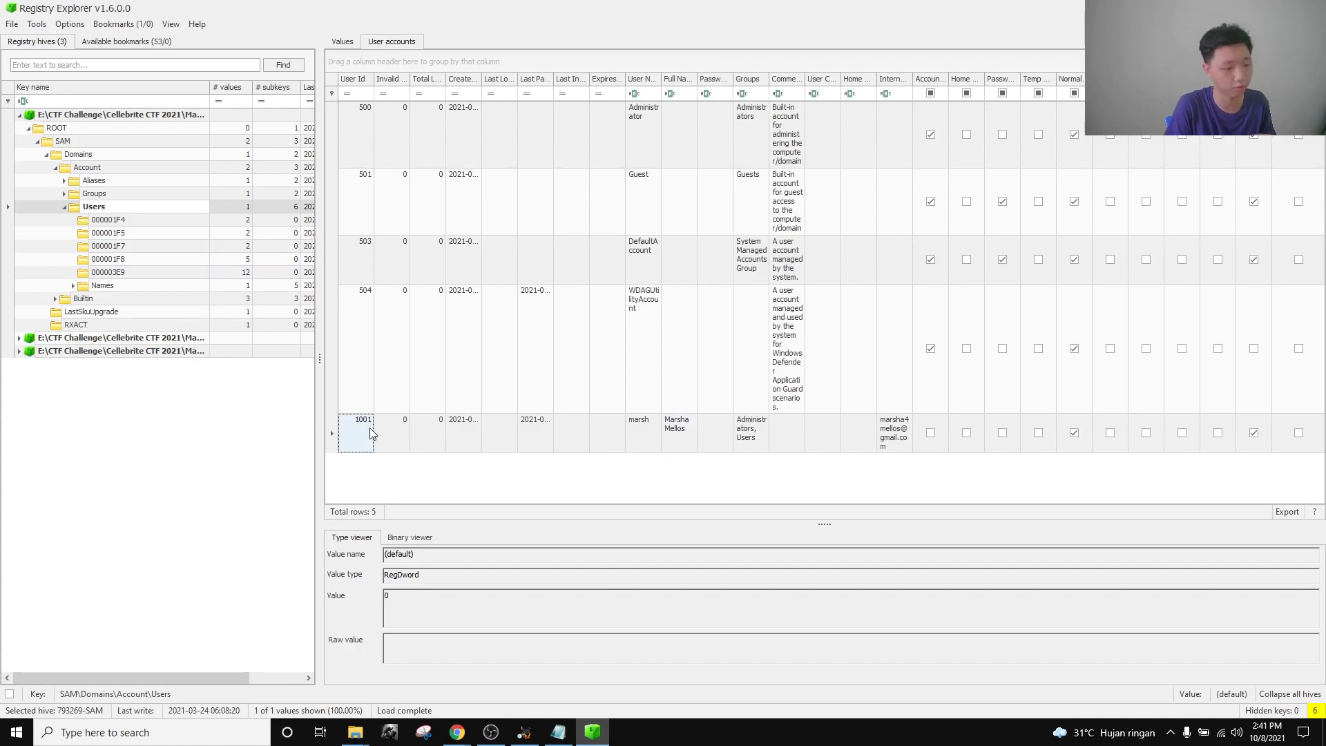
pyautogui.click(140, 274)
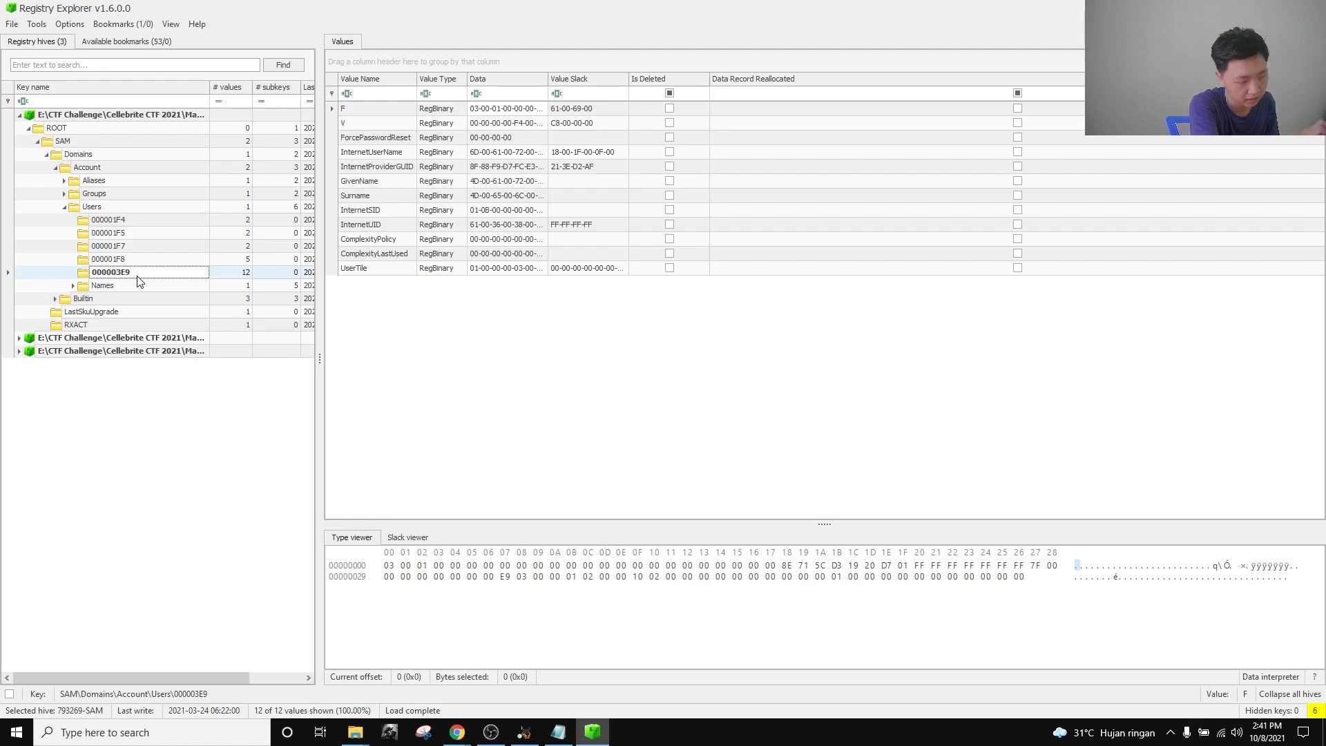
pyautogui.click(558, 732)
# Replace the Notepad notes with the key name 000003e9 and copy it.
pyautogui.click(1279, 8)
pyautogui.hotkey('ctrl', 'a')
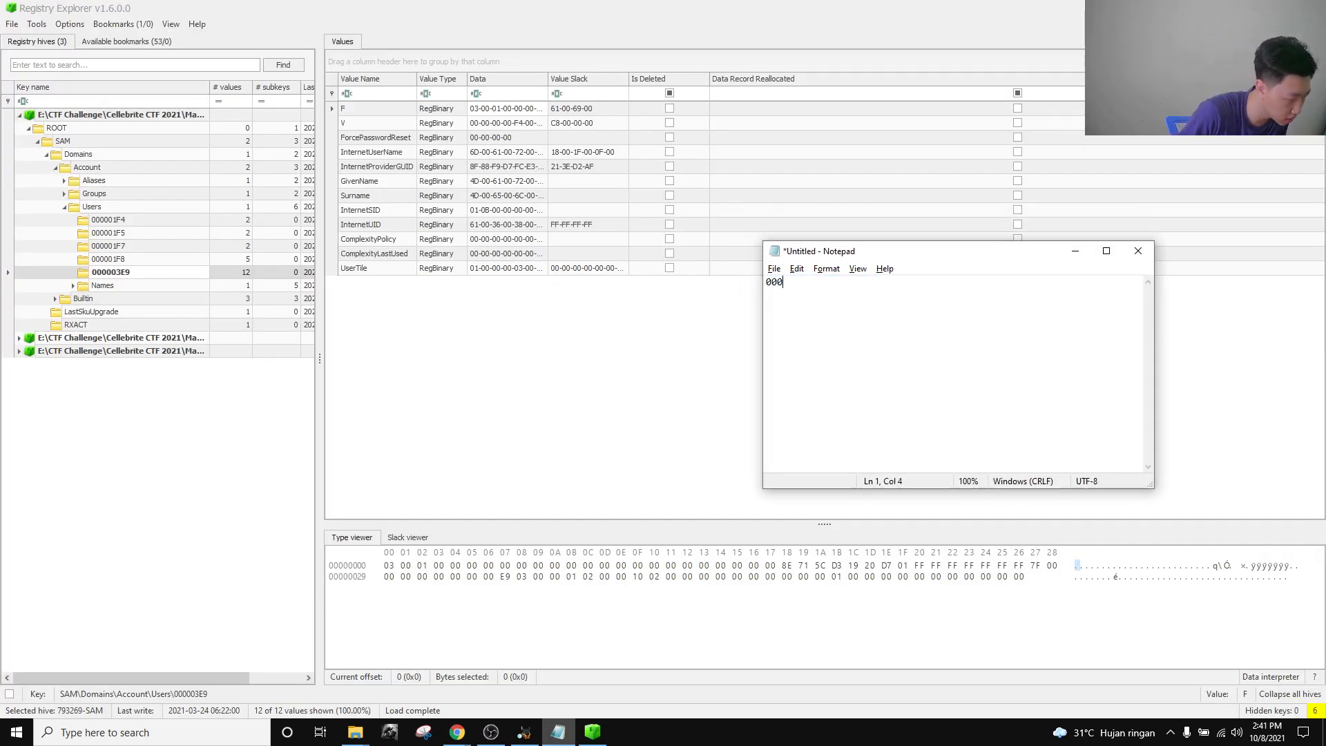
pyautogui.write('e9')
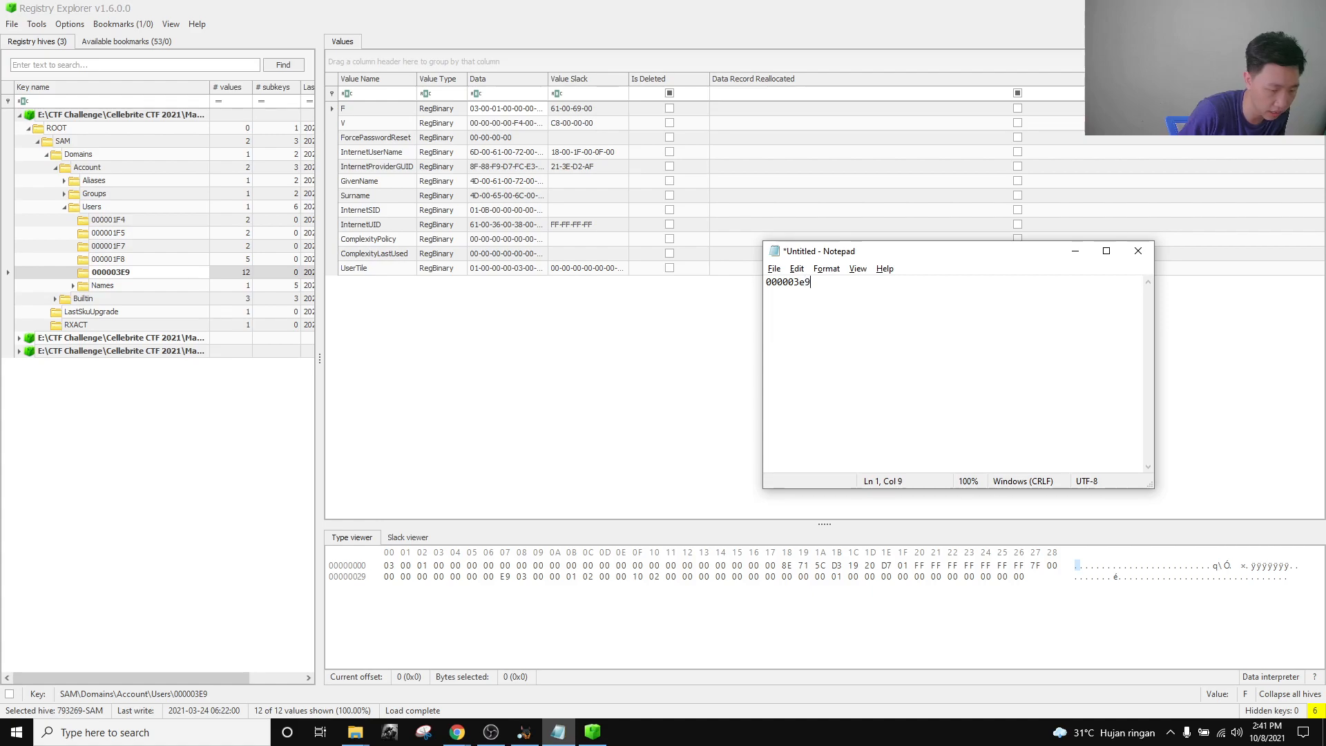
pyautogui.hotkey('ctrl', 'a')
pyautogui.hotkey('ctrl', 'c')
# Paste 000003E9 as the User Activity 20 flag and close the challenge.
pyautogui.moveTo(457, 732)
pyautogui.click(352, 671)
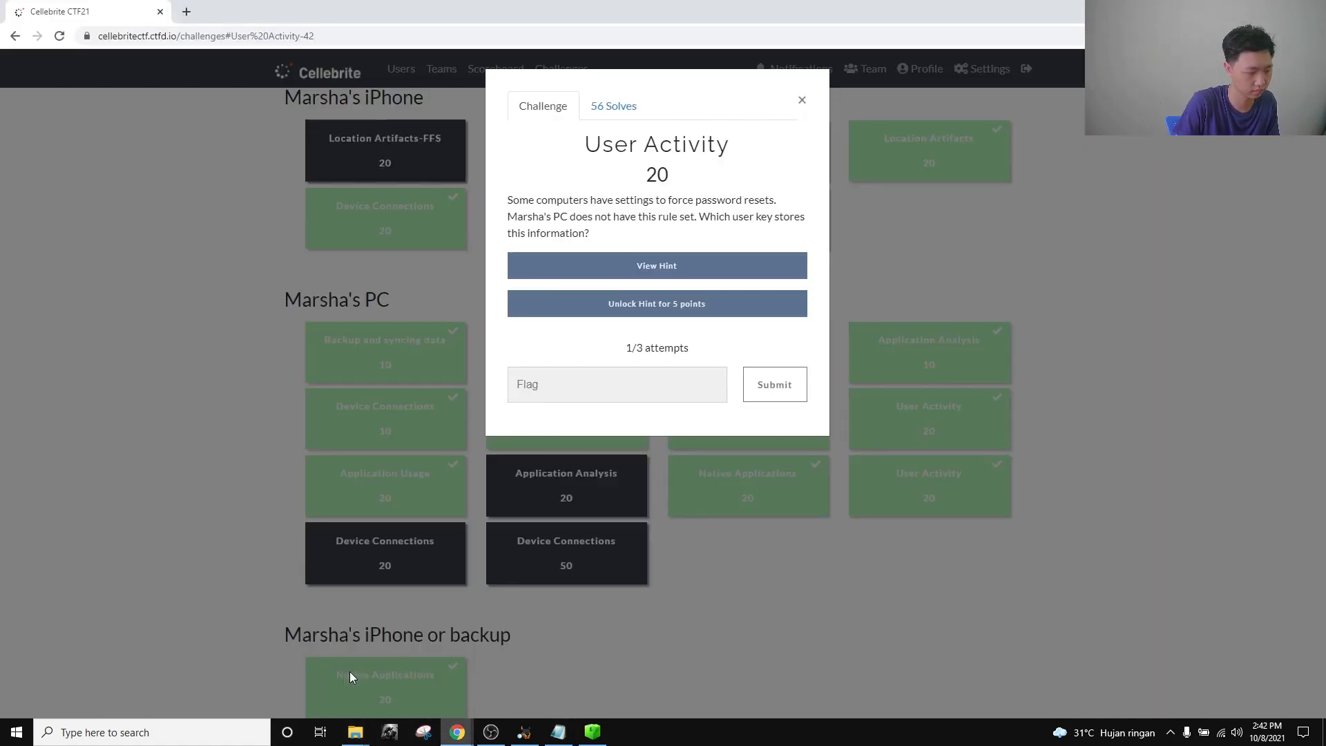
pyautogui.click(609, 375)
pyautogui.hotkey('ctrl', 'v')
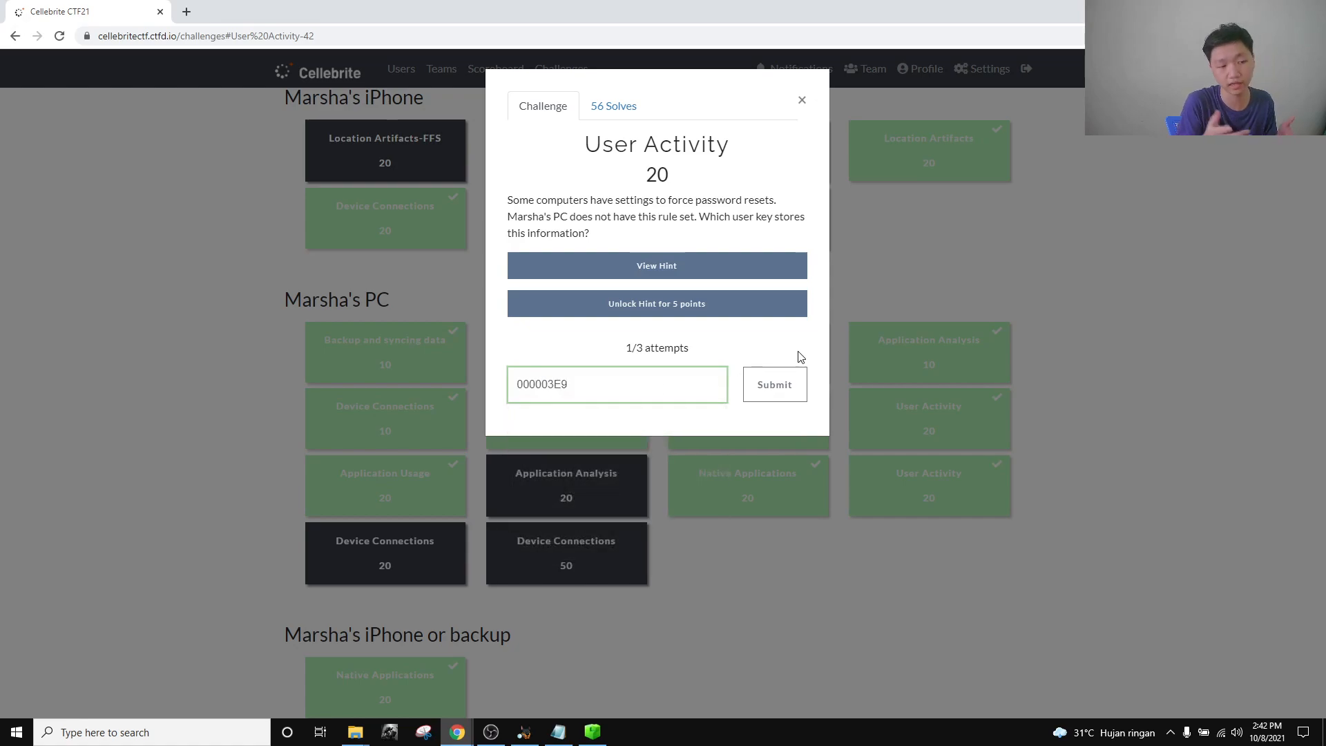
pyautogui.click(805, 102)
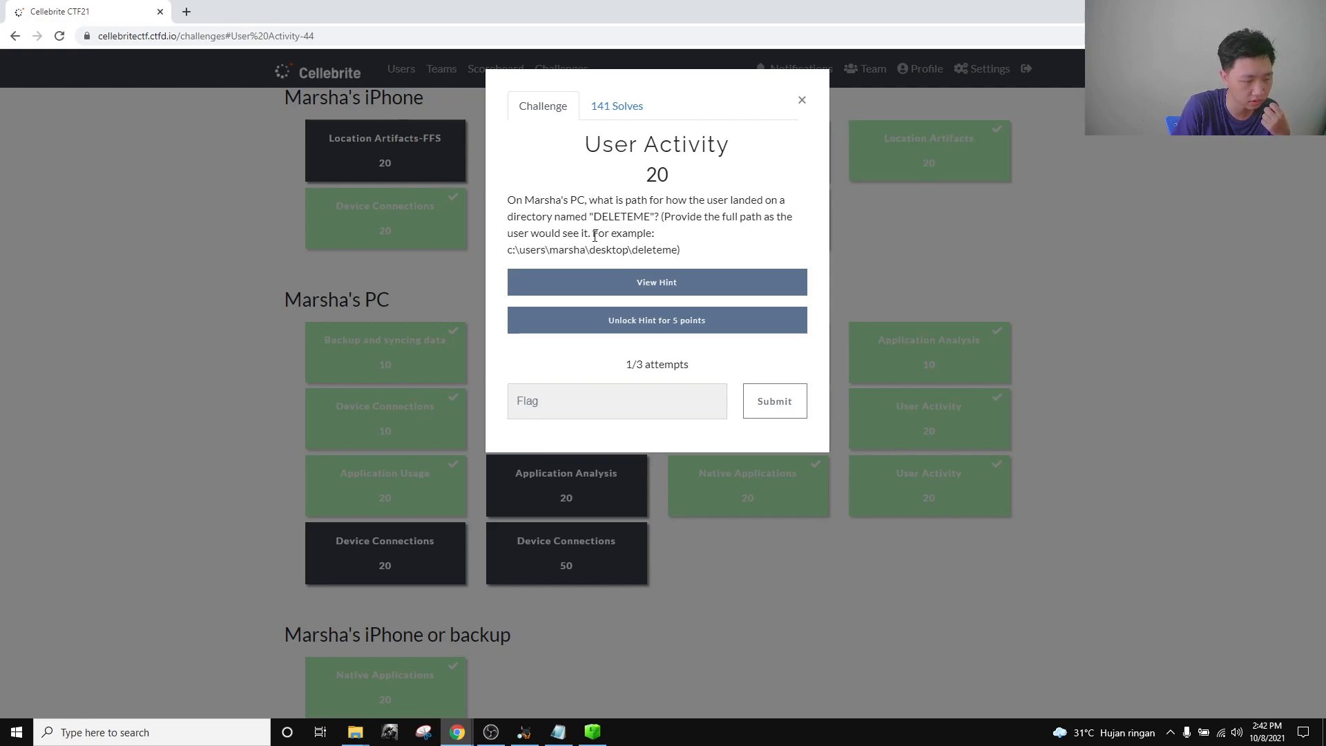
# Read the DELETEME path challenge's hint, which points to Shellbags.
pyautogui.click(649, 282)
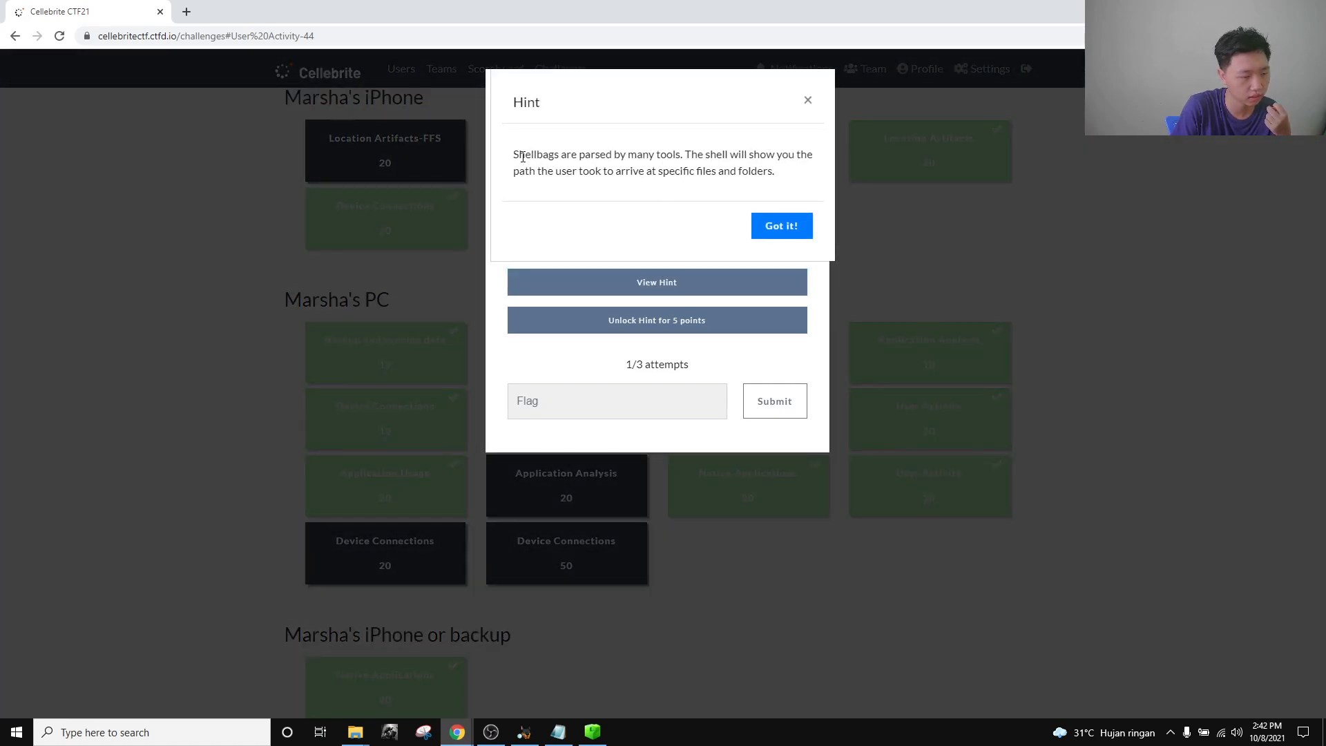
pyautogui.moveTo(514, 153); pyautogui.dragTo(786, 178)
pyautogui.click(786, 178)
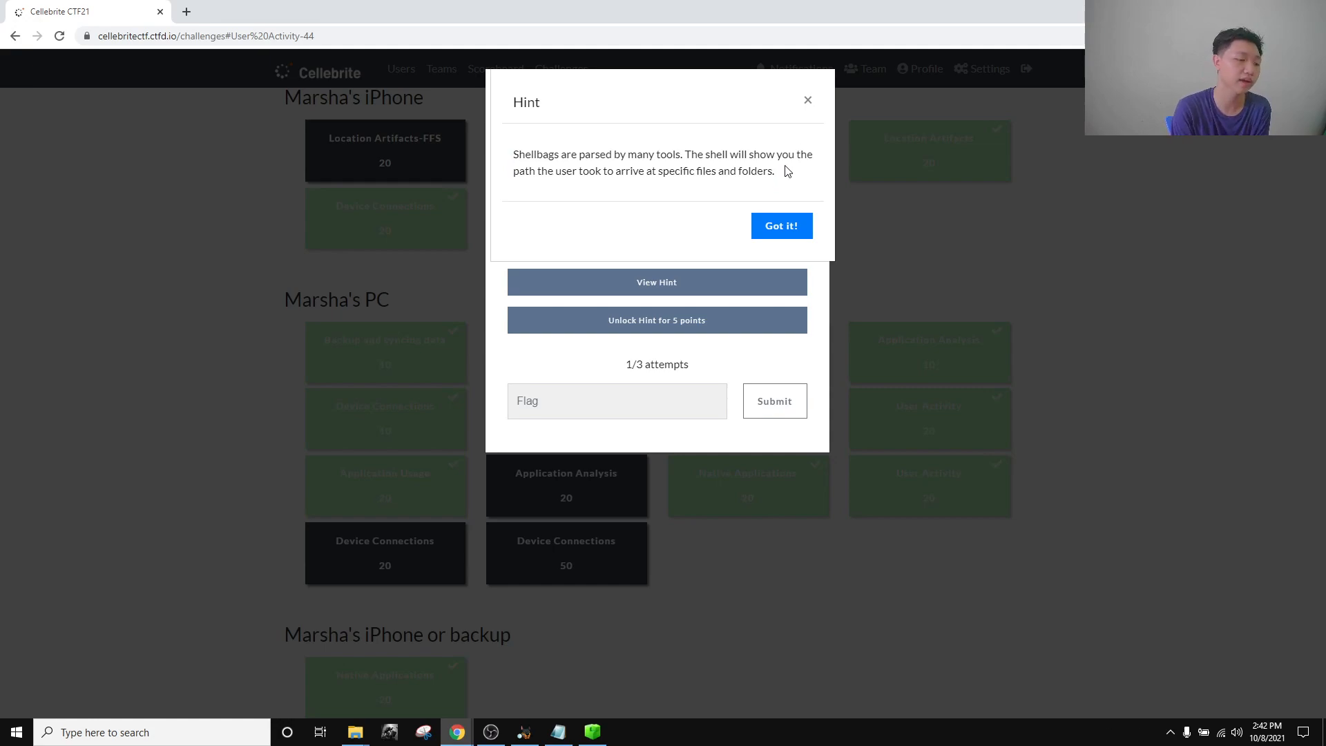
pyautogui.click(808, 102)
pyautogui.click(801, 107)
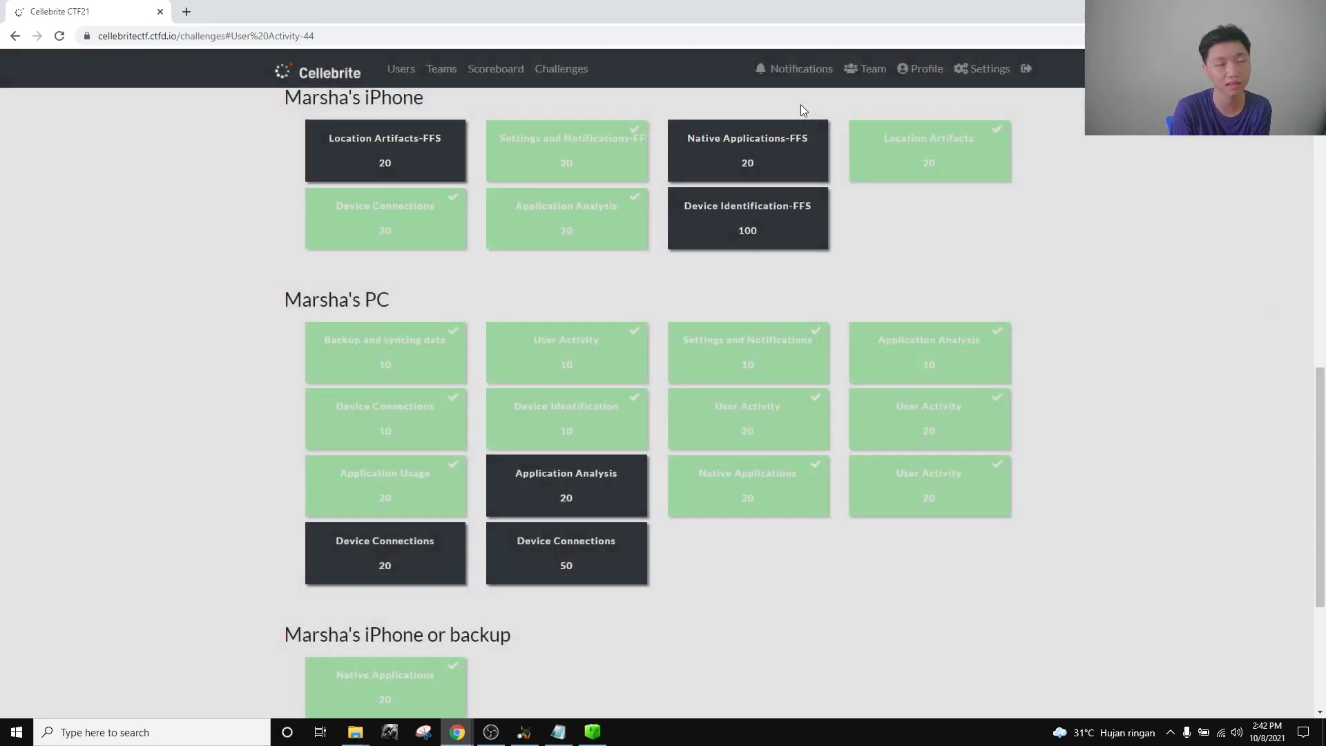
pyautogui.click(492, 667)
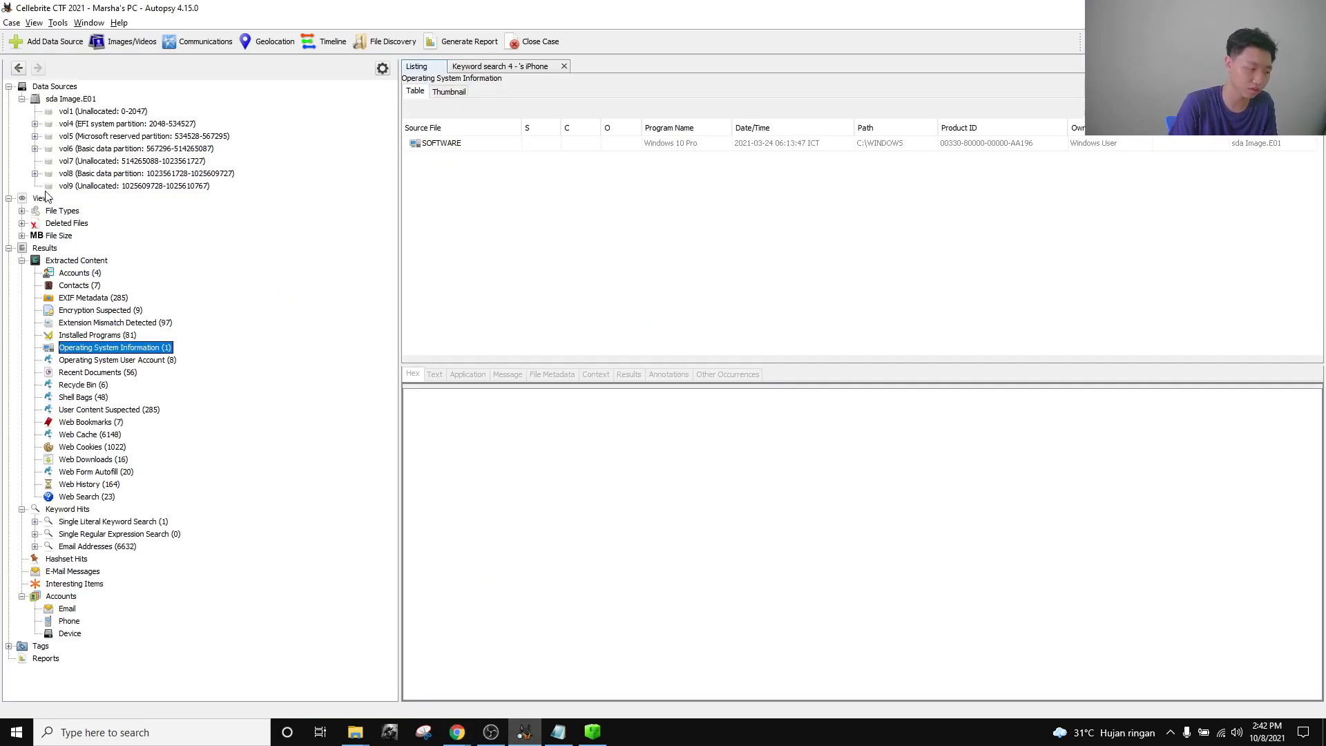
pyautogui.click(101, 399)
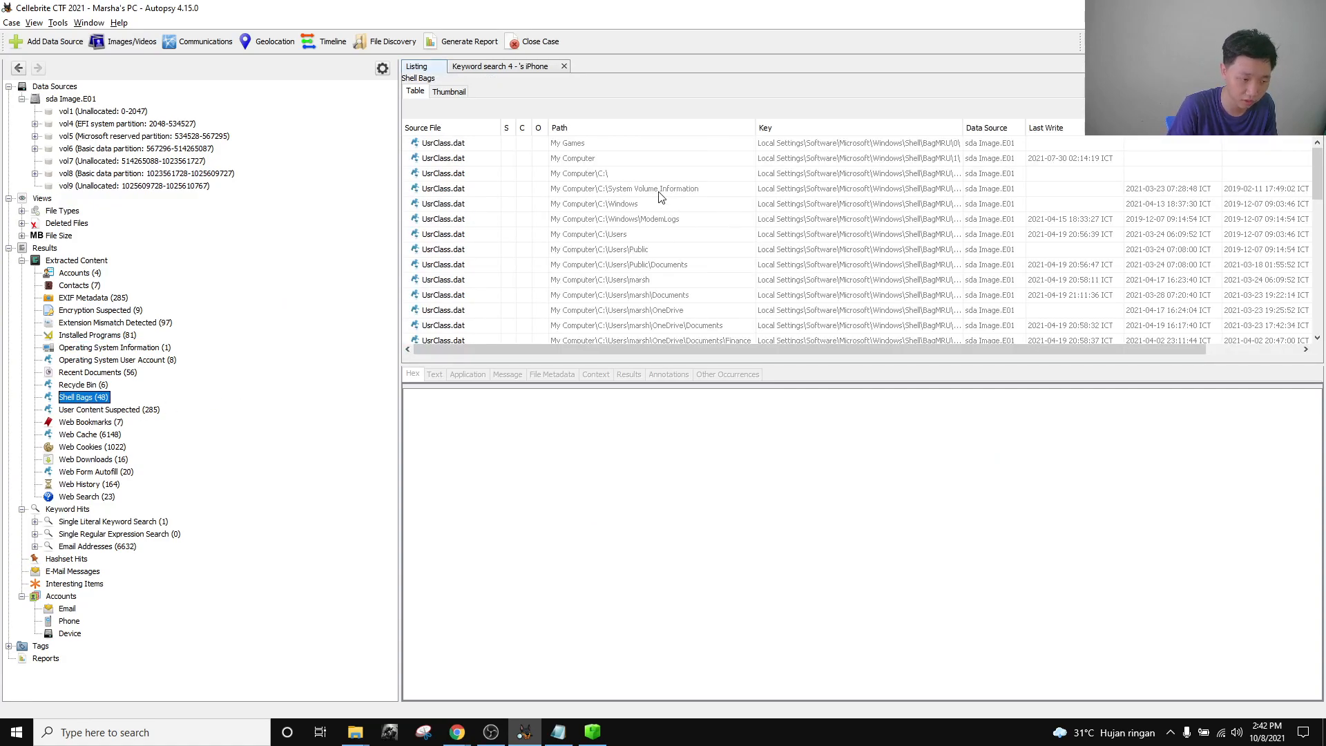
pyautogui.click(624, 144)
pyautogui.scroll(-6, 642, 228)
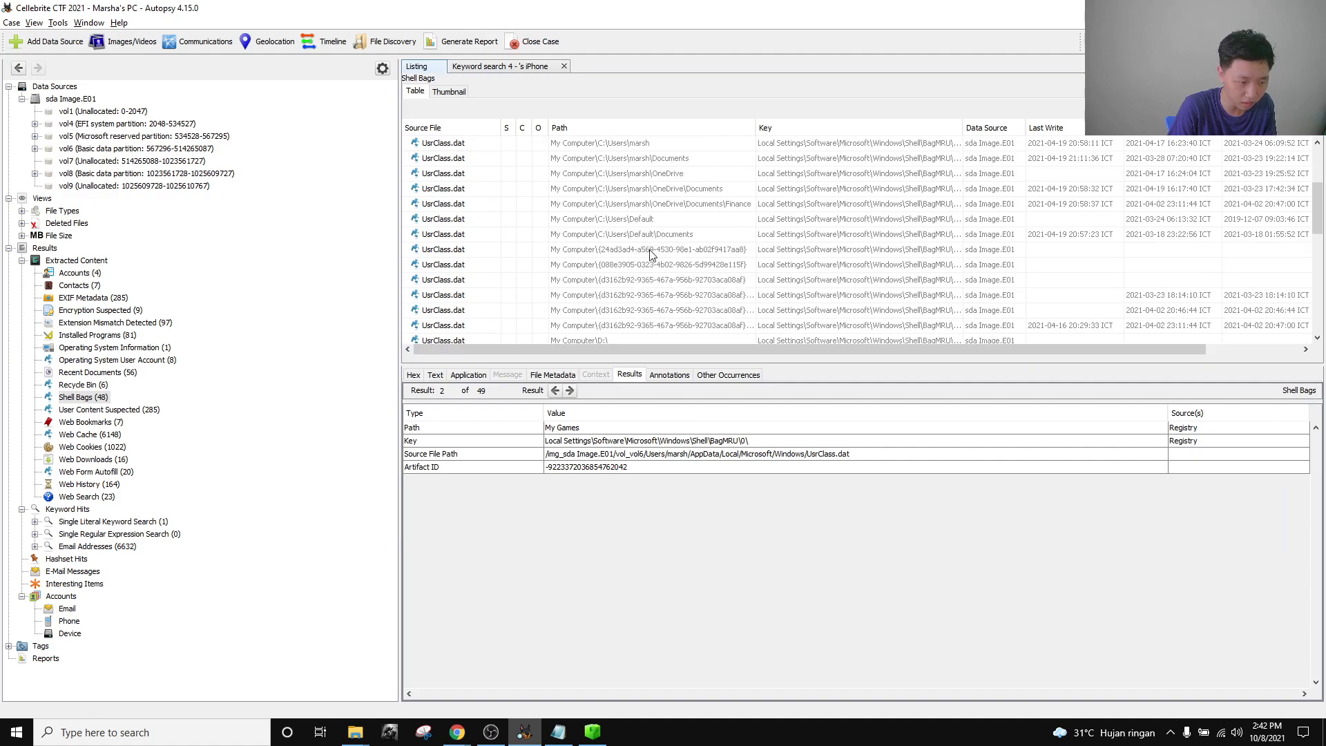
pyautogui.scroll(-5, 653, 252)
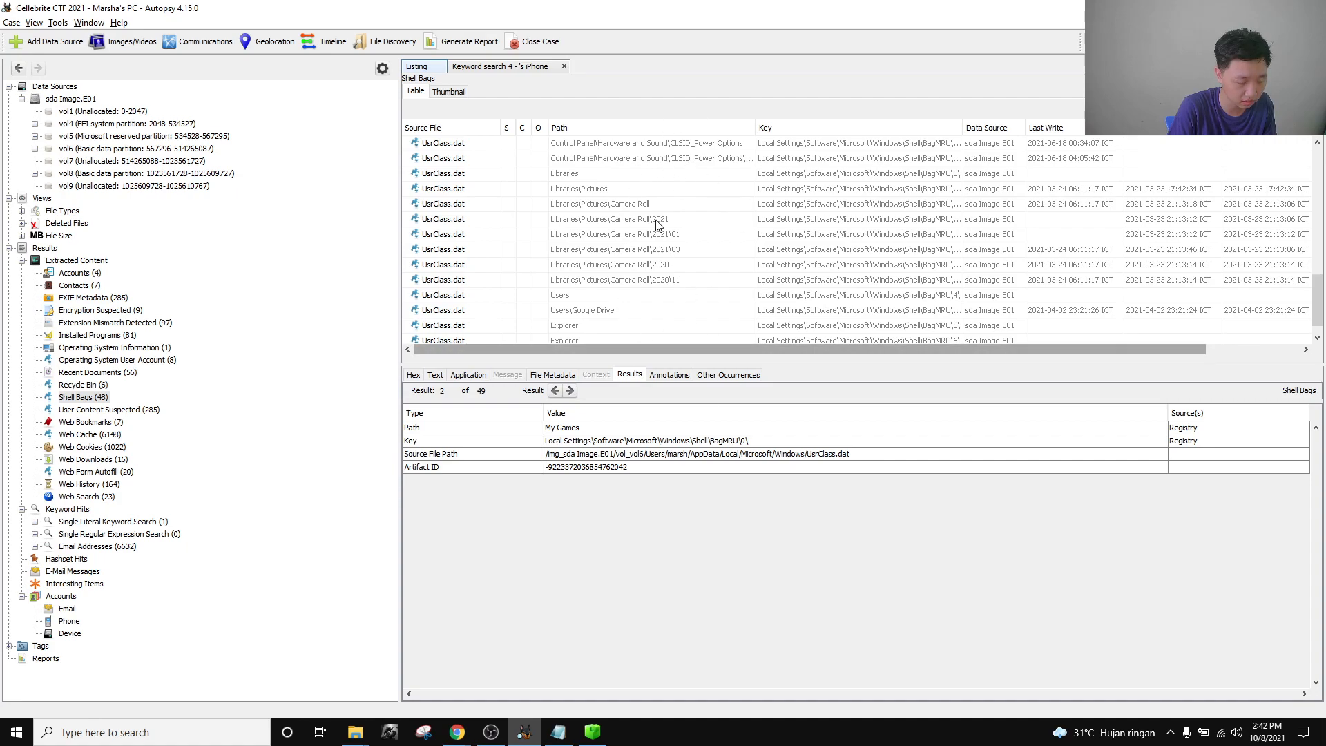
pyautogui.scroll(-1, 649, 242)
pyautogui.scroll(4, 649, 244)
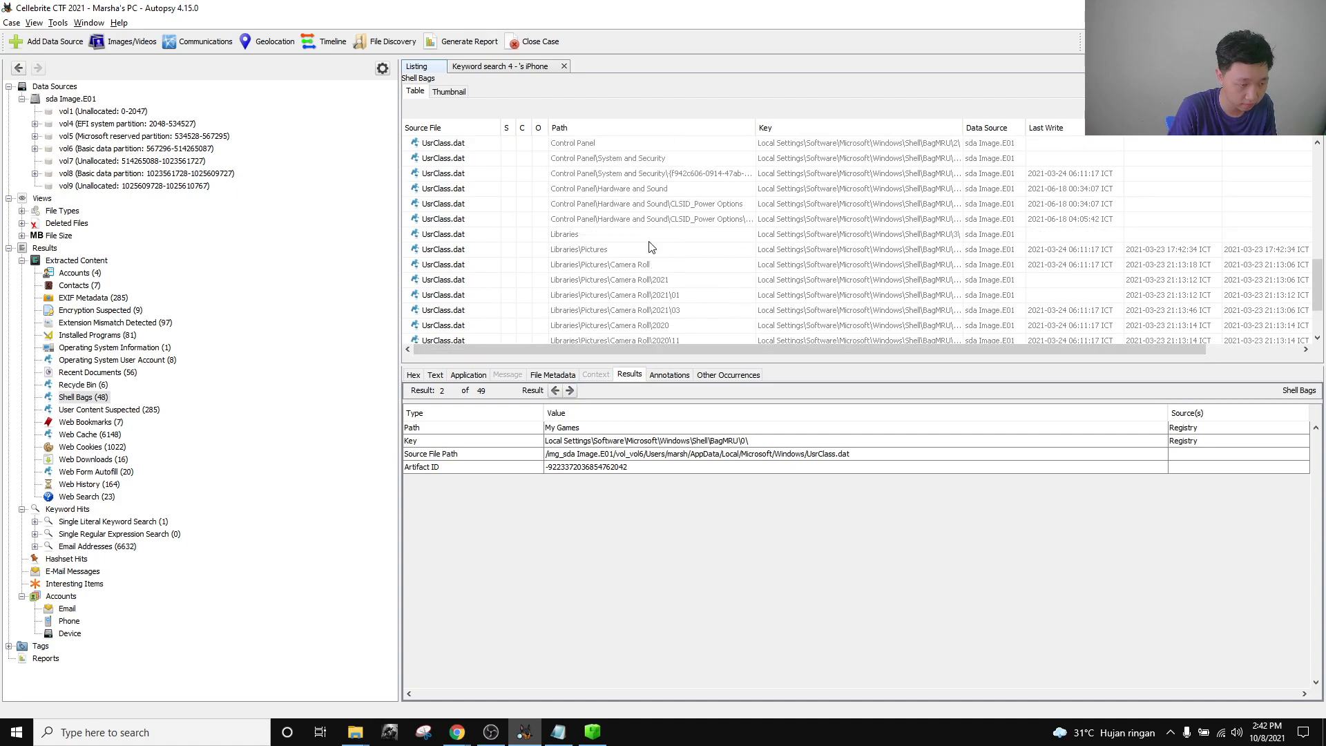
pyautogui.click(687, 238)
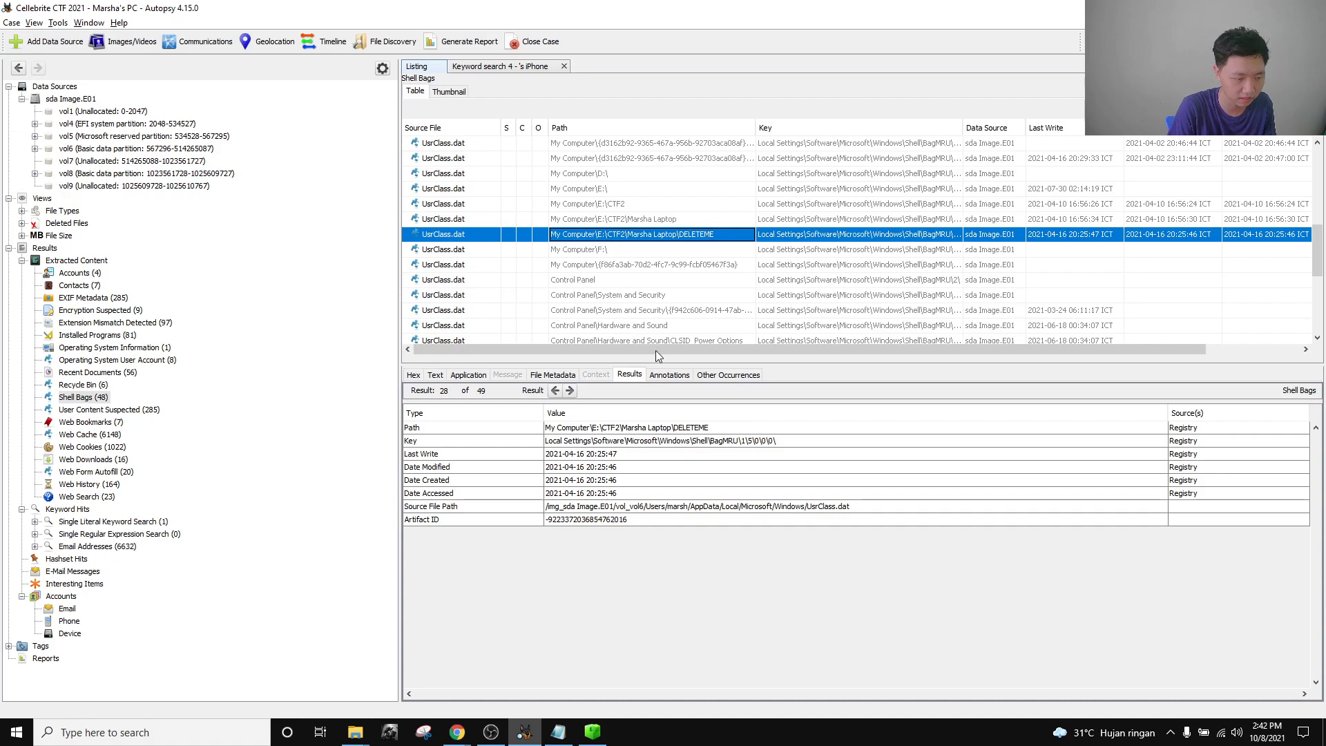
# Copy the DELETEME Path value into Notepad and delete its 'My Computer\' prefix.
pyautogui.click(646, 430)
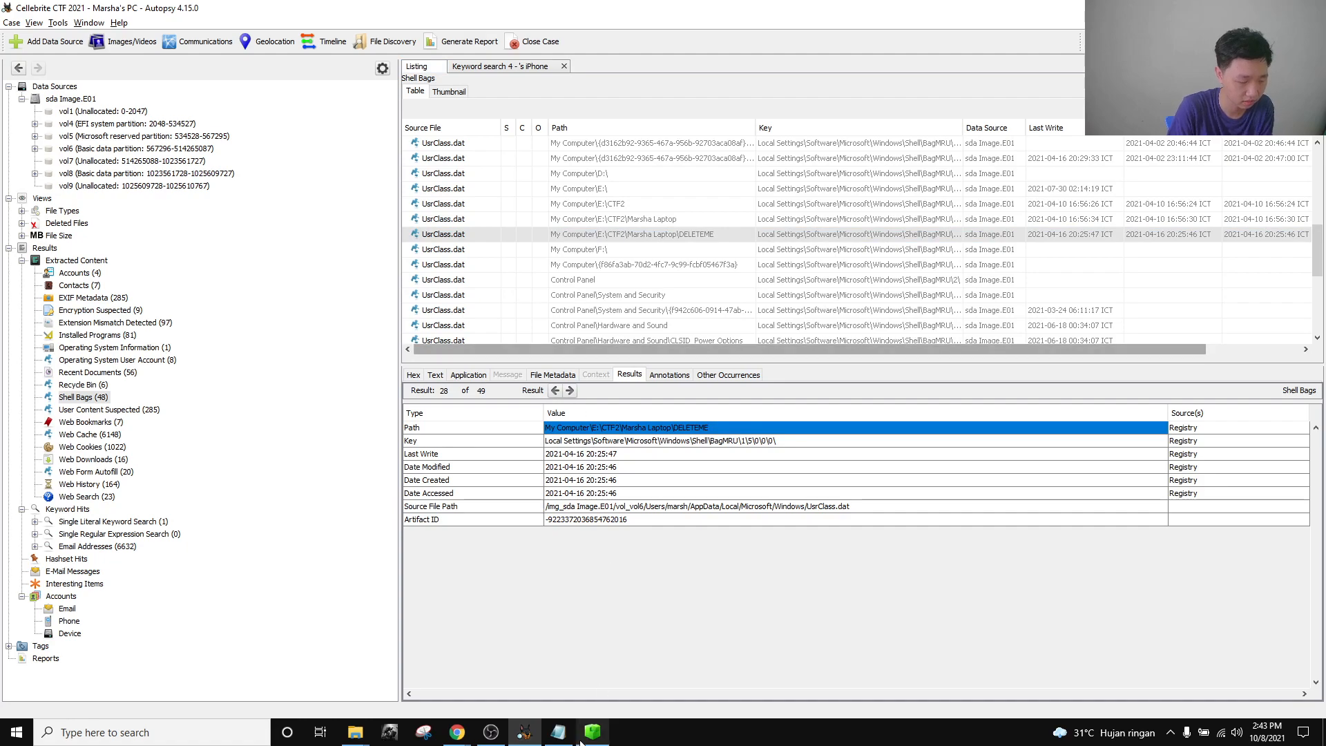
pyautogui.click(558, 732)
pyautogui.write('My Computer\\E:\\CTF2\\Marsha Laptop\\DELETEME')
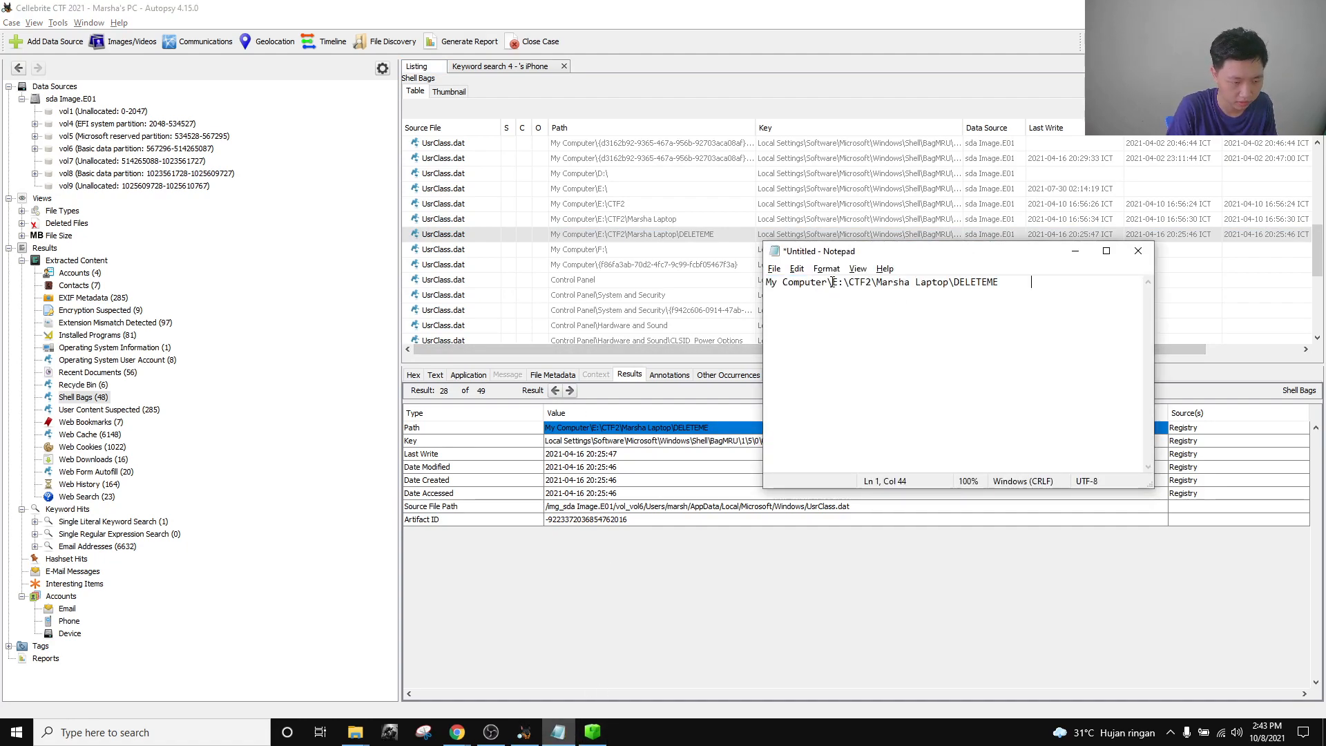
pyautogui.moveTo(831, 283); pyautogui.dragTo(655, 278)
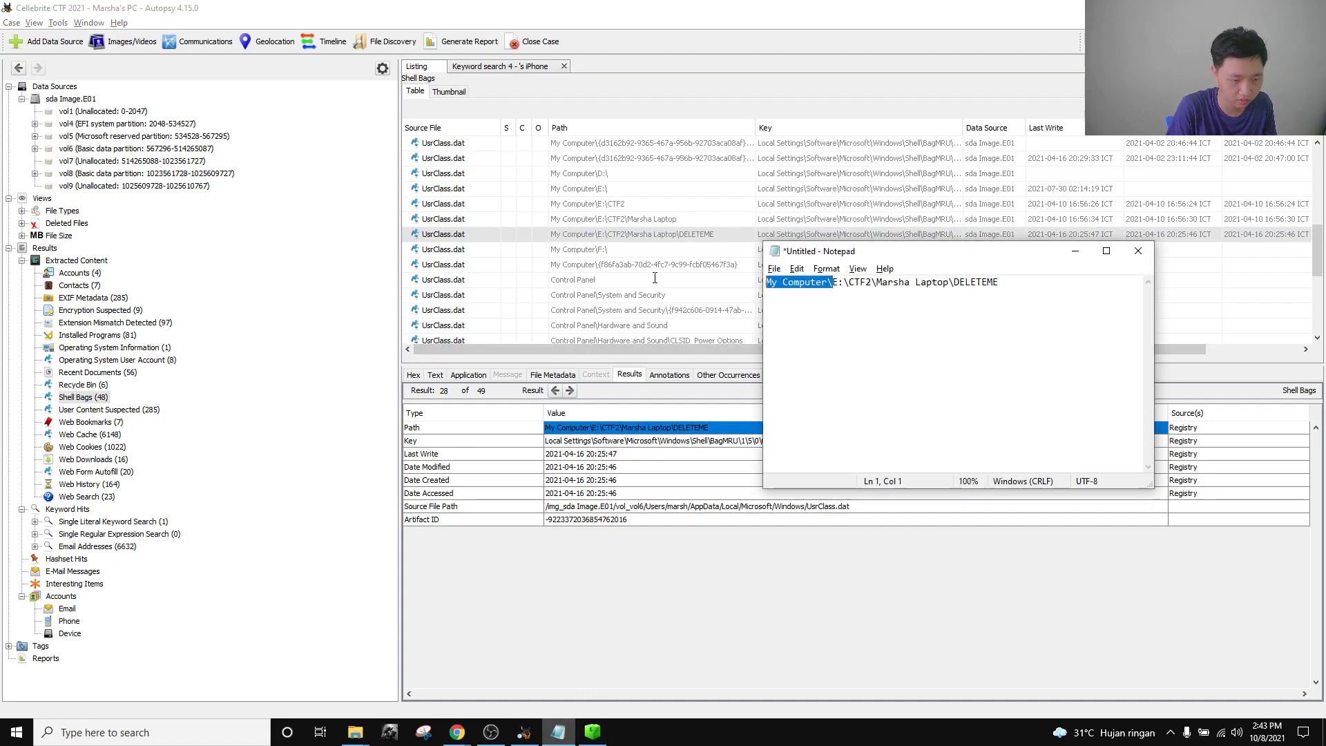
pyautogui.press('BackSpace')
# Select exactly the trimmed path E:\CTF2\Marsha Laptop\DELETEME, then return to the CTF challenges page.
pyautogui.hotkey('ctrl', 'a')
pyautogui.click(1080, 326)
pyautogui.moveTo(957, 290); pyautogui.dragTo(672, 305)
pyautogui.click(946, 284)
pyautogui.moveTo(934, 282); pyautogui.dragTo(521, 342)
pyautogui.hotkey('ctrl', 'c')
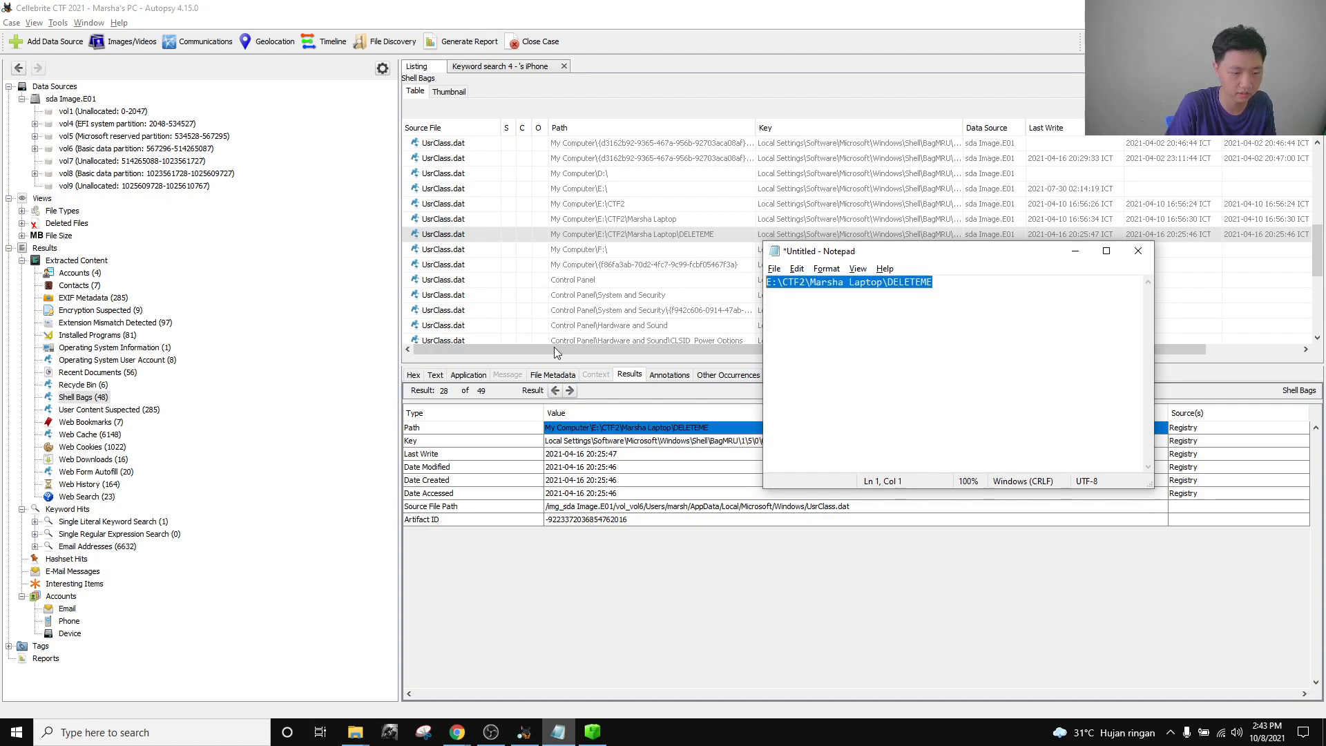
pyautogui.click(457, 732)
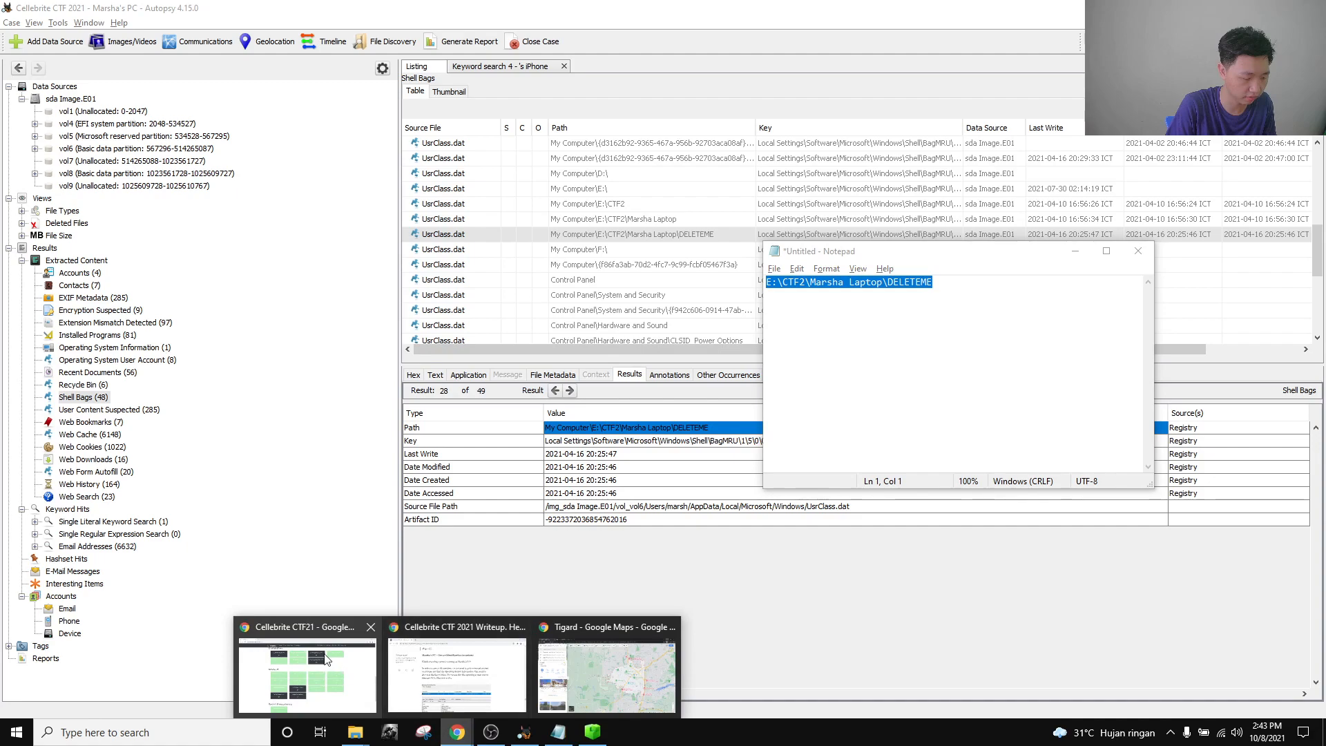
pyautogui.click(338, 665)
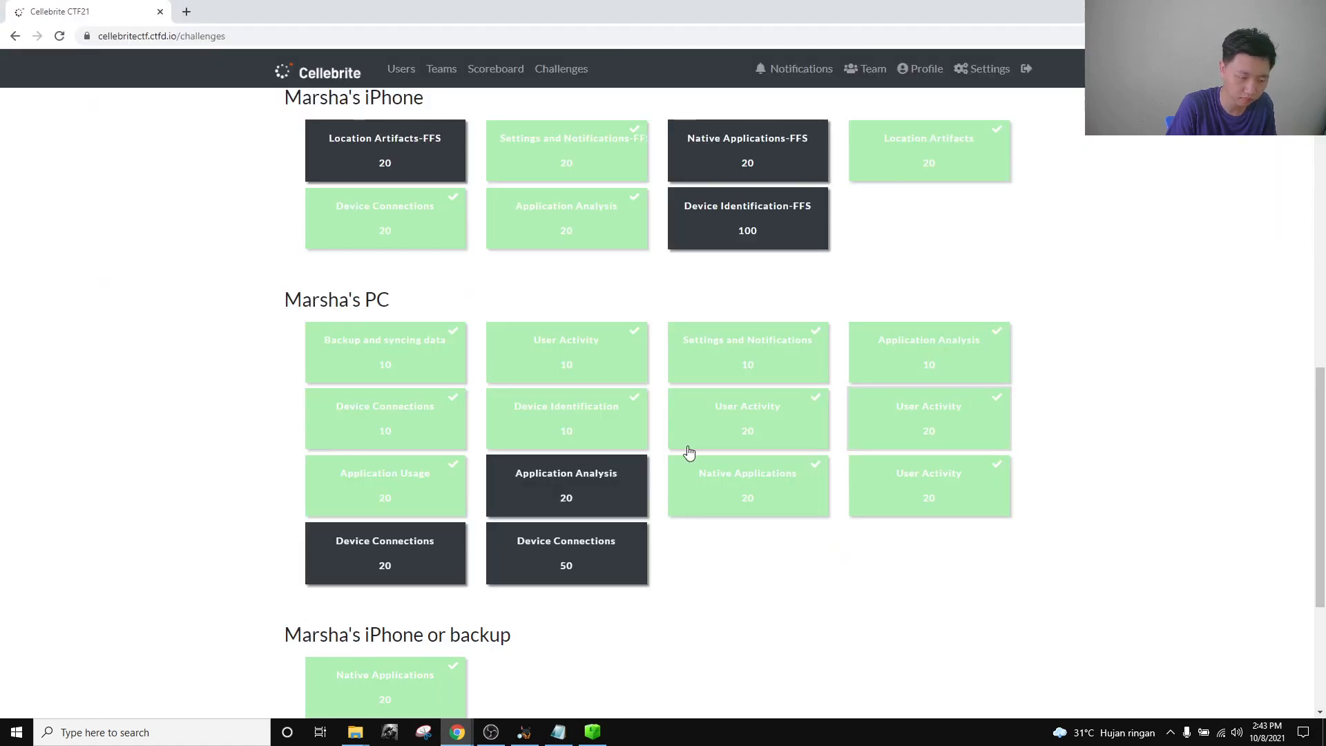
# Paste E:\CTF2\Marsha Laptop\DELETEME into the User Activity 20 answer, then view and close Application Usage 20.
pyautogui.click(816, 430)
pyautogui.click(592, 394)
pyautogui.hotkey('ctrl', 'v')
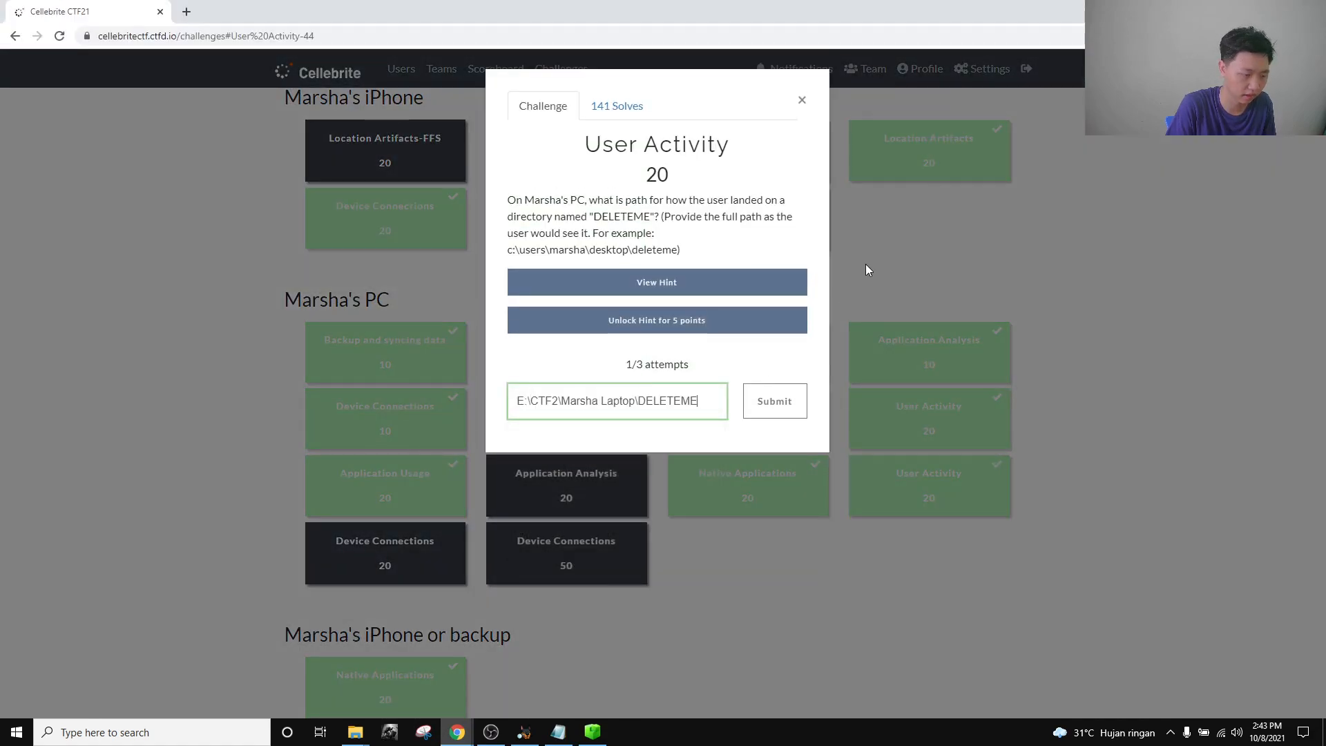
pyautogui.click(802, 104)
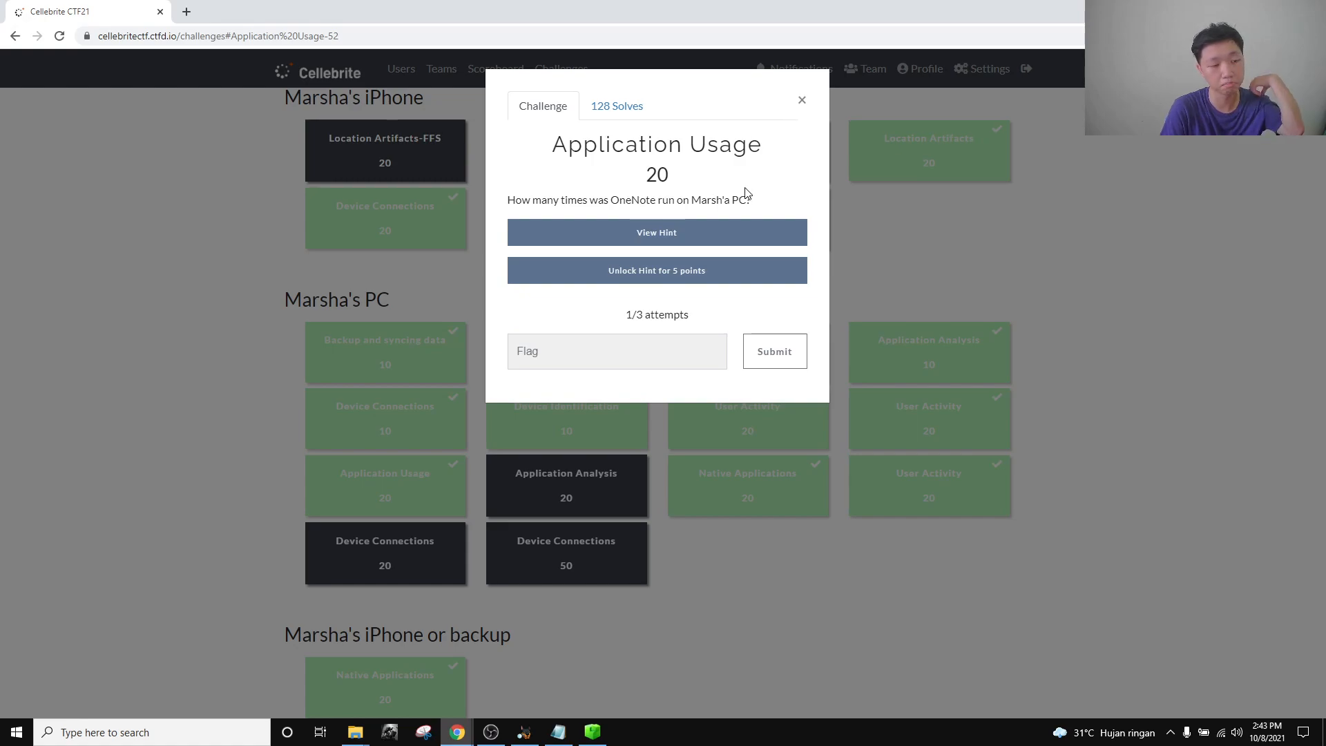
pyautogui.click(802, 100)
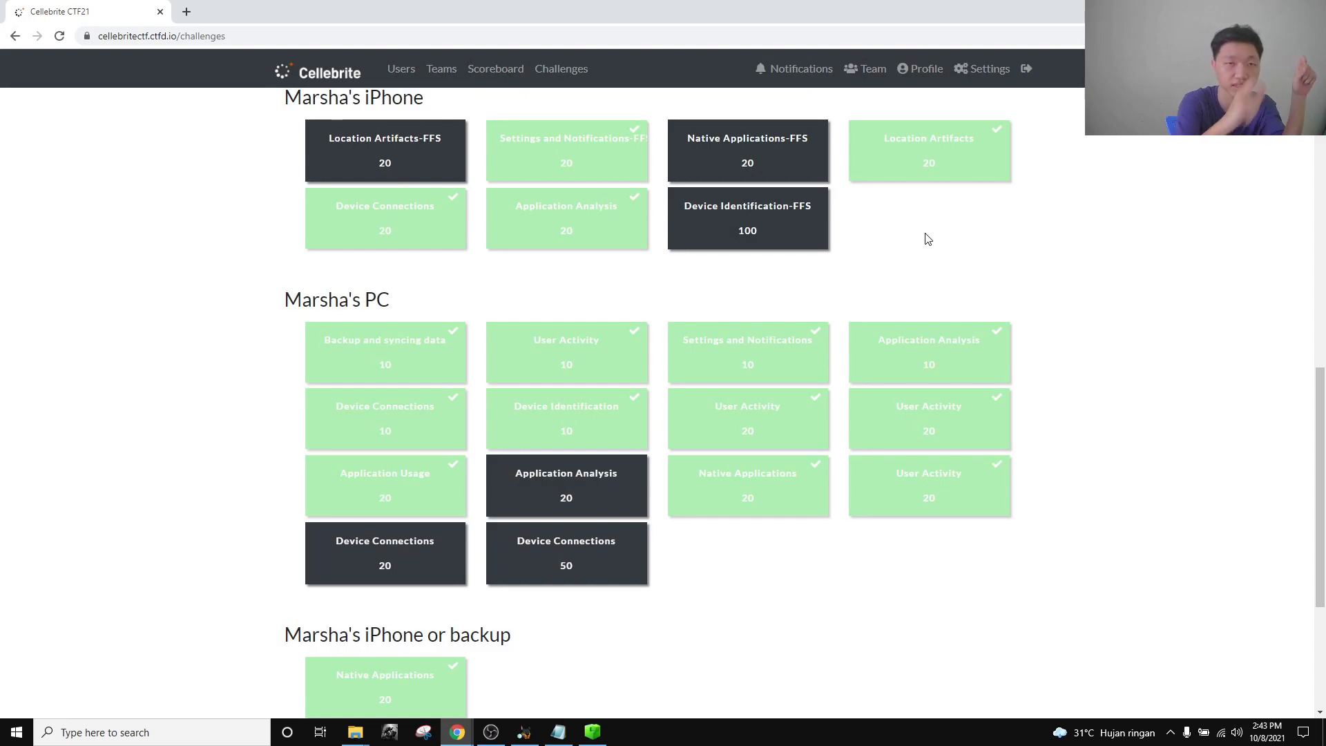
# Expand vol6 in Autopsy's Data Sources tree and list the Windows\Prefetch folder's 422 entries.
pyautogui.click(532, 739)
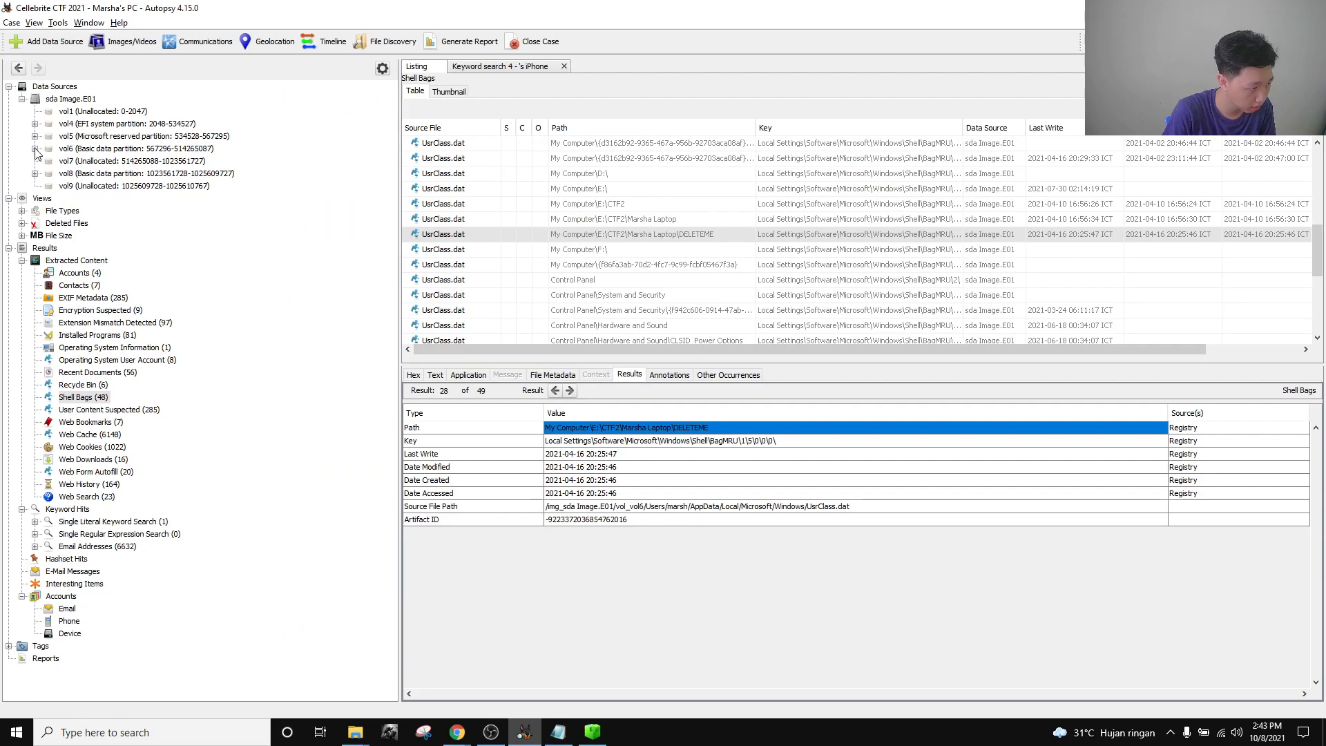
pyautogui.click(34, 149)
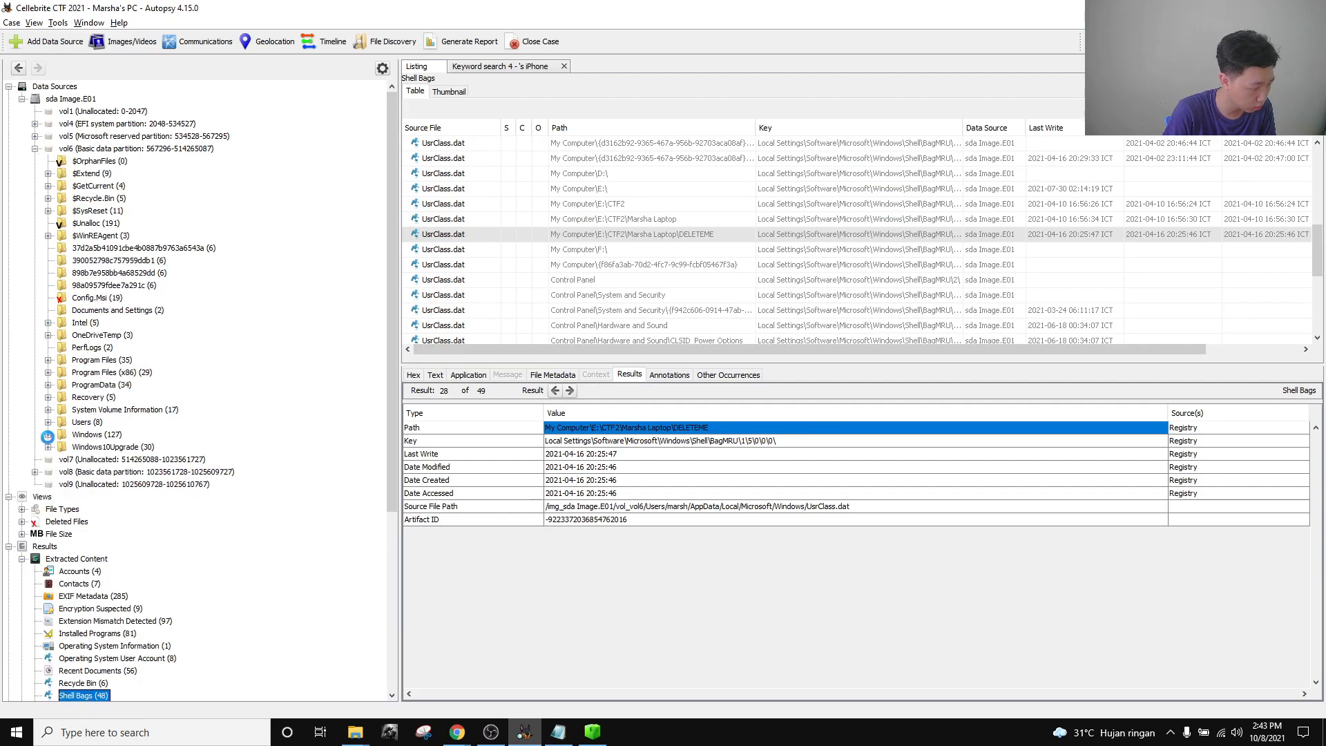
pyautogui.scroll(-10, 103, 469)
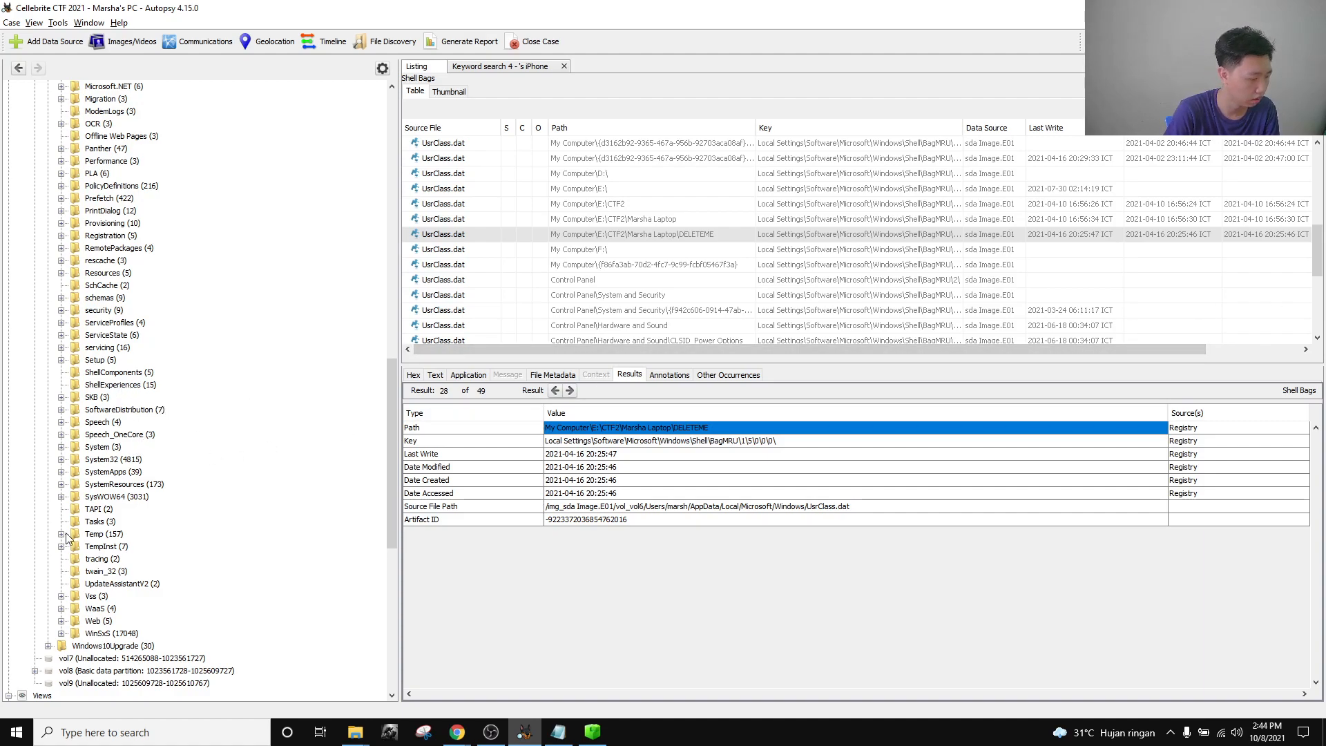
pyautogui.scroll(15, 129, 482)
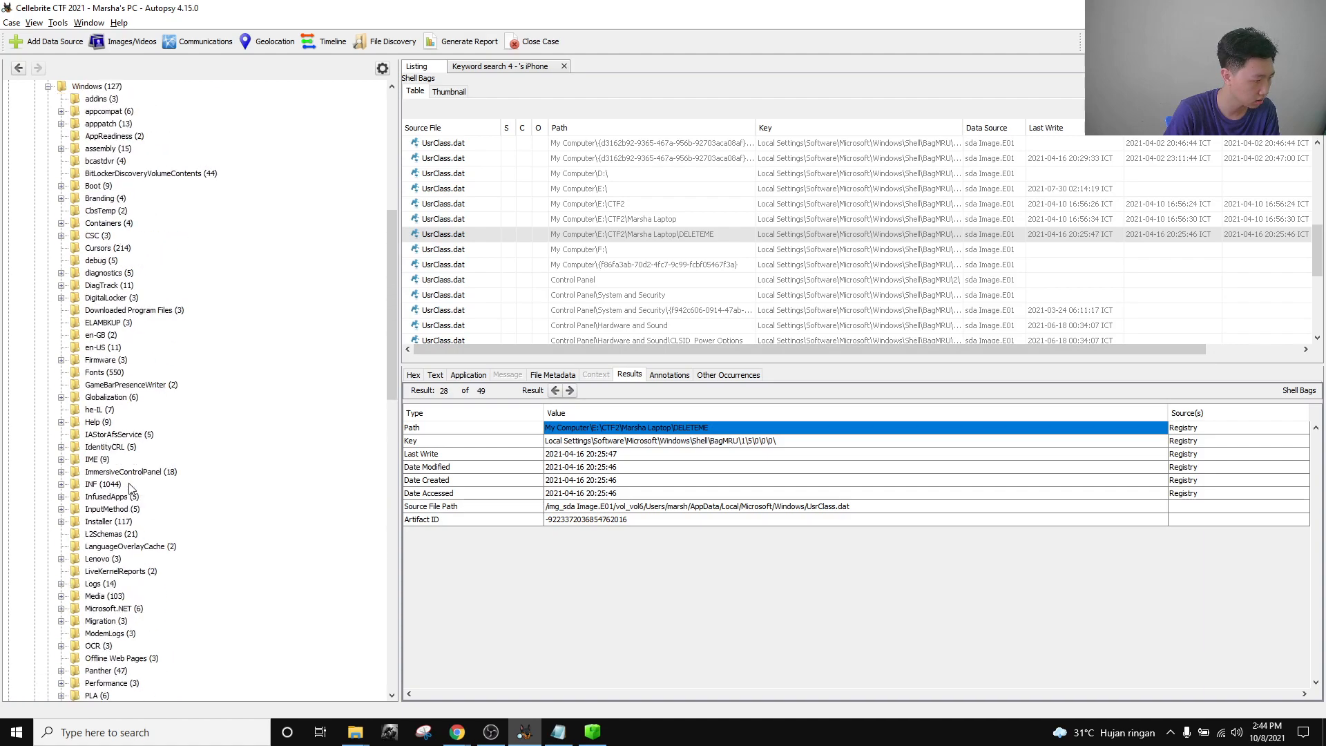
pyautogui.scroll(-11, 129, 476)
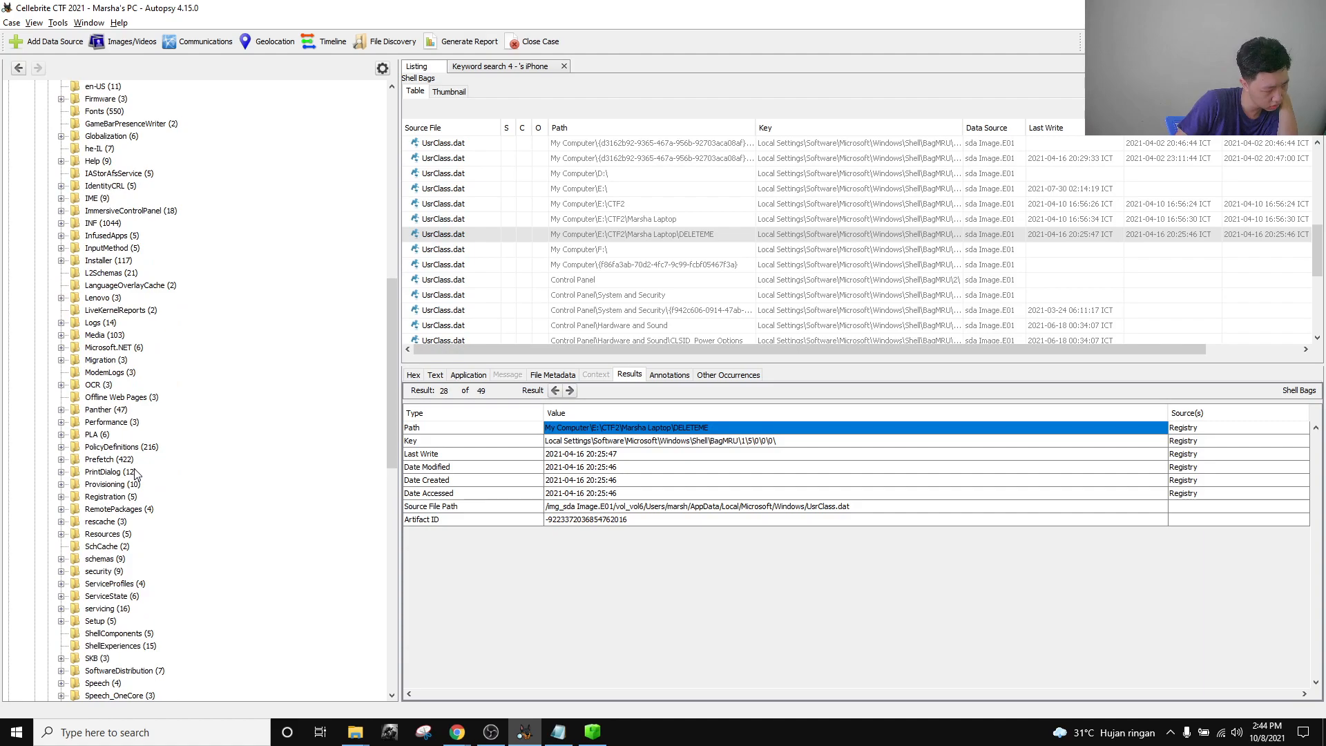
pyautogui.click(110, 459)
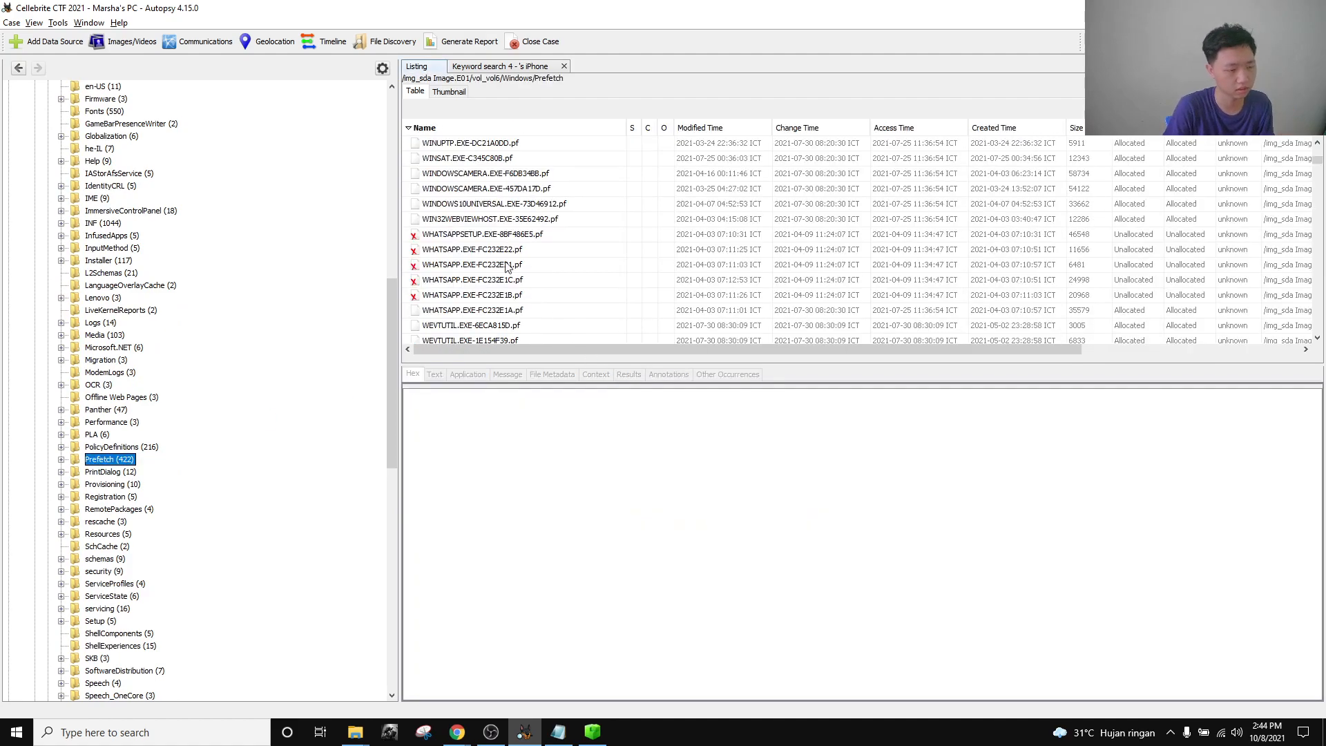
# Dismiss the Application Usage challenge on the CTF page and return to Autopsy's Prefetch listing.
pyautogui.scroll(-5, 513, 270)
pyautogui.scroll(-5, 516, 271)
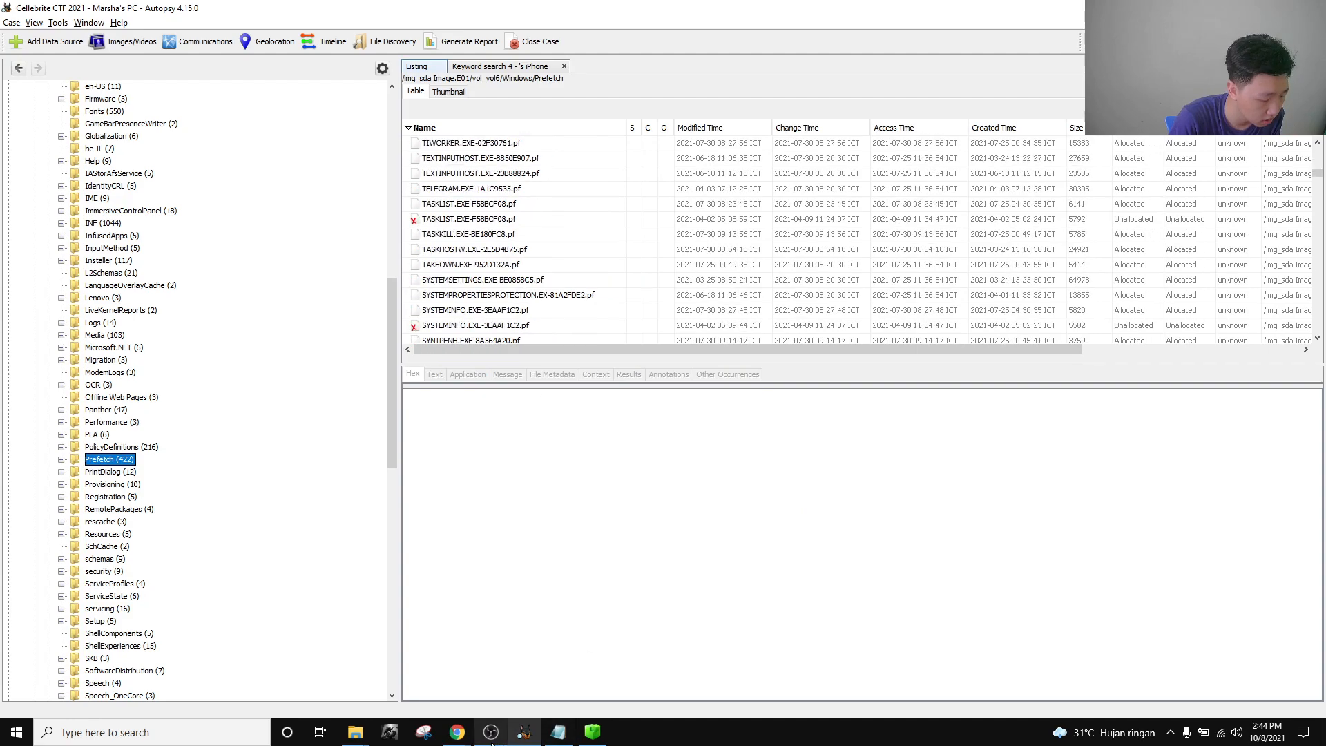
pyautogui.click(525, 732)
pyautogui.moveTo(457, 732)
pyautogui.click(355, 673)
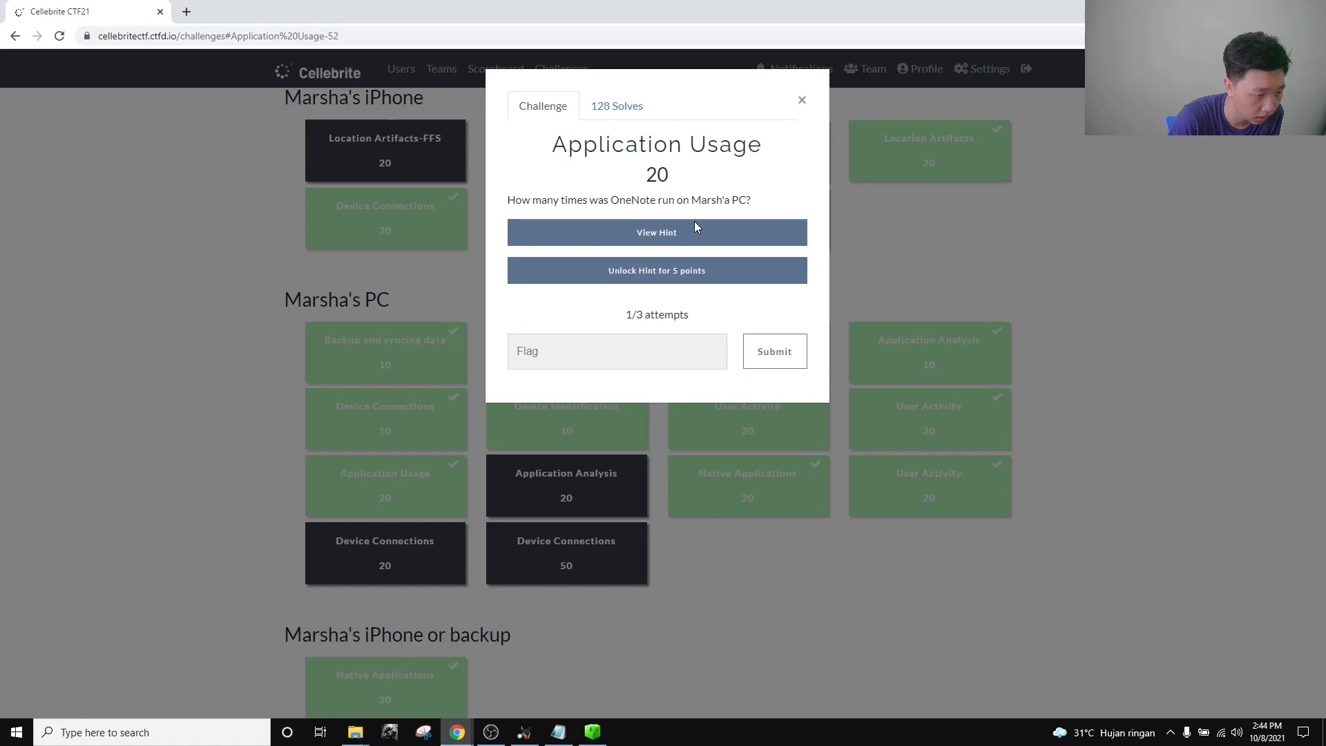
pyautogui.click(1135, 299)
pyautogui.click(561, 736)
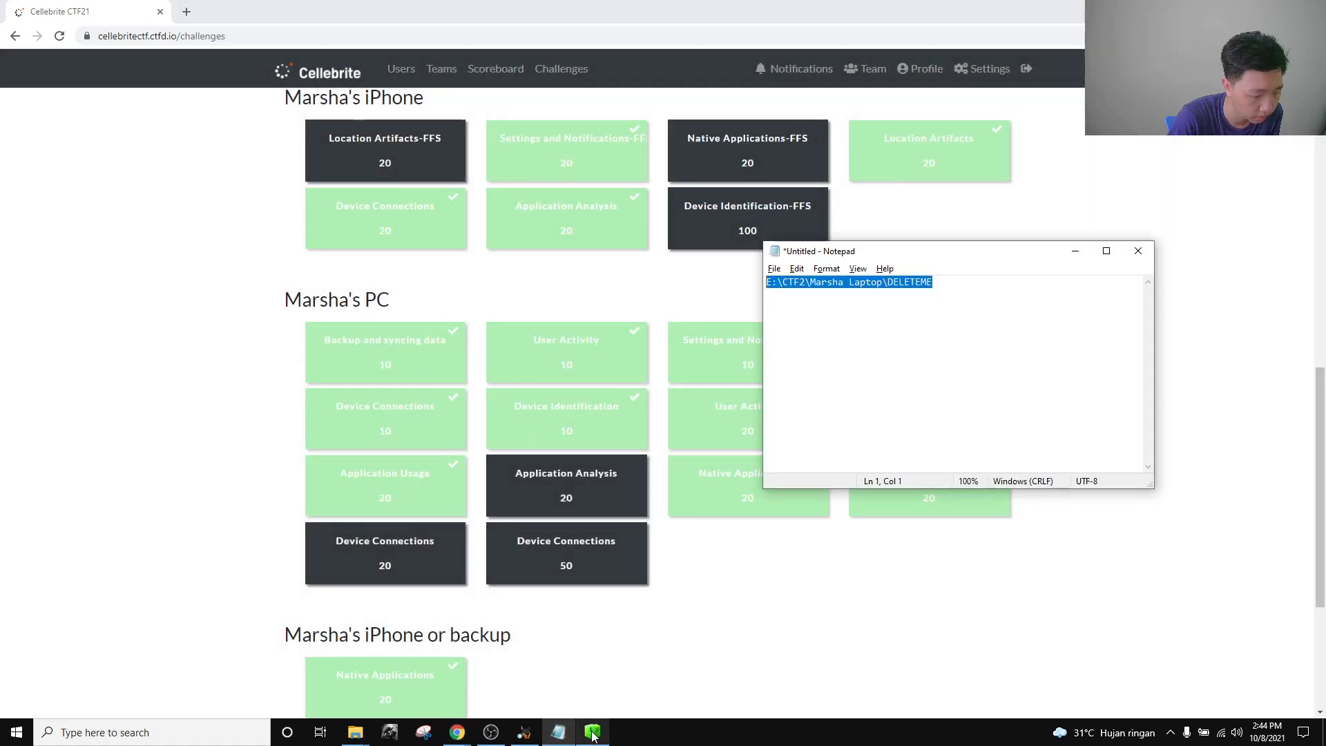
pyautogui.click(527, 735)
# Find ONENOTE.EXE-3C64260B.pf in the Prefetch listing and view its 51291-byte hex contents.
pyautogui.scroll(-5, 496, 297)
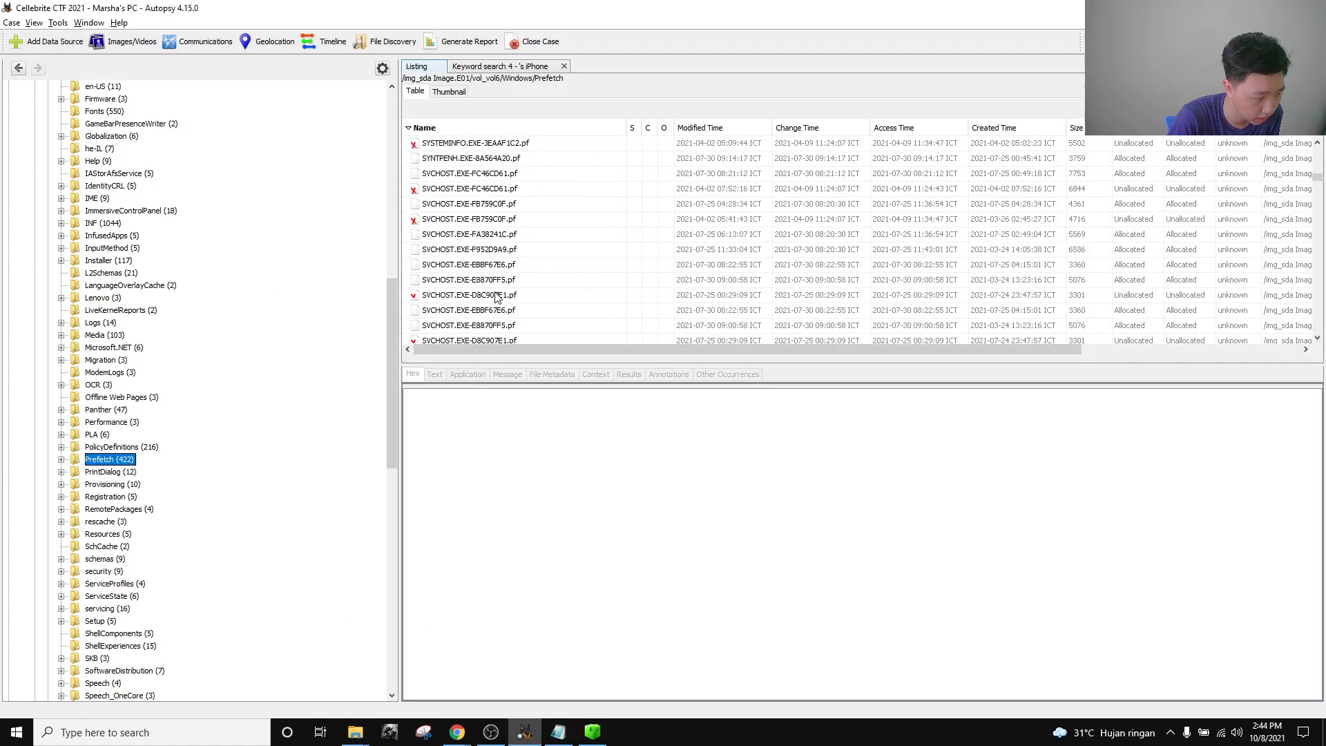
pyautogui.scroll(-10, 496, 297)
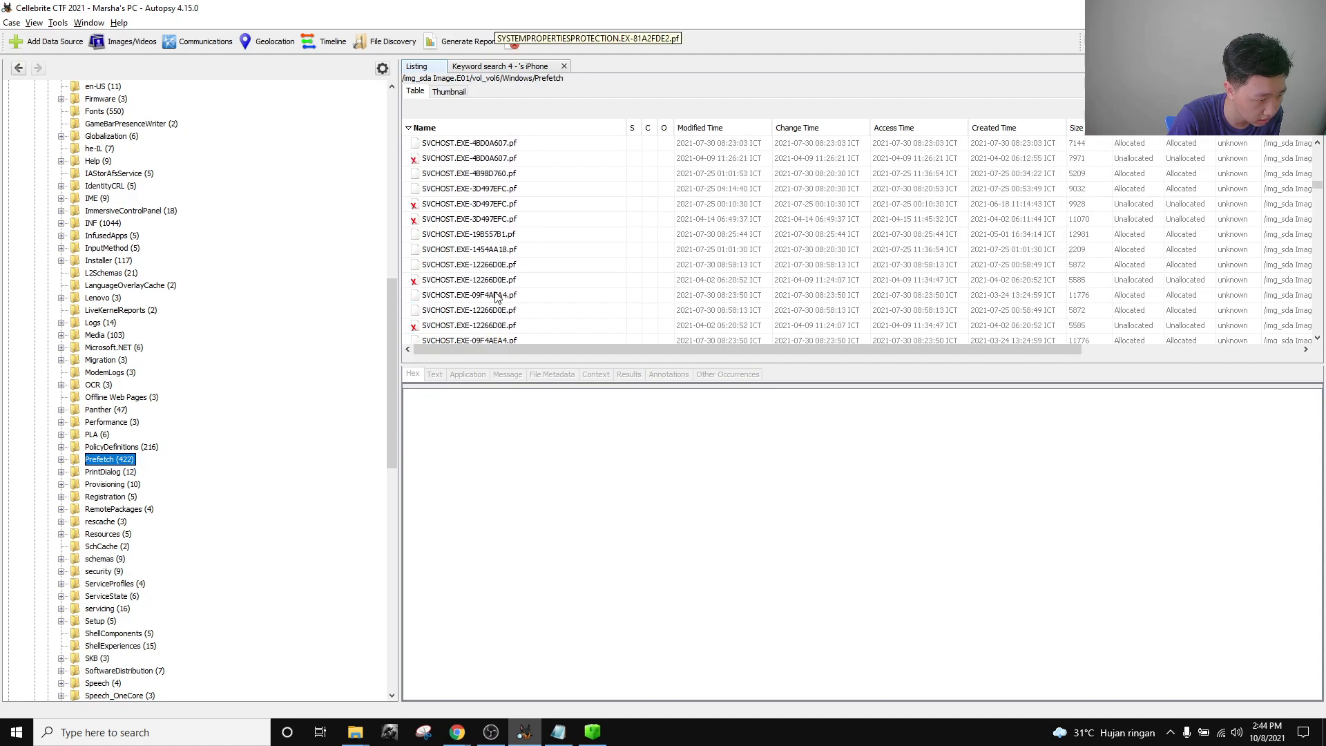
pyautogui.scroll(-3, 496, 297)
pyautogui.scroll(10, 496, 297)
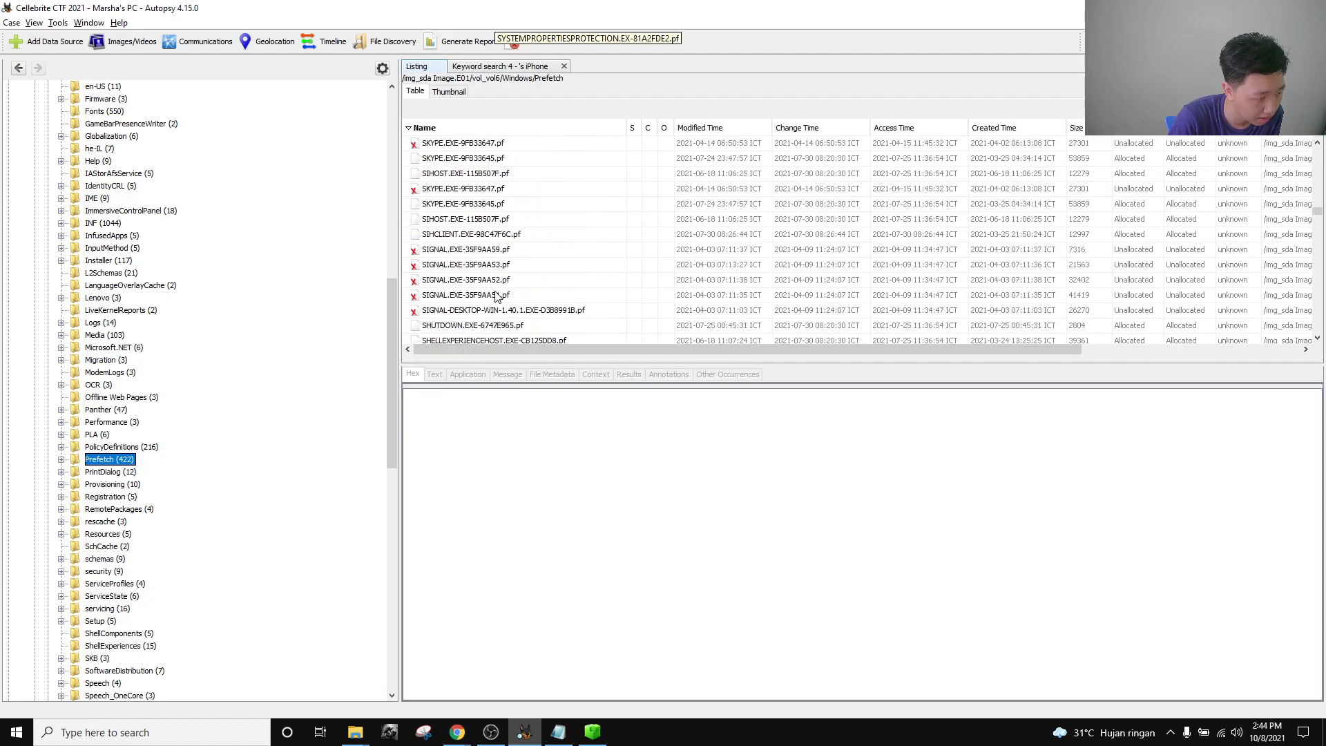
pyautogui.scroll(-10, 496, 297)
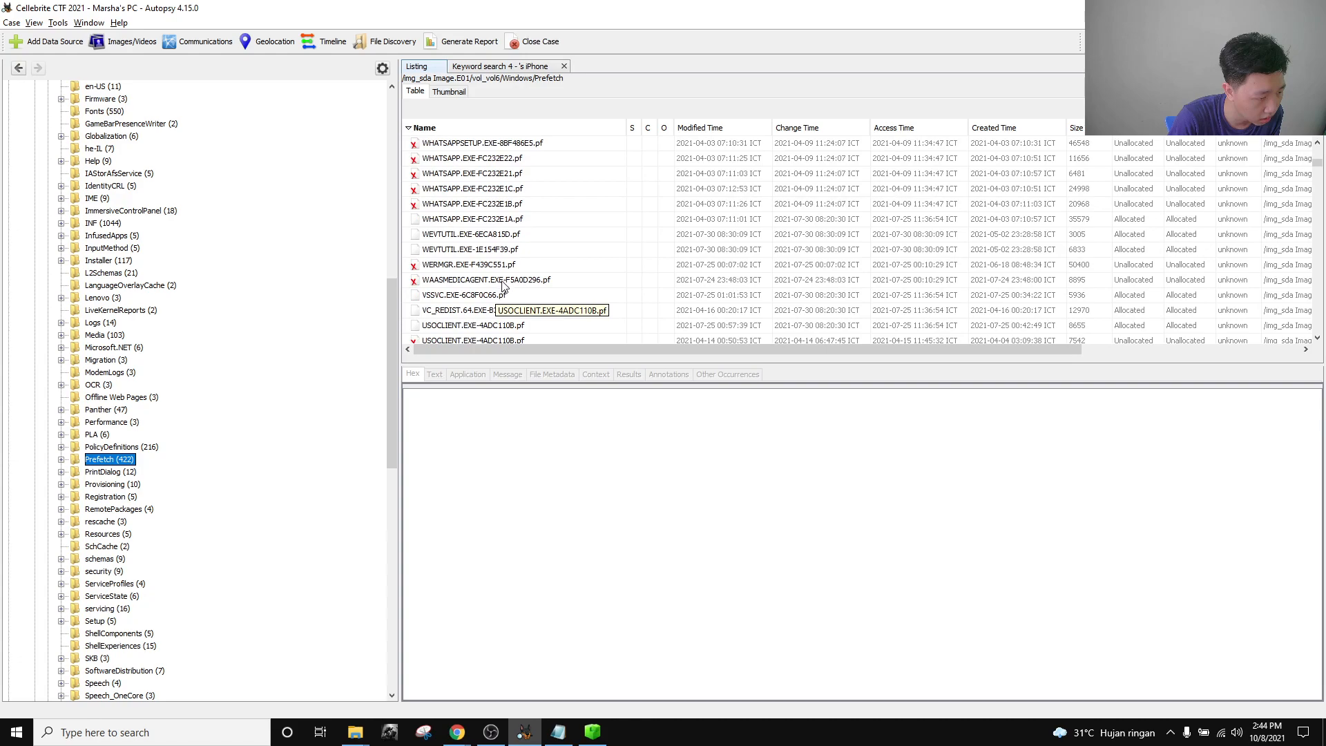
pyautogui.scroll(-8, 505, 285)
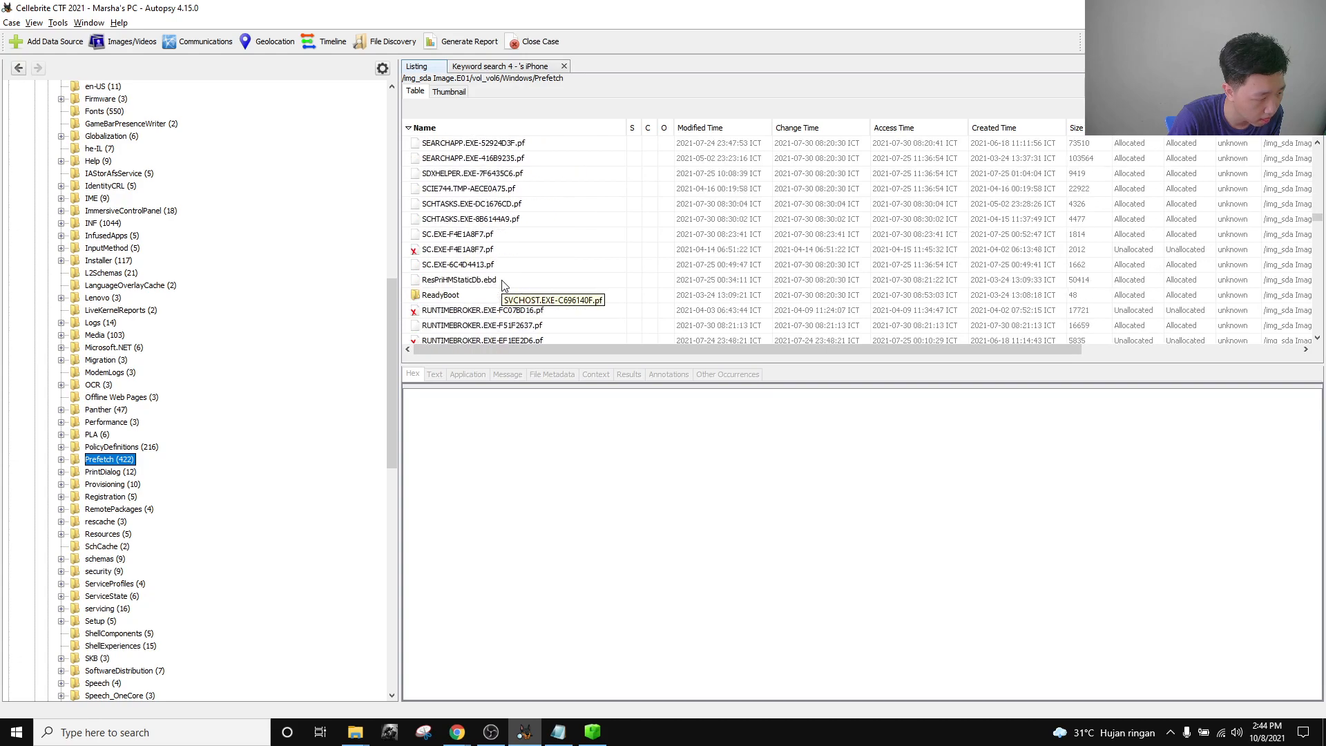
pyautogui.scroll(-8, 505, 285)
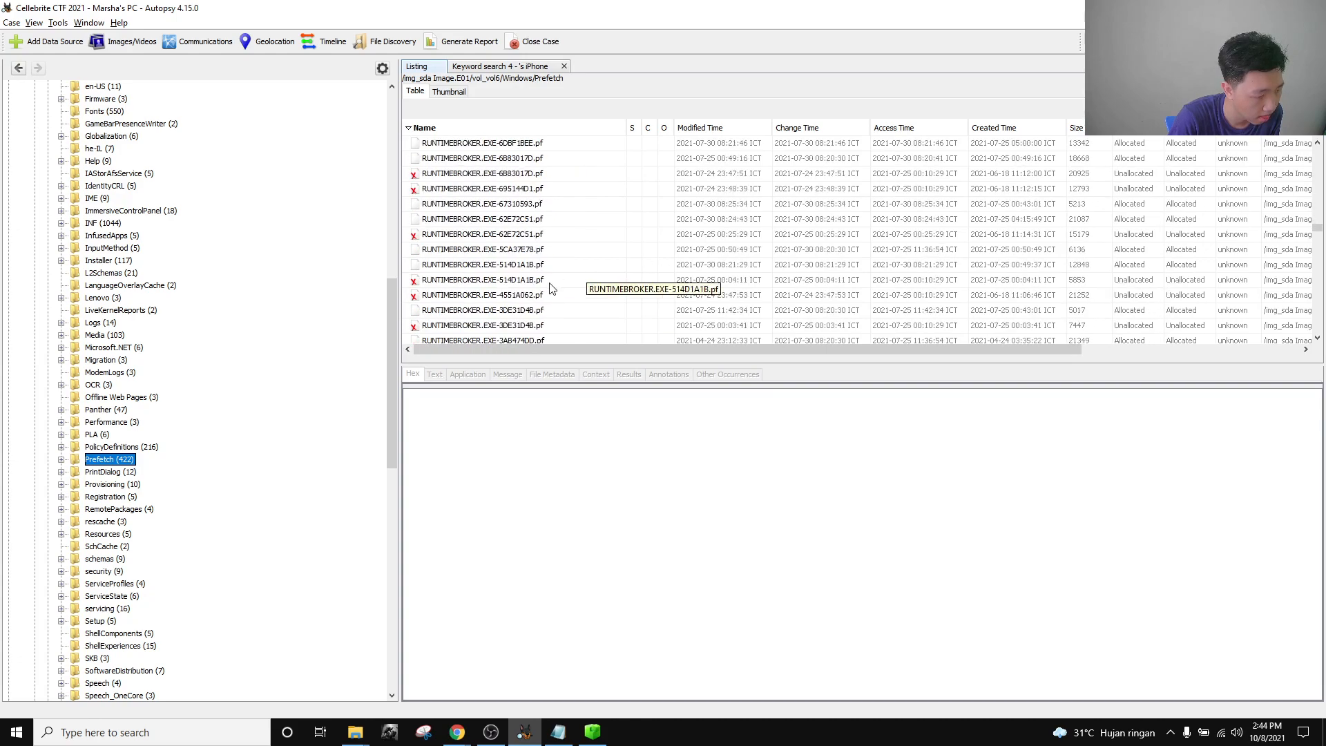
pyautogui.scroll(-12, 551, 289)
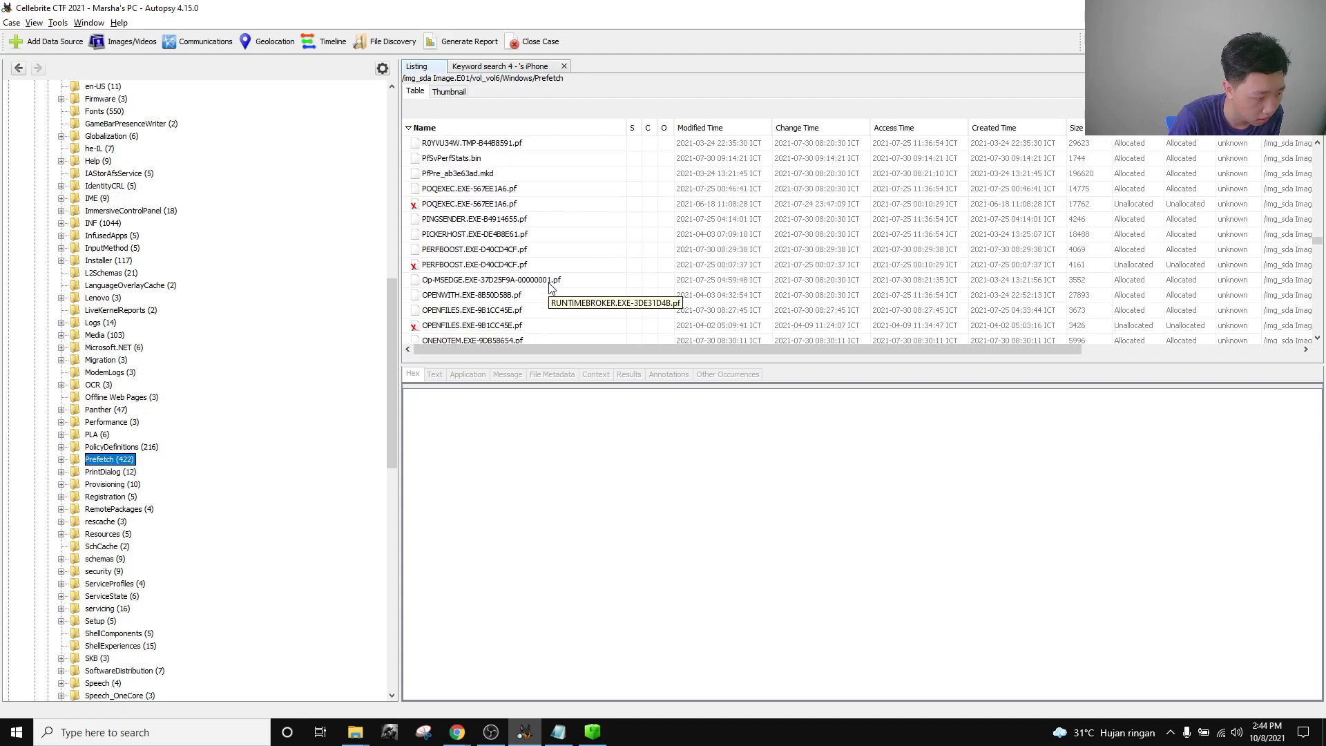
pyautogui.scroll(-4, 551, 288)
pyautogui.scroll(5, 551, 289)
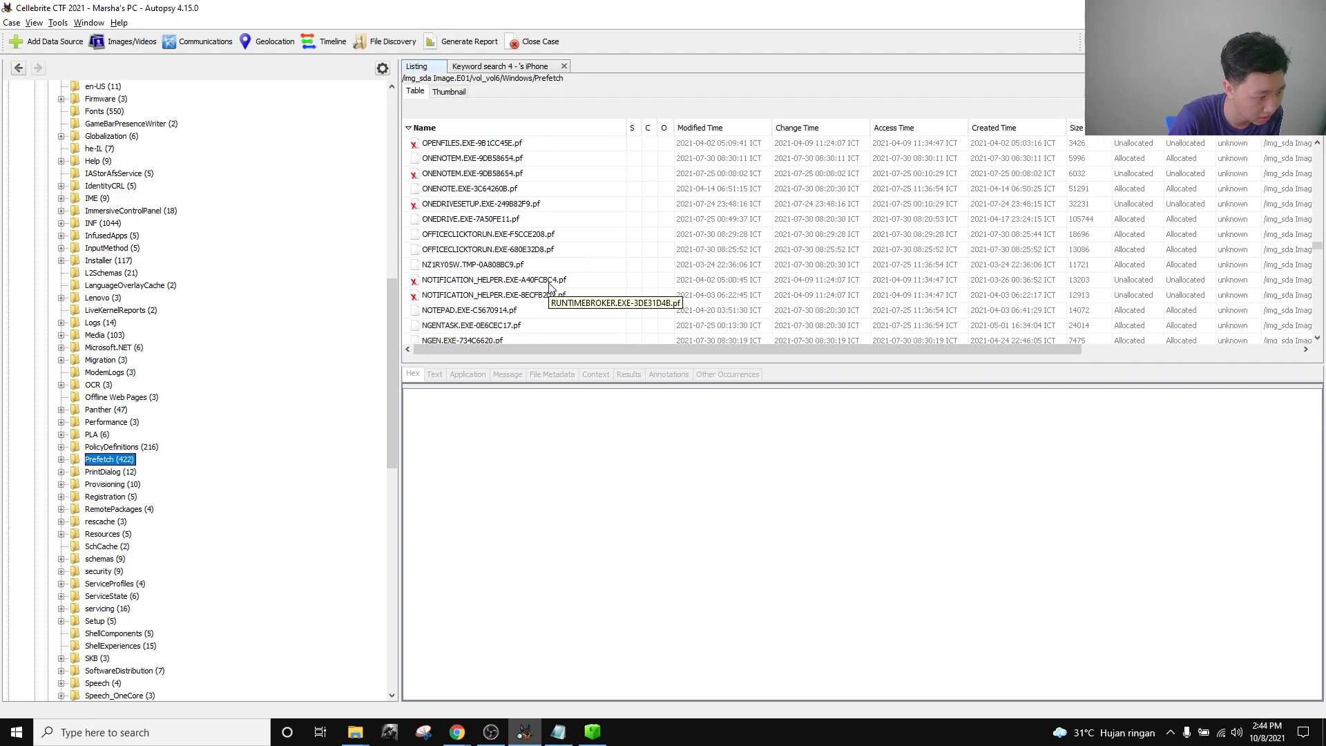
pyautogui.scroll(-1, 488, 252)
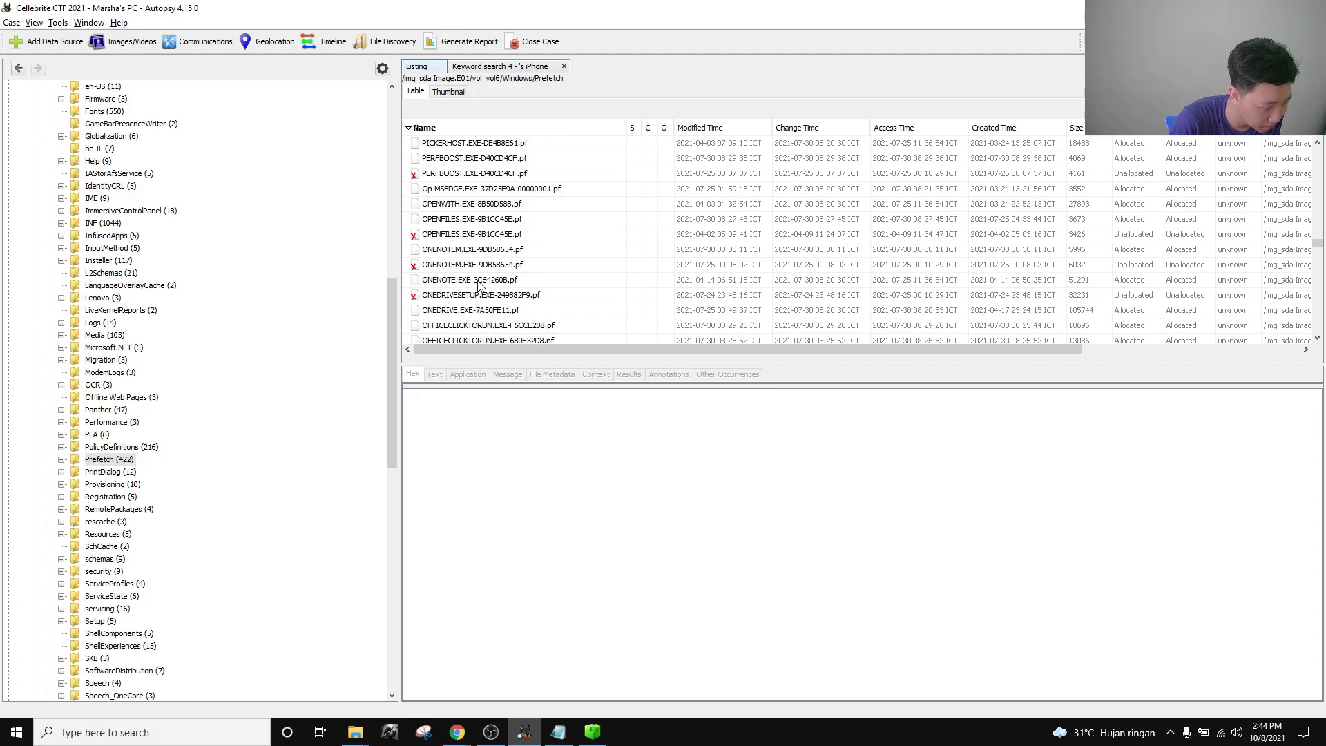
pyautogui.click(472, 282)
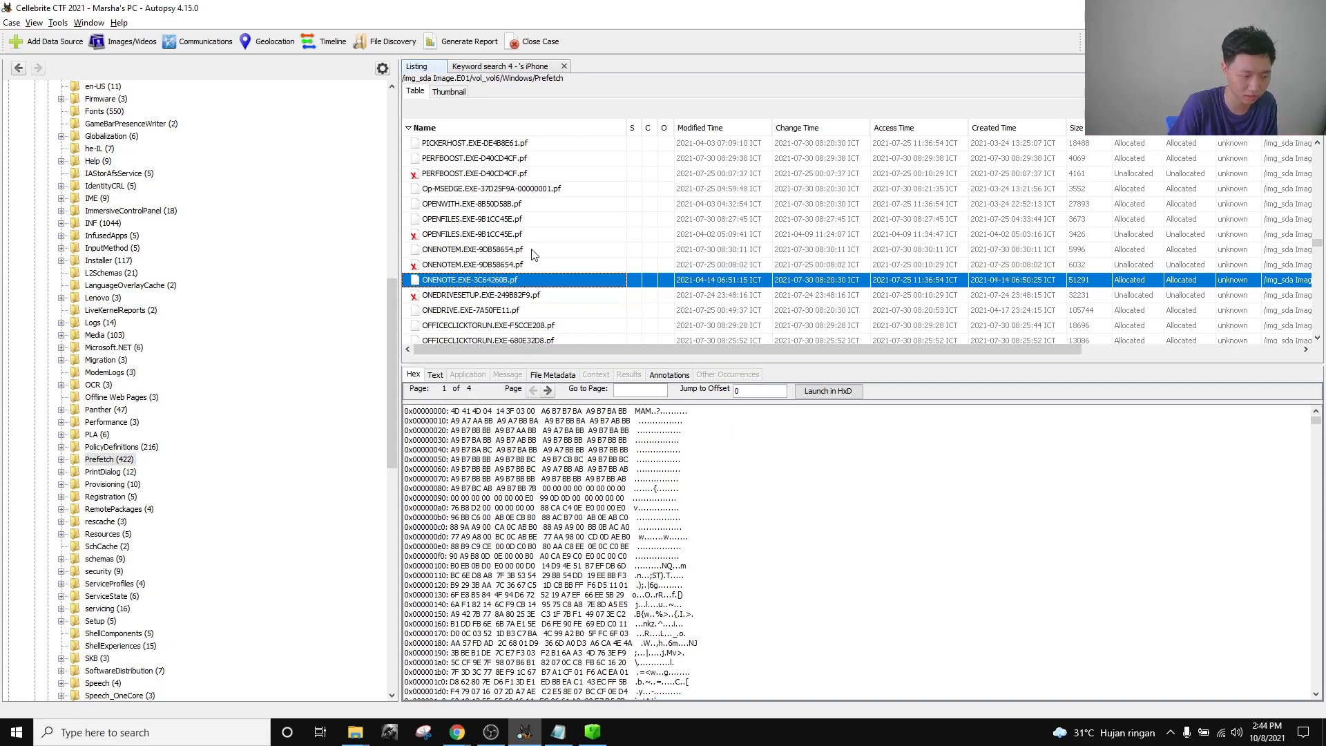
# Check the ONENOTE prefetch file's context options without running any, then go to File Explorer.
pyautogui.rightClick(515, 283)
pyautogui.click(650, 733)
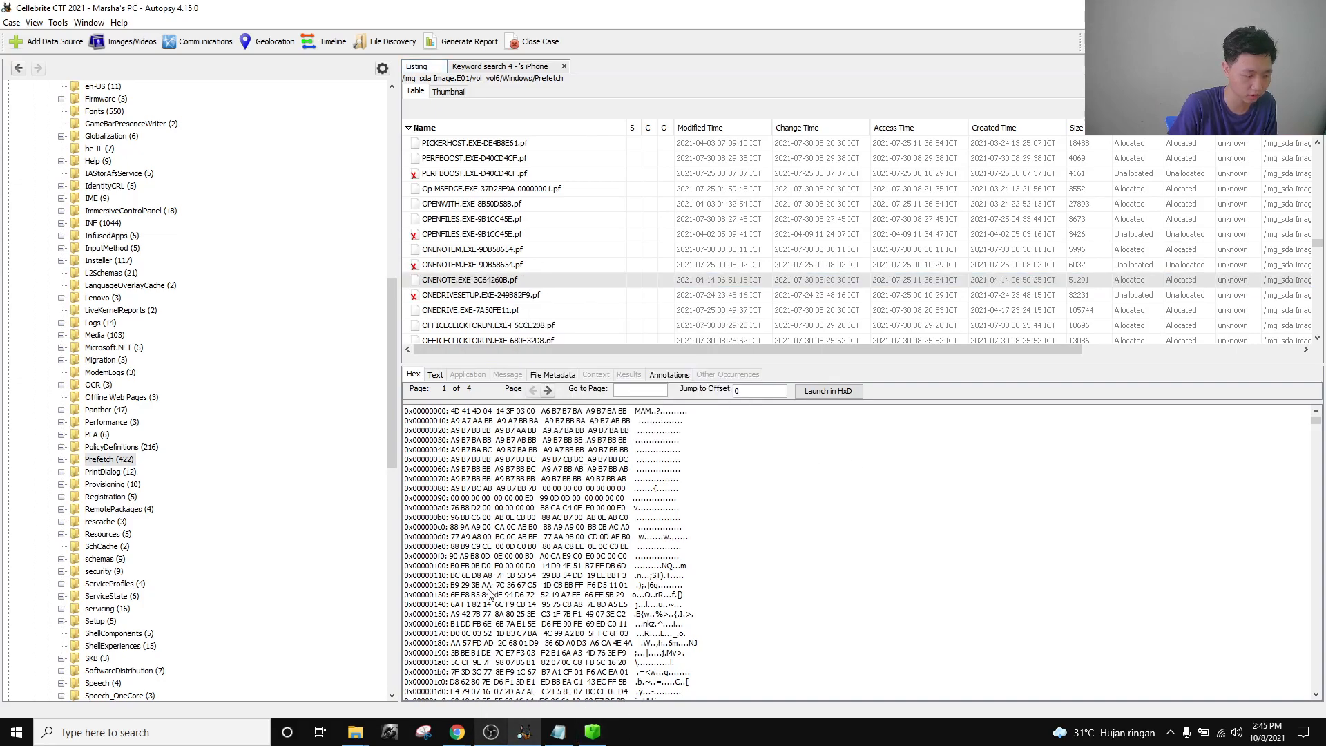
pyautogui.moveTo(355, 732)
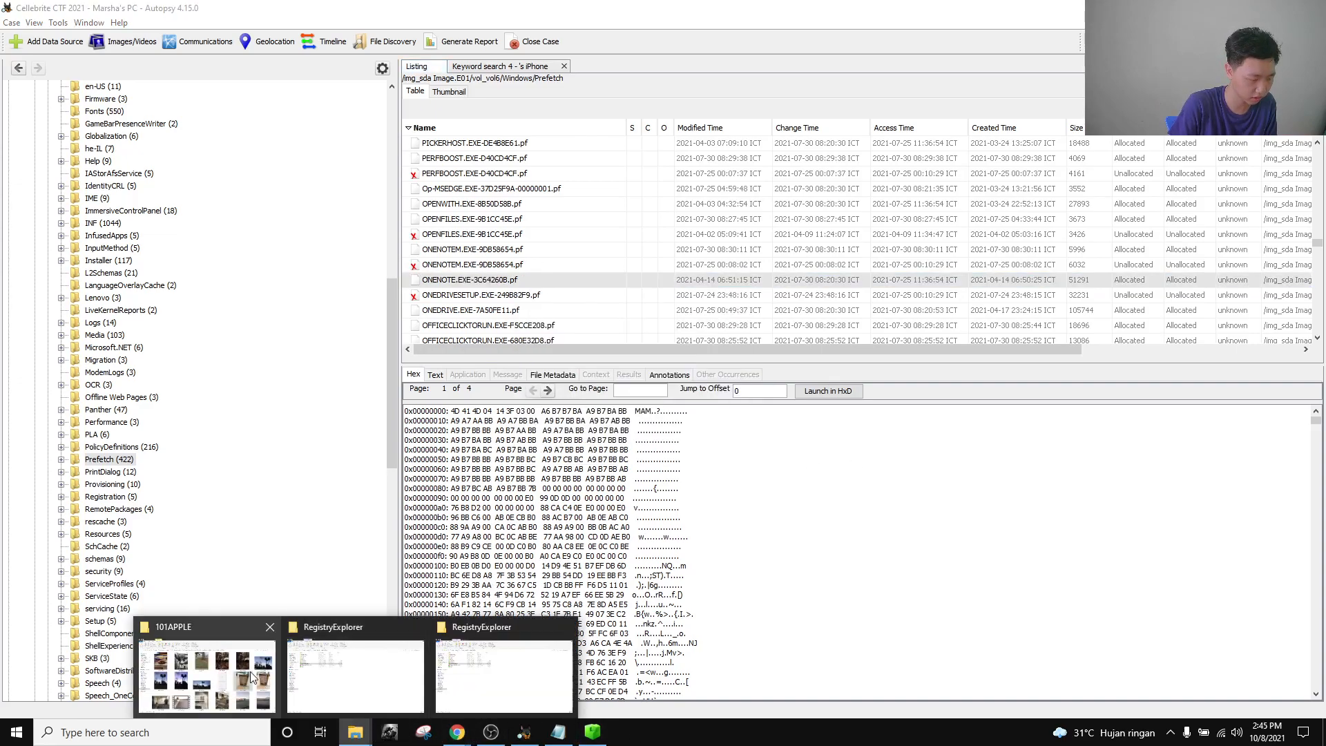
pyautogui.click(373, 693)
# Locate ONENOTE.EXE-3C64260B.pf in the Cellebrite CTF 2021 > Marsha PC > Export folder.
pyautogui.click(363, 734)
pyautogui.click(483, 691)
pyautogui.click(368, 733)
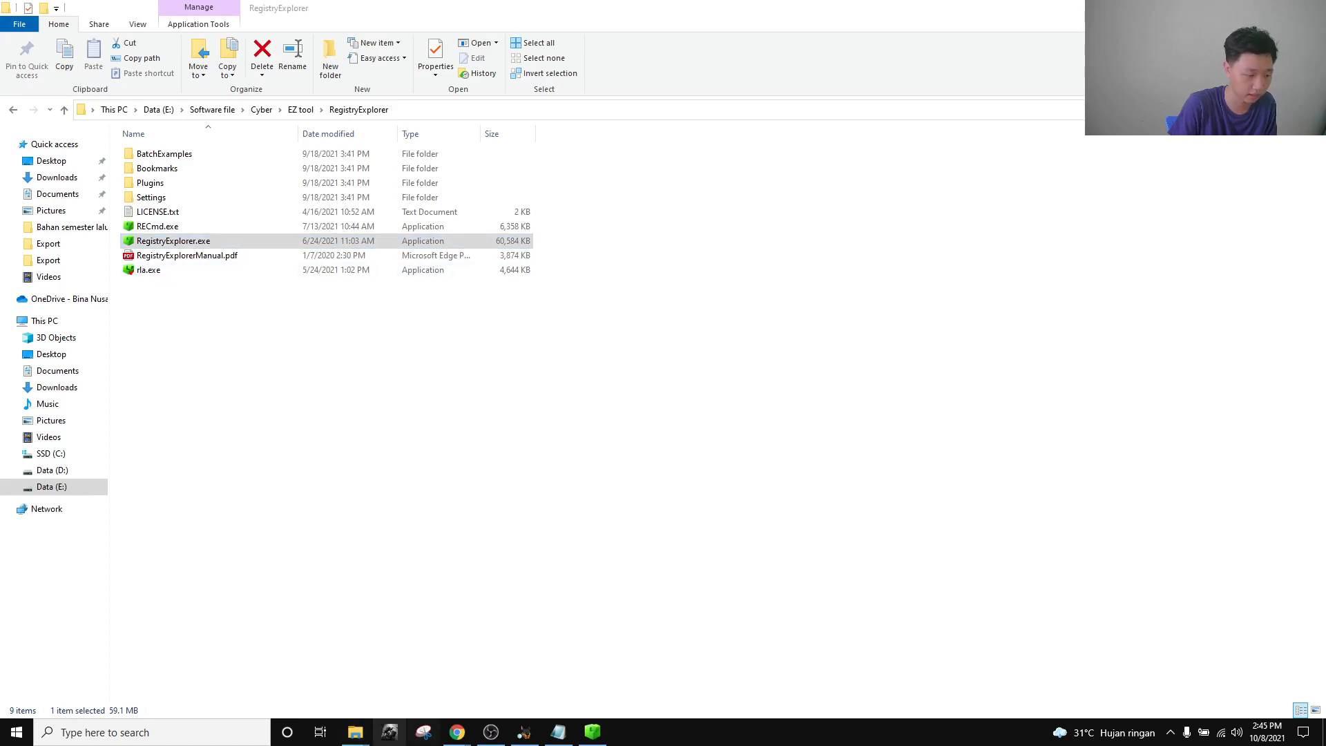
pyautogui.click(276, 683)
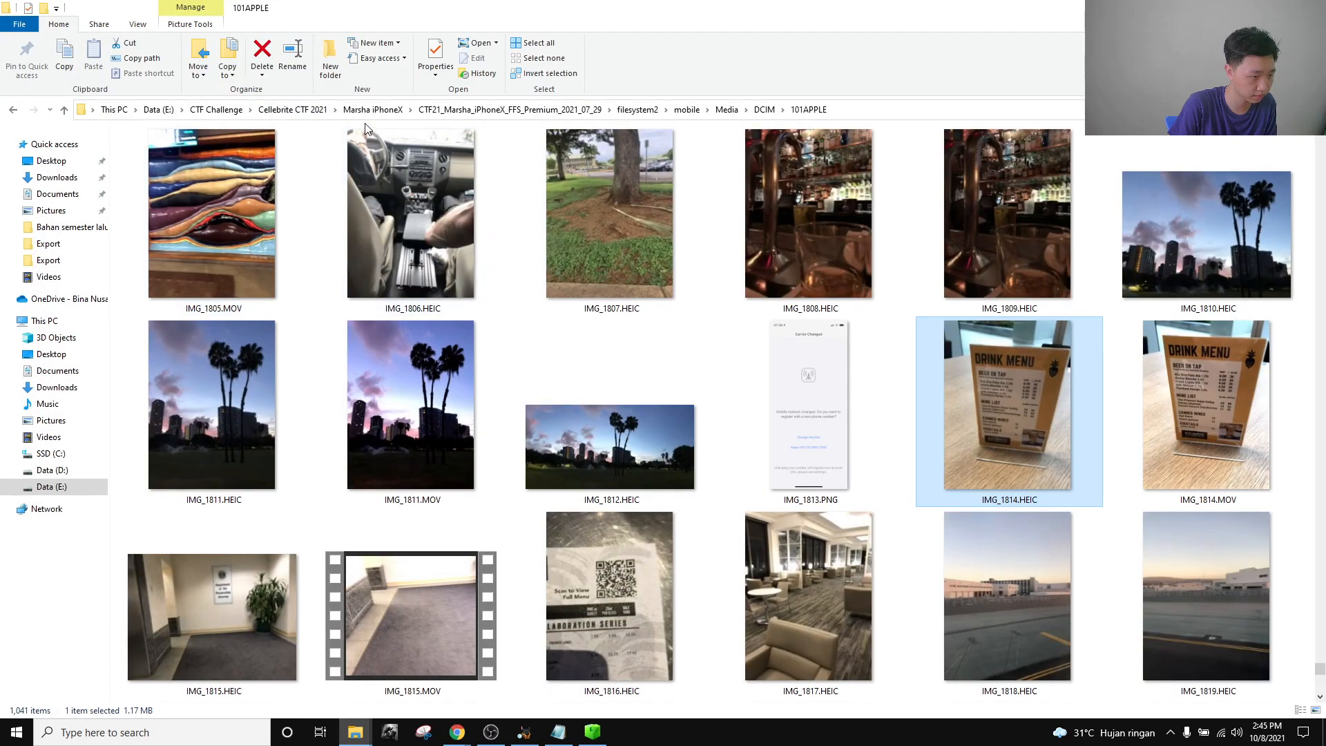
pyautogui.click(292, 109)
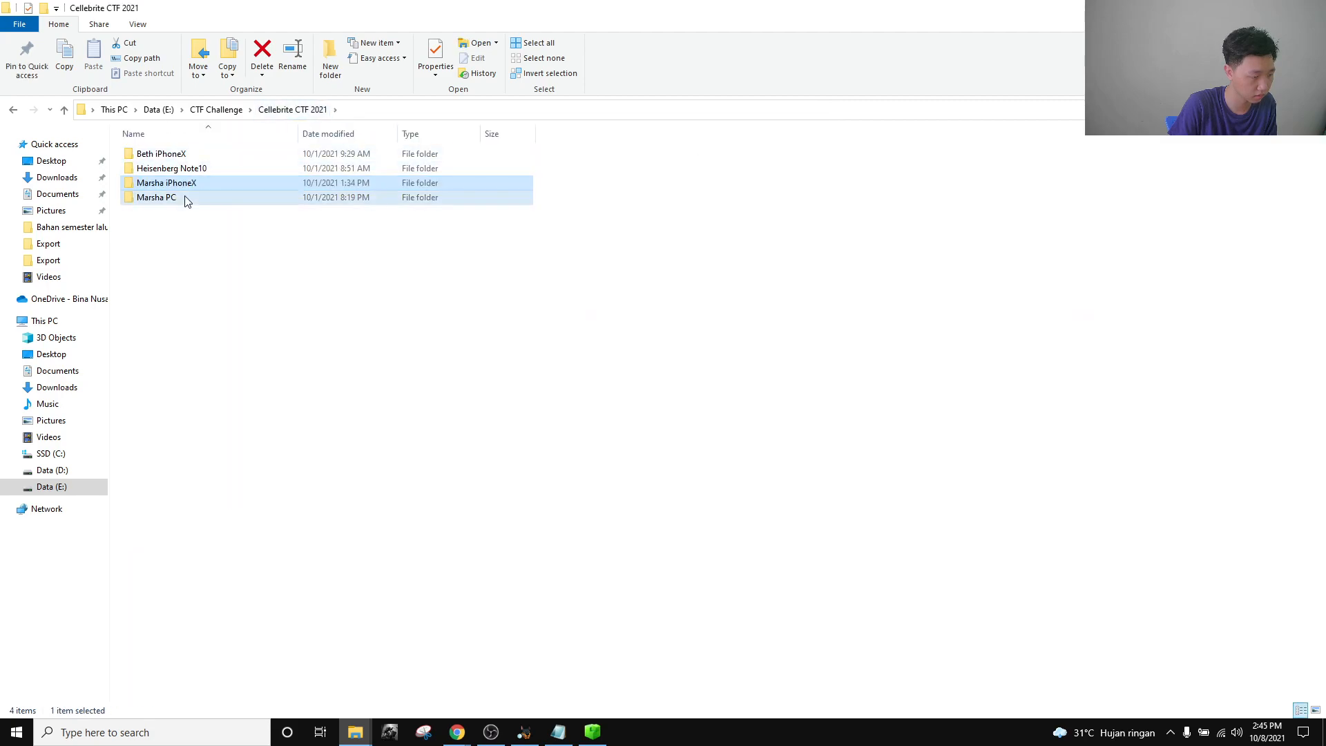
pyautogui.doubleClick(187, 199)
pyautogui.doubleClick(184, 155)
pyautogui.click(175, 186)
pyautogui.doubleClick(172, 185)
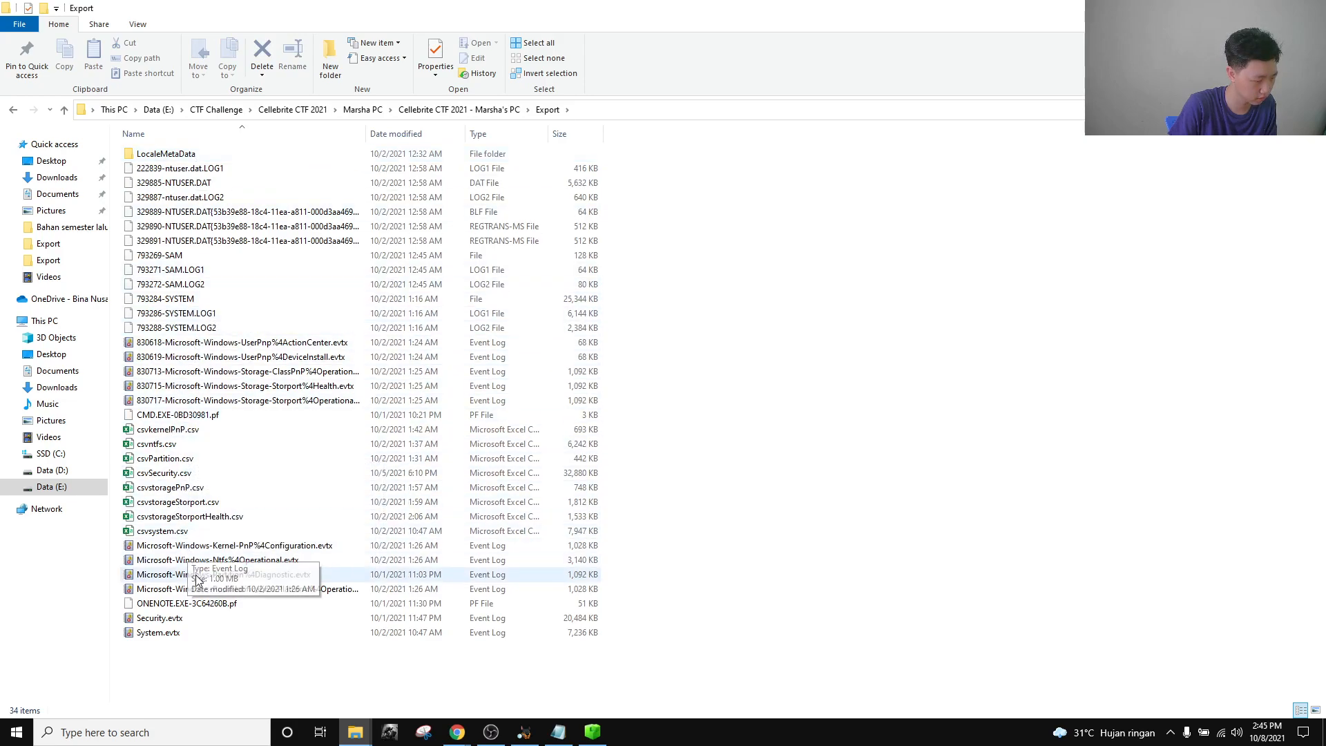
pyautogui.click(199, 605)
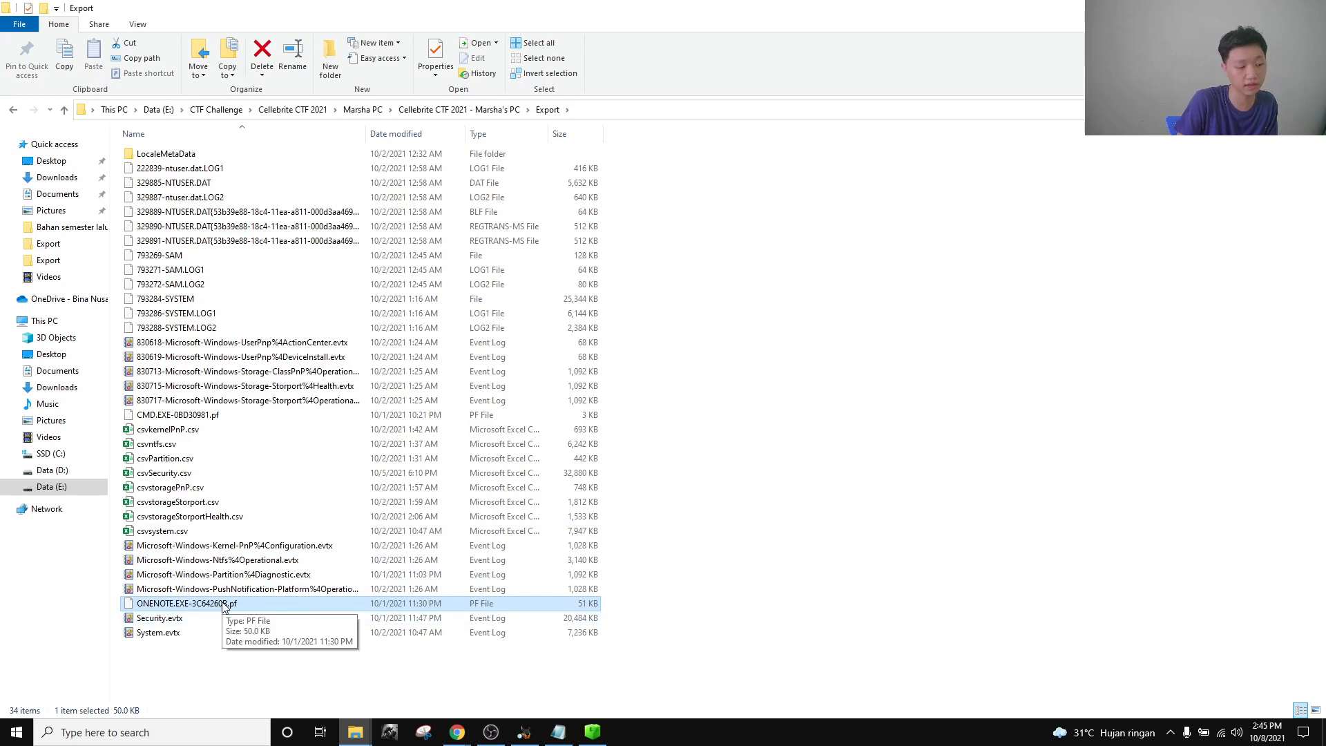
# Go up to the EZ tool folder and select PECmd.exe.
pyautogui.click(429, 675)
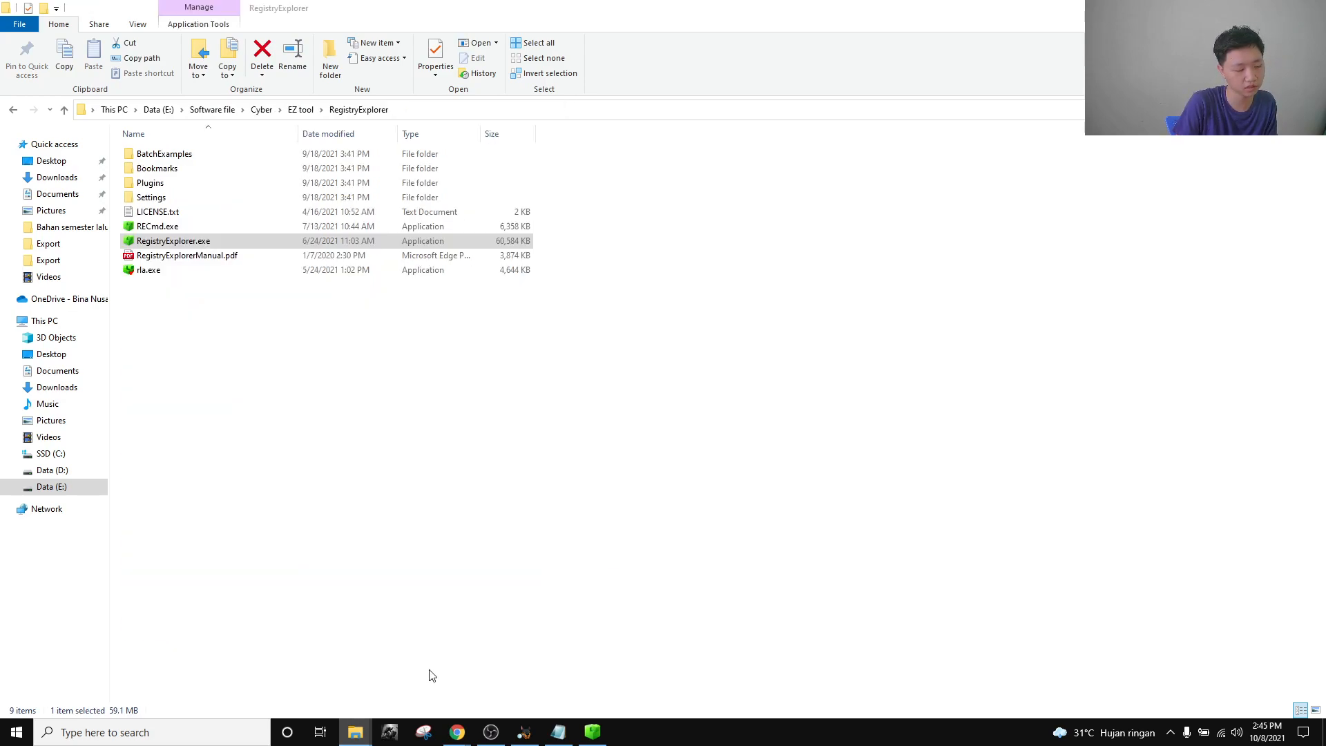
pyautogui.click(301, 116)
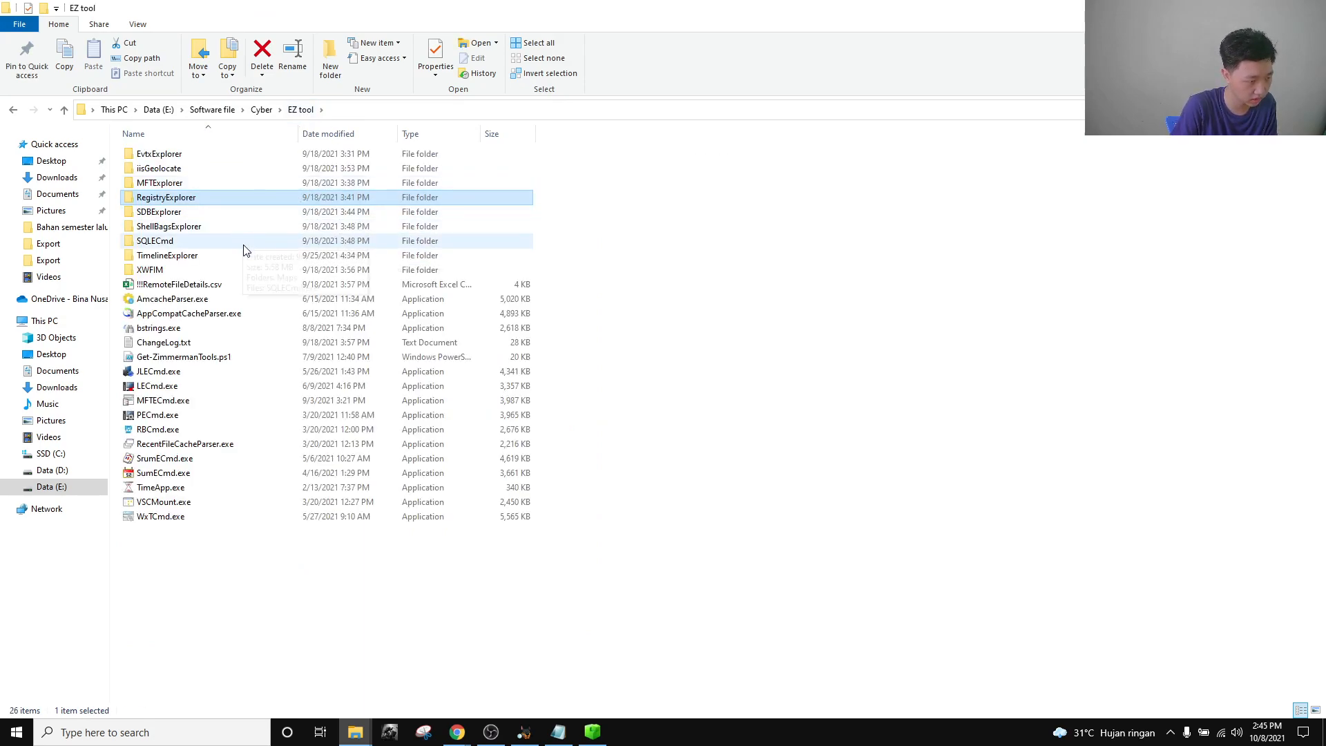
pyautogui.click(195, 415)
pyautogui.click(139, 734)
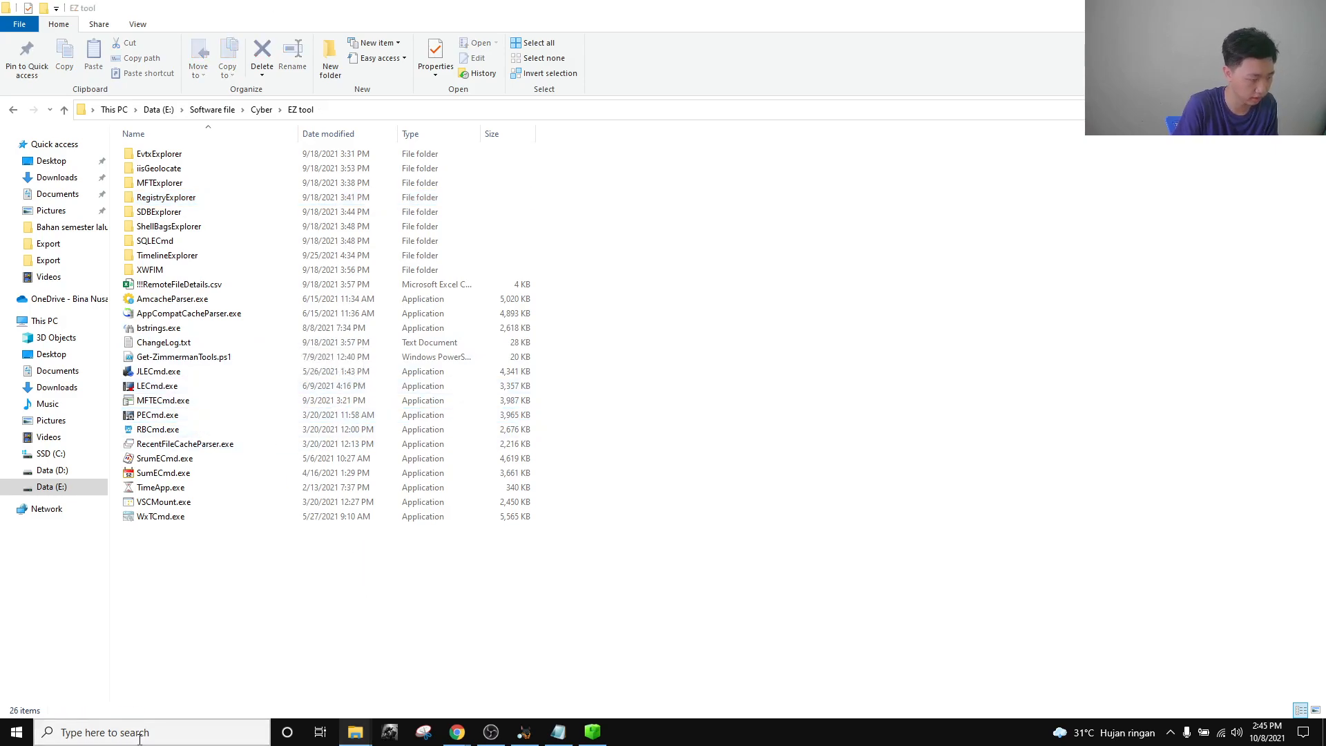
# Open a Command Prompt in the EZ tool folder and start a PECmd.exe command.
pyautogui.write('cmd')
pyautogui.press('BackSpace')
pyautogui.press('BackSpace')
pyautogui.press('BackSpace')
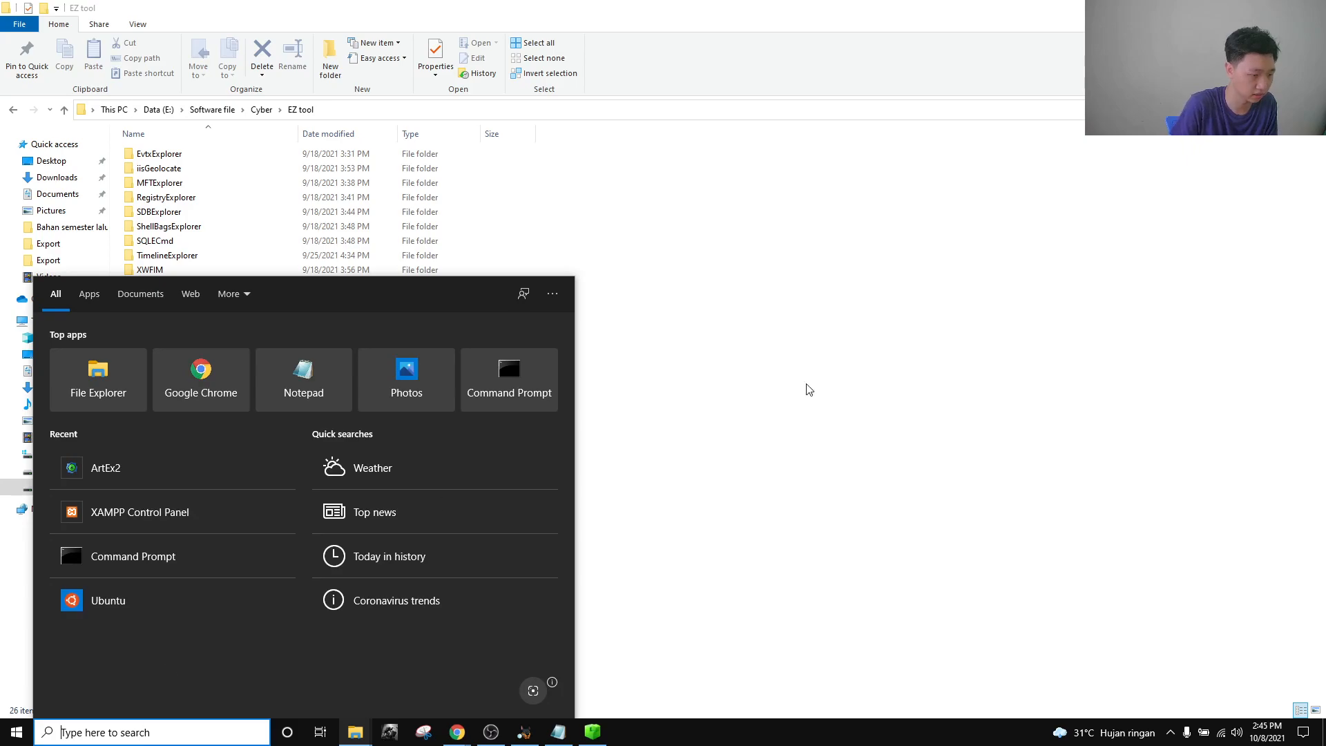
pyautogui.click(736, 388)
pyautogui.click(456, 109)
pyautogui.write('cmd')
pyautogui.press('Return')
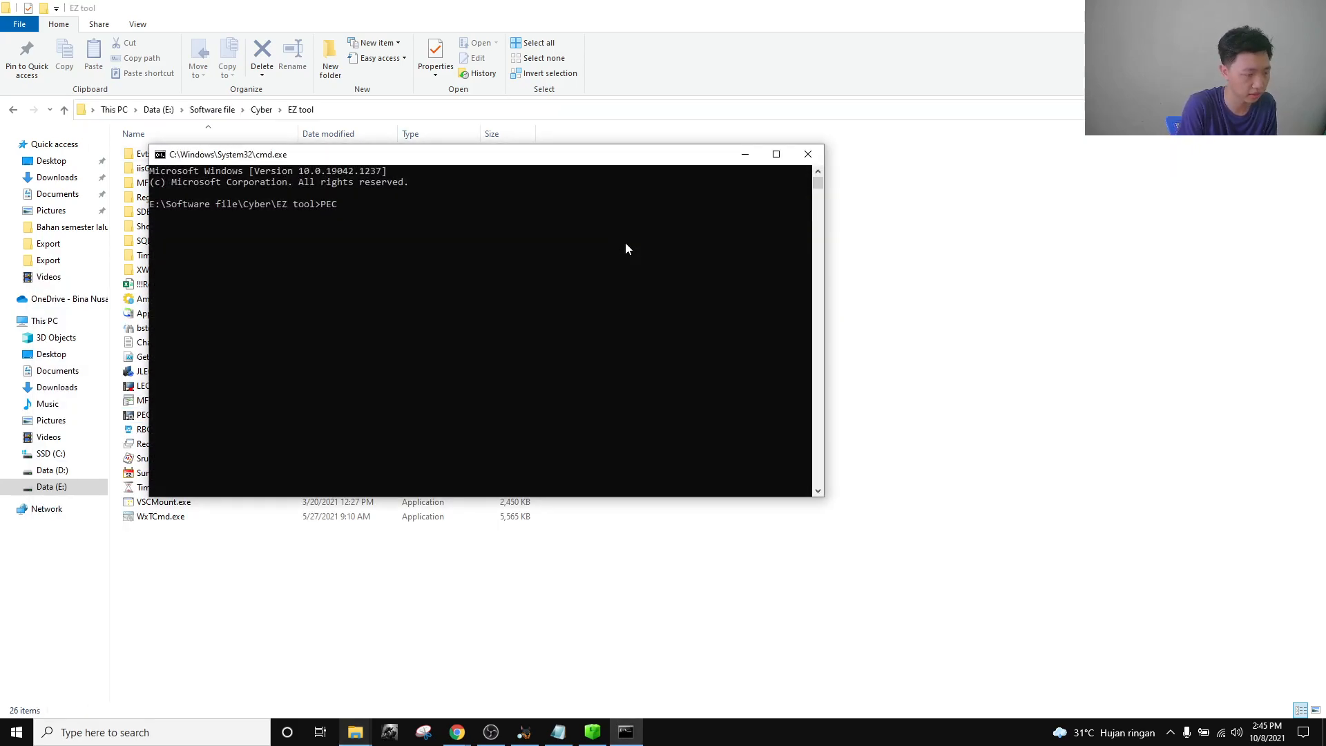
pyautogui.write('PECmd')
pyautogui.press('Tab')
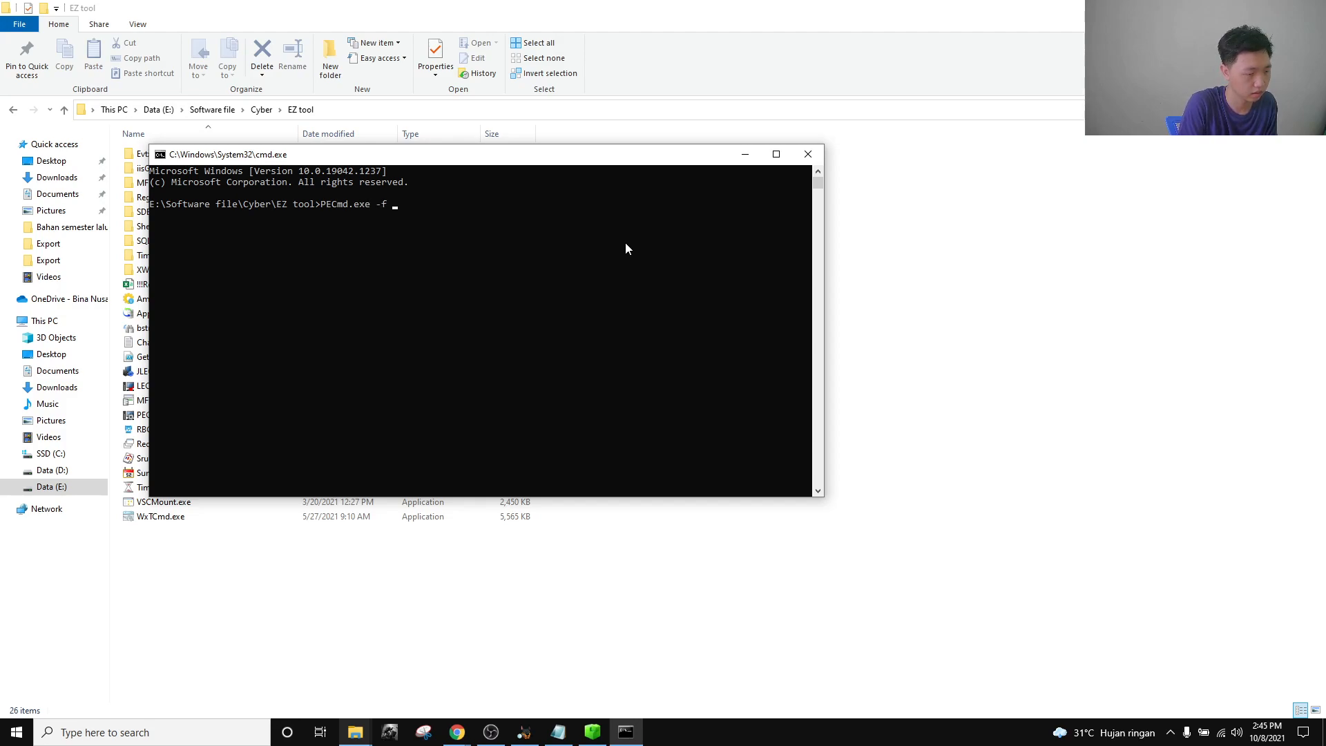
# Run PECmd.exe -f on the pasted ONENOTE.EXE-3C64260B.pf path, dropping the --csv output option.
pyautogui.moveTo(355, 732)
pyautogui.click(276, 663)
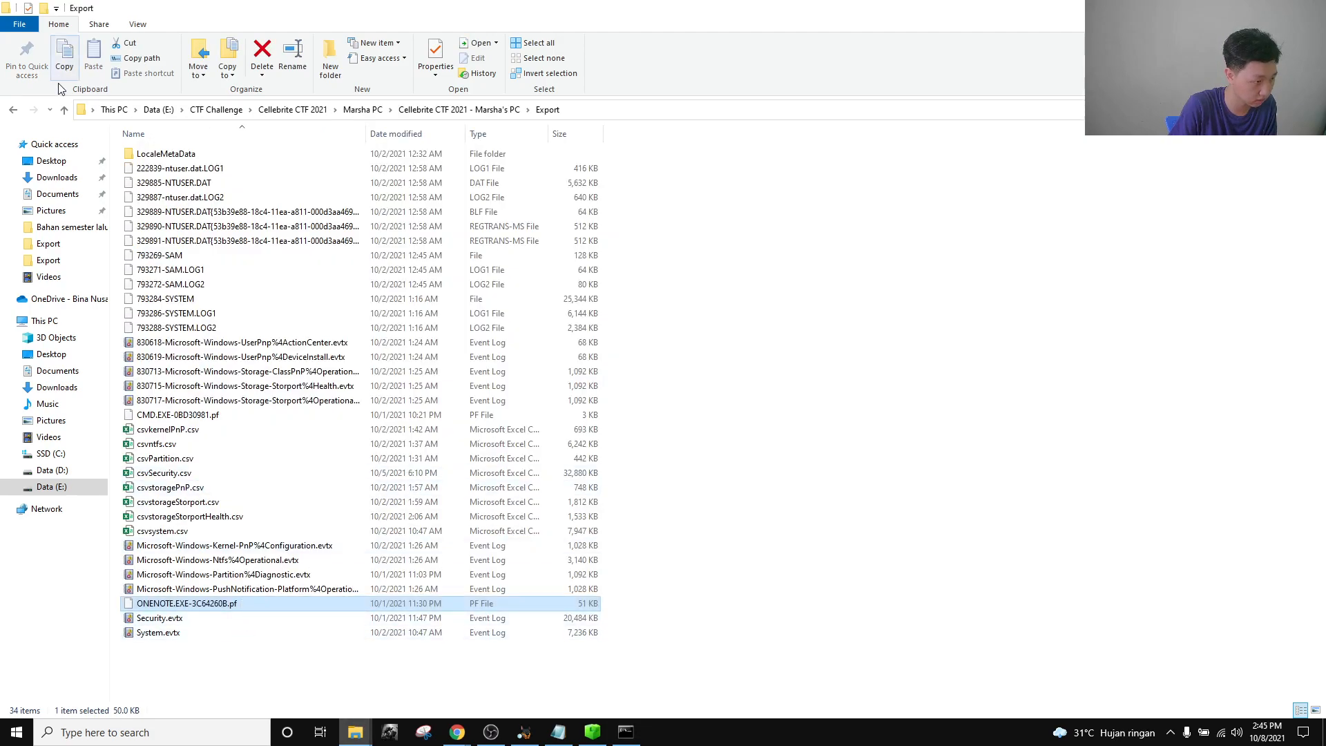
pyautogui.hotkey('alt', 'Tab')
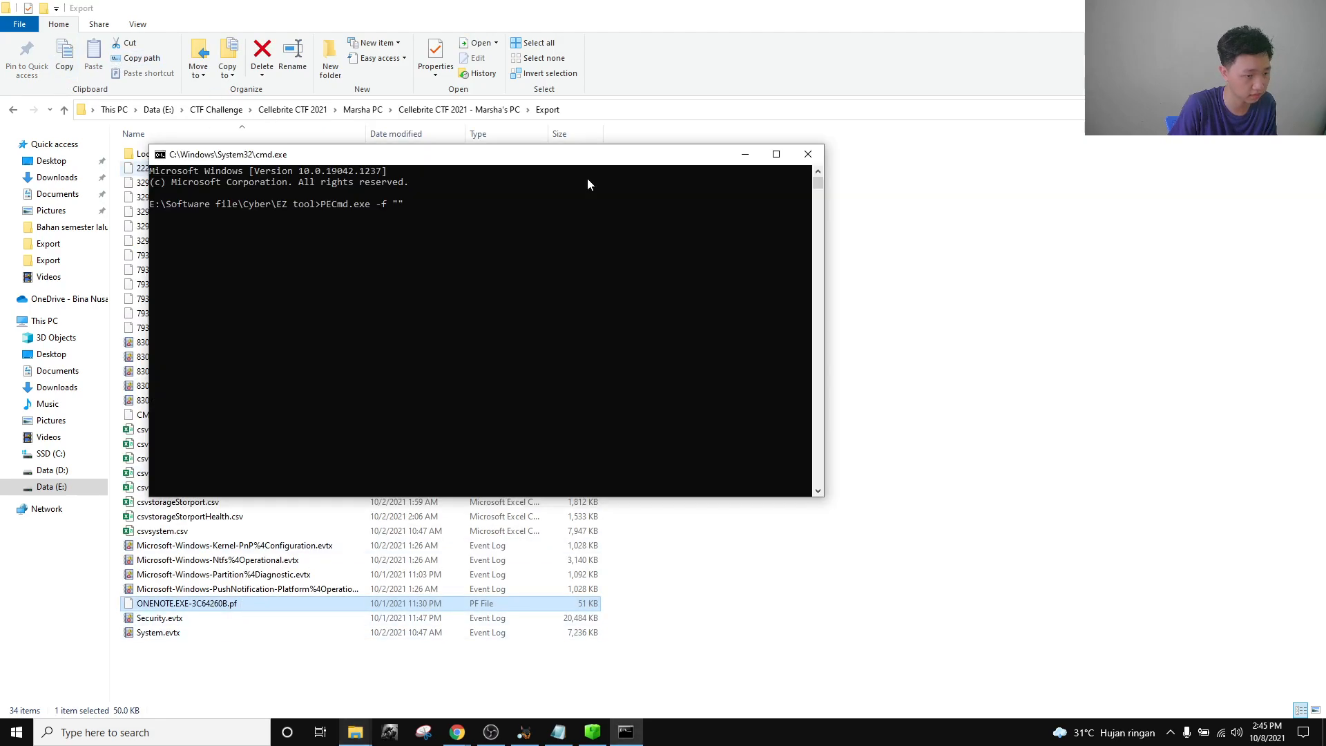
pyautogui.write('E:\\CTF Challenge\\Cellebrite CTF 2021\\Marsha PC\\Cellebrite CTF 2021 - Marsha\'s PC\\Export\\ONENOTE.EXE-3C64260B.pf"')
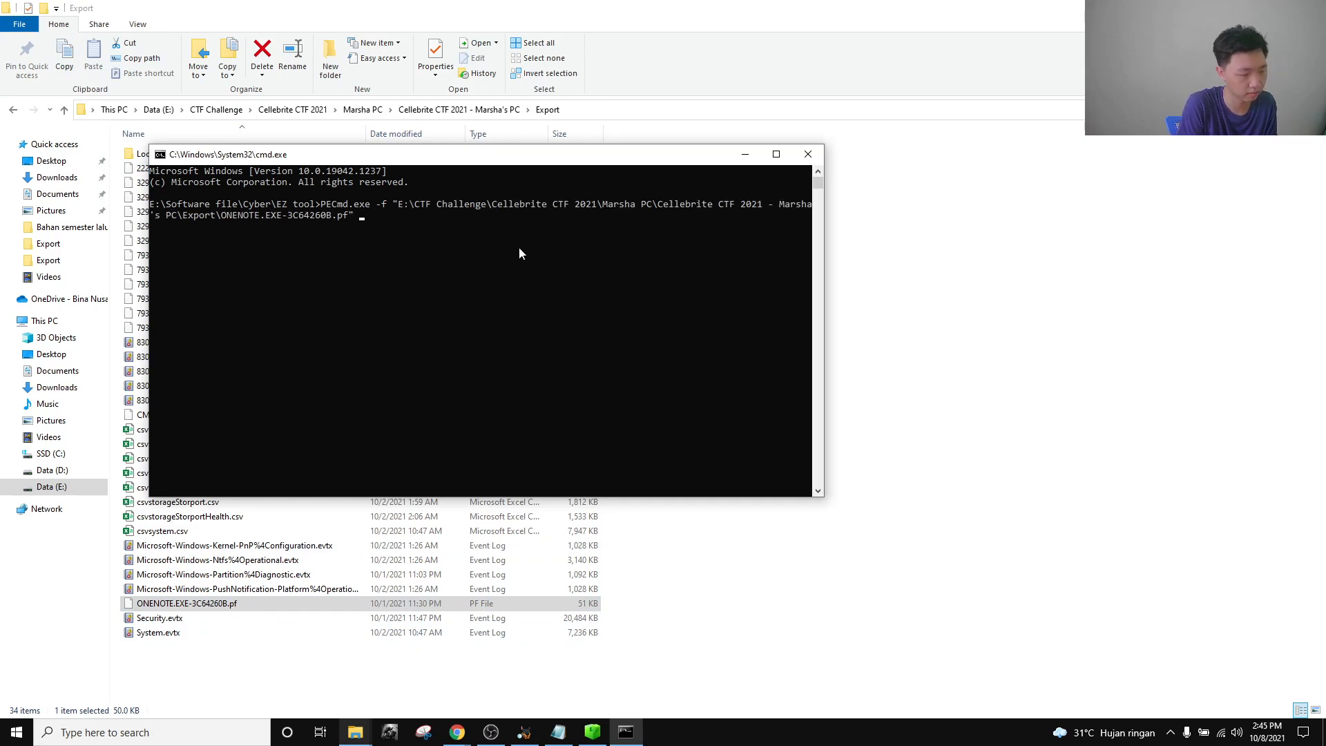
pyautogui.write('--cs')
pyautogui.press('BackSpace')
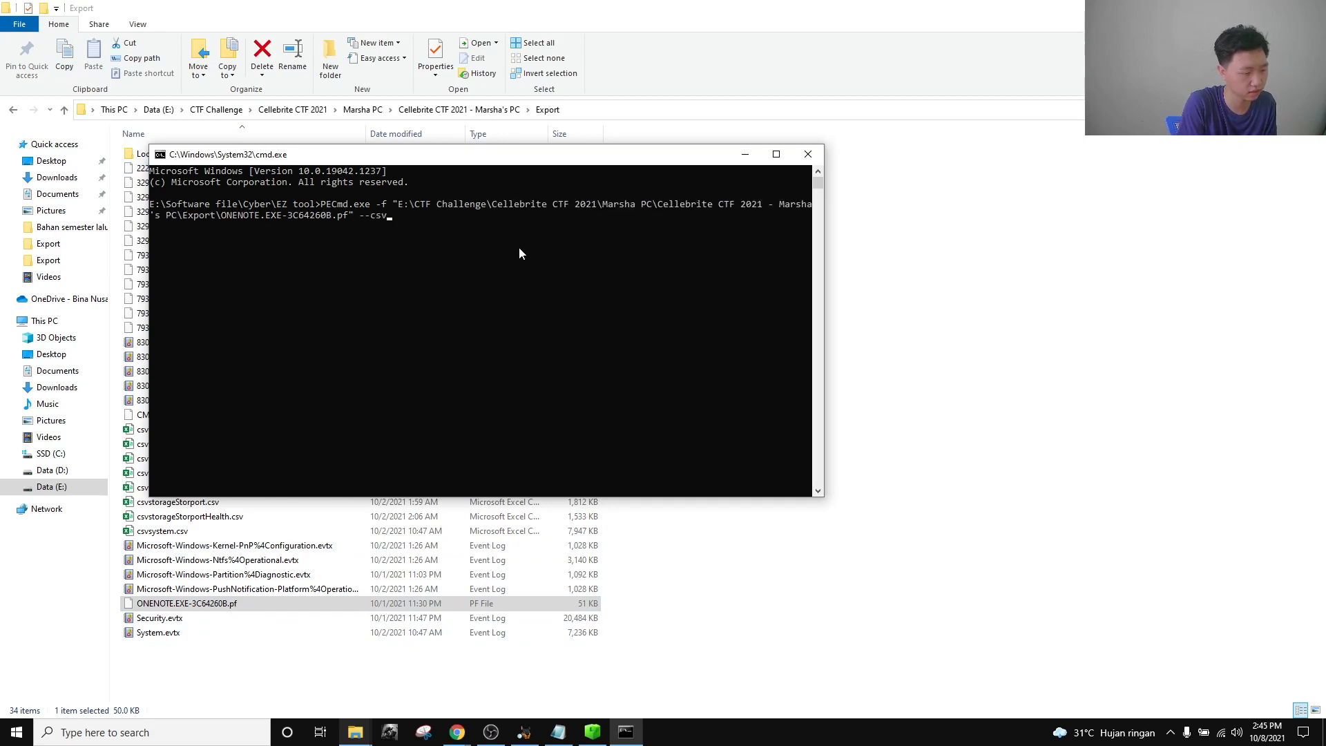
pyautogui.write('v ""')
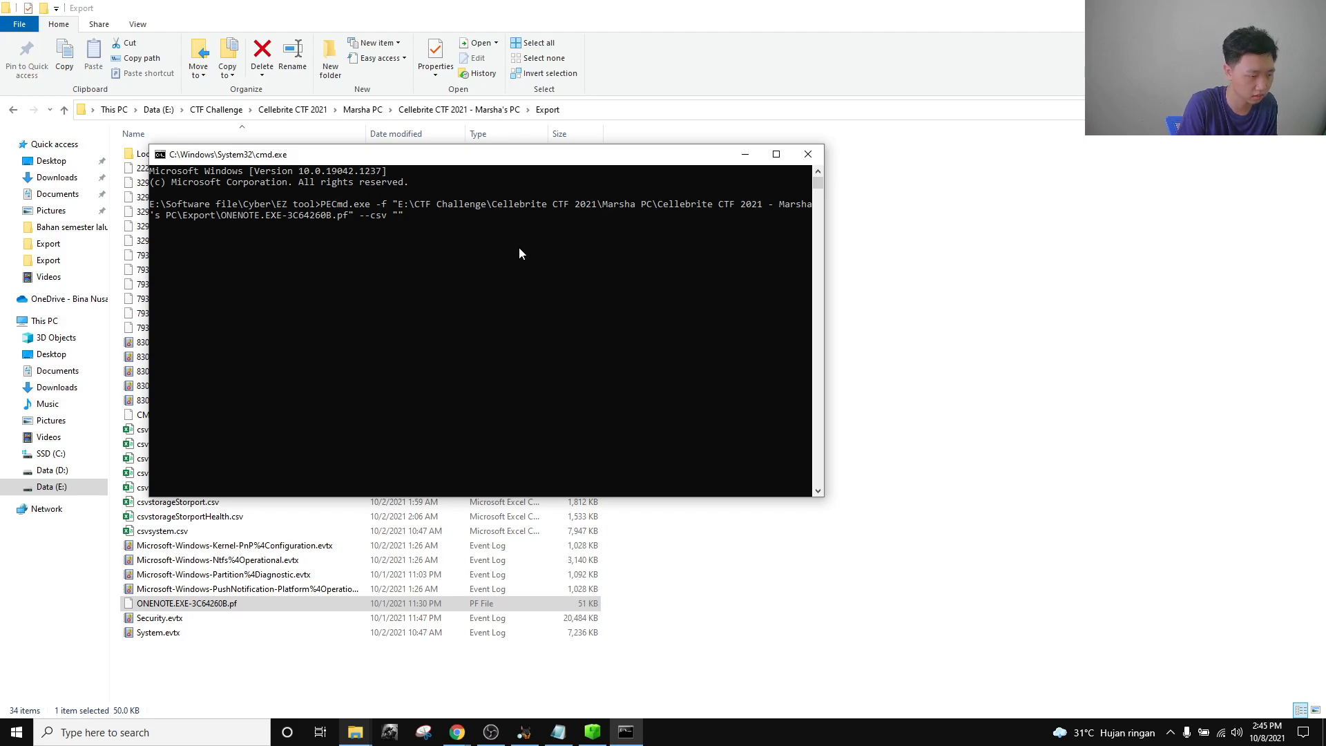
pyautogui.click(587, 112)
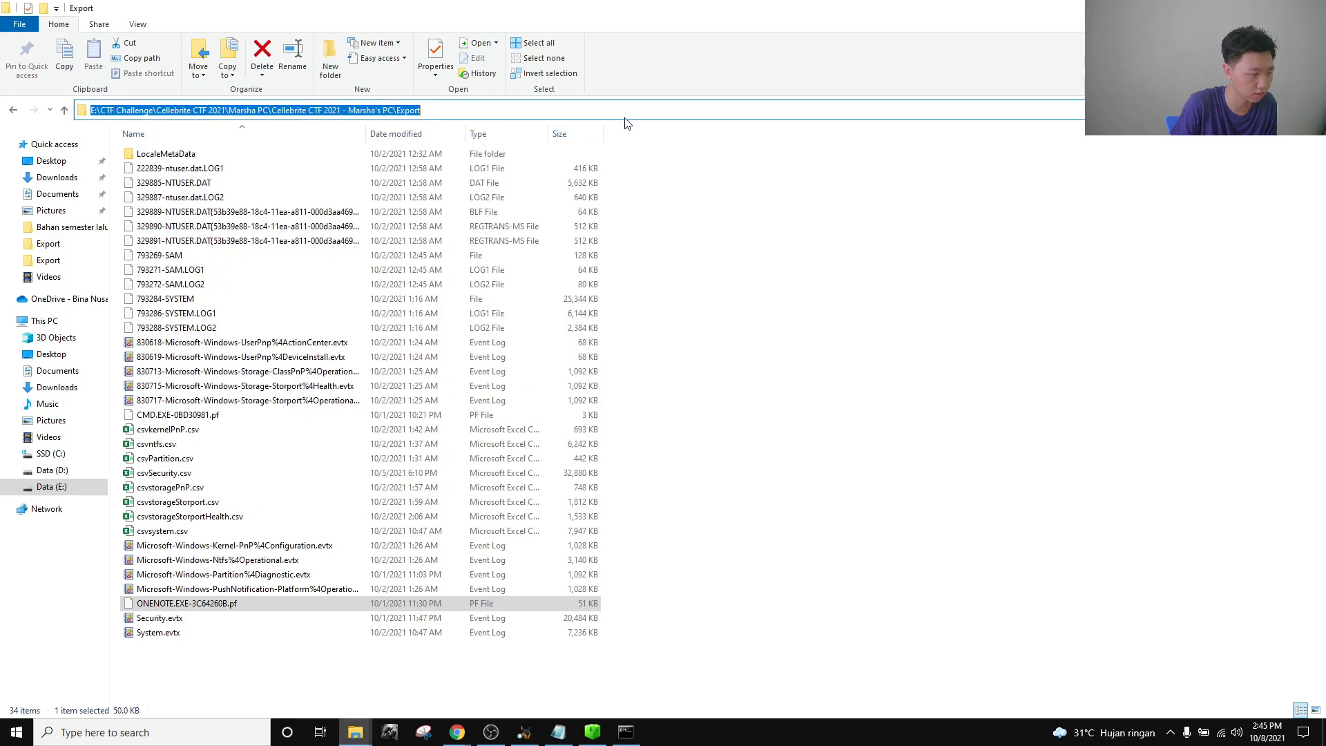
pyautogui.click(837, 303)
pyautogui.hotkey('alt', 'Tab')
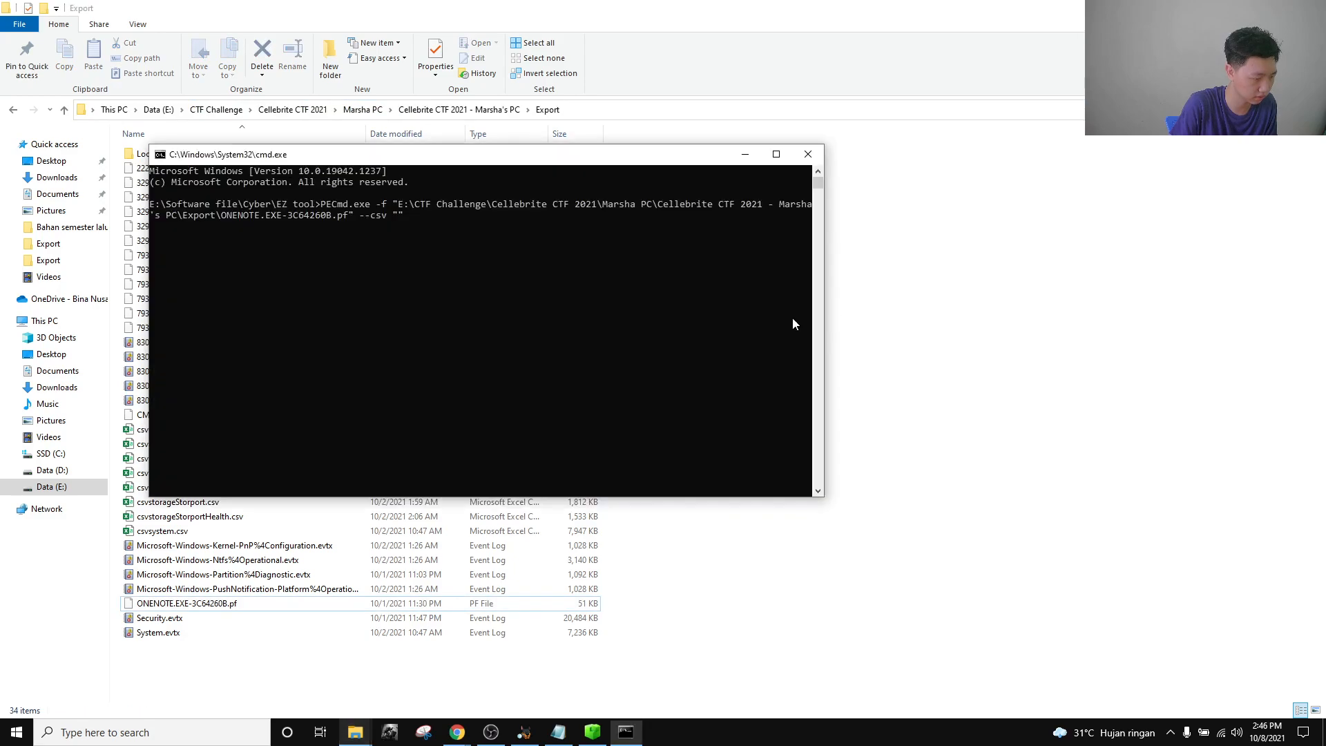
pyautogui.write("E:\\CTF Challenge\\Cellebrite CTF 2021\\Marsha PC\\Cellebrite CTF 2021 - Marsha's PC\\Export")
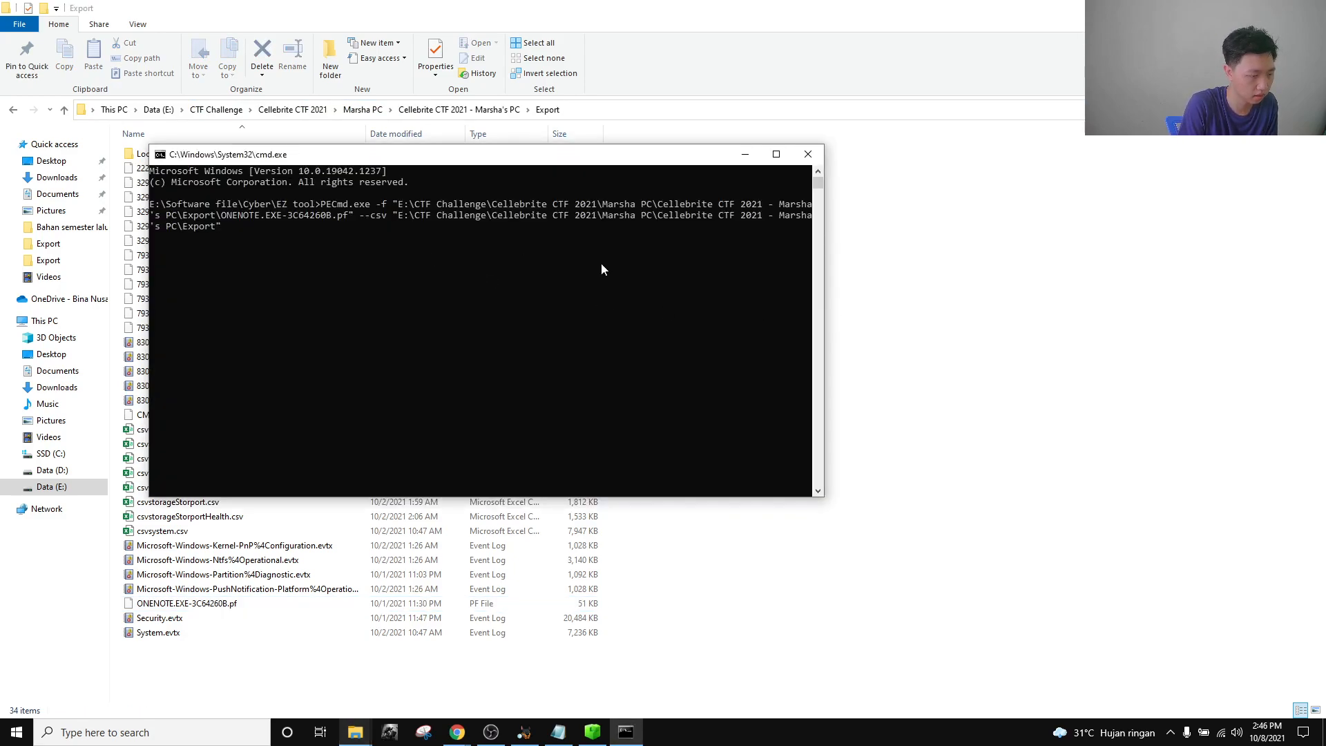
pyautogui.press('BackSpace')
pyautogui.press('BackSpace')
pyautogui.press('BackSpace')
pyautogui.press('BackSpace')
pyautogui.press('BackSpace')
pyautogui.press('BackSpace')
pyautogui.press('BackSpace')
pyautogui.press('BackSpace')
pyautogui.press('BackSpace')
pyautogui.press('BackSpace')
pyautogui.press('BackSpace')
pyautogui.press('BackSpace')
pyautogui.press('BackSpace')
pyautogui.press('BackSpace')
pyautogui.press('BackSpace')
pyautogui.press('BackSpace')
pyautogui.press('BackSpace')
pyautogui.press('BackSpace')
pyautogui.press('BackSpace')
pyautogui.press('BackSpace')
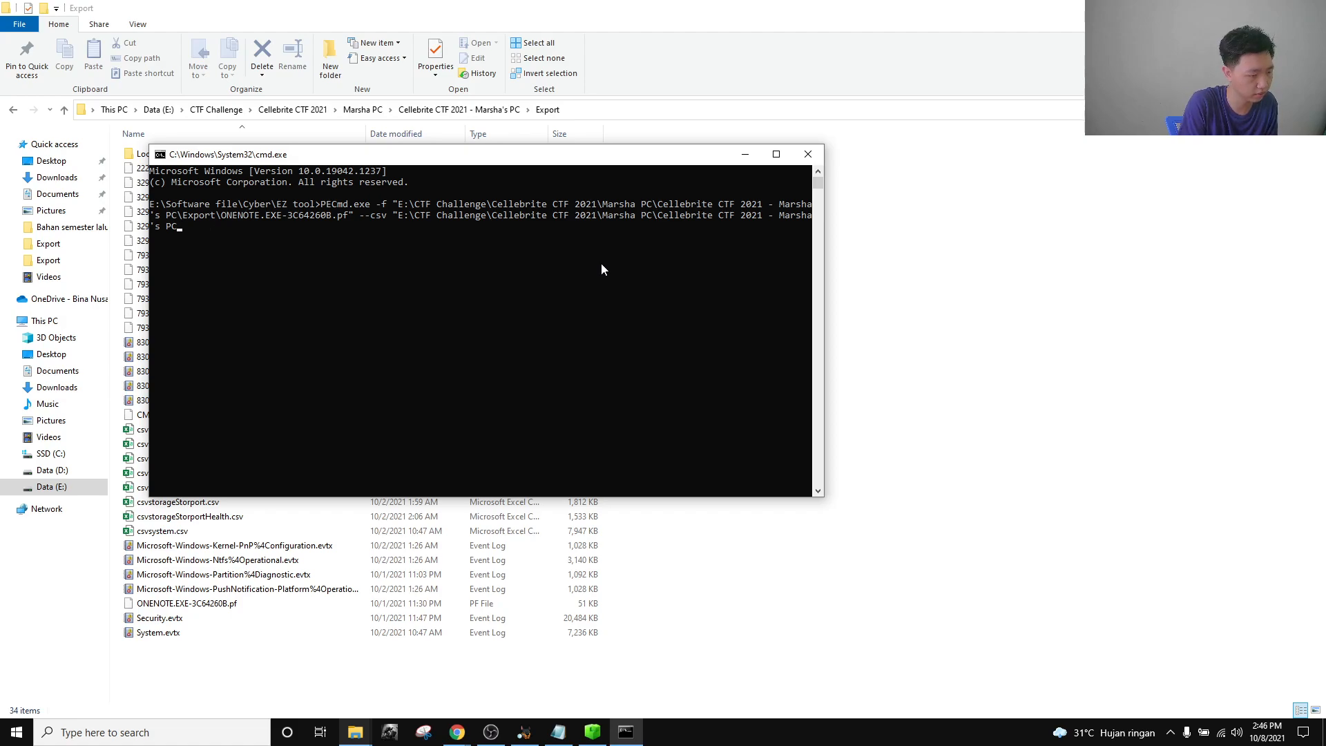
pyautogui.press('BackSpace')
pyautogui.press('BackSpace')
pyautogui.press('BackSpace')
pyautogui.press('BackSpace')
pyautogui.press('BackSpace')
pyautogui.press('BackSpace')
pyautogui.press('BackSpace')
pyautogui.press('BackSpace')
pyautogui.press('BackSpace')
pyautogui.press('BackSpace')
pyautogui.press('BackSpace')
pyautogui.press('BackSpace')
pyautogui.press('BackSpace')
pyautogui.press('BackSpace')
pyautogui.press('BackSpace')
pyautogui.press('BackSpace')
pyautogui.press('BackSpace')
pyautogui.press('BackSpace')
pyautogui.press('BackSpace')
pyautogui.press('BackSpace')
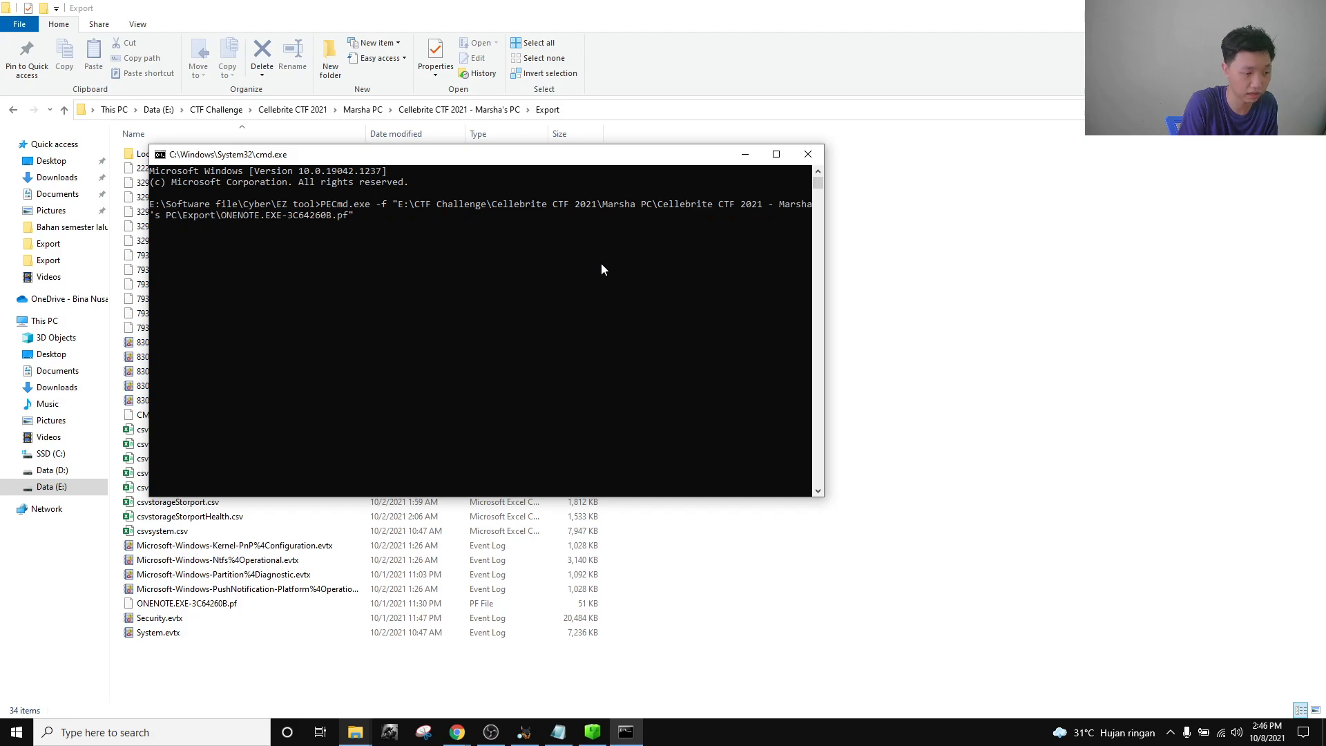
pyautogui.press('Return')
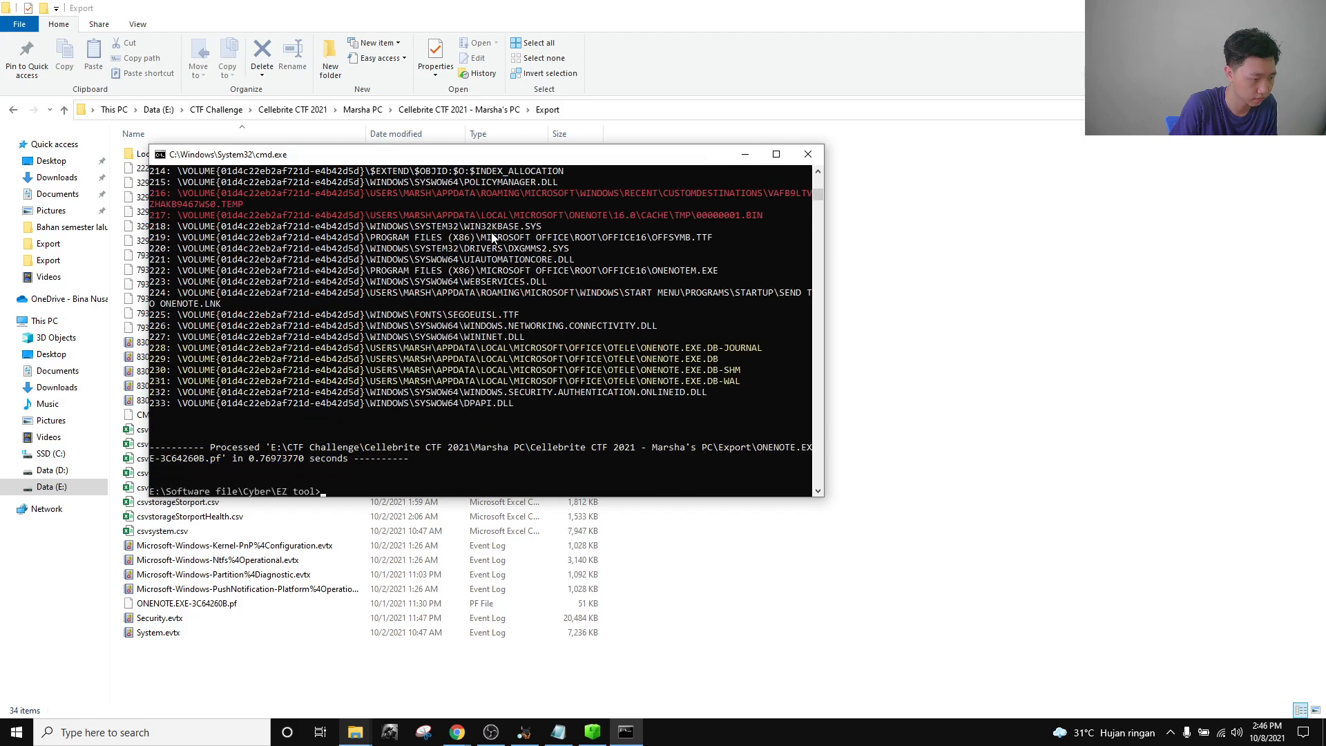
# Maximize the console, scroll to the top of PECmd's output, and mark ONENOTE.EXE's run count of 2.
pyautogui.click(776, 154)
pyautogui.scroll(20, 544, 351)
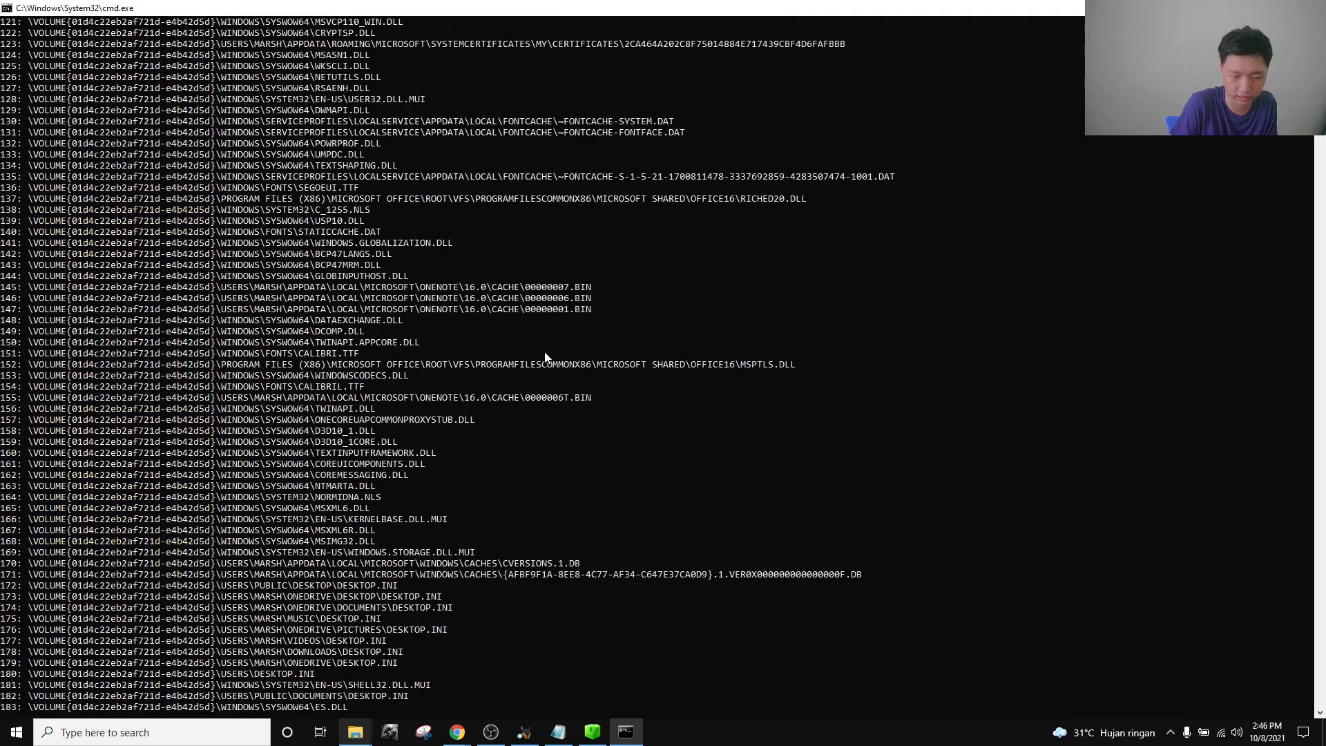
pyautogui.scroll(20, 1262, 496)
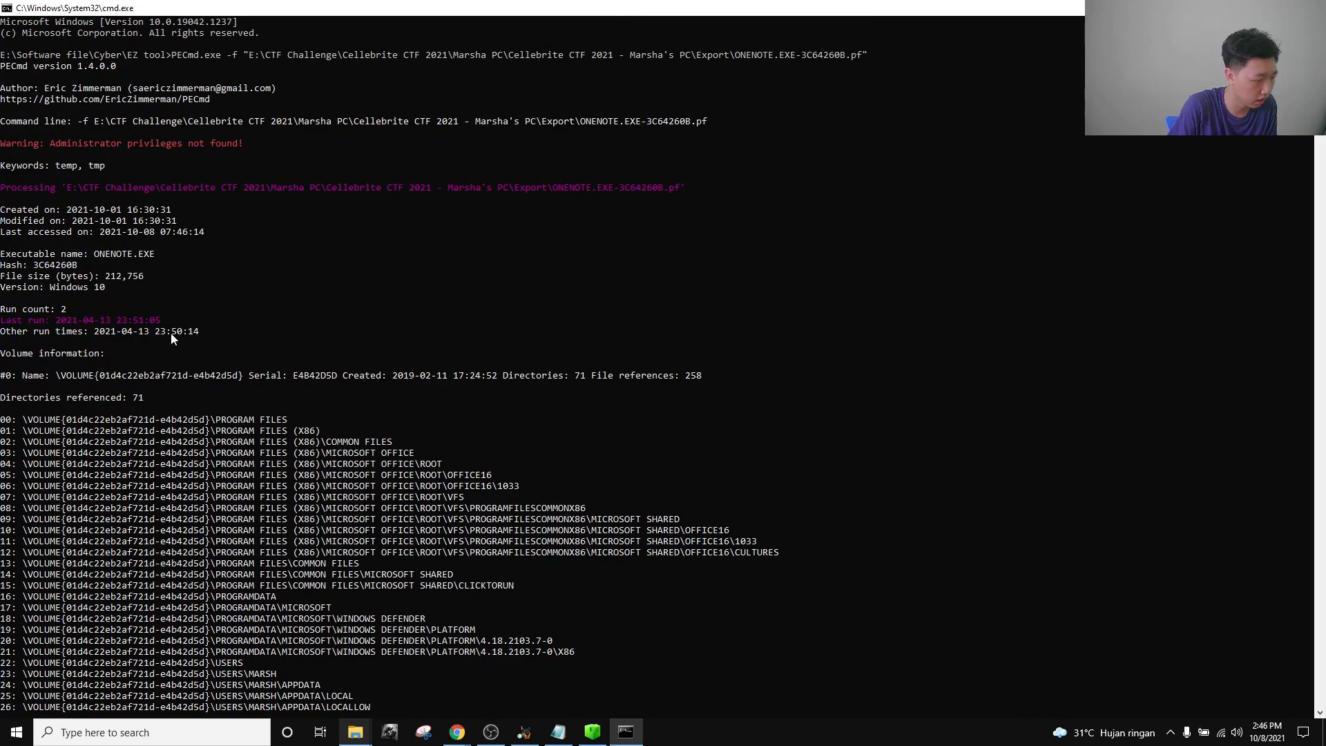
pyautogui.moveTo(64, 311)
pyautogui.mouseDown()
pyautogui.moveTo(2, 311)
pyautogui.moveTo(62, 312)
pyautogui.mouseUp()
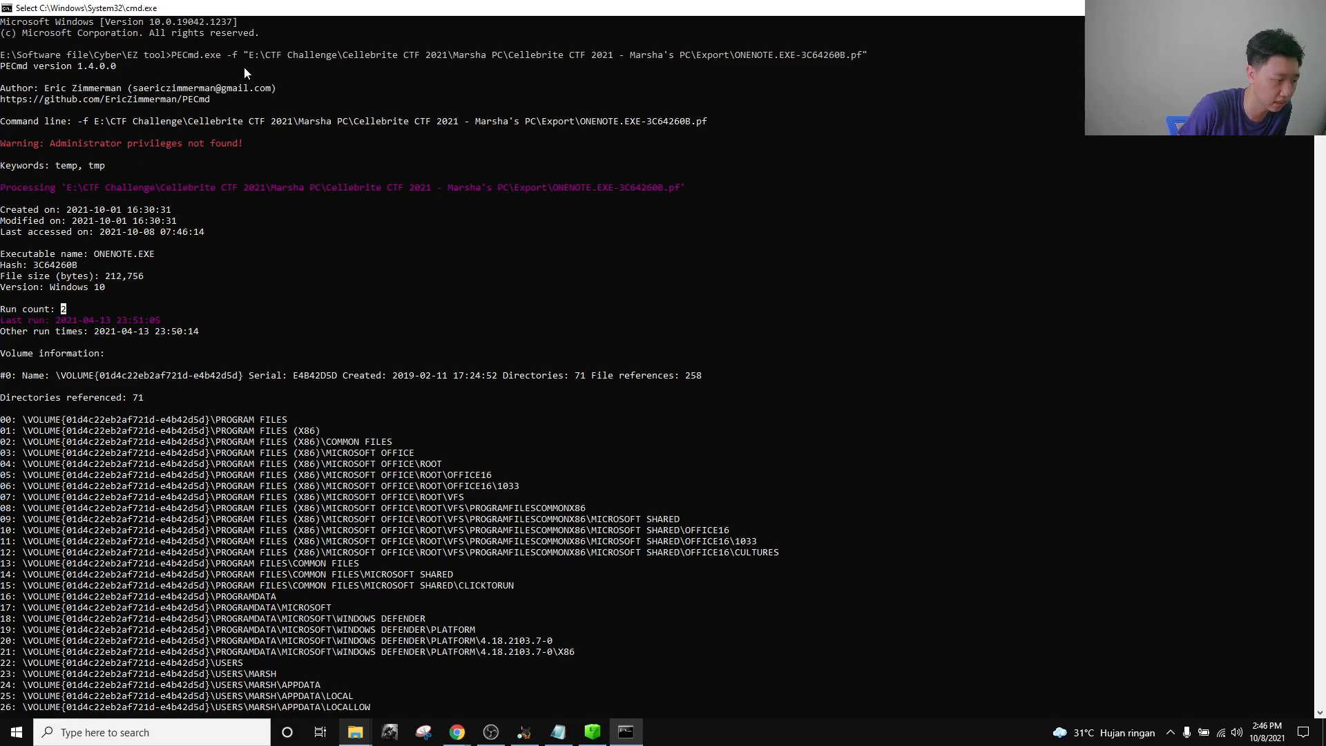
pyautogui.moveTo(457, 732)
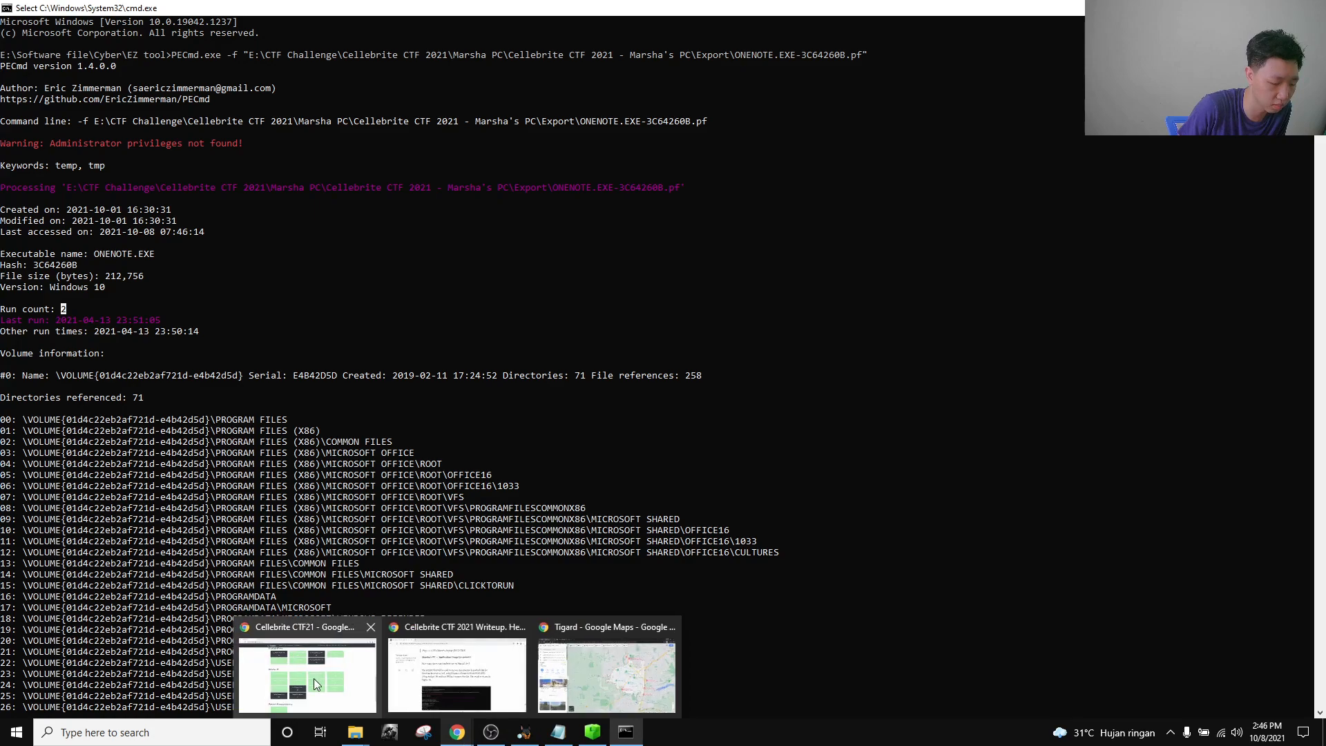
pyautogui.click(313, 678)
# Enter 2 for the OneNote run-count question, then close it leaving the answer unsubmitted.
pyautogui.click(382, 500)
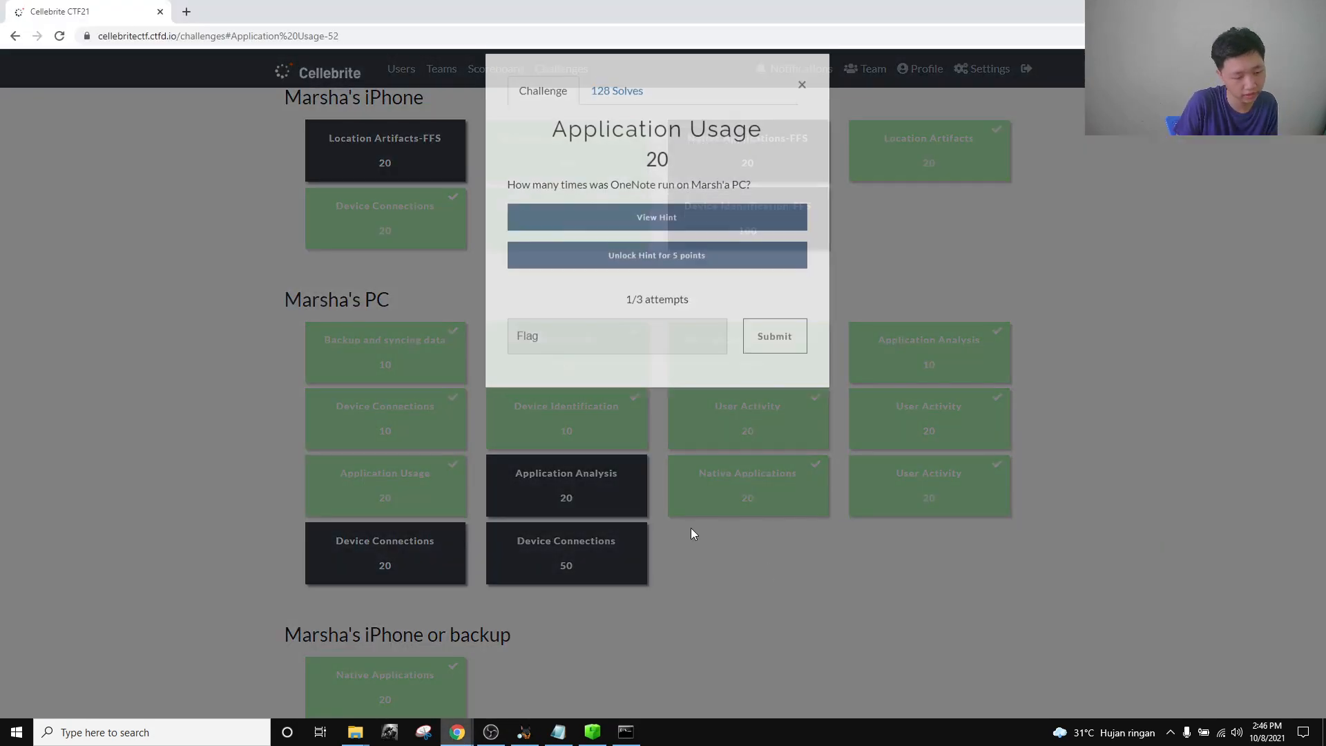
pyautogui.click(620, 351)
pyautogui.write('2')
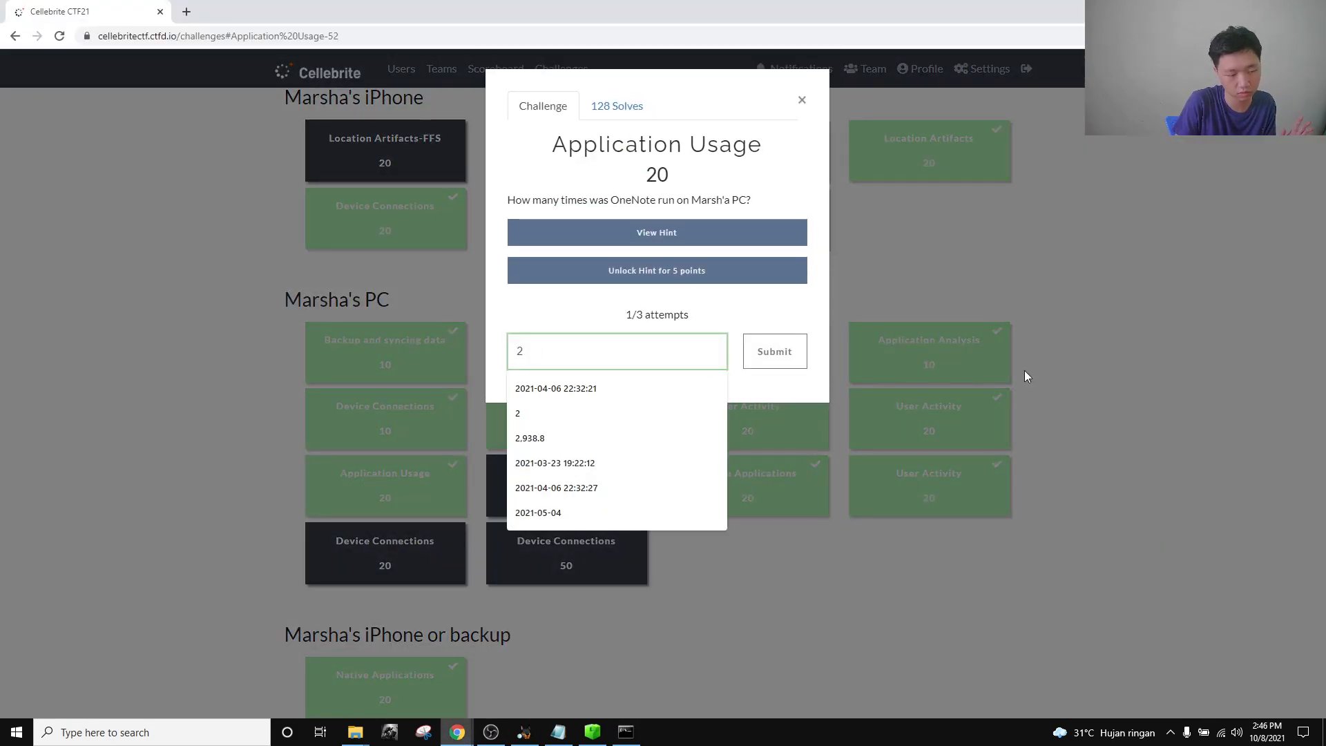
pyautogui.click(993, 351)
pyautogui.click(450, 500)
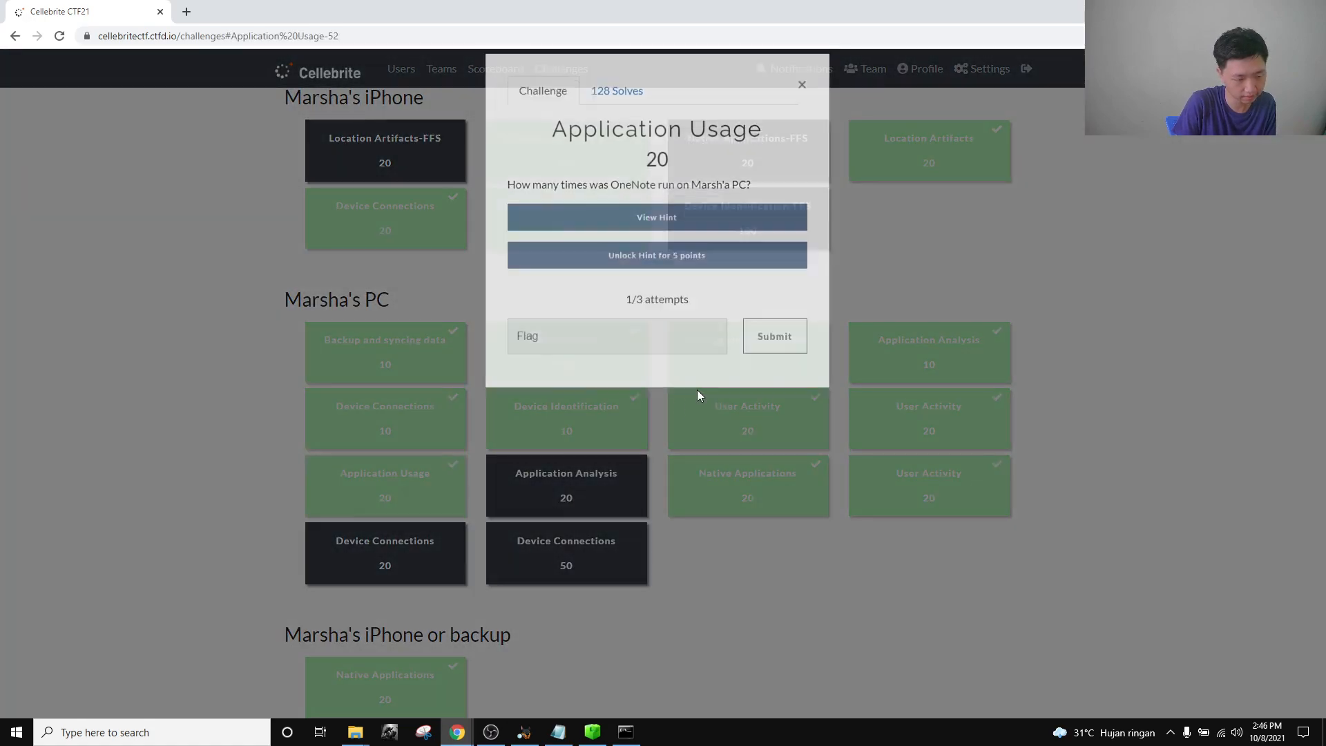
pyautogui.click(620, 352)
pyautogui.click(802, 100)
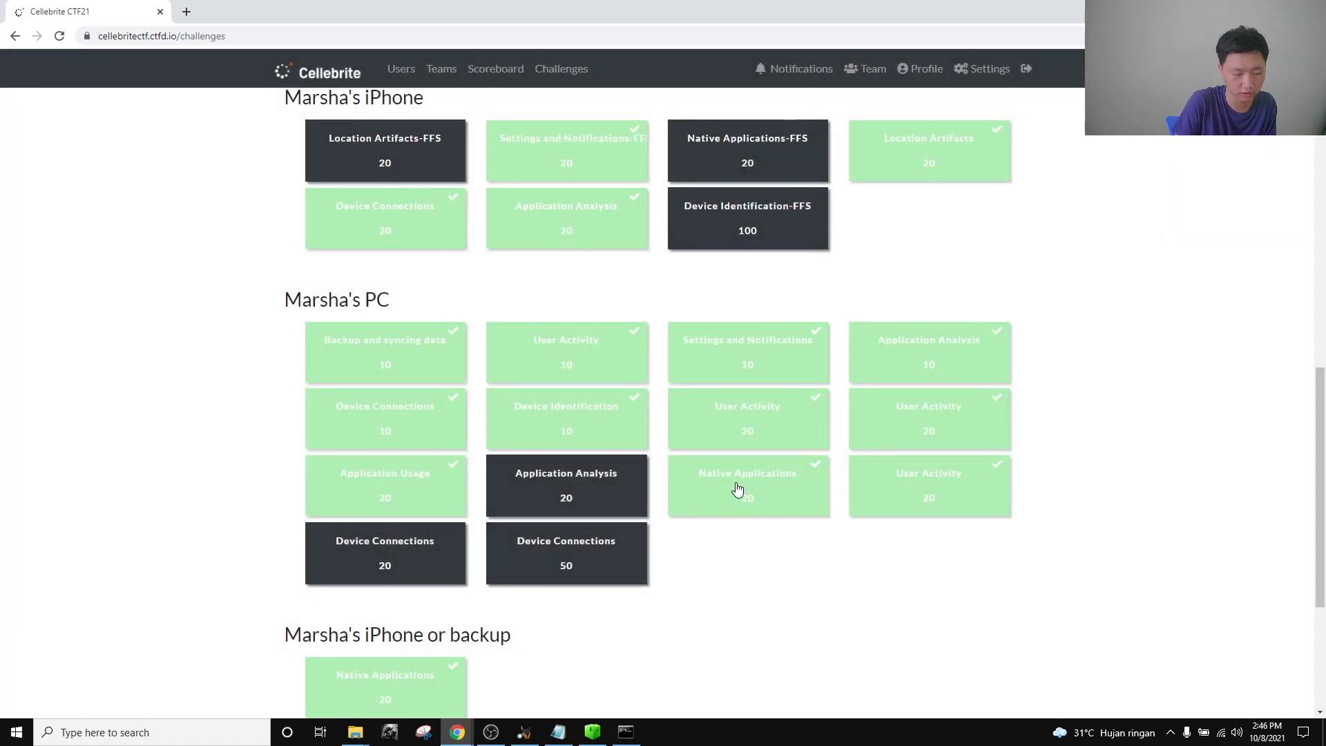
# Read the Native Applications 20 question on cmd.exe's last run and its required date format.
pyautogui.click(738, 498)
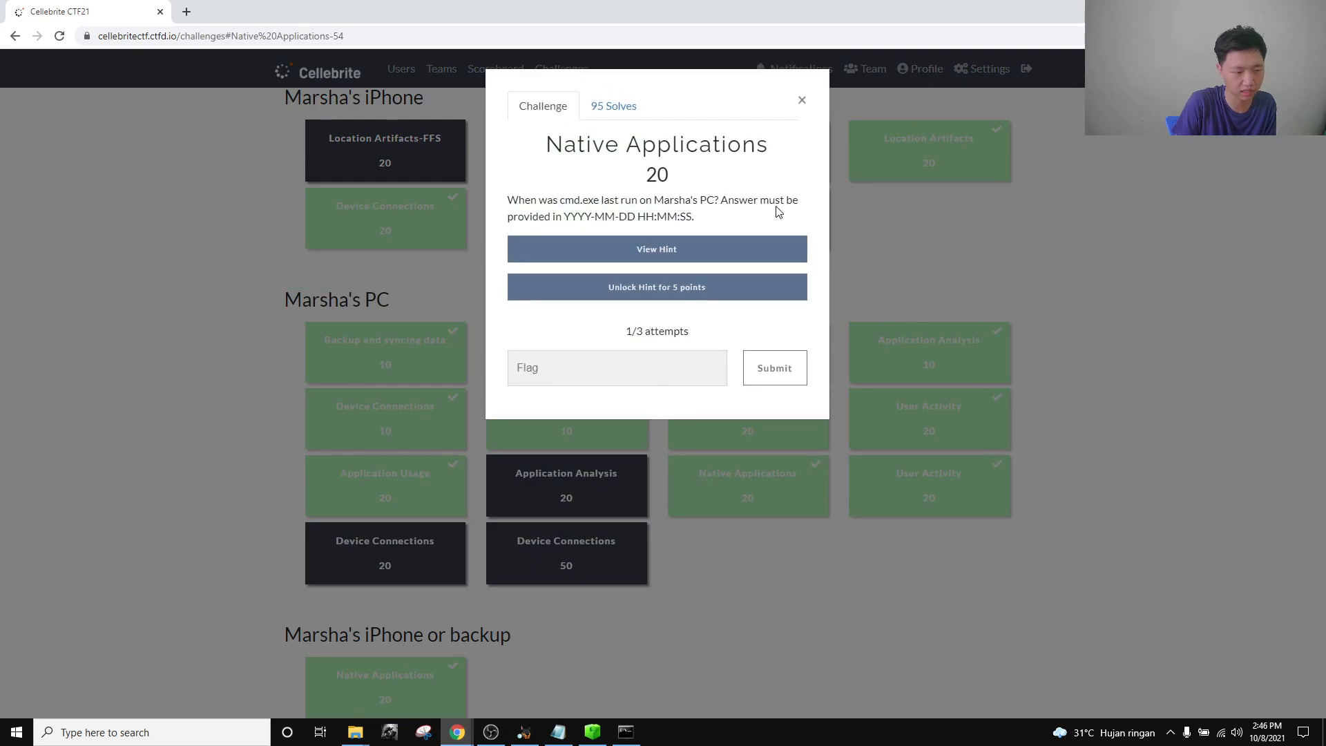
pyautogui.moveTo(696, 219); pyautogui.dragTo(584, 214)
pyautogui.click(585, 213)
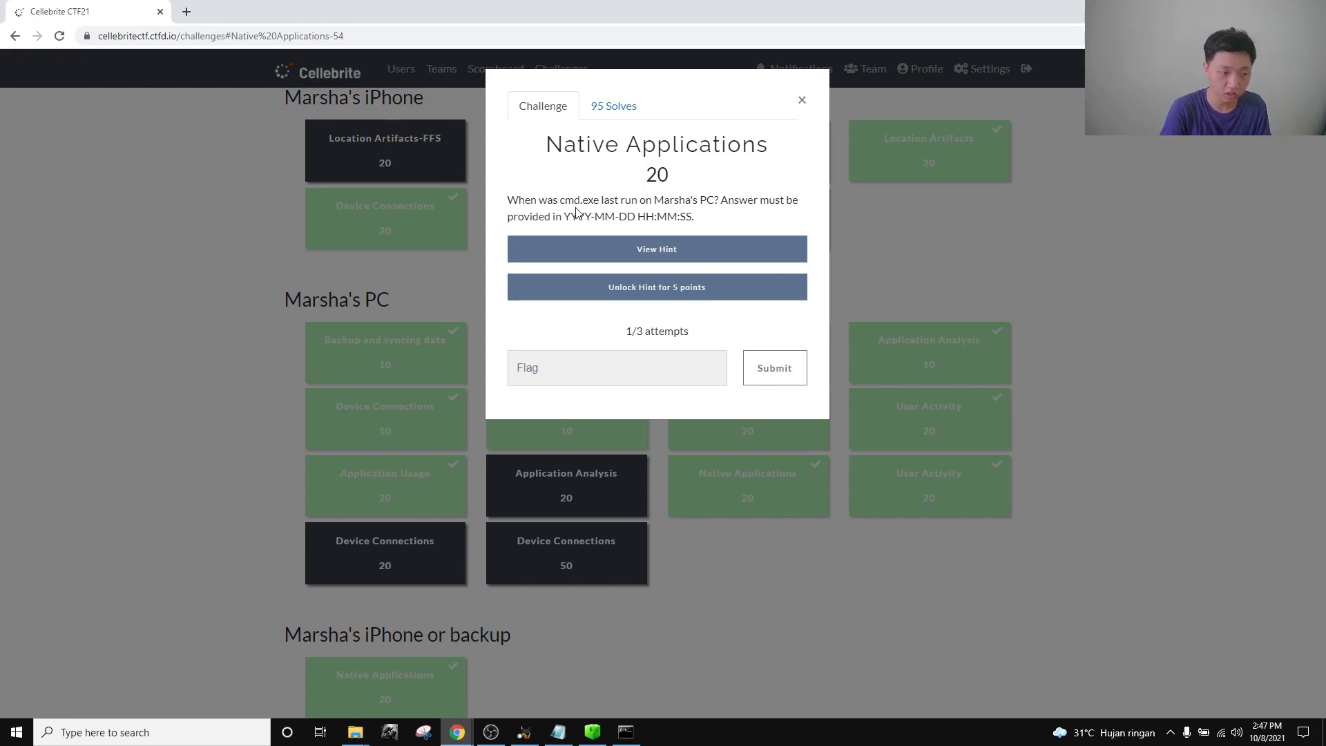
pyautogui.moveTo(565, 200); pyautogui.dragTo(605, 198)
pyautogui.click(823, 122)
# Find and select CMD.EXE-0BD30981.pf in Autopsy's vol6 Prefetch listing.
pyautogui.click(802, 100)
pyautogui.click(524, 732)
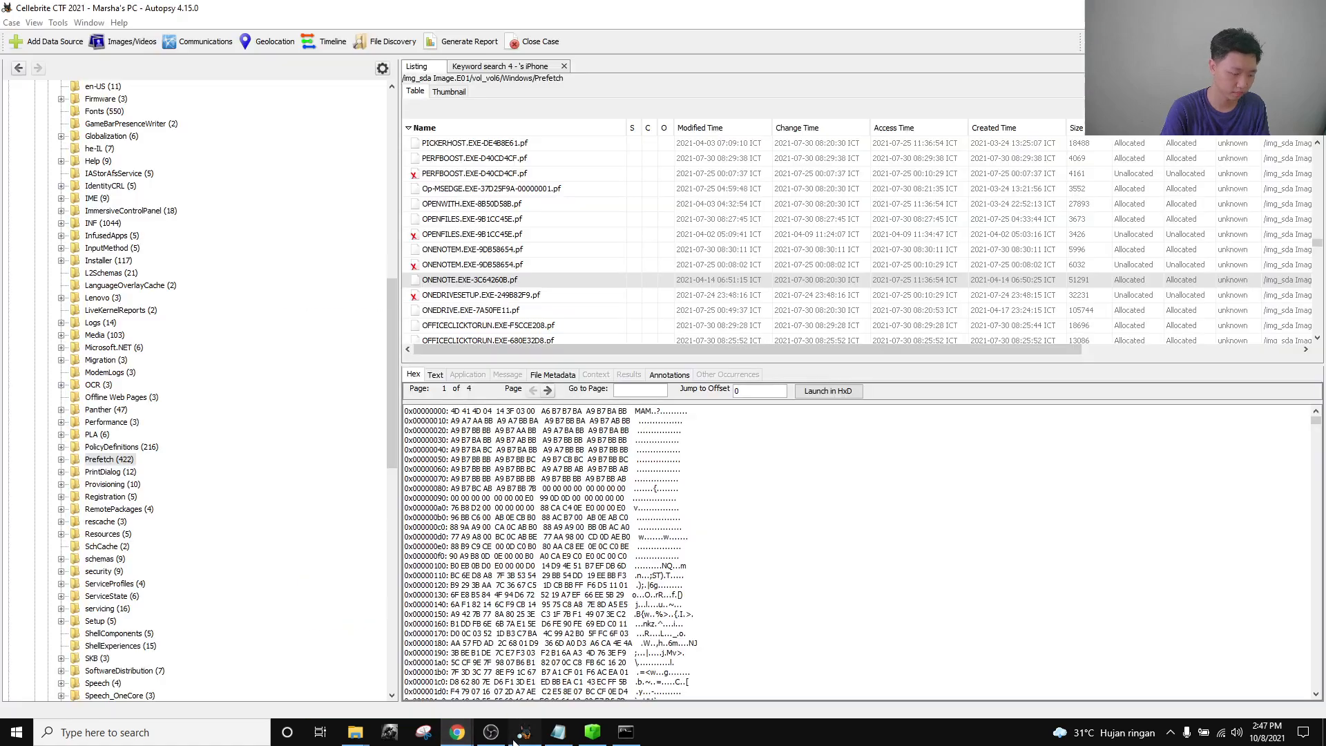
pyautogui.scroll(-15, 495, 342)
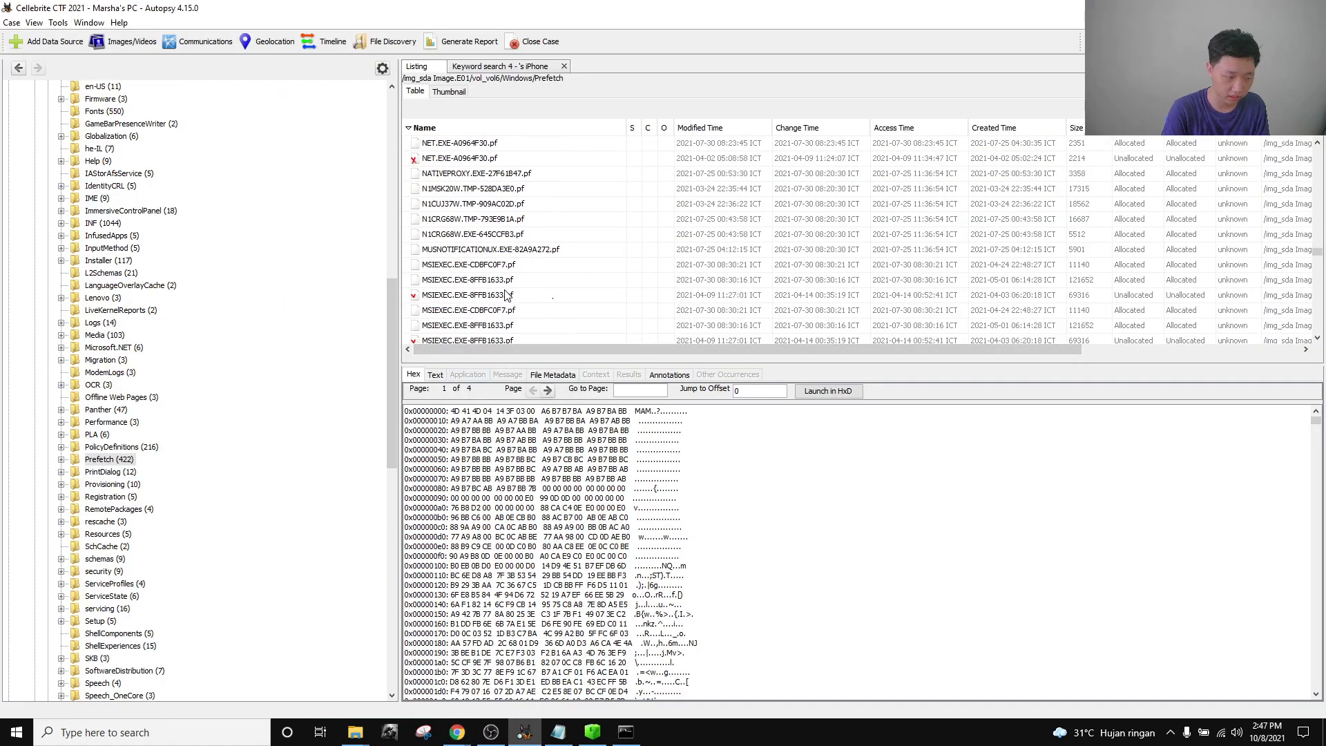
pyautogui.scroll(-15, 504, 299)
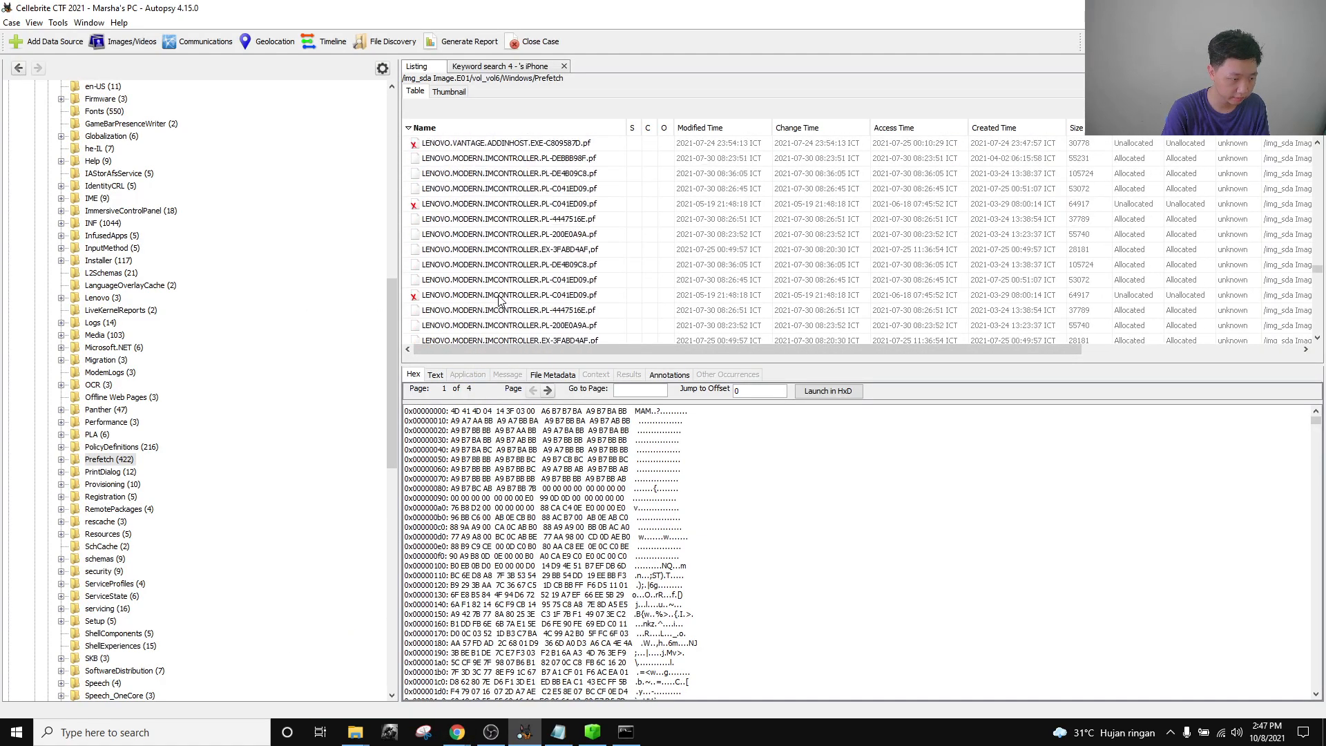
pyautogui.scroll(-15, 491, 300)
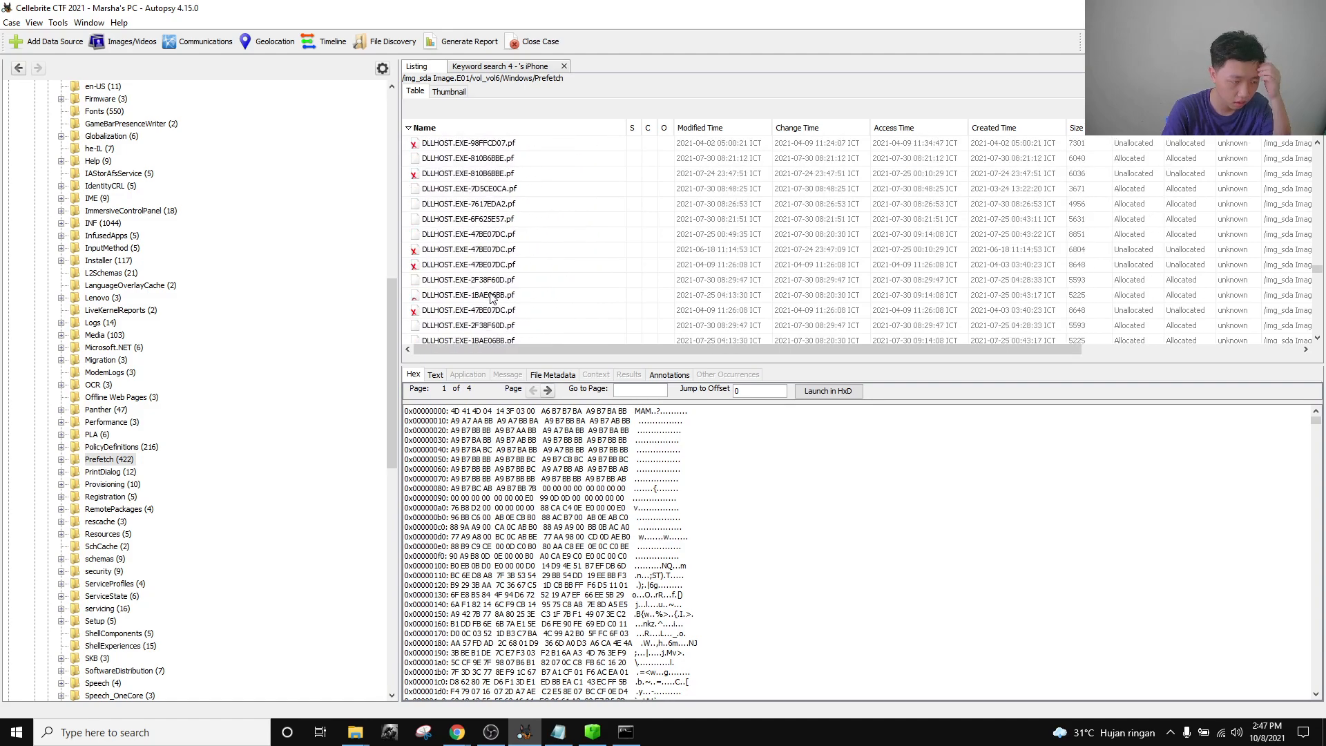
pyautogui.scroll(-15, 493, 297)
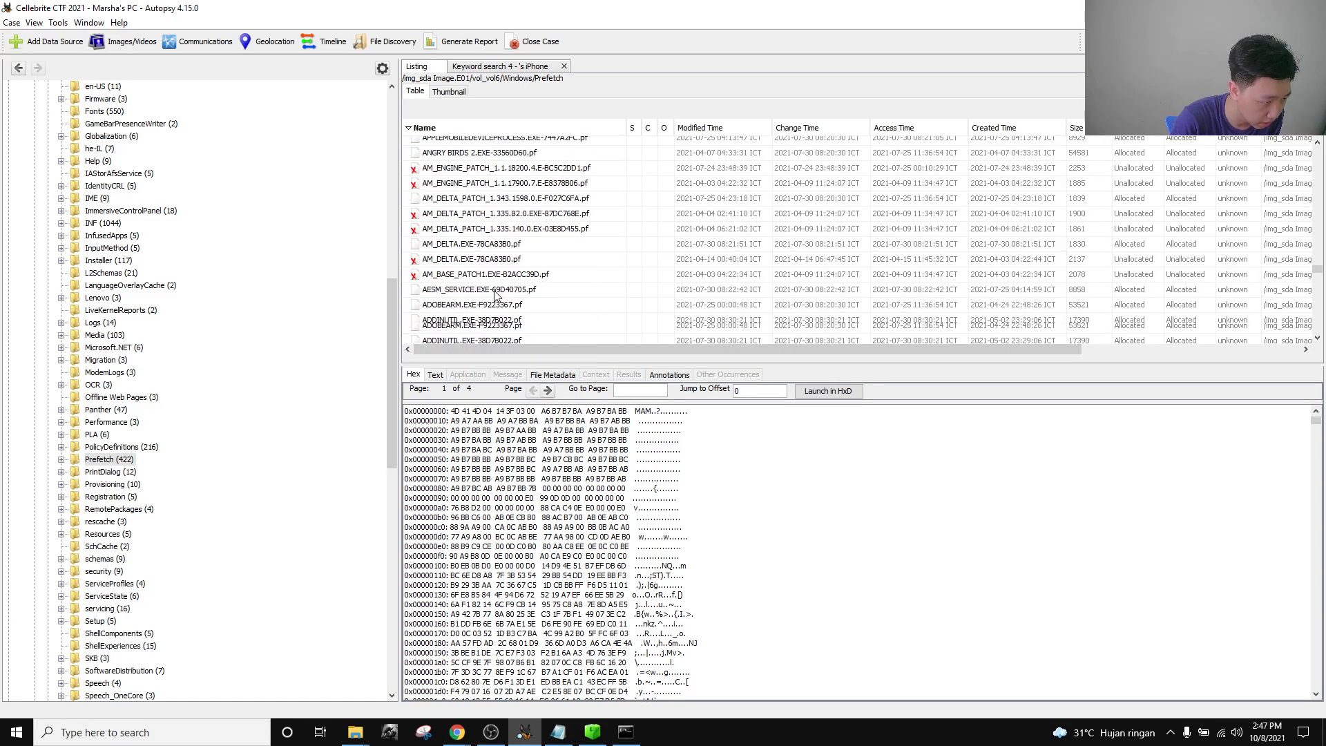
pyautogui.scroll(5, 494, 296)
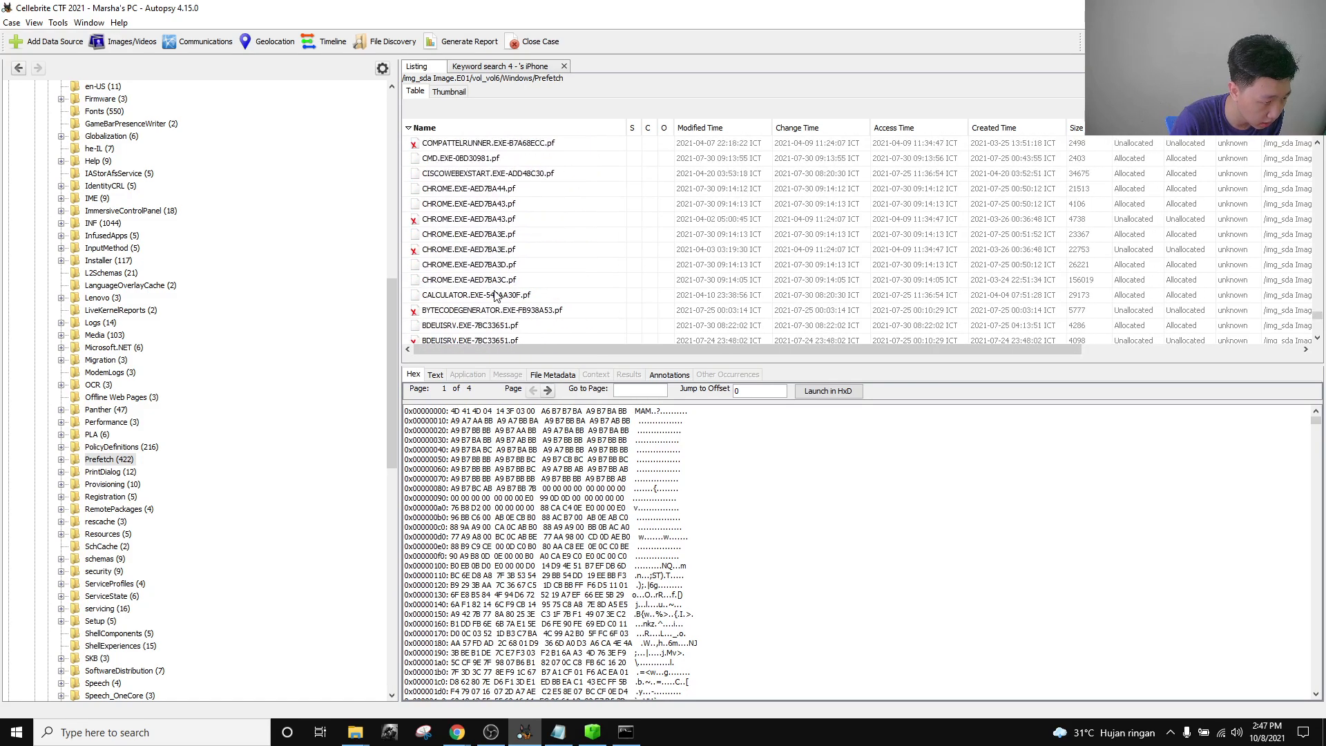
pyautogui.click(504, 158)
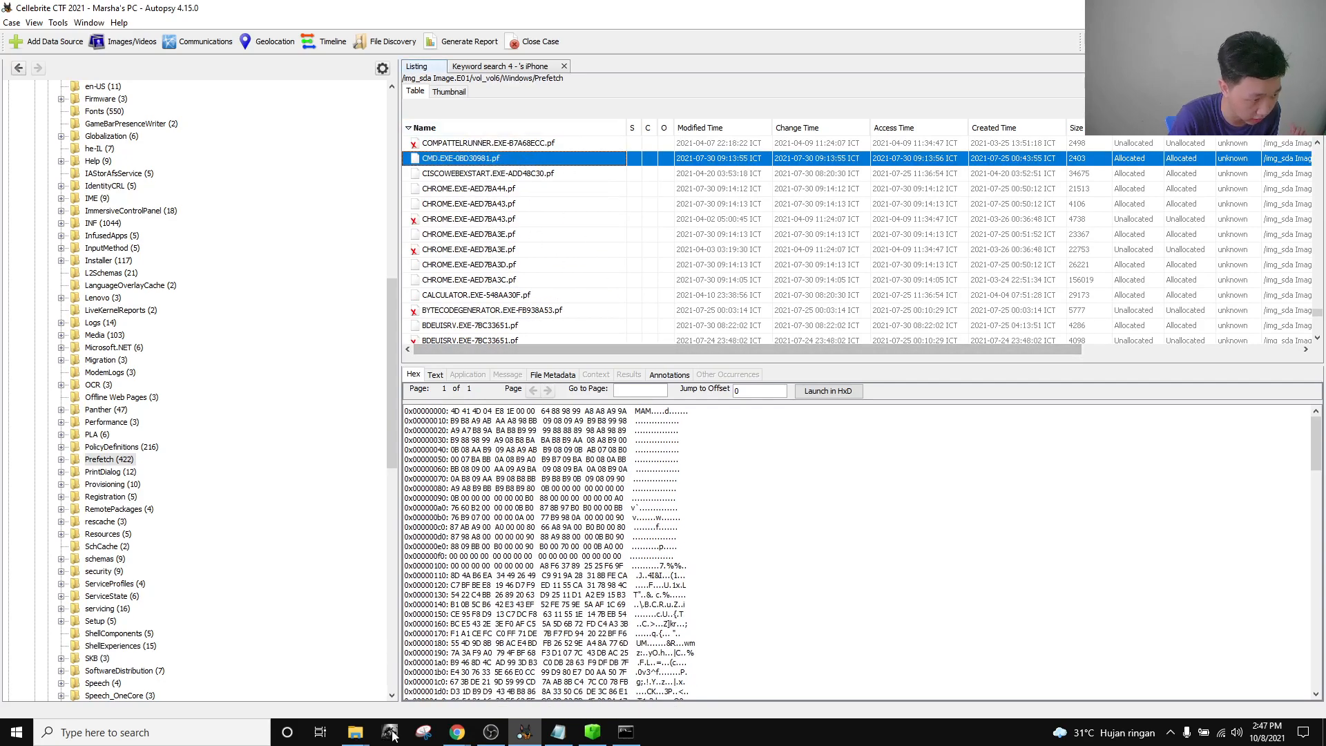
# Copy the full path of the exported CMD.EXE-0BD30981.pf from the Export folder.
pyautogui.click(276, 683)
pyautogui.moveTo(626, 733)
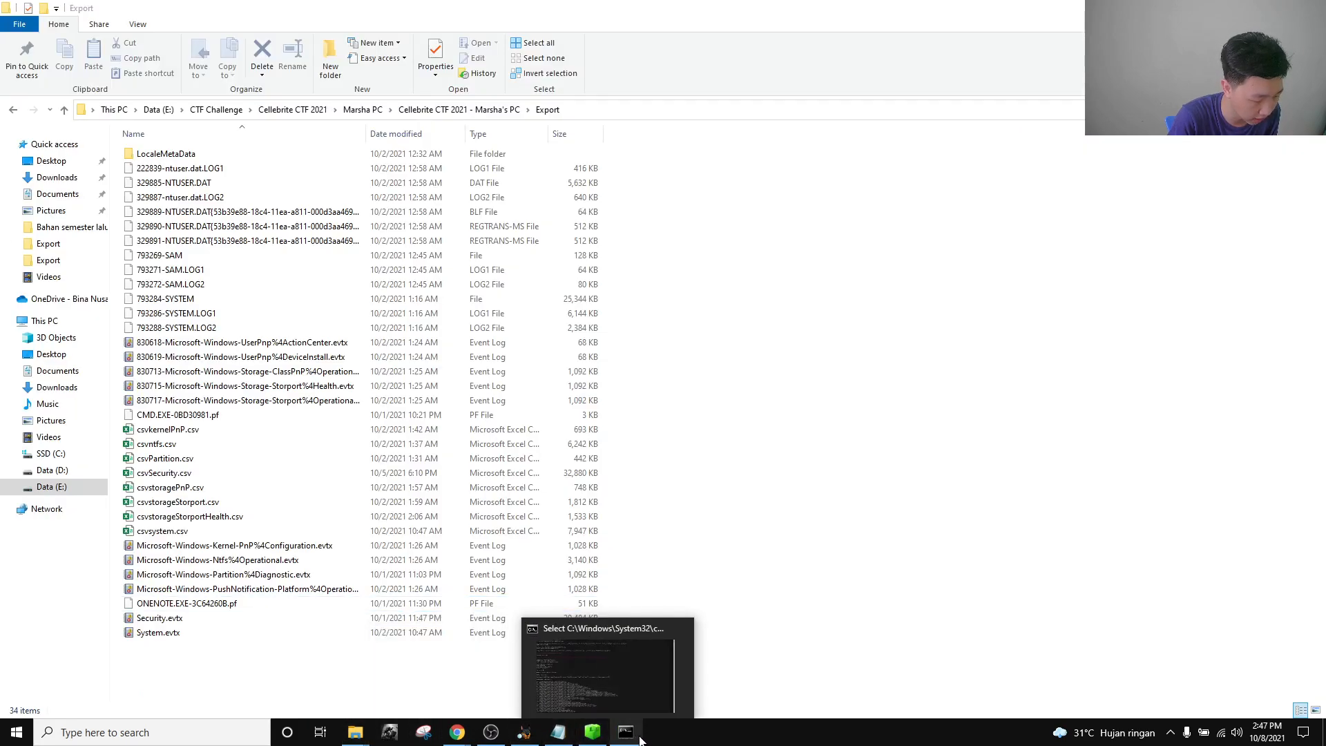
pyautogui.click(639, 705)
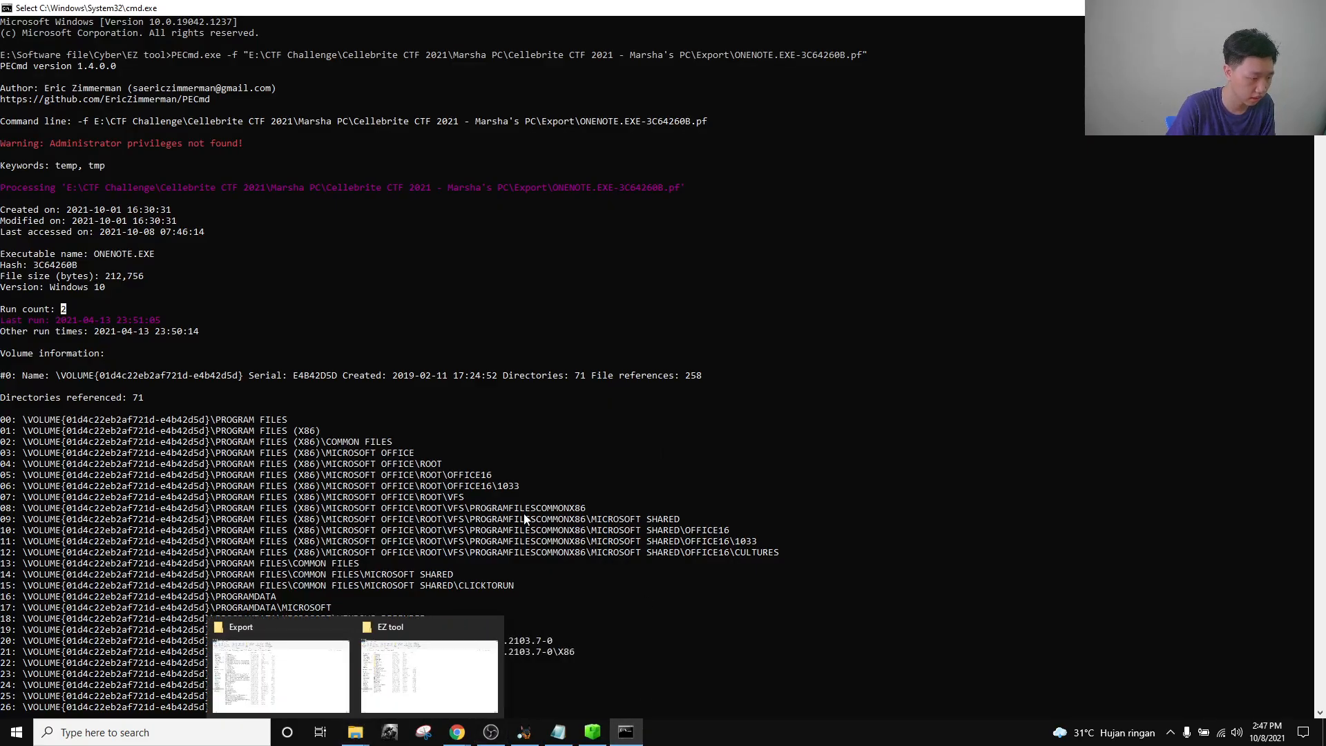
pyautogui.scroll(-15, 597, 478)
pyautogui.scroll(-20, 597, 480)
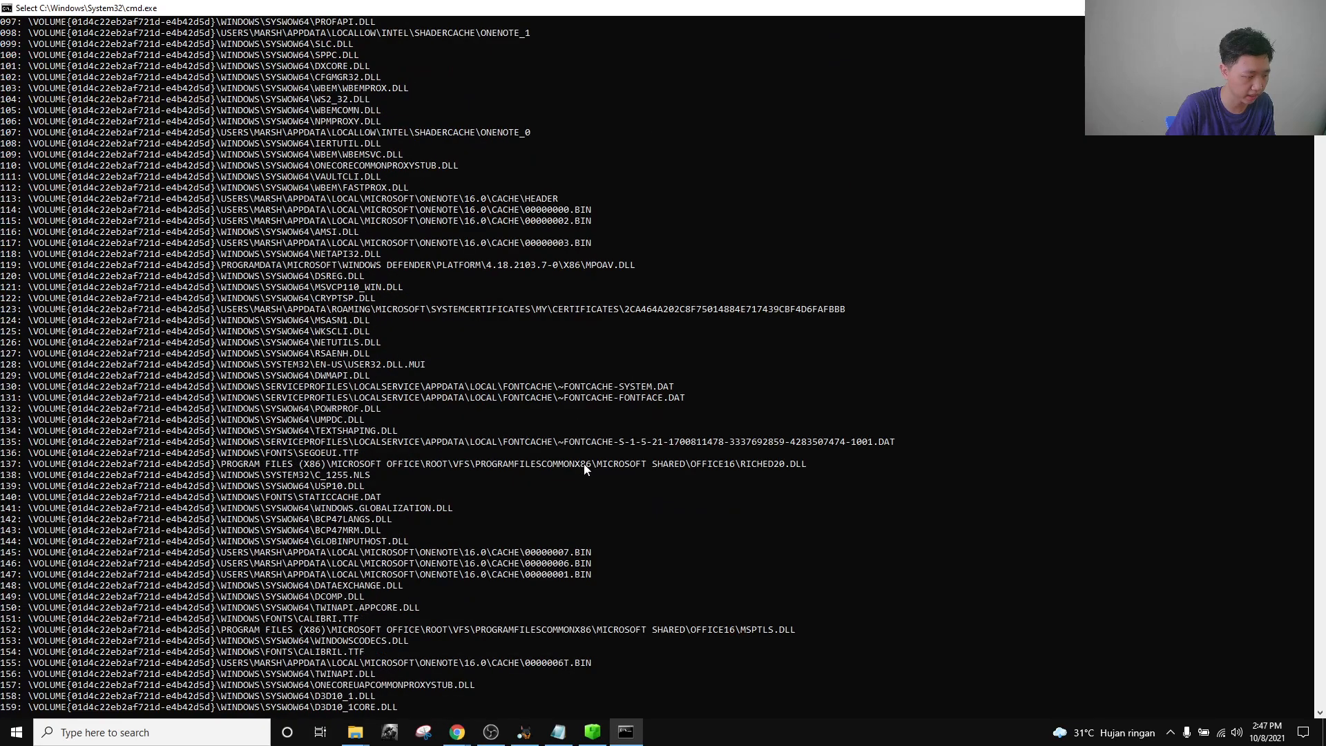
pyautogui.scroll(-8, 581, 449)
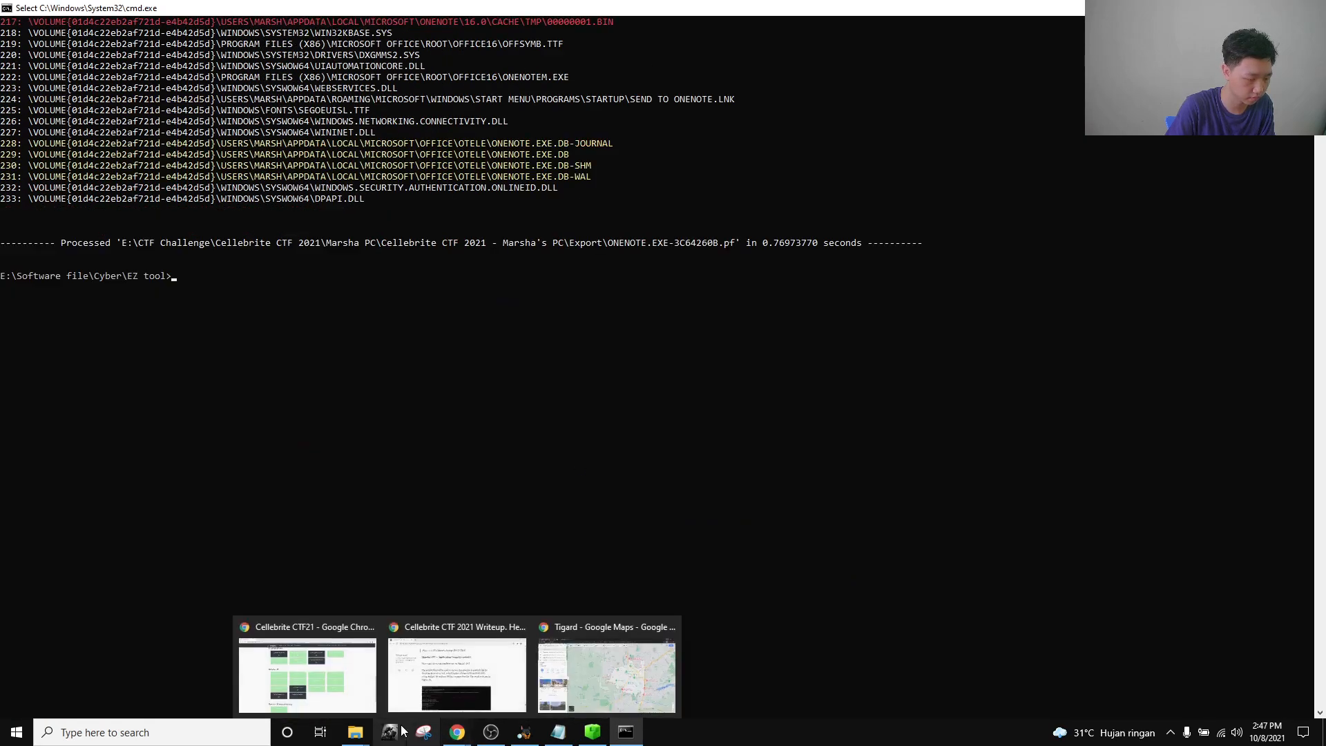
pyautogui.moveTo(354, 732)
pyautogui.click(282, 675)
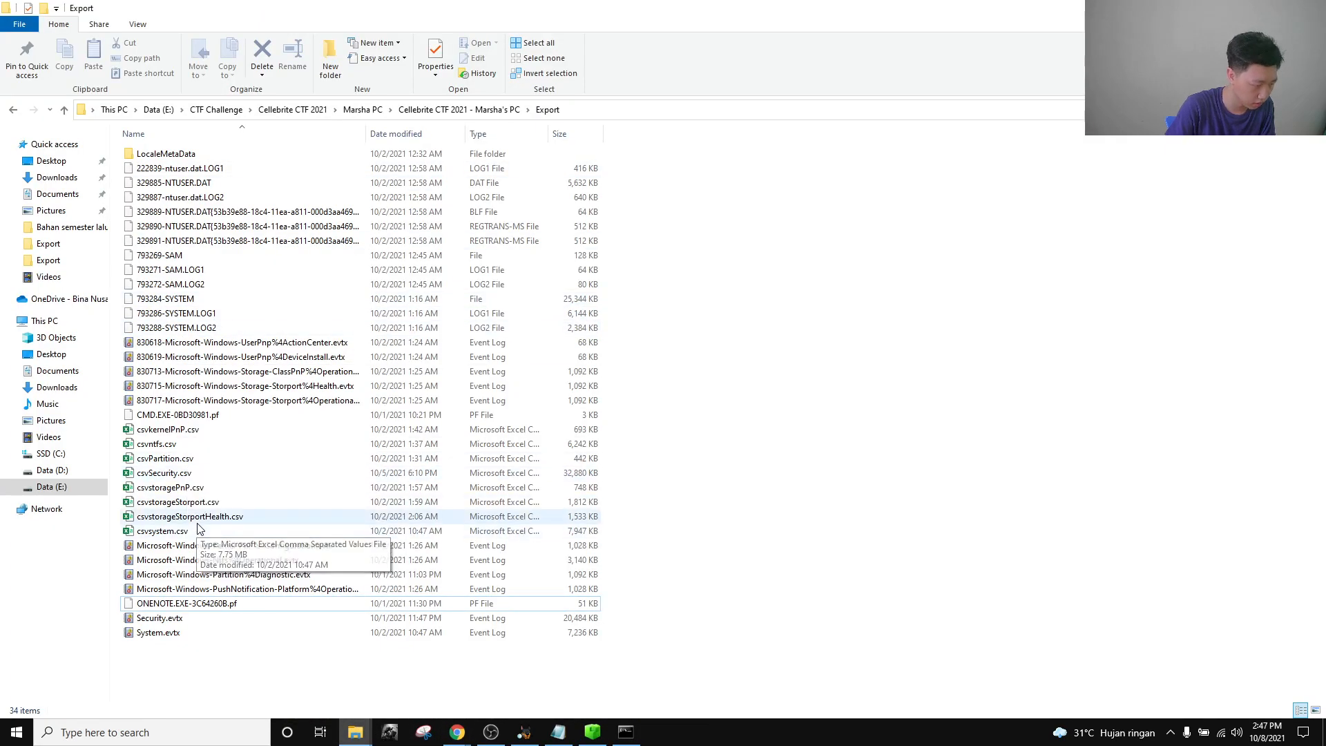
pyautogui.click(178, 415)
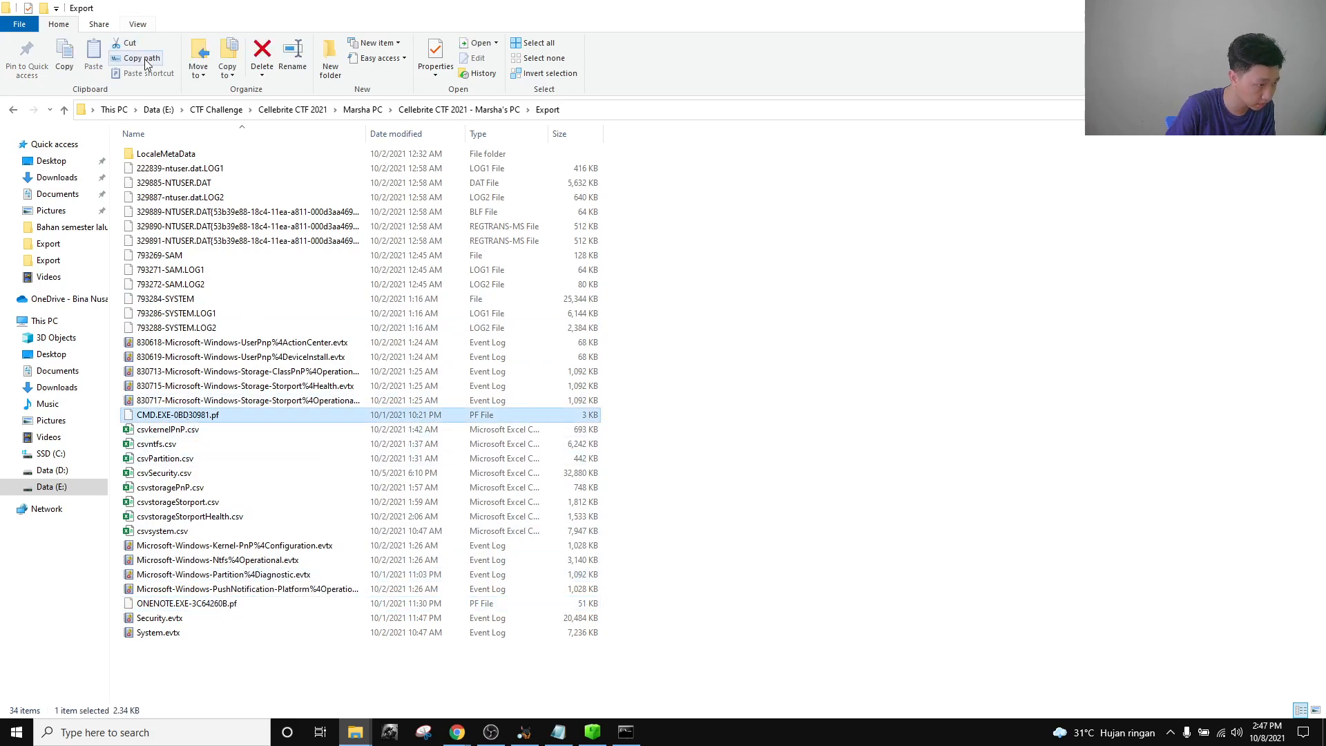
pyautogui.click(626, 732)
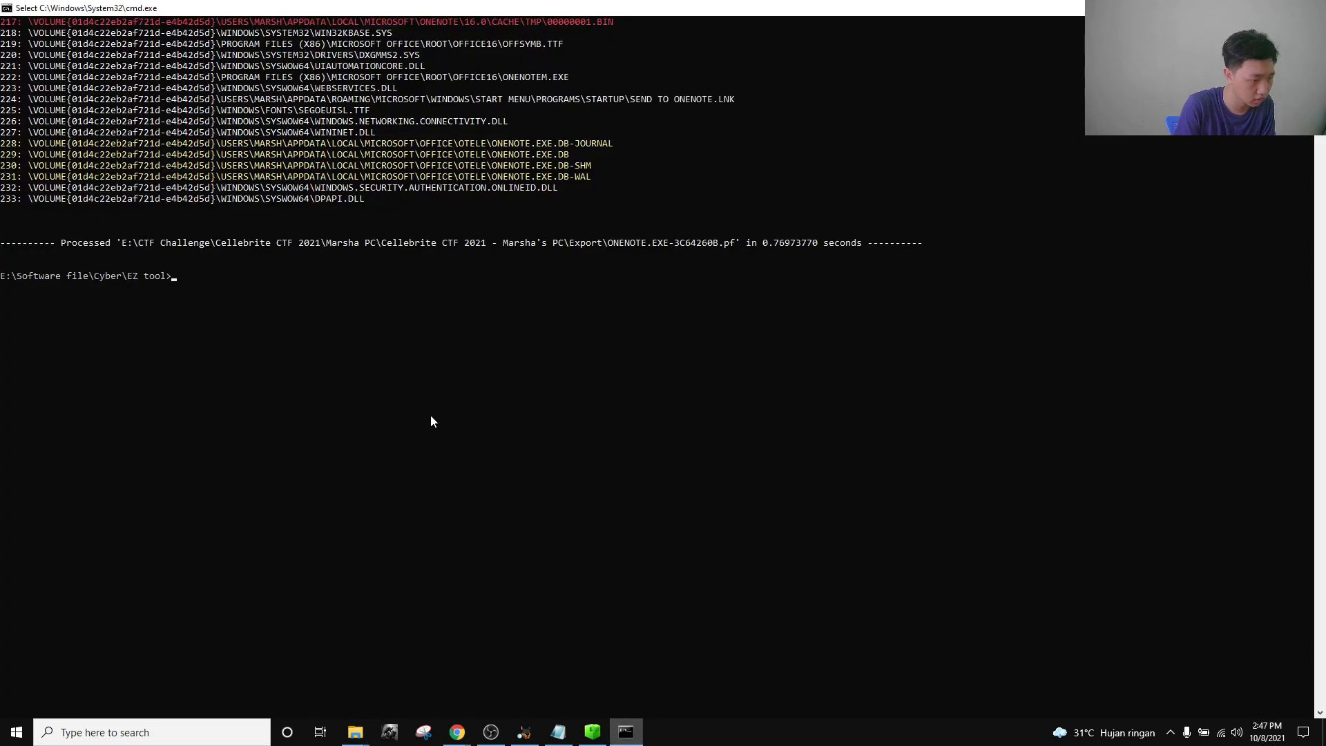
# Run PECmd.exe -f on the pasted CMD.EXE-0BD30981.pf path, showing run count 25.
pyautogui.write('PECmd.exe')
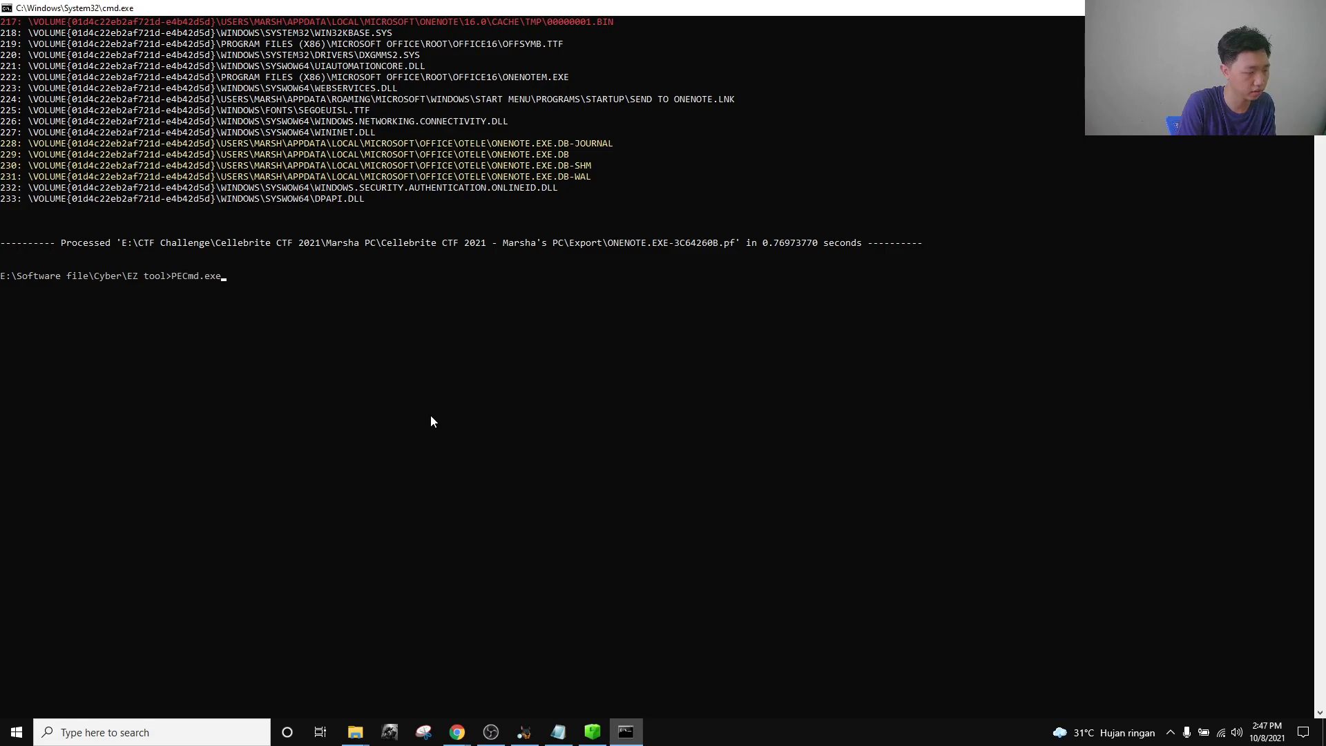
pyautogui.write('"E:\\CTF Challenge\\Cellebrite CTF 2021\\Marsha PC\\Cellebrite CTF 2021 - Marsha\'s PC\\Export\\CMD.EXE-0BD30981.pf"')
pyautogui.press('Return')
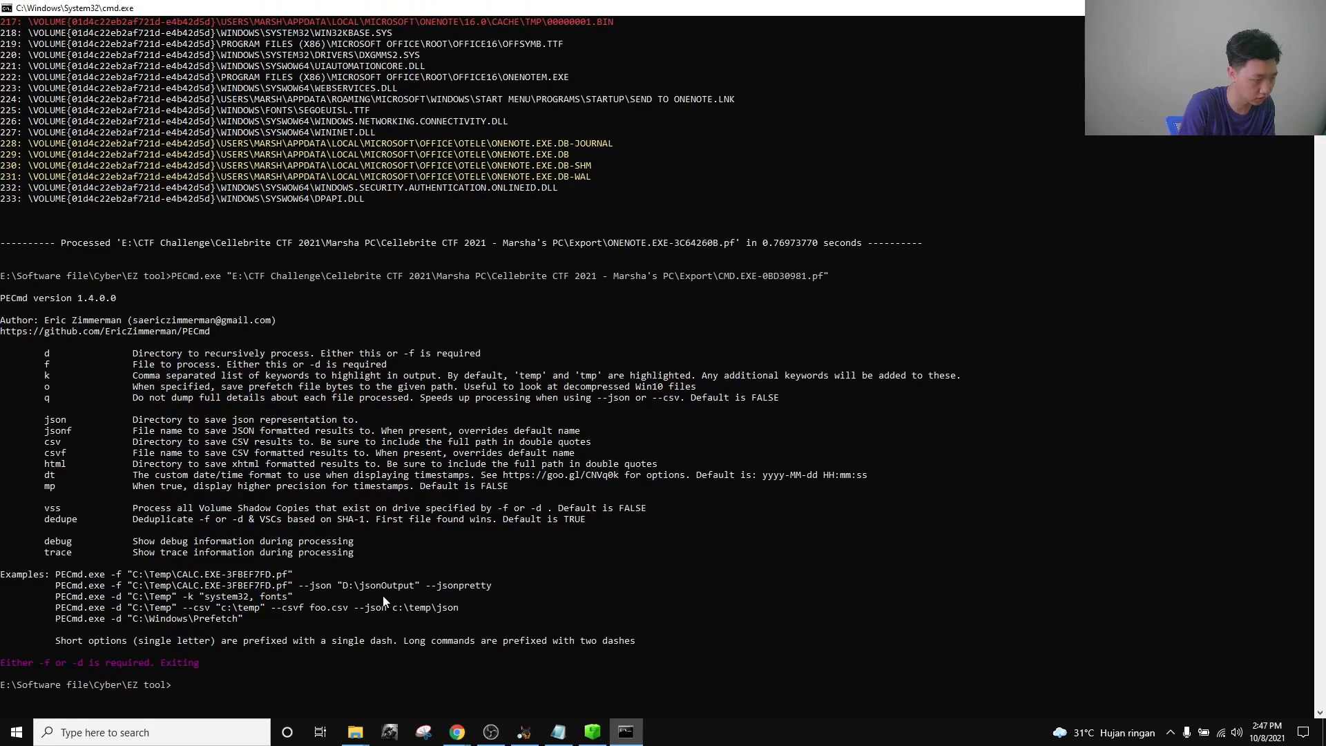
pyautogui.write('Pec')
pyautogui.press('Tab')
pyautogui.write('-F')
pyautogui.press('BackSpace')
pyautogui.write('f')
pyautogui.write('"E:\\CTF Challenge\\Cellebrite CTF 2021\\Marsha PC\\Cellebrite CTF 2021 - Marsha\'s PC\\Export\\CMD.EXE-0BD30981.pf"')
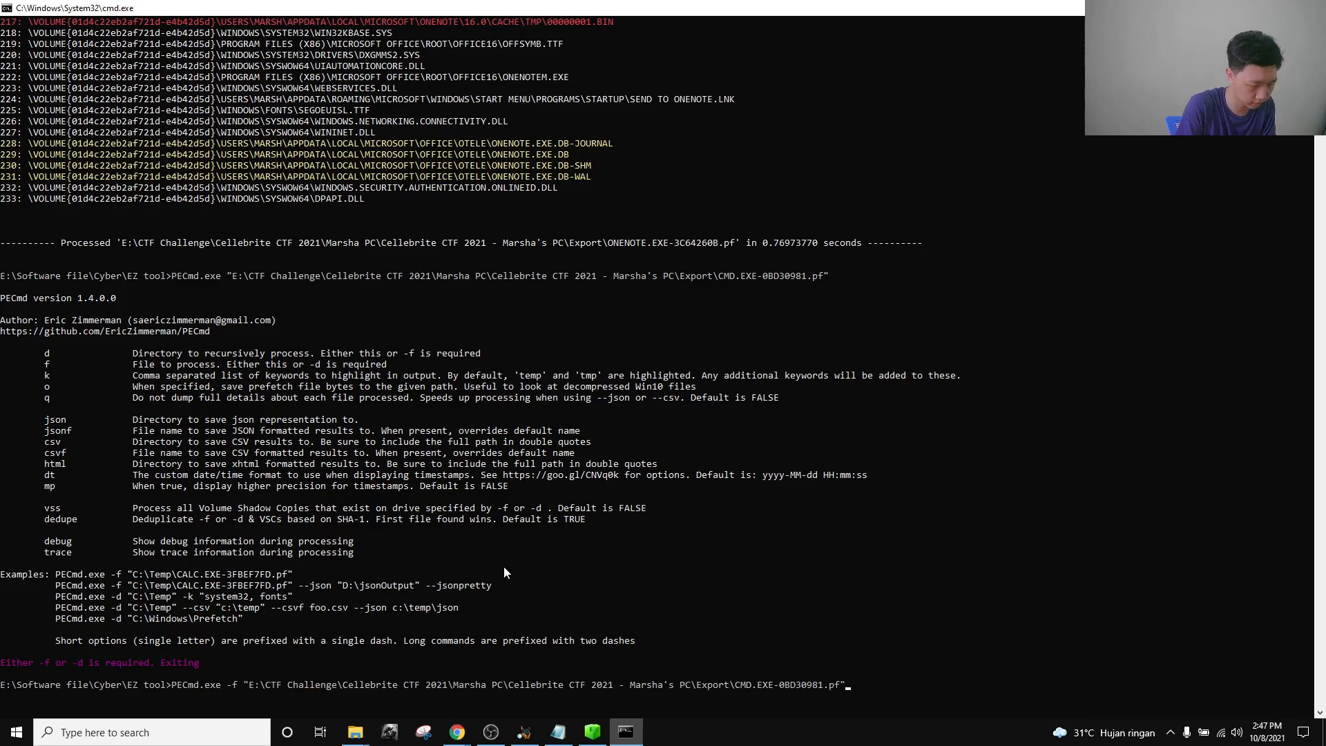
pyautogui.press('Return')
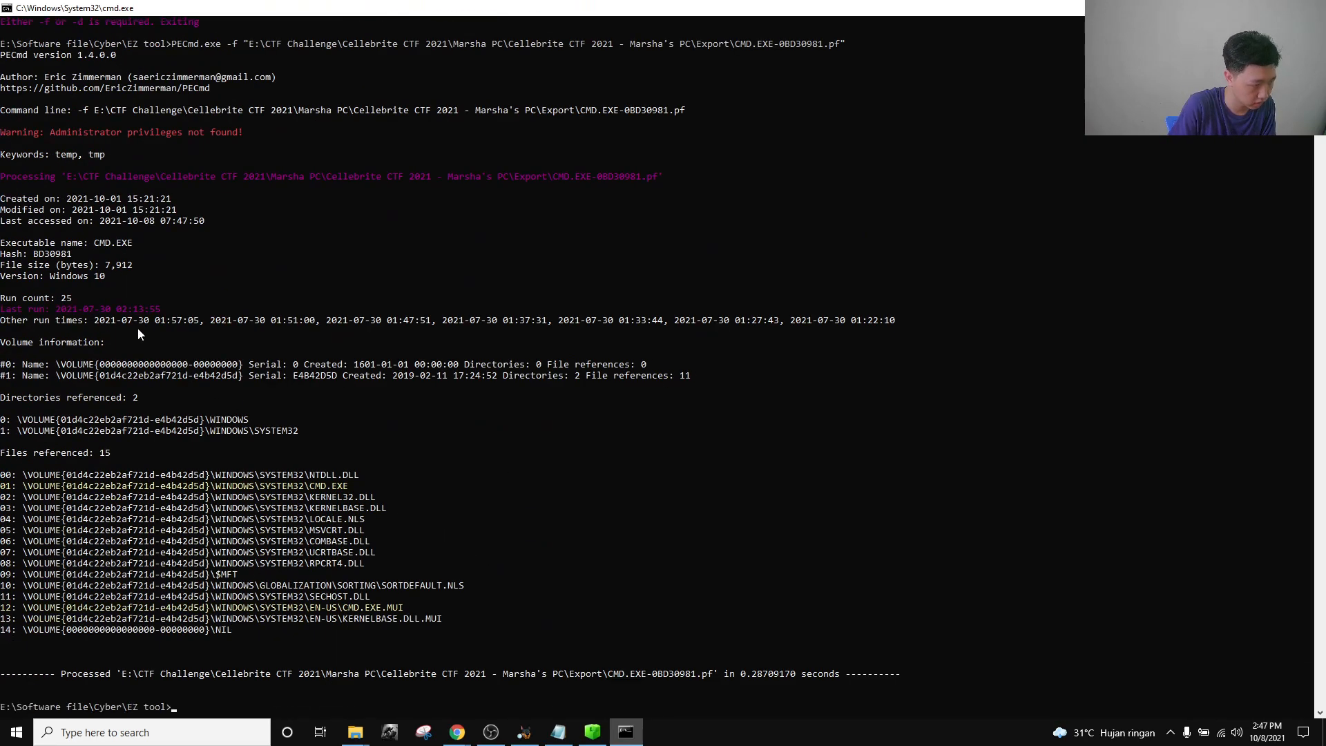
pyautogui.click(70, 299)
pyautogui.click(103, 310)
pyautogui.click(40, 309)
pyautogui.click(63, 364)
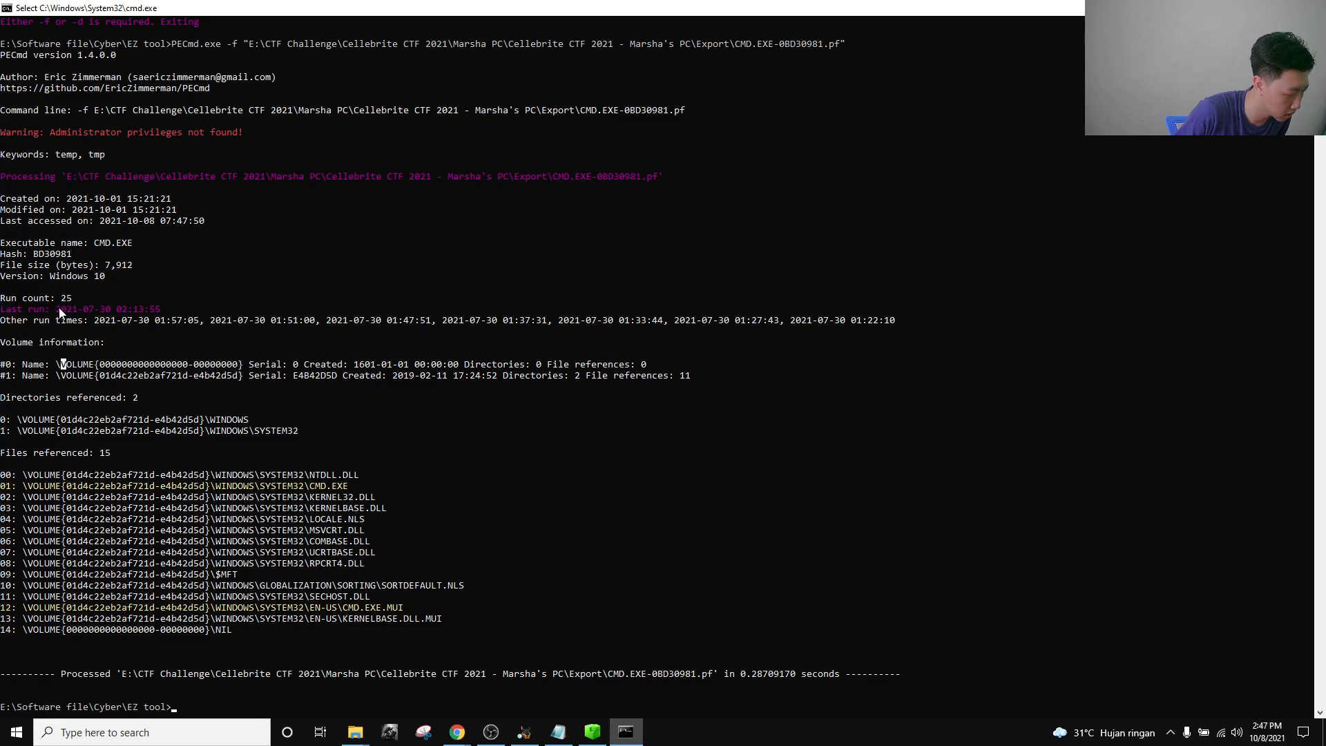
pyautogui.moveTo(52, 309); pyautogui.dragTo(163, 320)
pyautogui.click(163, 320)
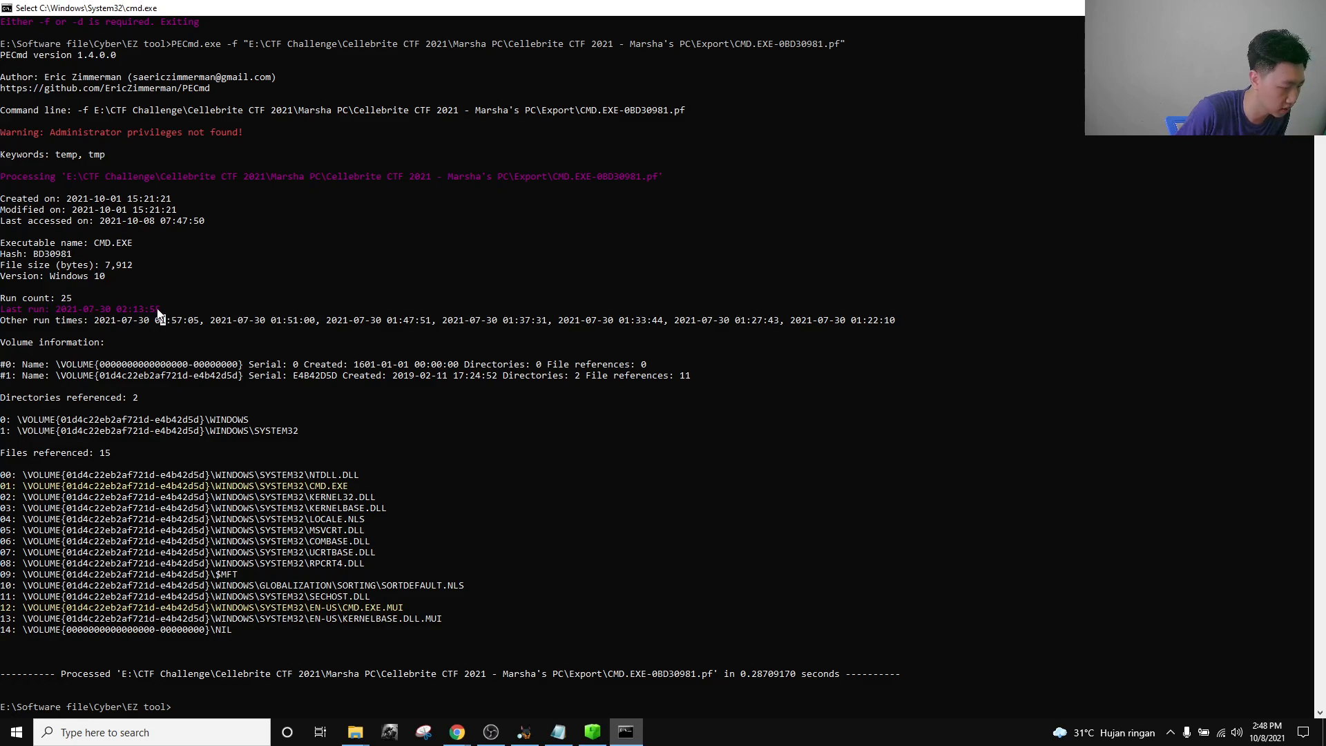
pyautogui.moveTo(158, 310); pyautogui.dragTo(57, 310)
pyautogui.hotkey('ctrl', 'c')
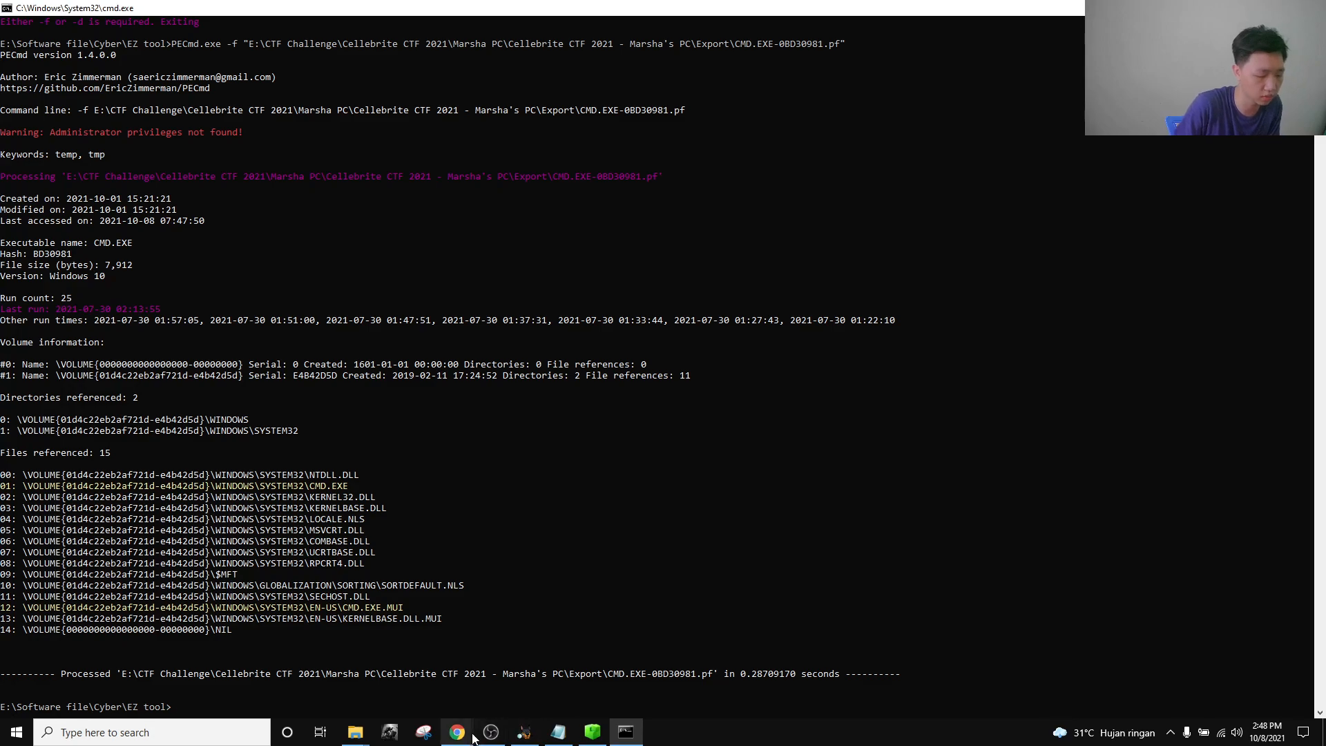
# Submit the pasted cmd.exe last-run timestamp as the Native Applications challenge answer.
pyautogui.moveTo(457, 731)
pyautogui.click(276, 673)
pyautogui.click(796, 503)
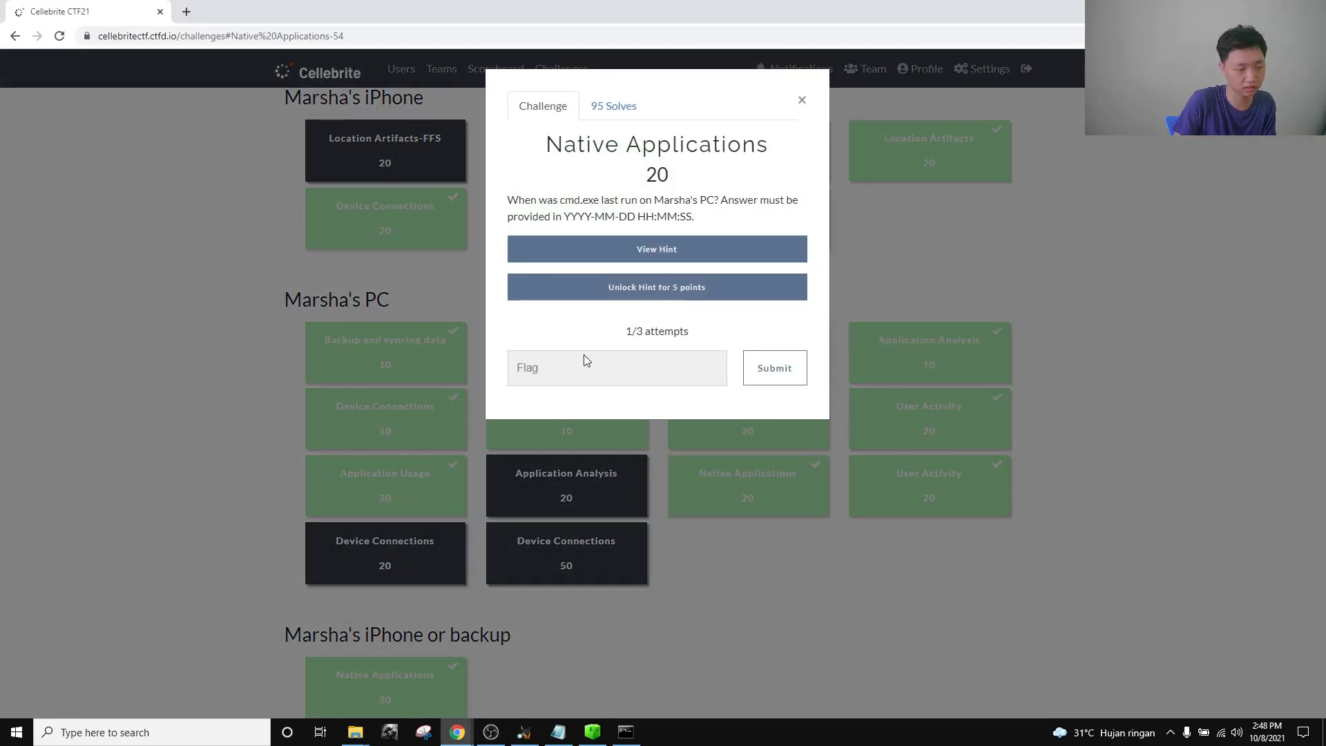
pyautogui.click(582, 363)
pyautogui.hotkey('ctrl', 'v')
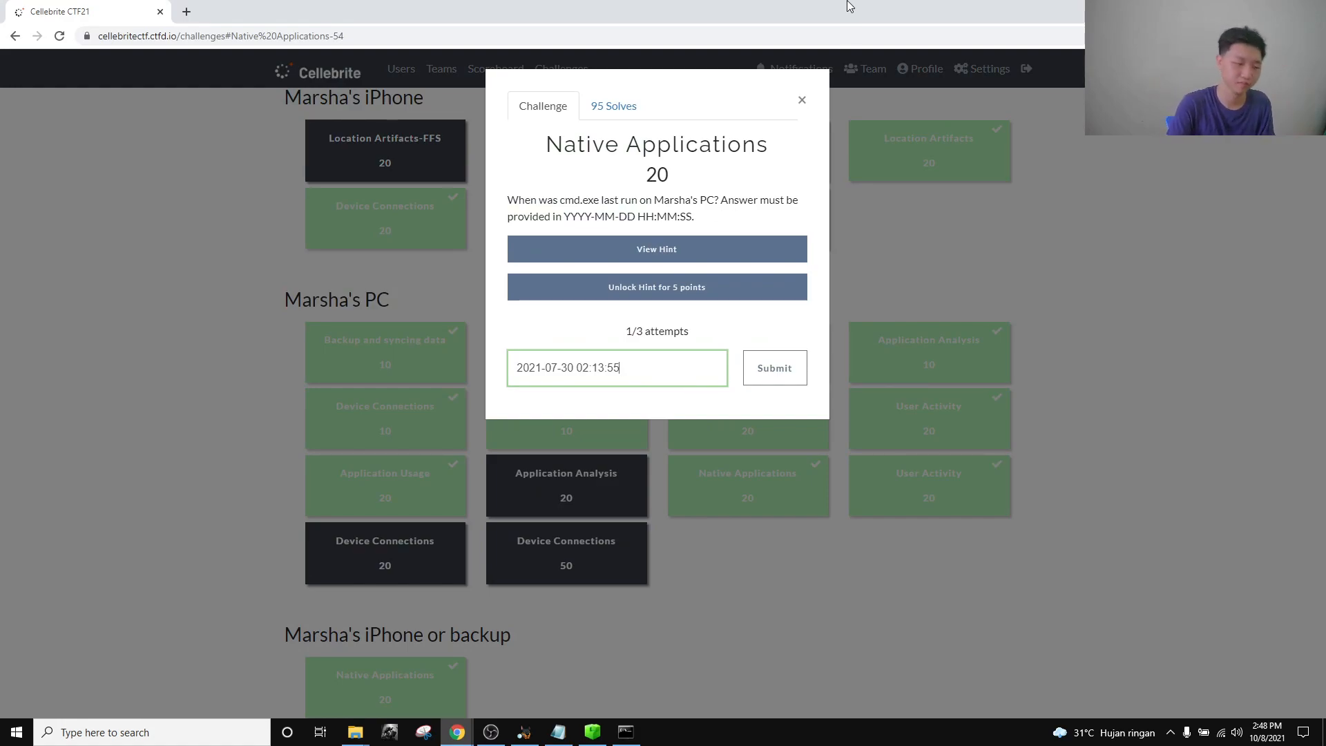
pyautogui.press('Return')
pyautogui.click(801, 100)
# Read the User Activity question about July 24, 2021 logins, then return to Autopsy.
pyautogui.click(965, 495)
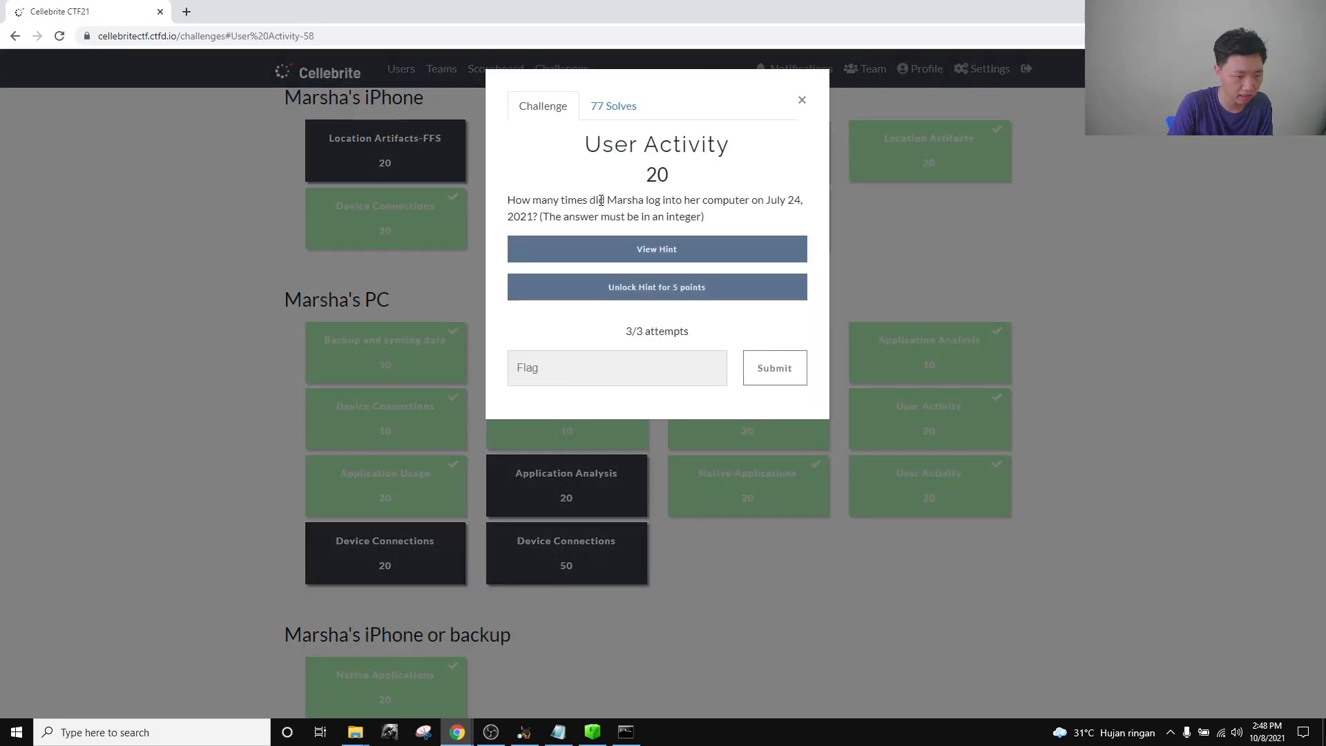
pyautogui.click(802, 106)
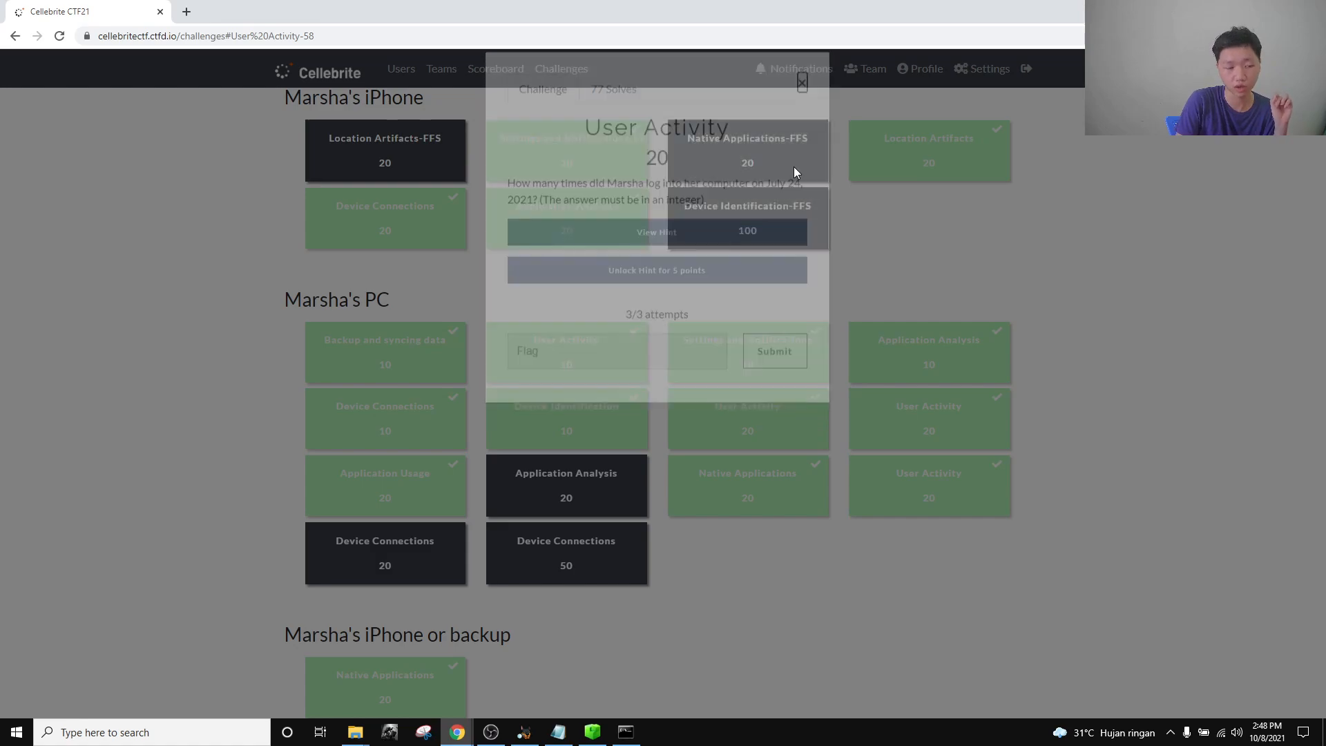
pyautogui.moveTo(466, 732)
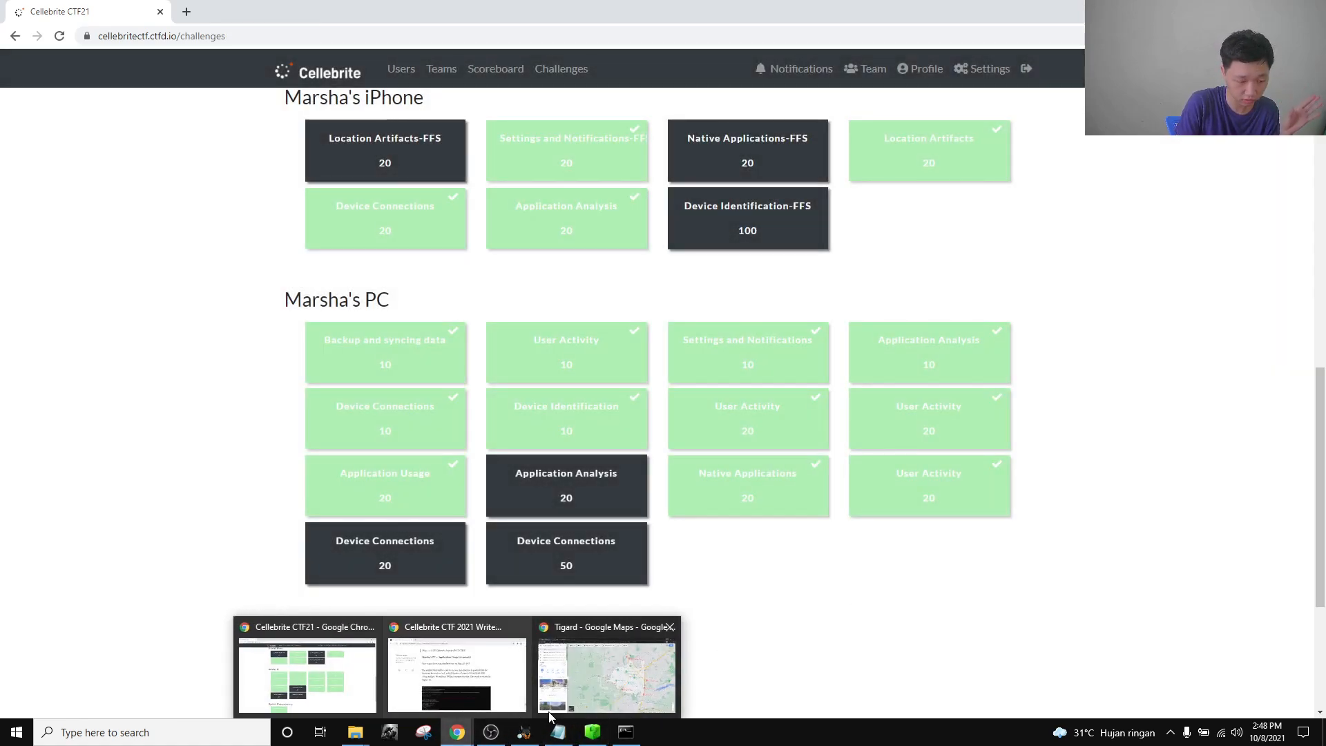
pyautogui.click(525, 732)
# Expand System32 > winevt and list the .evtx files in the Logs folder.
pyautogui.scroll(-15, 195, 463)
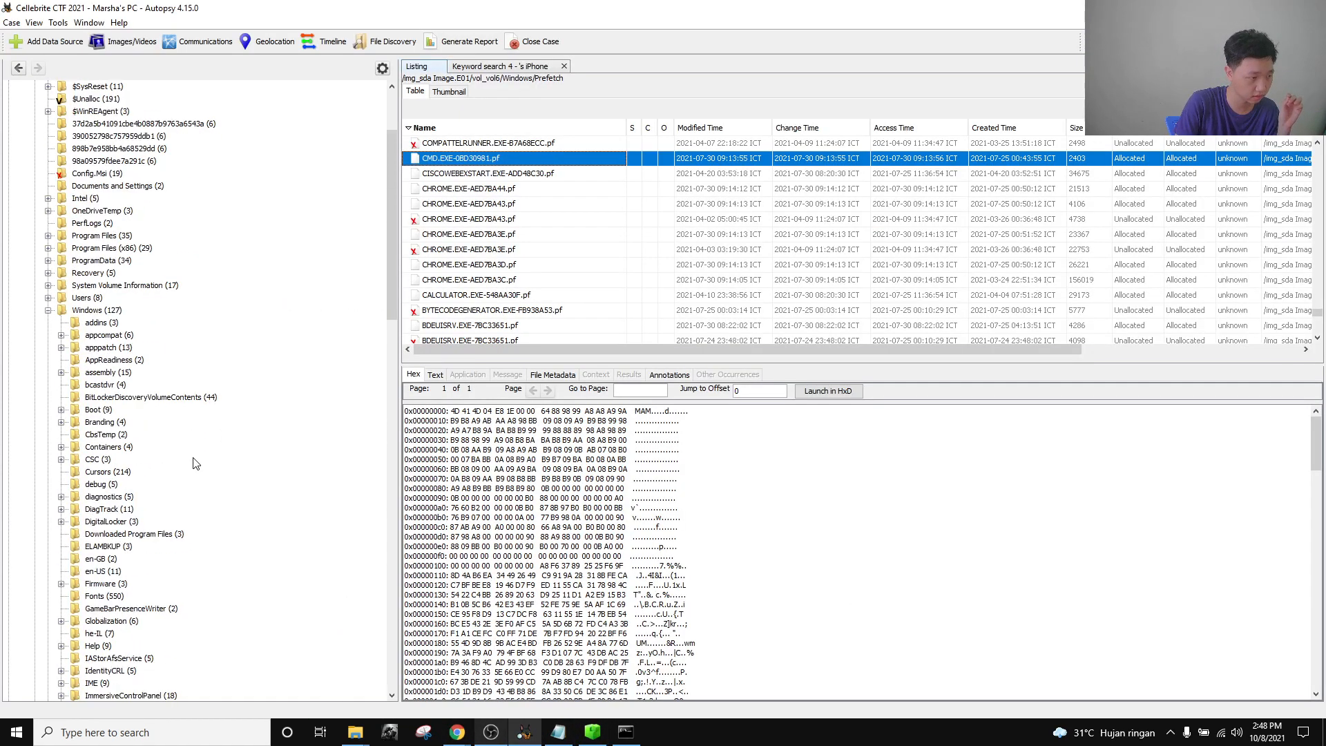
pyautogui.scroll(-1, 195, 464)
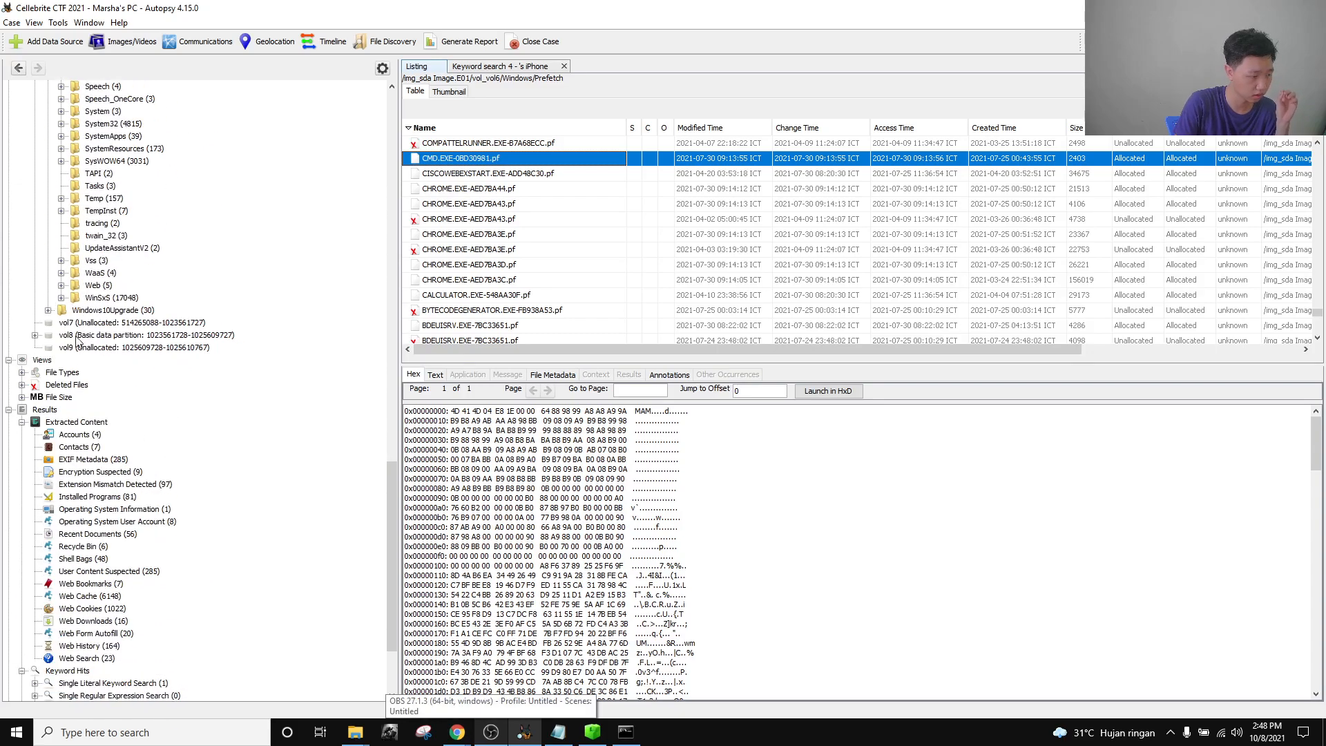
pyautogui.scroll(6, 147, 434)
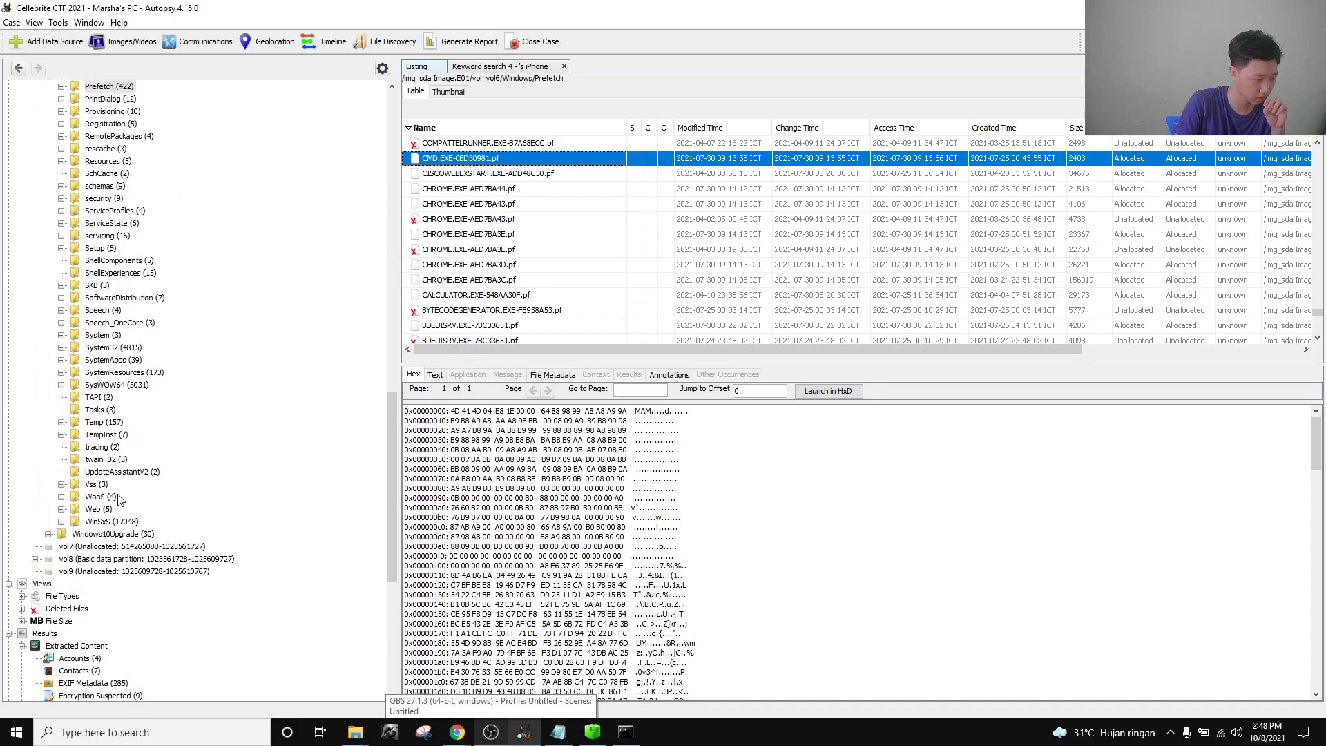
pyautogui.scroll(20, 110, 477)
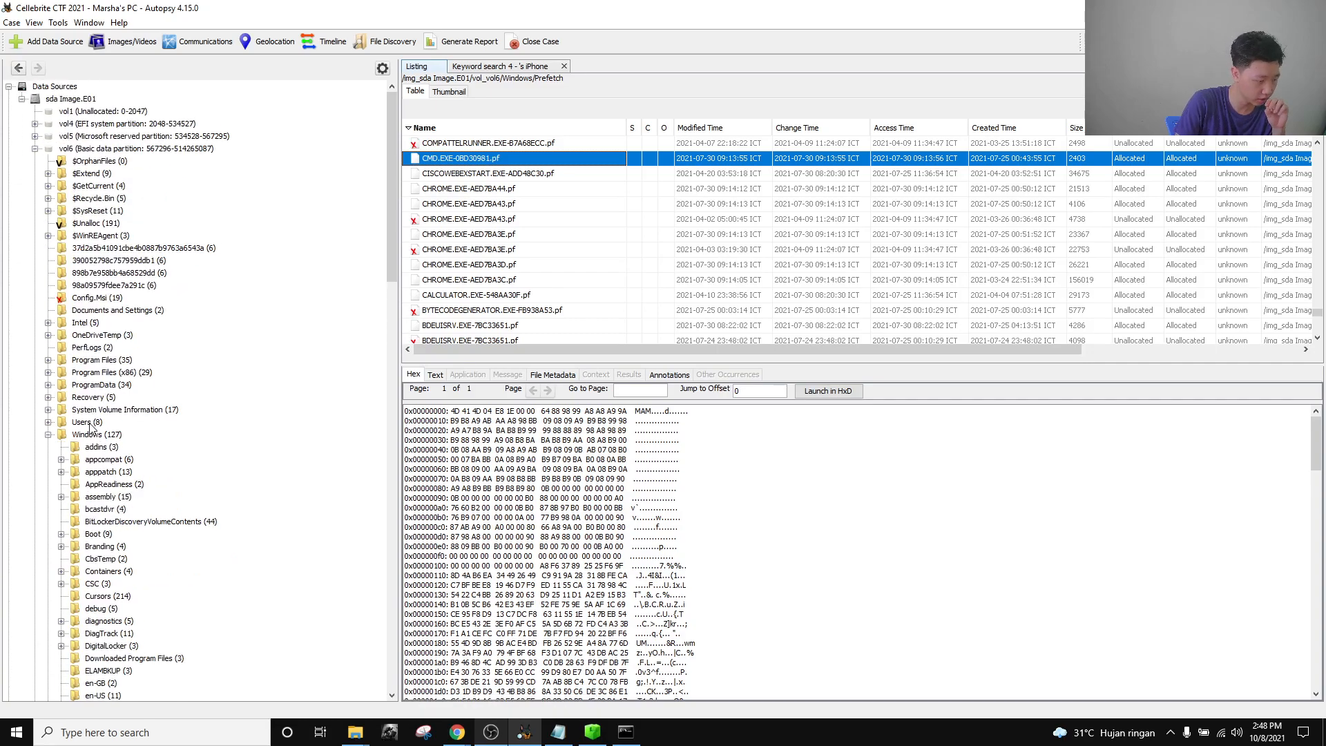
pyautogui.scroll(-20, 104, 449)
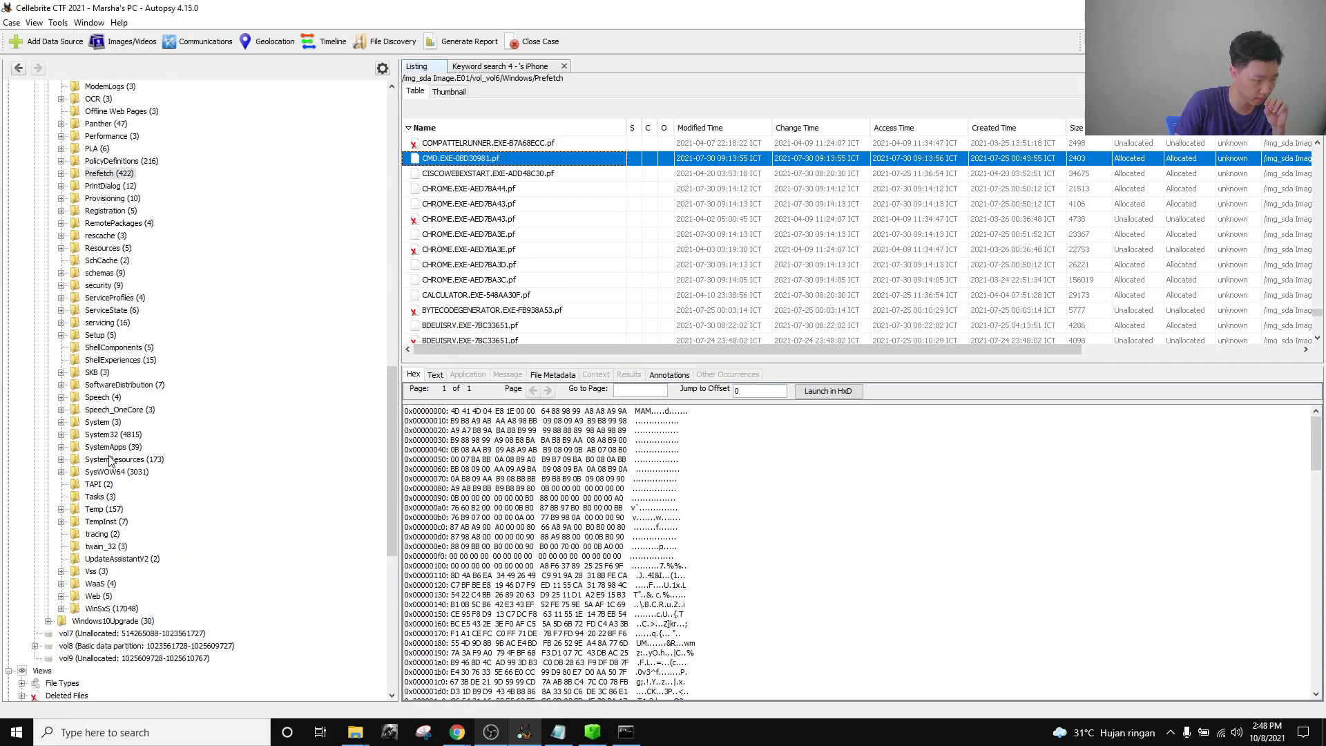
pyautogui.click(61, 434)
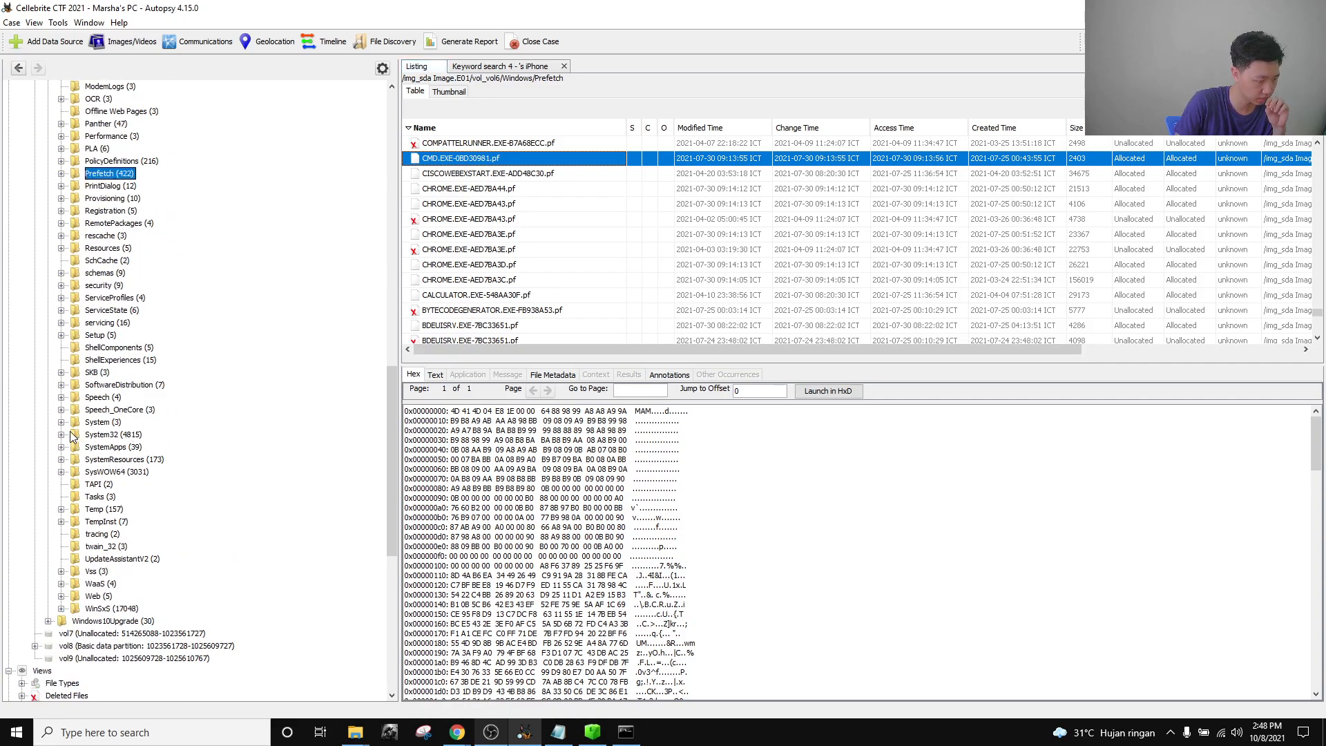
pyautogui.scroll(-20, 180, 421)
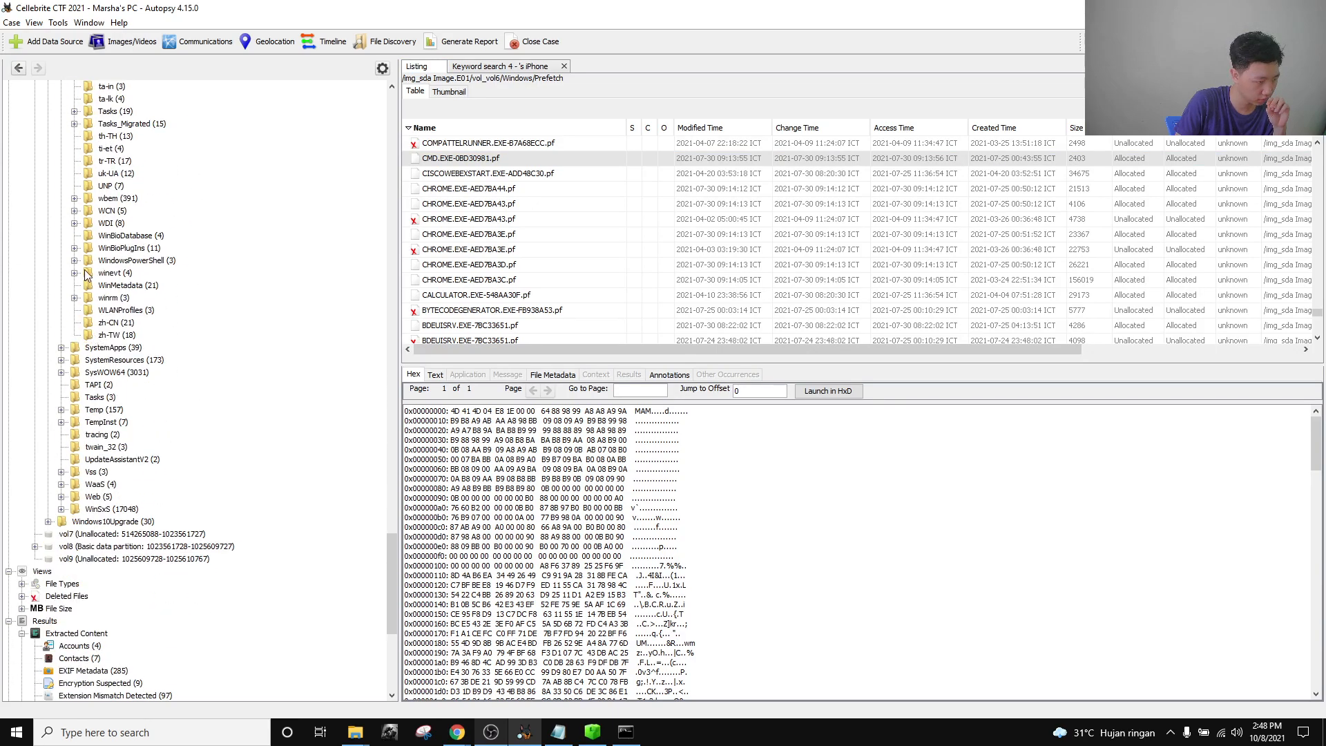
pyautogui.click(73, 272)
pyautogui.click(112, 286)
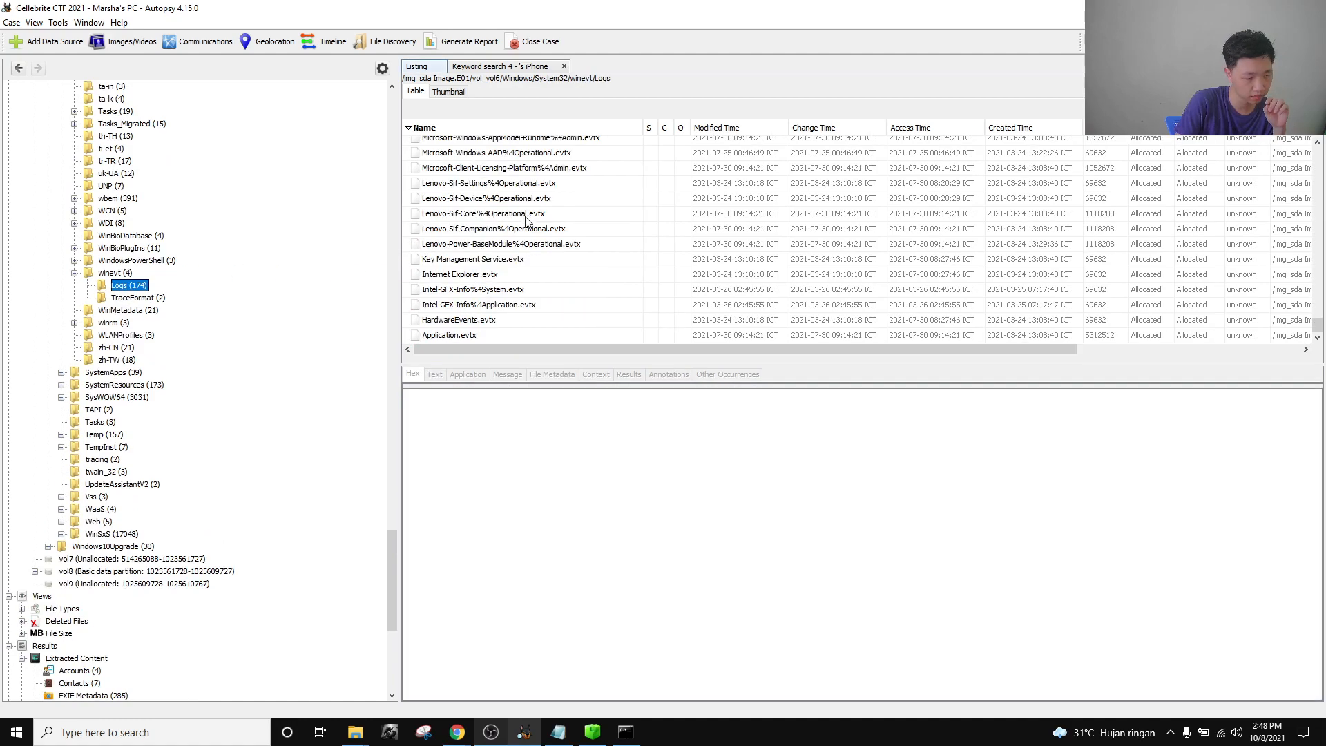
pyautogui.scroll(15, 527, 220)
pyautogui.scroll(12, 521, 245)
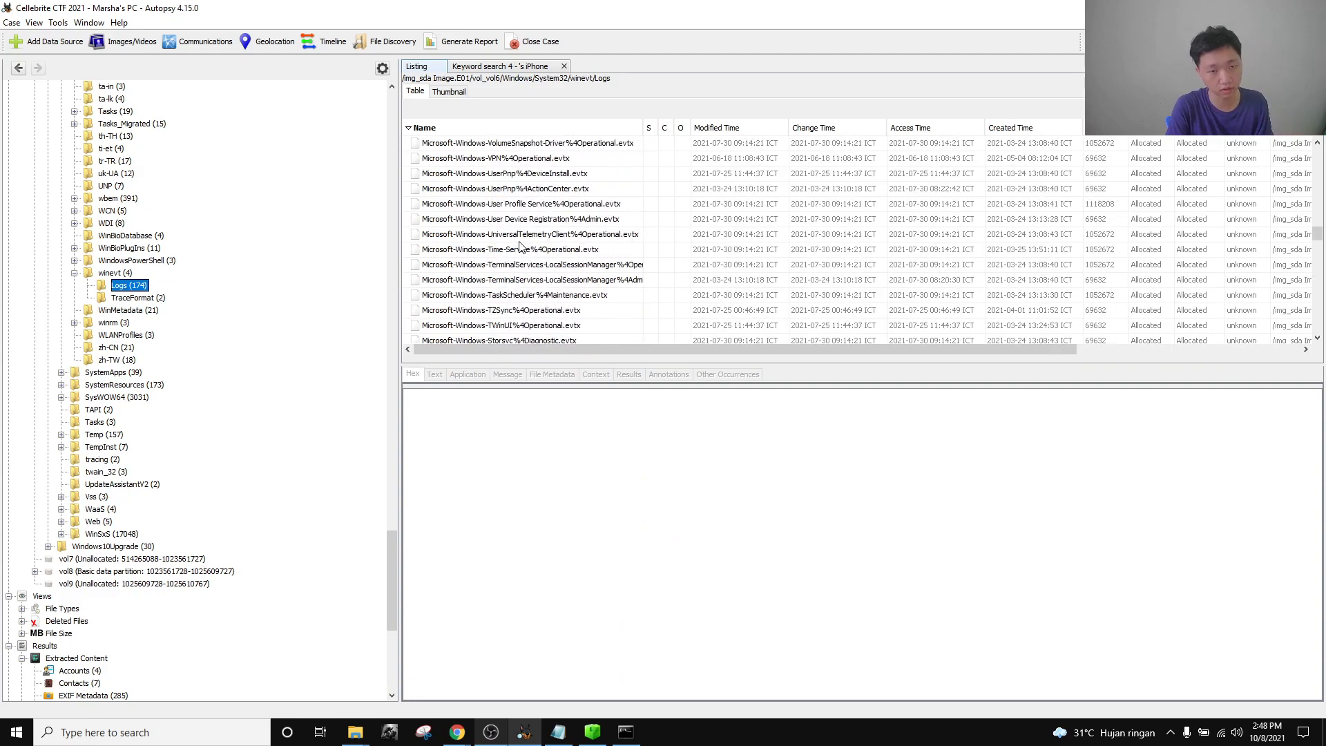
# Recheck the User Activity challenge question, then go back to the Autopsy log listing.
pyautogui.click(458, 732)
pyautogui.click(956, 495)
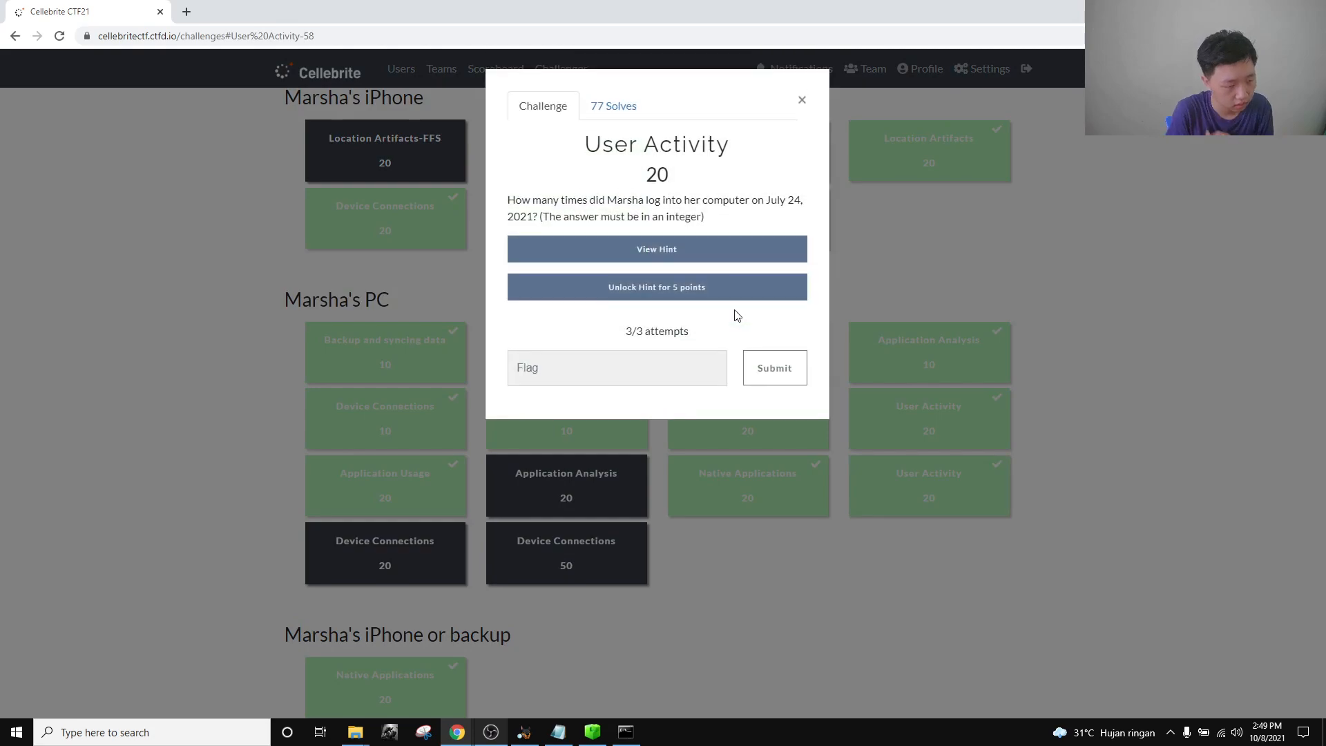
pyautogui.click(1120, 279)
pyautogui.hotkey('alt', 'Tab')
pyautogui.scroll(-12, 561, 248)
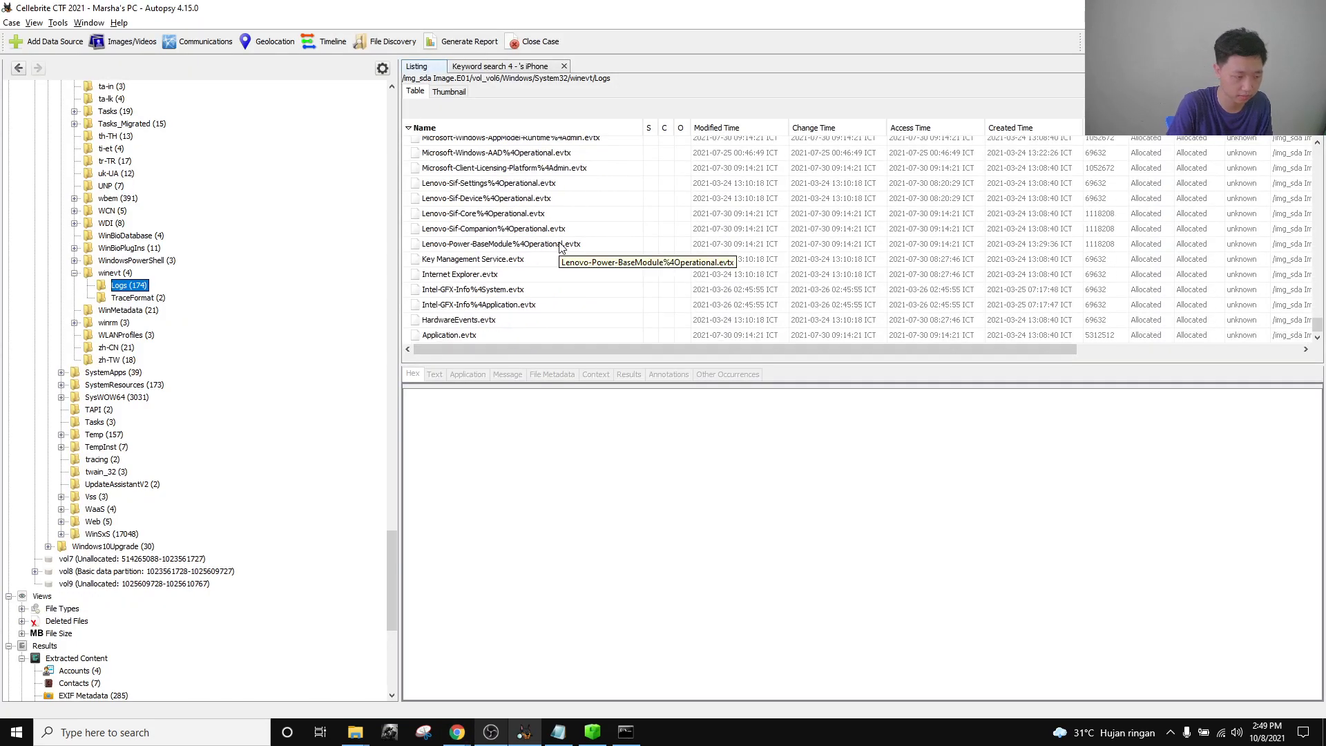
# Select Security.evtx among the event logs and review its context-menu actions without choosing one.
pyautogui.scroll(4, 560, 255)
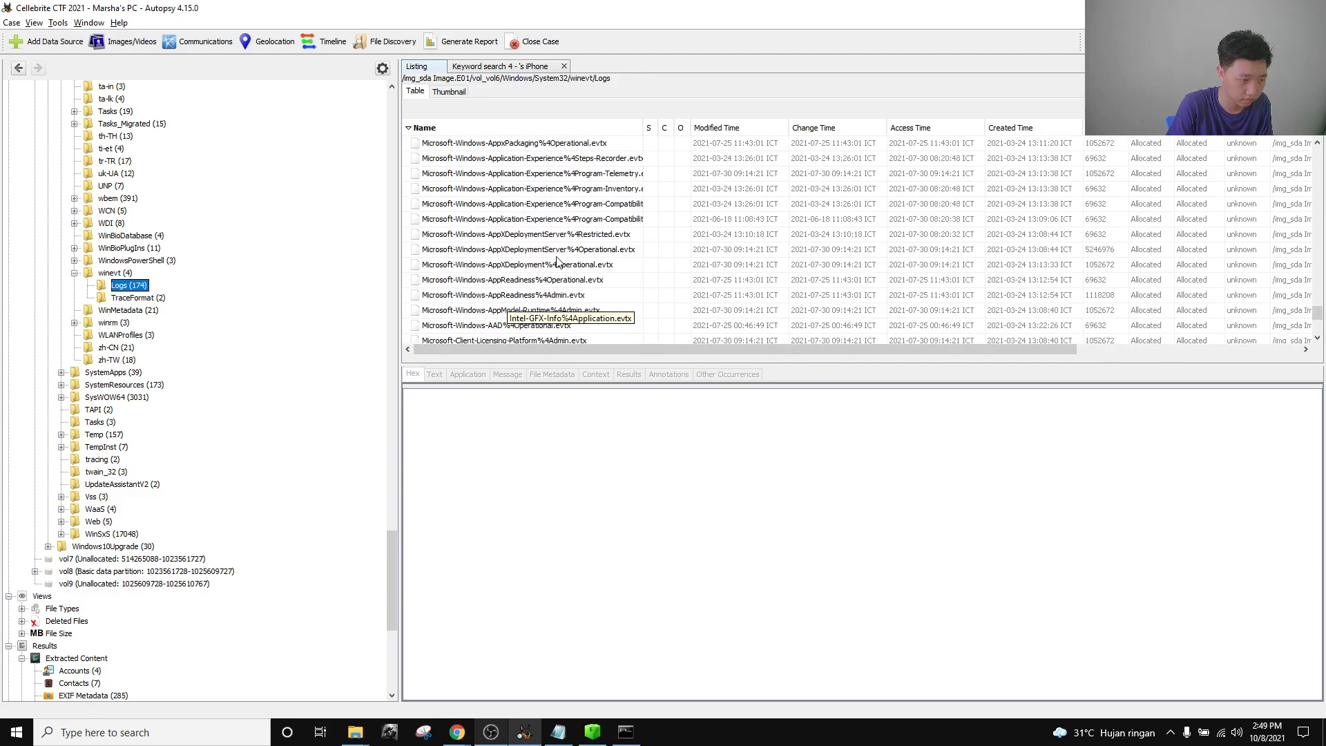
pyautogui.scroll(-20, 558, 260)
pyautogui.scroll(10, 558, 263)
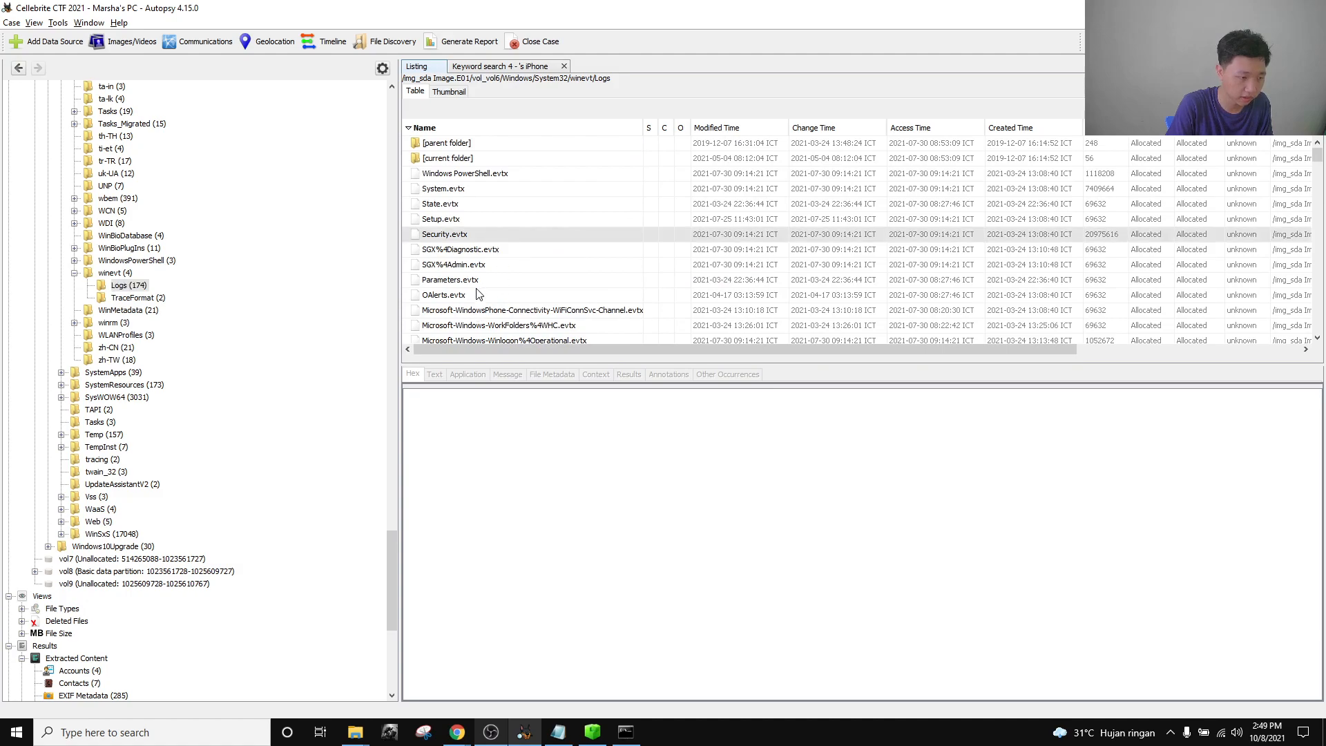
pyautogui.click(472, 236)
pyautogui.rightClick(471, 236)
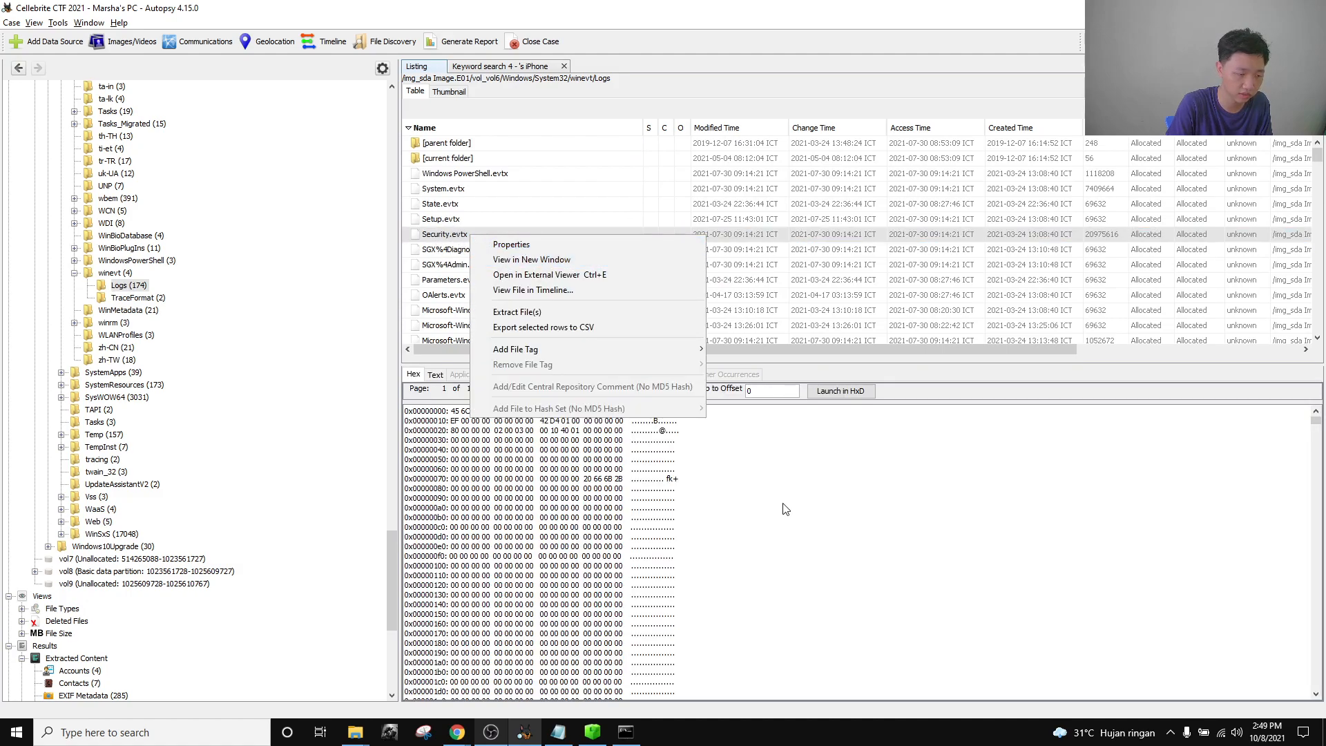
pyautogui.click(365, 732)
# Compare the Security.evtx in the Export folder with the Autopsy case.
pyautogui.click(279, 684)
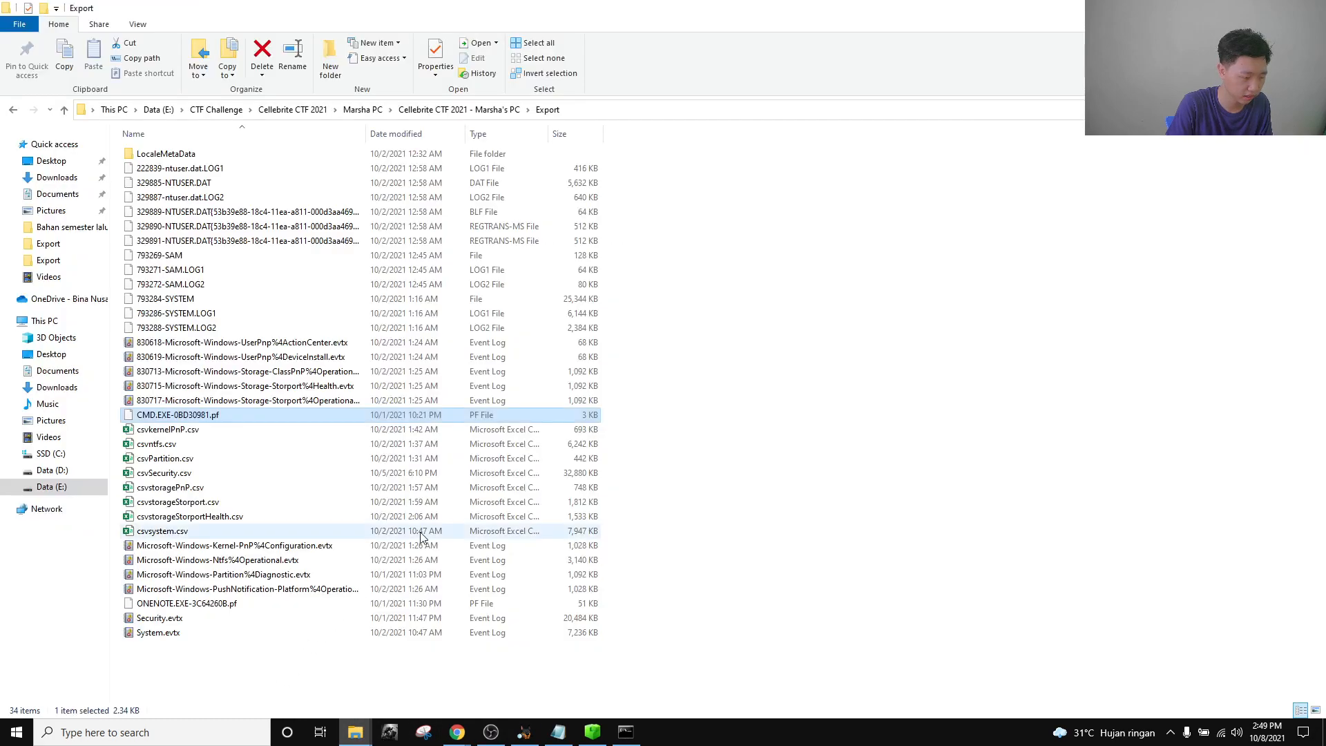
pyautogui.click(189, 618)
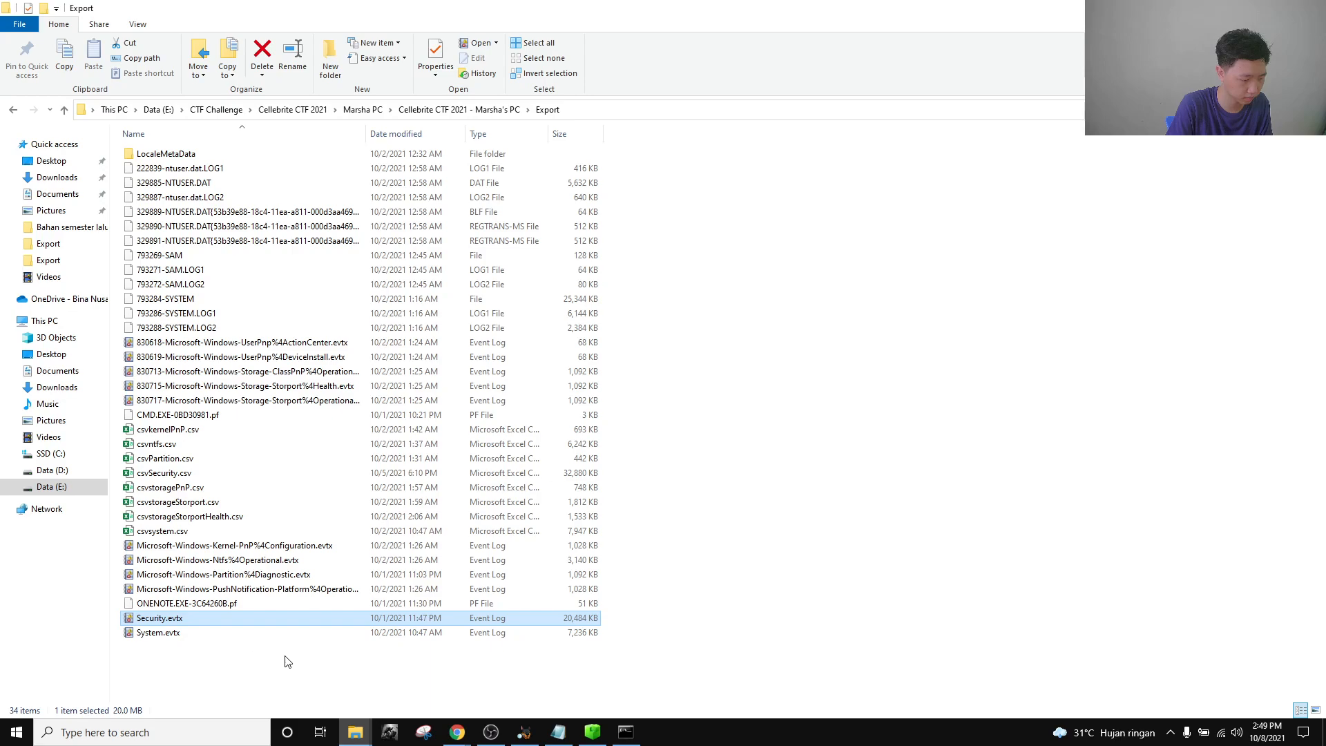
pyautogui.moveTo(524, 732)
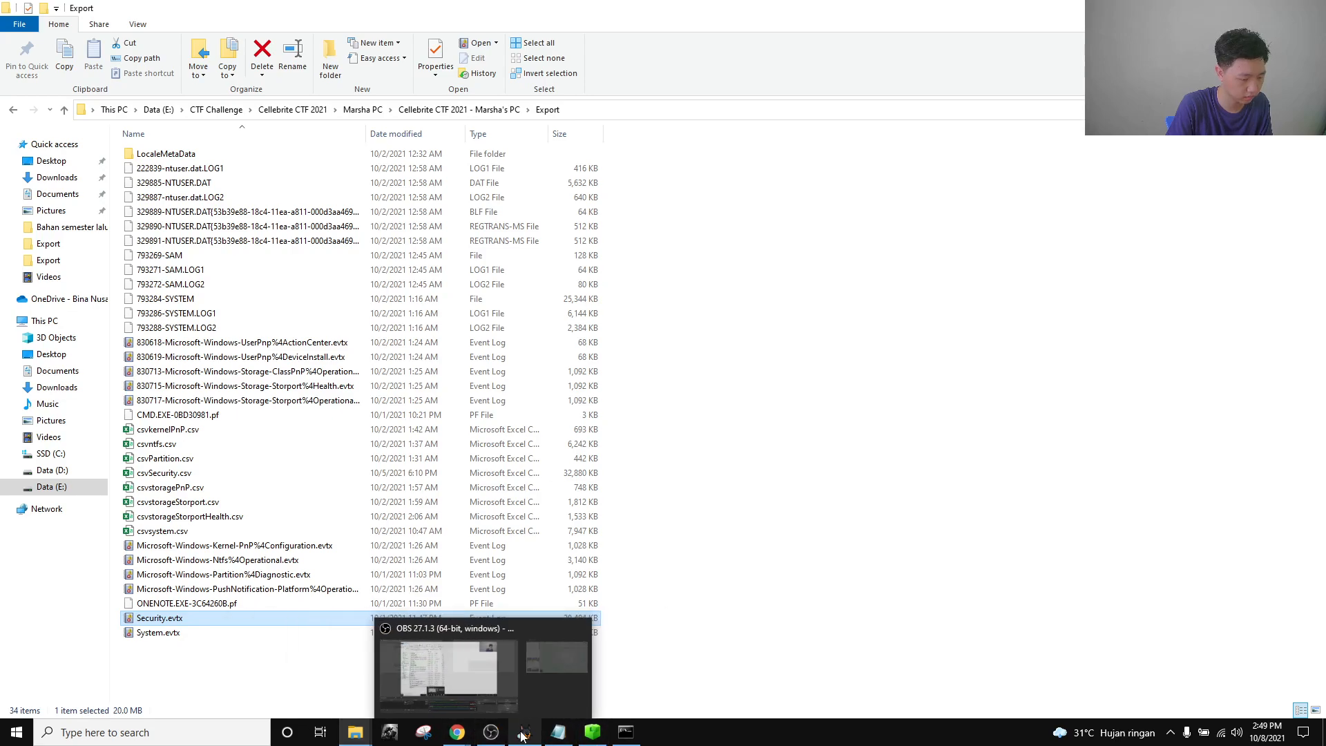
pyautogui.click(474, 675)
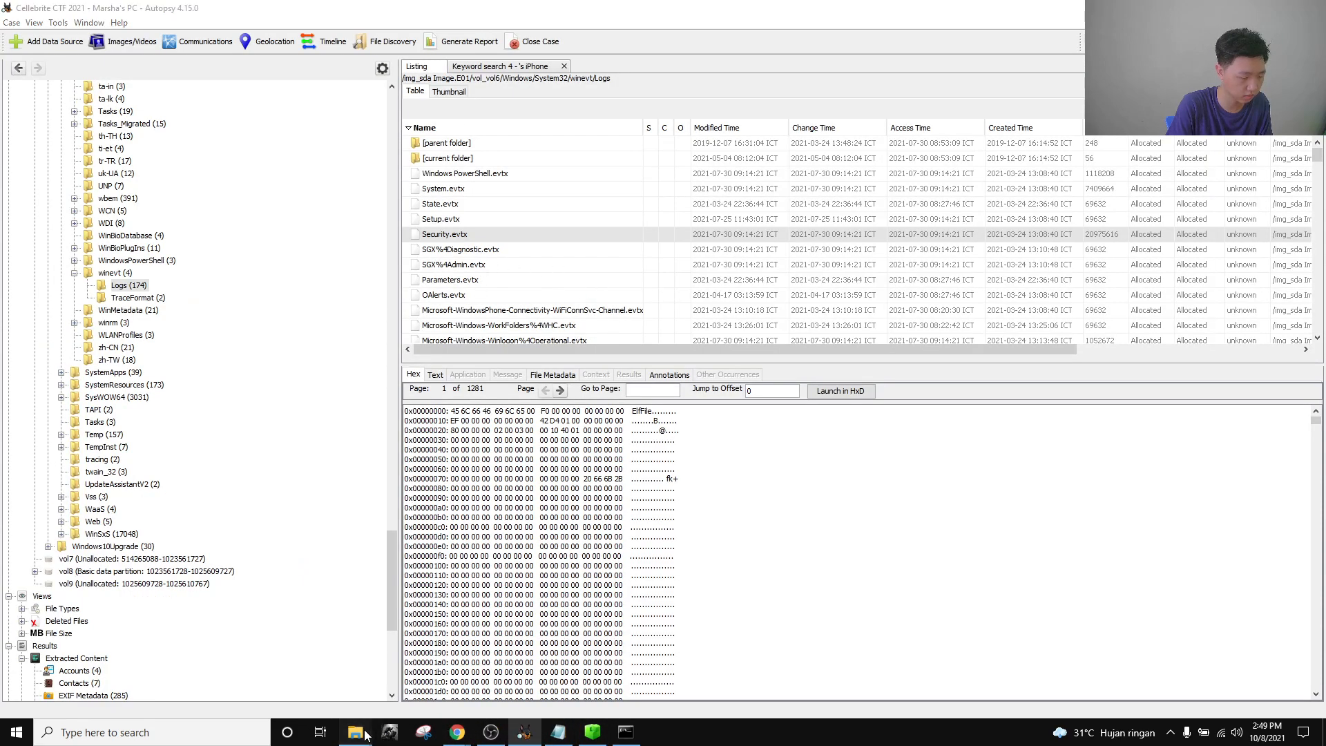
pyautogui.moveTo(355, 732)
pyautogui.click(206, 630)
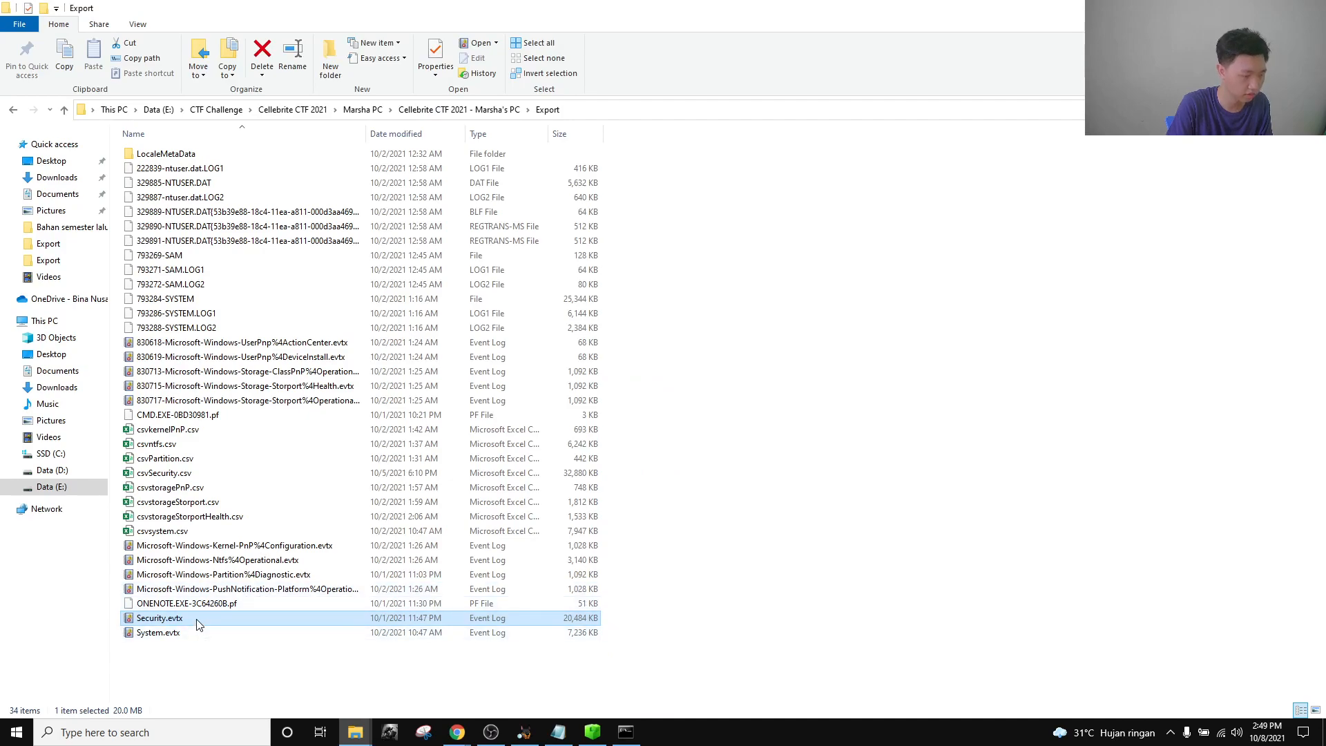
pyautogui.click(420, 675)
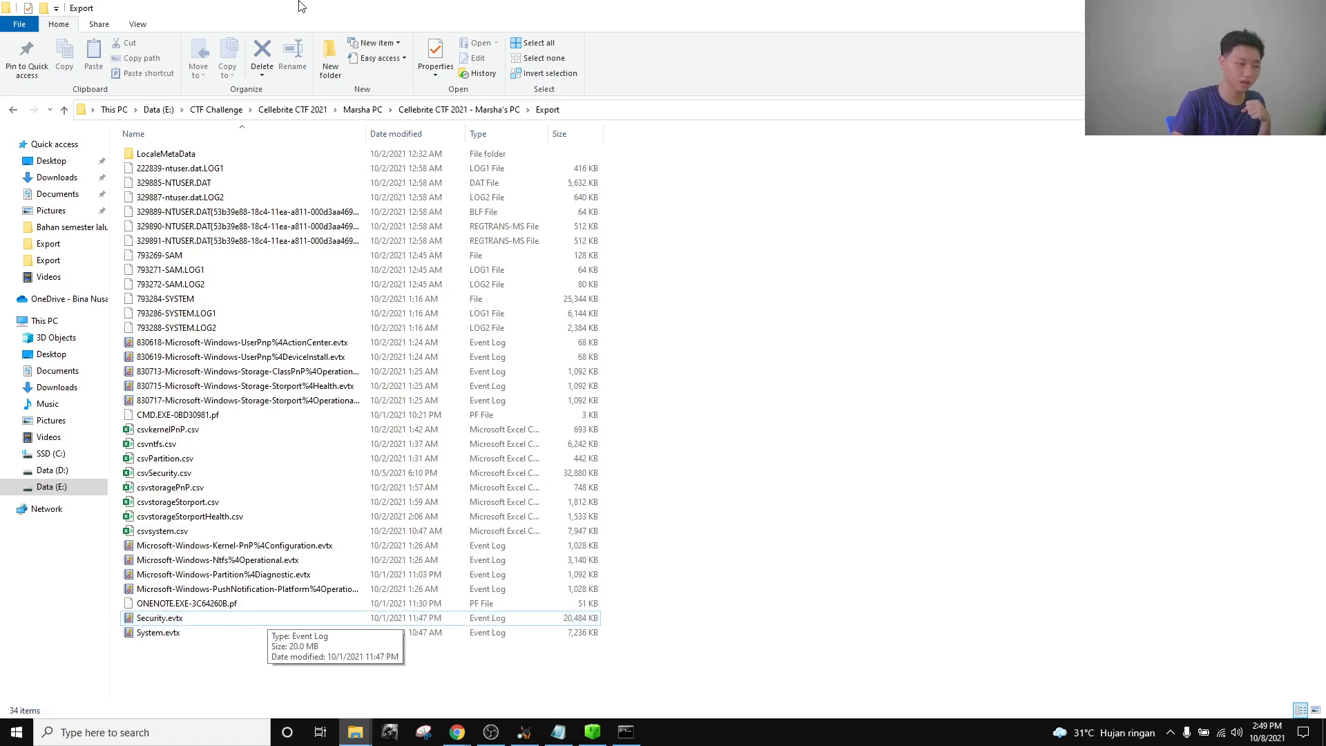
# Open the EZ tool EvtxExplorer folder and launch cmd from its address bar.
pyautogui.click(355, 732)
pyautogui.click(439, 678)
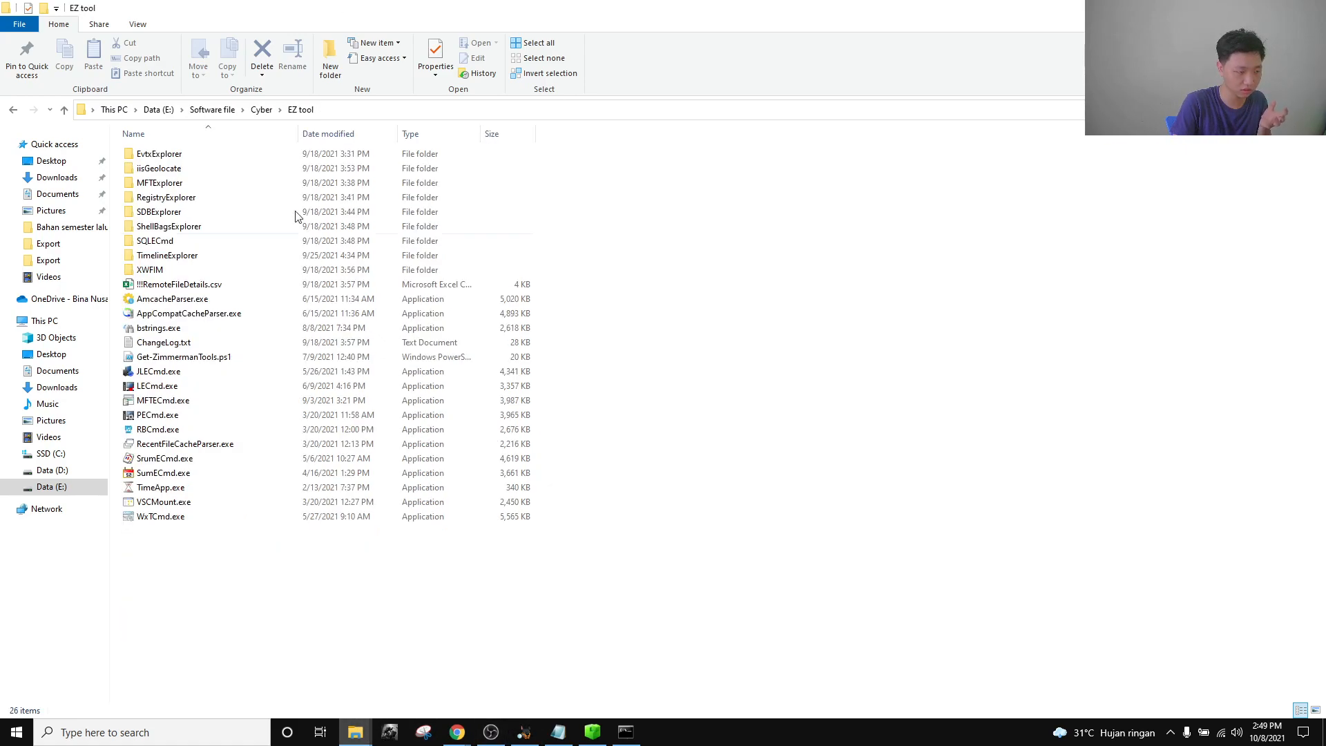
pyautogui.click(214, 159)
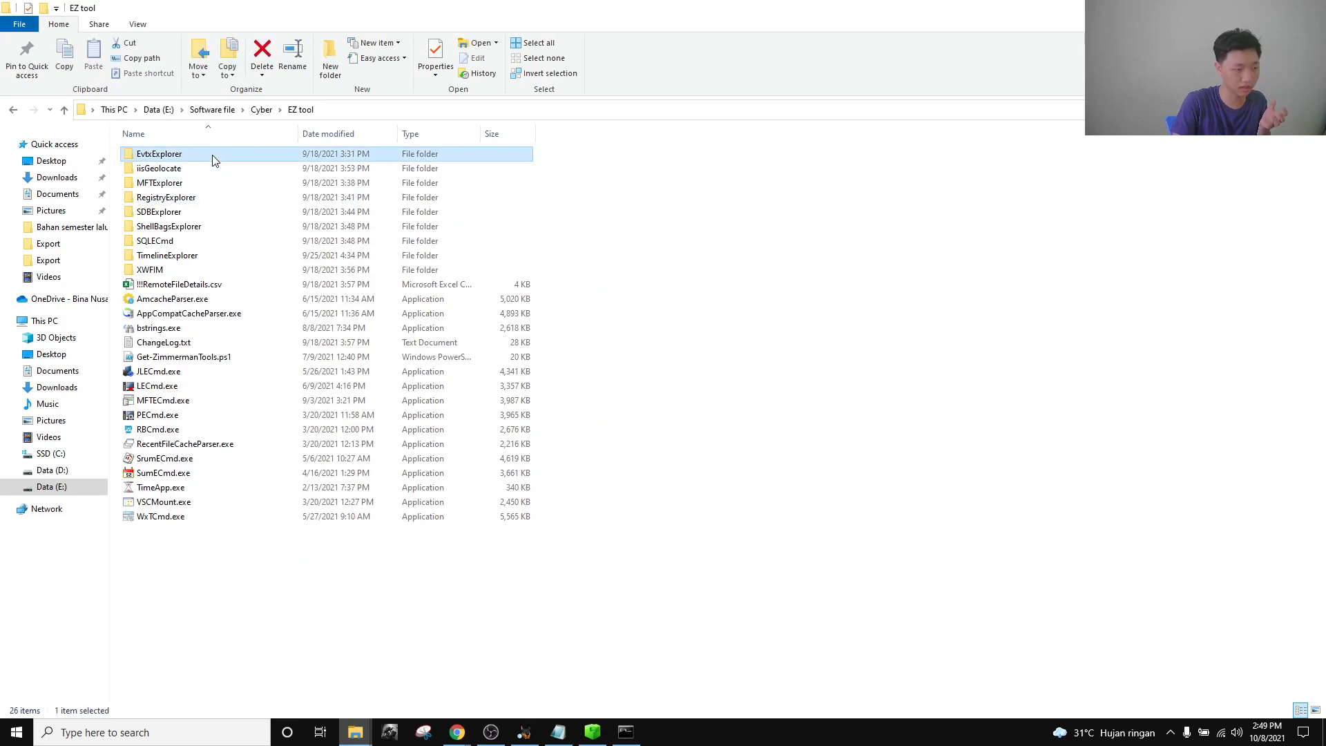
pyautogui.doubleClick(214, 157)
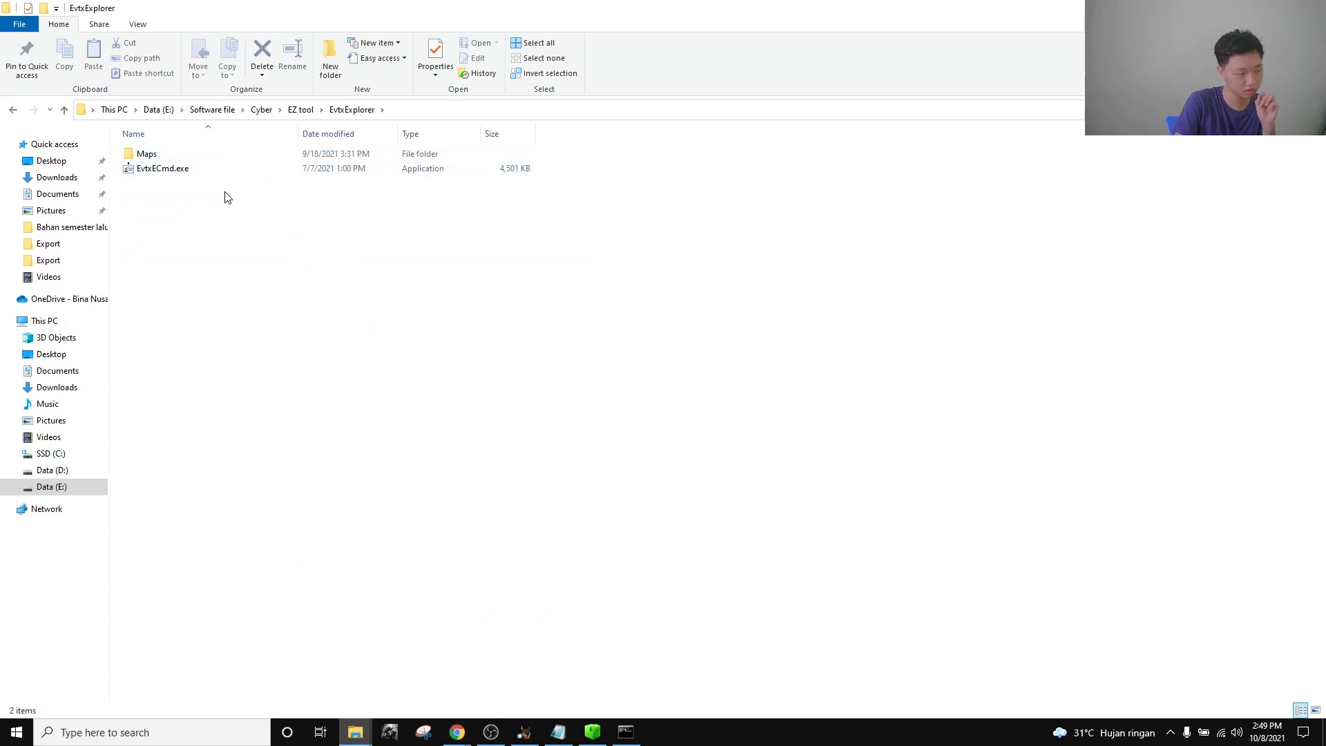
pyautogui.click(625, 730)
pyautogui.scroll(-8, 474, 491)
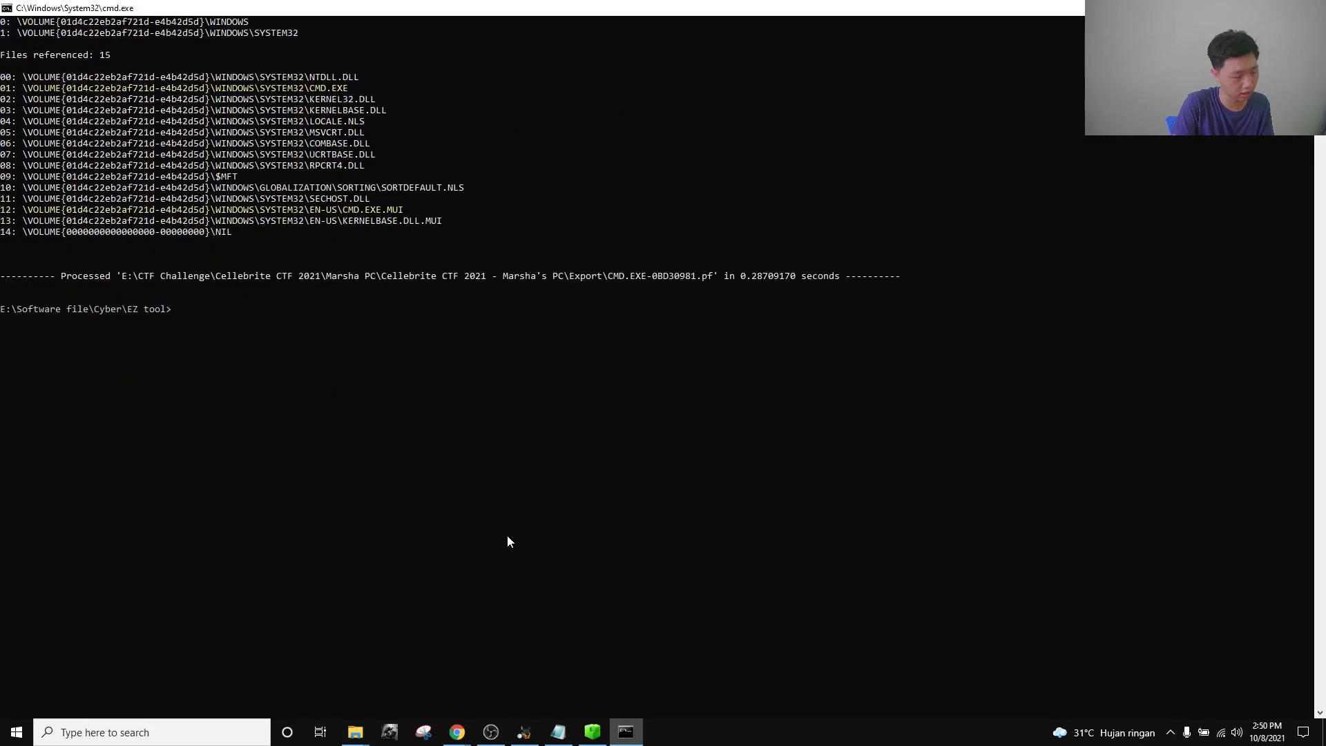
pyautogui.click(355, 731)
pyautogui.click(268, 663)
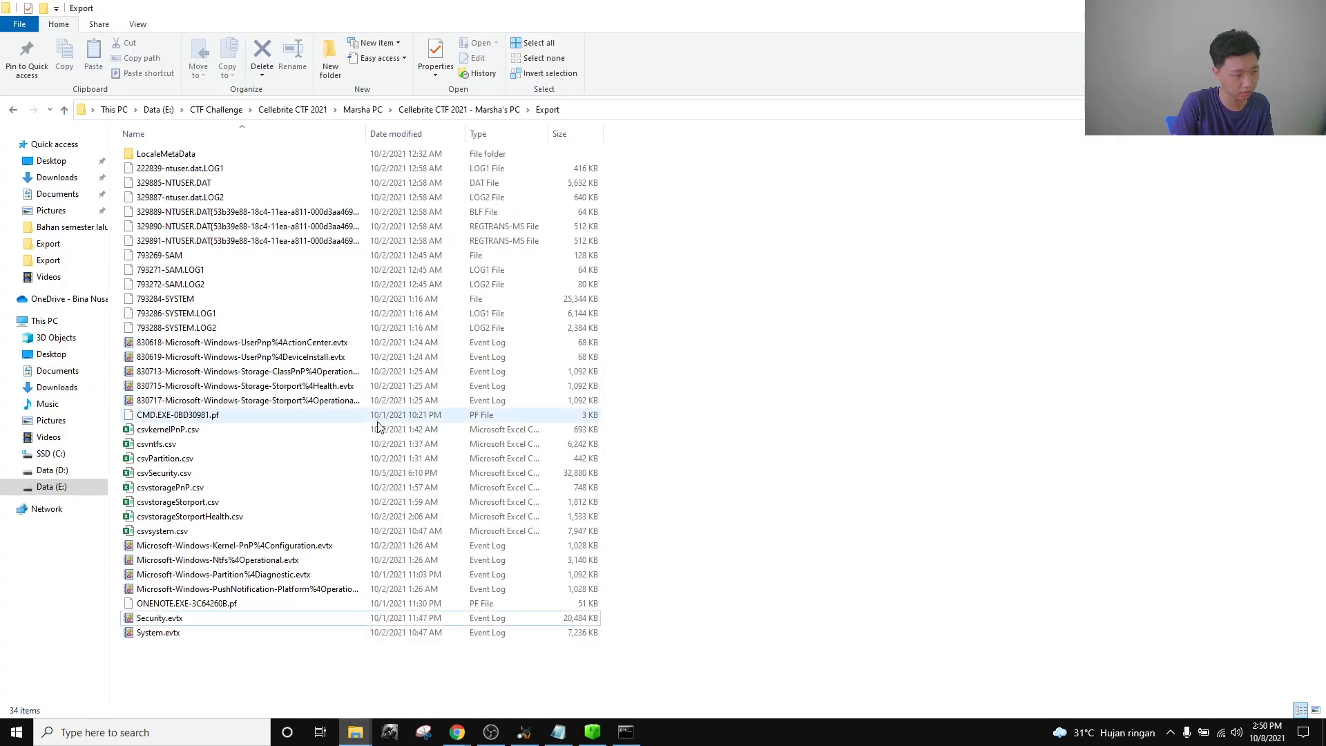
pyautogui.click(355, 731)
pyautogui.click(465, 675)
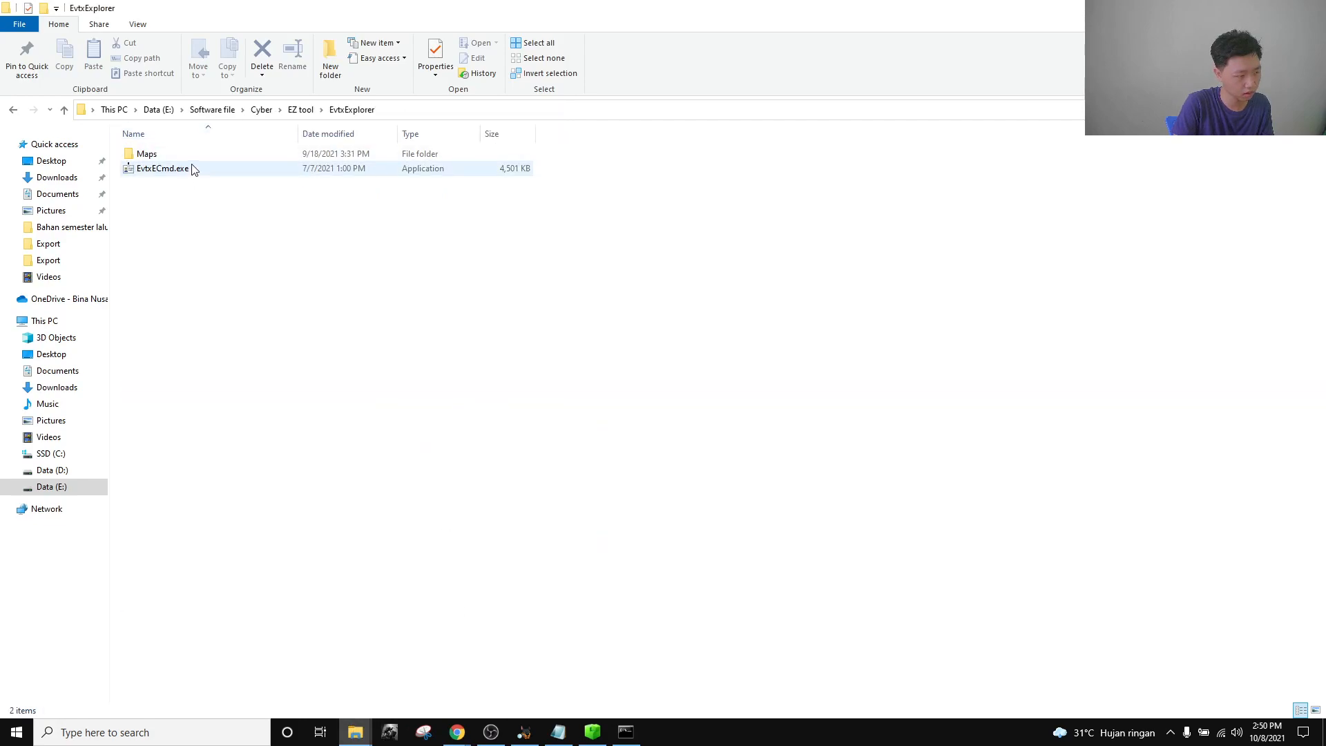
pyautogui.click(422, 108)
pyautogui.write('cmd')
pyautogui.press('Return')
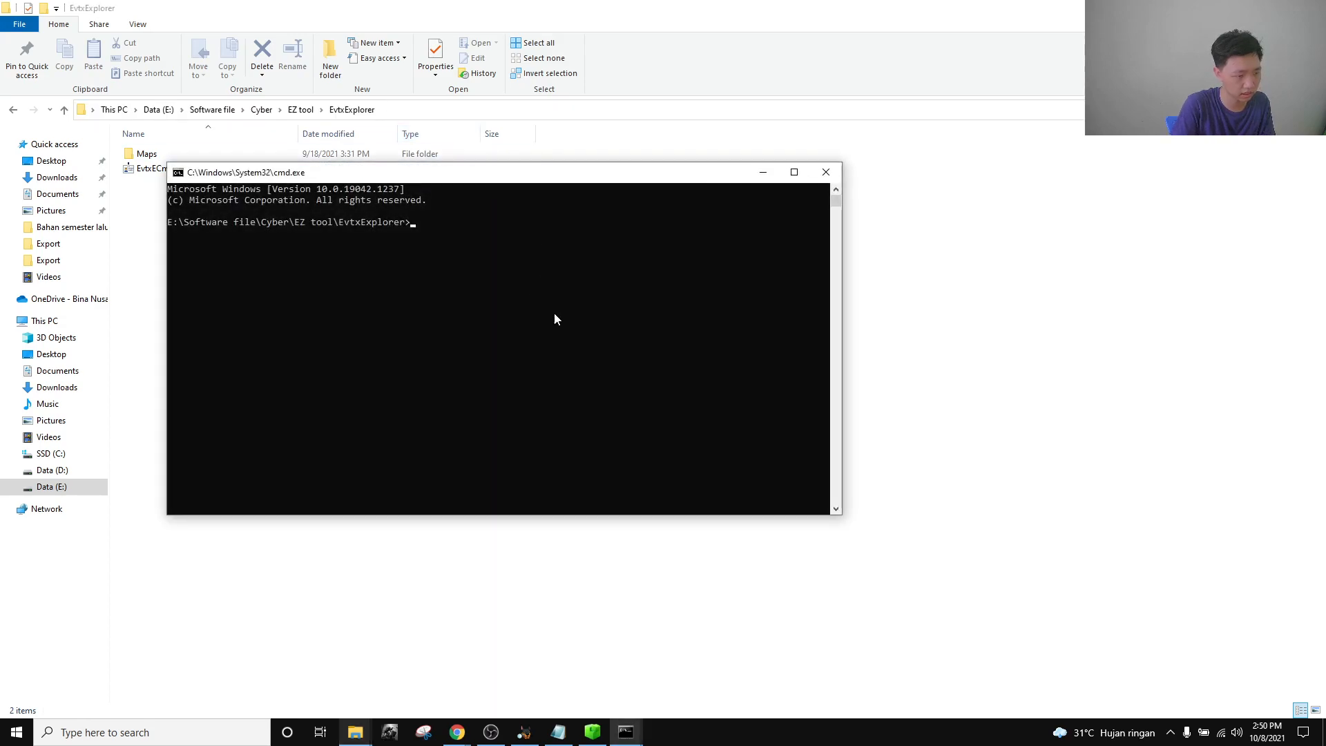
# Start the EvtxECmd.exe command with the copied Security.evtx path as the -f input.
pyautogui.click(626, 730)
pyautogui.click(614, 628)
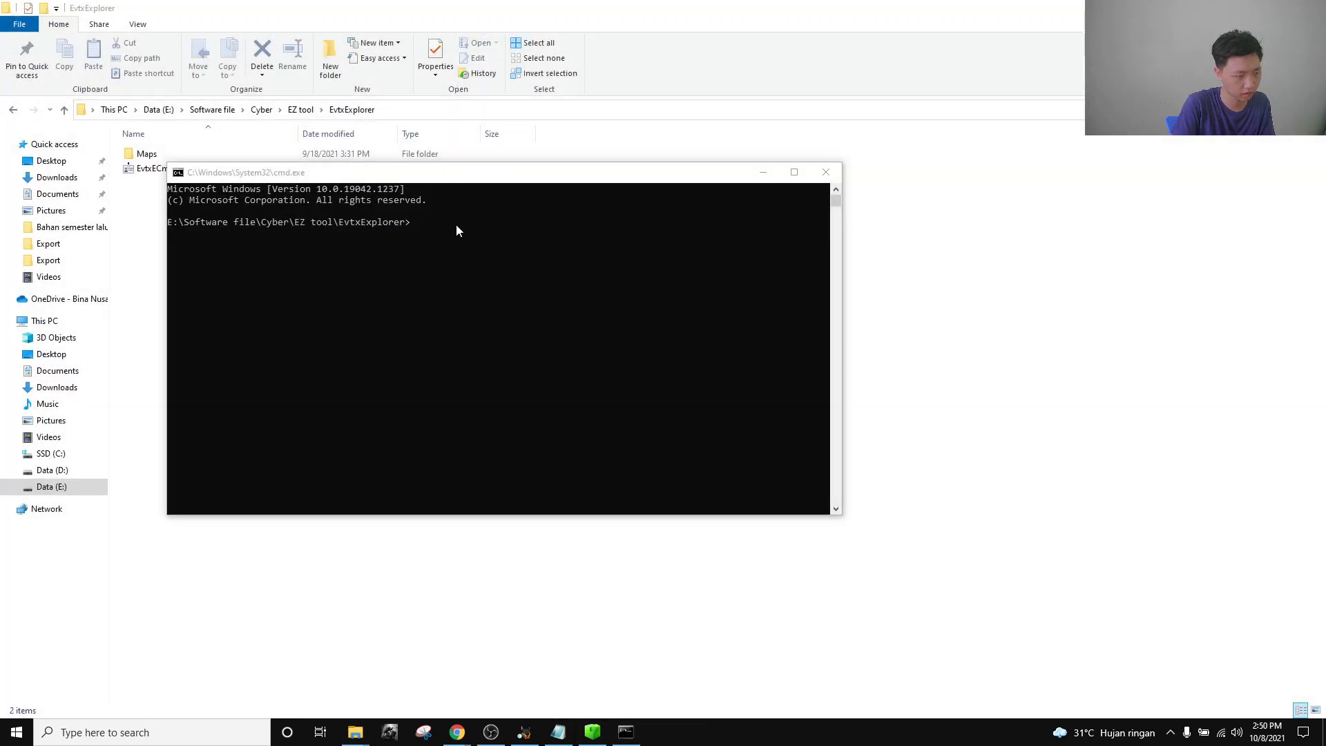
pyautogui.click(455, 232)
pyautogui.write('E')
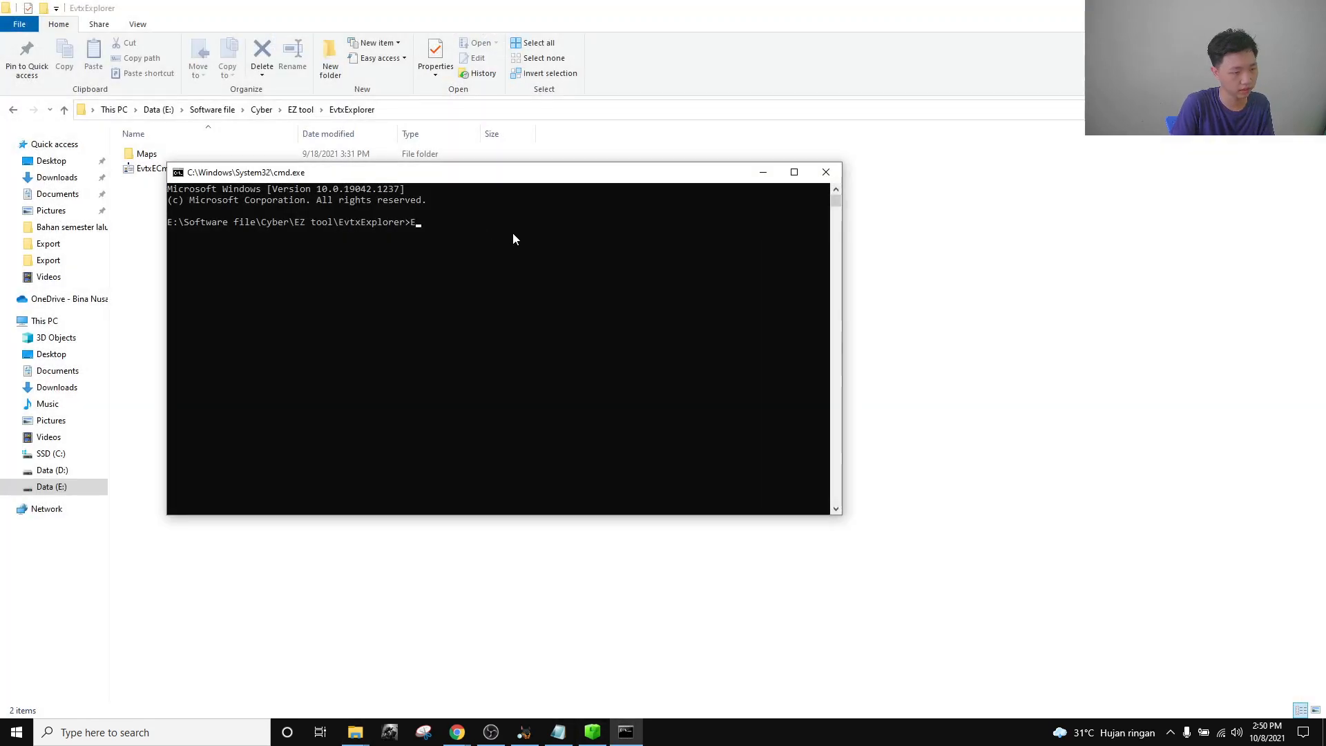
pyautogui.write('v')
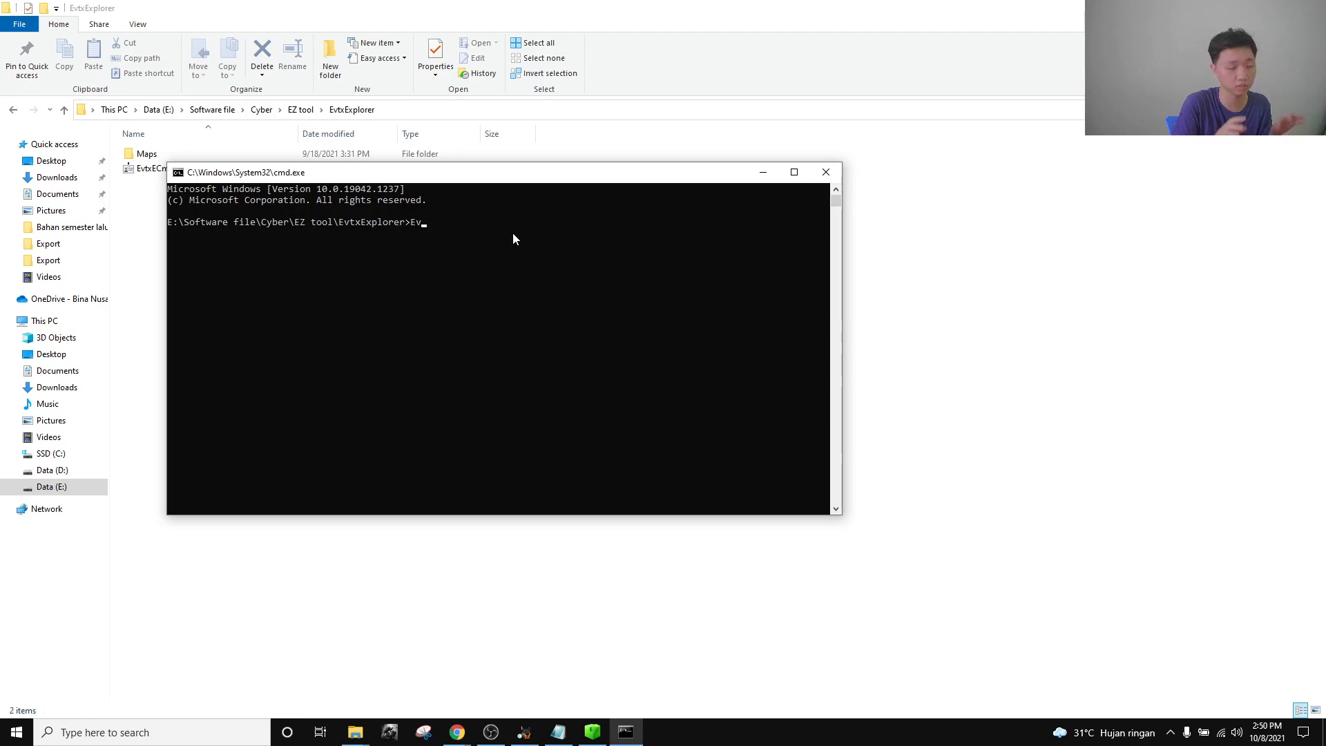
pyautogui.press('Tab')
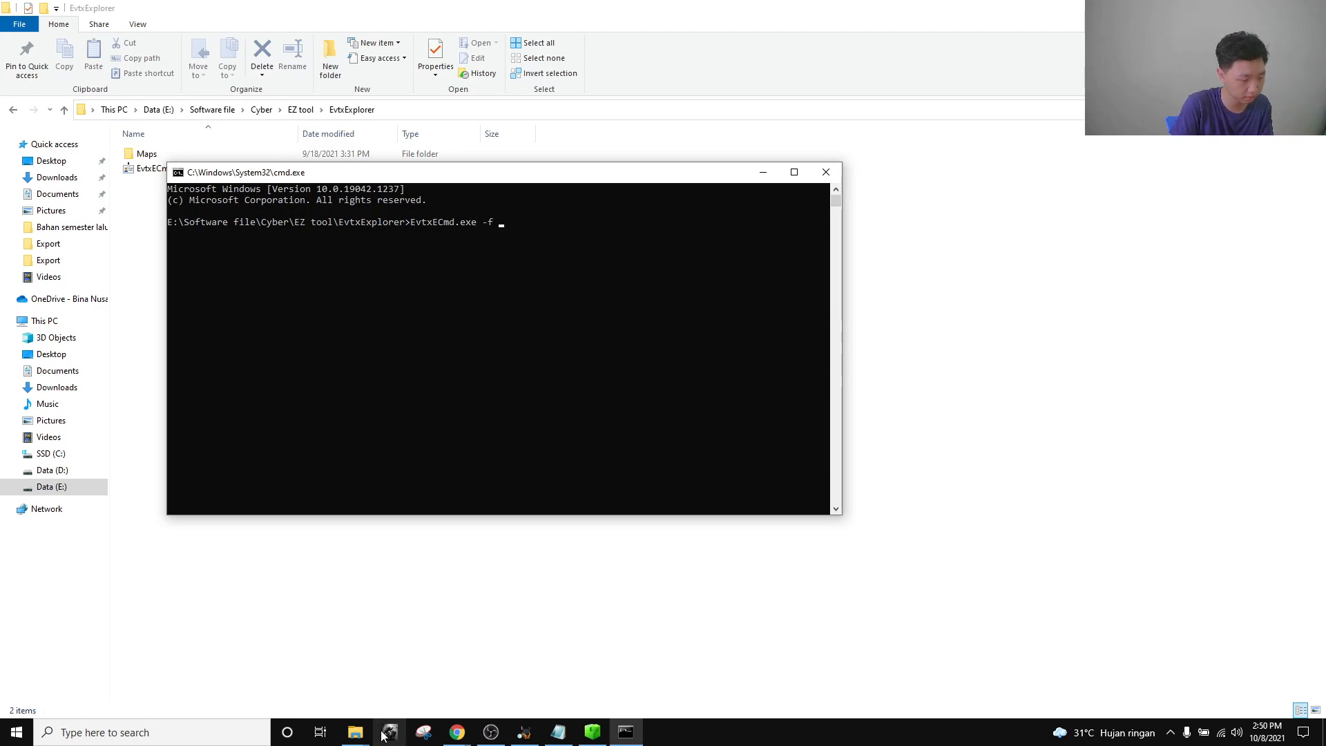
pyautogui.moveTo(355, 732)
pyautogui.click(305, 690)
pyautogui.click(200, 618)
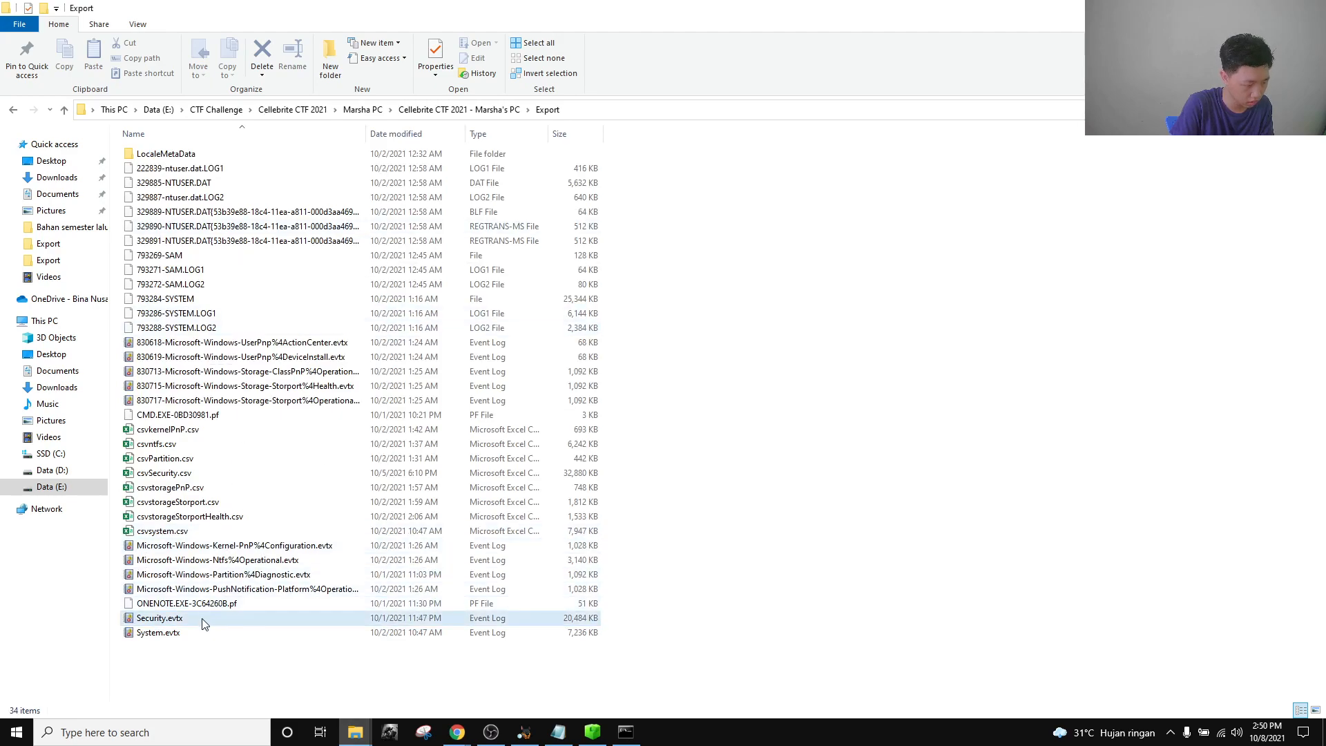
pyautogui.click(144, 59)
pyautogui.moveTo(625, 732)
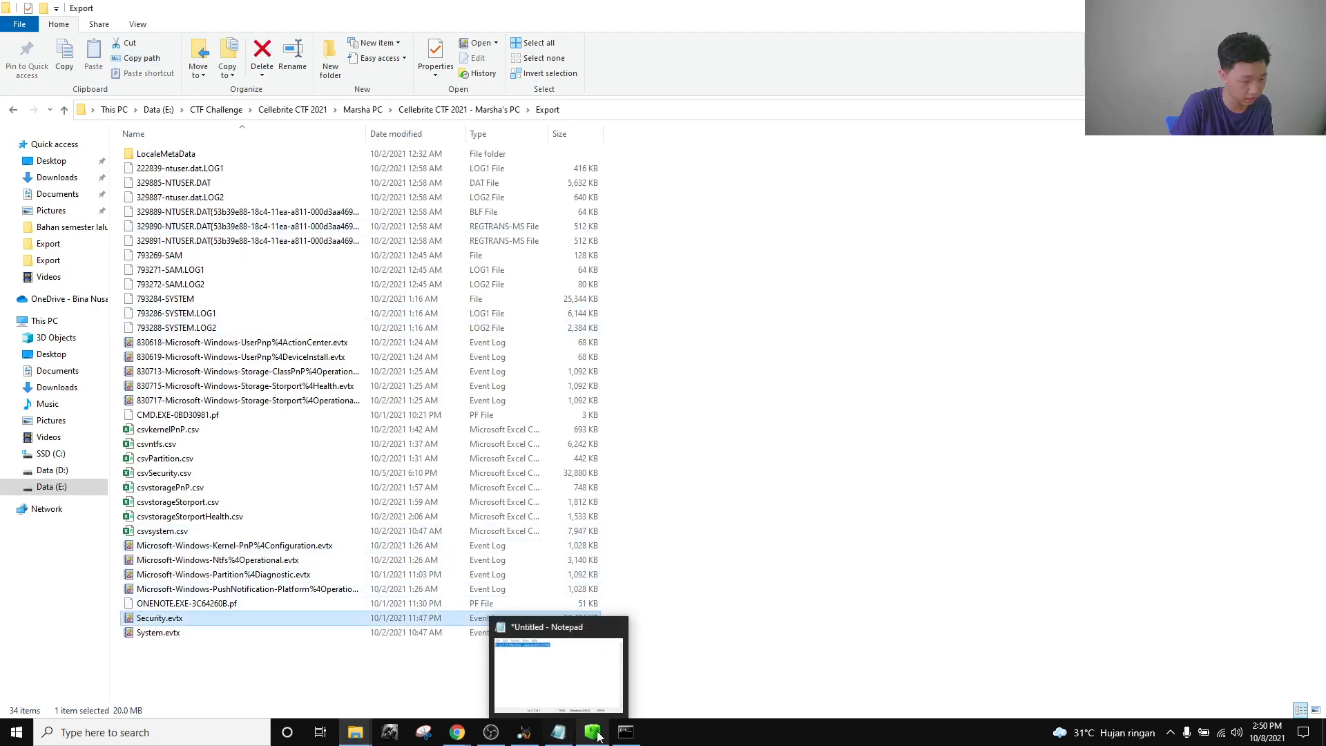
pyautogui.click(560, 663)
pyautogui.hotkey('ctrl', 'v')
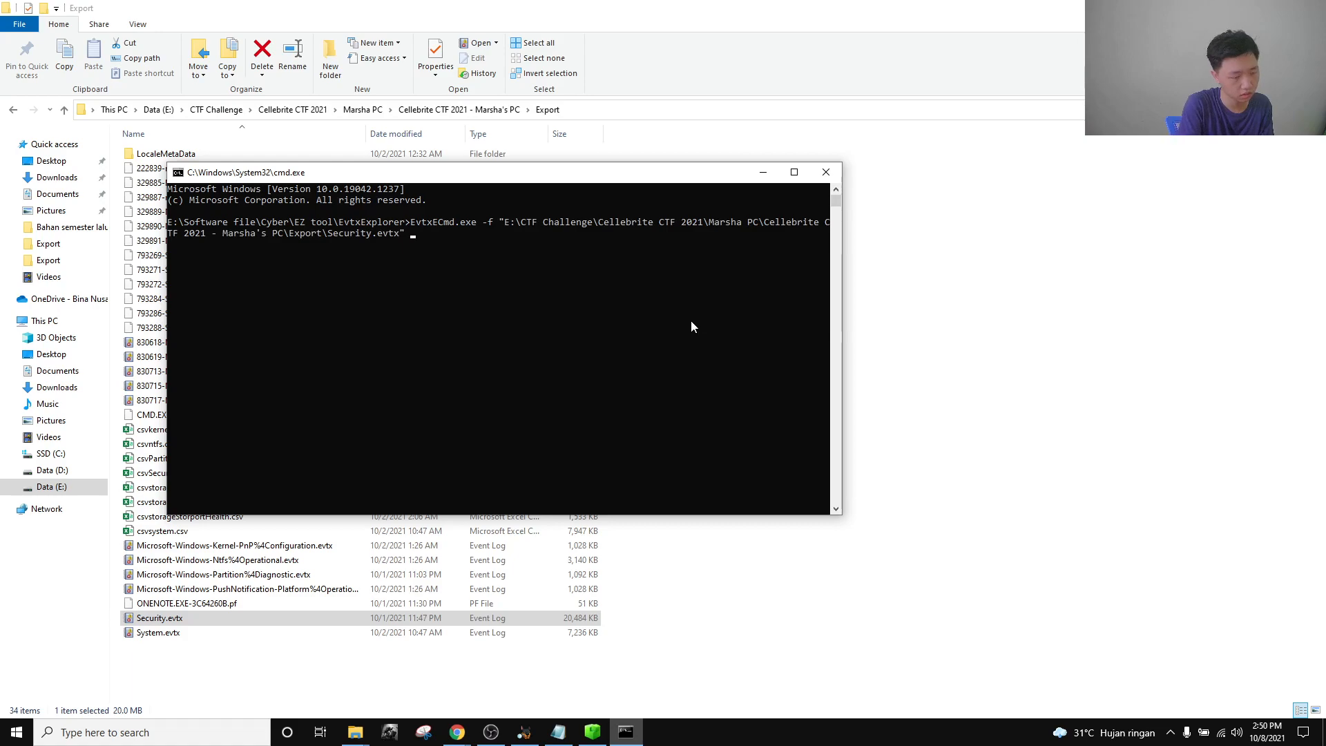
# Add --csv with the quoted Export folder and --csvf csvSecurity.csv, then run the conversion.
pyautogui.write('--cs')
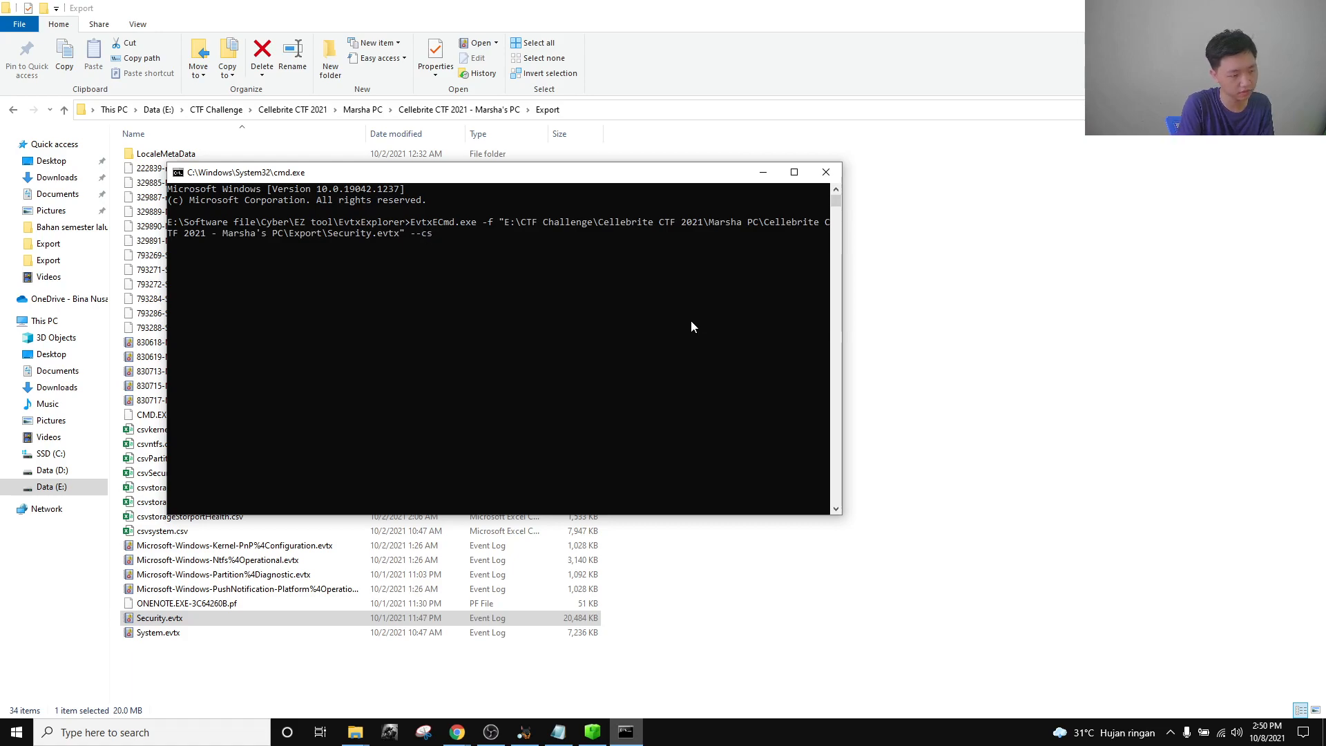
pyautogui.moveTo(625, 173); pyautogui.dragTo(1000, 144)
pyautogui.write('v')
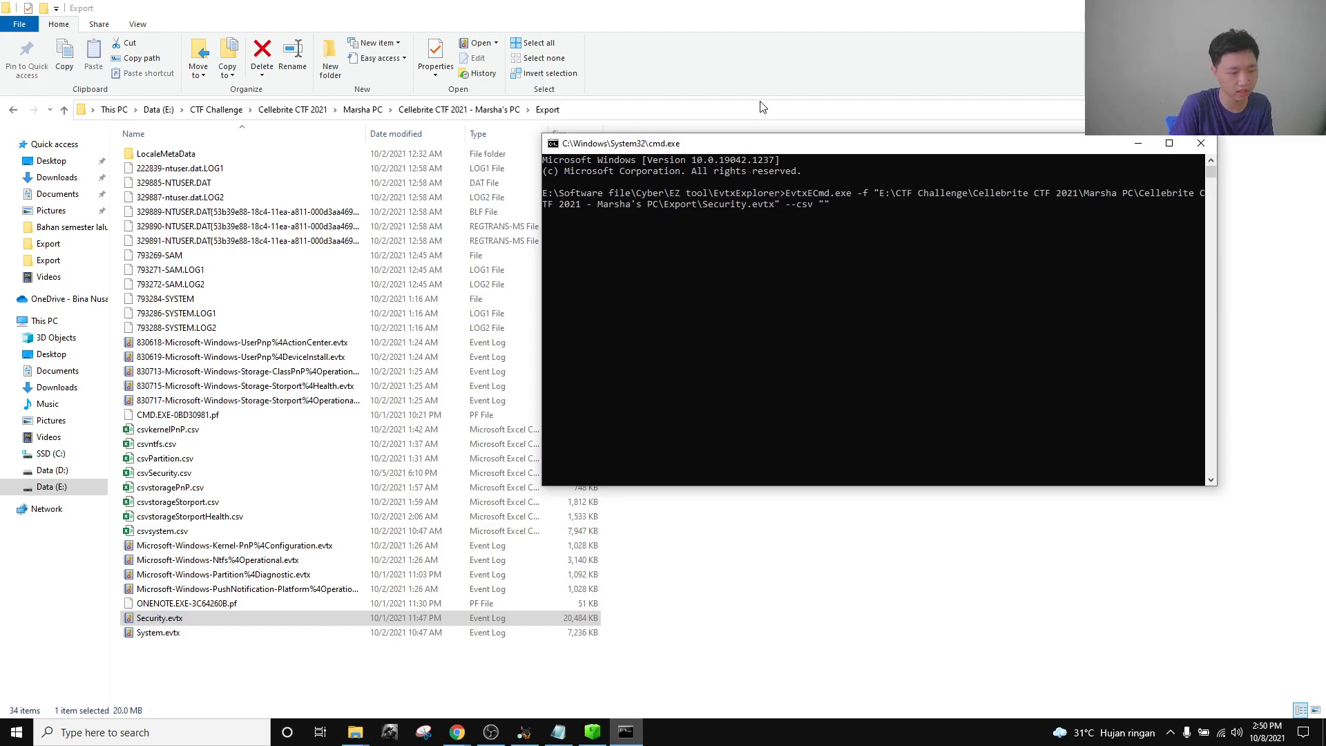
pyautogui.click(746, 116)
pyautogui.click(838, 265)
pyautogui.hotkey('alt', 'Tab')
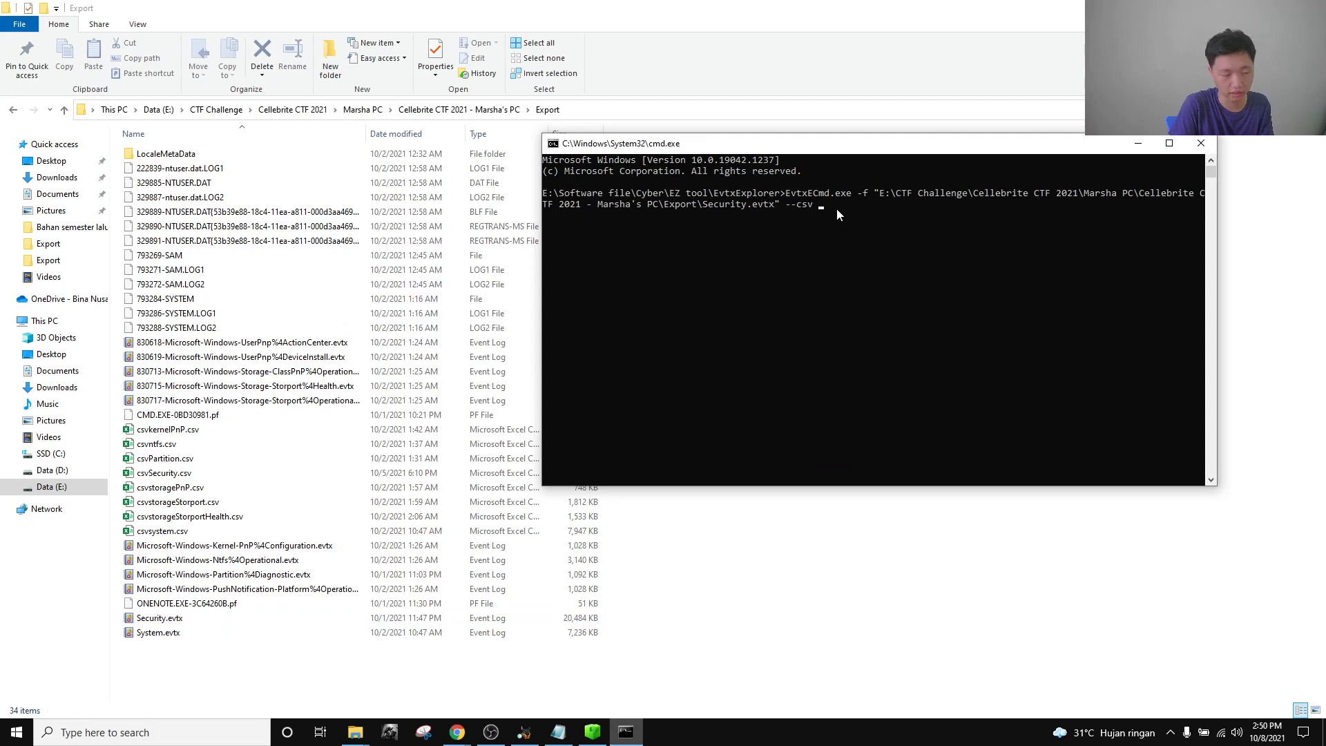
pyautogui.hotkey('ctrl', 'v')
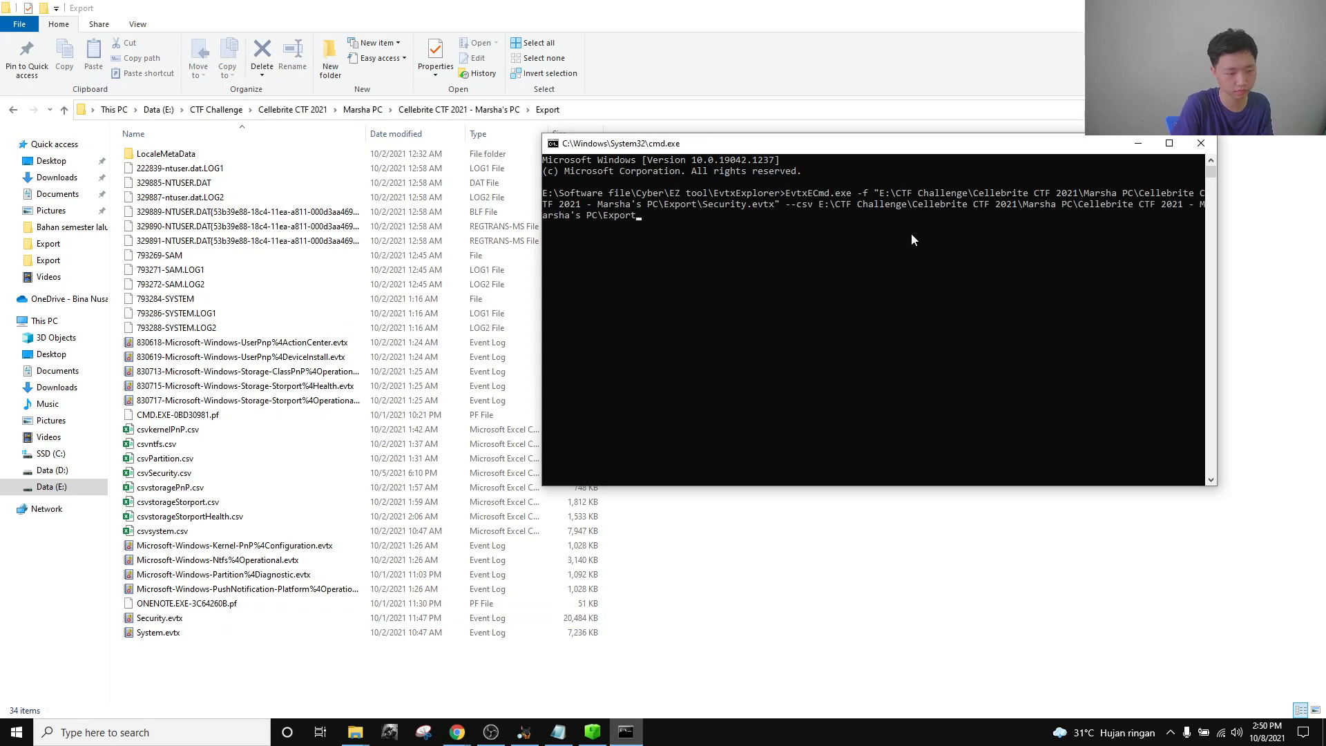
pyautogui.press('BackSpace')
pyautogui.press('BackSpace')
pyautogui.press('BackSpace')
pyautogui.press('BackSpace')
pyautogui.press('BackSpace')
pyautogui.press('BackSpace')
pyautogui.press('BackSpace')
pyautogui.press('BackSpace')
pyautogui.press('BackSpace')
pyautogui.press('BackSpace')
pyautogui.press('BackSpace')
pyautogui.press('BackSpace')
pyautogui.press('BackSpace')
pyautogui.press('BackSpace')
pyautogui.press('BackSpace')
pyautogui.press('BackSpace')
pyautogui.press('BackSpace')
pyautogui.press('BackSpace')
pyautogui.press('BackSpace')
pyautogui.press('BackSpace')
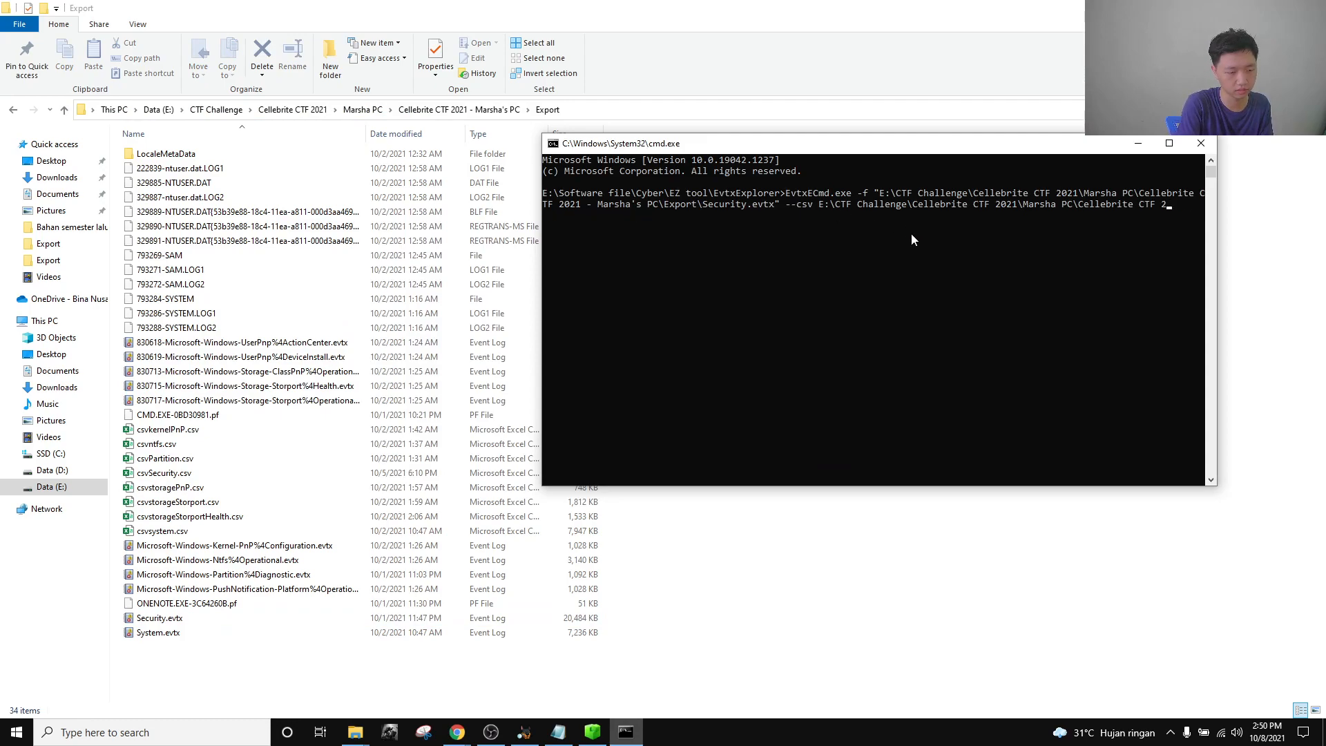
pyautogui.press('BackSpace')
pyautogui.press('BackSpace')
pyautogui.press('BackSpace')
pyautogui.press('BackSpace')
pyautogui.press('BackSpace')
pyautogui.press('BackSpace')
pyautogui.press('BackSpace')
pyautogui.press('BackSpace')
pyautogui.press('BackSpace')
pyautogui.press('BackSpace')
pyautogui.press('BackSpace')
pyautogui.press('BackSpace')
pyautogui.press('BackSpace')
pyautogui.press('BackSpace')
pyautogui.press('BackSpace')
pyautogui.press('BackSpace')
pyautogui.press('BackSpace')
pyautogui.press('BackSpace')
pyautogui.press('BackSpace')
pyautogui.press('BackSpace')
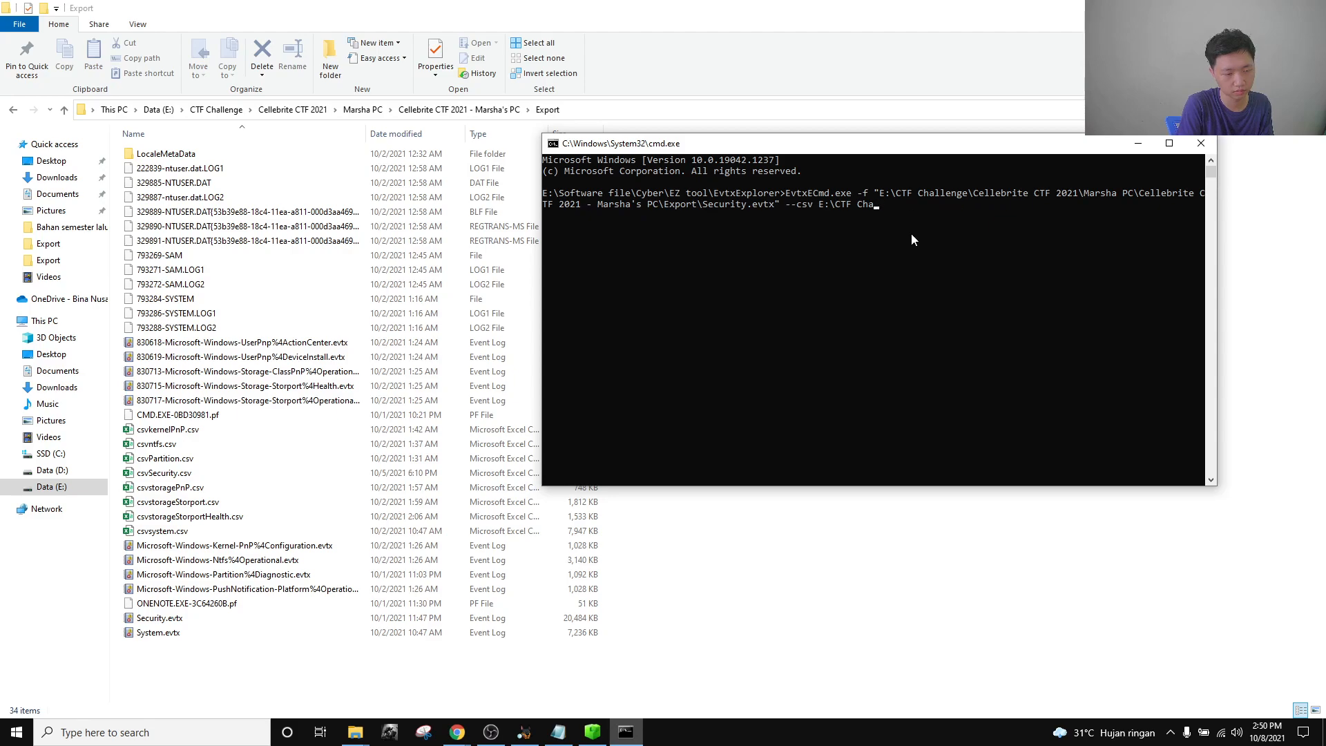
pyautogui.write('"')
pyautogui.hotkey('ctrl', 'v')
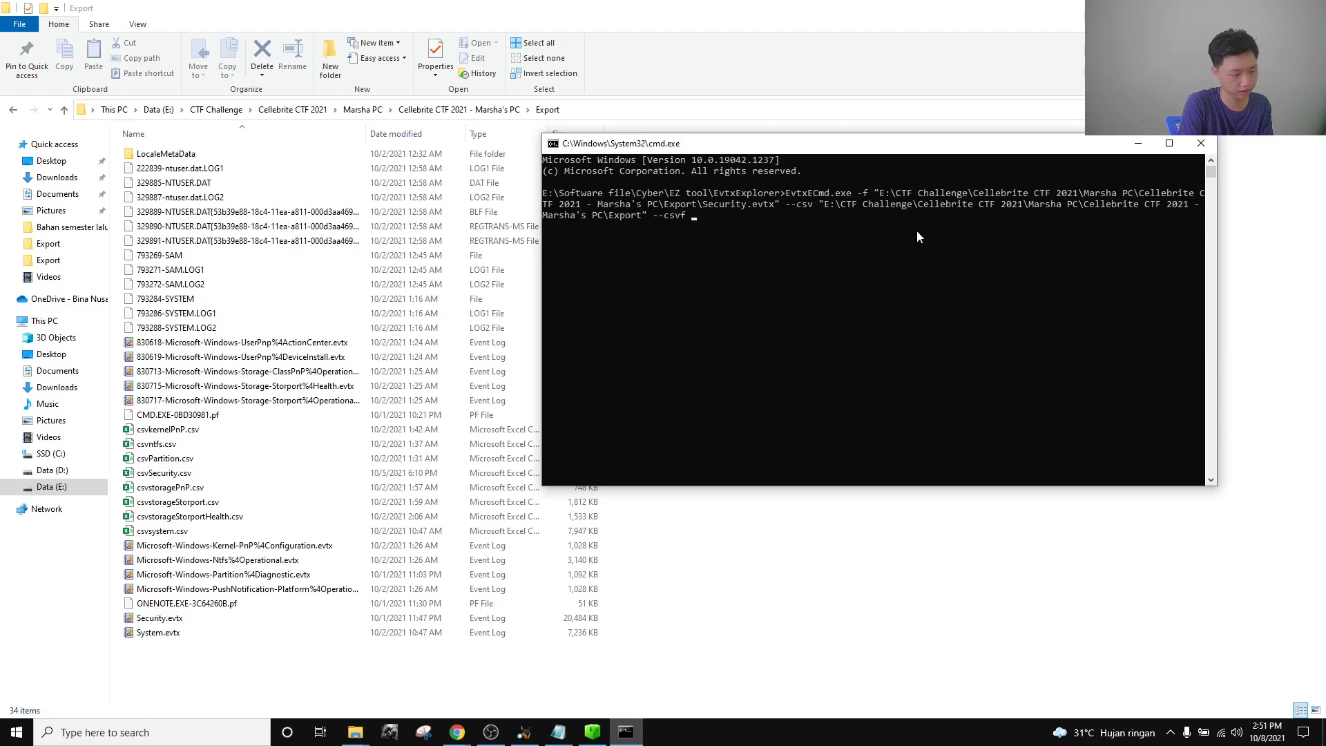
pyautogui.write('" --csvf csvSe')
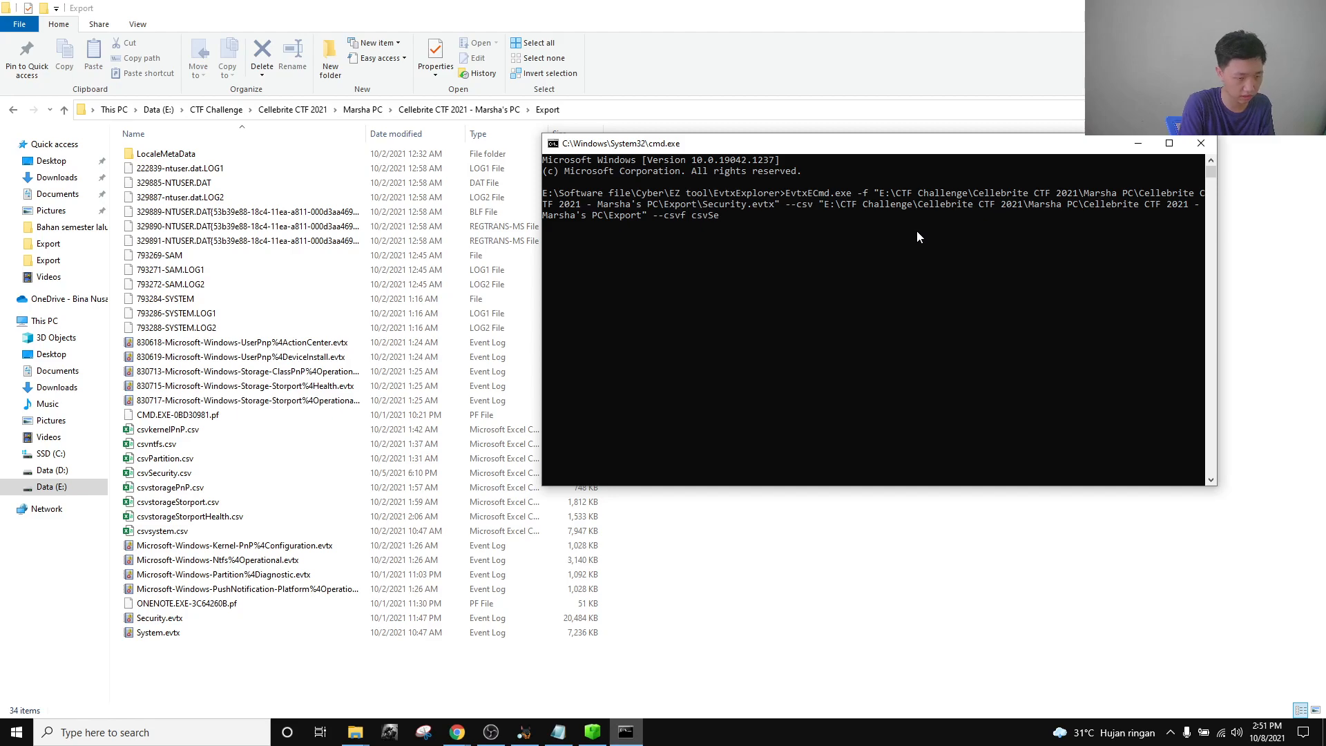
pyautogui.write('curity.cs')
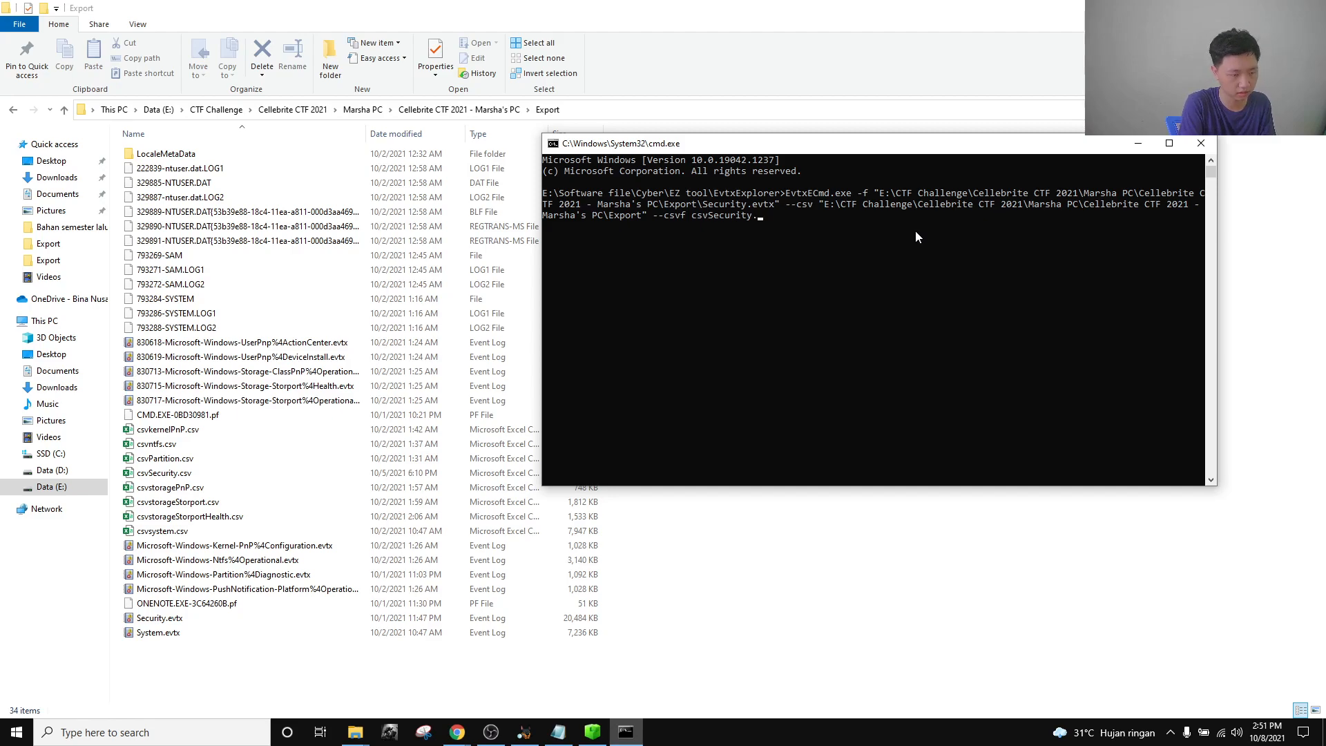
pyautogui.press('Return')
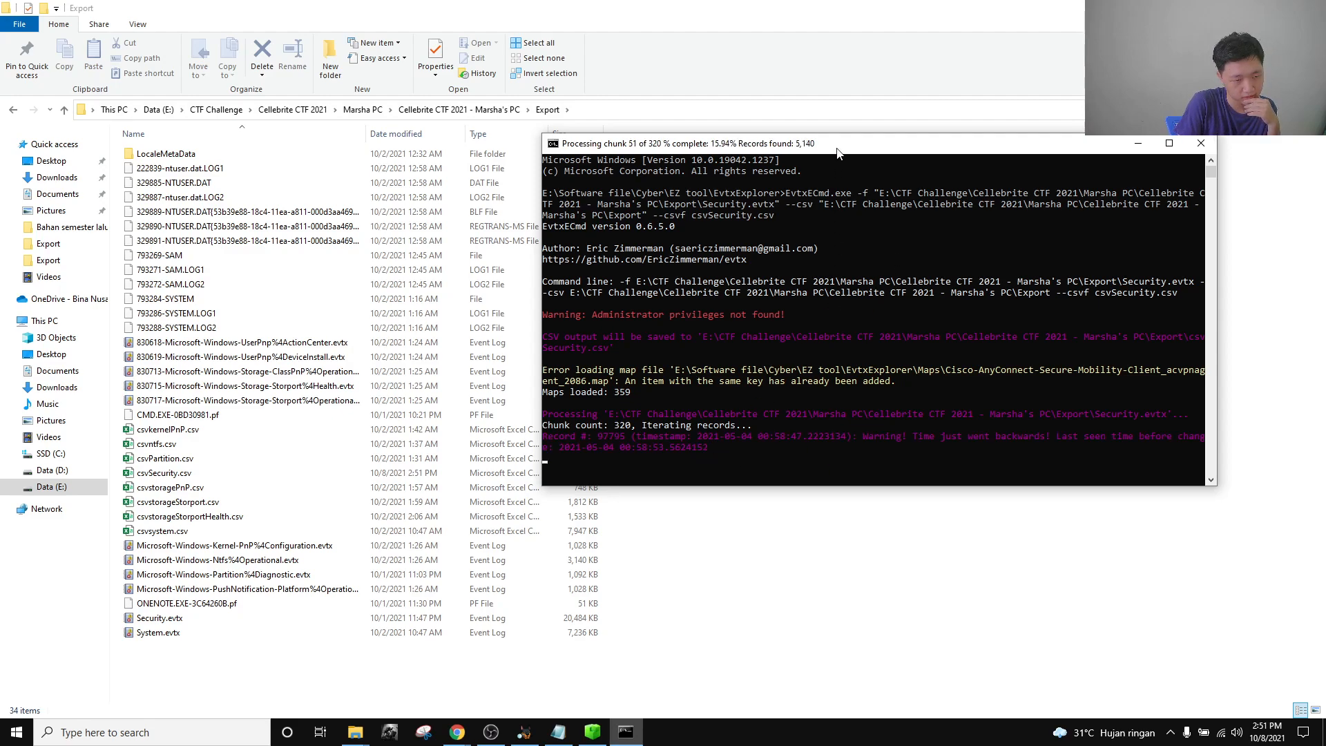
pyautogui.moveTo(837, 152); pyautogui.dragTo(793, 181)
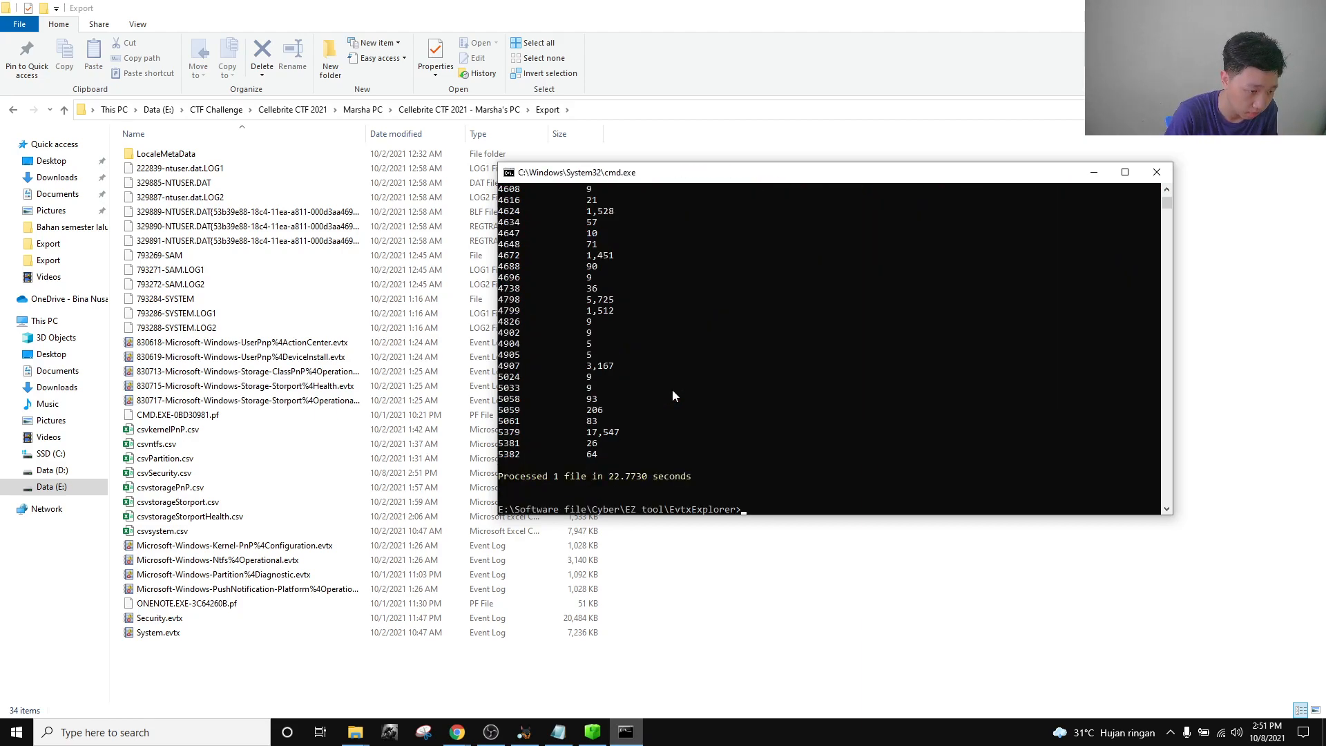
# Select the finished 32,880 KB csvSecurity.csv in the Export folder.
pyautogui.click(728, 601)
pyautogui.click(227, 476)
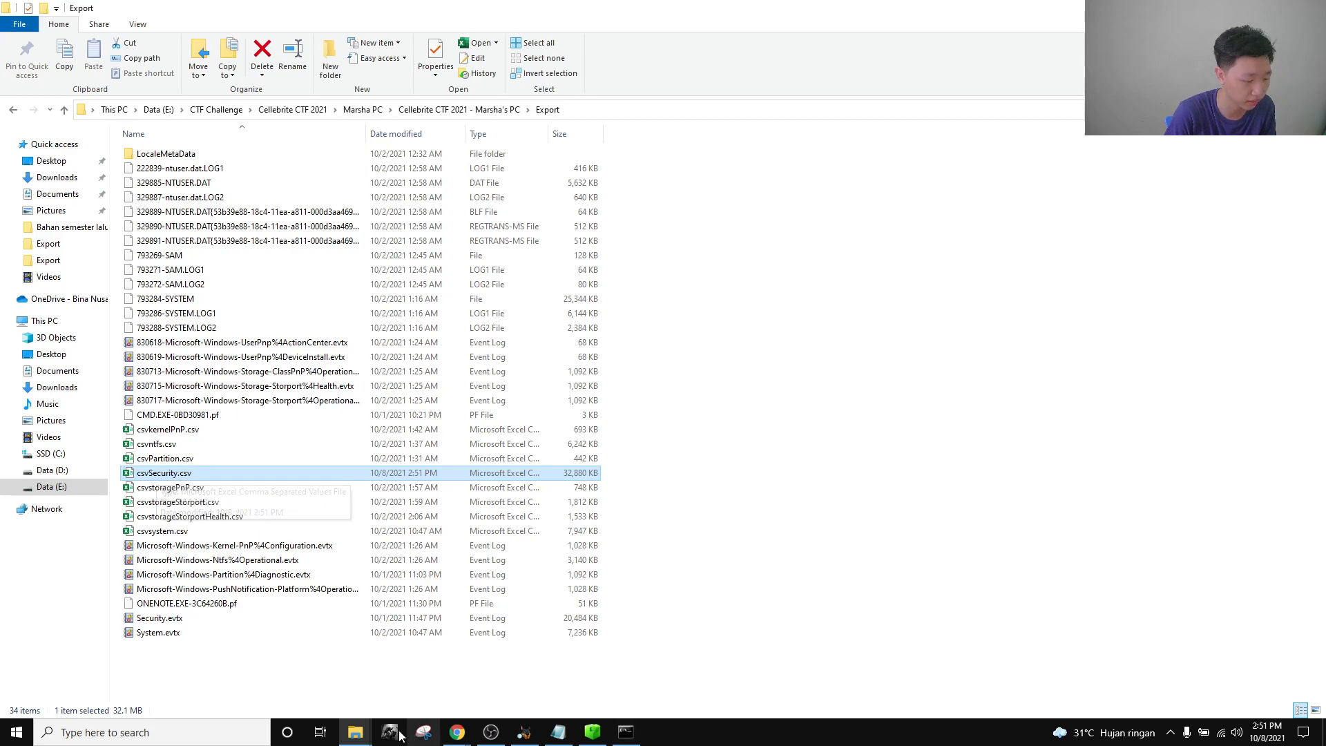
# Start TimelineExplorer.exe from EZ tool\TimelineExplorer, then return to the EZ tool folder.
pyautogui.moveTo(355, 732)
pyautogui.click(428, 675)
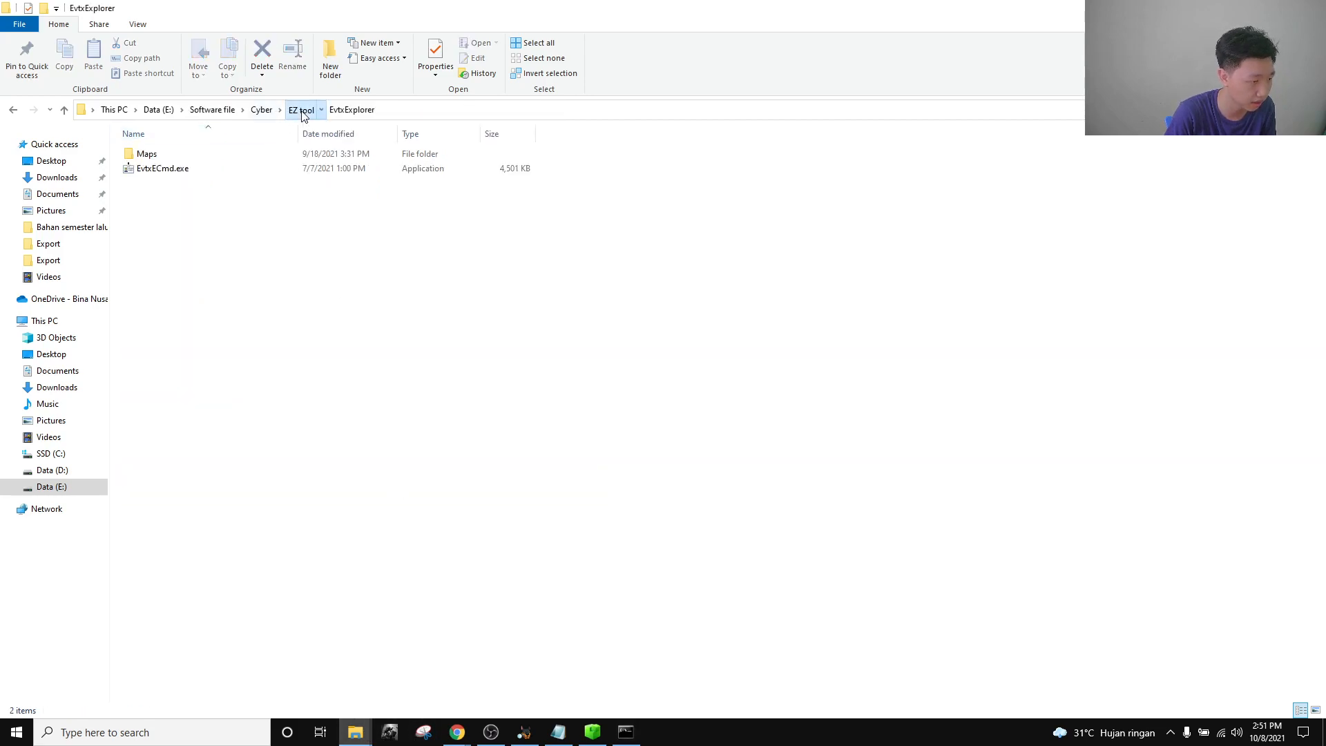
pyautogui.click(300, 109)
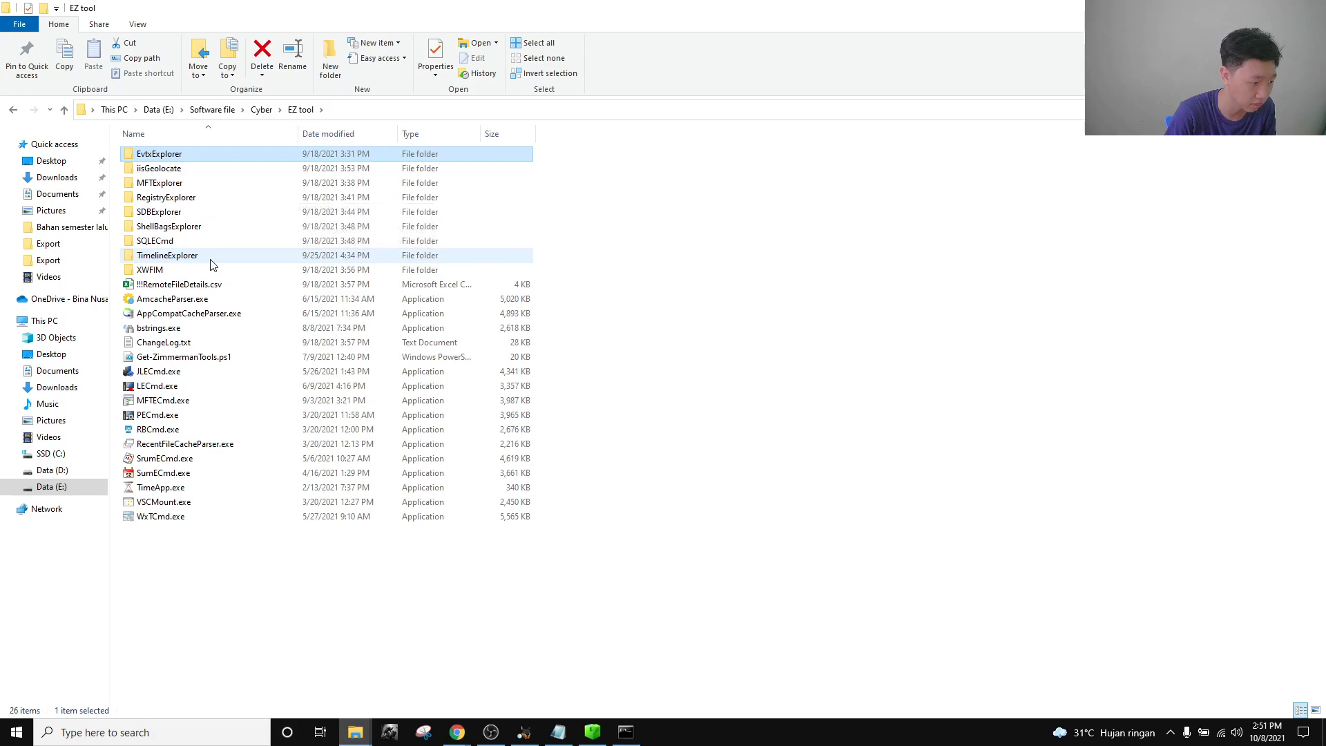
pyautogui.doubleClick(211, 256)
pyautogui.doubleClick(195, 213)
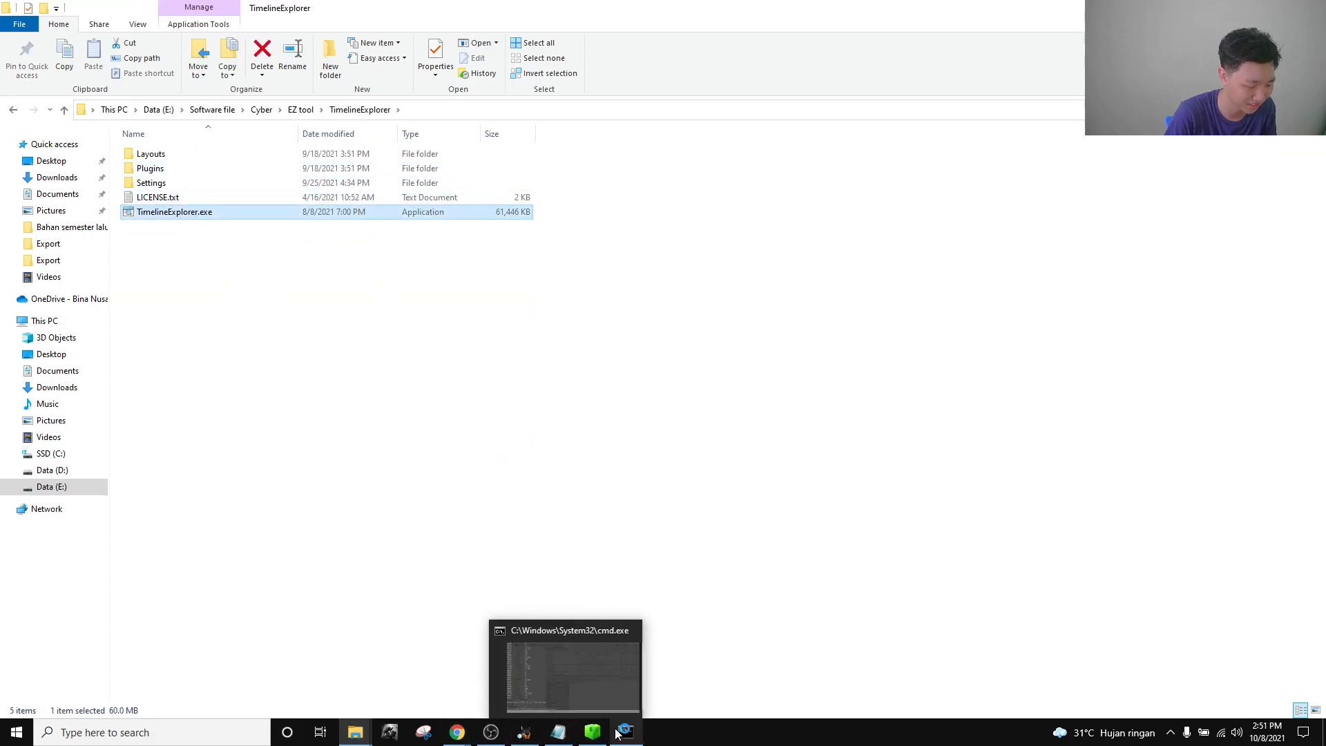
pyautogui.click(301, 110)
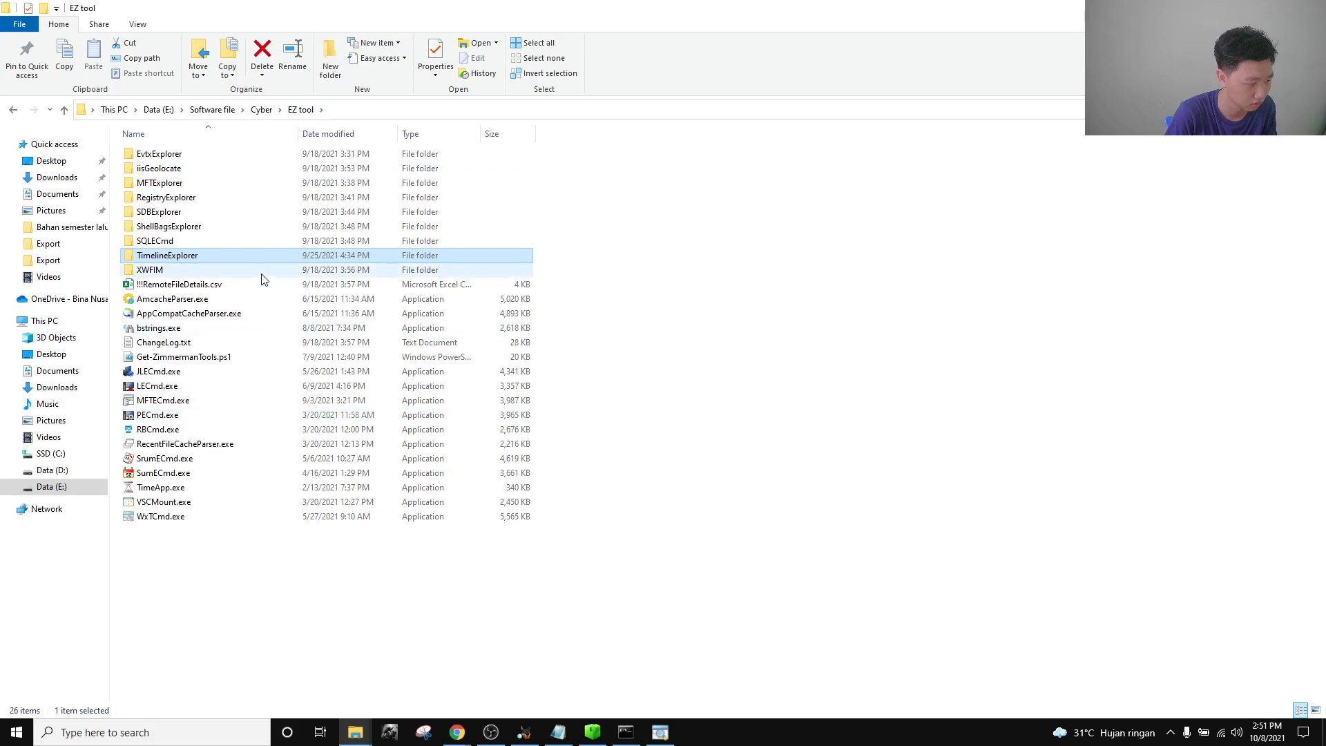
# Load csvSecurity.csv into Timeline Explorer, maximize it, and edit the Time Created filter to 7/24/2021.
pyautogui.doubleClick(239, 252)
pyautogui.click(706, 713)
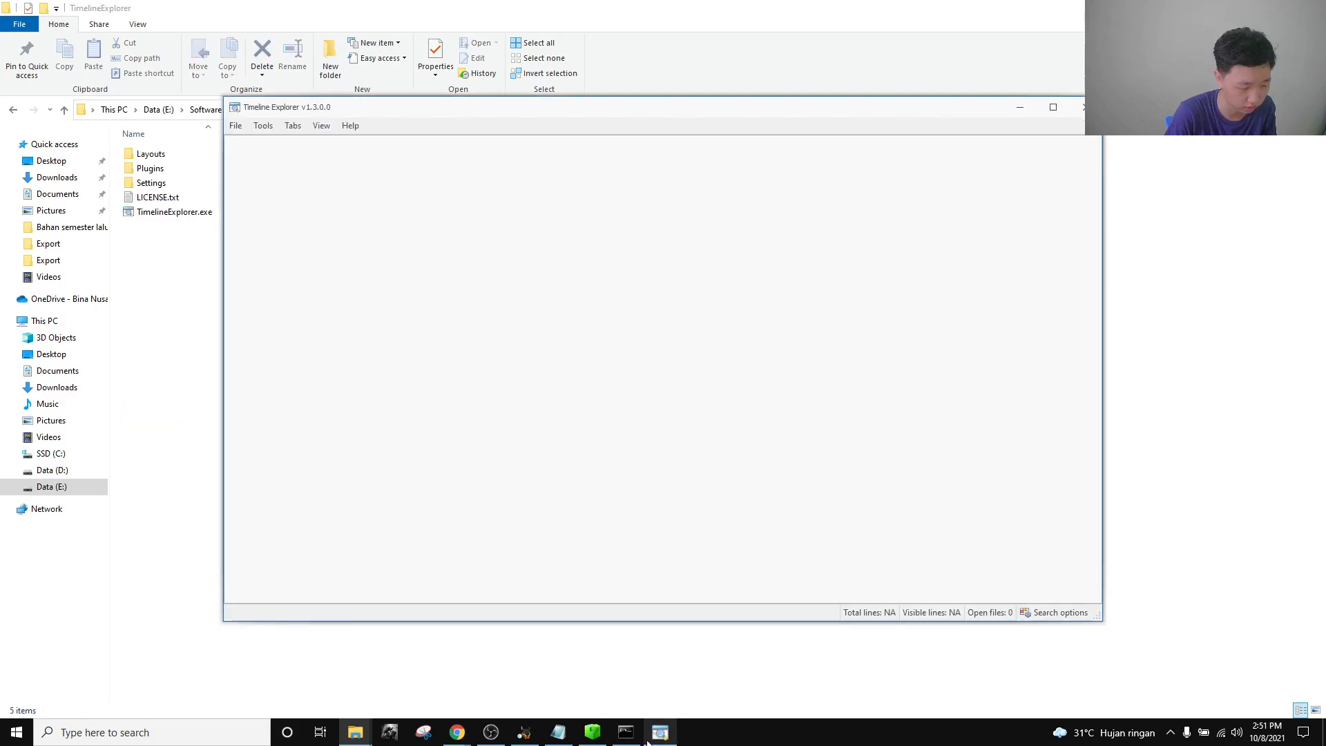
pyautogui.click(235, 126)
pyautogui.click(256, 145)
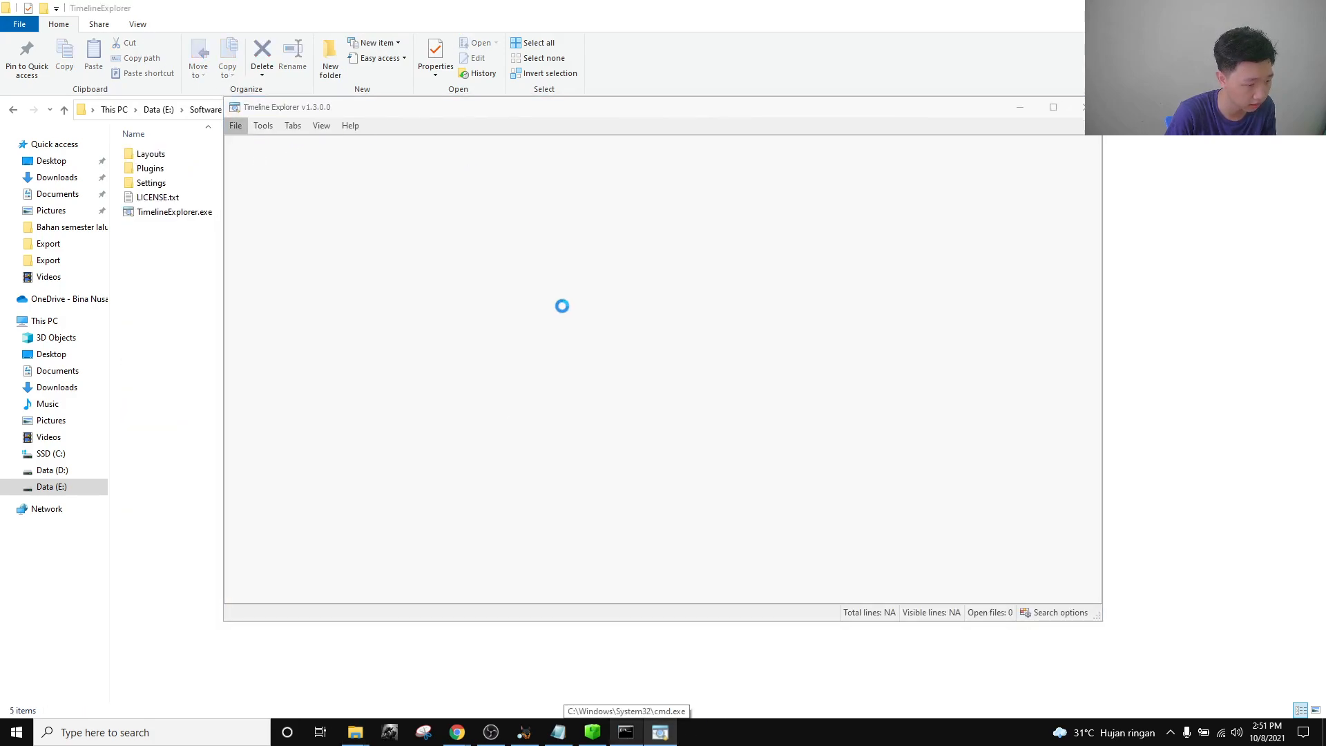
pyautogui.scroll(-2, 474, 348)
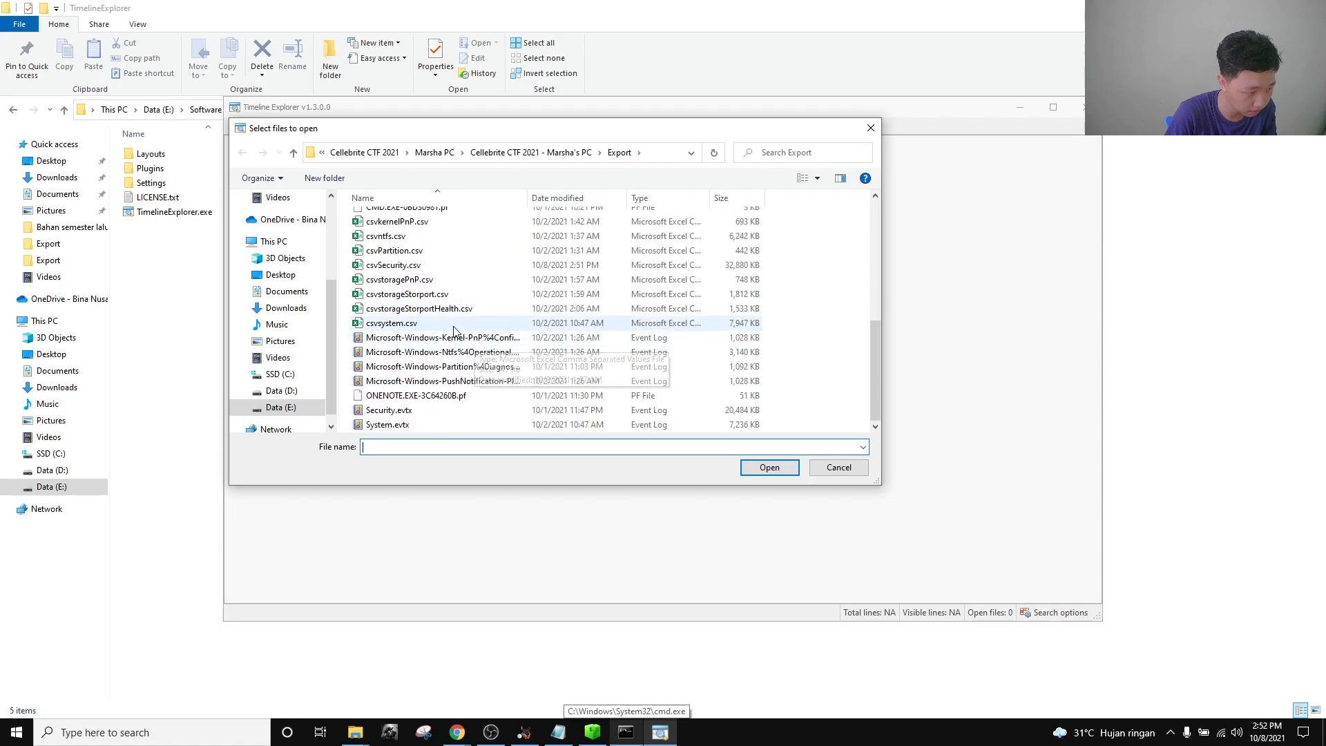
pyautogui.click(429, 266)
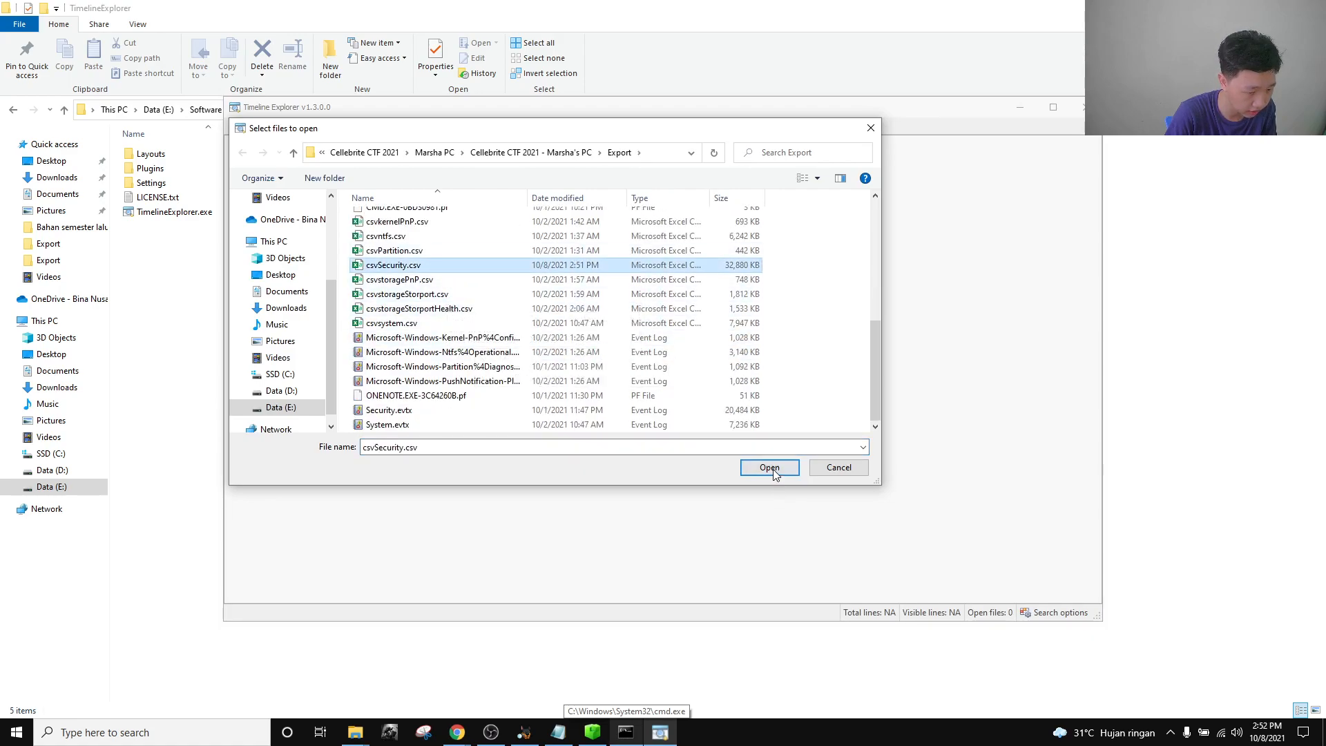
pyautogui.click(771, 468)
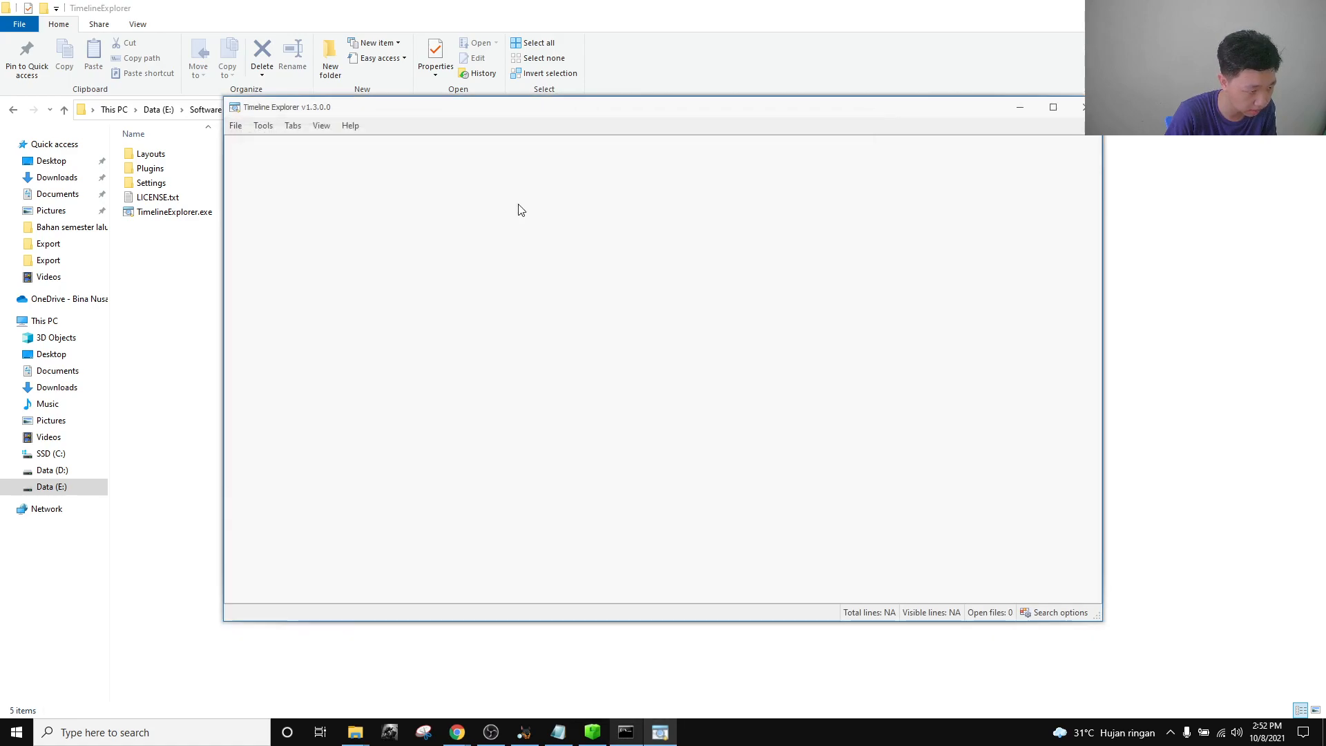
pyautogui.click(1052, 111)
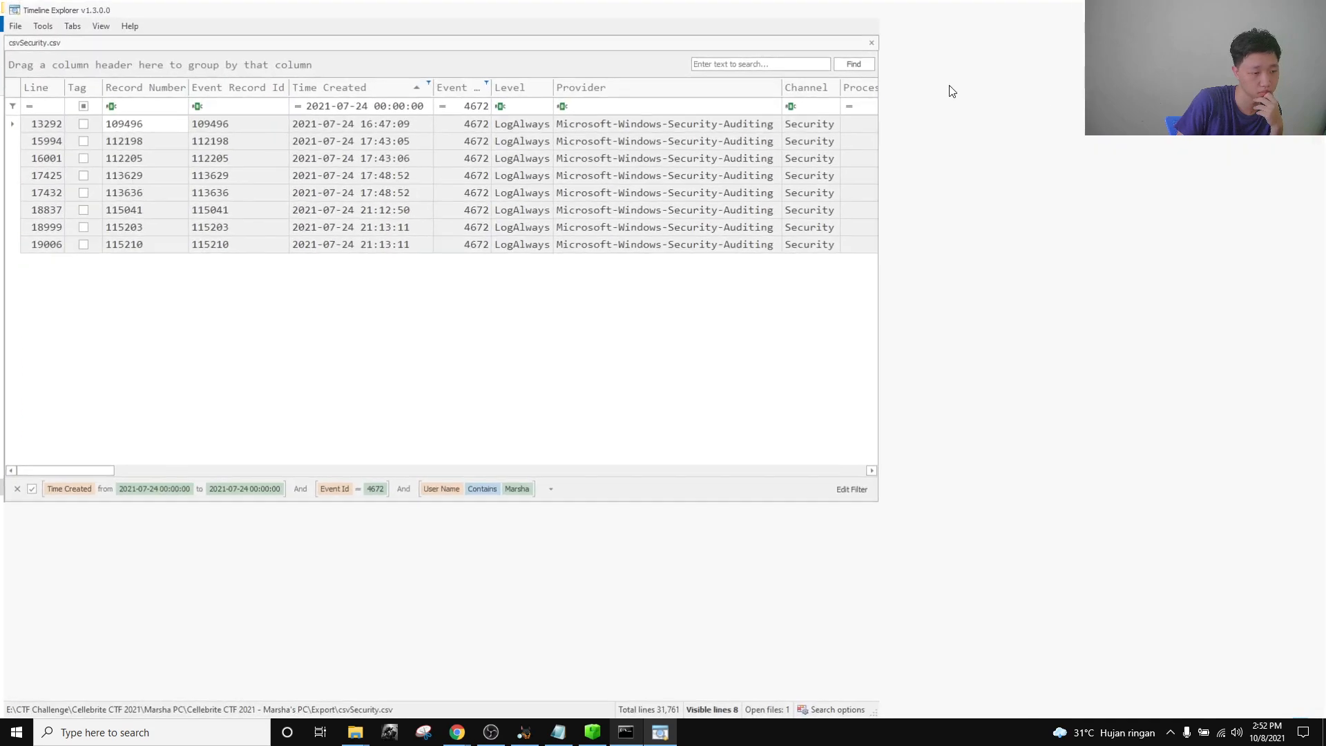
pyautogui.click(392, 105)
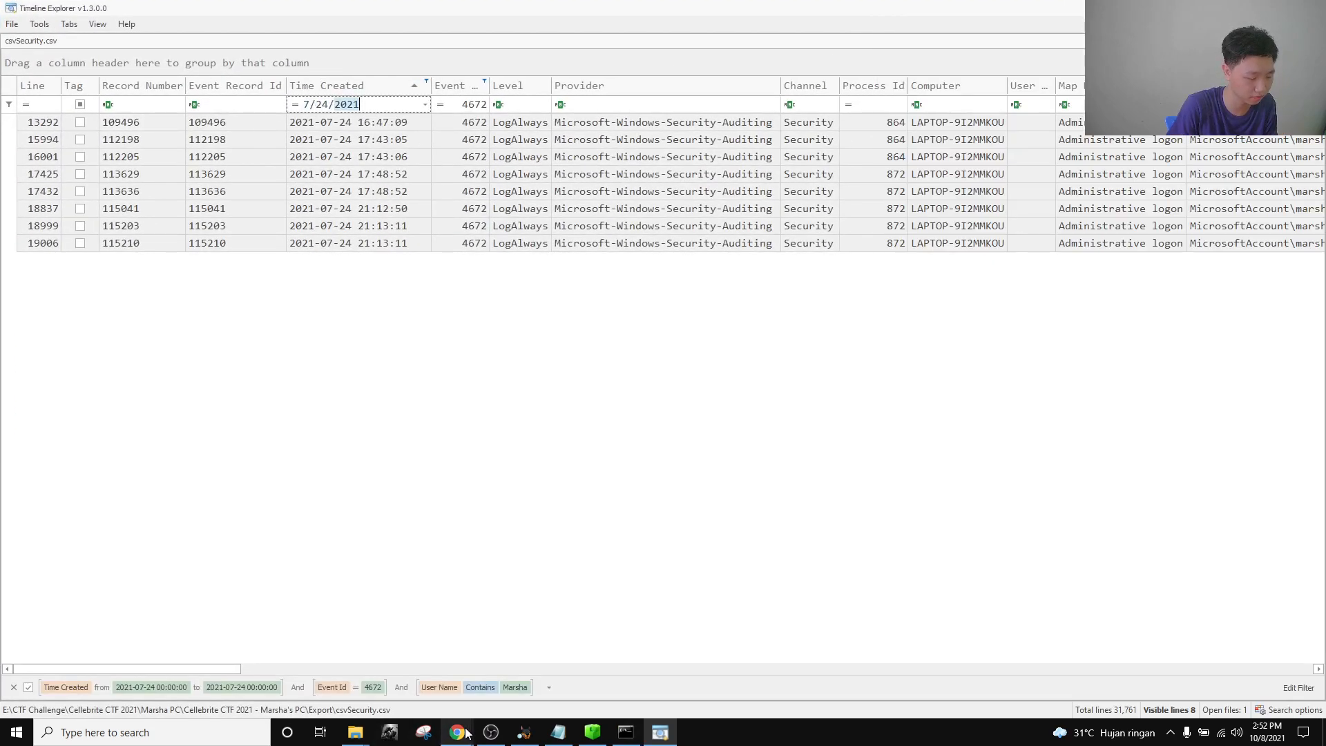
pyautogui.moveTo(456, 732)
pyautogui.click(304, 663)
pyautogui.scroll(-1, 569, 613)
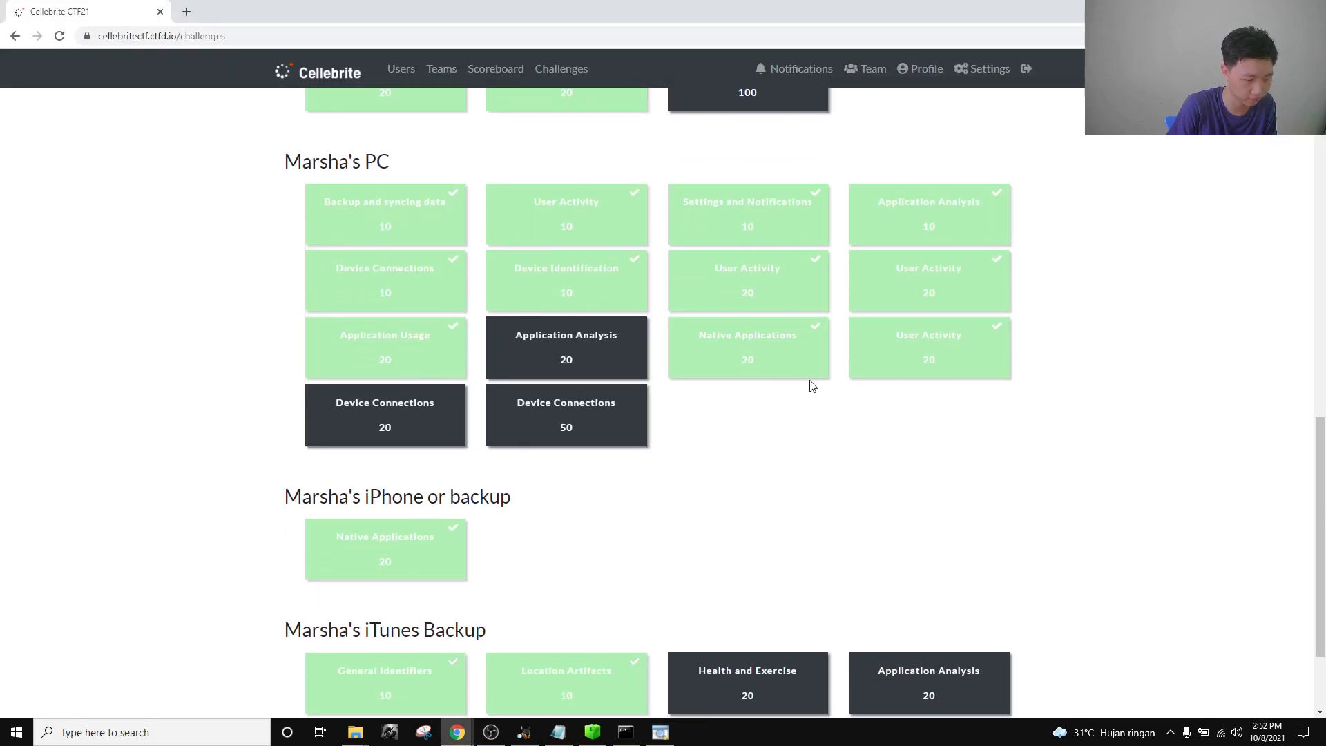
pyautogui.click(747, 280)
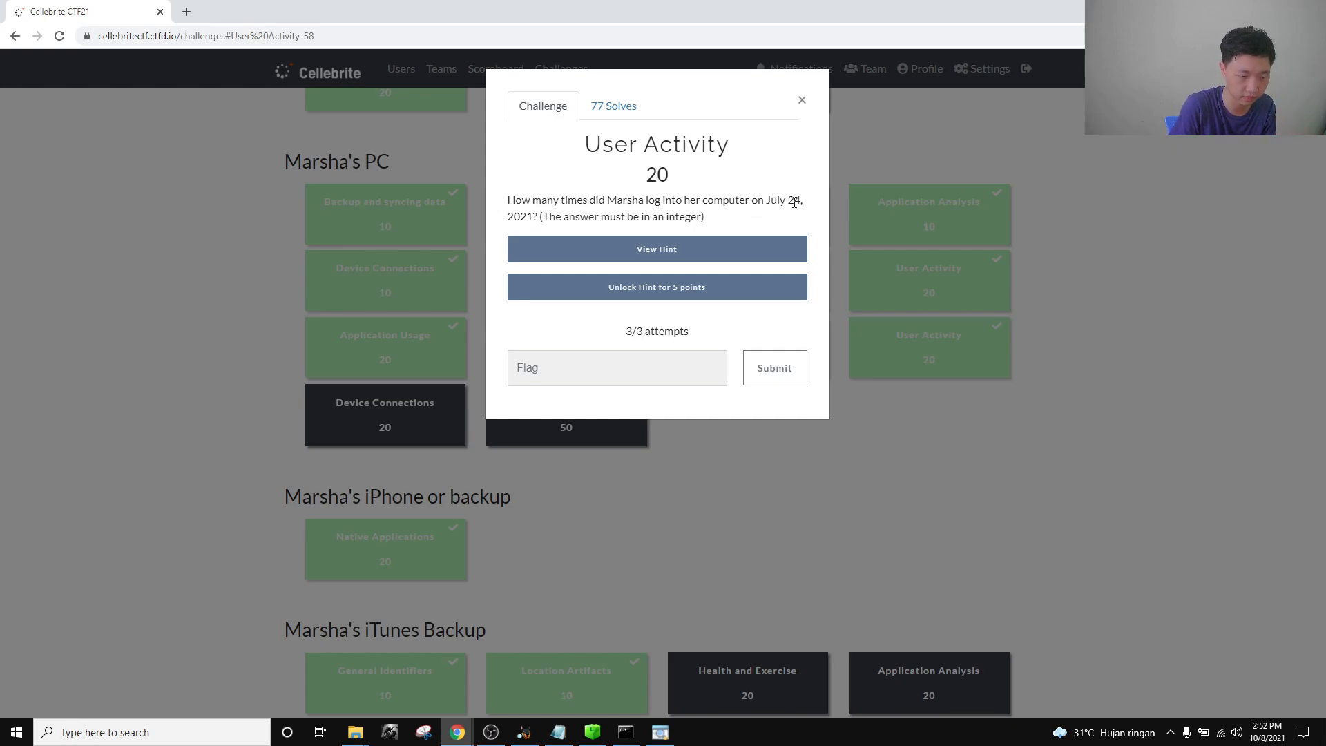
pyautogui.click(802, 100)
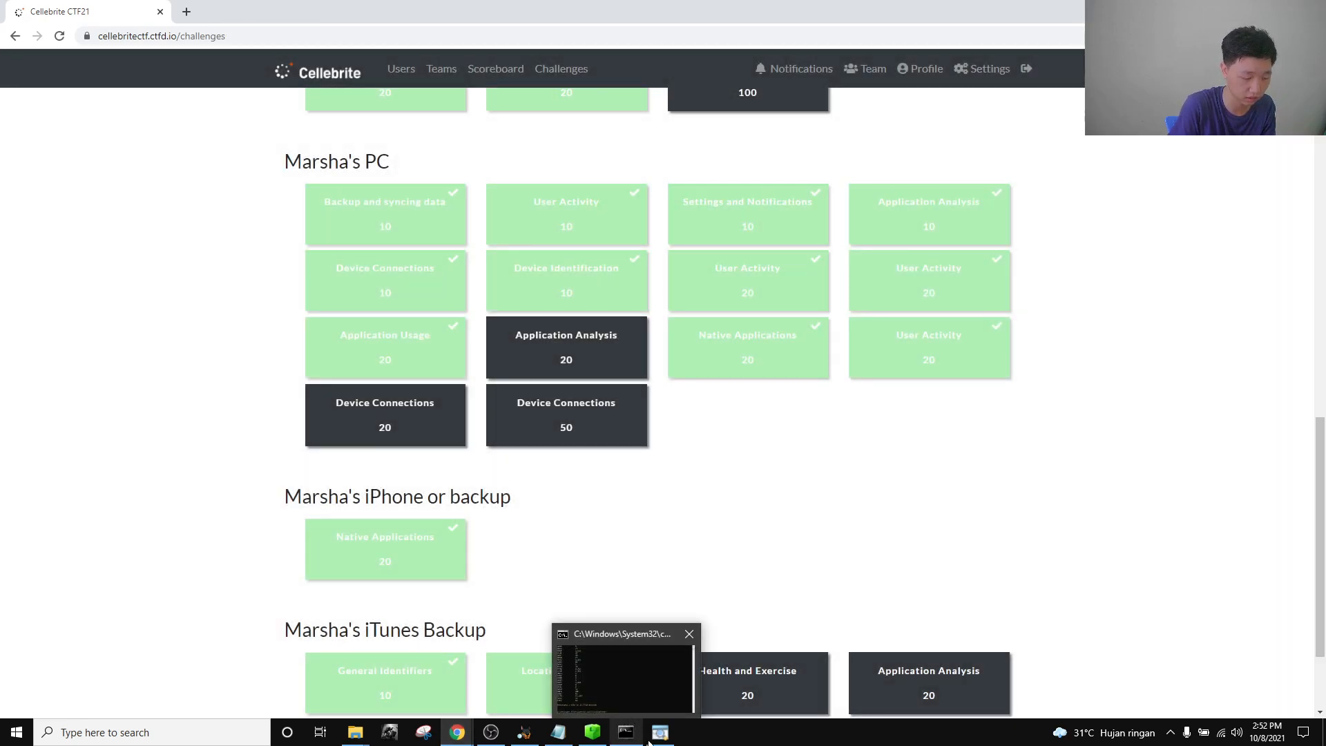
pyautogui.click(657, 733)
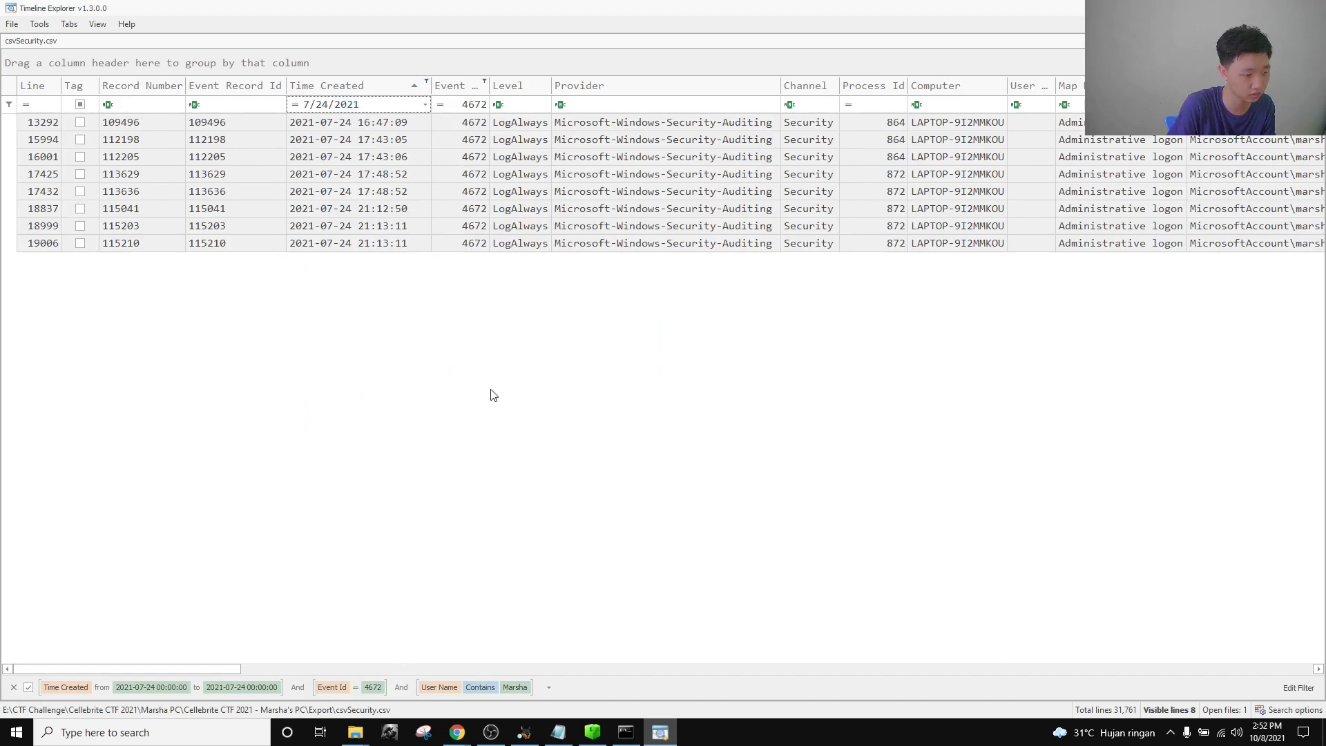
pyautogui.moveTo(176, 670); pyautogui.dragTo(295, 670)
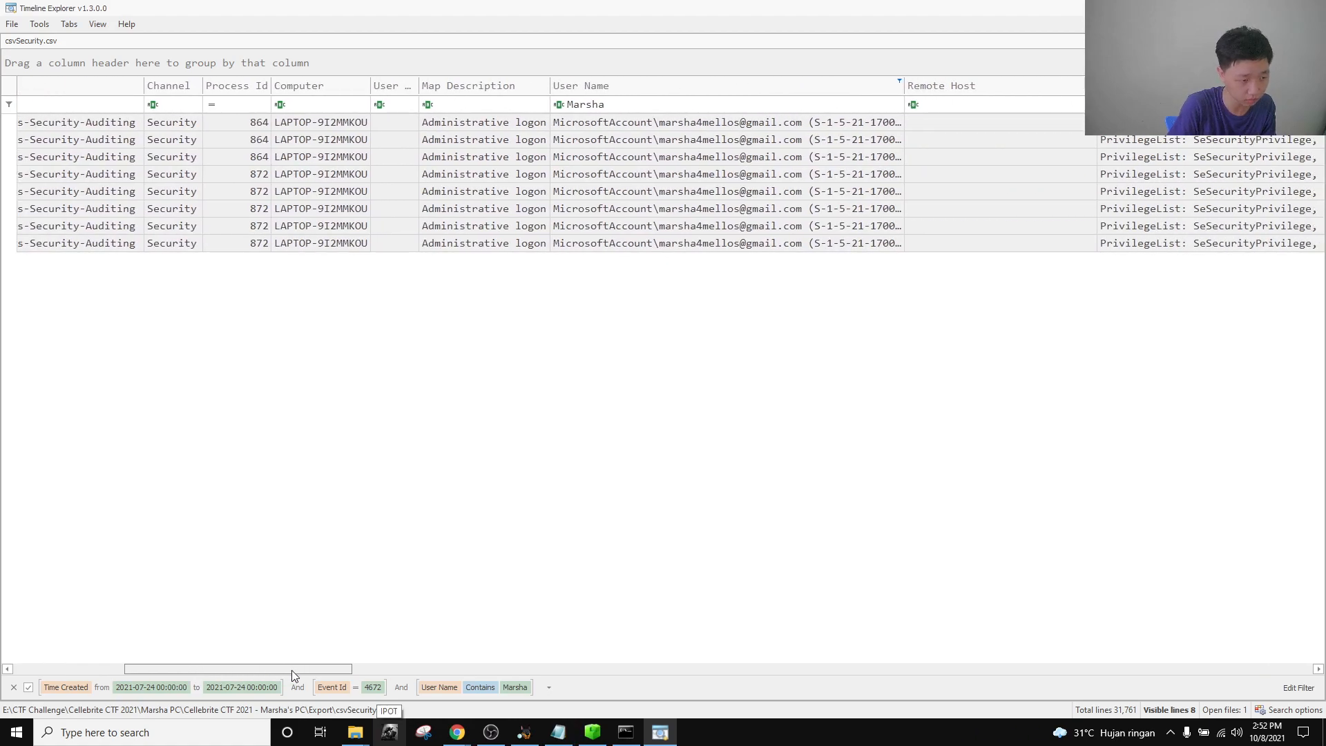
pyautogui.click(619, 105)
pyautogui.moveTo(341, 670); pyautogui.dragTo(117, 676)
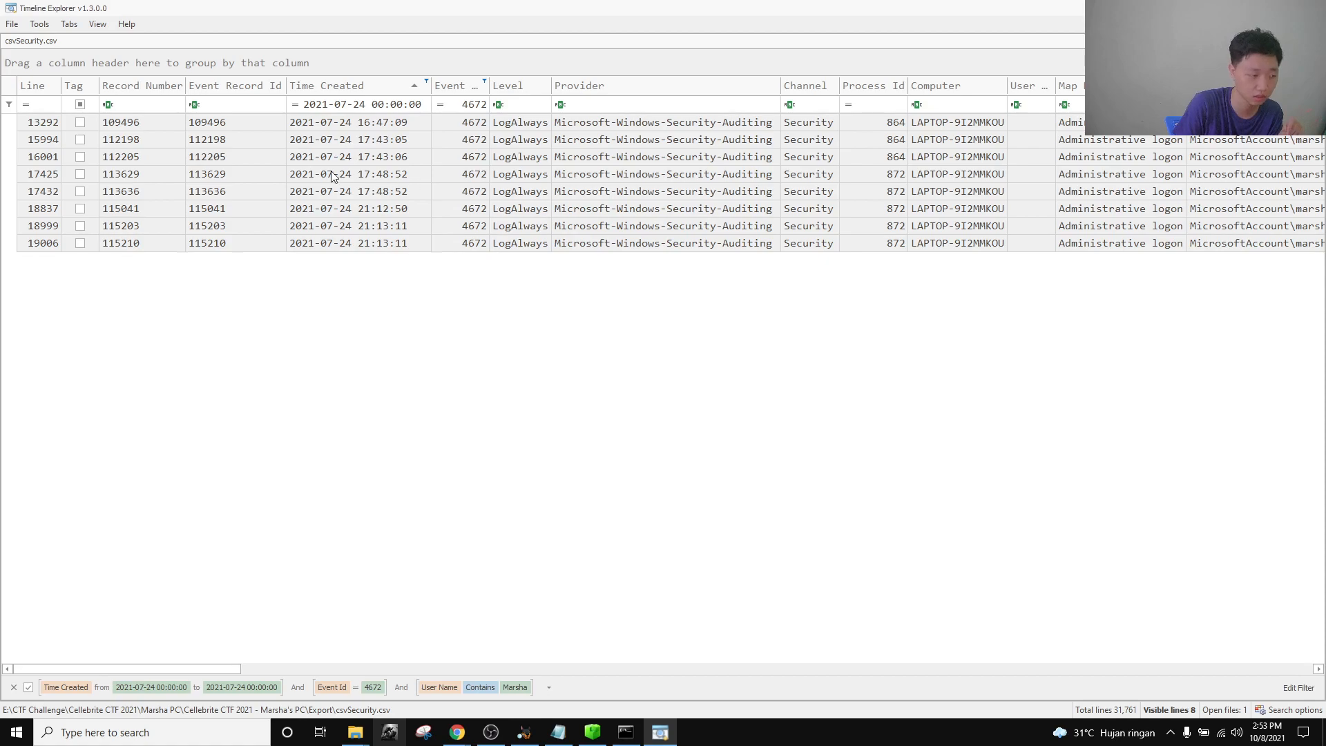
pyautogui.moveTo(211, 672); pyautogui.dragTo(80, 664)
pyautogui.click(366, 127)
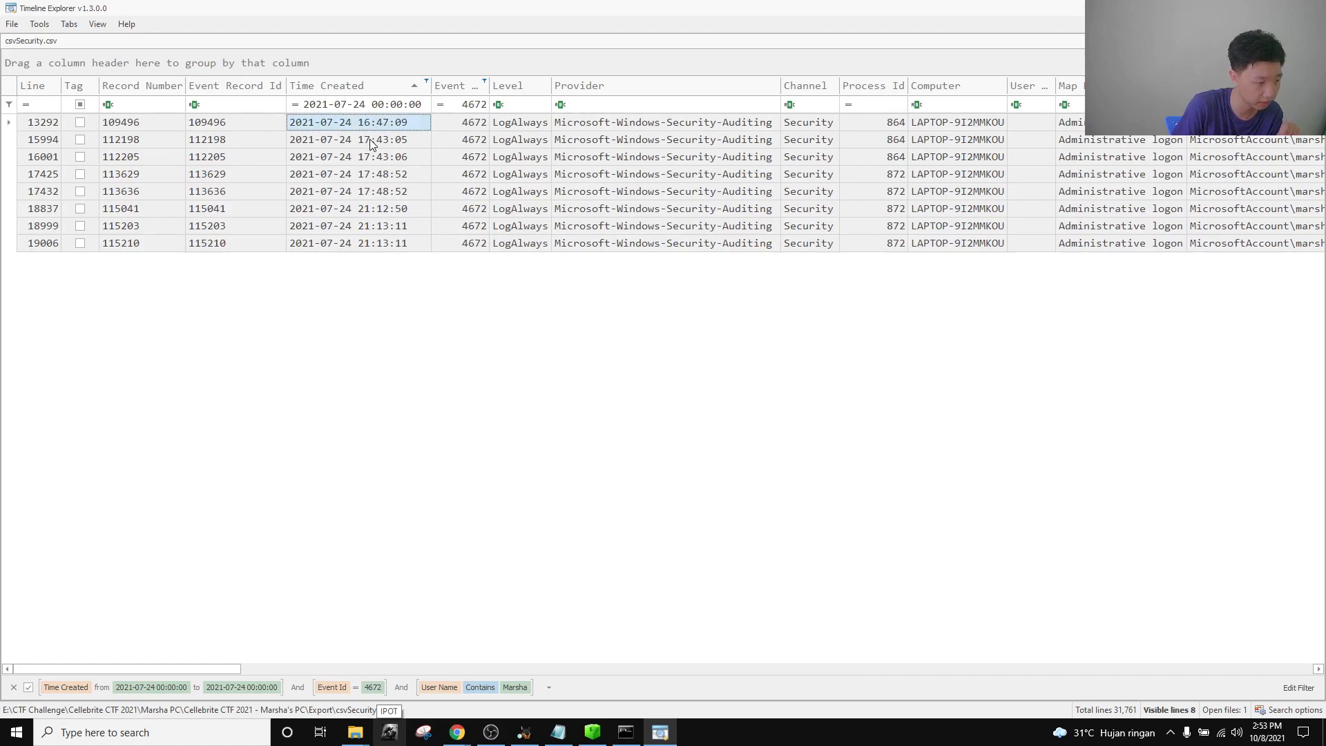
pyautogui.click(406, 246)
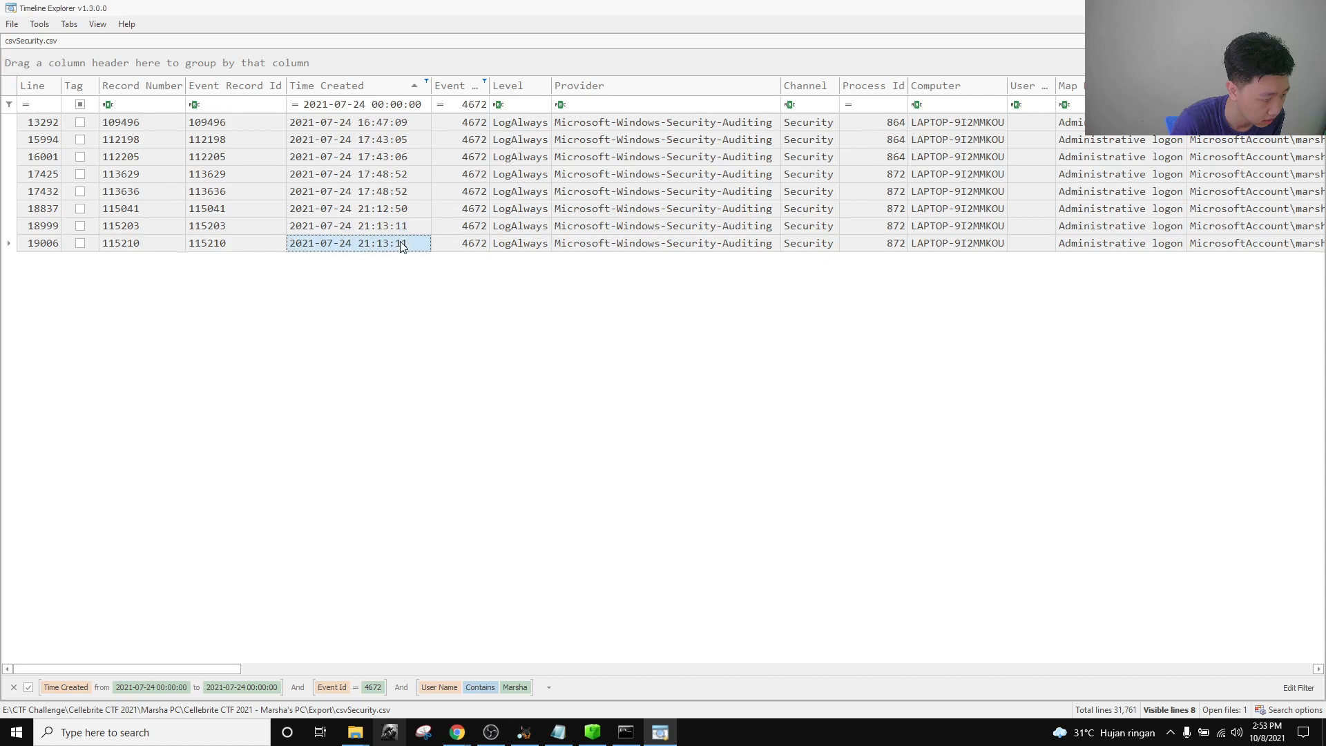
pyautogui.click(405, 228)
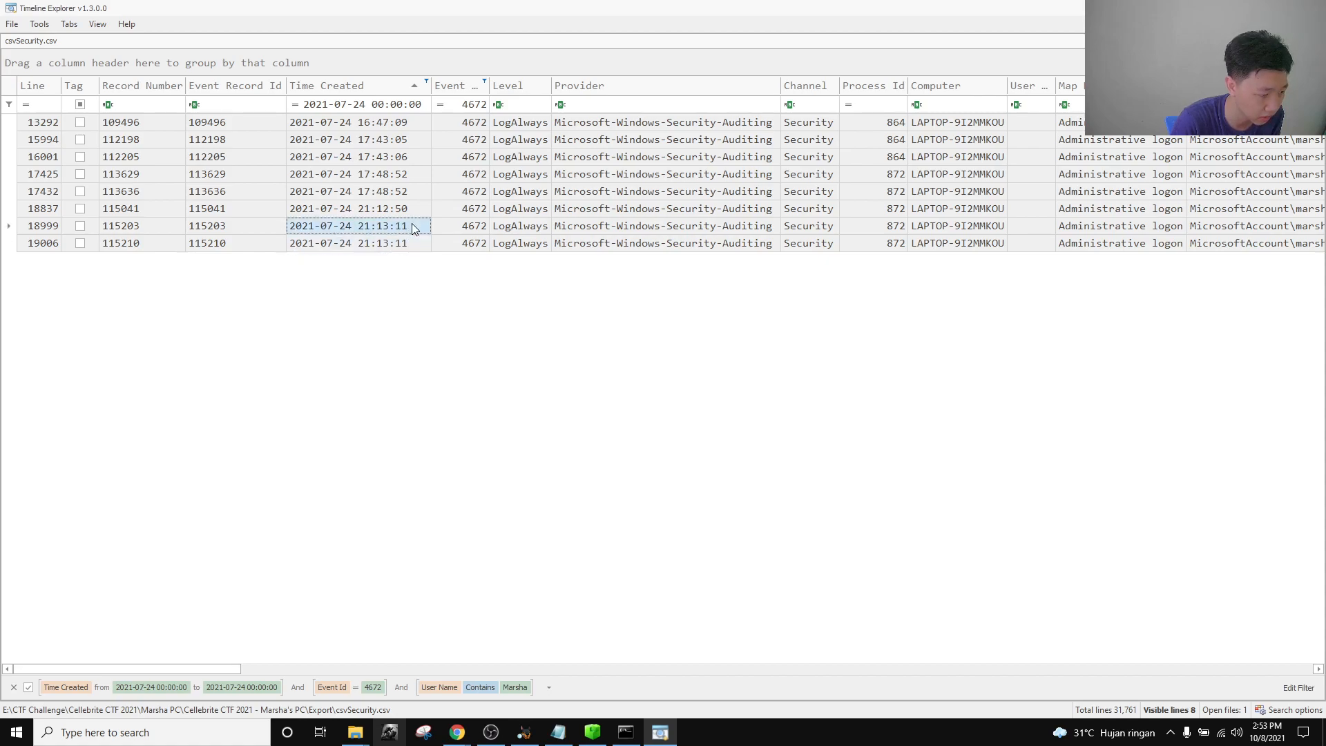
pyautogui.click(406, 245)
pyautogui.click(405, 227)
pyautogui.click(406, 211)
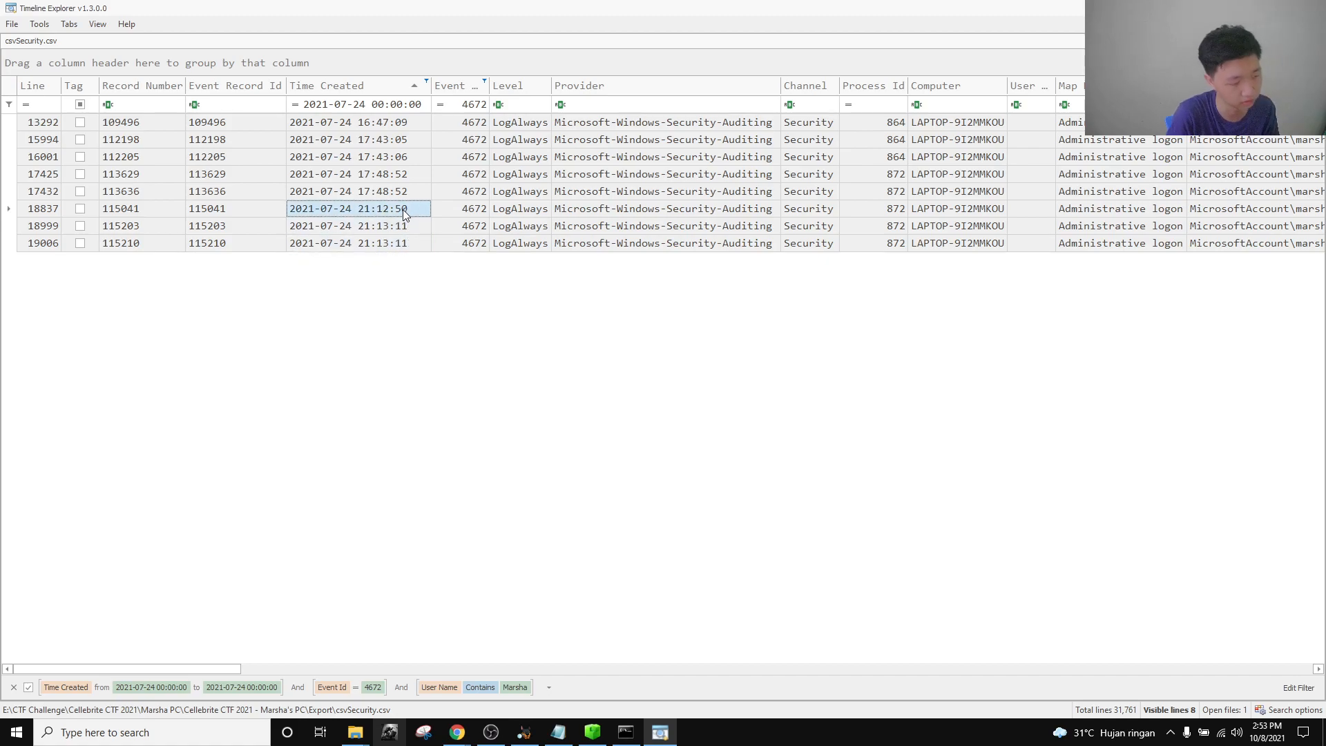
pyautogui.click(401, 123)
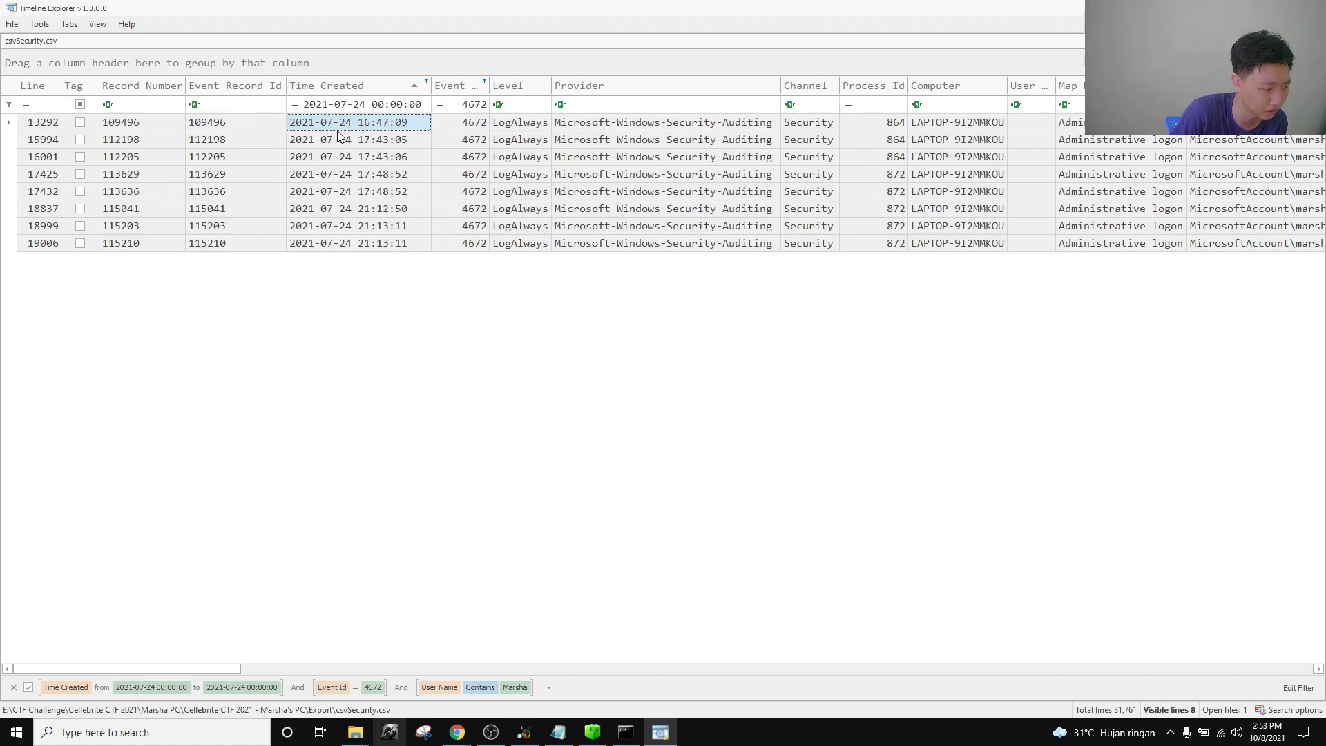
pyautogui.click(396, 145)
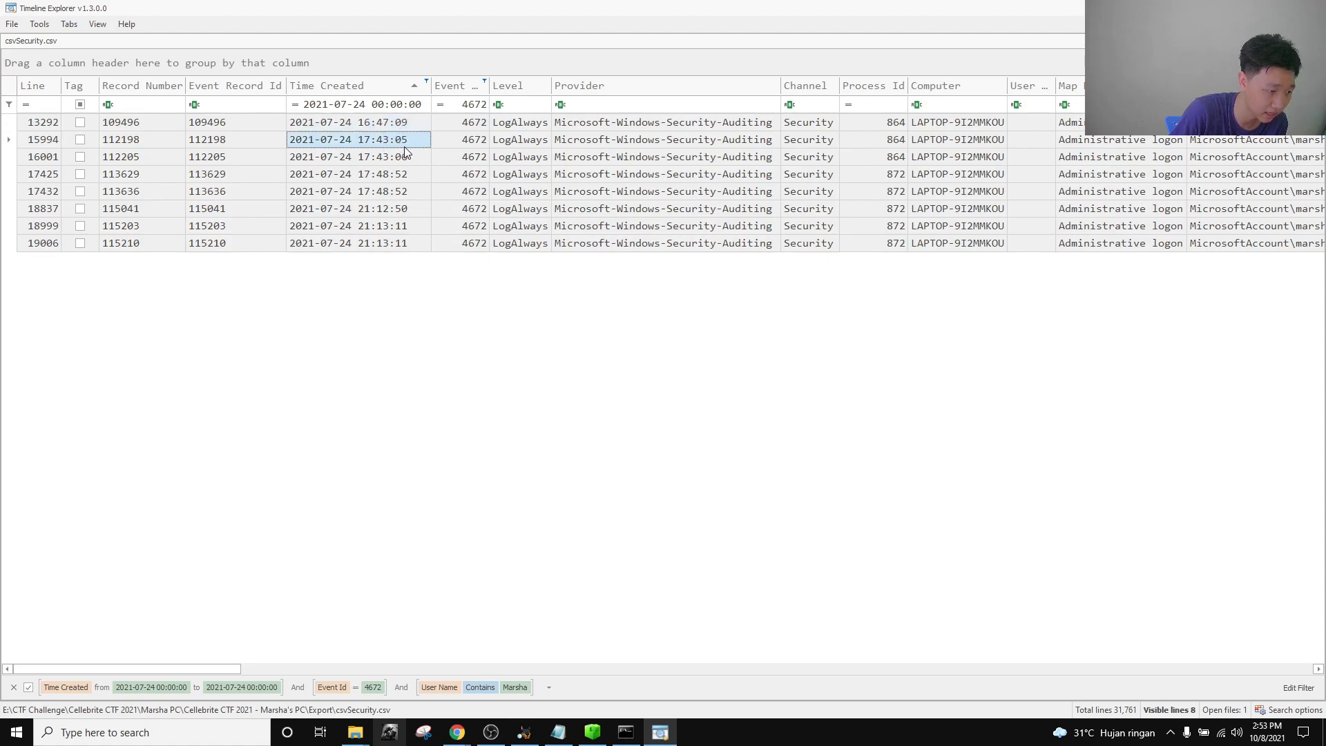
pyautogui.click(403, 160)
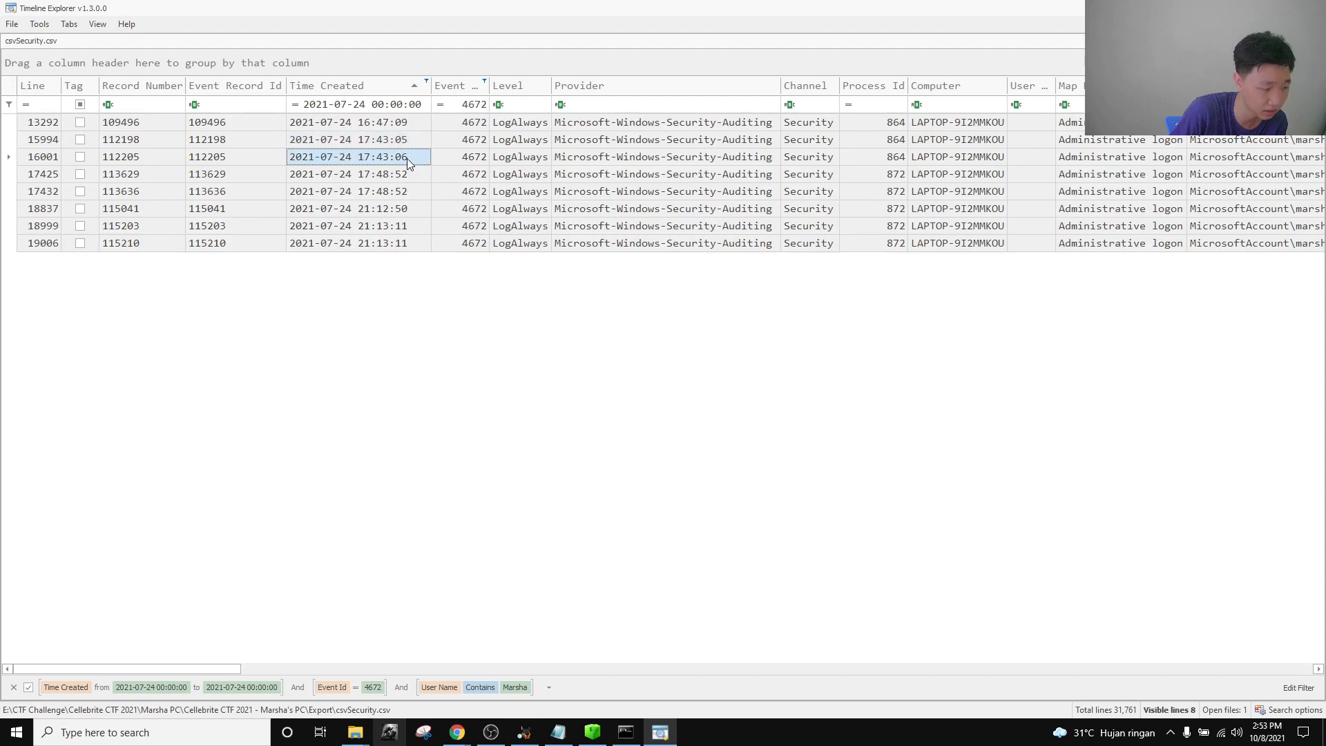
pyautogui.click(347, 140)
pyautogui.click(348, 157)
pyautogui.click(349, 141)
pyautogui.click(350, 157)
pyautogui.click(352, 143)
pyautogui.click(348, 159)
pyautogui.click(354, 140)
pyautogui.click(355, 158)
pyautogui.click(356, 140)
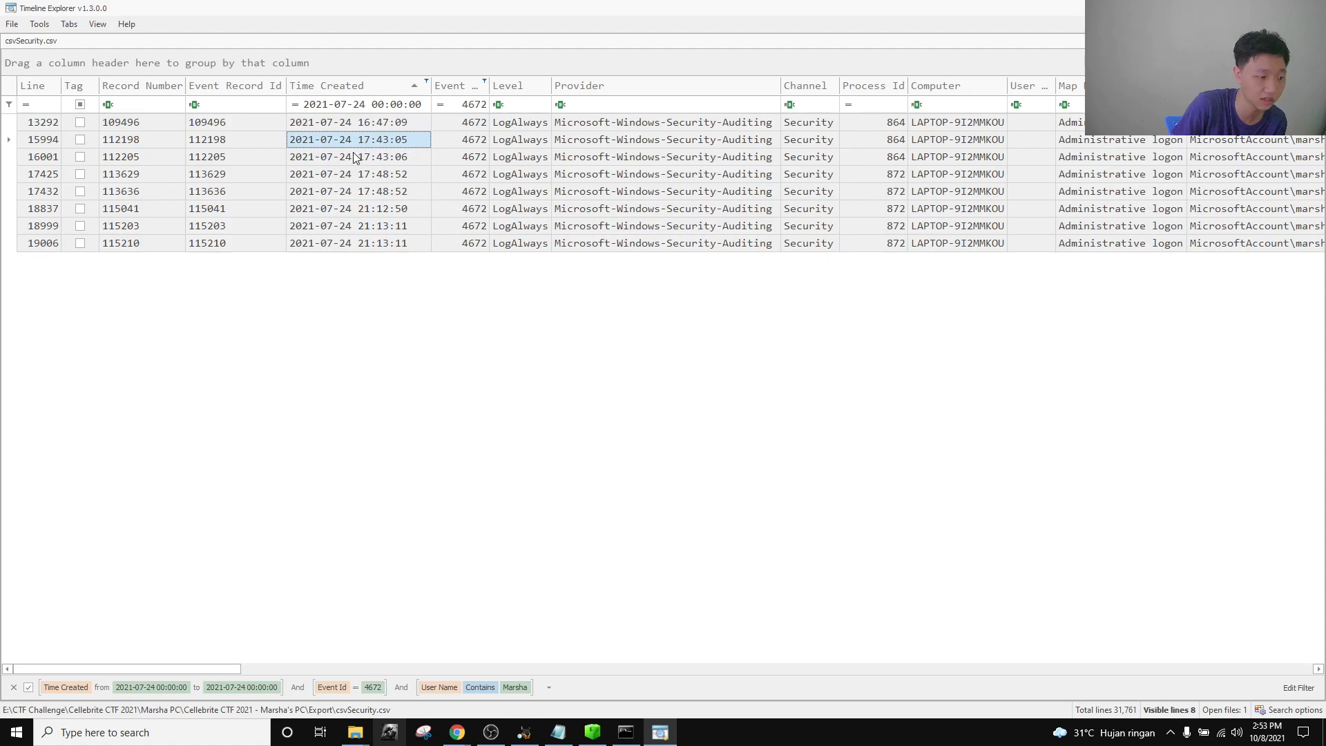
pyautogui.click(354, 157)
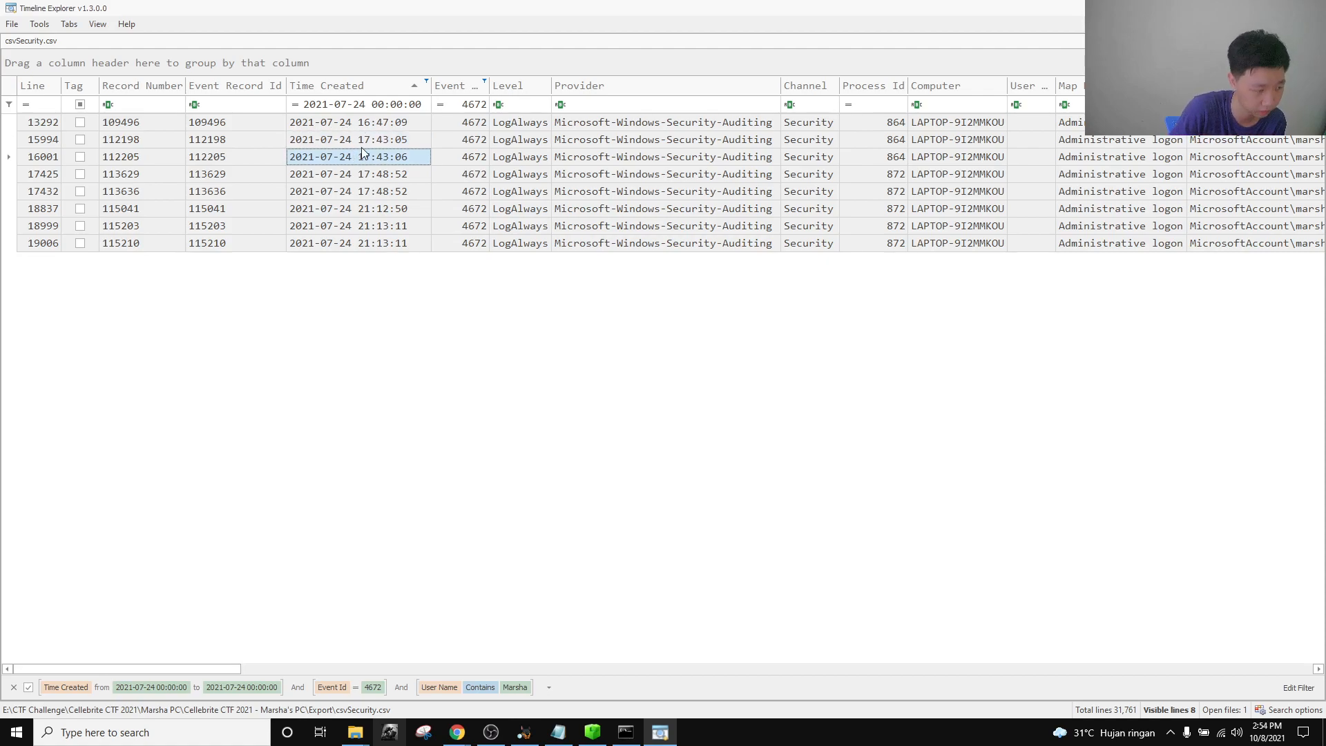
pyautogui.click(400, 123)
pyautogui.click(397, 159)
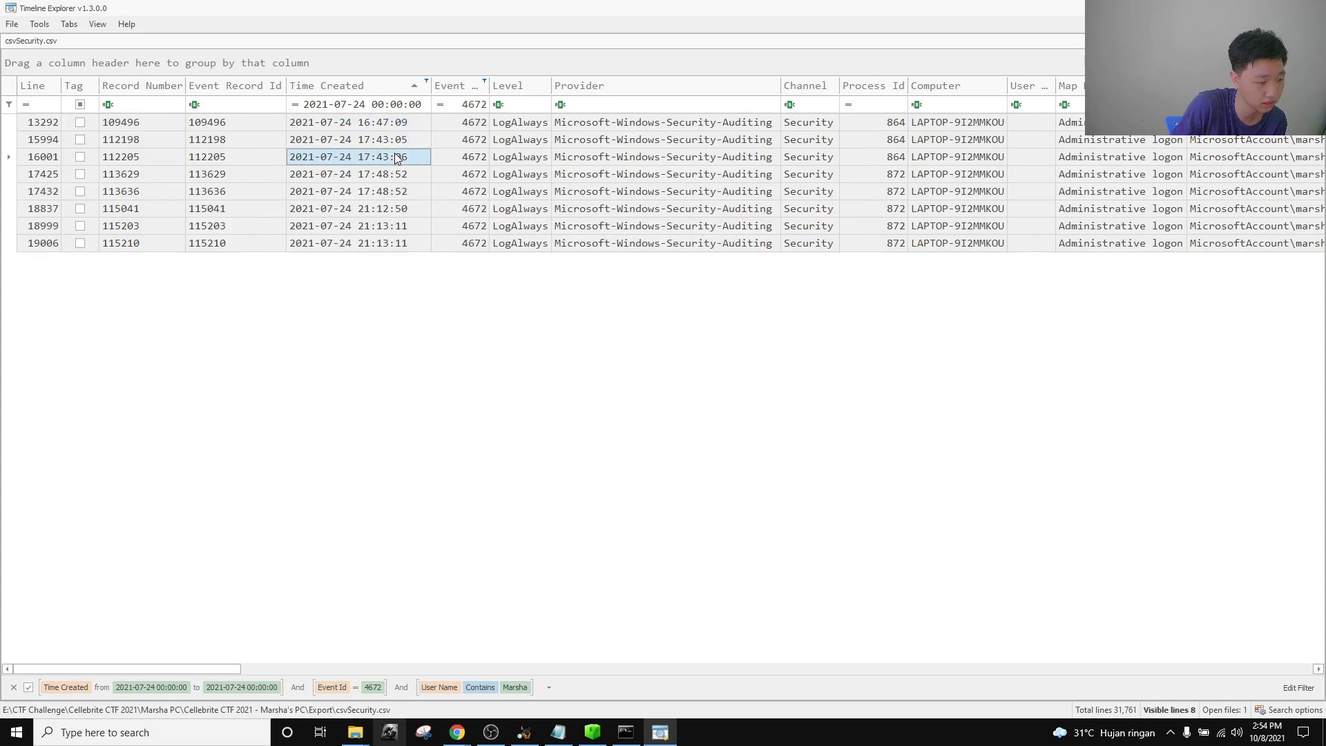
pyautogui.click(400, 176)
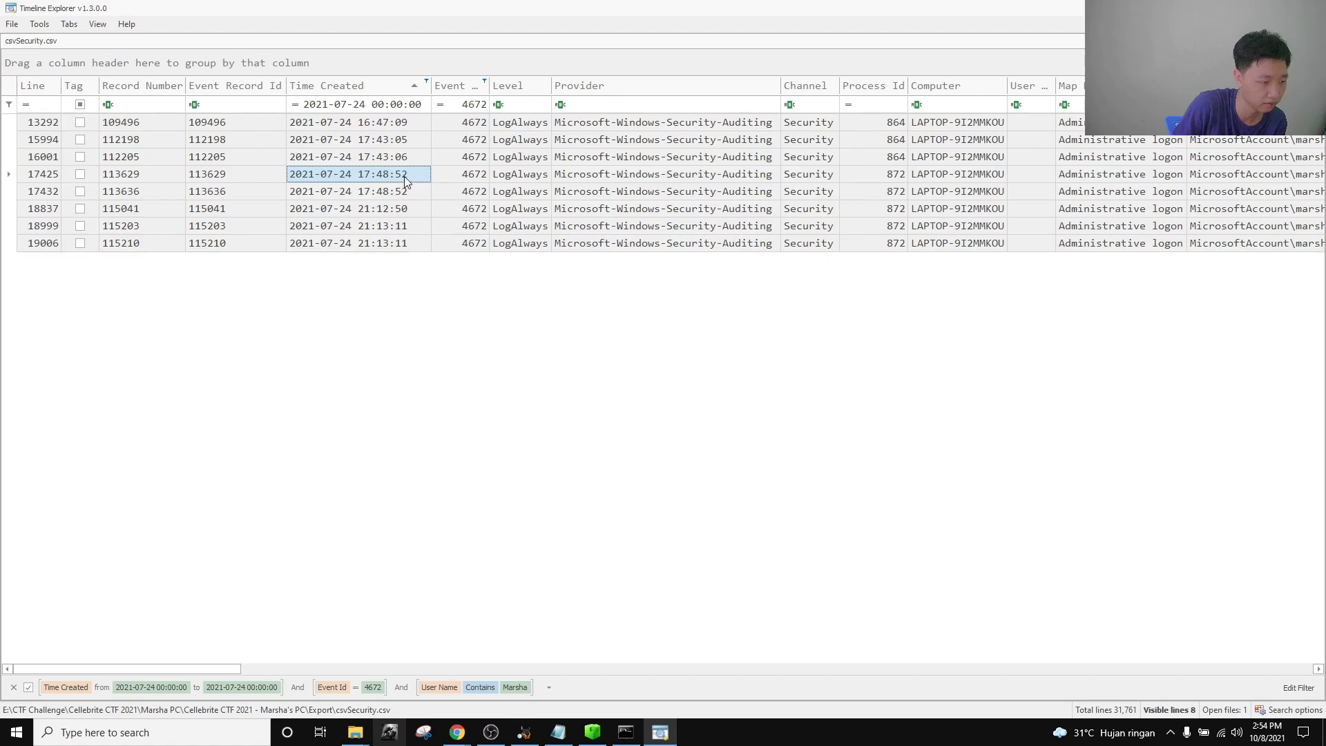
pyautogui.click(397, 189)
pyautogui.click(399, 176)
pyautogui.click(399, 188)
pyautogui.click(398, 177)
pyautogui.click(399, 189)
pyautogui.click(401, 177)
pyautogui.click(403, 188)
pyautogui.click(408, 177)
pyautogui.click(407, 191)
pyautogui.click(410, 177)
pyautogui.click(407, 189)
pyautogui.click(398, 210)
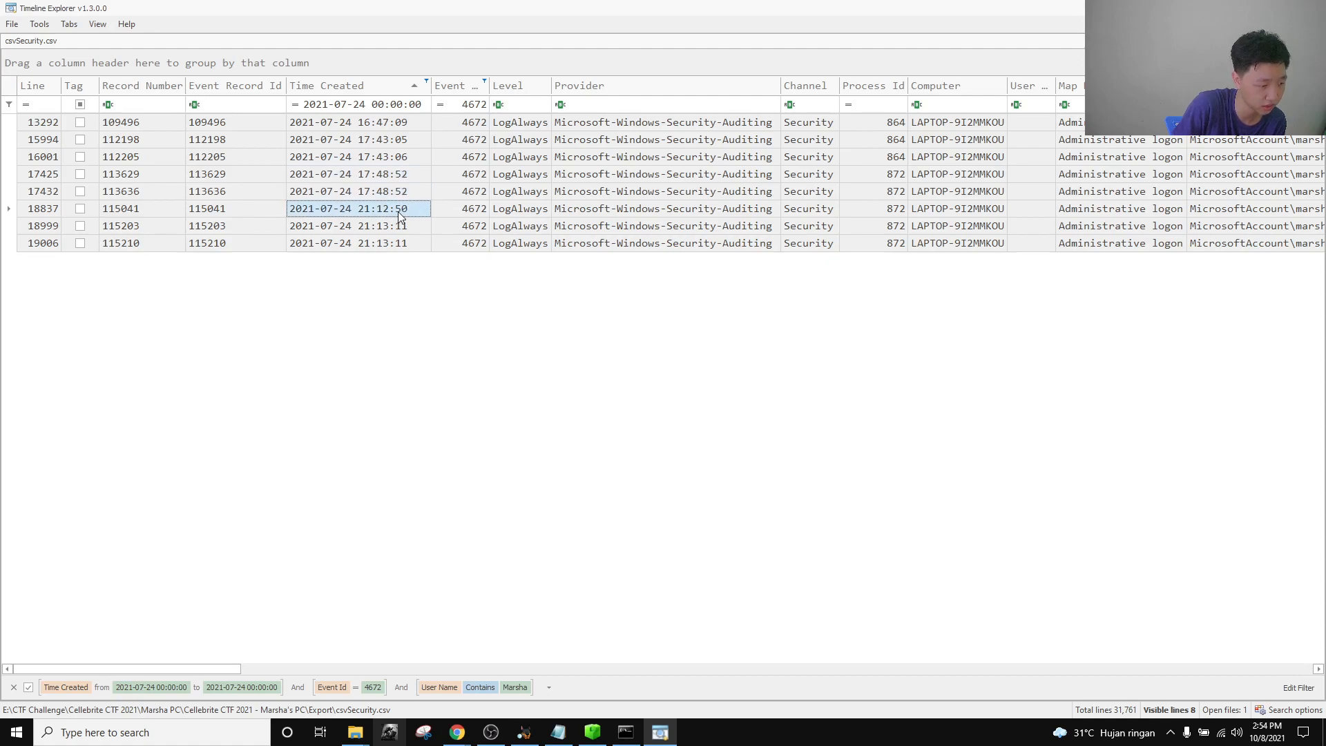
pyautogui.click(403, 226)
pyautogui.click(404, 243)
pyautogui.click(402, 229)
pyautogui.click(413, 246)
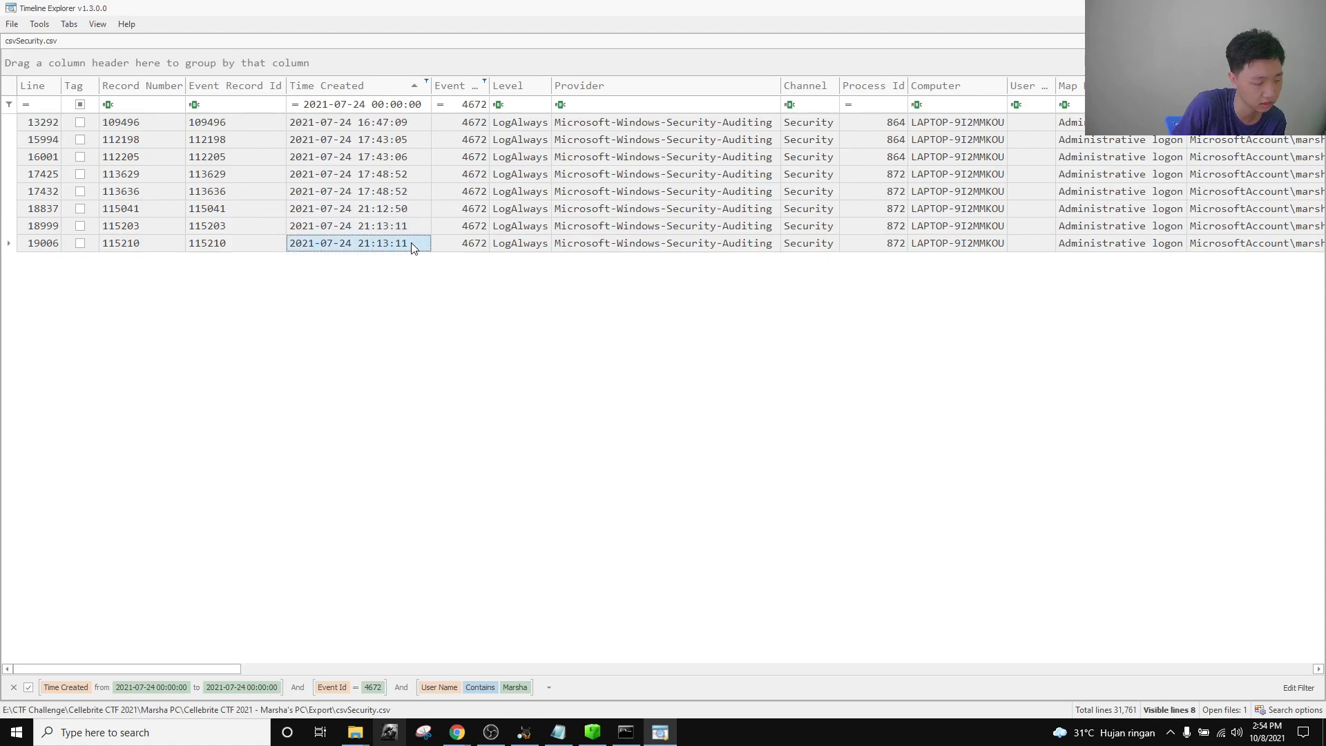
pyautogui.click(412, 225)
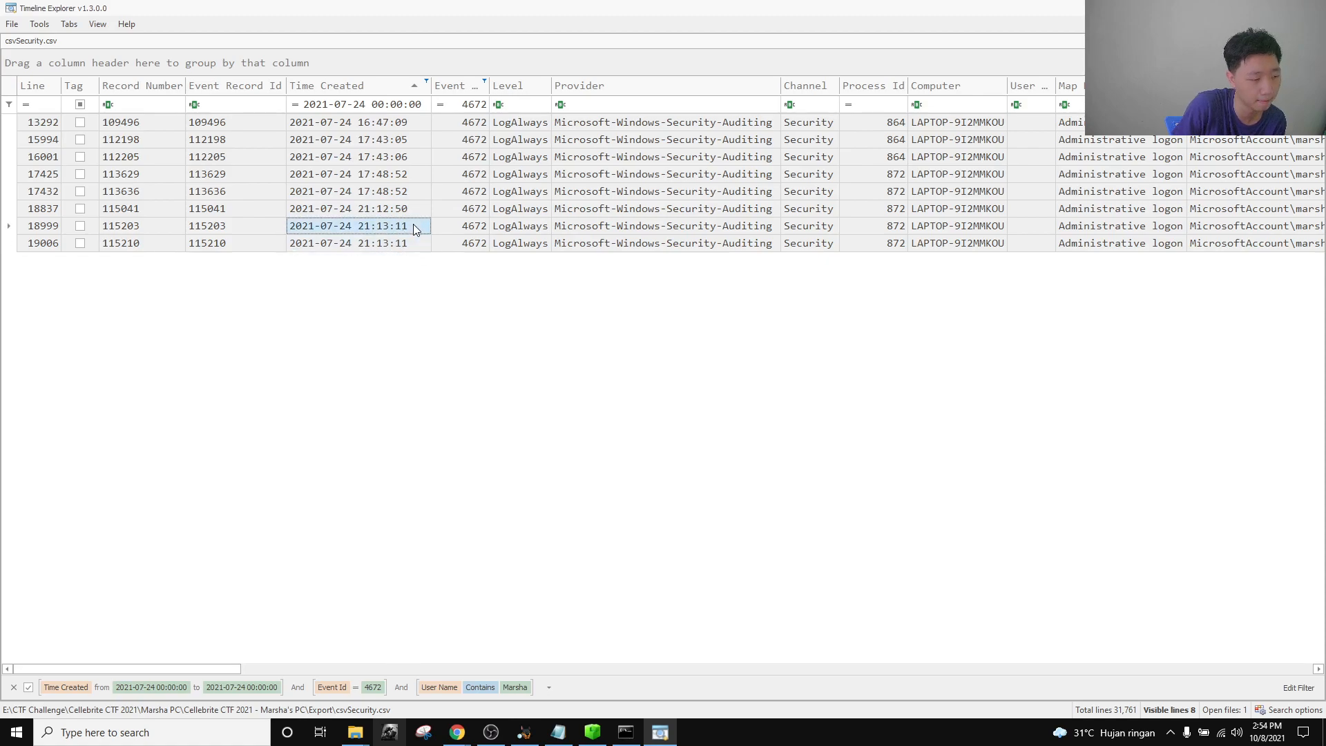
pyautogui.click(417, 244)
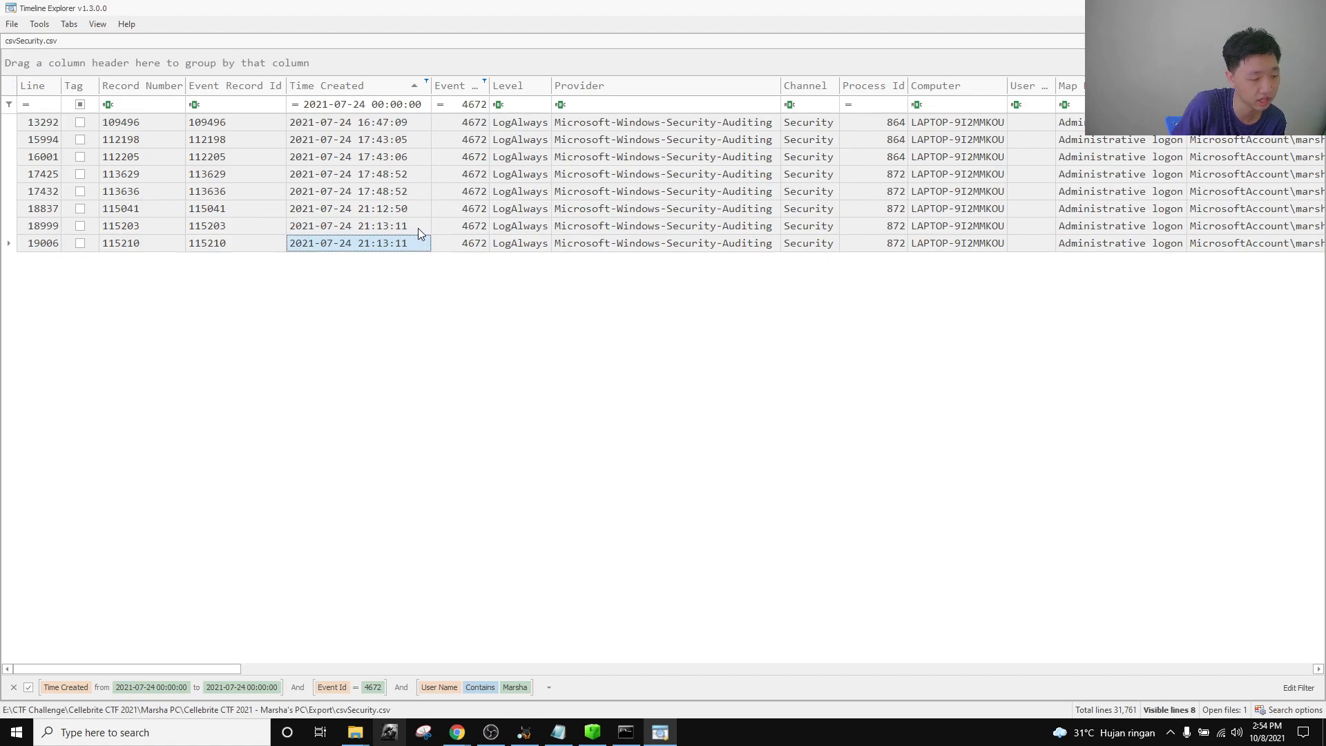
pyautogui.click(417, 228)
pyautogui.click(417, 245)
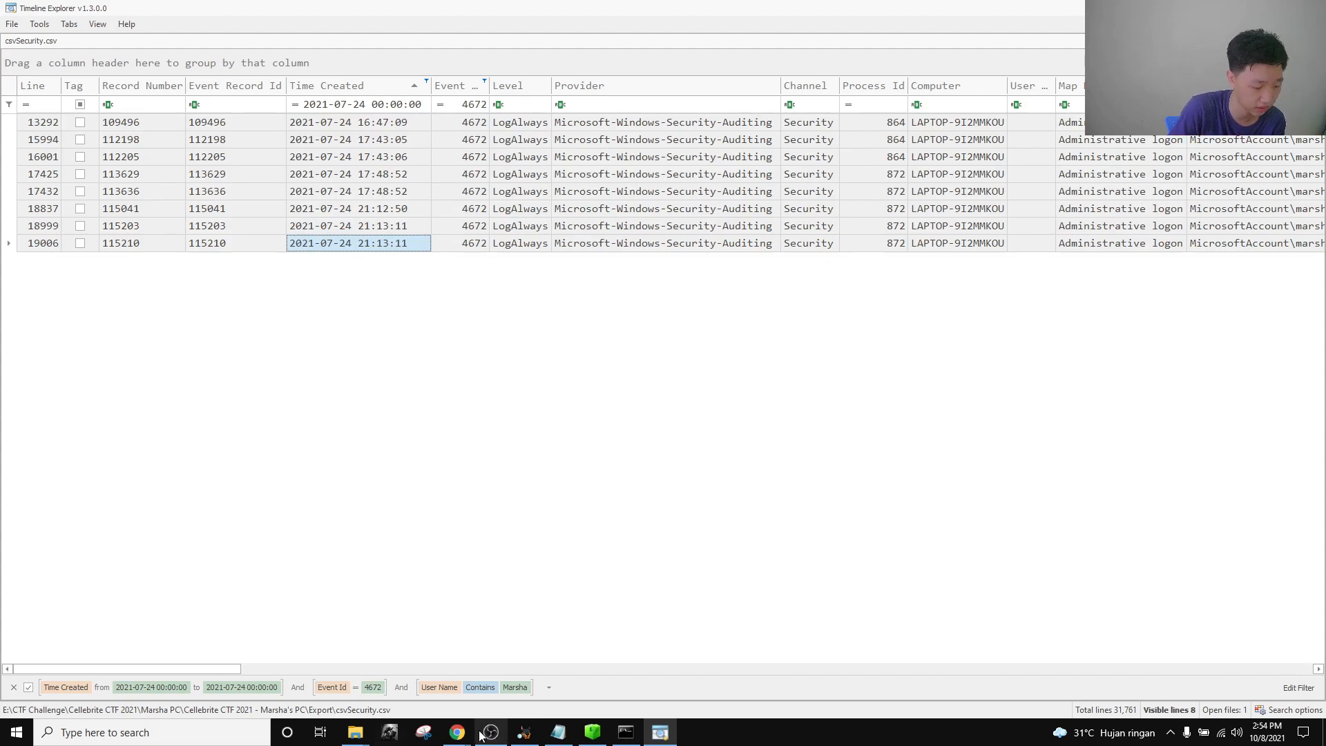
# Submit 5 as the answer to the 20-point User Activity challenge and close it.
pyautogui.moveTo(457, 731)
pyautogui.click(306, 663)
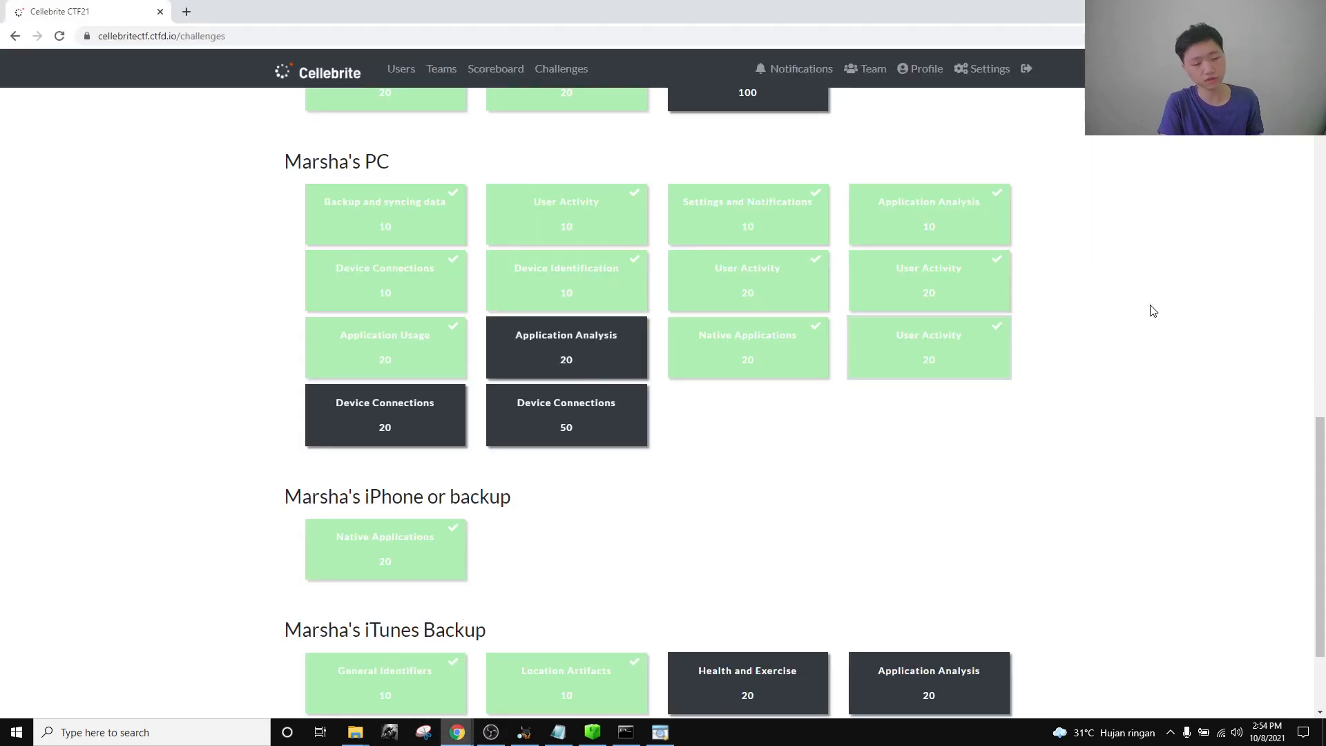
pyautogui.click(751, 294)
pyautogui.click(649, 362)
pyautogui.write('5')
pyautogui.press('Return')
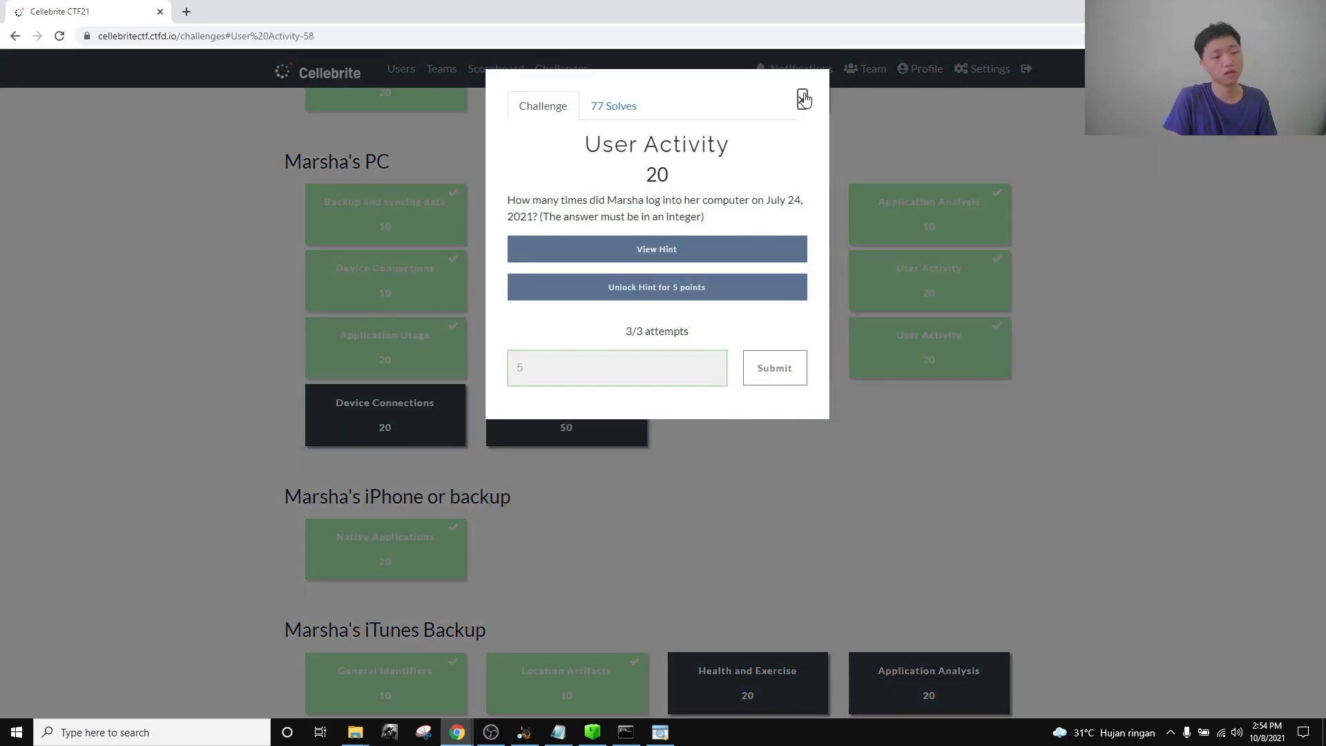
pyautogui.click(801, 99)
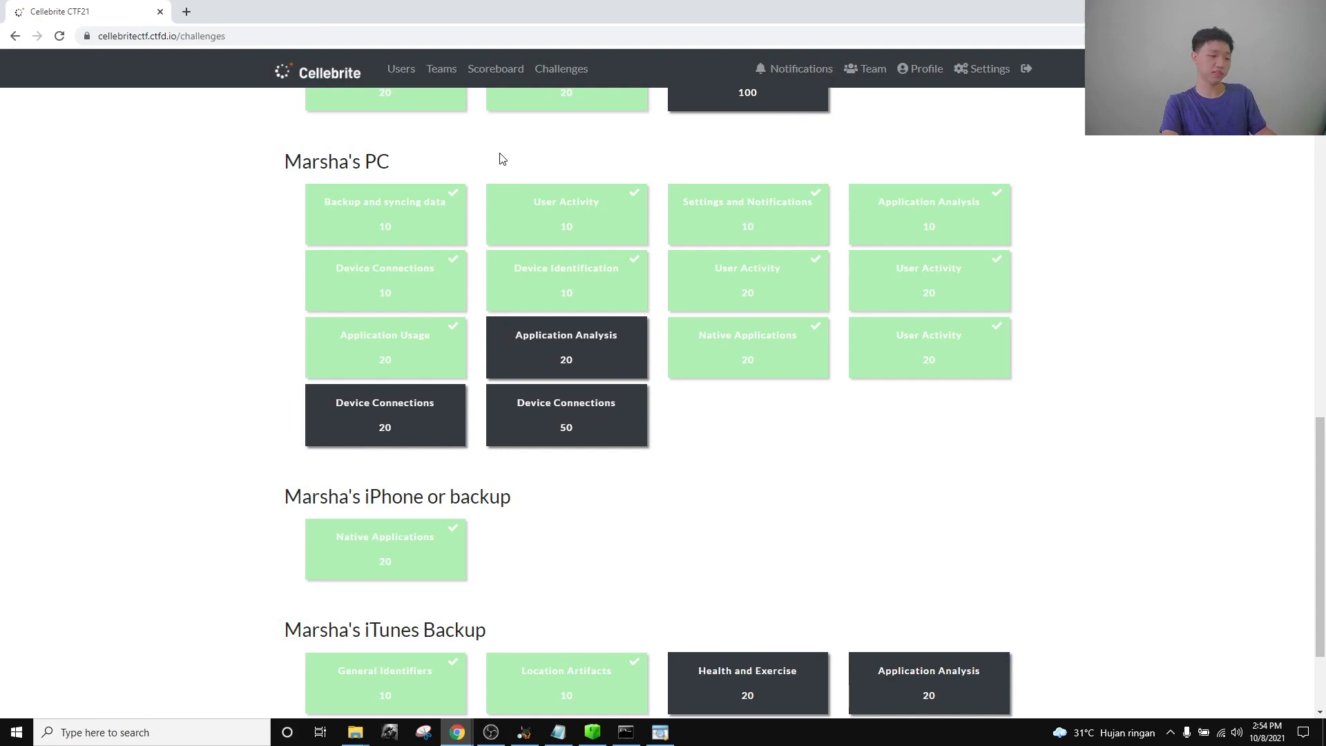
pyautogui.scroll(2, 939, 459)
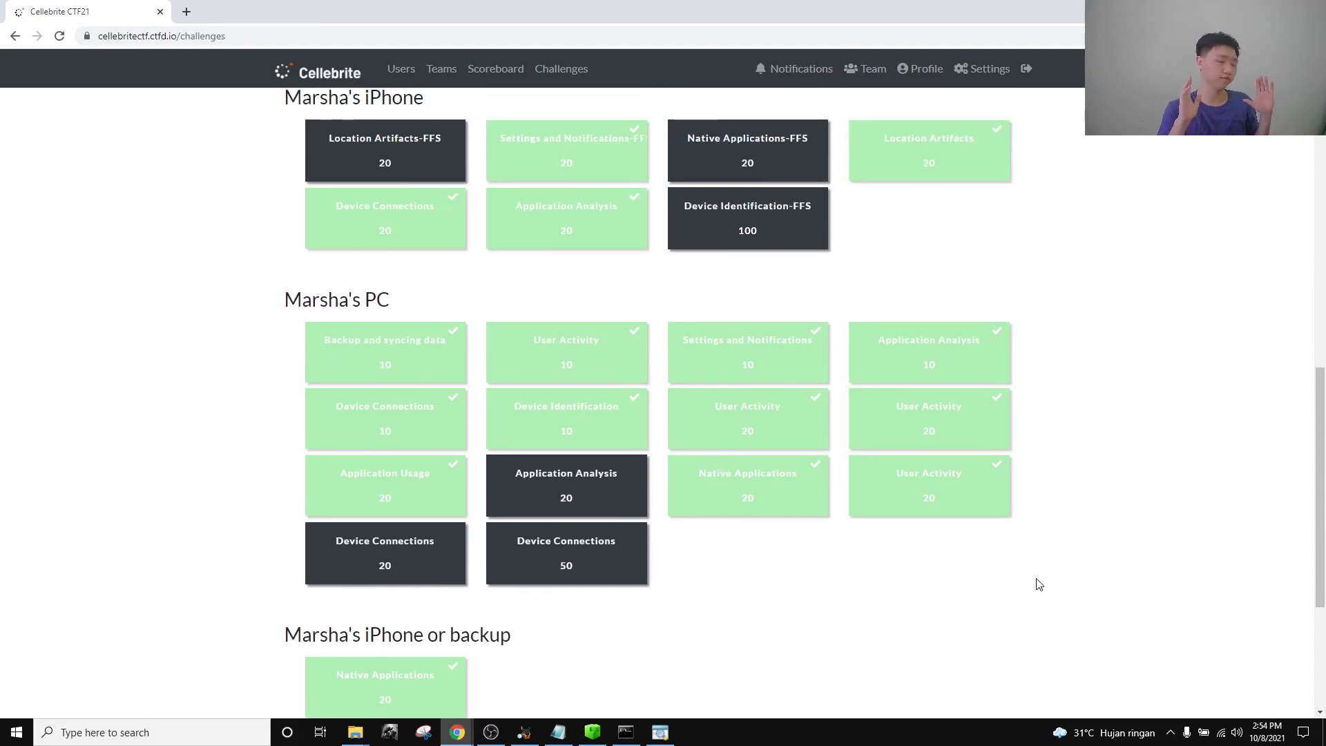
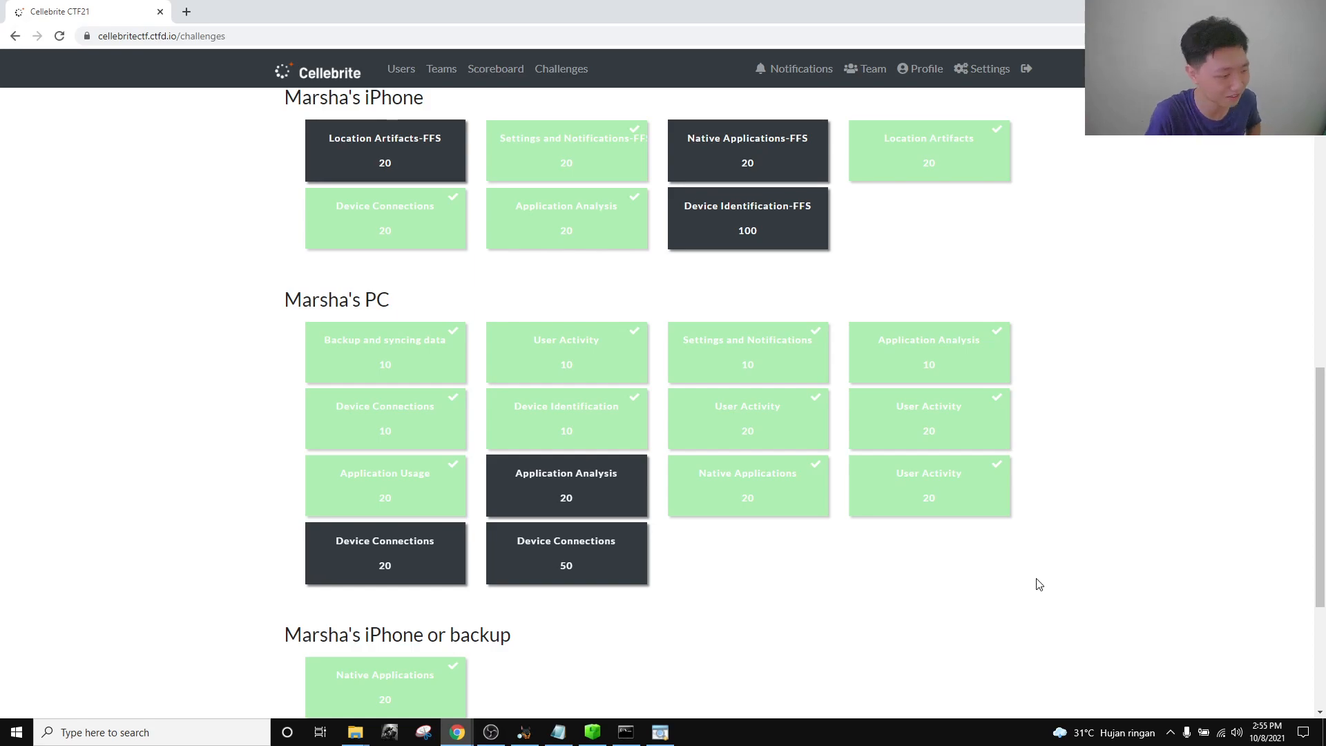
pyautogui.scroll(7, 1035, 529)
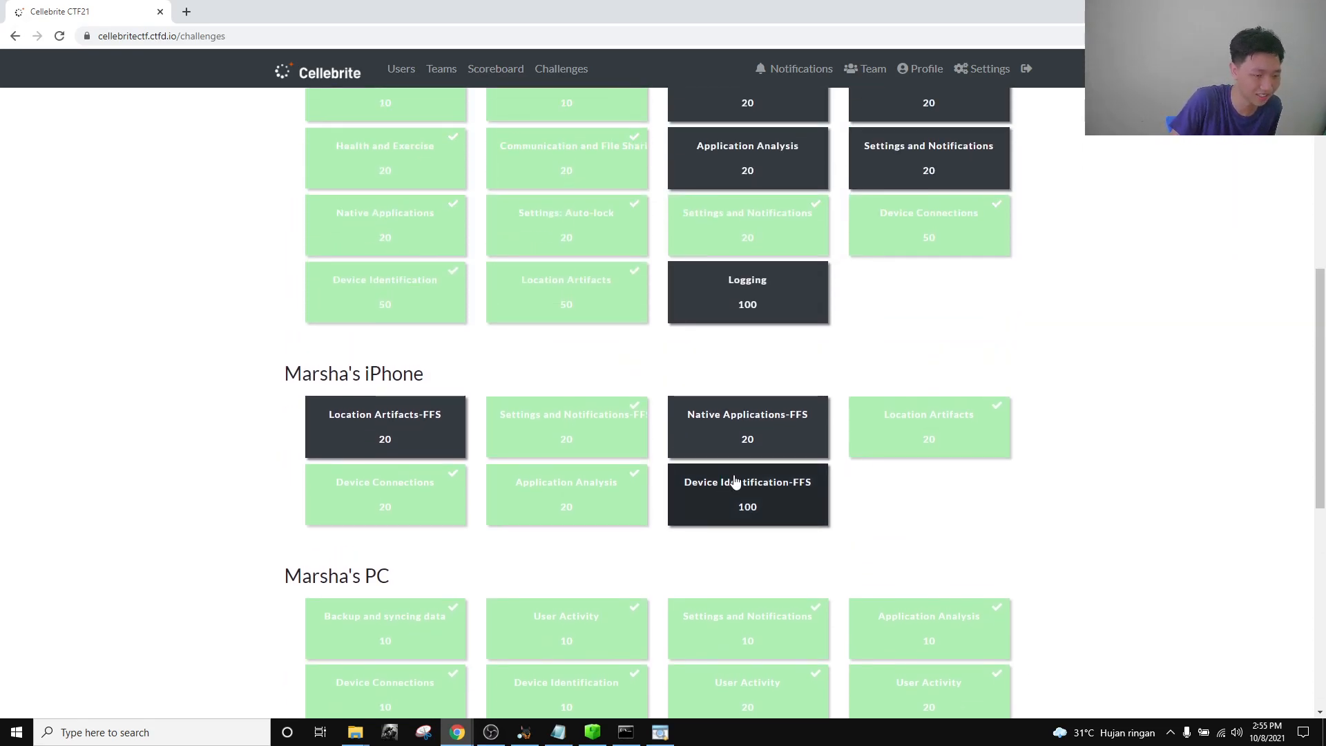
pyautogui.scroll(3, 1003, 529)
pyautogui.scroll(-14, 1024, 536)
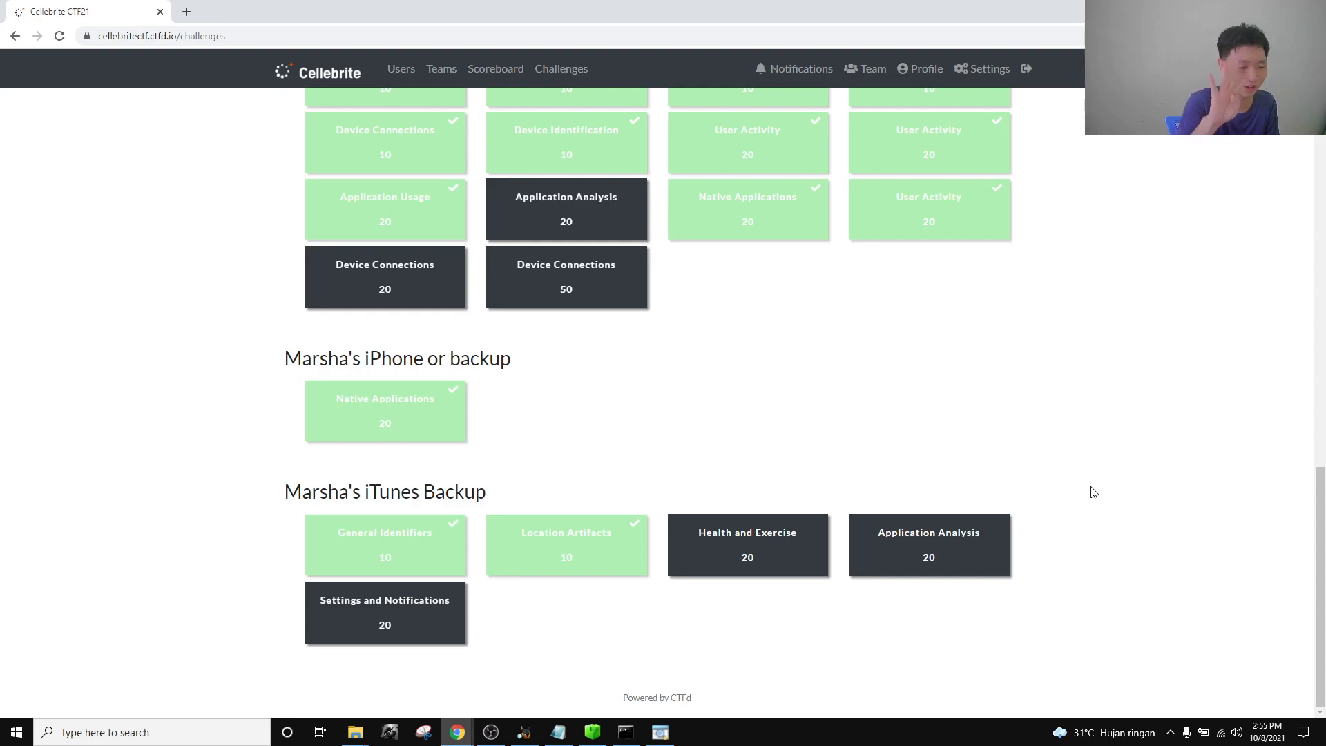
pyautogui.scroll(15, 1093, 493)
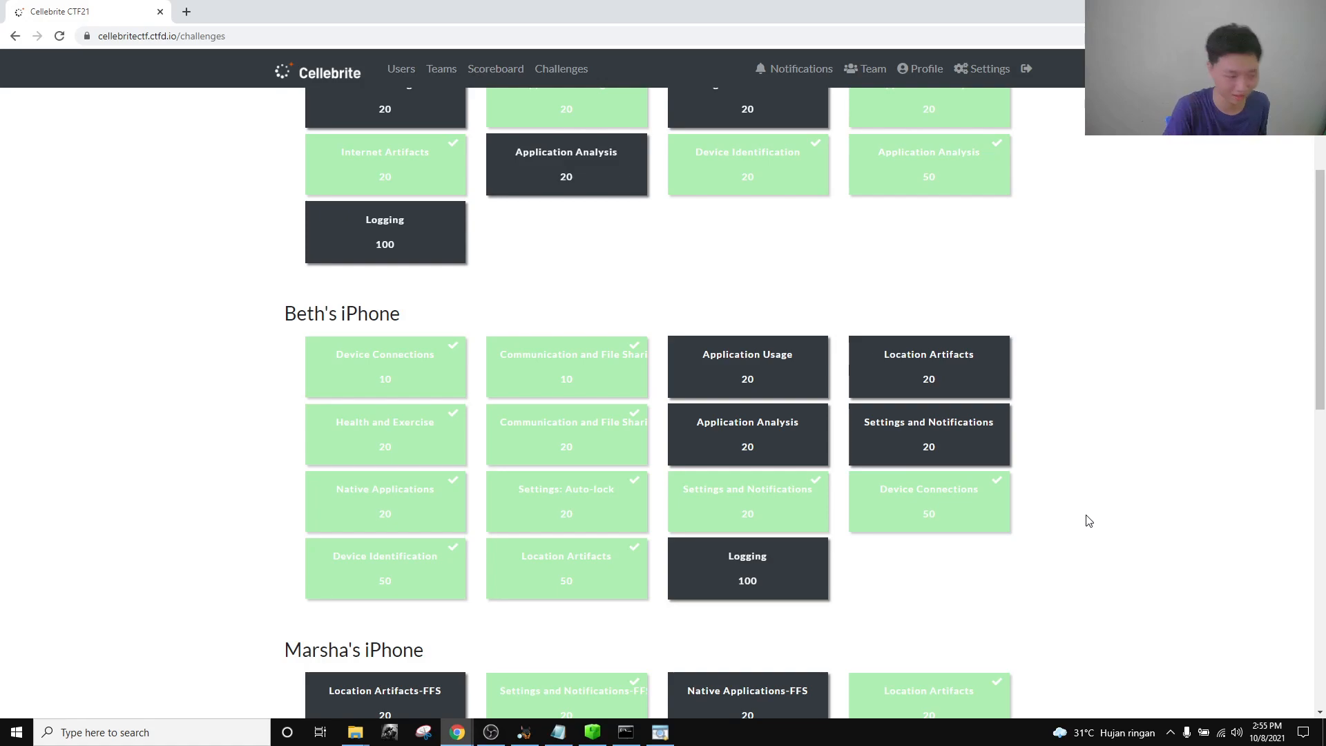
pyautogui.scroll(4, 1121, 481)
pyautogui.scroll(-3, 1110, 491)
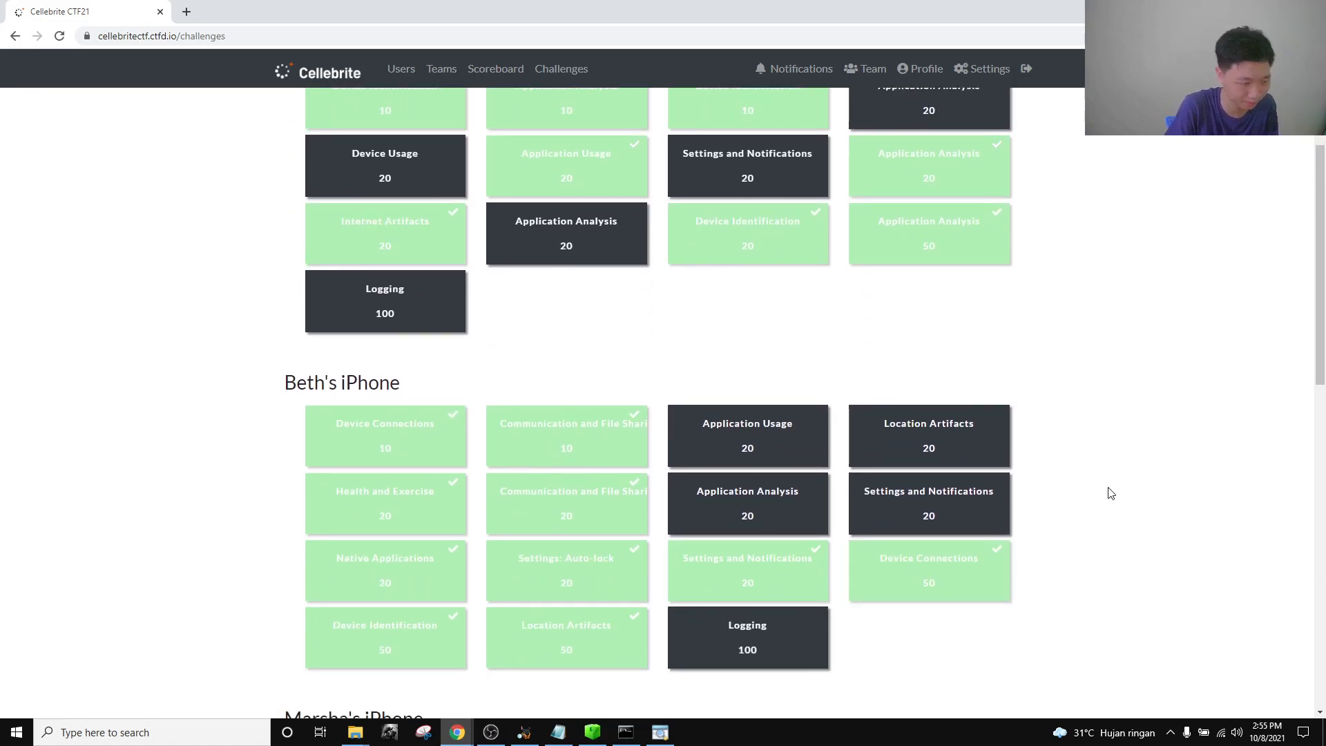
pyautogui.scroll(-13, 792, 374)
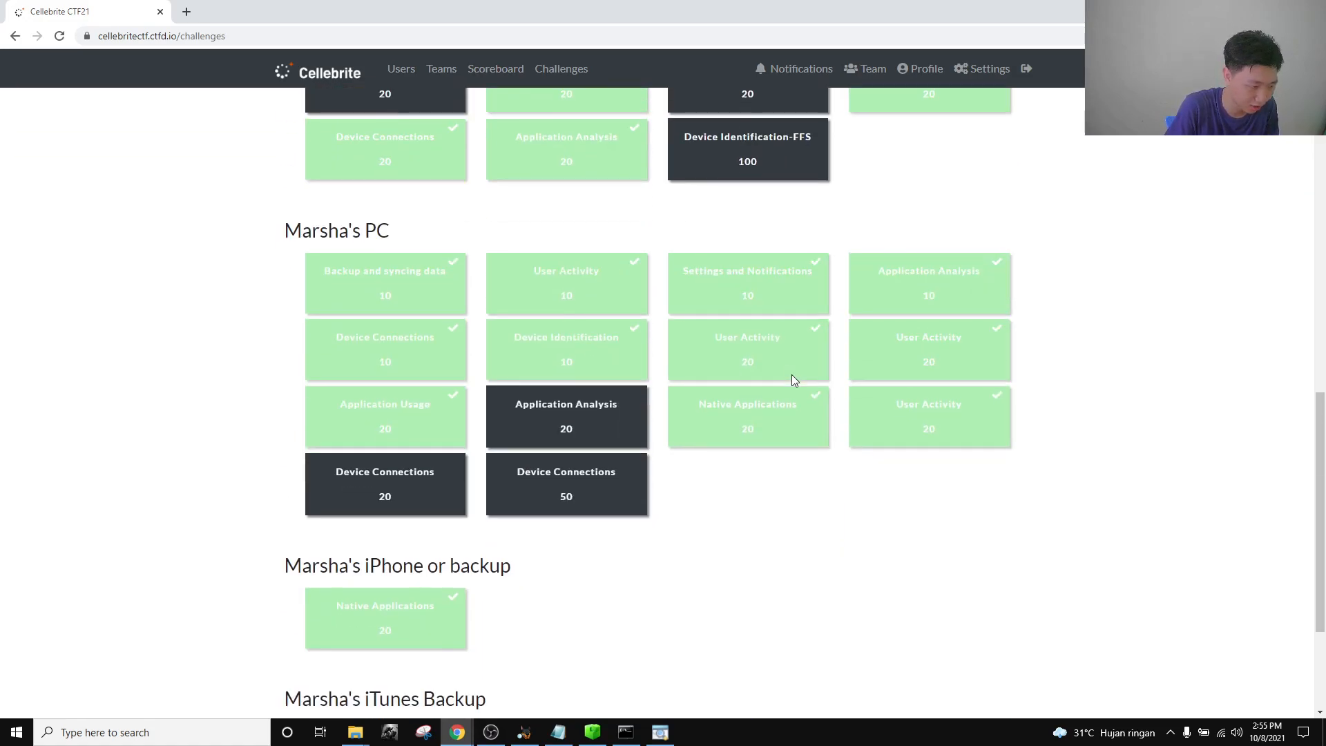
pyautogui.scroll(7, 489, 508)
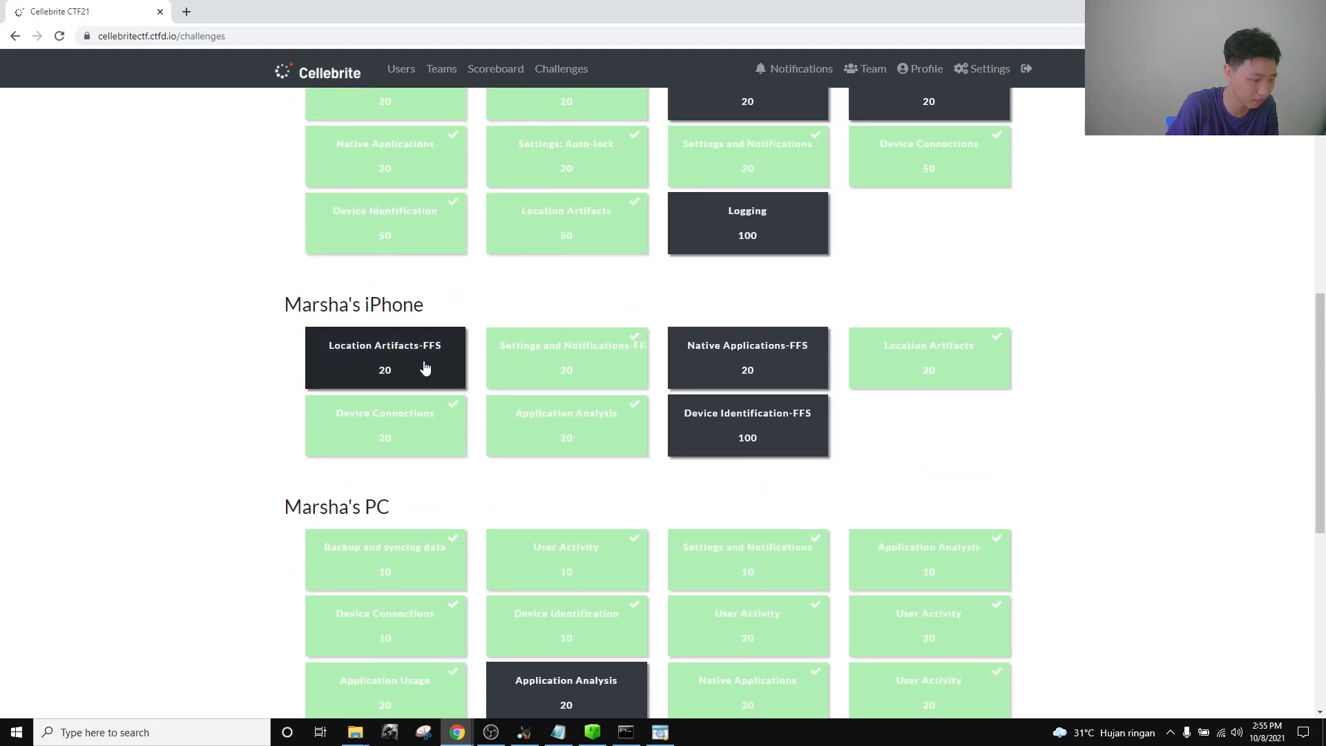
pyautogui.click(422, 366)
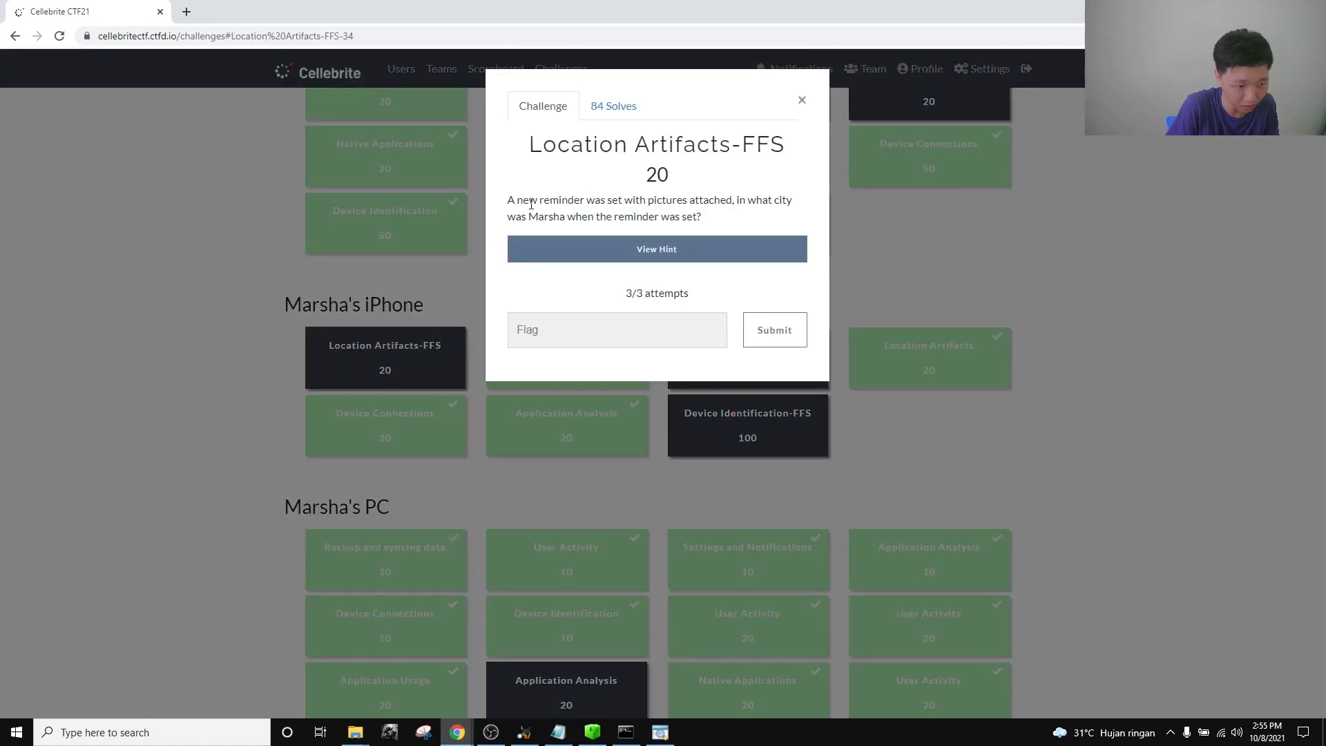
pyautogui.moveTo(508, 202); pyautogui.dragTo(711, 219)
pyautogui.click(715, 219)
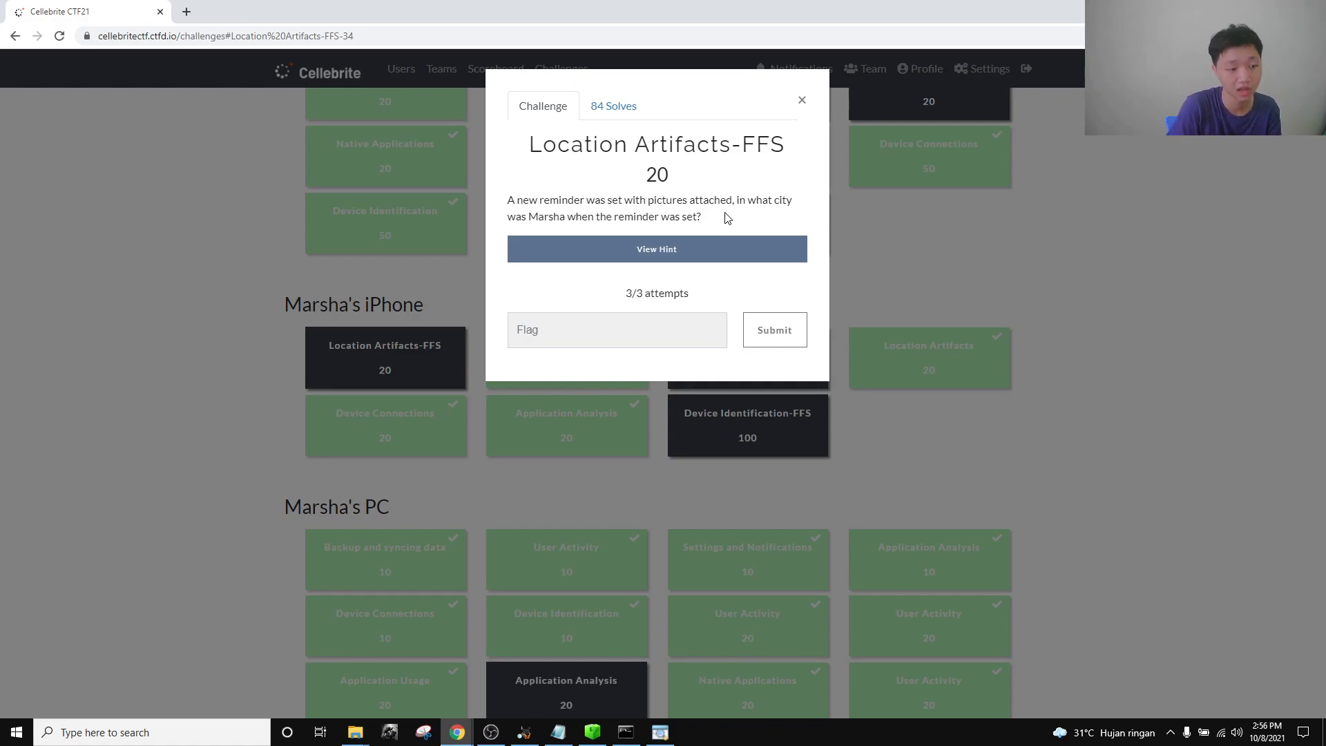
# Close the challenge details and open the Marsha iPhoneX case from Autopsy's recent cases.
pyautogui.click(801, 100)
pyautogui.click(534, 732)
pyautogui.click(12, 22)
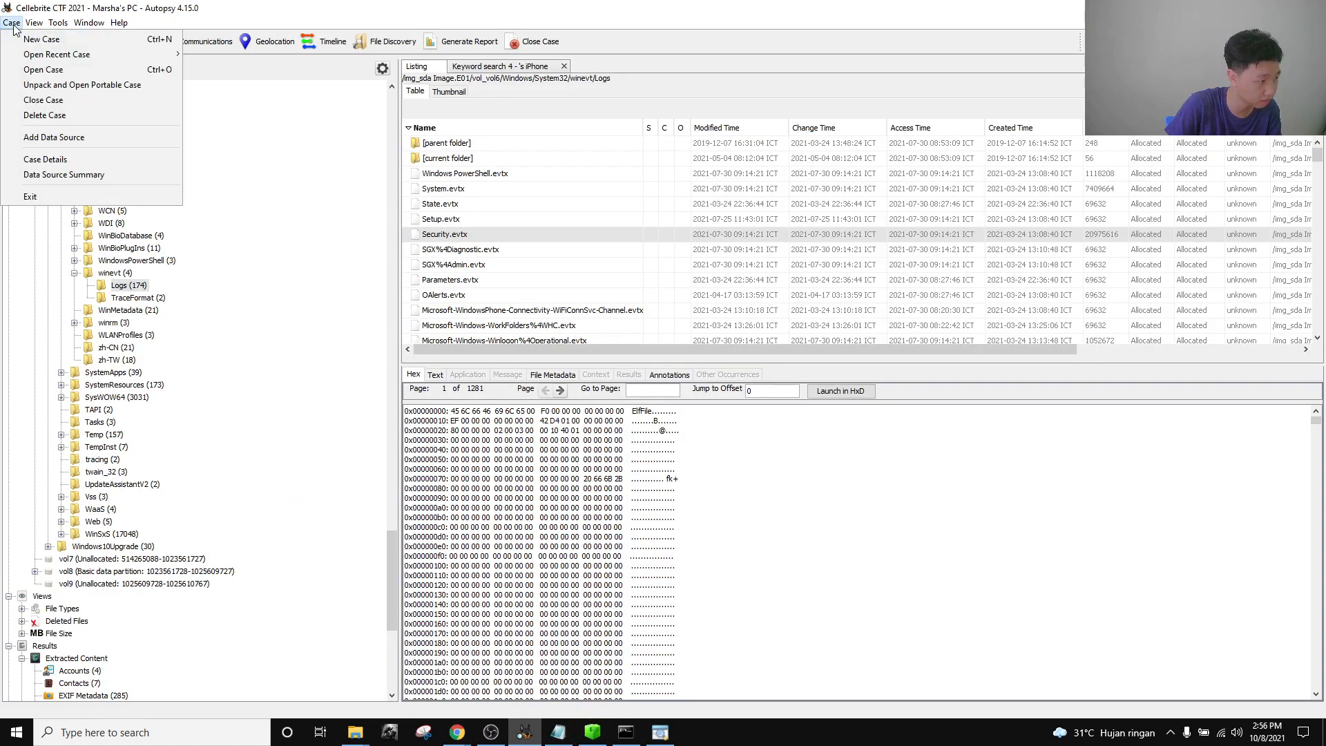
pyautogui.moveTo(47, 58)
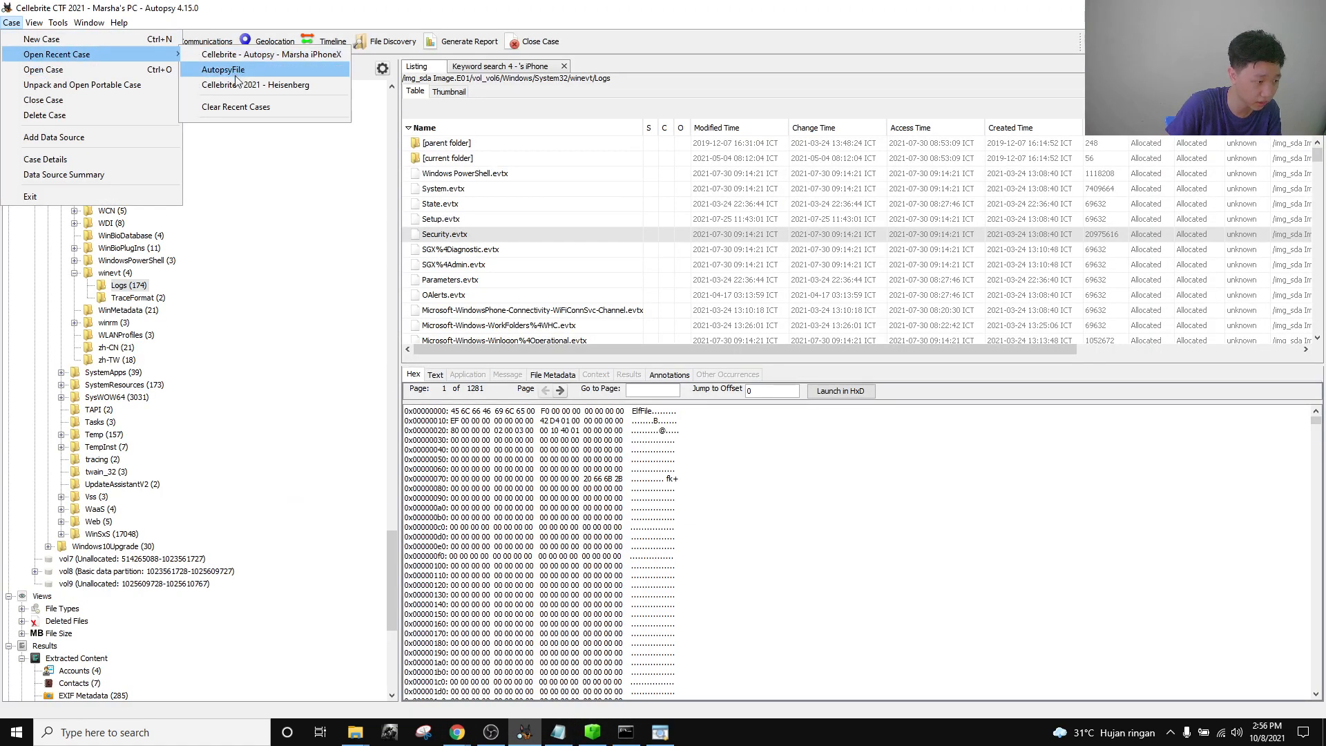
pyautogui.click(241, 69)
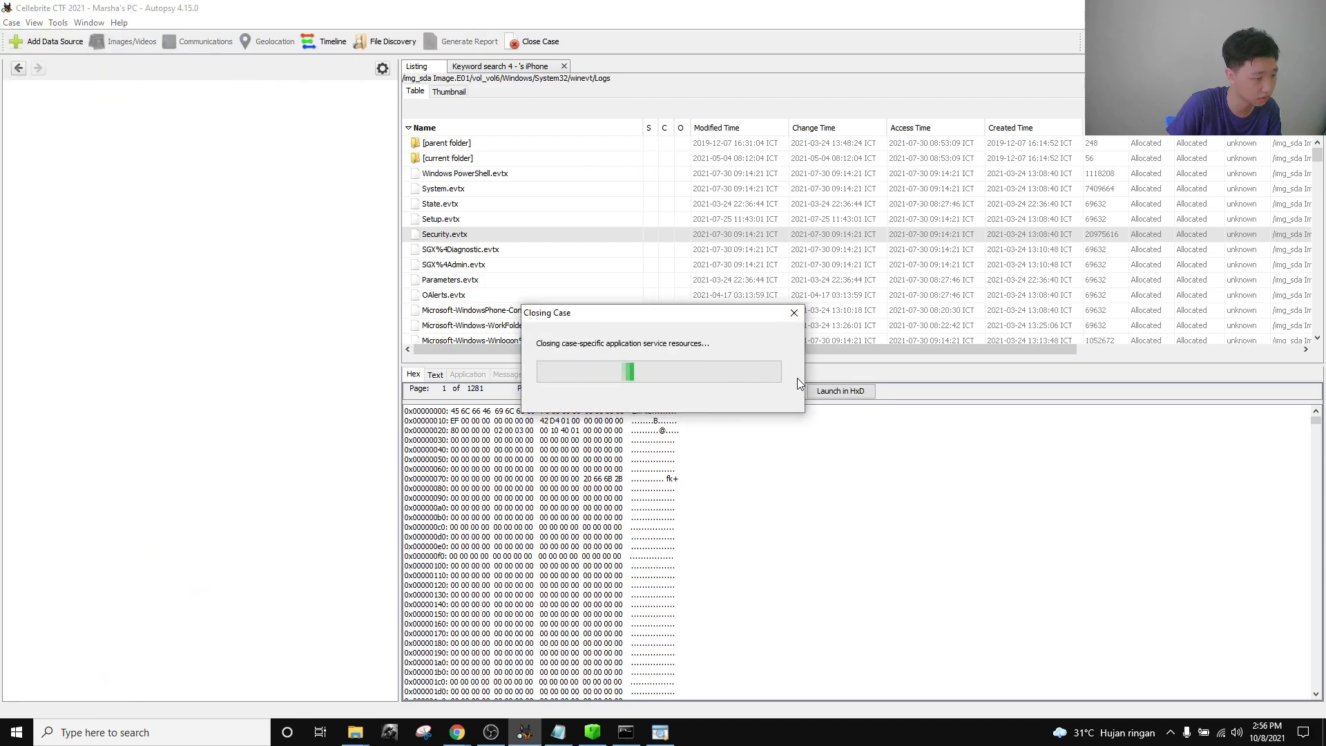
pyautogui.click(793, 314)
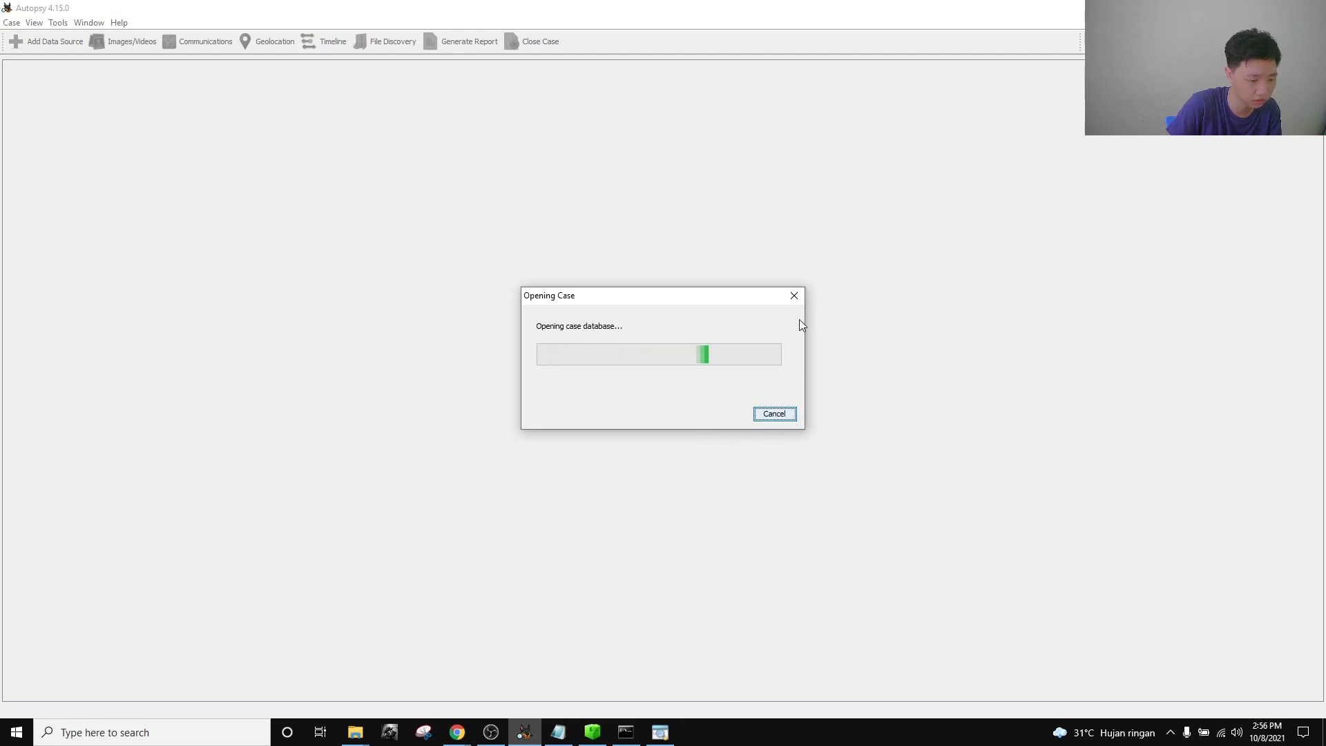
pyautogui.click(793, 296)
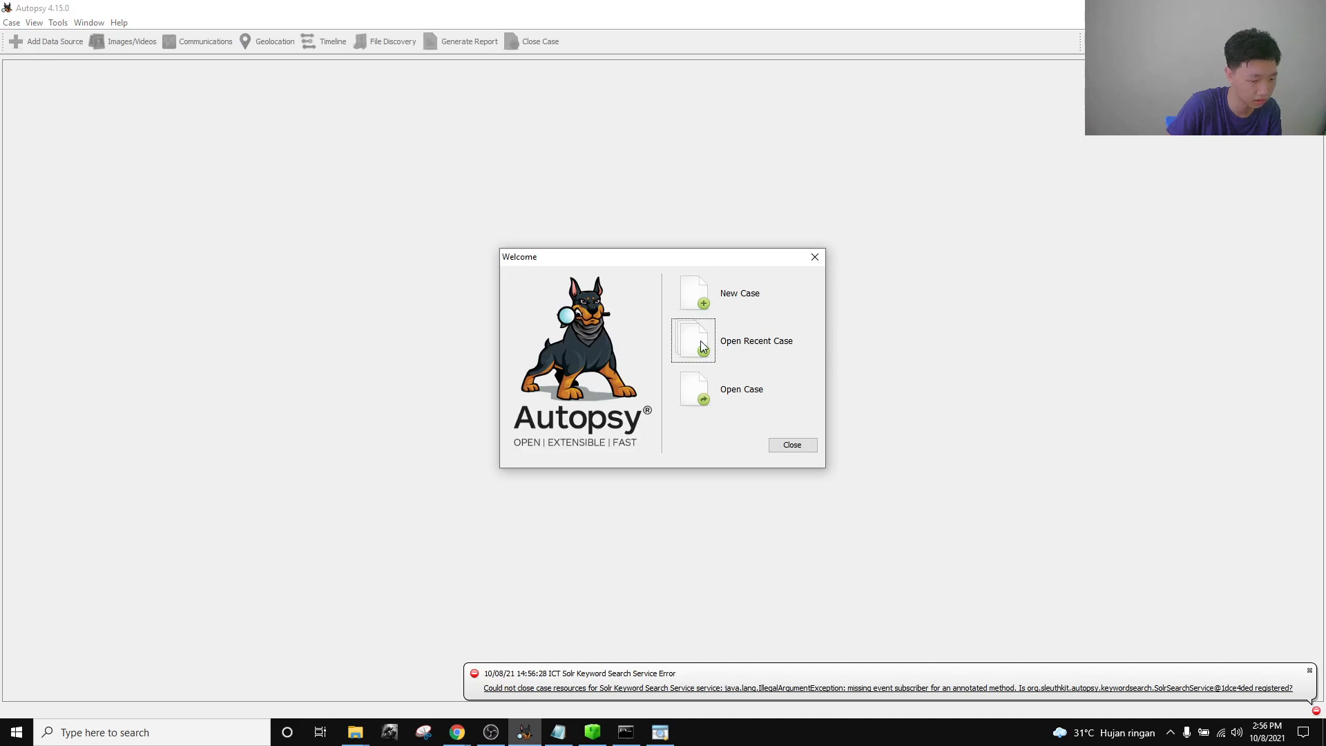
pyautogui.click(703, 342)
pyautogui.click(658, 344)
pyautogui.click(663, 354)
pyautogui.click(664, 343)
pyautogui.click(769, 447)
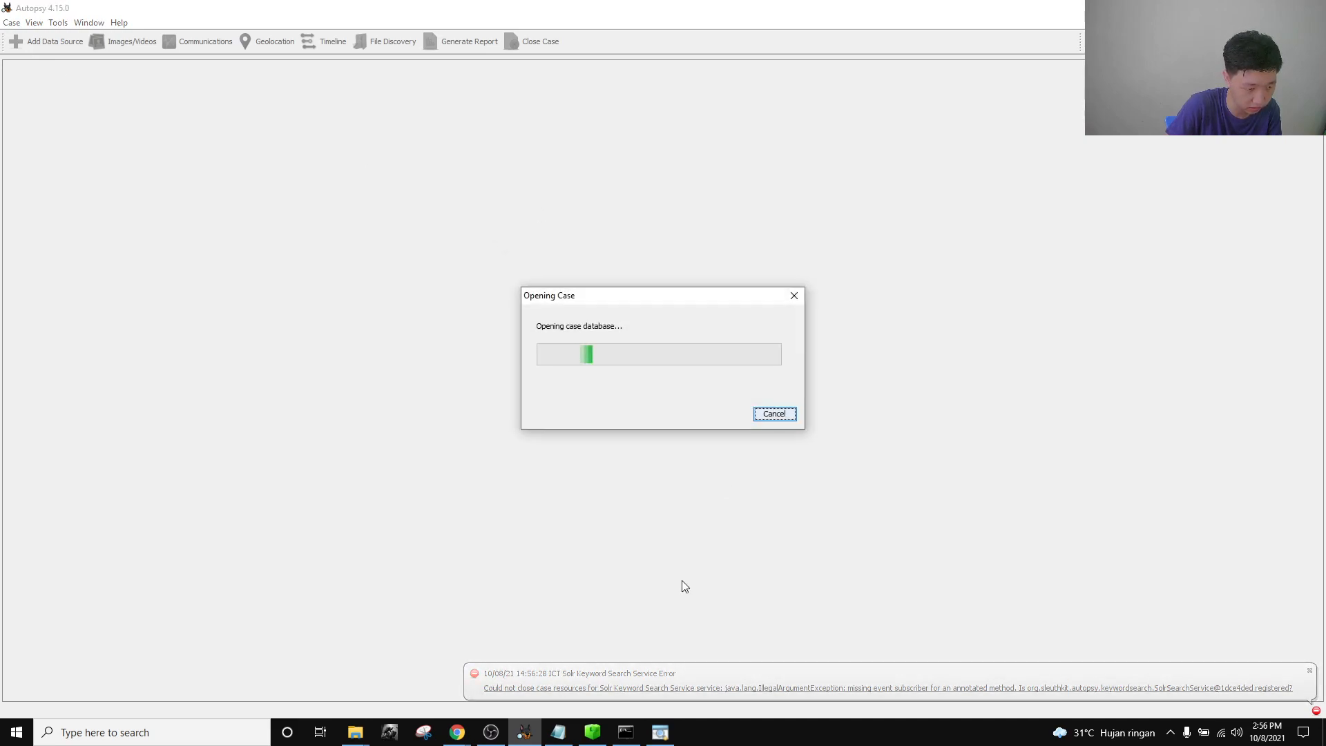
# Exit Timeline Explorer, the command prompt window and Registry Explorer.
pyautogui.click(660, 732)
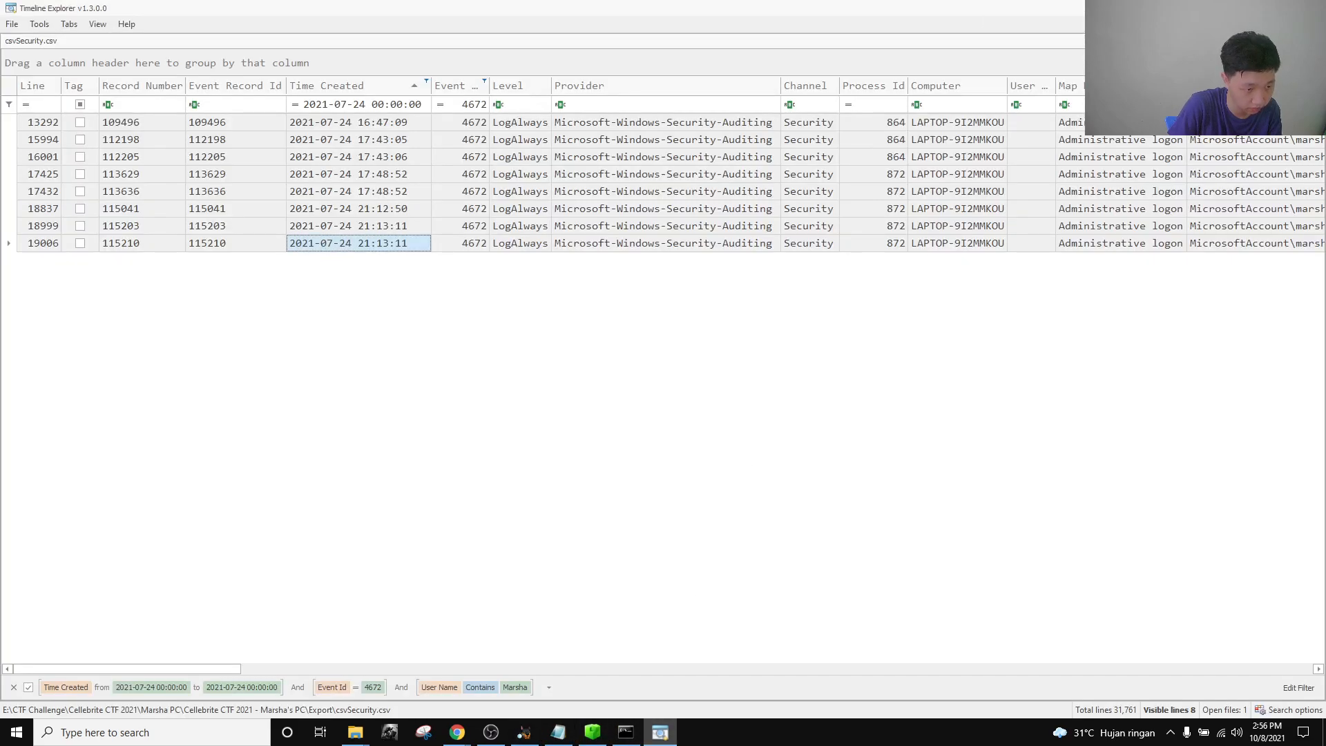
pyautogui.click(1311, 7)
pyautogui.click(633, 392)
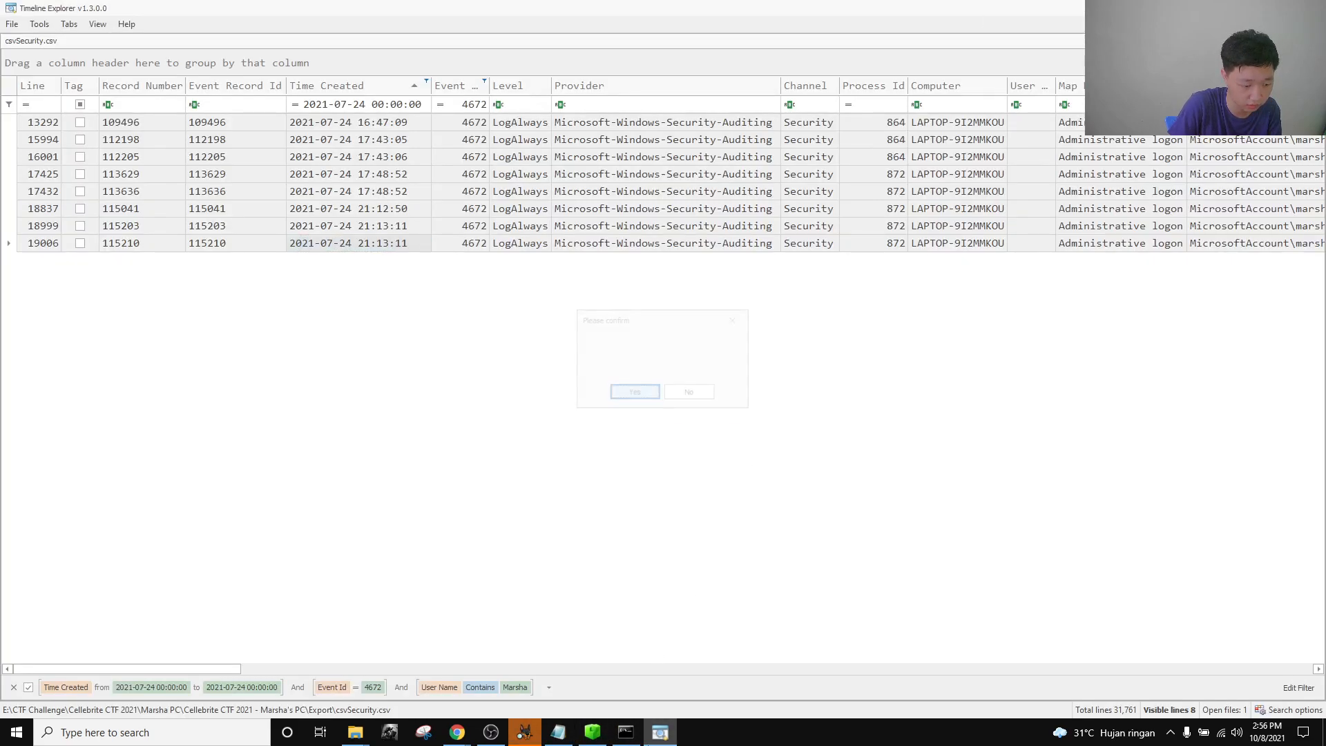
pyautogui.click(625, 732)
pyautogui.click(1158, 168)
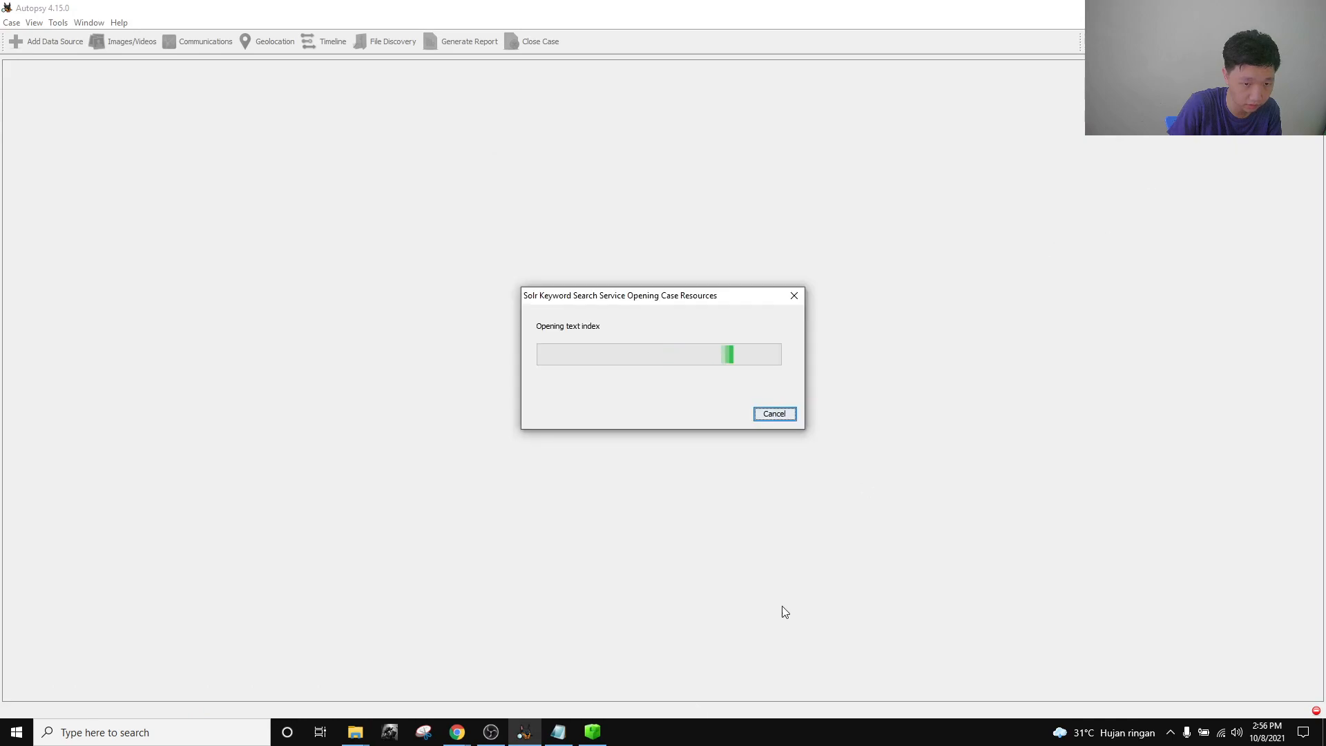
pyautogui.click(591, 735)
pyautogui.hotkey('alt', 'F4')
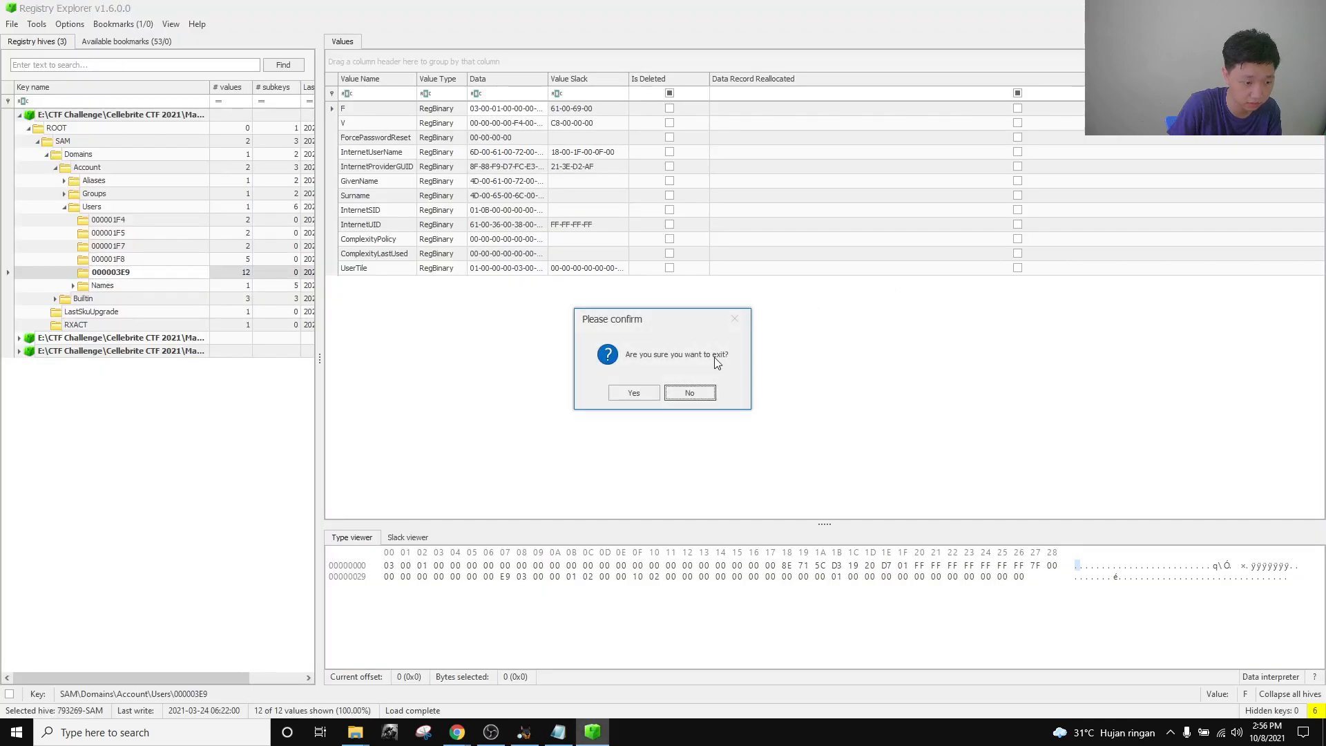
pyautogui.click(634, 392)
# Glance over the challenges page, then return to the Marsha iPhoneX case in Autopsy.
pyautogui.click(525, 732)
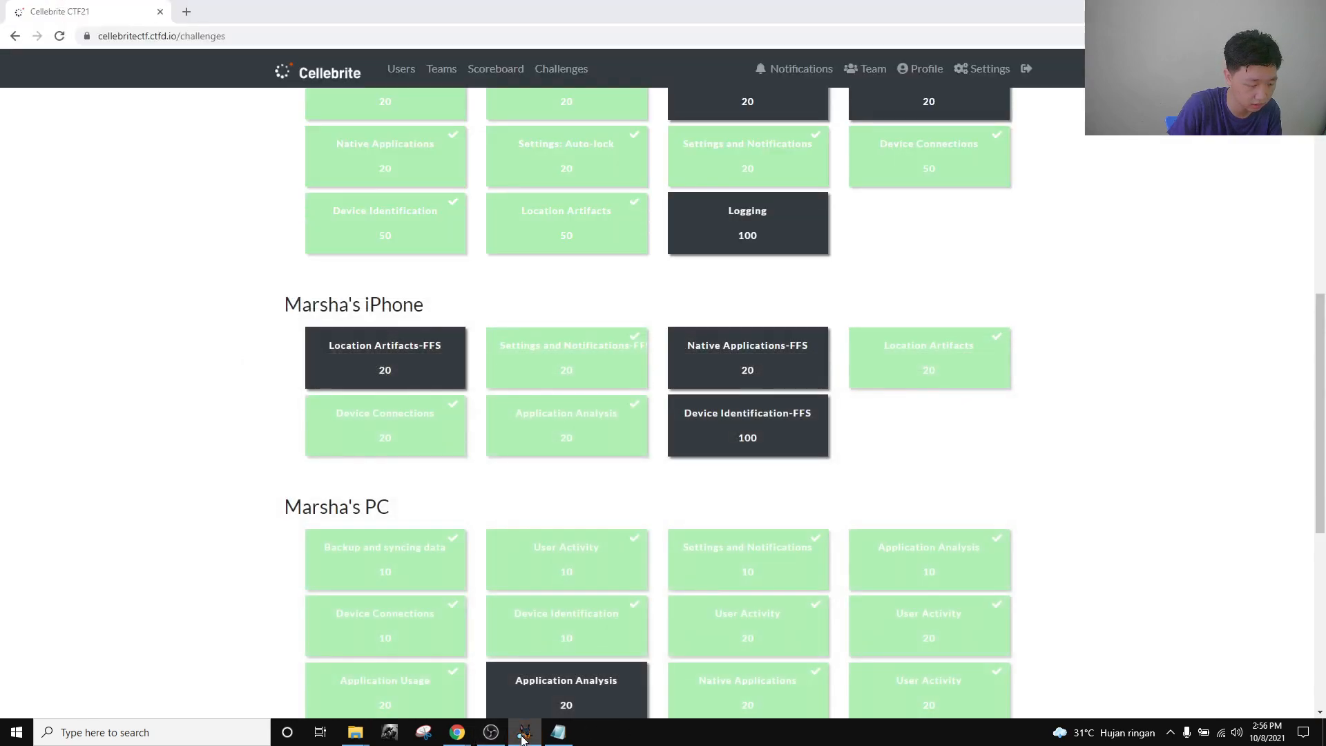
pyautogui.scroll(-3, 902, 462)
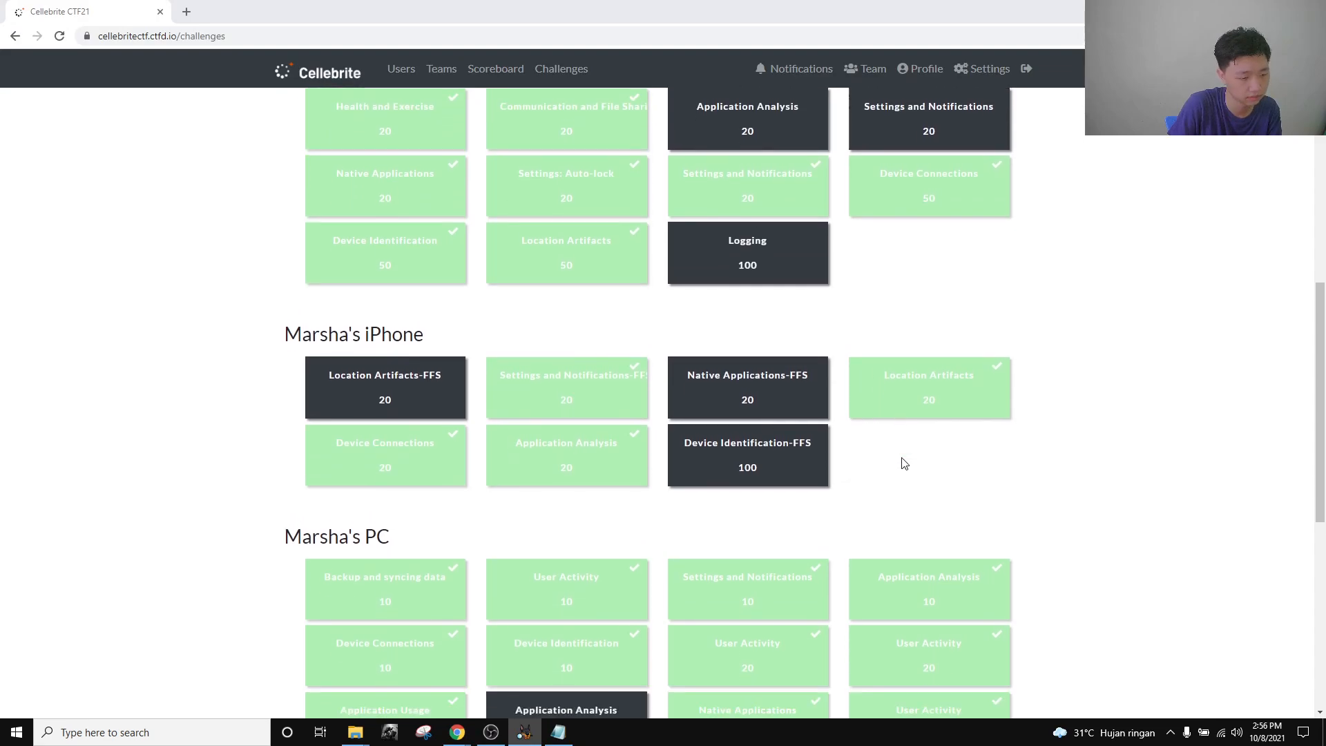
pyautogui.scroll(1, 901, 457)
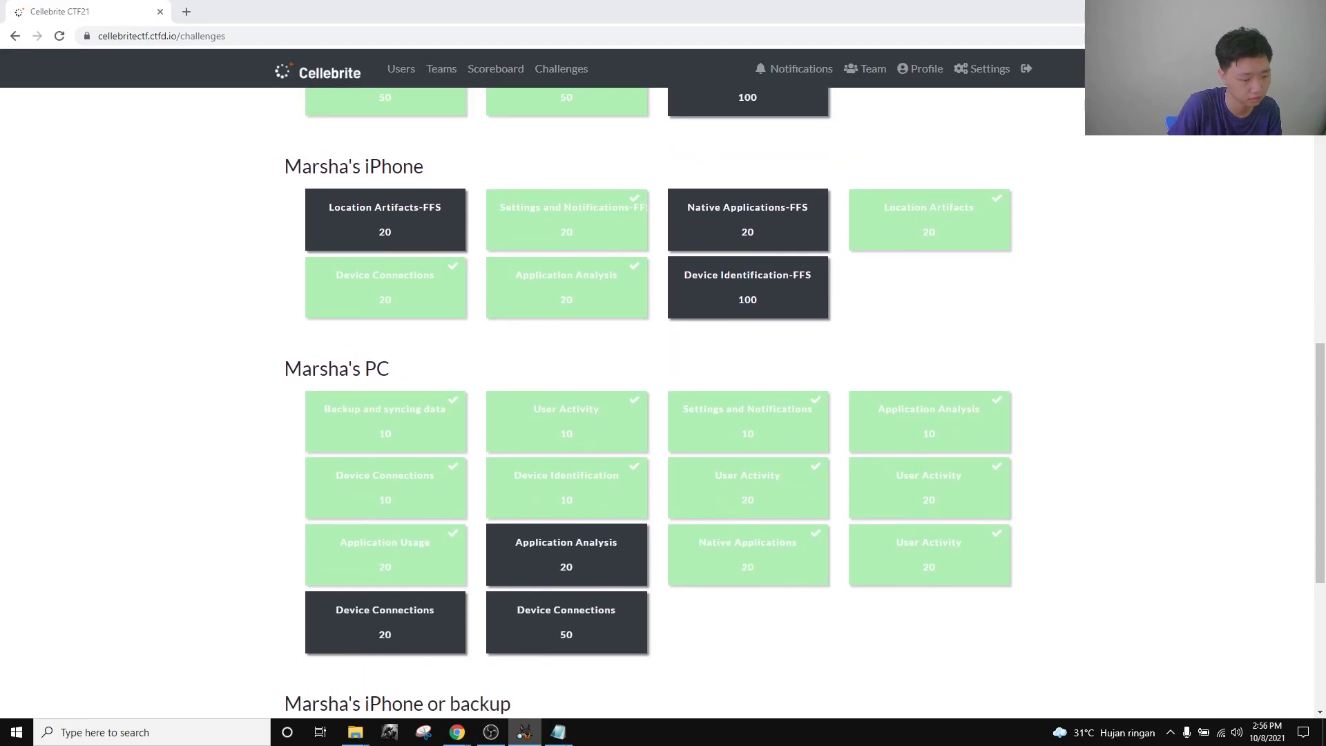
pyautogui.click(529, 736)
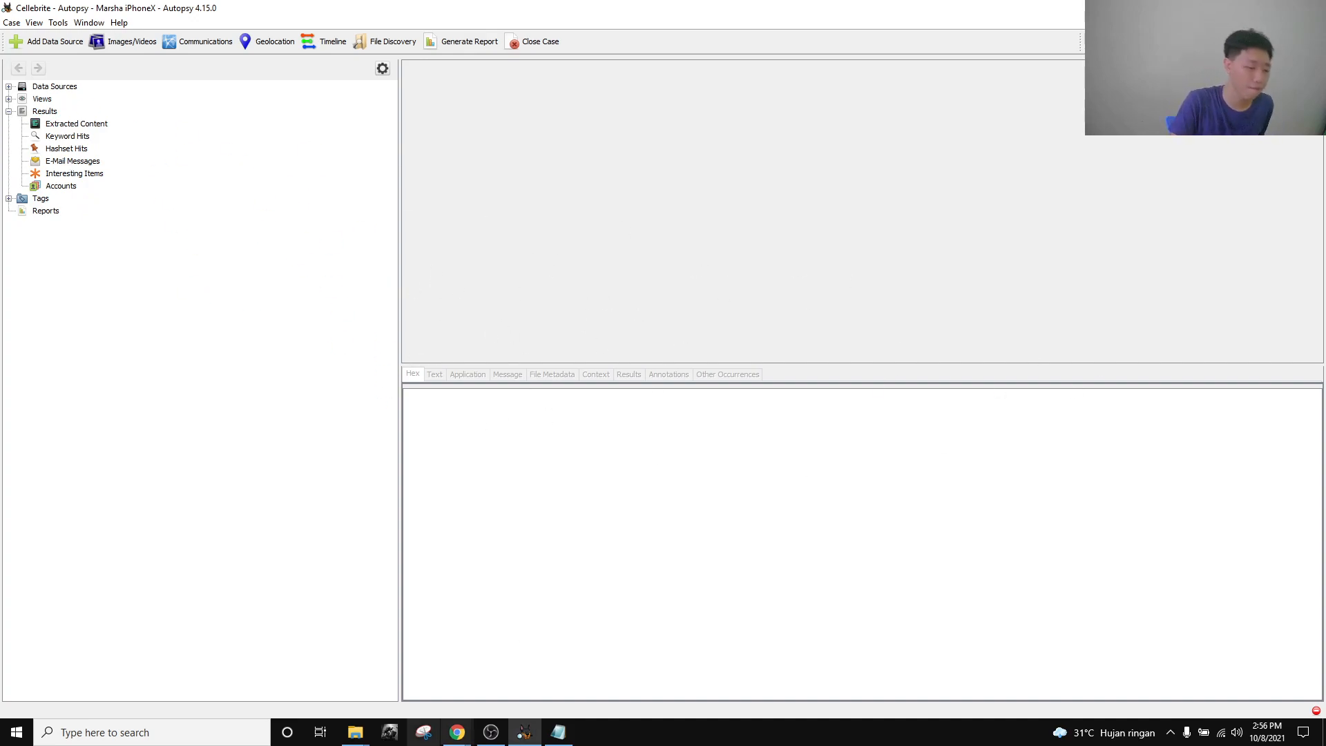
# Expand LogicalFileSet1 through filesystem2/mobile/Containers/Shared and list AppGroup's 84 folders.
pyautogui.click(9, 87)
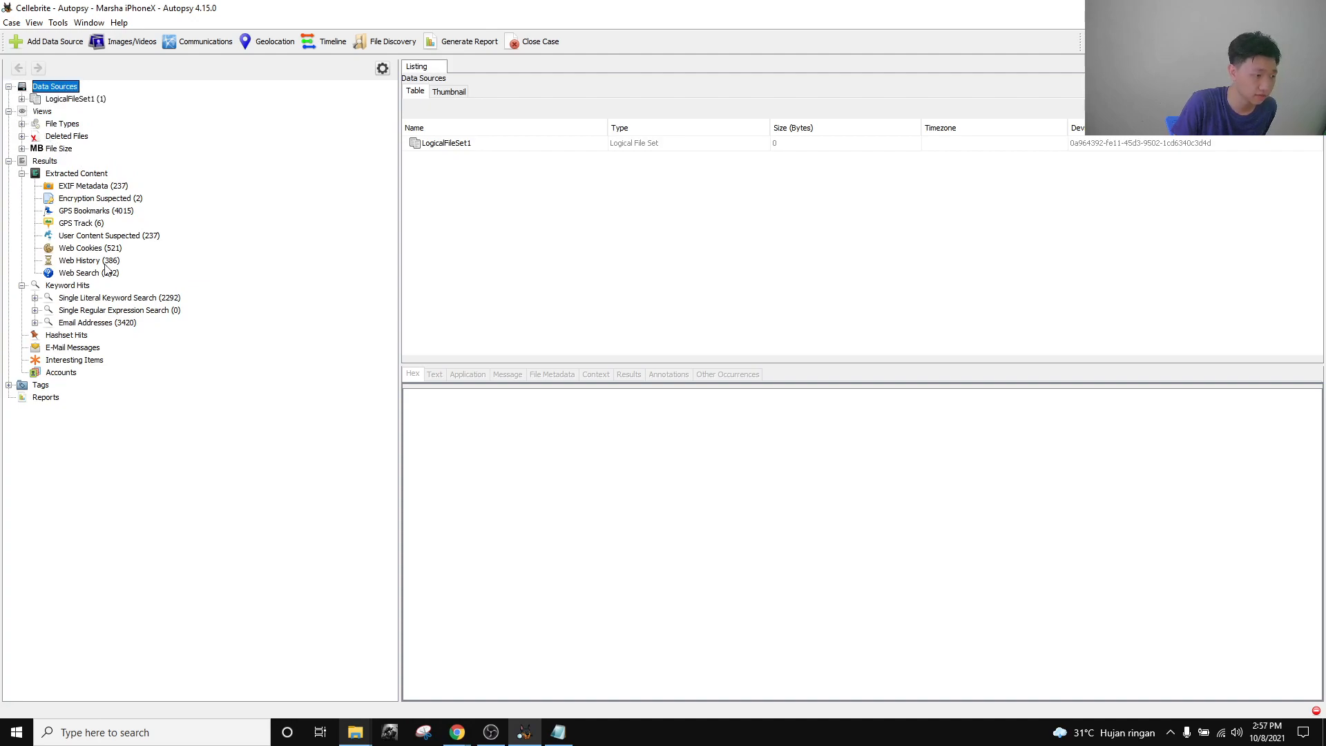
pyautogui.click(22, 99)
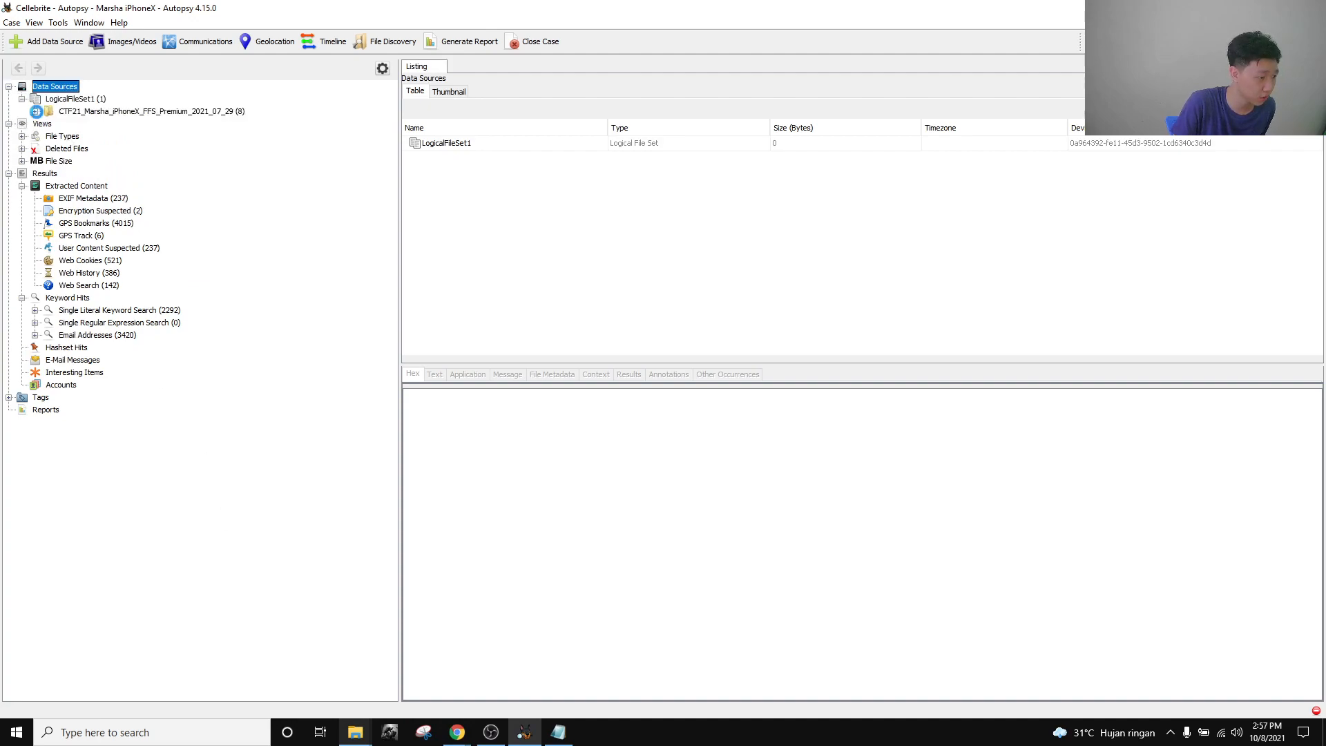
pyautogui.click(34, 111)
pyautogui.click(49, 149)
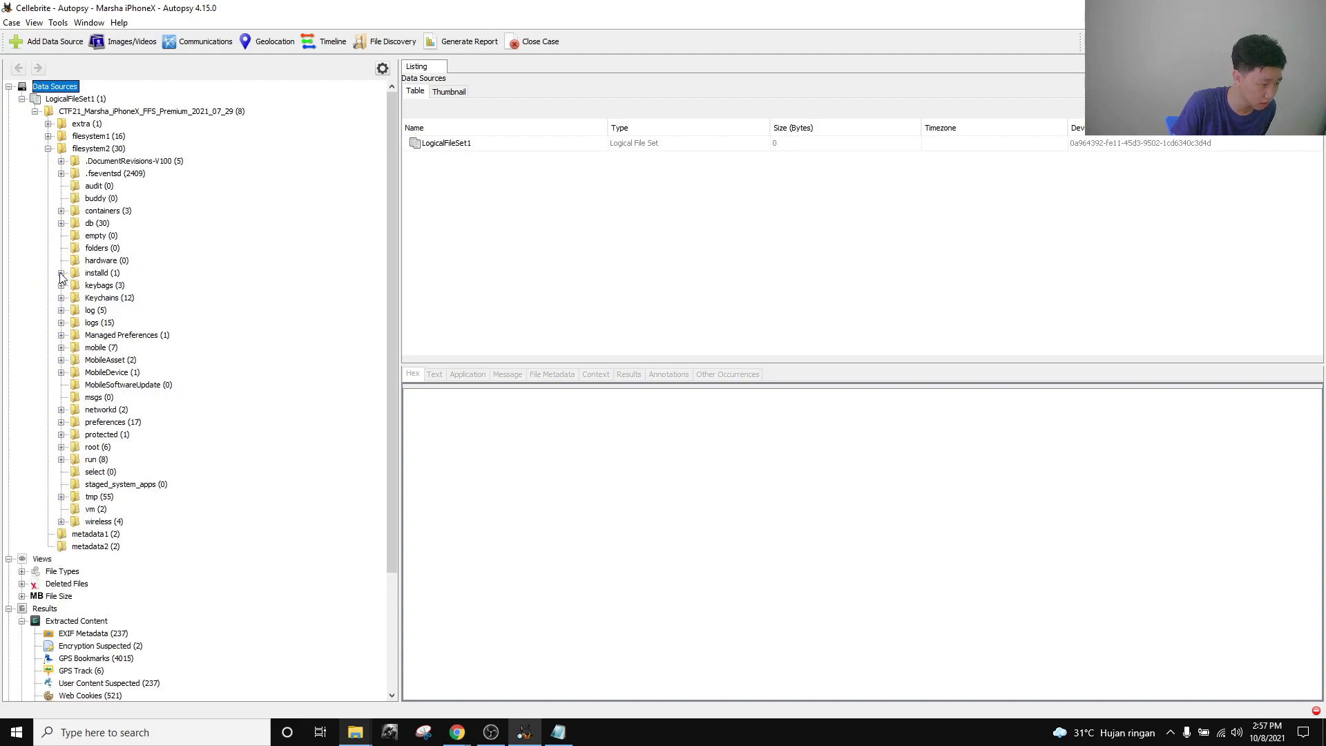
pyautogui.click(62, 348)
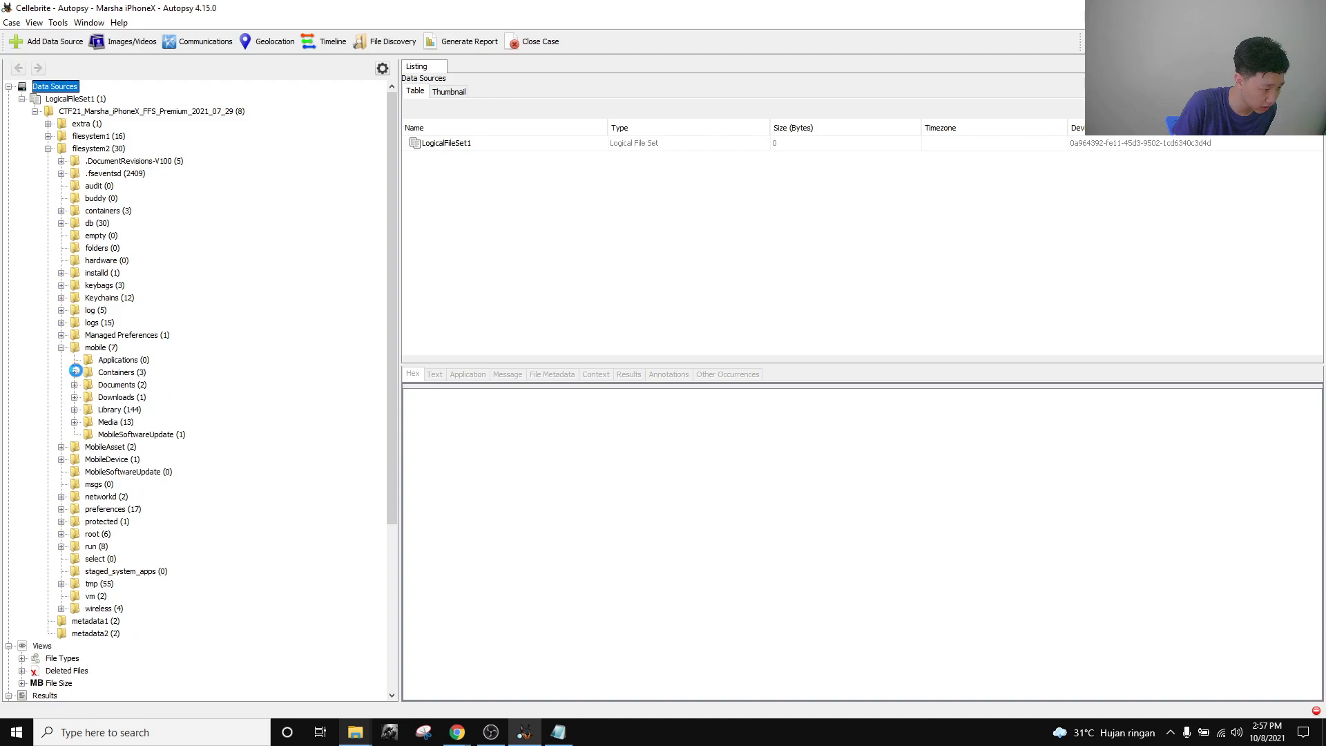
pyautogui.click(75, 372)
pyautogui.click(88, 397)
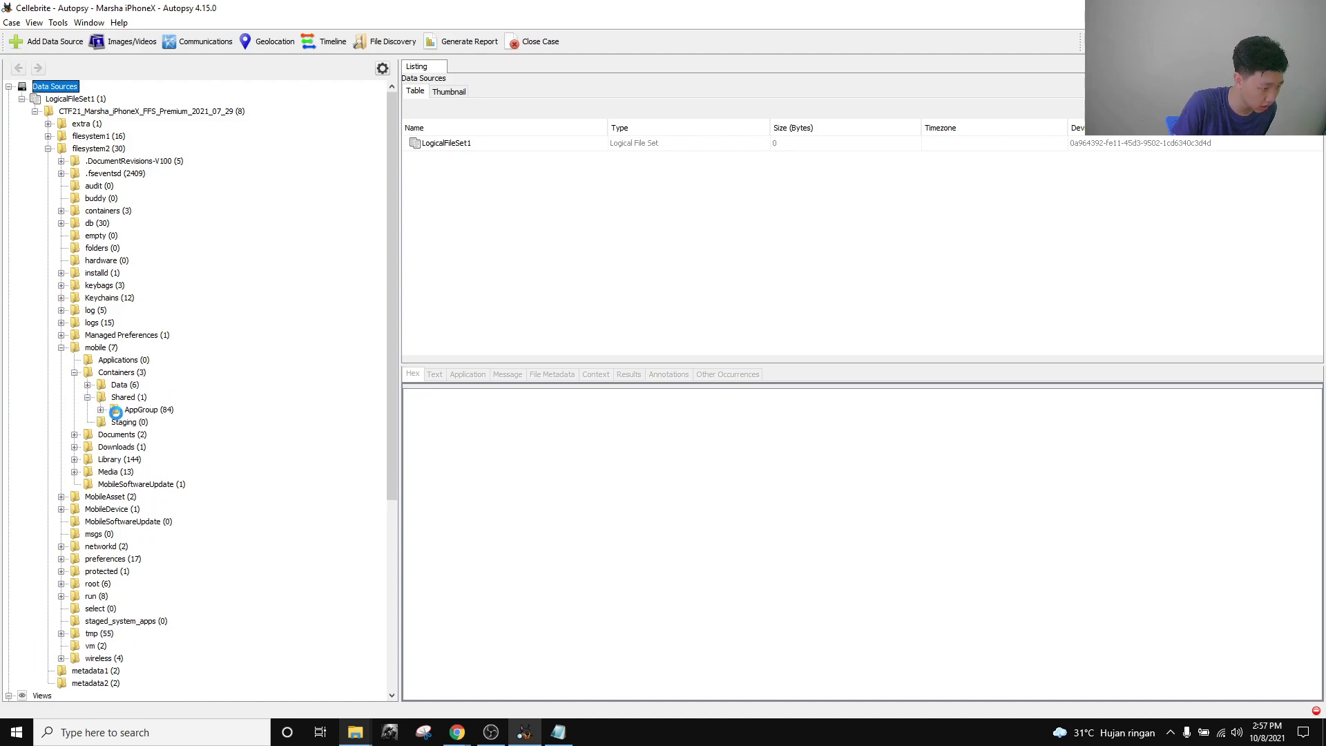
pyautogui.click(101, 410)
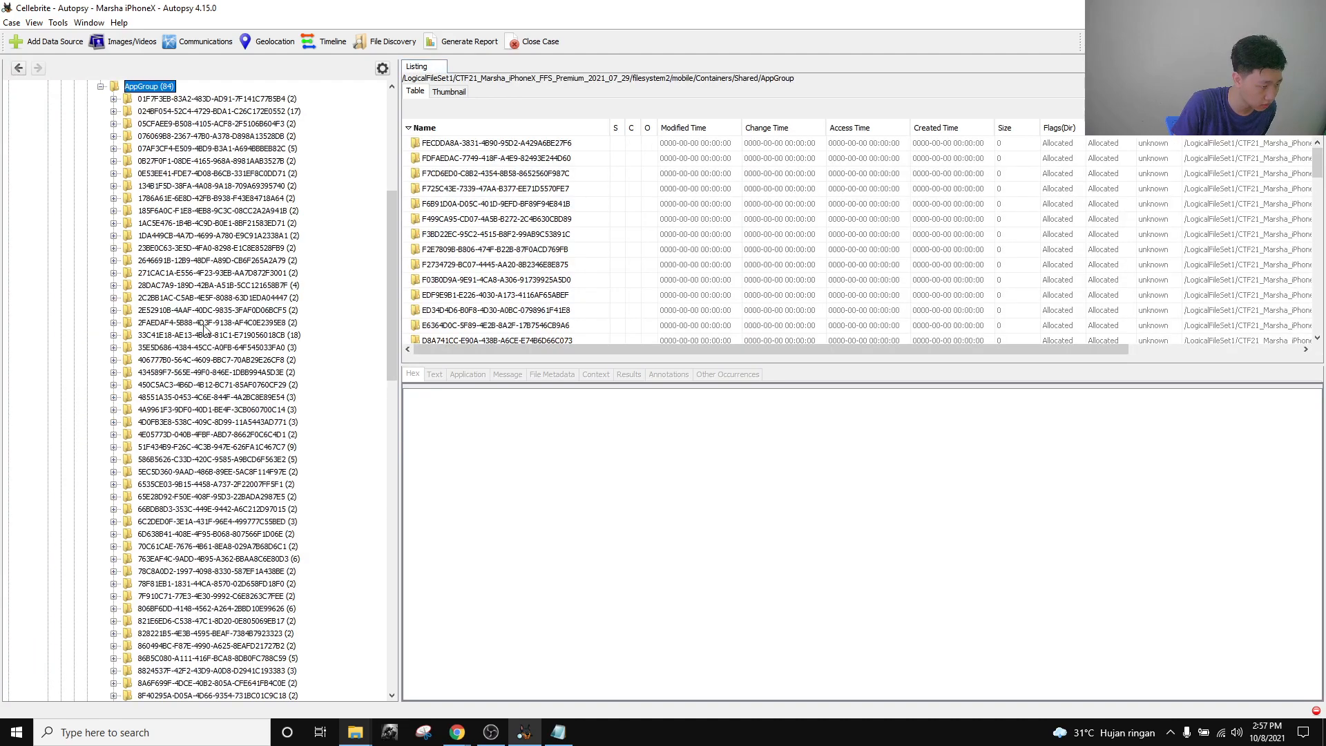
# Step through the app group containers, expanding each to reveal its Library and other folders.
pyautogui.click(207, 100)
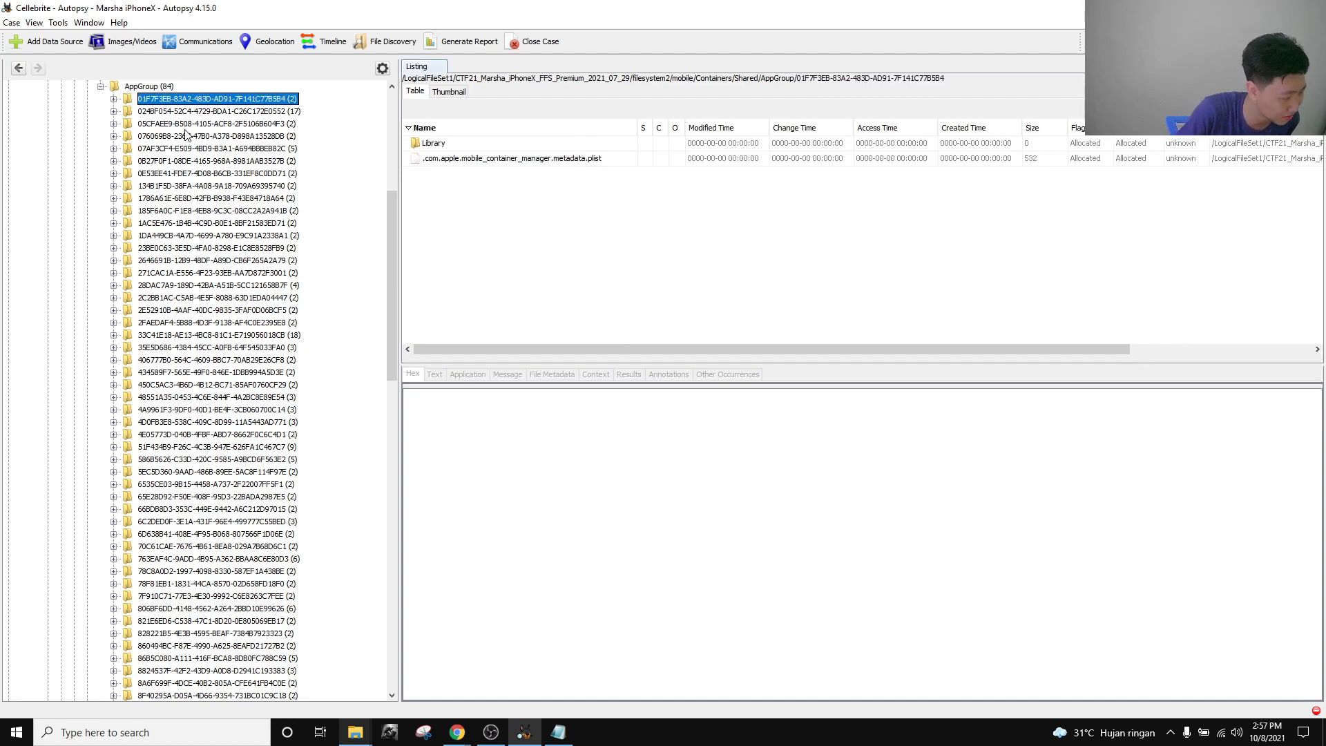
pyautogui.press('Down')
pyautogui.press('Down')
pyautogui.press('Down')
pyautogui.press('Down')
pyautogui.press('Down')
pyautogui.press('Down')
pyautogui.press('Down')
pyautogui.press('Down')
pyautogui.press('Down')
pyautogui.press('Down')
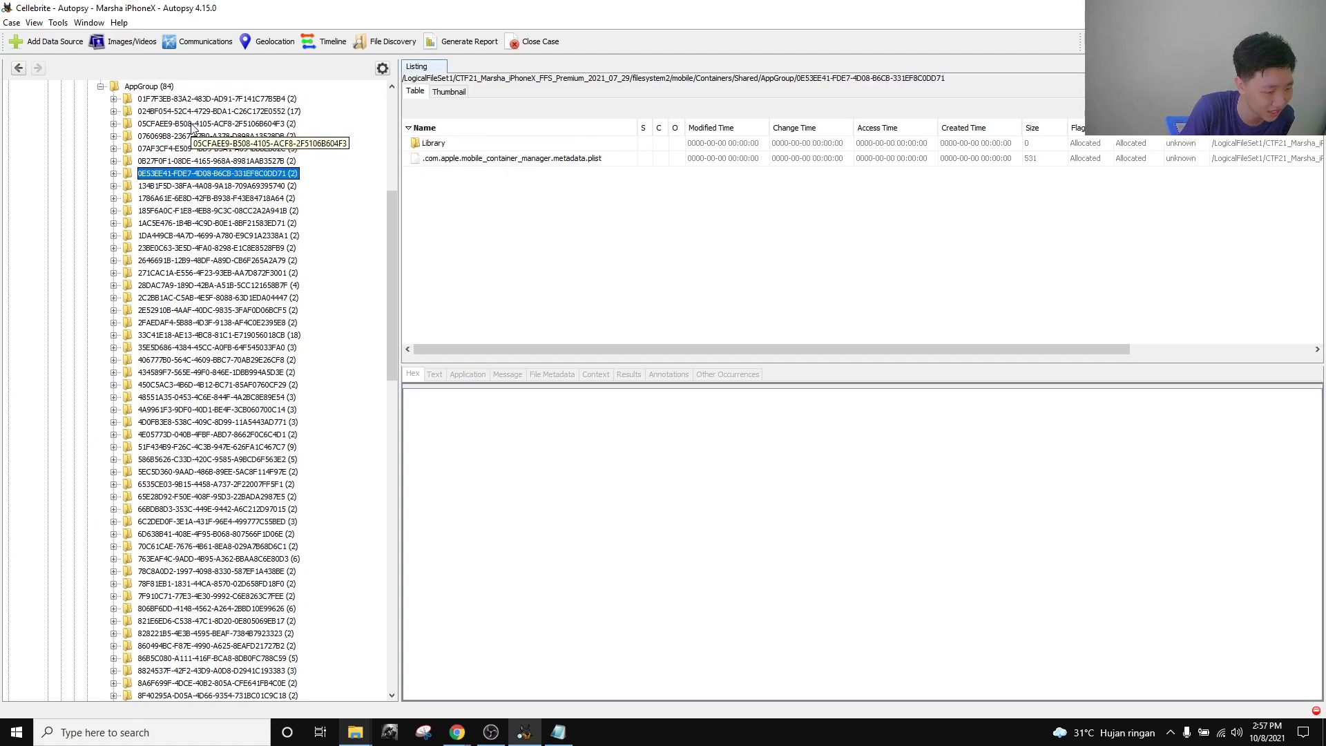
pyautogui.press('Down')
pyautogui.press('Down')
pyautogui.press('Down')
pyautogui.press('Down')
pyautogui.press('Down')
pyautogui.press('Down')
pyautogui.press('Down')
pyautogui.press('Down')
pyautogui.press('Down')
pyautogui.press('Down')
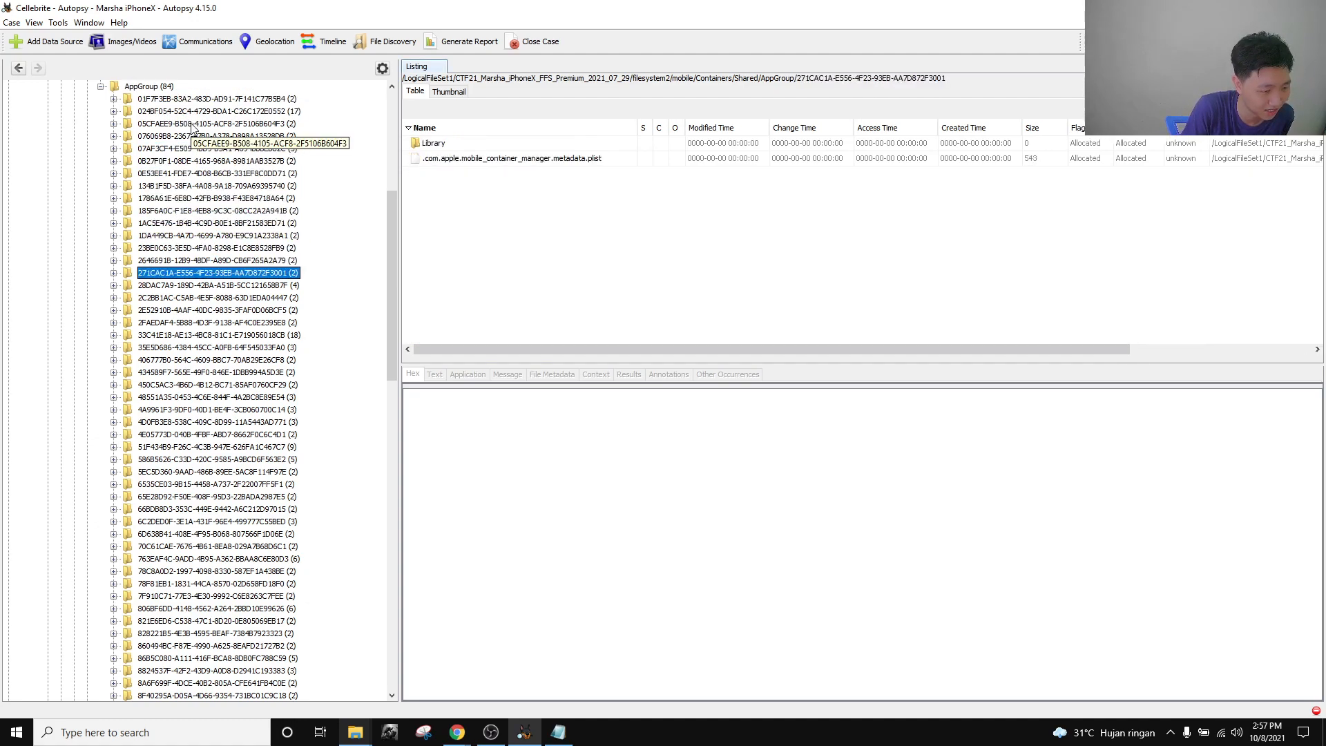
pyautogui.click(114, 99)
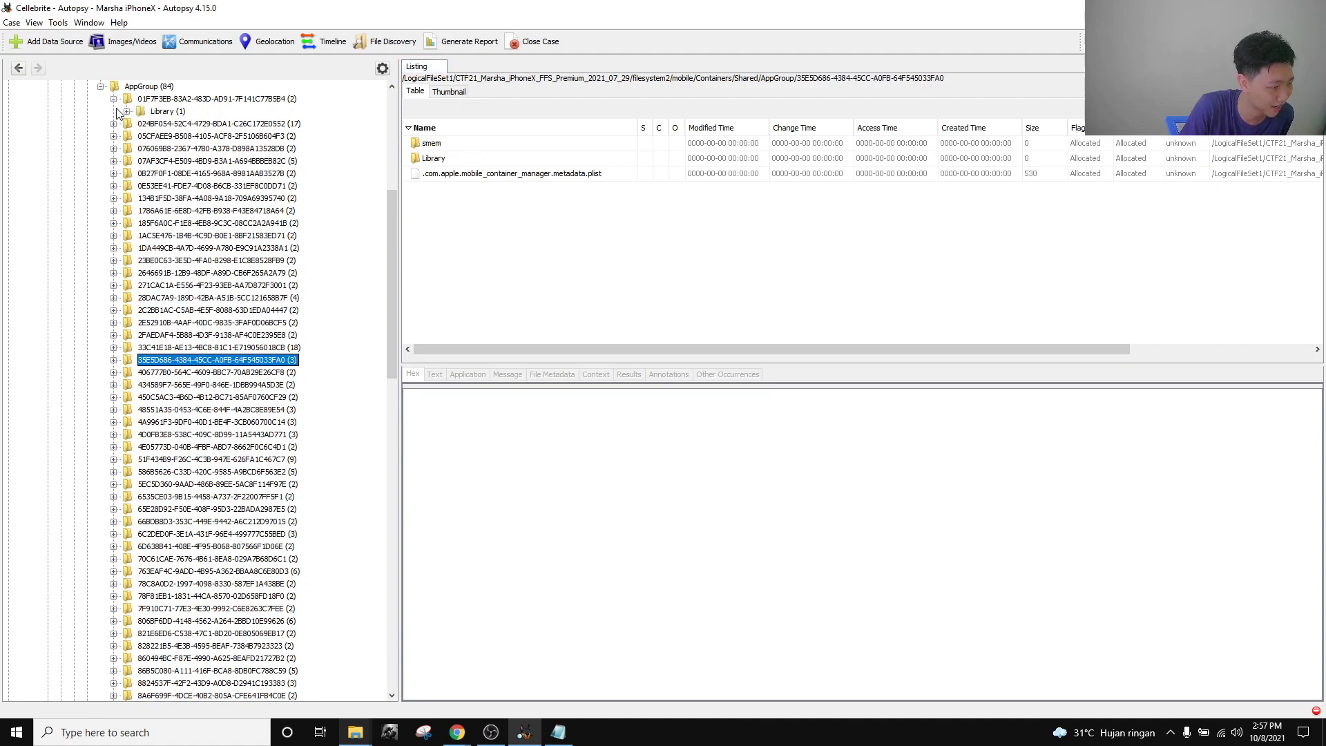
pyautogui.click(113, 124)
pyautogui.click(114, 186)
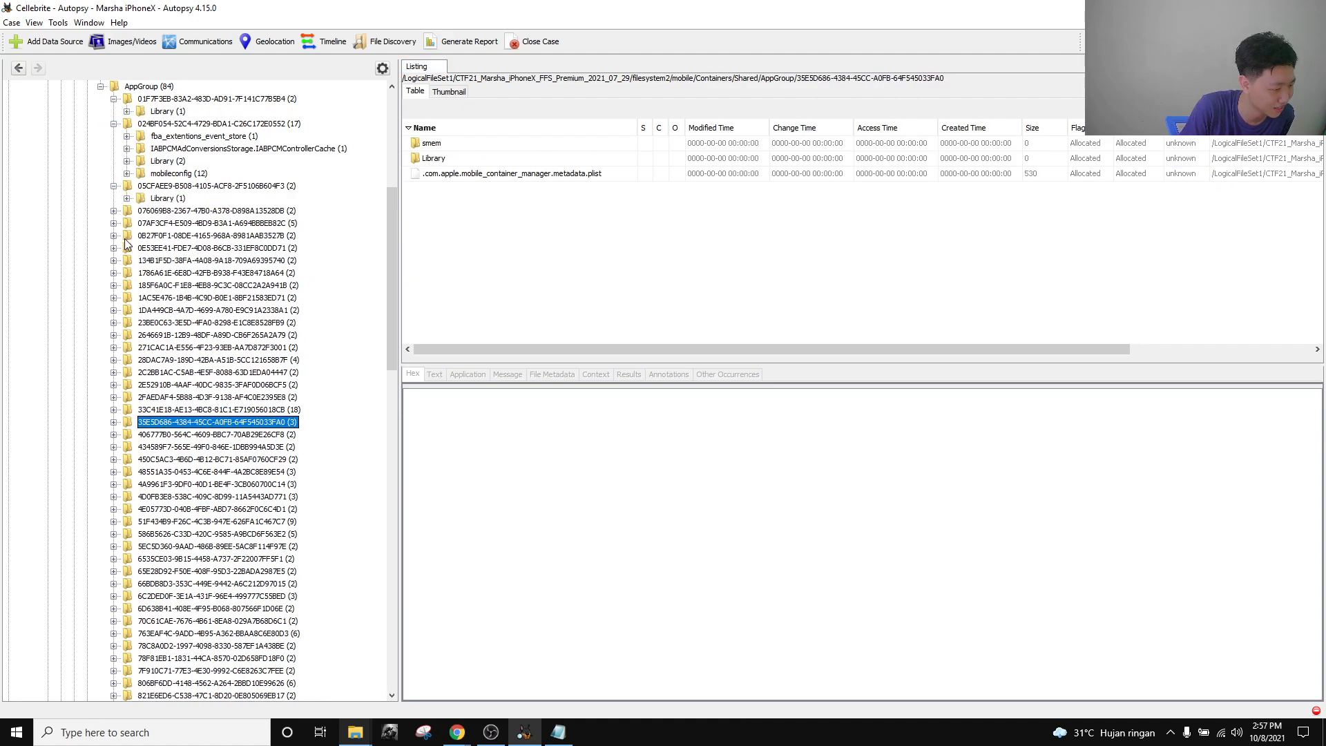
pyautogui.click(114, 210)
pyautogui.click(114, 236)
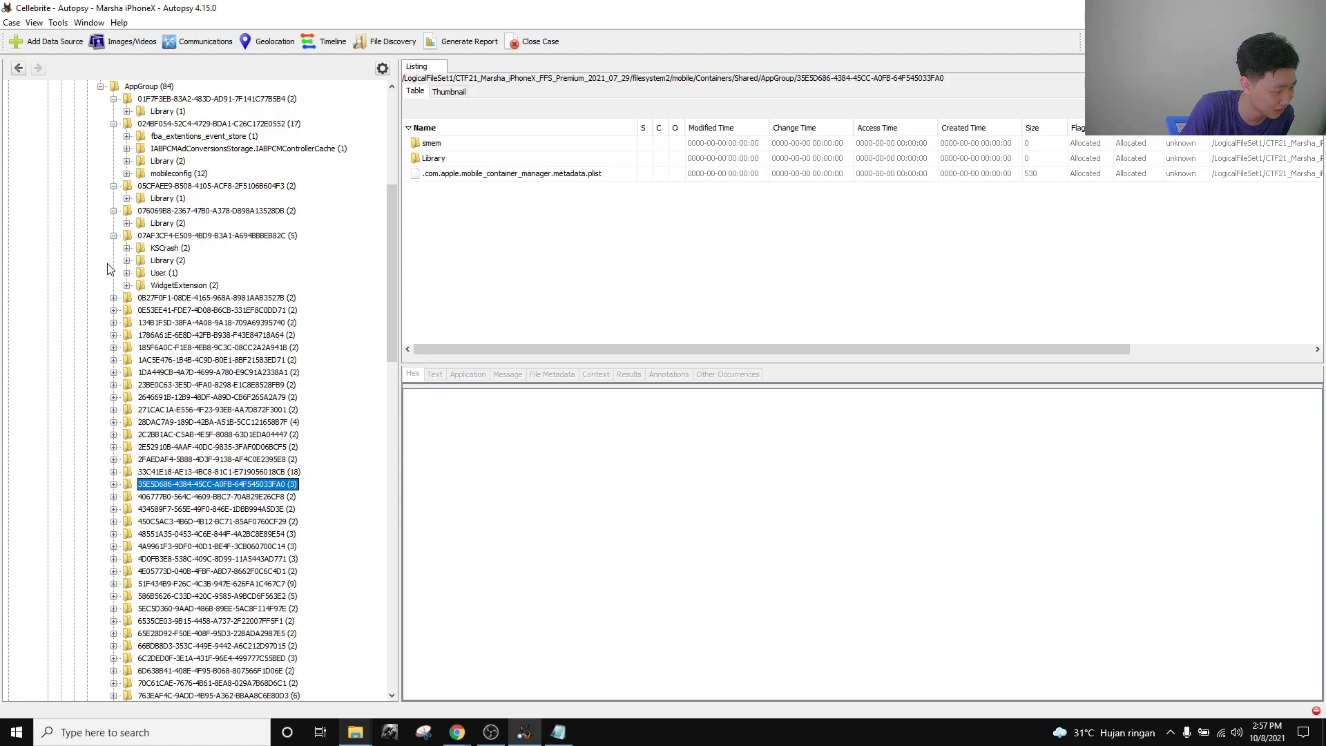
pyautogui.click(113, 310)
pyautogui.click(114, 297)
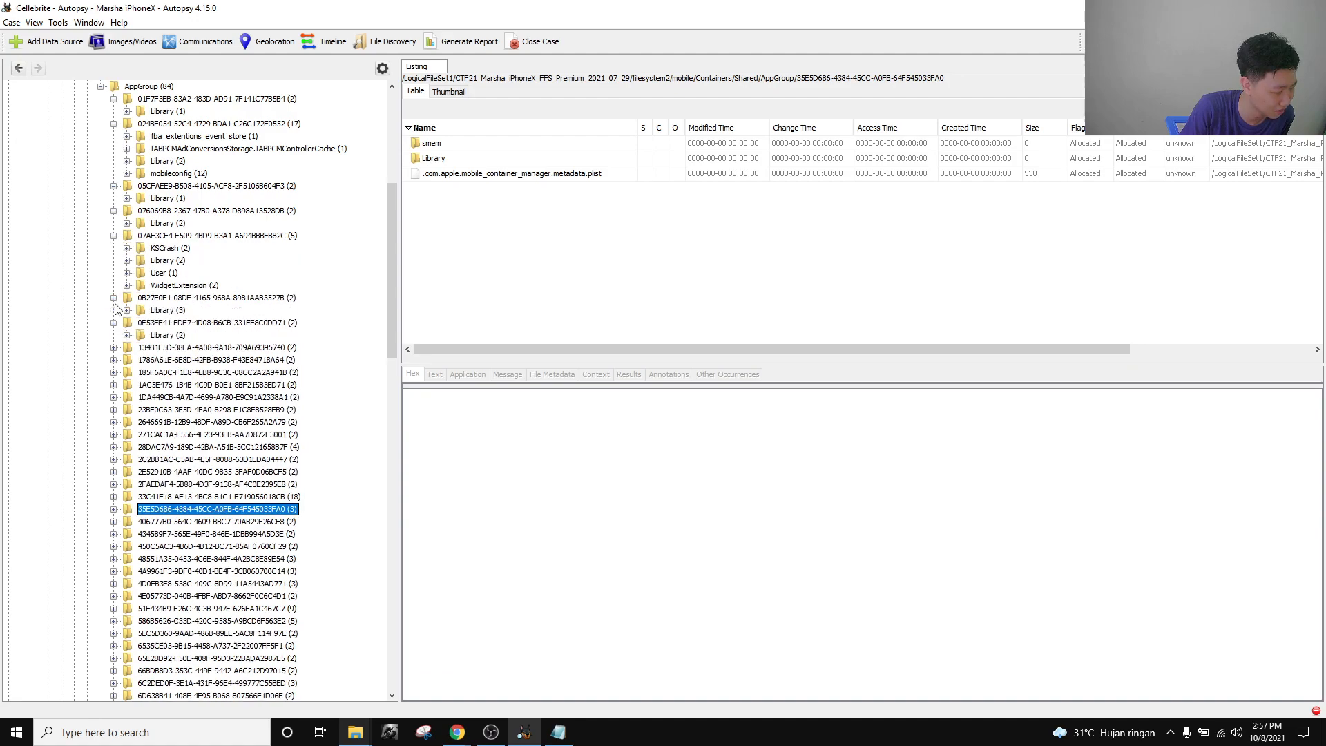
pyautogui.click(114, 347)
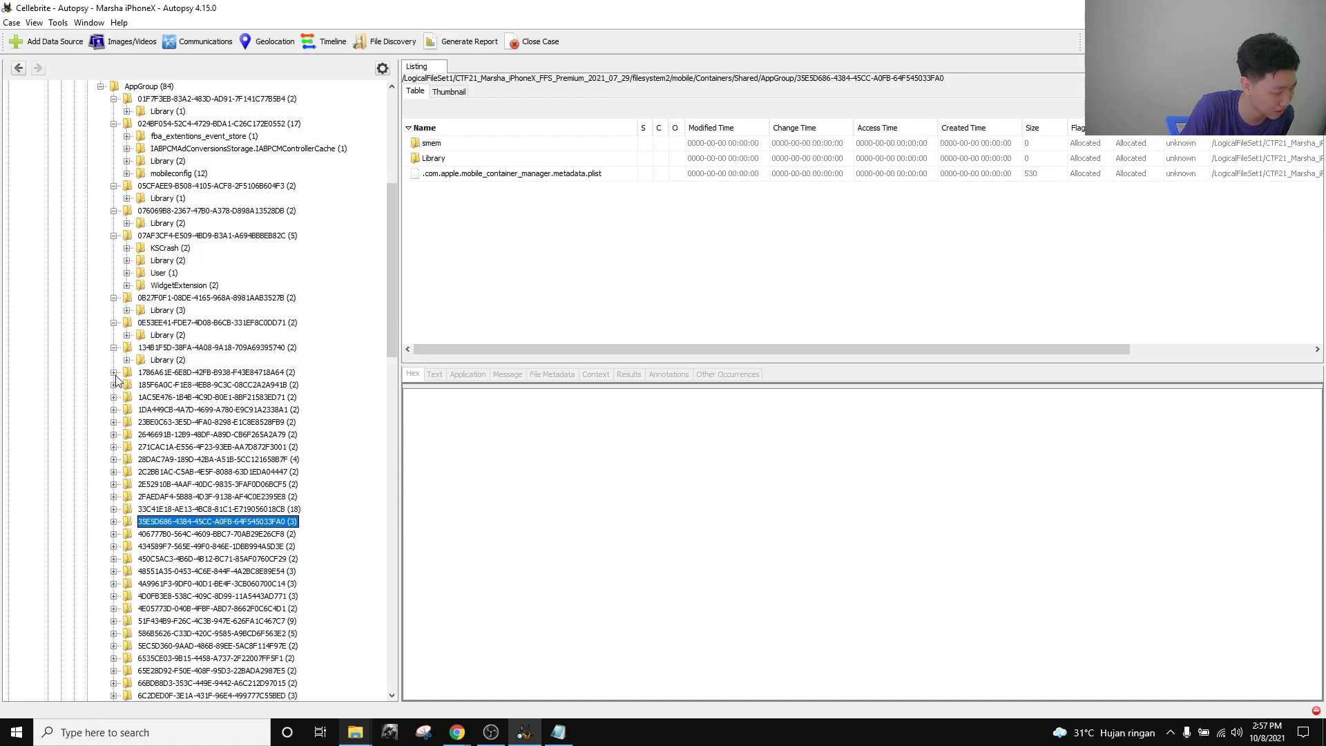
pyautogui.click(114, 373)
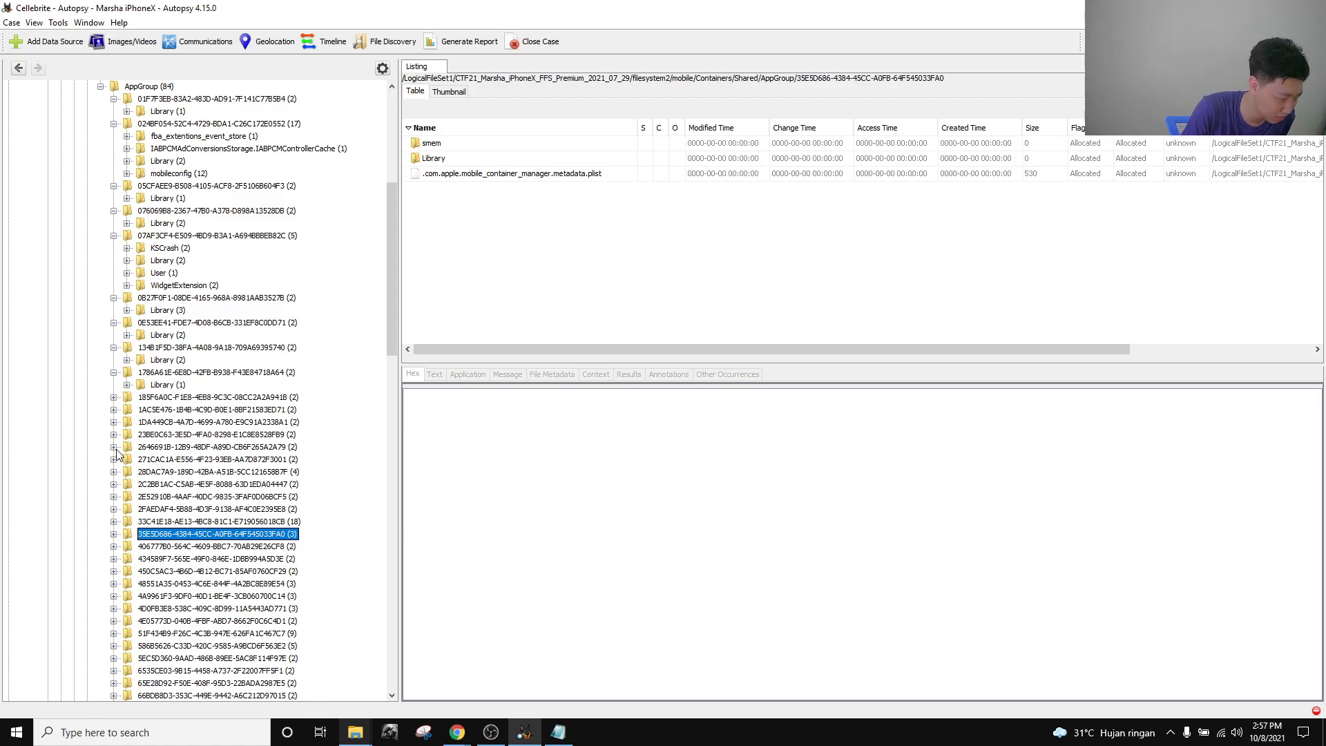
pyautogui.click(114, 472)
# List the four files in a container's Documents folder, then collapse it and move down the list.
pyautogui.click(158, 497)
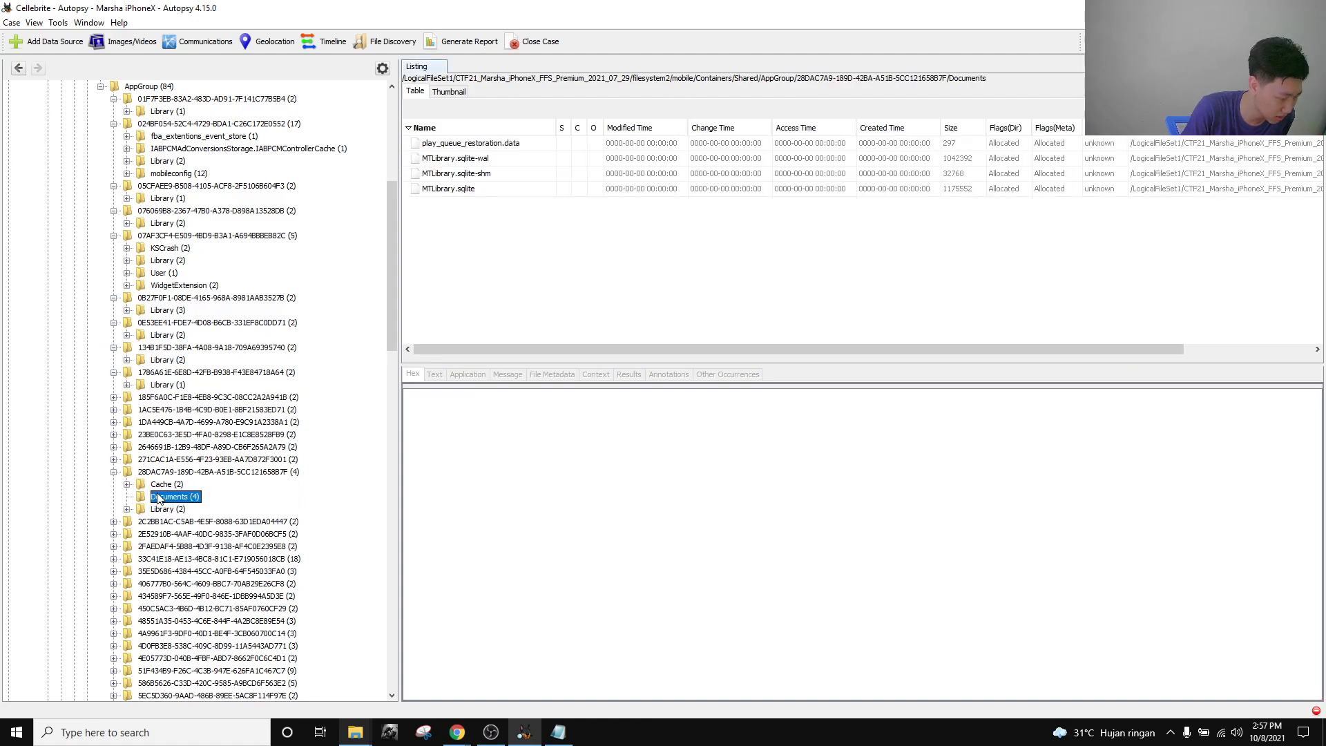
pyautogui.scroll(-2, 263, 254)
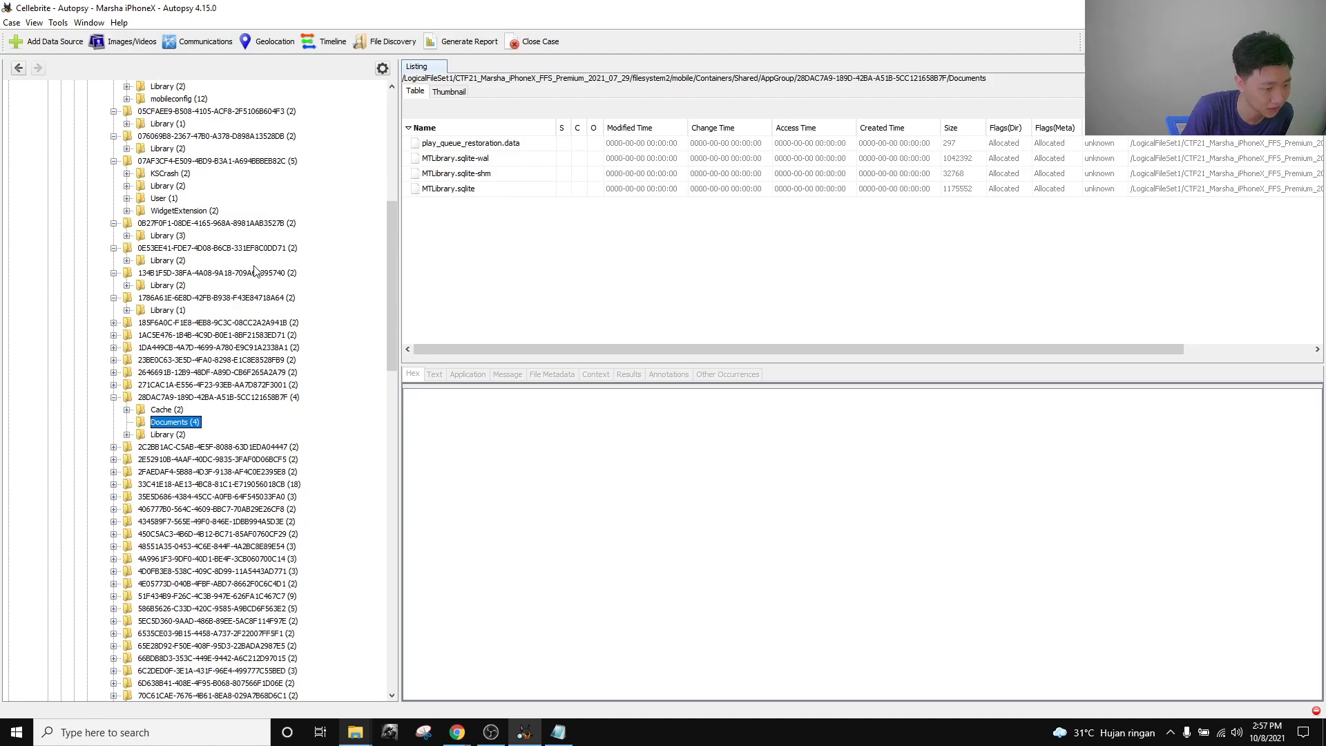
pyautogui.click(114, 398)
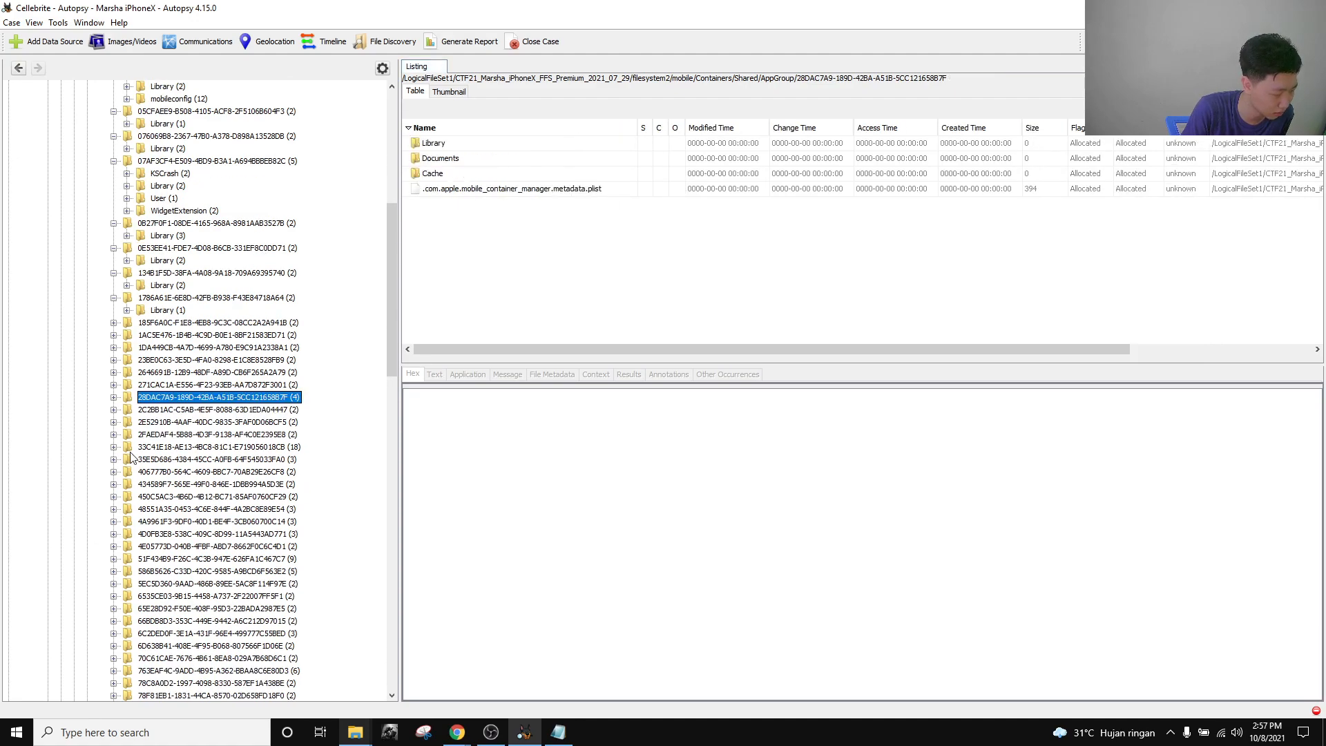
pyautogui.scroll(-4, 152, 462)
pyautogui.scroll(-8, 157, 466)
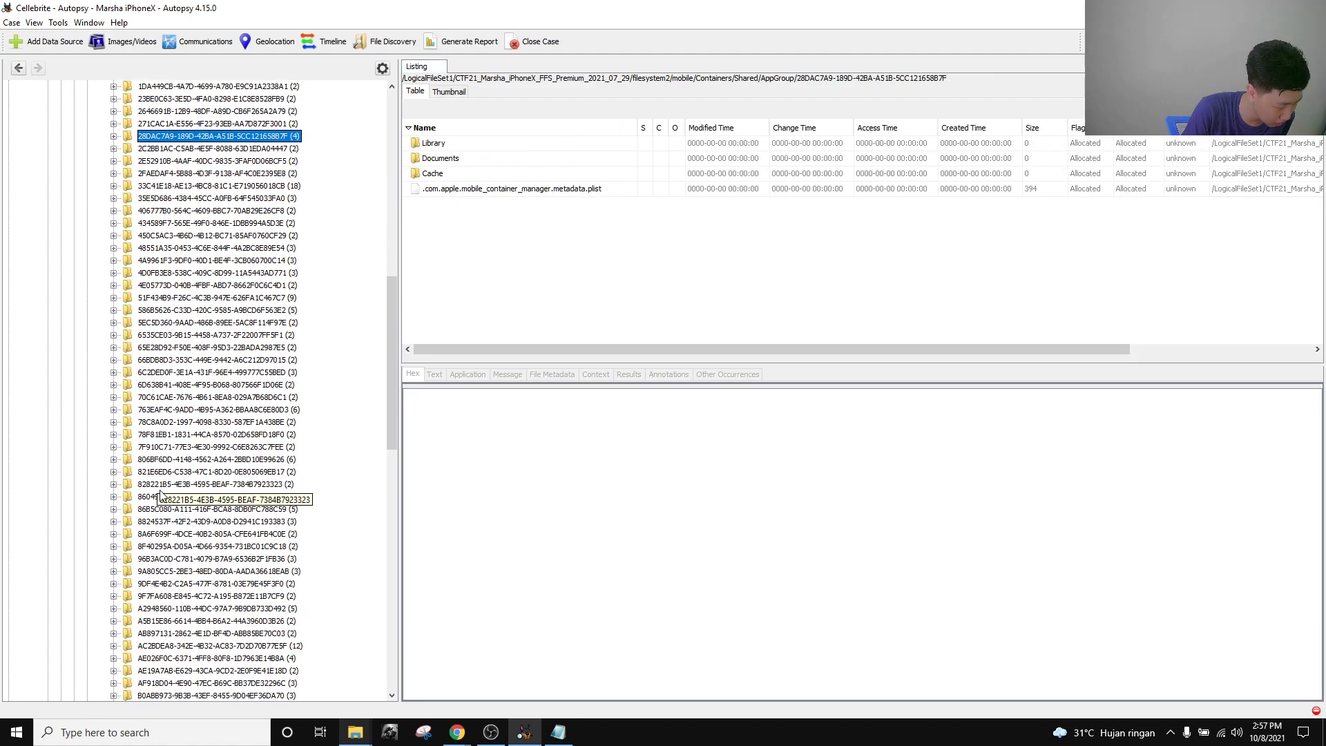
pyautogui.scroll(-1, 159, 499)
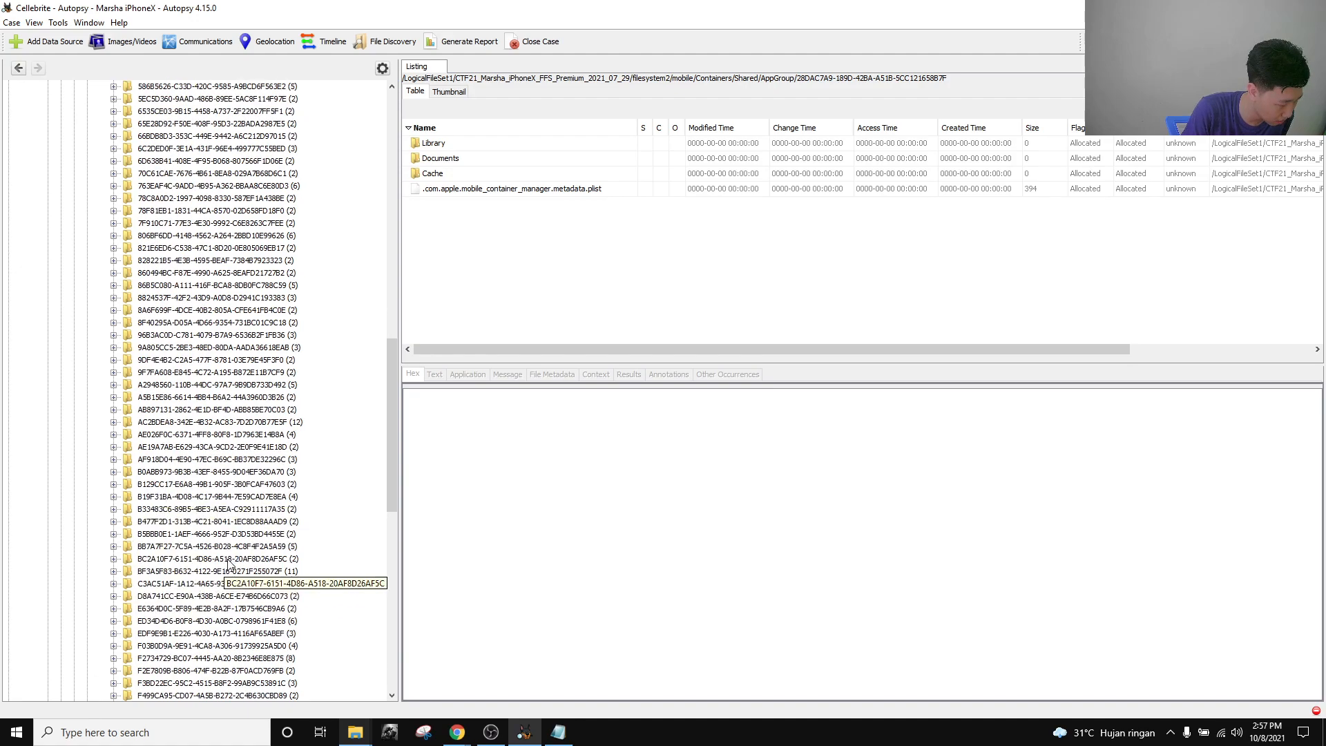
# Expand the container with Accounts and Library, checking its Caches and Preferences folders.
pyautogui.click(114, 572)
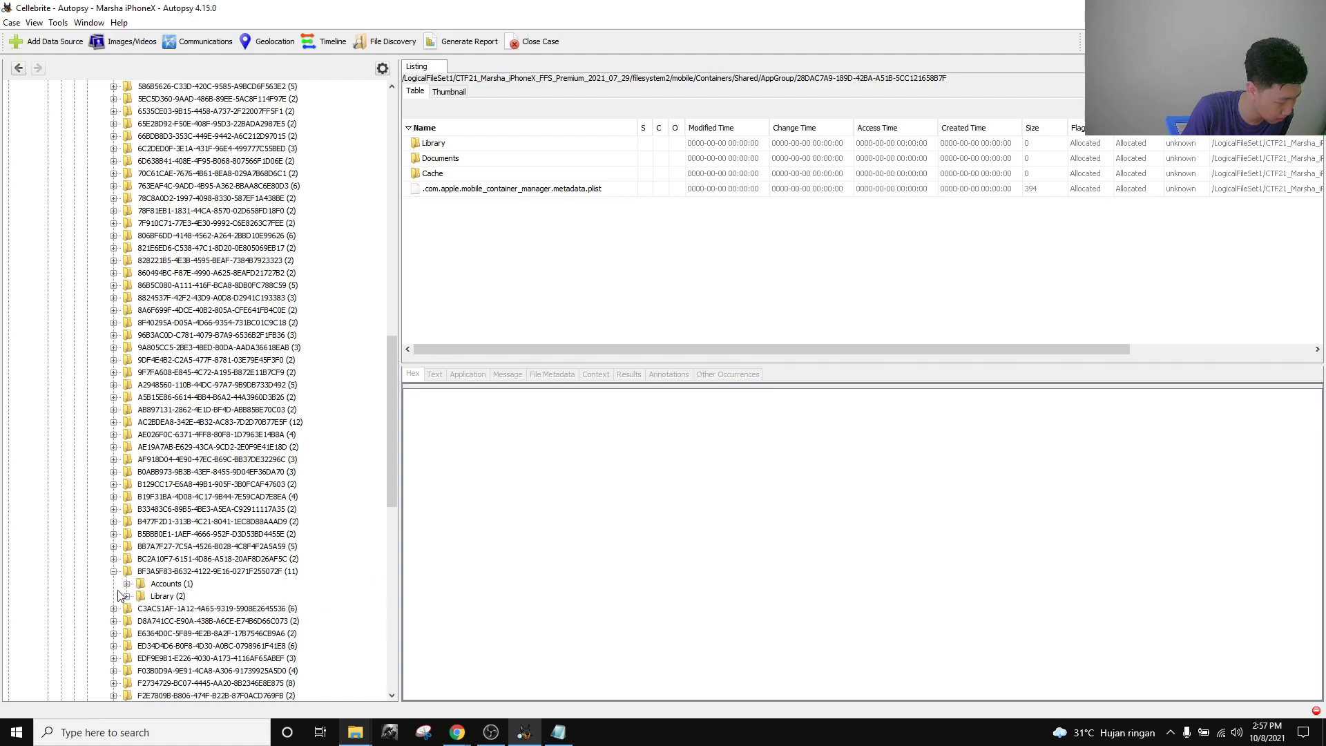
pyautogui.click(127, 585)
pyautogui.click(127, 609)
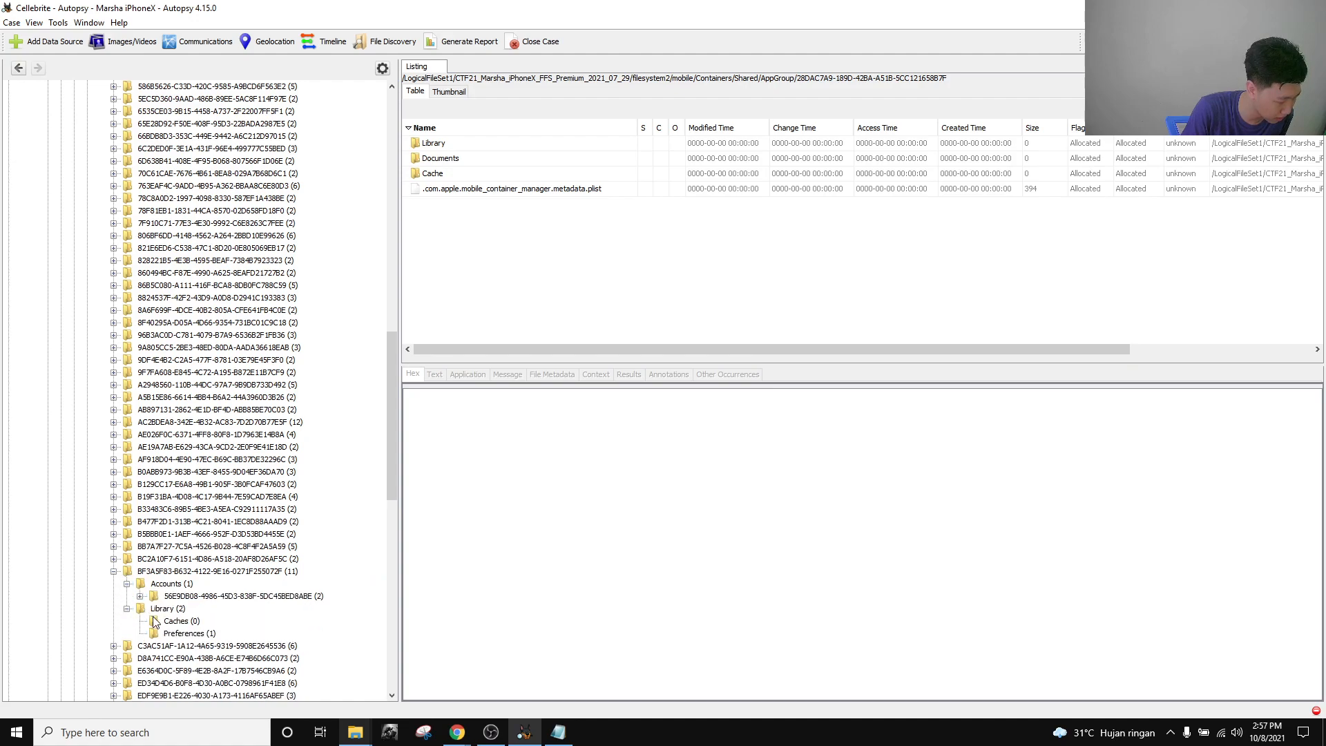
pyautogui.click(159, 621)
pyautogui.click(174, 633)
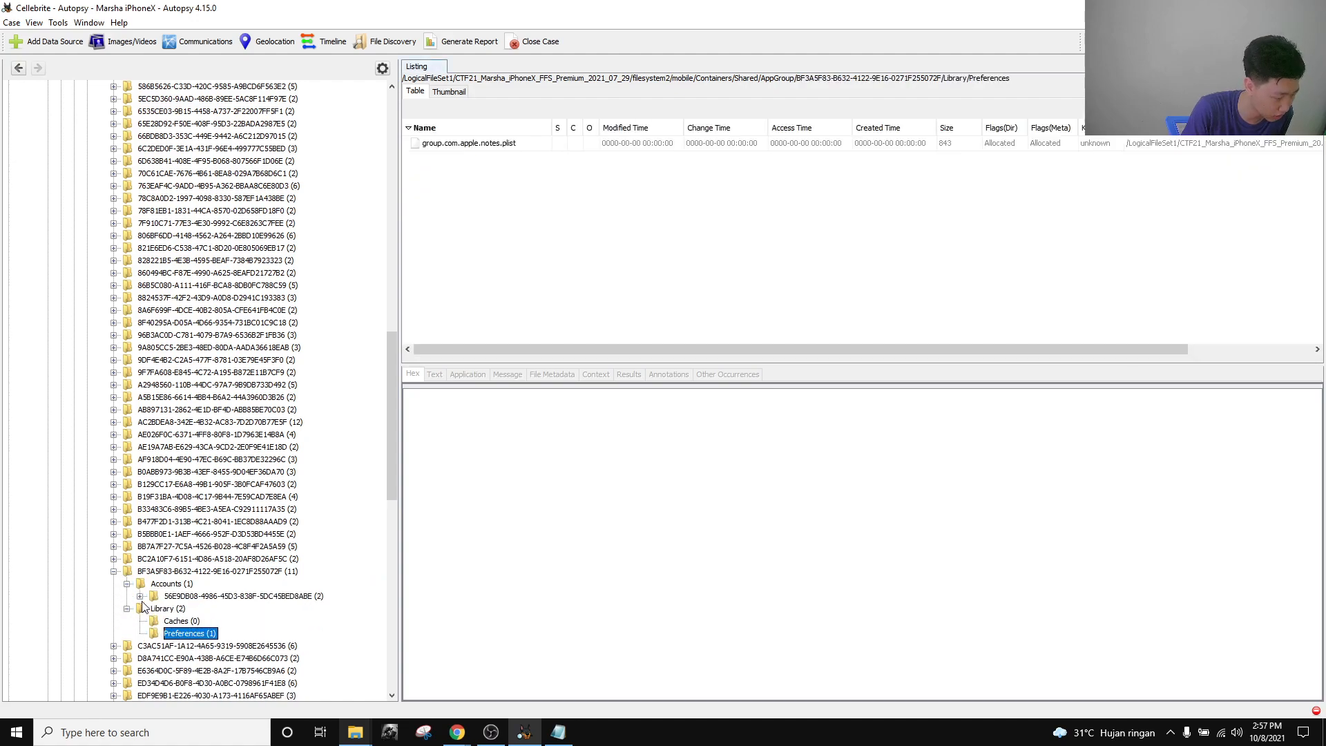
# Open the account's Media subfolders and preview IMG_0676.png and the IMG_0677.png comment screenshot.
pyautogui.click(141, 597)
pyautogui.click(154, 608)
pyautogui.click(198, 622)
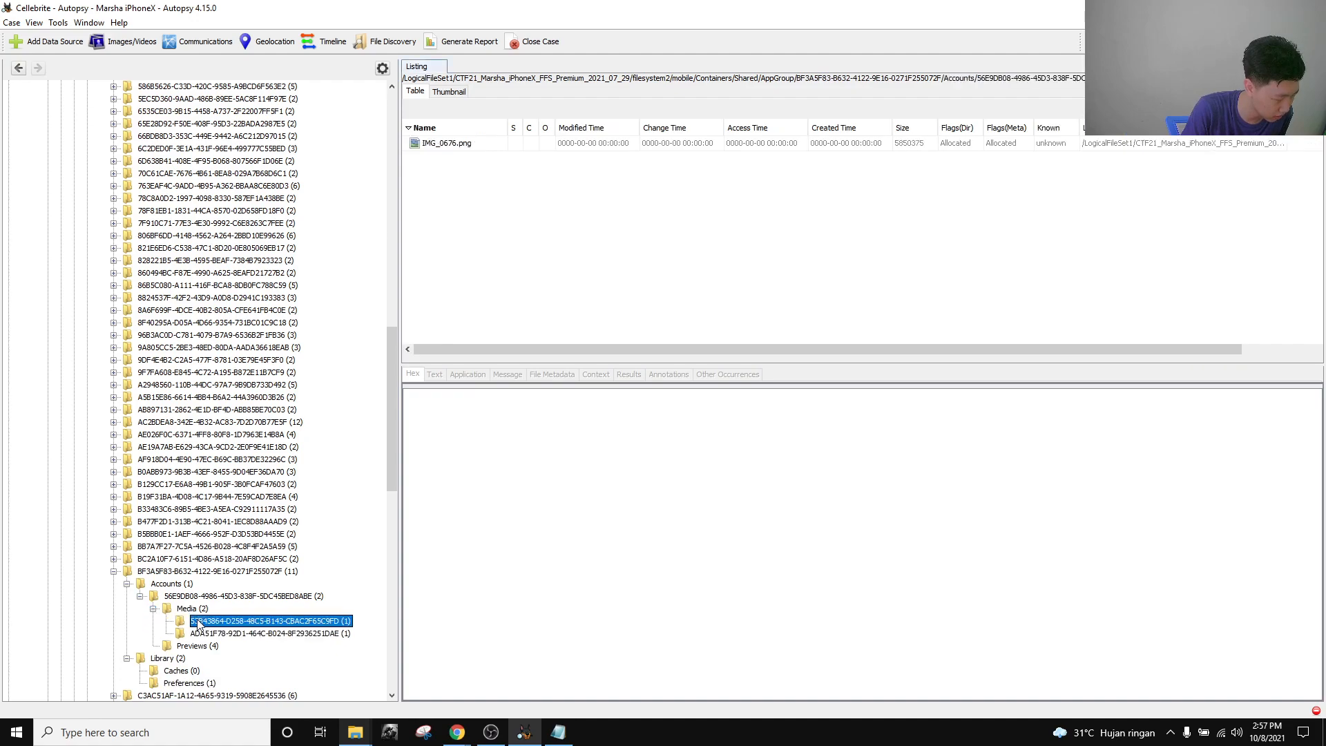
pyautogui.click(475, 144)
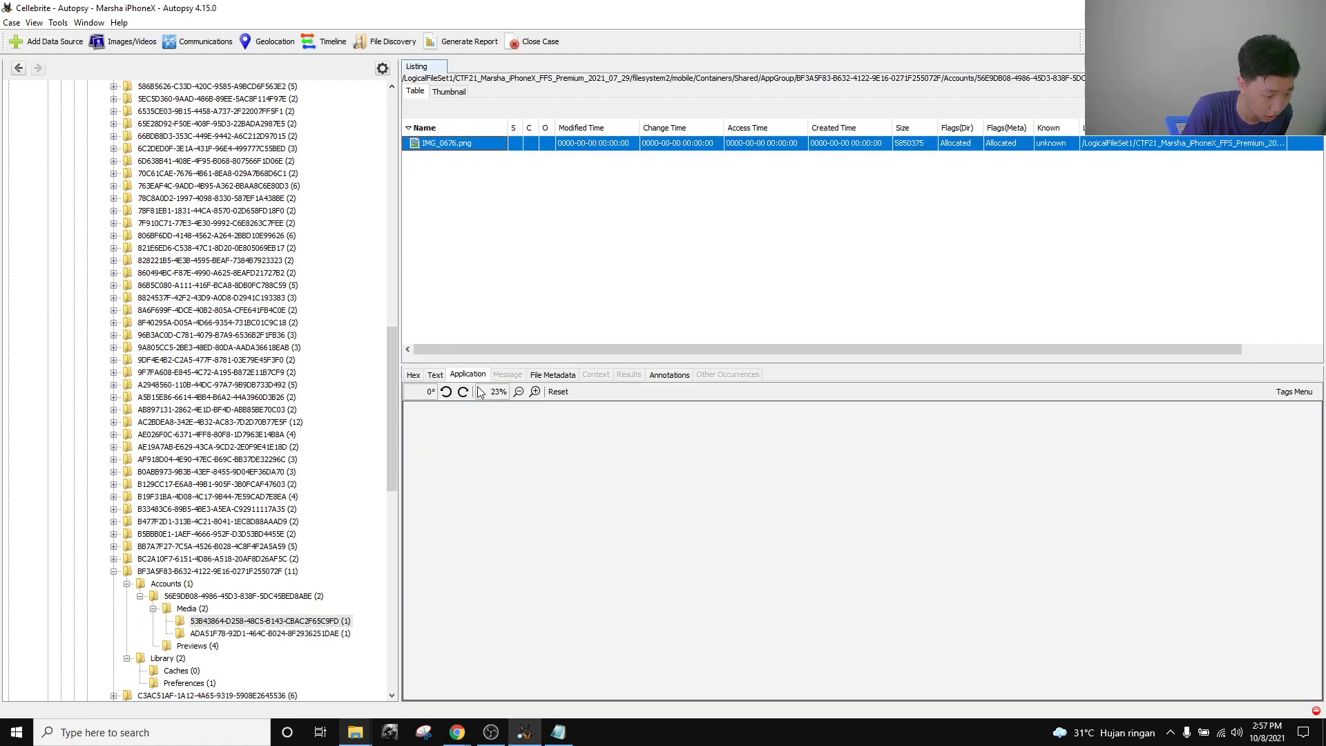
pyautogui.click(271, 633)
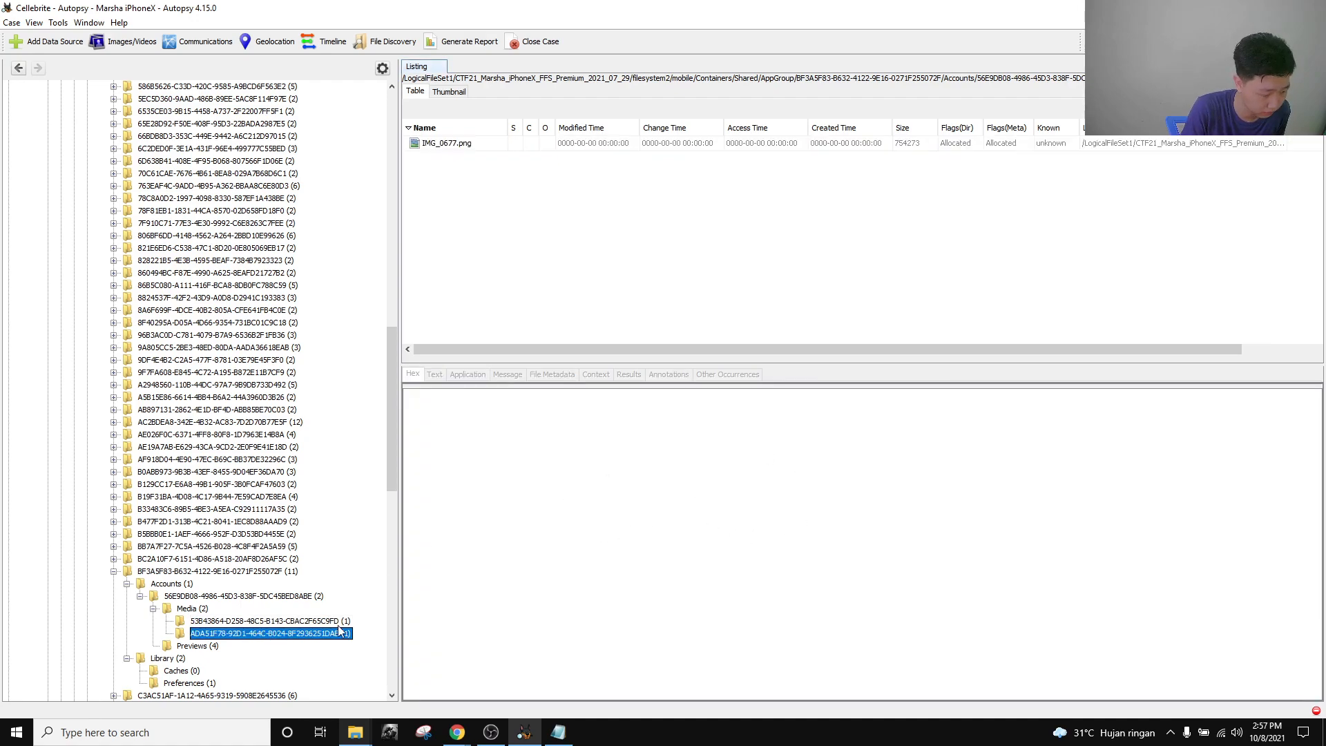
pyautogui.click(439, 143)
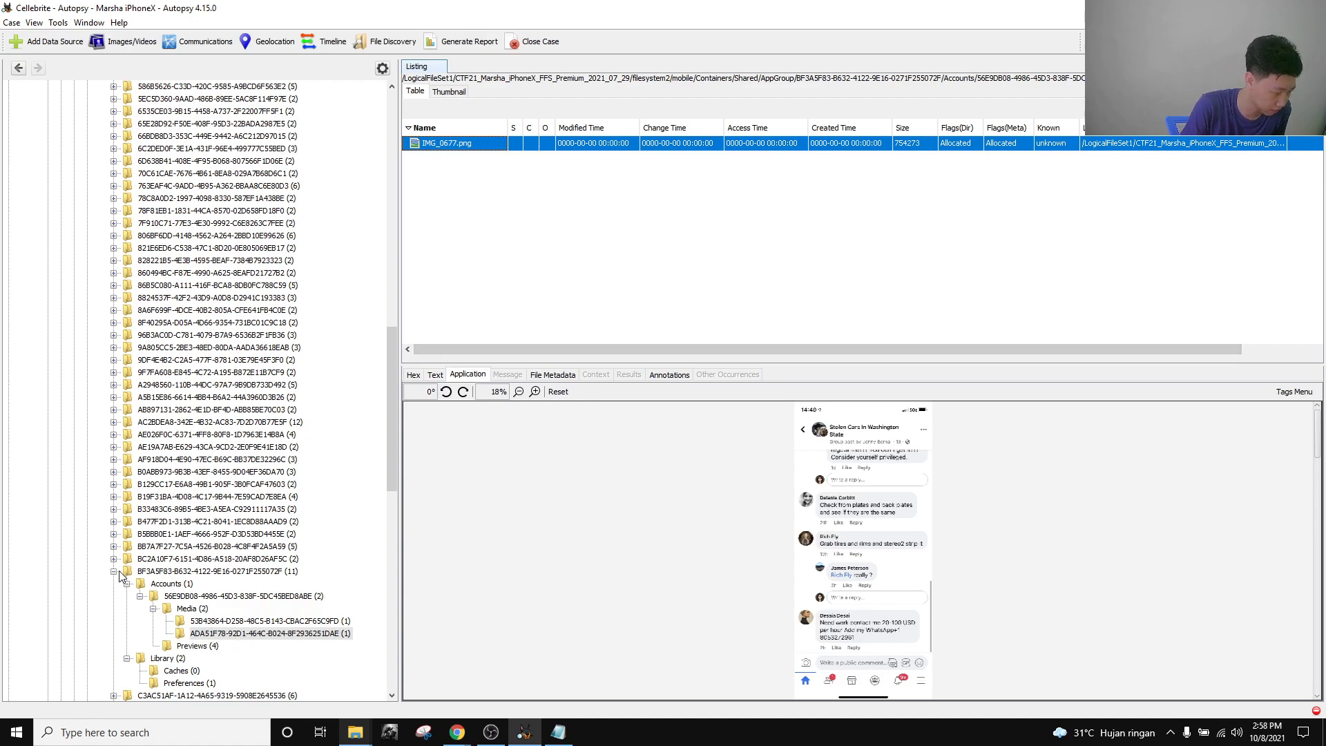
pyautogui.scroll(-7, 122, 575)
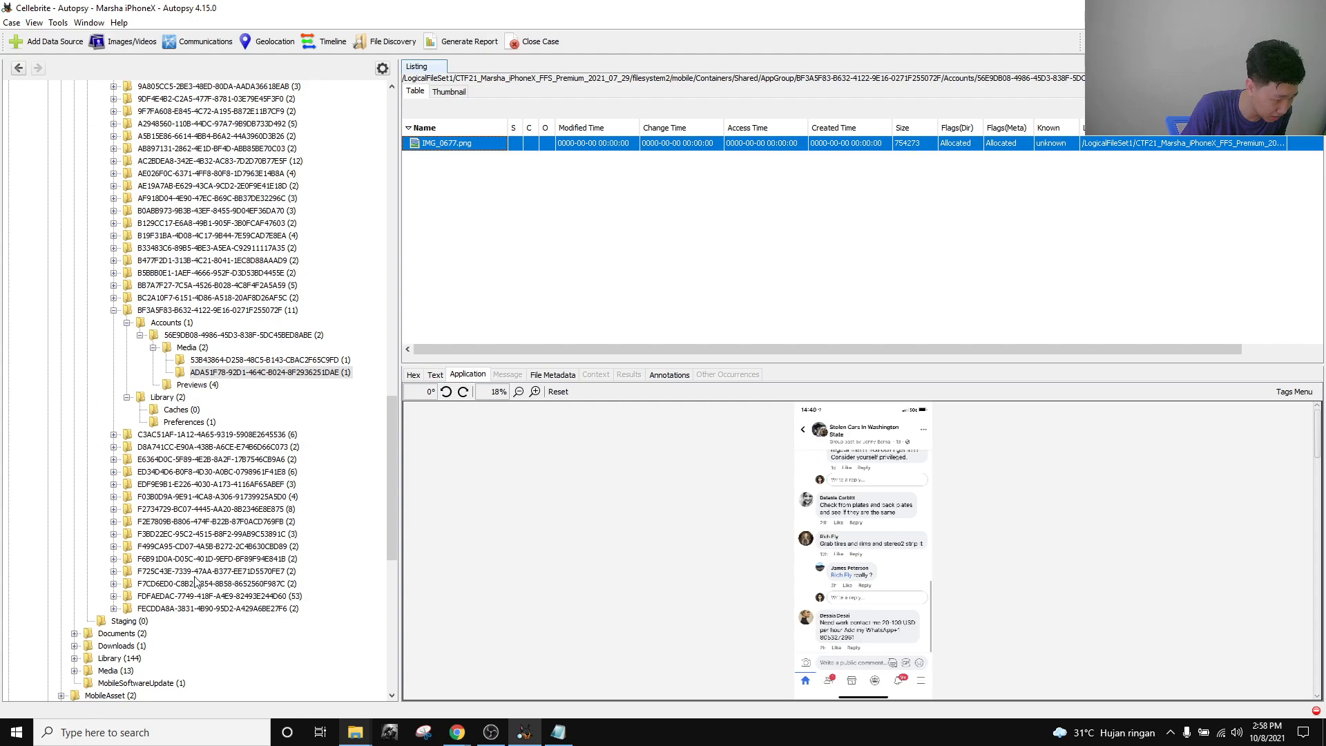
pyautogui.scroll(20, 190, 577)
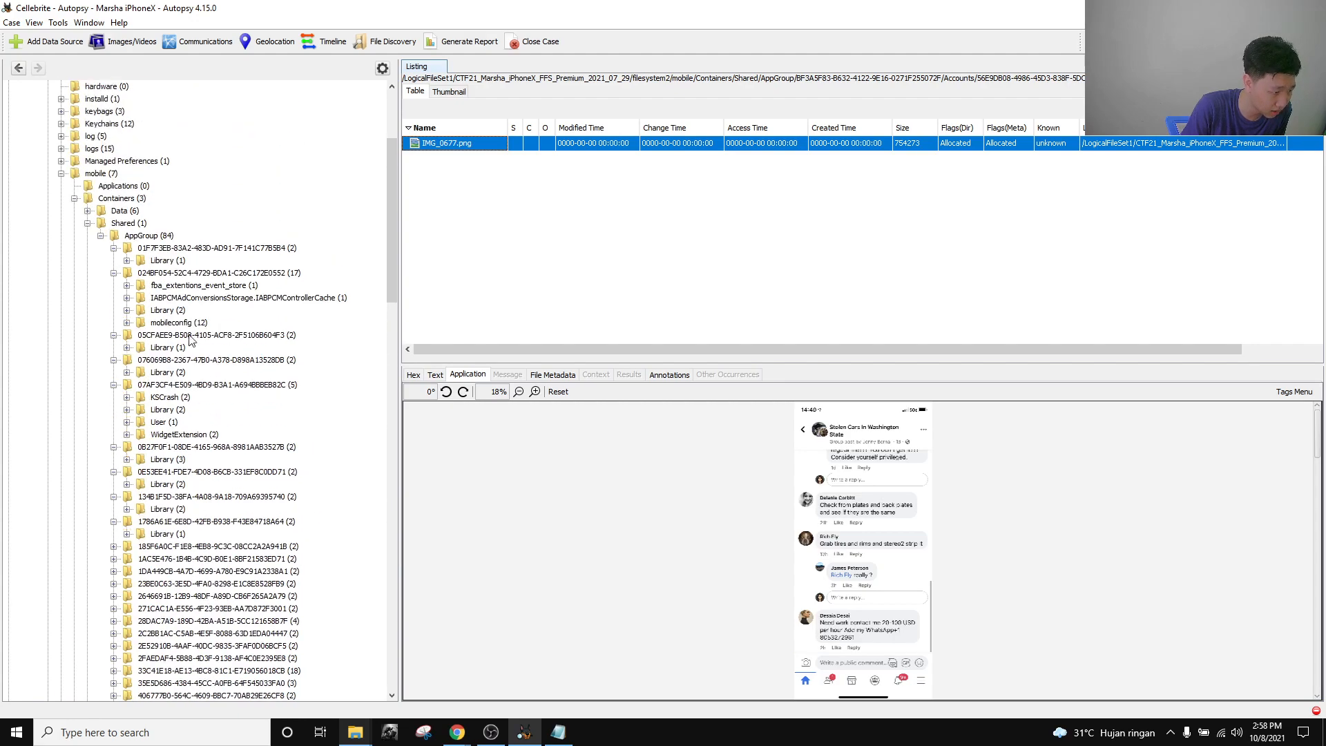
# Expand the first two containers' Library folders and list the Facebook preferences plist.
pyautogui.click(166, 261)
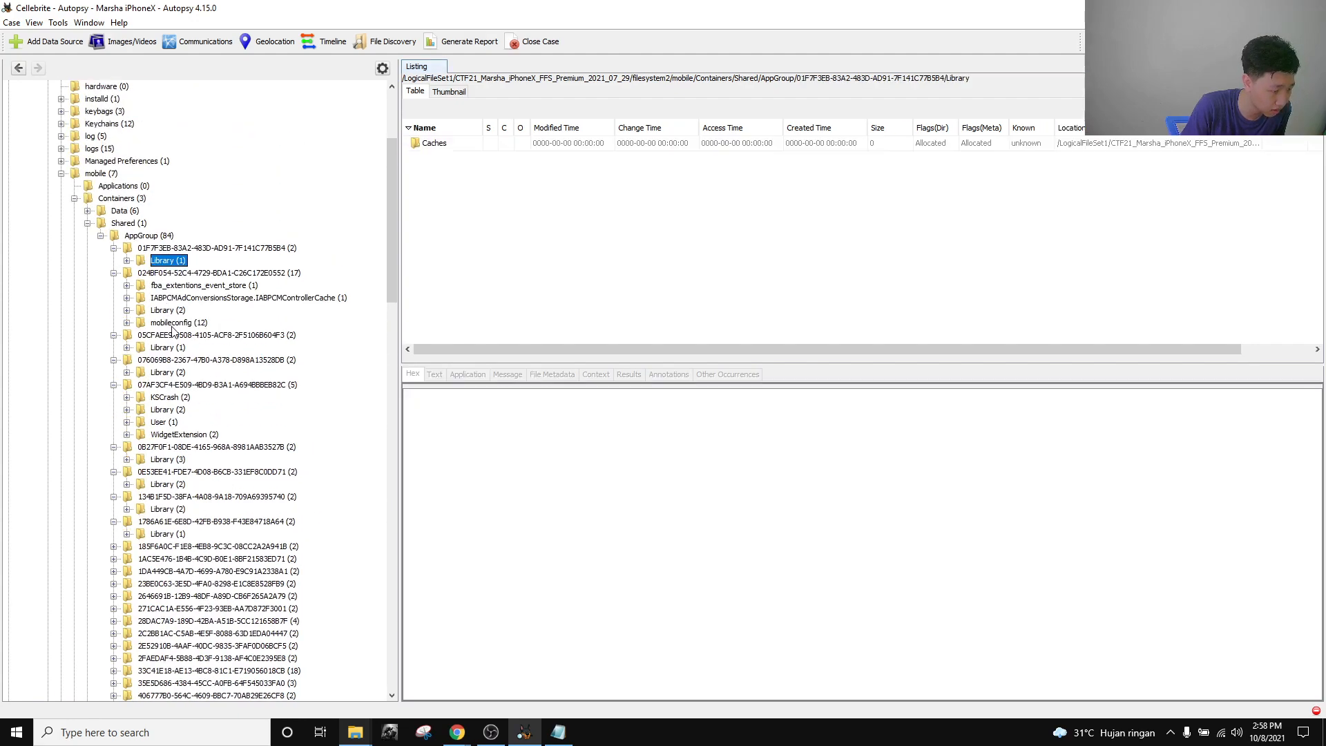
pyautogui.click(169, 310)
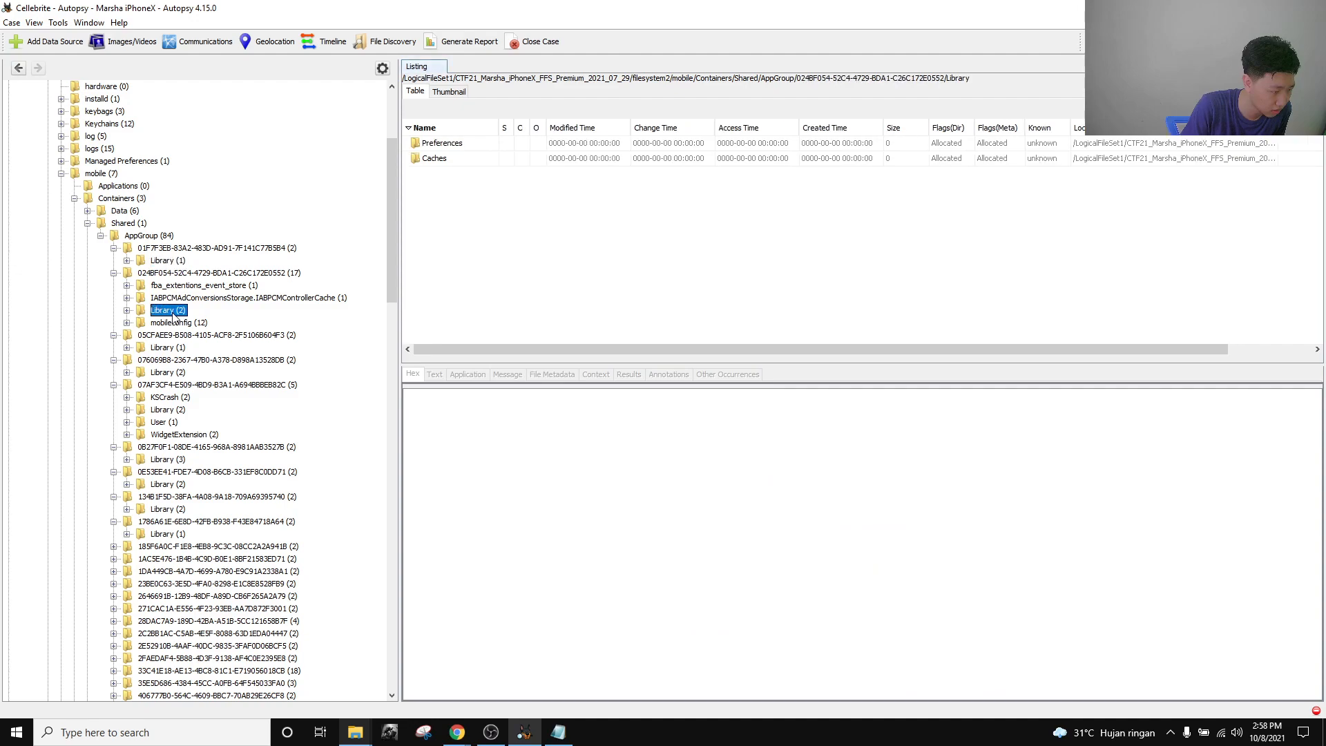
pyautogui.click(127, 310)
pyautogui.click(127, 260)
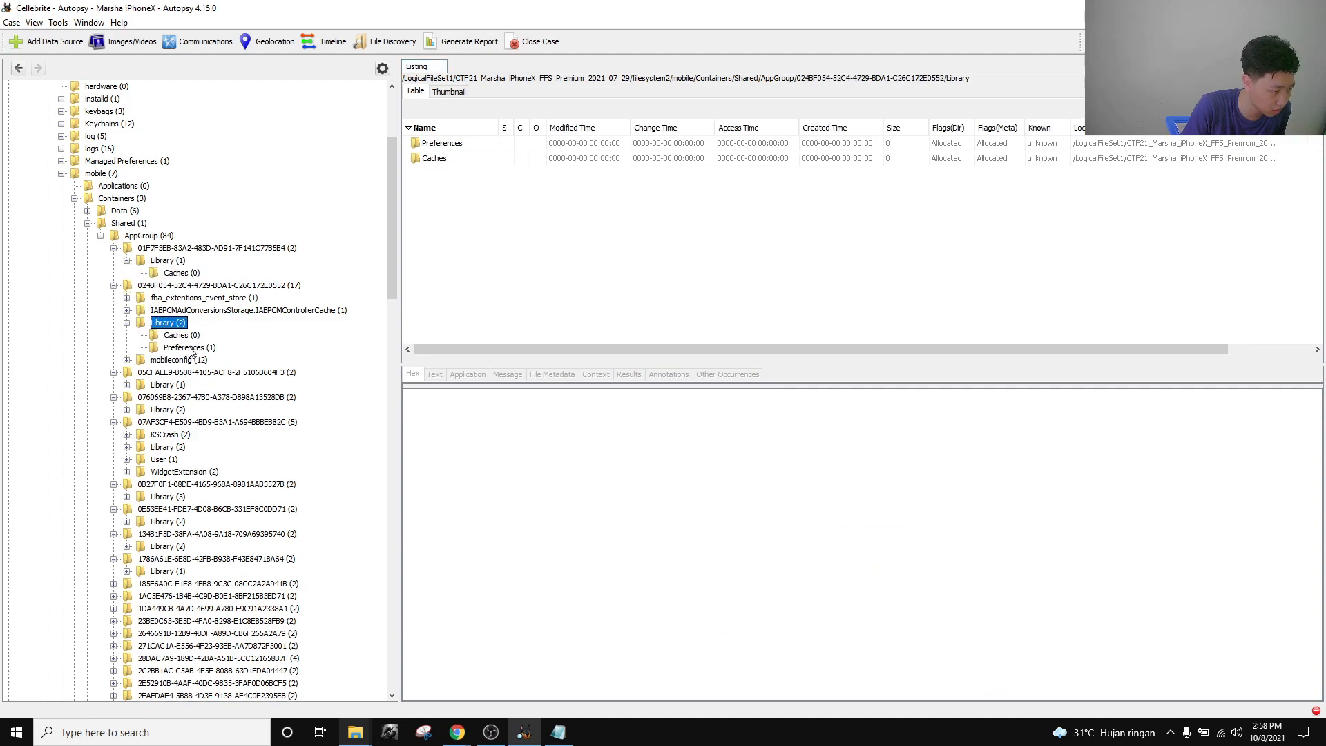
pyautogui.click(187, 348)
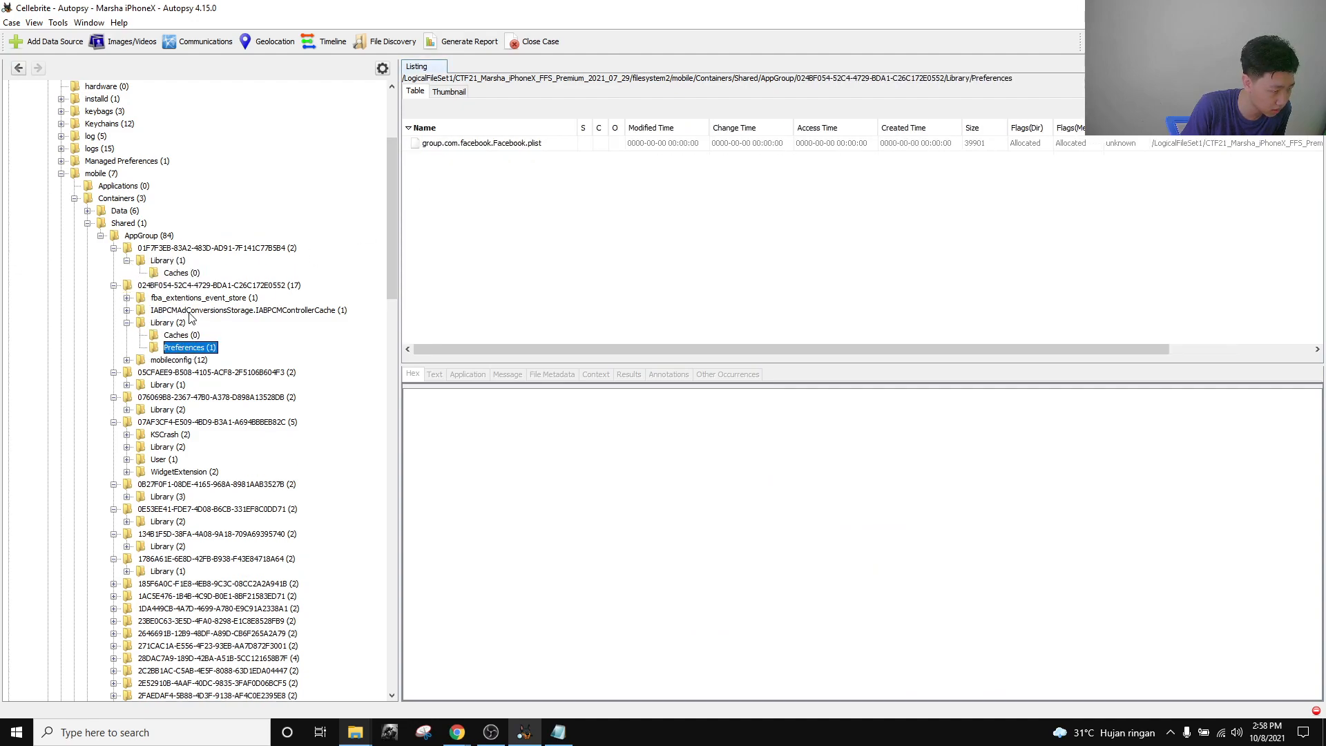
# View the Preferences folders of the 076069B8 and 07AF3CF4 app groups.
pyautogui.click(129, 398)
pyautogui.click(127, 384)
pyautogui.click(128, 422)
pyautogui.click(128, 422)
pyautogui.click(128, 422)
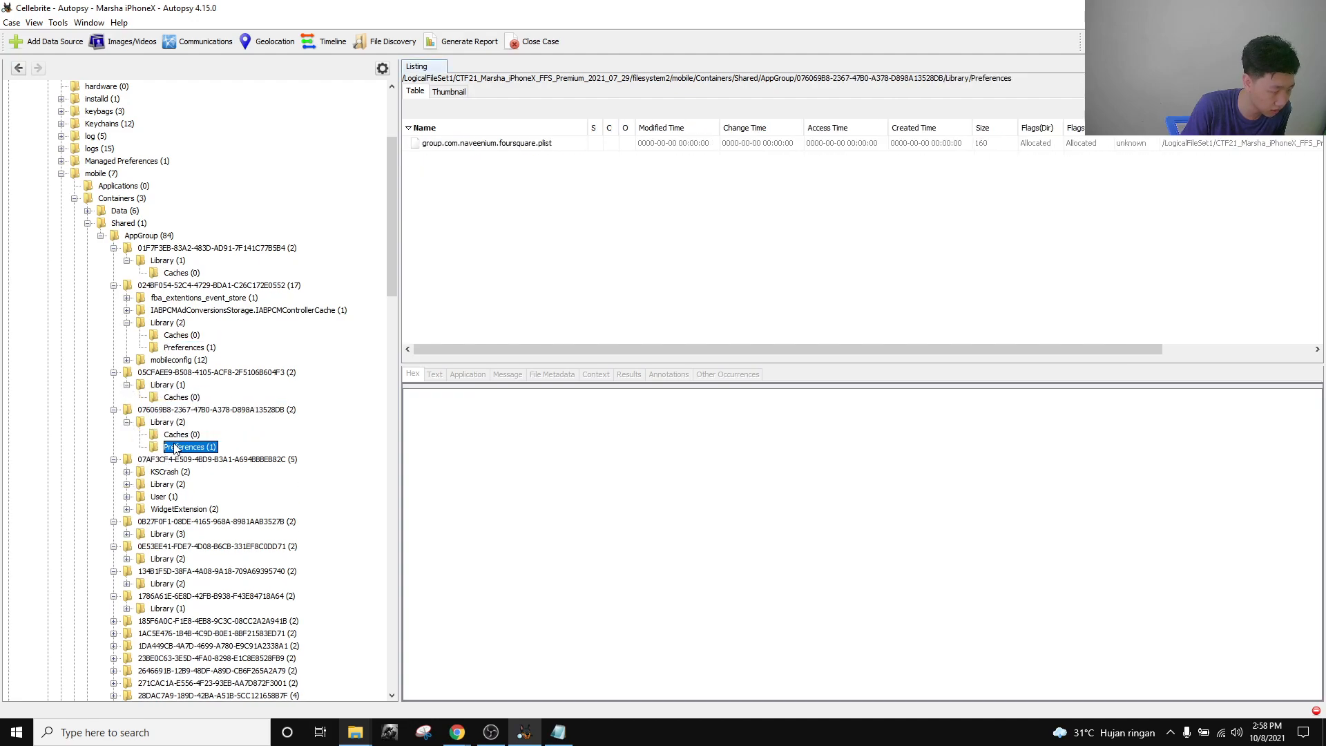
pyautogui.click(178, 448)
pyautogui.scroll(-3, 165, 428)
pyautogui.click(127, 373)
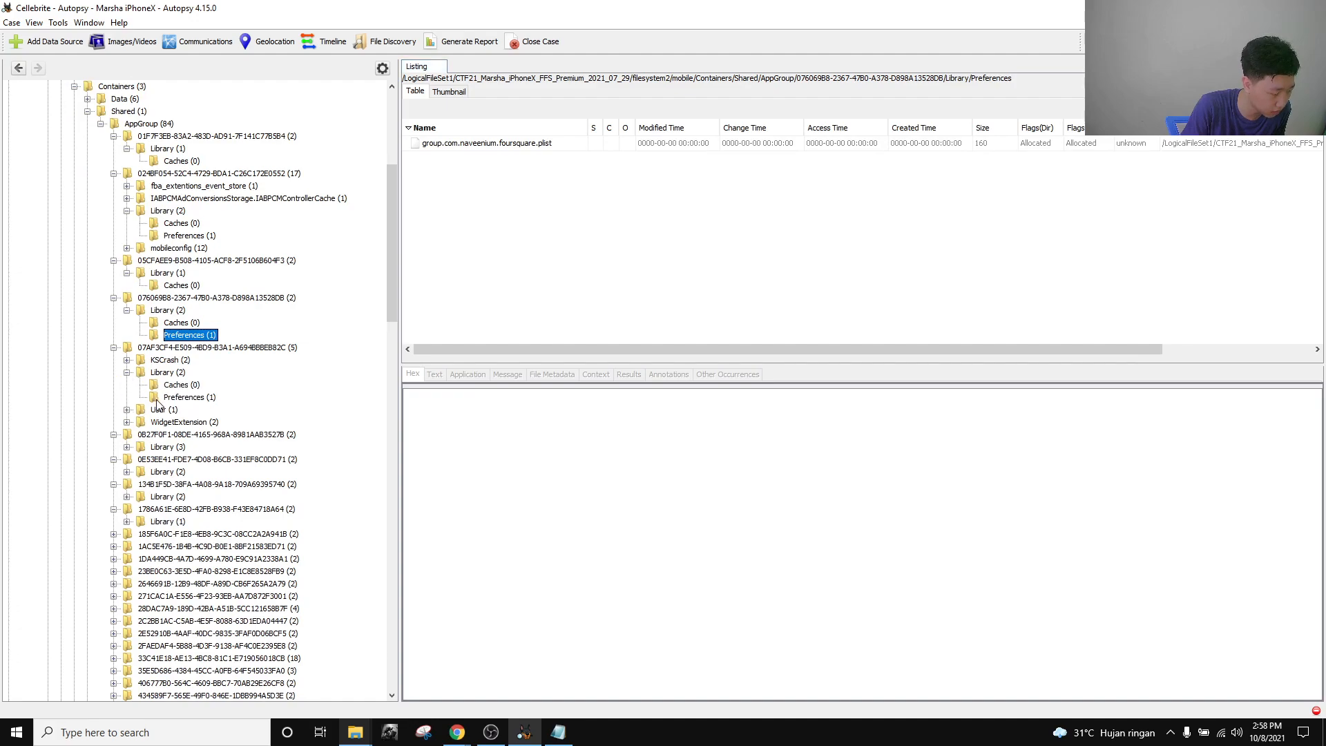
pyautogui.click(180, 398)
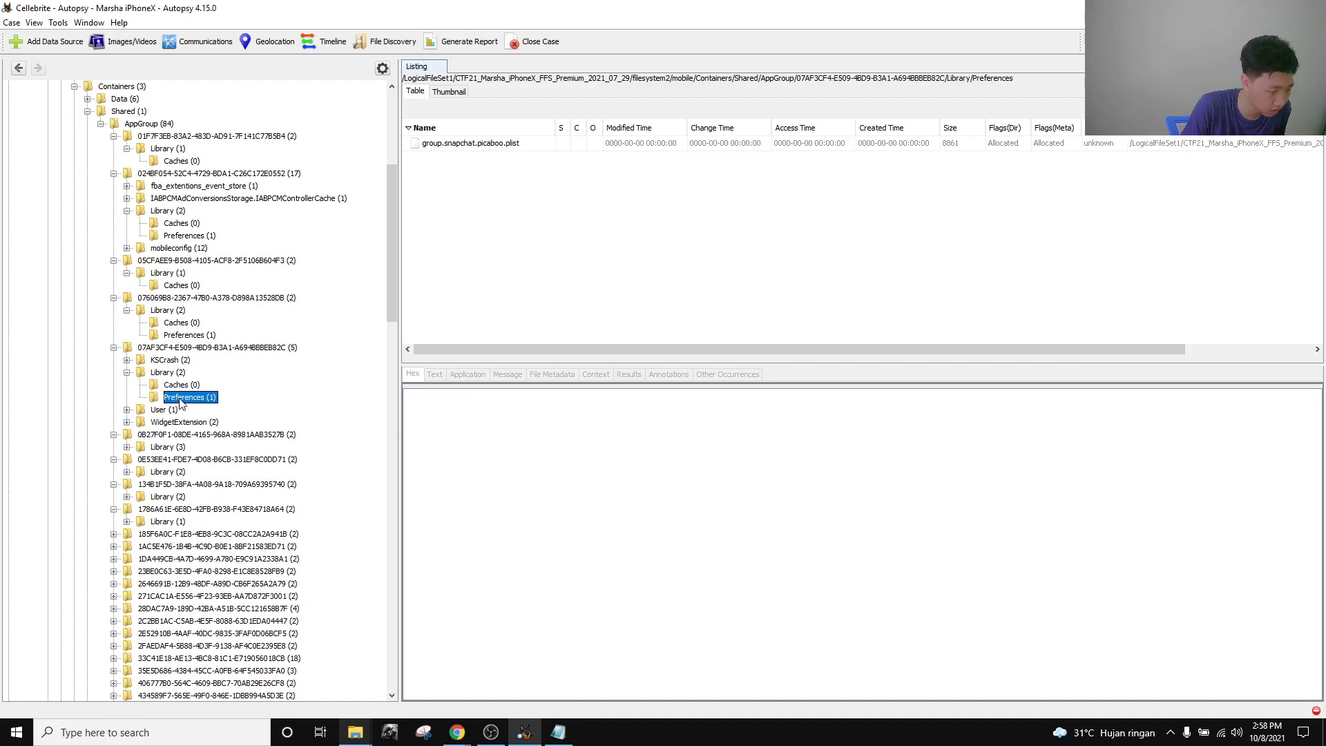
# Peek into User, WidgetExtension and 0B27F0F1's Library, then view the file in Documents/PrivateData.
pyautogui.click(128, 410)
pyautogui.click(127, 409)
pyautogui.click(128, 422)
pyautogui.click(128, 422)
pyautogui.click(127, 447)
pyautogui.click(127, 447)
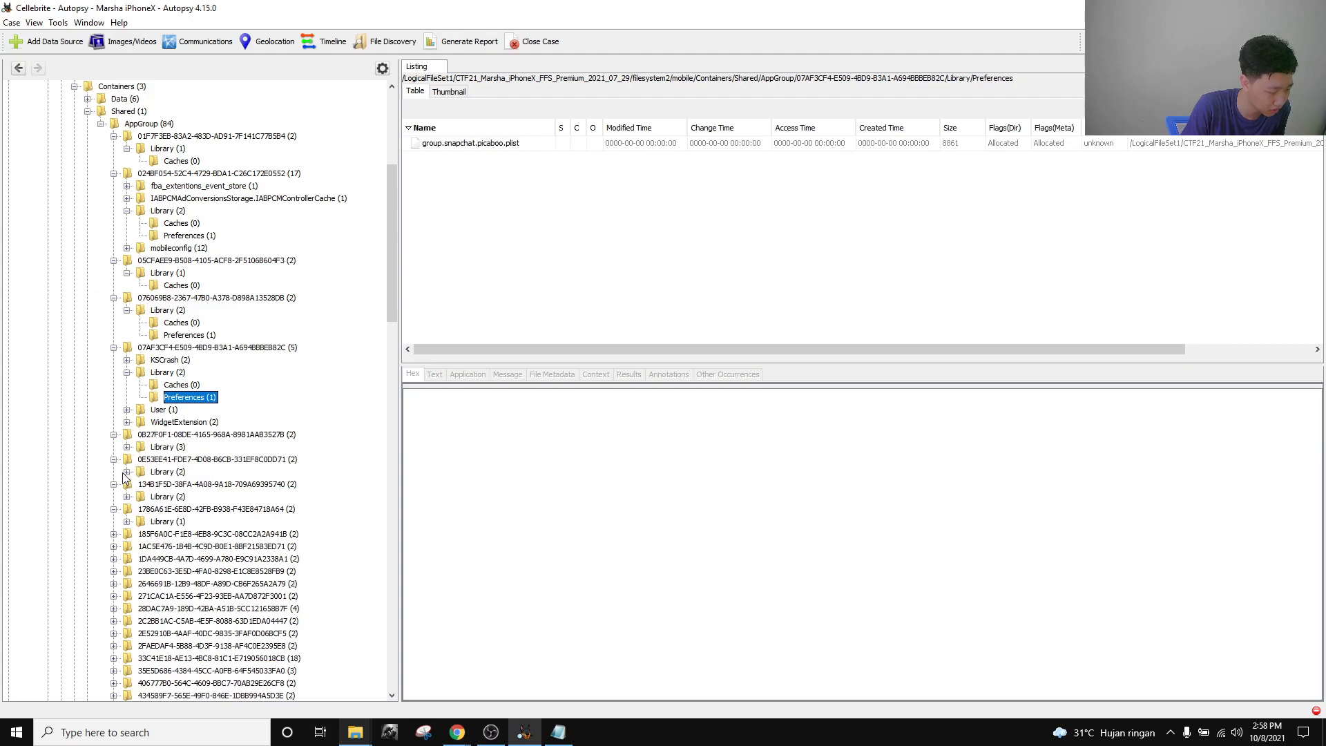
pyautogui.click(129, 459)
pyautogui.click(127, 447)
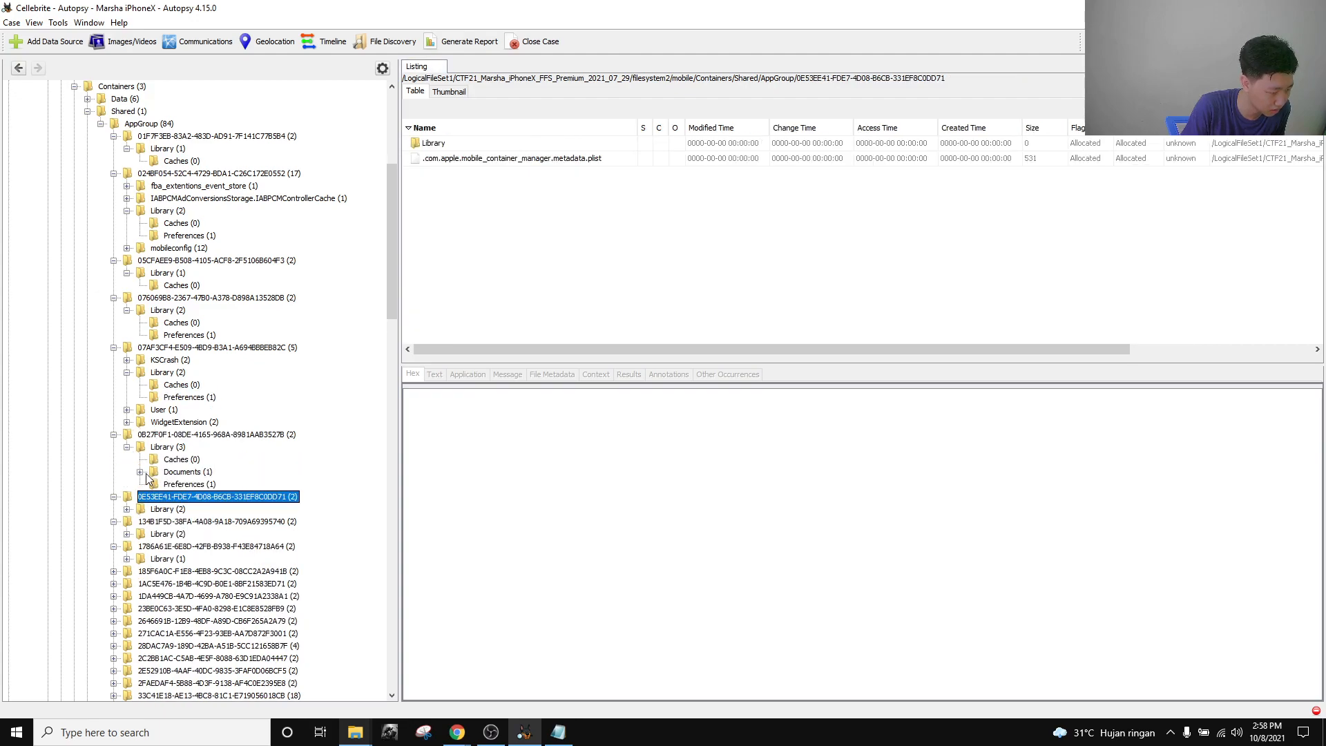
pyautogui.click(141, 472)
pyautogui.click(190, 485)
pyautogui.scroll(-2, 189, 491)
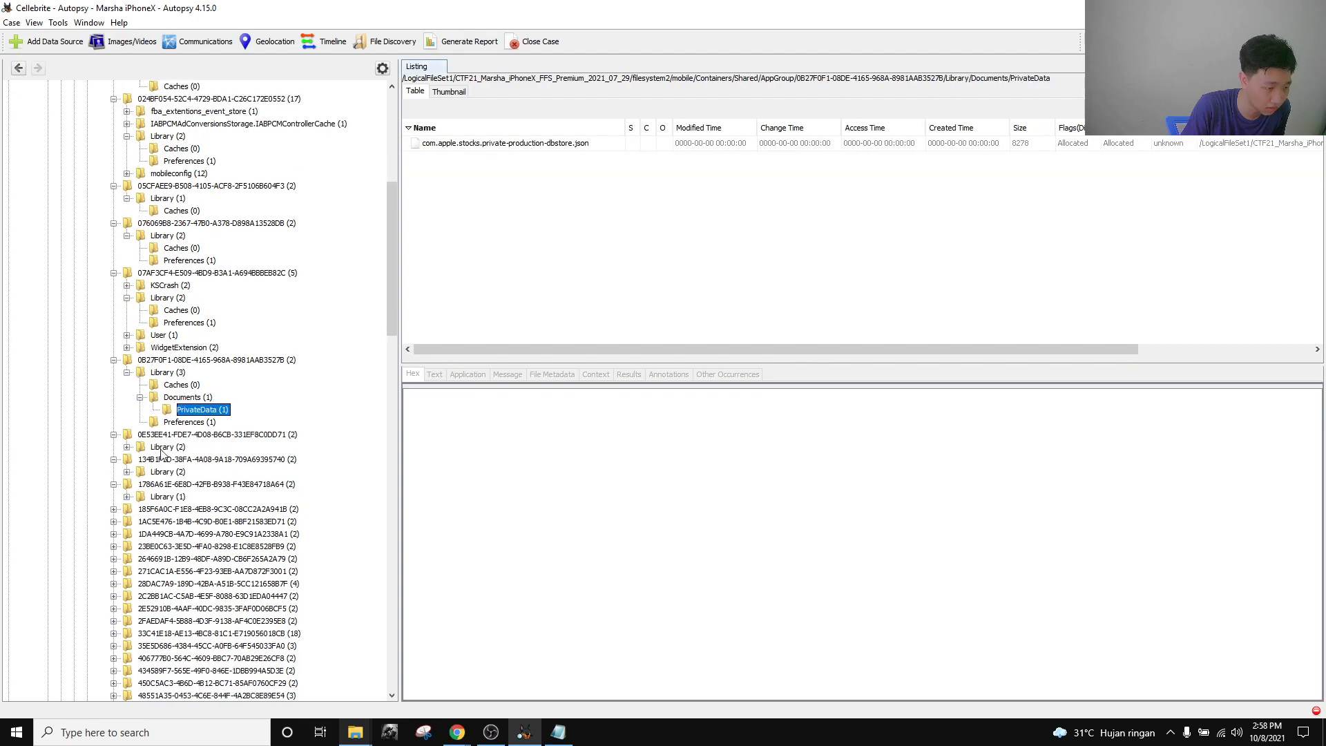
# View the 0E53EE41 Preferences plist and check the 134B1F5D and 1786A61E Library folders.
pyautogui.click(127, 446)
pyautogui.click(190, 472)
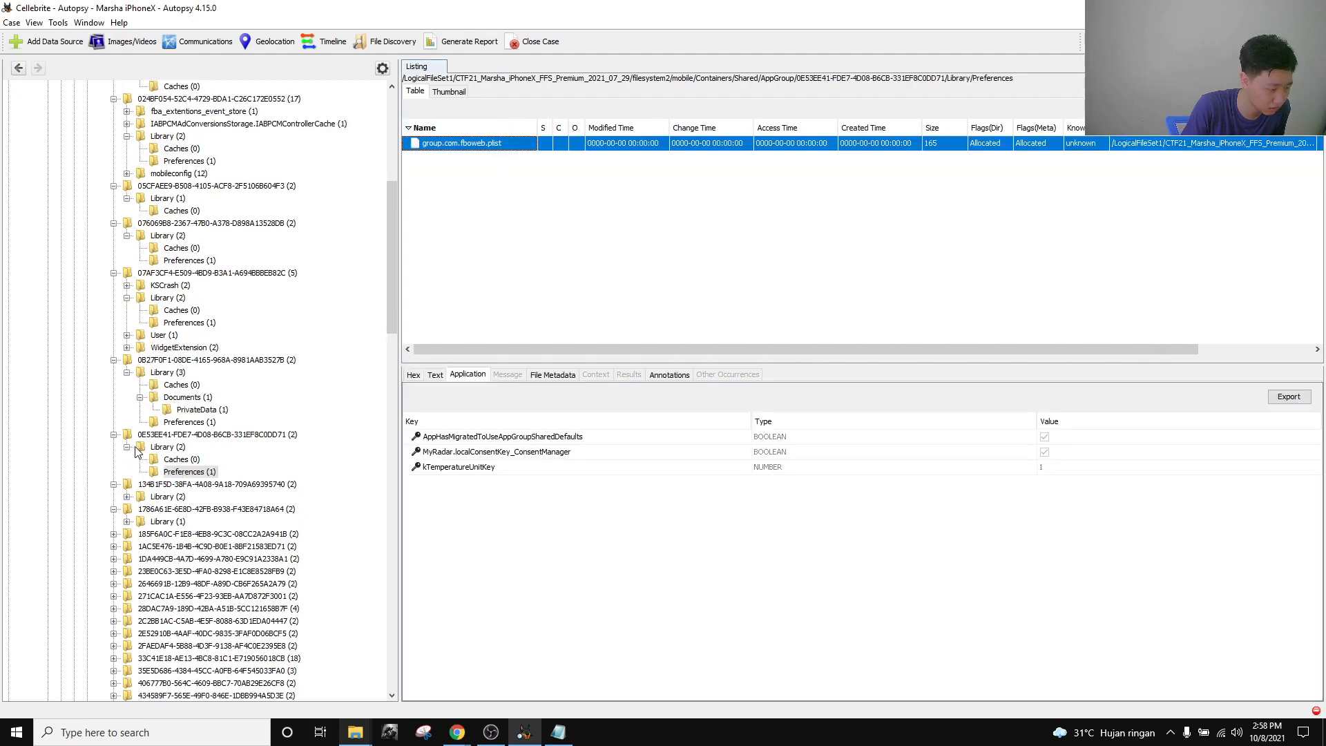
pyautogui.click(165, 447)
pyautogui.click(127, 447)
pyautogui.click(127, 471)
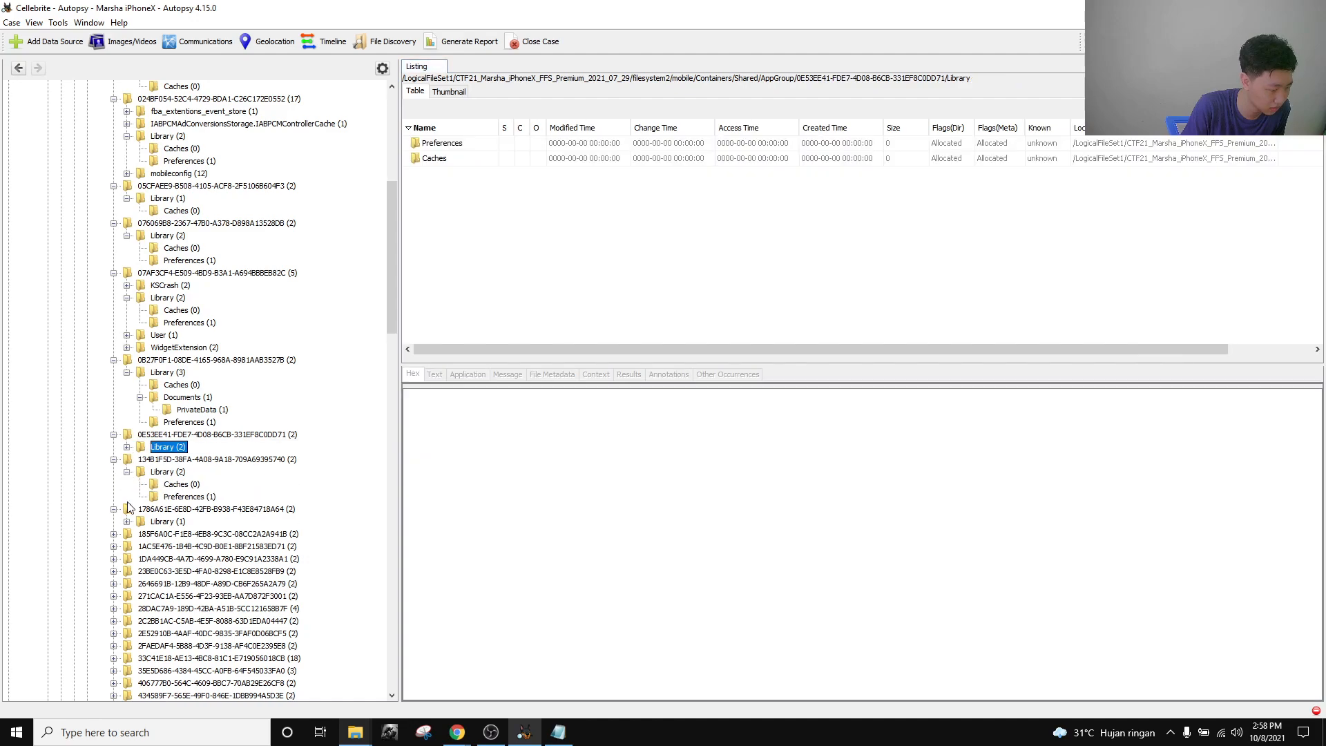
pyautogui.click(128, 497)
pyautogui.click(169, 536)
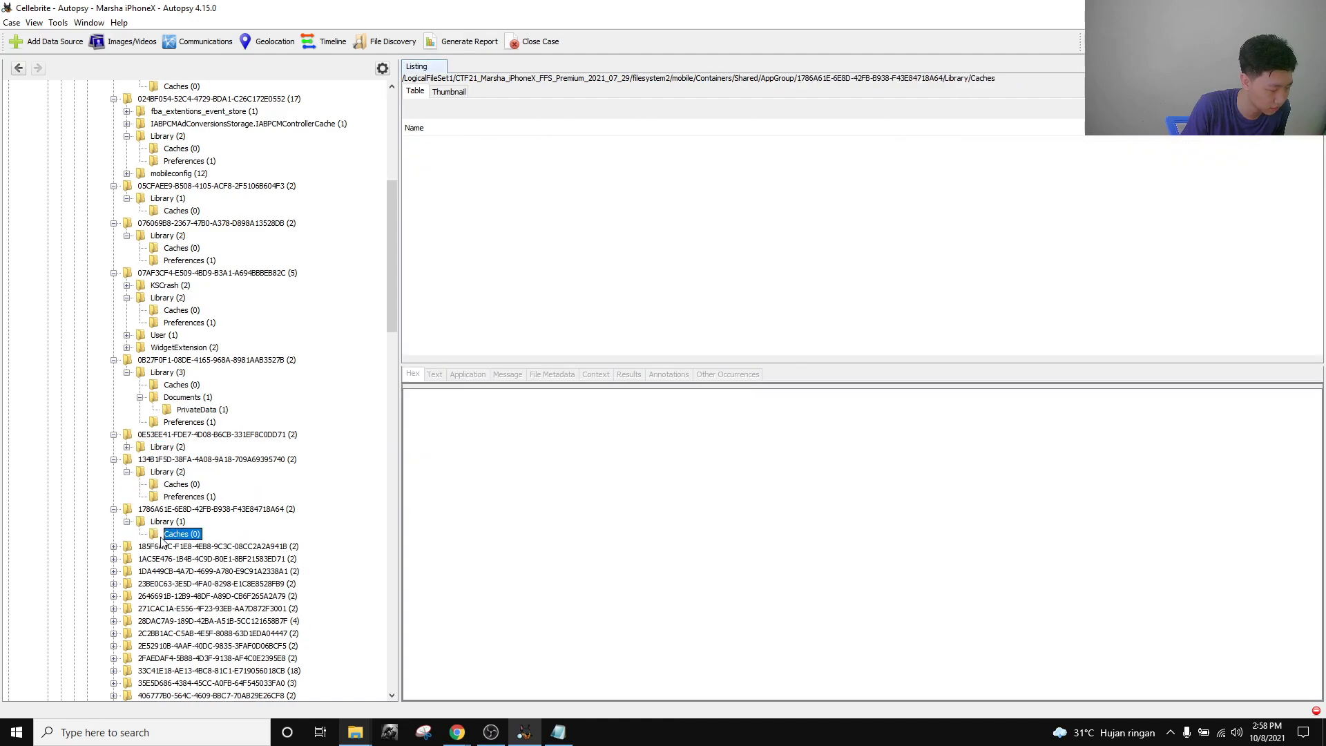
# Expand 185F6A0C and 1AC5E476 Libraries, then list 1DA449CB's cached Apple News files.
pyautogui.click(114, 546)
pyautogui.click(127, 559)
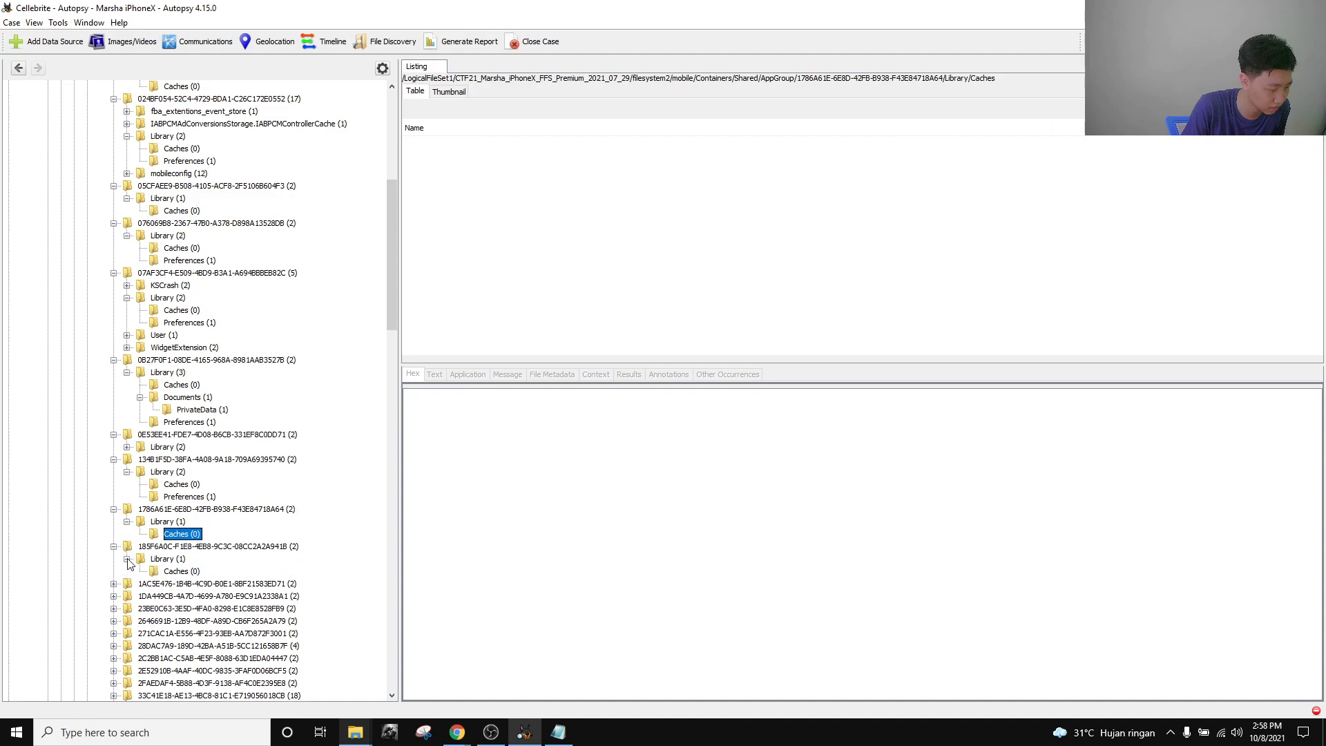
pyautogui.scroll(-1, 128, 560)
pyautogui.click(114, 546)
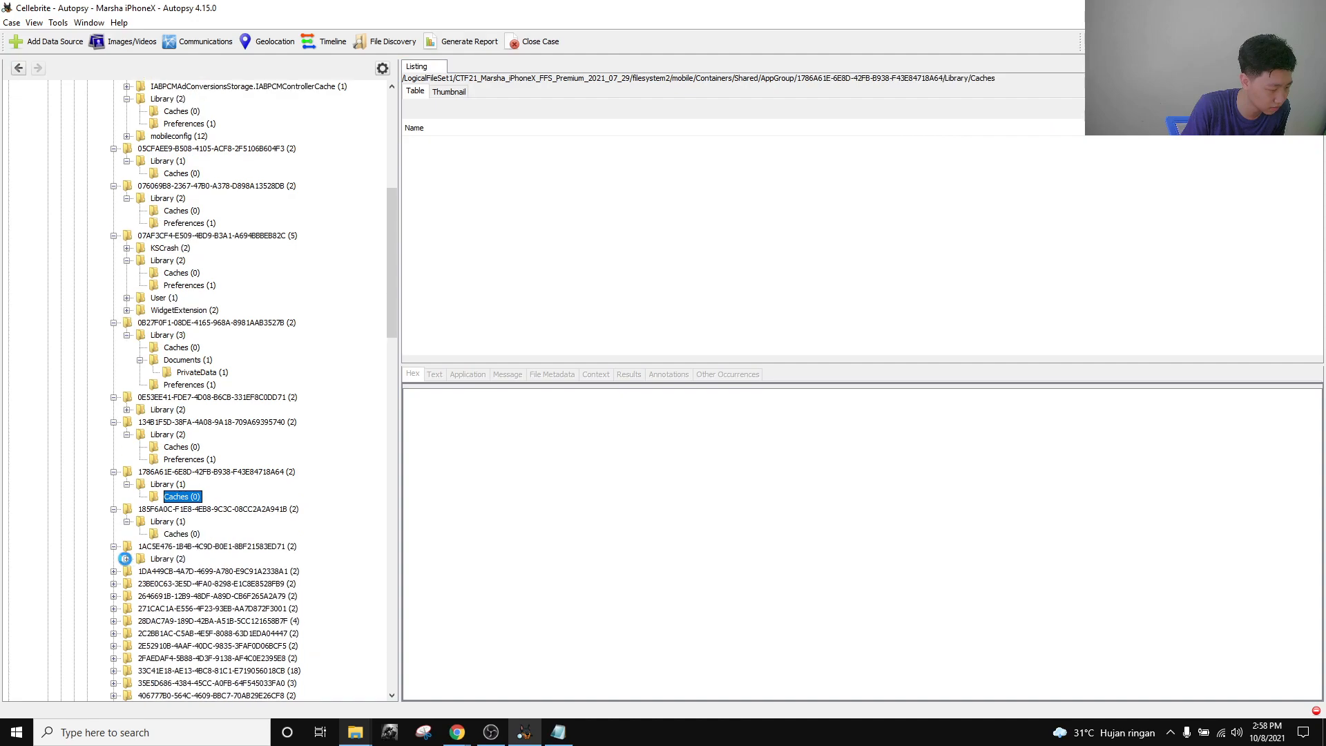
pyautogui.click(127, 558)
pyautogui.scroll(-1, 131, 560)
pyautogui.click(177, 546)
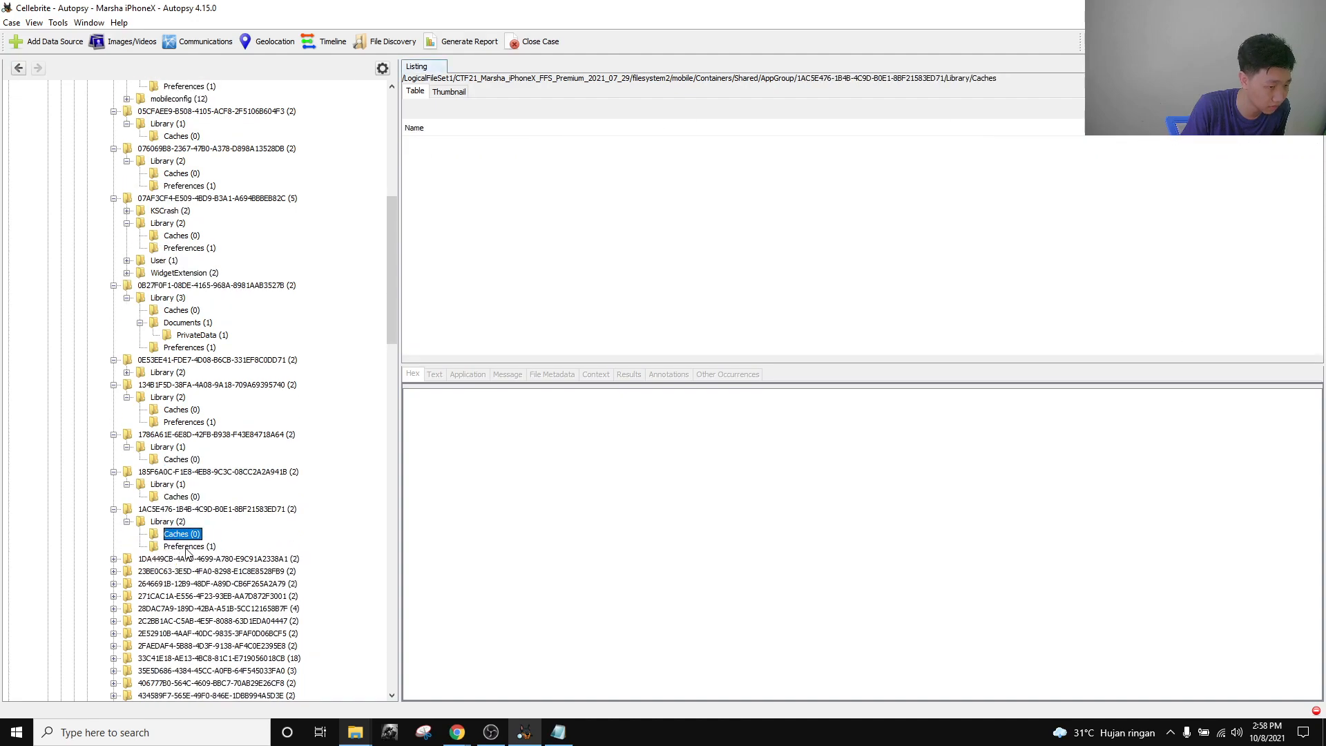
pyautogui.click(114, 558)
pyautogui.click(127, 571)
pyautogui.click(140, 583)
pyautogui.click(201, 596)
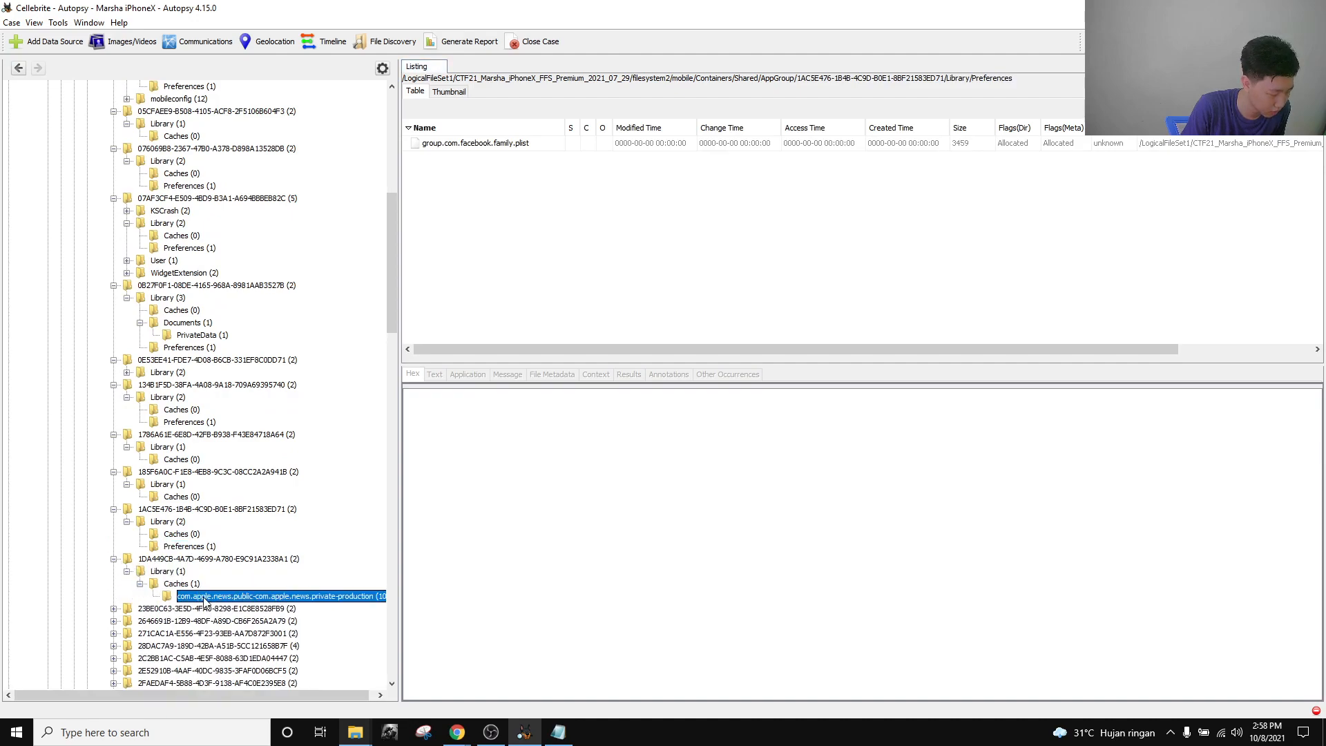
pyautogui.scroll(-6, 134, 484)
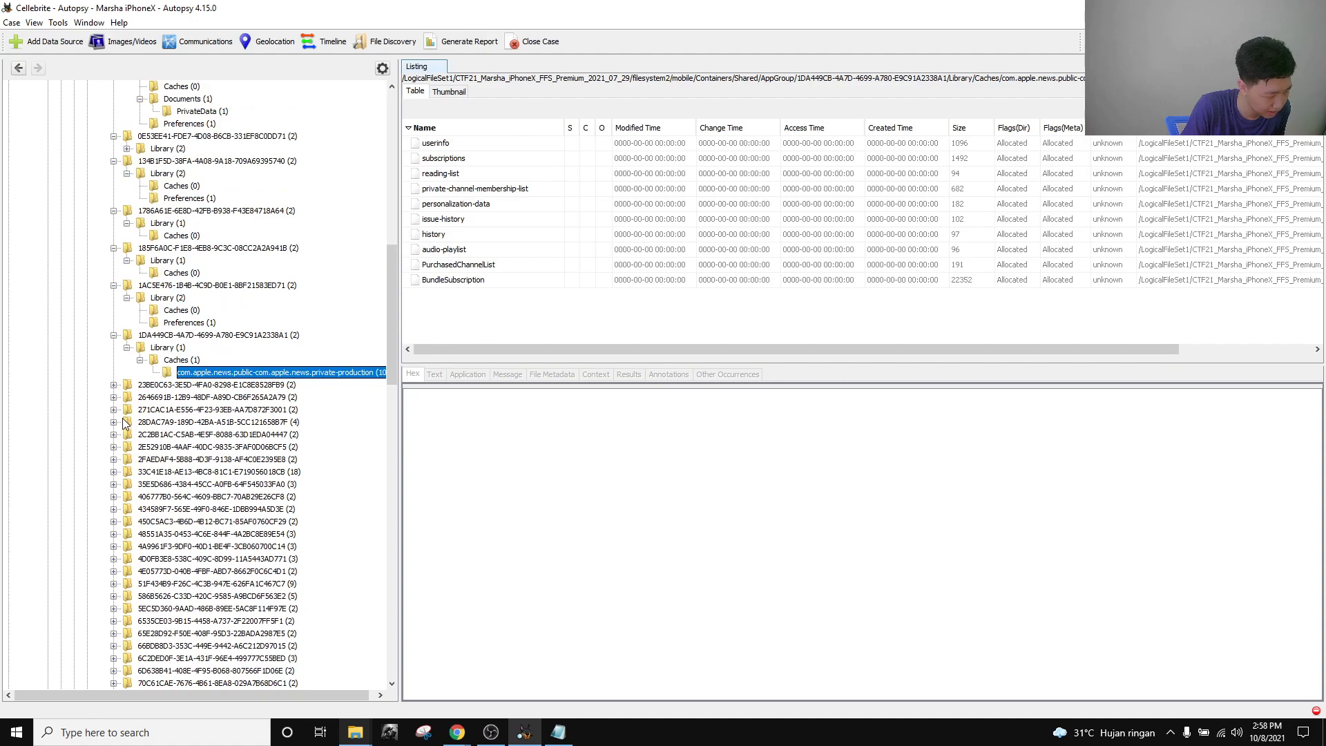
# Expand the 2FAEDAF4 and 2E52910B Library folders, ending back in the Autopsy case window.
pyautogui.click(114, 459)
pyautogui.click(126, 472)
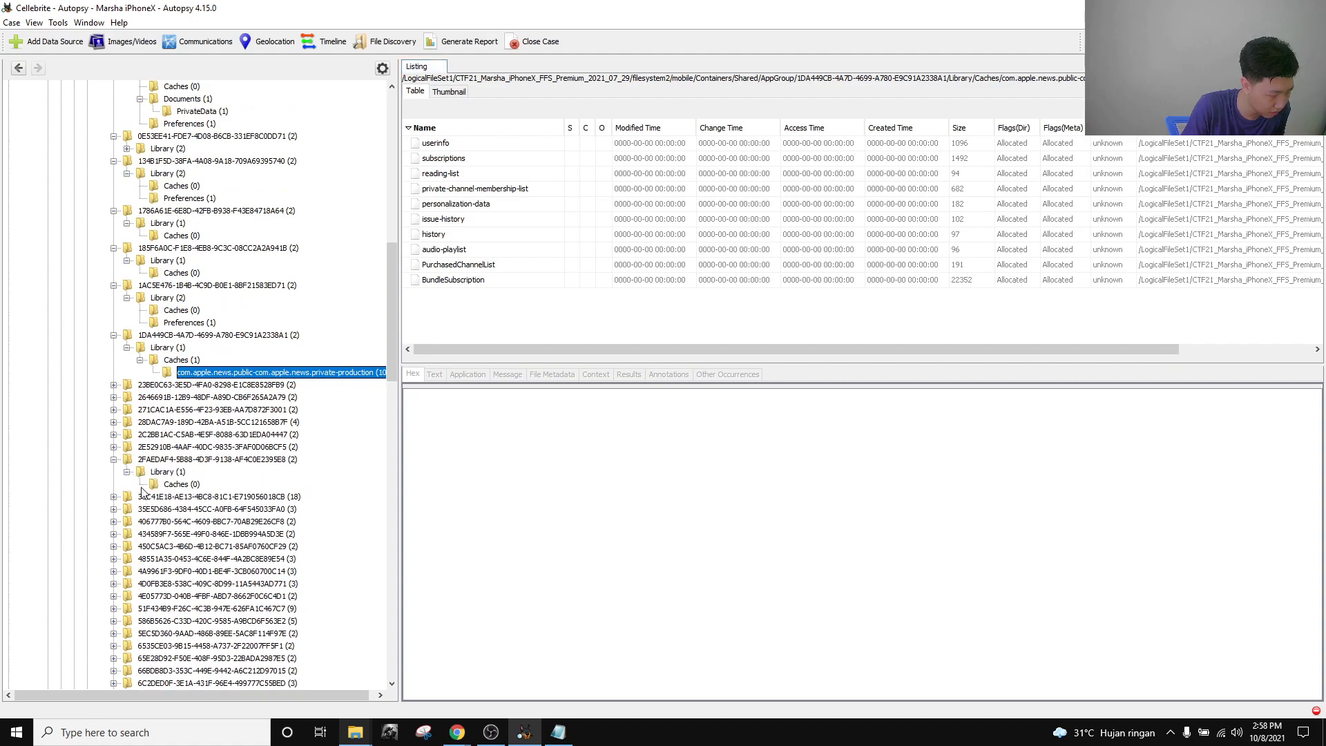
pyautogui.click(114, 447)
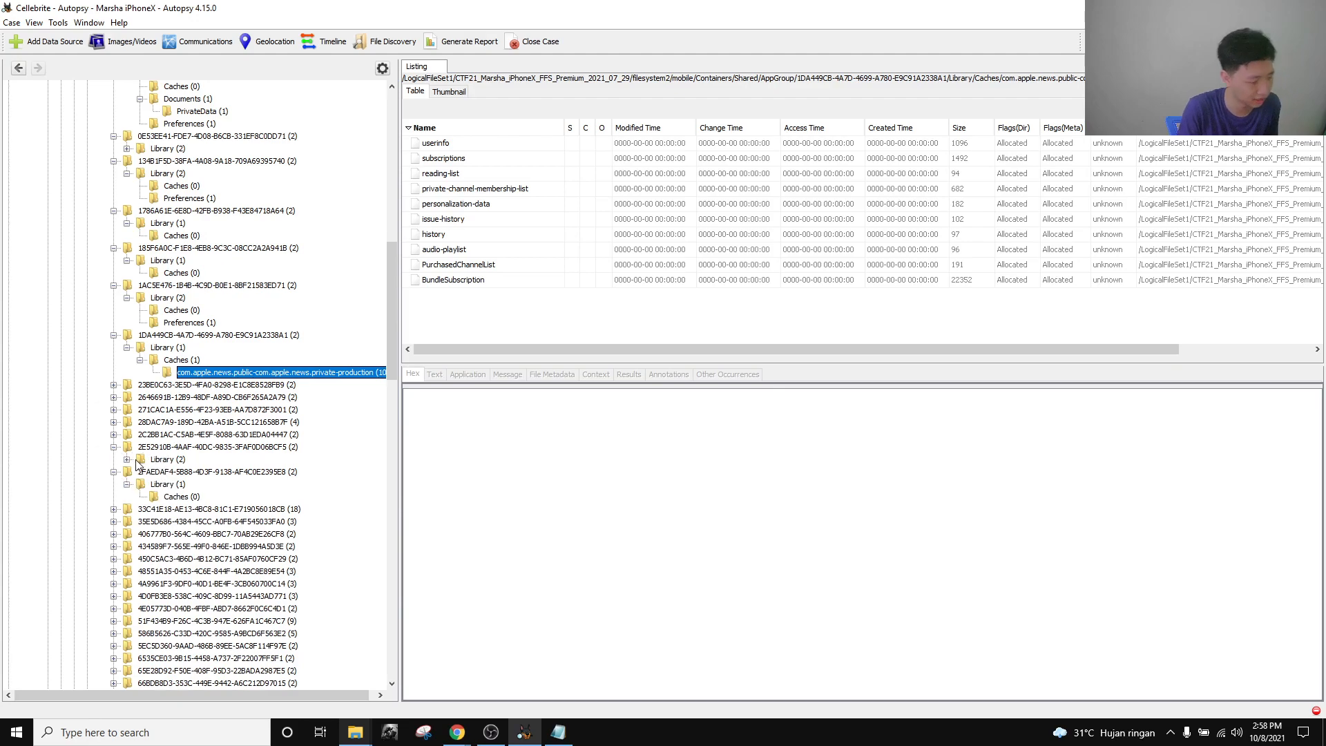
pyautogui.click(126, 459)
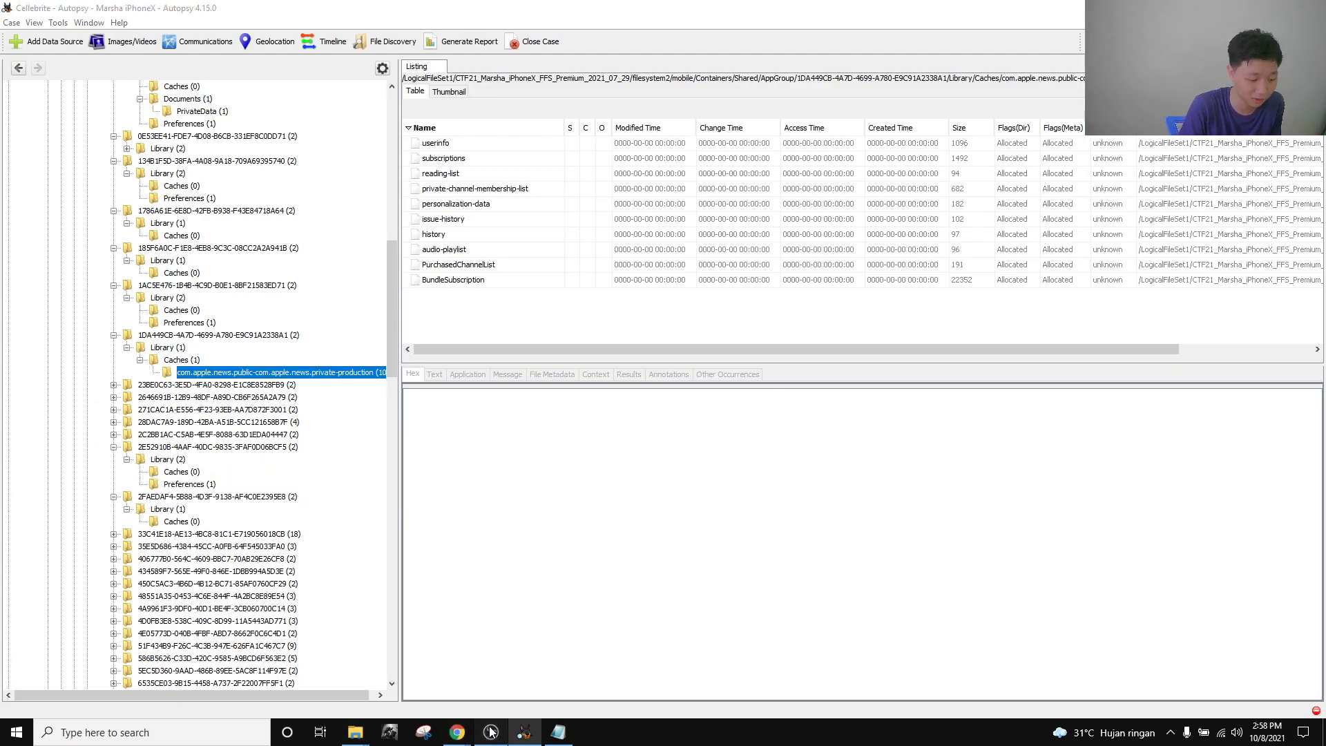
pyautogui.click(491, 732)
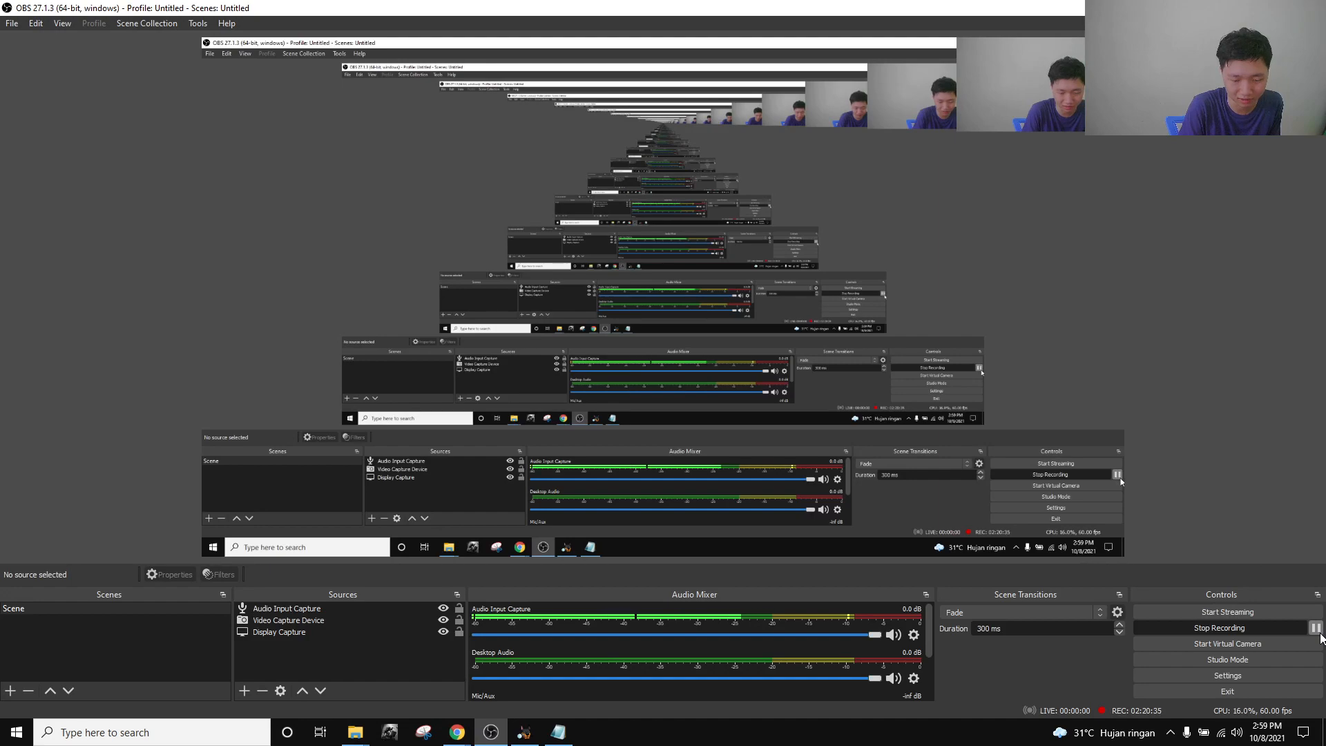
pyautogui.click(1318, 630)
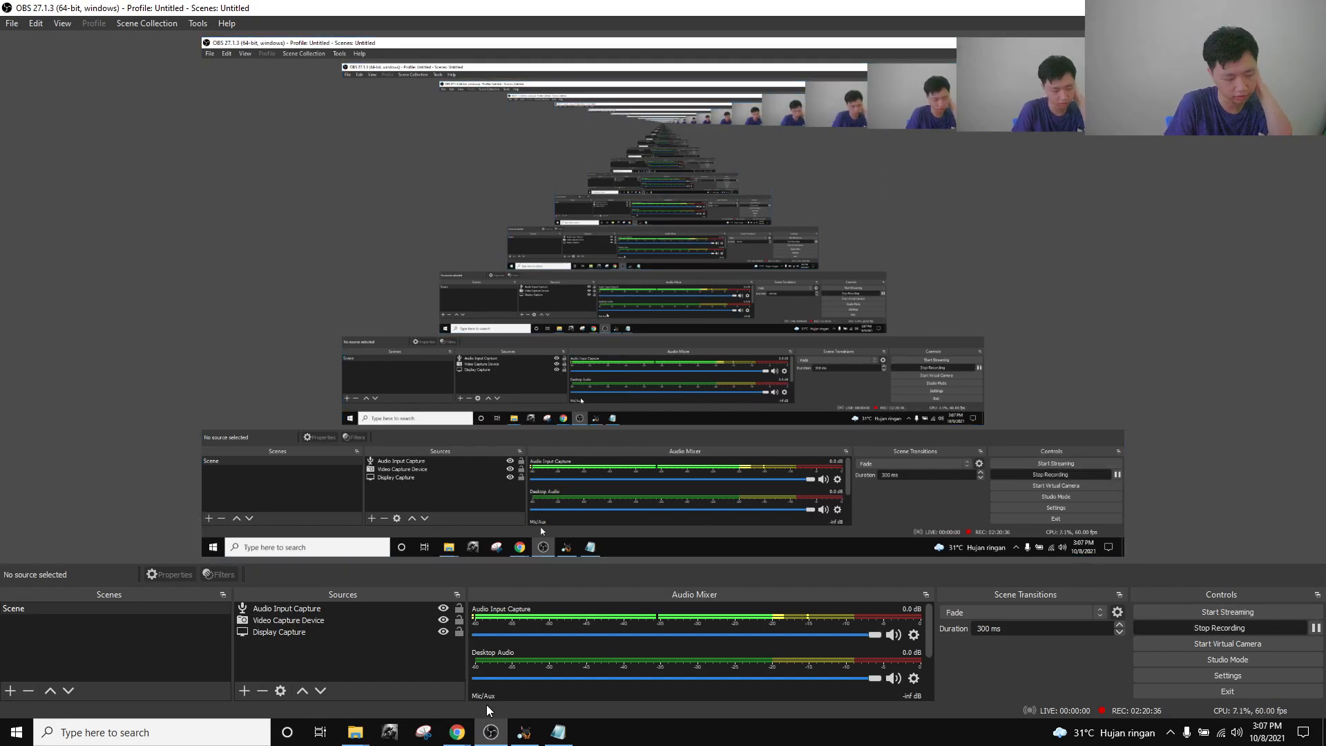
pyautogui.click(524, 732)
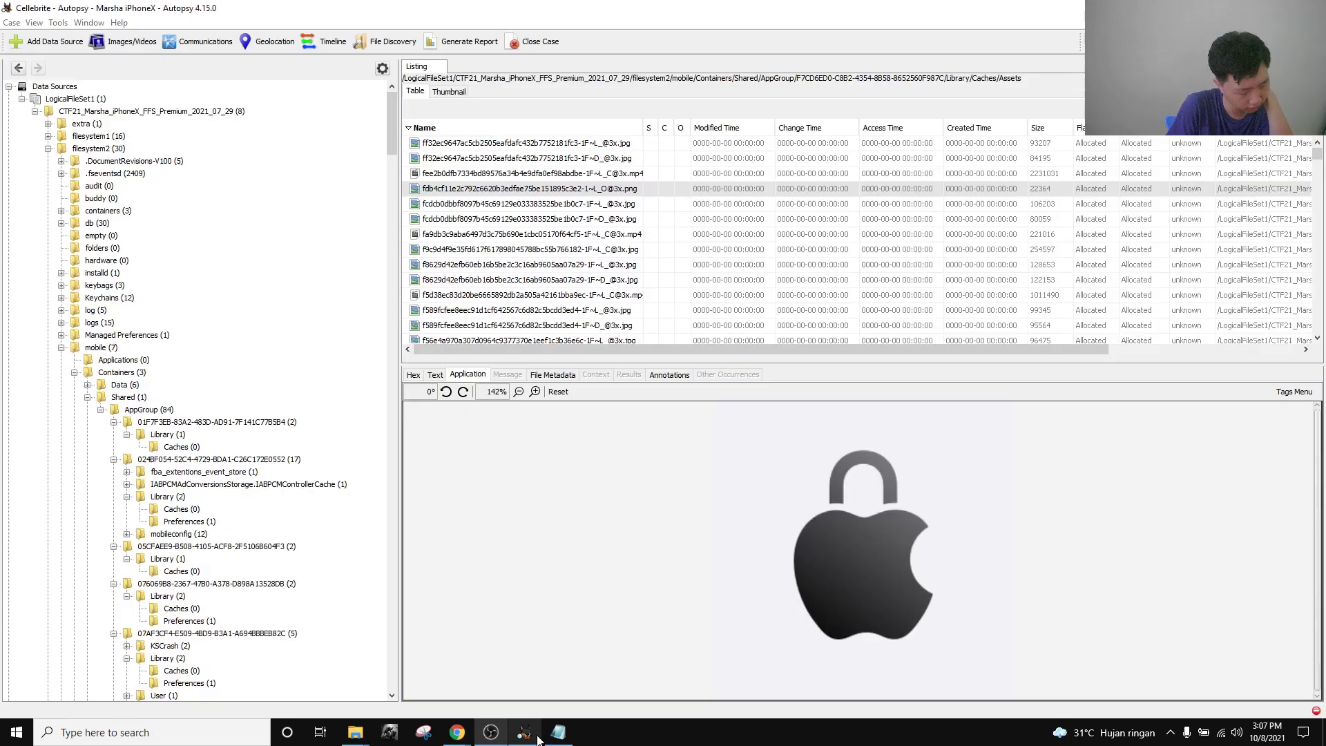
# Collapse filesystem2 and expand filesystem1's Library and Applications folders, listing 105 app bundles.
pyautogui.click(49, 148)
pyautogui.click(48, 136)
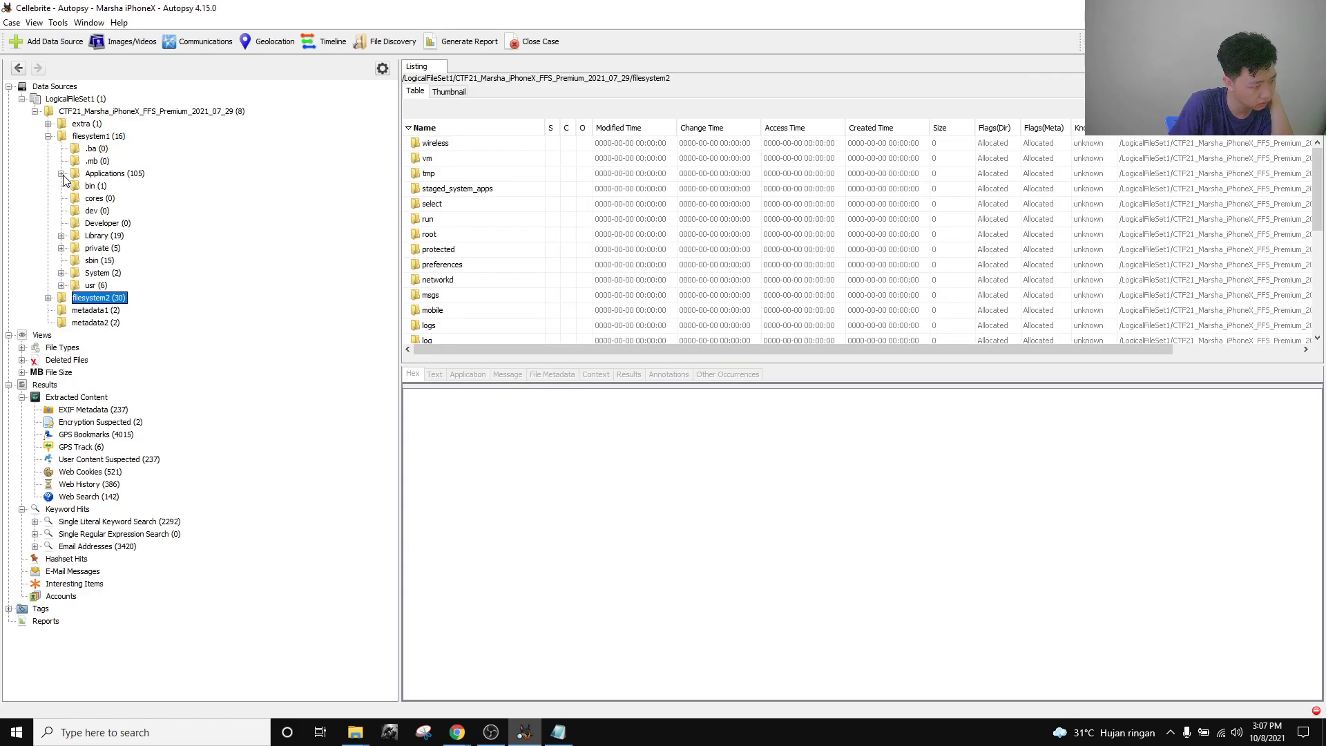
pyautogui.click(61, 236)
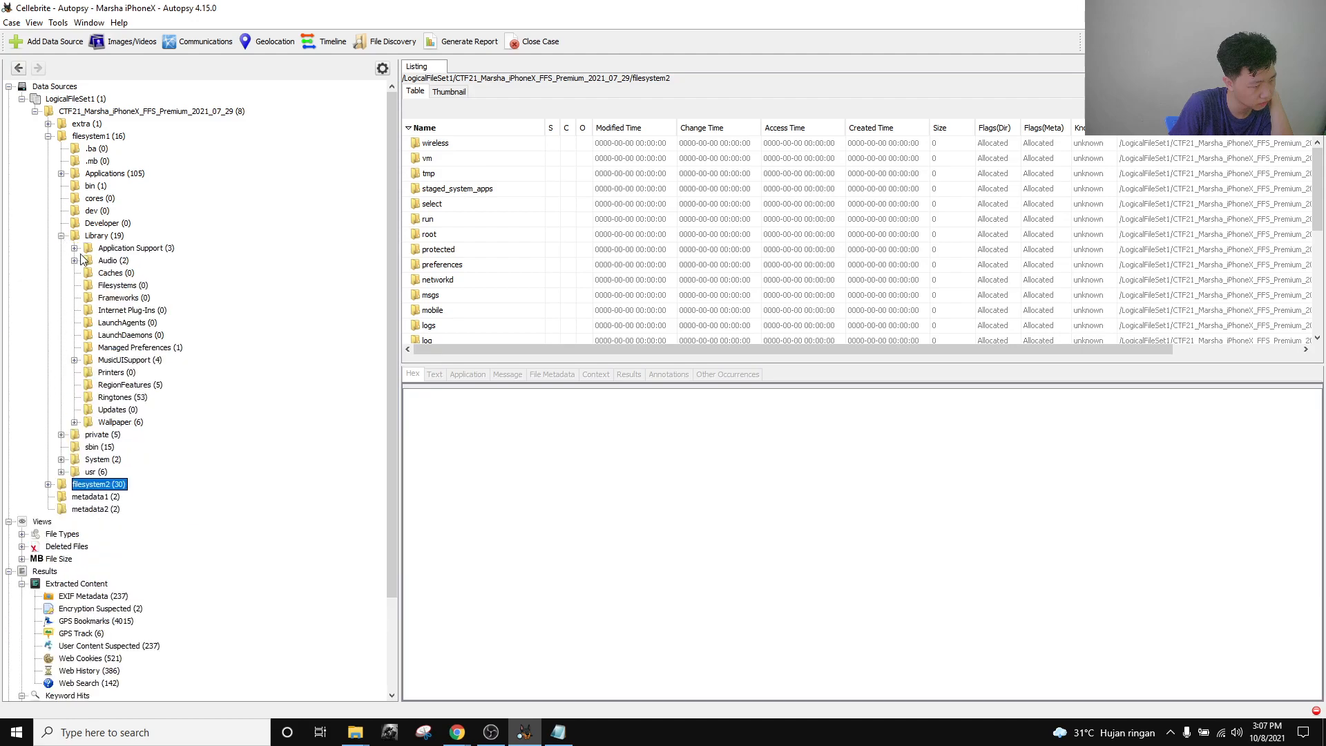
pyautogui.click(61, 174)
pyautogui.scroll(3, 204, 332)
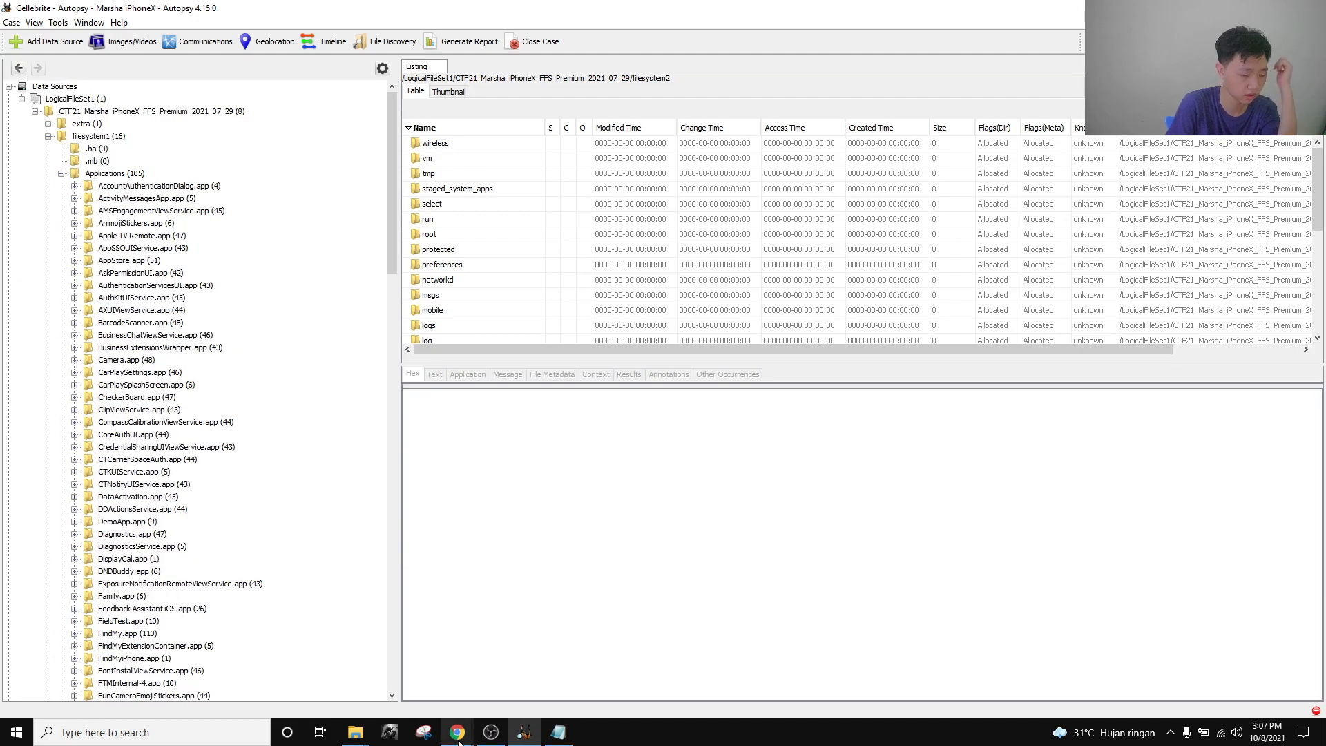
pyautogui.moveTo(457, 738)
pyautogui.click(319, 652)
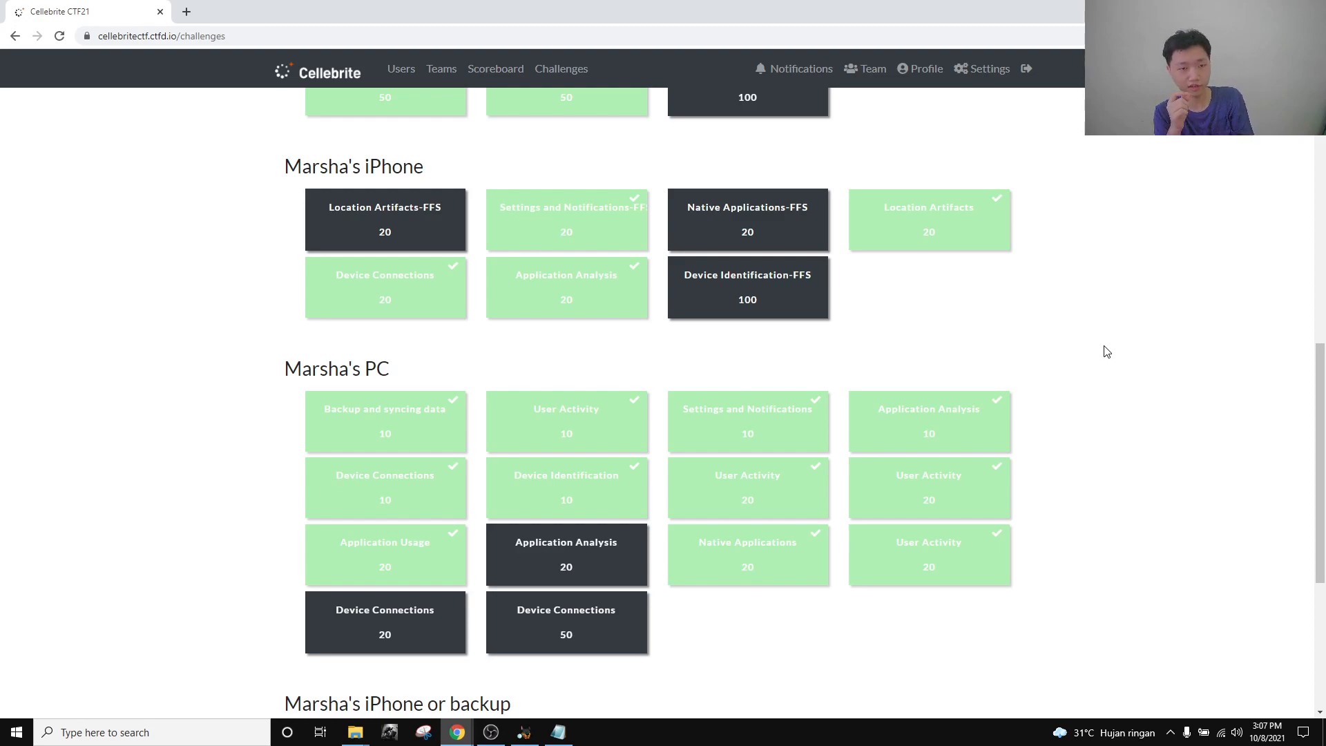
pyautogui.scroll(-5, 525, 352)
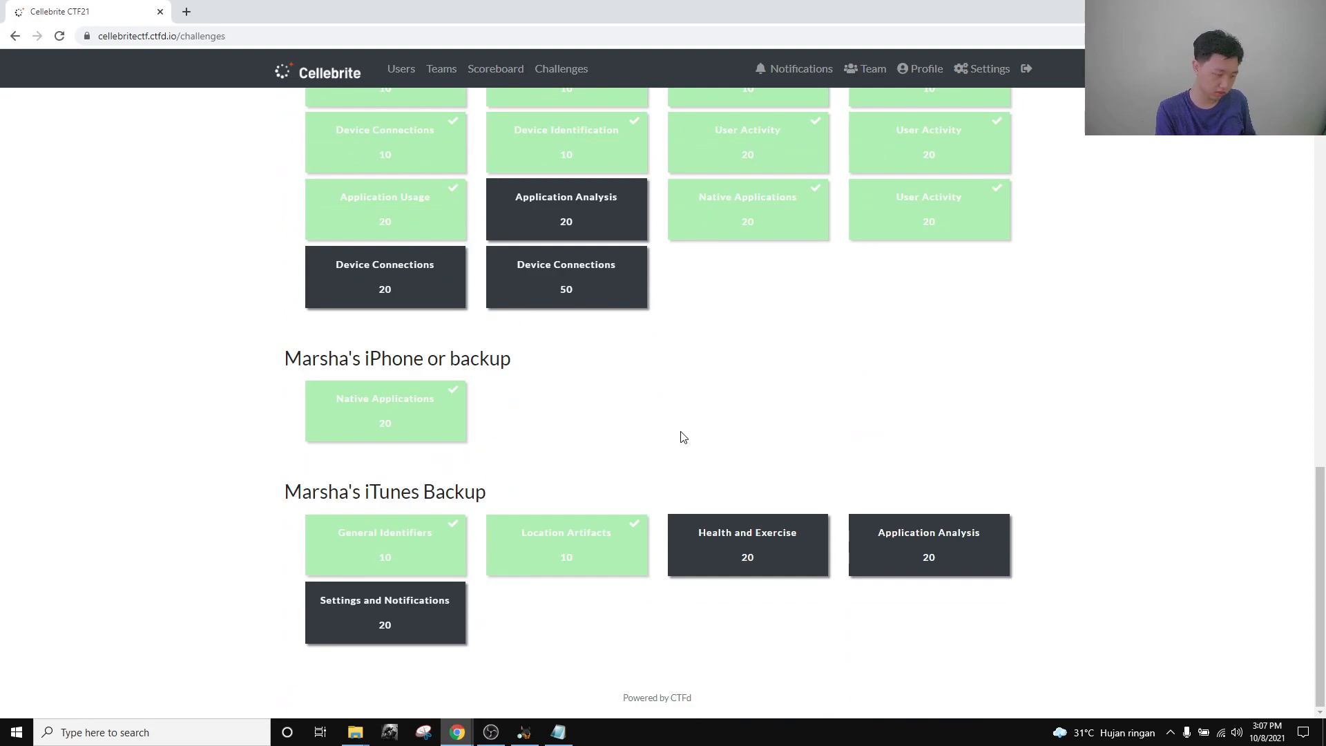
pyautogui.scroll(2, 702, 461)
pyautogui.scroll(4, 712, 470)
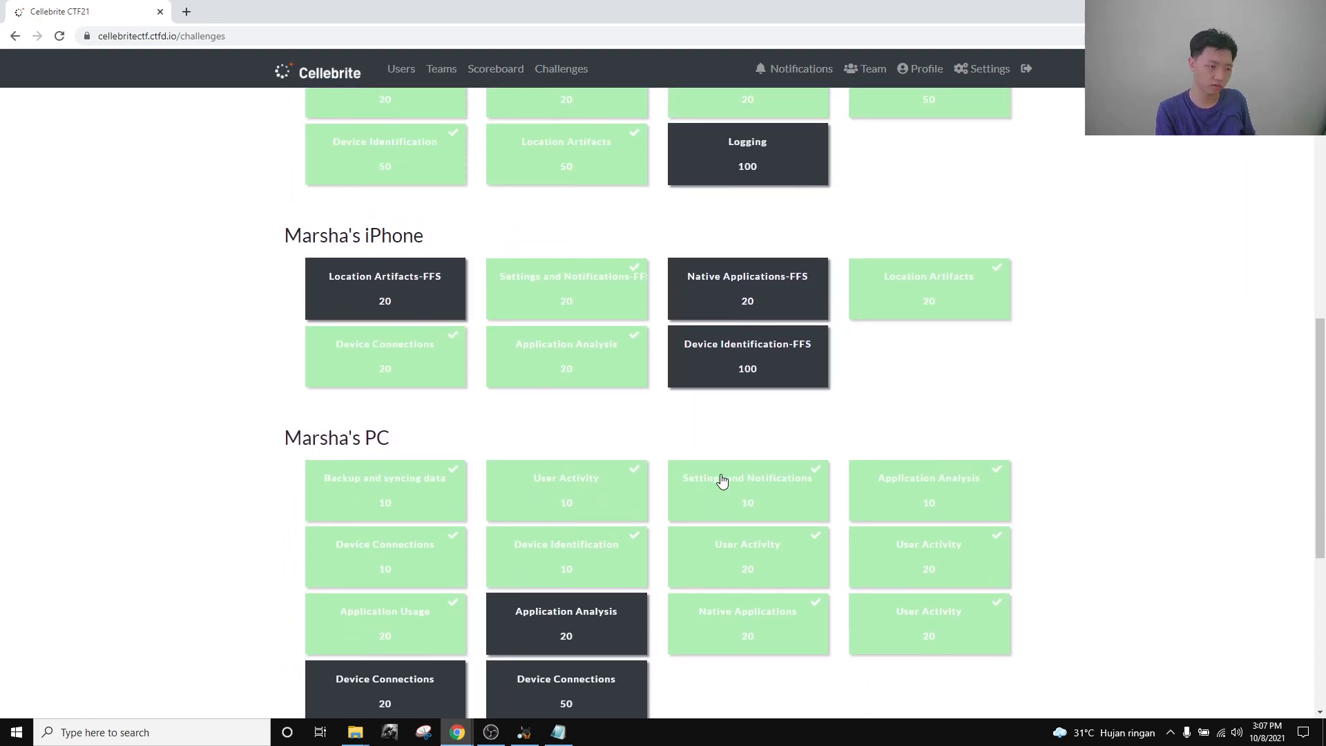
pyautogui.scroll(-6, 801, 636)
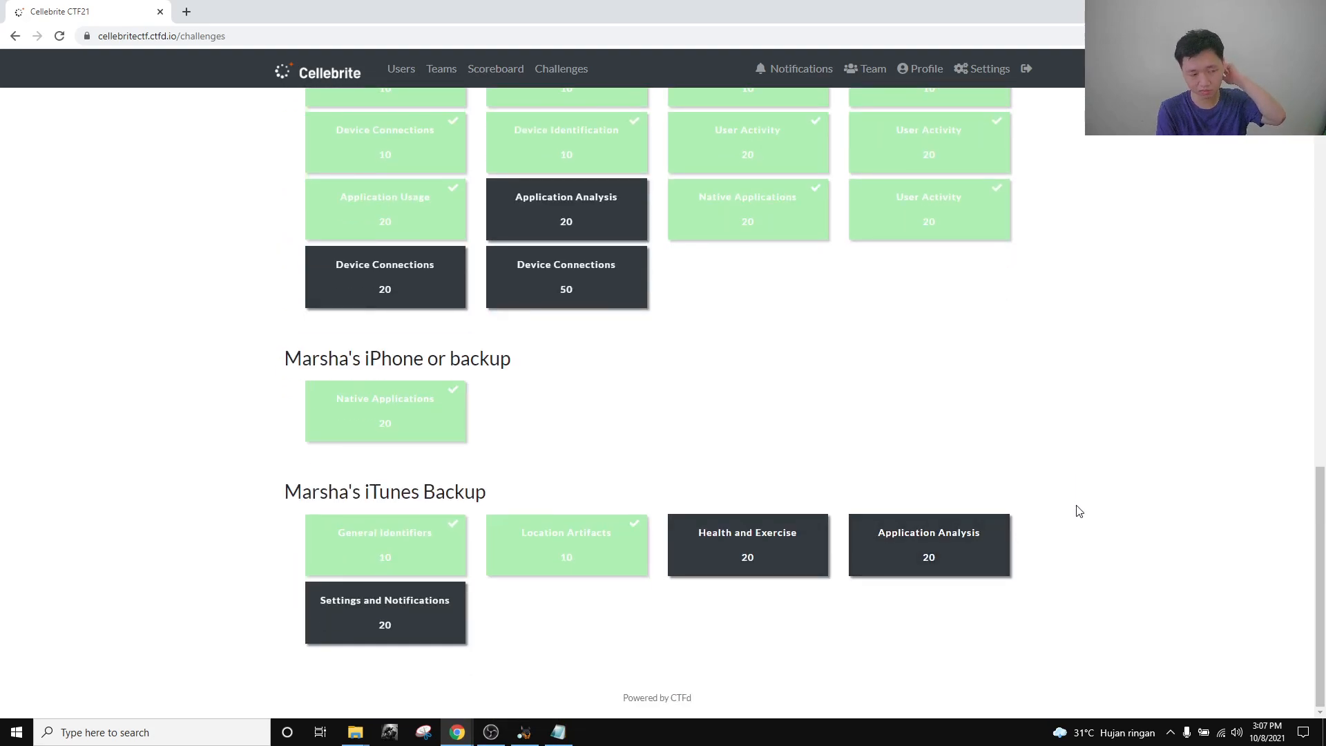
pyautogui.scroll(3, 1107, 487)
pyautogui.scroll(2, 1108, 488)
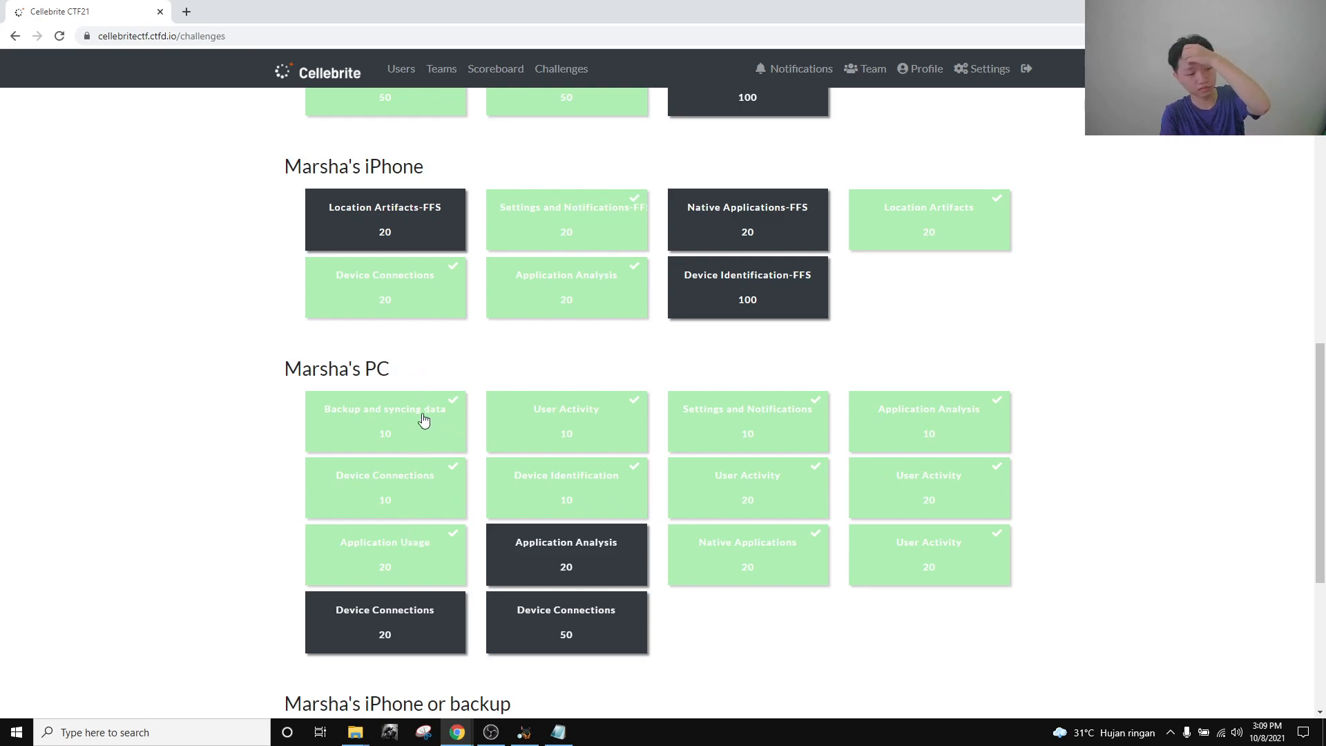
# Bring the 'Tigard - Google Maps' Chrome window to the front from the taskbar.
pyautogui.scroll(-5, 434, 601)
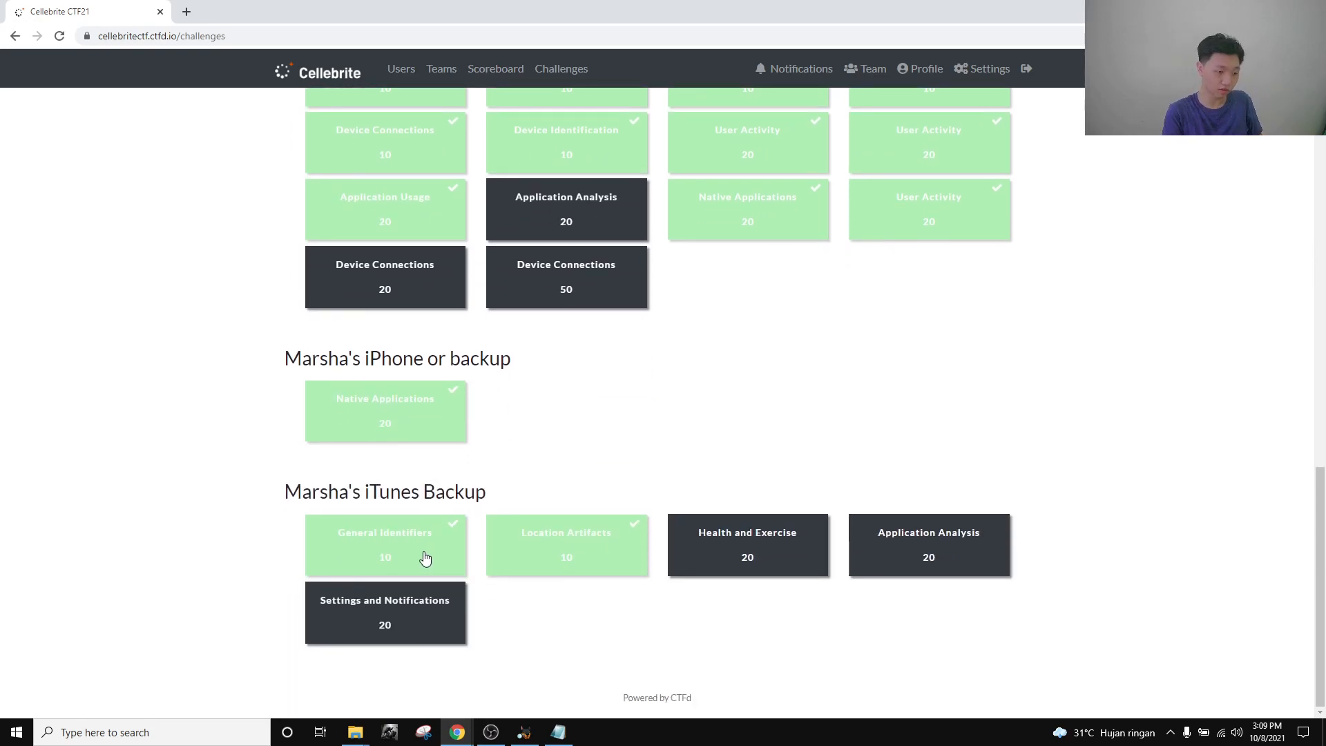
pyautogui.scroll(5, 397, 545)
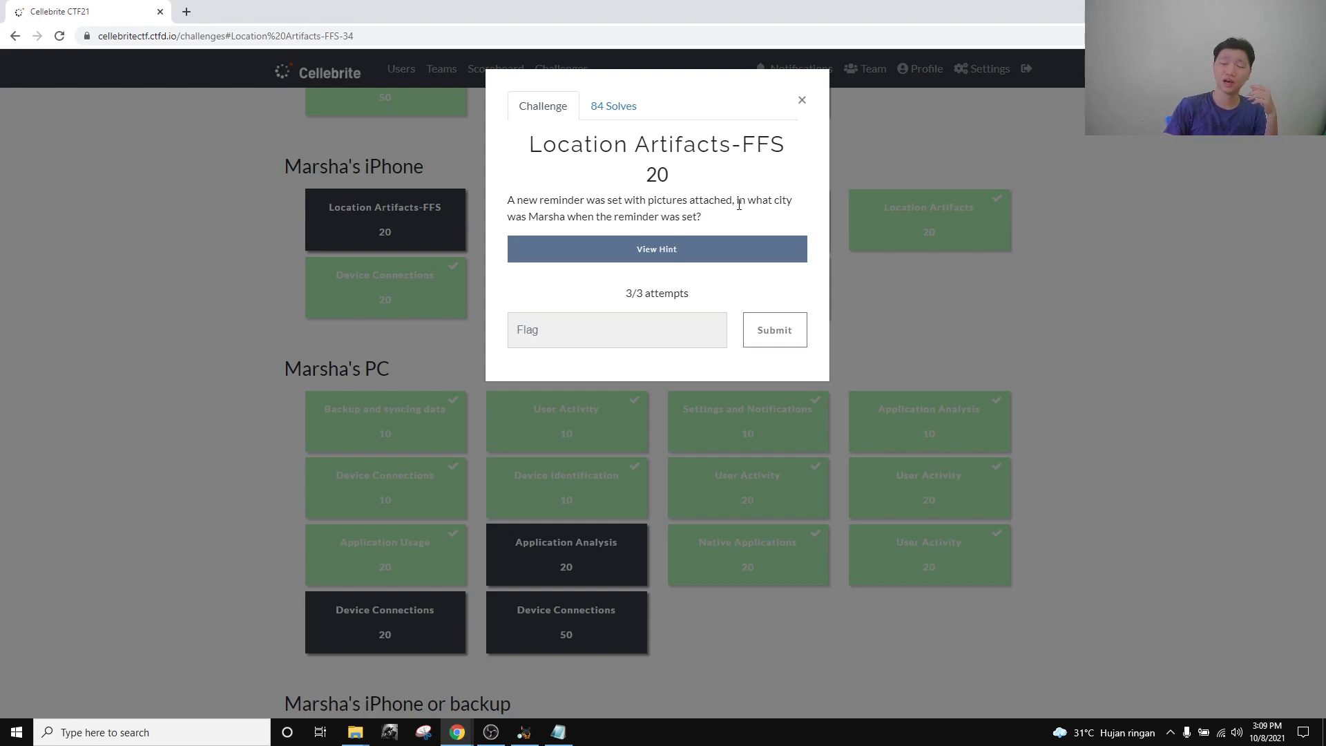
pyautogui.moveTo(457, 732)
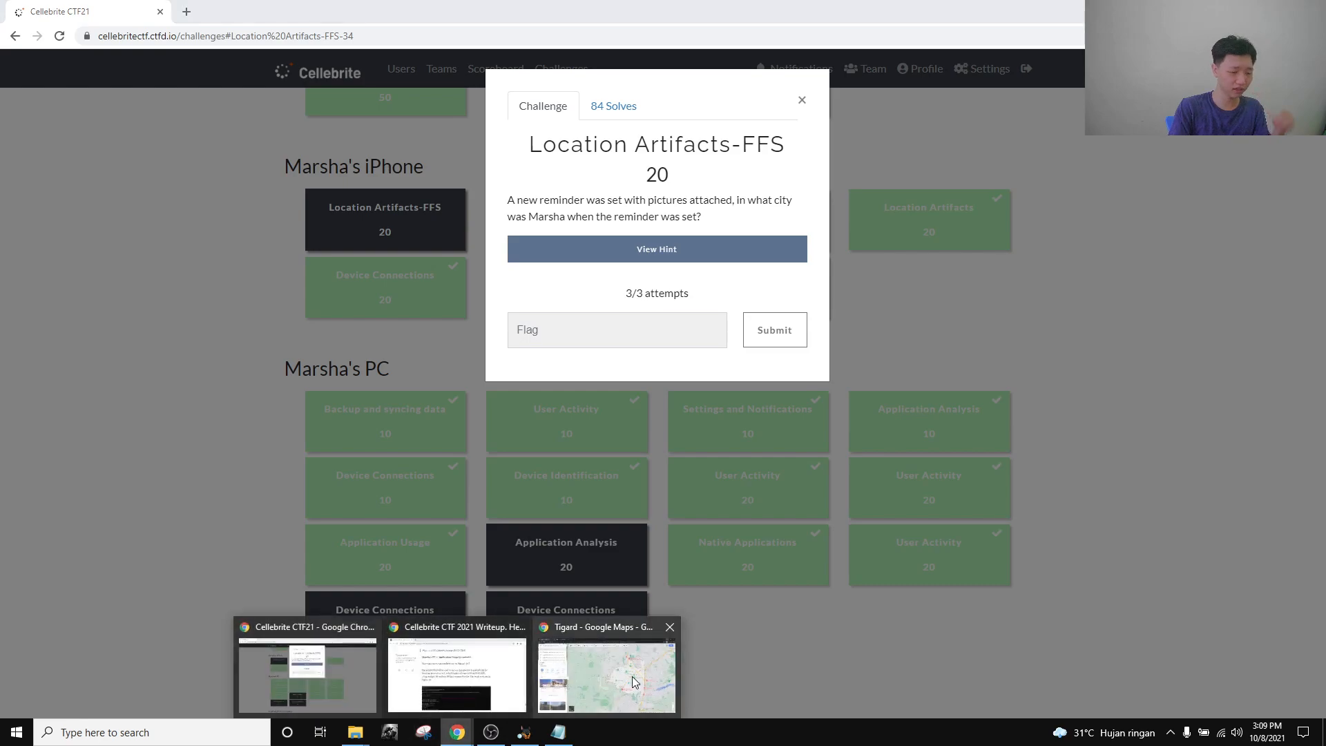
pyautogui.click(608, 663)
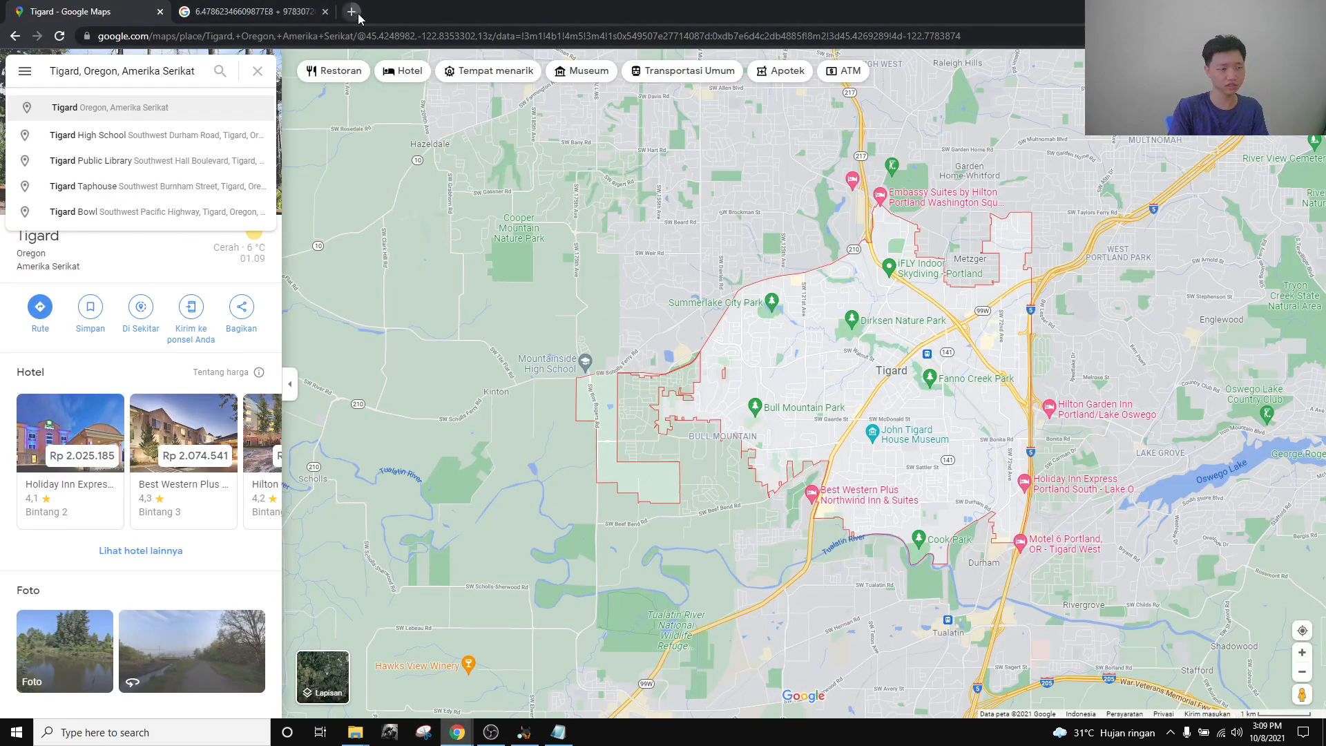
# Search Google for 'nir david' in a new tab and open the Nir David Wikipedia article.
pyautogui.click(351, 12)
pyautogui.write('nir da')
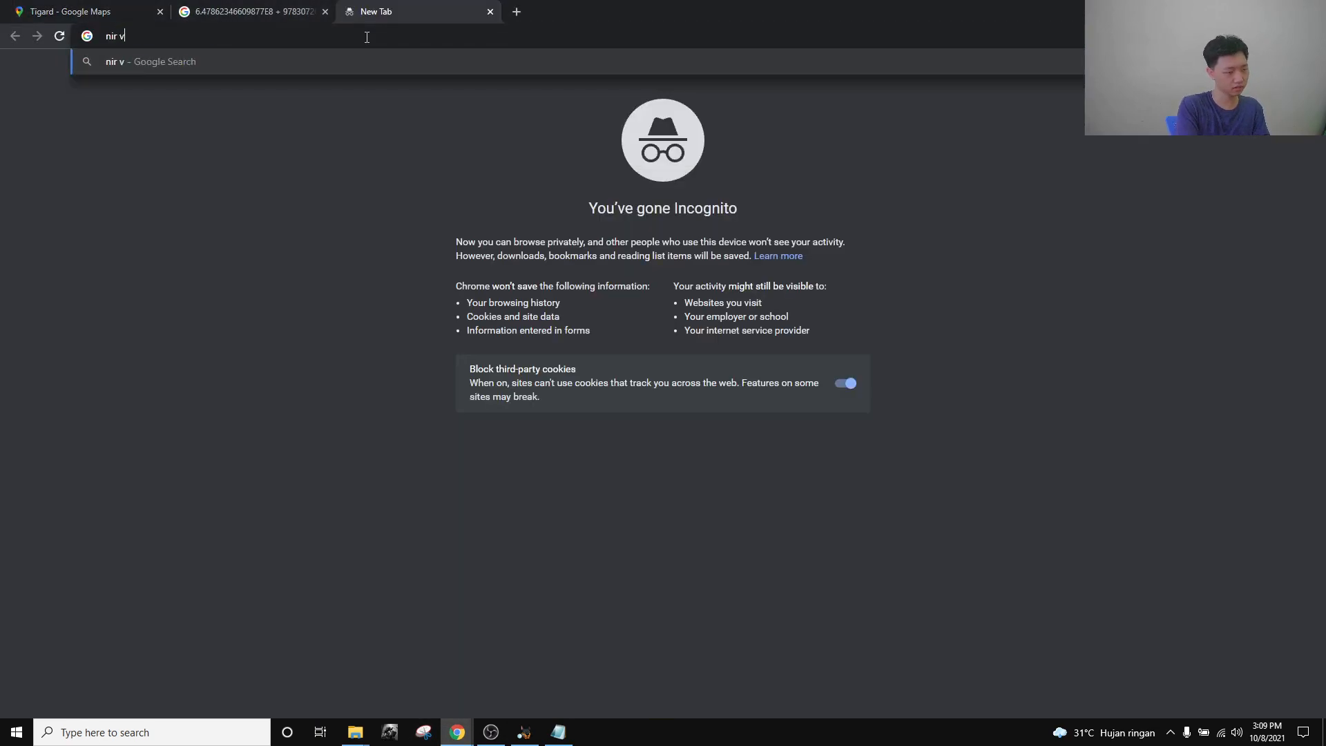
pyautogui.write('vid')
pyautogui.press('Return')
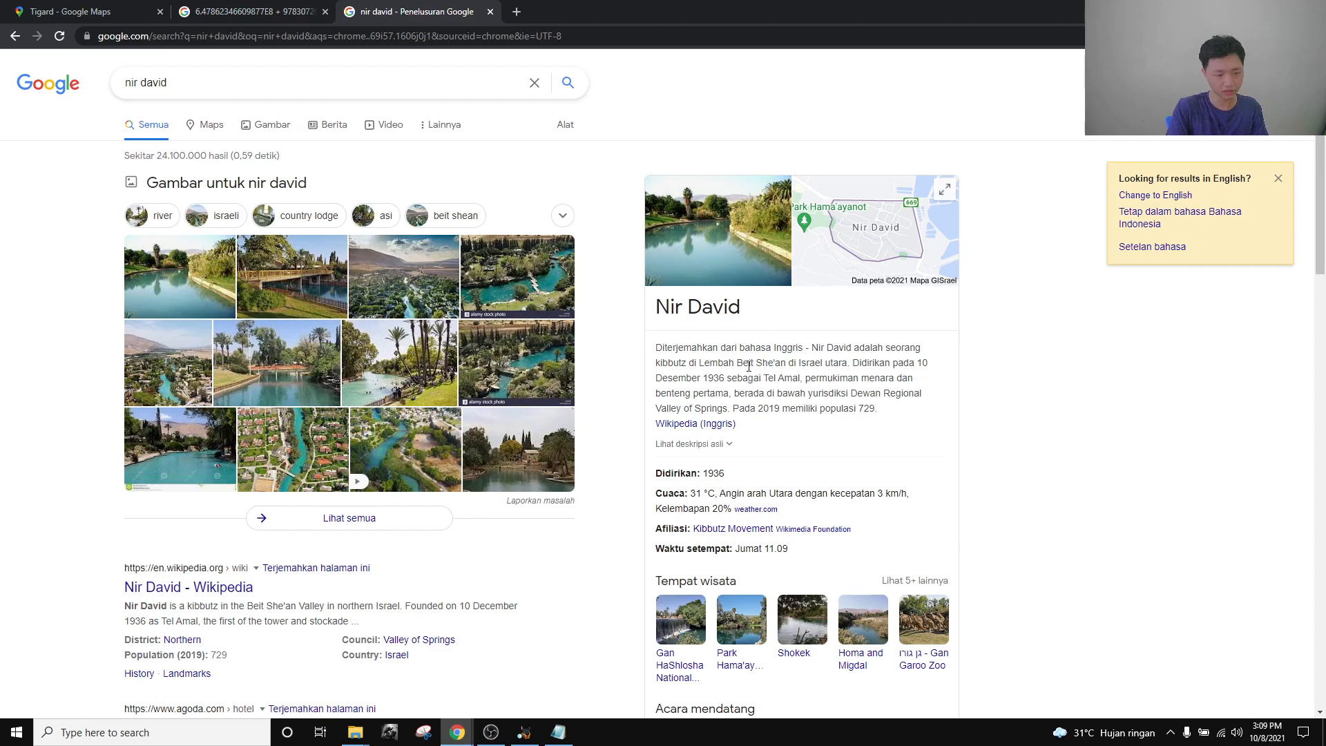
pyautogui.moveTo(737, 364); pyautogui.dragTo(786, 357)
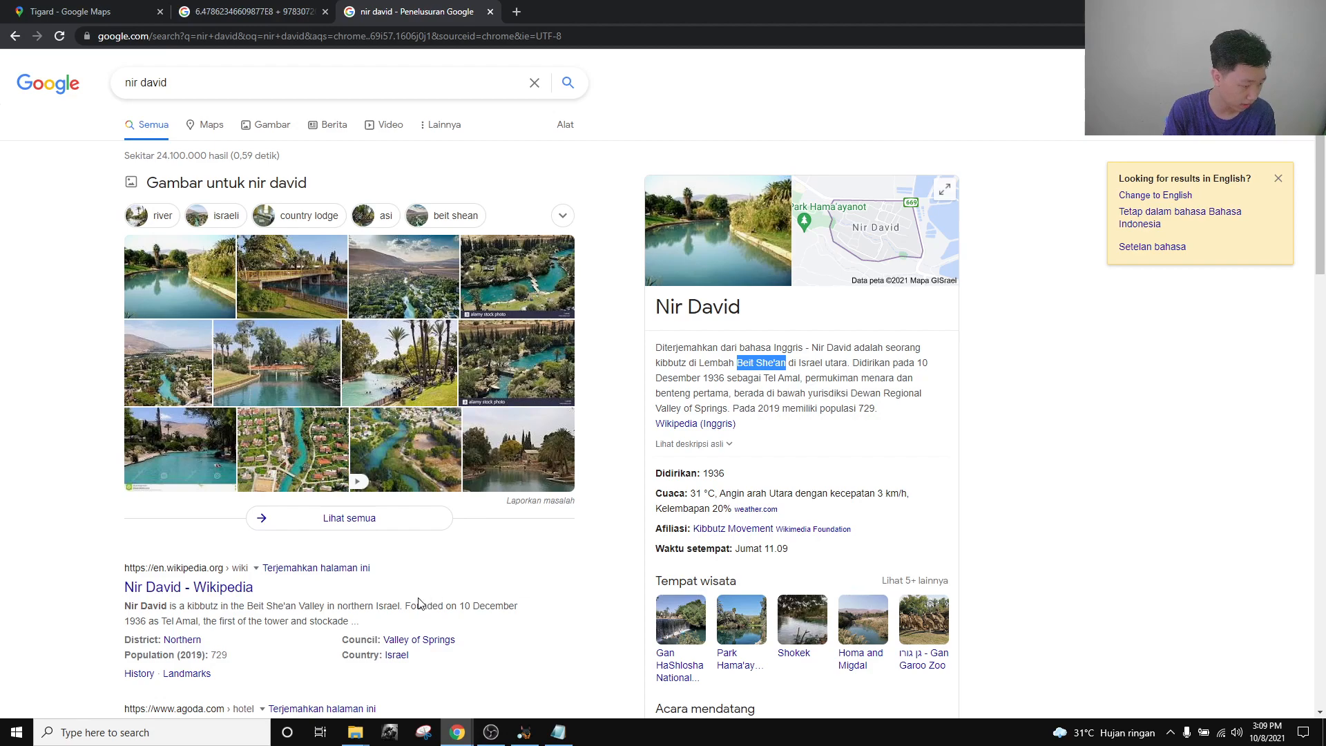
pyautogui.click(241, 588)
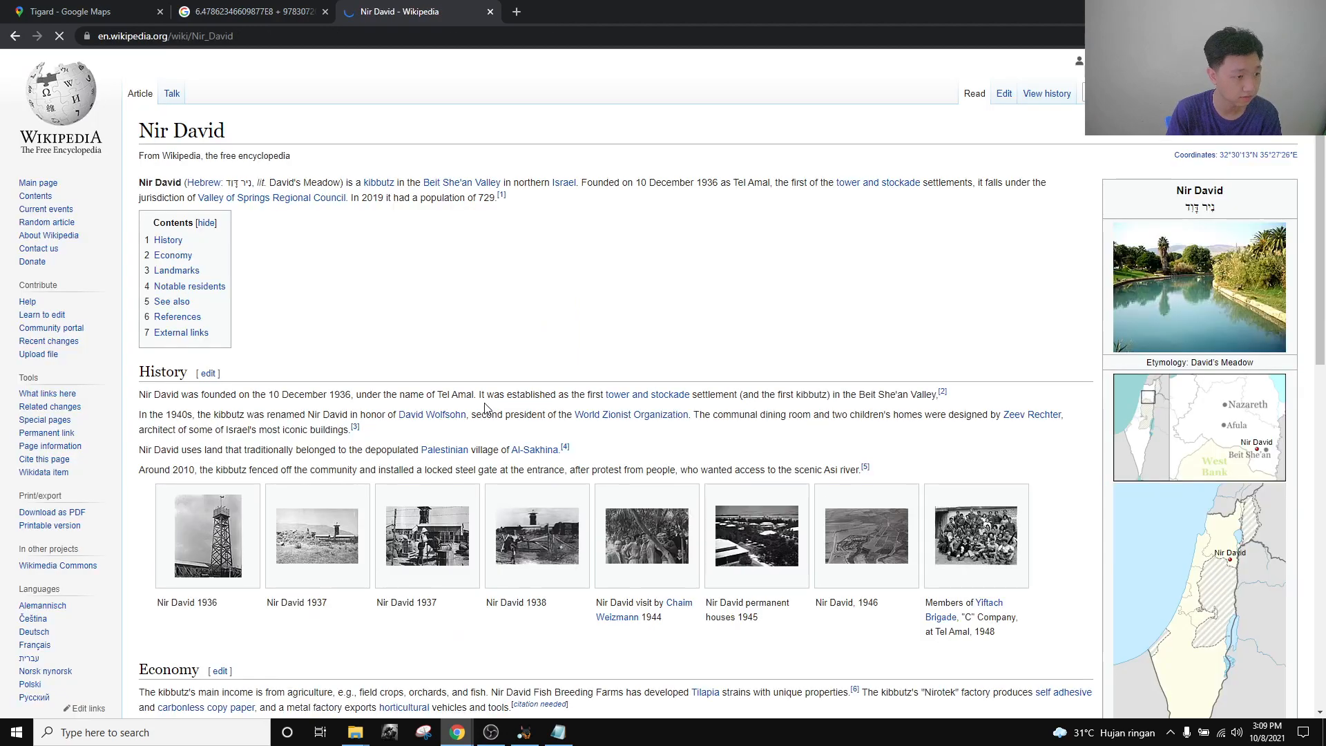
# Follow the Beit She'an Valley link to the Emek HaMaayanot Regional Council article.
pyautogui.click(473, 183)
pyautogui.moveTo(143, 131); pyautogui.dragTo(483, 133)
pyautogui.click(497, 127)
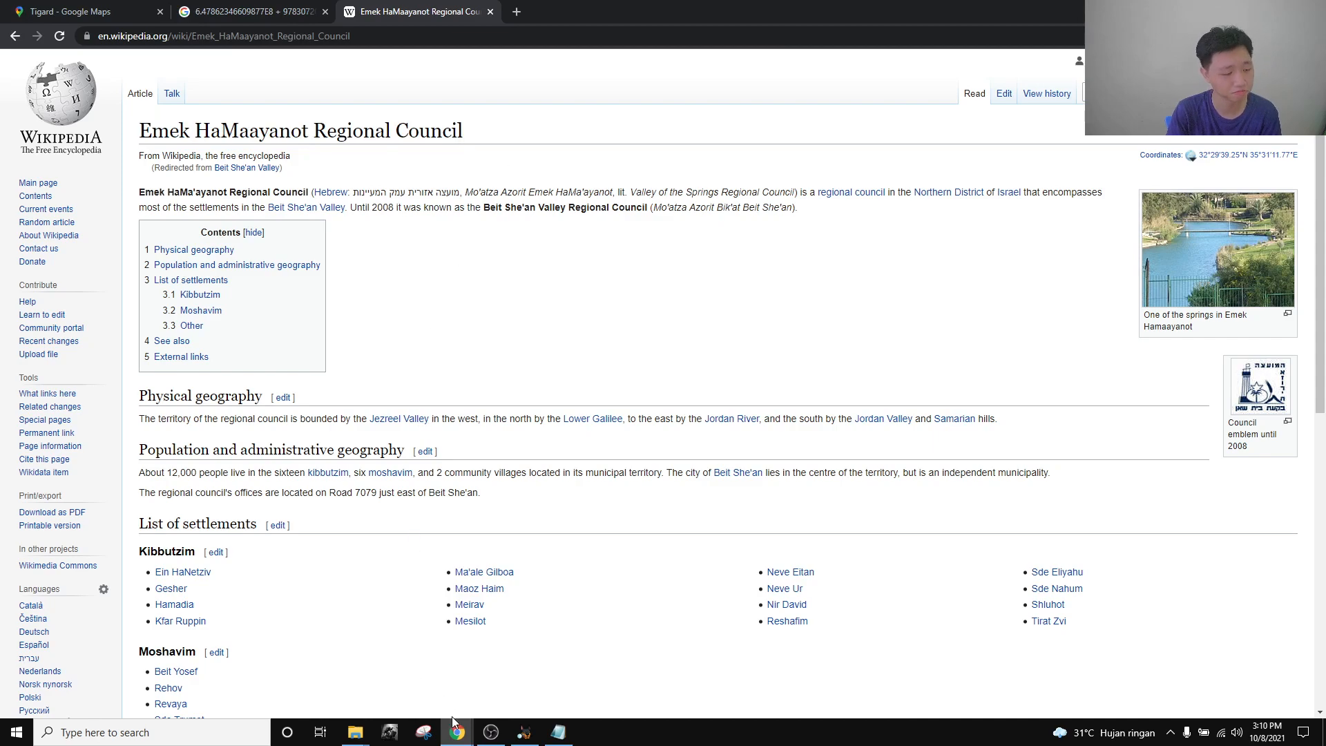
# Check the CTF challenges window, then return to the Wikipedia article and select its address bar.
pyautogui.moveTo(455, 724)
pyautogui.click(381, 682)
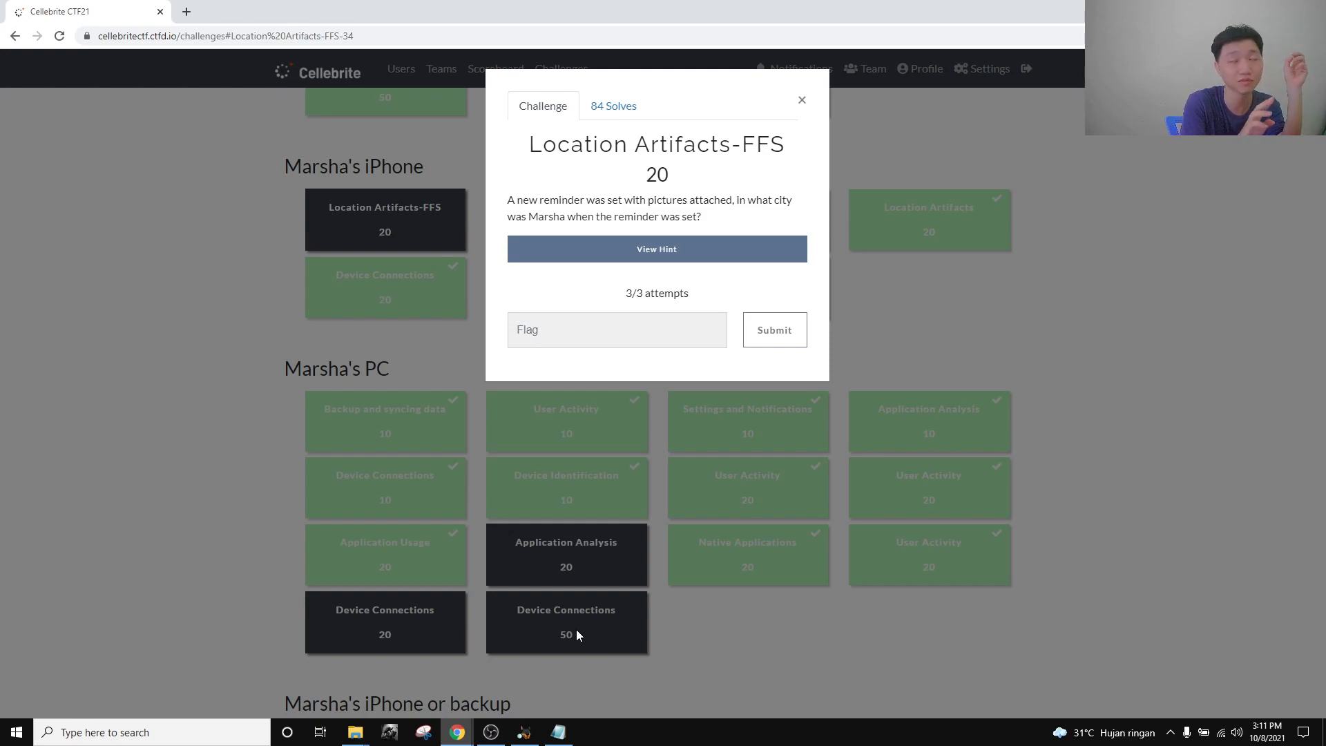
pyautogui.moveTo(457, 732)
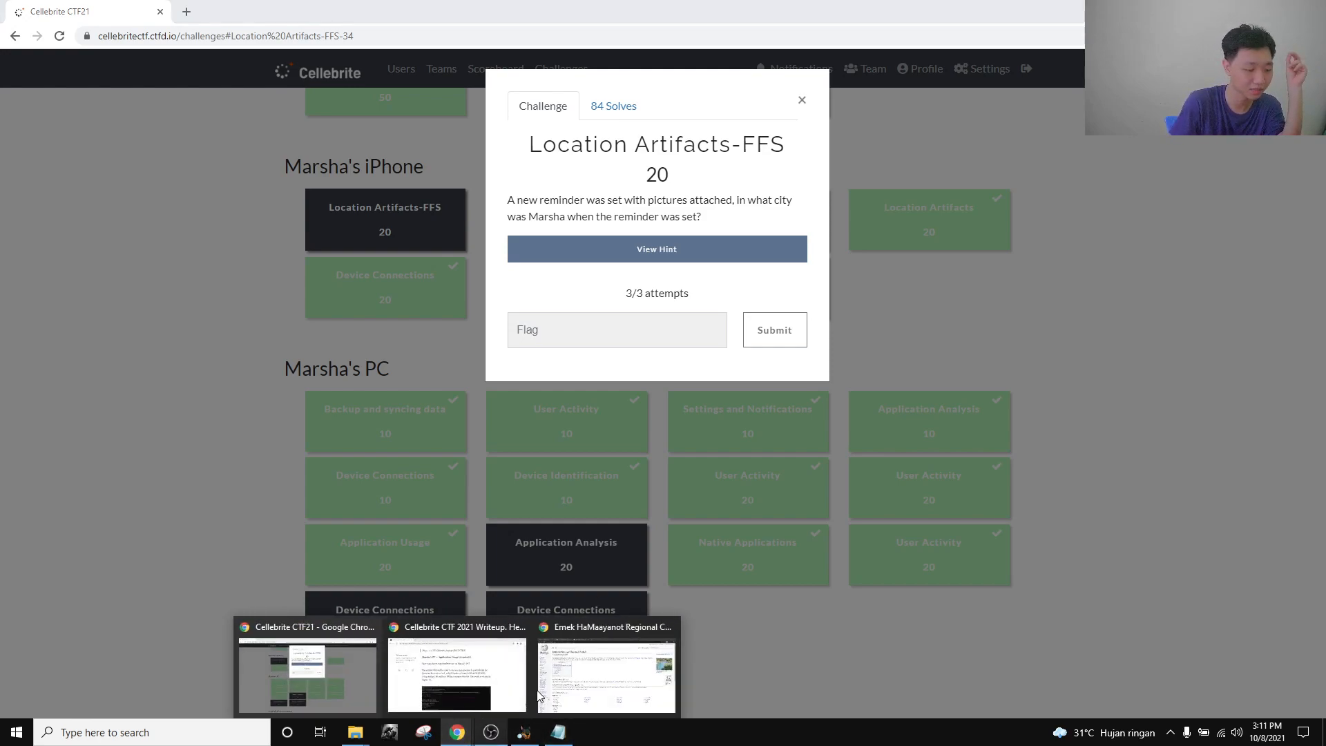
pyautogui.click(539, 695)
pyautogui.click(615, 33)
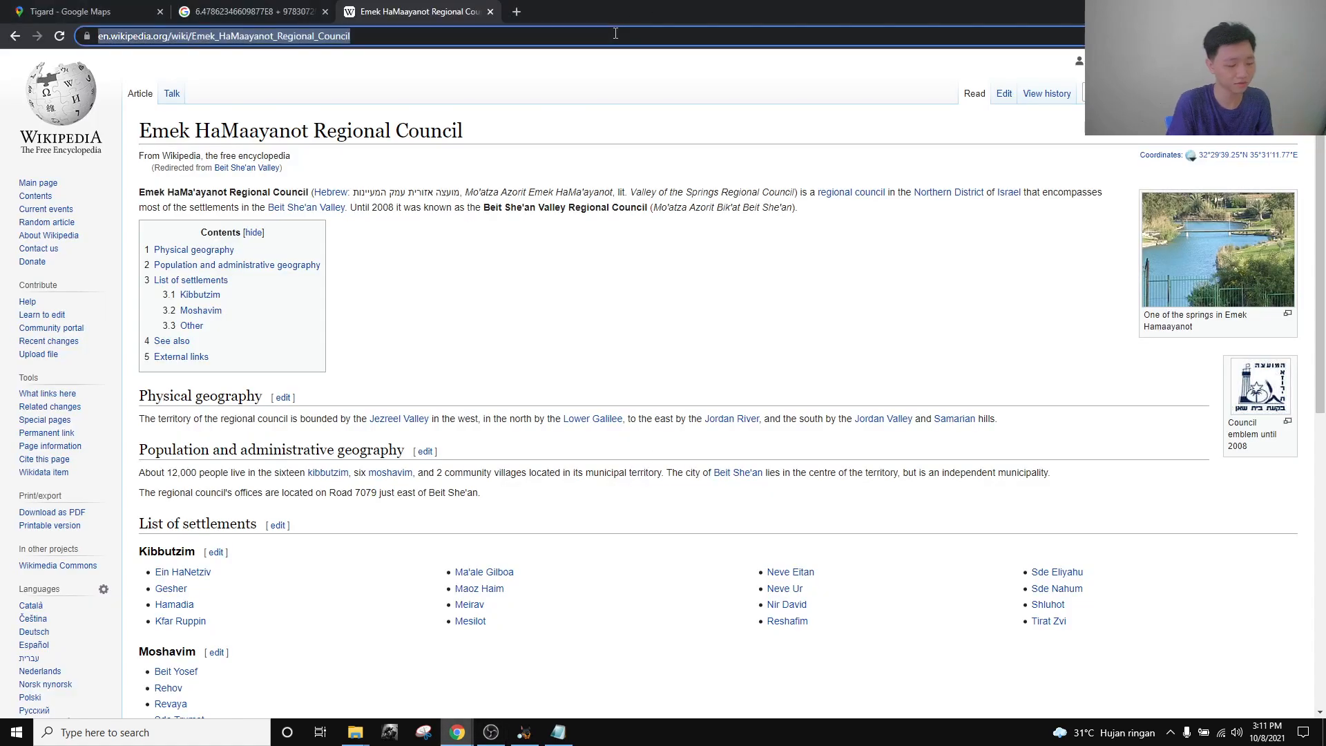
# Search Google for 'starbucks in israel' and note the 2003 closing year in the panel.
pyautogui.write('starbucks')
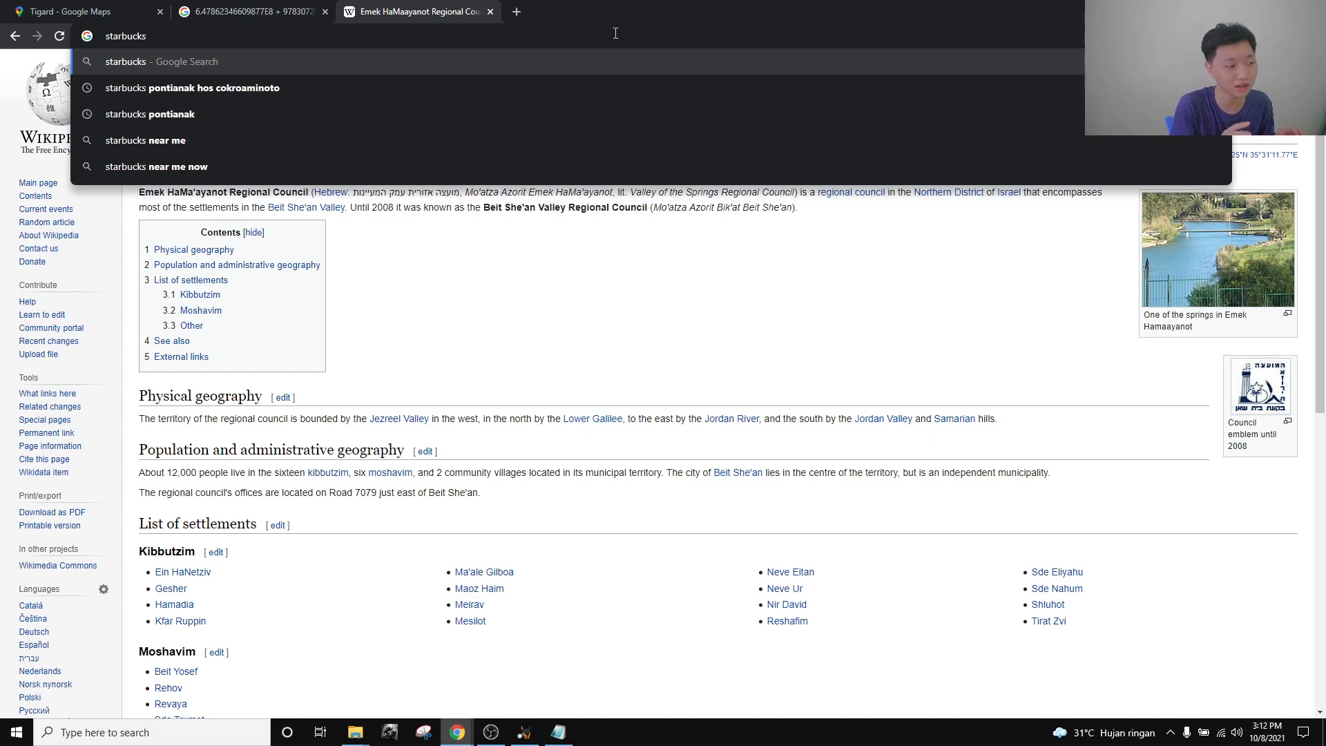
pyautogui.write('in israel')
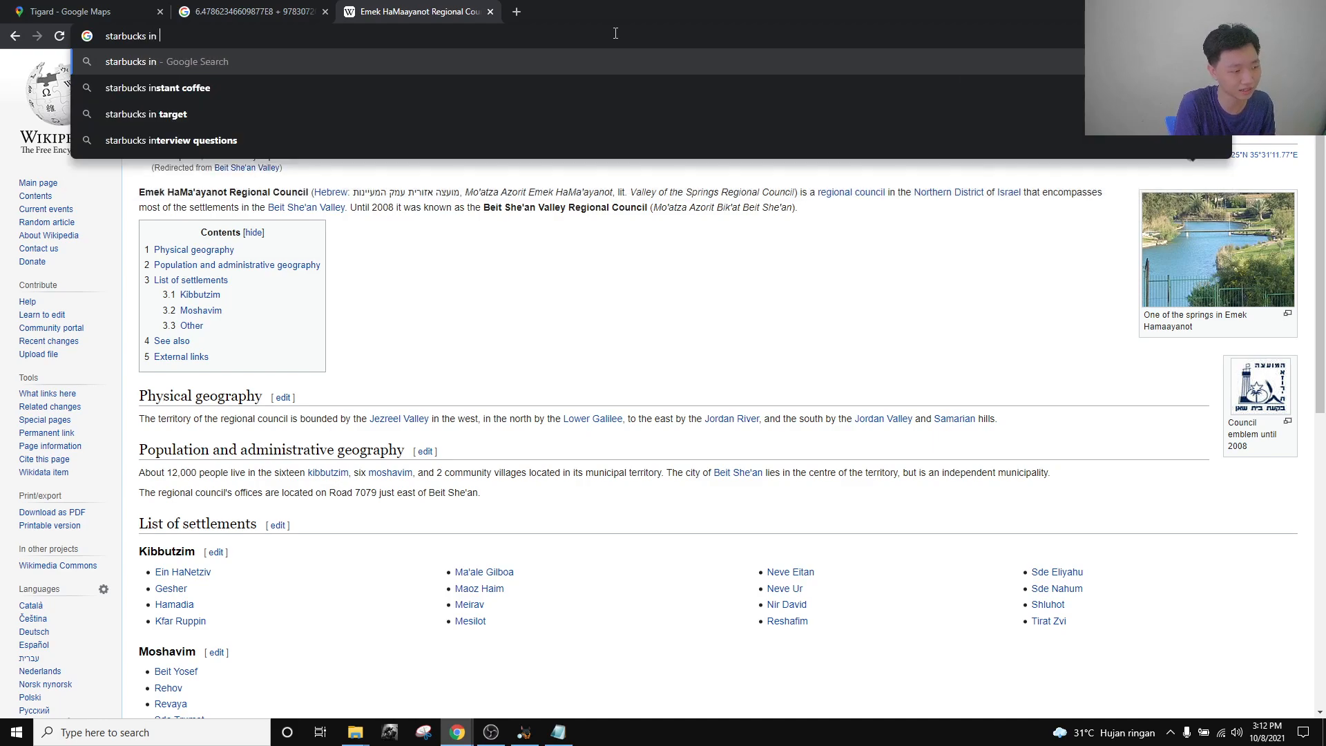
pyautogui.press('Return')
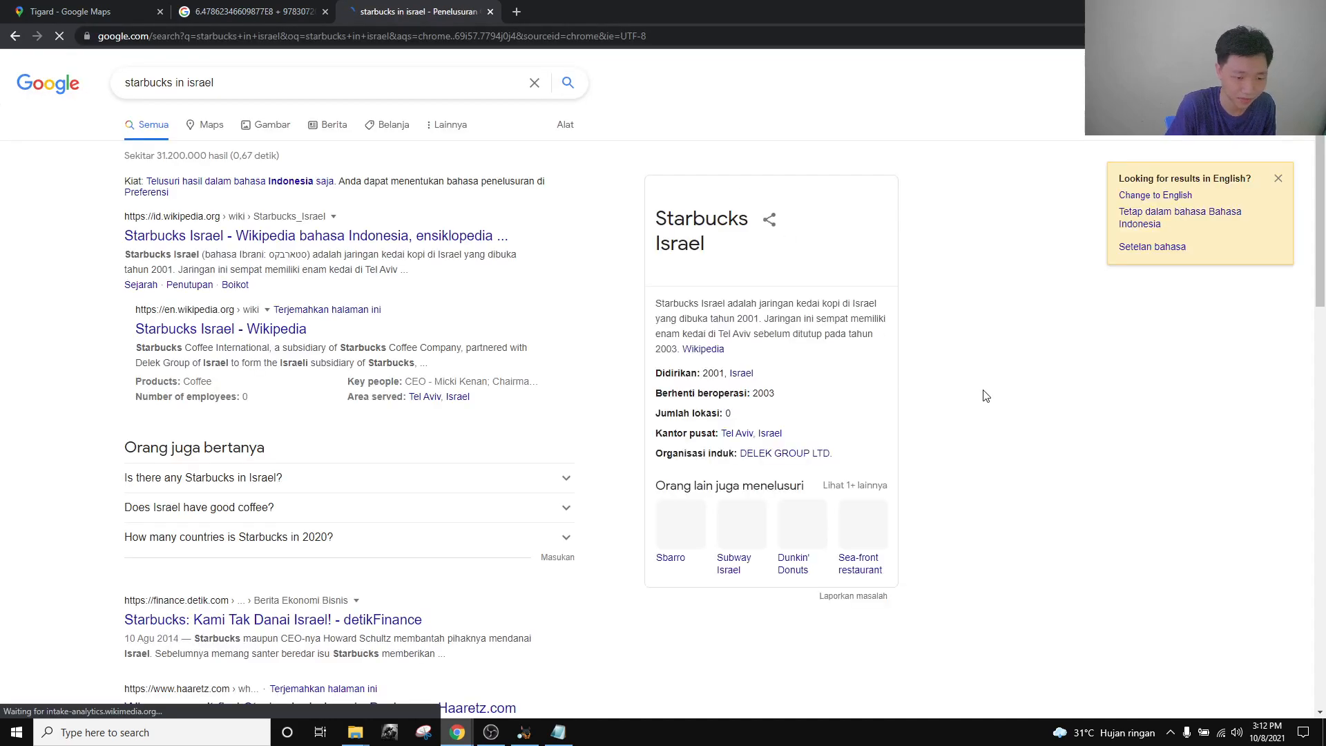
pyautogui.moveTo(693, 307); pyautogui.dragTo(750, 325)
pyautogui.click(811, 364)
pyautogui.moveTo(777, 402); pyautogui.dragTo(753, 398)
pyautogui.click(778, 402)
pyautogui.click(791, 407)
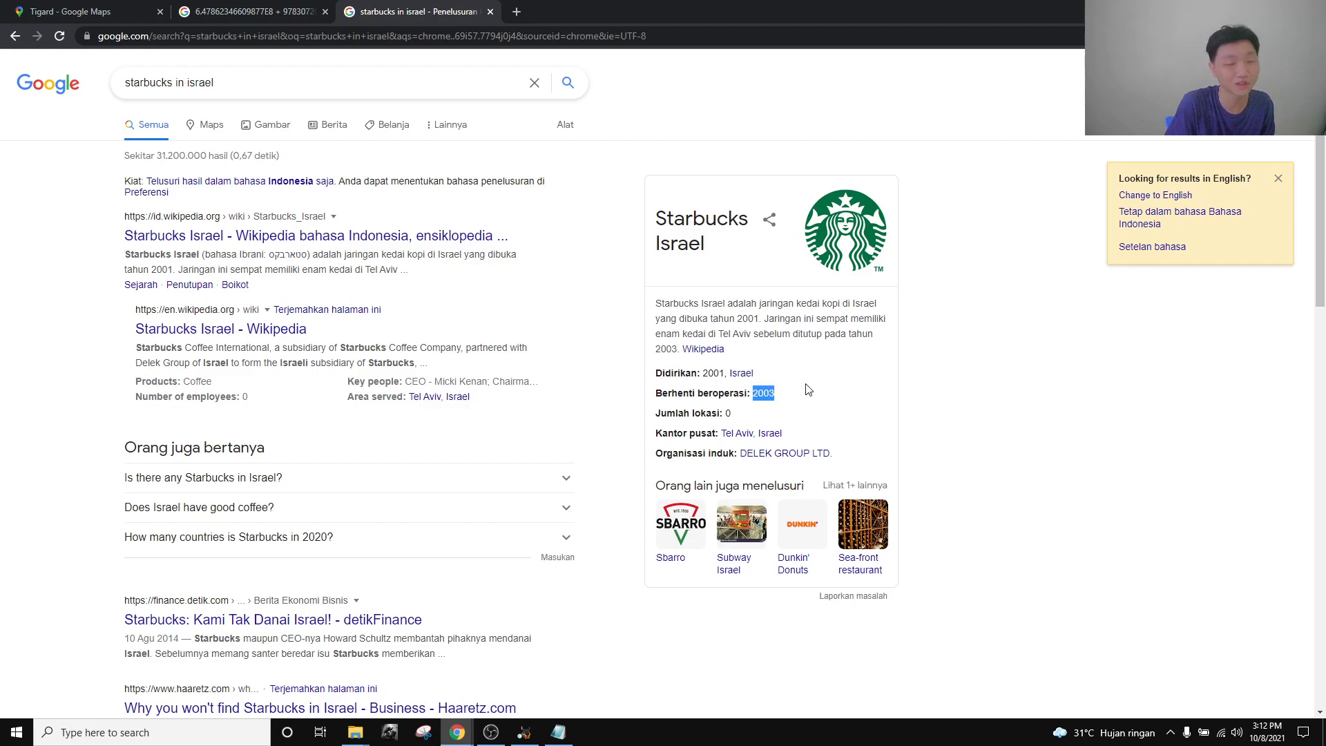
pyautogui.click(808, 389)
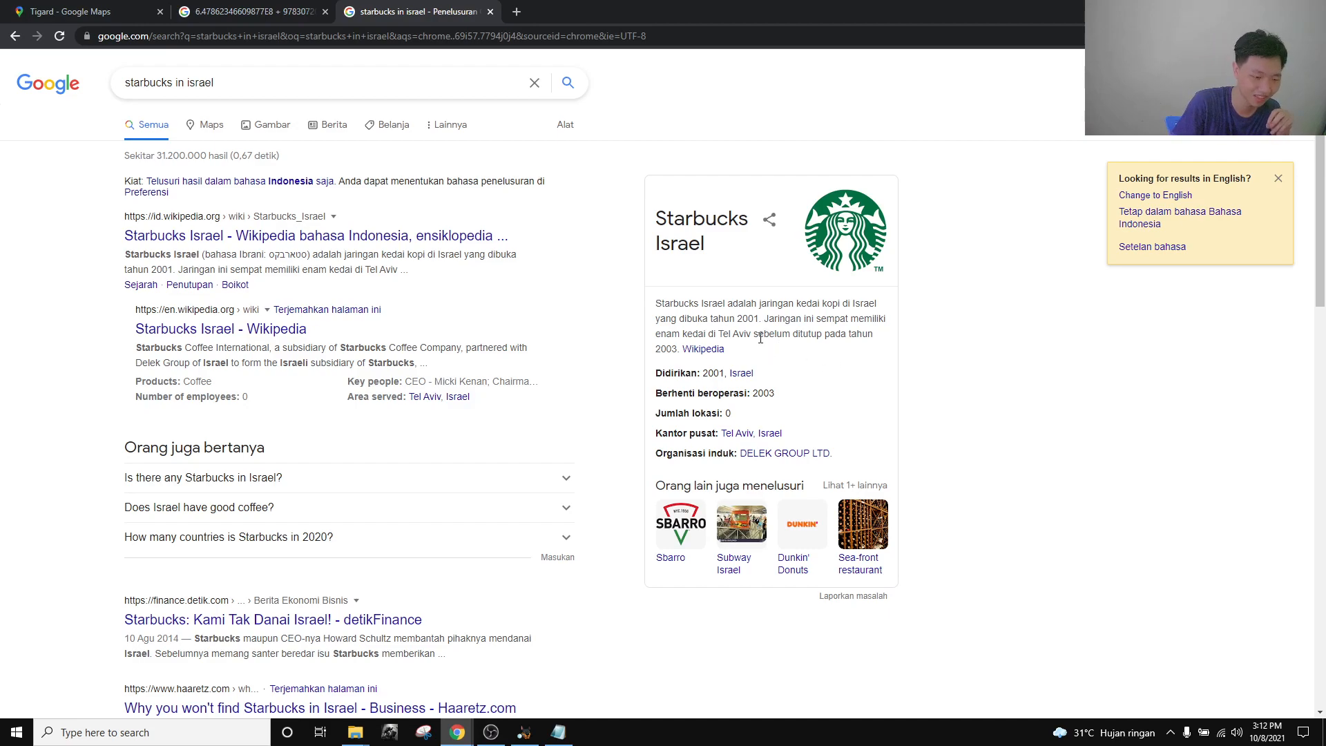
# Reread the Starbucks Israel description, then return to the CTF challenges window.
pyautogui.moveTo(734, 363); pyautogui.dragTo(655, 304)
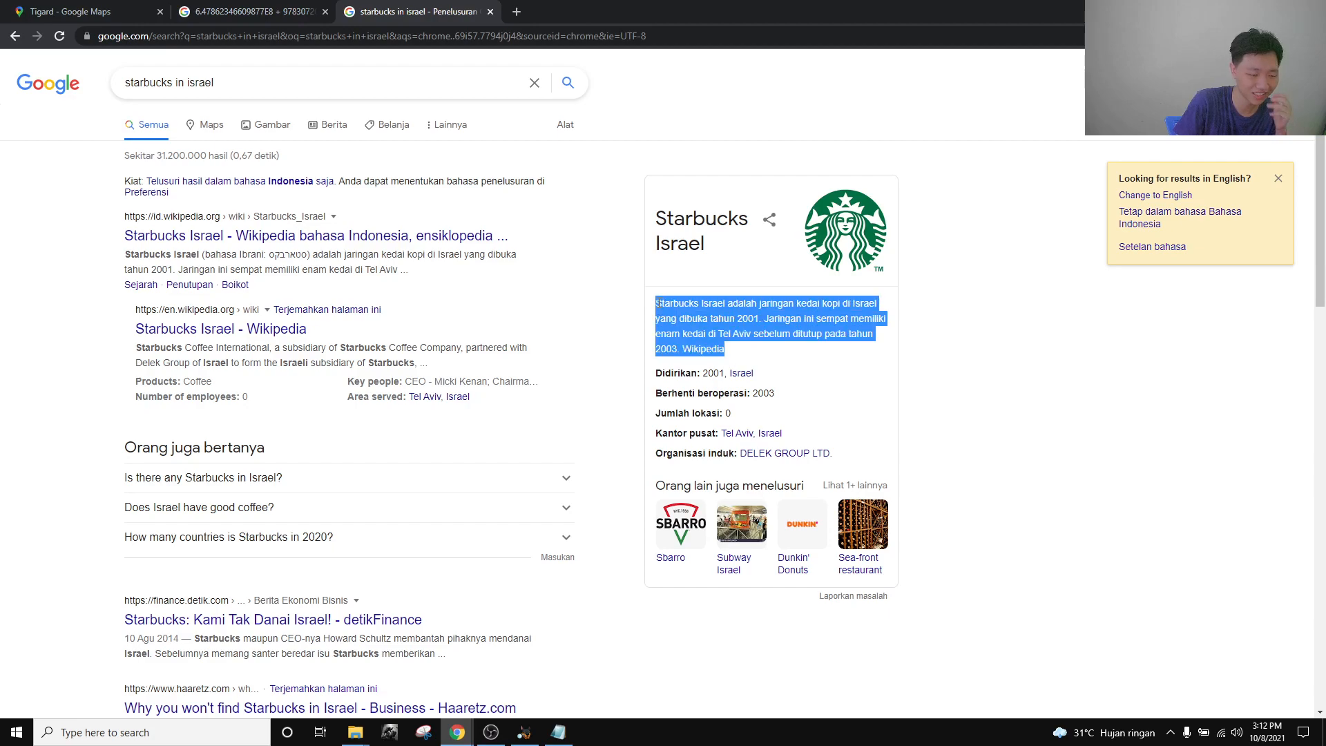
pyautogui.click(749, 355)
pyautogui.moveTo(749, 356); pyautogui.dragTo(658, 302)
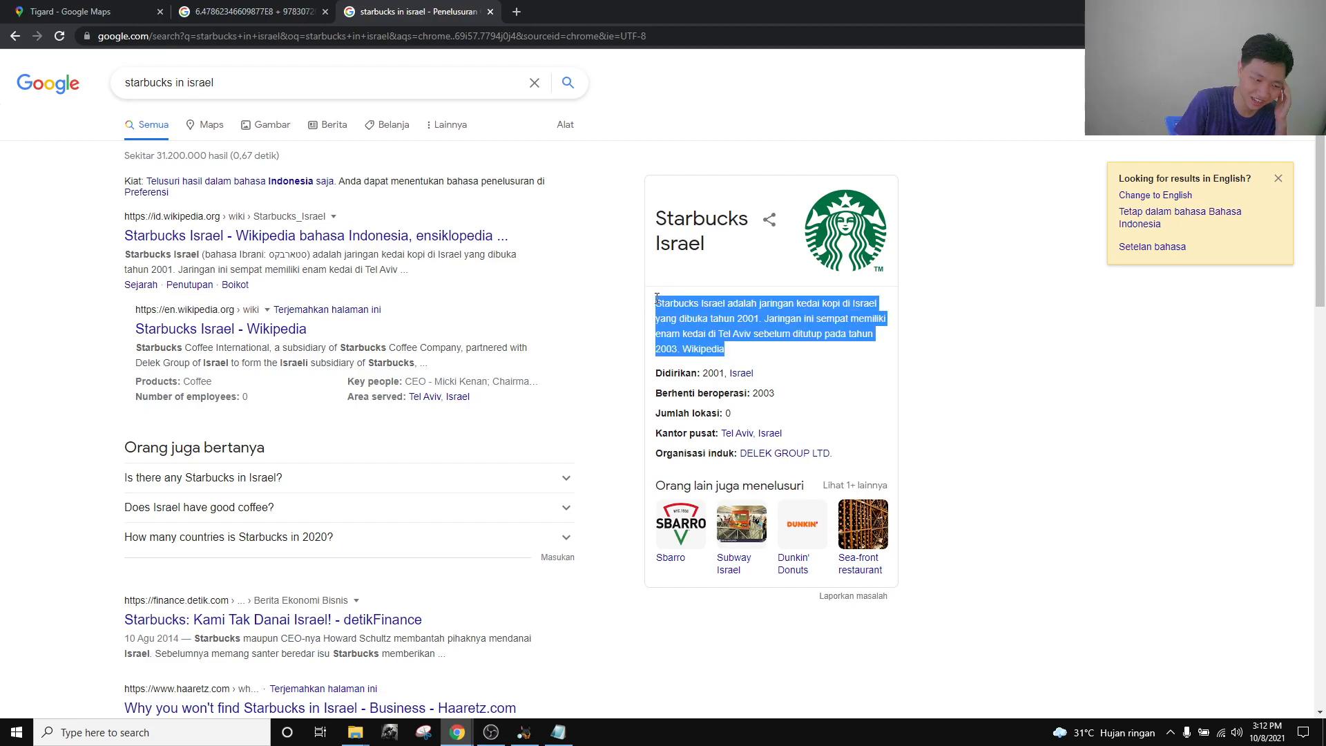
pyautogui.click(759, 353)
pyautogui.moveTo(457, 734)
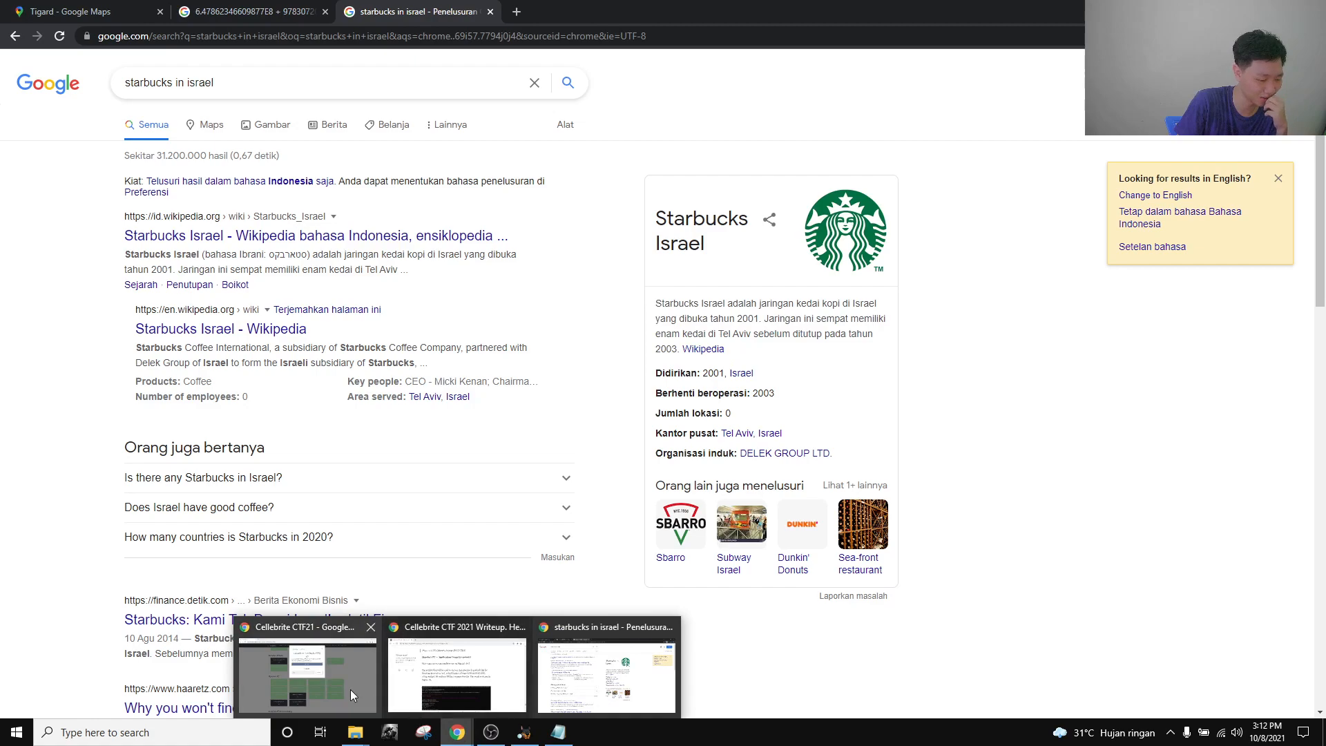
pyautogui.click(307, 674)
# Swap the Location Artifacts-FFS challenge for the Native Applications-FFS one, then bring Autopsy forward.
pyautogui.click(802, 102)
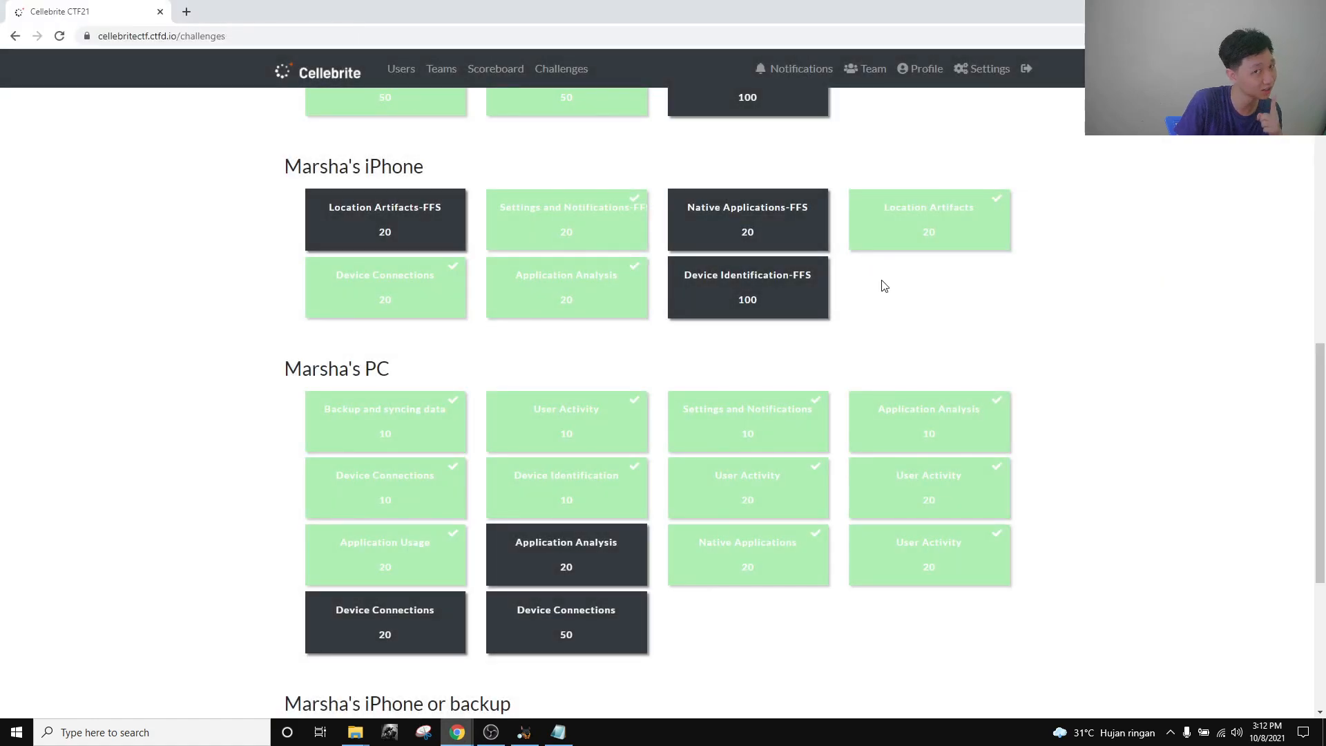
pyautogui.scroll(3, 868, 309)
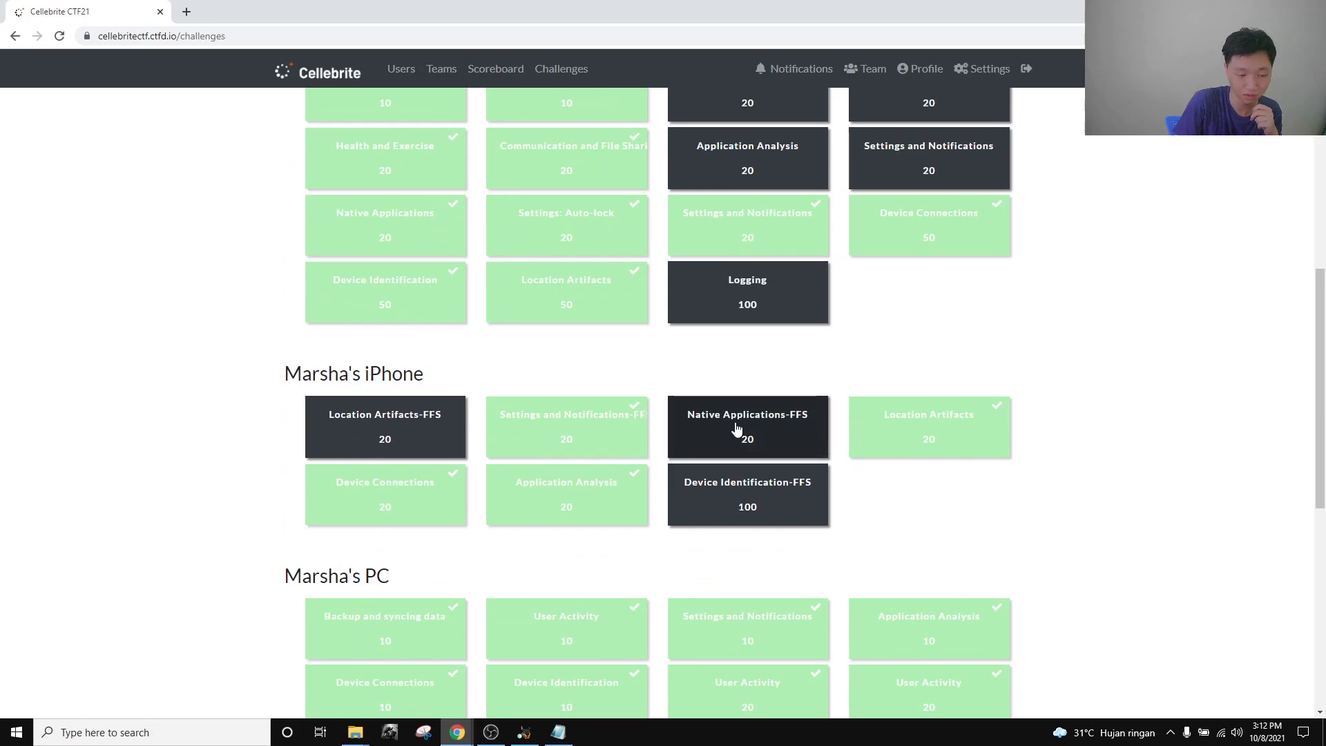
pyautogui.click(794, 428)
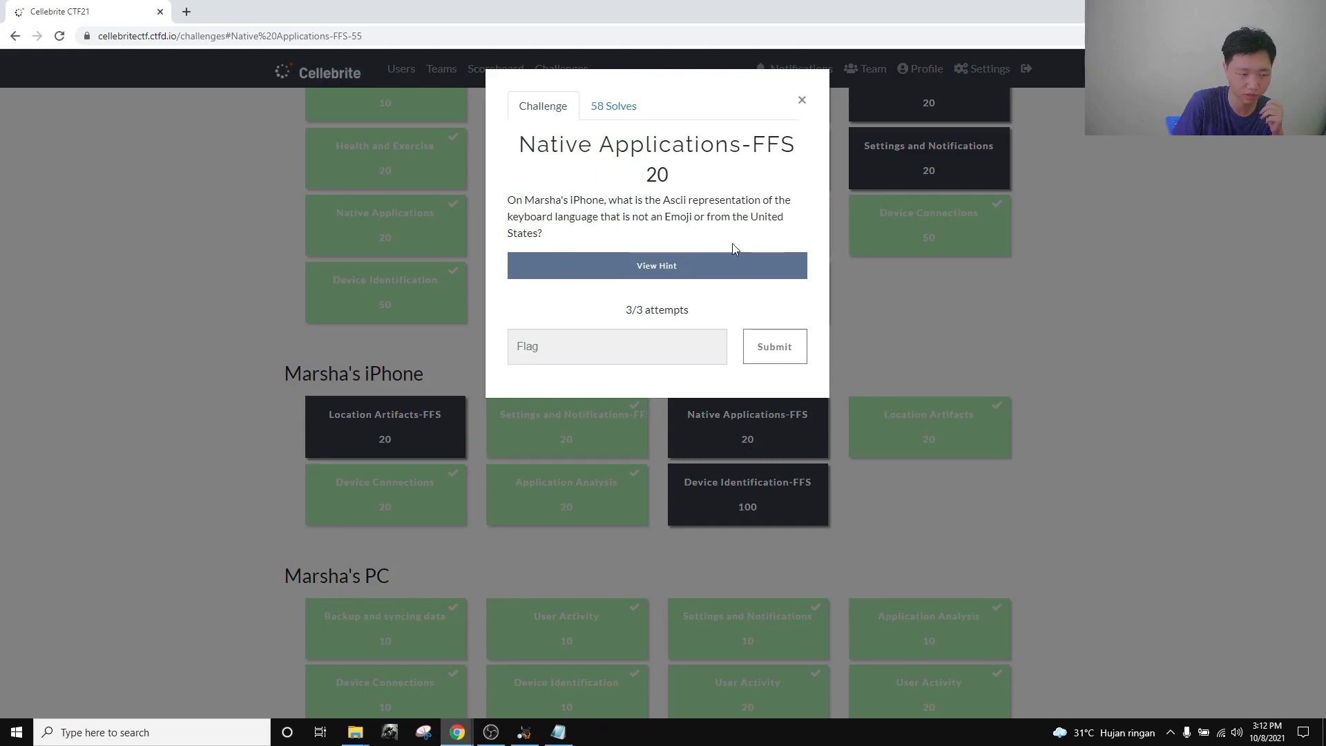
pyautogui.click(492, 730)
pyautogui.click(519, 734)
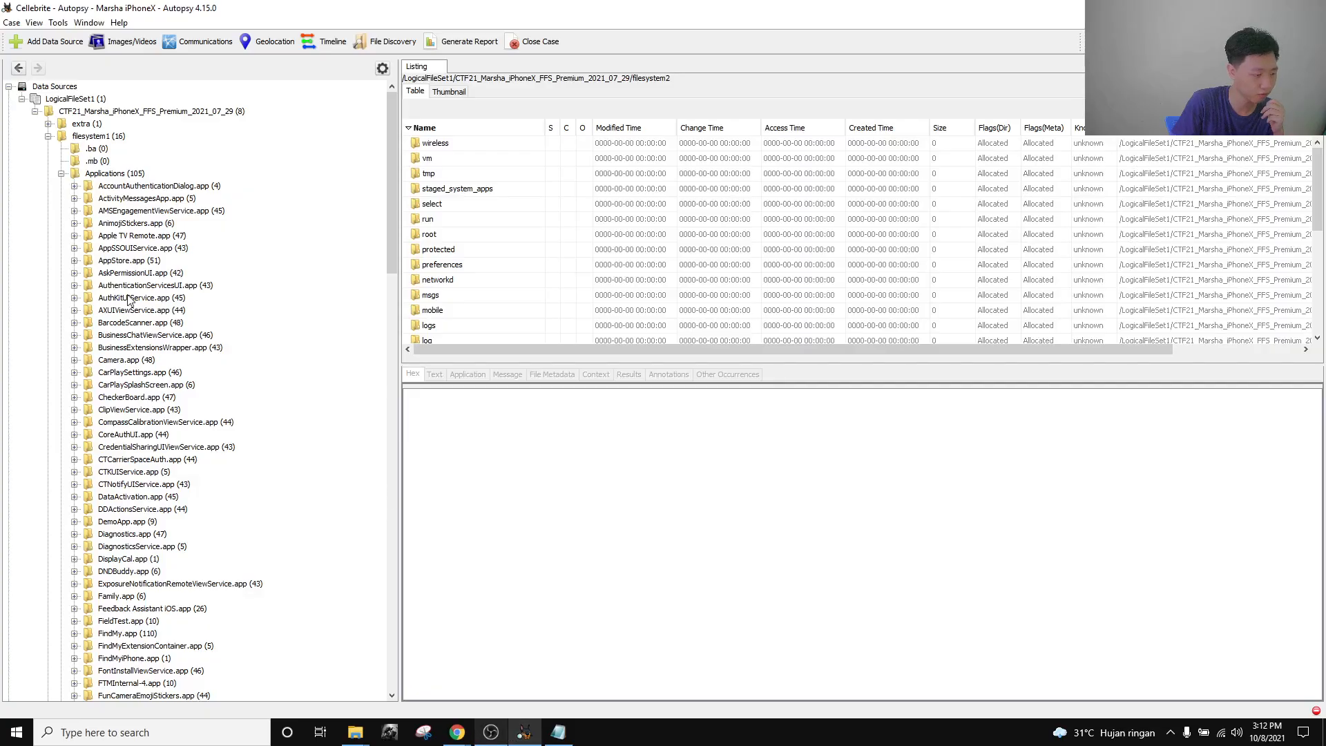
# Expand filesystem2 and the mobile folder to list the Keyboard folder's 13 files.
pyautogui.scroll(-20, 85, 248)
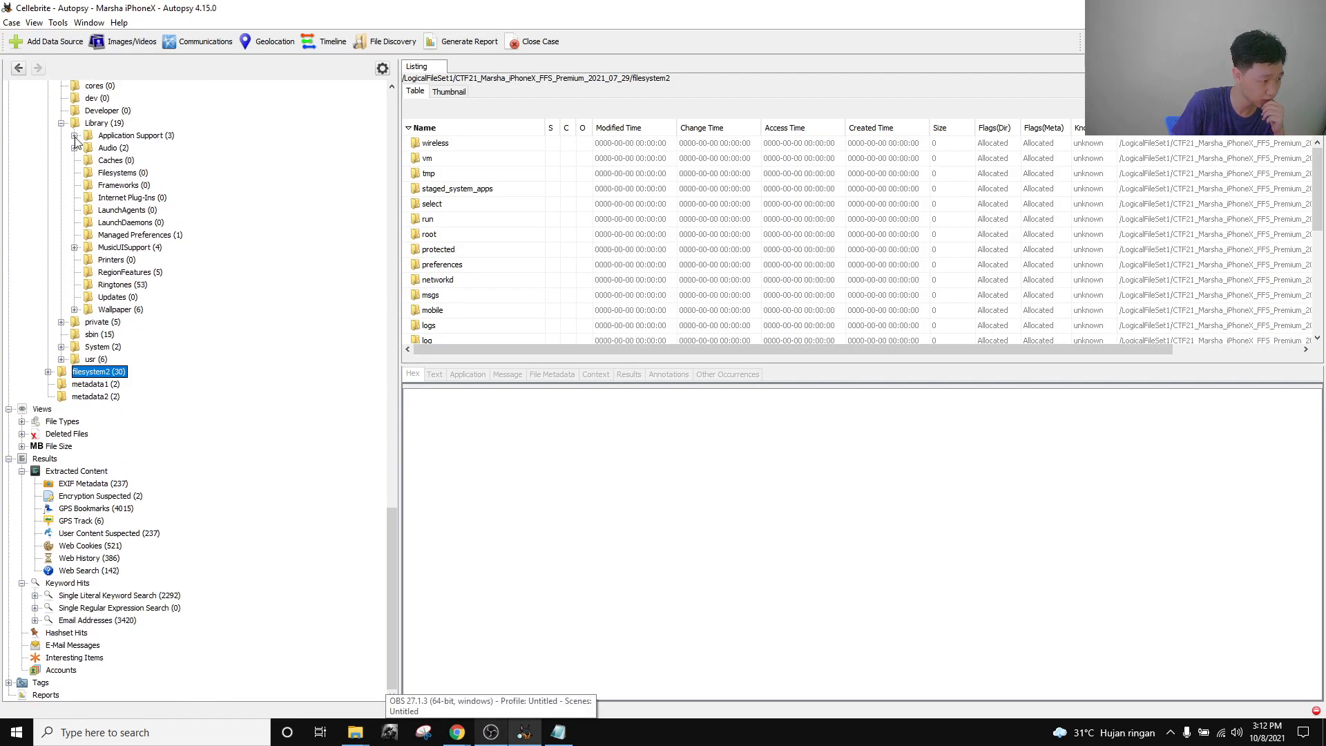
pyautogui.scroll(4, 107, 201)
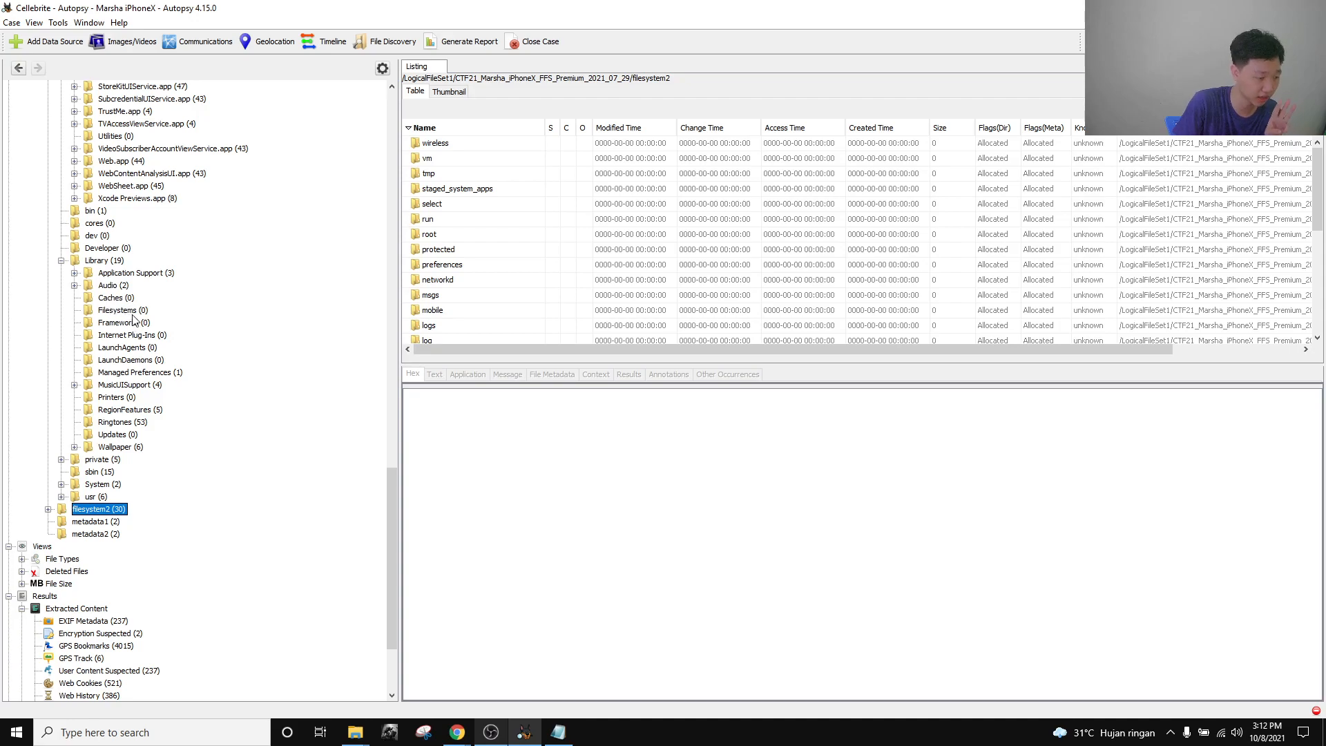
pyautogui.scroll(2, 122, 345)
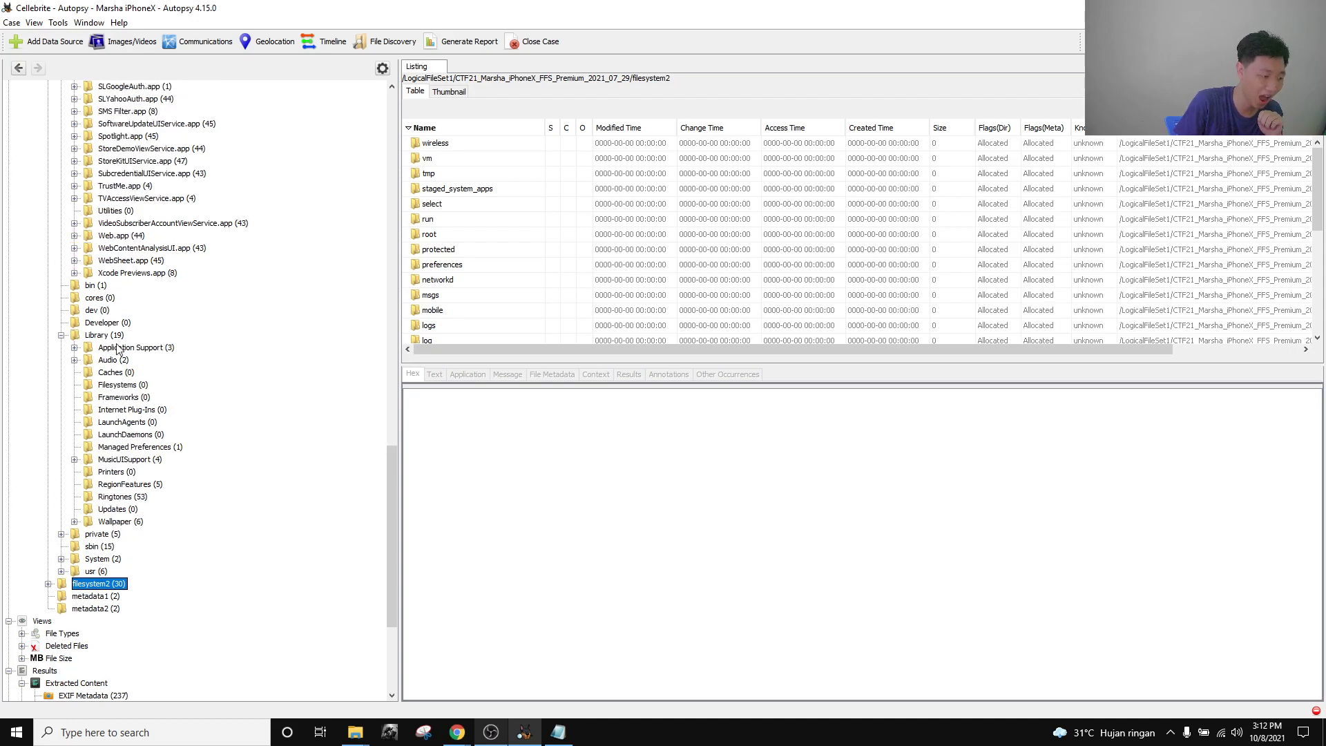
pyautogui.click(48, 583)
pyautogui.scroll(-4, 90, 580)
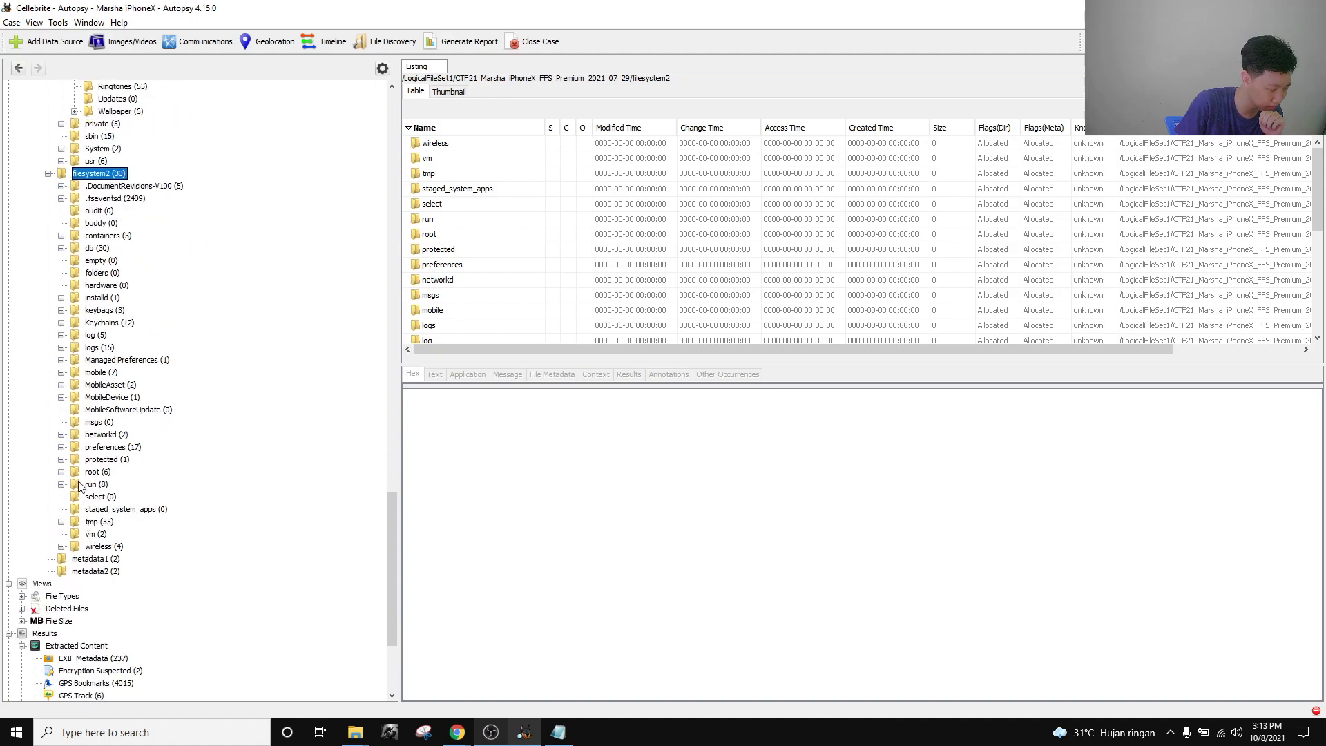
pyautogui.click(61, 372)
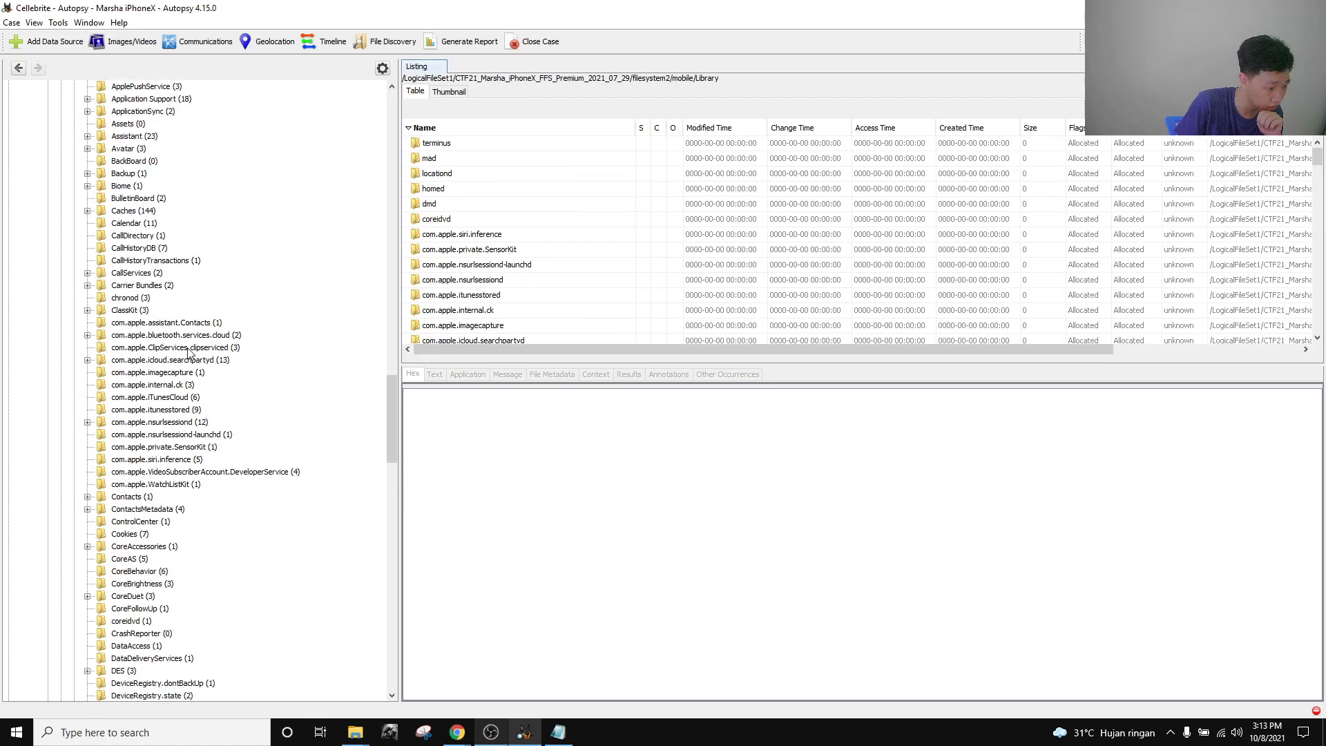
pyautogui.scroll(-15, 178, 384)
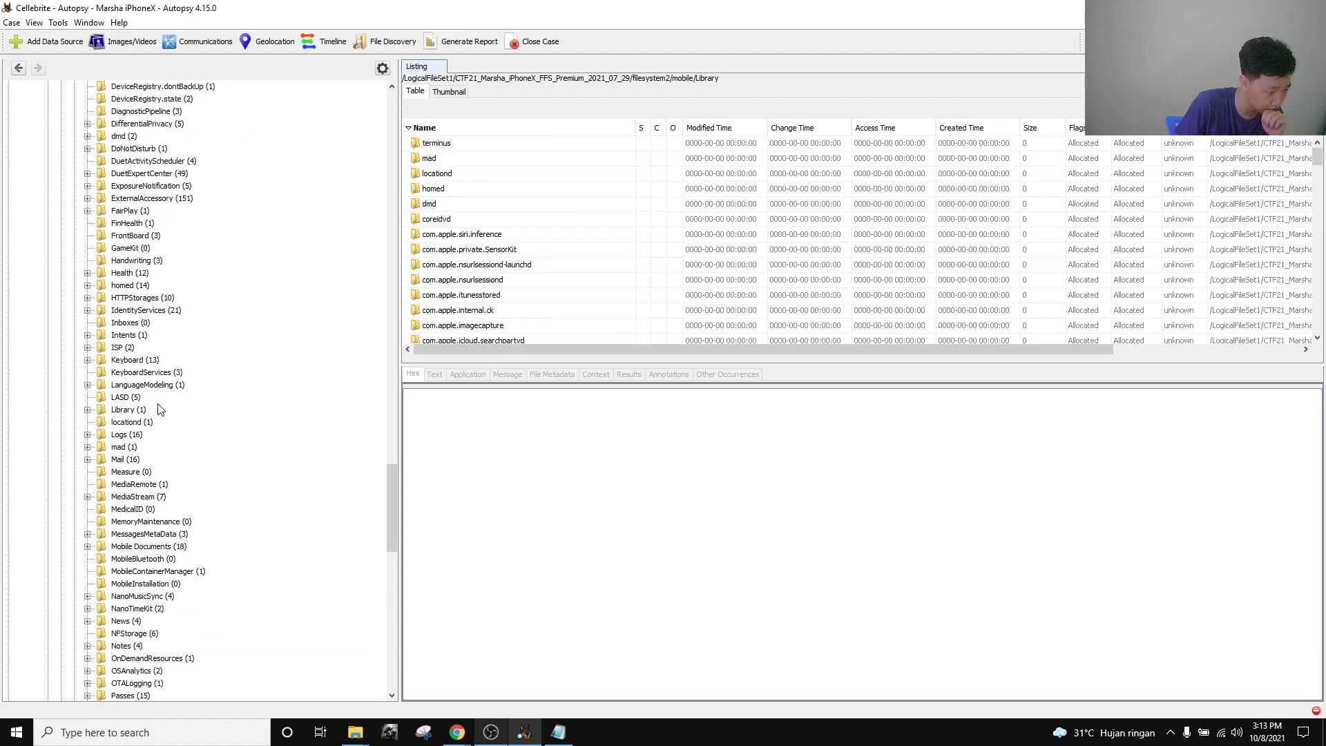
pyautogui.click(177, 372)
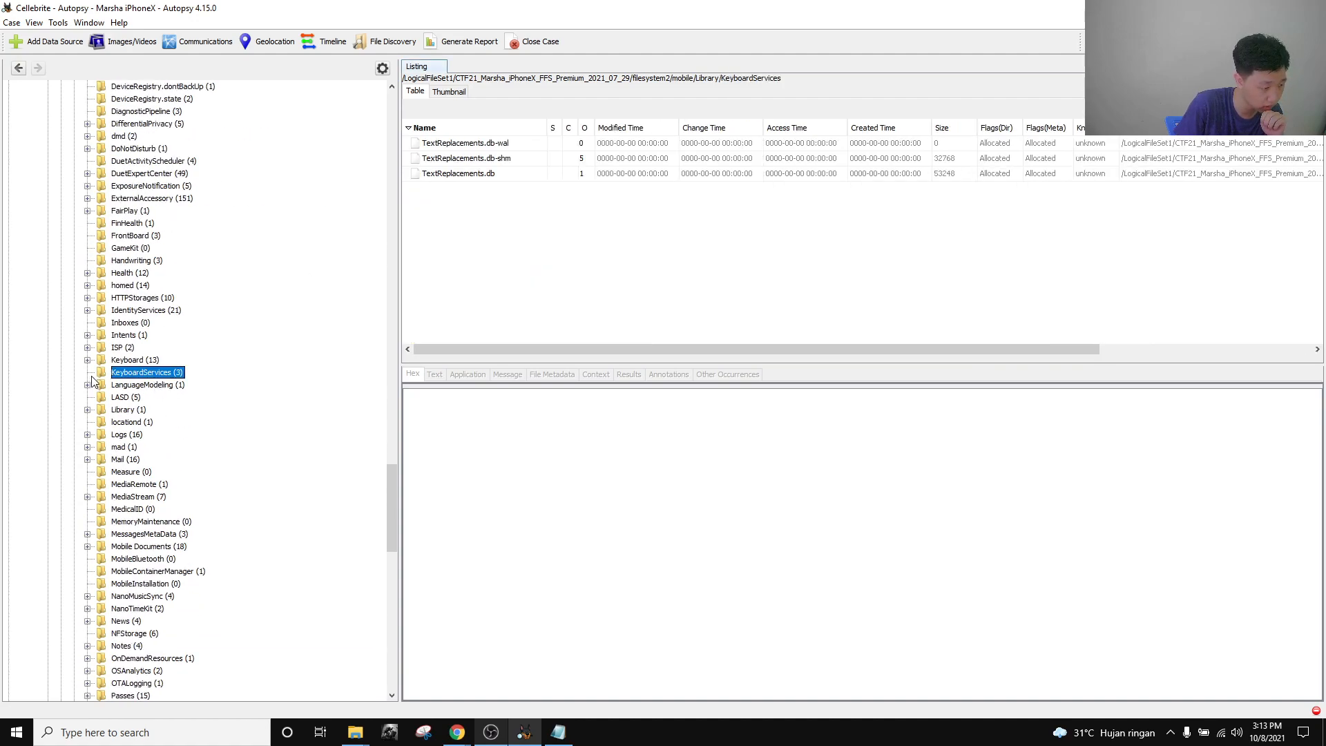
pyautogui.click(127, 360)
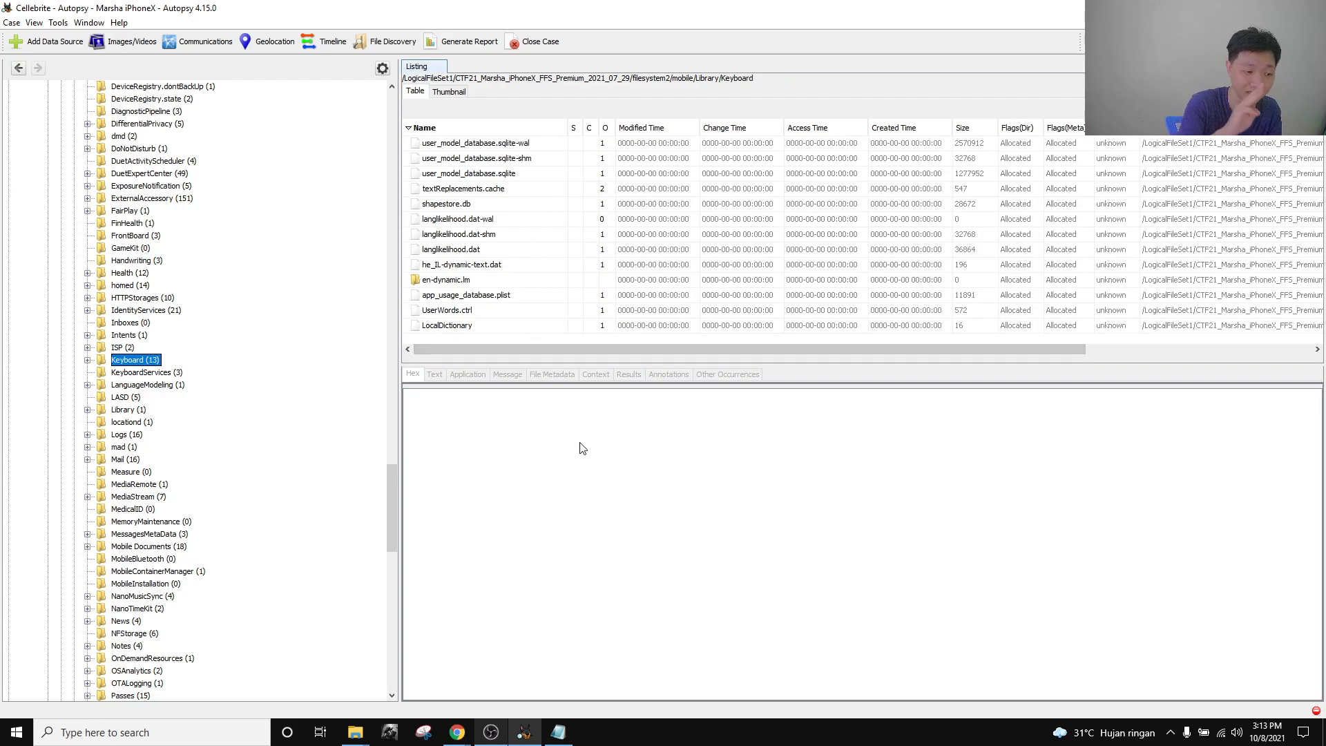
# View he_IL-dynamic-text.dat and langlikelihood.dat contents, then return to the CTF challenge in Chrome.
pyautogui.click(497, 266)
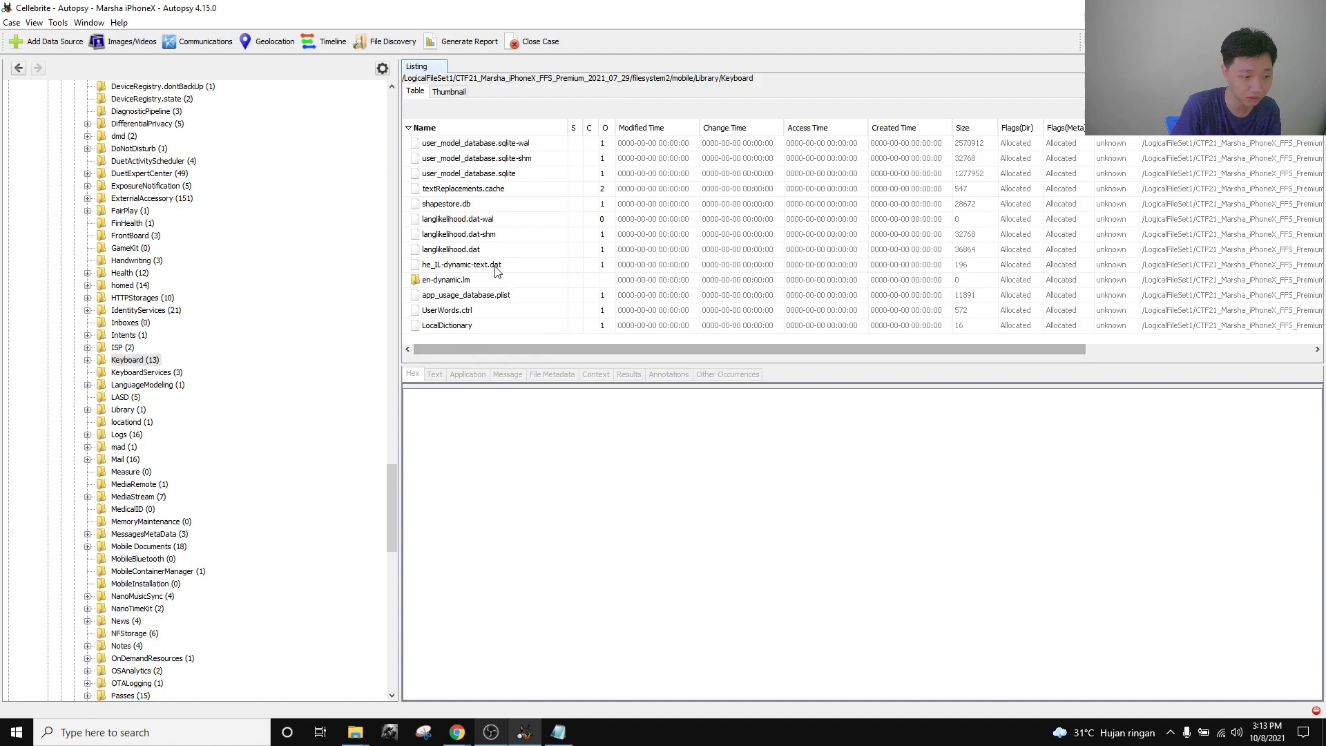
pyautogui.click(485, 253)
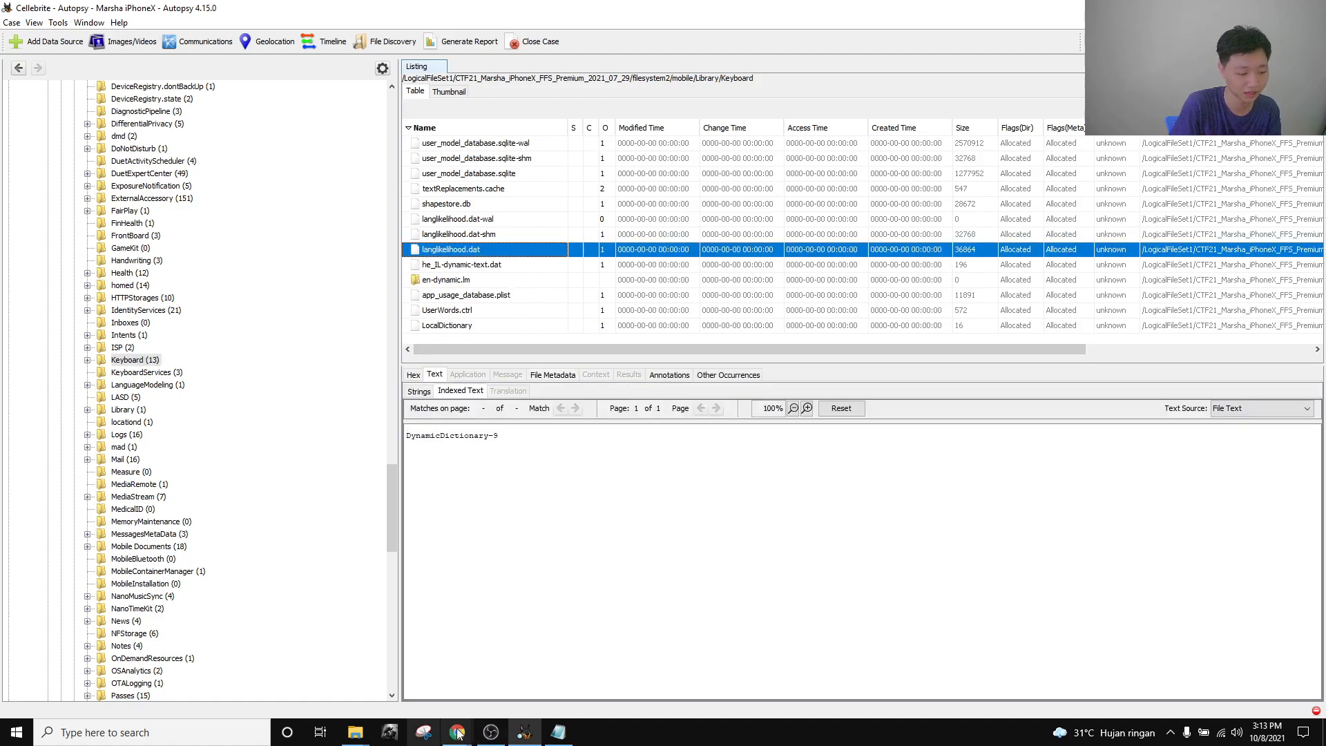
pyautogui.moveTo(457, 731)
pyautogui.click(376, 685)
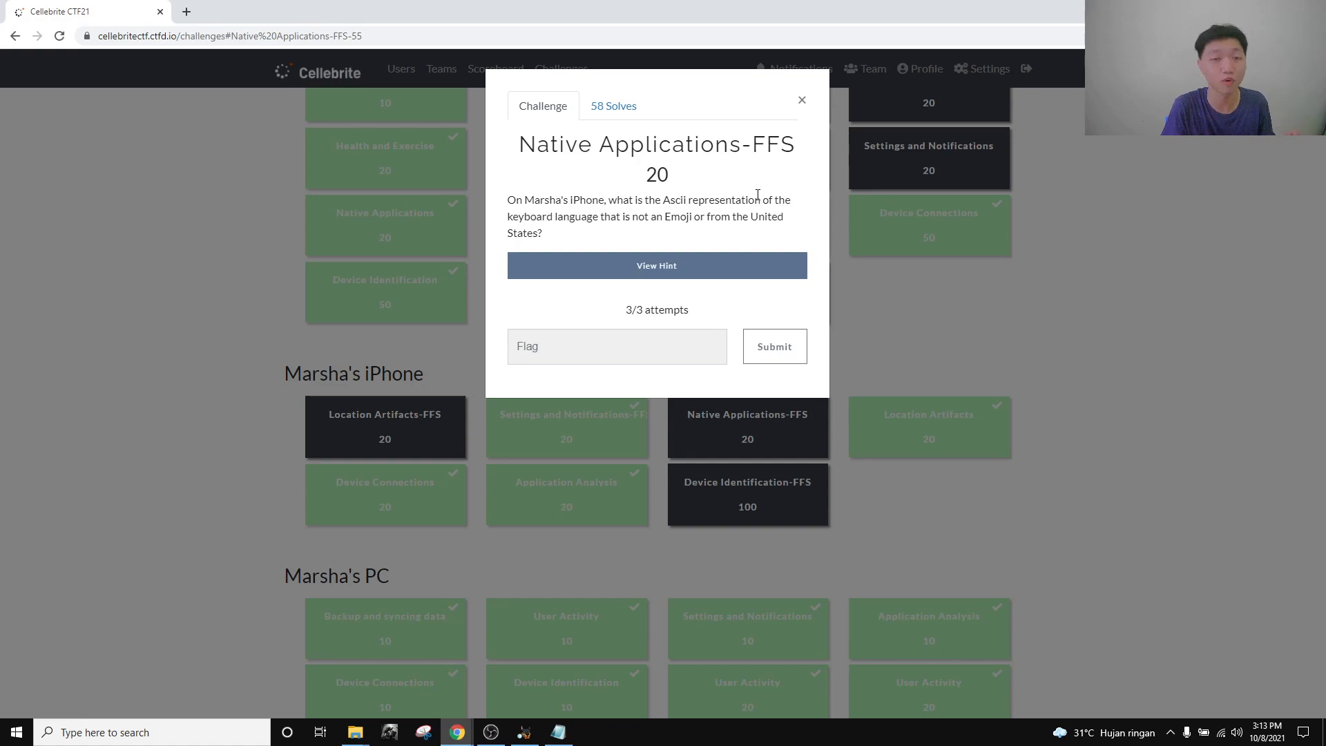
# Search Google for 'hebrew ascii representation' in a new tab.
pyautogui.click(187, 12)
pyautogui.write('heb')
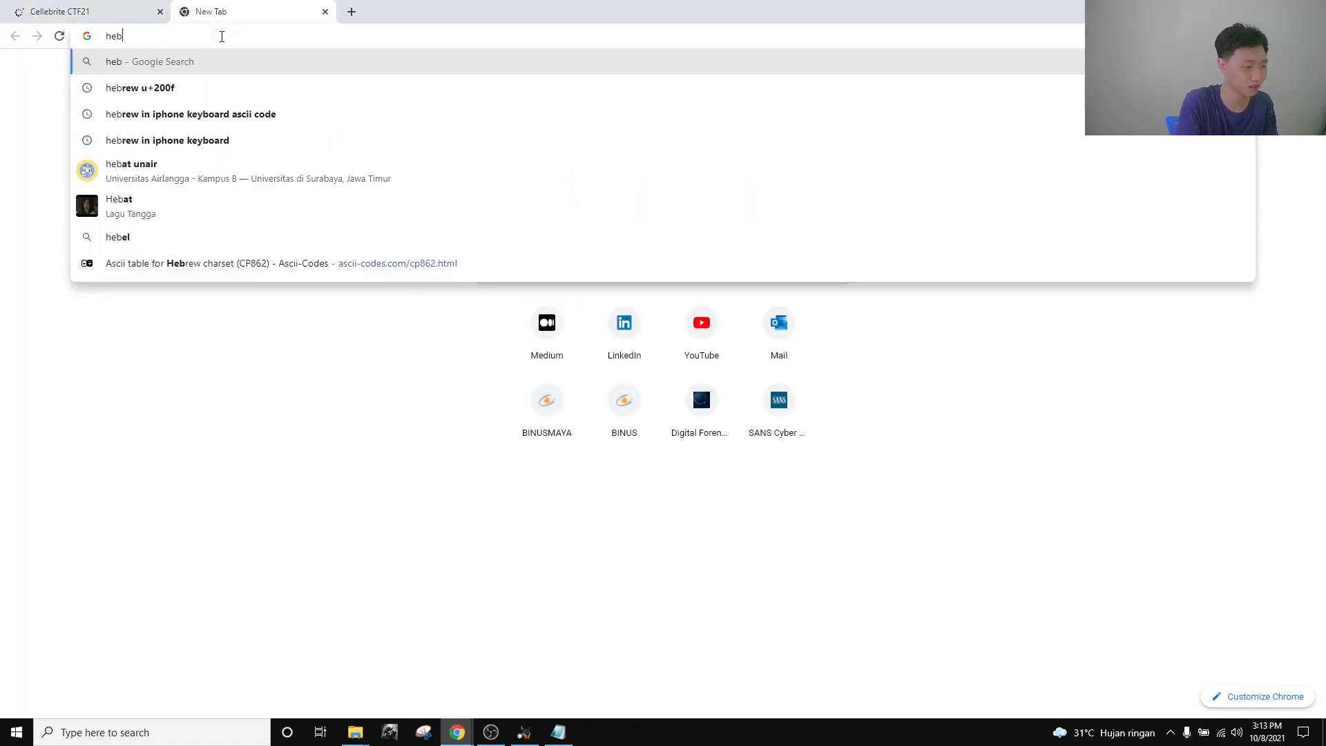
pyautogui.write('rew ascii ')
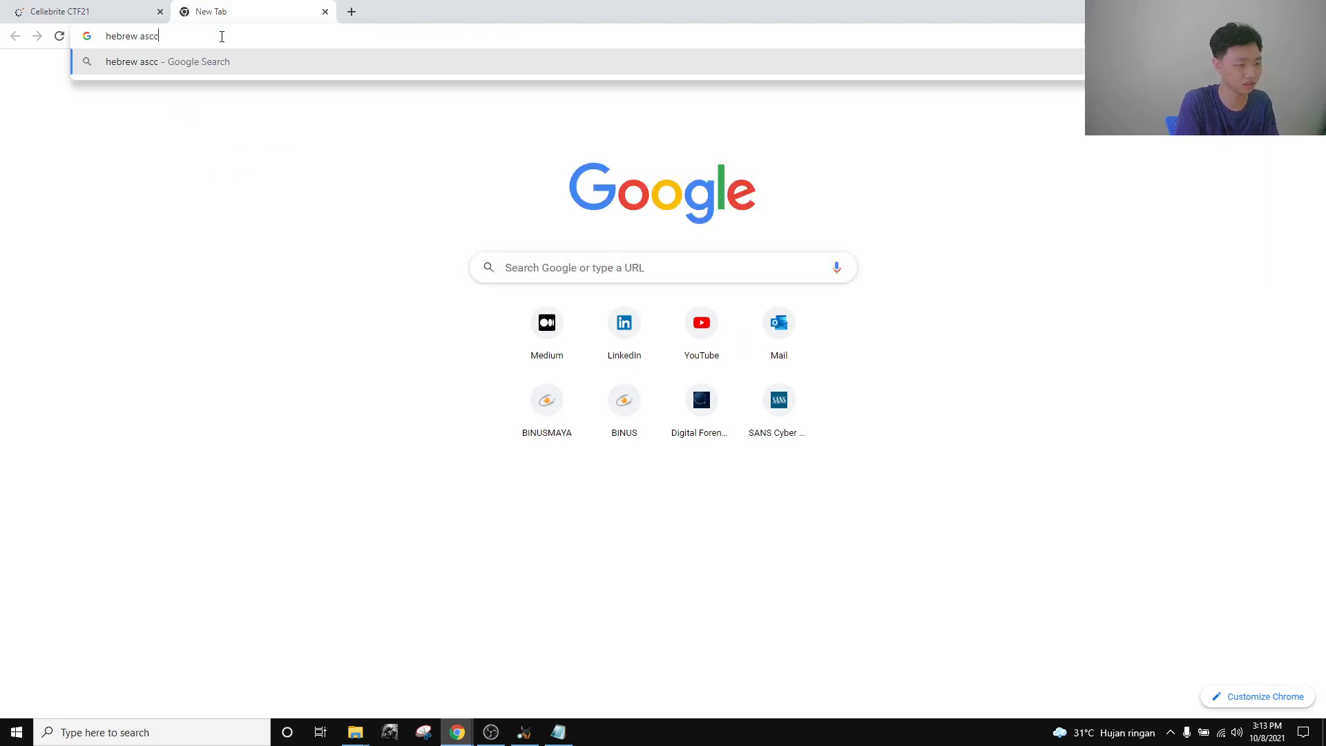
pyautogui.write('r')
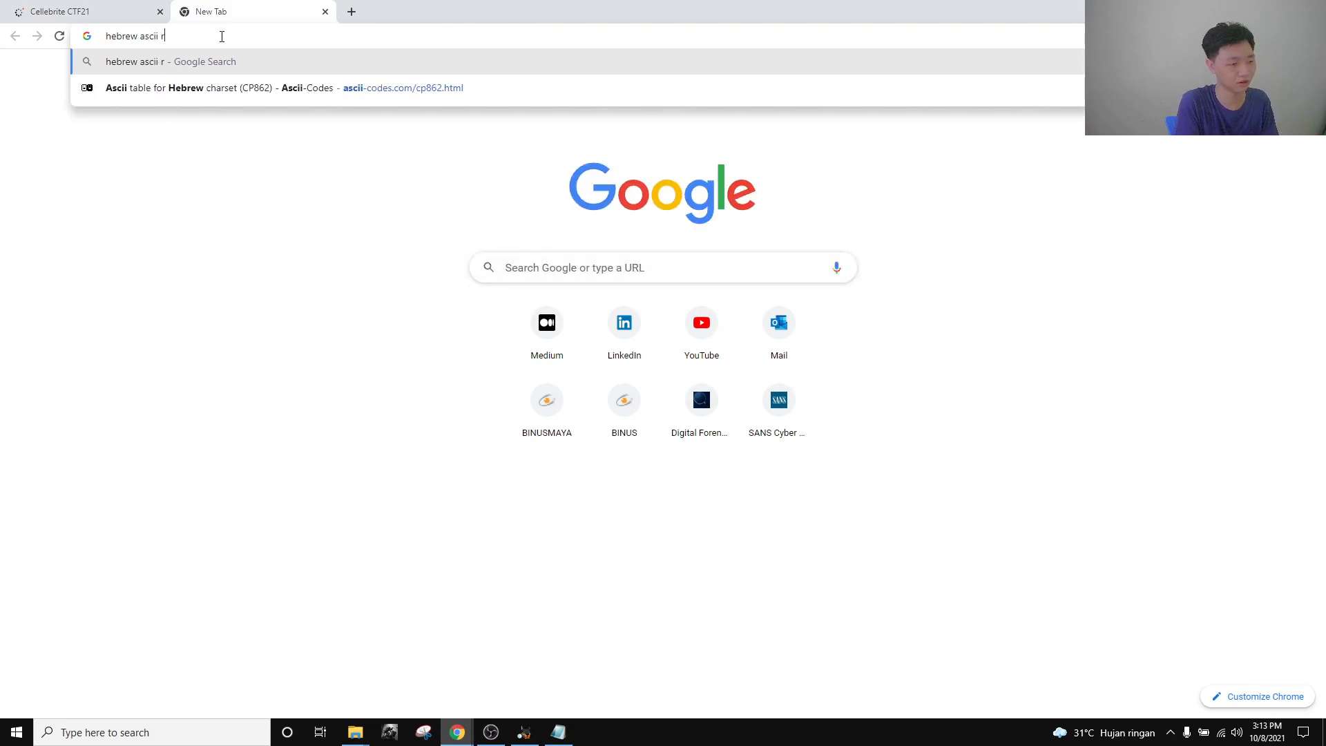
pyautogui.write('epresentation')
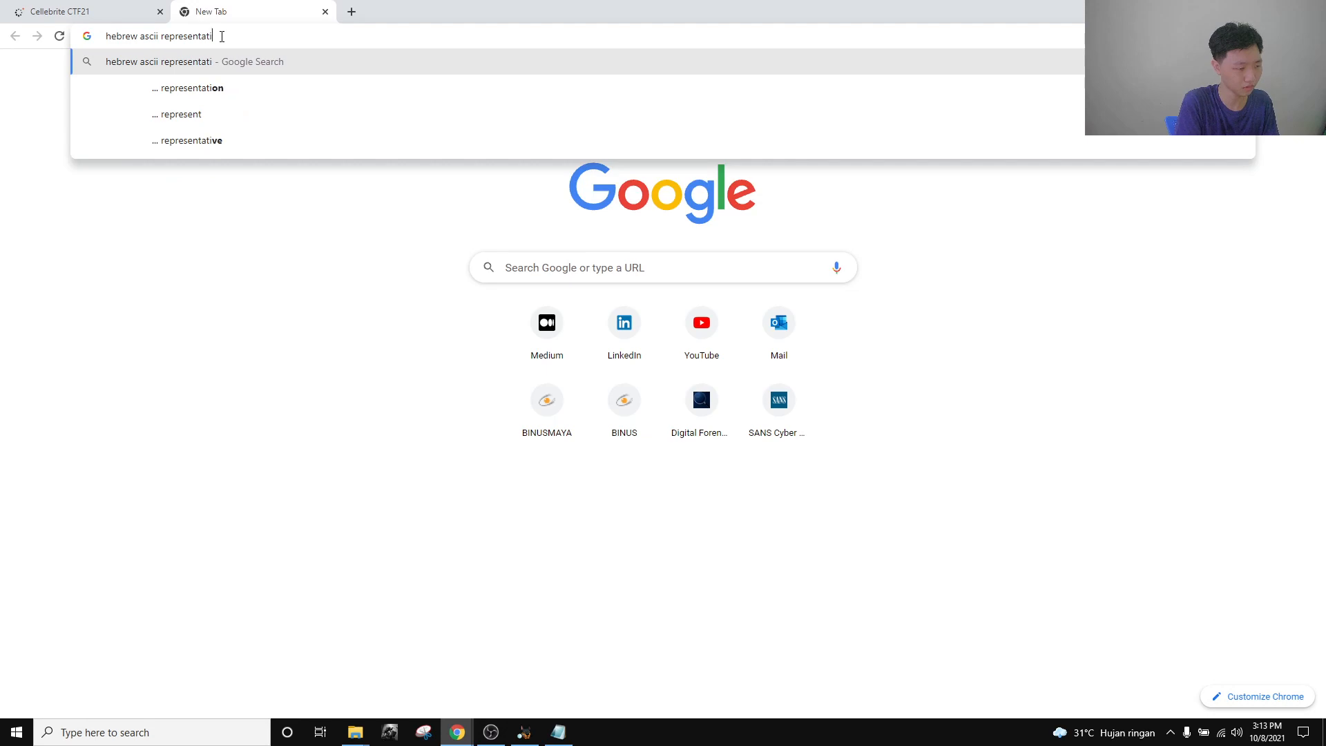
pyautogui.press('Return')
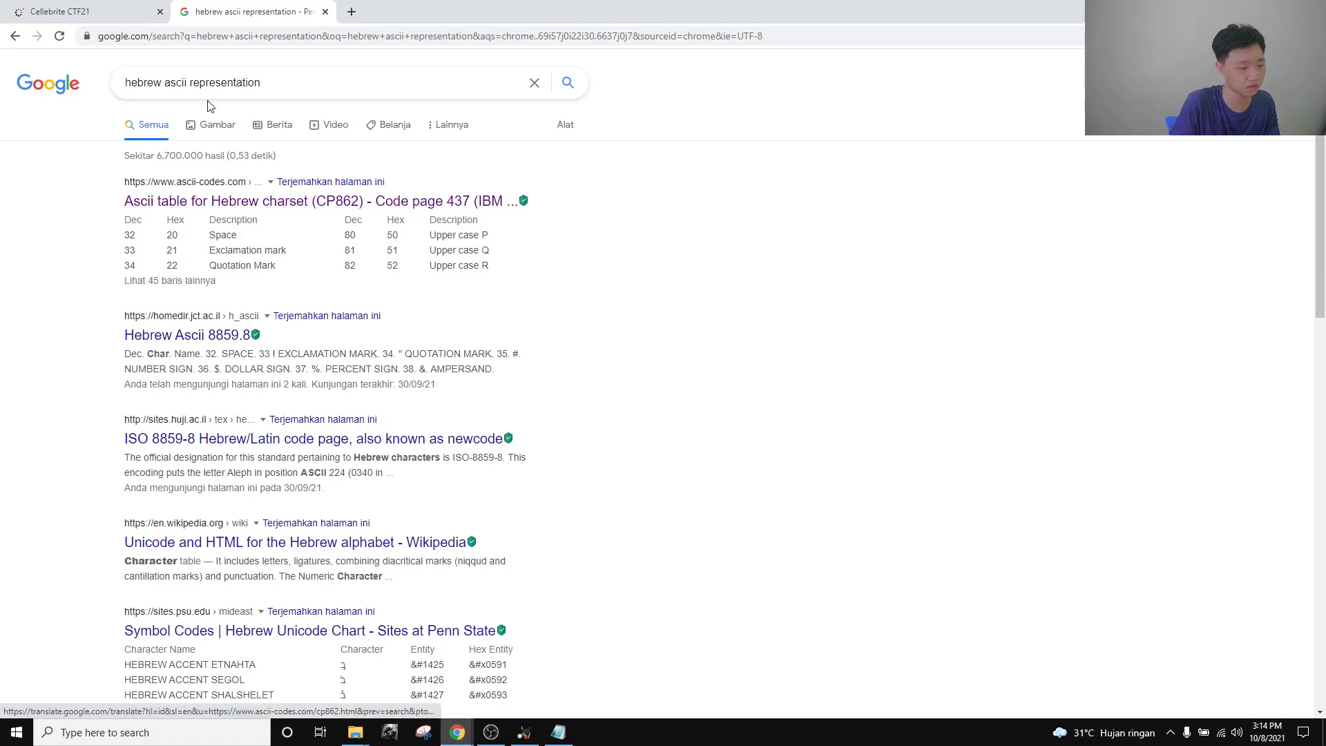
# Compare the search results against the Native Applications-FFS challenge question, moving between the two tabs.
pyautogui.hotkey('ctrl', 'Tab')
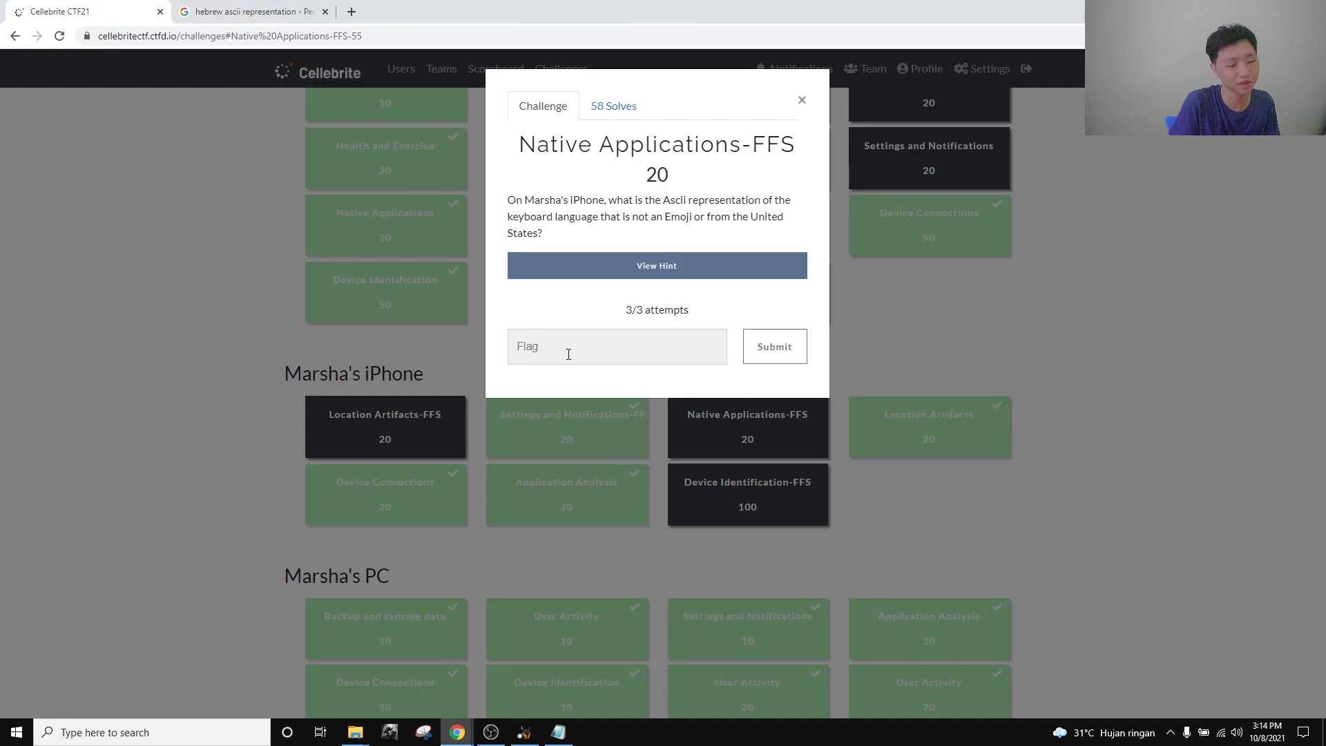
pyautogui.click(271, 12)
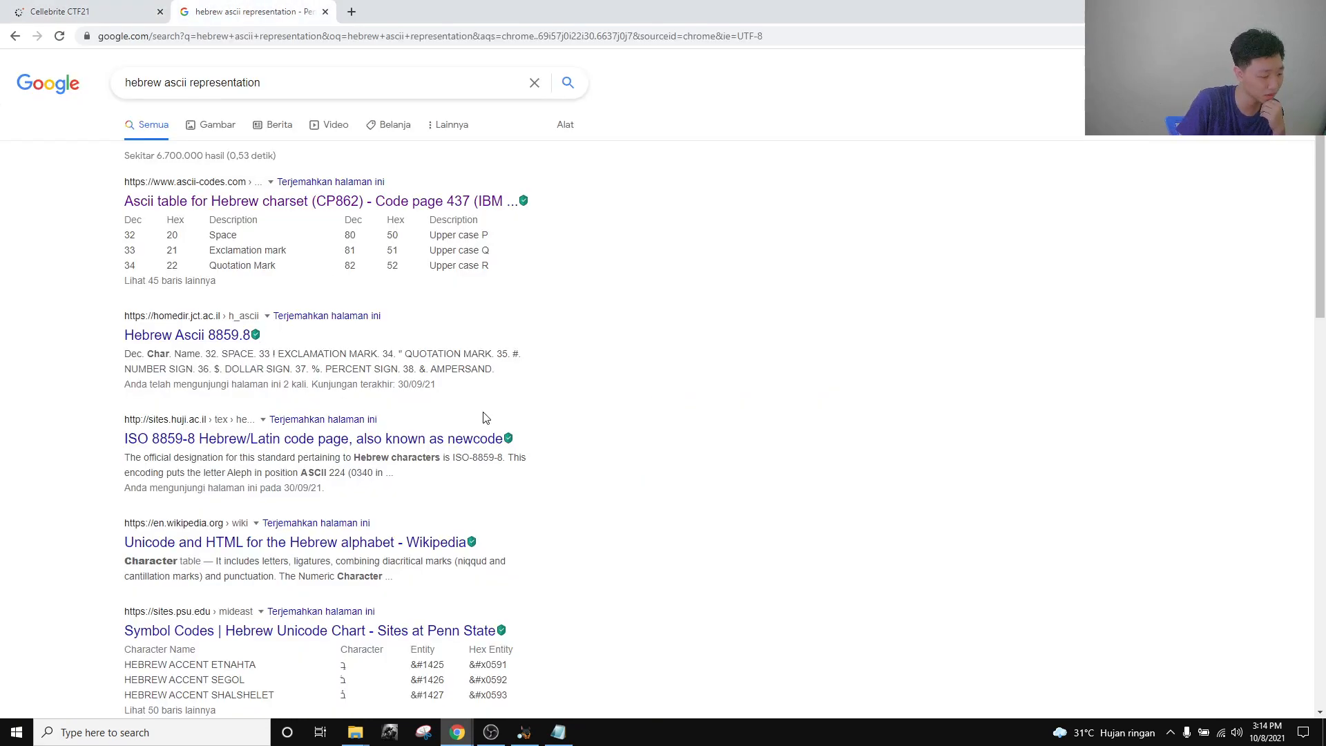
pyautogui.scroll(-3, 542, 441)
pyautogui.scroll(5, 556, 418)
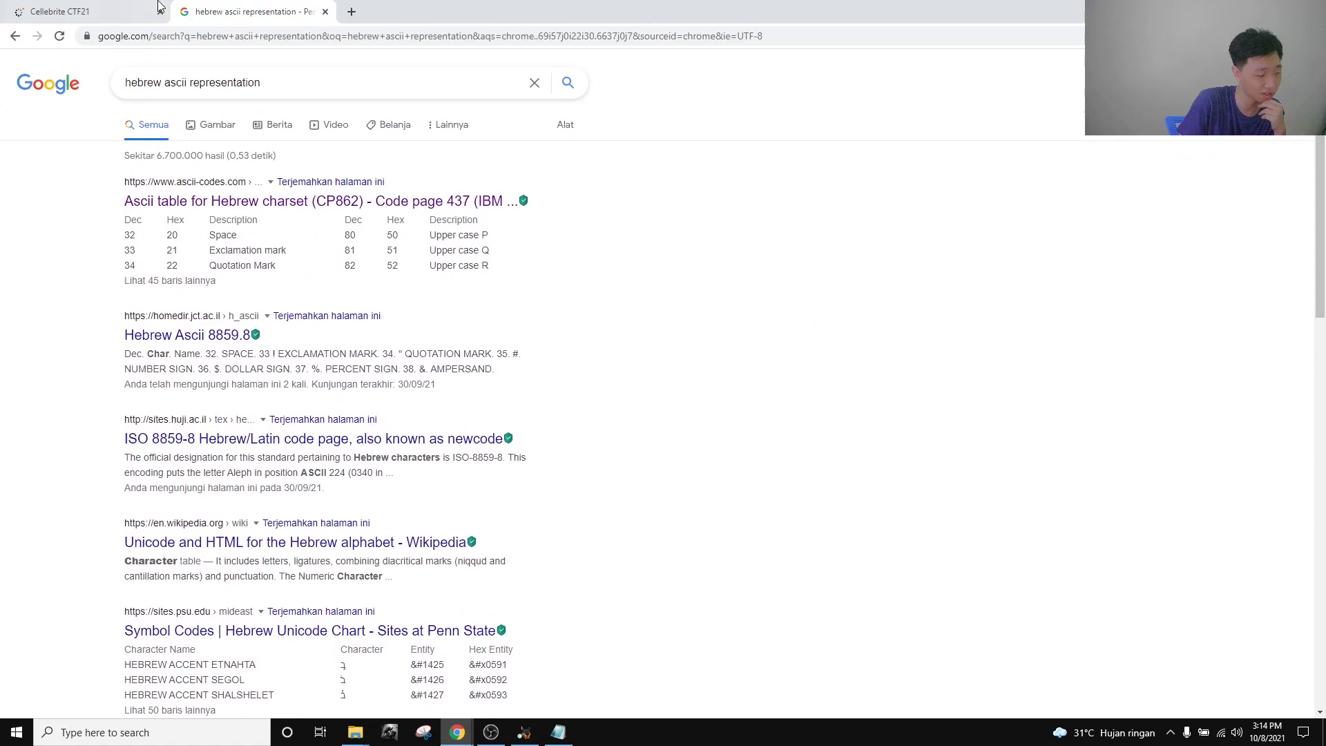
pyautogui.click(128, 7)
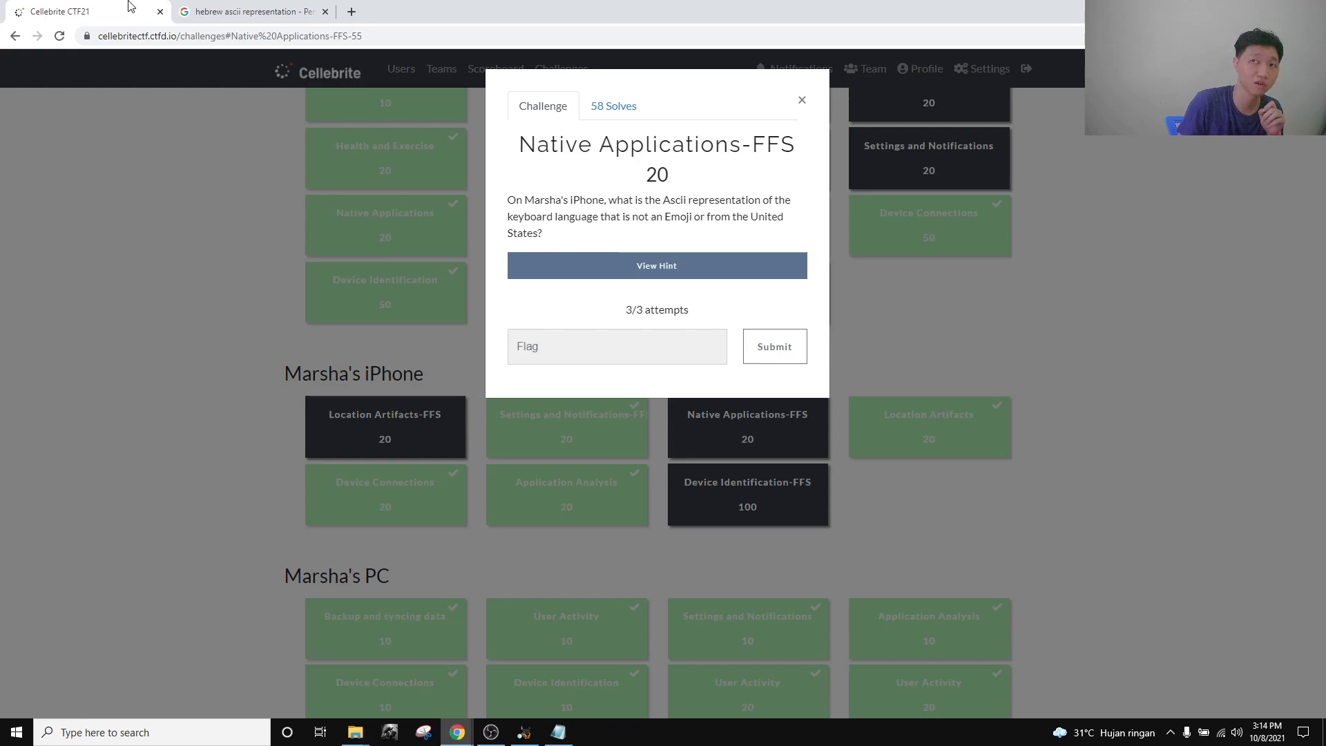
pyautogui.click(219, 9)
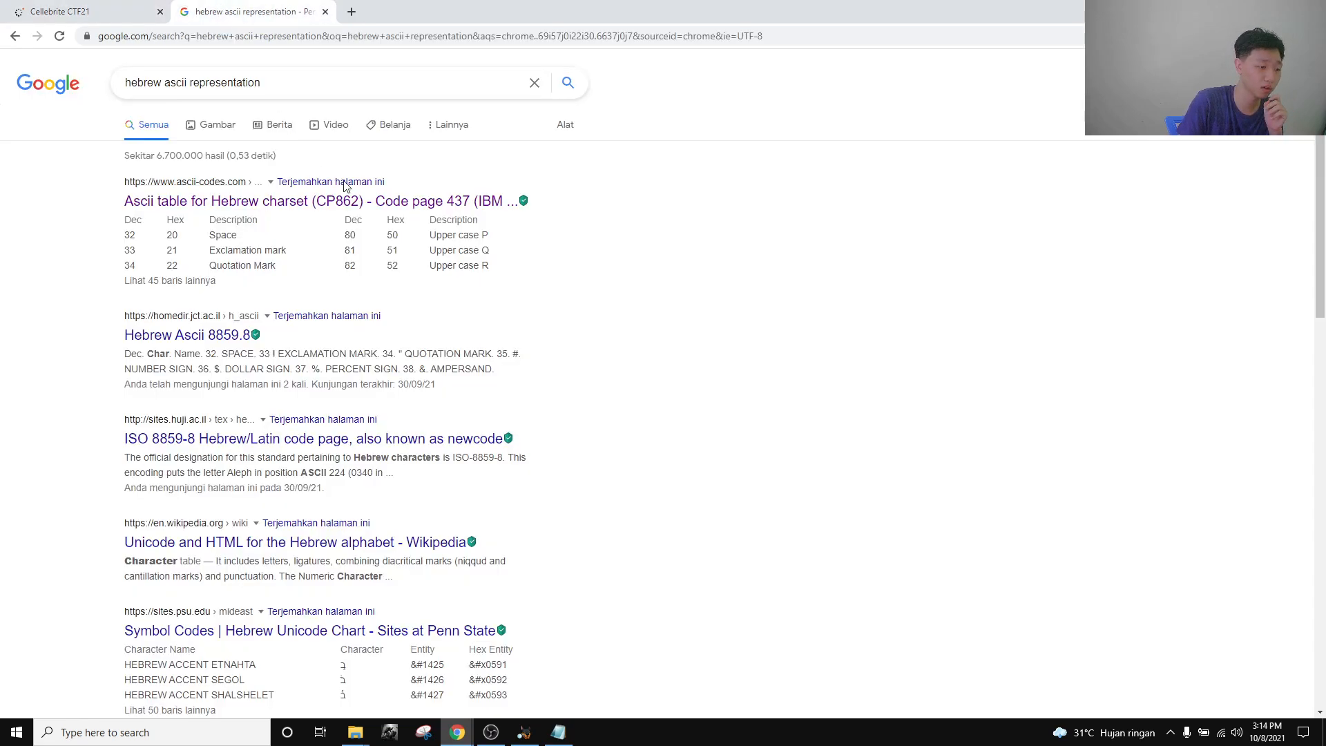
pyautogui.click(76, 11)
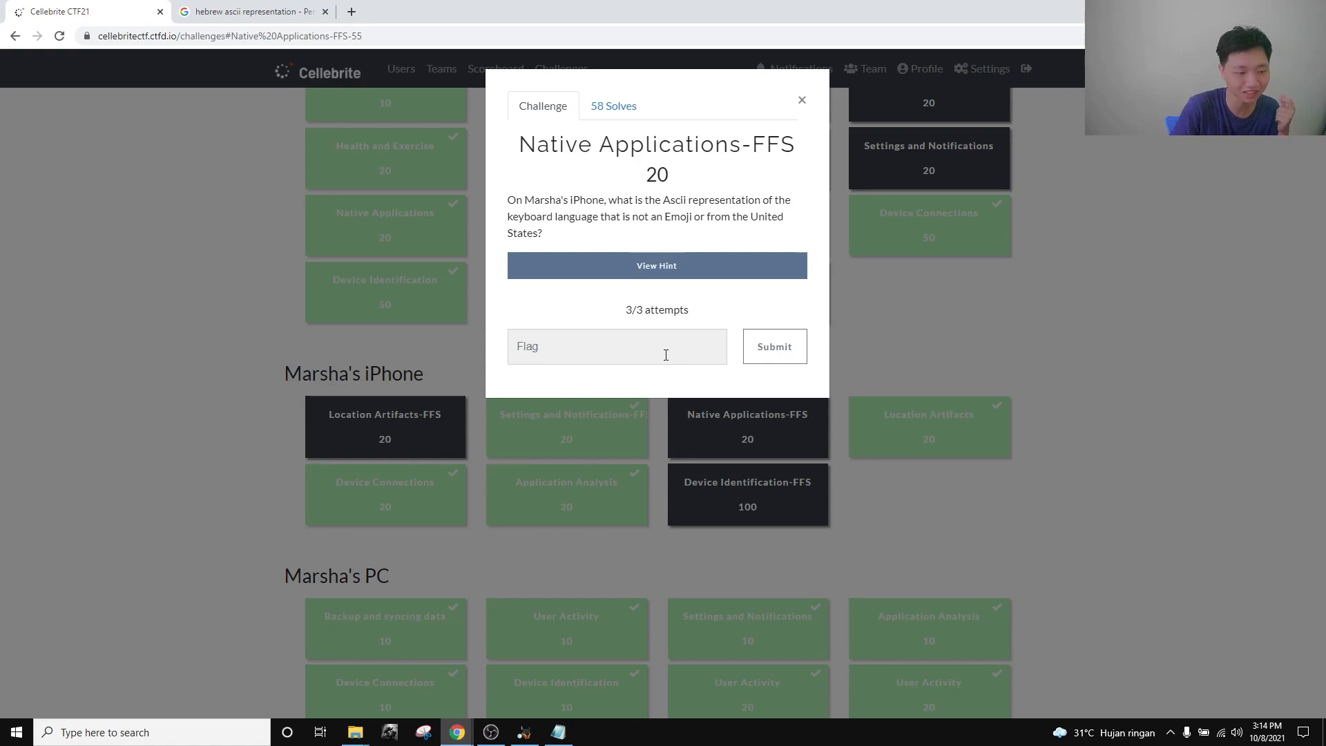
# View he_IL-dynamic-text.dat's text and MD5 metadata in Autopsy, then return to the CTF challenge.
pyautogui.click(524, 732)
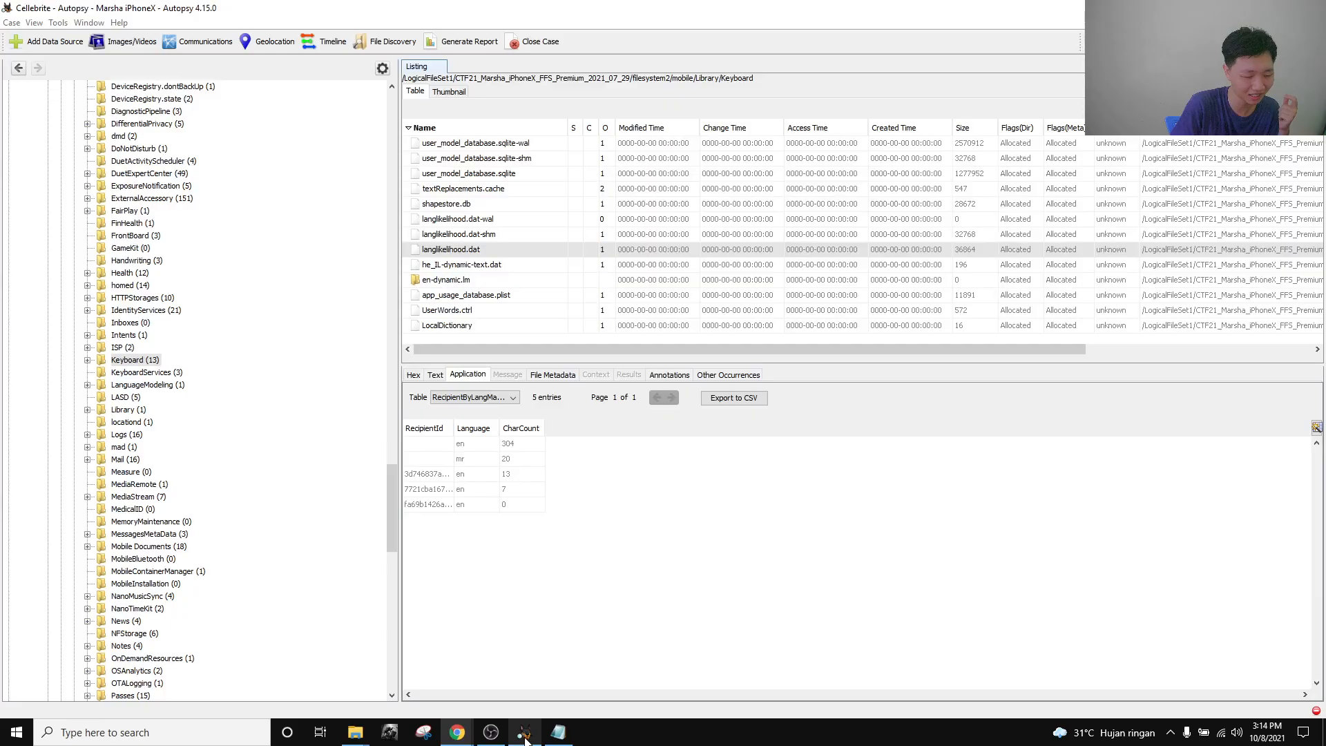
pyautogui.click(431, 266)
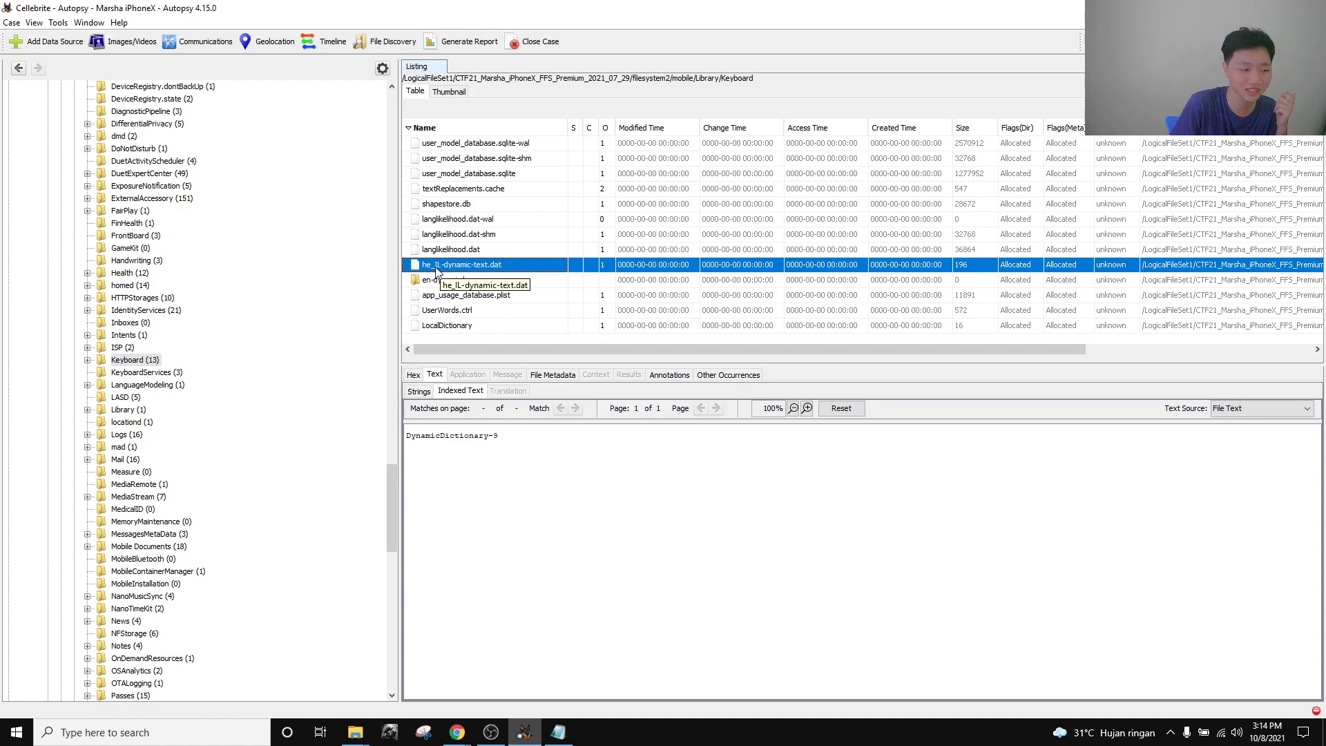
pyautogui.click(556, 375)
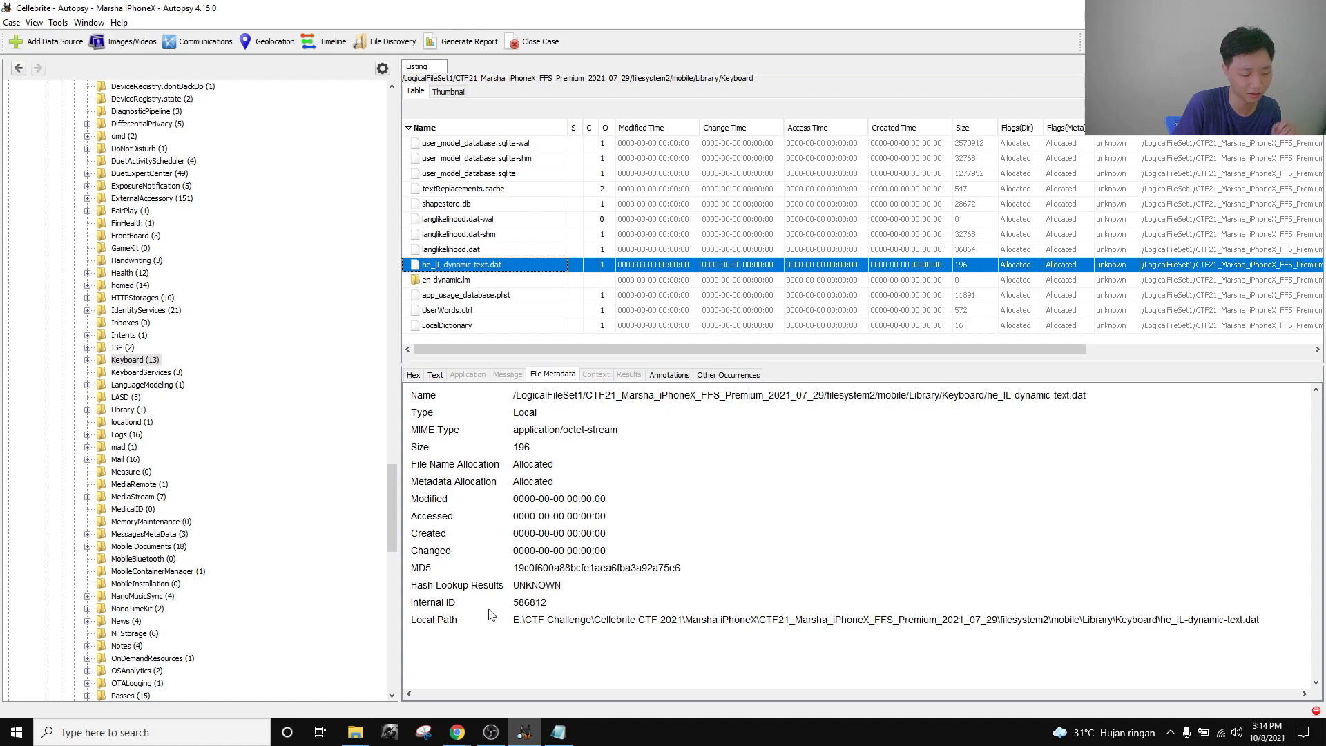
pyautogui.click(447, 731)
pyautogui.click(336, 672)
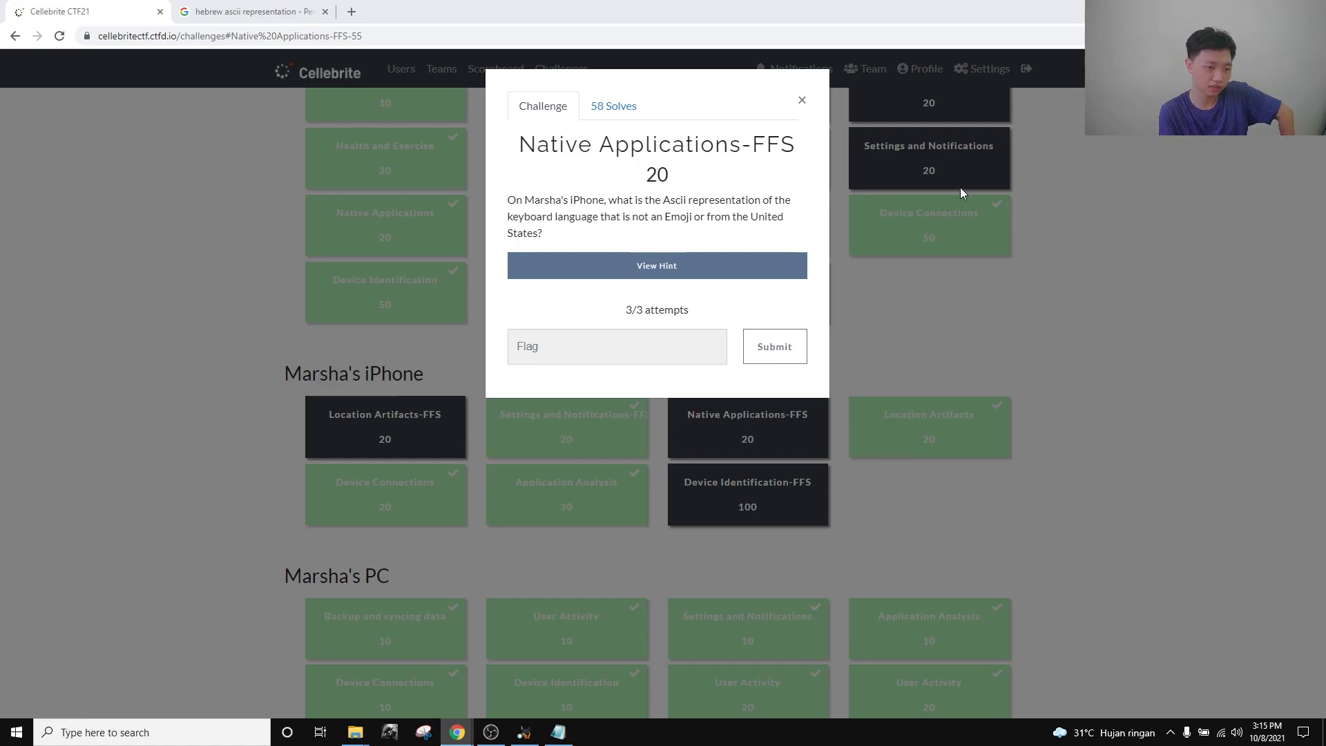
# Close the Native Applications-FFS challenge without a flag and scroll the Challenges board.
pyautogui.click(802, 101)
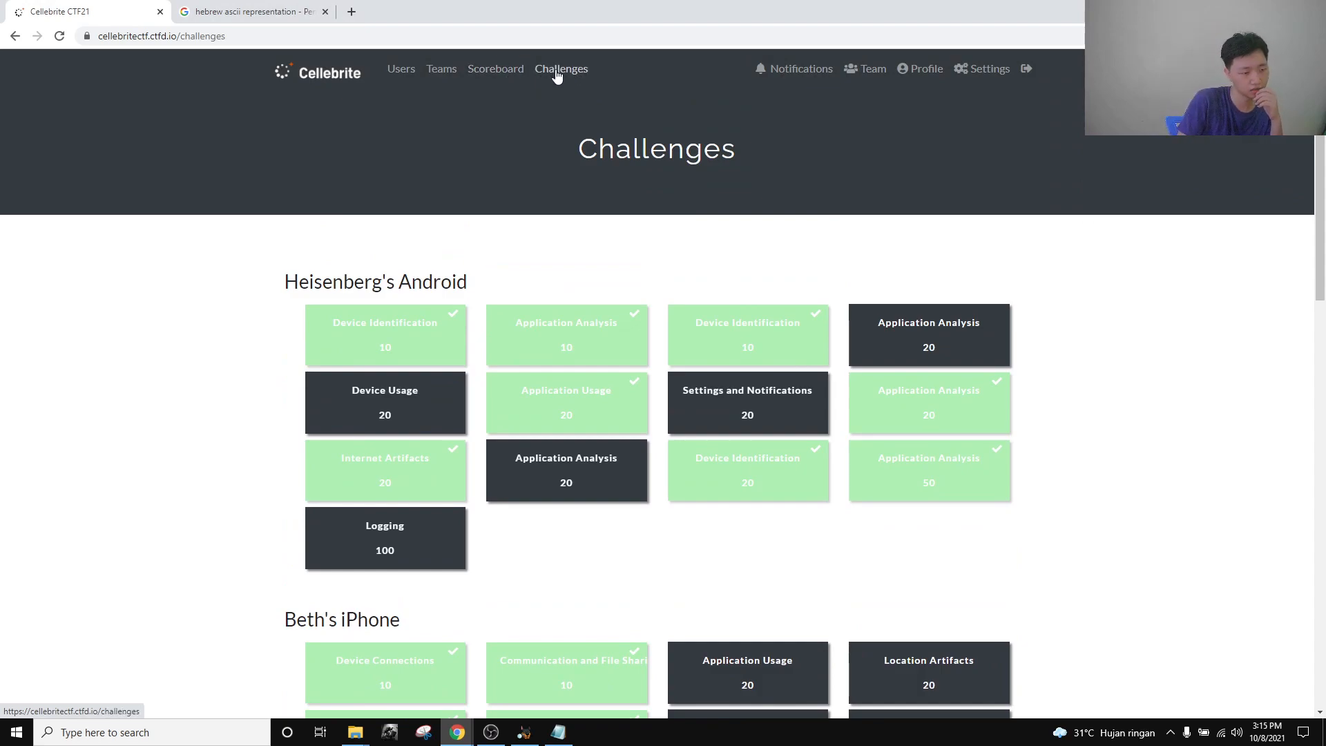
pyautogui.scroll(-15, 1214, 429)
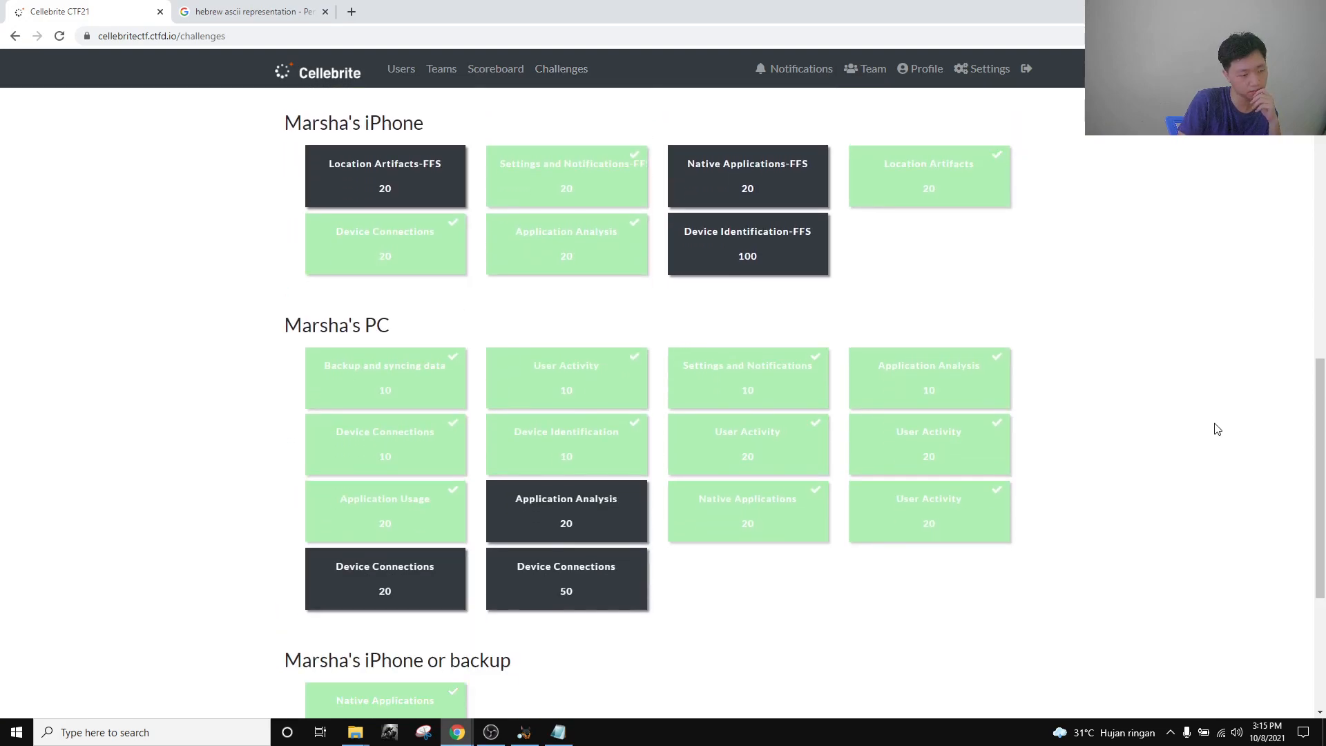
pyautogui.scroll(15, 1213, 429)
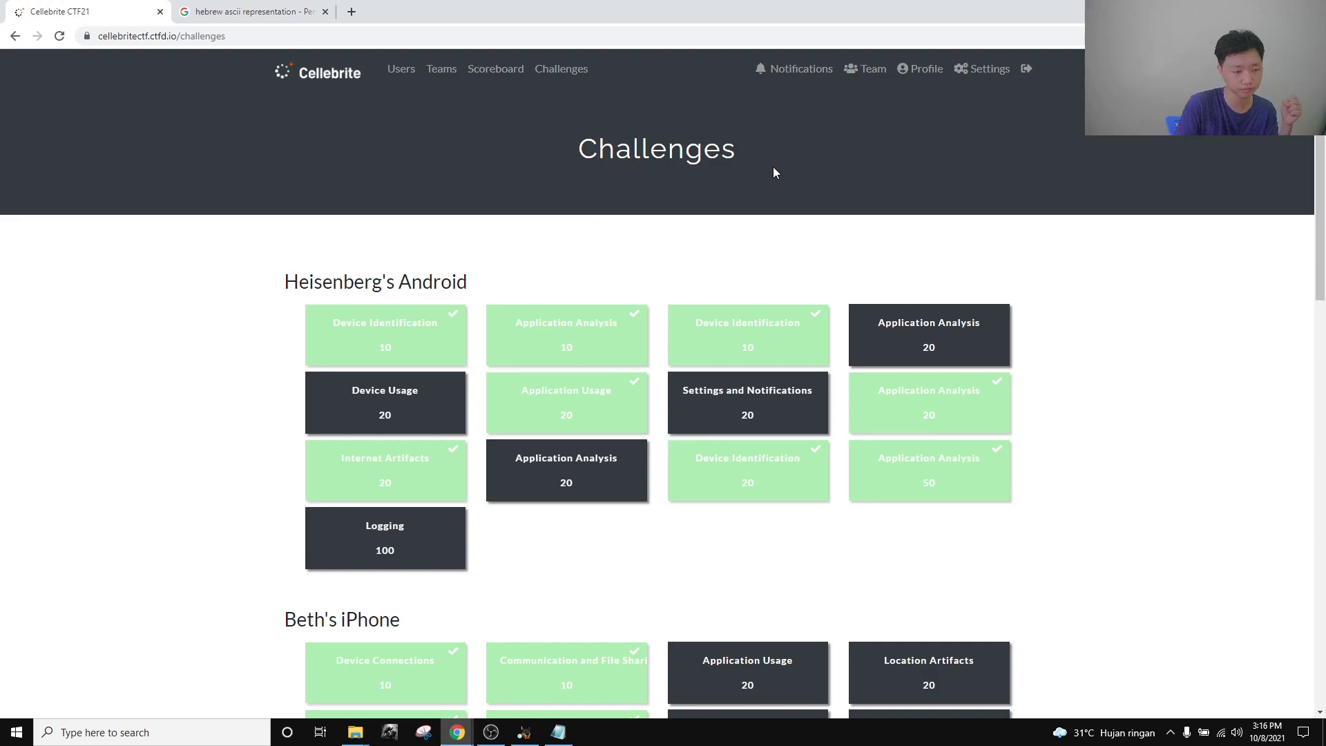
pyautogui.click(491, 733)
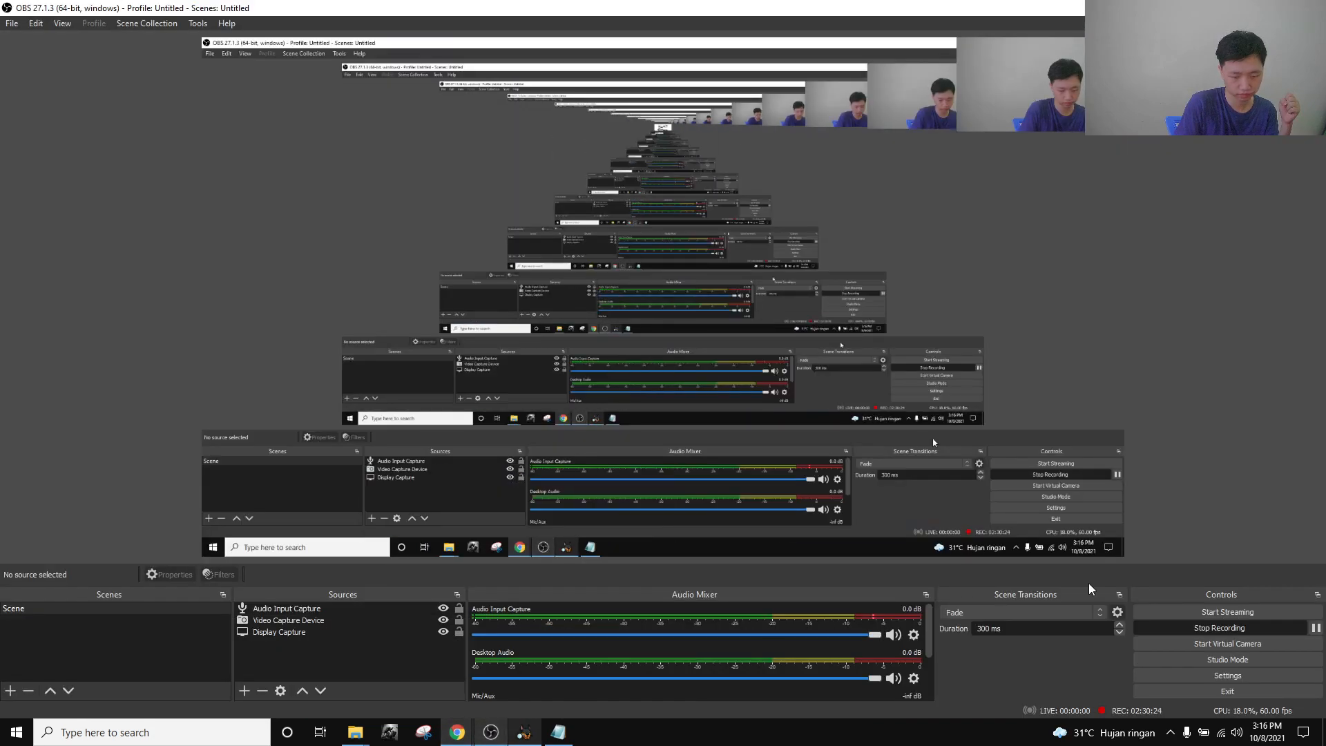